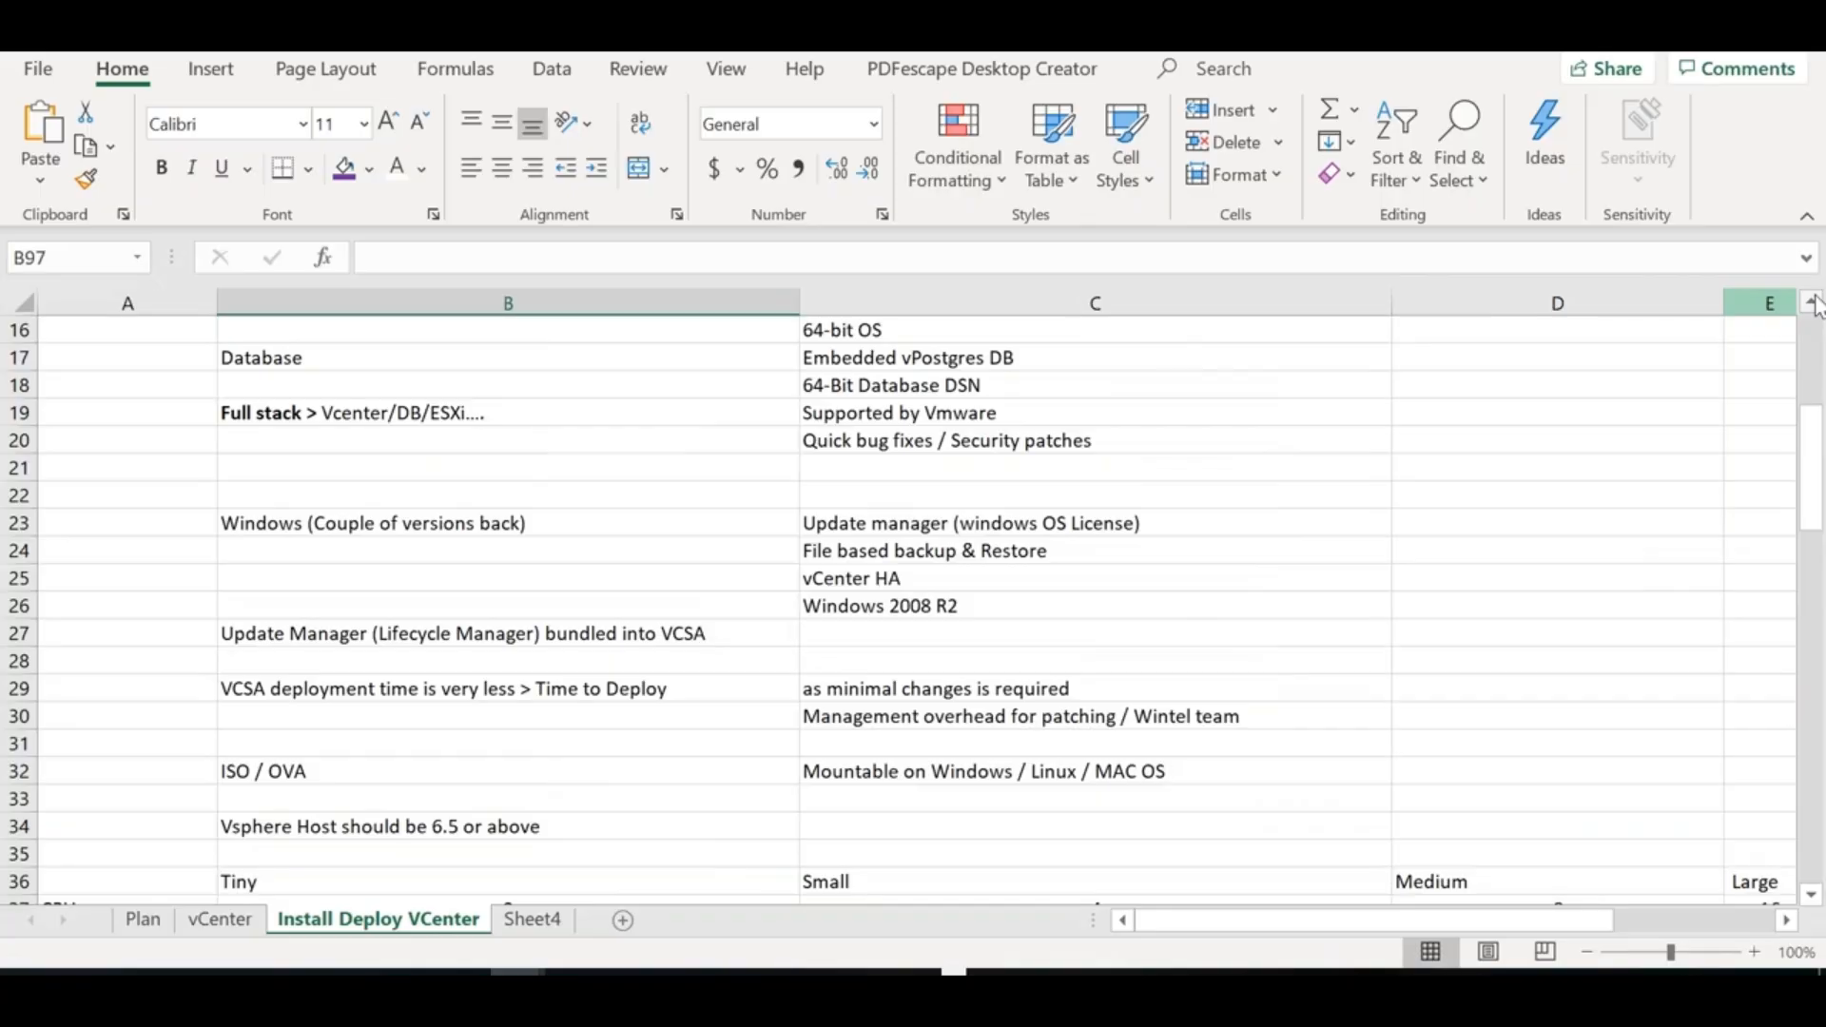
# Insert a new worksheet after Sheet4 and name it 'vCenter Server Components'
pyautogui.doubleClick(532, 919)
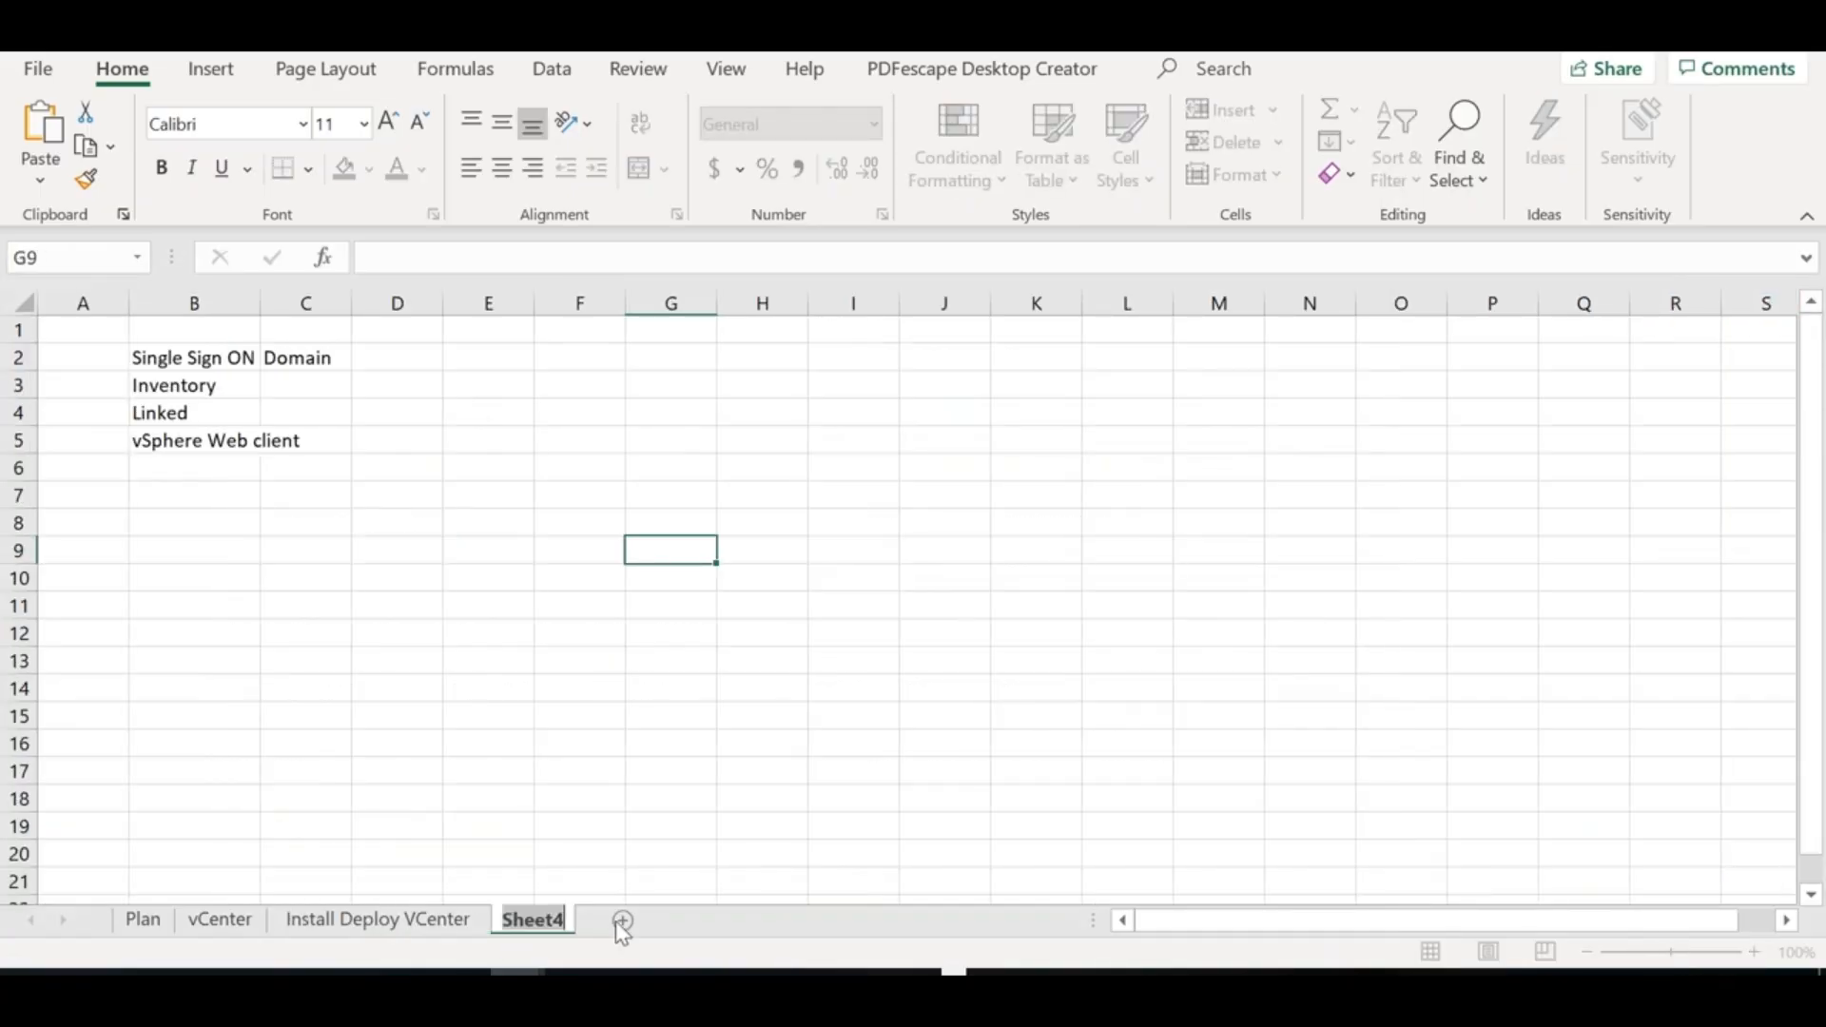
pyautogui.click(623, 920)
pyautogui.click(622, 921)
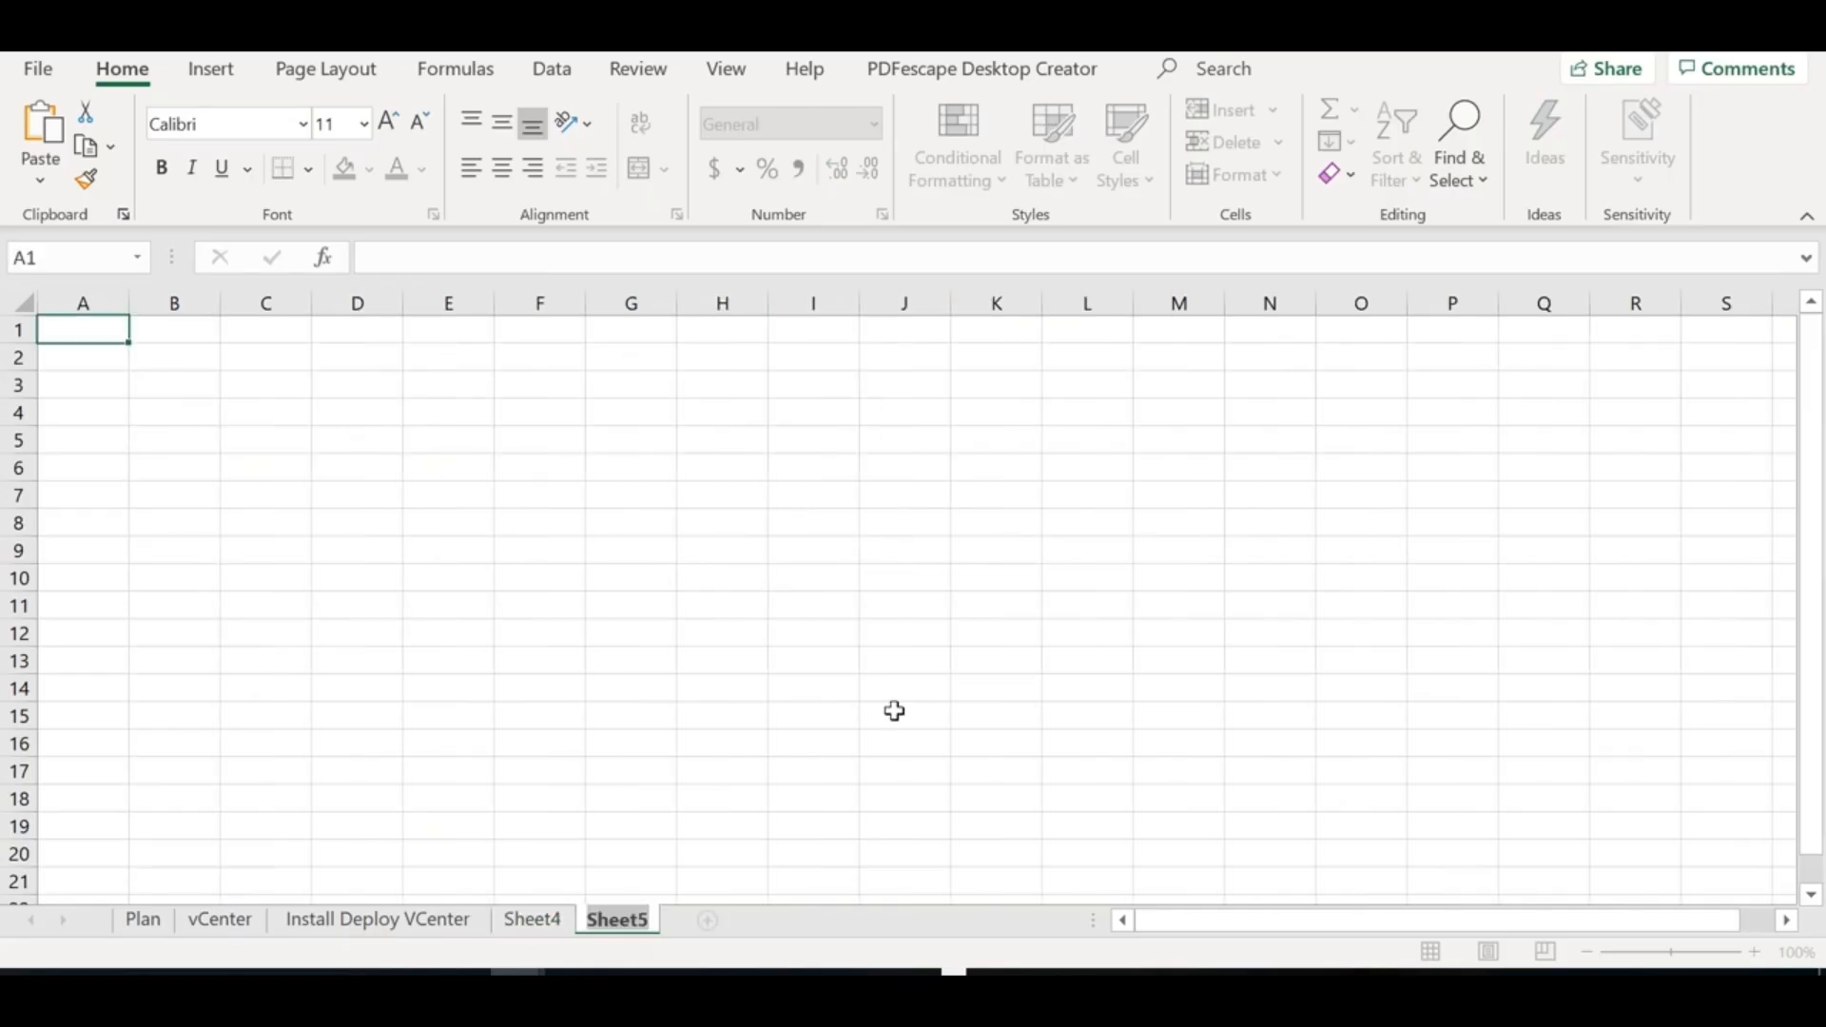
pyautogui.write('vCenter')
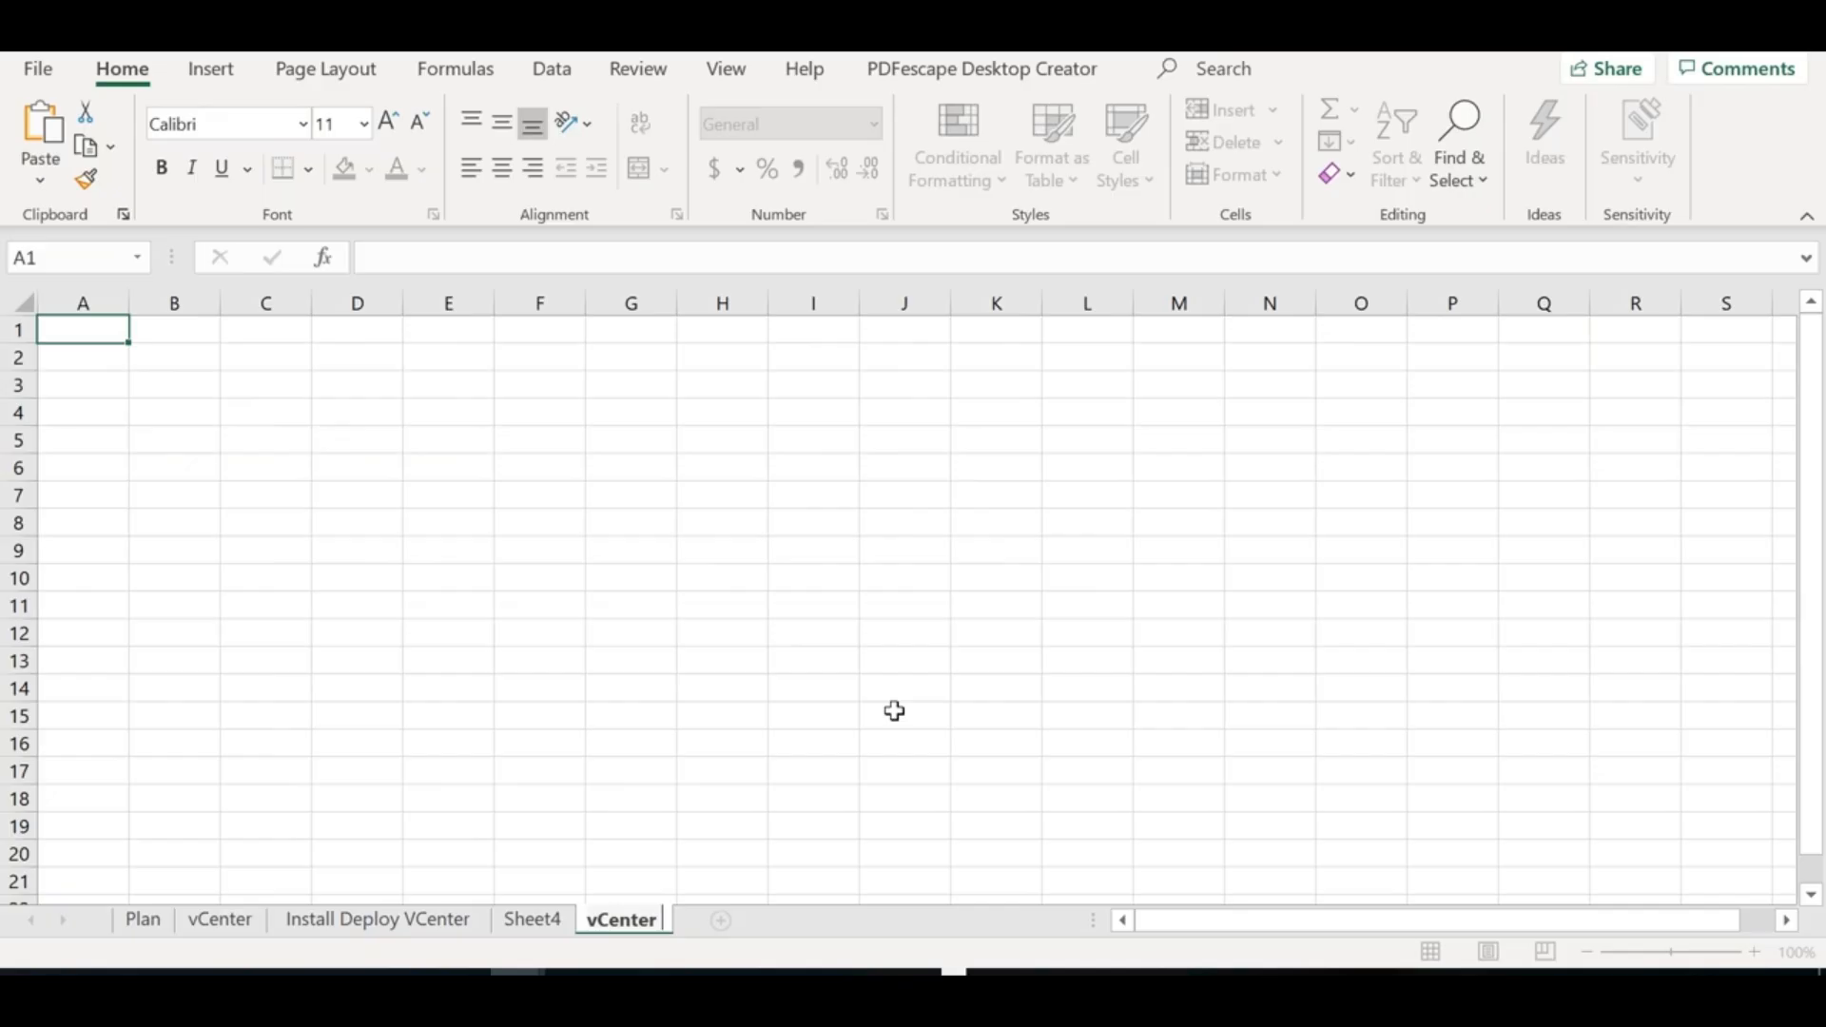
pyautogui.write(' Server Components')
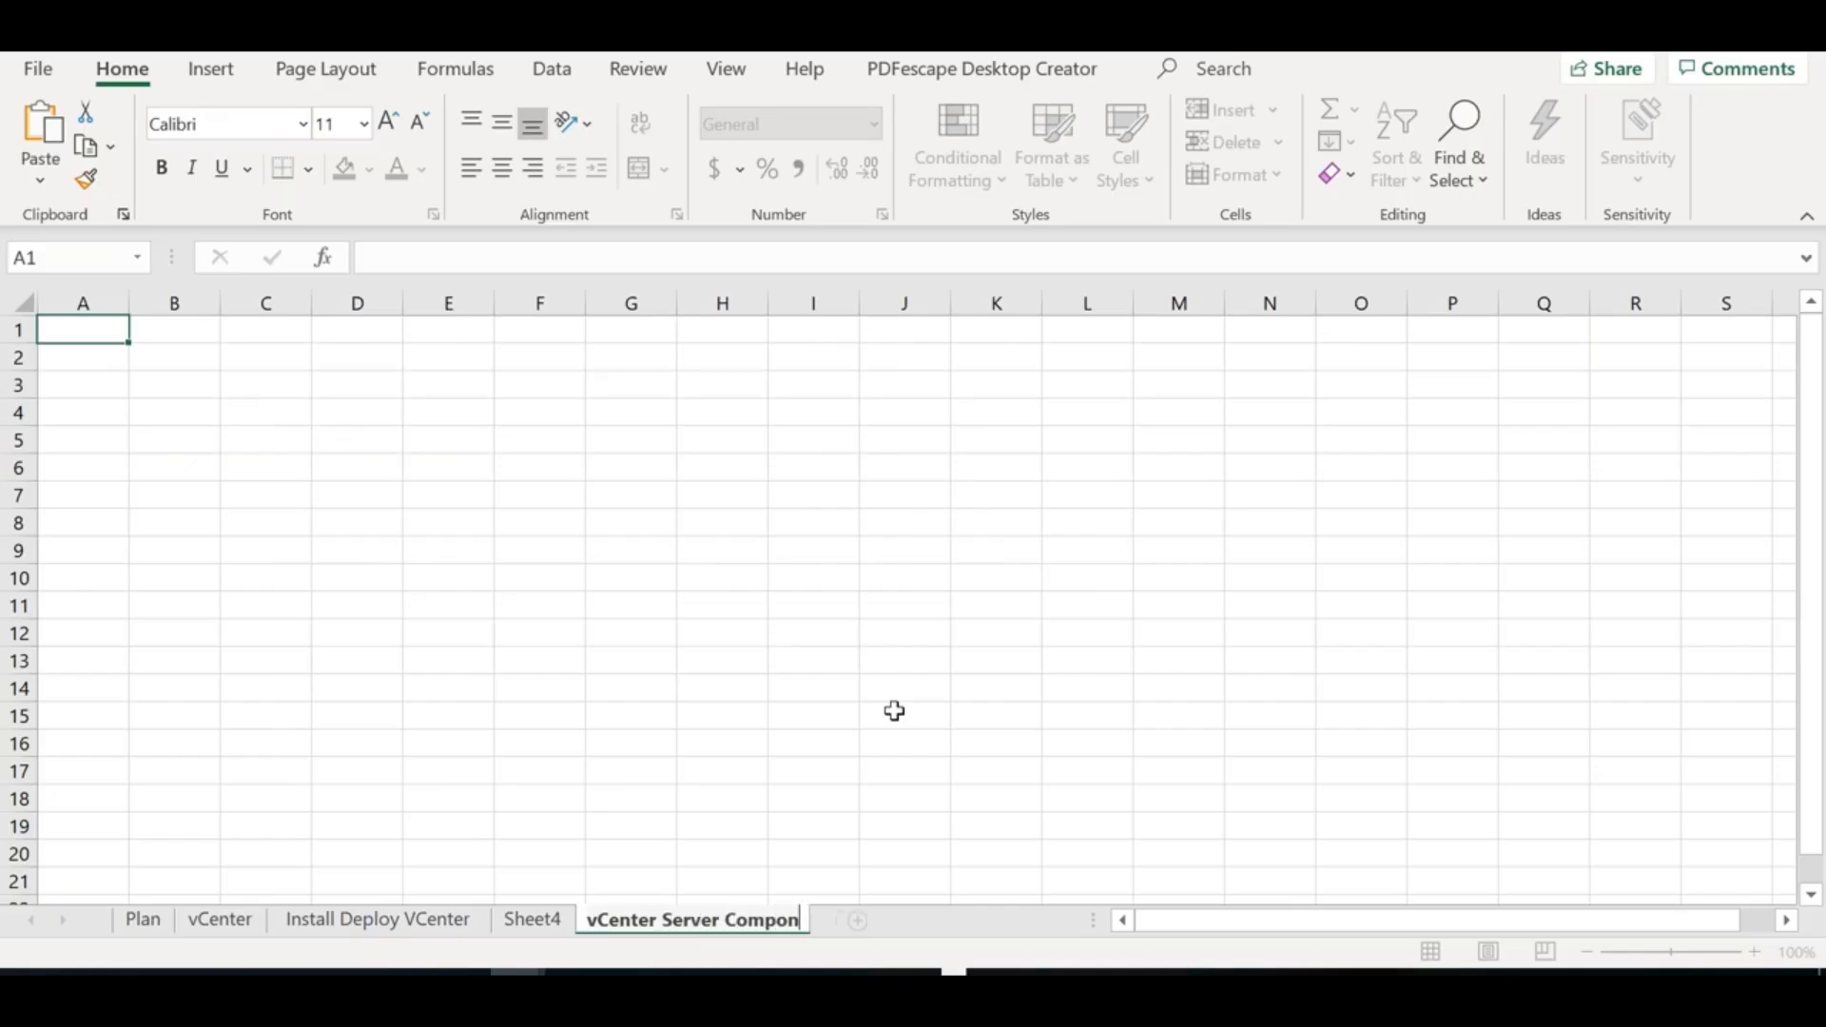
# Enter 'vCenter 5.1 or 5.5' in B2 and widen column B
pyautogui.click(166, 435)
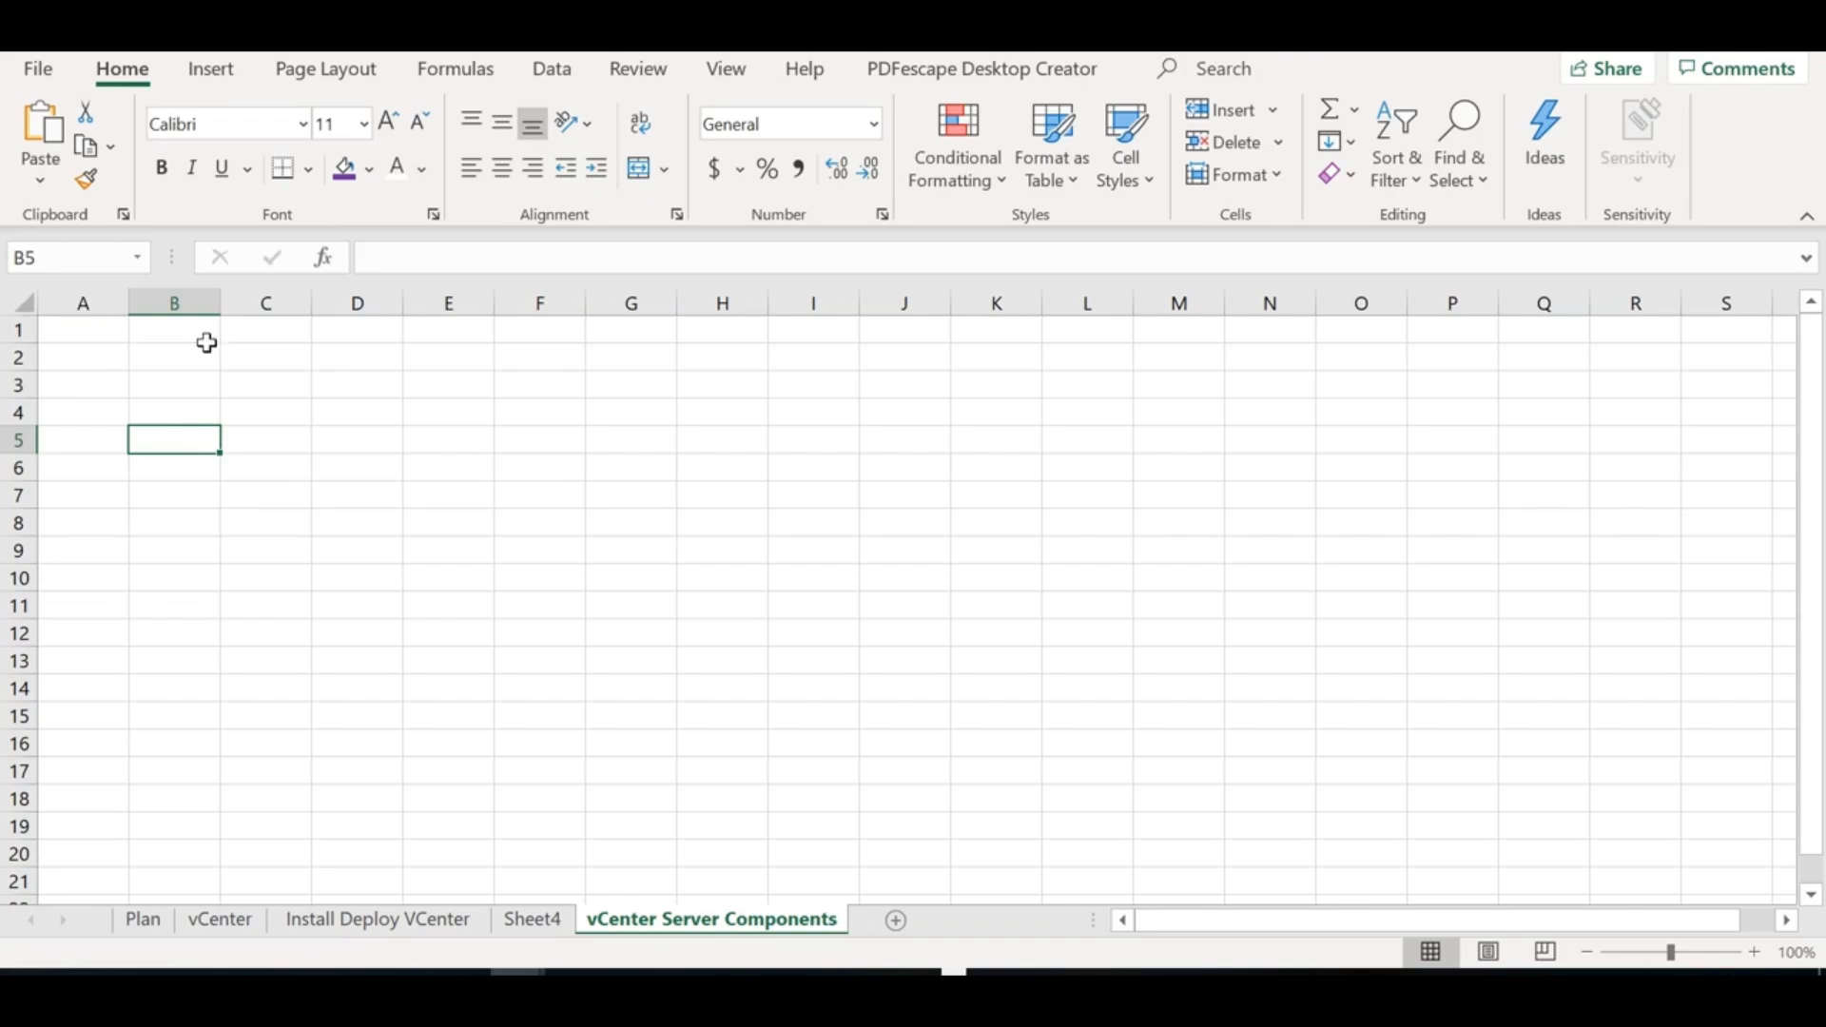
pyautogui.click(176, 358)
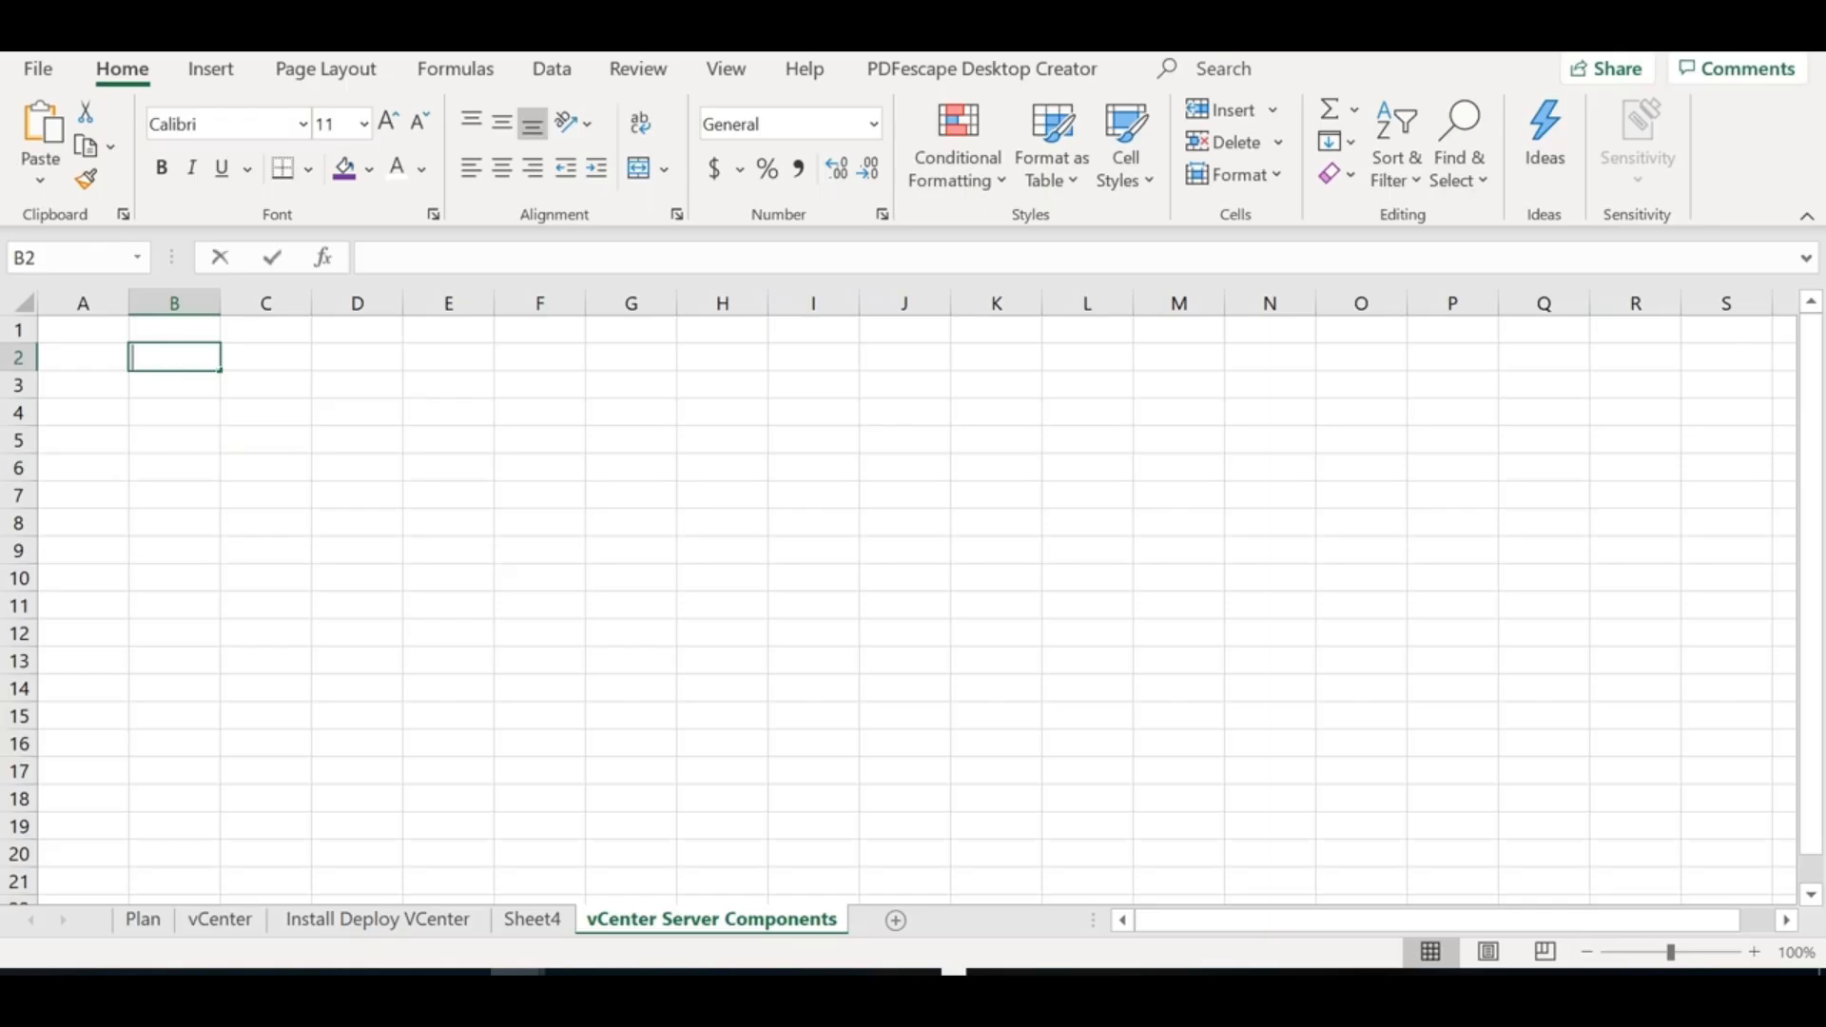
pyautogui.write('vCenter')
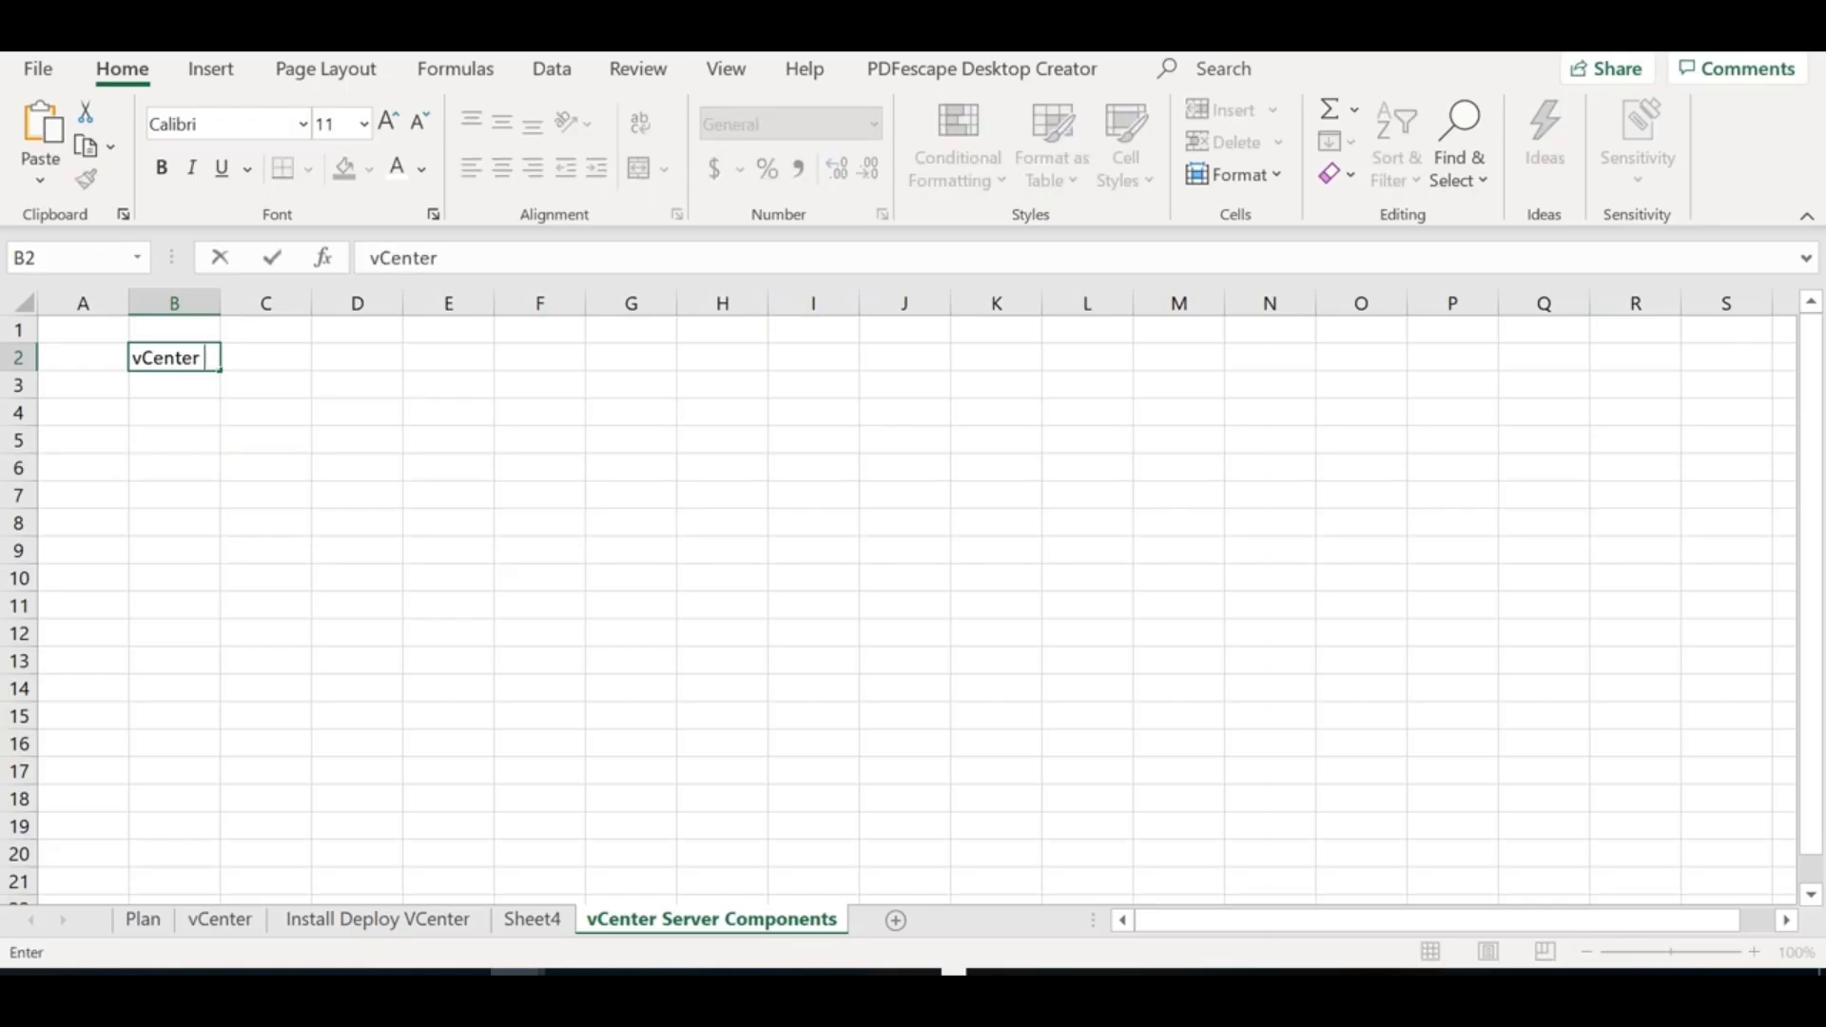
pyautogui.write(' 5.1 or 5.5')
pyautogui.press('Return')
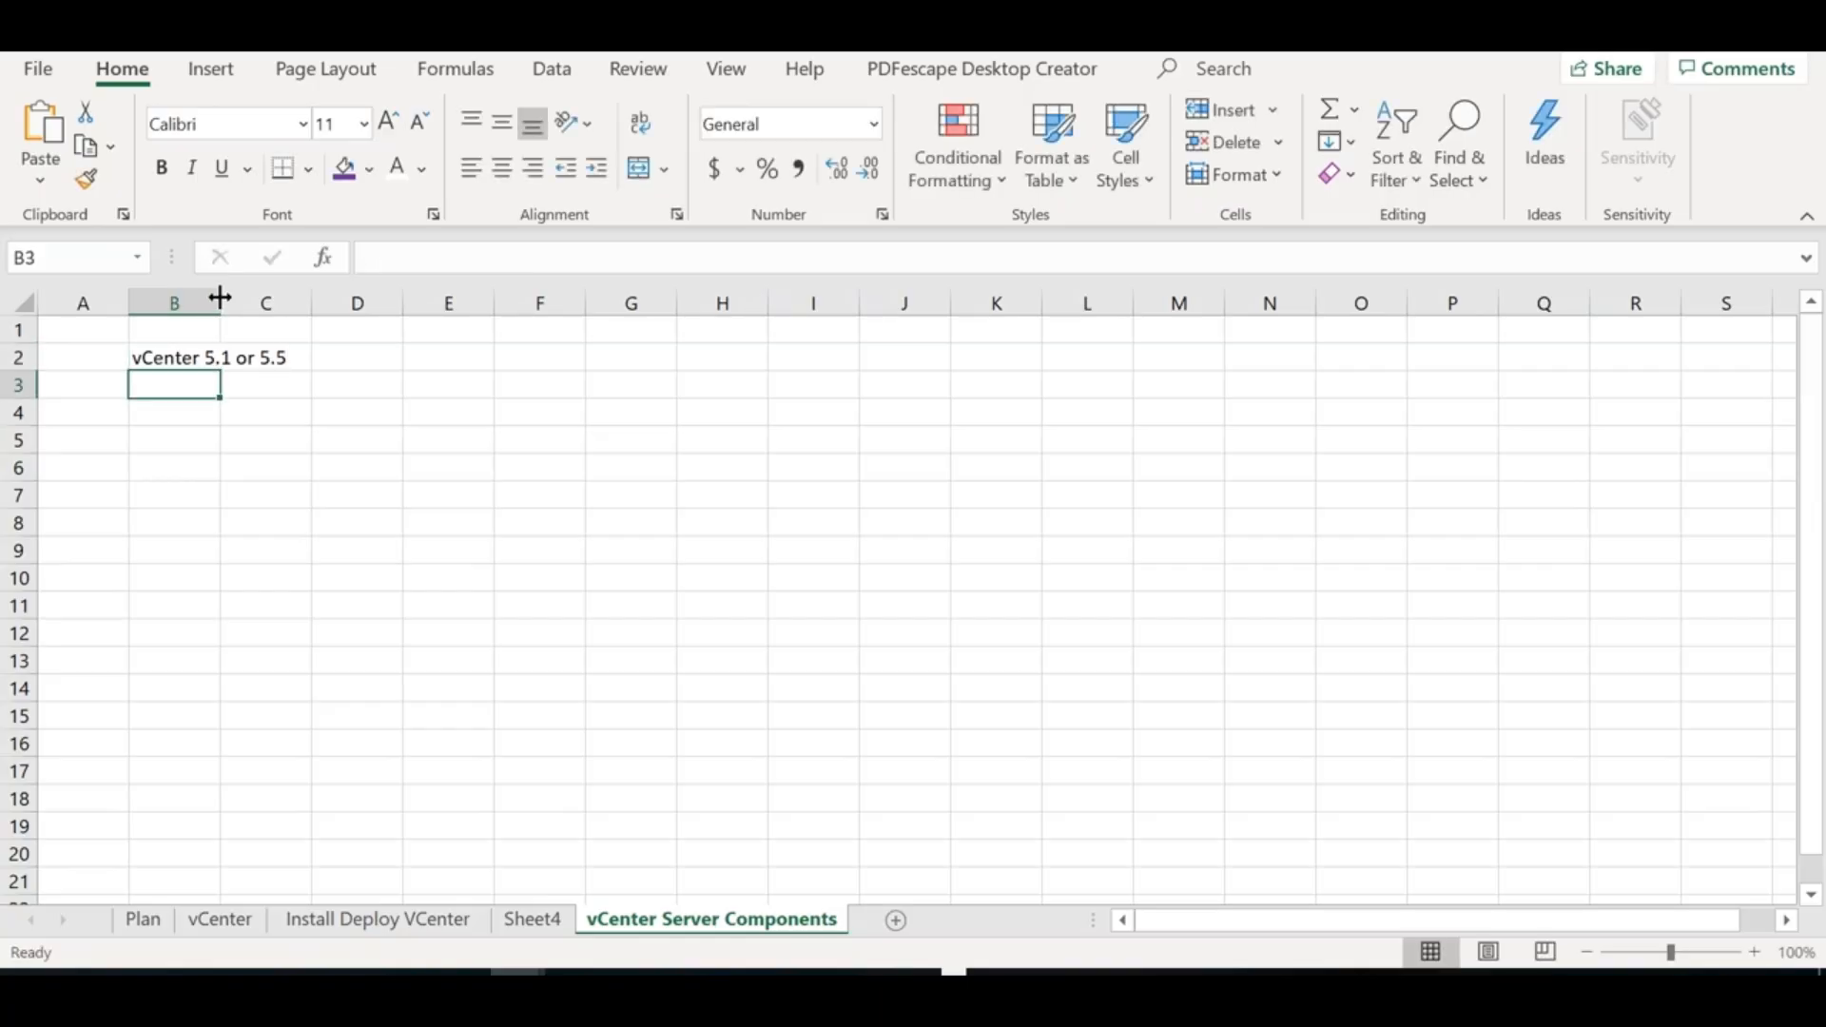
pyautogui.moveTo(219, 302); pyautogui.dragTo(559, 303)
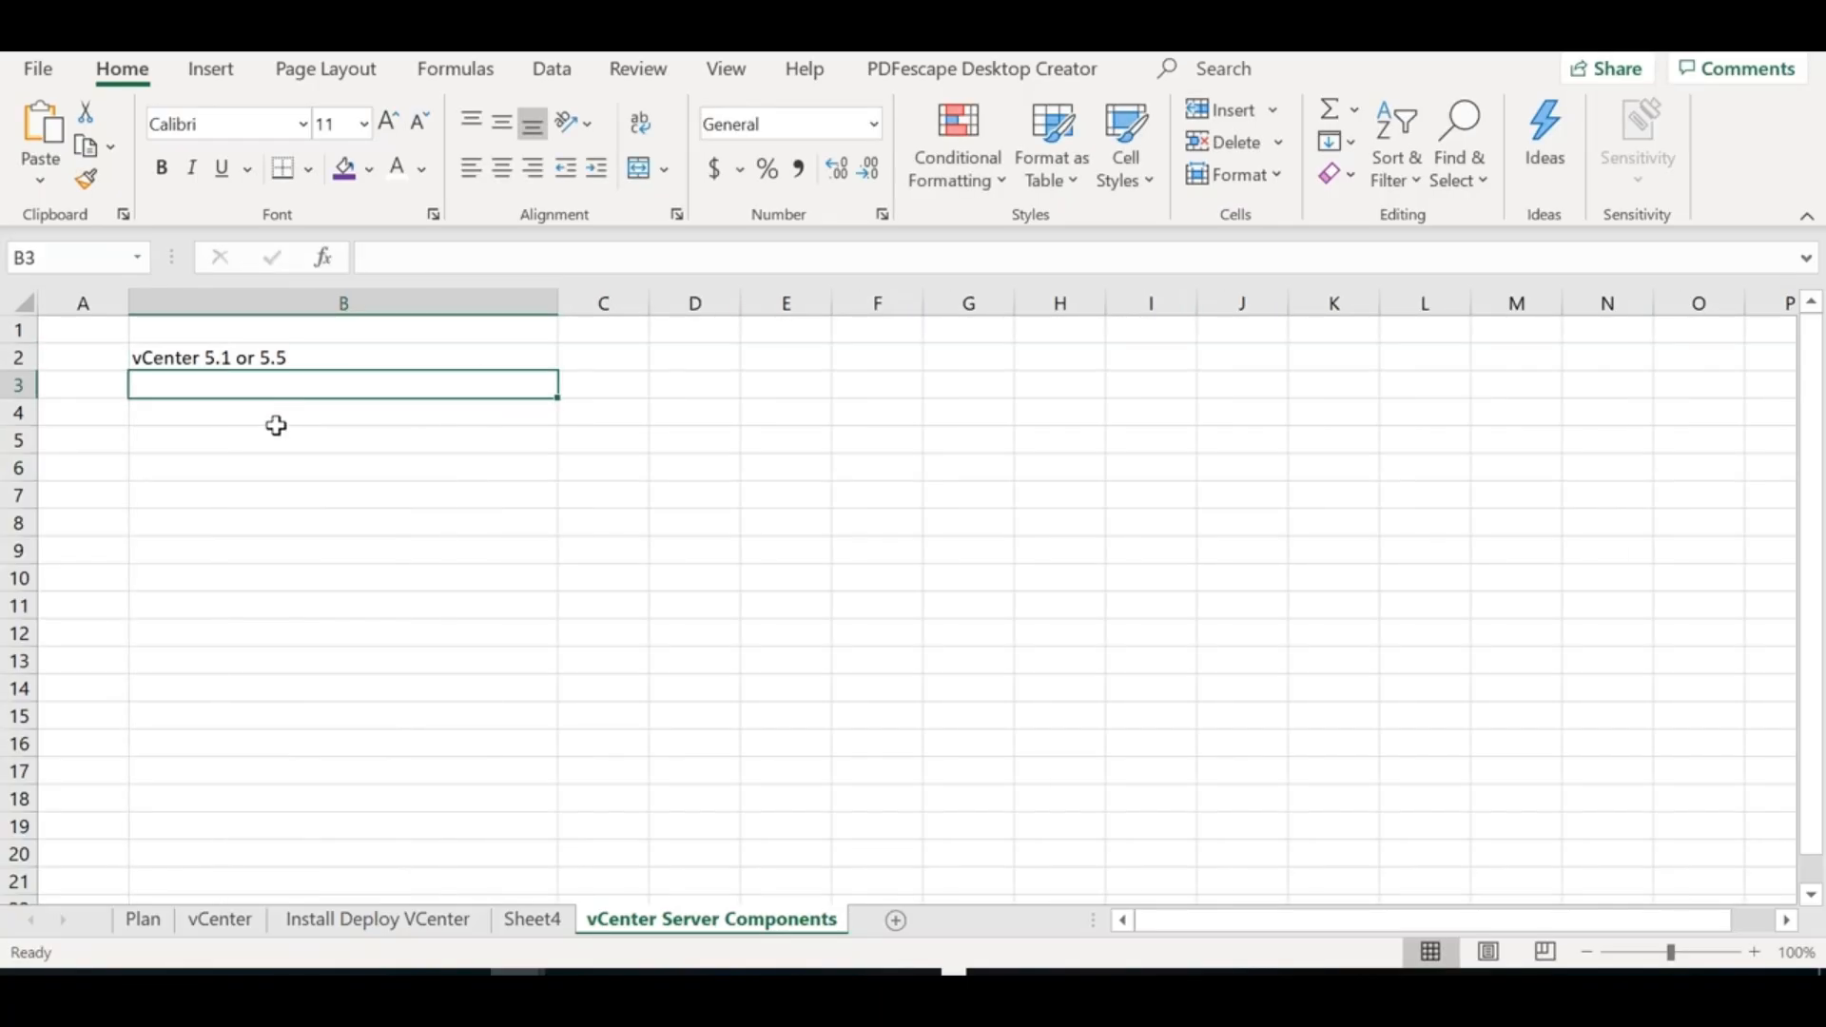
# Type 'Vcenter Inventory Service' into cell B4
pyautogui.click(277, 421)
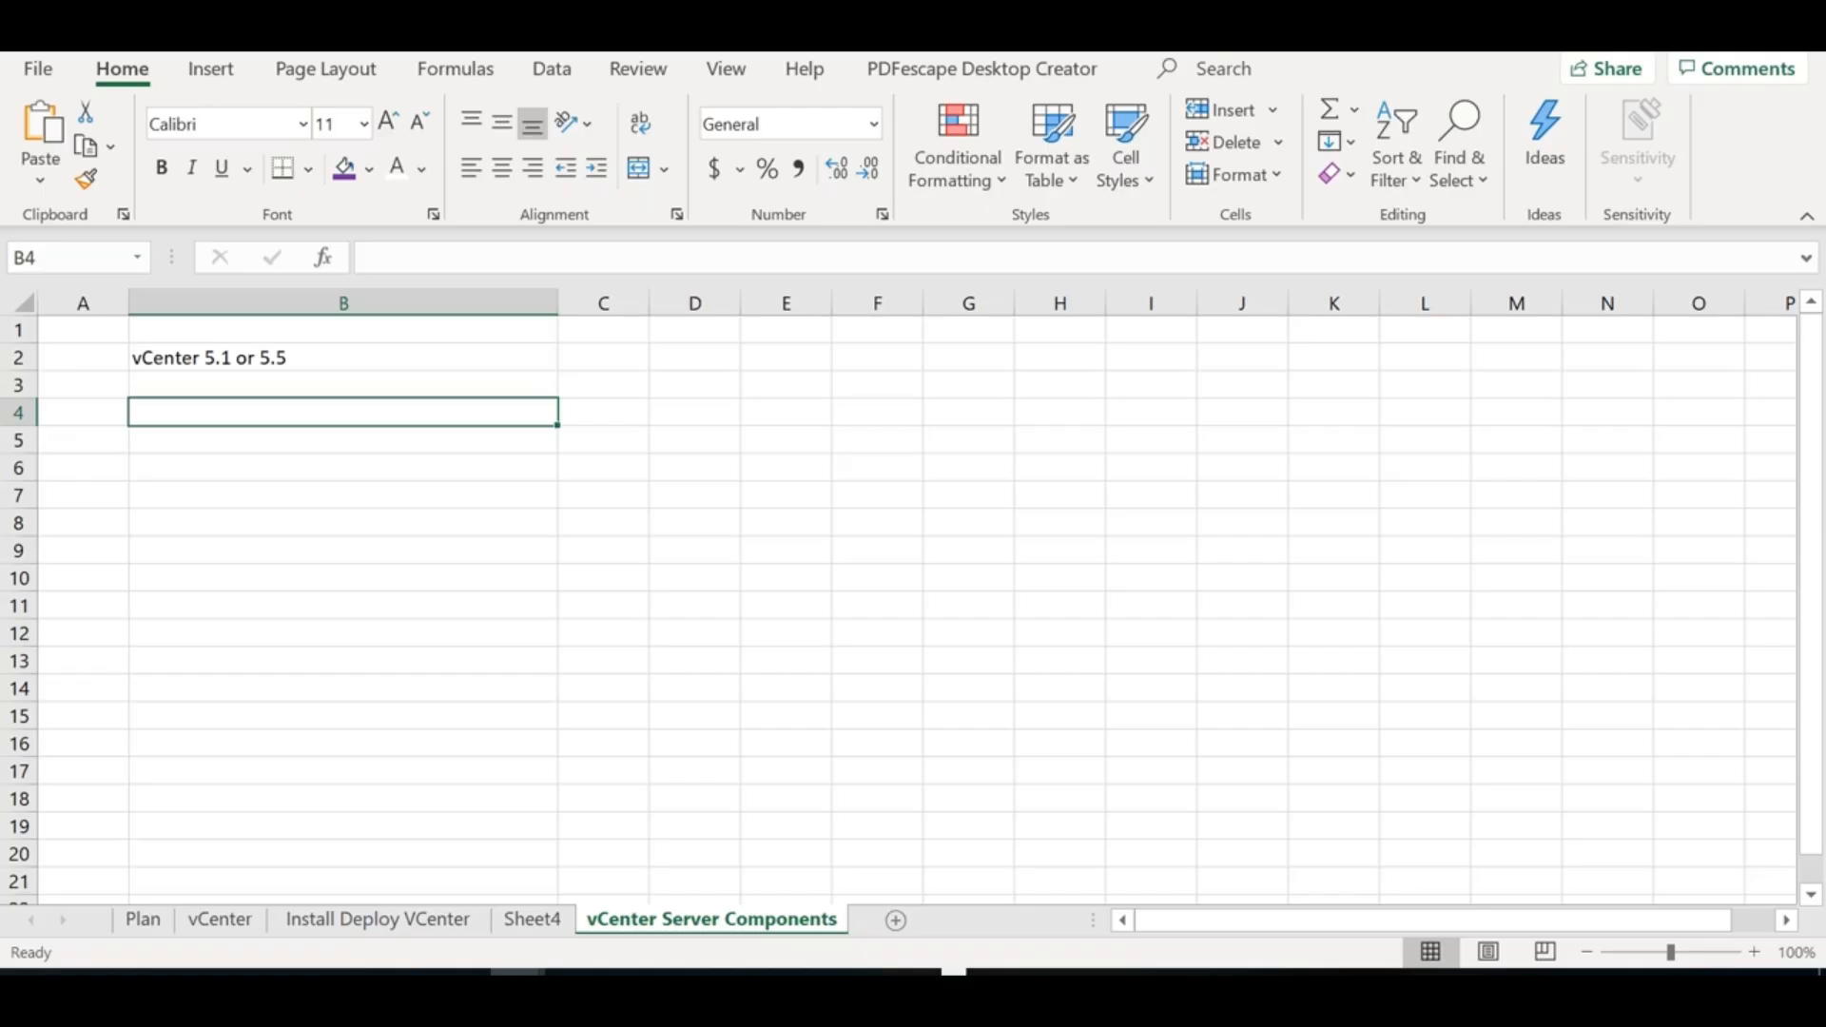
pyautogui.write('Vcenter In')
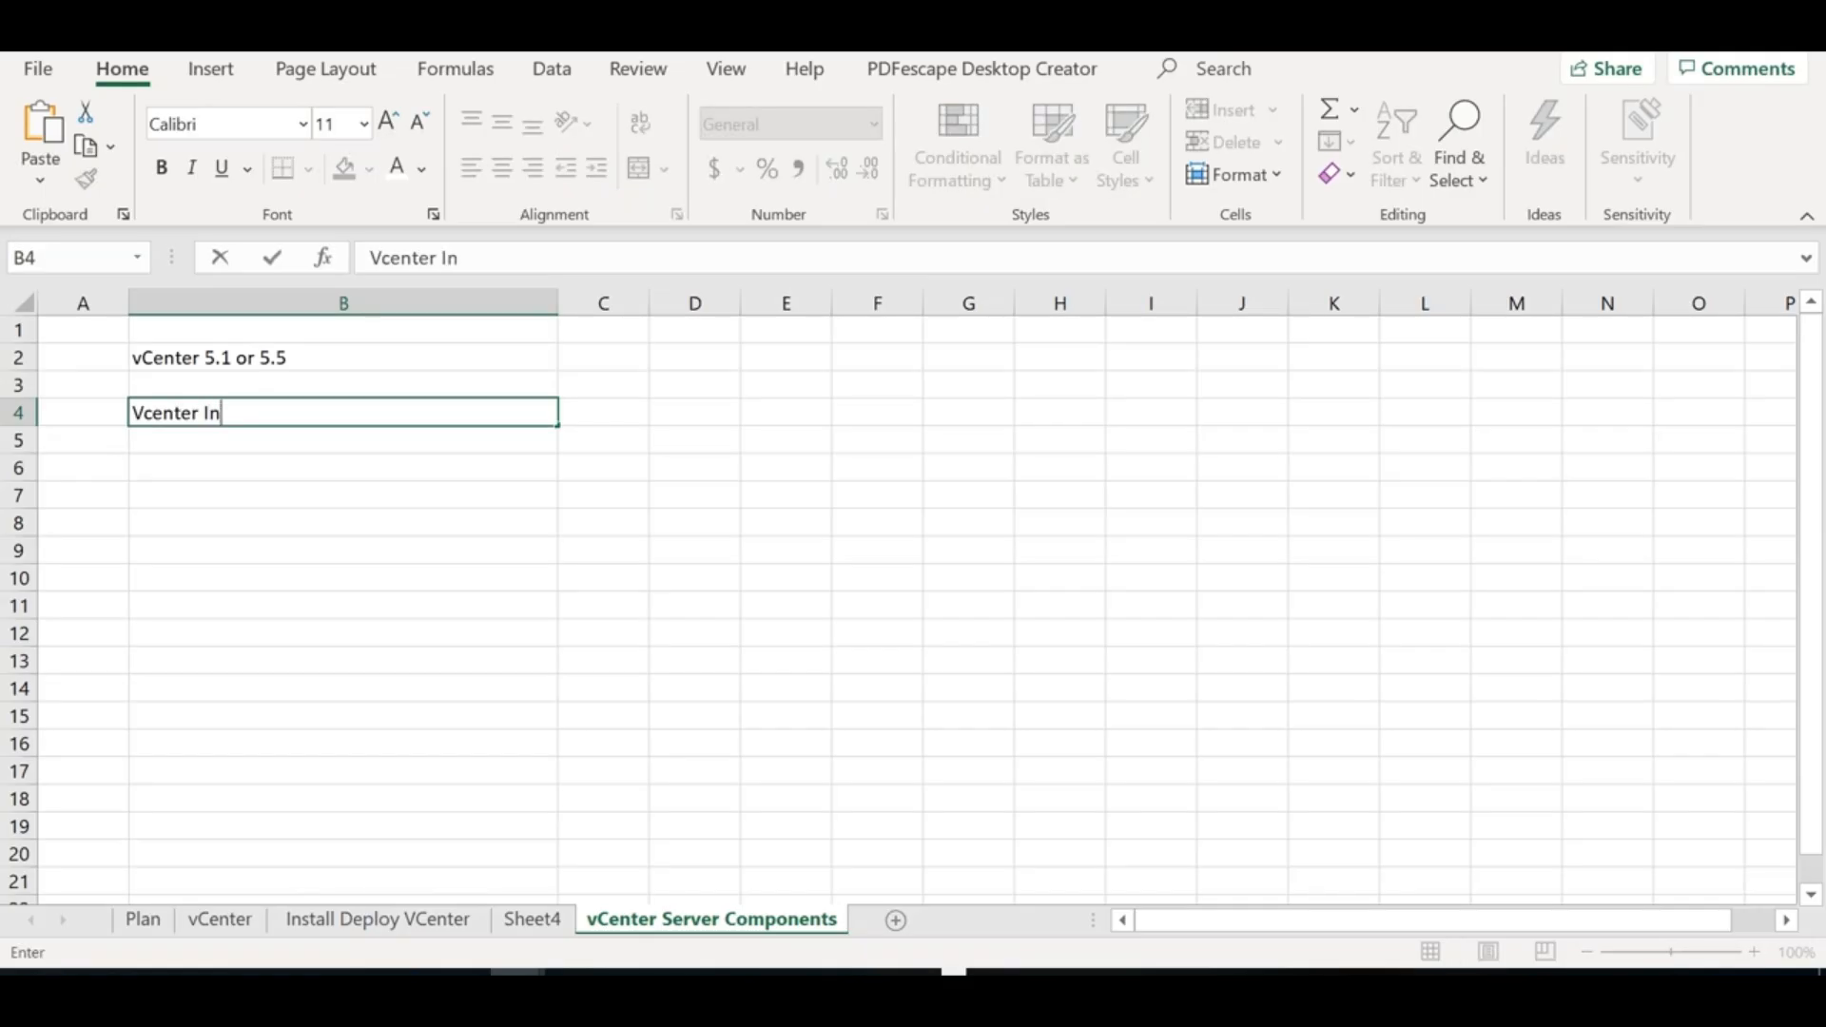
pyautogui.write('ventory Service')
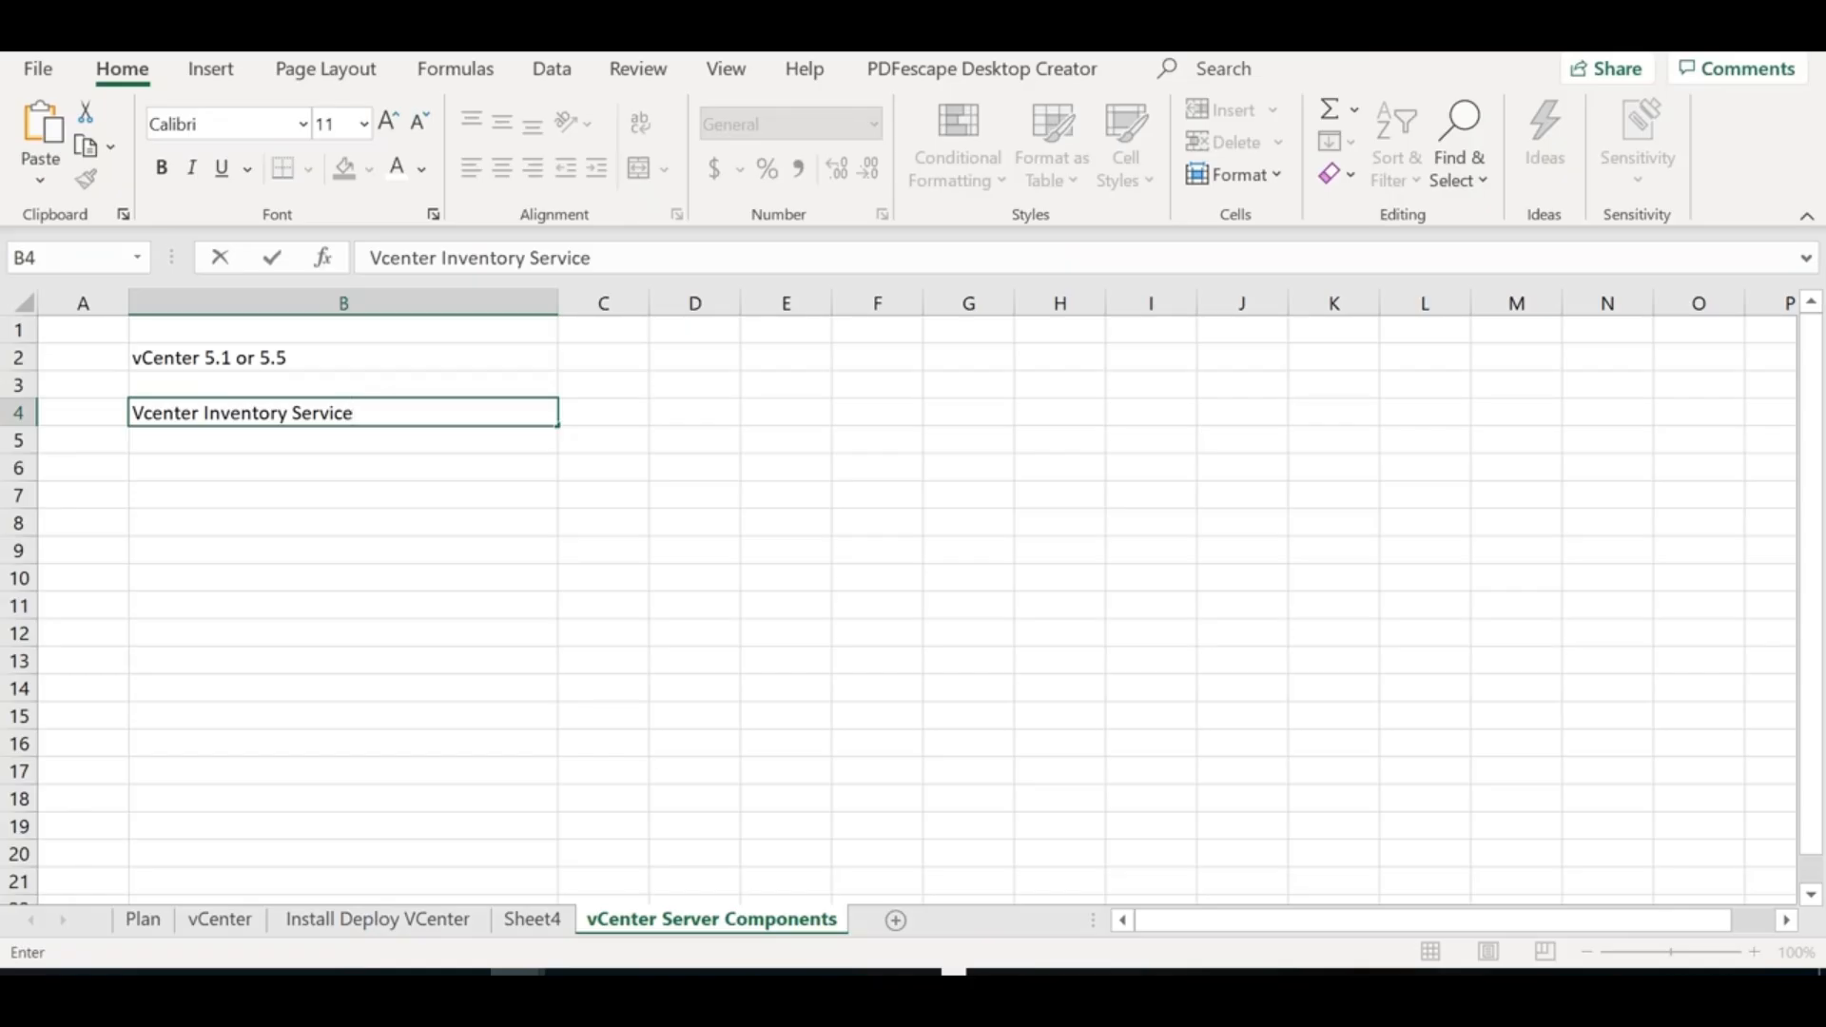
pyautogui.click(1788, 454)
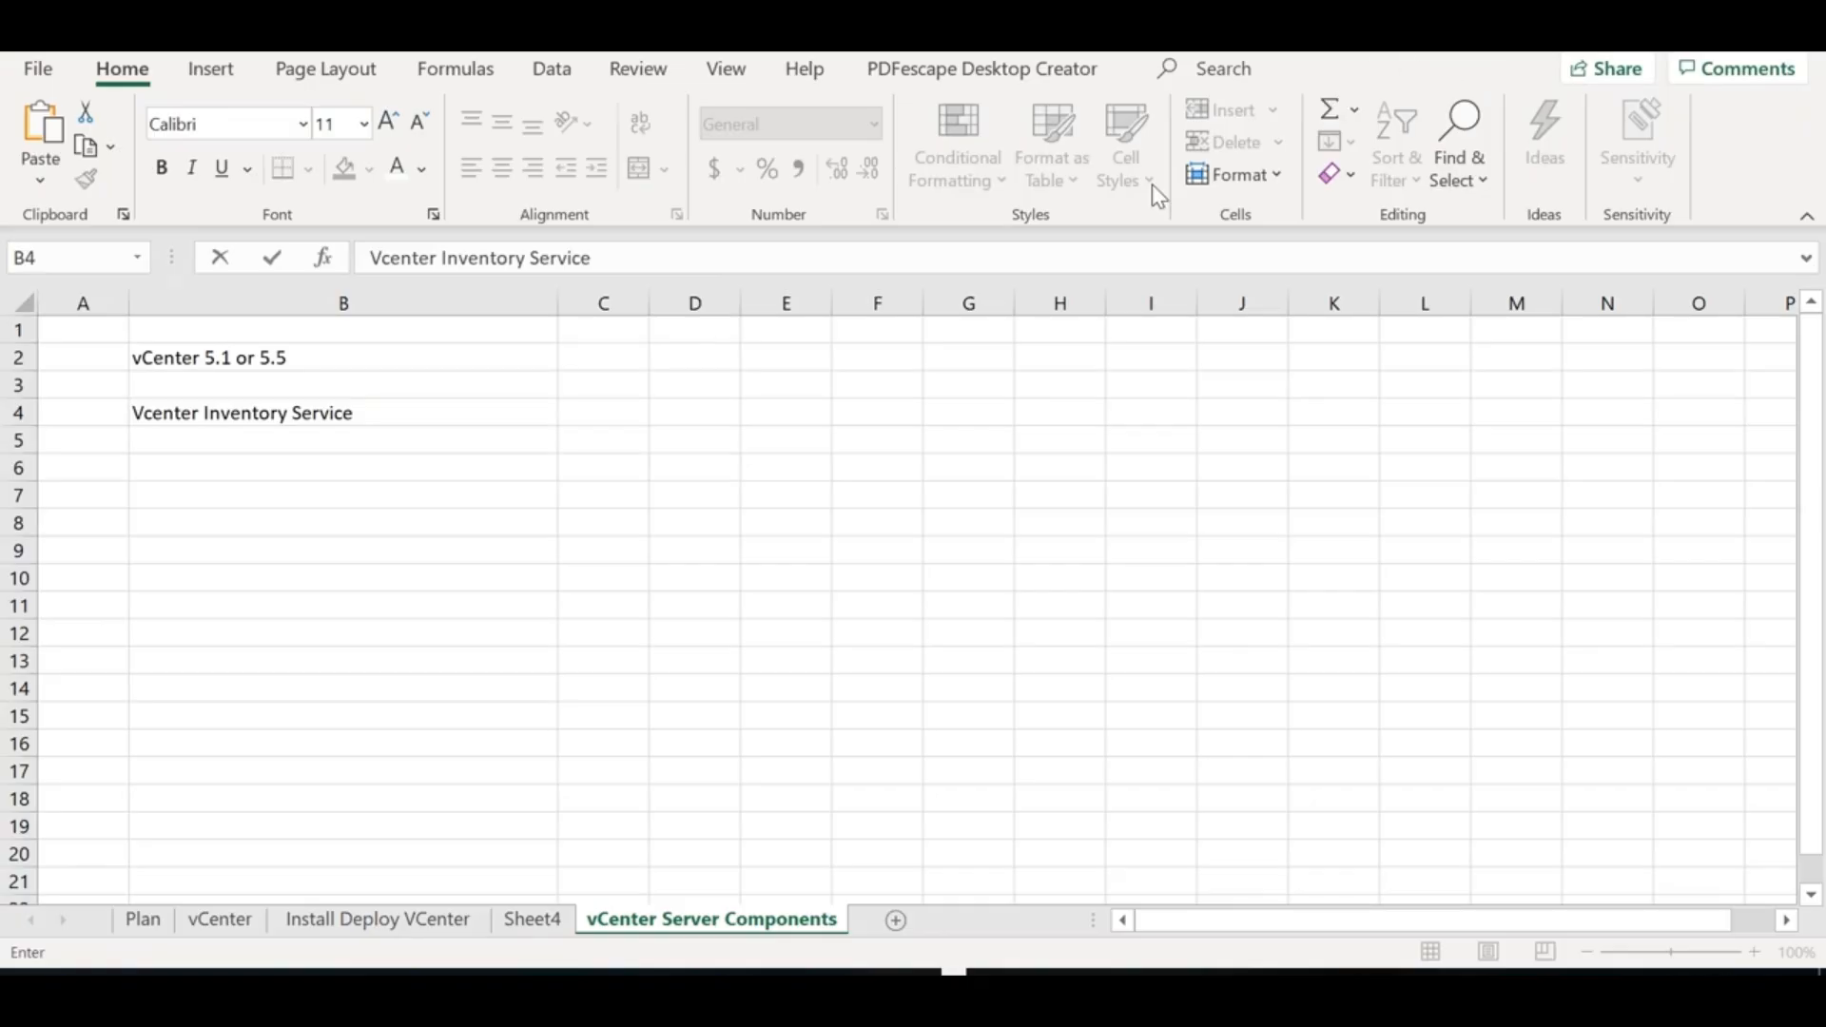
pyautogui.click(279, 442)
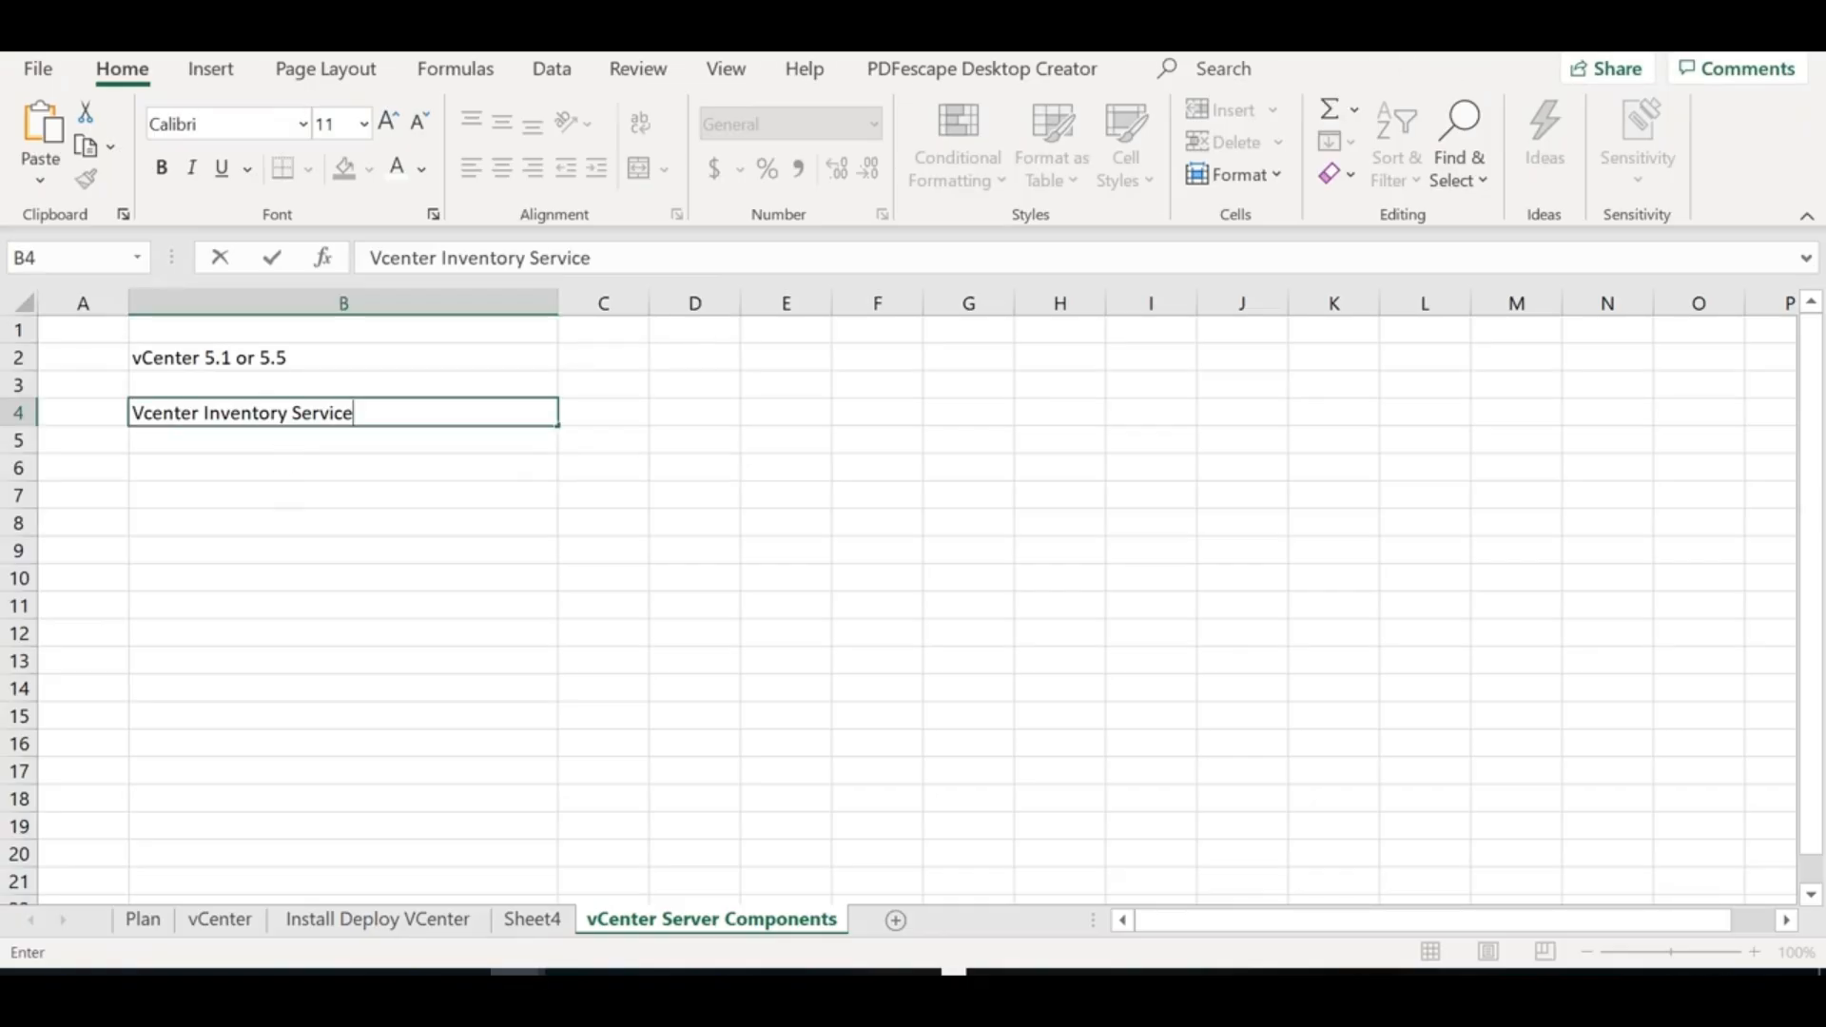
pyautogui.click(254, 442)
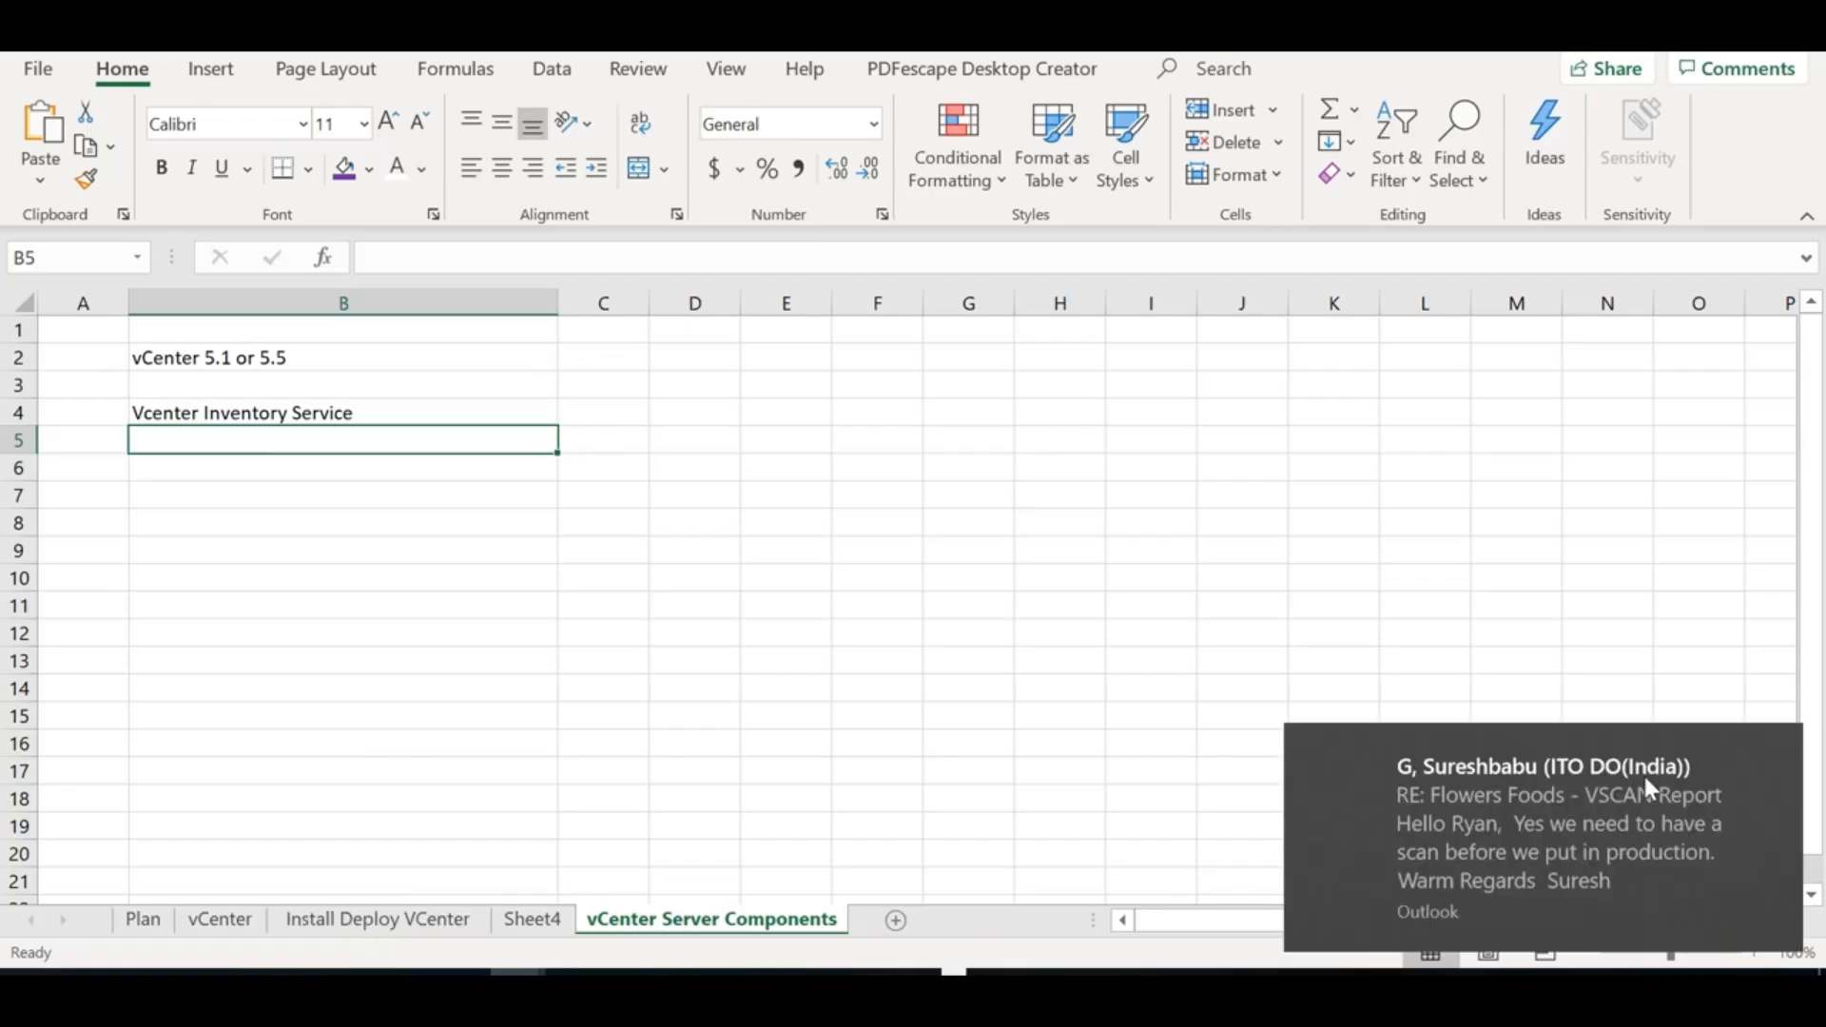
# Turn on quiet hours from the Action Center taskbar icon to mute notifications
pyautogui.rightClick(1777, 987)
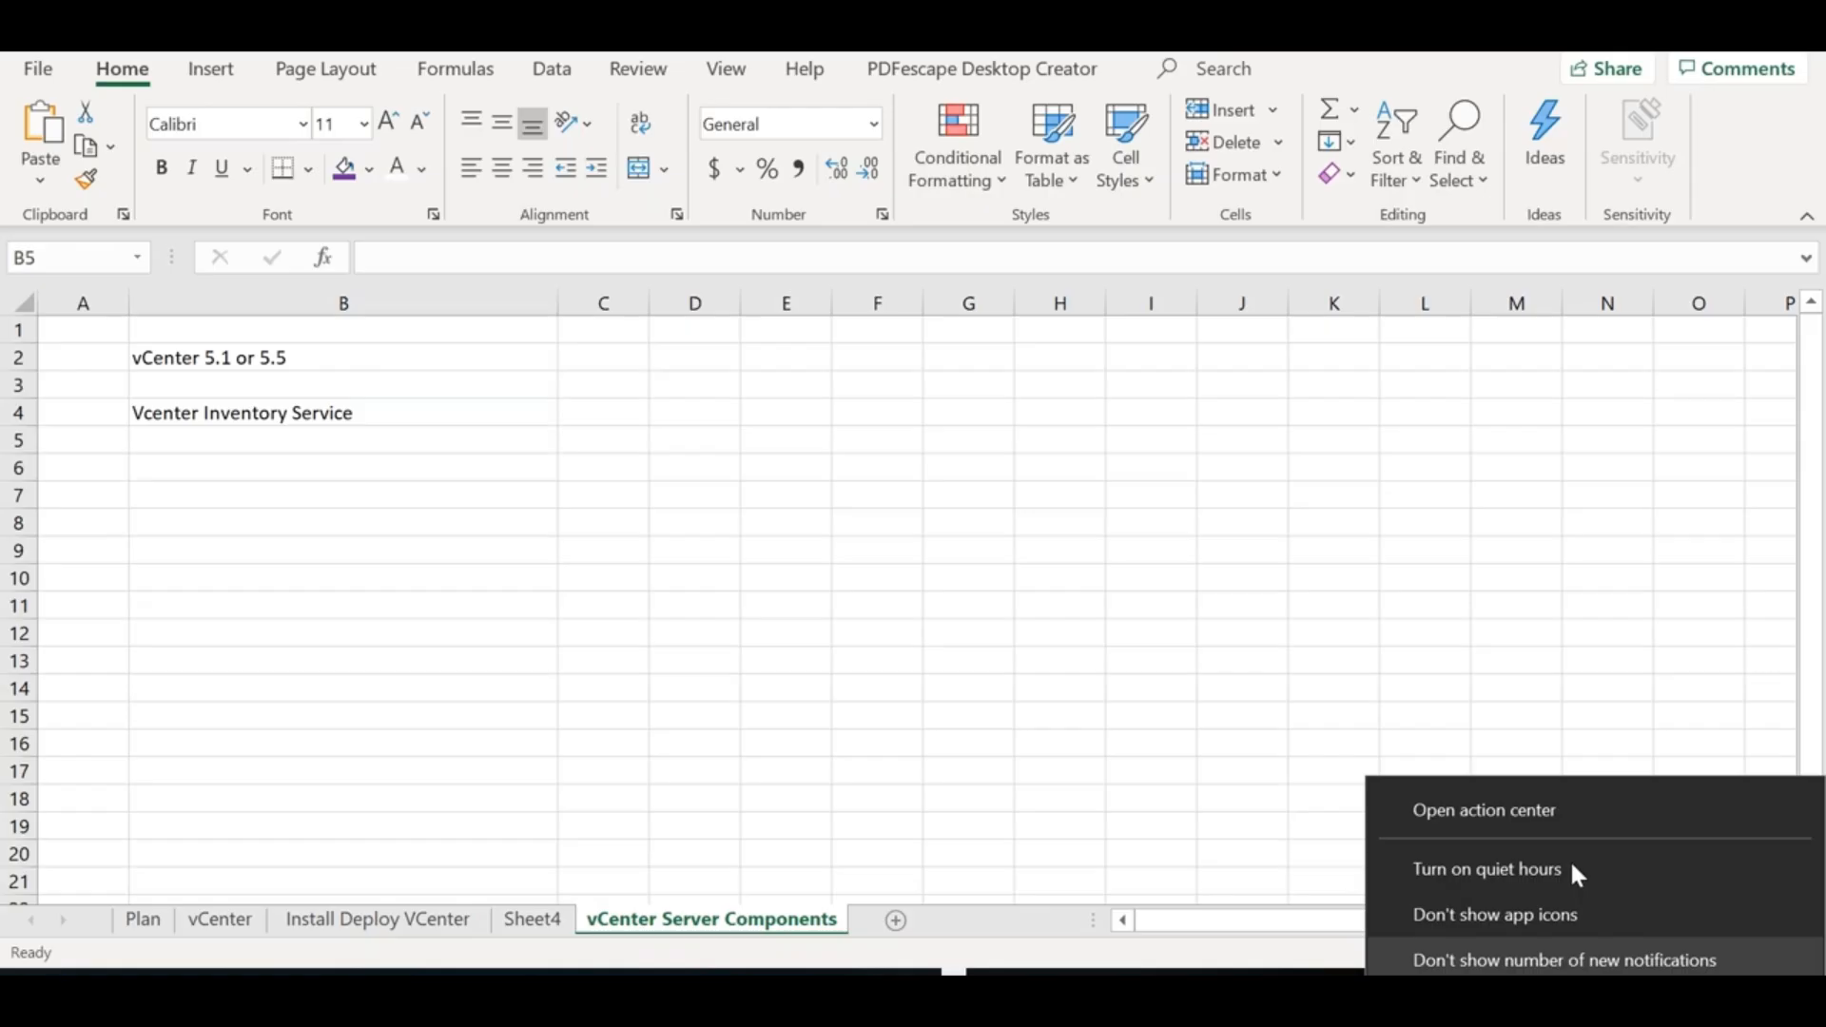
pyautogui.click(1560, 868)
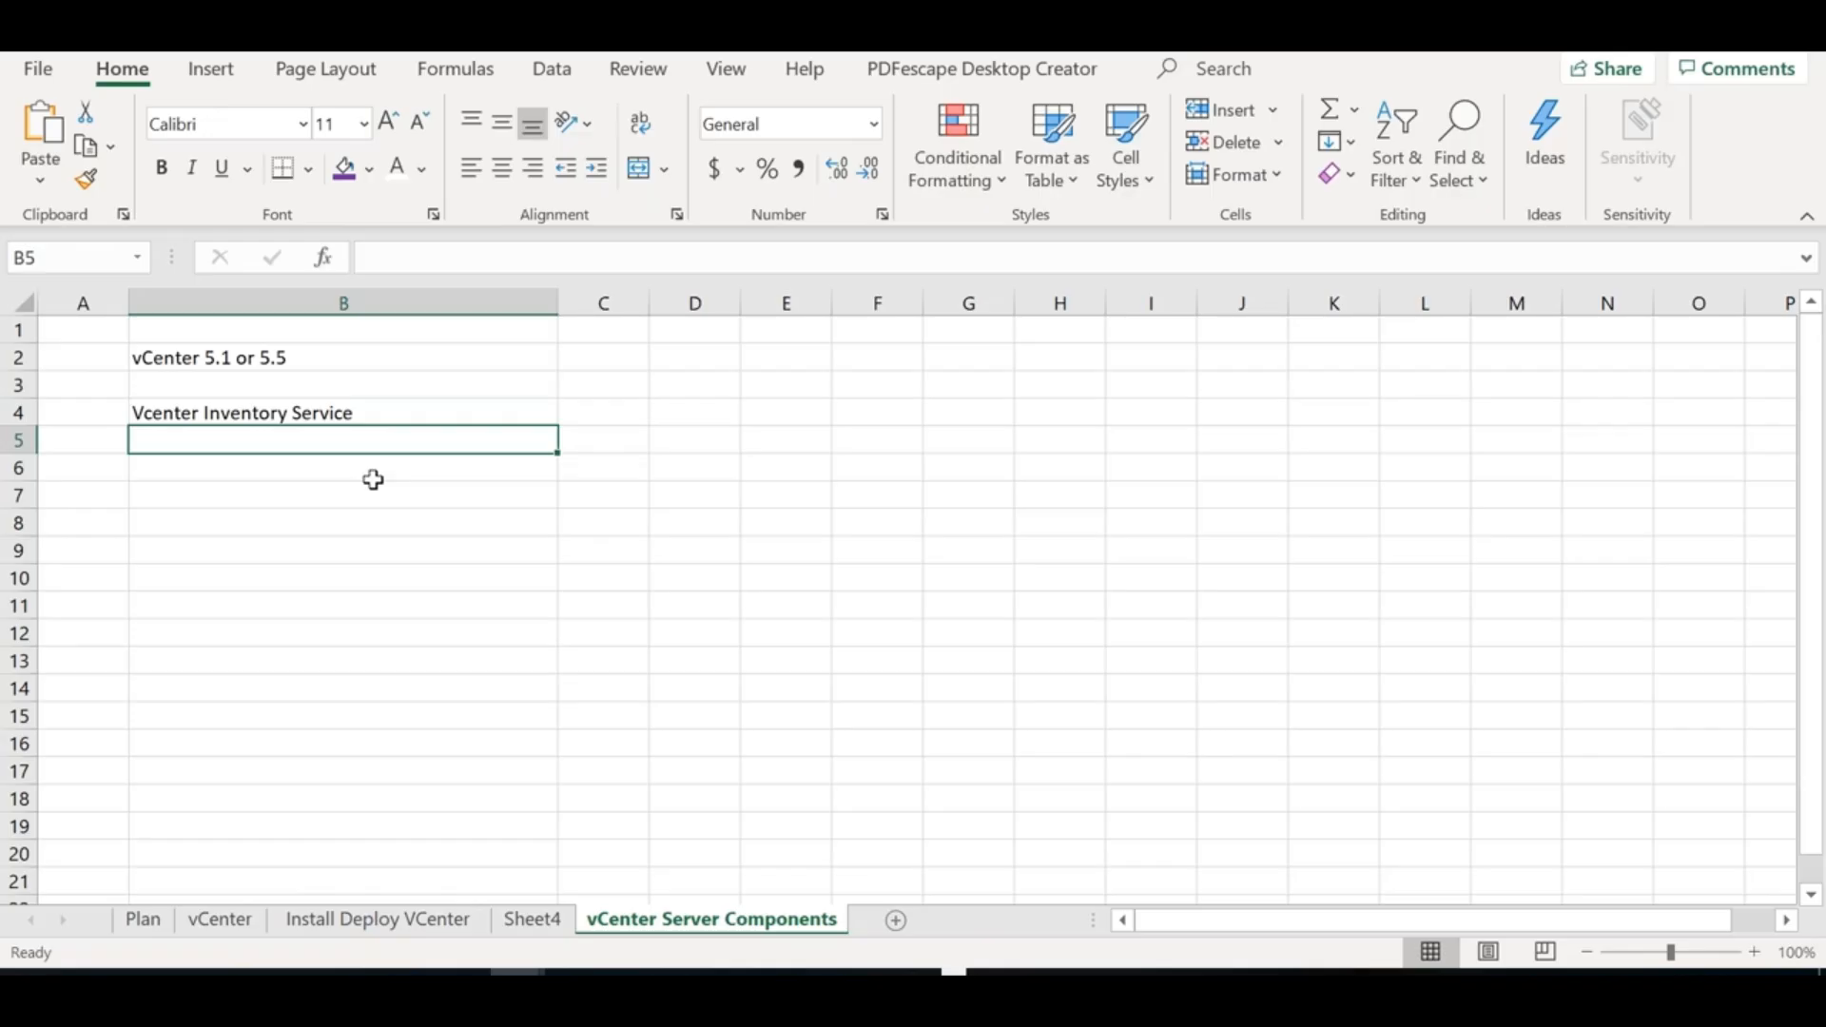
# Enter 'Vsphere Web Client' in cell B5
pyautogui.write('Vsph')
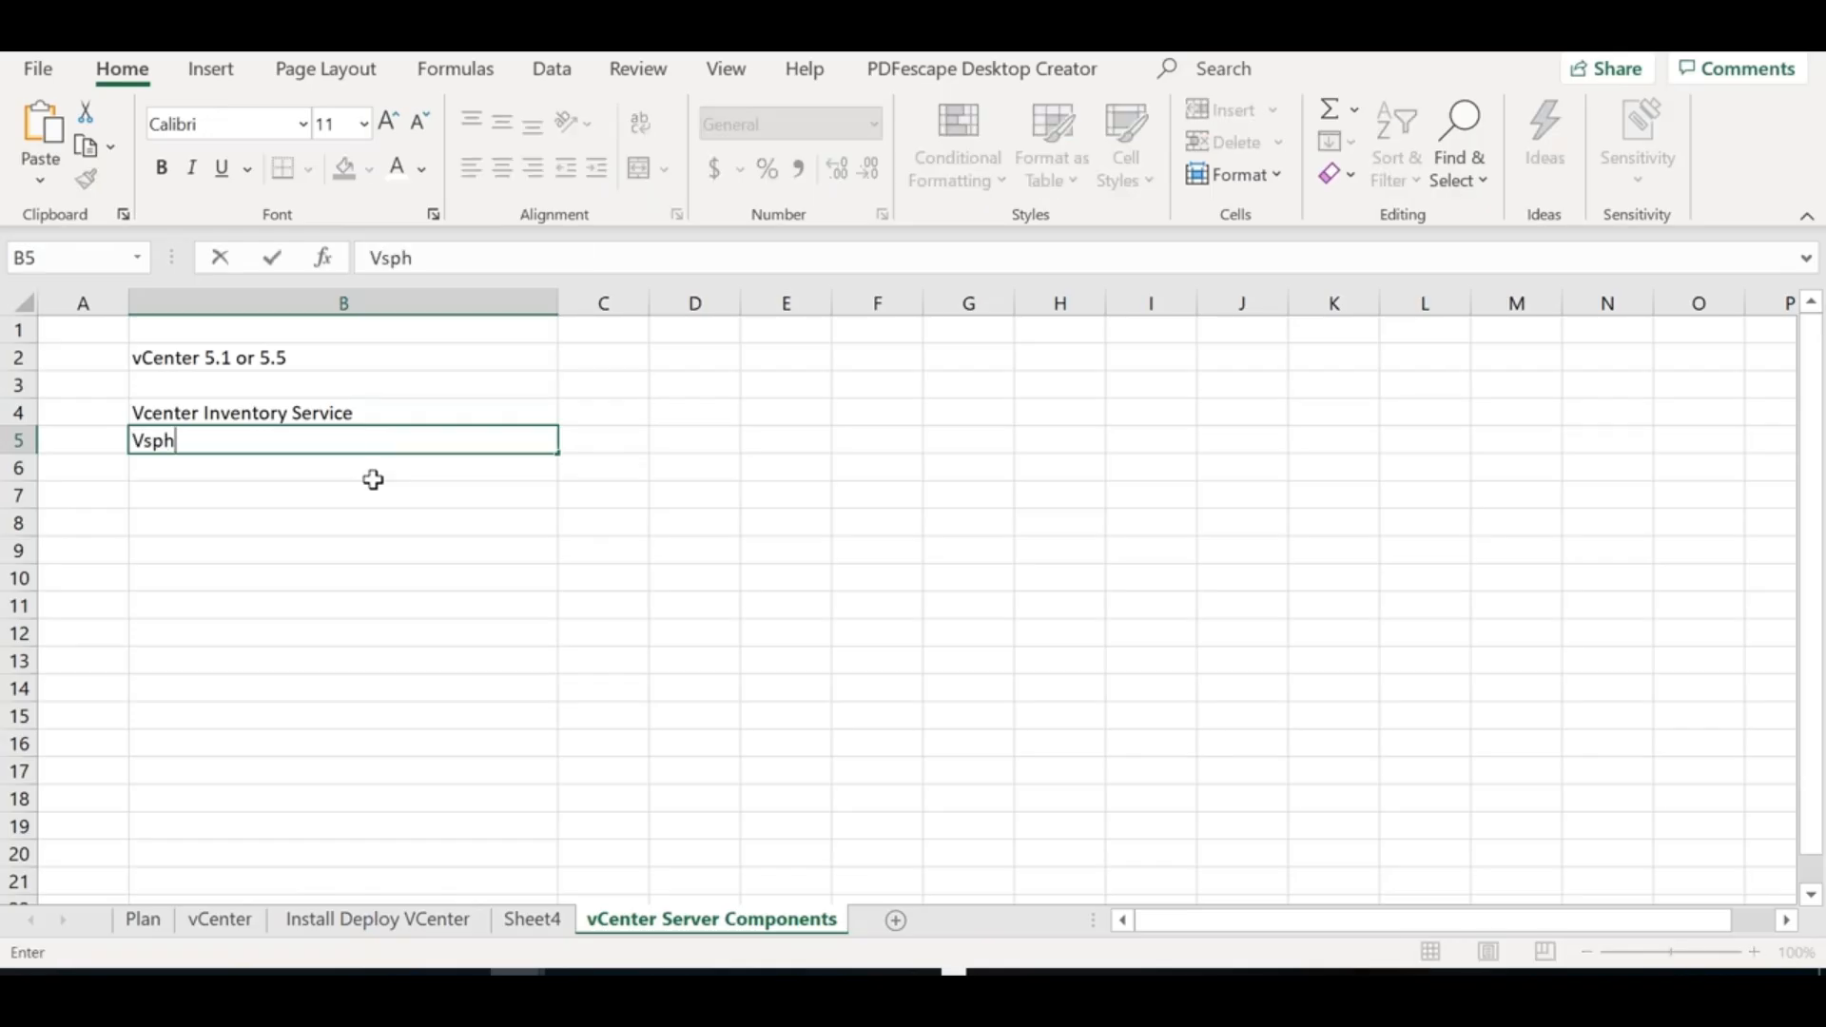
pyautogui.write('ere Web Client')
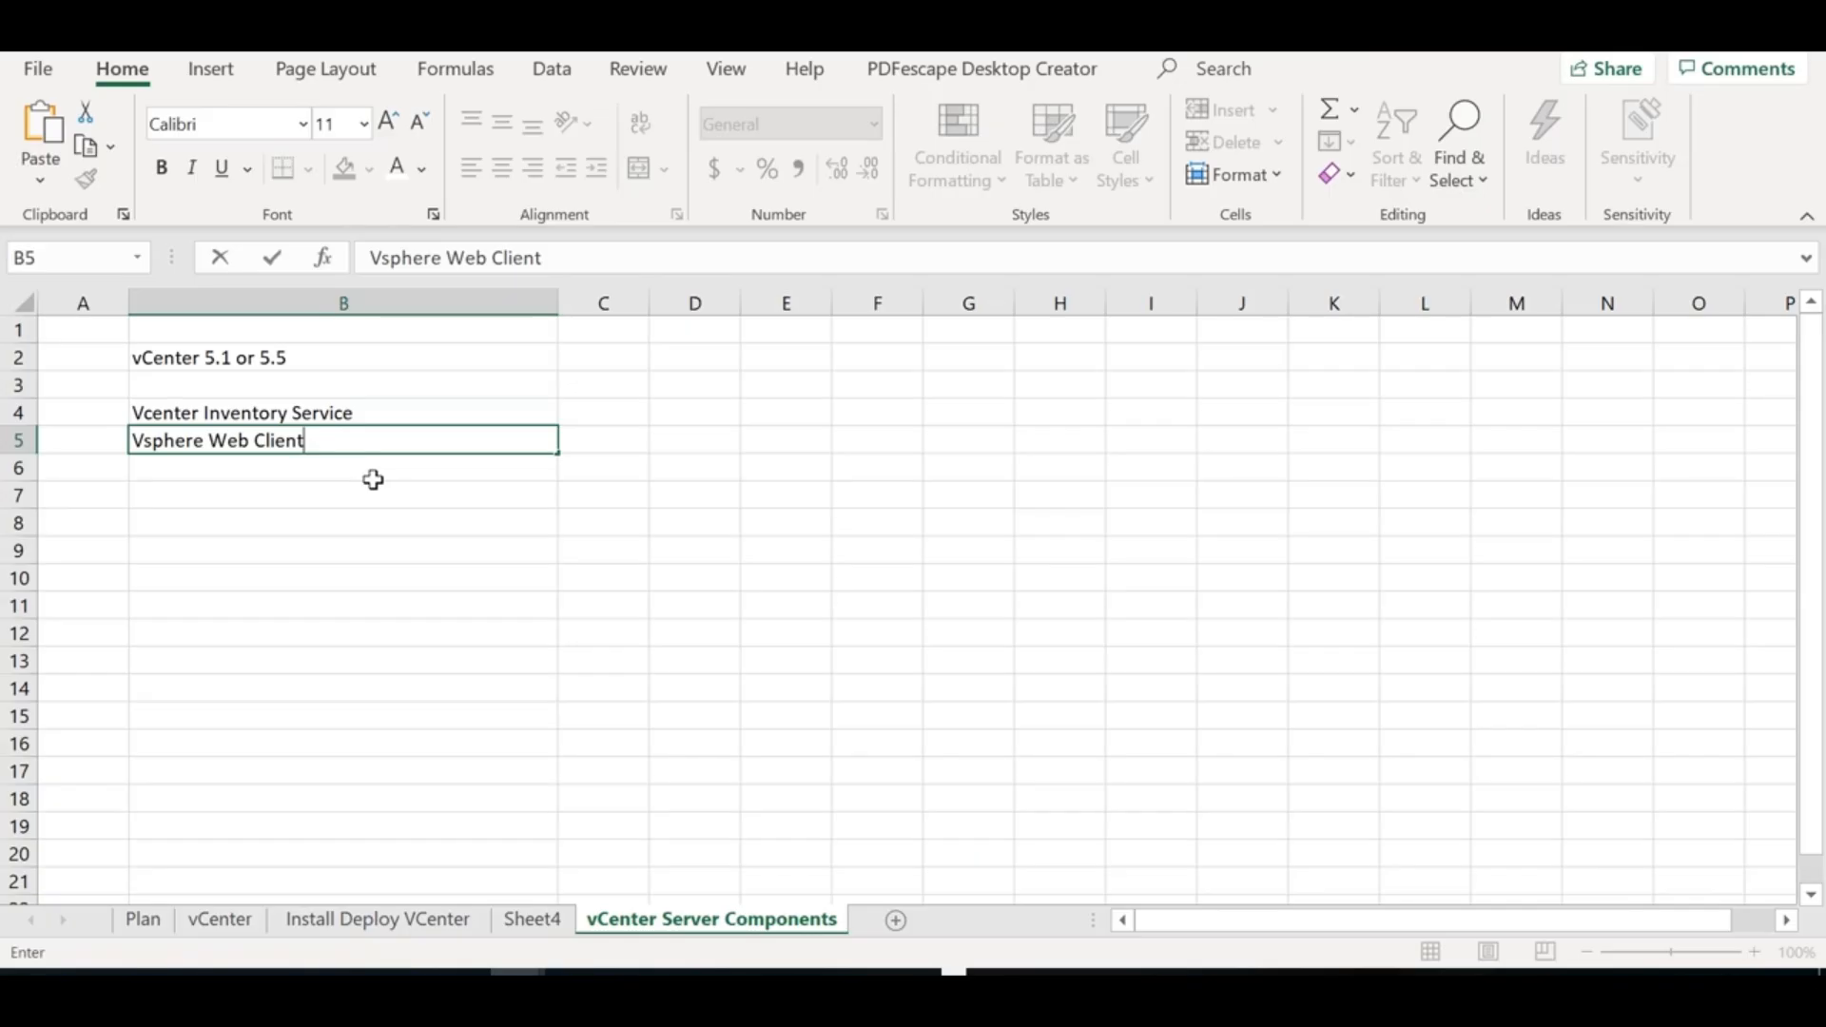
pyautogui.click(980, 365)
# Widen column C and enter the heading 'vSphere 7' in D2
pyautogui.click(881, 358)
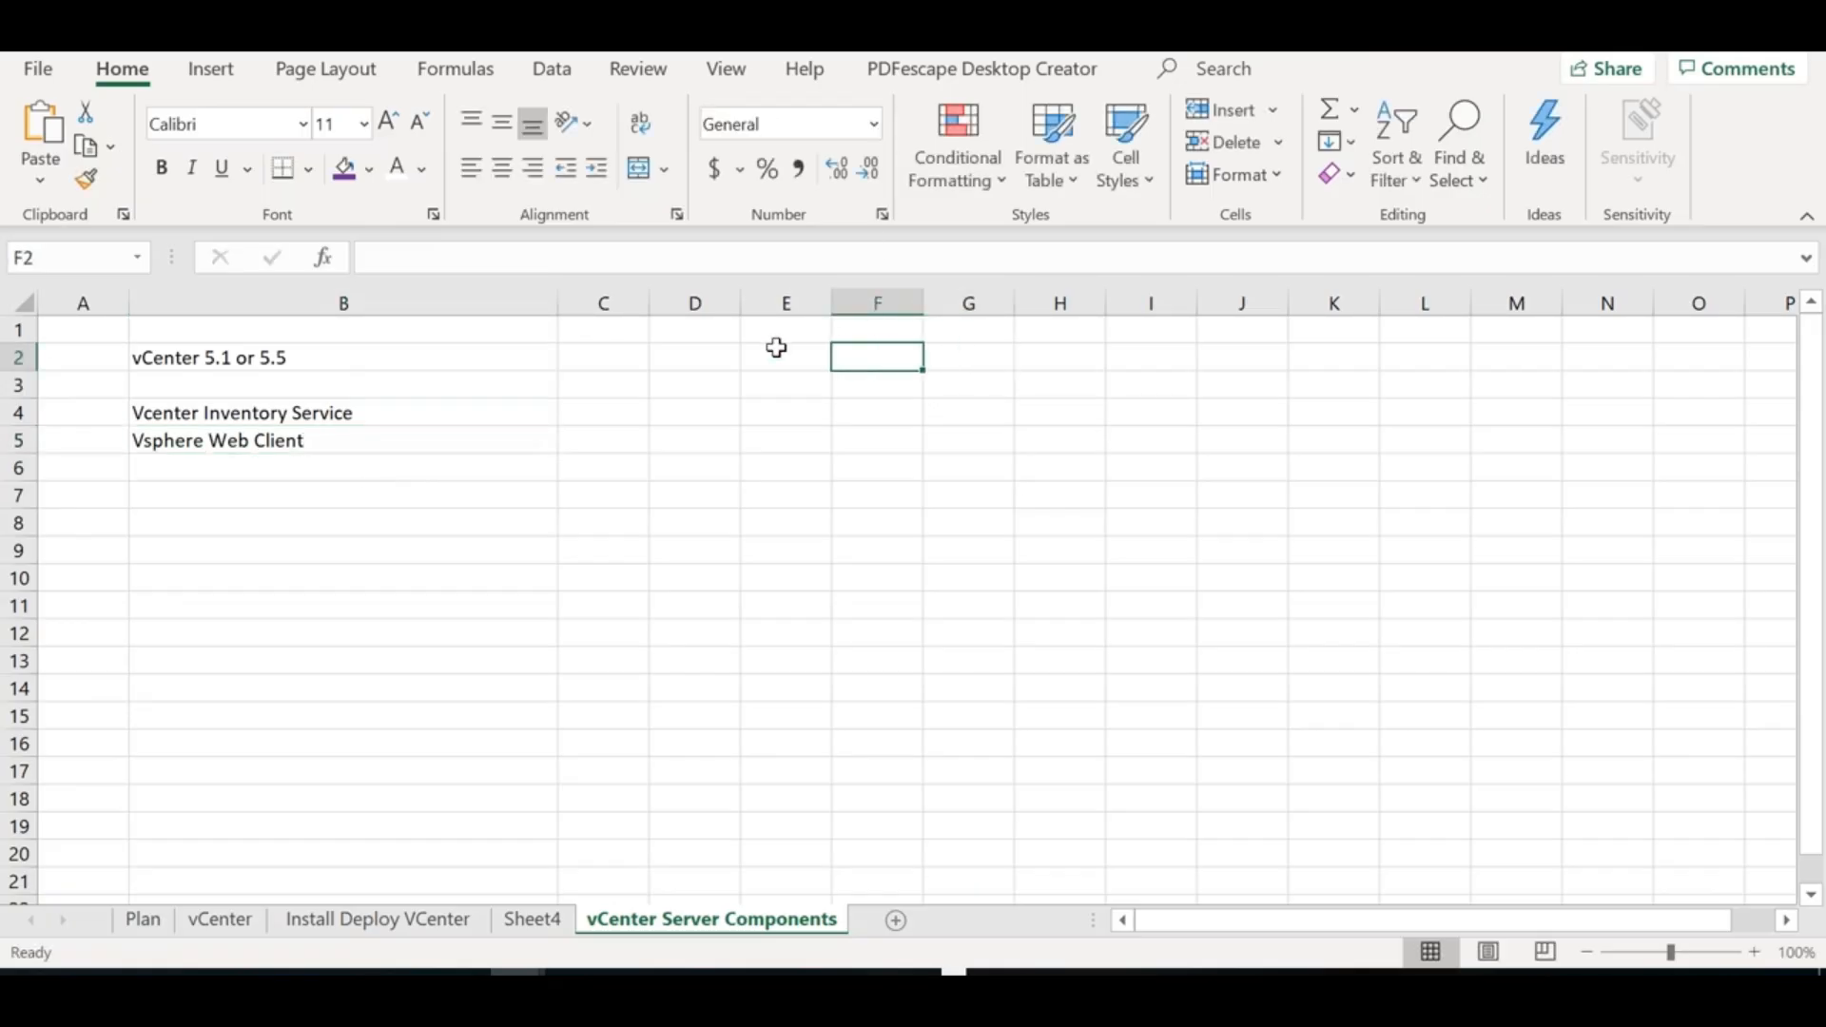
pyautogui.moveTo(646, 301); pyautogui.dragTo(1486, 301)
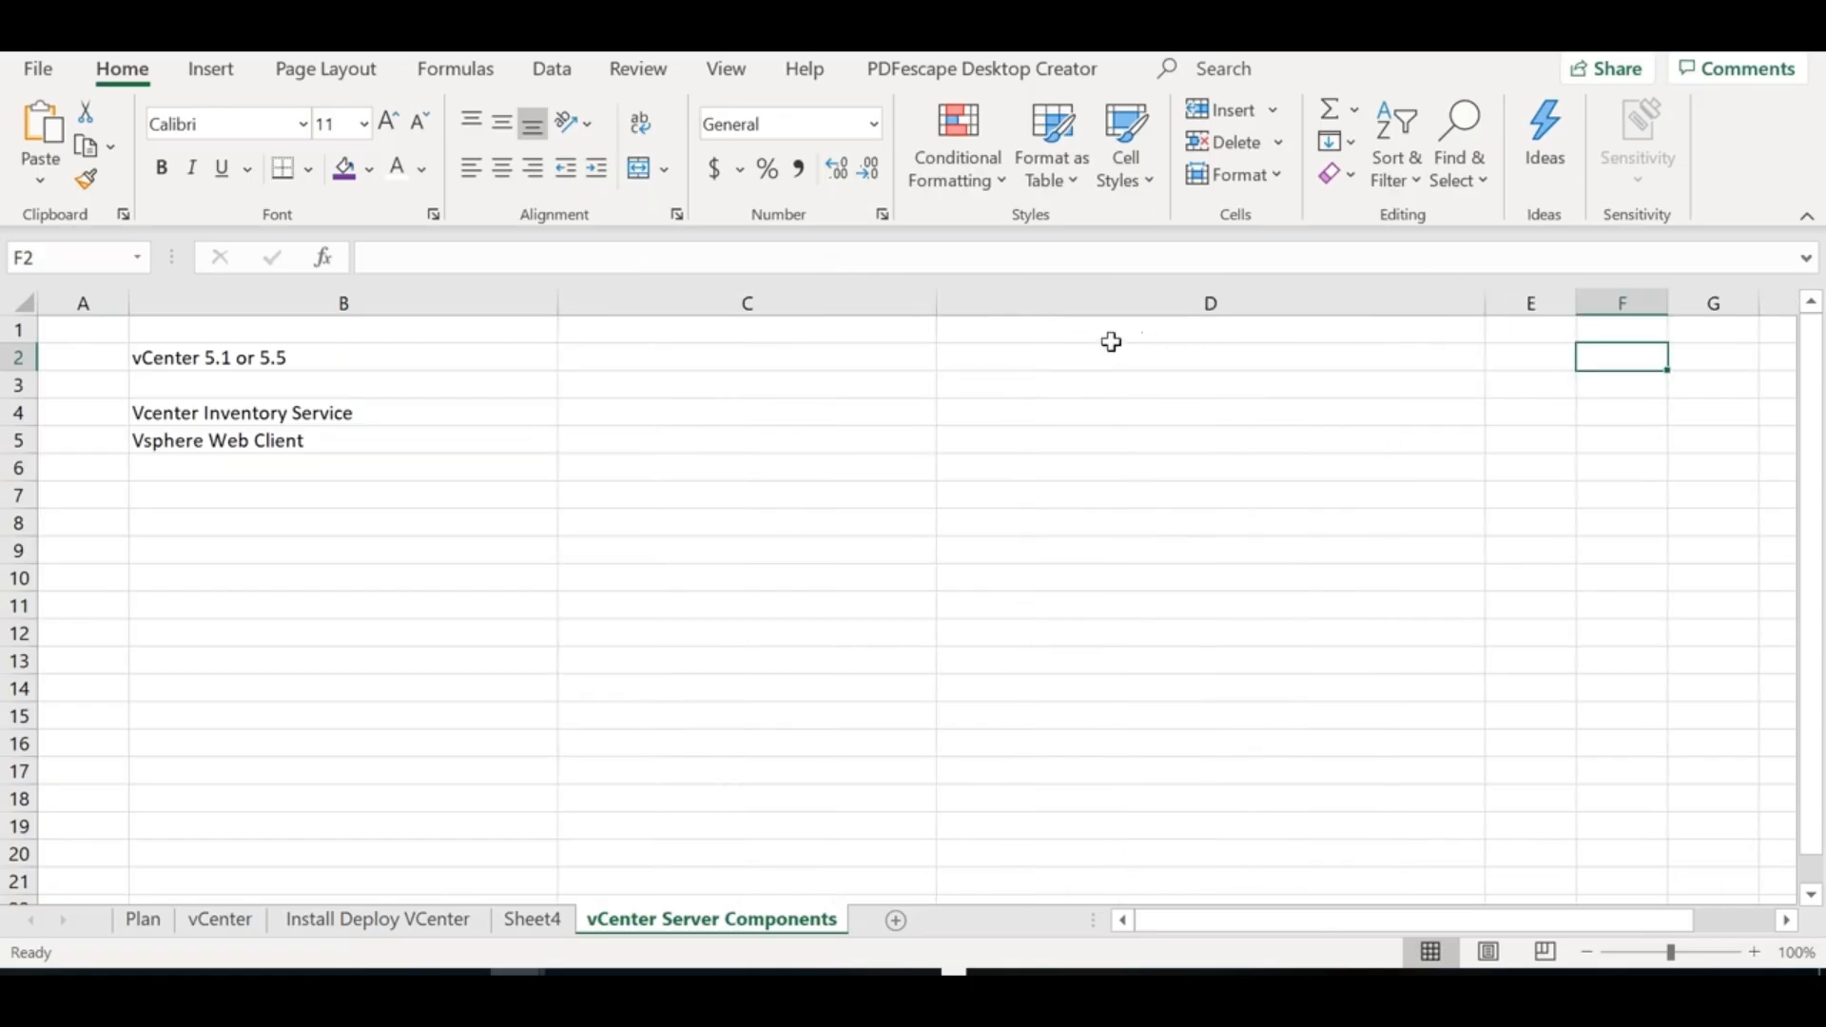
pyautogui.click(1101, 352)
pyautogui.write('vSphre')
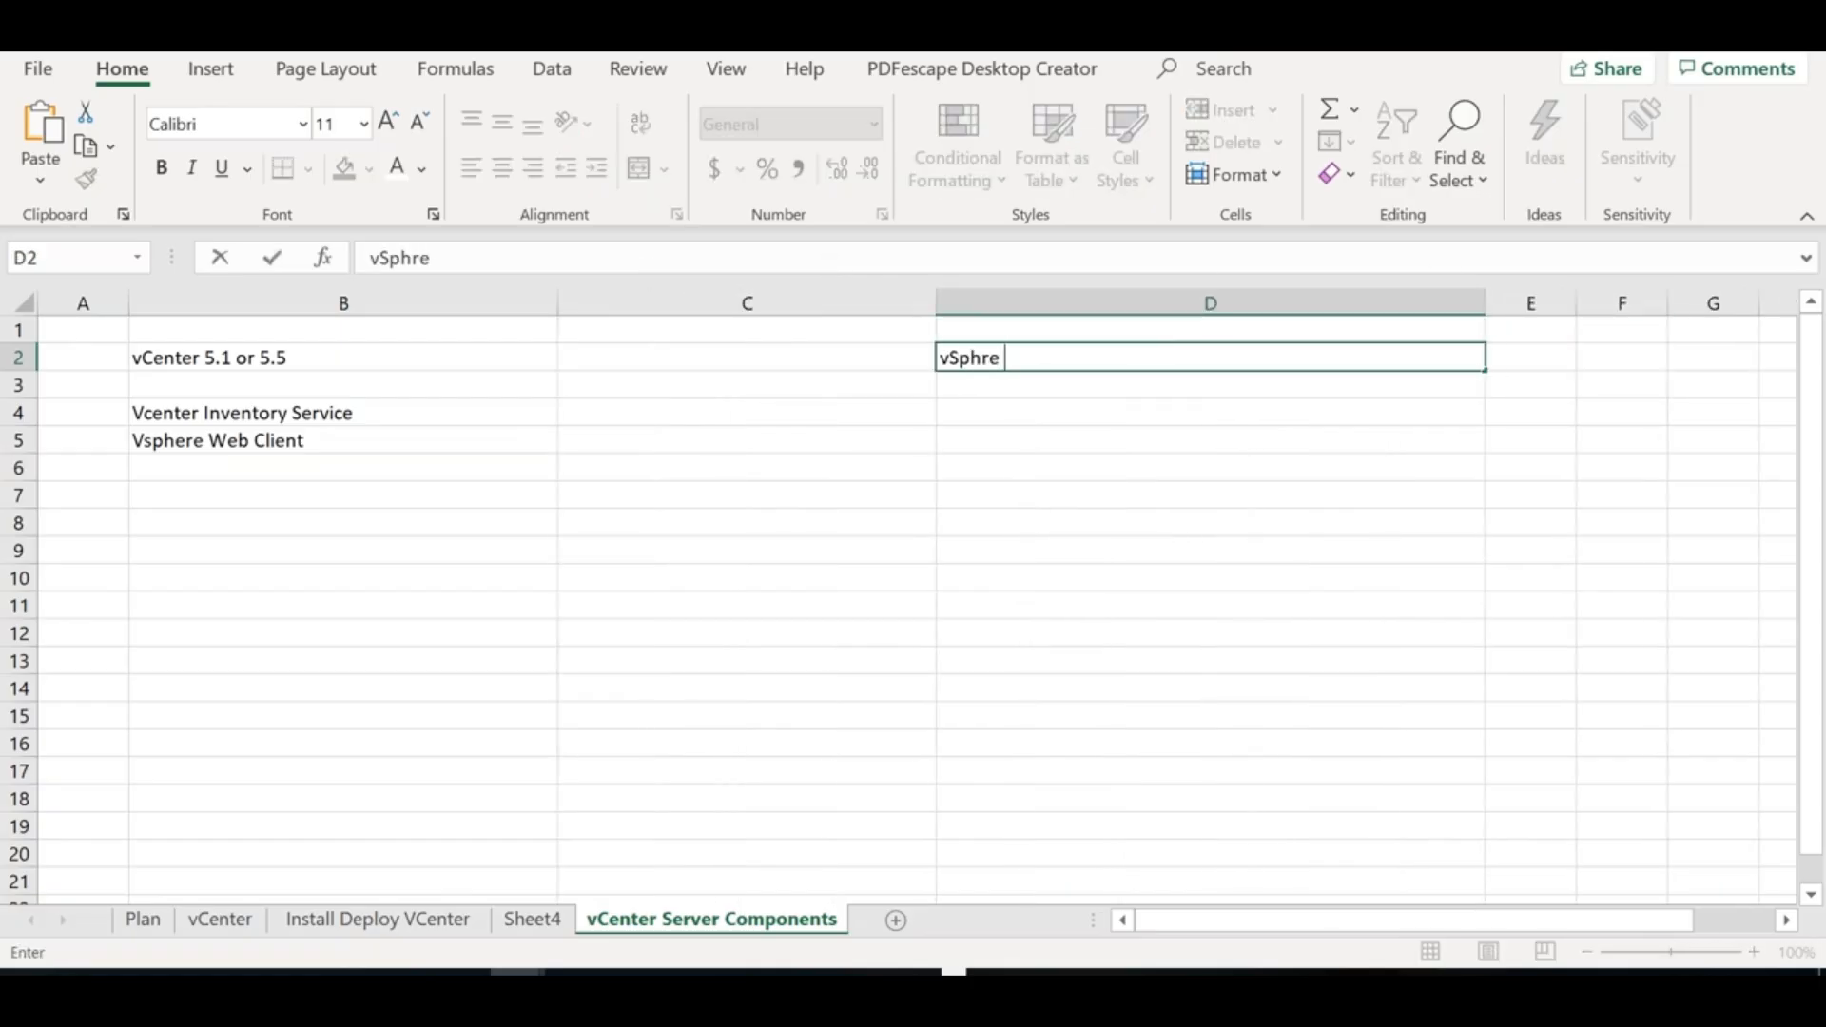
pyautogui.press('BackSpace')
pyautogui.press('BackSpace')
pyautogui.write('ere 7')
pyautogui.press('Down')
pyautogui.press('Down')
pyautogui.press('Down')
pyautogui.press('Down')
# Enter 'vSphere HTML5 Client (Web browser)' in D5
pyautogui.press('Up')
pyautogui.write('vSpher')
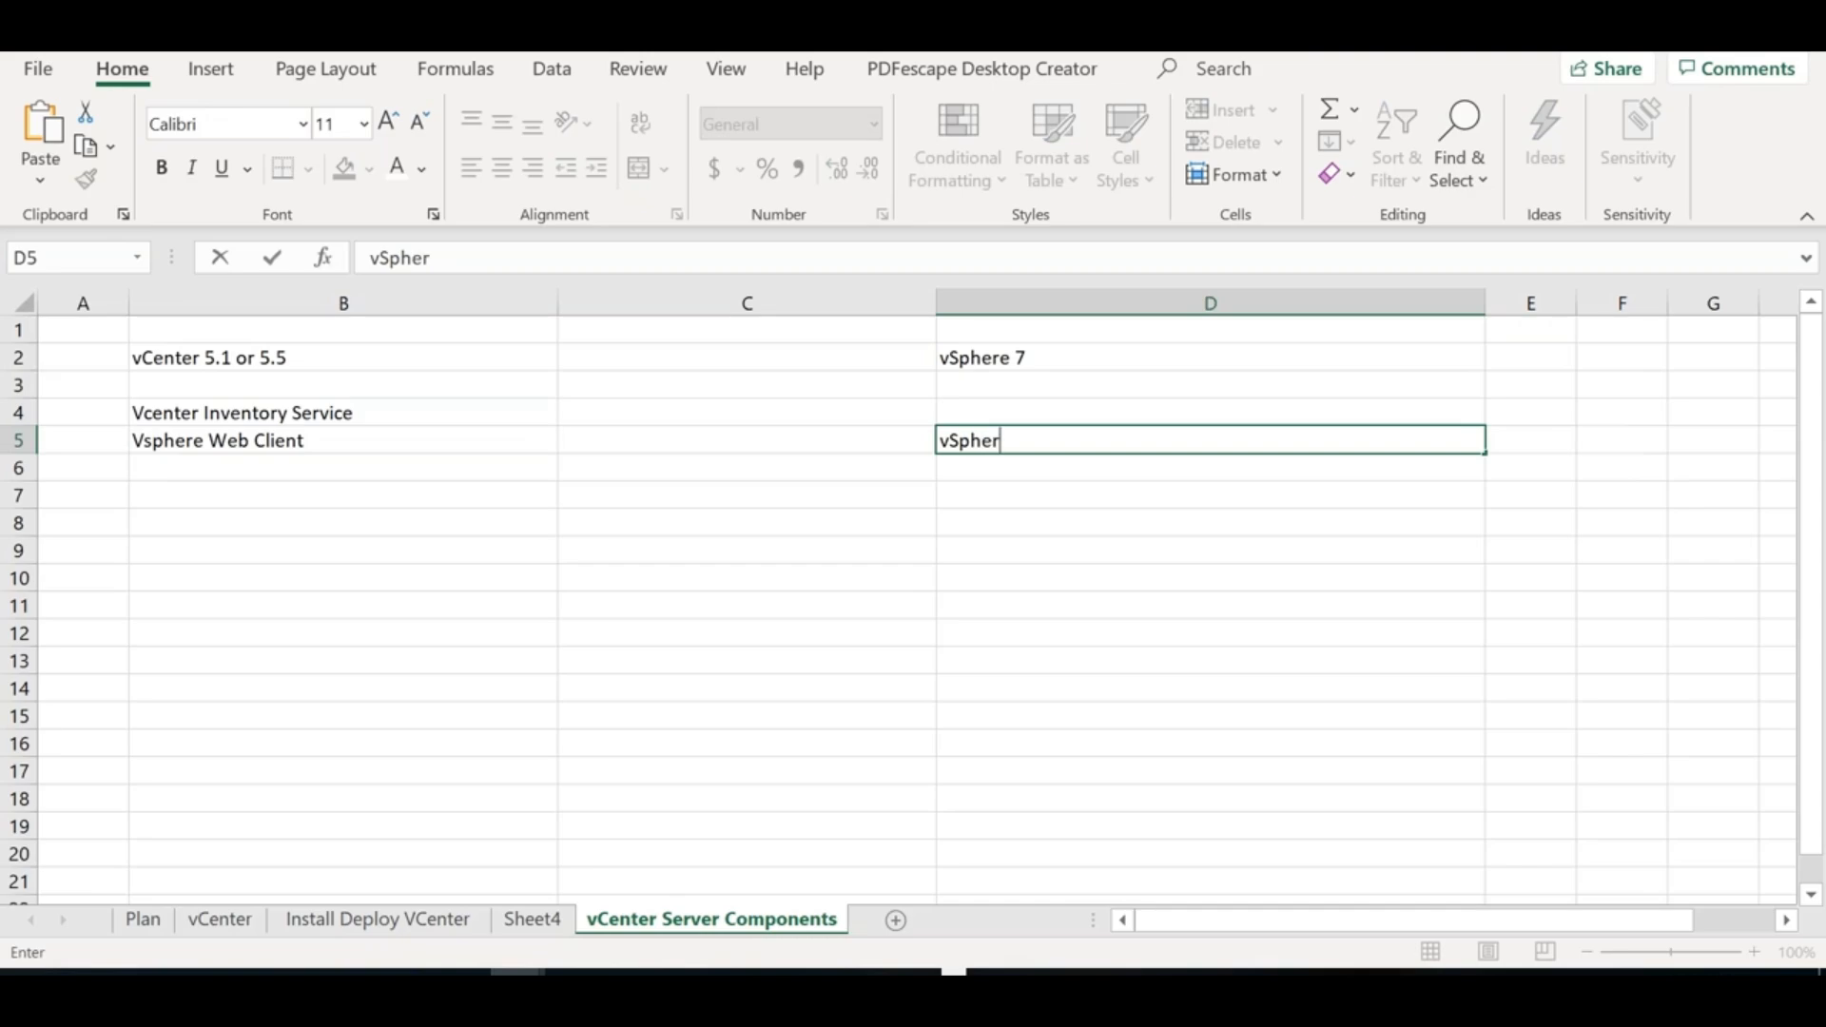
pyautogui.write('e HTML5 ')
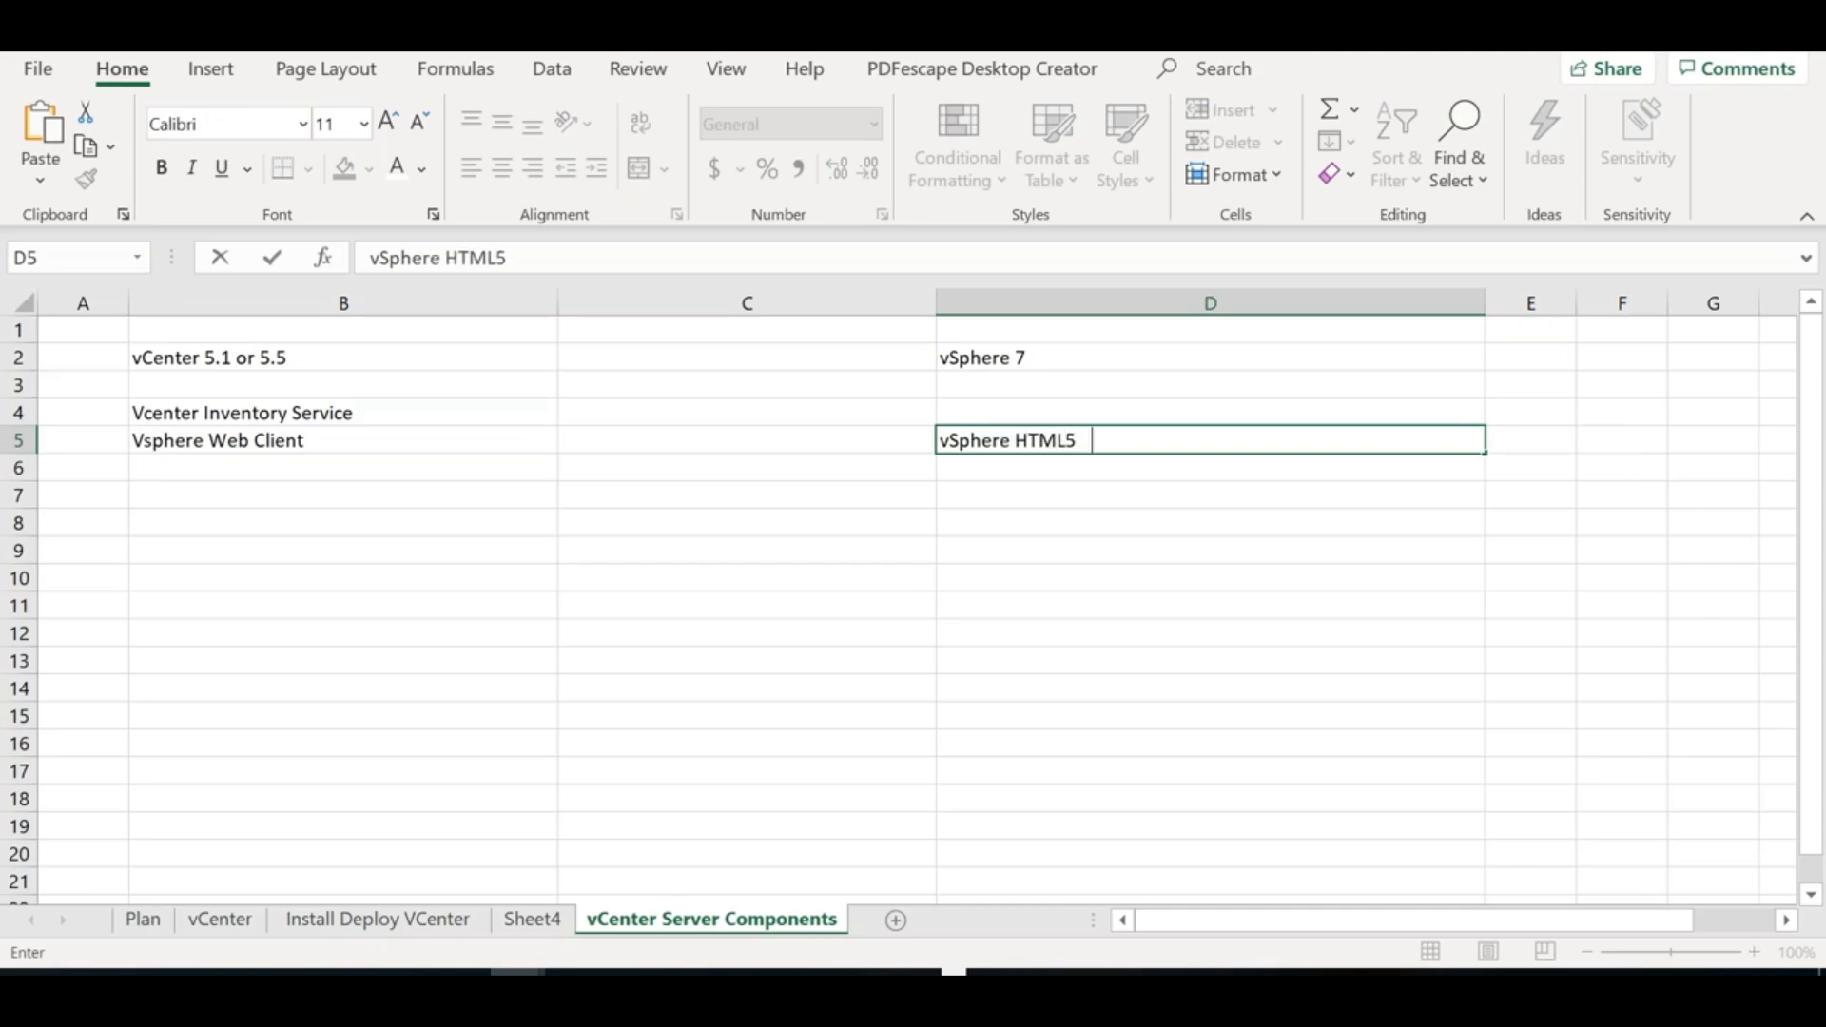
pyautogui.write('Client (Web ')
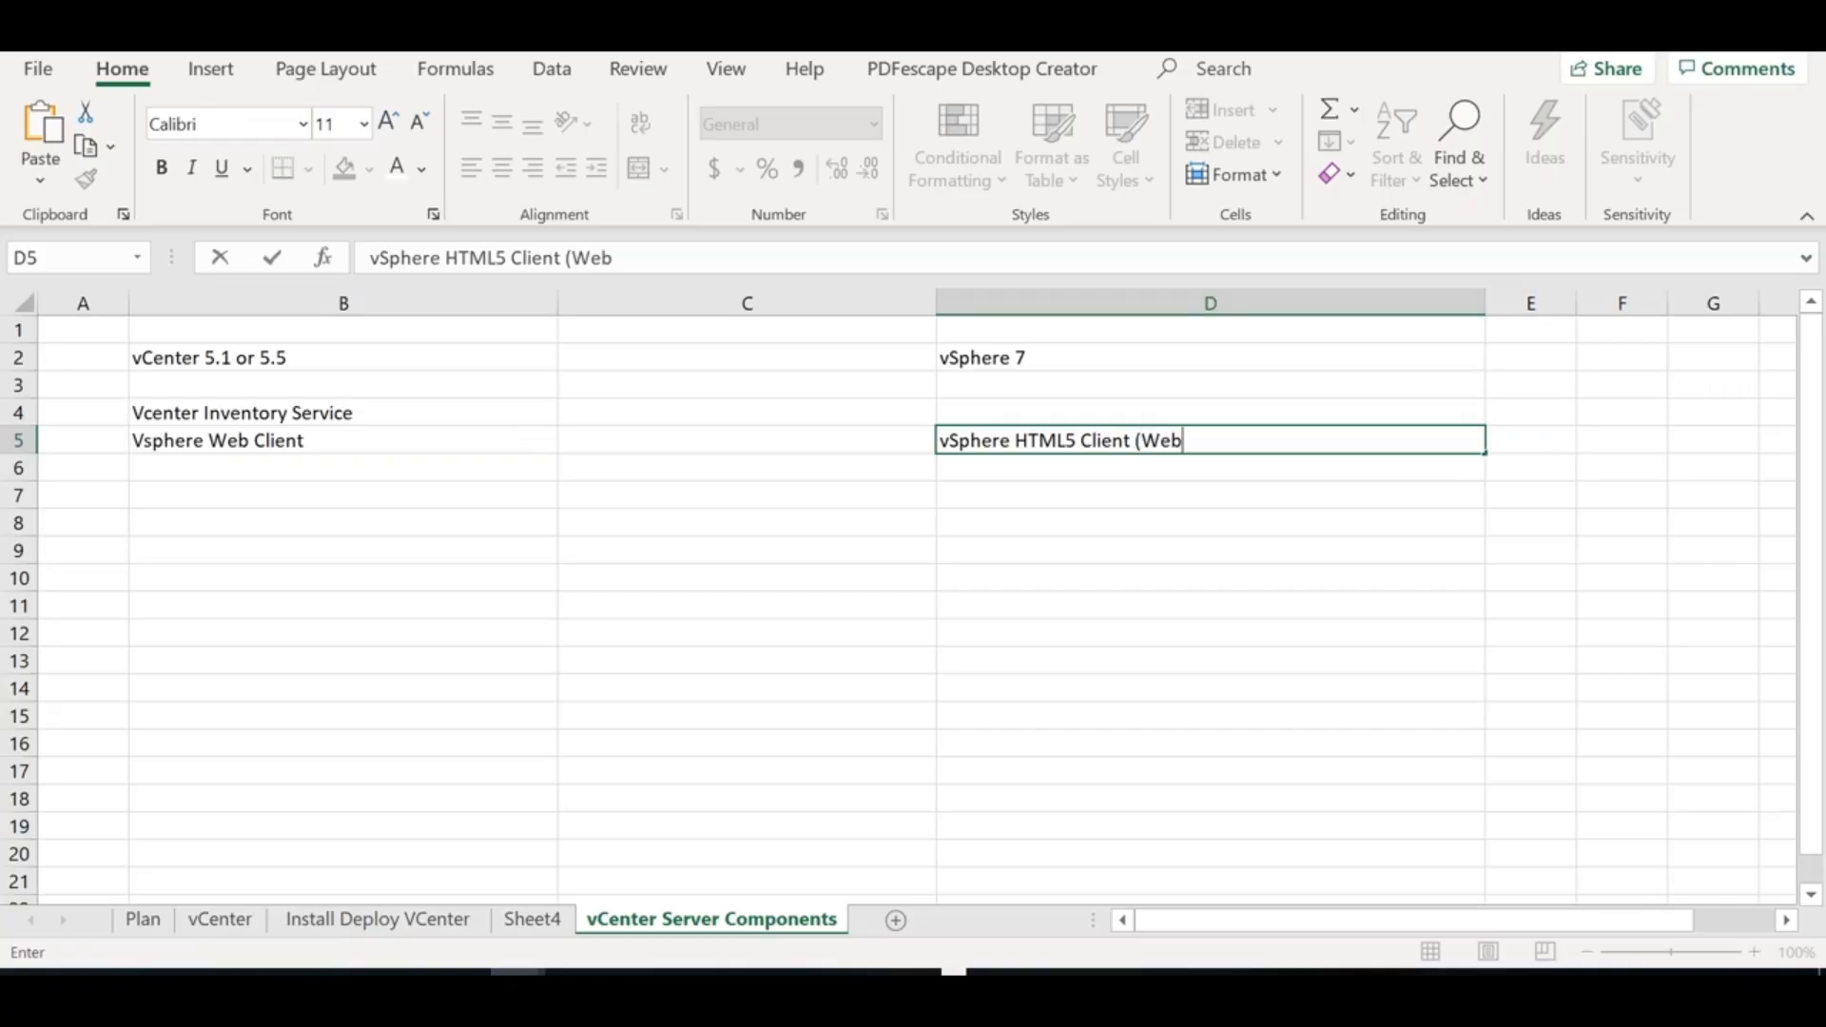
pyautogui.write('browser)')
pyautogui.click(392, 467)
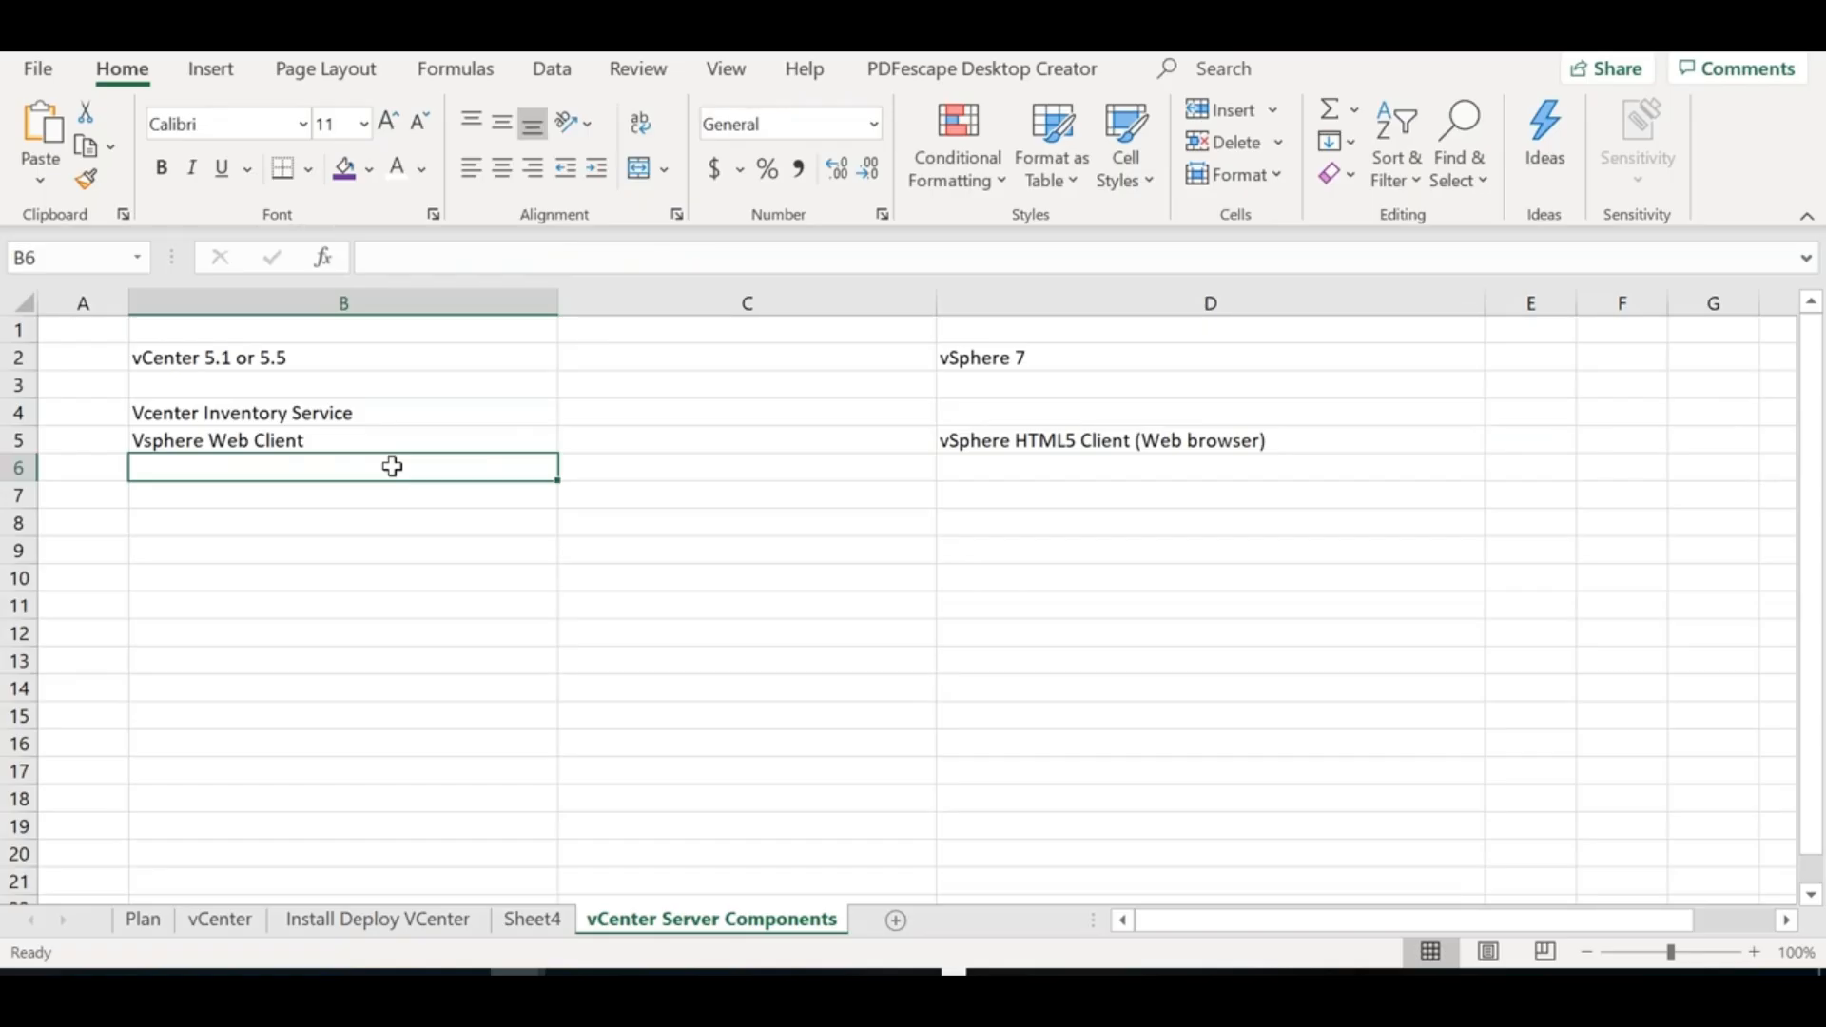
# Type 'vCenter Single Sign on' in B6
pyautogui.write('vCetner')
pyautogui.press('BackSpace')
pyautogui.press('BackSpace')
pyautogui.press('BackSpace')
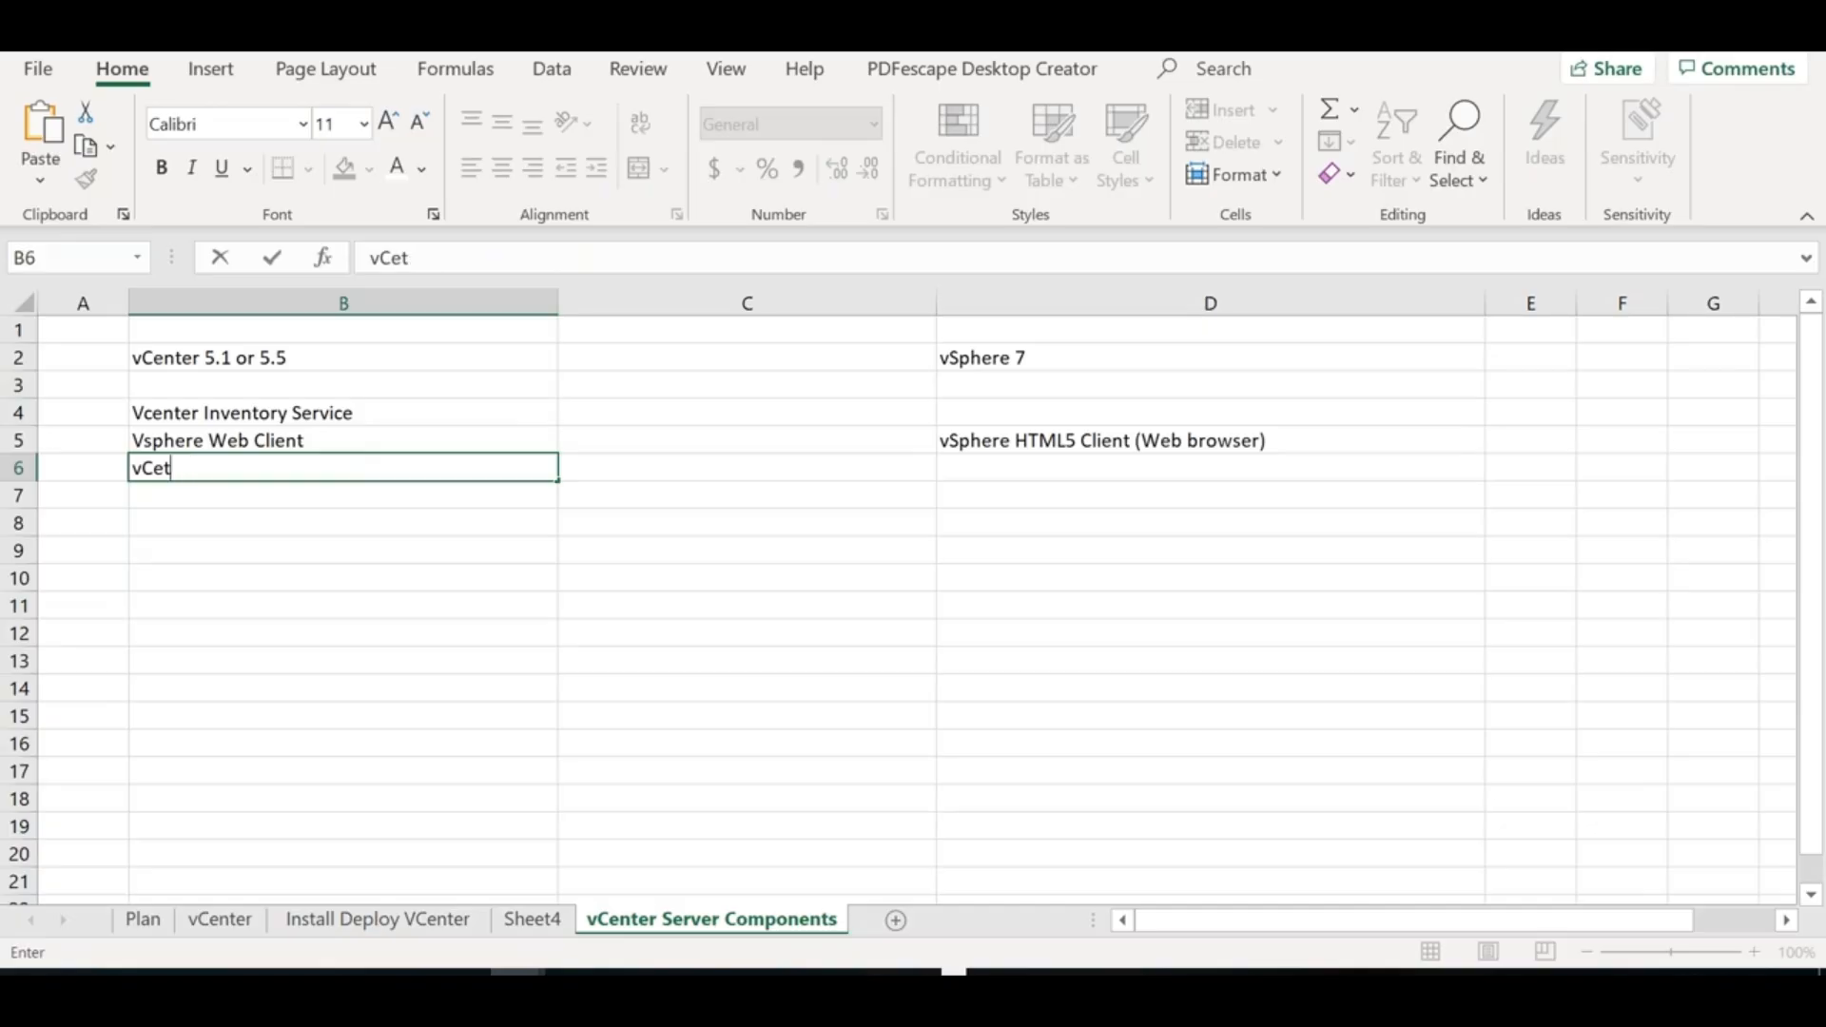
pyautogui.press('BackSpace')
pyautogui.write('nter Ser')
pyautogui.press('BackSpace')
pyautogui.press('BackSpace')
pyautogui.write('ing S')
pyautogui.press('BackSpace')
pyautogui.press('BackSpace')
pyautogui.press('BackSpace')
pyautogui.press('BackSpace')
pyautogui.write('gn Si')
pyautogui.press('BackSpace')
pyautogui.press('BackSpace')
pyautogui.press('BackSpace')
pyautogui.press('BackSpace')
pyautogui.press('BackSpace')
pyautogui.write('ngle Sign on')
pyautogui.press('Return')
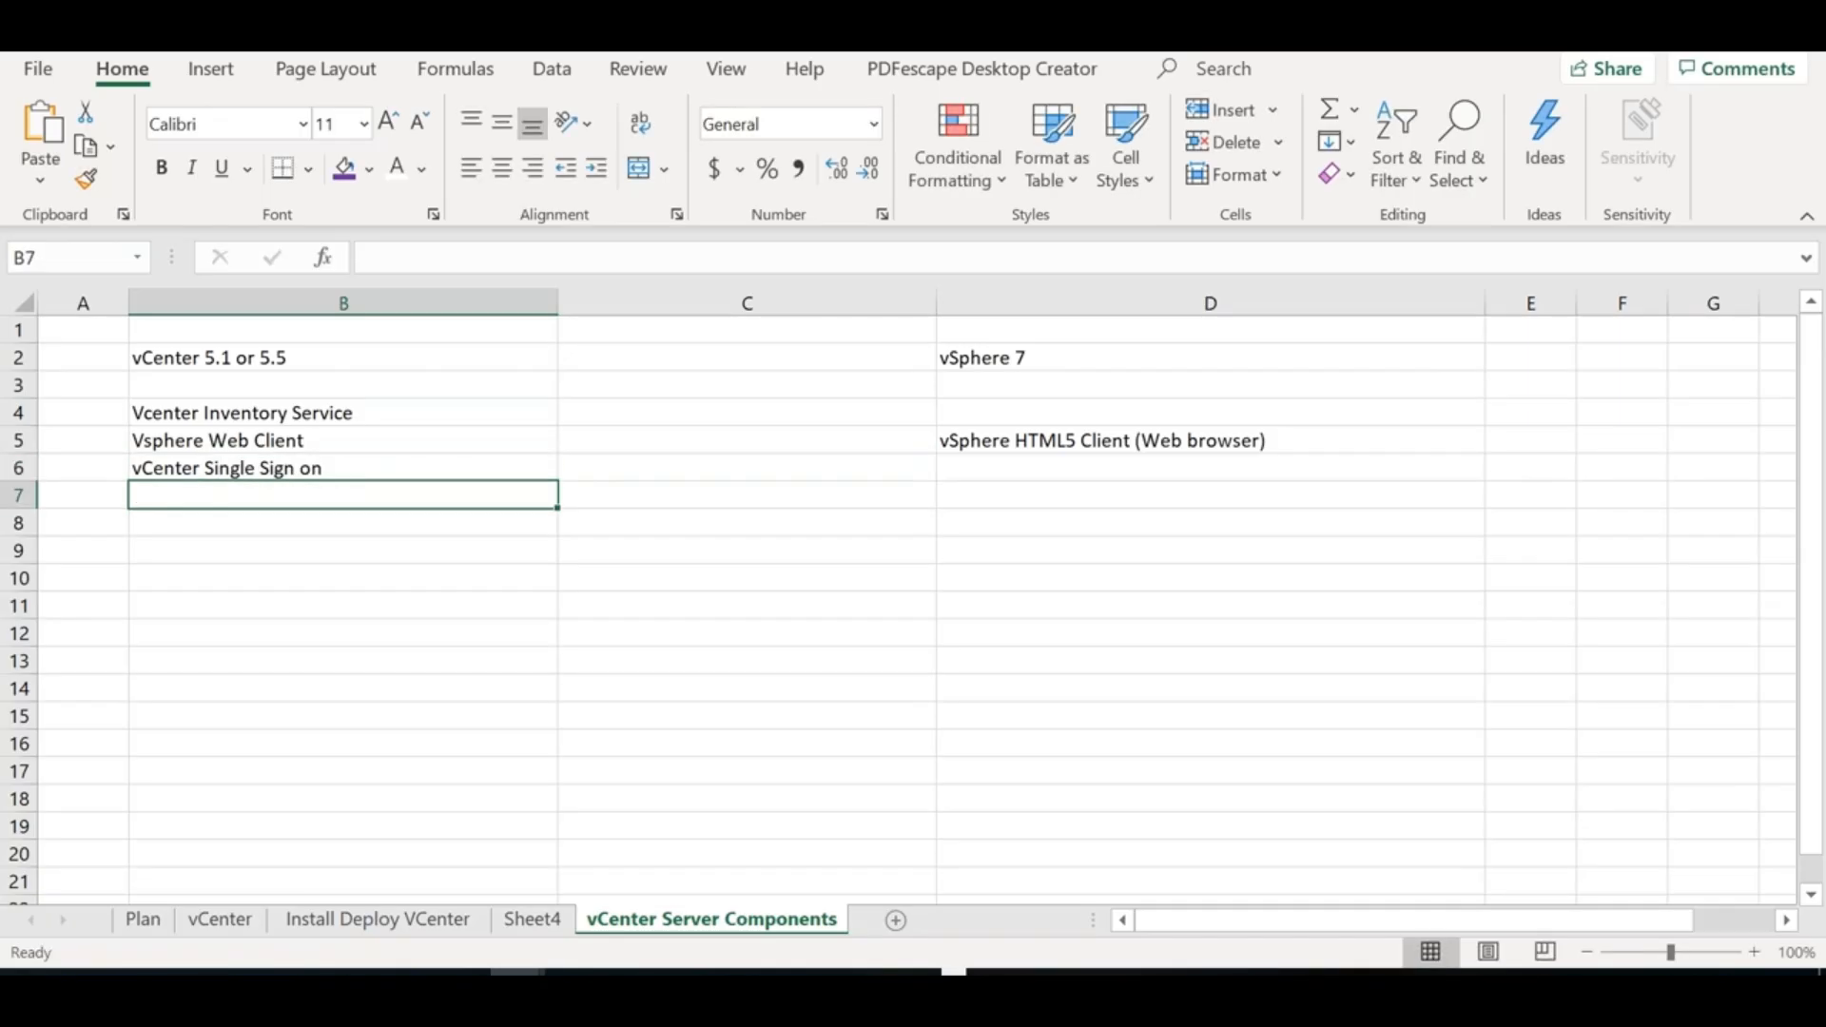
# Add 'vCenter Server' in B7, then select the four entries B4:B7
pyautogui.write('vCenter')
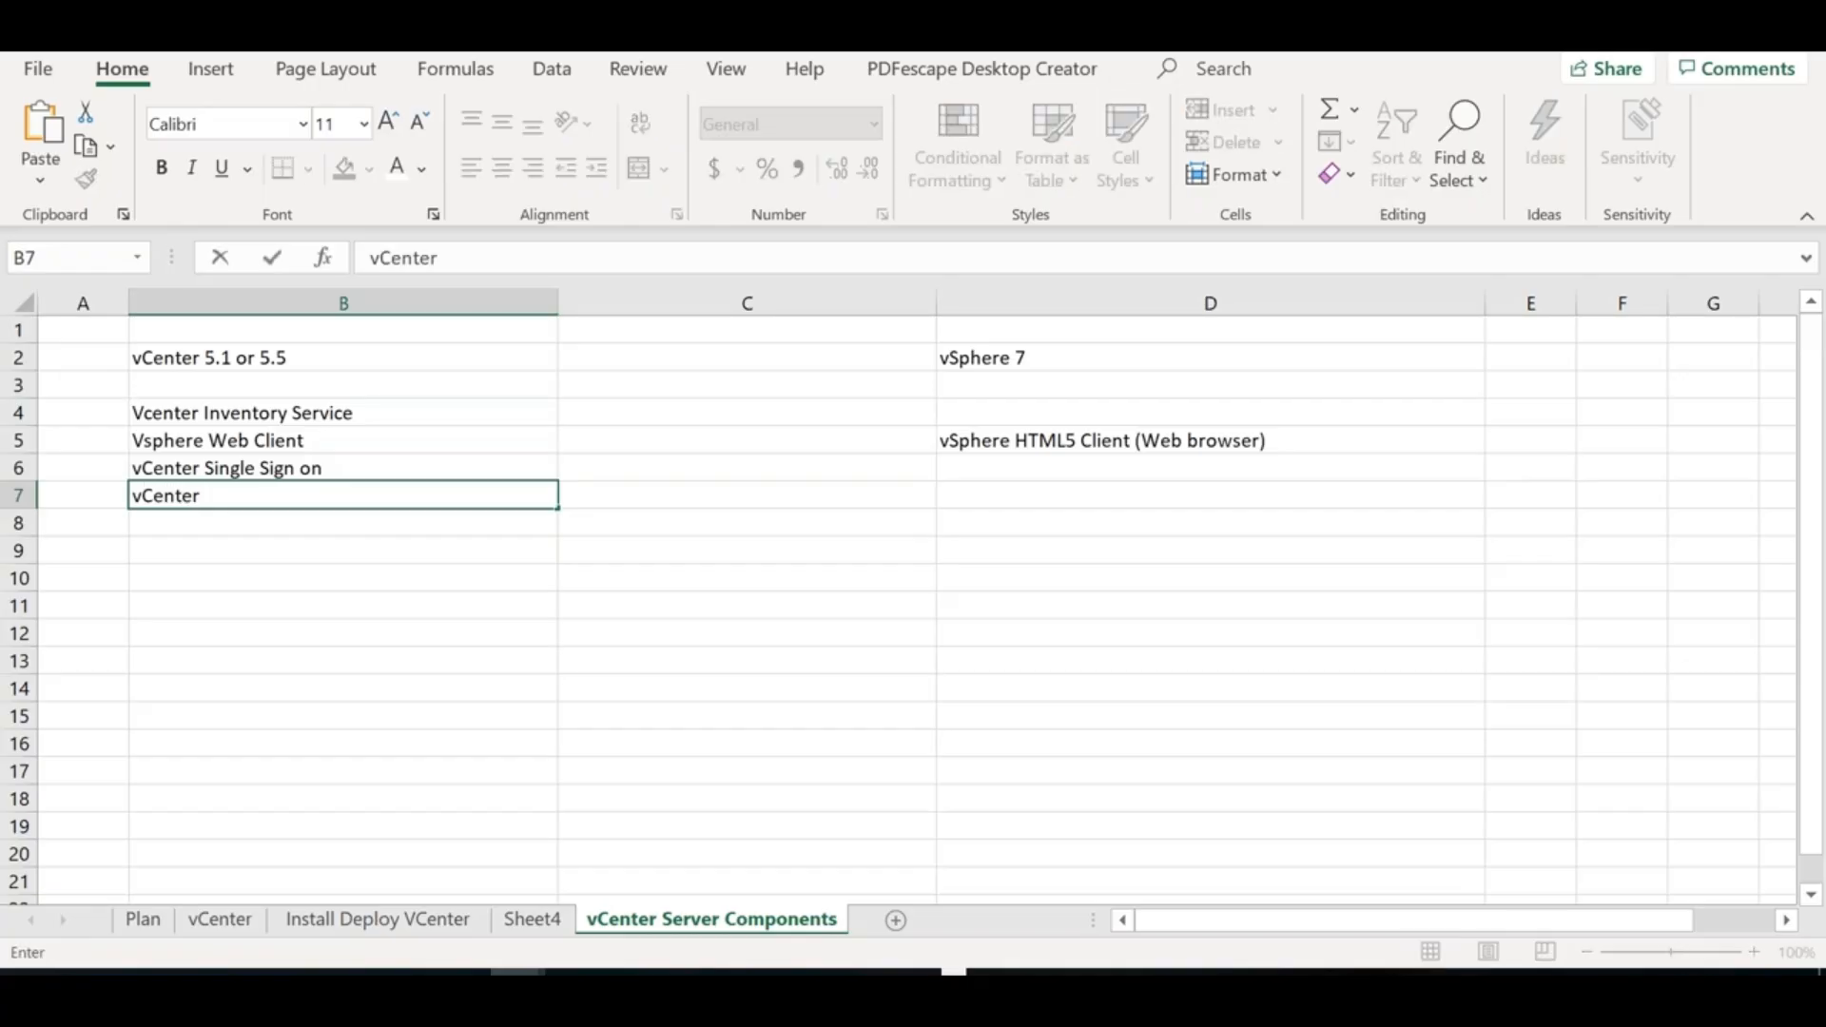
pyautogui.write(' Server')
pyautogui.click(347, 586)
pyautogui.moveTo(326, 411); pyautogui.dragTo(301, 496)
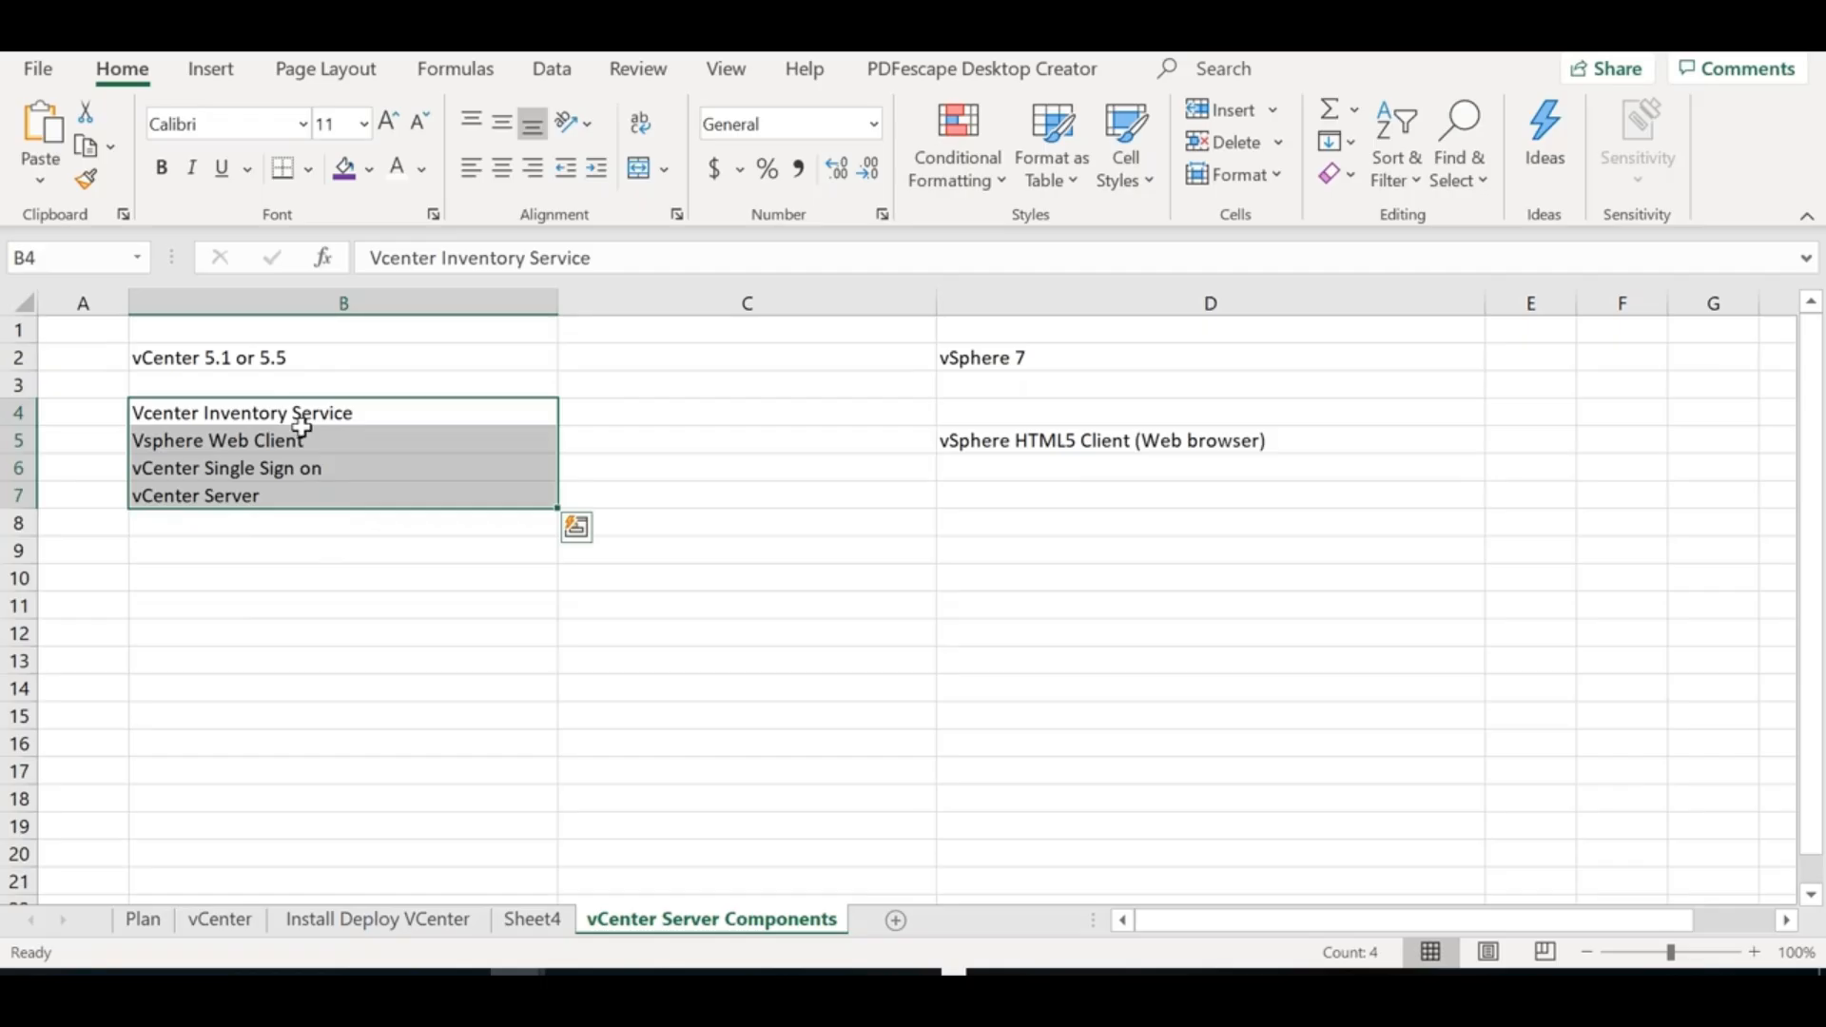
# Head C2 'vCenter 6' and merge C4:C6 as middle-aligned 'Platform Services Controller'
pyautogui.click(673, 356)
pyautogui.write('vCent')
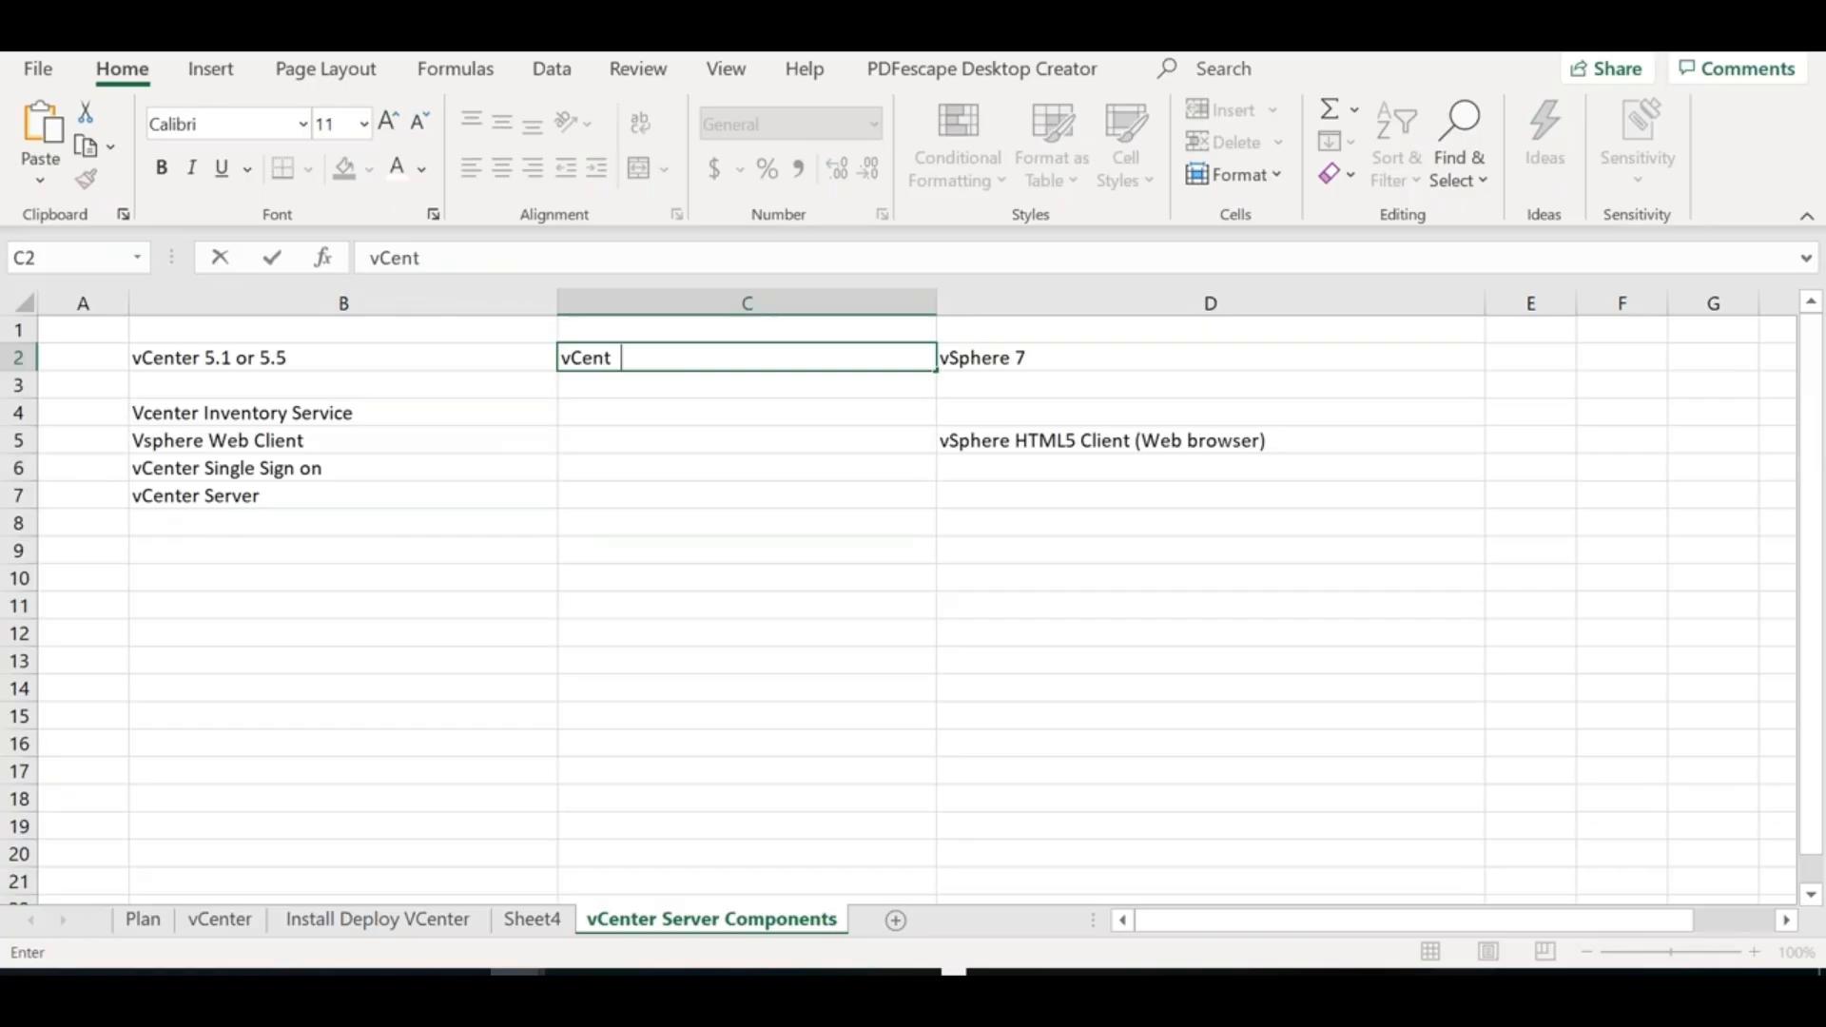
pyautogui.write('er 6')
pyautogui.moveTo(684, 409); pyautogui.dragTo(681, 468)
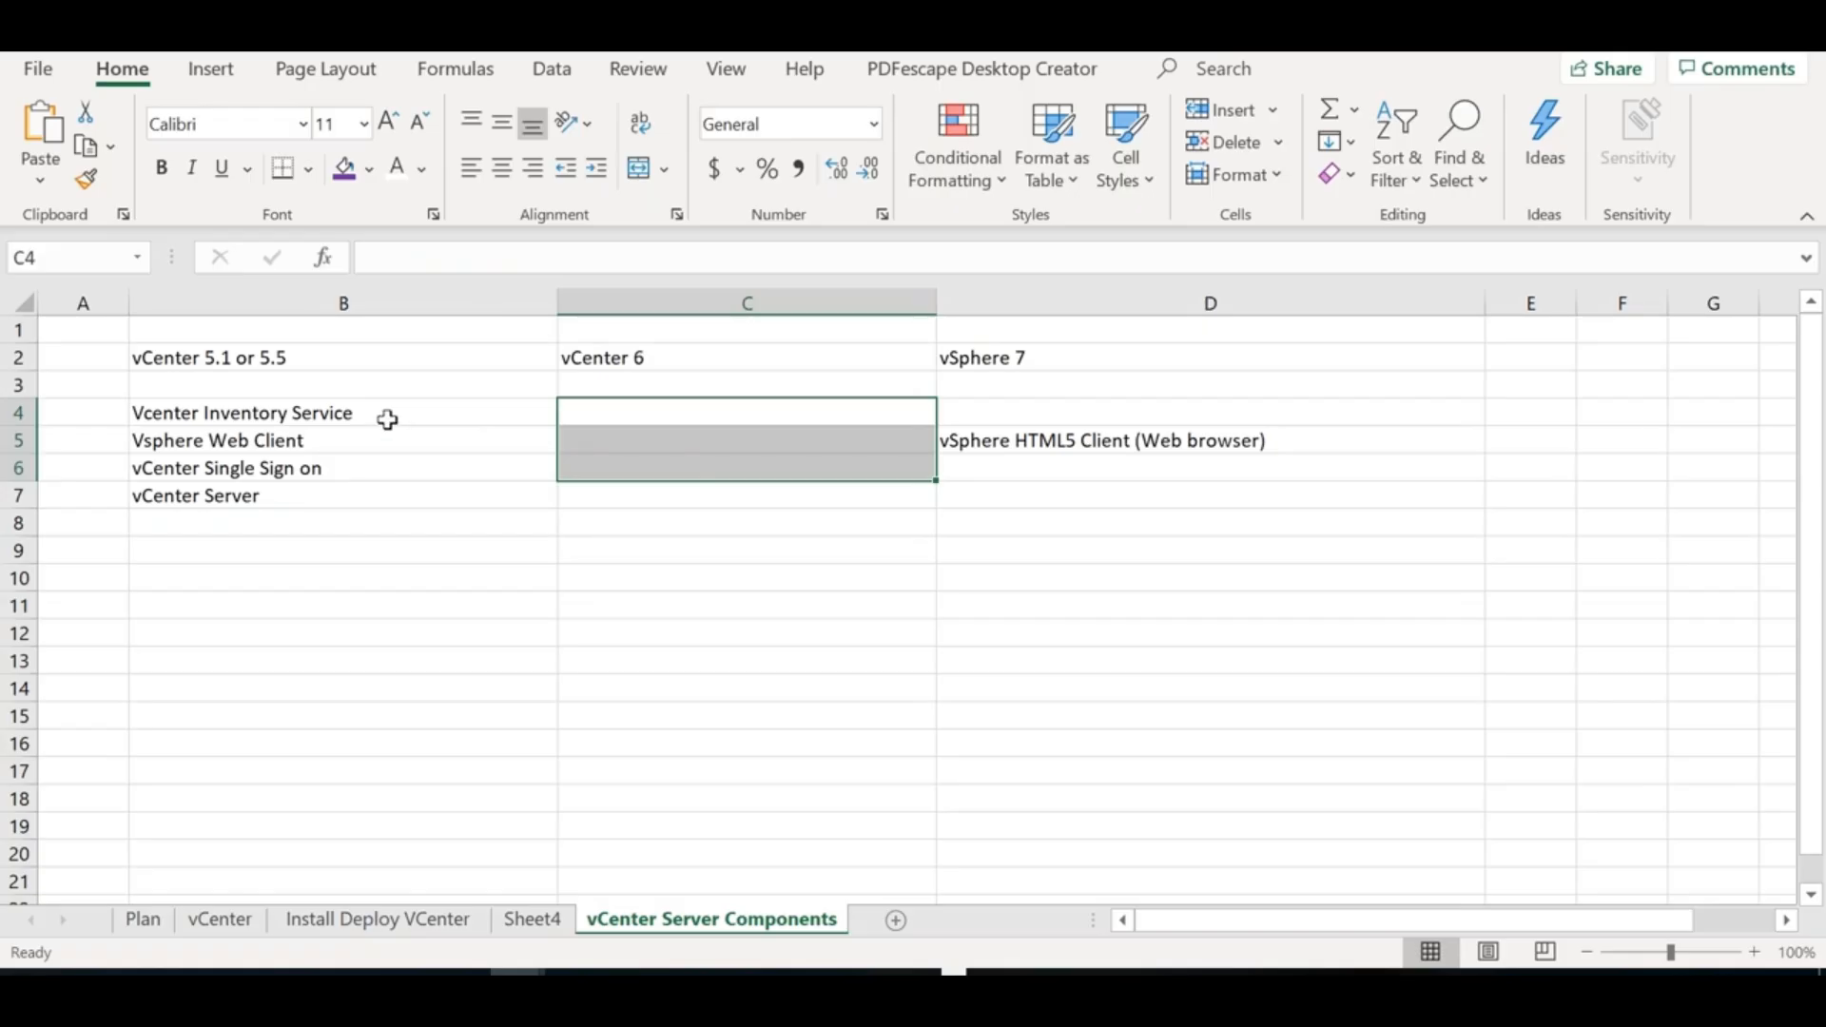
pyautogui.click(643, 169)
pyautogui.doubleClick(631, 440)
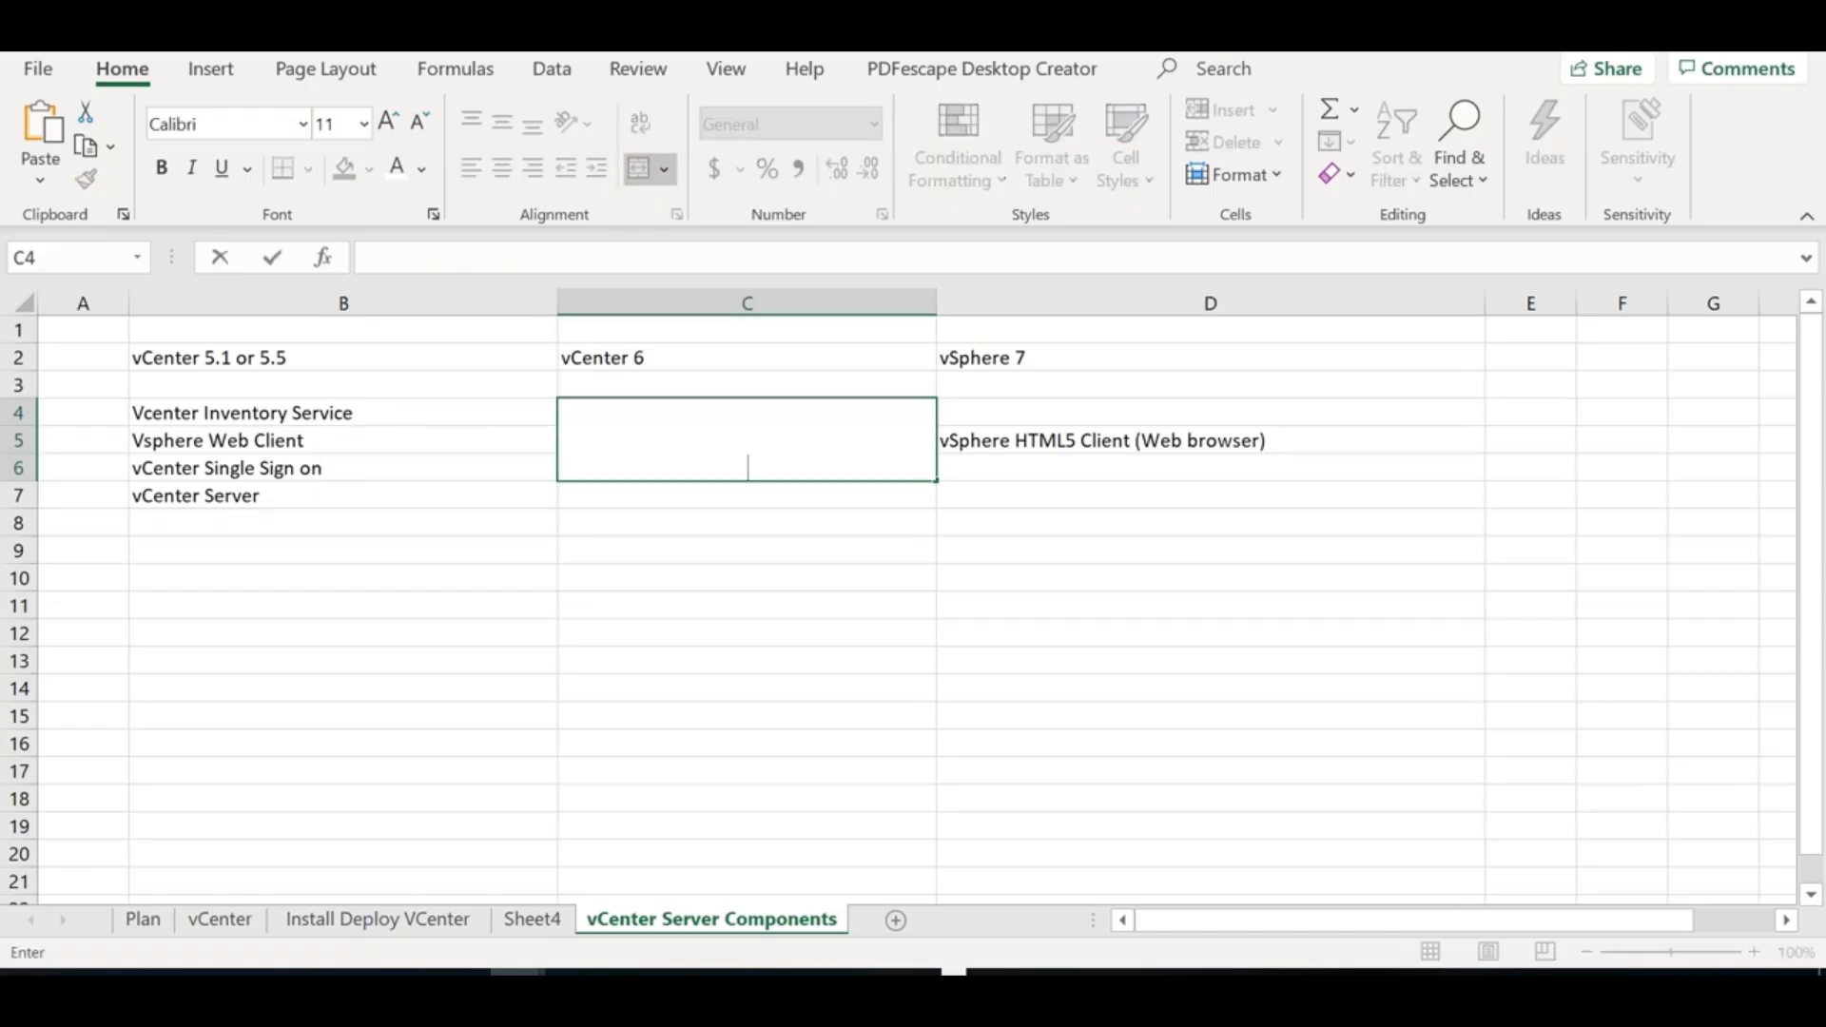
pyautogui.write('Platform Services Conto')
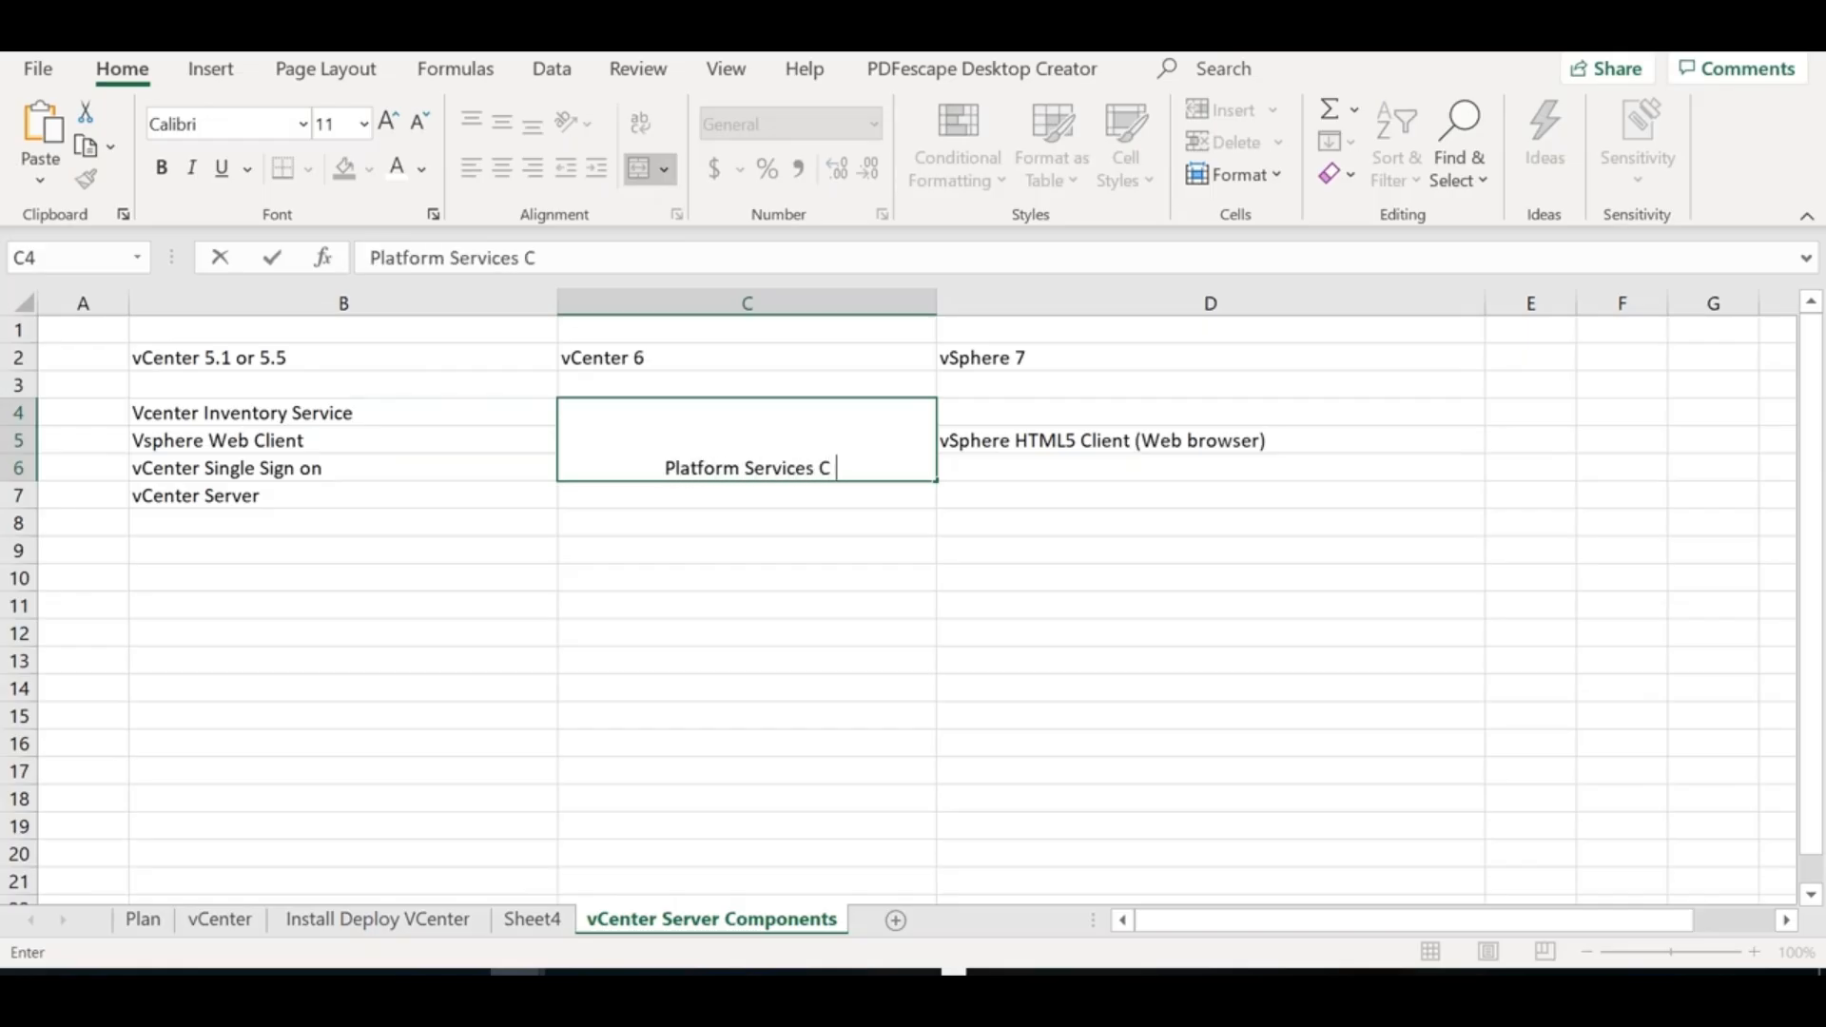
pyautogui.press('BackSpace')
pyautogui.press('BackSpace')
pyautogui.write('troller')
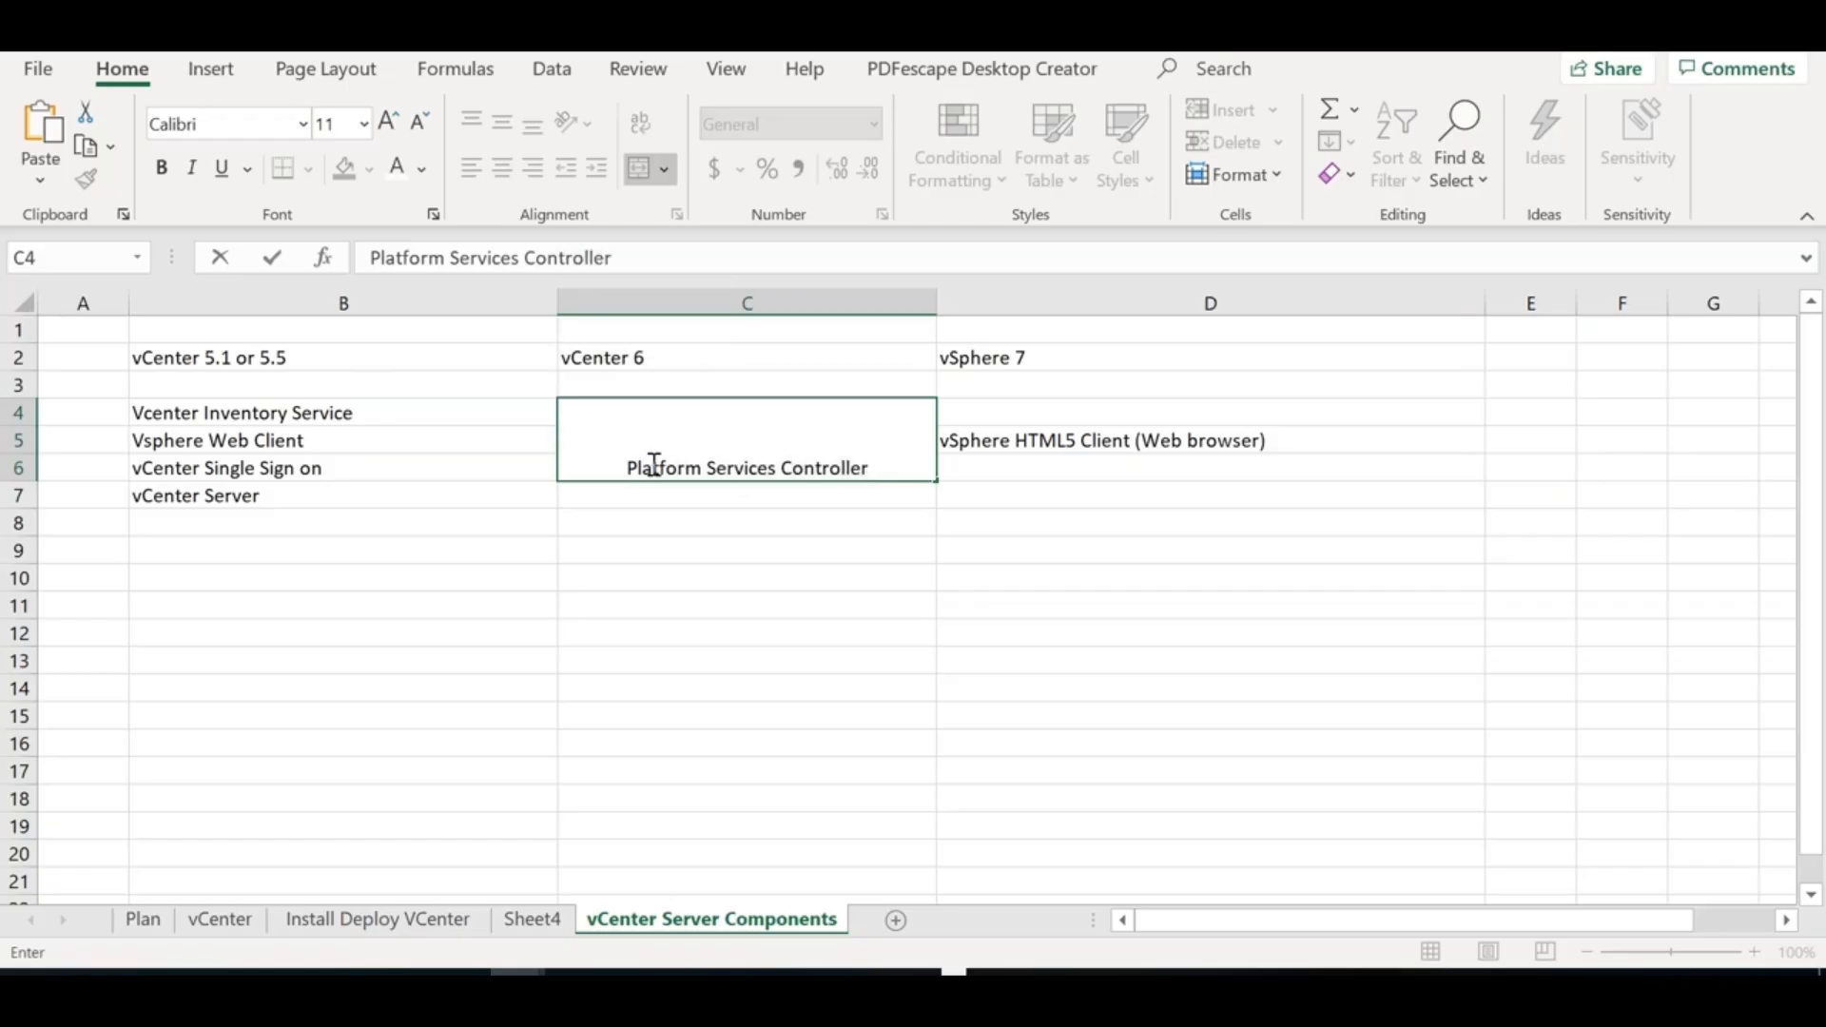
pyautogui.press('Return')
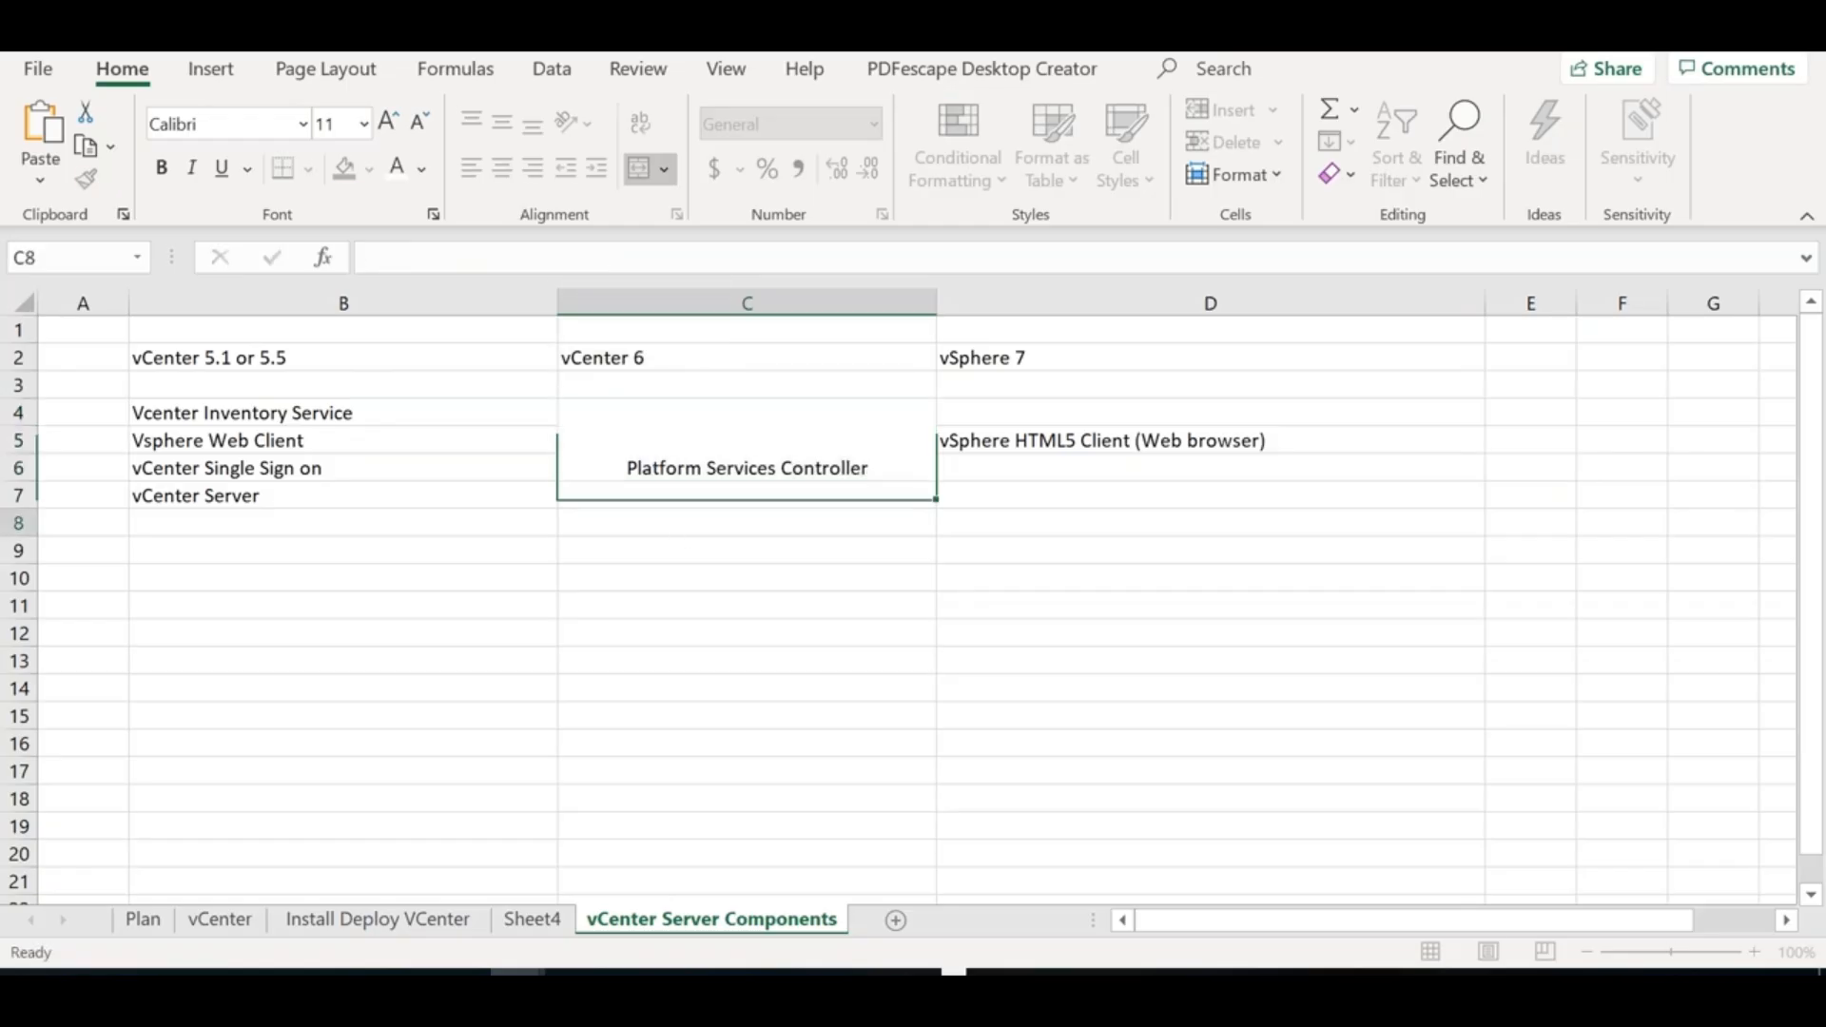
pyautogui.click(727, 449)
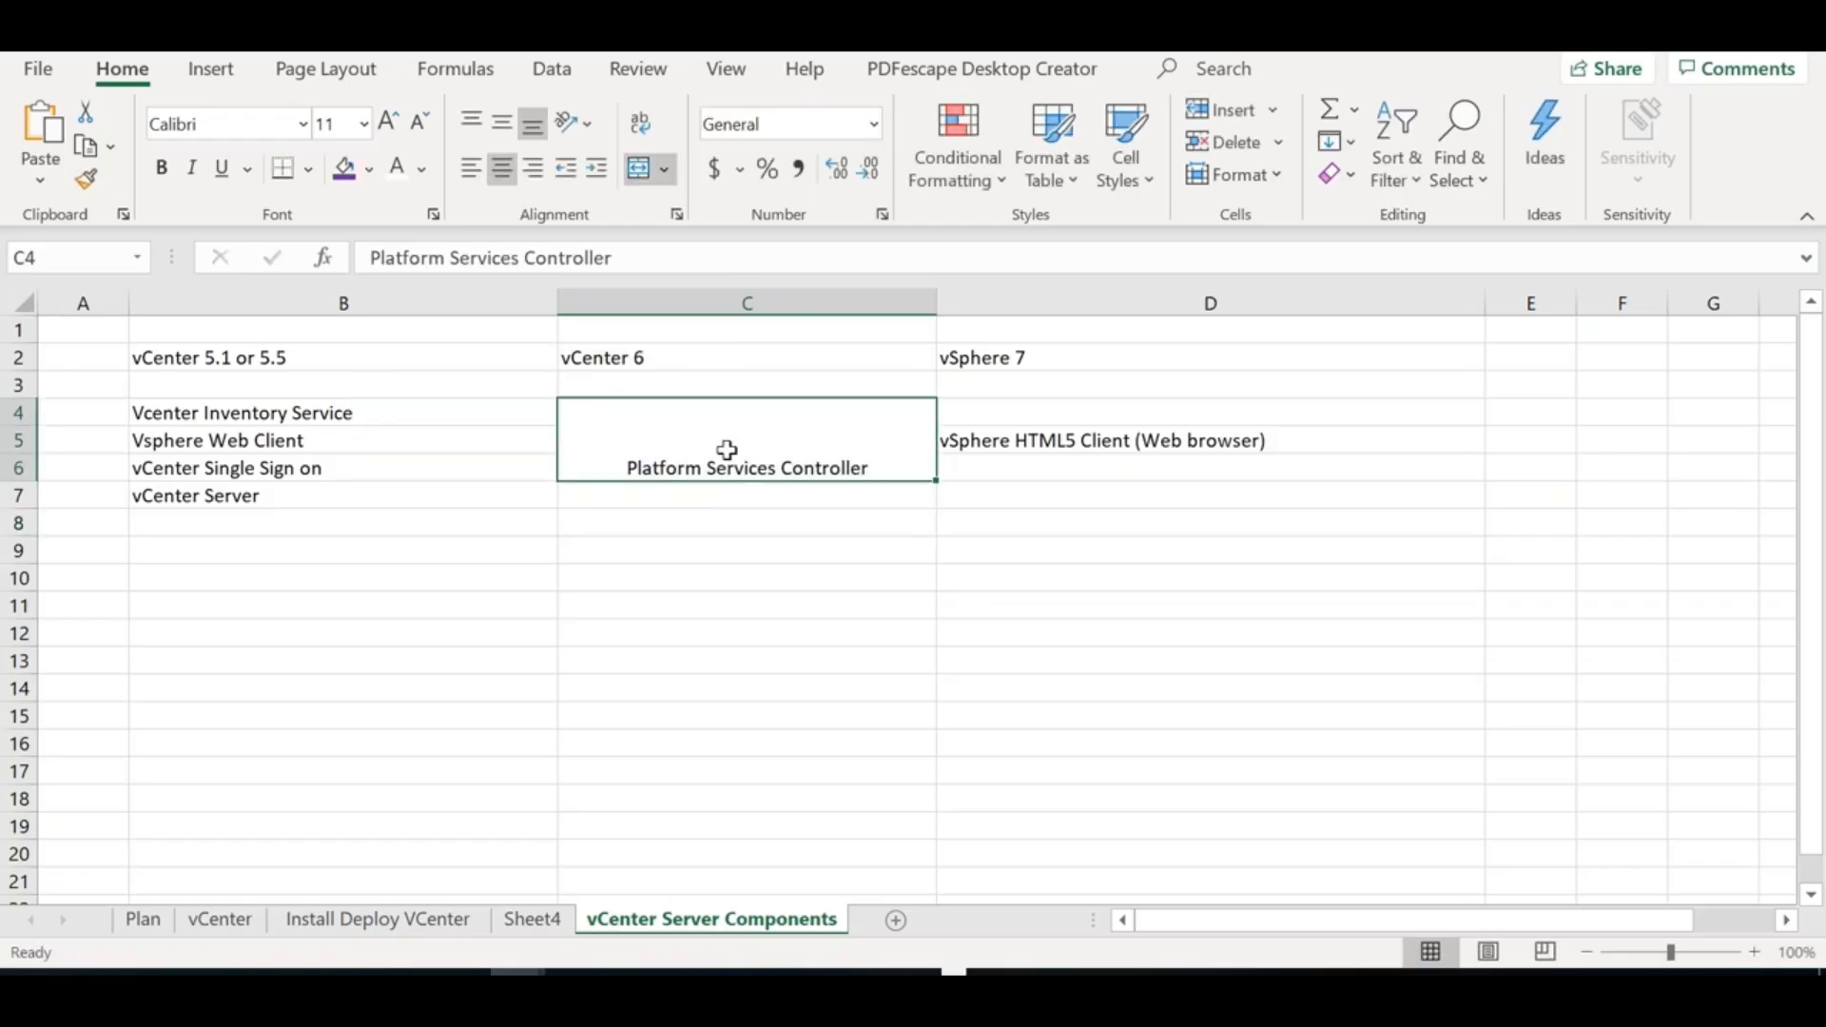
pyautogui.click(501, 122)
# Enter 'vCenter Server' in C7 and center C4:C7 vertically and horizontally
pyautogui.click(676, 501)
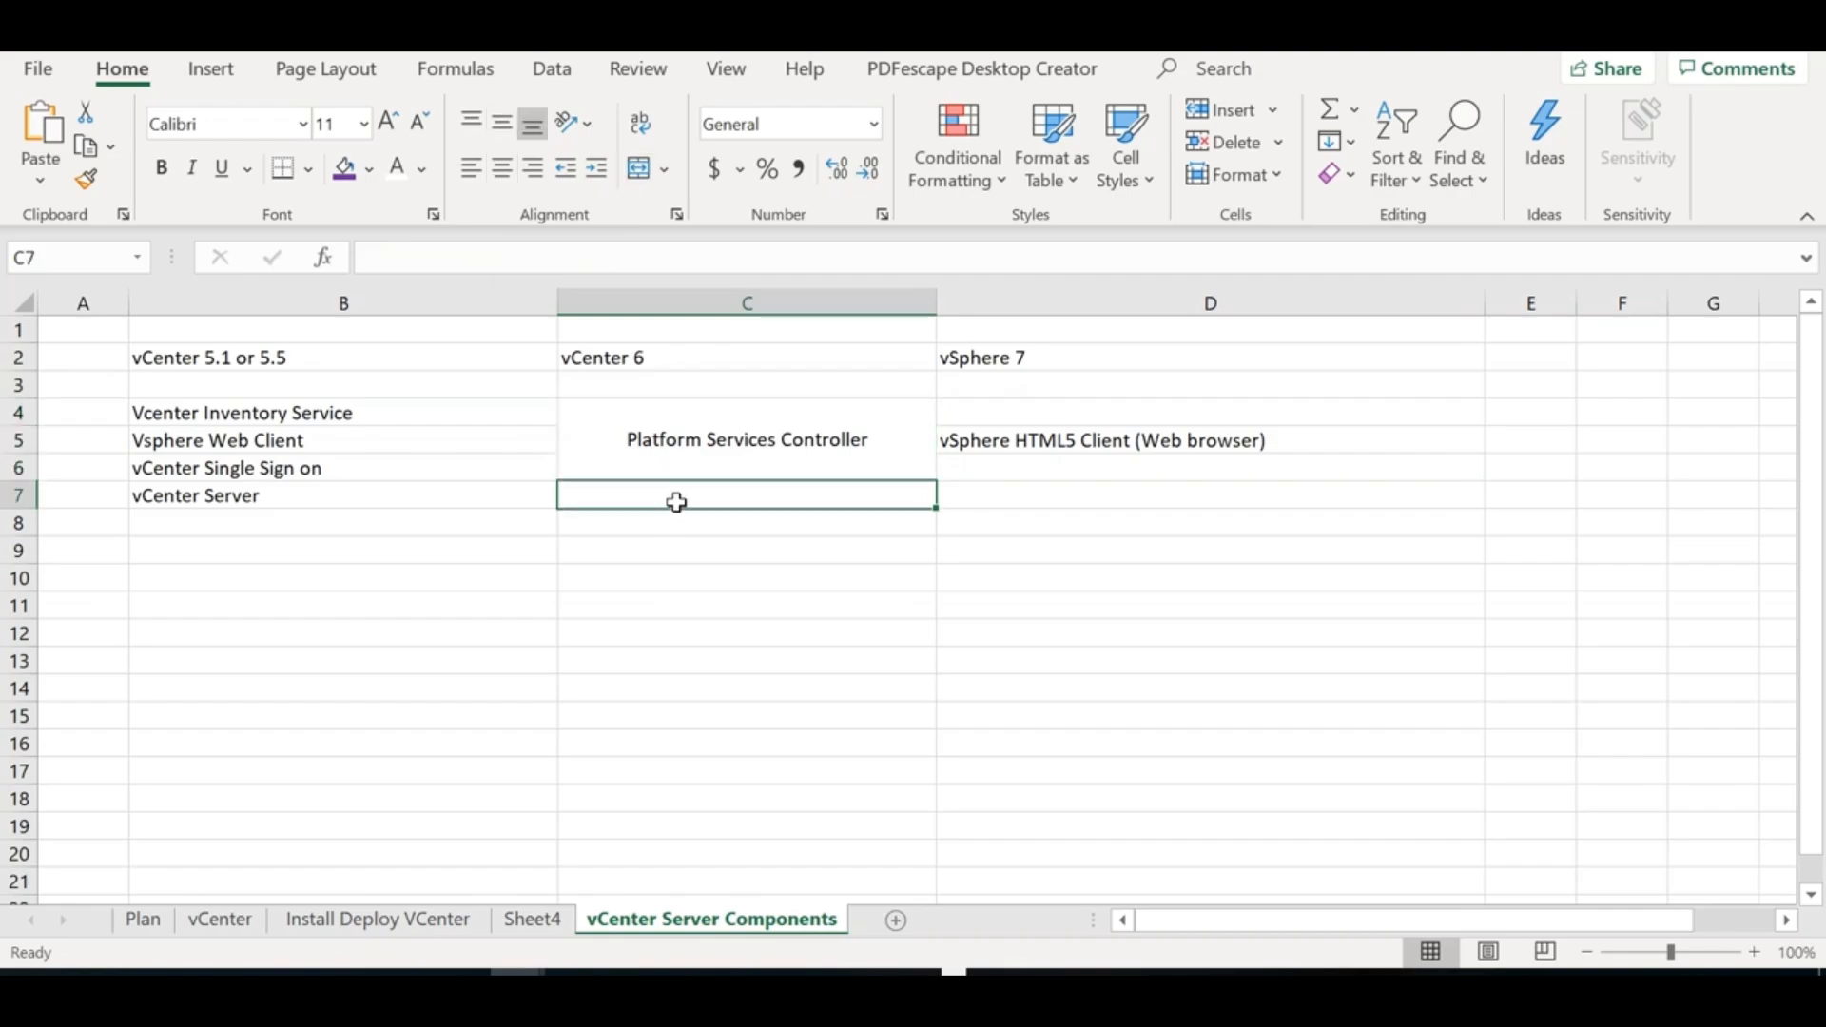
pyautogui.write('vC')
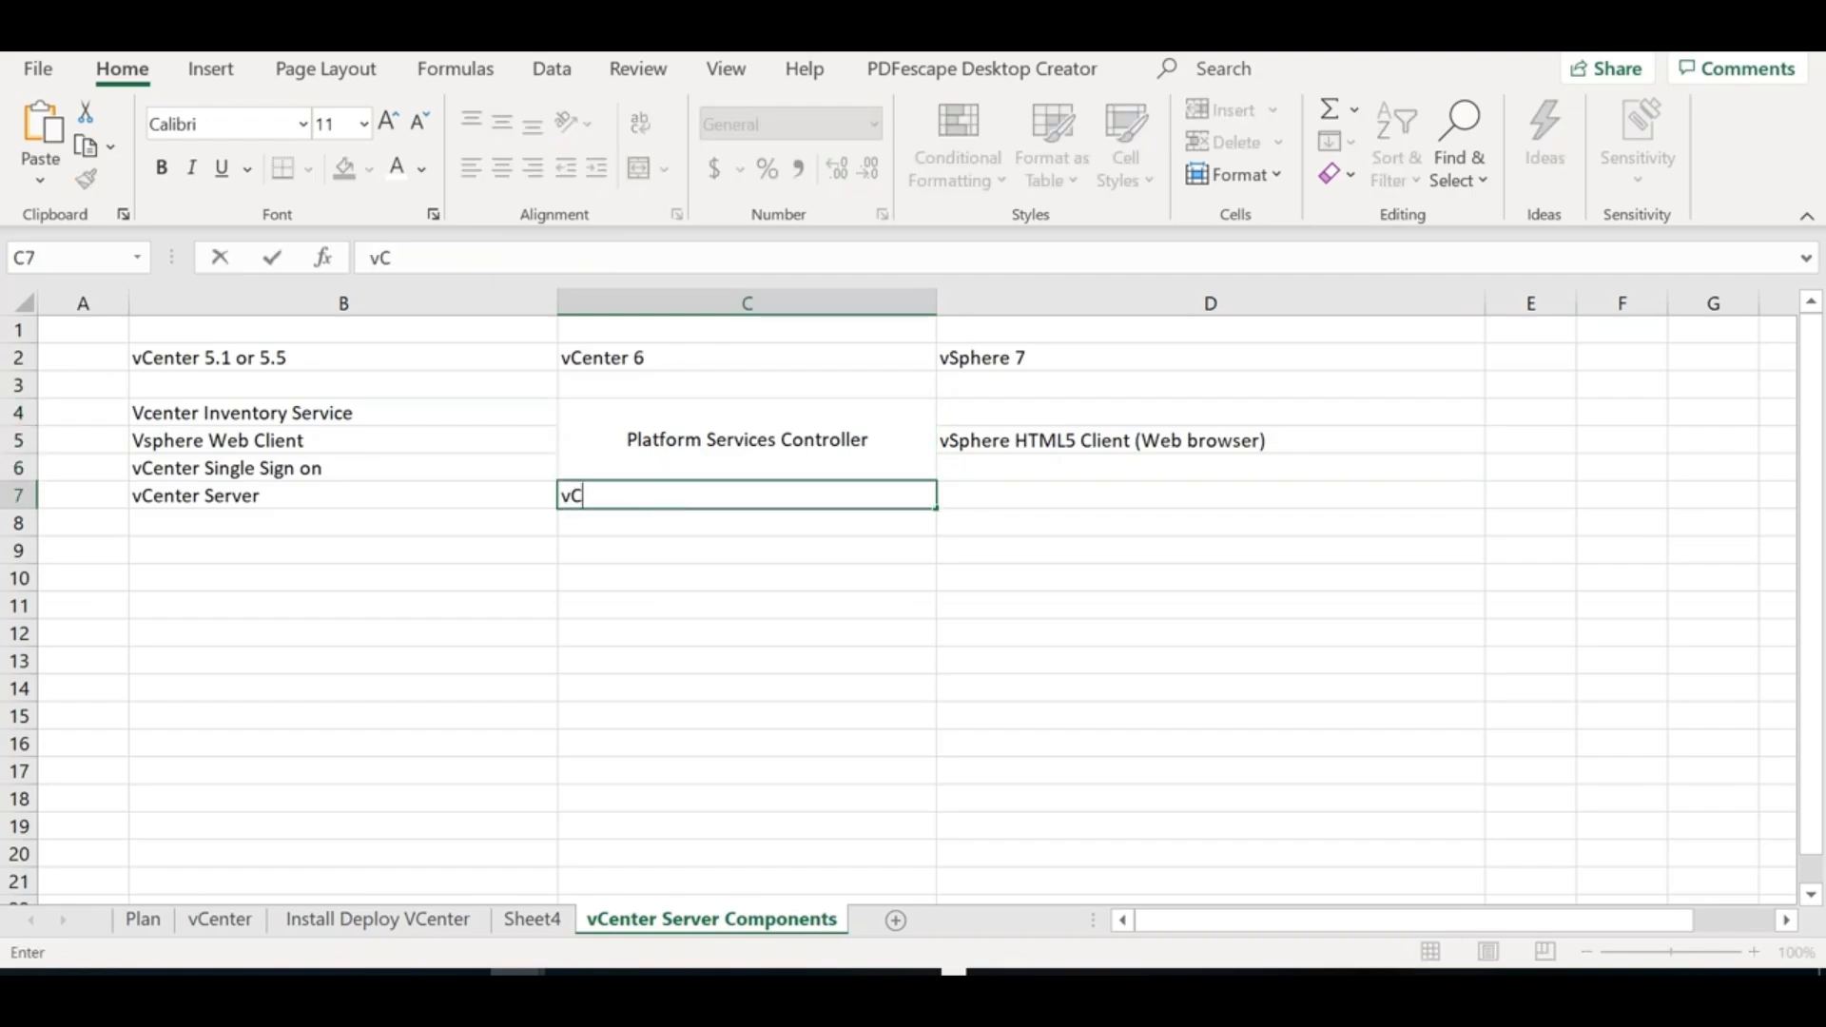
pyautogui.write('etner')
pyautogui.press('BackSpace')
pyautogui.press('BackSpace')
pyautogui.press('BackSpace')
pyautogui.press('BackSpace')
pyautogui.press('BackSpace')
pyautogui.write('nter Server')
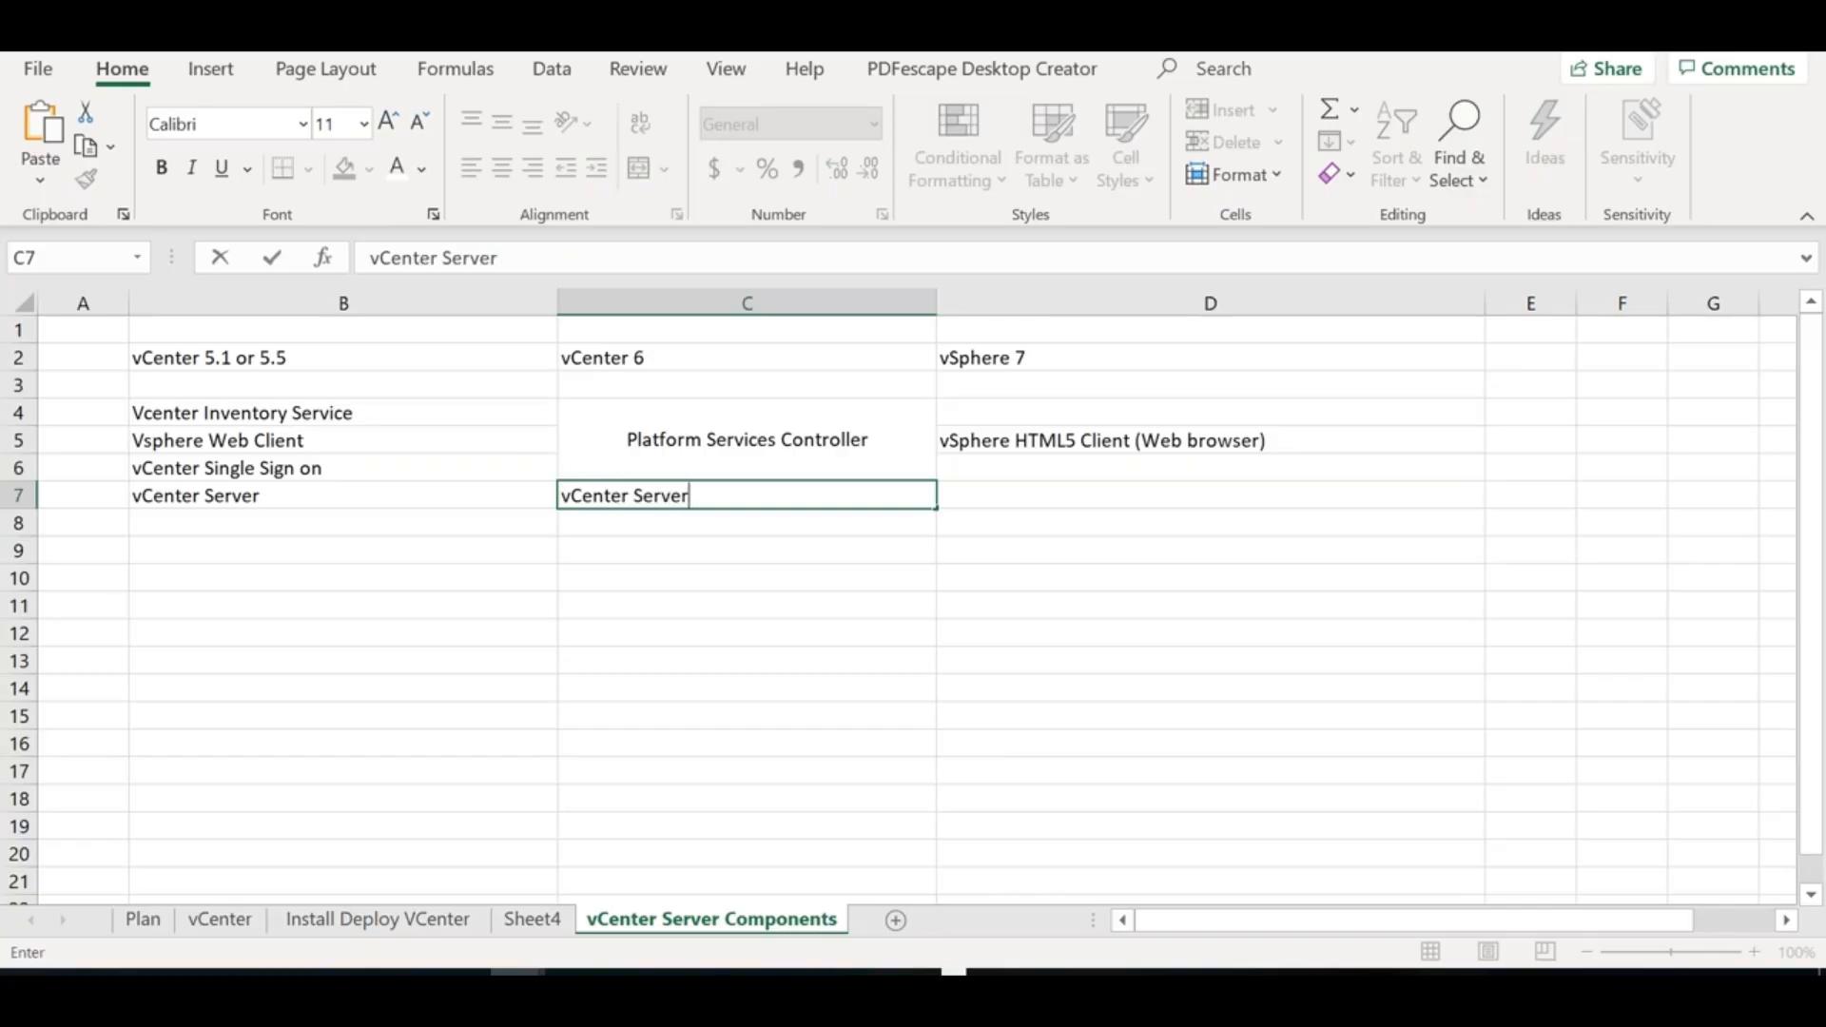
pyautogui.click(710, 545)
pyautogui.moveTo(725, 439); pyautogui.dragTo(725, 496)
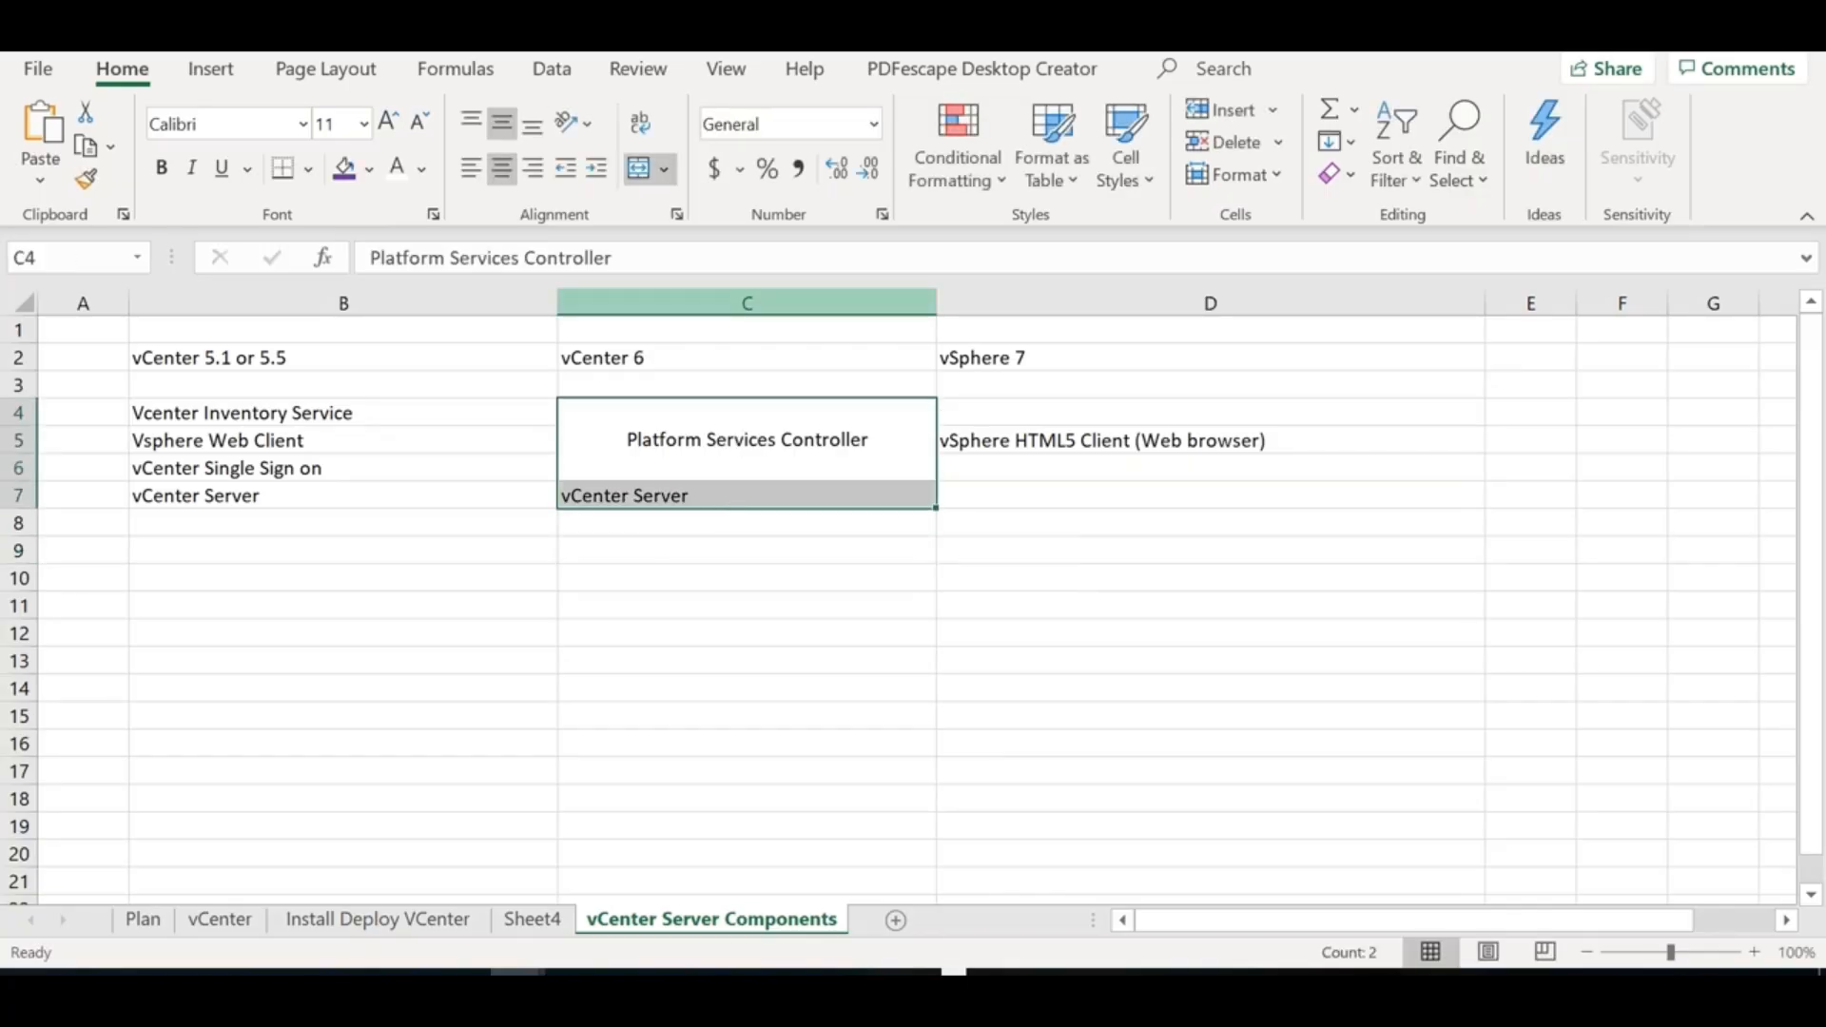
pyautogui.click(503, 128)
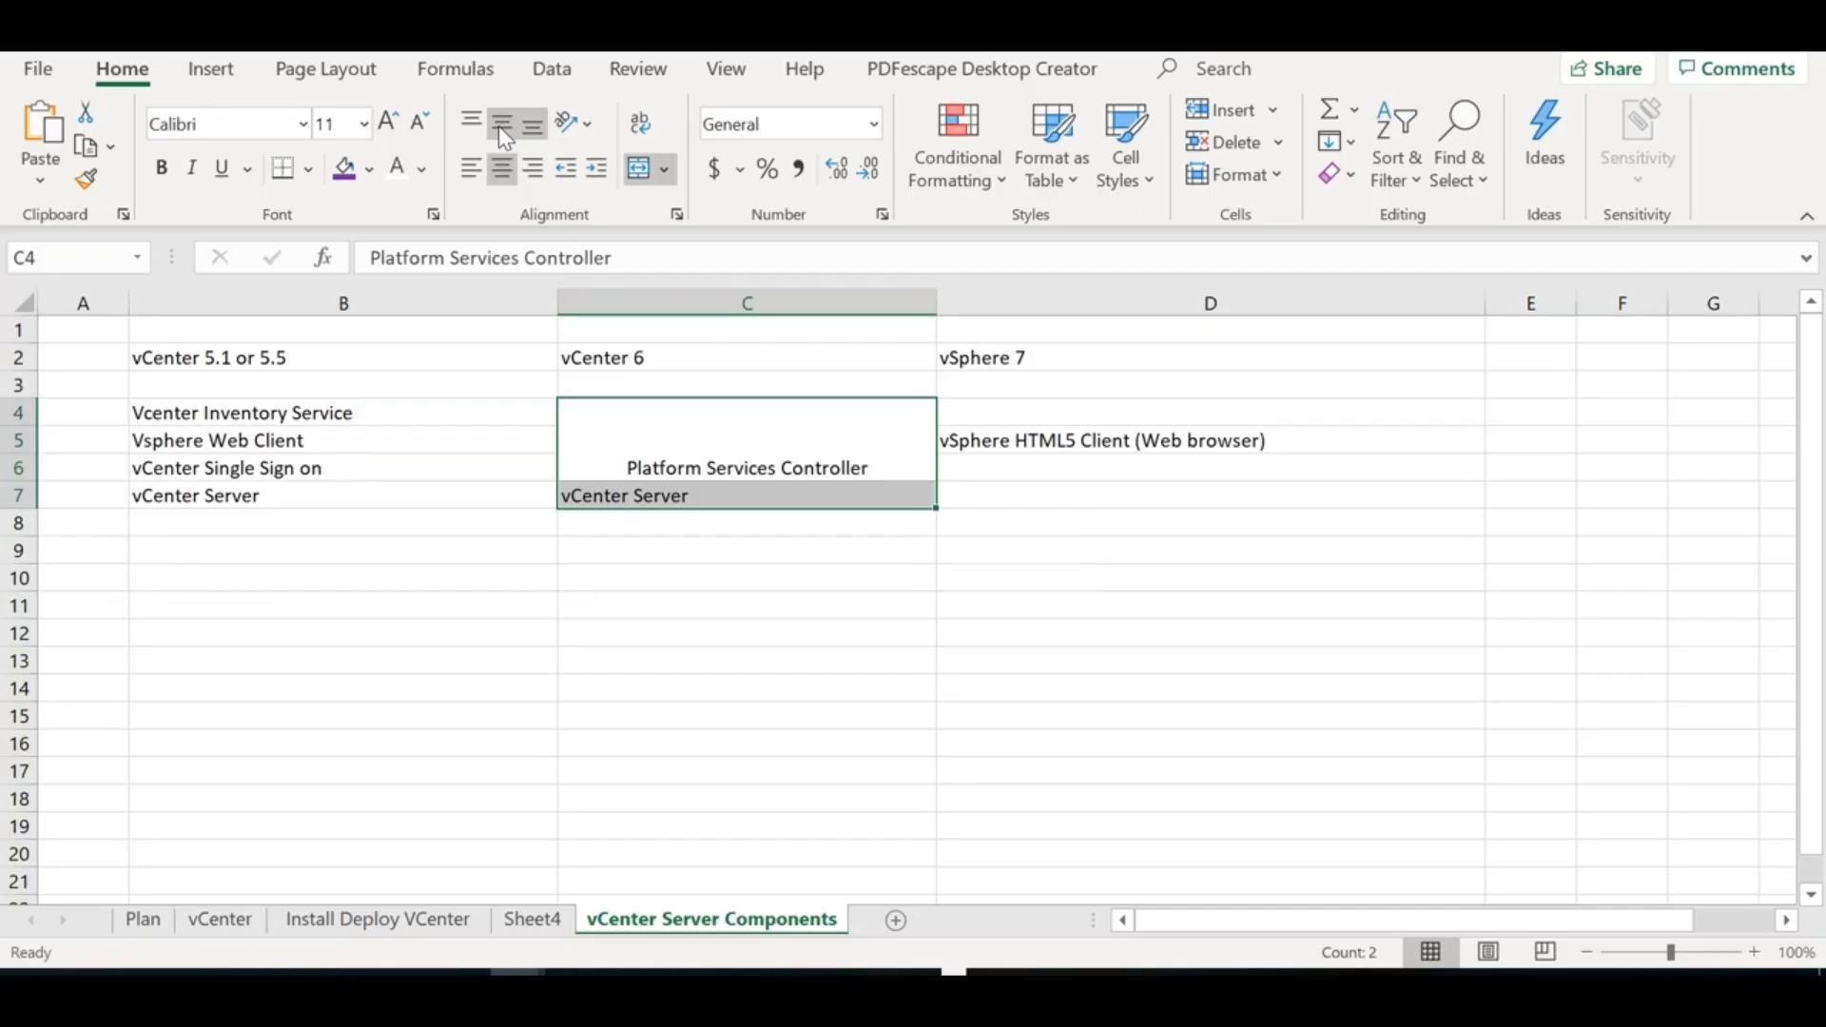
pyautogui.click(502, 126)
pyautogui.click(501, 164)
pyautogui.click(500, 163)
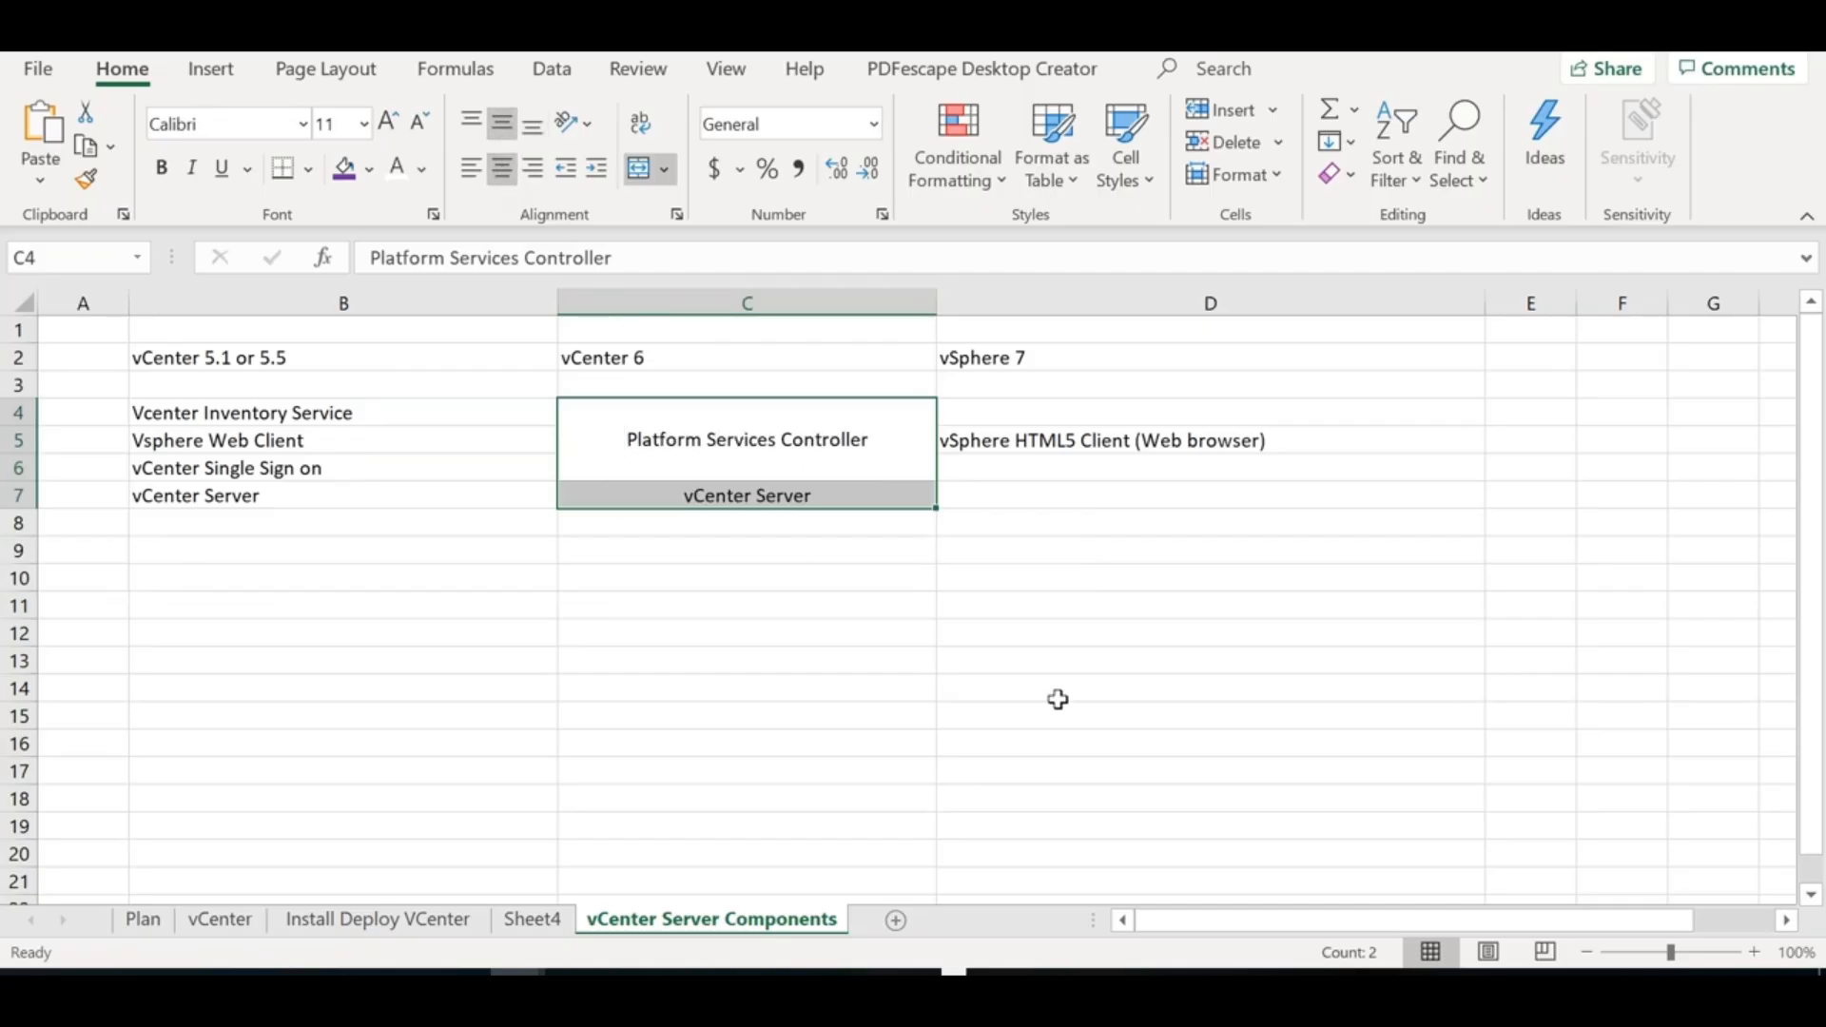
pyautogui.click(1055, 742)
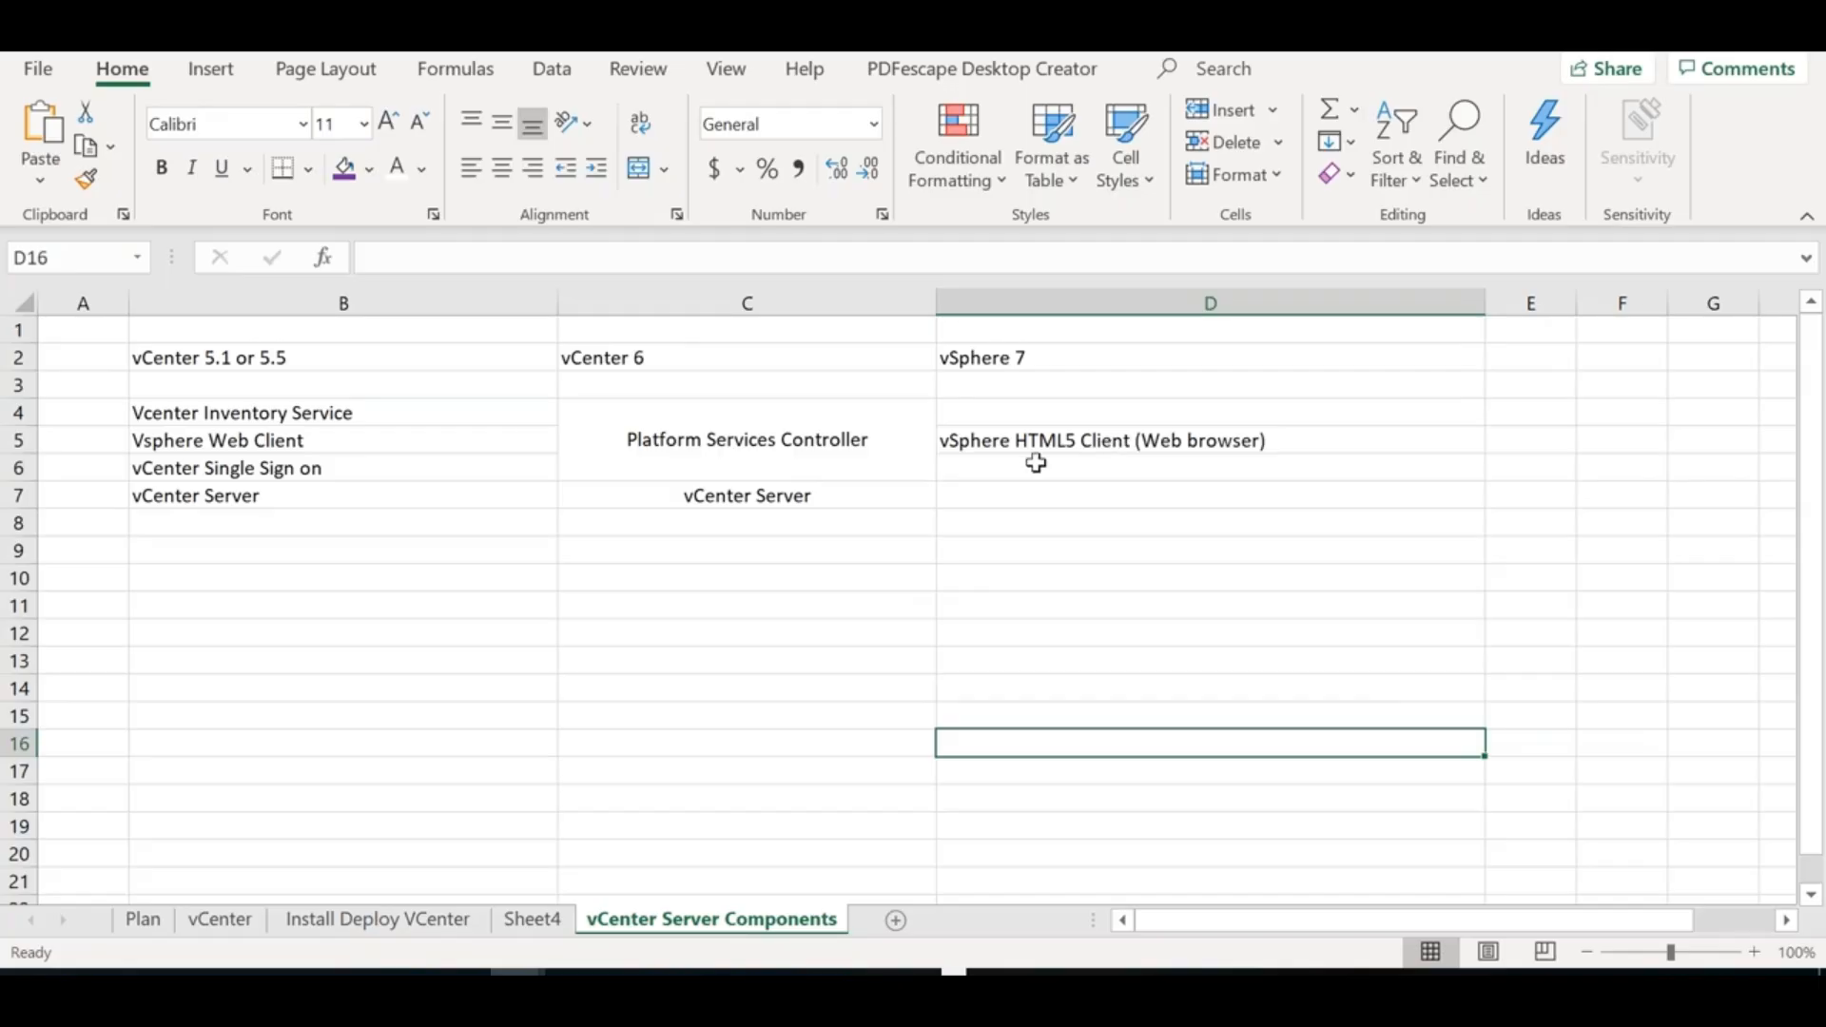
pyautogui.click(1089, 446)
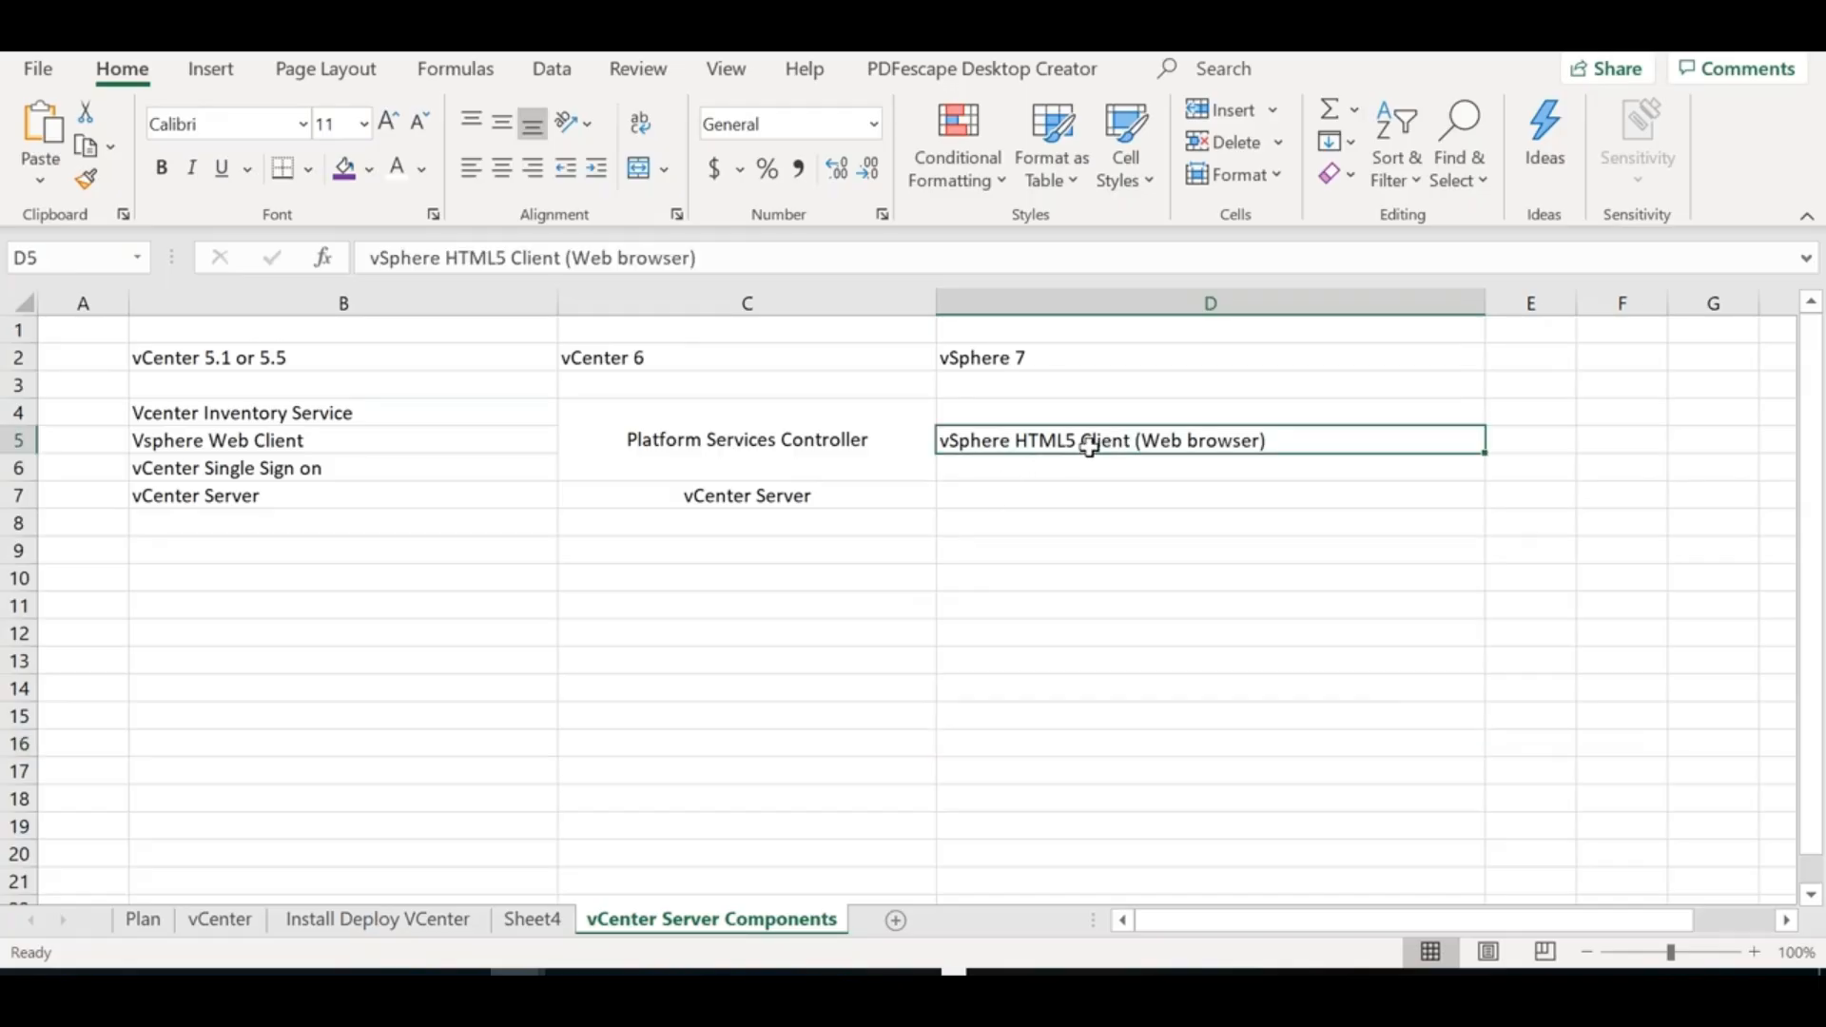
# Move the vSphere HTML5 Client note from D5 to E5 and widen column E
pyautogui.hotkey('ctrl', 'x')
pyautogui.click(1521, 437)
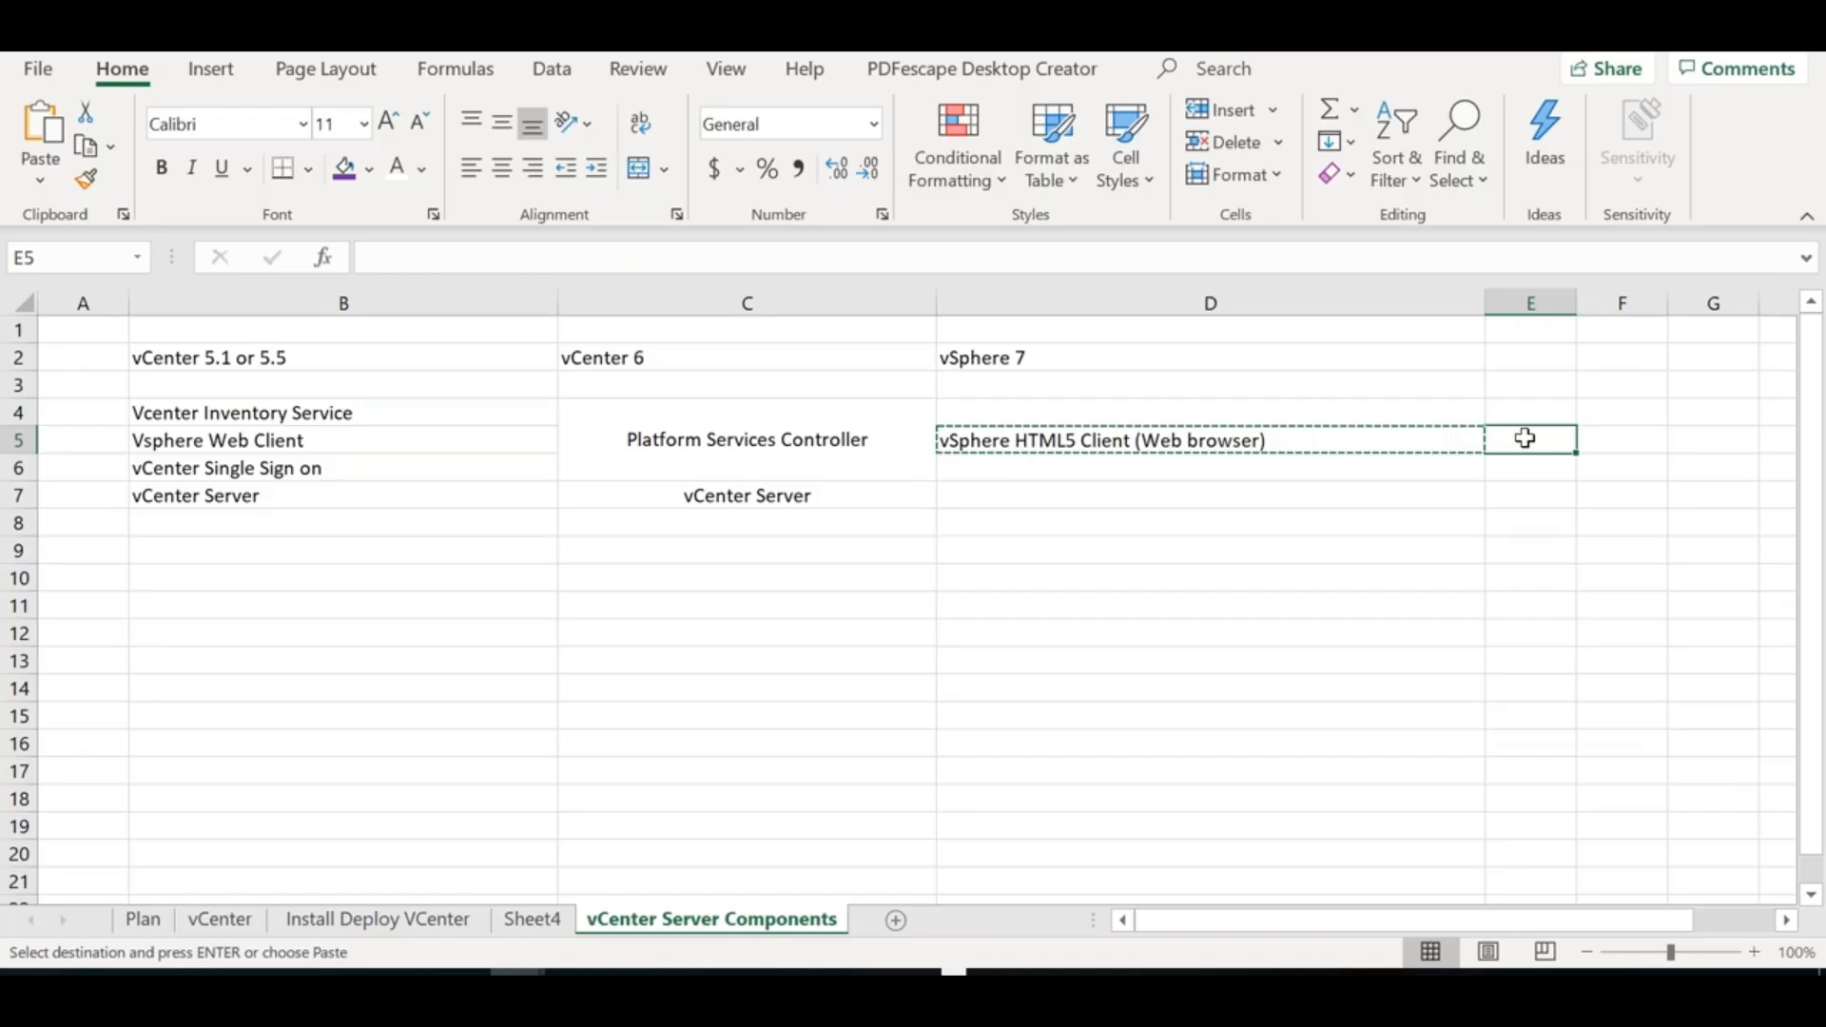
pyautogui.hotkey('ctrl', 'v')
pyautogui.moveTo(1576, 292); pyautogui.dragTo(1656, 292)
# Merge D4:D7 into one middle-aligned cell reading 'vCenter Server'
pyautogui.moveTo(1140, 412); pyautogui.dragTo(1211, 481)
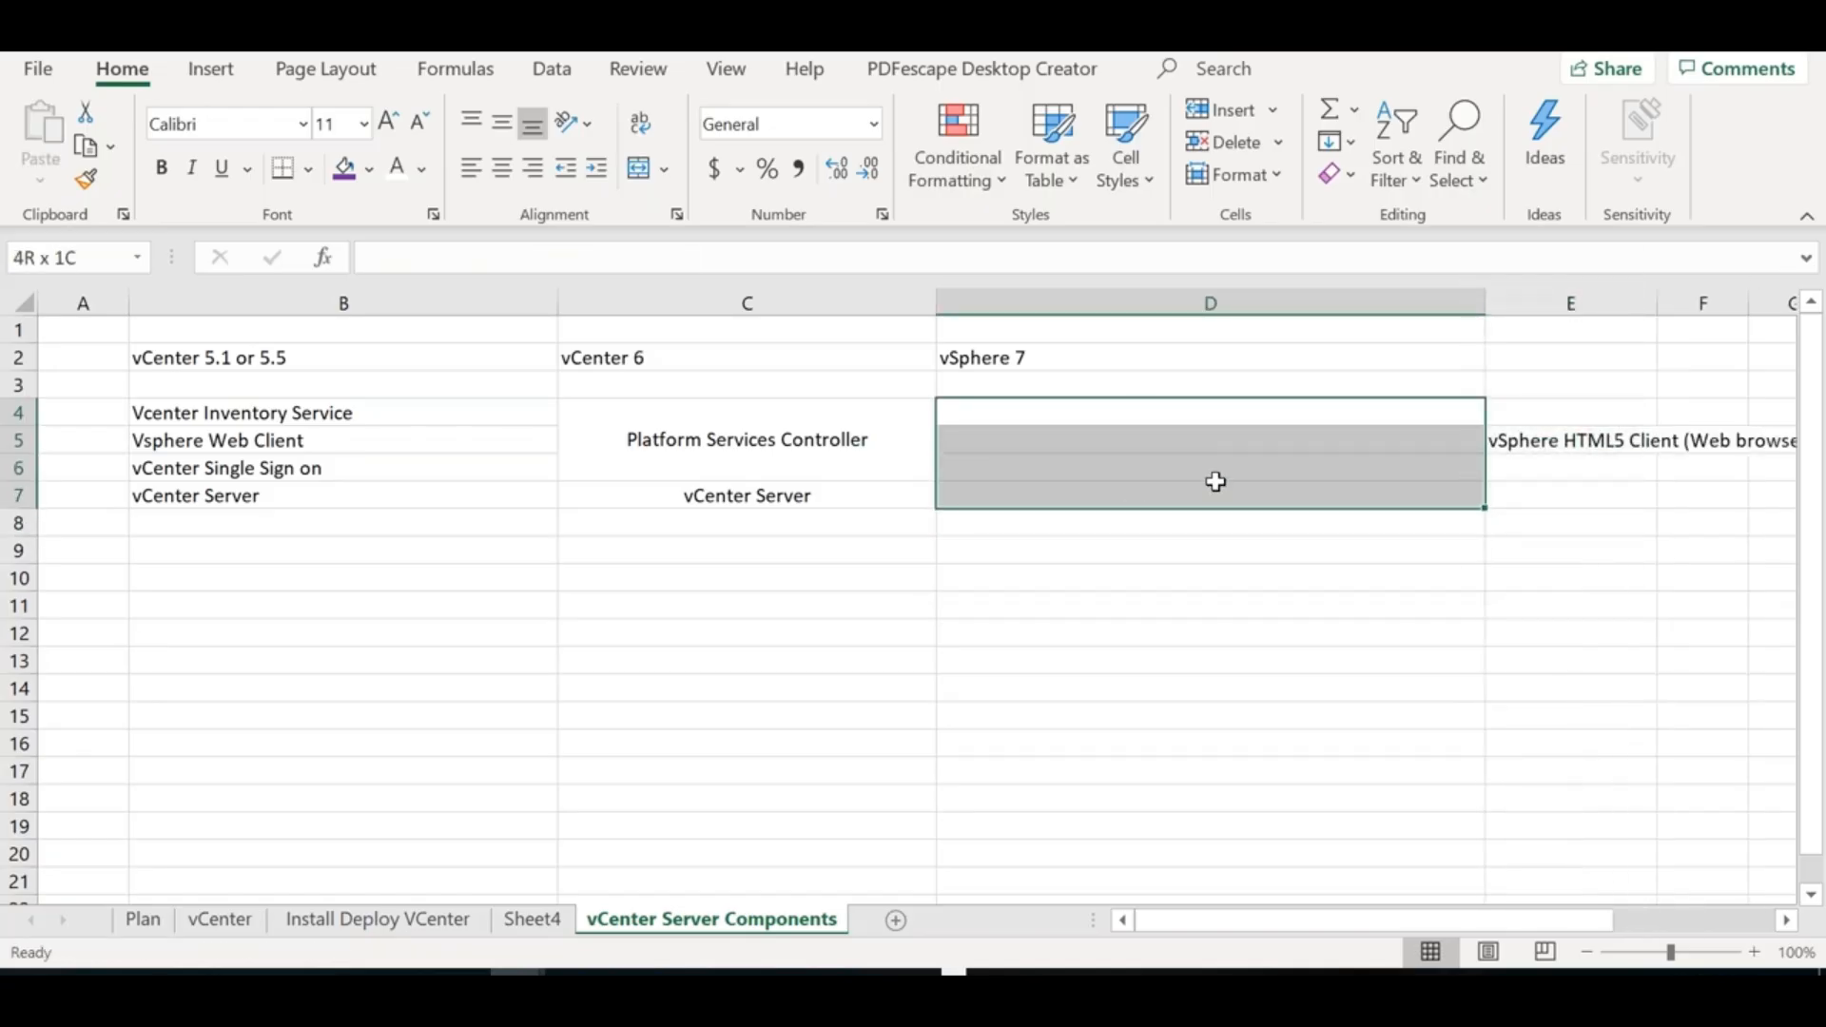
pyautogui.click(639, 168)
pyautogui.doubleClick(1027, 444)
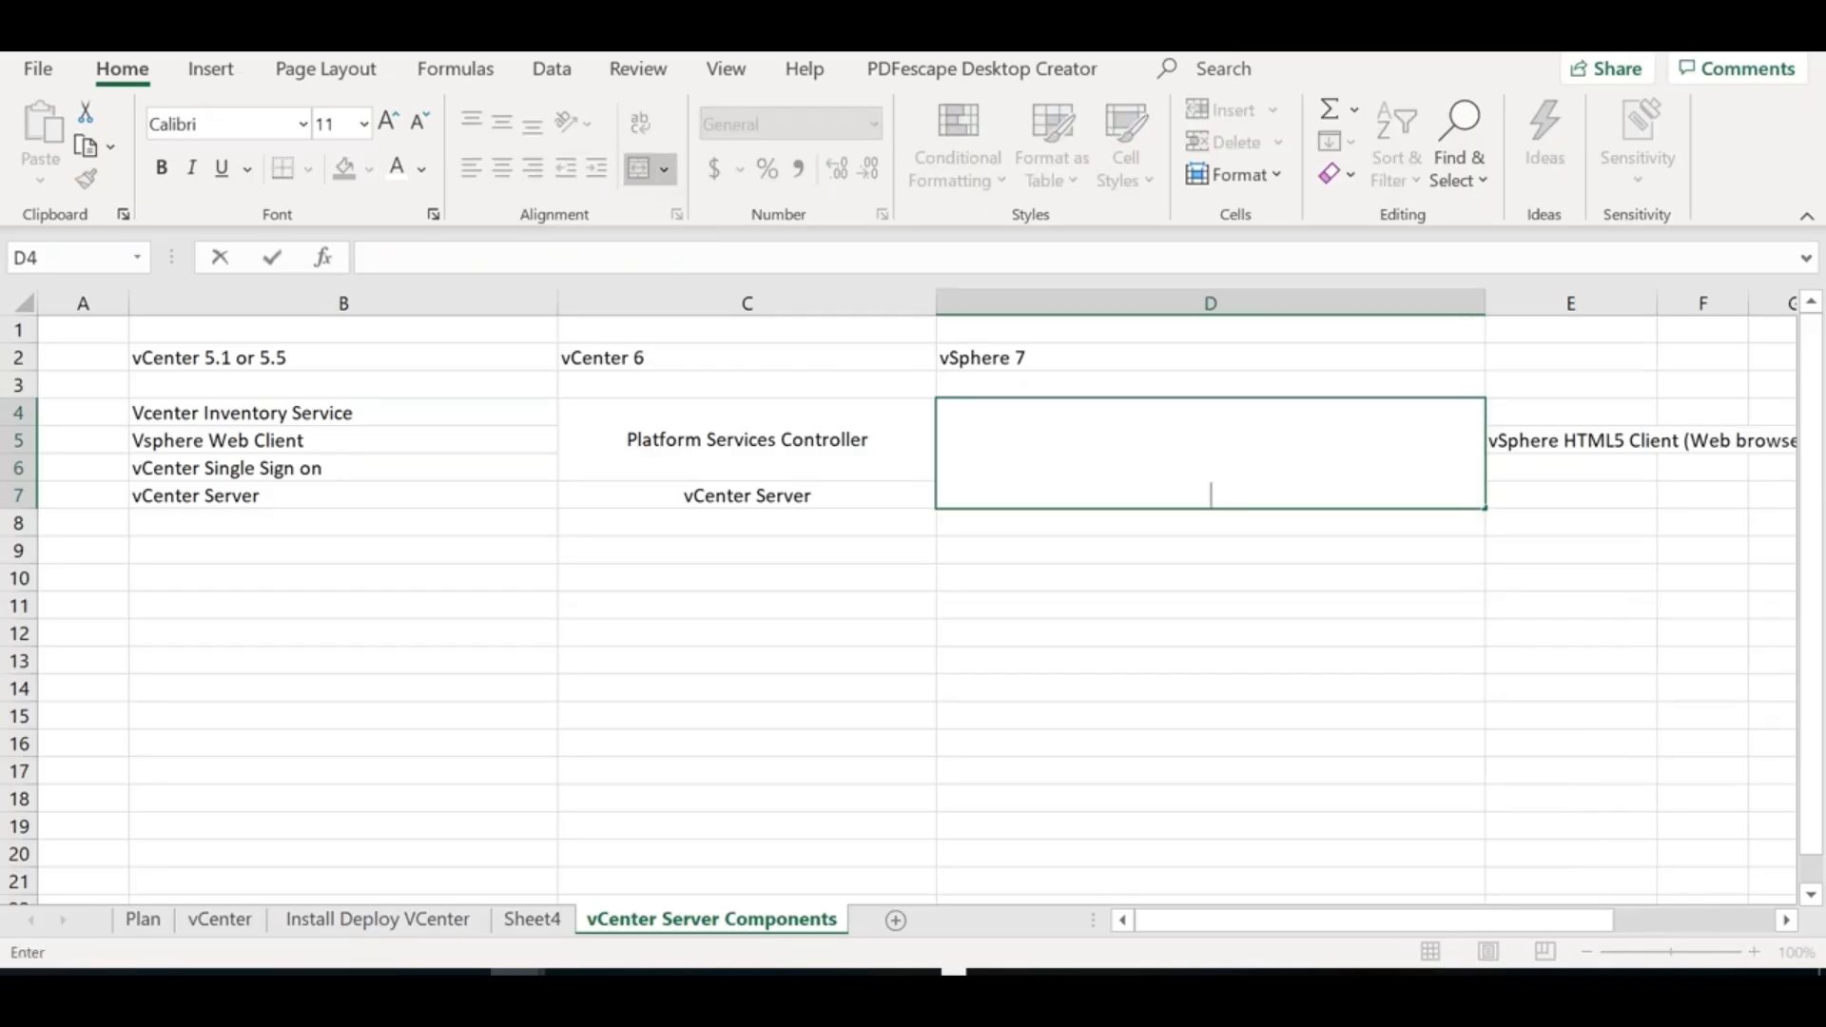
pyautogui.write('vCenter Server')
pyautogui.click(1100, 576)
pyautogui.click(1121, 485)
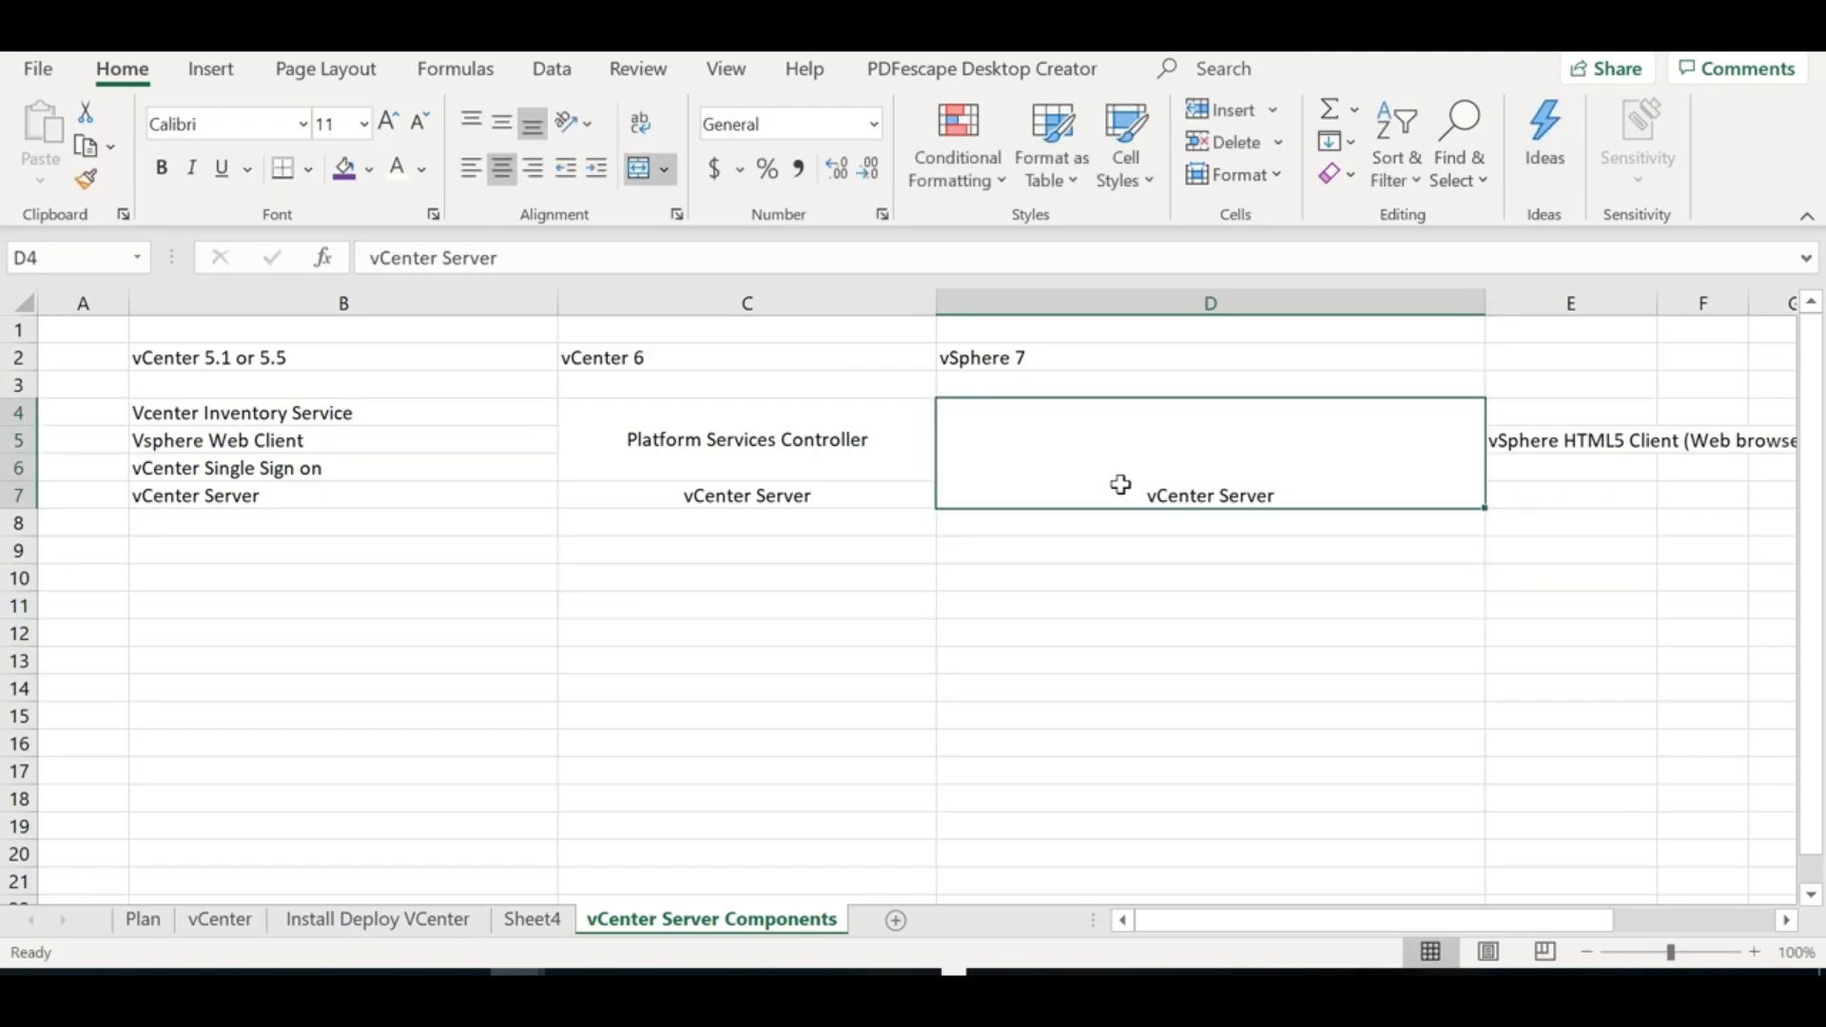
pyautogui.click(501, 134)
pyautogui.click(994, 695)
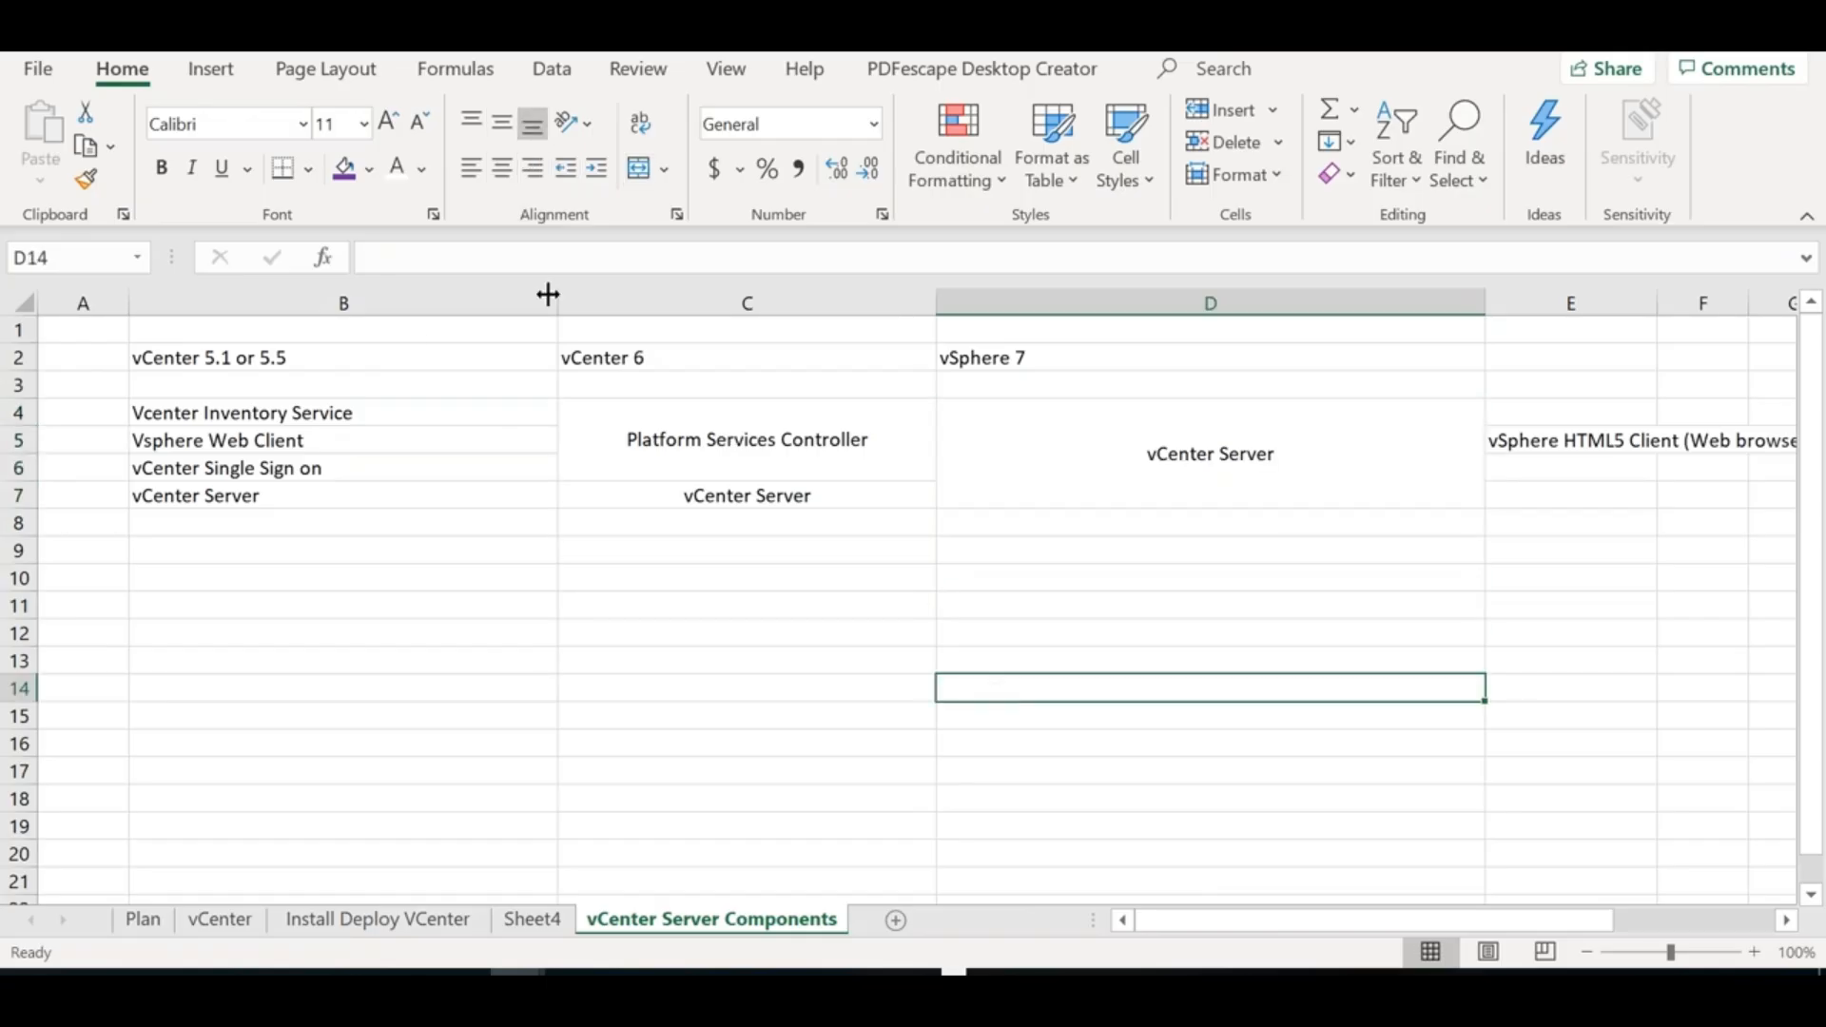
# Select headings B2 through D2 and apply horizontal Center alignment
pyautogui.click(393, 347)
pyautogui.keyDown('shift'); pyautogui.click(1116, 370); pyautogui.keyUp('shift')
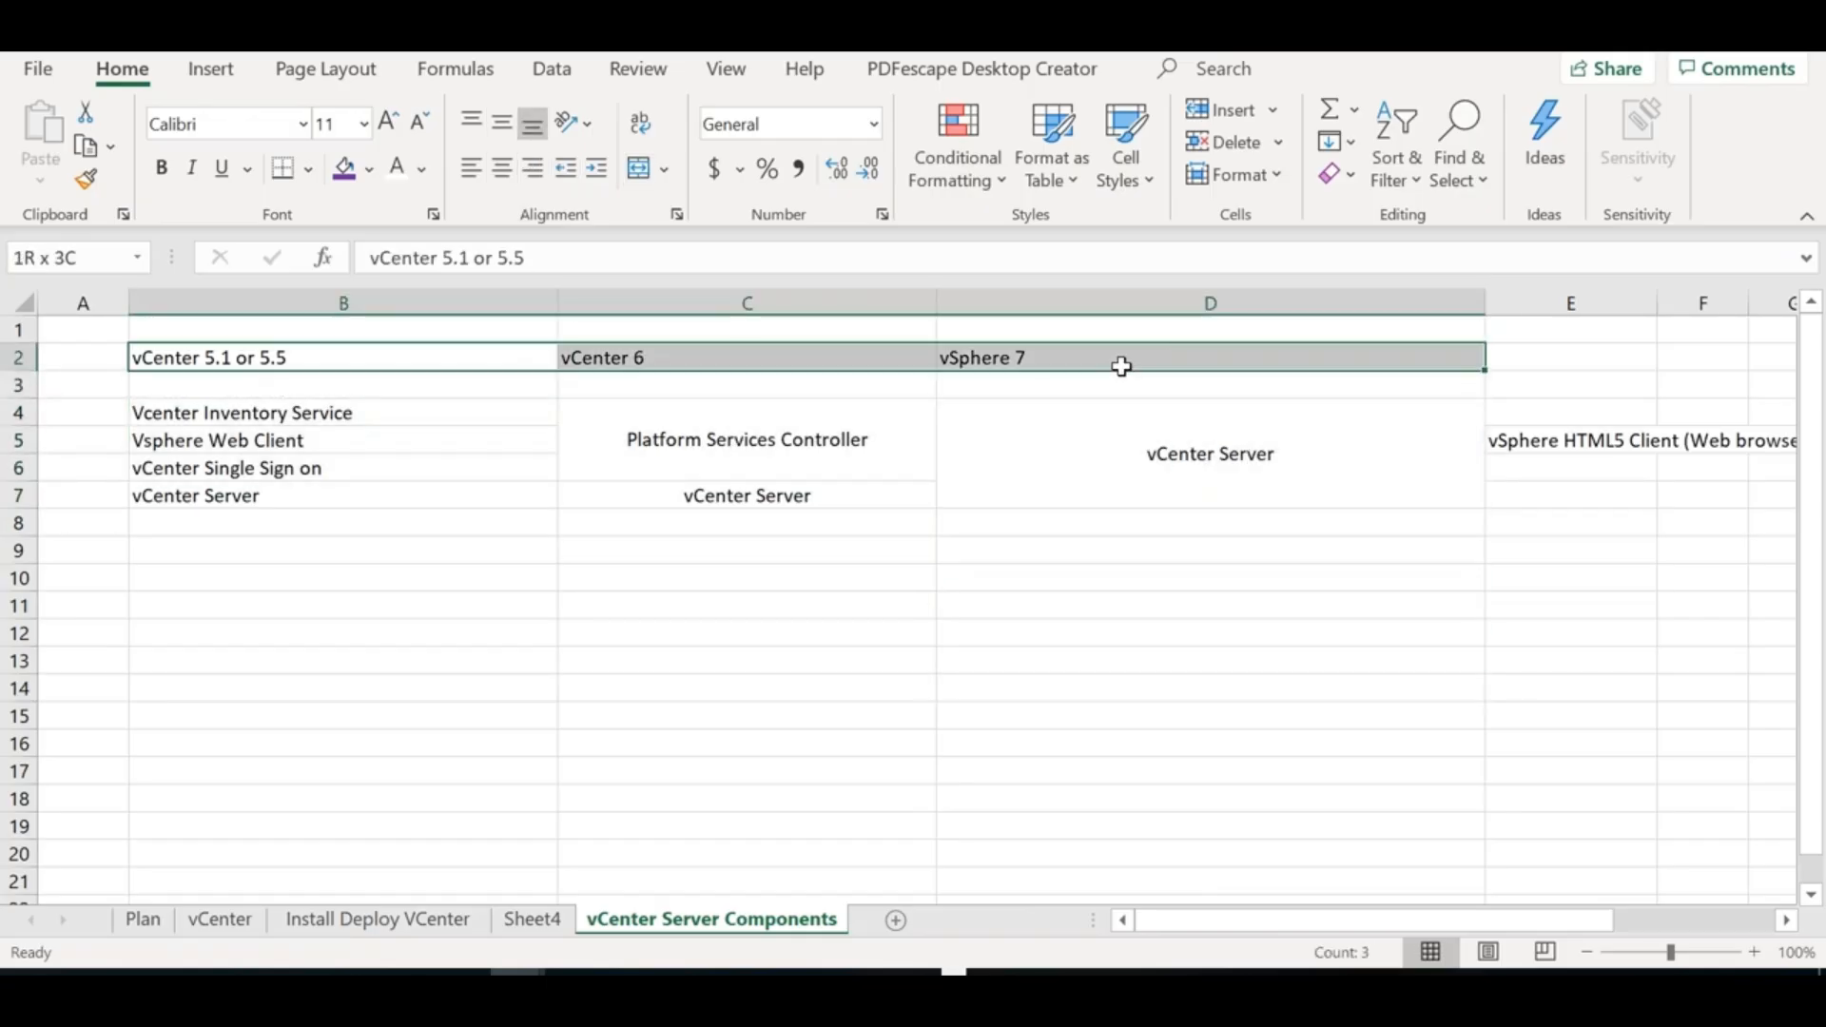
pyautogui.click(503, 169)
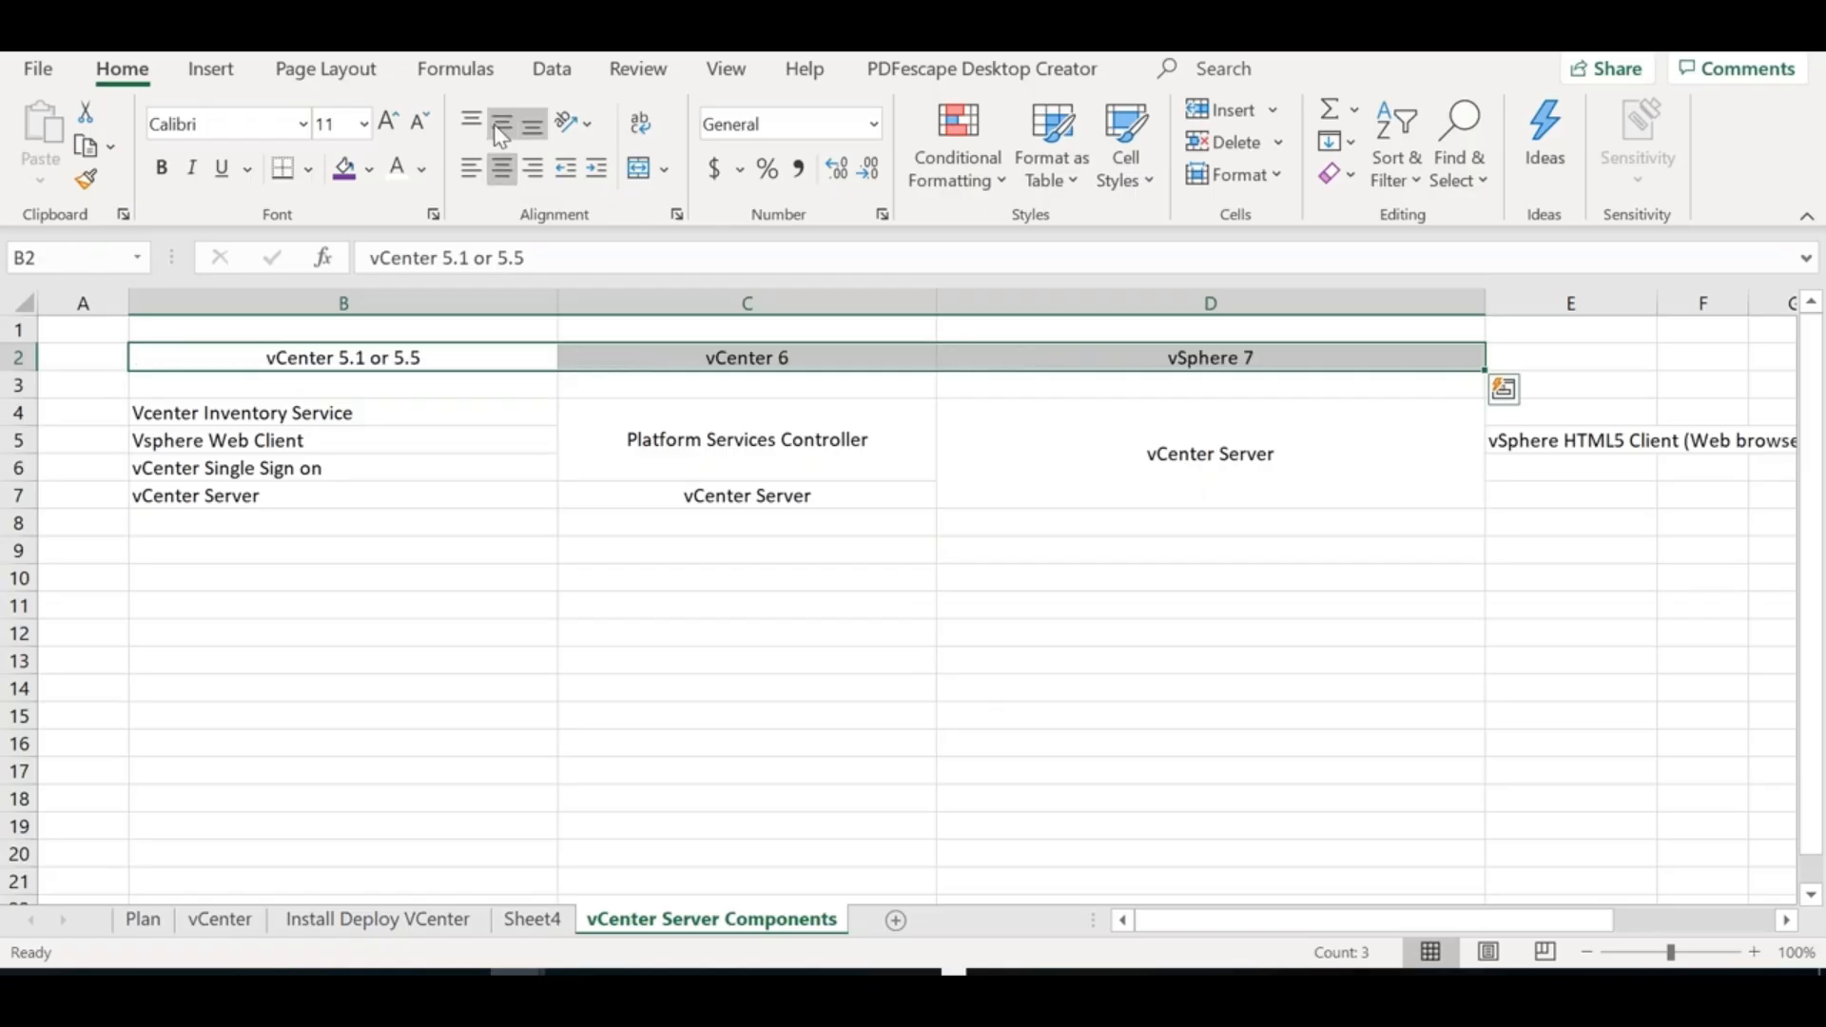
pyautogui.click(633, 626)
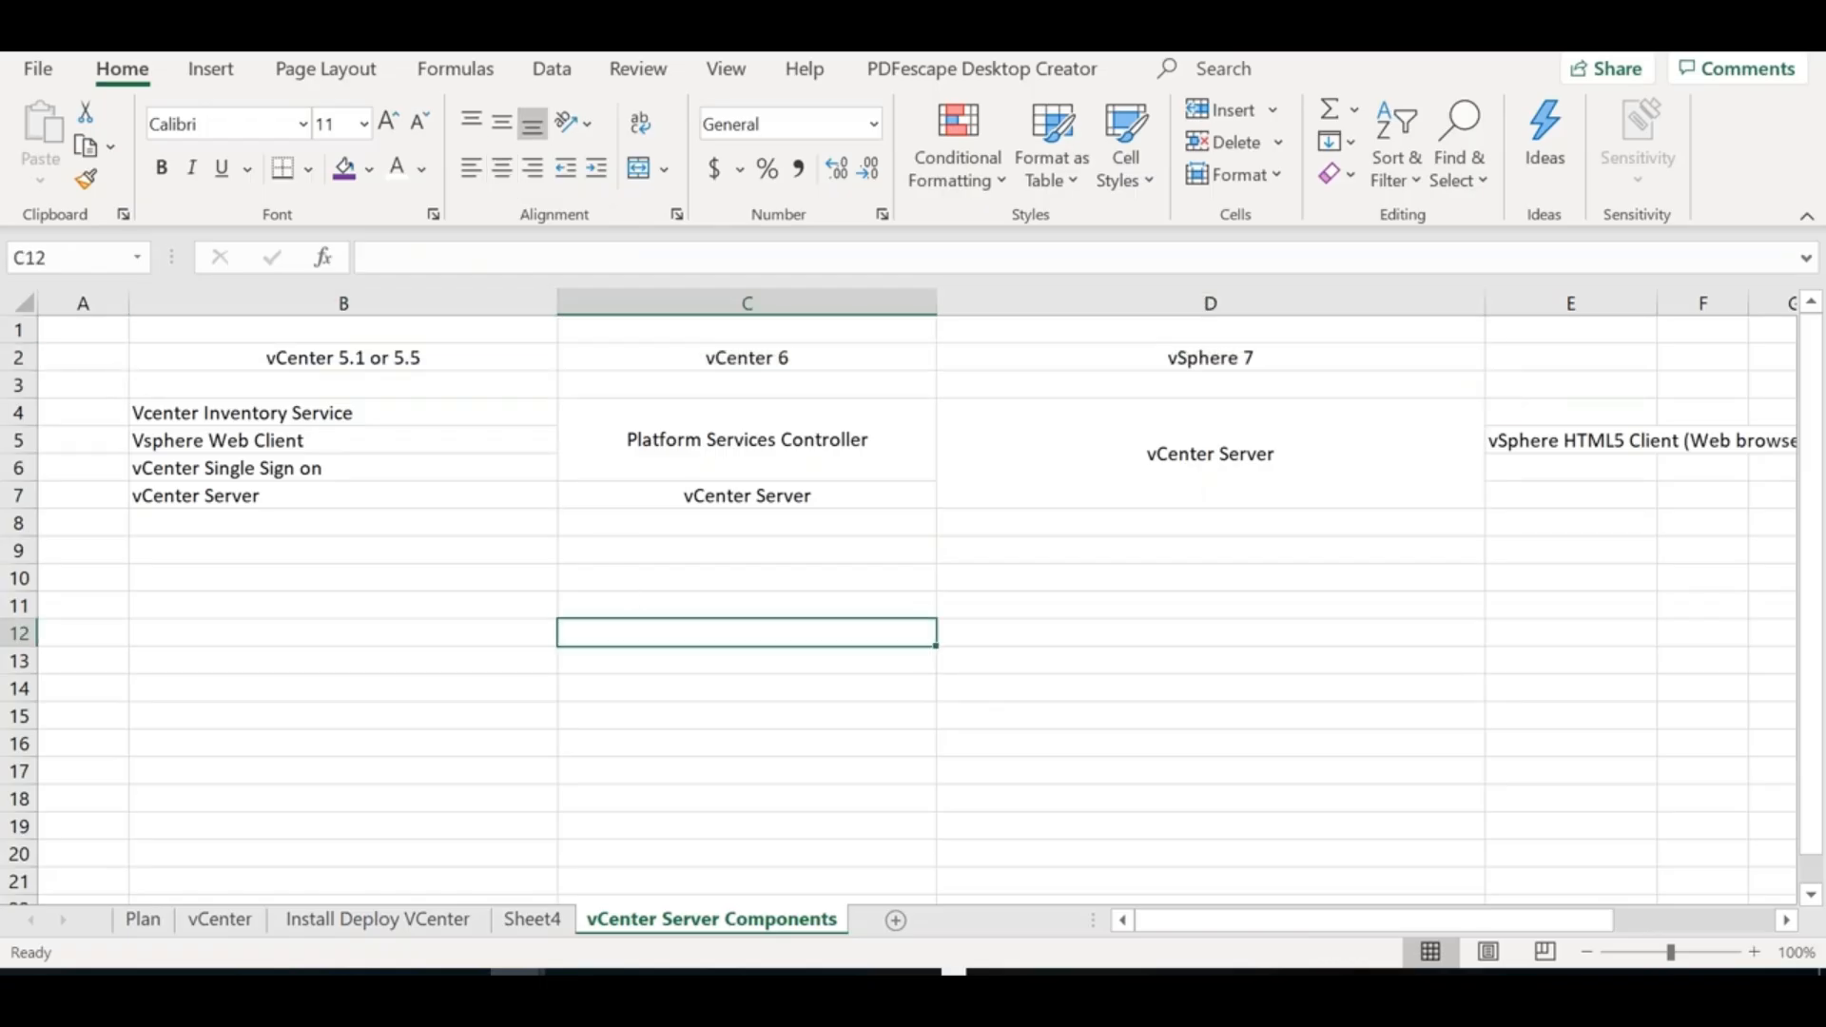
pyautogui.click(282, 472)
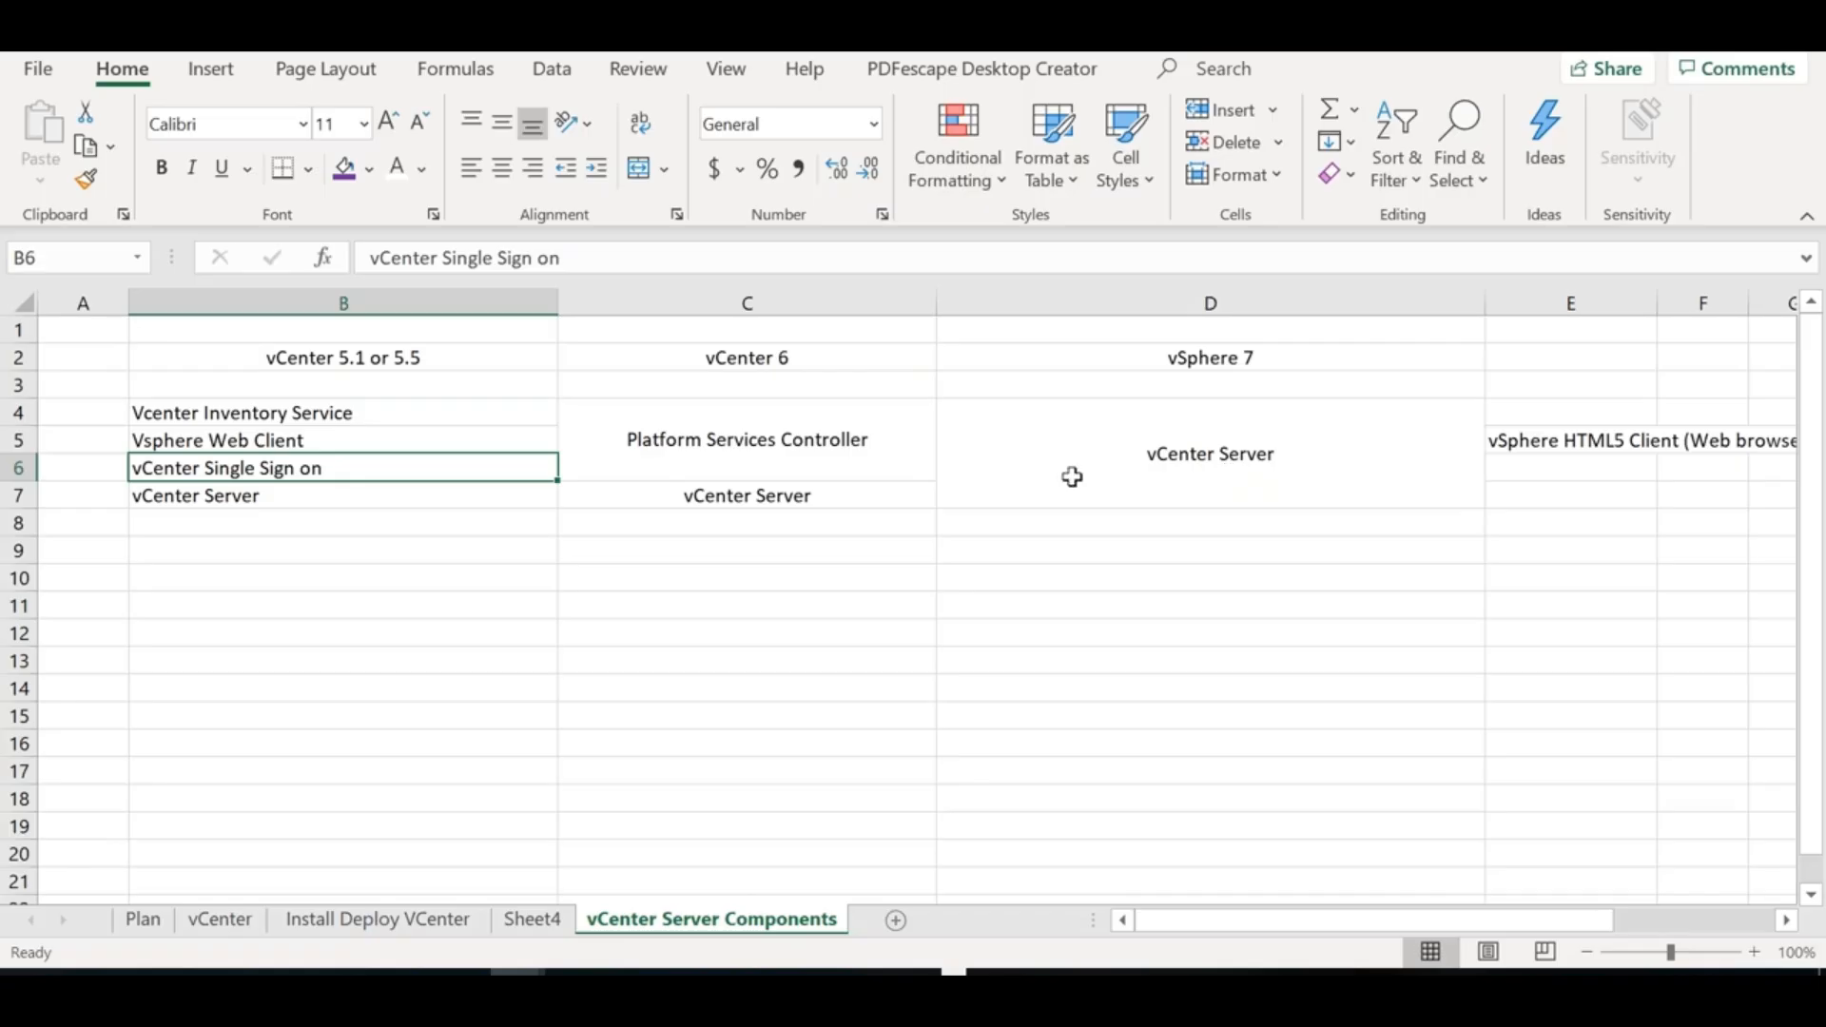
pyautogui.click(823, 452)
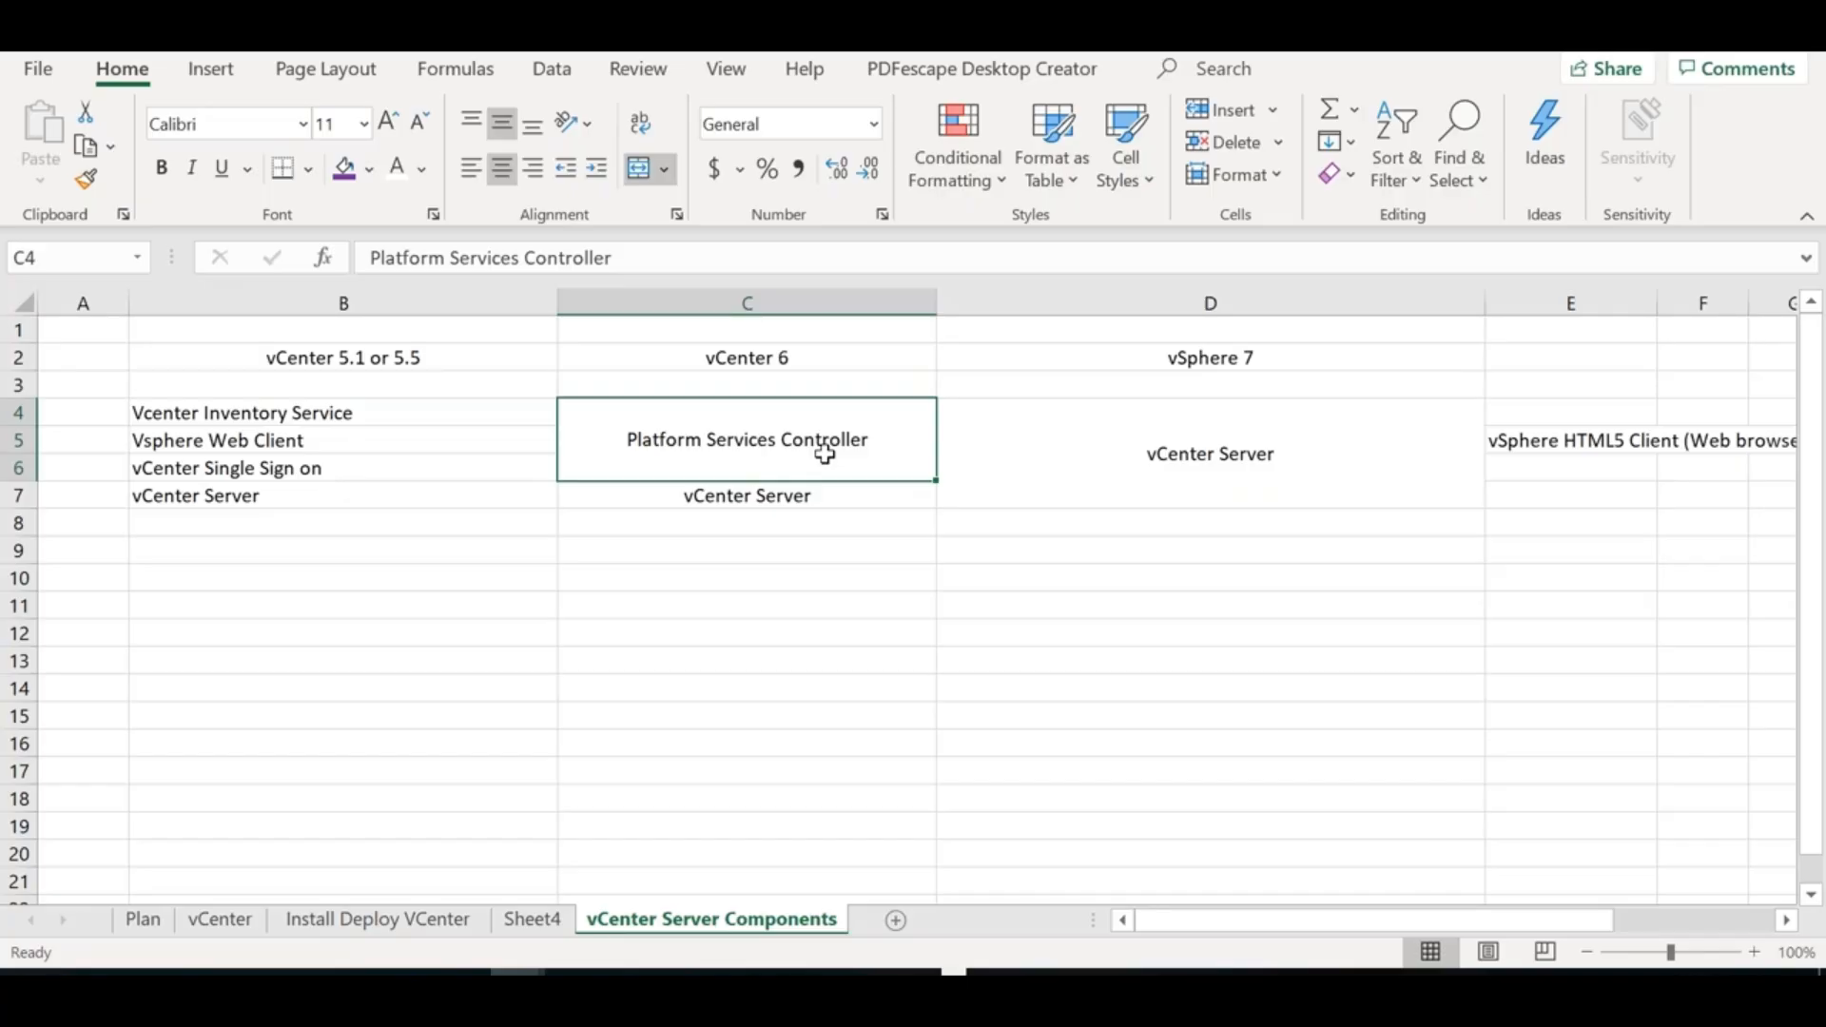
# Add '(Embedded or External)' as a second line under Platform Services Controller in C4
pyautogui.doubleClick(892, 438)
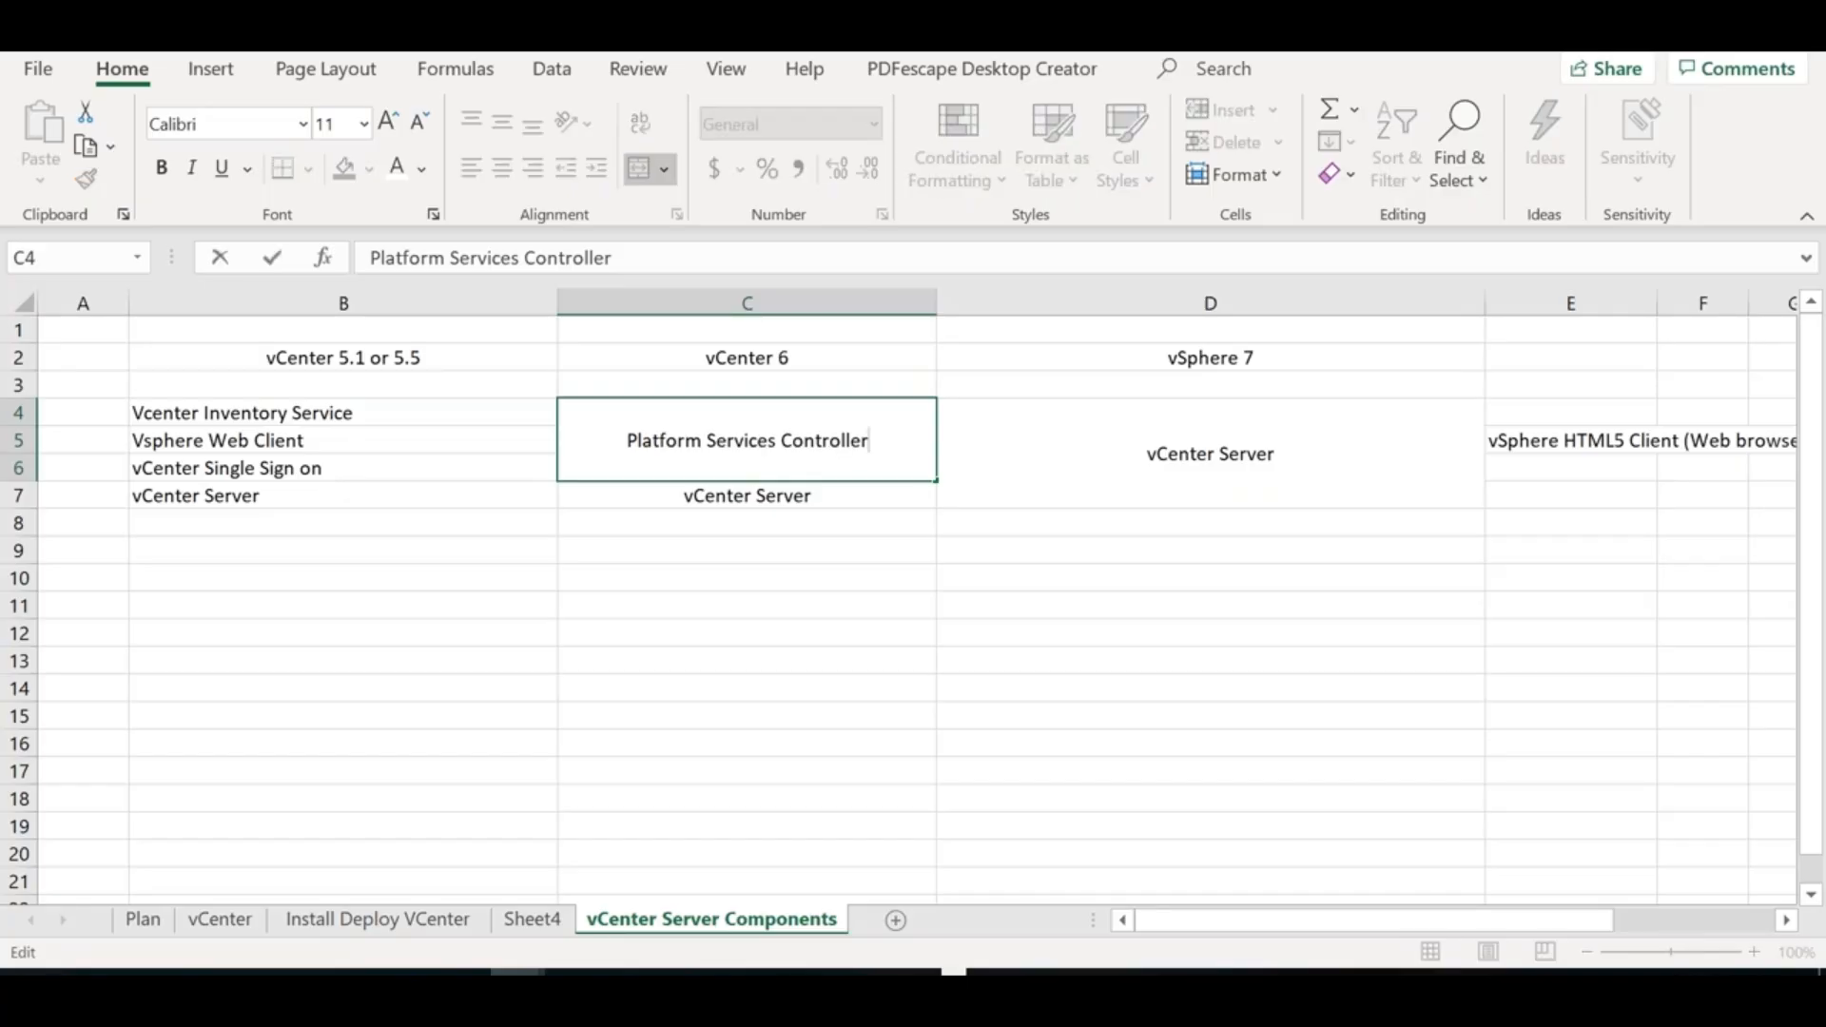
pyautogui.hotkey('alt', 'Return')
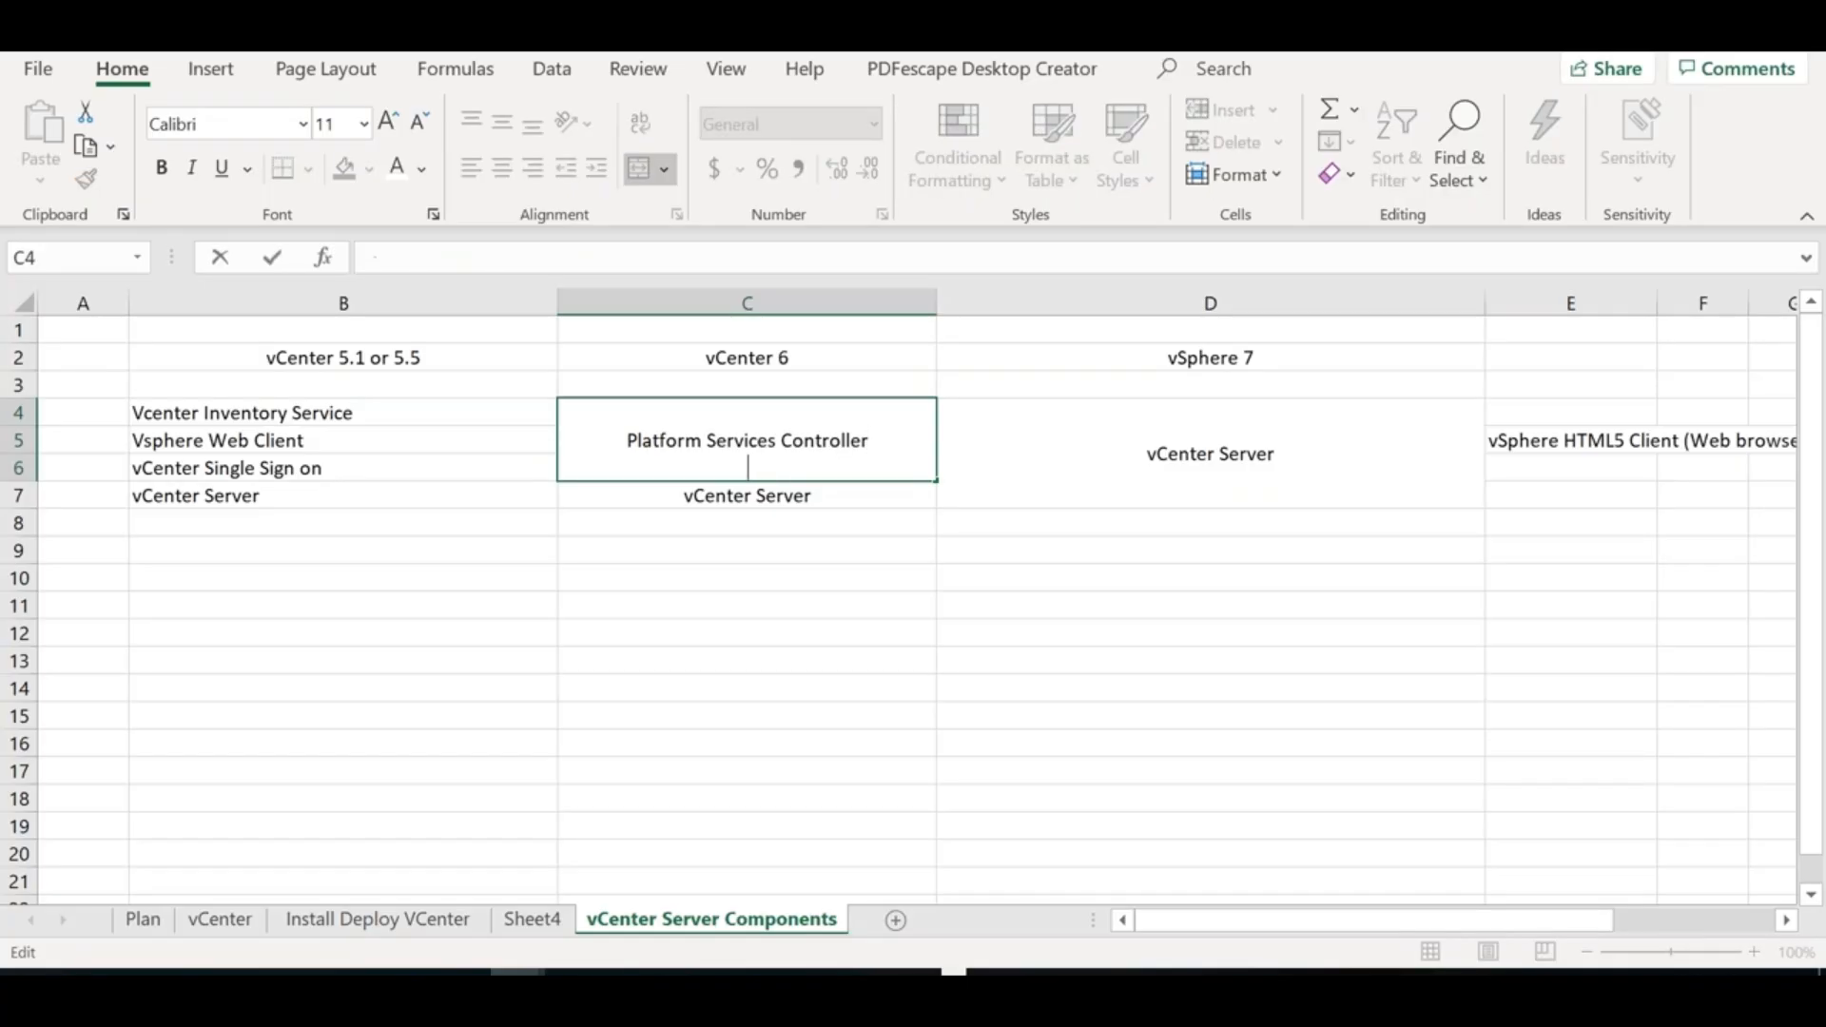
pyautogui.write('(Embedded or External)')
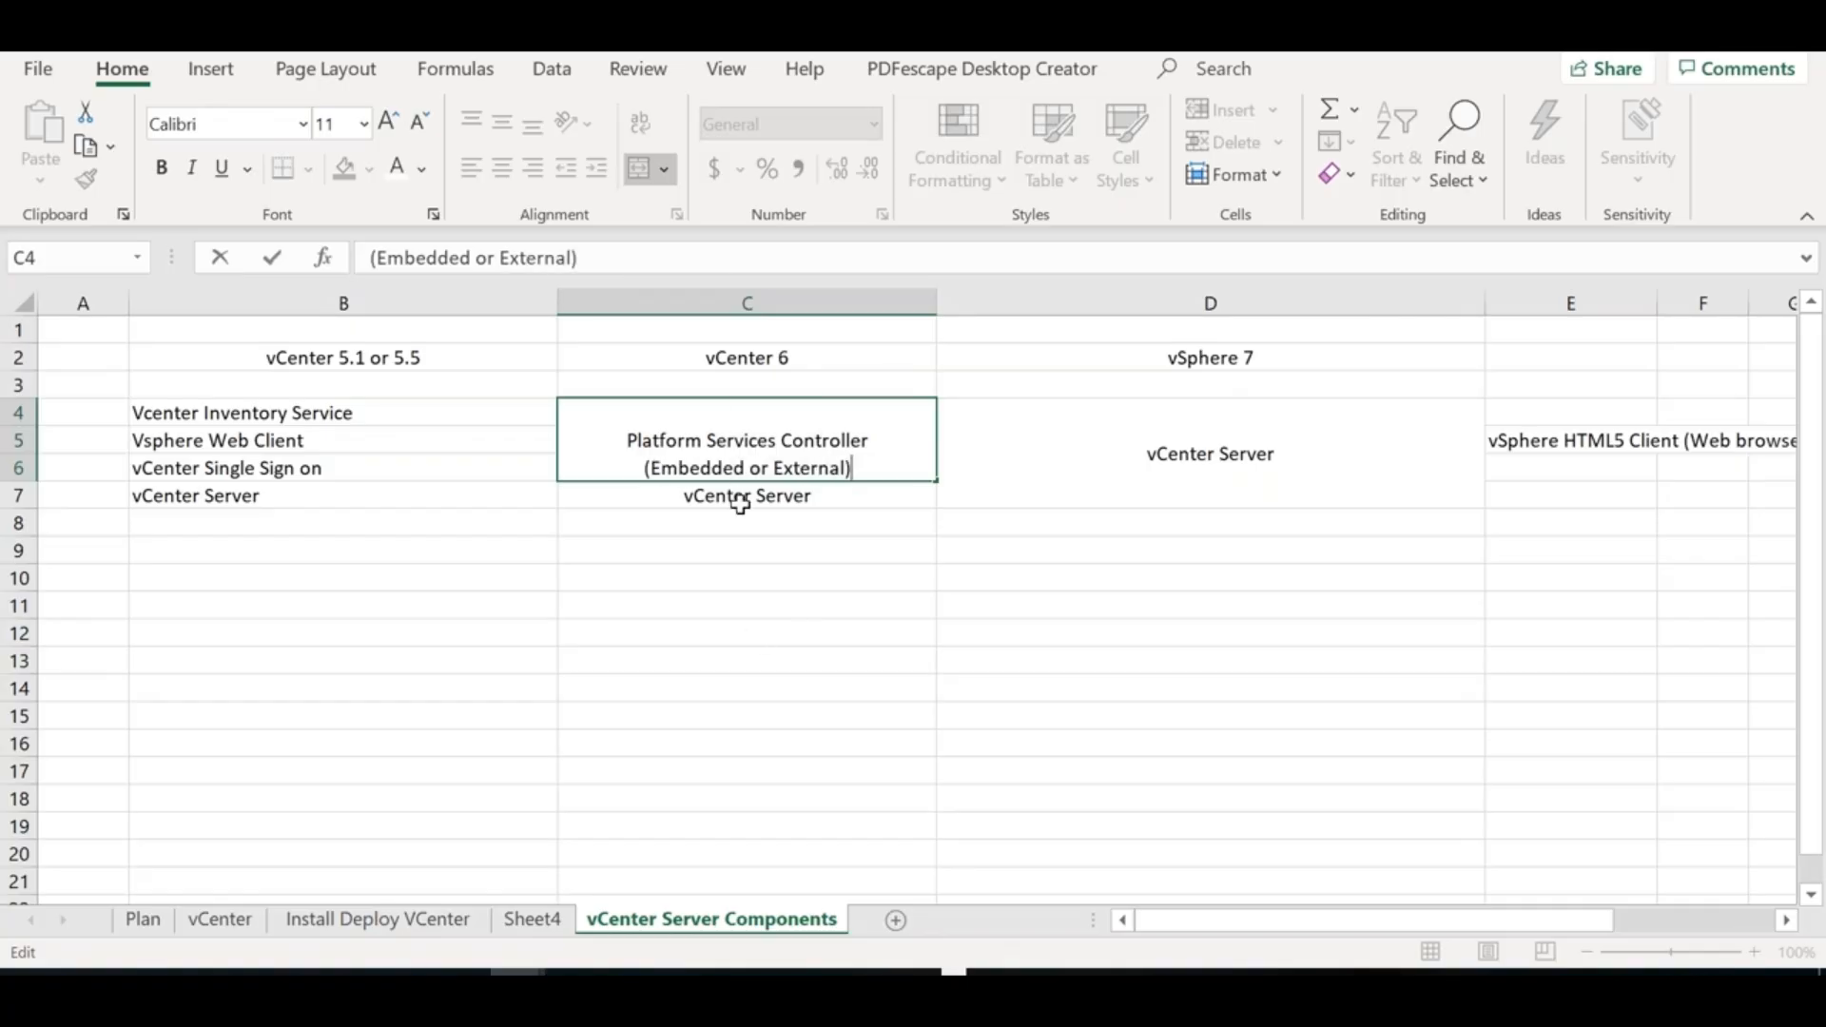
pyautogui.click(807, 633)
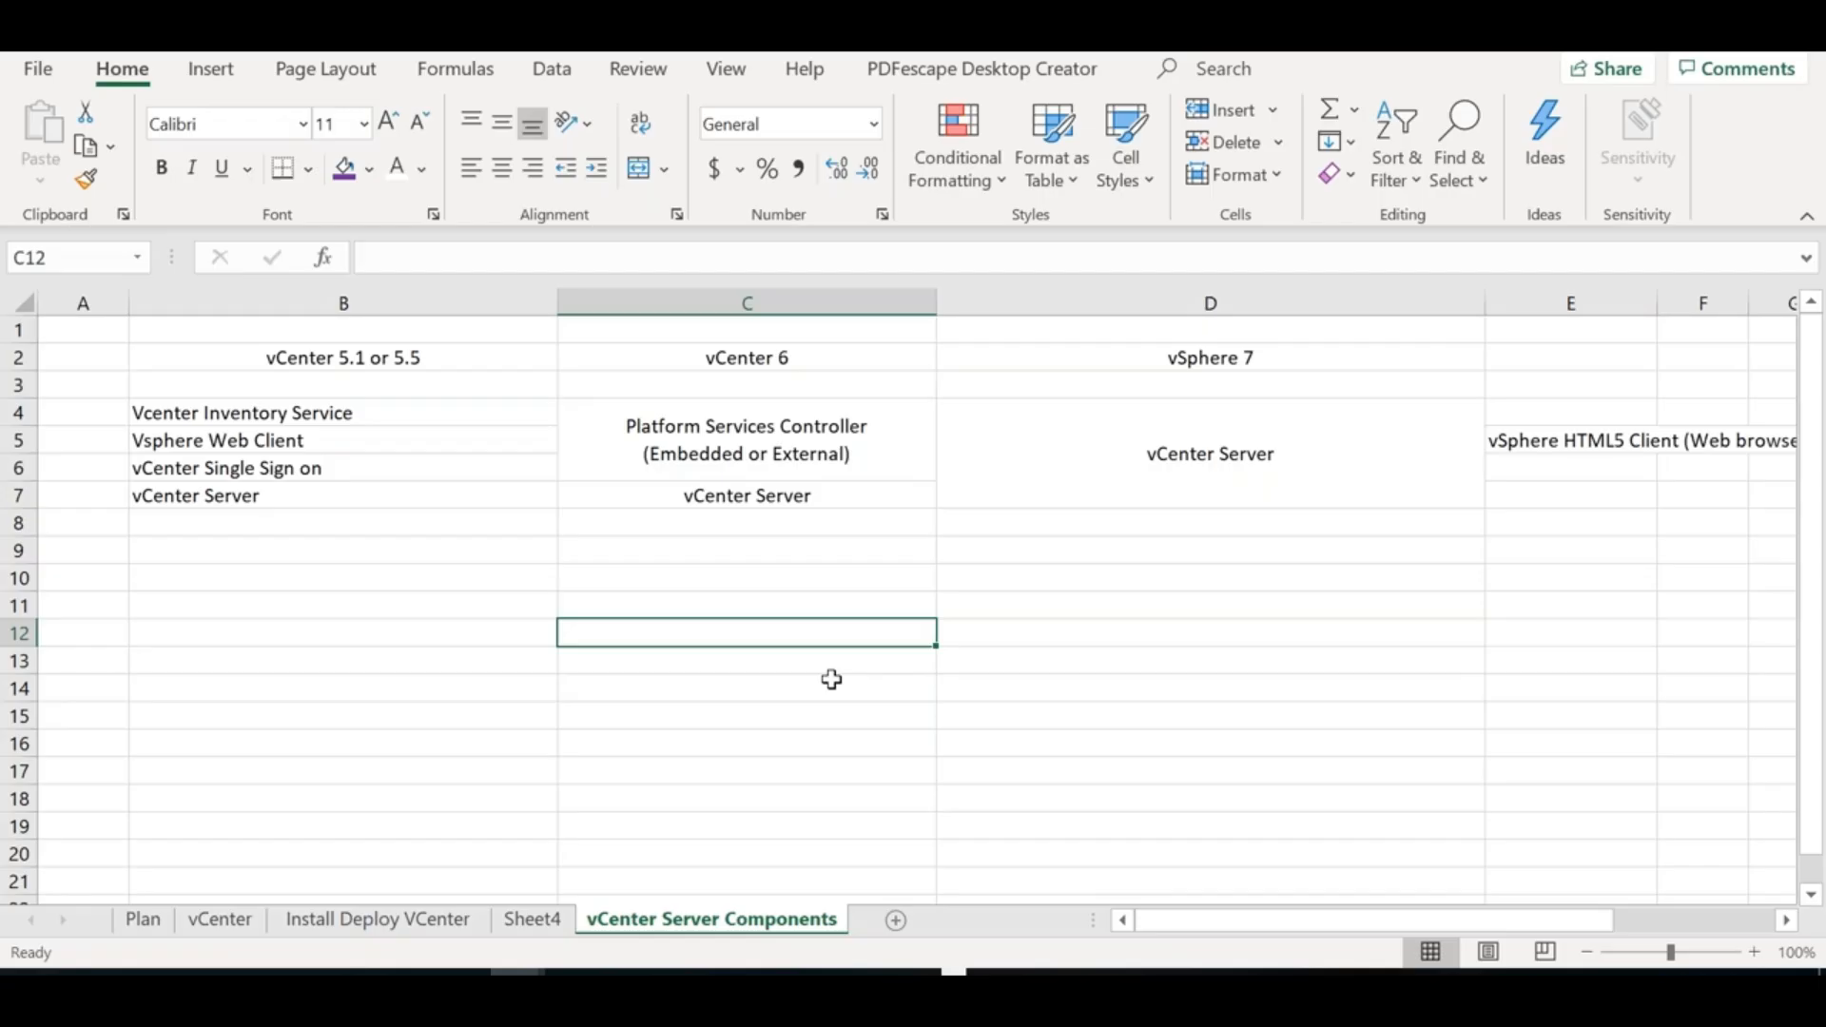
# Type 'vCenter Server' into cell B11
pyautogui.press('alt')
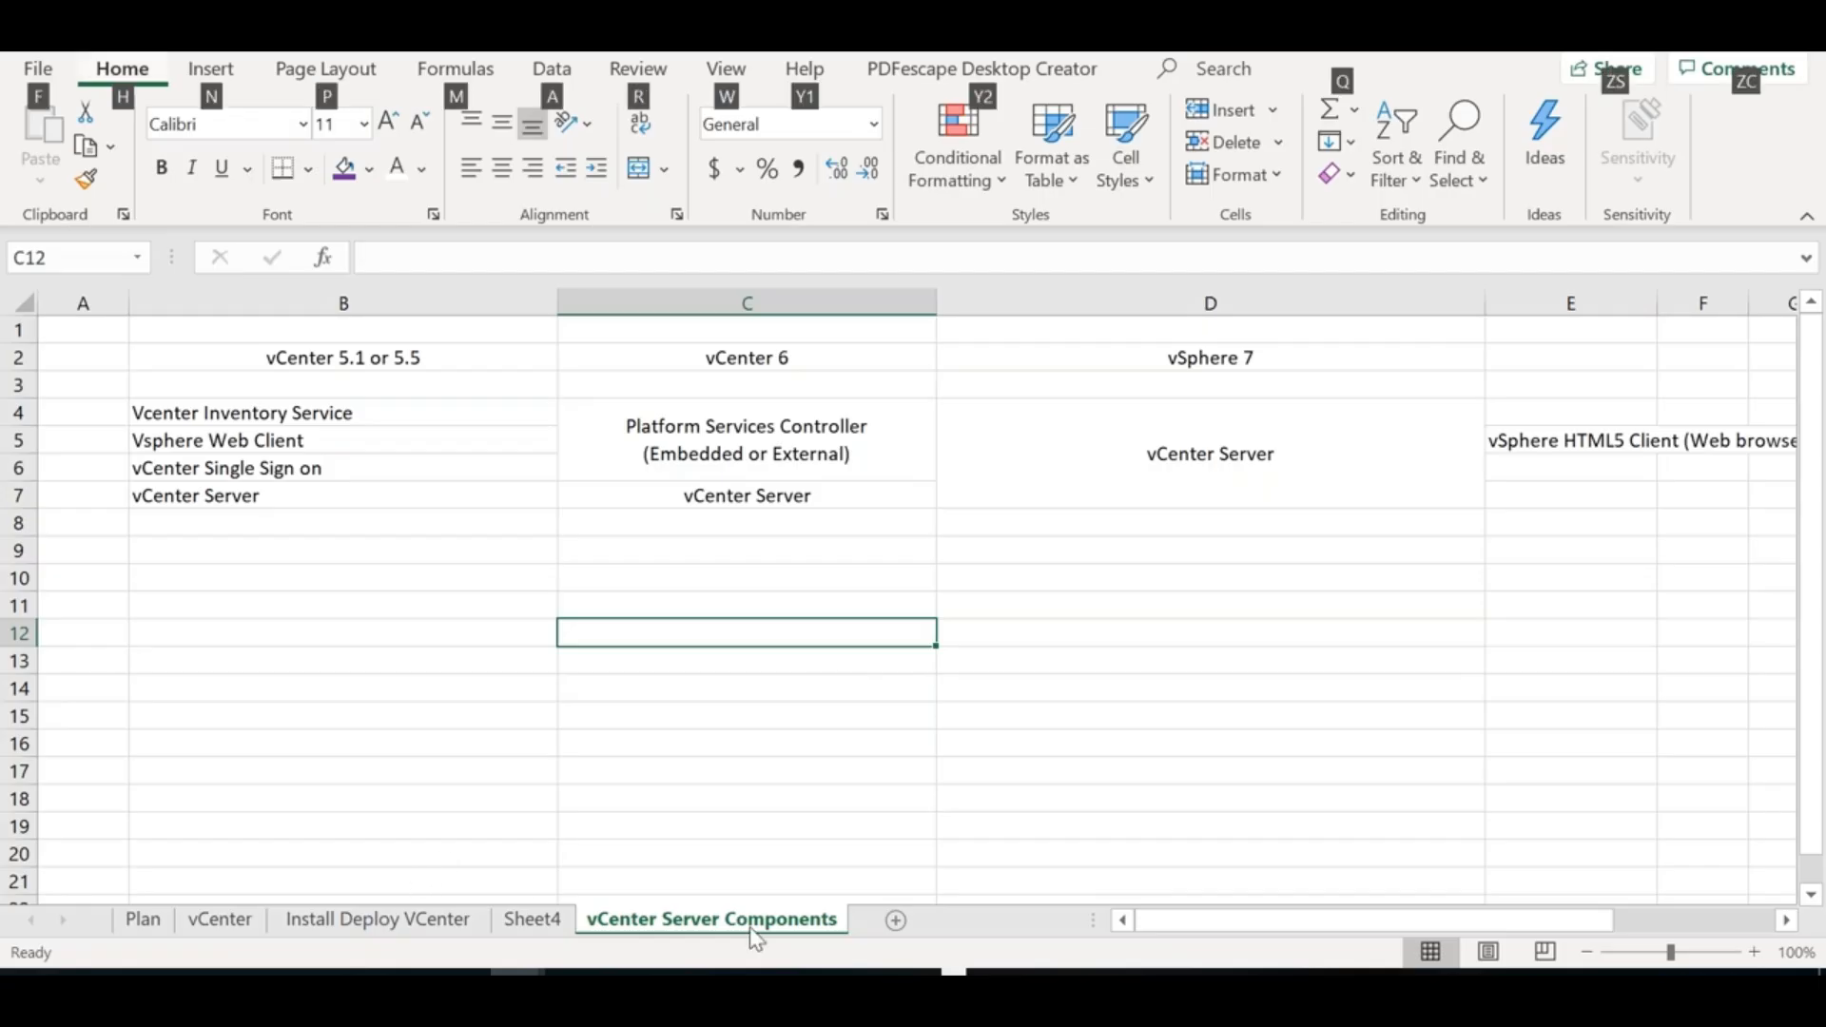
pyautogui.click(256, 607)
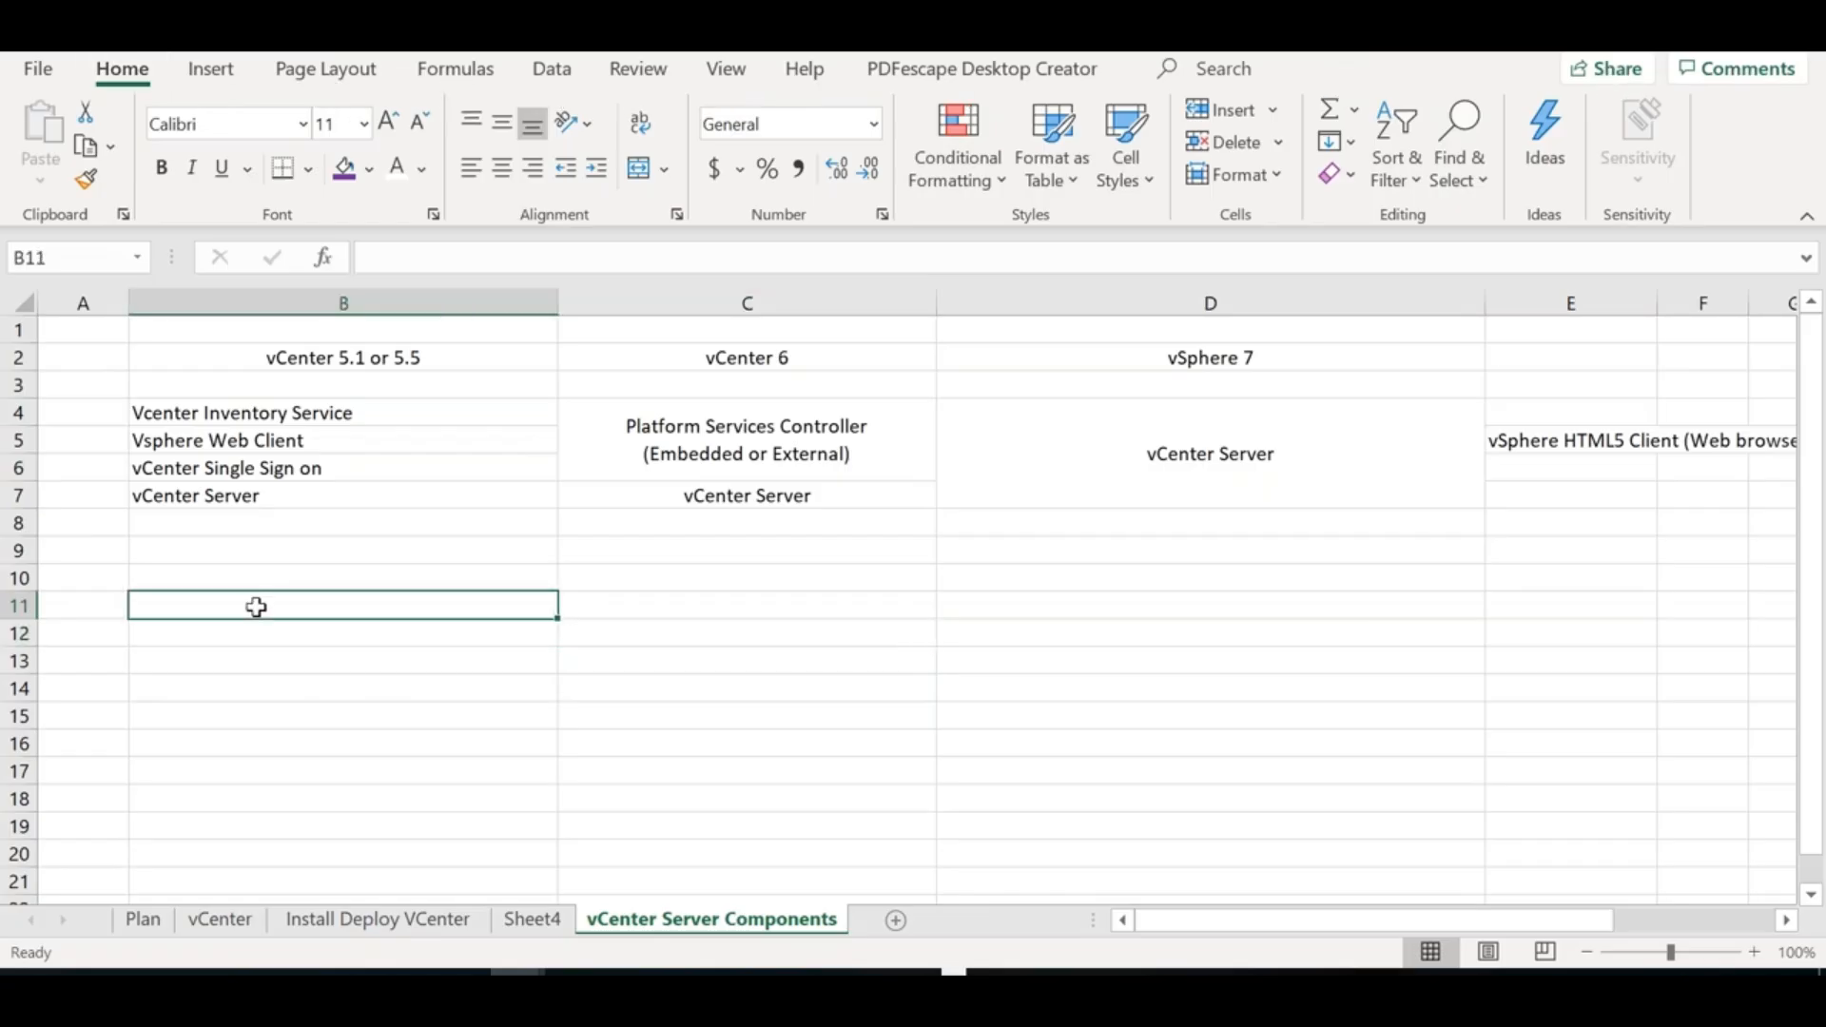
pyautogui.write('vCenter Server')
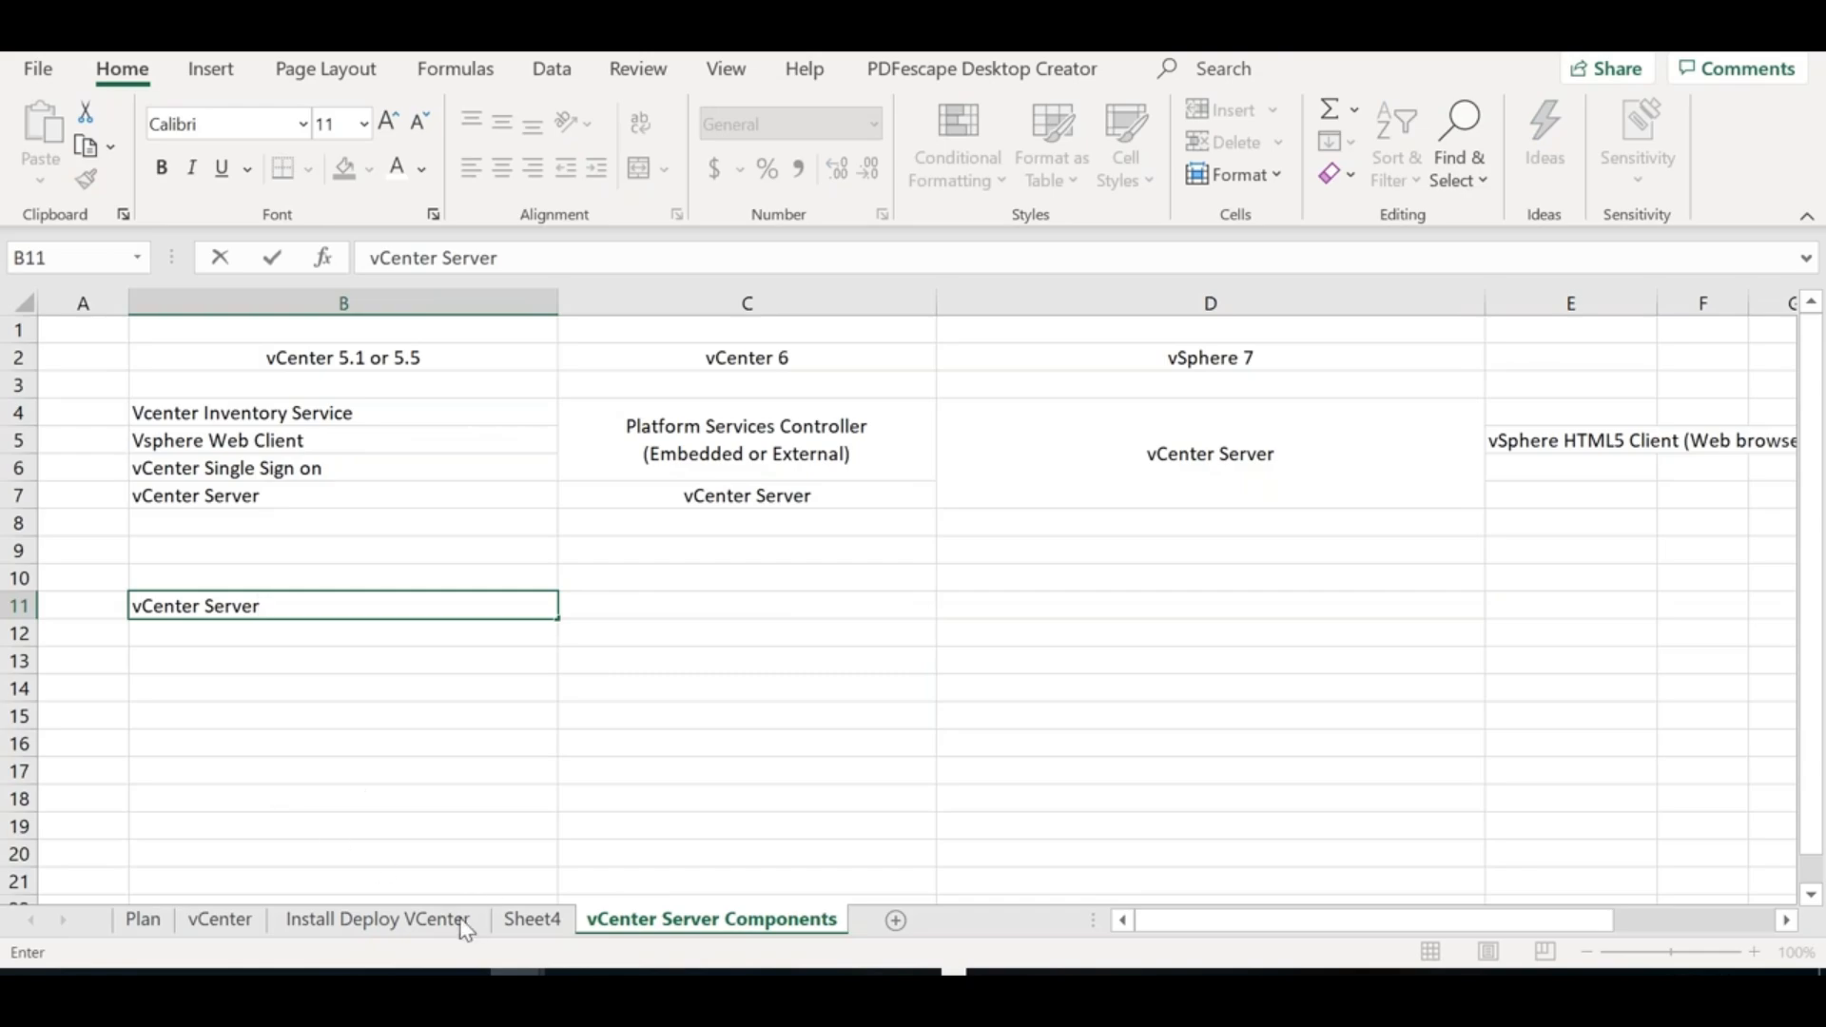
pyautogui.click(430, 937)
pyautogui.moveTo(1795, 510); pyautogui.dragTo(1795, 421)
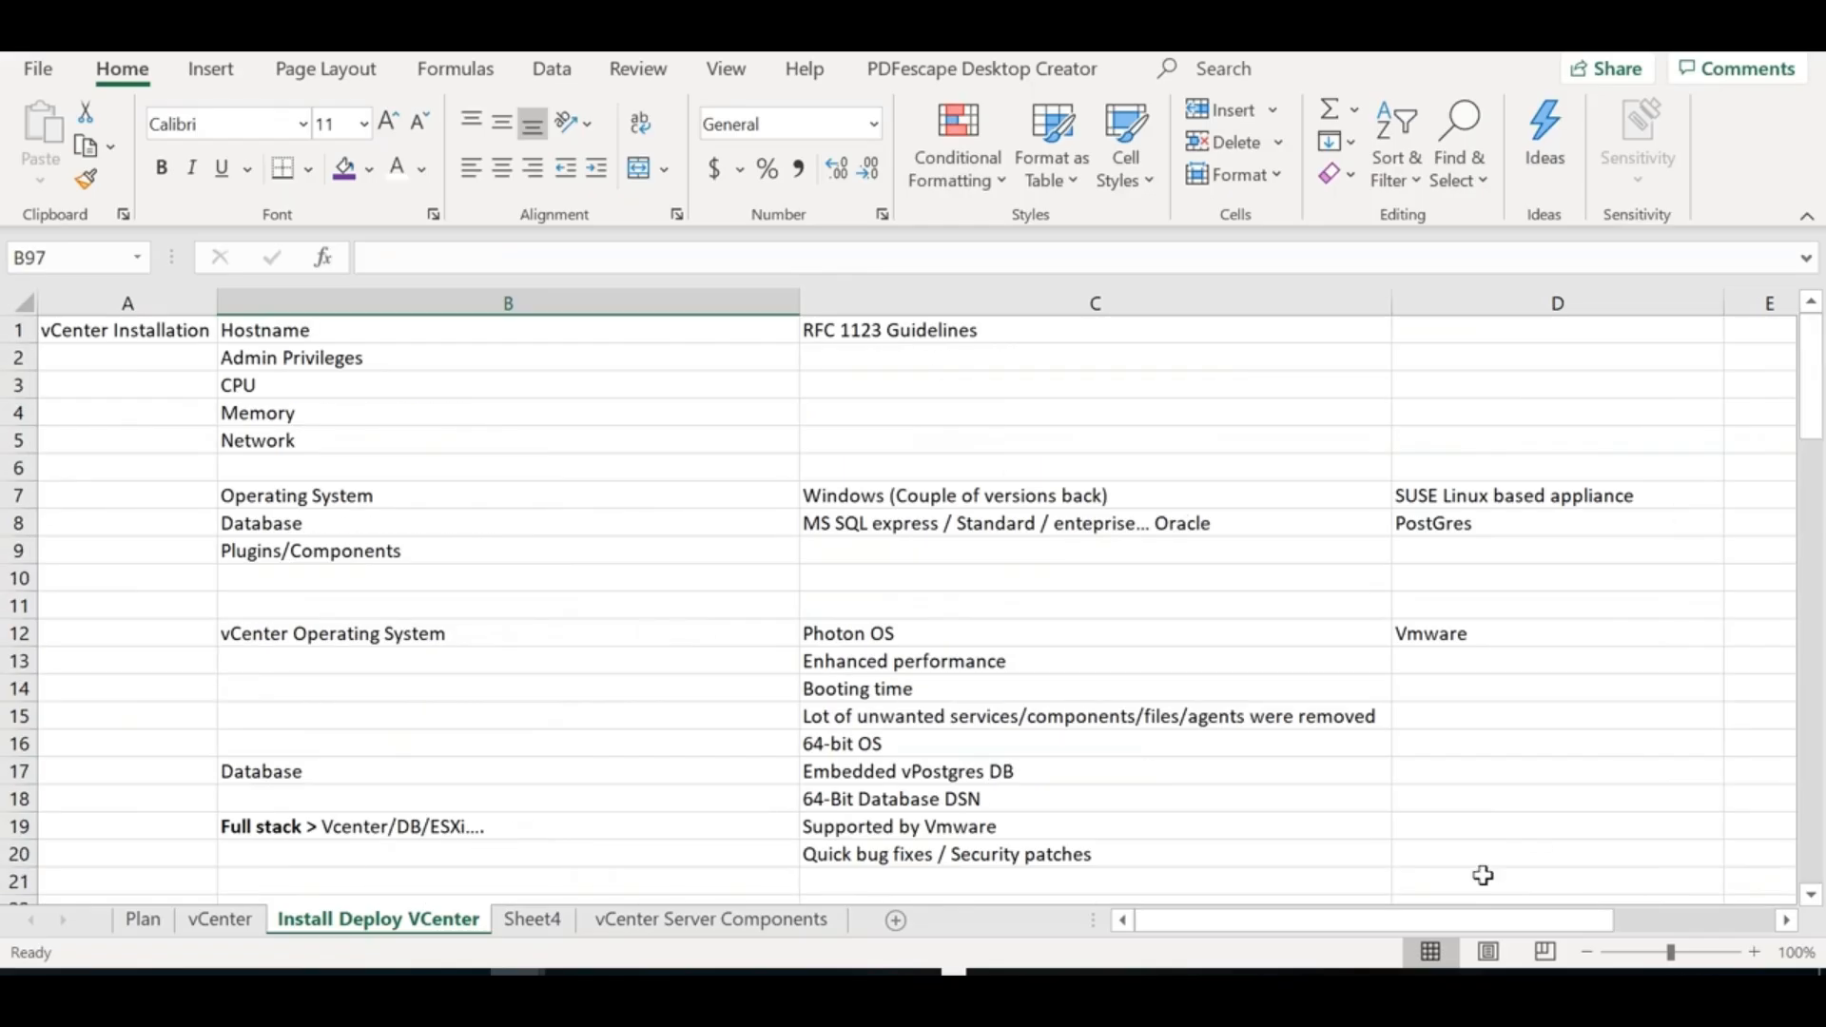
pyautogui.click(222, 921)
pyautogui.moveTo(1809, 505); pyautogui.dragTo(1810, 475)
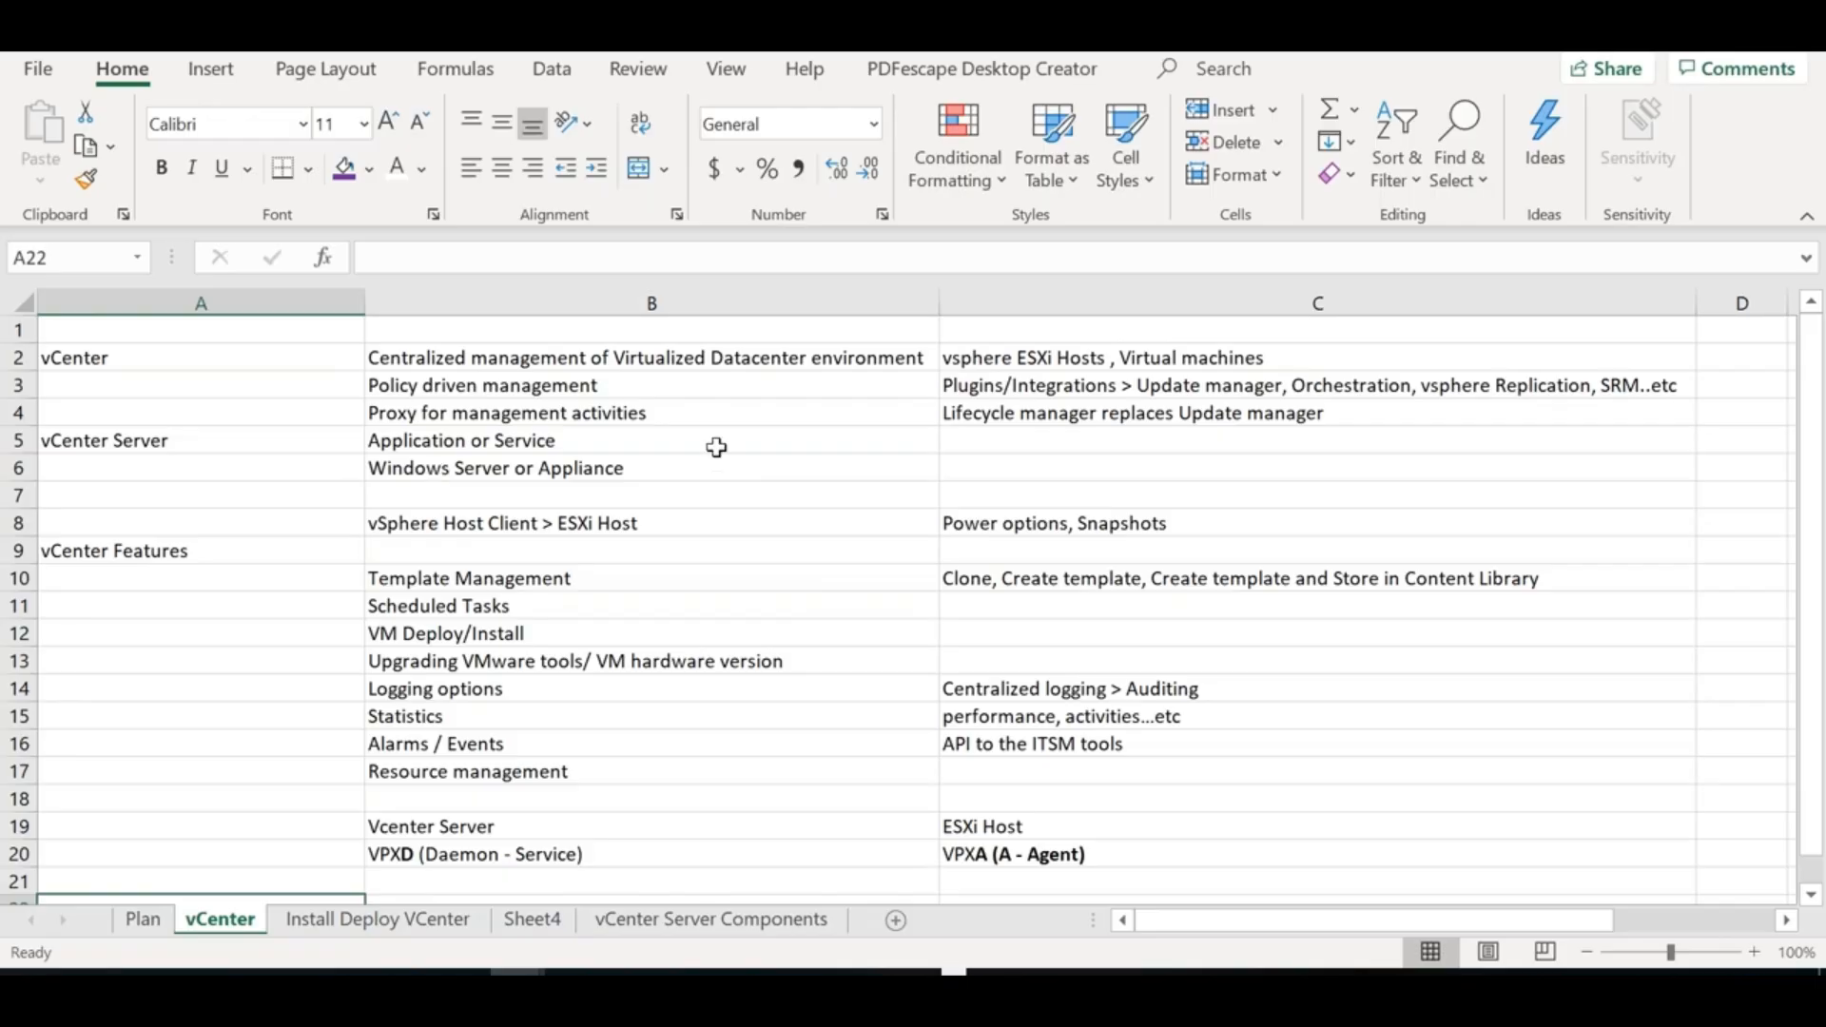
pyautogui.click(599, 920)
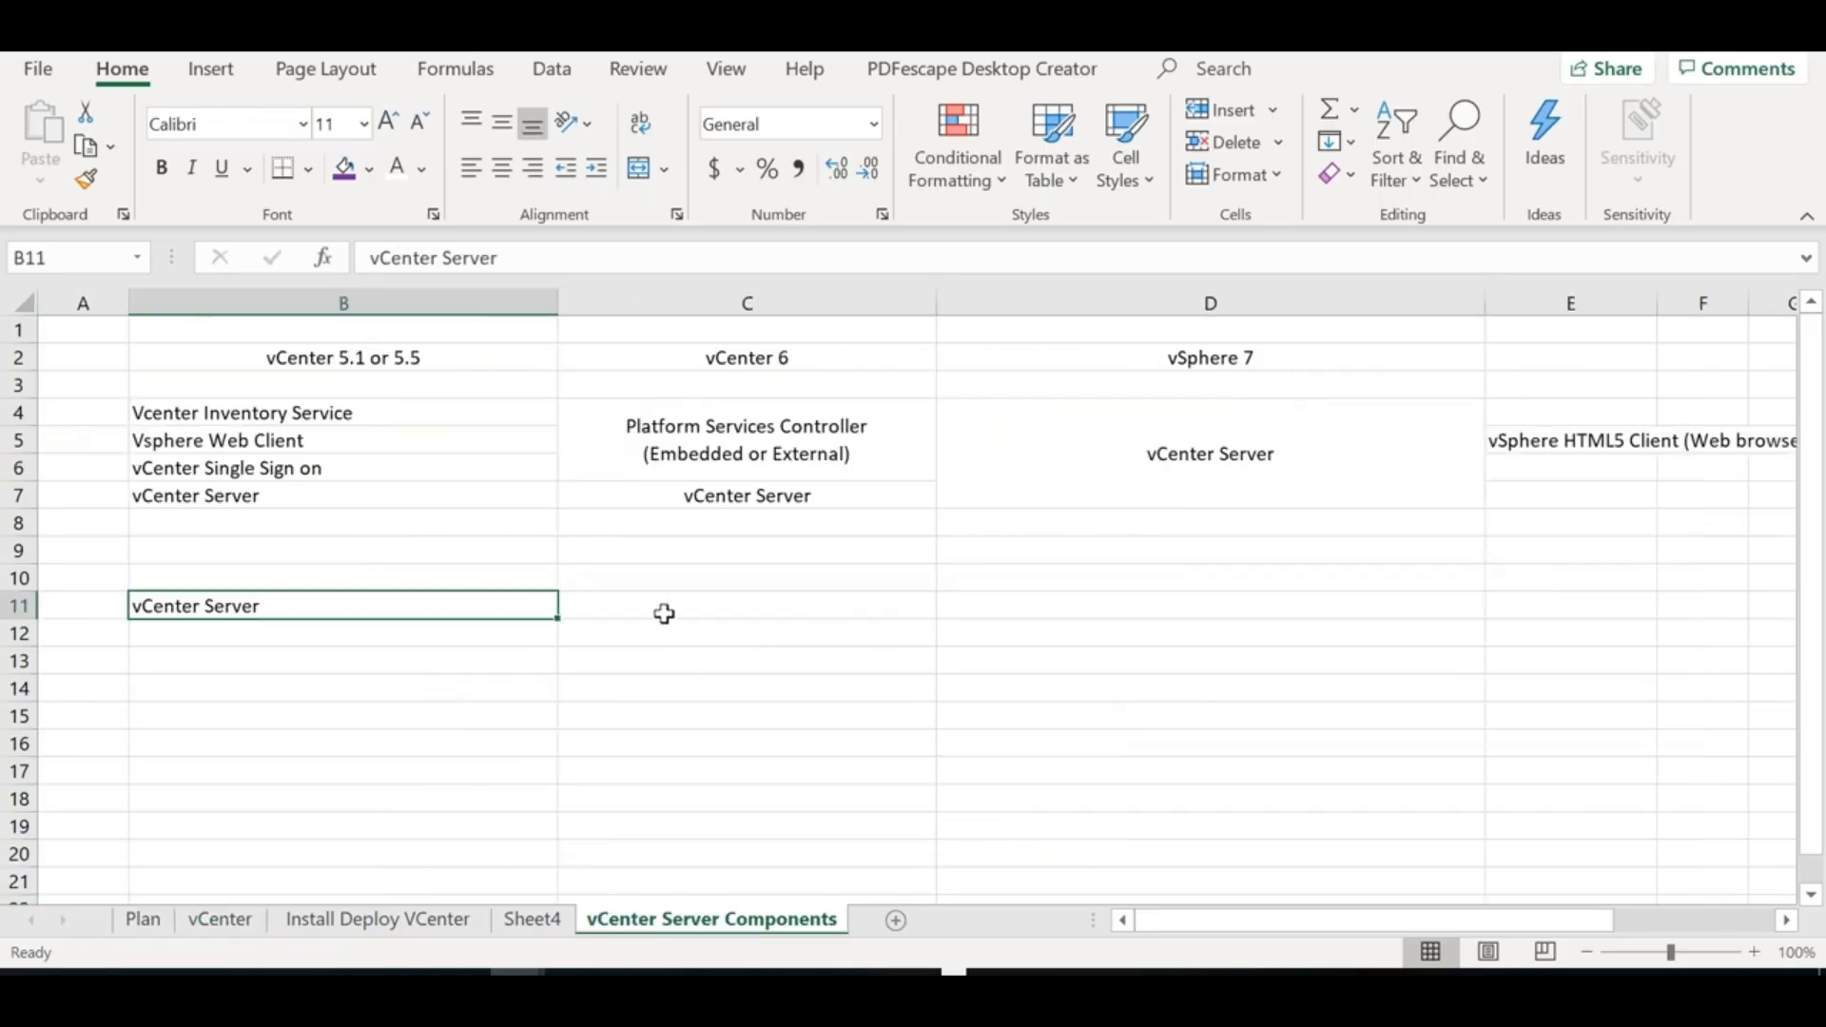
pyautogui.click(663, 609)
# Describe vCenter Server in C11 as 'Centralized management of Vmware Virtualized datacenter environments'
pyautogui.write('v')
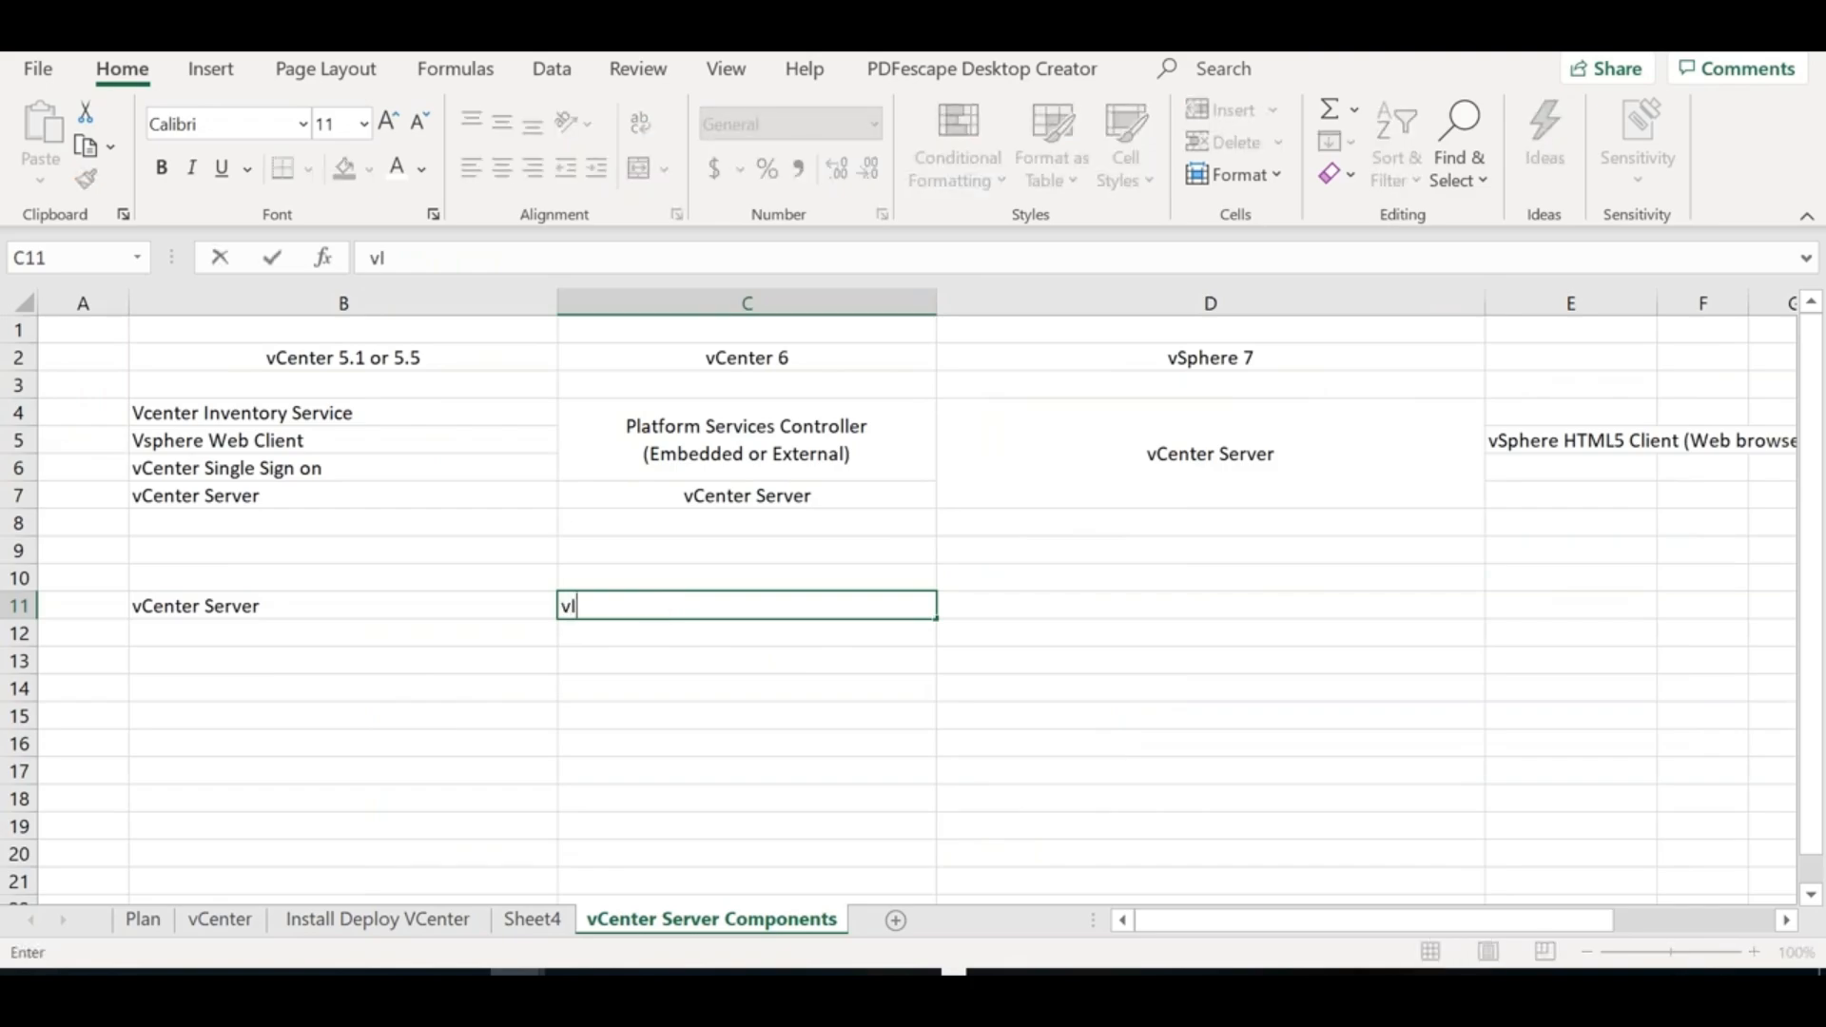
pyautogui.press('BackSpace')
pyautogui.write('VMware Virtualized ')
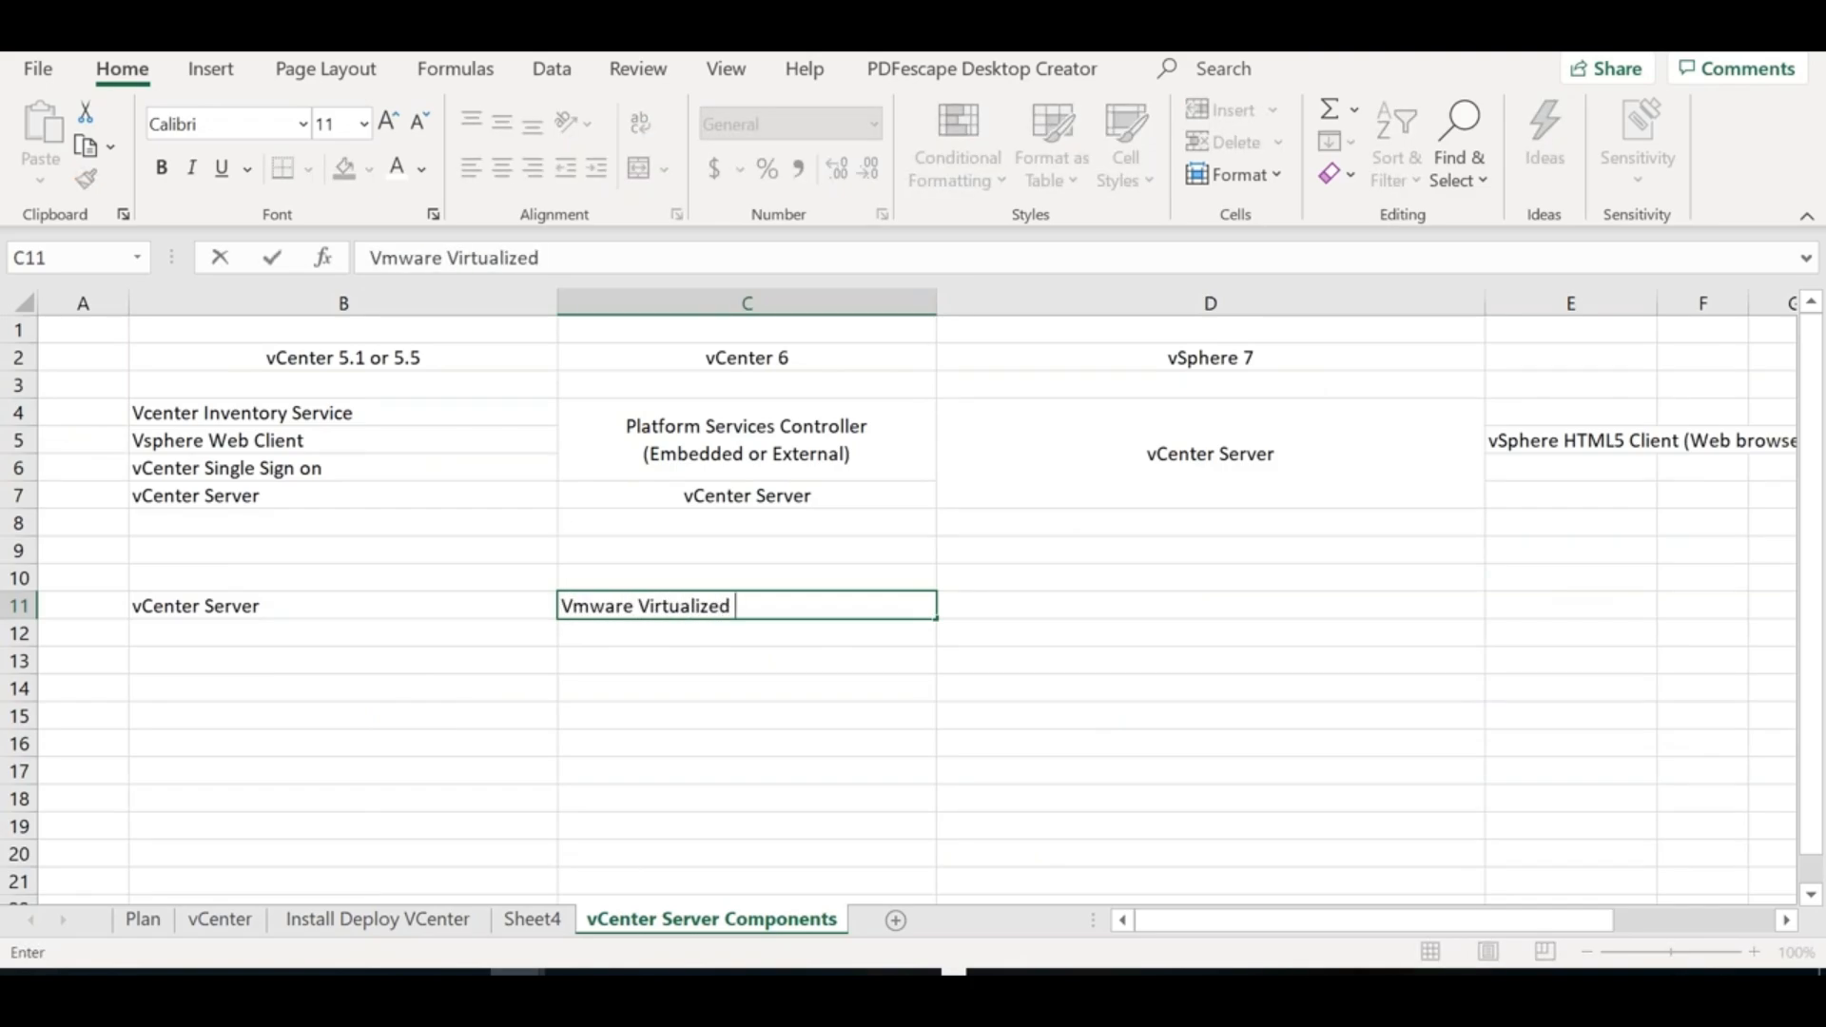
pyautogui.write('datacenter e')
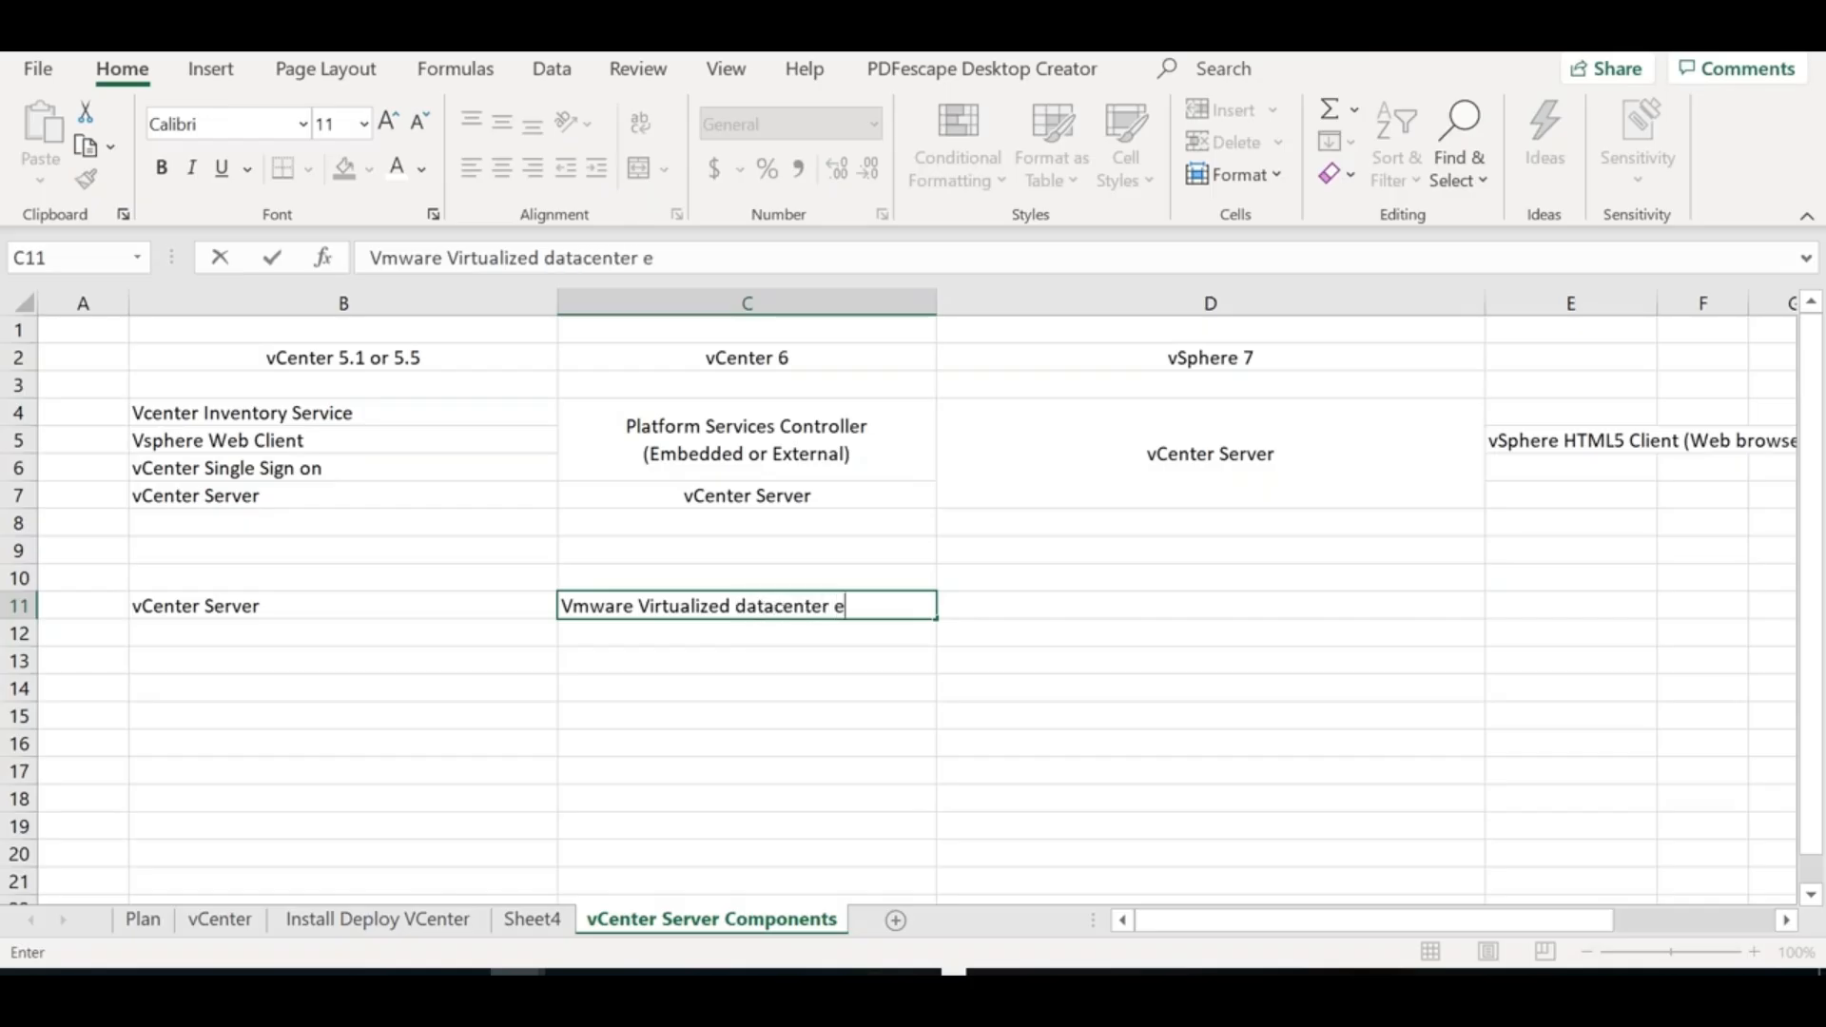
pyautogui.write('nvironments')
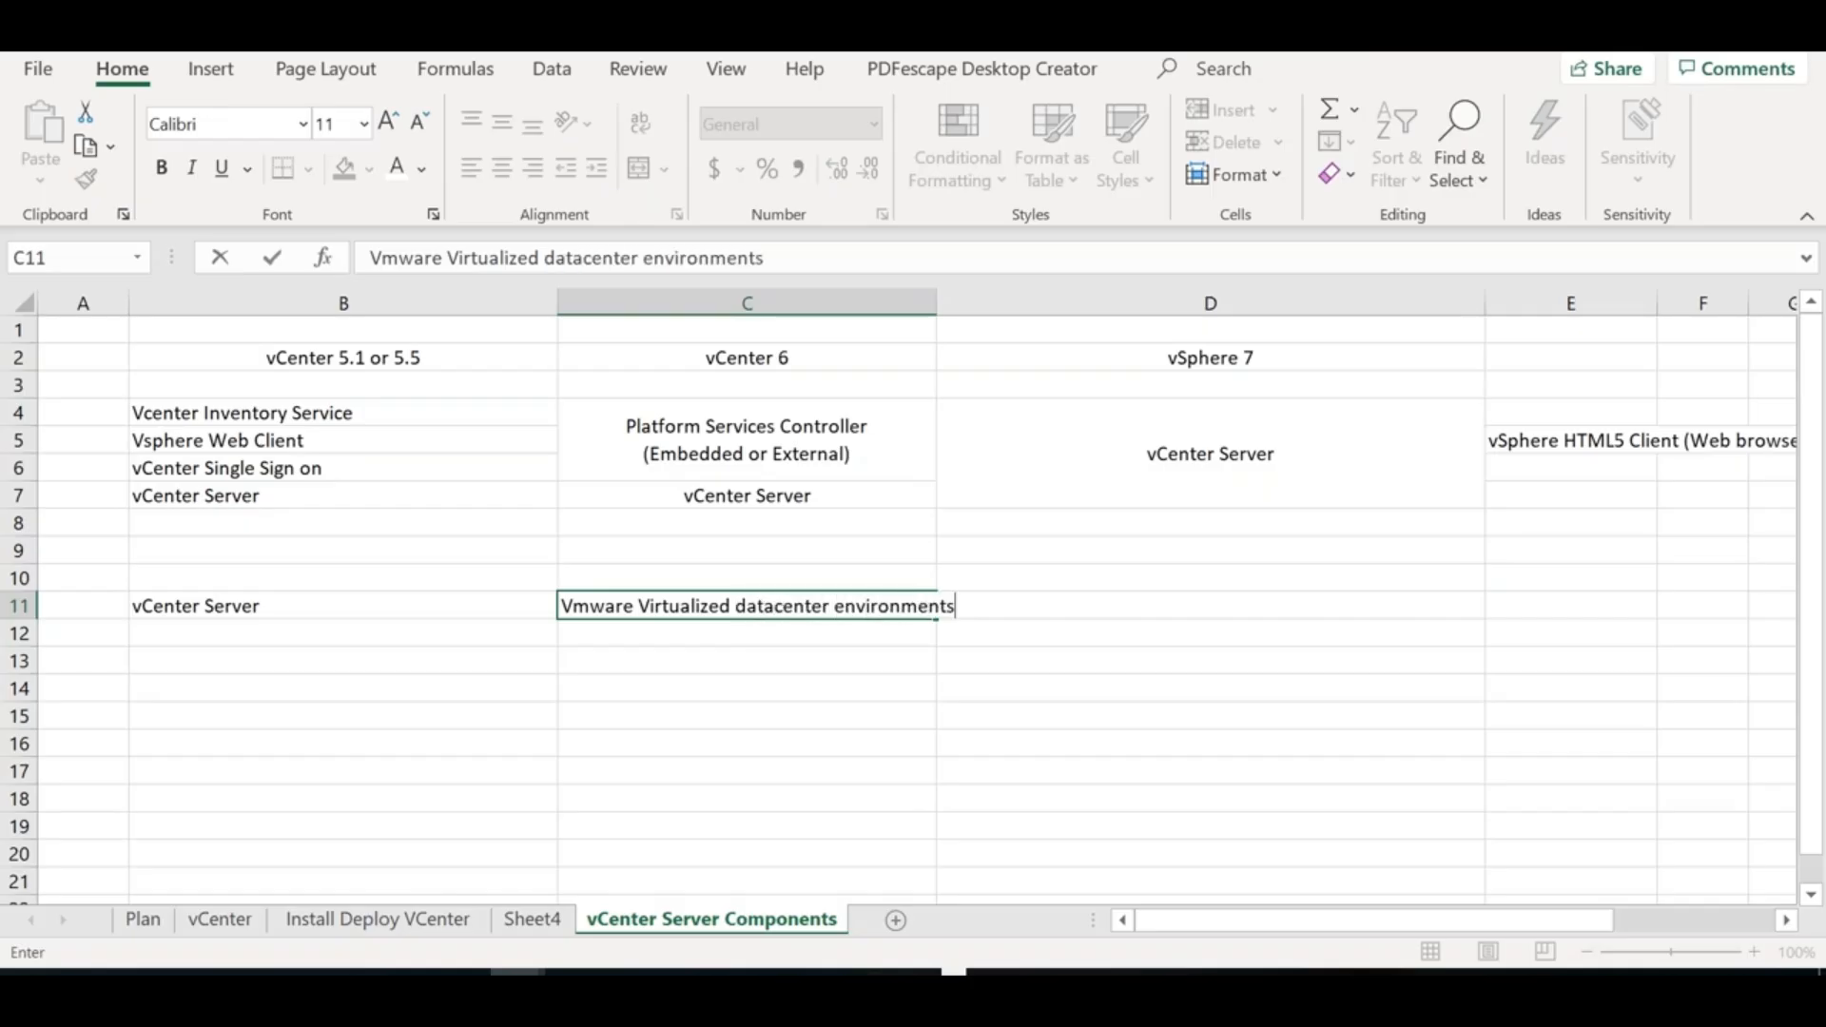
pyautogui.click(565, 607)
pyautogui.write('Centralized management of')
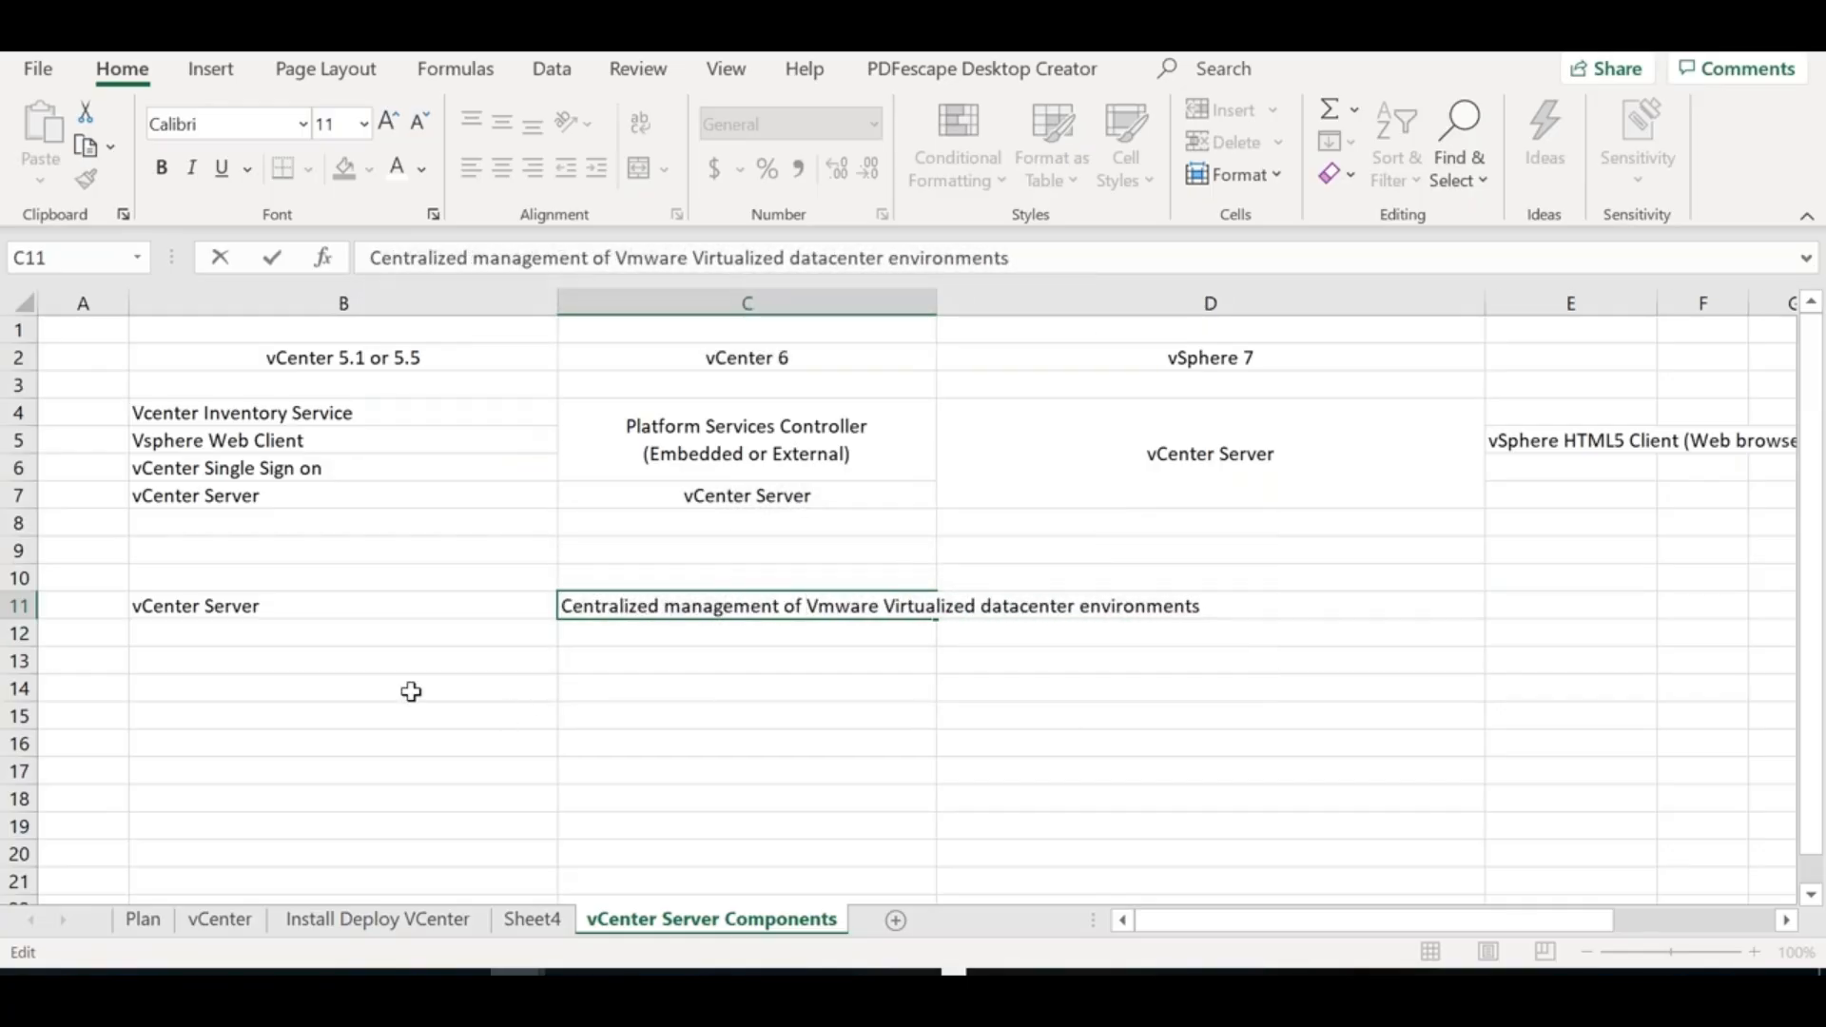
pyautogui.click(411, 691)
# Enter 'vCenter Single Sign ON (SSO)' in cell B12
pyautogui.click(367, 633)
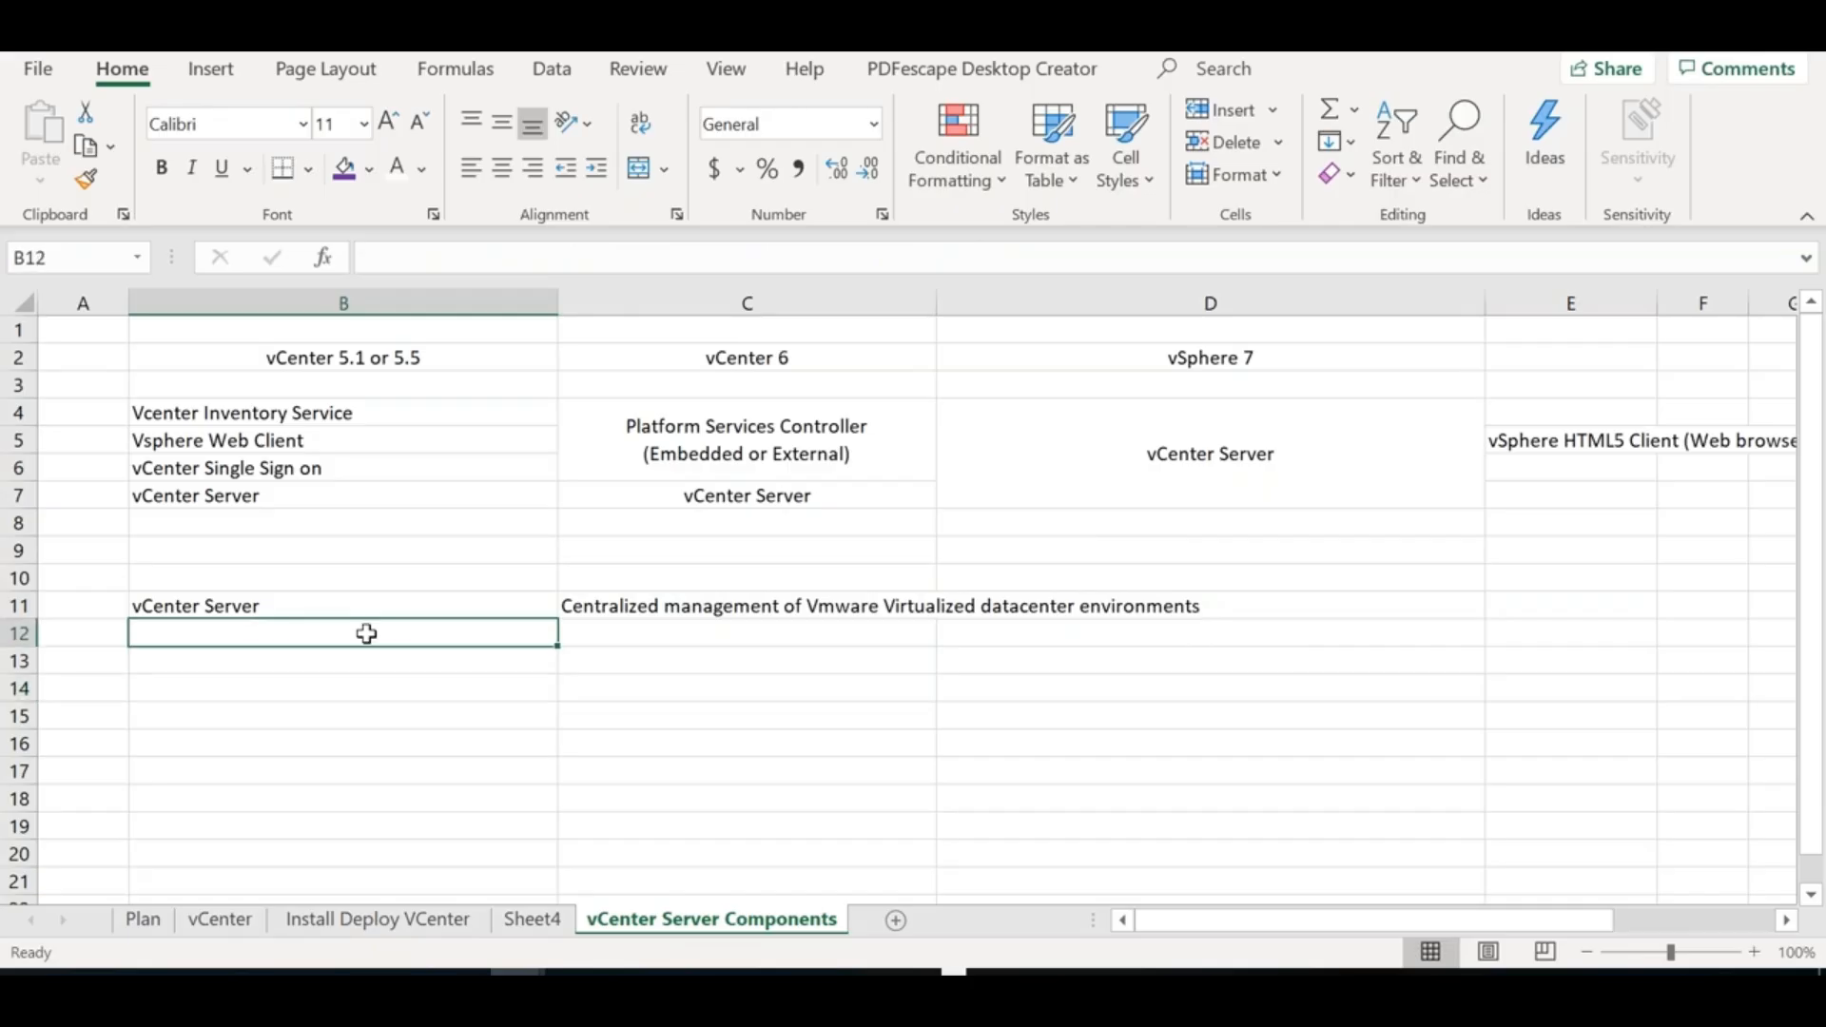
pyautogui.write('vCenter Sign')
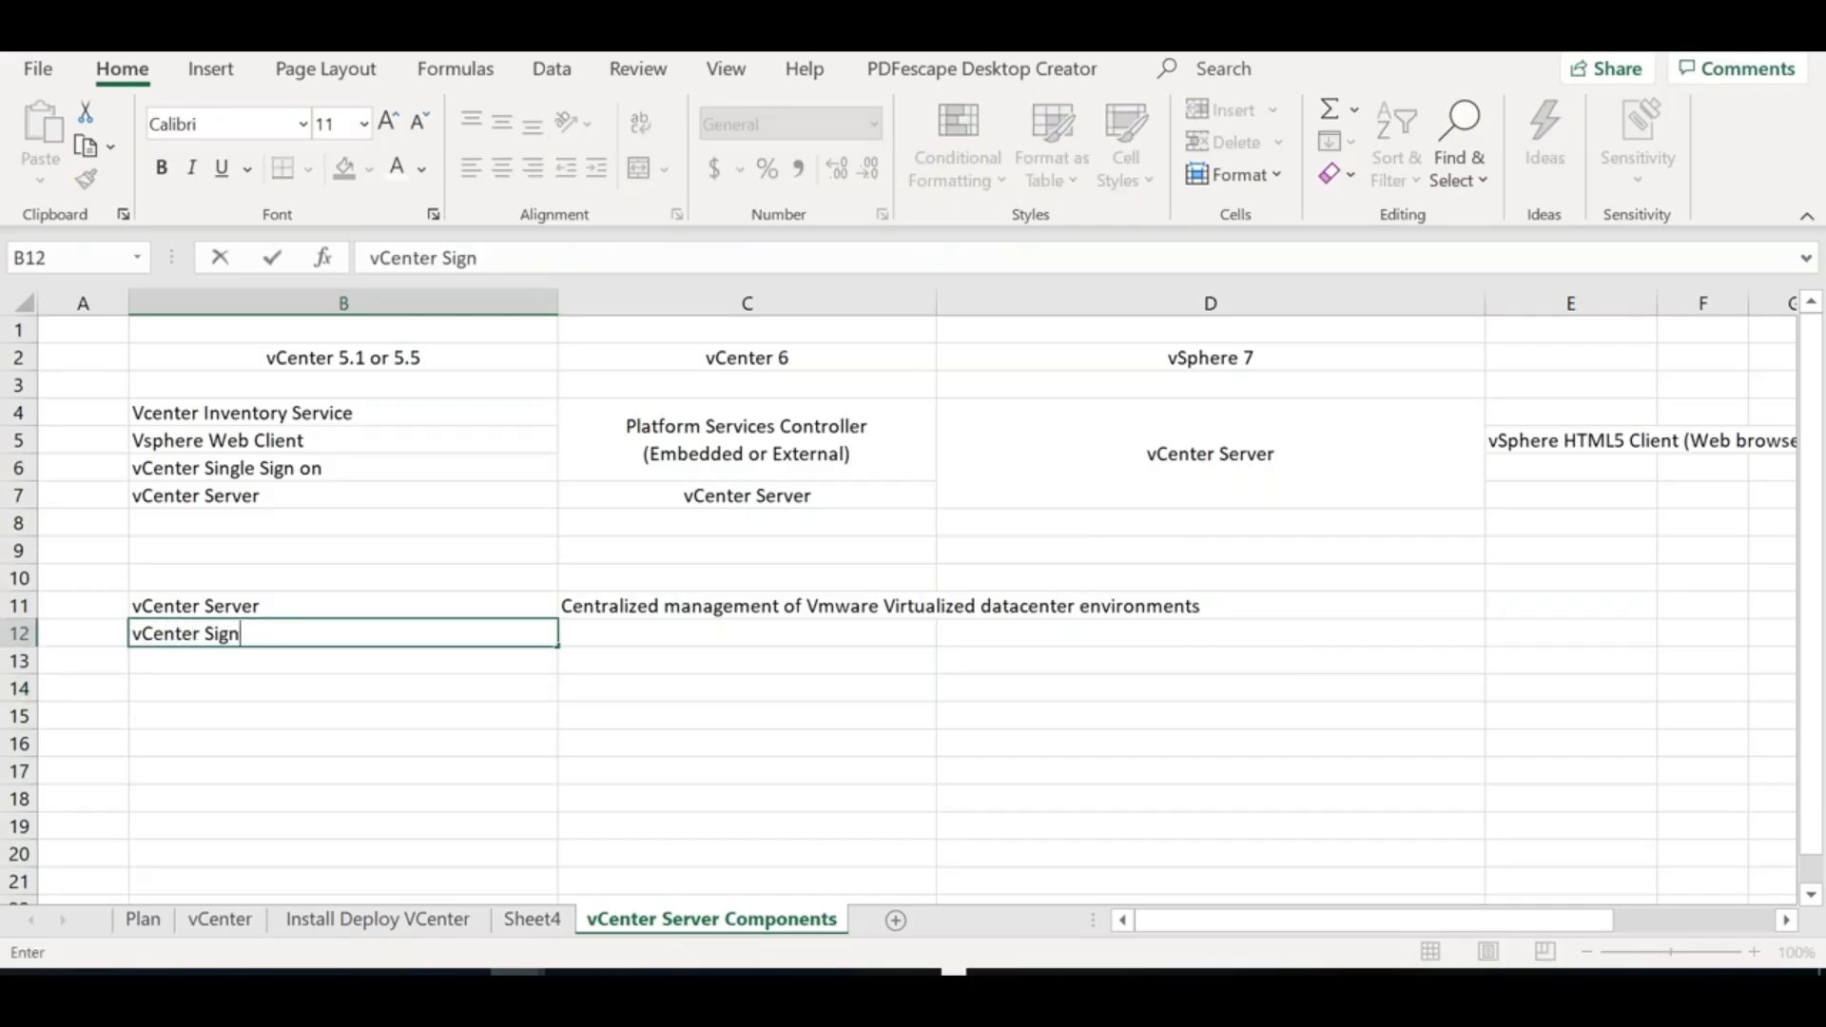
pyautogui.press('BackSpace')
pyautogui.press('BackSpace')
pyautogui.write('ngle Sign on')
pyautogui.press('BackSpace')
pyautogui.press('BackSpace')
pyautogui.write('ON')
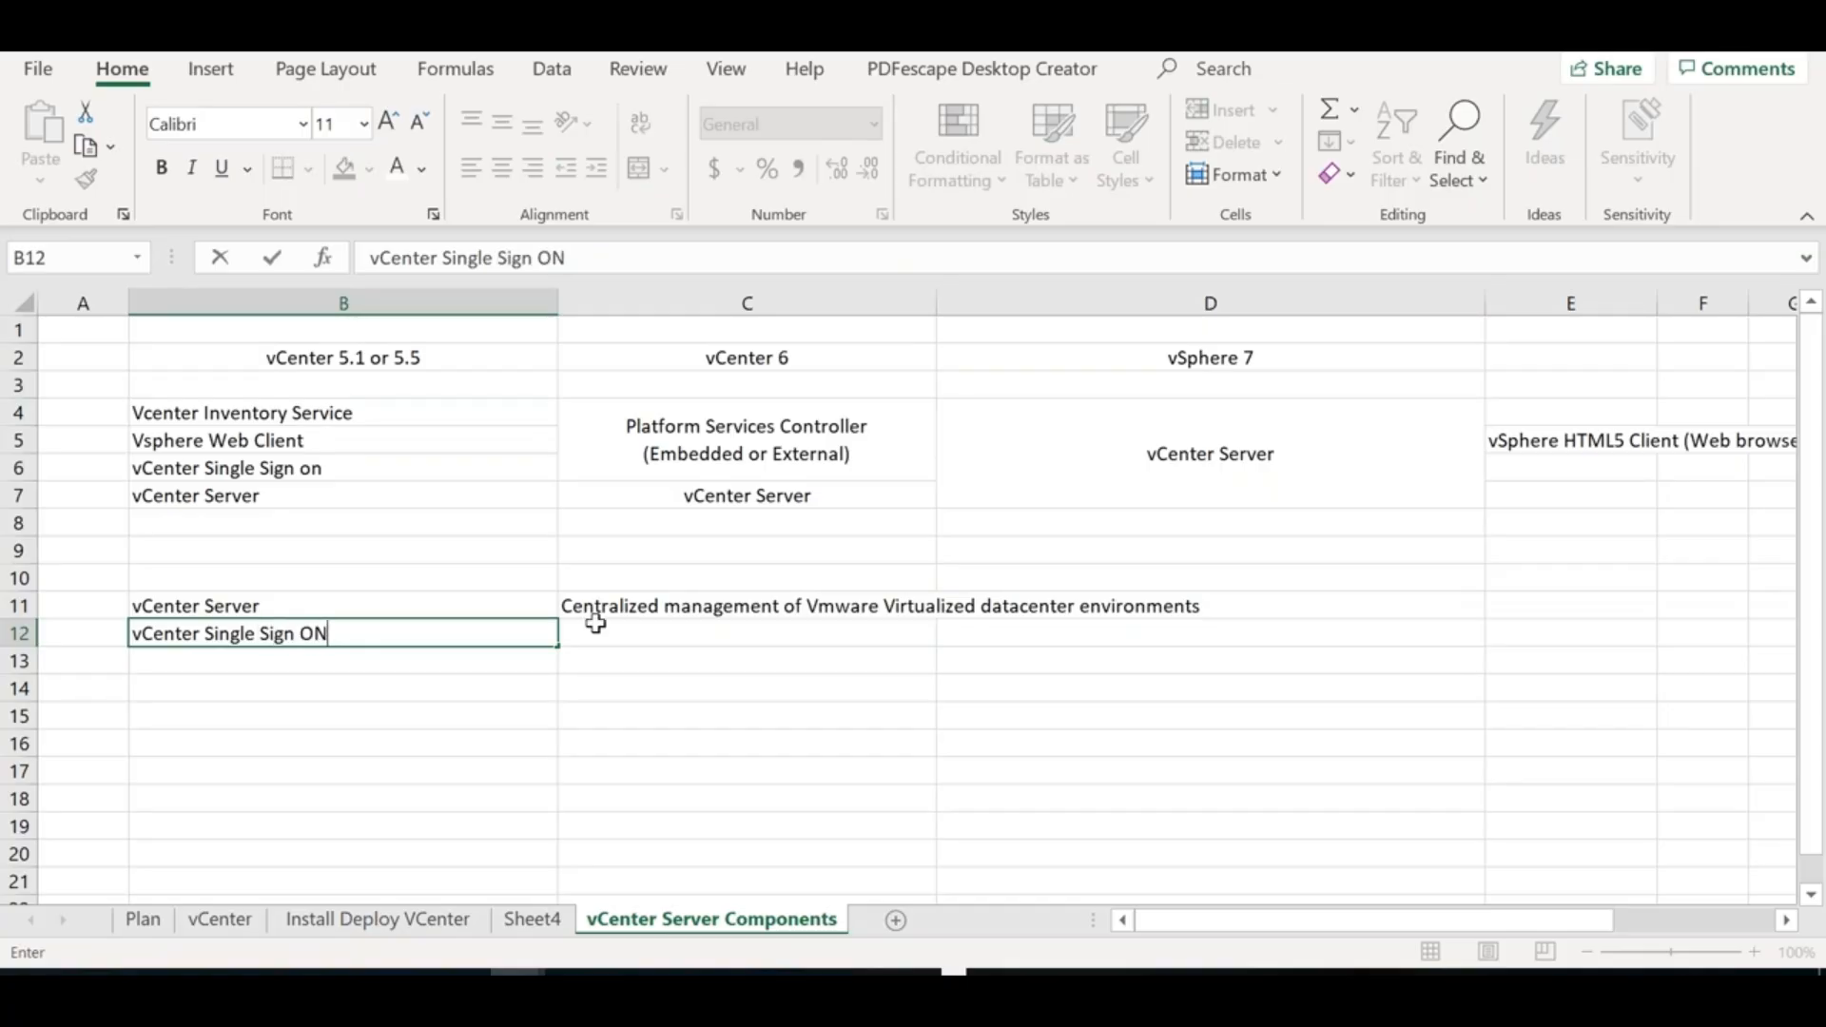
pyautogui.write(' (SSO')
pyautogui.click(655, 632)
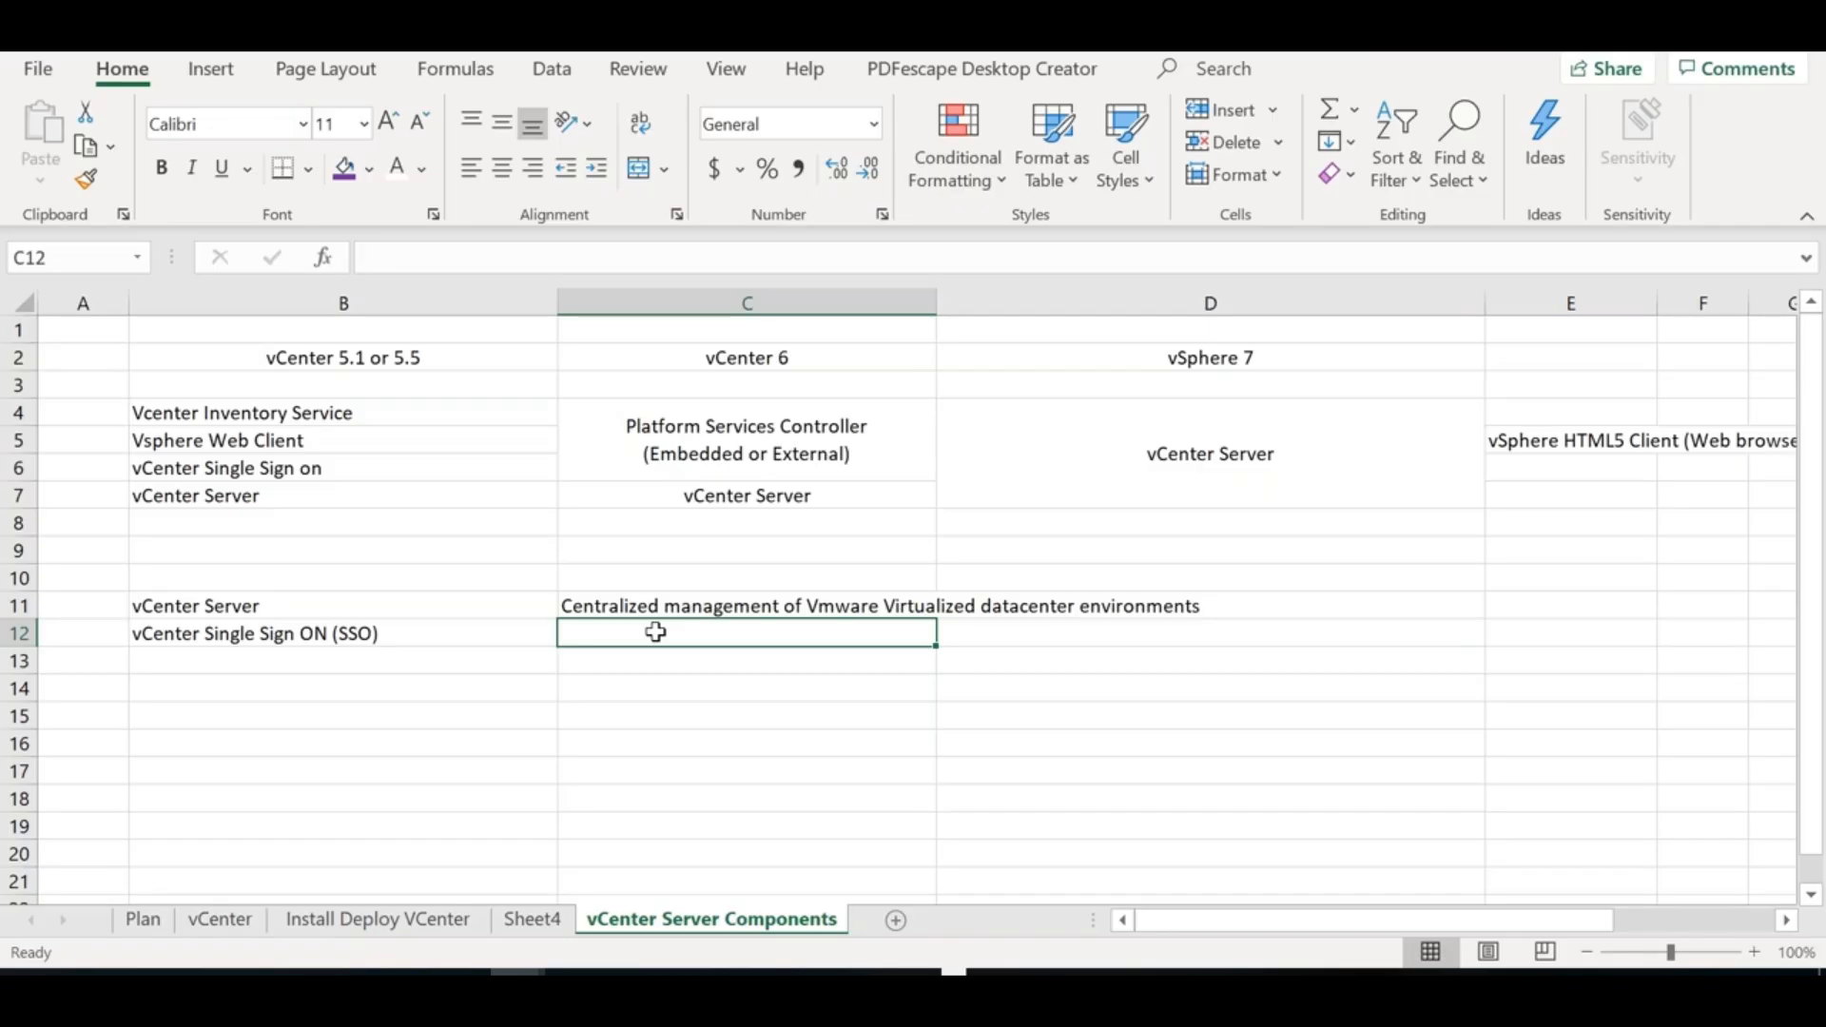
# Add a blank worksheet and name it 'Single Sign On (SSO)'
pyautogui.click(893, 920)
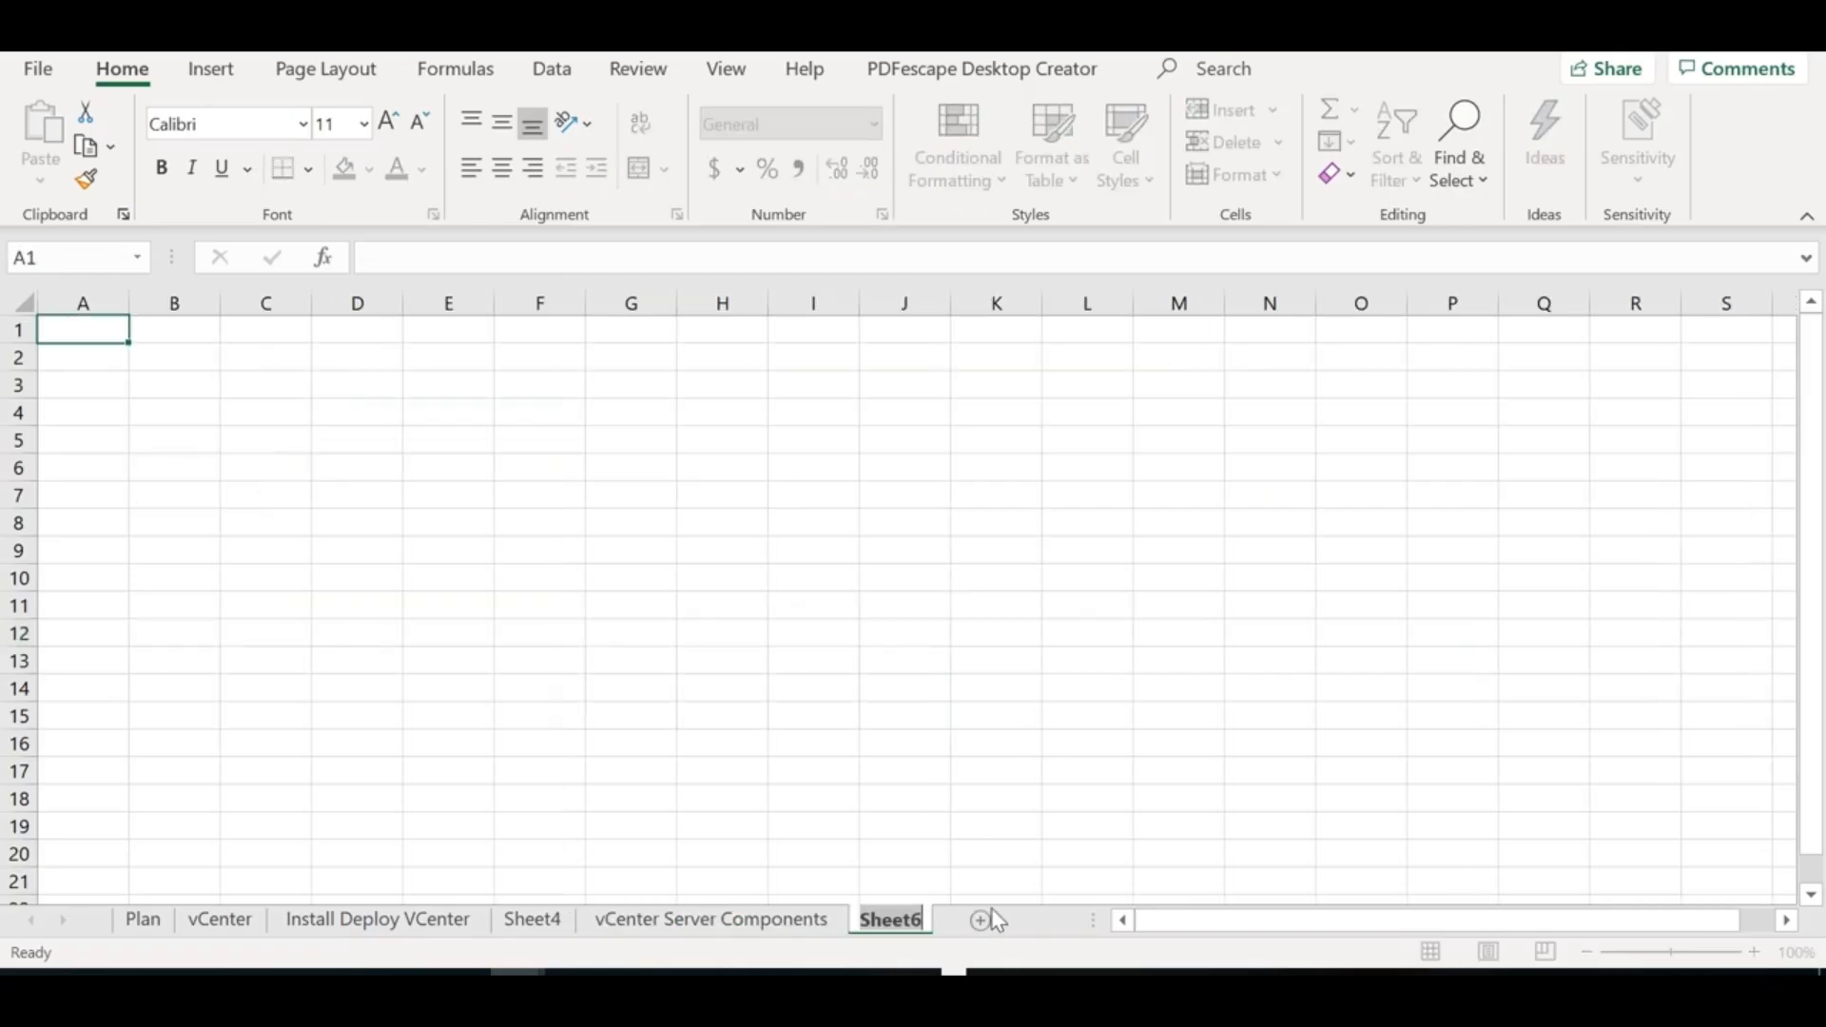
pyautogui.write('Single Sing')
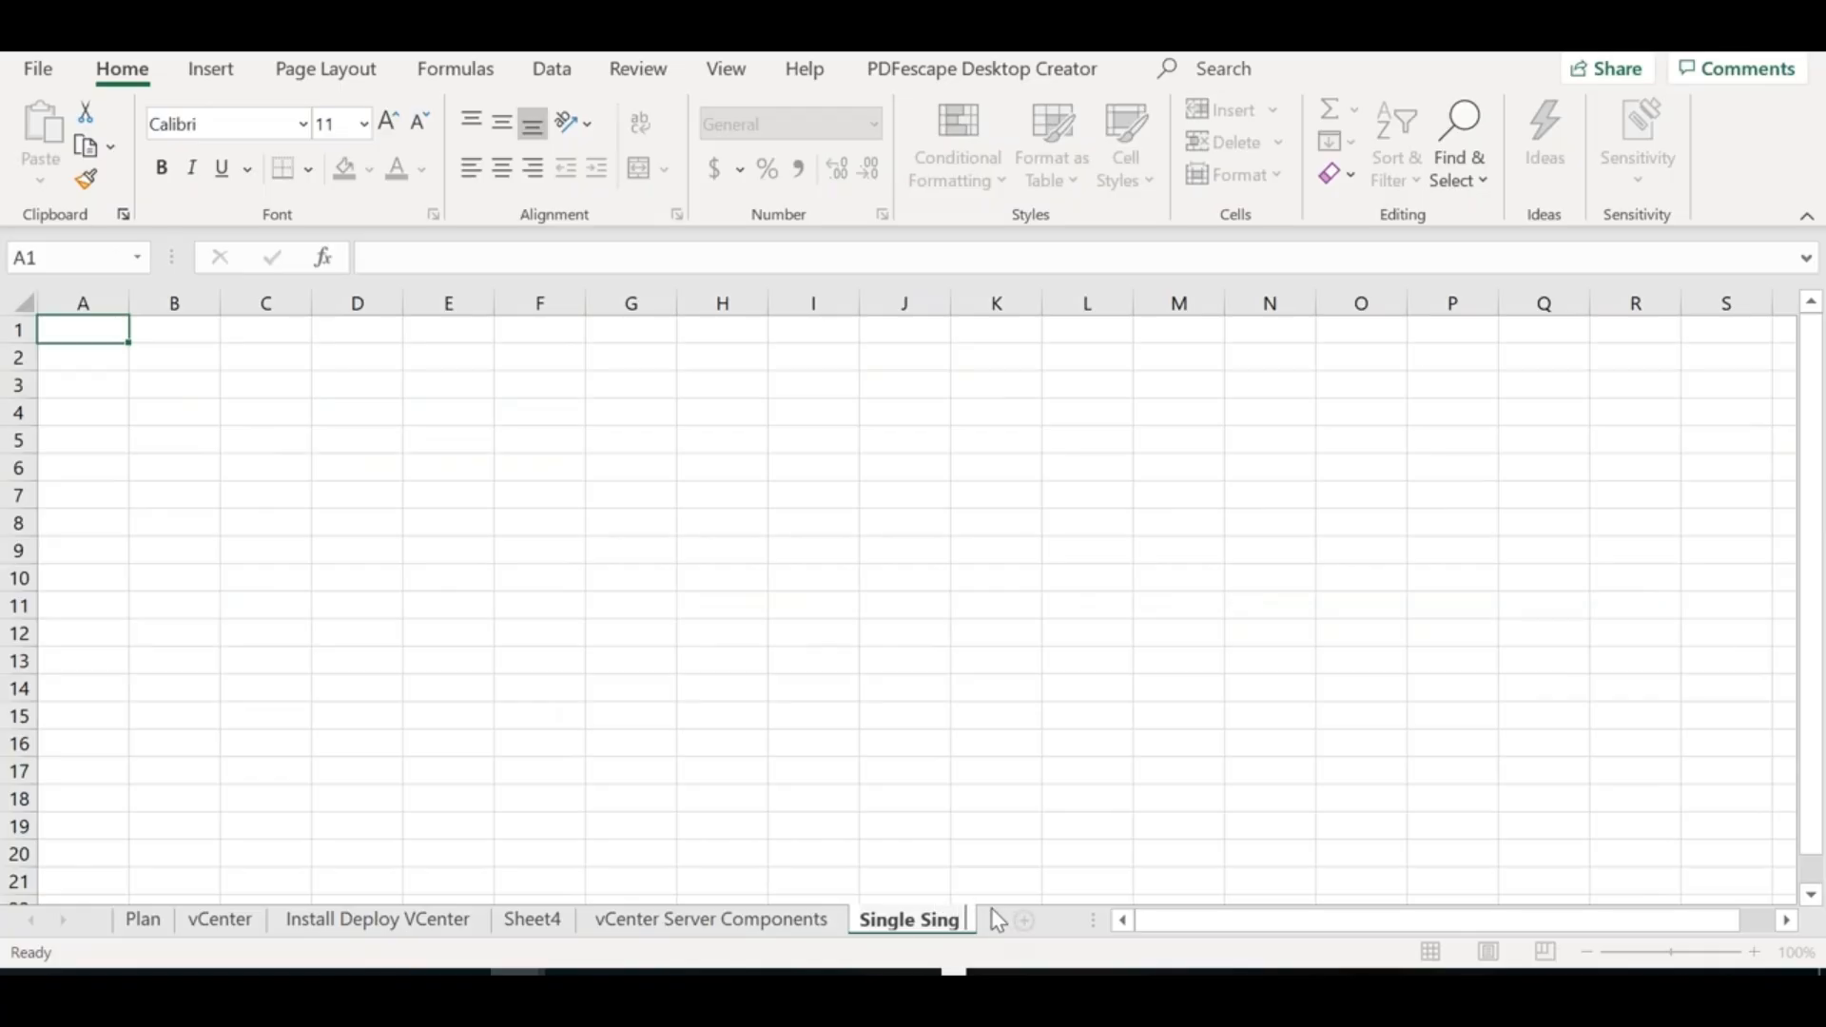
pyautogui.press('BackSpace')
pyautogui.press('BackSpace')
pyautogui.write('gn On (SSO)')
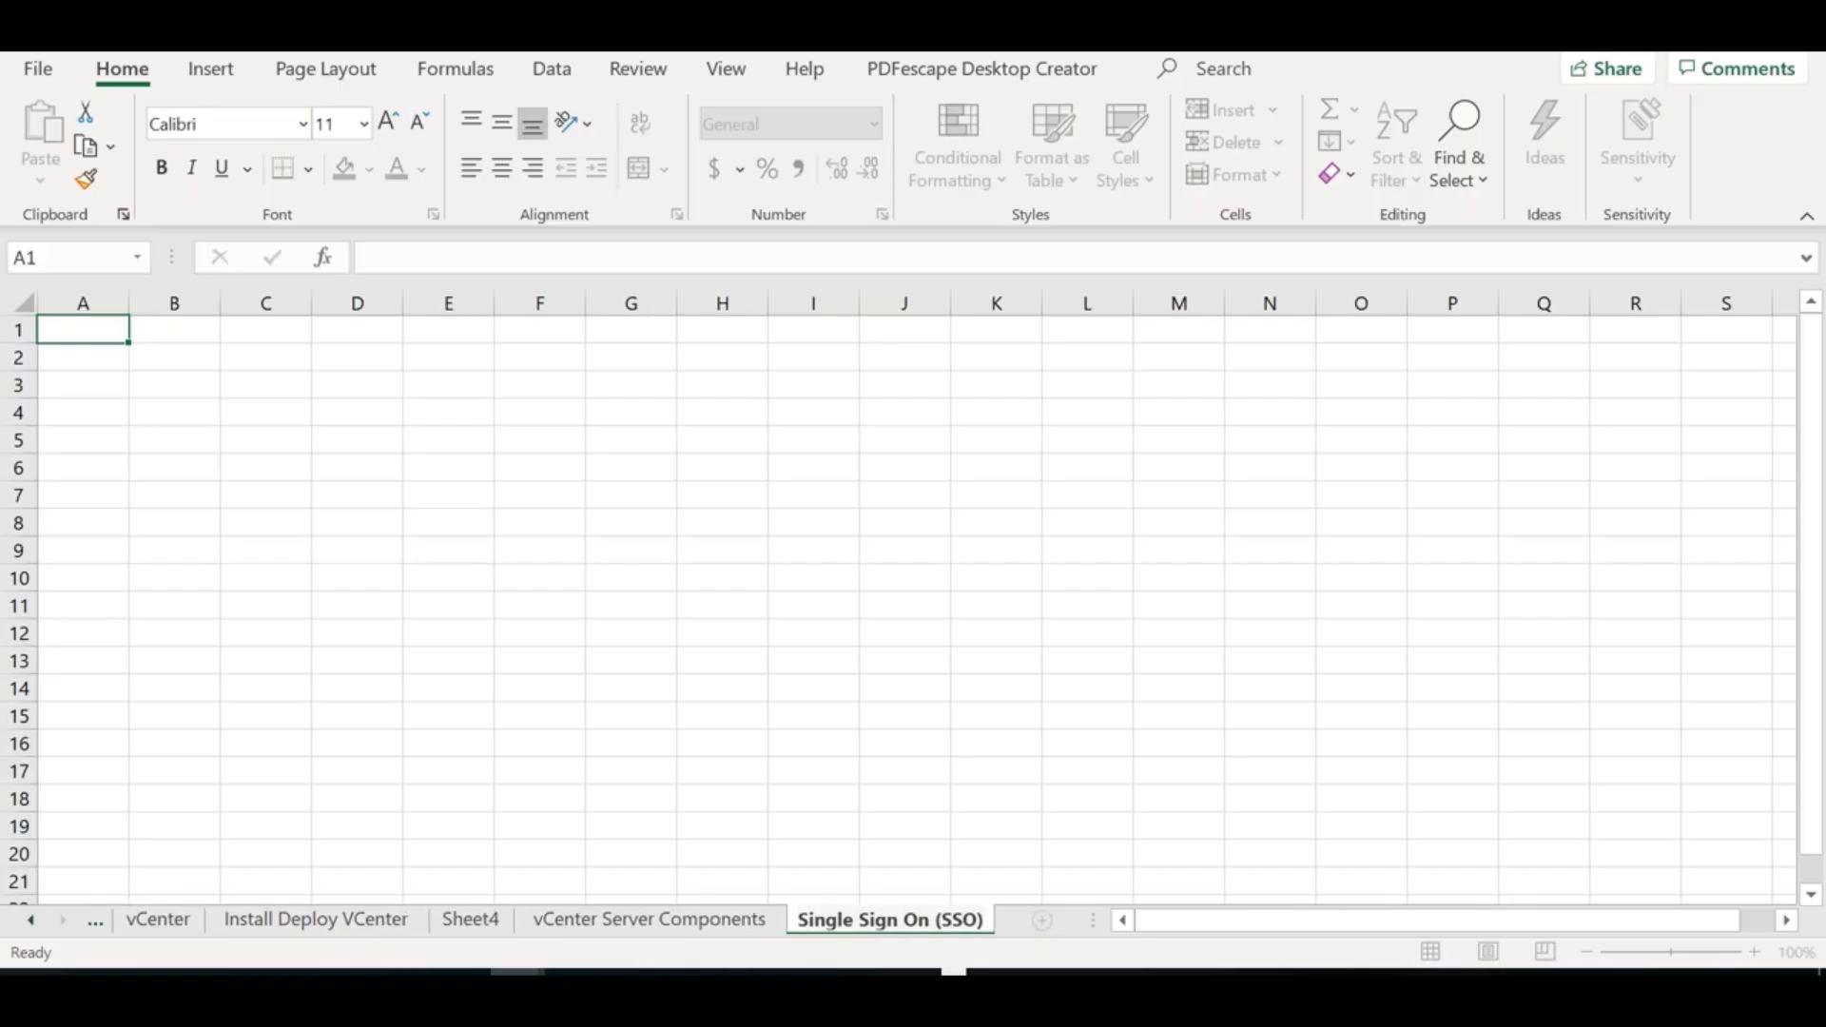
pyautogui.click(533, 625)
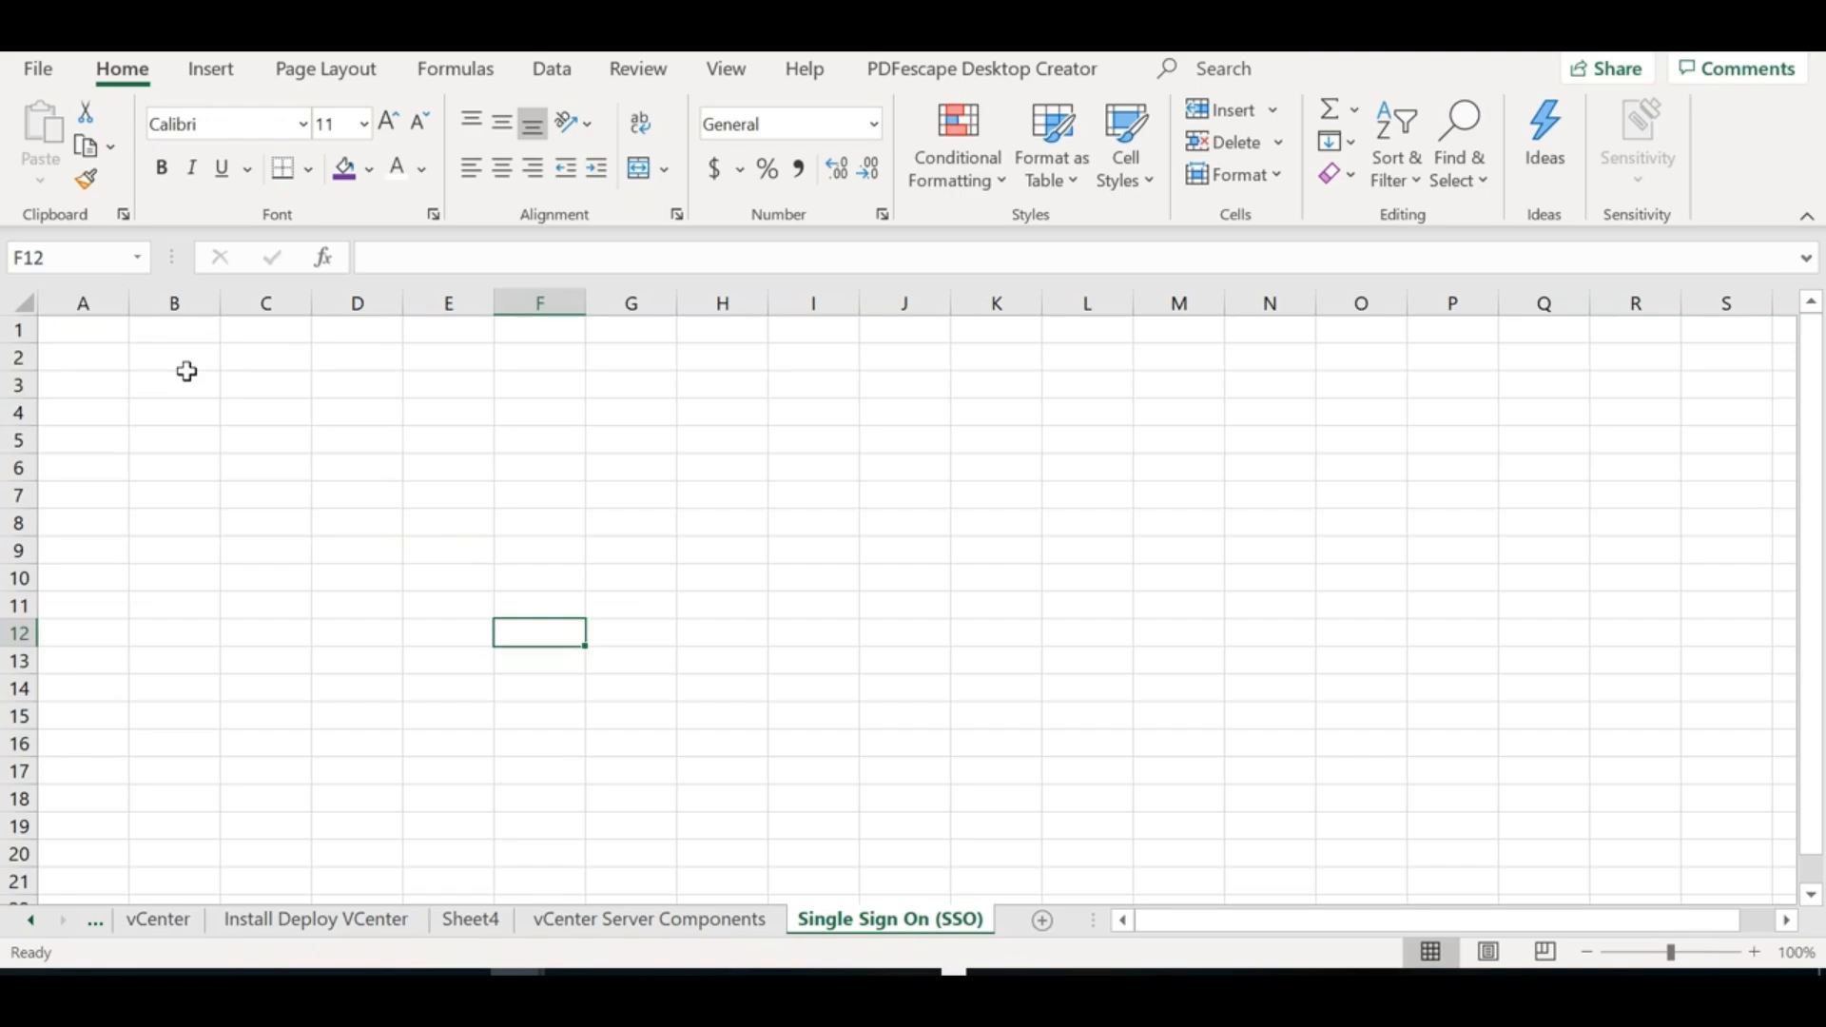
pyautogui.click(188, 381)
# Widen column B and enter 'Vcenter >>> Default Domain >> vSphere.local' in B3
pyautogui.moveTo(220, 310); pyautogui.dragTo(956, 312)
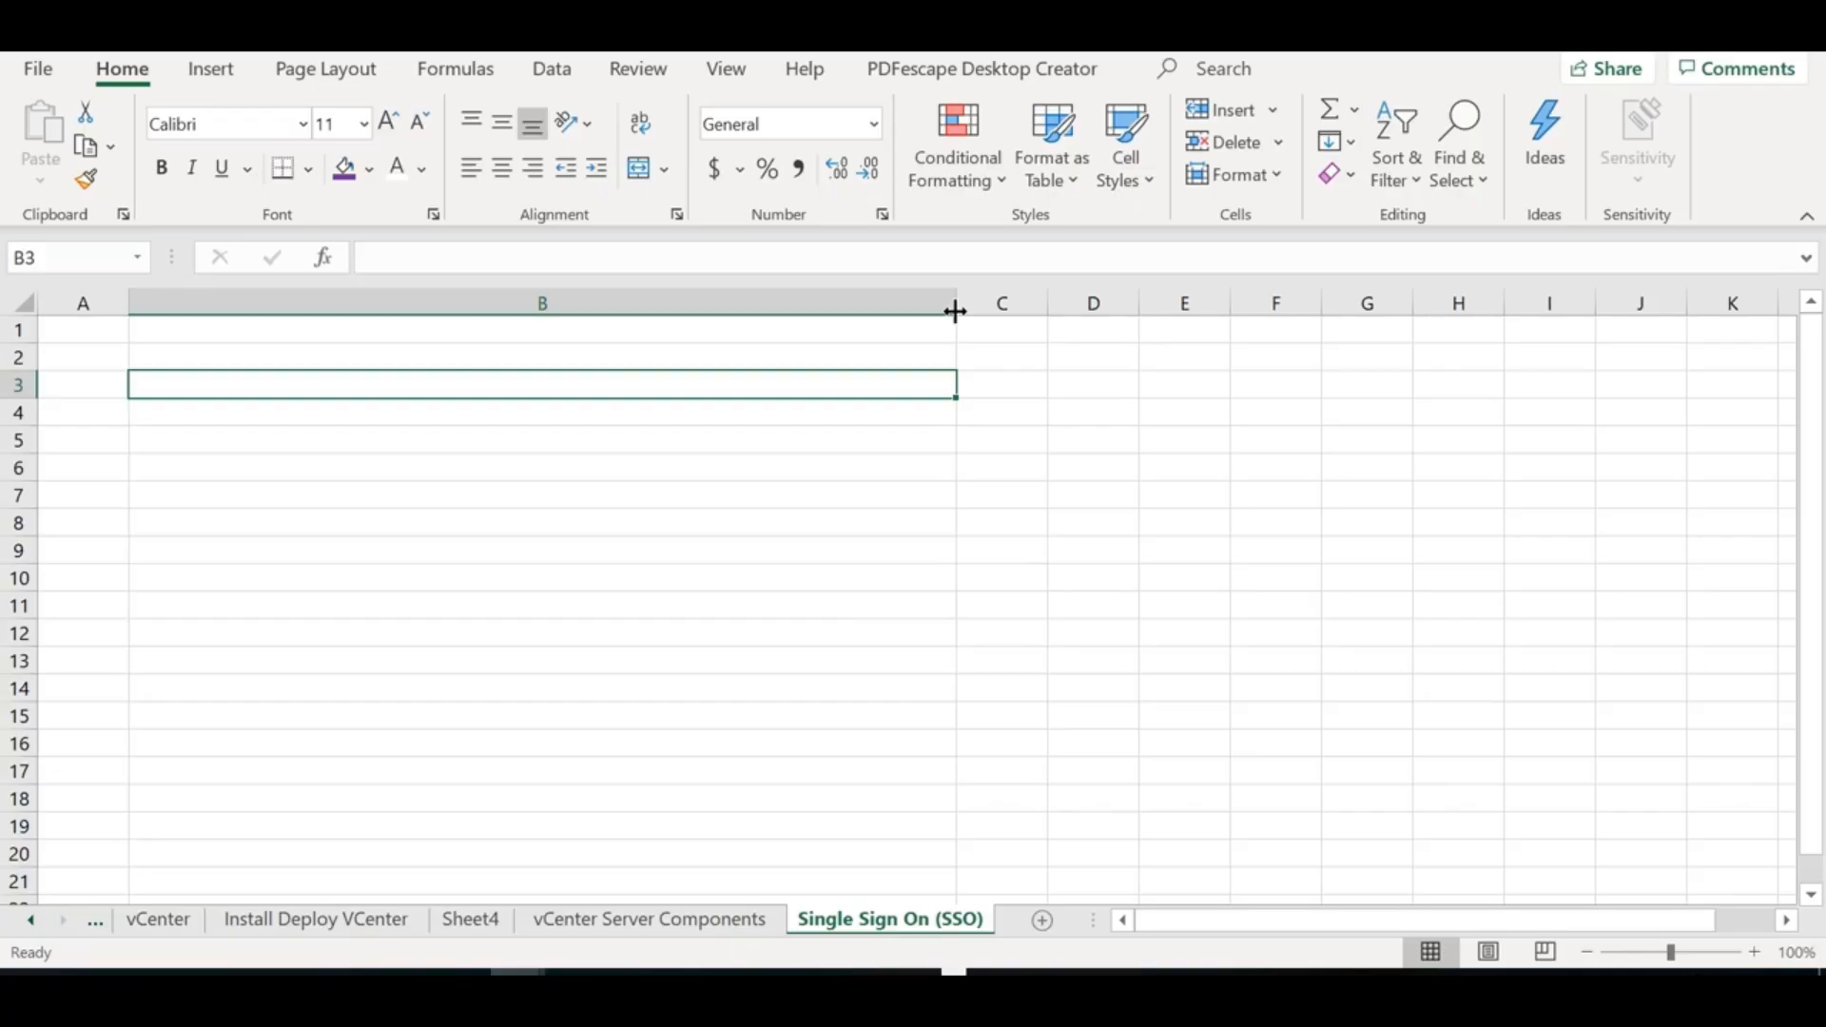
pyautogui.write('Vcetner')
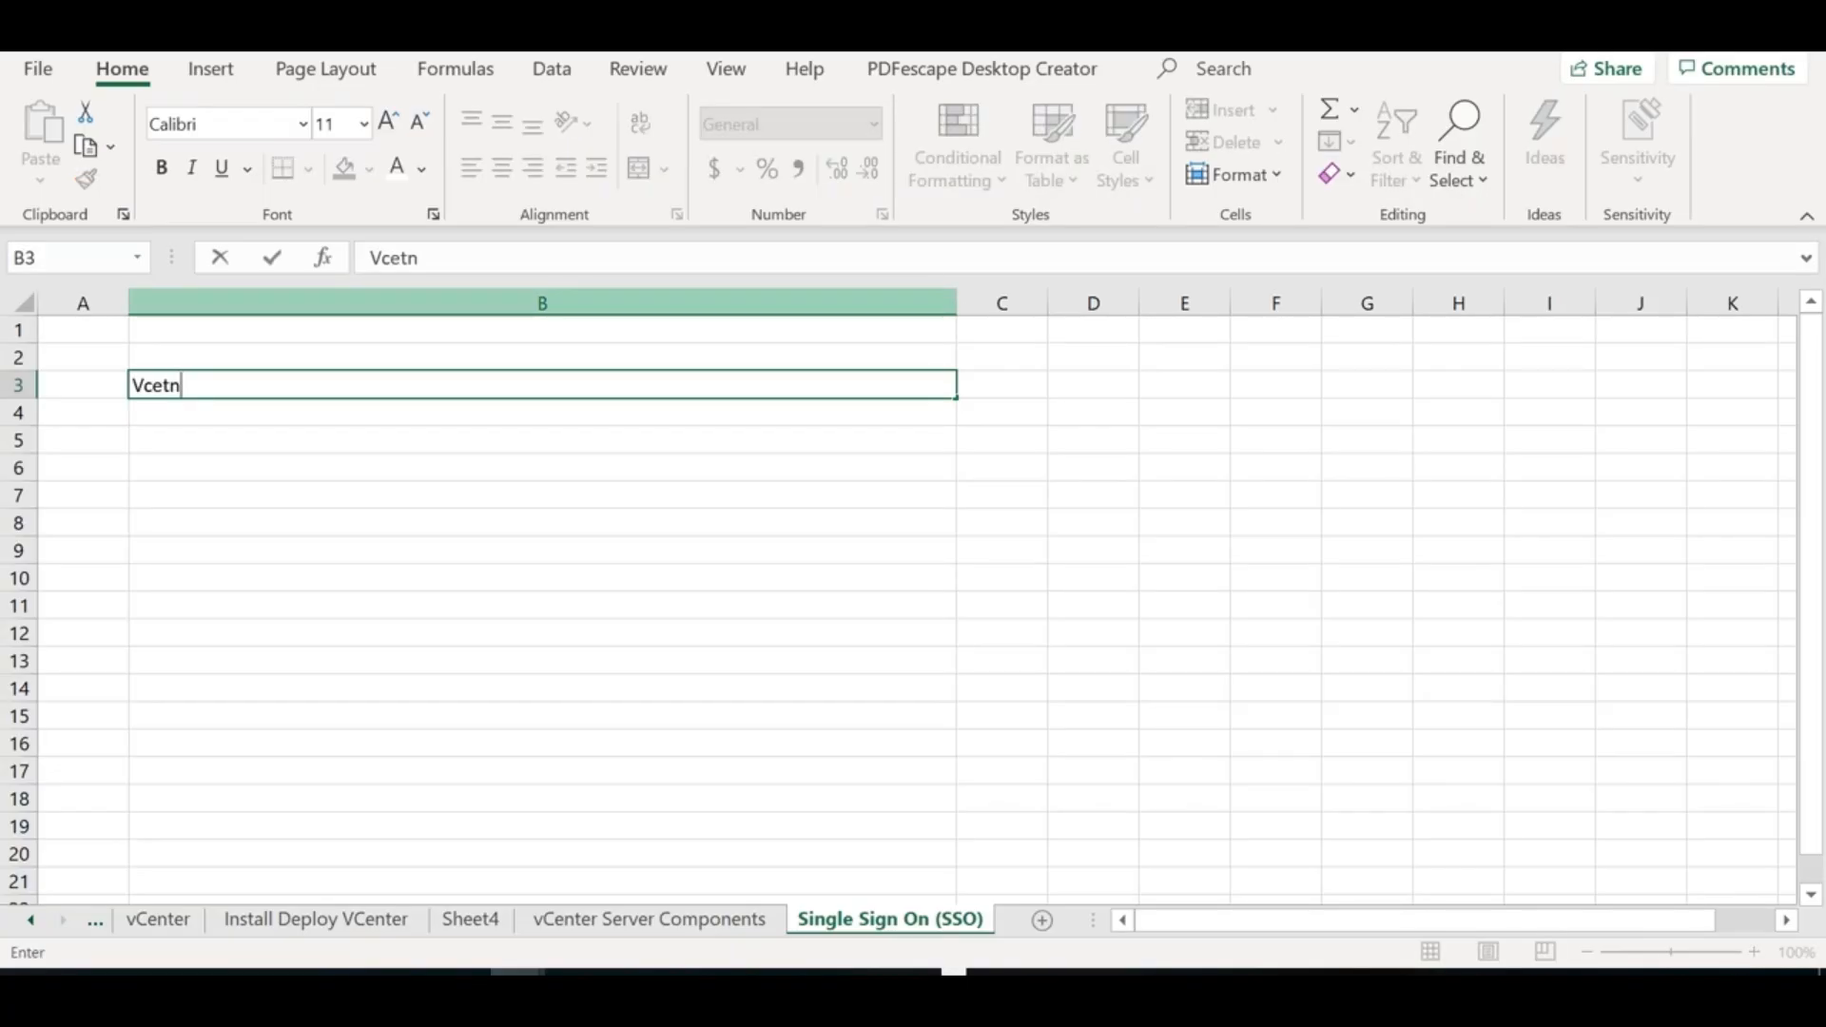
pyautogui.press('BackSpace')
pyautogui.press('BackSpace')
pyautogui.press('BackSpace')
pyautogui.press('BackSpace')
pyautogui.write('nete')
pyautogui.press('BackSpace')
pyautogui.press('BackSpace')
pyautogui.press('BackSpace')
pyautogui.write('ter >>> Defua')
pyautogui.press('BackSpace')
pyautogui.press('BackSpace')
pyautogui.write('ault')
pyautogui.press('BackSpace')
pyautogui.press('BackSpace')
pyautogui.write('lt Dom')
pyautogui.press('BackSpace')
pyautogui.write('omain >> vSpe')
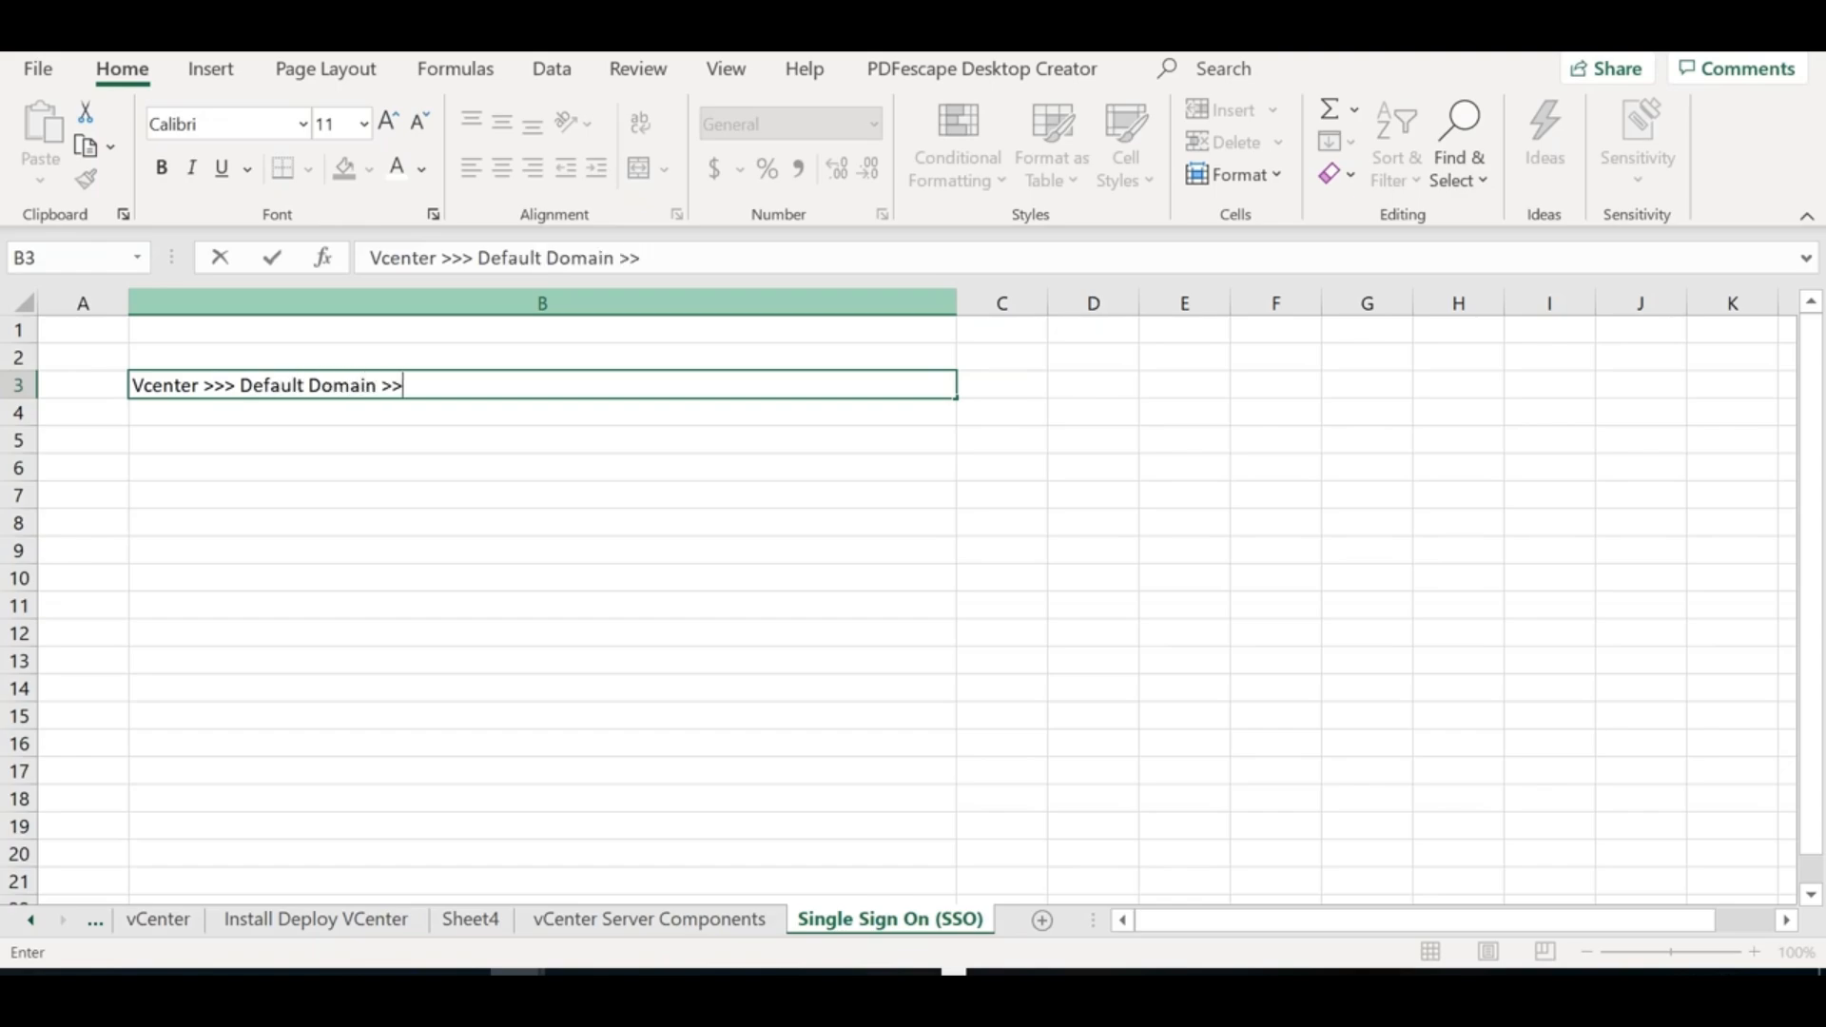
pyautogui.press('BackSpace')
pyautogui.write('hree')
pyautogui.press('BackSpace')
pyautogui.press('BackSpace')
pyautogui.press('BackSpace')
pyautogui.write('ere.local')
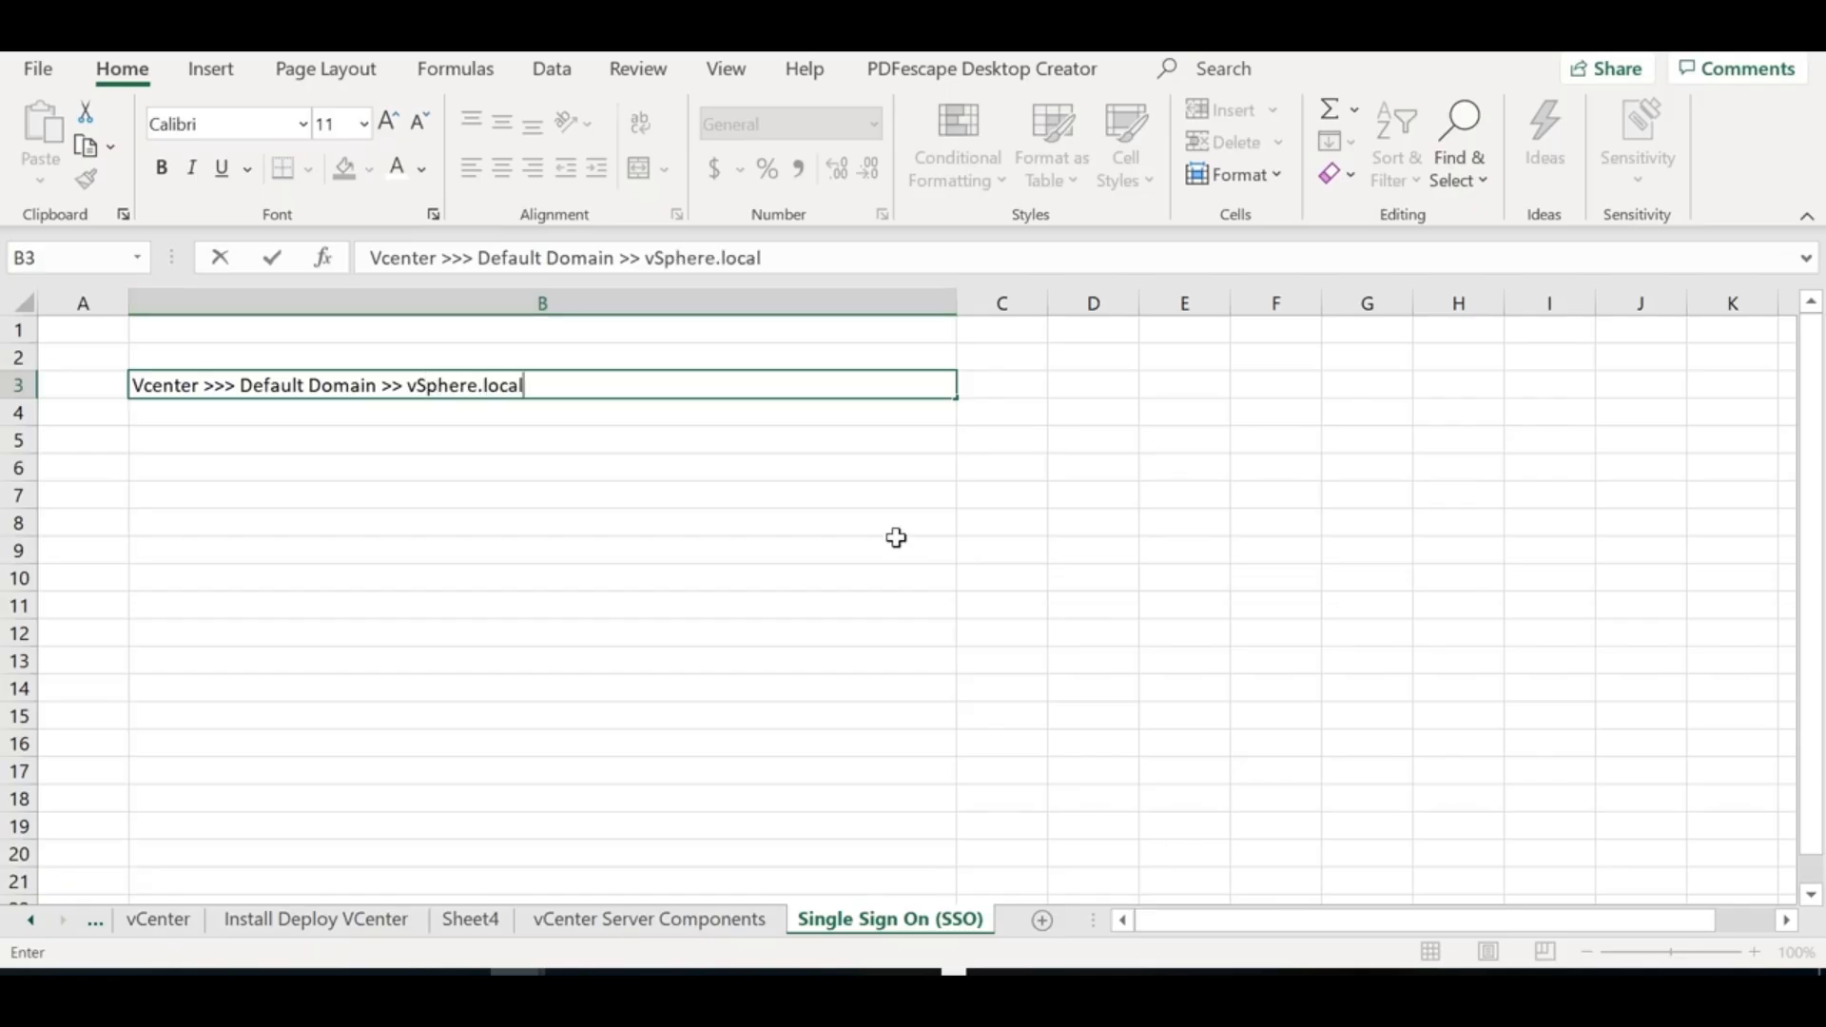
pyautogui.click(784, 599)
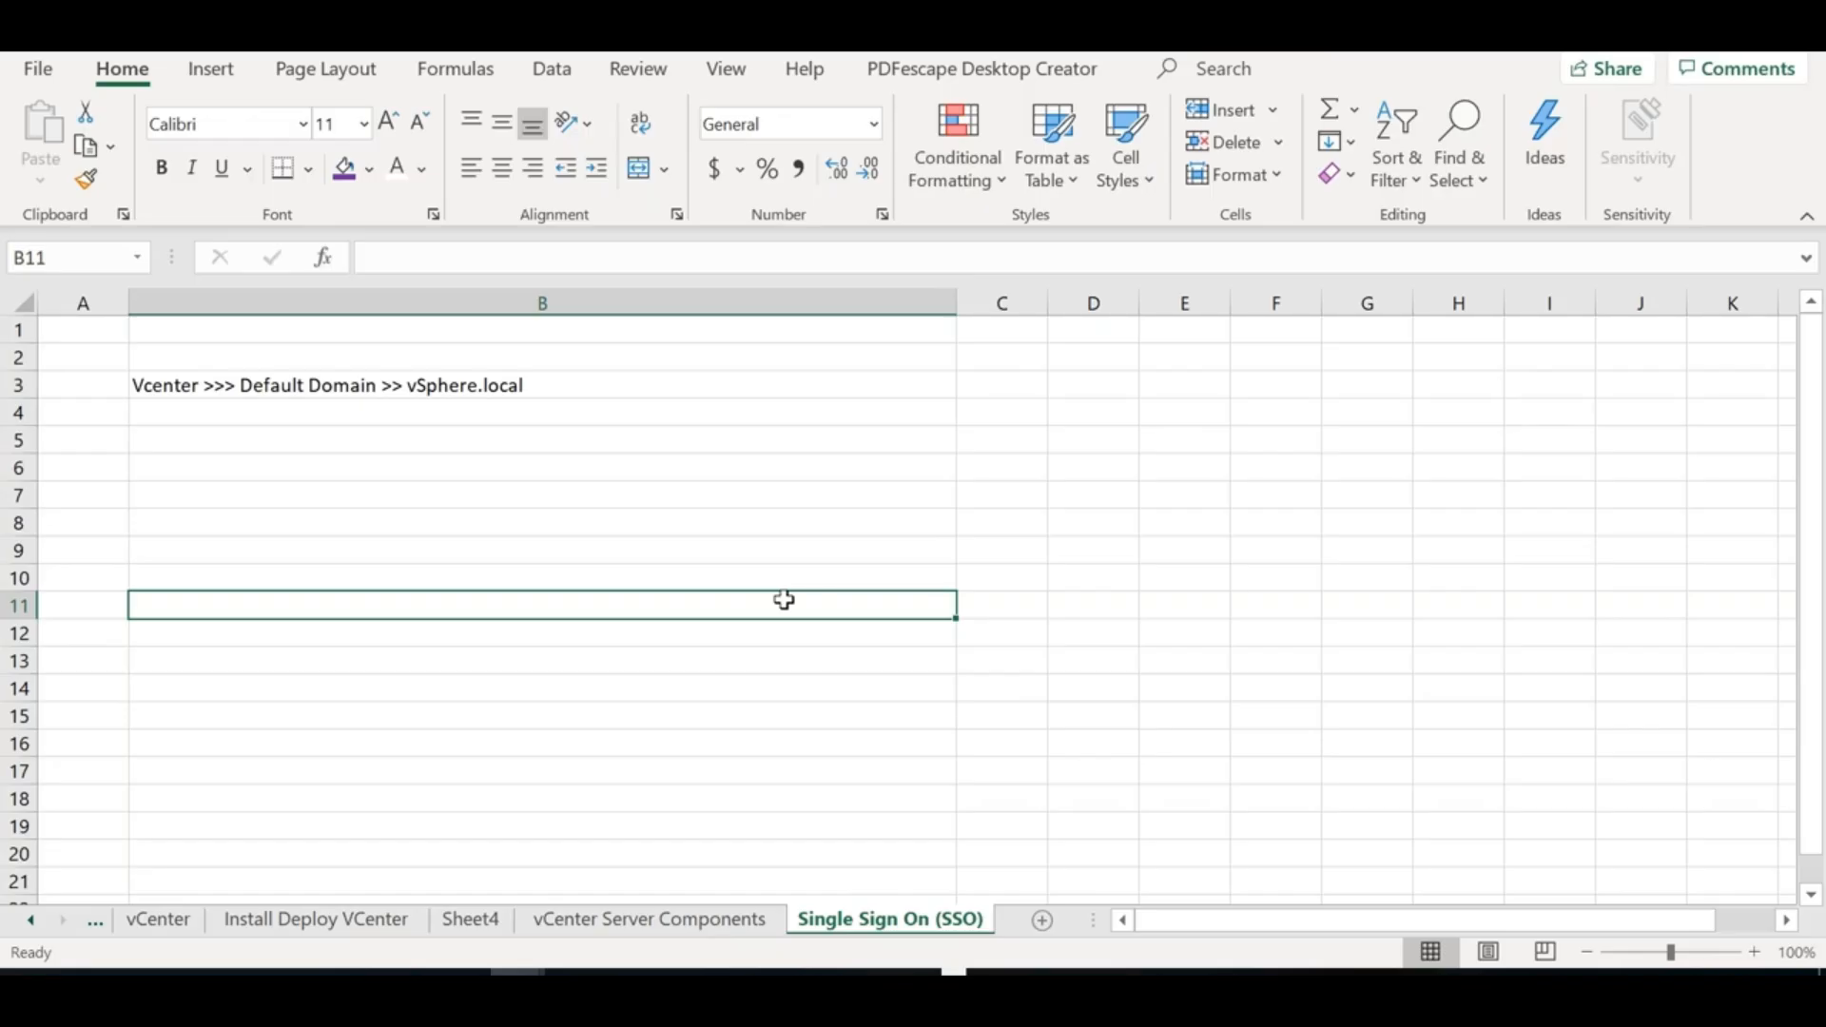
# Launch Paint by running mspaint from the Run box
pyautogui.press('super+r')
pyautogui.write('mspaint')
pyautogui.press('Return')
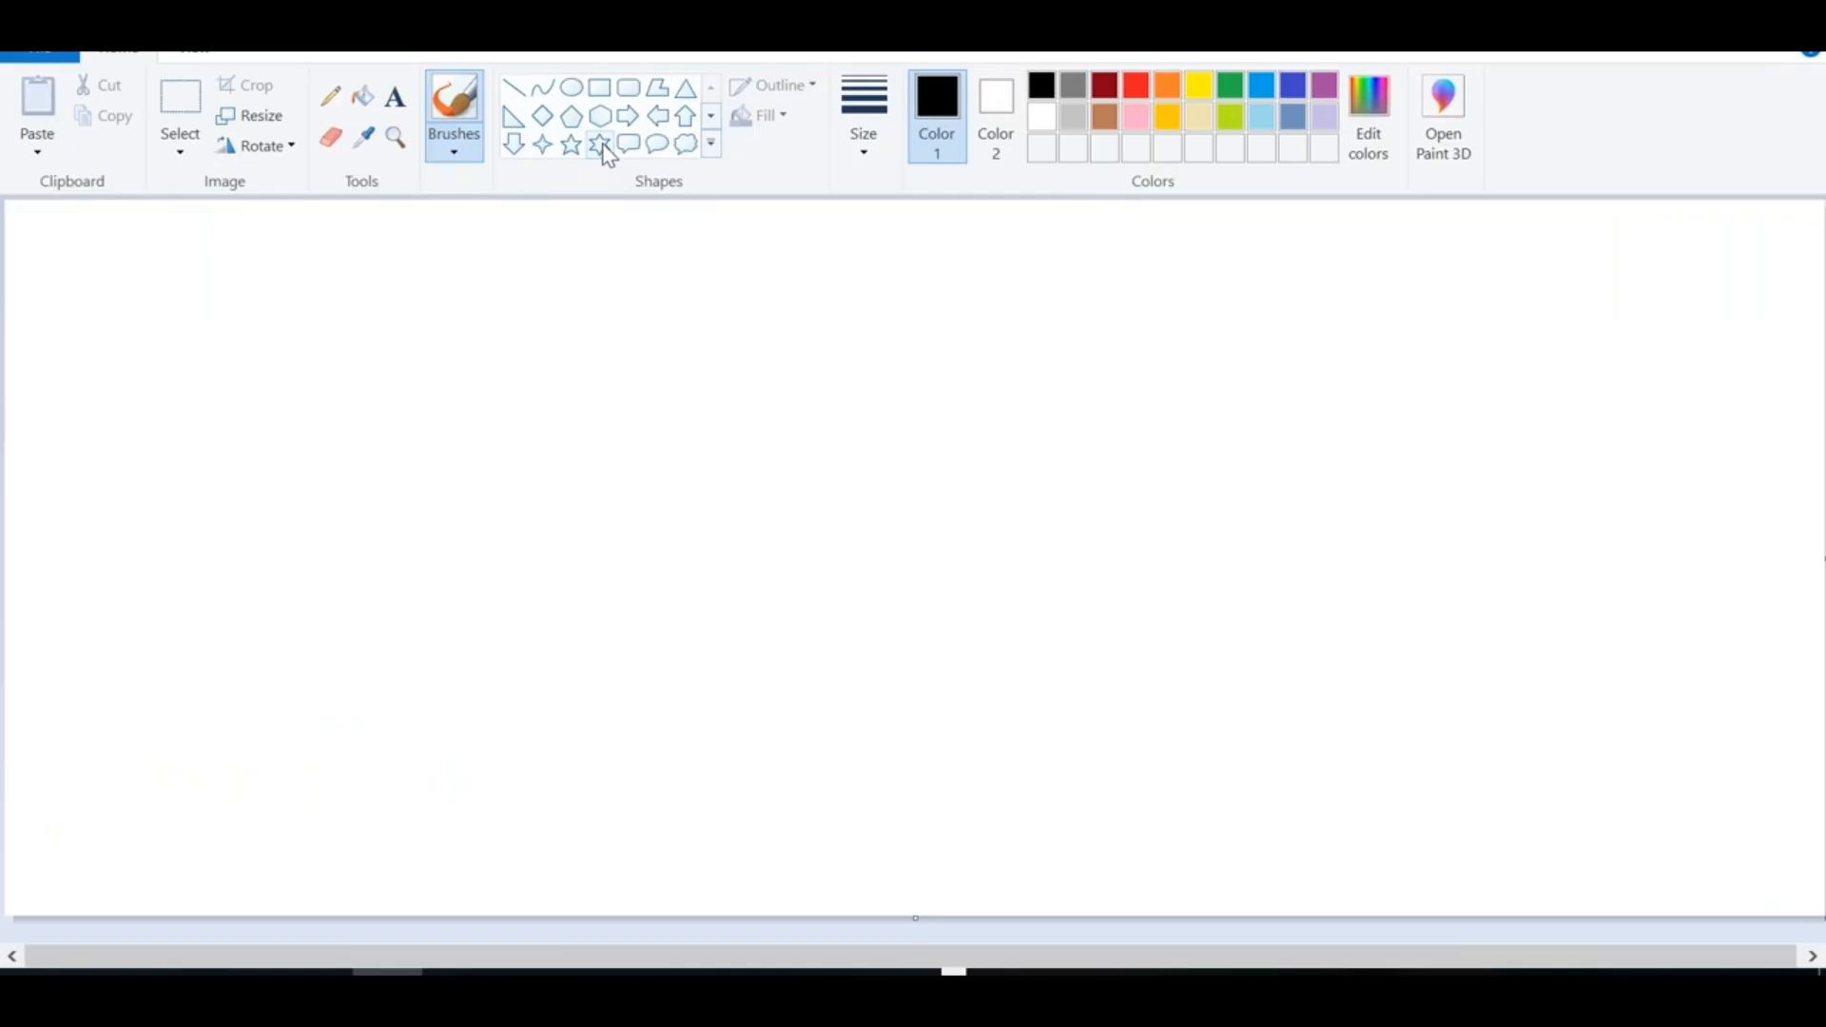
# Draw a diamond, a horizontal line to its right, and a pentagon at the line's end
pyautogui.click(542, 144)
pyautogui.click(544, 116)
pyautogui.moveTo(280, 325); pyautogui.dragTo(393, 432)
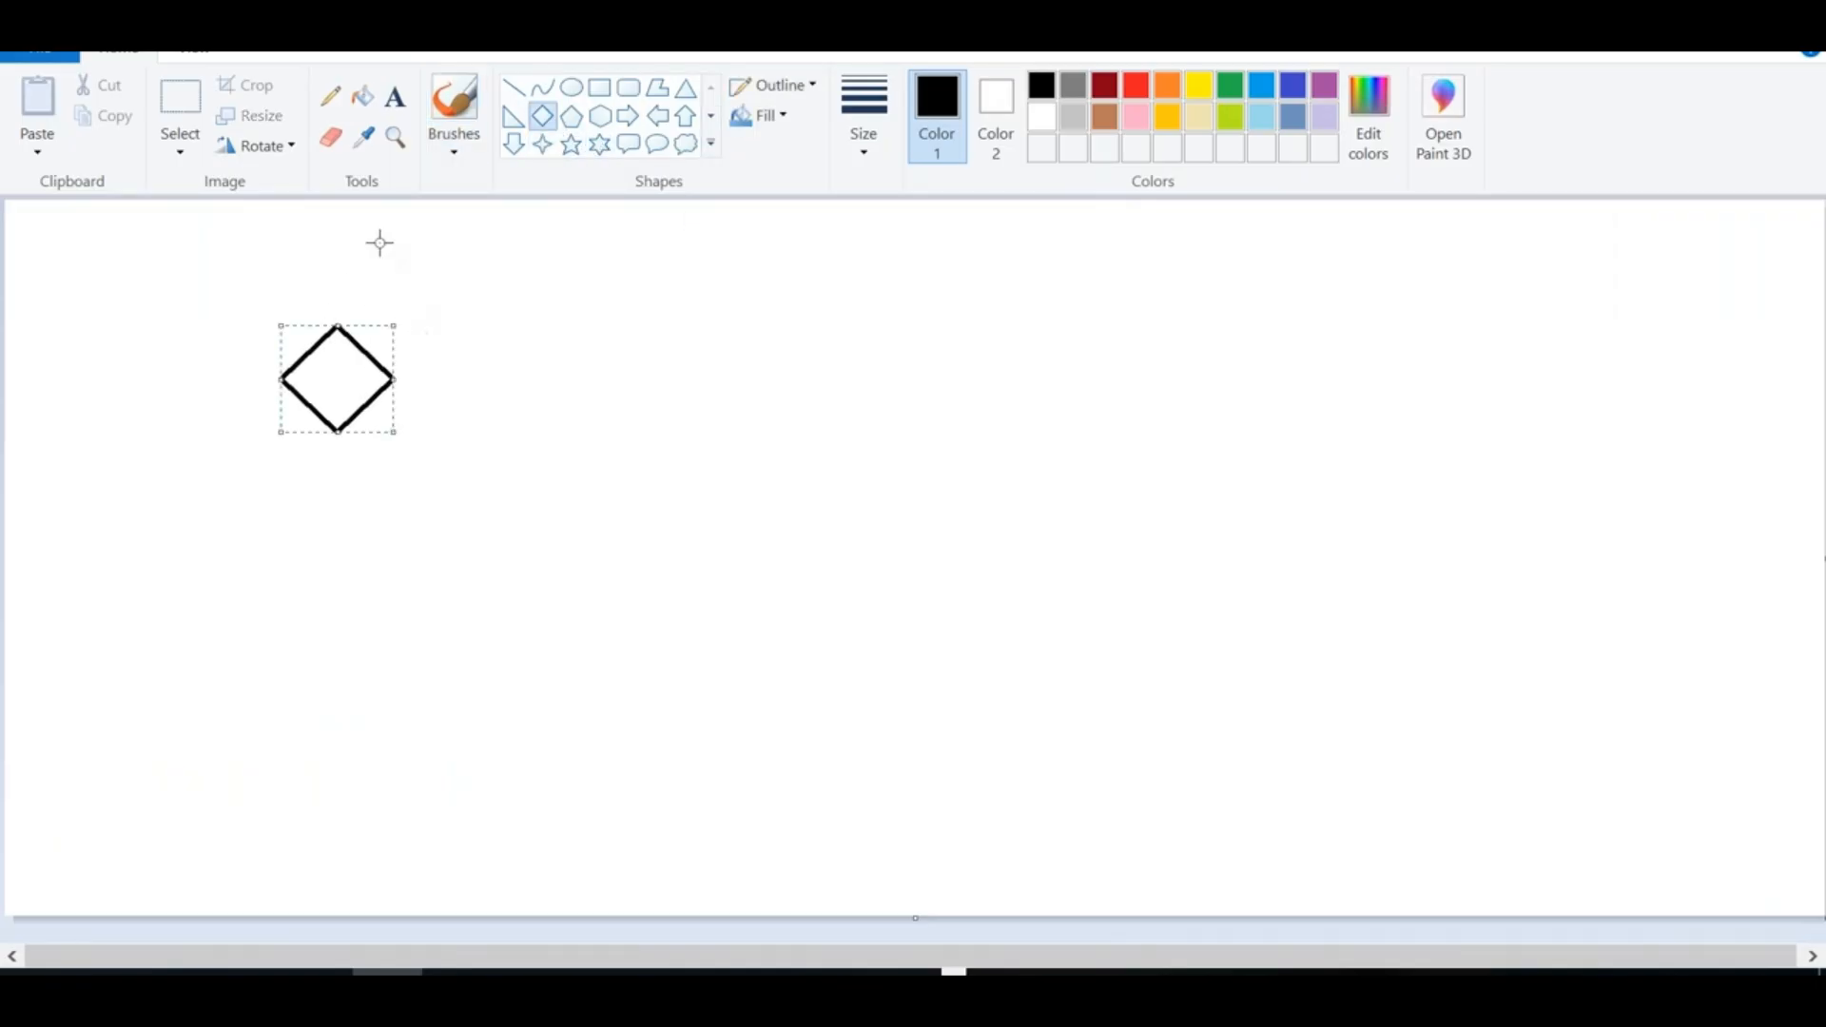
pyautogui.click(514, 88)
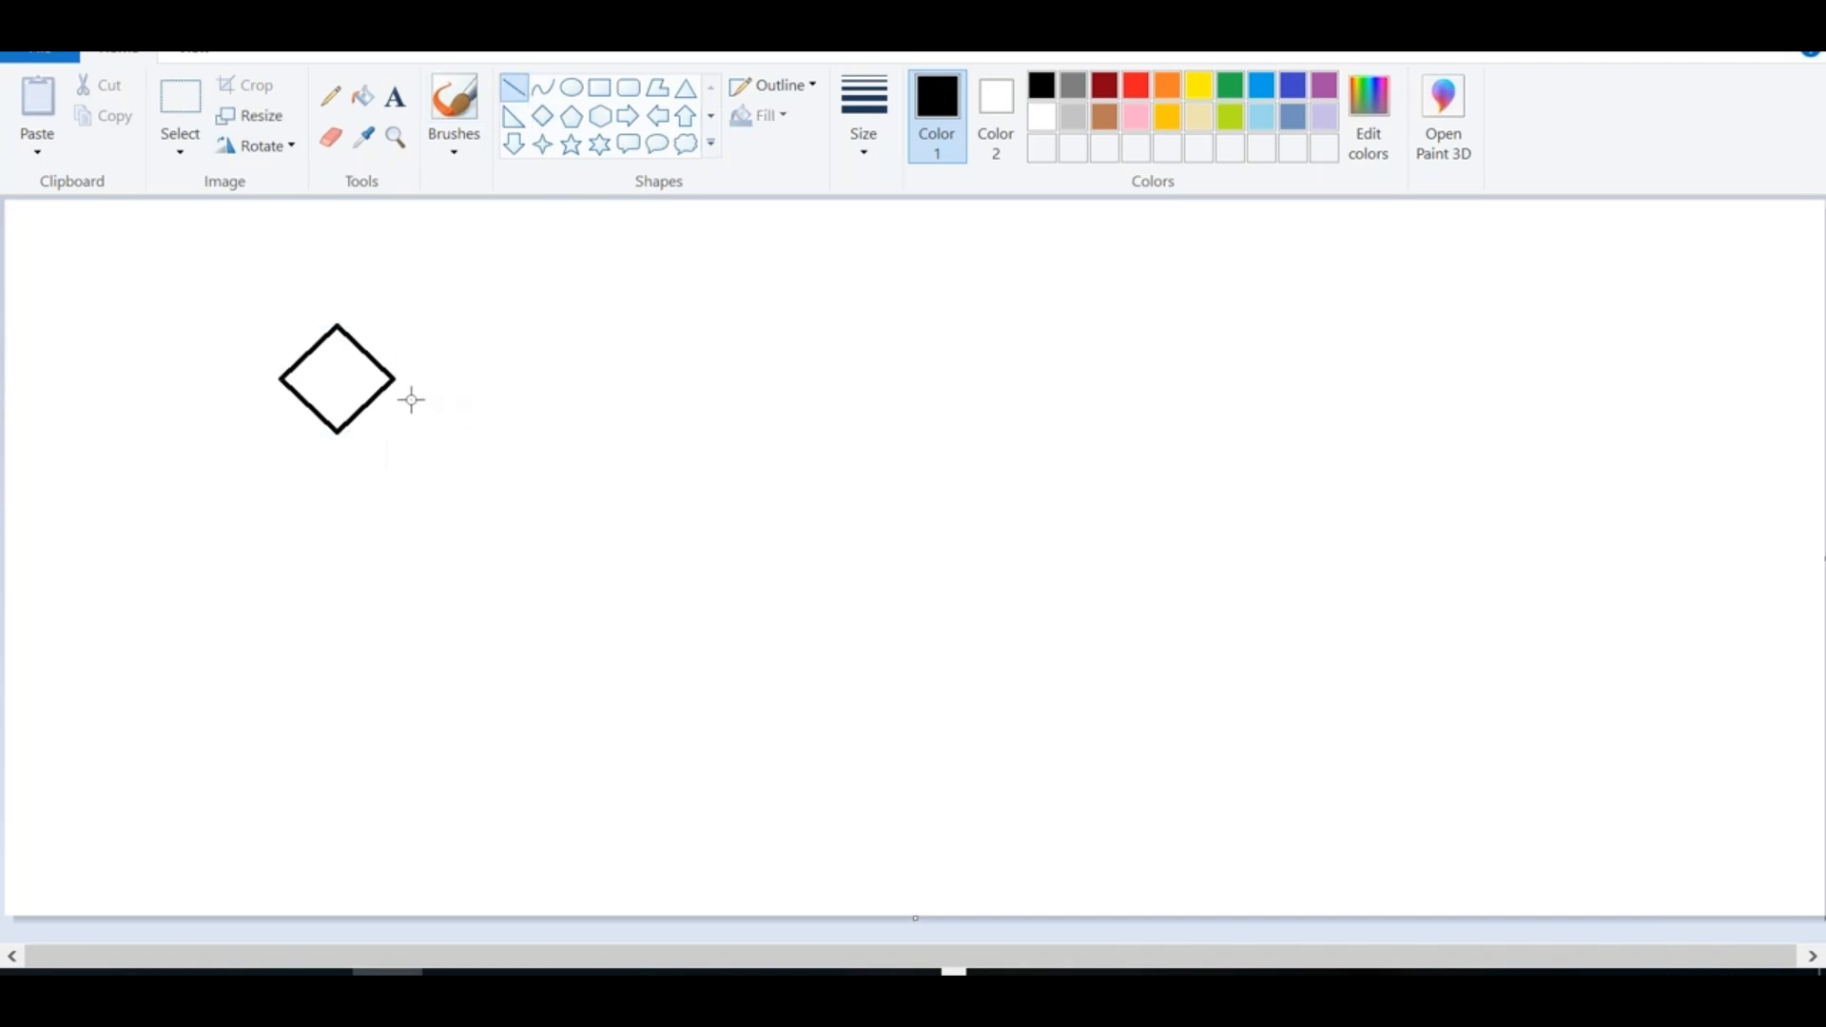
pyautogui.moveTo(400, 379); pyautogui.dragTo(694, 379)
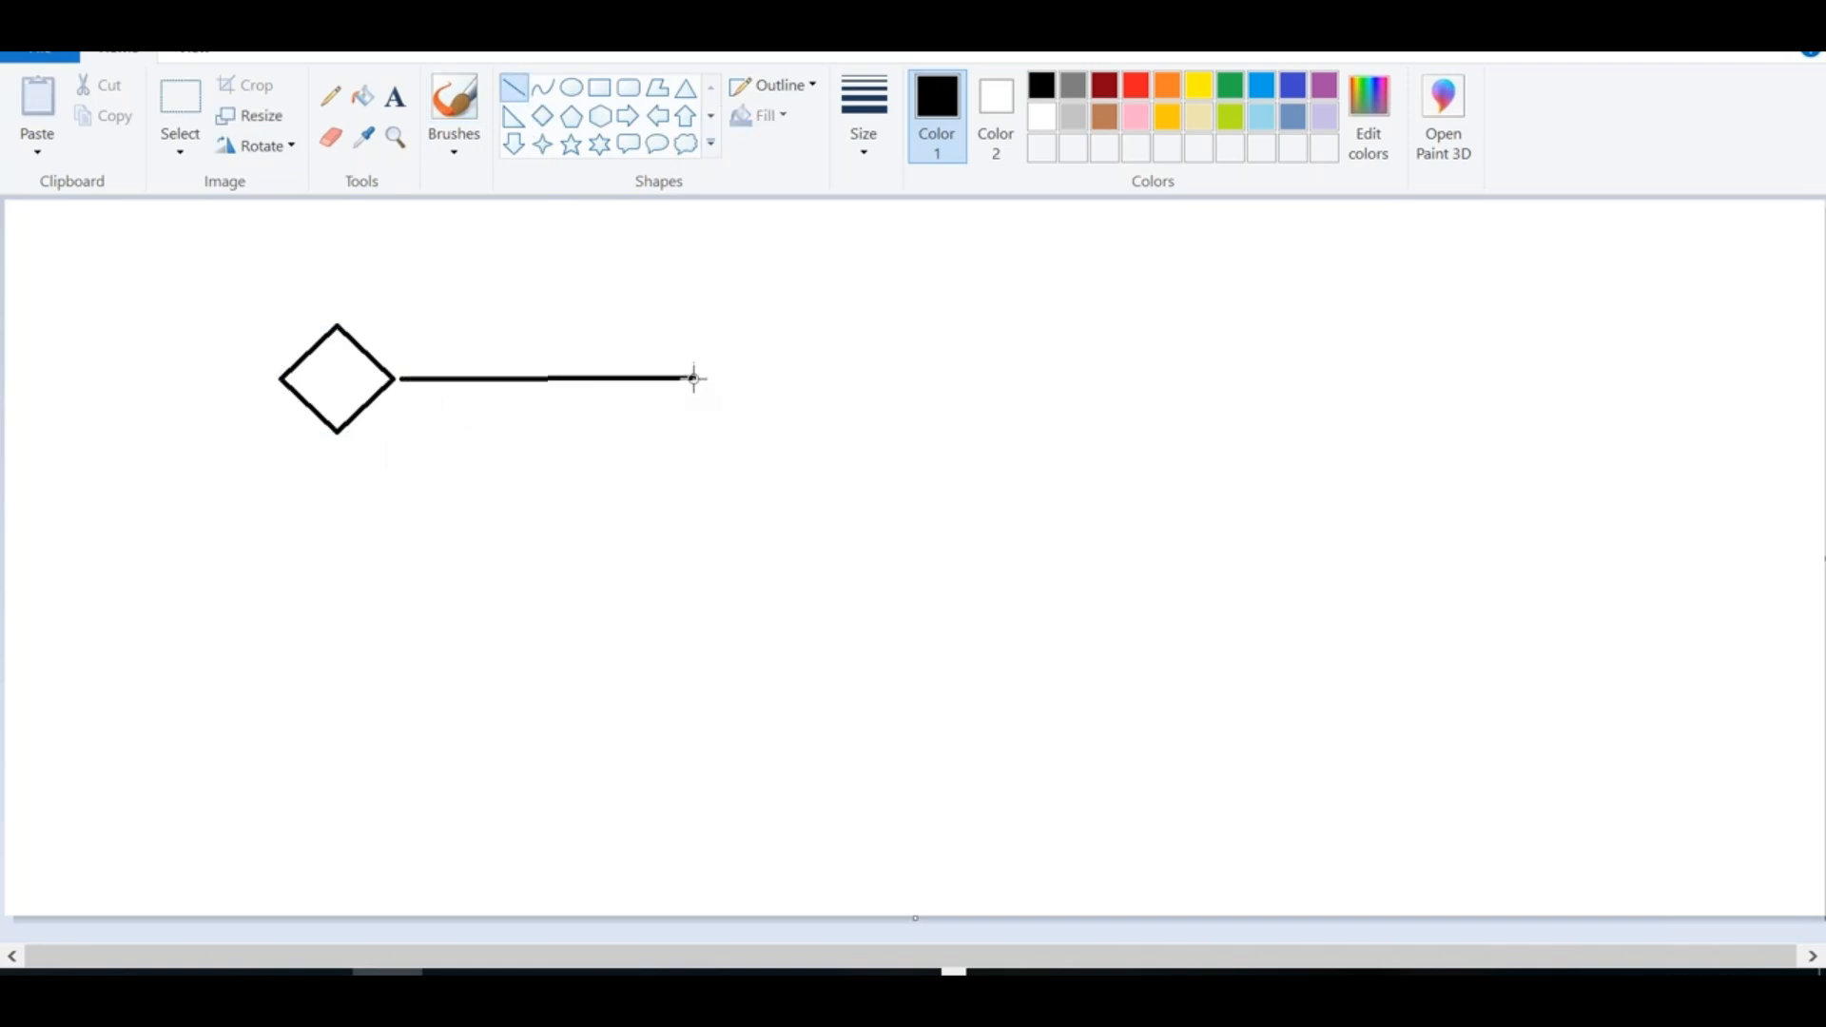
pyautogui.click(571, 116)
pyautogui.moveTo(683, 306); pyautogui.dragTo(929, 469)
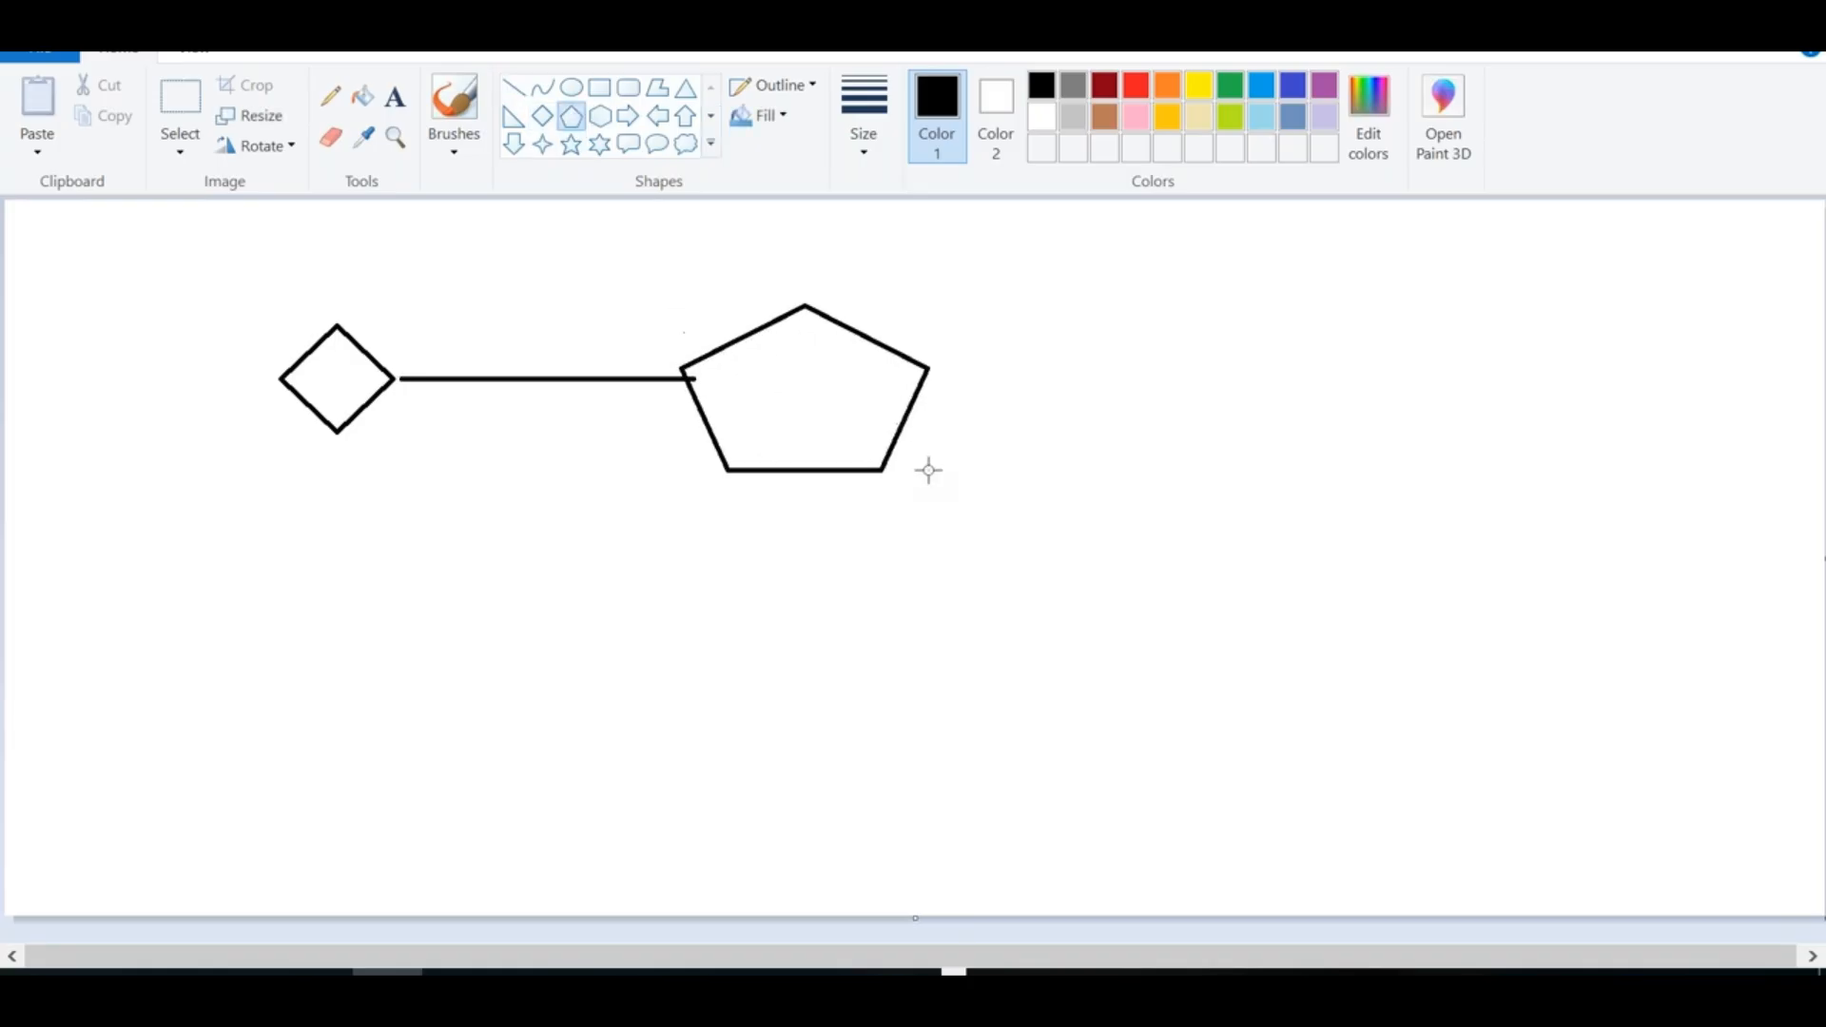
# Label the pentagon 'vSphere Web Client' on two lines
pyautogui.click(395, 96)
pyautogui.moveTo(719, 329); pyautogui.dragTo(967, 494)
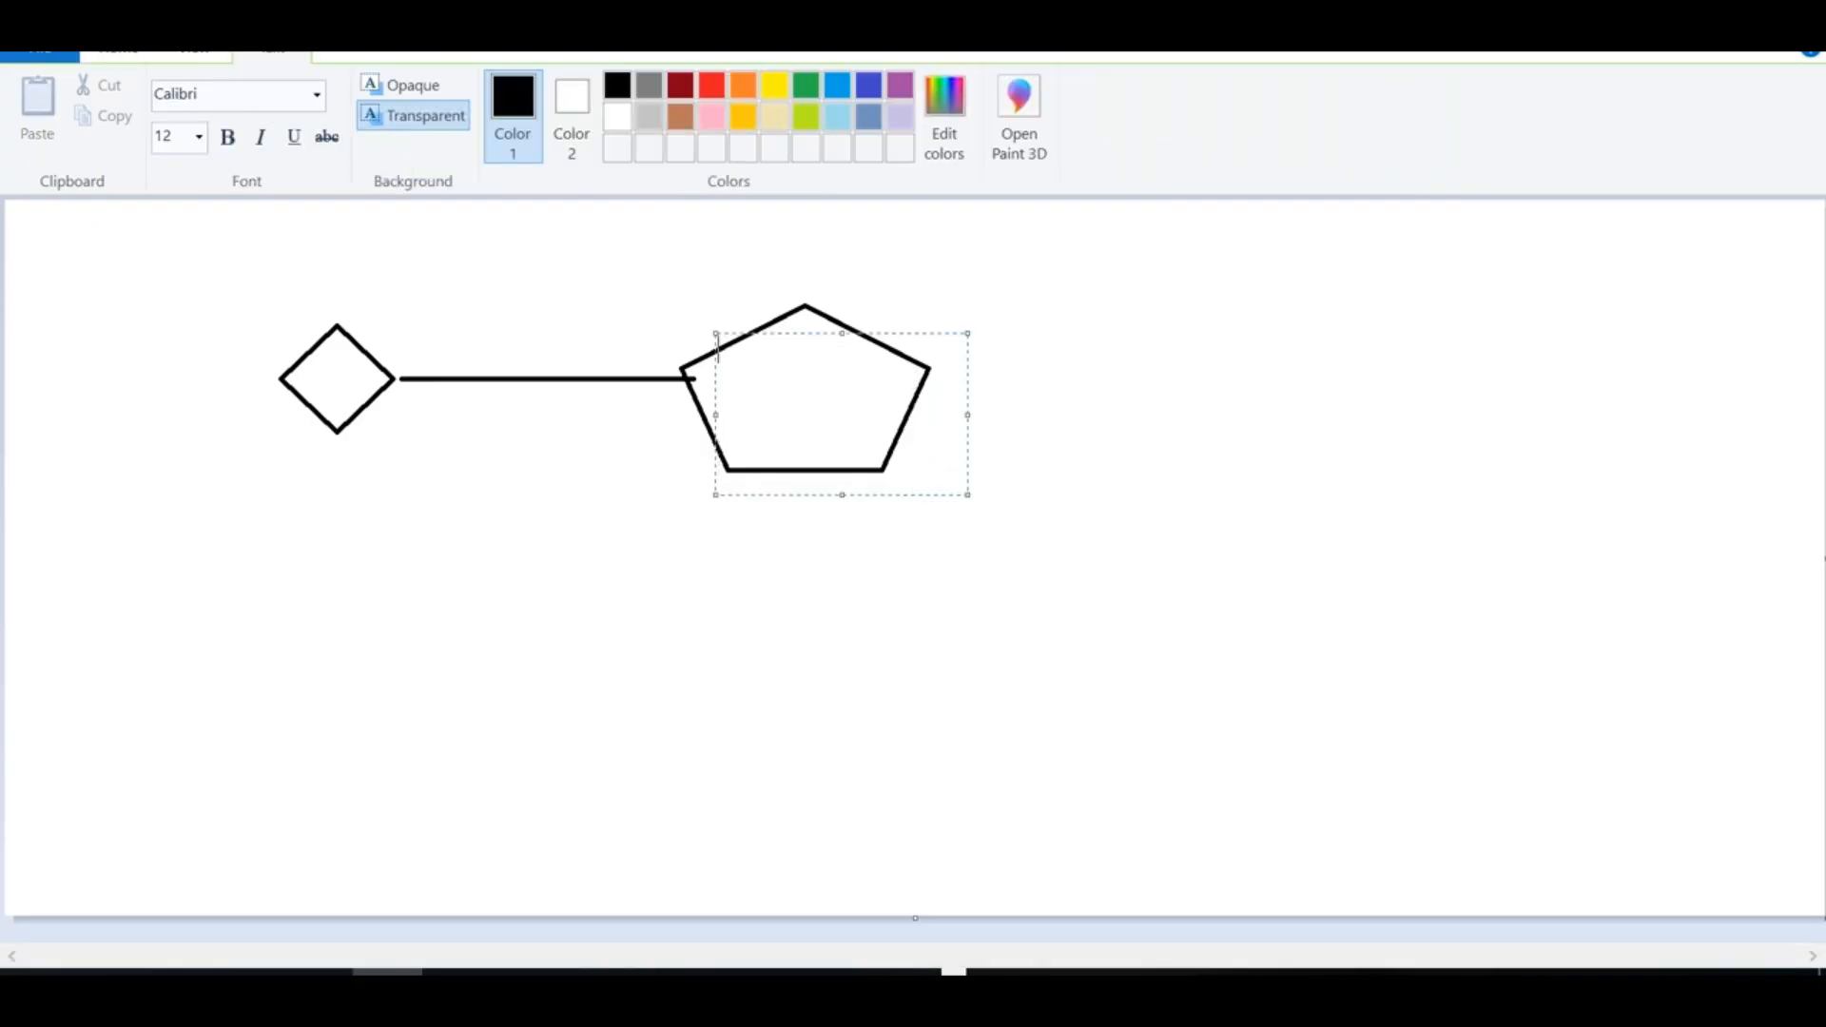
pyautogui.write('vSphere')
pyautogui.press('Return')
pyautogui.write('Web Clien')
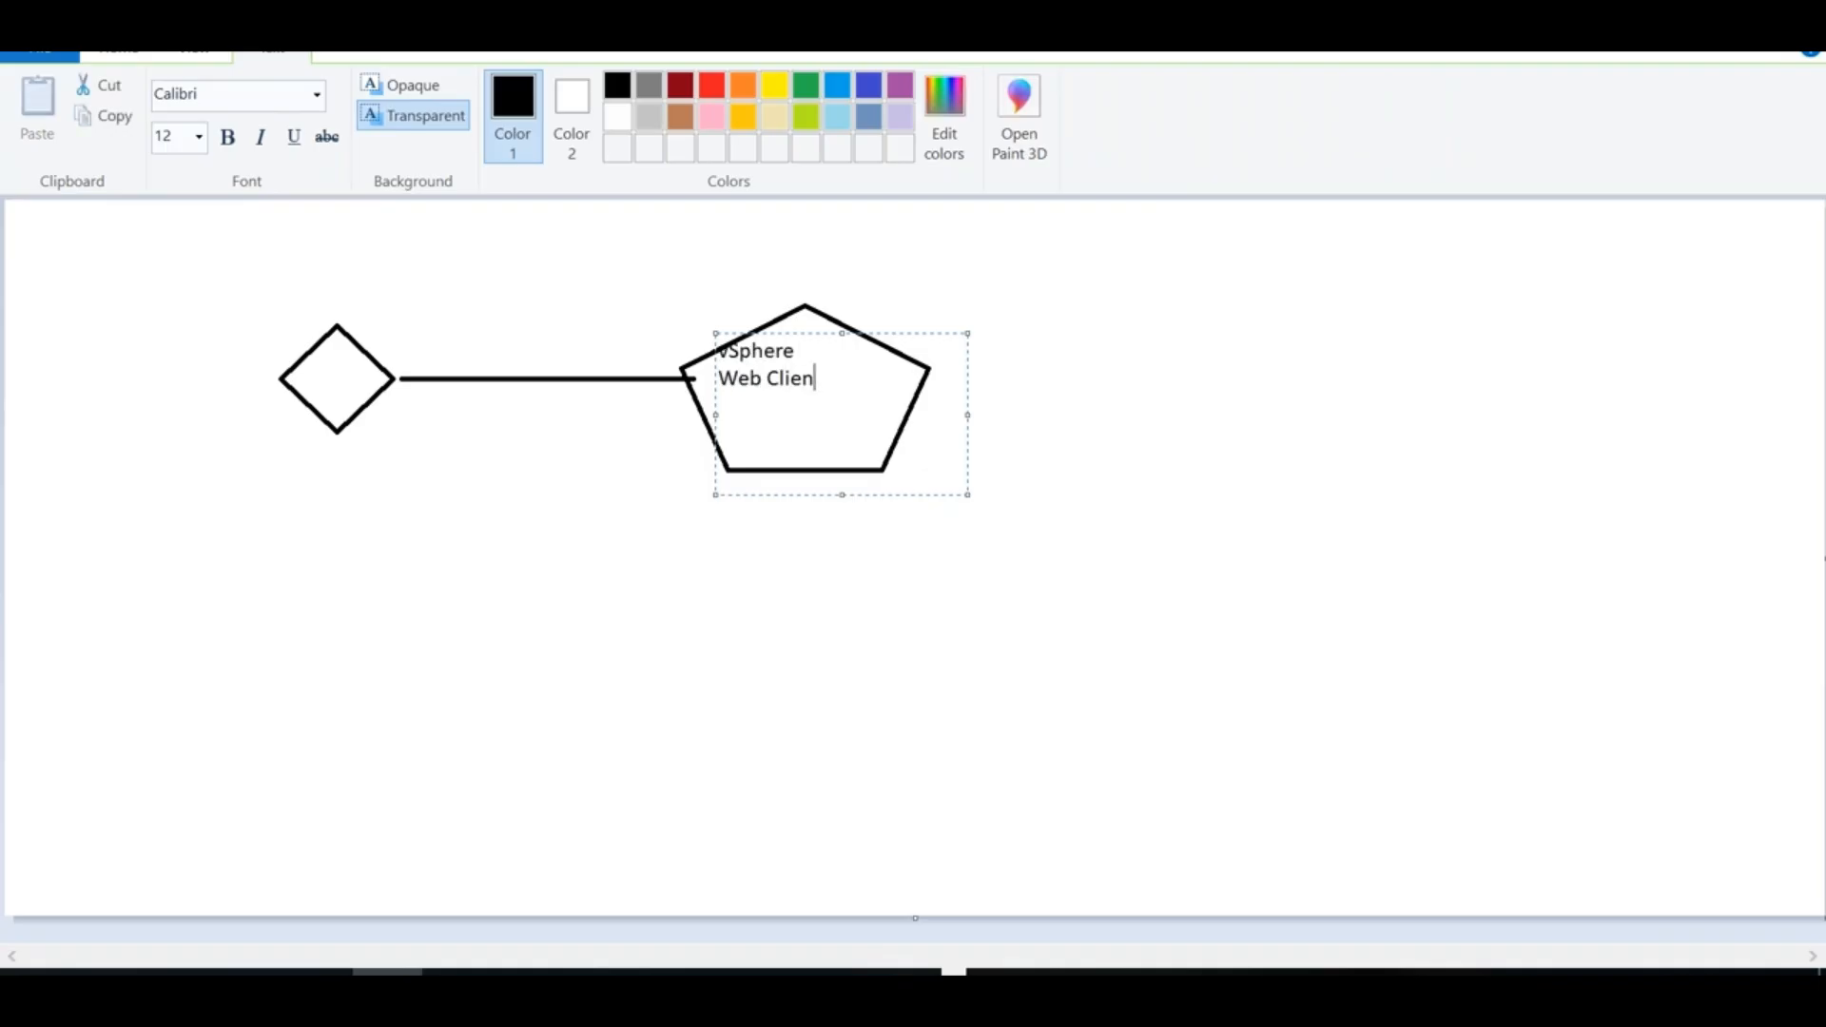
pyautogui.write('t')
pyautogui.moveTo(910, 333); pyautogui.dragTo(937, 350)
# Draw a line down from the pentagon to a new rounded rectangle below it
pyautogui.click(694, 294)
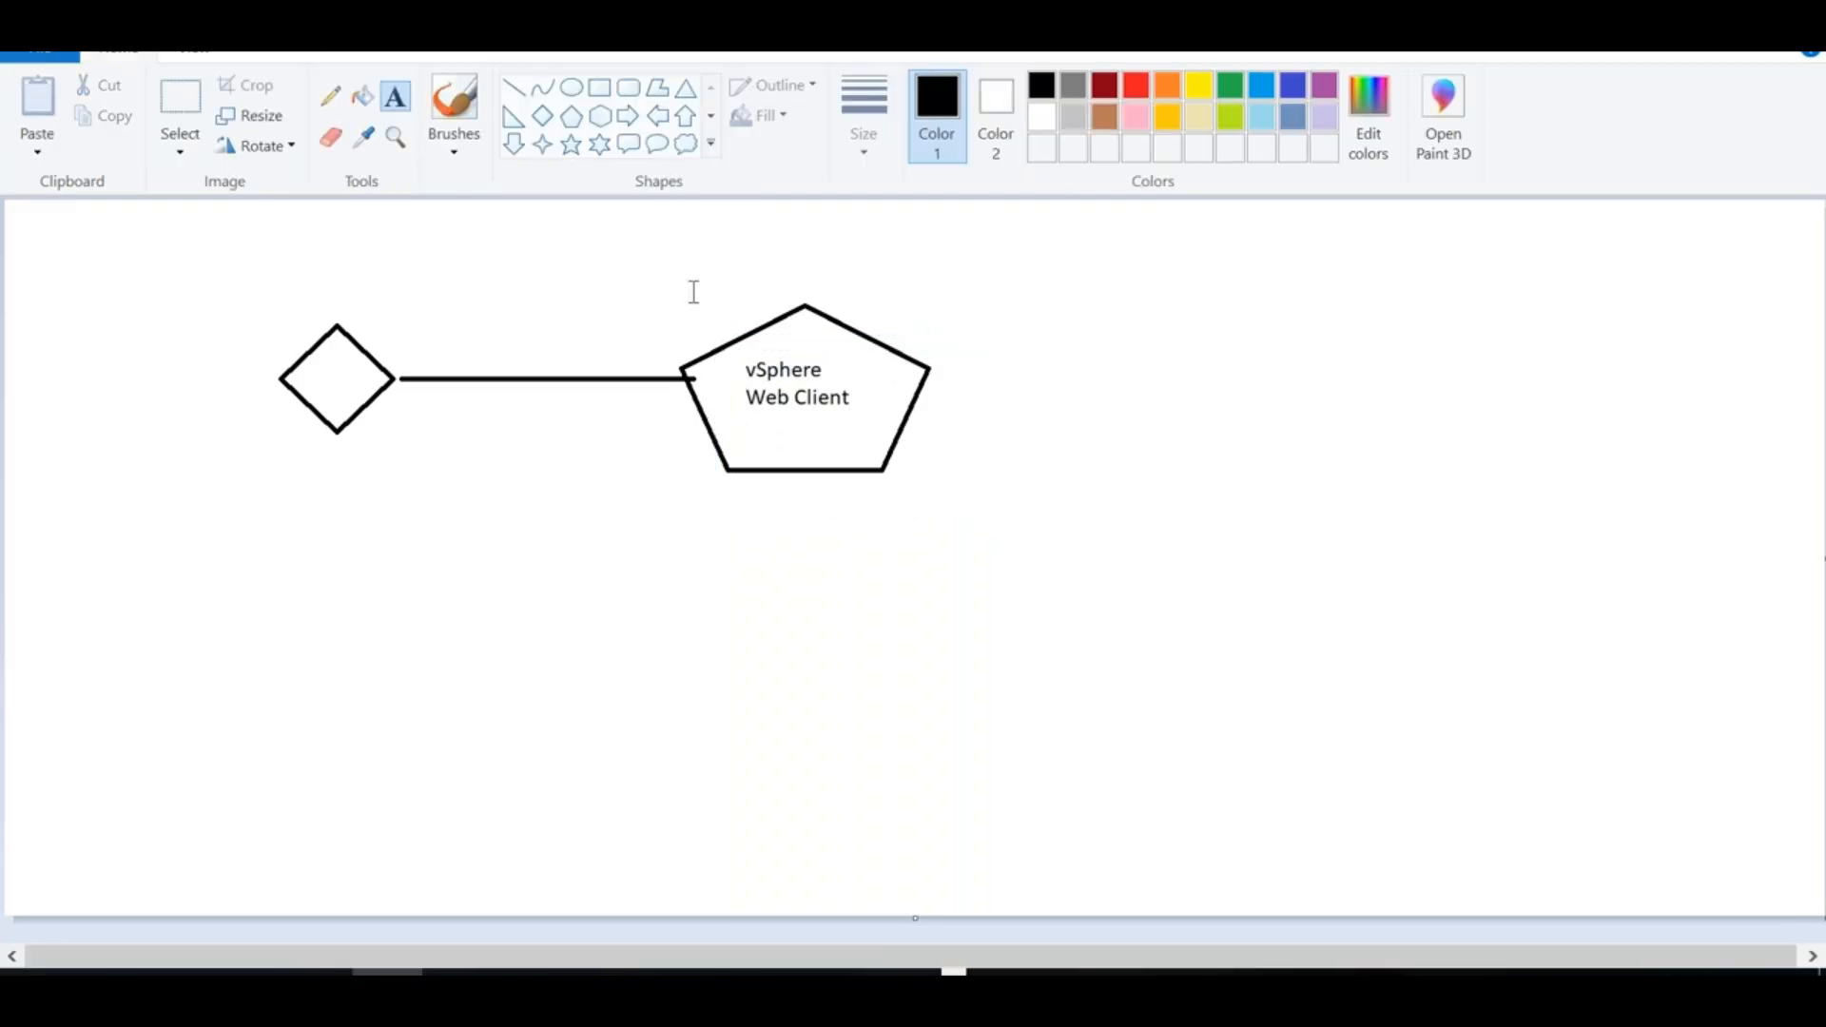
pyautogui.click(513, 88)
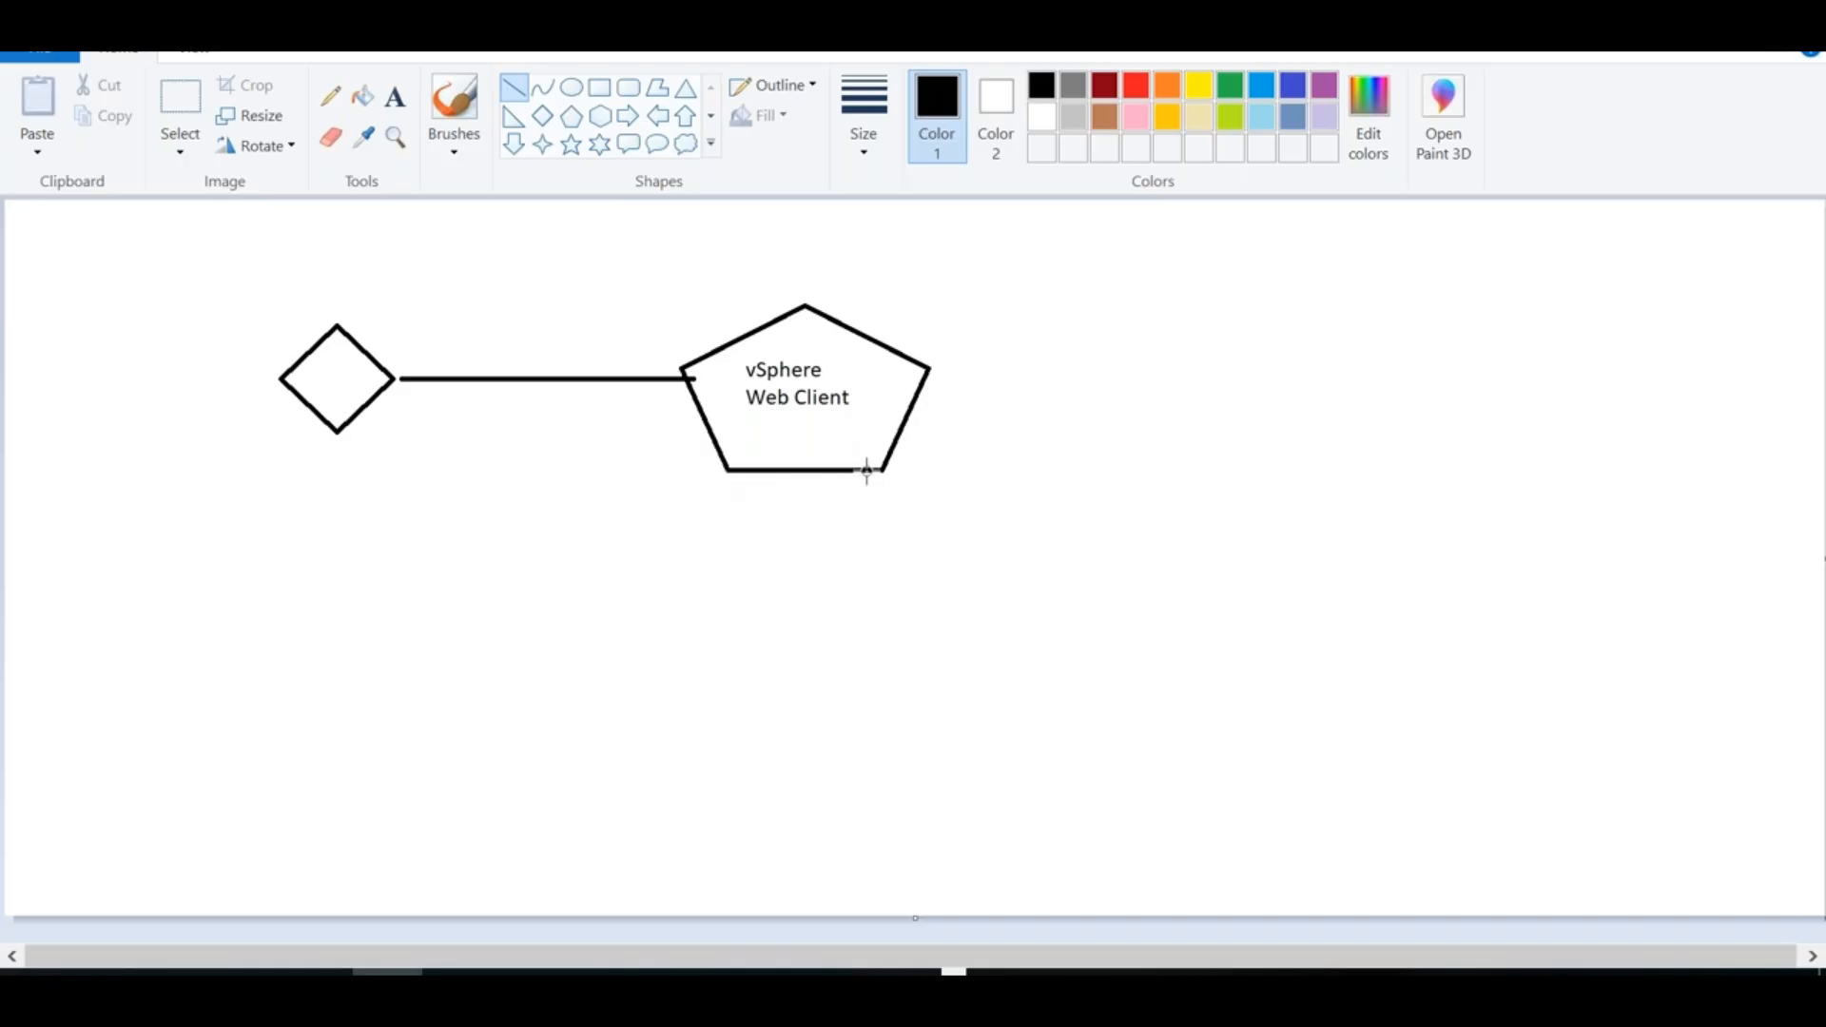
pyautogui.moveTo(881, 470); pyautogui.dragTo(907, 618)
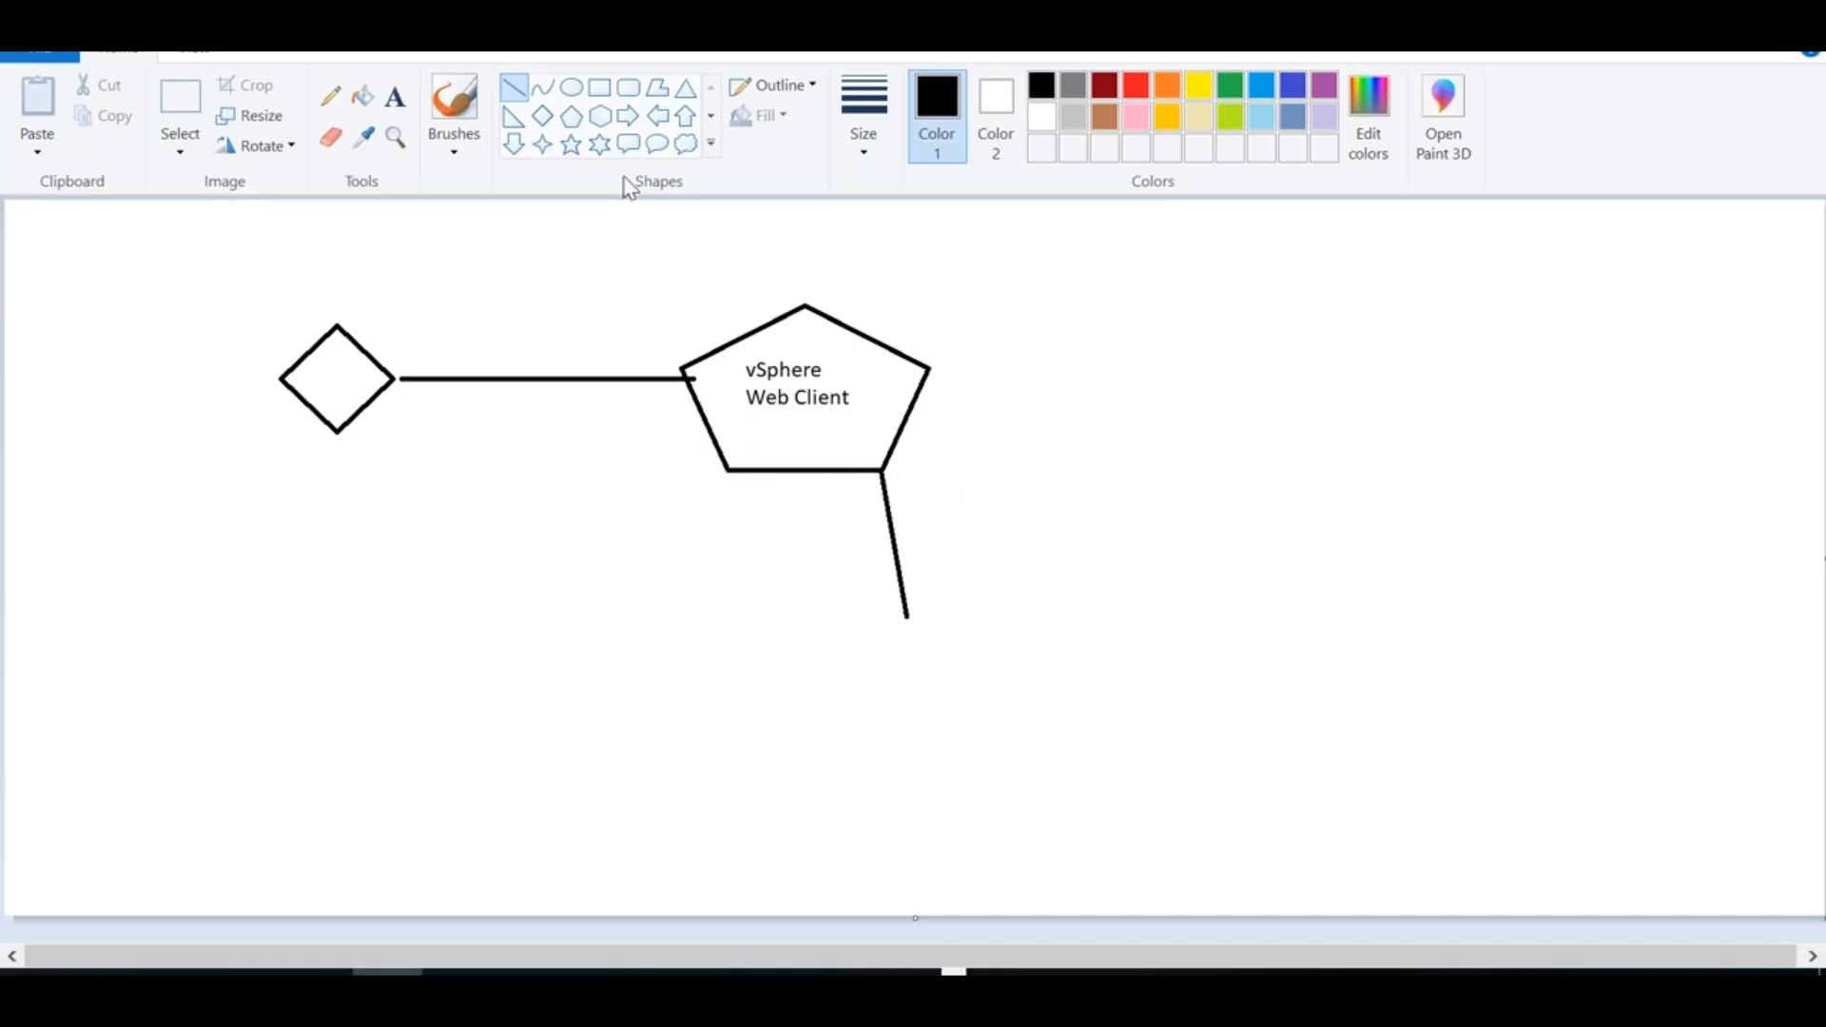
pyautogui.click(627, 87)
pyautogui.moveTo(790, 624); pyautogui.dragTo(1170, 819)
# Start typing the 'Platform Services Controller' label inside the rounded rectangle
pyautogui.click(395, 96)
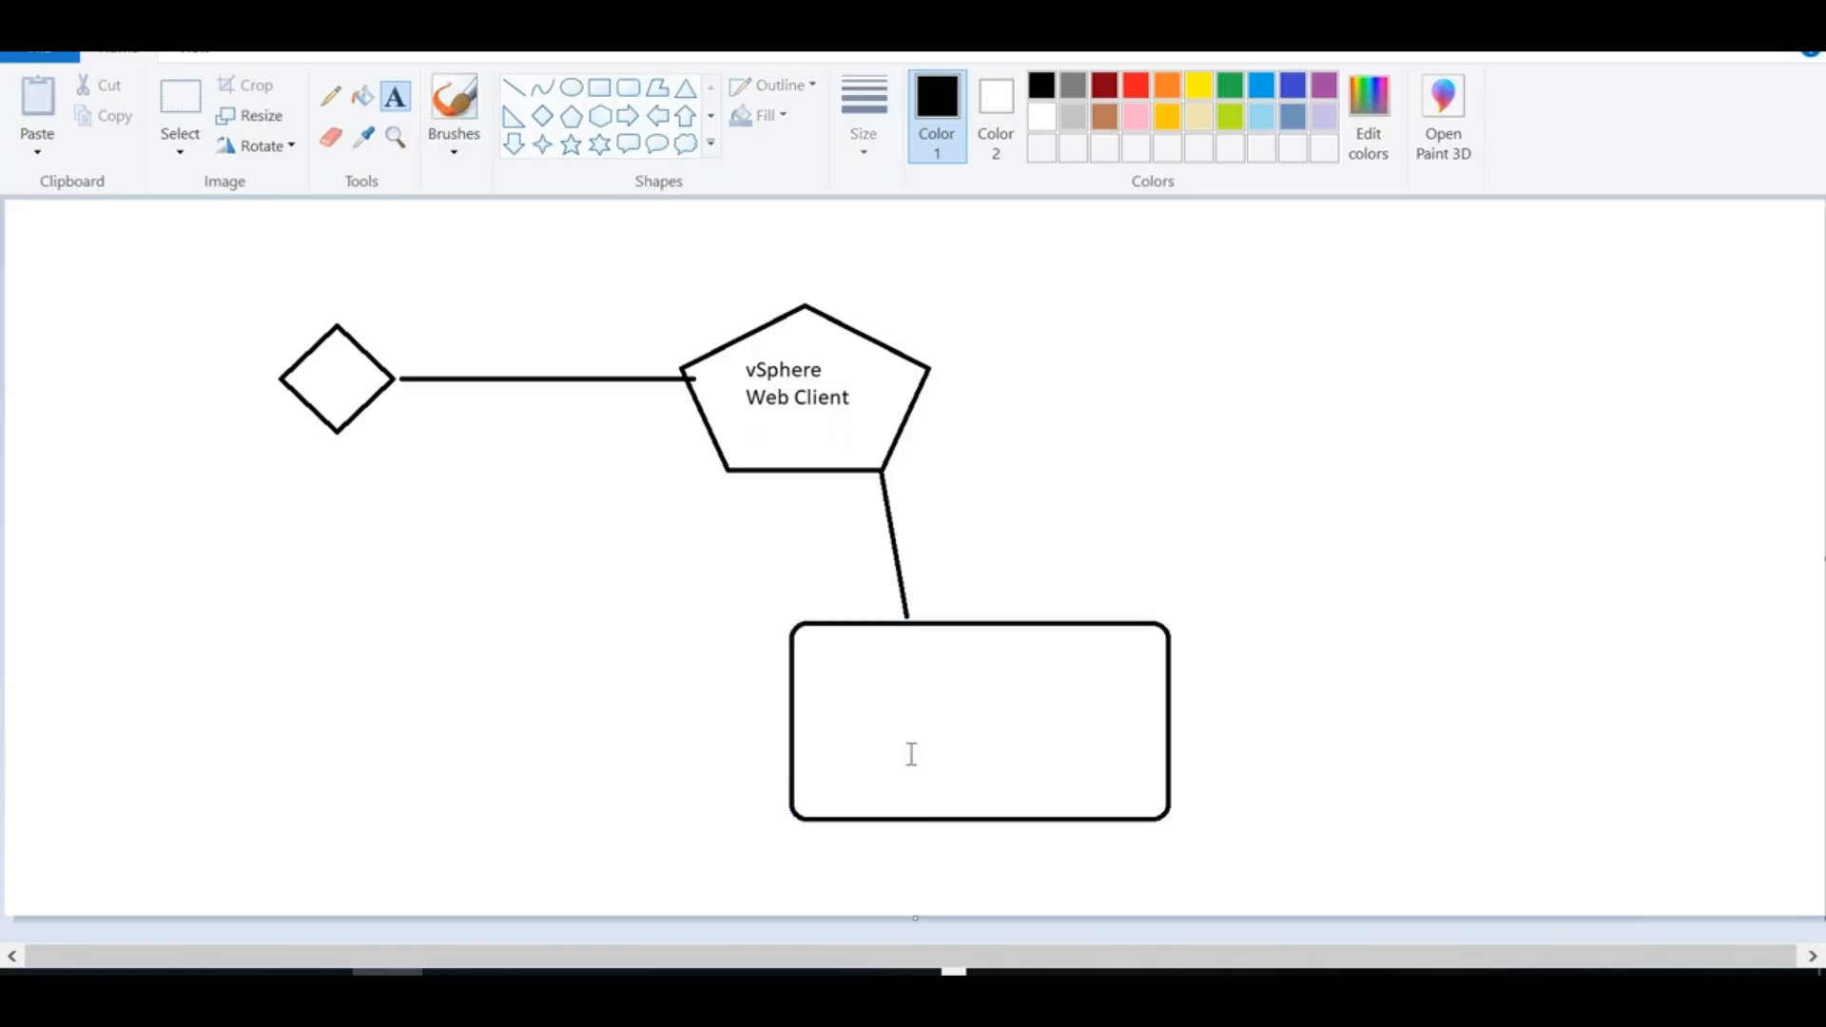
pyautogui.moveTo(807, 755); pyautogui.dragTo(1159, 836)
pyautogui.write('Pat')
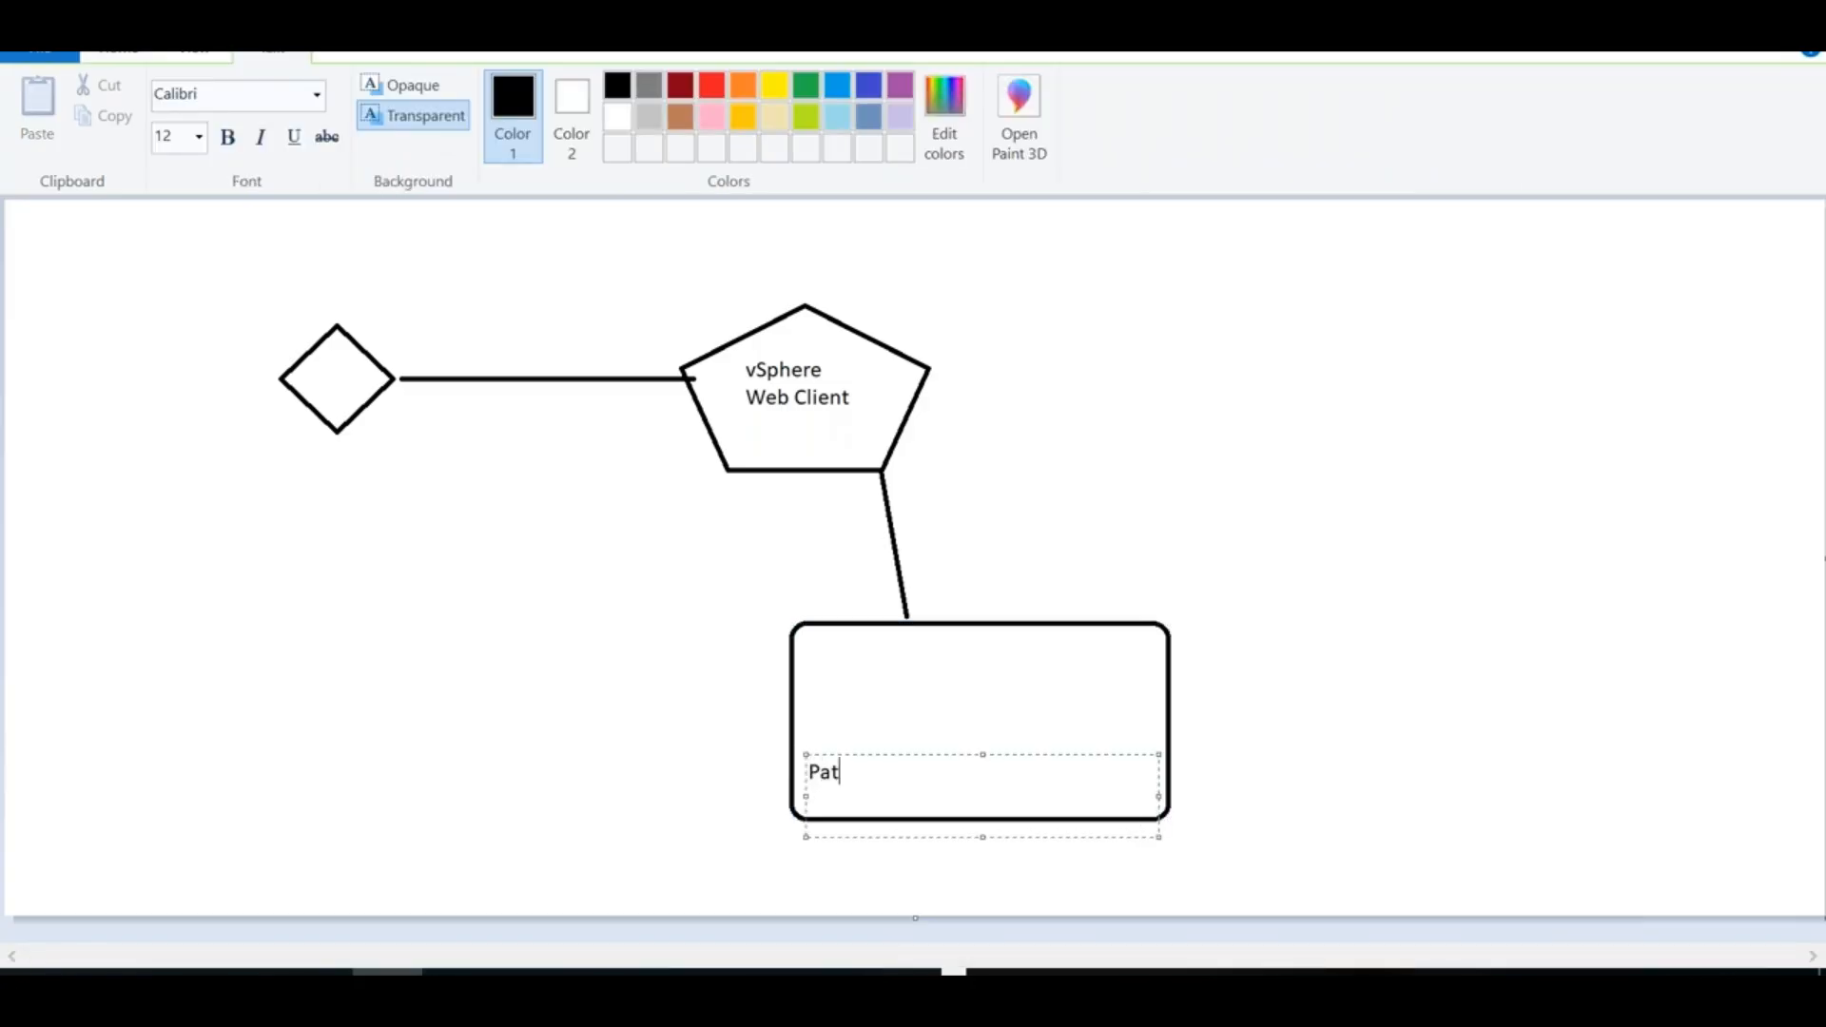
pyautogui.press('BackSpace')
pyautogui.press('BackSpace')
pyautogui.write('latform Services COntro')
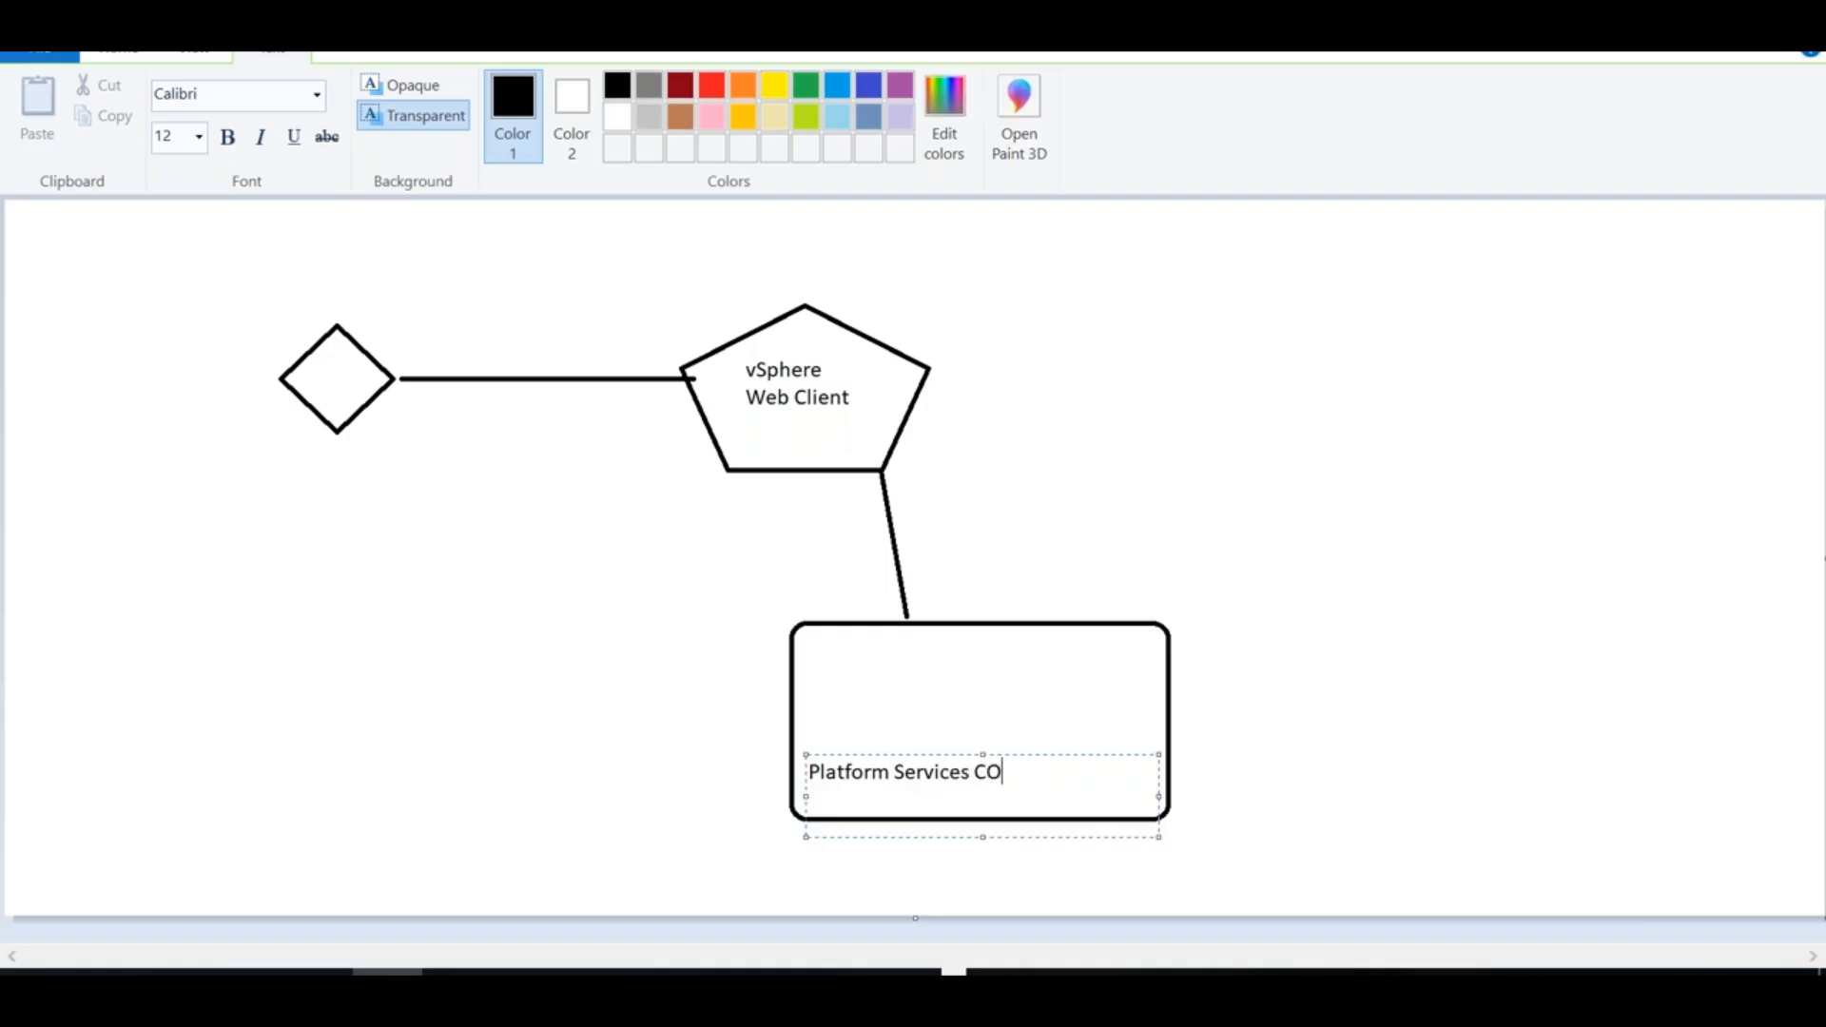
pyautogui.press('BackSpace')
pyautogui.press('BackSpace')
pyautogui.press('BackSpace')
pyautogui.press('BackSpace')
pyautogui.press('BackSpace')
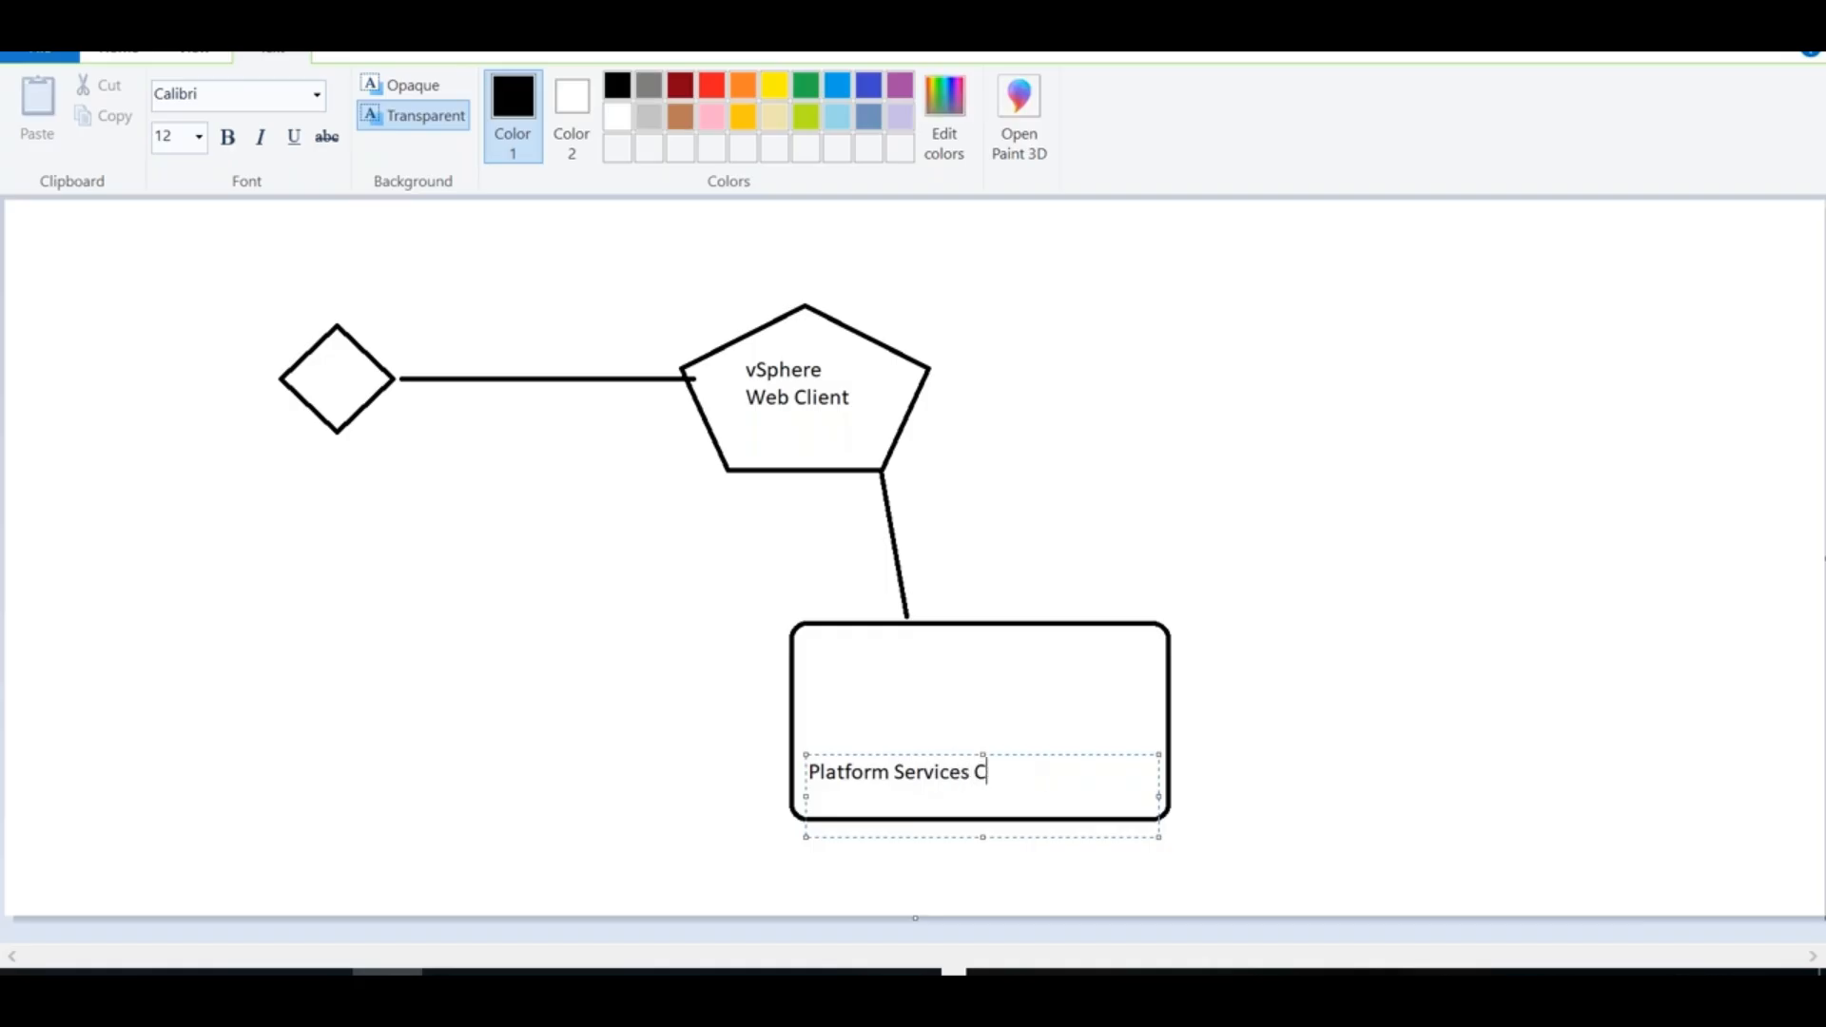
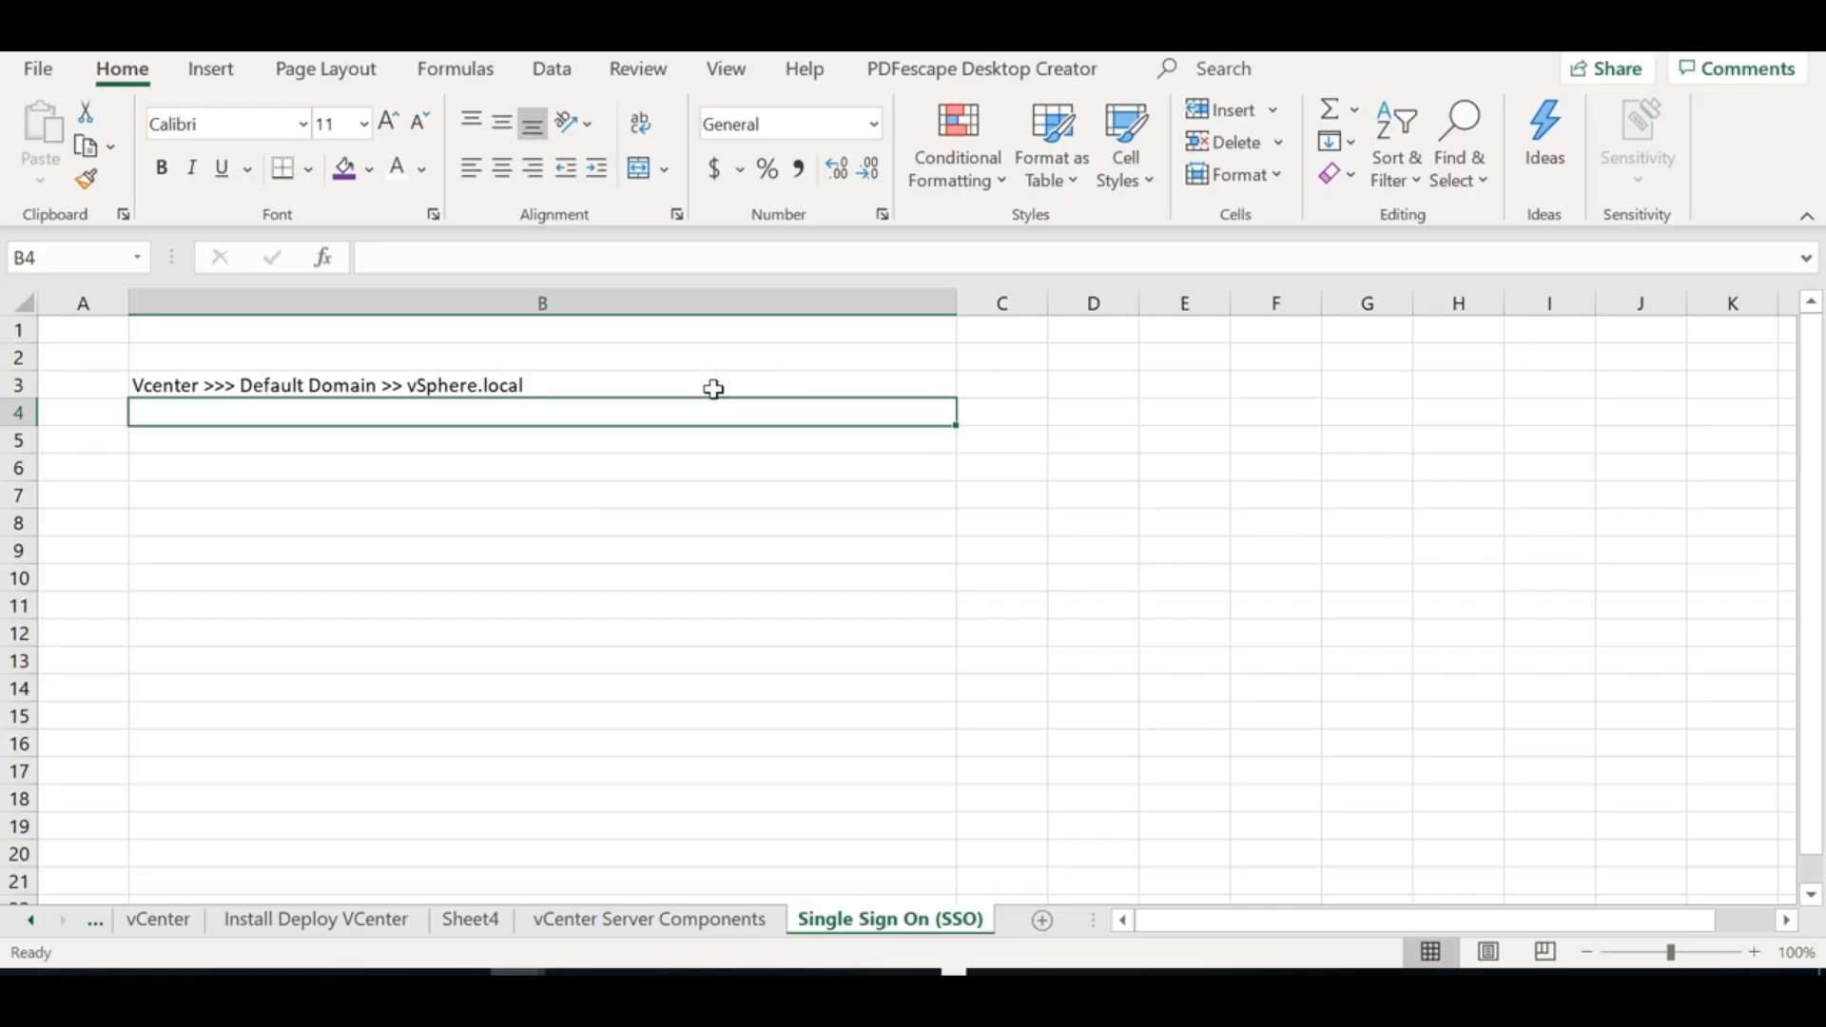
# Append '>> VMware Layer' to the vCenter domain note in B3
pyautogui.doubleClick(713, 388)
pyautogui.write('>> VMware a')
pyautogui.press('BackSpace')
pyautogui.write('Layer')
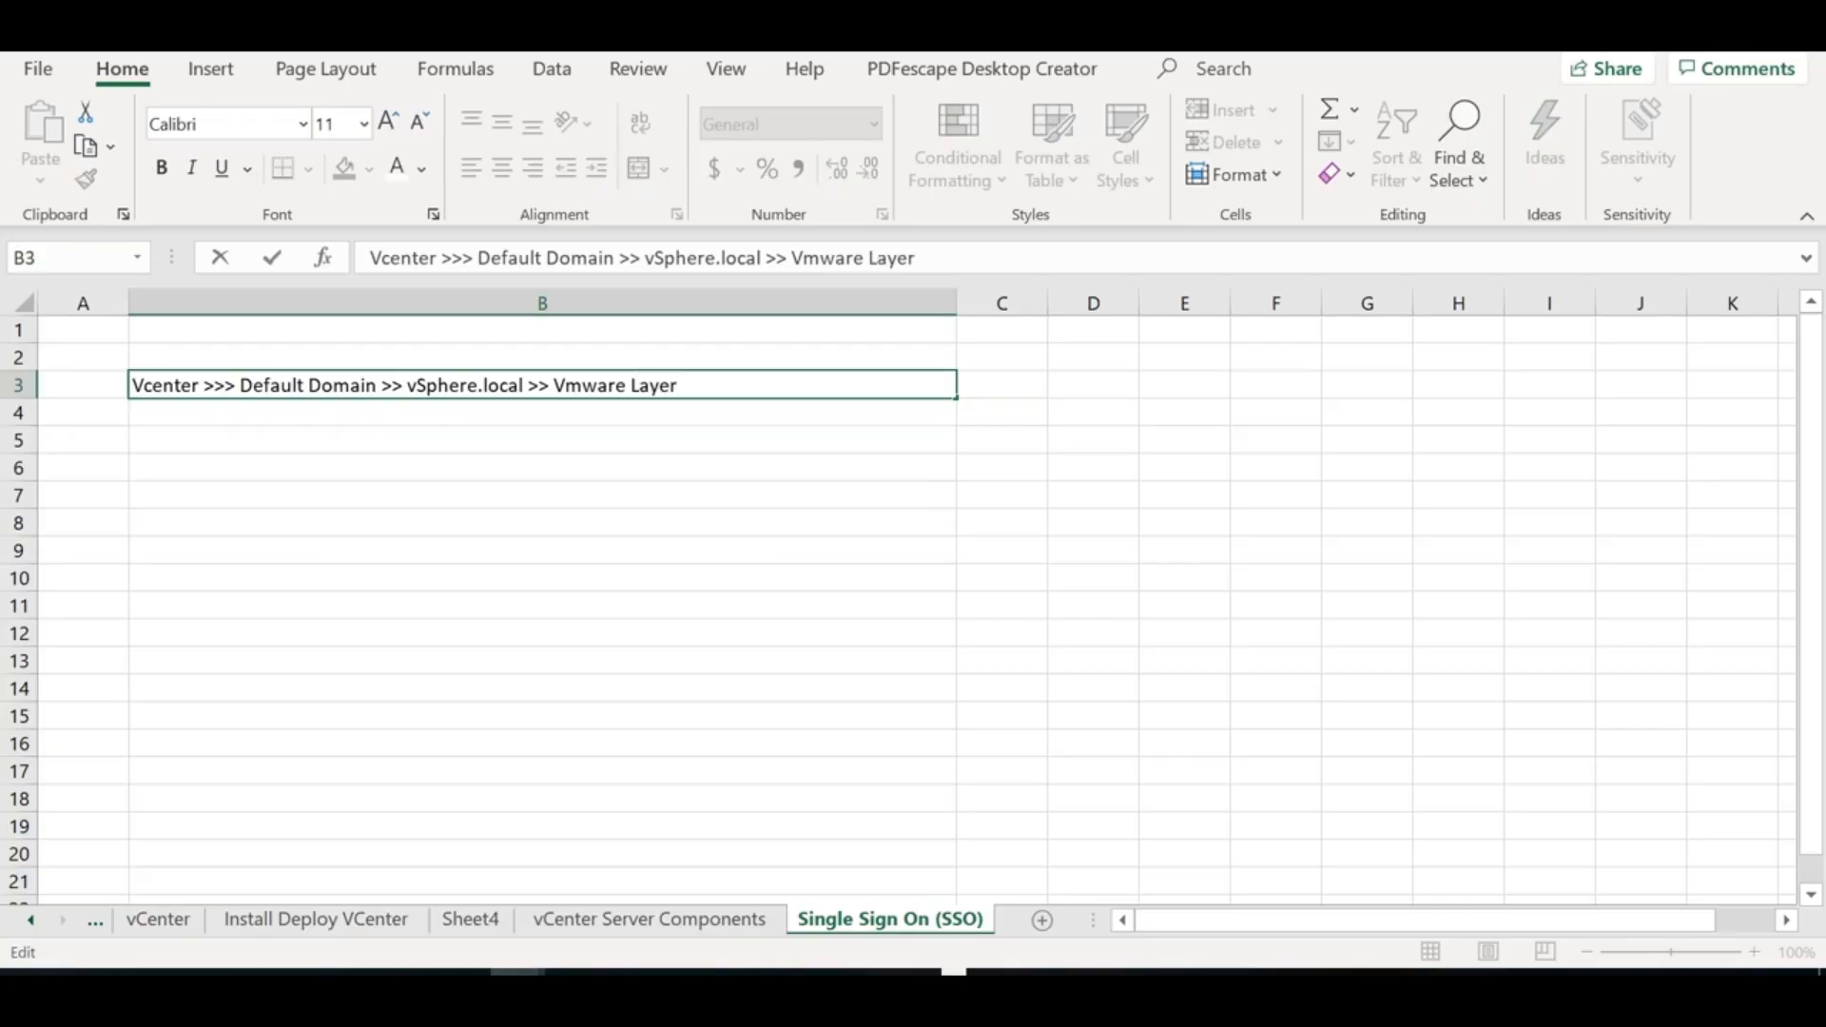
pyautogui.press('Return')
# Enter 'Local OS >> Local users/Service accounts' in B4 and 'External > AD, OpenLDAP' in B5
pyautogui.write('Loc')
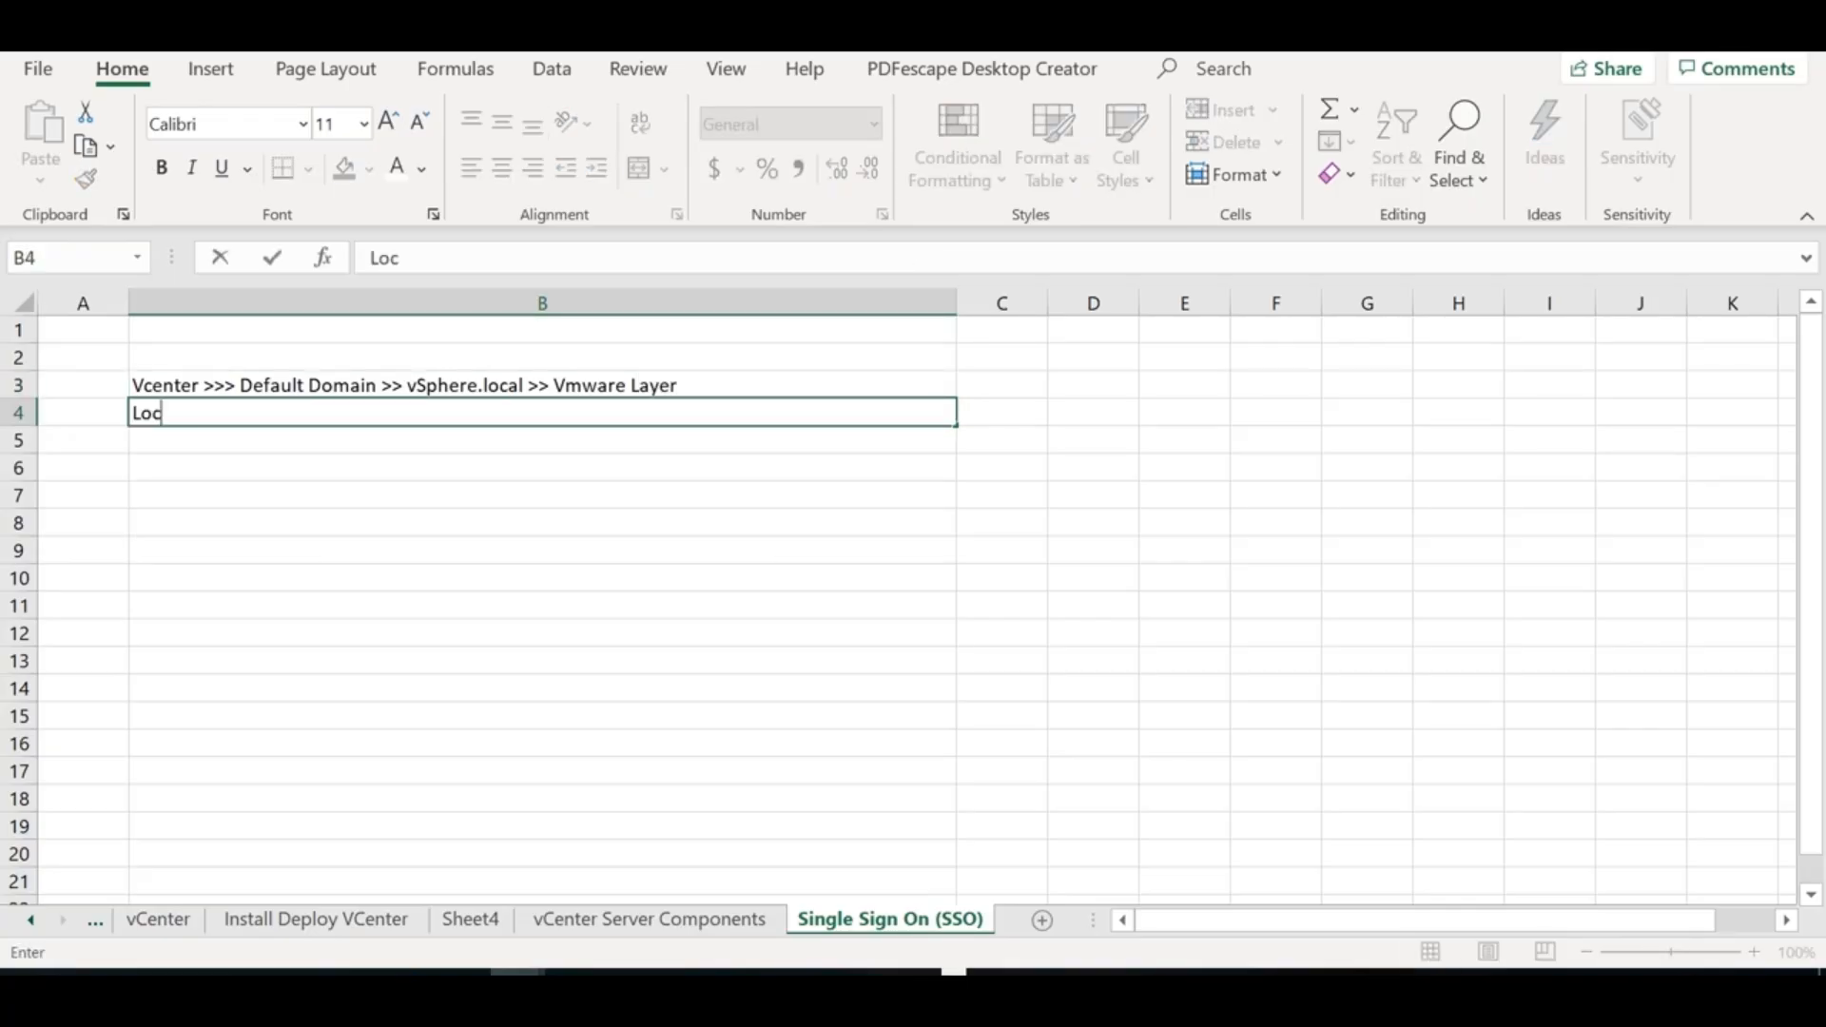
pyautogui.write('al OS >> Loca')
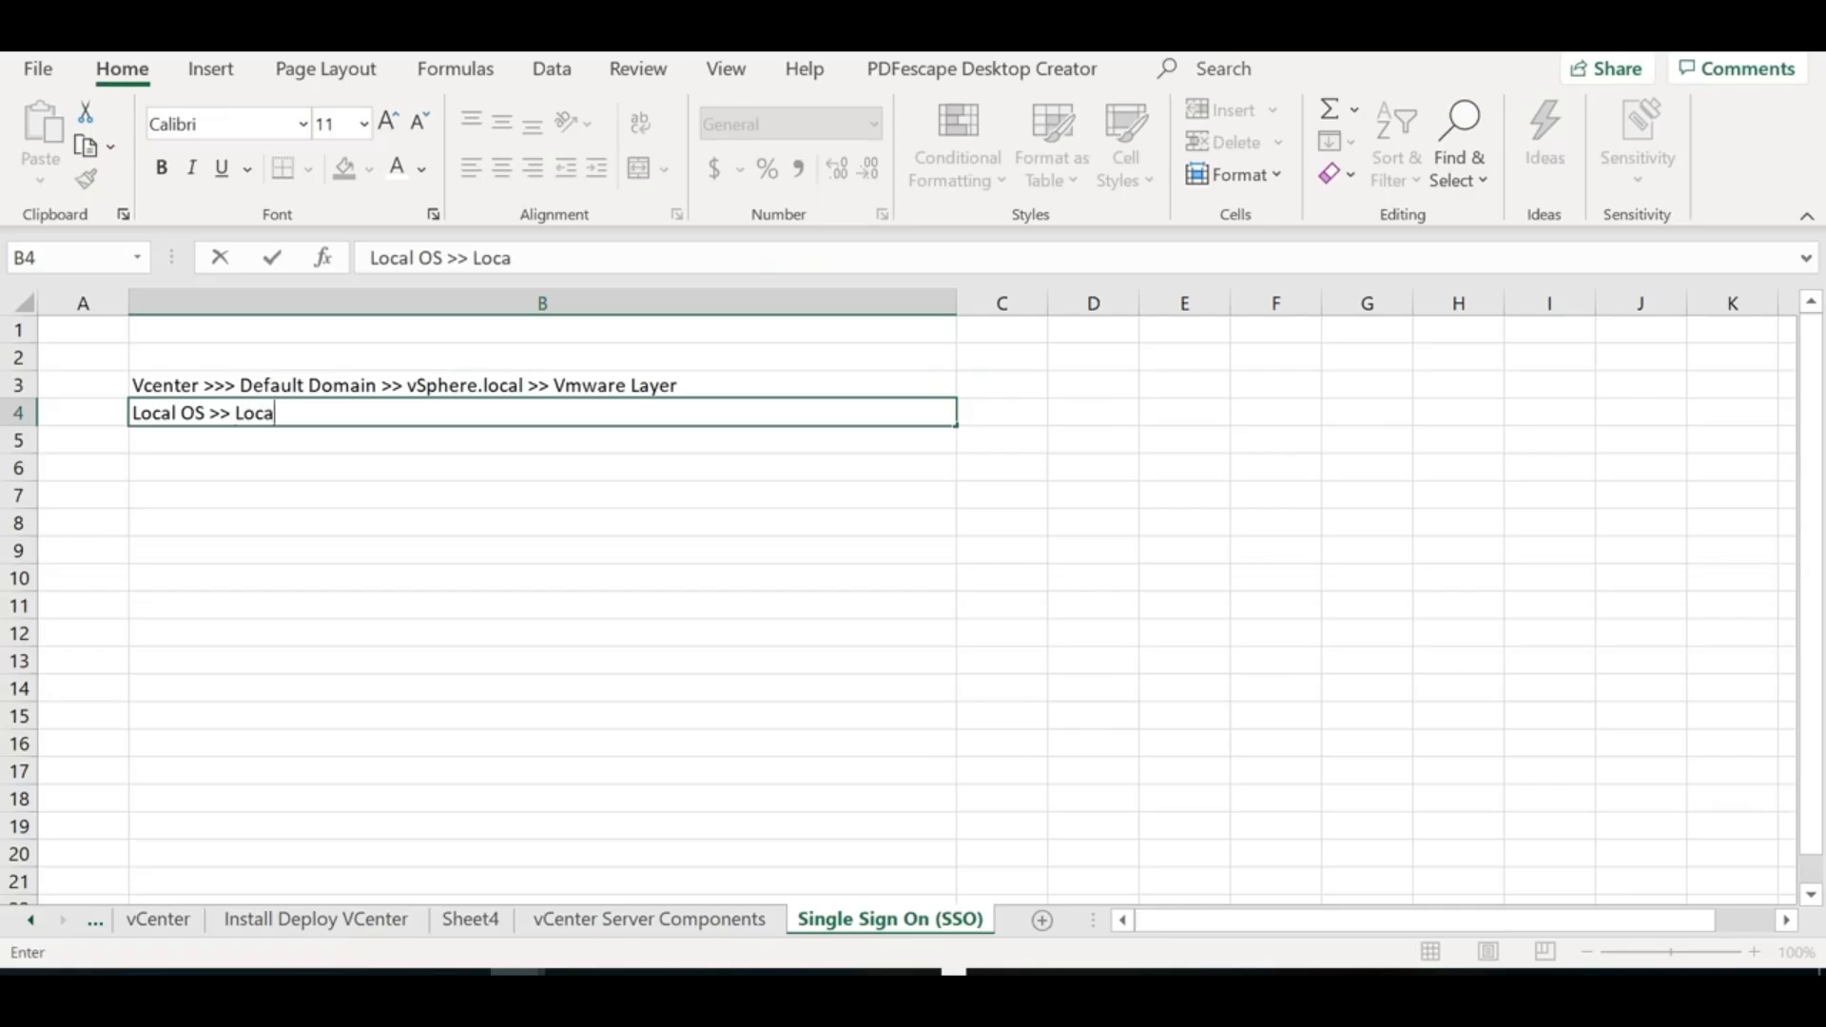
pyautogui.write('l users/Serivce acc')
pyautogui.press('BackSpace')
pyautogui.press('BackSpace')
pyautogui.press('BackSpace')
pyautogui.press('BackSpace')
pyautogui.press('BackSpace')
pyautogui.press('BackSpace')
pyautogui.press('BackSpace')
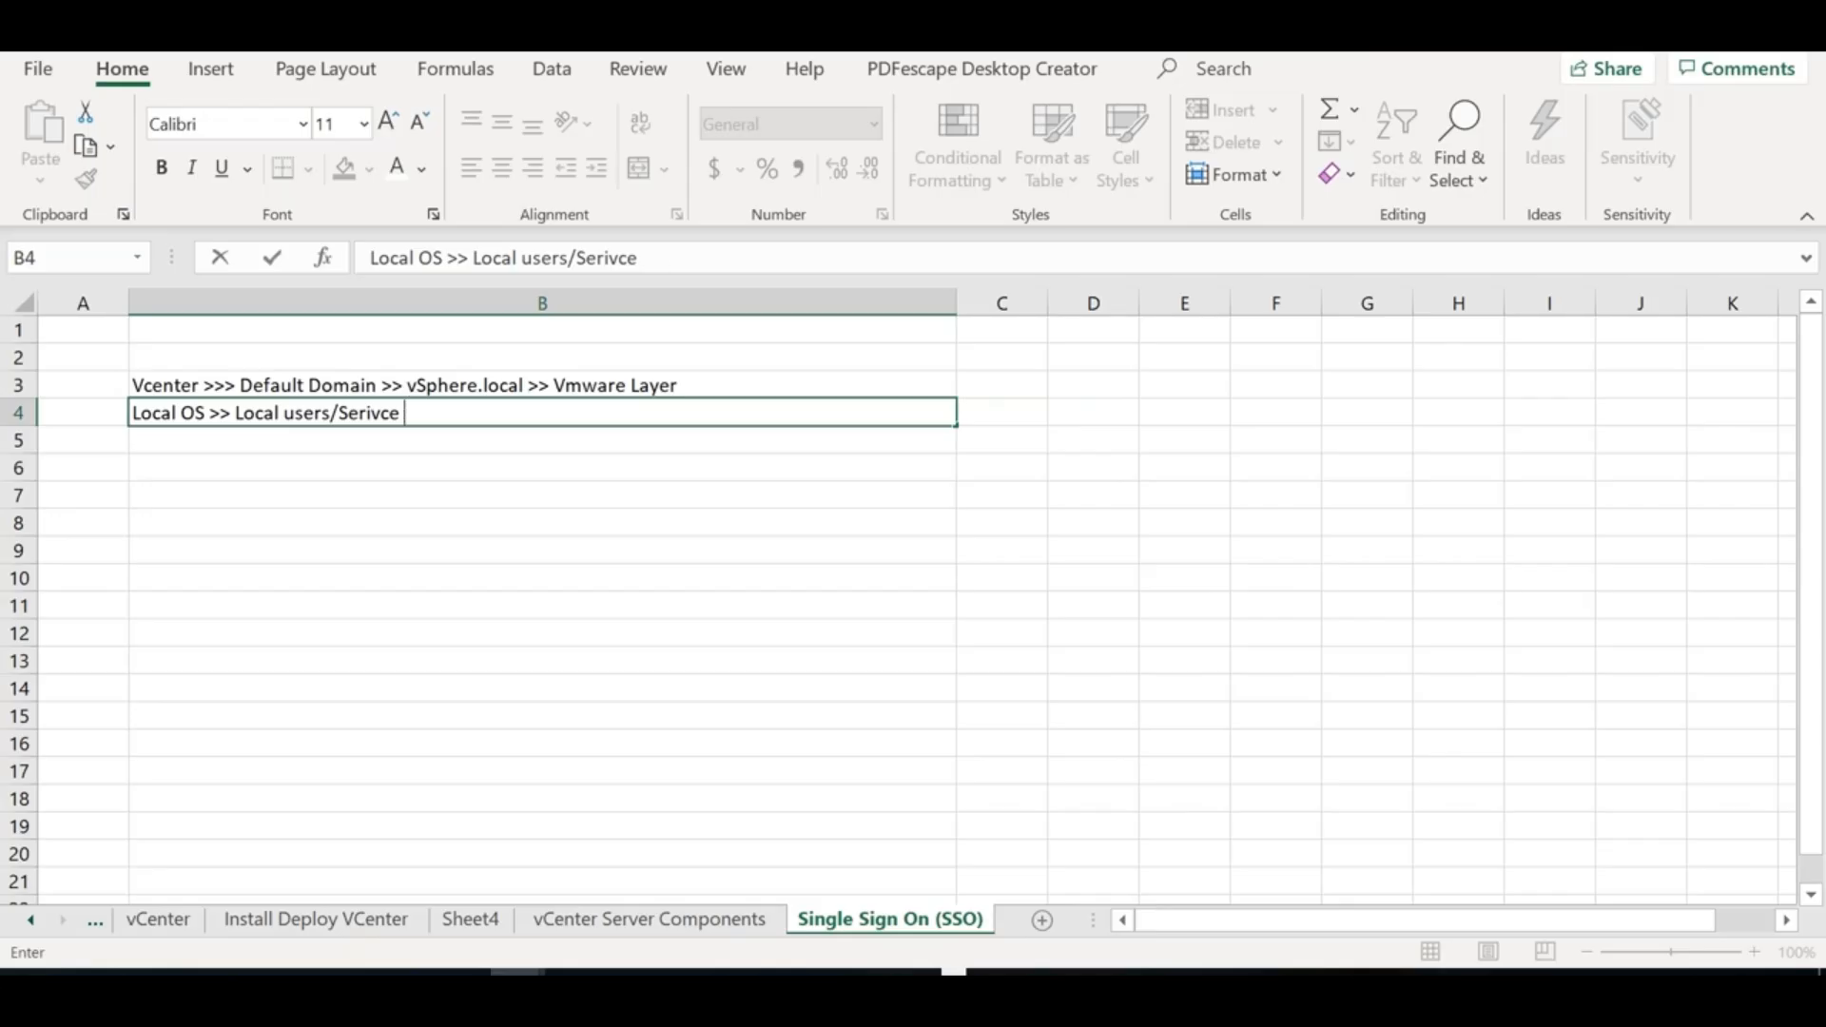
pyautogui.write('vice accounts')
pyautogui.click(344, 437)
pyautogui.write('Exernal')
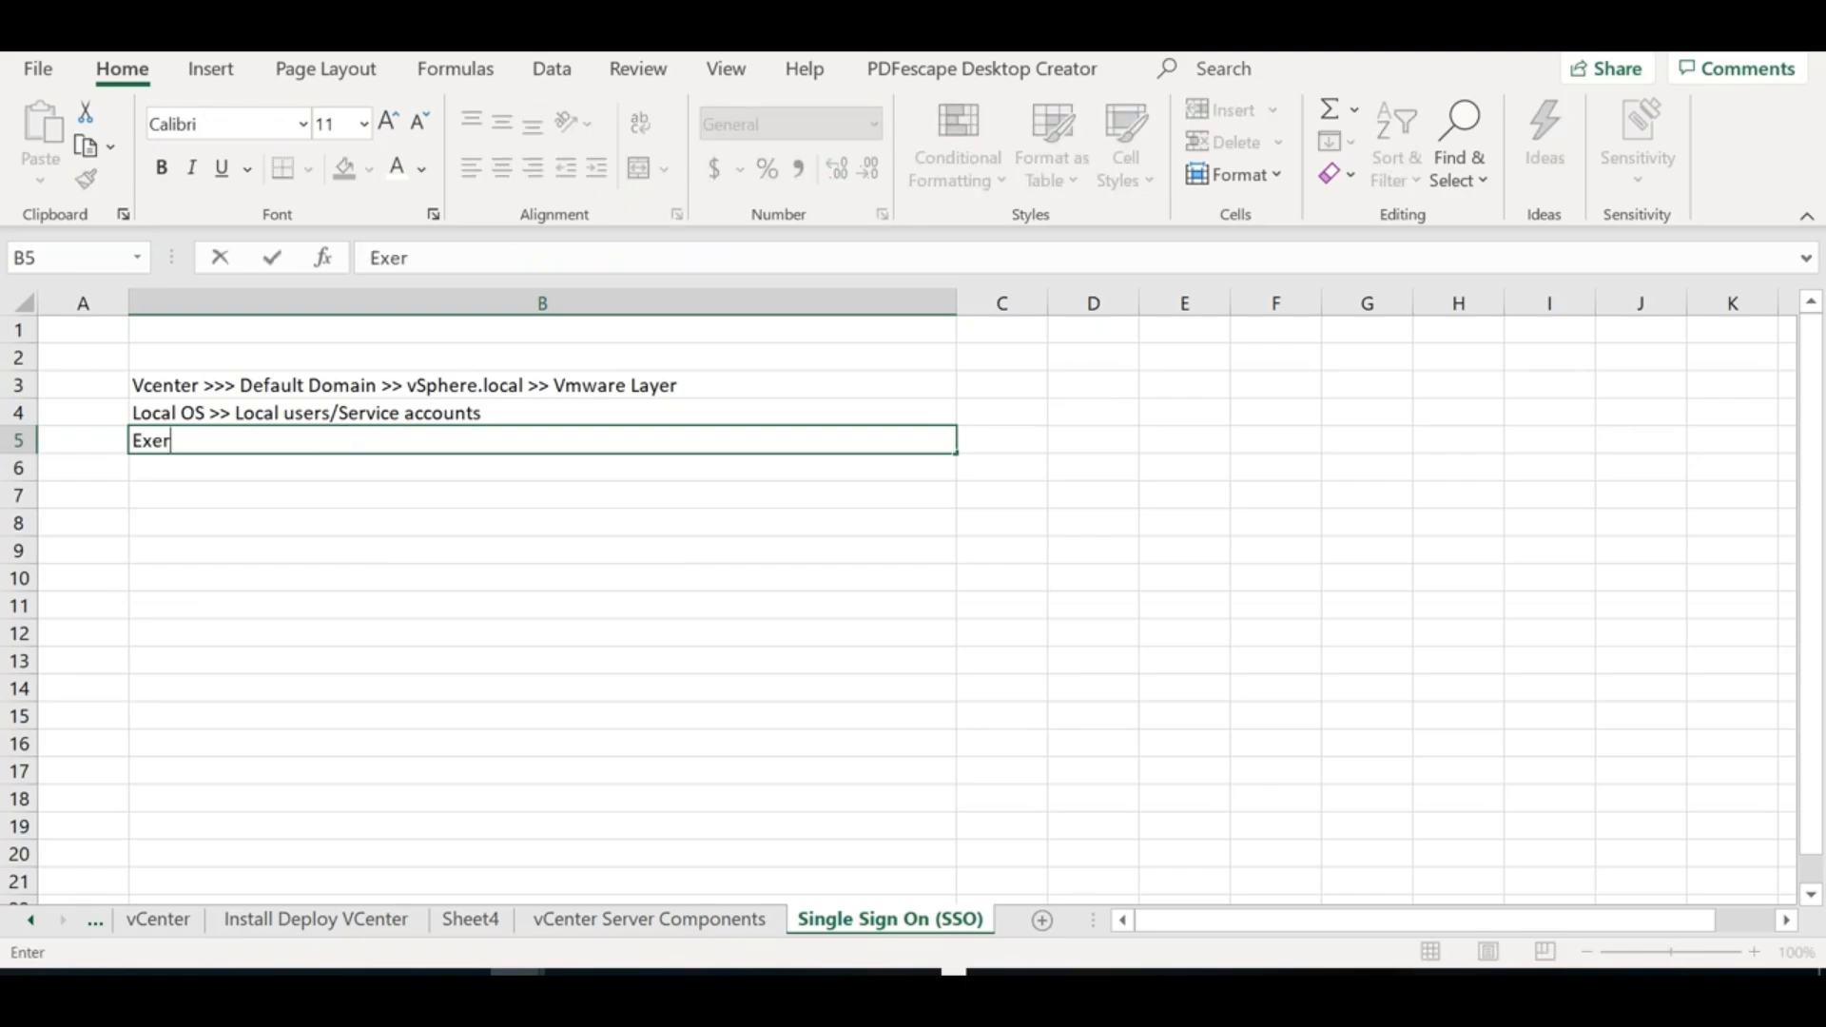
pyautogui.press('BackSpace')
pyautogui.press('BackSpace')
pyautogui.press('BackSpace')
pyautogui.press('BackSpace')
pyautogui.press('BackSpace')
pyautogui.write('ternal > AD, OpenLDAP')
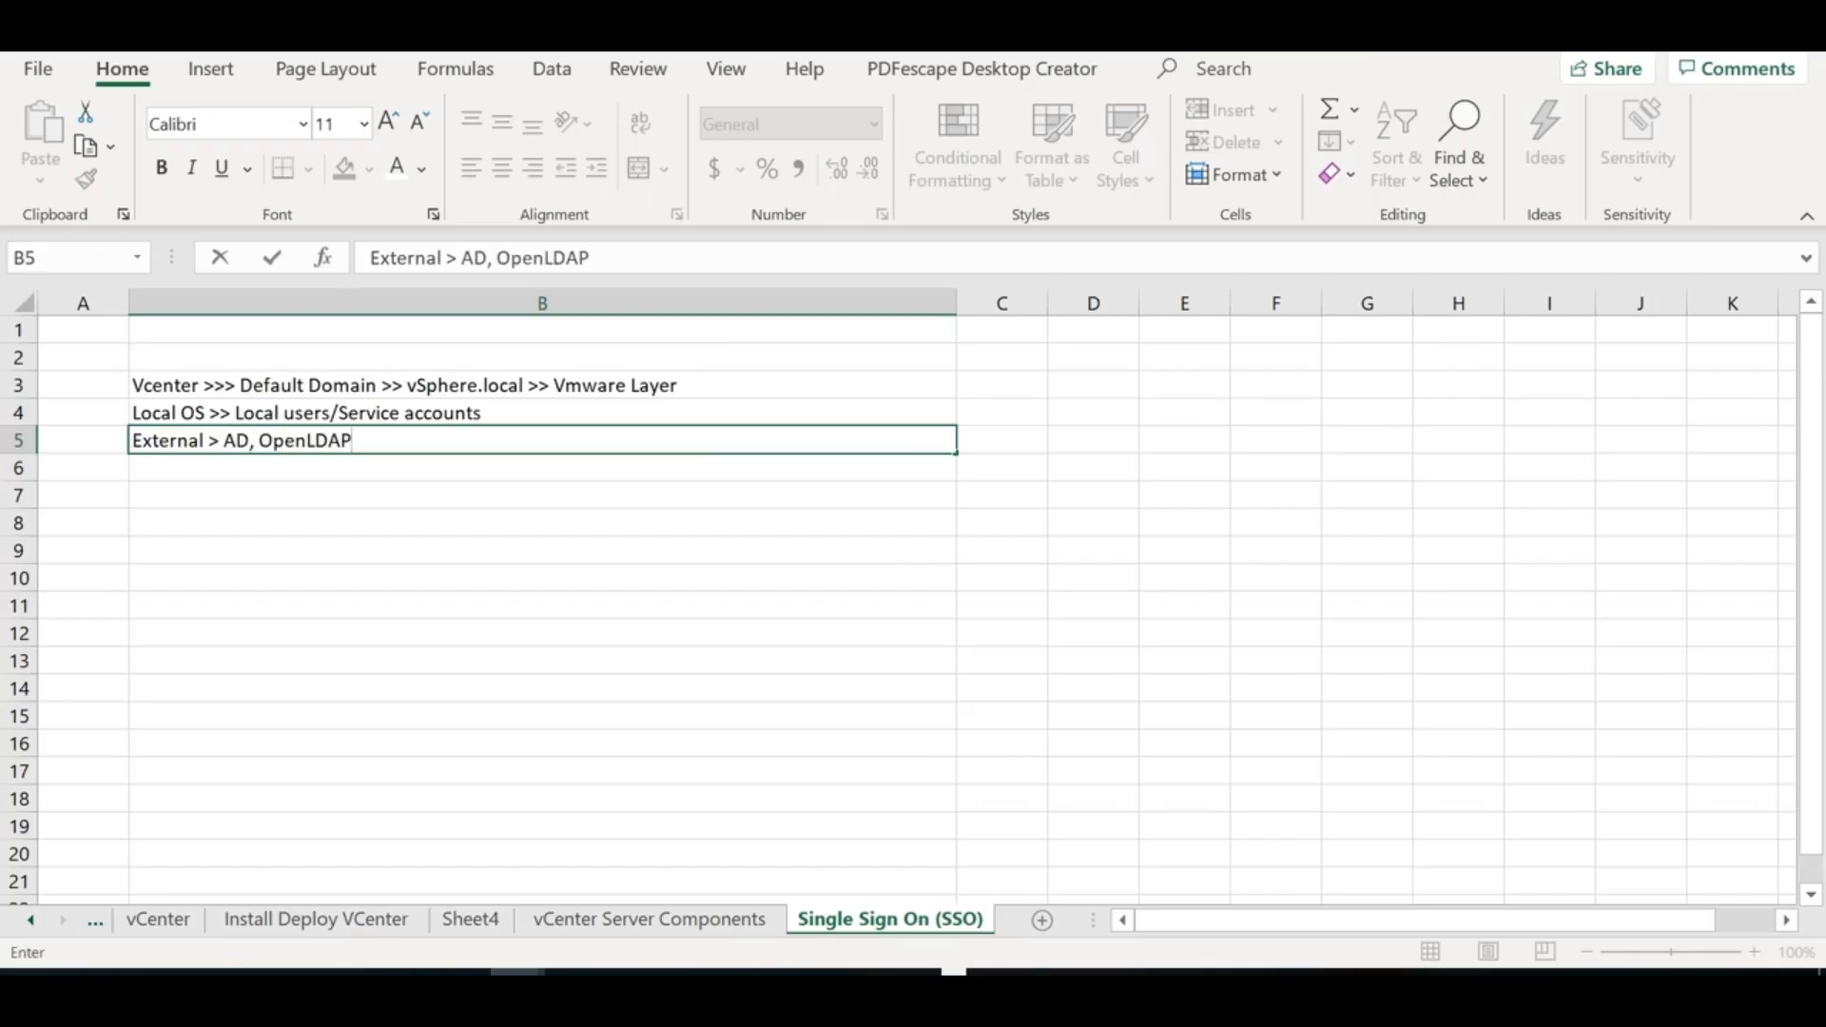
pyautogui.click(355, 495)
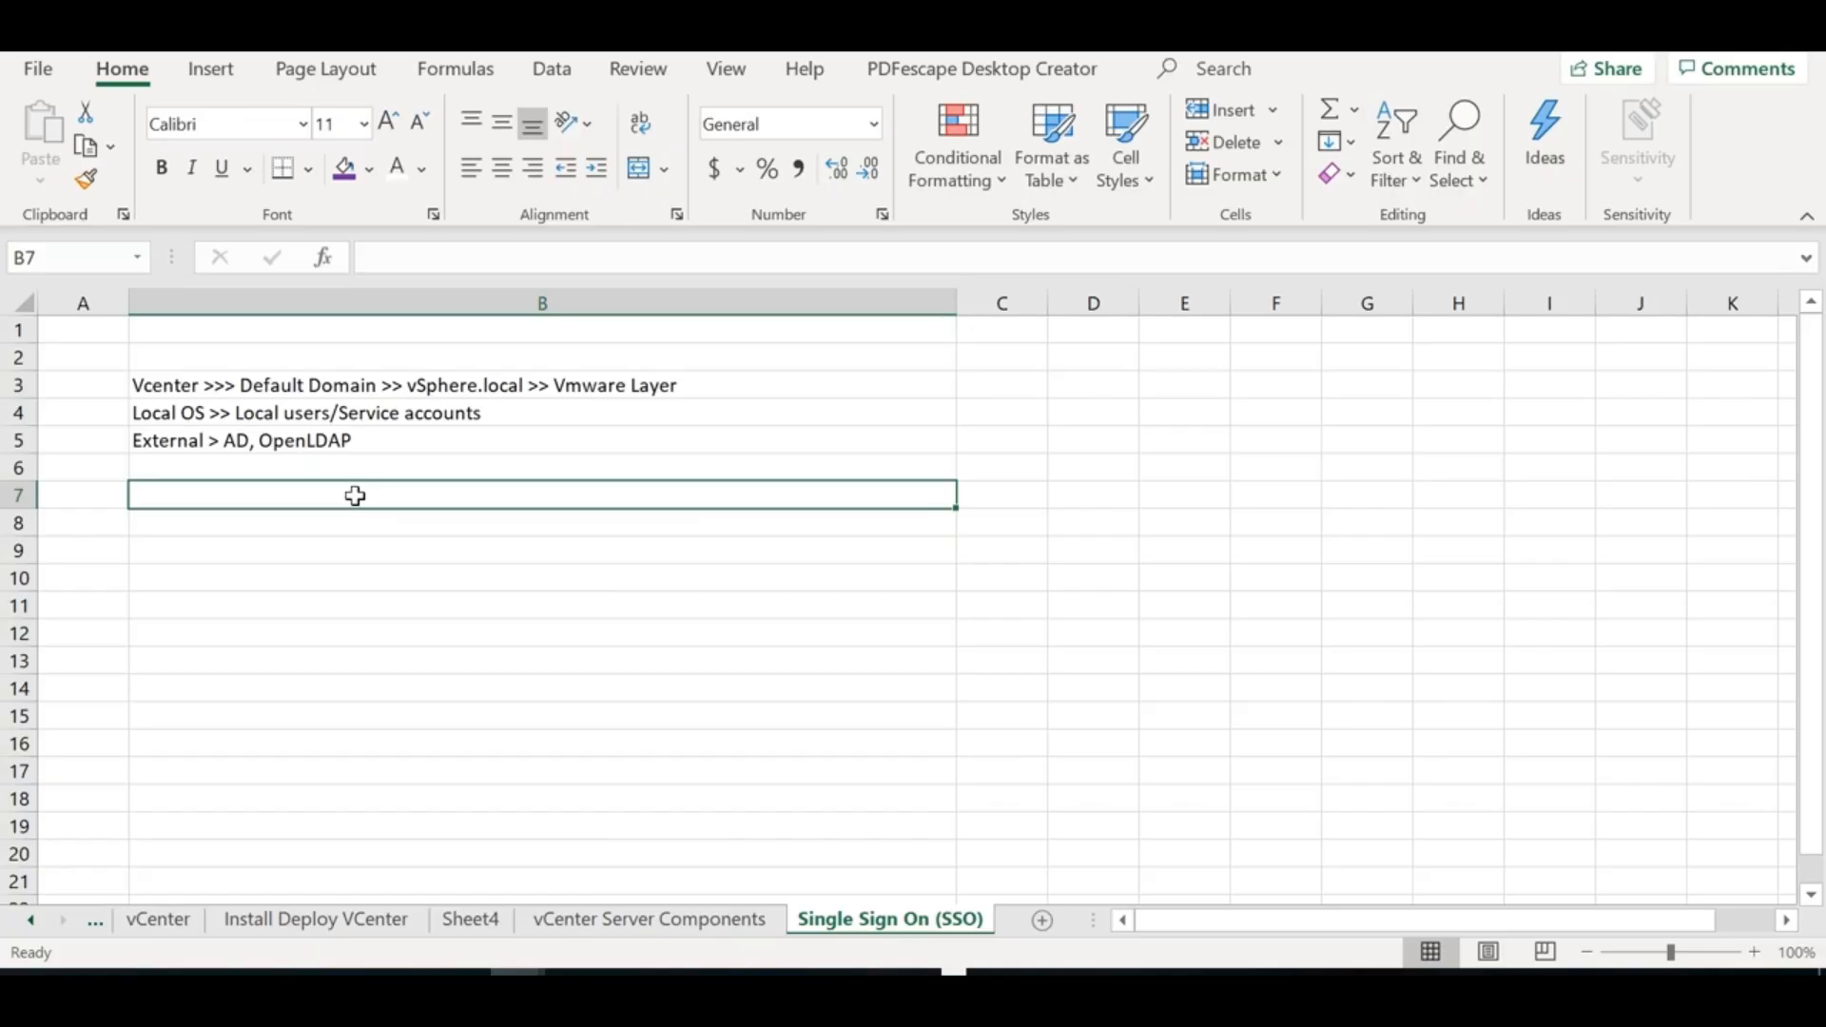
# Type 'Identity source >>> Database or Repository' in B7, widen column C, and enter 'NTDS.DIT (AD Database File)' in C7
pyautogui.write('Id')
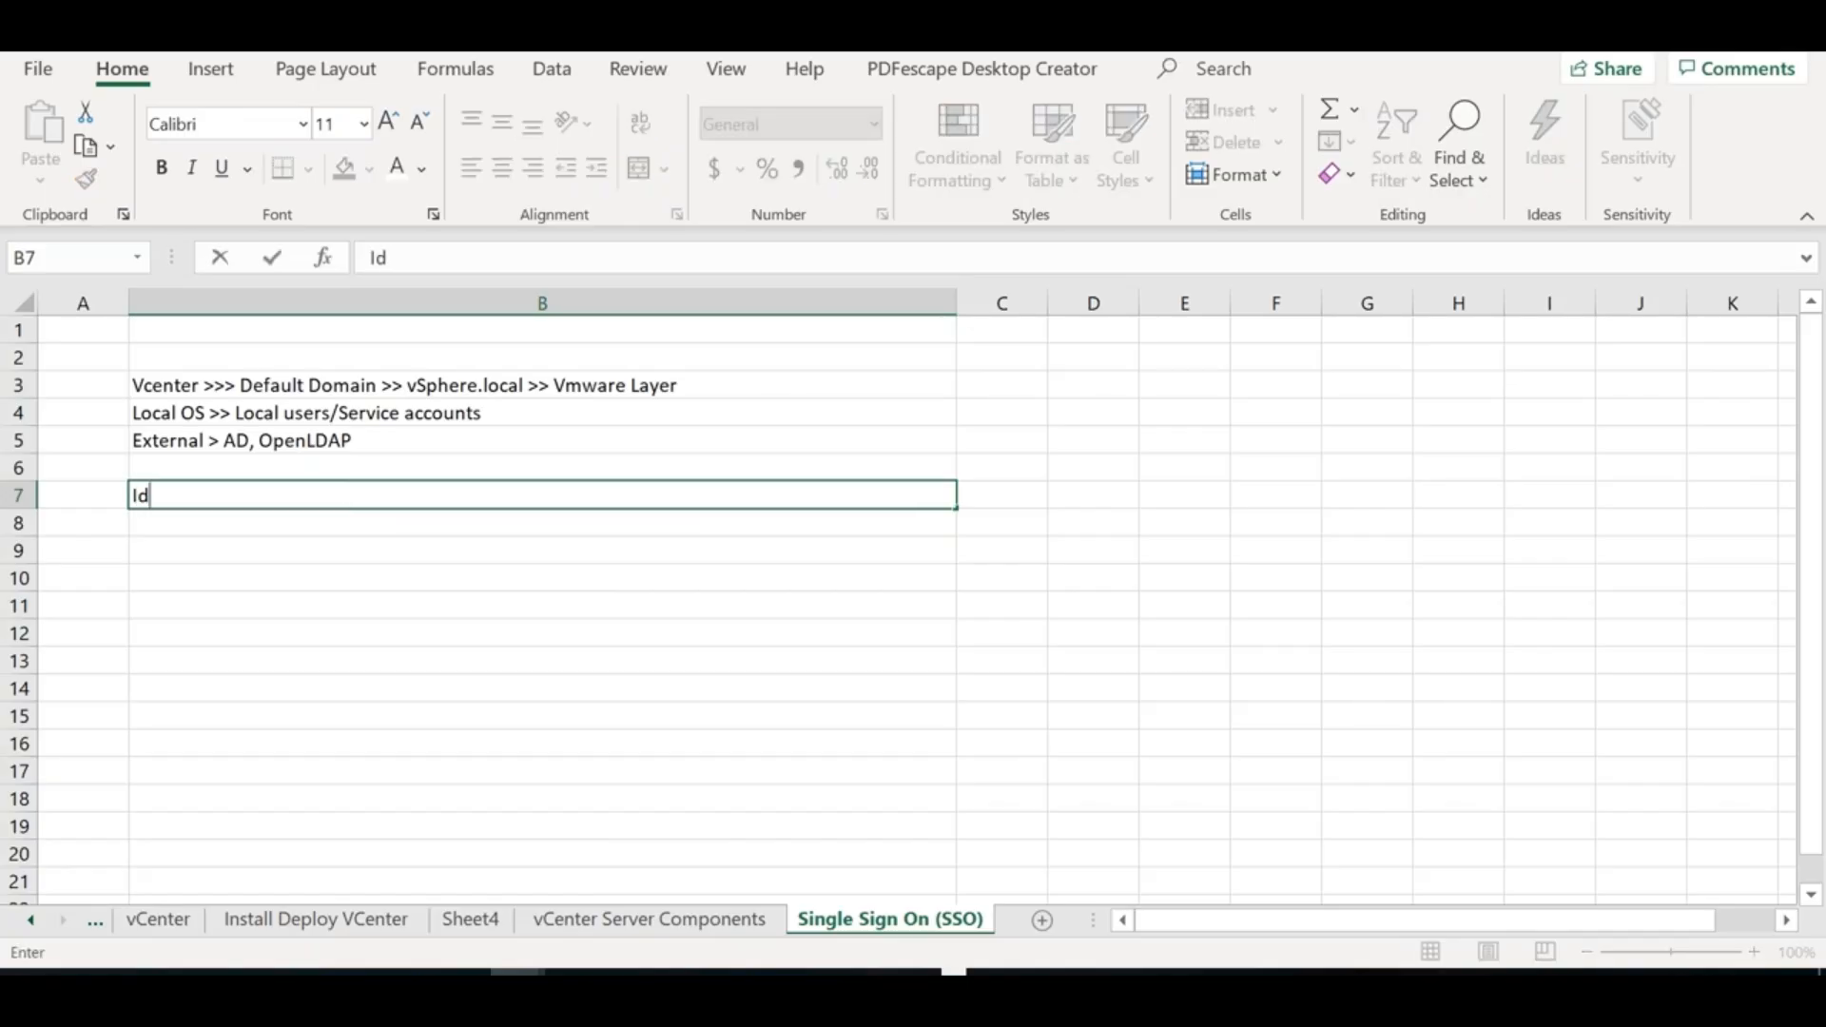
pyautogui.write('entity source')
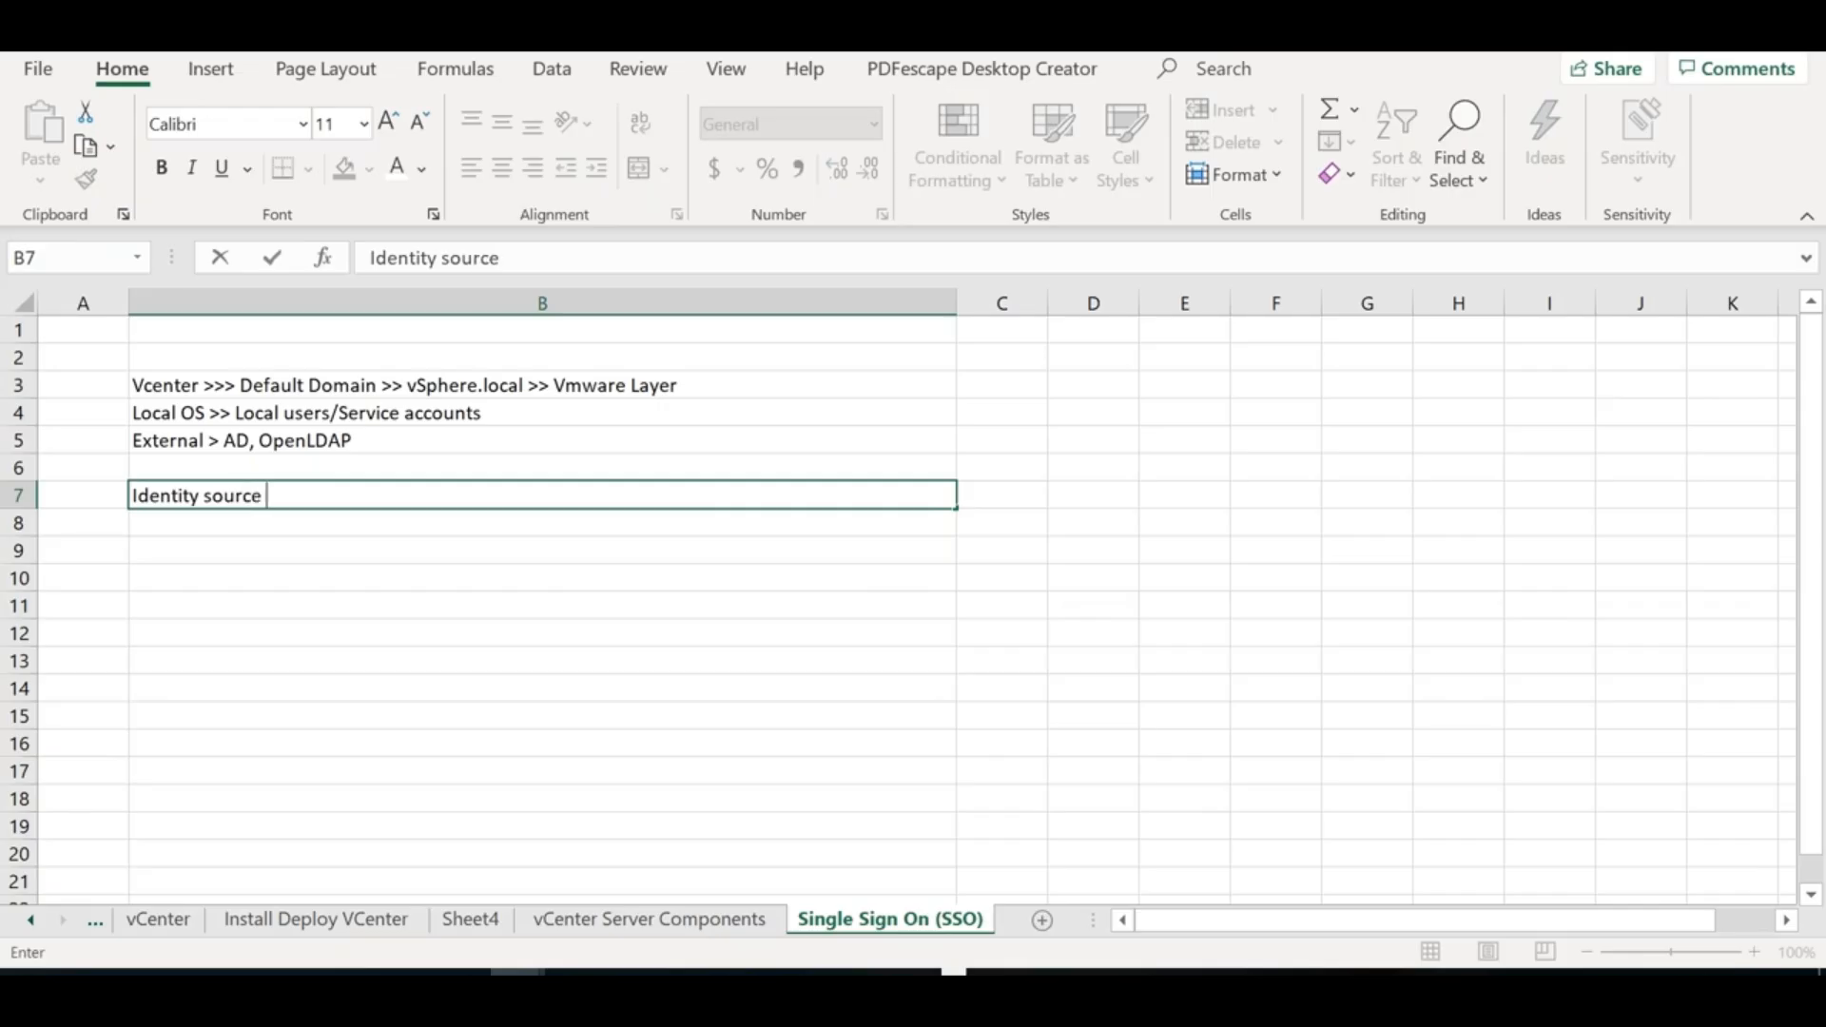
pyautogui.write(' >>> Database or Repository')
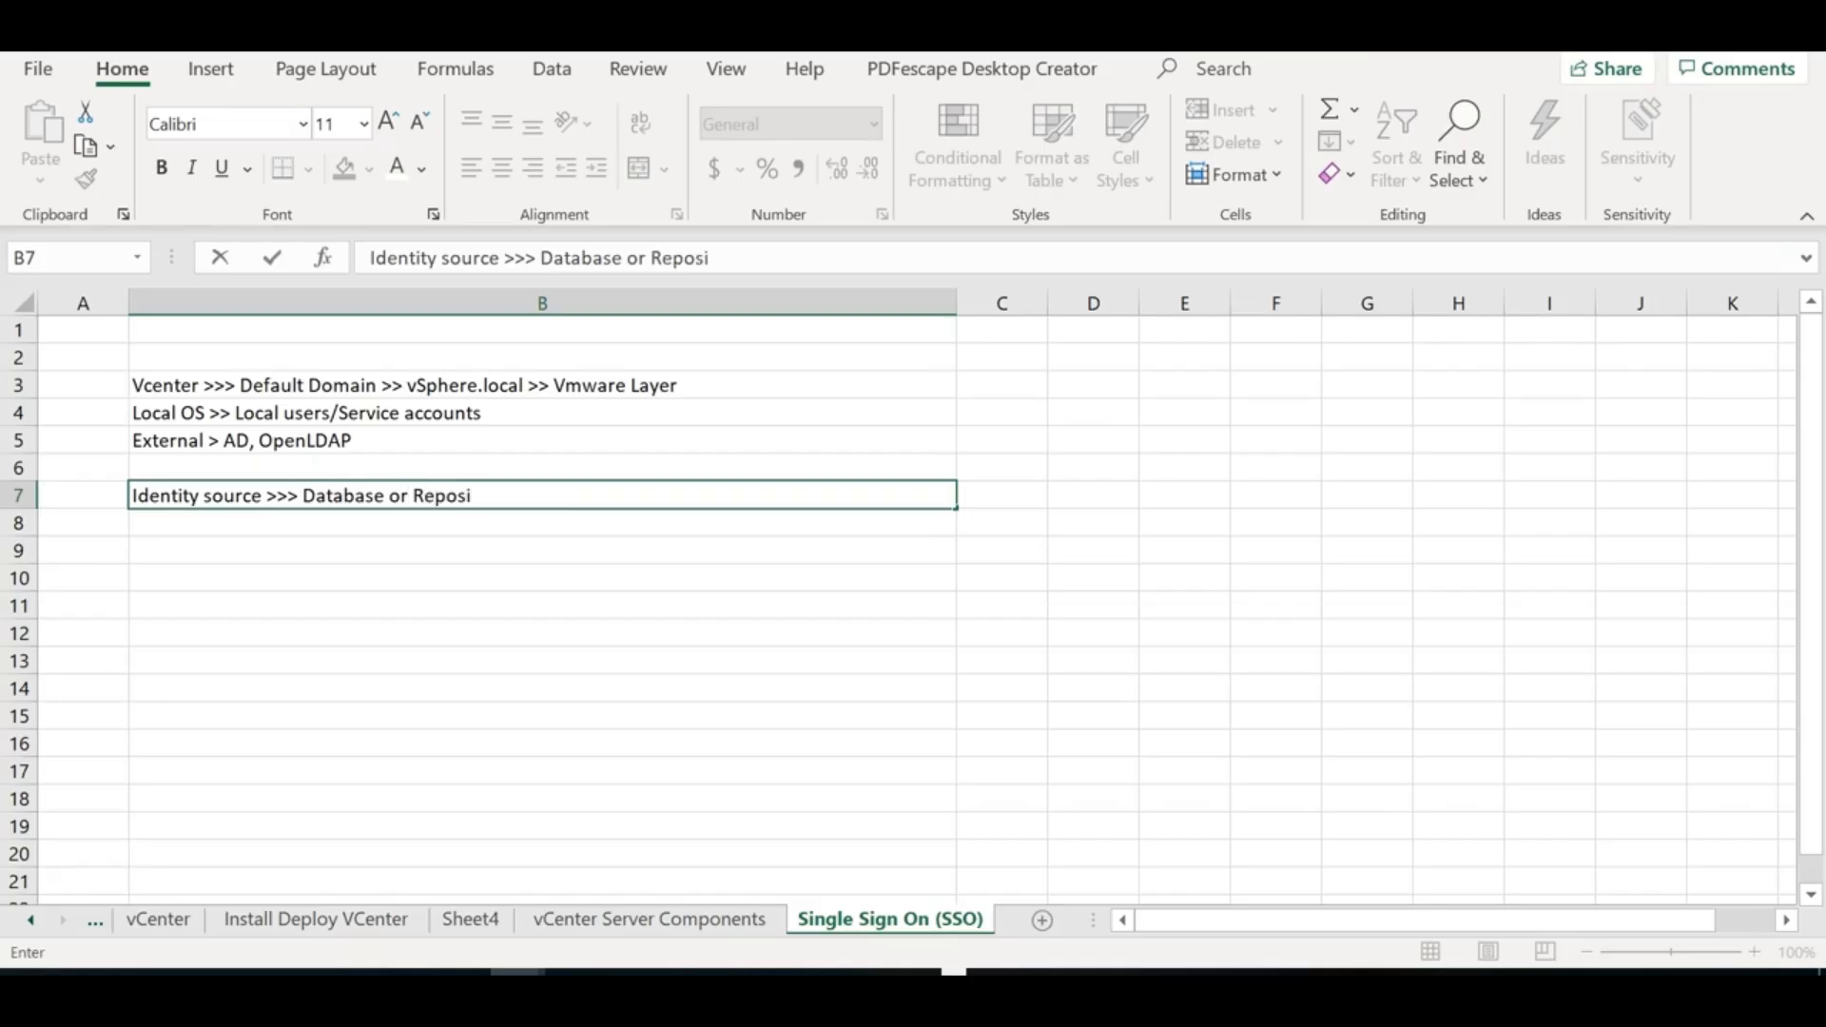
pyautogui.click(1023, 491)
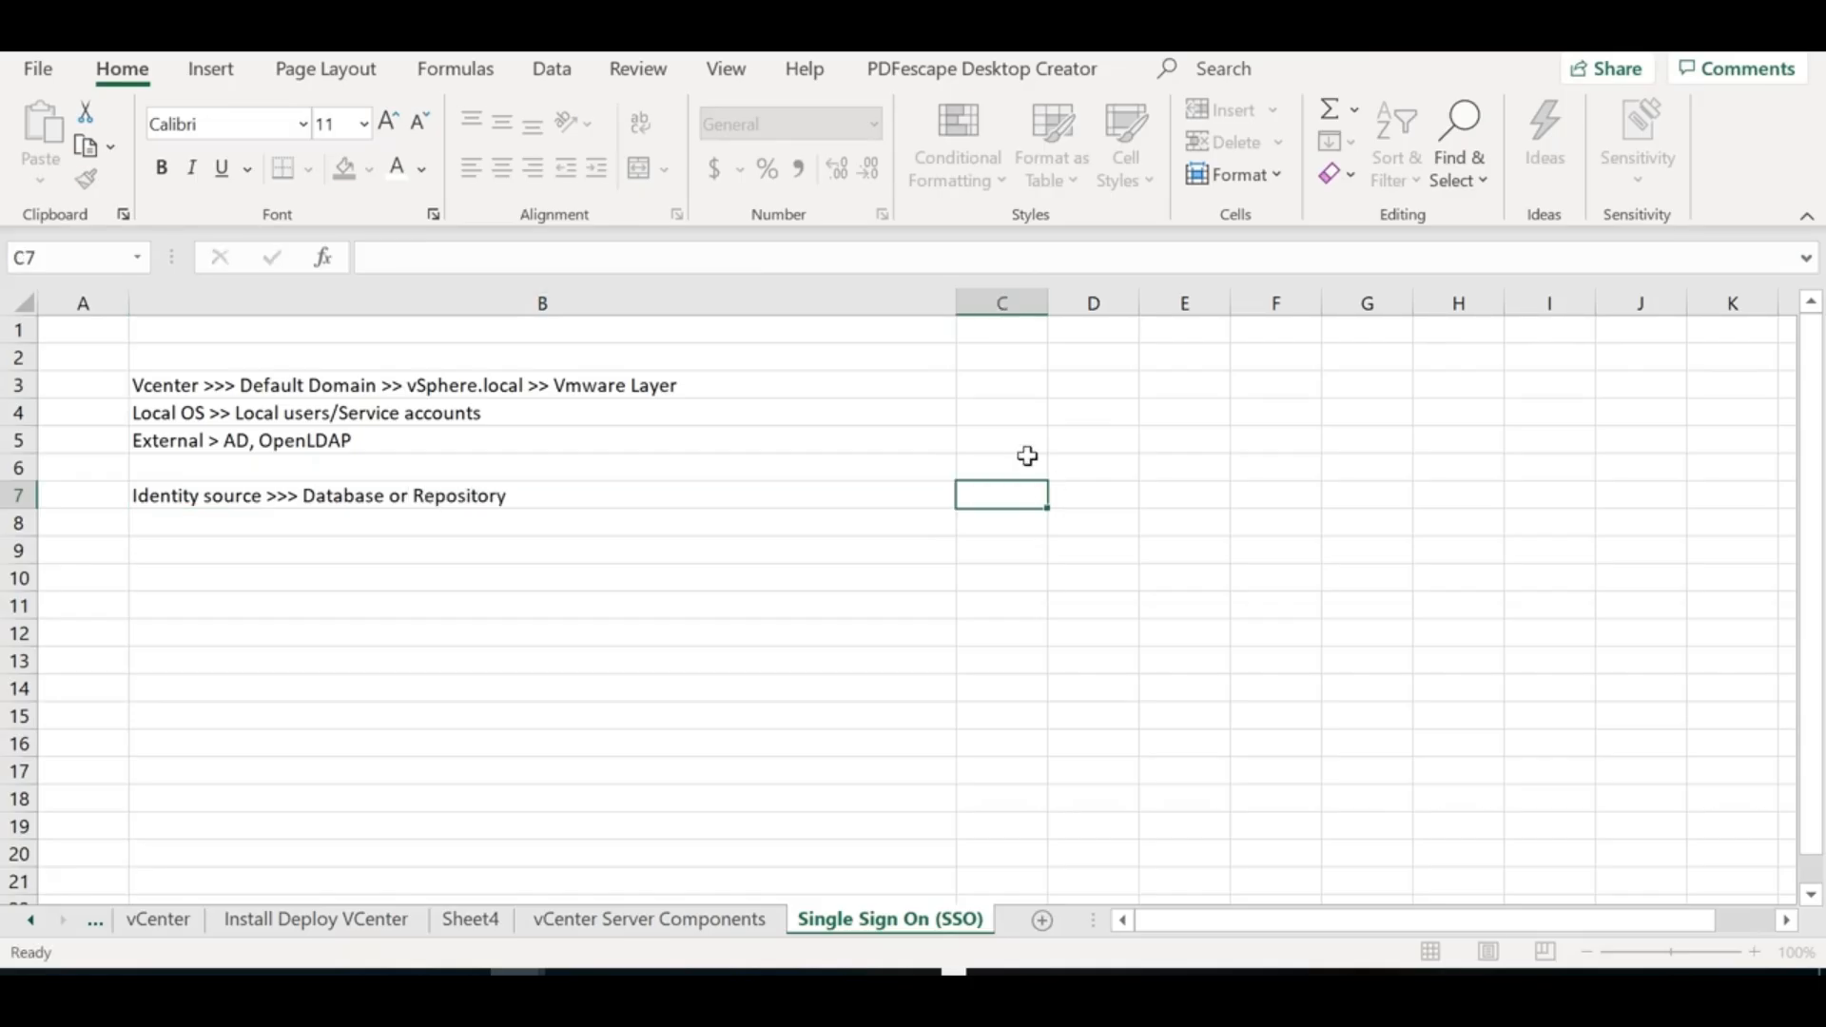
pyautogui.moveTo(1047, 302); pyautogui.dragTo(1507, 303)
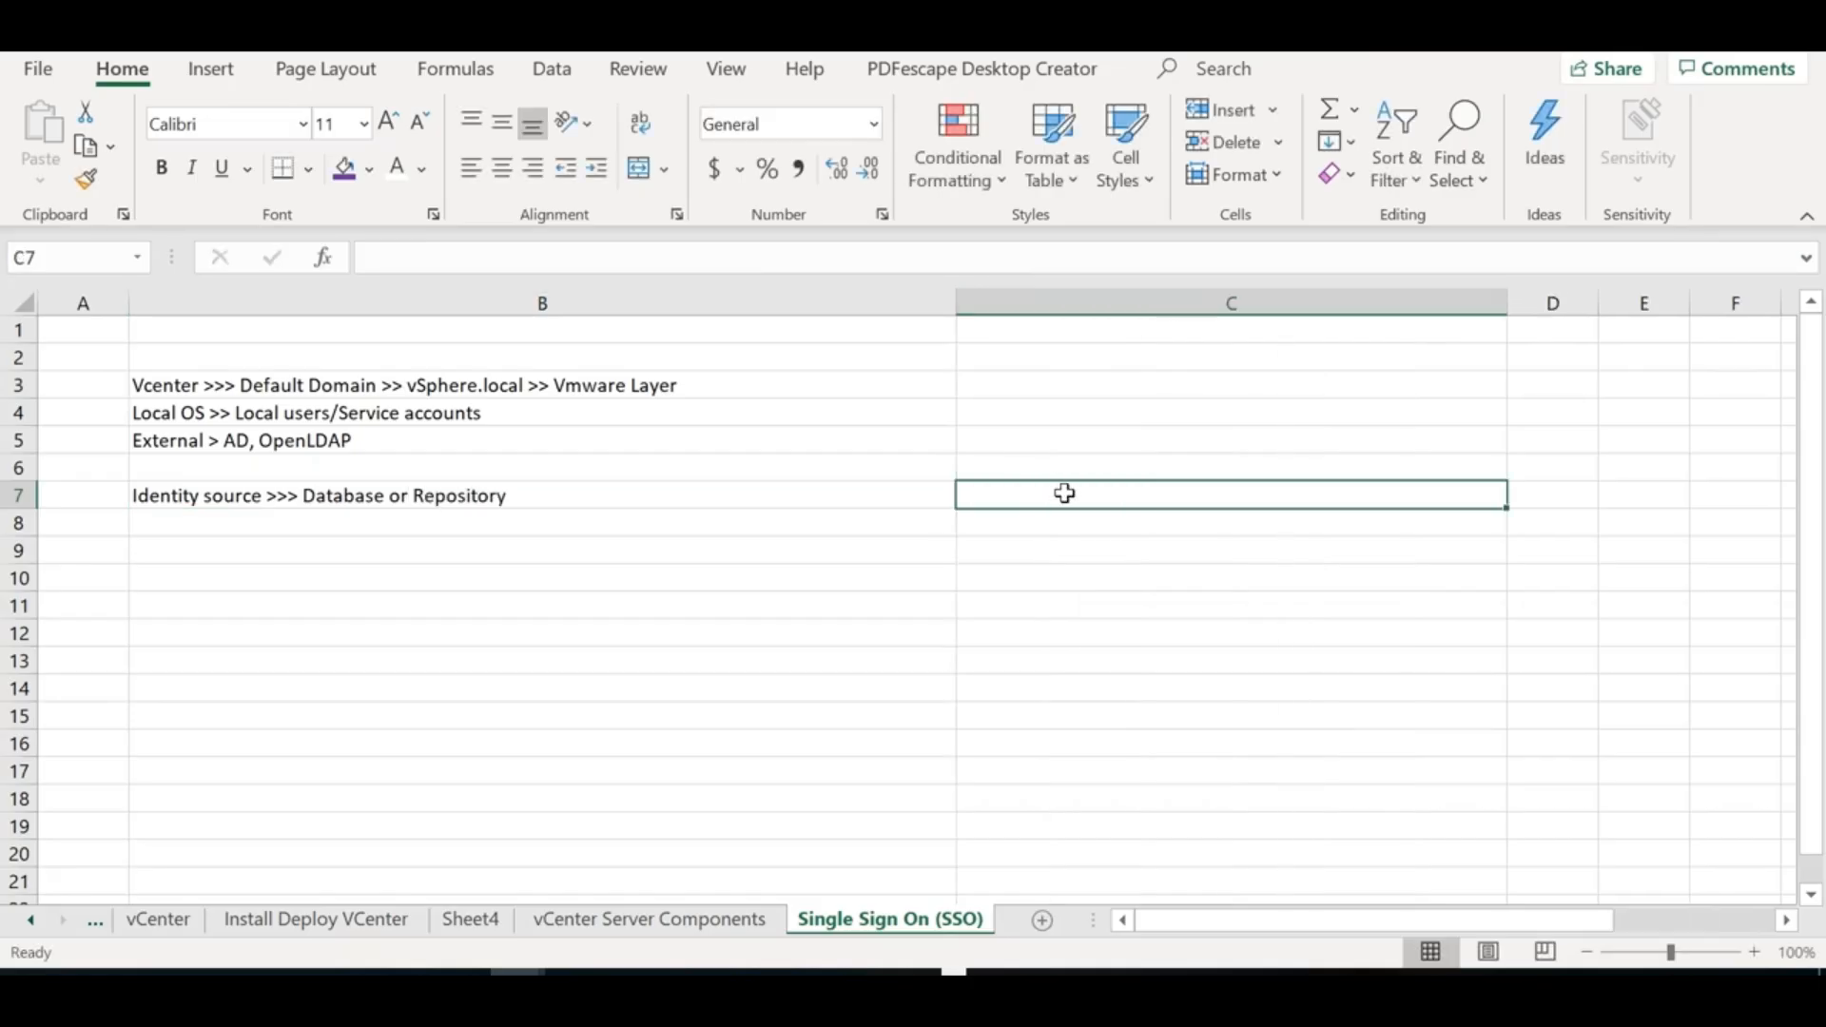
pyautogui.write('NTDS ')
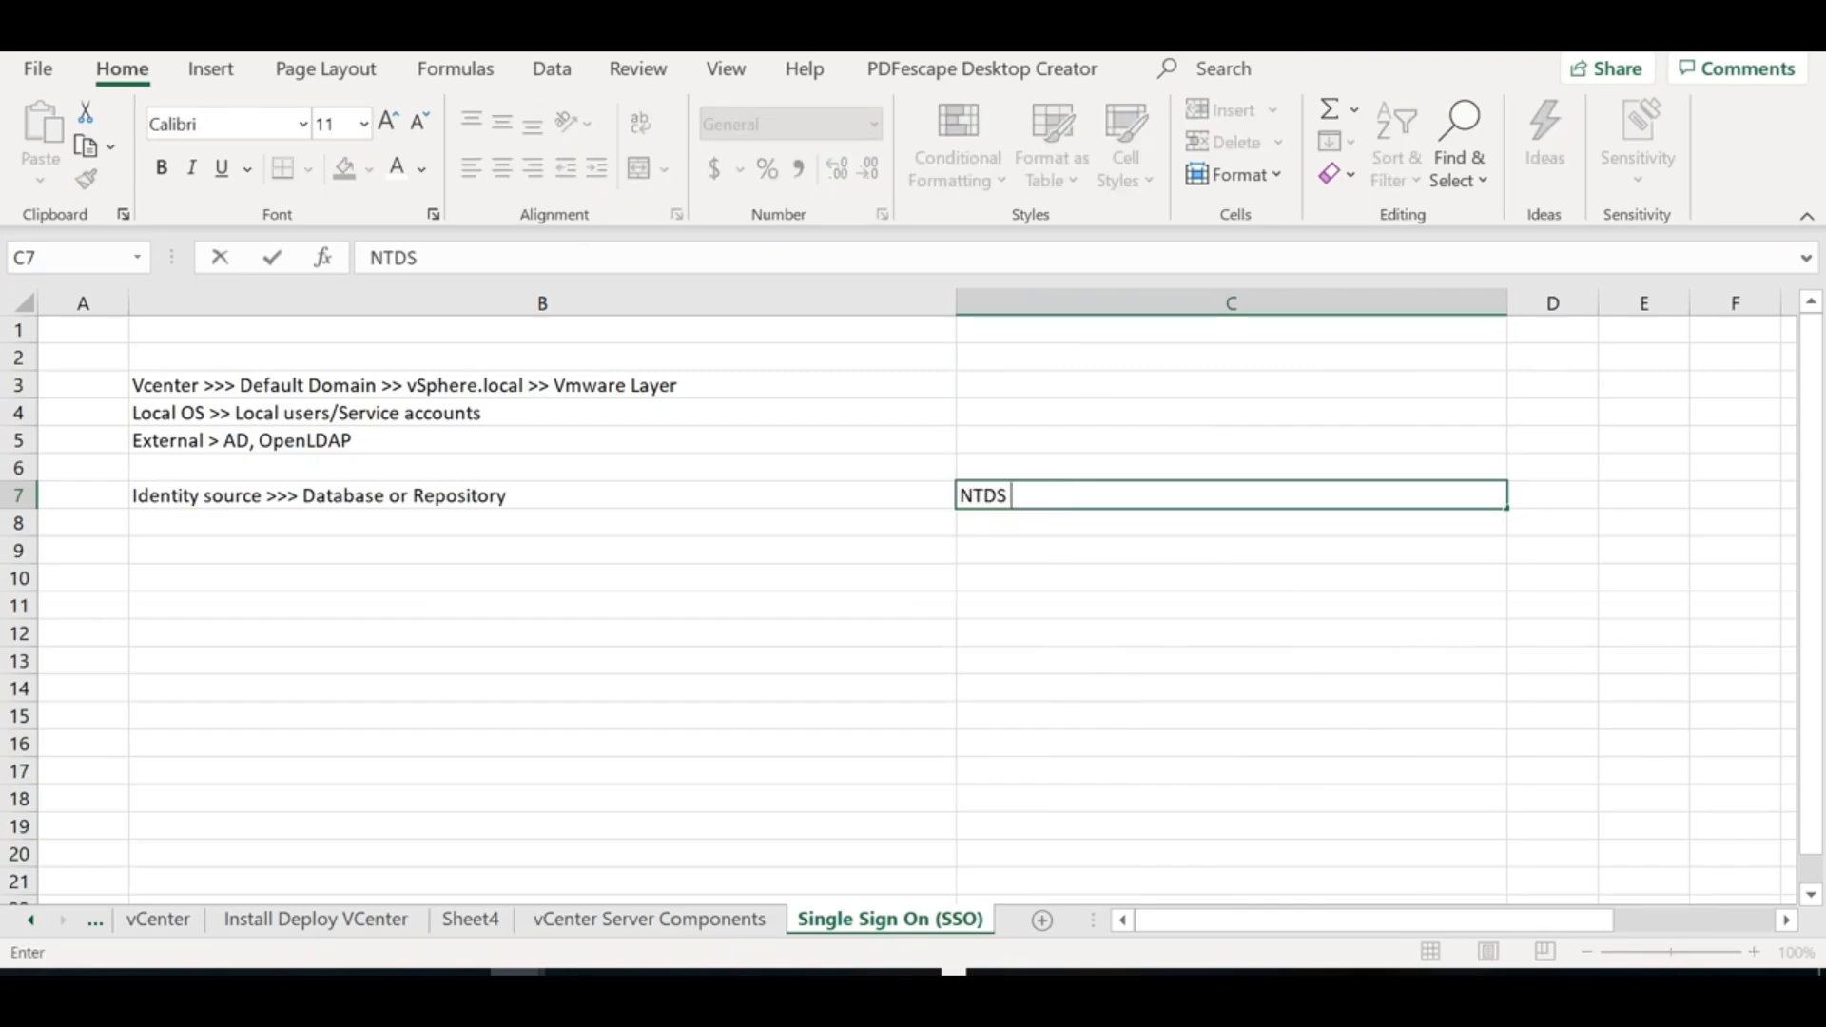
pyautogui.write('.DIT (')
pyautogui.write('AD Datab')
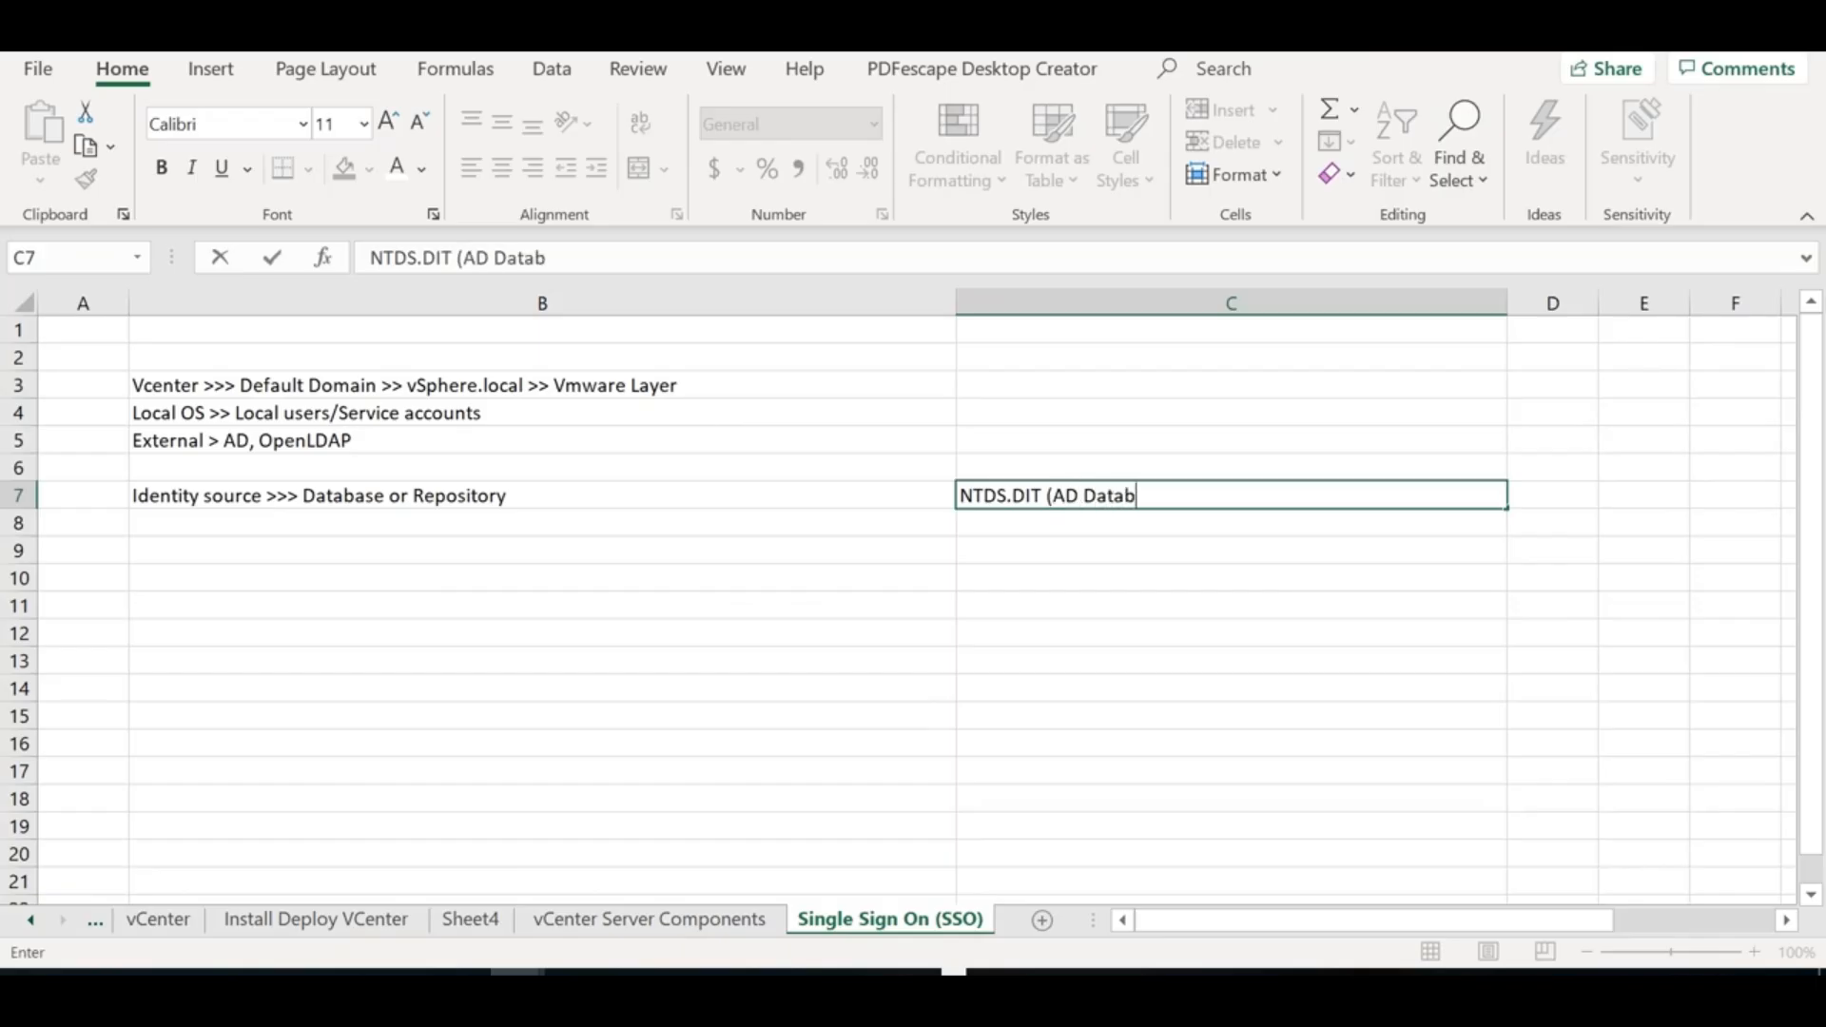
pyautogui.write('ase File)')
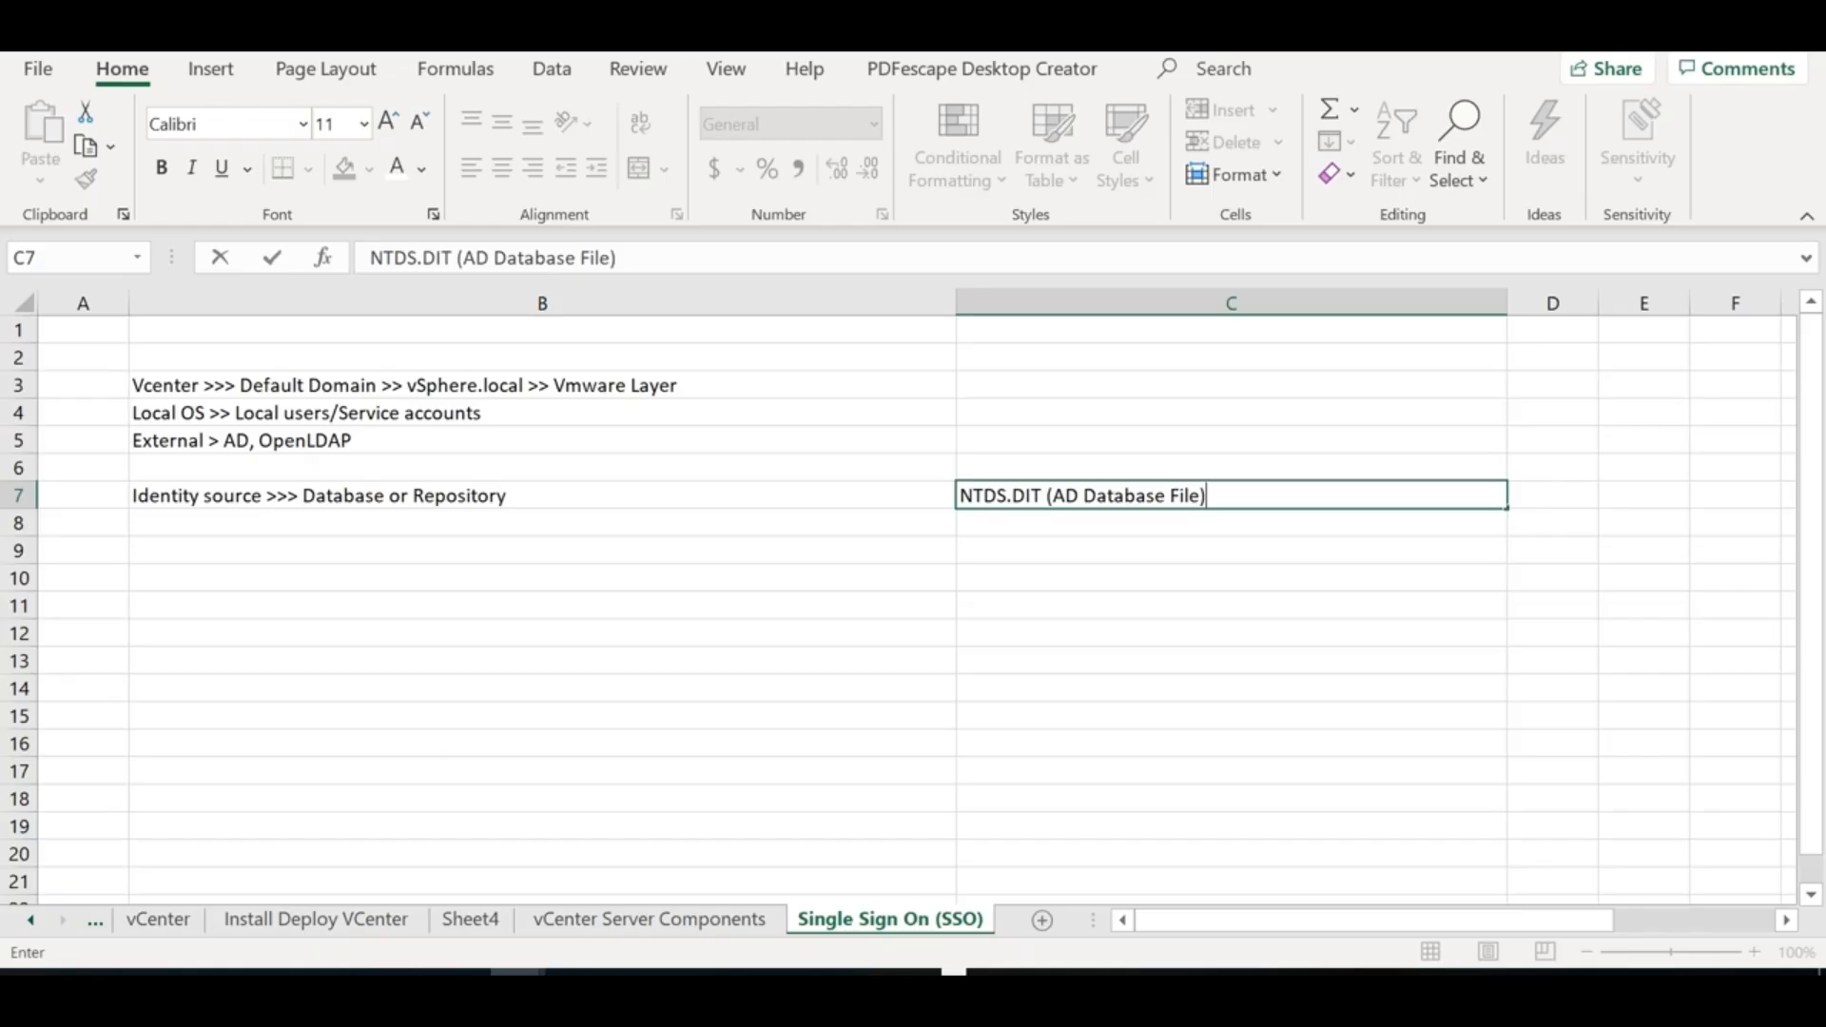
pyautogui.click(654, 574)
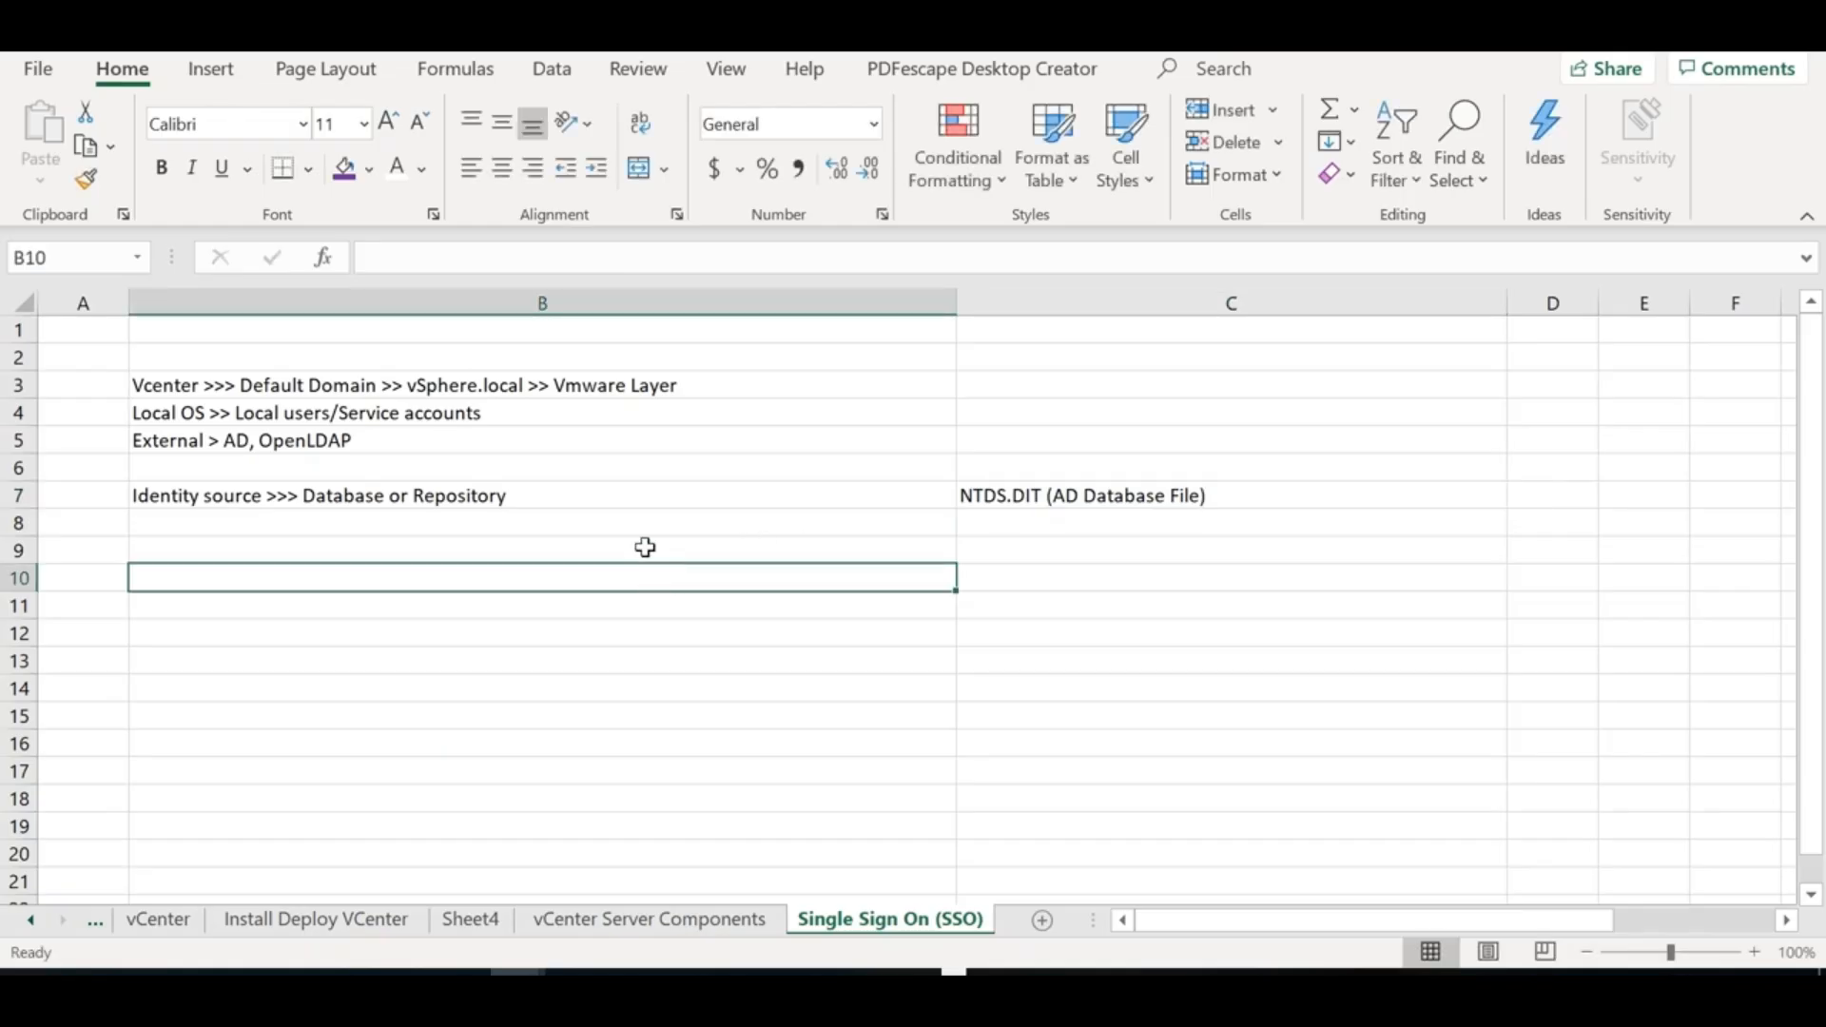
# Append '>> Users & groups are stored' to the Identity source note in B7
pyautogui.doubleClick(504, 497)
pyautogui.write('>> Users & groups are stored')
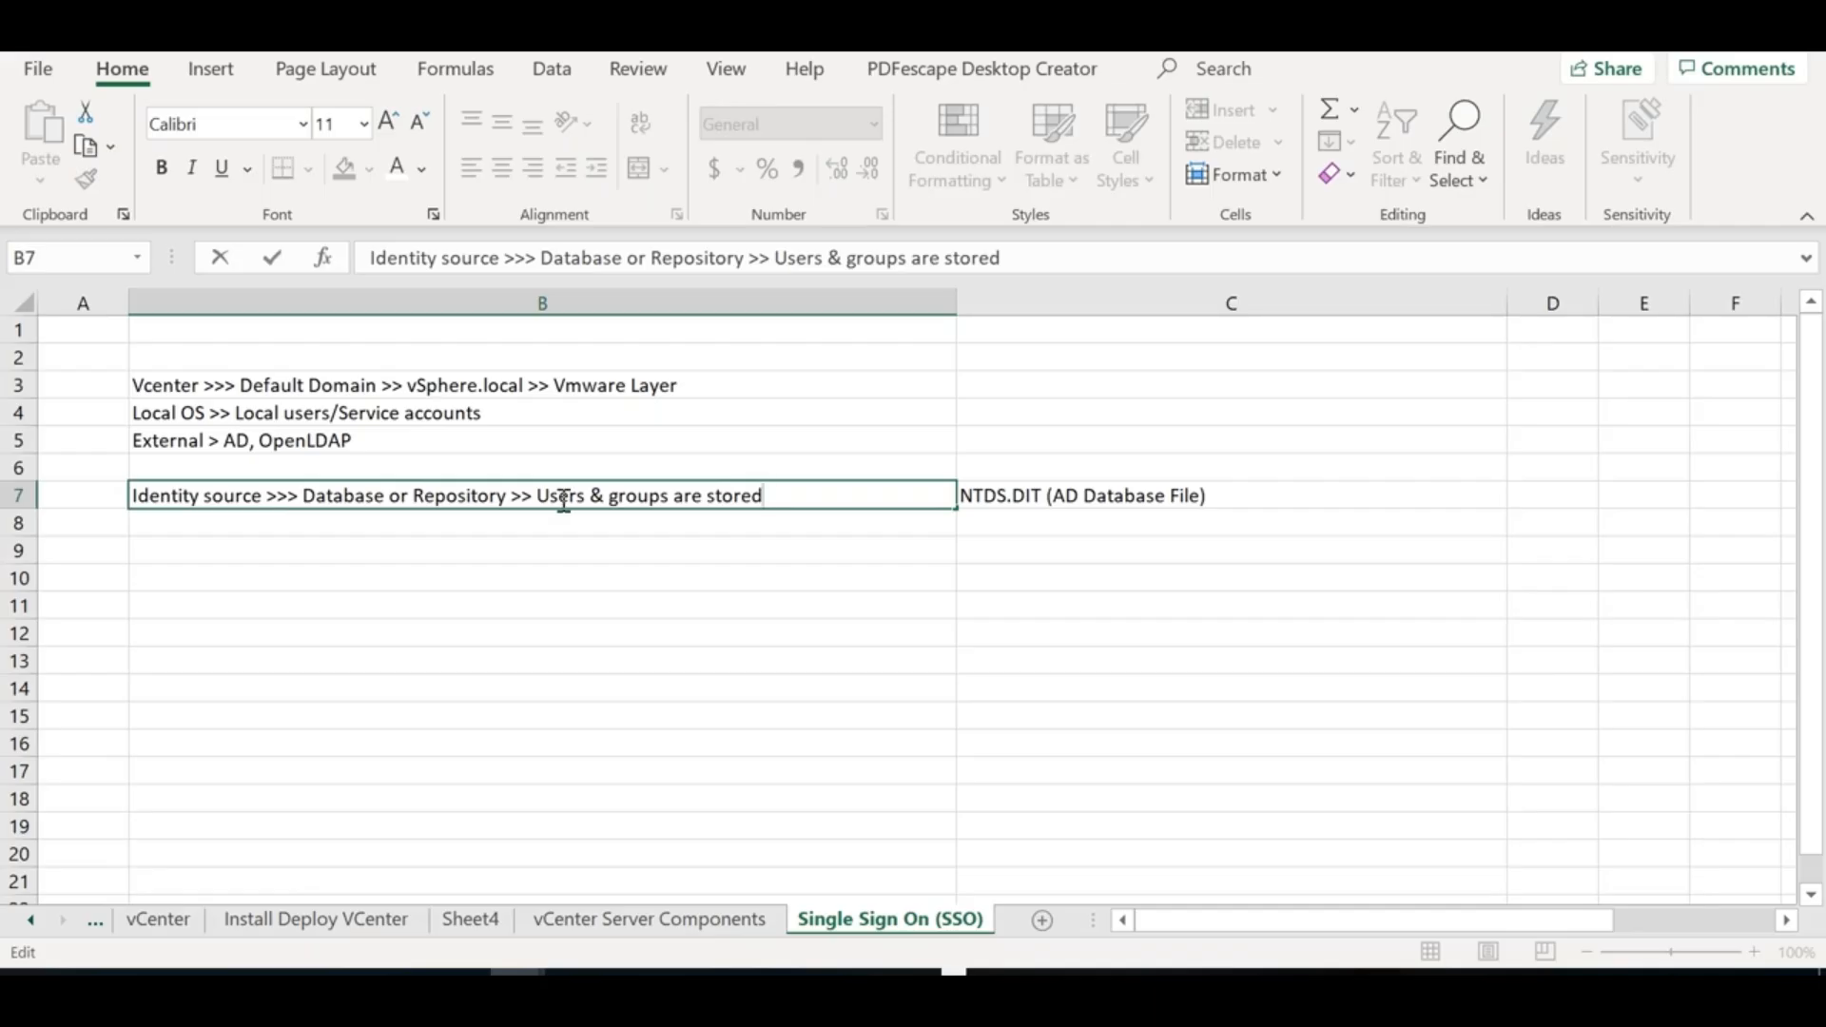
pyautogui.click(511, 720)
pyautogui.hotkey('alt', 'Tab')
pyautogui.press('Tab')
pyautogui.press('Tab')
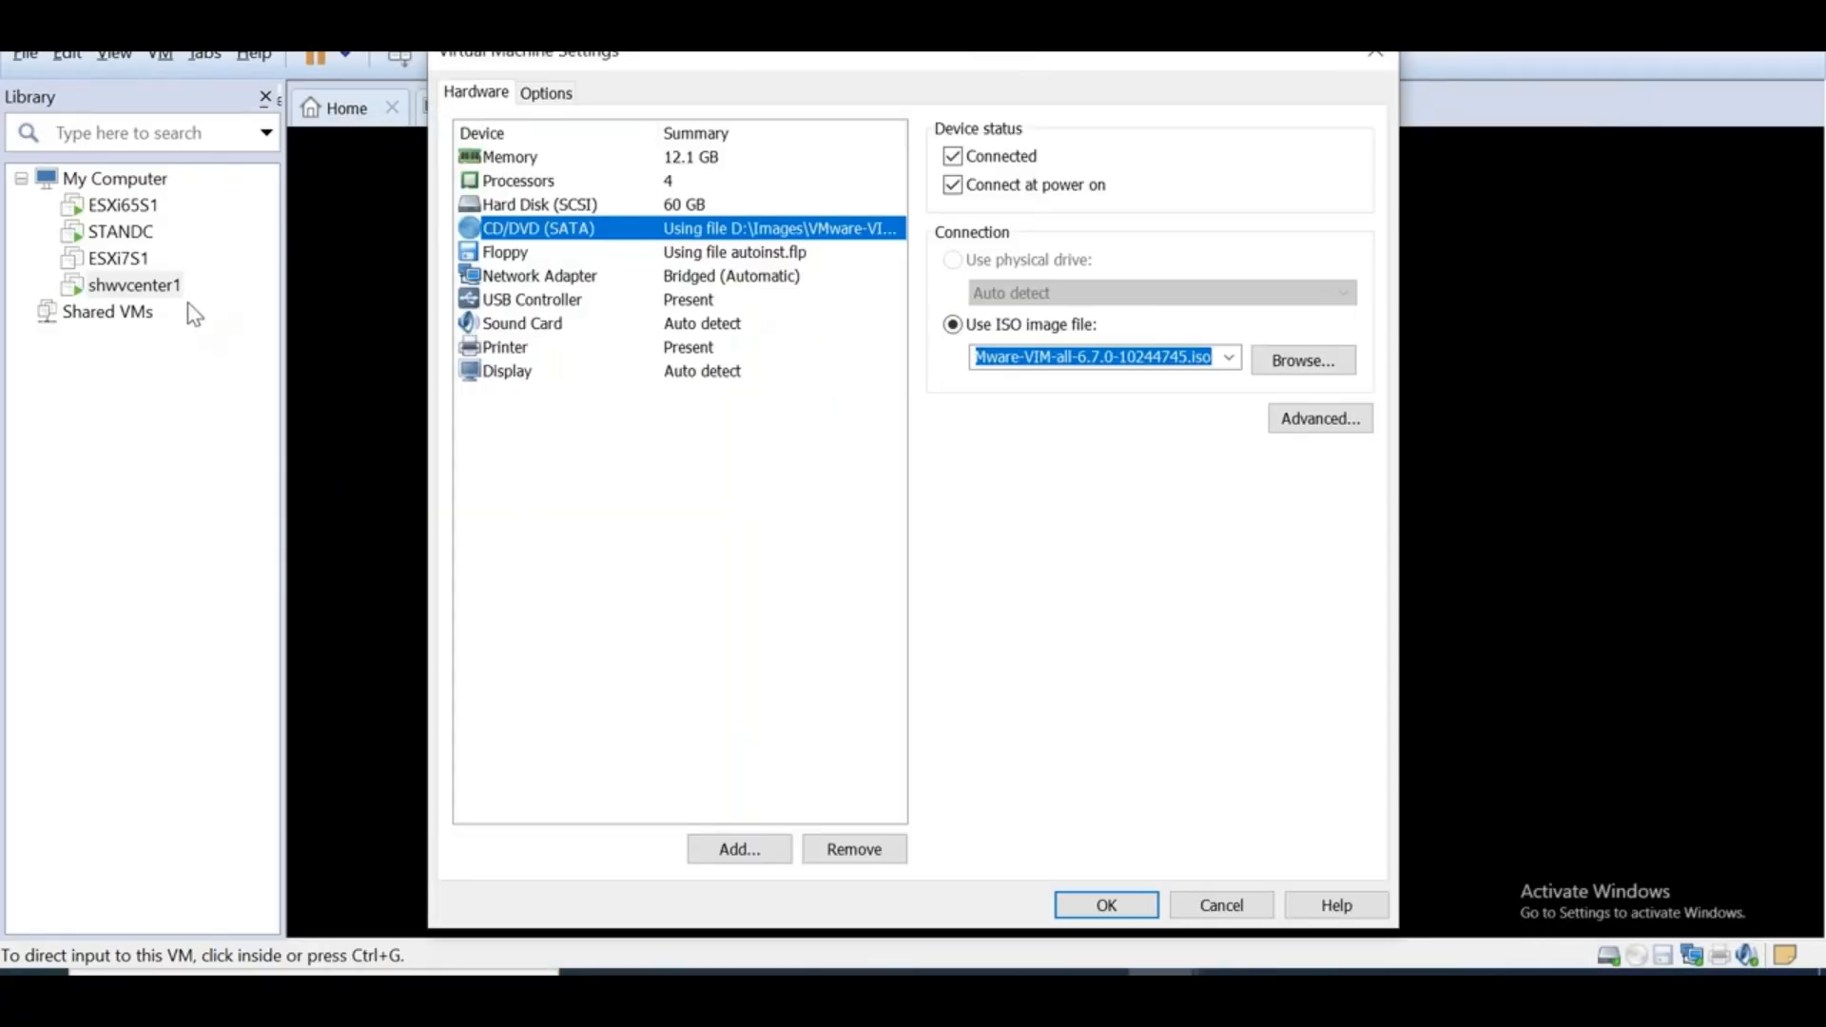
# Load the VMware-VIM-all-6.7.0-10244745 ISO into shwvcenter1's virtual CD/DVD drive
pyautogui.click(1298, 359)
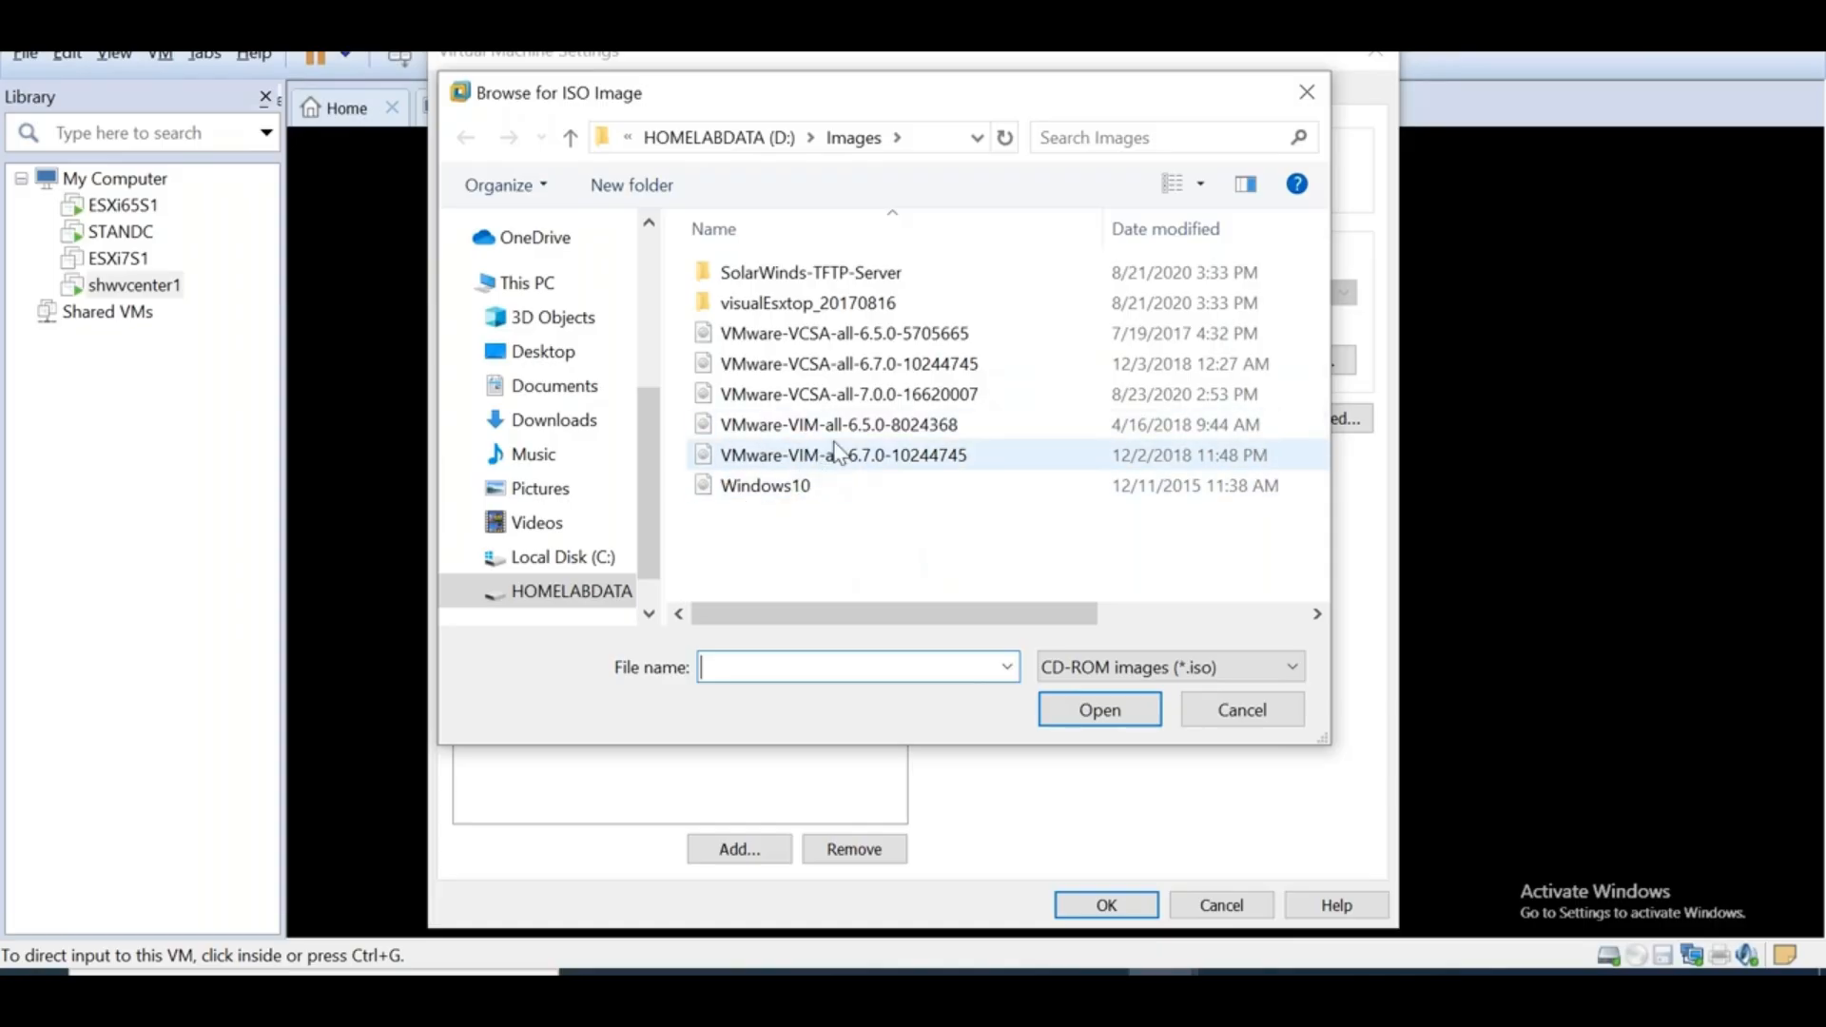
pyautogui.click(866, 462)
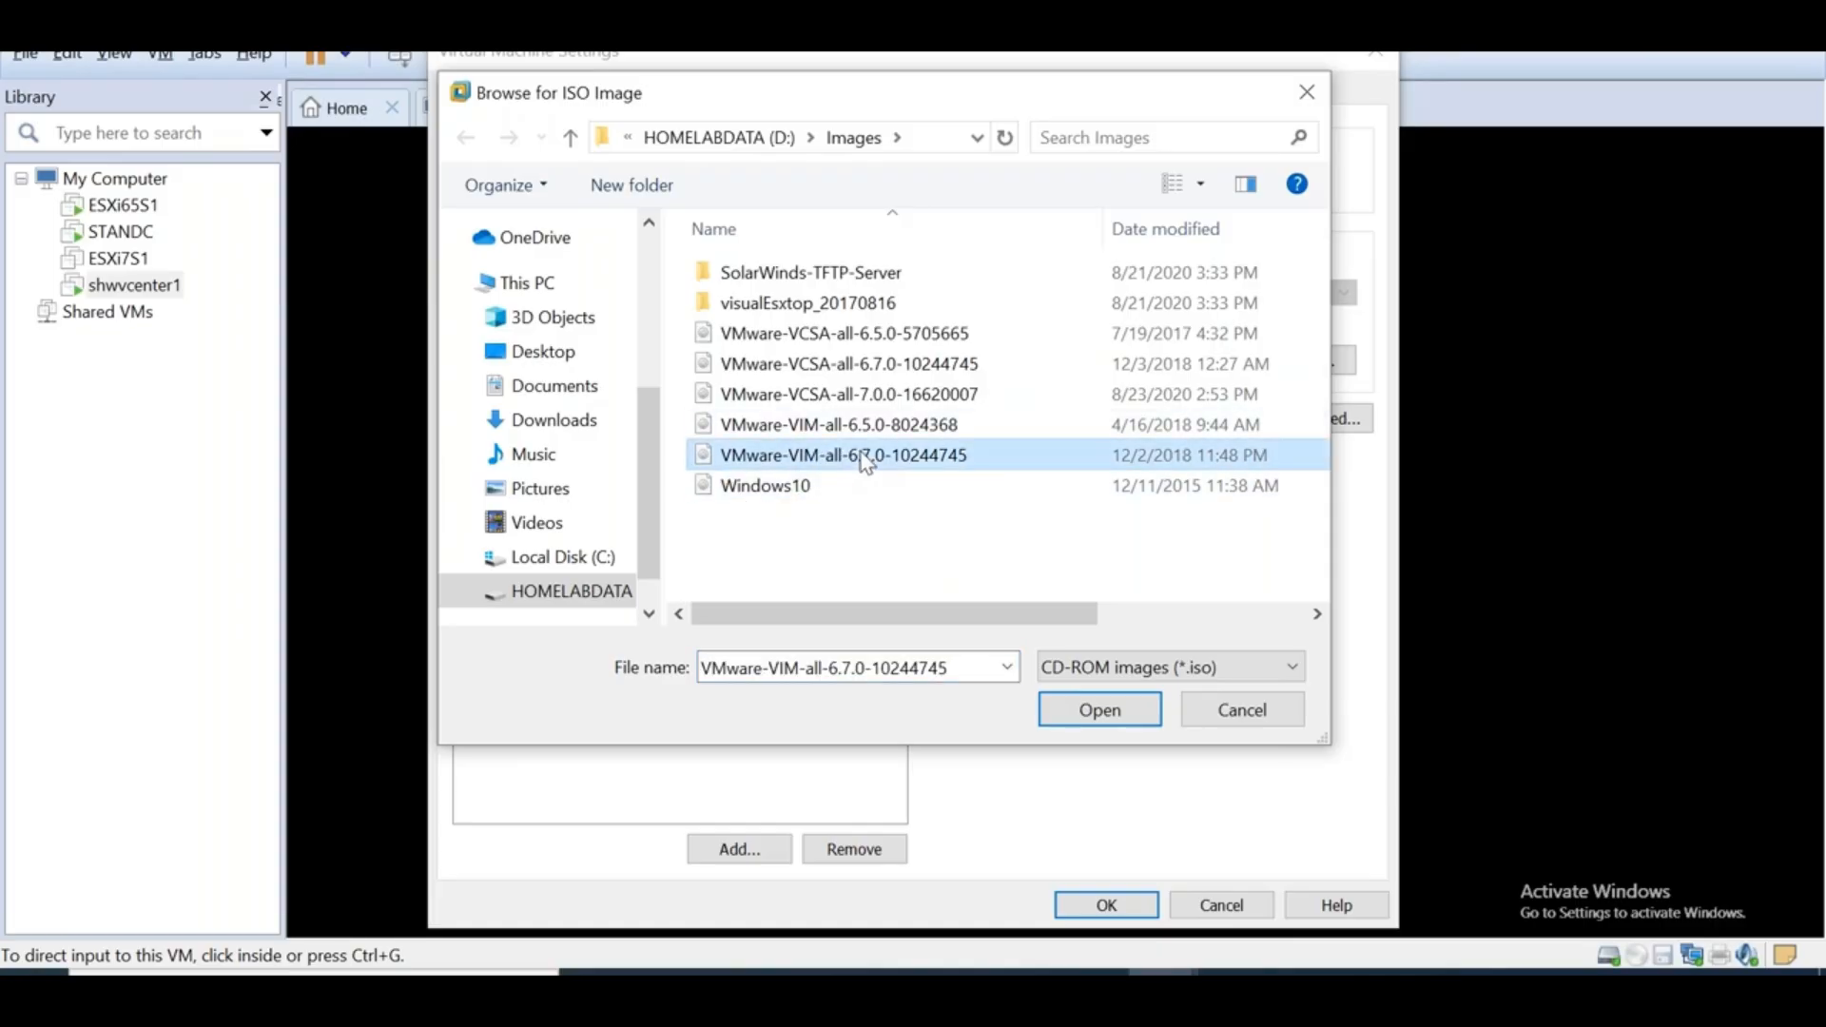
pyautogui.click(1103, 713)
pyautogui.click(1106, 905)
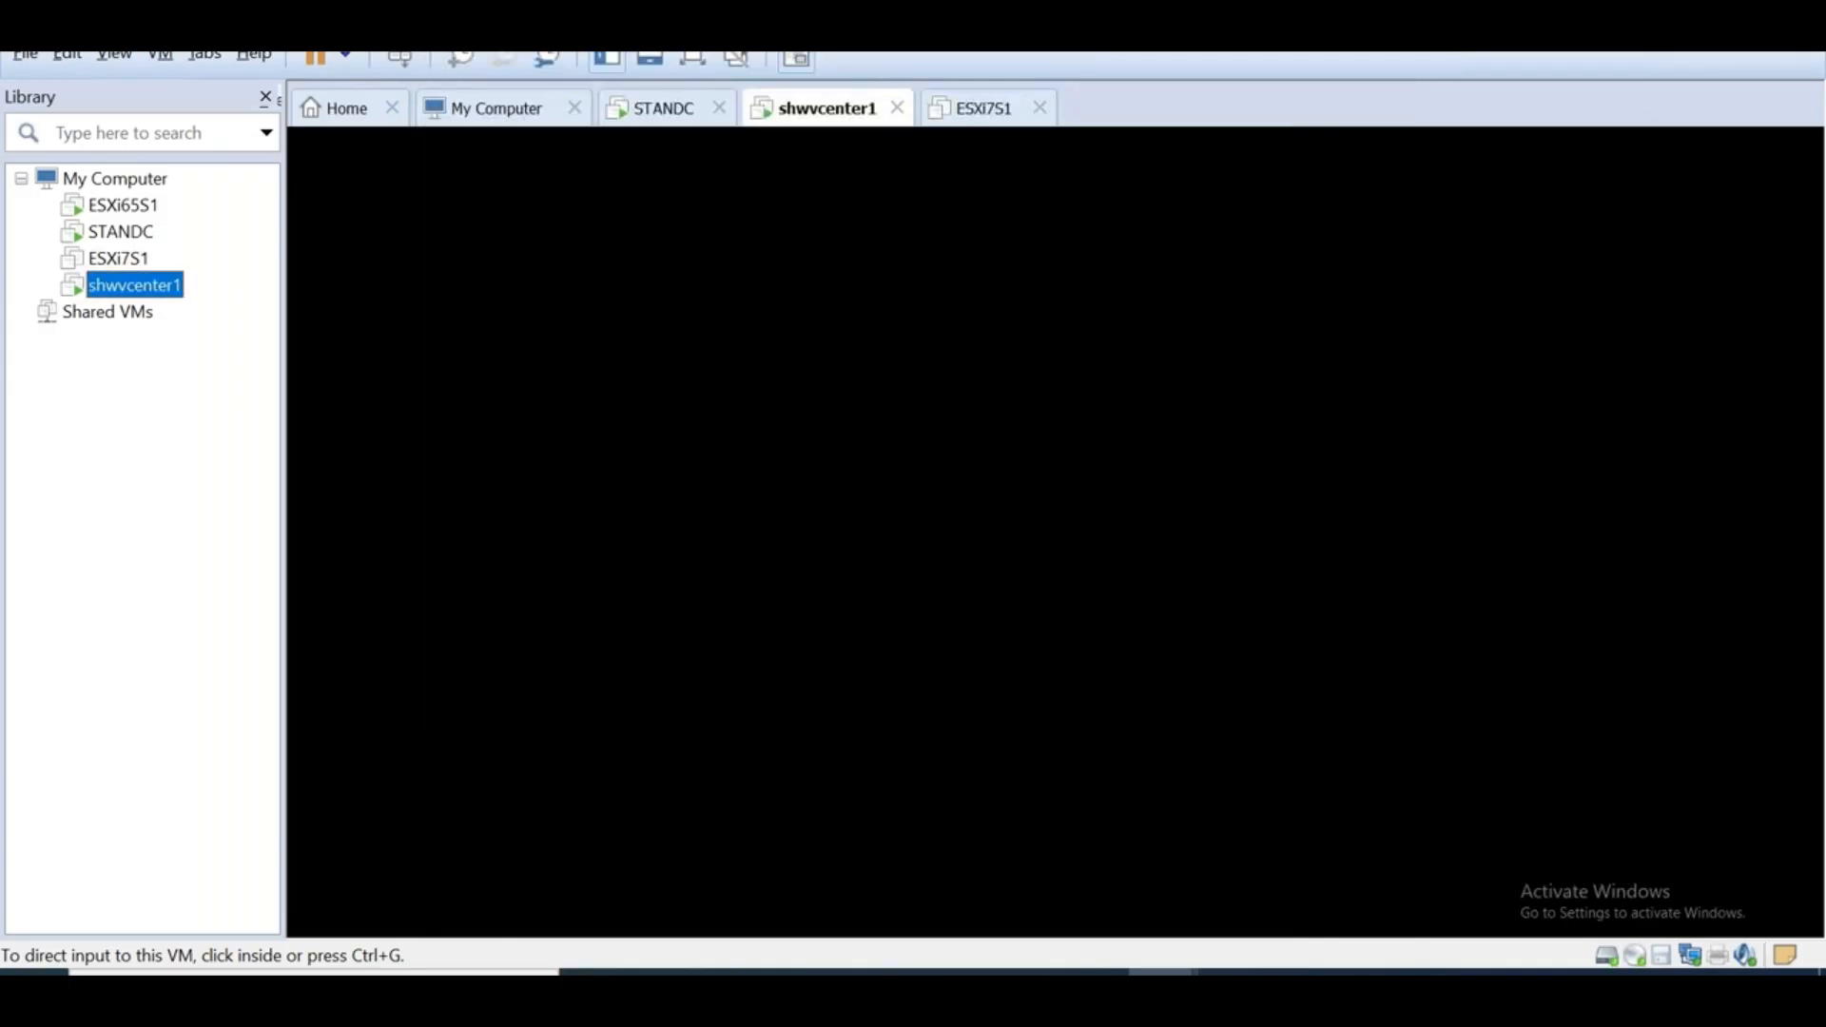
# Sign in to the shwvcenter1 guest with the administrator password
pyautogui.click(1036, 685)
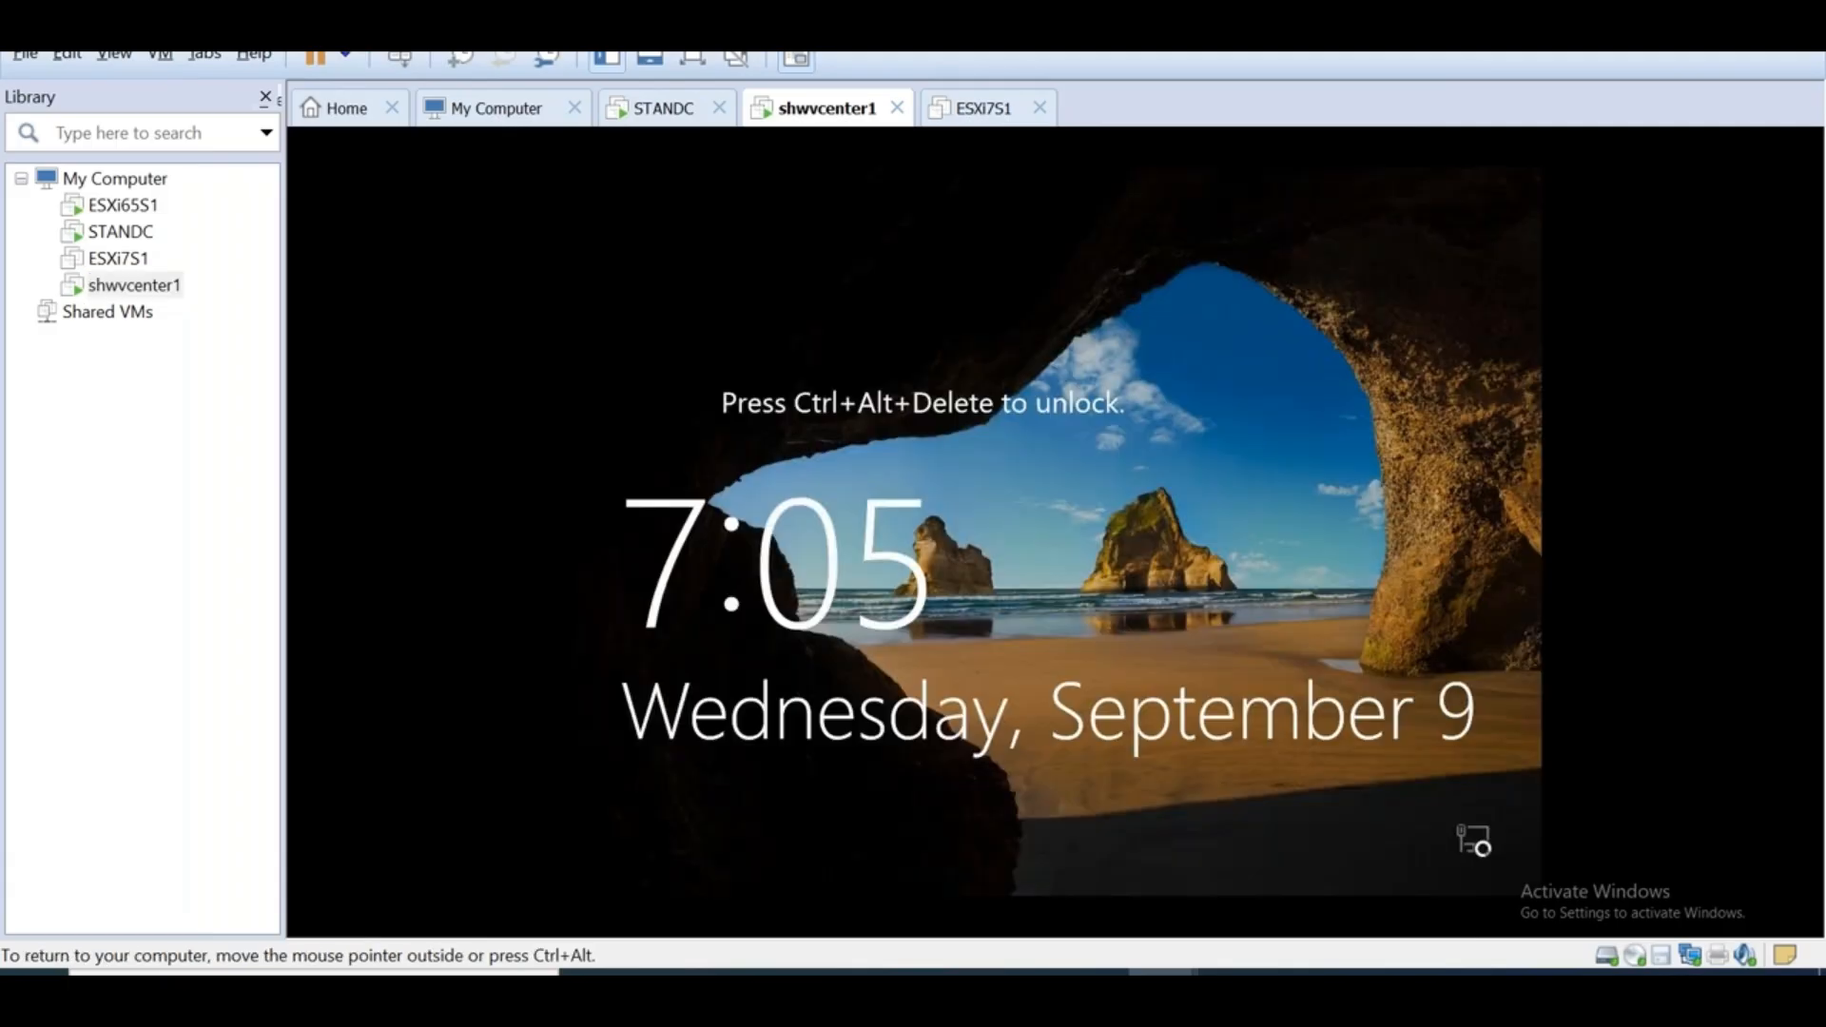
pyautogui.press('ctrl+alt+Insert')
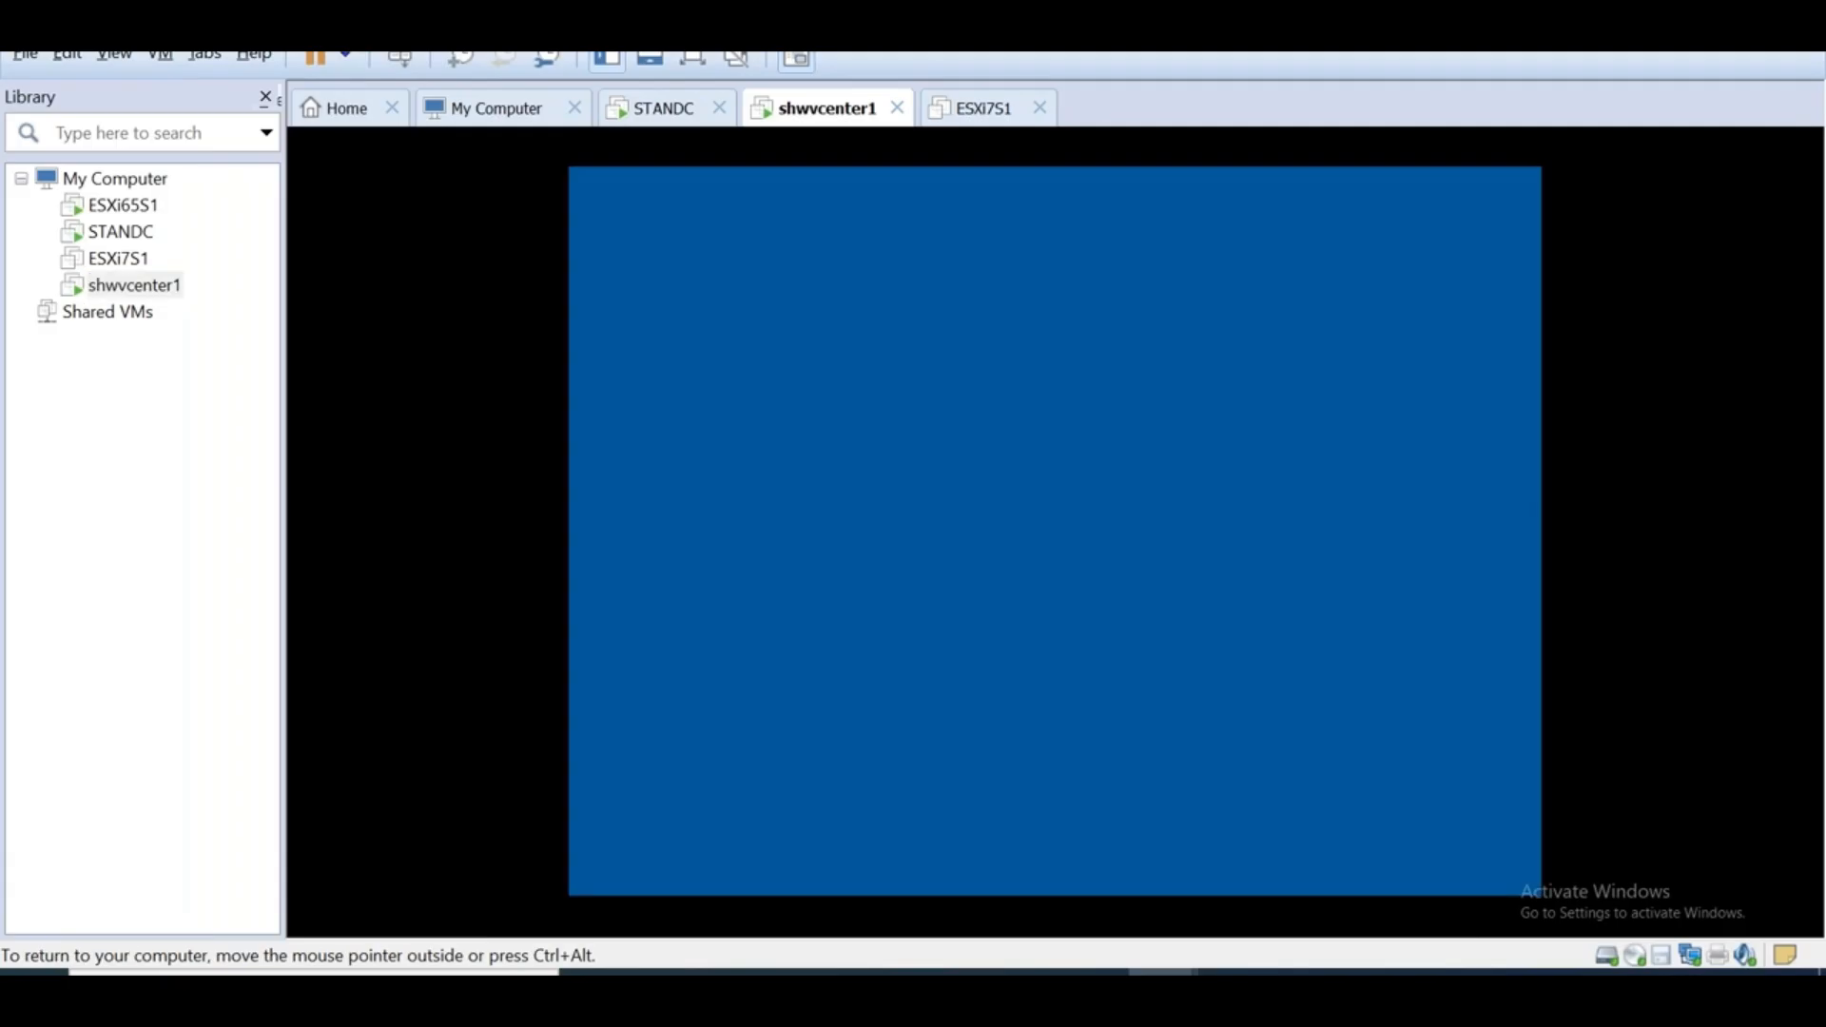
pyautogui.write('••••••••••••')
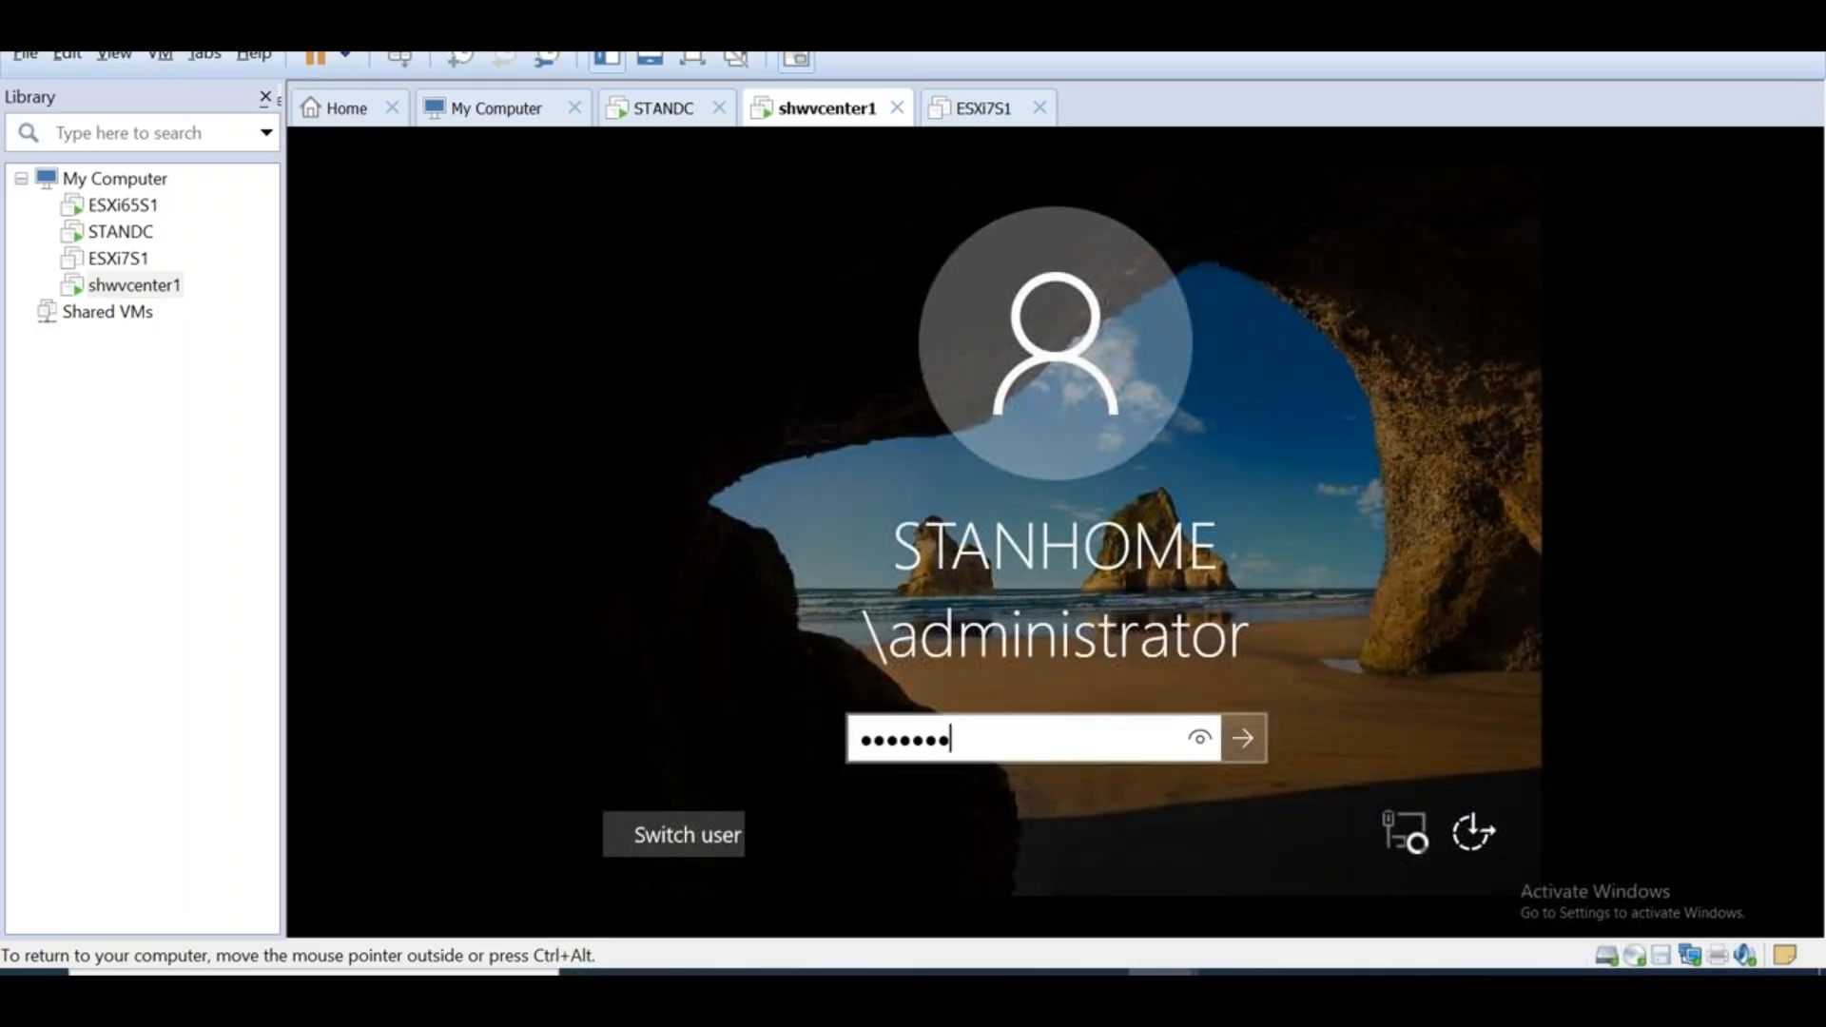
pyautogui.press('Return')
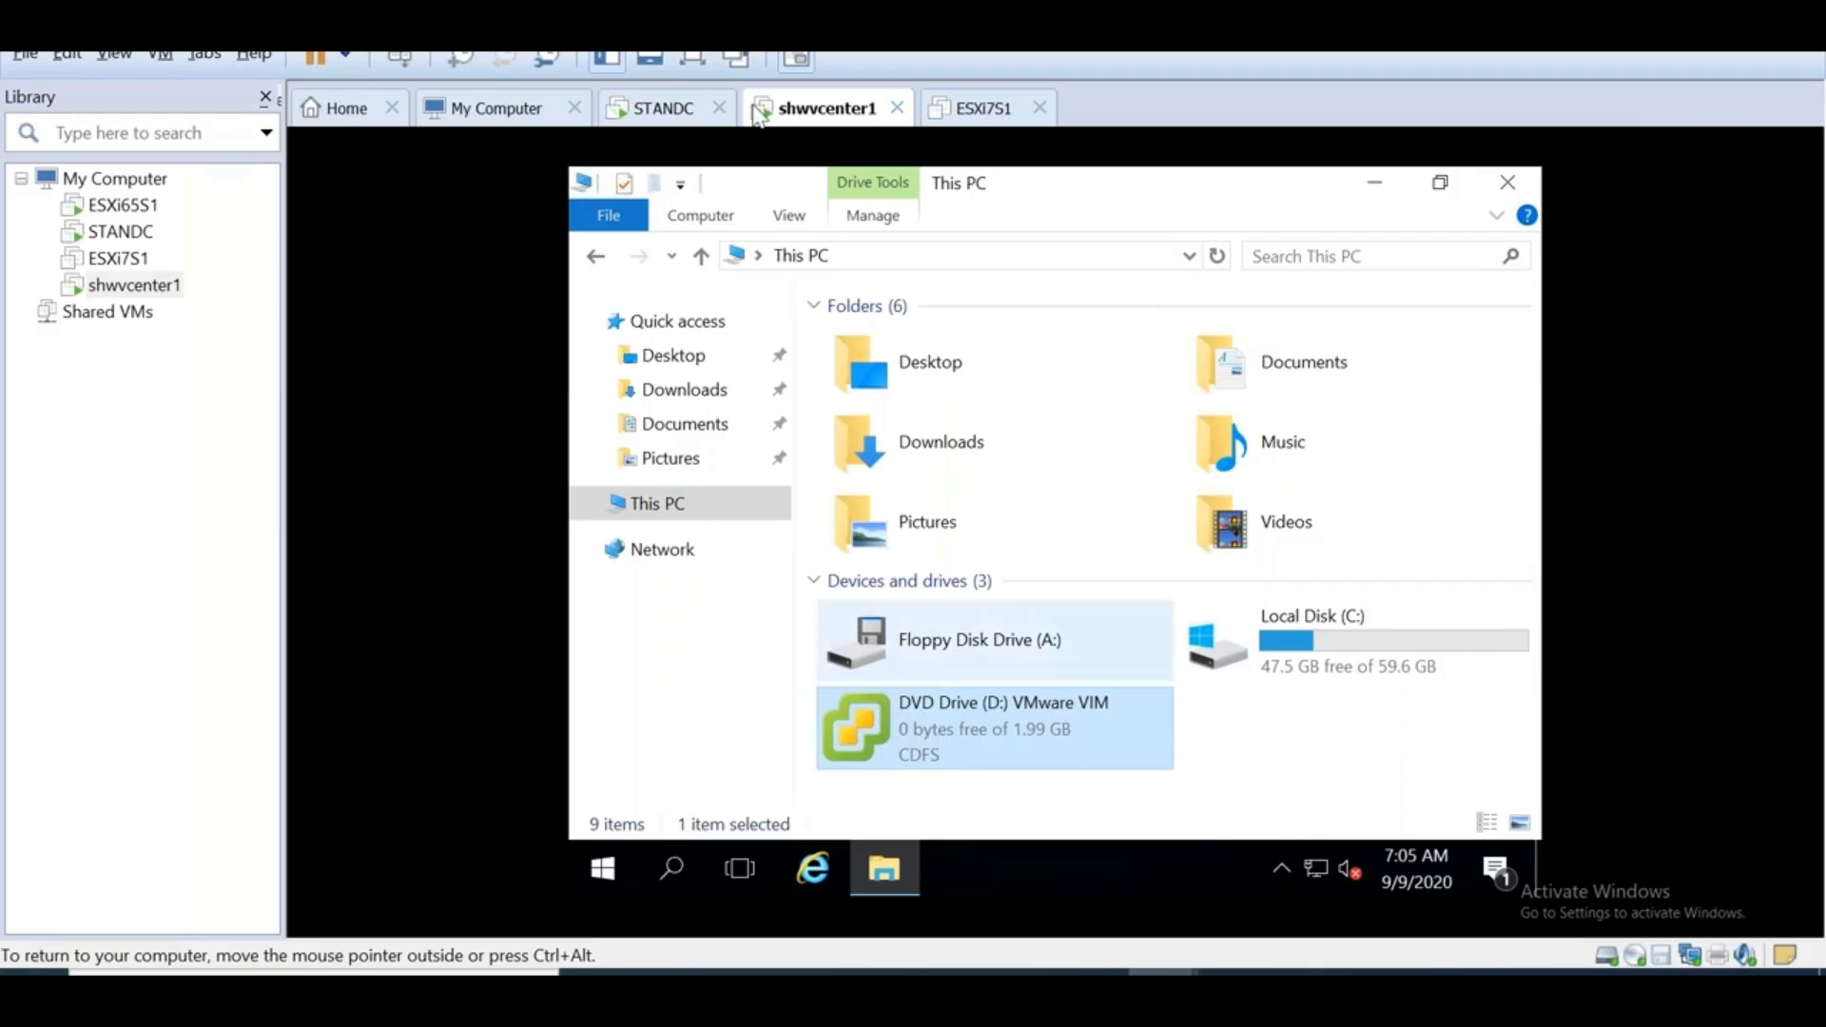
# Go full screen and browse the VMware VIM DVD's files, including the vCenter-Server folder
pyautogui.click(694, 57)
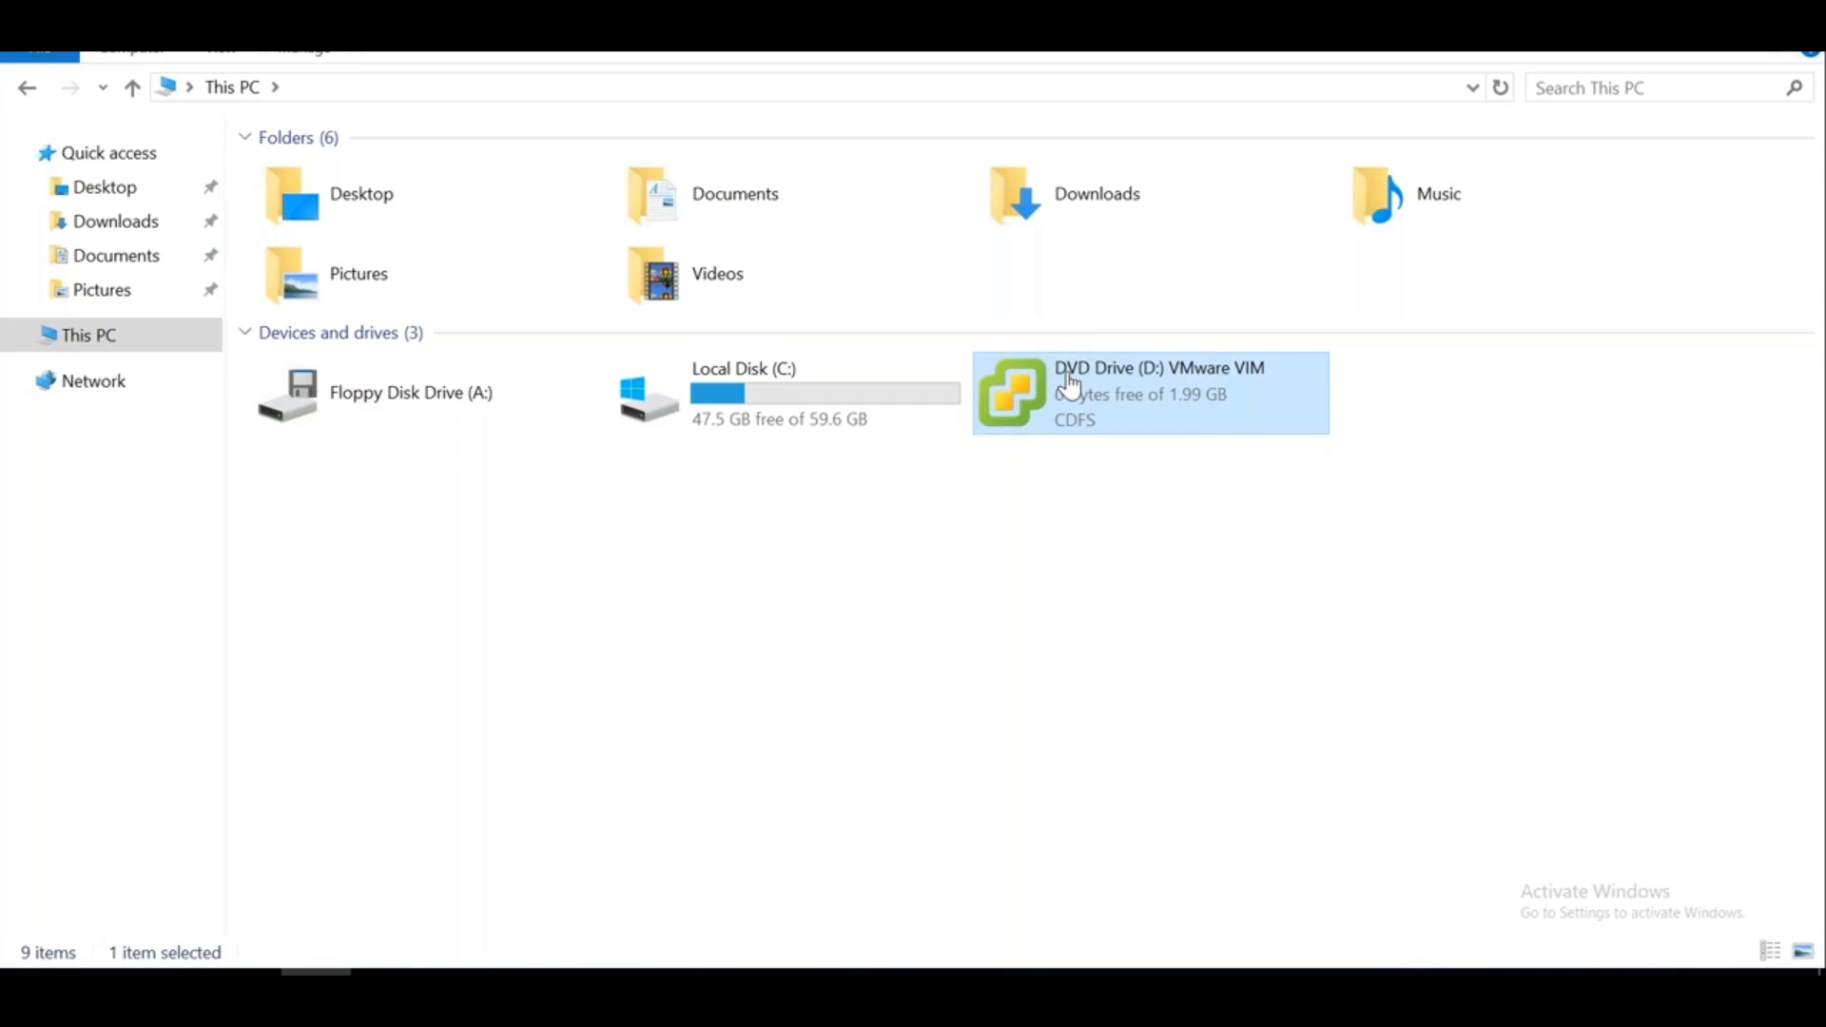
pyautogui.rightClick(1068, 378)
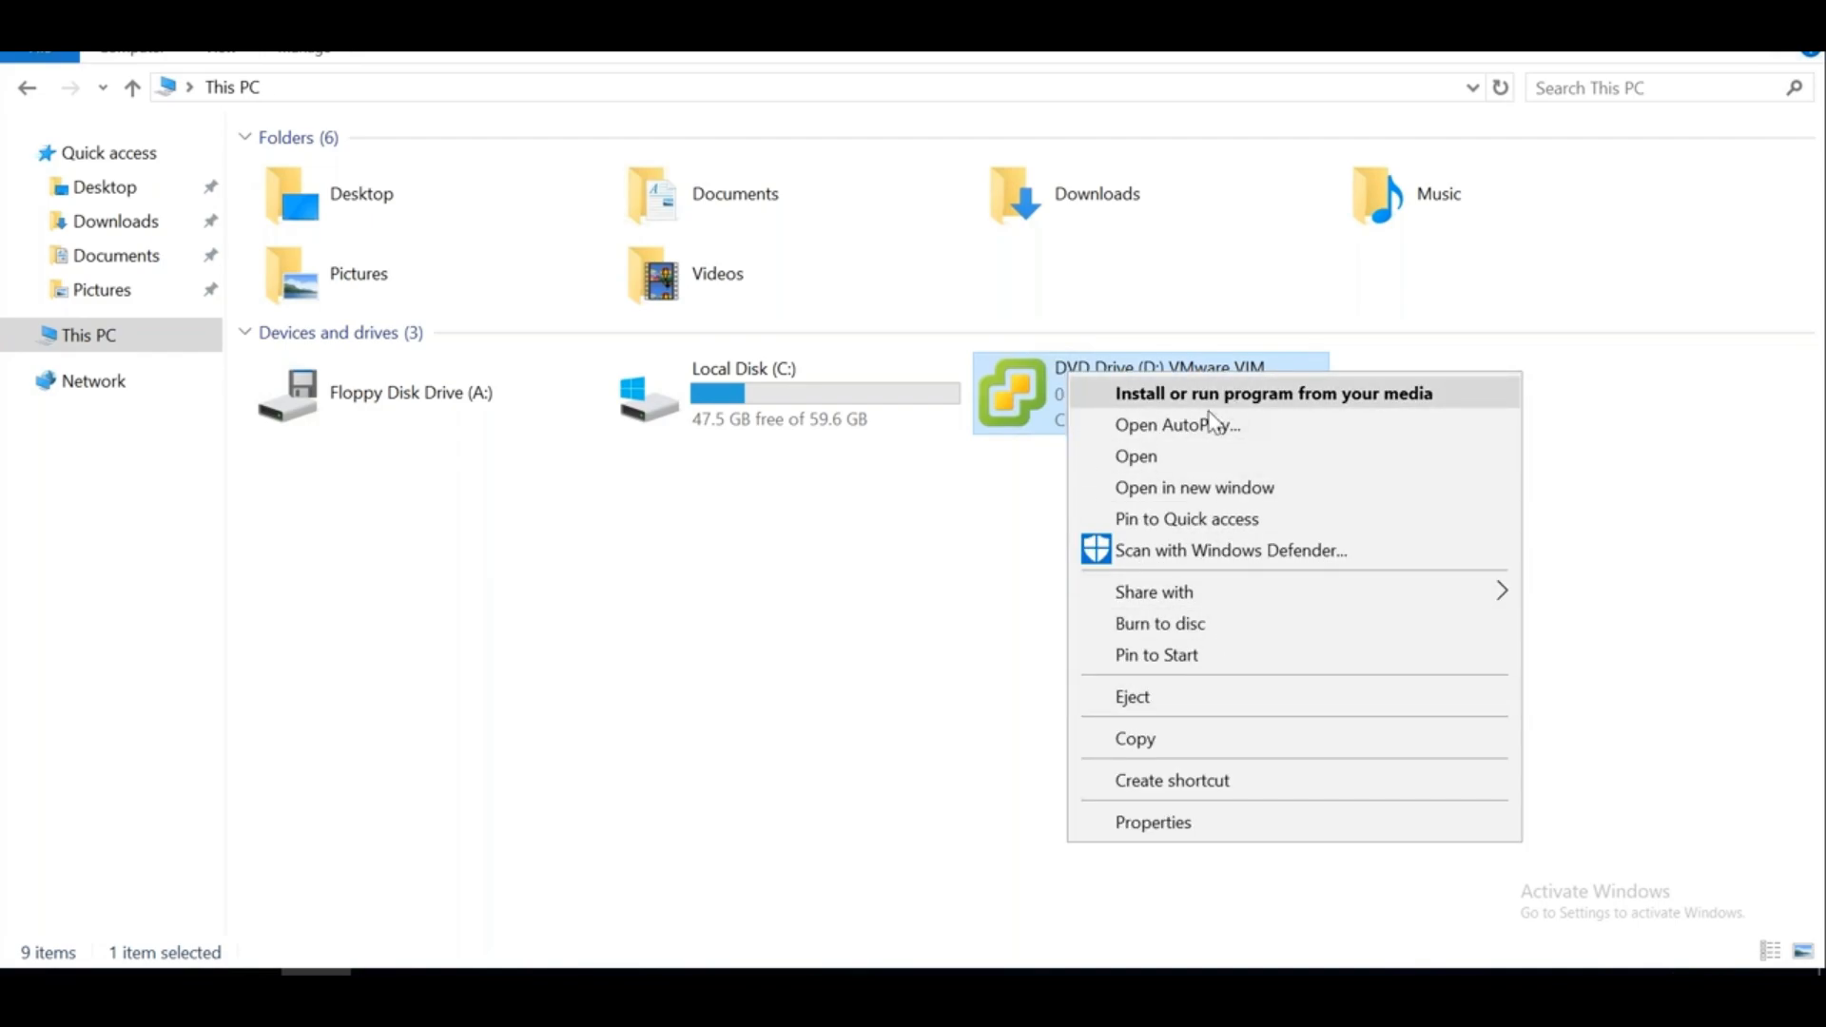
pyautogui.click(1166, 456)
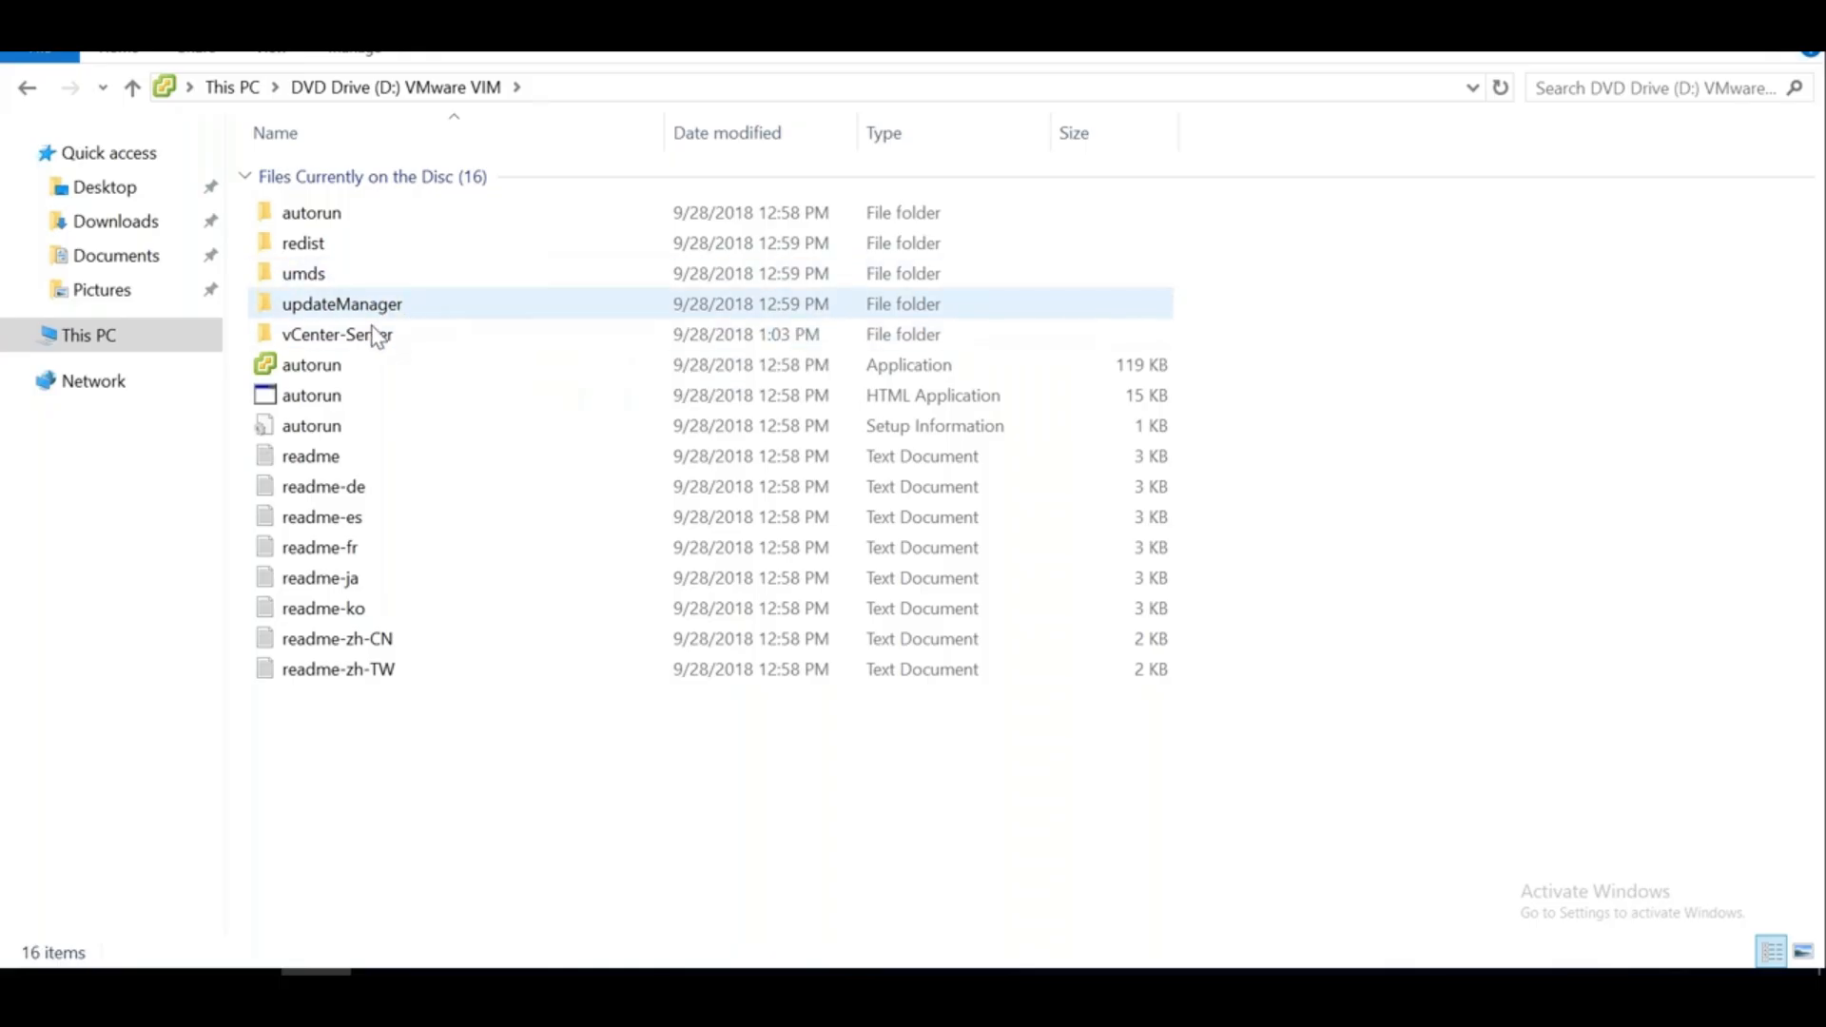
pyautogui.doubleClick(342, 344)
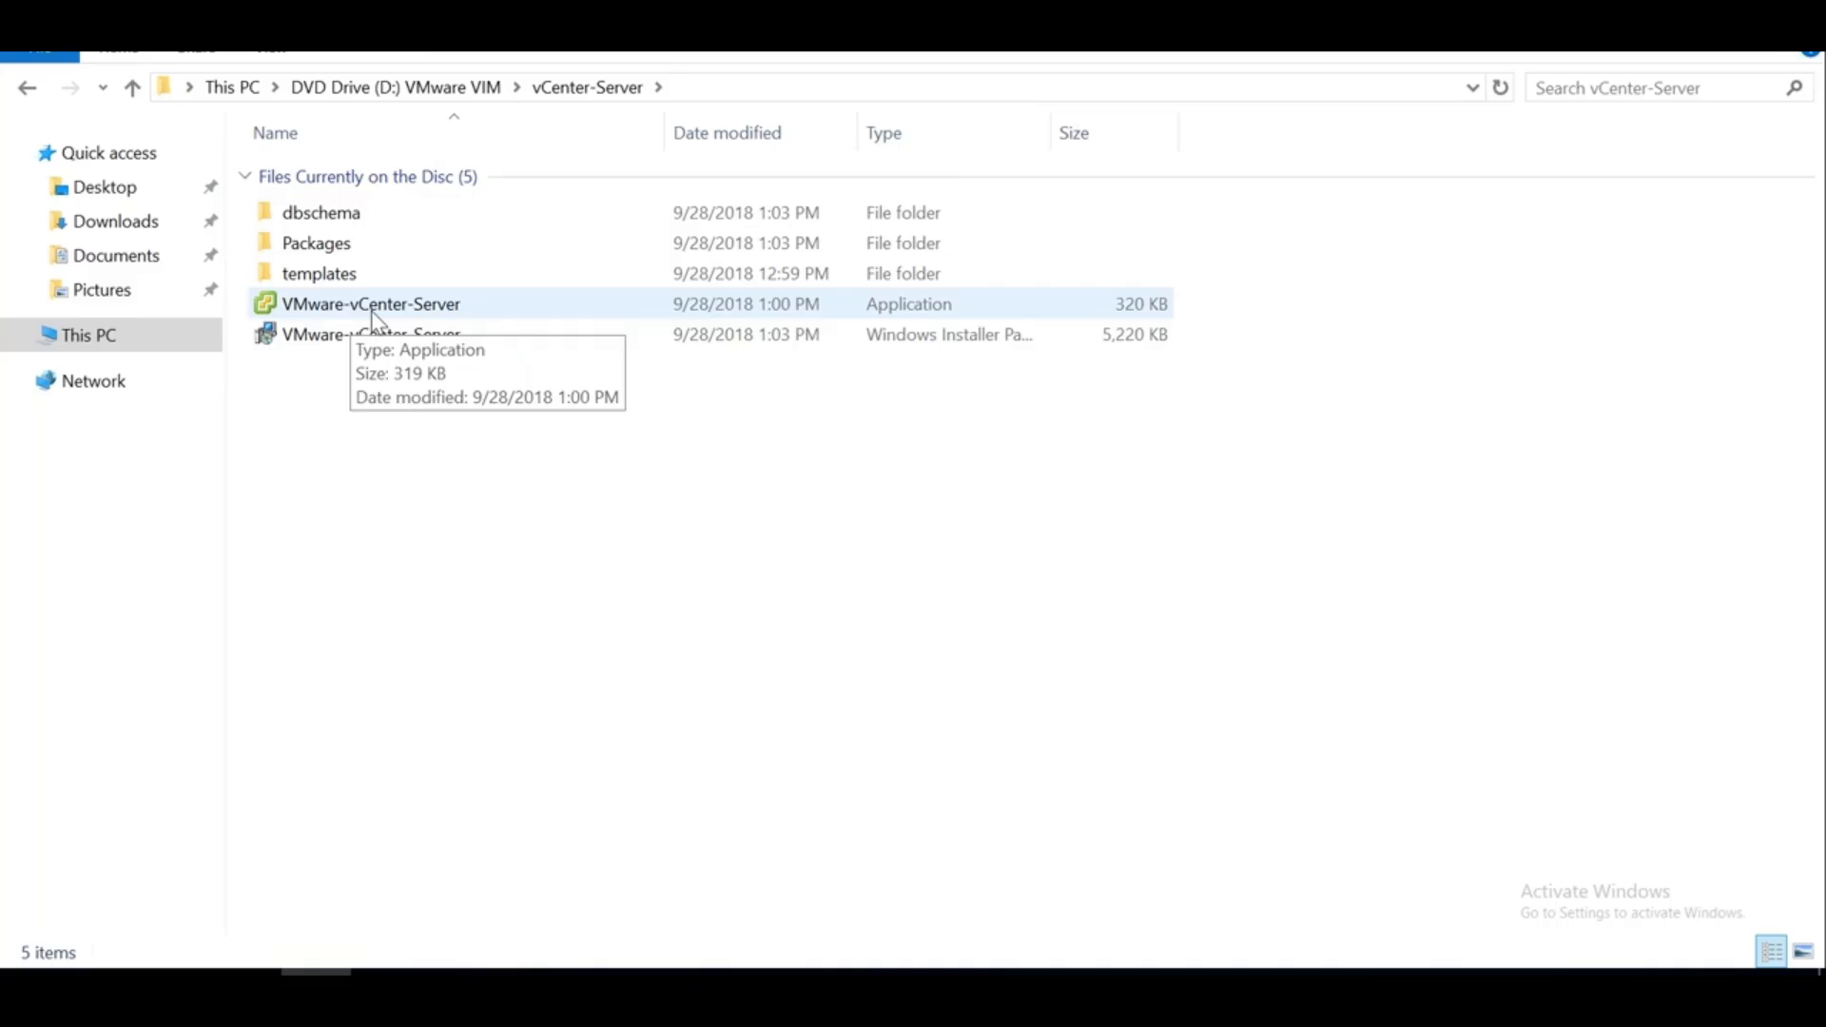
pyautogui.click(28, 89)
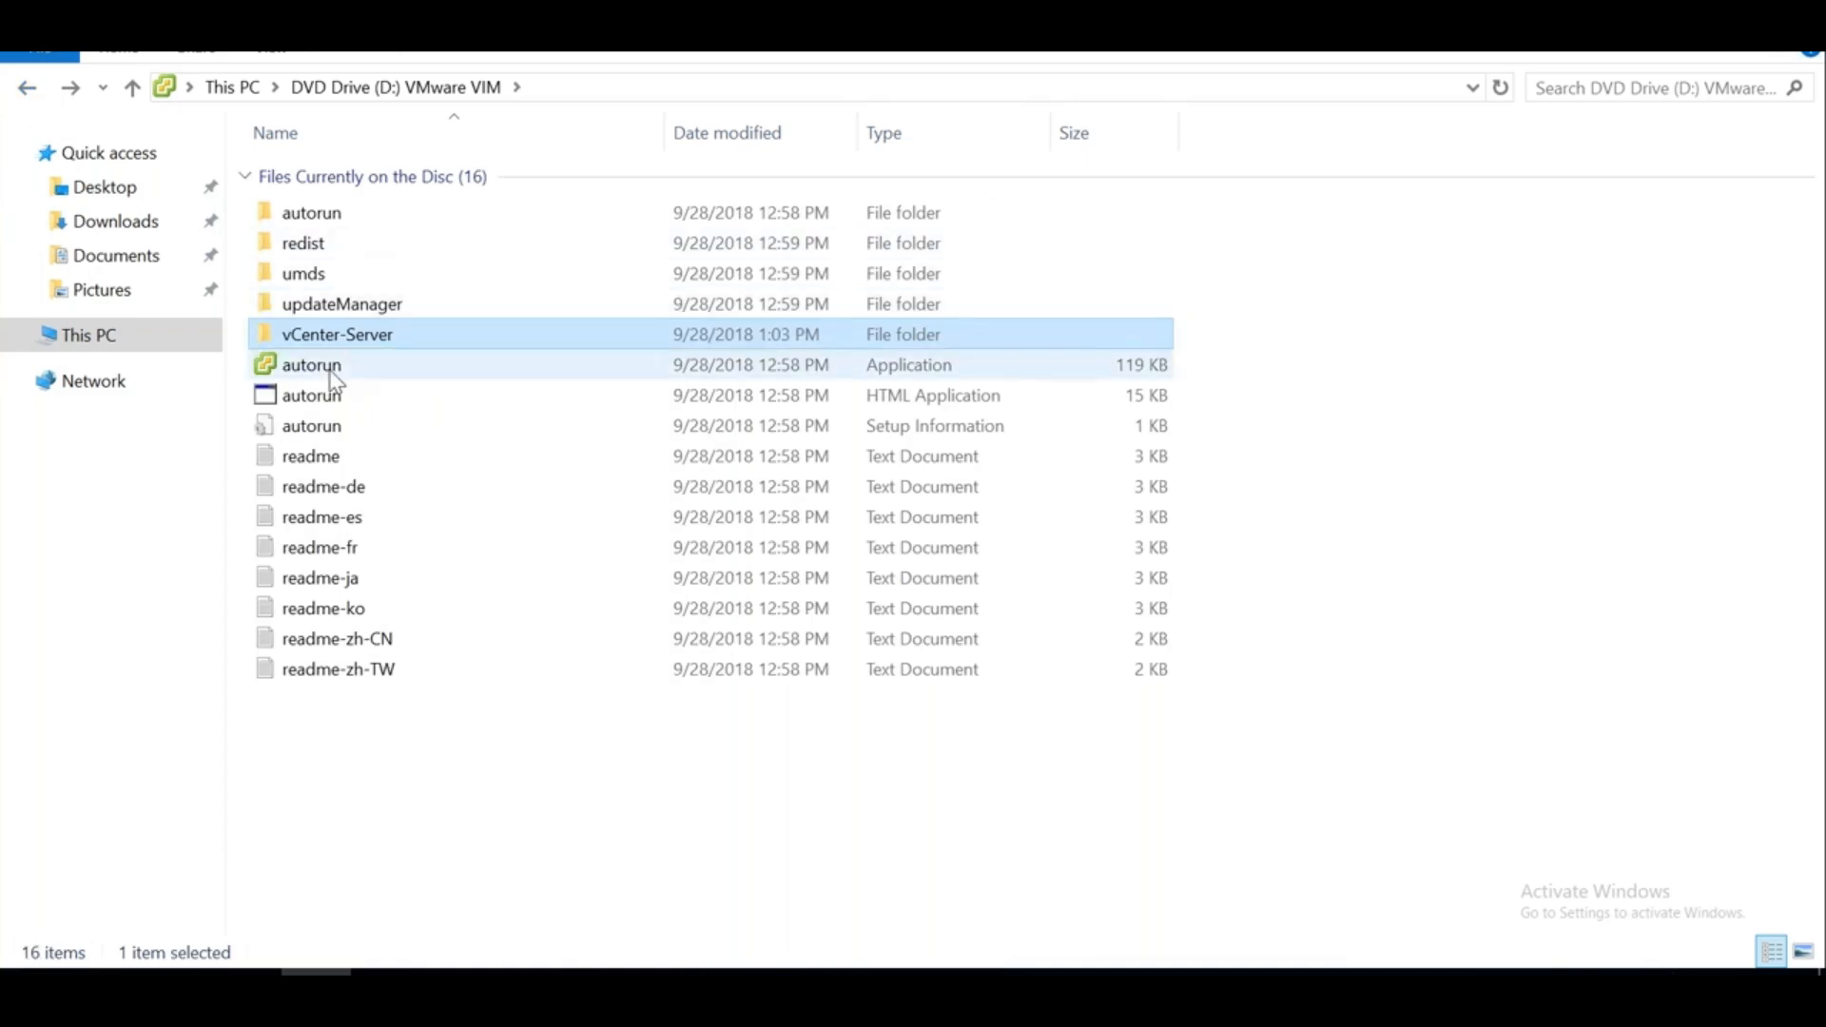
# Launch the DVD's autorun installer and copy its vCenter Server for Windows description
pyautogui.doubleClick(331, 371)
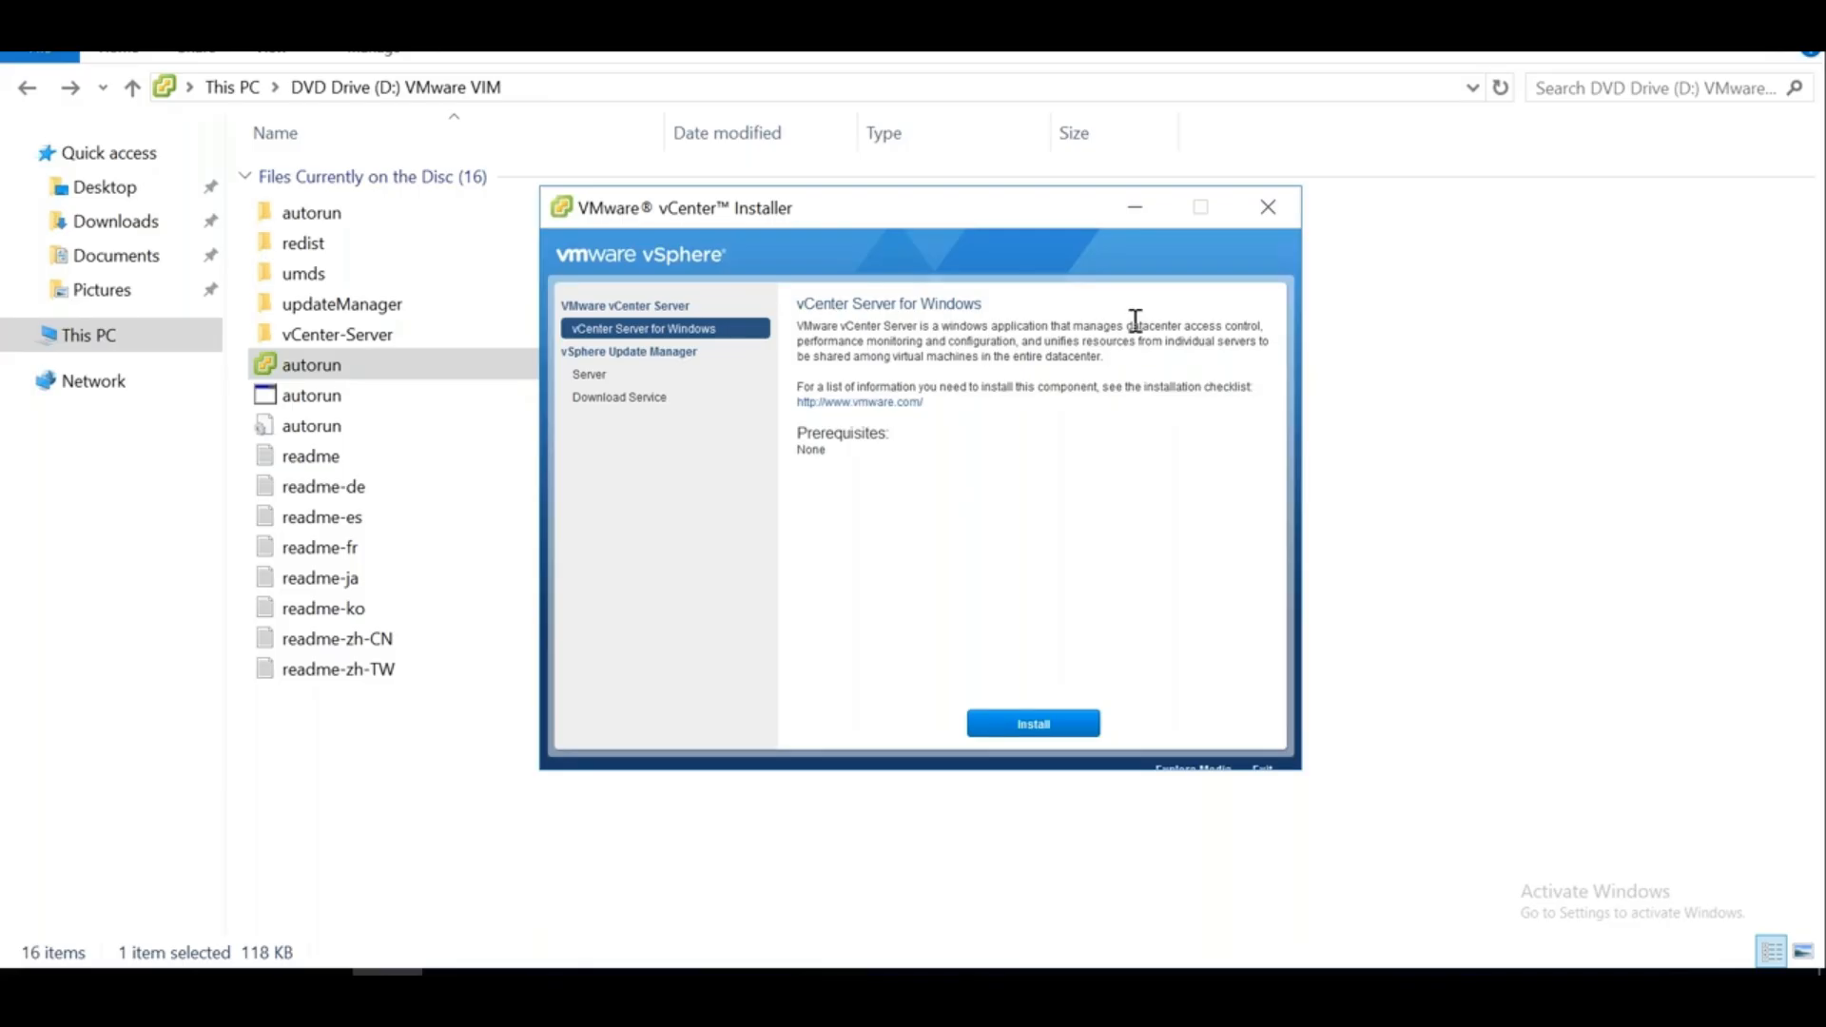
pyautogui.moveTo(1125, 325); pyautogui.dragTo(1222, 374)
pyautogui.hotkey('ctrl', 'c')
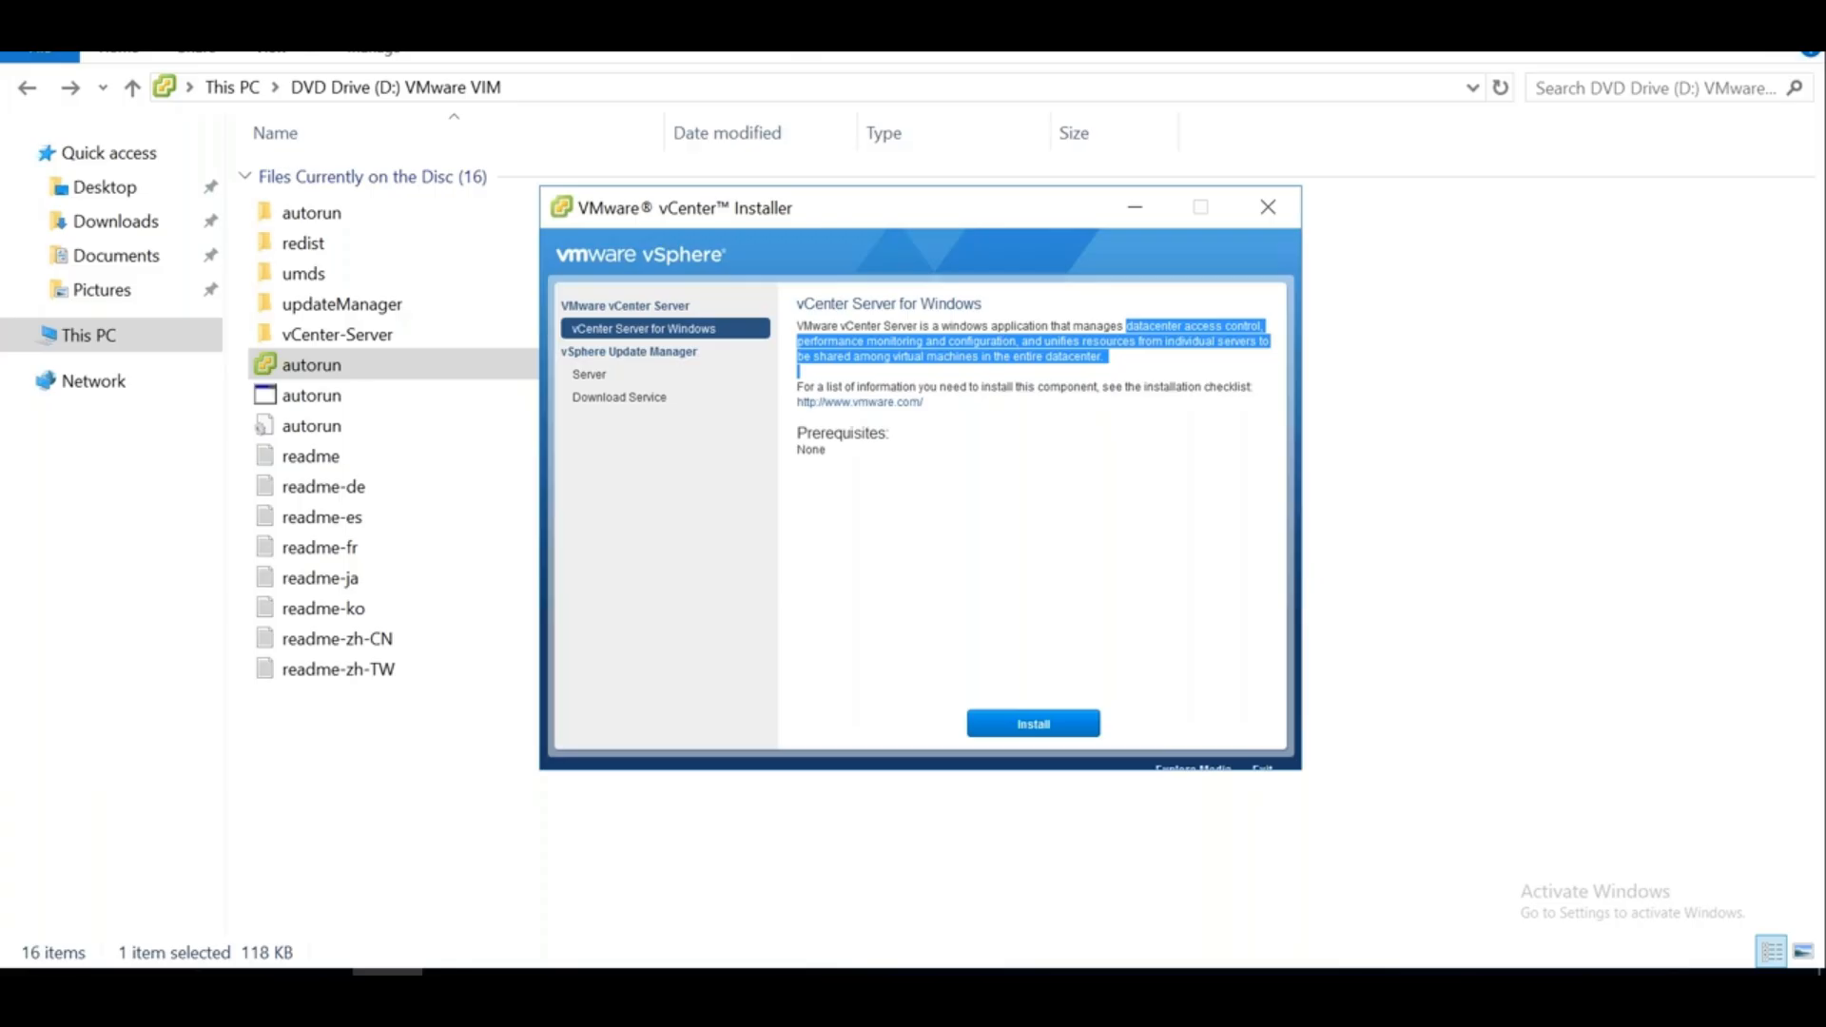
pyautogui.hotkey('alt', 'Tab')
# Paste the vCenter Server description into C6 of the vCenter sheet with text wrapping on
pyautogui.click(366, 923)
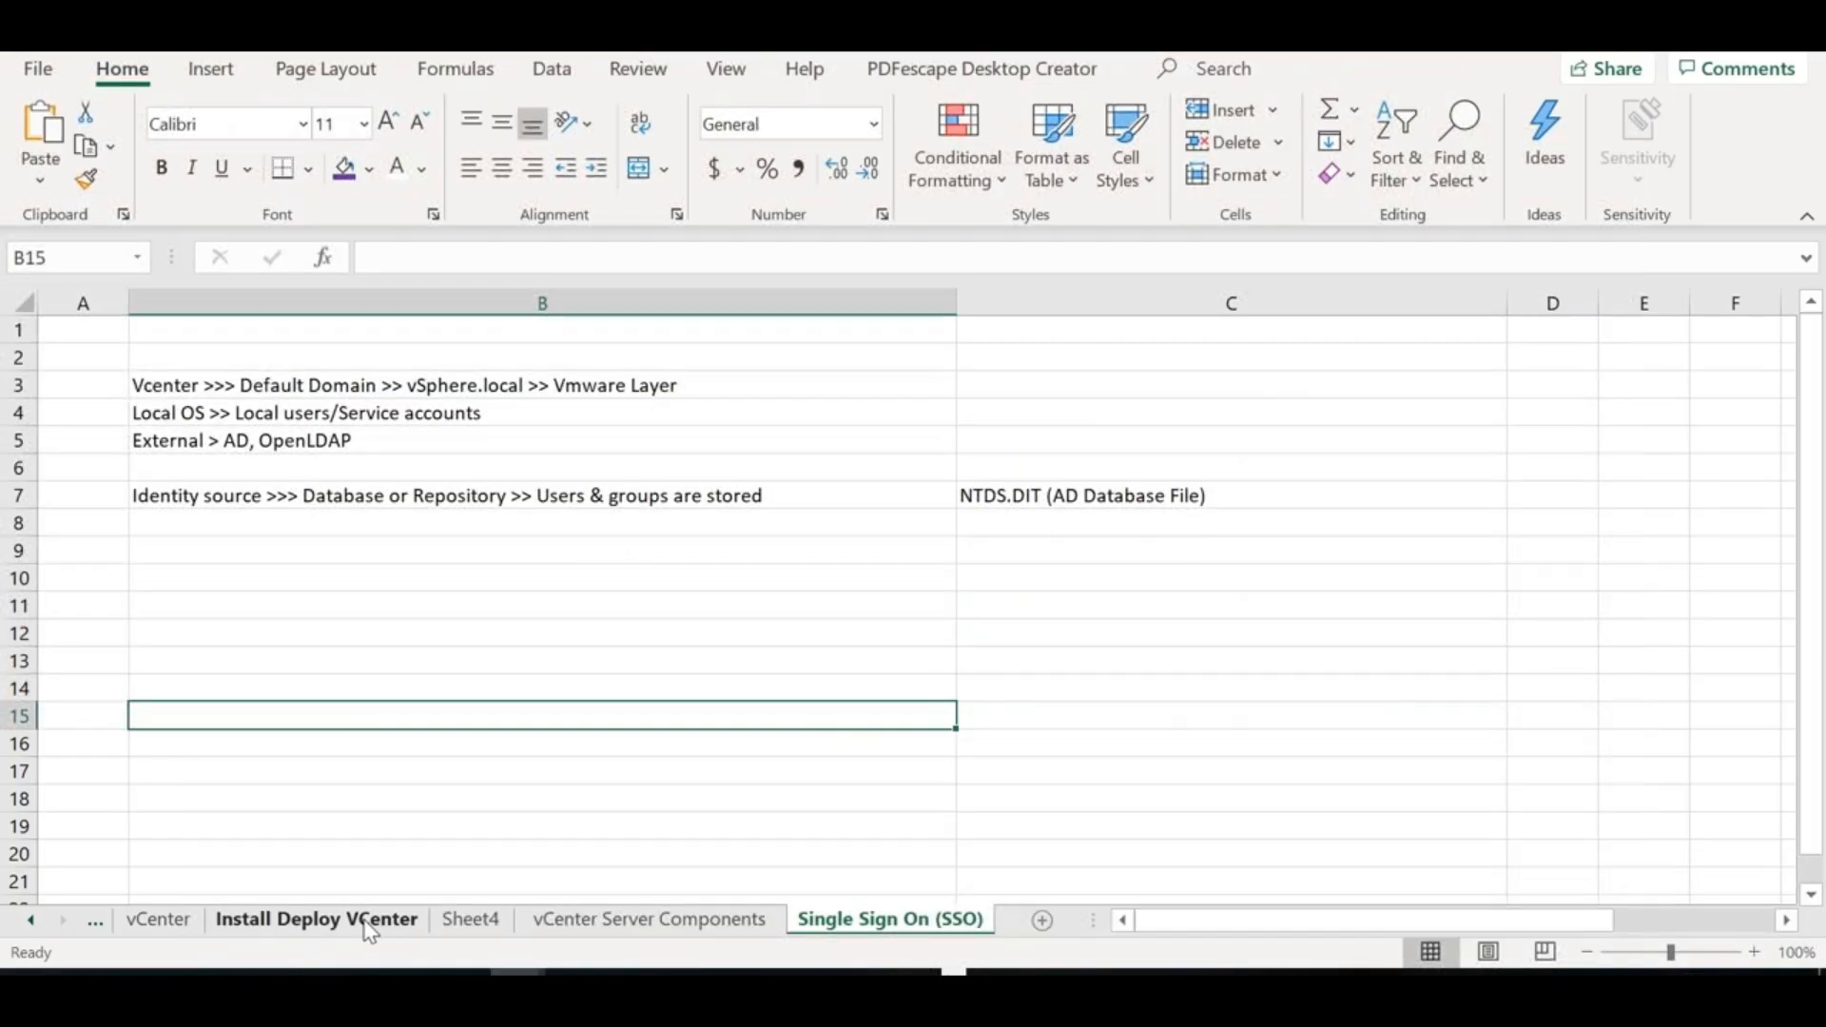
pyautogui.click(159, 919)
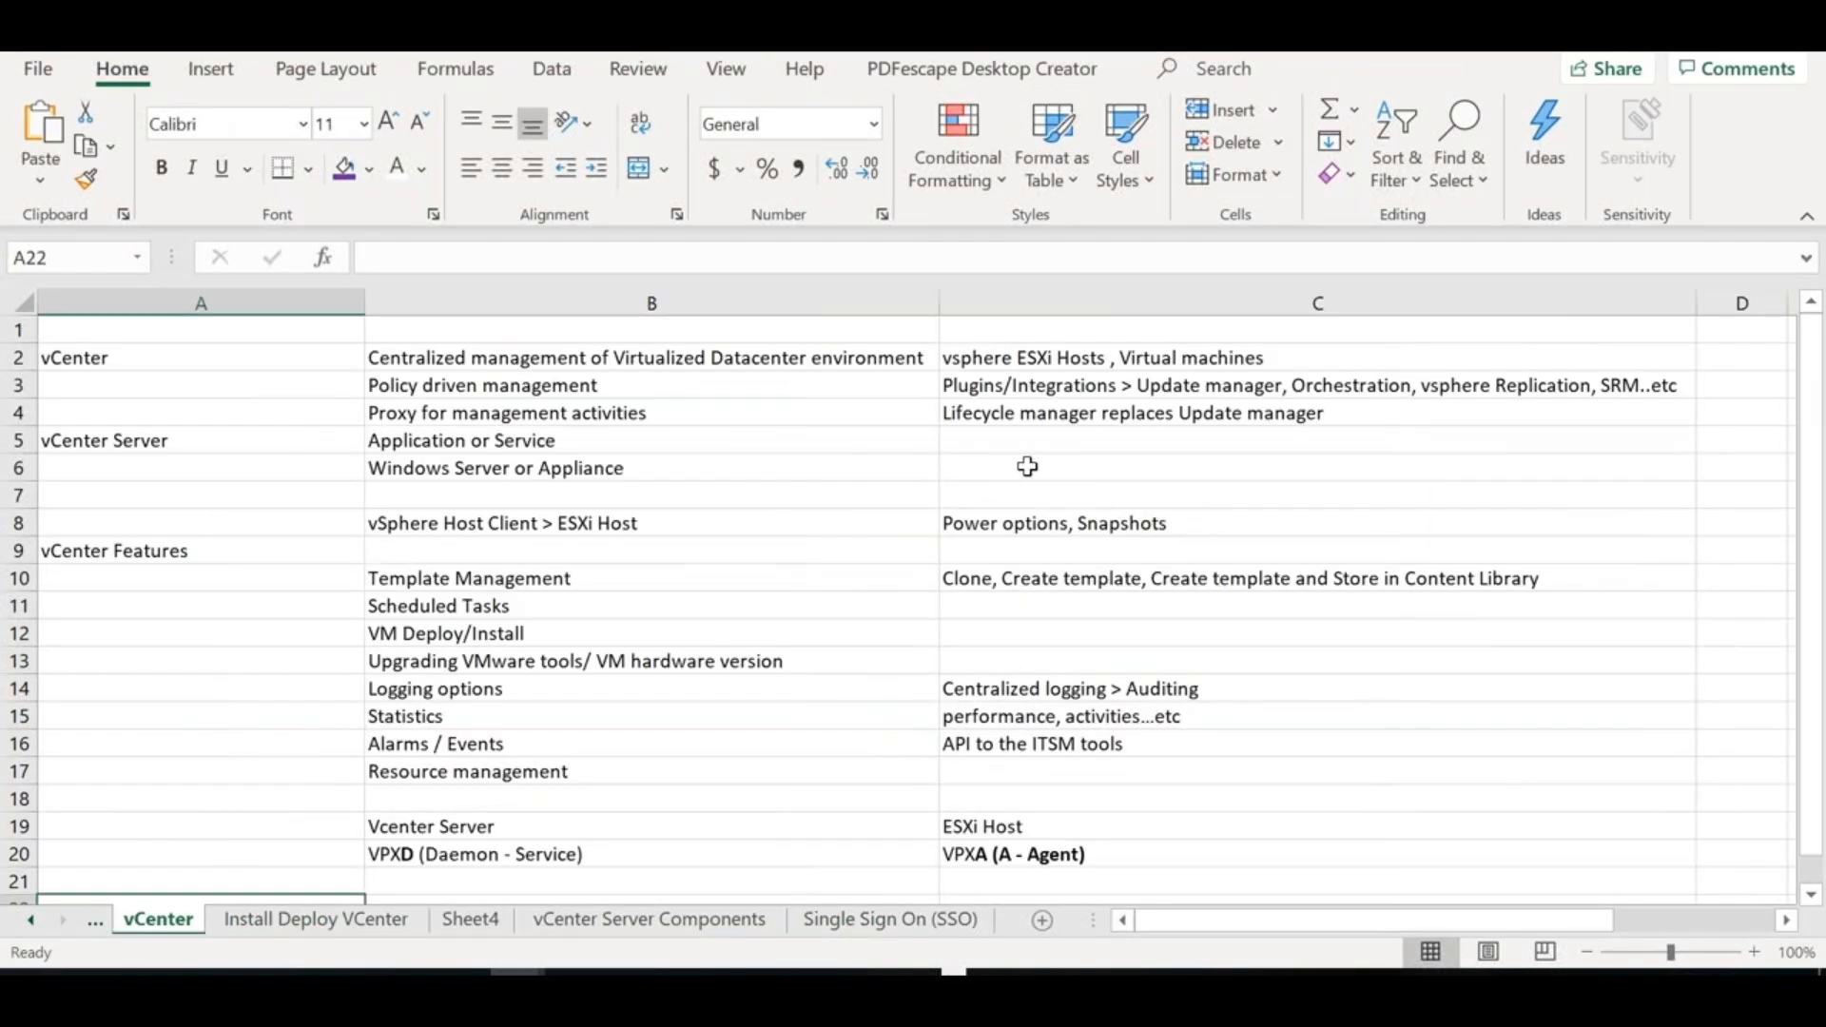
pyautogui.click(1027, 466)
pyautogui.hotkey('ctrl', 'v')
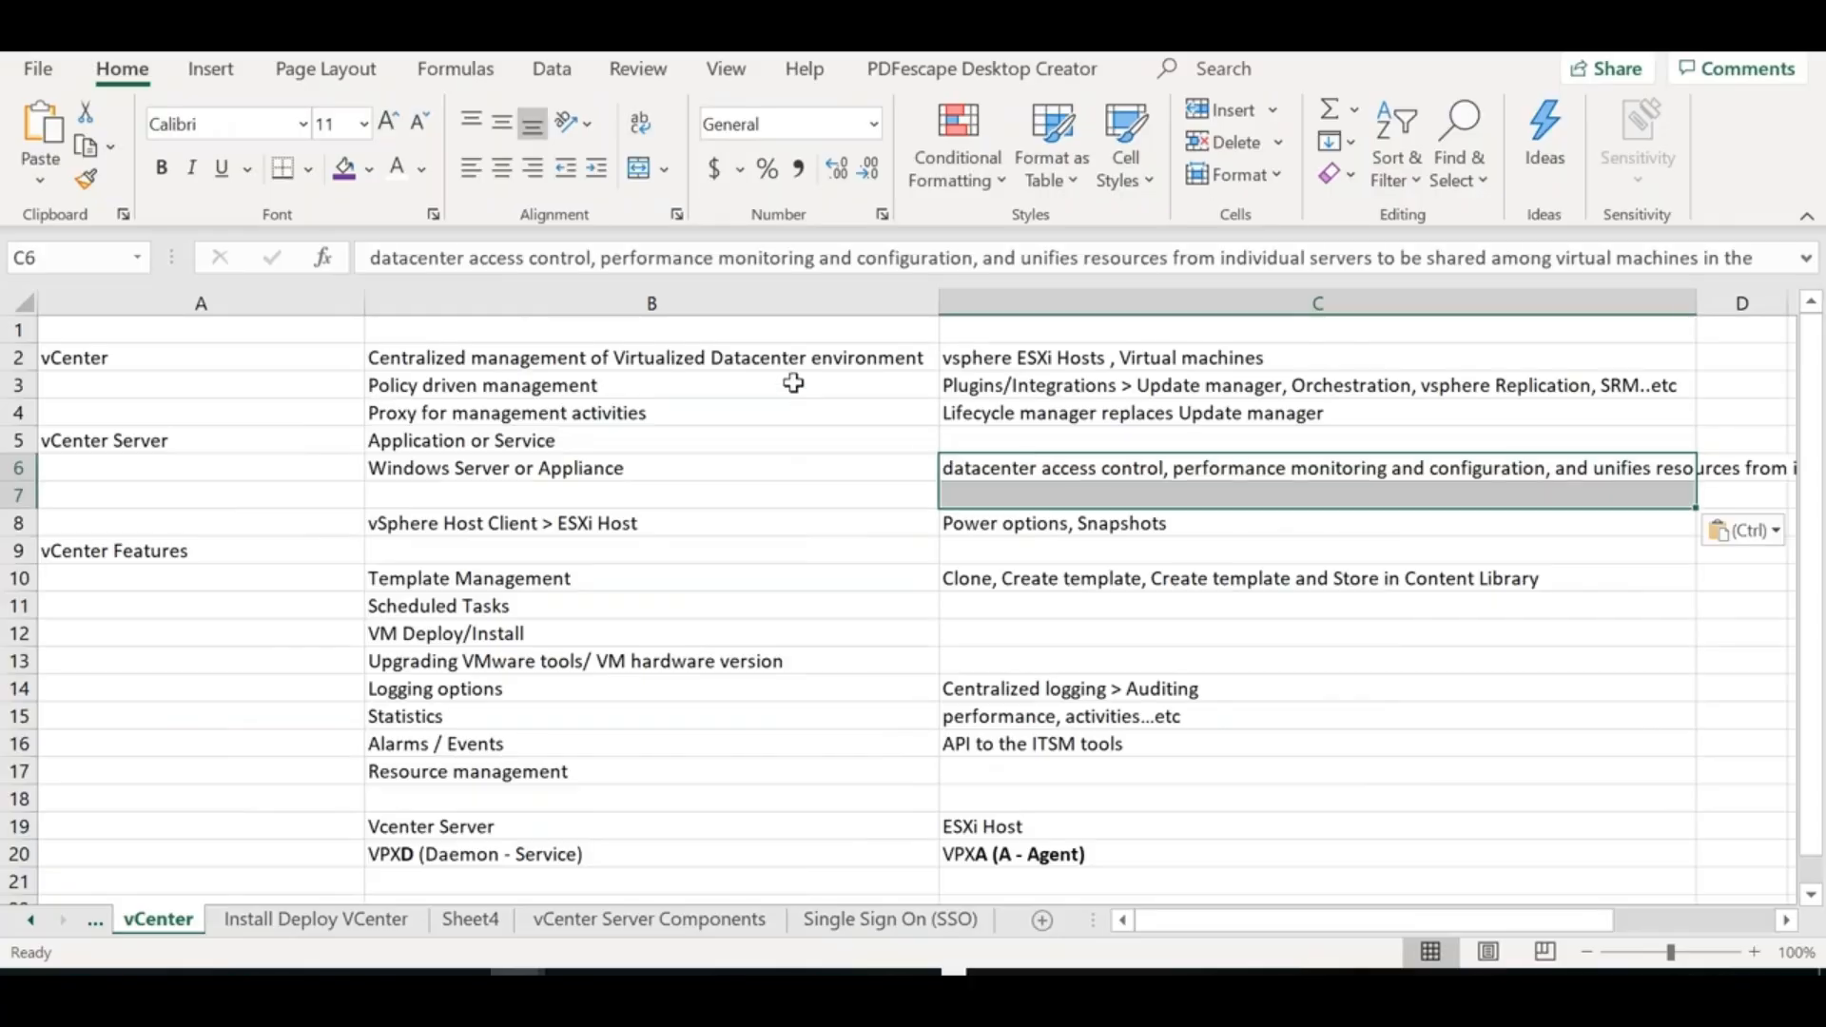
pyautogui.click(639, 122)
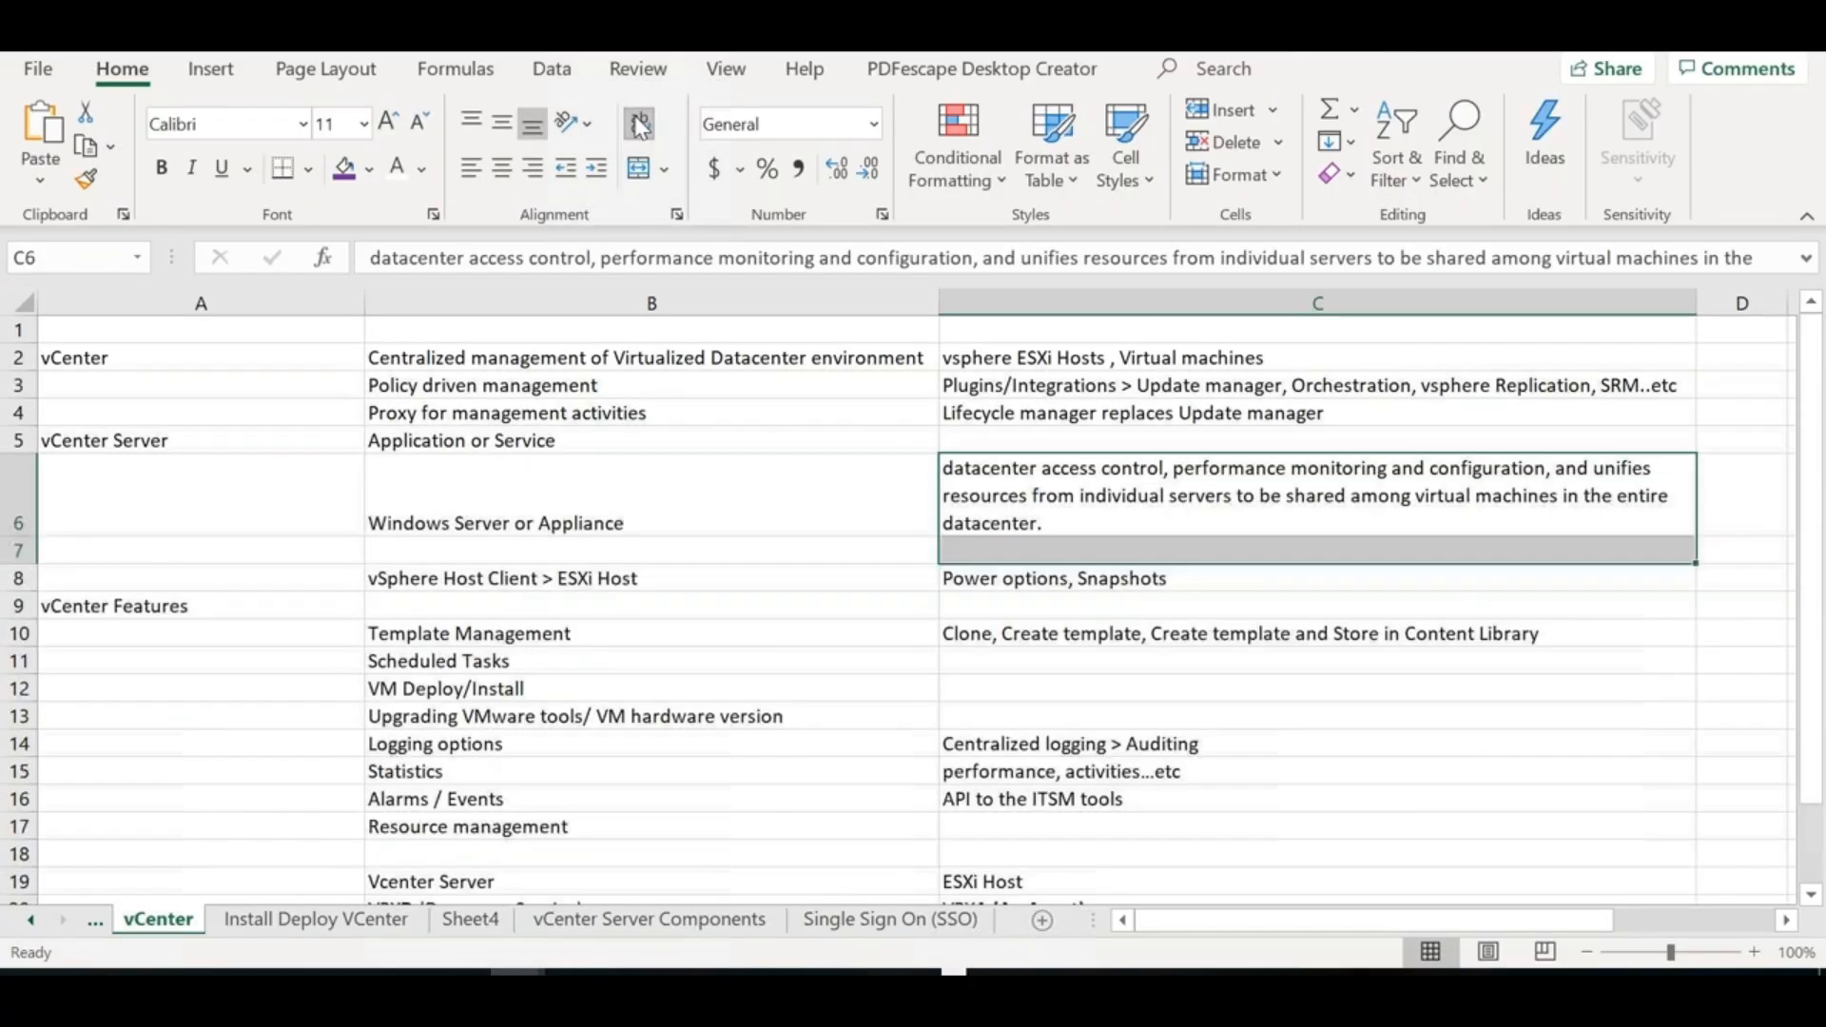
pyautogui.click(833, 486)
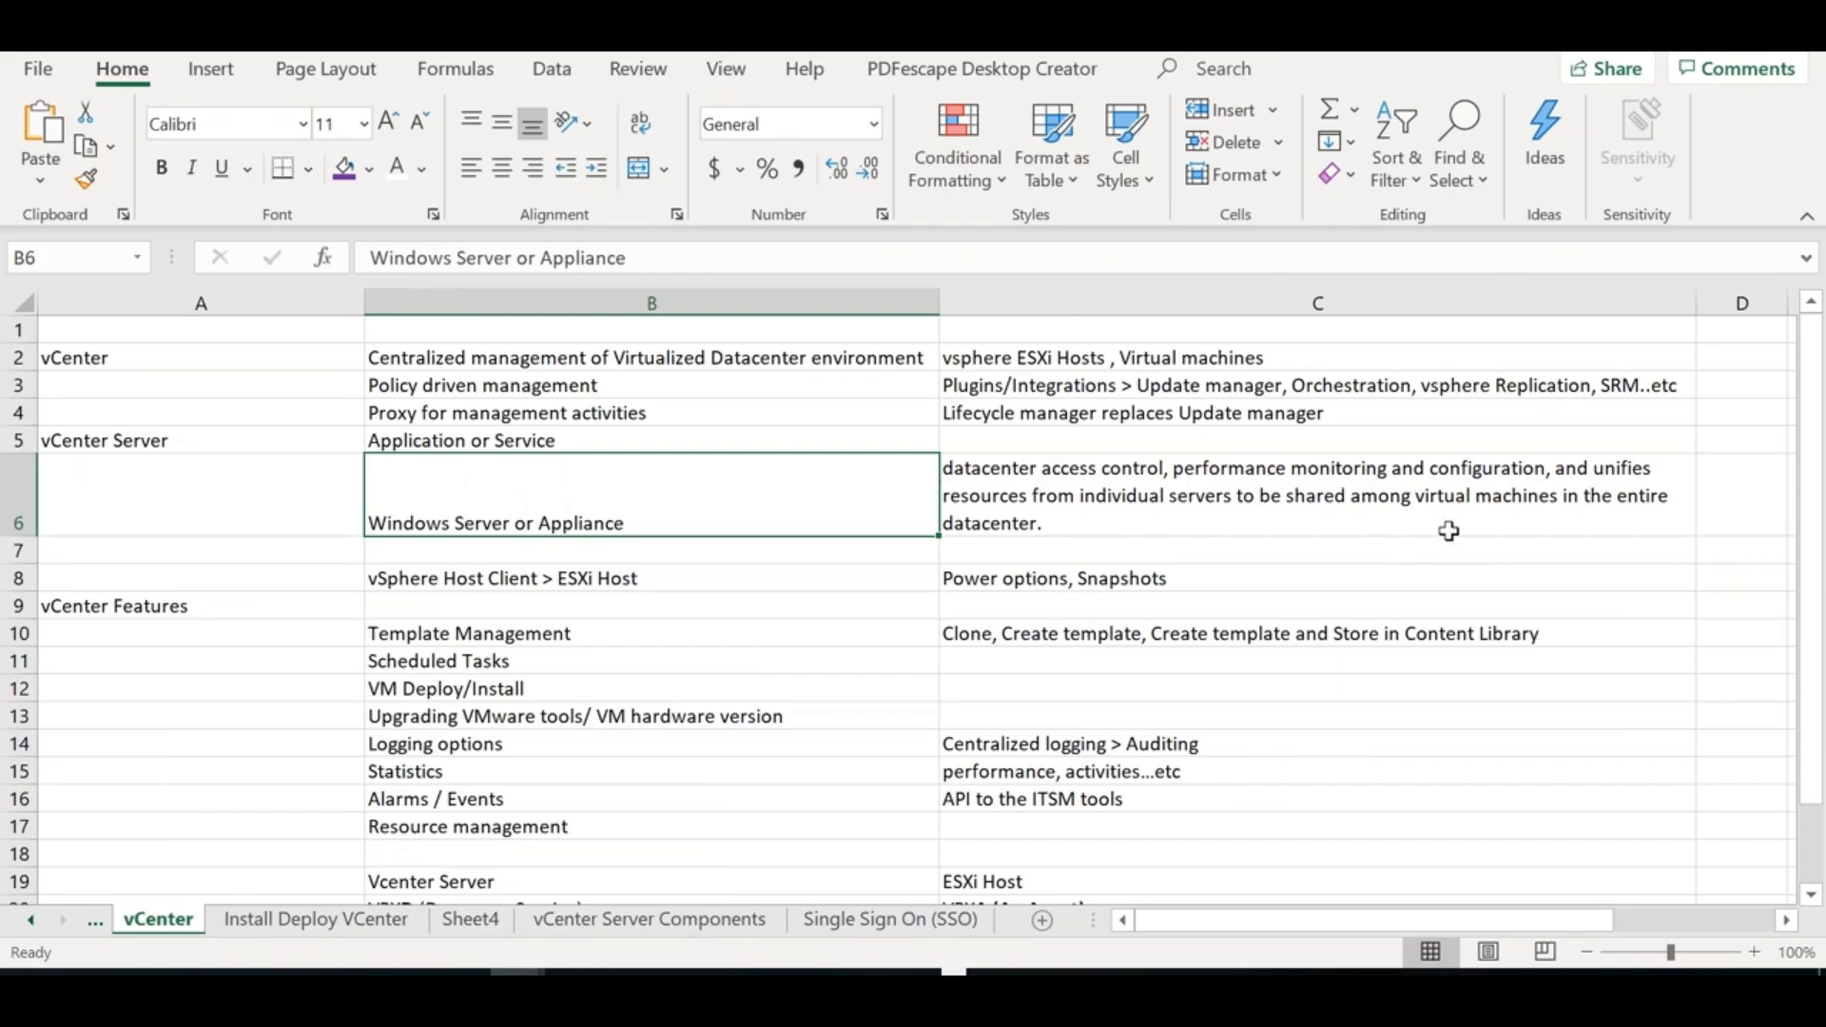
pyautogui.hotkey('alt', 'Tab')
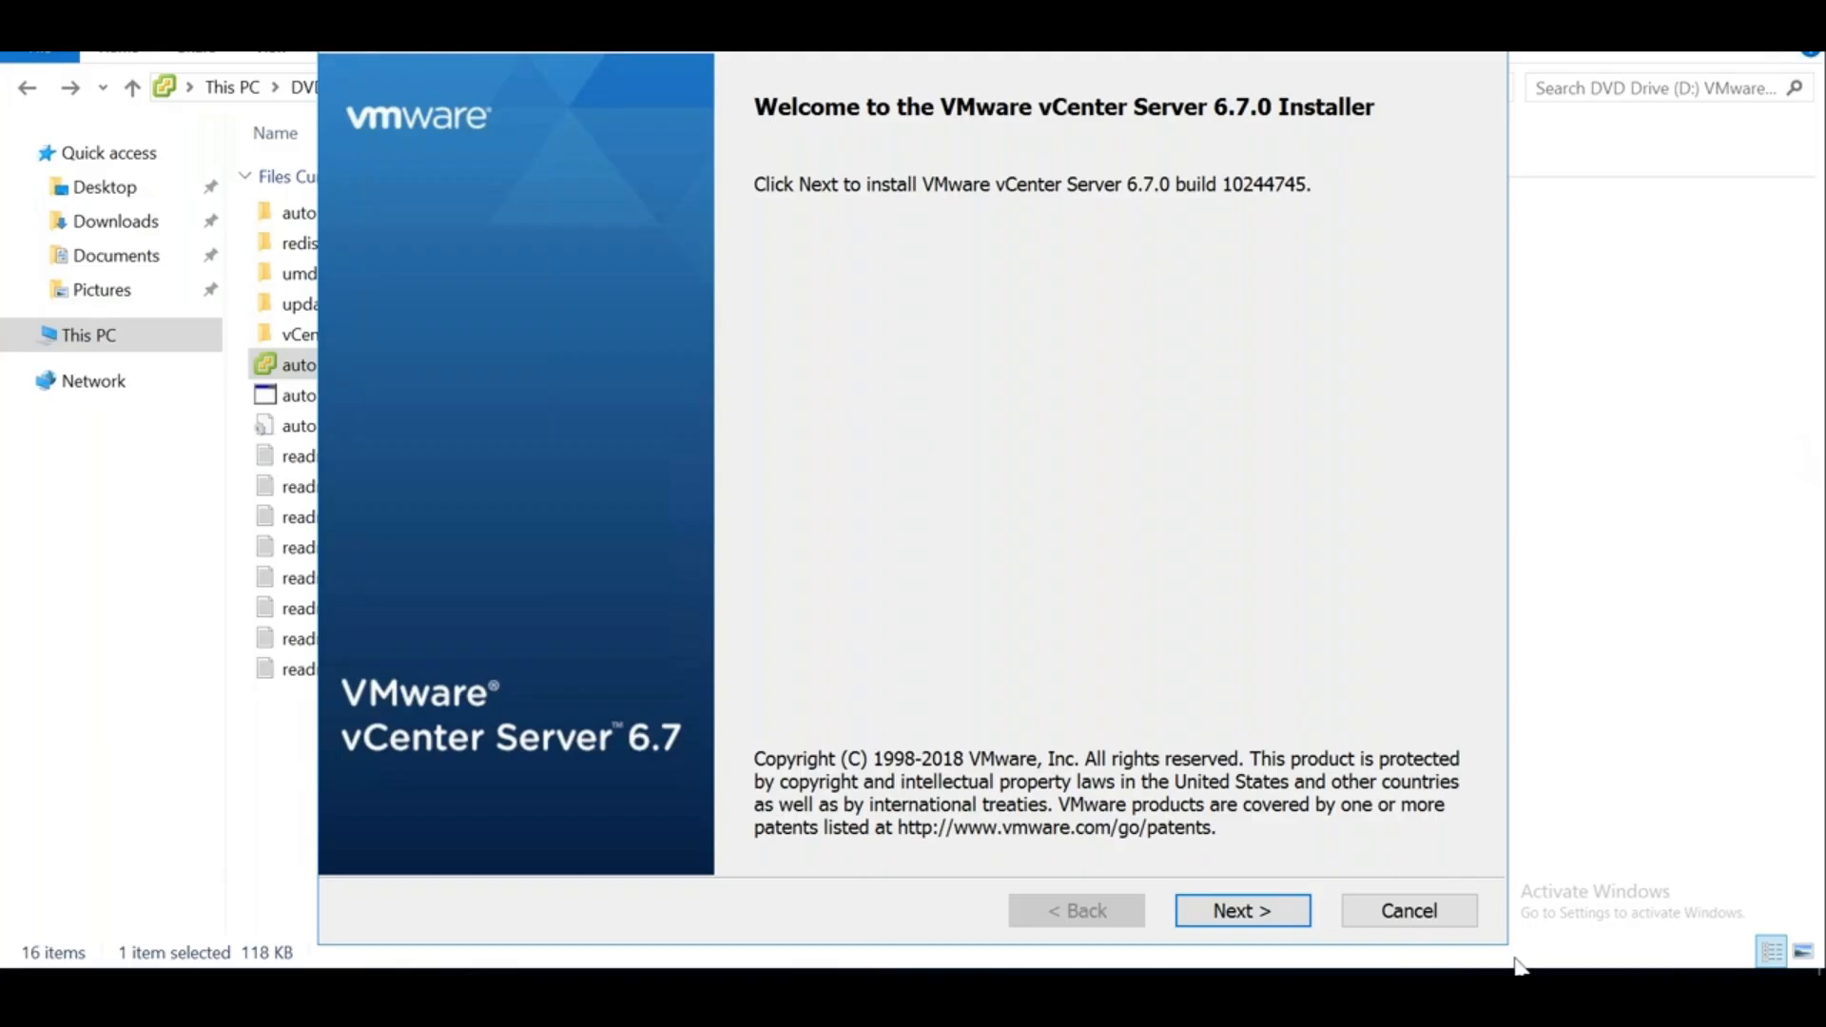
# Pass the welcome page, accept the license terms, and continue to Select deployment type
pyautogui.click(1262, 915)
pyautogui.click(772, 853)
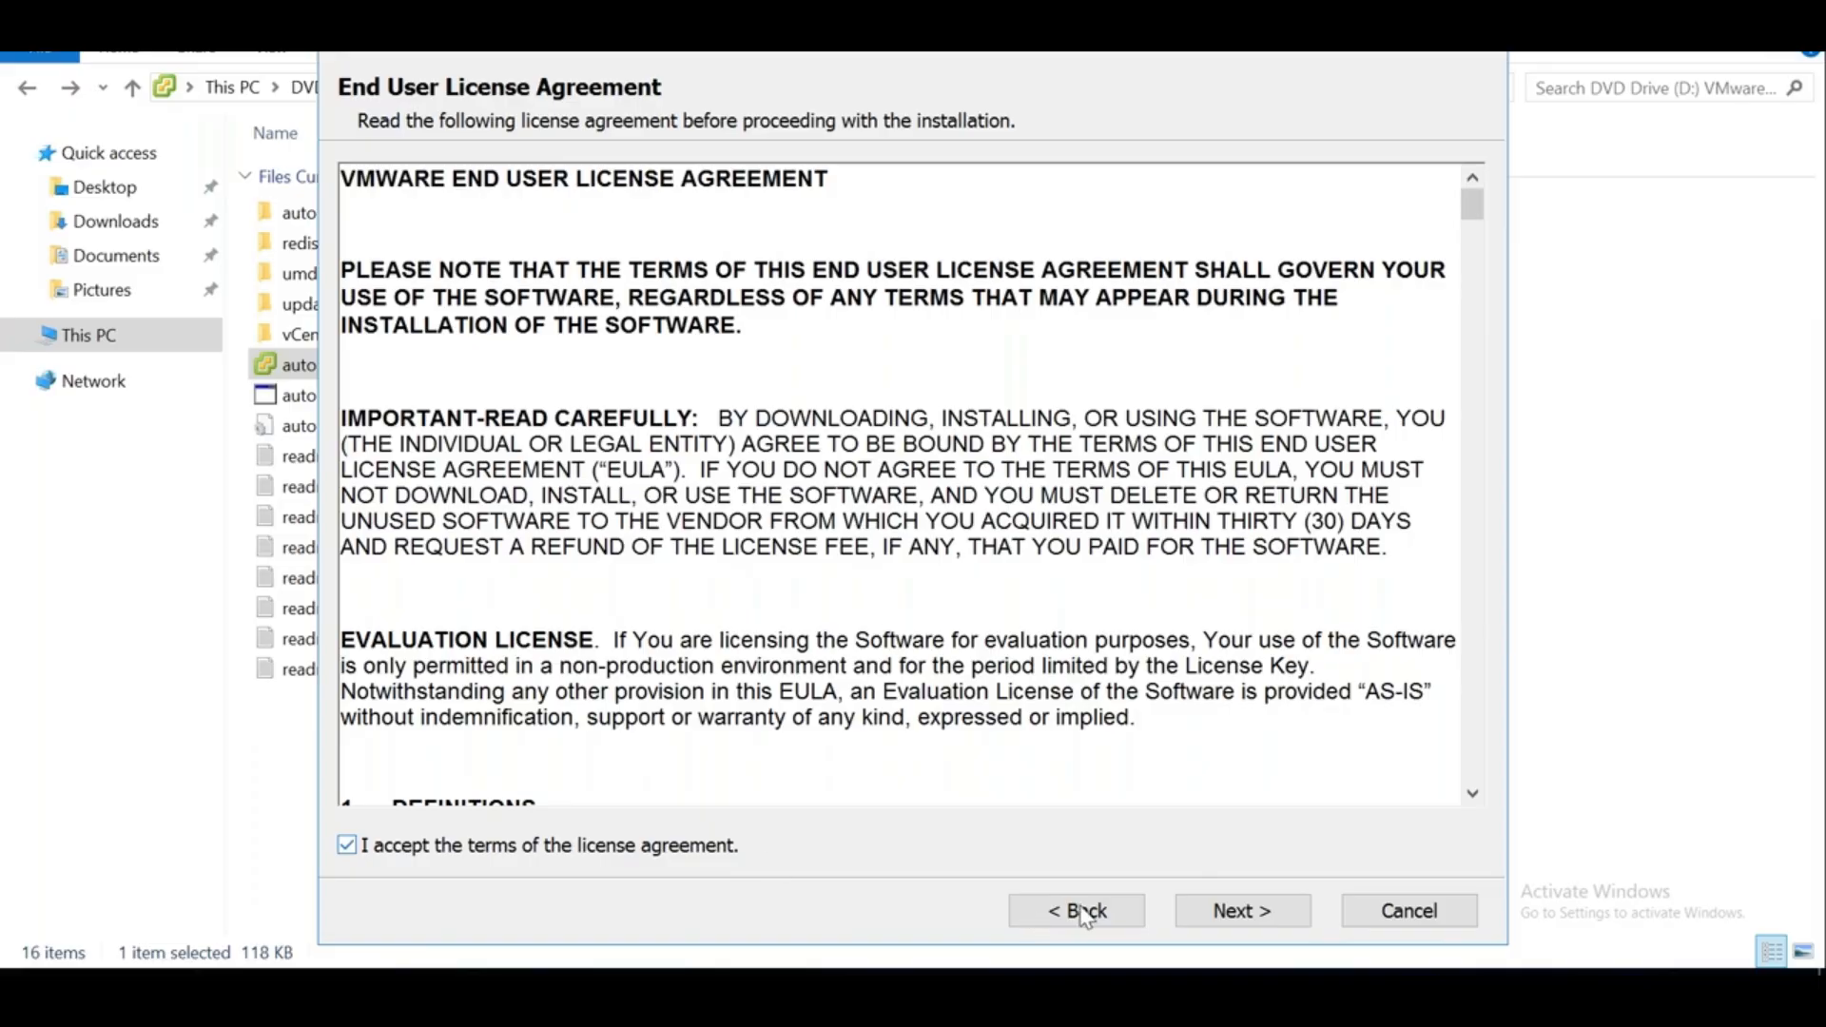
pyautogui.click(1206, 908)
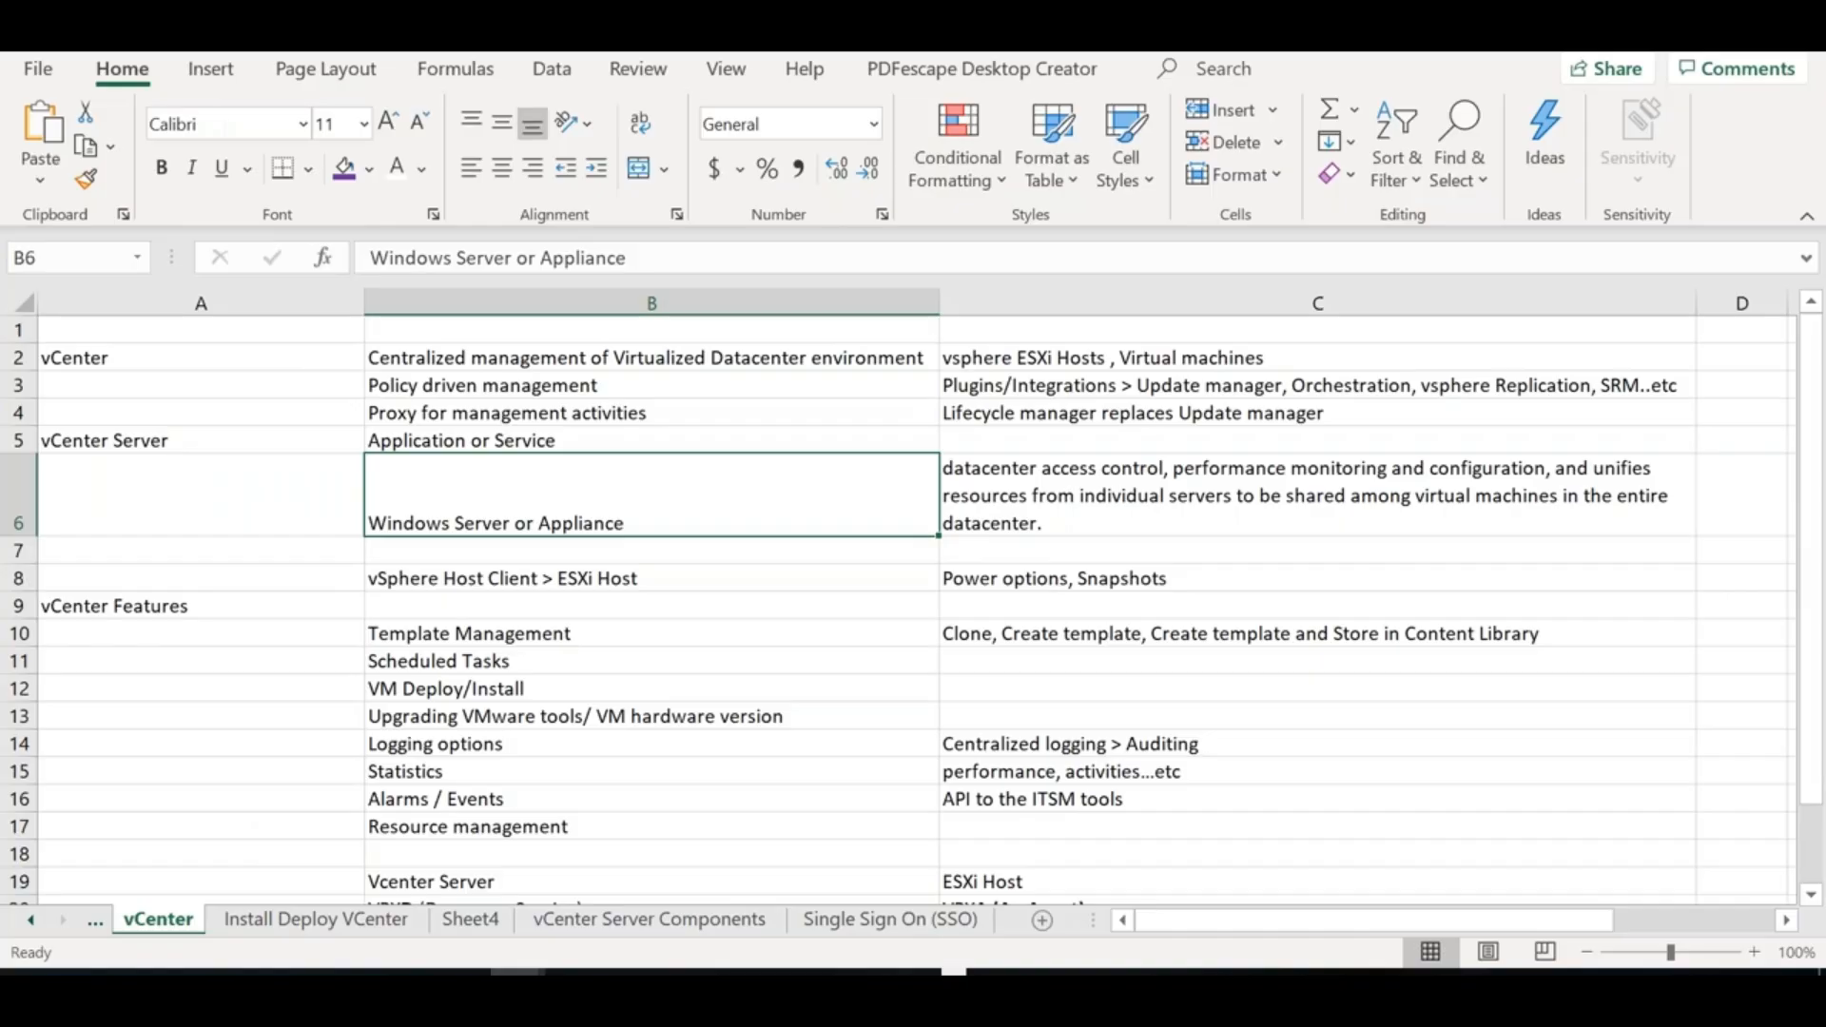
# Enter 'Licensing Service' in C14 and 'Certificate Management' in C15 on the vCenter Server Components sheet
pyautogui.click(694, 924)
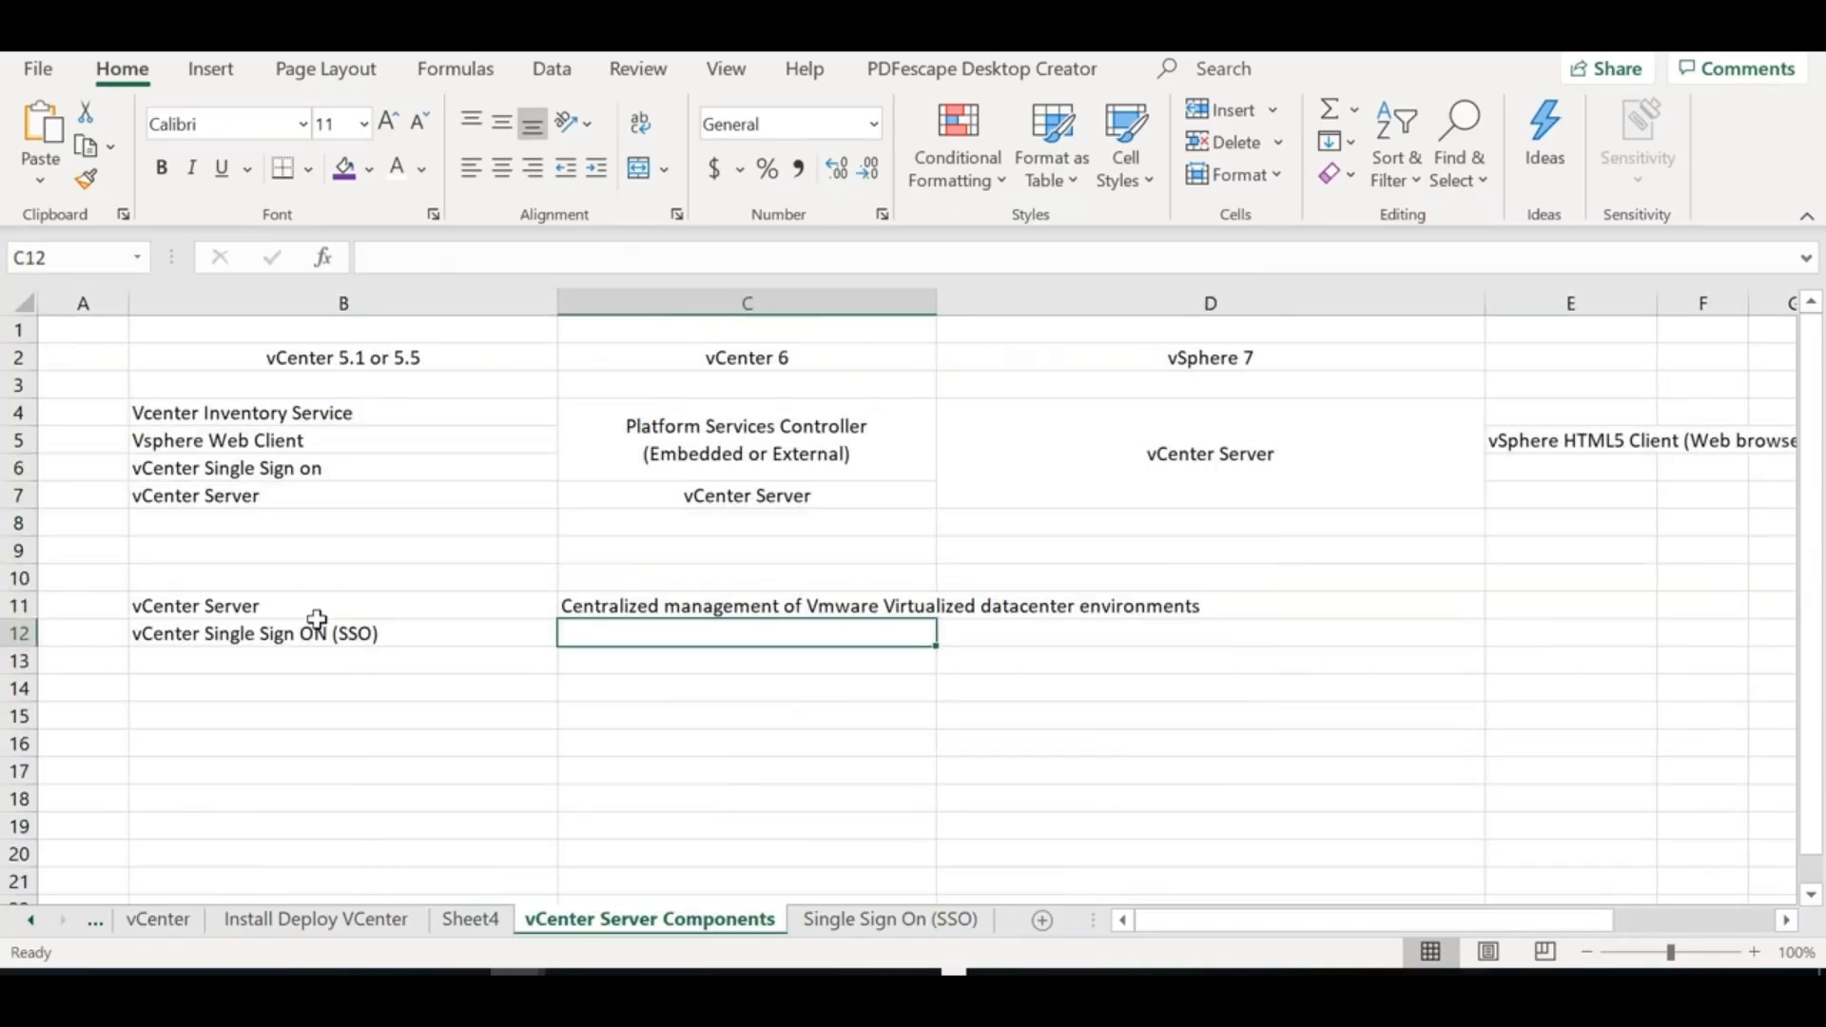
pyautogui.click(684, 689)
pyautogui.write('Licensing')
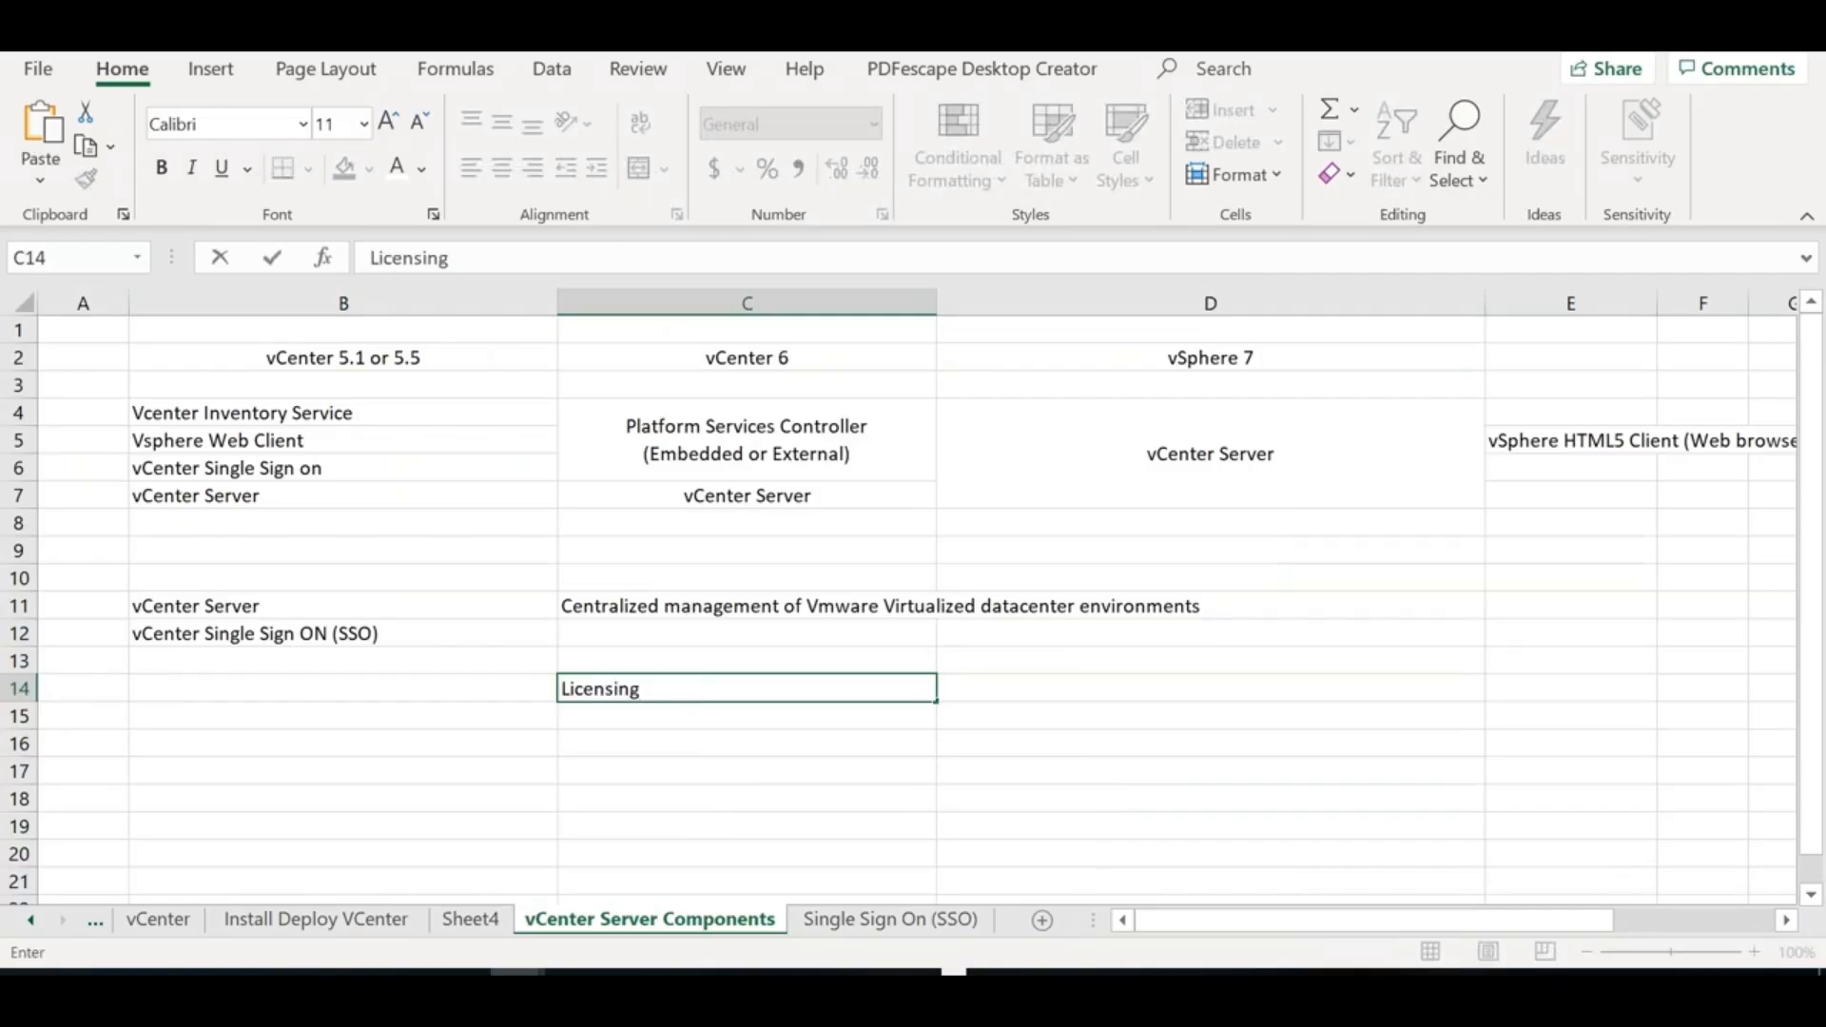
pyautogui.press('Return')
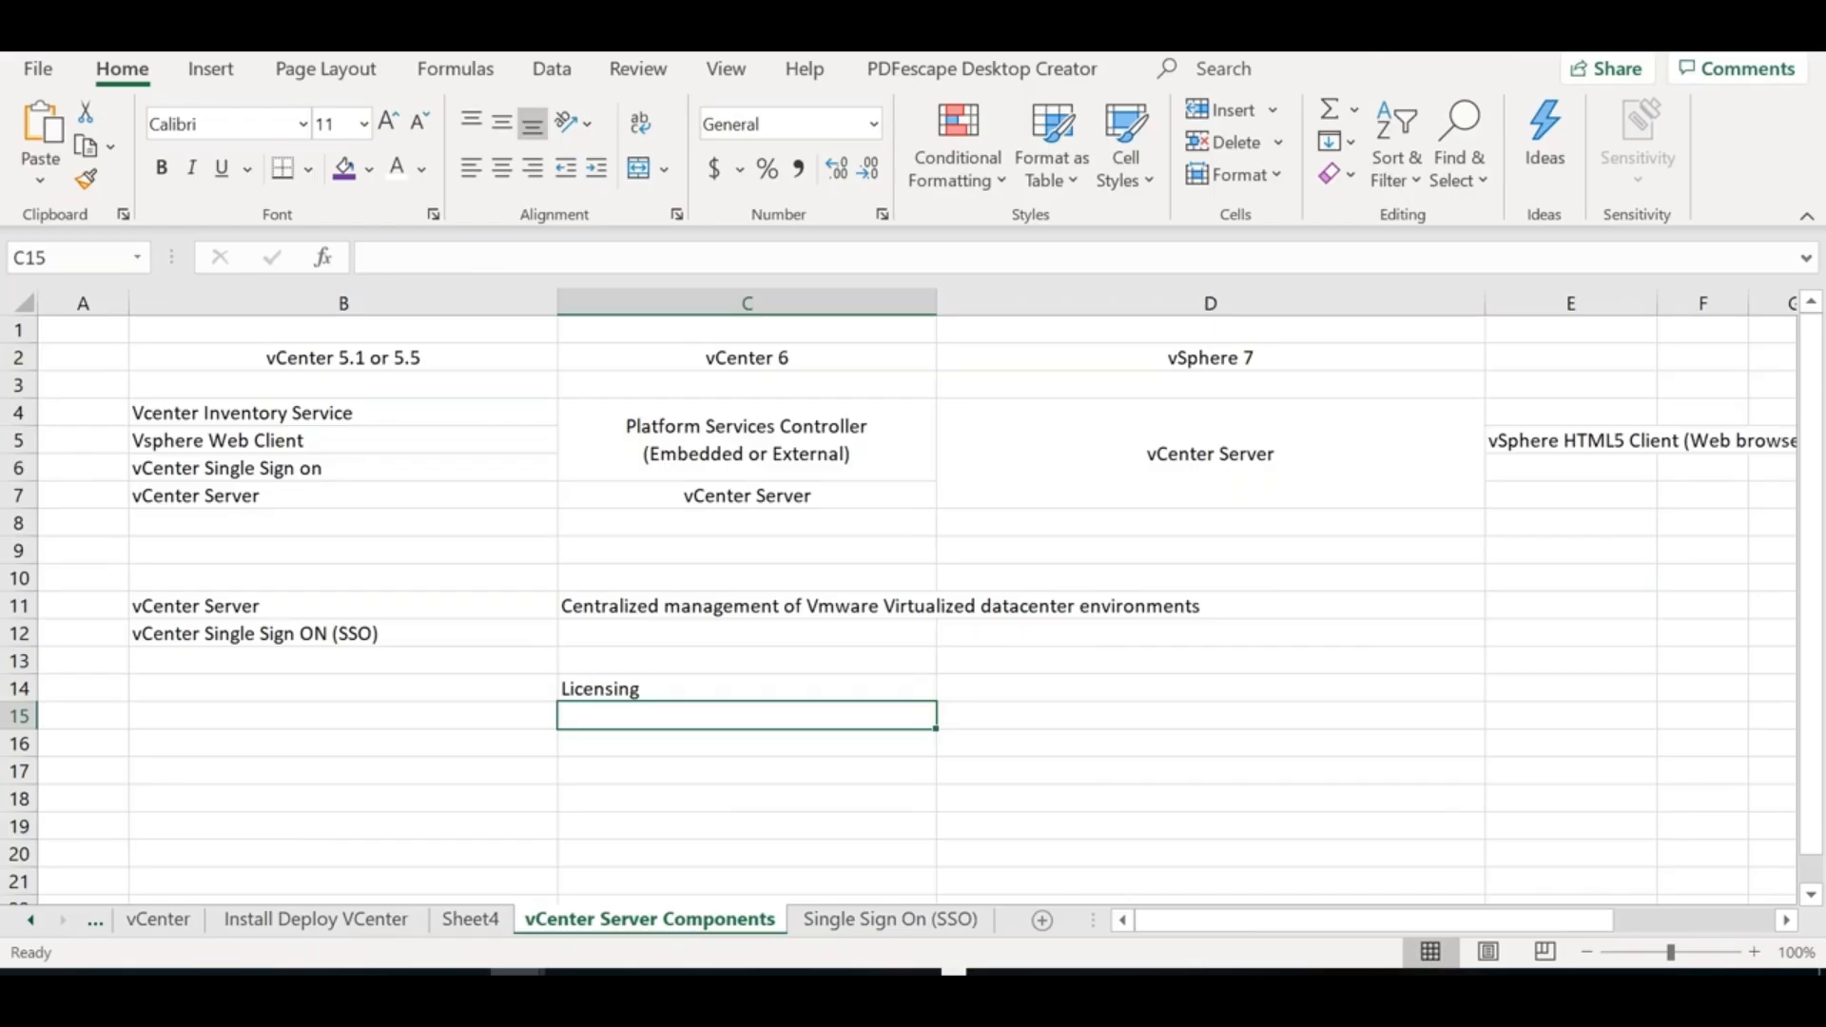
pyautogui.click(746, 689)
pyautogui.write('Service')
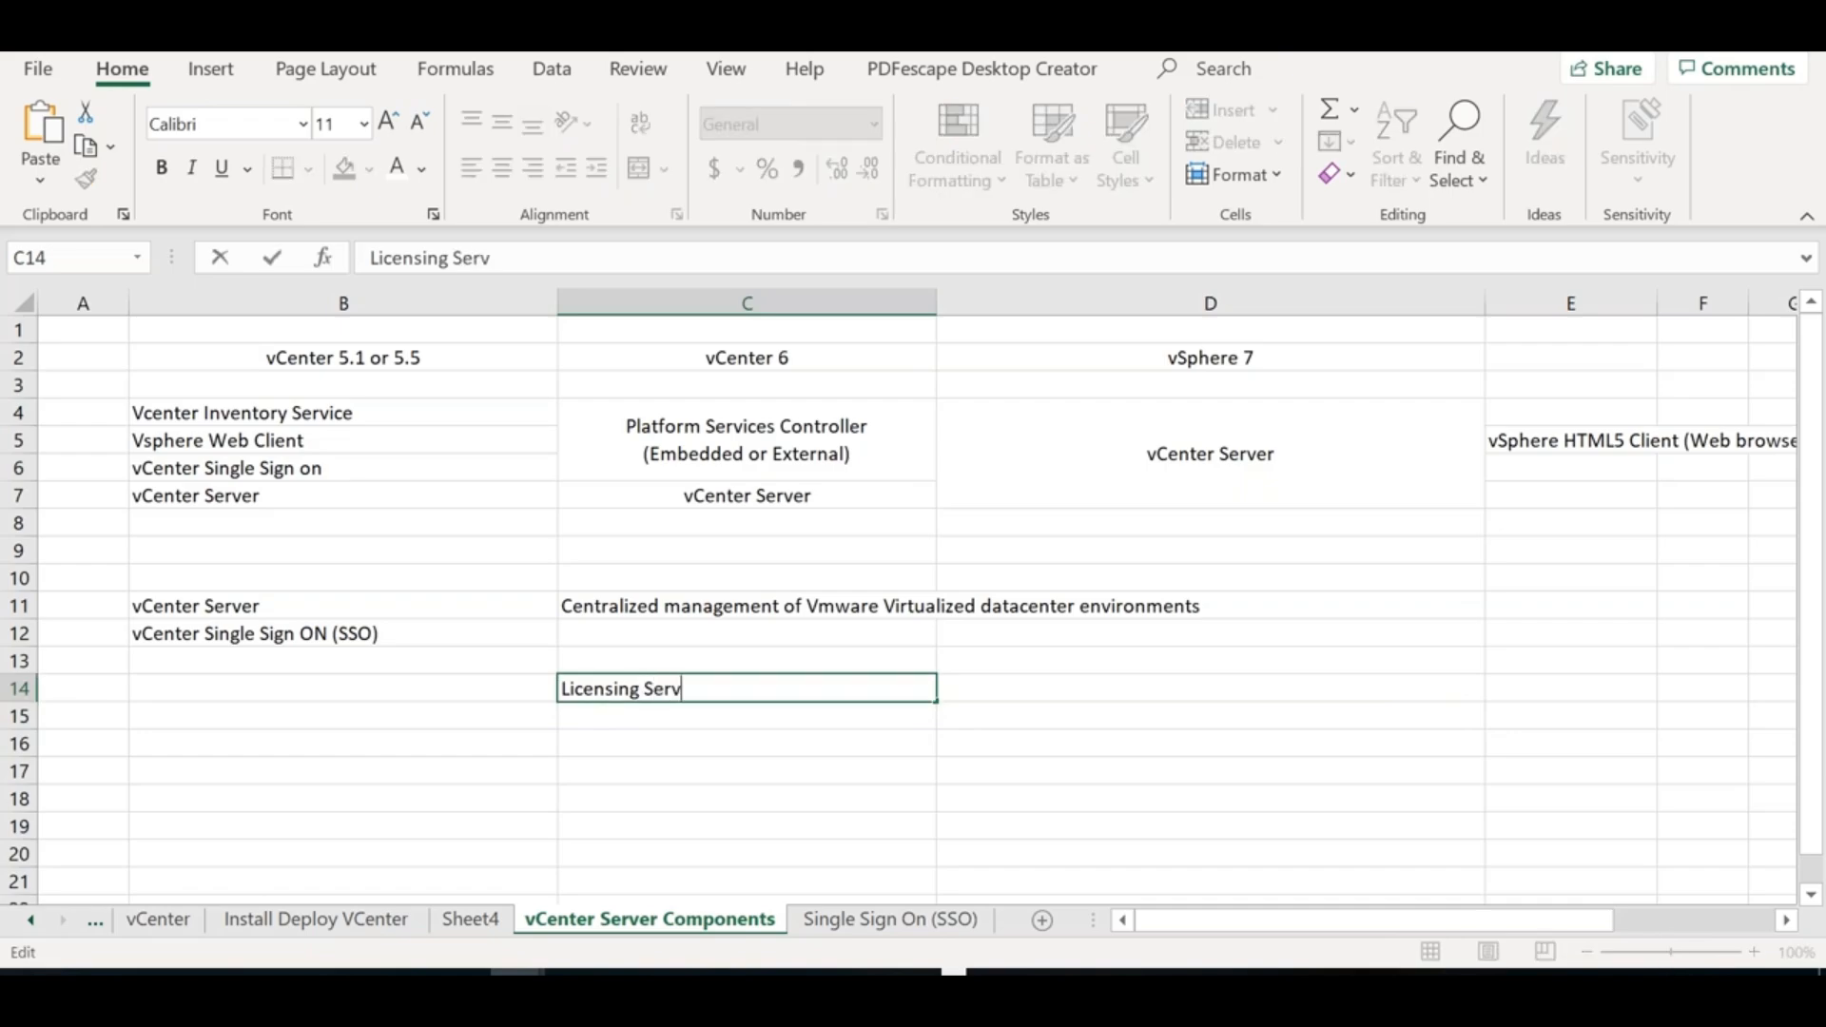
pyautogui.click(662, 712)
pyautogui.write('Certifi')
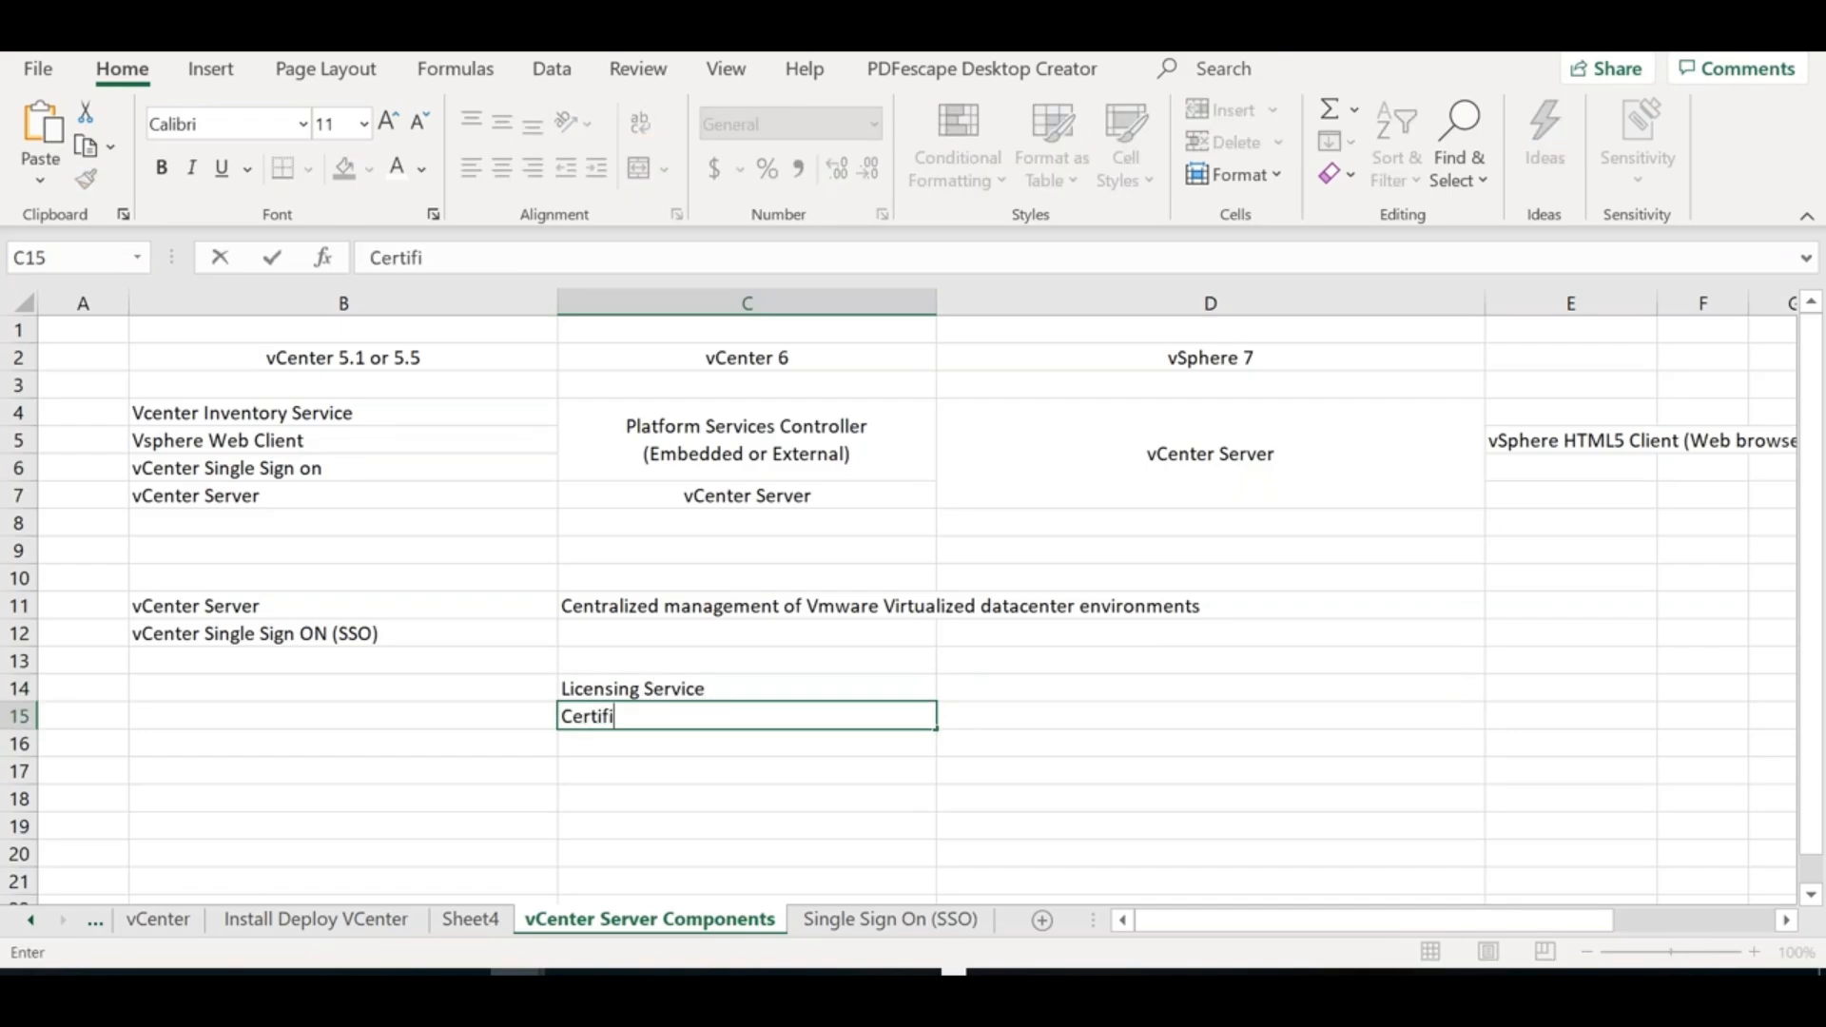
pyautogui.write('cate Ma')
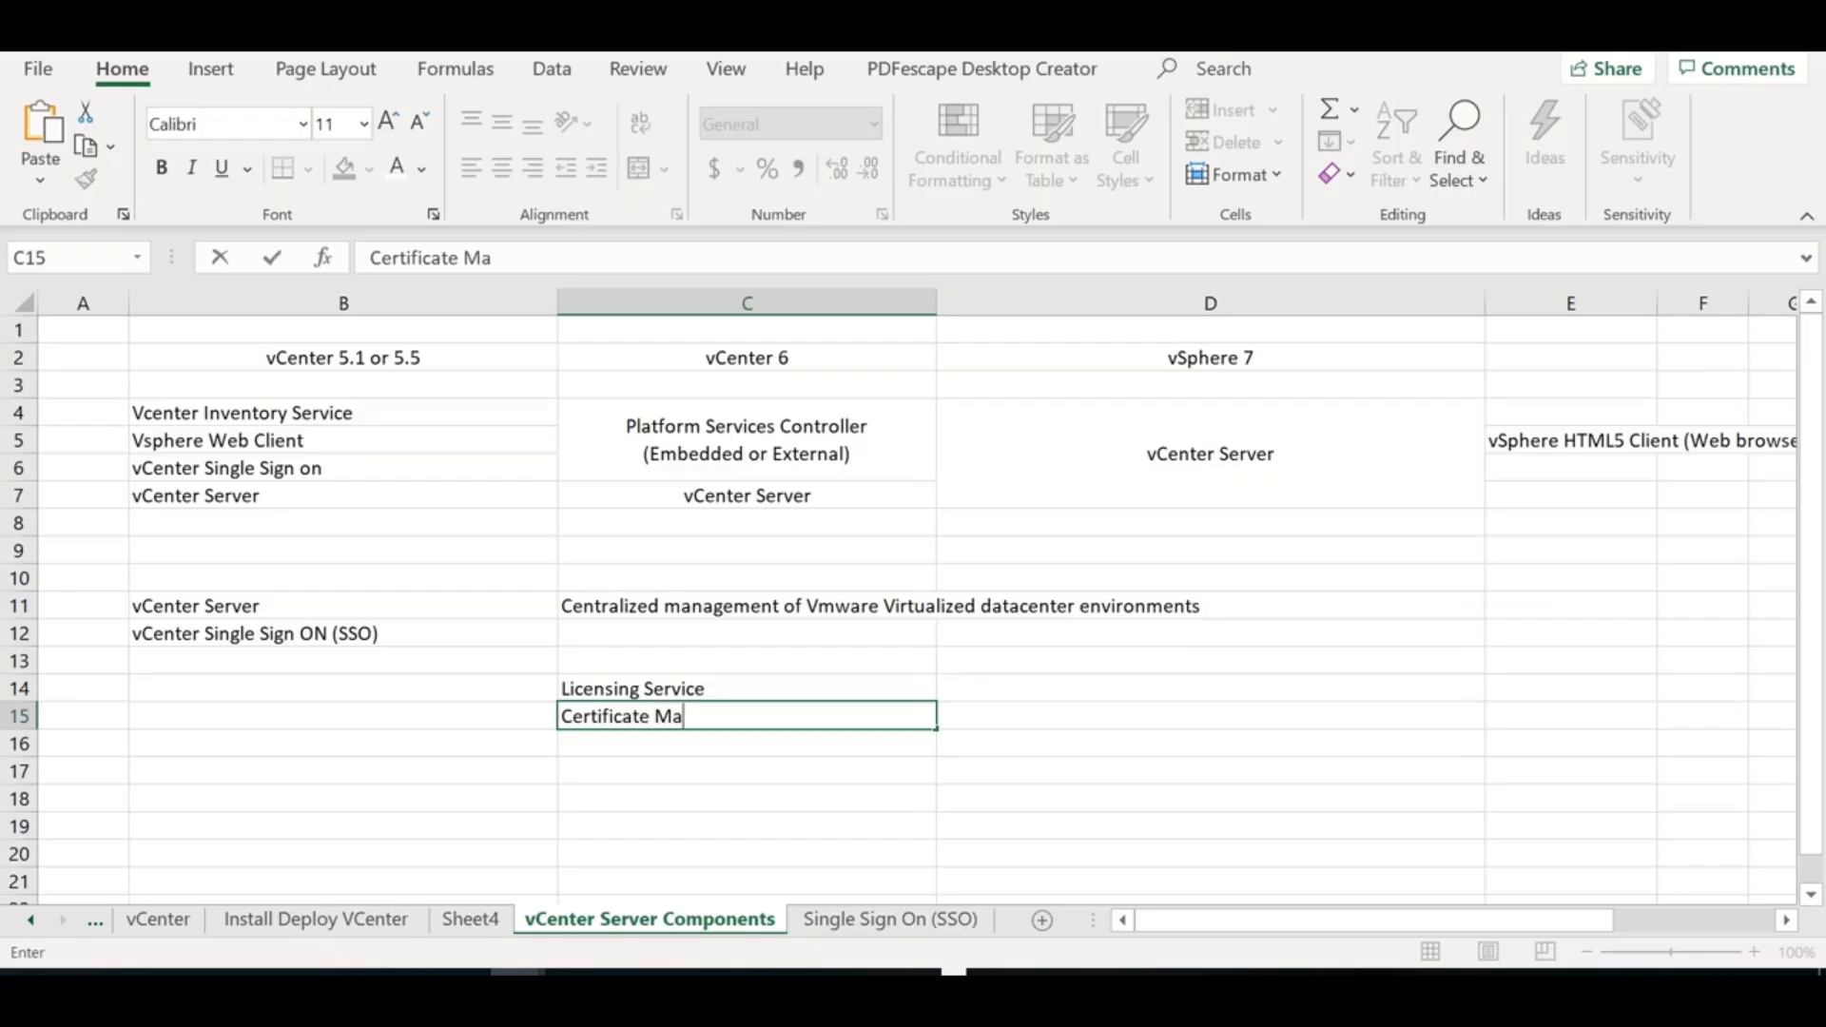
pyautogui.write('nagement')
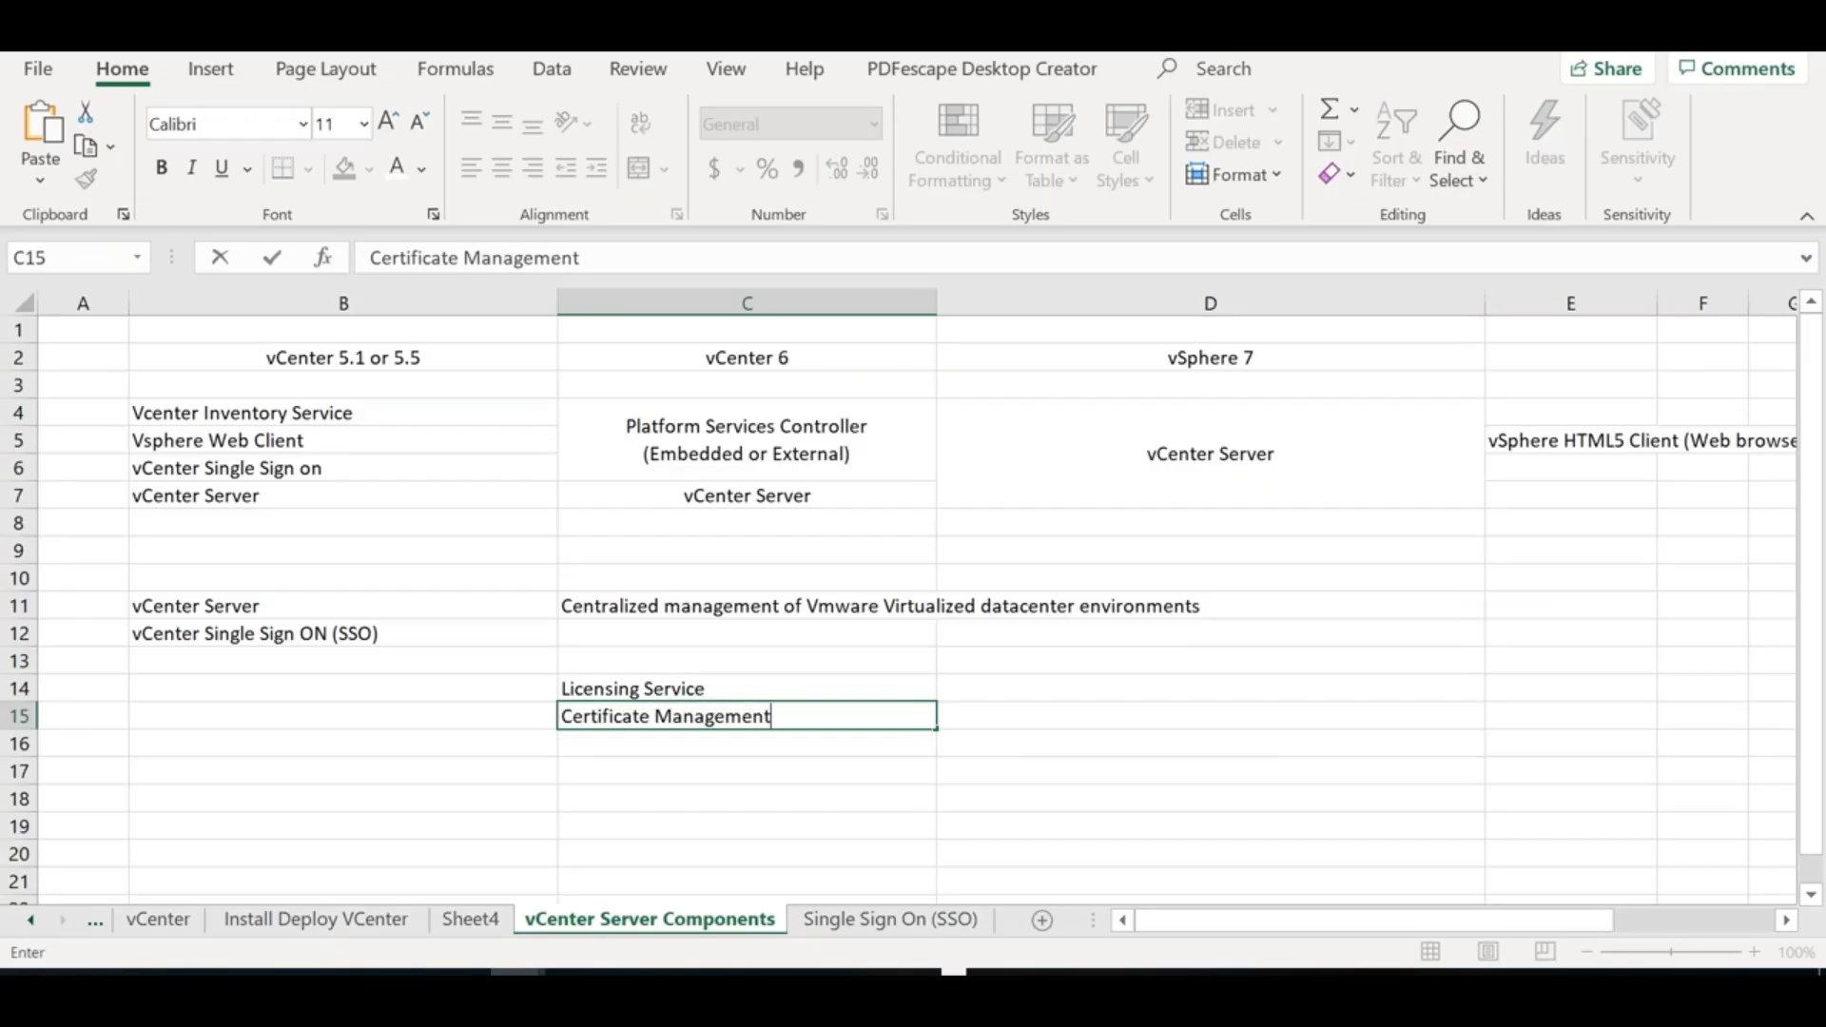
pyautogui.click(665, 662)
# Enter PSC in C13 in bold and SSO in C16
pyautogui.write('PSC')
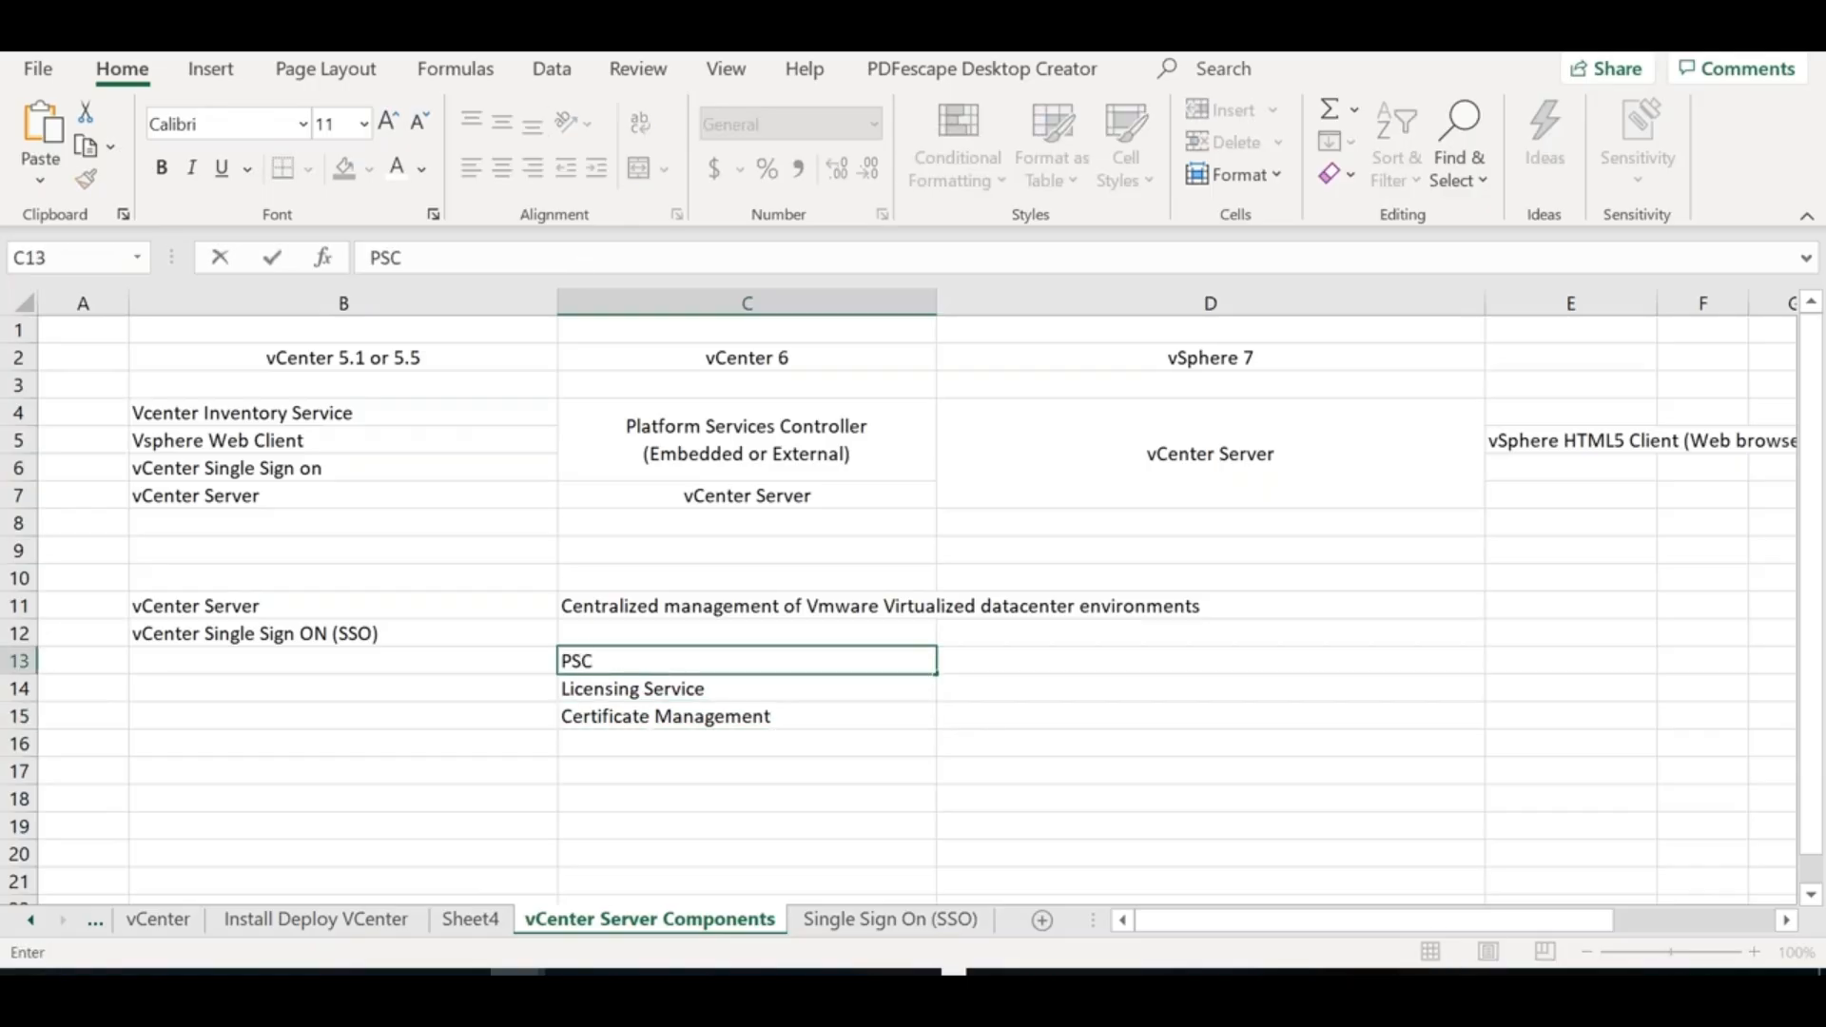
pyautogui.click(267, 415)
pyautogui.click(268, 439)
pyautogui.click(279, 467)
pyautogui.click(631, 742)
pyautogui.write('SI')
pyautogui.write('SO')
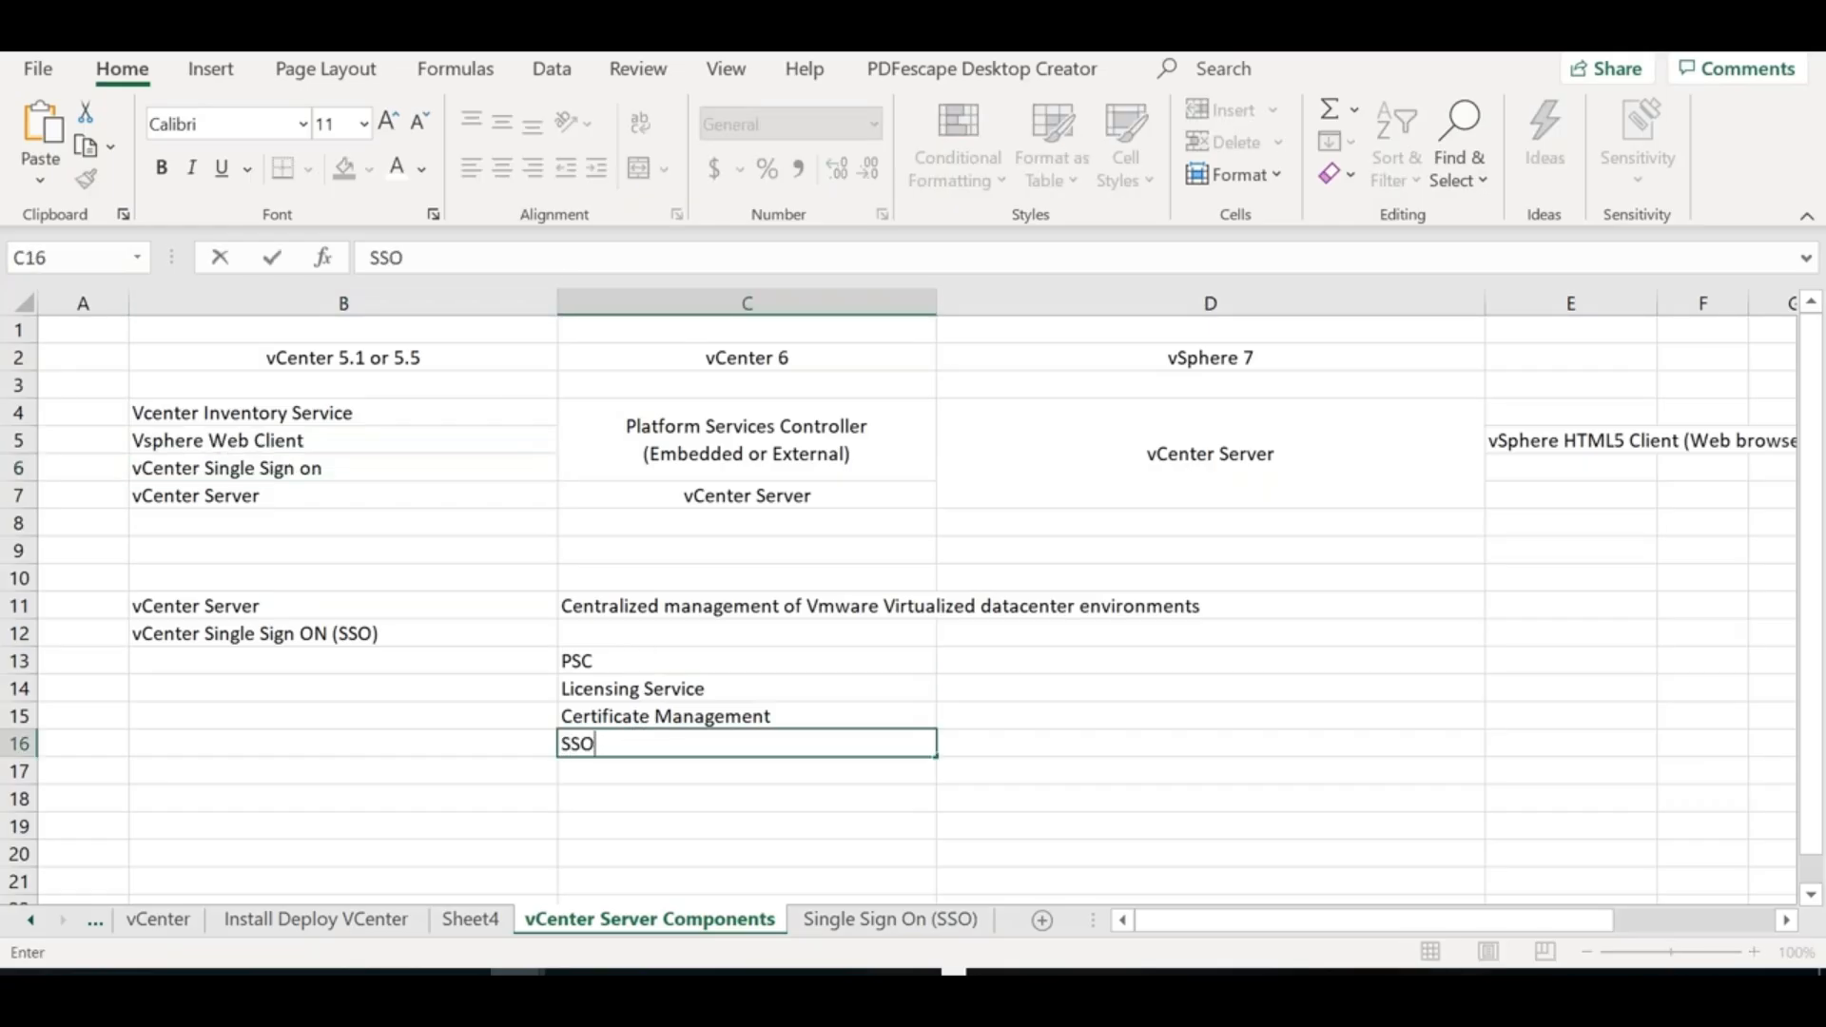
pyautogui.click(617, 669)
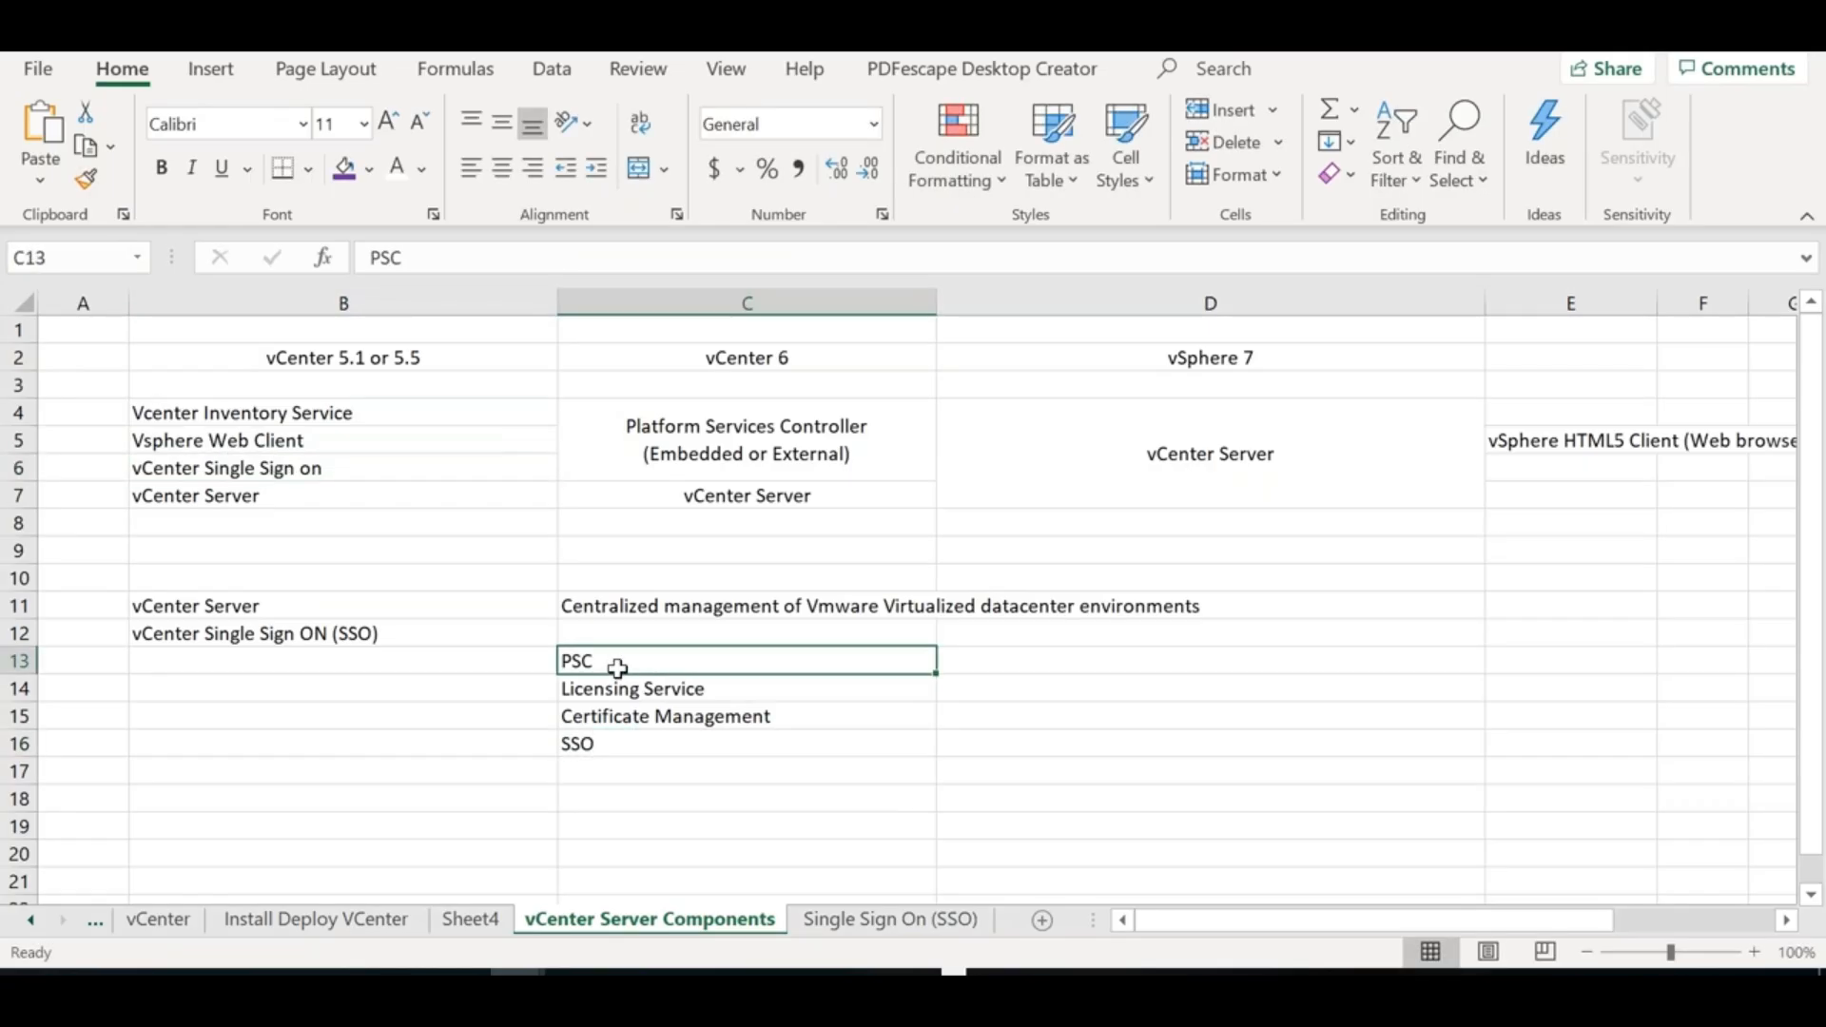
pyautogui.hotkey('ctrl', 'b')
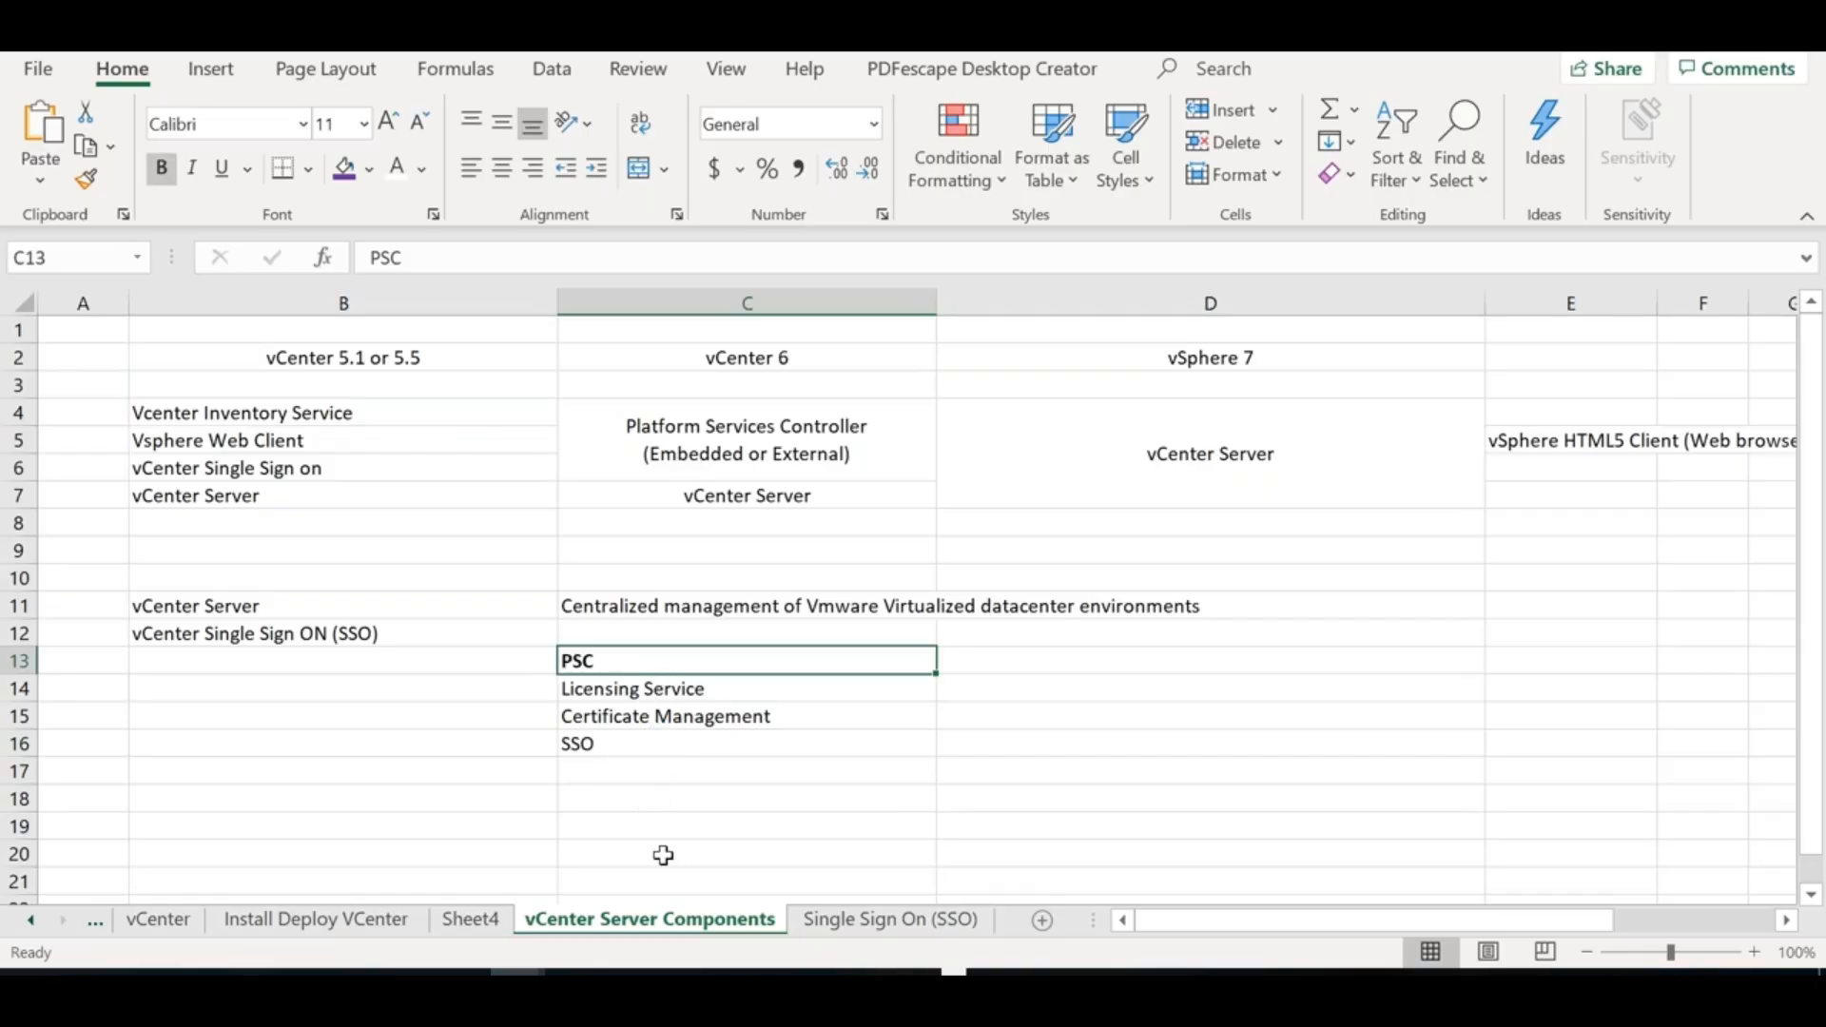
pyautogui.hotkey('alt', 'Tab')
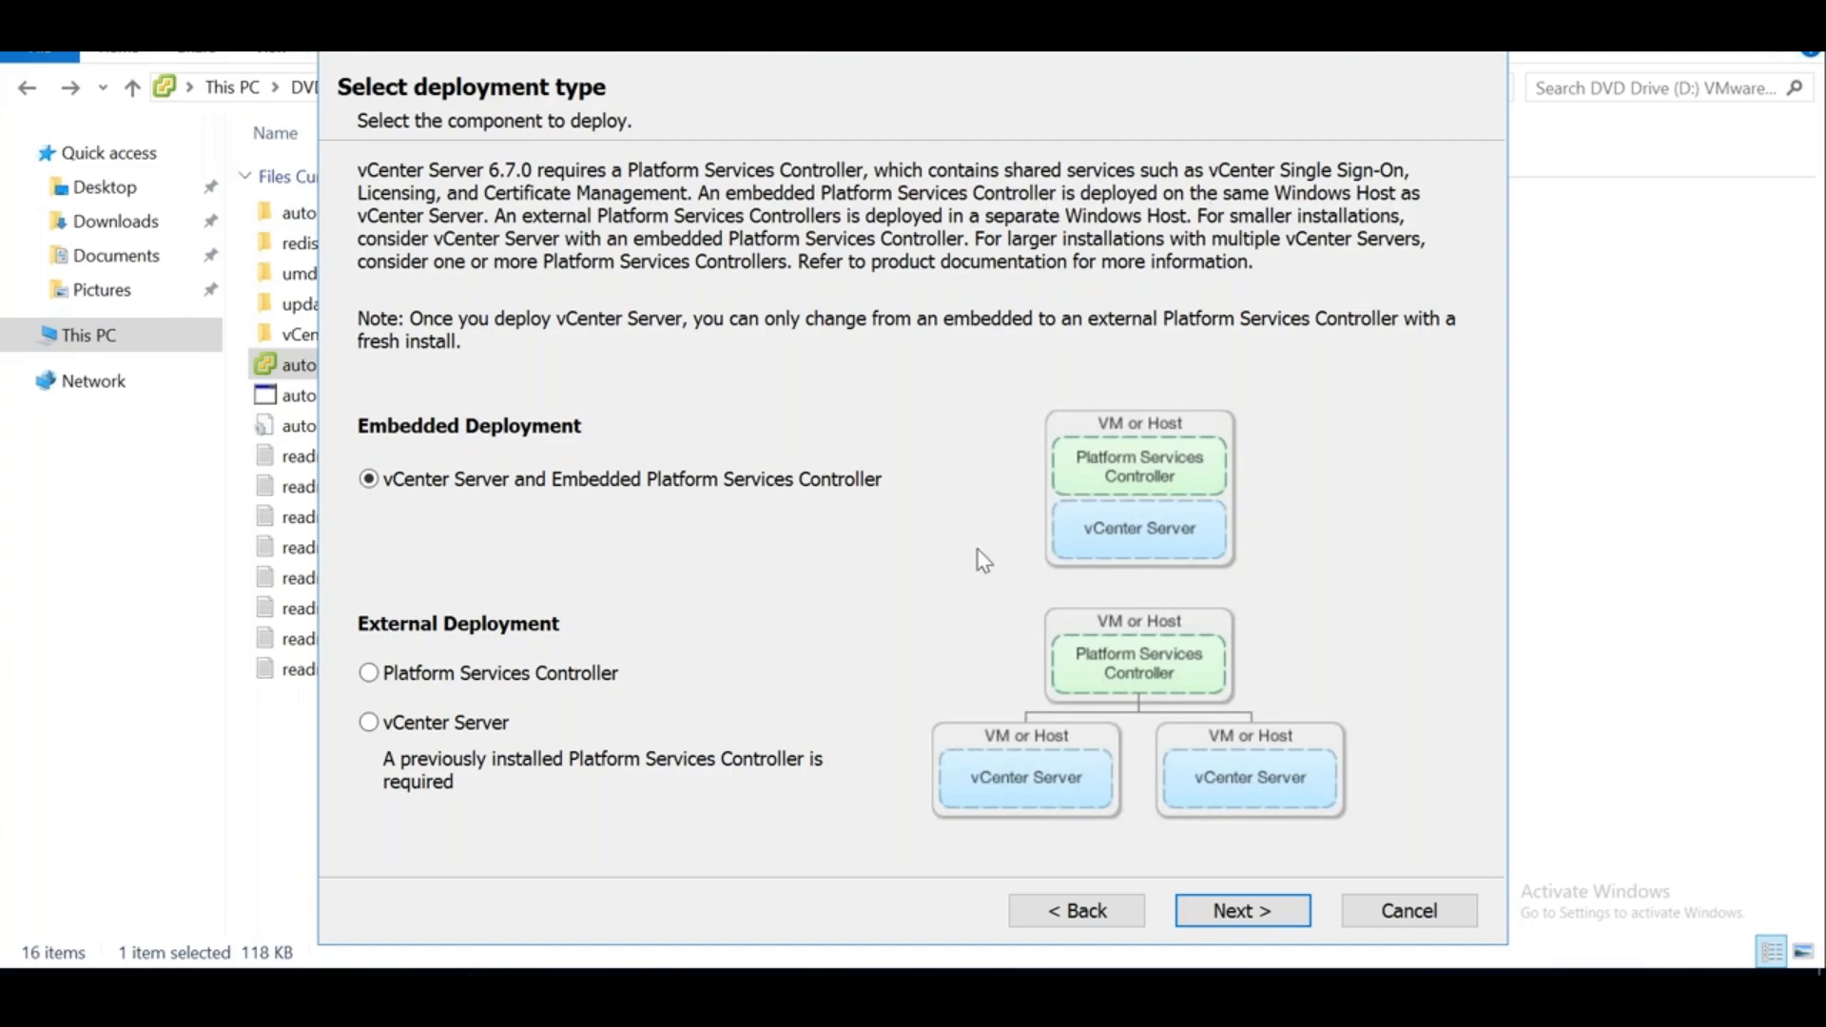
pyautogui.click(419, 743)
pyautogui.click(620, 483)
pyautogui.click(1230, 908)
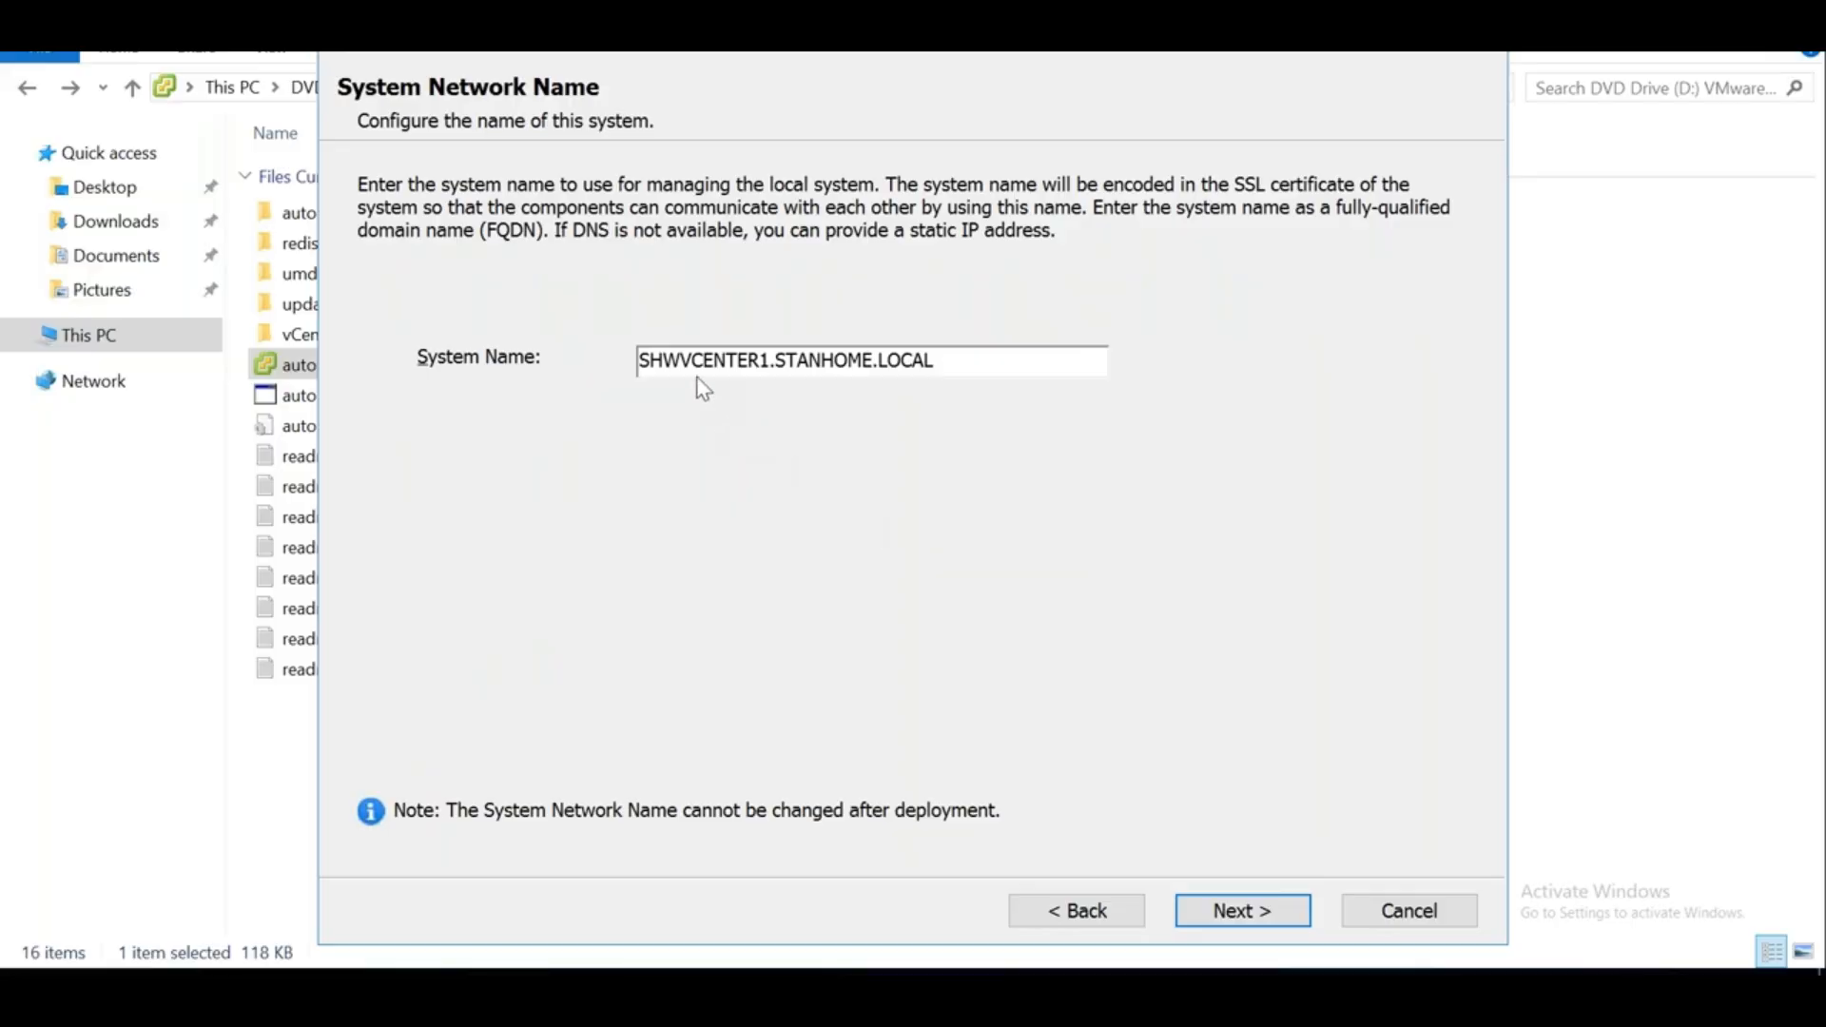
pyautogui.moveTo(637, 361); pyautogui.dragTo(775, 353)
pyautogui.click(700, 359)
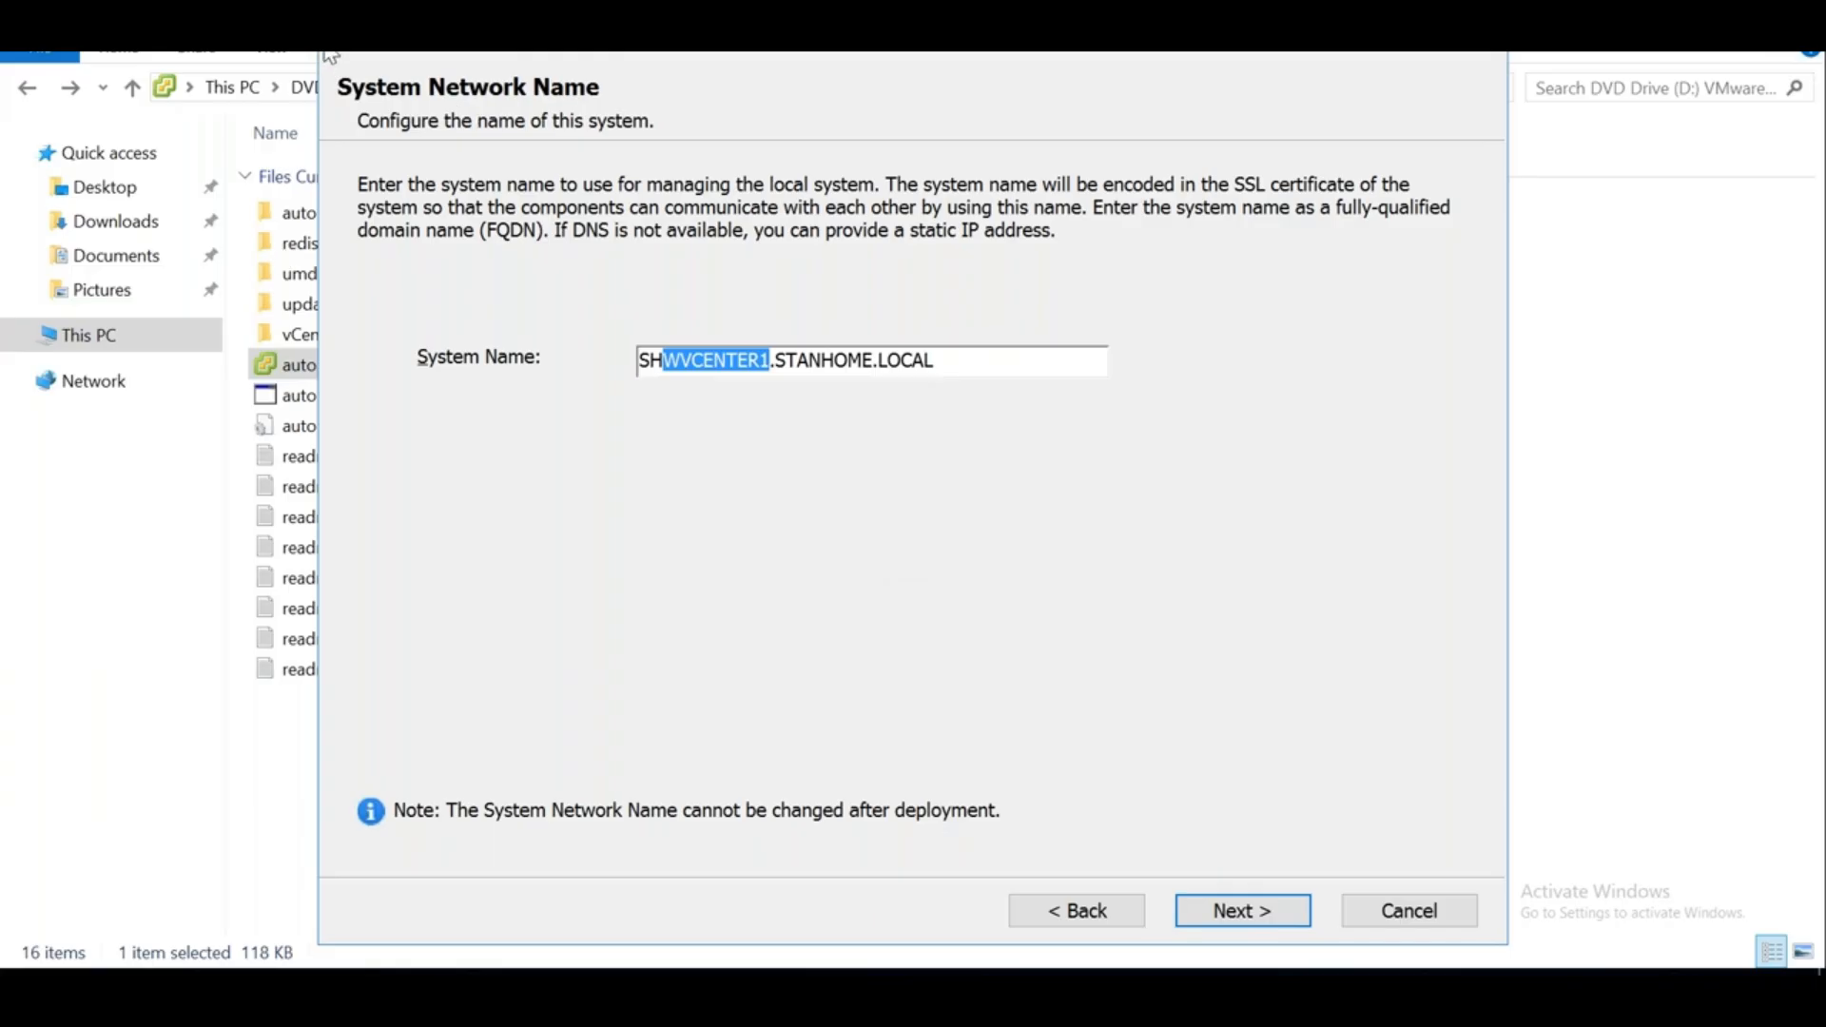
pyautogui.click(271, 23)
pyautogui.click(549, 630)
pyautogui.click(944, 362)
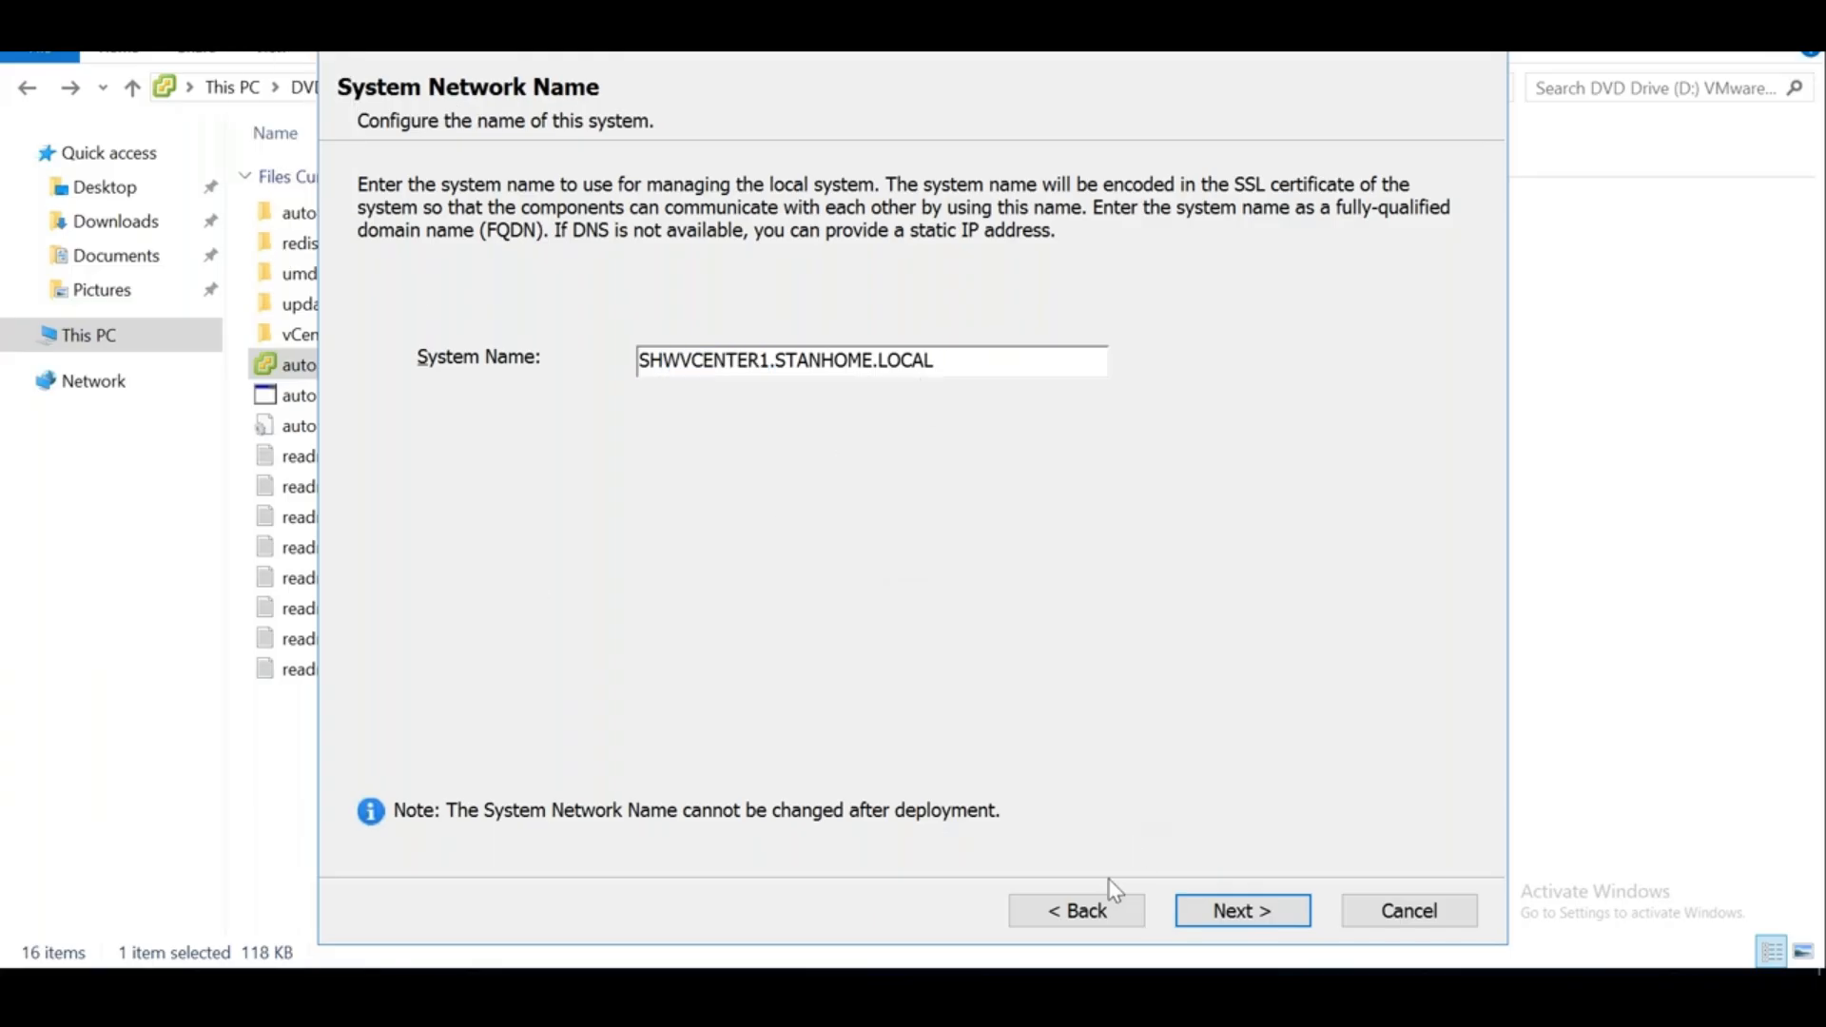
pyautogui.click(1081, 915)
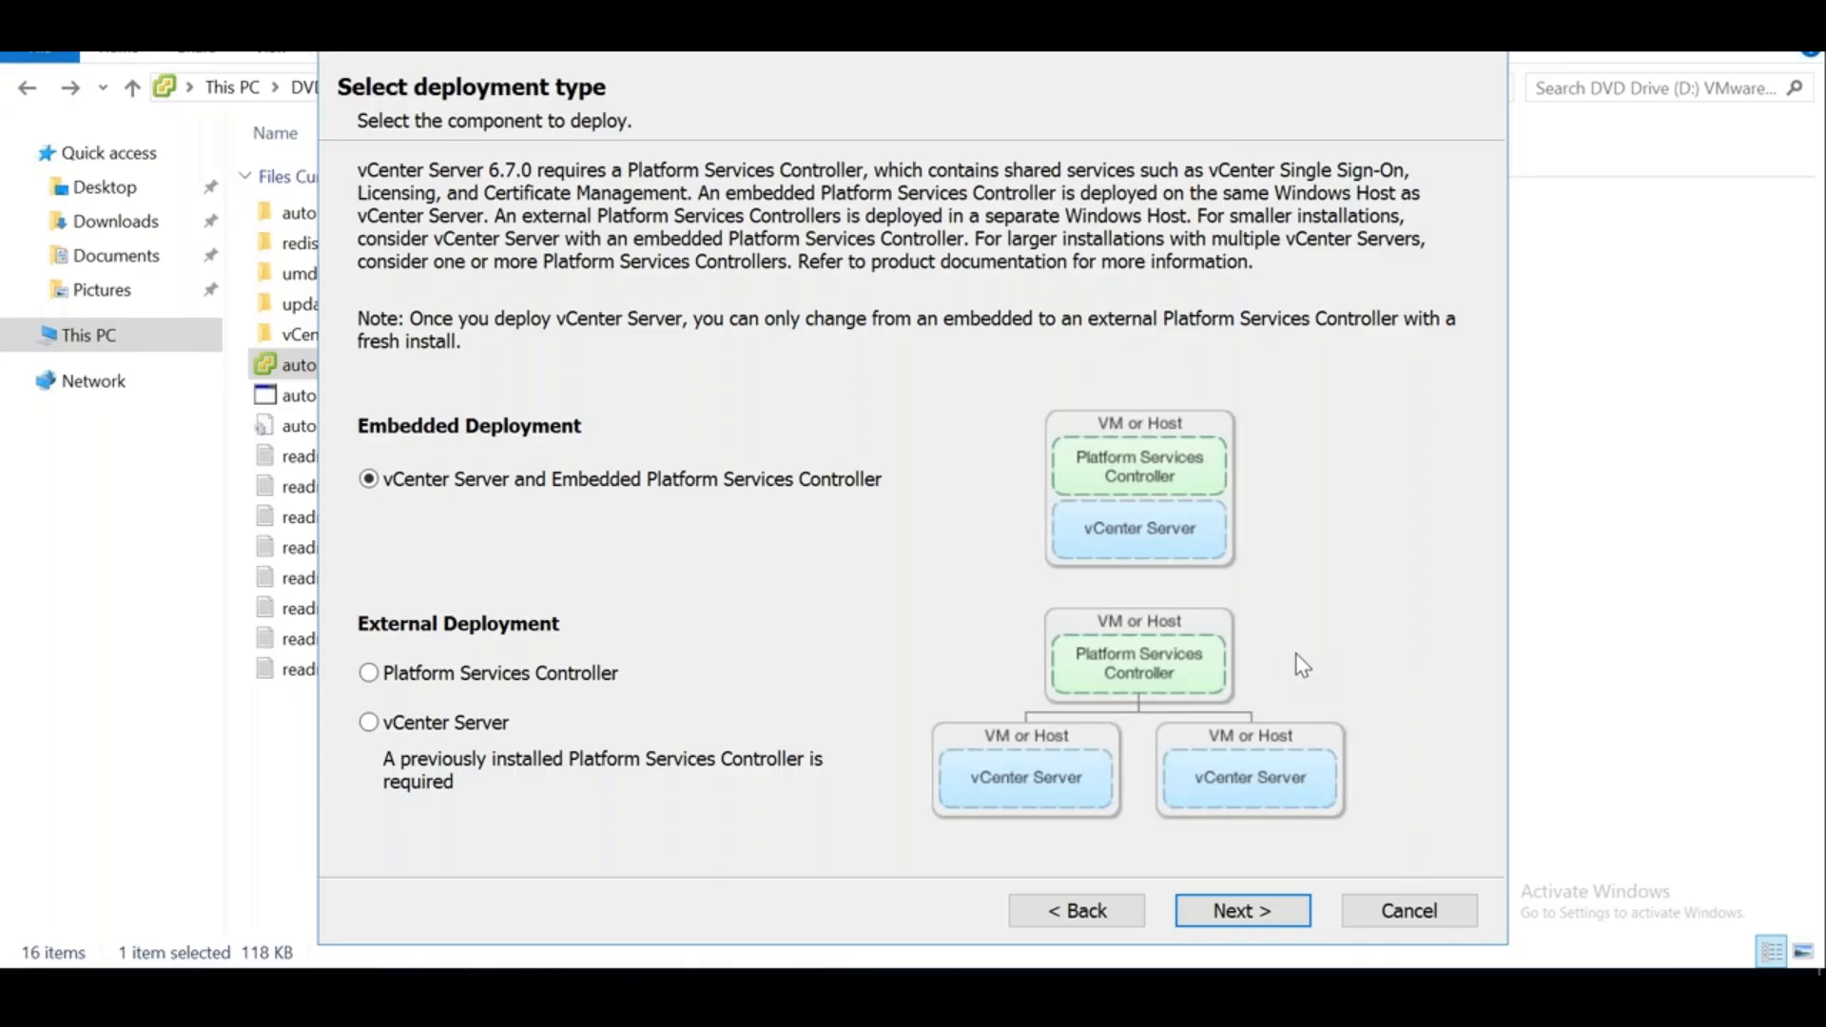
# Reach the system name page and run hostname in Command Prompt, confirming SHWVCENTER1
pyautogui.click(1258, 911)
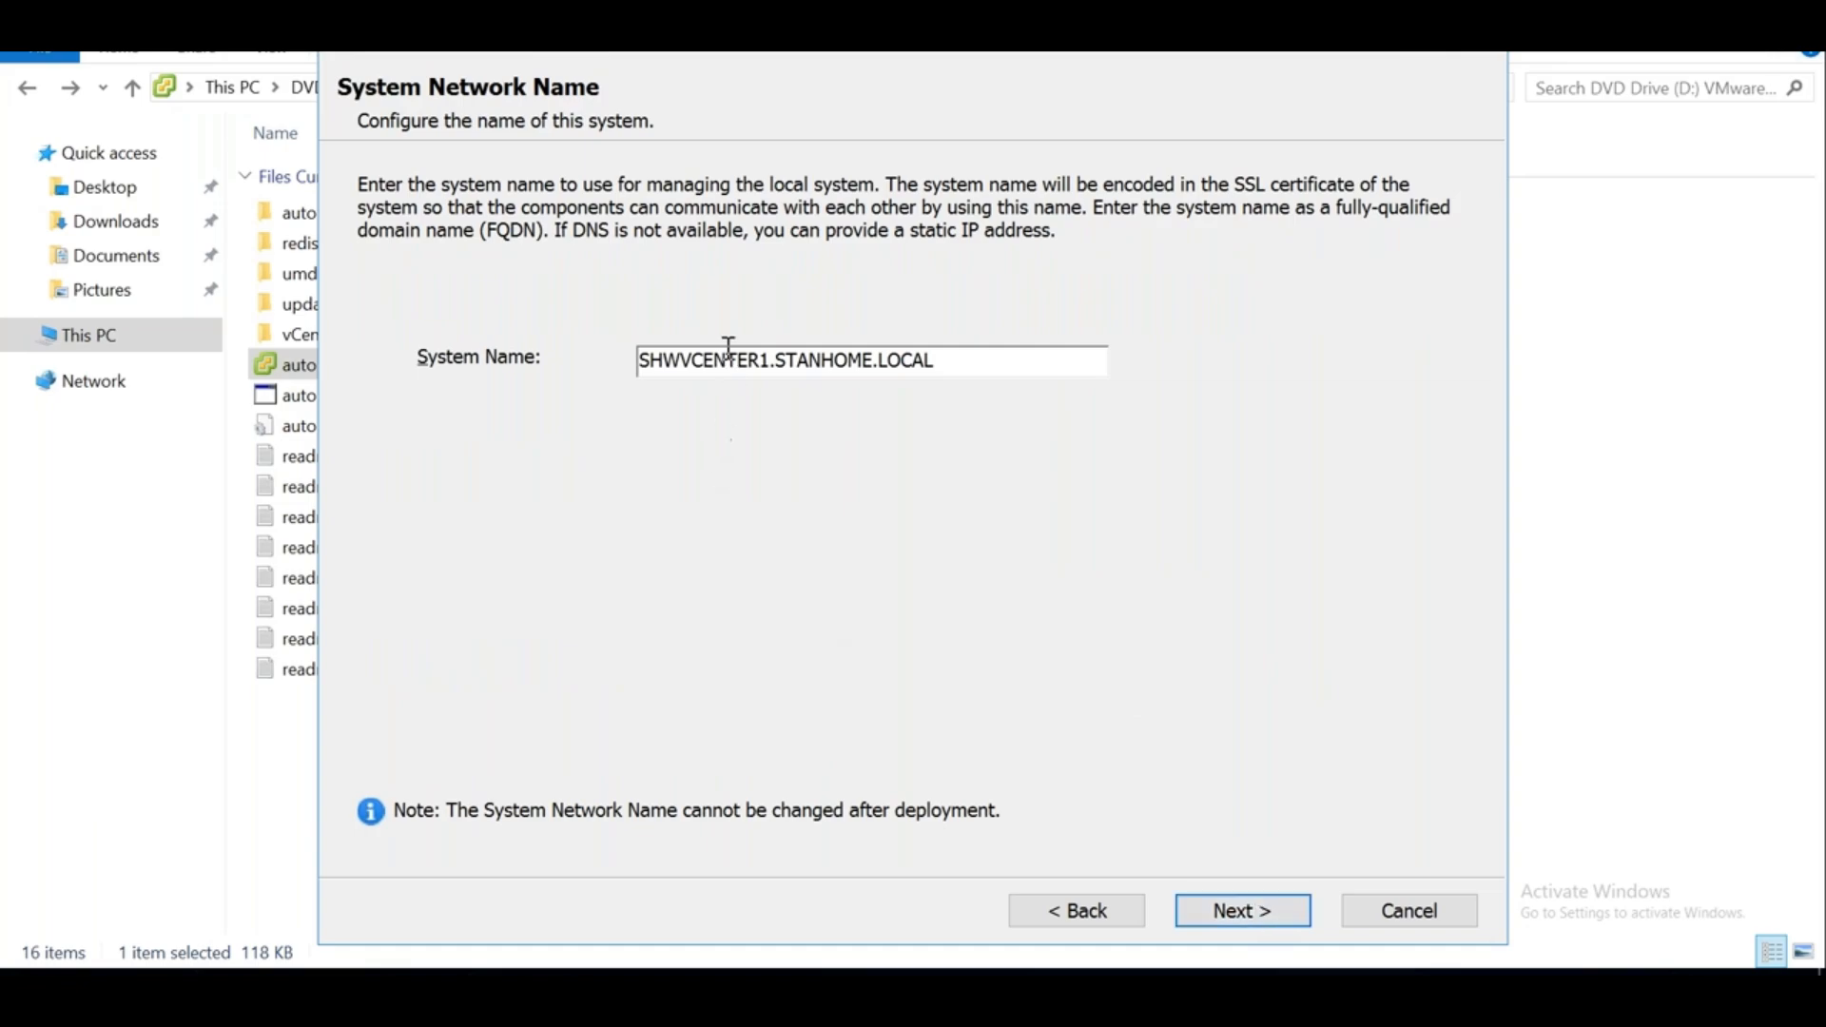
pyautogui.rightClick(23, 998)
pyautogui.click(145, 849)
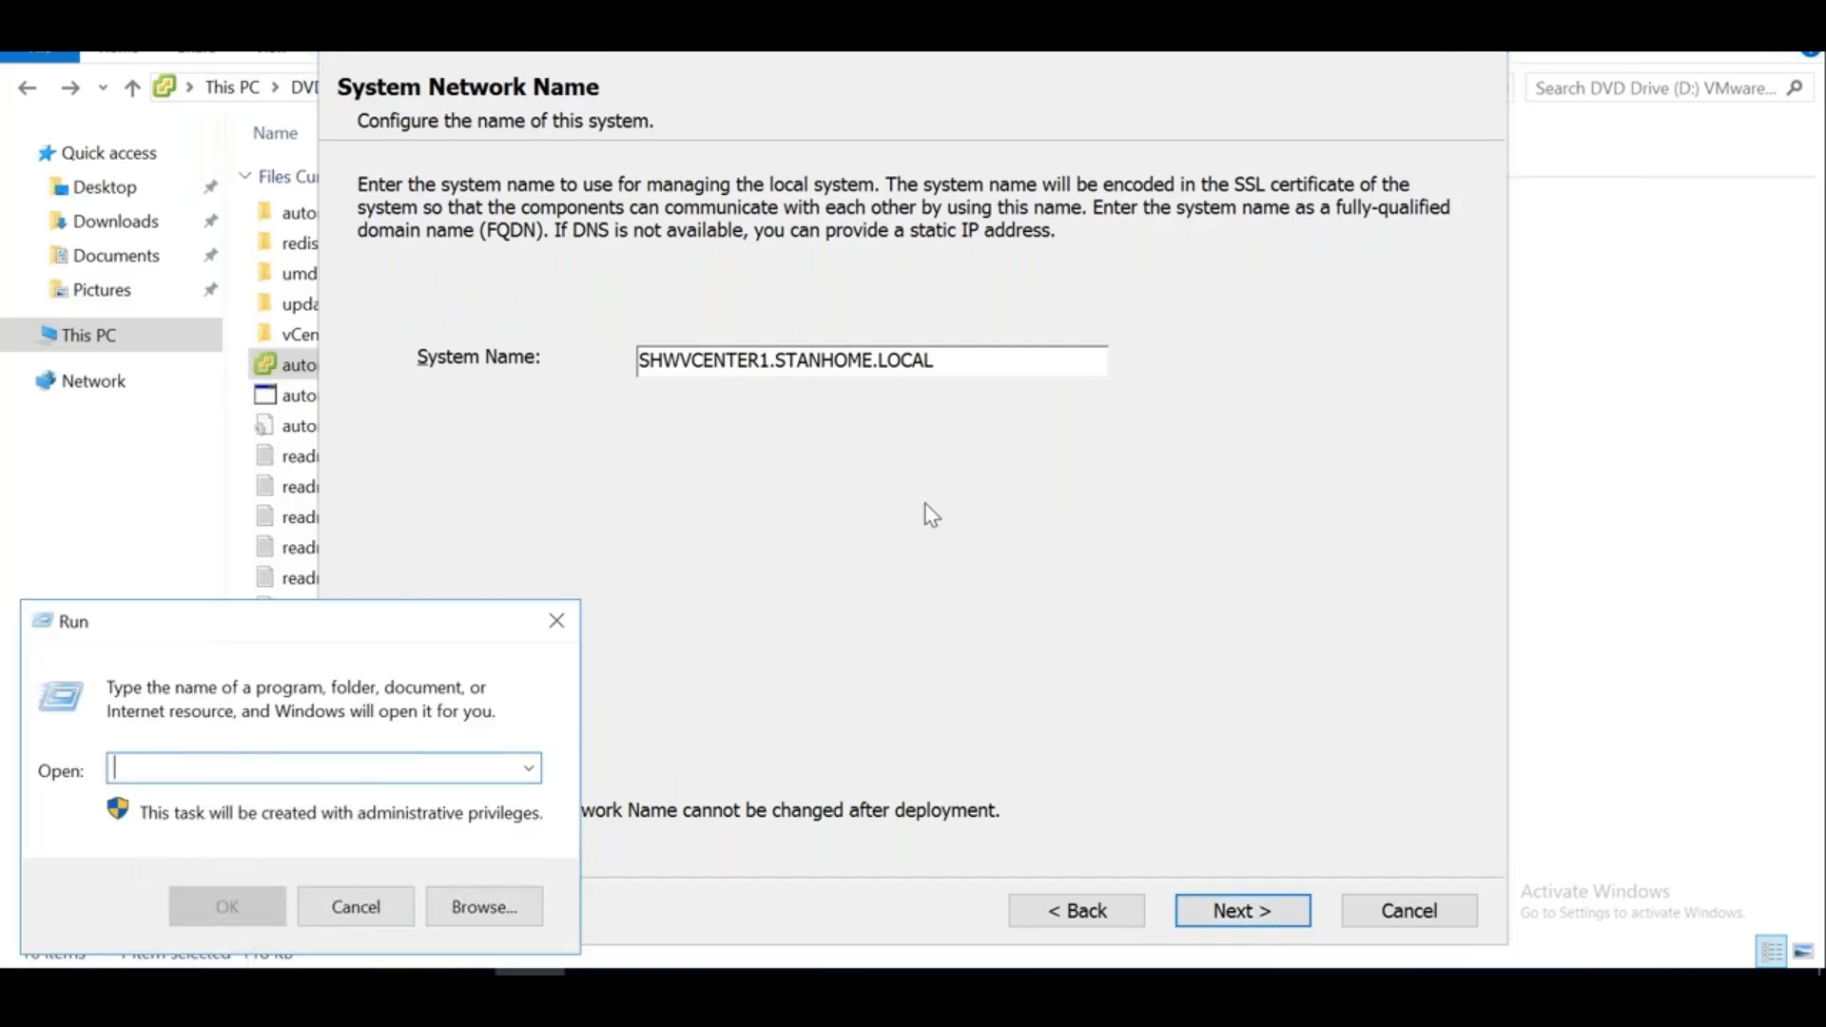
pyautogui.write('cmd')
pyautogui.press('Return')
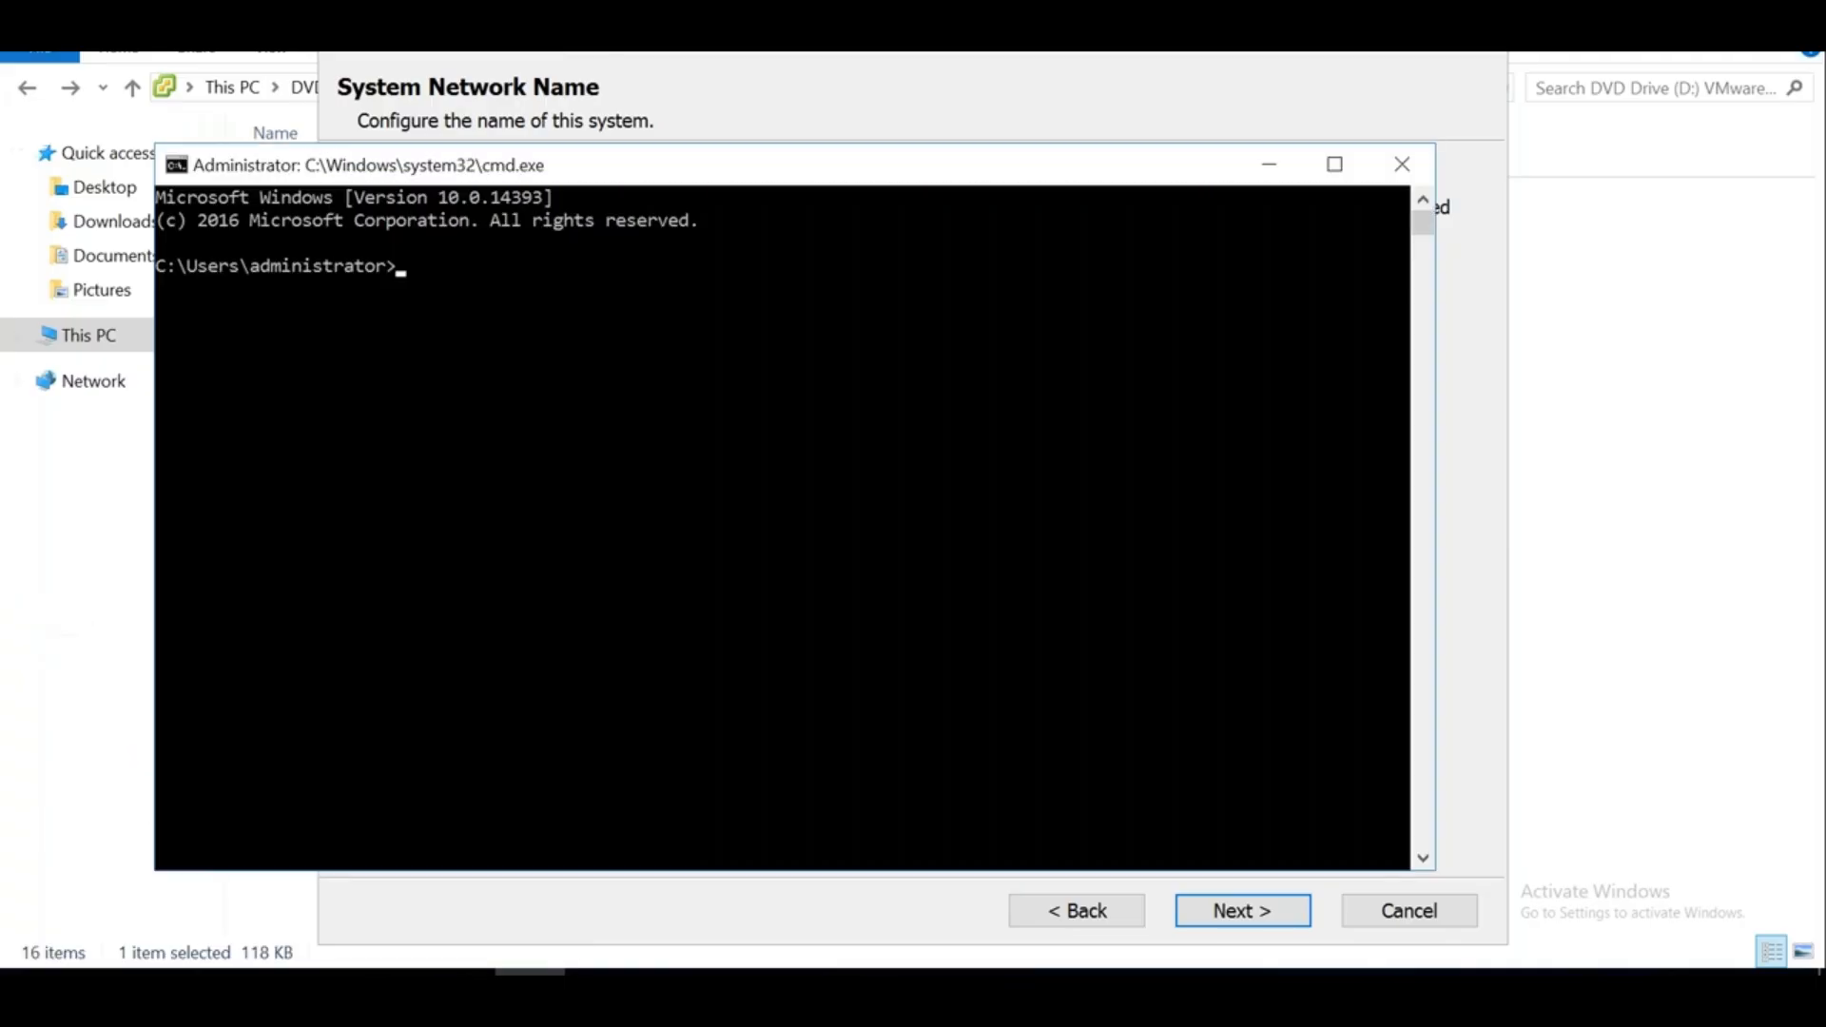
pyautogui.write('hostname')
pyautogui.press('Return')
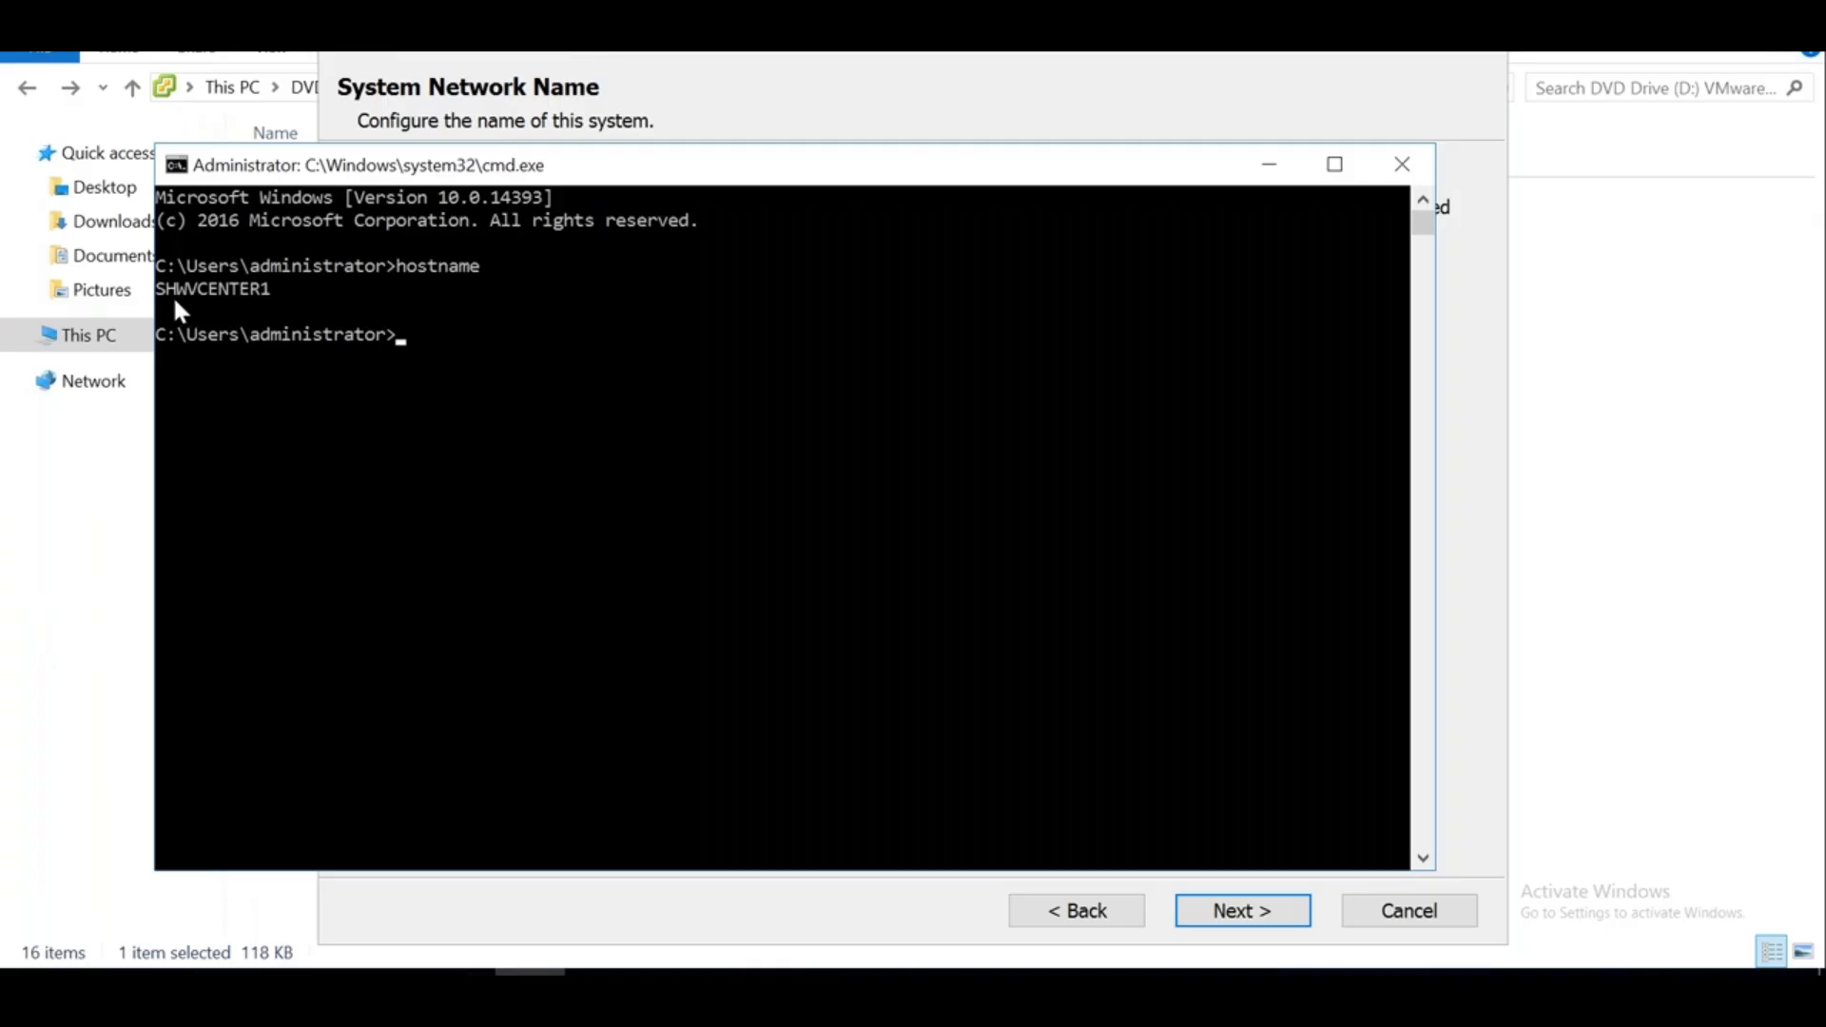
pyautogui.click(1265, 170)
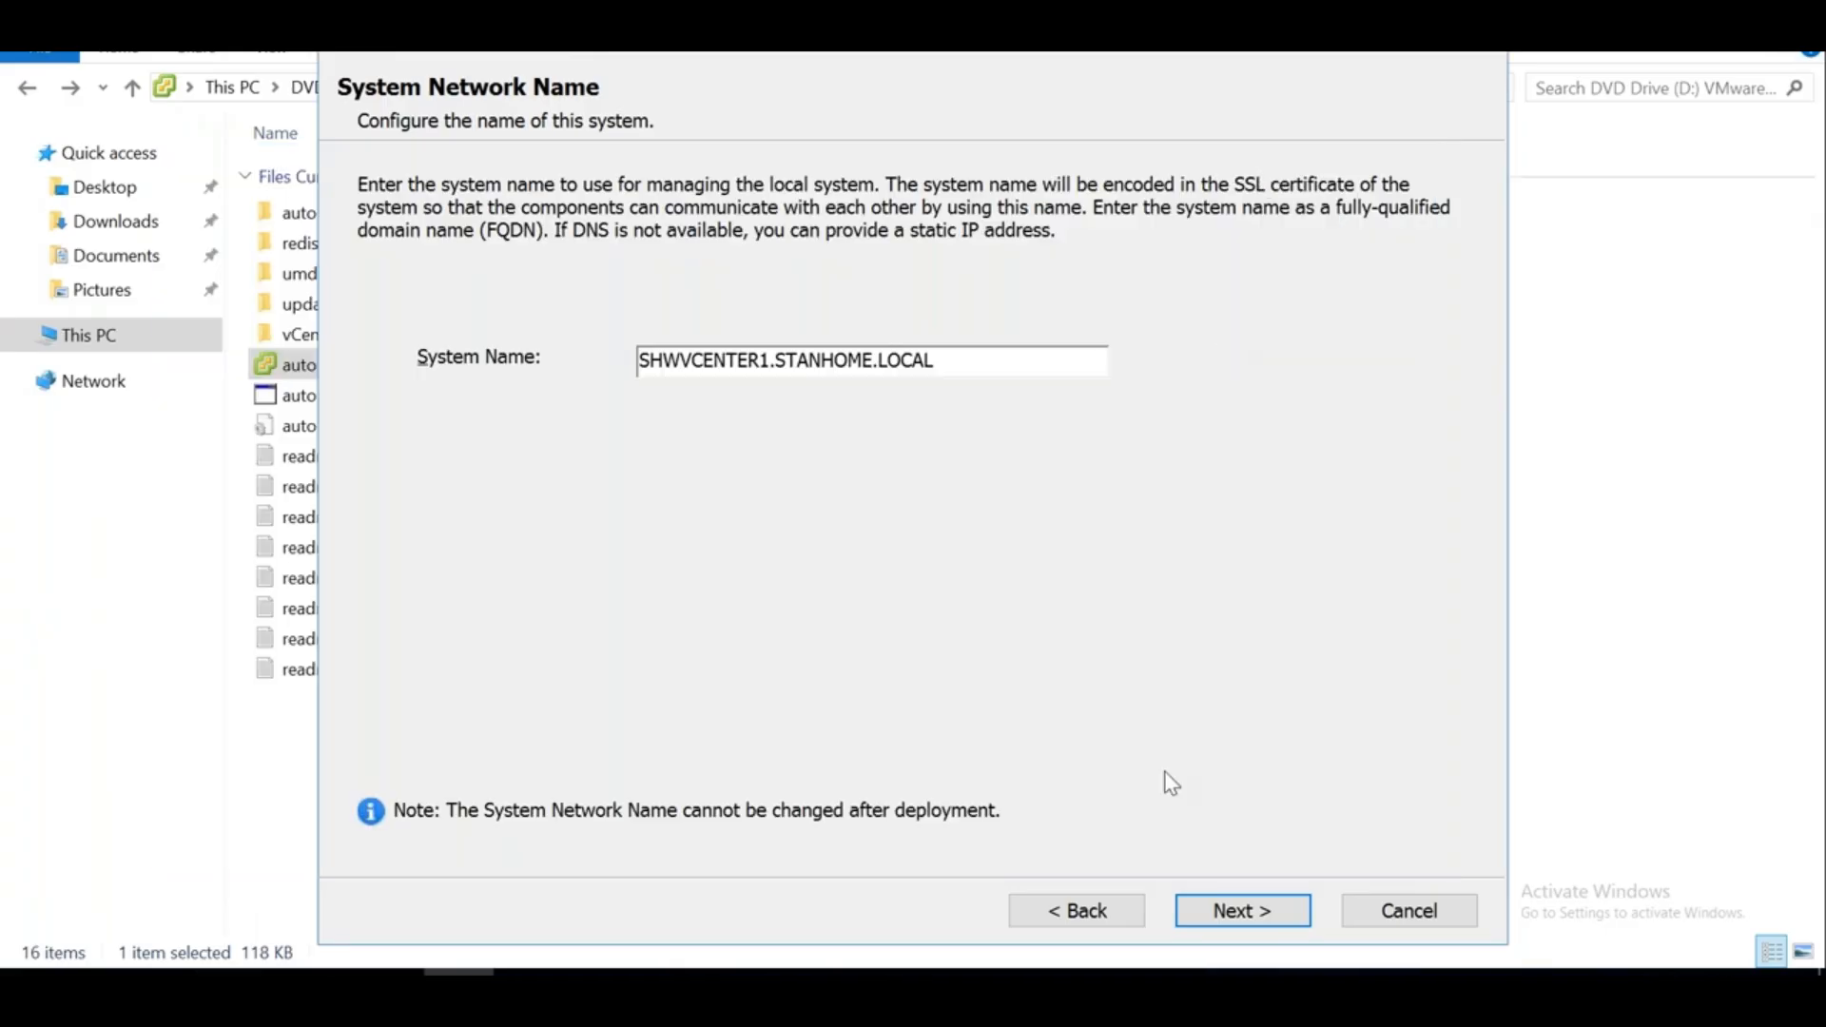
# Enter and confirm the vsphere.local SSO password, leaving the site name Default-First-Site
pyautogui.click(1232, 911)
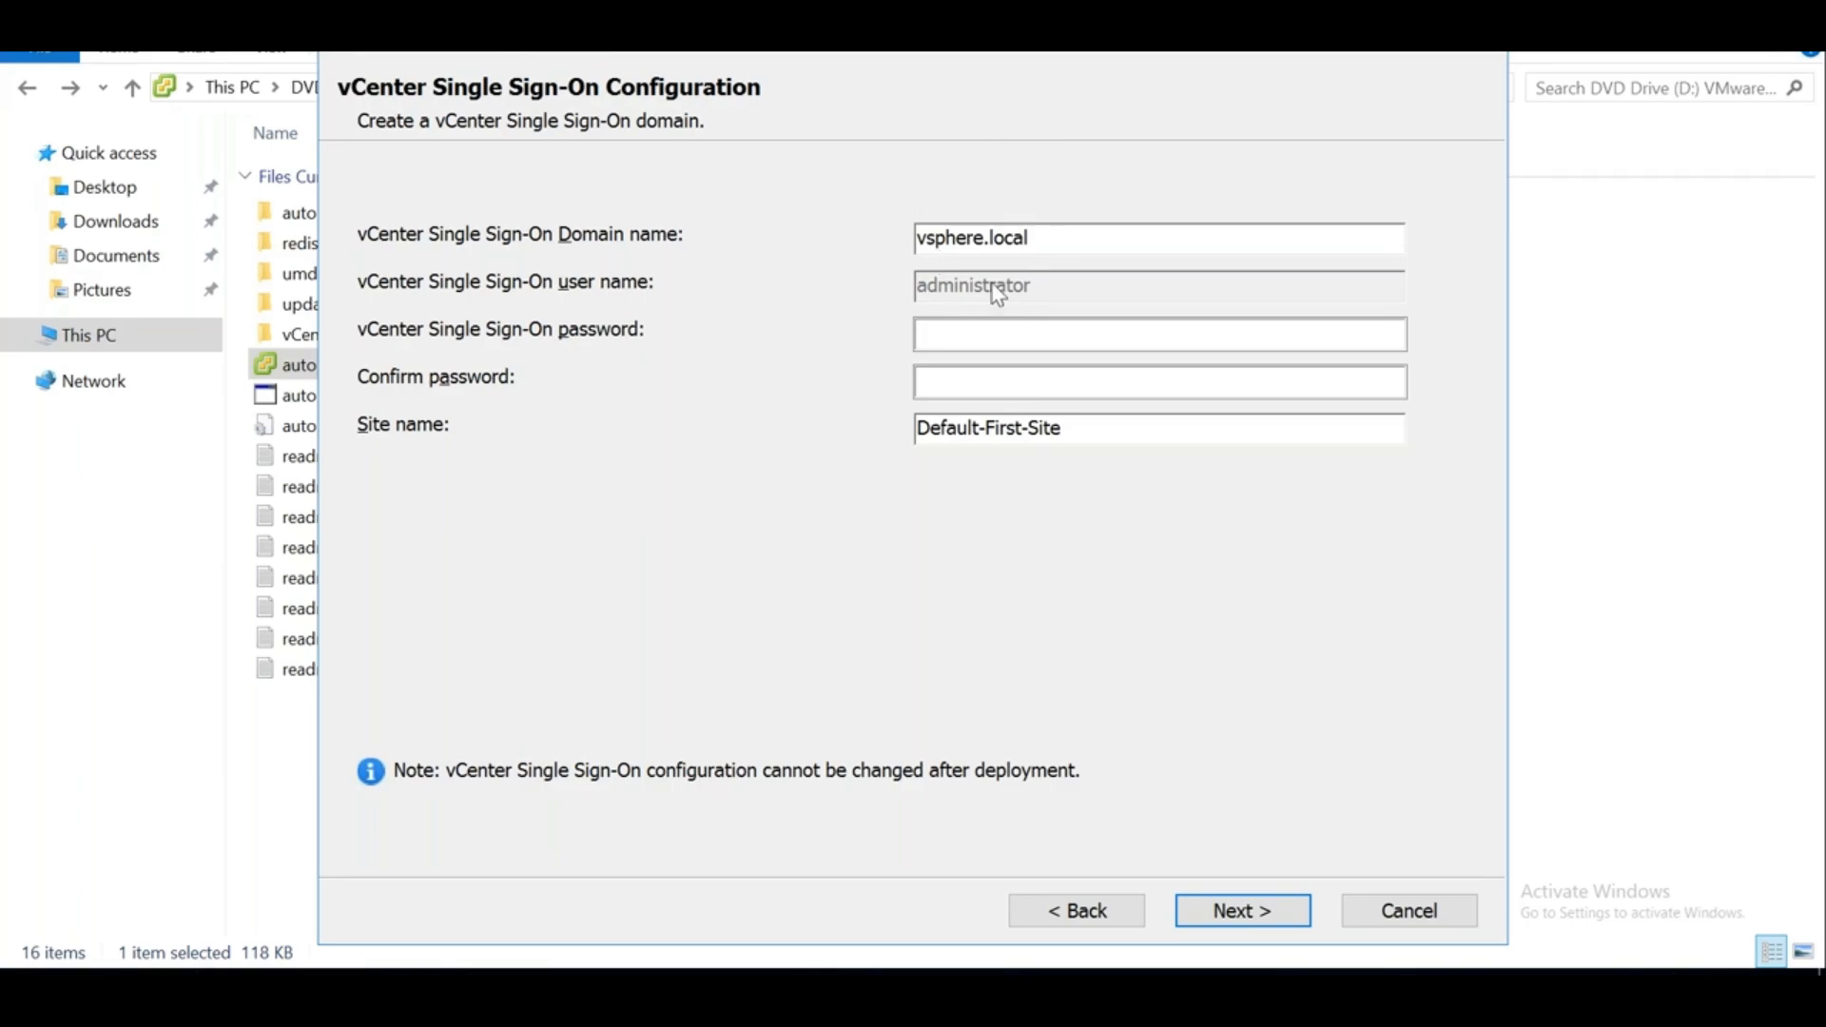
pyautogui.click(972, 337)
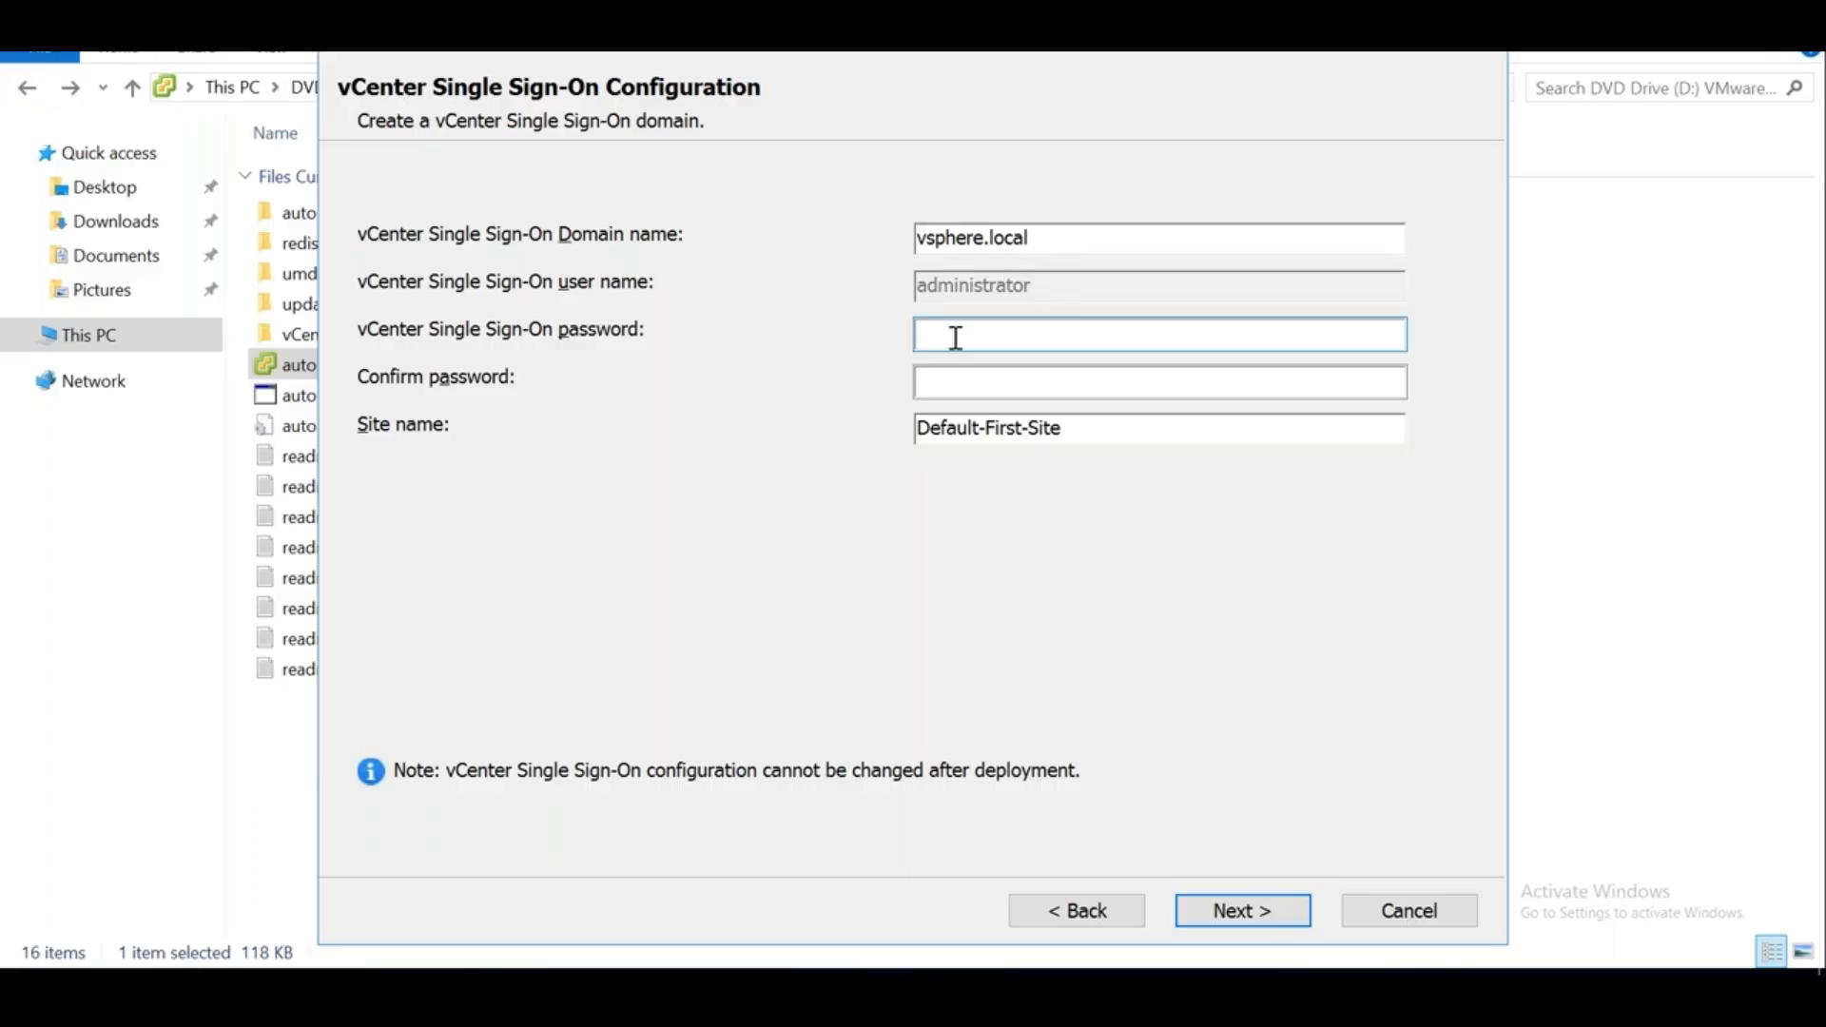
pyautogui.write('•••••••••••••')
pyautogui.press('Tab')
pyautogui.write('•••••••••••')
pyautogui.press('BackSpace')
pyautogui.press('BackSpace')
pyautogui.press('BackSpace')
pyautogui.press('BackSpace')
pyautogui.press('BackSpace')
pyautogui.press('BackSpace')
pyautogui.press('BackSpace')
pyautogui.press('BackSpace')
pyautogui.press('BackSpace')
pyautogui.press('BackSpace')
pyautogui.press('BackSpace')
pyautogui.write('•••••••••••••')
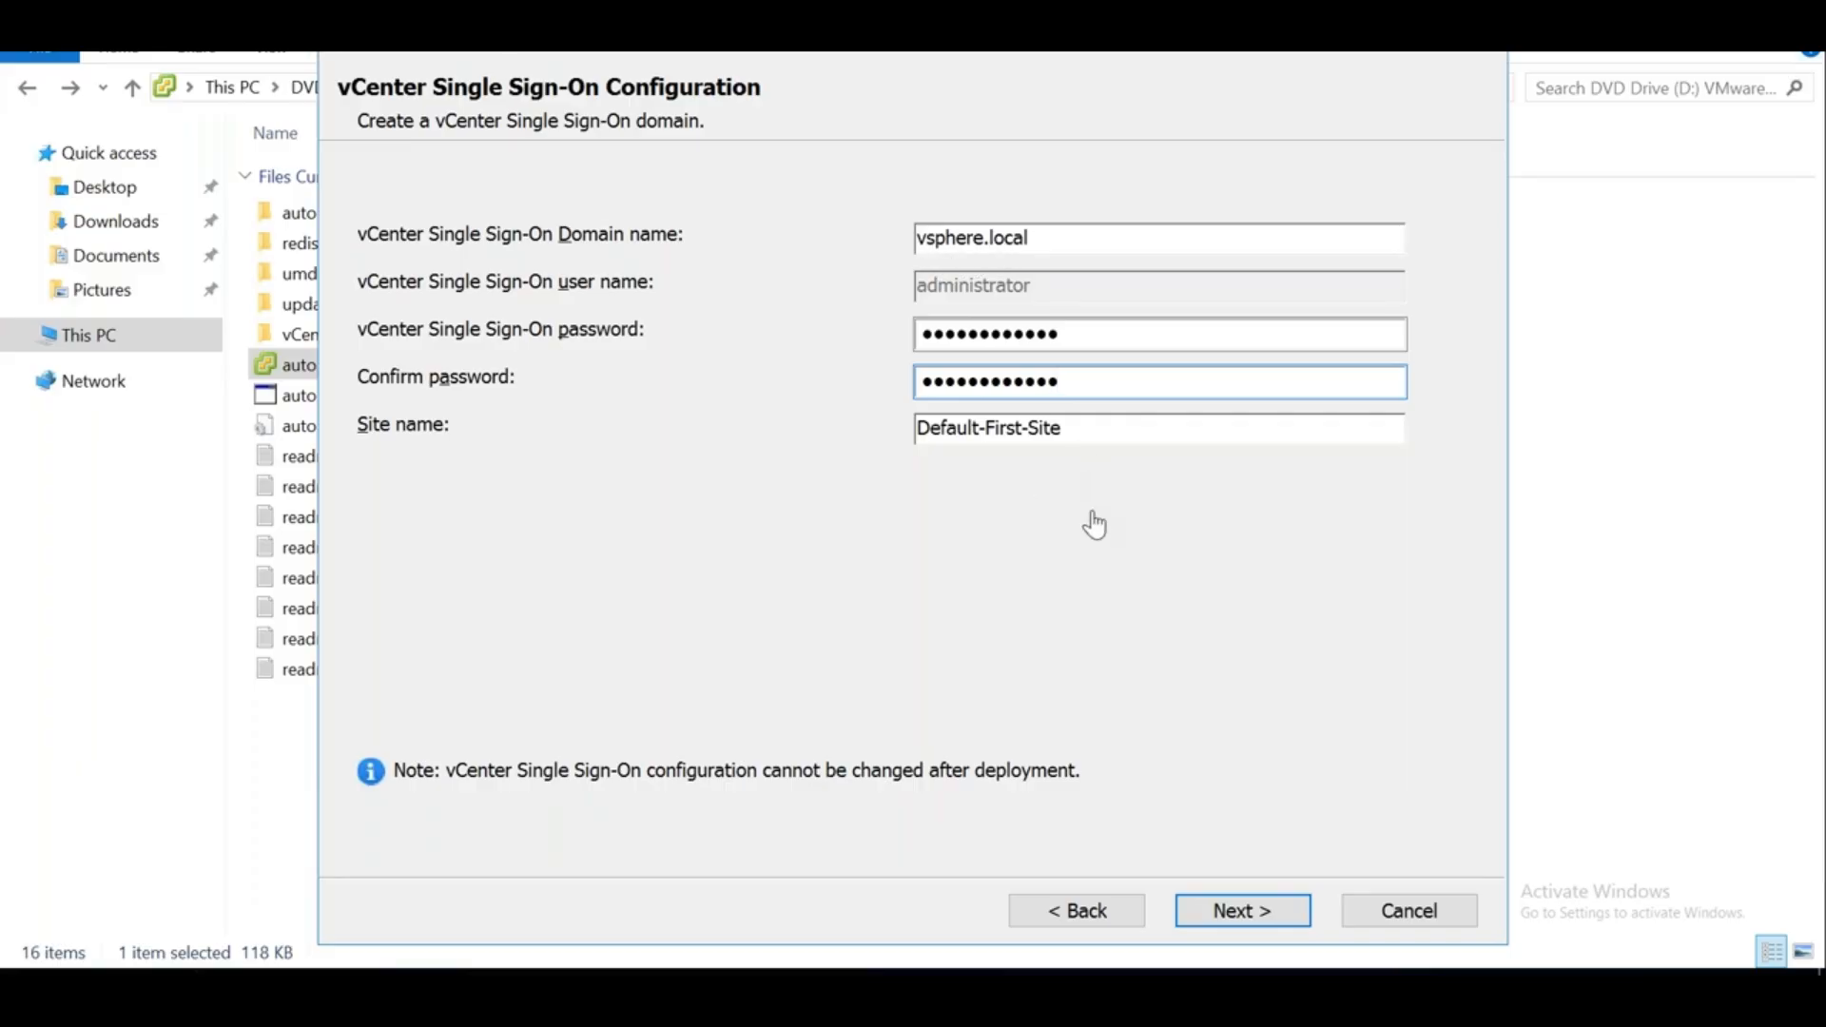
pyautogui.doubleClick(950, 428)
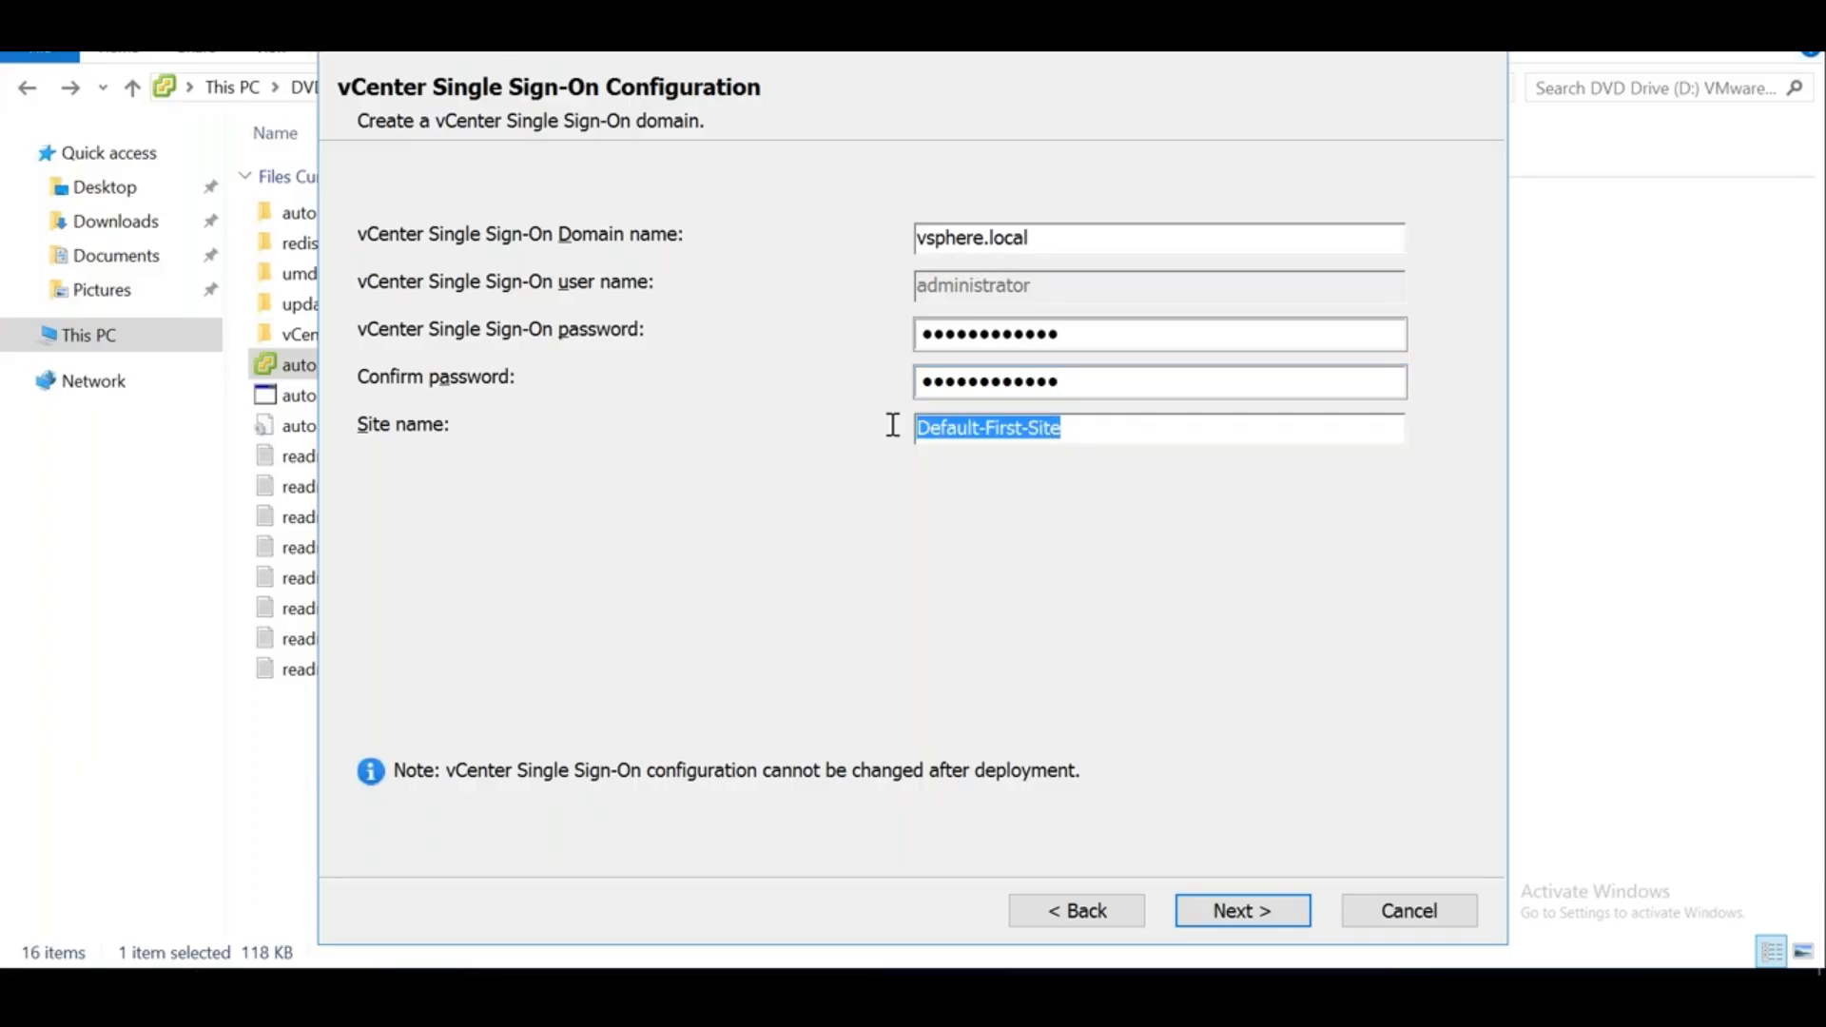
pyautogui.click(1119, 429)
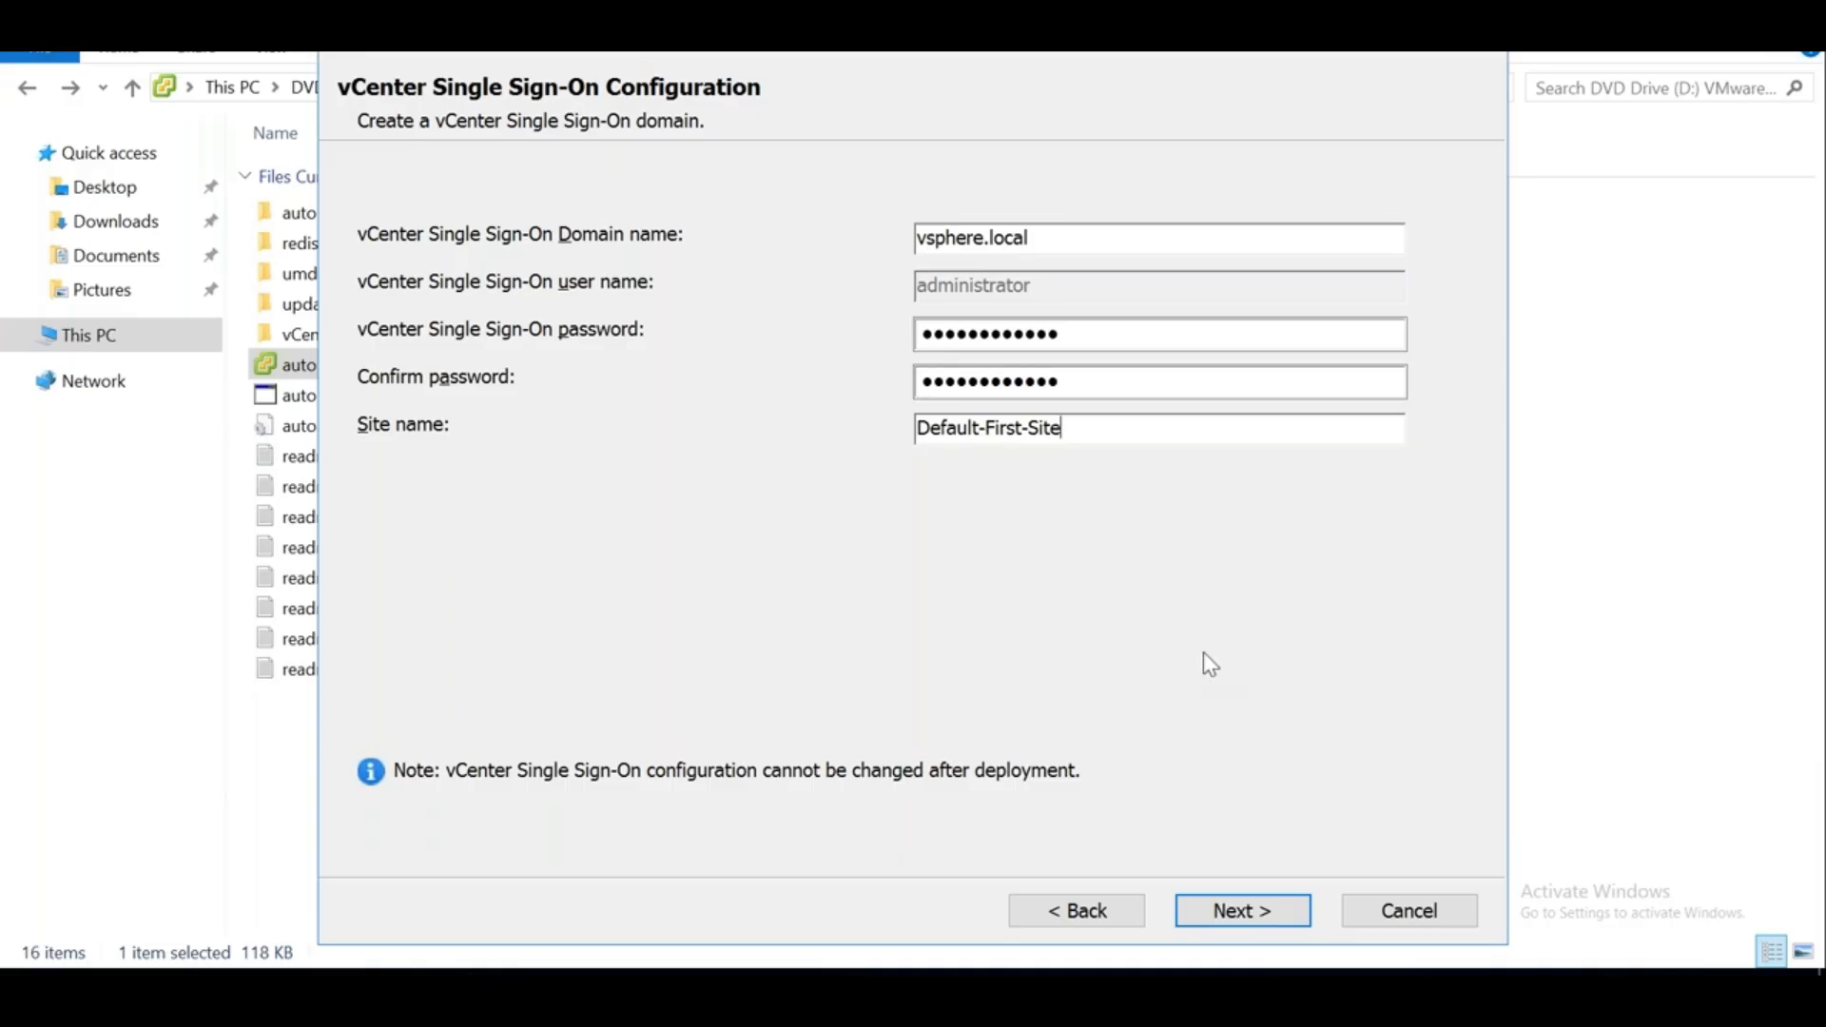
# Accept the SSO settings and keep the Windows Local System Account as the service account
pyautogui.click(1236, 917)
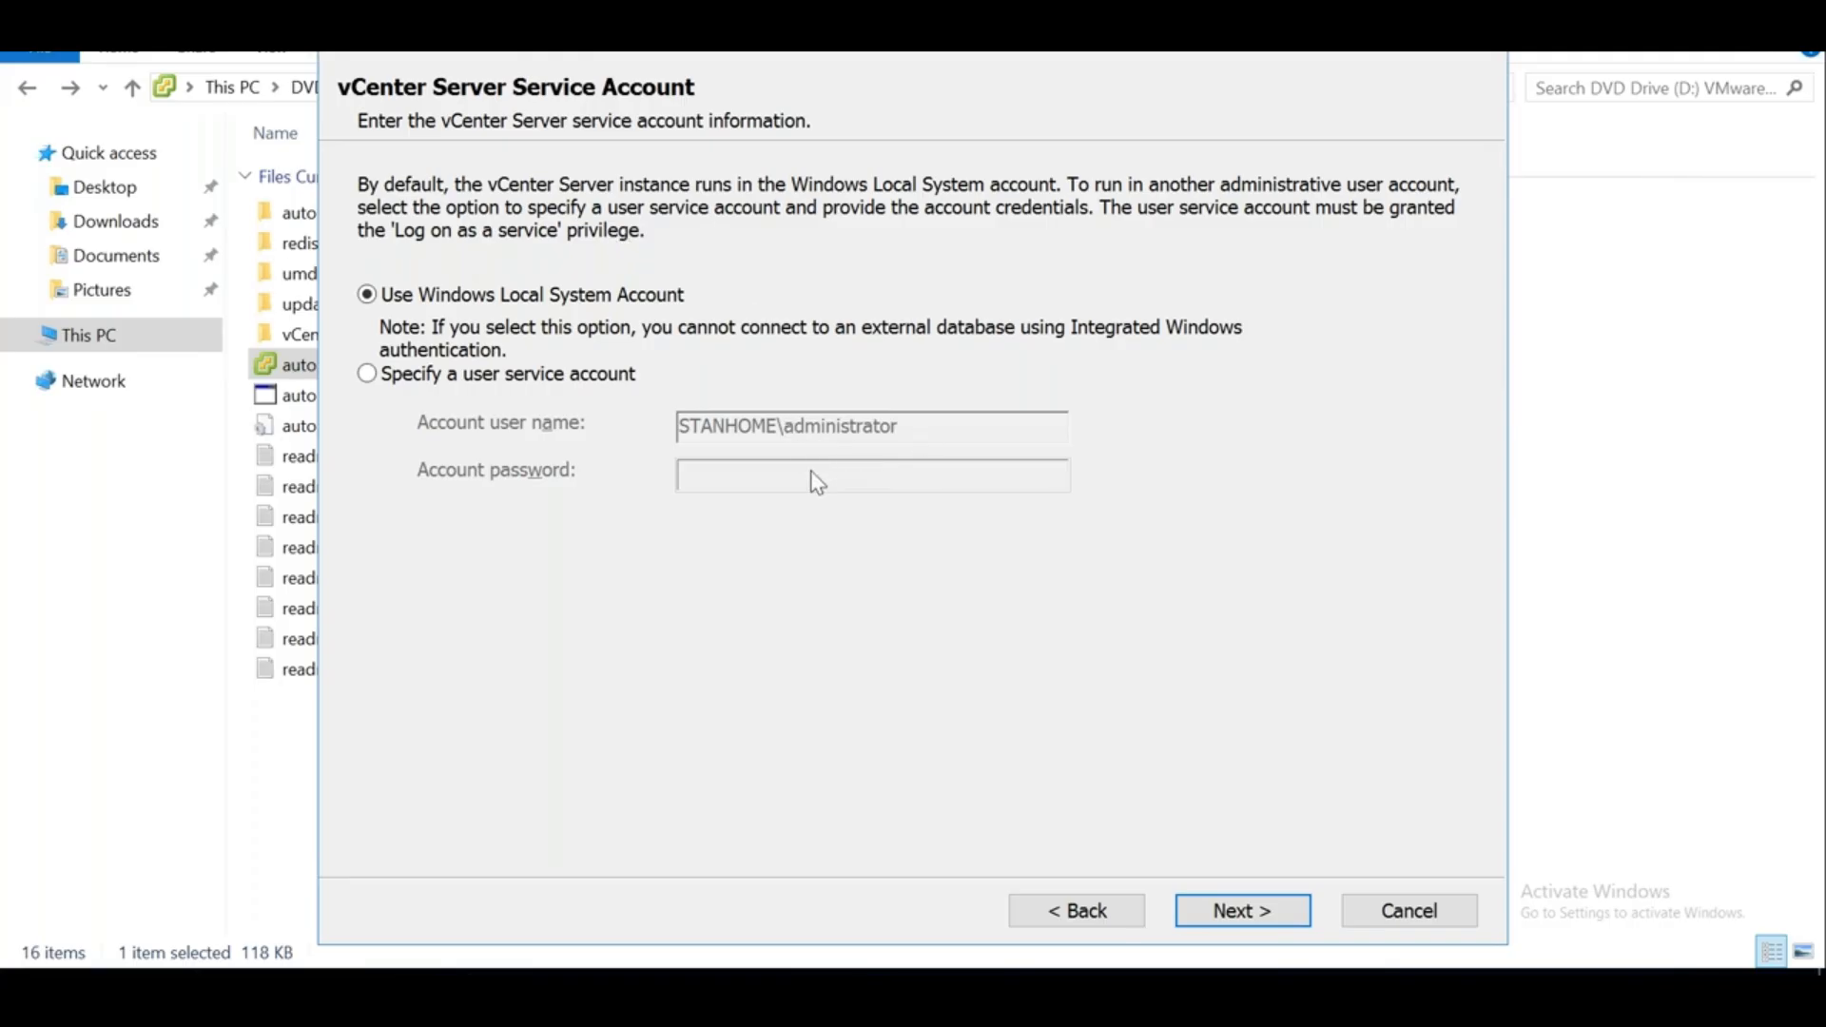
pyautogui.click(1209, 913)
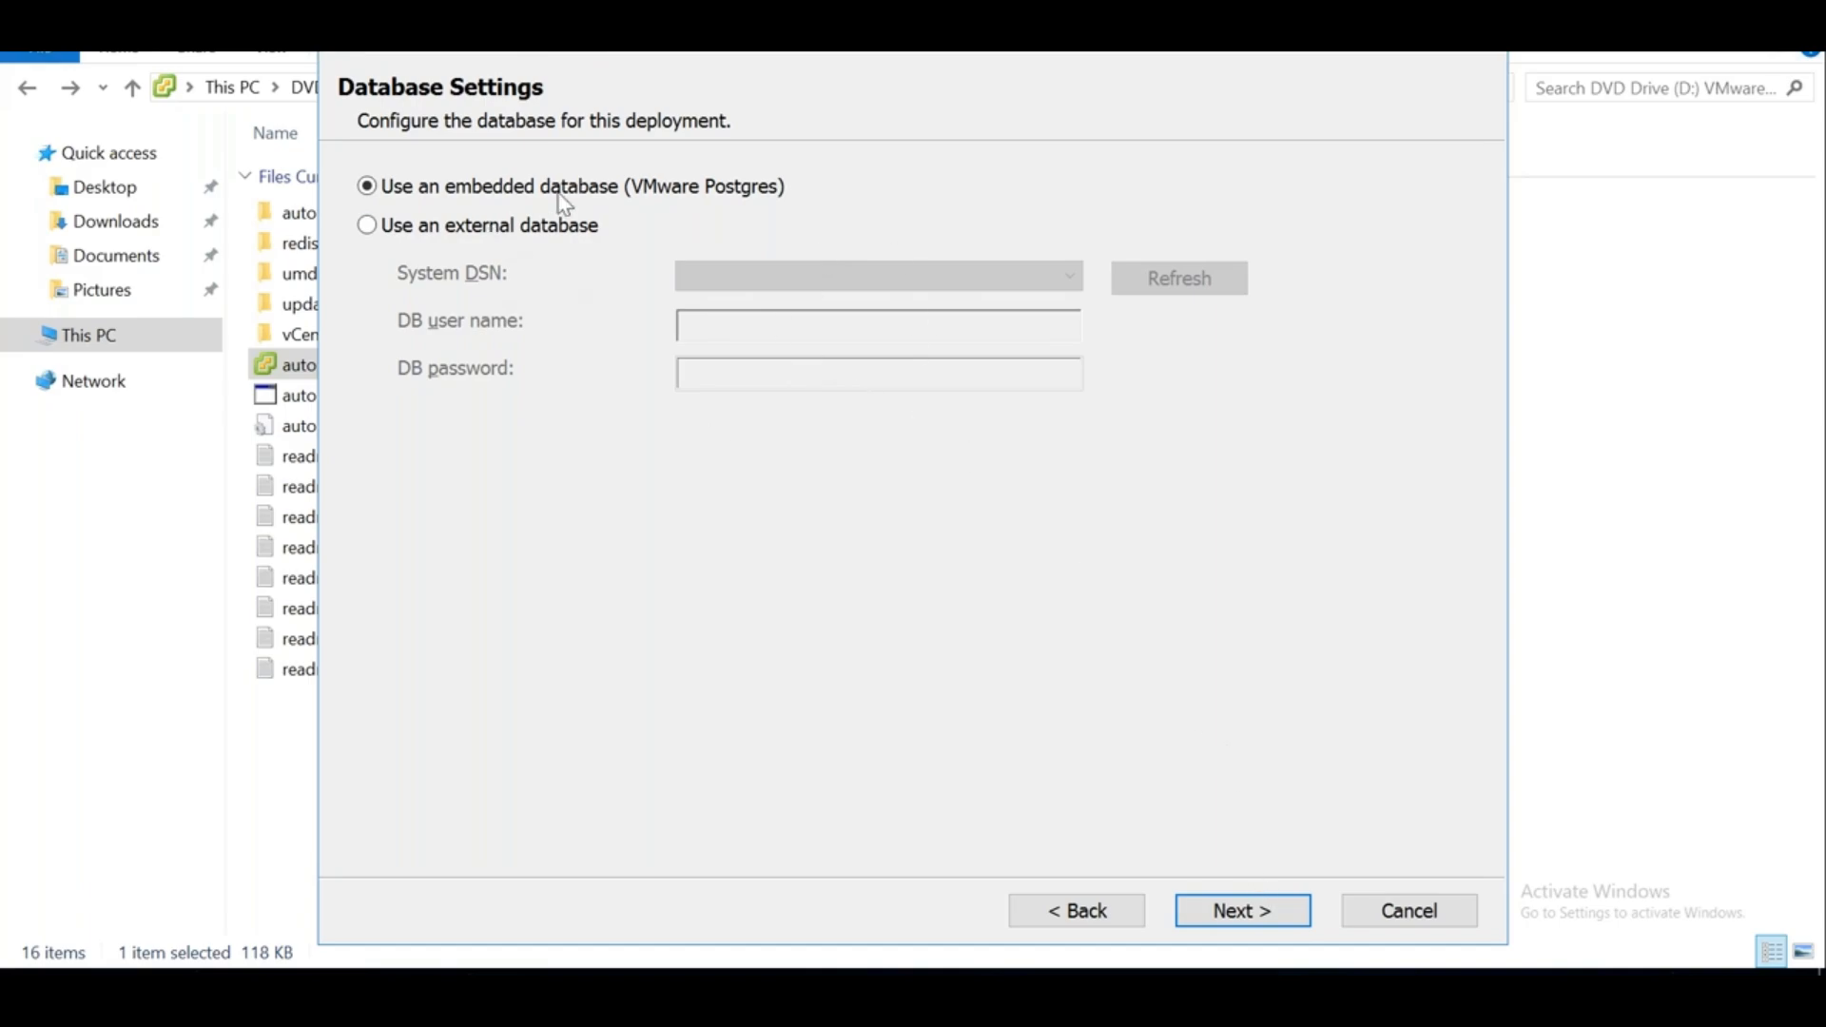
# Accept the embedded database to reach Configure Ports, then restore the remote session to a window
pyautogui.click(1200, 909)
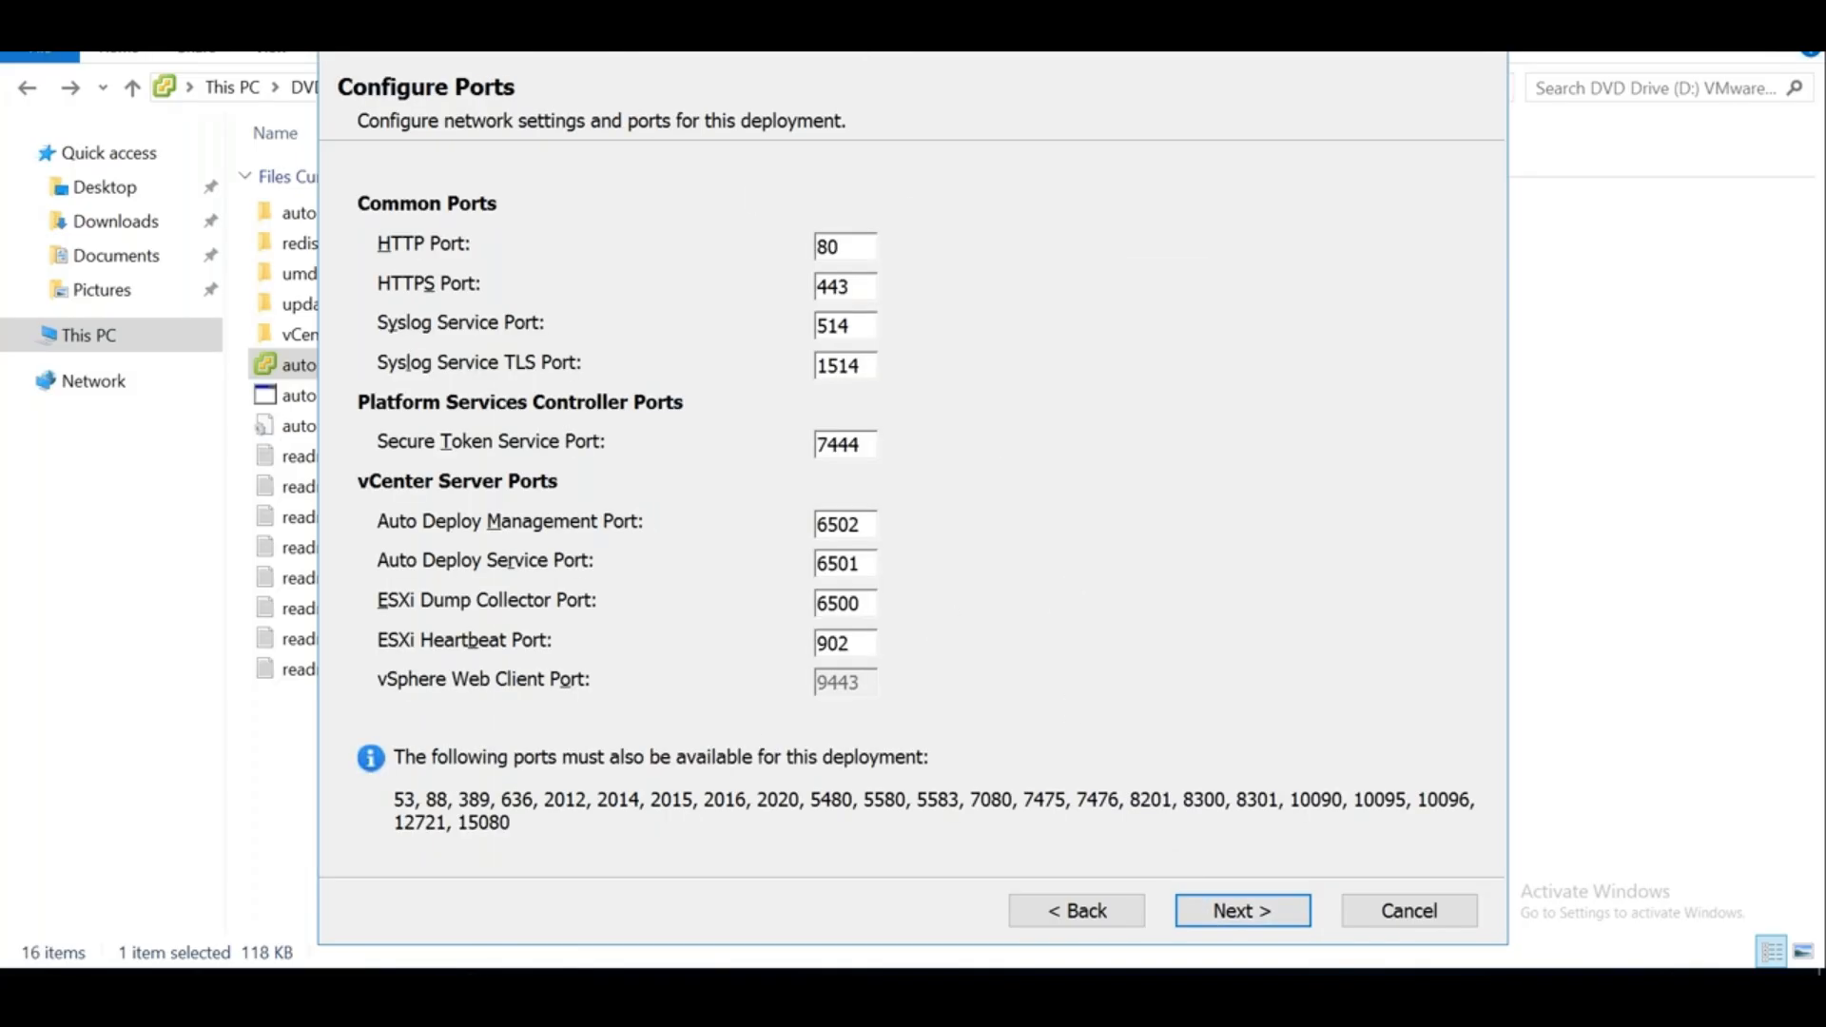
pyautogui.click(1207, 11)
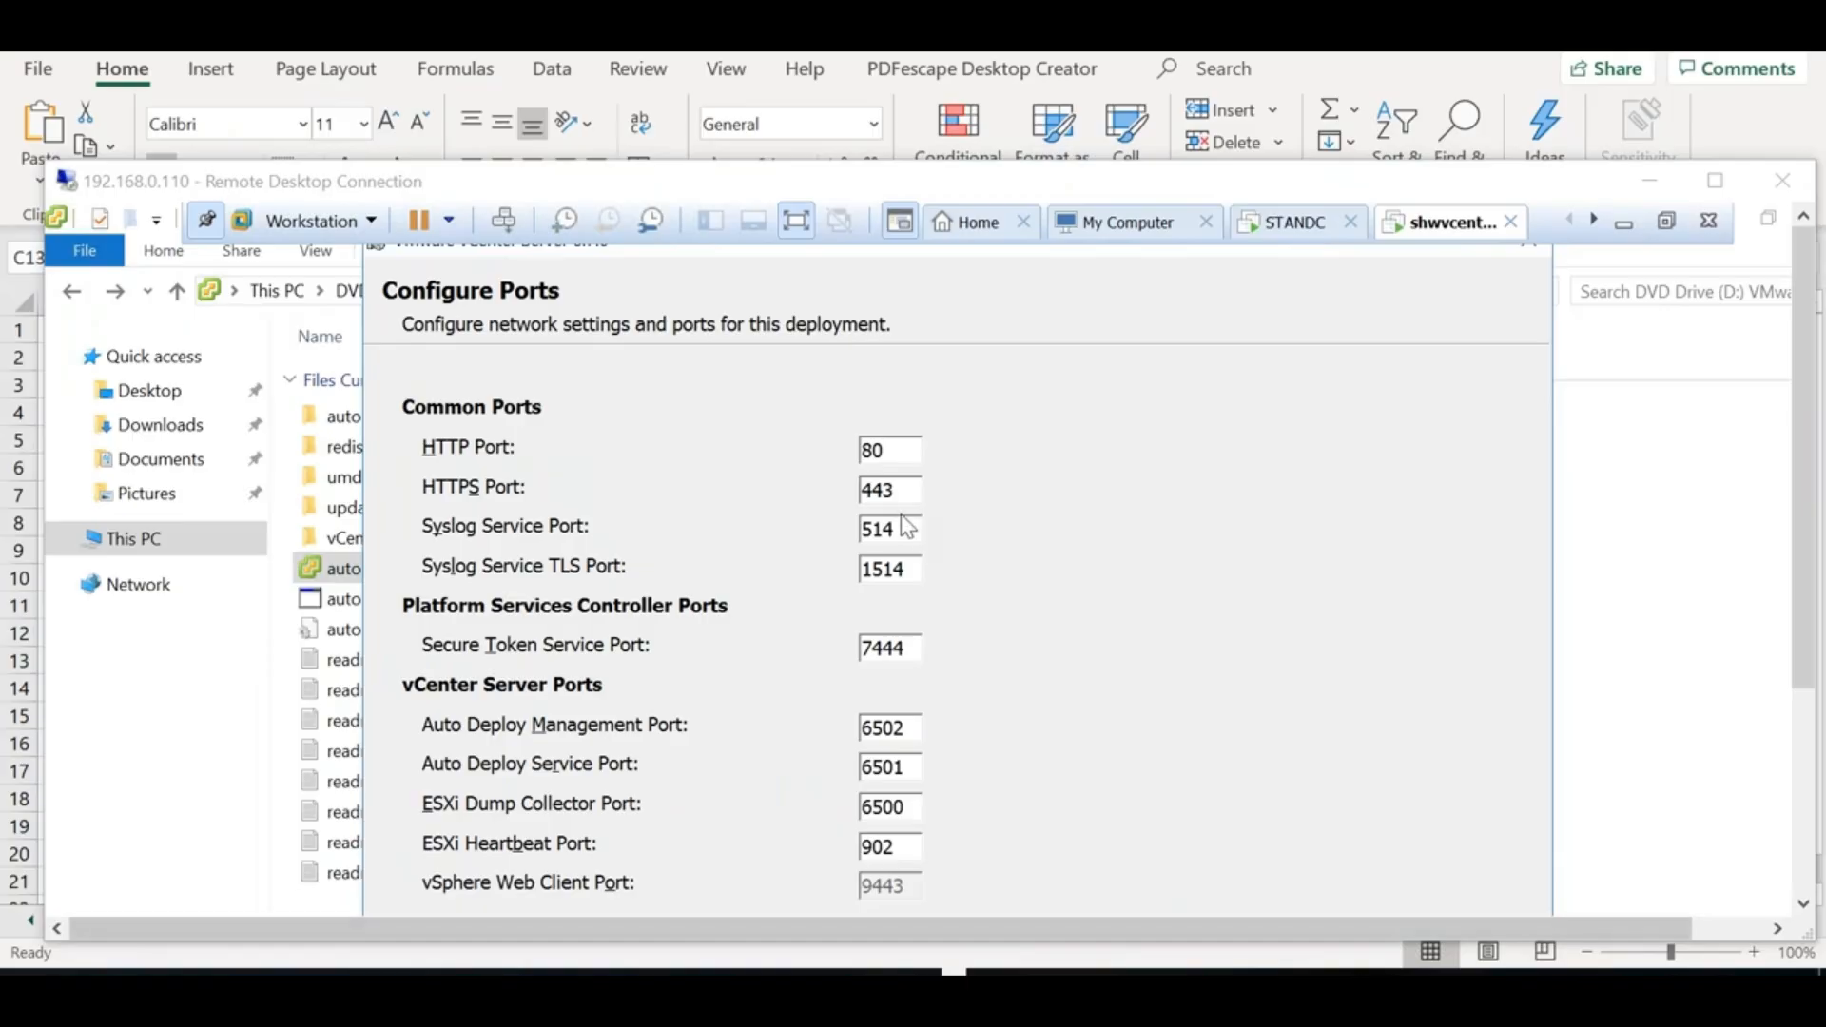
# Move the remote window higher, switch to Book3 - Excel, and paste the screenshot near D15
pyautogui.moveTo(720, 183); pyautogui.dragTo(735, 121)
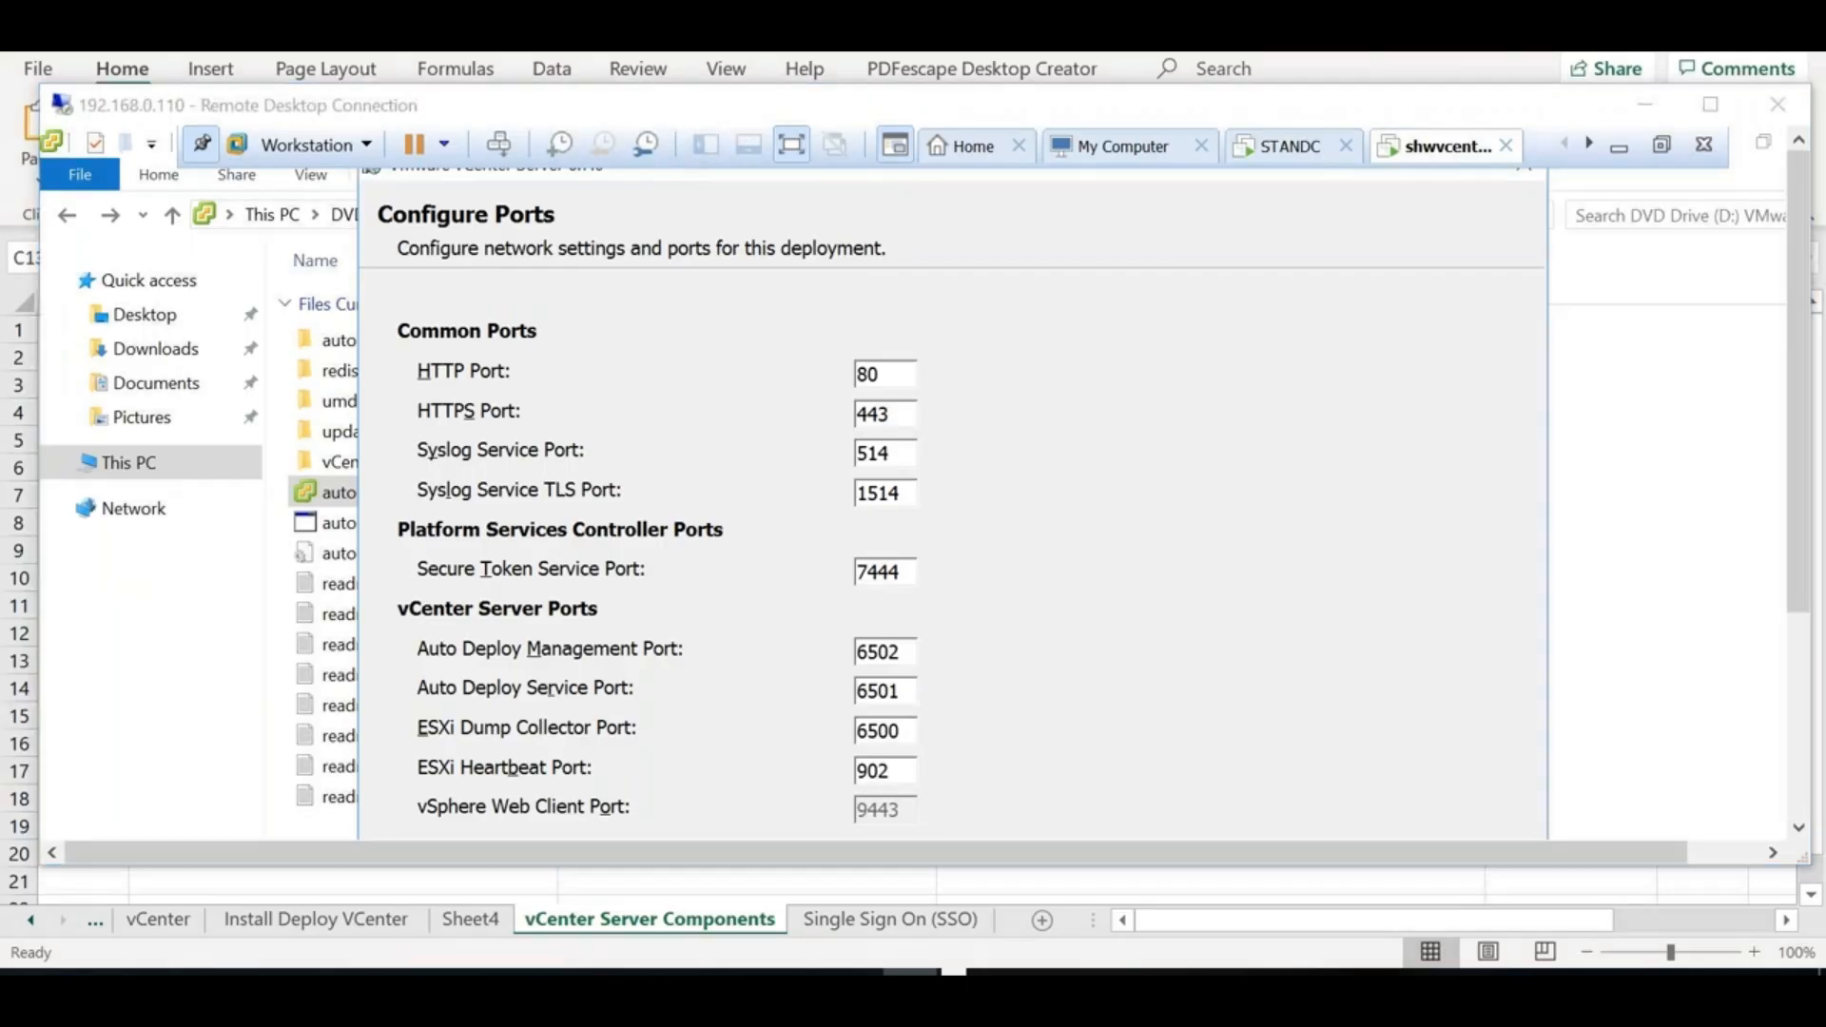
pyautogui.hotkey('alt', 'Tab')
pyautogui.hotkey('alt', 'Tab')
pyautogui.hotkey('alt', 'shift', 'Tab')
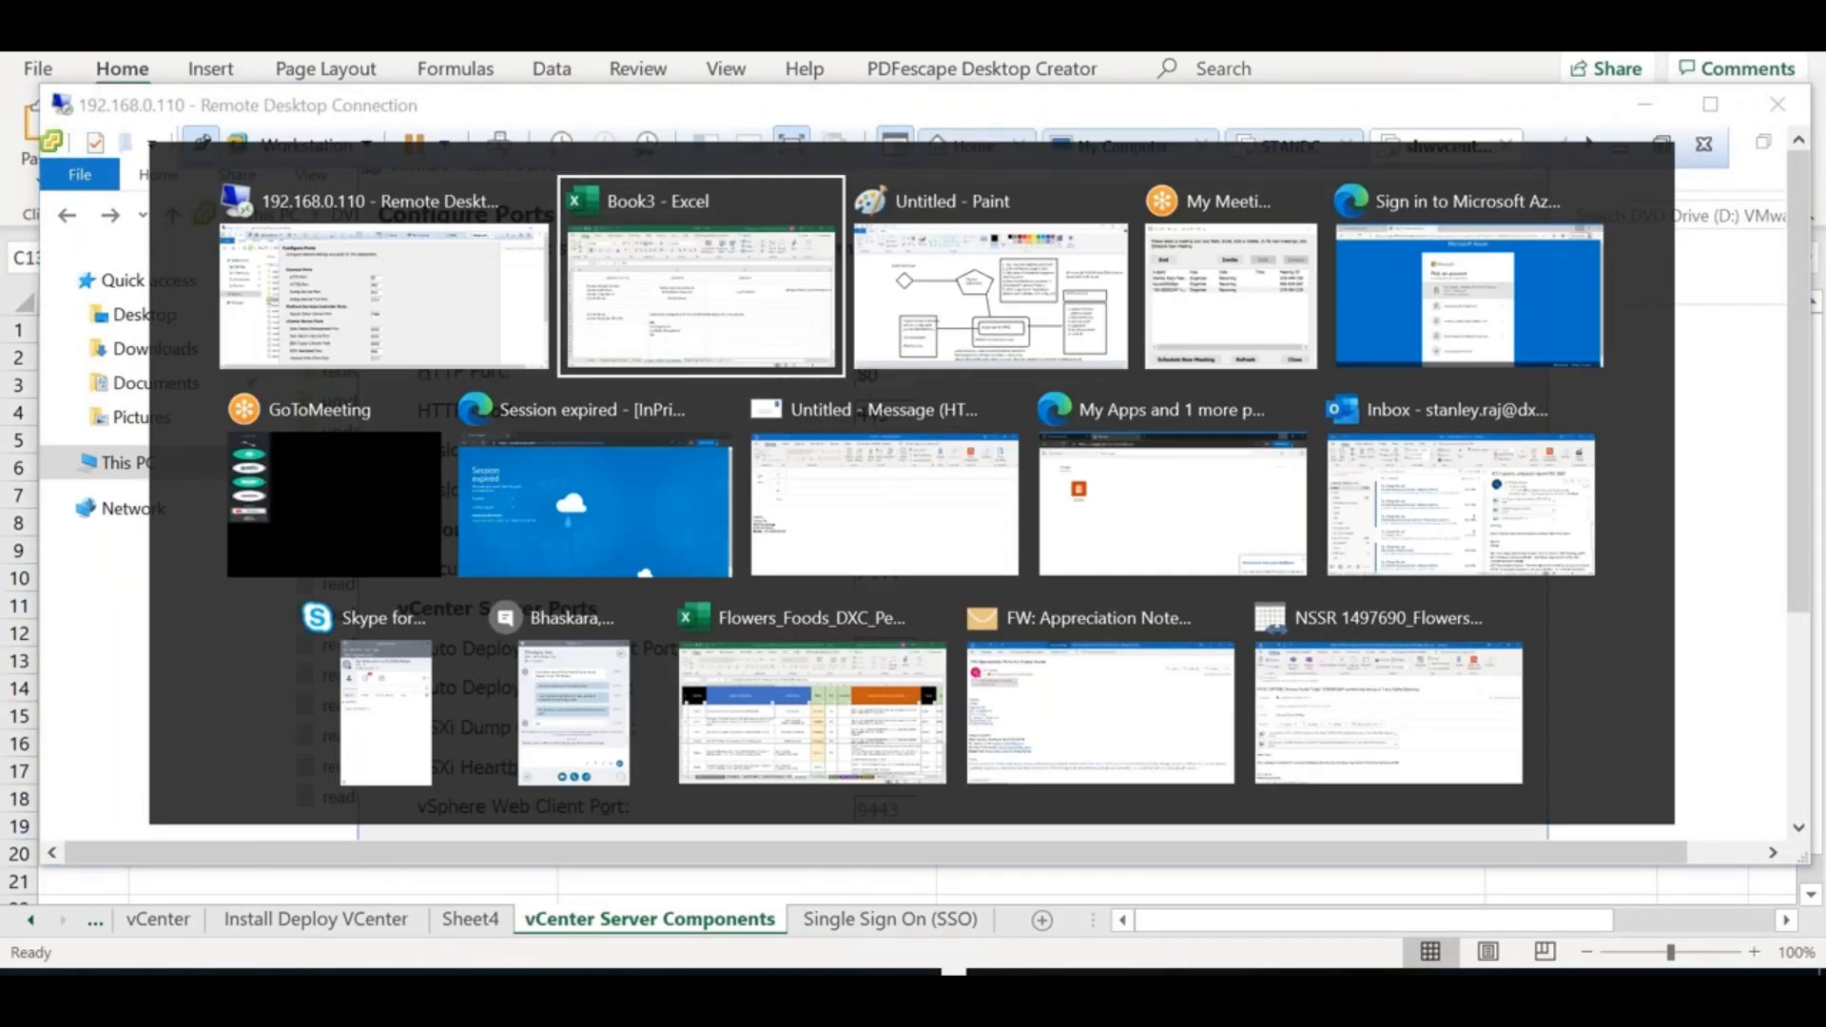
pyautogui.click(1405, 725)
pyautogui.hotkey('ctrl', 'v')
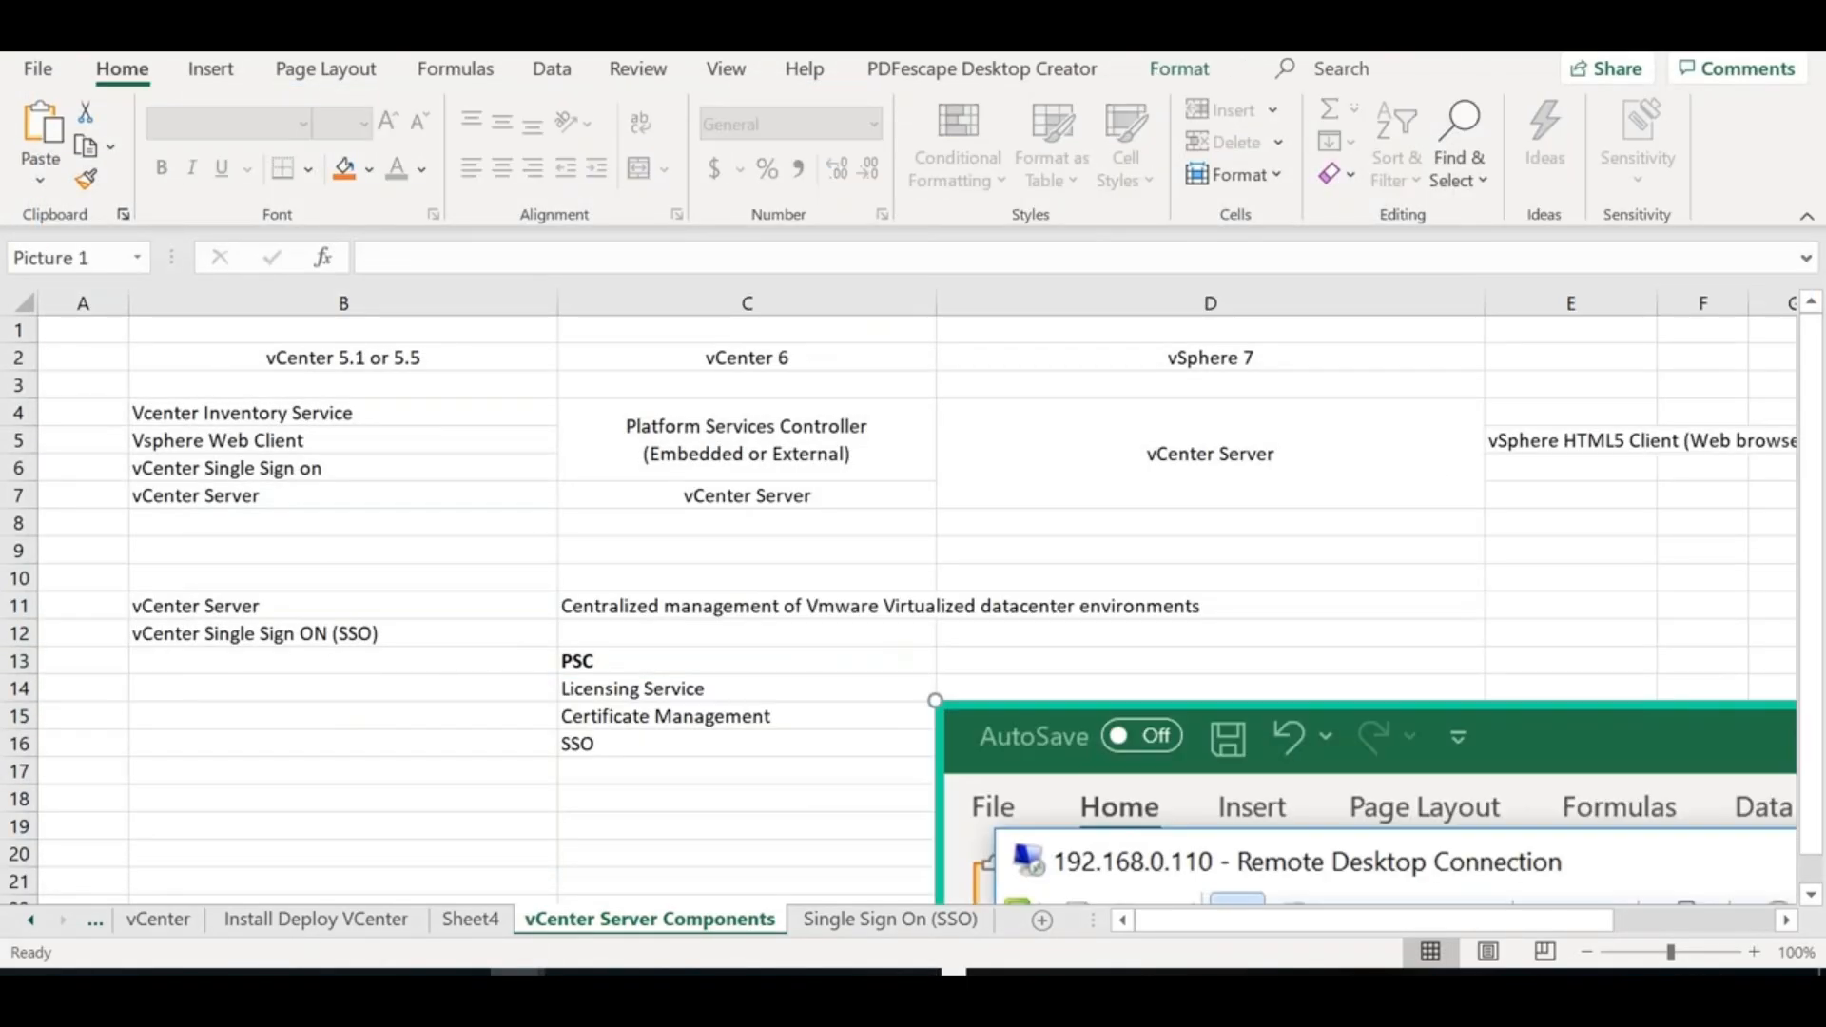
# Maximize the remote session and highlight the default HTTP 80 and HTTPS 443 port values
pyautogui.hotkey('alt', 'Tab')
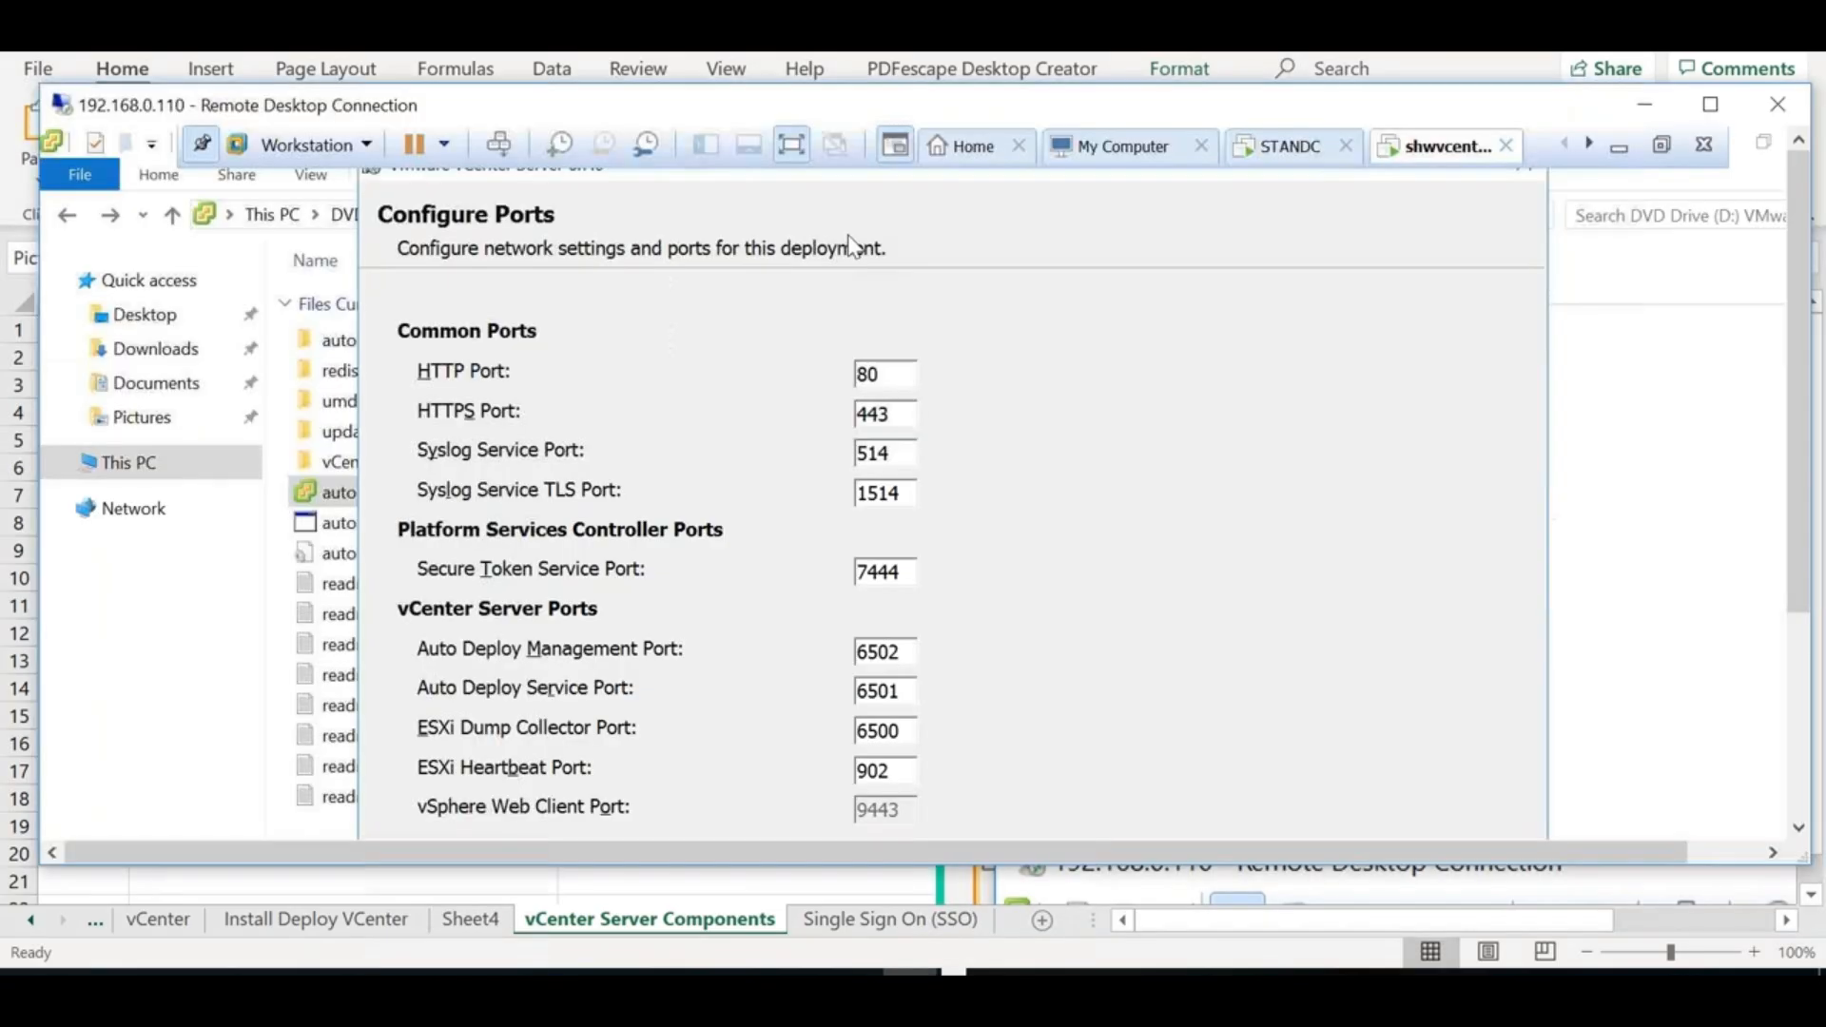
pyautogui.doubleClick(715, 94)
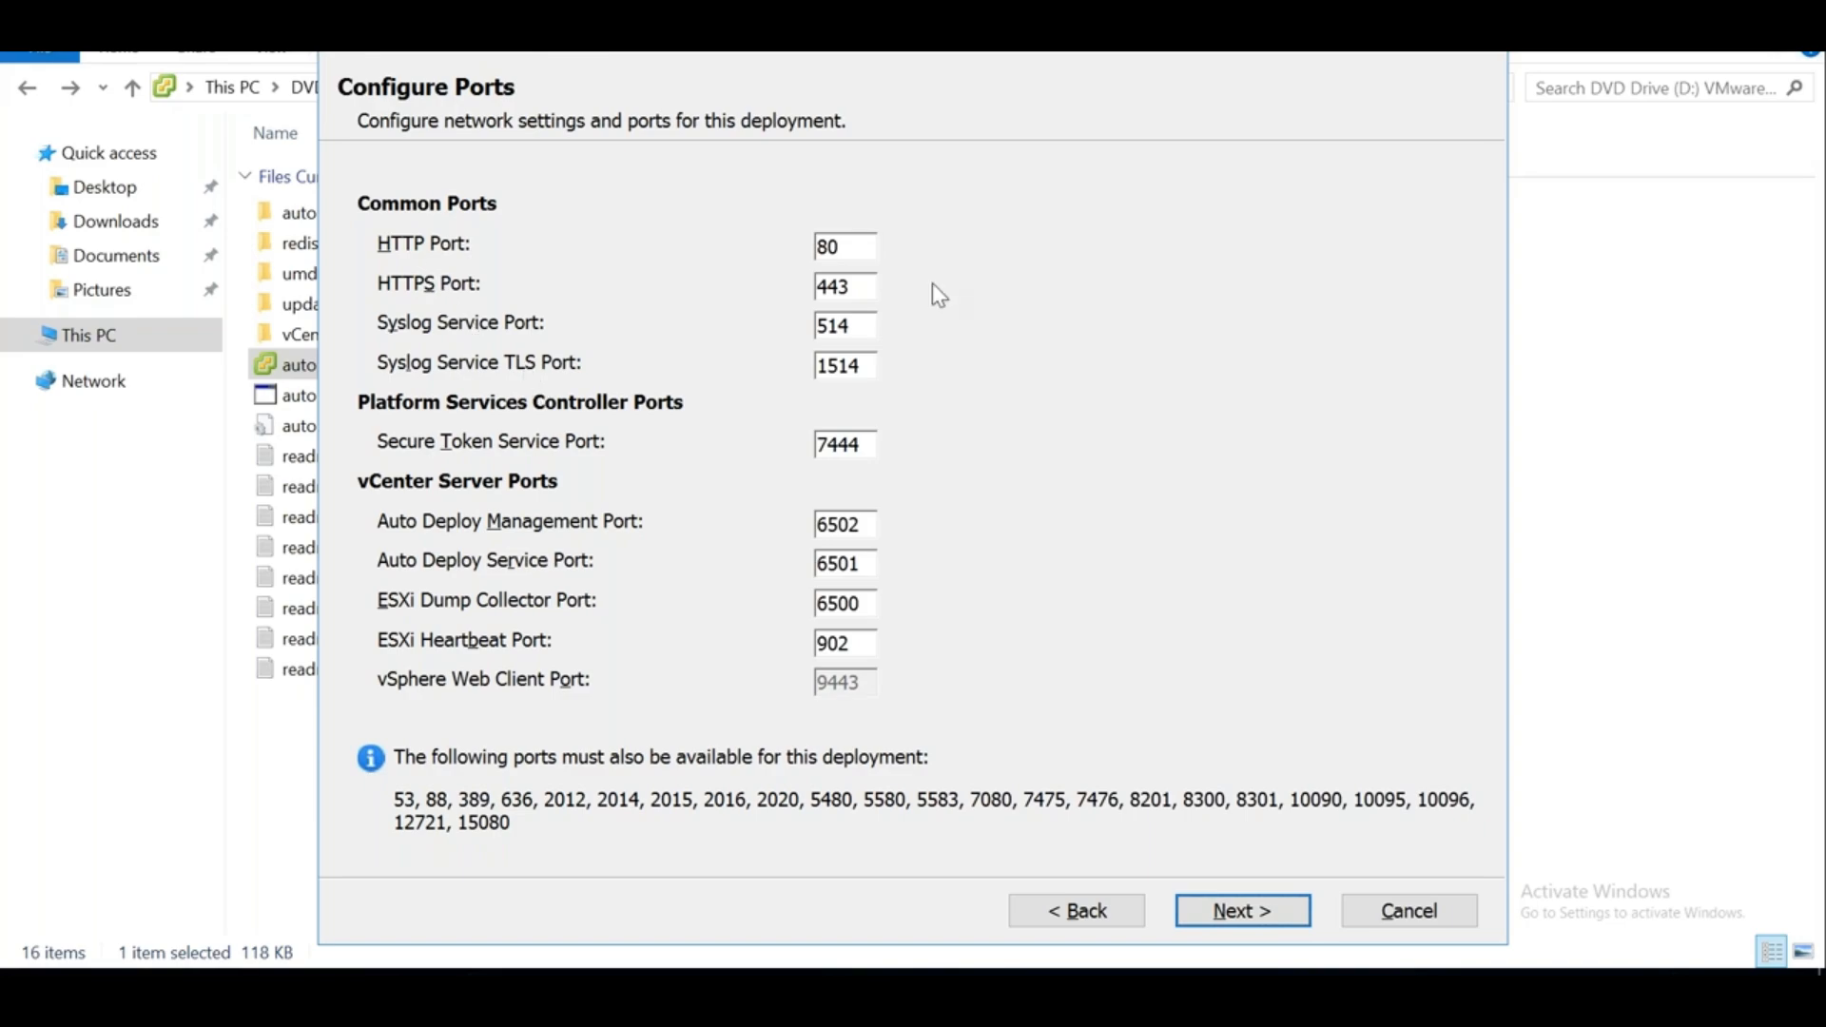
pyautogui.doubleClick(816, 246)
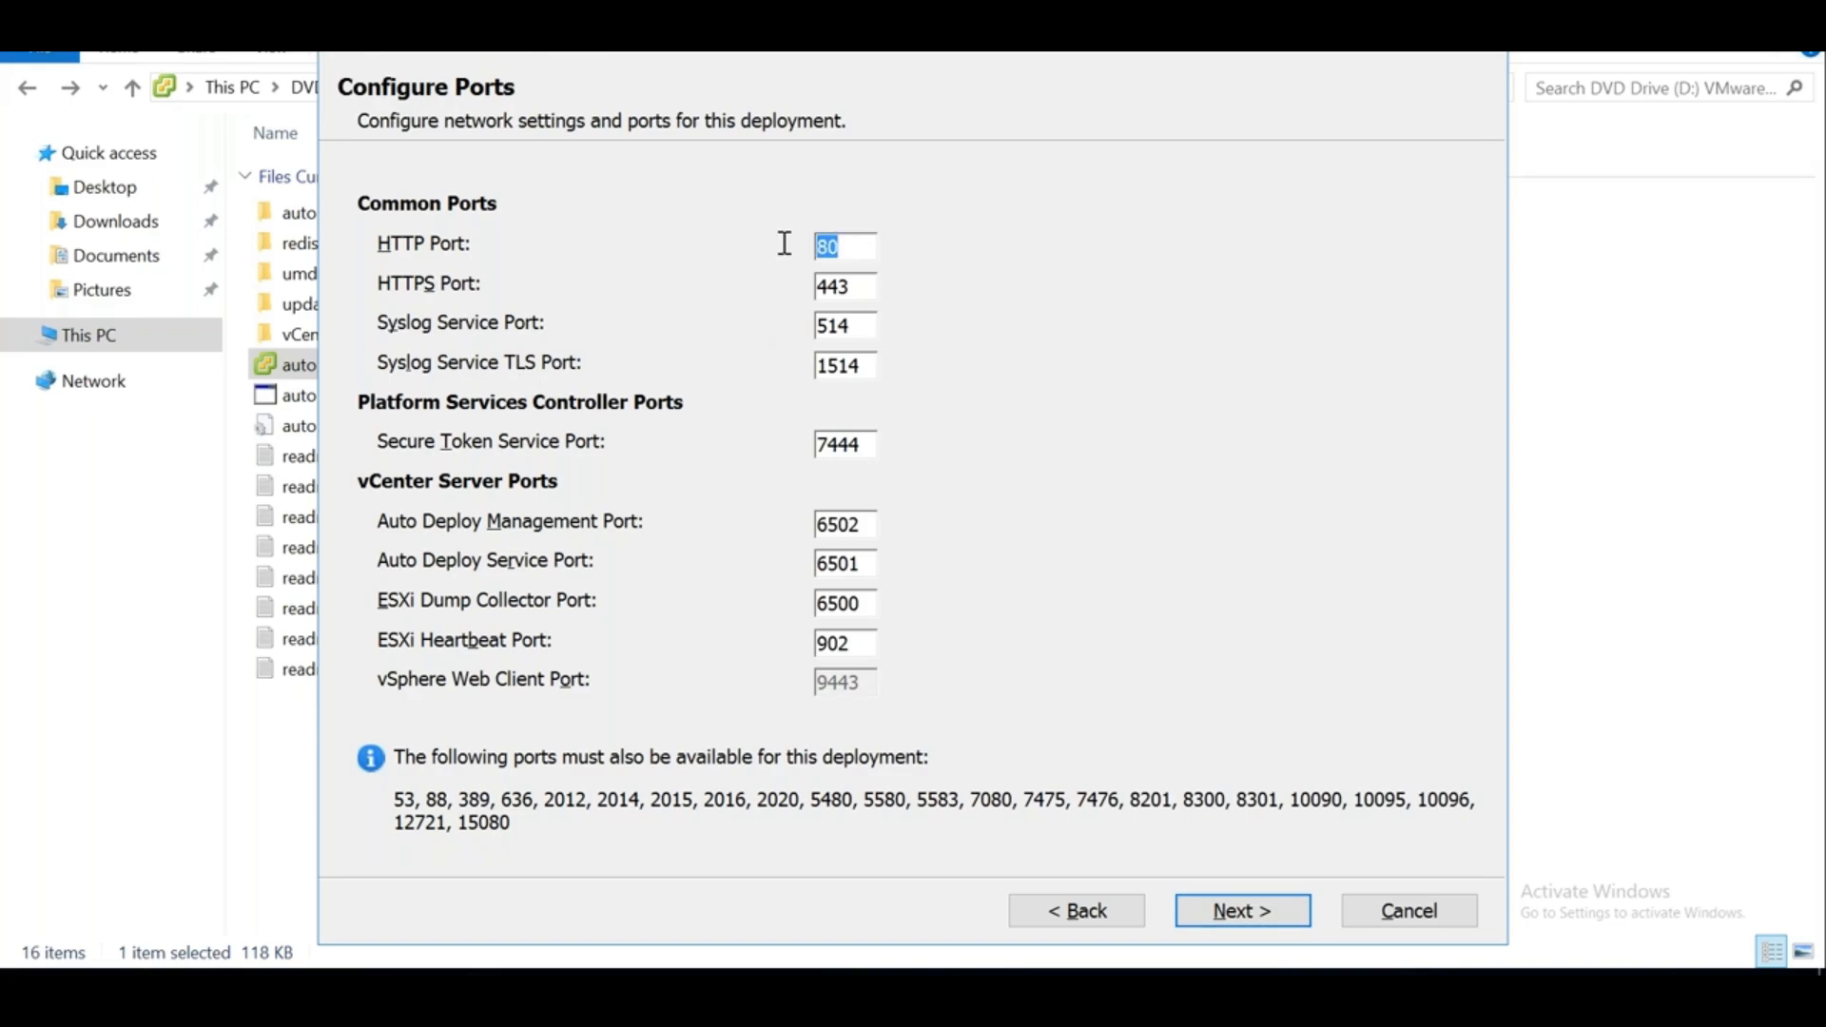
pyautogui.moveTo(848, 285); pyautogui.dragTo(826, 284)
pyautogui.hotkey('alt', 'Tab')
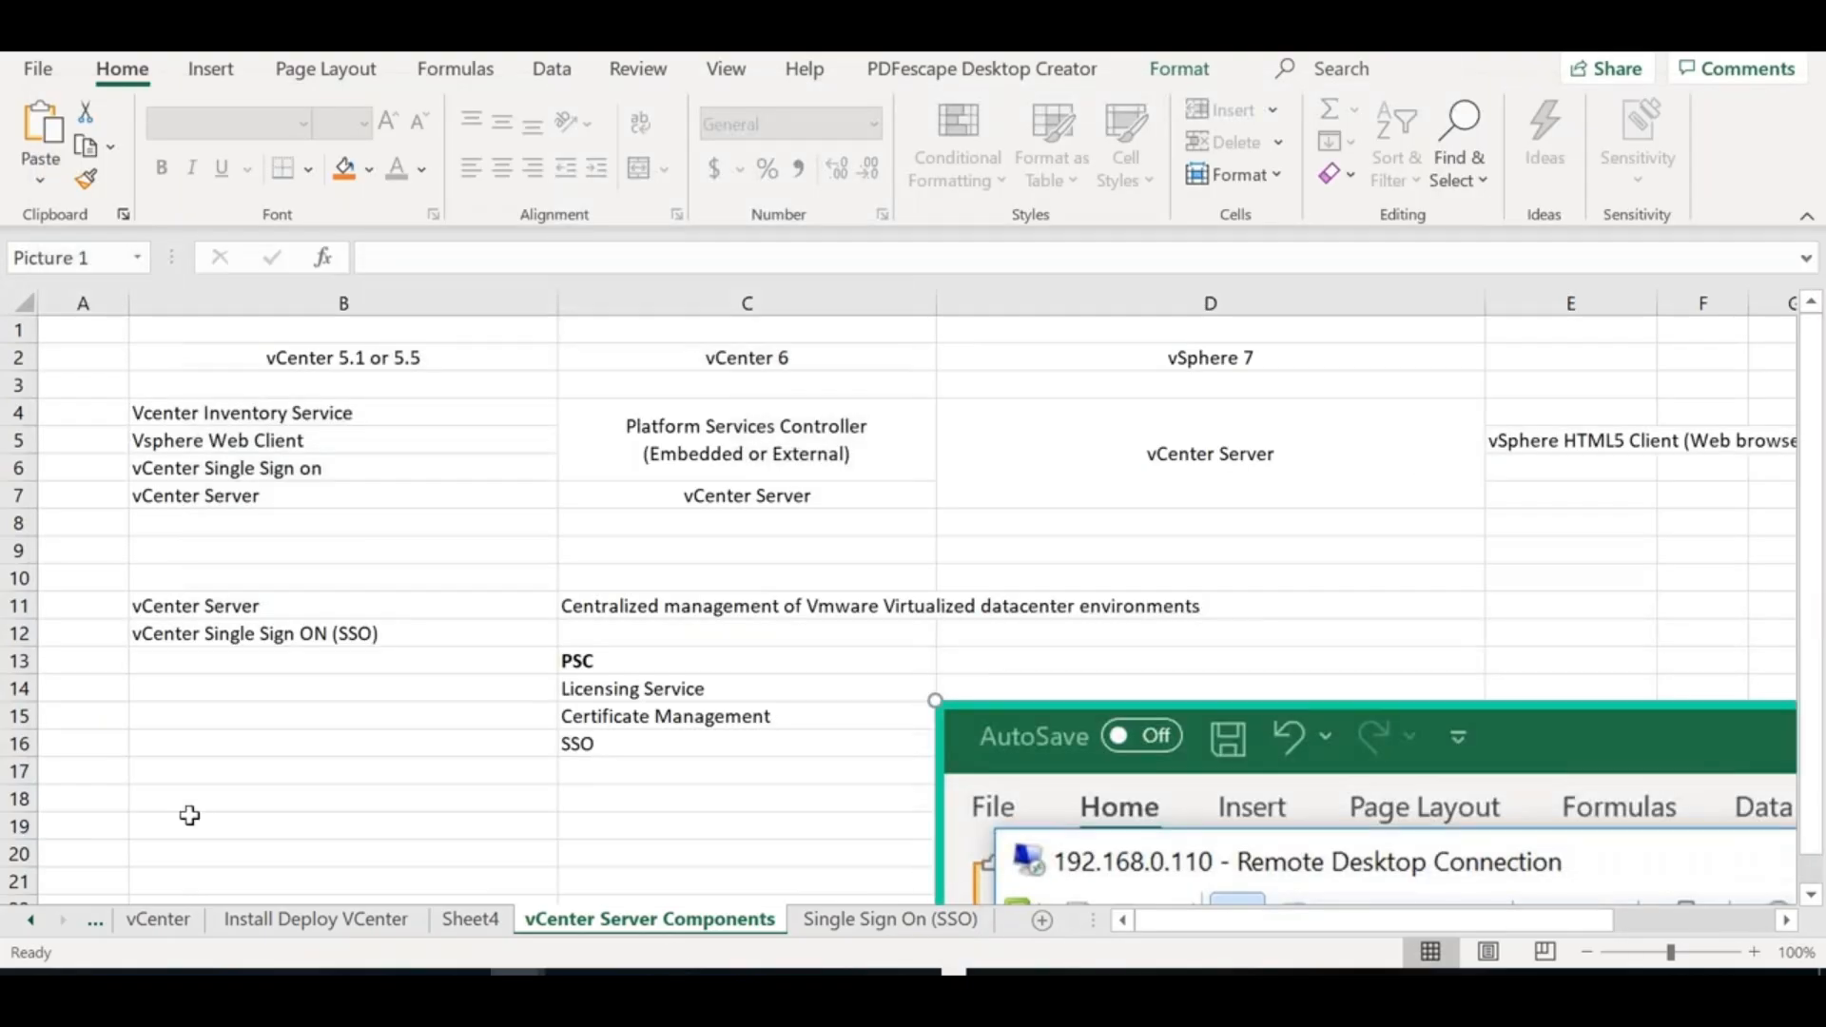
# Enter ESXi Dump Collector, Auto-Deploy and Host Profiles into cells B19:B21
pyautogui.moveTo(188, 809); pyautogui.dragTo(191, 816)
pyautogui.click(193, 820)
pyautogui.doubleClick(194, 822)
pyautogui.write('ESXi Dump')
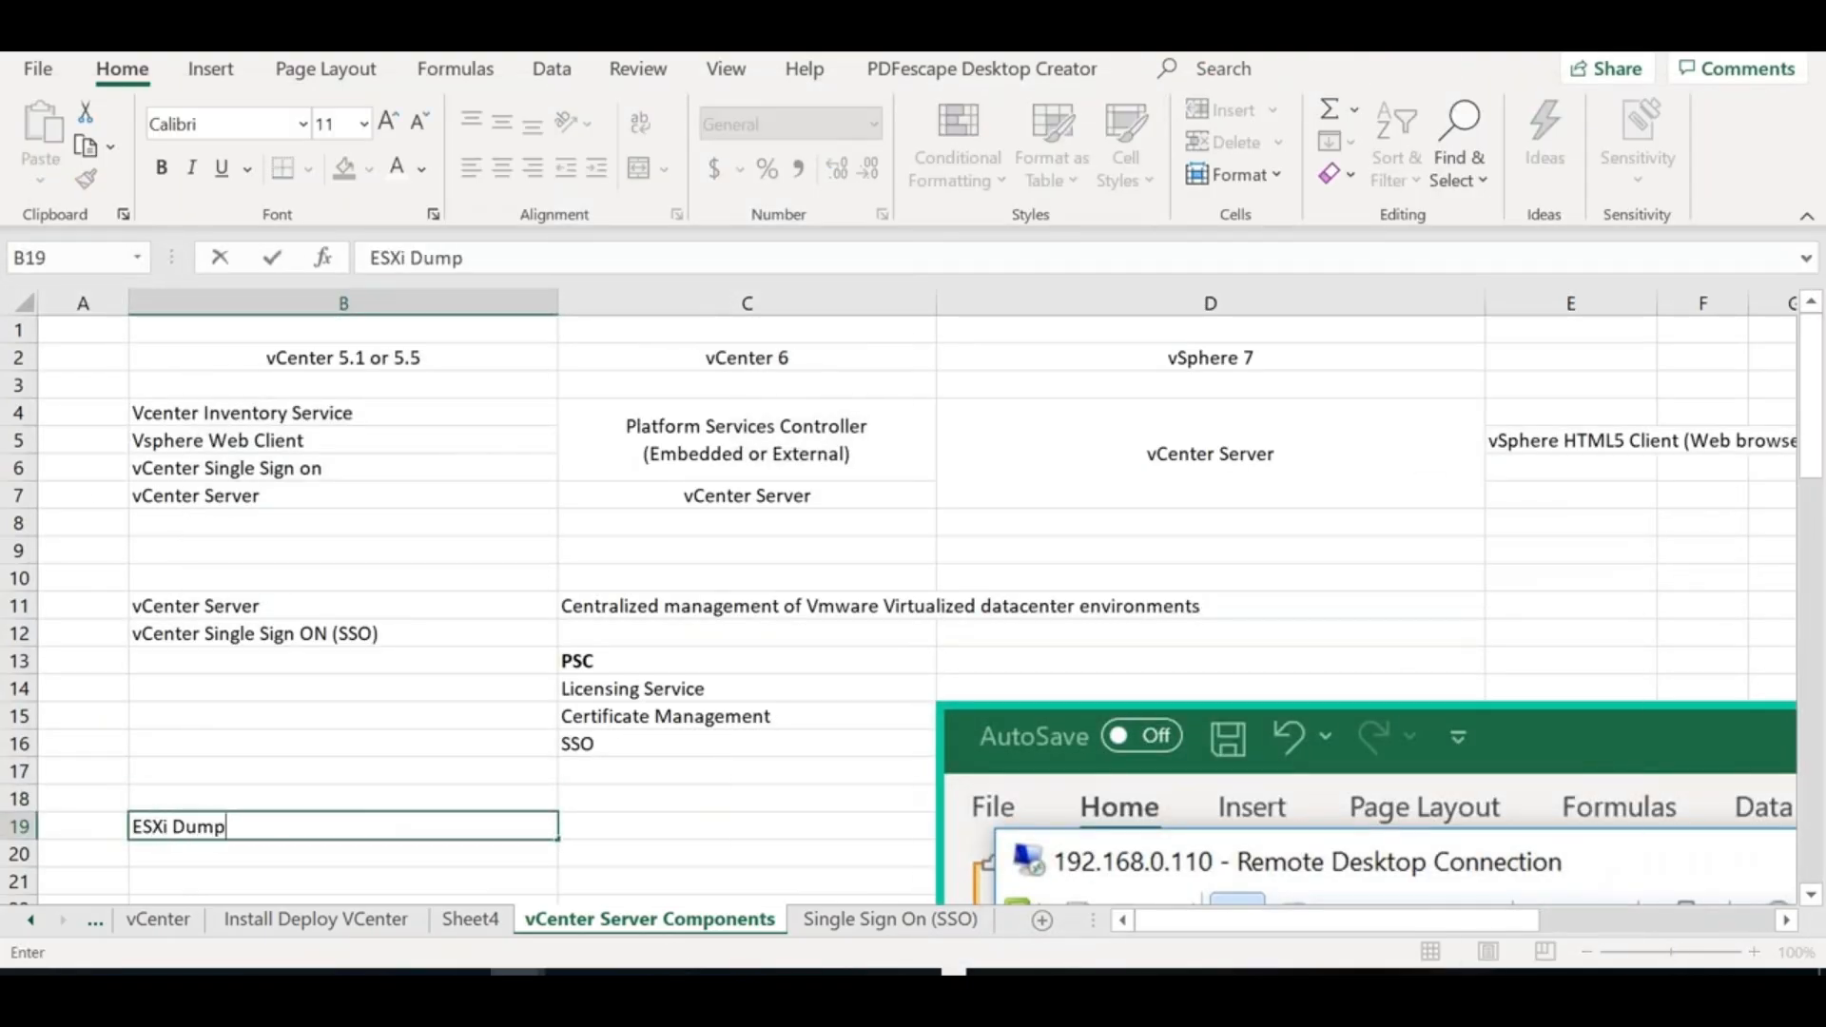
pyautogui.write(' Collector')
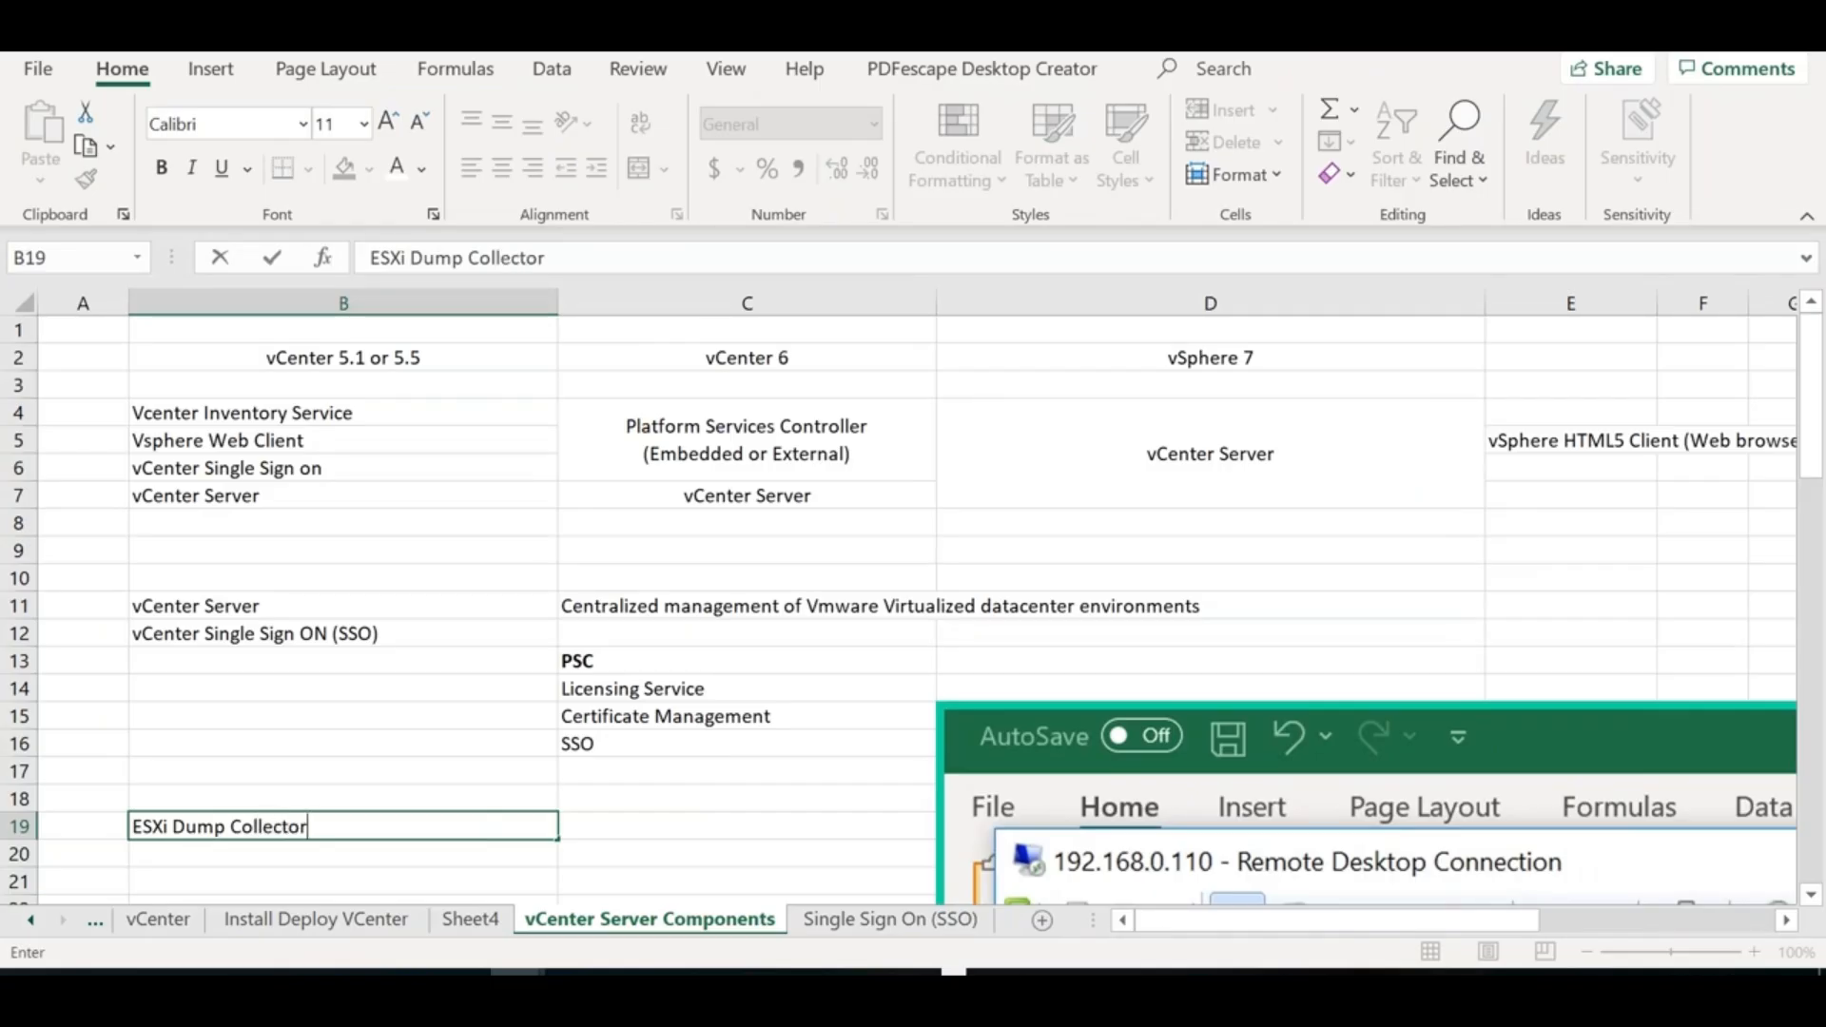
pyautogui.press('Return')
pyautogui.write('Auto-Deploy')
pyautogui.press('Return')
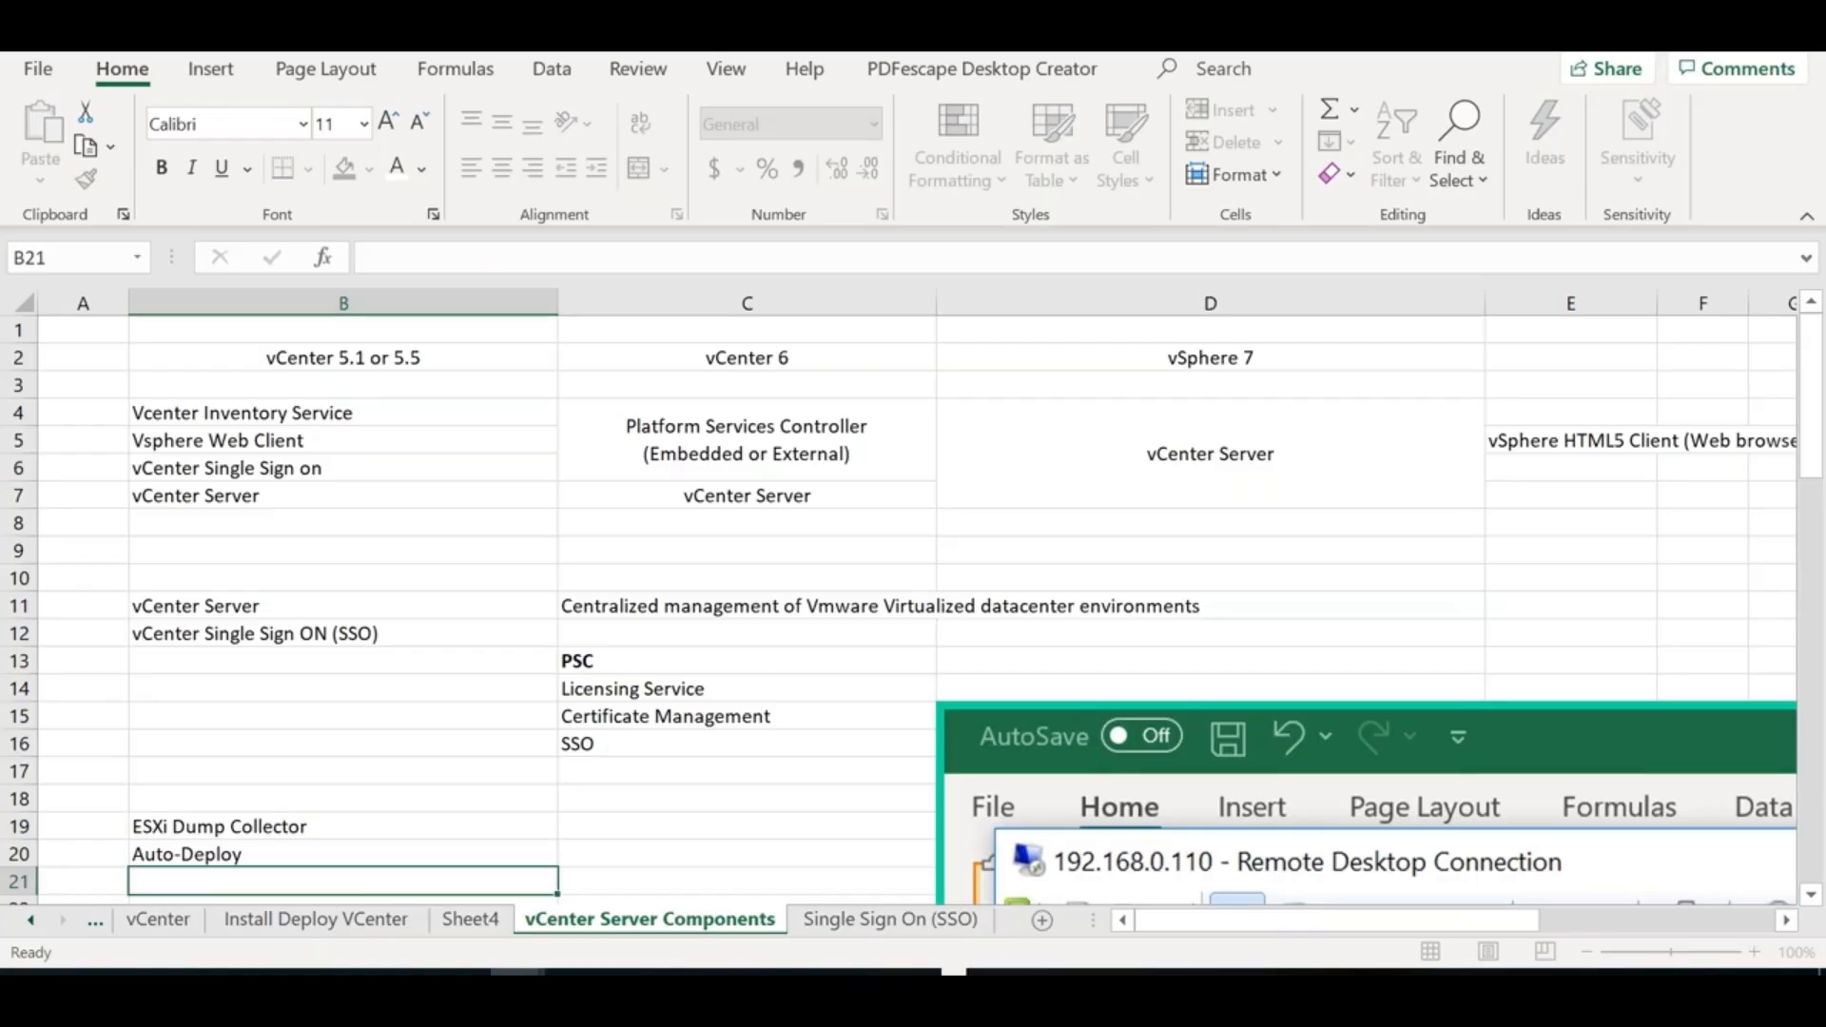
pyautogui.write('Host Por')
pyautogui.press('BackSpace')
pyautogui.press('BackSpace')
pyautogui.write('rofiles')
# Note 'Remote Installation Services (RIS)' in C20 beside Auto-Deploy
pyautogui.moveTo(361, 853); pyautogui.dragTo(361, 880)
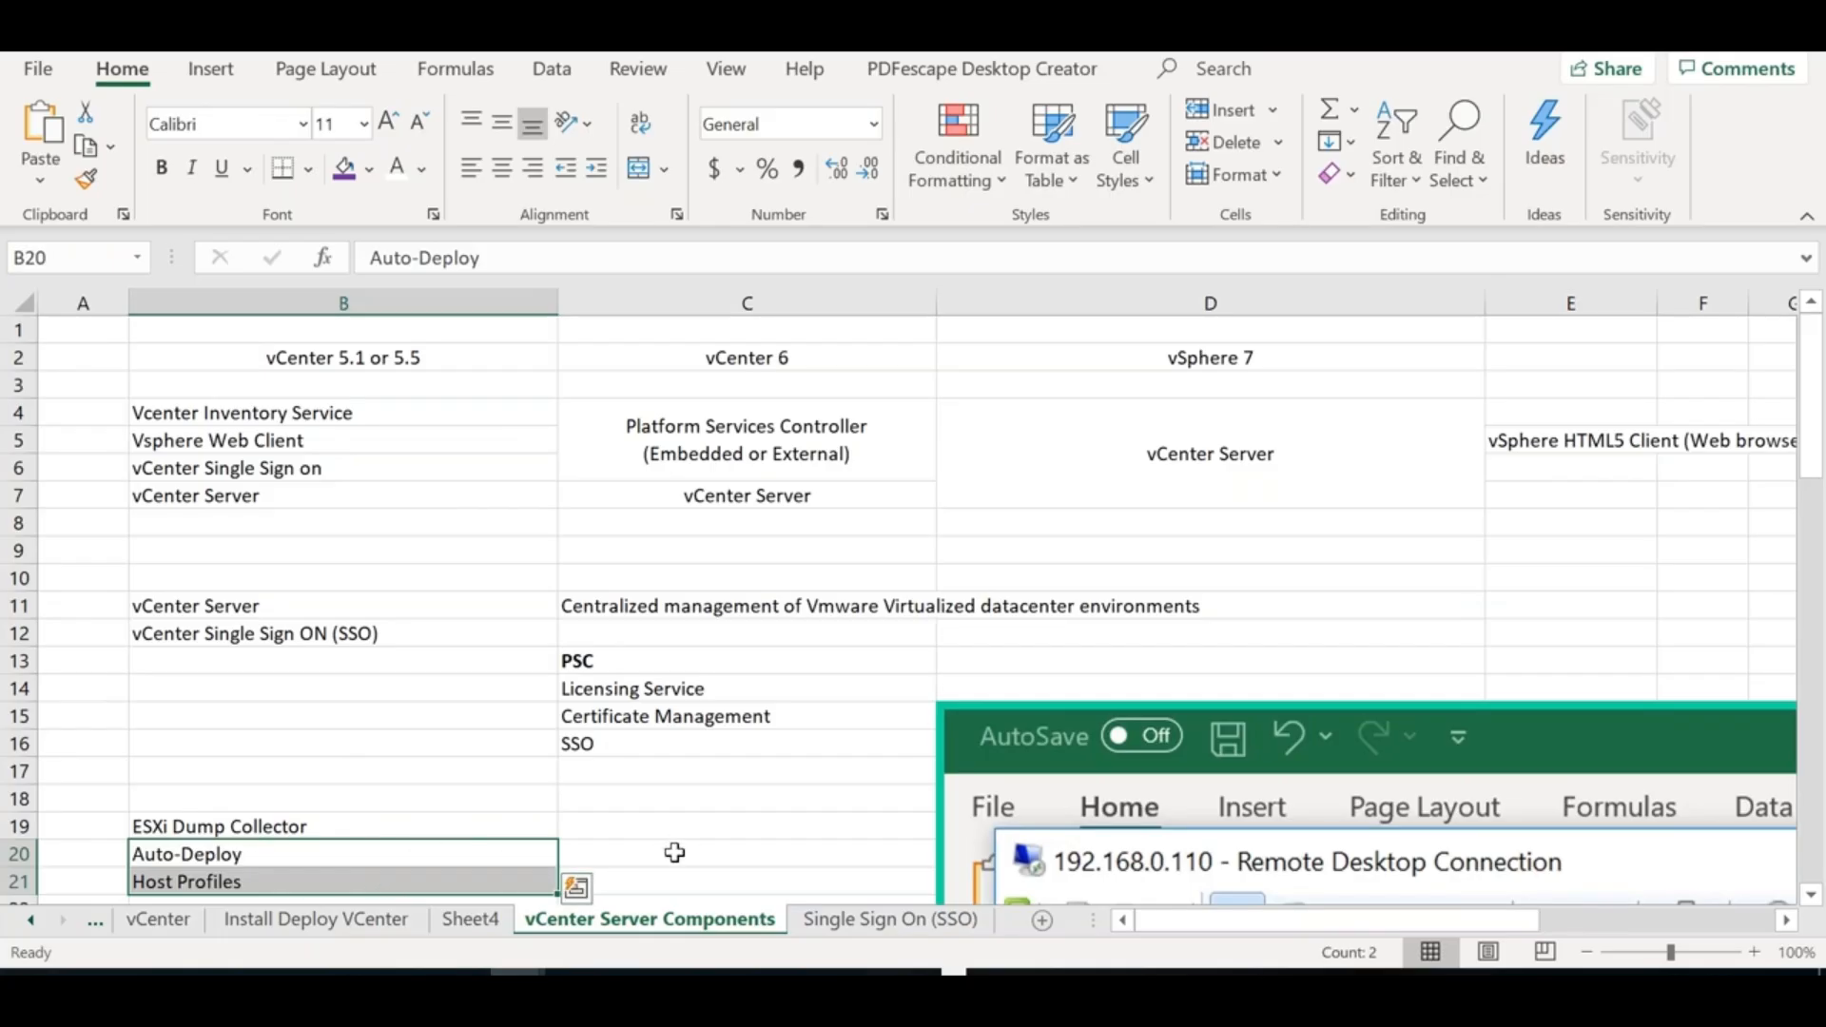
pyautogui.click(670, 848)
pyautogui.write('Remote Insta')
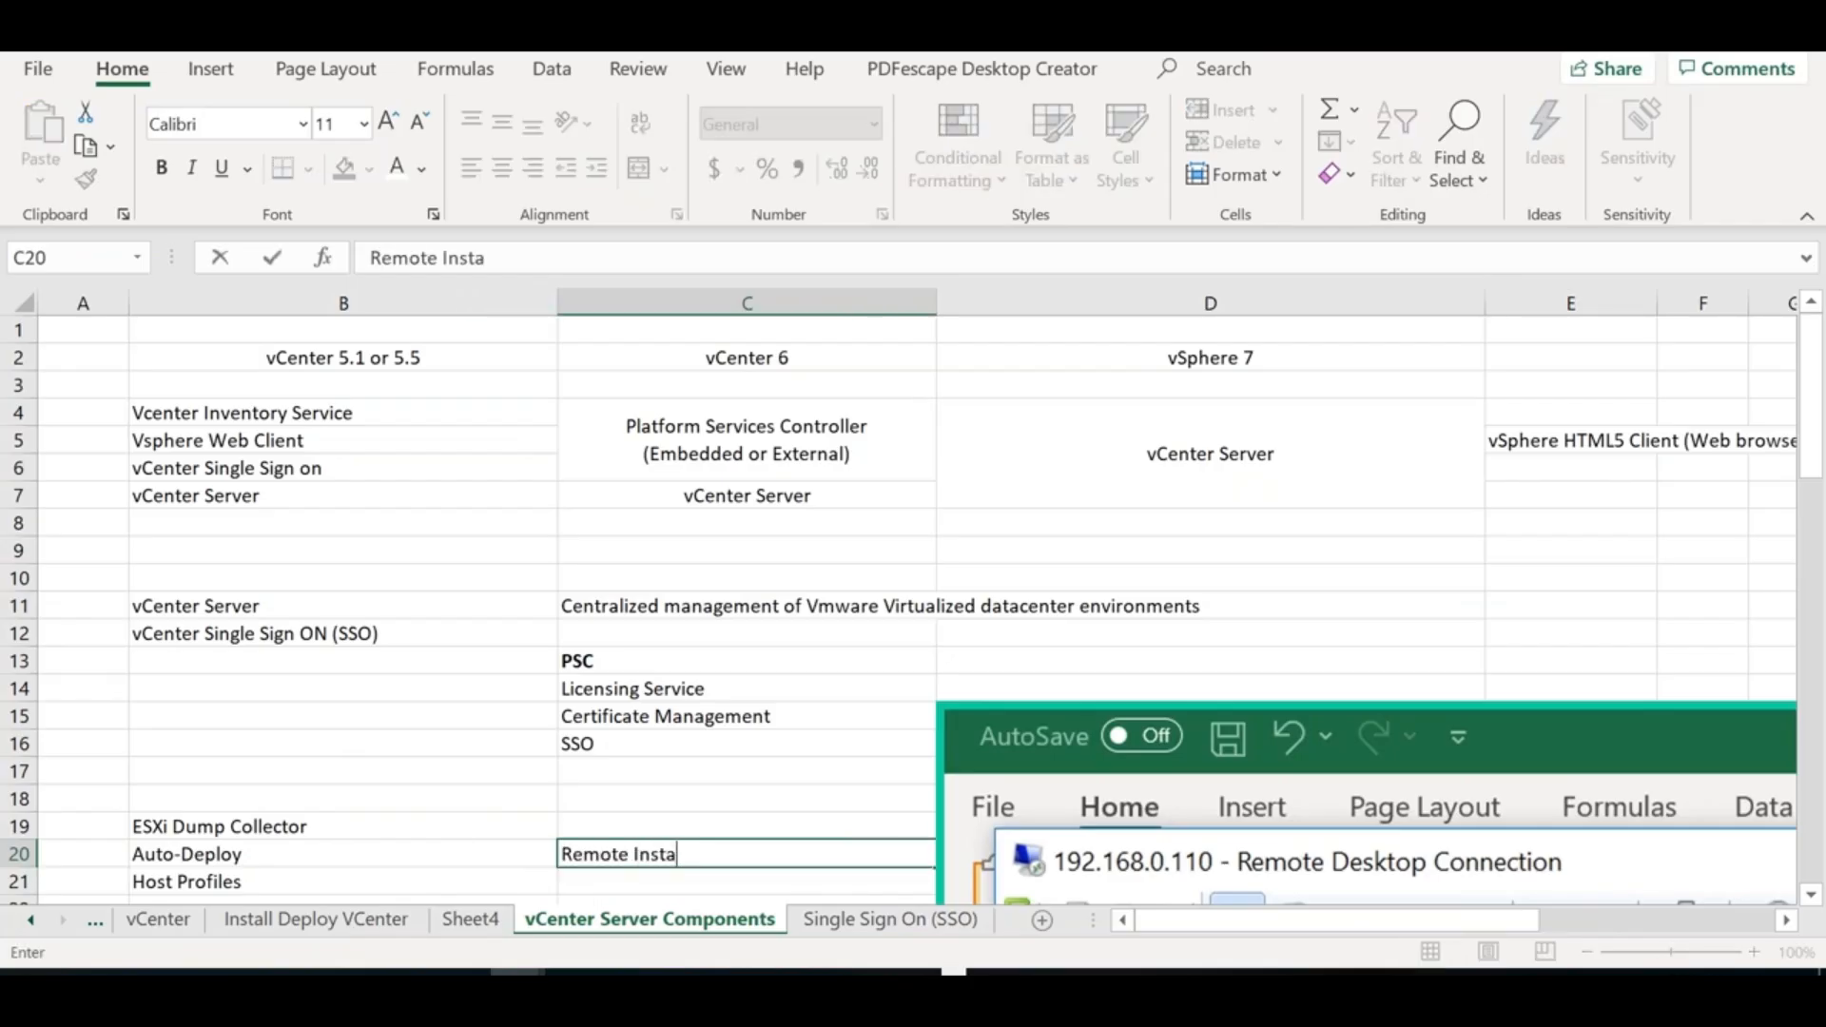
pyautogui.write('llation Services (RIS)')
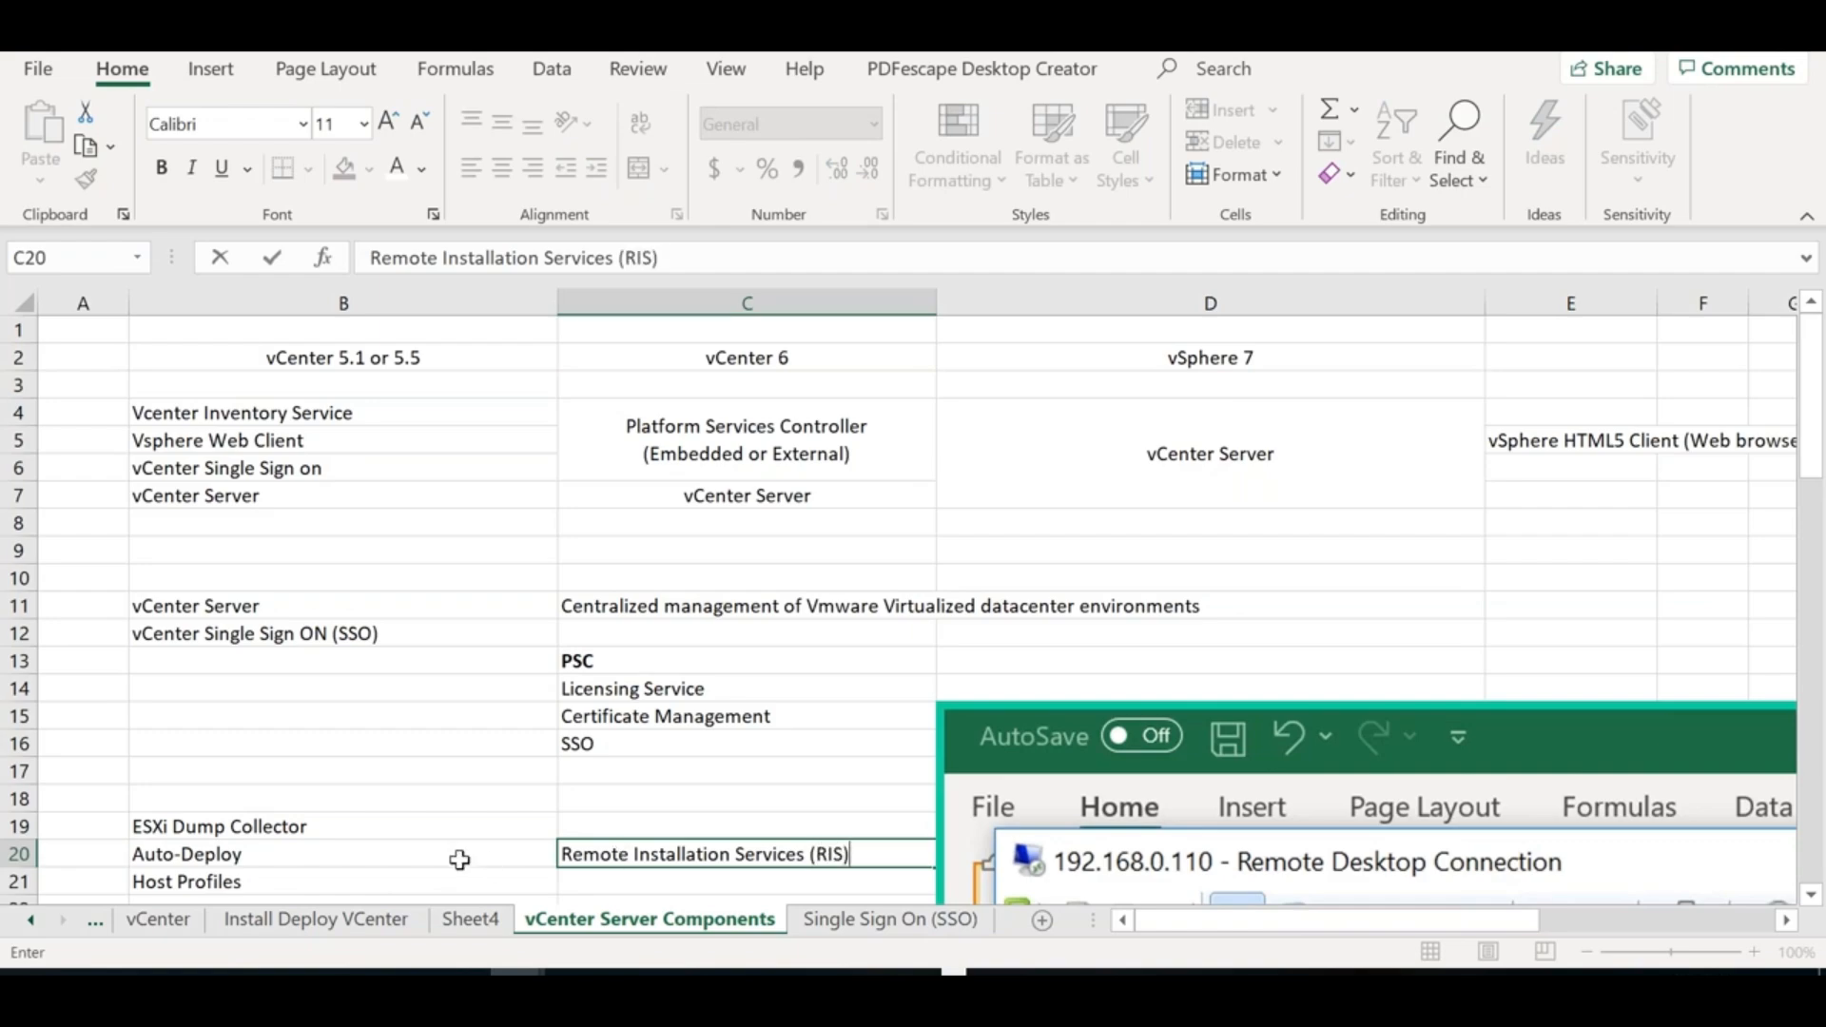
pyautogui.click(456, 856)
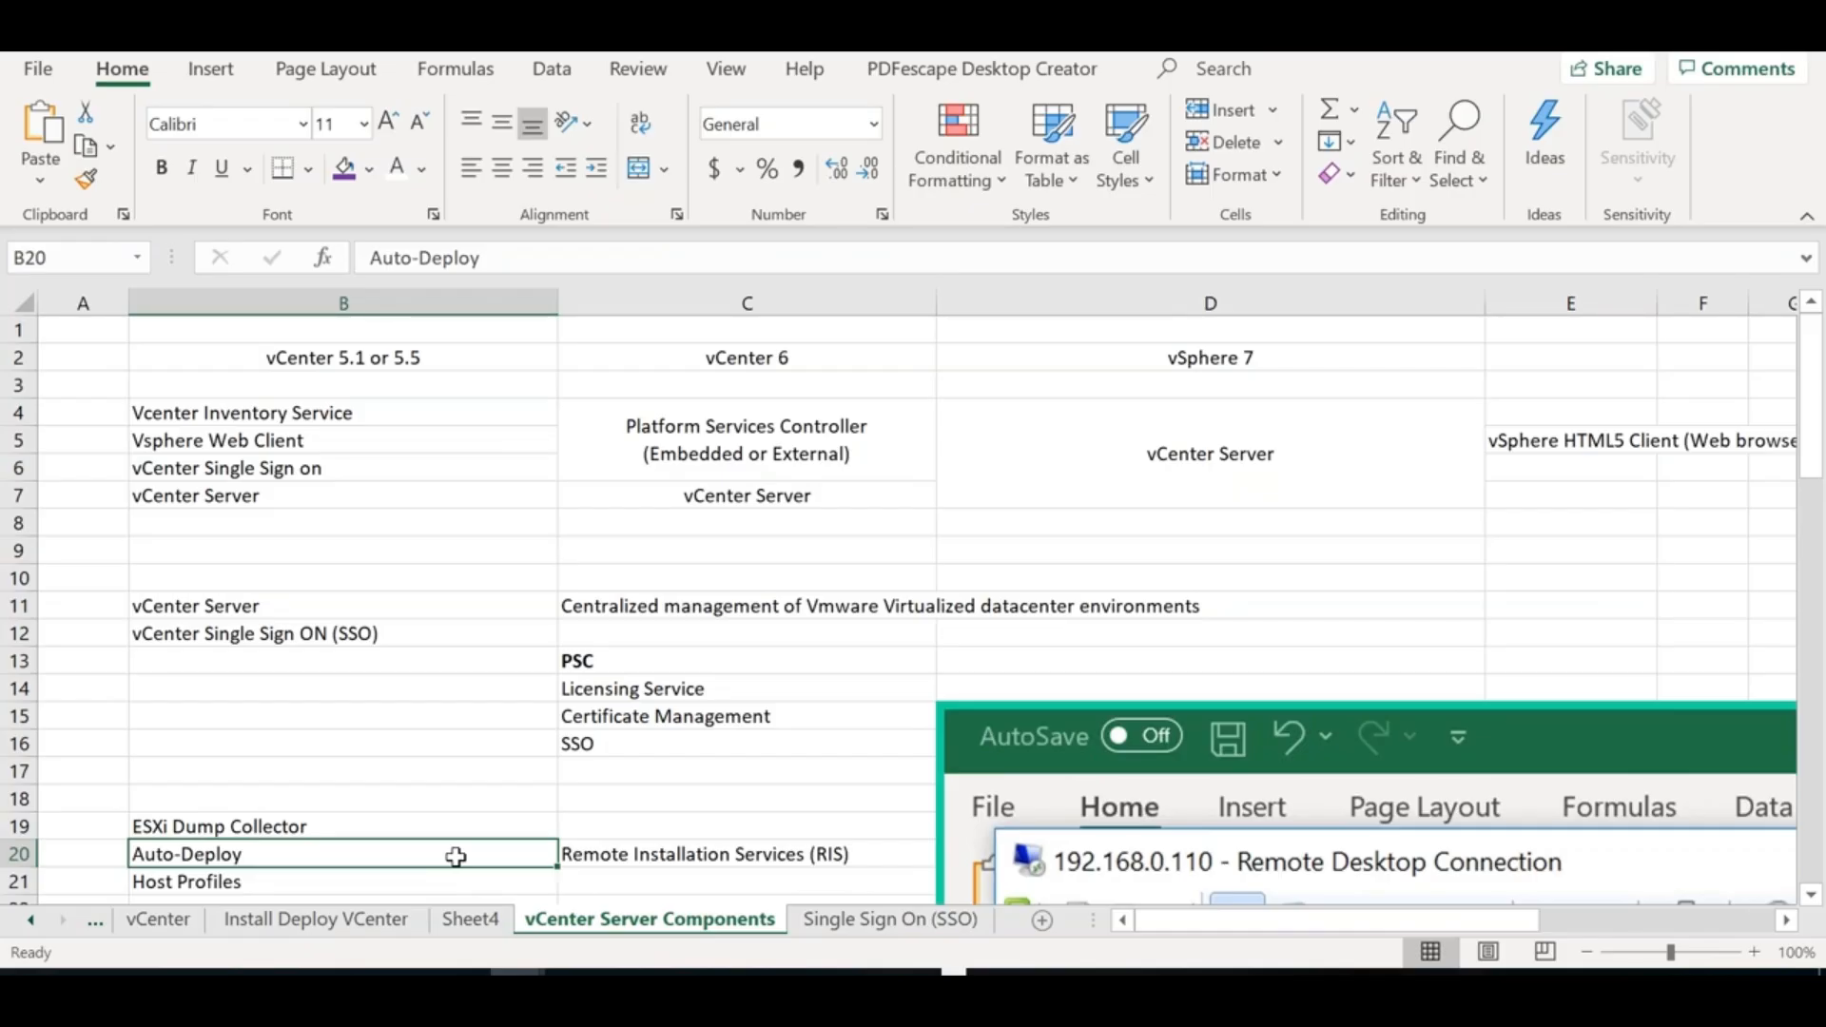
pyautogui.hotkey('alt', 'Tab')
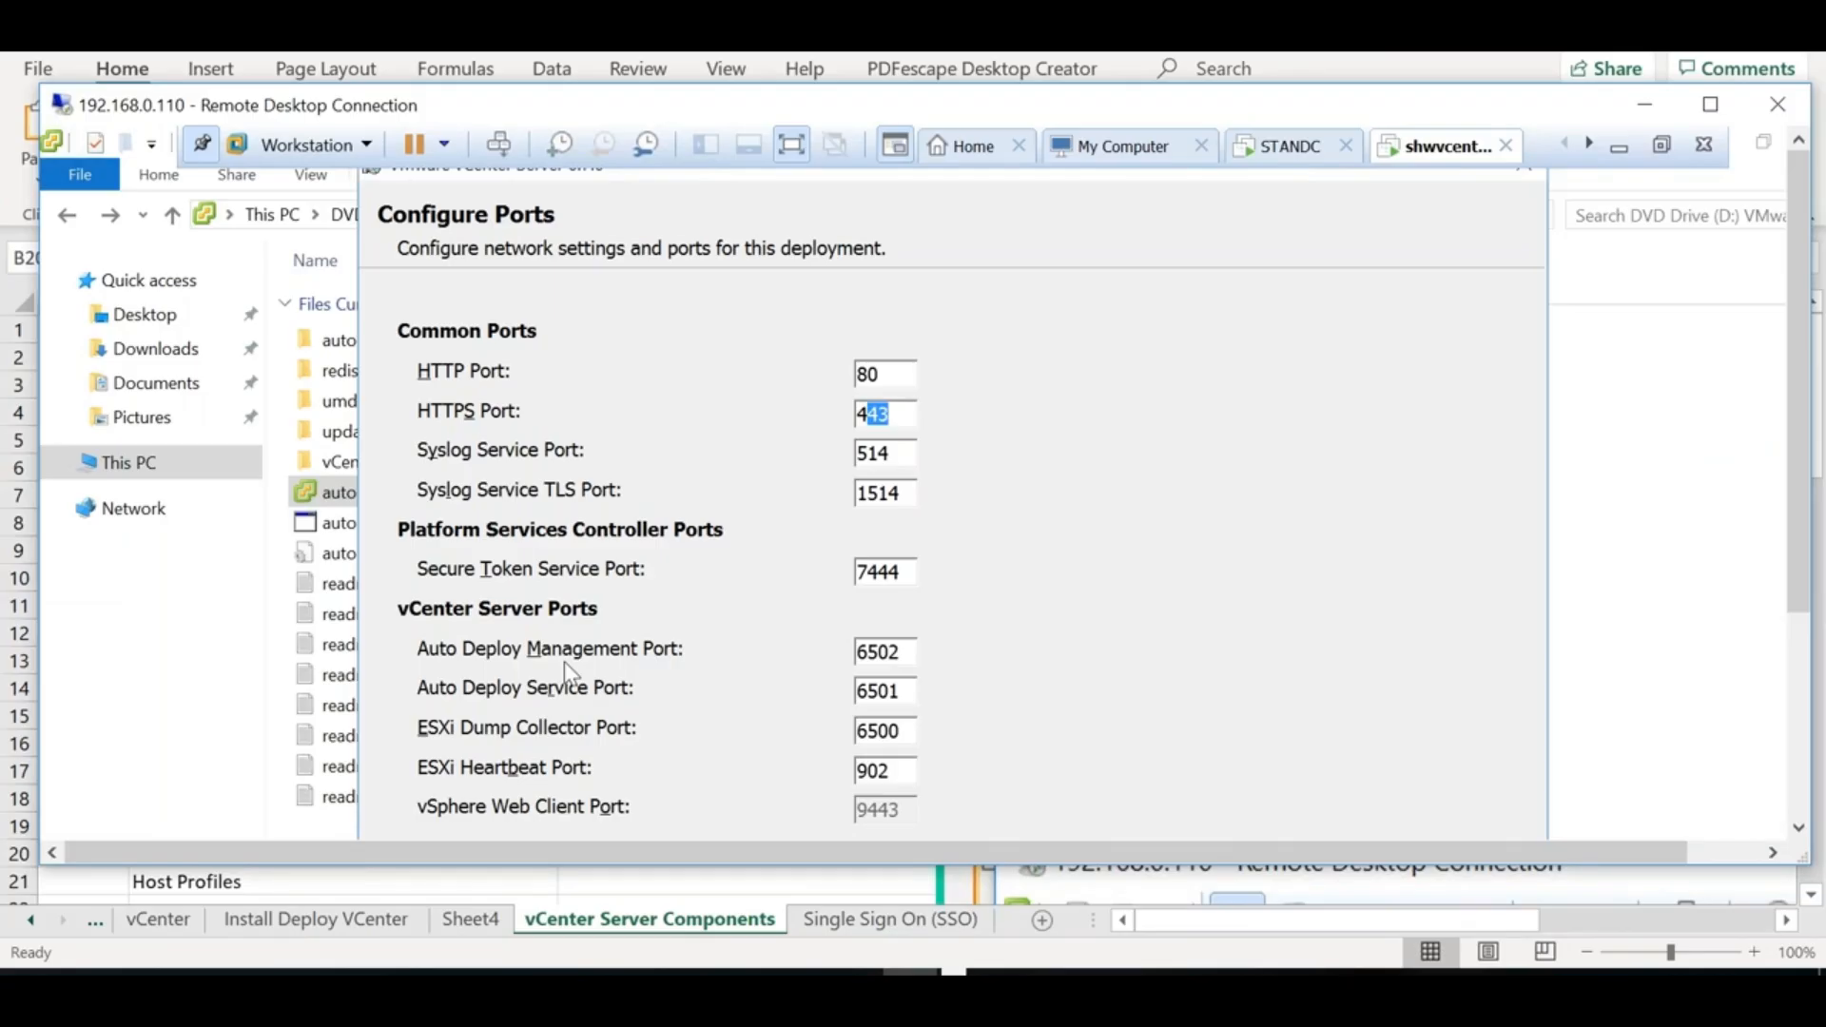
# Maximize the remote session to view all Configure Ports values, restore it, and return to Excel
pyautogui.doubleClick(589, 101)
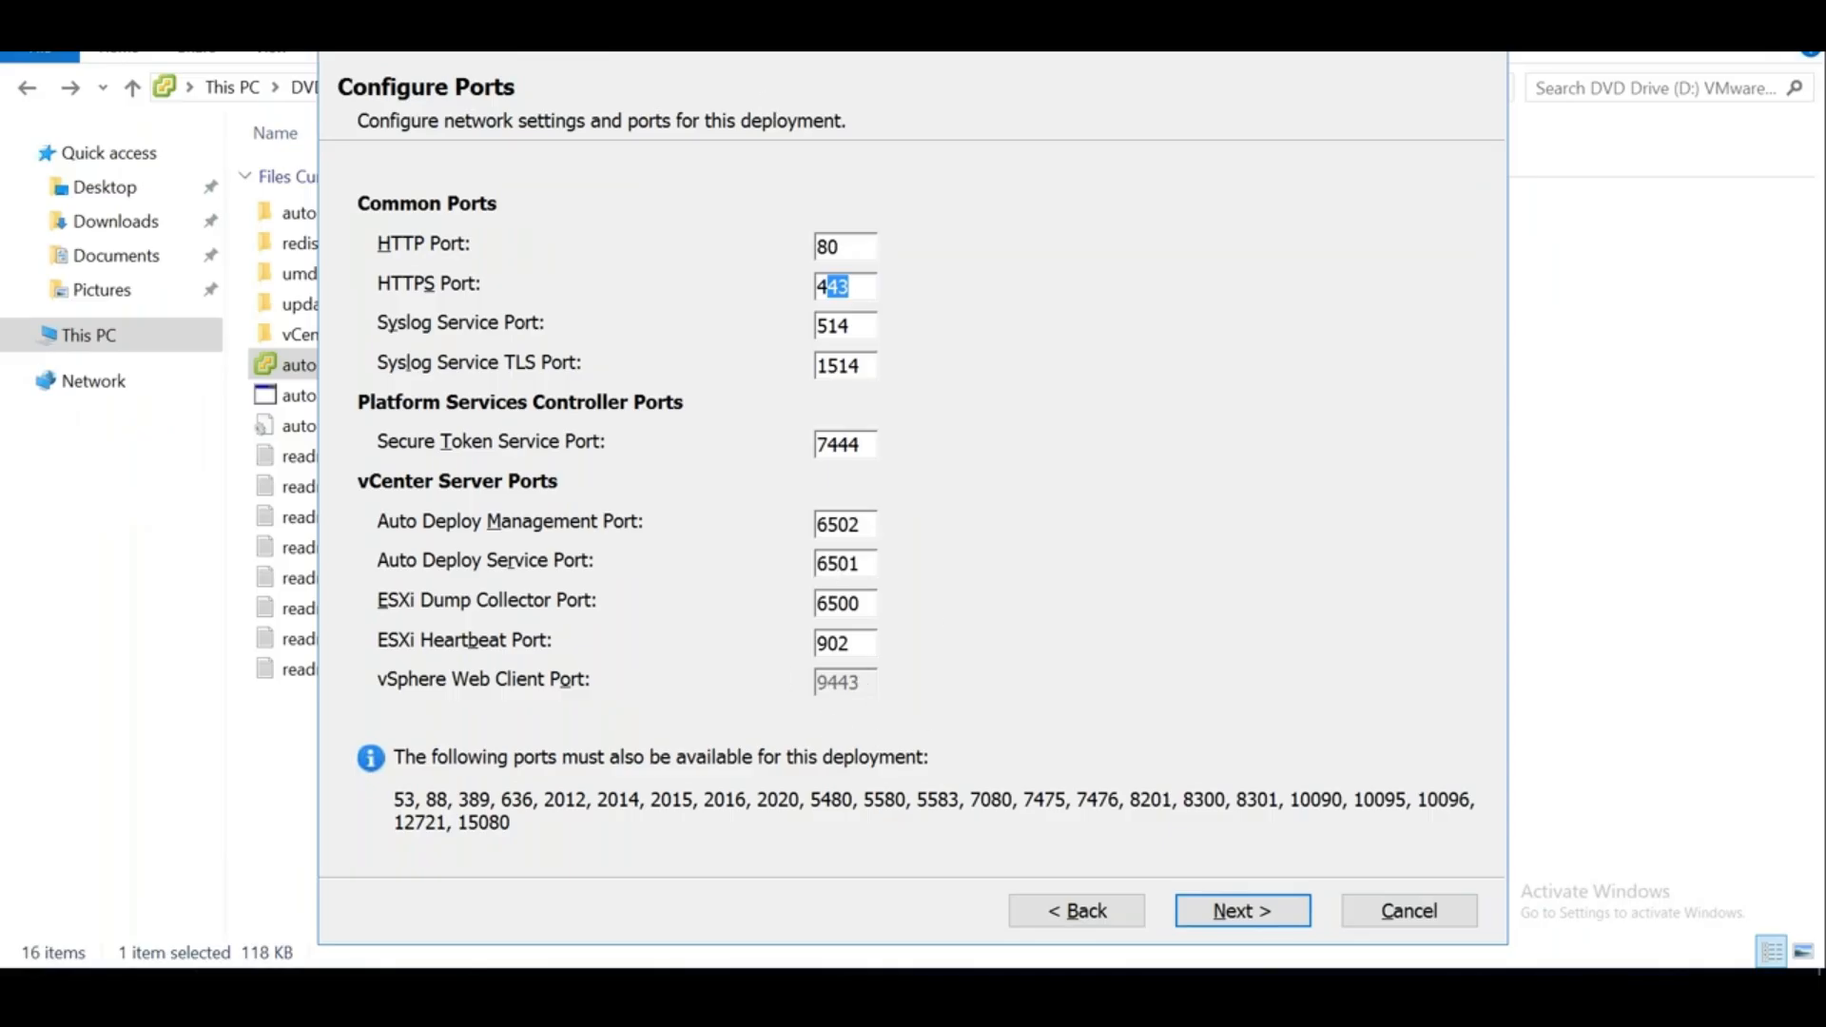
pyautogui.doubleClick(680, 19)
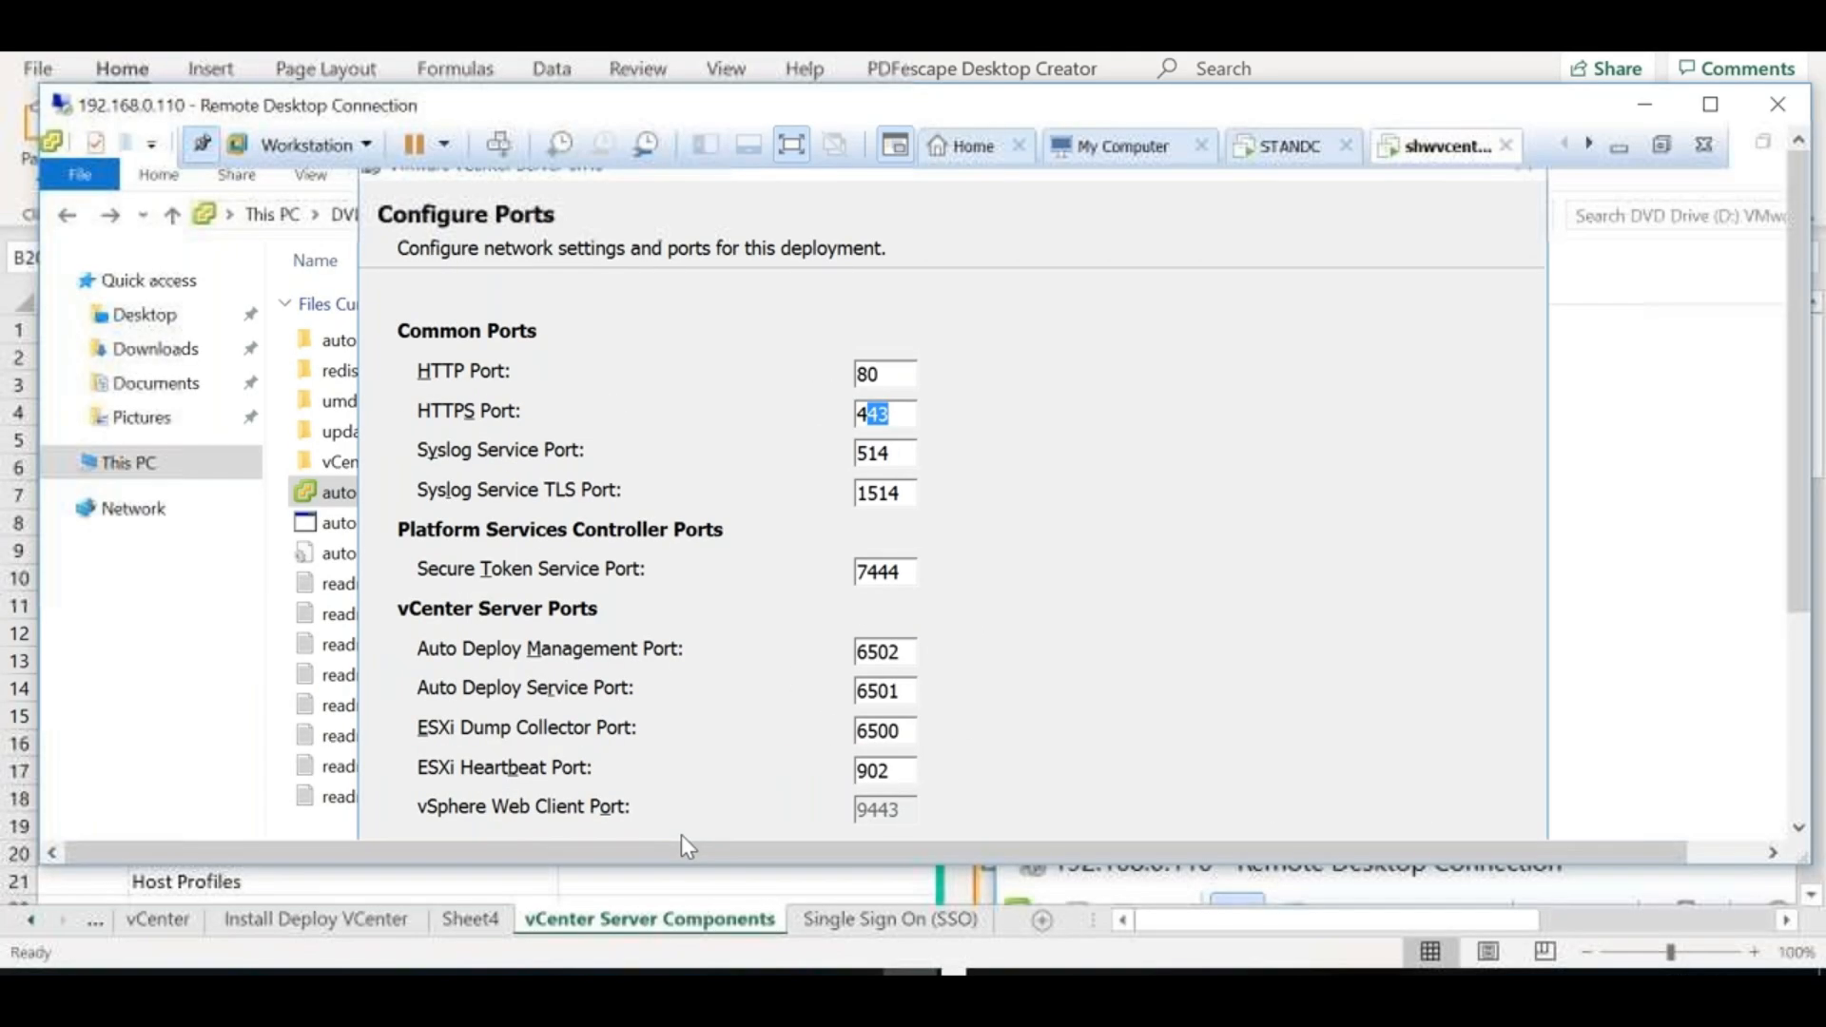
pyautogui.click(461, 892)
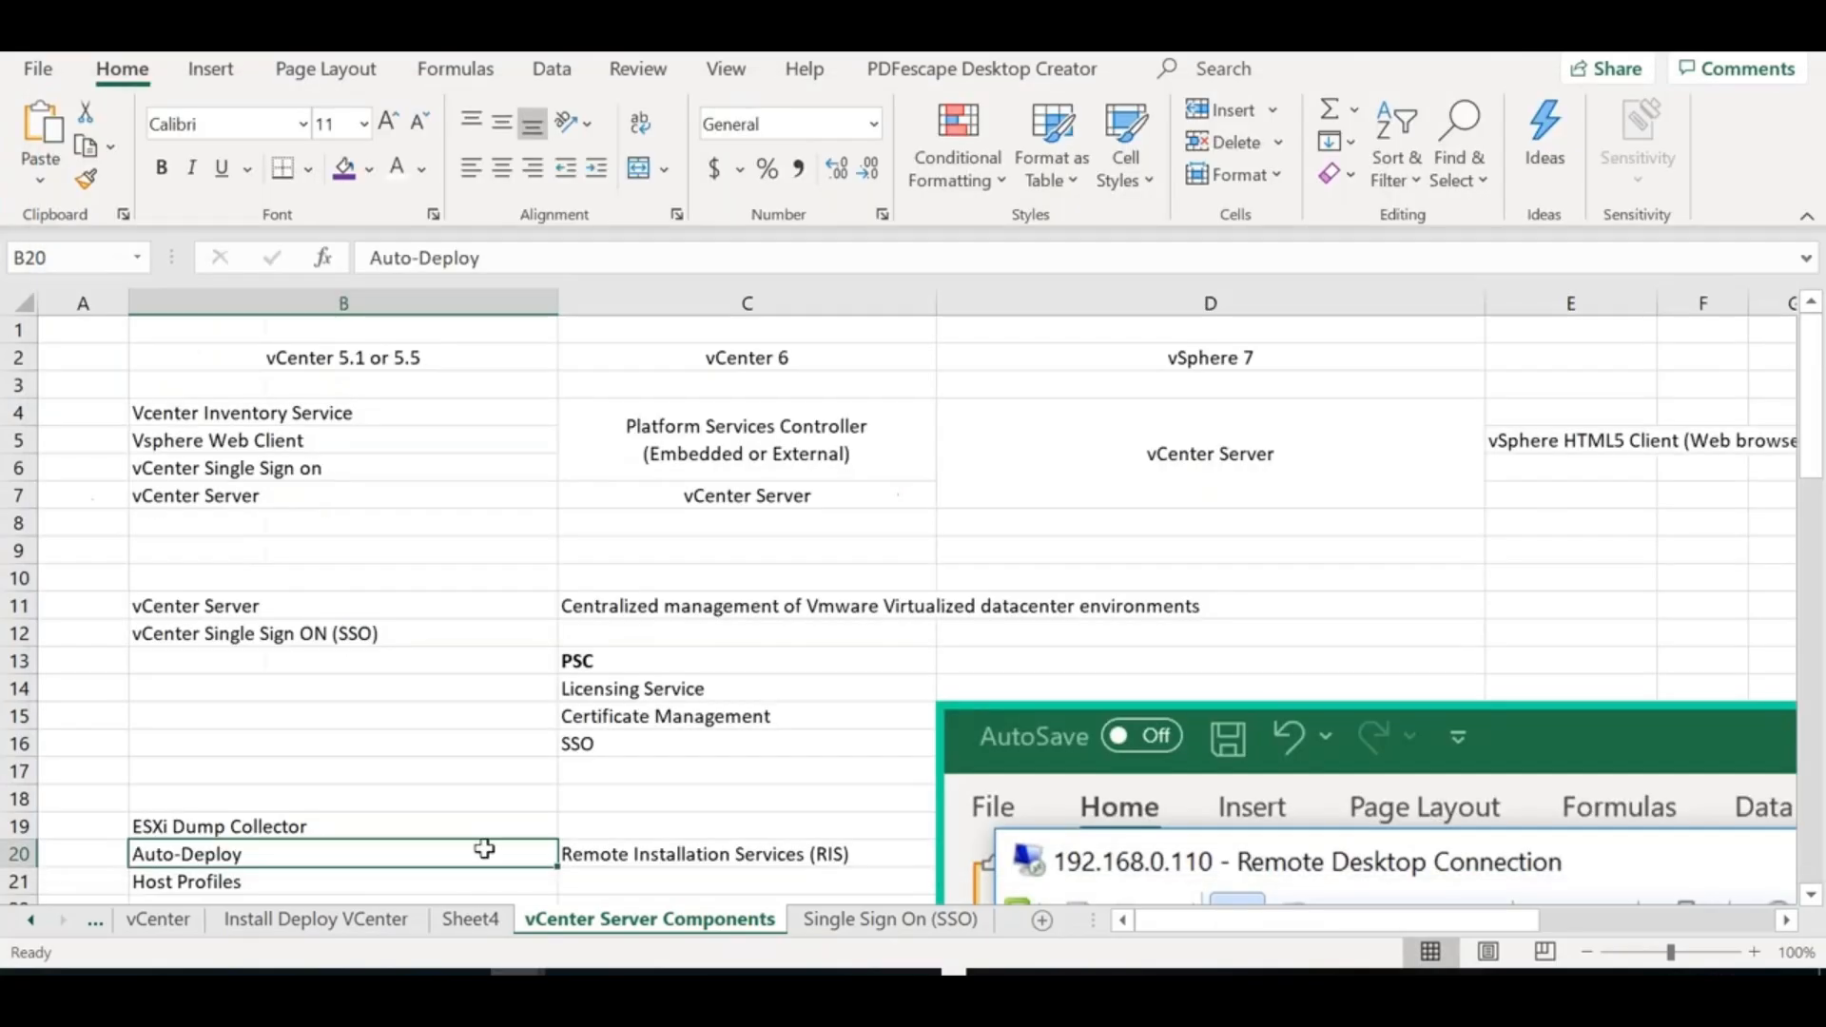
# Append port [9443] to Vsphere Web Client in cell B5
pyautogui.doubleClick(400, 445)
pyautogui.write('[9443')
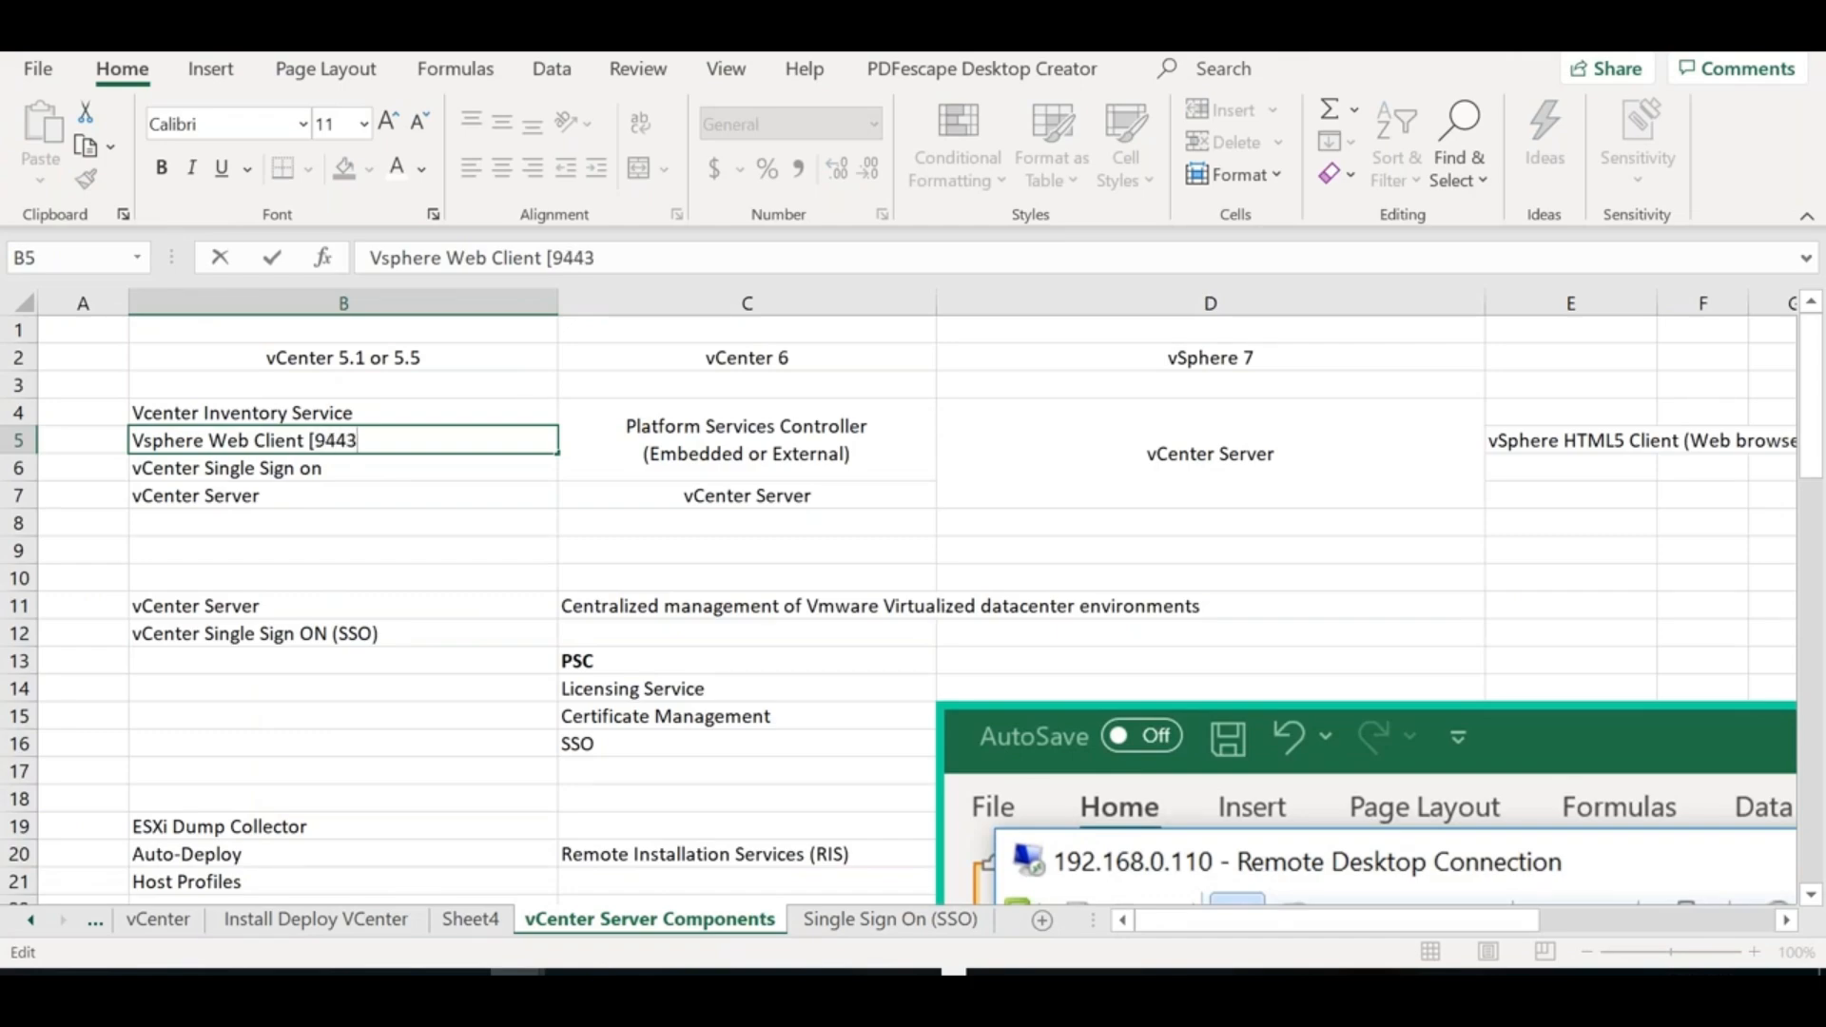
pyautogui.write('0')
pyautogui.press('BackSpace')
pyautogui.write(']')
# Add an ESXi entry in B17 with port 902 in C17
pyautogui.click(322, 772)
pyautogui.write('ESXi')
pyautogui.press('Tab')
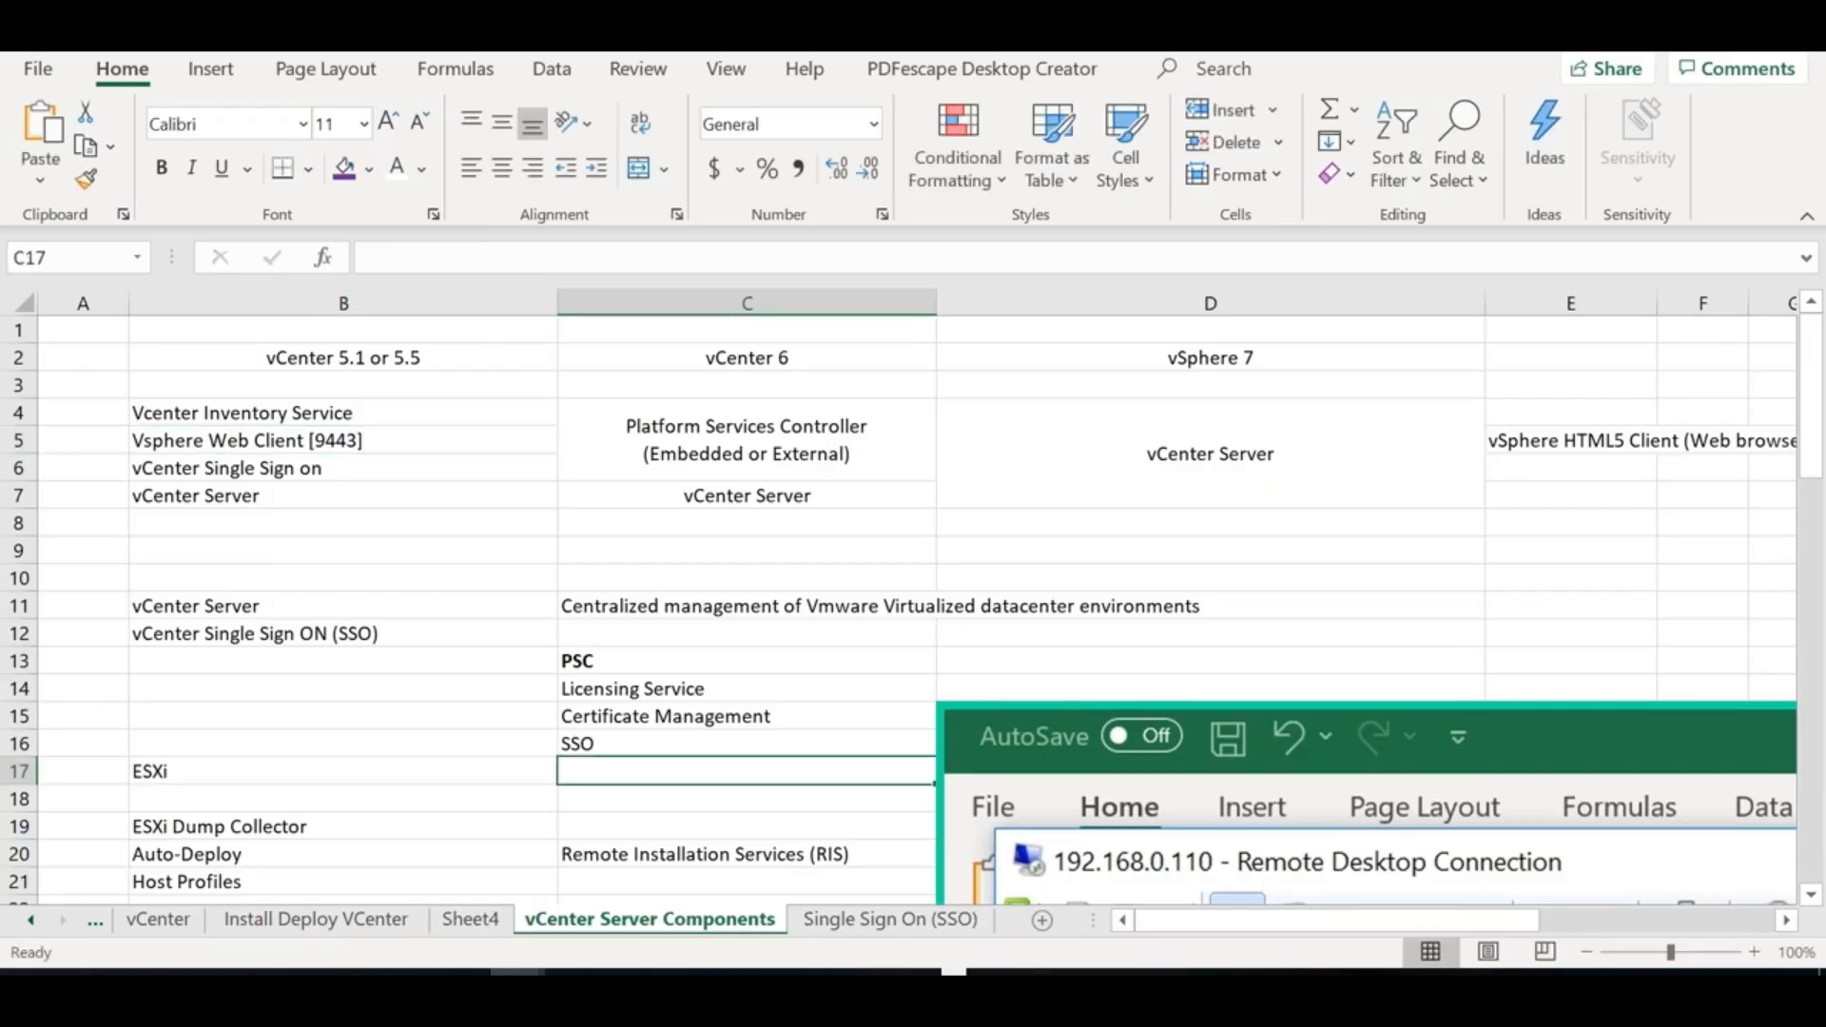
pyautogui.write('902')
pyautogui.hotkey('alt', 'Tab')
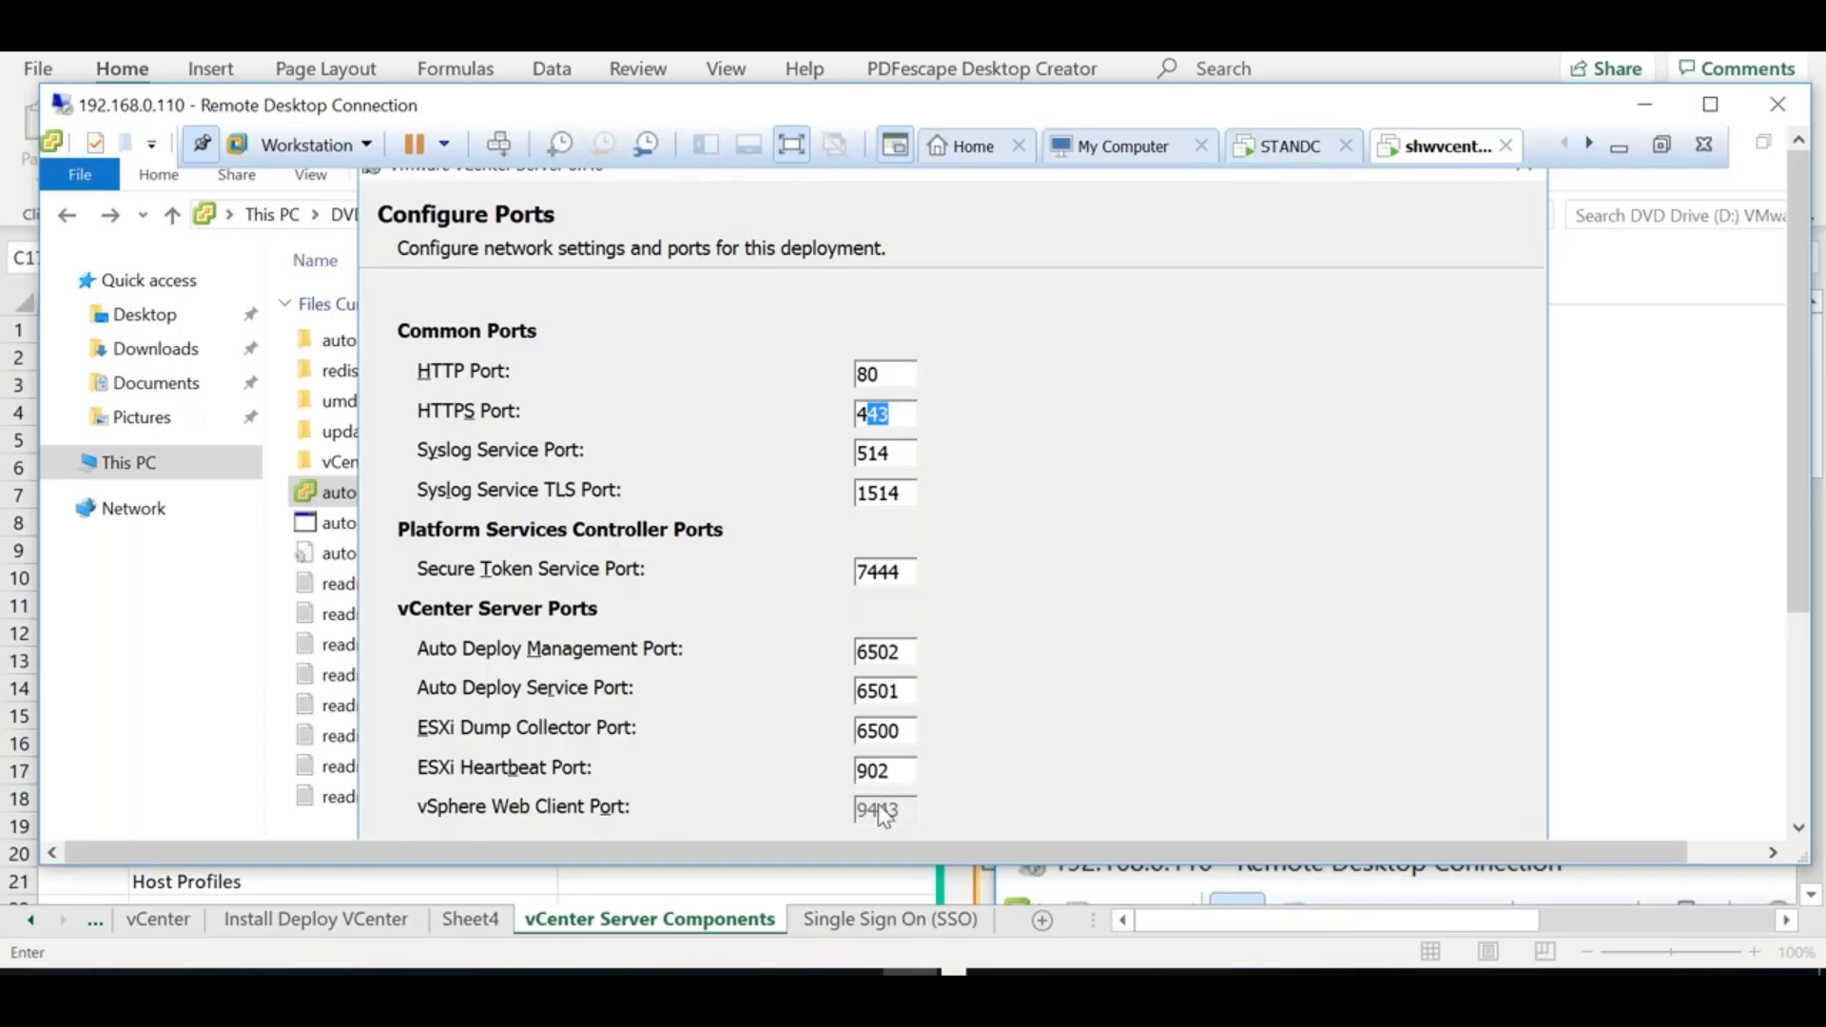
# Keep the default ports, including ESXi Heartbeat 902, and advance to Destination Directory
pyautogui.moveTo(896, 770); pyautogui.dragTo(868, 770)
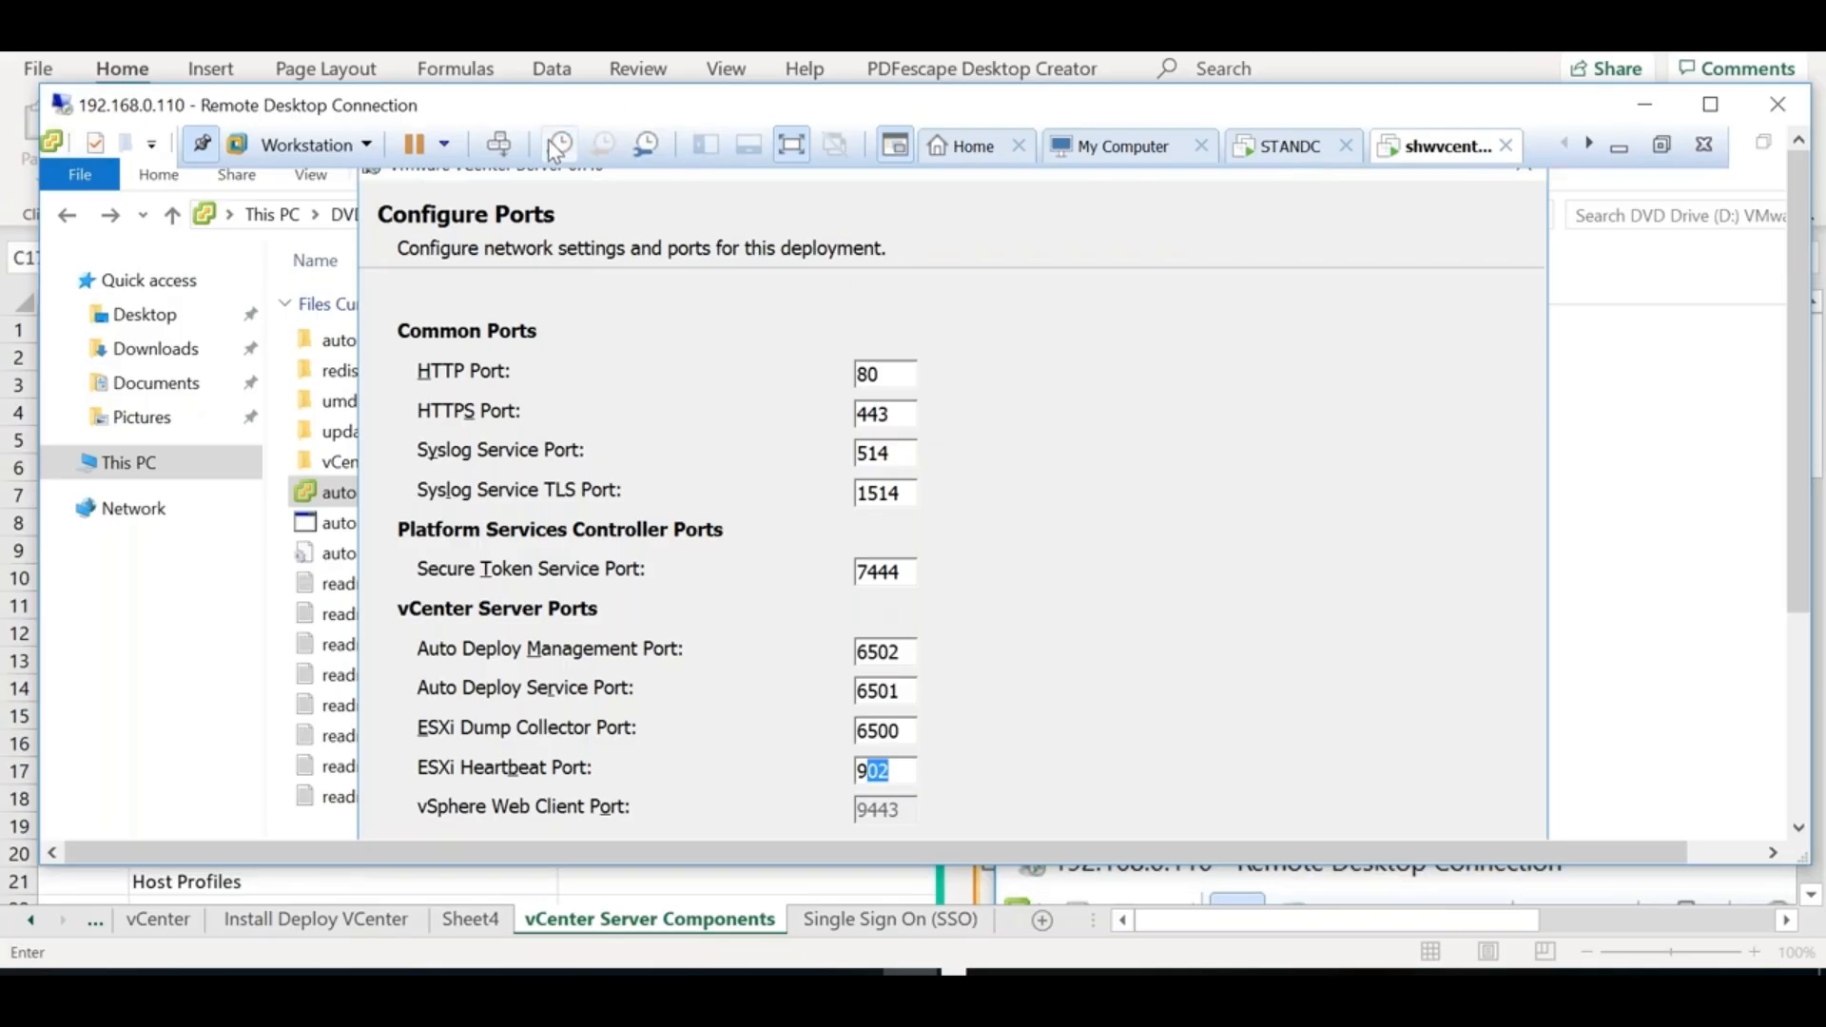
pyautogui.moveTo(538, 99); pyautogui.dragTo(509, 3)
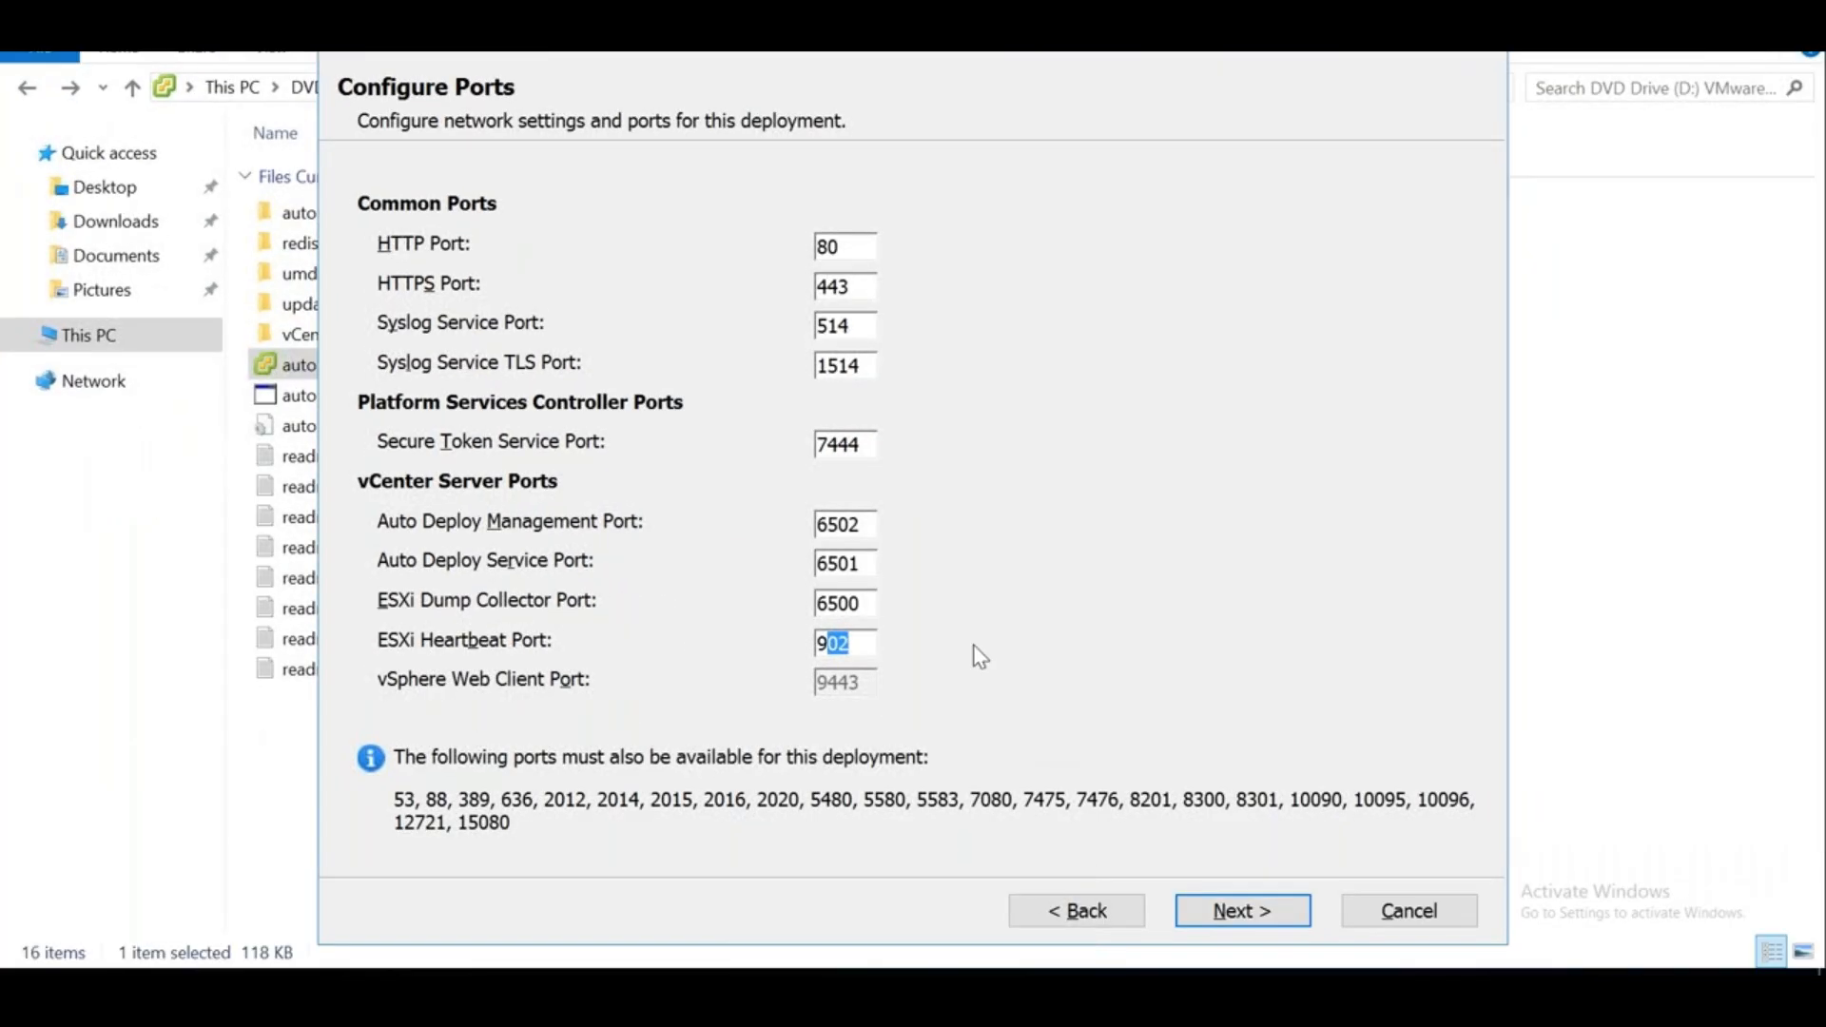
pyautogui.click(852, 644)
pyautogui.click(1241, 915)
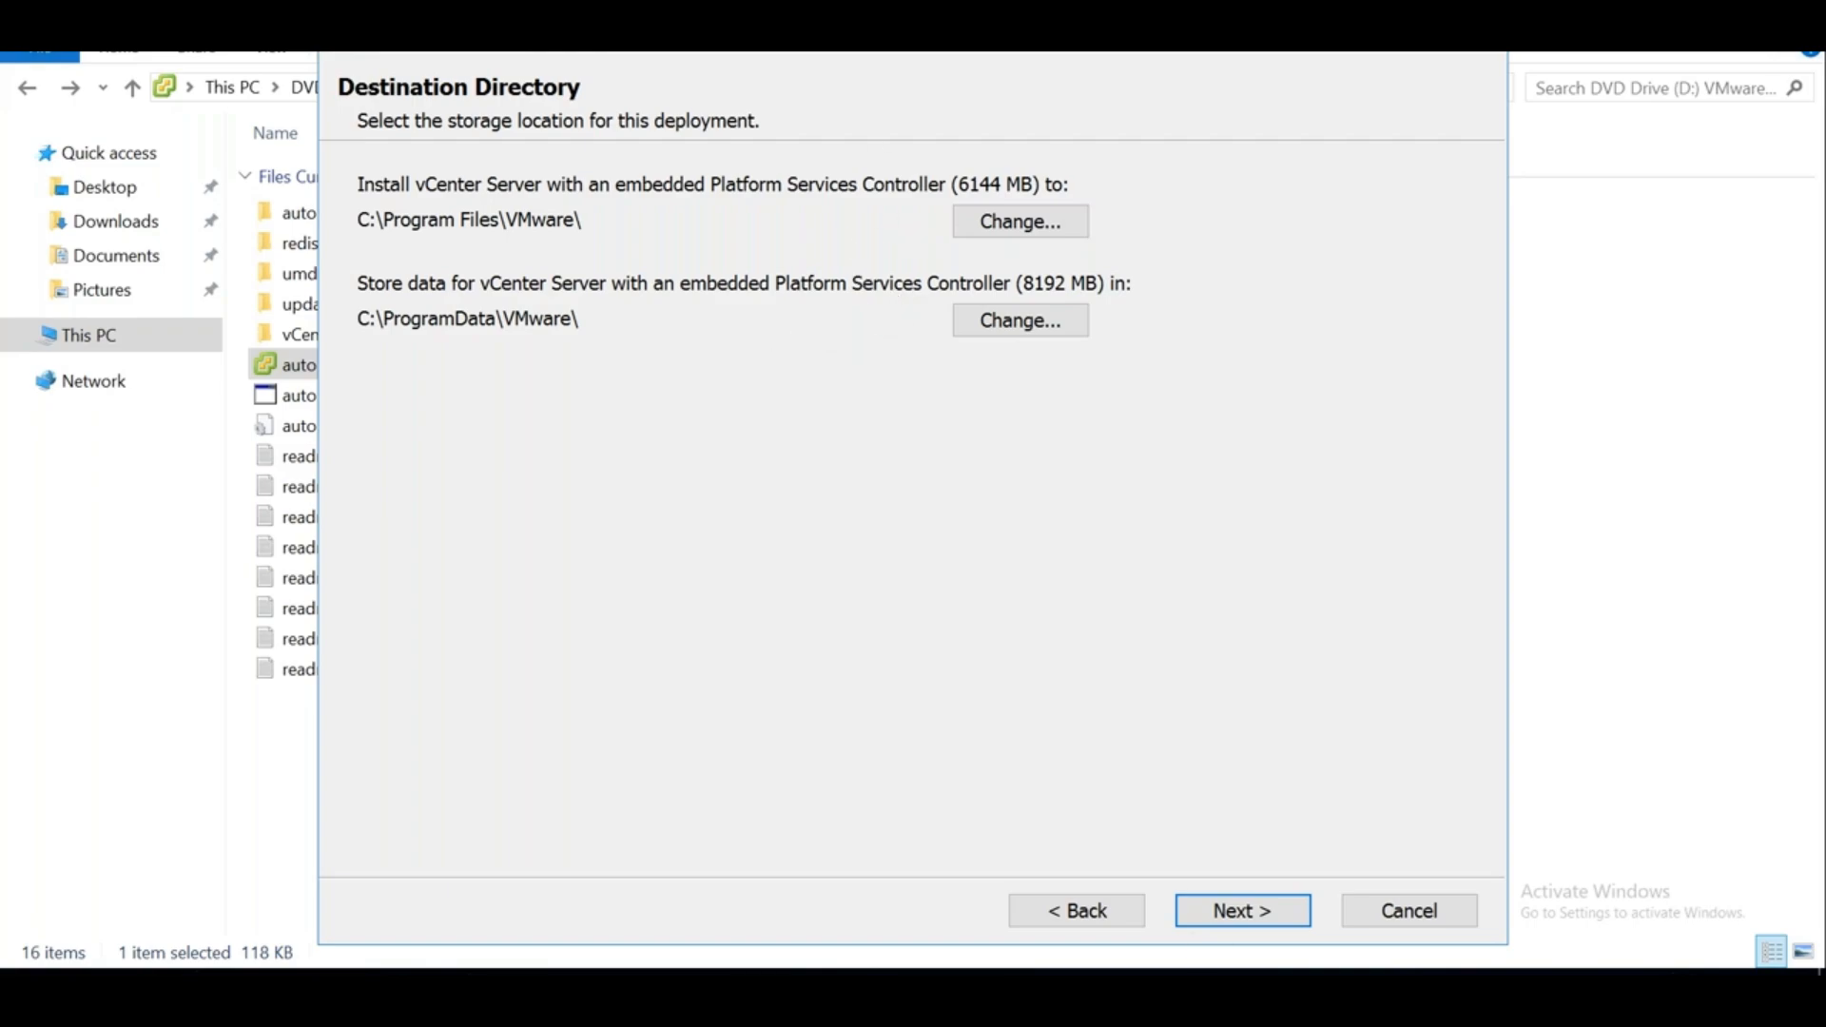
pyautogui.click(1067, 913)
pyautogui.click(1067, 912)
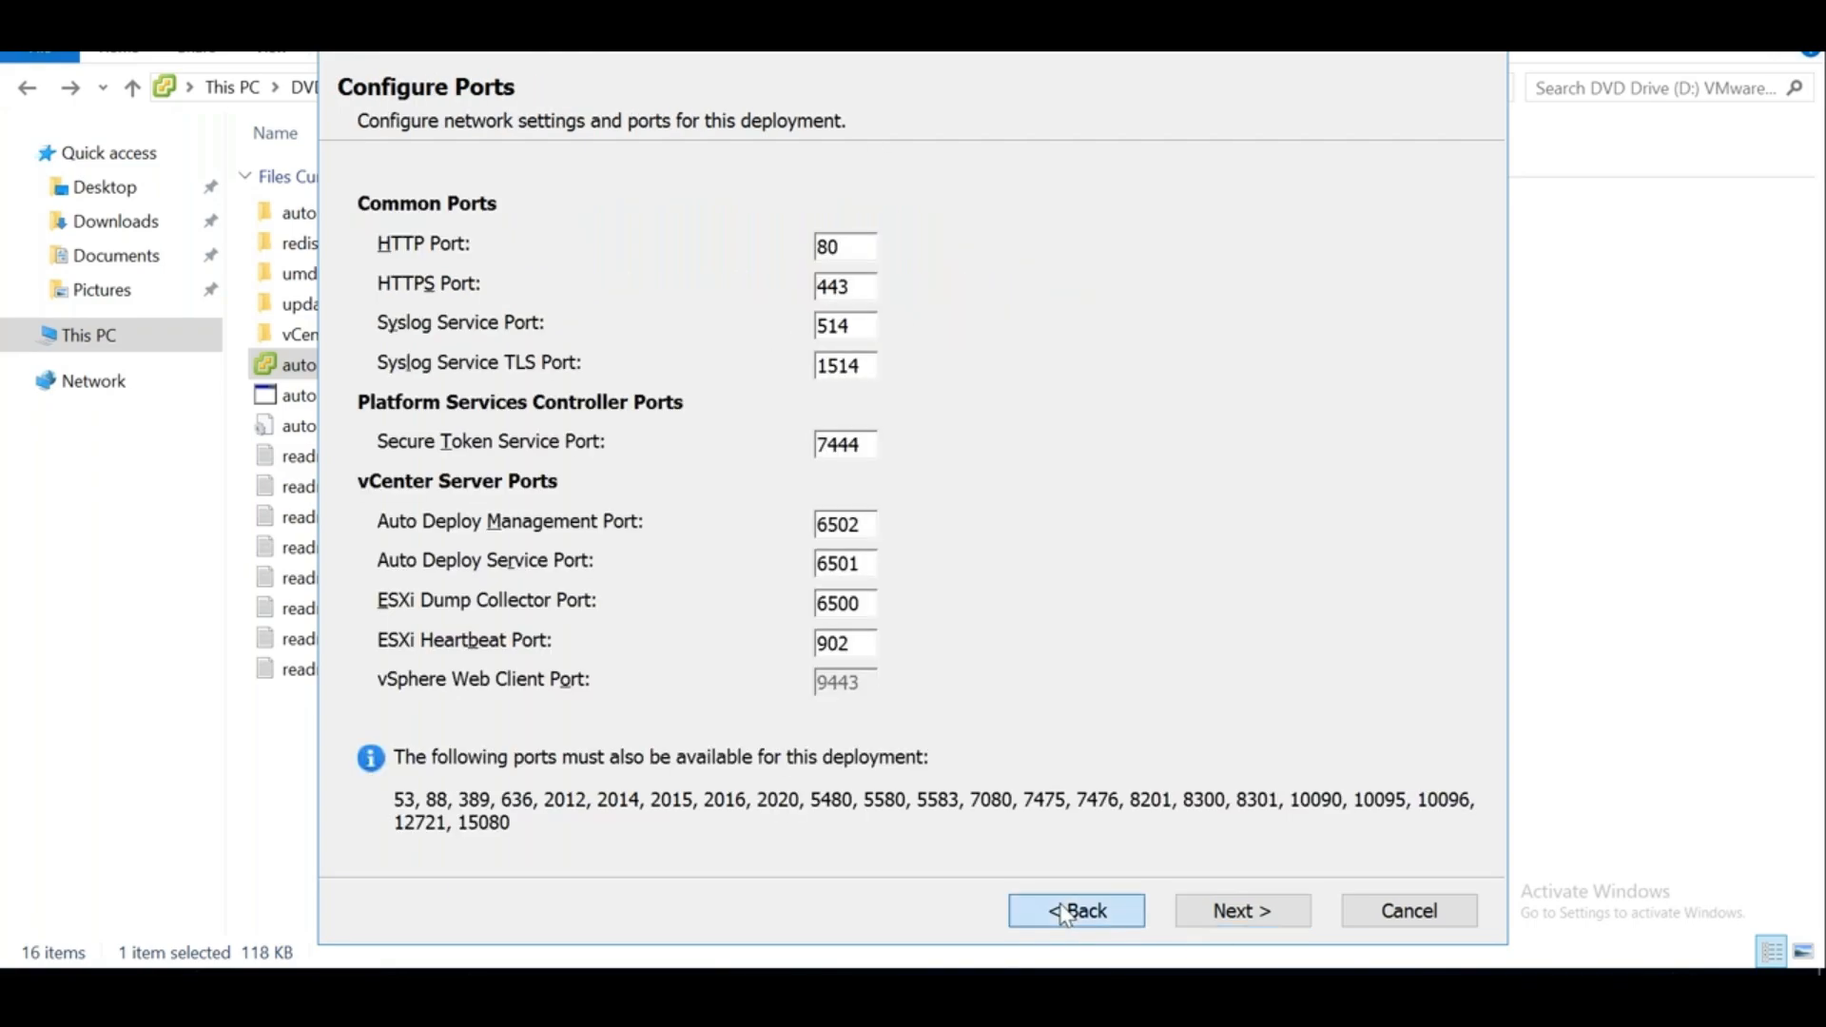
pyautogui.click(1067, 913)
pyautogui.click(1067, 913)
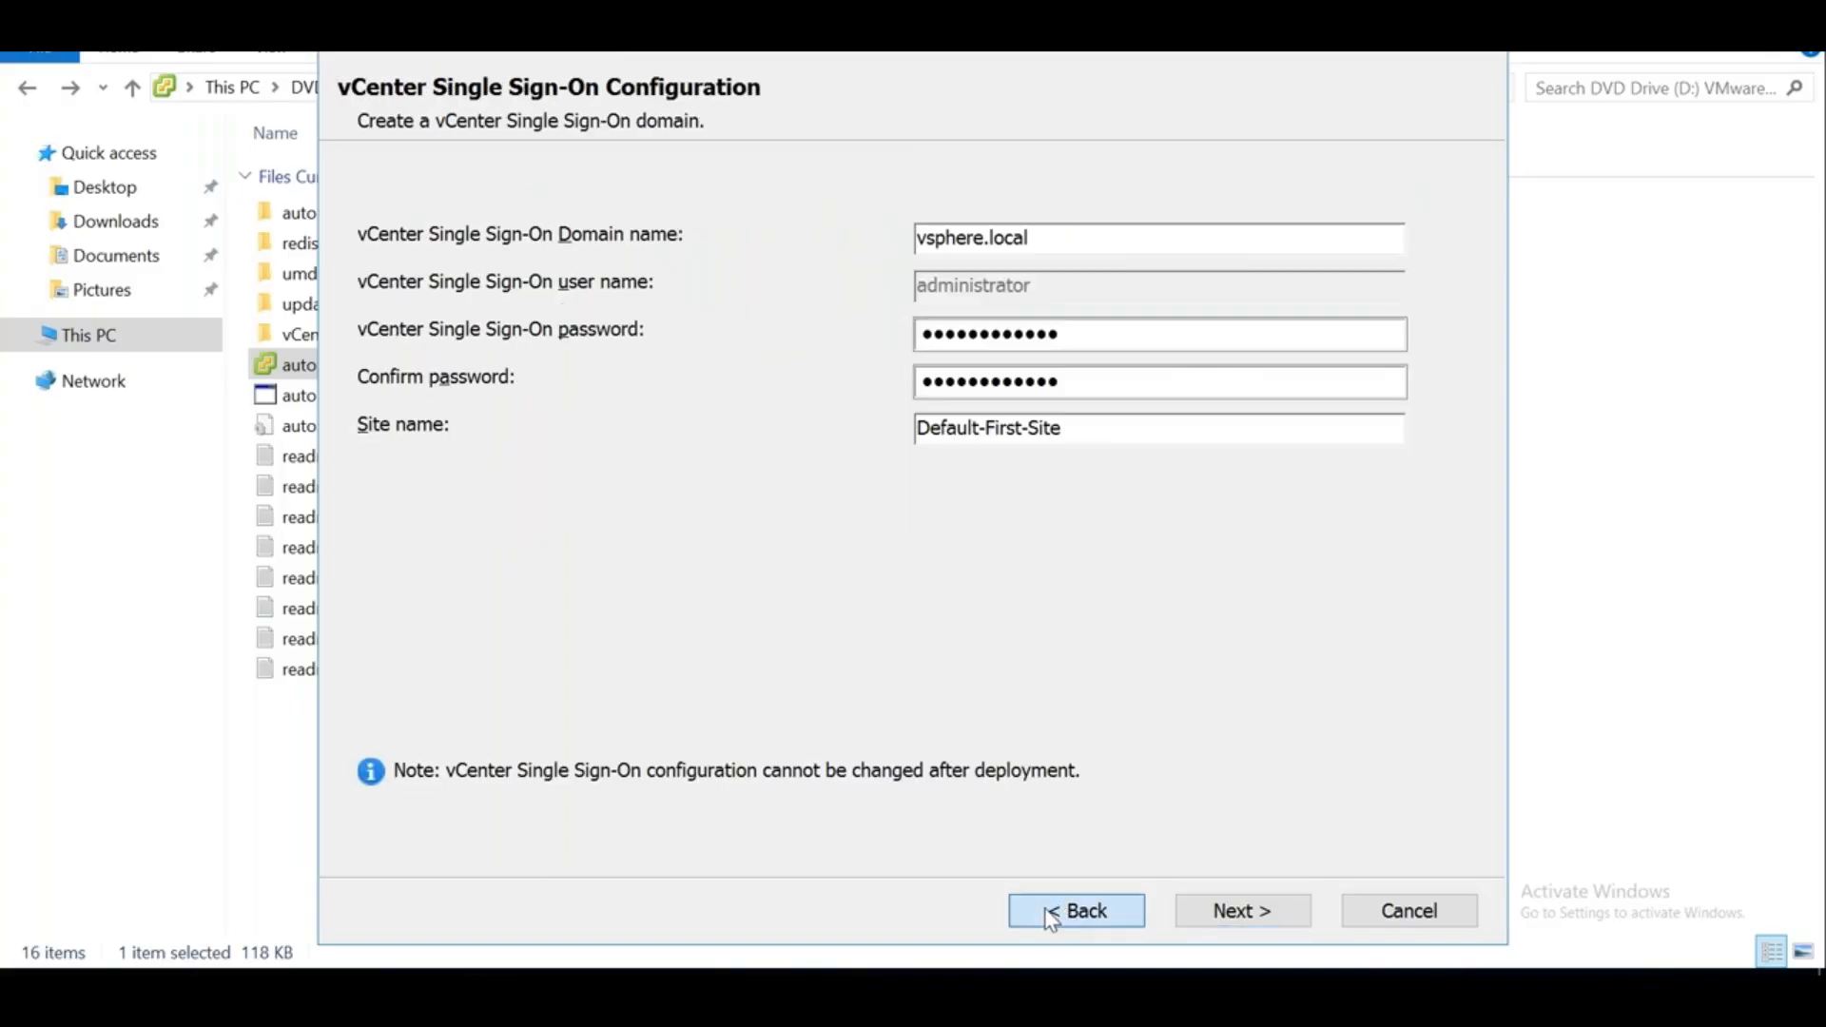
pyautogui.click(1067, 913)
pyautogui.click(1234, 924)
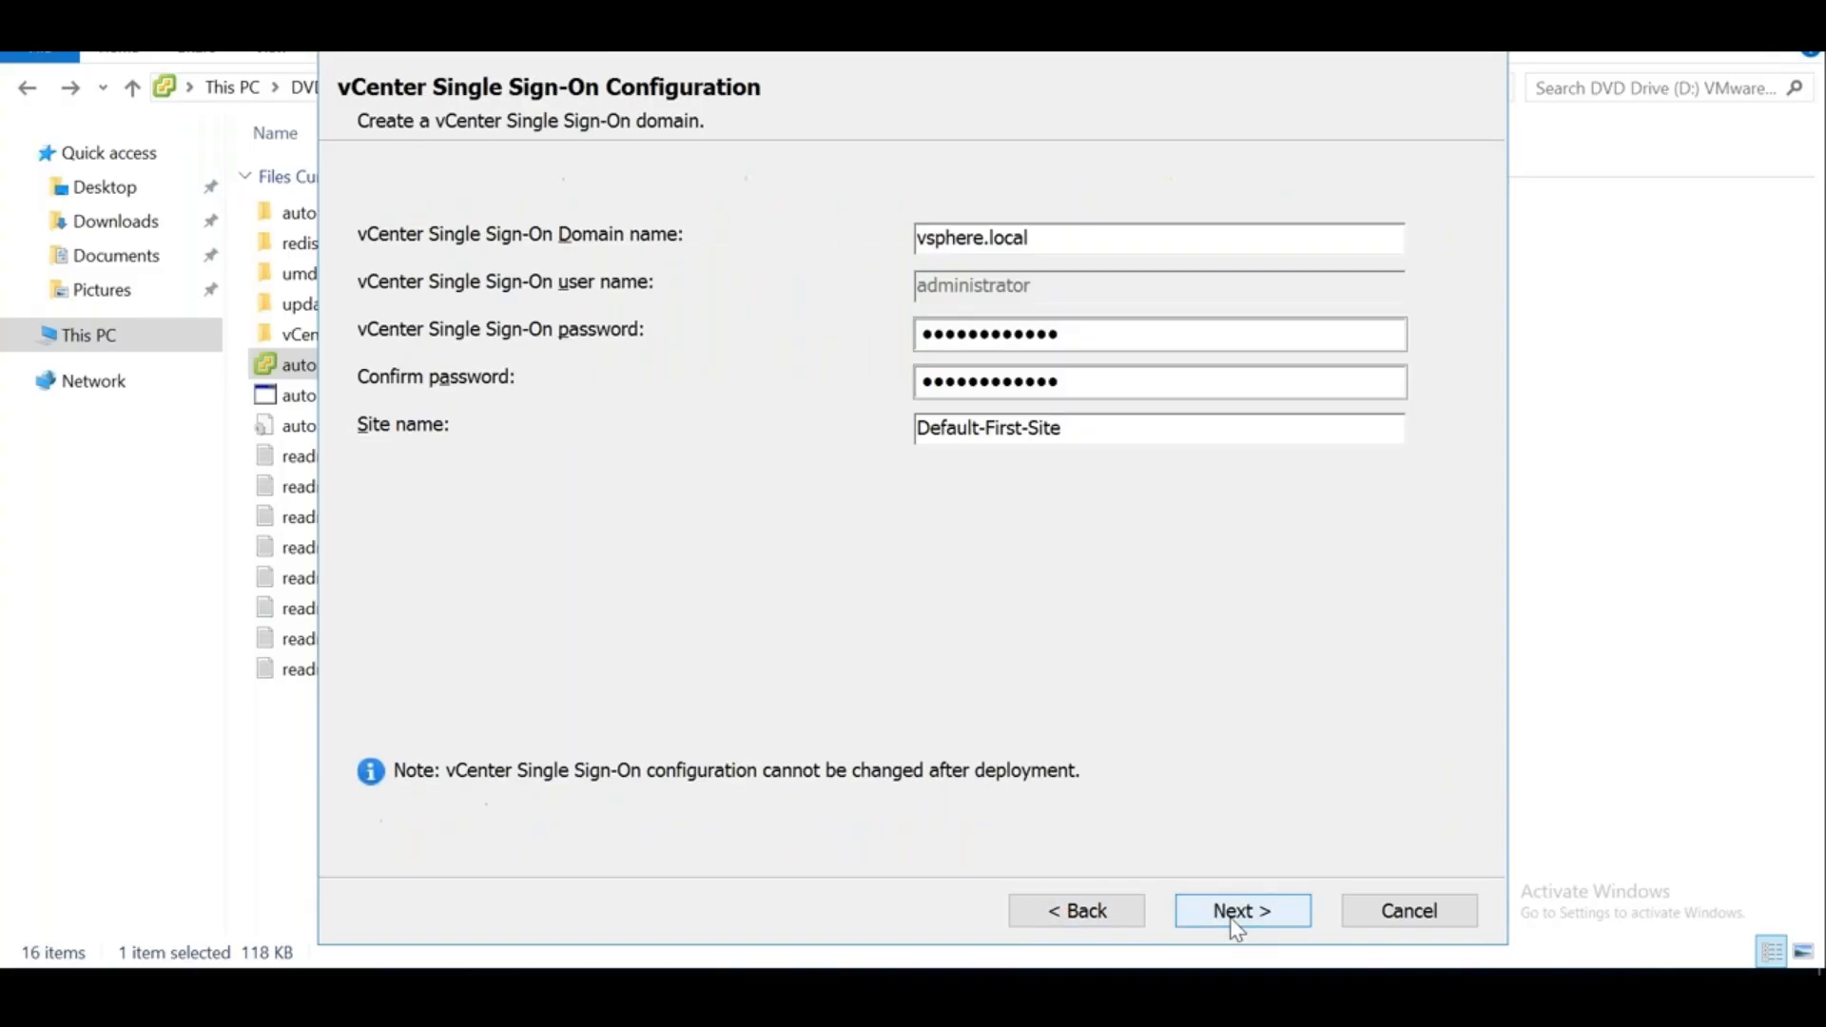
pyautogui.click(1232, 920)
pyautogui.click(1232, 920)
pyautogui.click(1232, 921)
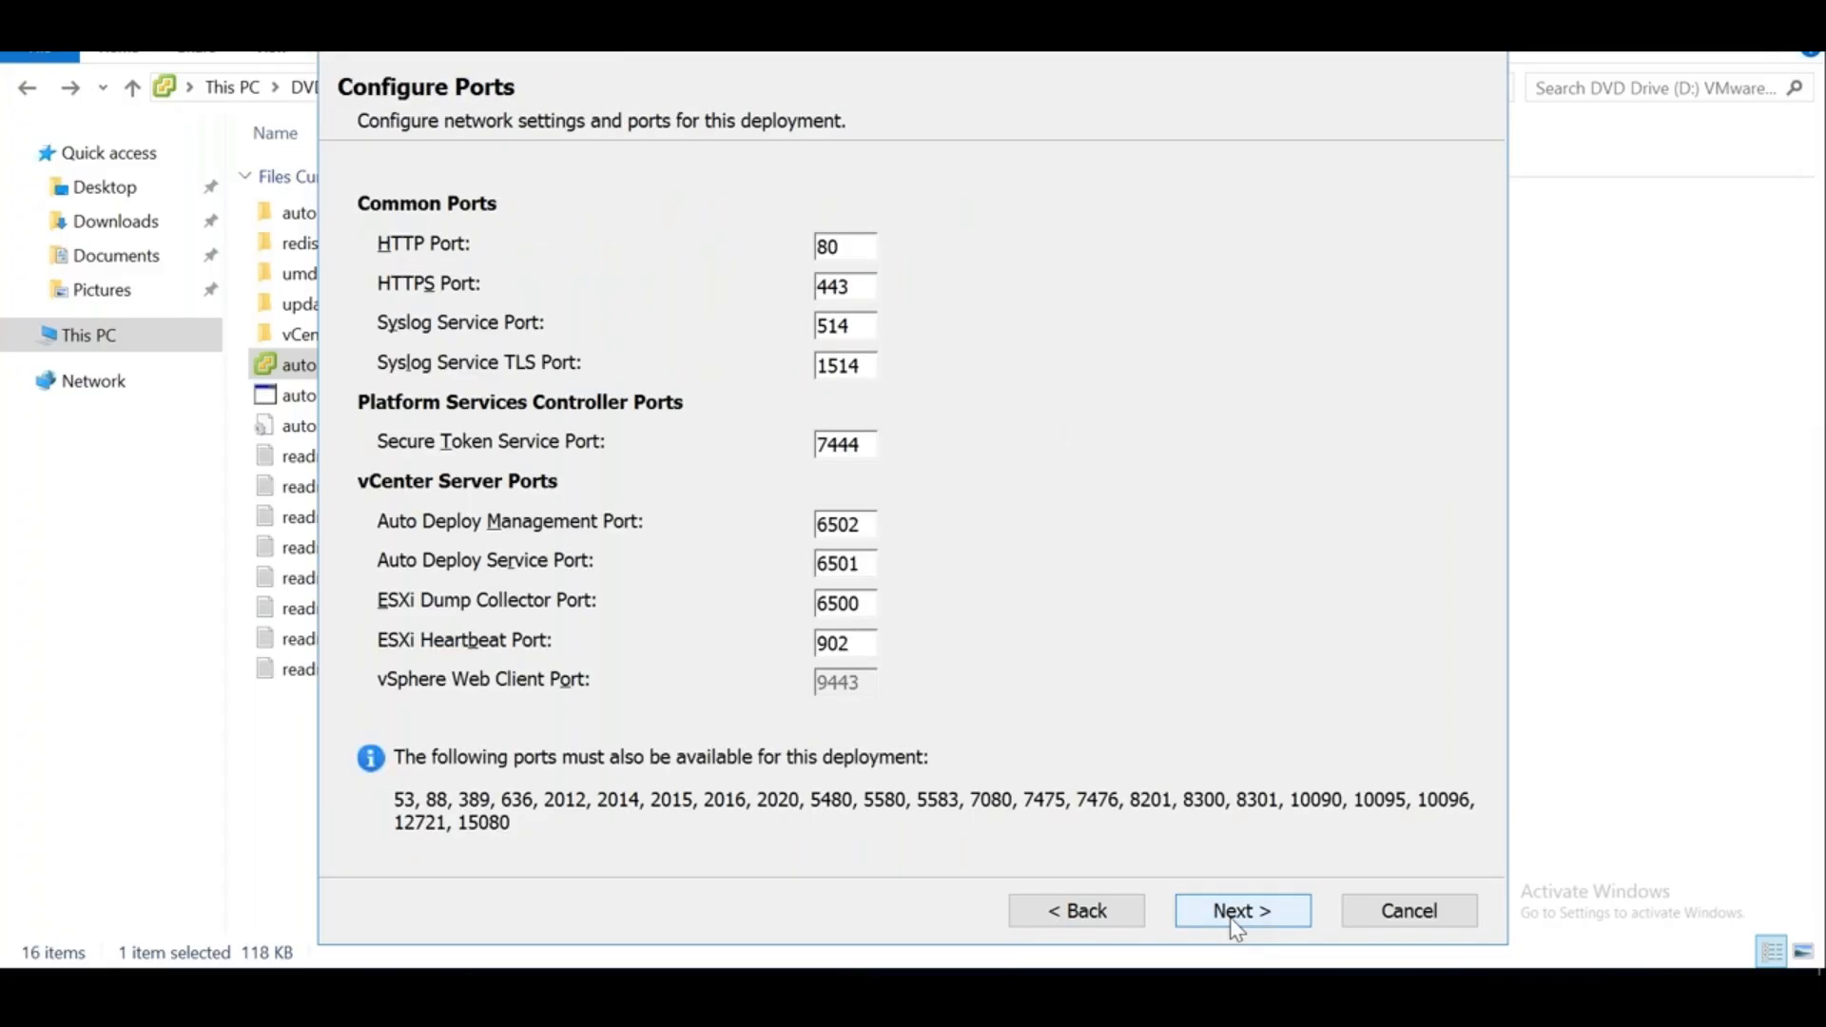
pyautogui.click(1235, 918)
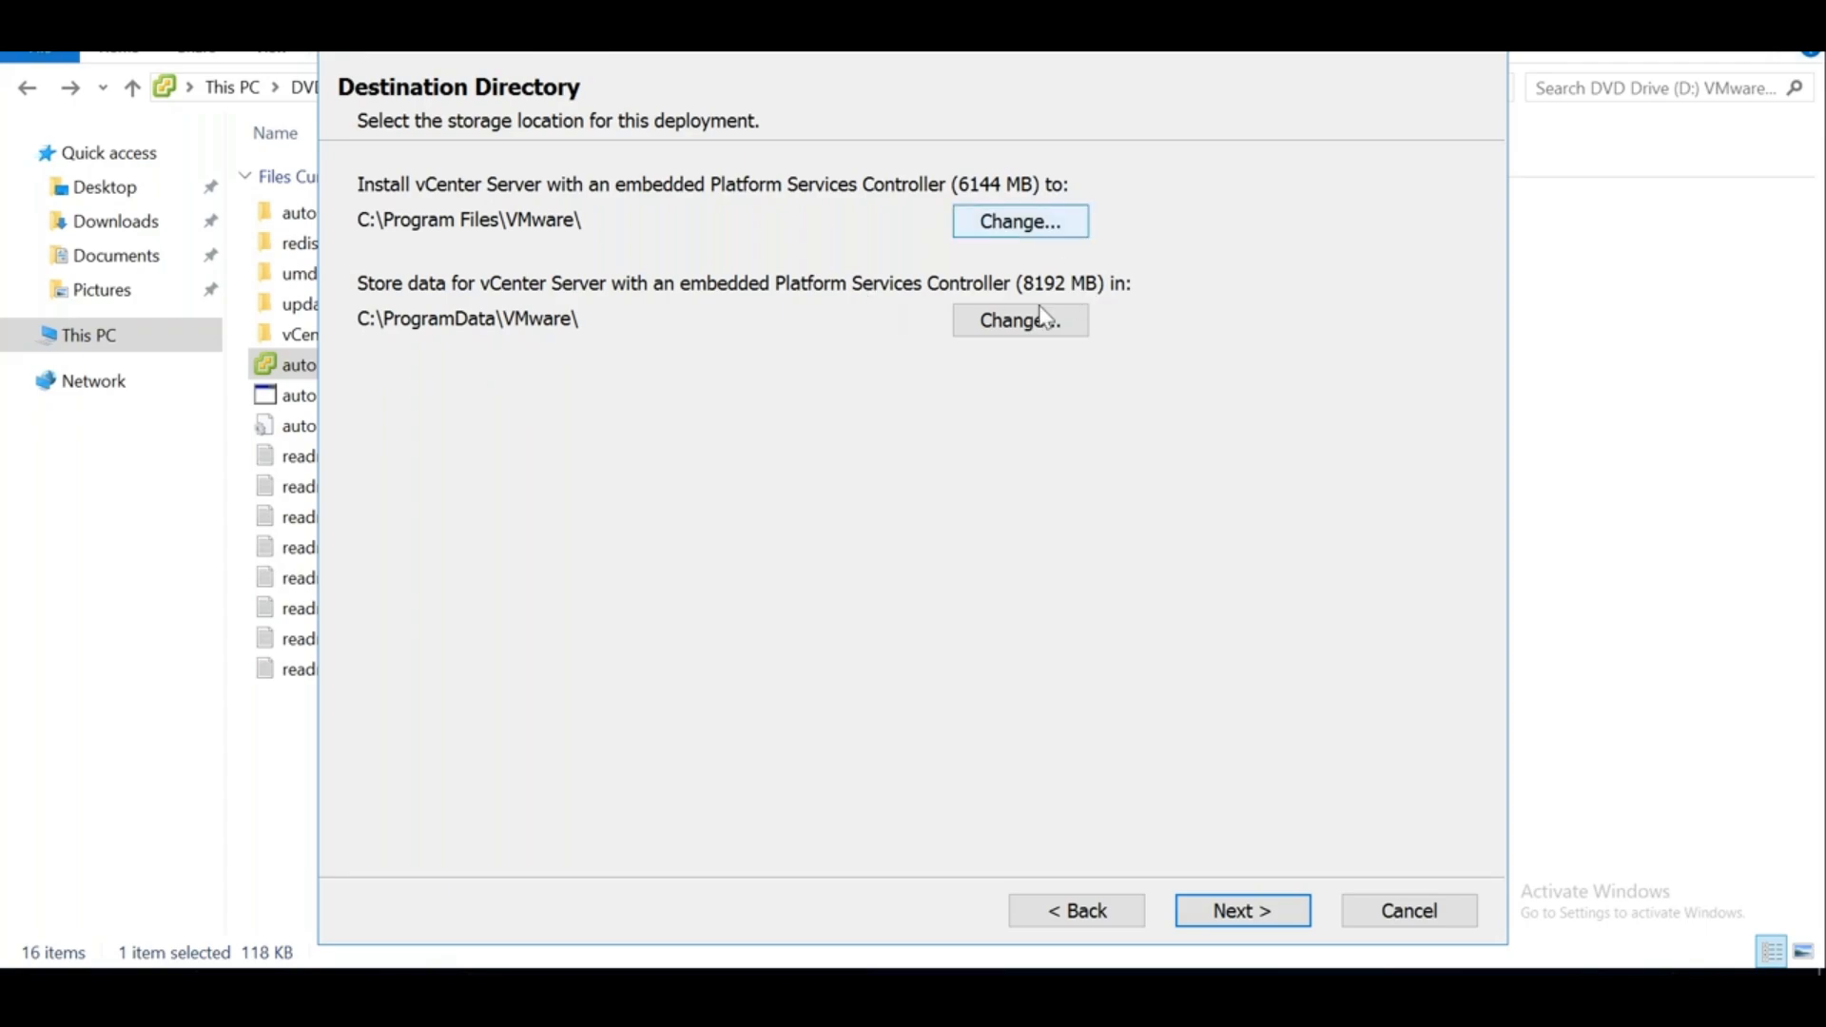
# Uncheck joining the VMware Customer Experience Improvement Program, then go back to Destination Directory
pyautogui.click(1264, 913)
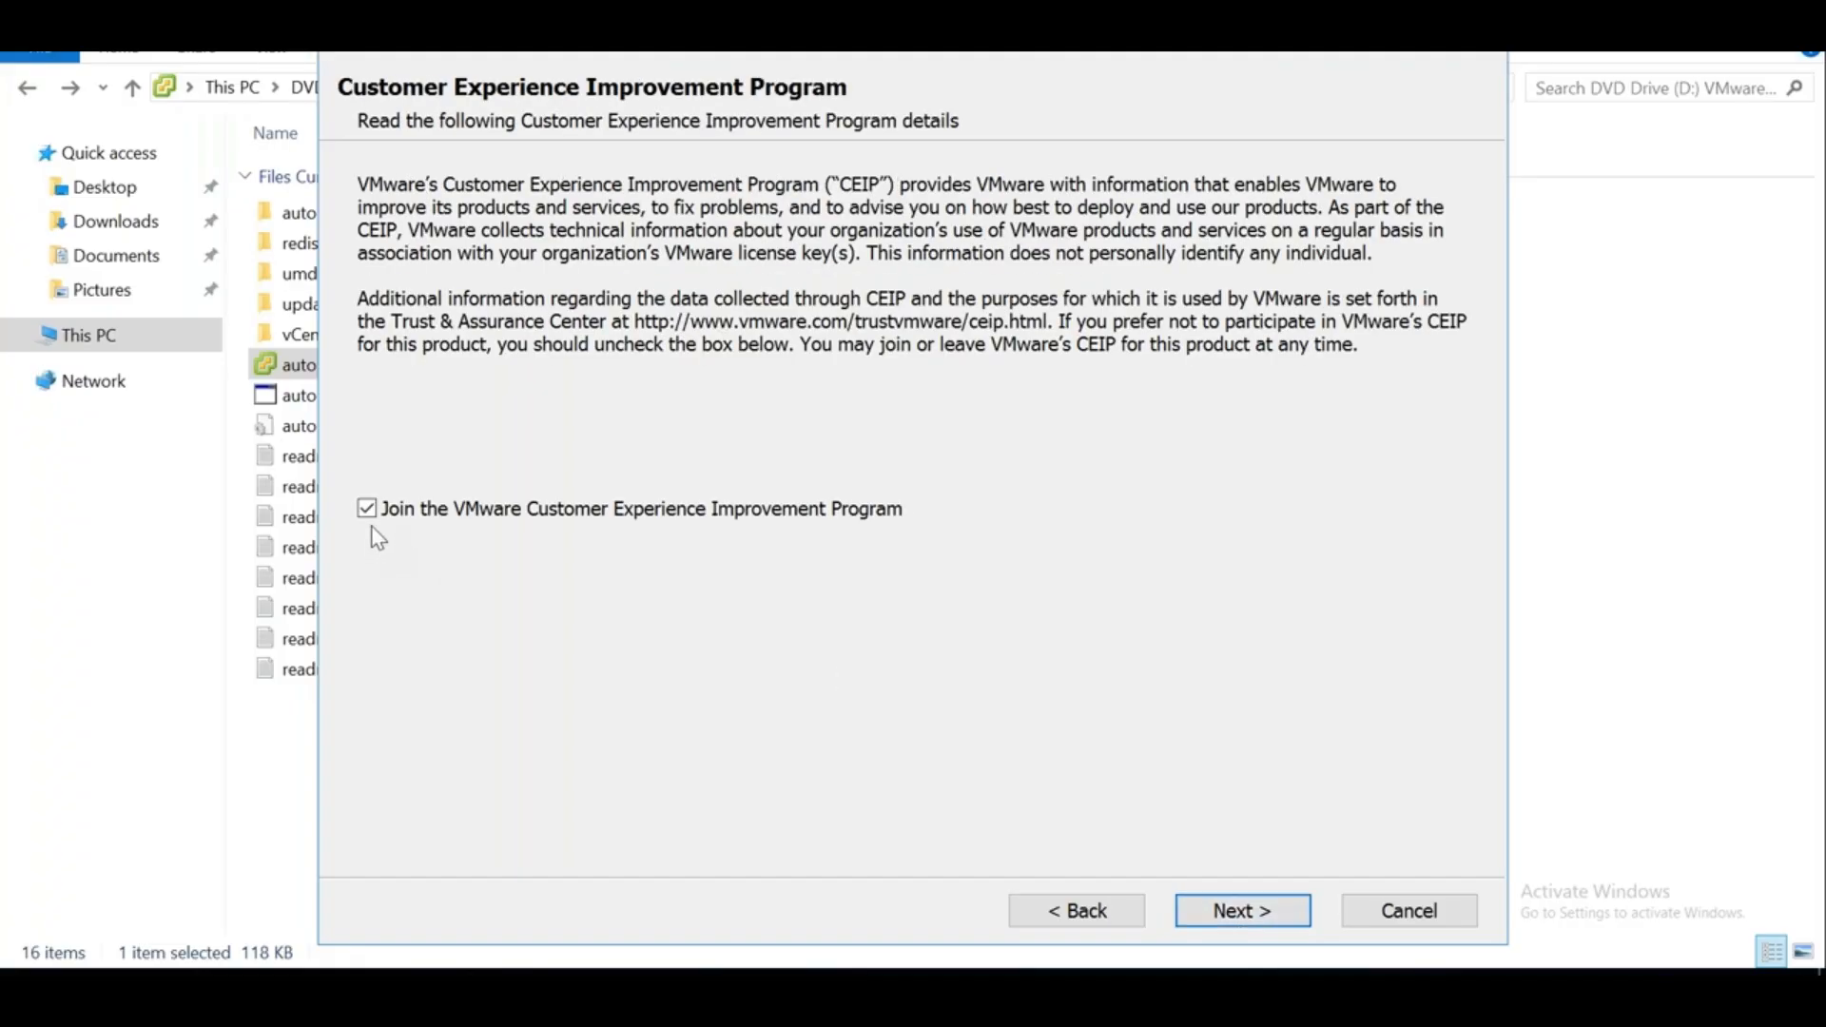
pyautogui.click(367, 510)
pyautogui.click(1062, 908)
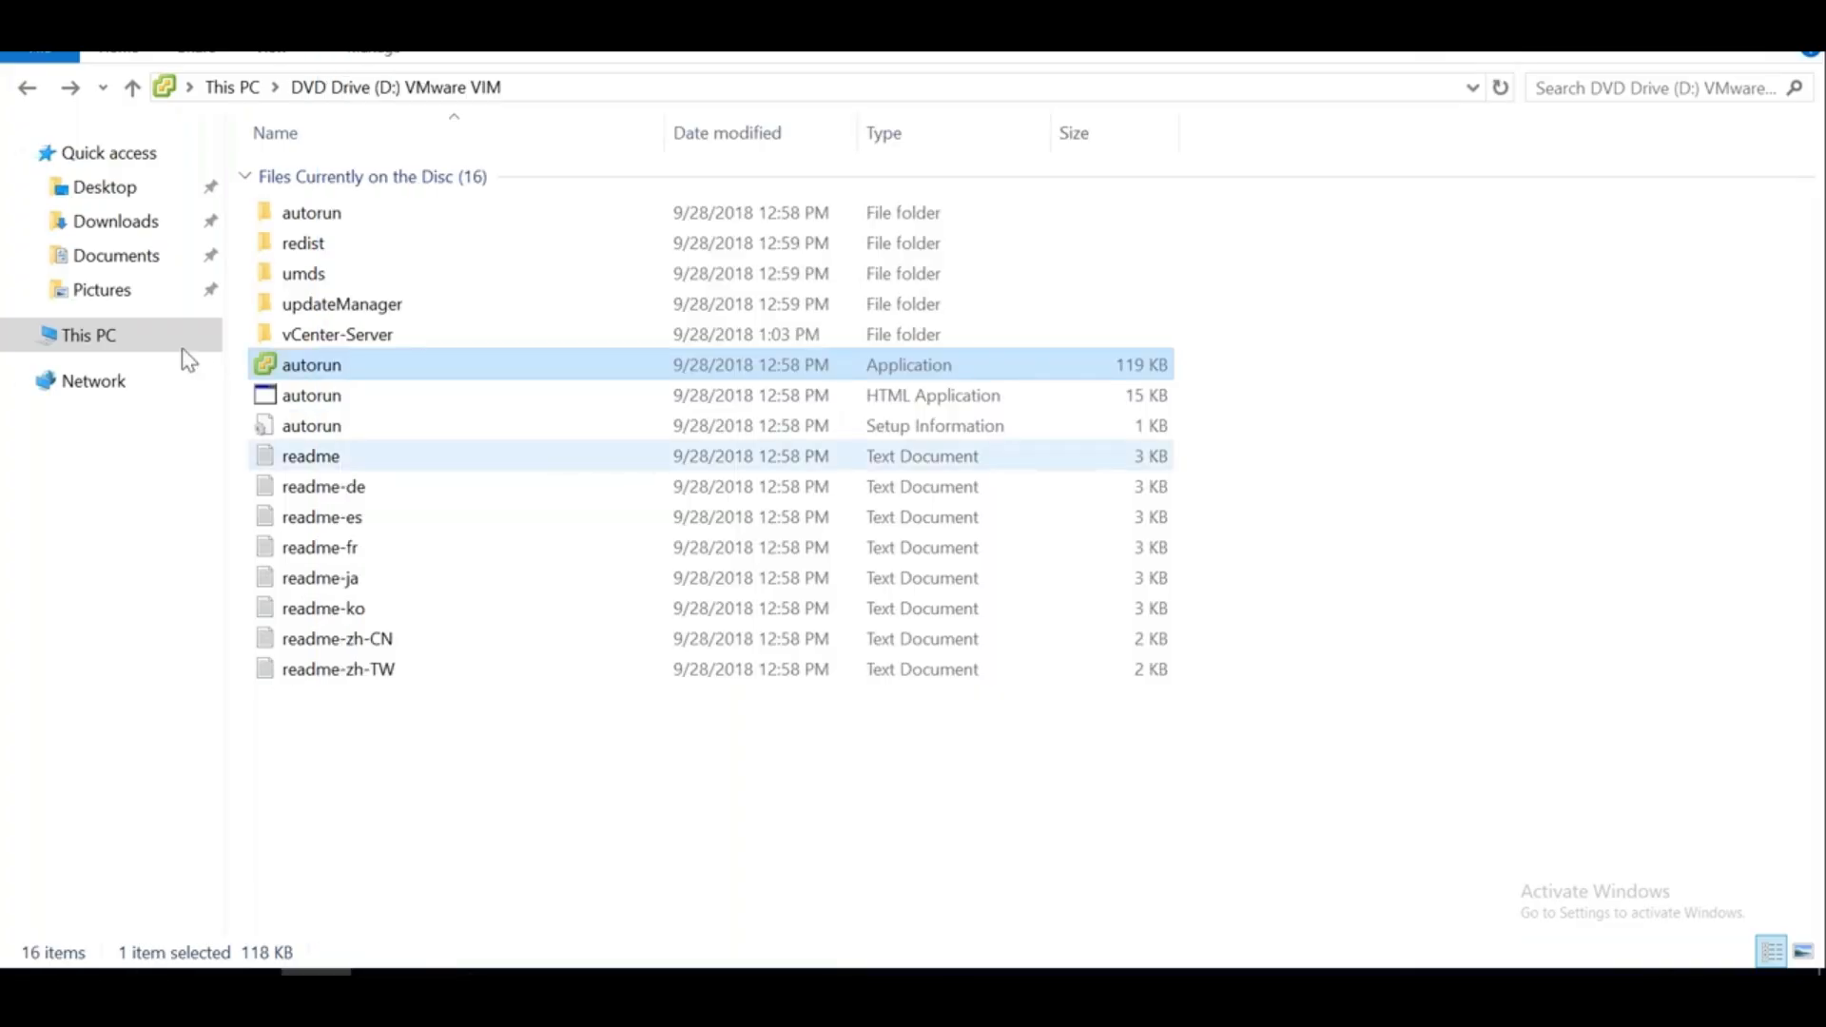
# Open Local Disk (C:) from This PC in File Explorer and restore the window down
pyautogui.click(112, 339)
pyautogui.doubleClick(702, 395)
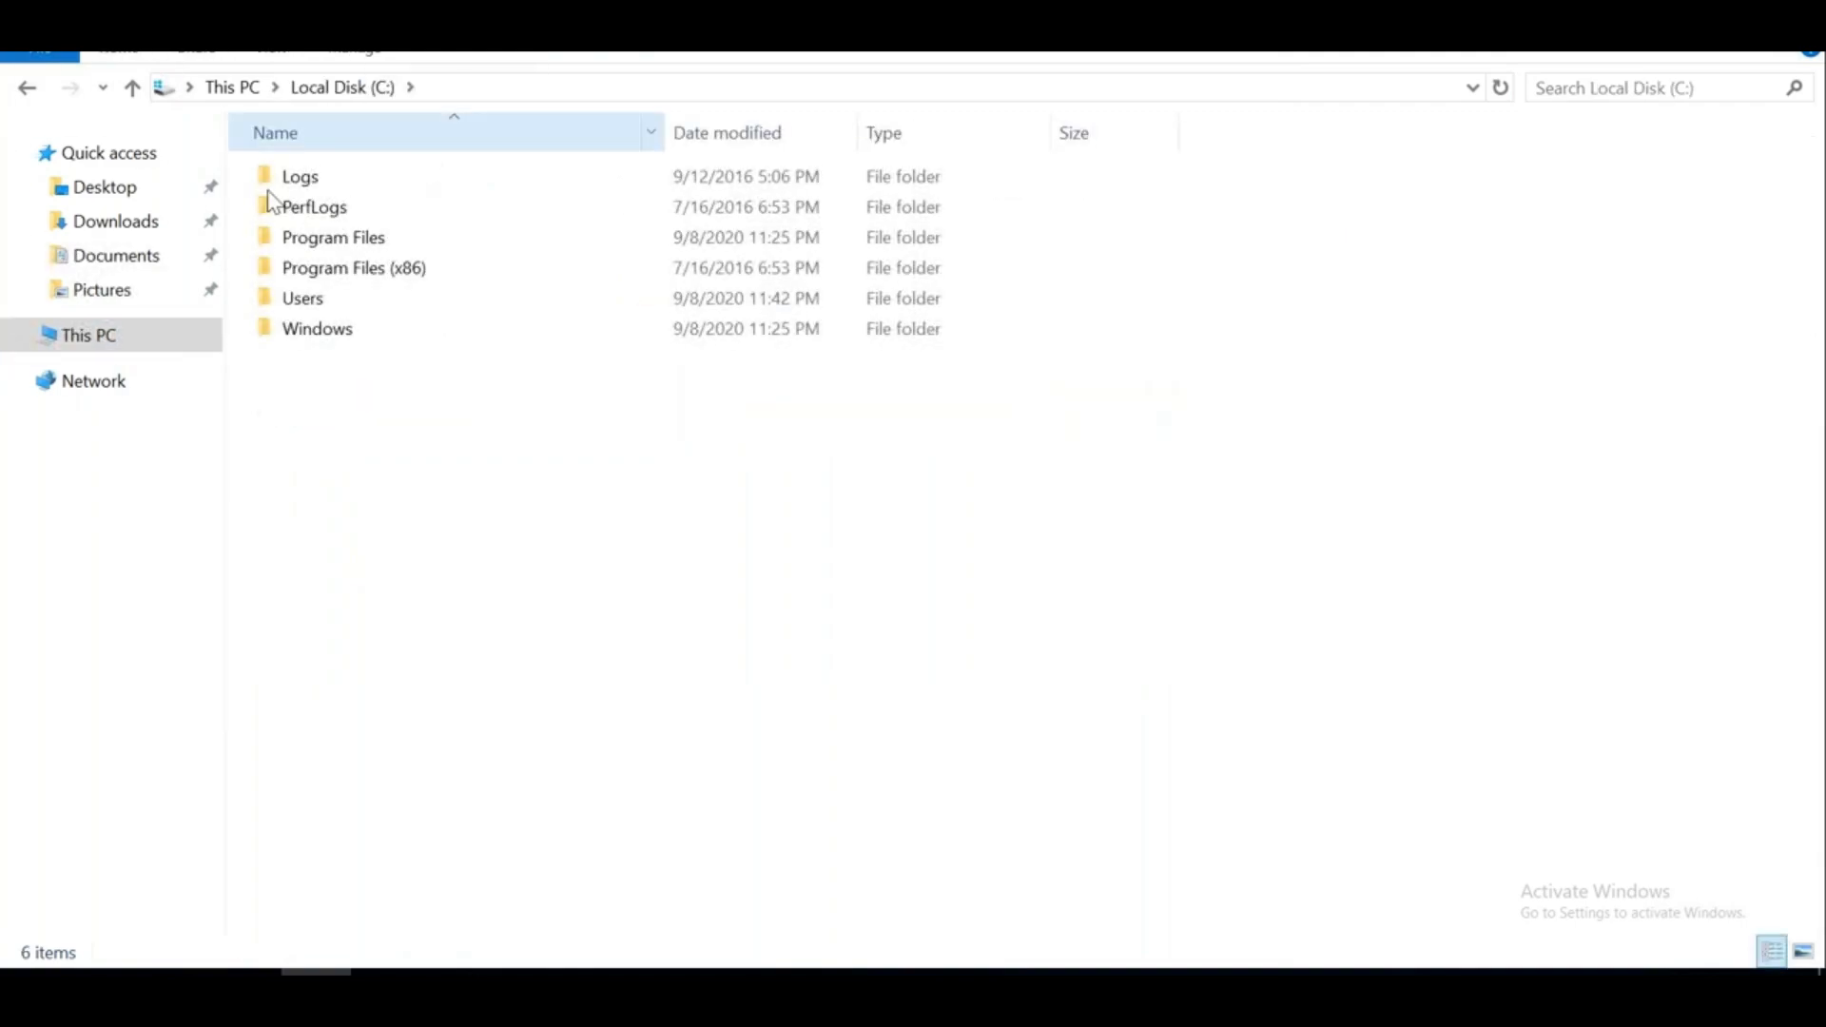
pyautogui.rightClick(447, 552)
pyautogui.click(266, 710)
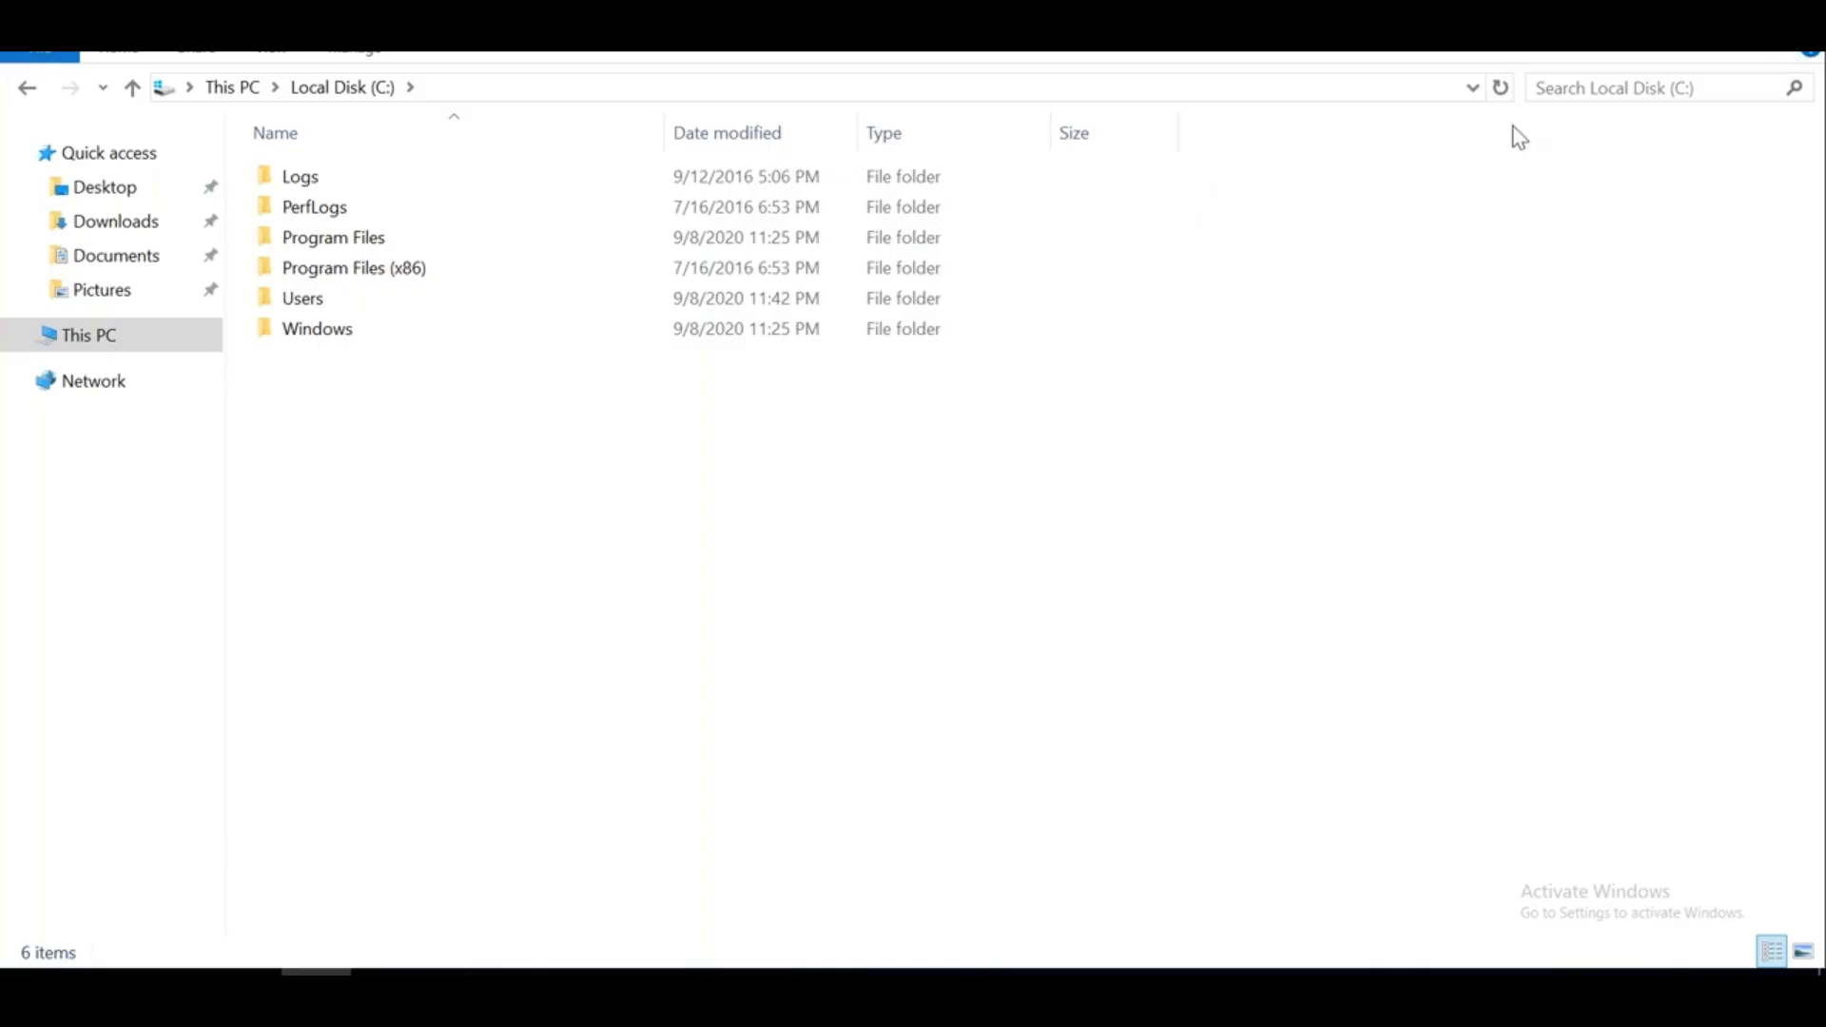
pyautogui.click(1728, 17)
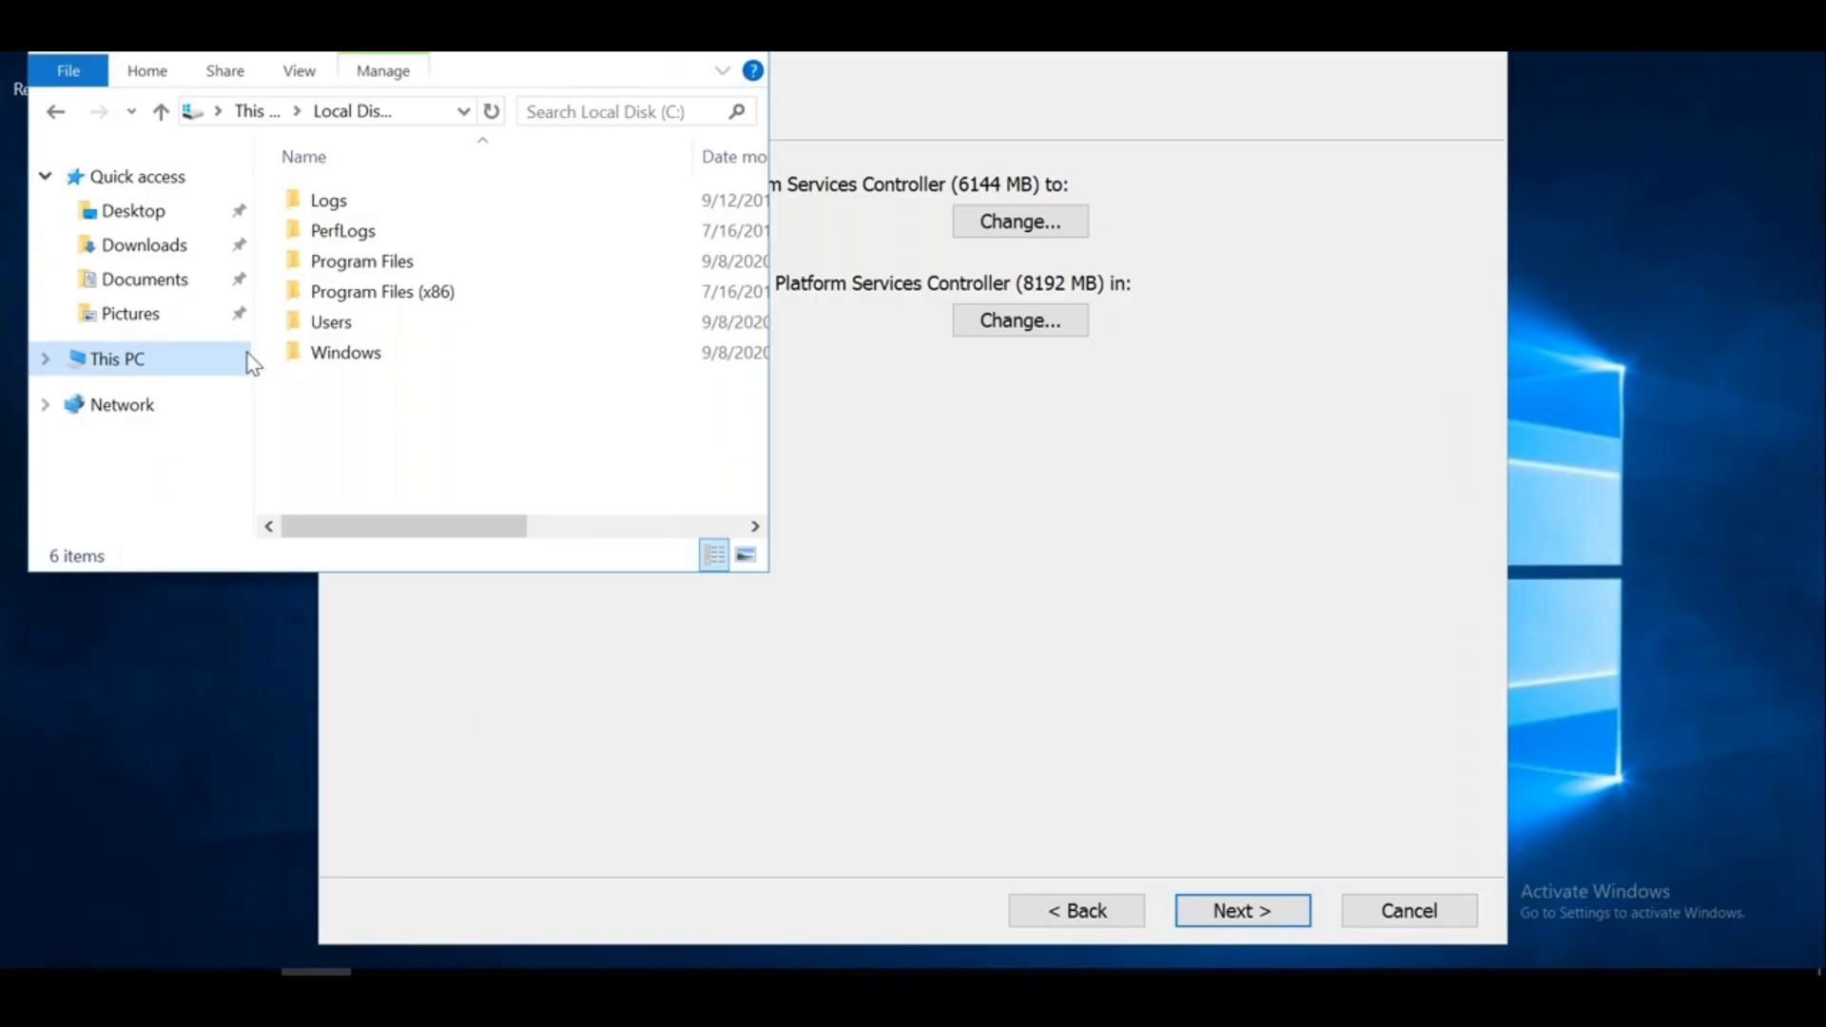
# Look through the Drive Tools, View and Folder Options settings, then resize the Explorer window
pyautogui.click(391, 71)
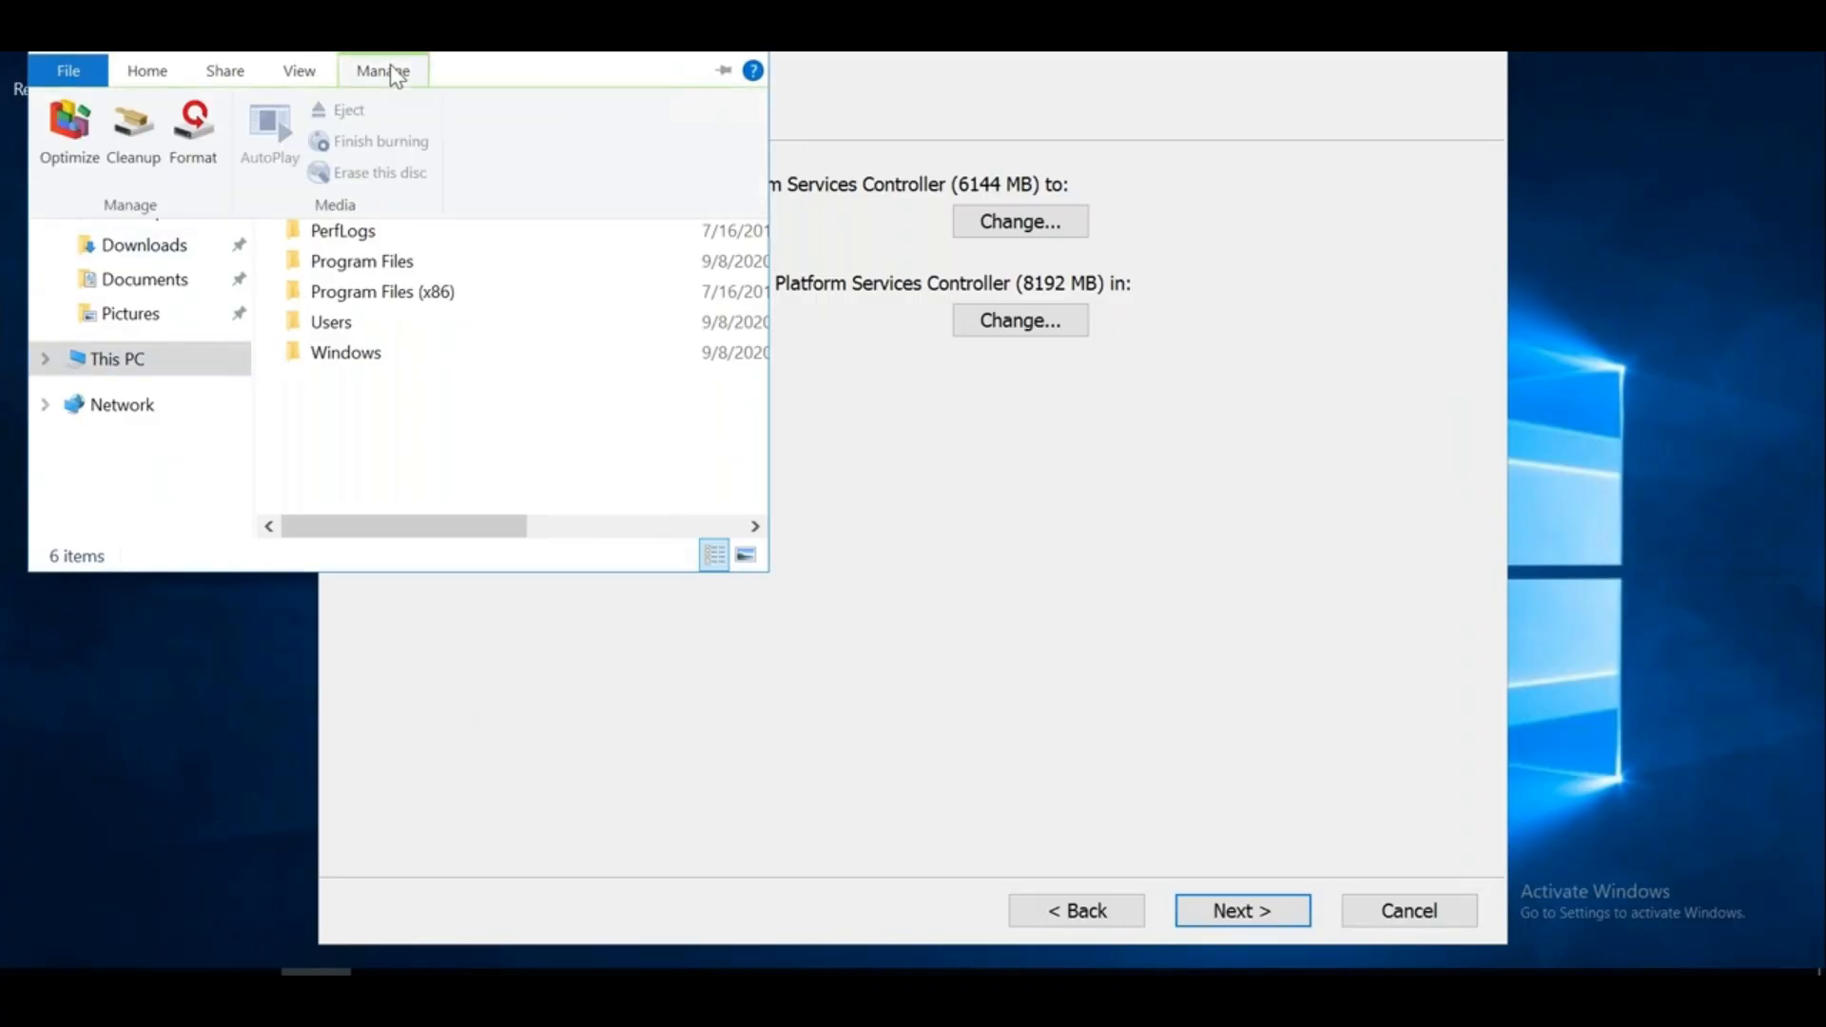
pyautogui.click(305, 76)
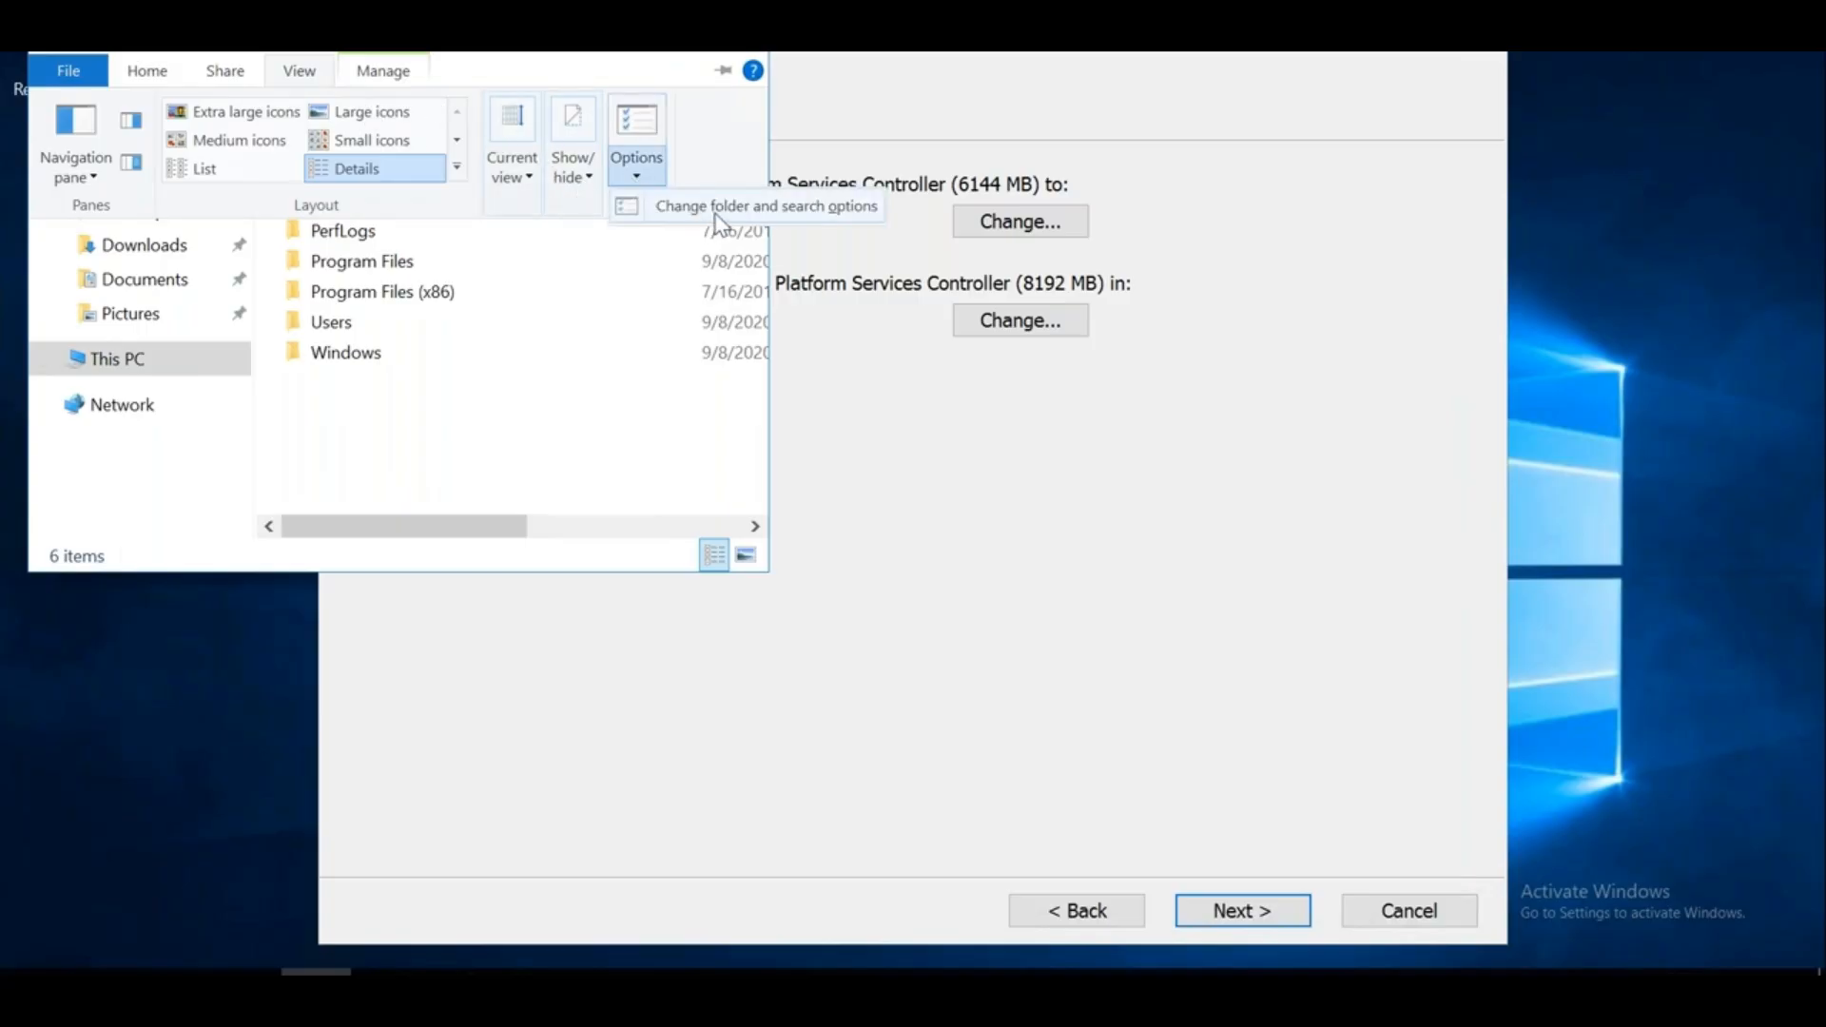
pyautogui.click(715, 220)
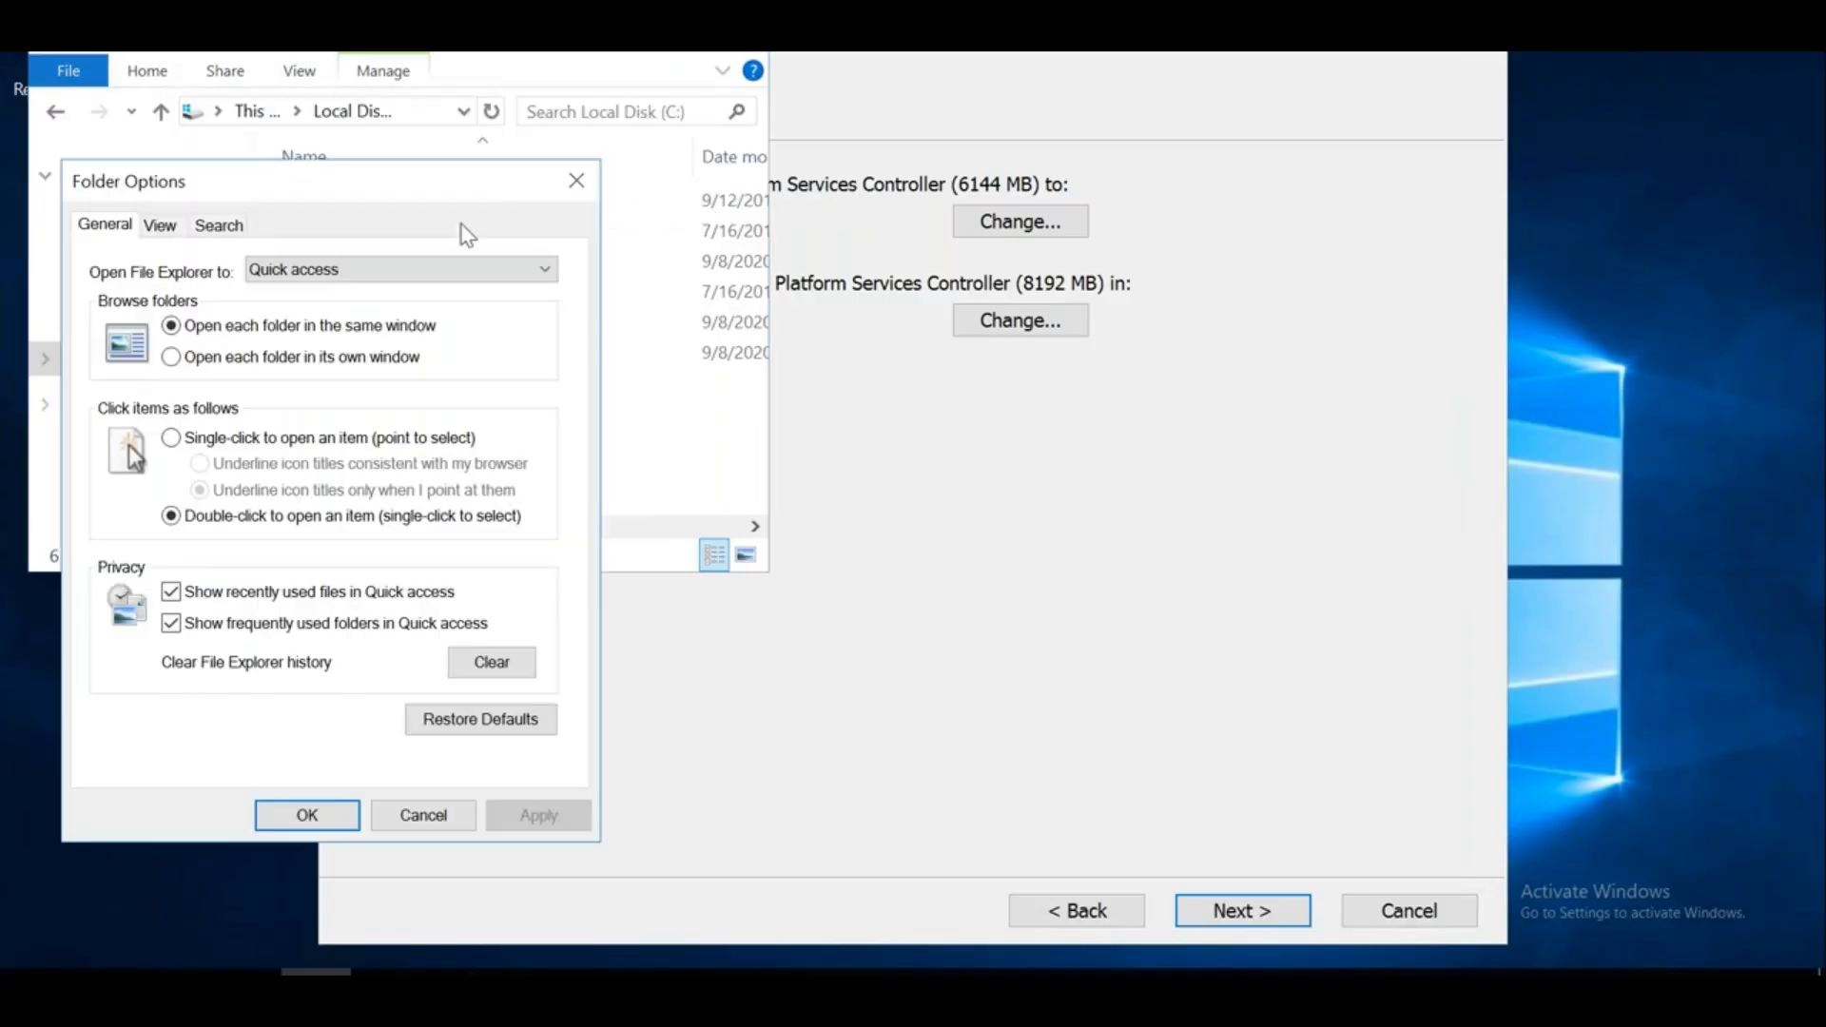
pyautogui.click(574, 179)
pyautogui.moveTo(322, 14); pyautogui.dragTo(322, 219)
pyautogui.moveTo(488, 238); pyautogui.dragTo(701, 341)
pyautogui.moveTo(982, 678); pyautogui.dragTo(1785, 965)
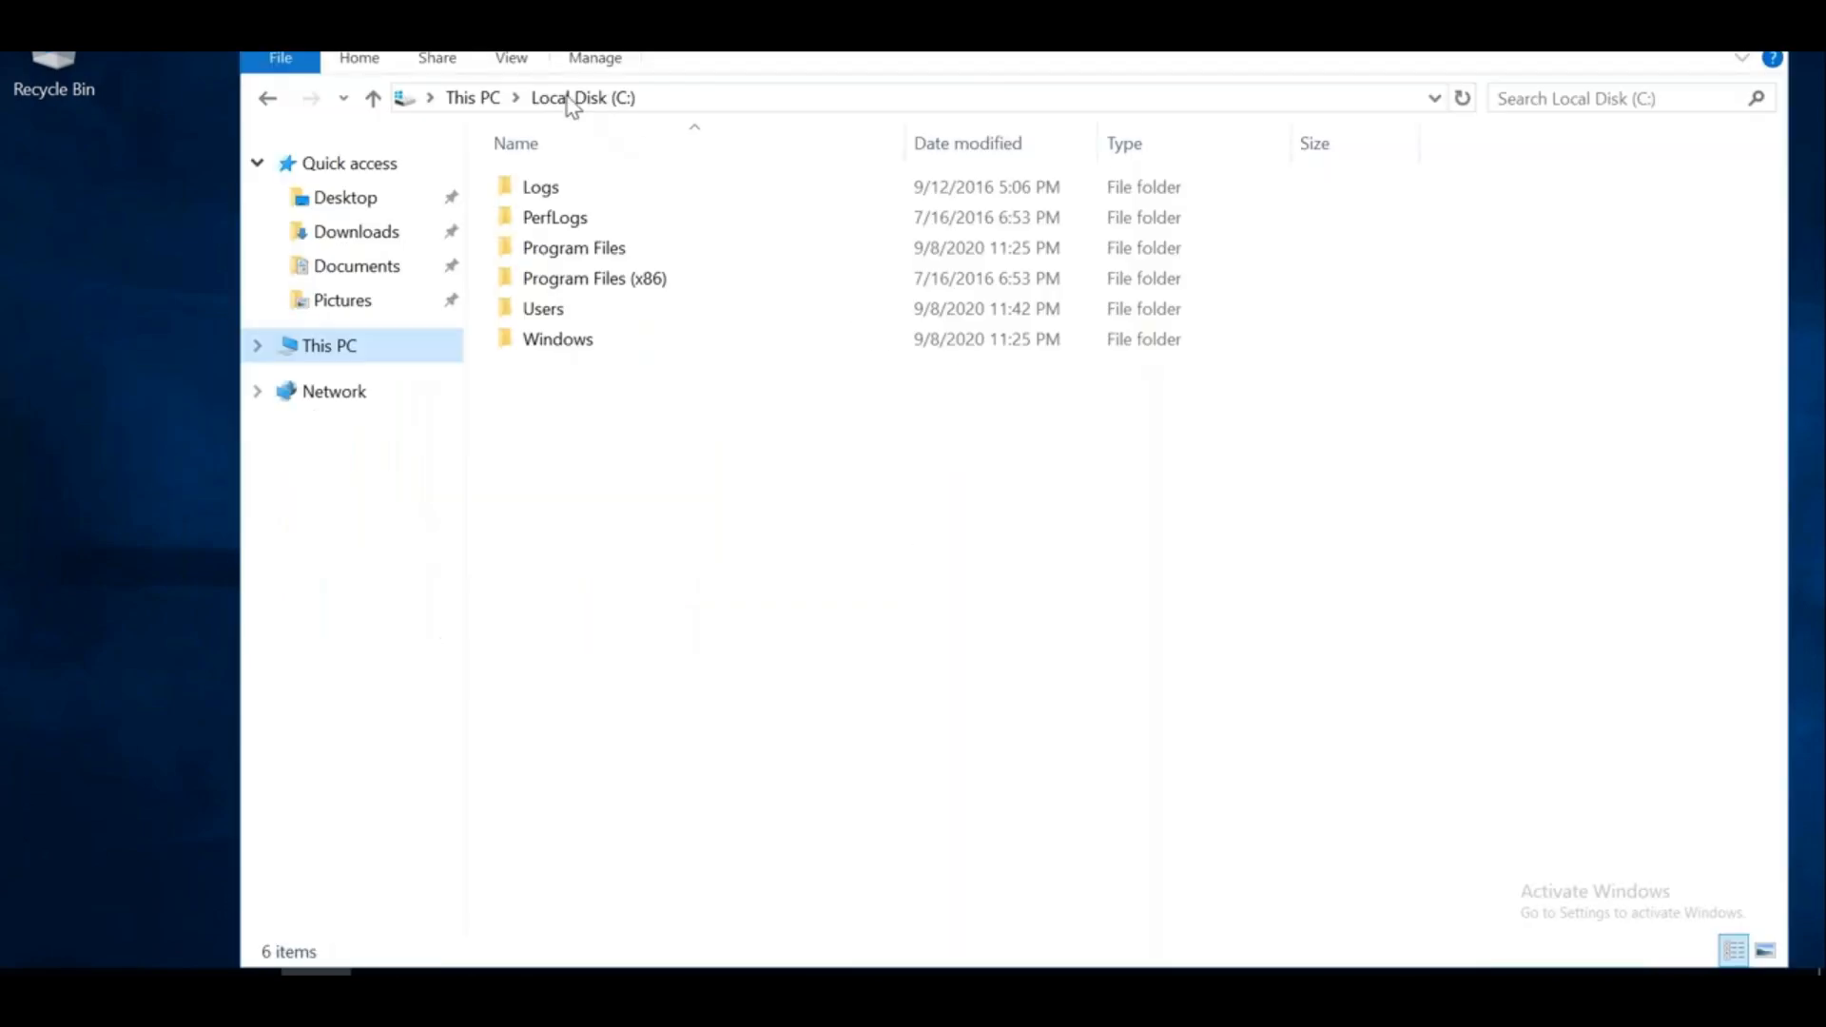
# Show hidden items, inspect C:\ProgramData\VMware, then return to the vCenter installer
pyautogui.click(500, 69)
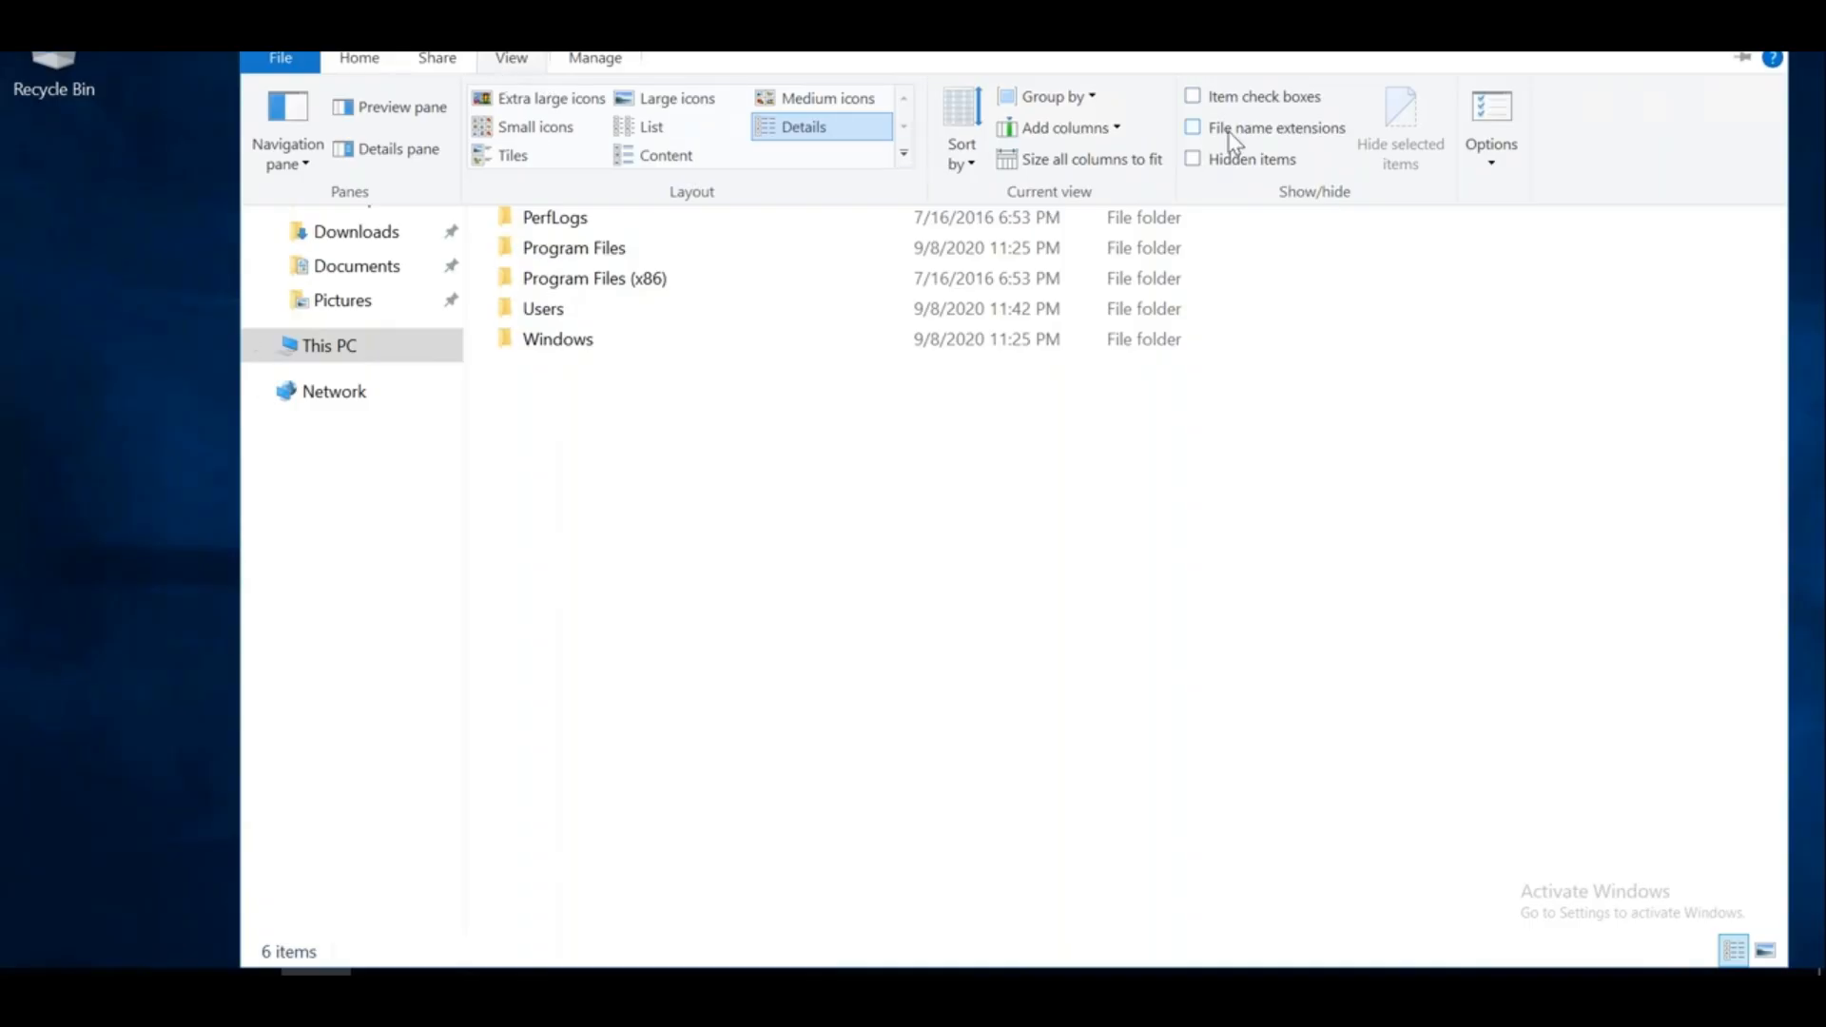
pyautogui.click(1218, 161)
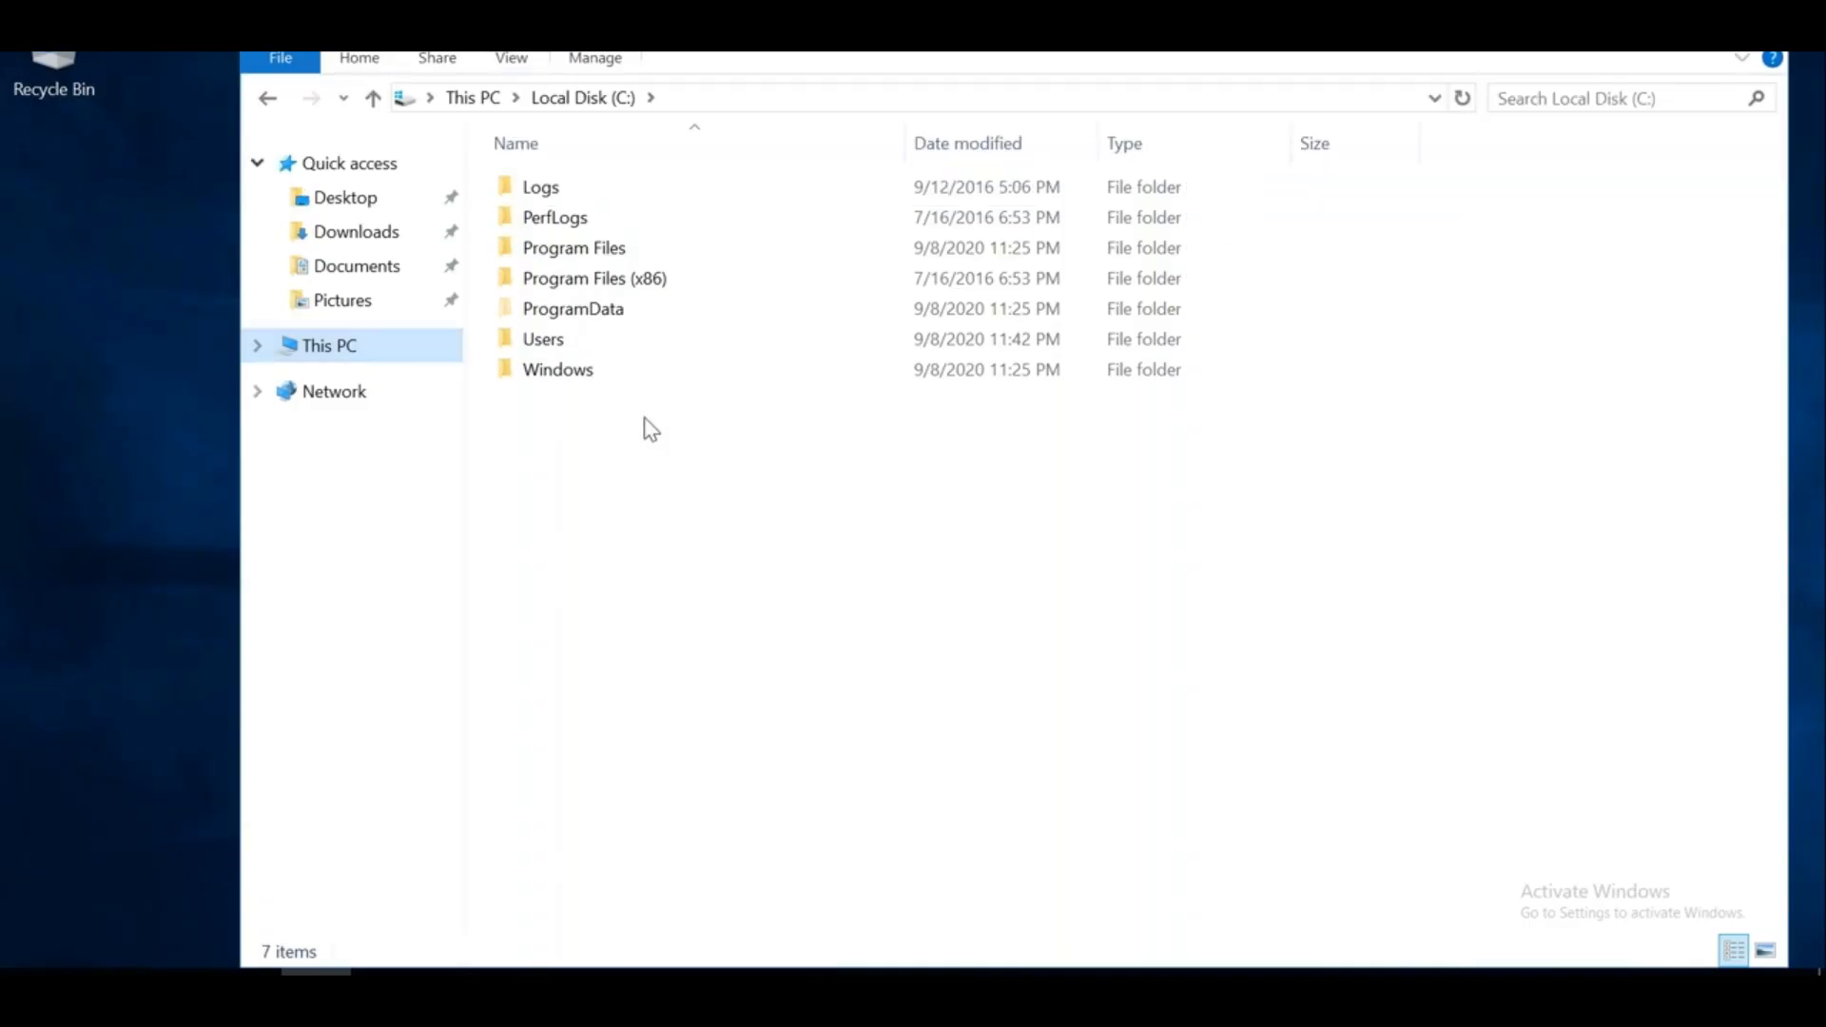
pyautogui.doubleClick(590, 309)
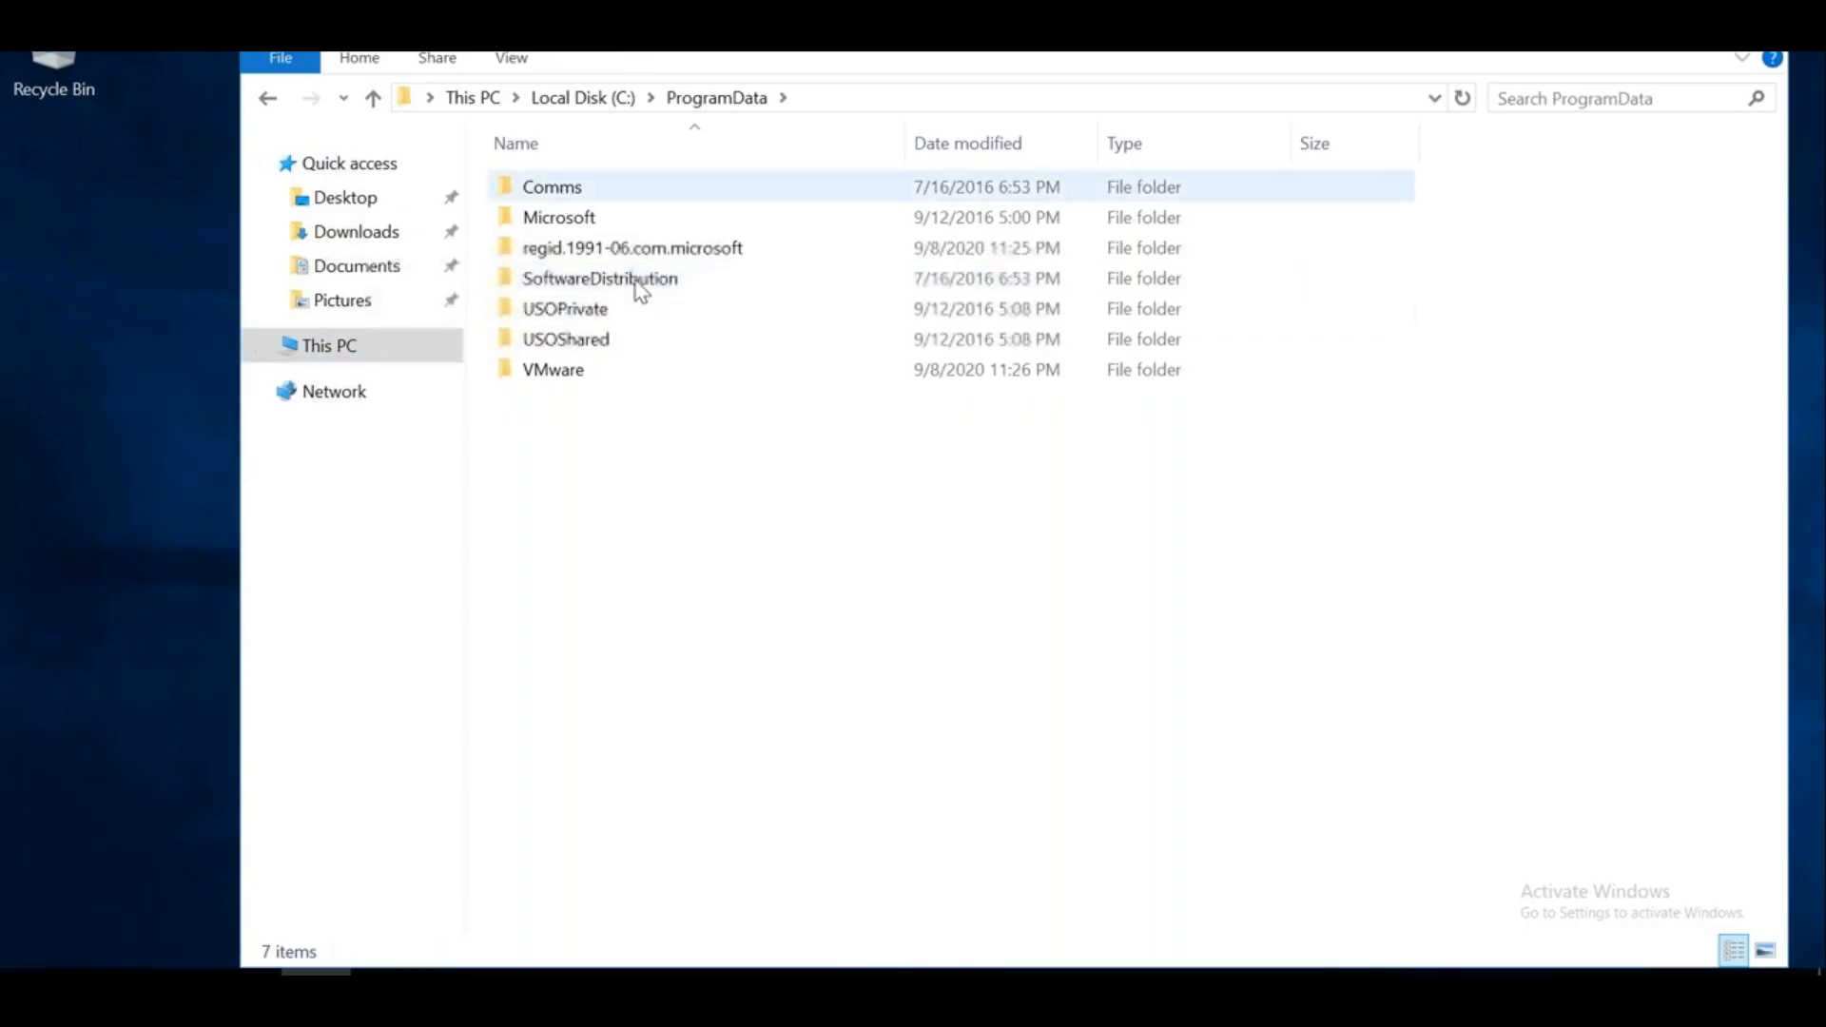
pyautogui.doubleClick(570, 371)
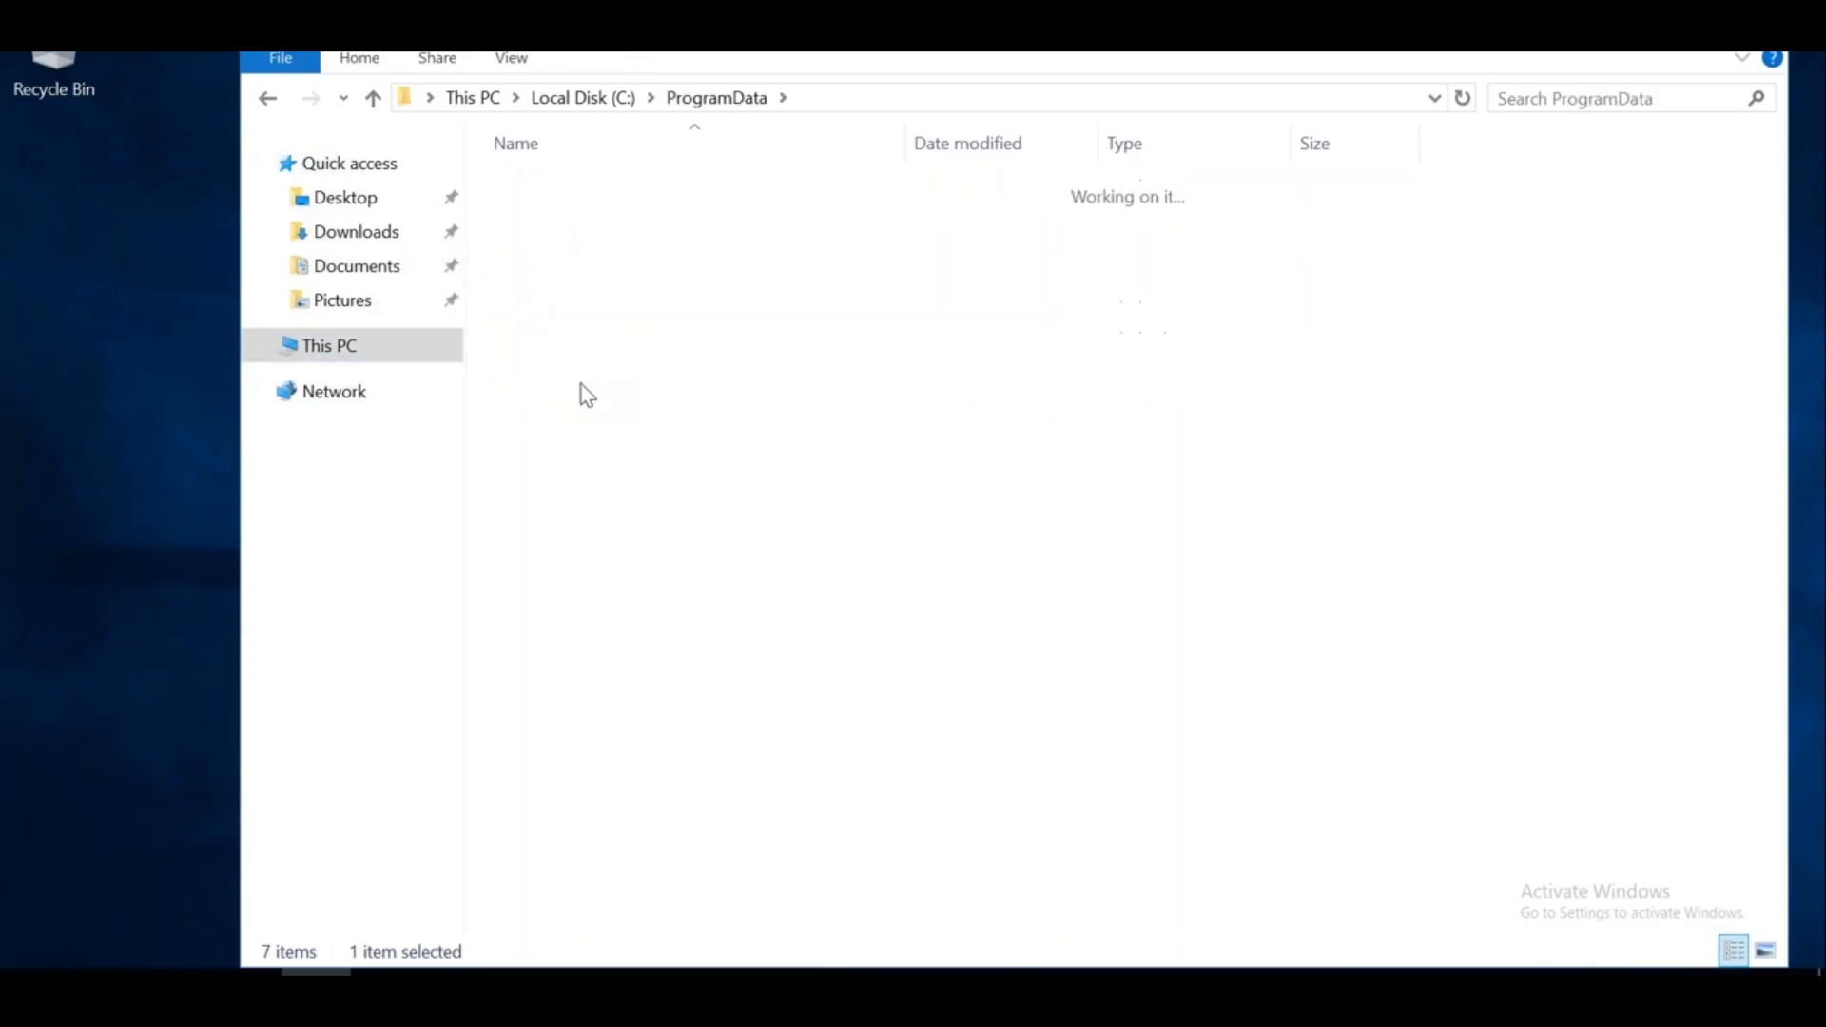
pyautogui.click(267, 98)
pyautogui.click(459, 994)
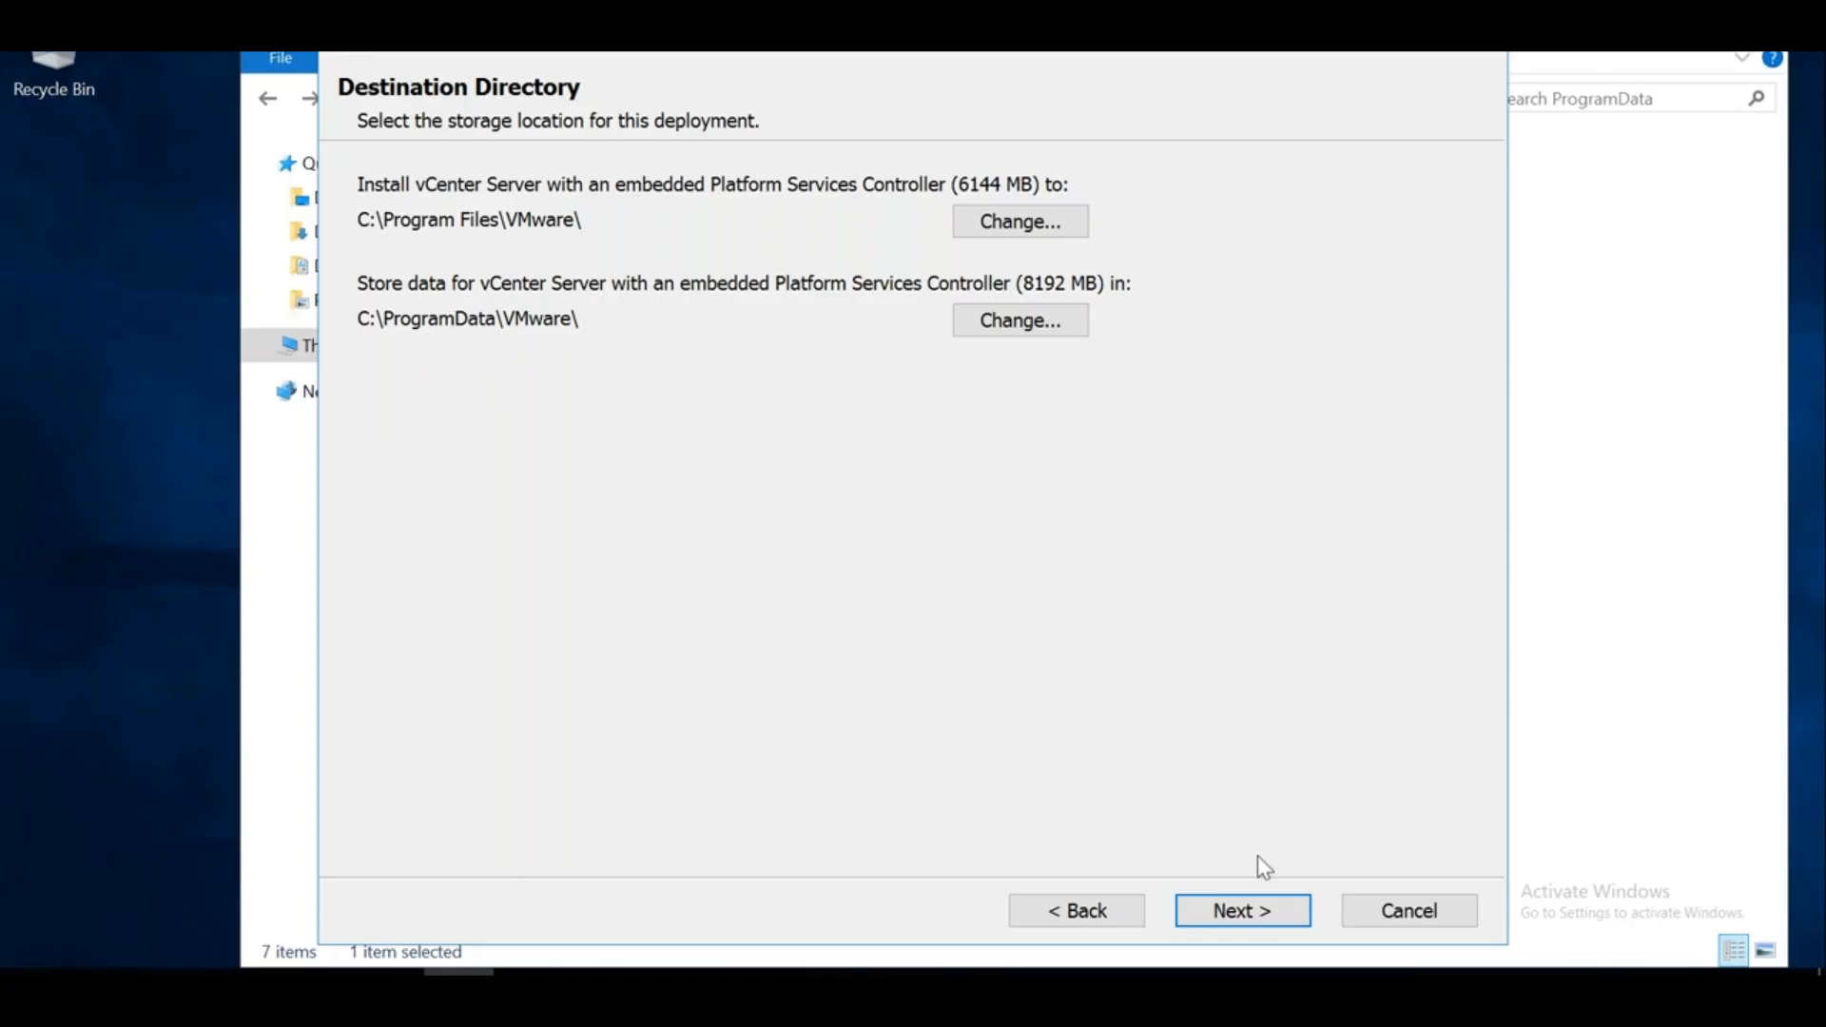
# Accept the default install and data directories, stay out of CEIP, and start installing from Ready to install
pyautogui.click(1270, 900)
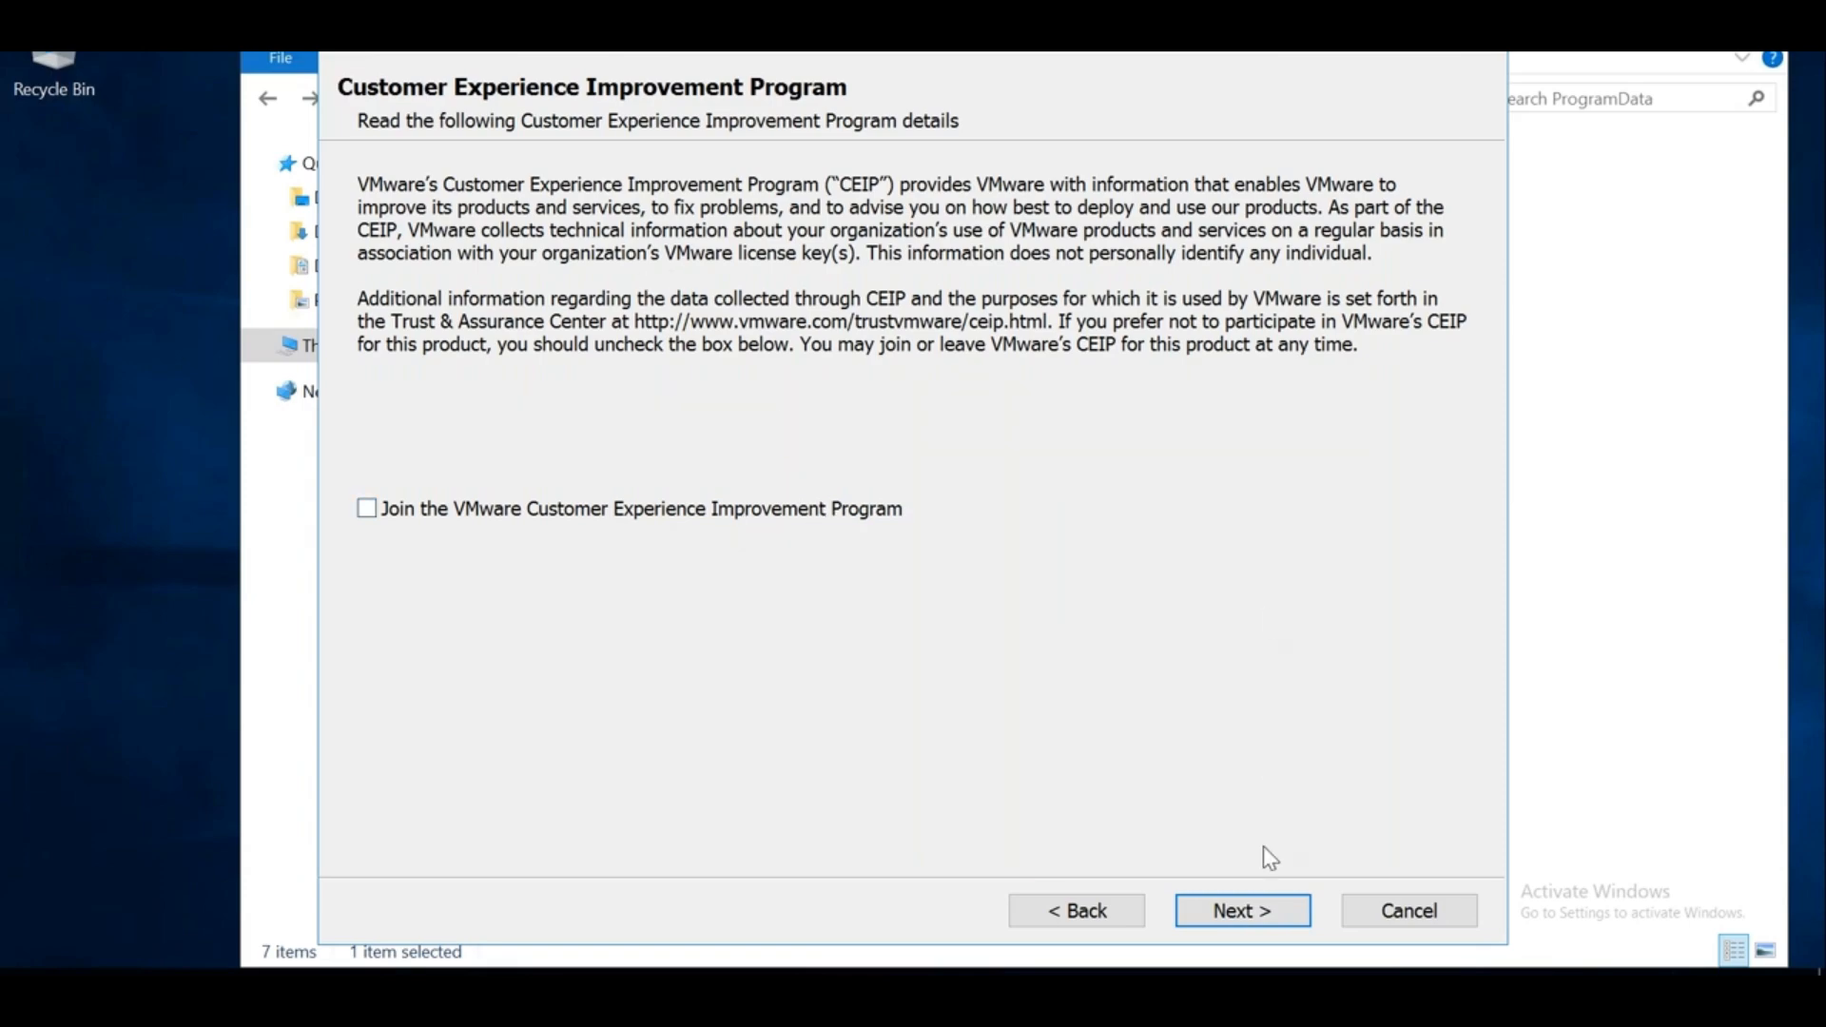
pyautogui.click(1220, 915)
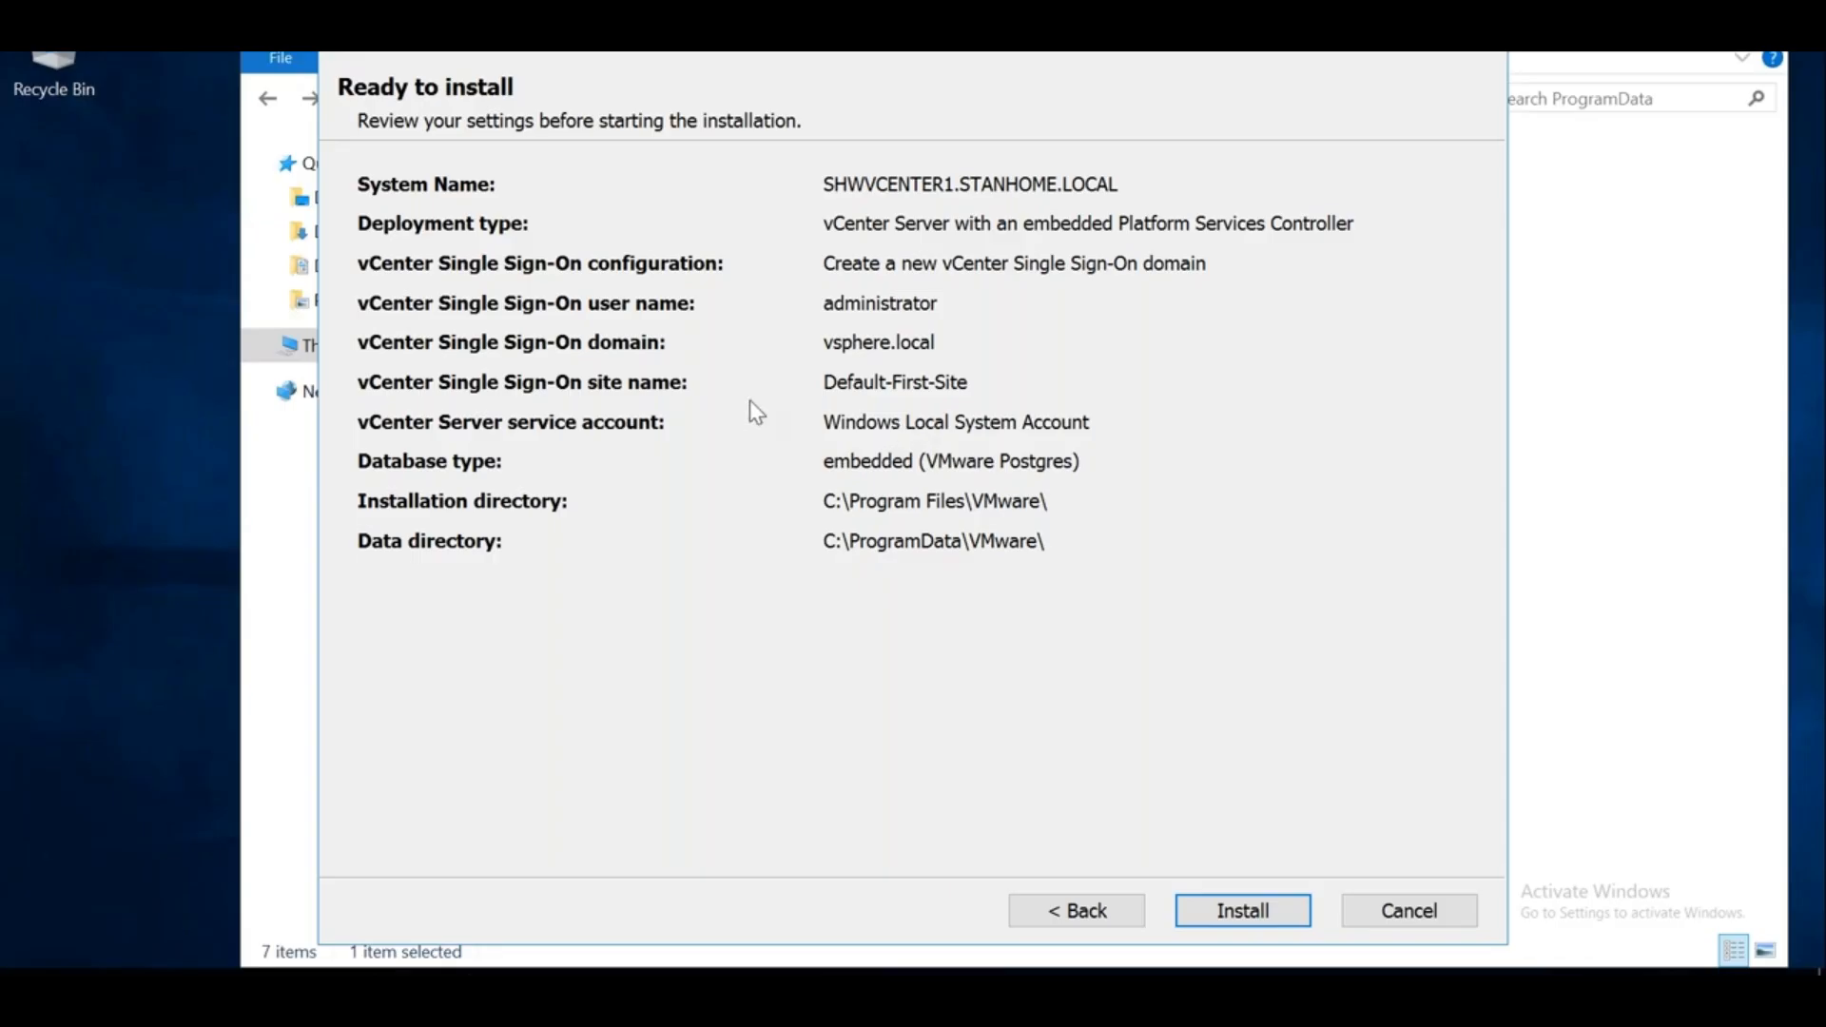
pyautogui.click(1225, 917)
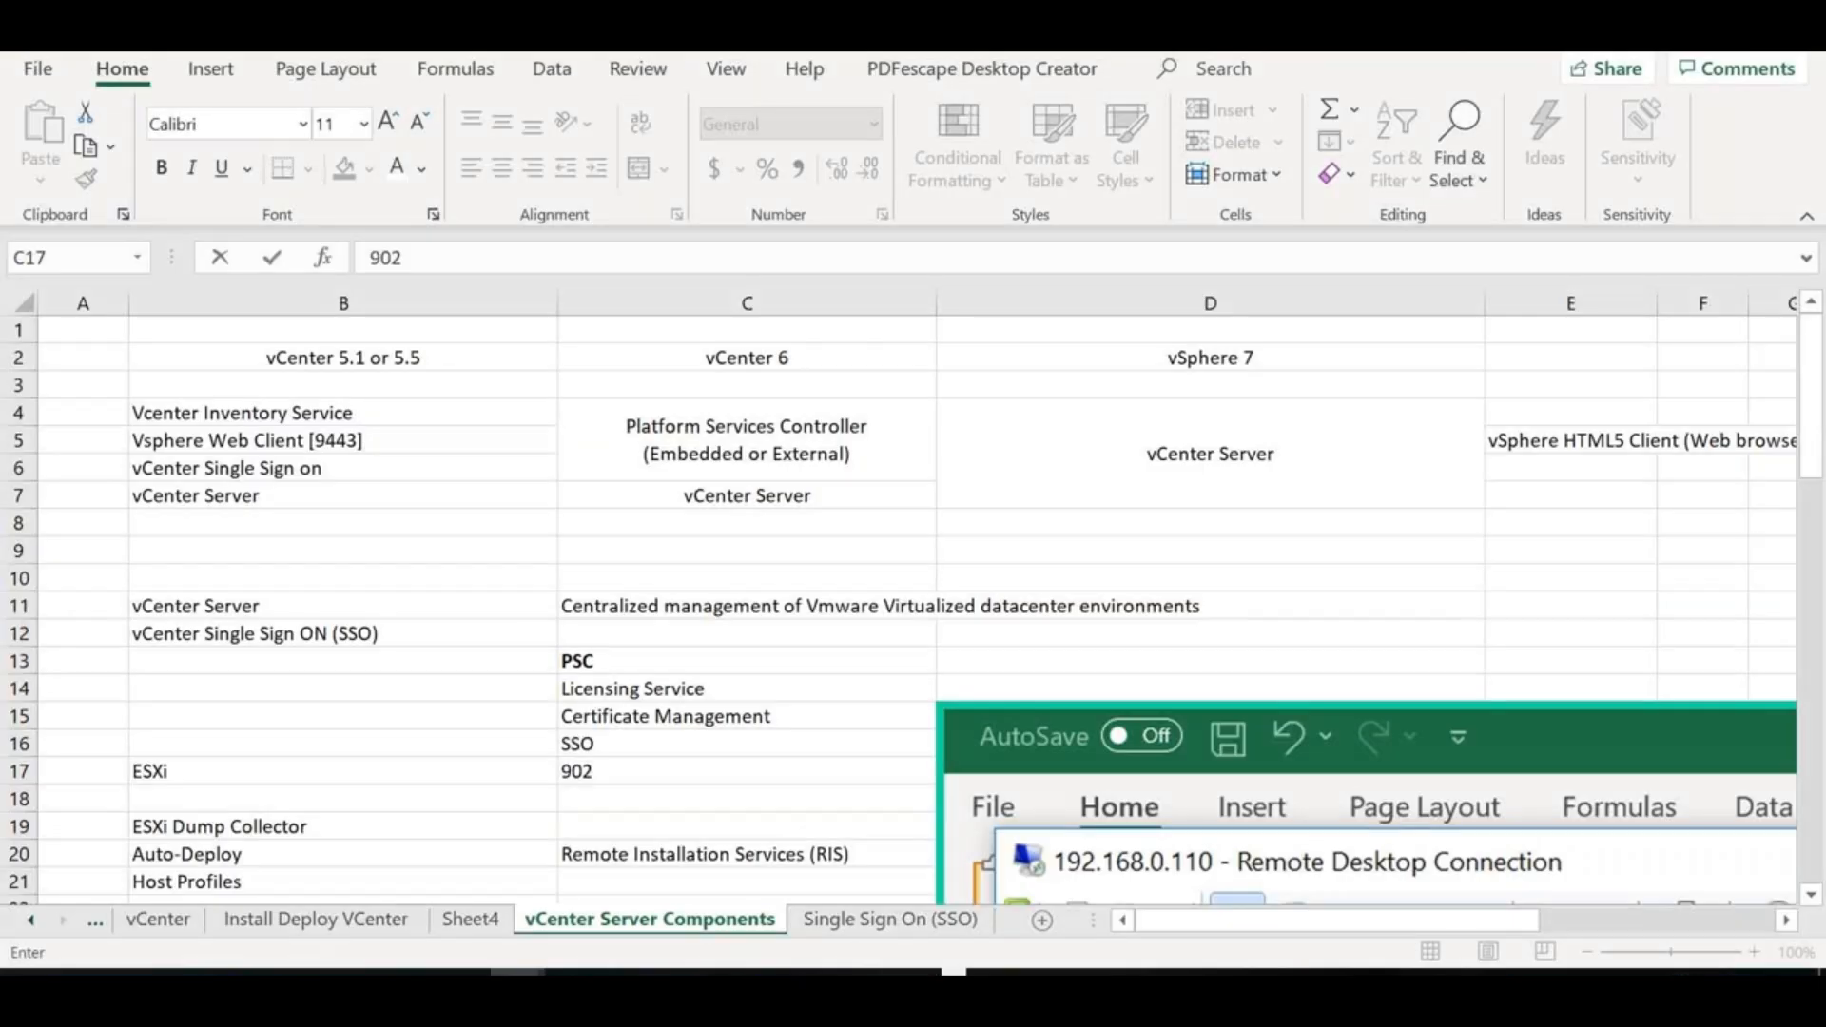
# Enter 'vCenter Inventory services' in cell B24
pyautogui.click(747, 633)
pyautogui.click(219, 826)
pyautogui.press('Down')
pyautogui.press('Down')
pyautogui.press('Down')
pyautogui.press('Down')
pyautogui.press('Down')
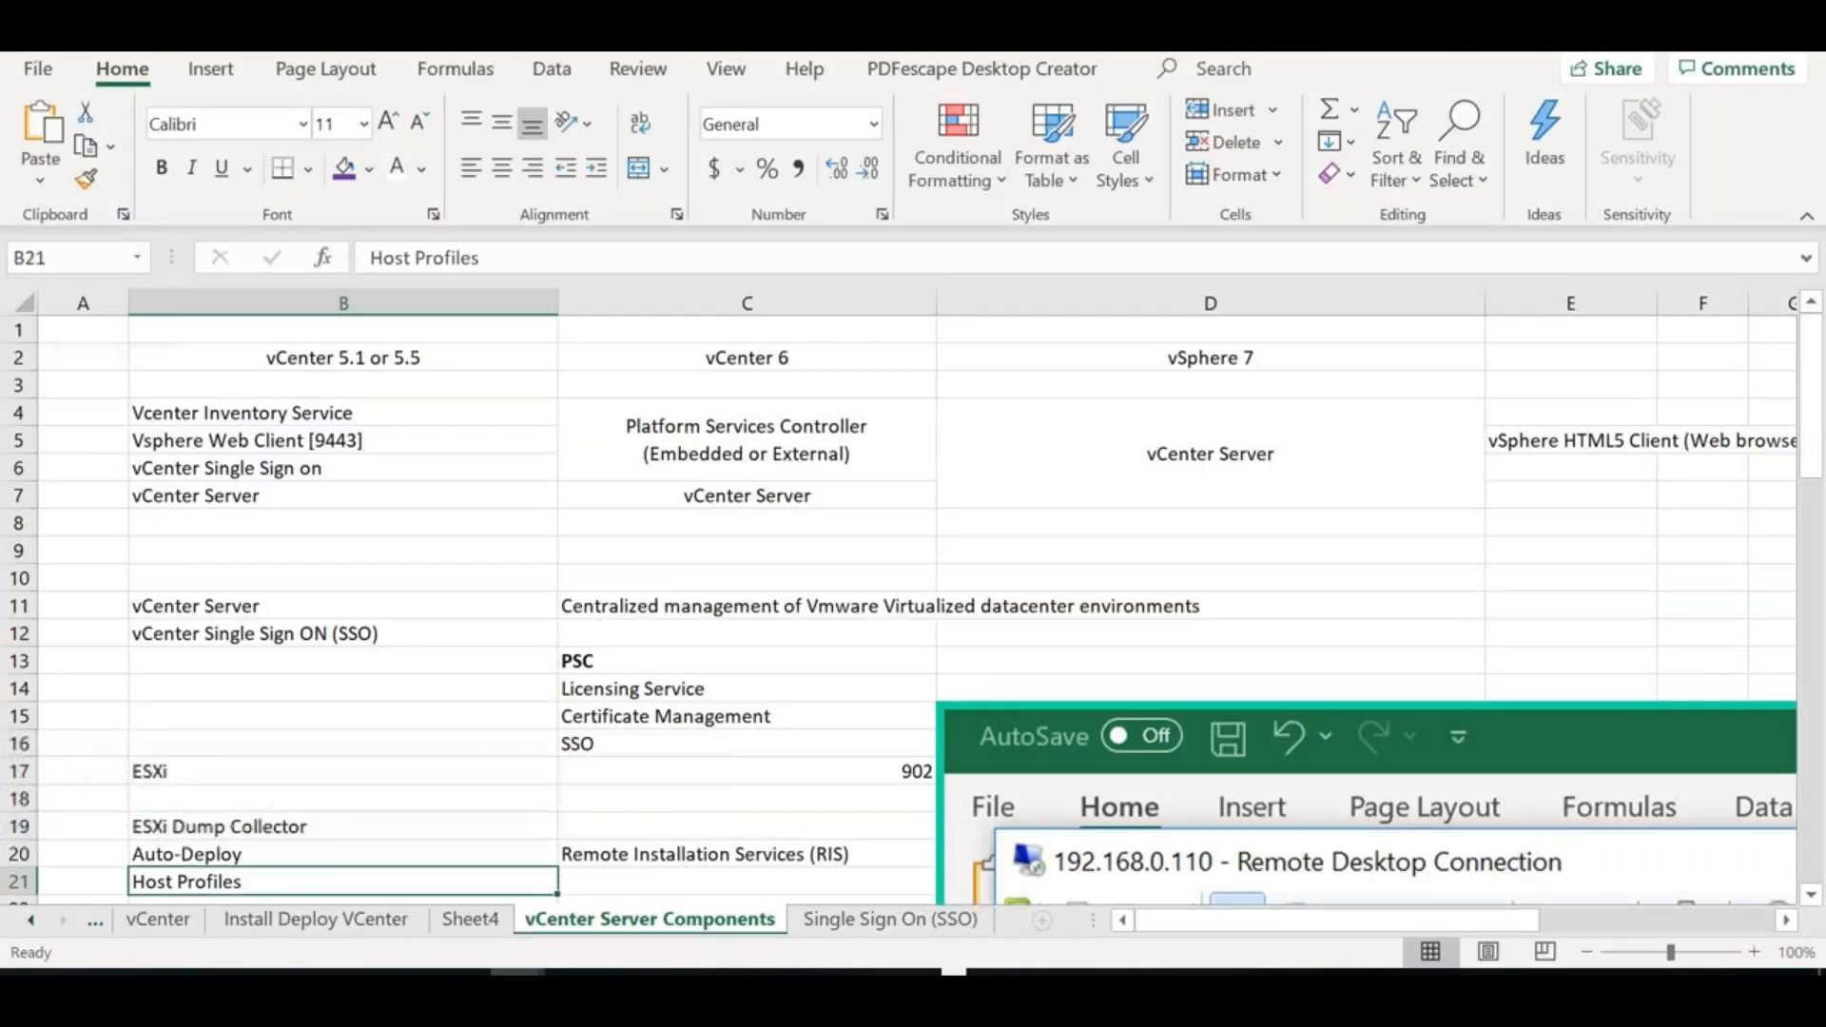
pyautogui.press('Down')
pyautogui.press('Down')
pyautogui.press('Down')
pyautogui.press('Down')
pyautogui.press('Down')
pyautogui.press('Down')
pyautogui.press('Down')
pyautogui.press('Down')
pyautogui.press('Down')
pyautogui.press('Down')
pyautogui.press('Down')
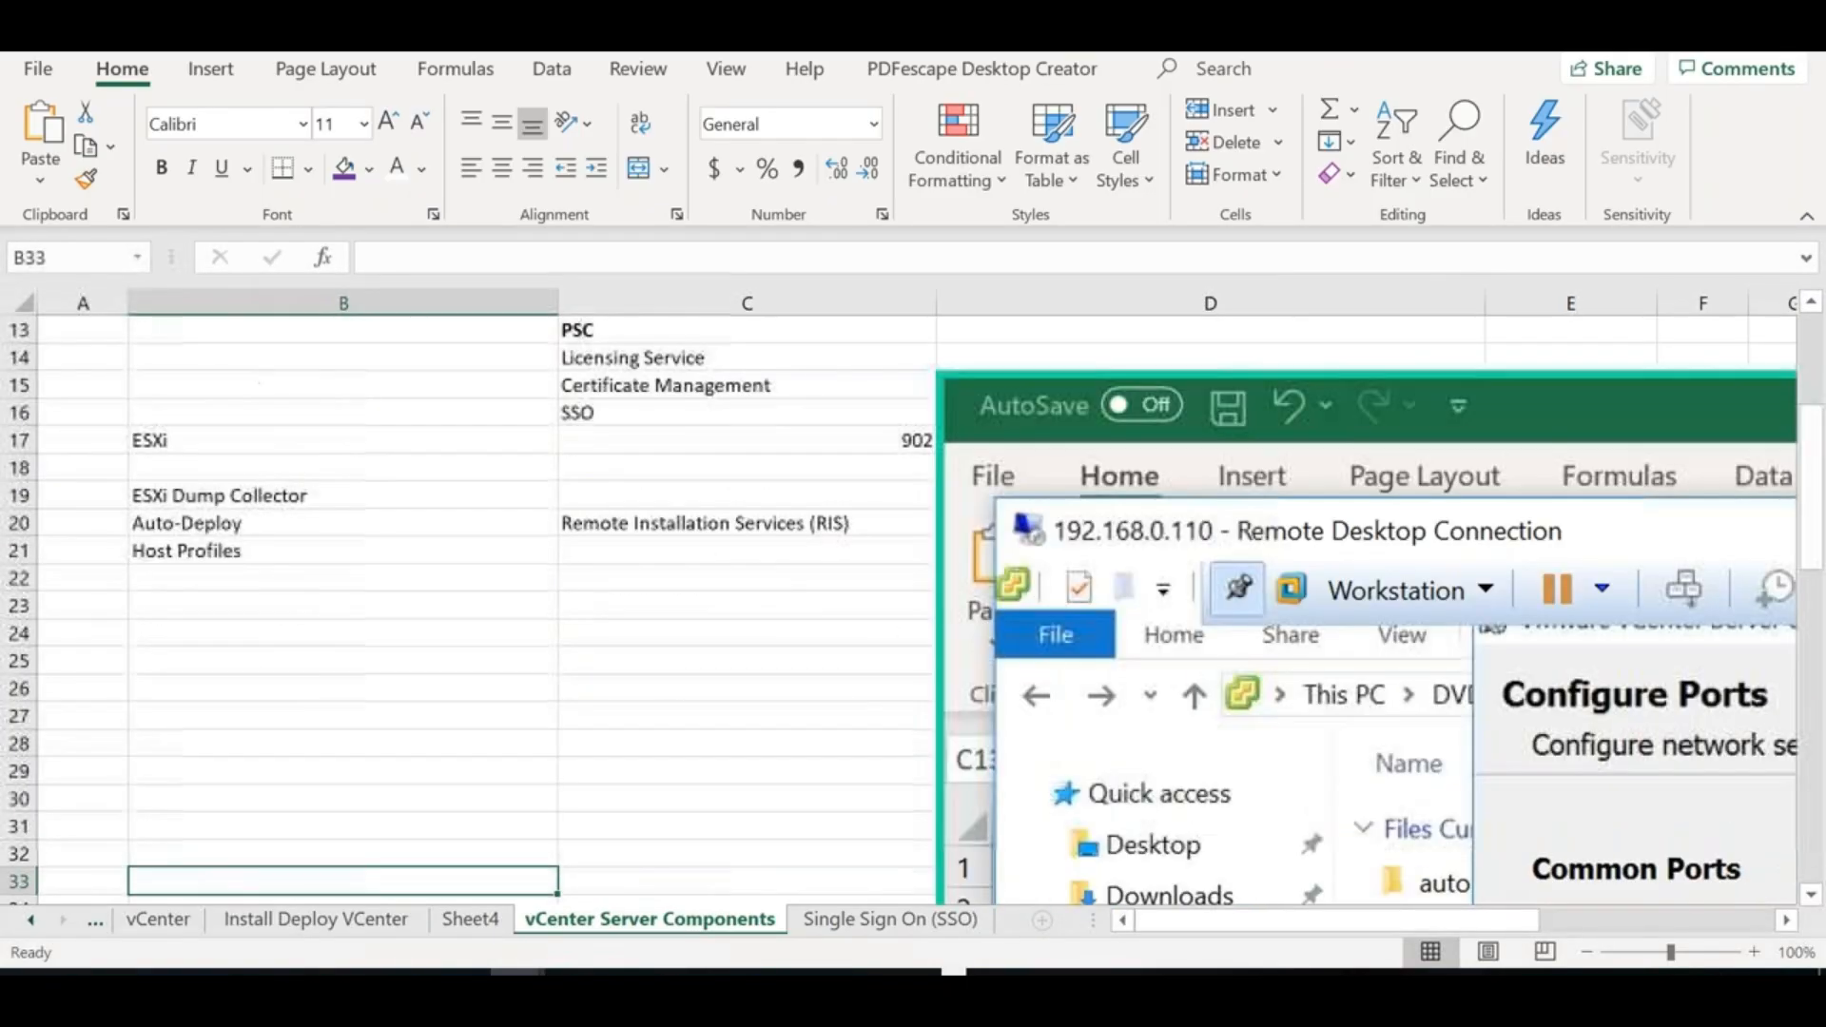
pyautogui.press('Up')
pyautogui.press('Up')
pyautogui.press('Up')
pyautogui.press('Up')
pyautogui.press('Up')
pyautogui.press('Up')
pyautogui.press('Up')
pyautogui.press('Up')
pyautogui.press('Up')
pyautogui.press('Up')
pyautogui.press('Up')
pyautogui.press('Up')
pyautogui.press('Down')
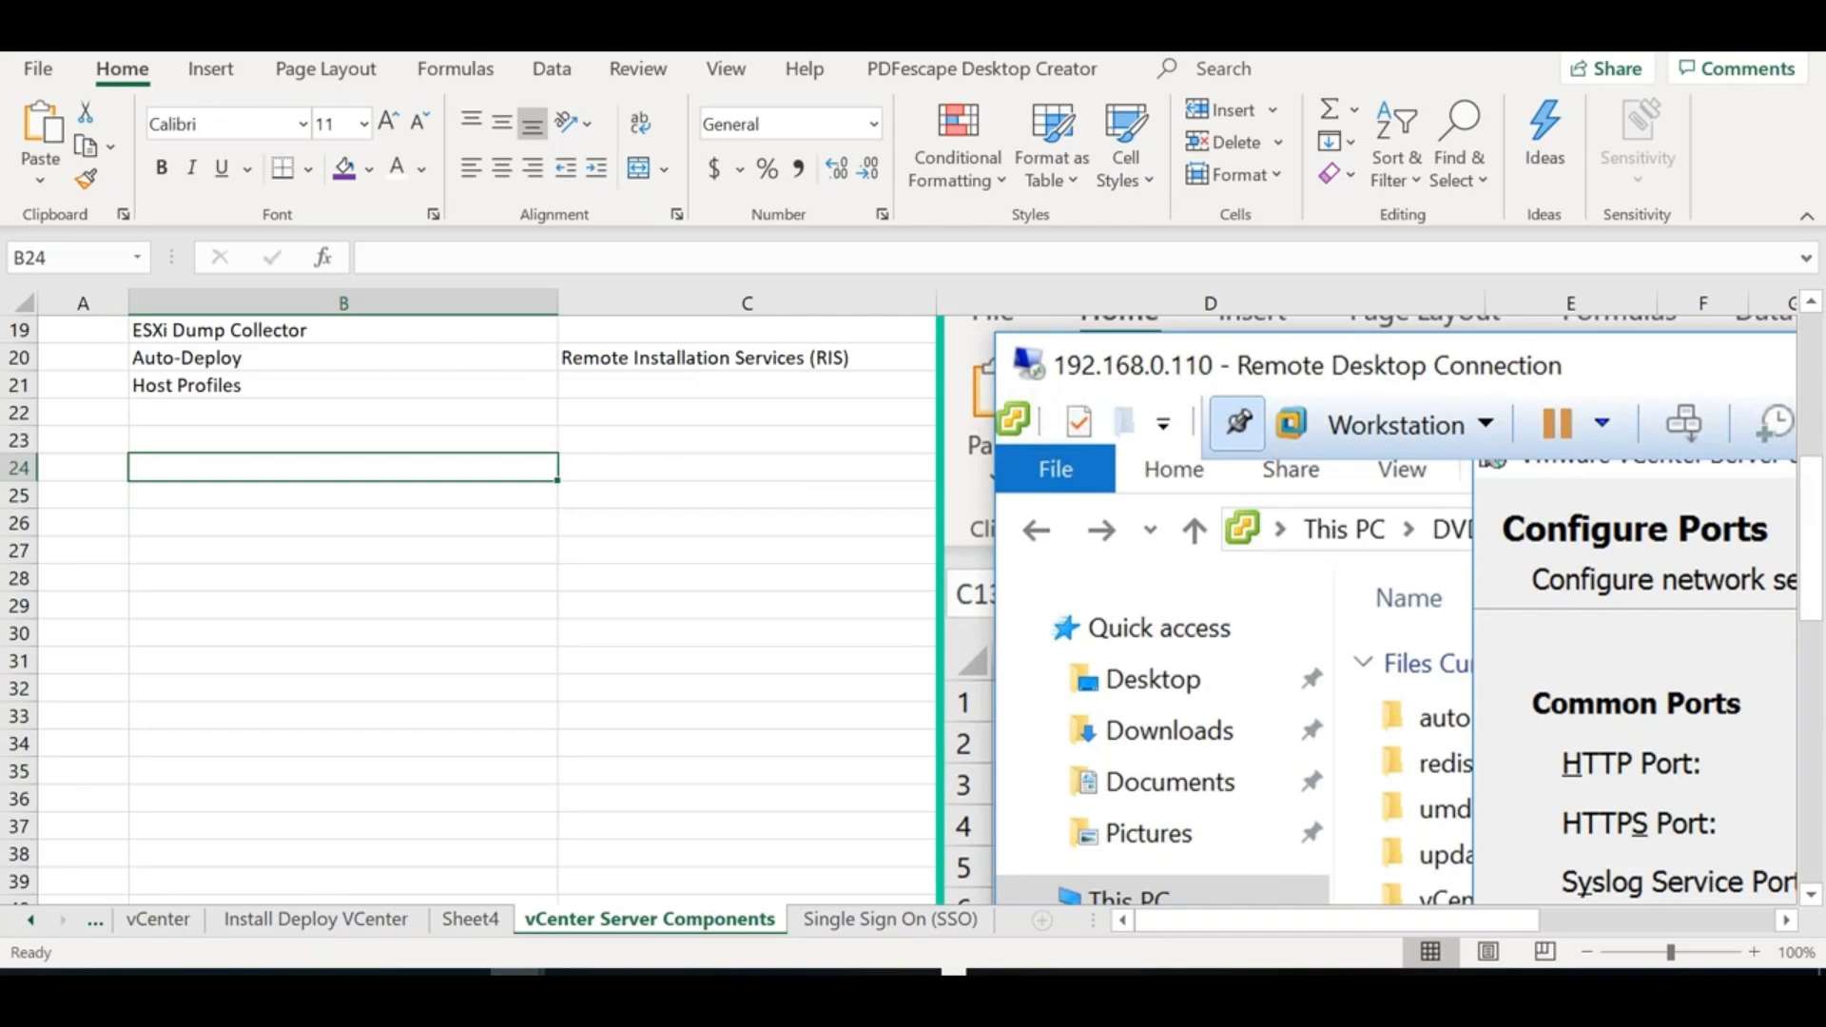
pyautogui.write('vCenter Inventory services')
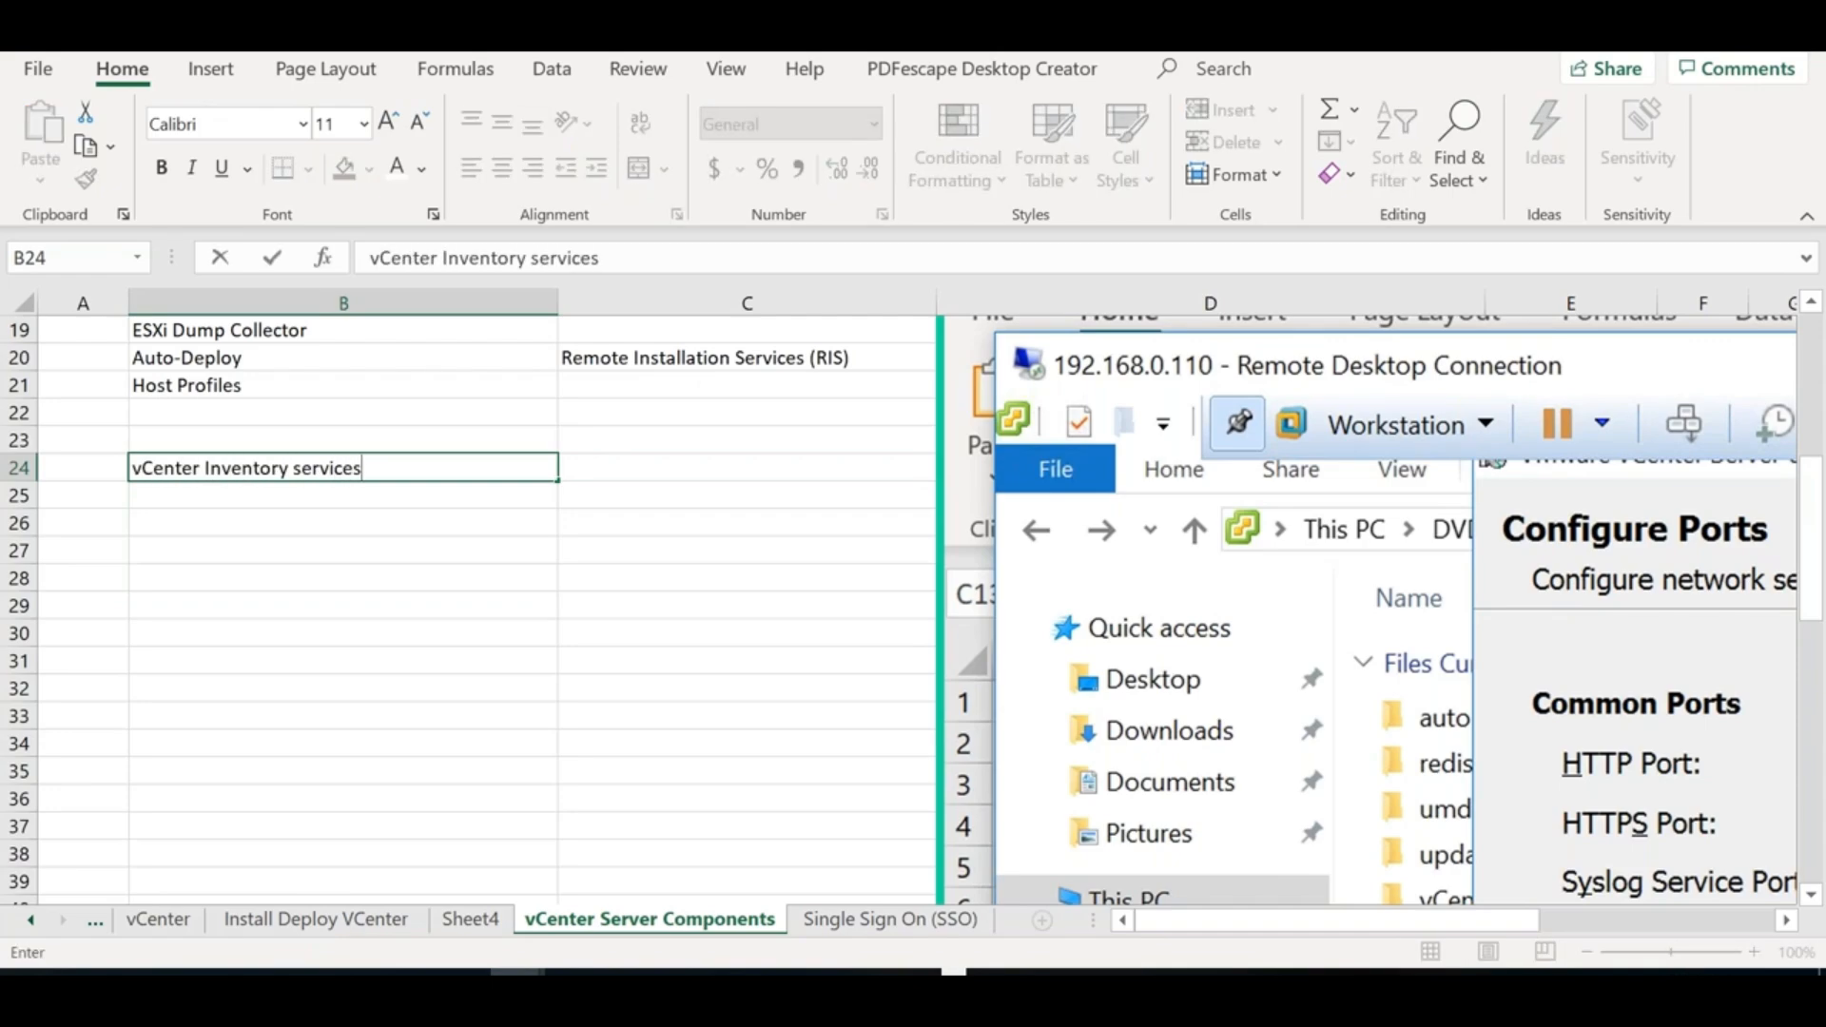
pyautogui.press('Tab')
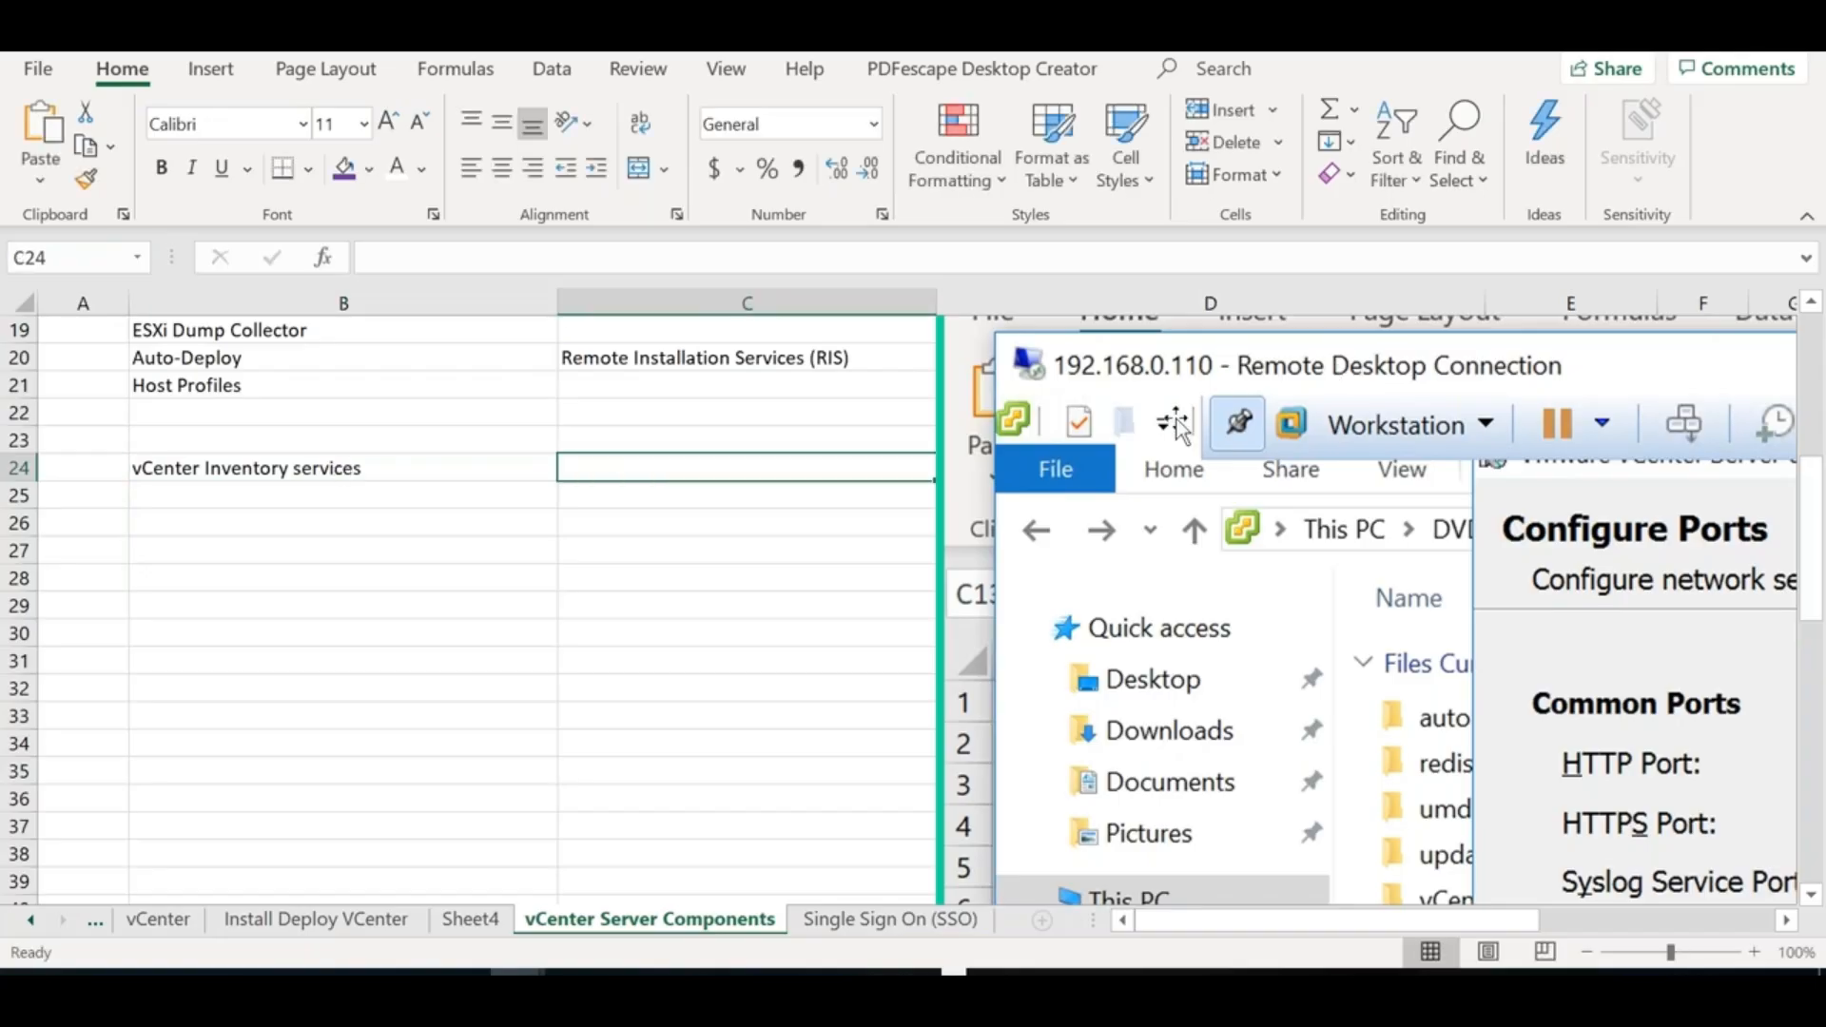
# Describe it in C24 as 'Hierarchical view of vCenter or Vmware components'
pyautogui.moveTo(1307, 514); pyautogui.dragTo(1811, 847)
pyautogui.click(589, 468)
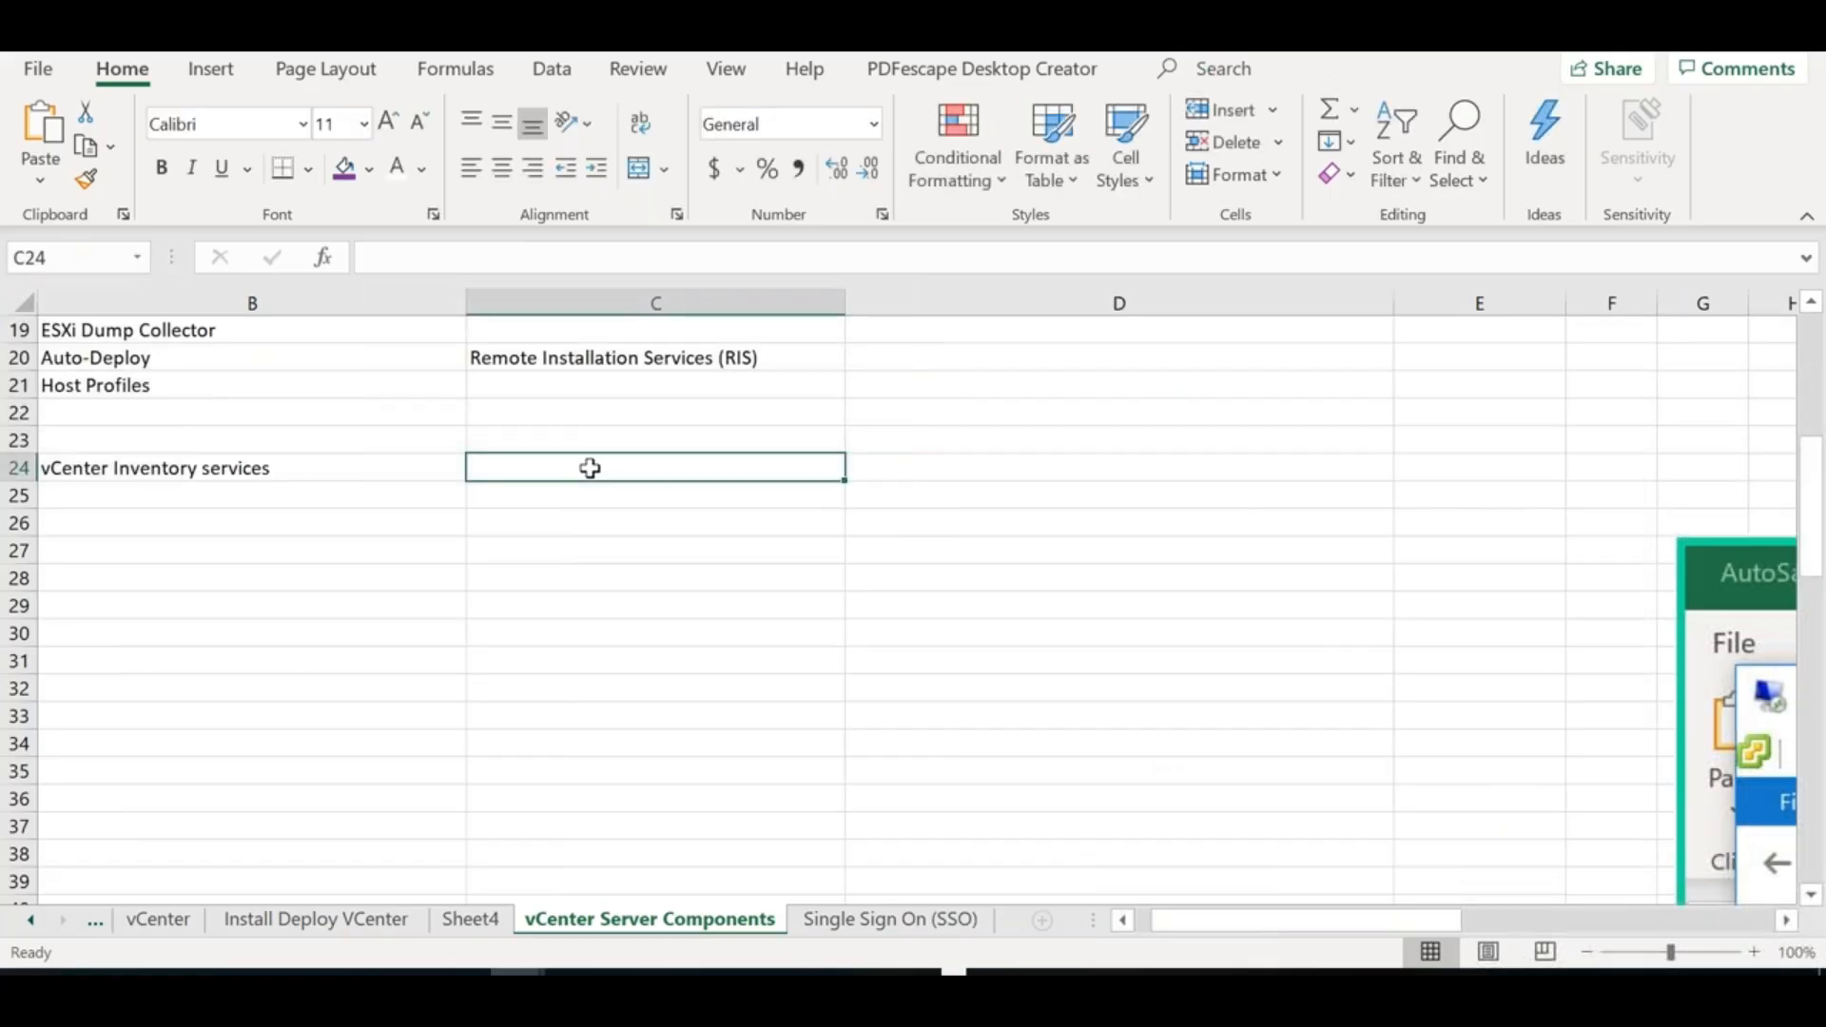
pyautogui.write('Heirea')
pyautogui.press('BackSpace')
pyautogui.press('BackSpace')
pyautogui.write('archical v')
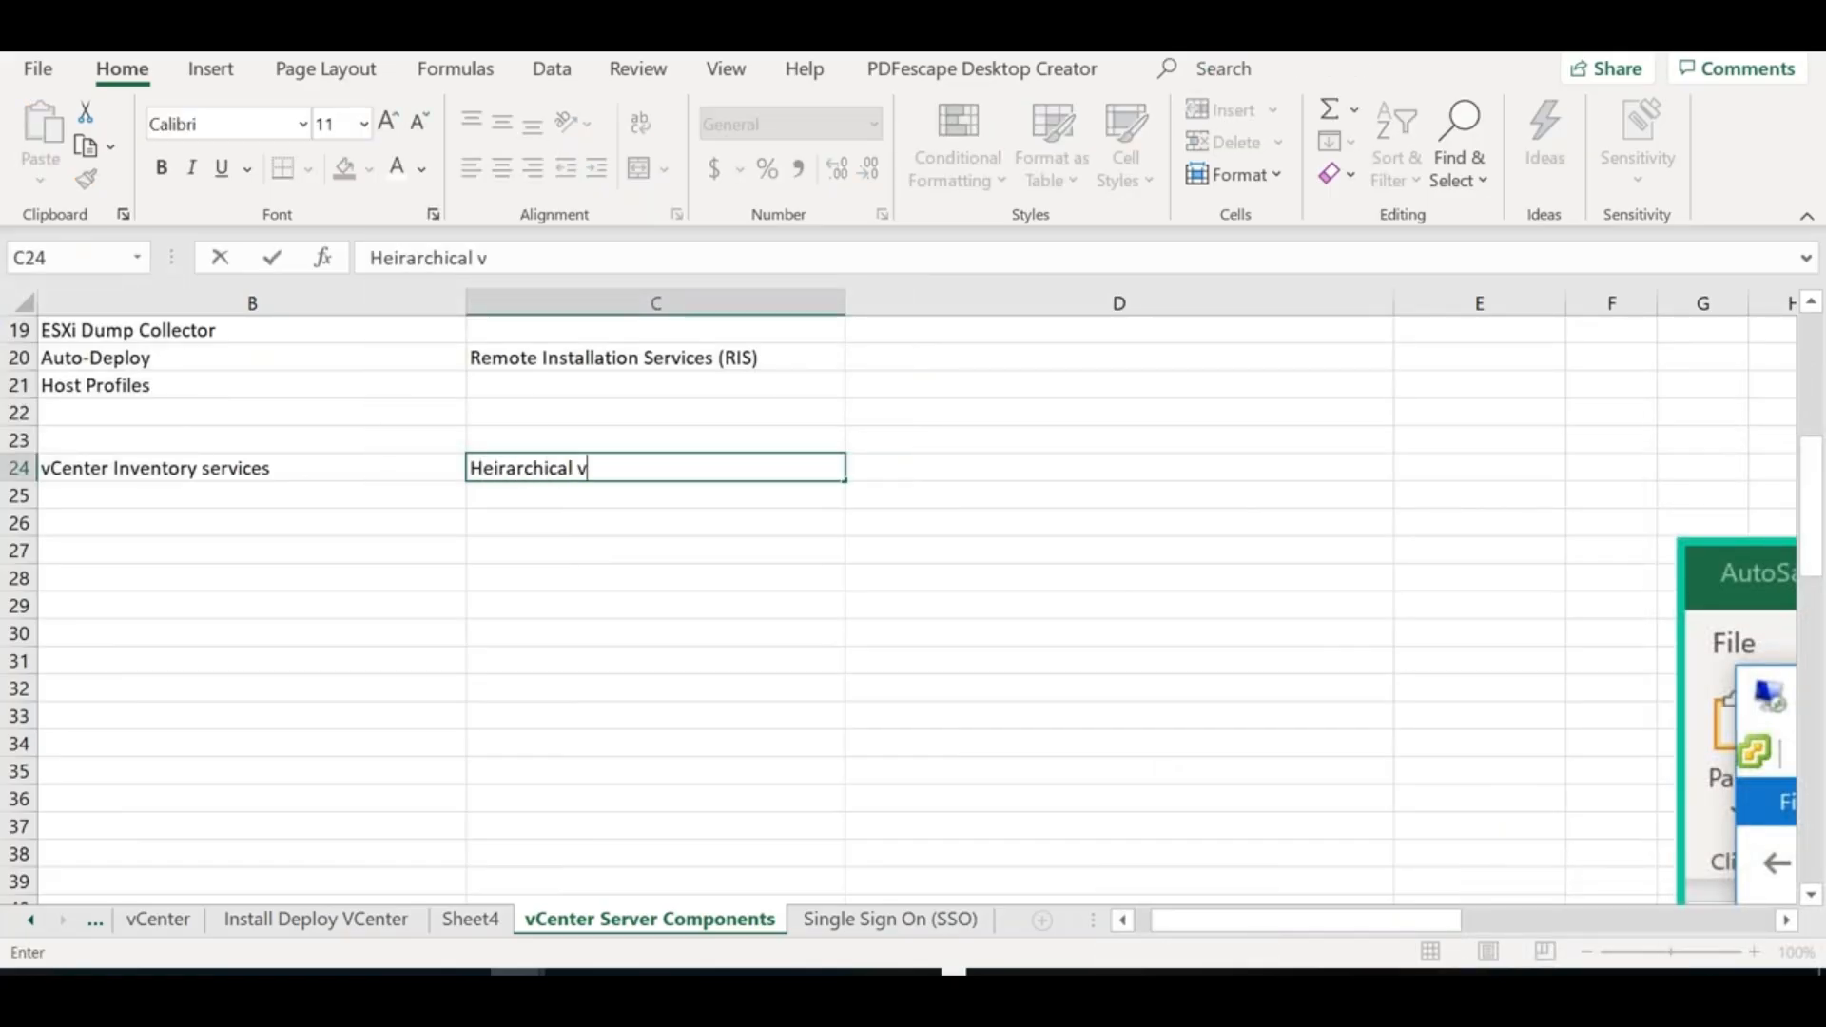
pyautogui.write('iew of vCenter ')
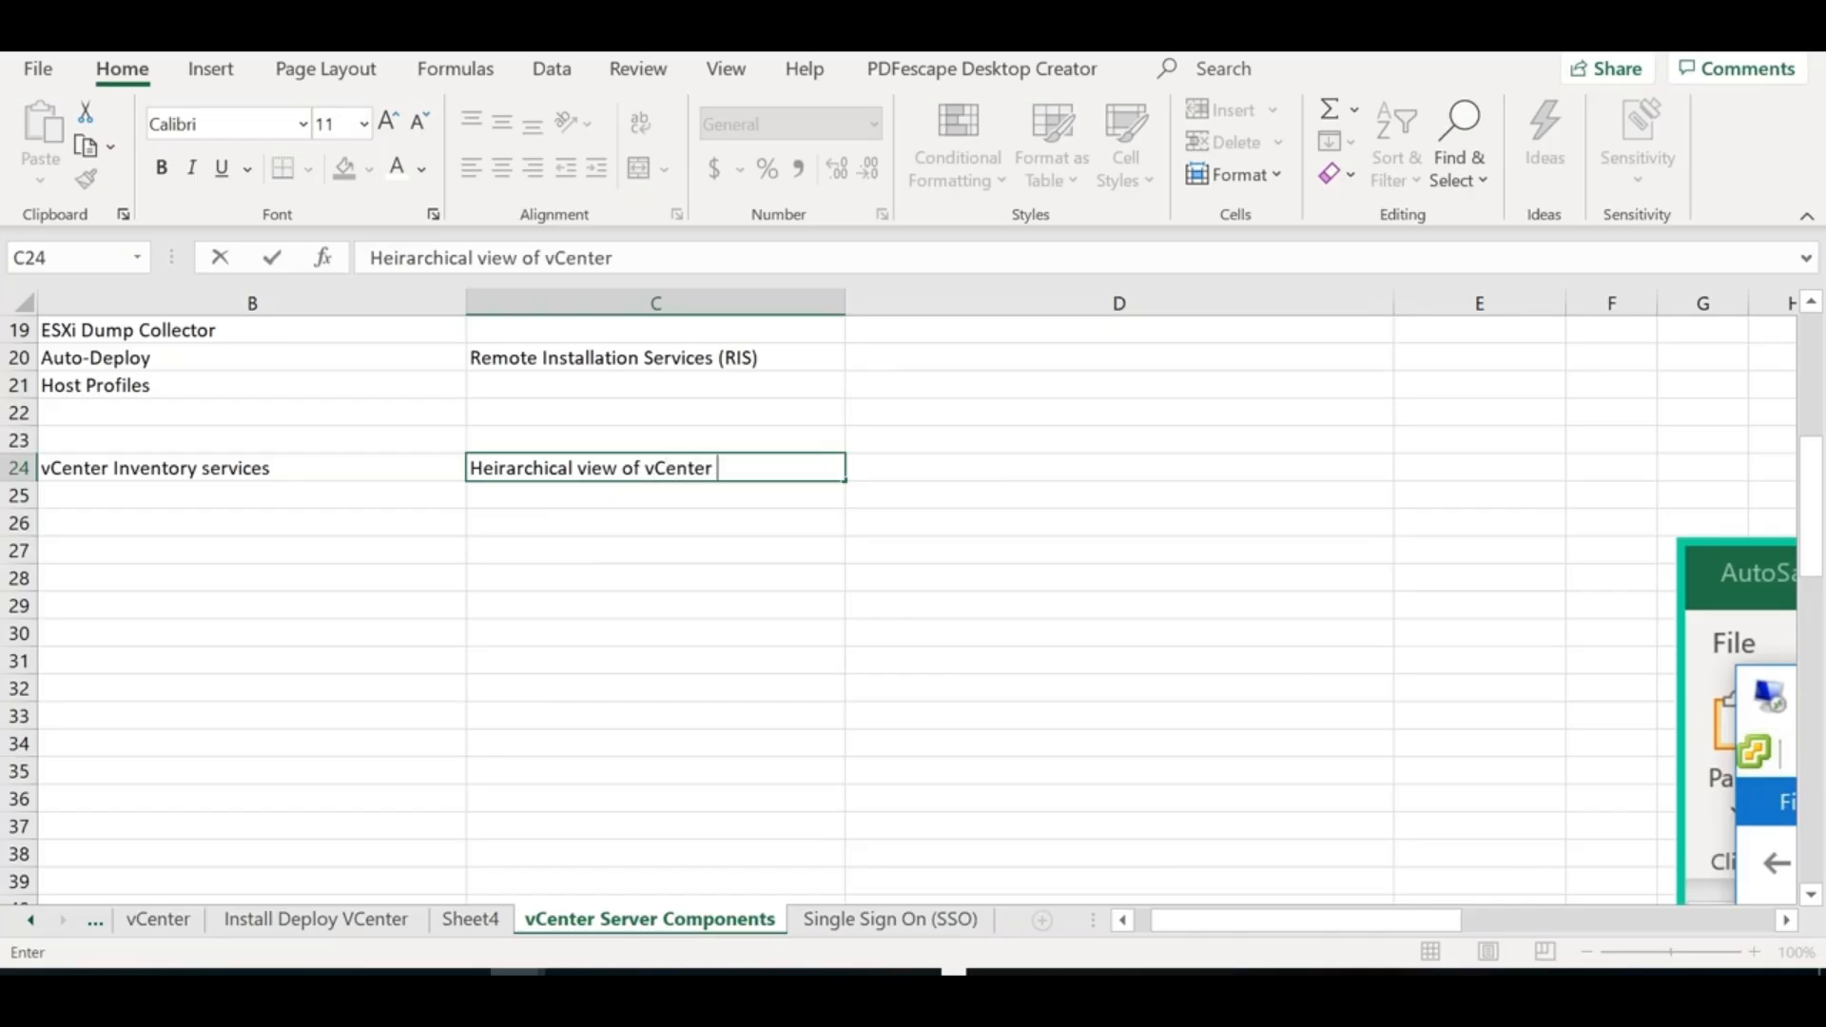
pyautogui.write('or Vmware components')
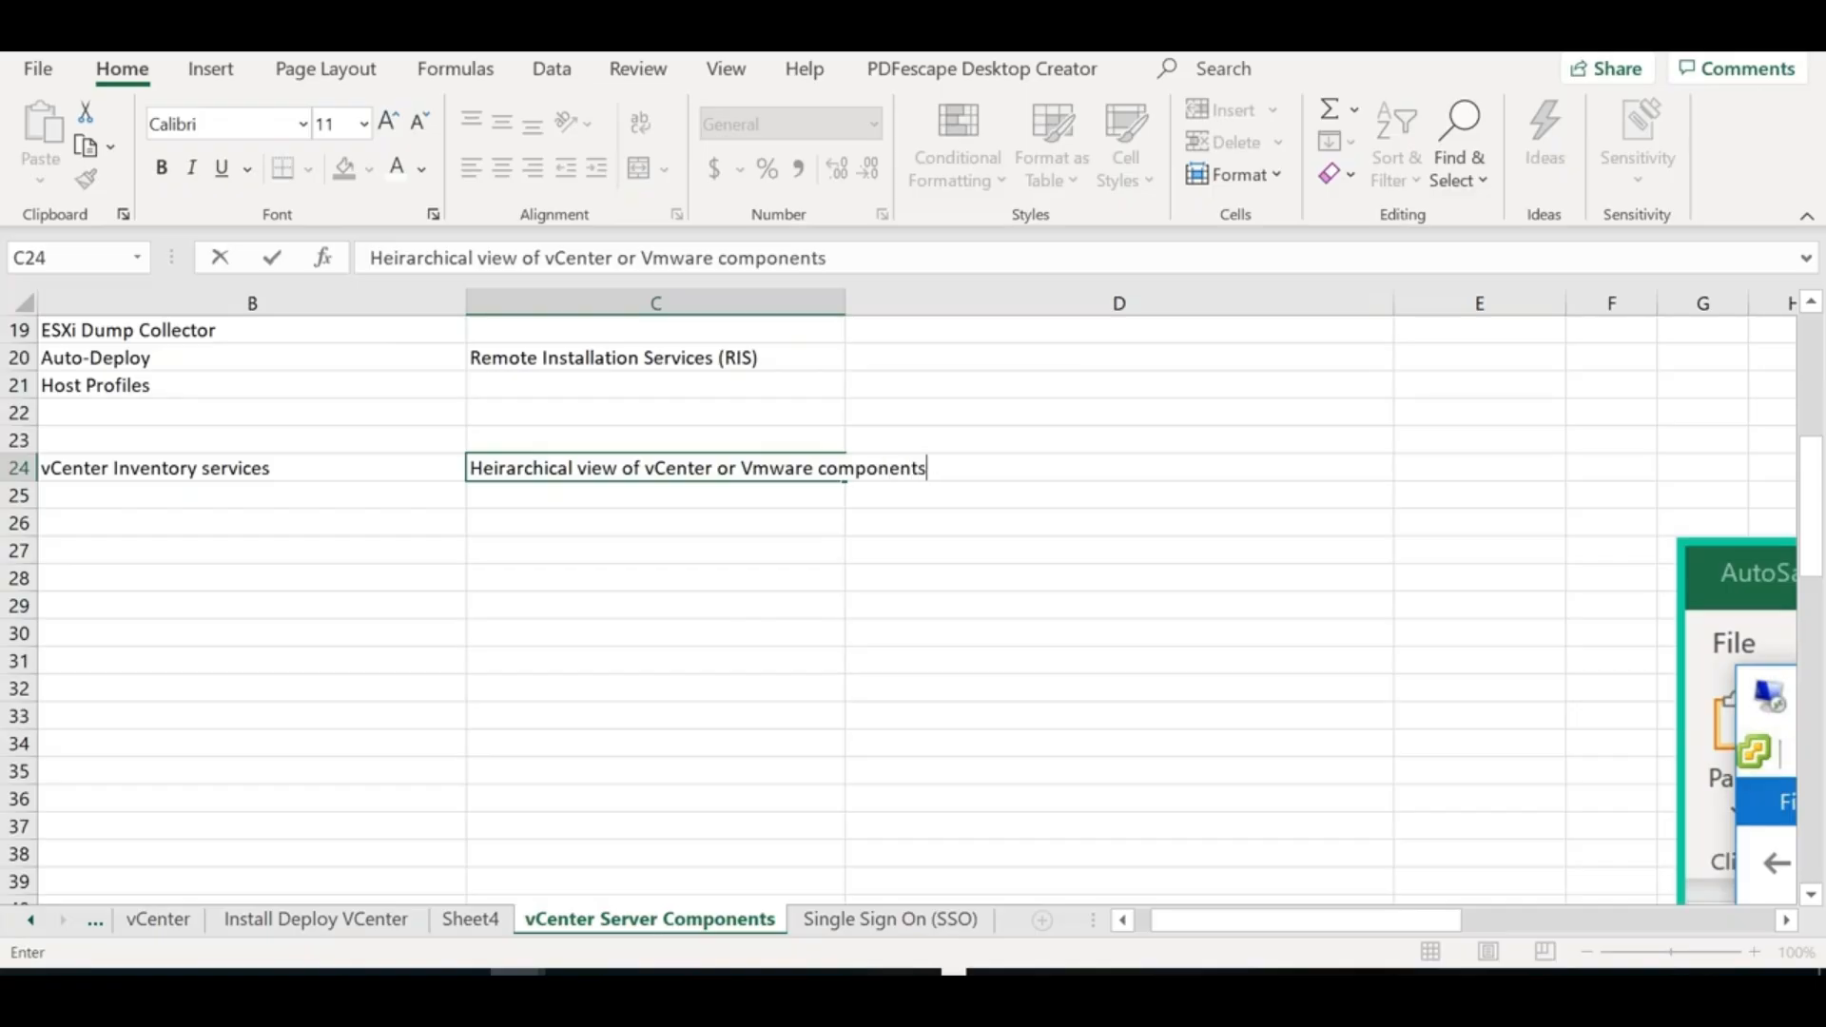
pyautogui.click(599, 499)
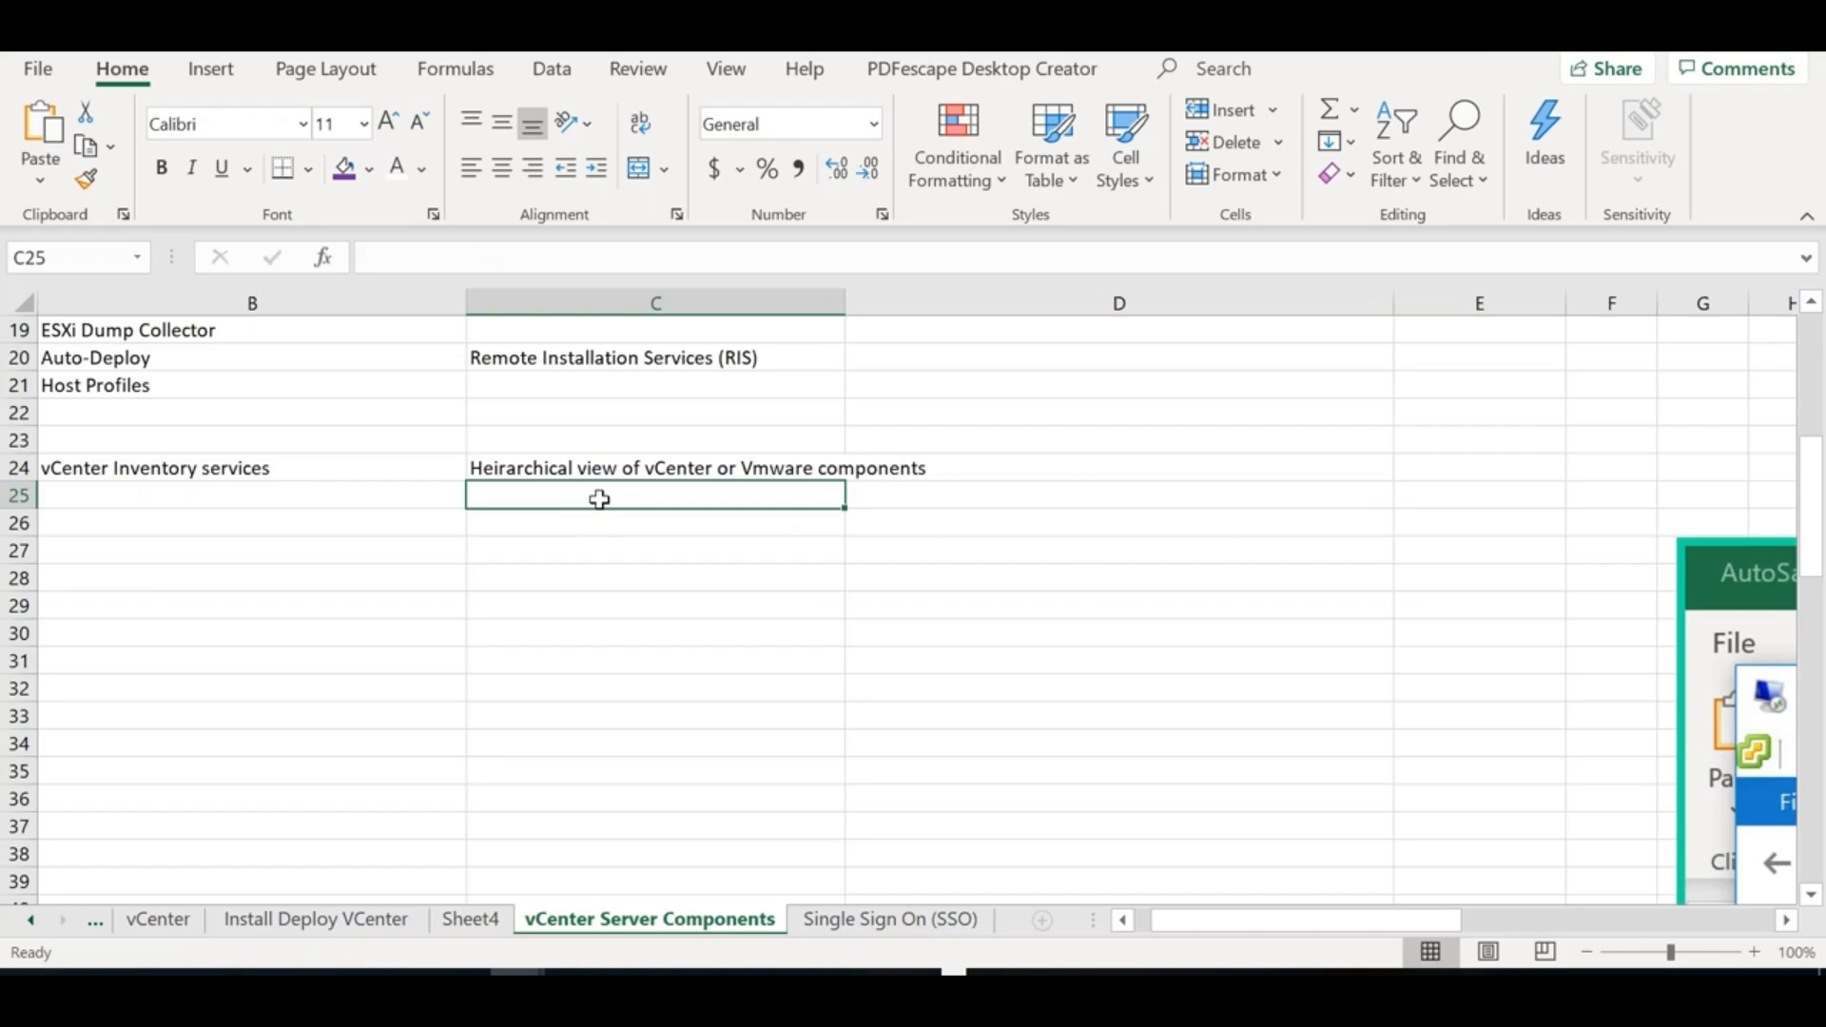
# Add 'Inventory data' in C25 and 'Search data and access inventory info' in C26
pyautogui.write('Inventor')
pyautogui.press('BackSpace')
pyautogui.press('BackSpace')
pyautogui.press('BackSpace')
pyautogui.press('BackSpace')
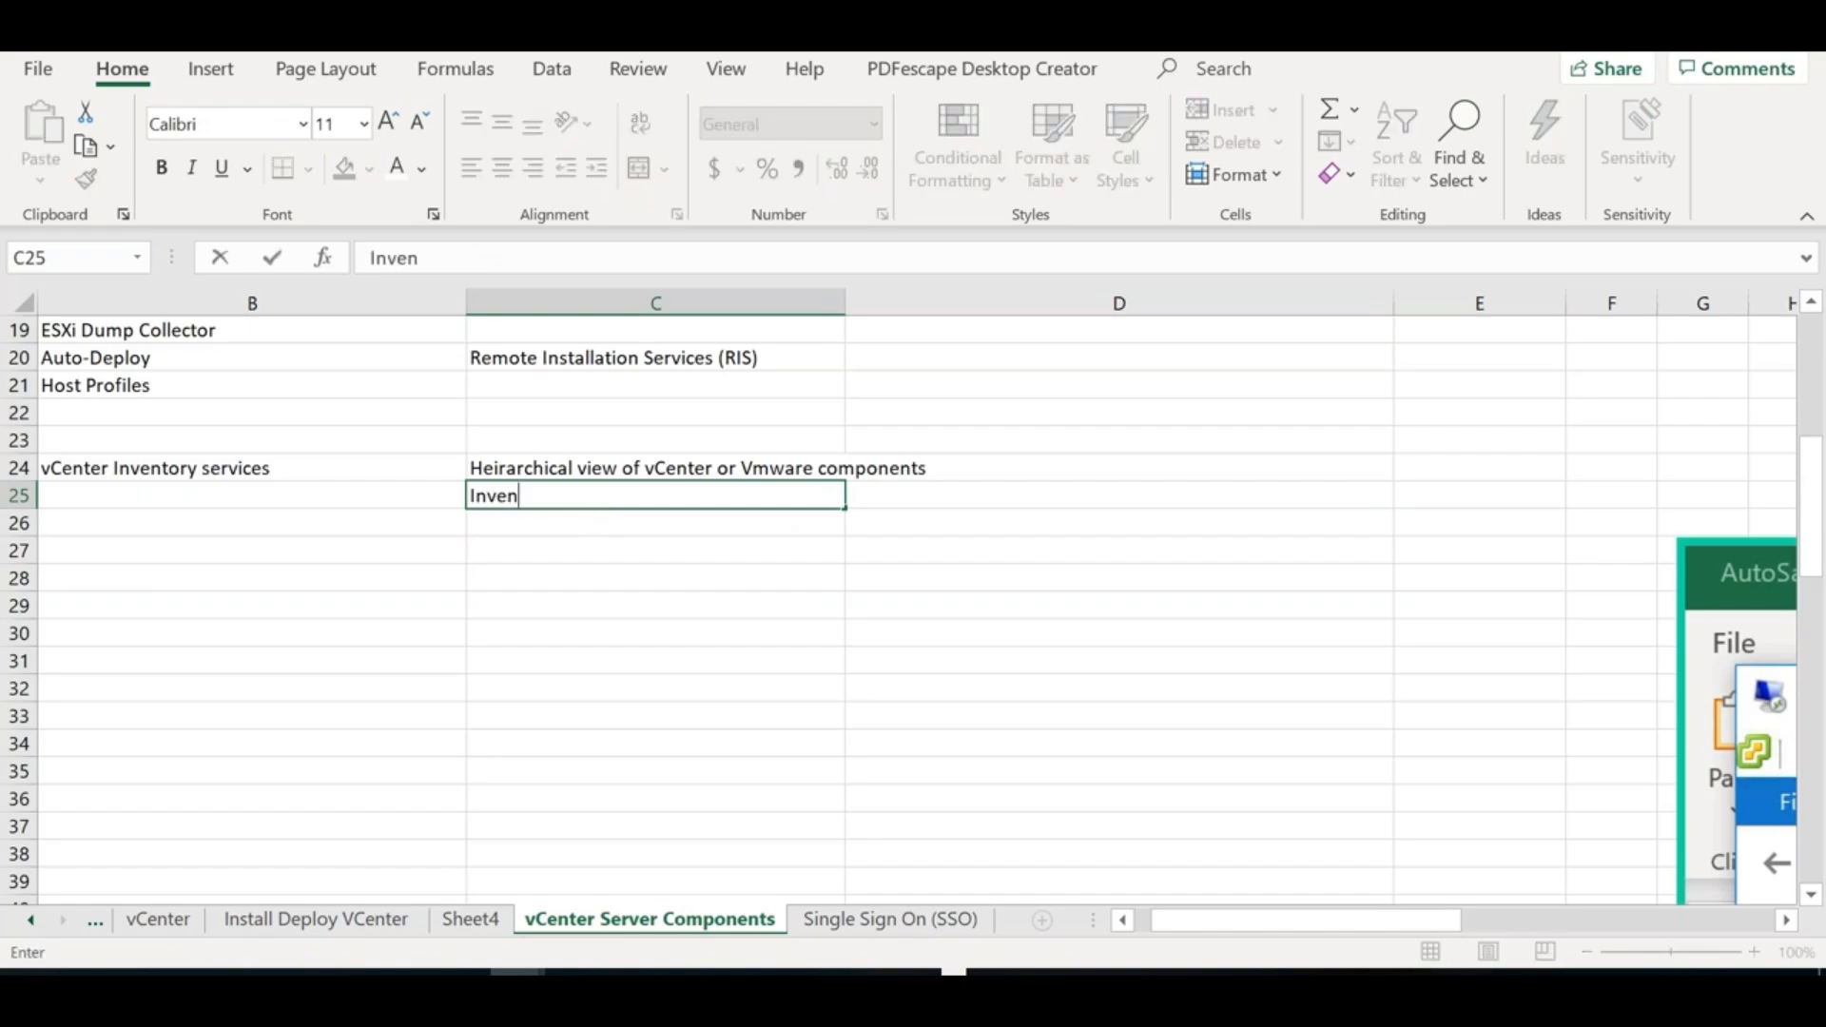
pyautogui.write('ntory data')
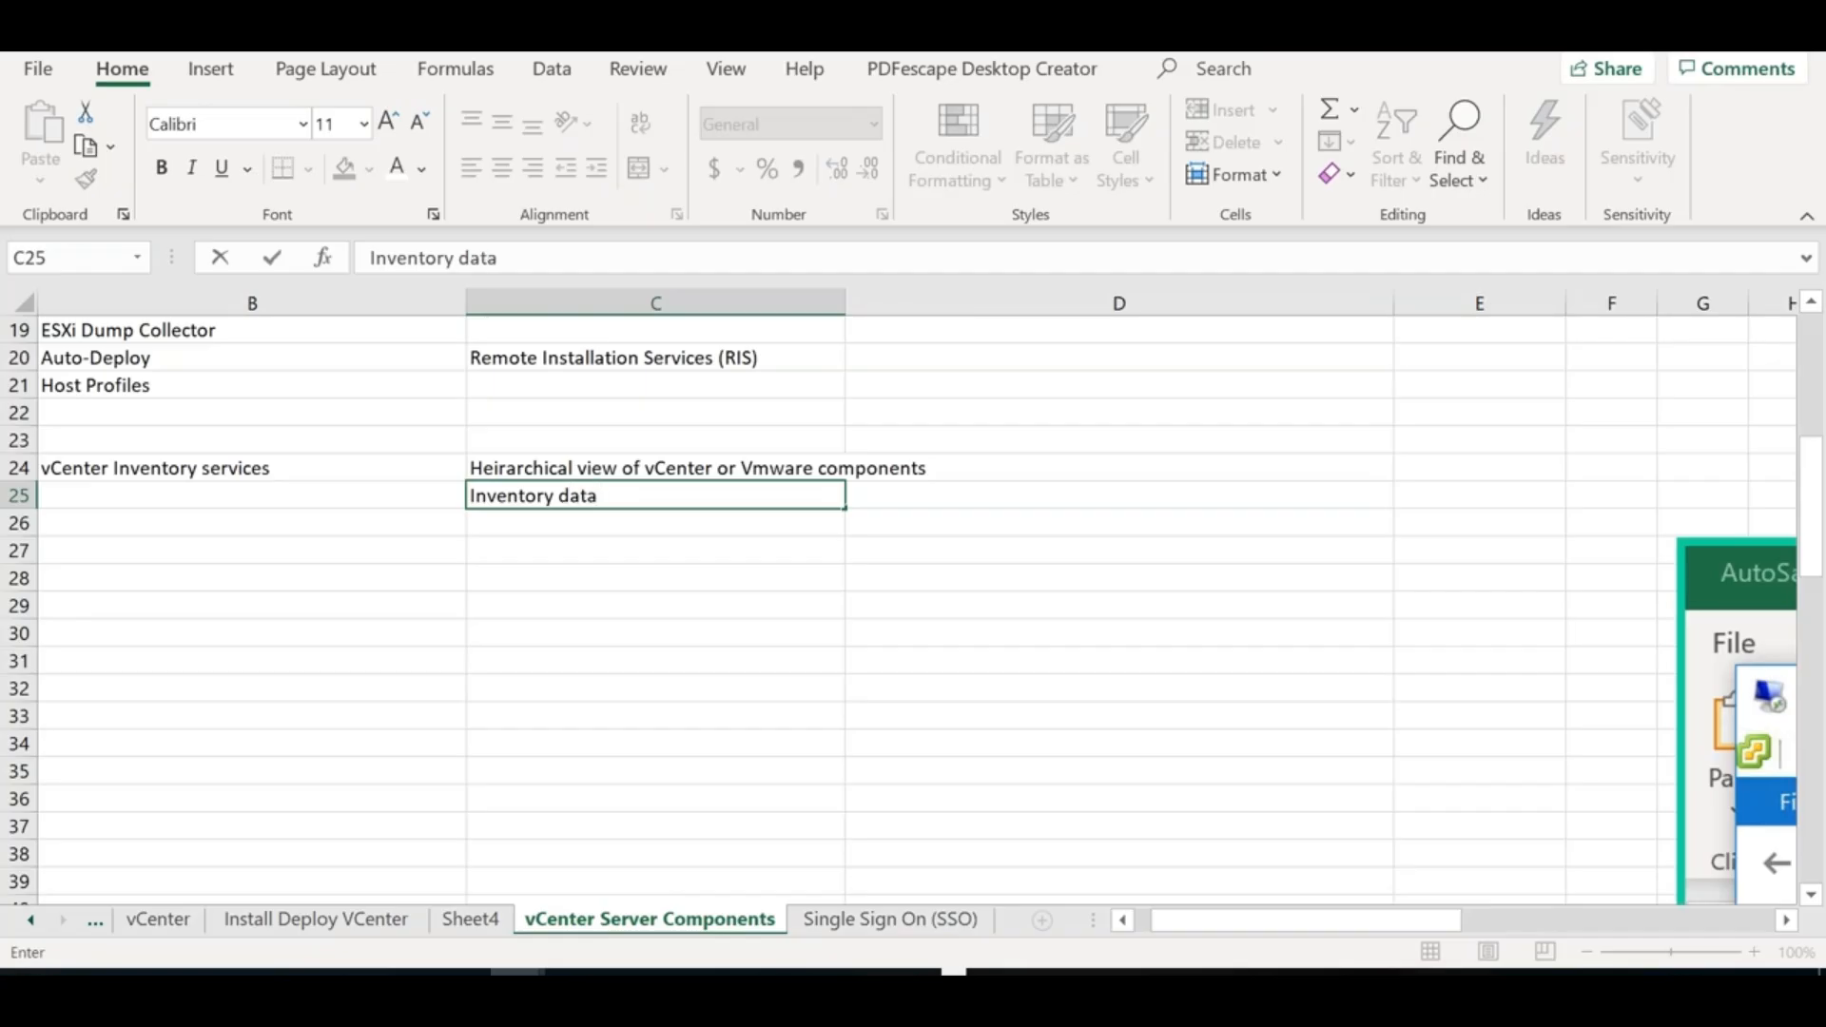
pyautogui.click(897, 492)
pyautogui.click(698, 524)
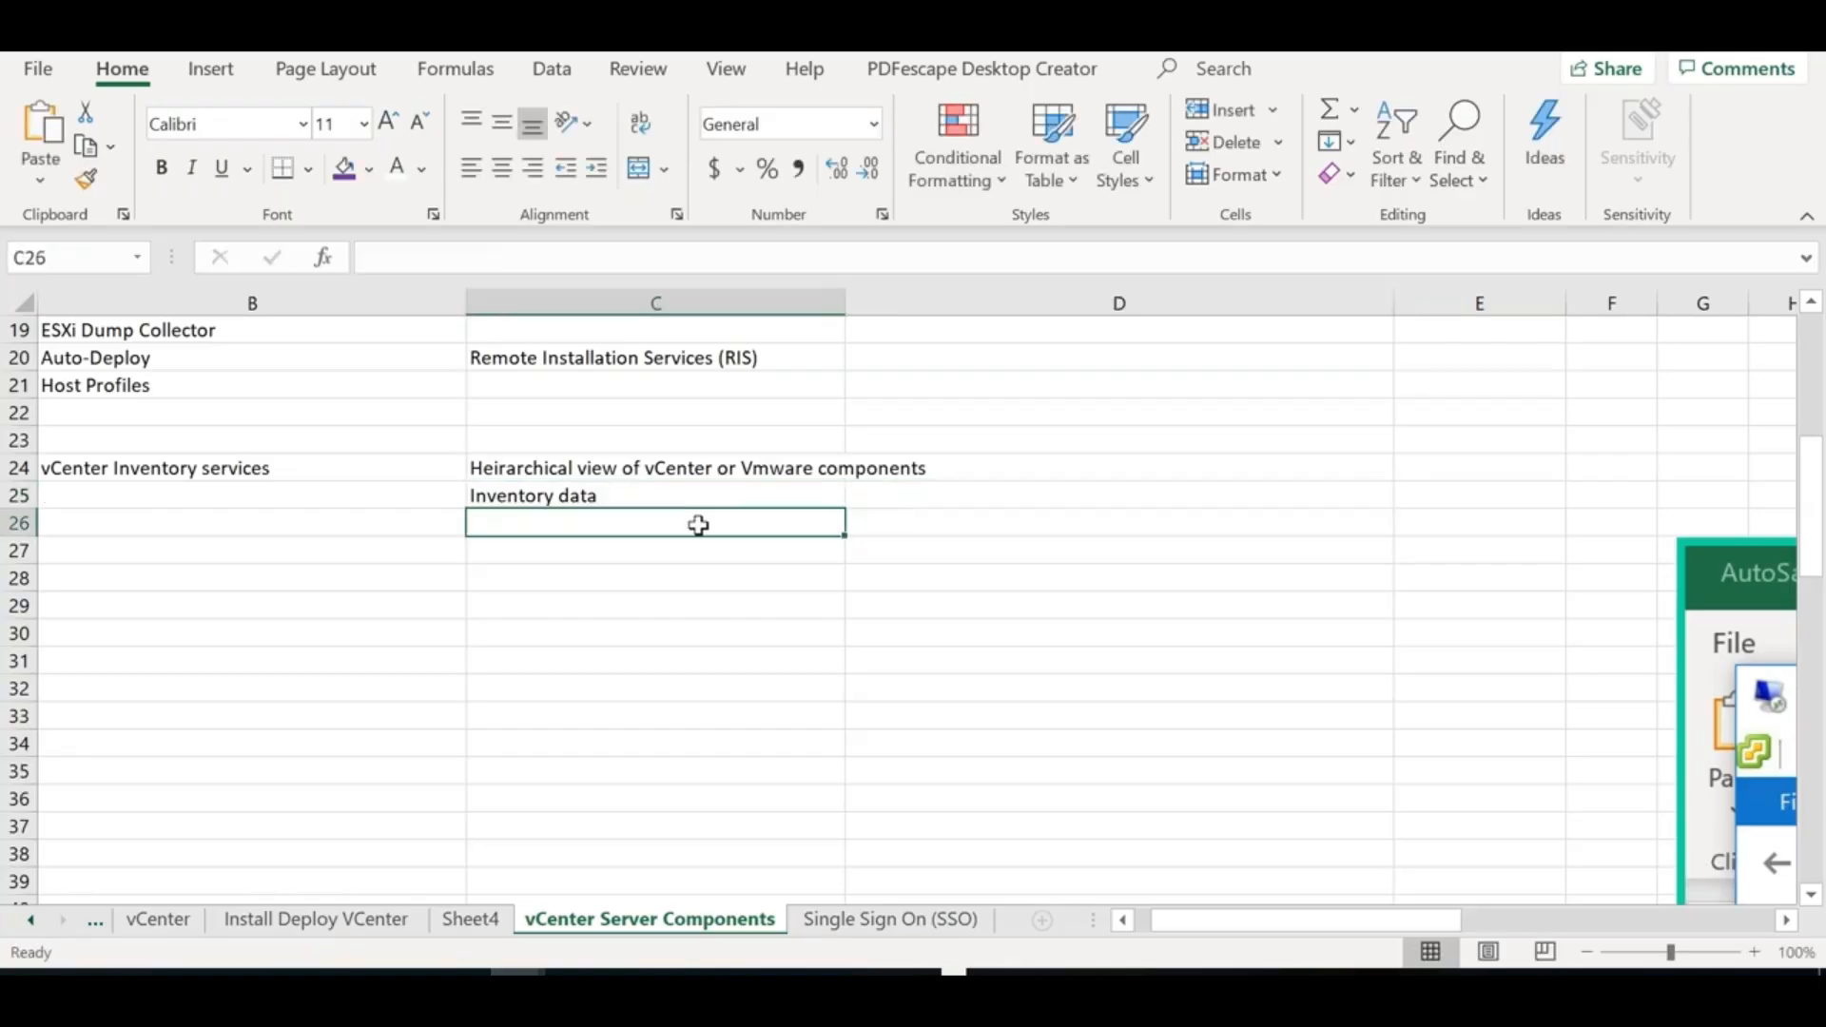
pyautogui.write('Search data and access inventory info')
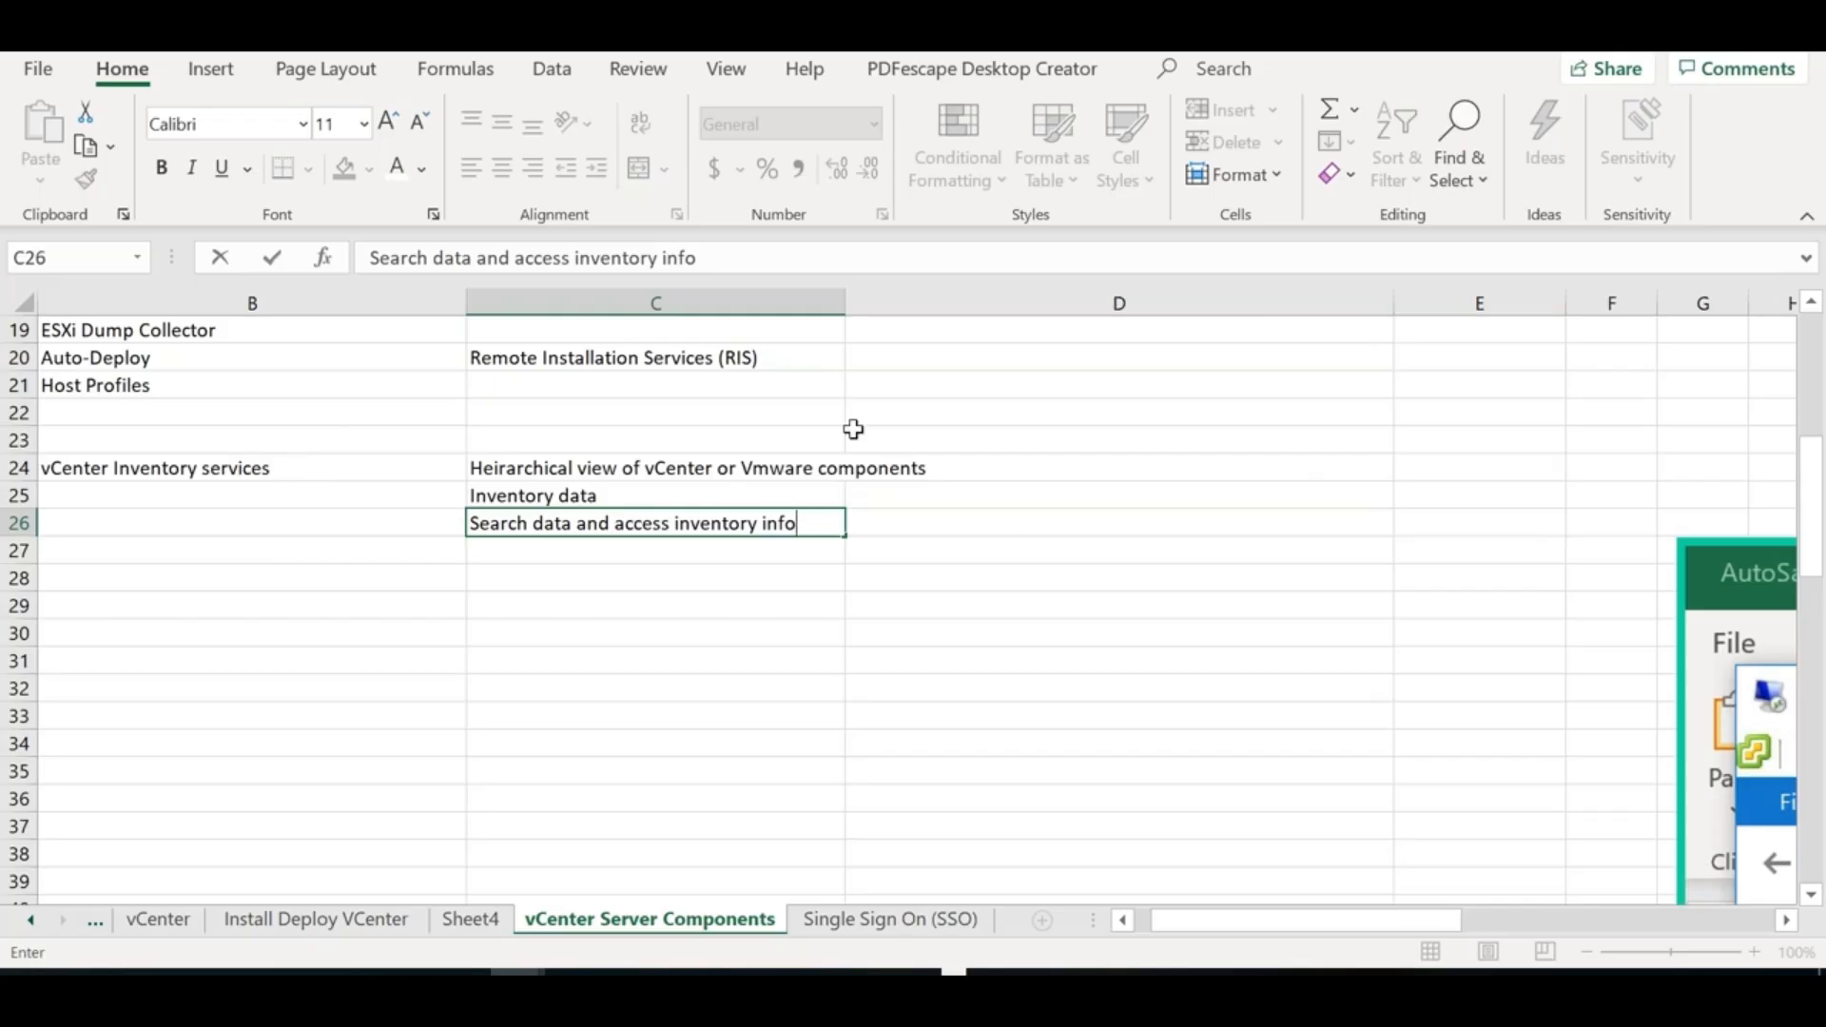
# Type Datacenter, Cluster, Resource Pool, ESXi Hosts and virtual machines into D28 through D32
pyautogui.click(967, 583)
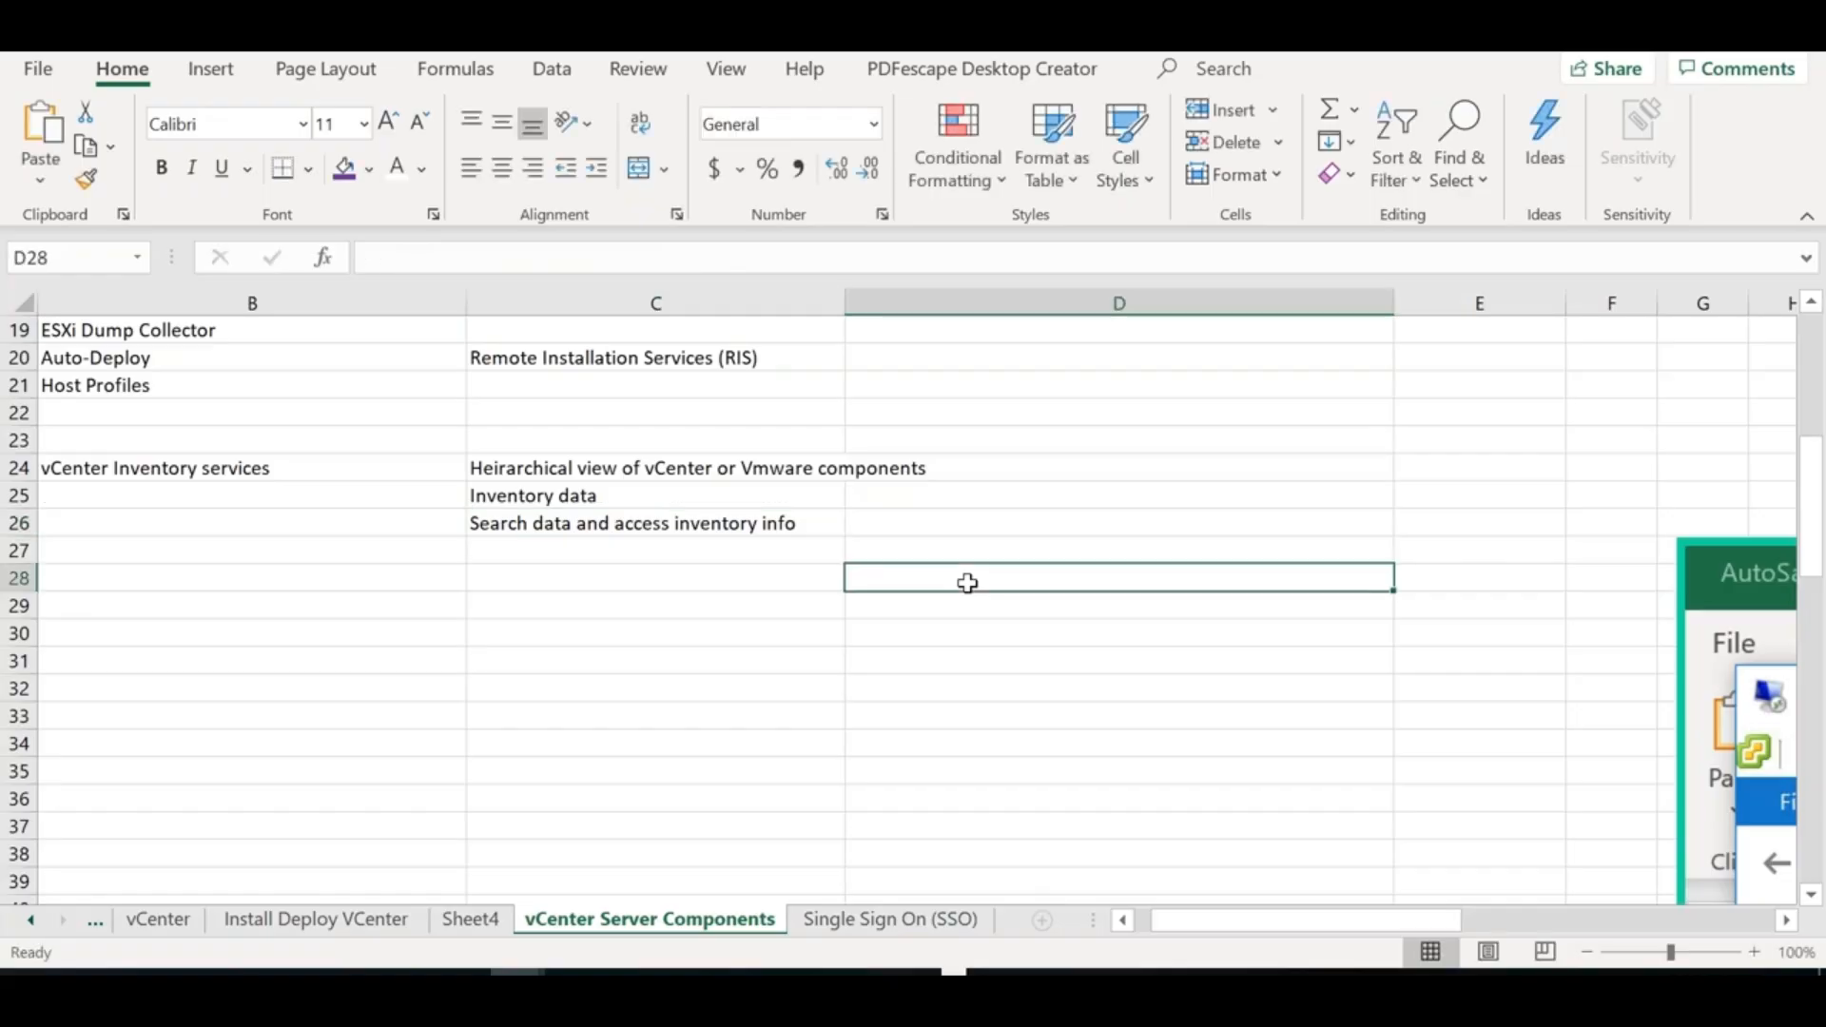
pyautogui.write('Datacenter')
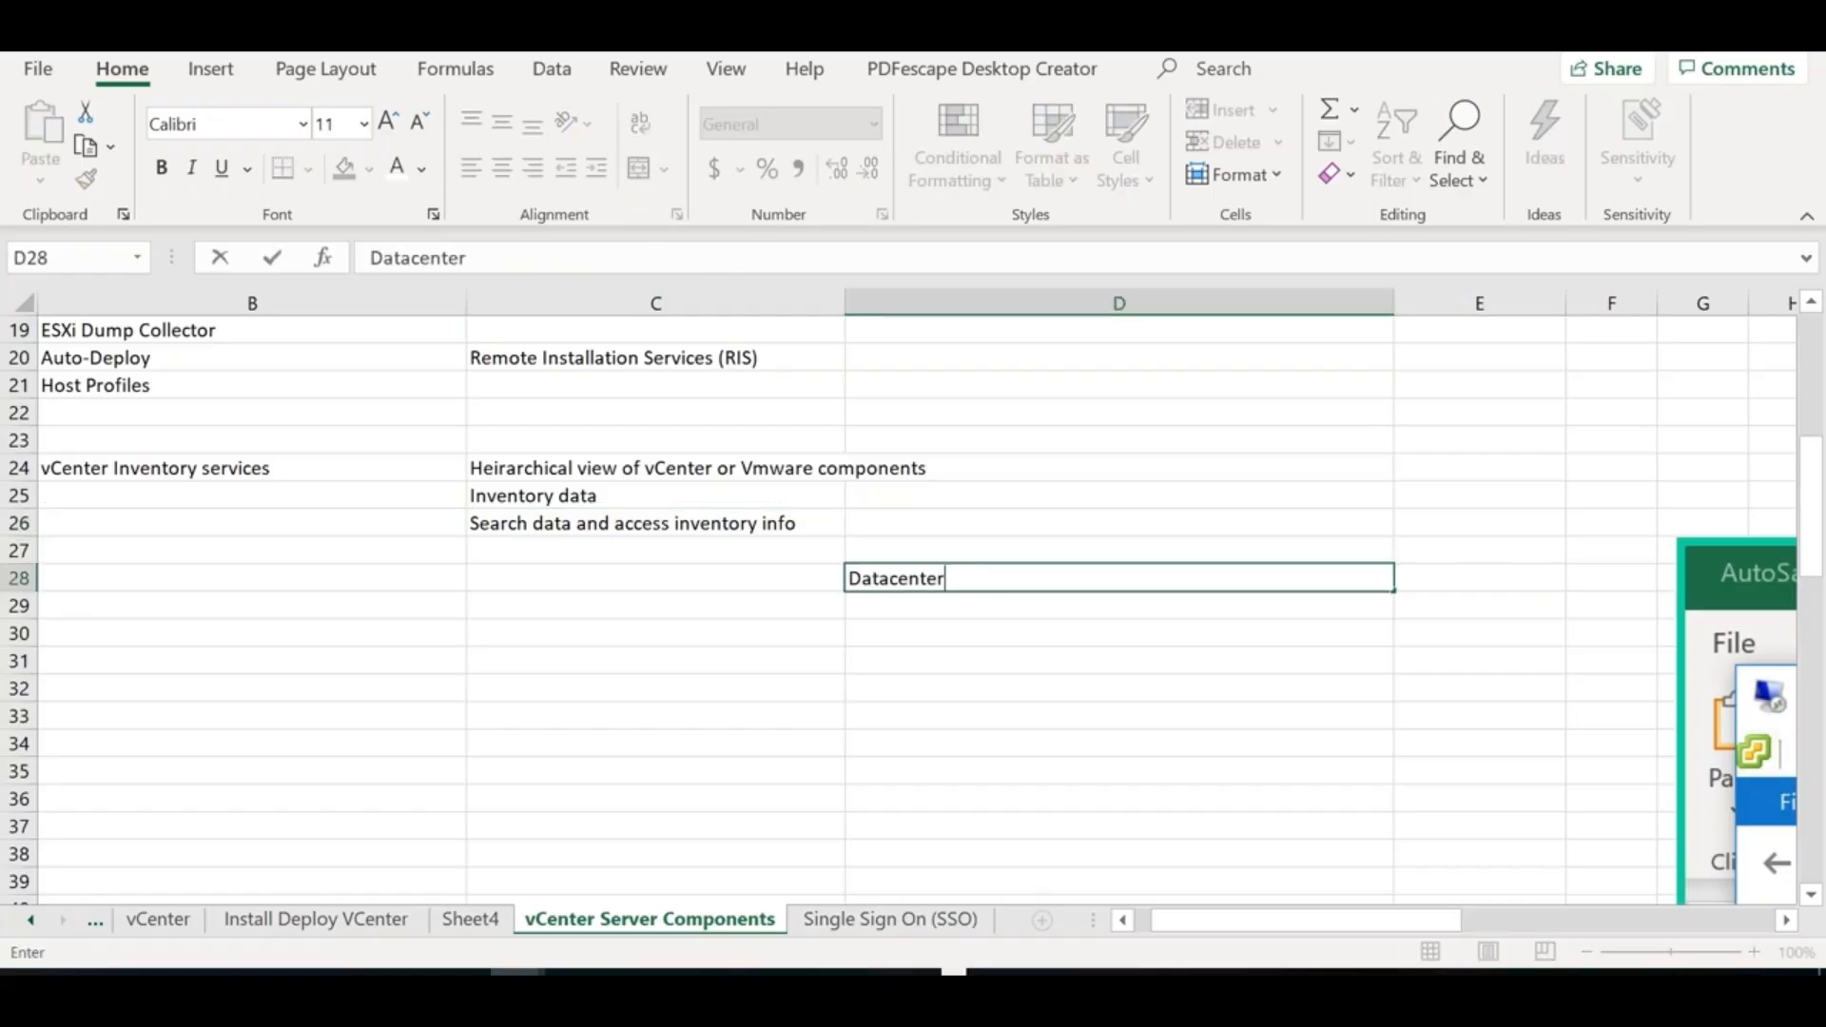
pyautogui.press('Return')
pyautogui.write('Cluster')
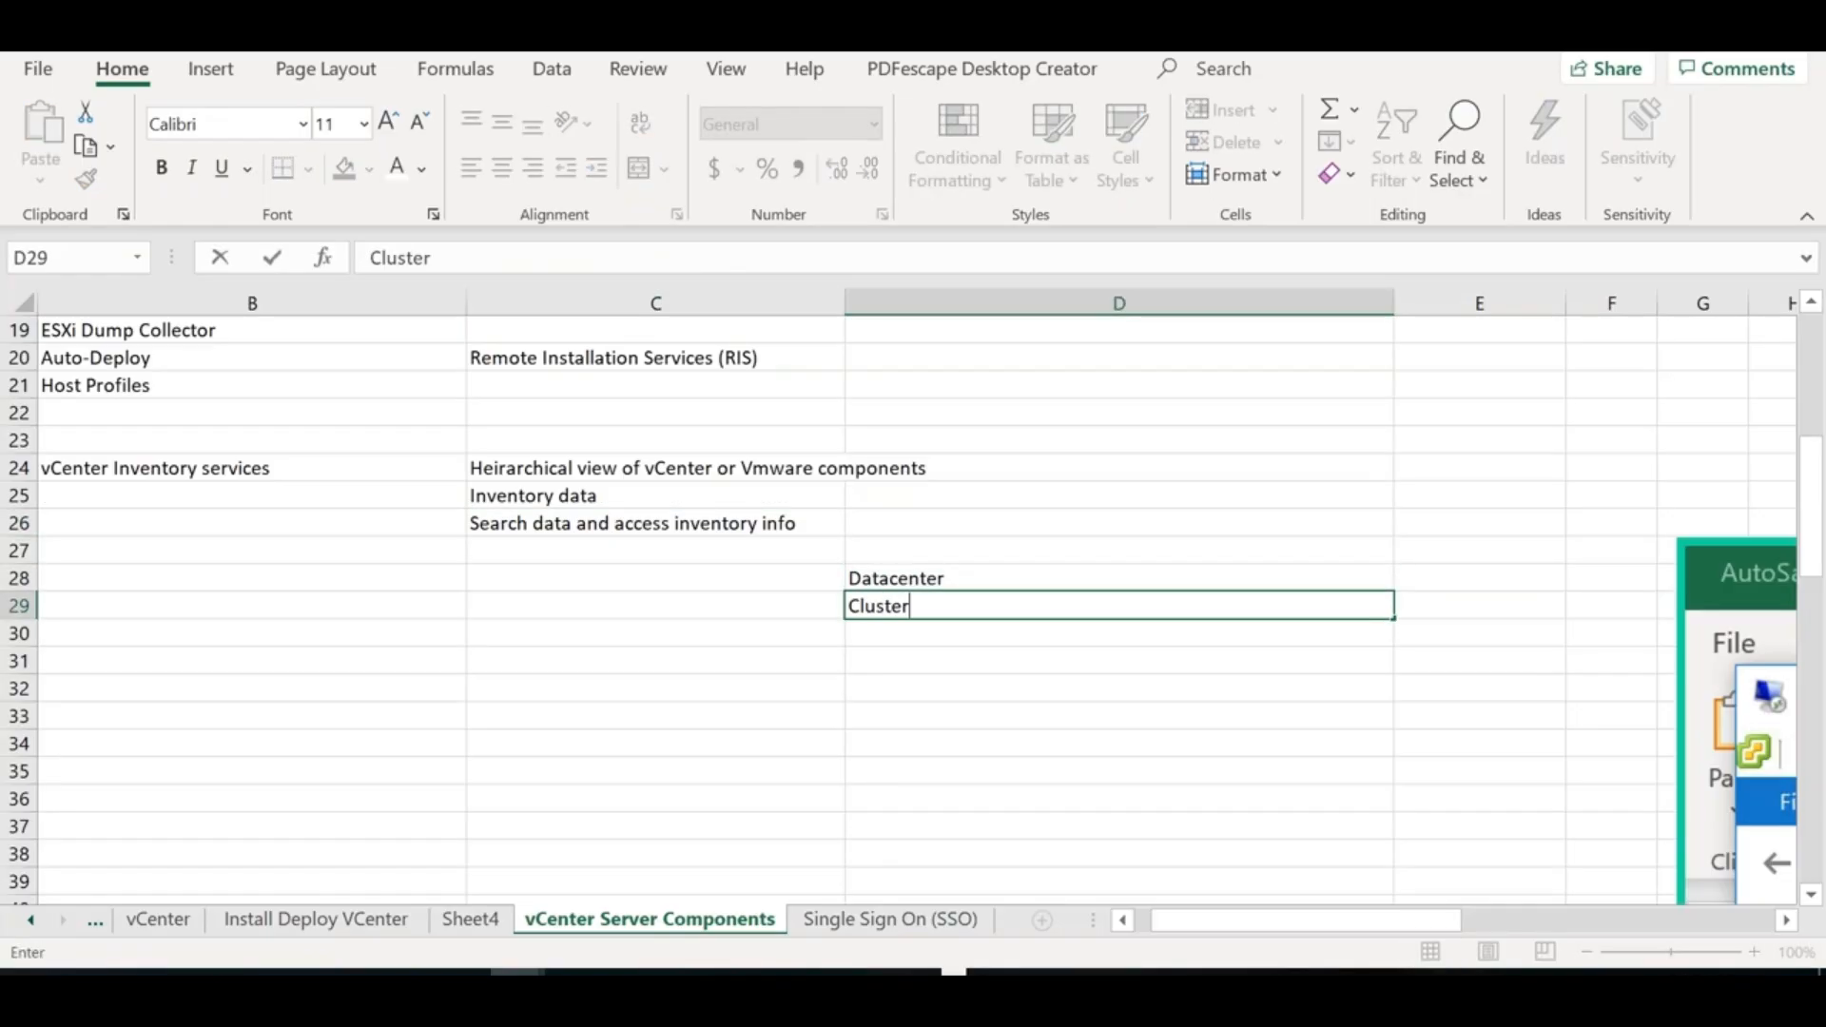
pyautogui.press('Return')
pyautogui.write('Res')
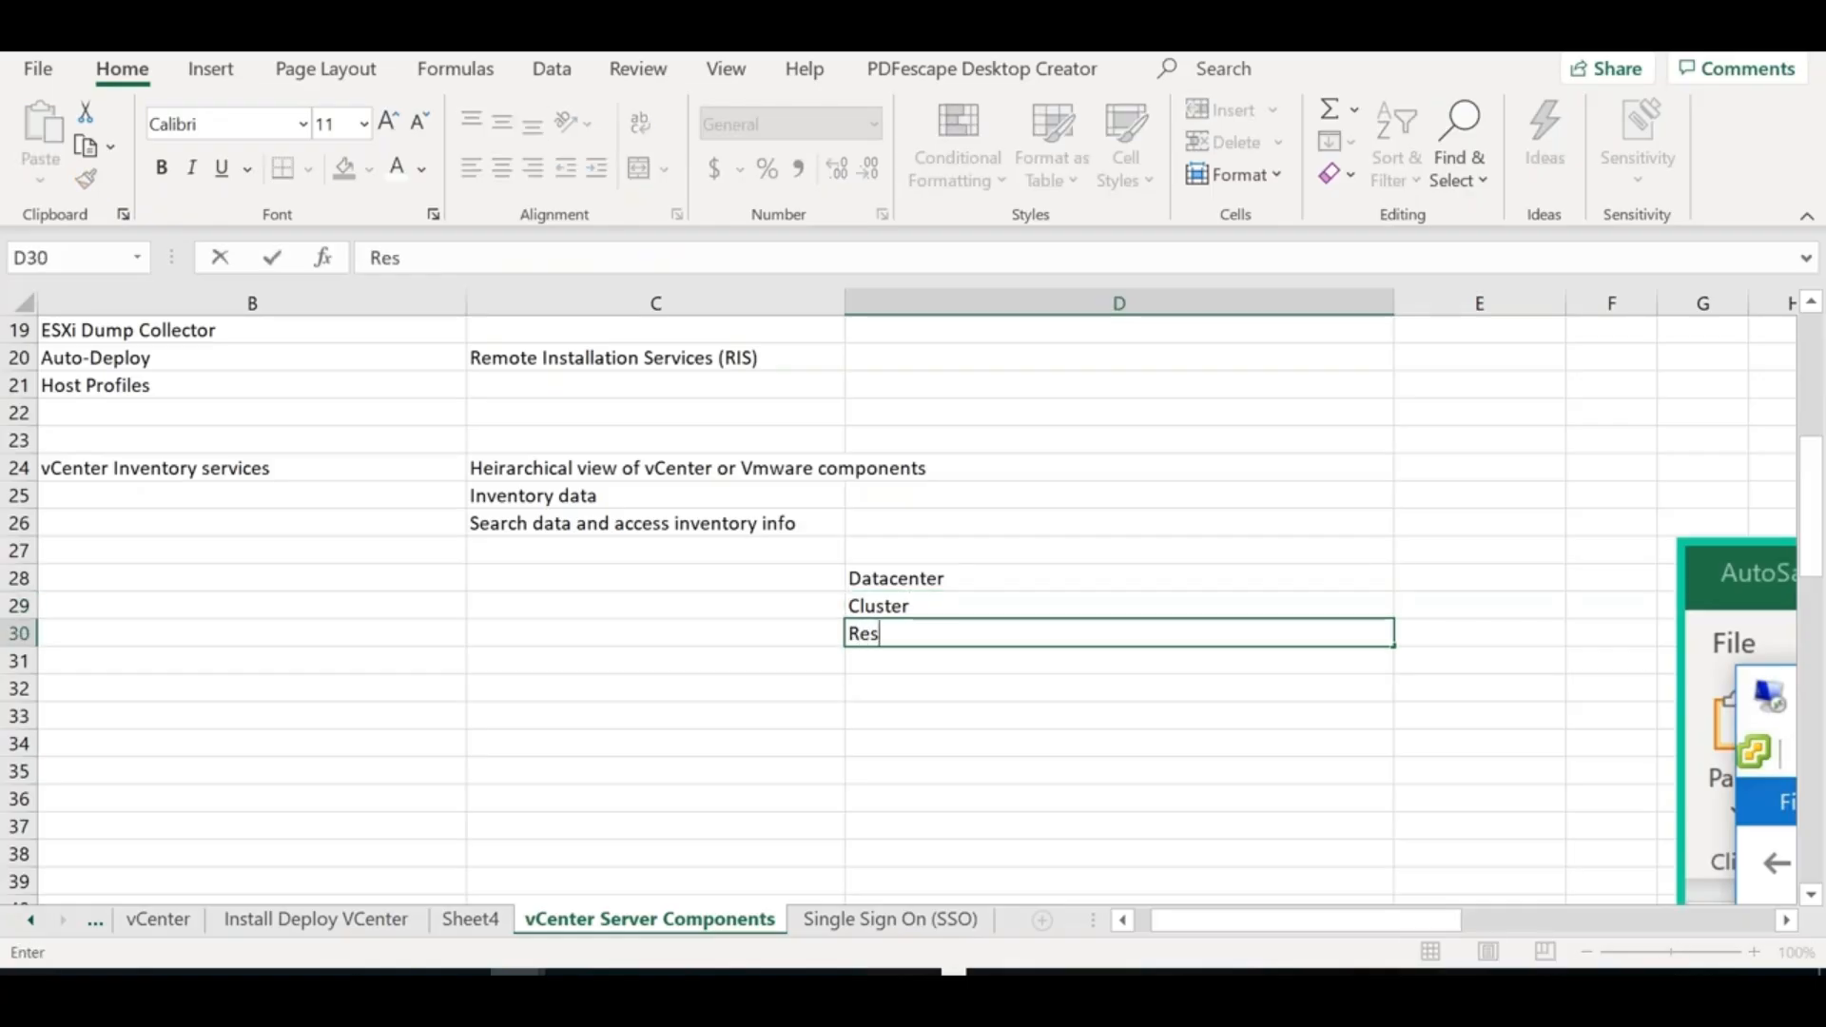
pyautogui.write('ource Pool')
pyautogui.press('Return')
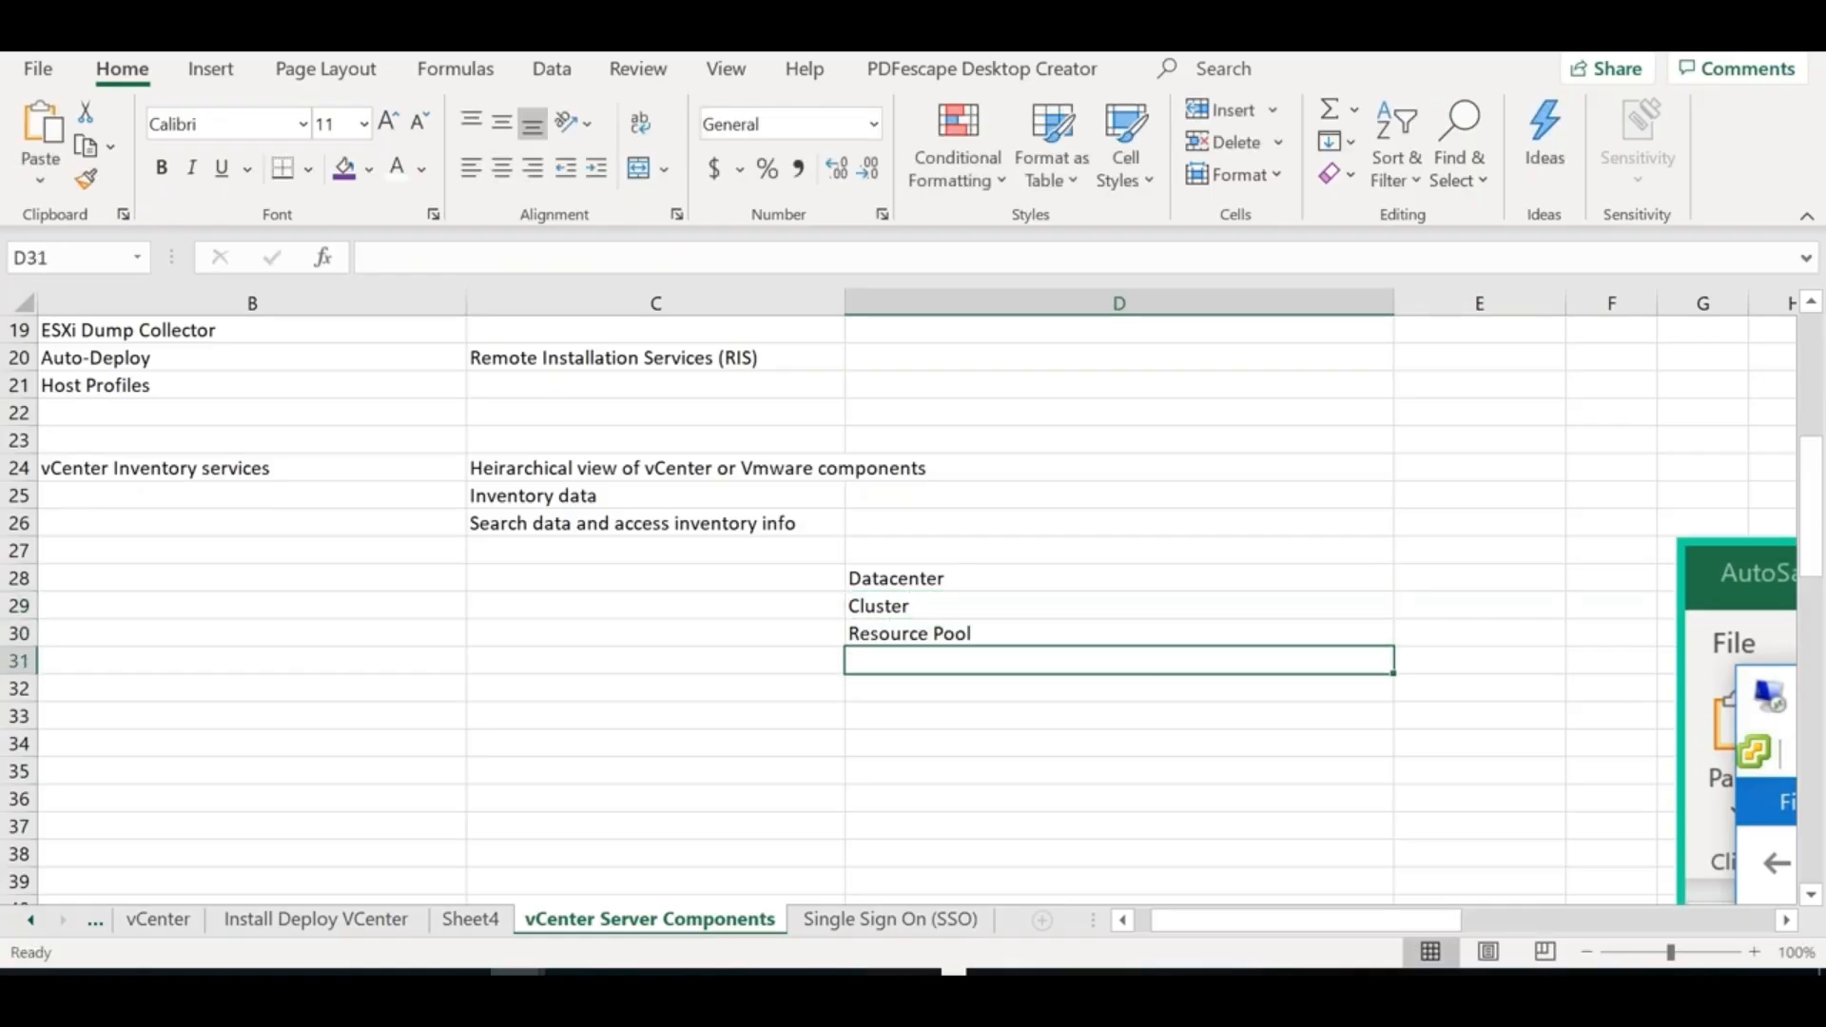
pyautogui.write('ESXi Hosts')
pyautogui.press('Return')
pyautogui.write('v')
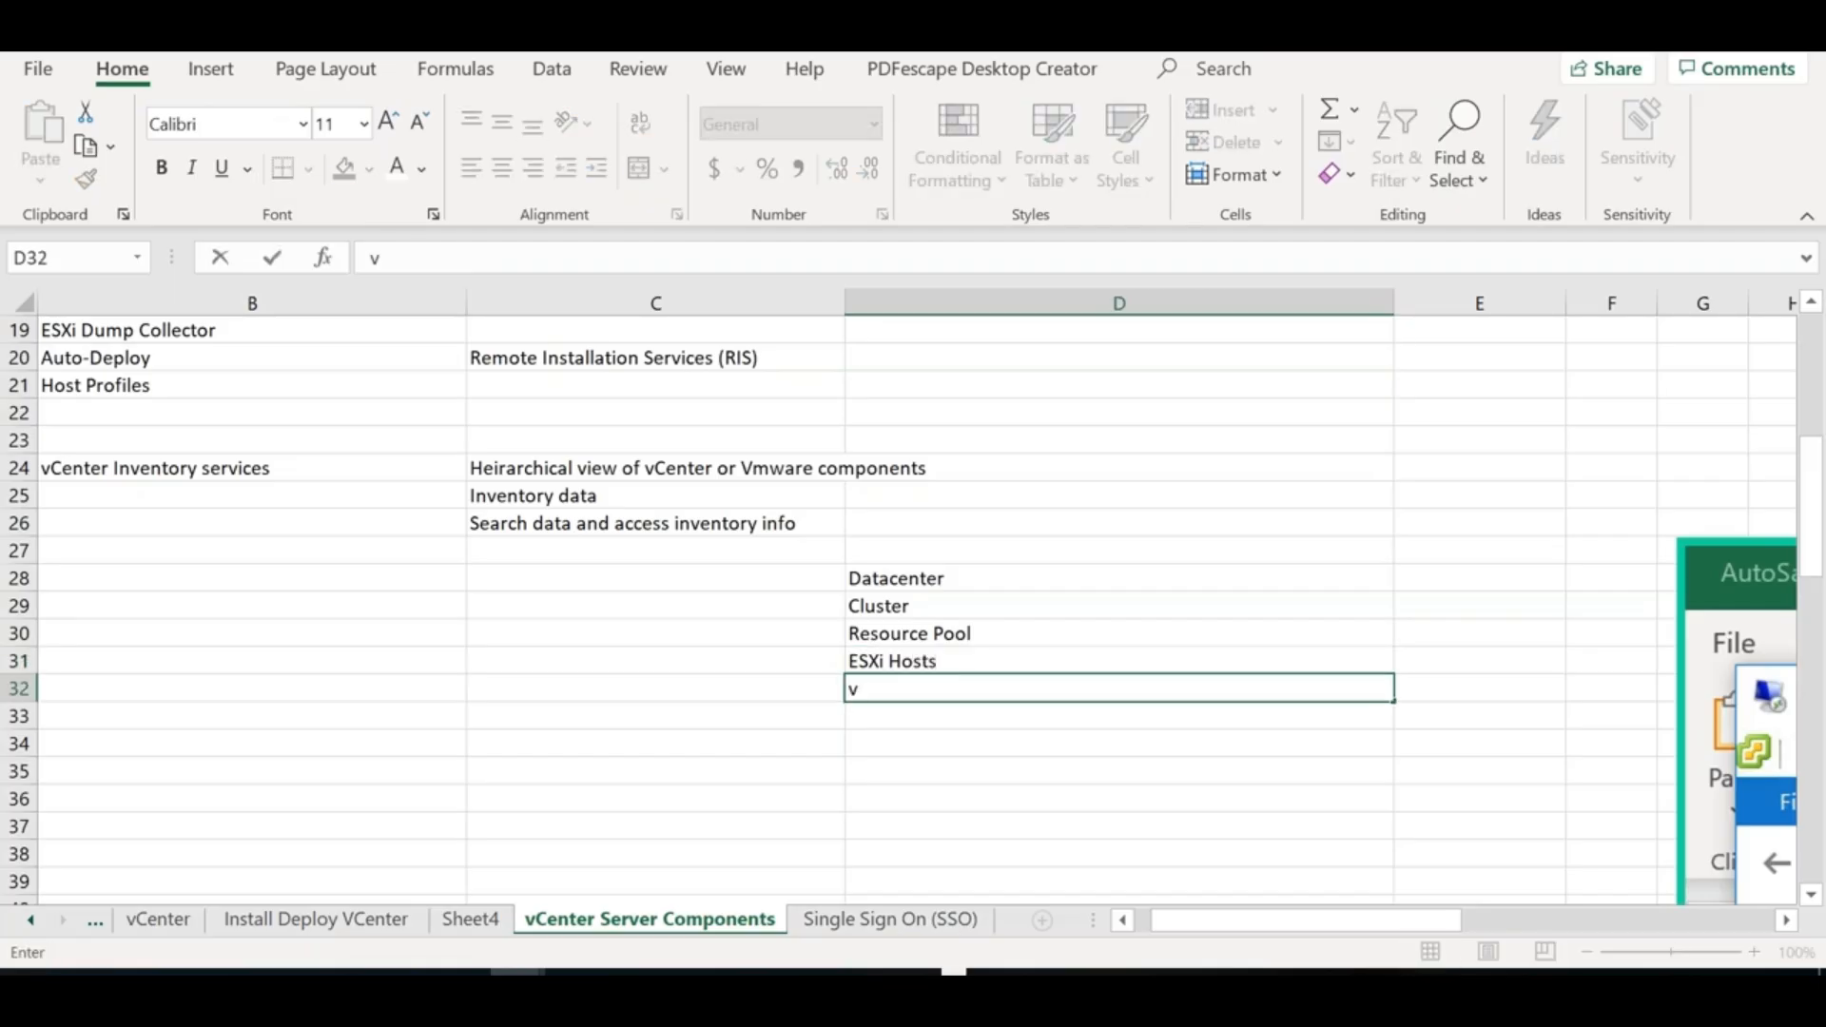
pyautogui.write('irtual machines')
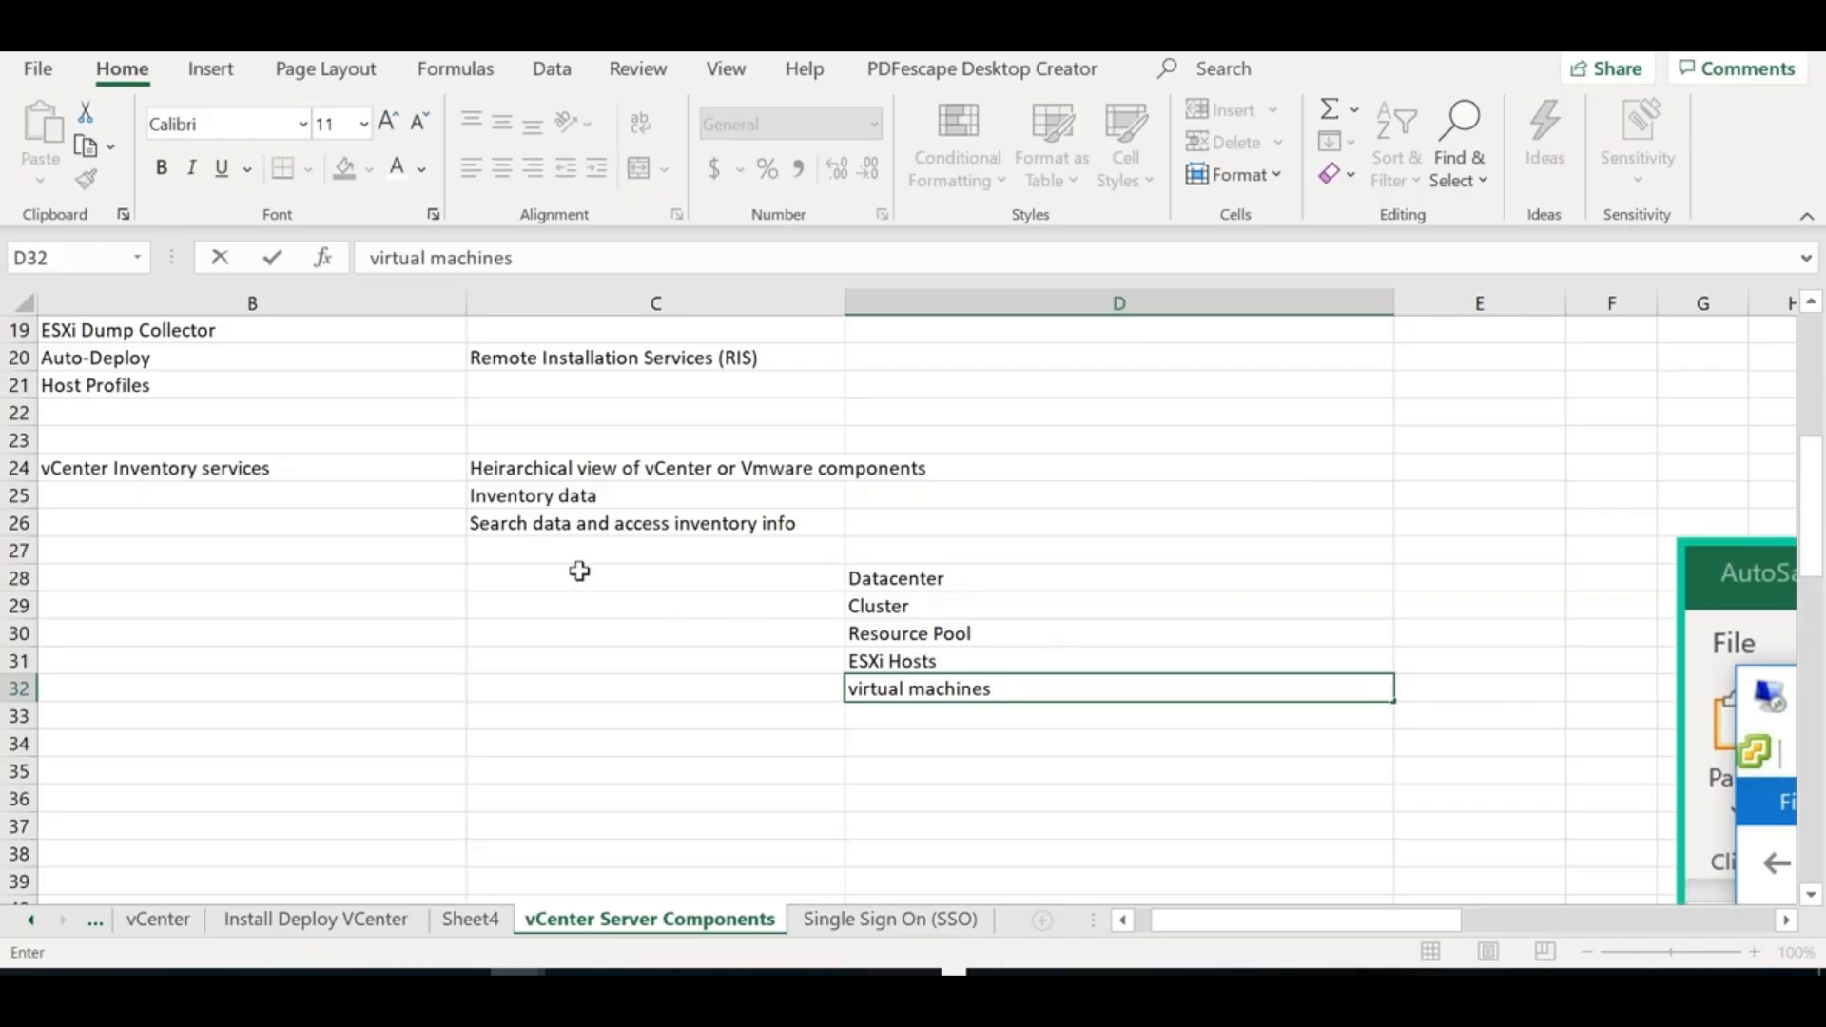
pyautogui.click(605, 499)
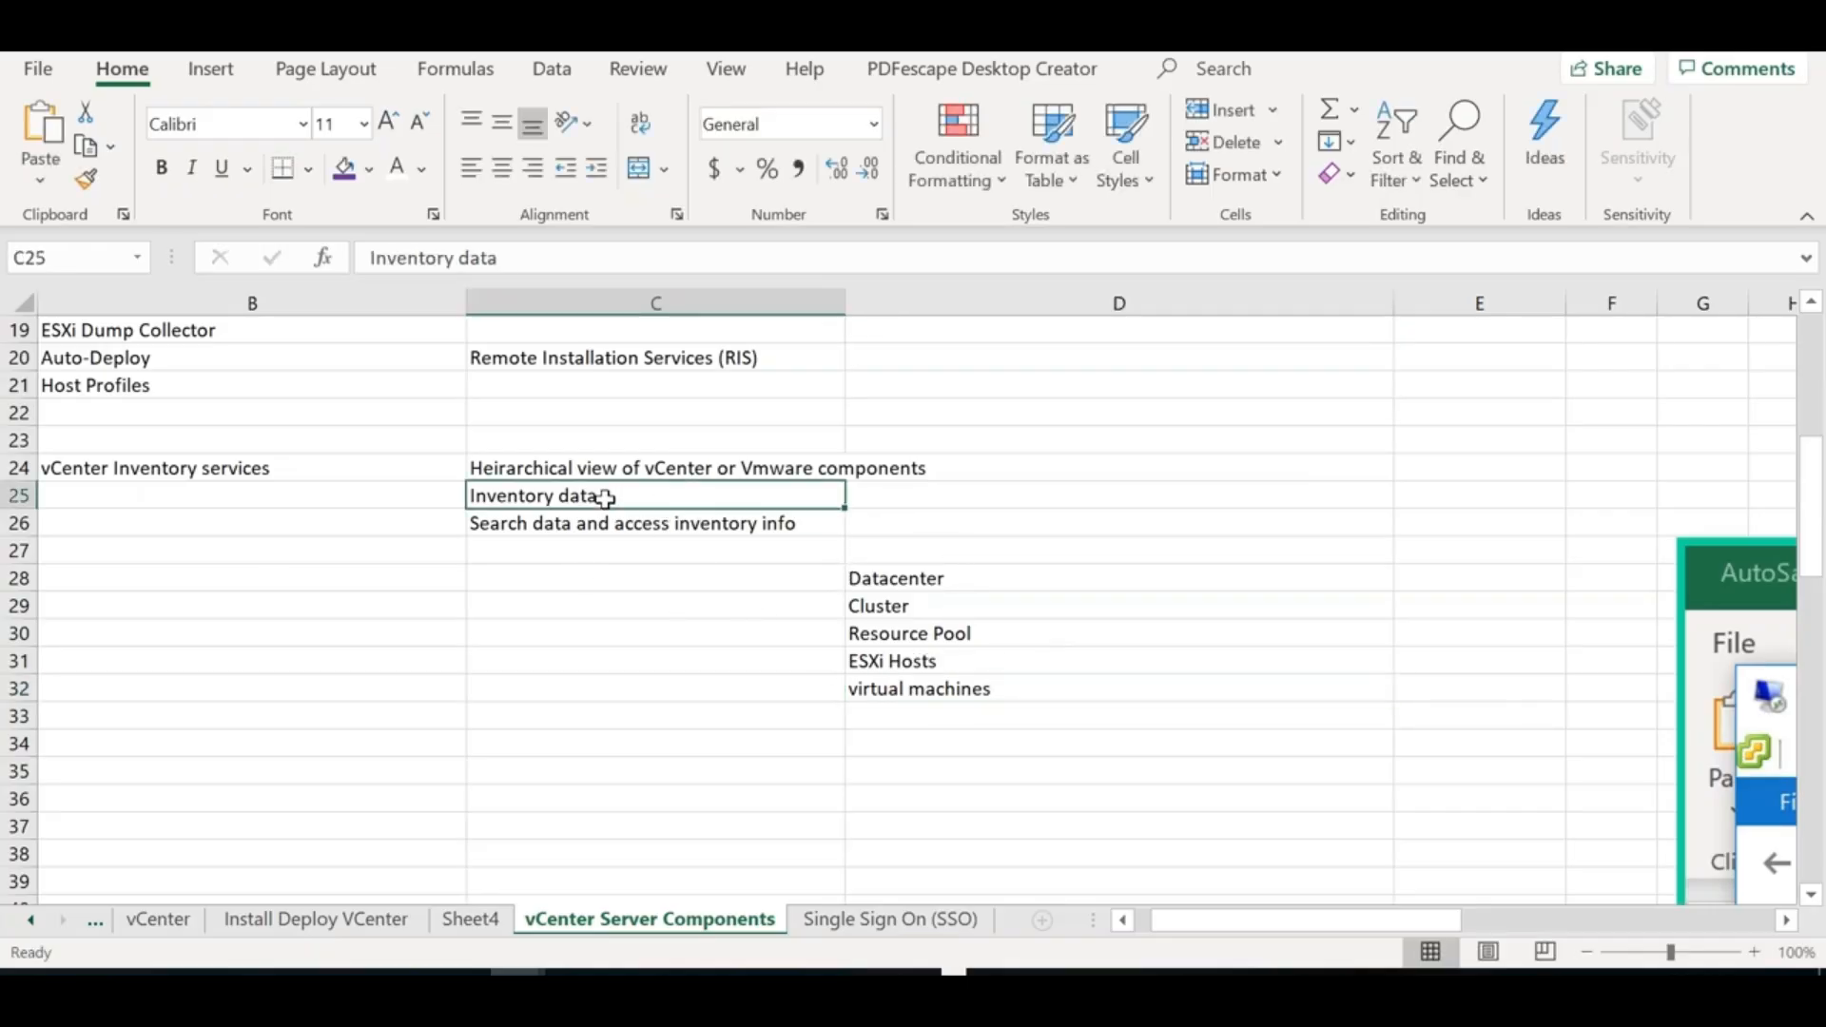
pyautogui.click(245, 470)
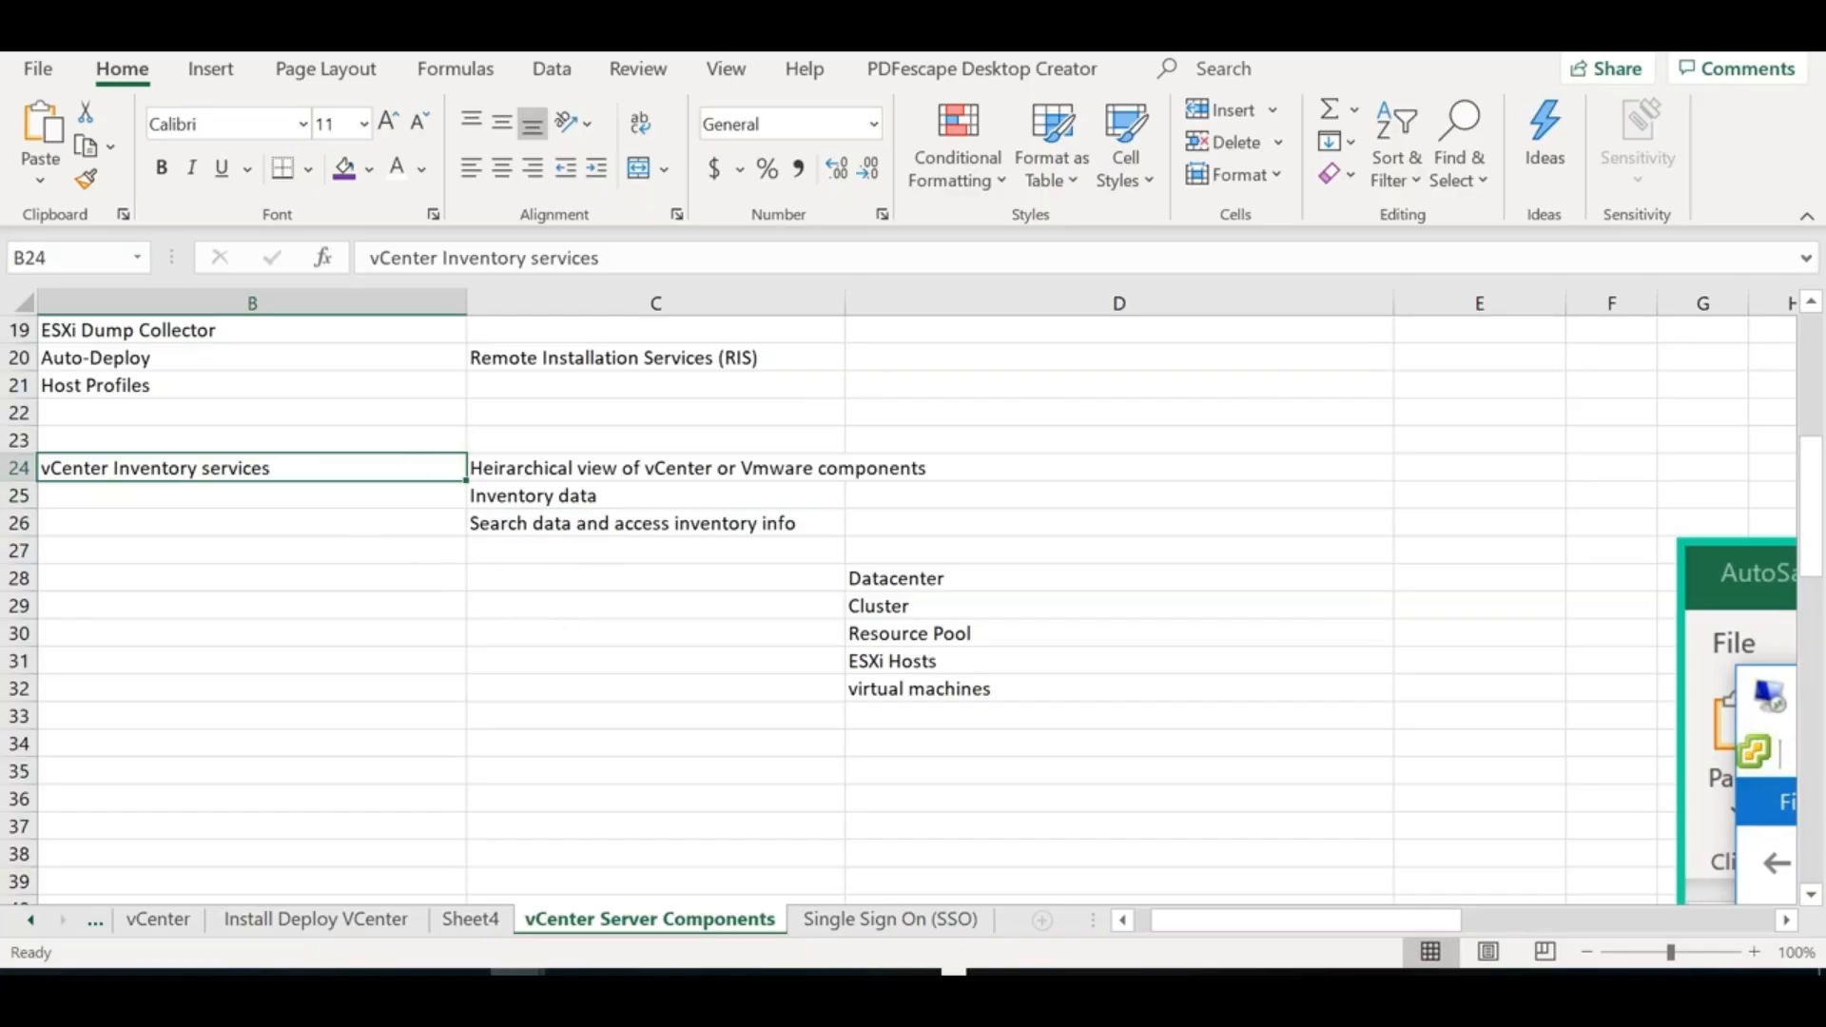
pyautogui.click(818, 409)
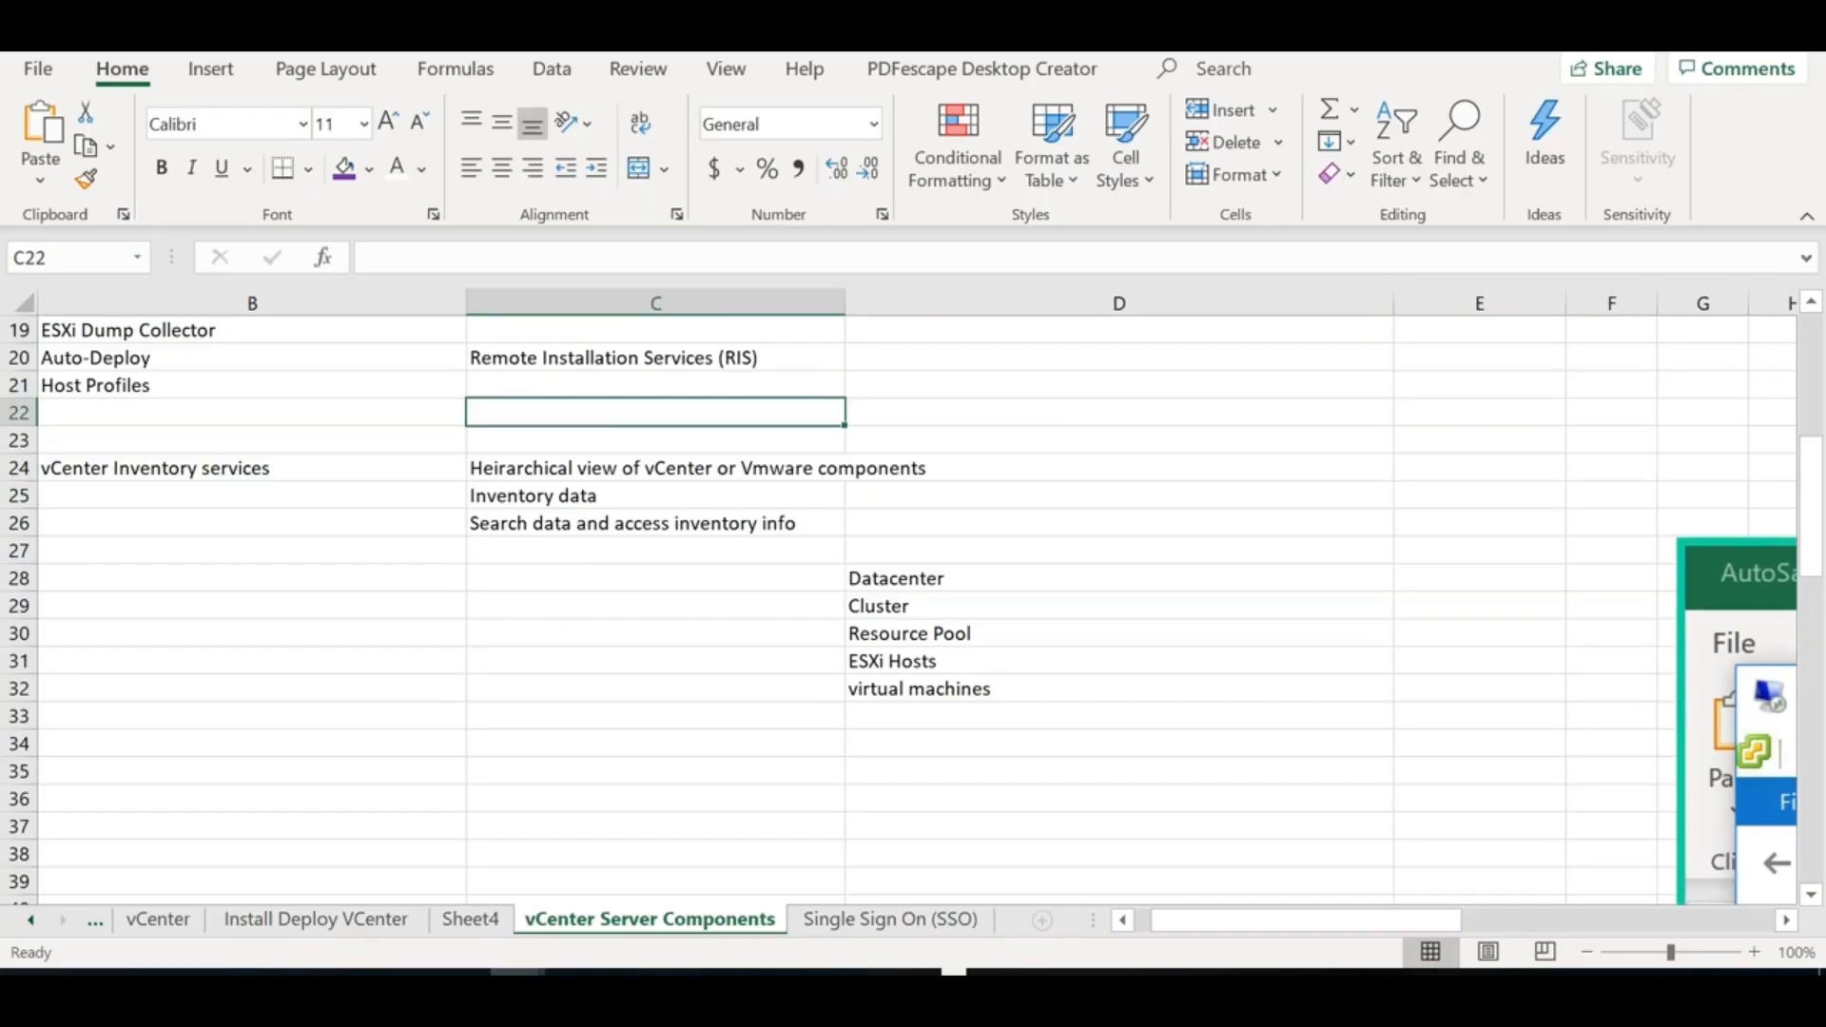
# Enter 'Windows Installer (.MSI)' in C9 and '.Net Framework 3.5 SP1' in C10
pyautogui.press('Up')
pyautogui.press('Up')
pyautogui.press('Up')
pyautogui.press('Up')
pyautogui.press('Up')
pyautogui.press('Up')
pyautogui.press('Up')
pyautogui.press('Up')
pyautogui.press('Up')
pyautogui.press('Up')
pyautogui.press('Up')
pyautogui.press('Up')
pyautogui.press('Up')
pyautogui.press('Up')
pyautogui.press('Up')
pyautogui.press('Up')
pyautogui.press('Up')
pyautogui.press('Up')
pyautogui.press('Up')
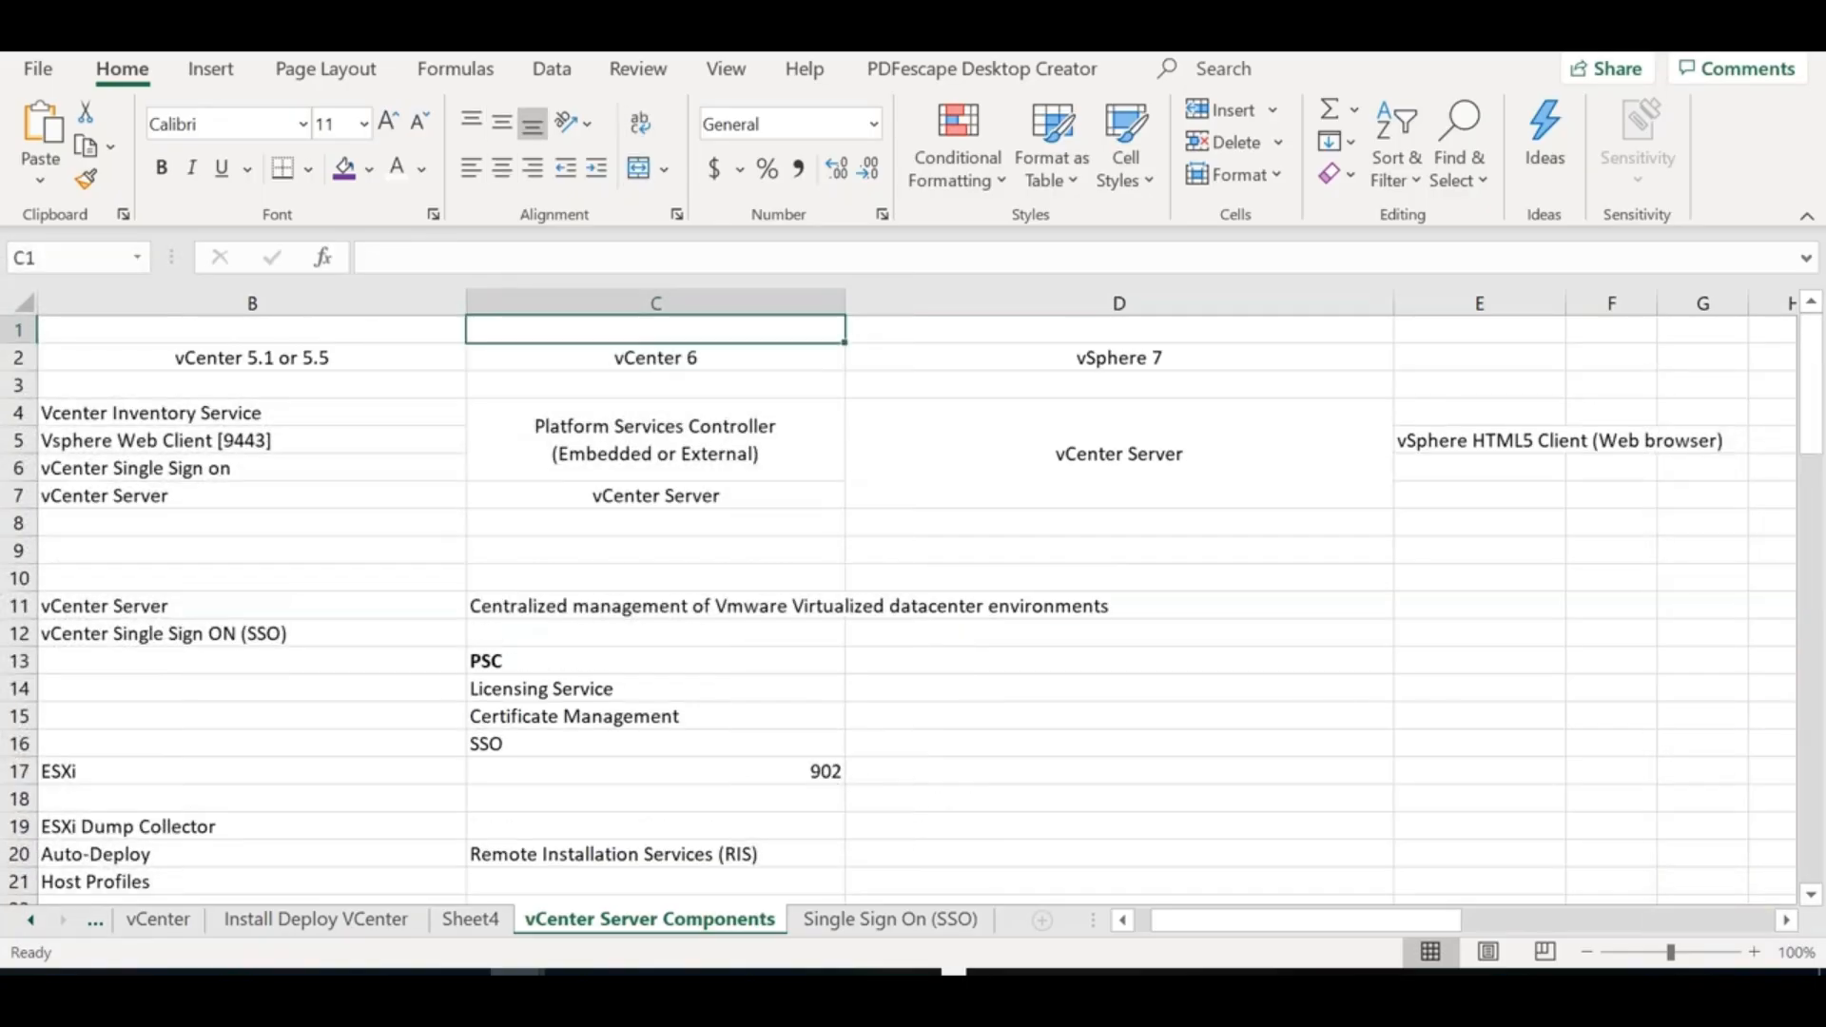
pyautogui.doubleClick(539, 554)
pyautogui.write('W')
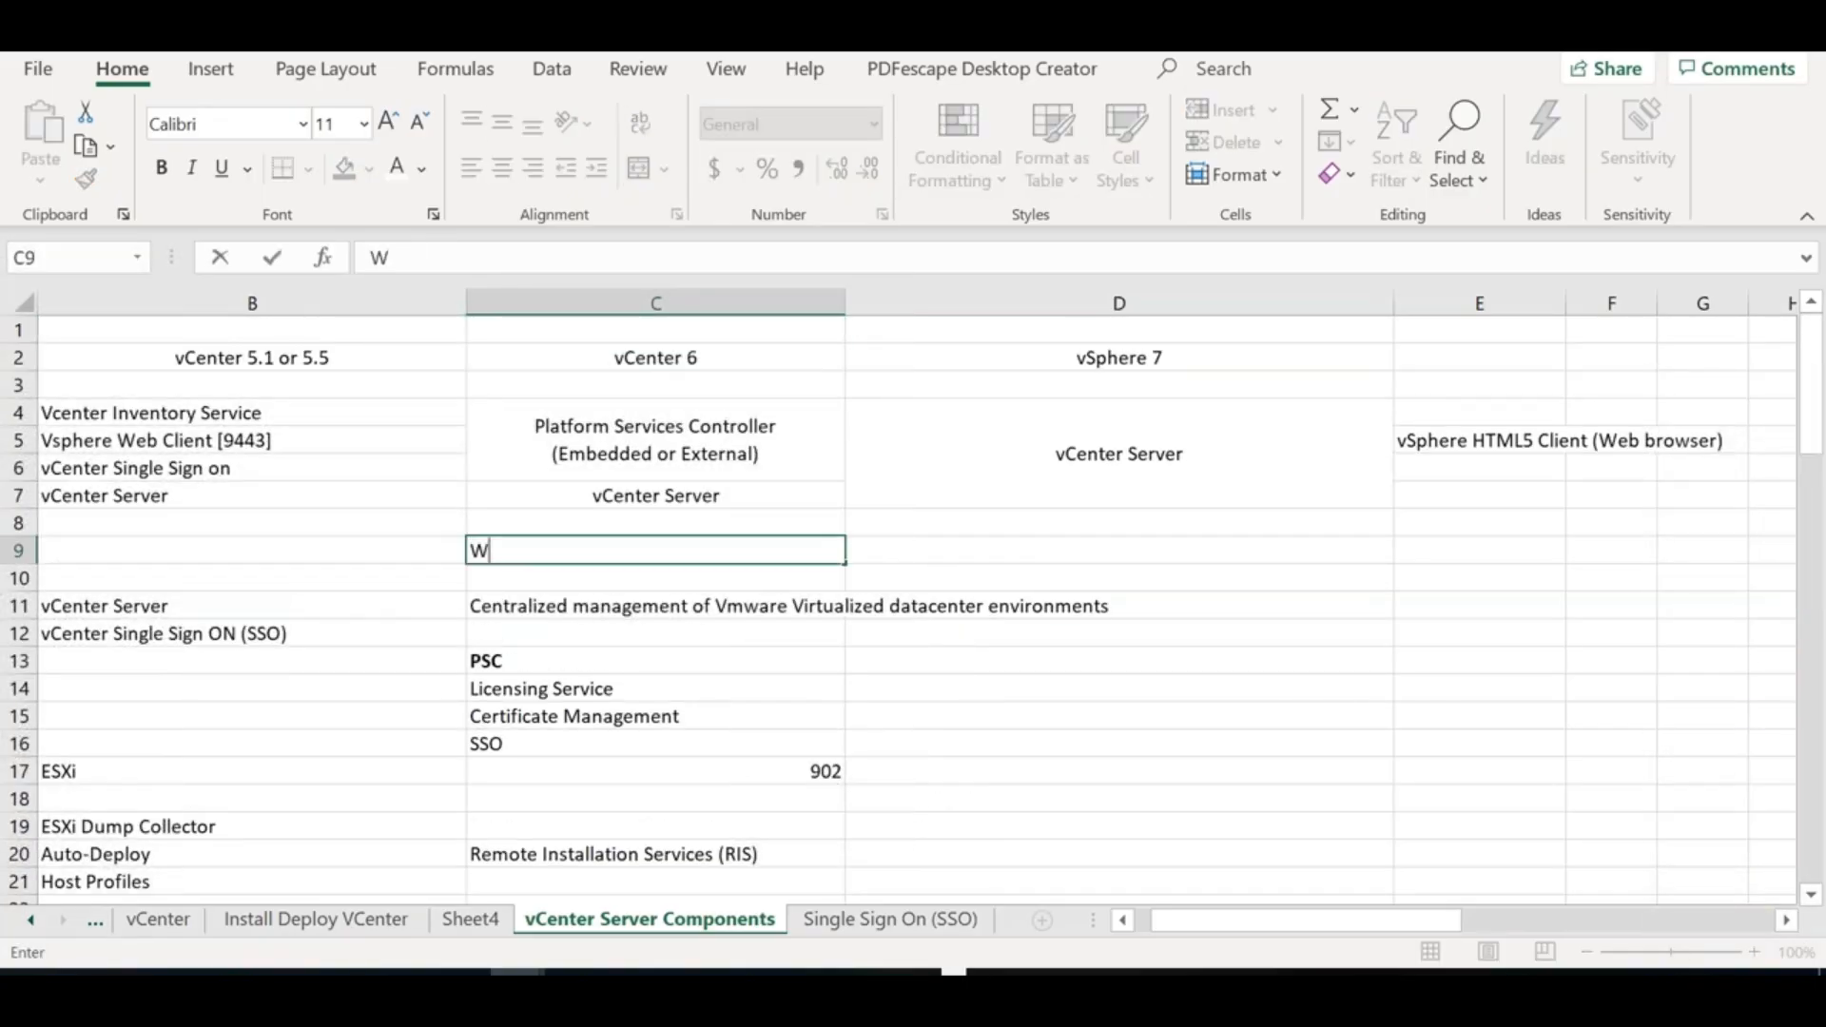
pyautogui.write('indows Instal')
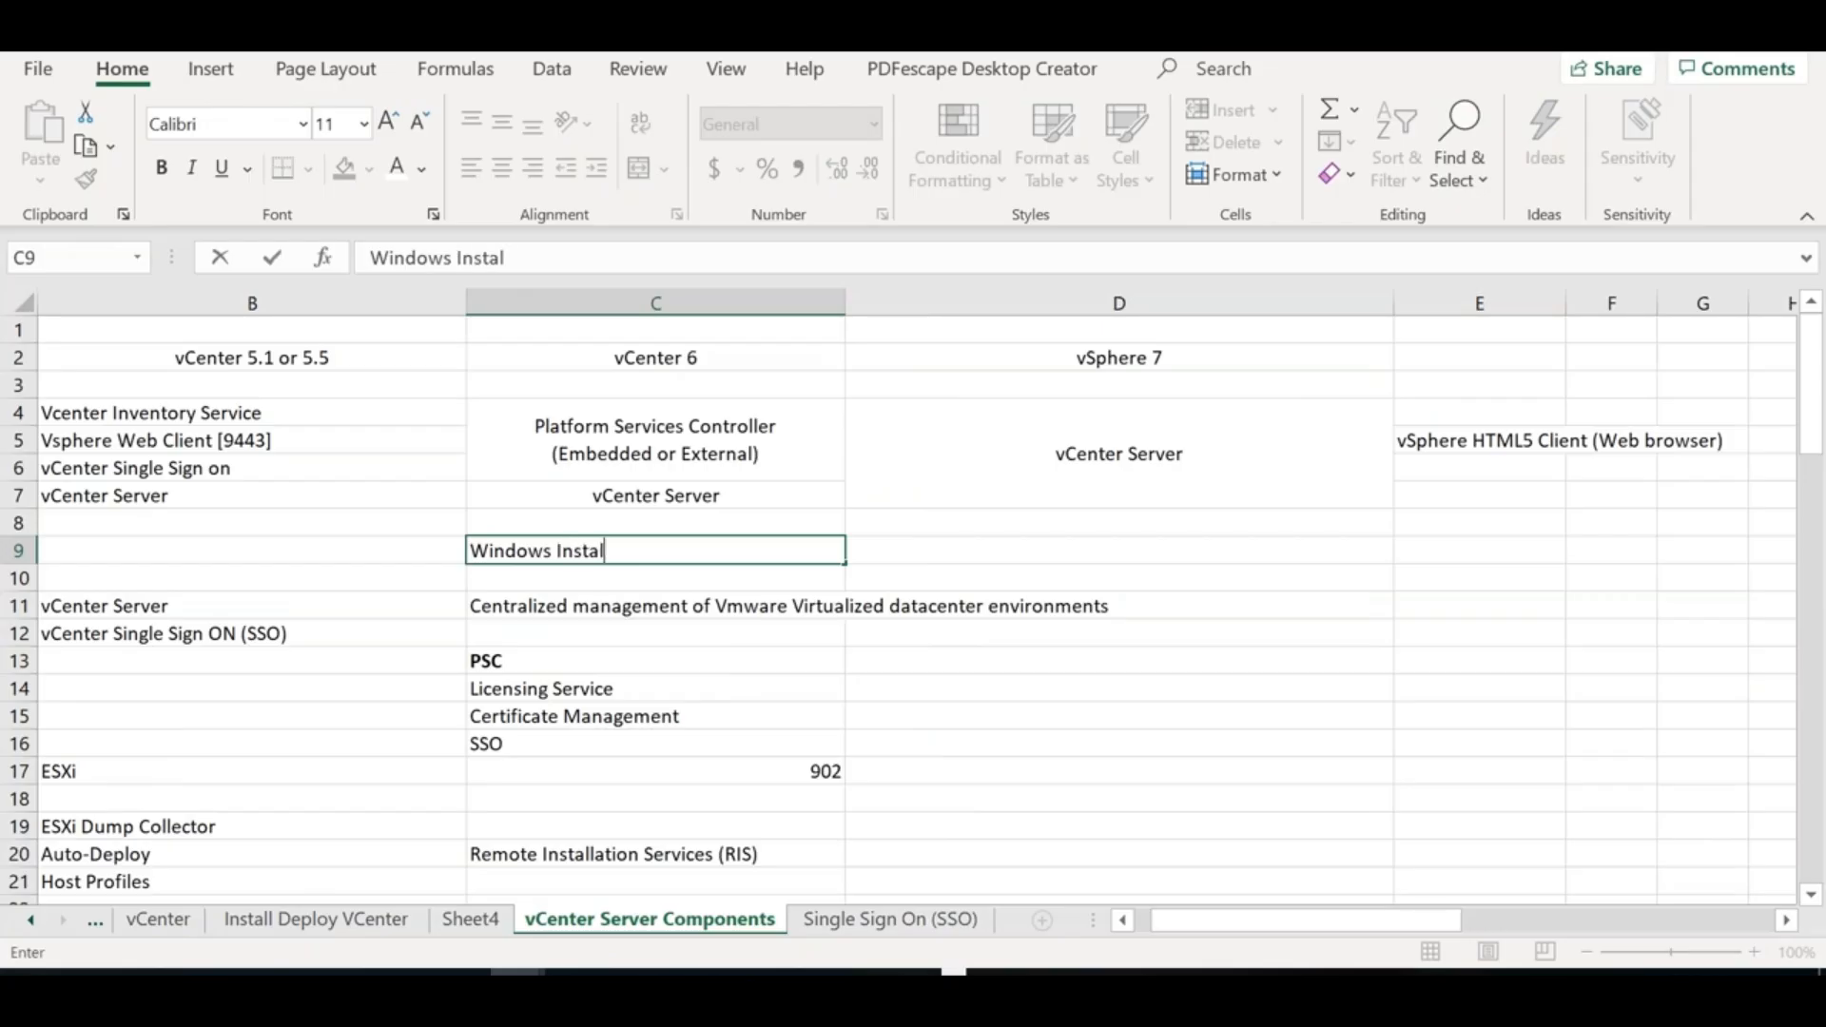
pyautogui.write('ler (.MSI)')
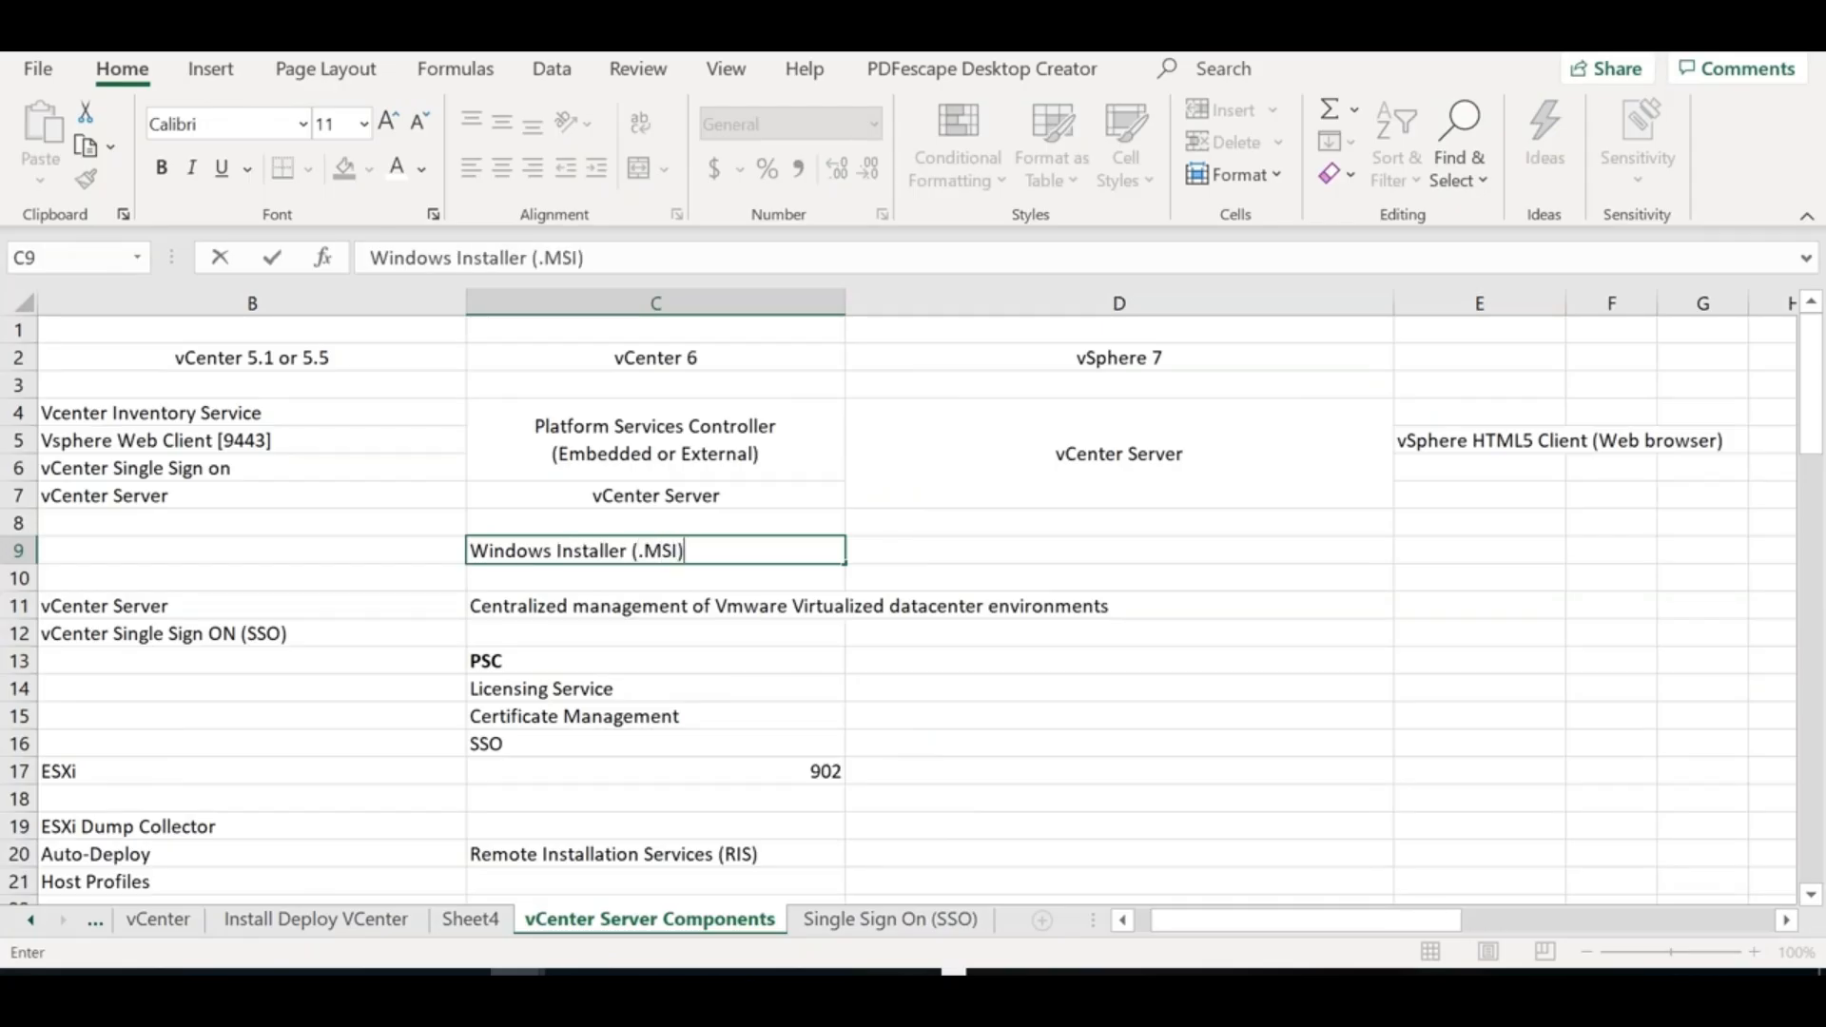
pyautogui.click(604, 573)
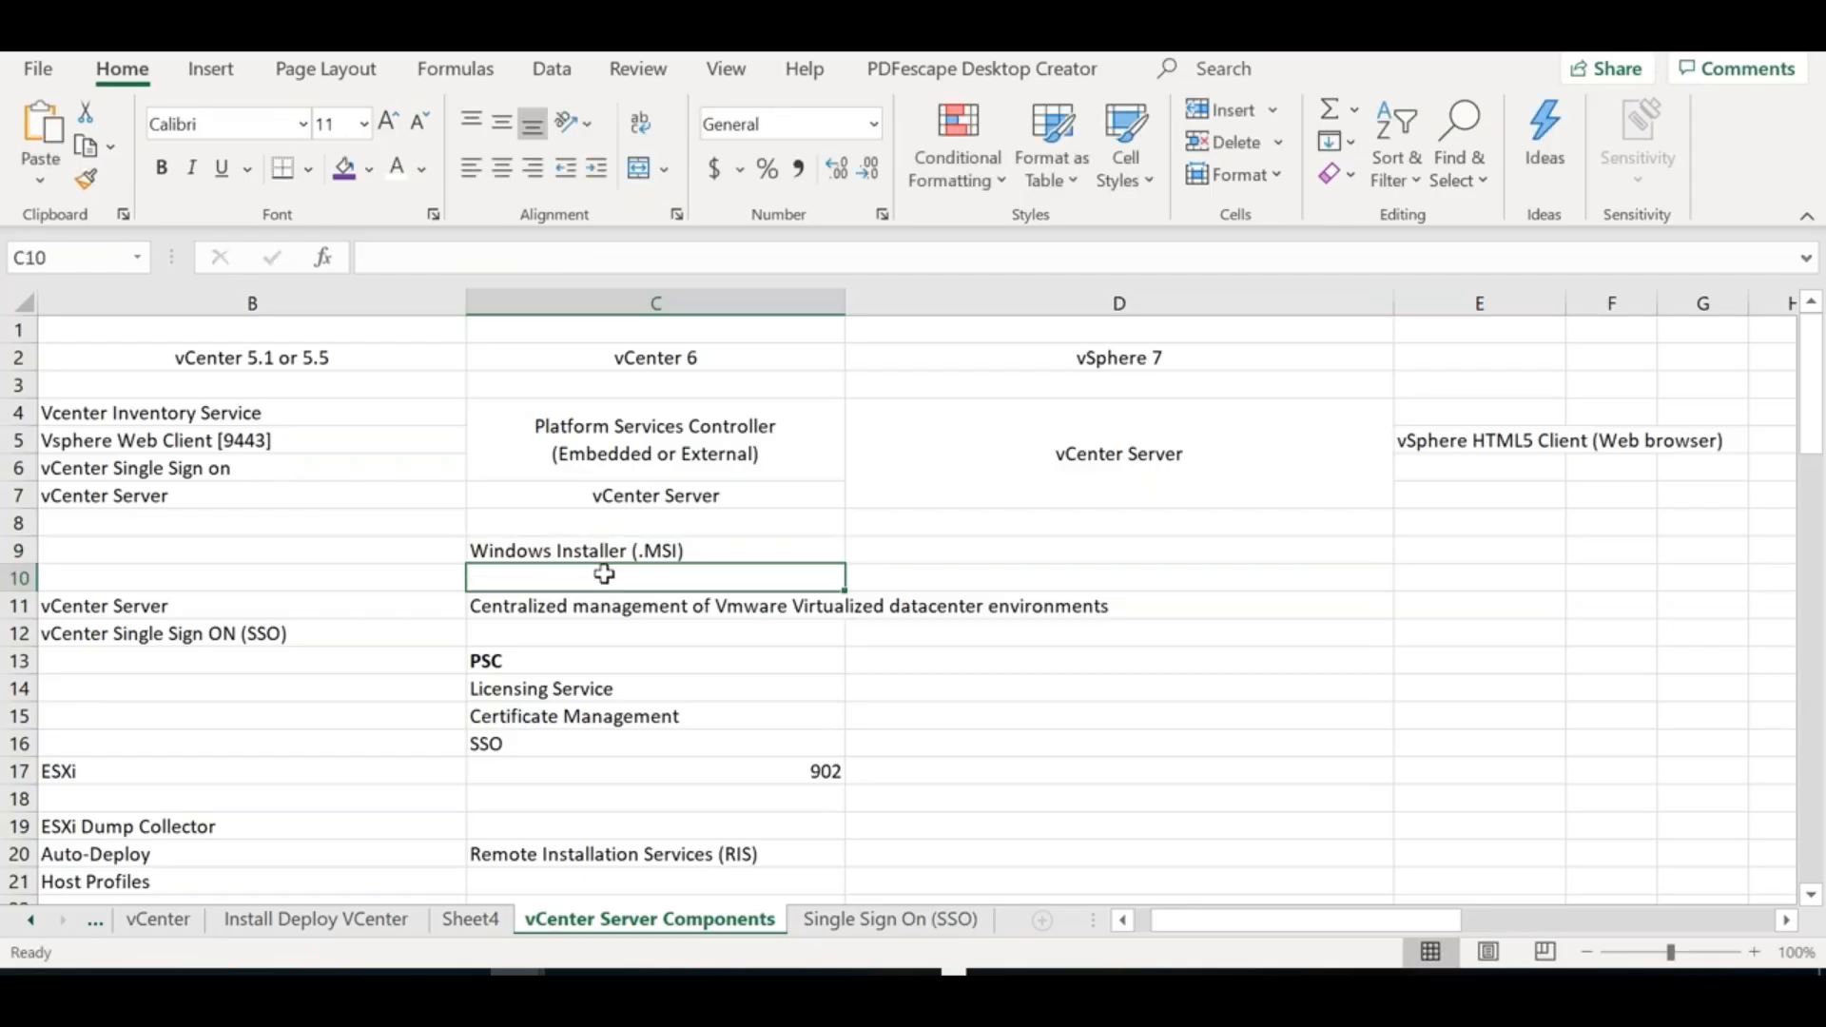
pyautogui.write('>Net')
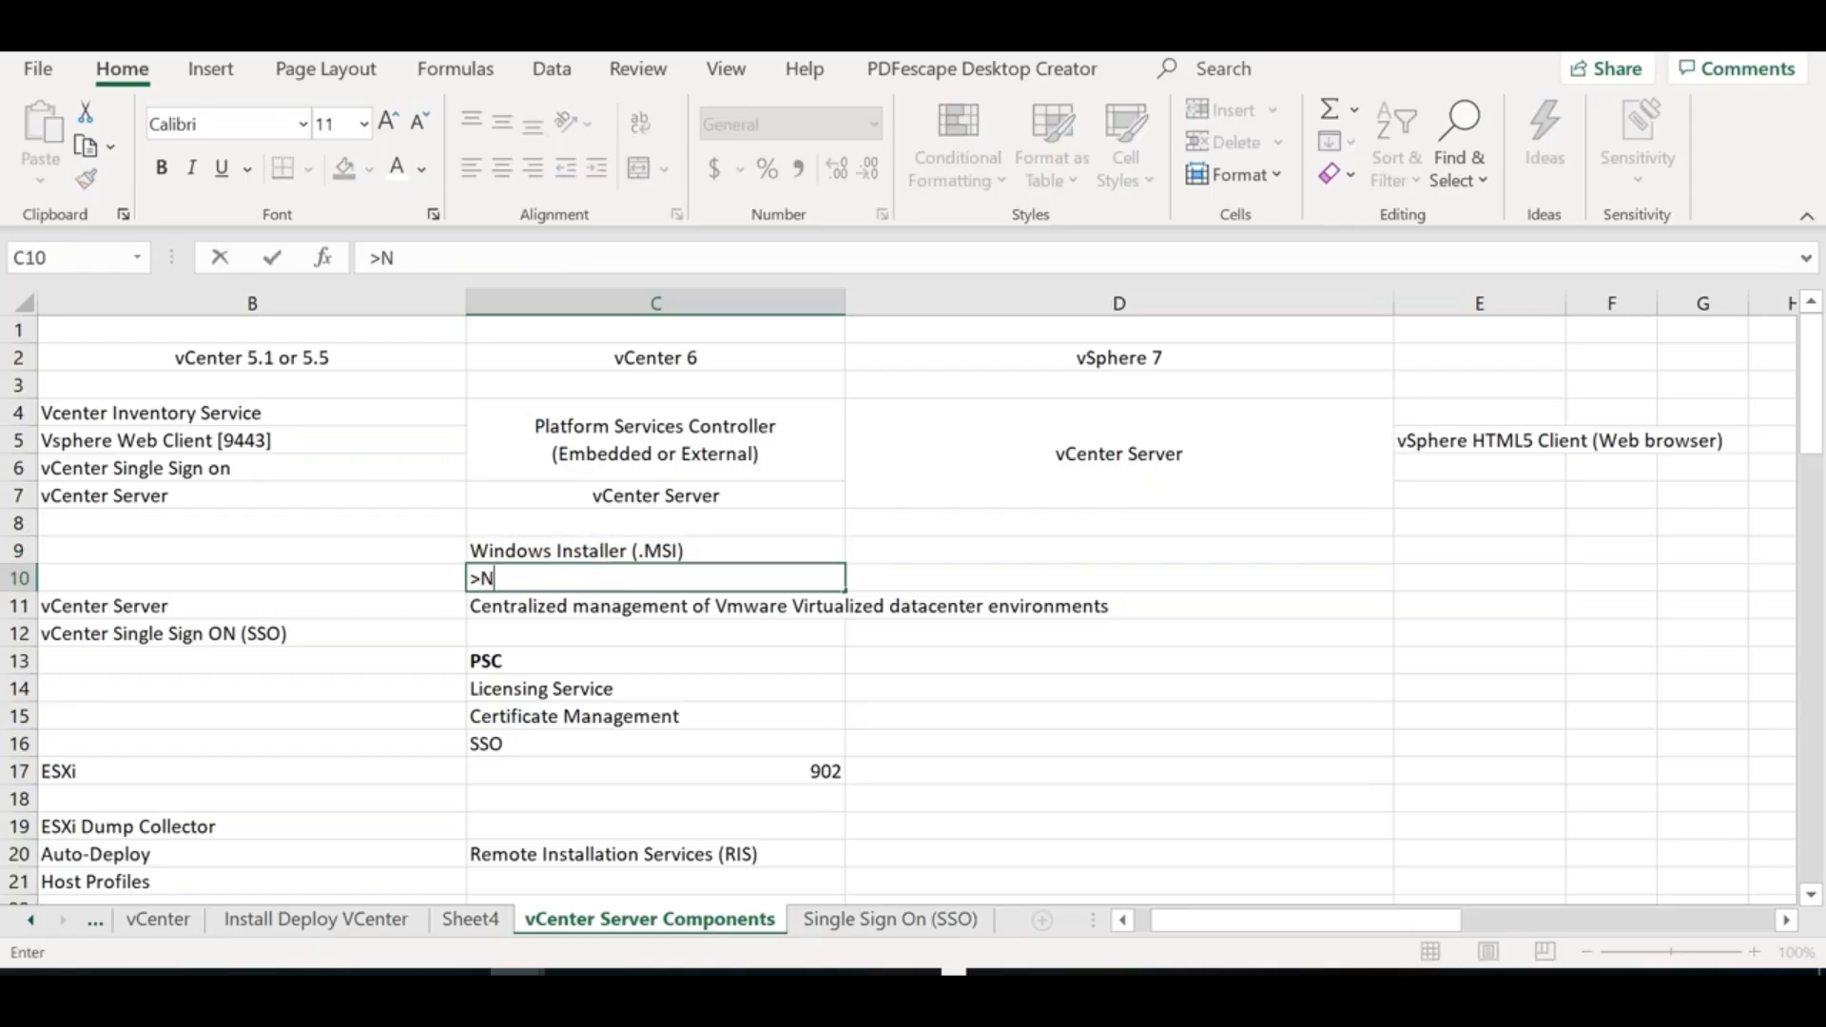
pyautogui.press('BackSpace')
pyautogui.press('BackSpace')
pyautogui.press('BackSpace')
pyautogui.press('BackSpace')
pyautogui.write('.Net Framw')
pyautogui.press('BackSpace')
pyautogui.write('ework ')
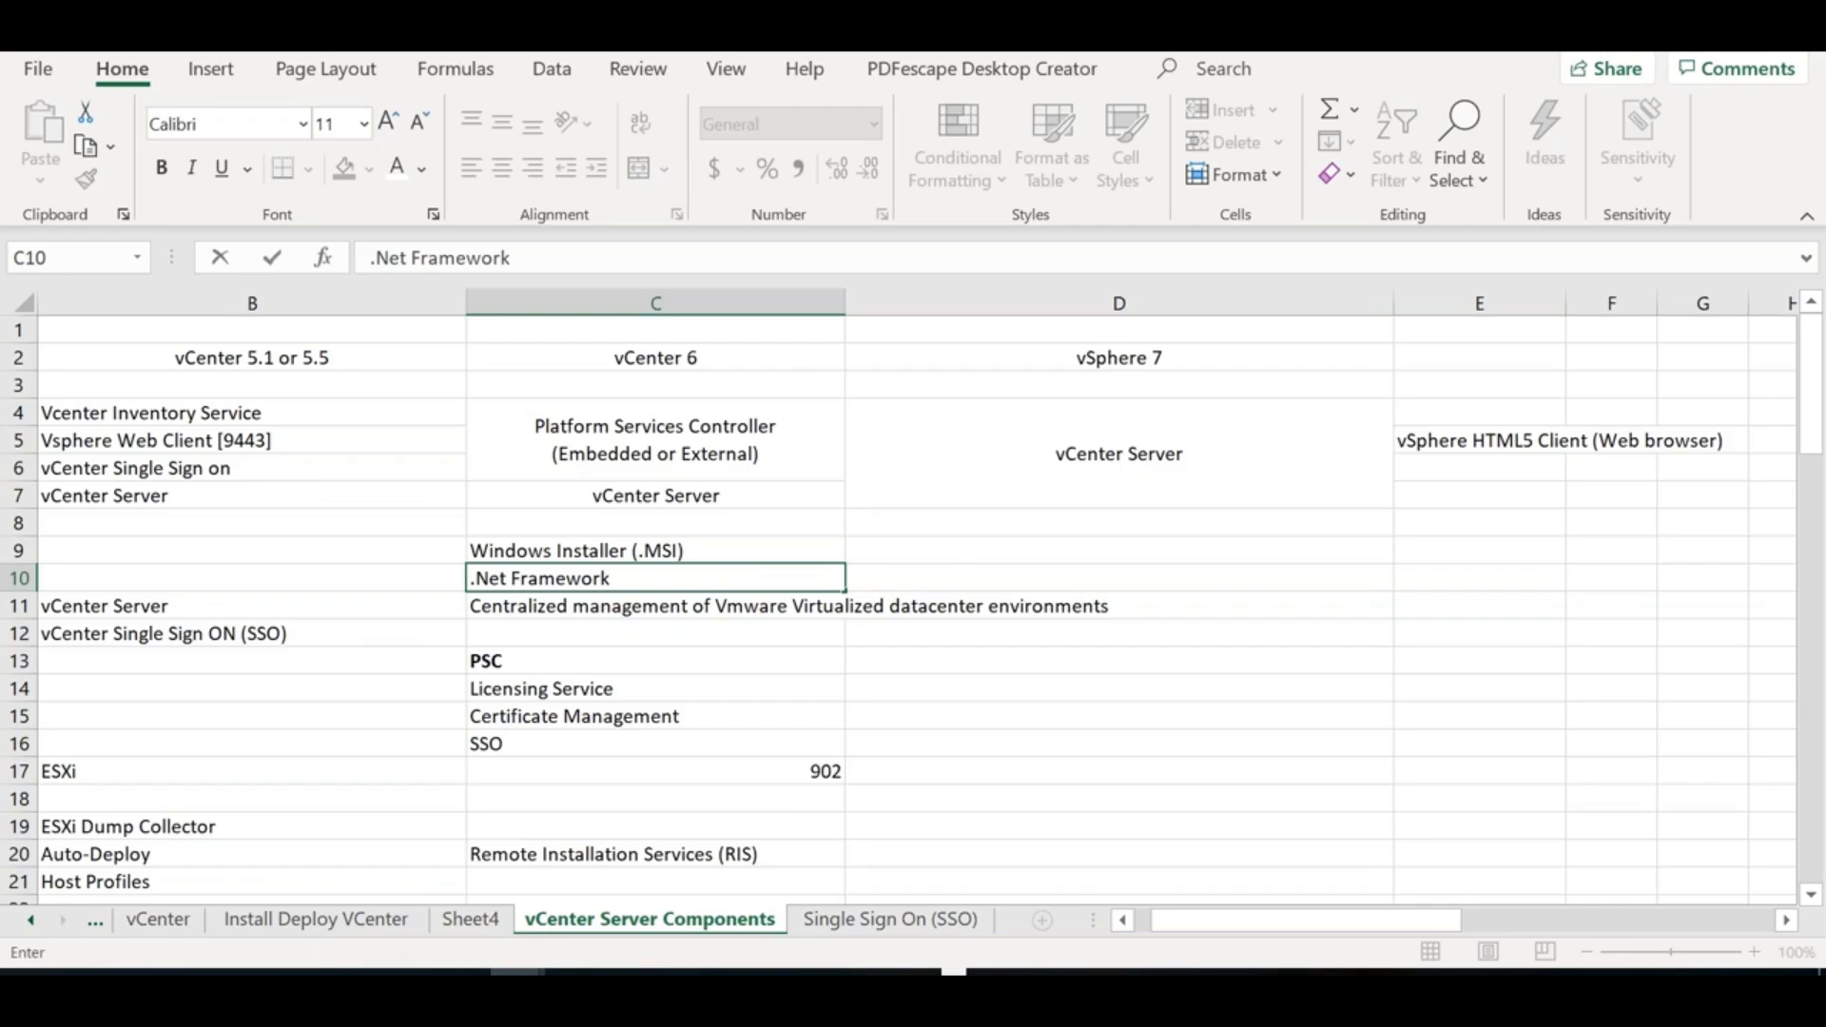
pyautogui.write('3.5 SP1')
# Append version 4.5 to the Windows Installer note in C9
pyautogui.doubleClick(802, 548)
pyautogui.write('4.5')
pyautogui.click(946, 556)
pyautogui.press('Down')
pyautogui.press('Down')
pyautogui.press('Down')
pyautogui.press('Down')
pyautogui.press('Down')
pyautogui.press('Down')
pyautogui.press('Down')
pyautogui.press('Down')
pyautogui.press('Down')
pyautogui.press('Down')
pyautogui.press('Down')
pyautogui.press('Down')
pyautogui.press('Down')
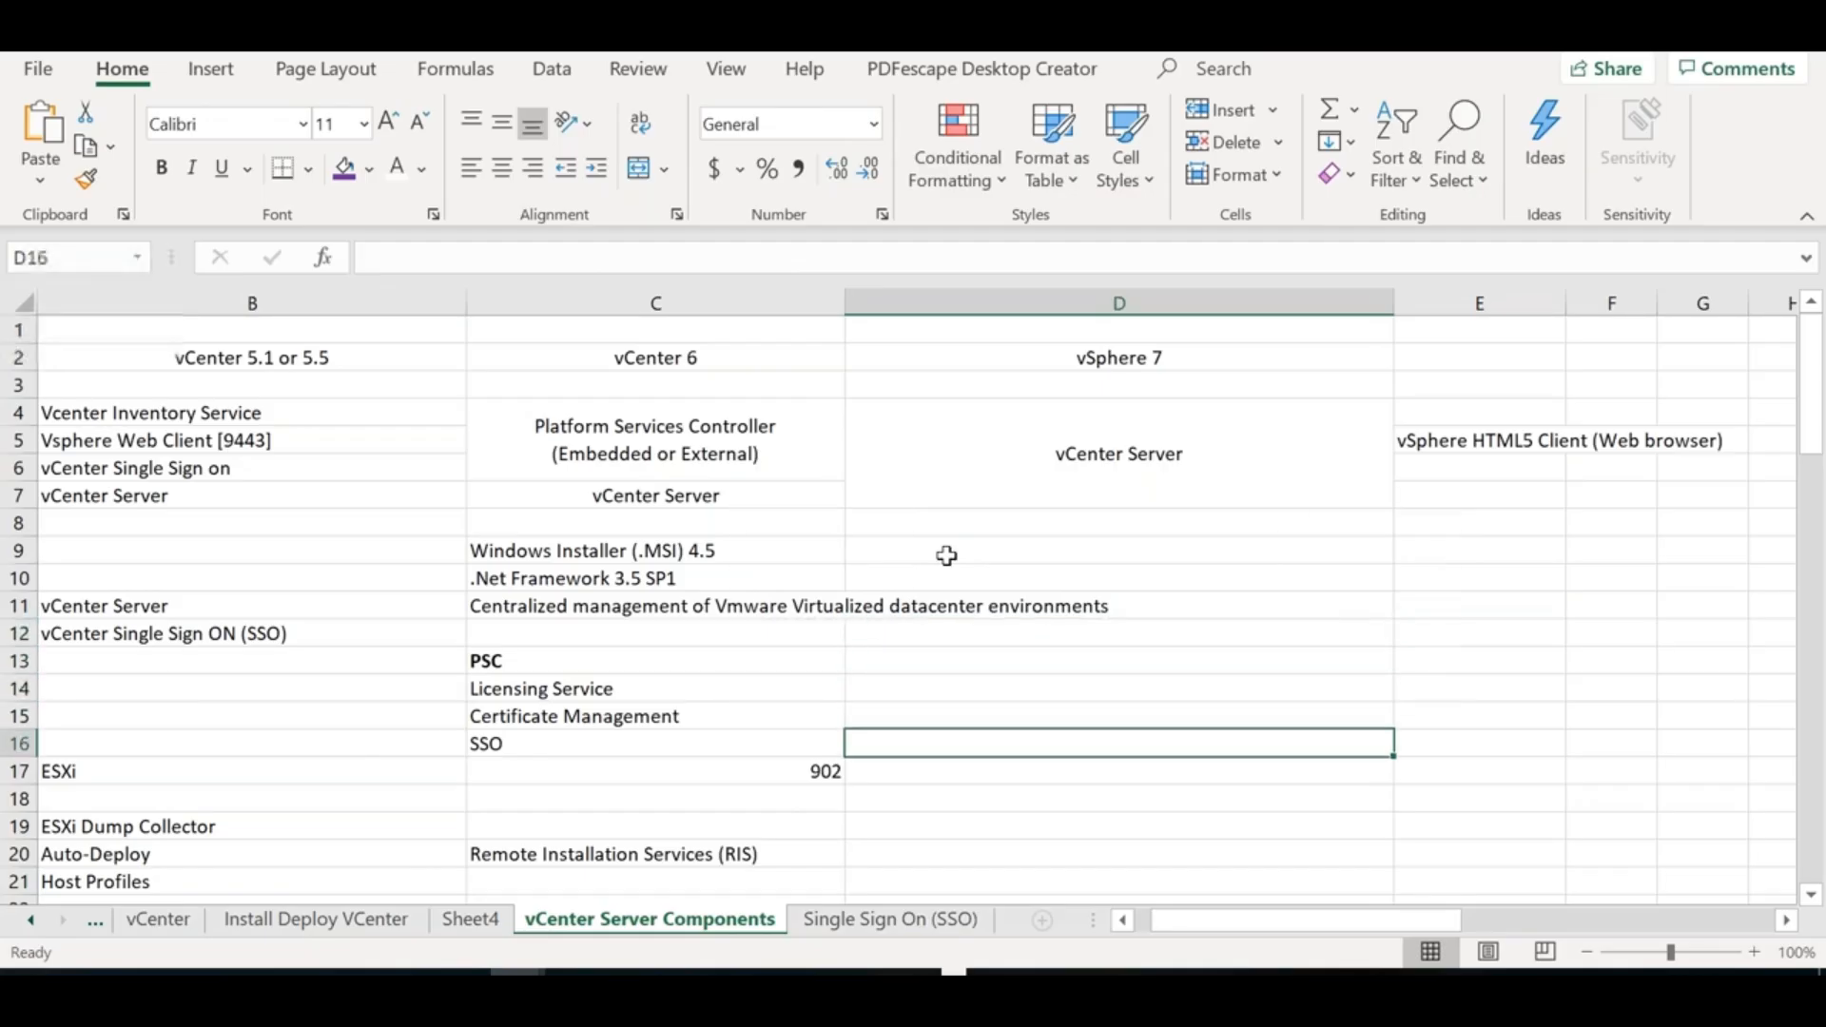
pyautogui.press('Down')
pyautogui.press('Down')
pyautogui.press('Down')
pyautogui.press('Down')
pyautogui.press('Down')
pyautogui.press('Down')
pyautogui.press('Down')
pyautogui.press('Down')
pyautogui.press('Down')
pyautogui.press('Down')
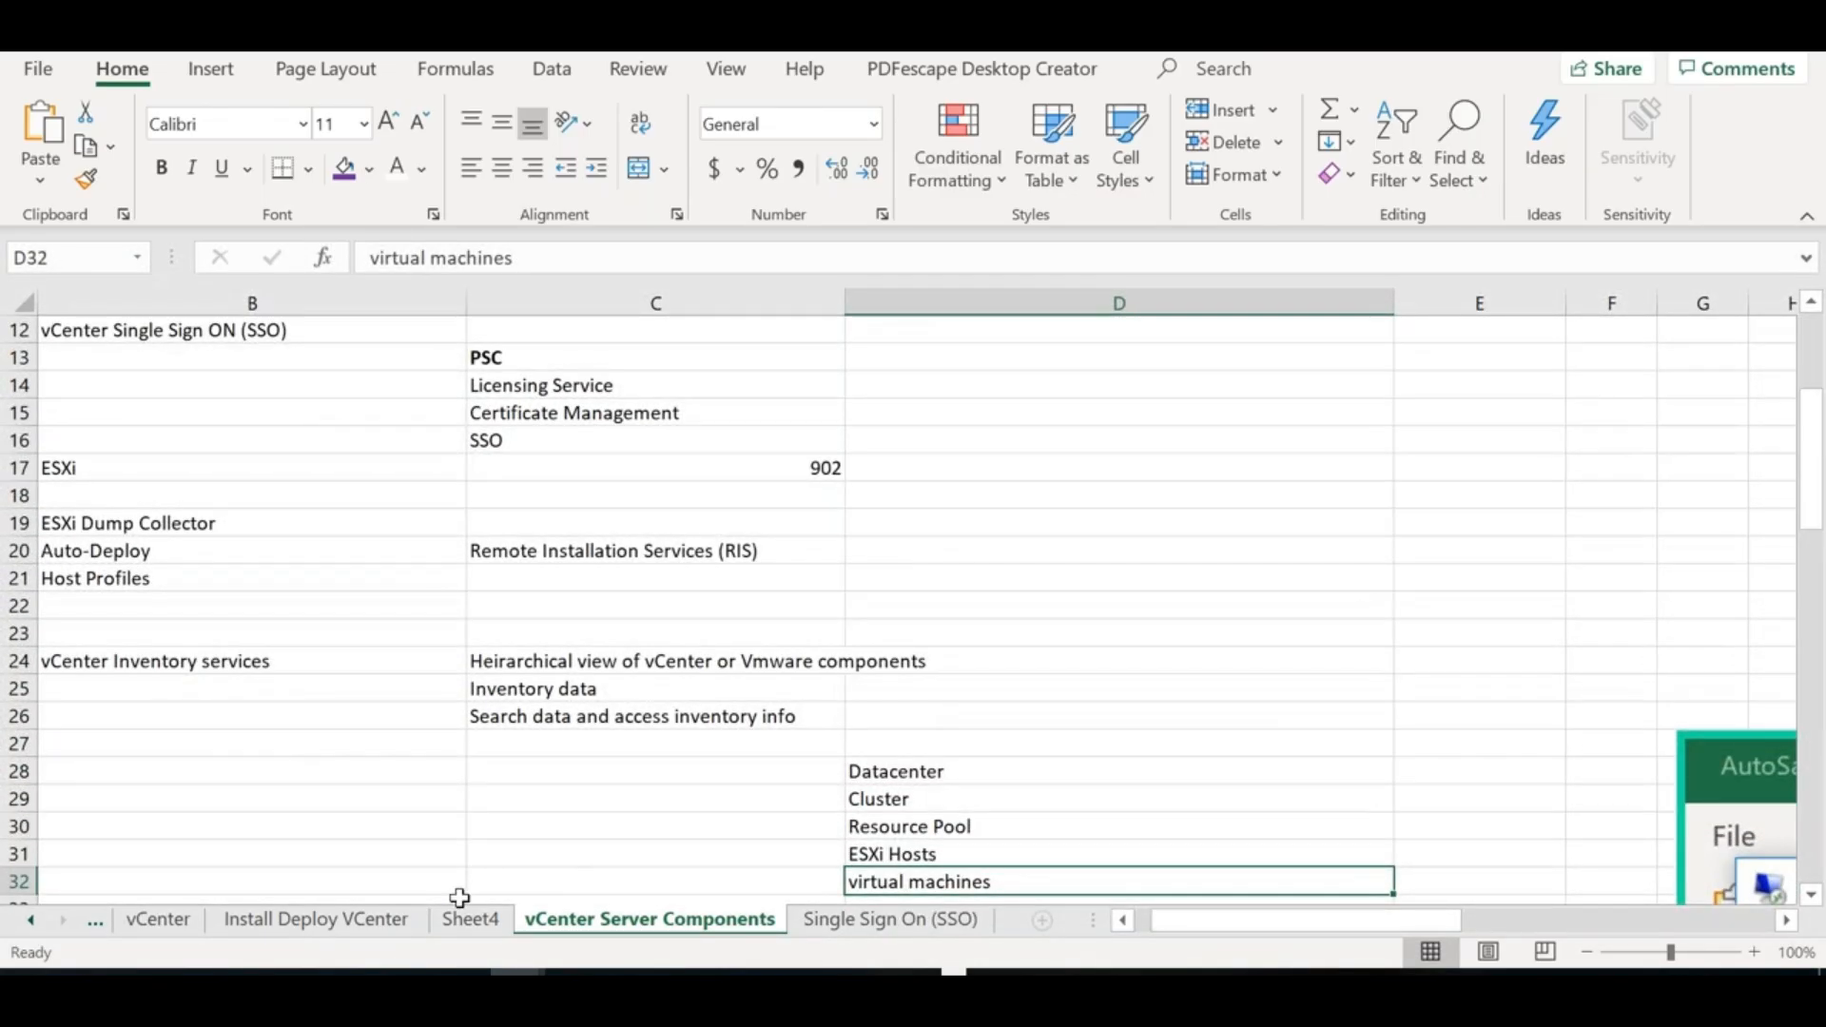
# Enter Datacenter in B29 with vPostgres beside it in C29
pyautogui.write('D')
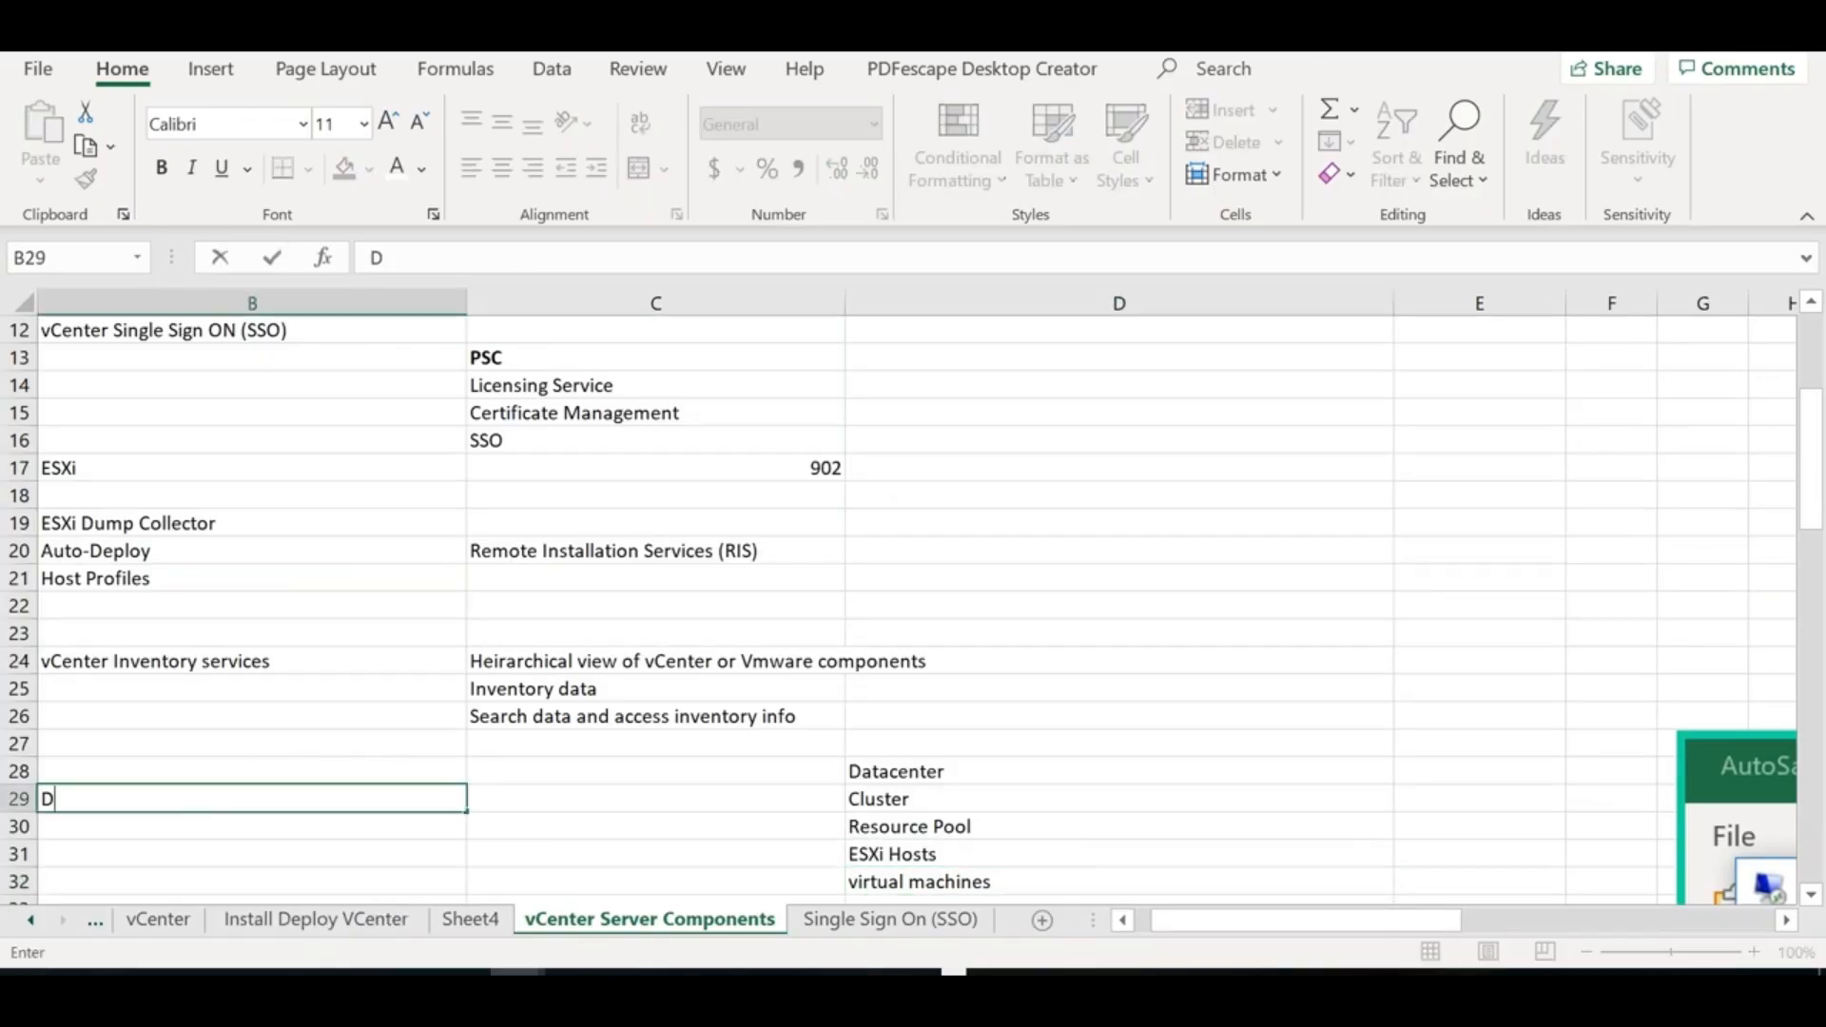
pyautogui.write('atacenter')
pyautogui.press('Tab')
pyautogui.write('v')
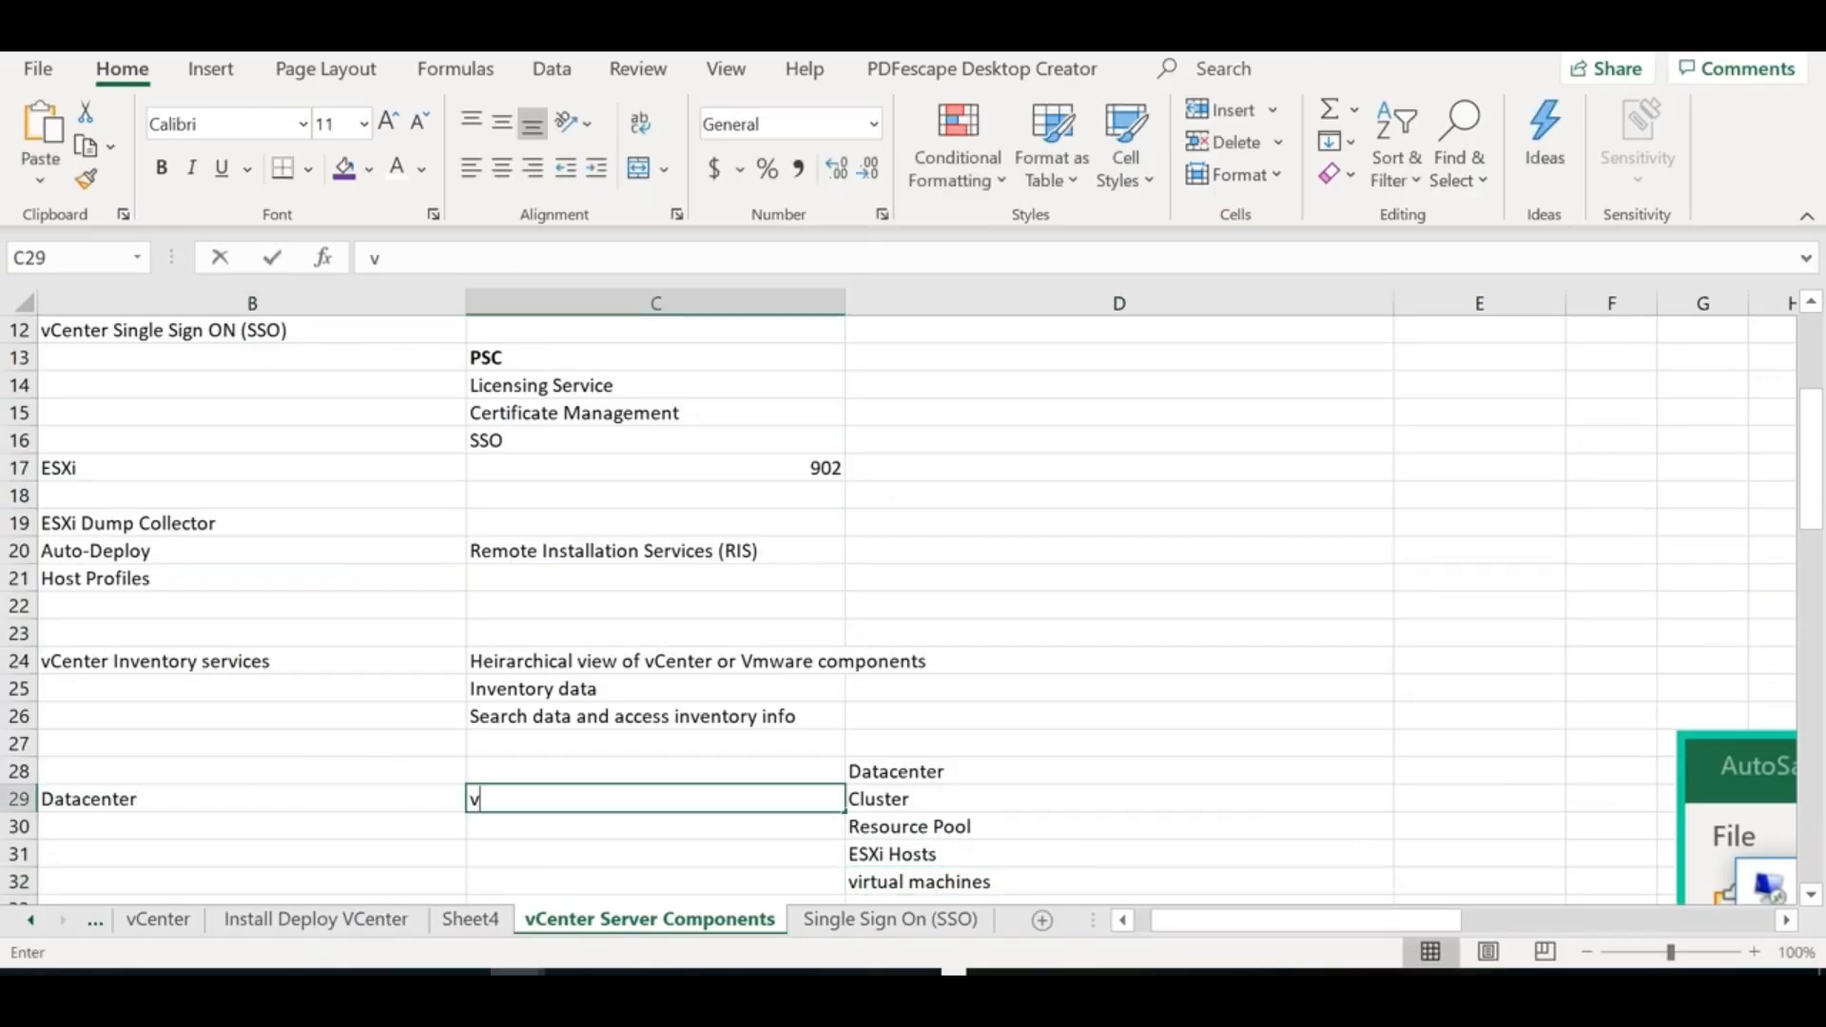
pyautogui.write('Postg')
pyautogui.press('BackSpace')
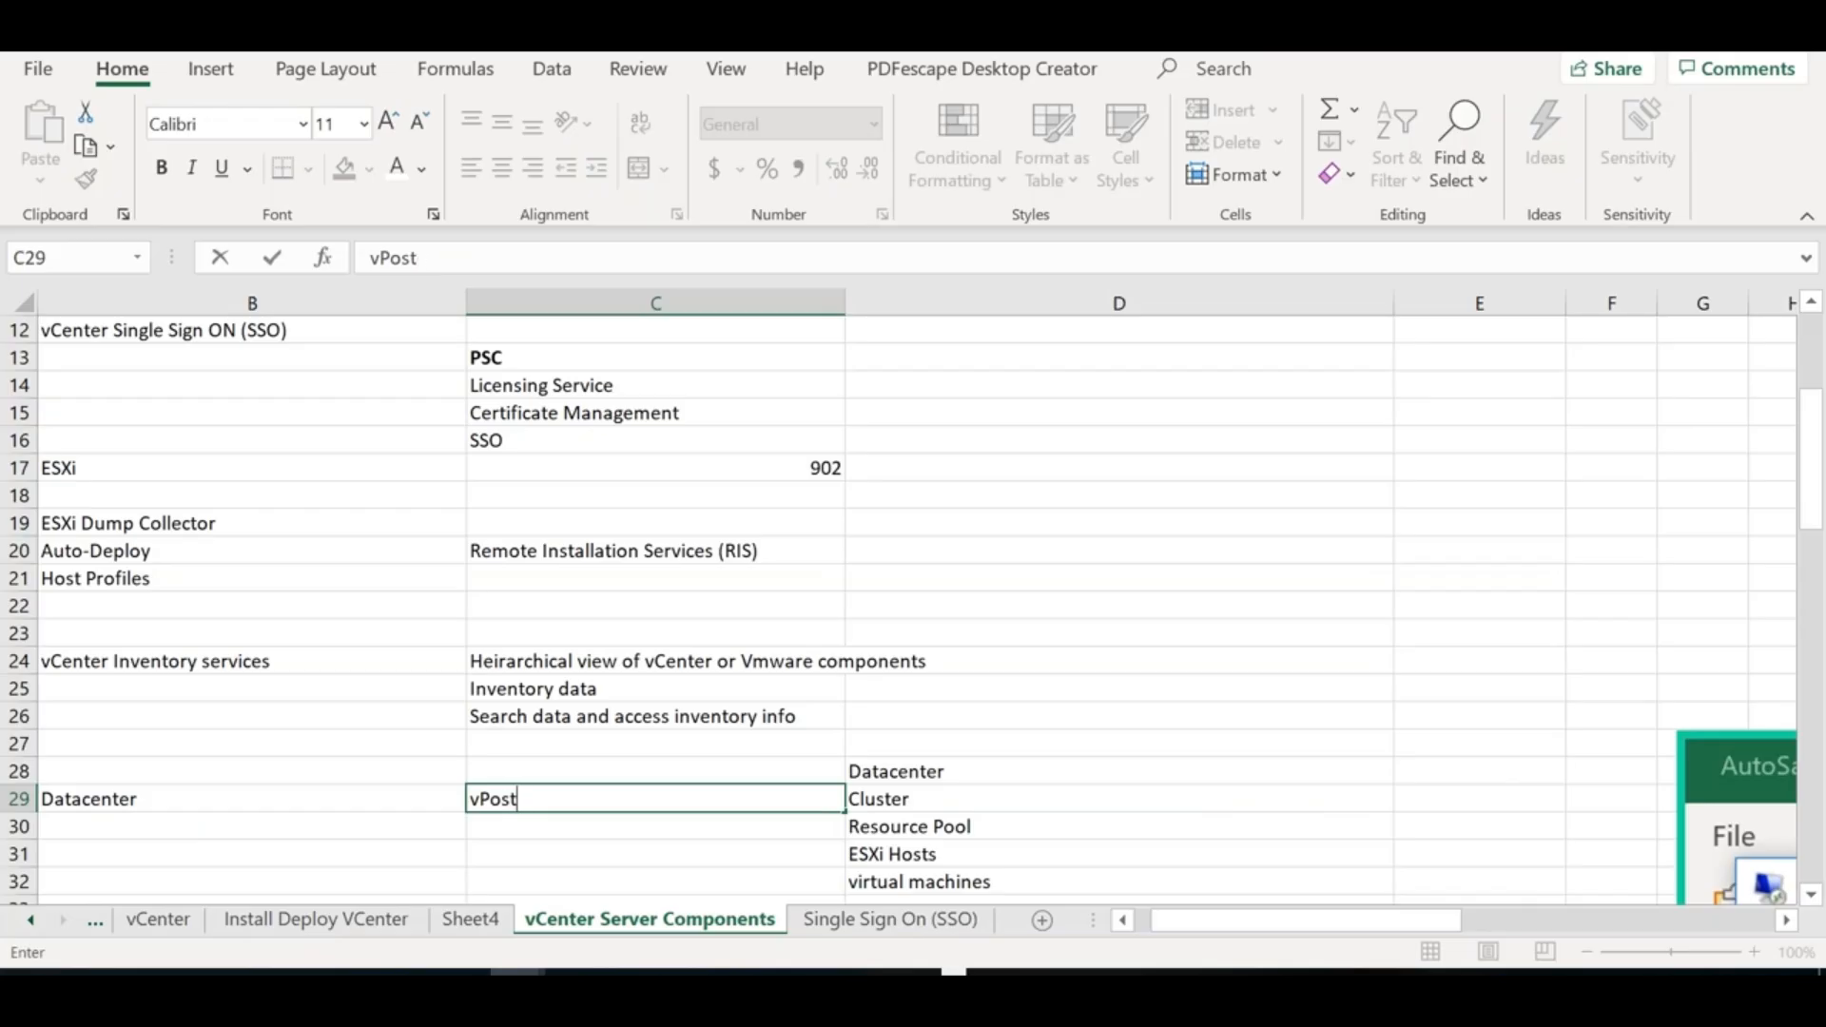
pyautogui.write('gres')
pyautogui.press('Return')
# Add the alternative database 'Oracle or MS SQL 2008 R2' in C30
pyautogui.write('Oracle or SQ')
pyautogui.press('BackSpace')
pyautogui.press('BackSpace')
pyautogui.write('MS SQL')
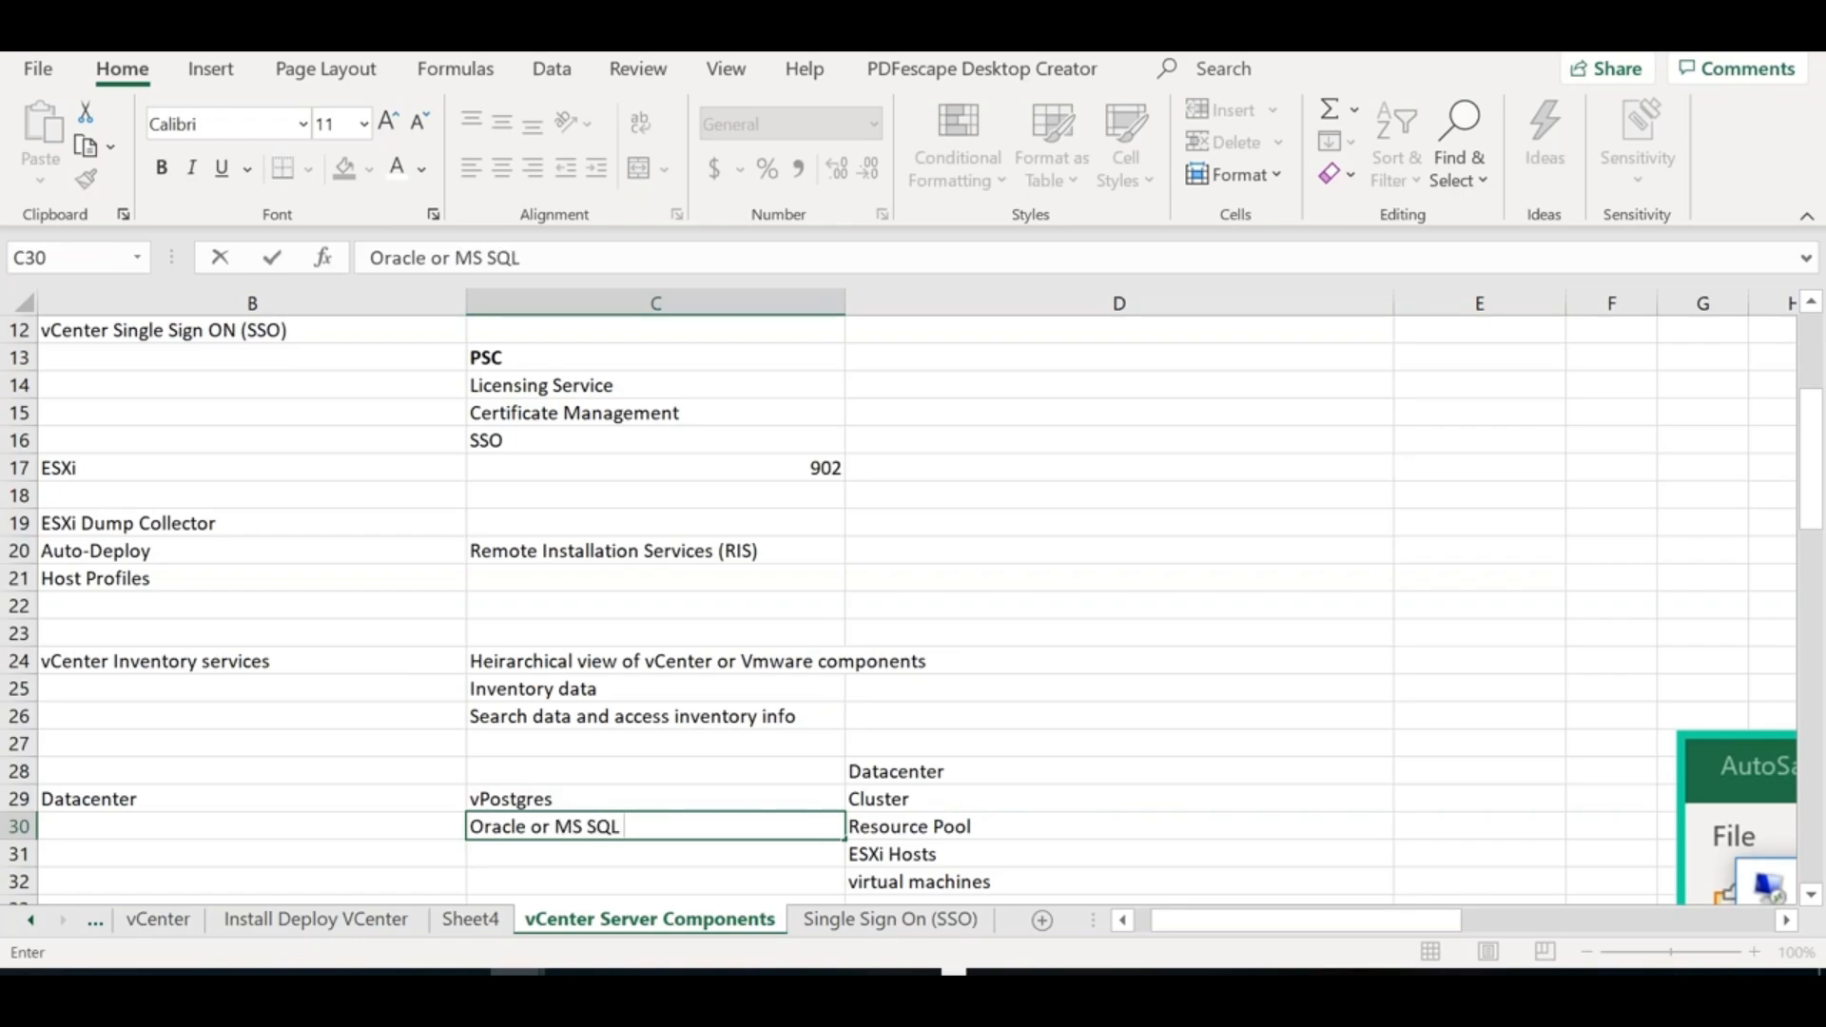
pyautogui.write(' 2008R')
pyautogui.press('BackSpace')
pyautogui.write('R2')
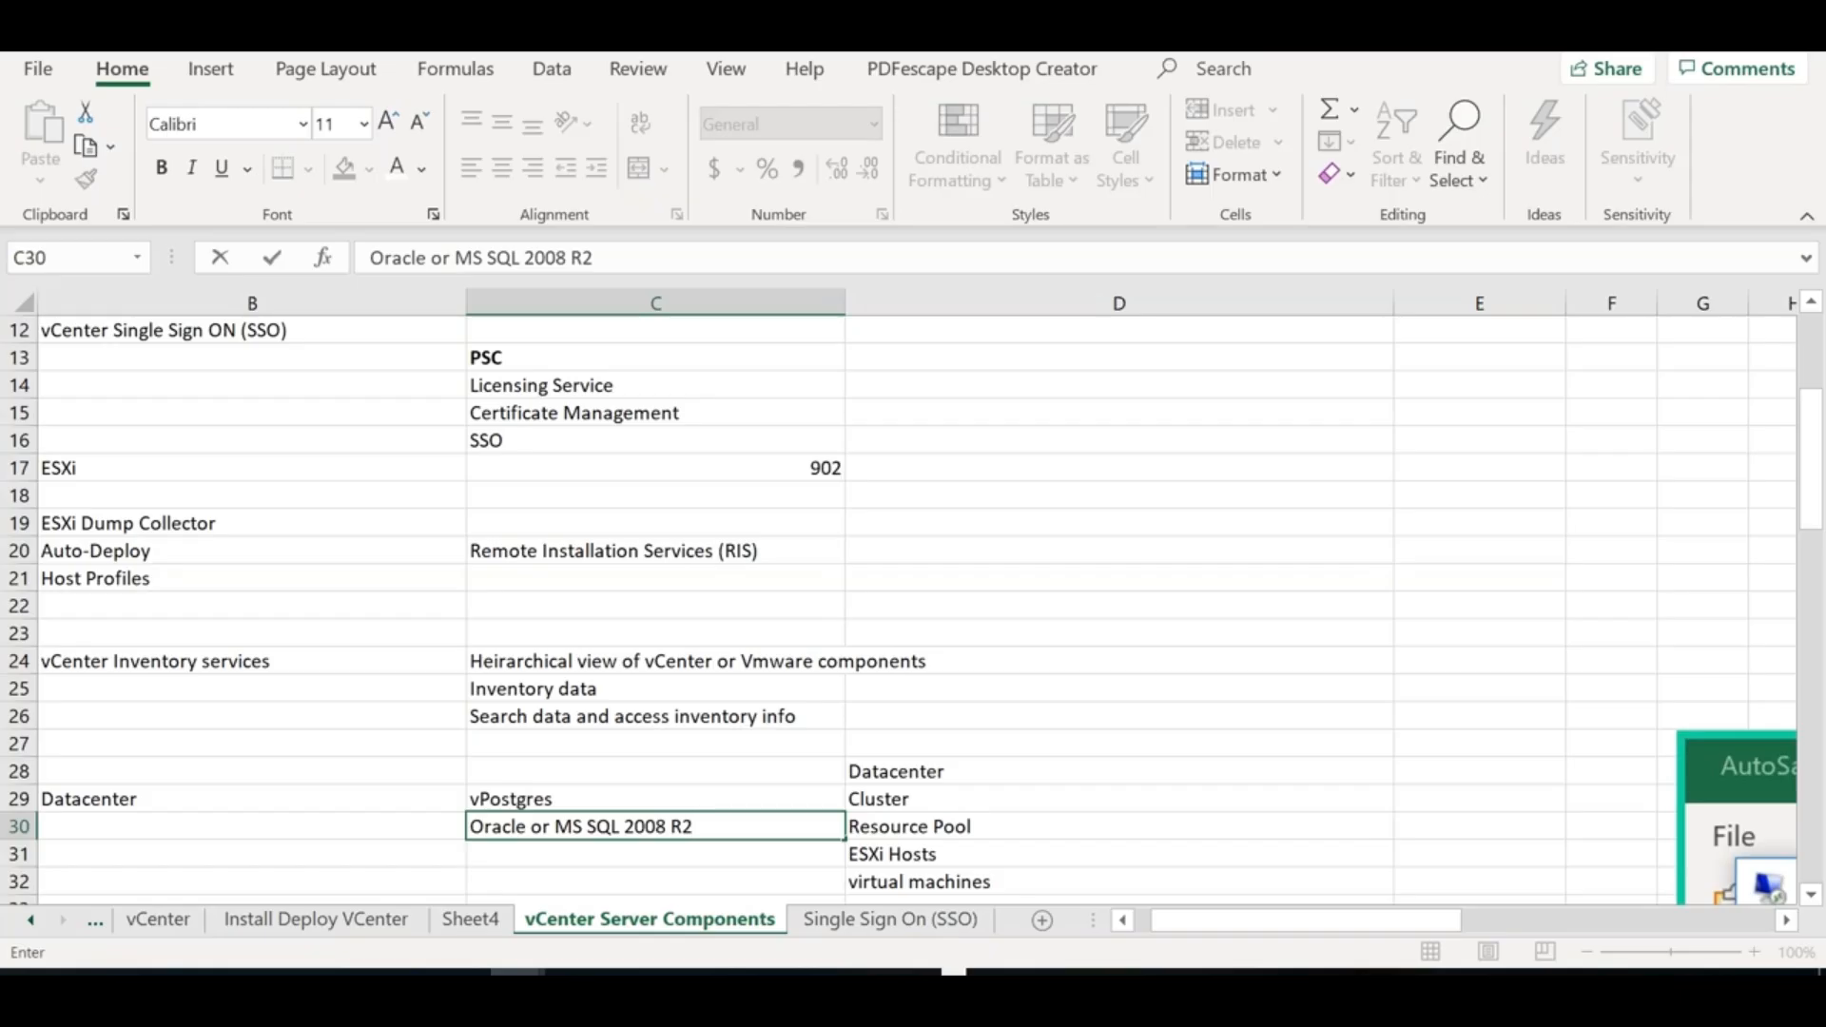
pyautogui.click(237, 521)
pyautogui.press('Up')
pyautogui.press('Up')
pyautogui.press('Up')
pyautogui.press('Up')
pyautogui.press('Up')
pyautogui.press('Up')
pyautogui.press('Up')
pyautogui.press('Up')
pyautogui.press('Up')
pyautogui.press('Up')
pyautogui.press('Up')
pyautogui.press('Up')
pyautogui.press('Up')
pyautogui.press('Up')
pyautogui.press('Up')
pyautogui.press('Up')
pyautogui.press('Down')
pyautogui.press('Down')
pyautogui.press('Down')
# Copy 'Vsphere Web Client [9443]' into B34 and note 'Web Browser based management' in C34
pyautogui.hotkey('ctrl', 'c')
pyautogui.press('Down')
pyautogui.press('Down')
pyautogui.press('Down')
pyautogui.press('Down')
pyautogui.press('Down')
pyautogui.press('Down')
pyautogui.press('Down')
pyautogui.press('Down')
pyautogui.press('Down')
pyautogui.press('Down')
pyautogui.press('Down')
pyautogui.press('Down')
pyautogui.press('Down')
pyautogui.press('Down')
pyautogui.press('Down')
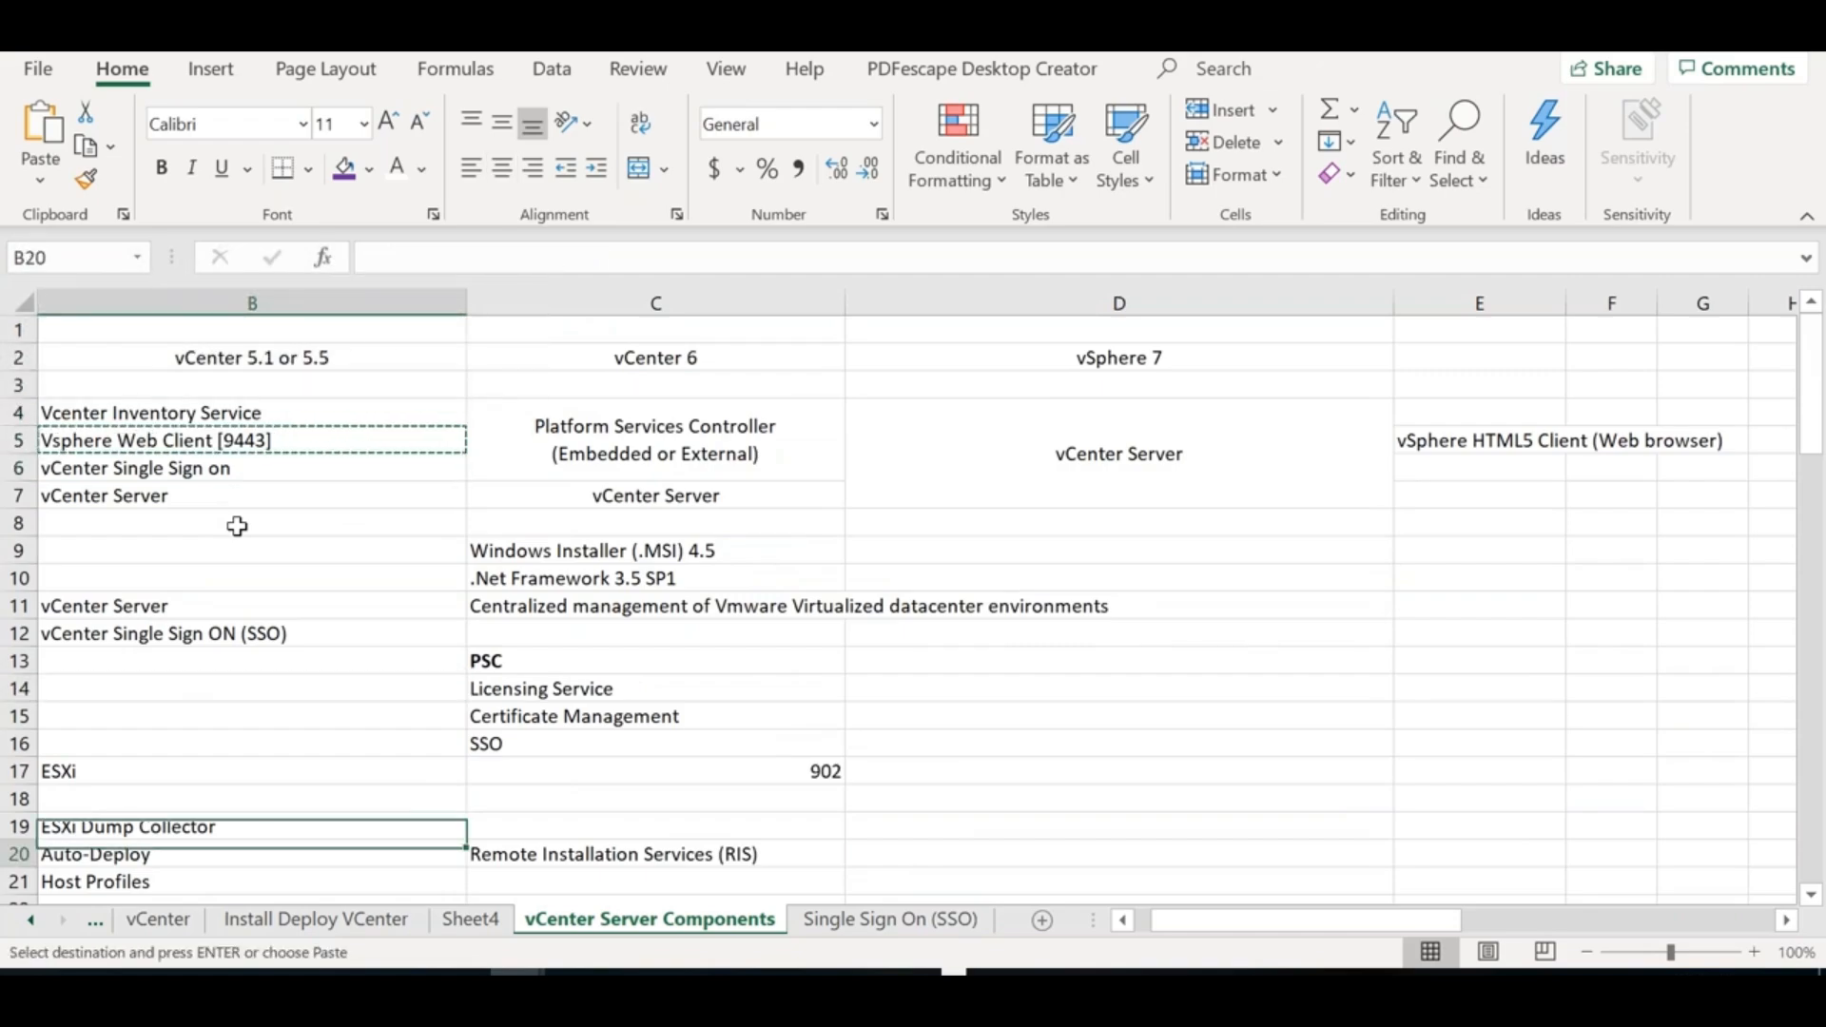
pyautogui.press('Down')
pyautogui.press('Down')
pyautogui.press('Down')
pyautogui.press('Down')
pyautogui.press('Down')
pyautogui.press('Down')
pyautogui.press('Down')
pyautogui.press('Down')
pyautogui.press('Down')
pyautogui.press('Down')
pyautogui.press('Down')
pyautogui.press('Down')
pyautogui.press('Down')
pyautogui.press('Down')
pyautogui.press('Down')
pyautogui.press('Down')
pyautogui.press('Down')
pyautogui.press('Down')
pyautogui.press('Down')
pyautogui.press('Down')
pyautogui.press('Up')
pyautogui.press('Up')
pyautogui.press('Up')
pyautogui.press('Up')
pyautogui.press('Up')
pyautogui.press('Up')
pyautogui.press('Up')
pyautogui.press('Up')
pyautogui.press('Up')
pyautogui.press('Up')
pyautogui.press('Up')
pyautogui.press('Up')
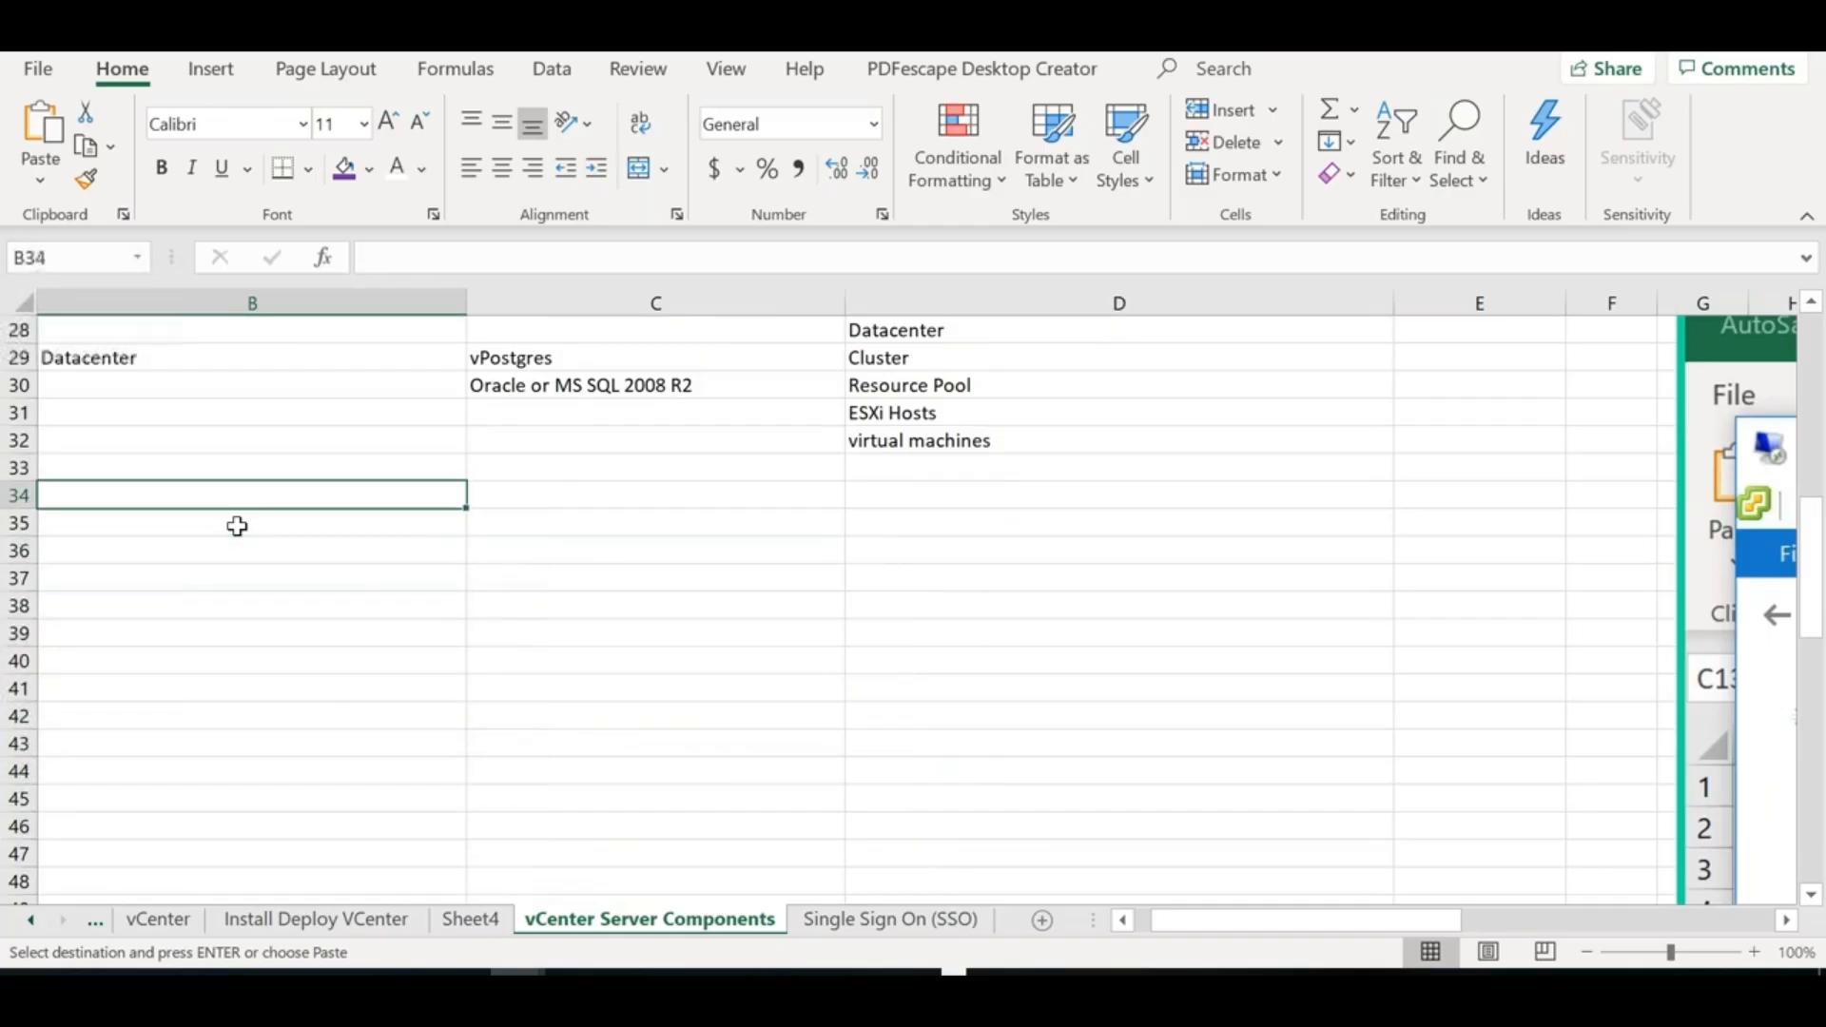
pyautogui.hotkey('ctrl', 'v')
pyautogui.press('Right')
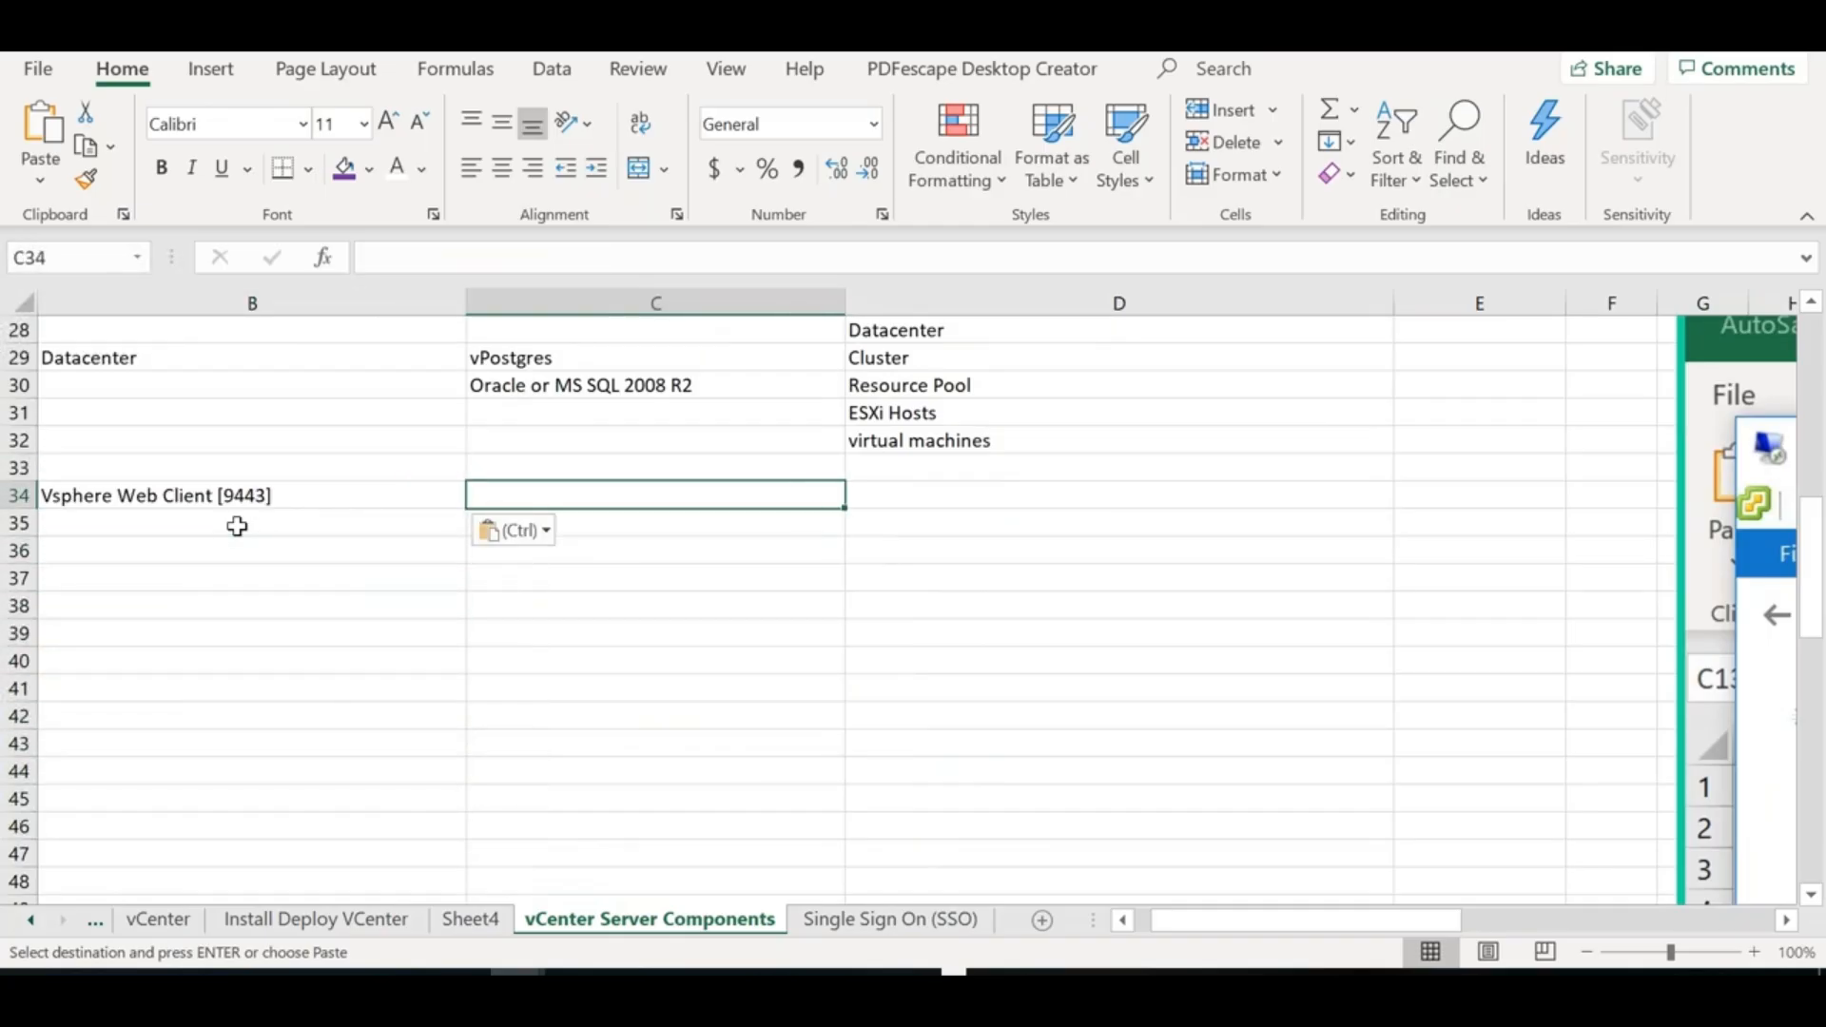
pyautogui.write('Web Browser')
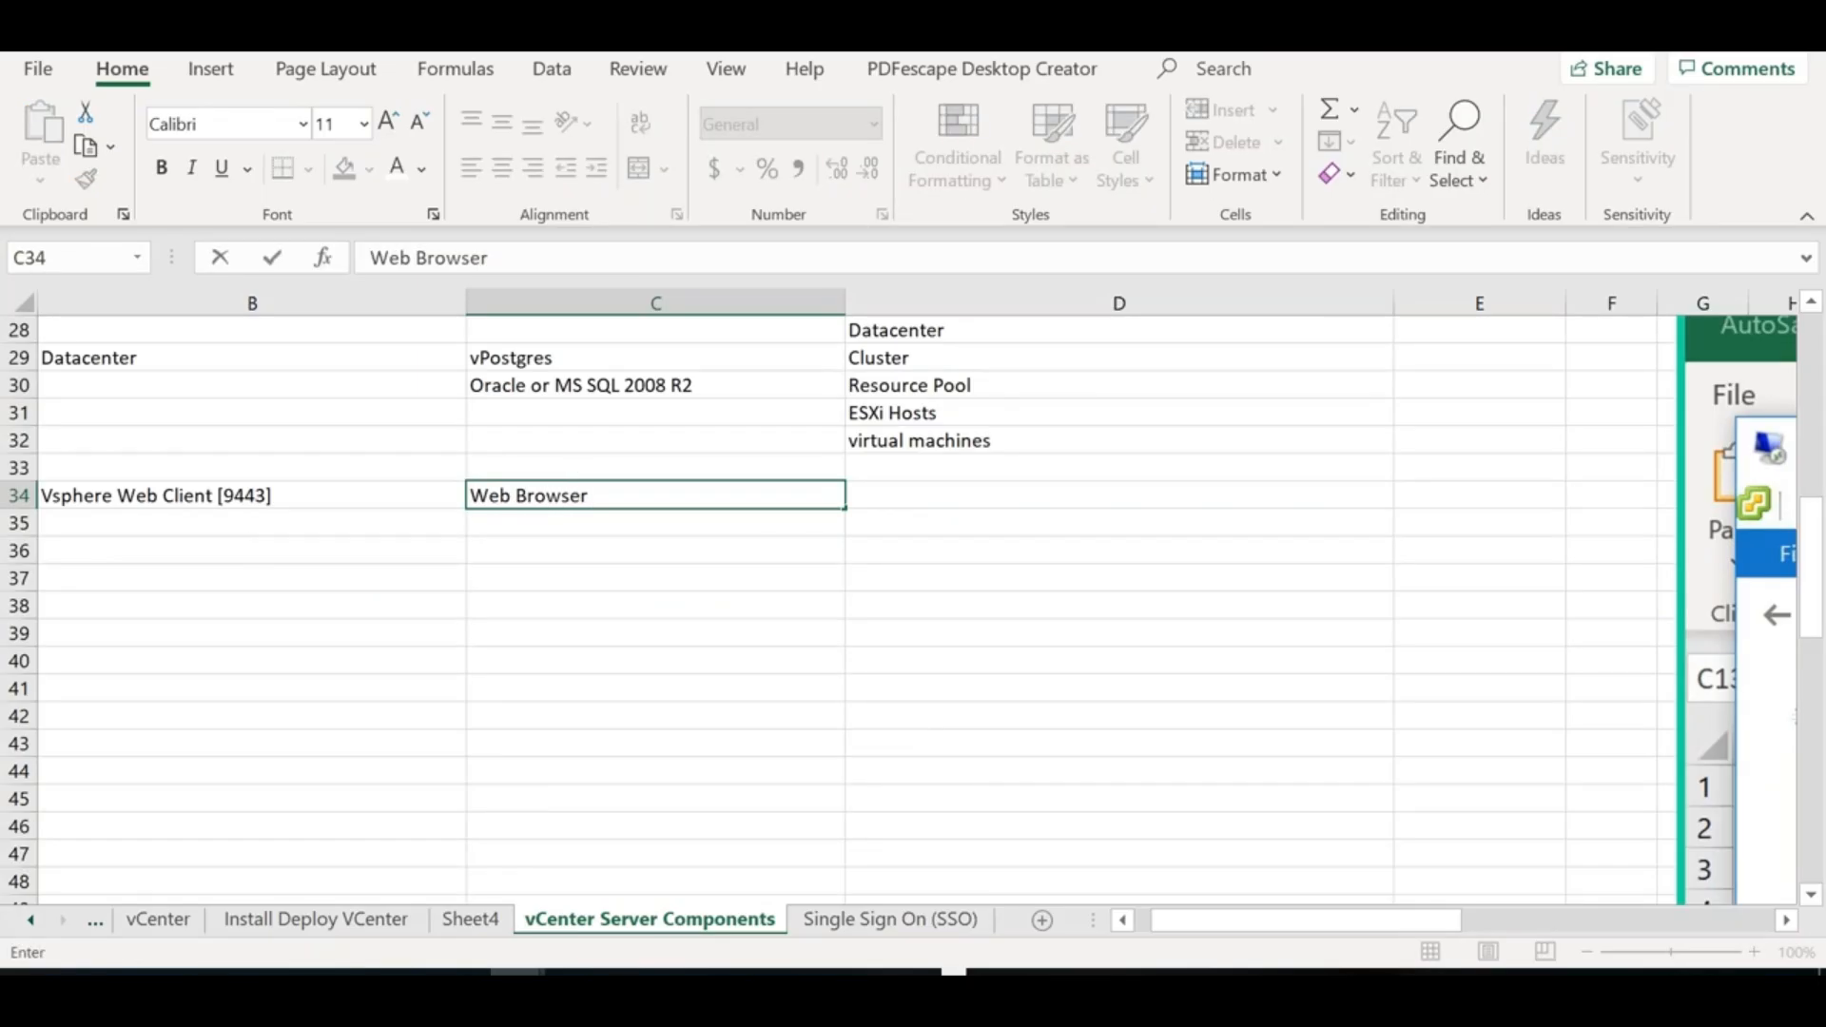
pyautogui.write(' based management')
pyautogui.press('Return')
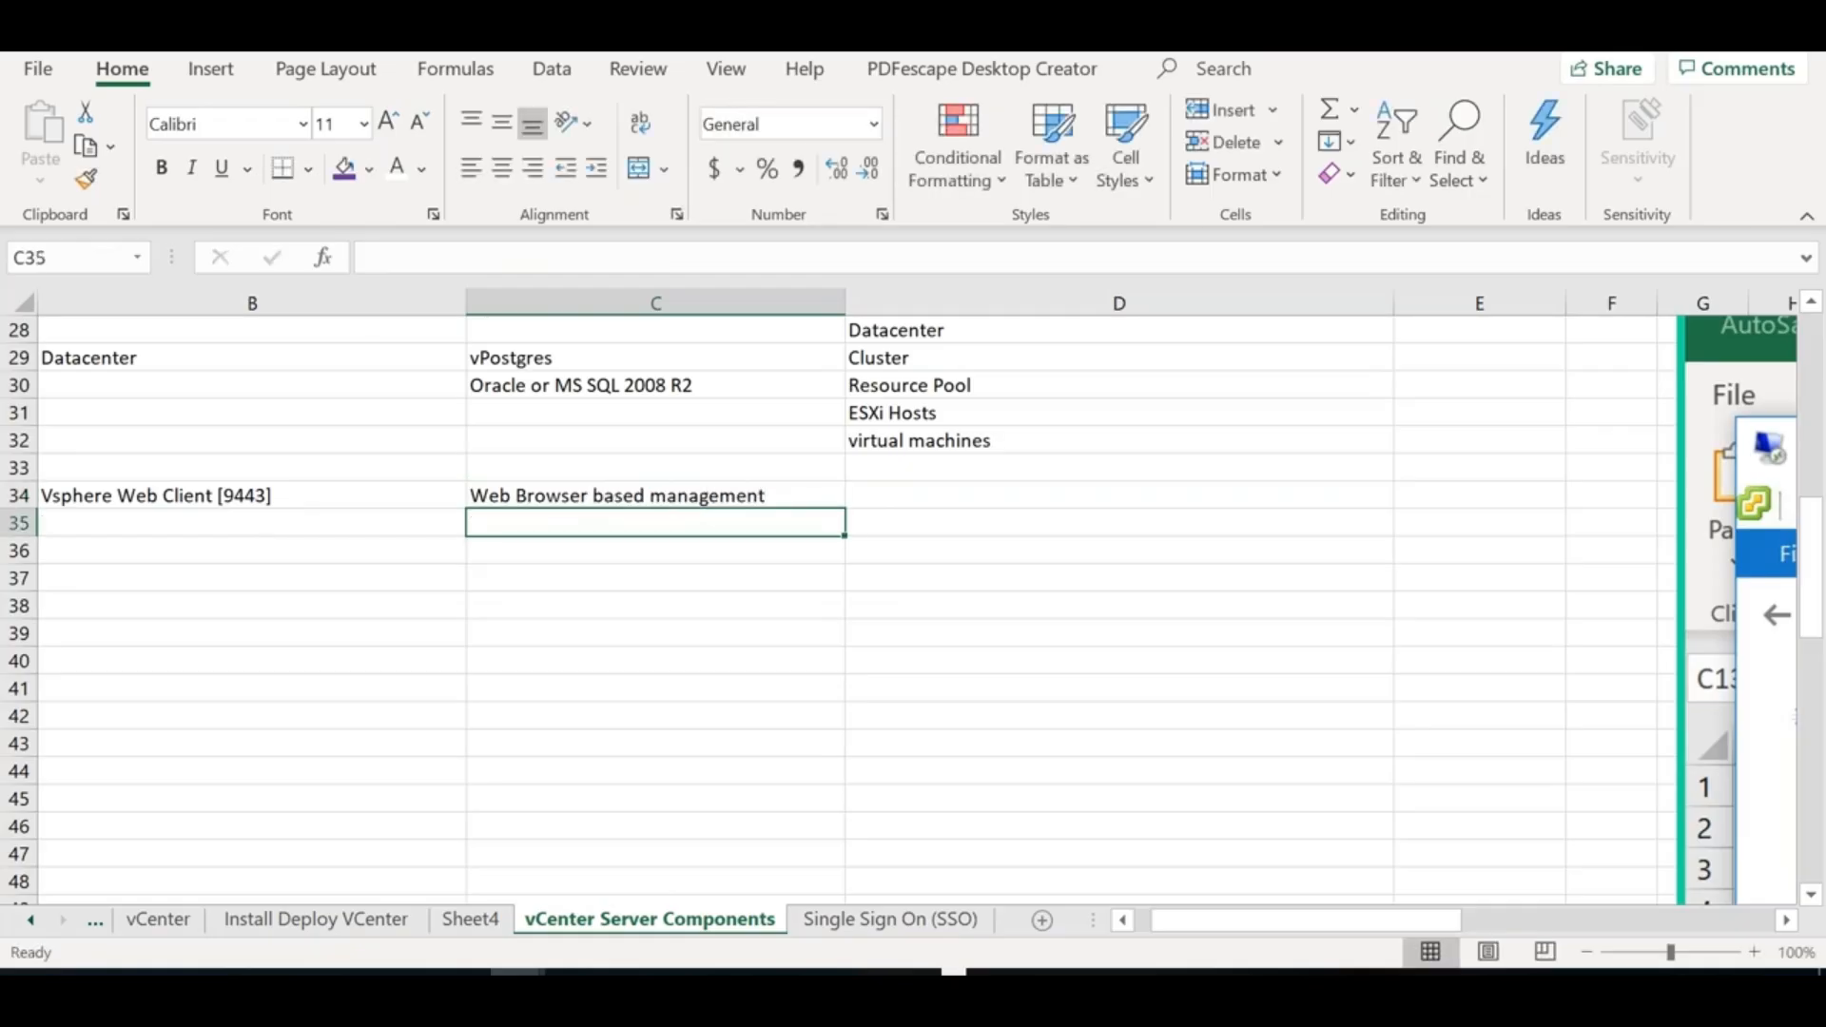
# Add 'Vmware Vcetner & its associated componenets' as the D34 note
pyautogui.click(904, 485)
pyautogui.write('Vmware Vcetner & its assoc')
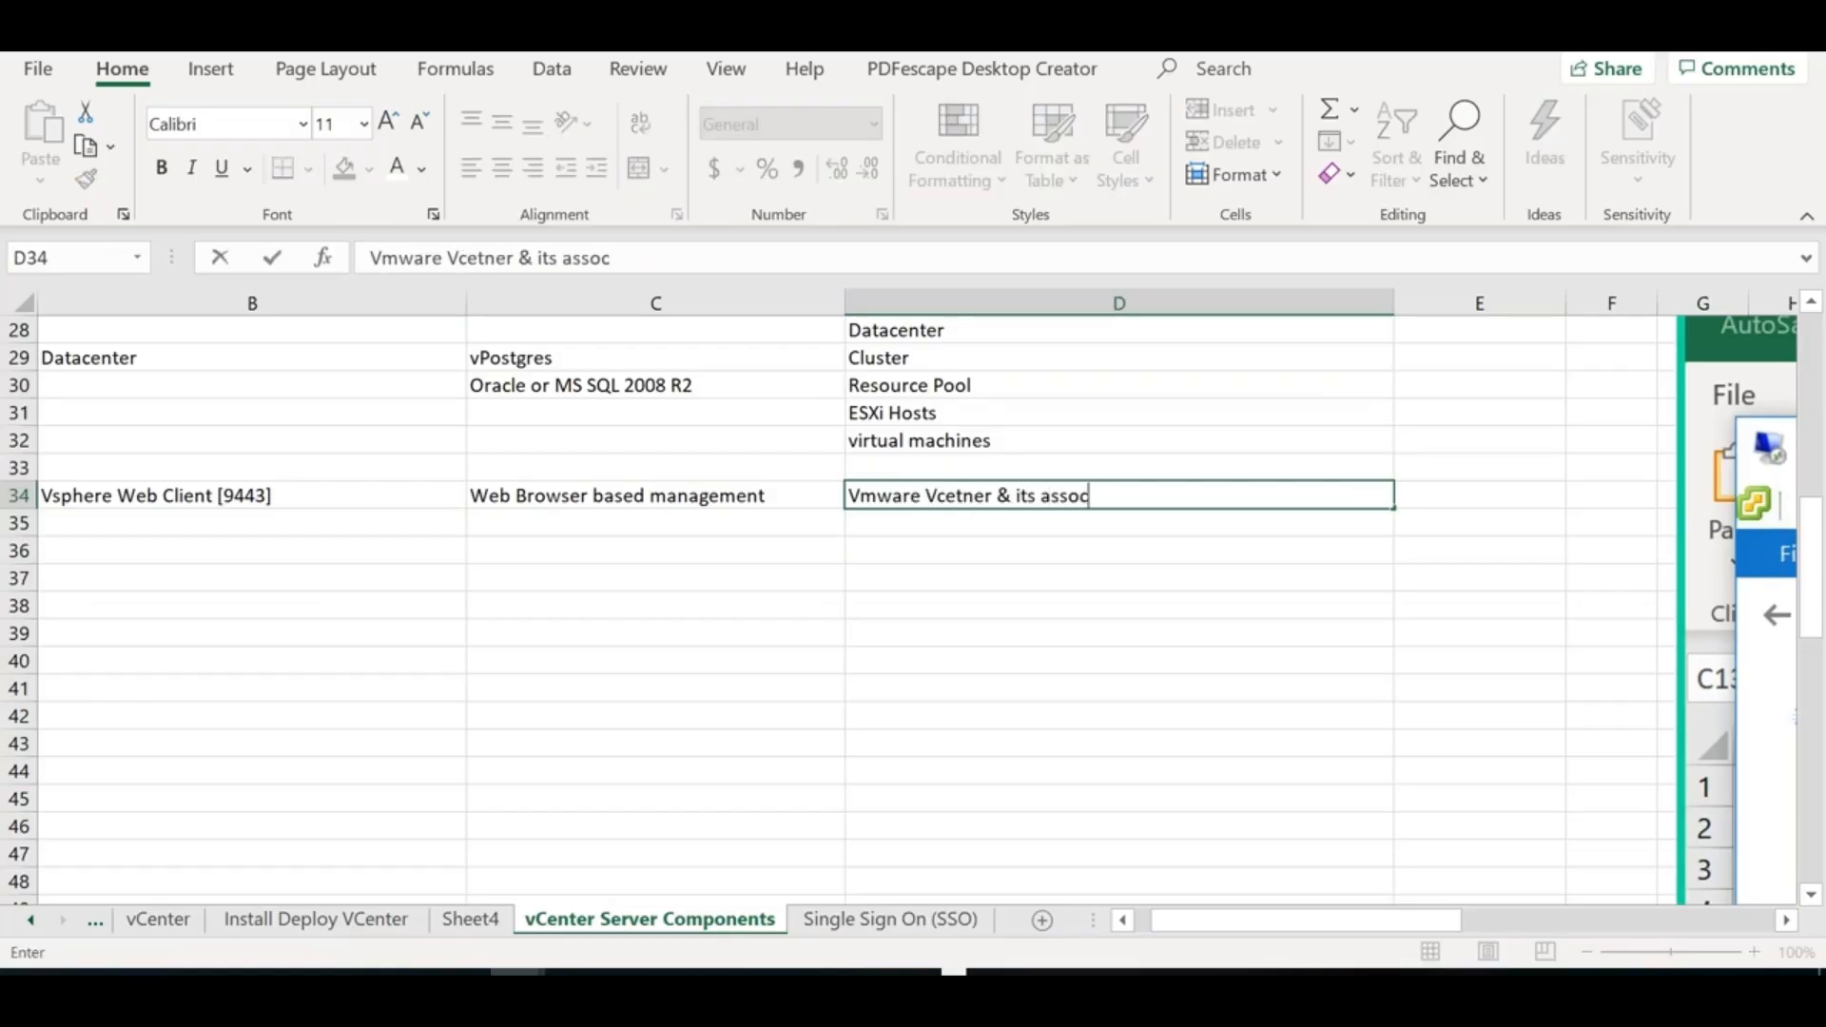
pyautogui.write('iated componenets')
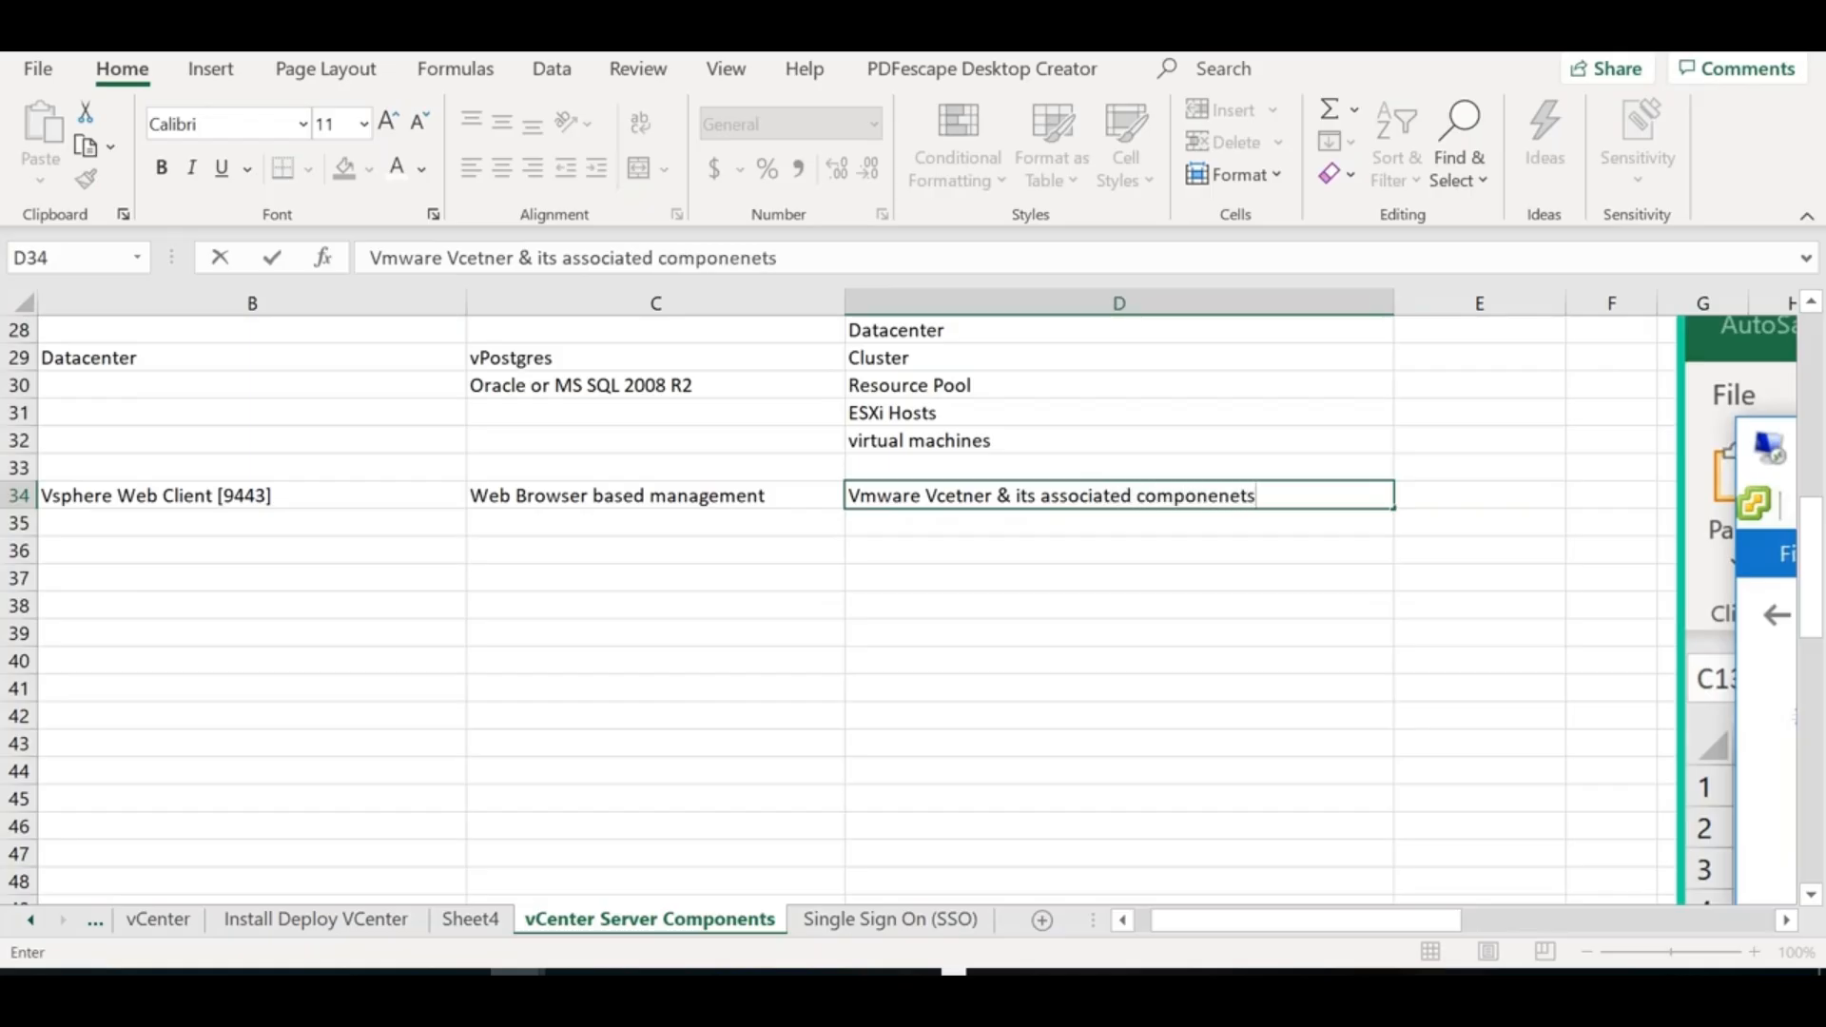
pyautogui.click(393, 379)
pyautogui.press('Up')
pyautogui.press('Up')
pyautogui.press('Up')
pyautogui.press('Up')
pyautogui.press('Up')
pyautogui.press('Up')
pyautogui.press('Up')
pyautogui.press('Up')
pyautogui.press('Up')
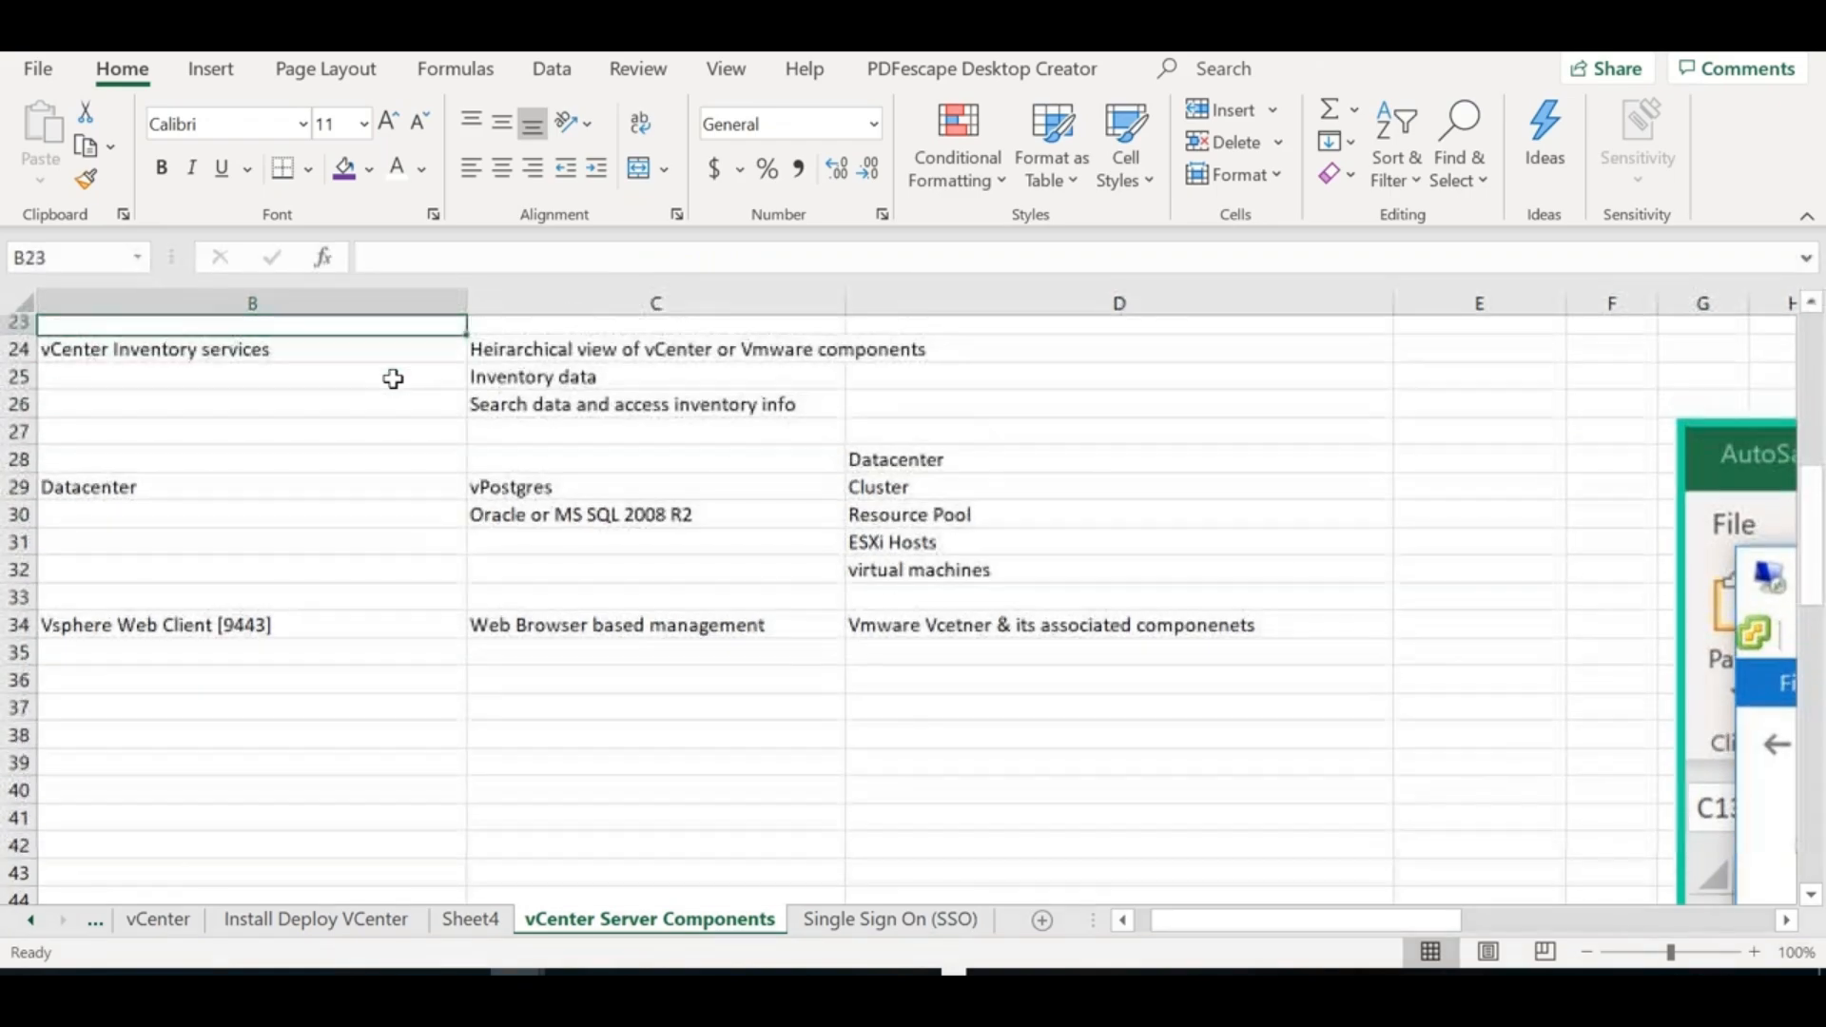
# Describe ESXi Dump Collector in C19 as 'VMkernel Dump into the vmkcore/vmkdiag >>> Network share'
pyautogui.press('Up')
pyautogui.press('Up')
pyautogui.press('Right')
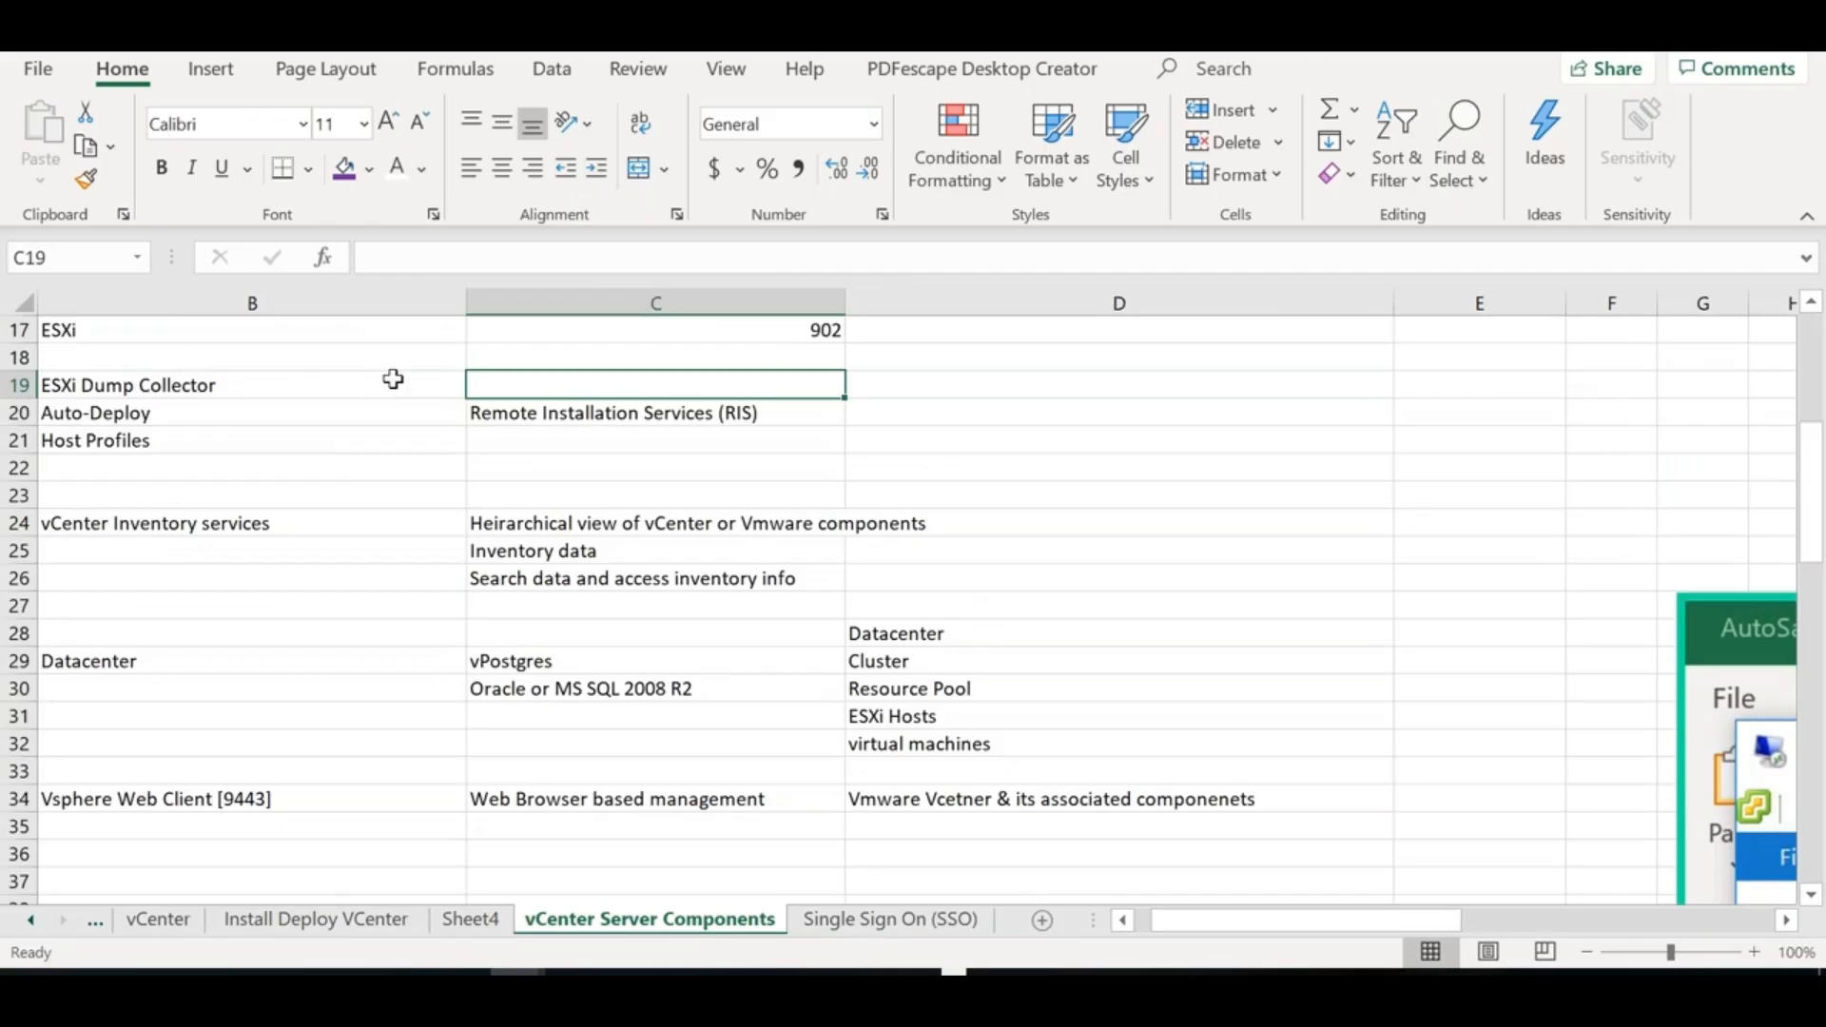
pyautogui.write('VMker')
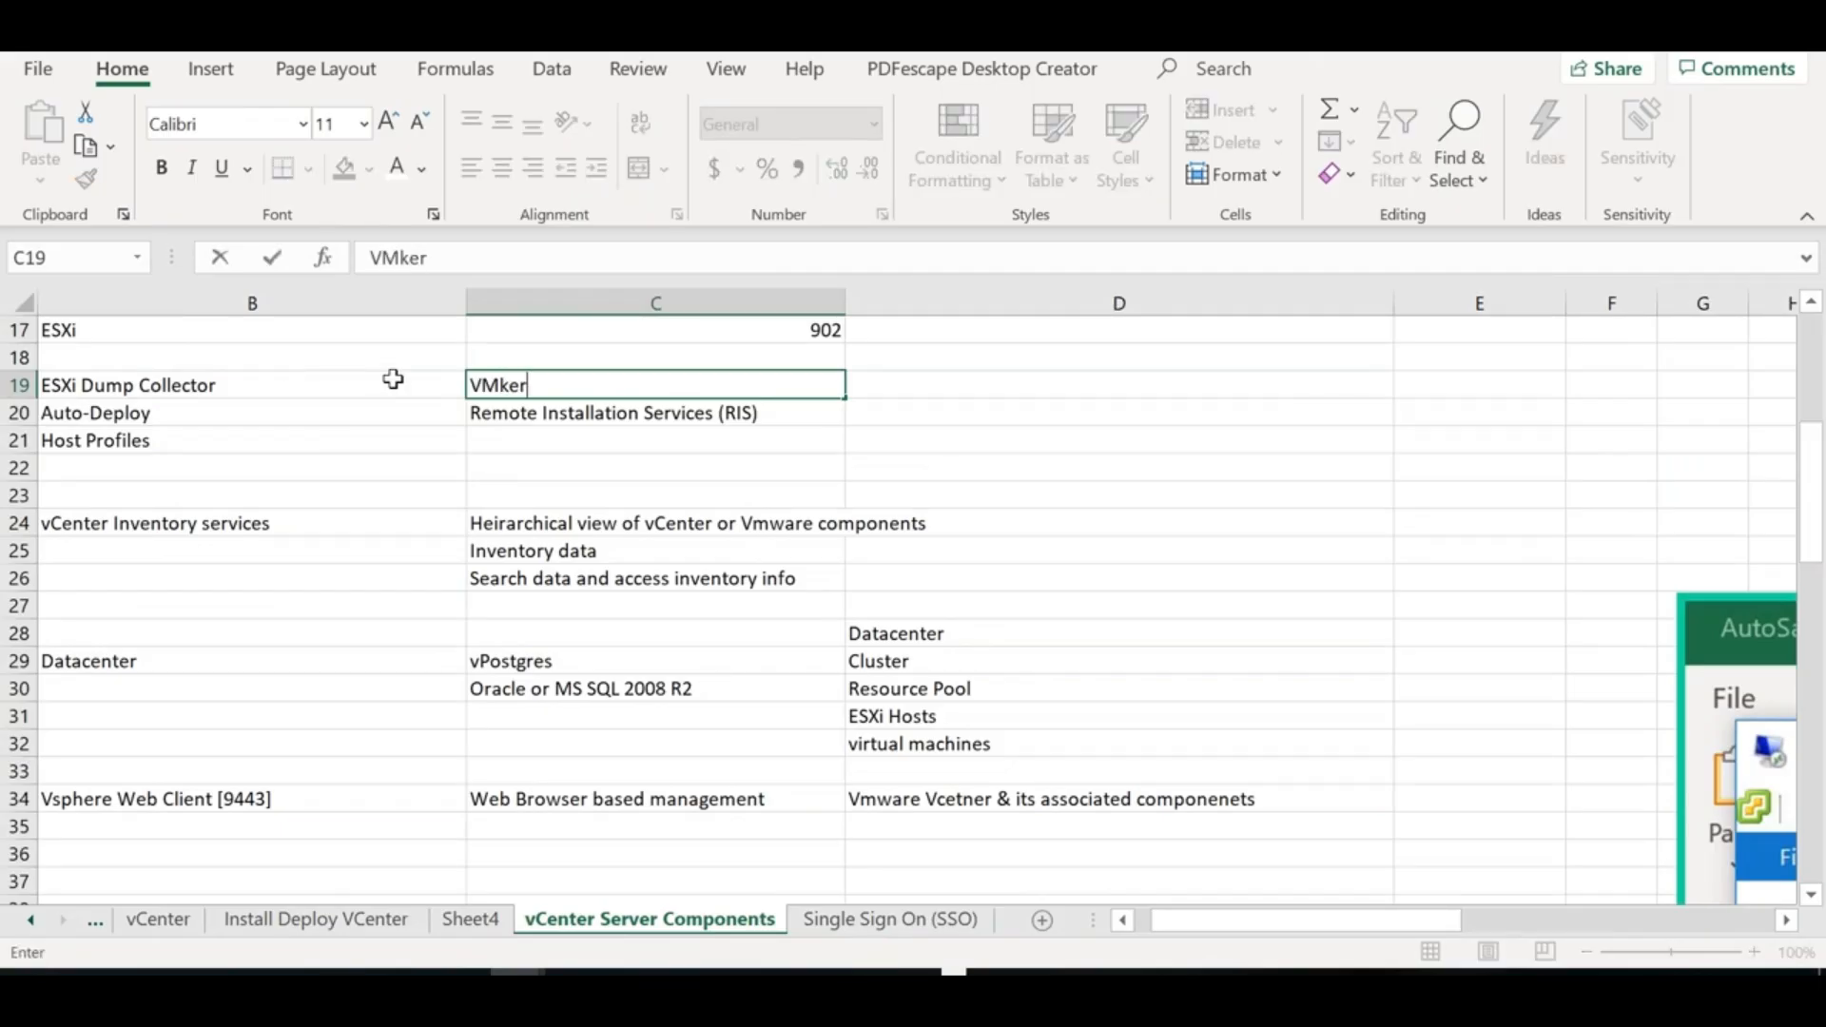
pyautogui.write('nel Dump ')
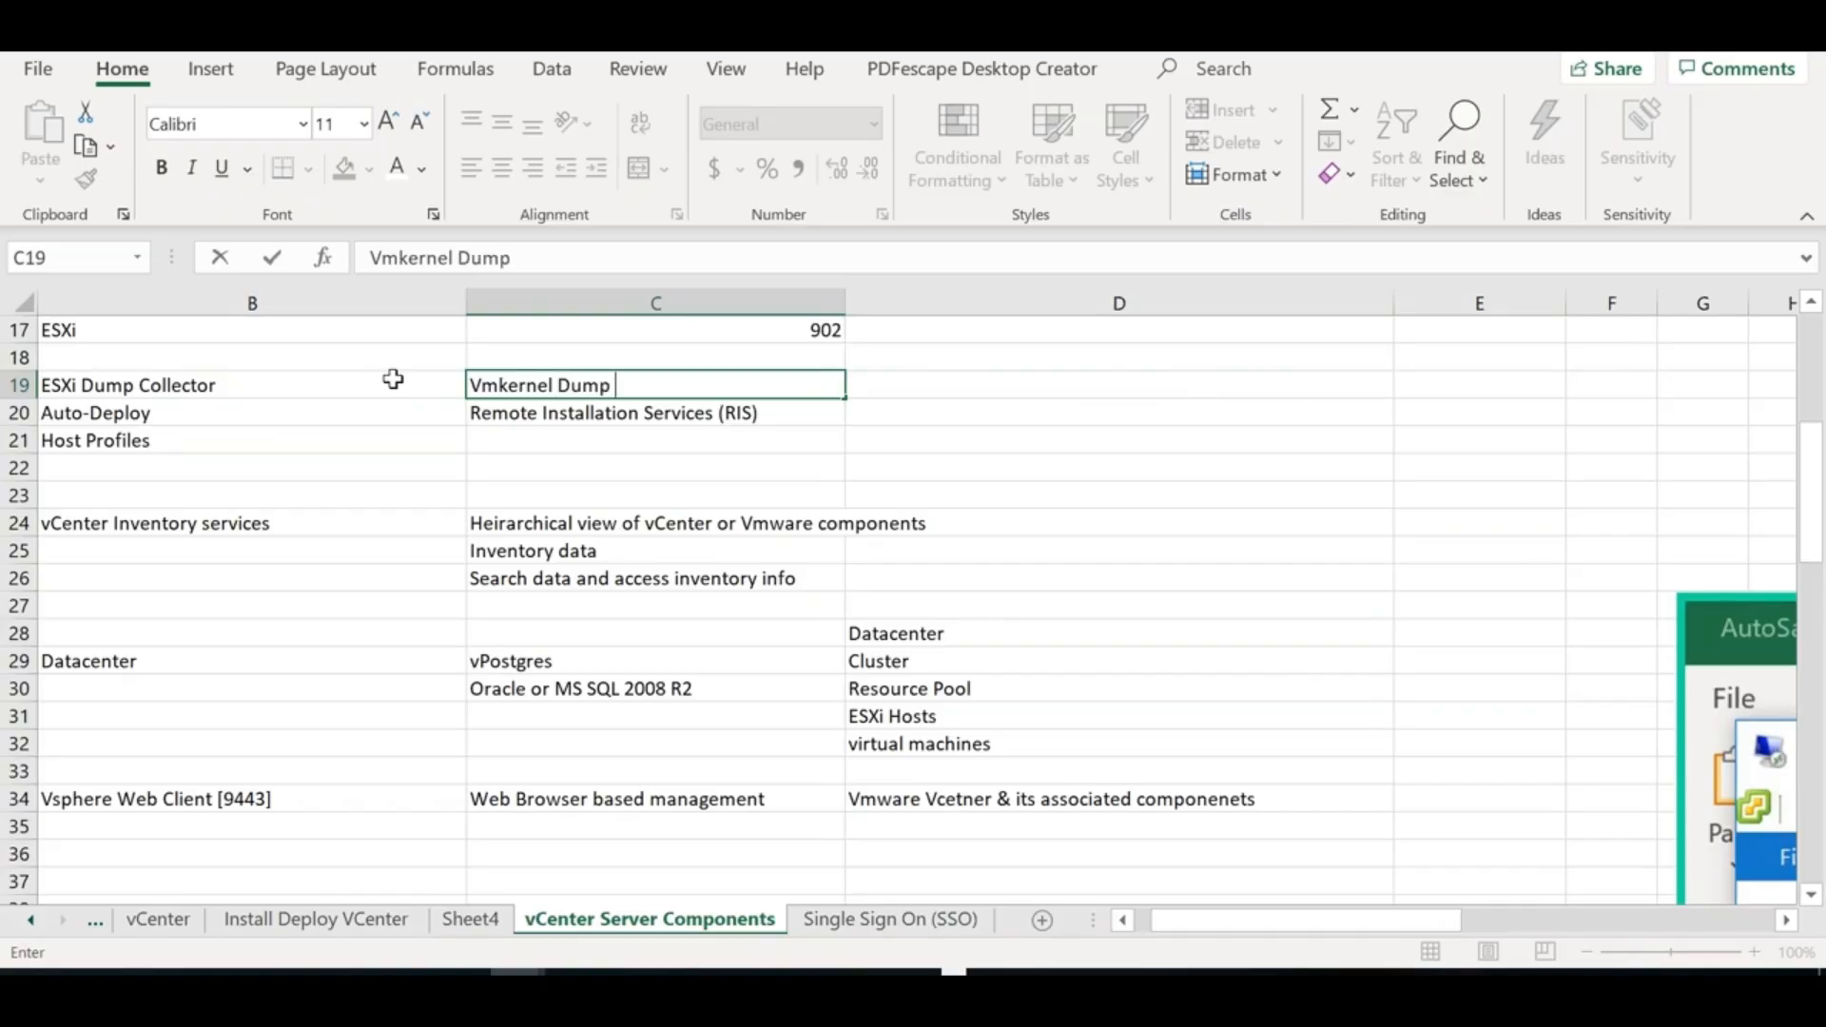
pyautogui.write('into the vmkcore/vmkdiag >>> Network server s')
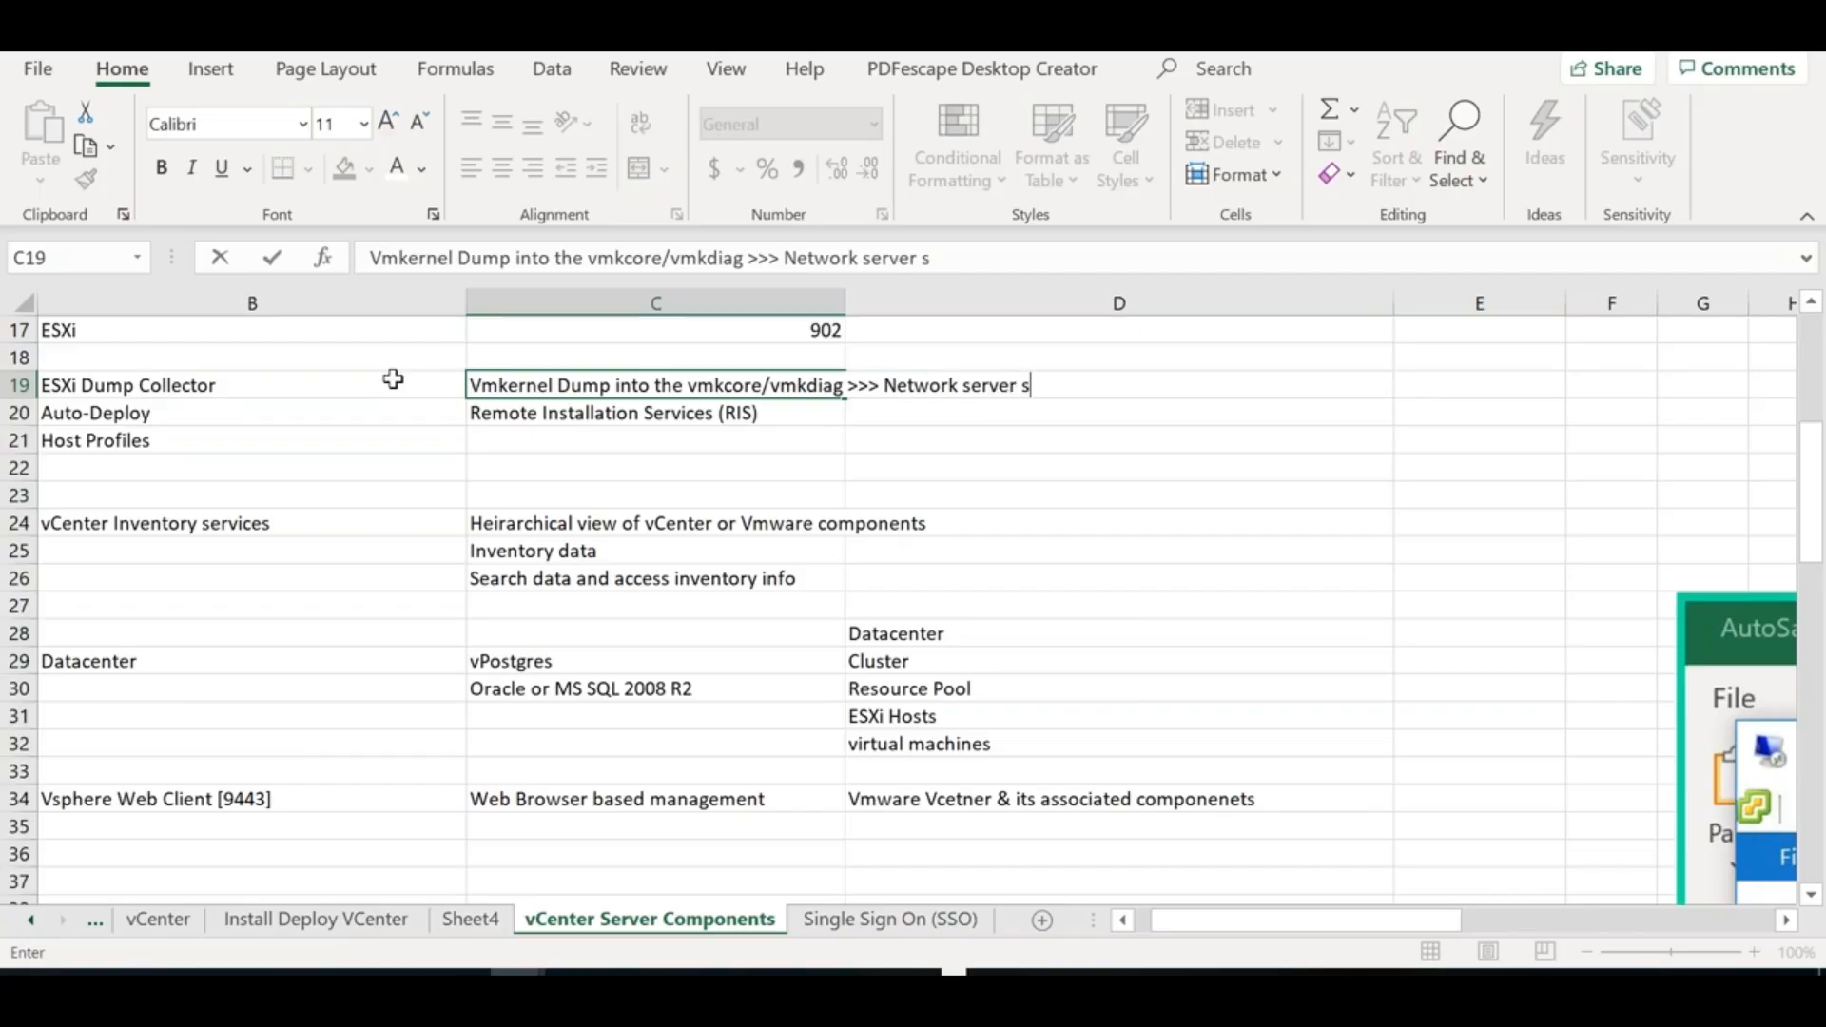
pyautogui.press('BackSpace')
pyautogui.write('share')
pyautogui.press('BackSpace')
pyautogui.press('BackSpace')
pyautogui.press('BackSpace')
pyautogui.press('BackSpace')
pyautogui.press('BackSpace')
pyautogui.press('BackSpace')
pyautogui.press('BackSpace')
pyautogui.press('BackSpace')
pyautogui.press('BackSpace')
pyautogui.press('BackSpace')
pyautogui.press('BackSpace')
pyautogui.press('BackSpace')
pyautogui.write('share')
pyautogui.click(801, 458)
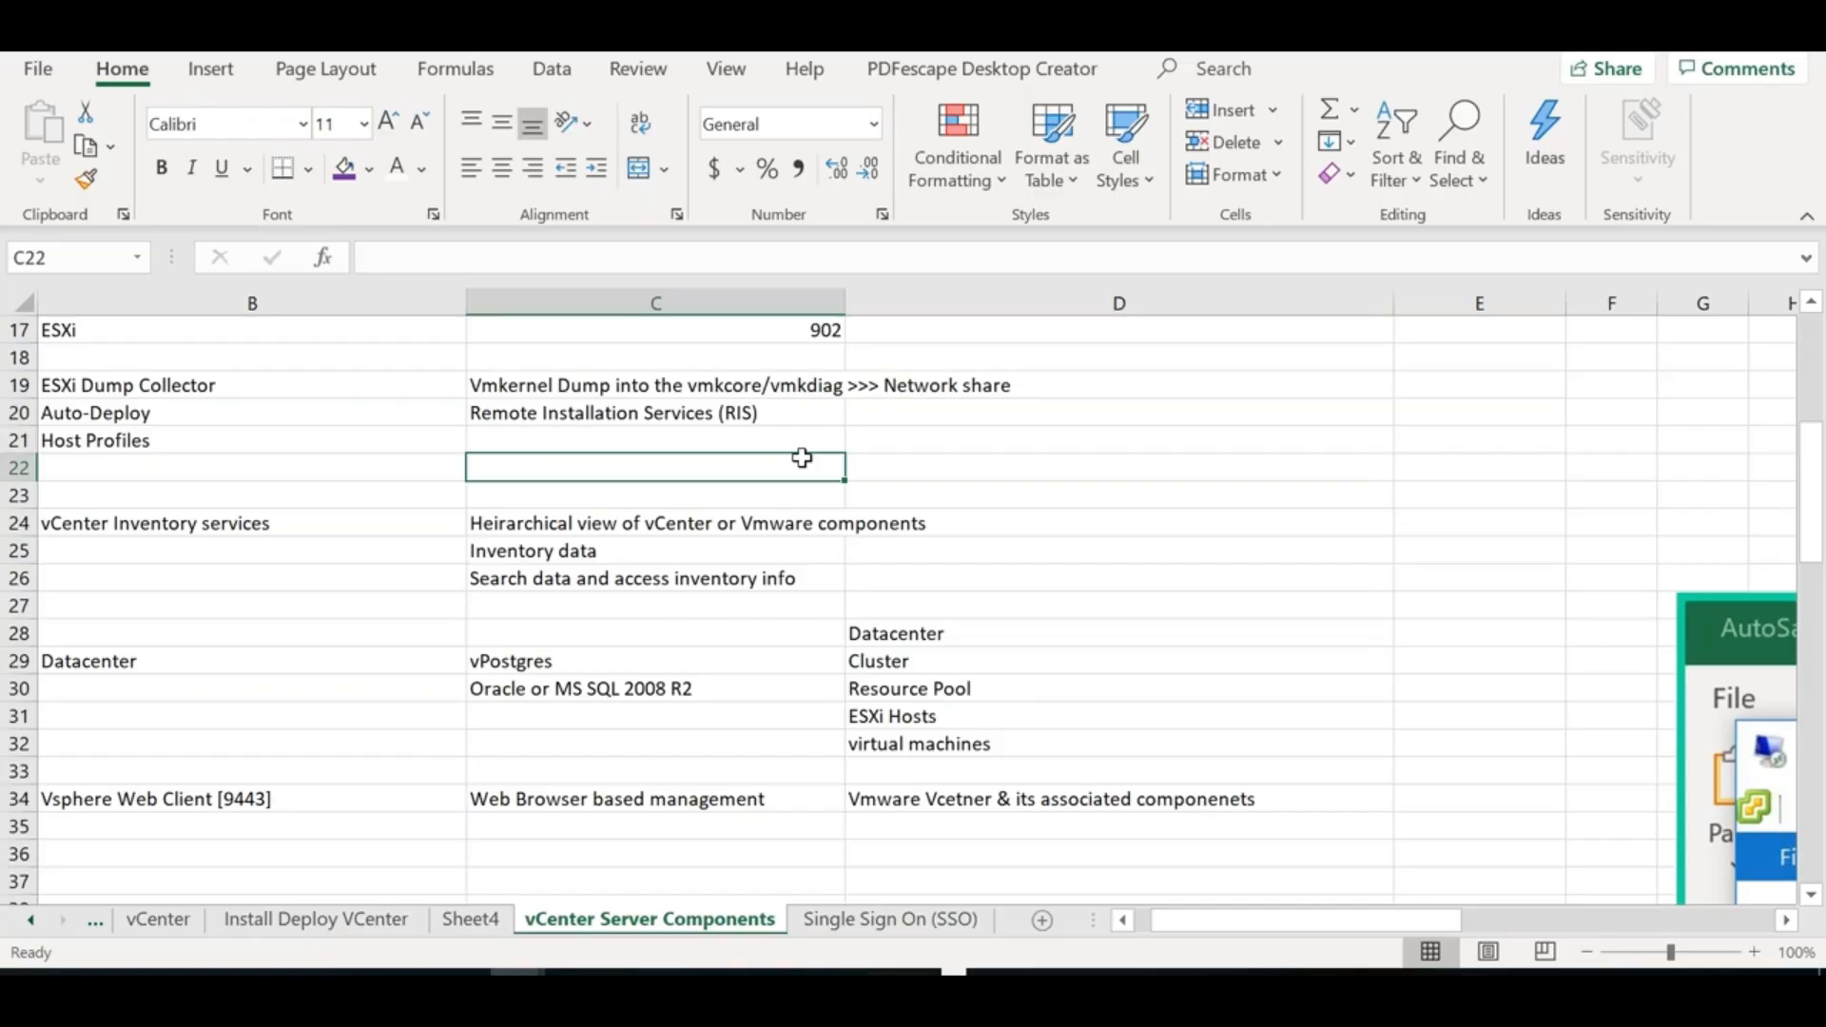
pyautogui.click(687, 387)
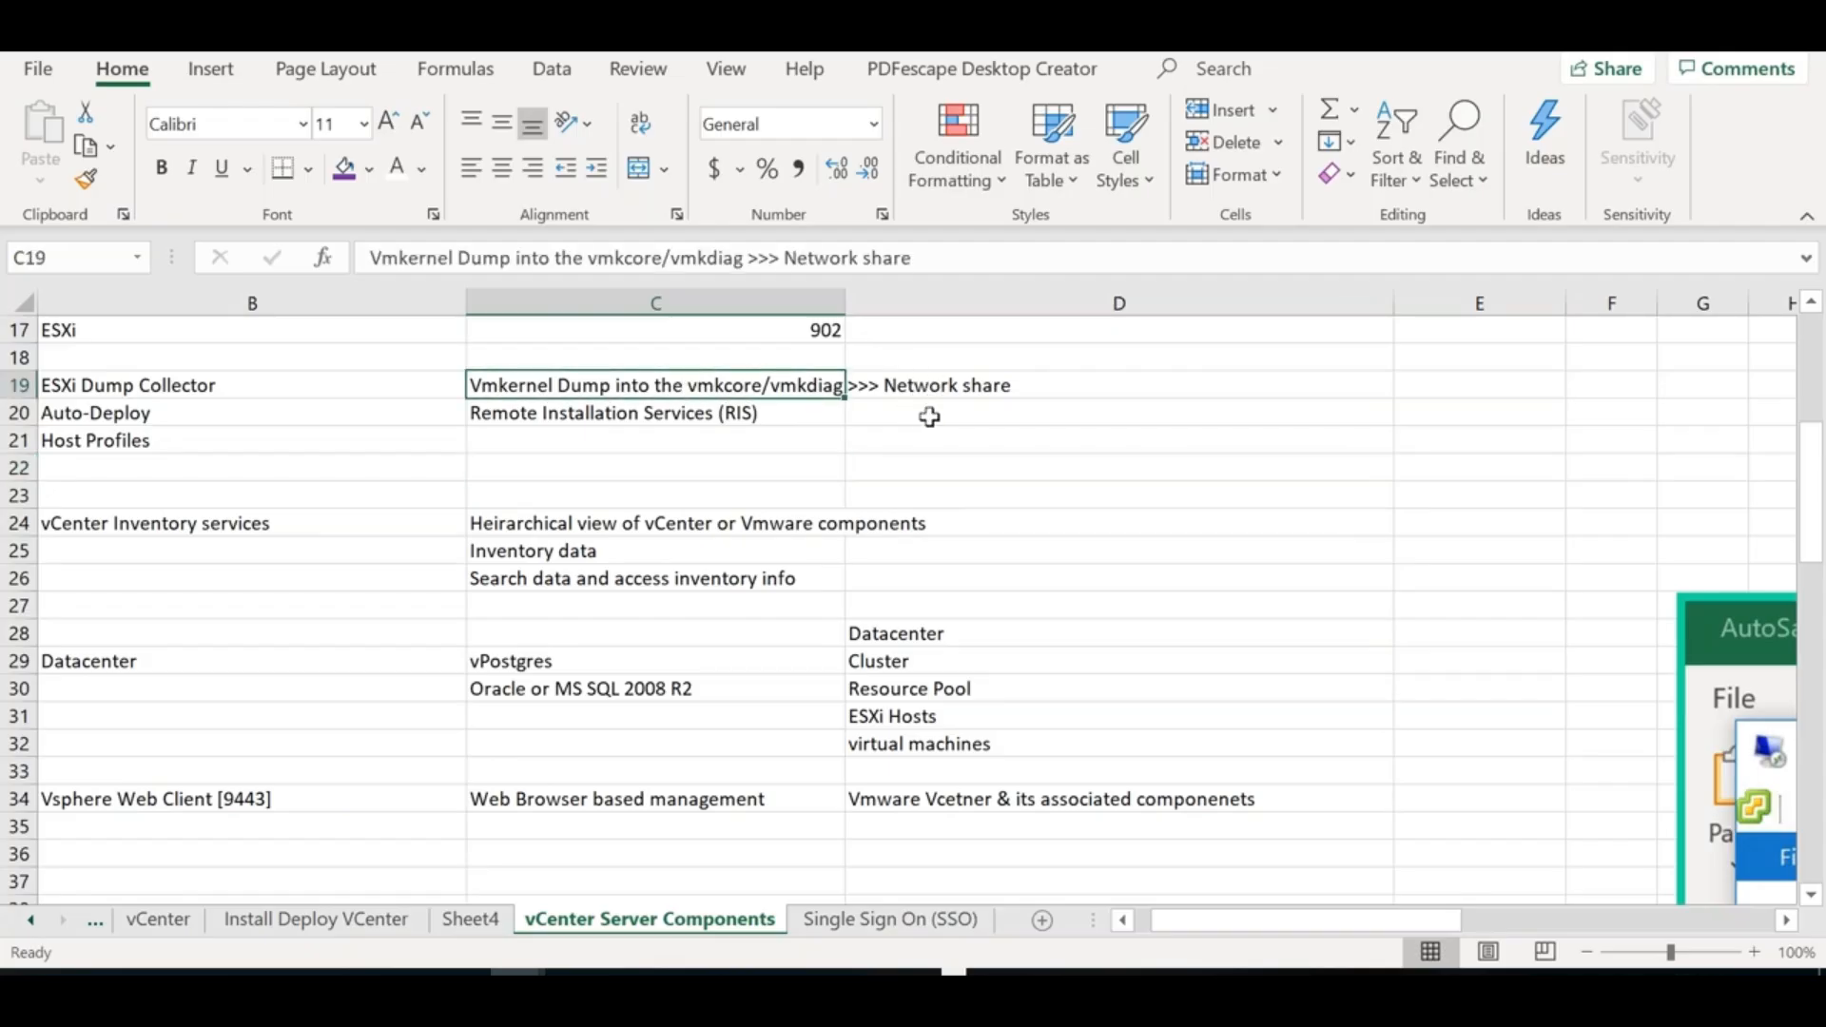
# Enter 'ESXi encountered a critical failure' in D19
pyautogui.click(1041, 383)
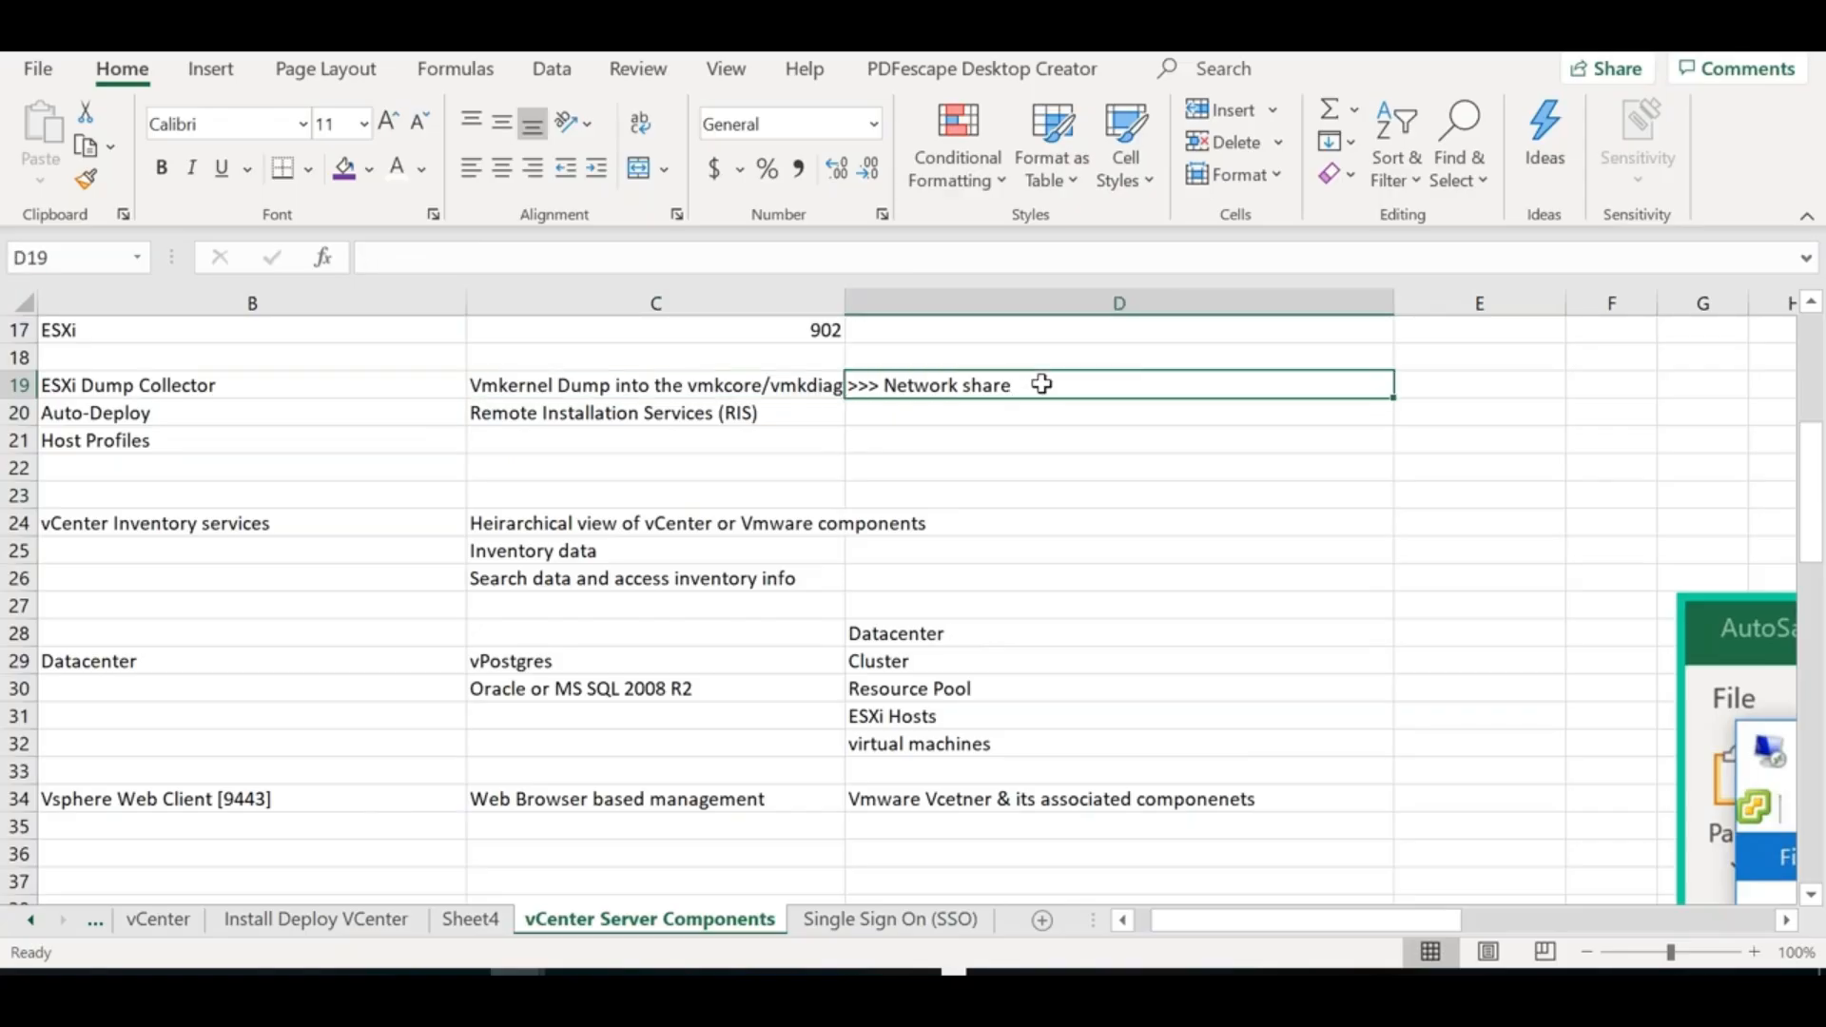
pyautogui.write('ESXi en')
pyautogui.write('countered a crit')
pyautogui.write('icla f')
pyautogui.press('BackSpace')
pyautogui.press('BackSpace')
pyautogui.press('BackSpace')
pyautogui.press('BackSpace')
pyautogui.write('al failure')
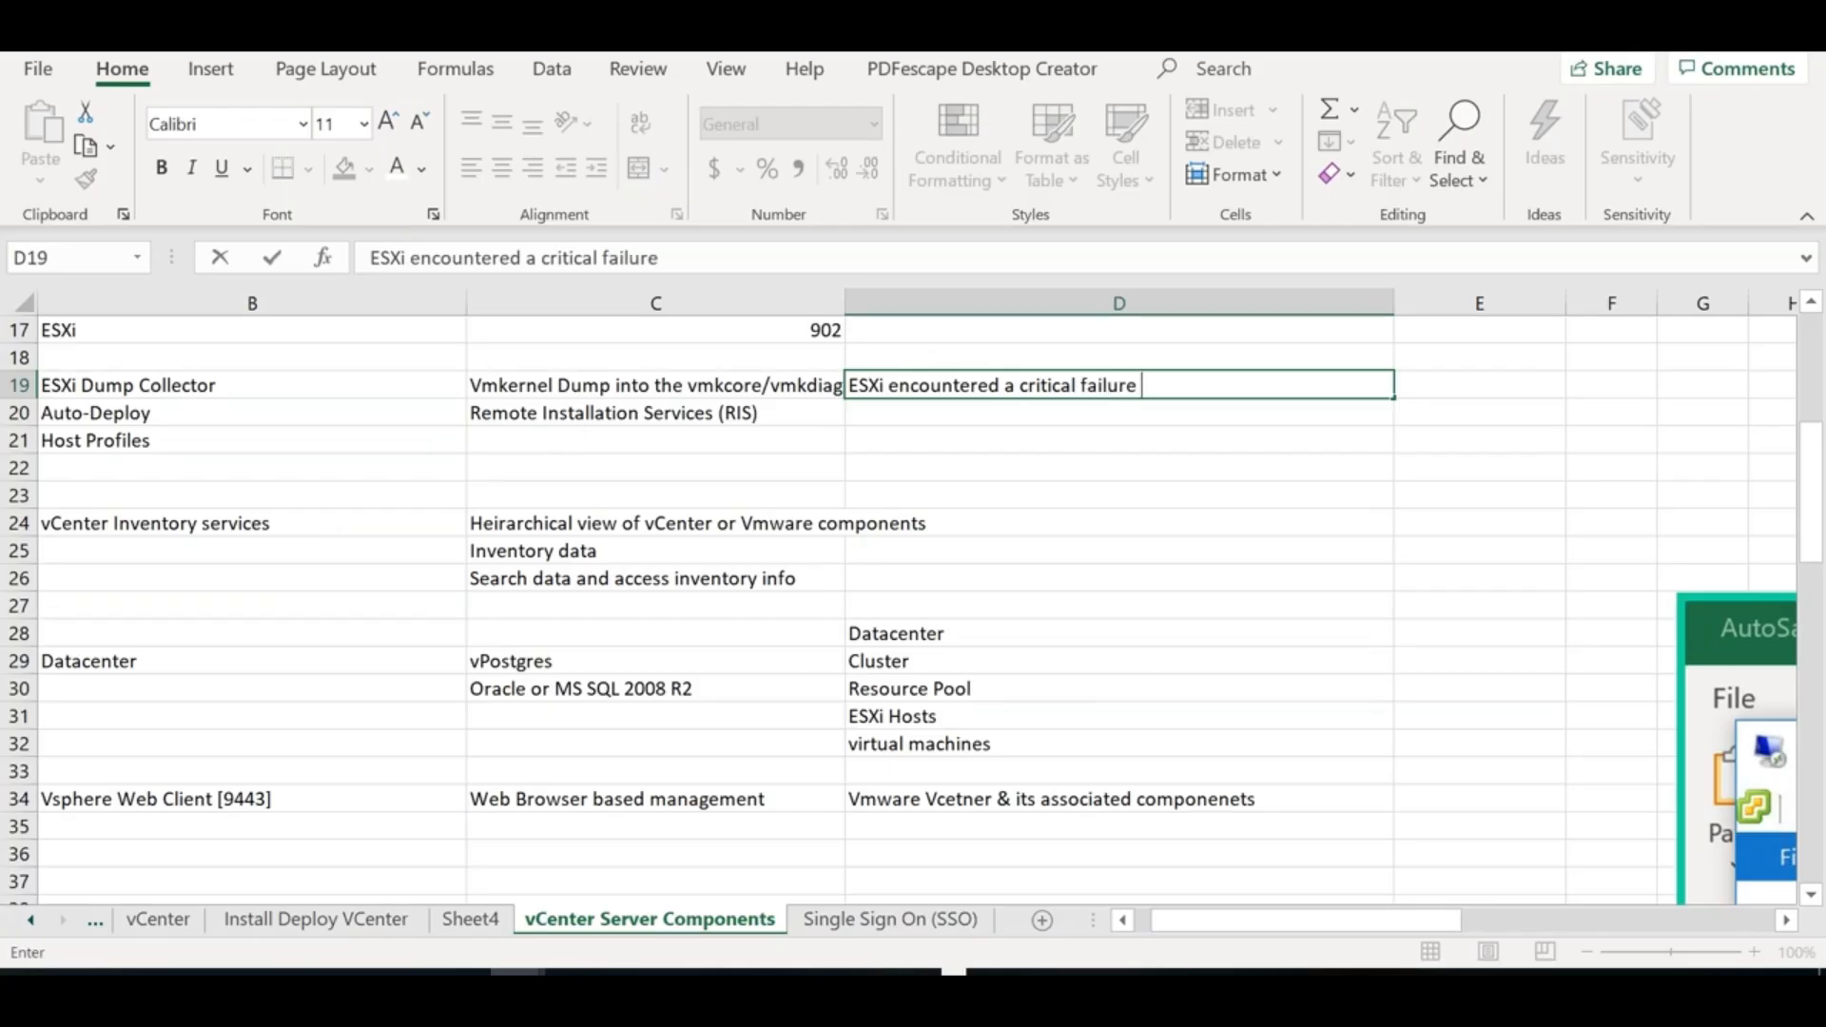
pyautogui.click(1455, 387)
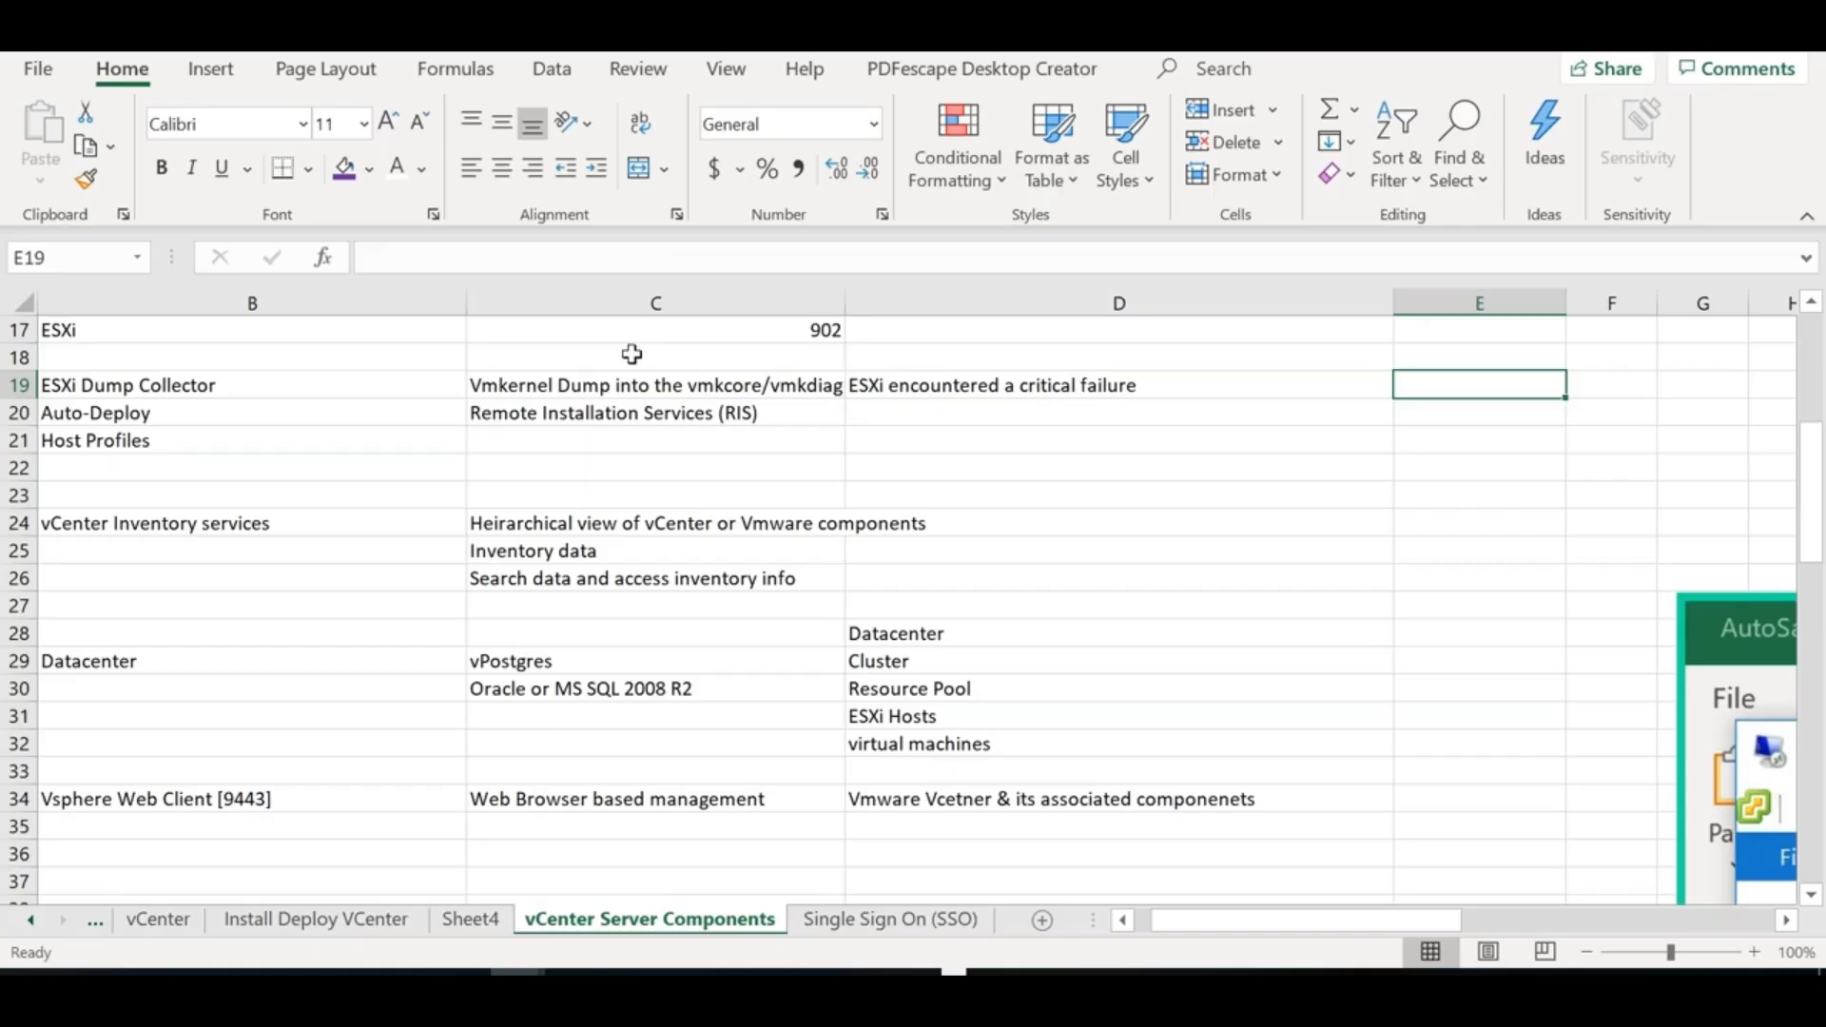
# Enter 'Memory dump gets stored in a network server instead of local disk' in E19
pyautogui.click(582, 376)
pyautogui.click(1402, 394)
pyautogui.write('Memory dump')
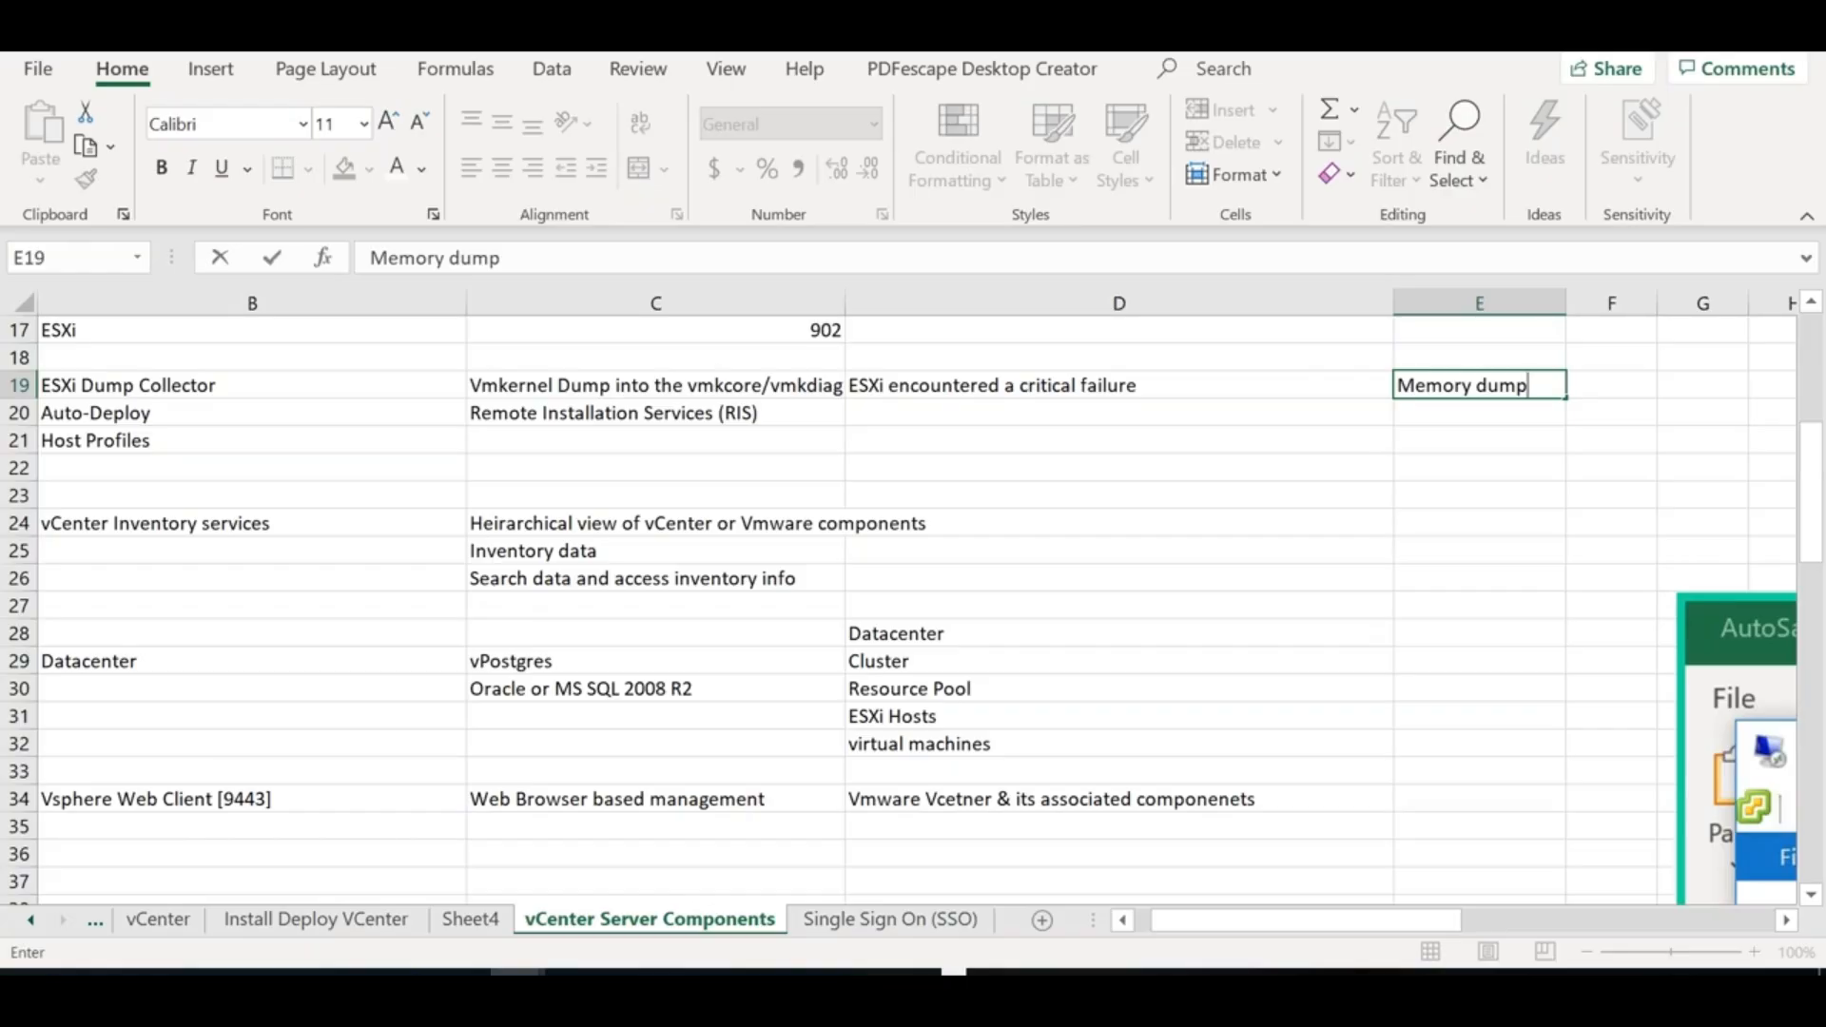
pyautogui.write('gets stored in a network server ins tead of local disk')
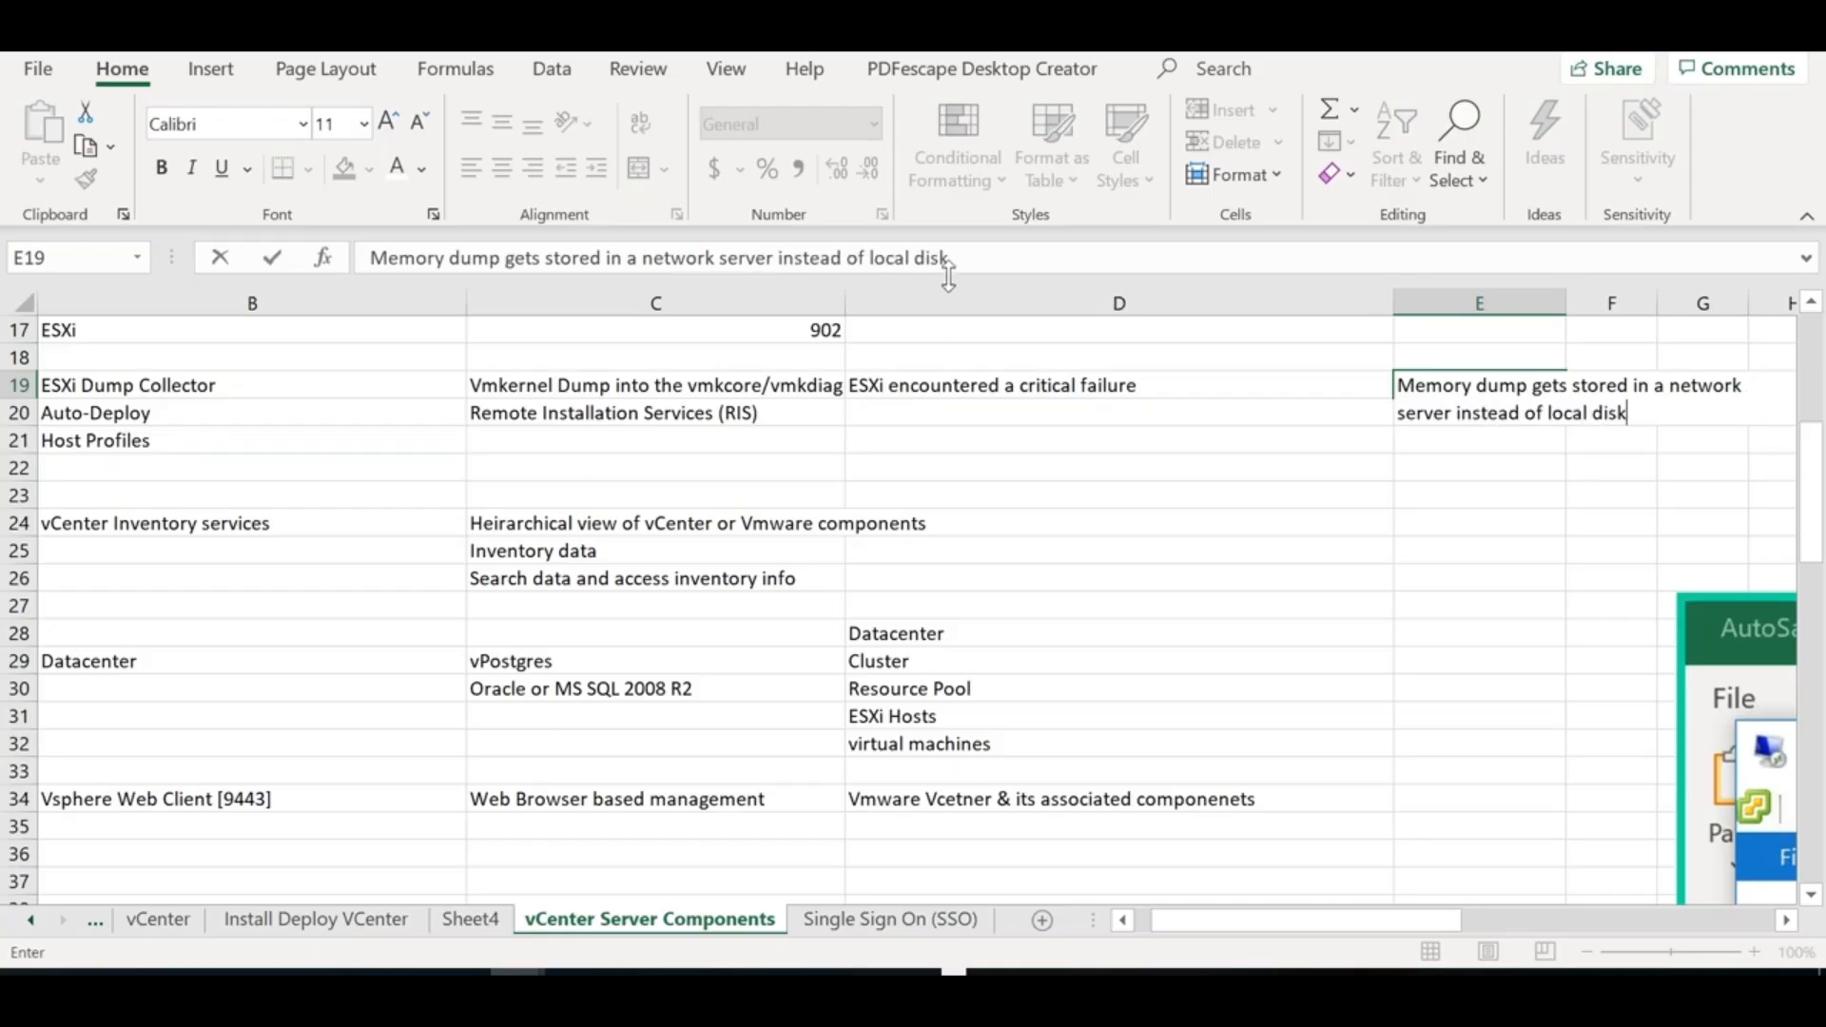
pyautogui.moveTo(954, 257); pyautogui.dragTo(362, 216)
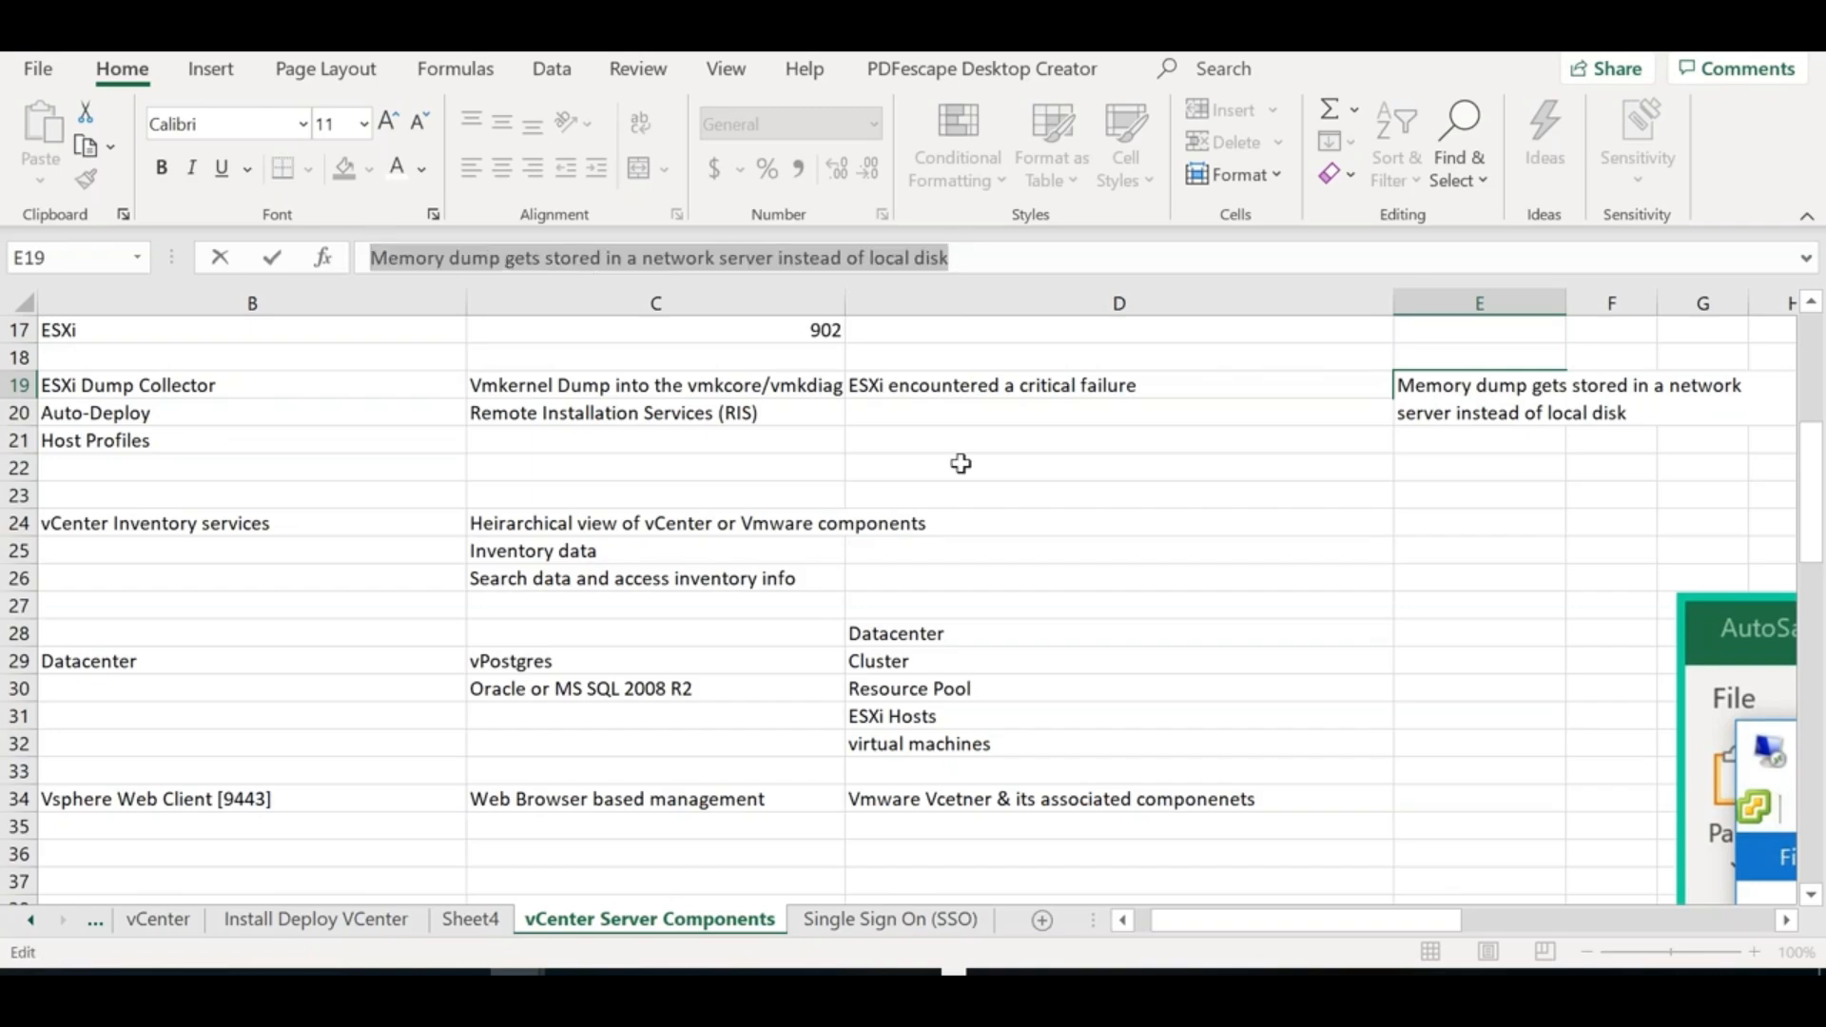
pyautogui.click(315, 381)
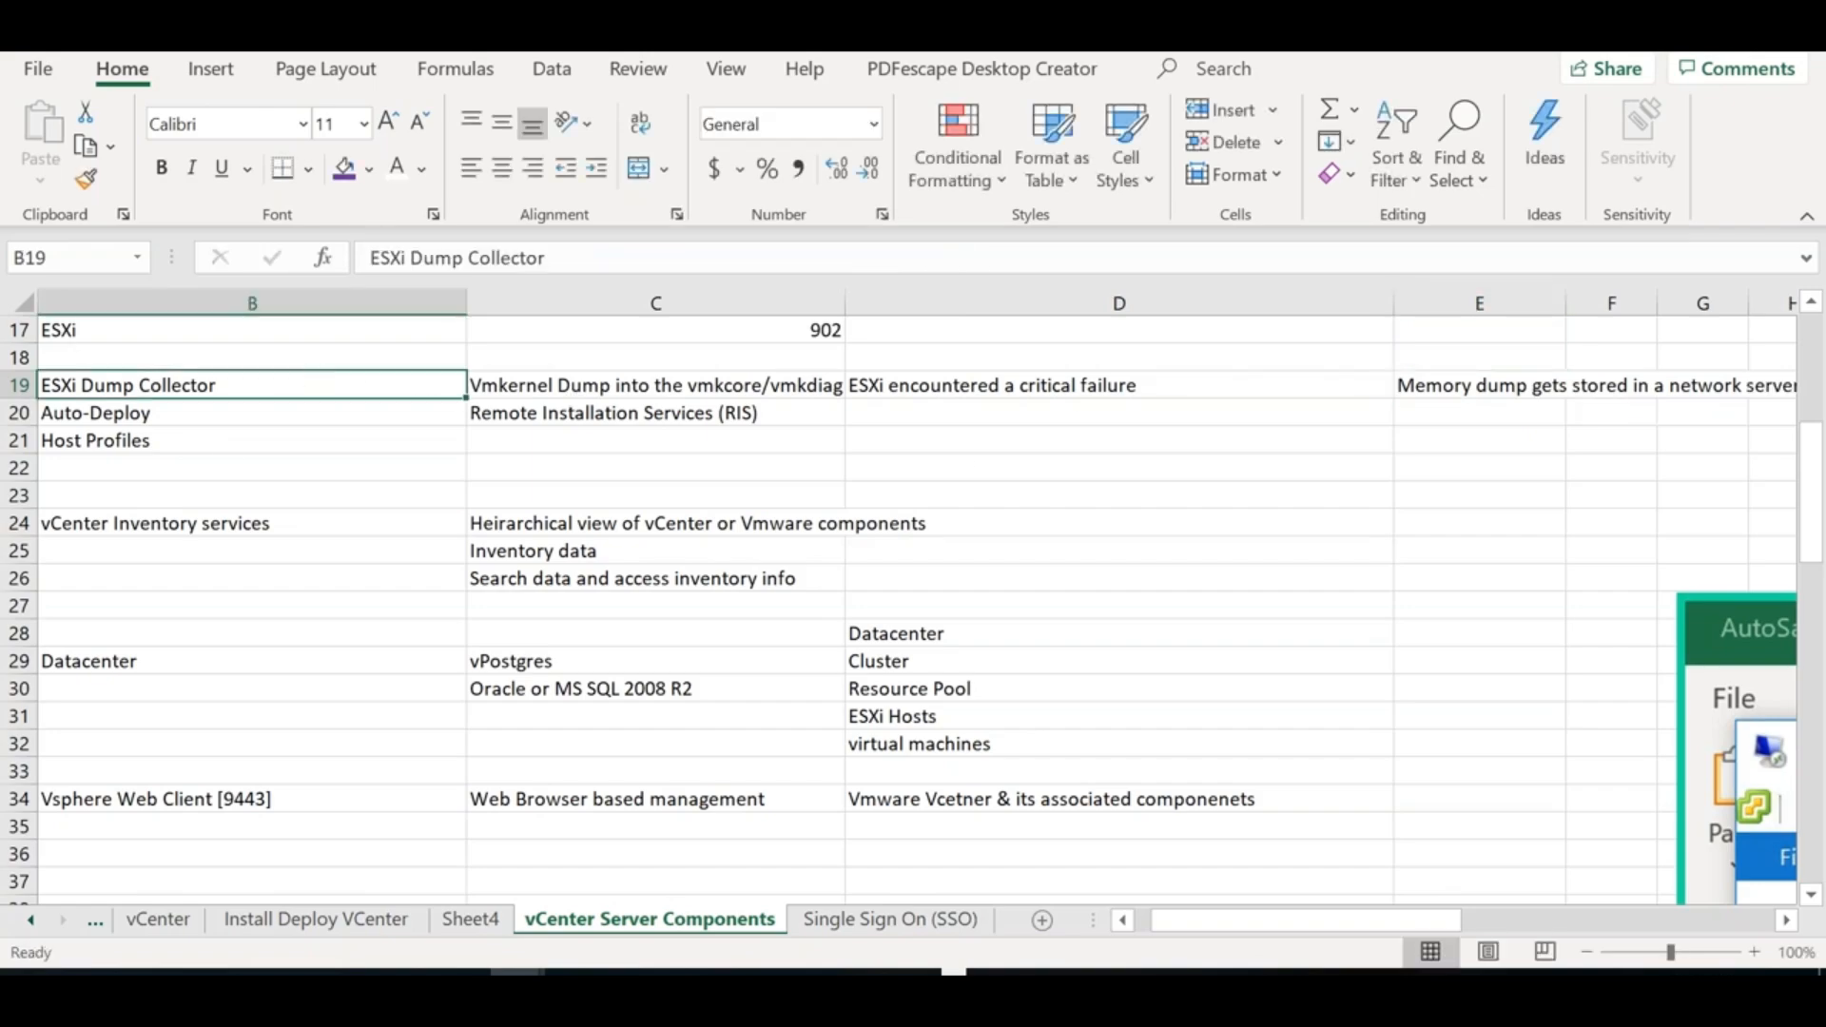
# Shift Auto-Deploy and Host Profiles down a row and enter 'Syslog Collector' in B20
pyautogui.moveTo(183, 411); pyautogui.dragTo(542, 432)
pyautogui.hotkey('ctrl', 'x')
pyautogui.press('Down')
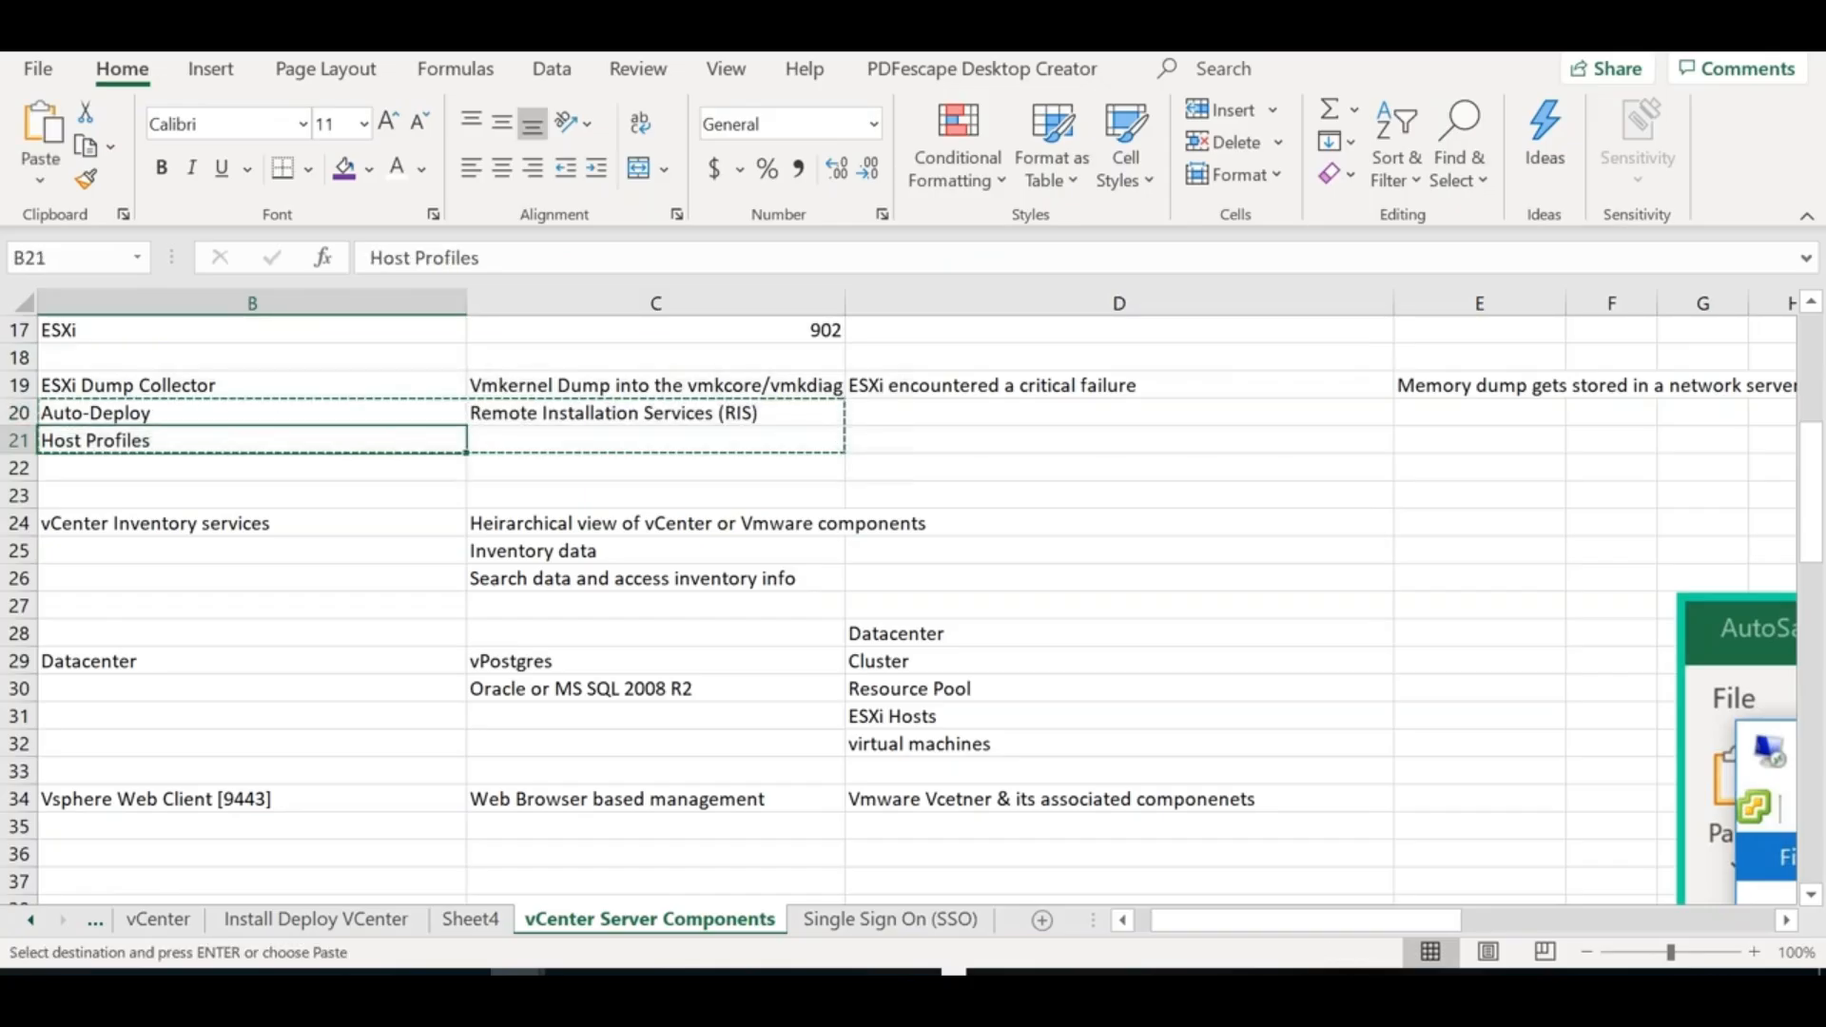
pyautogui.press('Return')
pyautogui.press('Up')
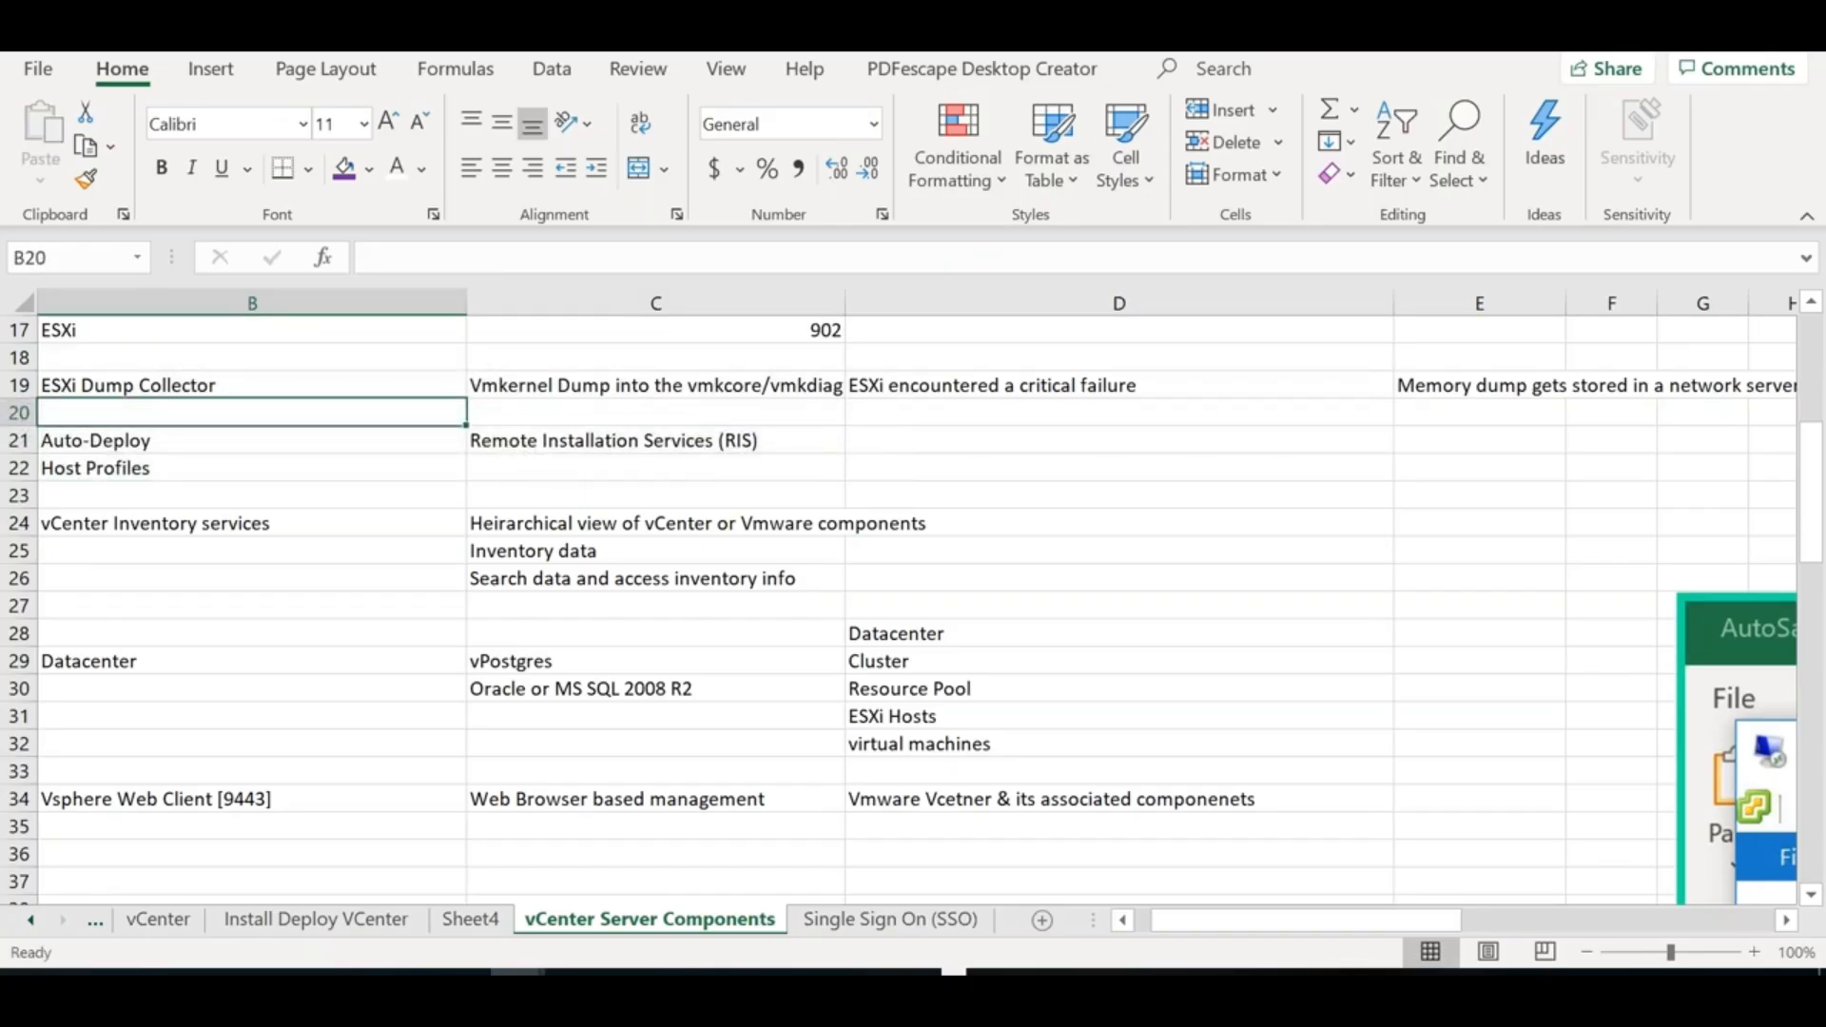
pyautogui.write('Syslog')
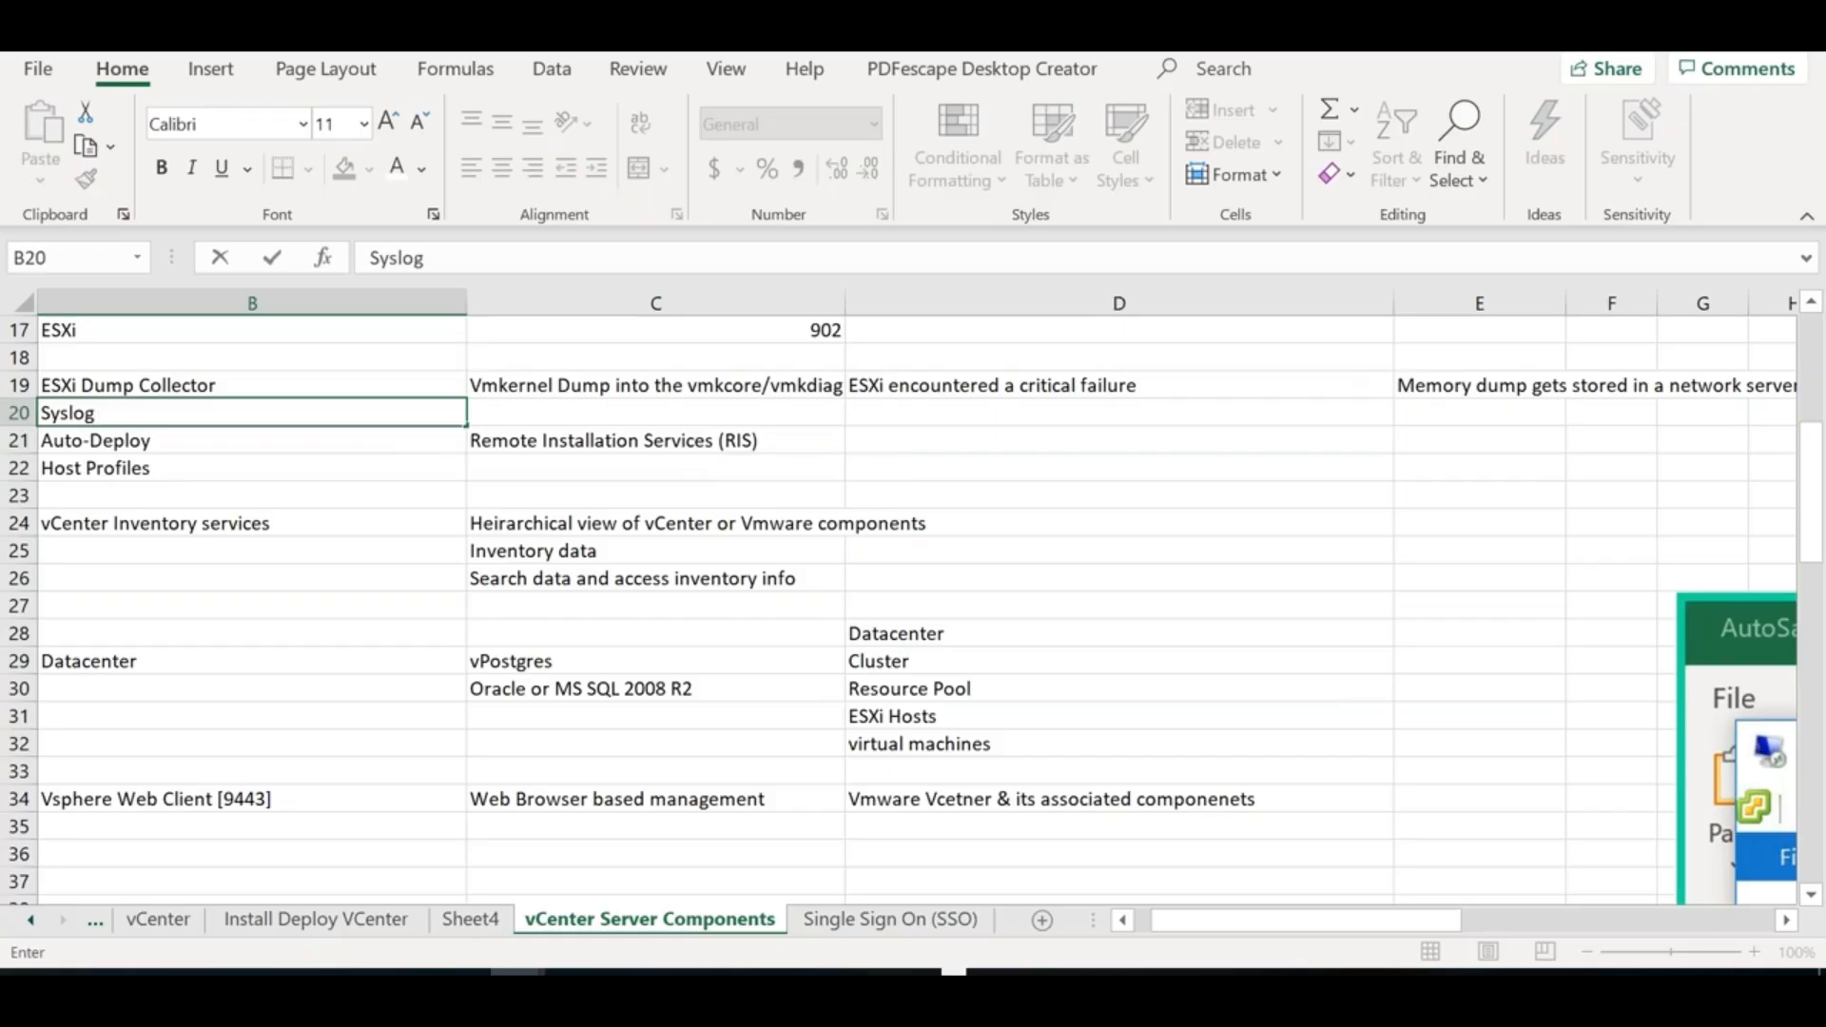
pyautogui.write(' Collector')
pyautogui.press('Tab')
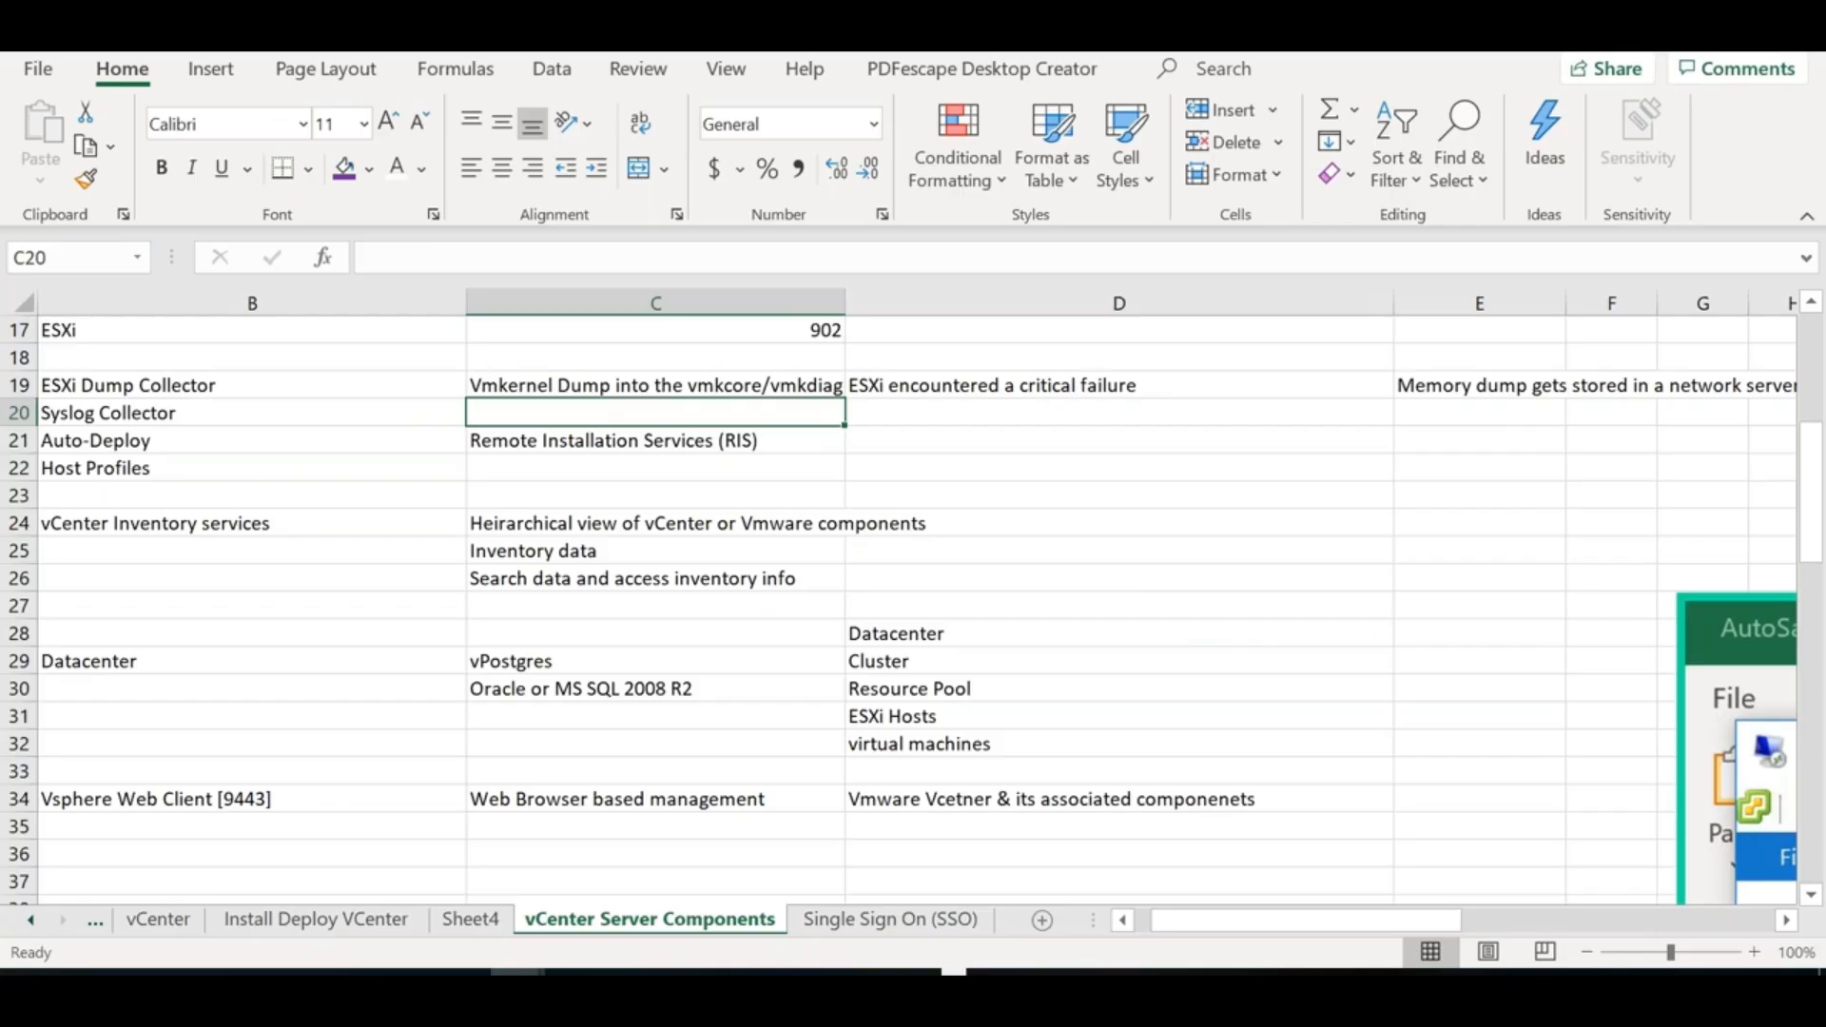
pyautogui.click(30, 921)
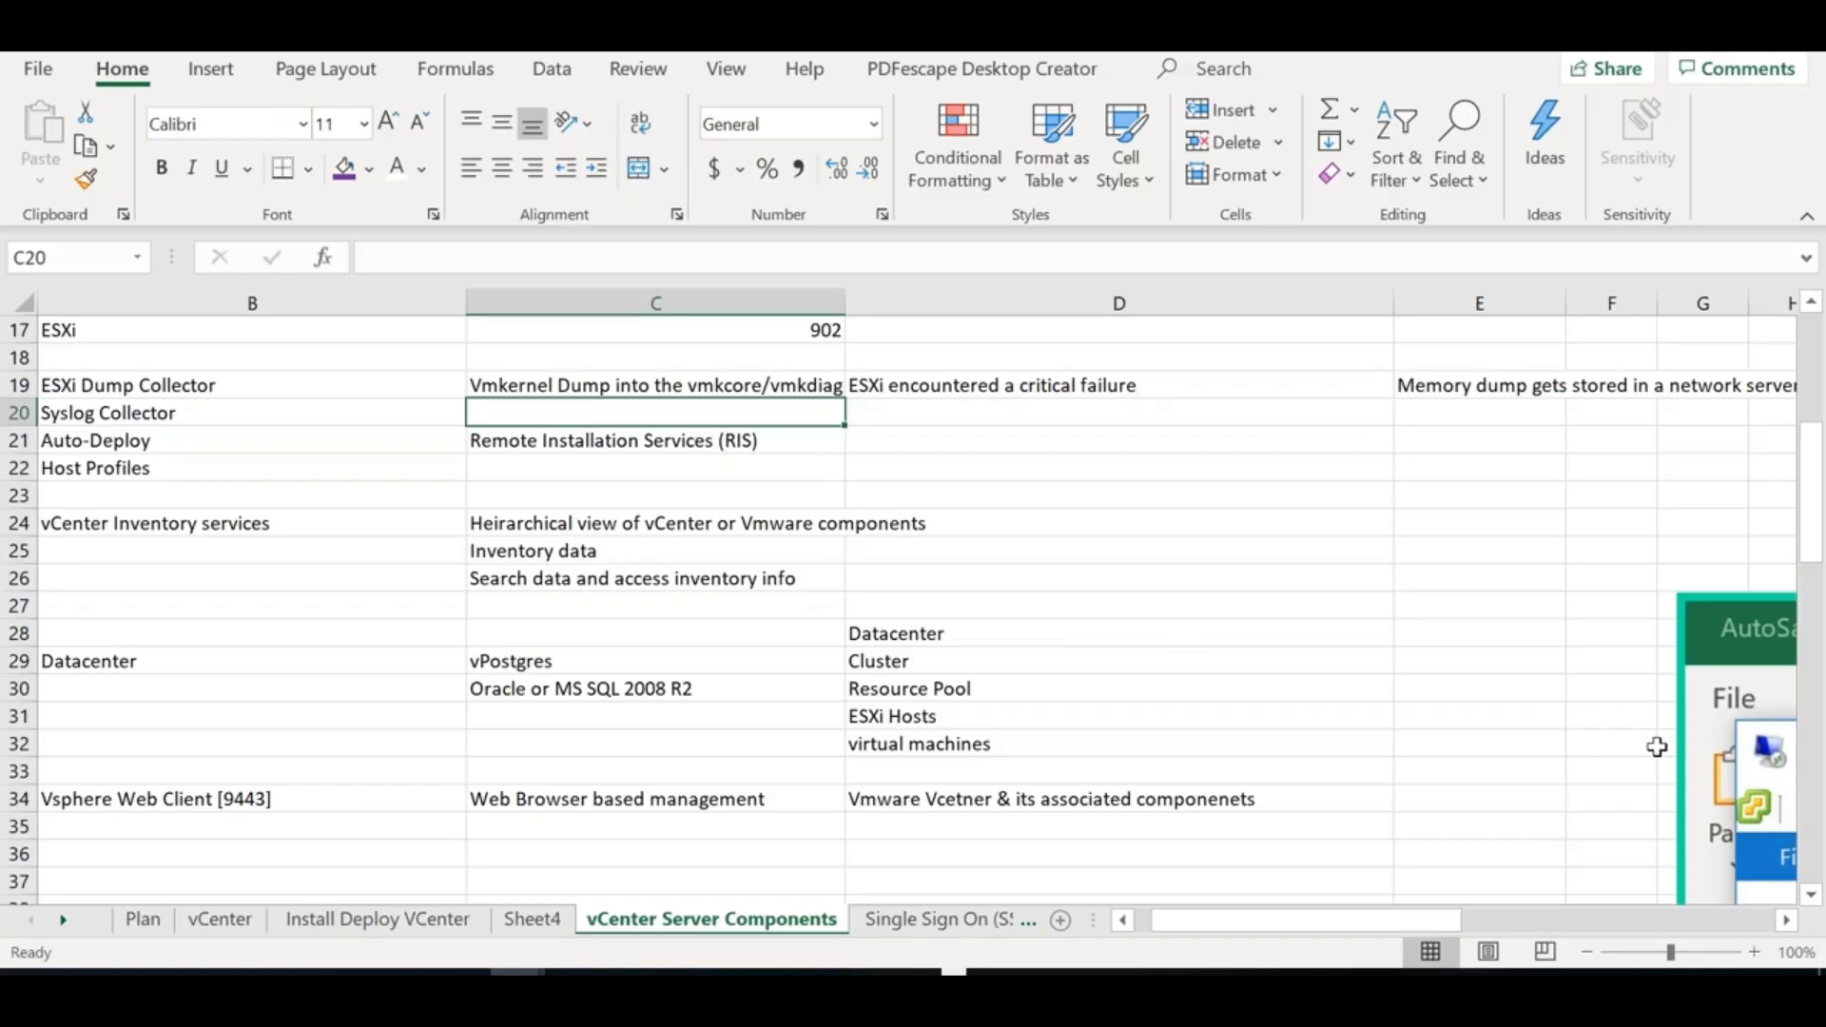
# Drag the Configure Ports screenshot down and right, shrinking it to uncover column B notes
pyautogui.moveTo(1657, 746); pyautogui.dragTo(650, 373)
pyautogui.moveTo(1035, 741); pyautogui.dragTo(896, 554)
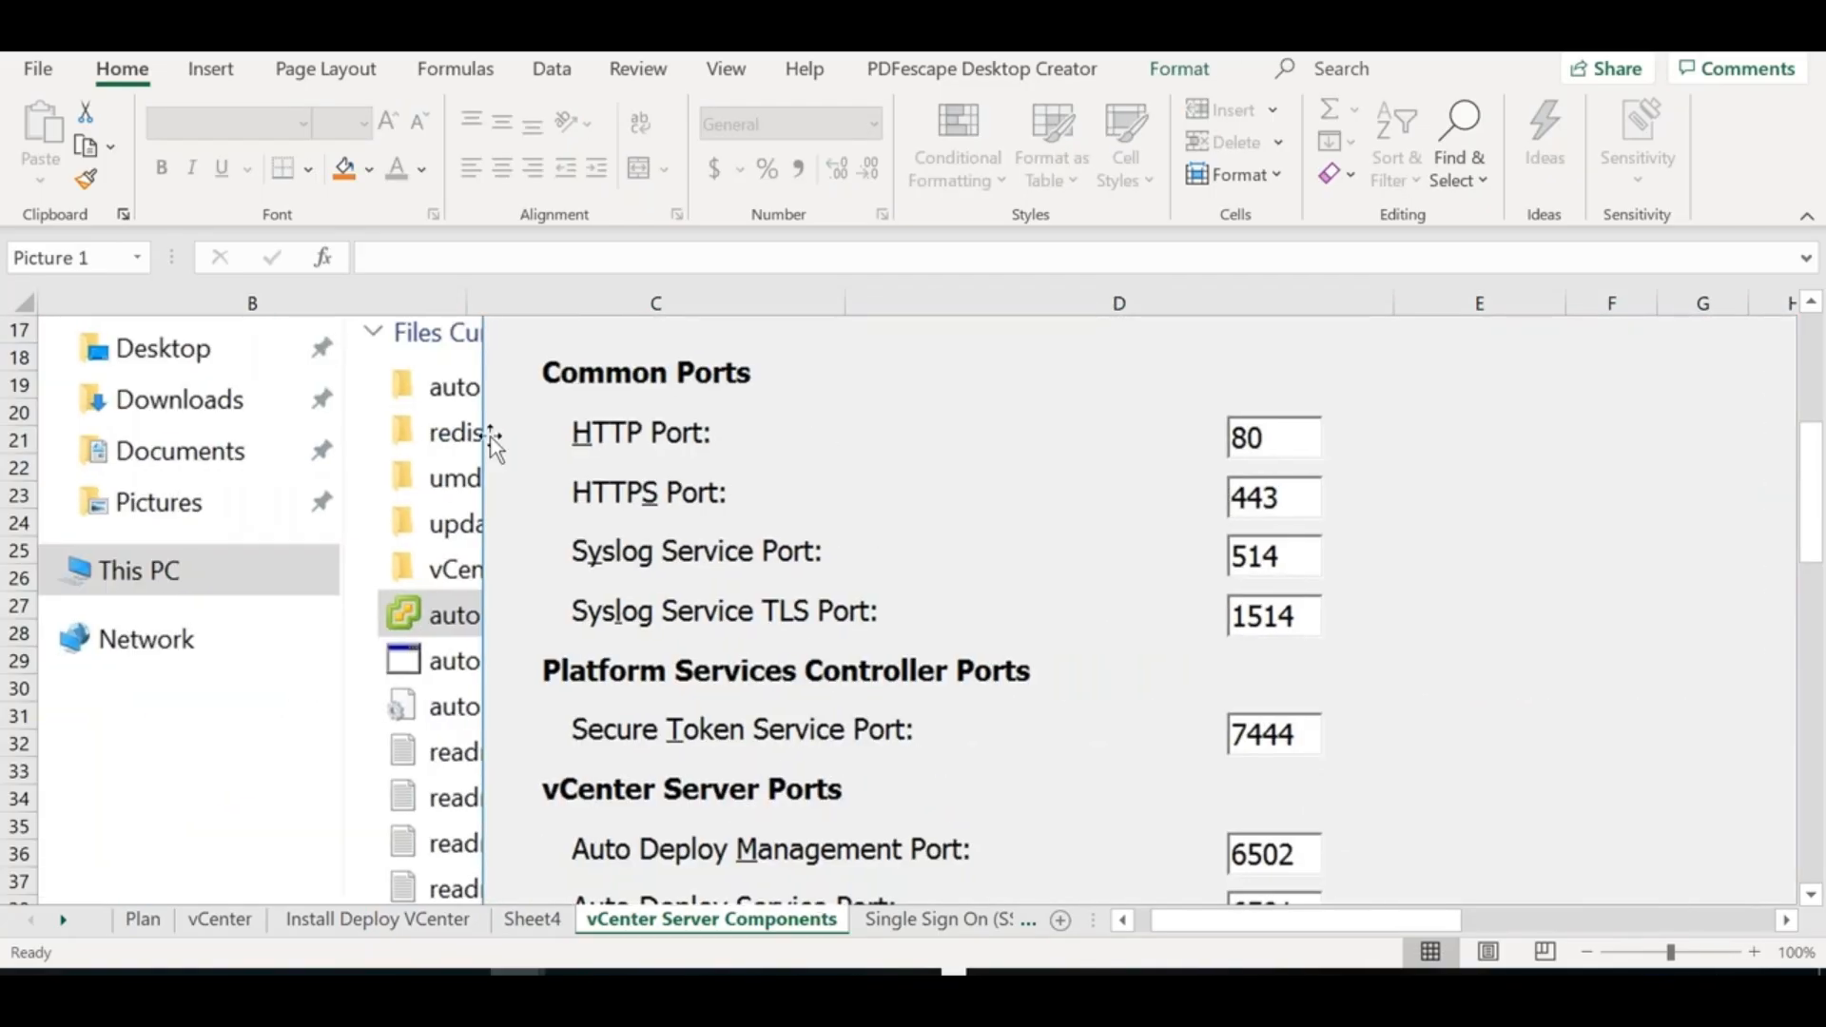
pyautogui.moveTo(491, 435); pyautogui.dragTo(490, 638)
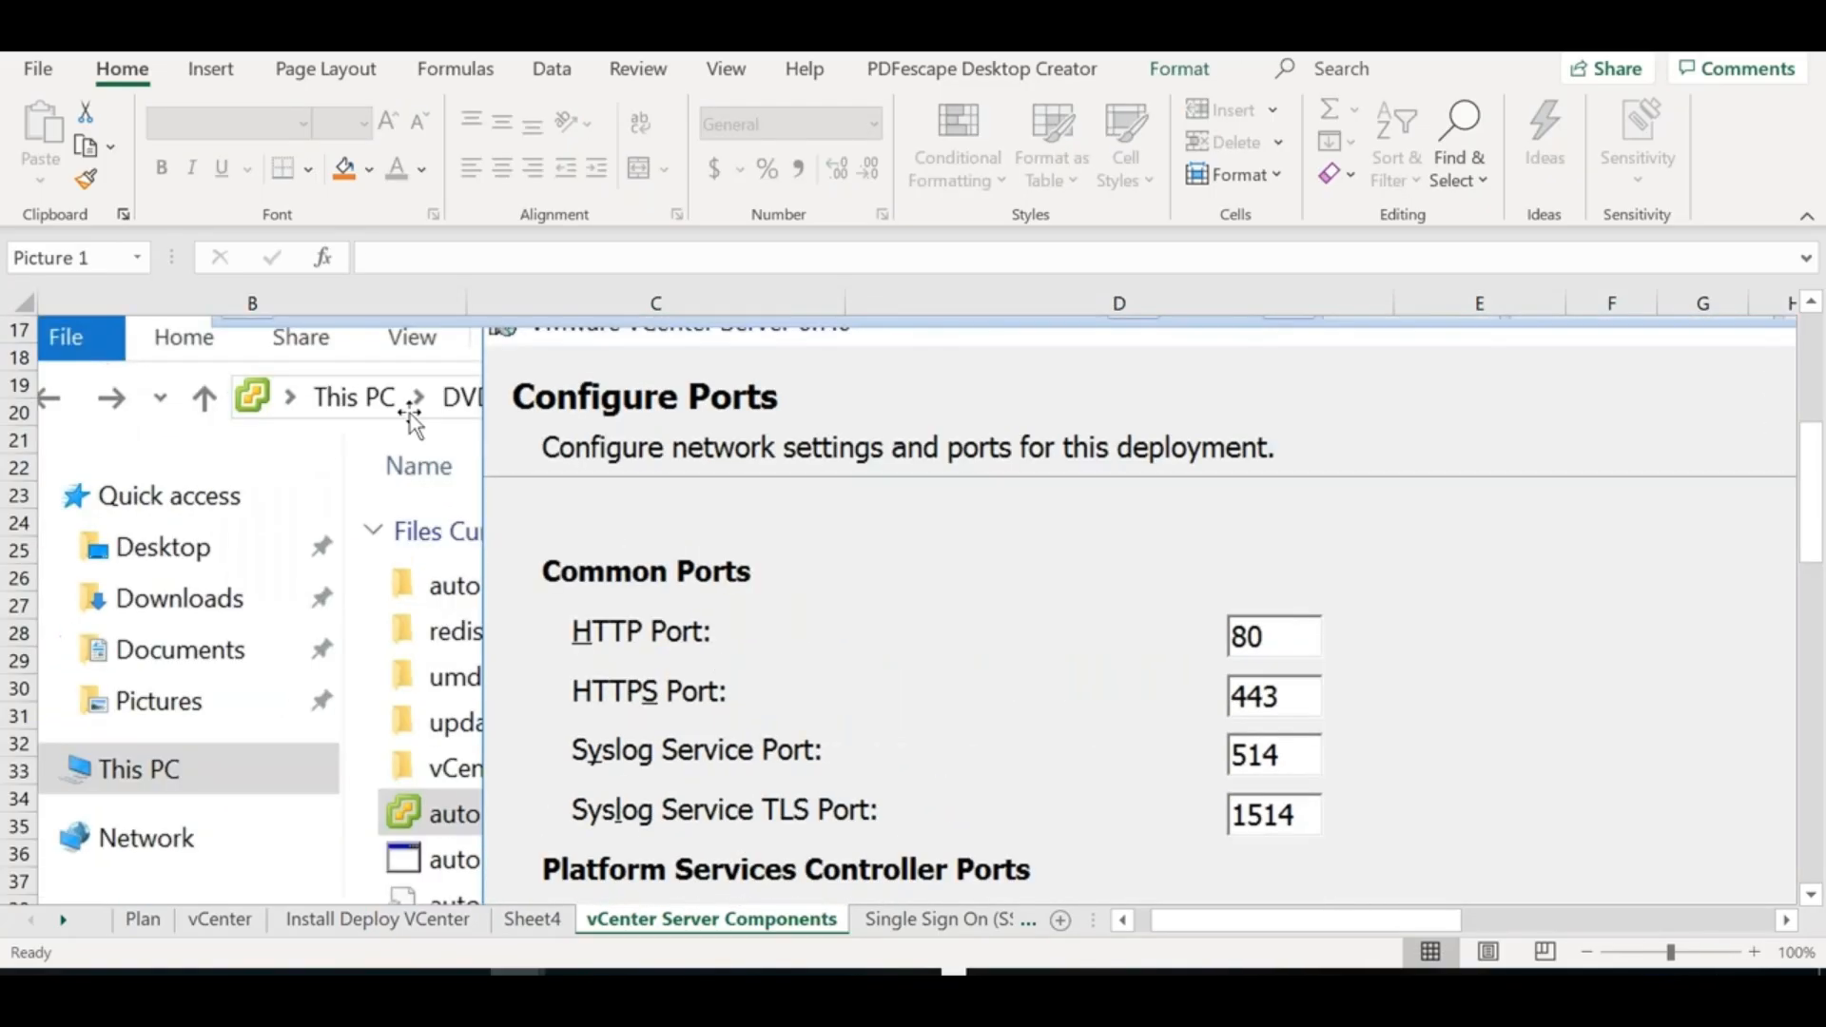
pyautogui.moveTo(409, 413); pyautogui.dragTo(722, 782)
pyautogui.moveTo(262, 446); pyautogui.dragTo(888, 802)
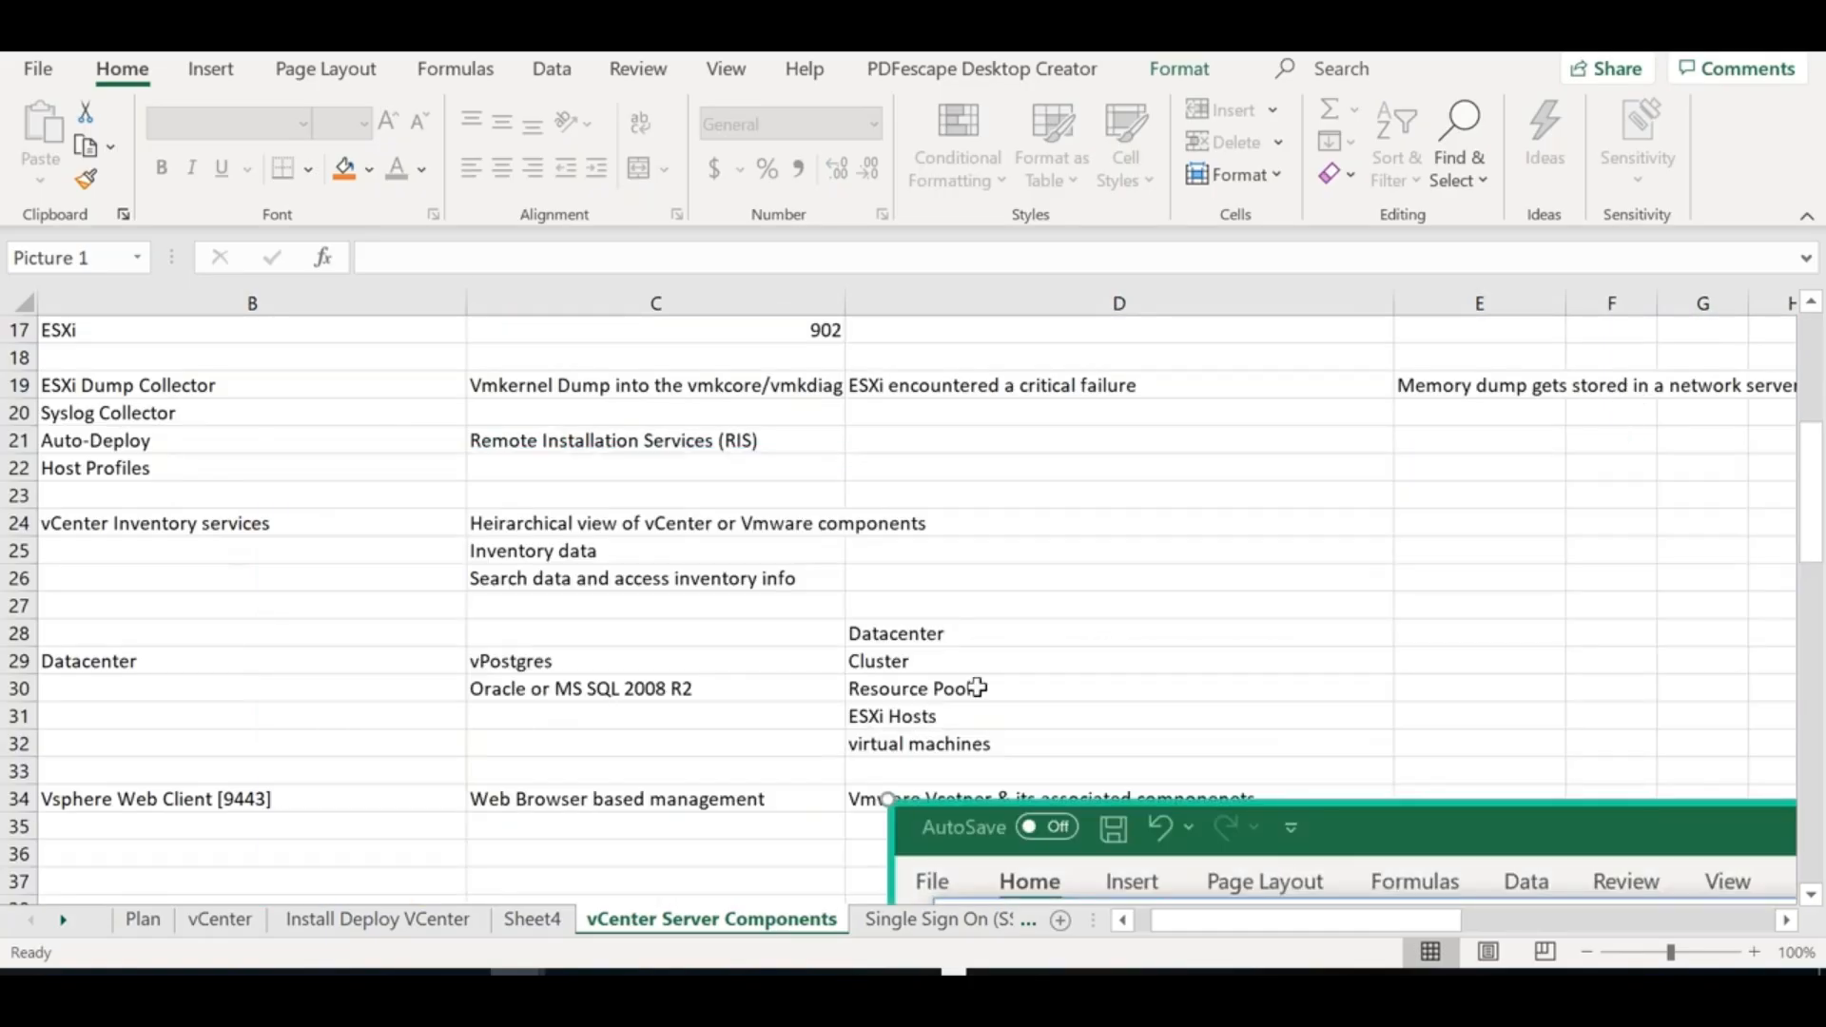
pyautogui.moveTo(1326, 862); pyautogui.dragTo(951, 612)
# Shrink the screenshot further from its corner and slide it to the far right of the sheet
pyautogui.moveTo(514, 549); pyautogui.dragTo(949, 793)
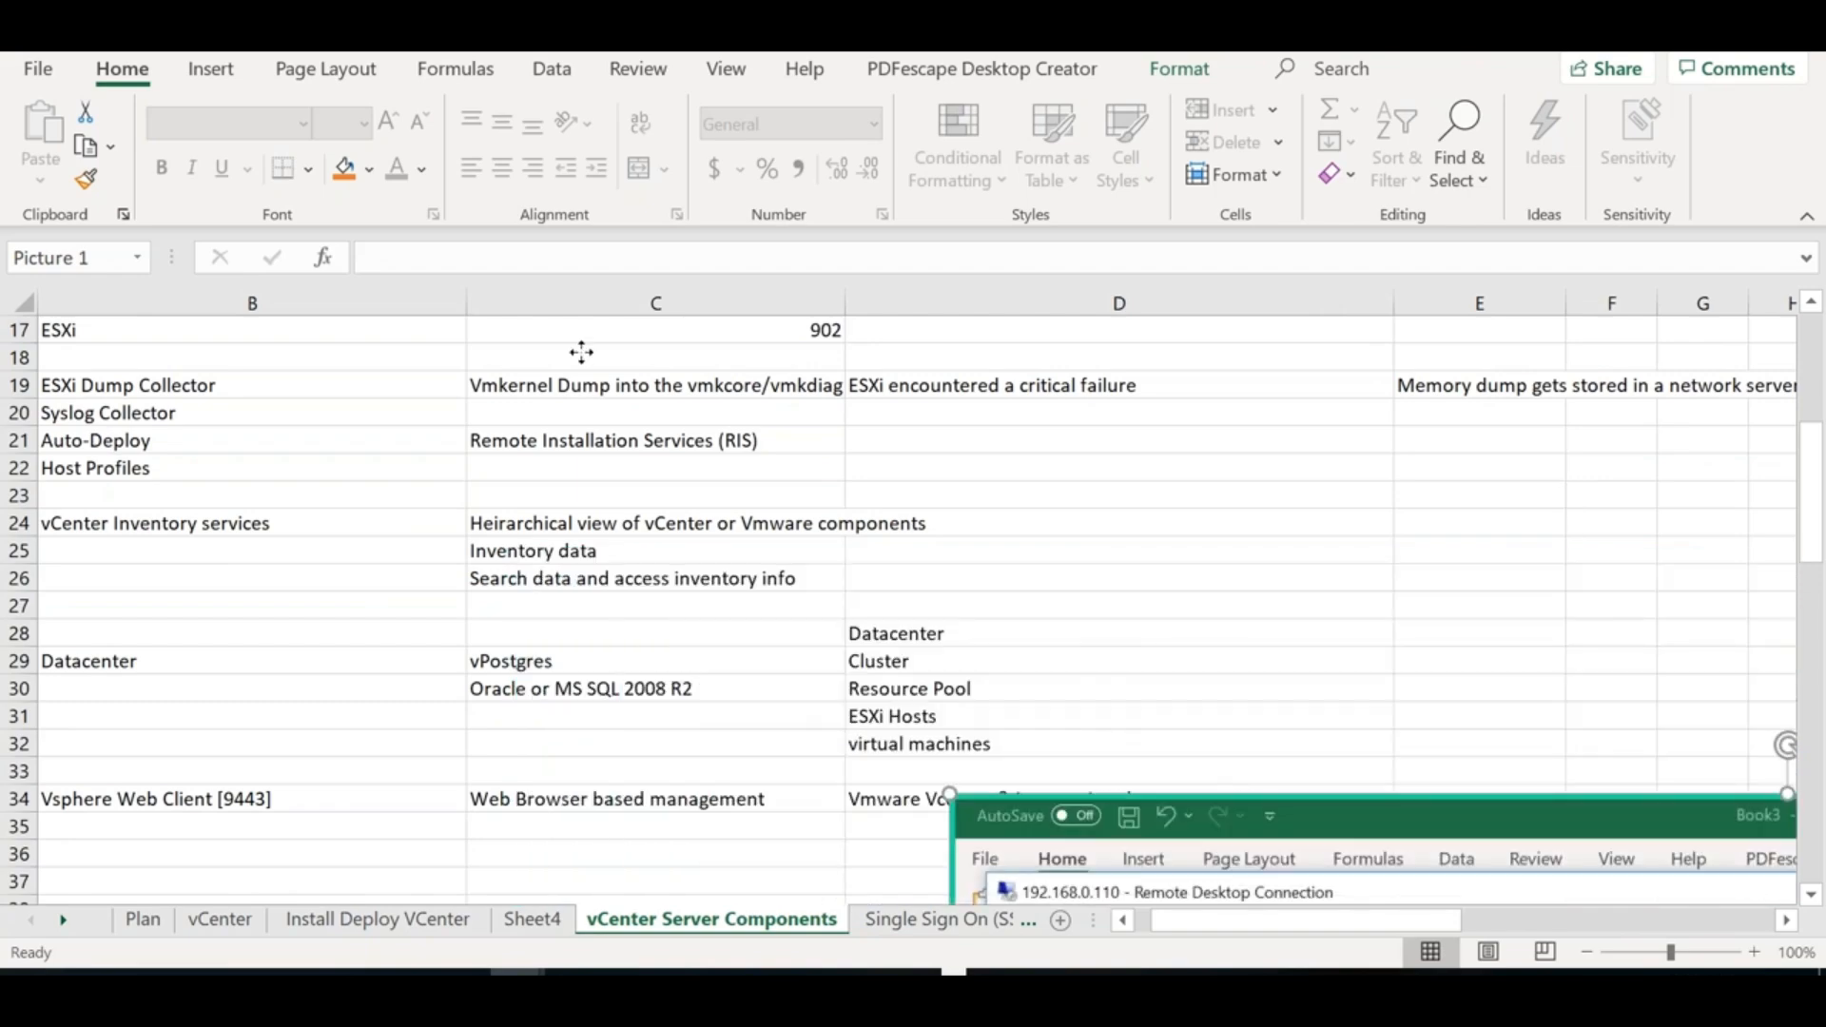
pyautogui.moveTo(581, 352); pyautogui.dragTo(580, 354)
pyautogui.moveTo(583, 477); pyautogui.dragTo(585, 664)
pyautogui.moveTo(290, 471); pyautogui.dragTo(892, 734)
pyautogui.moveTo(1093, 817); pyautogui.dragTo(595, 408)
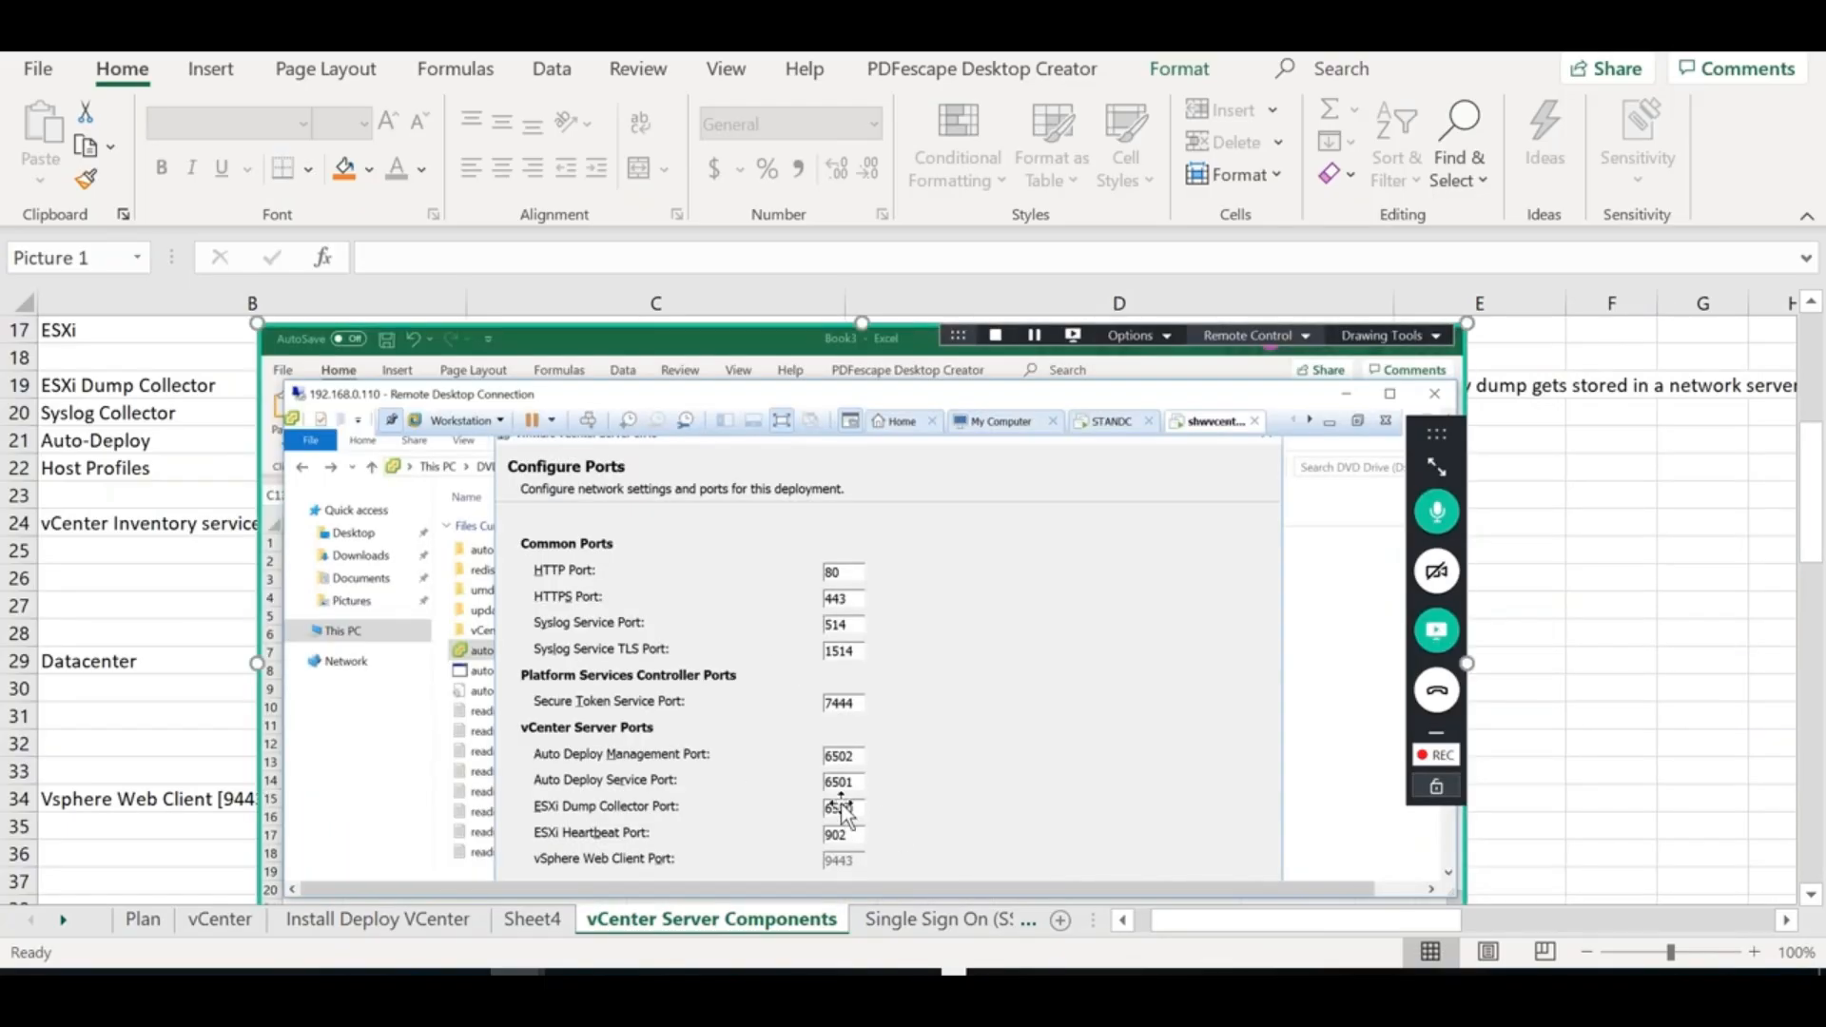
pyautogui.moveTo(673, 745); pyautogui.dragTo(1772, 864)
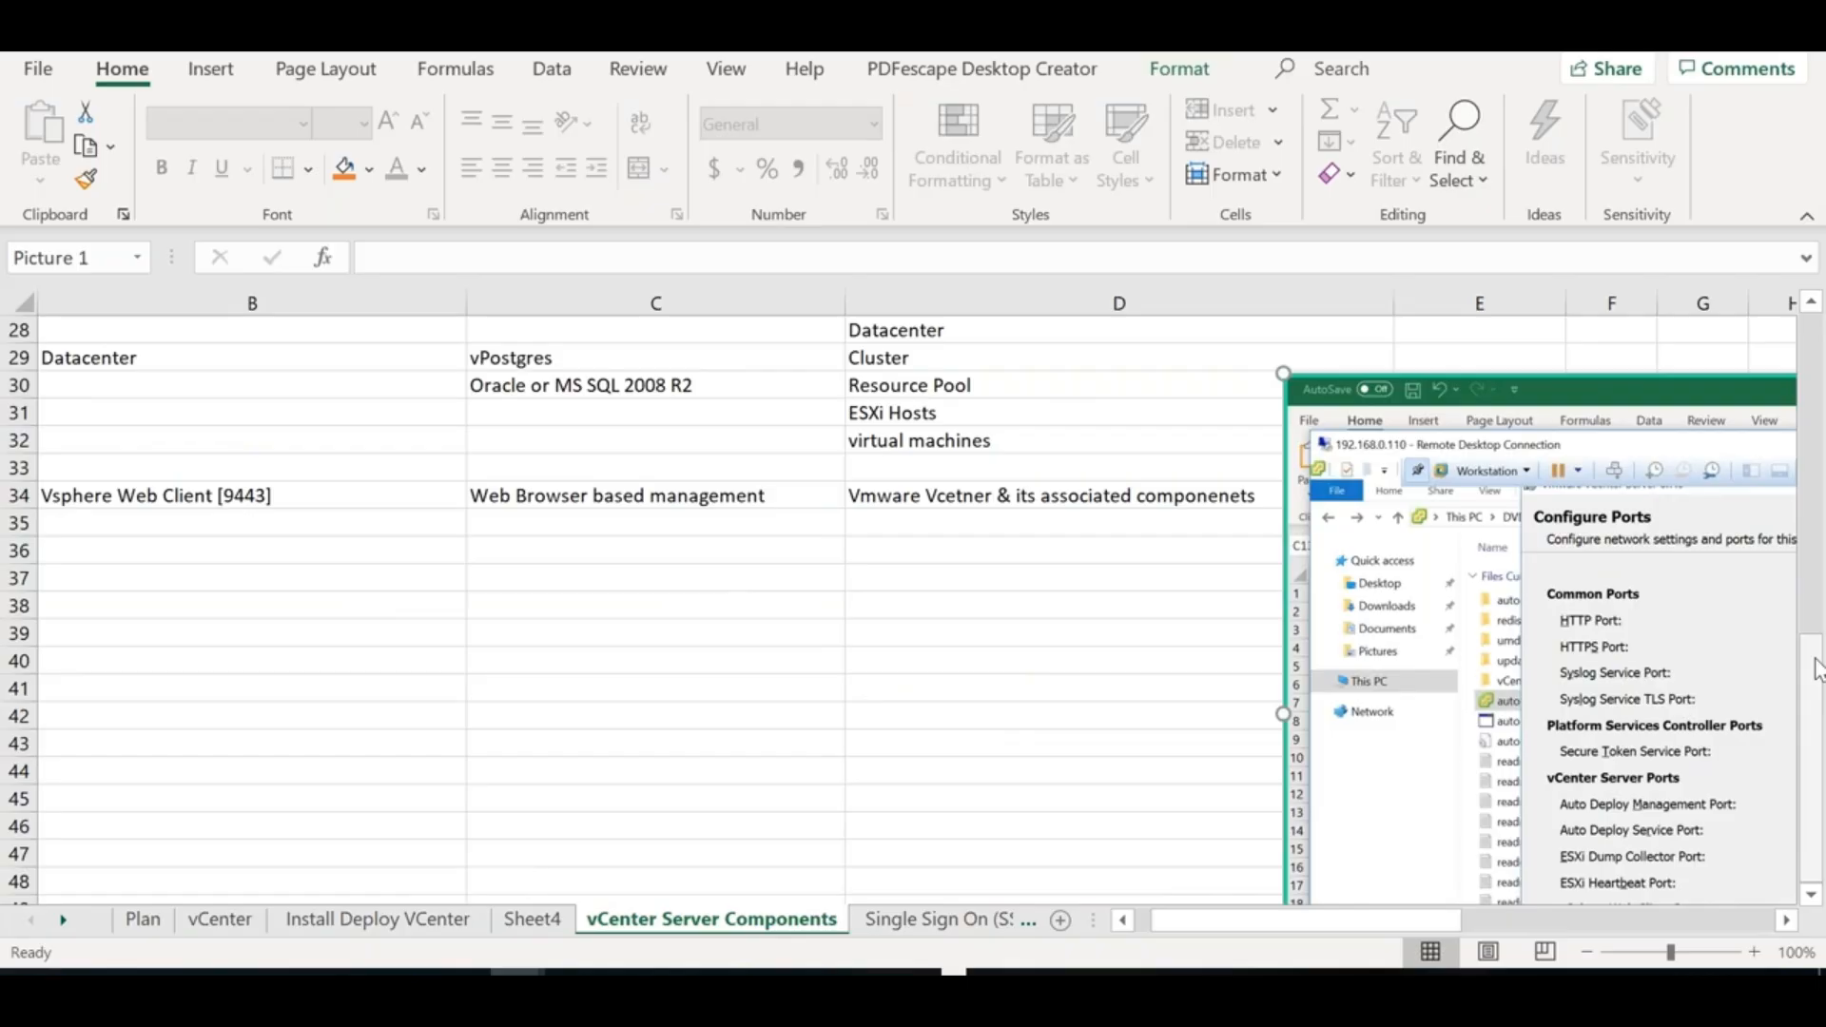
pyautogui.scroll(4, 1814, 305)
# Review the D19 critical-failure and E19 memory-dump notes above the Syslog Collector row
pyautogui.click(1812, 303)
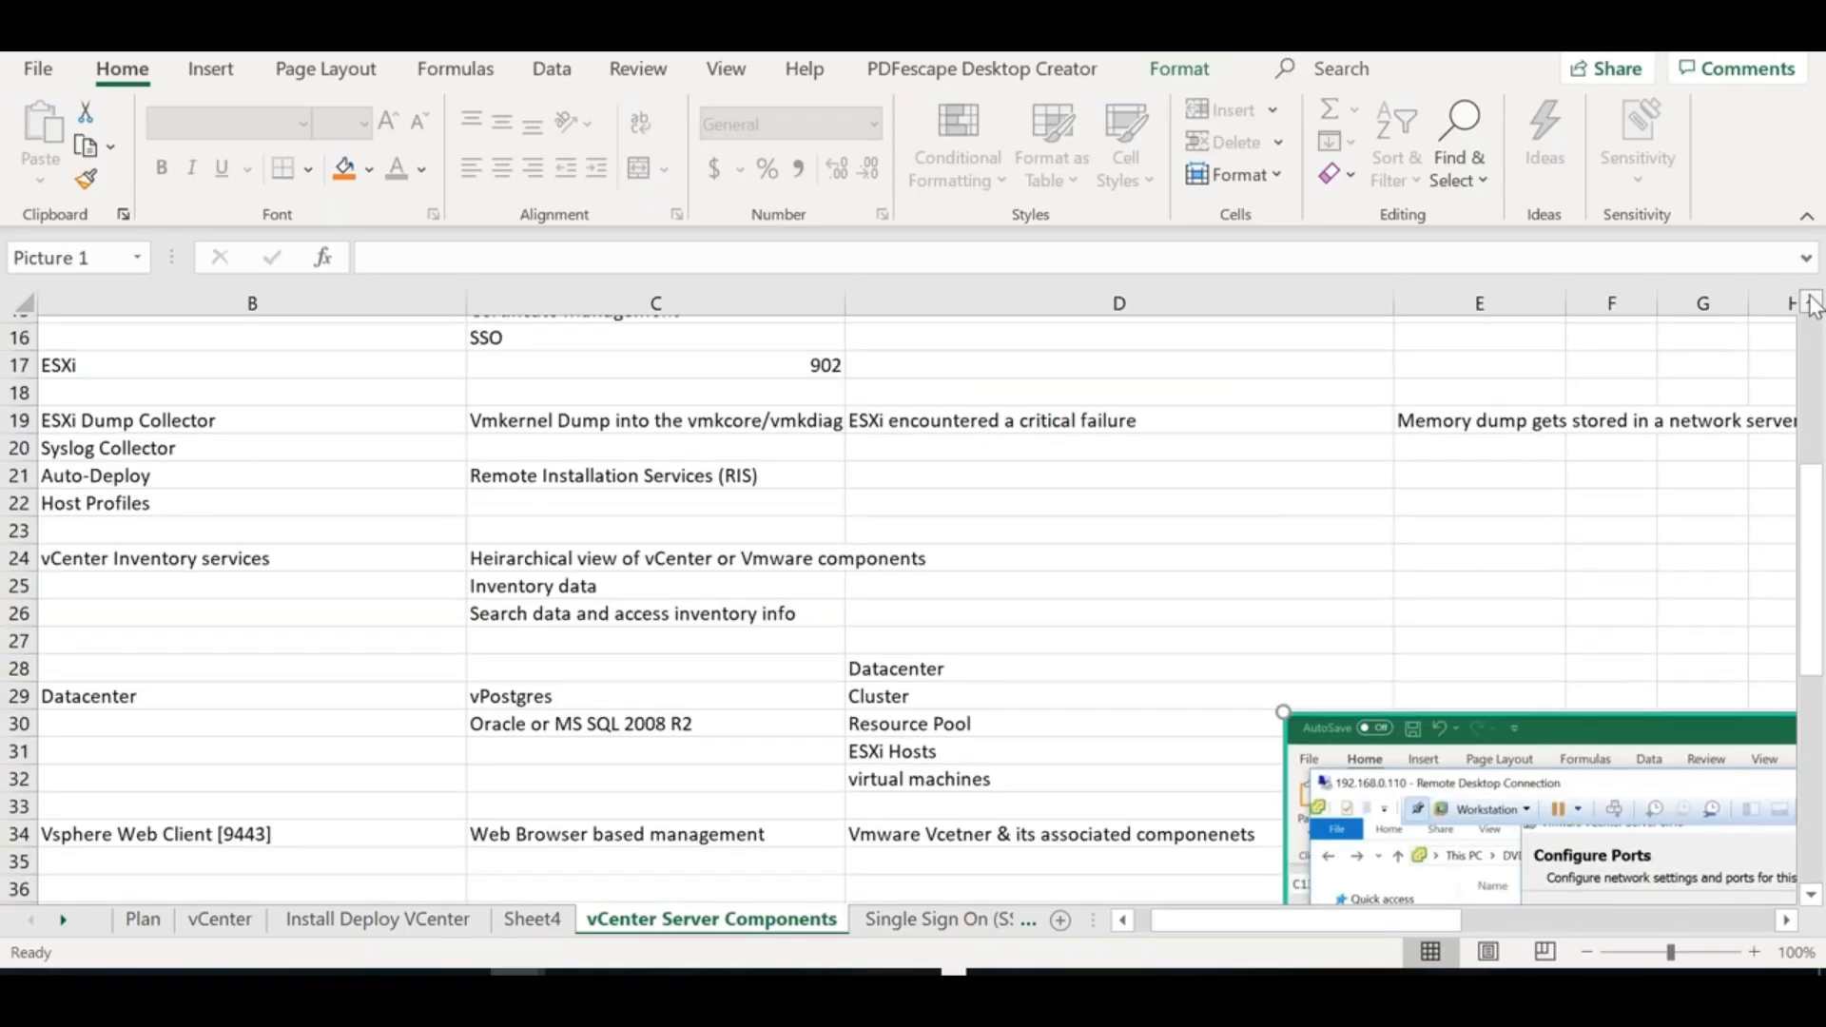
pyautogui.click(1812, 304)
pyautogui.click(1812, 303)
pyautogui.click(1812, 304)
pyautogui.click(543, 546)
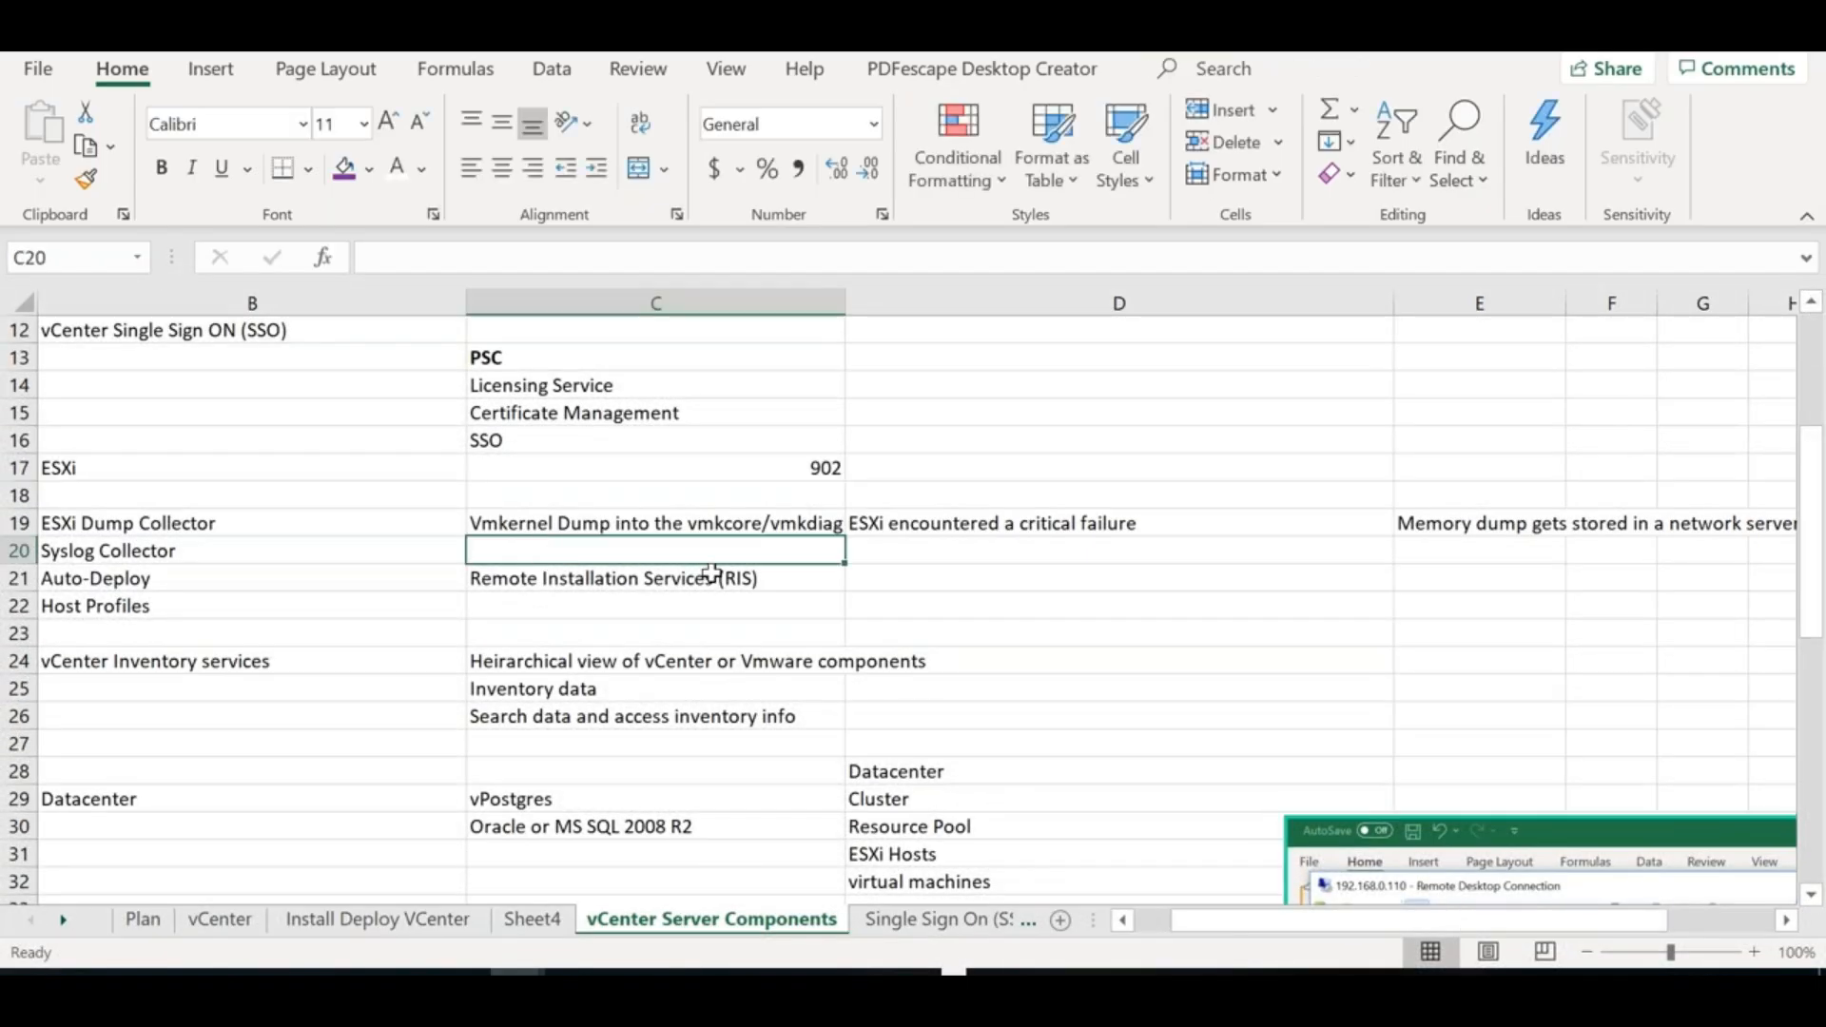
pyautogui.click(1477, 529)
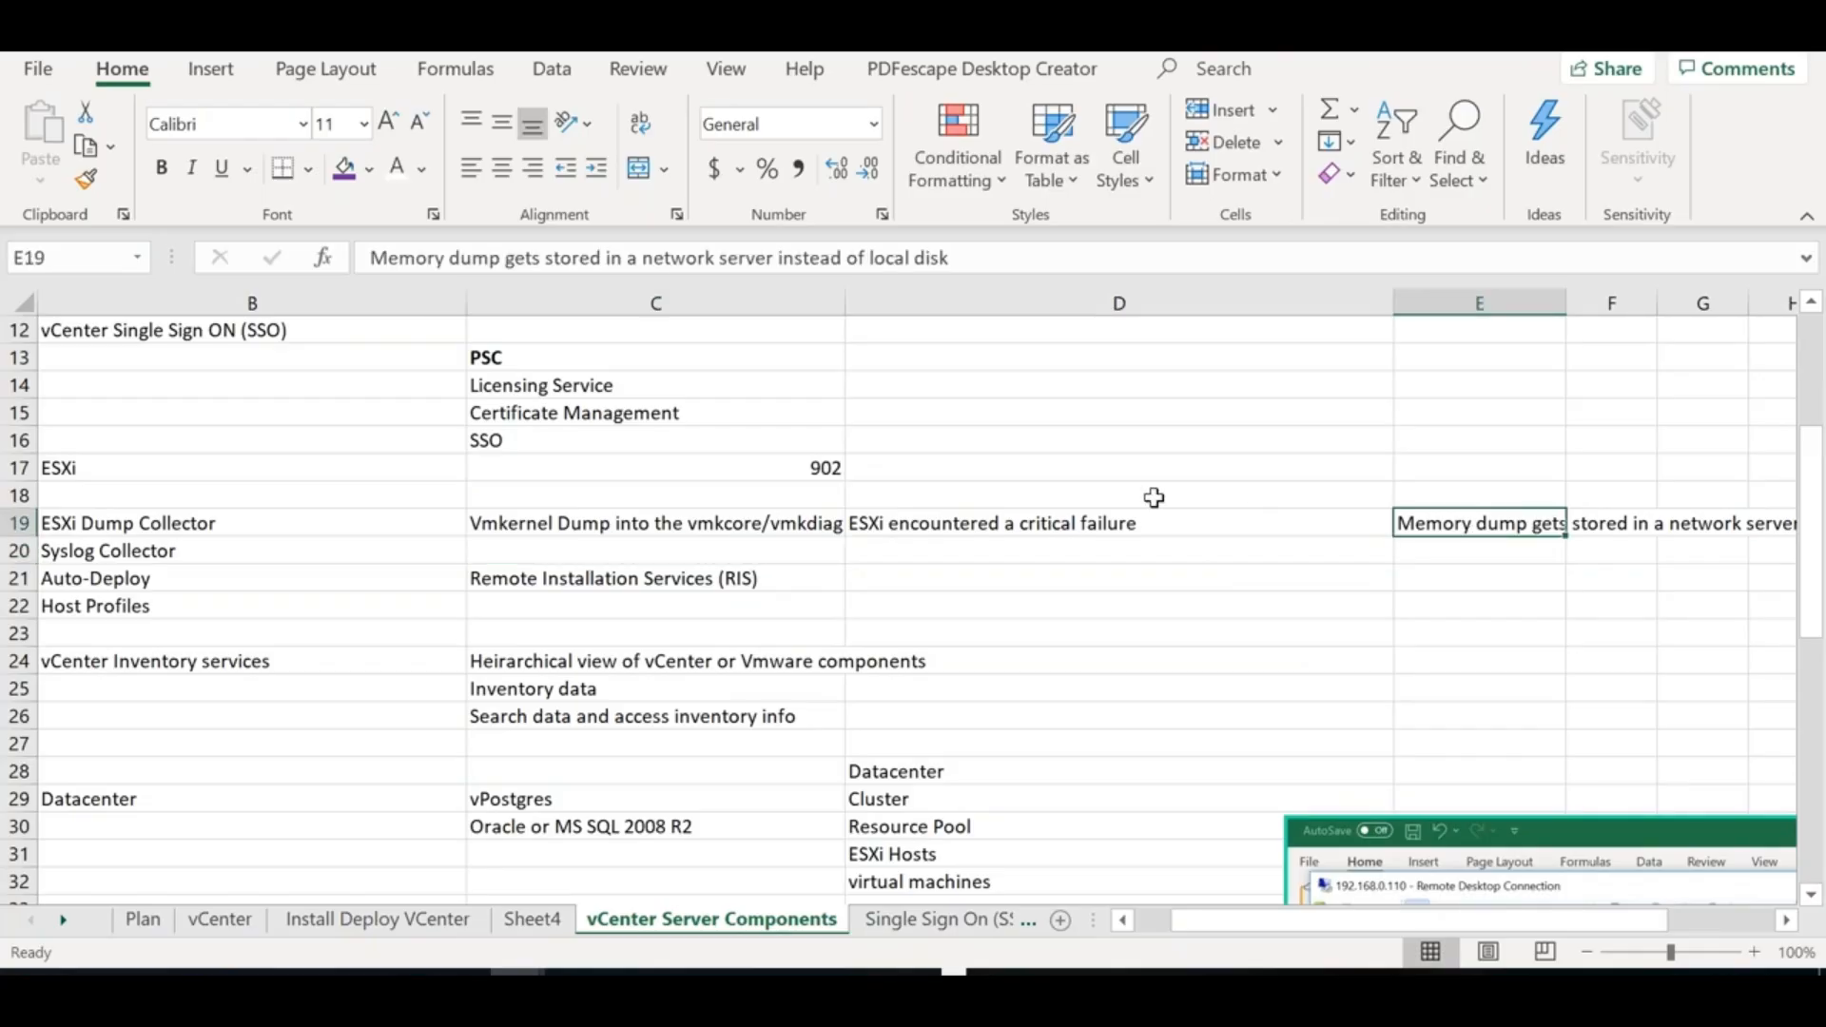
pyautogui.doubleClick(1229, 513)
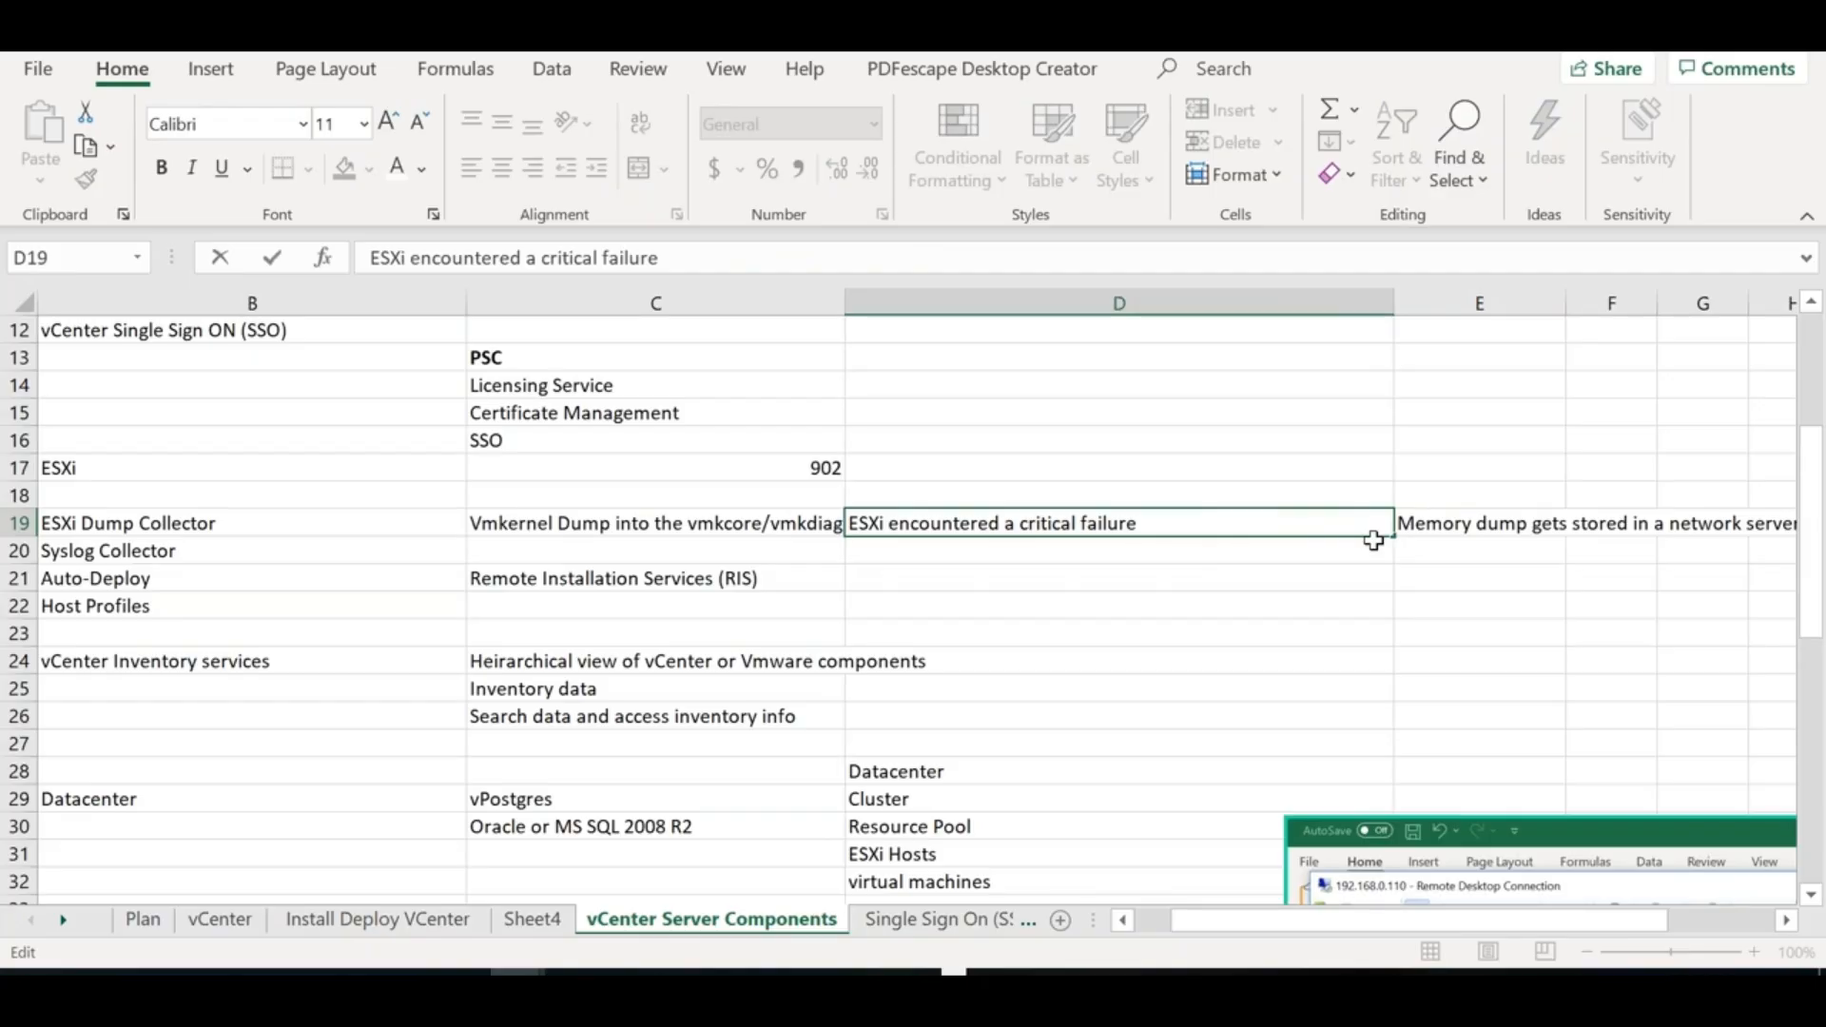
# Enter 'System logs and Kernel logs' in C20
pyautogui.click(608, 550)
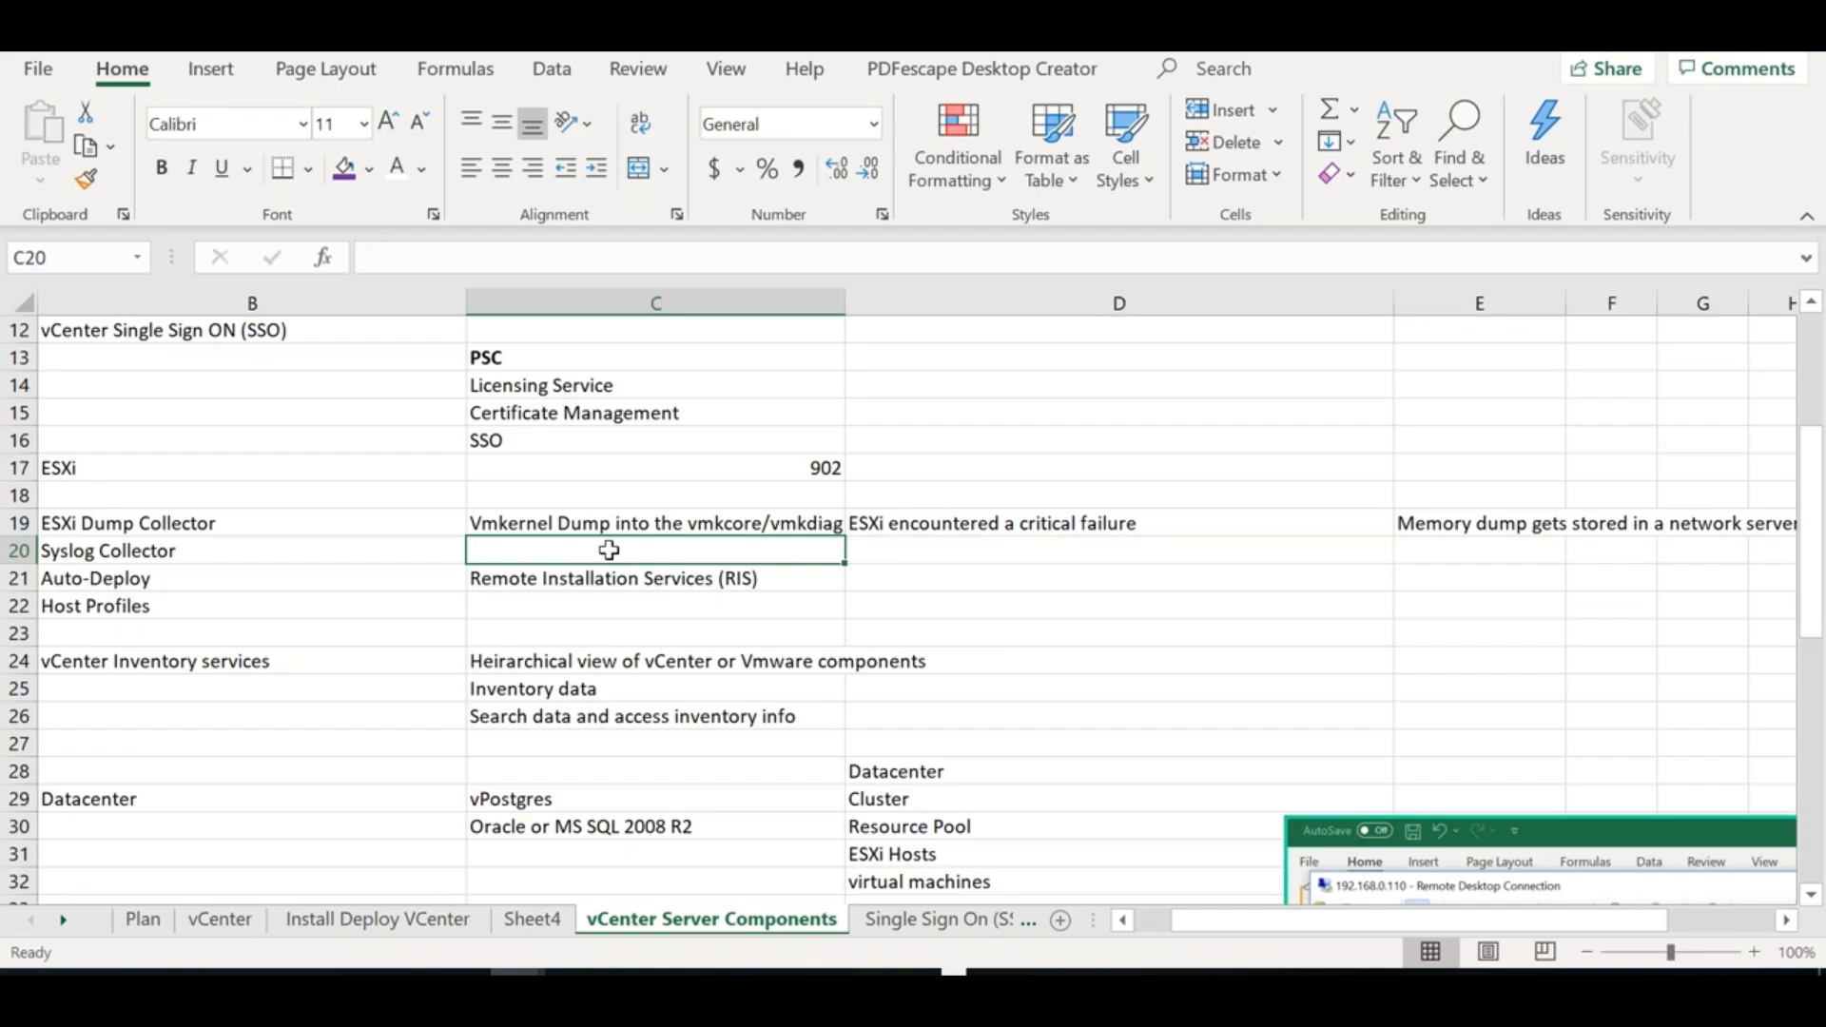
pyautogui.write('System logs and Kernel logs')
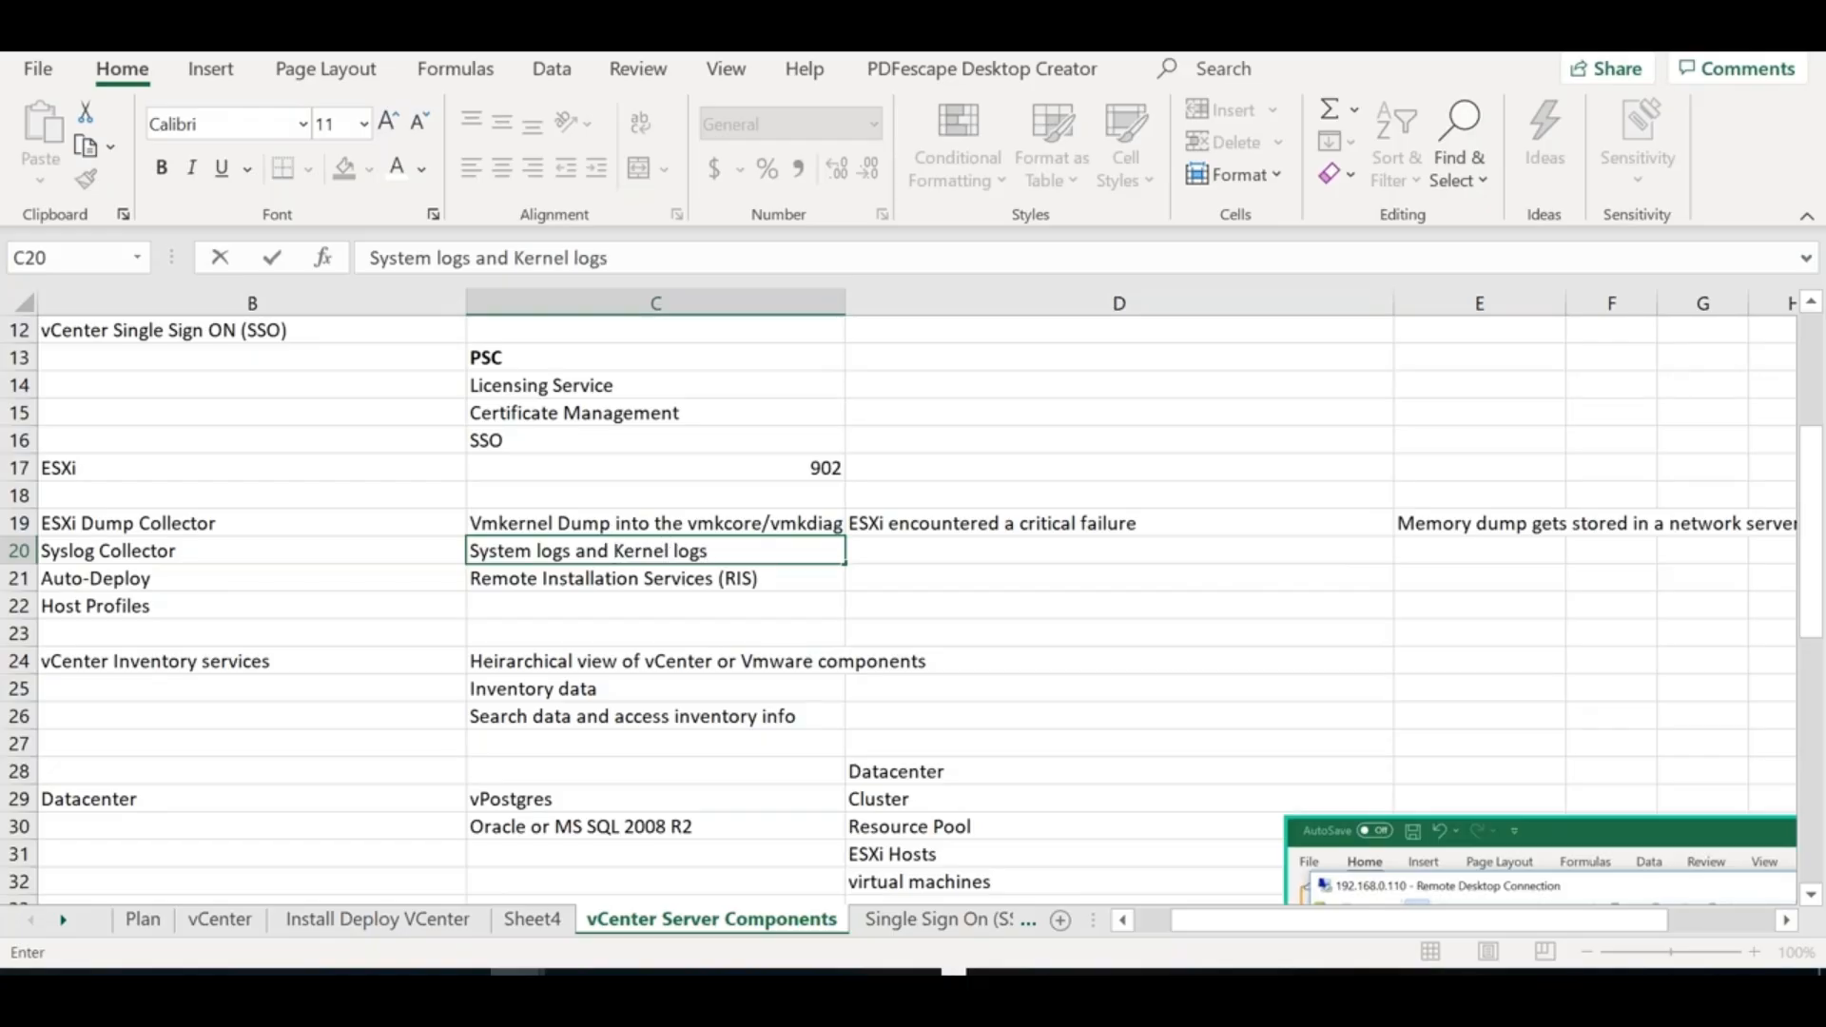
pyautogui.press('Tab')
# Enter 'Network Log servers >>> collects log from multiple ESXi Hosts' in D20
pyautogui.write('Network Log')
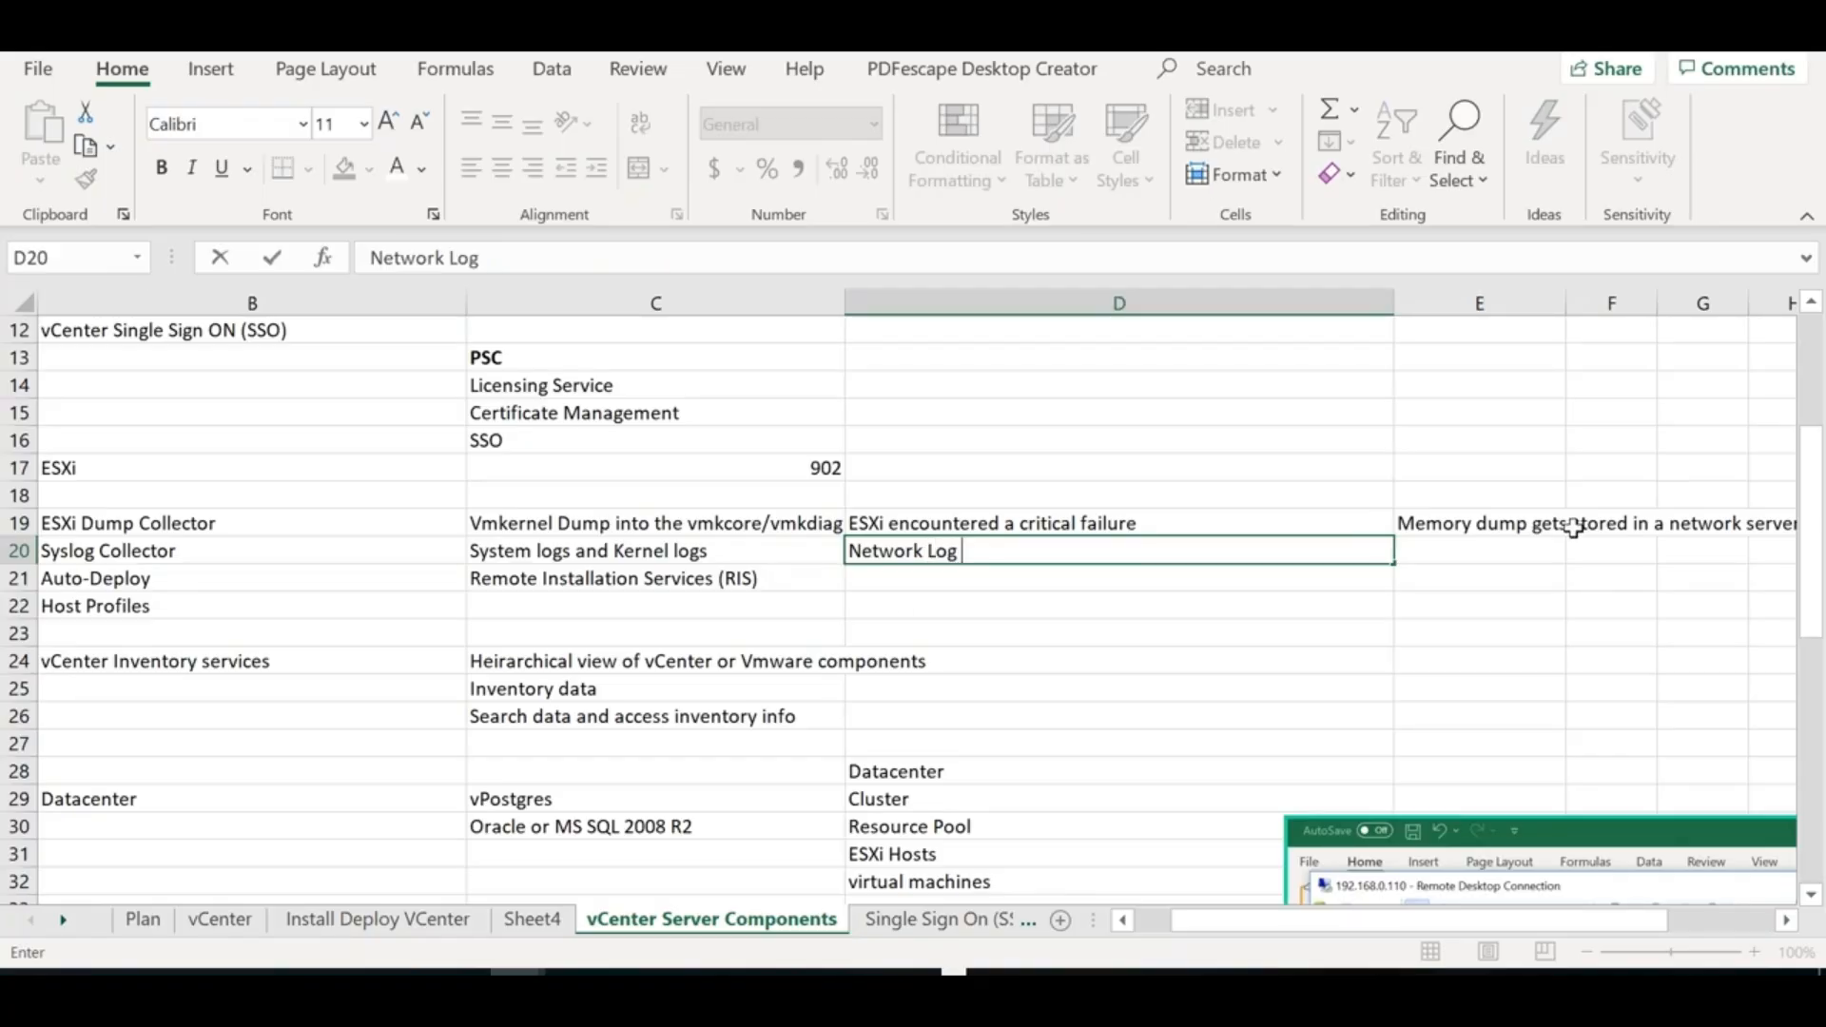
pyautogui.write(' servers >>> collec')
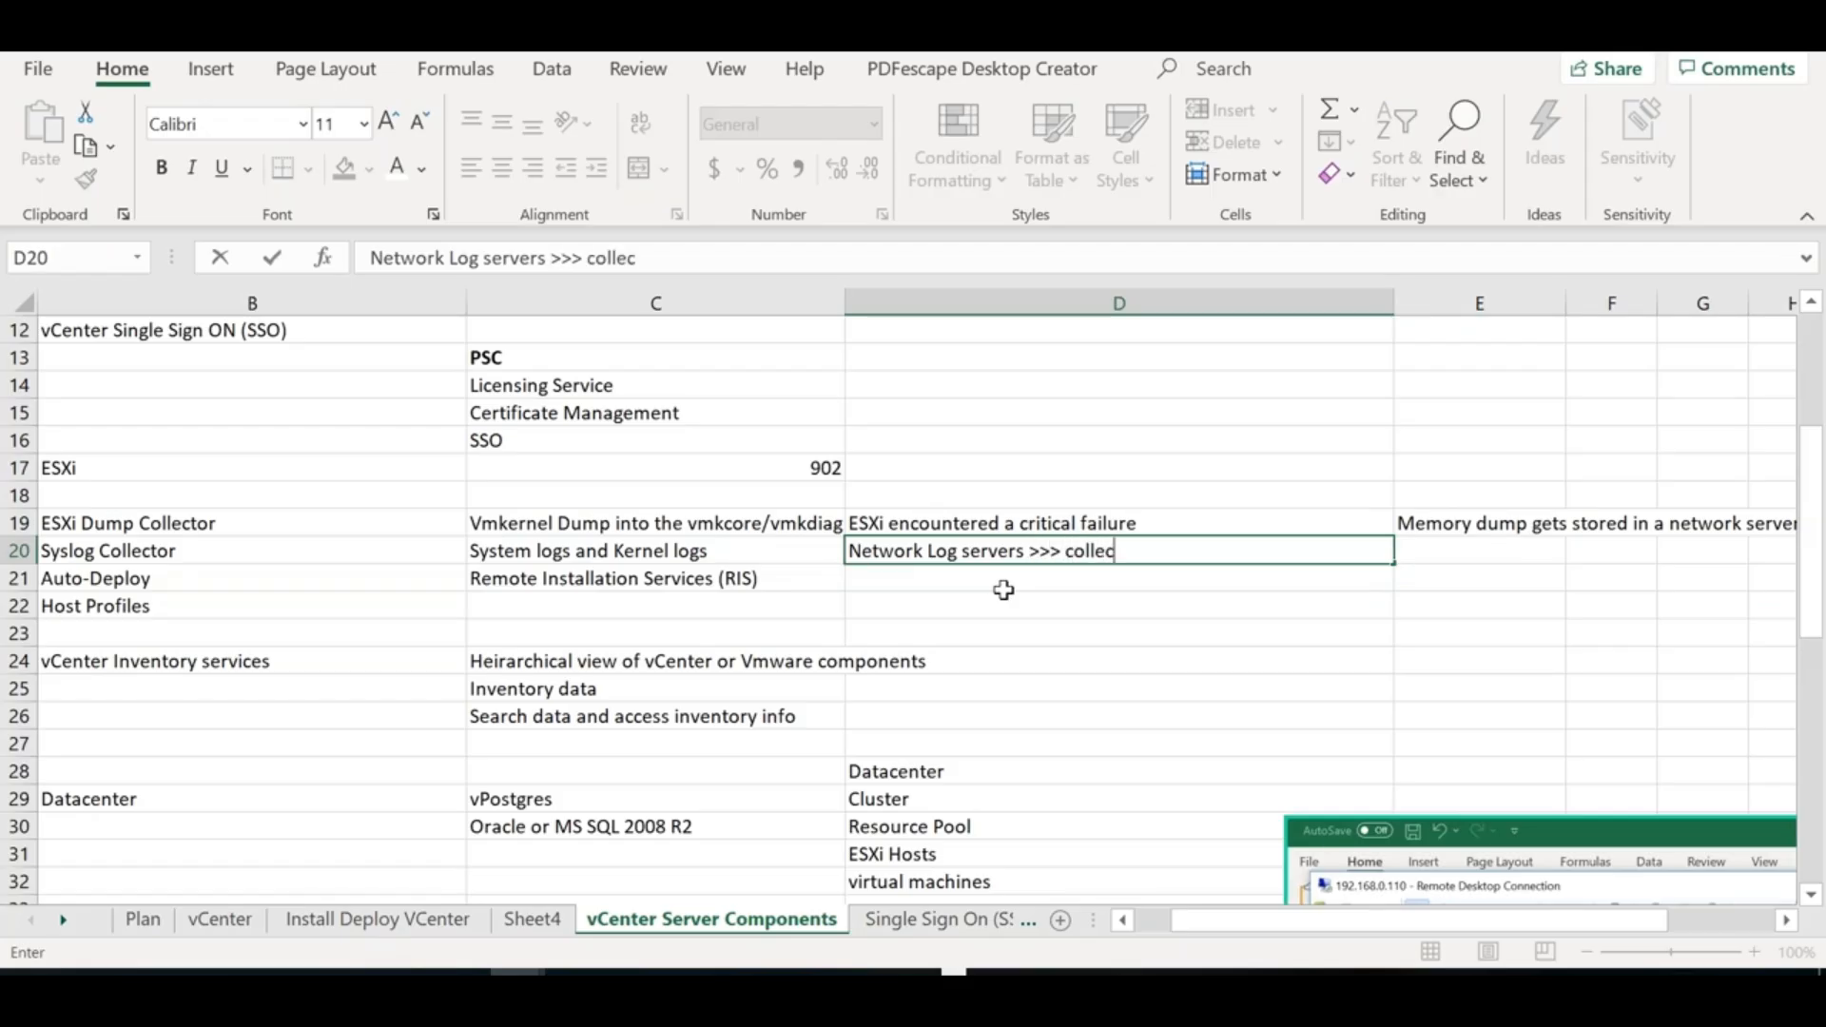
pyautogui.write('ts log from myli')
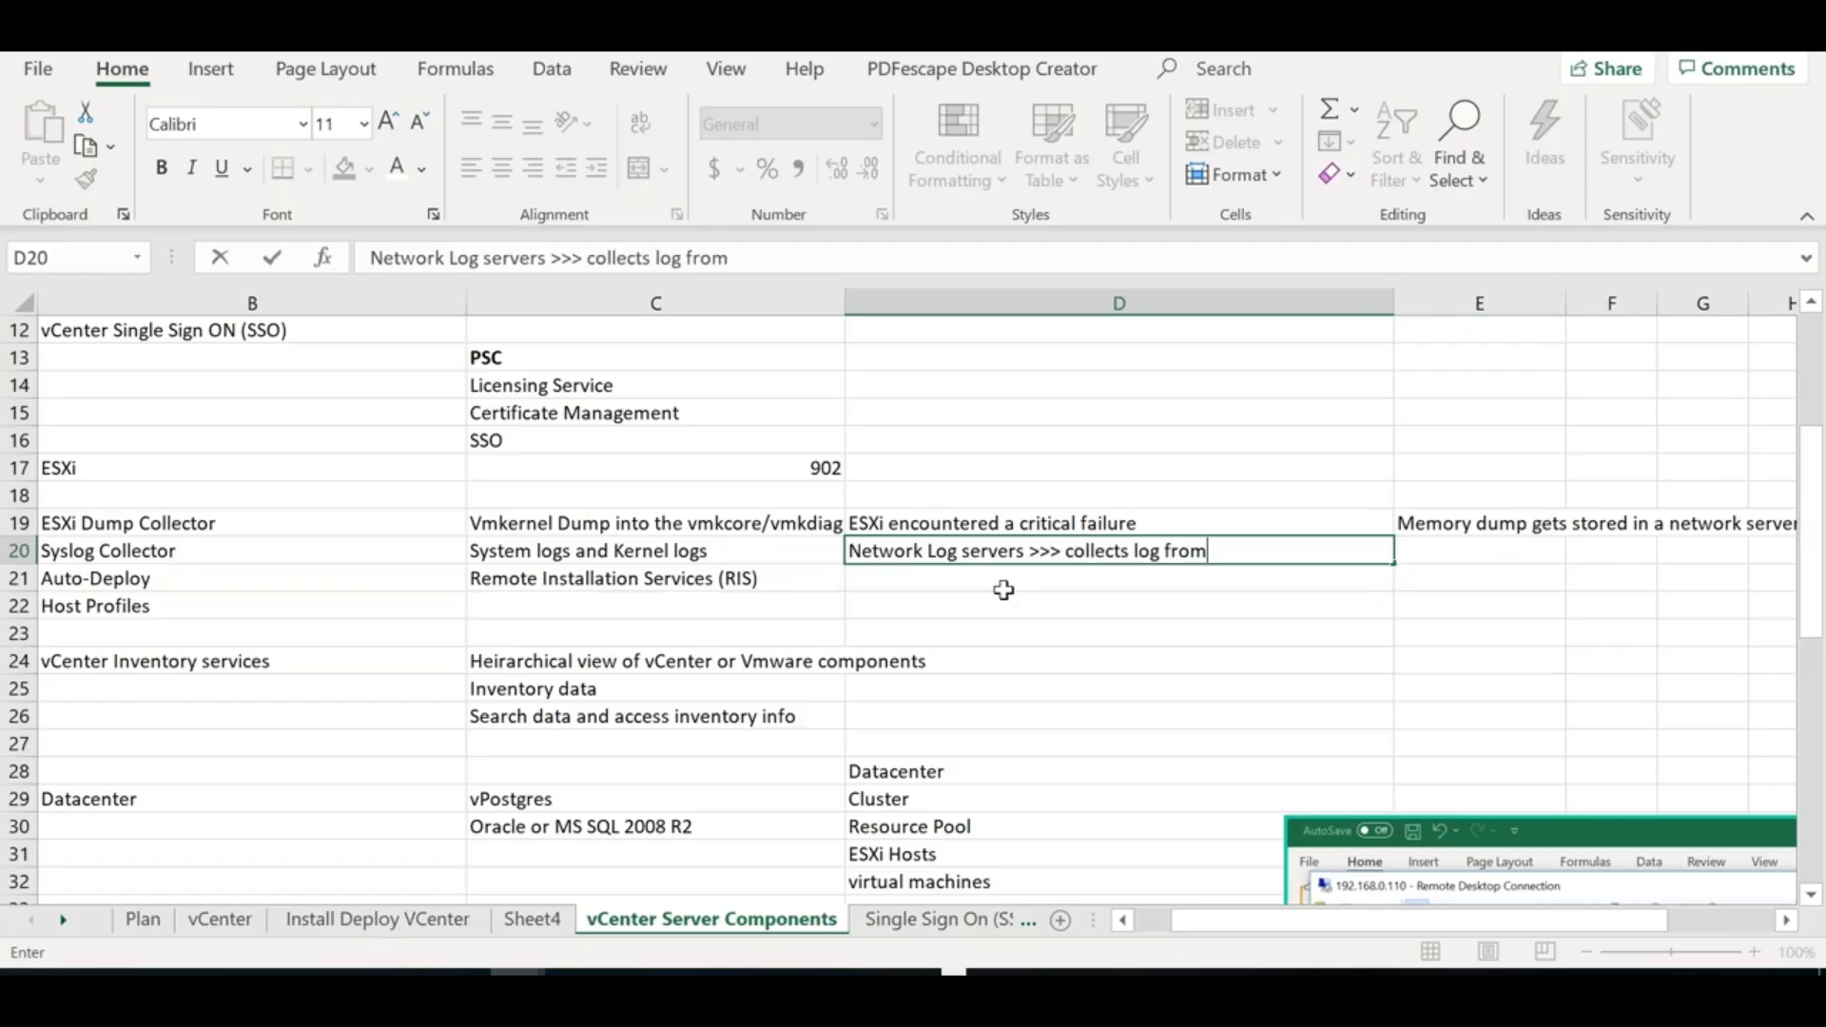
pyautogui.press('BackSpace')
pyautogui.press('BackSpace')
pyautogui.press('BackSpace')
pyautogui.write('yl')
pyautogui.press('BackSpace')
pyautogui.press('BackSpace')
pyautogui.write('ultiple')
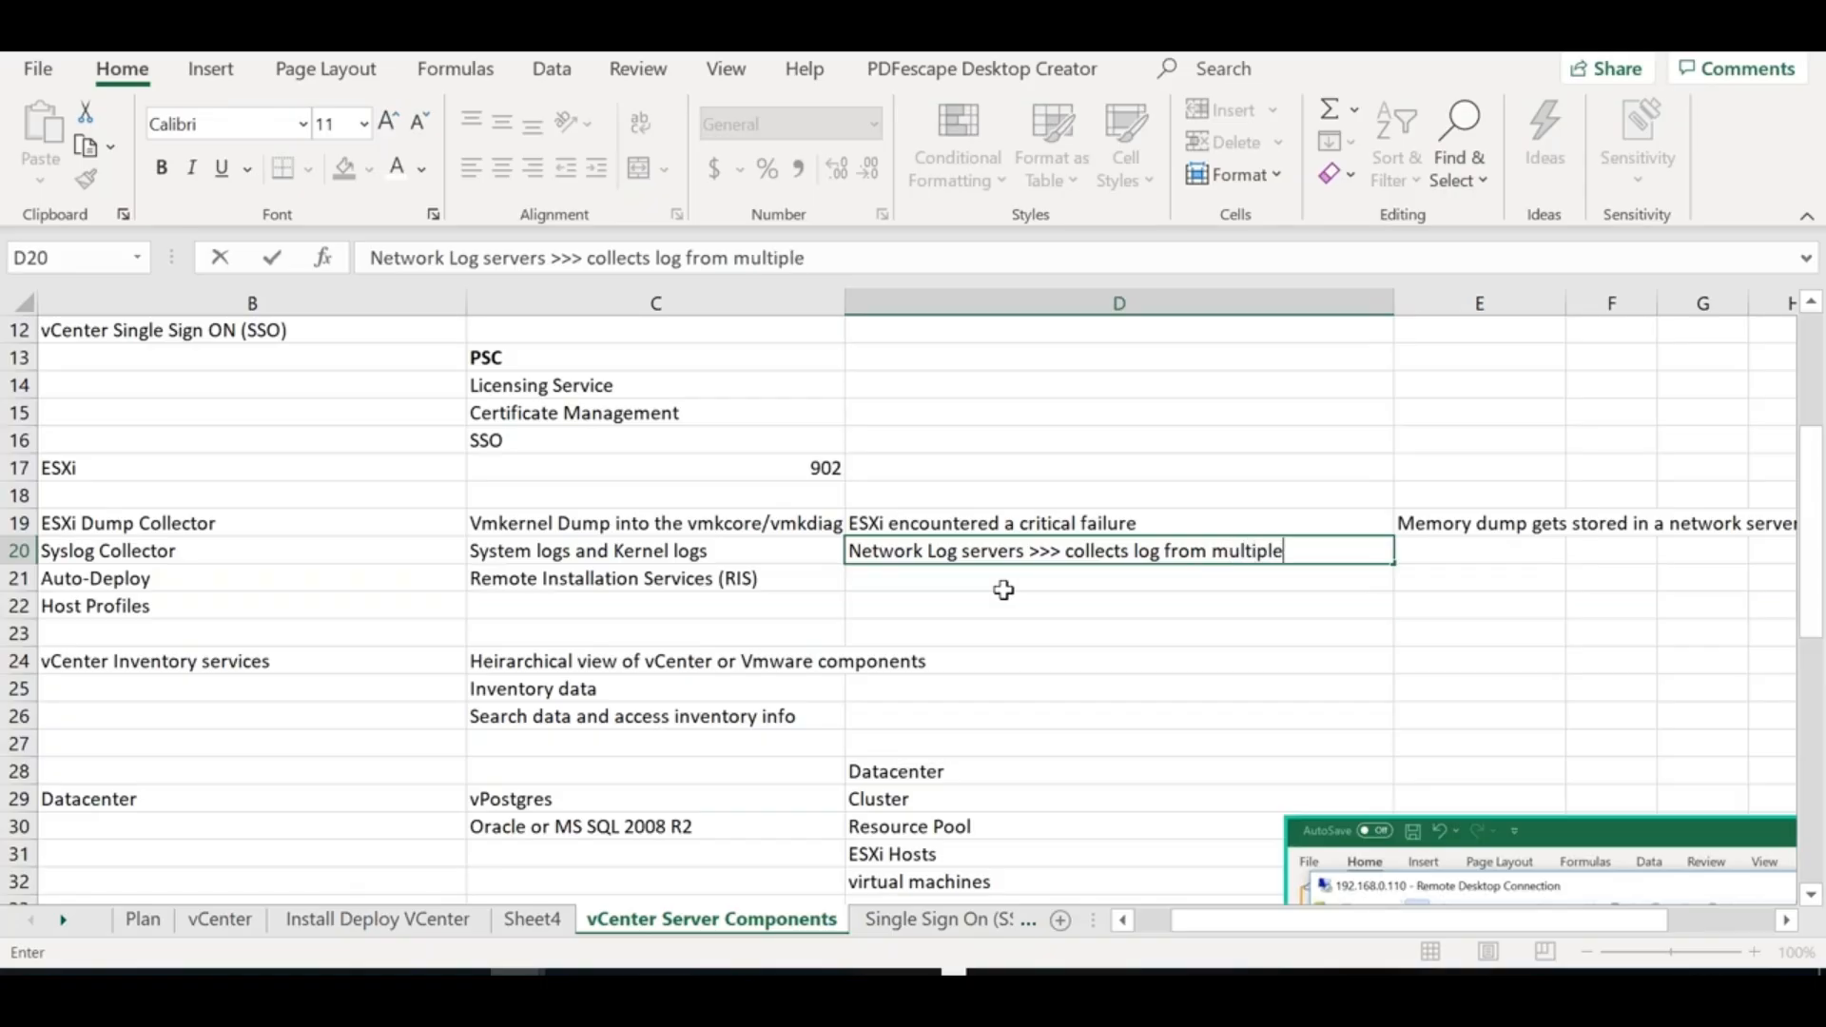
pyautogui.write(' ESXi Hosts')
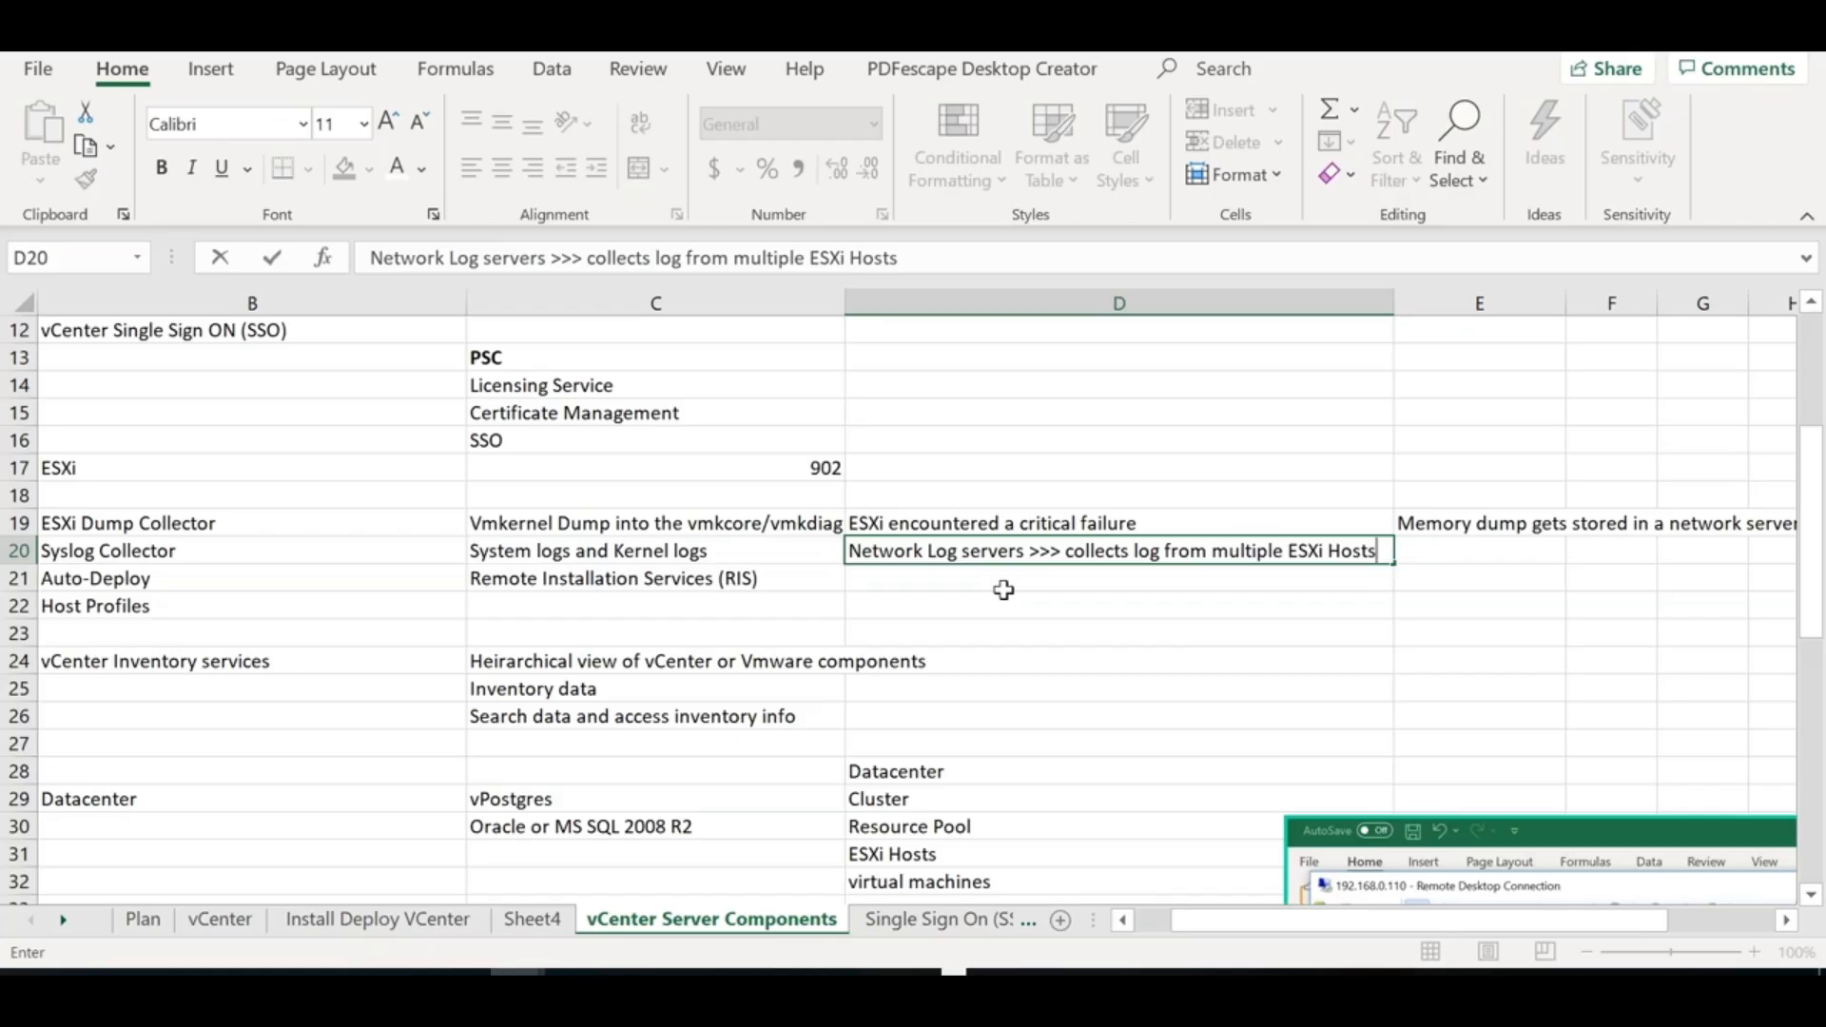
pyautogui.click(1064, 633)
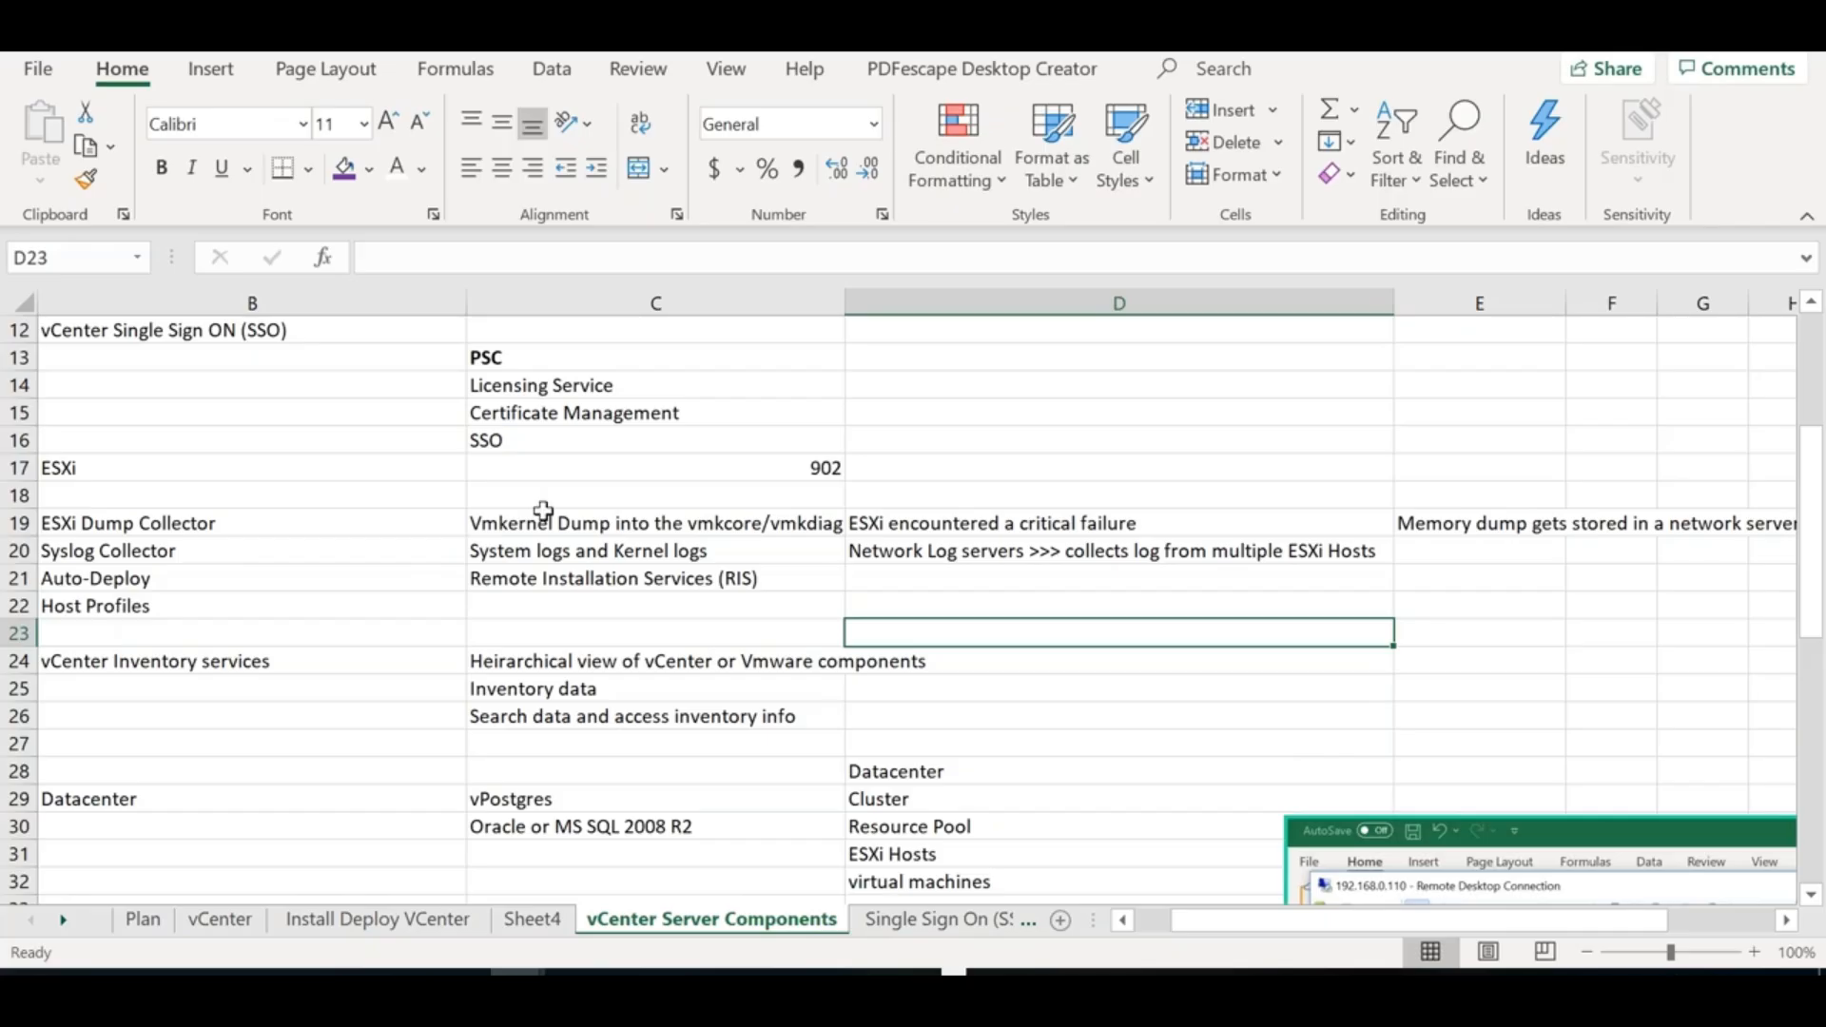
pyautogui.moveTo(321, 522); pyautogui.dragTo(324, 548)
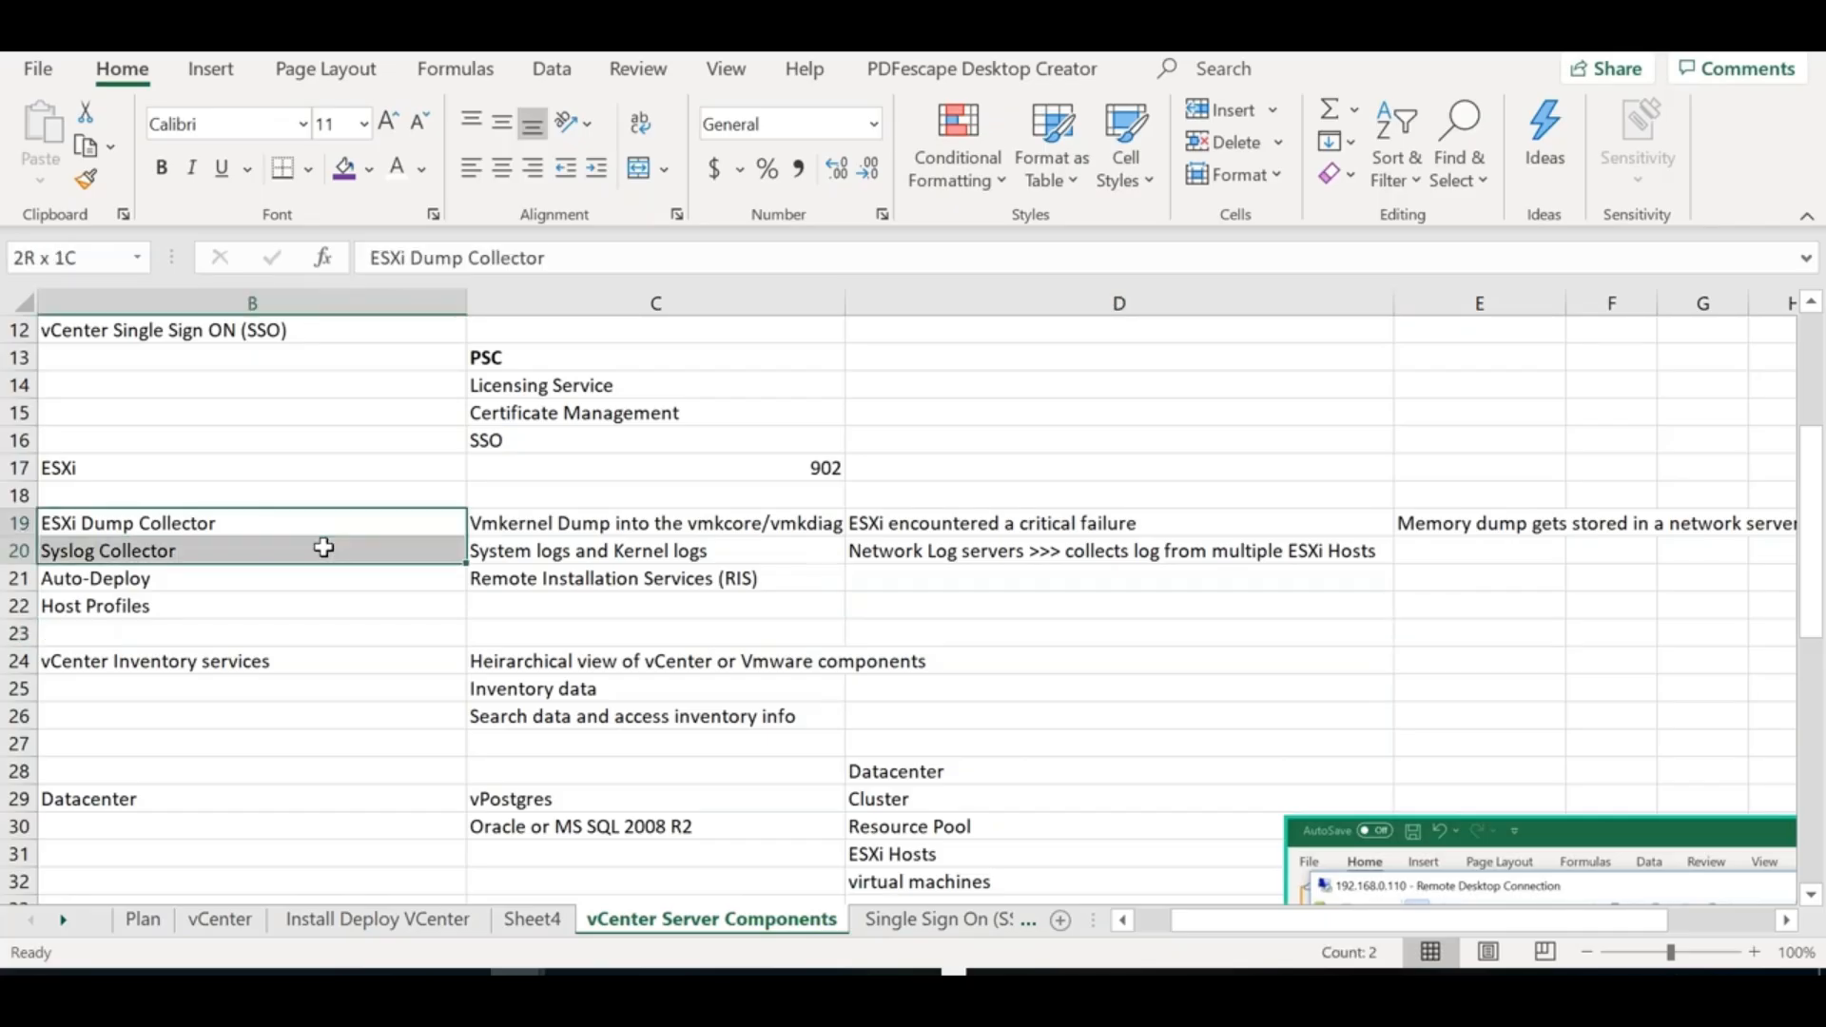
pyautogui.click(298, 523)
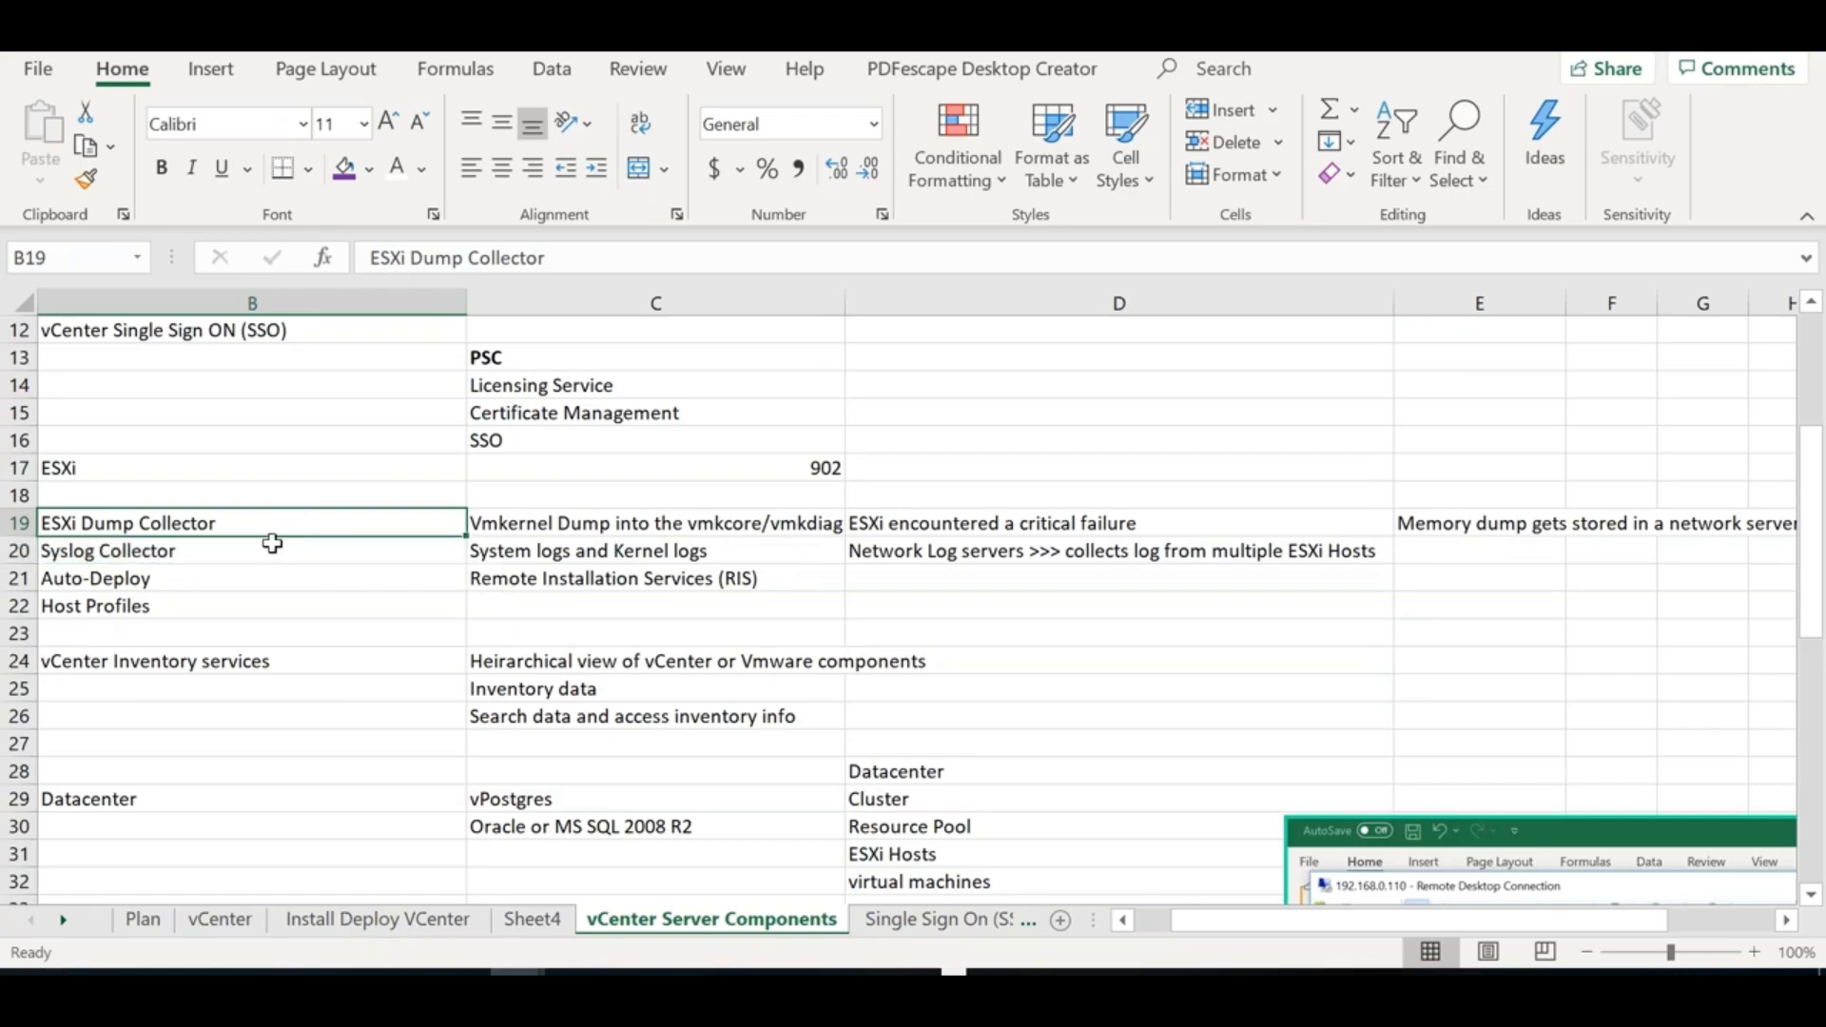
pyautogui.click(273, 543)
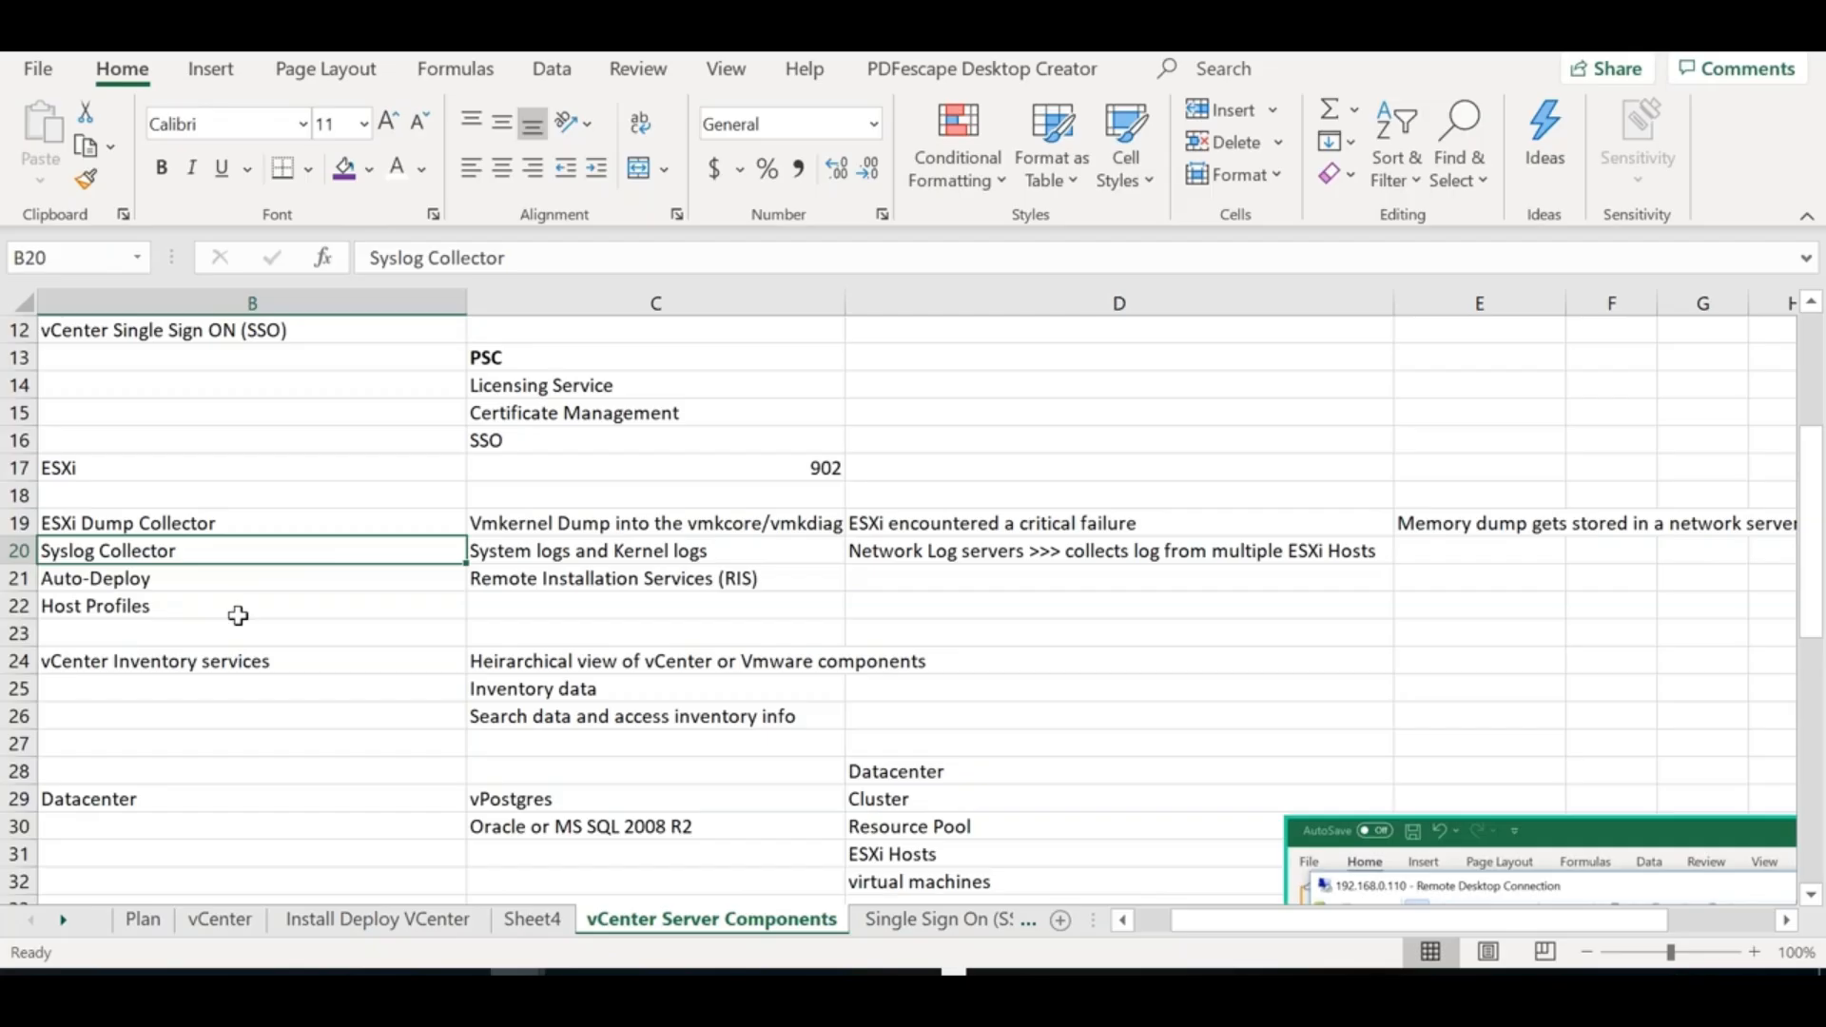
pyautogui.press('Down')
pyautogui.press('Down')
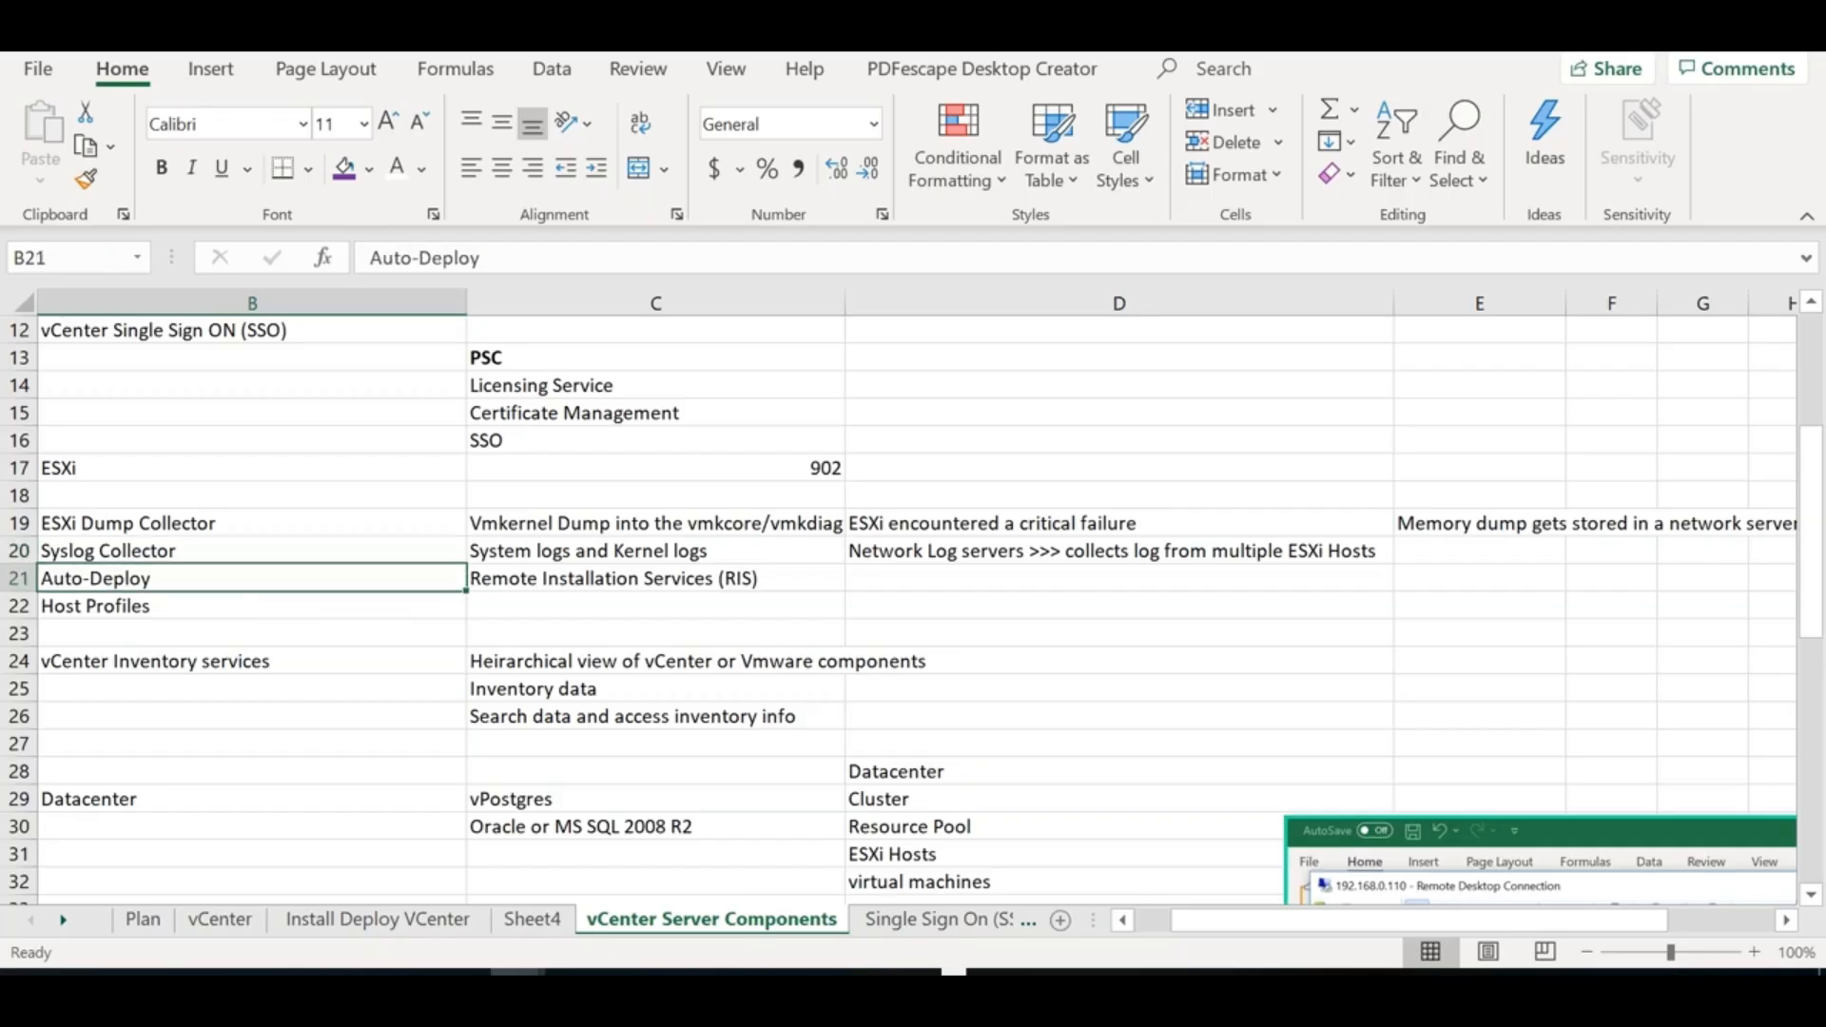
pyautogui.press('Down')
pyautogui.press('Down')
pyautogui.press('Down')
pyautogui.press('Down')
pyautogui.press('Down')
pyautogui.press('Down')
pyautogui.press('Down')
pyautogui.press('Down')
pyautogui.press('Down')
pyautogui.press('Down')
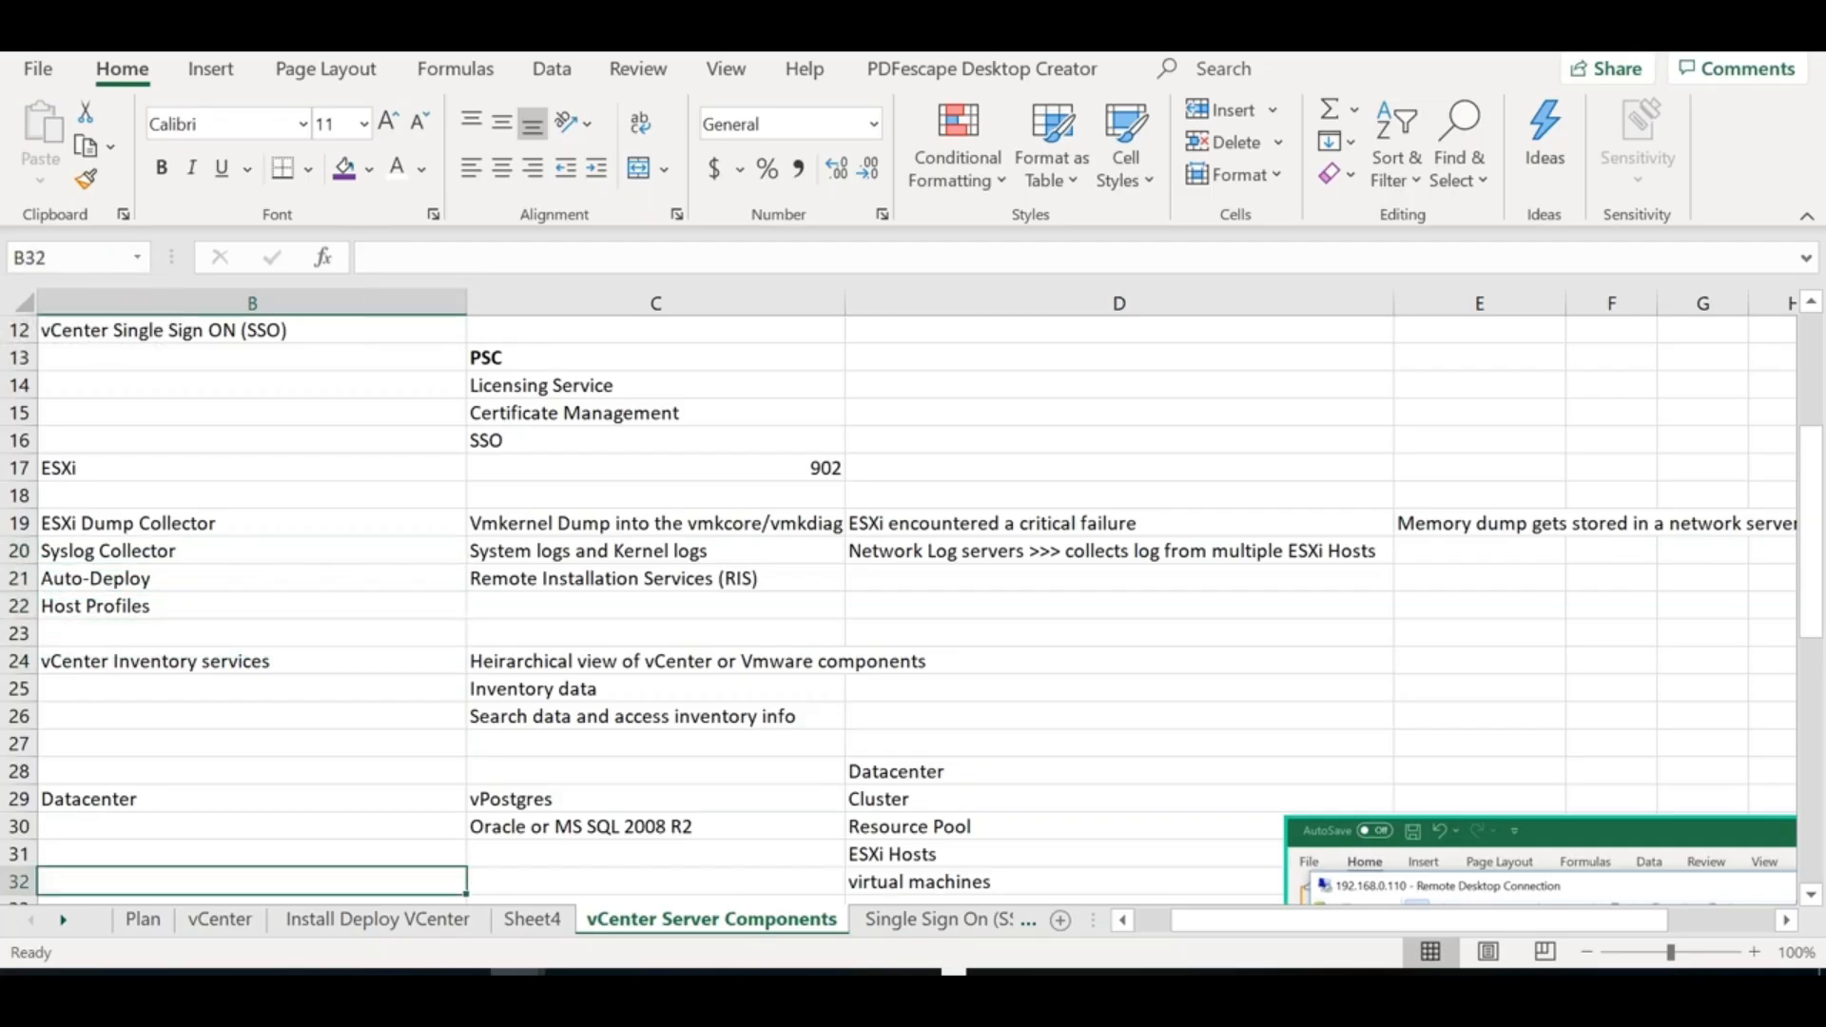
pyautogui.press('Down')
pyautogui.press('Down')
pyautogui.press('Down')
pyautogui.press('Down')
pyautogui.press('Down')
pyautogui.press('Down')
pyautogui.press('Down')
pyautogui.press('Down')
pyautogui.press('Down')
pyautogui.press('Down')
pyautogui.press('Down')
pyautogui.press('Down')
pyautogui.press('Down')
pyautogui.press('Down')
pyautogui.press('Down')
pyautogui.press('Down')
pyautogui.press('Down')
pyautogui.press('Down')
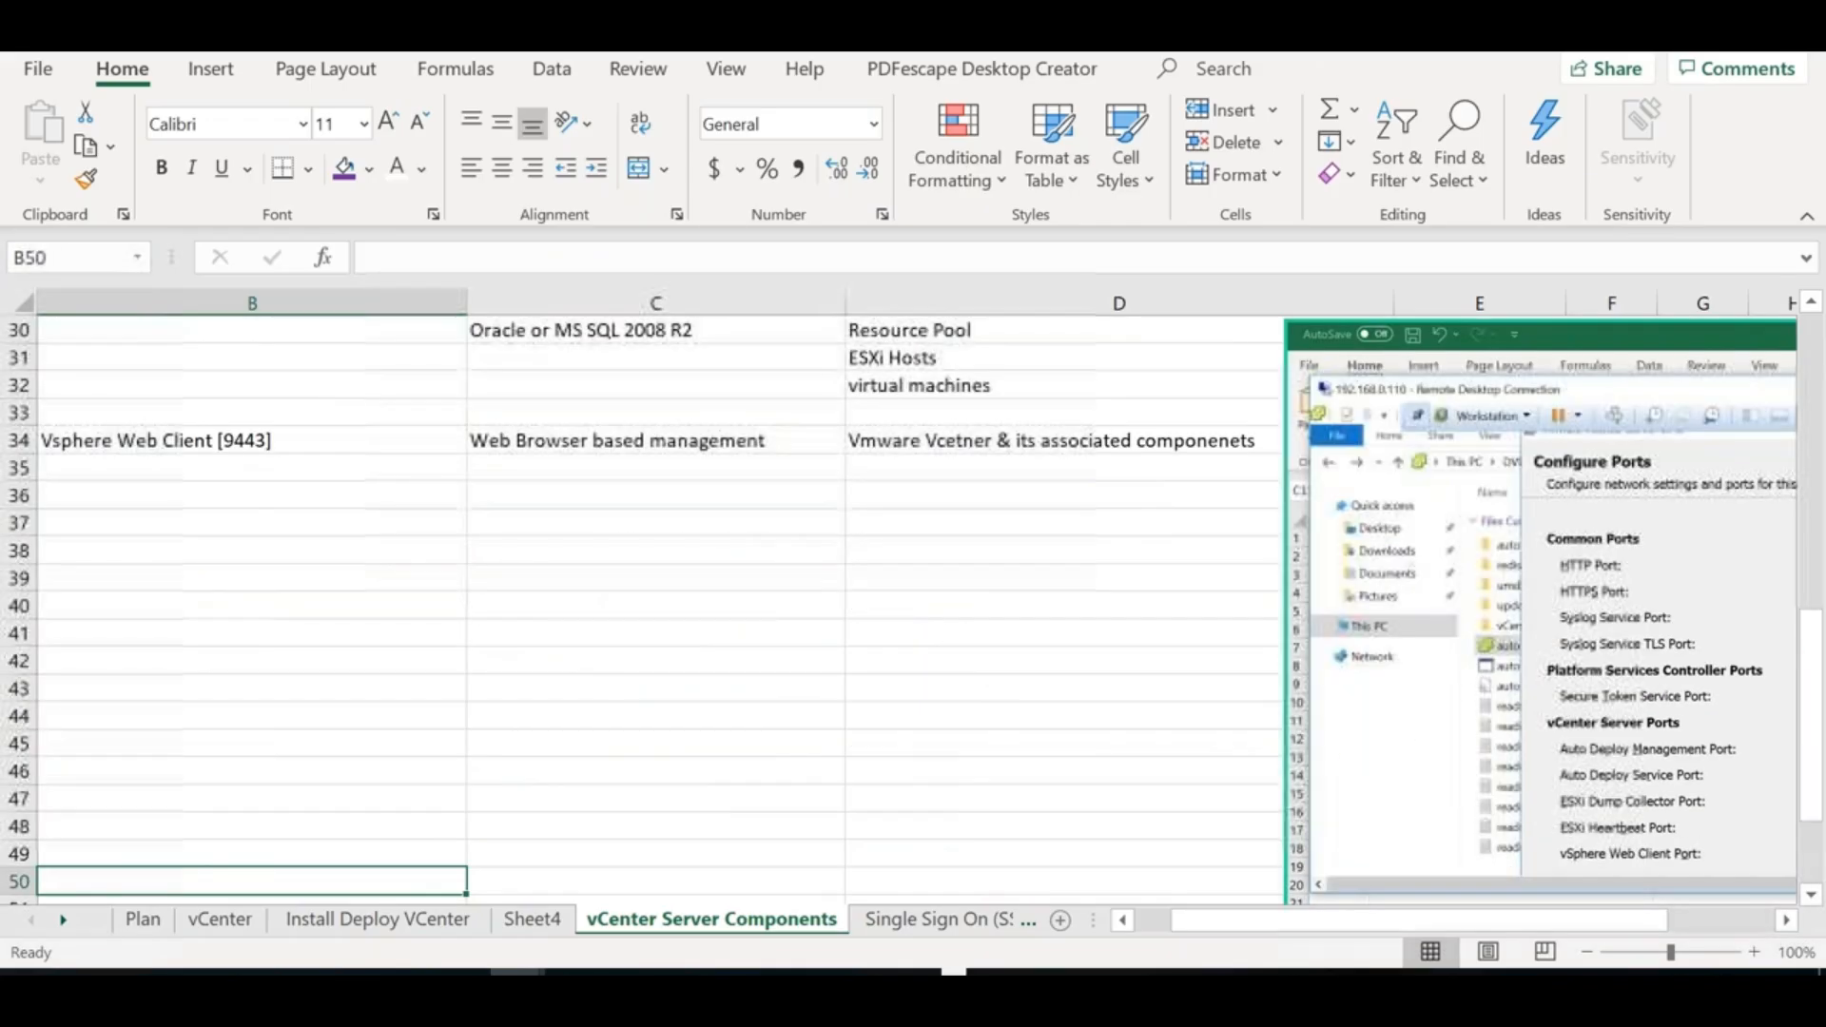
# Enter 'vSphere Authentication Proxy' in B36
pyautogui.click(186, 486)
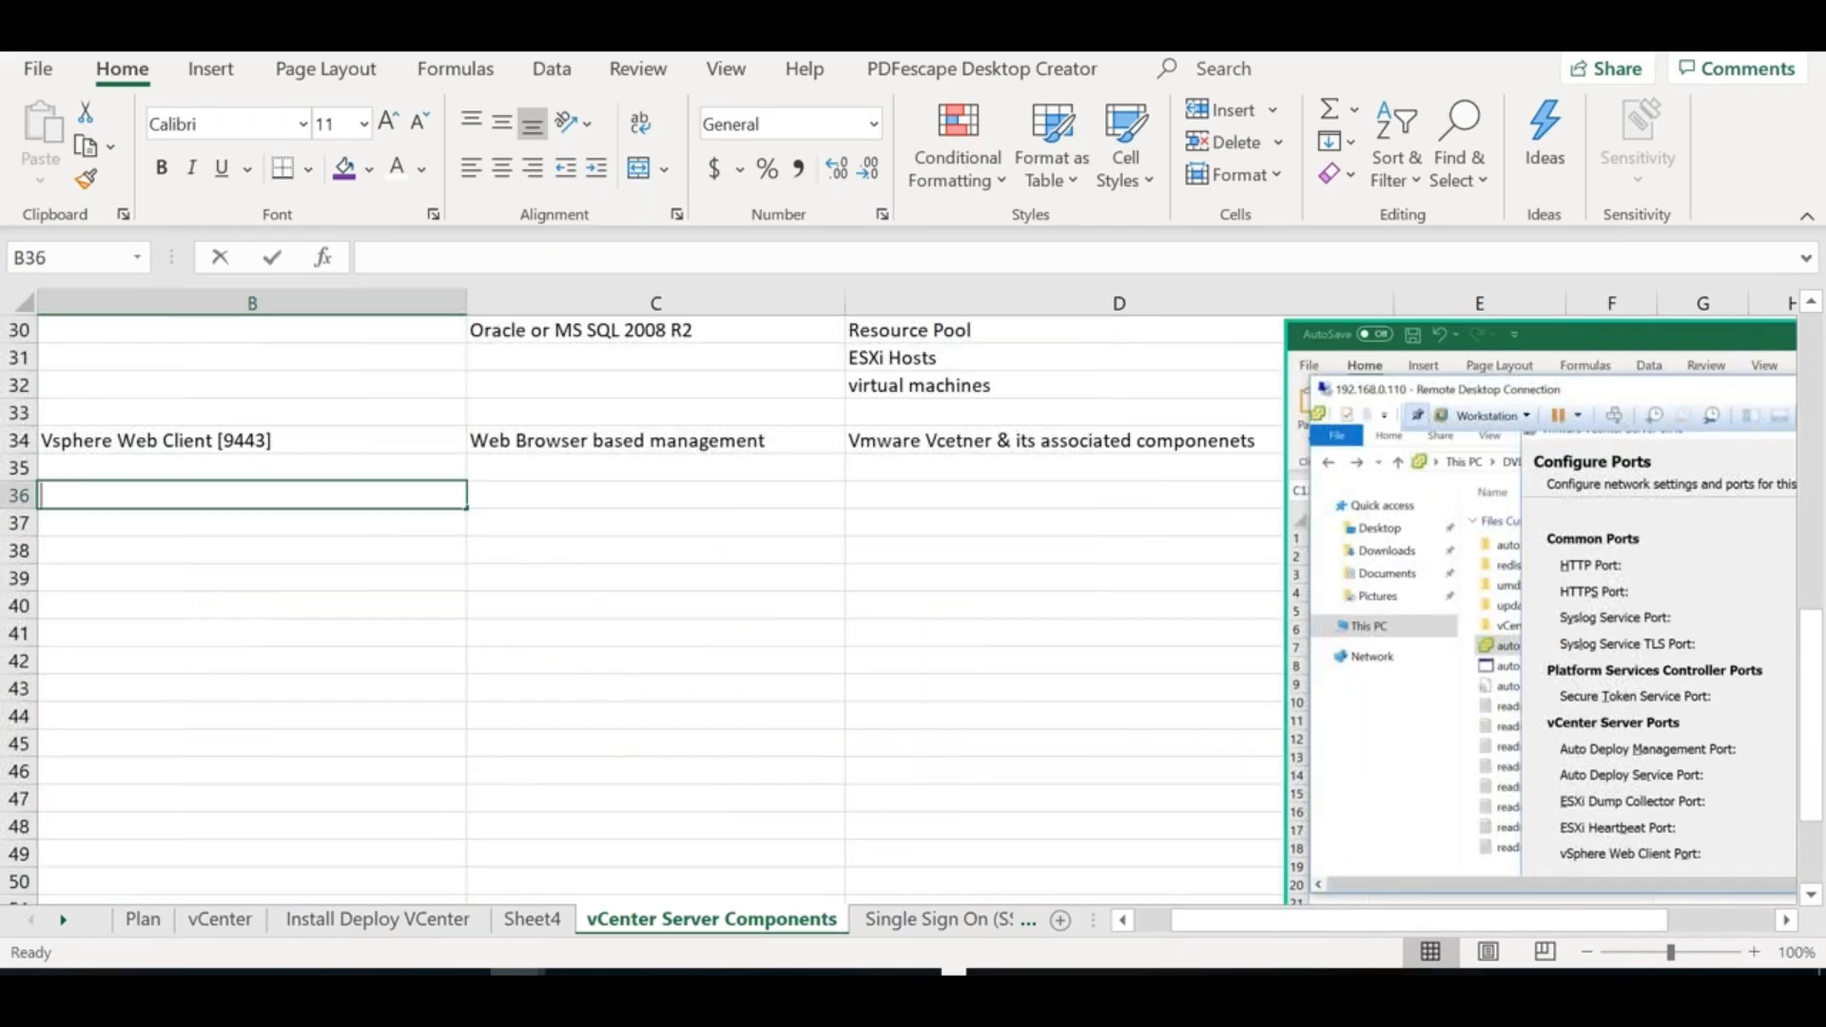
pyautogui.write('vSphere Authne')
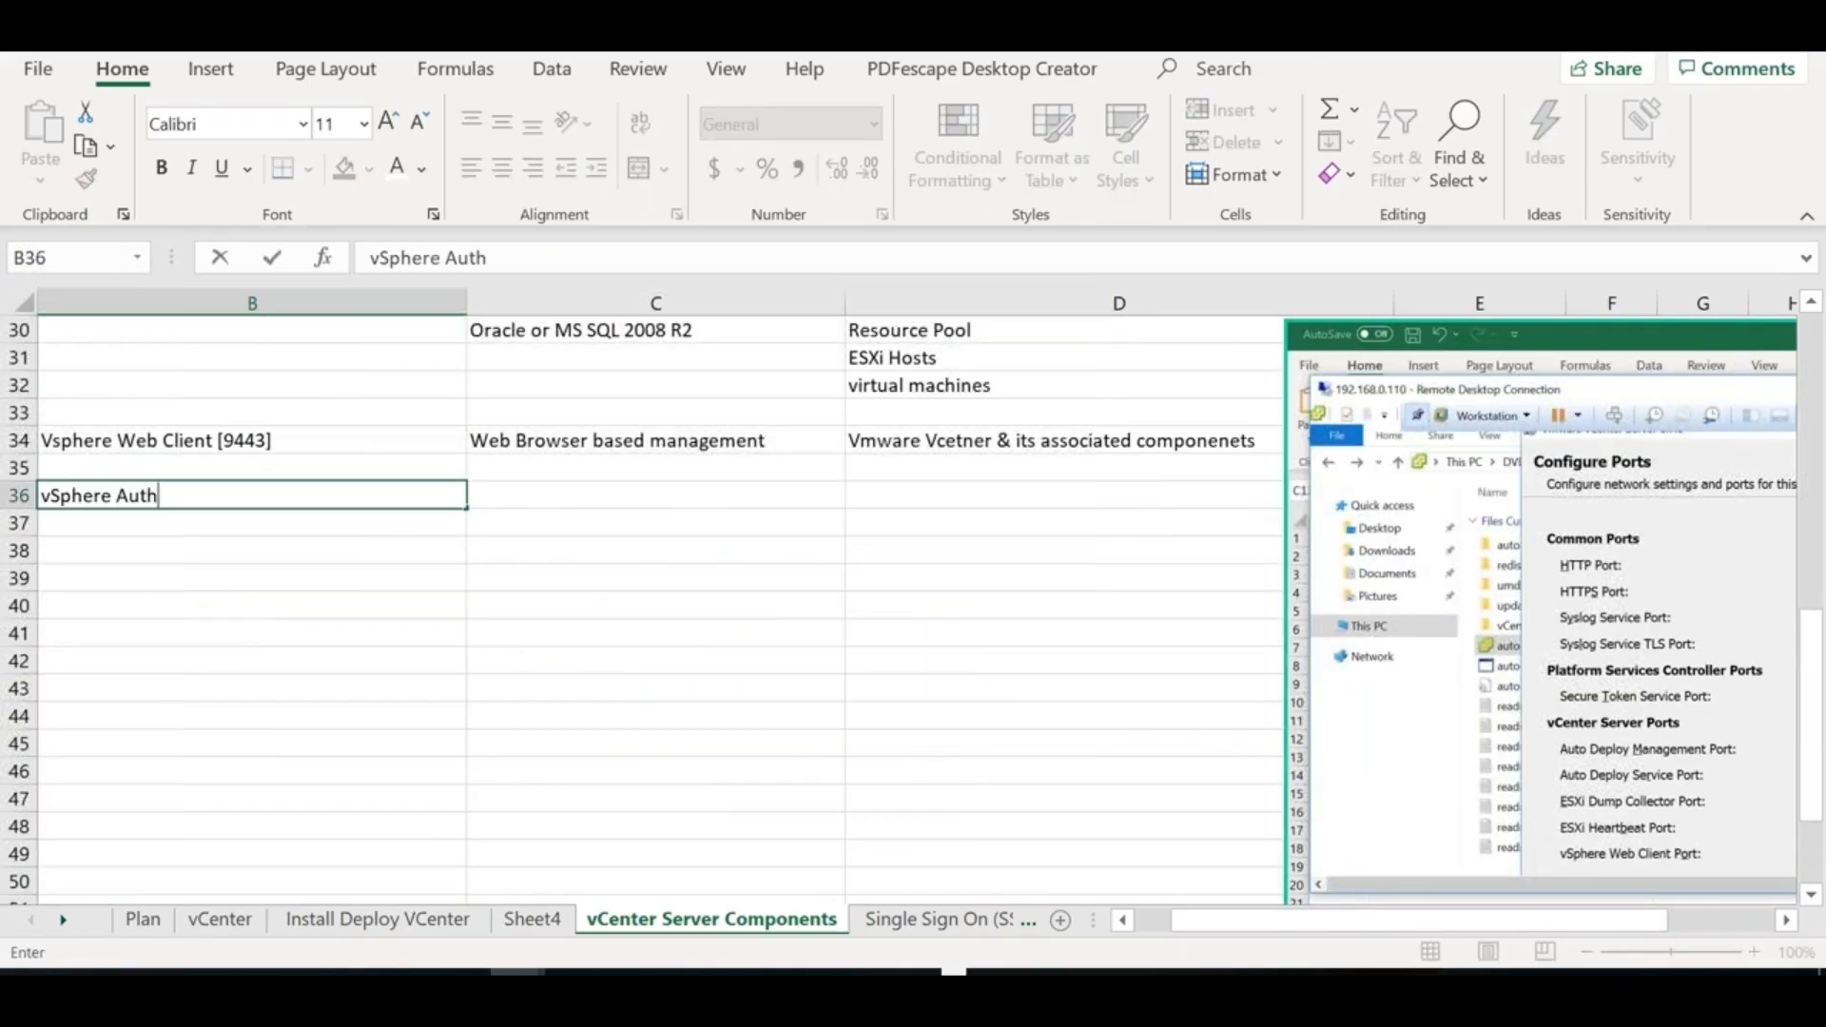
pyautogui.press('BackSpace')
pyautogui.press('BackSpace')
pyautogui.write('enticatio')
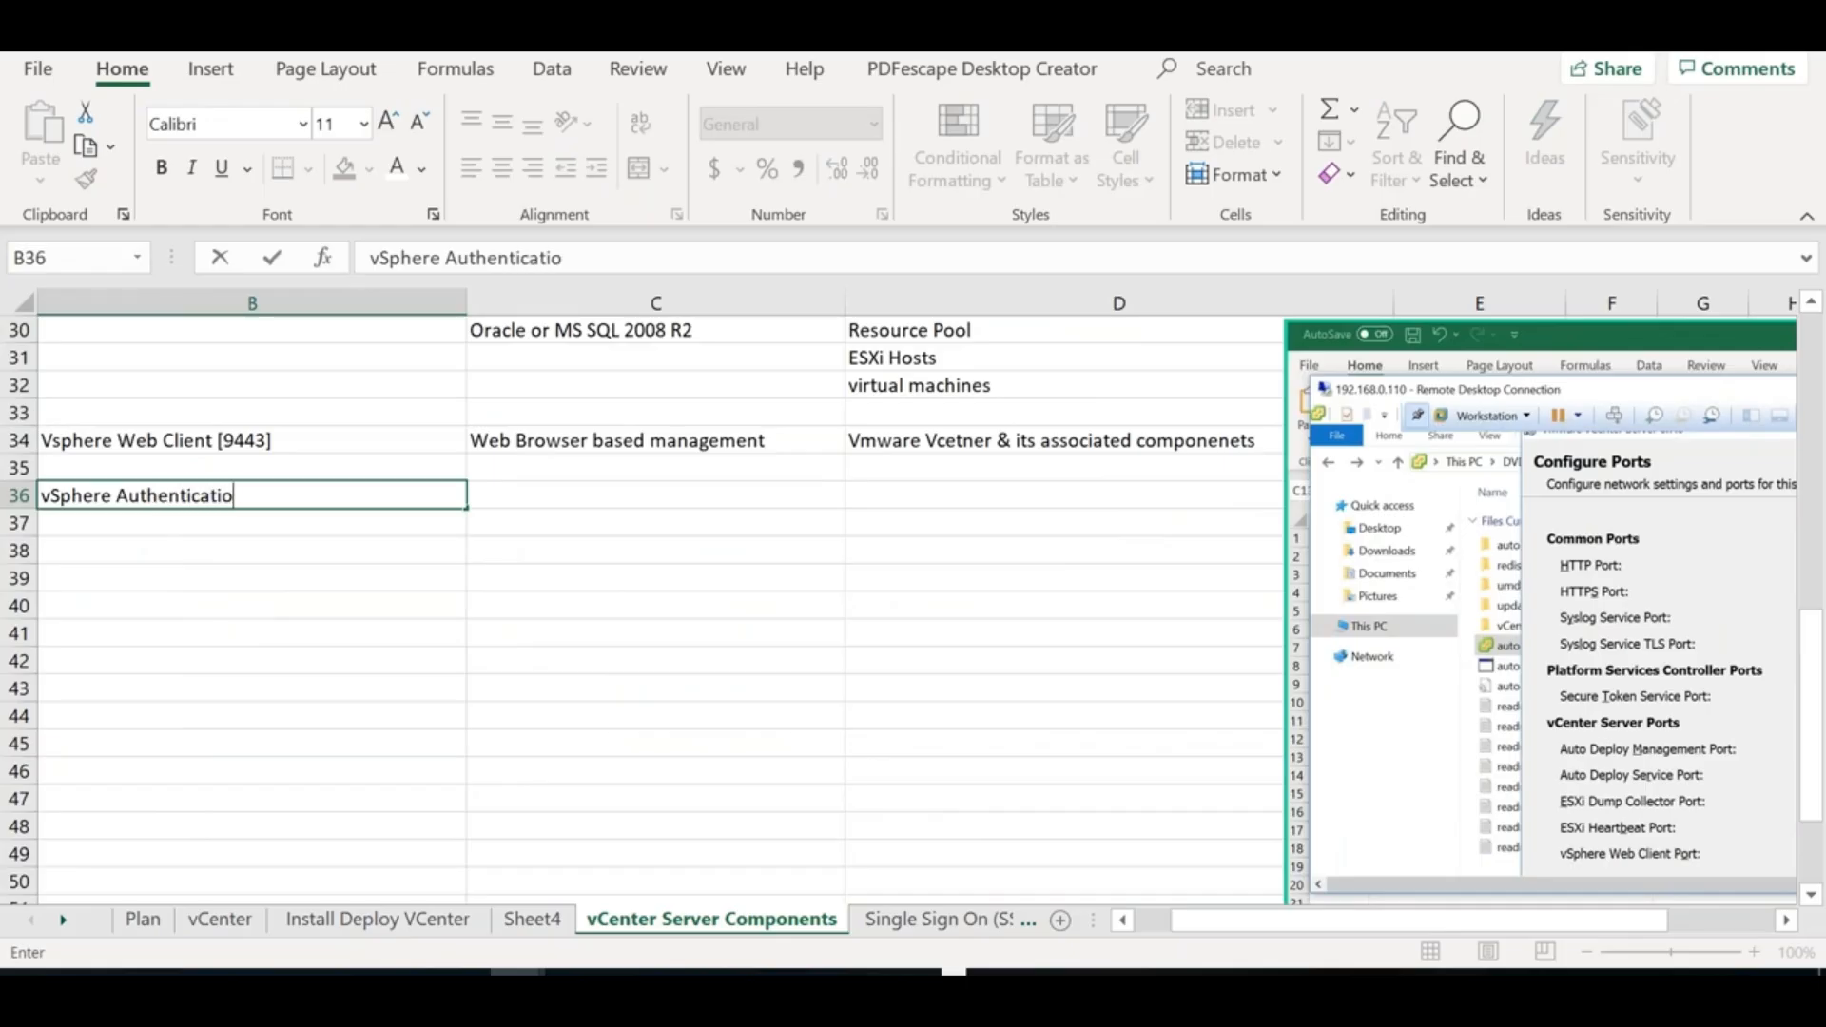
pyautogui.write('n Proxy')
pyautogui.press('Tab')
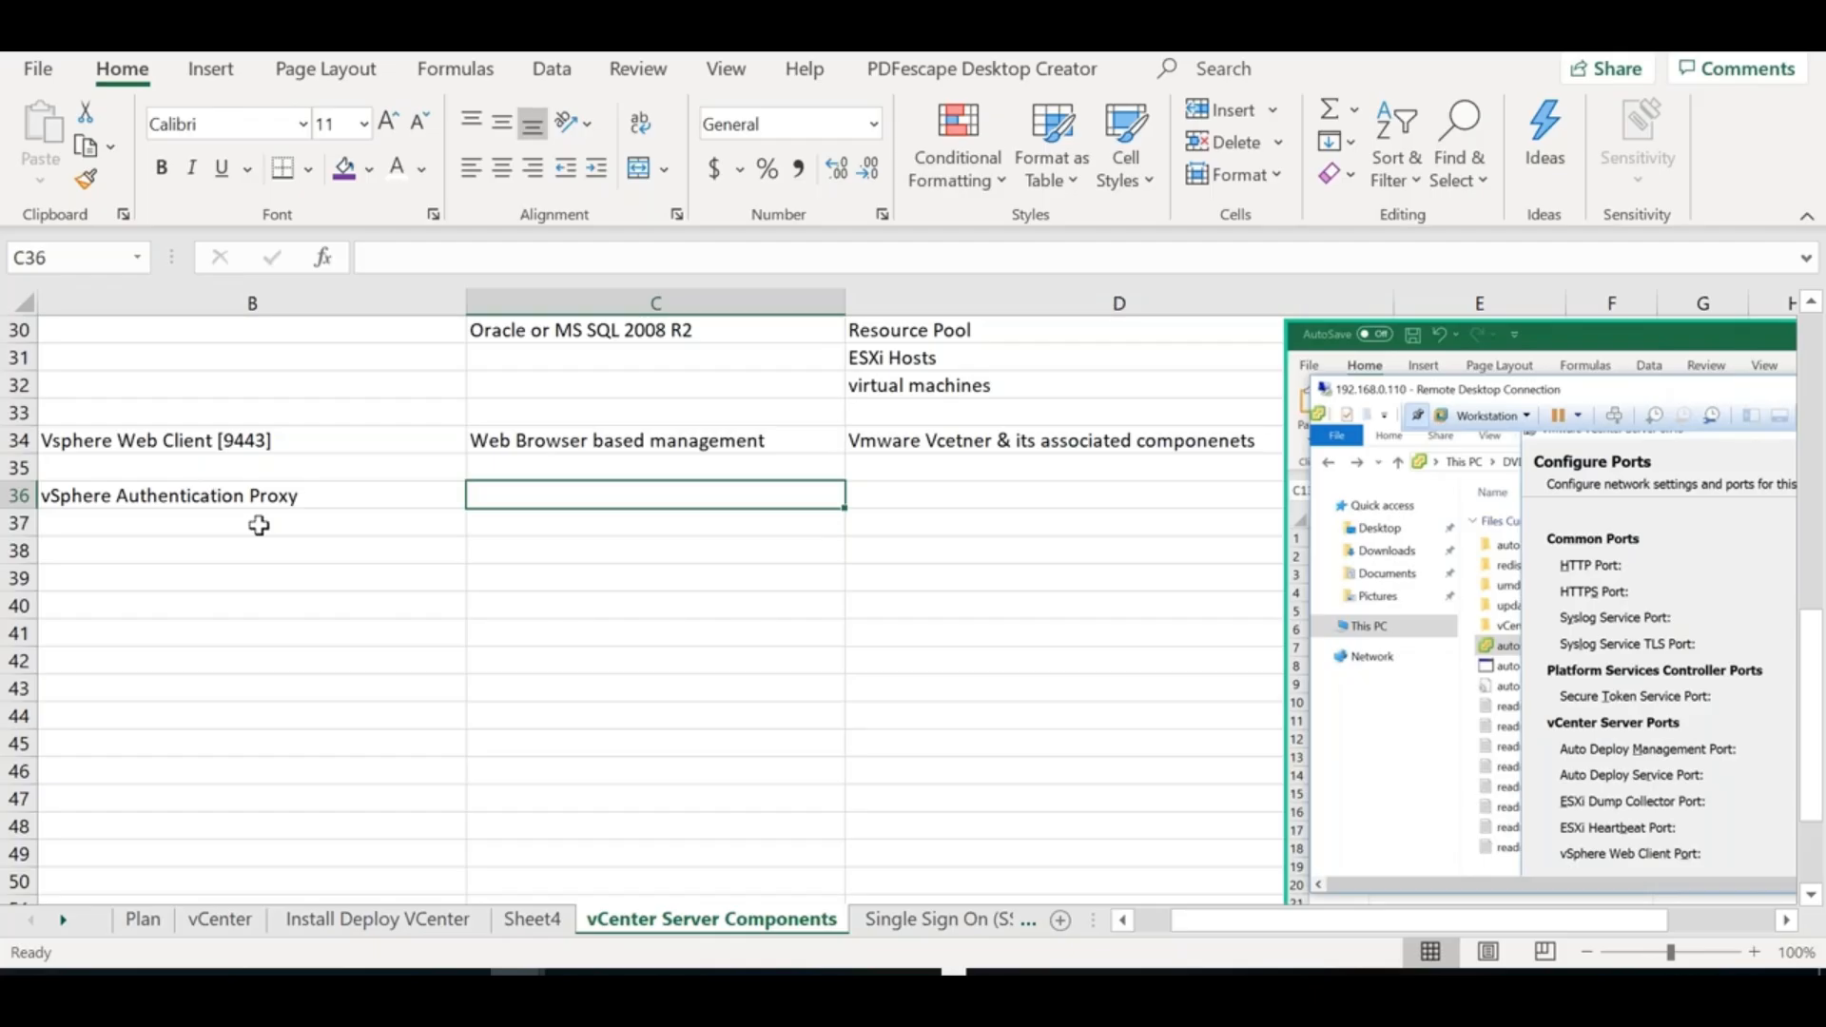
# Enter 'To connect and retrieve AD credentials' in C36 with correct capitalisation
pyautogui.write('a')
pyautogui.press('BackSpace')
pyautogui.write('TO connect and ')
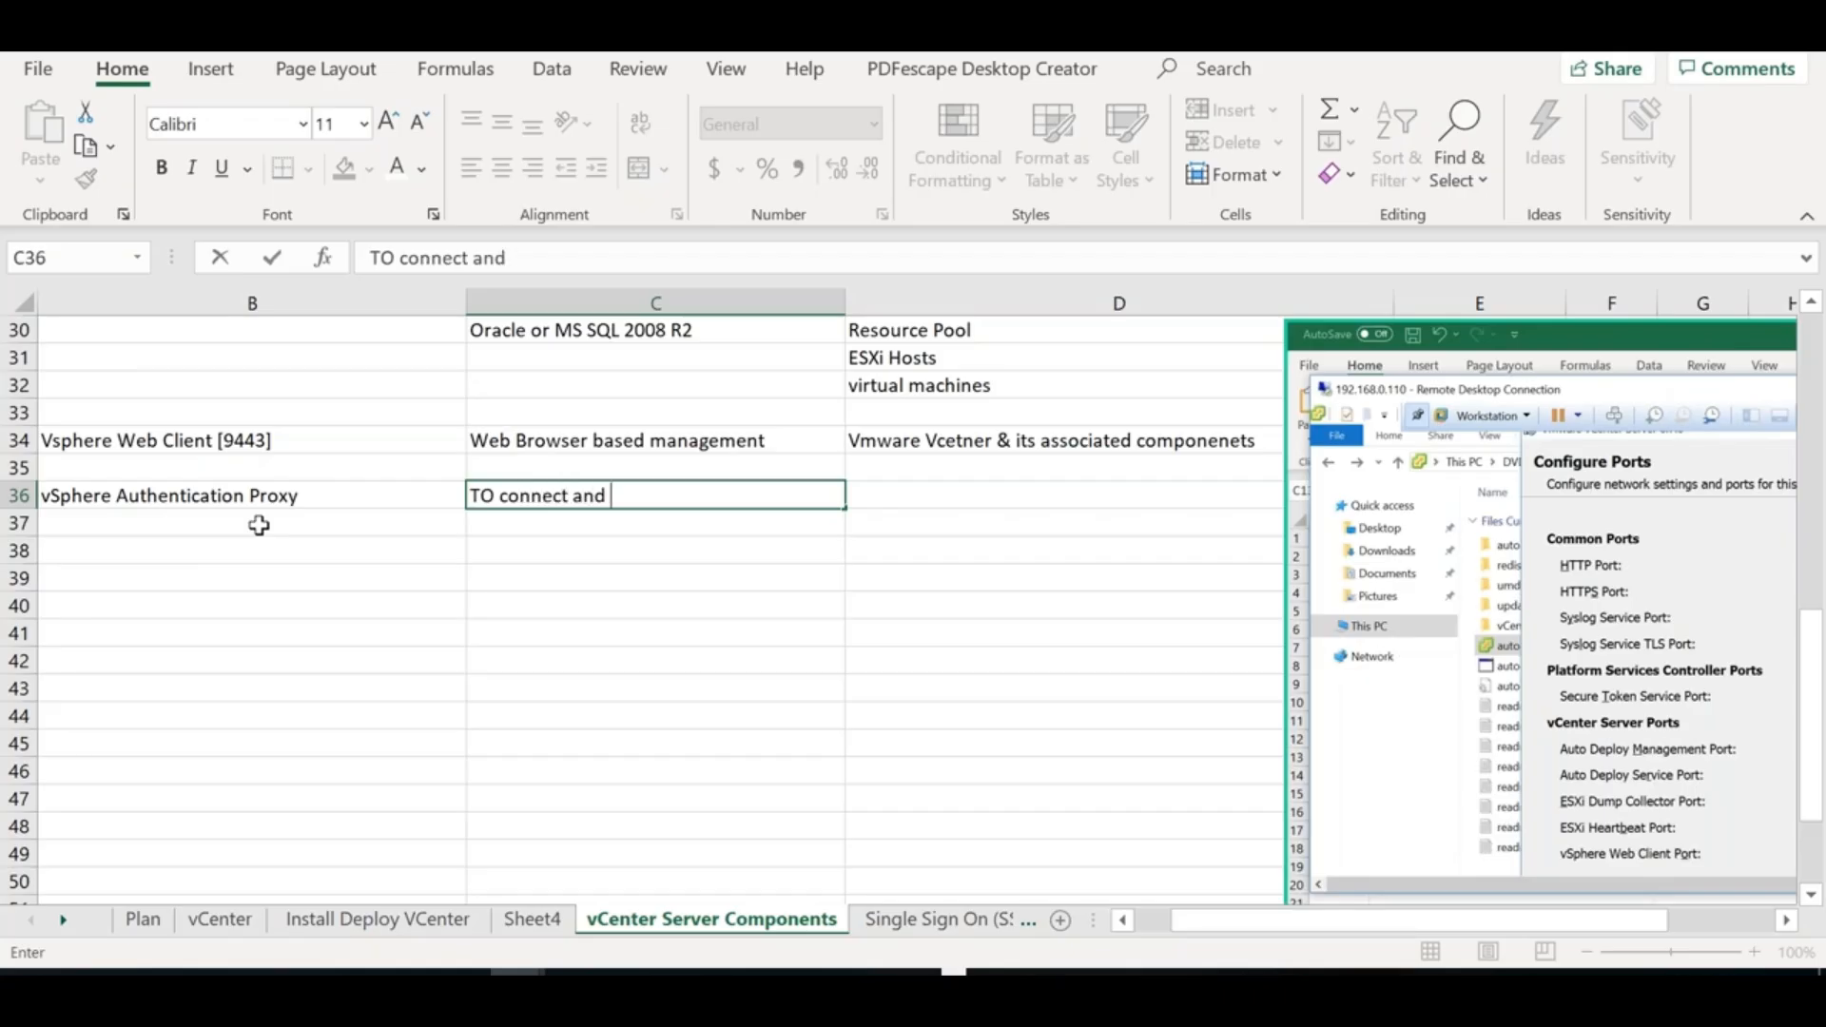
pyautogui.write('retrieve AD credentials')
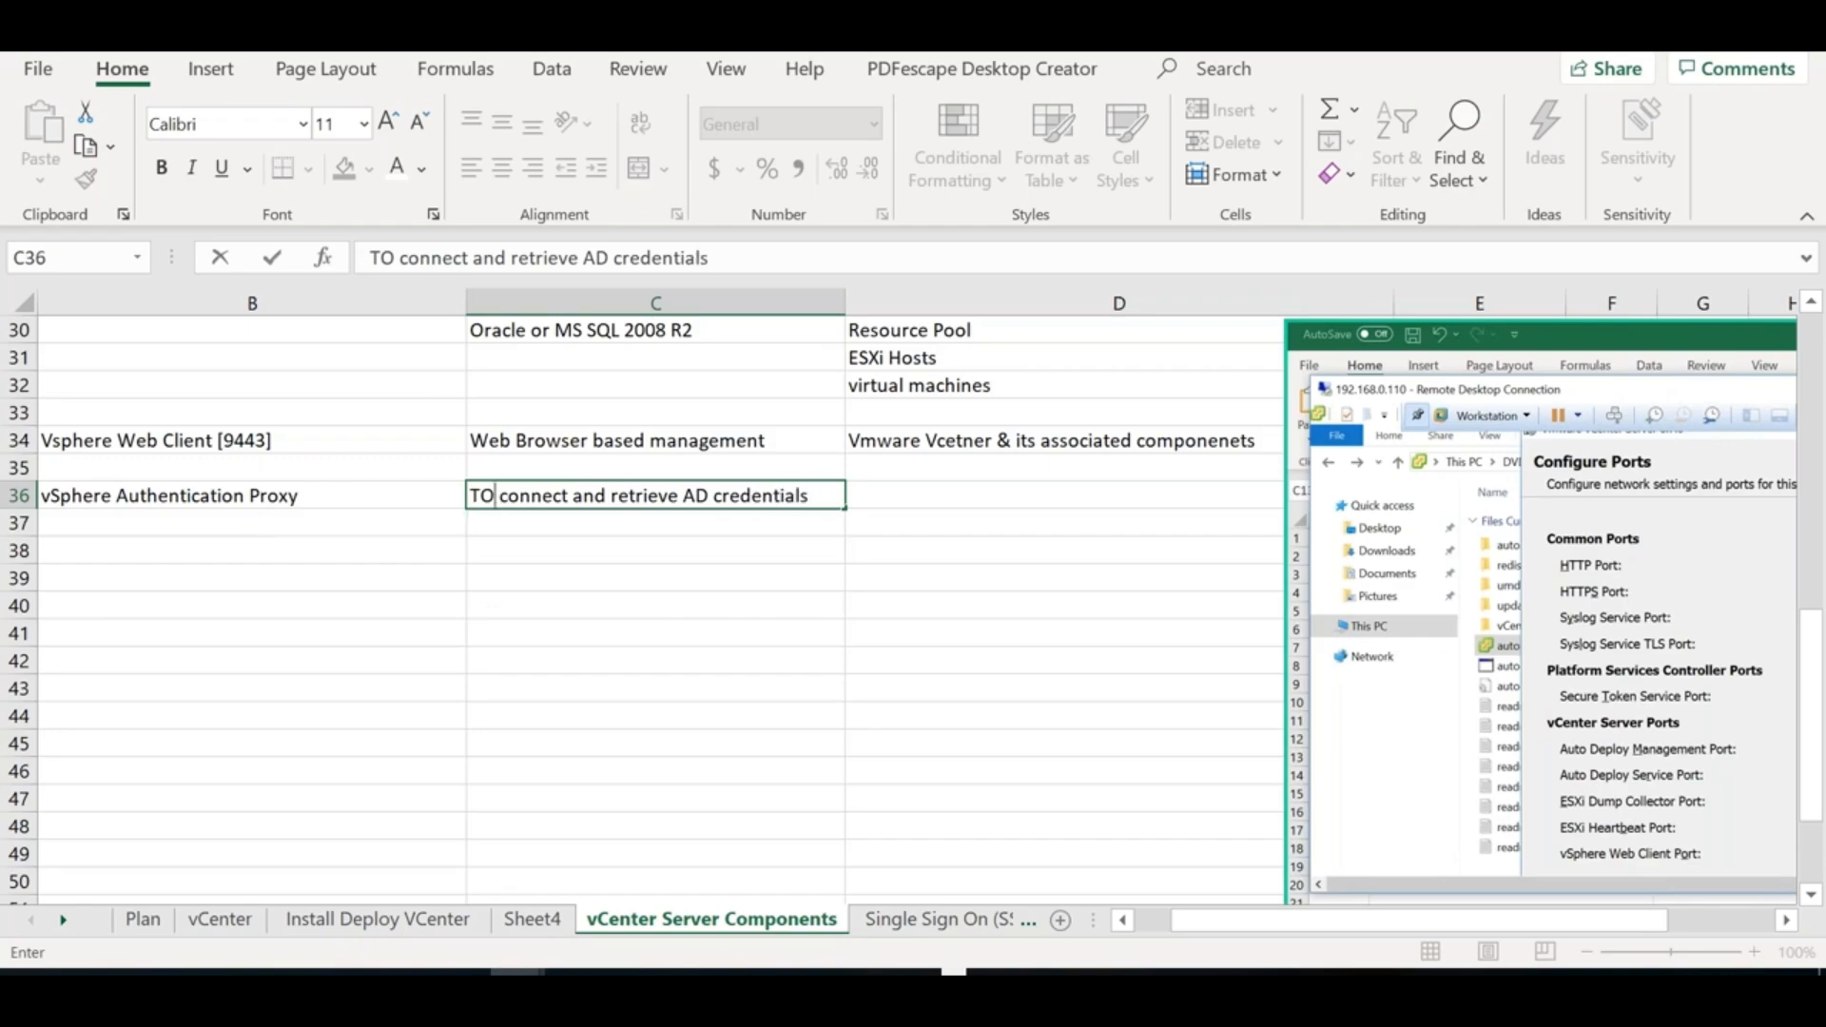
pyautogui.press('BackSpace')
pyautogui.write('o')
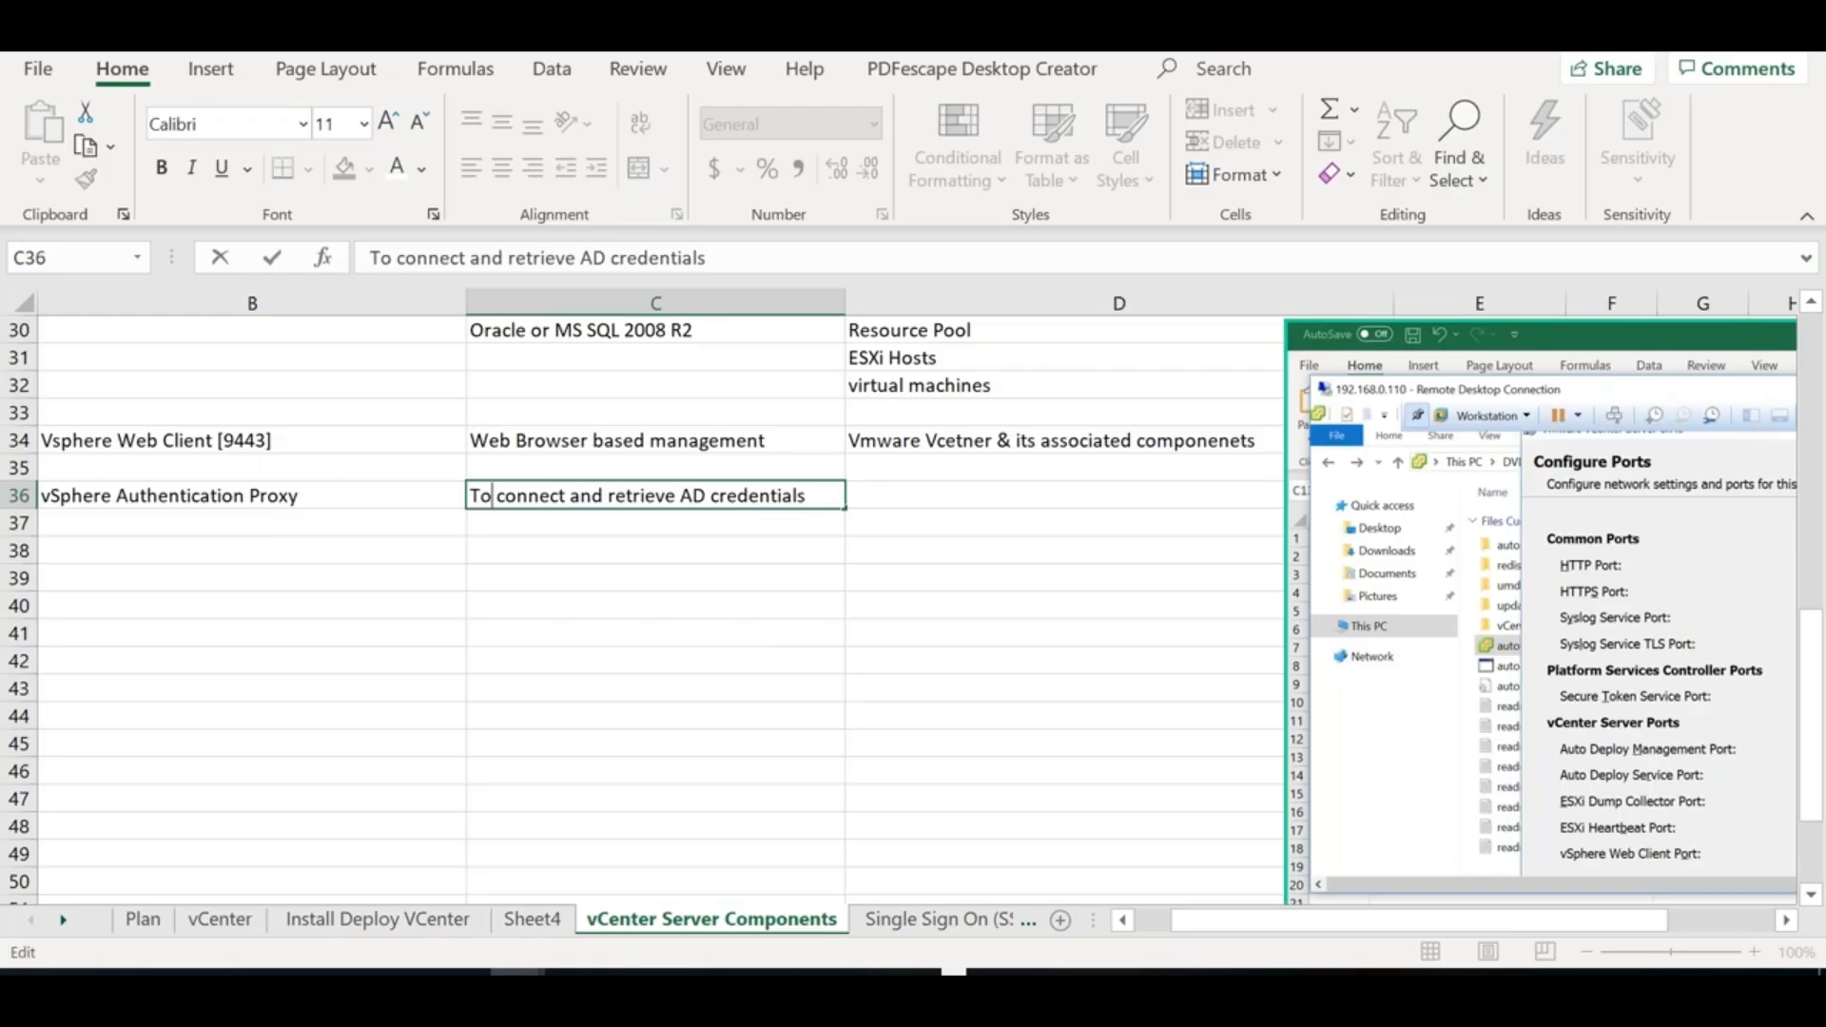
pyautogui.click(402, 542)
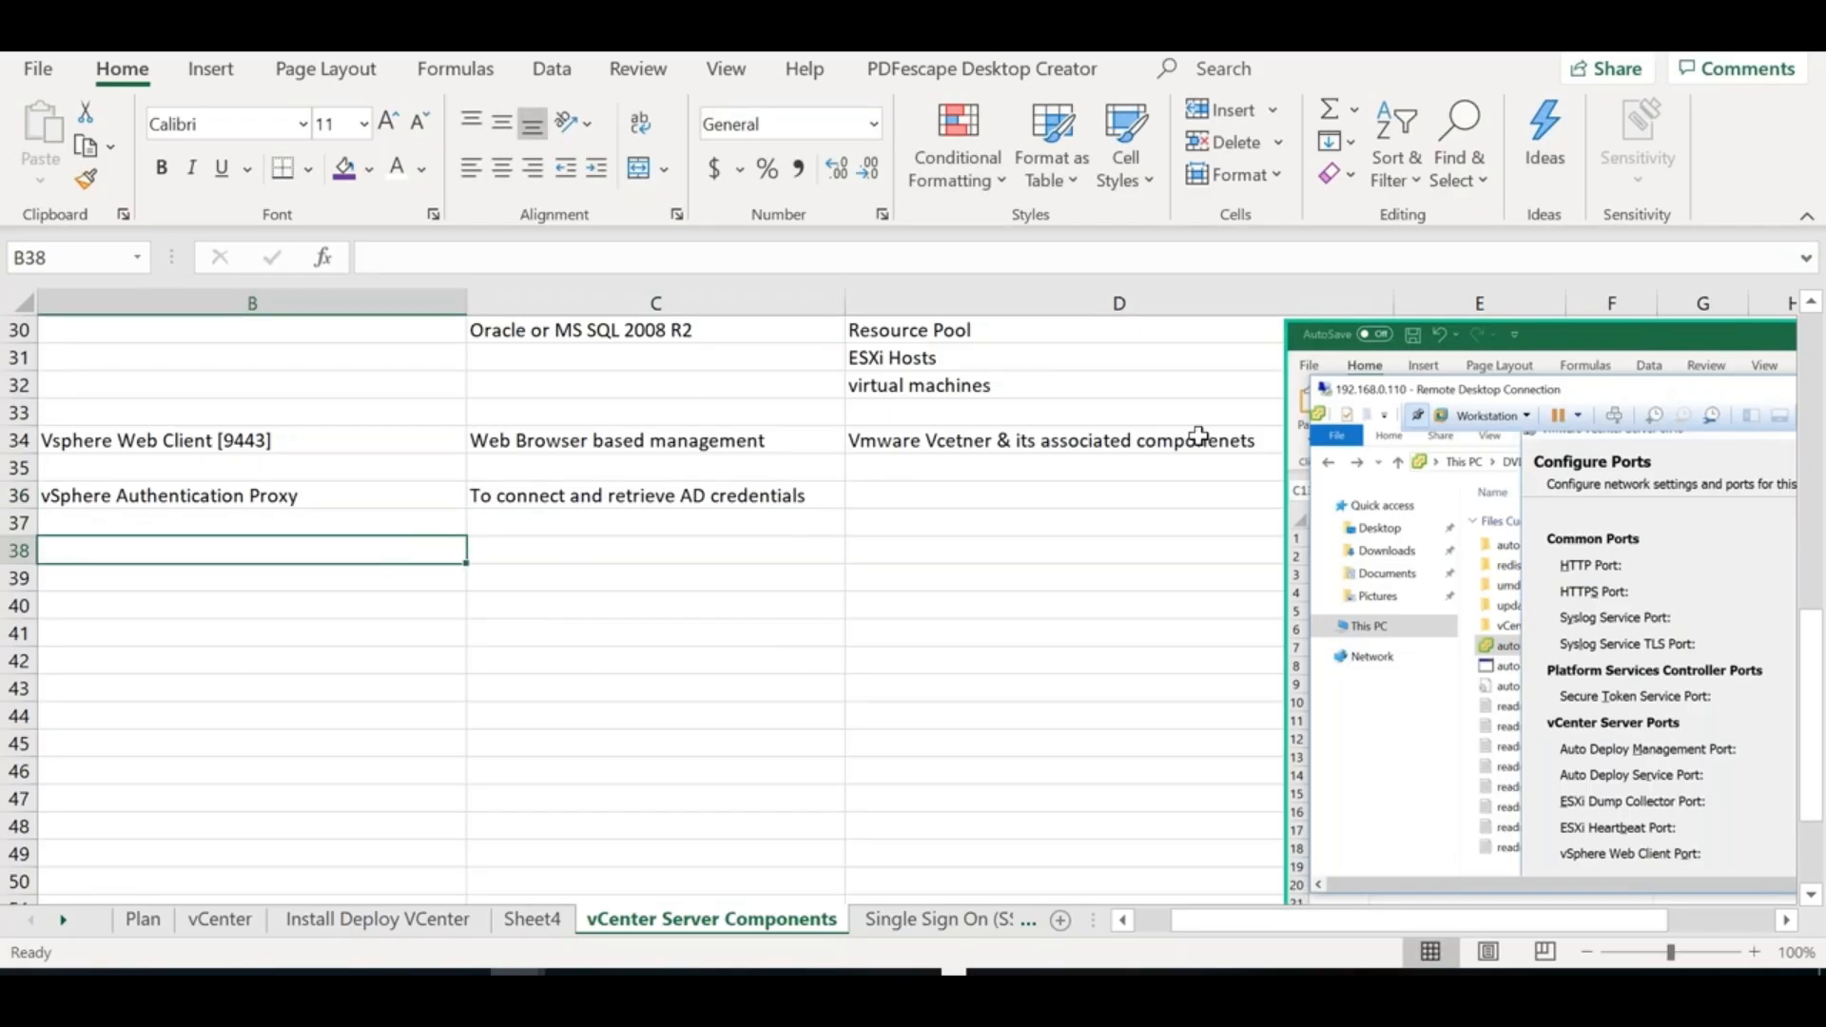
pyautogui.moveTo(1685, 696); pyautogui.dragTo(1511, 595)
# Switch from Excel to the ESXi7S1 virtual machine window from the taskbar previews
pyautogui.moveTo(1818, 713); pyautogui.dragTo(1814, 427)
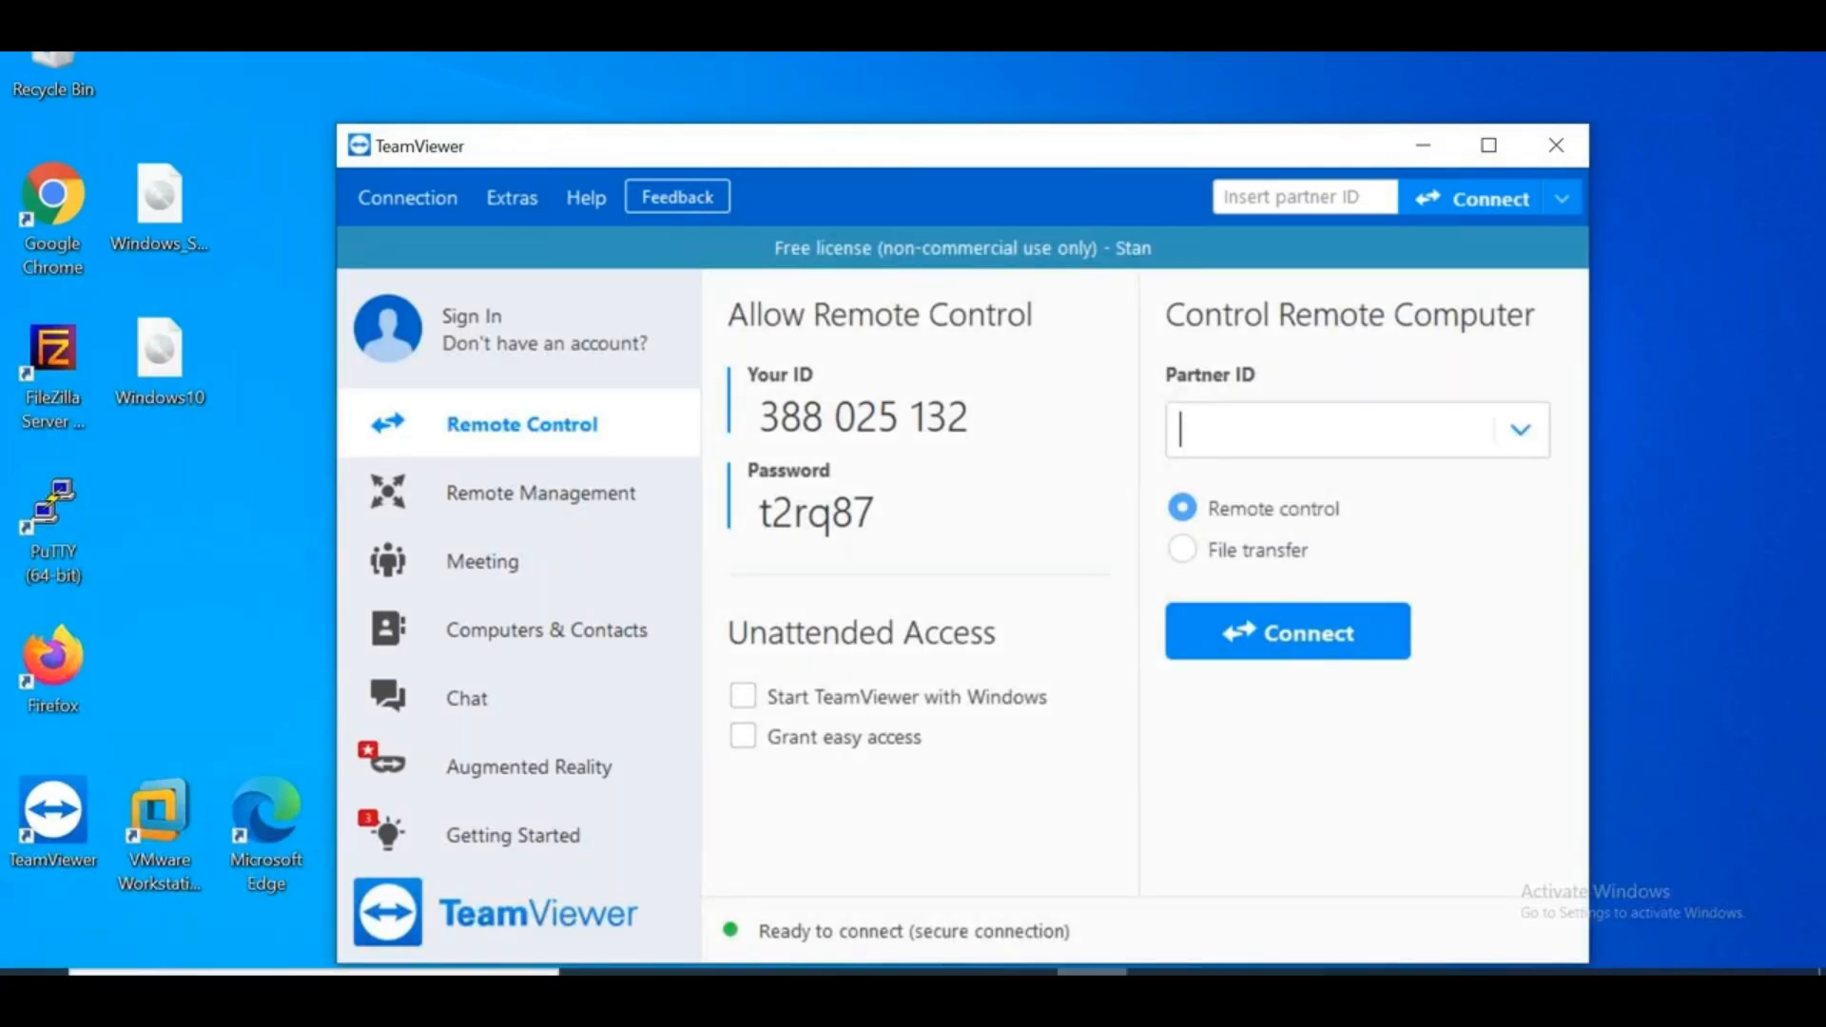
pyautogui.click(1162, 973)
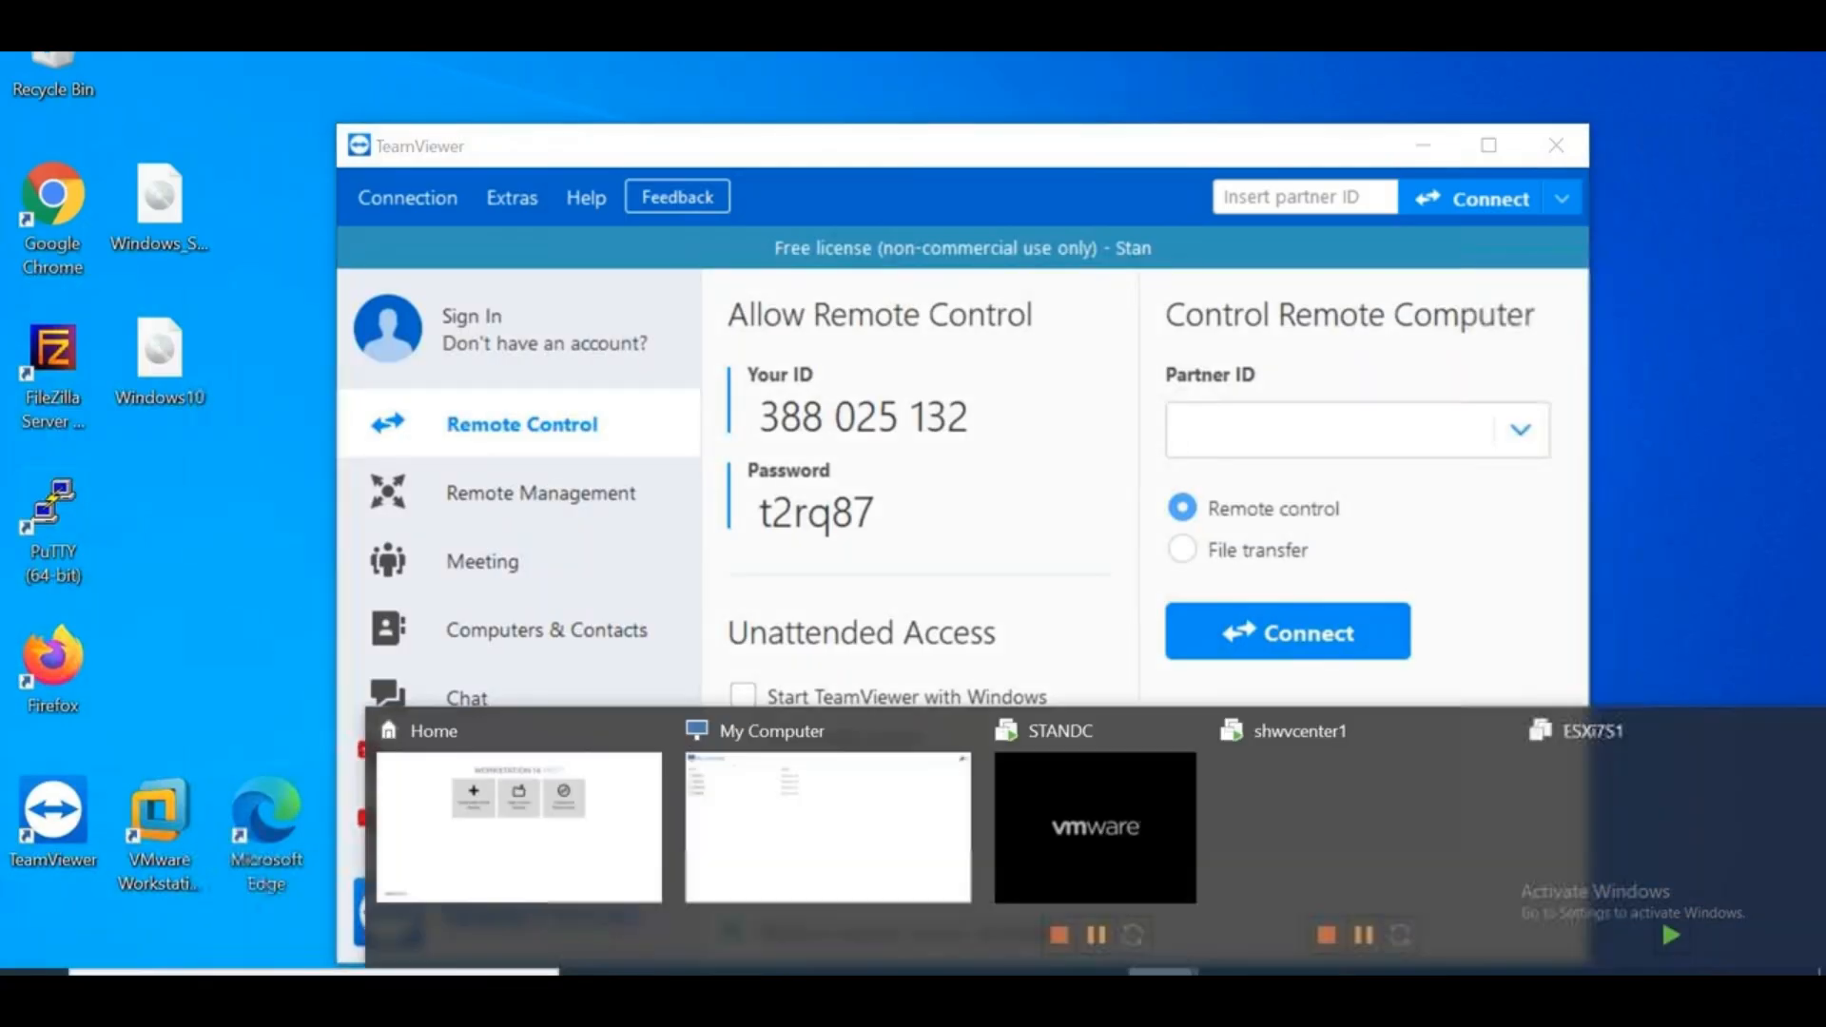
pyautogui.click(1553, 801)
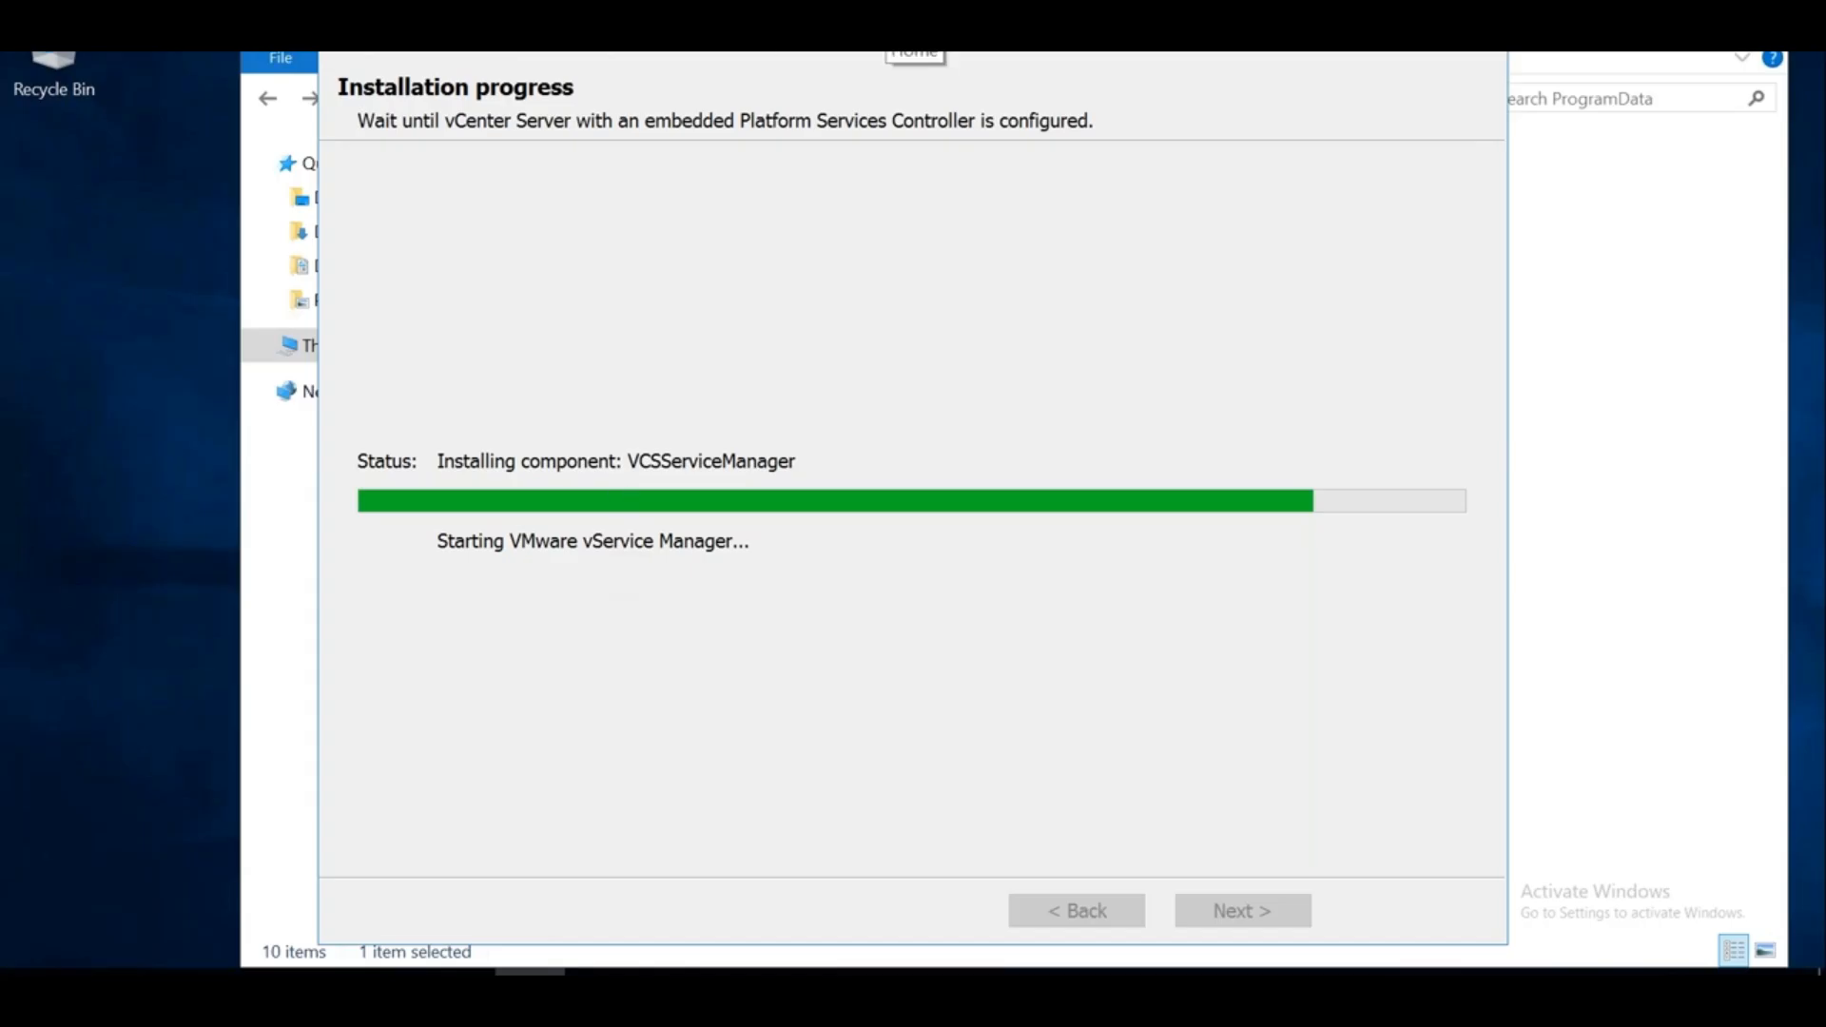
# Leave the installer at the VCSServiceManager stage and bring back the Excel component notes
pyautogui.click(892, 38)
pyautogui.click(205, 826)
# Enter 'vCenter Orchestrator' in empty cell B38
pyautogui.press('Down')
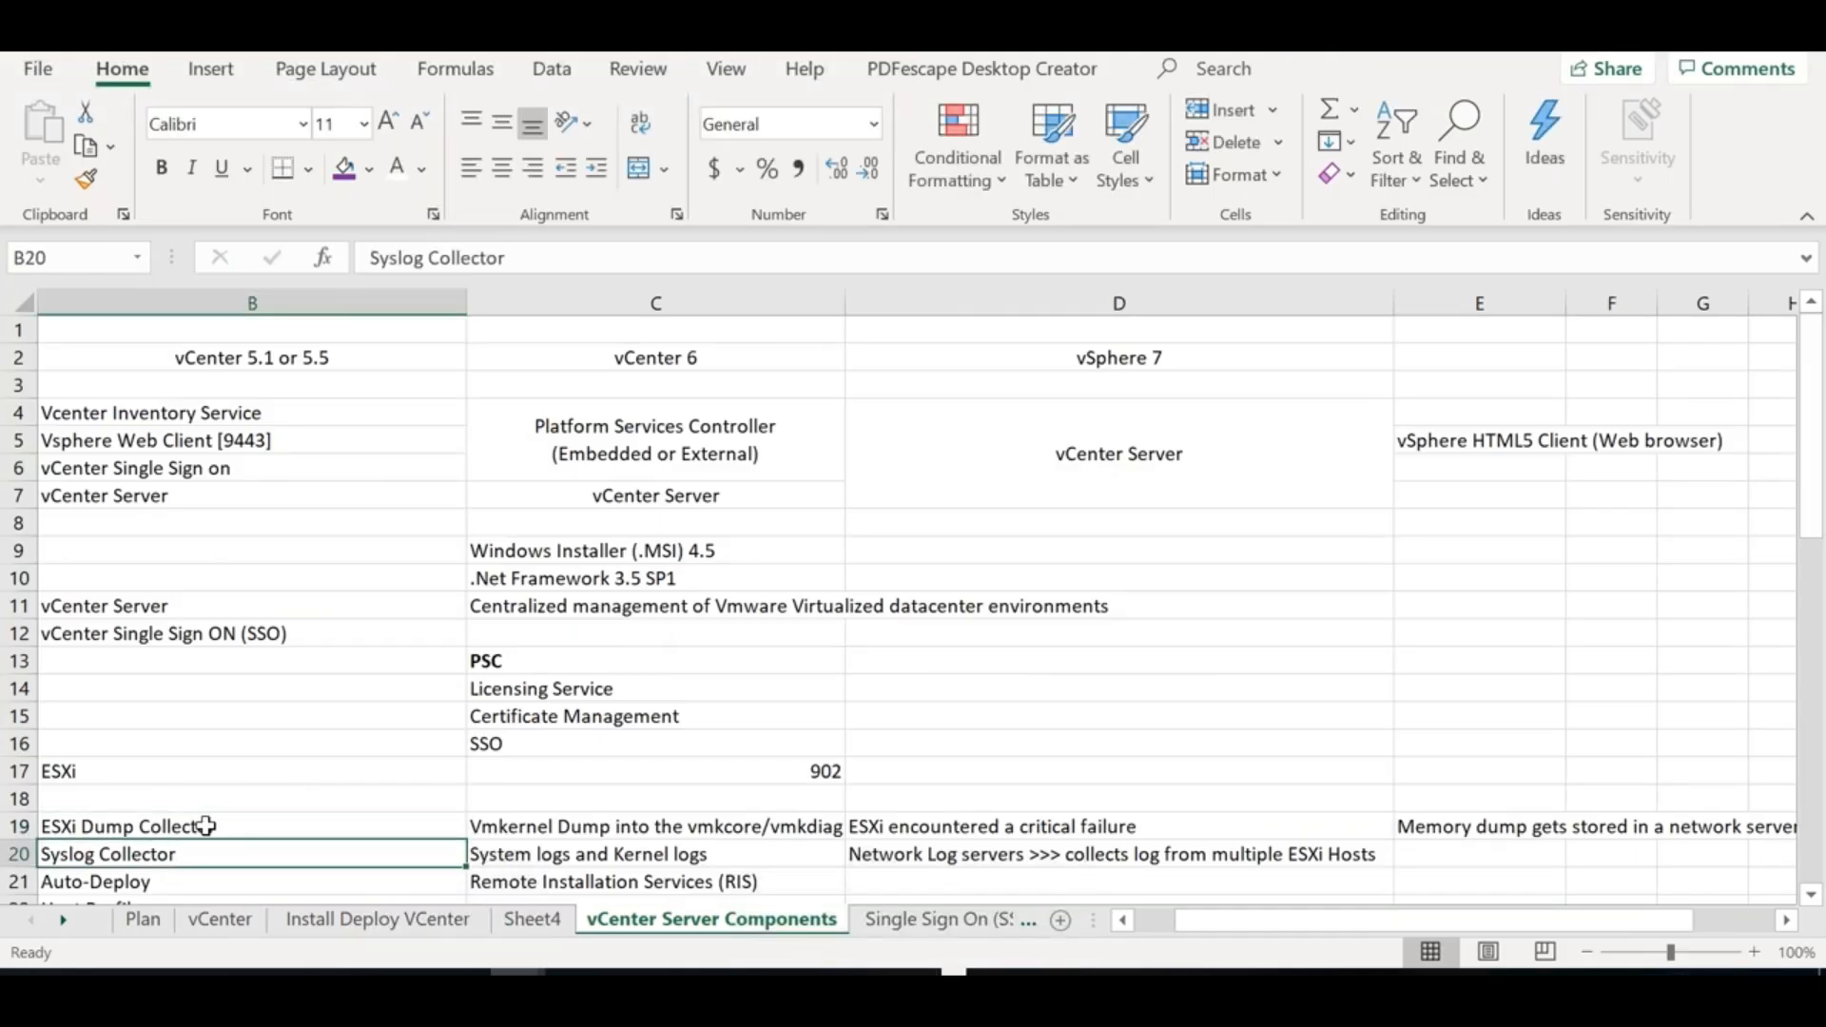
pyautogui.press('Down')
pyautogui.press('Down')
pyautogui.press('Down')
pyautogui.press('Down')
pyautogui.press('Down')
pyautogui.press('Down')
pyautogui.press('Down')
pyautogui.press('Down')
pyautogui.press('Down')
pyautogui.press('Down')
pyautogui.press('Down')
pyautogui.press('Down')
pyautogui.press('Down')
pyautogui.press('Down')
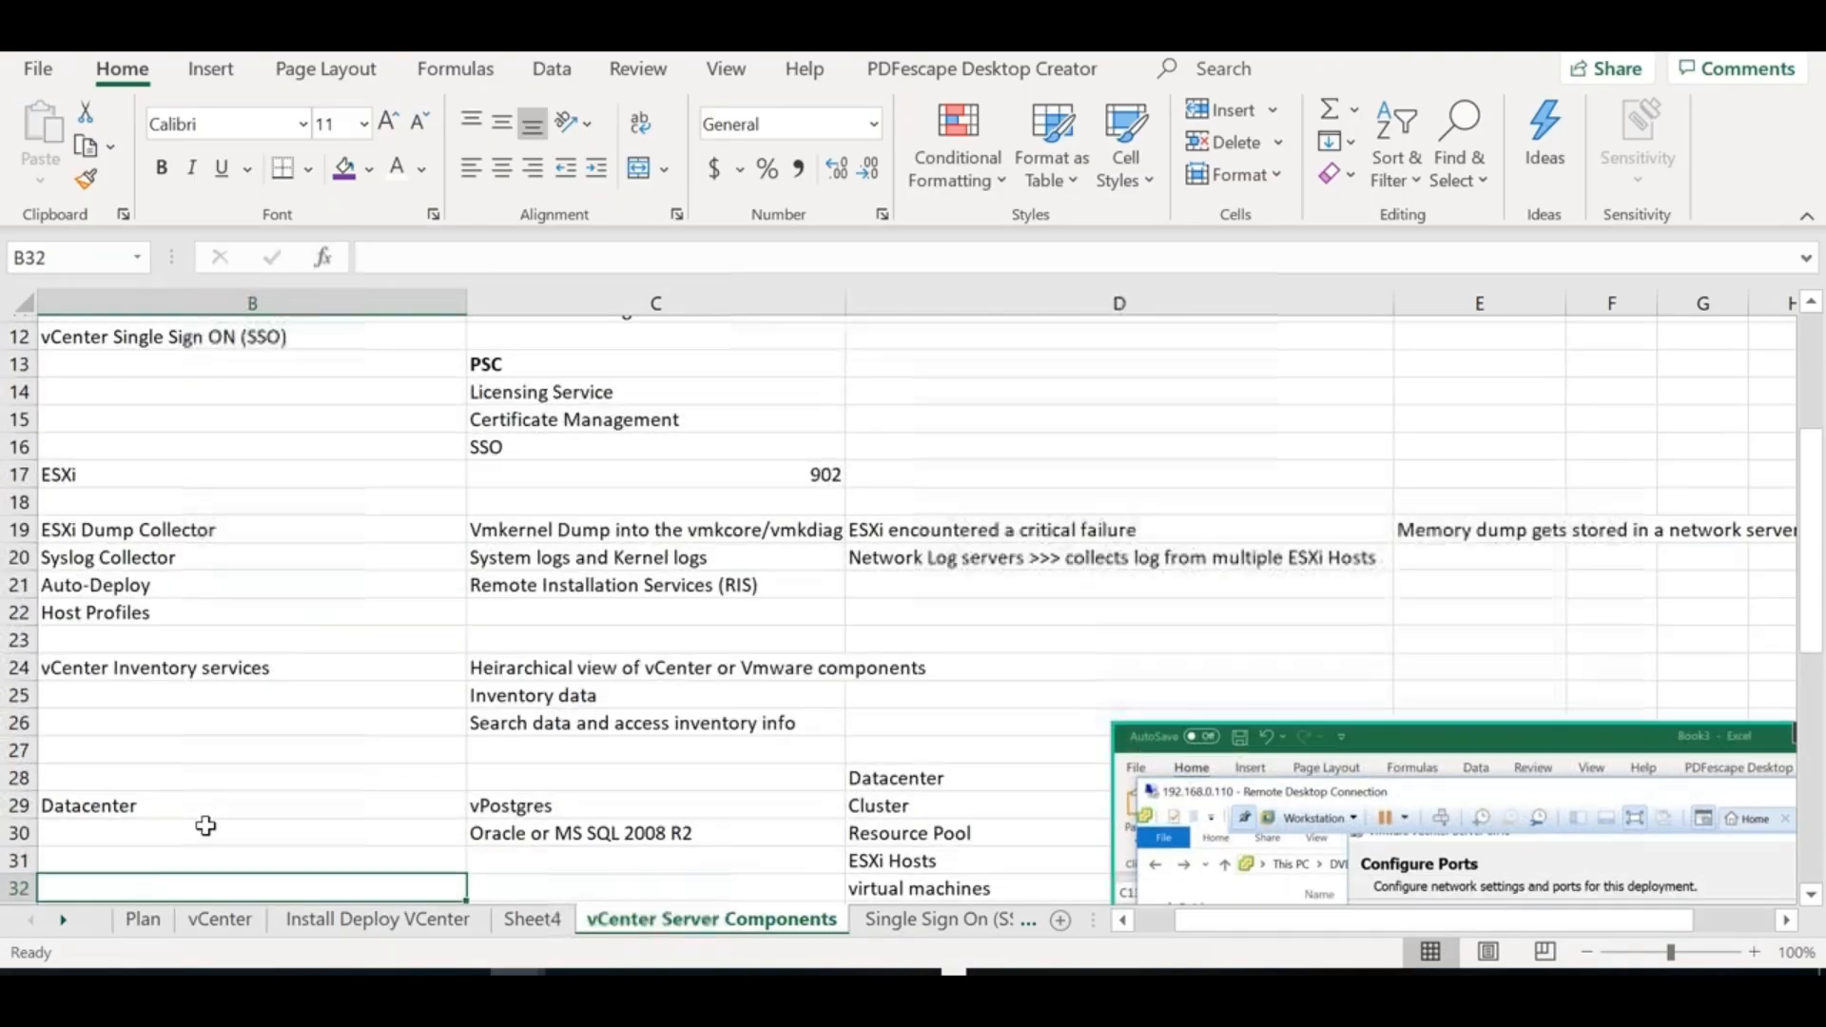
pyautogui.press('Down')
pyautogui.press('Down')
pyautogui.press('Down')
pyautogui.press('Down')
pyautogui.press('Down')
pyautogui.press('Down')
pyautogui.press('Down')
pyautogui.press('Down')
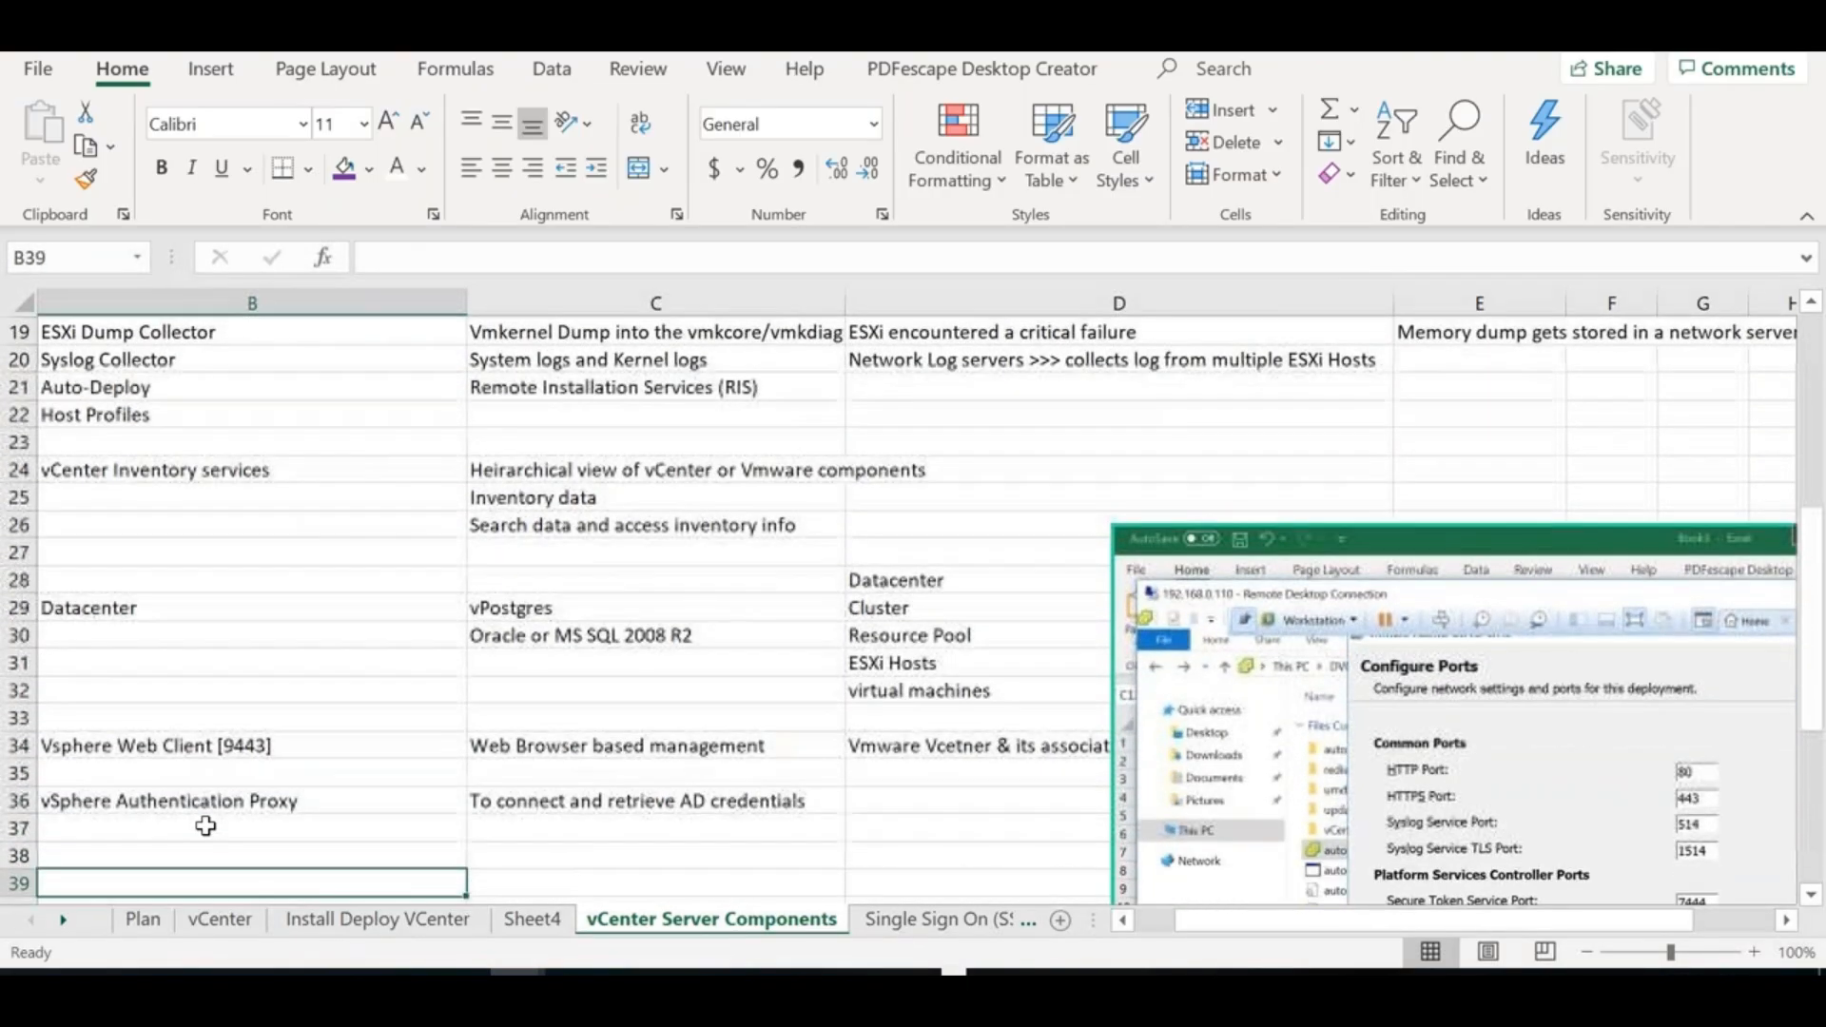
pyautogui.press('Down')
pyautogui.press('Down')
pyautogui.press('Down')
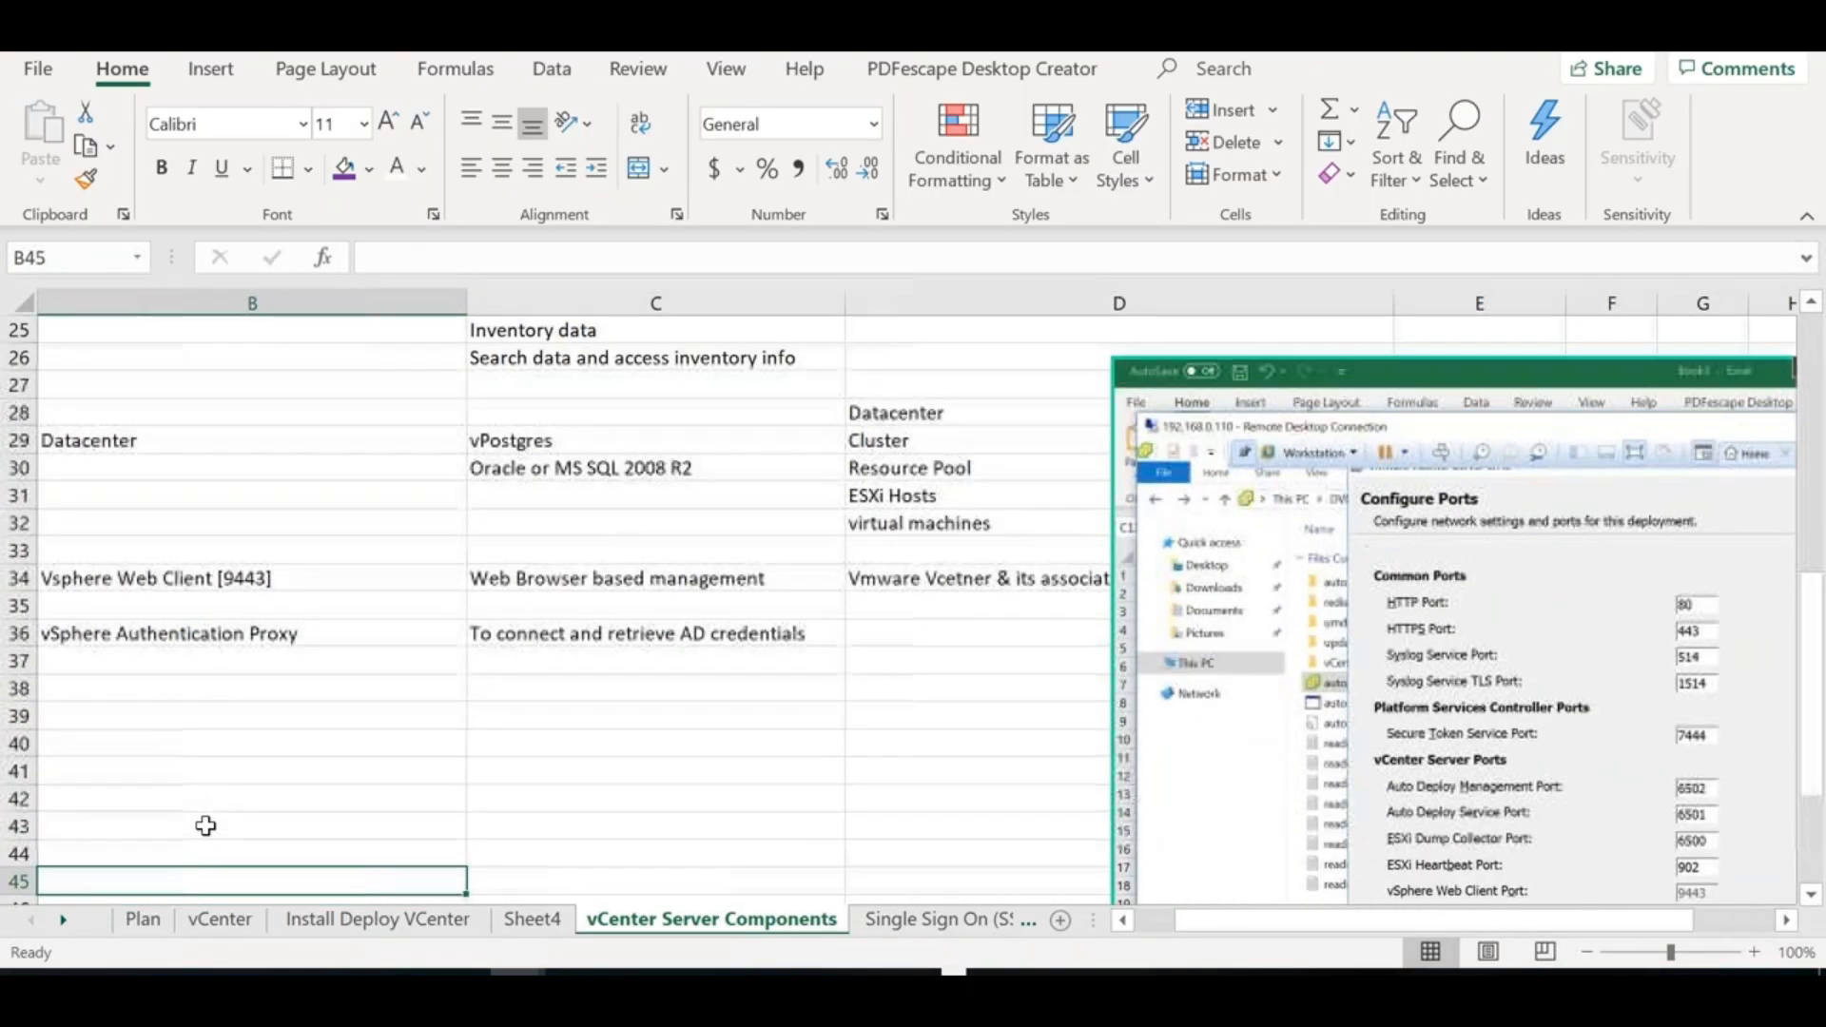
pyautogui.click(233, 692)
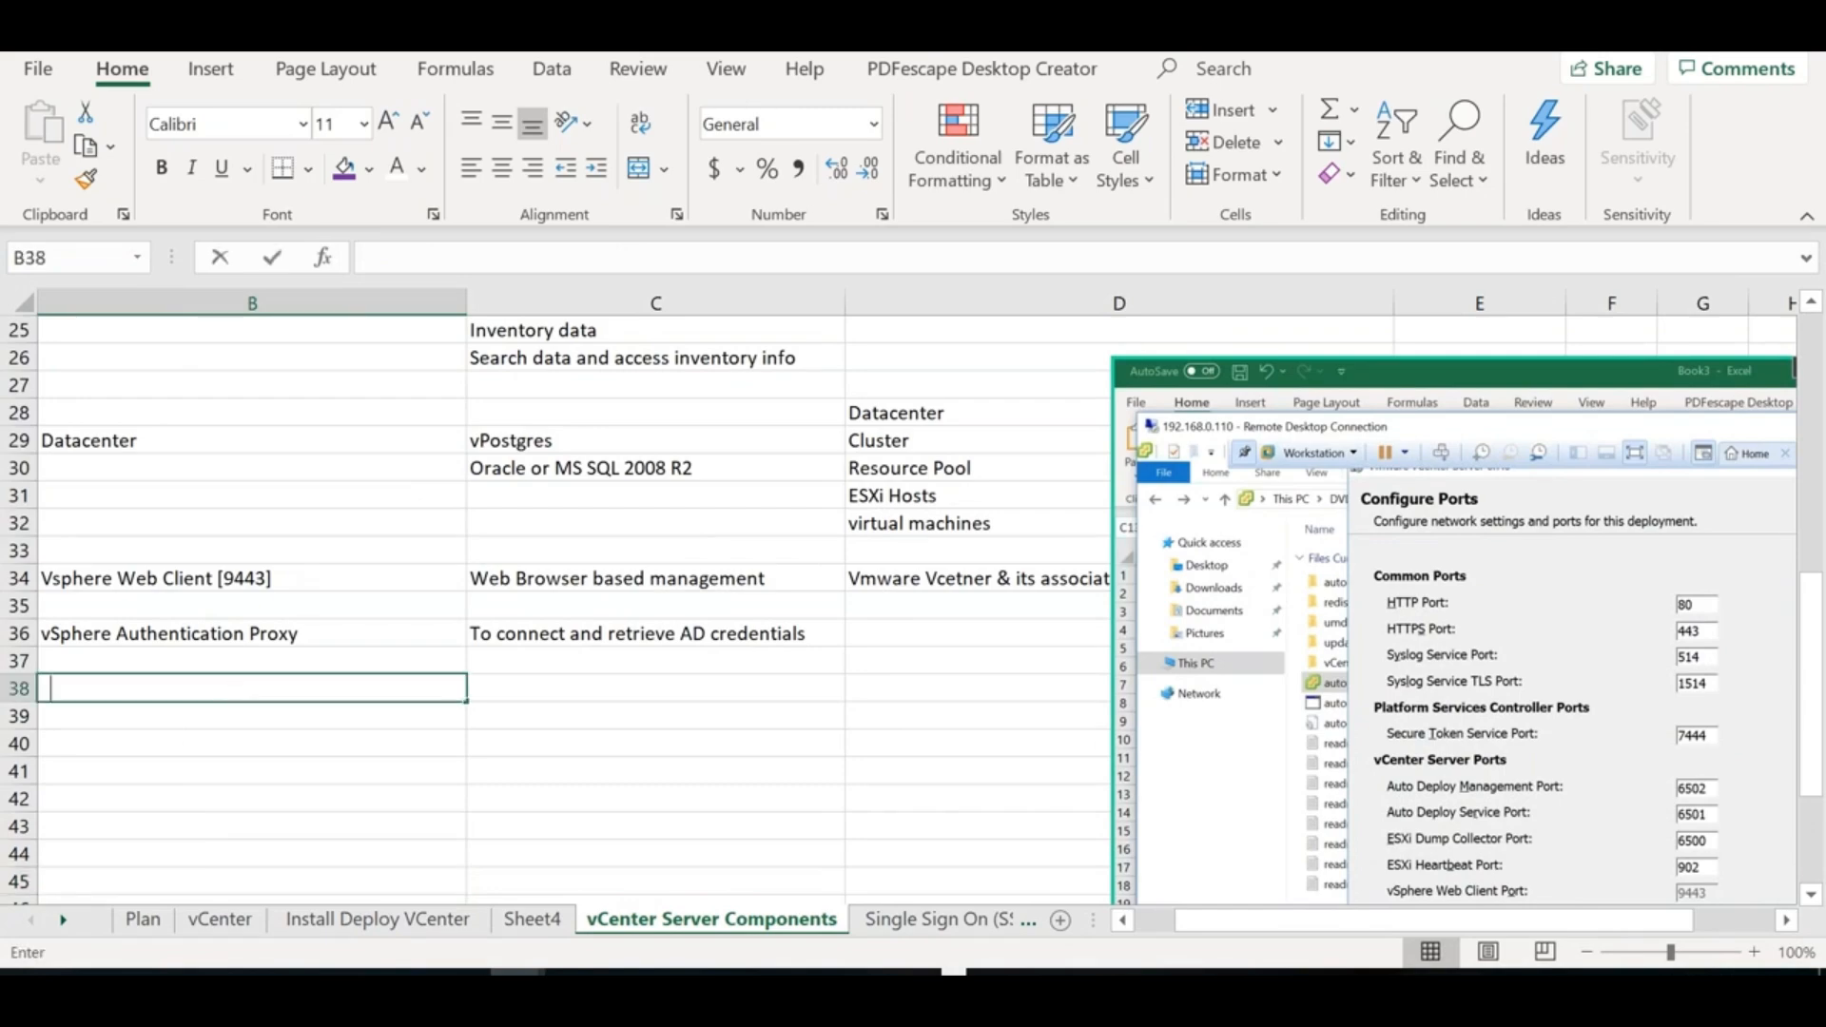
pyautogui.write('vCenter Orchestrator')
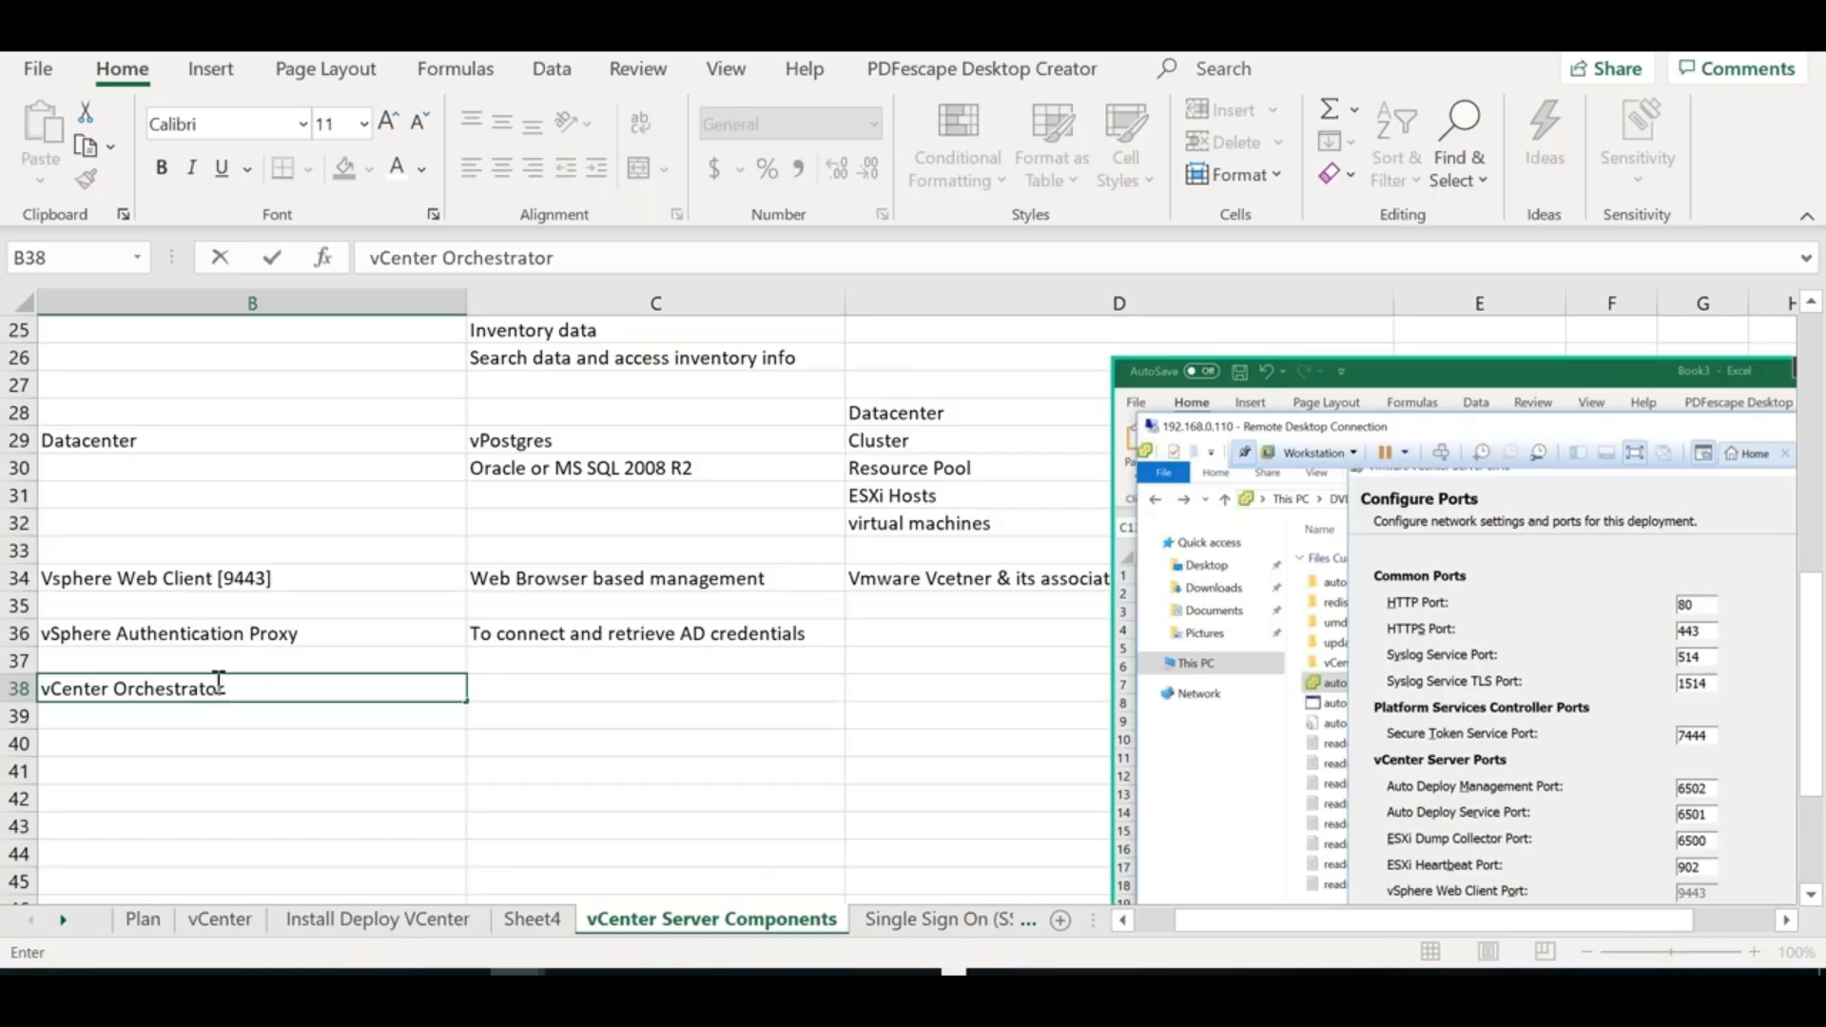
pyautogui.moveTo(228, 687); pyautogui.dragTo(116, 685)
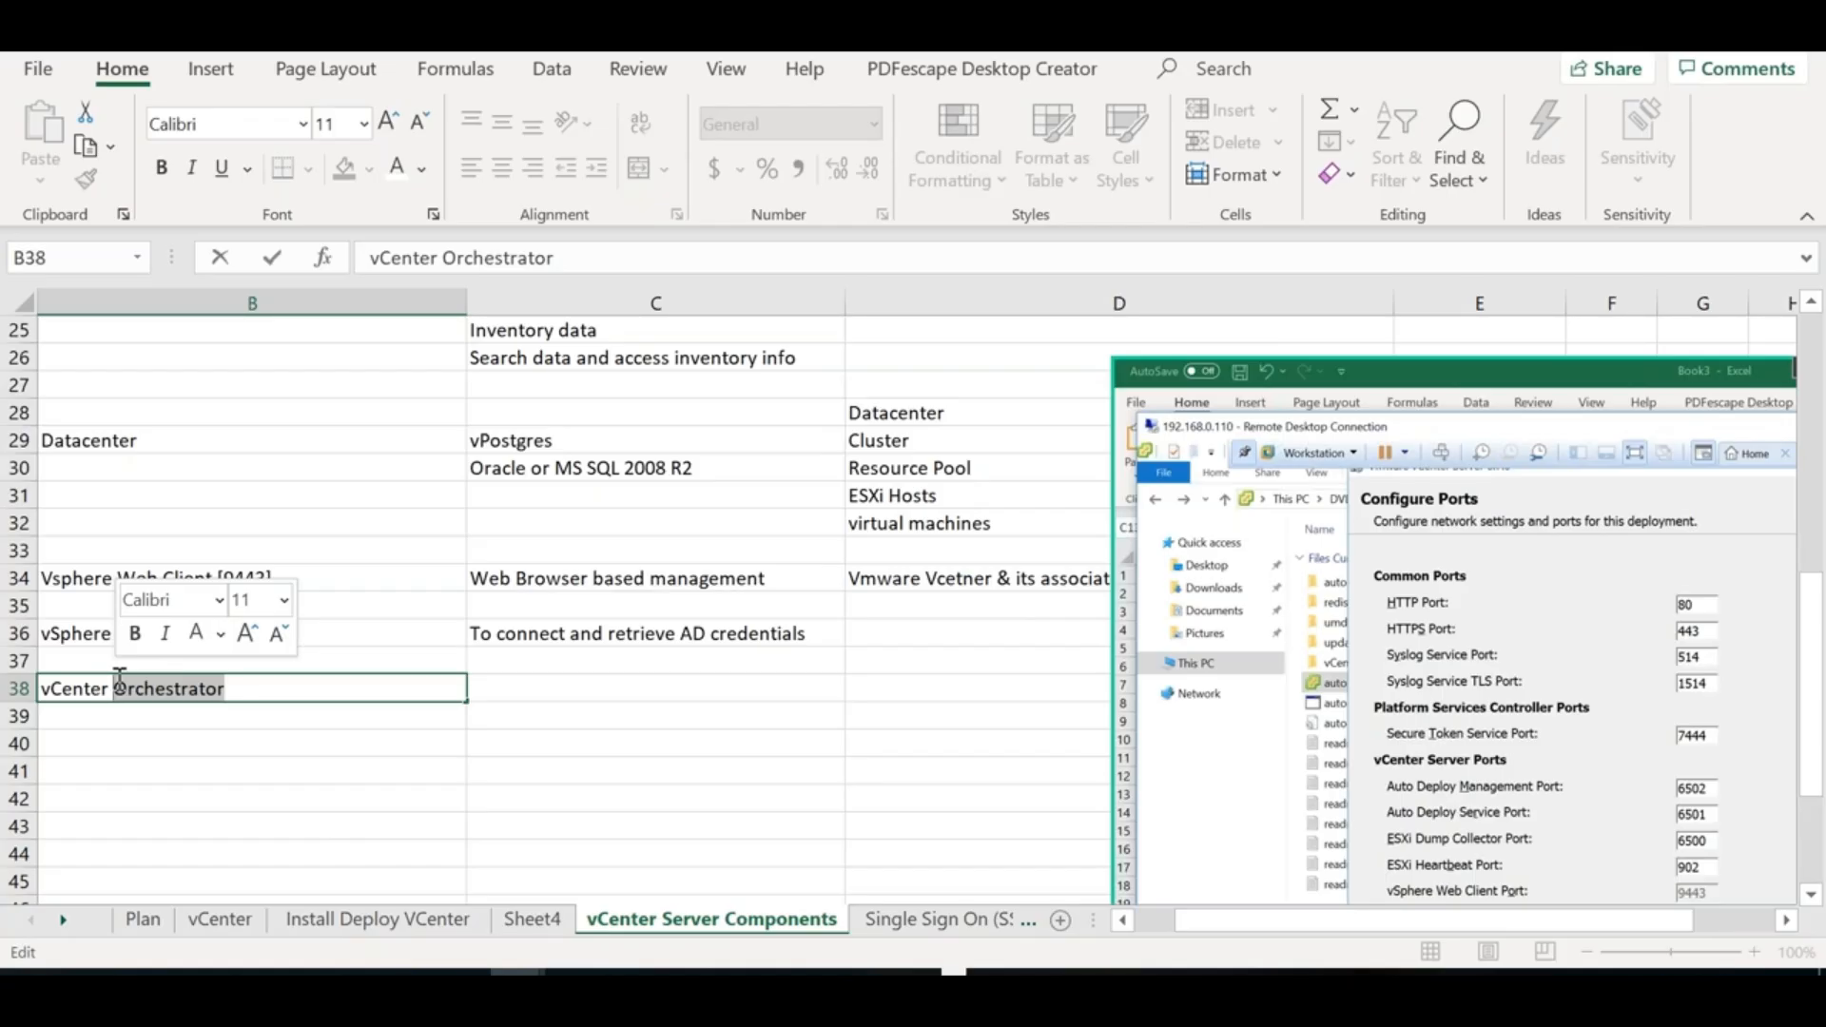
# Enter 'Set of workflows' as the C38 description
pyautogui.click(504, 692)
pyautogui.write('Set of workl')
pyautogui.press('BackSpace')
pyautogui.write('f')
pyautogui.write('s')
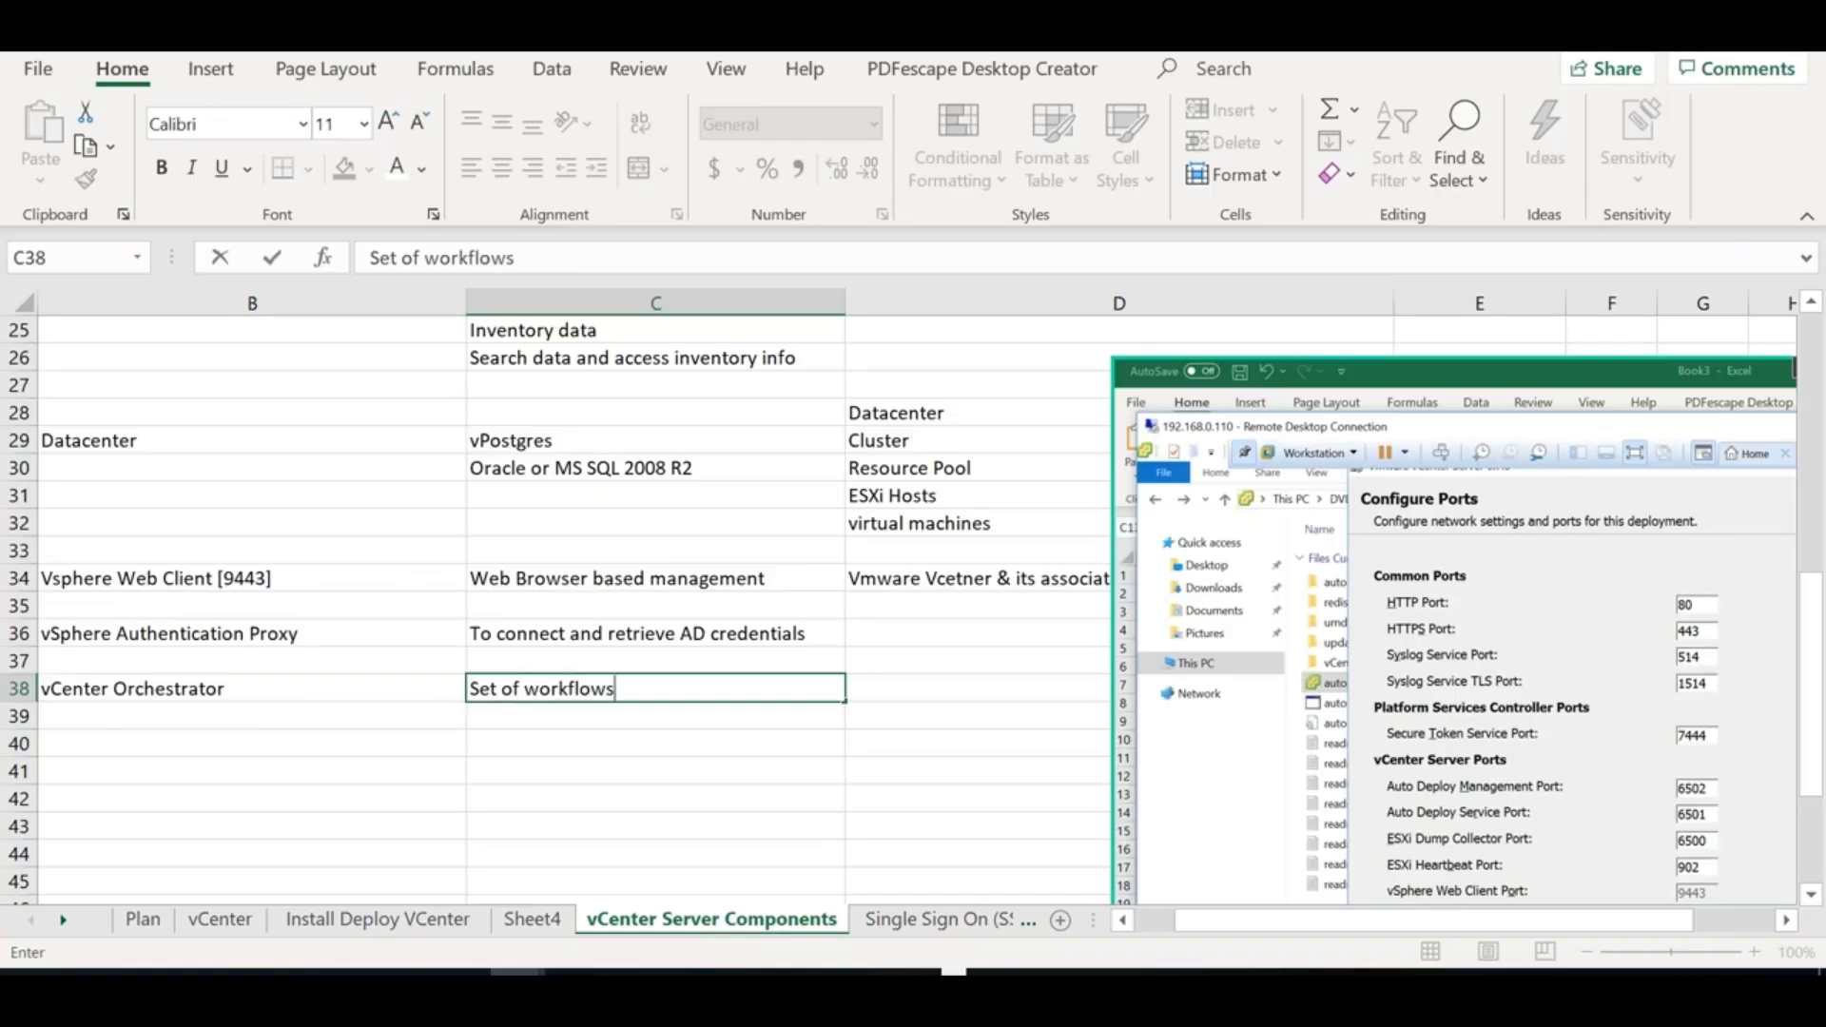
pyautogui.press('Return')
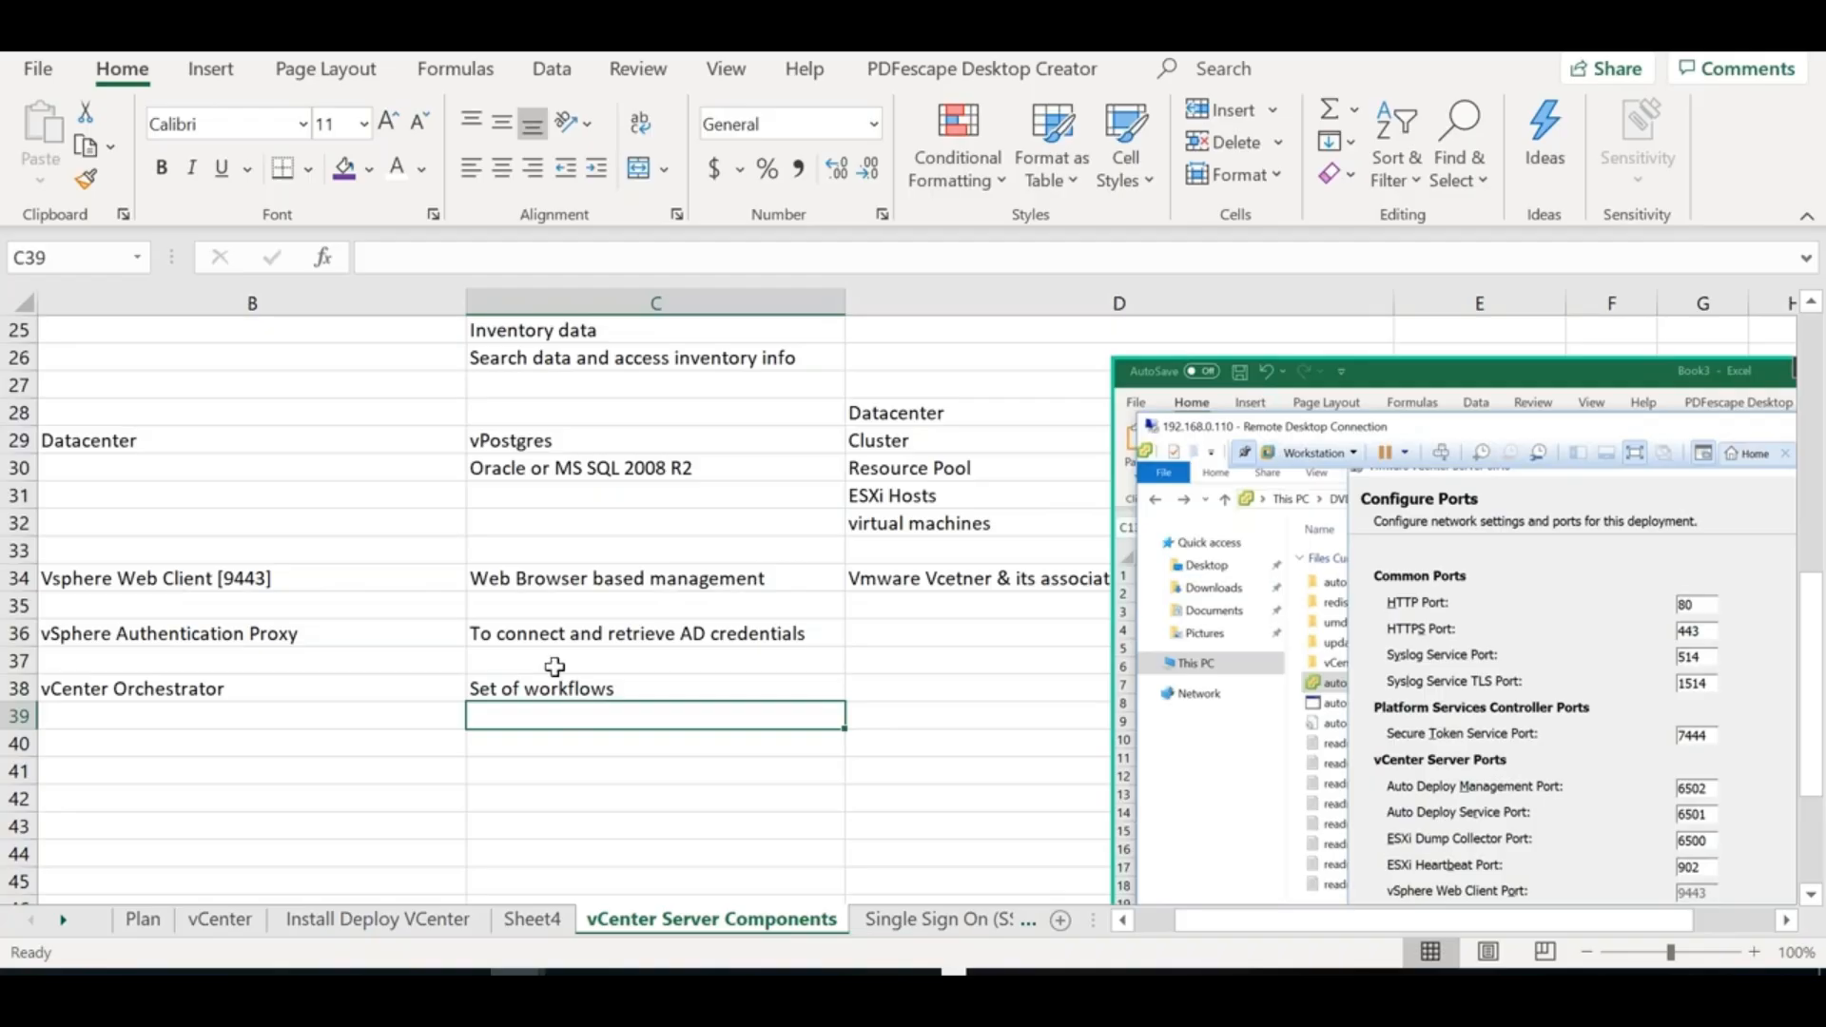
# Move the pasted screenshot aside so row 38 stays visible
pyautogui.click(144, 689)
pyautogui.doubleClick(145, 688)
pyautogui.doubleClick(144, 688)
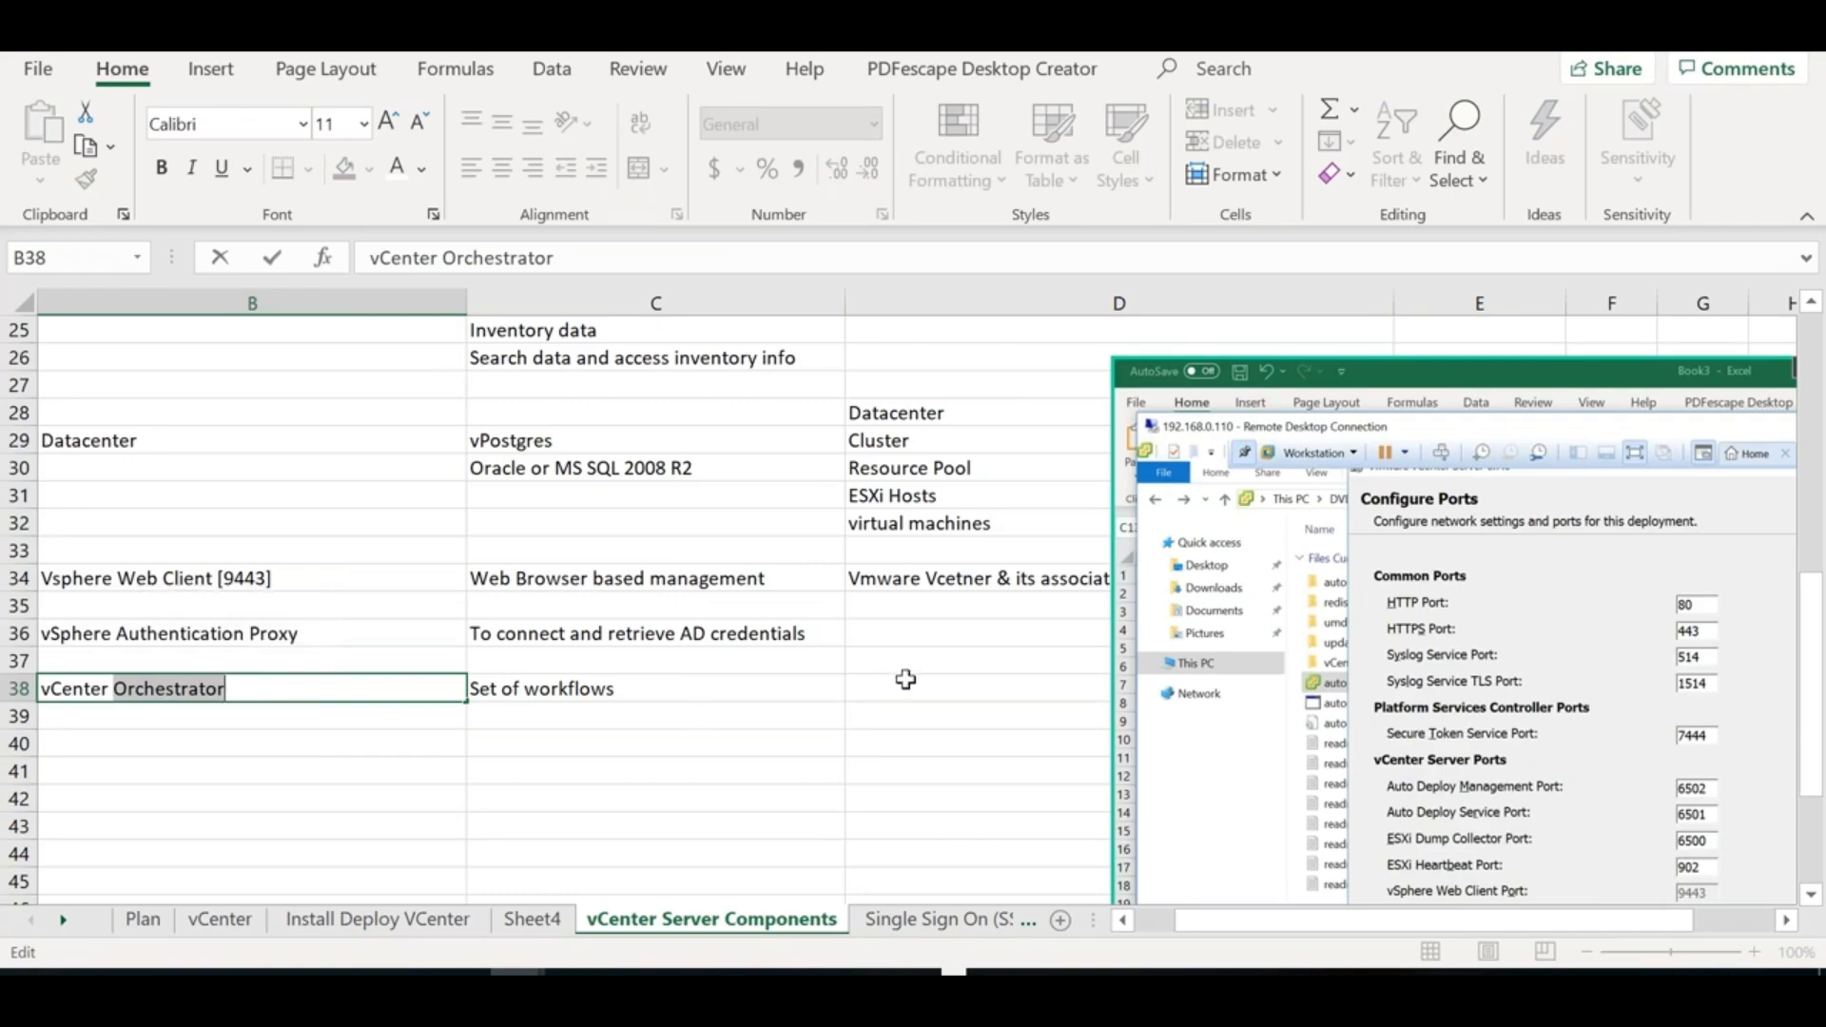
pyautogui.moveTo(1341, 536); pyautogui.dragTo(1818, 573)
# Enter 'Management activities' in D38
pyautogui.click(873, 689)
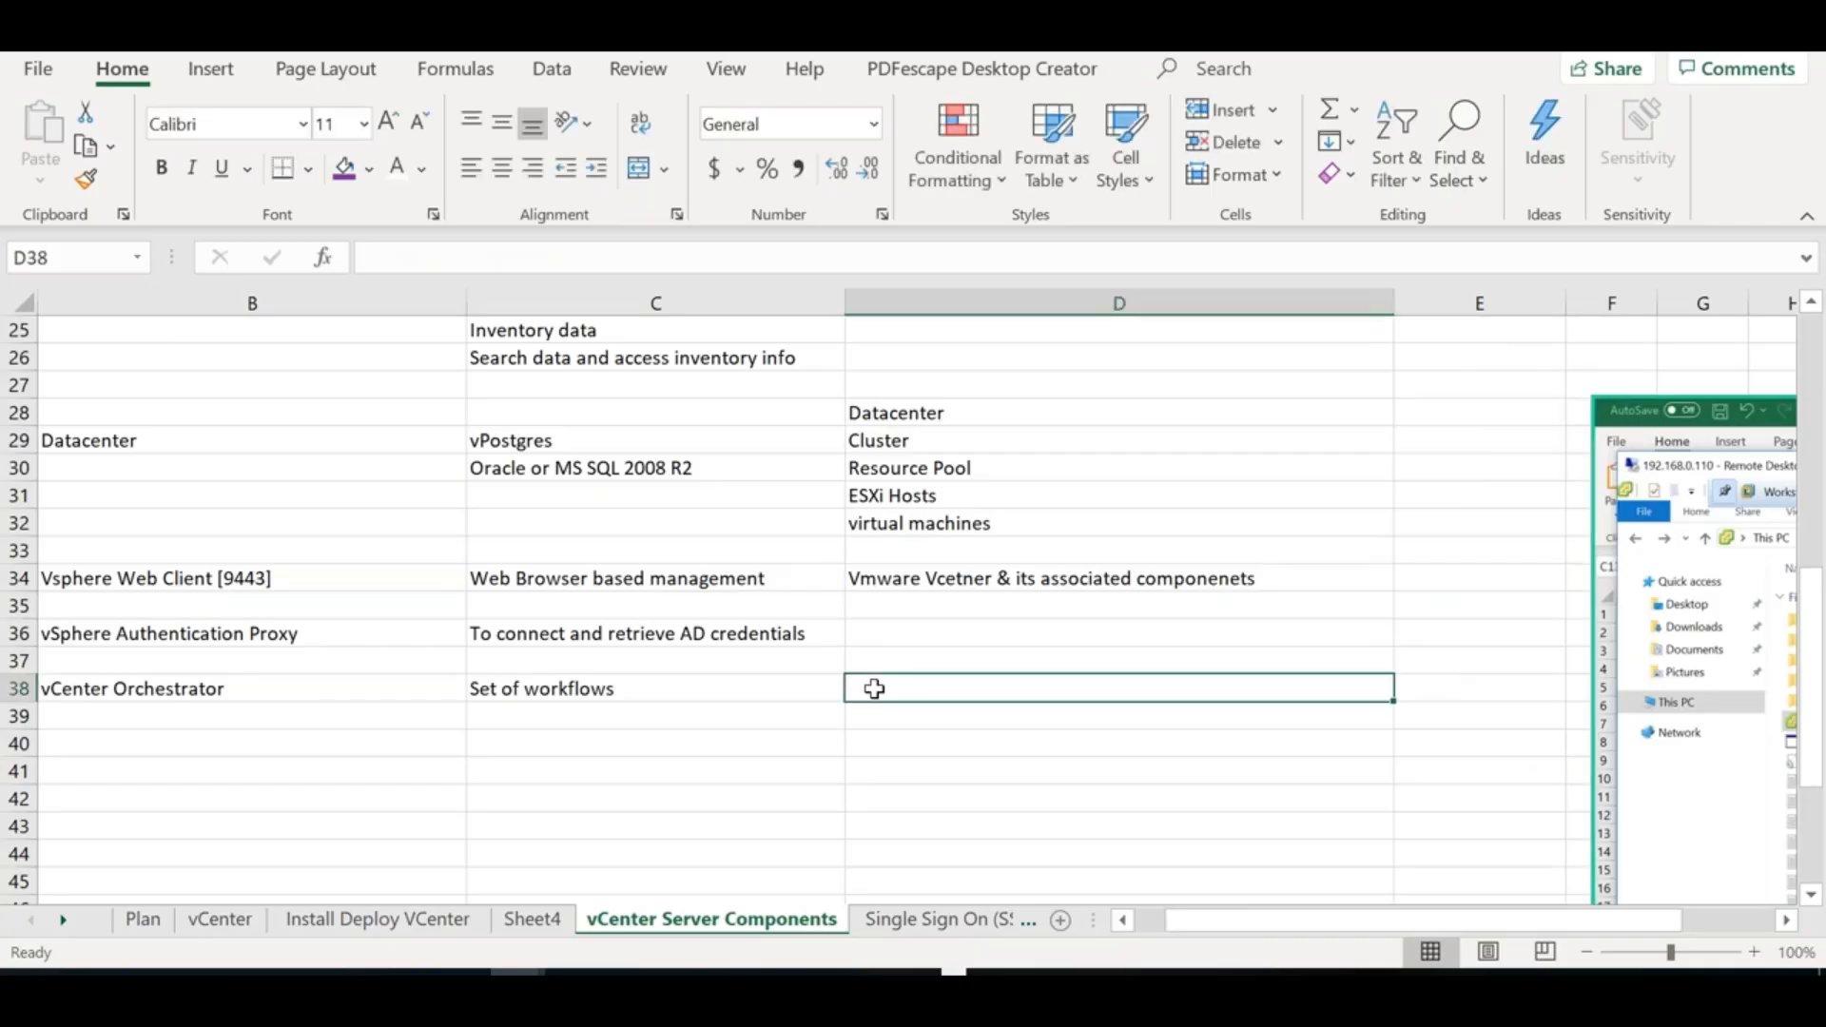
pyautogui.write('Managemetn ac')
pyautogui.press('BackSpace')
pyautogui.press('BackSpace')
pyautogui.press('BackSpace')
pyautogui.press('BackSpace')
pyautogui.press('BackSpace')
pyautogui.press('BackSpace')
pyautogui.write('ent activities')
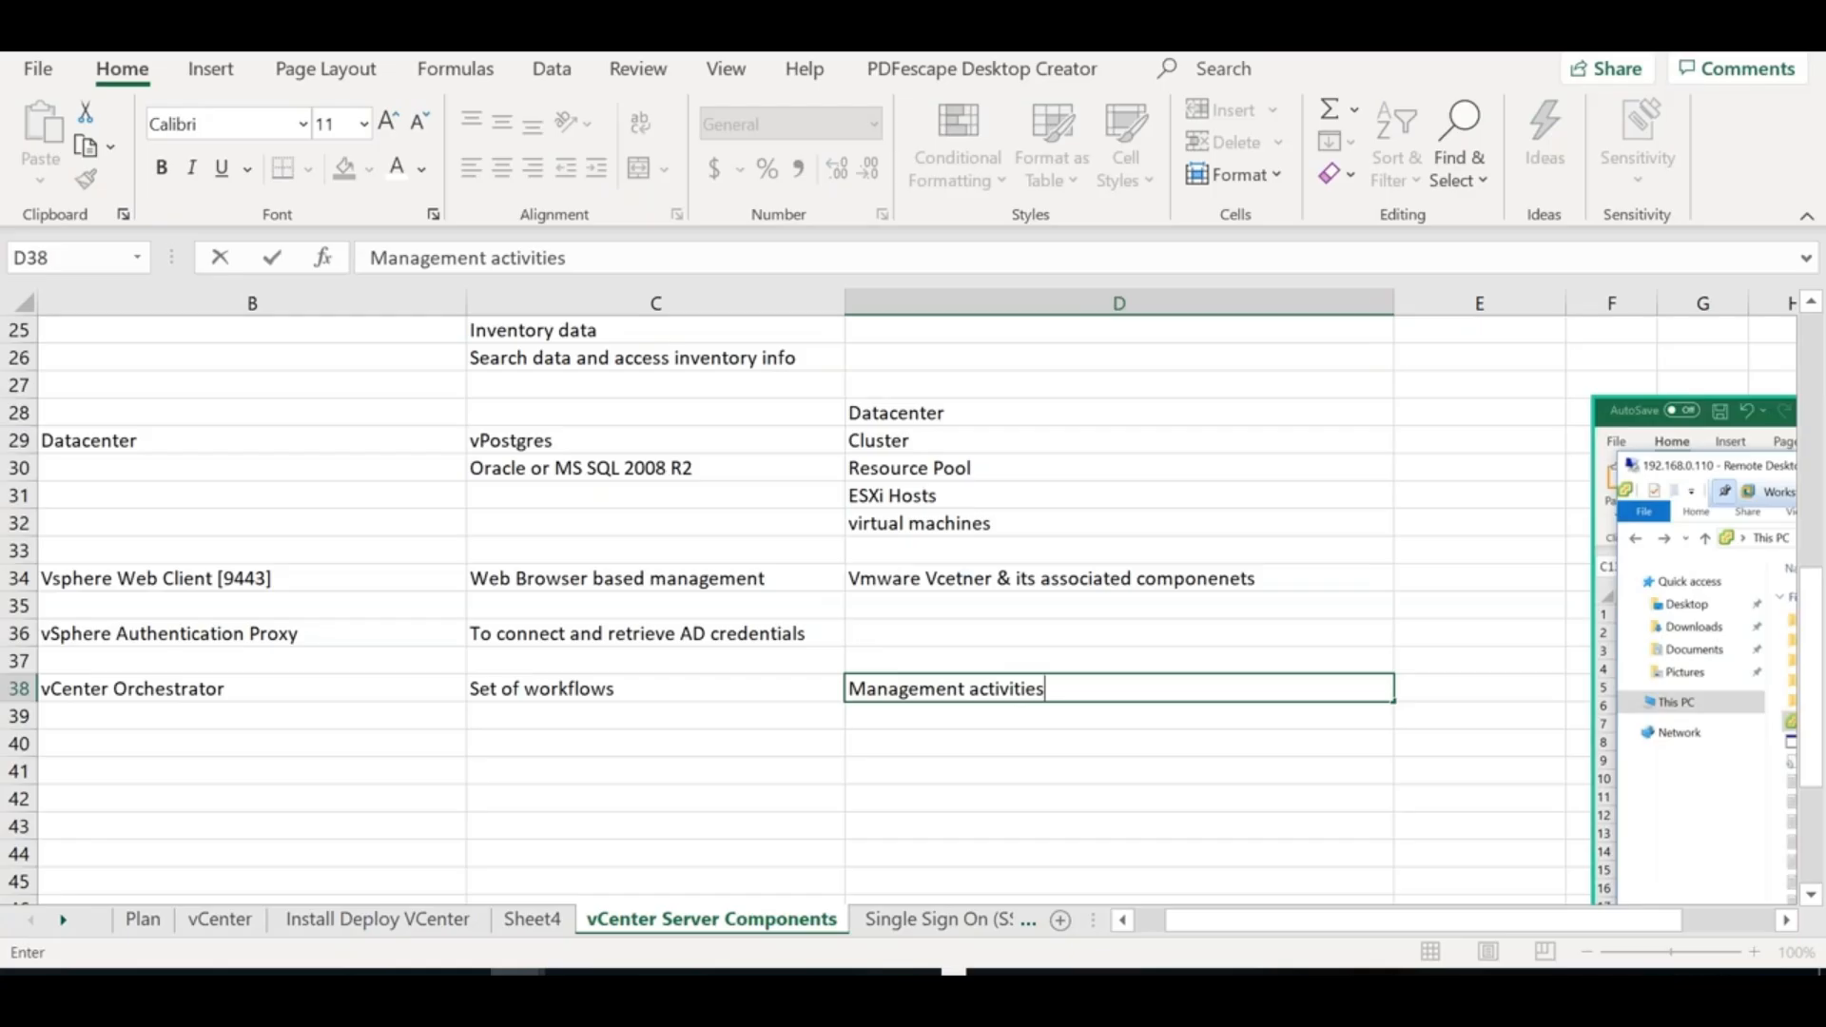
pyautogui.click(958, 754)
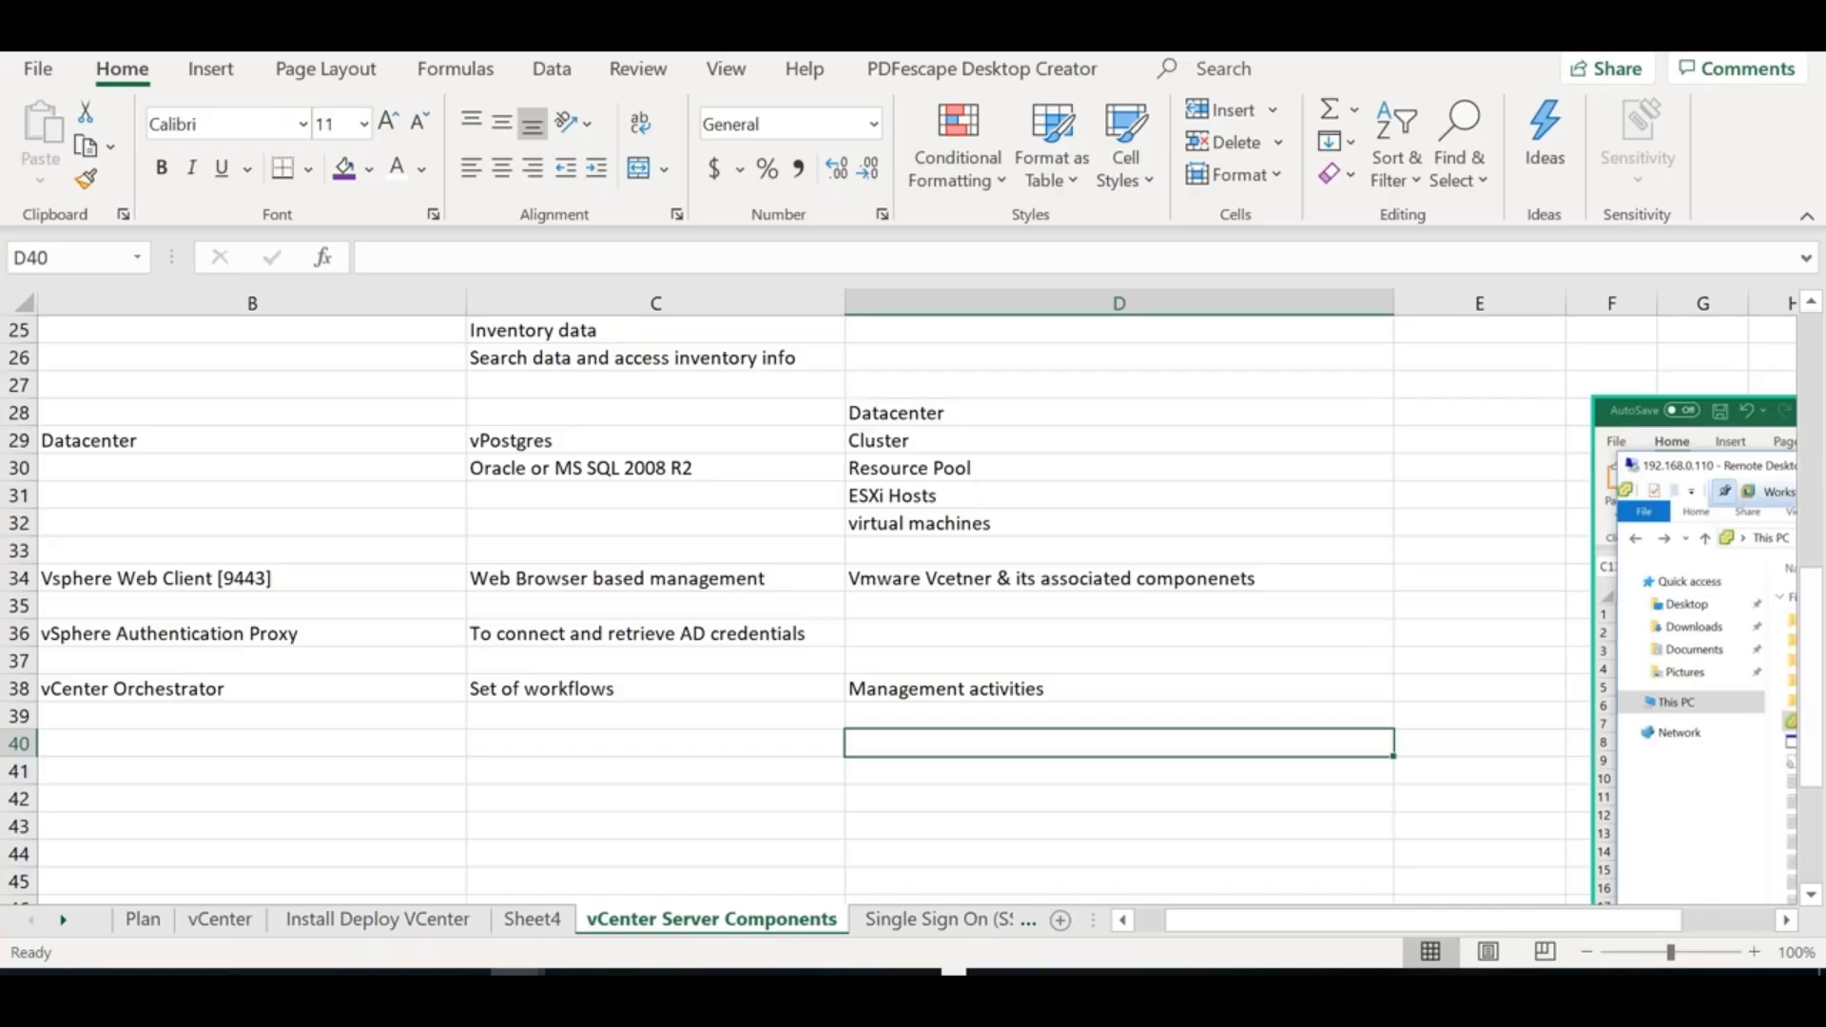
# Extend C38 to 'Set of workflows (Tools)' and review the B36 and B38 entries
pyautogui.doubleClick(701, 688)
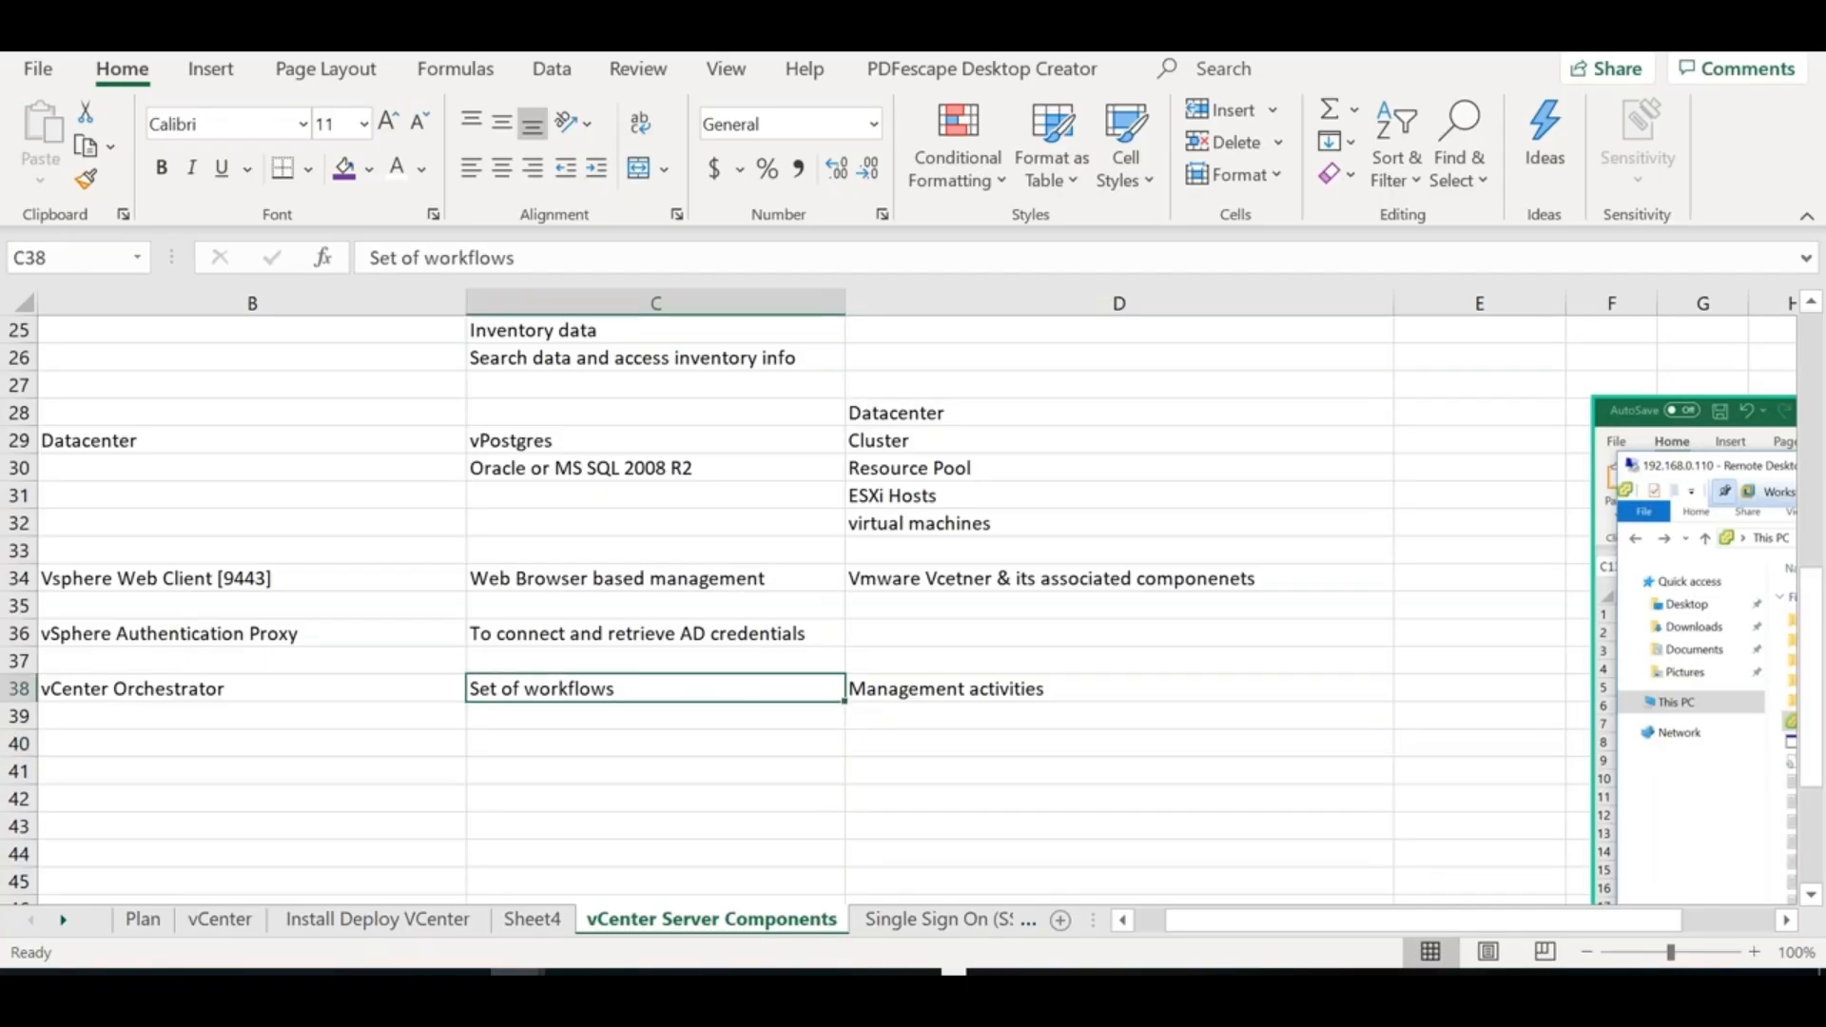
pyautogui.write('(Tools)')
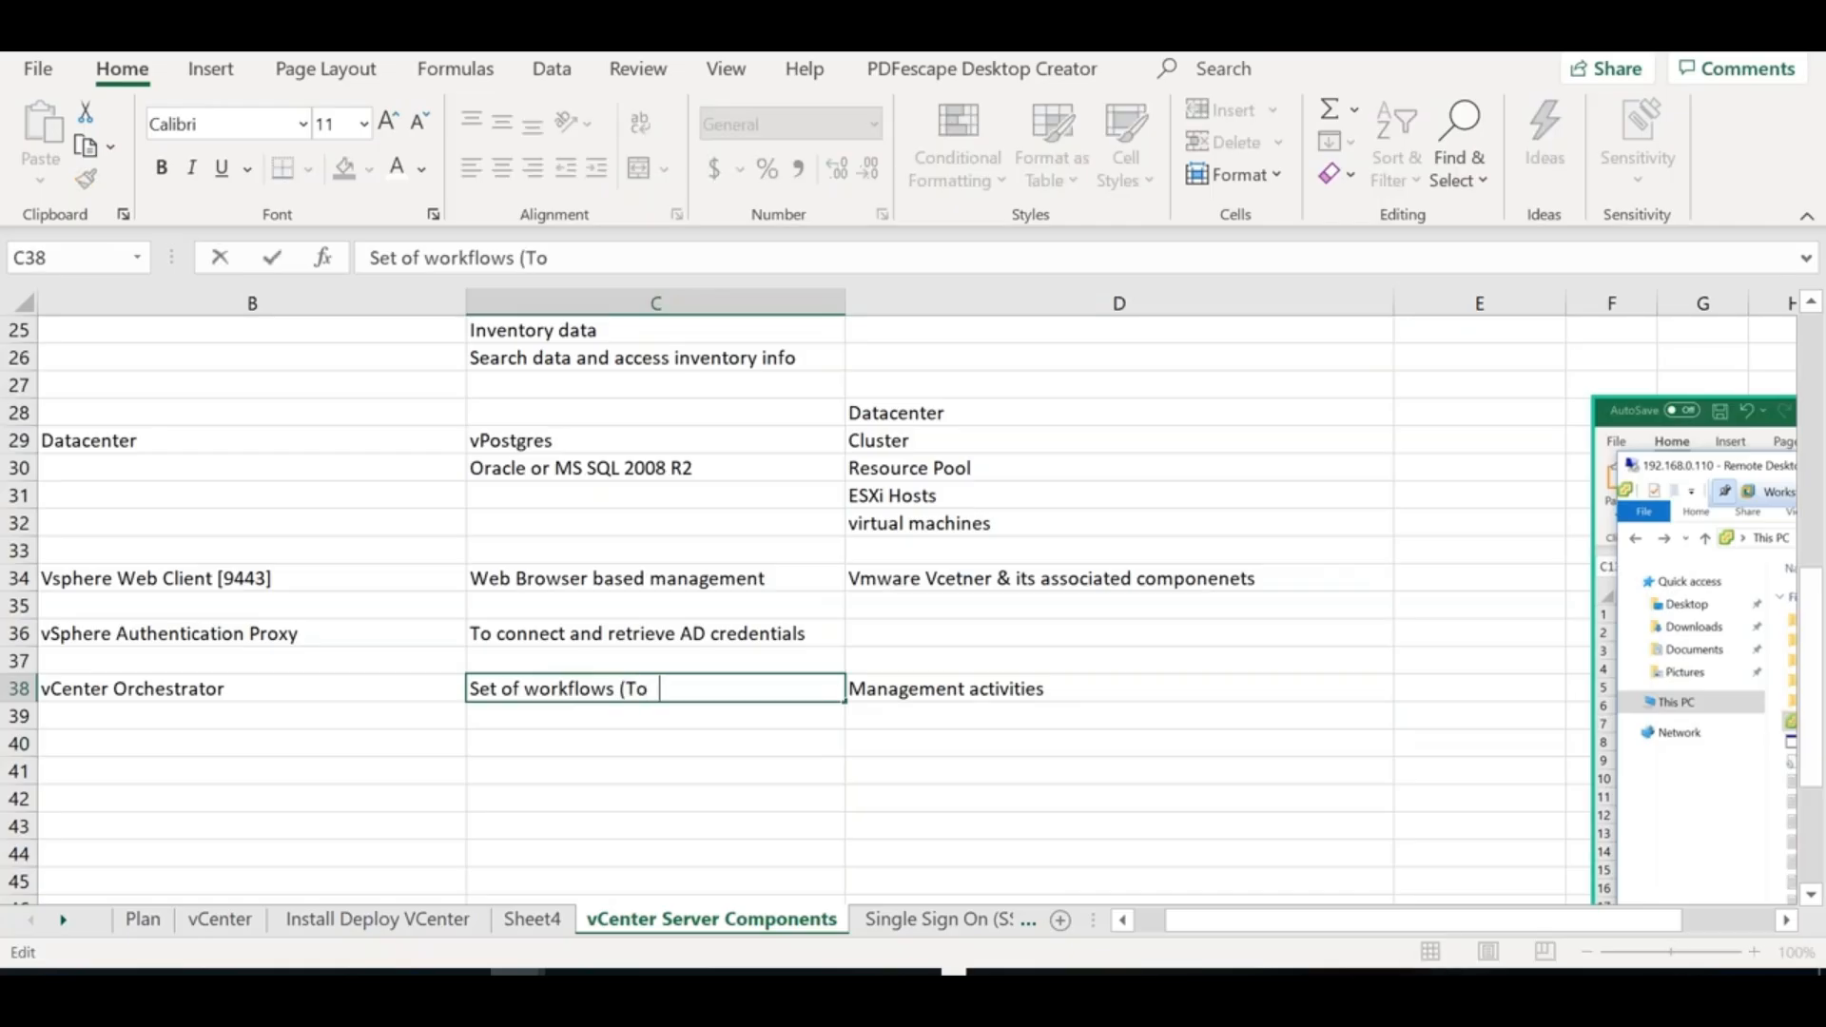
pyautogui.doubleClick(585, 689)
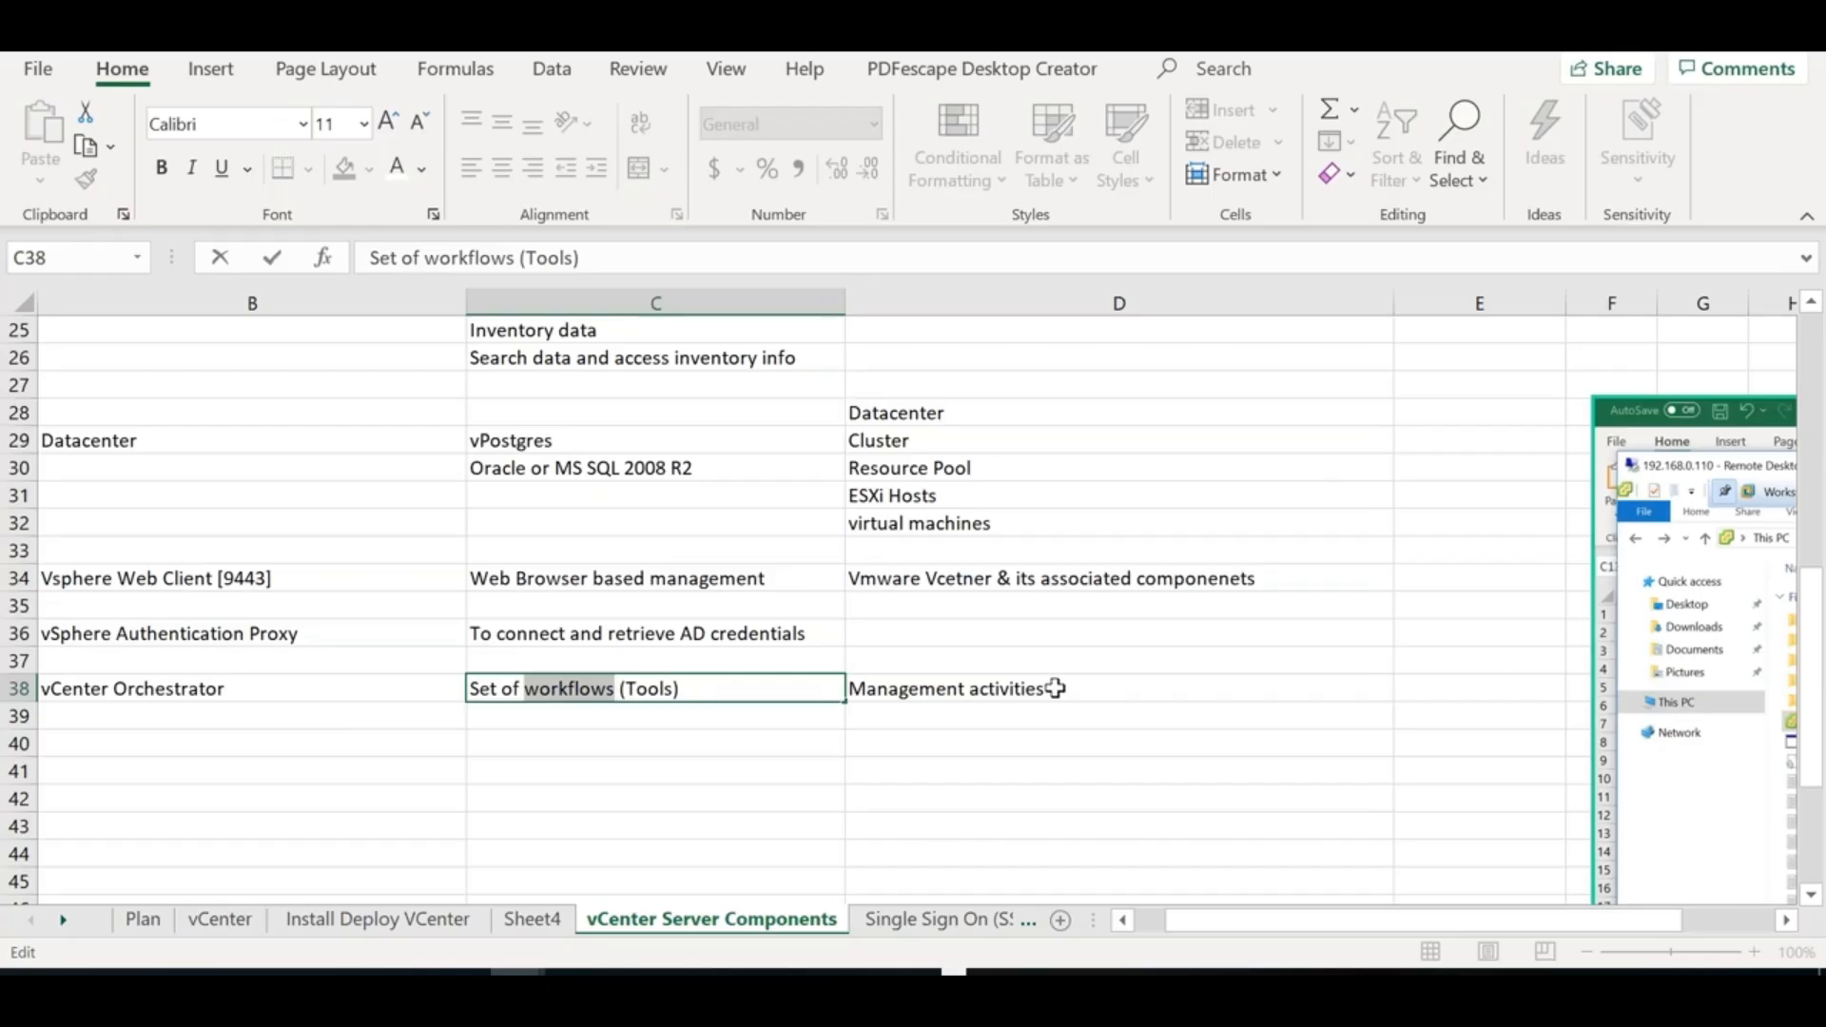
pyautogui.click(296, 693)
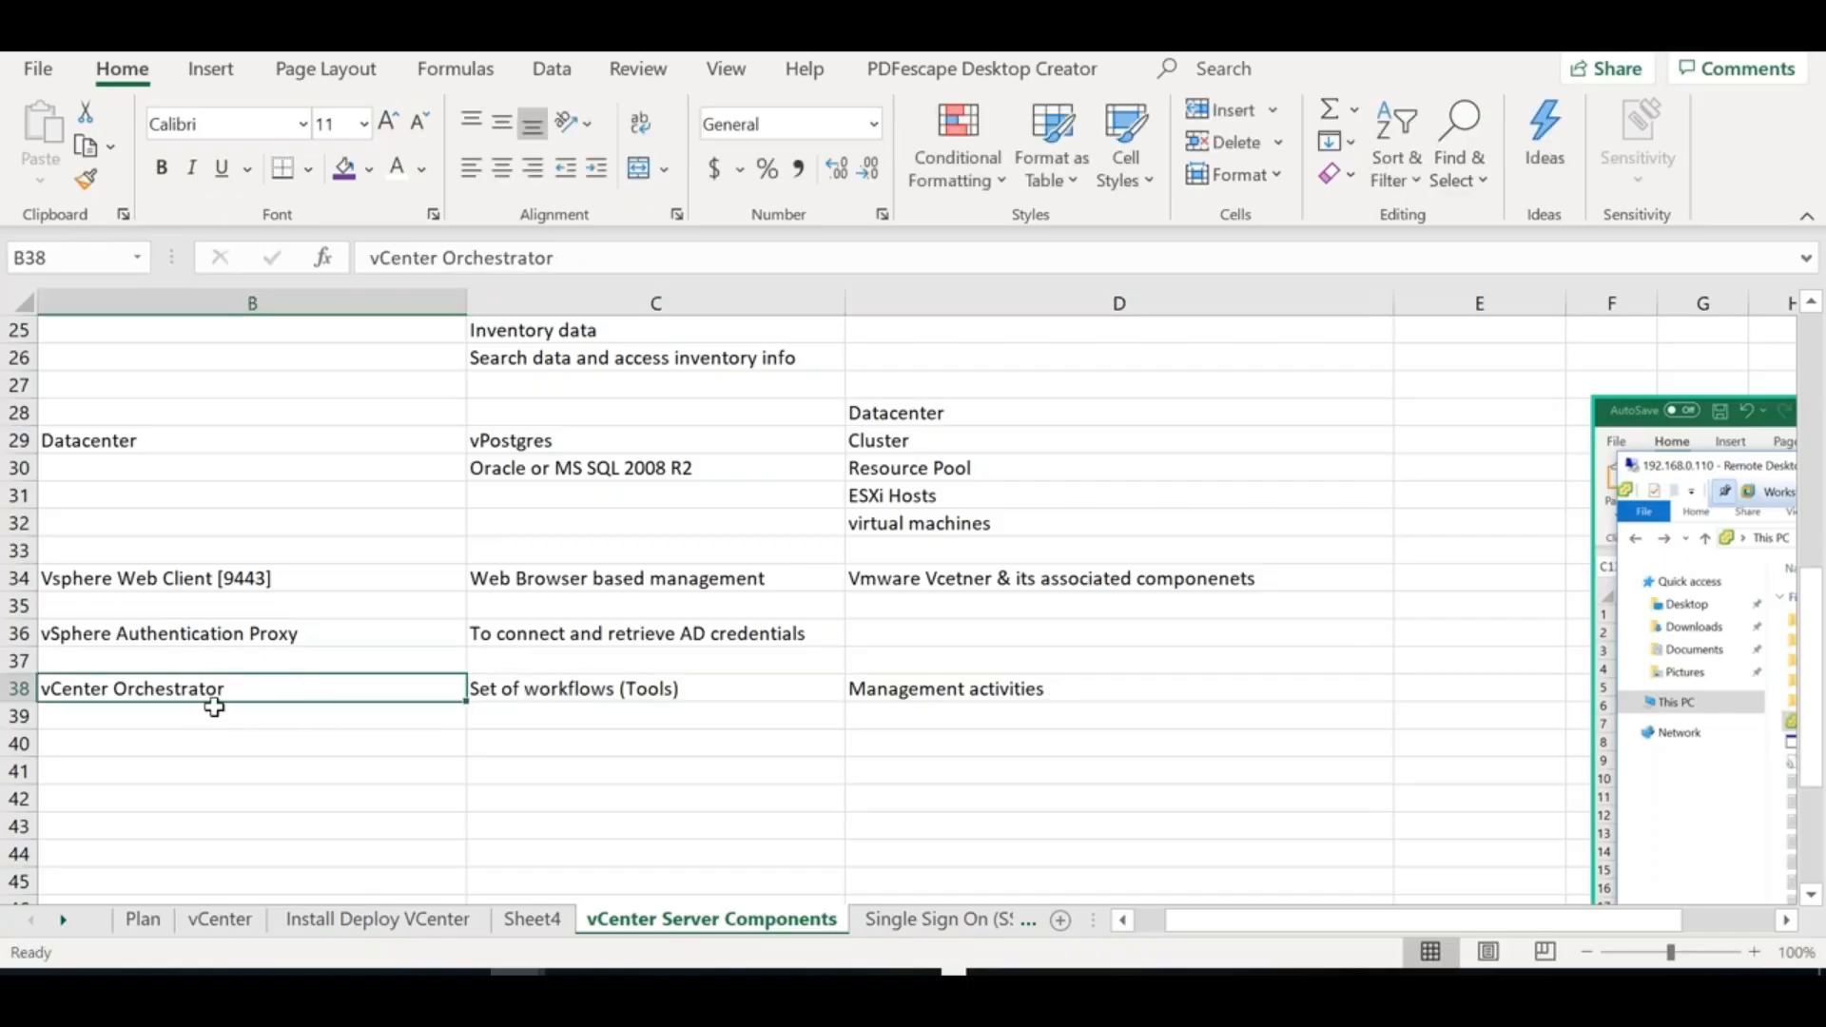
pyautogui.click(200, 635)
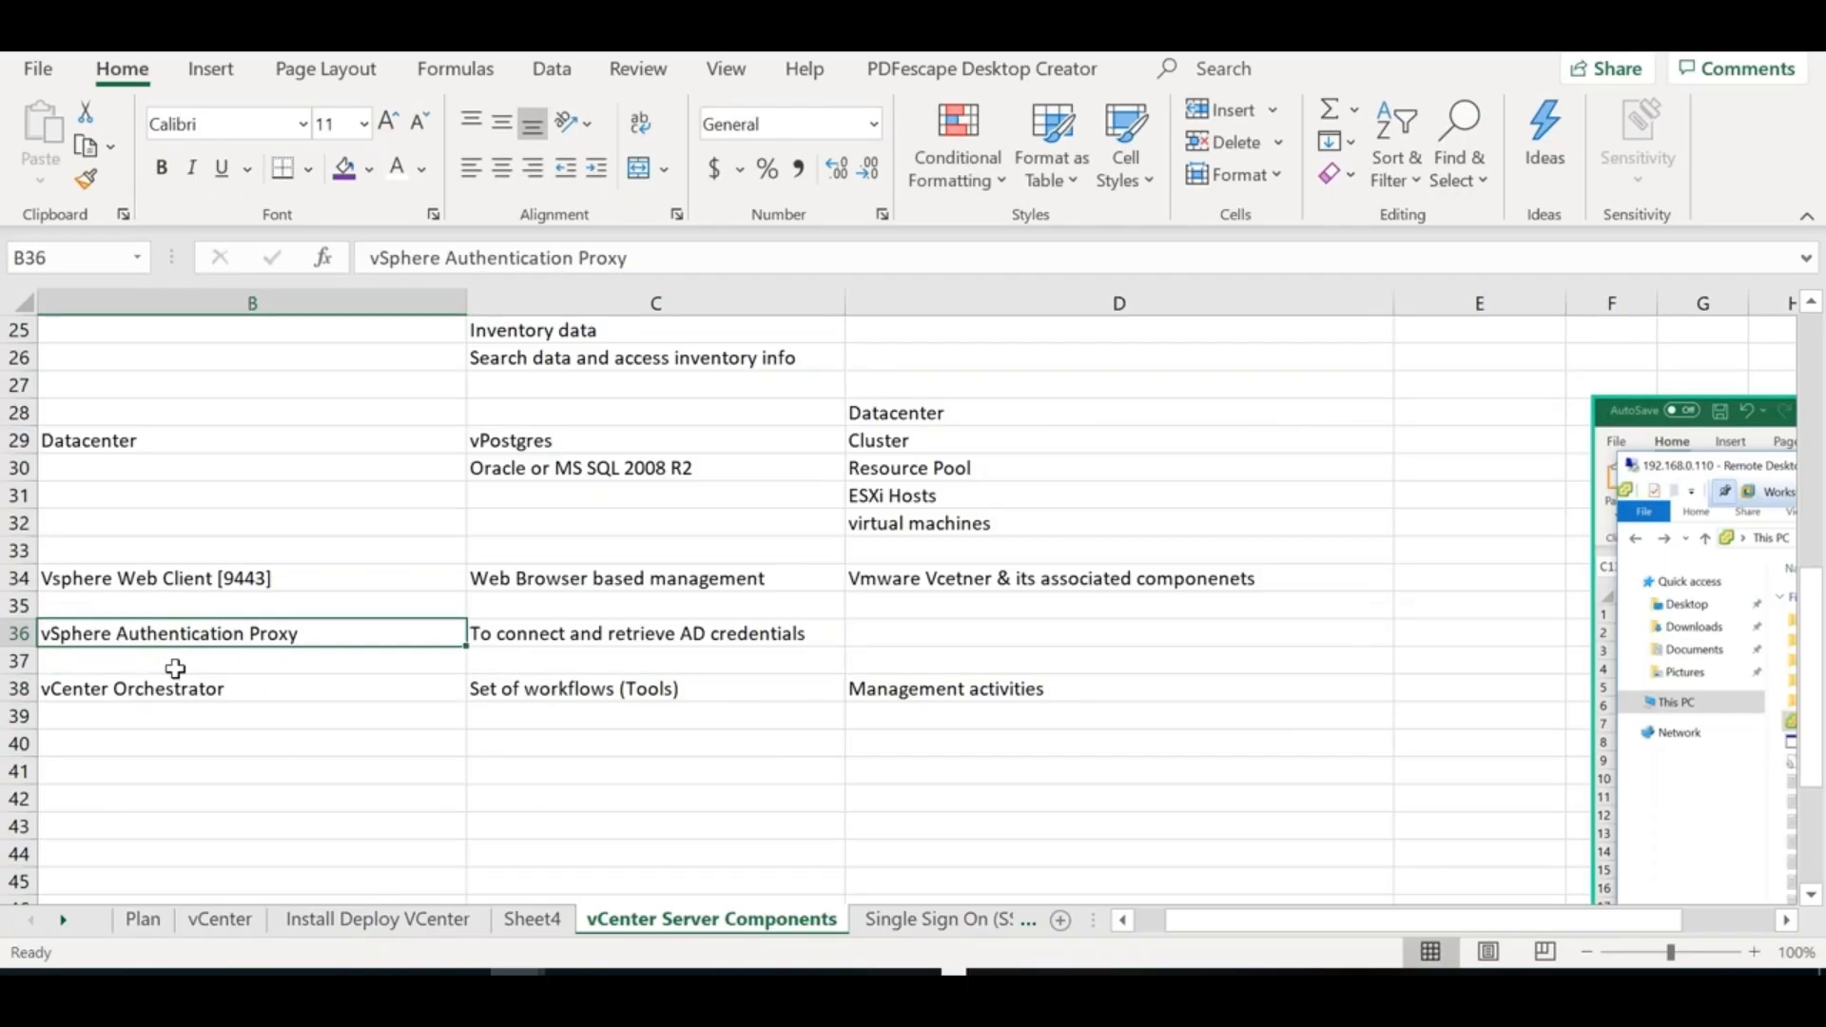
pyautogui.click(152, 692)
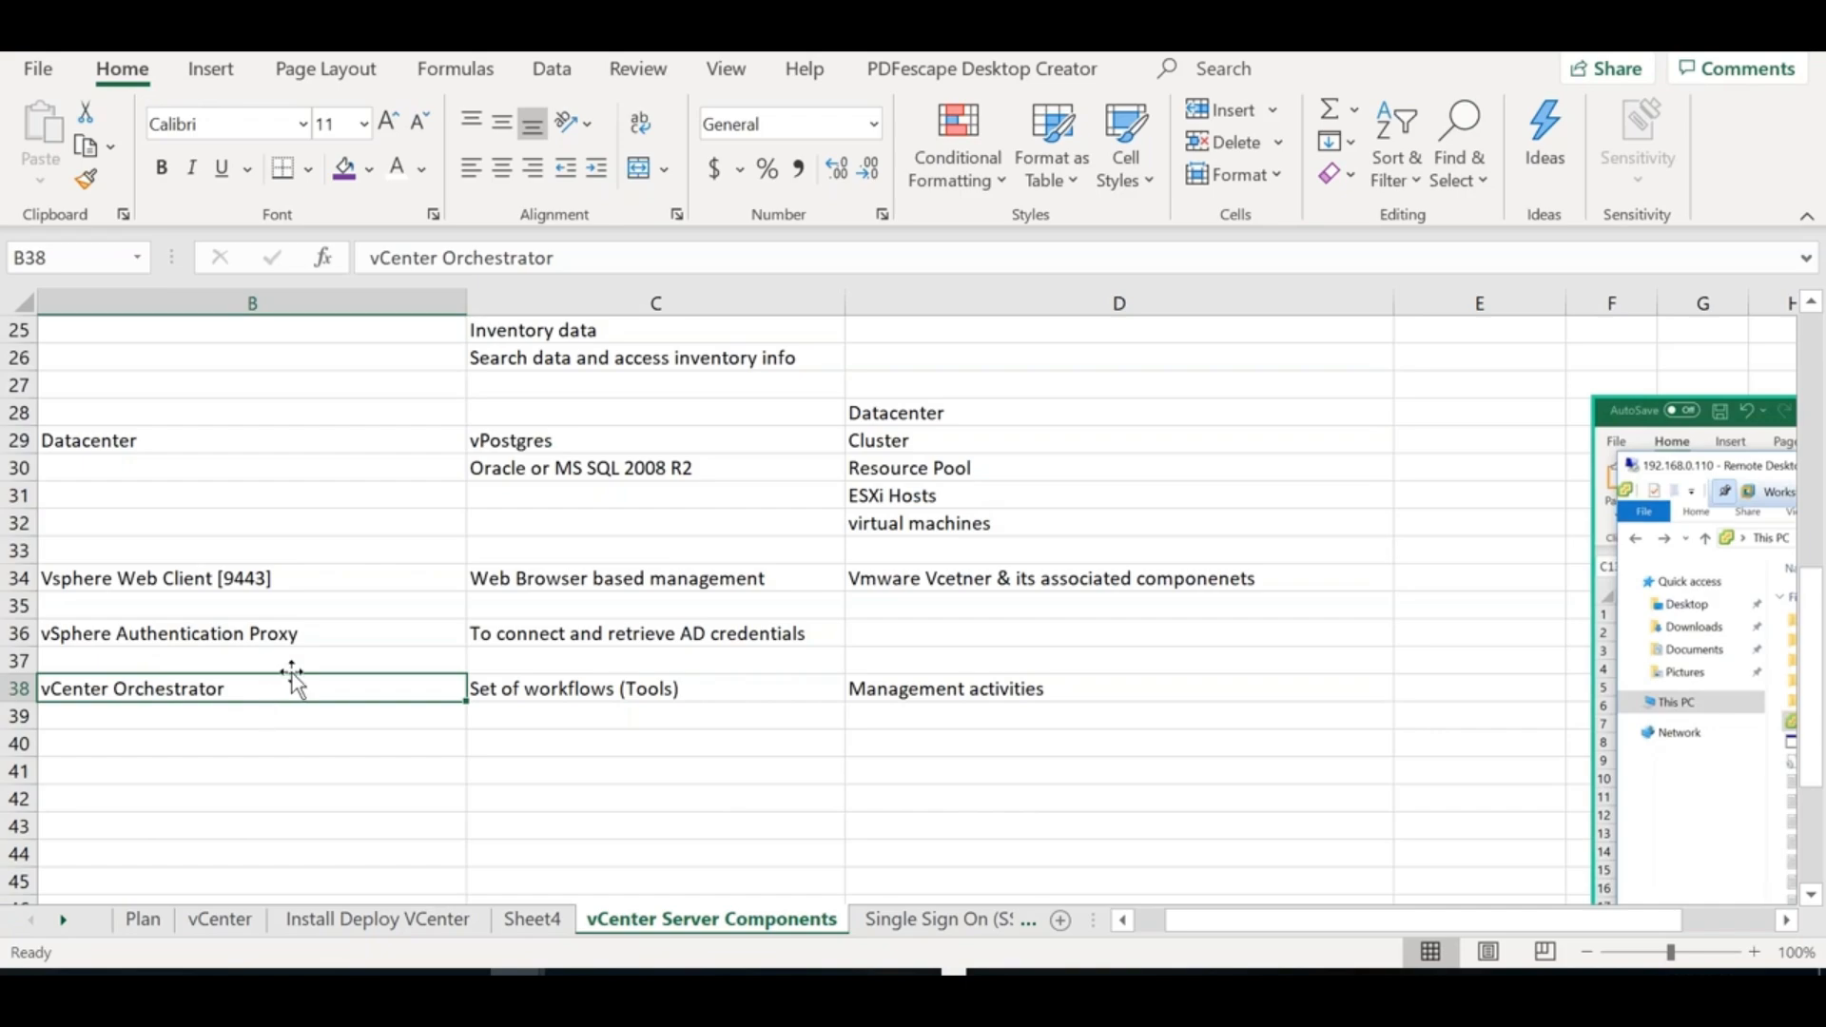
pyautogui.click(302, 639)
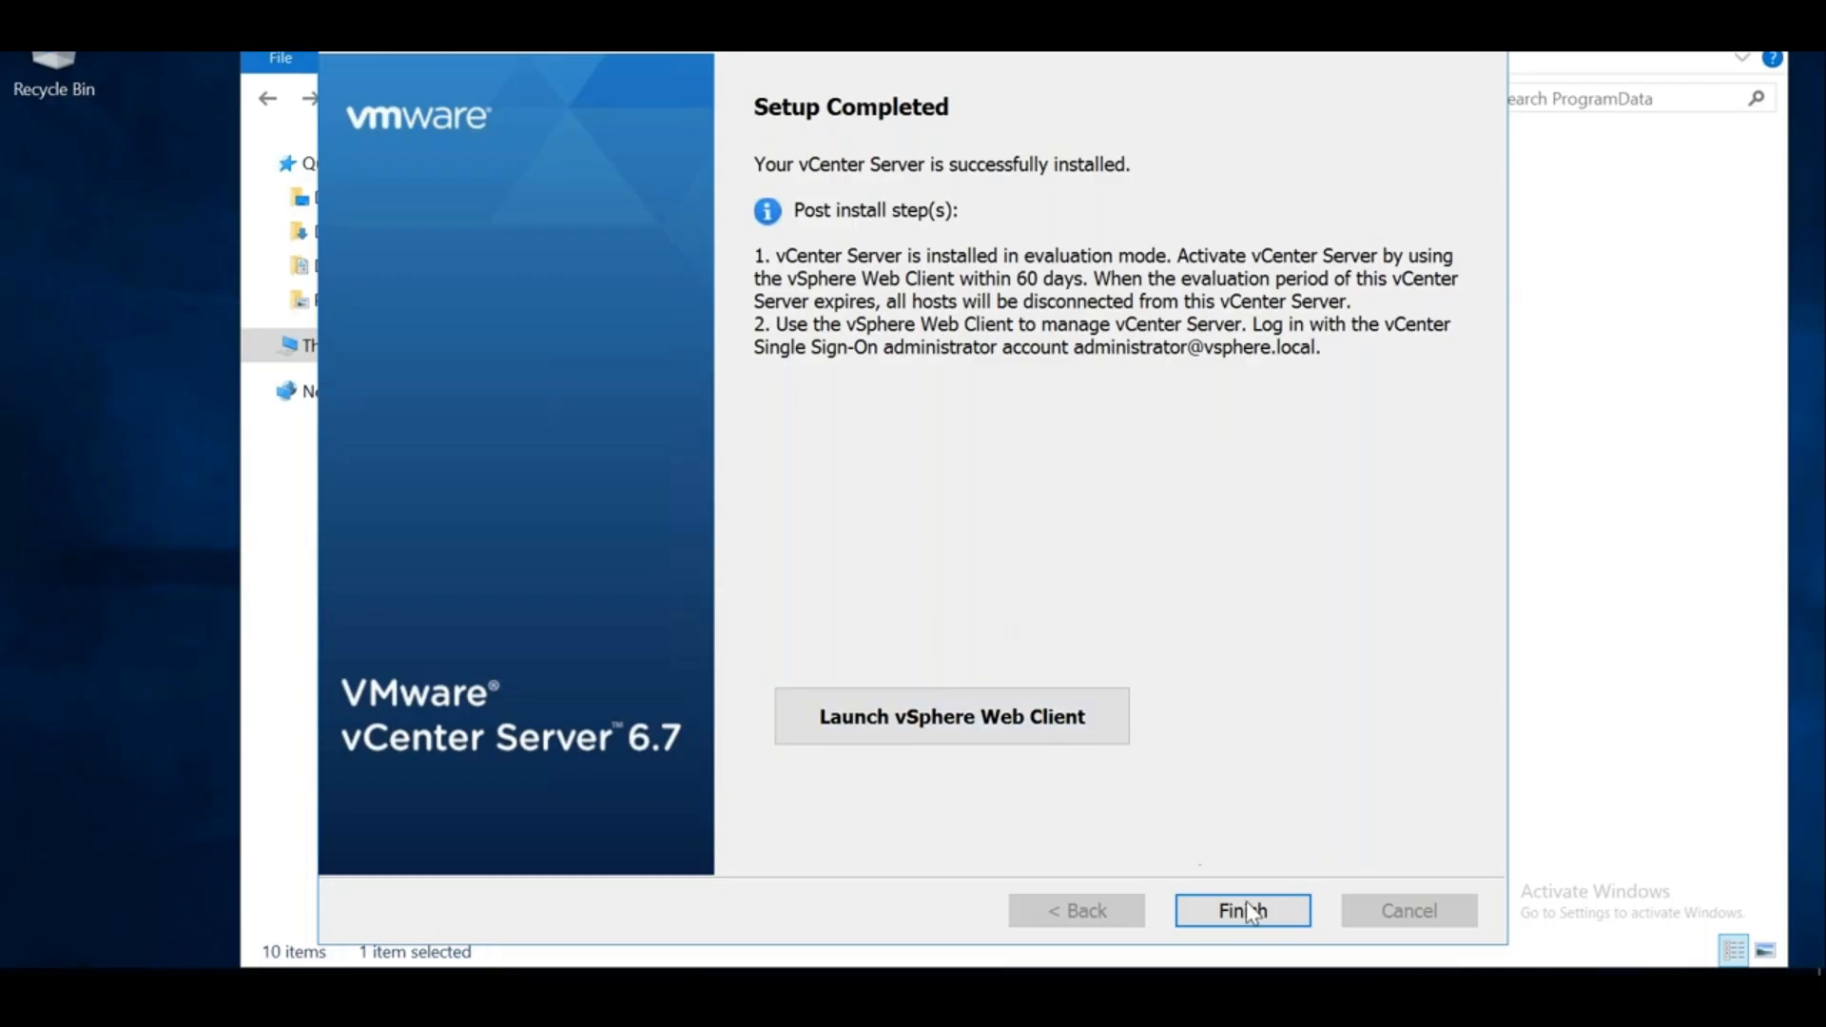
# Launch the vSphere Web Client from the installer and dismiss the app chooser
pyautogui.click(1004, 732)
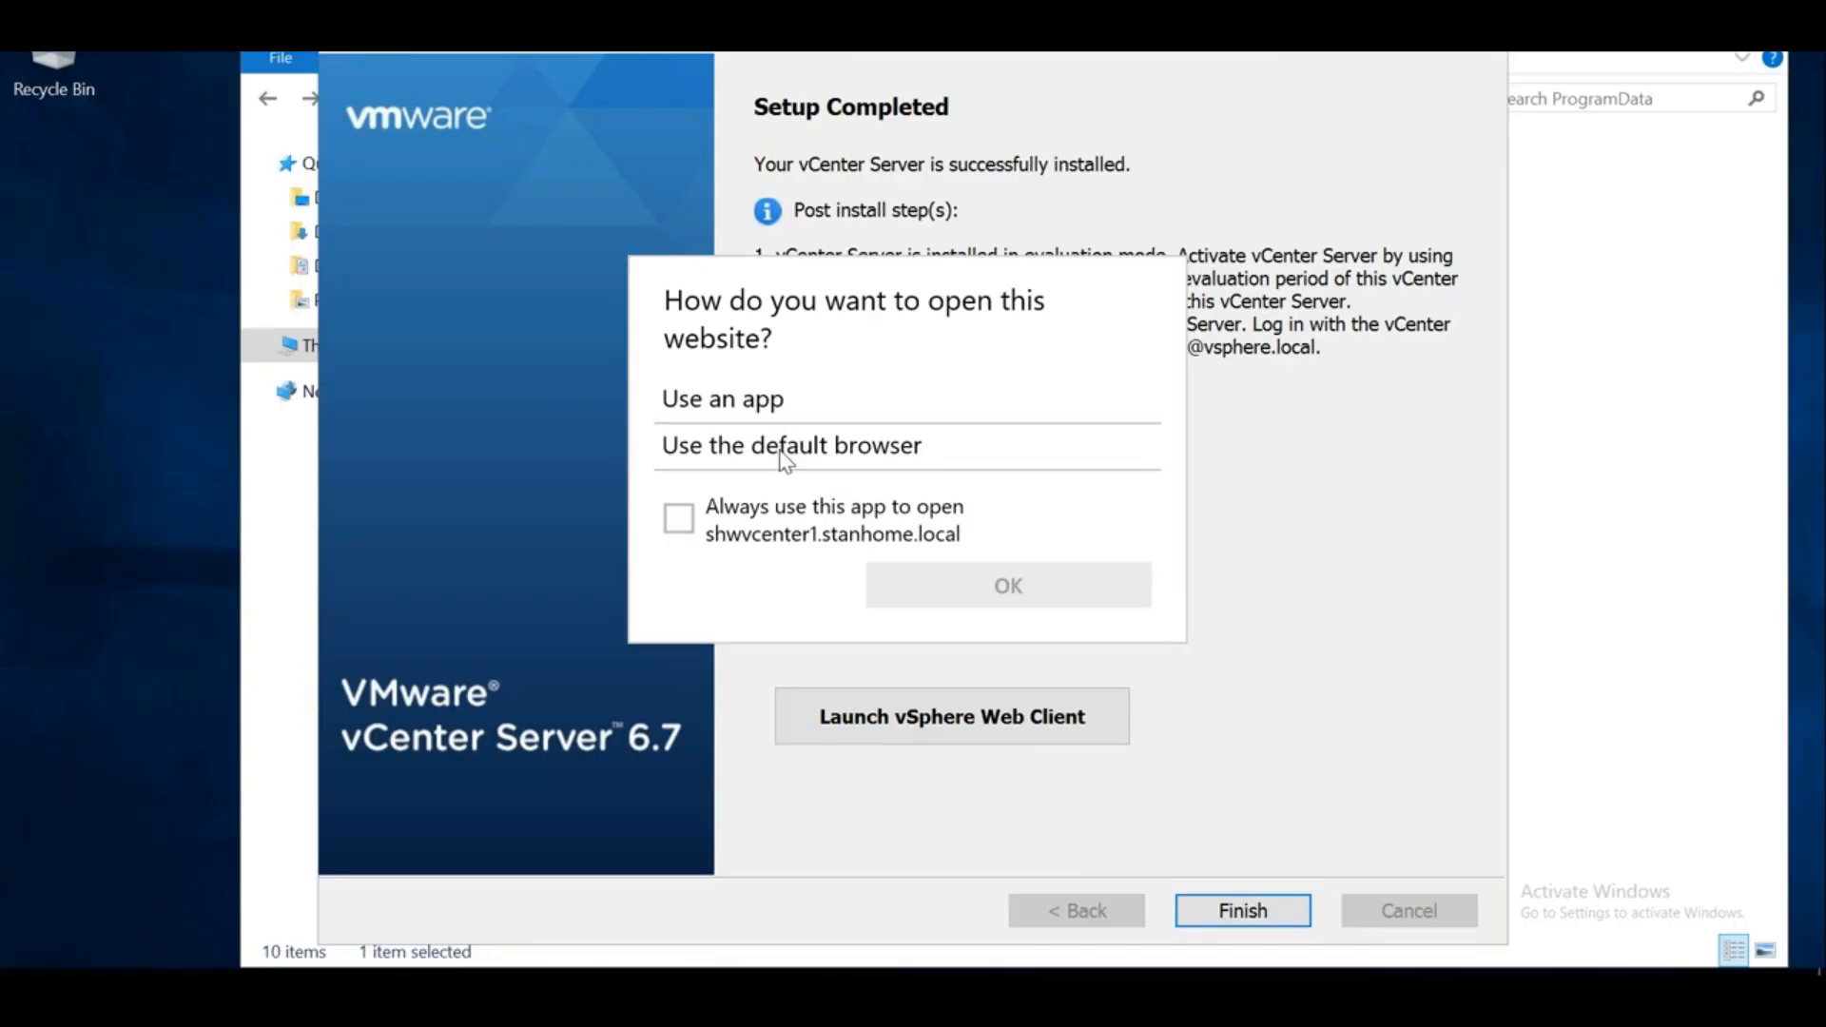
pyautogui.click(679, 518)
pyautogui.click(678, 518)
pyautogui.click(34, 994)
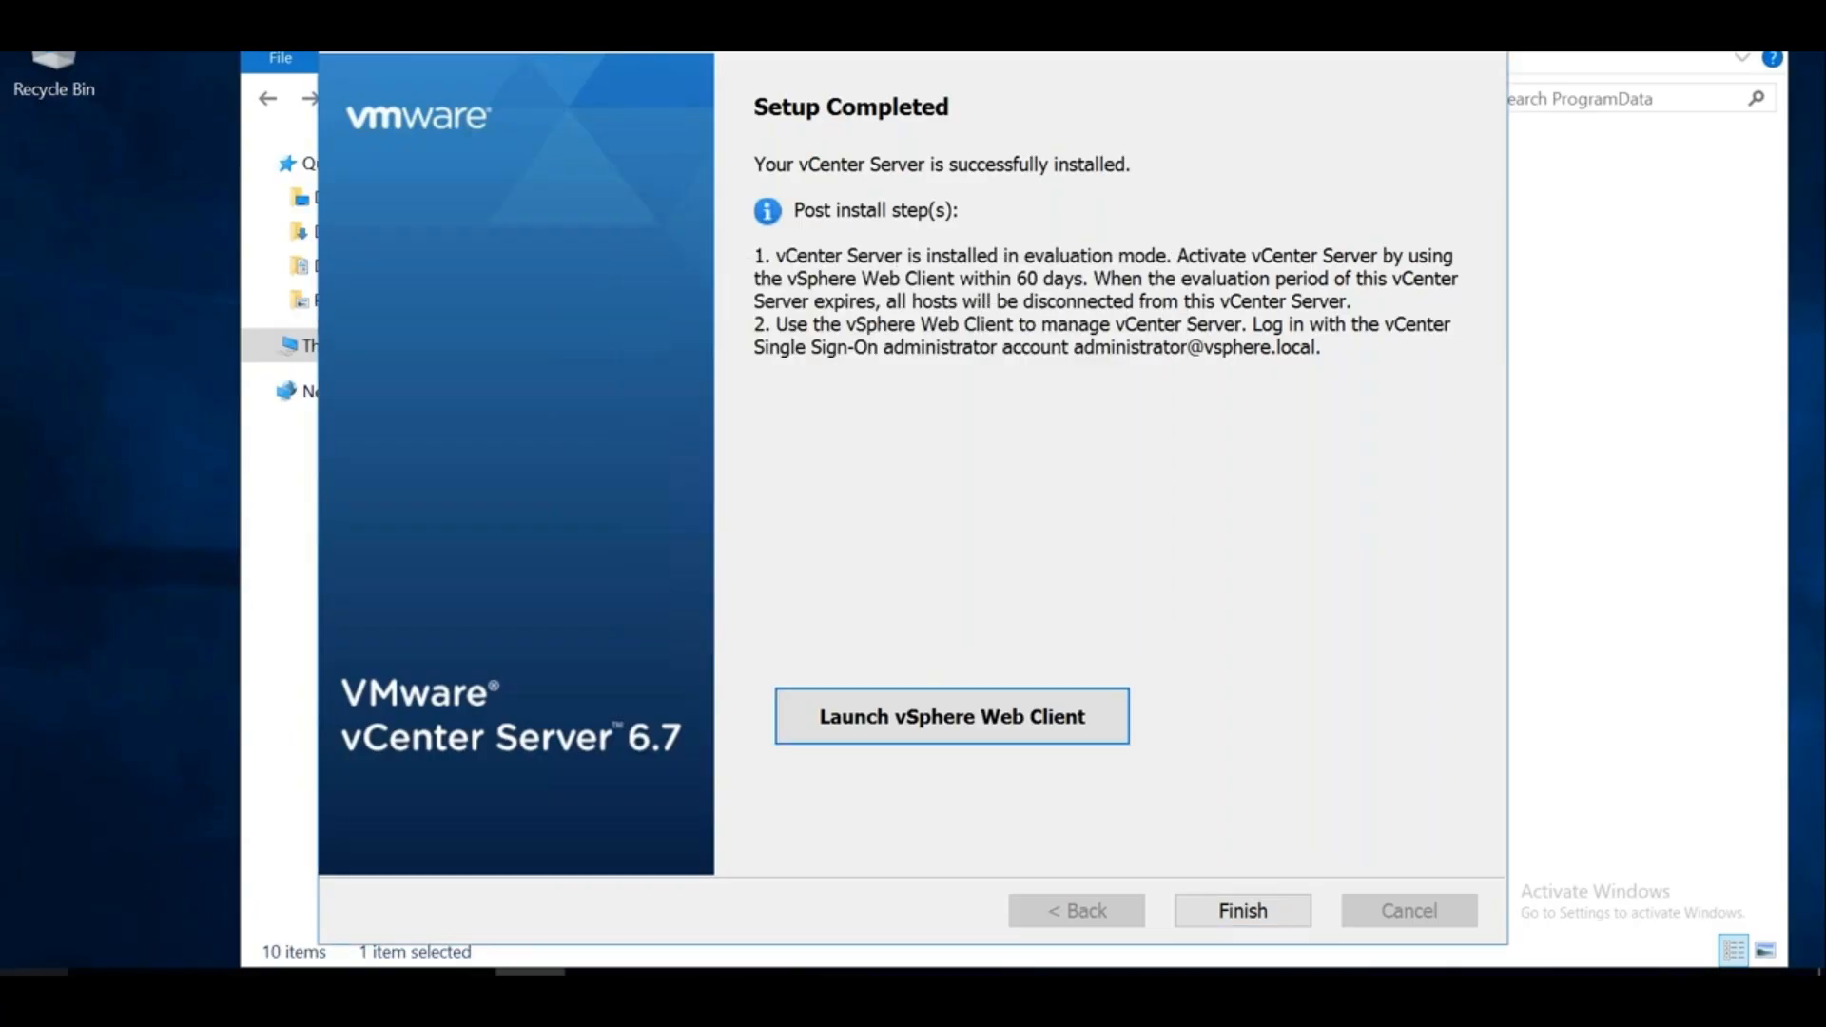
# Start Internet Explorer by running 'iexplore' from the Start button's Run prompt
pyautogui.click(33, 994)
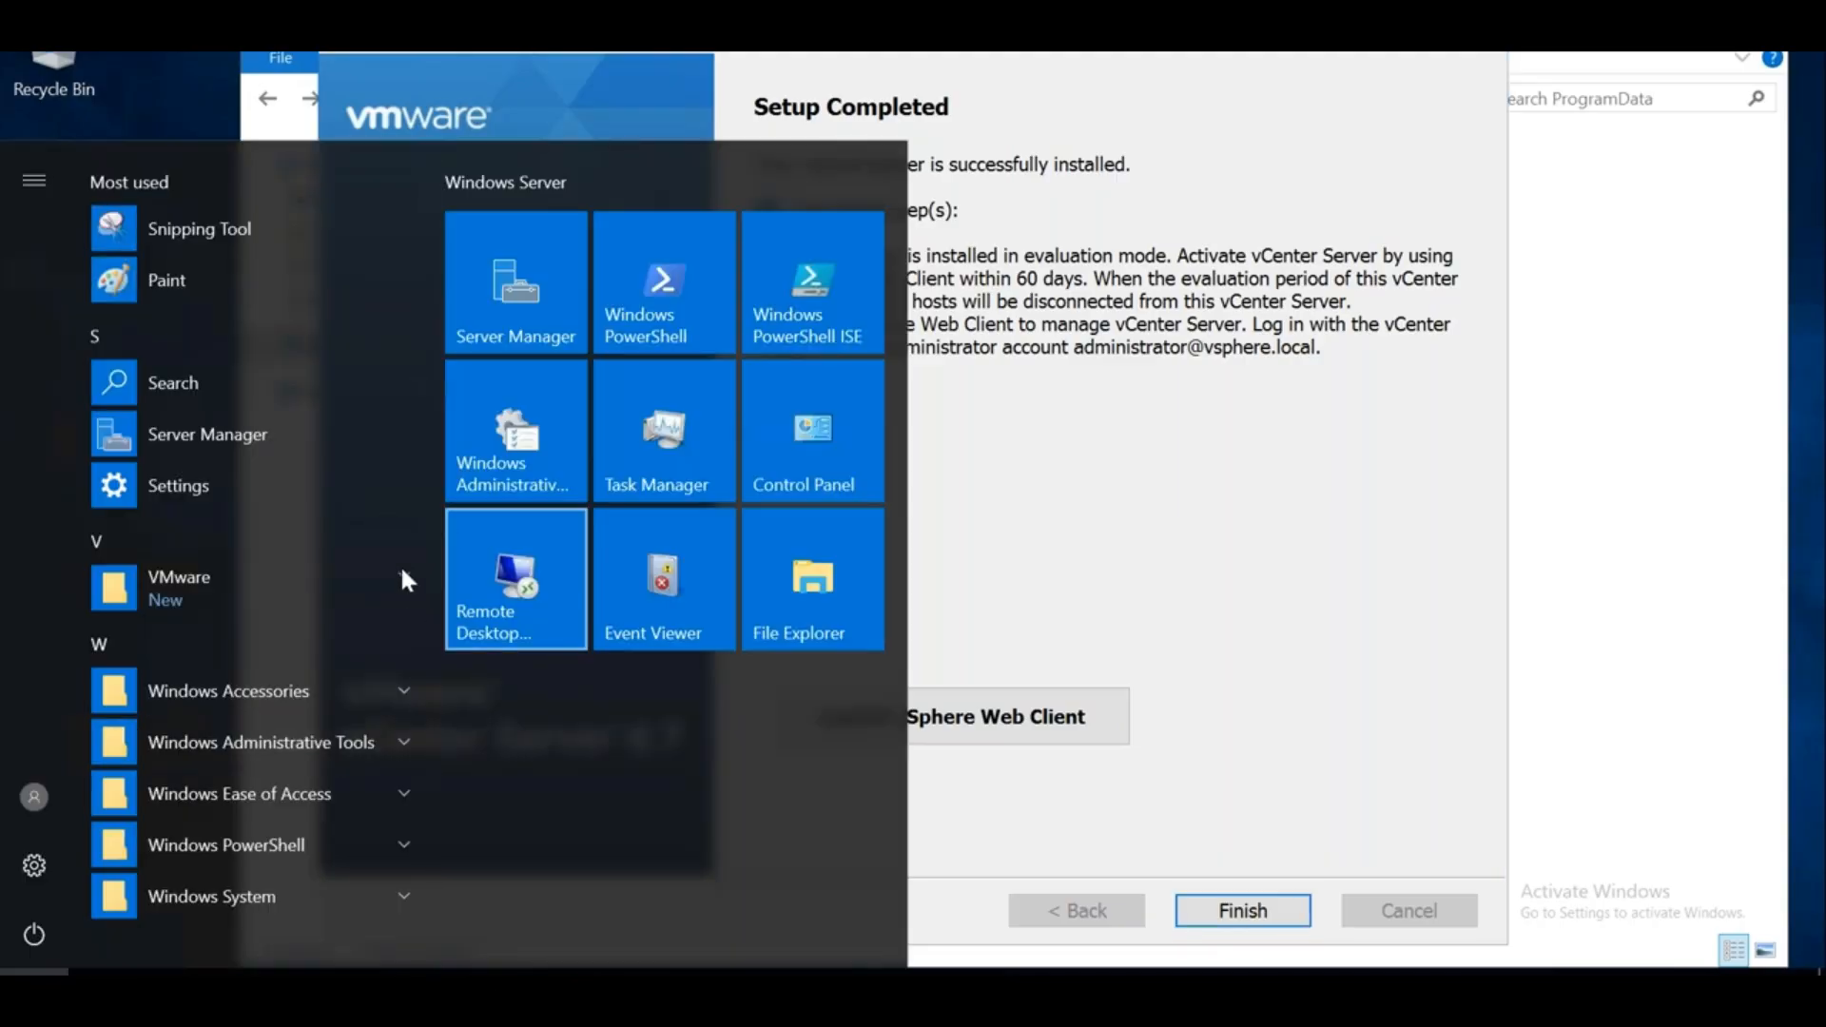
pyautogui.scroll(-1, 433, 653)
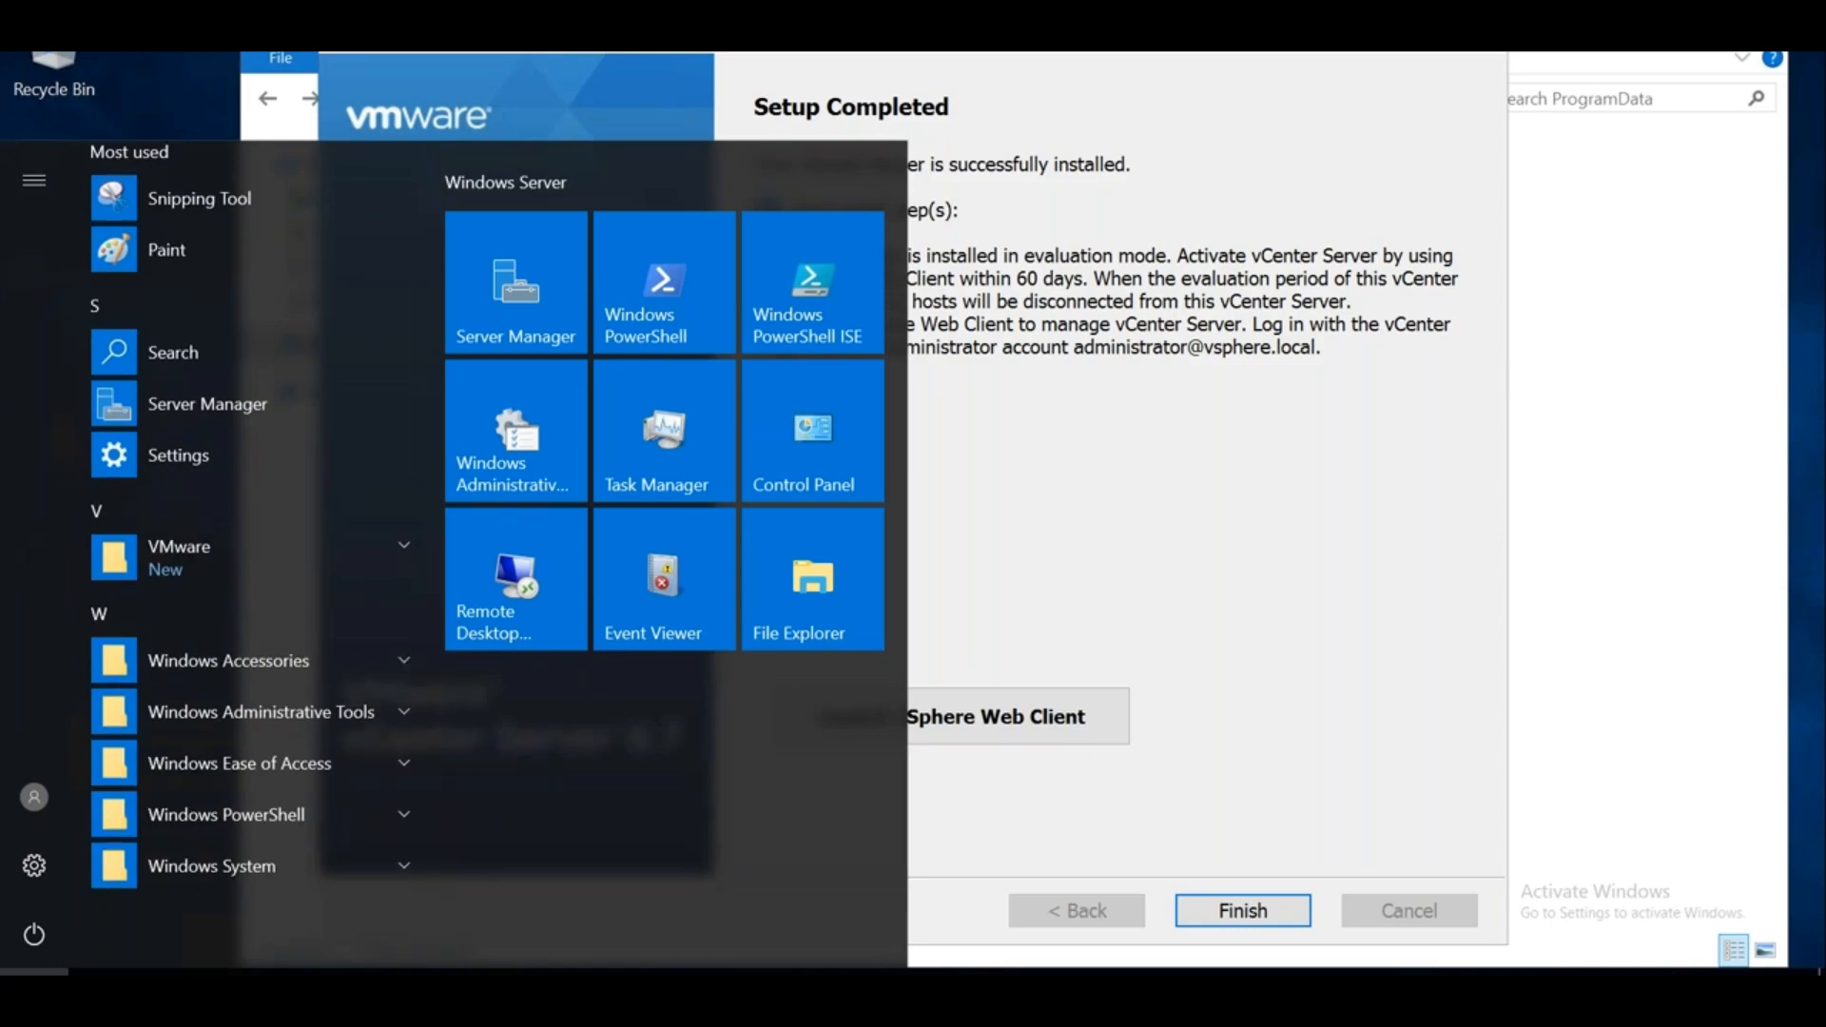
pyautogui.rightClick(33, 994)
pyautogui.click(166, 866)
pyautogui.write('iexplore')
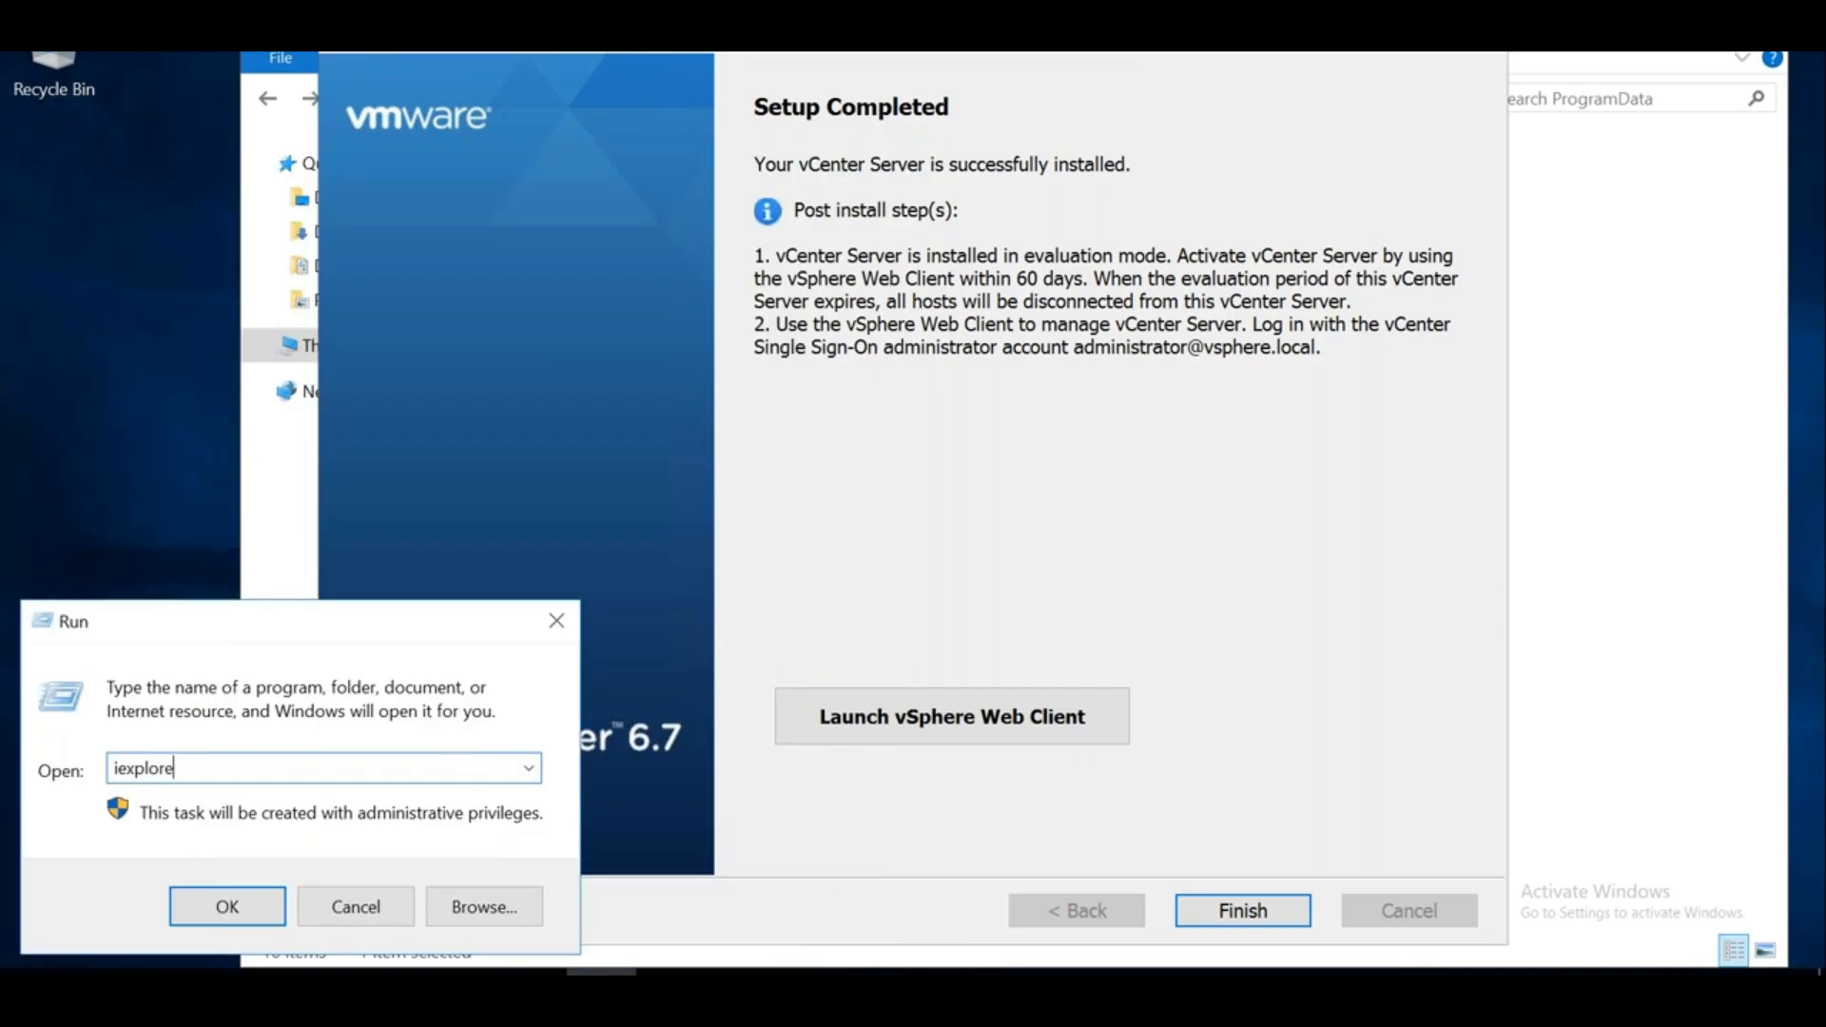
pyautogui.press('Return')
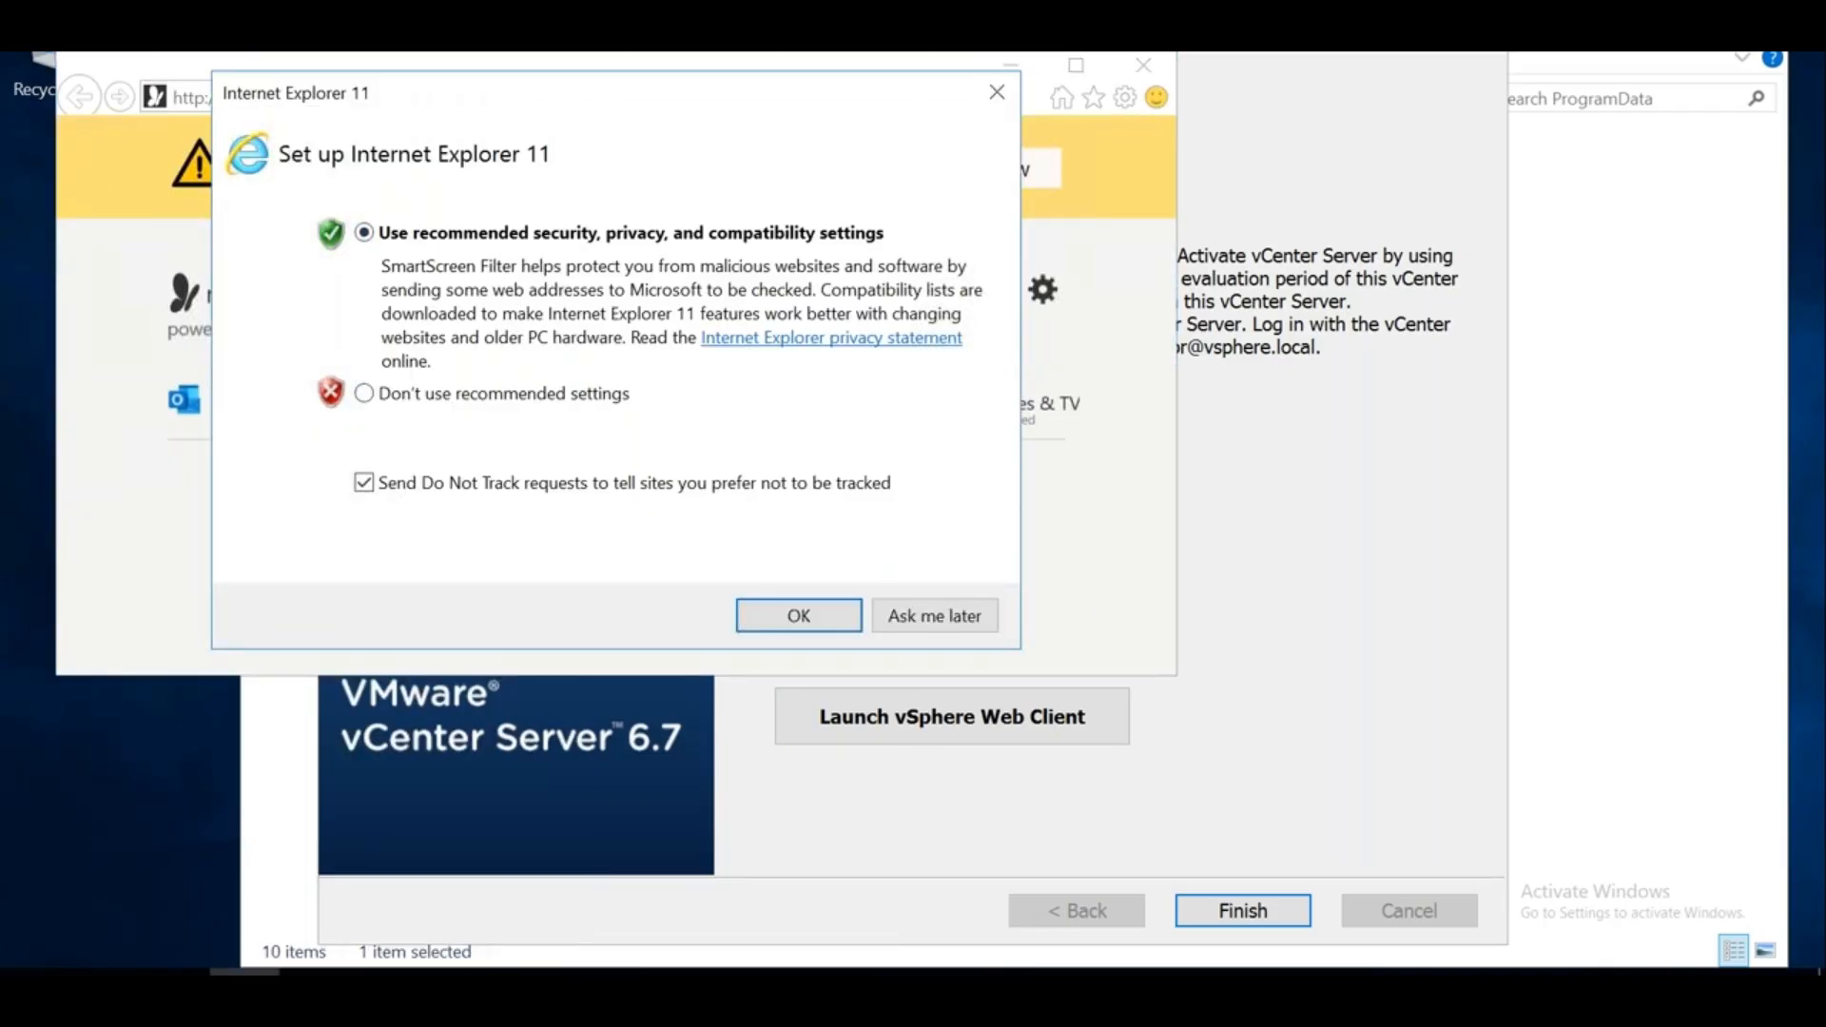
# Finish Internet Explorer's first-run setup without recommended settings and search for 'google chrome'
pyautogui.click(364, 392)
pyautogui.click(770, 616)
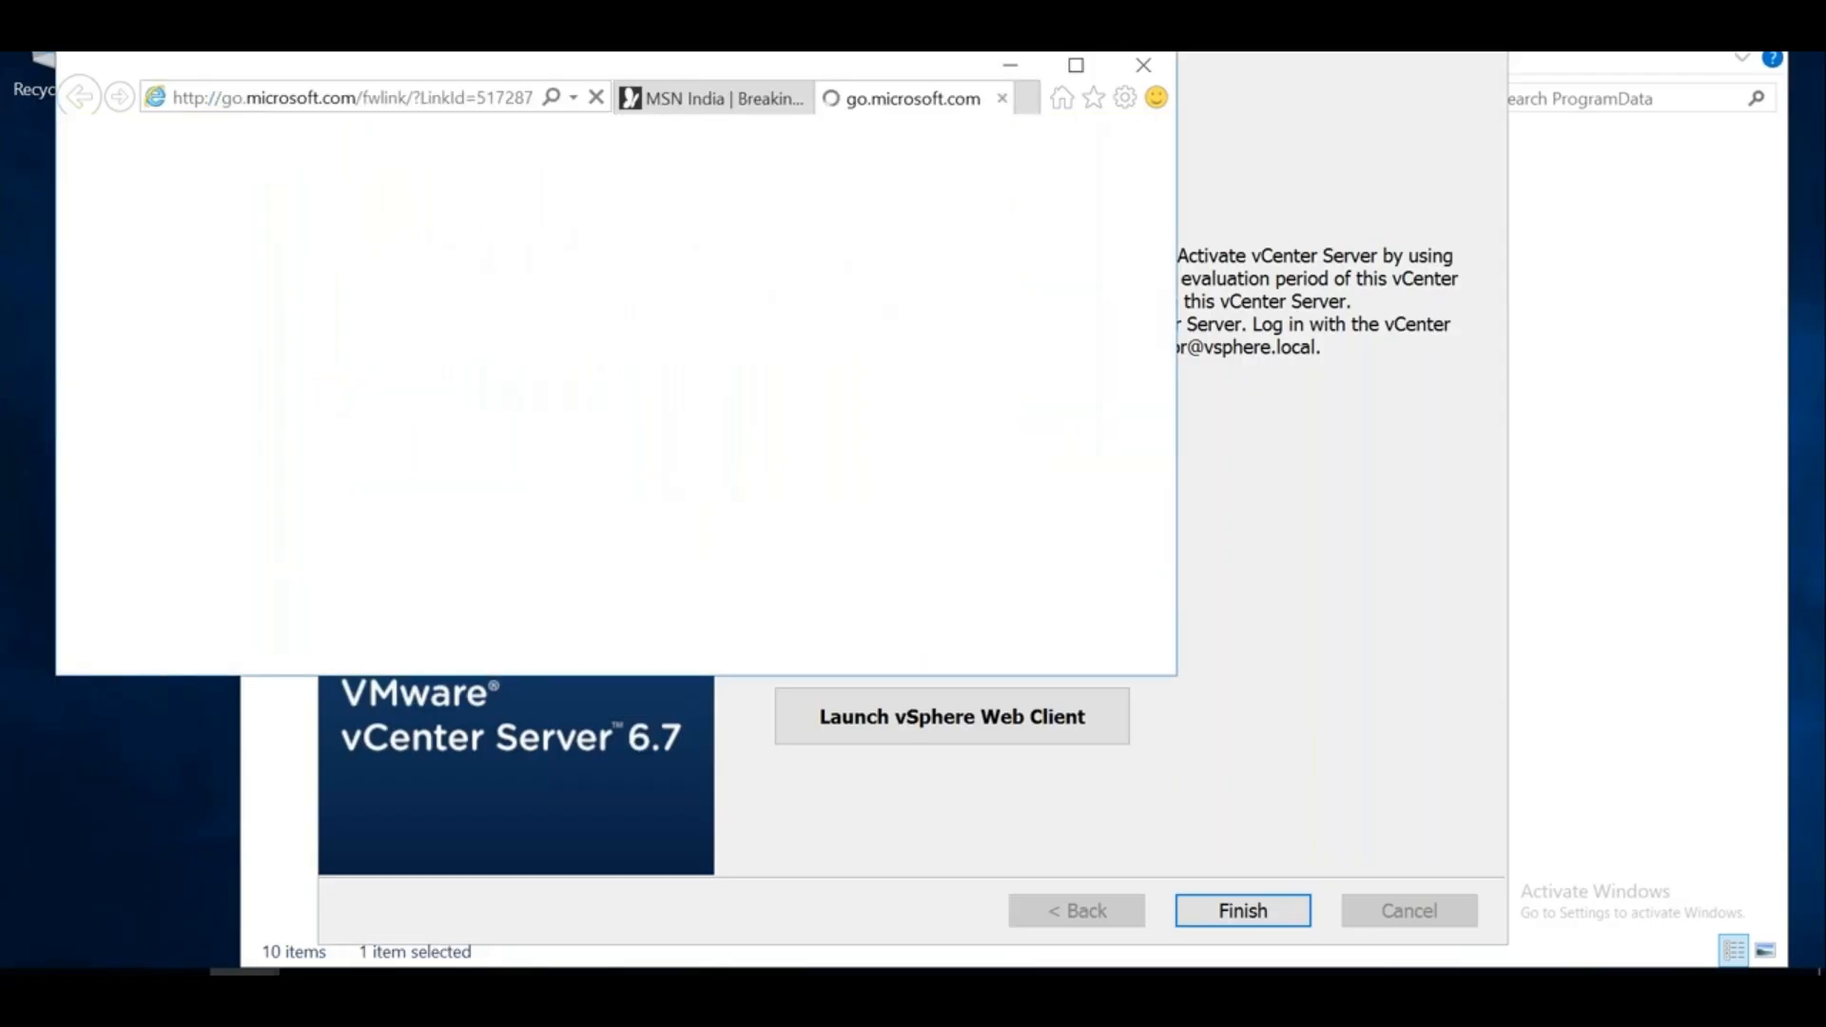
pyautogui.click(800, 100)
pyautogui.click(453, 98)
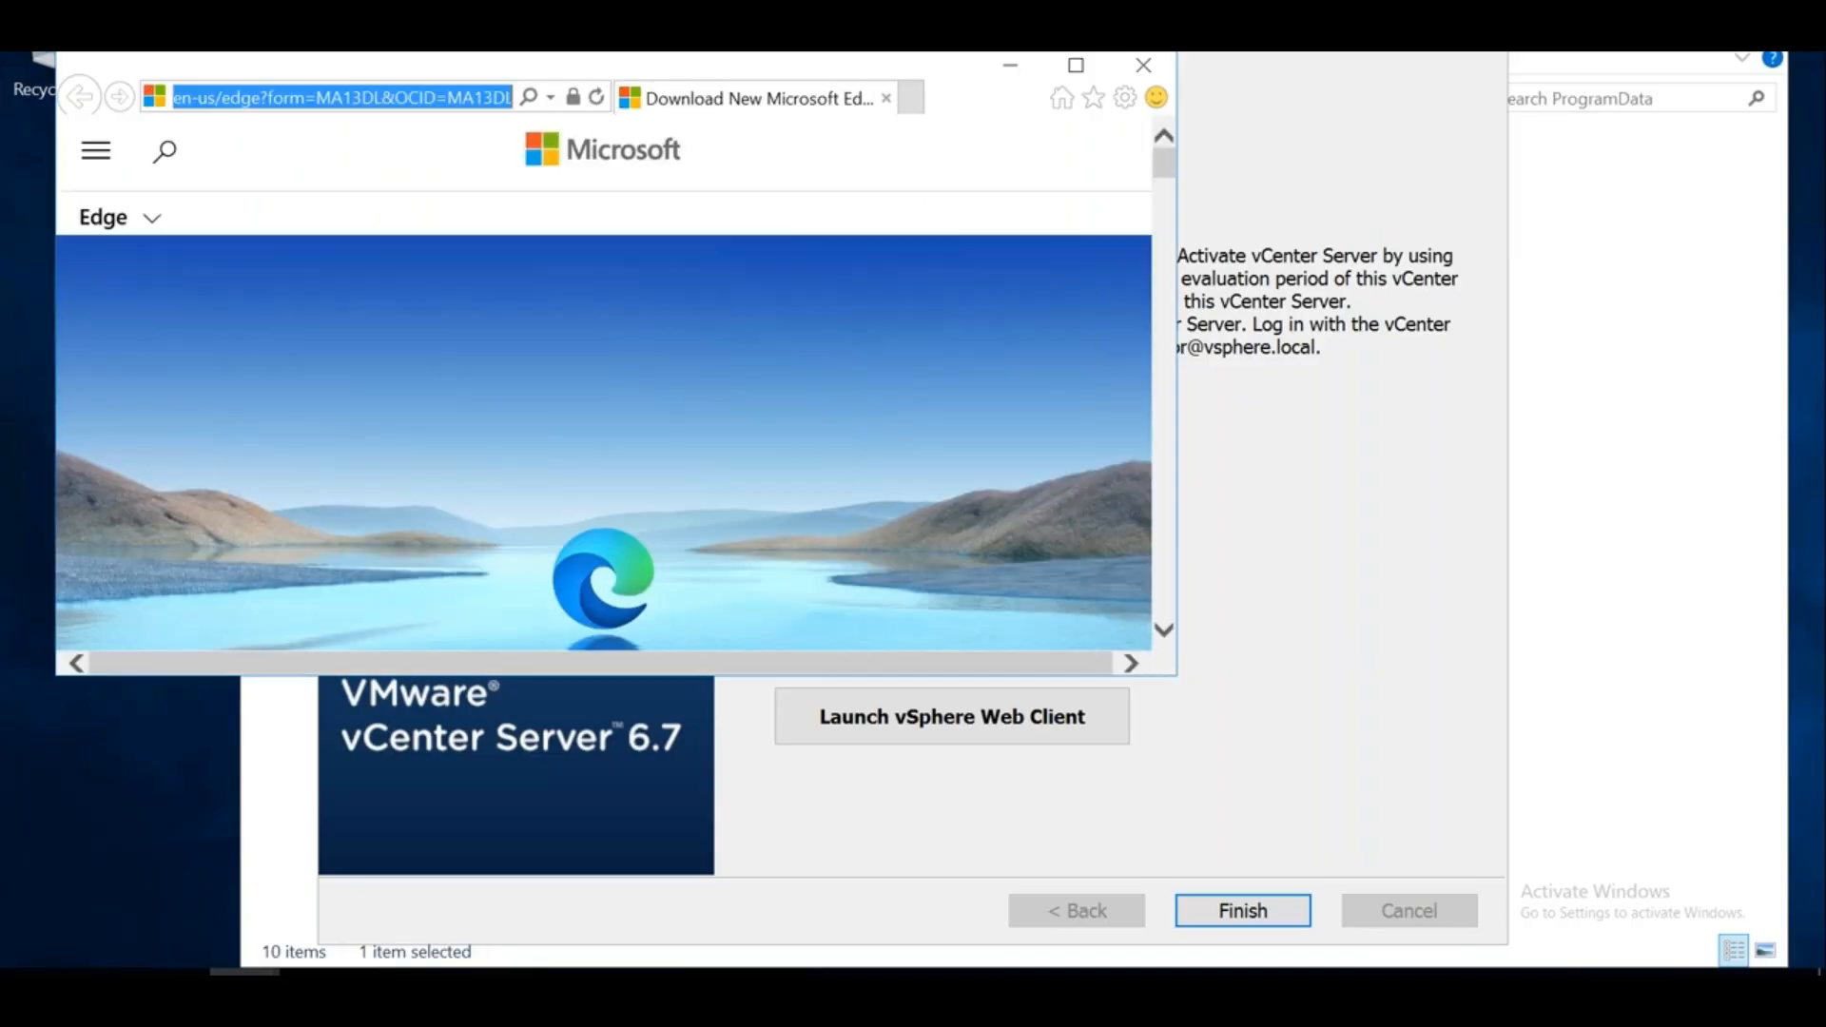
pyautogui.write('google chrome')
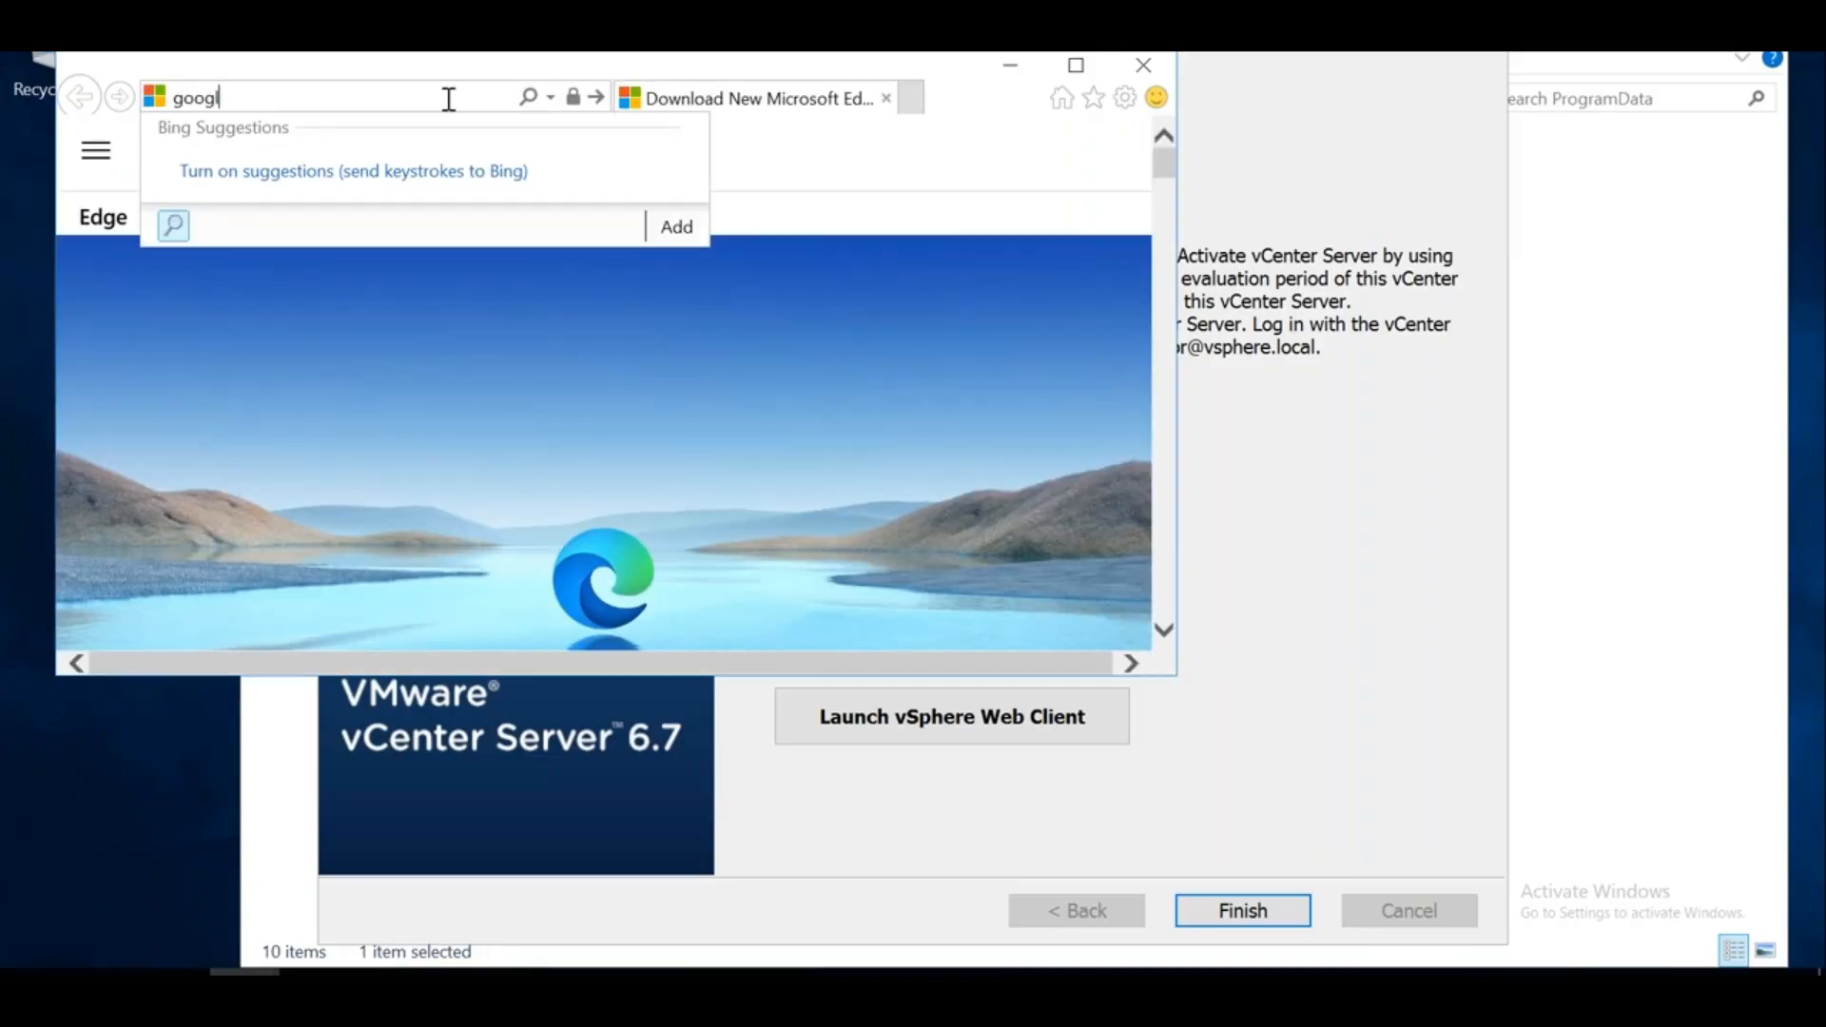
pyautogui.press('Return')
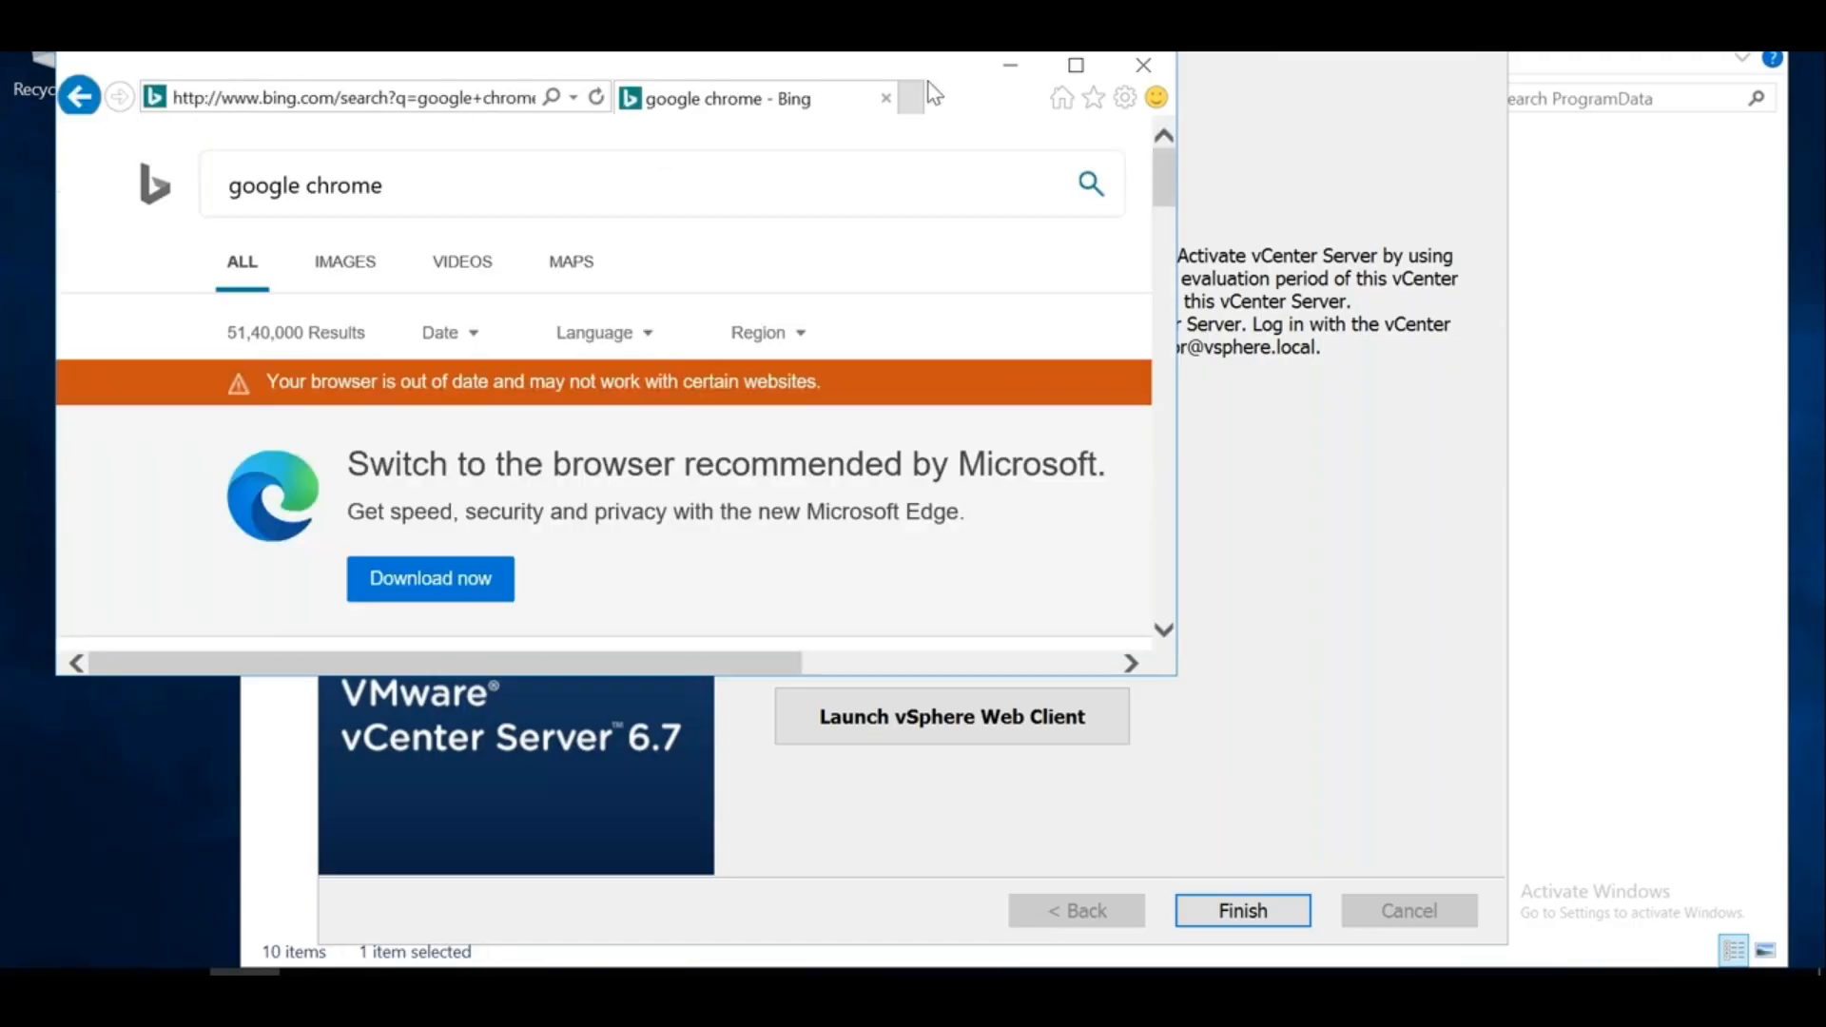
# Open the Google Chrome result and download Chrome with usage statistics turned off
pyautogui.click(1077, 66)
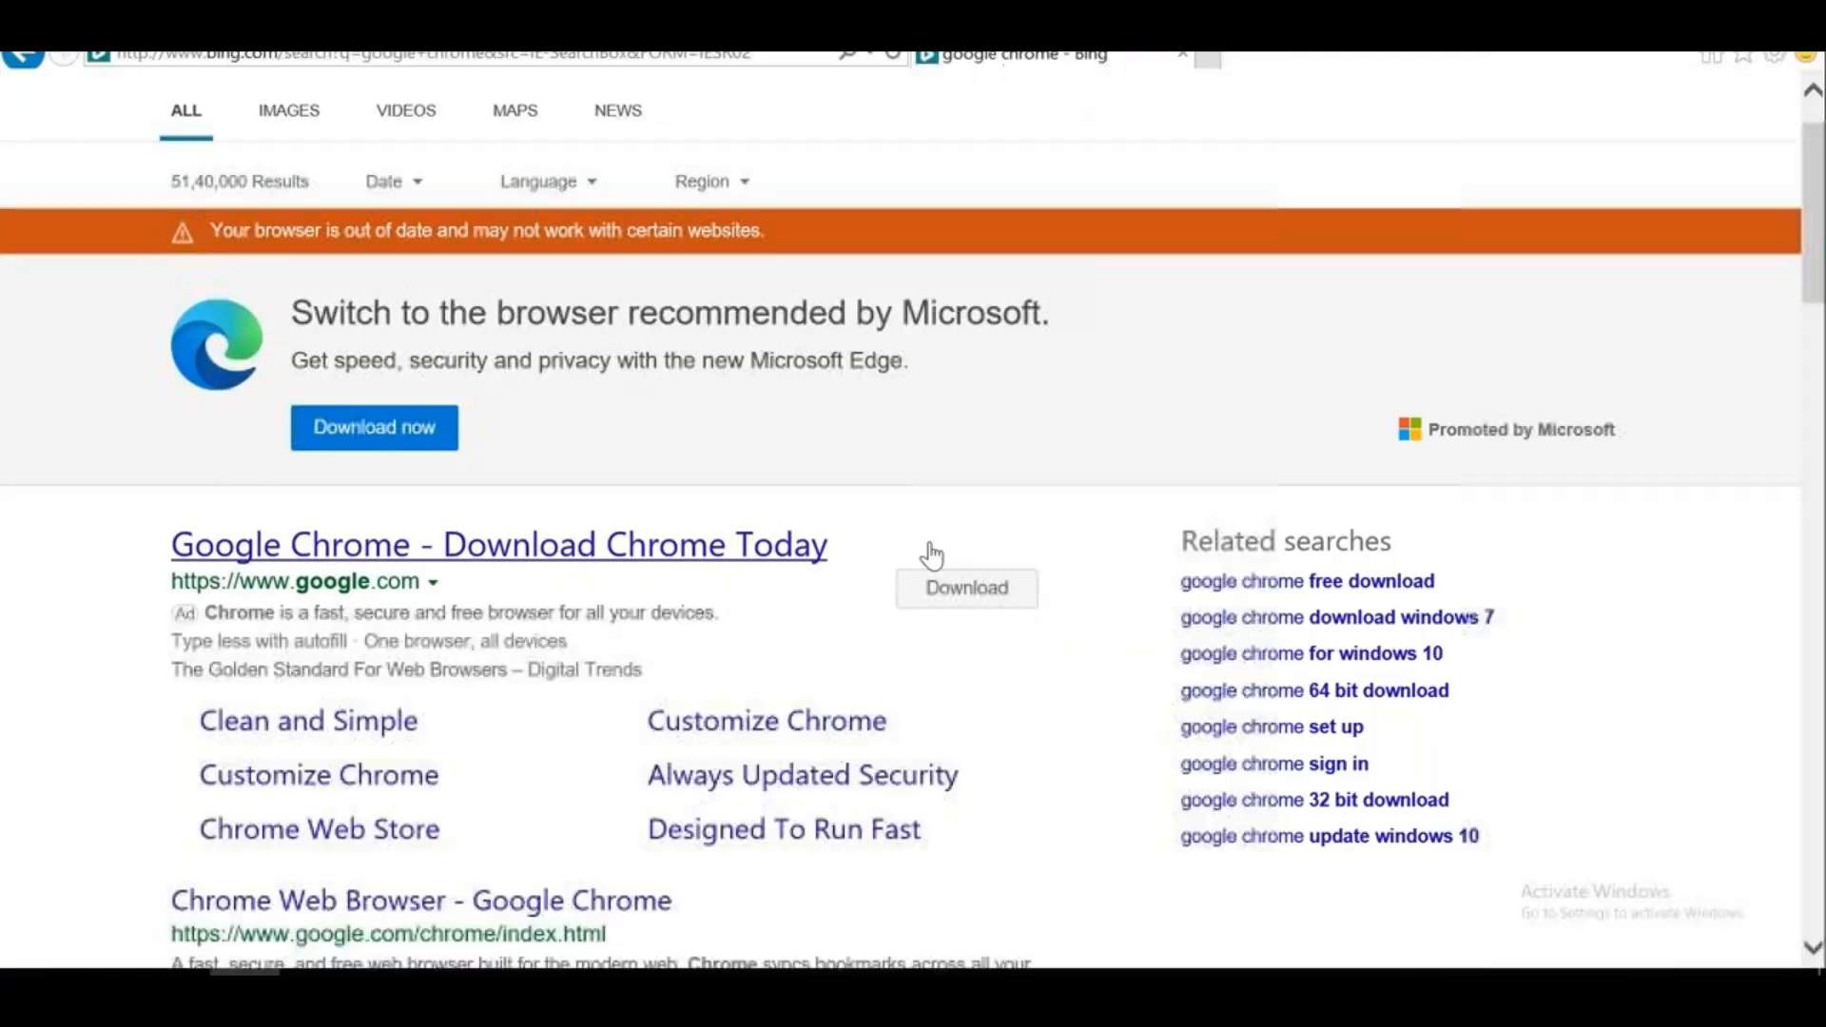
pyautogui.moveTo(1813, 155); pyautogui.dragTo(1813, 300)
pyautogui.click(381, 692)
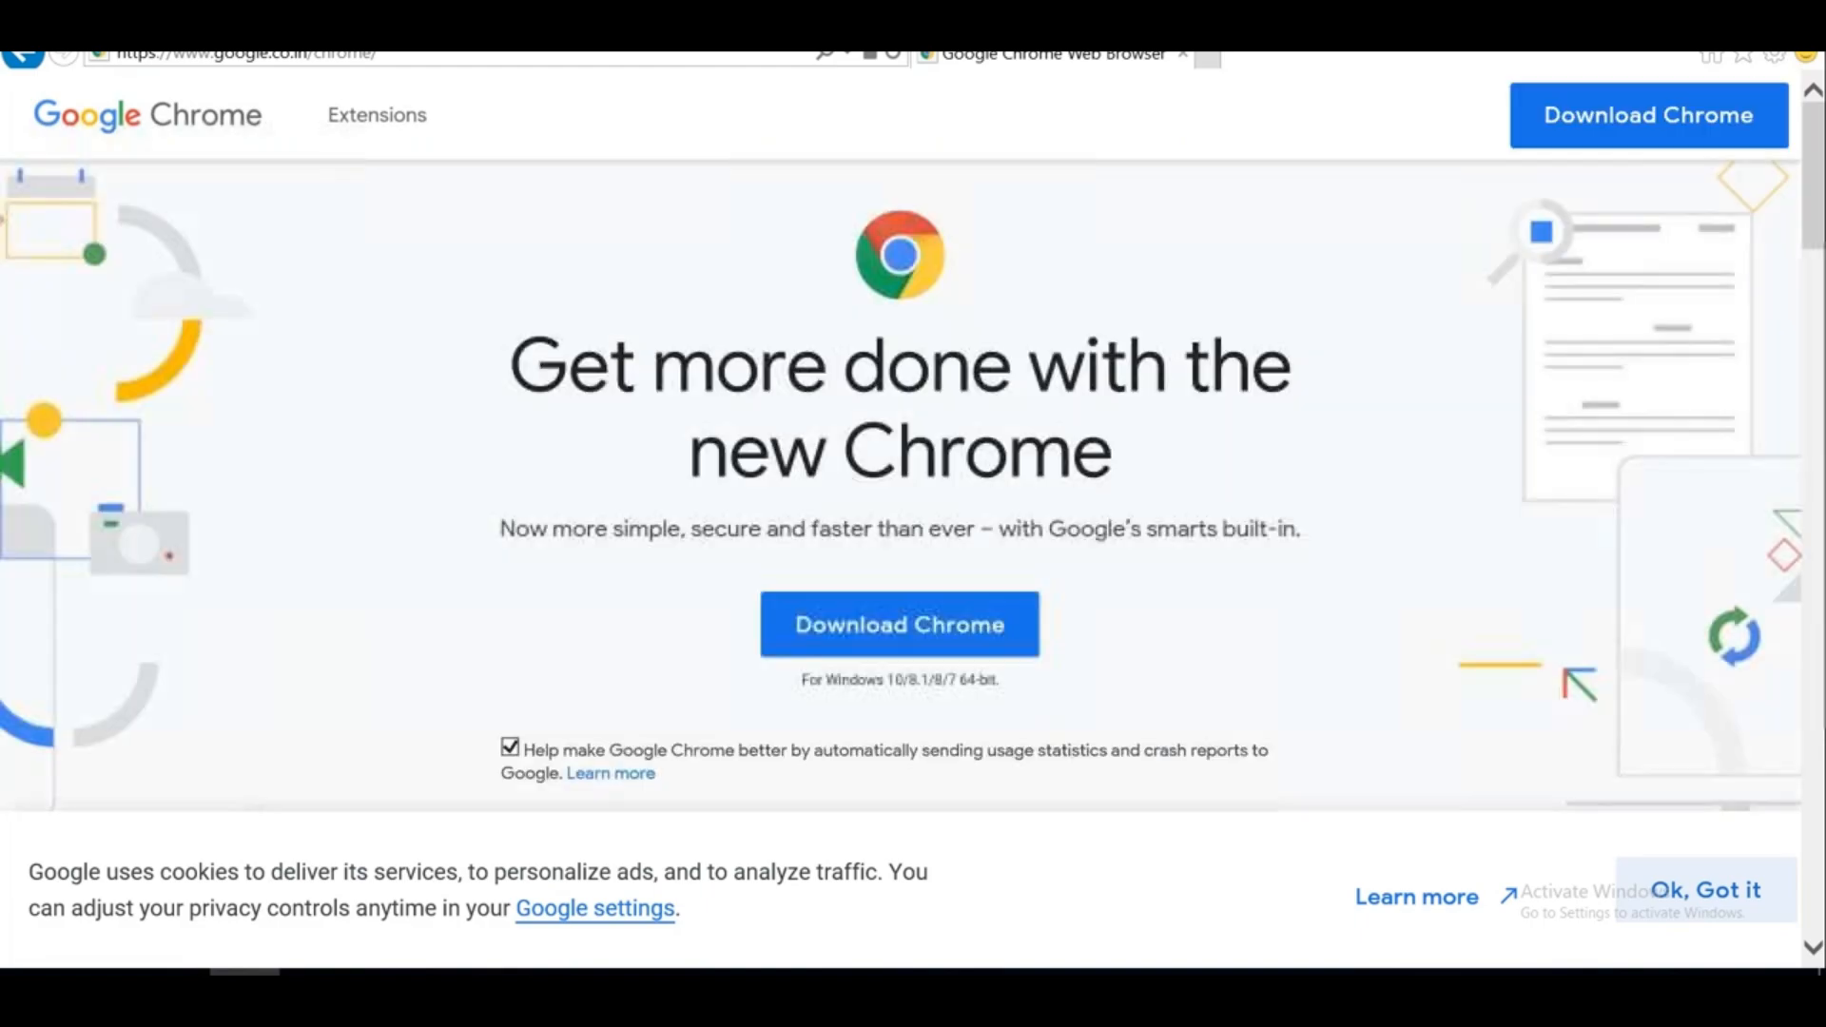
pyautogui.click(511, 748)
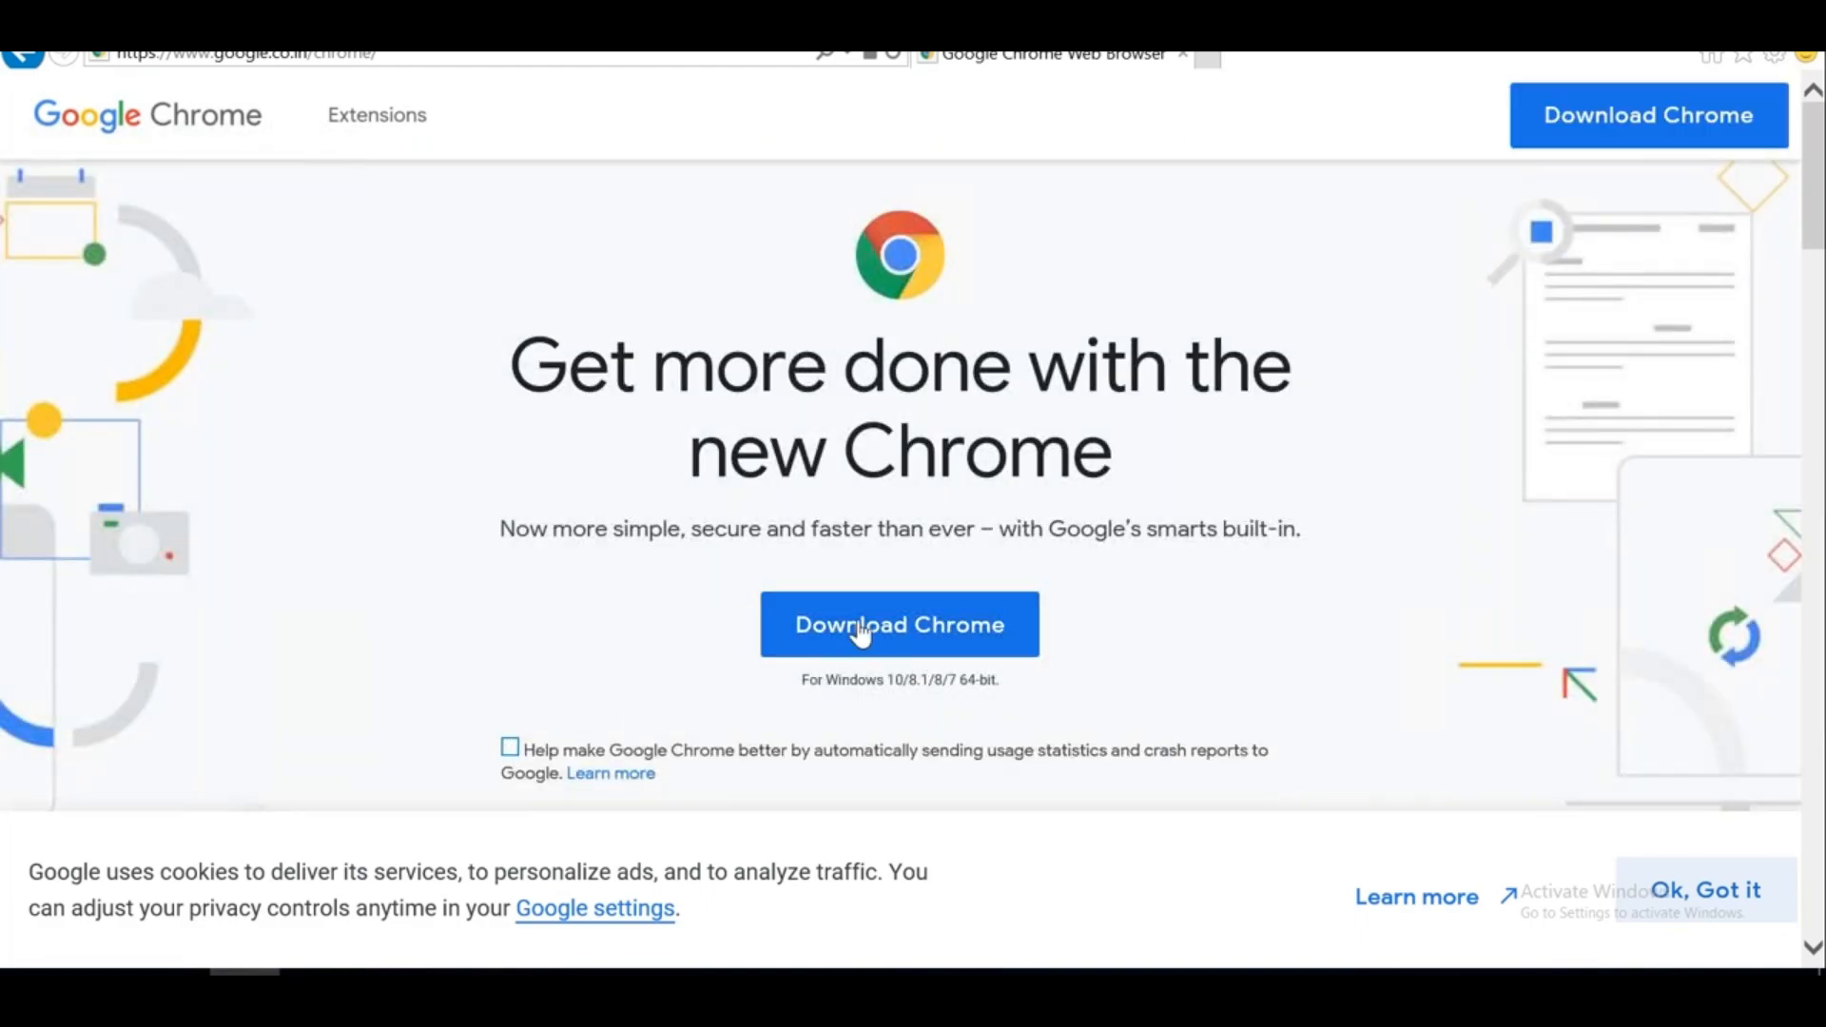
pyautogui.click(862, 628)
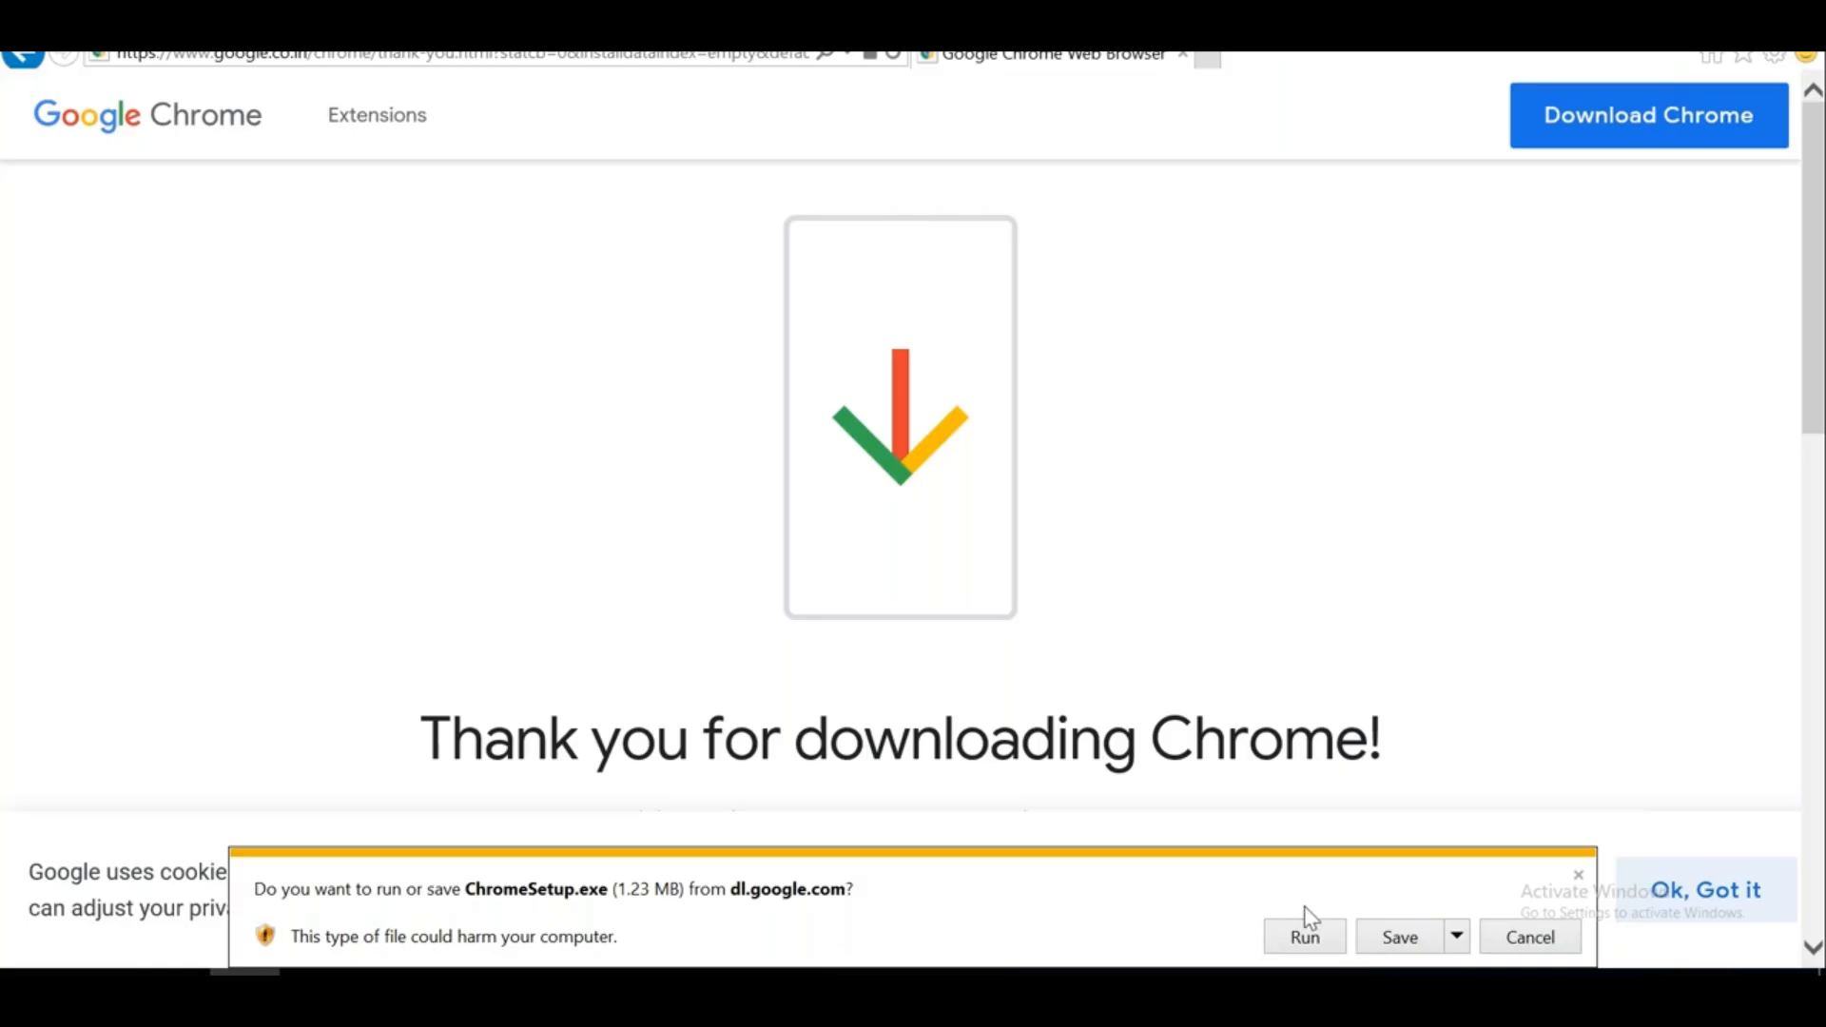
# Run ChromeSetup.exe to install Chrome, then relaunch the vSphere Web Client from the installer
pyautogui.click(1289, 938)
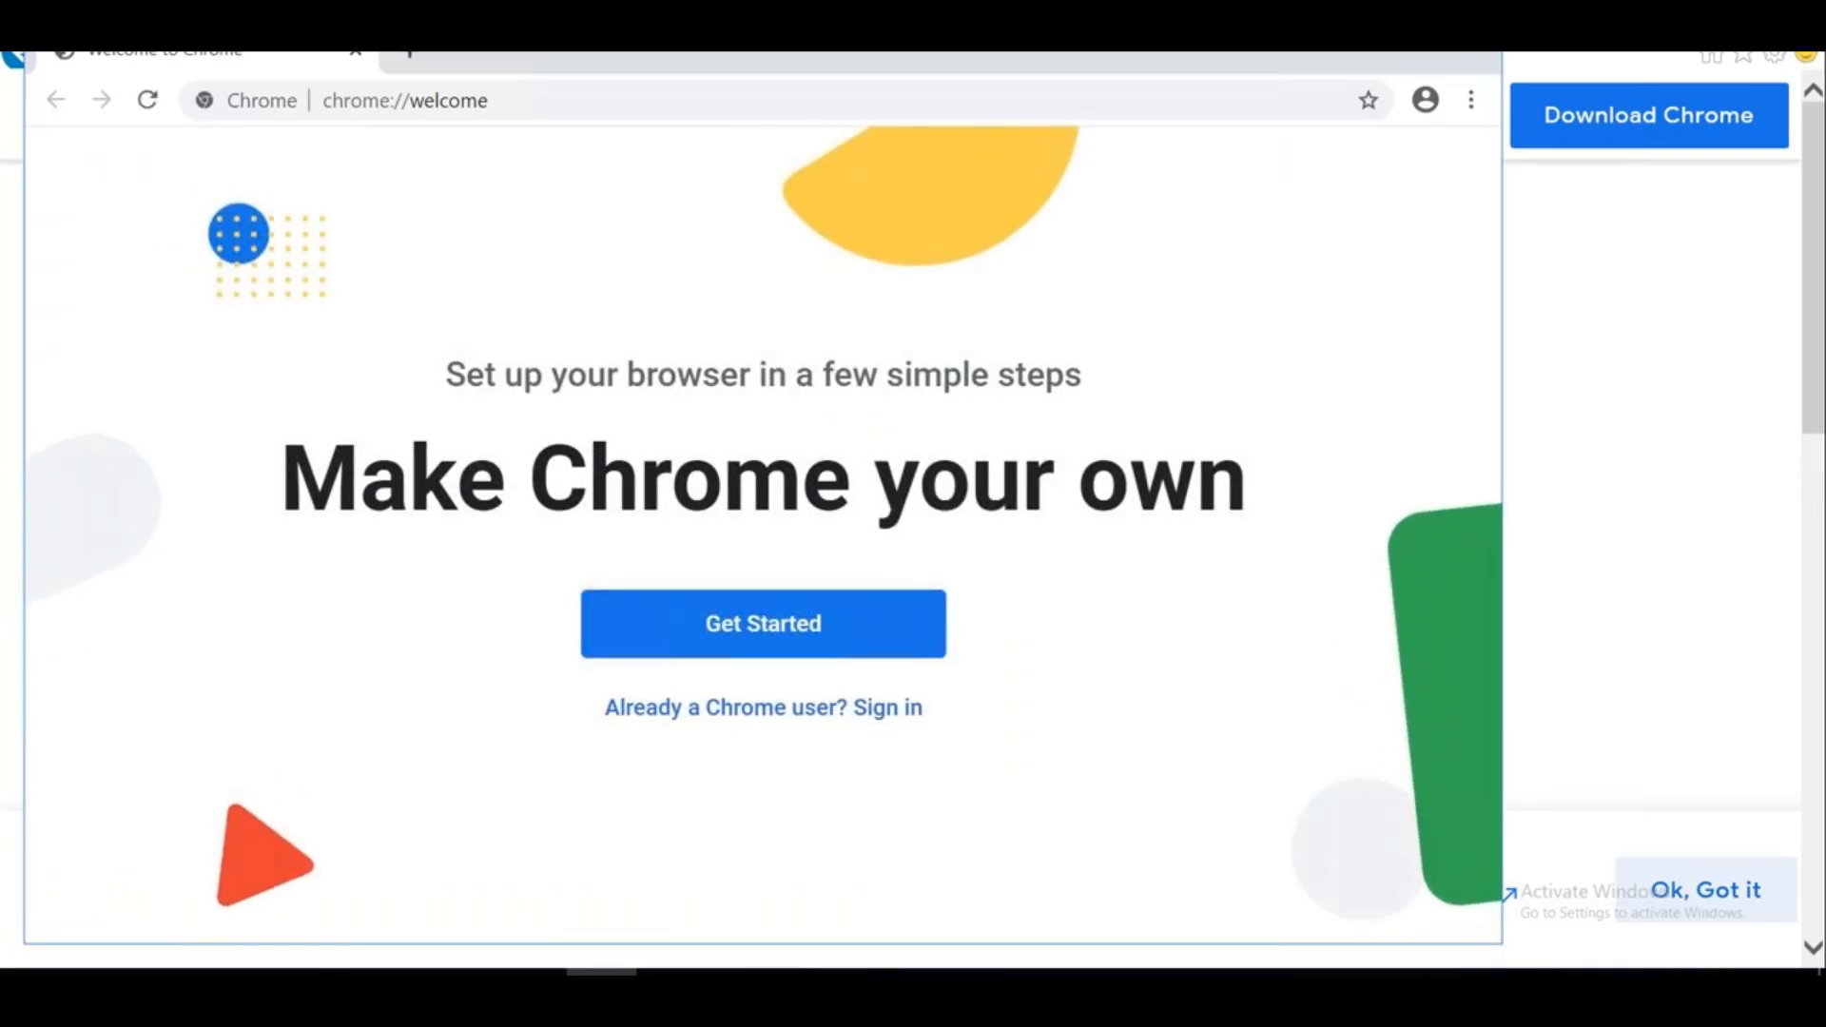
pyautogui.click(530, 991)
pyautogui.click(951, 716)
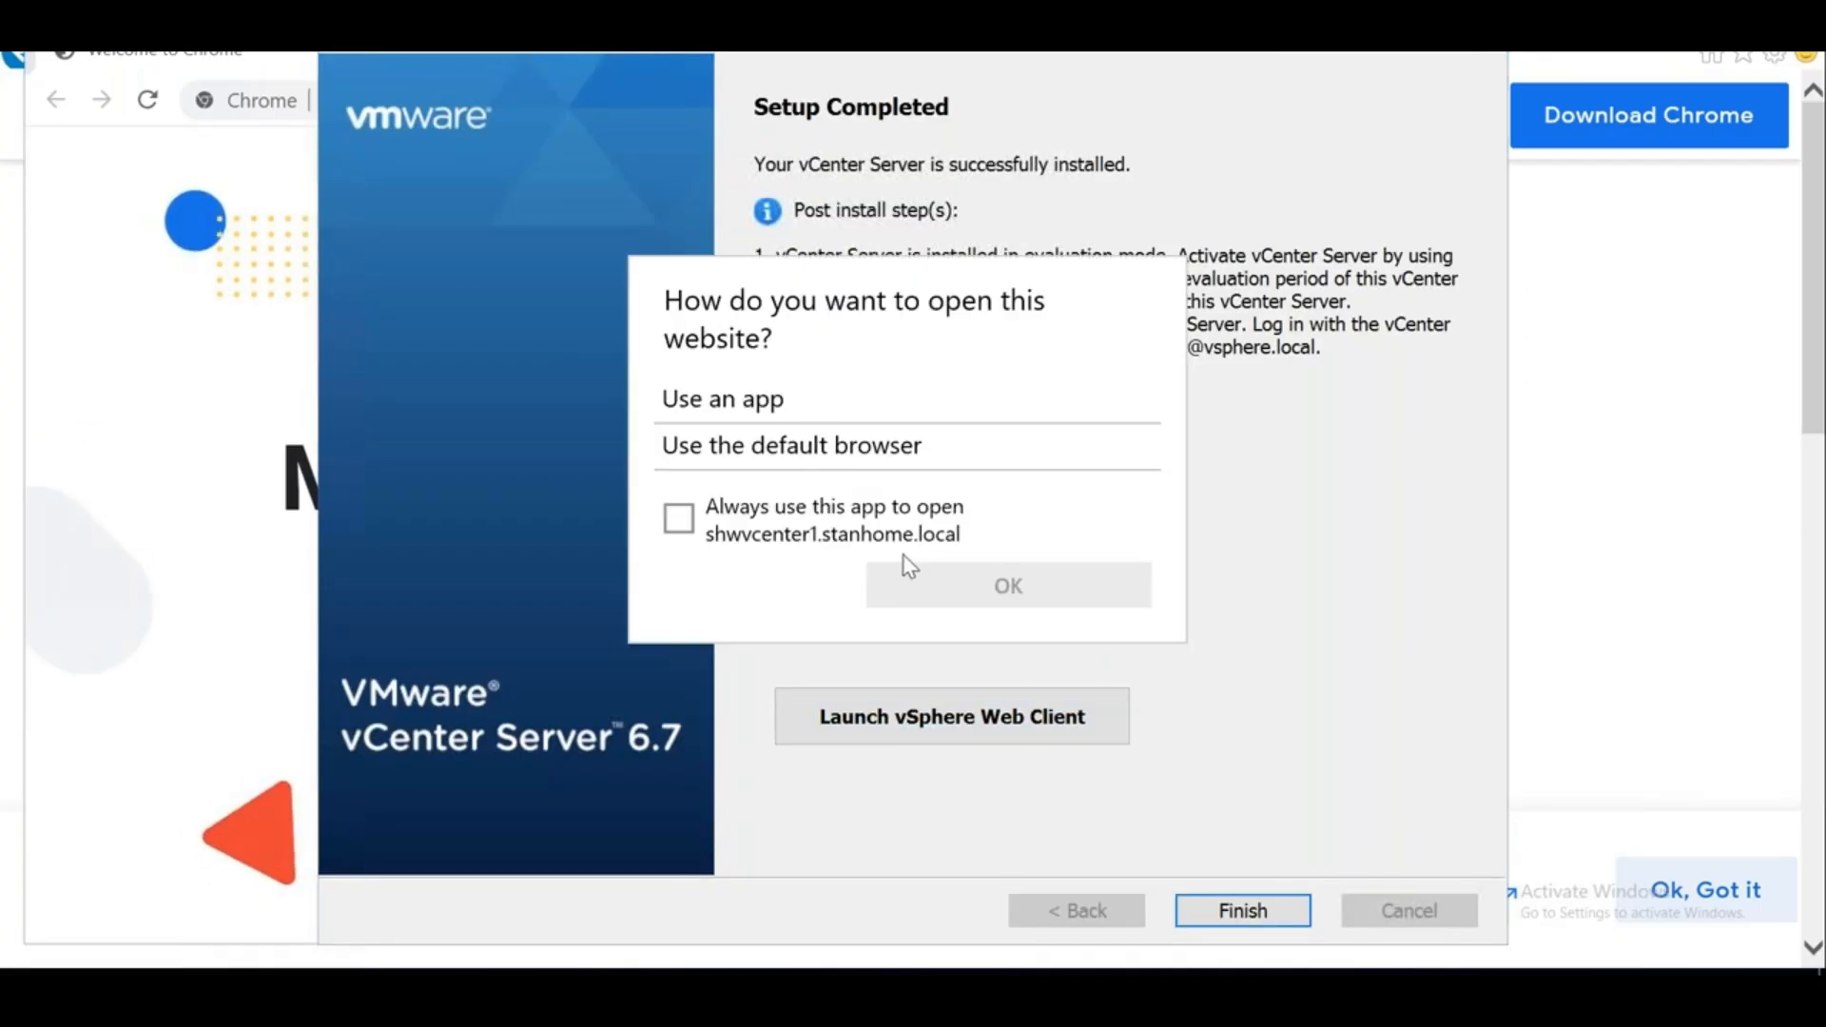
# Always open the Web Client site in the default browser and finish the vCenter installer
pyautogui.click(675, 521)
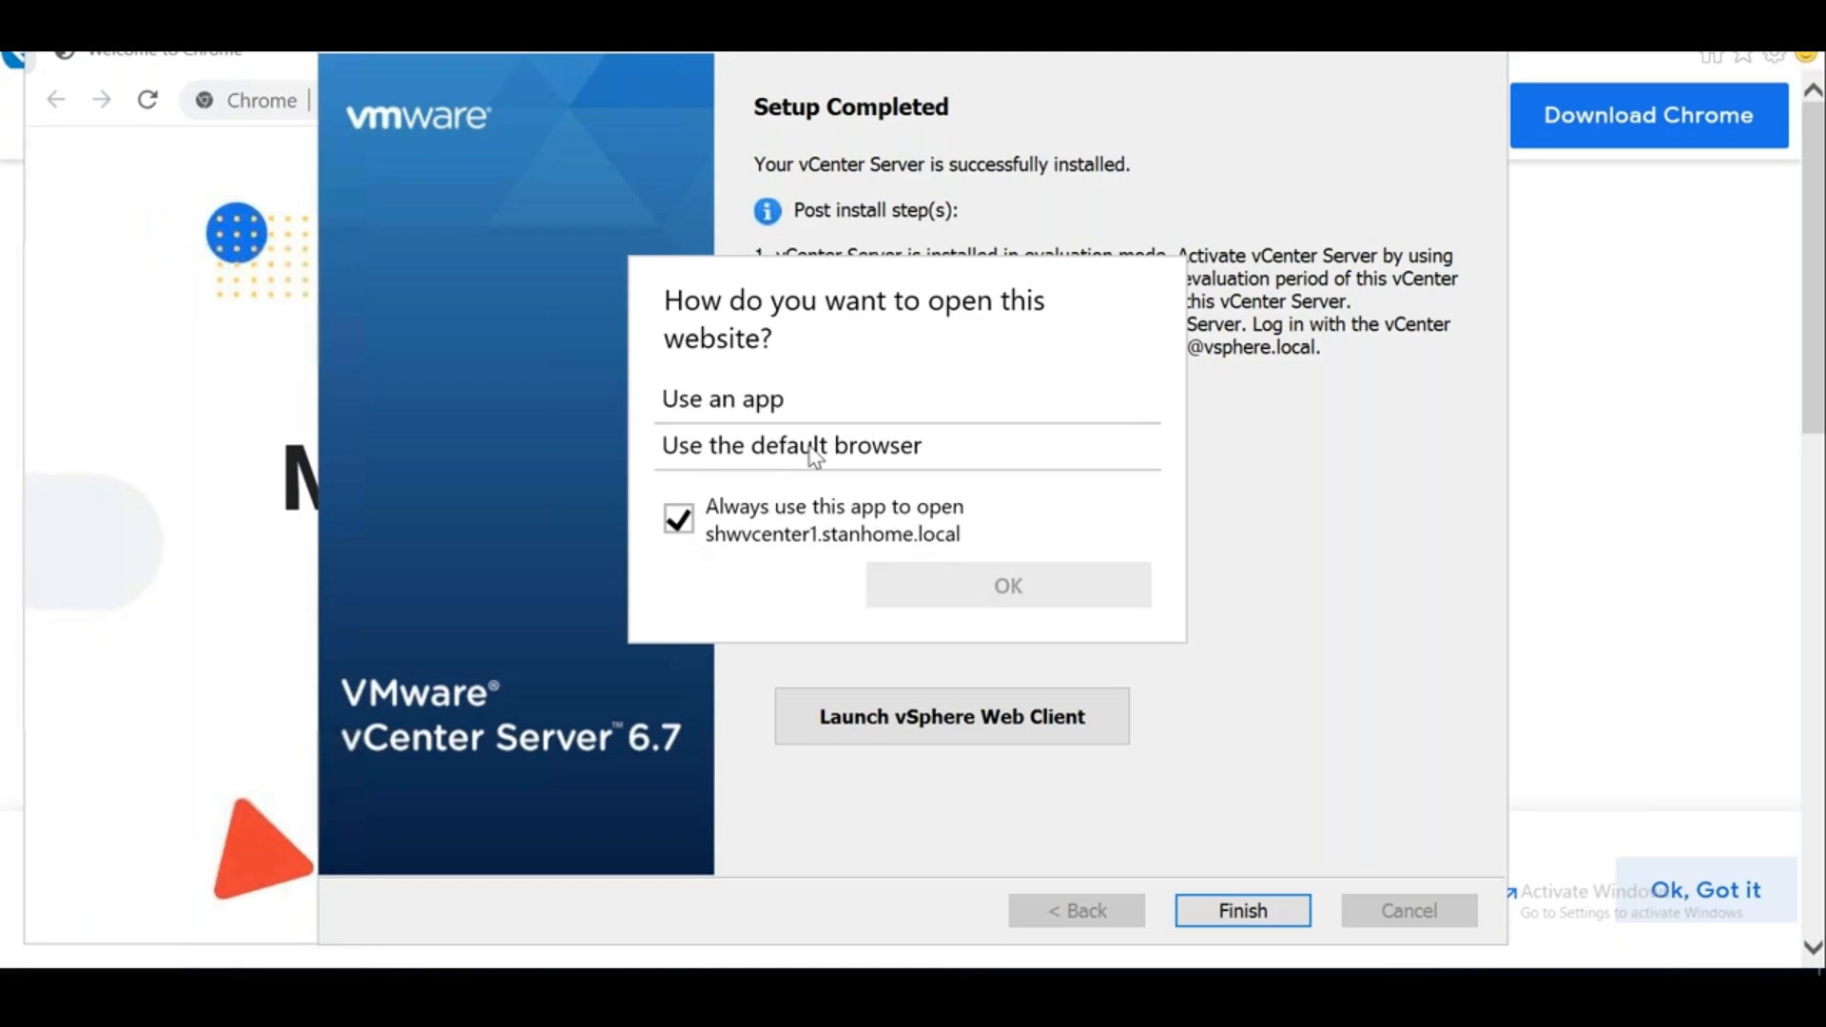
pyautogui.click(1020, 594)
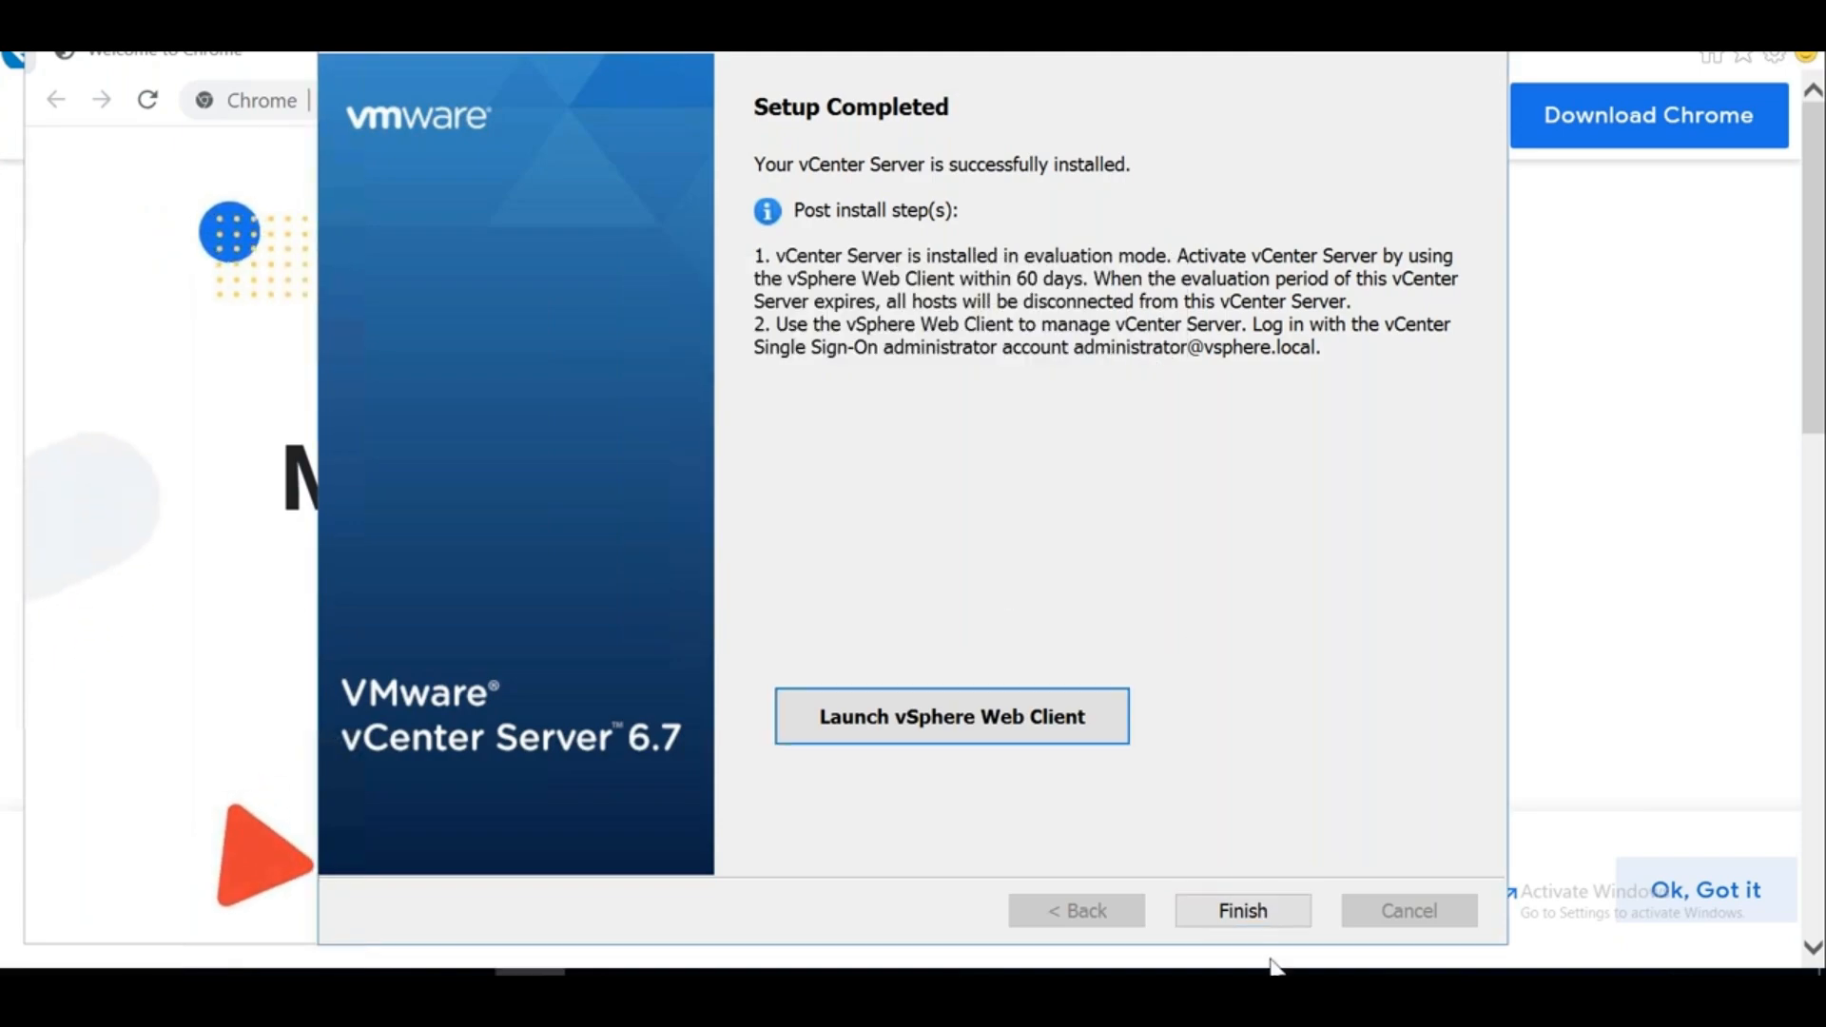
pyautogui.click(1254, 915)
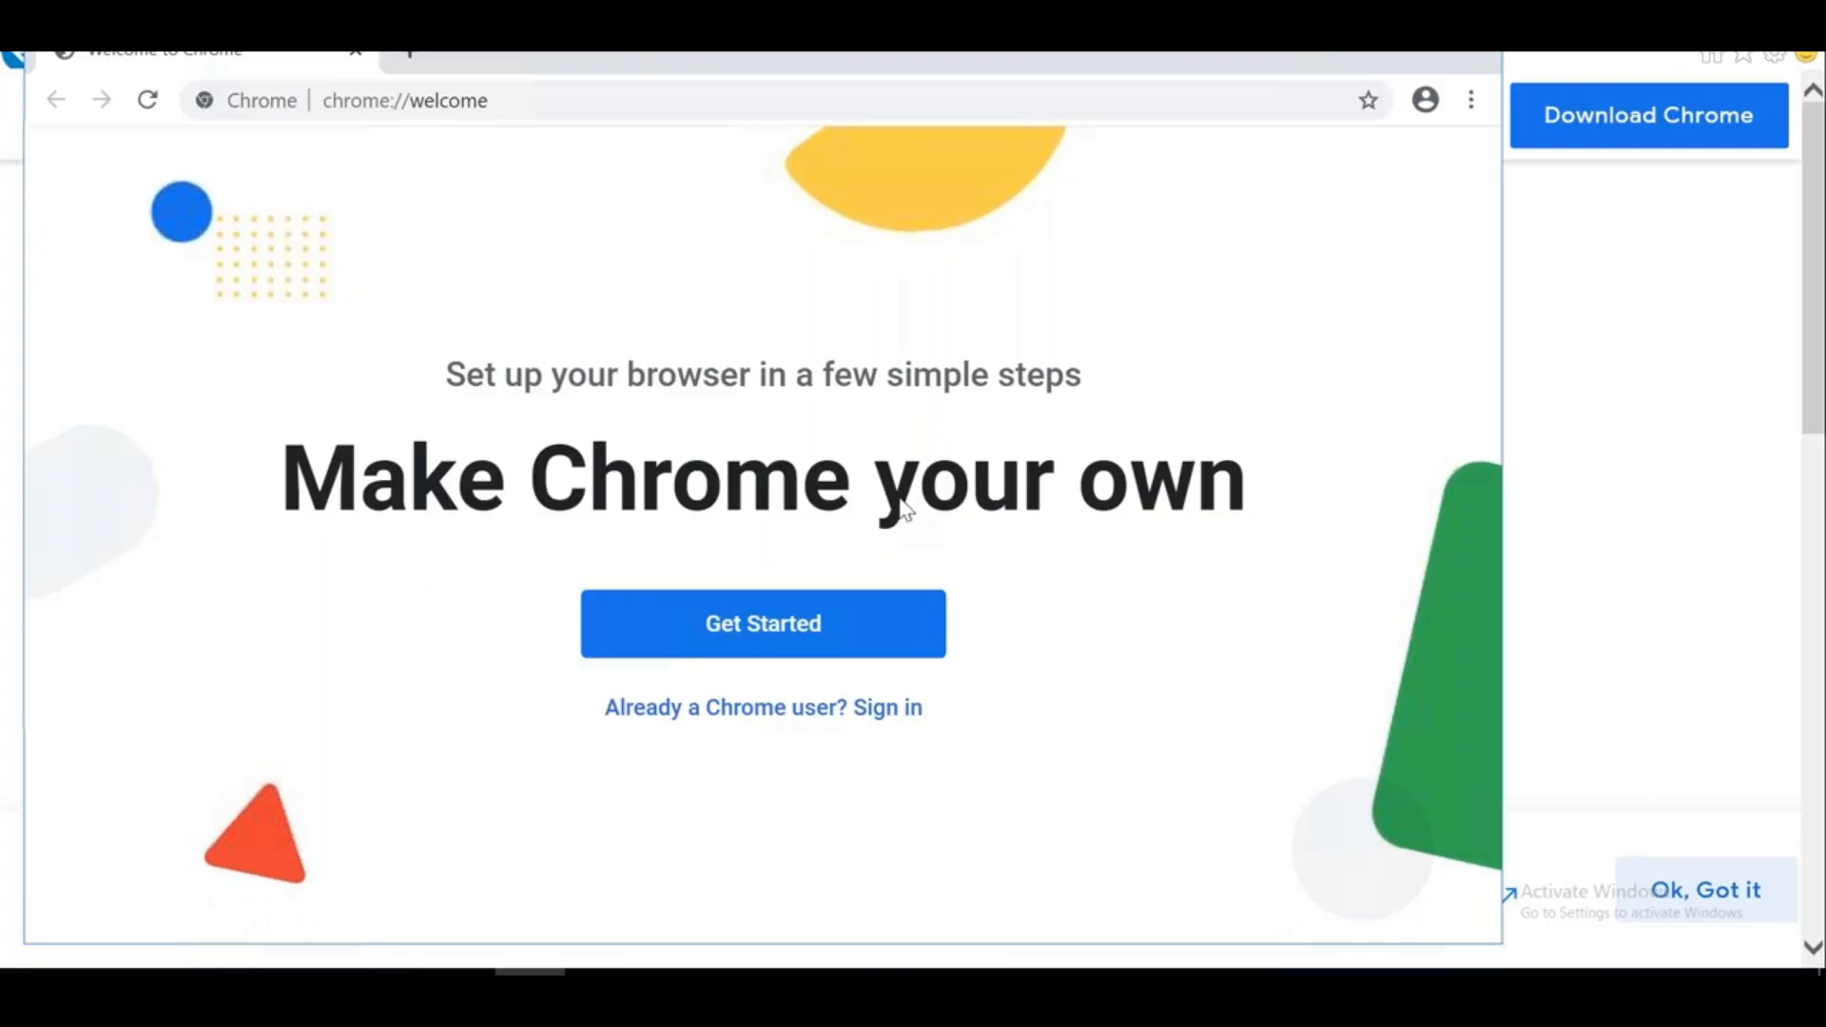
# Move the Chrome window aside and close Internet Explorer
pyautogui.click(529, 996)
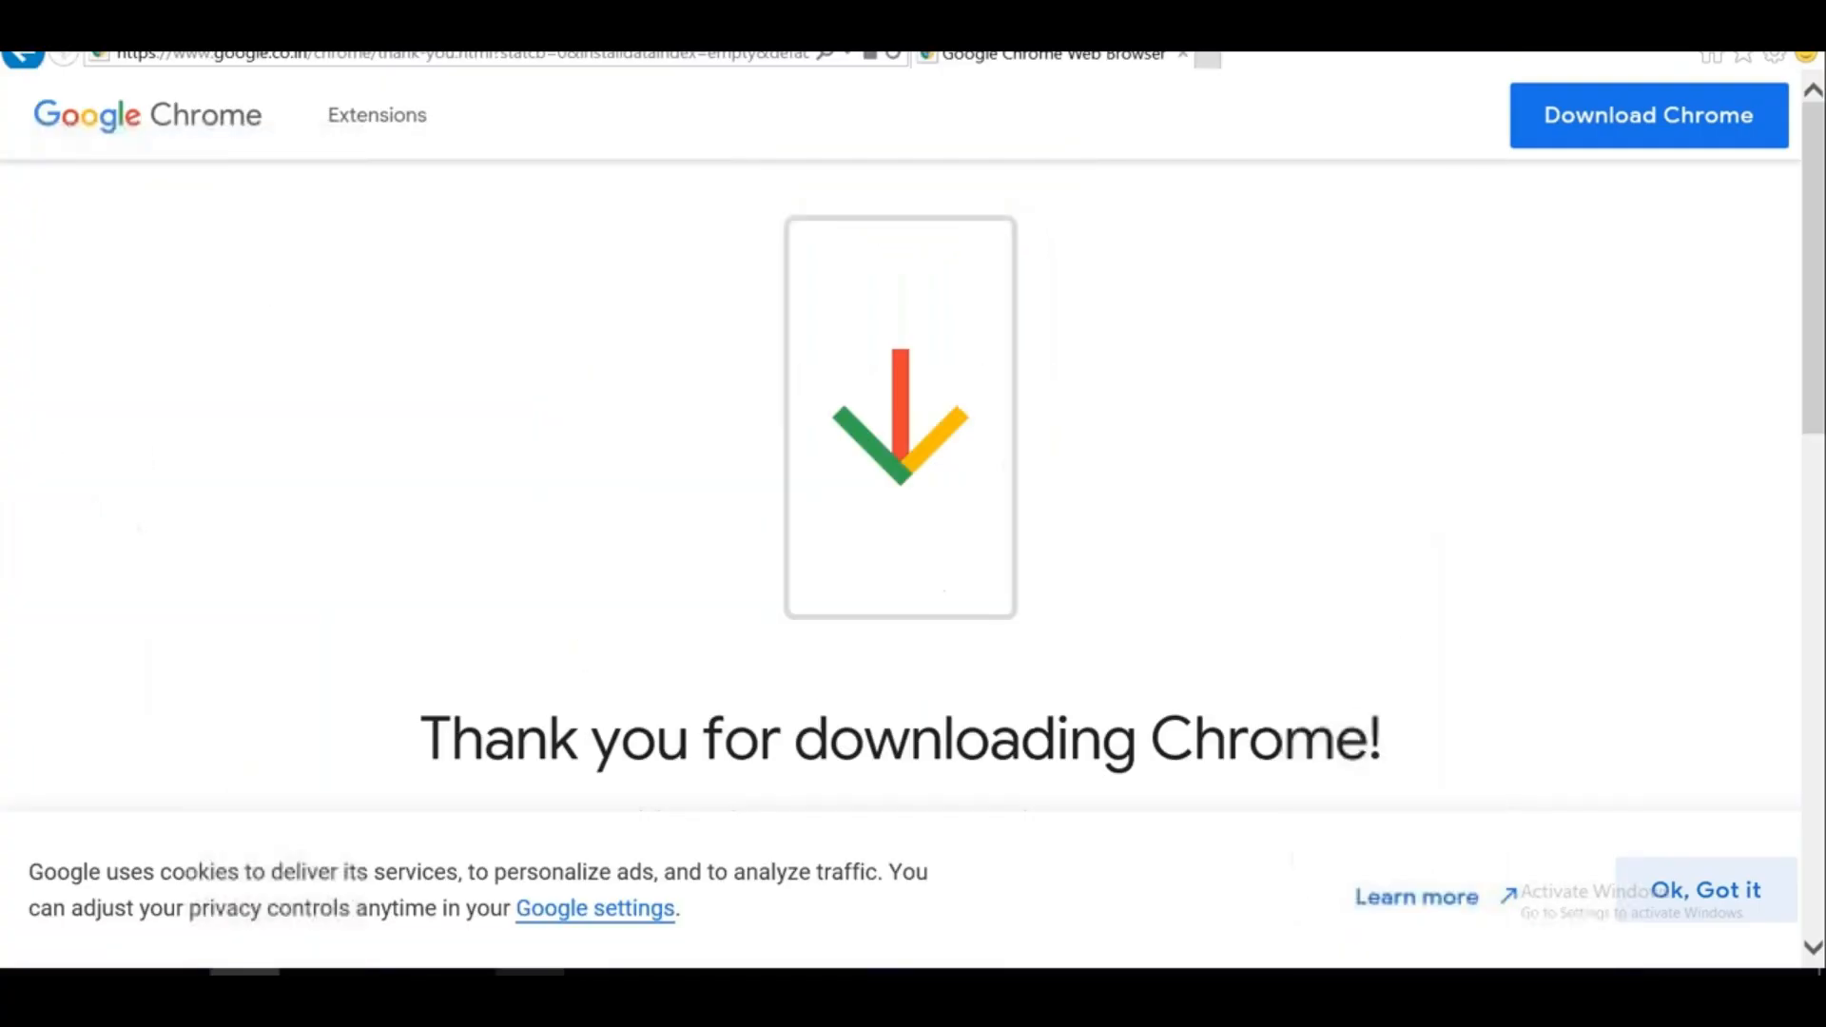
pyautogui.click(388, 995)
pyautogui.click(388, 996)
pyautogui.click(530, 995)
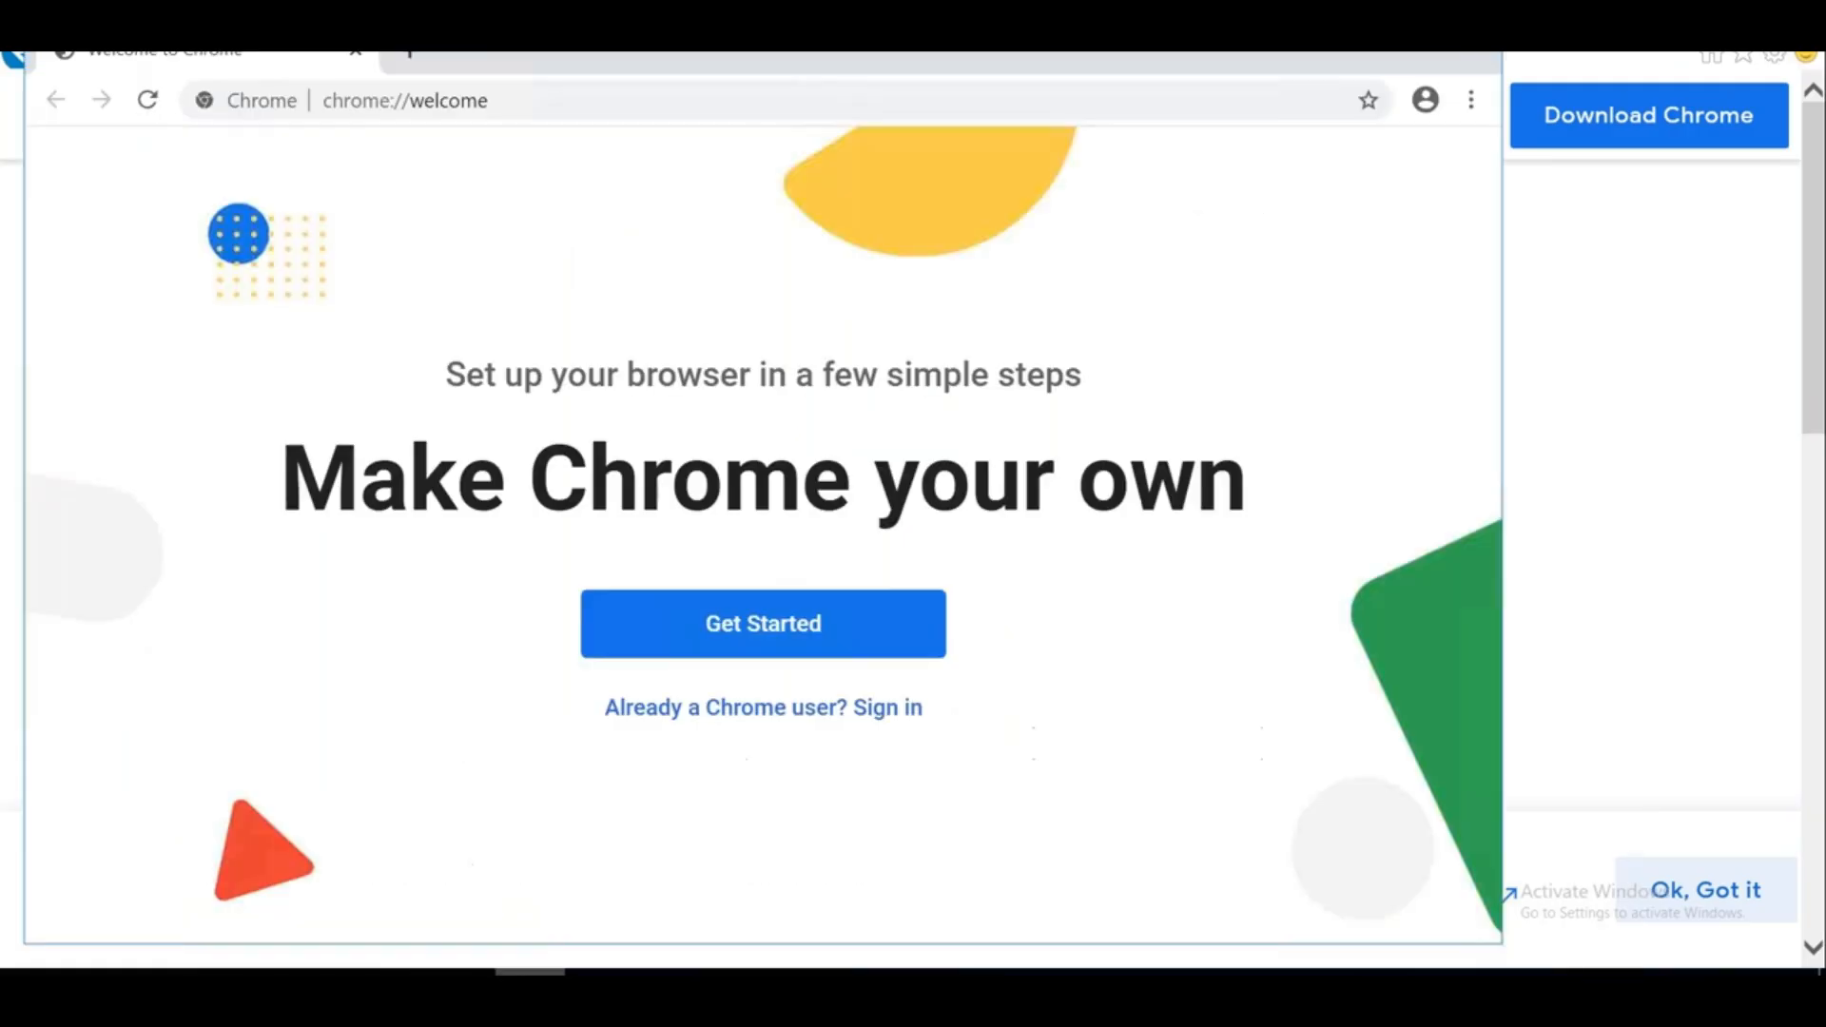
pyautogui.moveTo(148, 53); pyautogui.dragTo(890, 275)
pyautogui.moveTo(129, 43); pyautogui.dragTo(231, 301)
pyautogui.click(1168, 292)
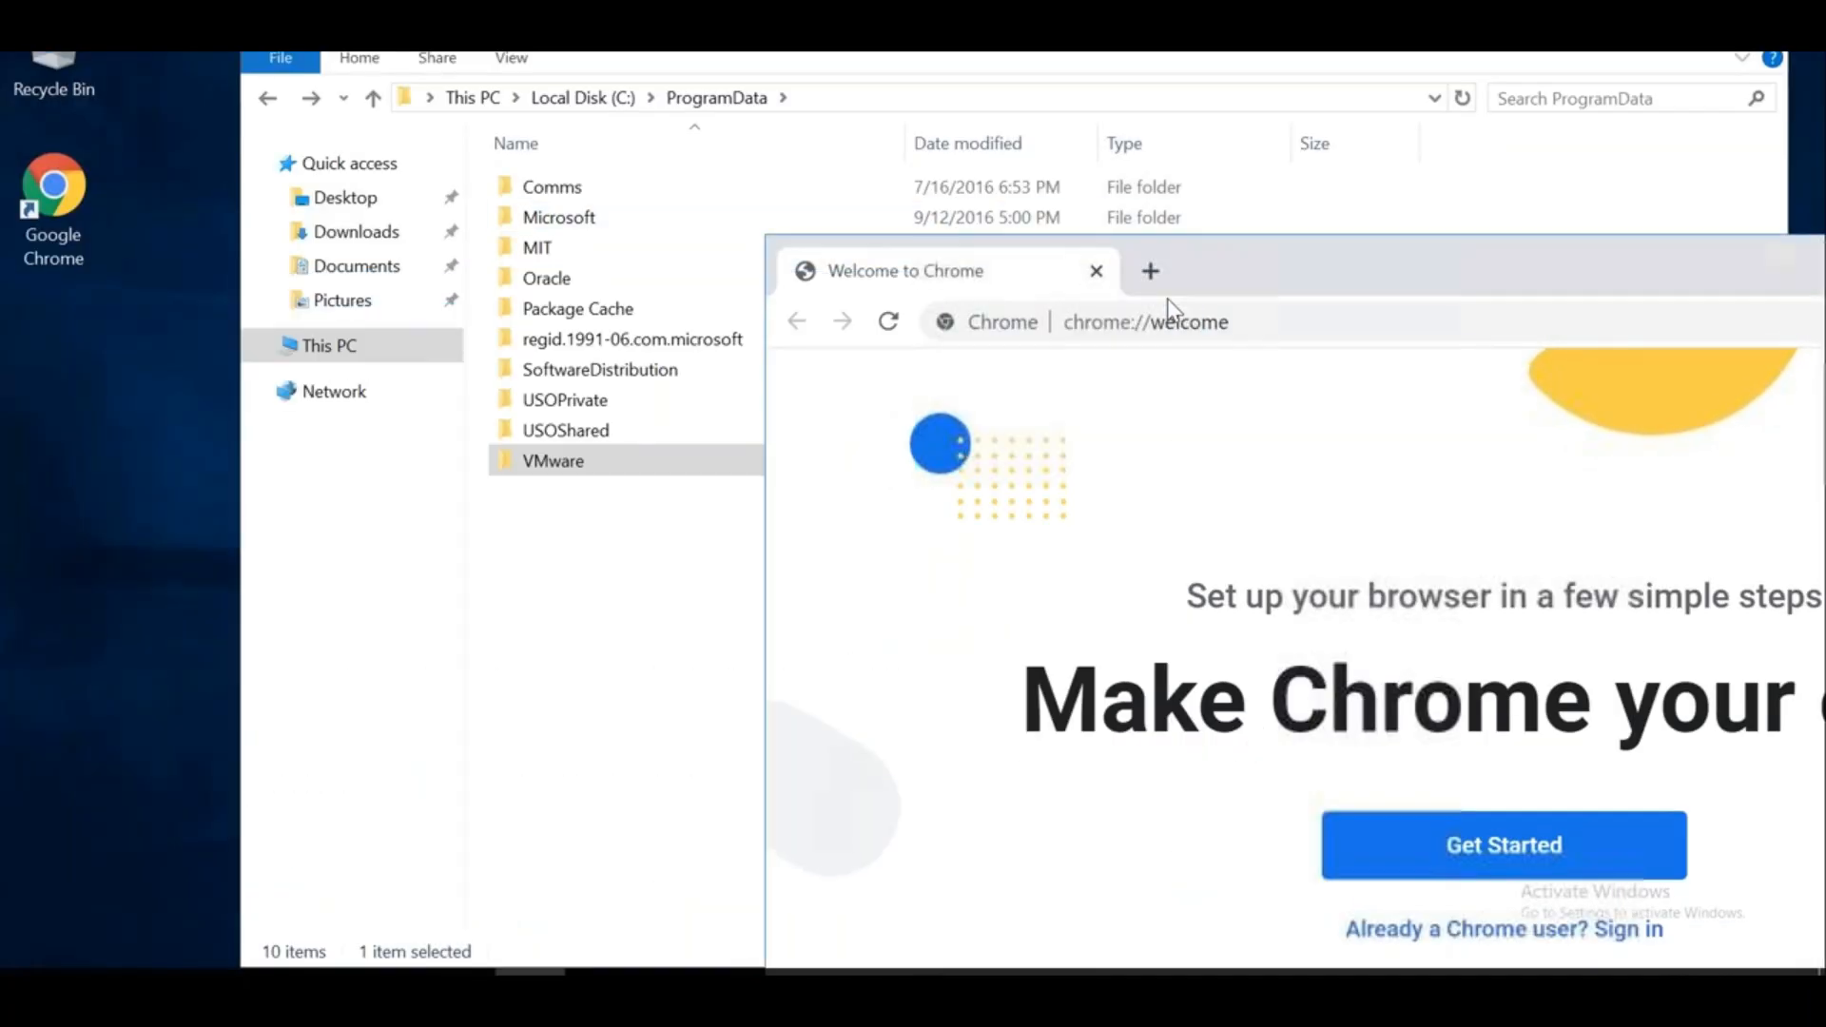
# Close File Explorer via File > Close and maximize Chrome's welcome window
pyautogui.click(491, 654)
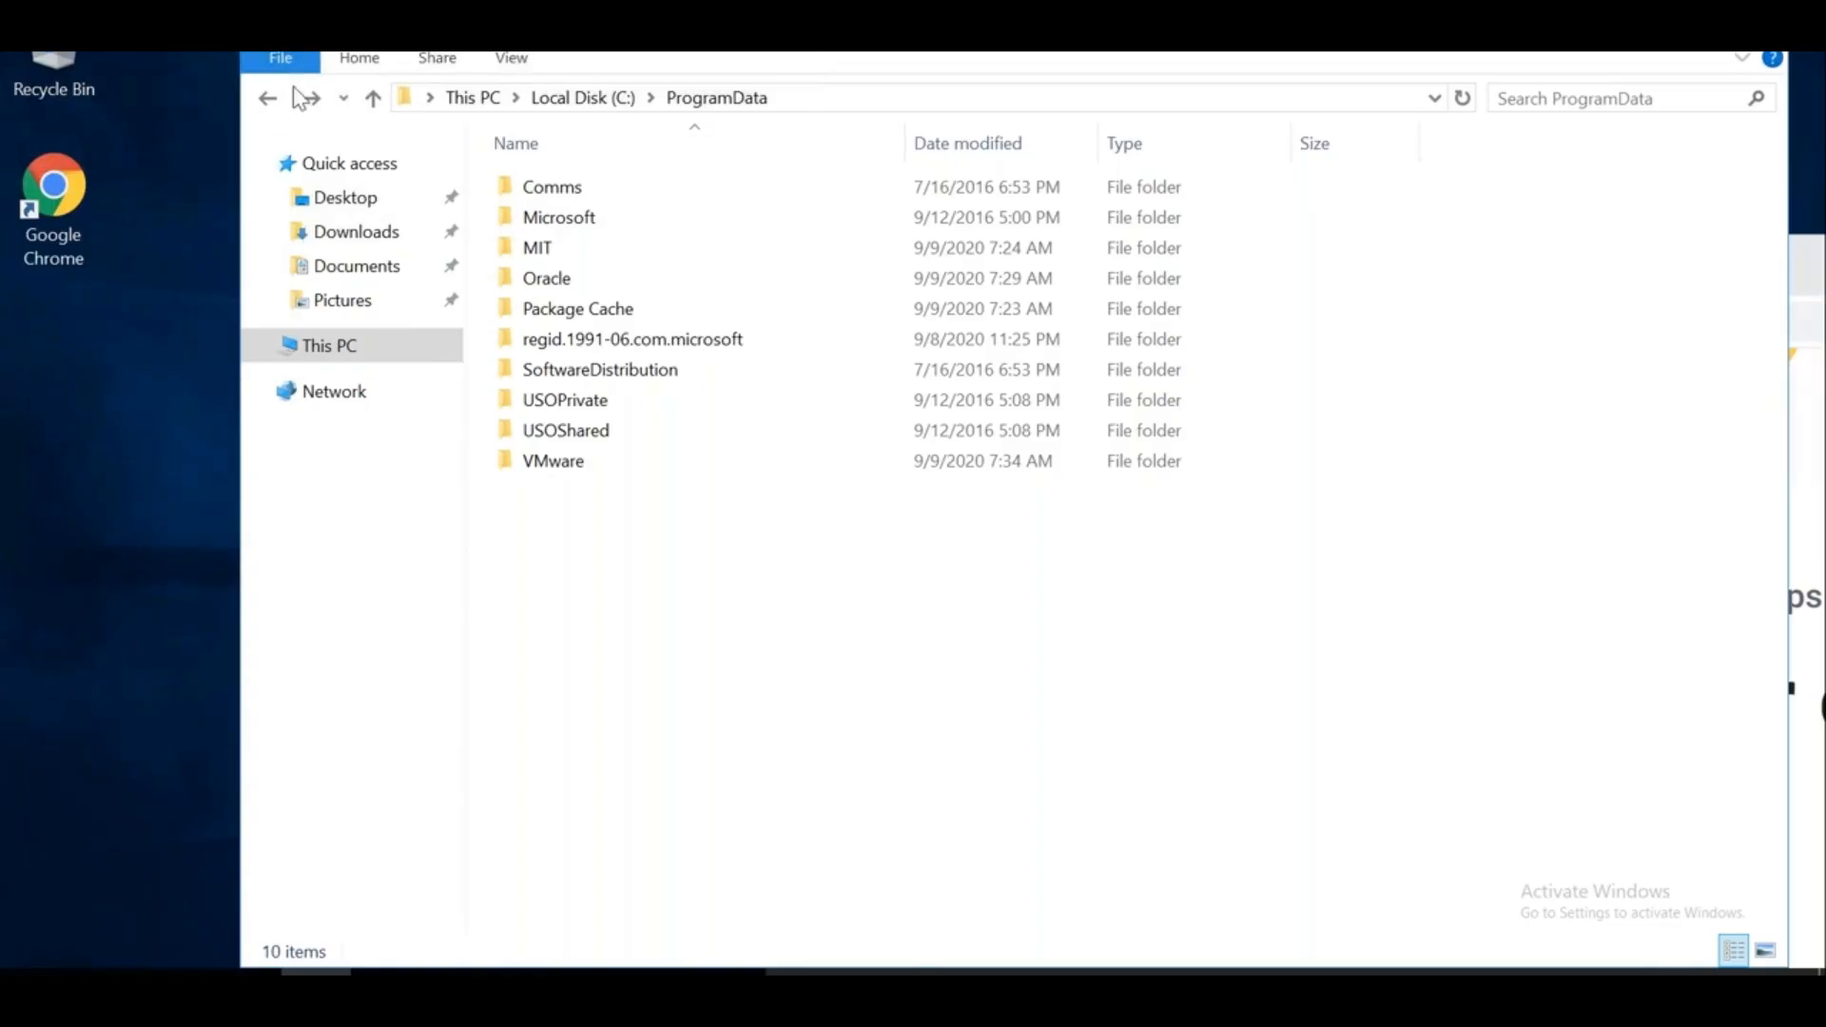
pyautogui.click(280, 58)
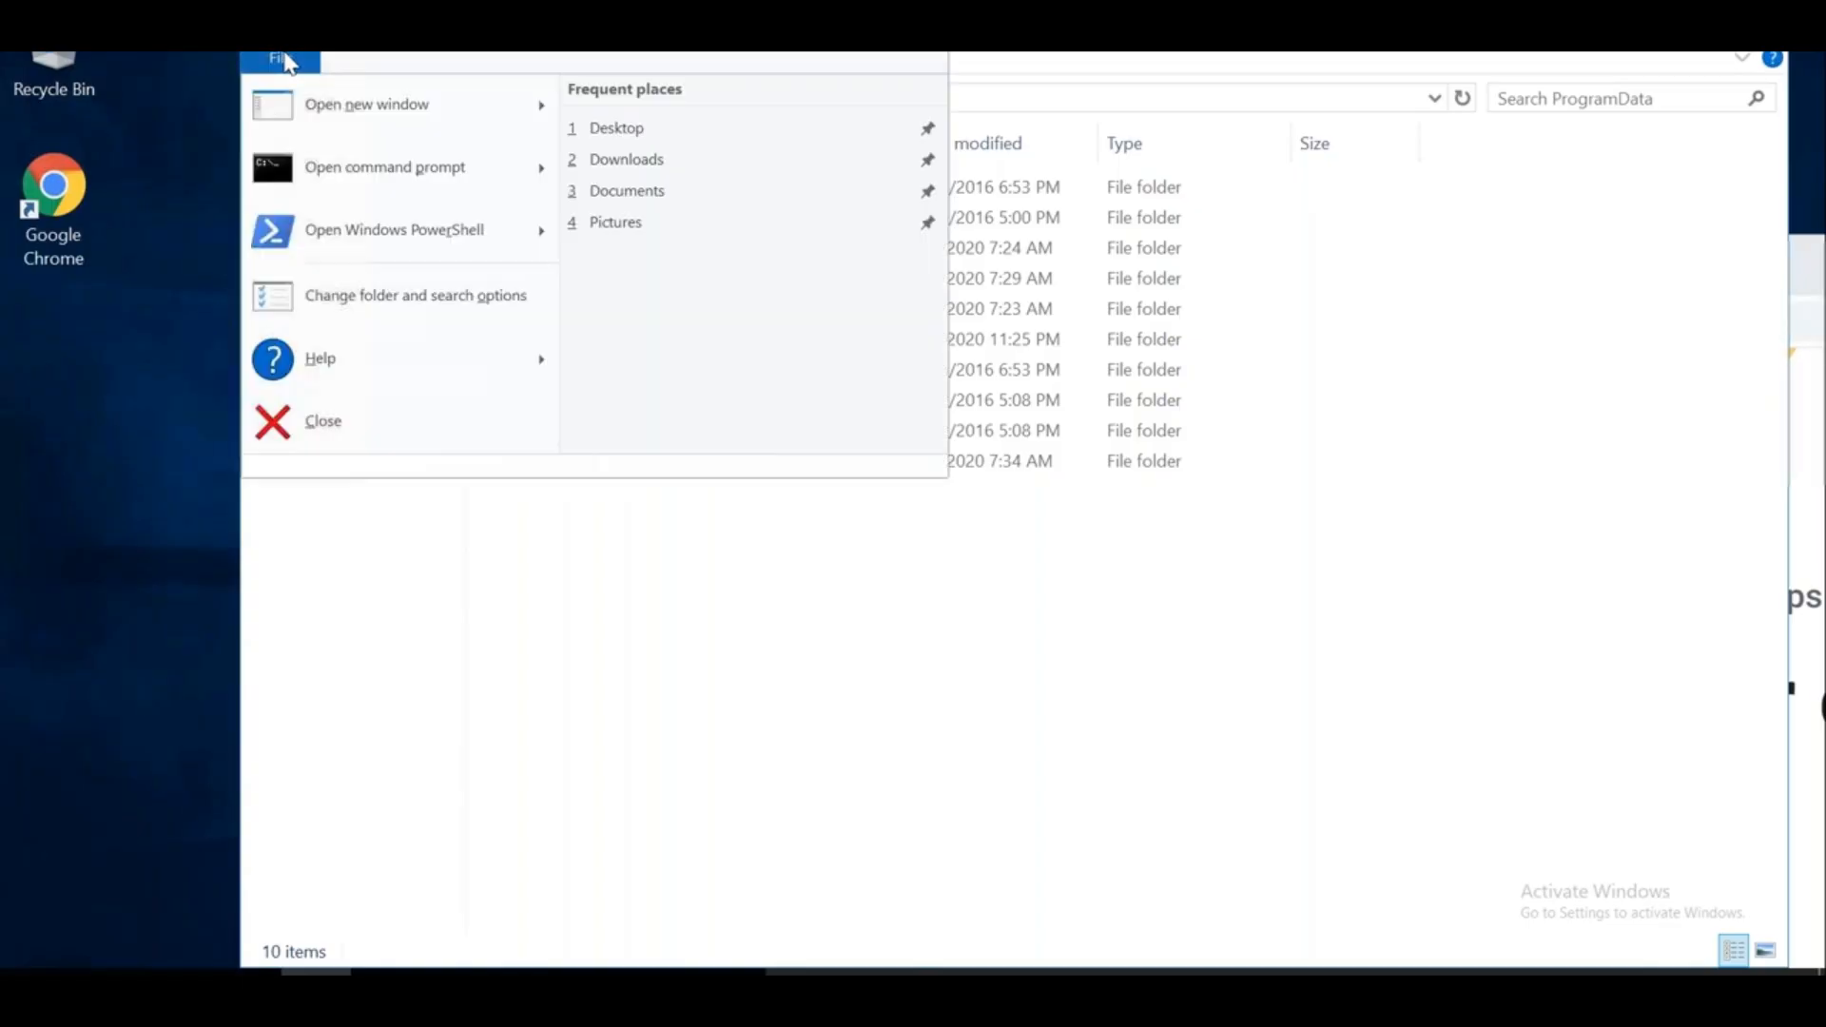
pyautogui.click(363, 426)
pyautogui.moveTo(1282, 270); pyautogui.dragTo(965, 230)
pyautogui.doubleClick(1208, 229)
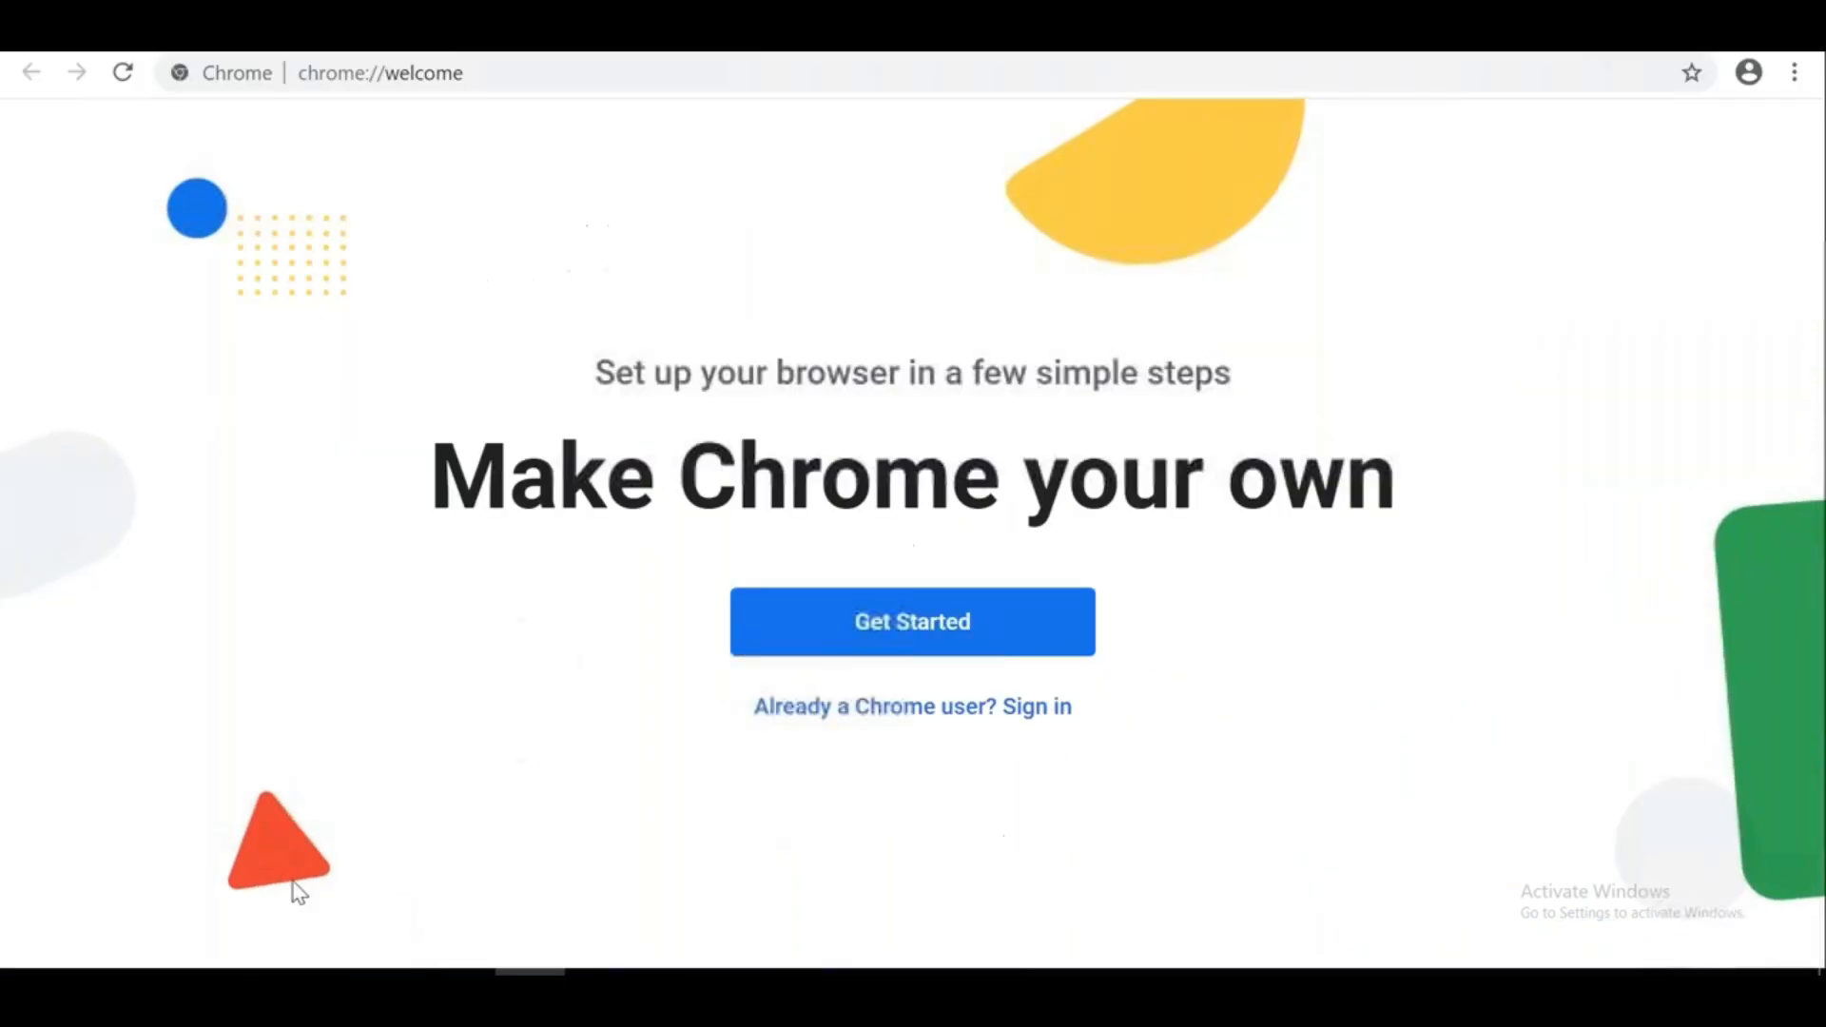
pyautogui.press('super')
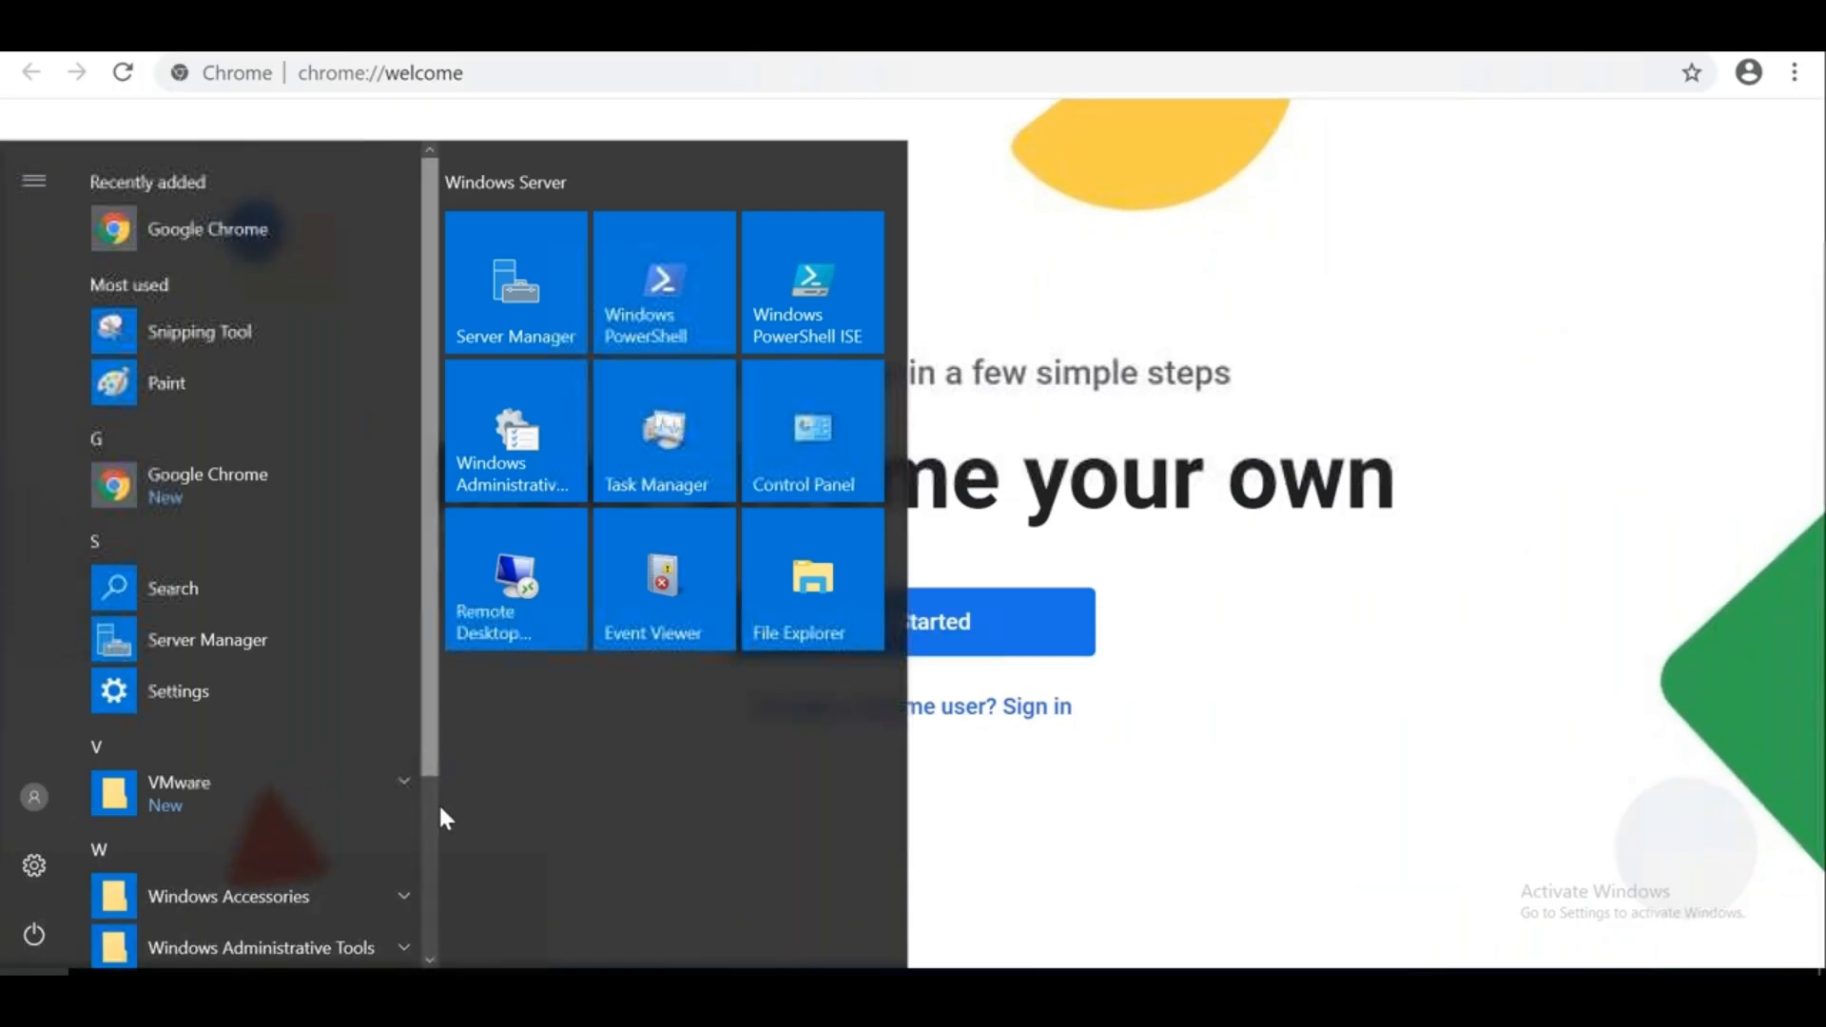
# Run ipconfig in an administrator Command Prompt and copy the IPv4 address 192.168.0.111
pyautogui.scroll(-3, 394, 637)
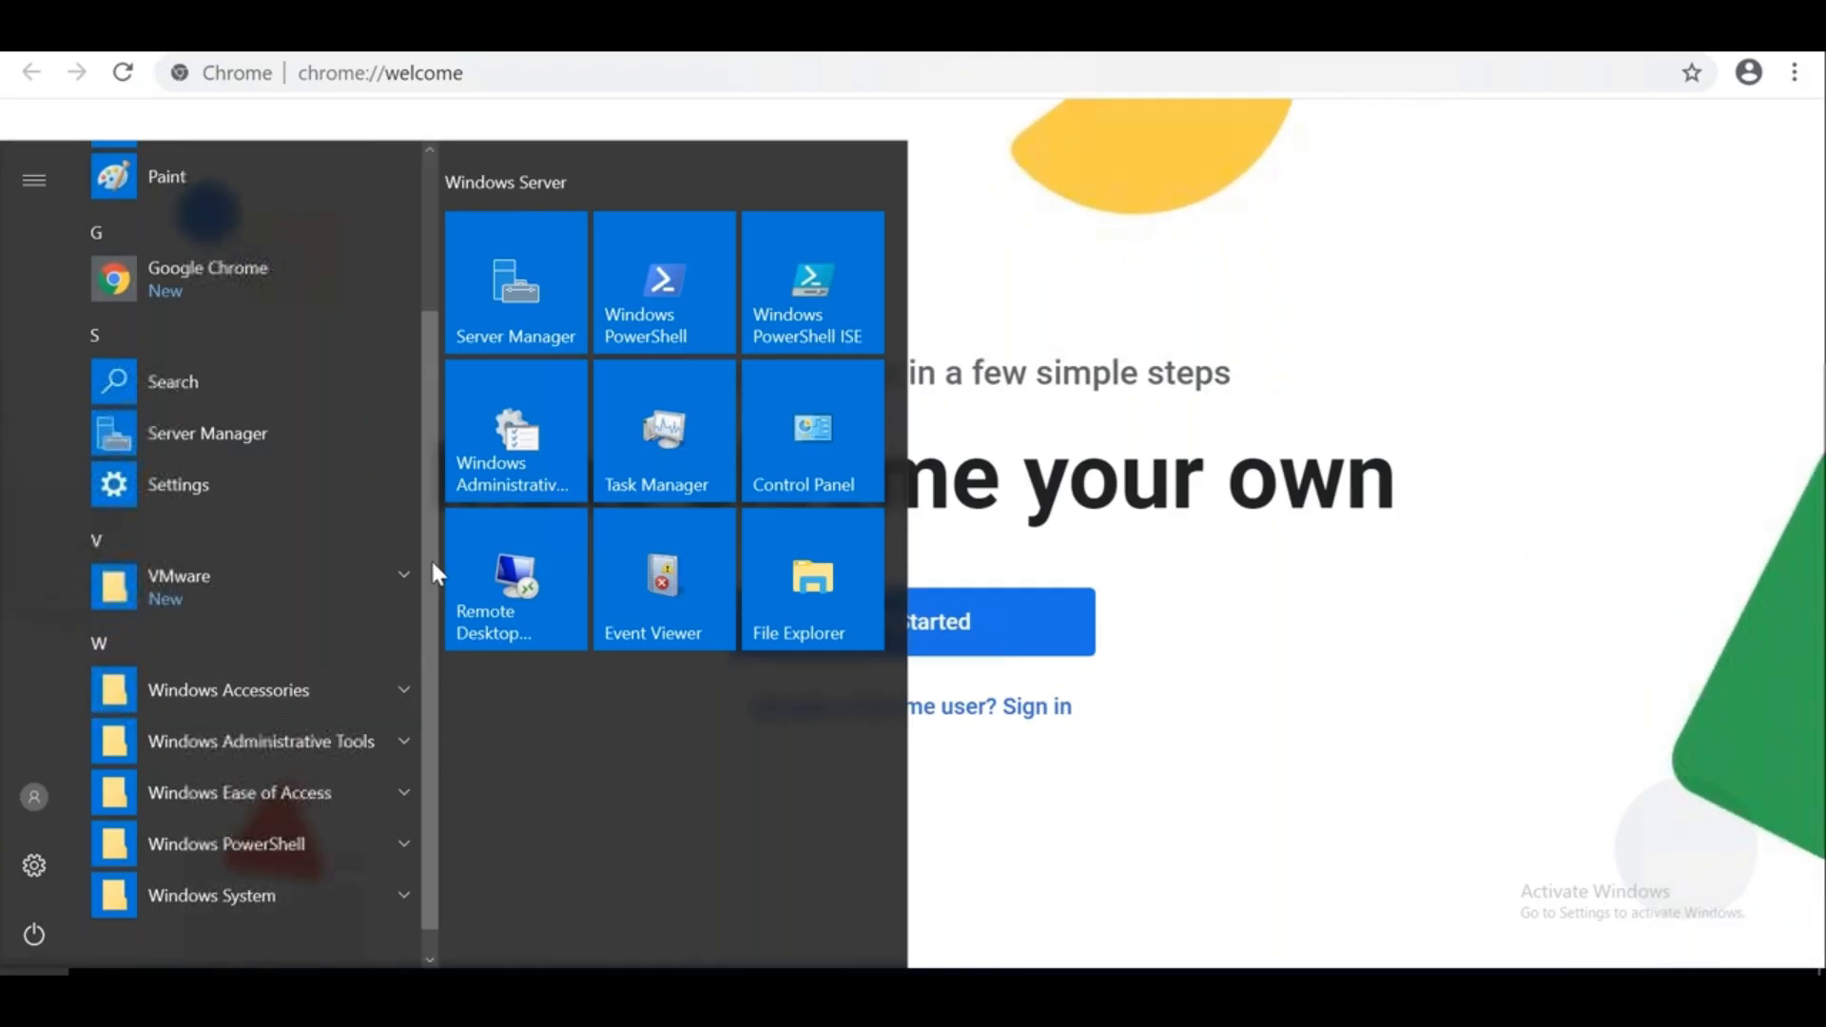
pyautogui.press('super+x')
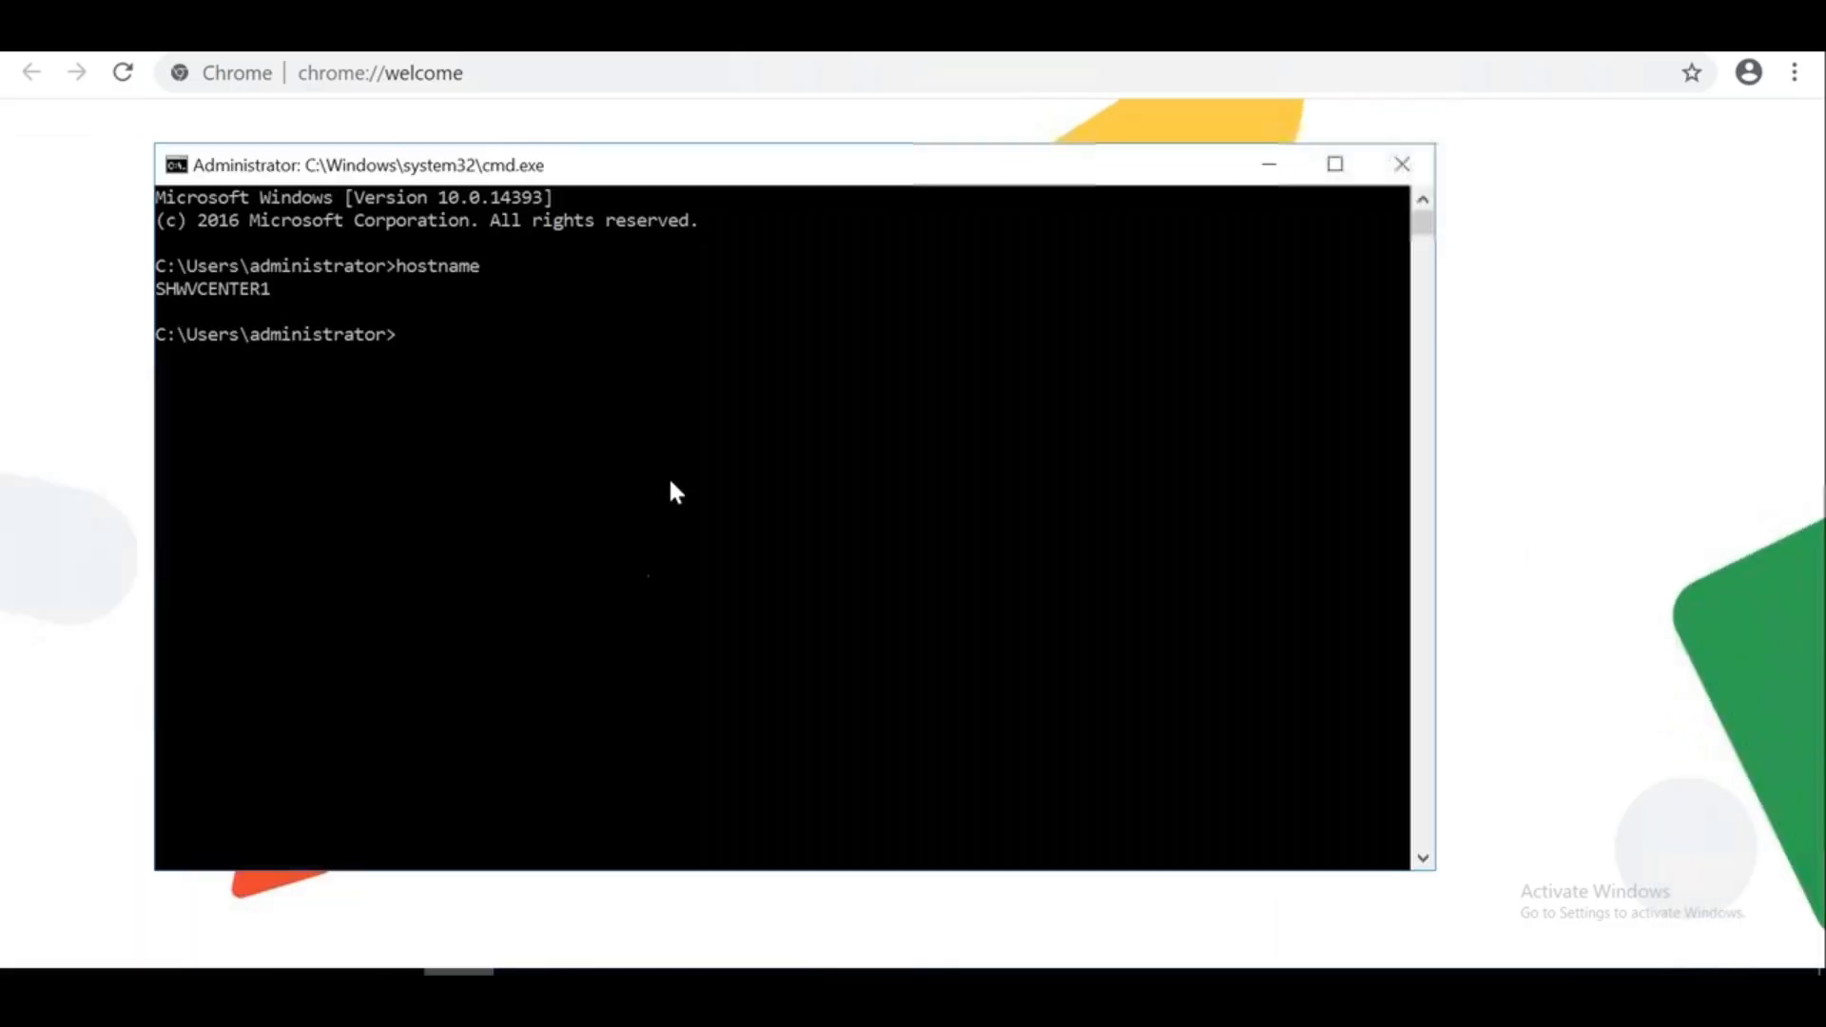
pyautogui.click(671, 484)
pyautogui.write('ipconfig')
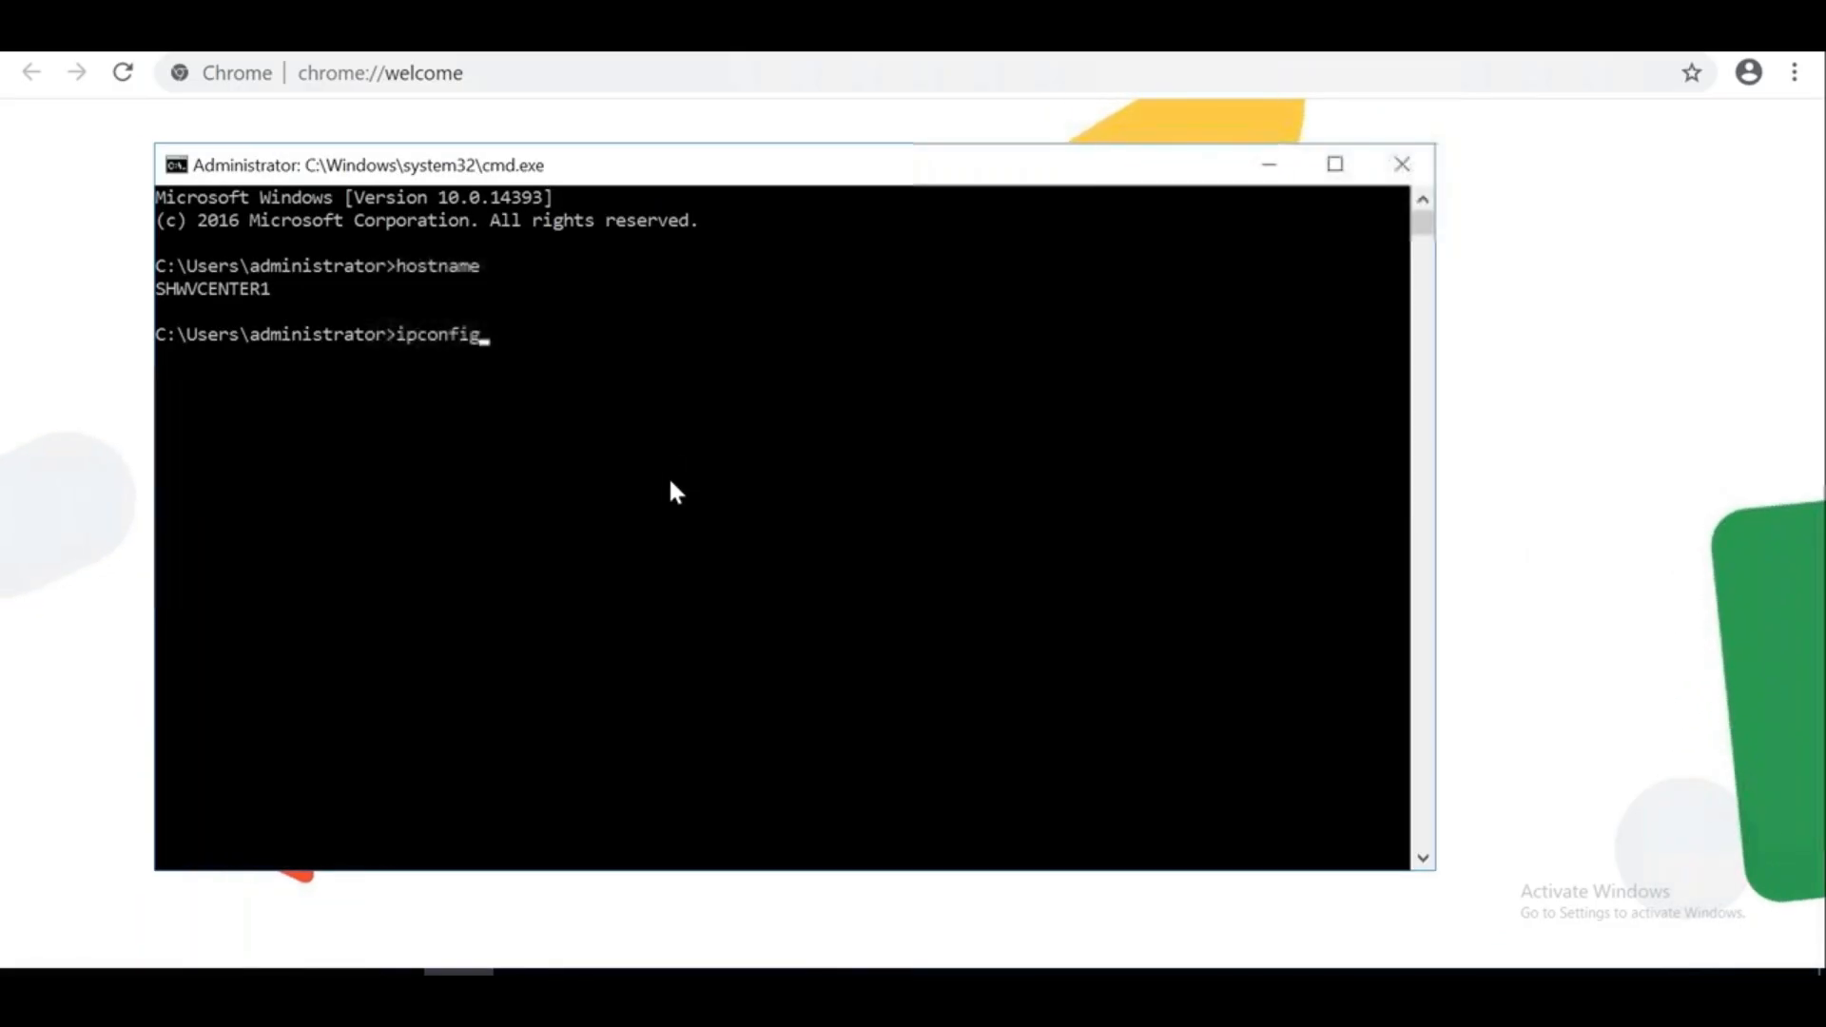
pyautogui.press('Return')
pyautogui.moveTo(705, 520); pyautogui.dragTo(567, 524)
pyautogui.rightClick(567, 524)
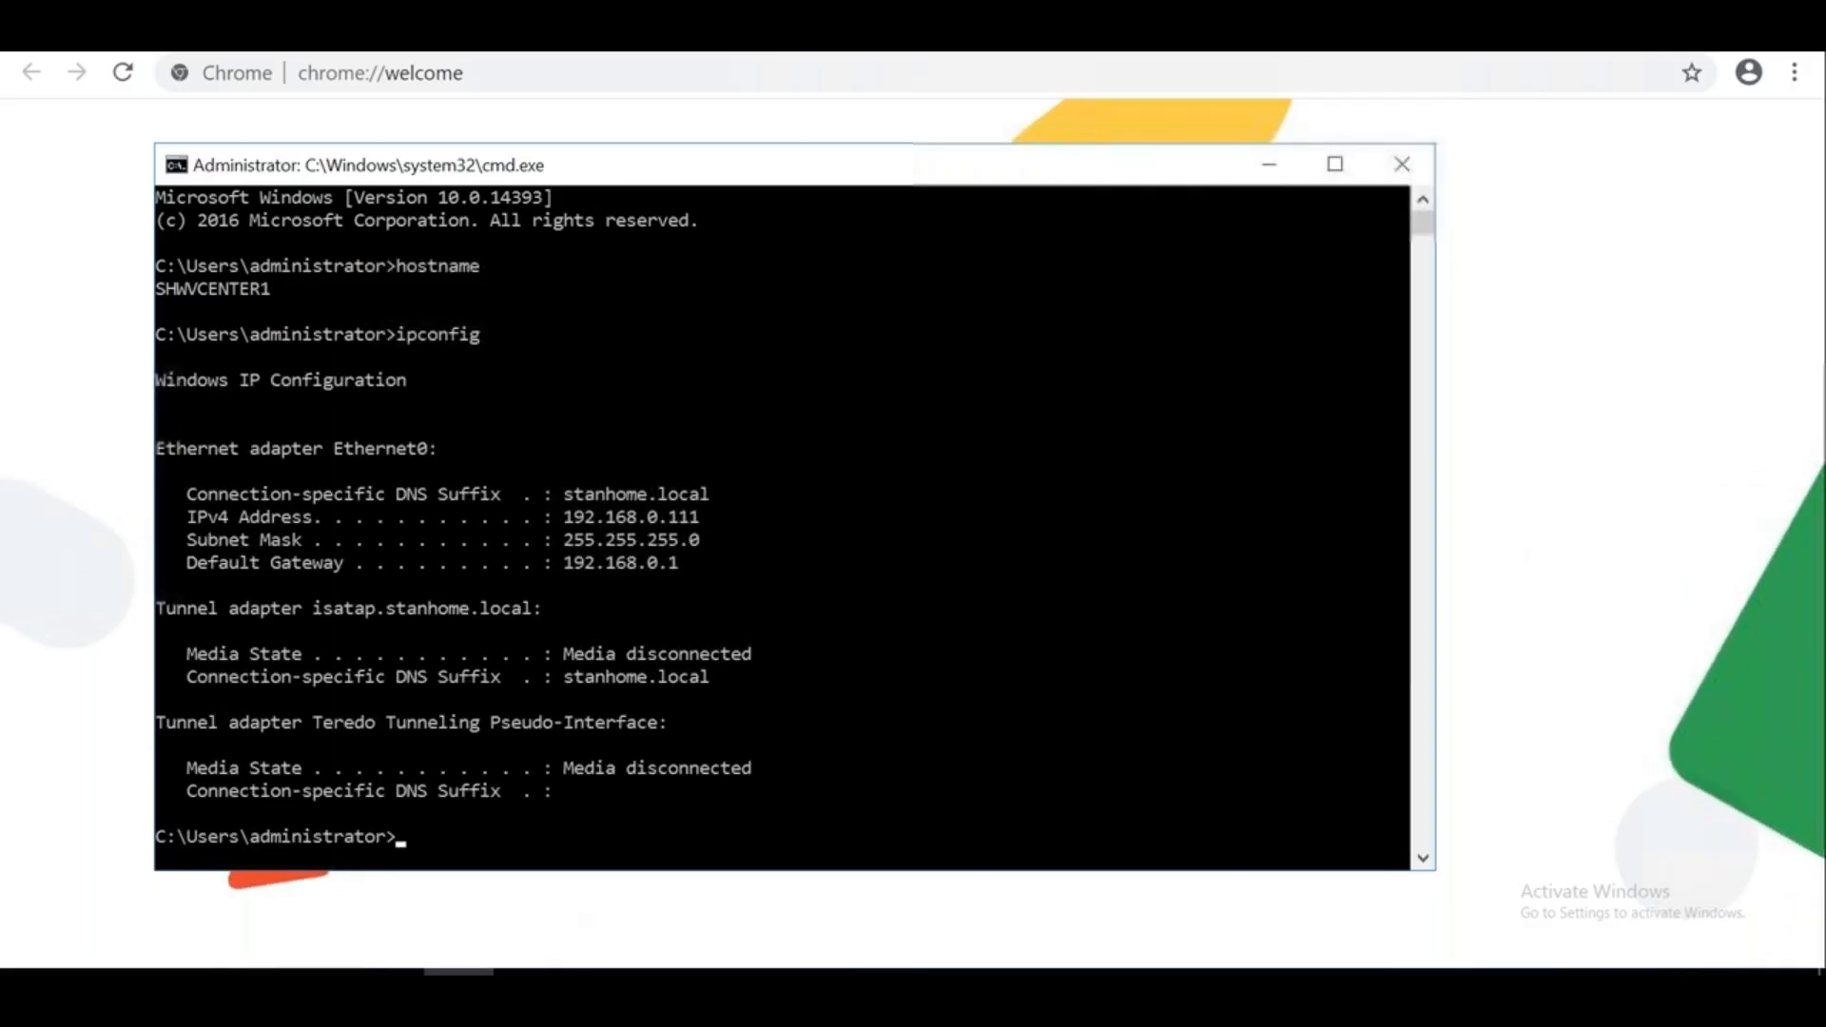
pyautogui.click(530, 979)
# Load 192.168.0.111/vsphere-client in Chrome's address bar
pyautogui.click(567, 79)
pyautogui.hotkey('ctrl', 'v')
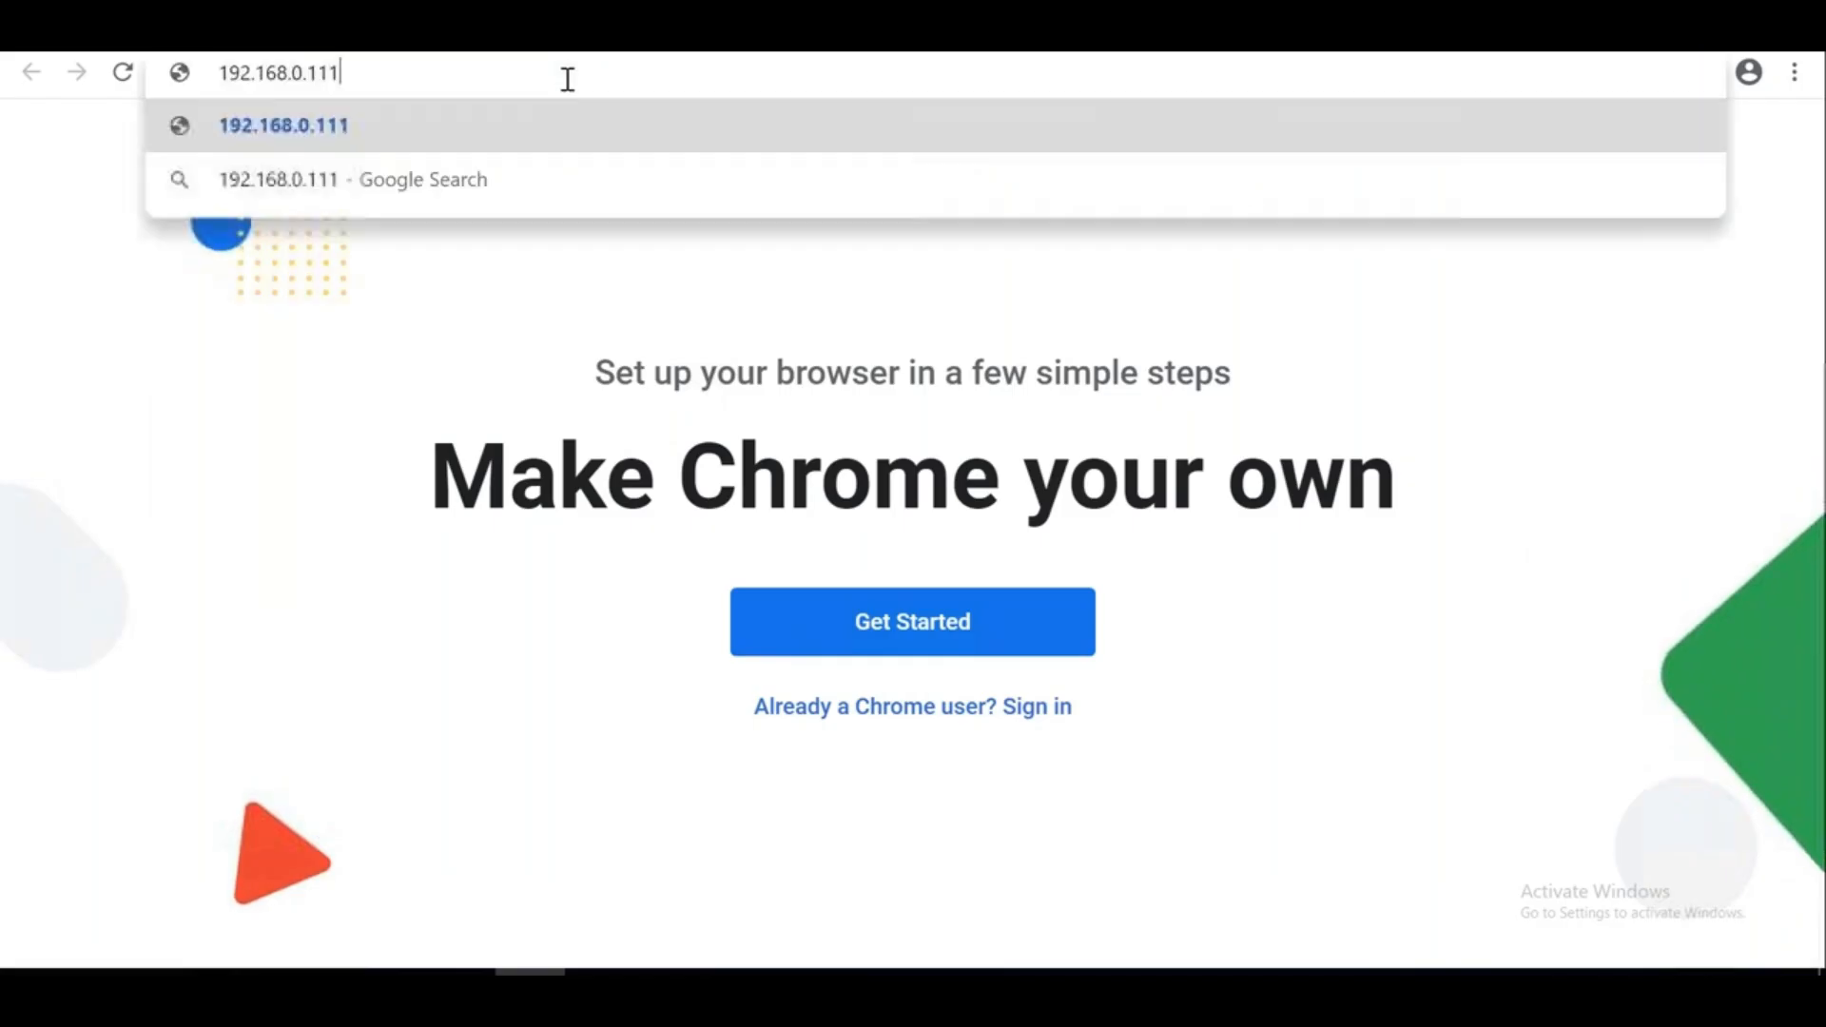
pyautogui.write('/vsphere-client')
pyautogui.press('Home')
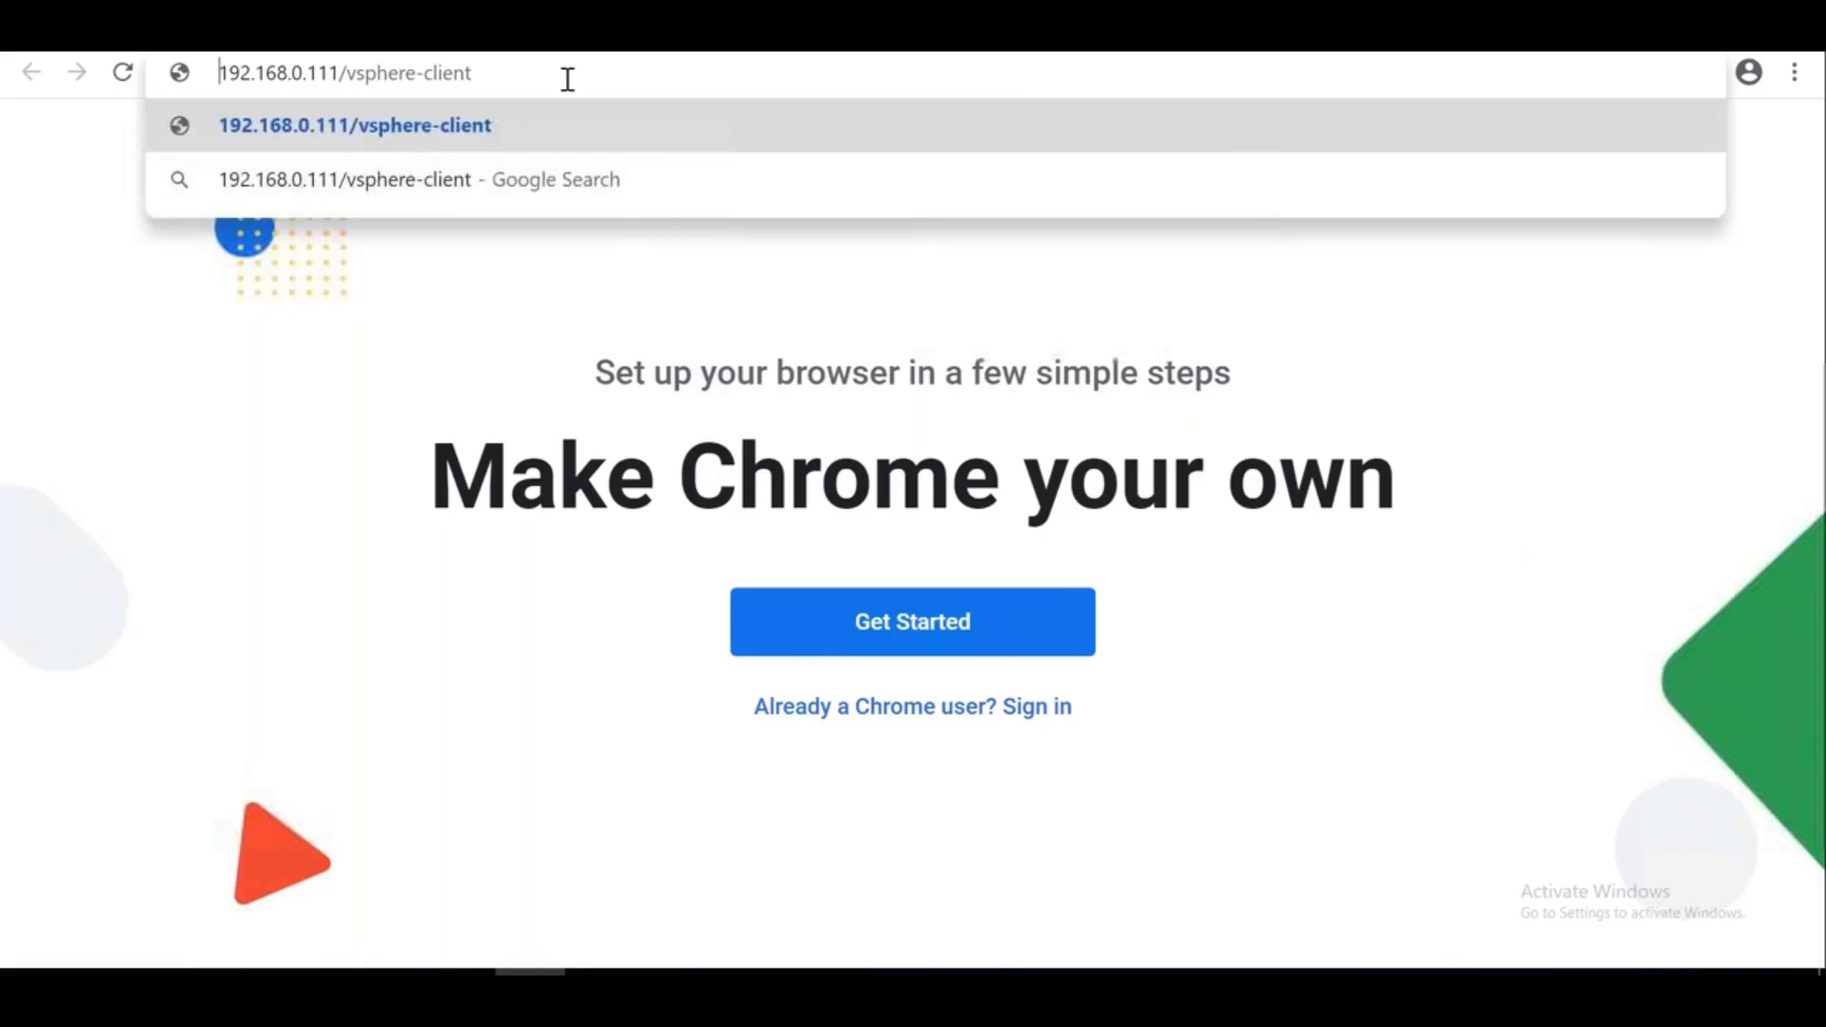
pyautogui.press('Return')
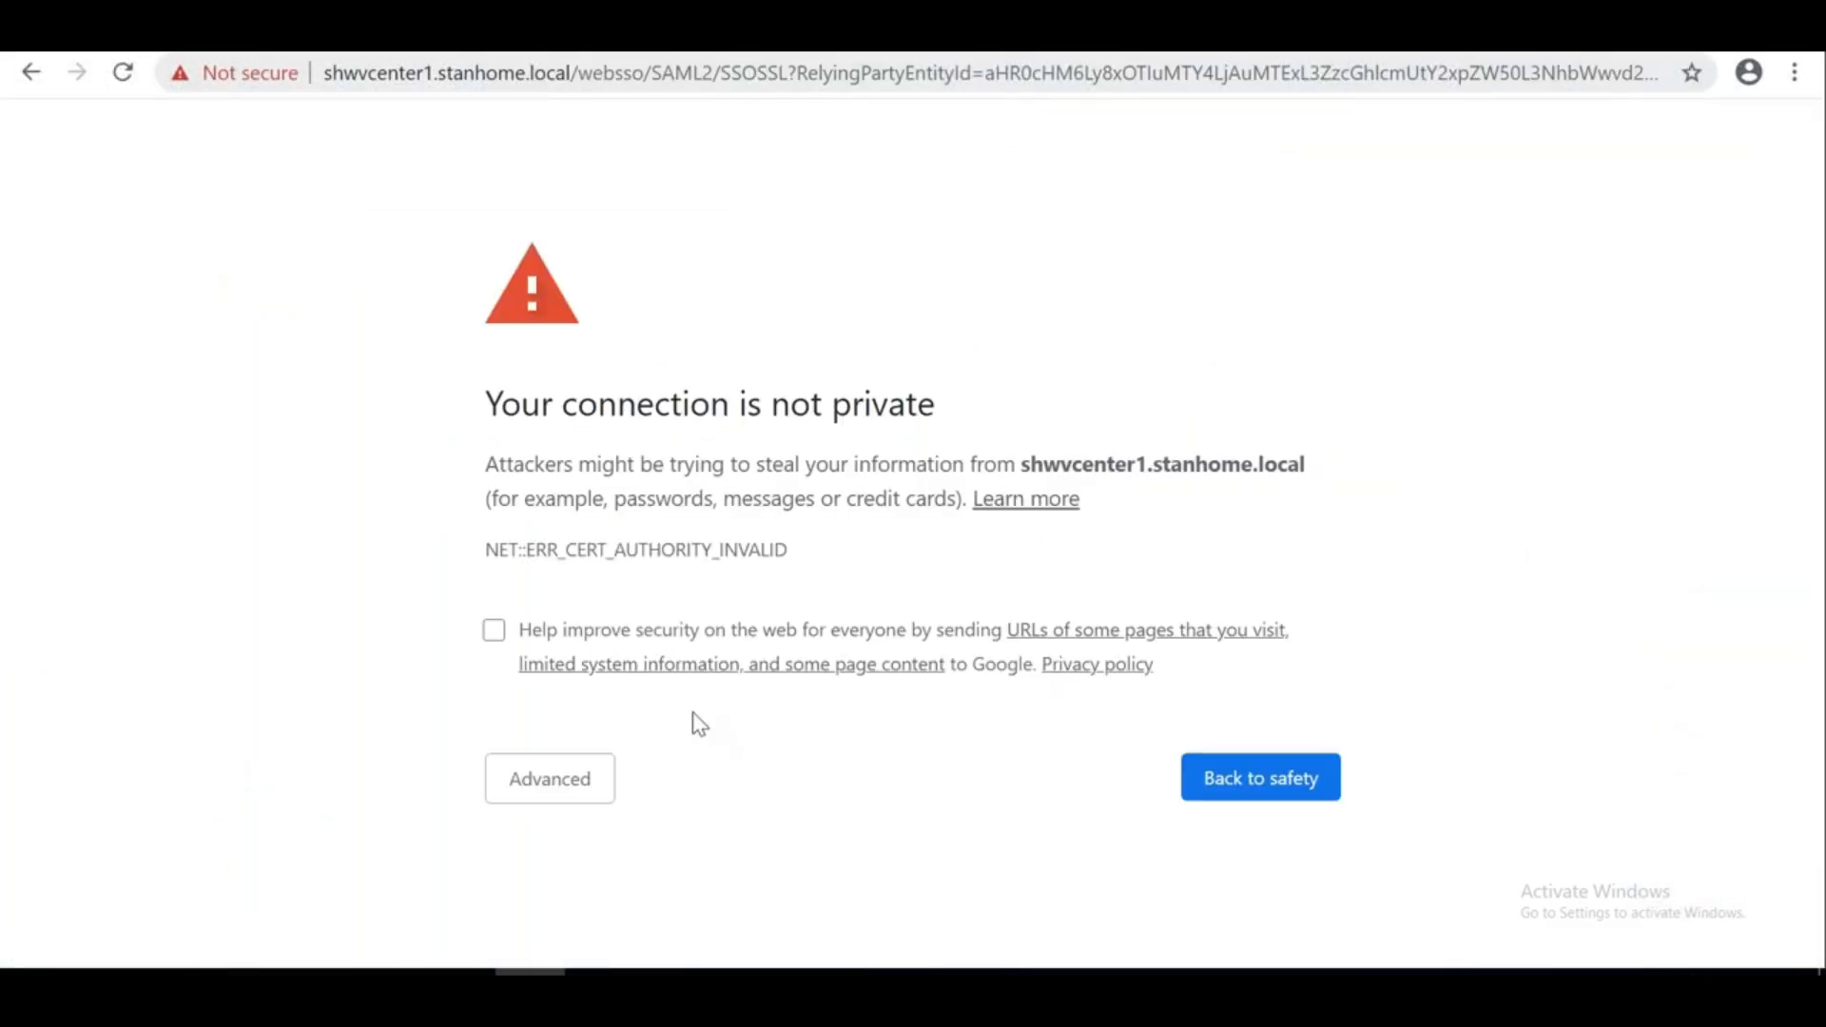
# Proceed past both certificate warnings to the vCenter Single Sign-On login page
pyautogui.click(583, 778)
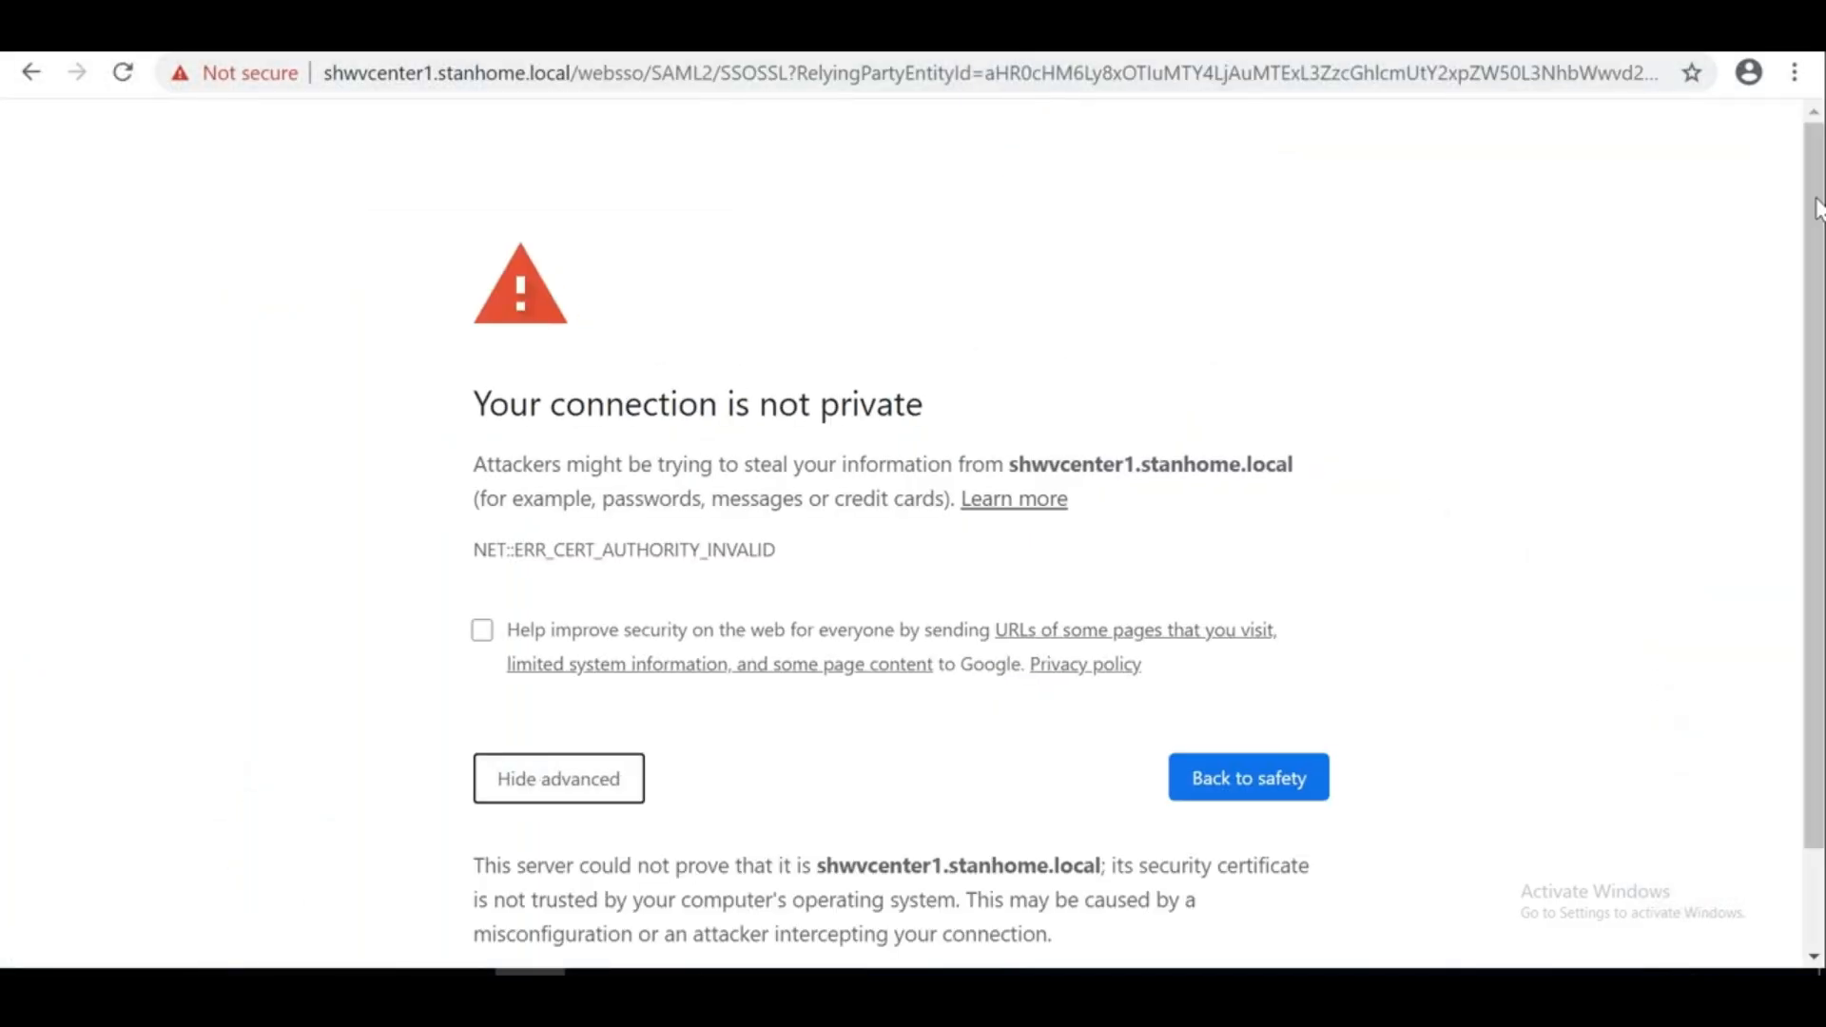
pyautogui.scroll(-1, 1819, 208)
pyautogui.click(589, 884)
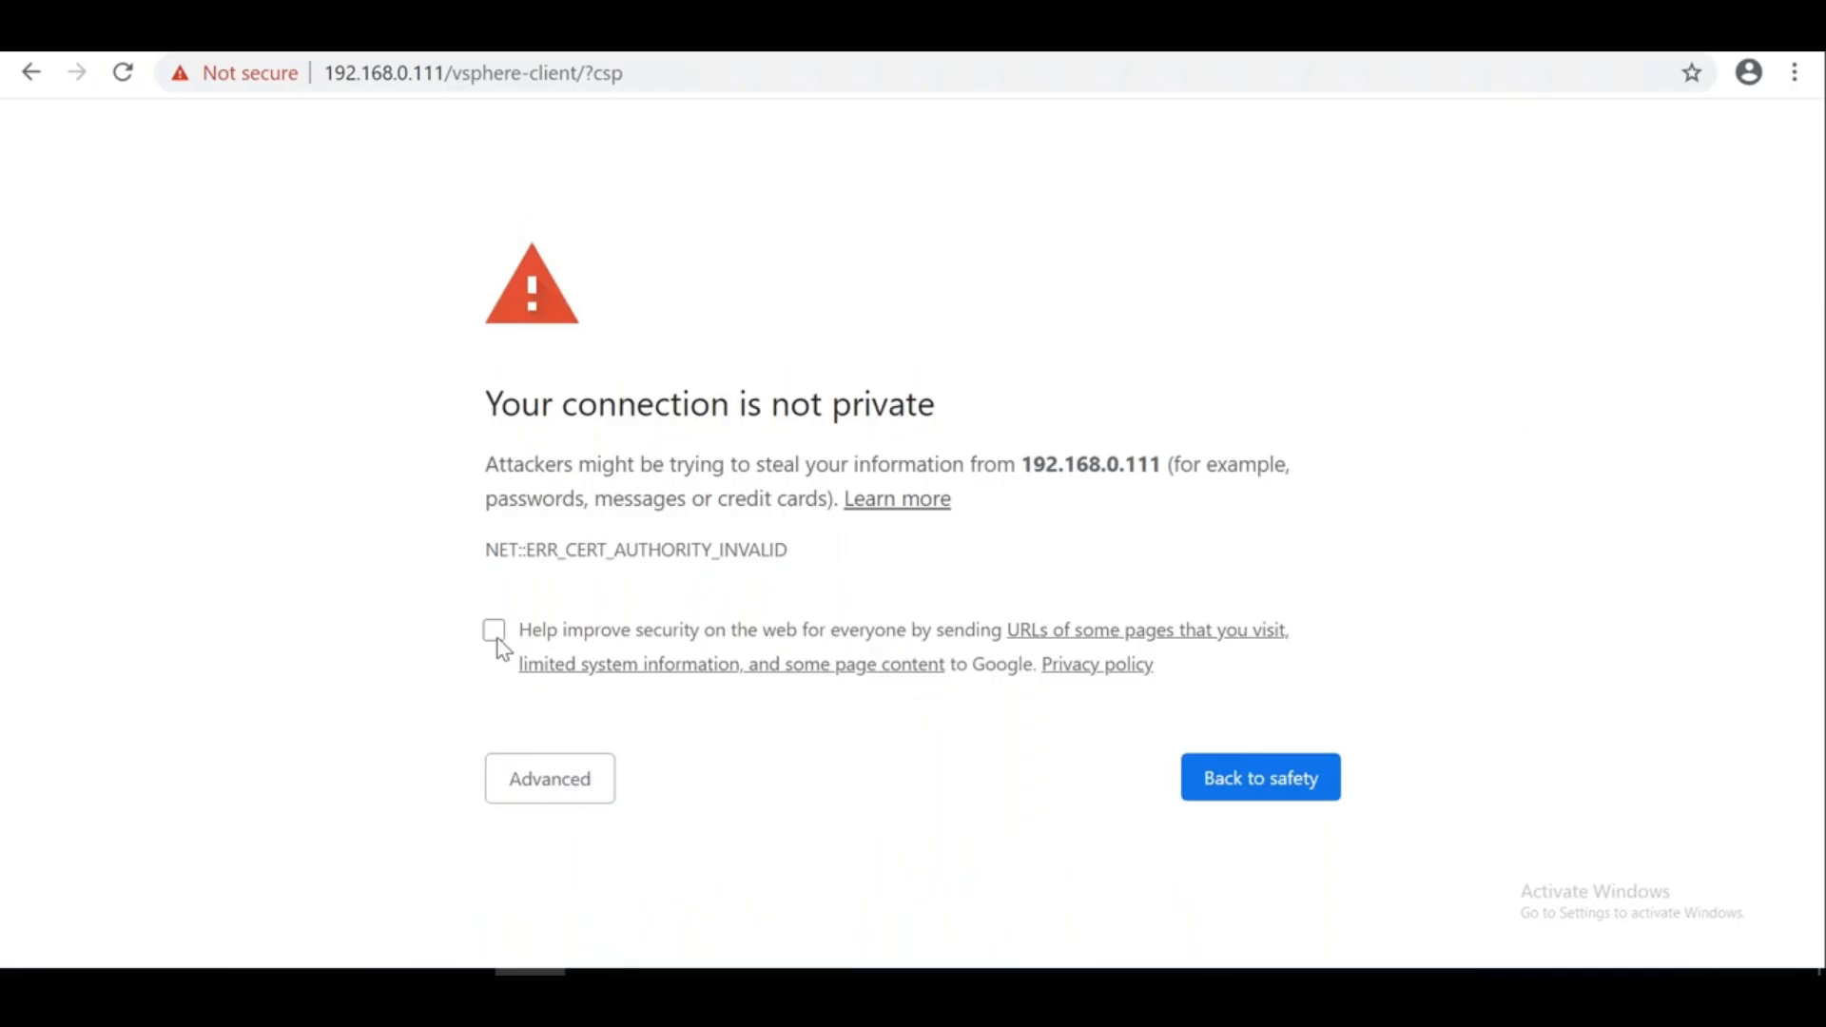
pyautogui.click(524, 778)
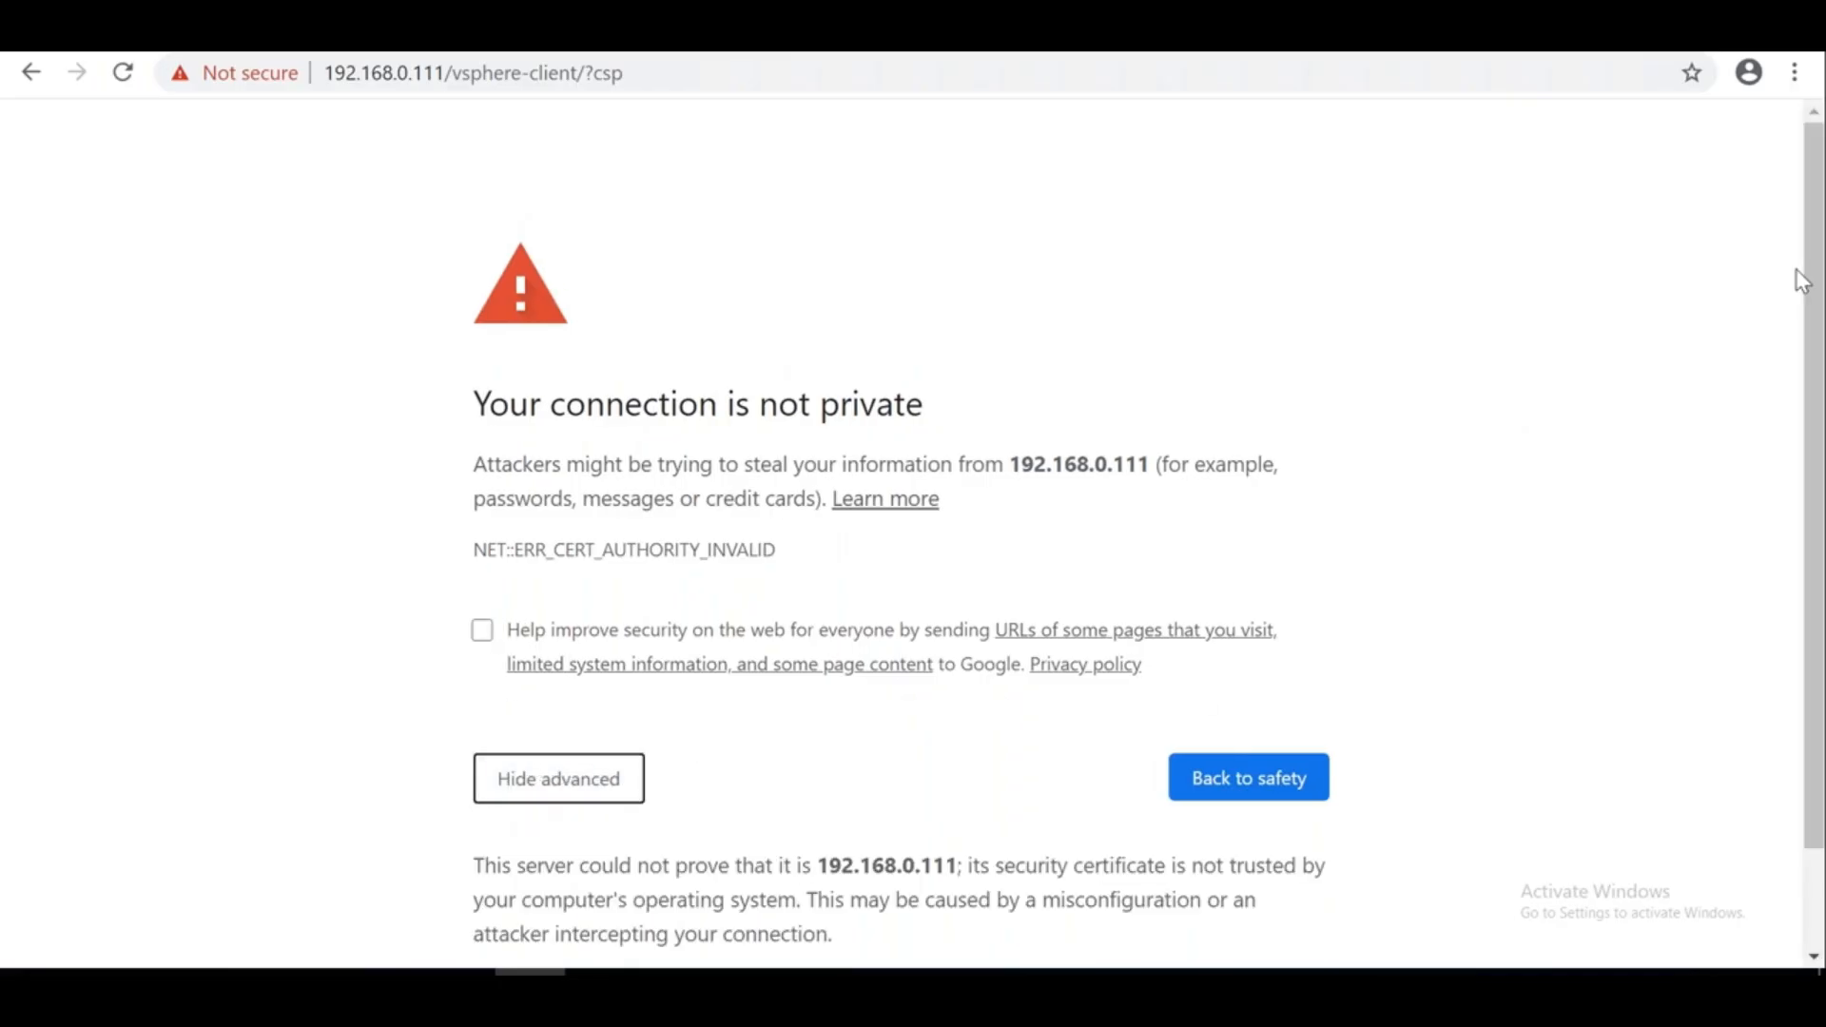
pyautogui.moveTo(1816, 283); pyautogui.dragTo(1553, 654)
pyautogui.click(672, 885)
pyautogui.click(671, 883)
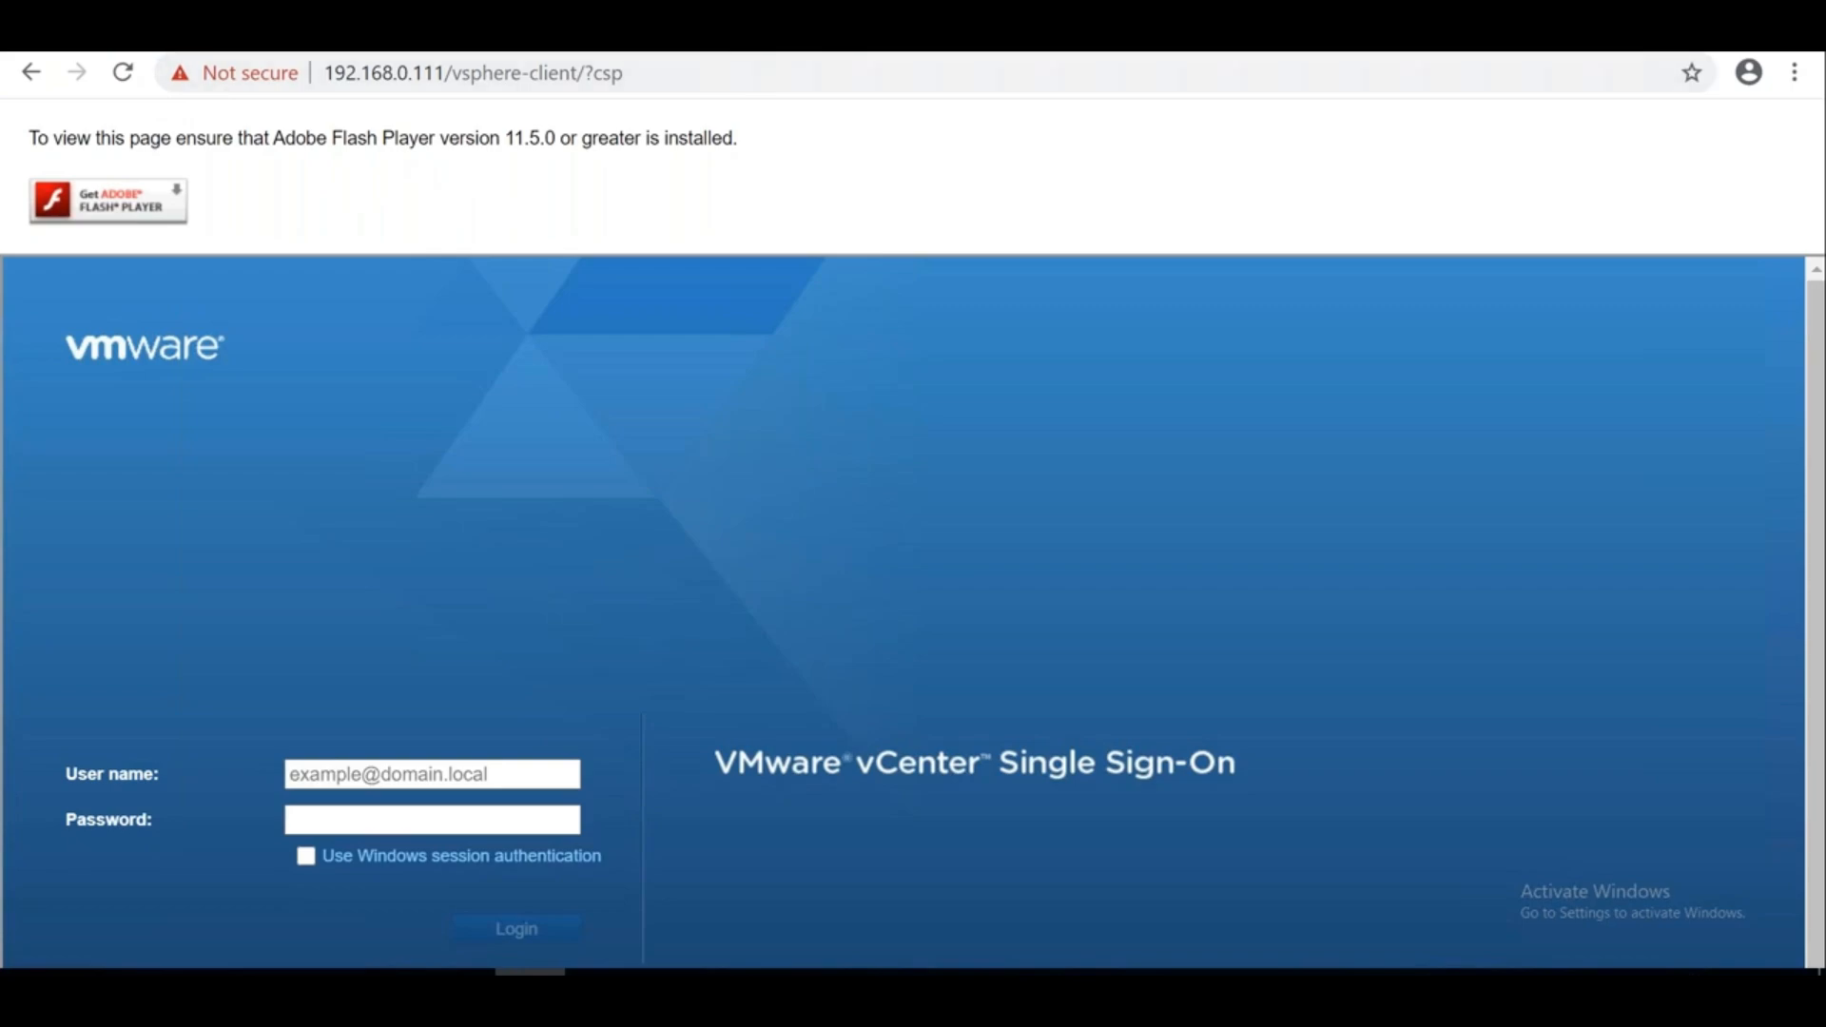
# Enter the administrator user name, move to the password field, then return to Excel
pyautogui.click(362, 776)
pyautogui.write('administrator@')
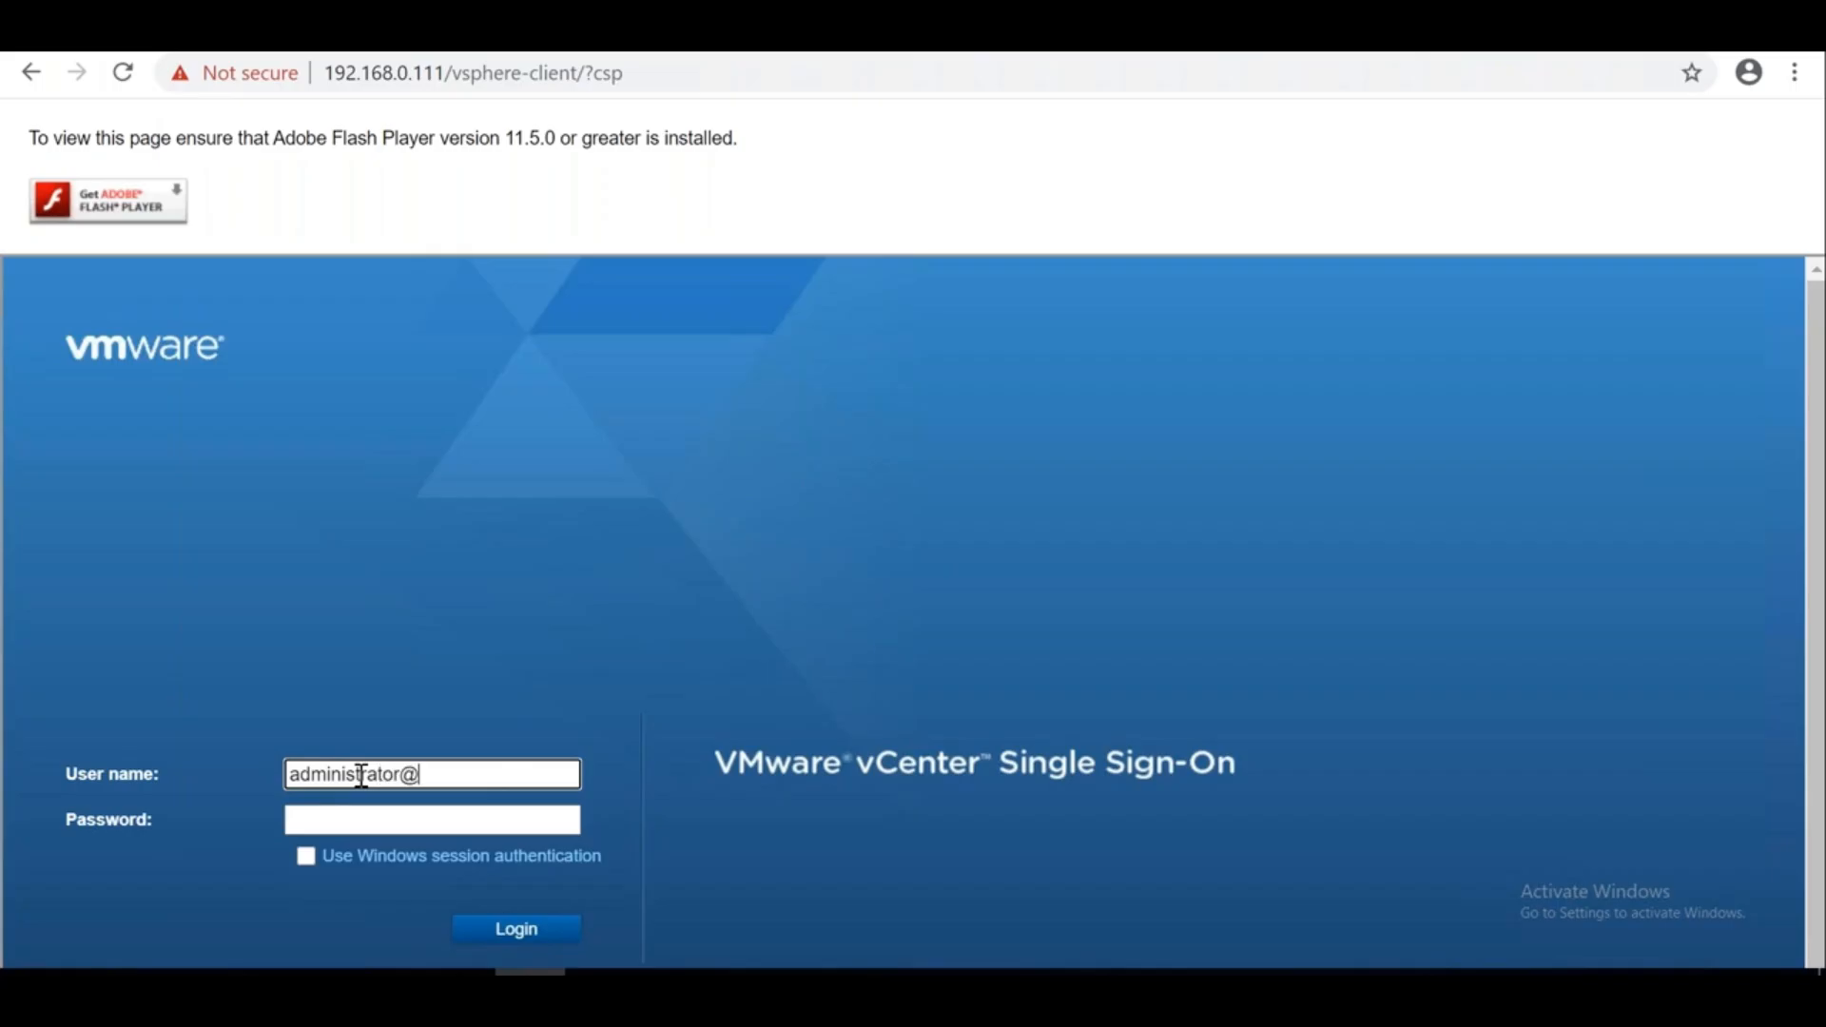
pyautogui.press('Tab')
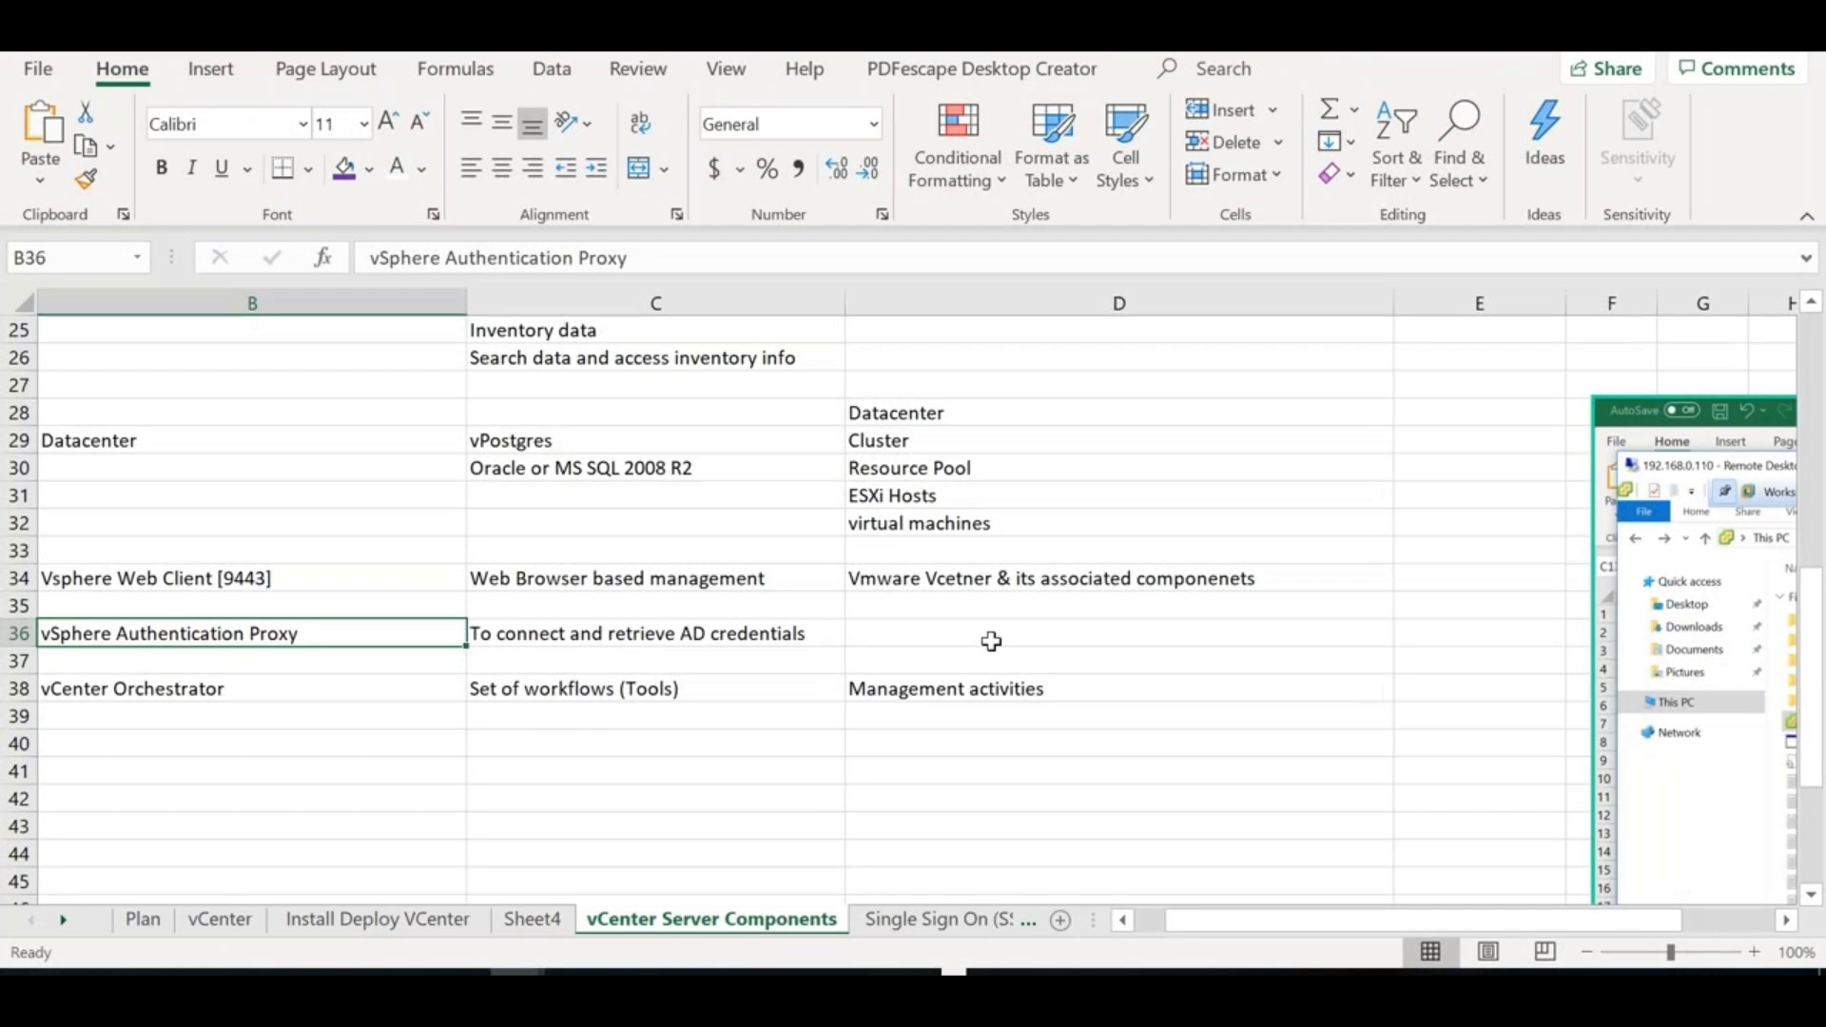
pyautogui.click(990, 640)
# In D4, add a new line starting '[Contains PSC >> Certificate mgmt, Licensing, Tags'
pyautogui.press('Up')
pyautogui.press('Up')
pyautogui.press('Up')
pyautogui.press('Up')
pyautogui.press('Up')
pyautogui.press('Up')
pyautogui.press('Up')
pyautogui.press('Up')
pyautogui.press('Up')
pyautogui.press('Up')
pyautogui.press('Up')
pyautogui.press('Up')
pyautogui.press('Up')
pyautogui.press('Up')
pyautogui.press('Up')
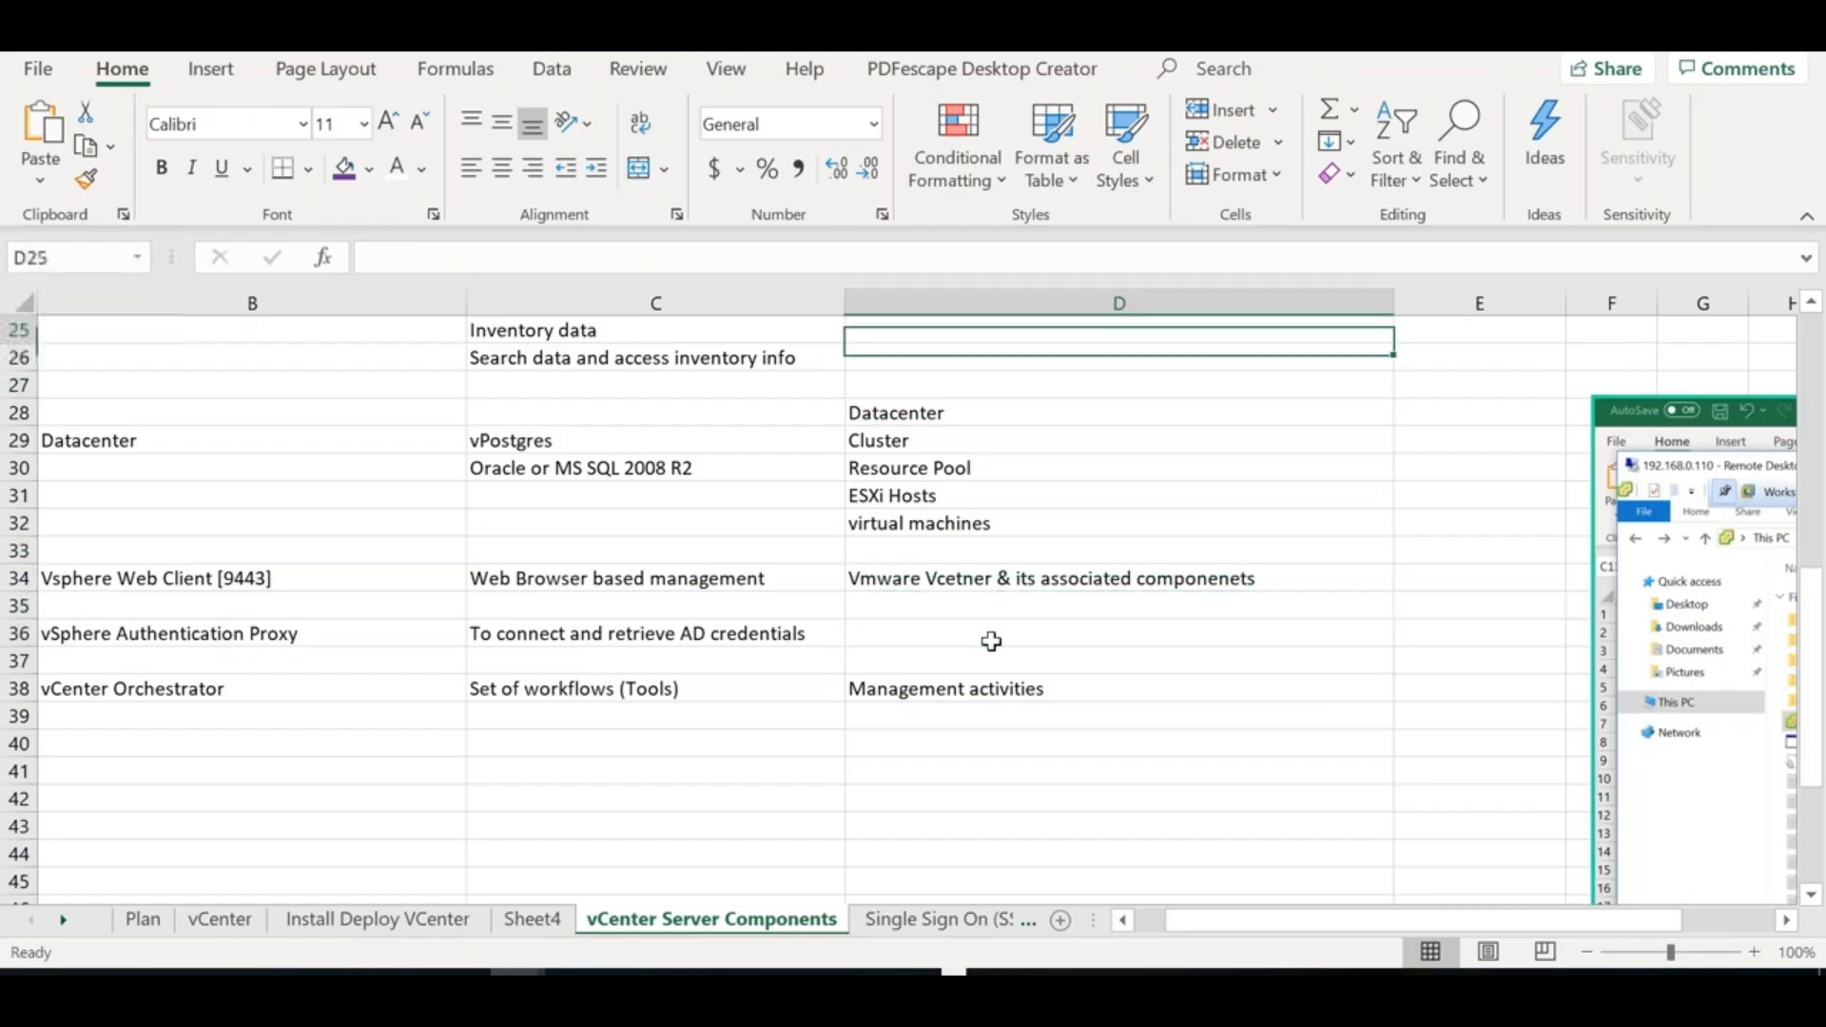
pyautogui.press('Up')
pyautogui.press('Up')
pyautogui.press('Up')
pyautogui.press('Up')
pyautogui.press('Up')
pyautogui.press('Up')
pyautogui.press('Up')
pyautogui.press('Up')
pyautogui.press('Up')
pyautogui.press('Up')
pyautogui.press('Up')
pyautogui.press('Up')
pyautogui.press('Up')
pyautogui.press('Up')
pyautogui.press('Up')
pyautogui.press('Up')
pyautogui.press('Up')
pyautogui.press('Down')
pyautogui.press('Down')
pyautogui.press('Down')
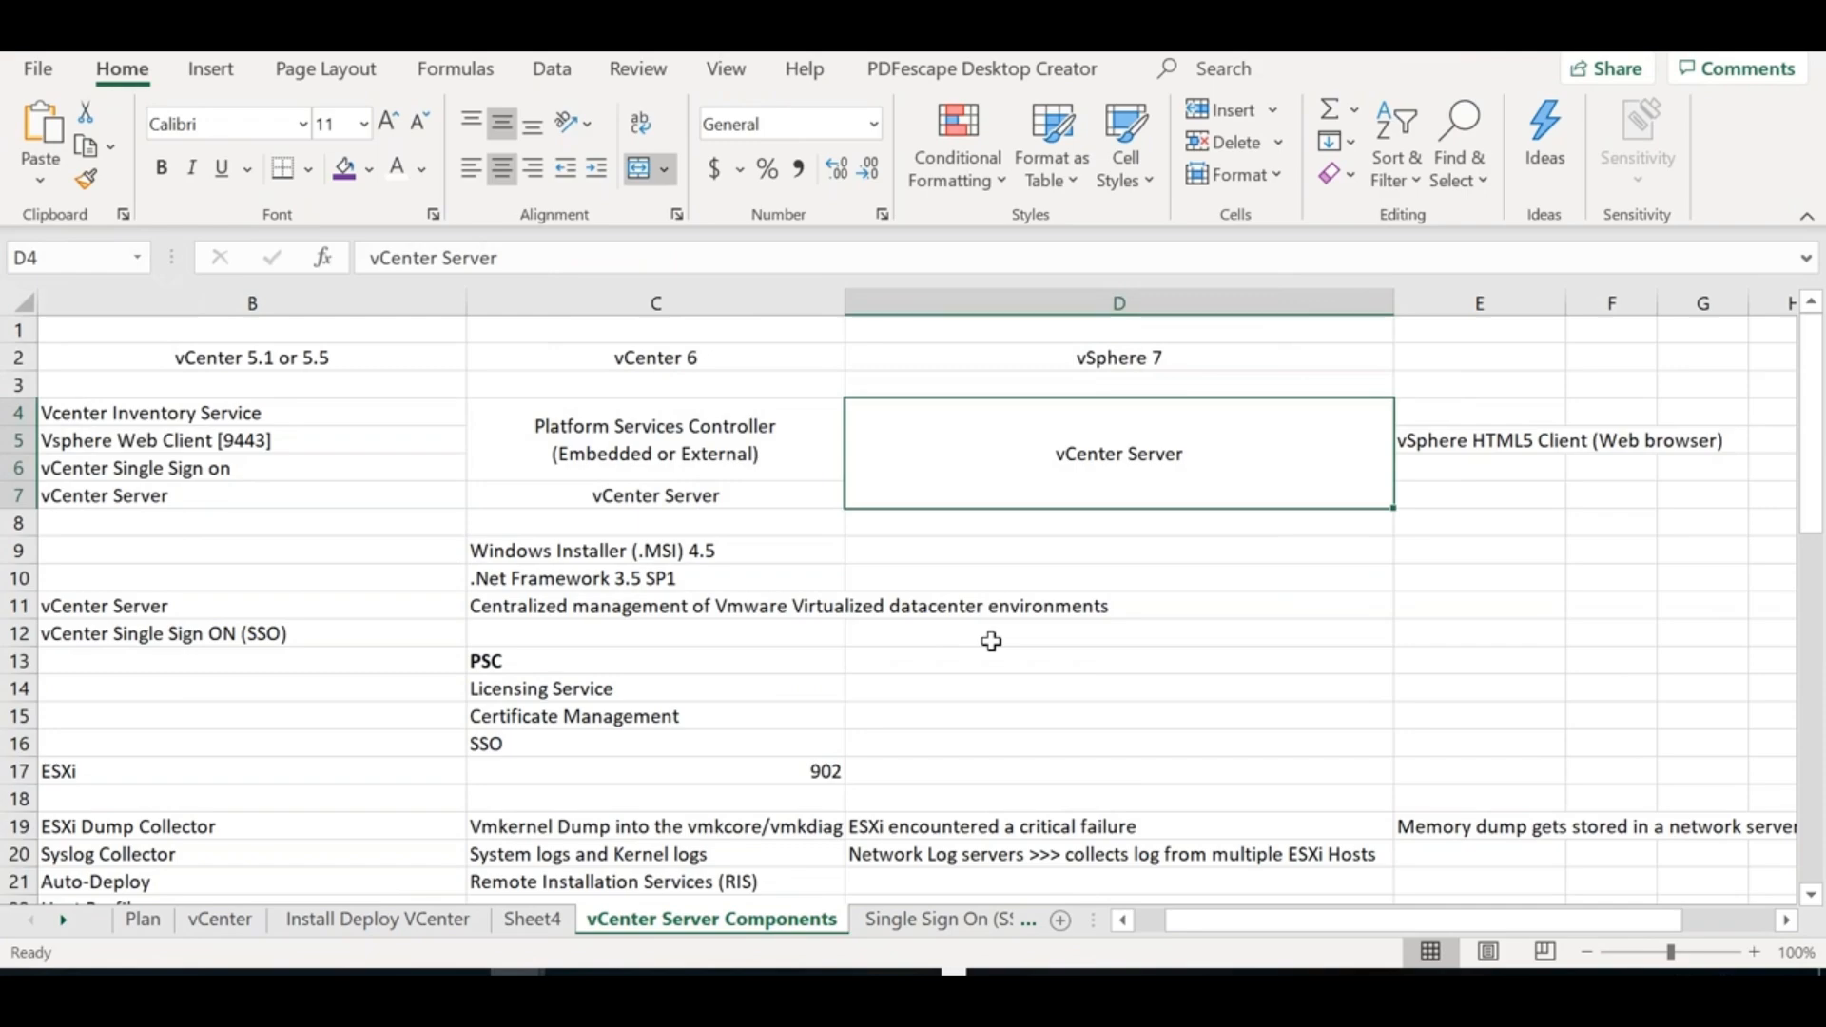
pyautogui.press('F2')
pyautogui.hotkey('alt', 'Return')
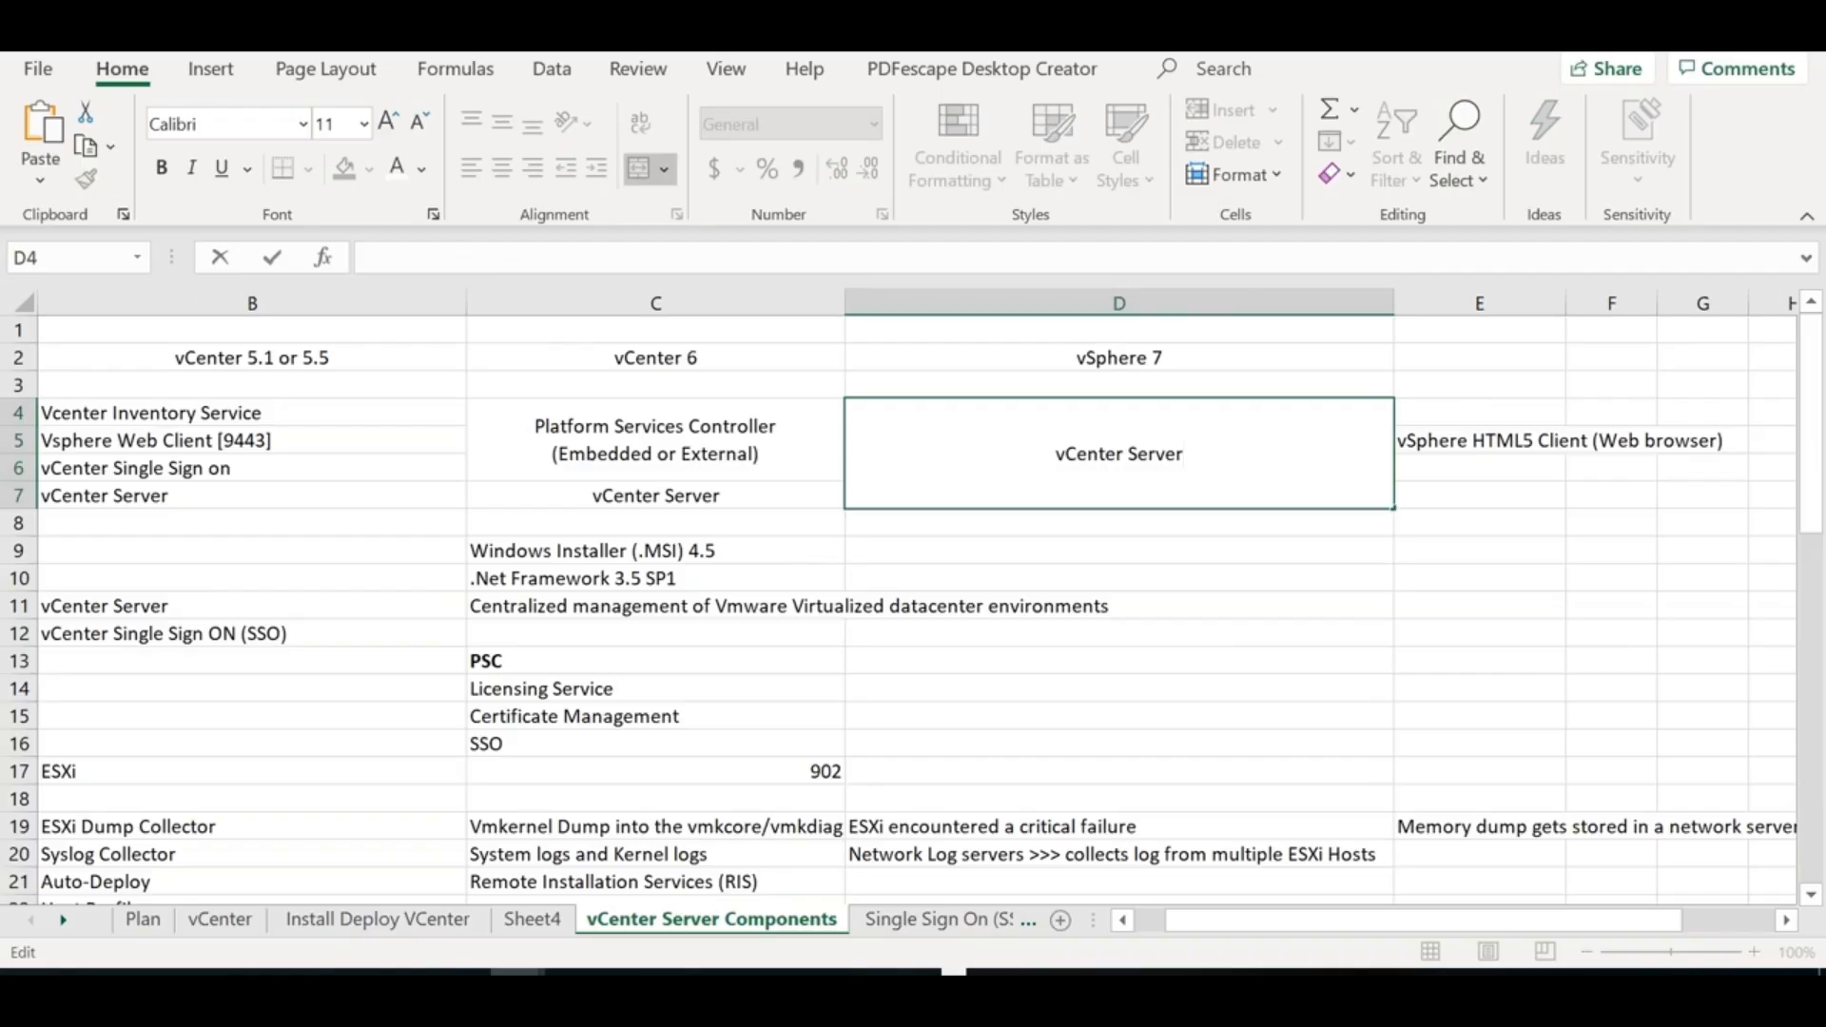
pyautogui.write('[Contains PSC')
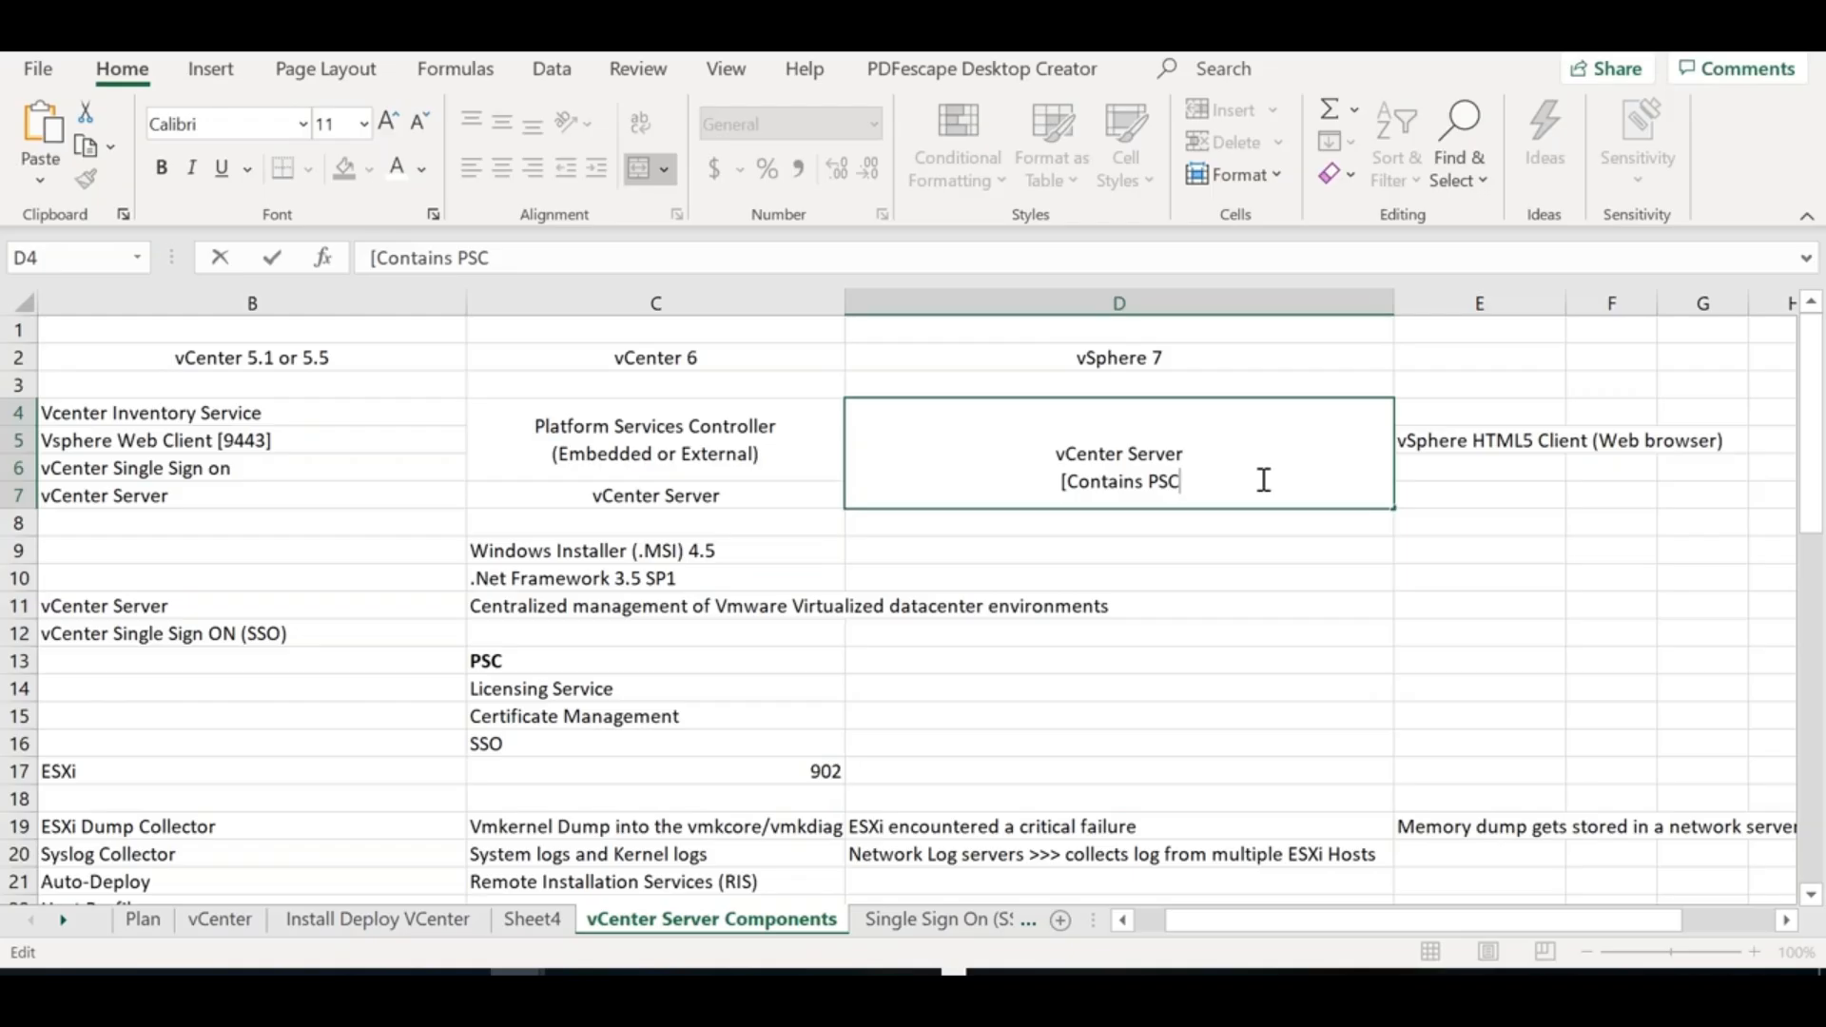
pyautogui.write('>>')
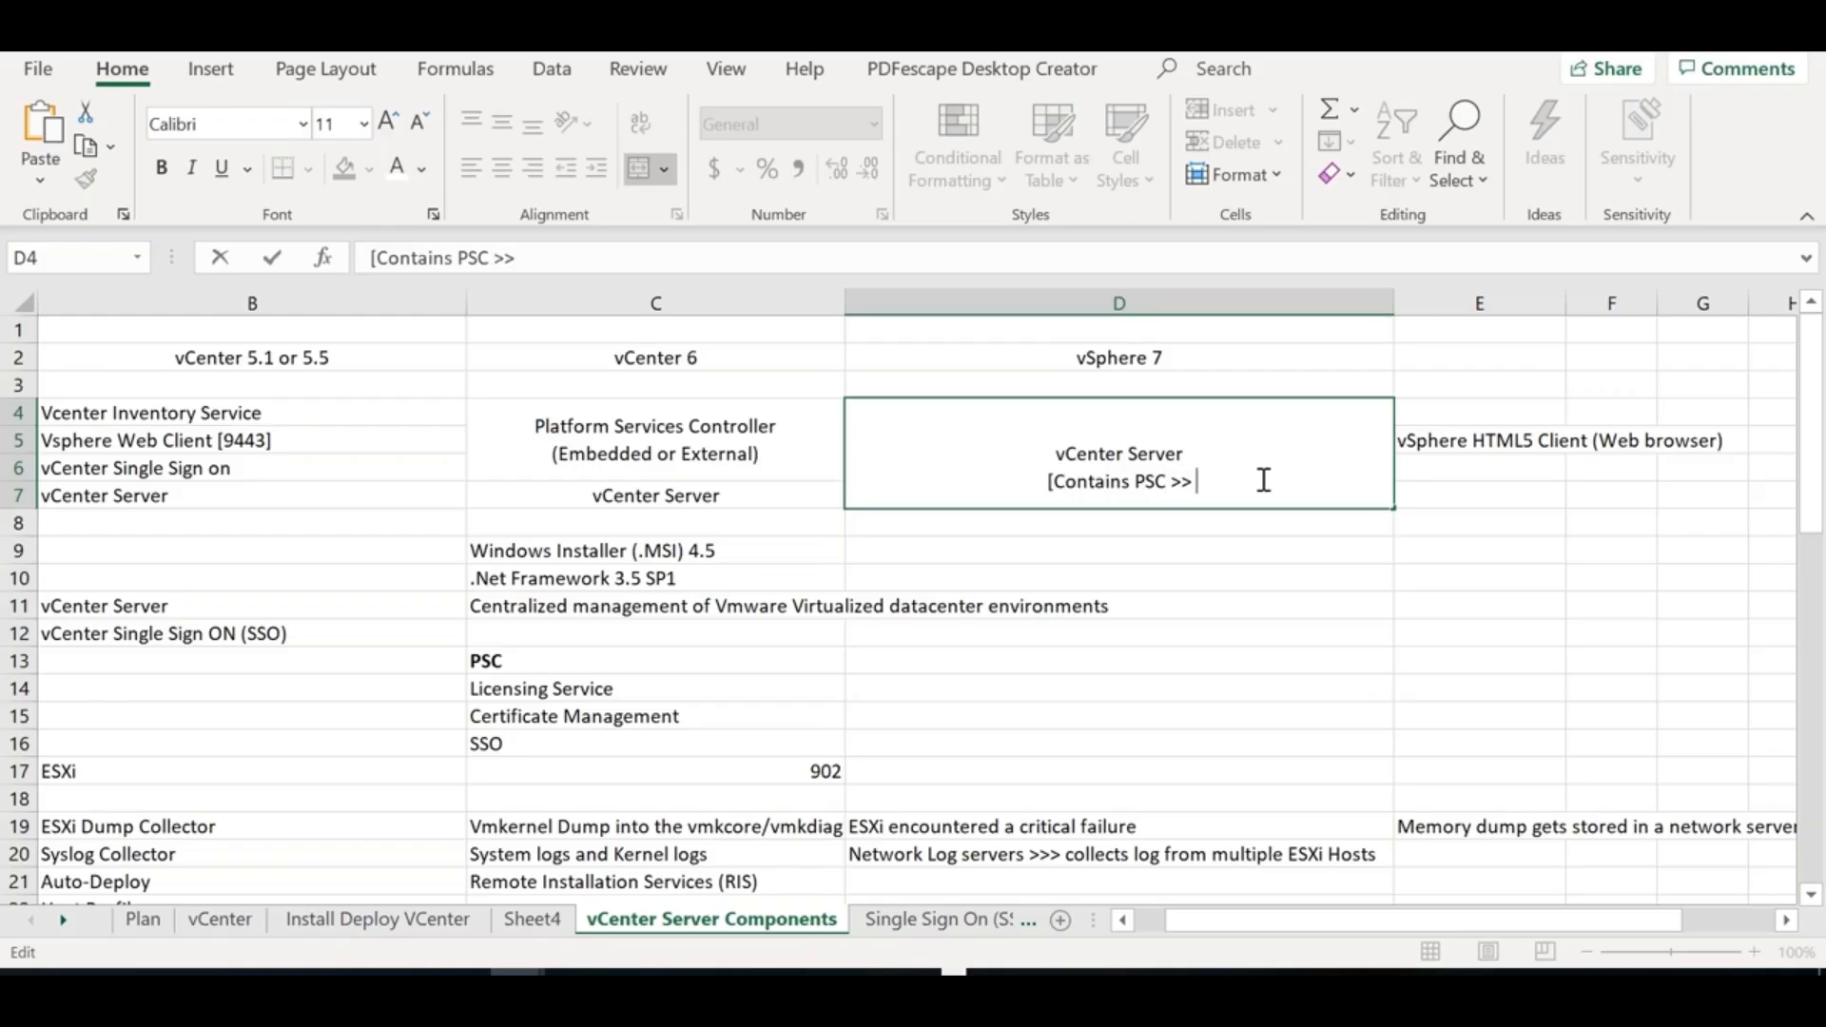
pyautogui.write(' Certifica')
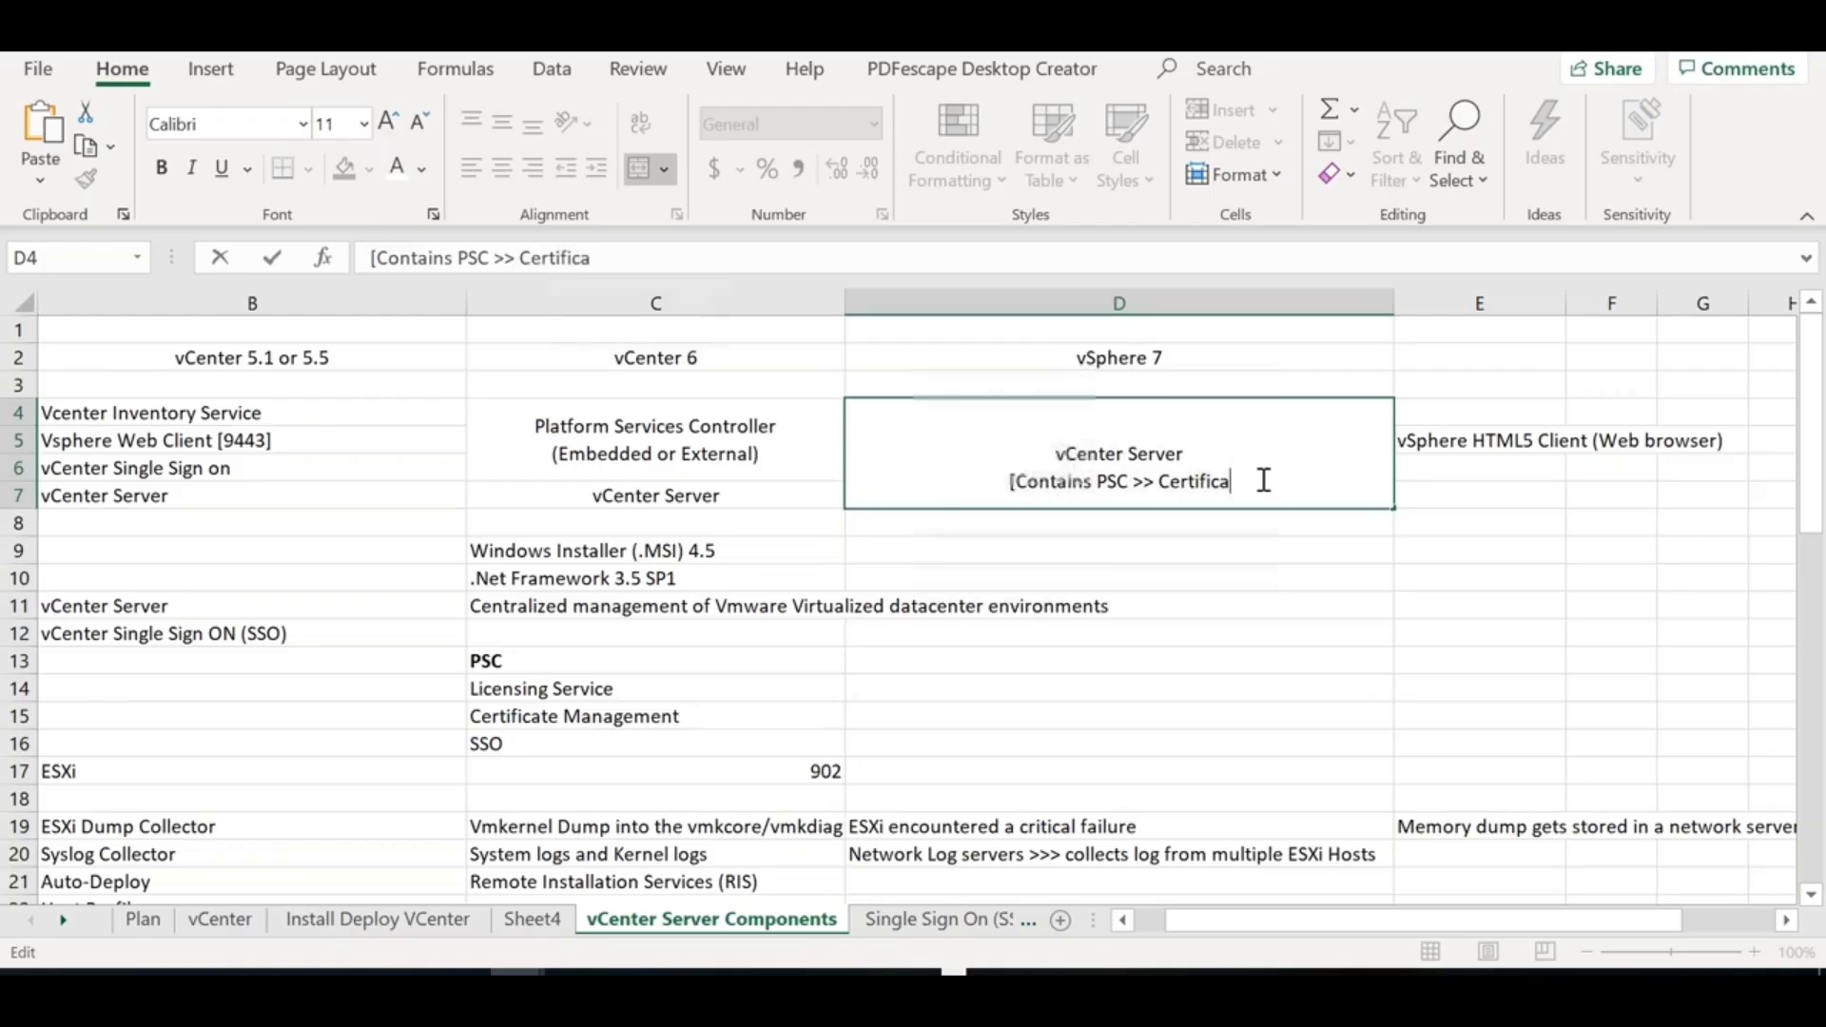
pyautogui.write('te mgmt, LI')
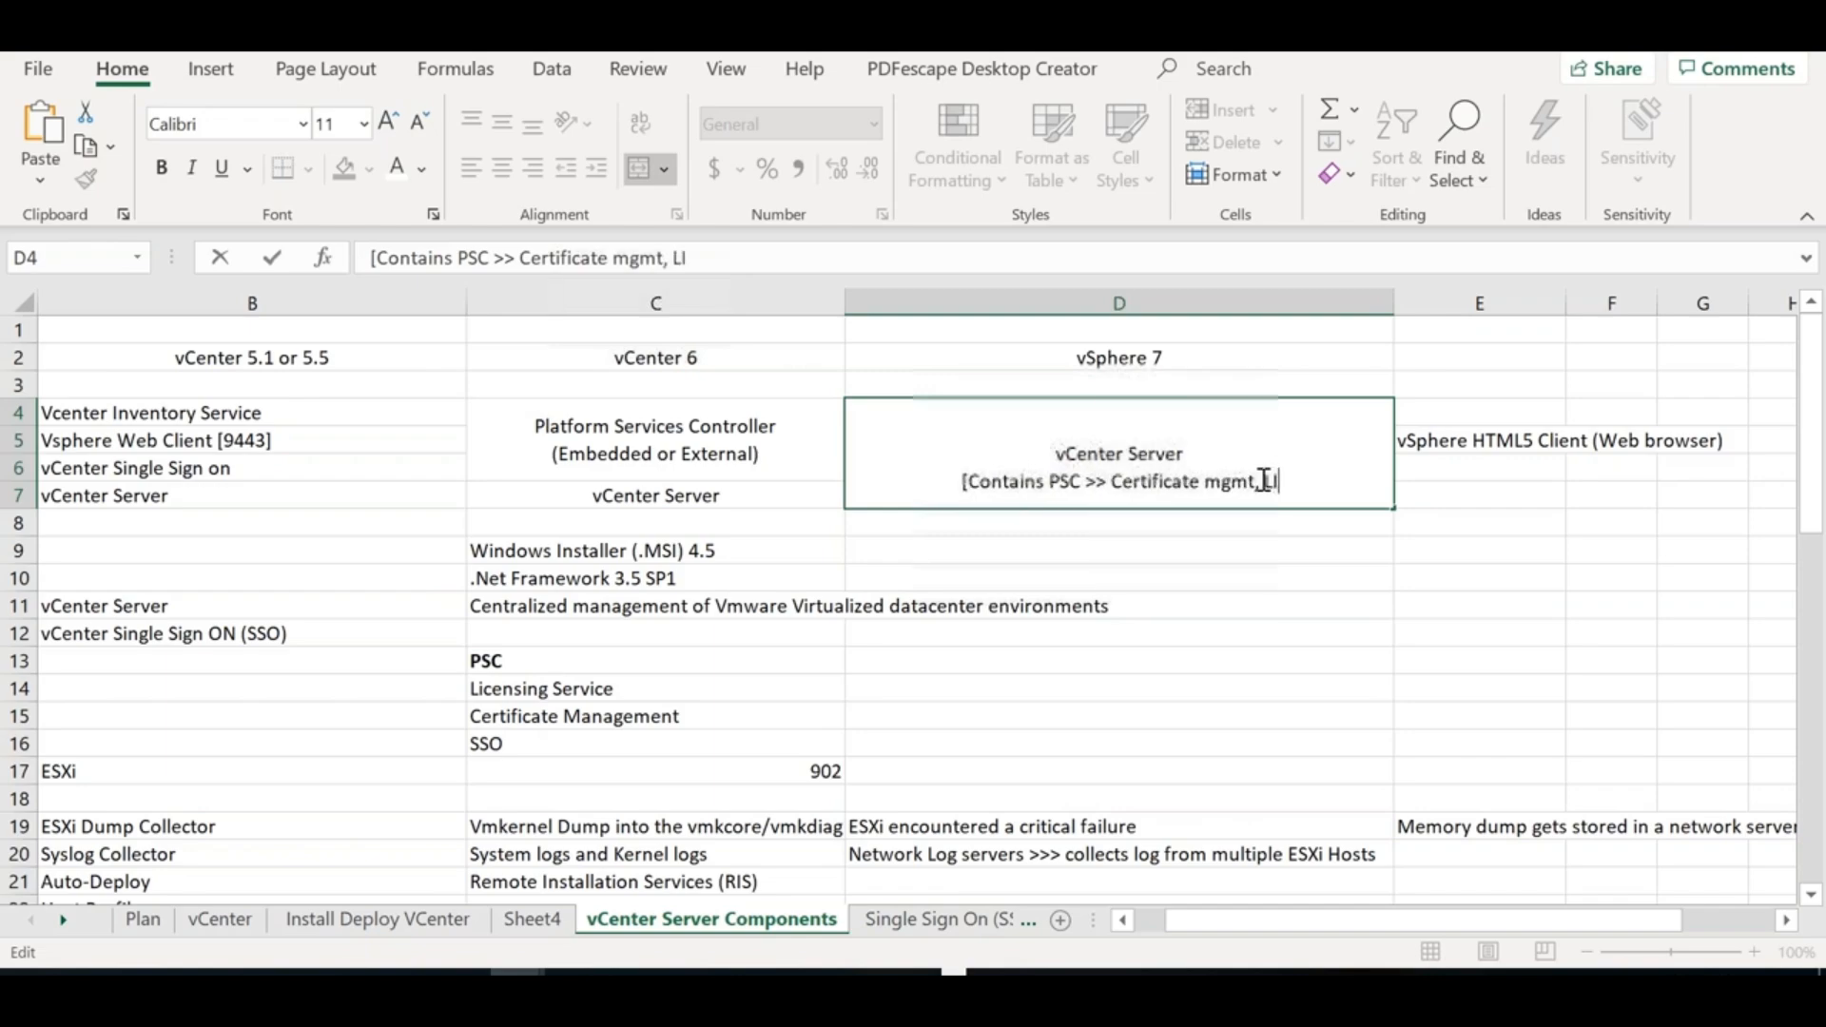
pyautogui.write('censing,')
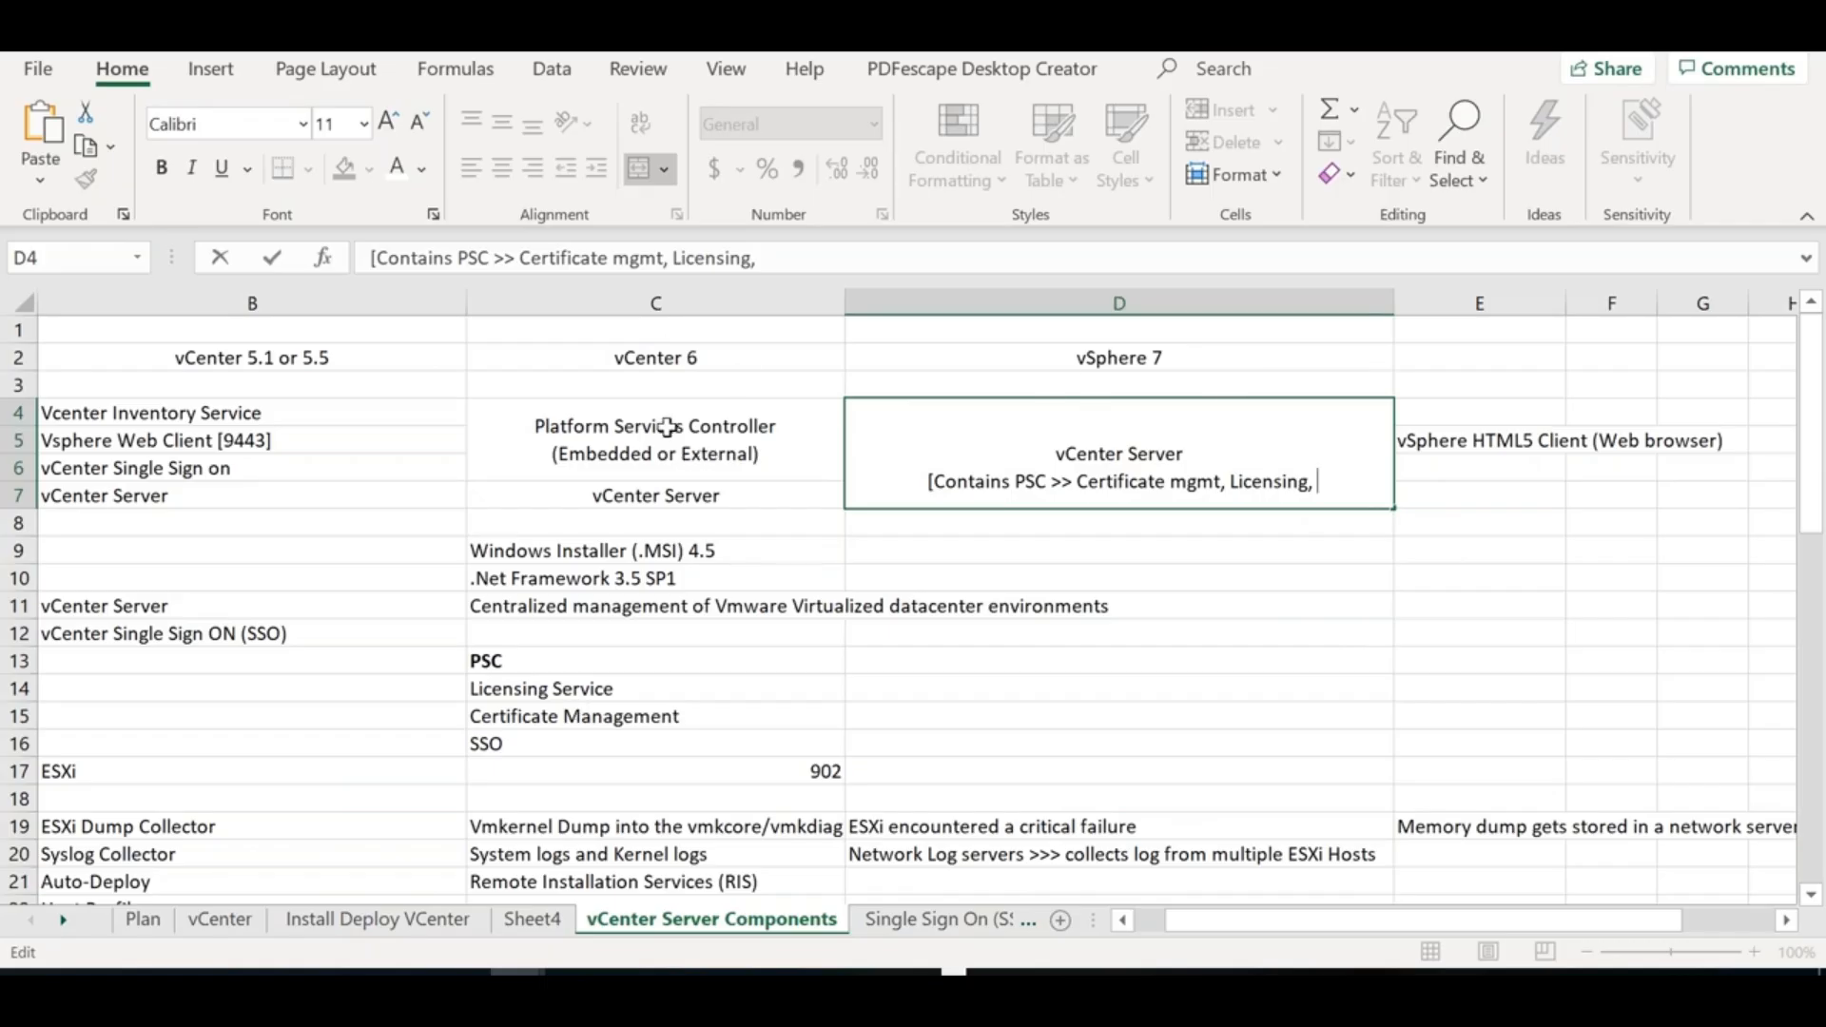
pyautogui.write('T')
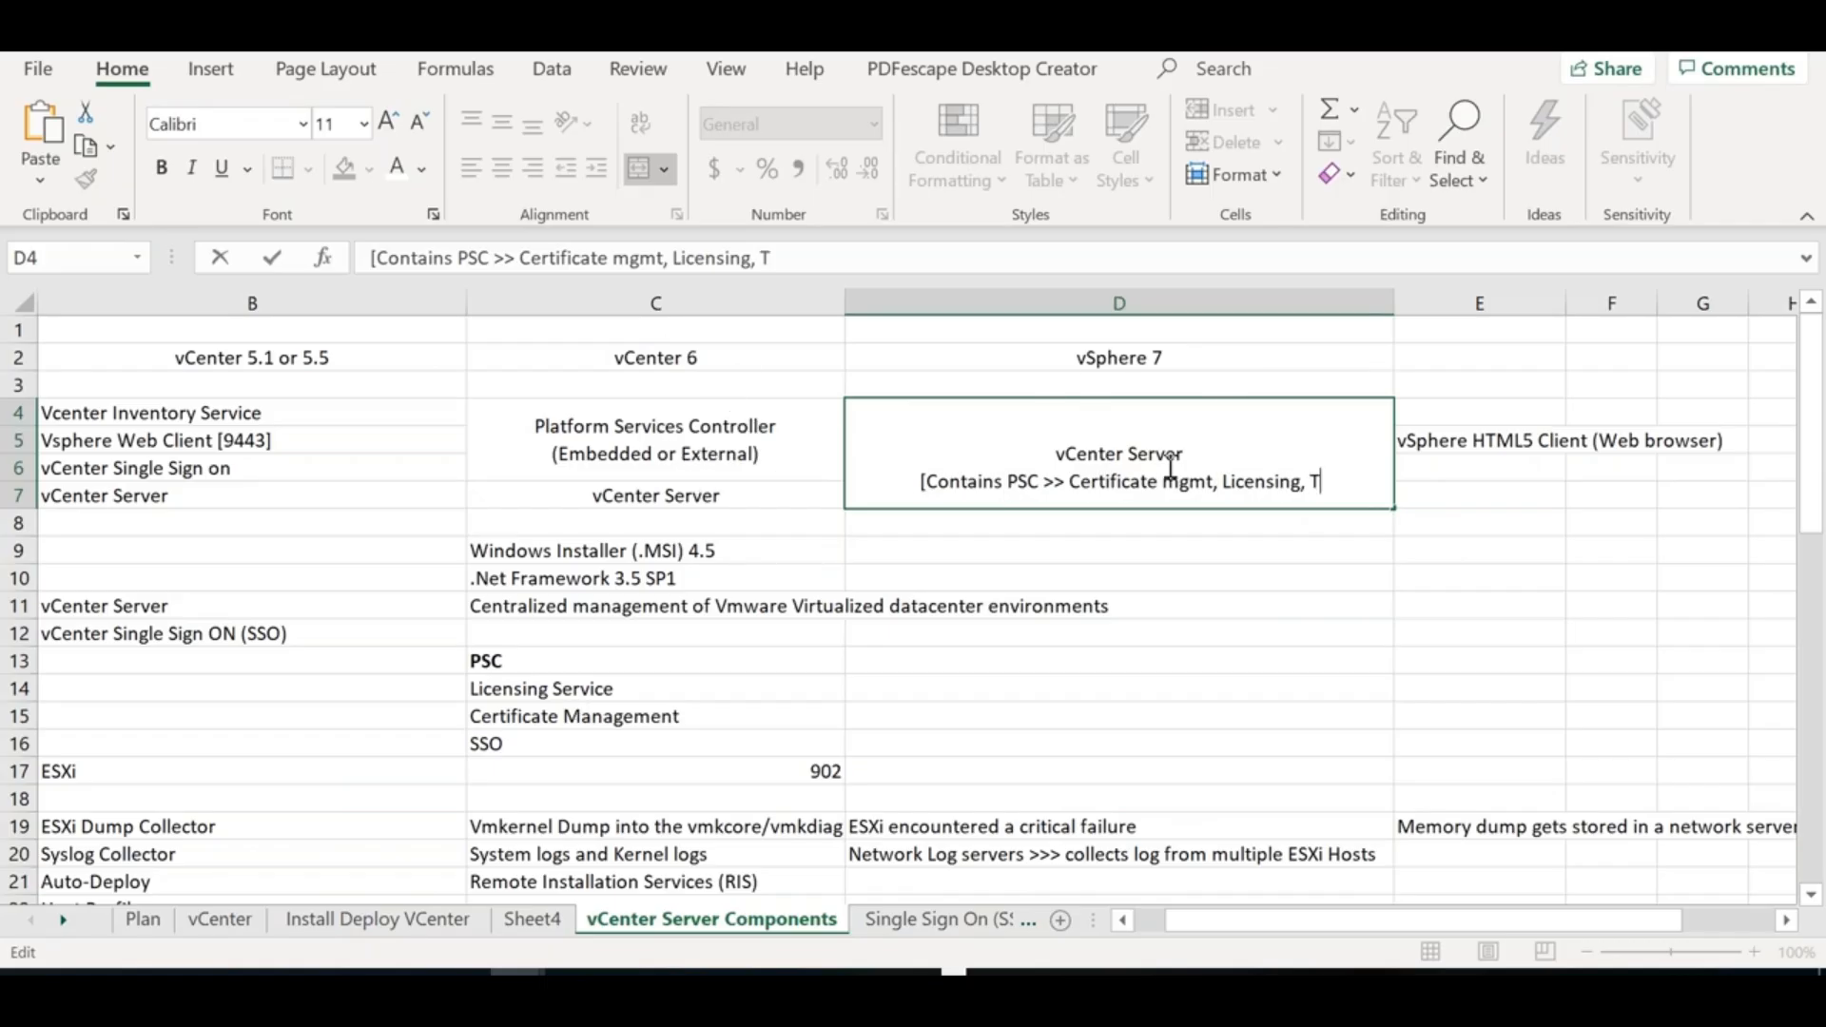
pyautogui.write('ags')
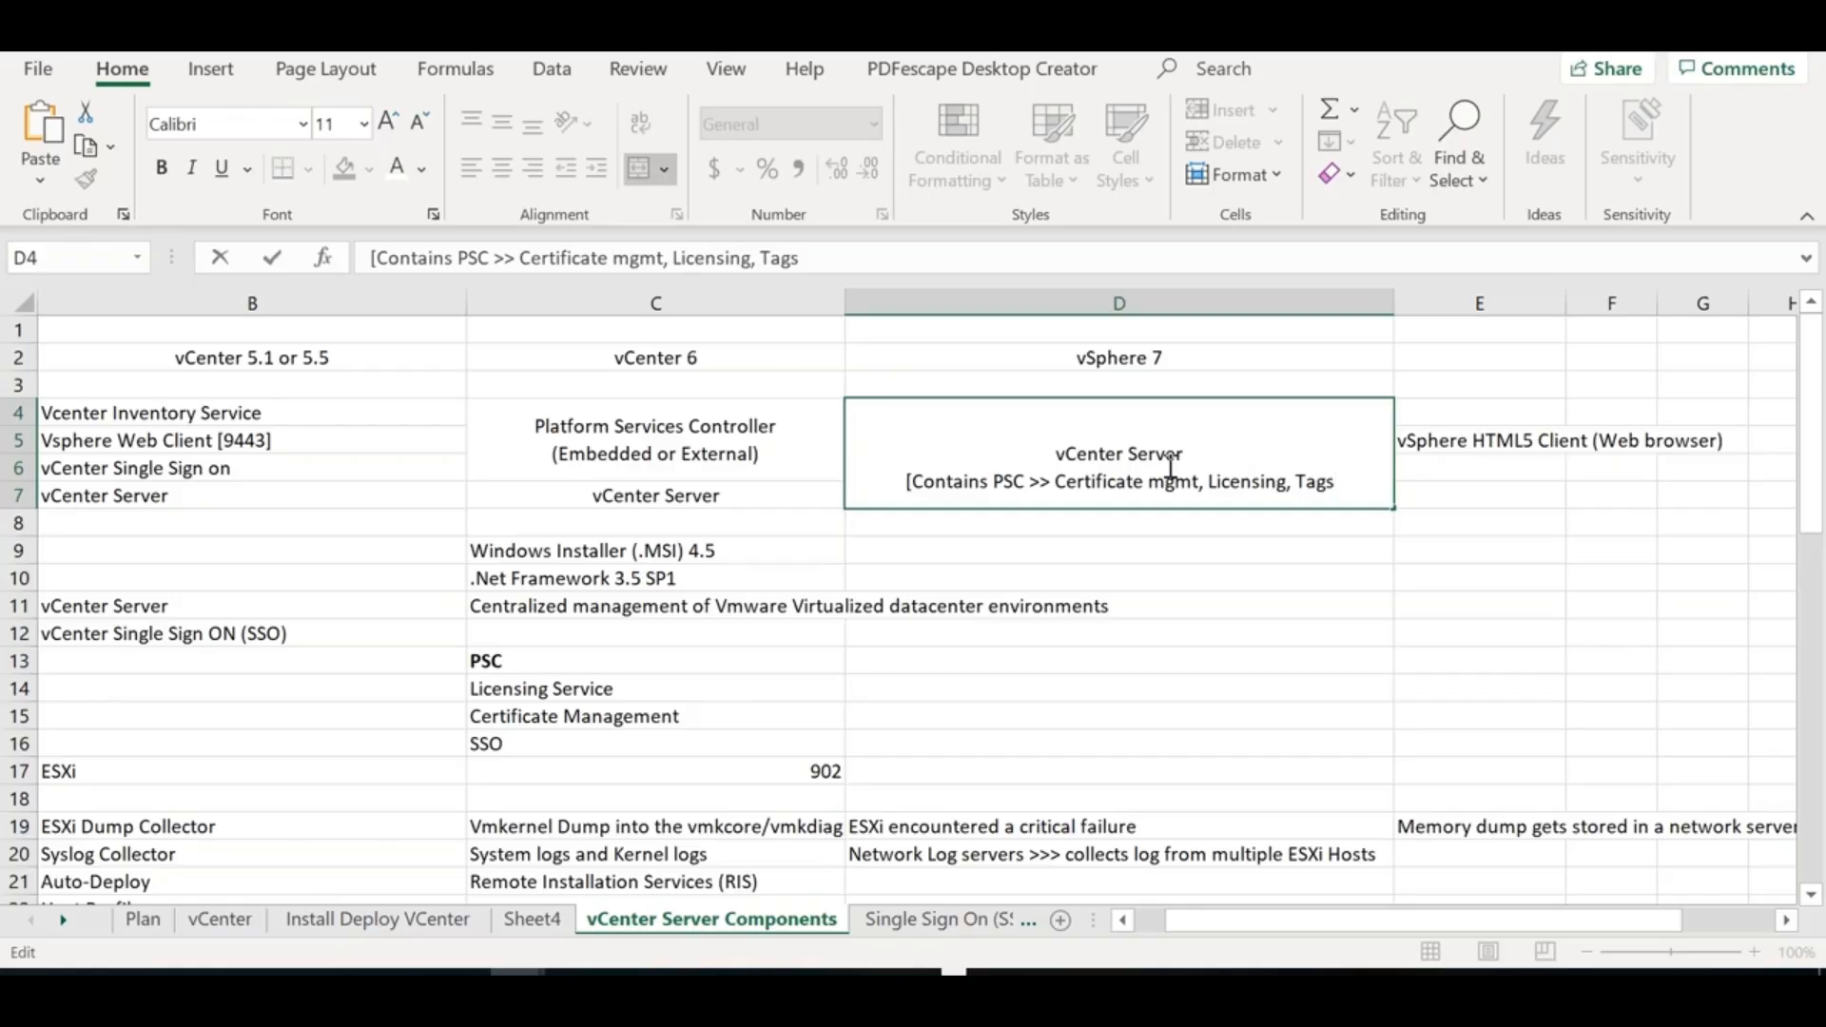
# Finish the list with 'Authentication service, Orchestration and Inventory Service]' and commit D4
pyautogui.write(', Aute')
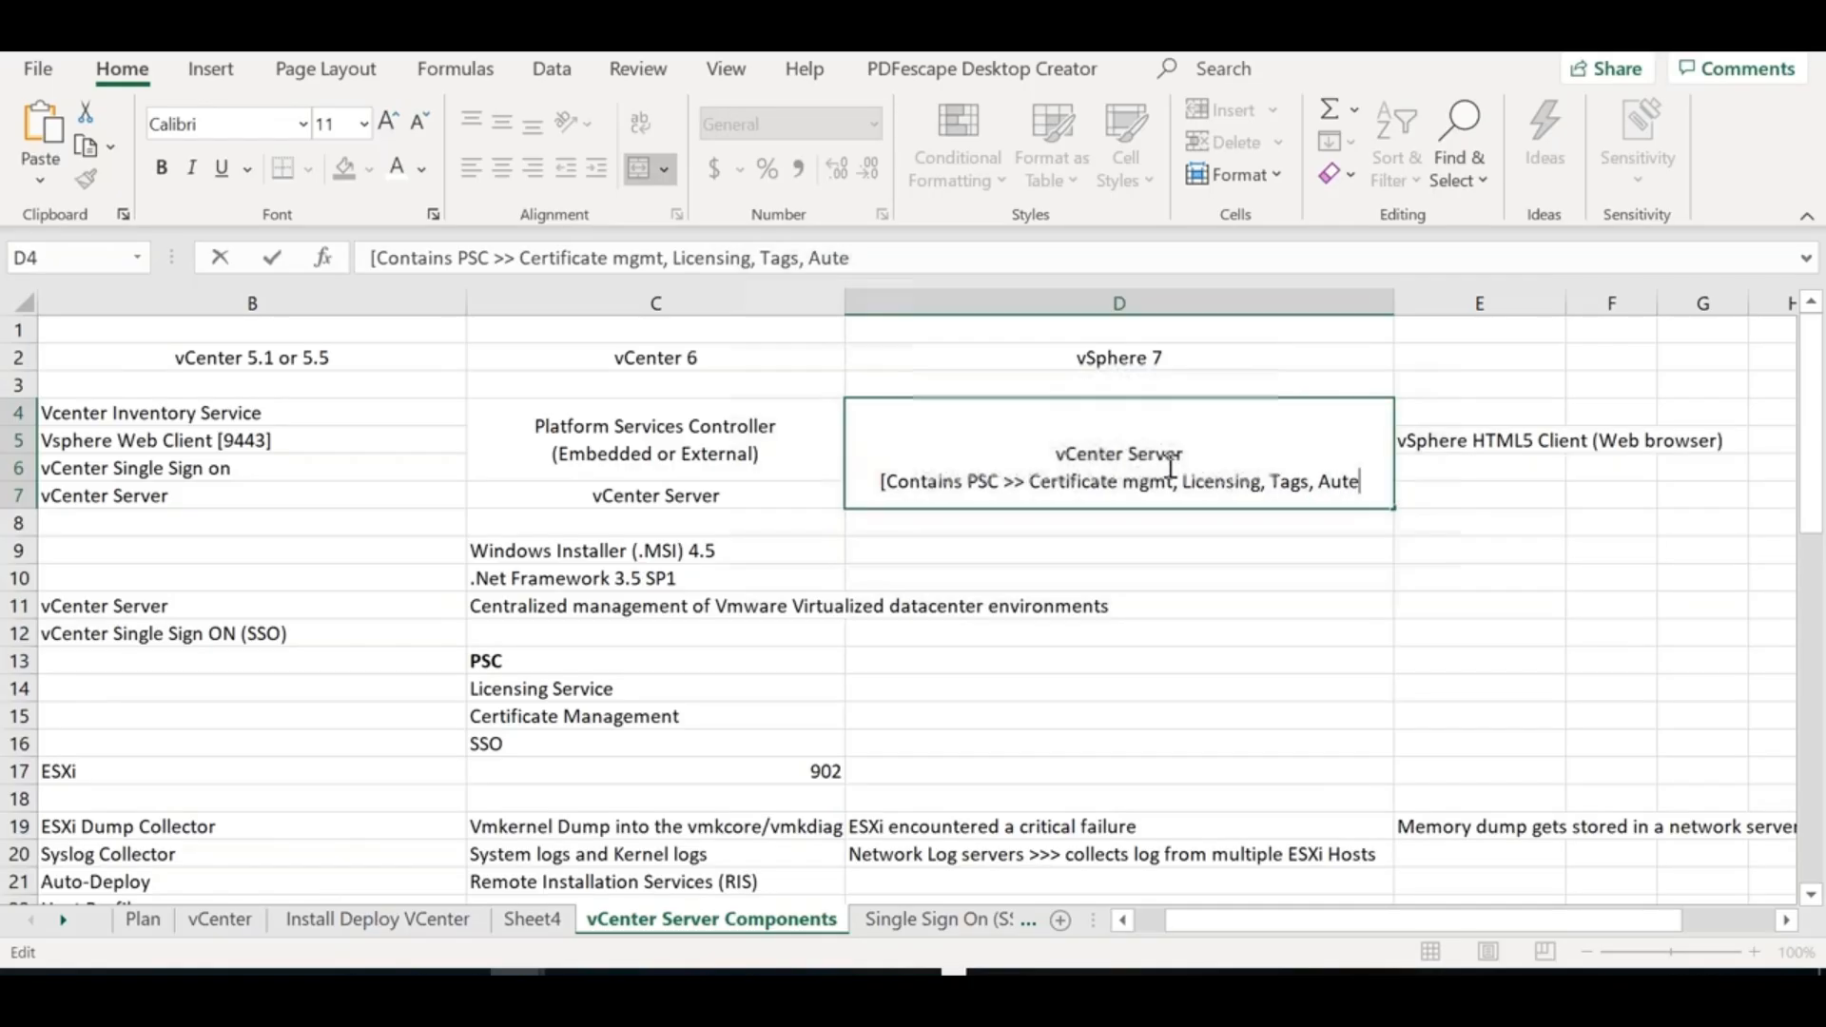
pyautogui.press('BackSpace')
pyautogui.write('hentication')
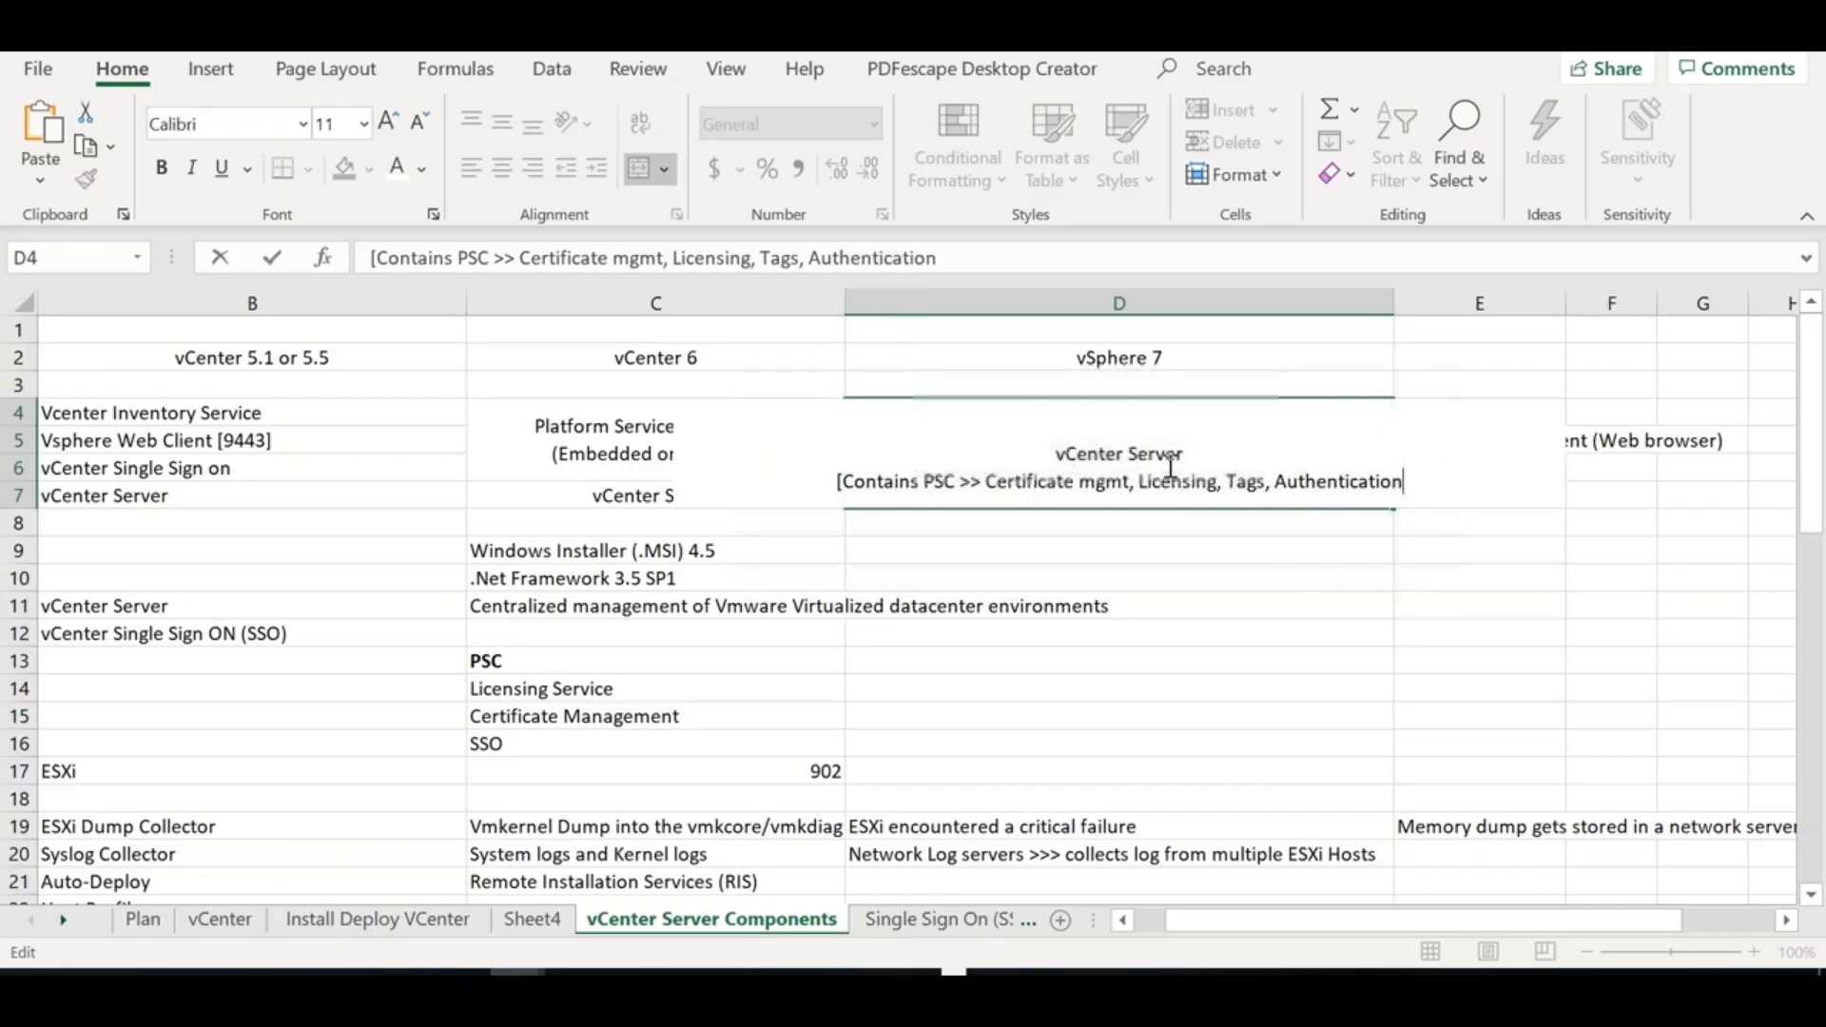
pyautogui.write(' service,')
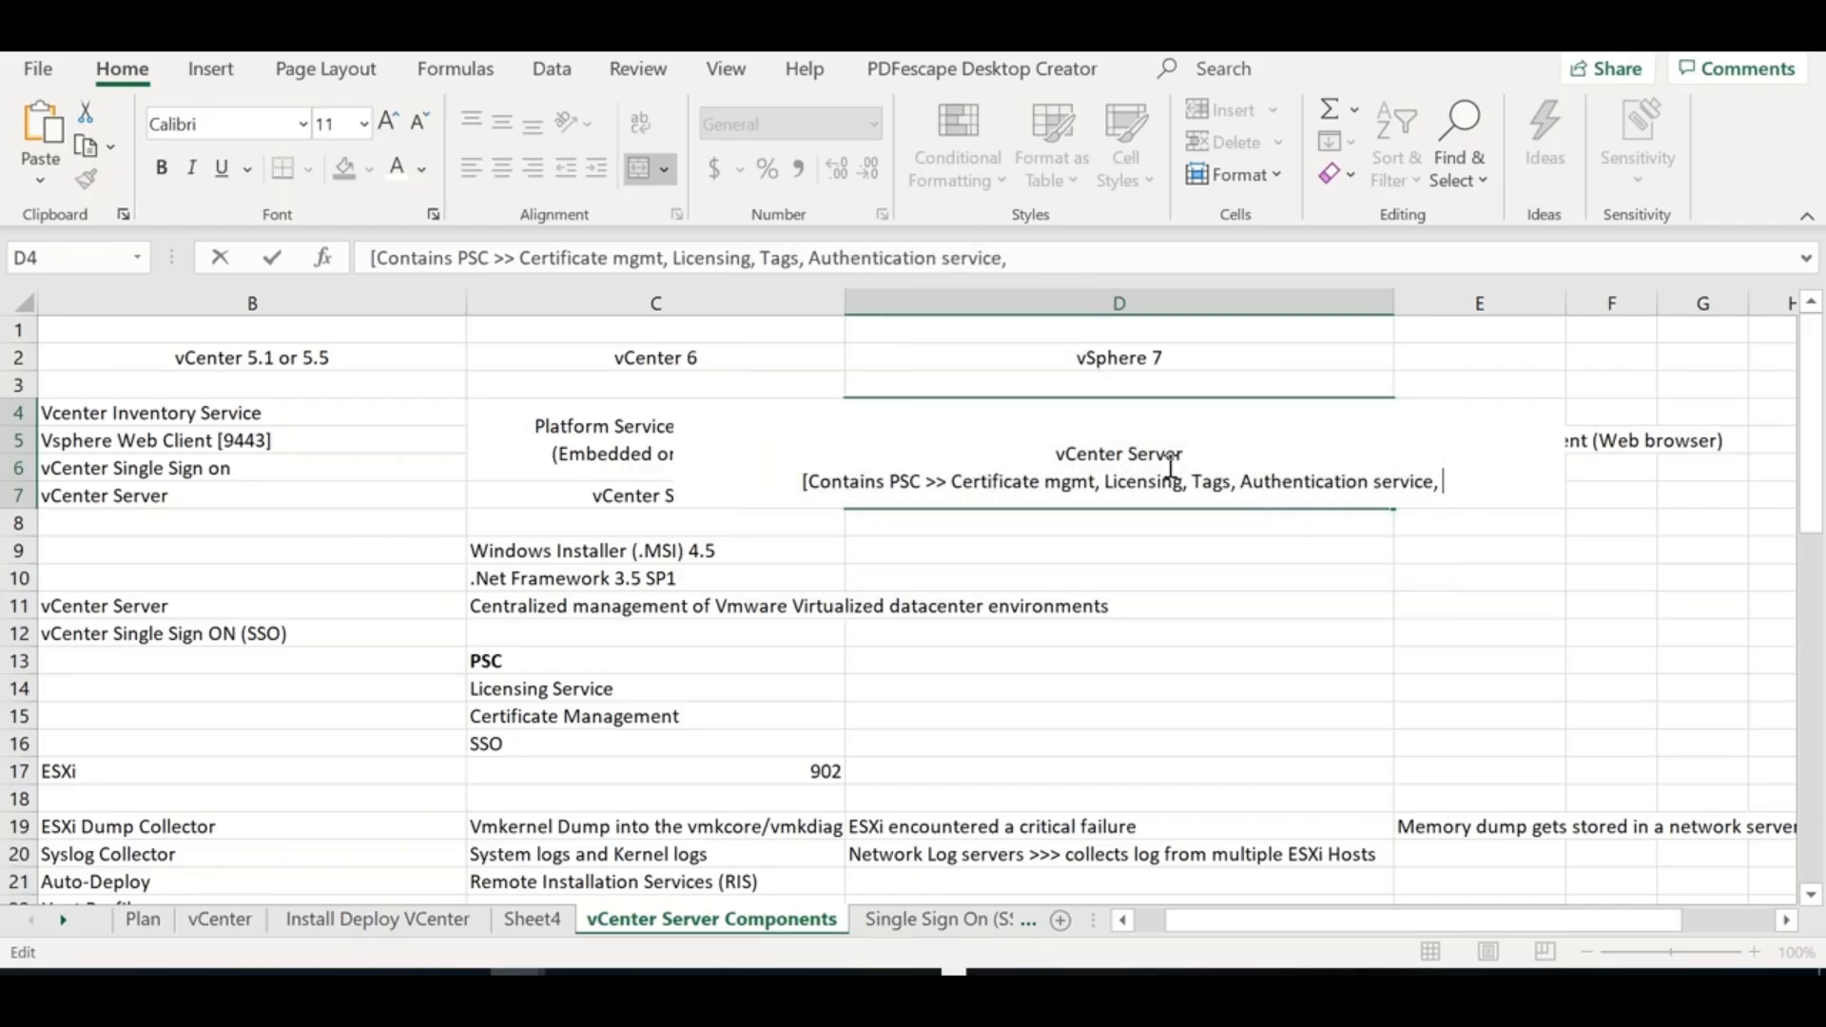
pyautogui.write(' Orchestration')
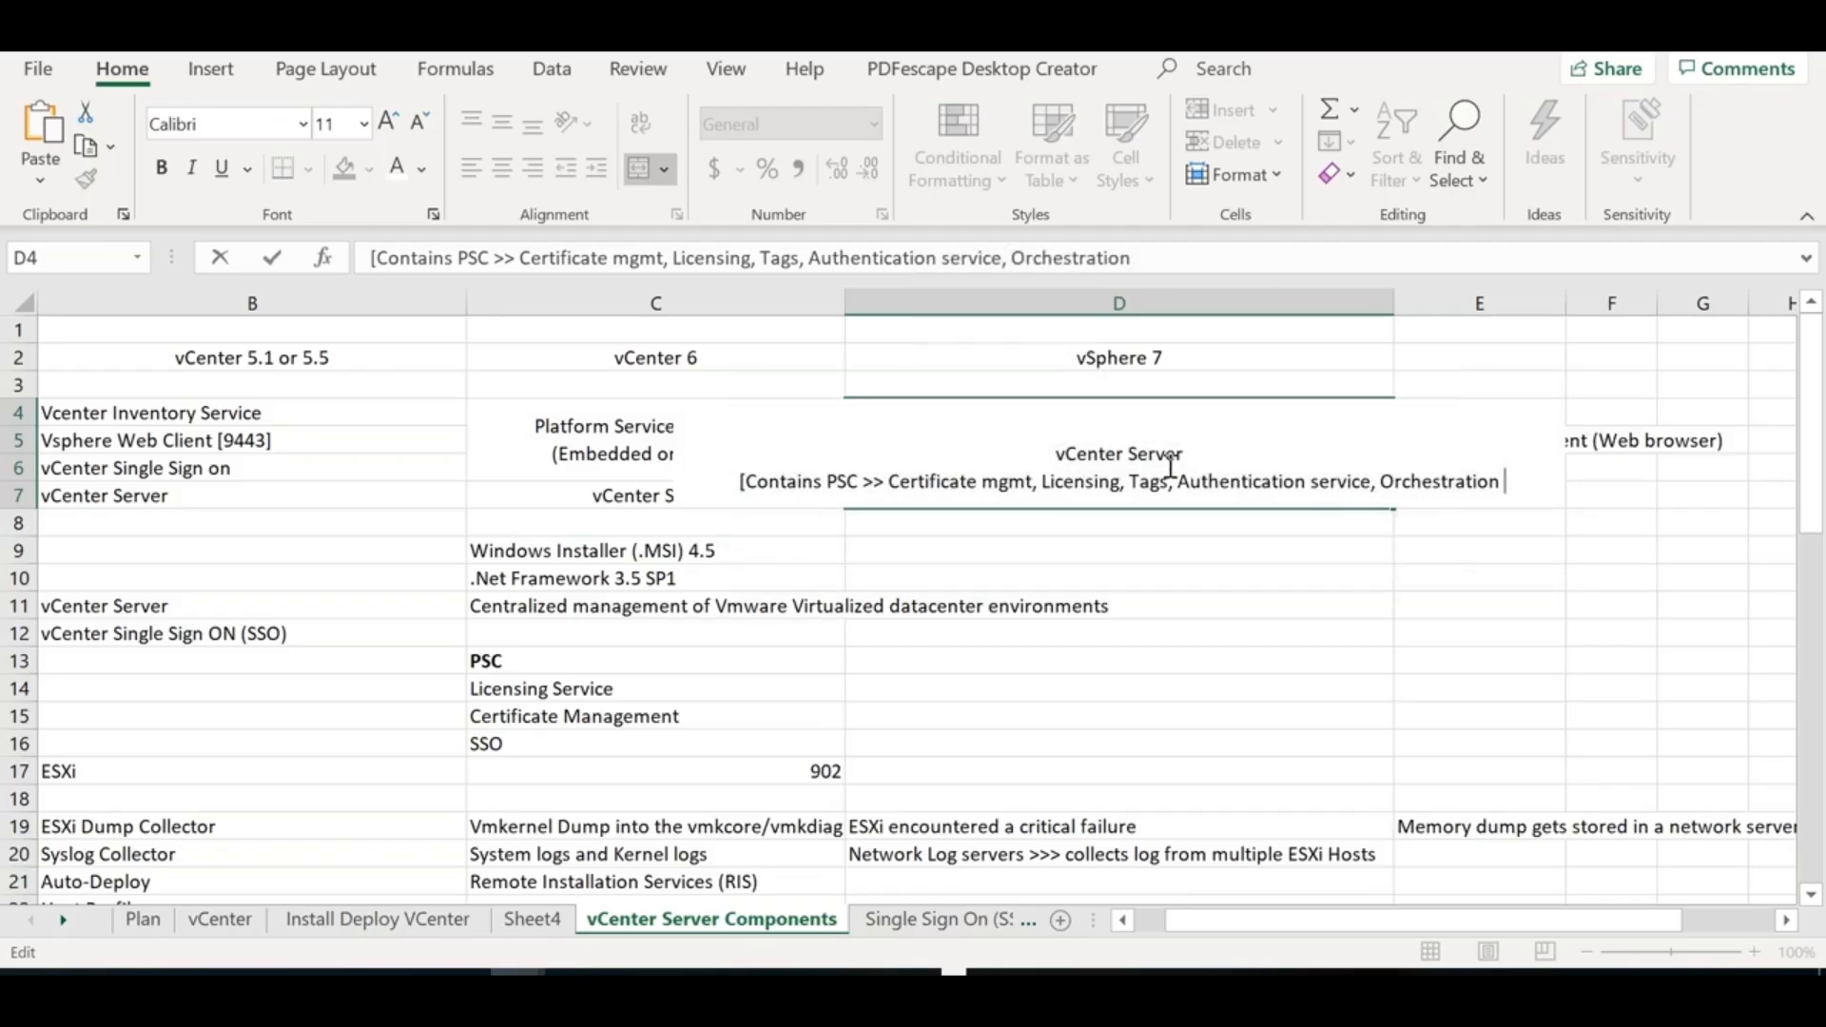
pyautogui.write(',')
pyautogui.press('BackSpace')
pyautogui.write('and I')
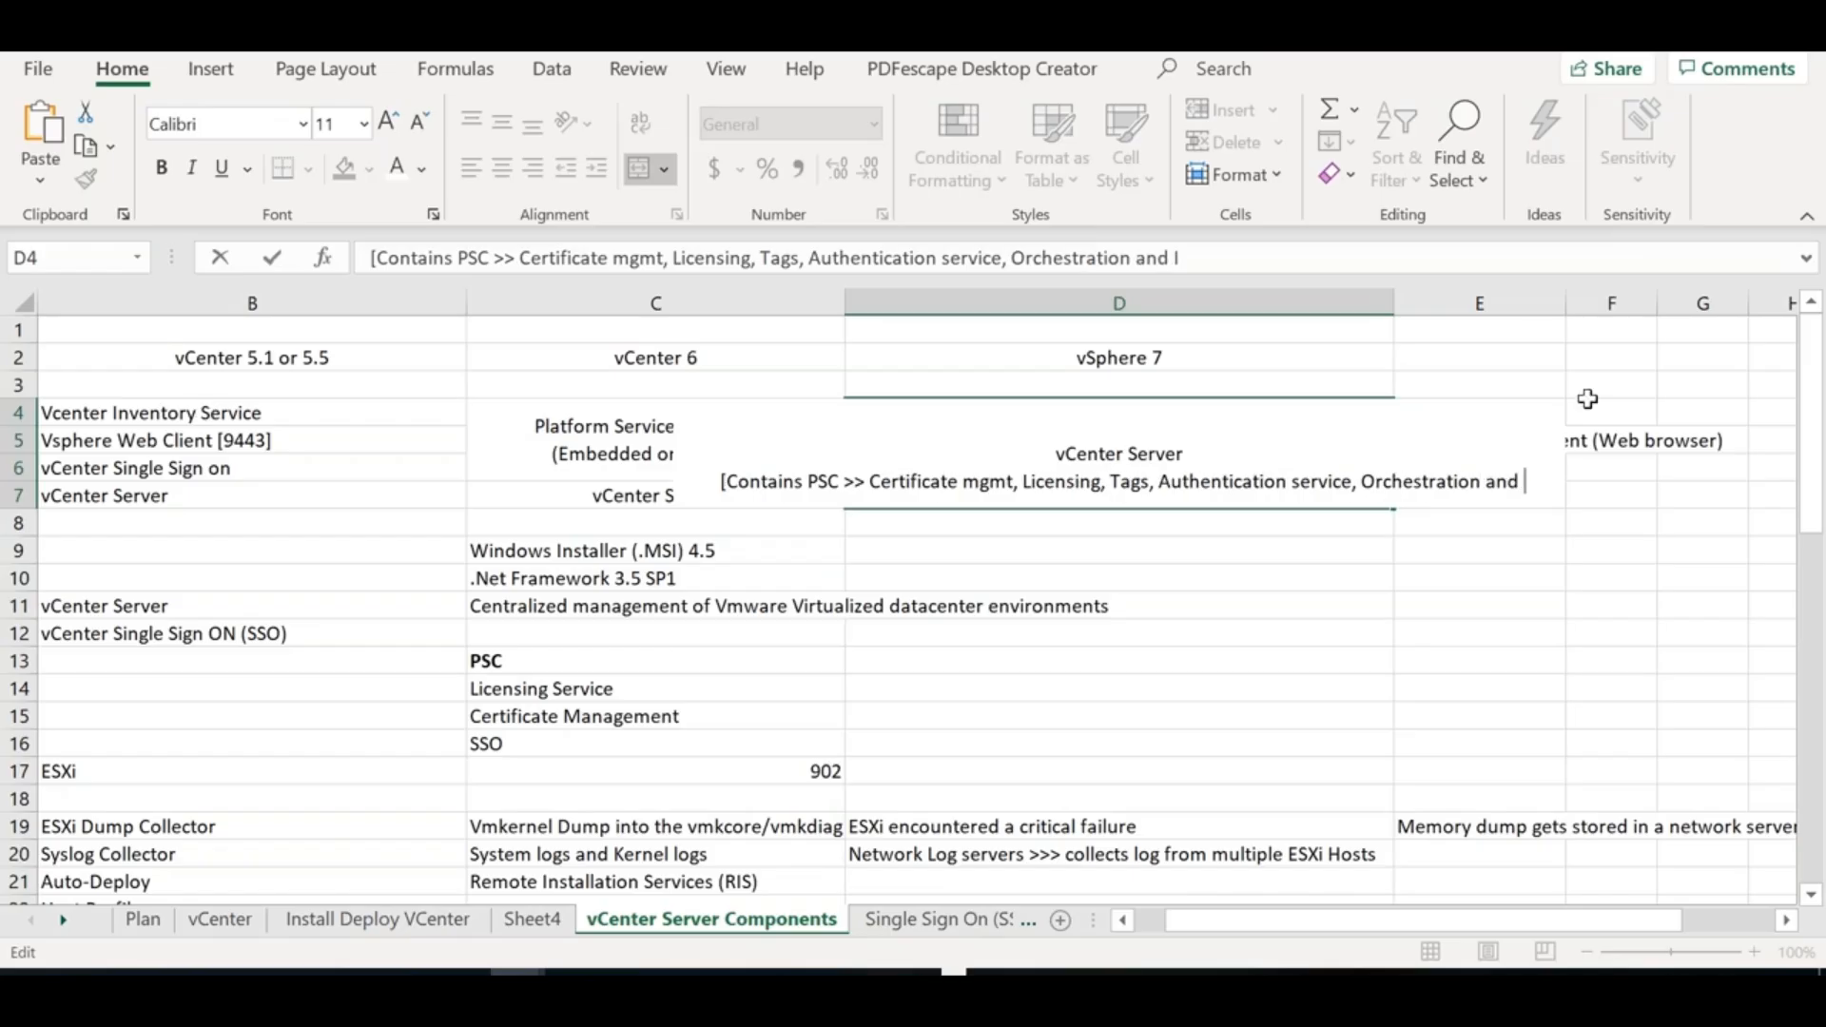
pyautogui.write('nventory Service')
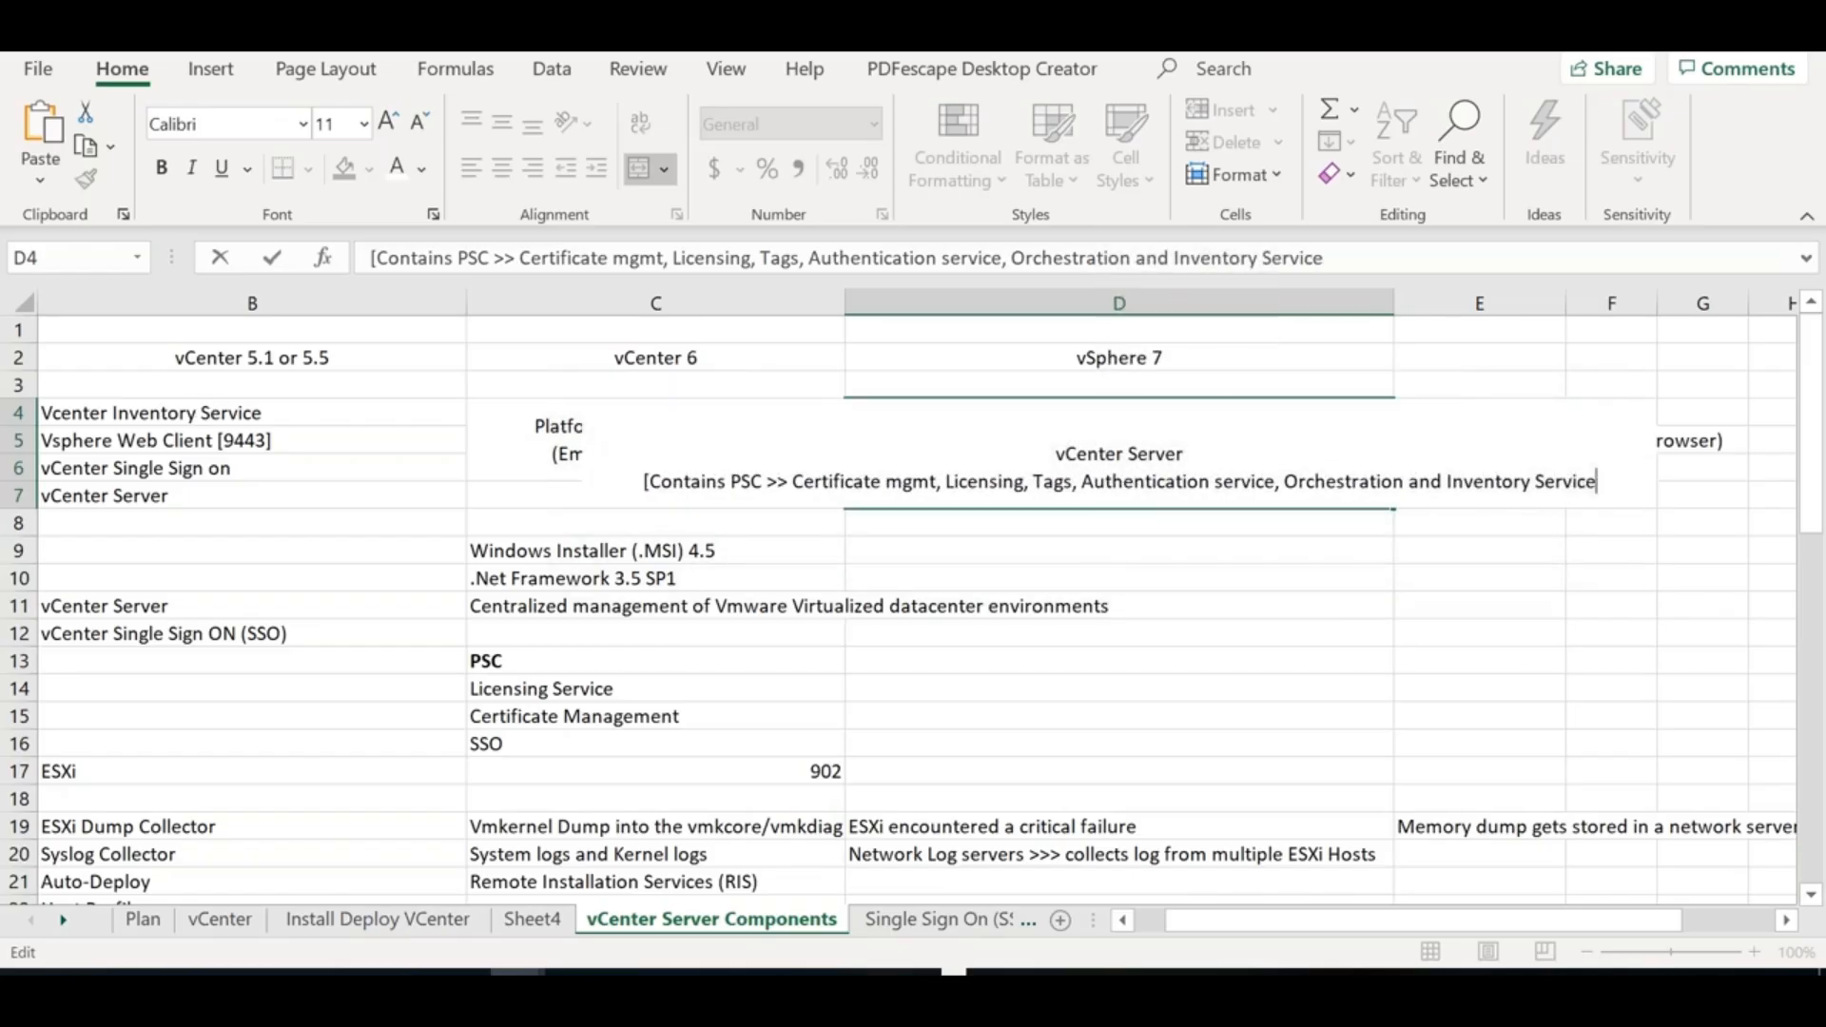
pyautogui.write(']')
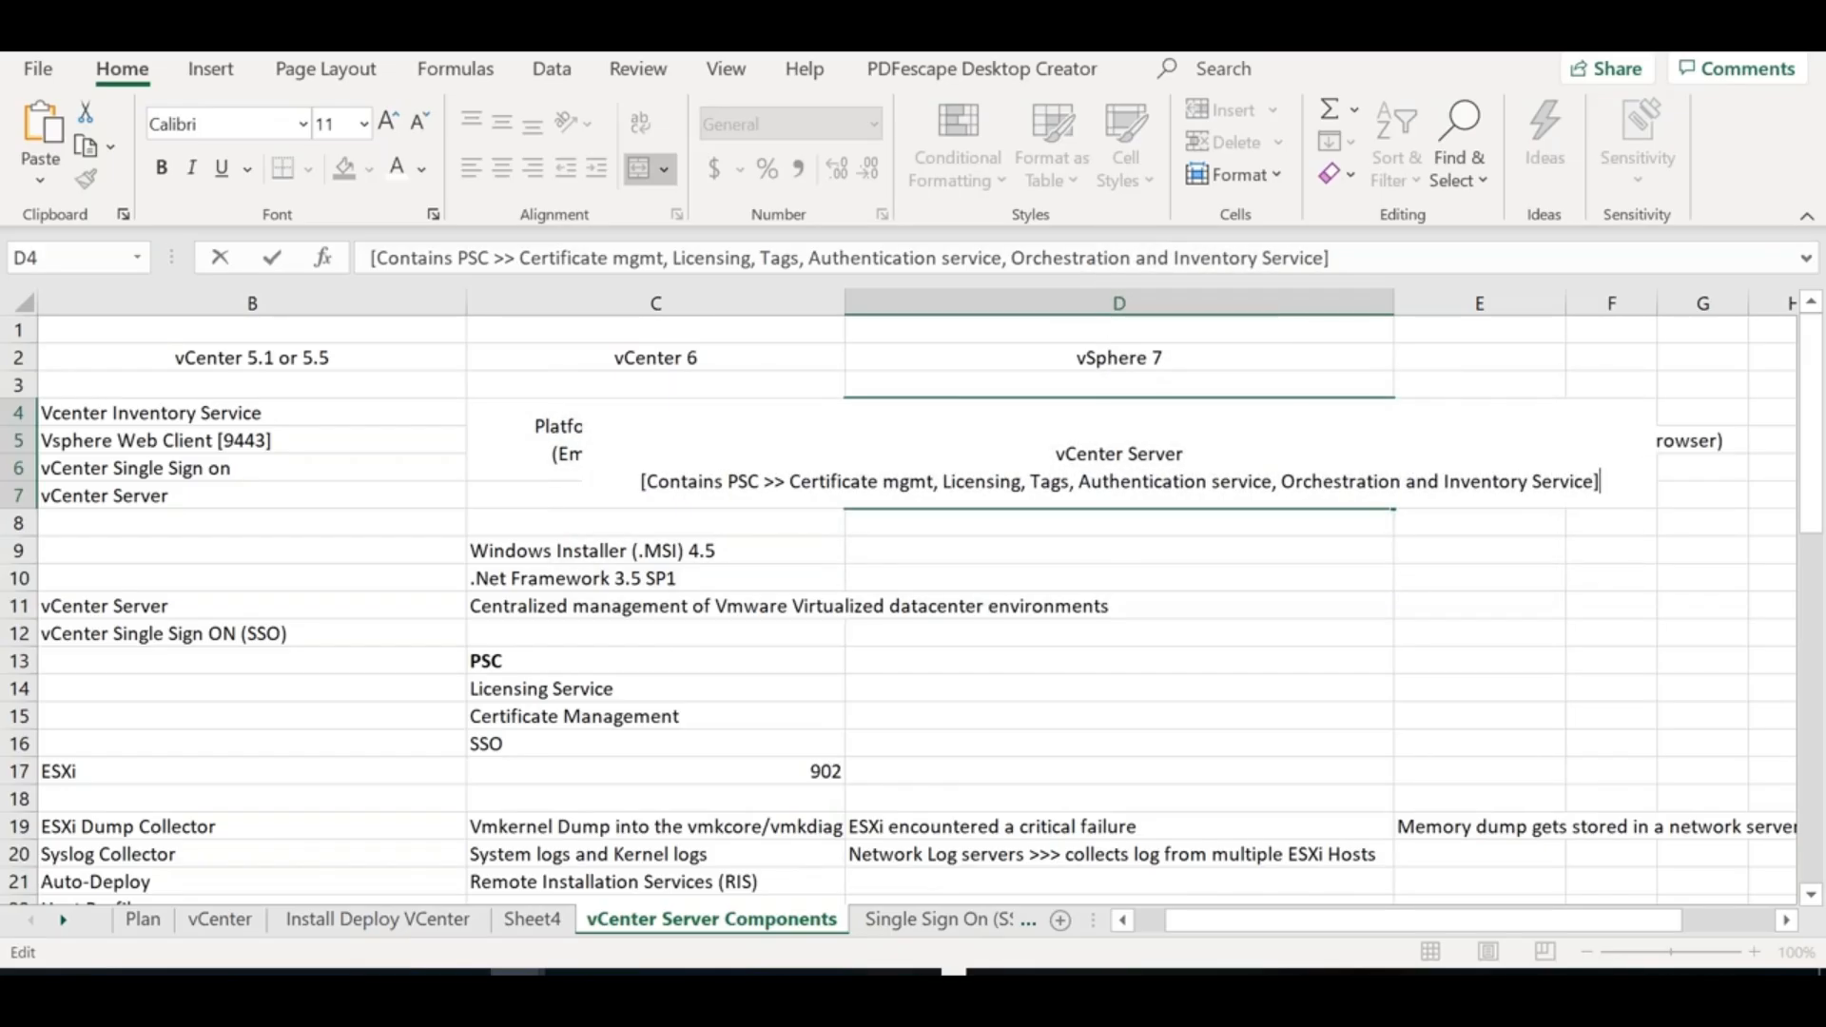
pyautogui.click(1272, 568)
pyautogui.click(1177, 470)
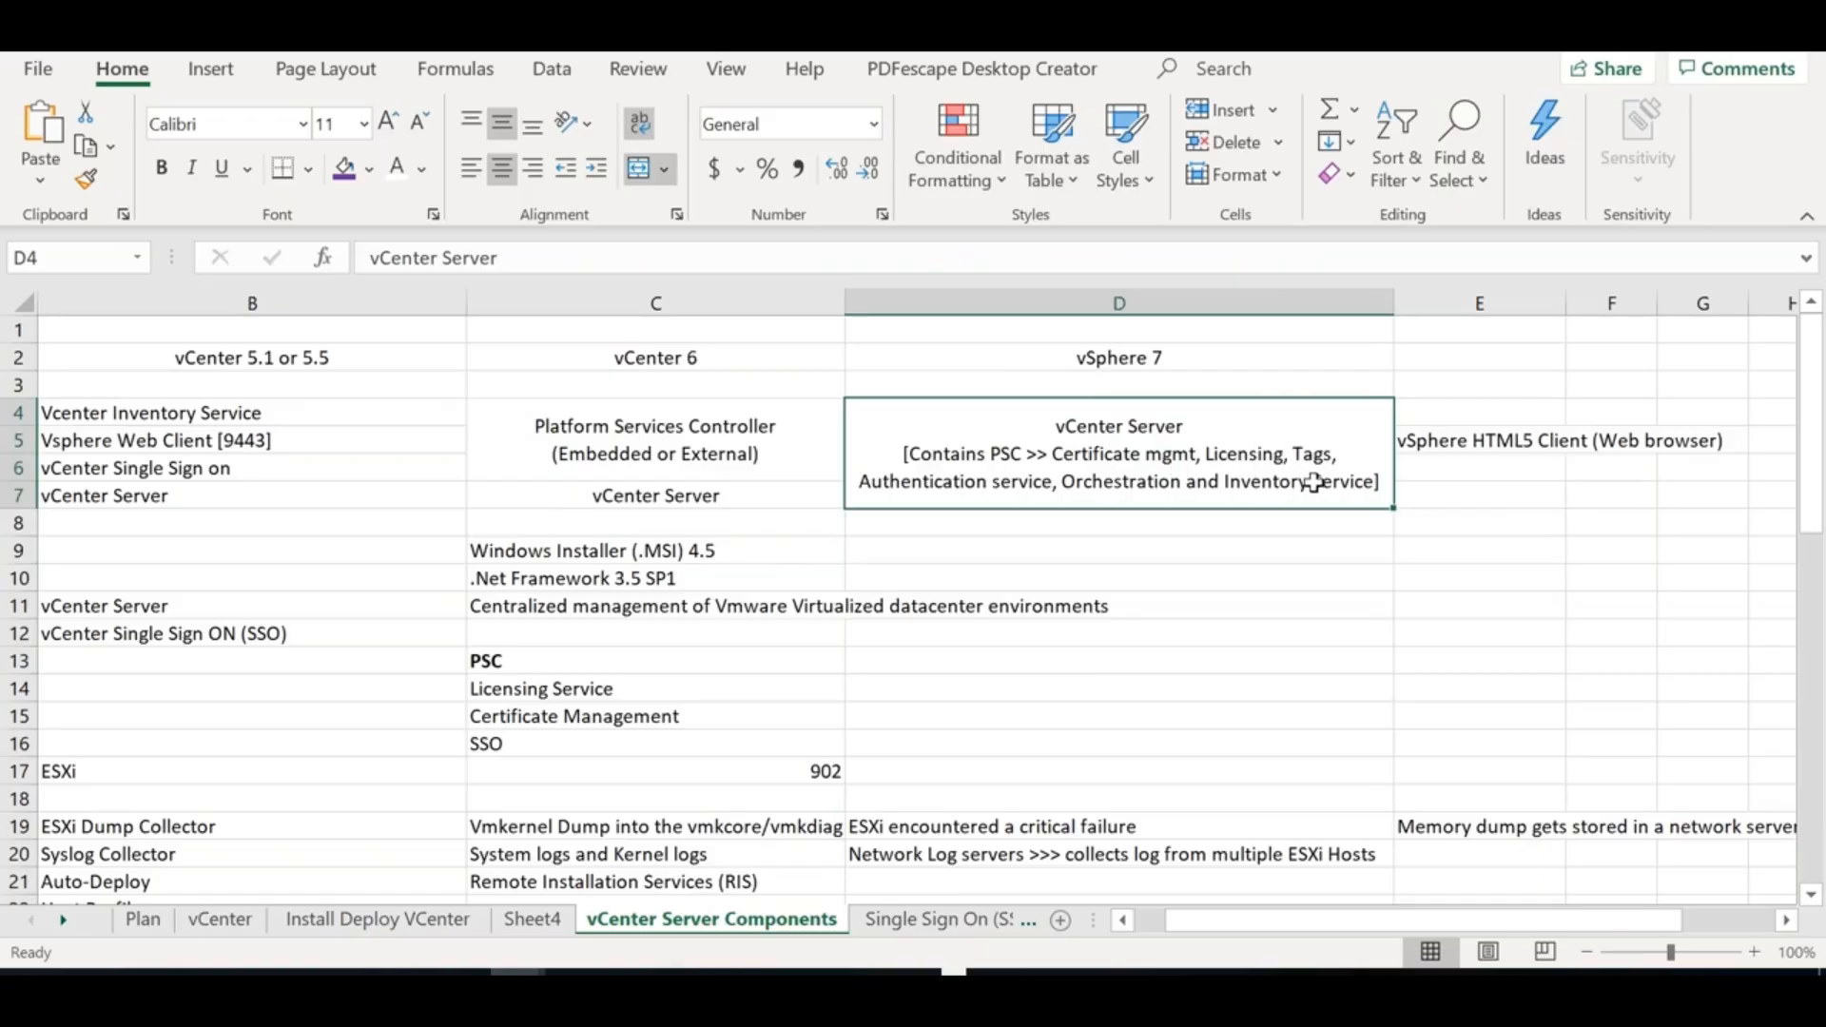
# Edit D4 to read 'Certificate mgmt [VM CA]' and 'Inventory/Lookup Service'
pyautogui.doubleClick(1312, 482)
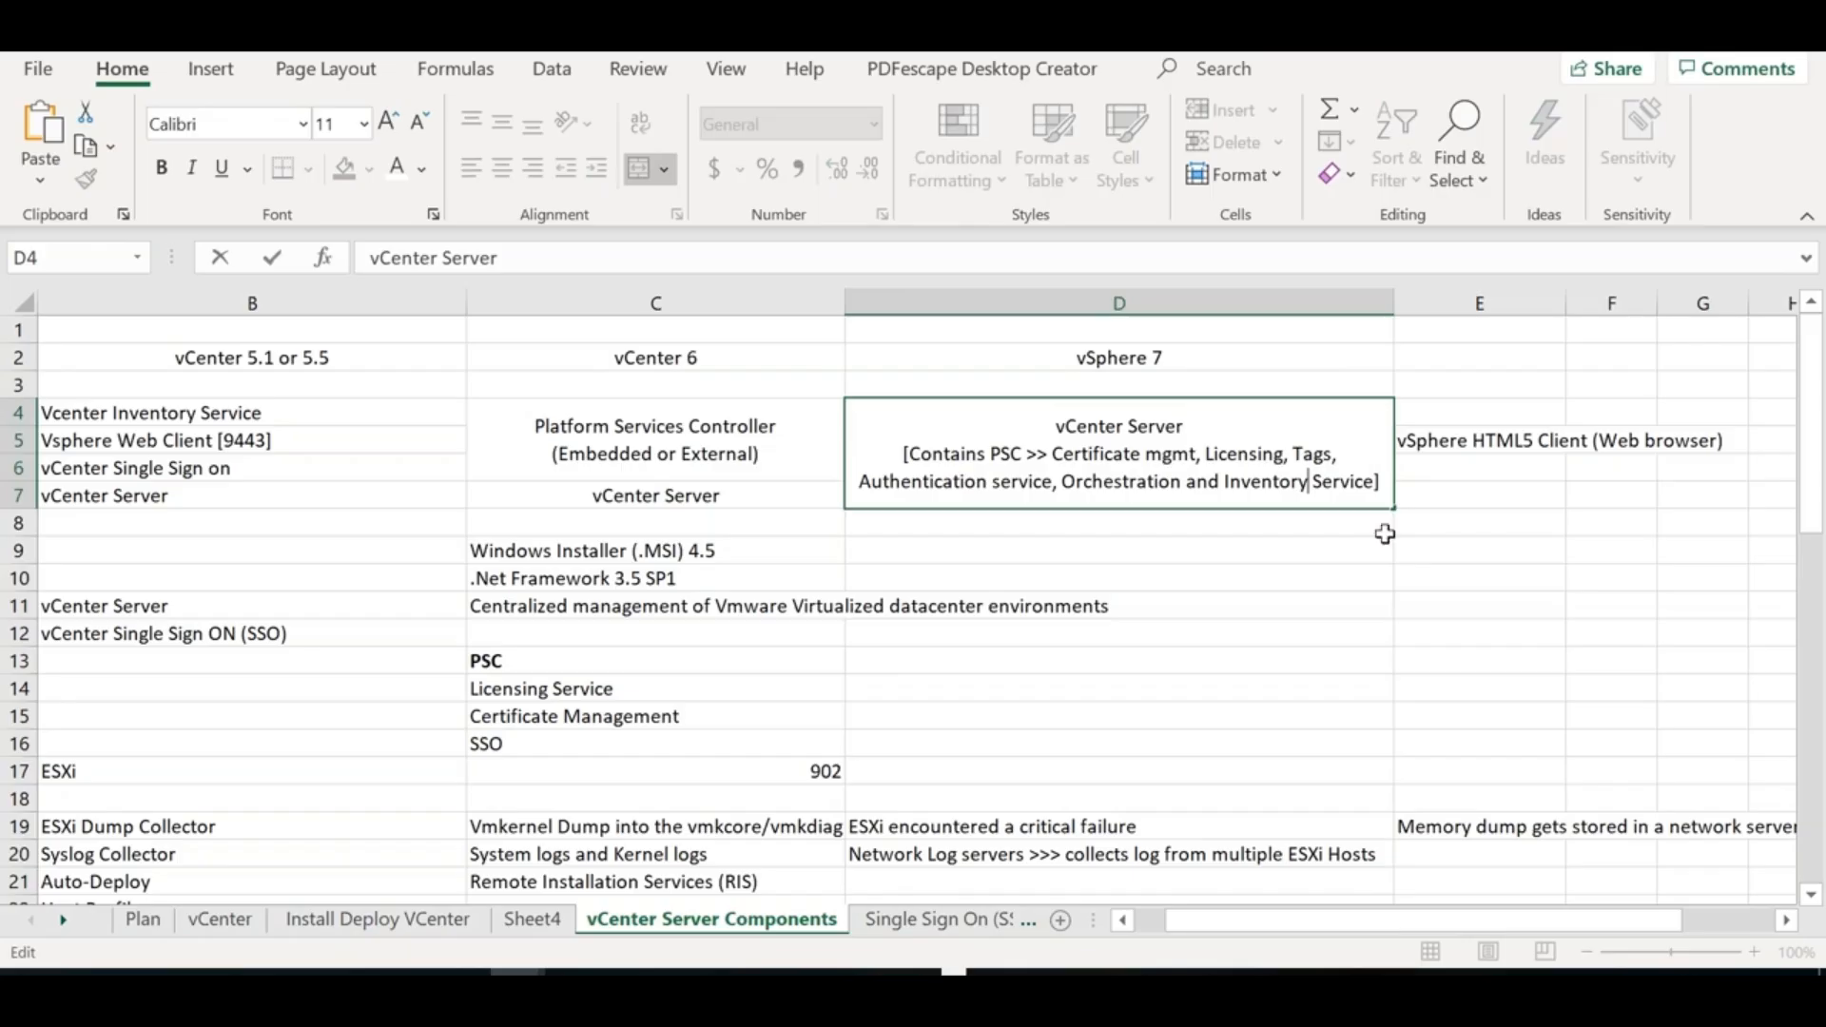
pyautogui.write('/Looku')
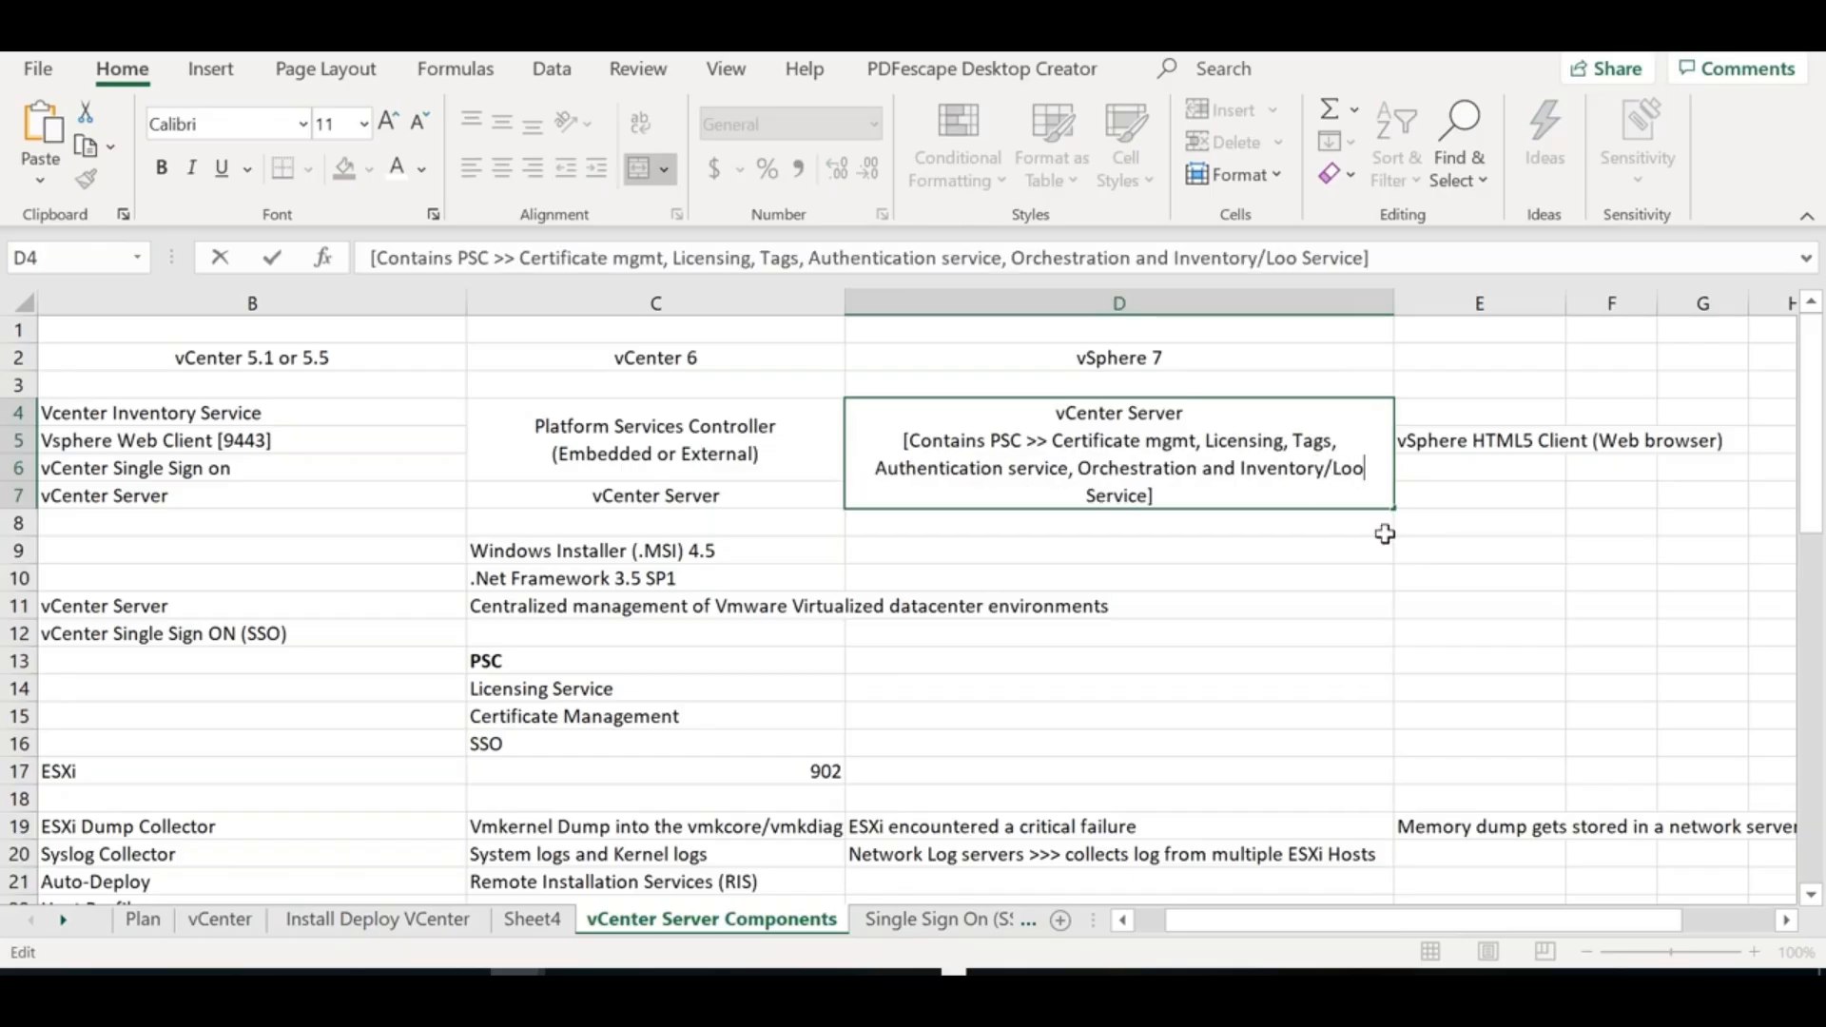
pyautogui.write('p')
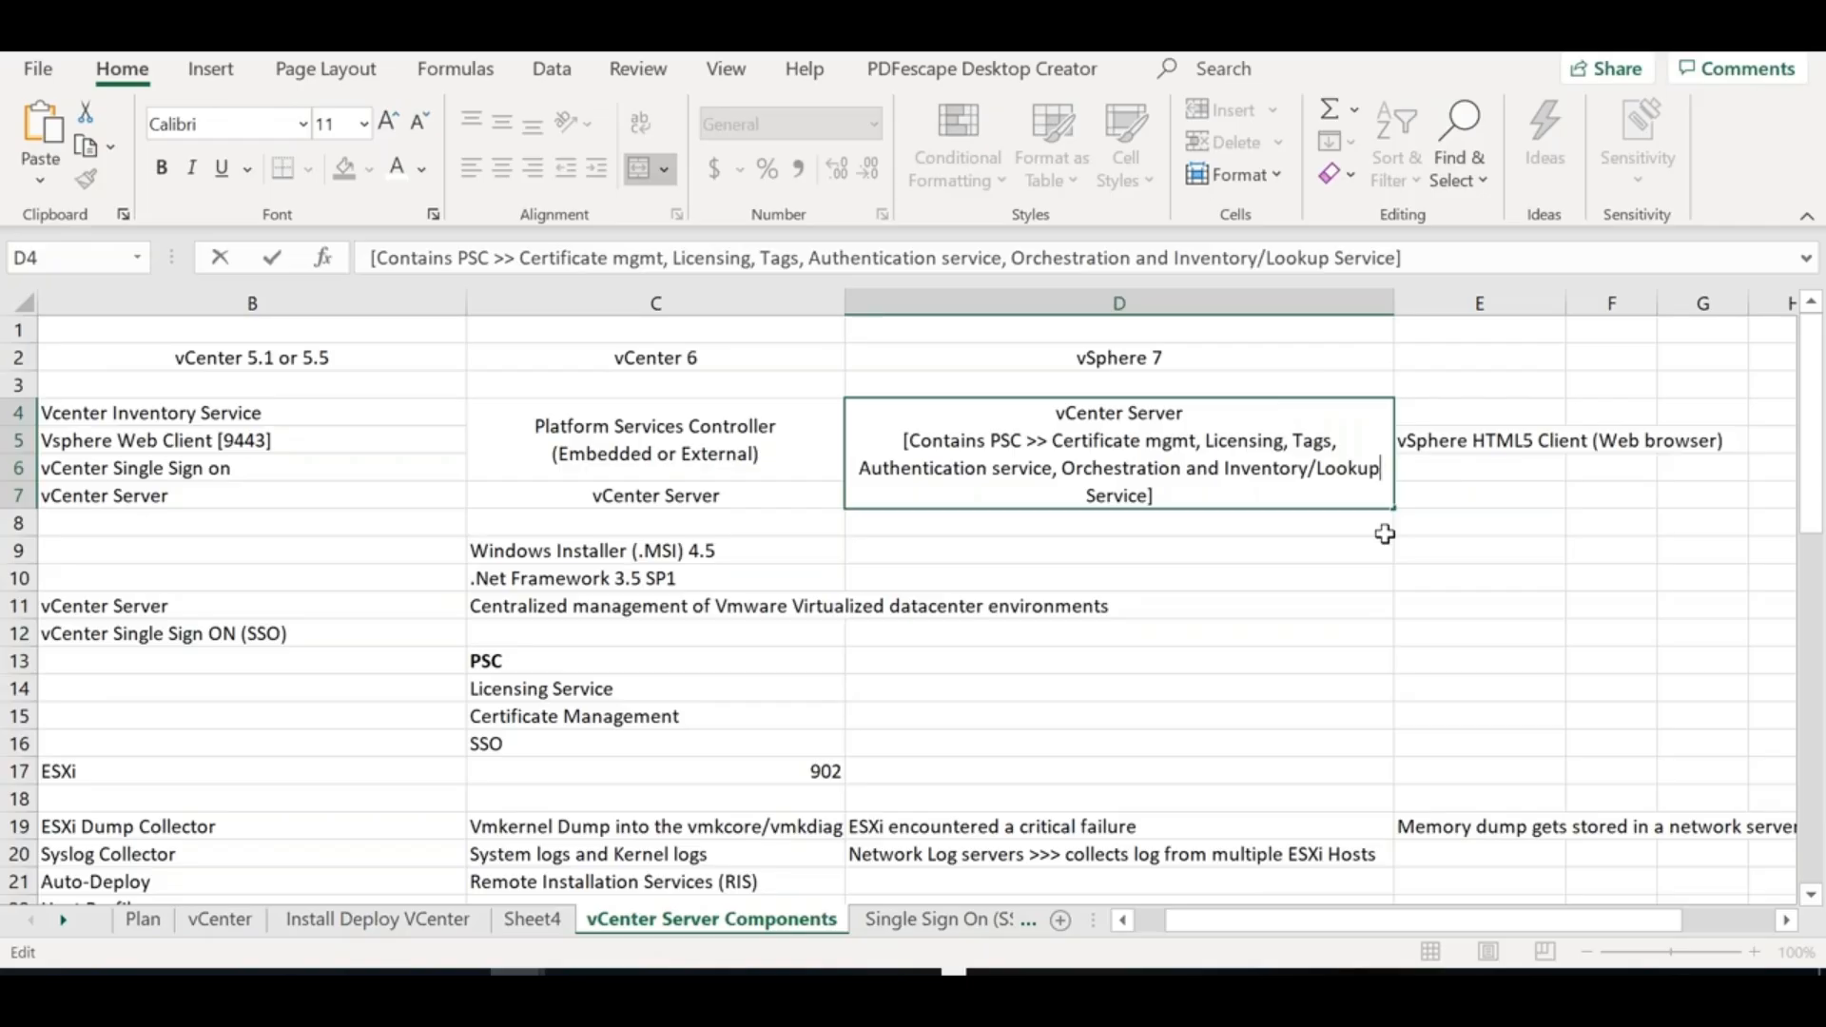
pyautogui.click(1195, 441)
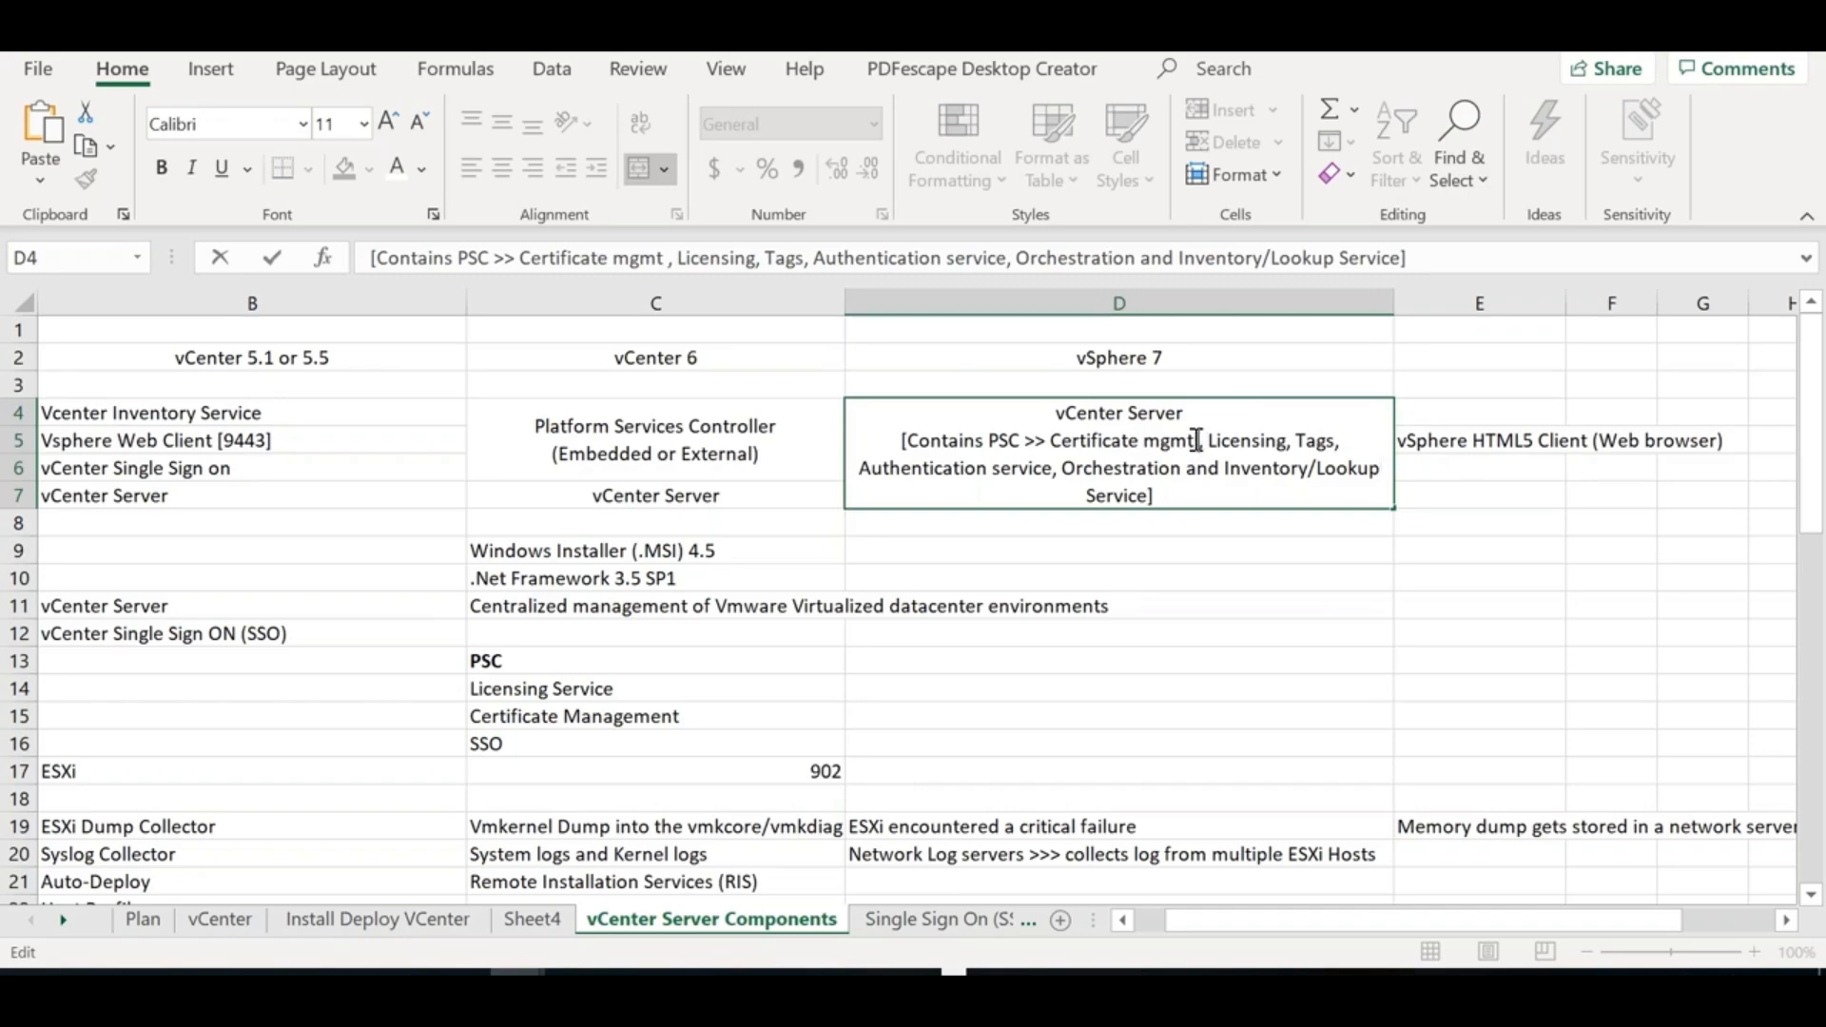
pyautogui.write('[VM CA')
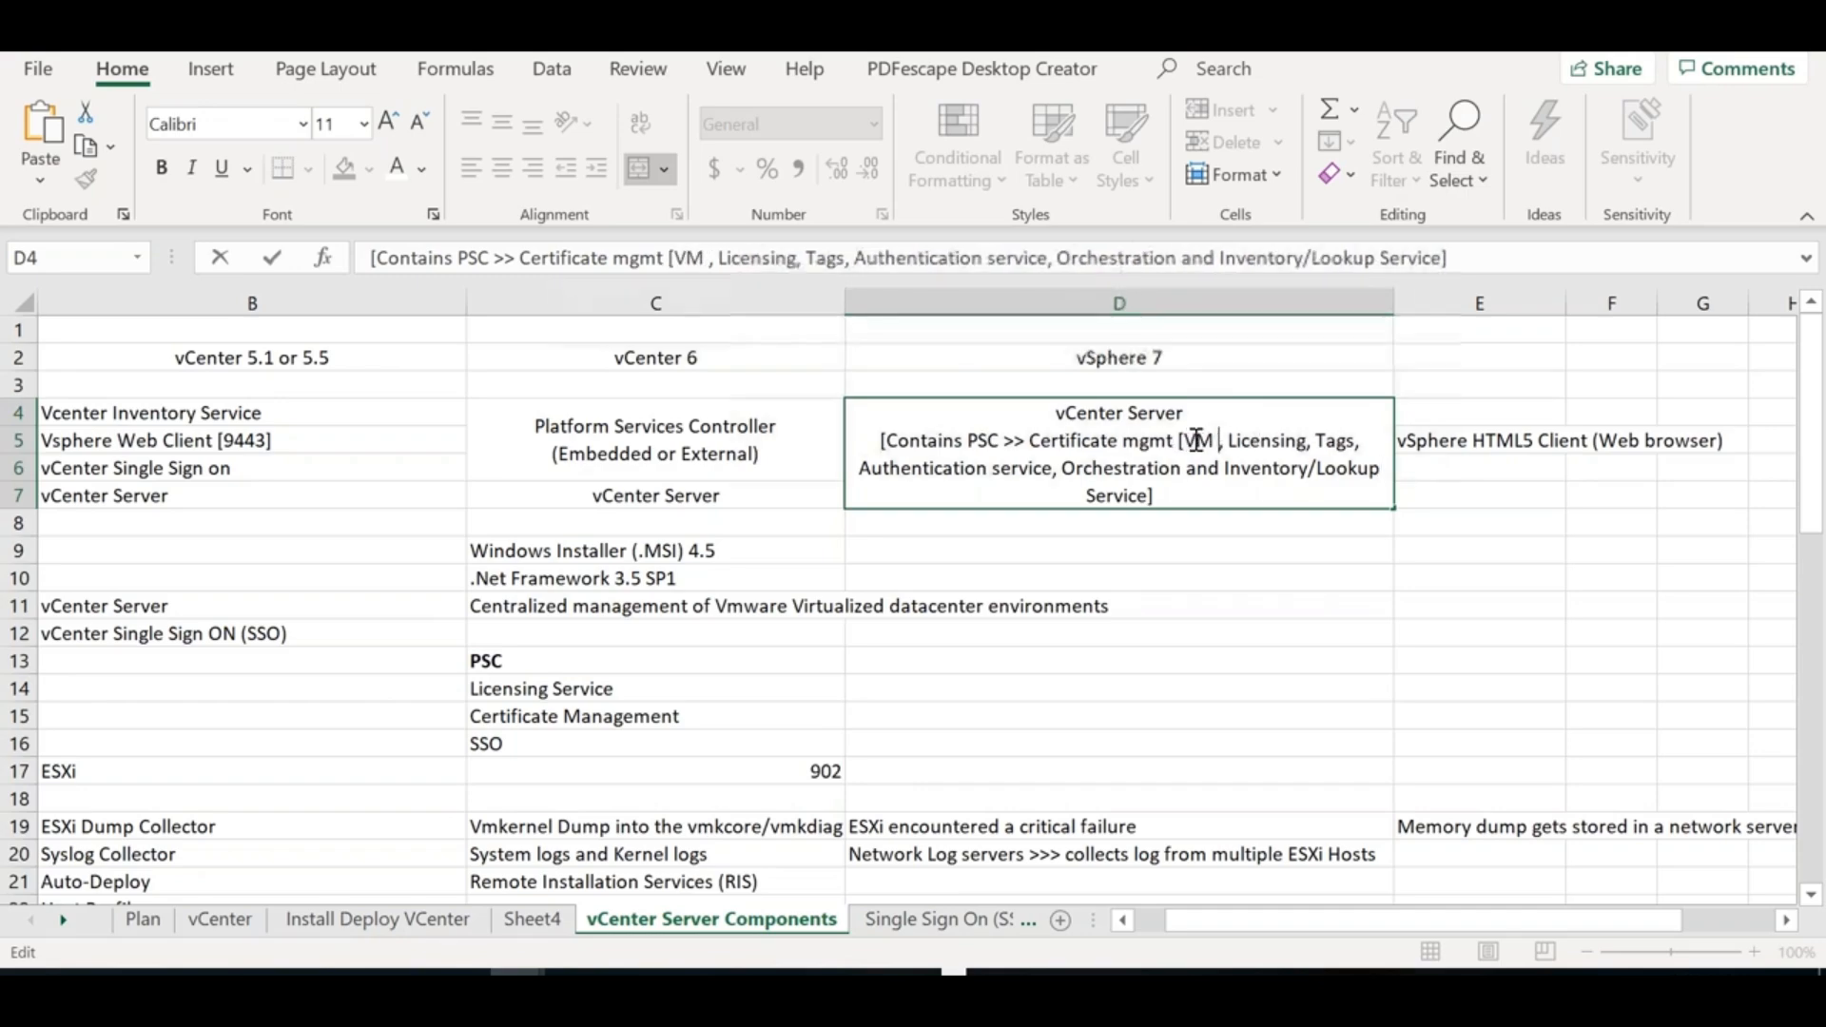
pyautogui.write(']')
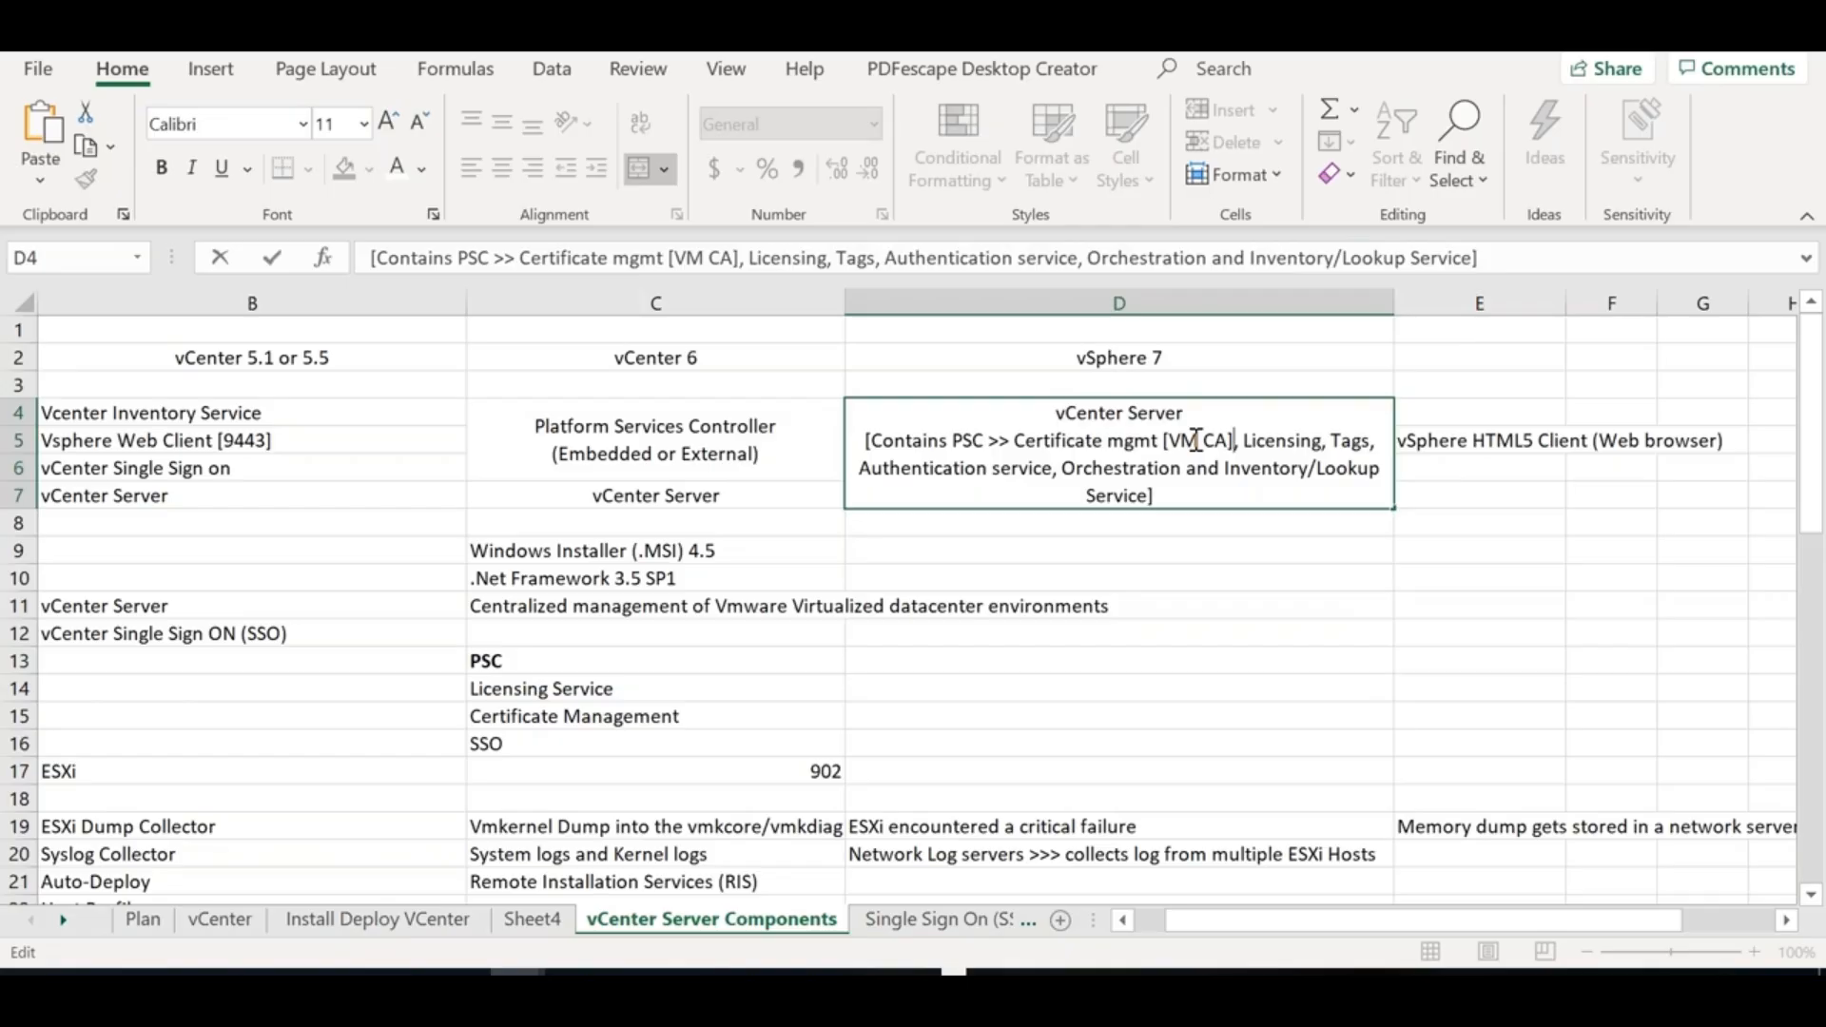
pyautogui.click(1188, 555)
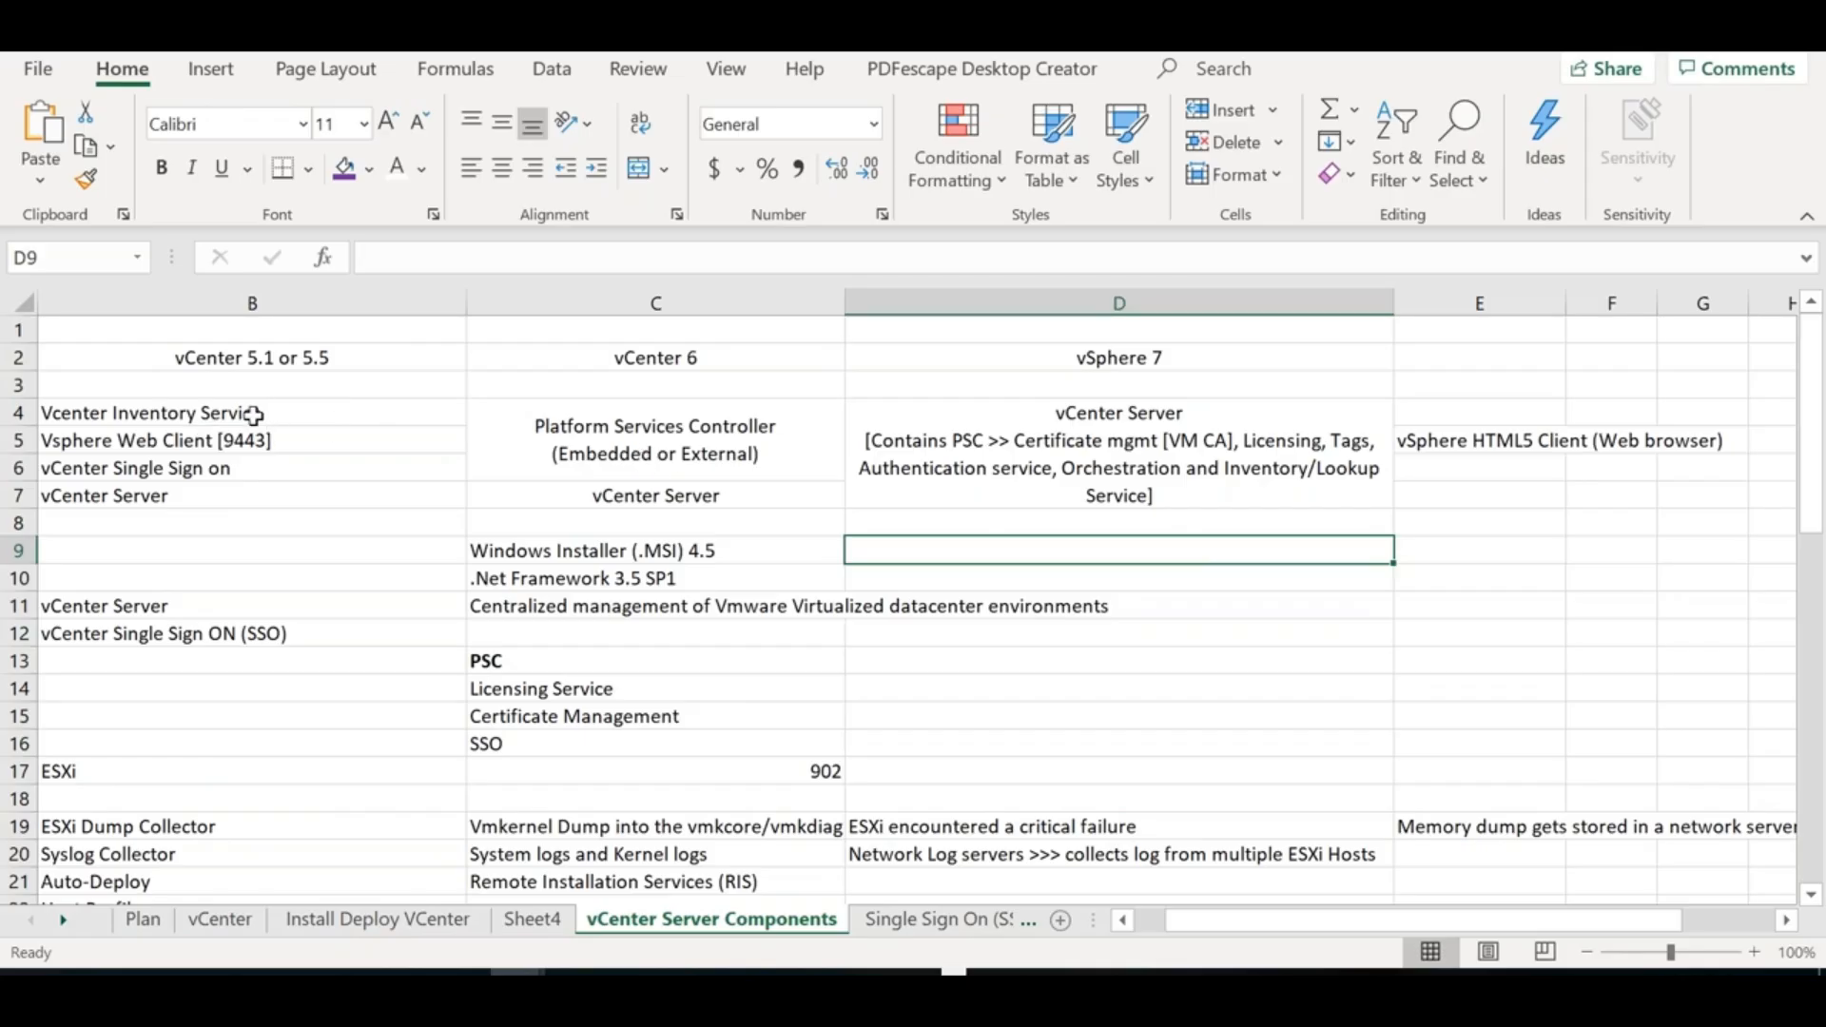
# Review the vCenter 5.1/5.5 and vCenter 6 component cells, then move down toward the empty rows
pyautogui.moveTo(195, 412); pyautogui.dragTo(199, 485)
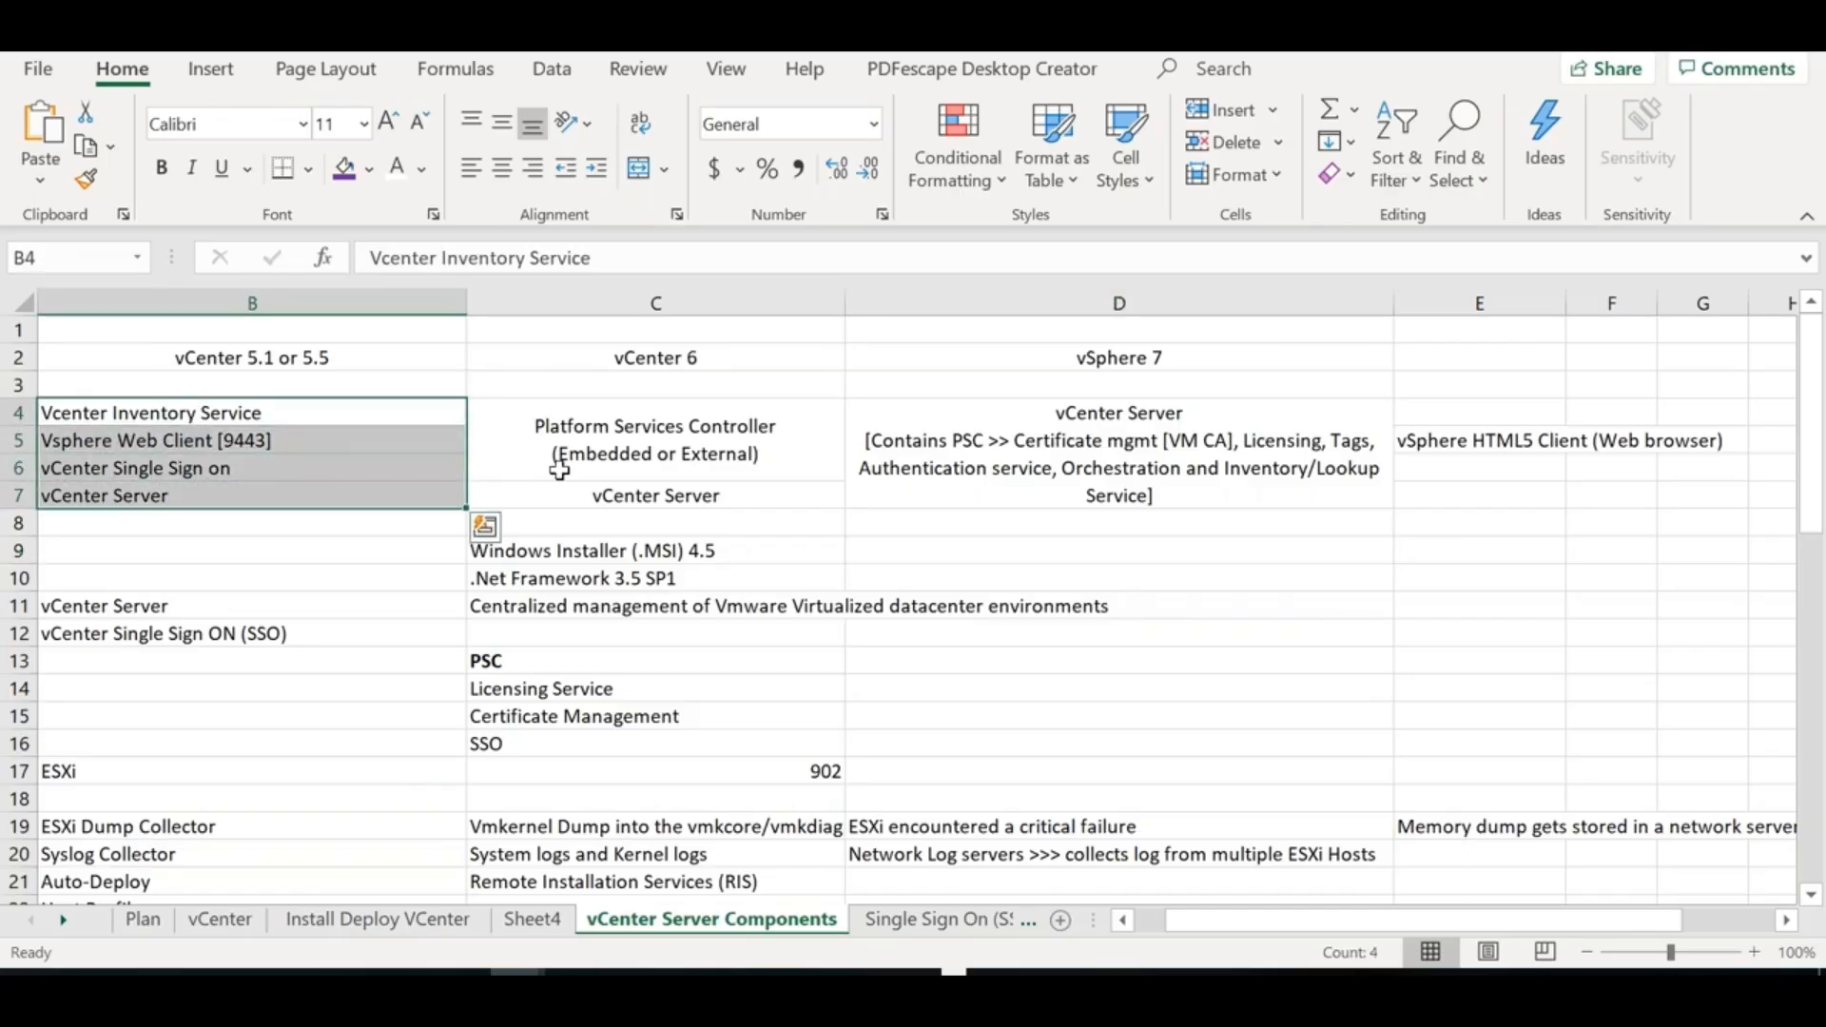
pyautogui.click(612, 437)
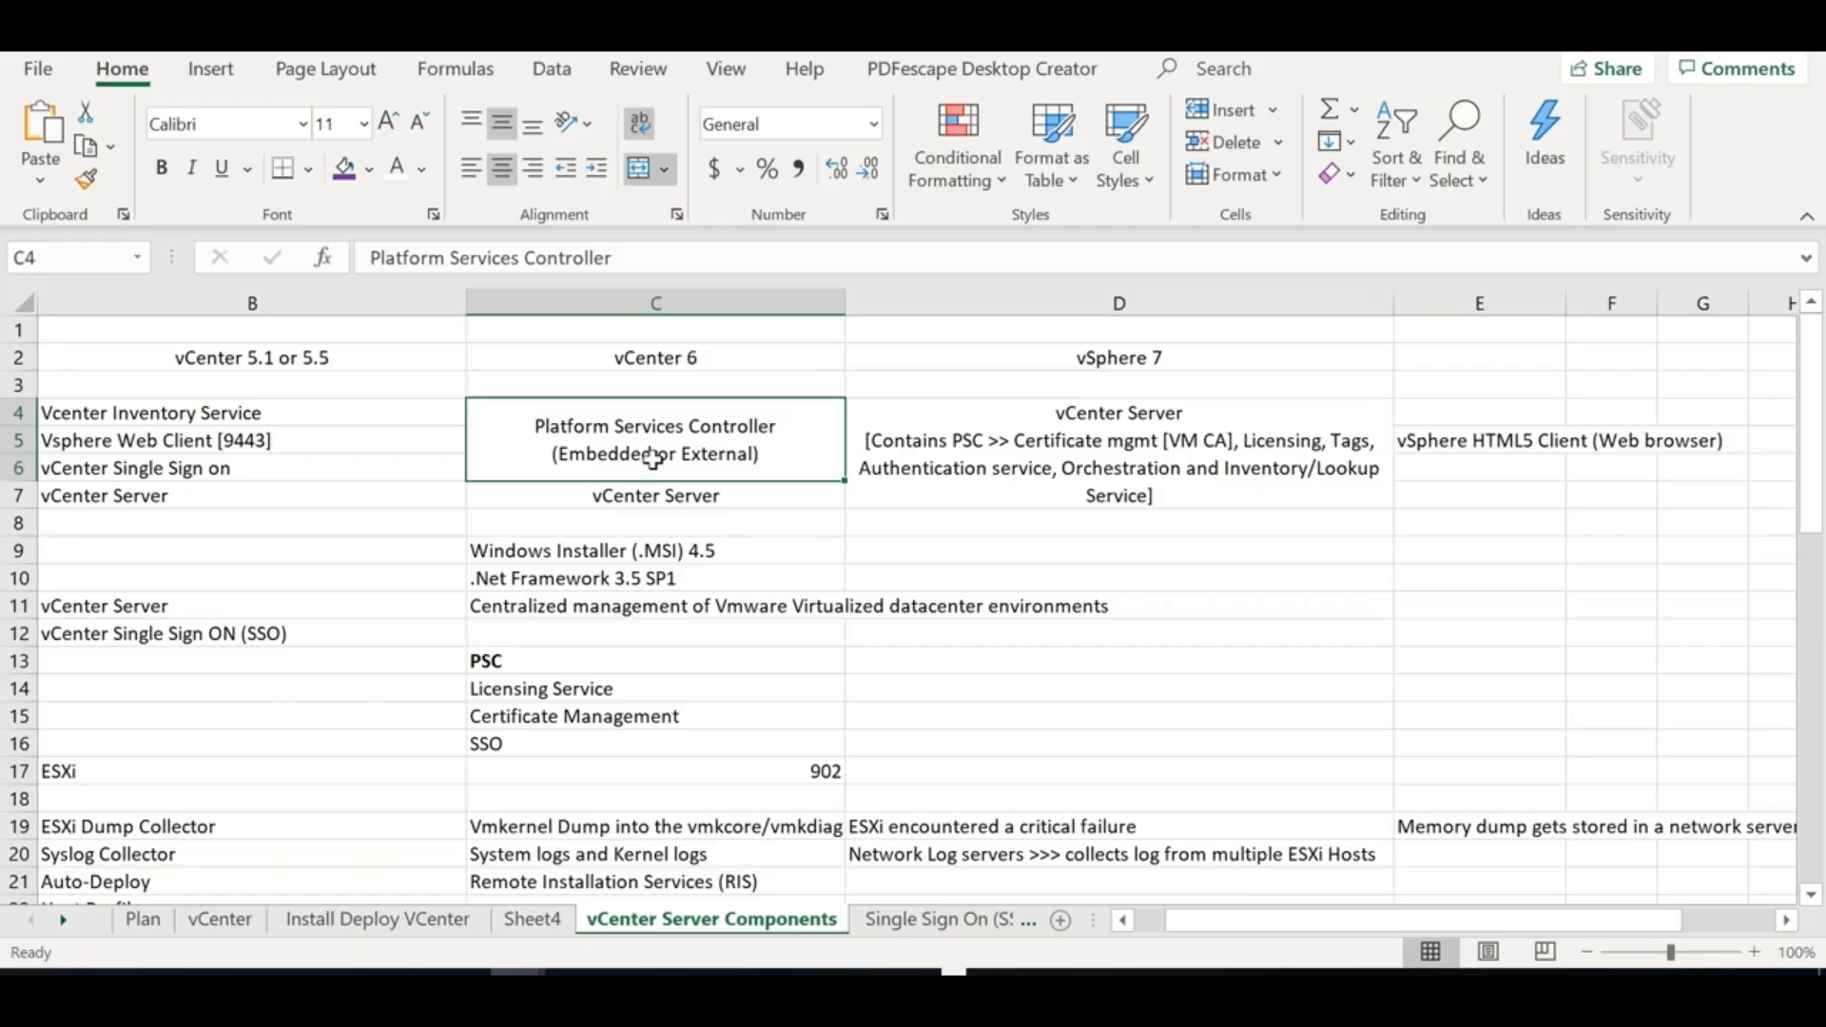
pyautogui.moveTo(656, 473); pyautogui.dragTo(654, 496)
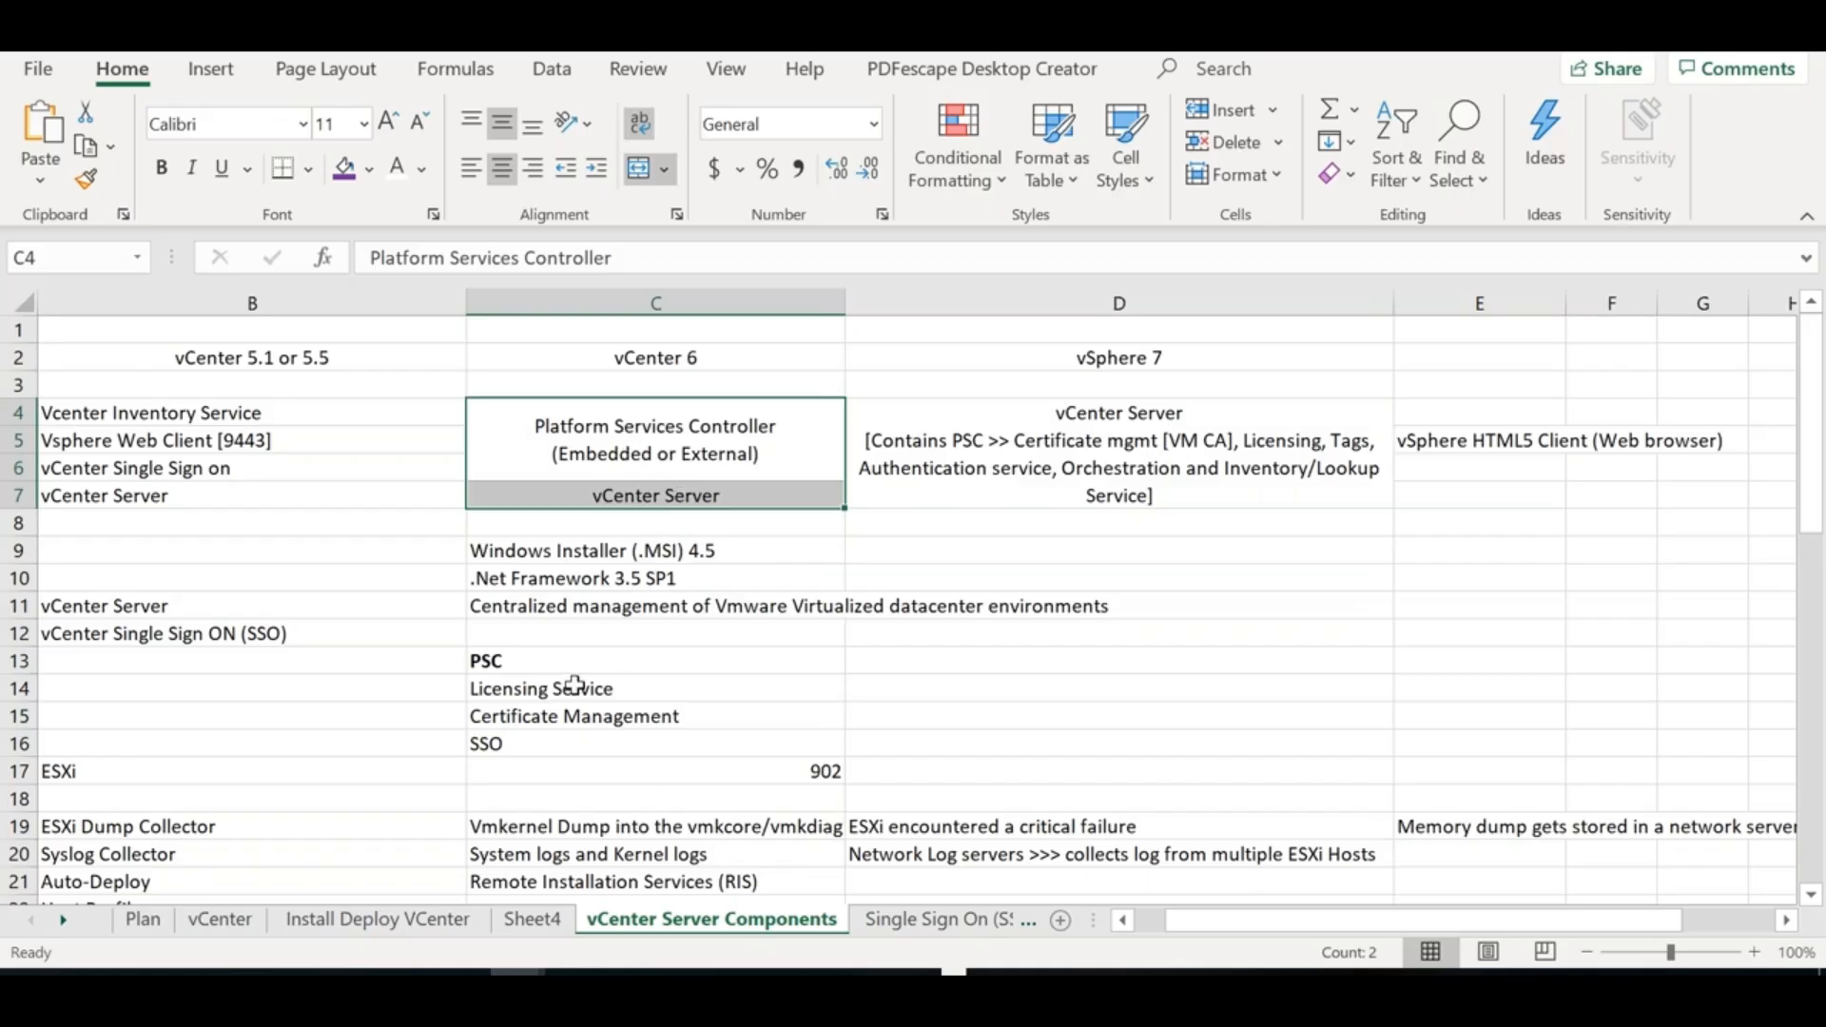
pyautogui.click(561, 795)
pyautogui.press('Down')
pyautogui.press('Down')
pyautogui.press('Down')
pyautogui.press('Down')
pyautogui.press('Down')
pyautogui.press('Down')
pyautogui.press('Down')
pyautogui.press('Down')
pyautogui.press('Down')
pyautogui.press('Down')
pyautogui.press('Down')
pyautogui.press('Down')
pyautogui.press('Down')
pyautogui.press('Down')
pyautogui.press('Down')
pyautogui.press('Down')
pyautogui.press('Down')
pyautogui.press('Down')
pyautogui.press('Down')
pyautogui.press('Down')
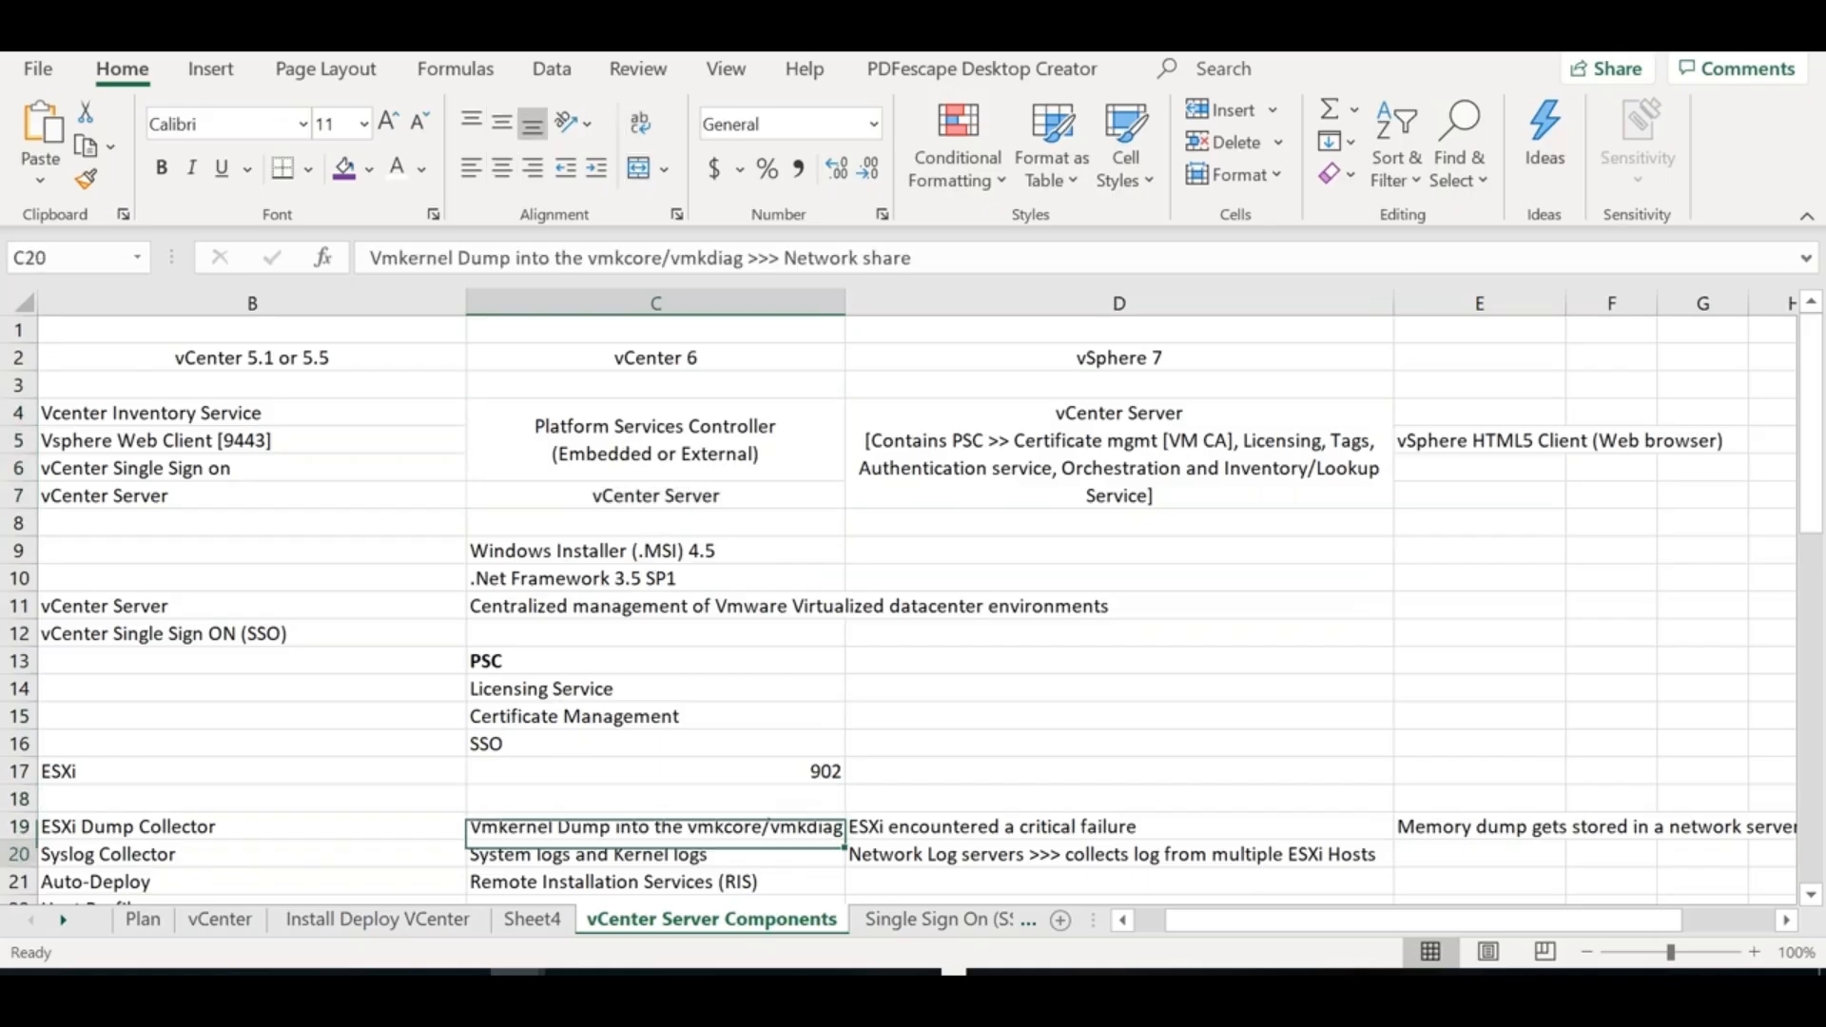
# Enter Update Manager in C41 and Lifecycle Manager in D41
pyautogui.press('Down')
pyautogui.press('Down')
pyautogui.press('Down')
pyautogui.press('Down')
pyautogui.press('Down')
pyautogui.press('Down')
pyautogui.press('Down')
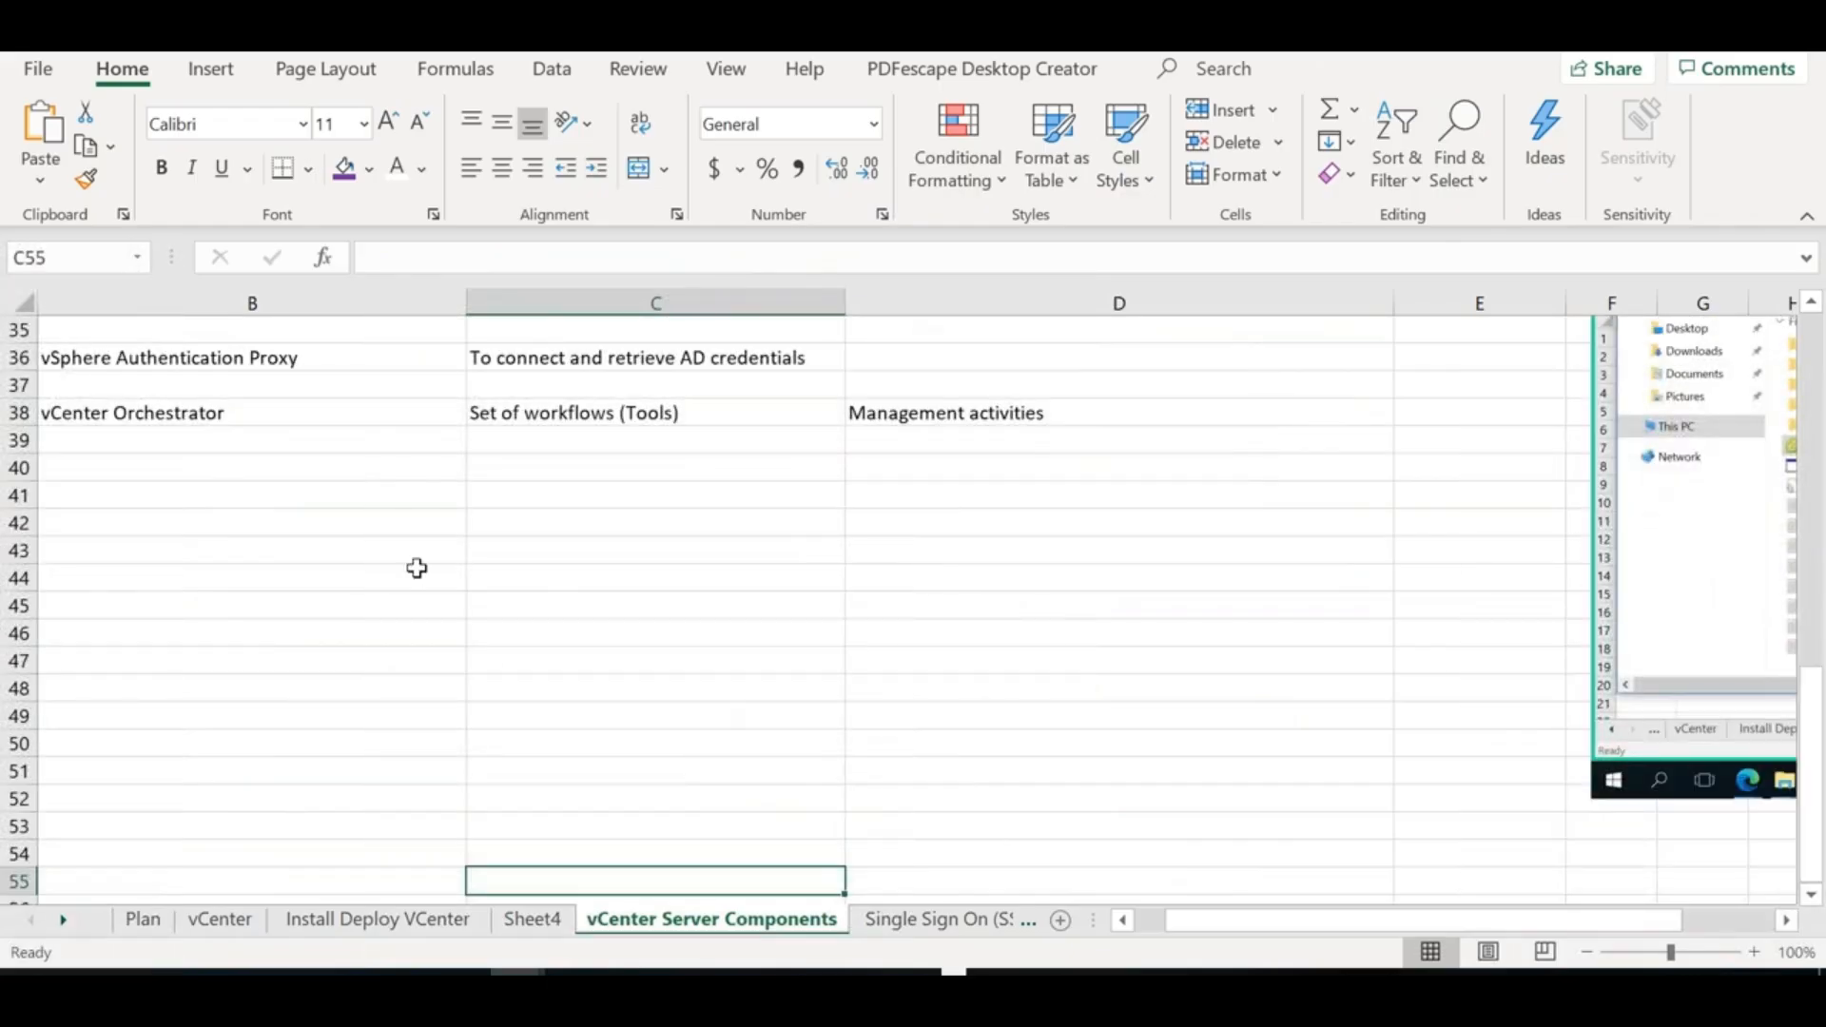
pyautogui.click(618, 497)
pyautogui.write('Upd')
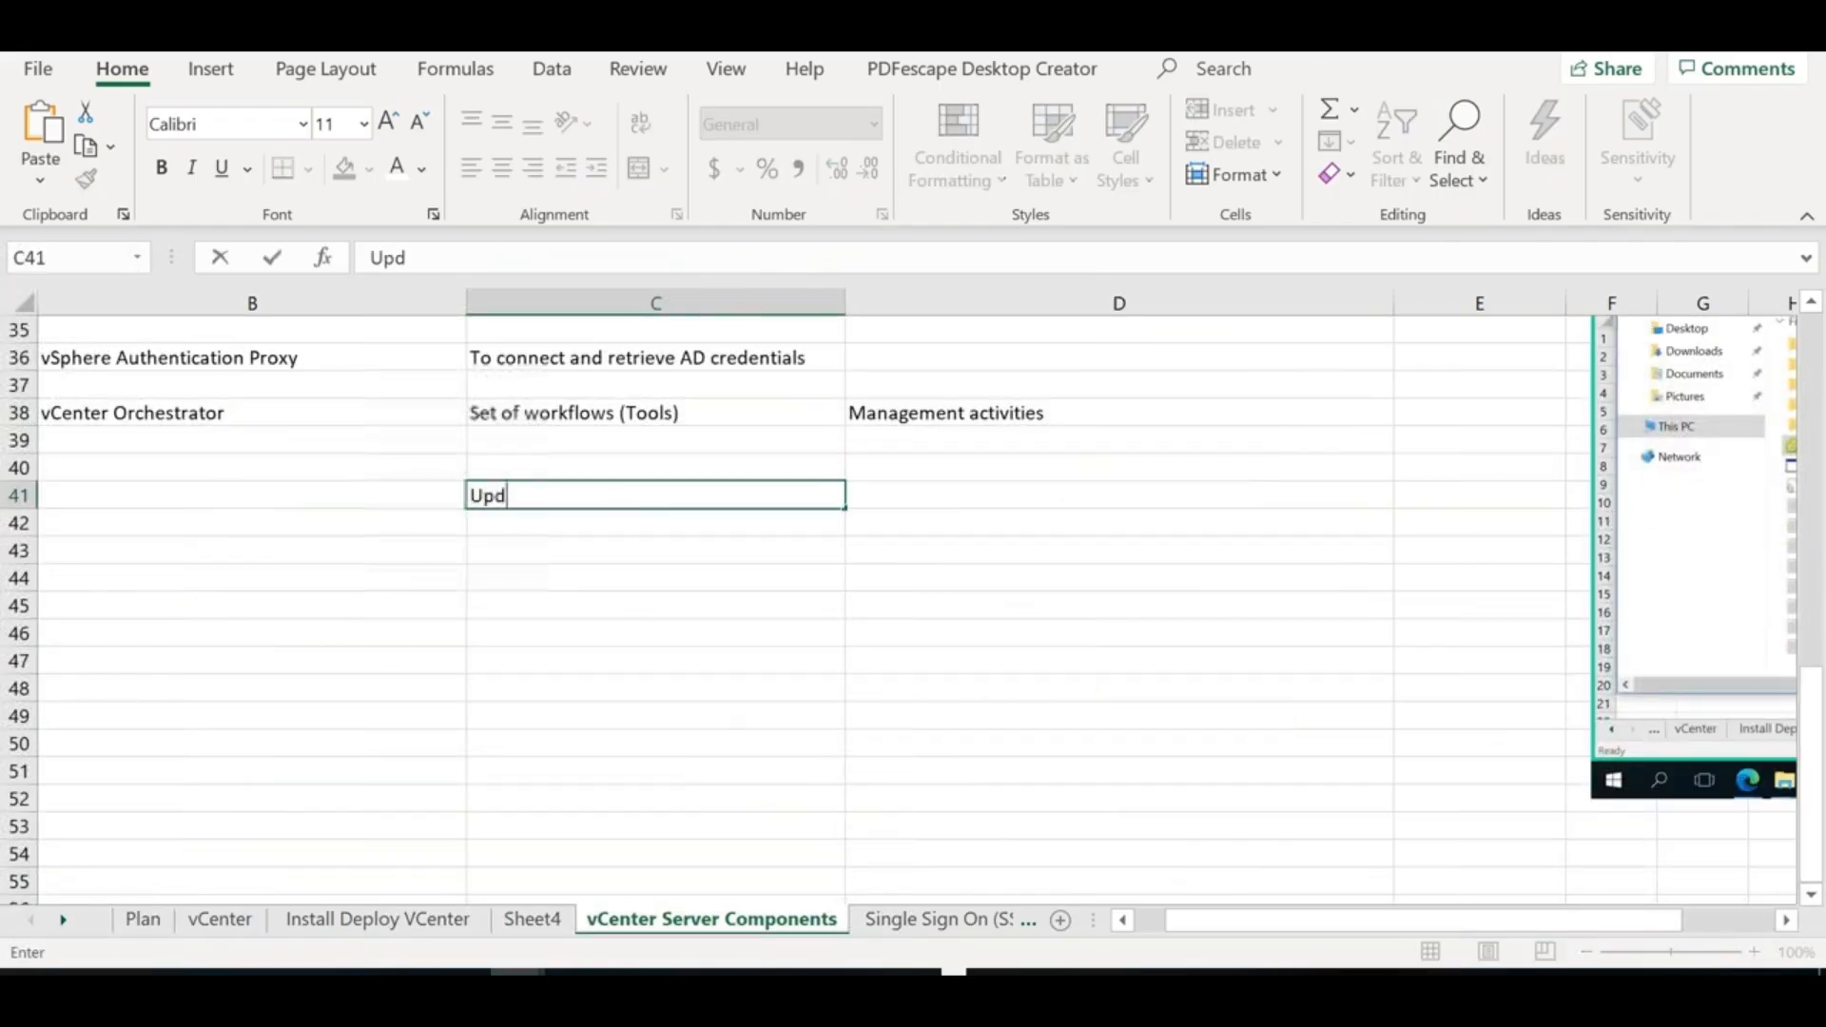
pyautogui.write('ate Mangager')
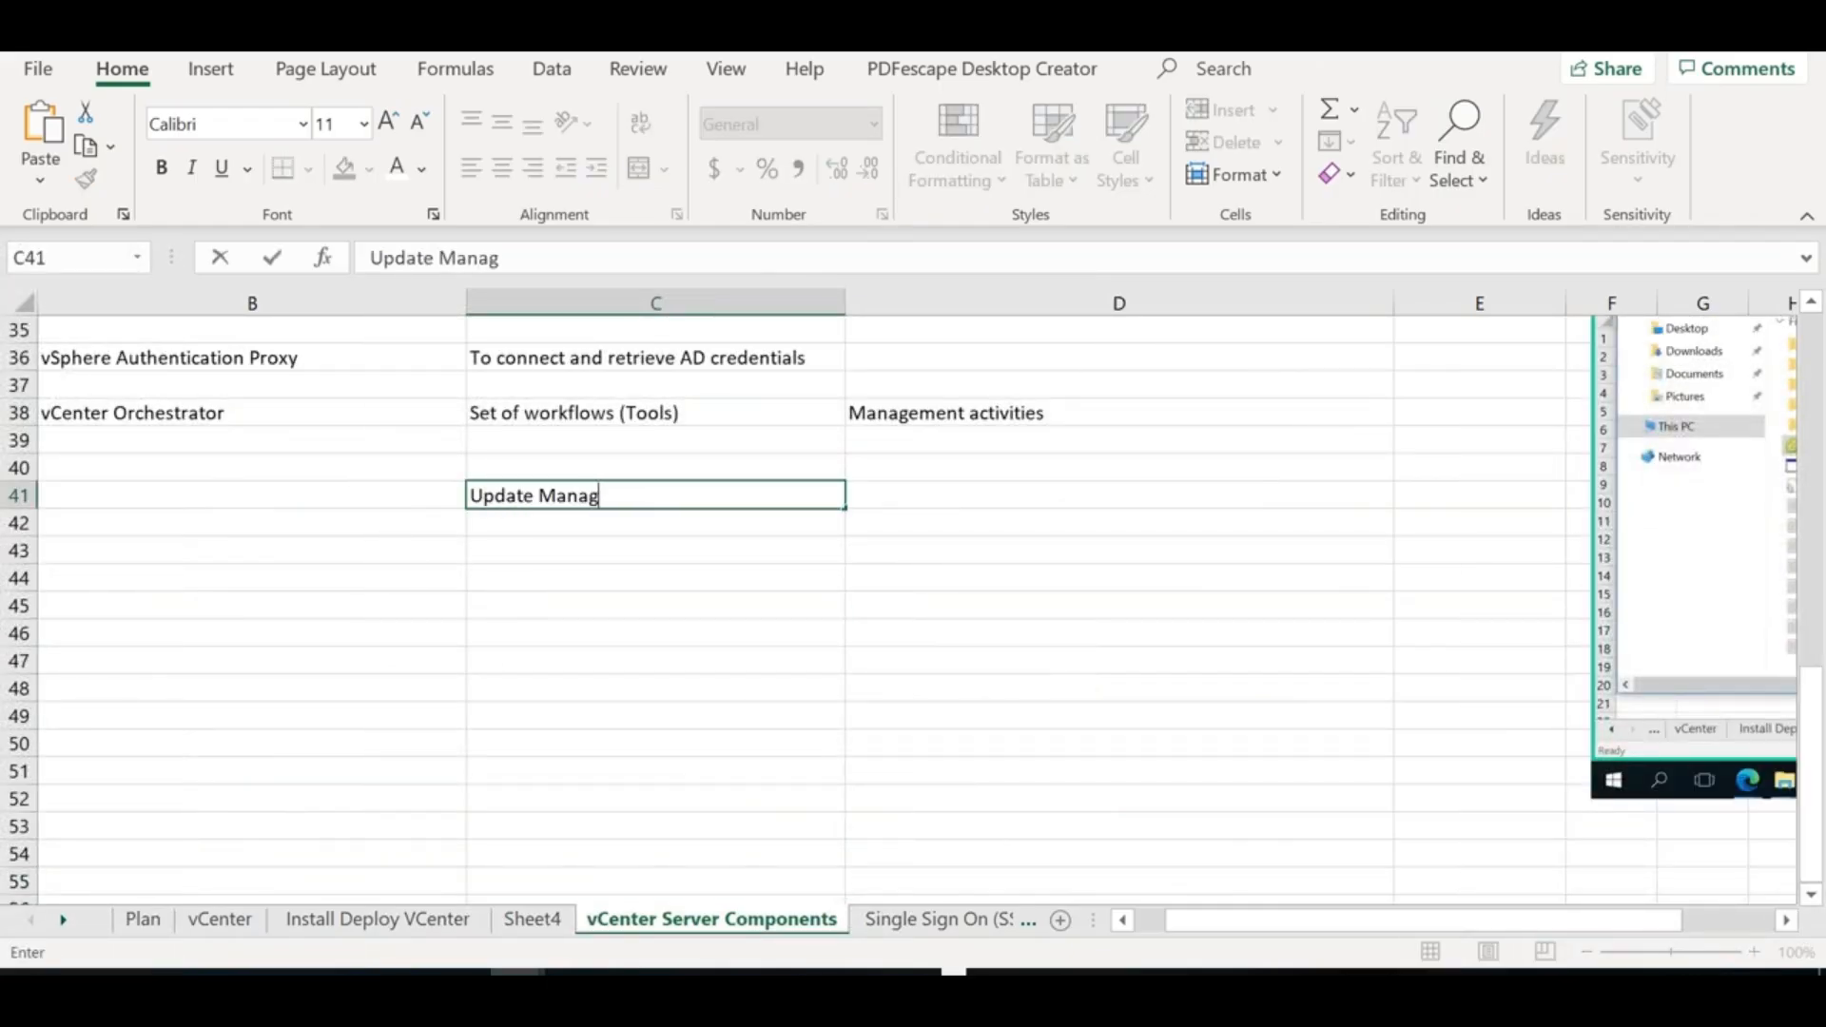
pyautogui.press('Tab')
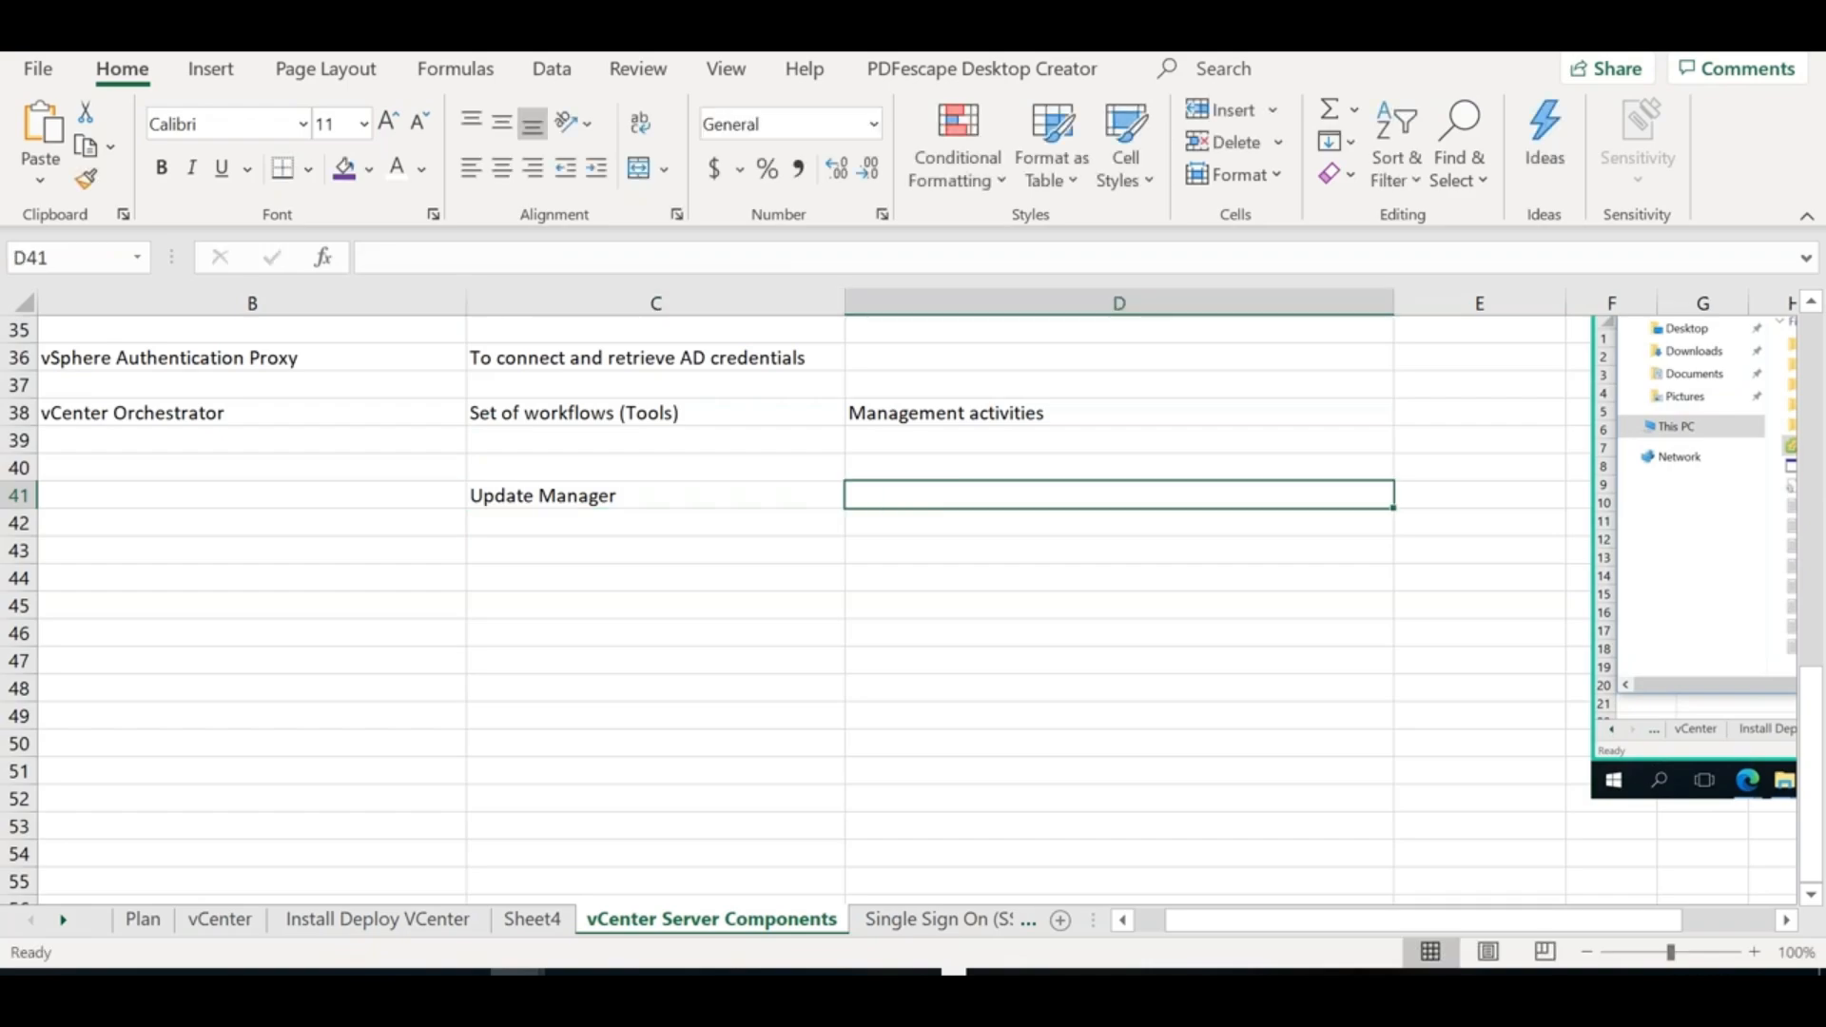
pyautogui.write('Lifecycle')
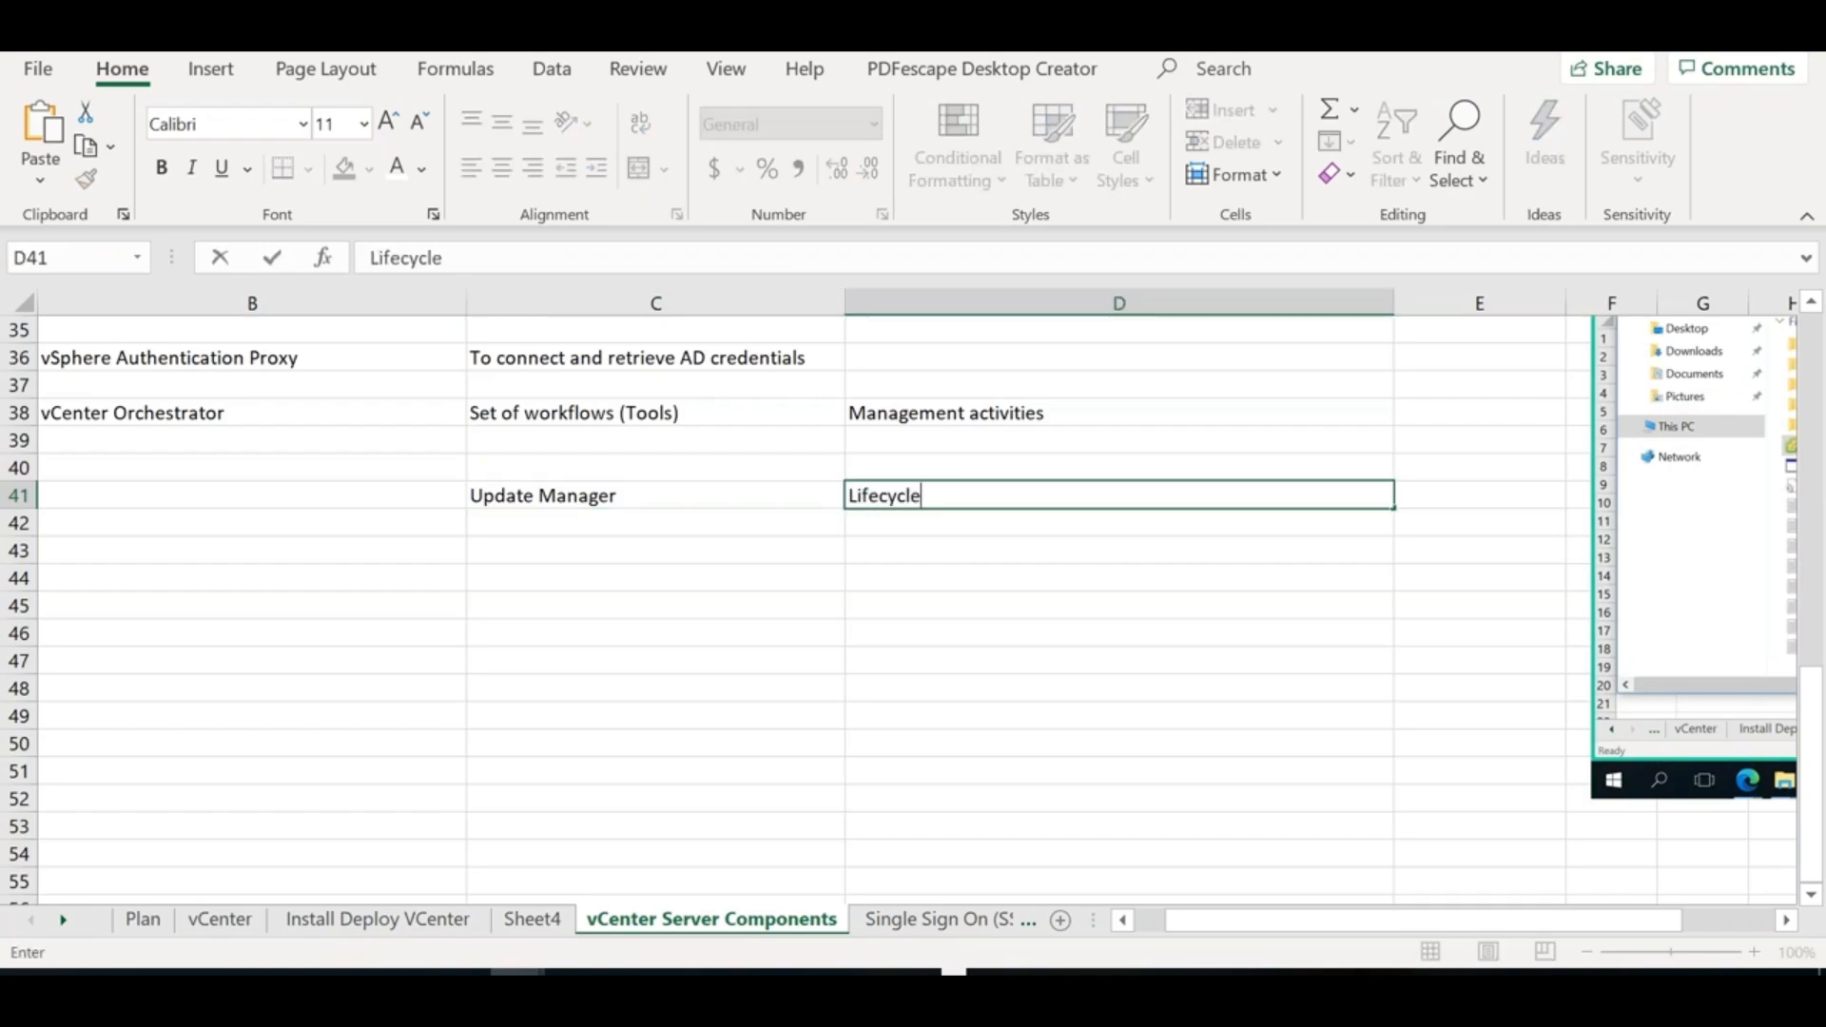
pyautogui.write(' Manager')
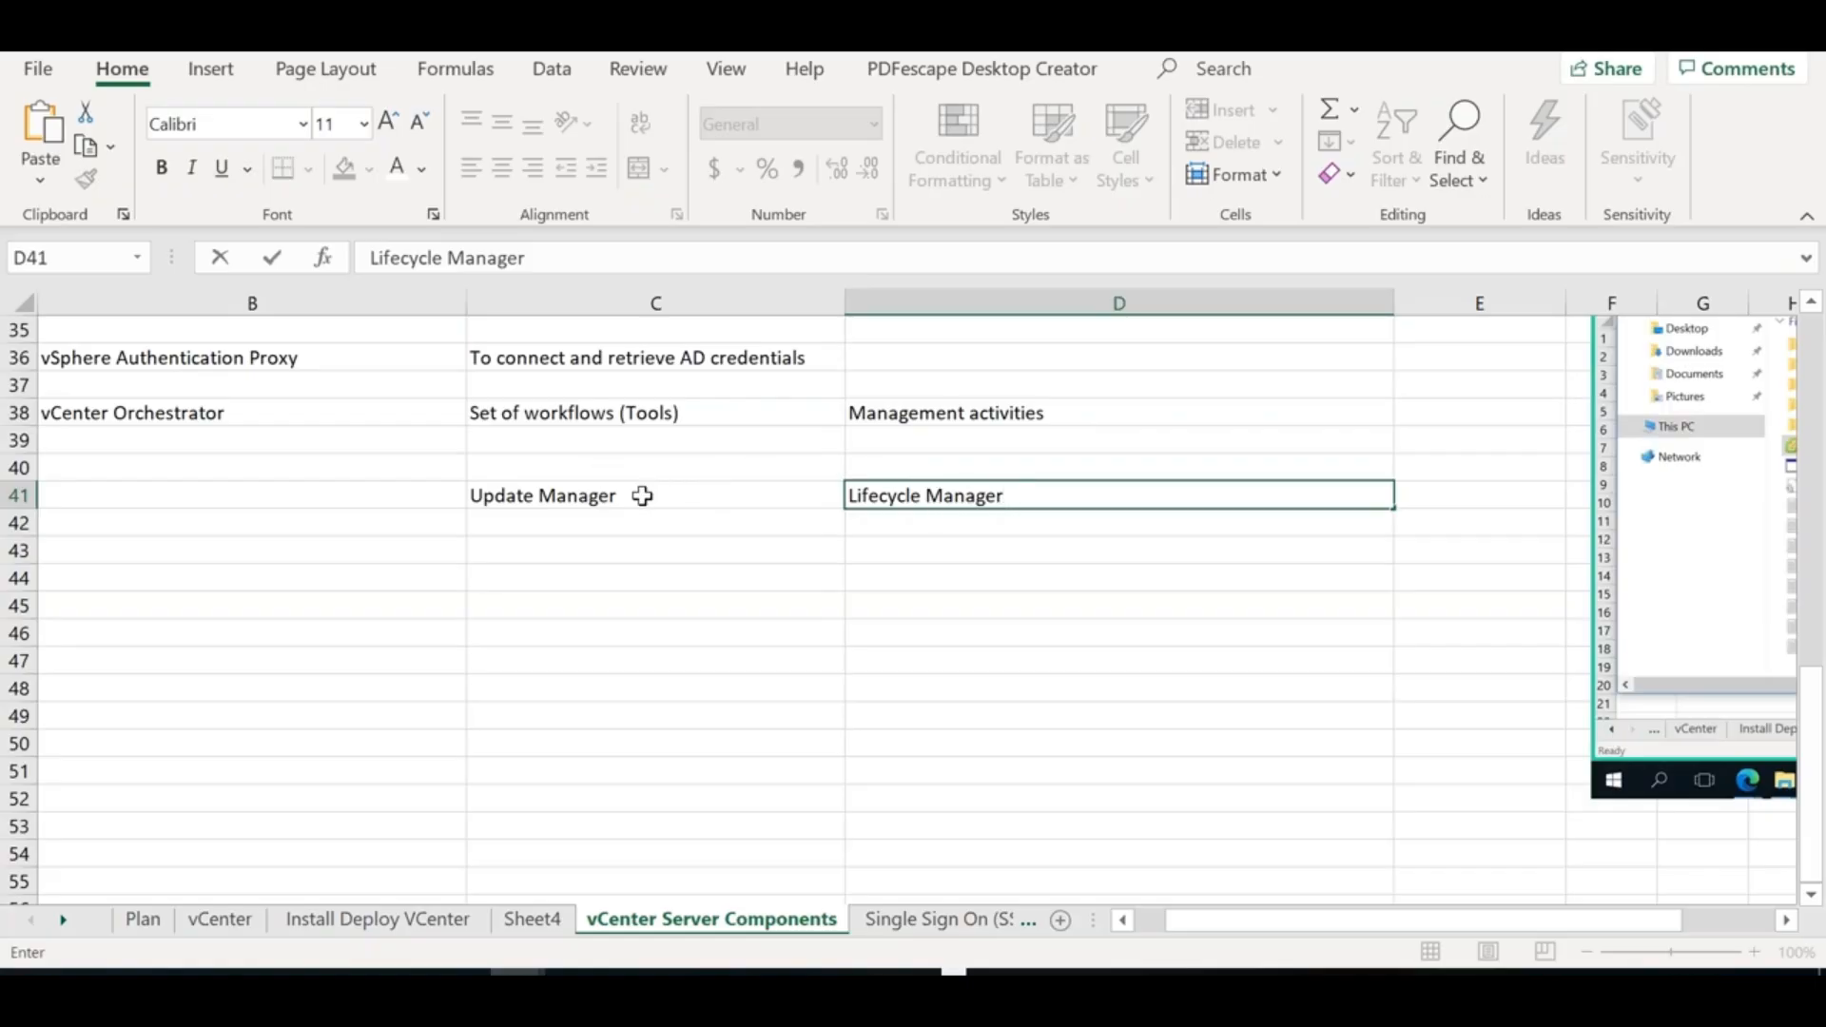
pyautogui.click(643, 495)
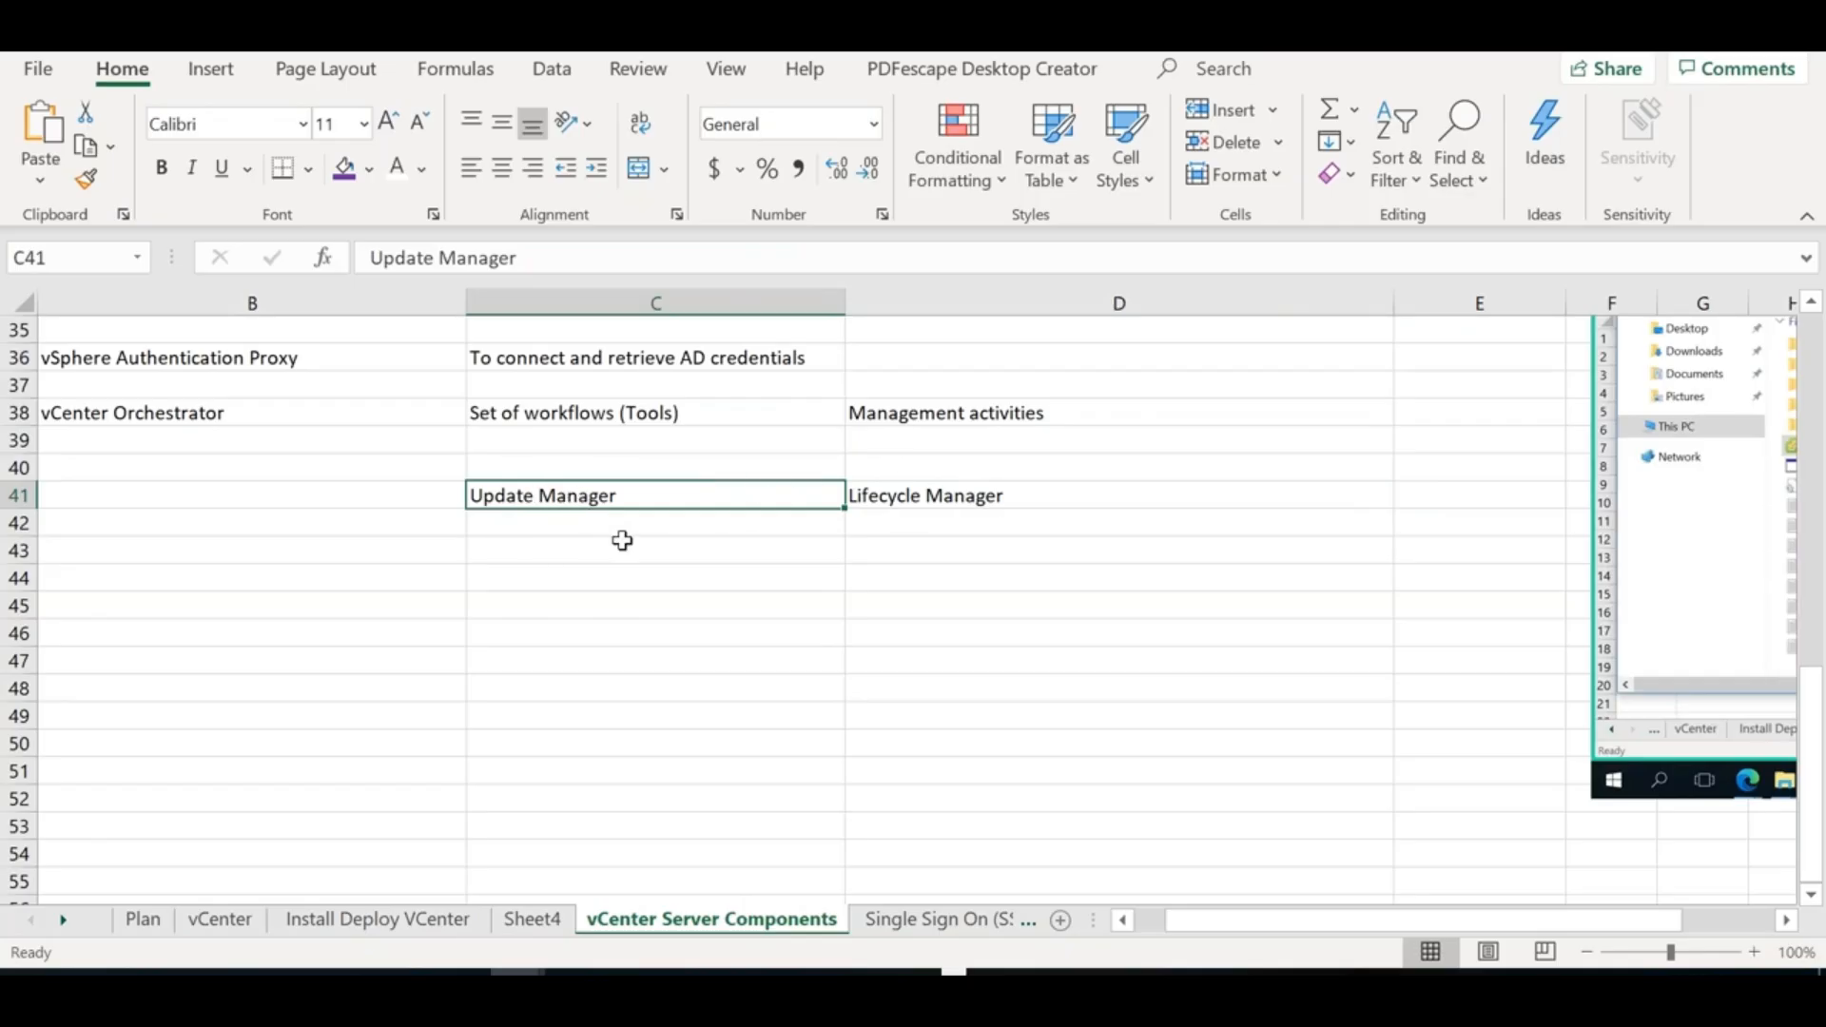
# Put 'Update manager >> Installed only on Windows server' in B41 and auto-fit column B
pyautogui.click(242, 522)
pyautogui.click(219, 493)
pyautogui.write('Upd')
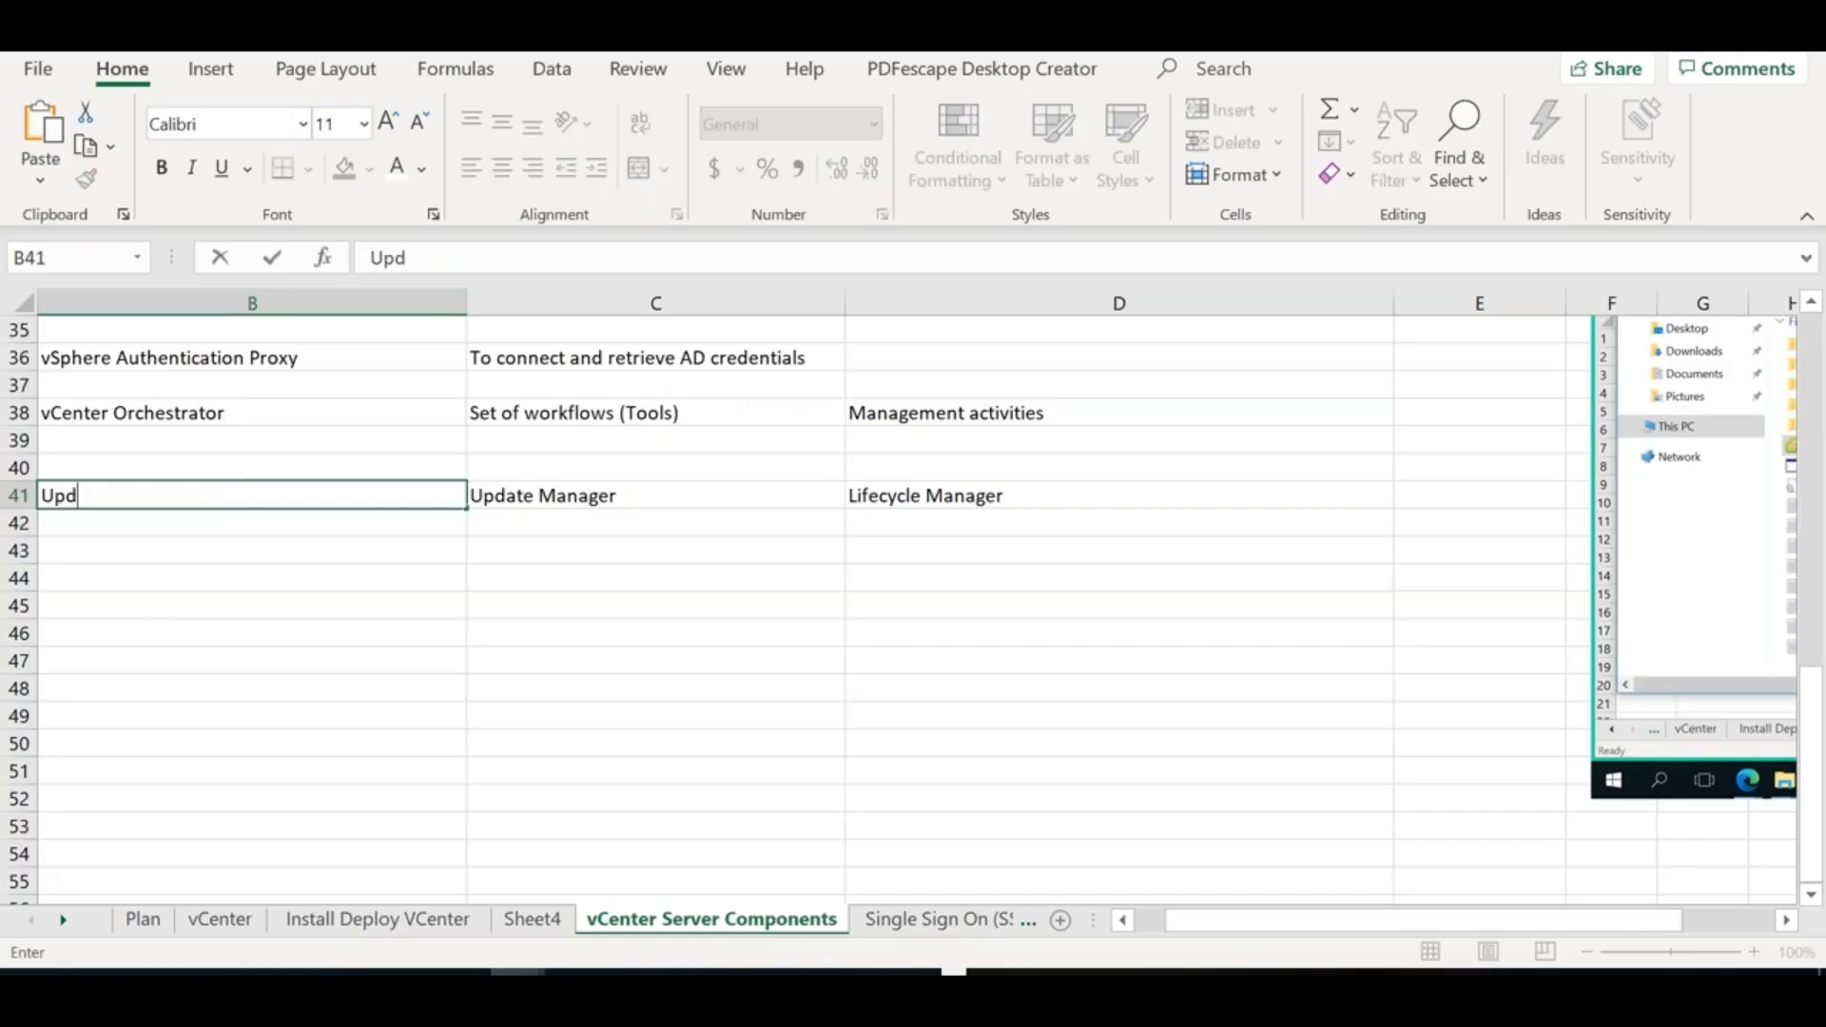
pyautogui.write('ate manager >> lnstalled only o')
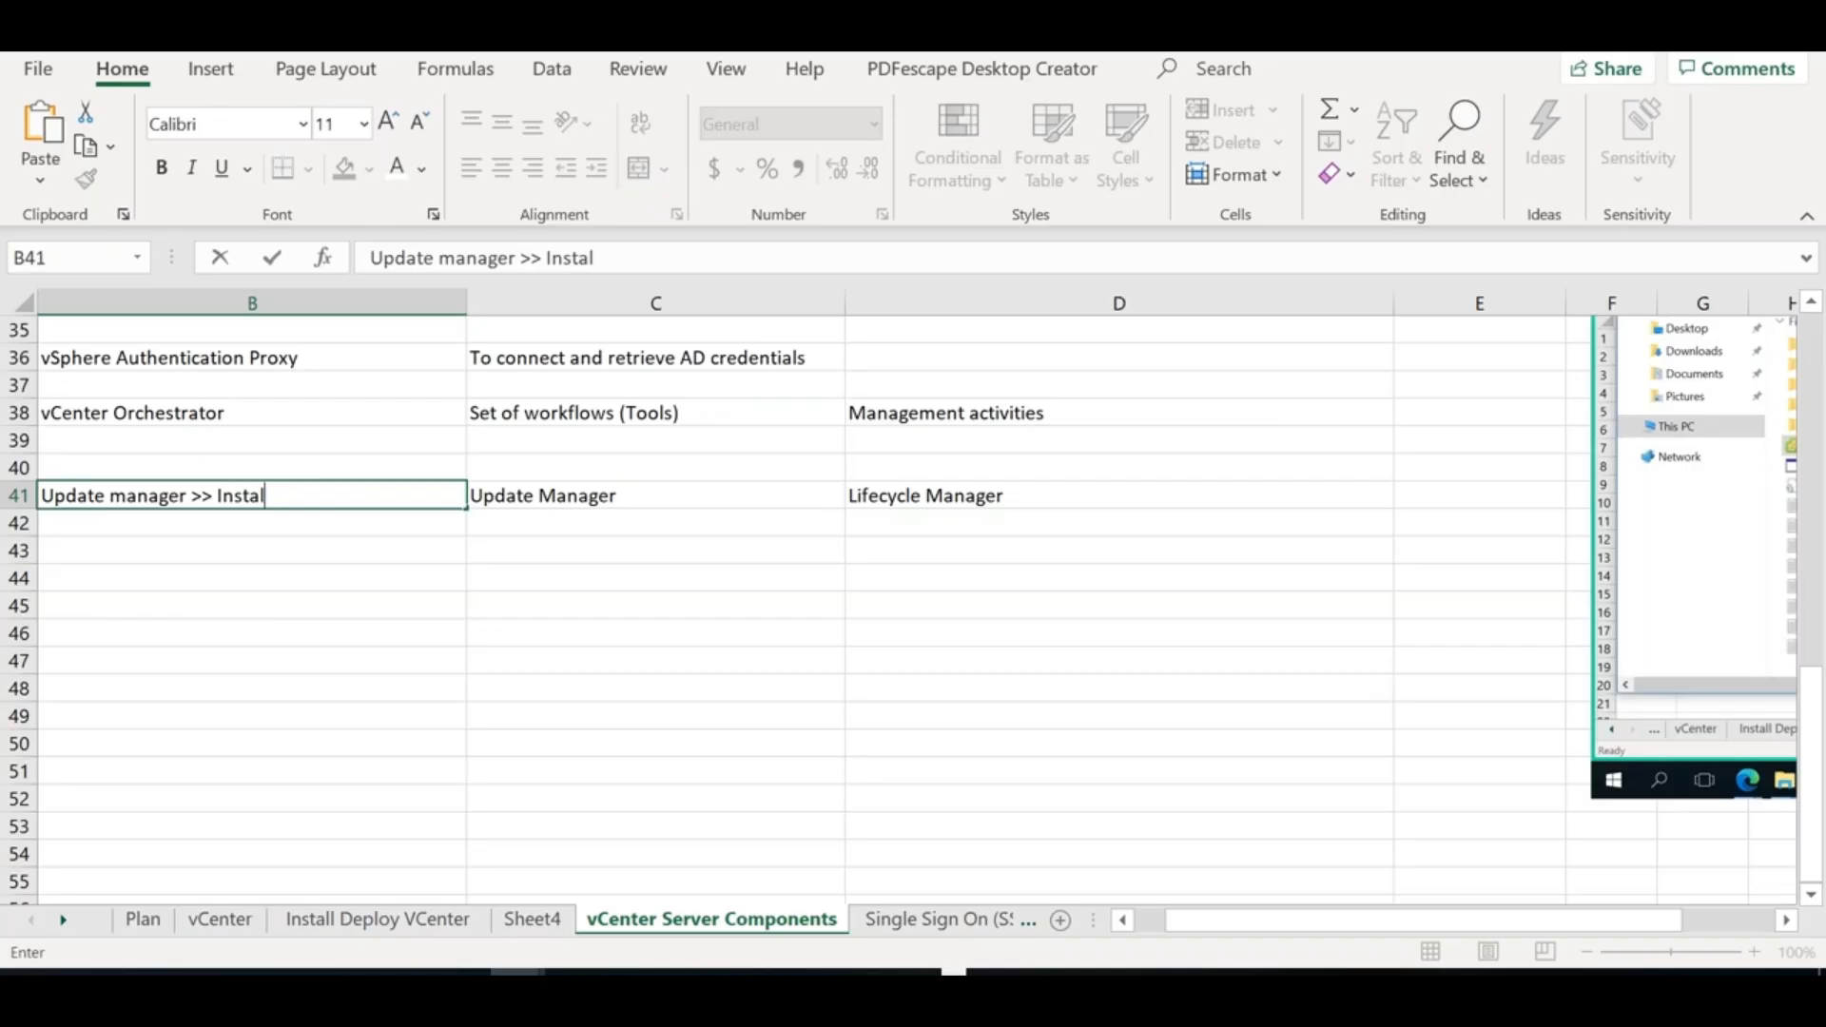
pyautogui.press('BackSpace')
pyautogui.write('W')
pyautogui.press('BackSpace')
pyautogui.press('BackSpace')
pyautogui.write('n')
pyautogui.write(' Windows srv')
pyautogui.press('BackSpace')
pyautogui.press('BackSpace')
pyautogui.write('erver')
pyautogui.click(276, 595)
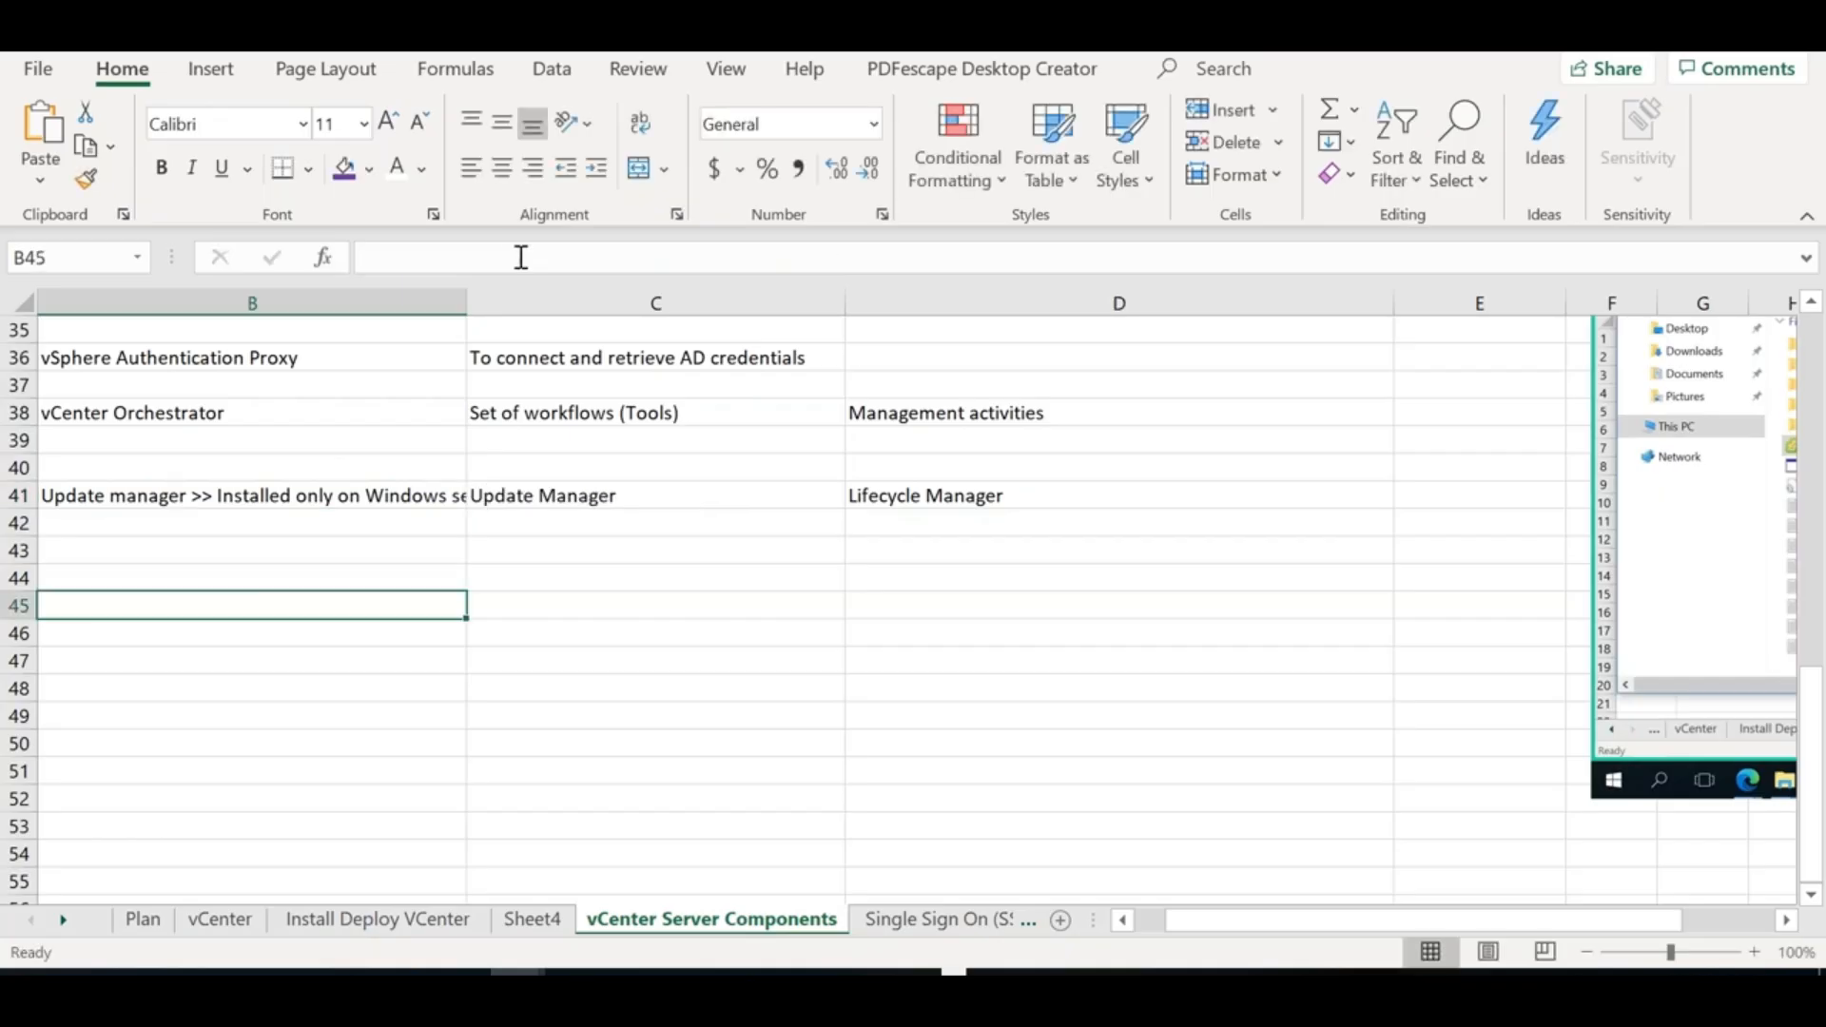
pyautogui.doubleClick(466, 303)
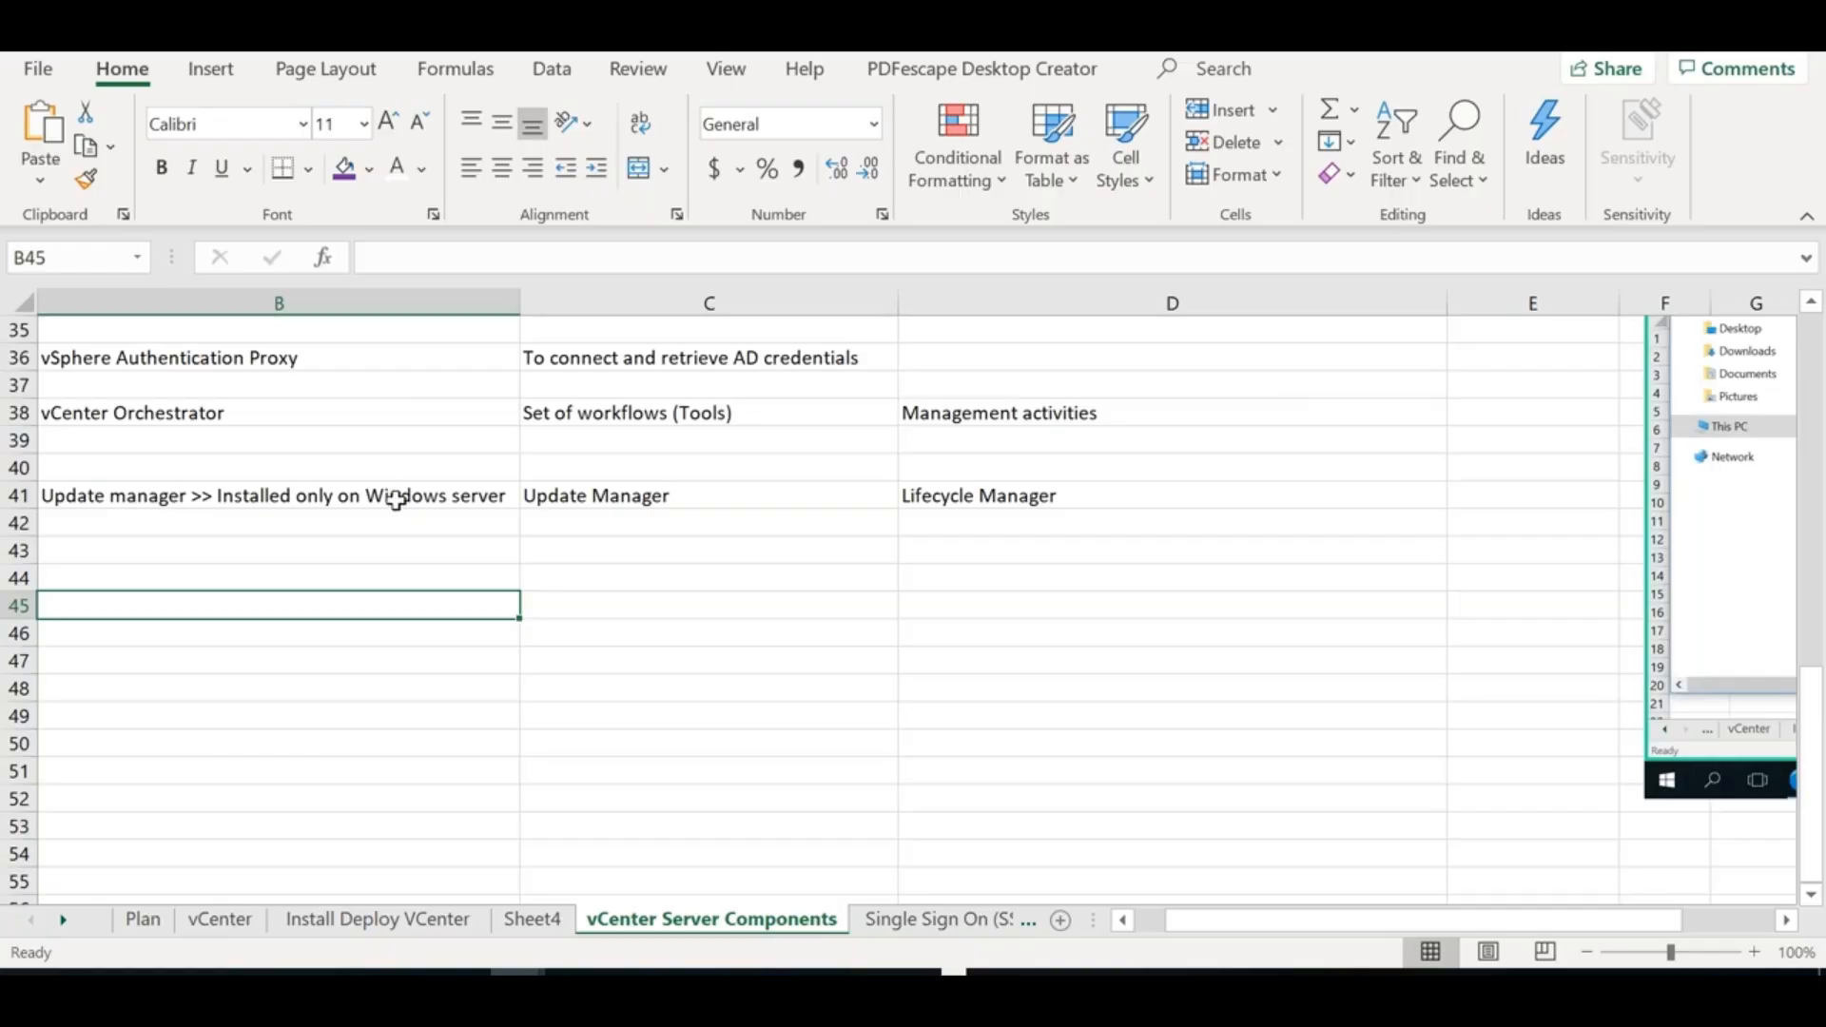
# Append '>>> Embedded into VCenter Server Appliance' to C41 and auto-fit column C
pyautogui.doubleClick(491, 498)
pyautogui.moveTo(504, 495); pyautogui.dragTo(373, 496)
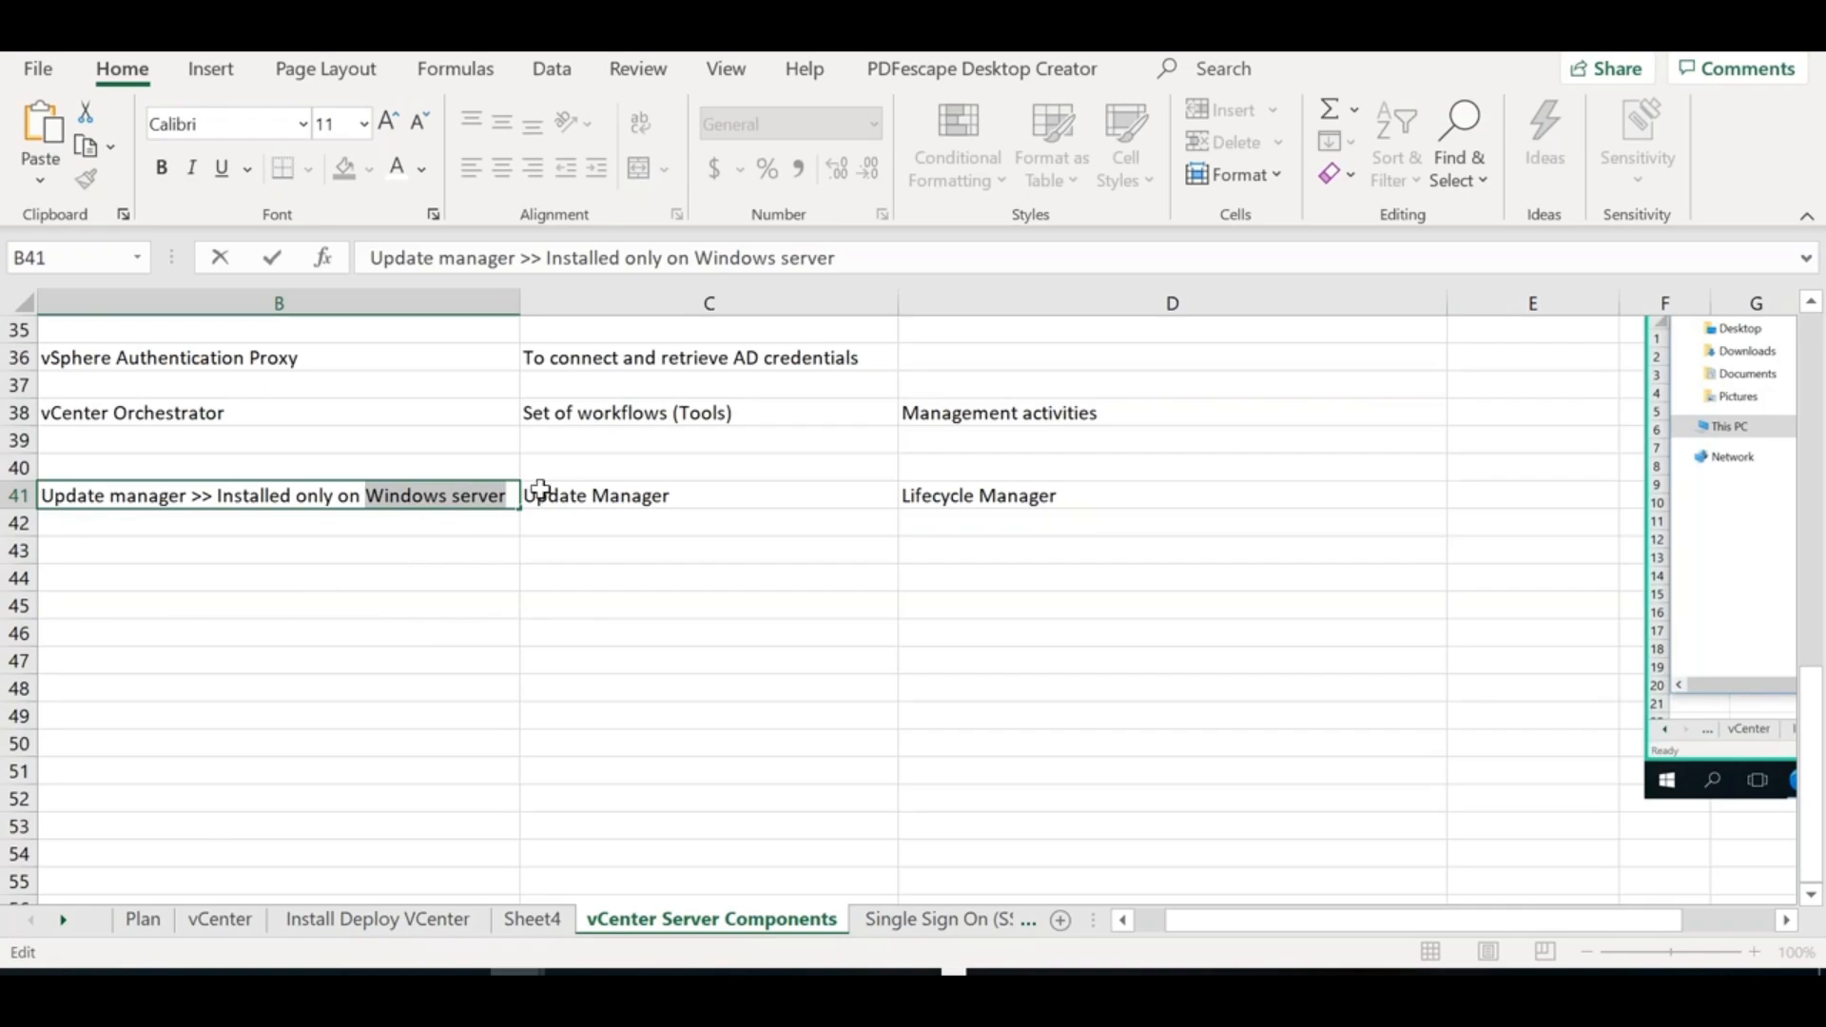
pyautogui.click(590, 498)
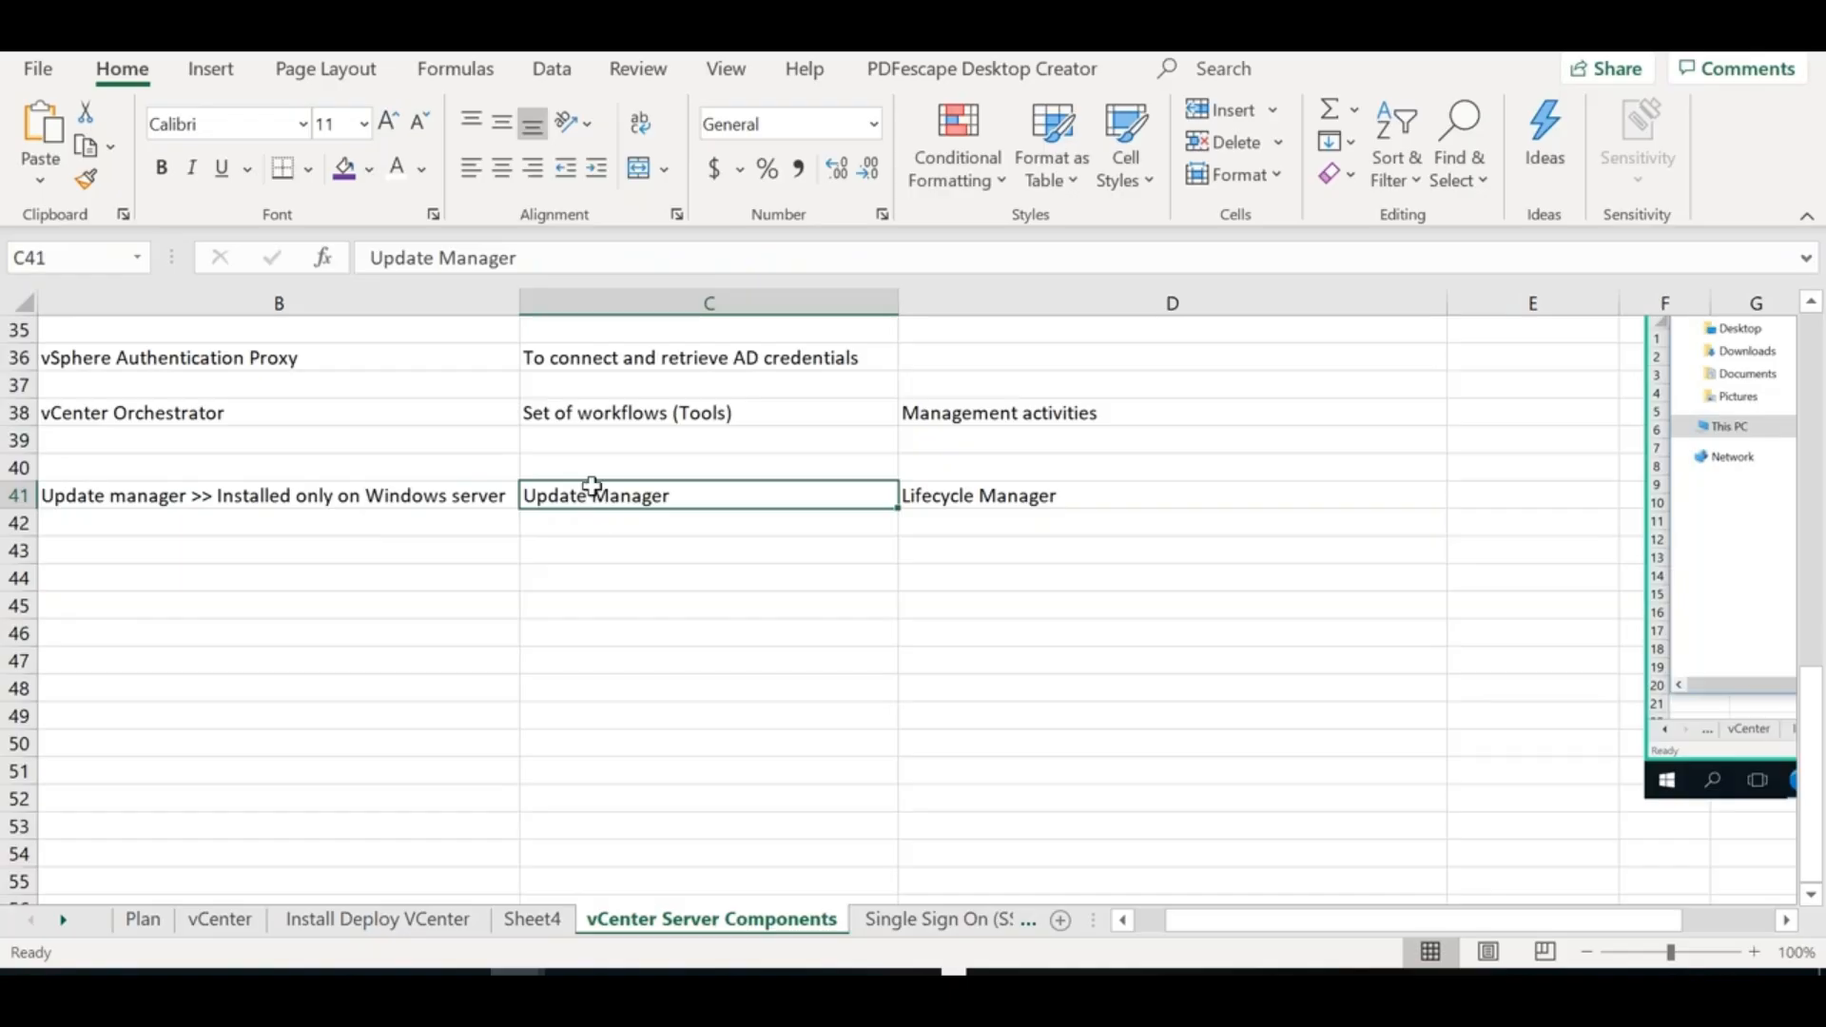
pyautogui.press('F2')
pyautogui.write('>>> ')
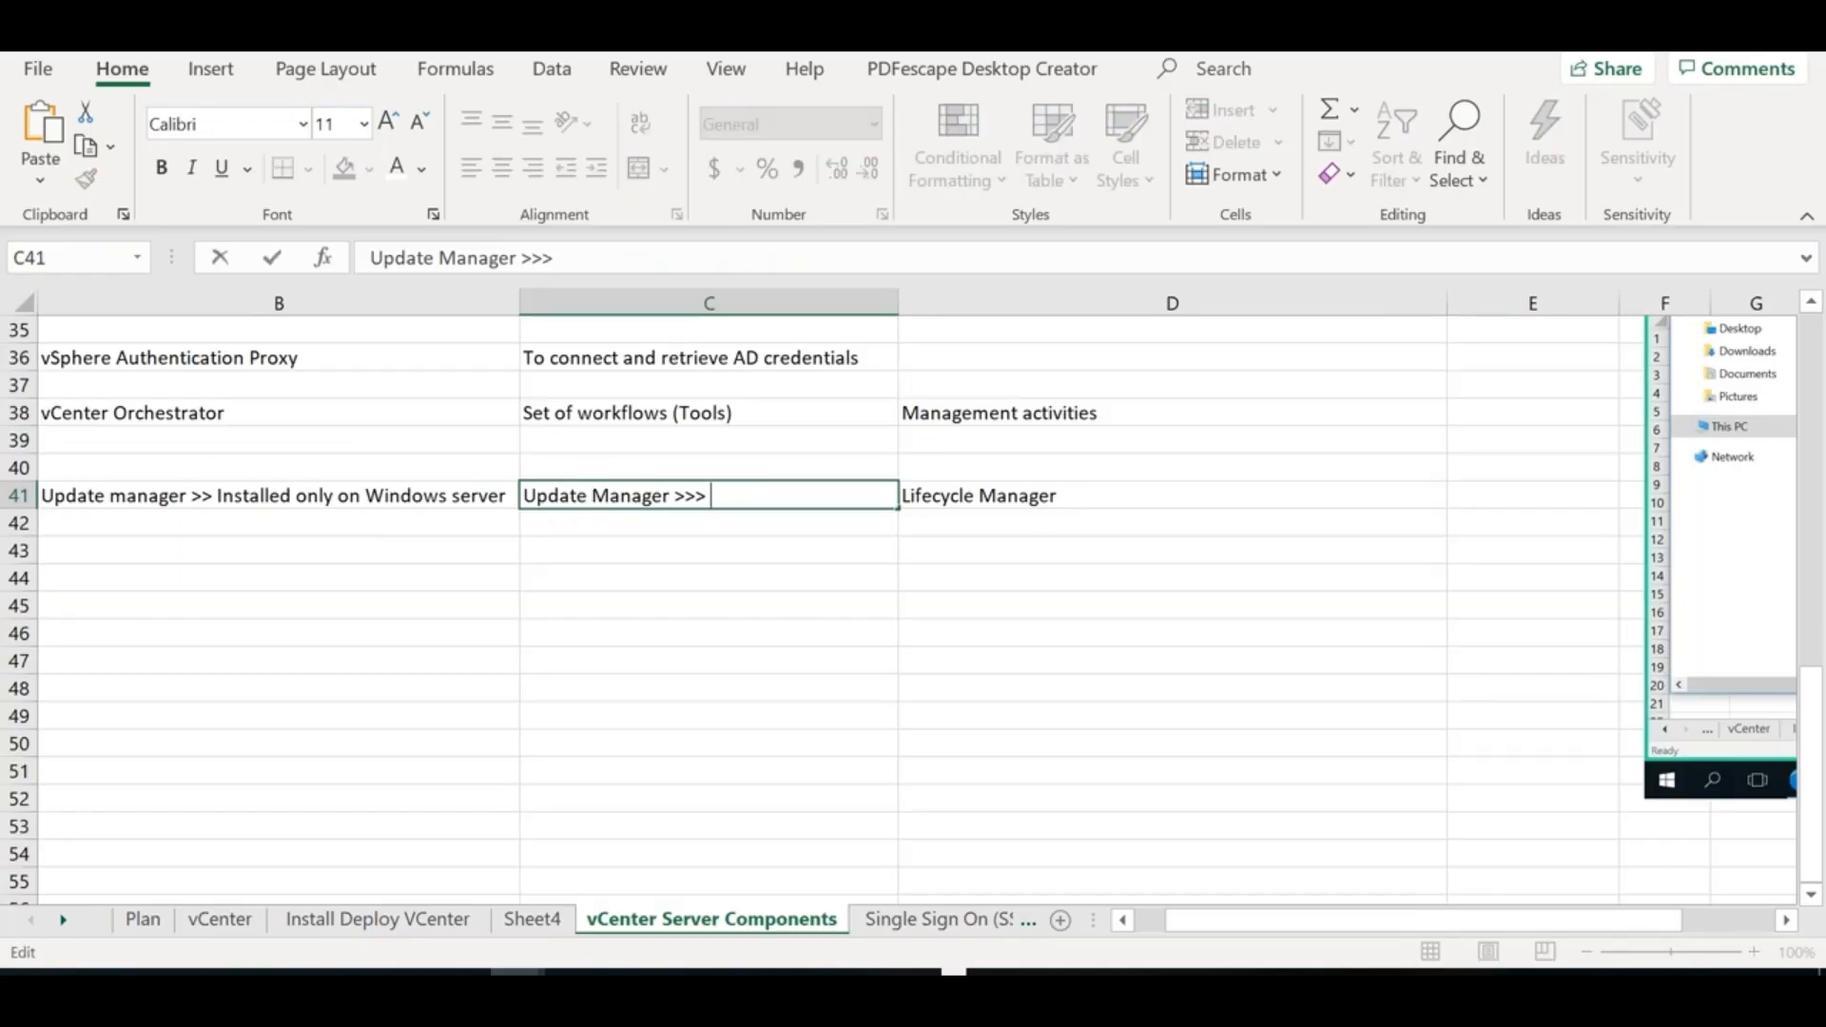
pyautogui.write('Embedd')
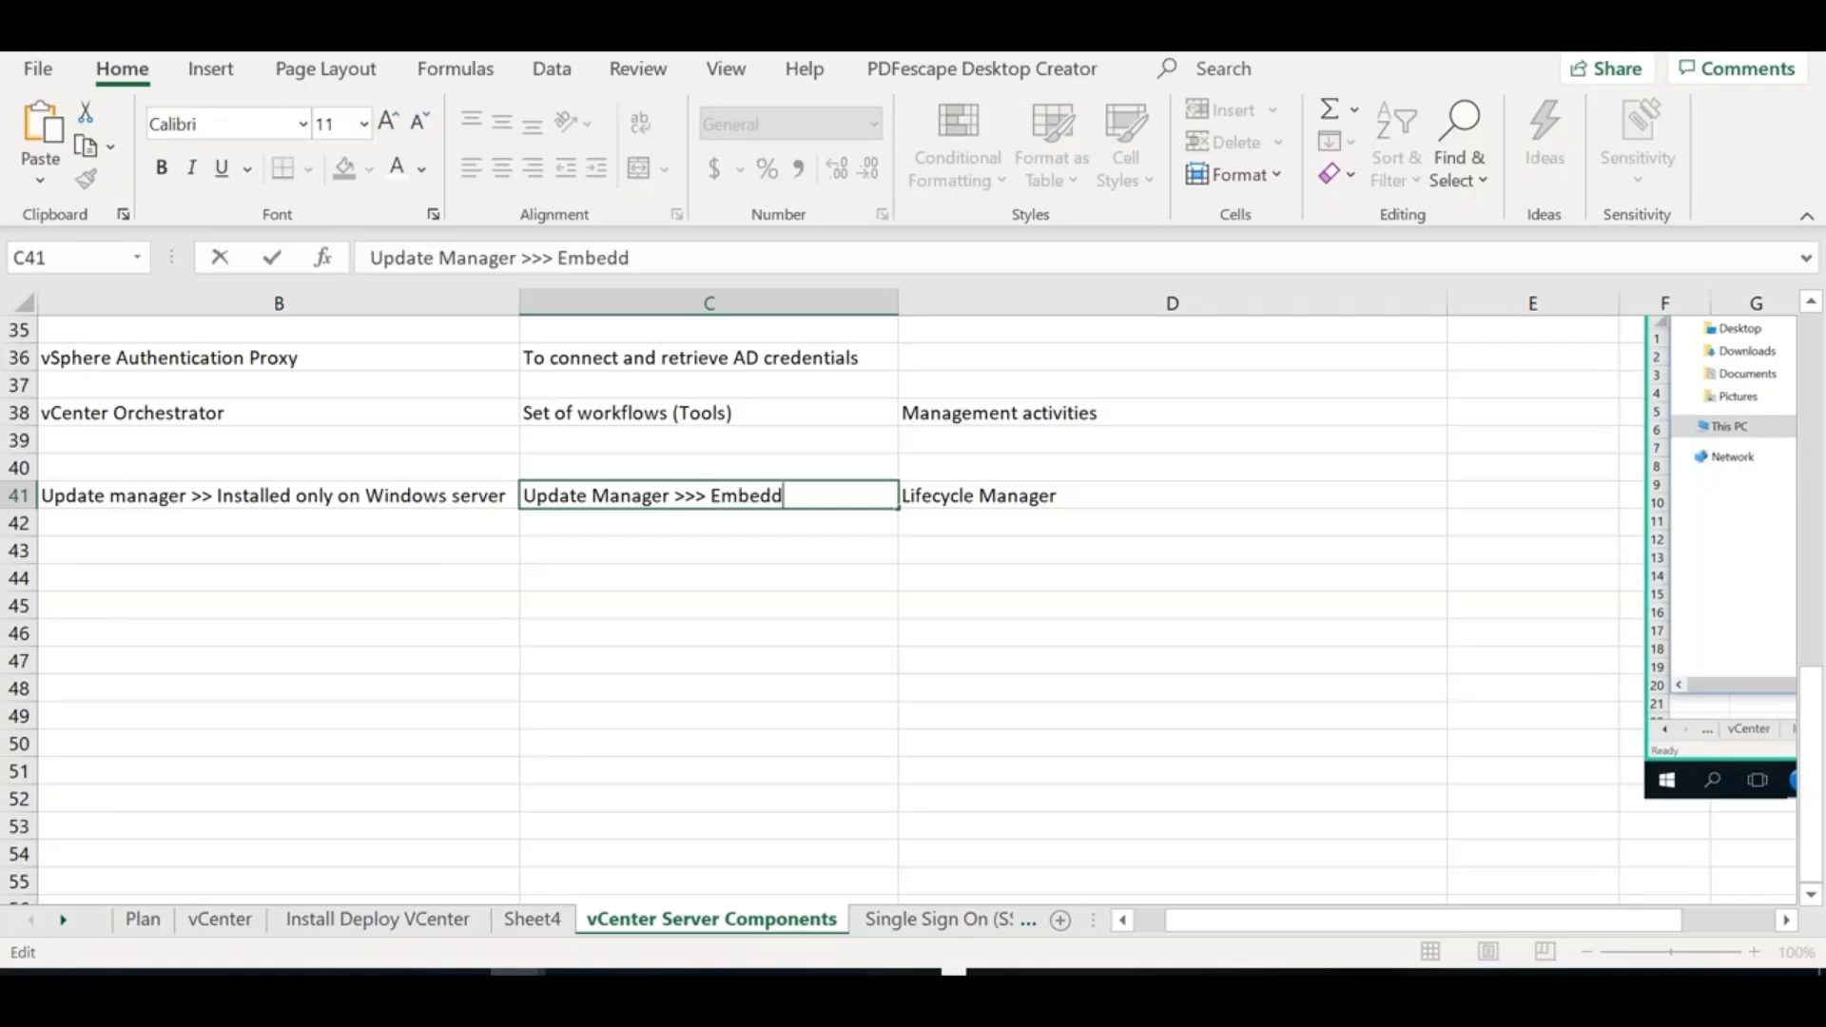
pyautogui.write('ed into VCenter')
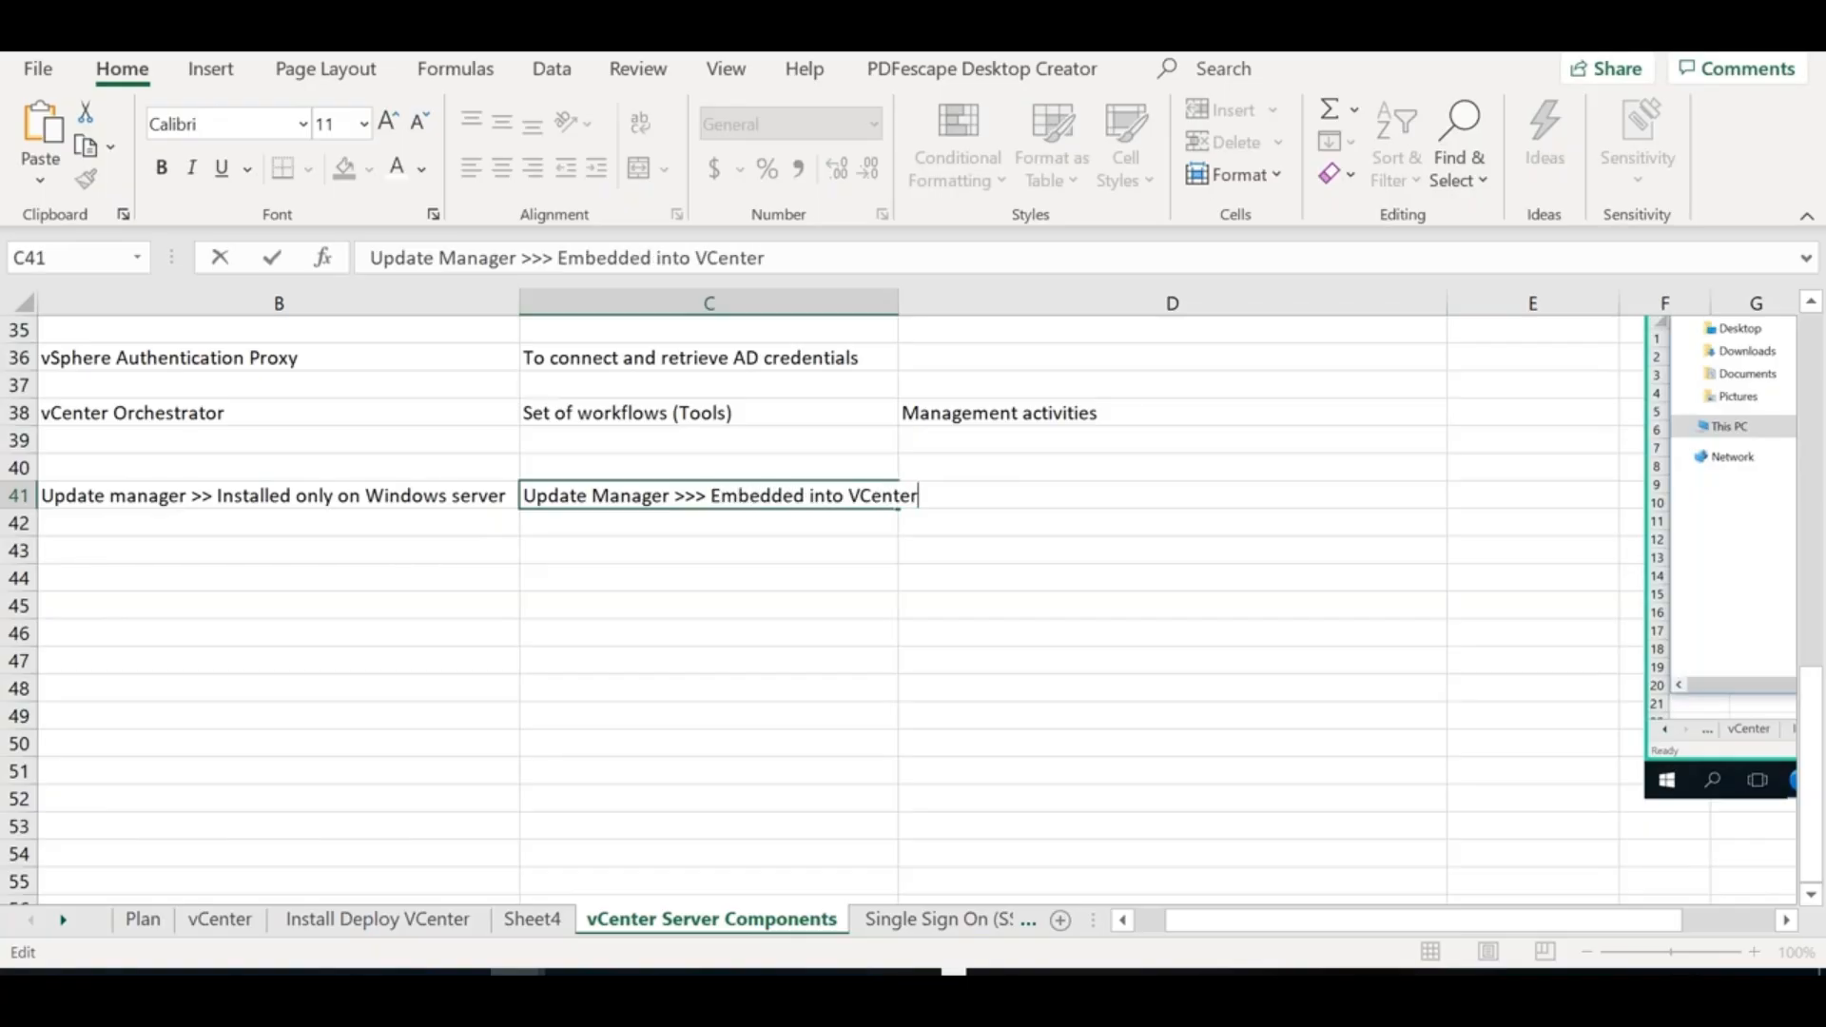
pyautogui.write(' Server Appliance')
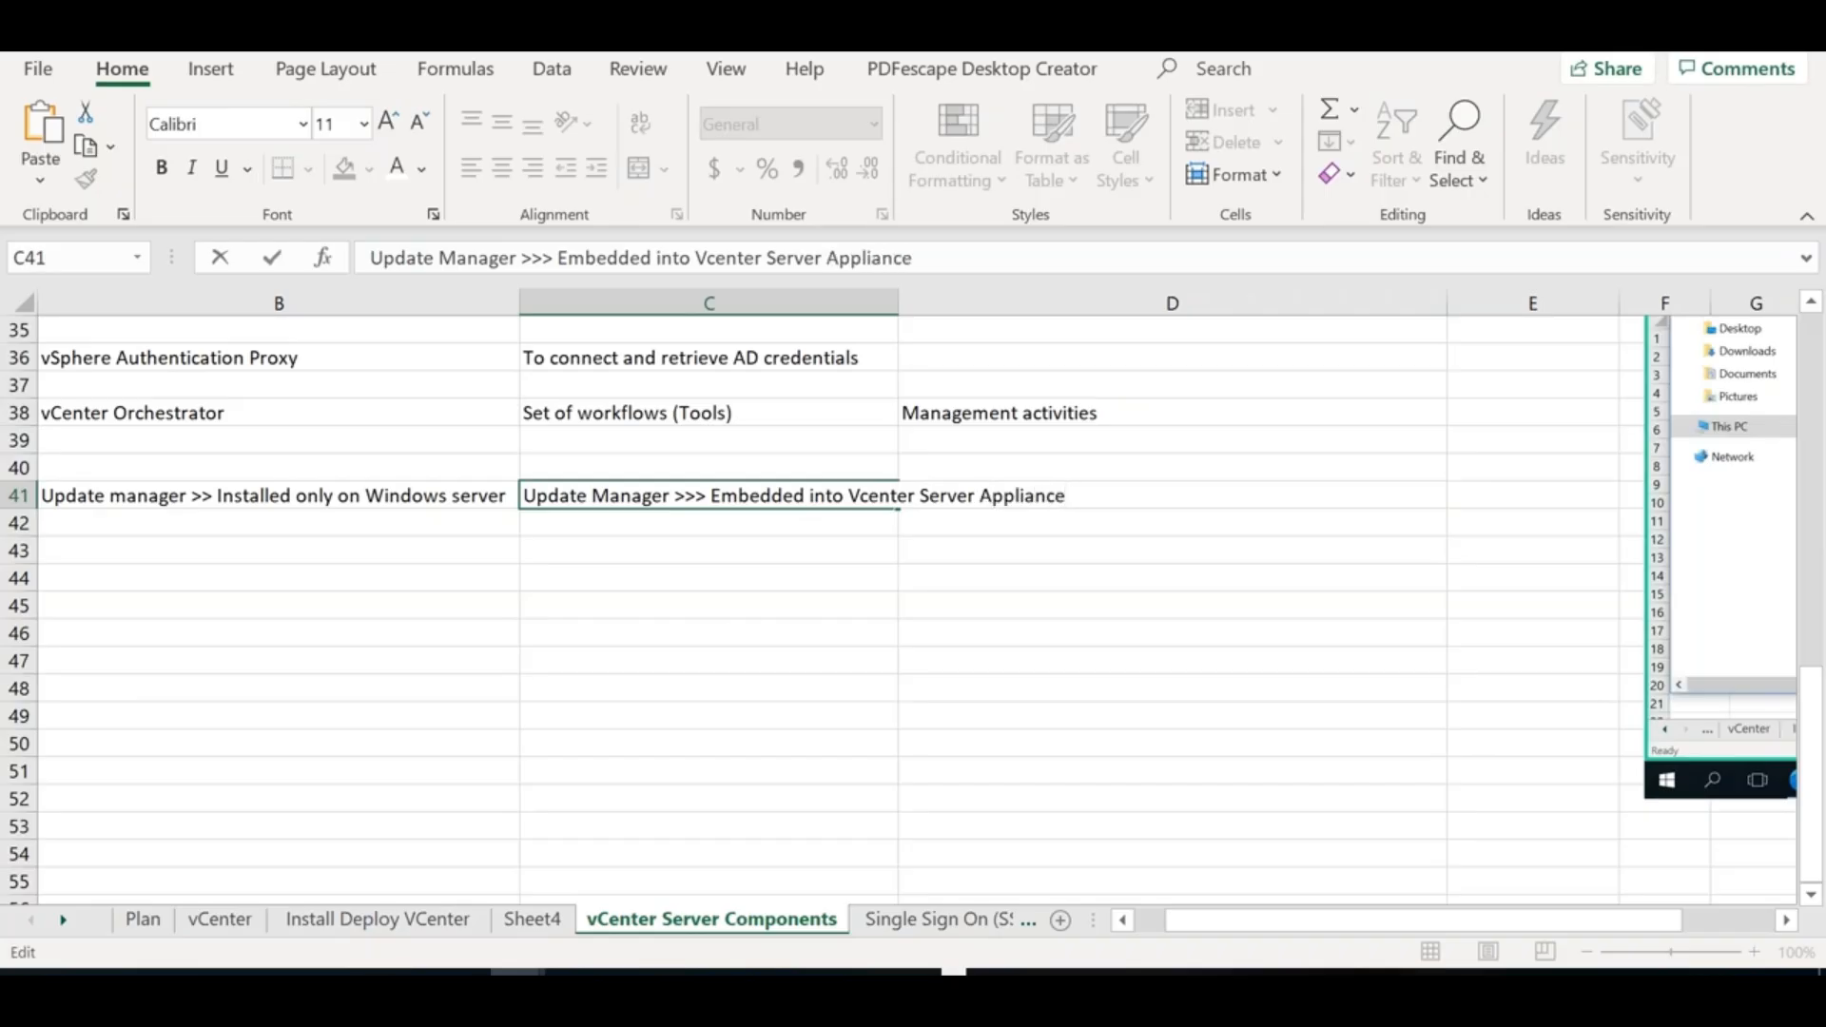
pyautogui.click(741, 626)
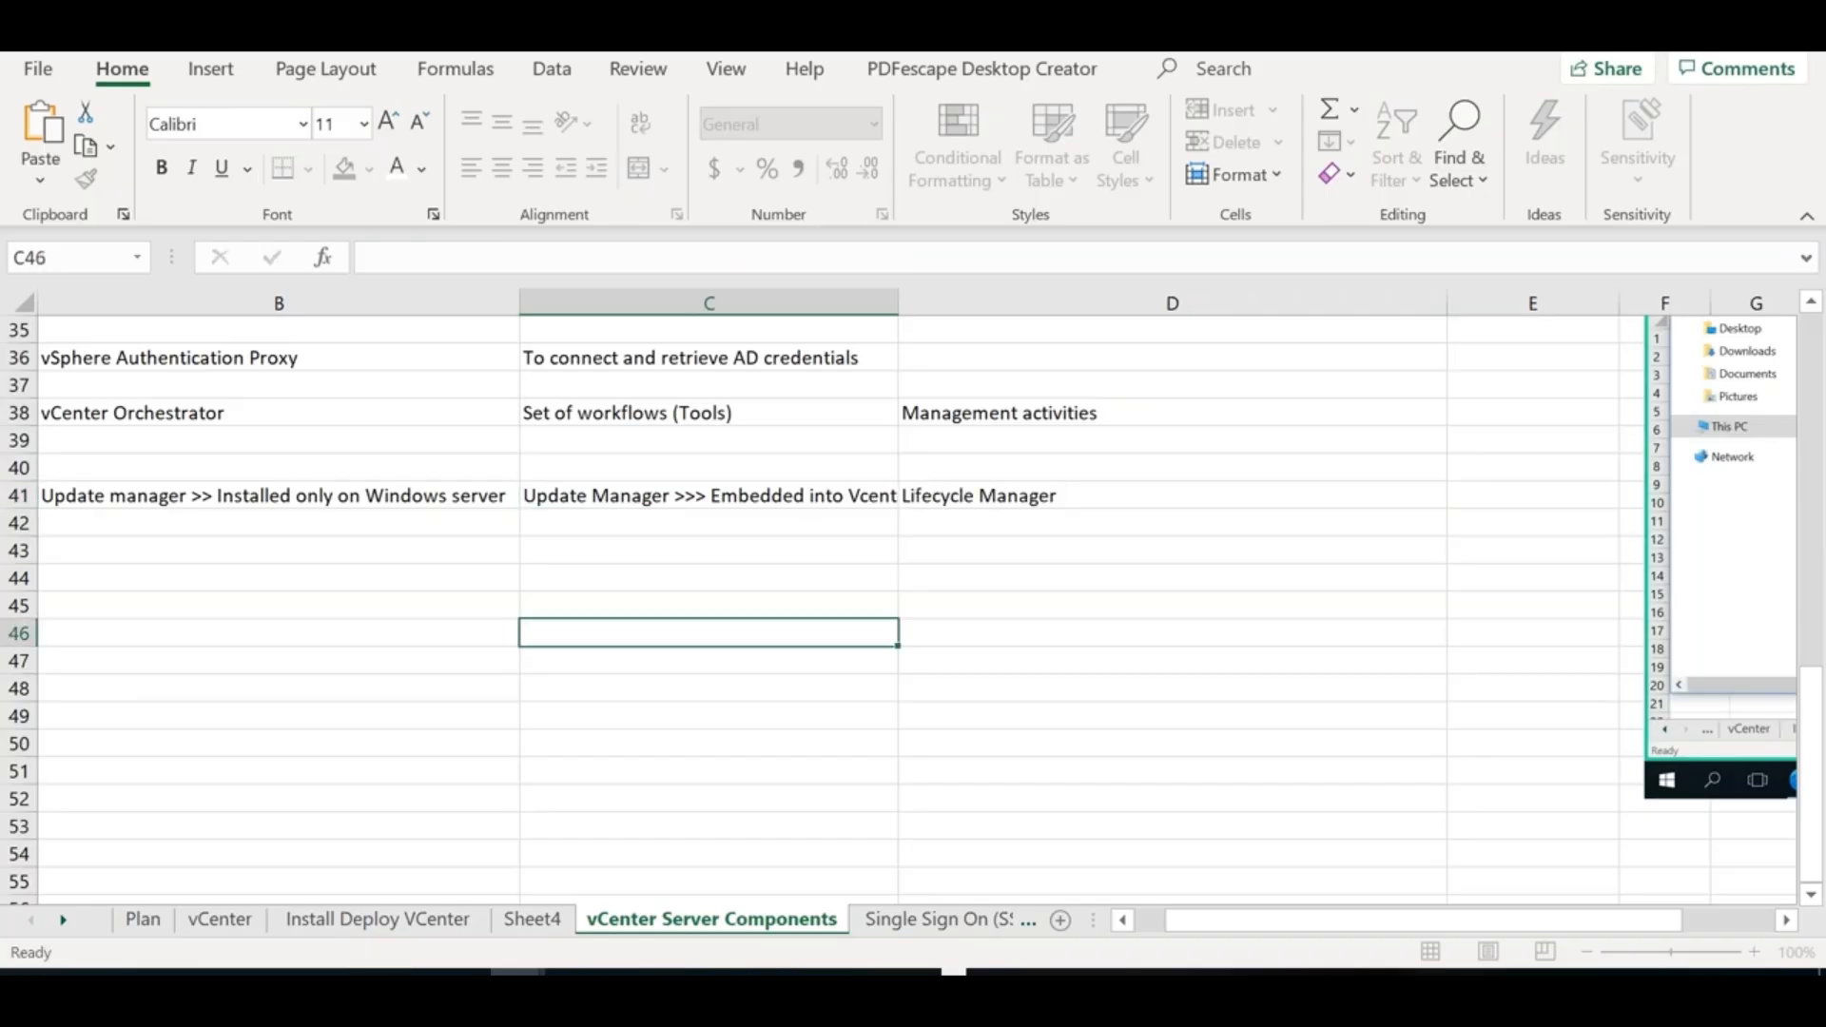
pyautogui.doubleClick(898, 297)
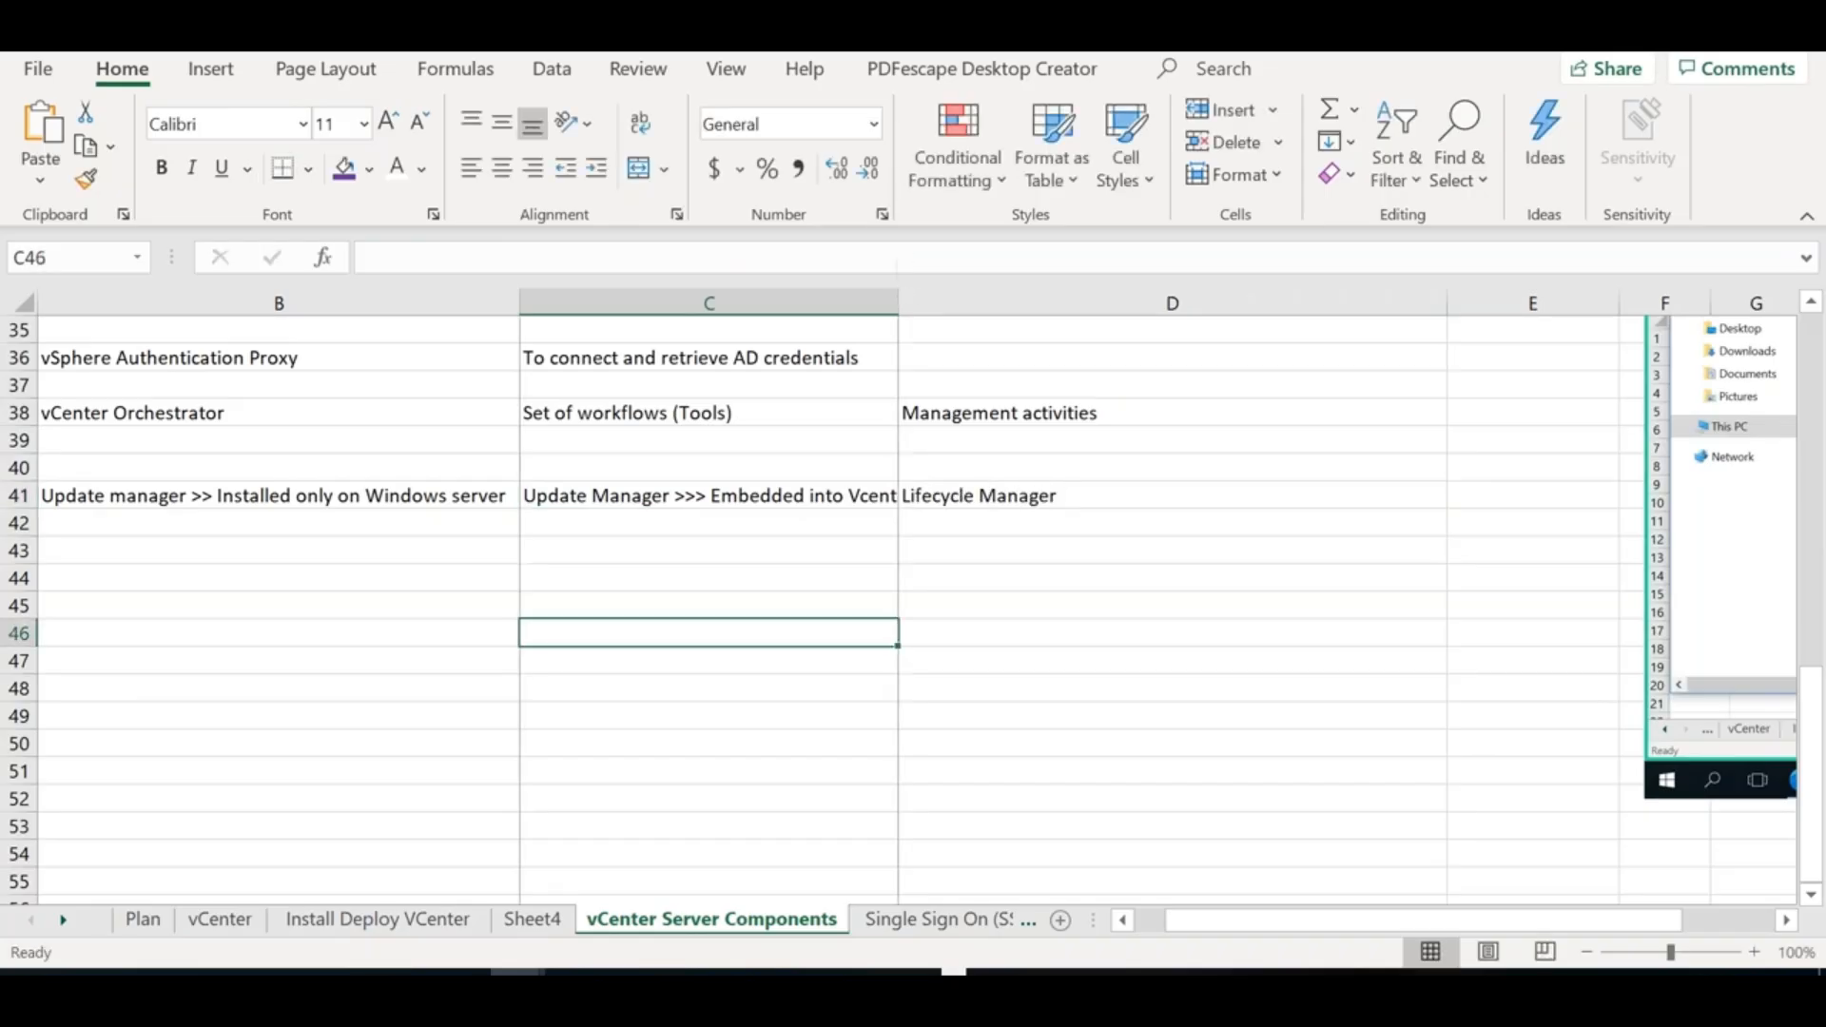
pyautogui.click(775, 494)
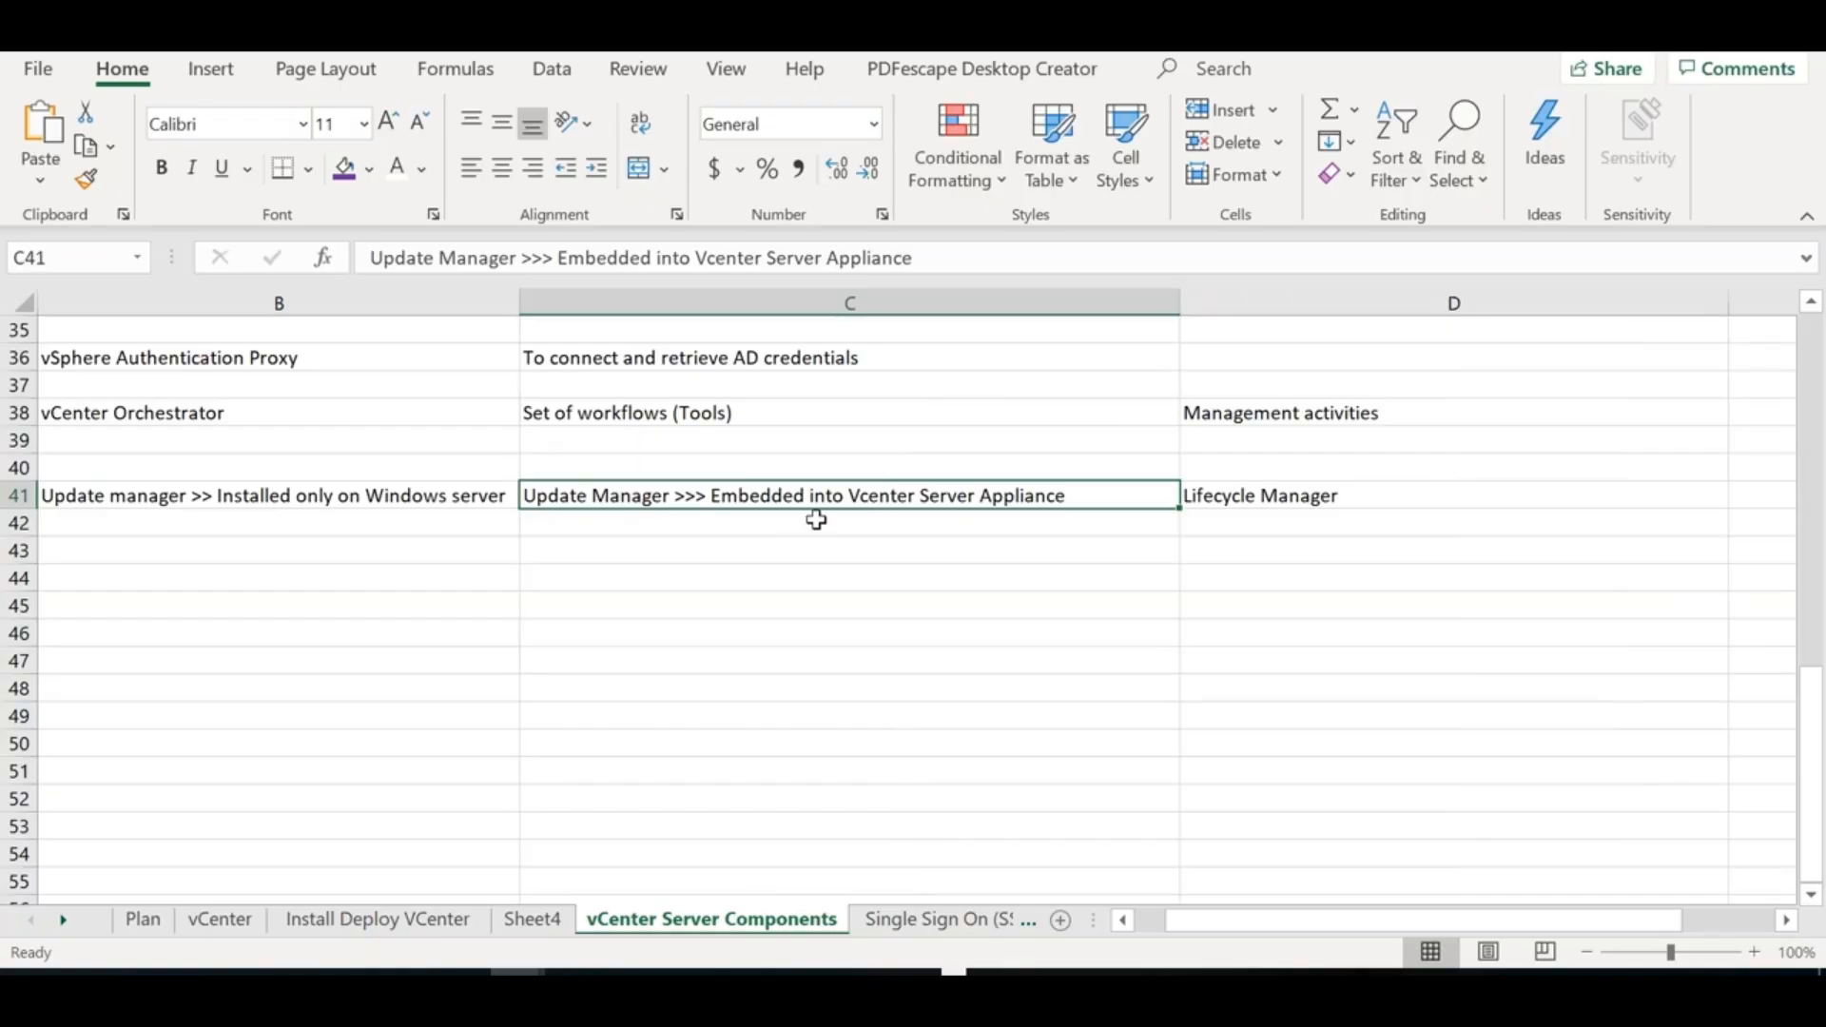
pyautogui.click(398, 502)
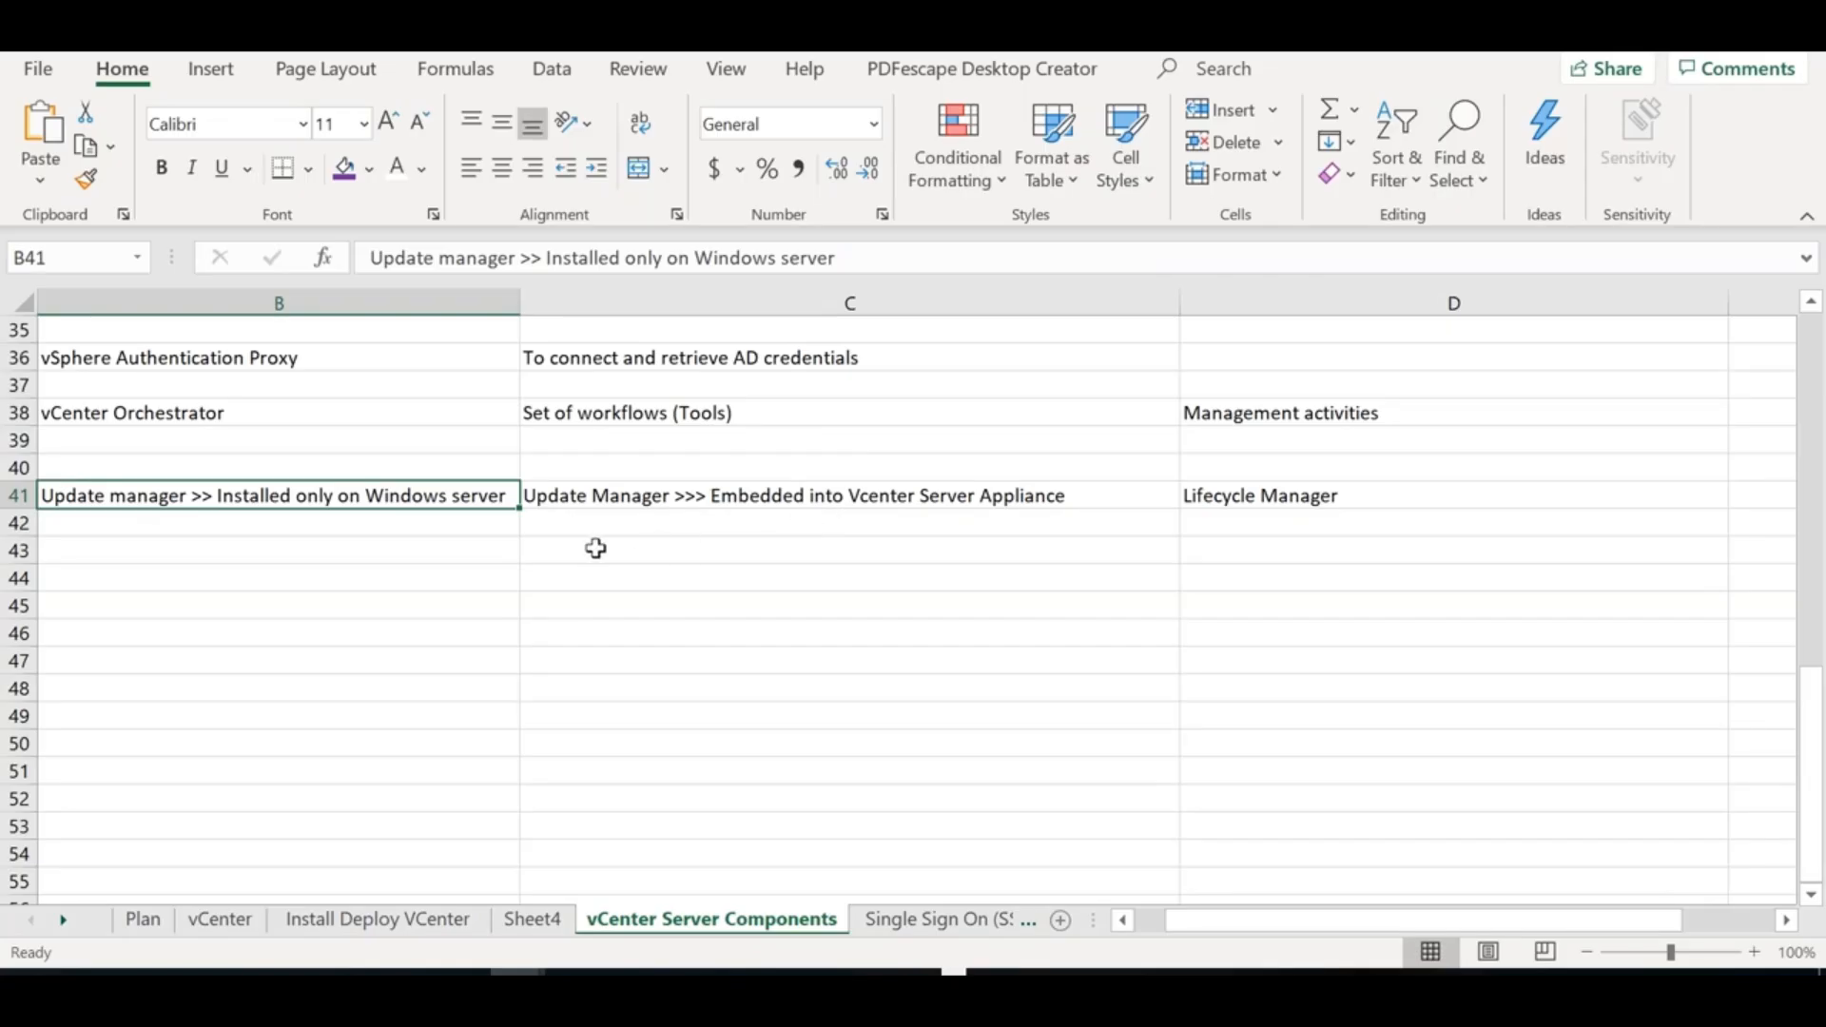
pyautogui.click(596, 548)
# Enter 'Updating/Patching the ESXi Hosts, Vcenter, VMware tools,....etc' in C43
pyautogui.write('Upd')
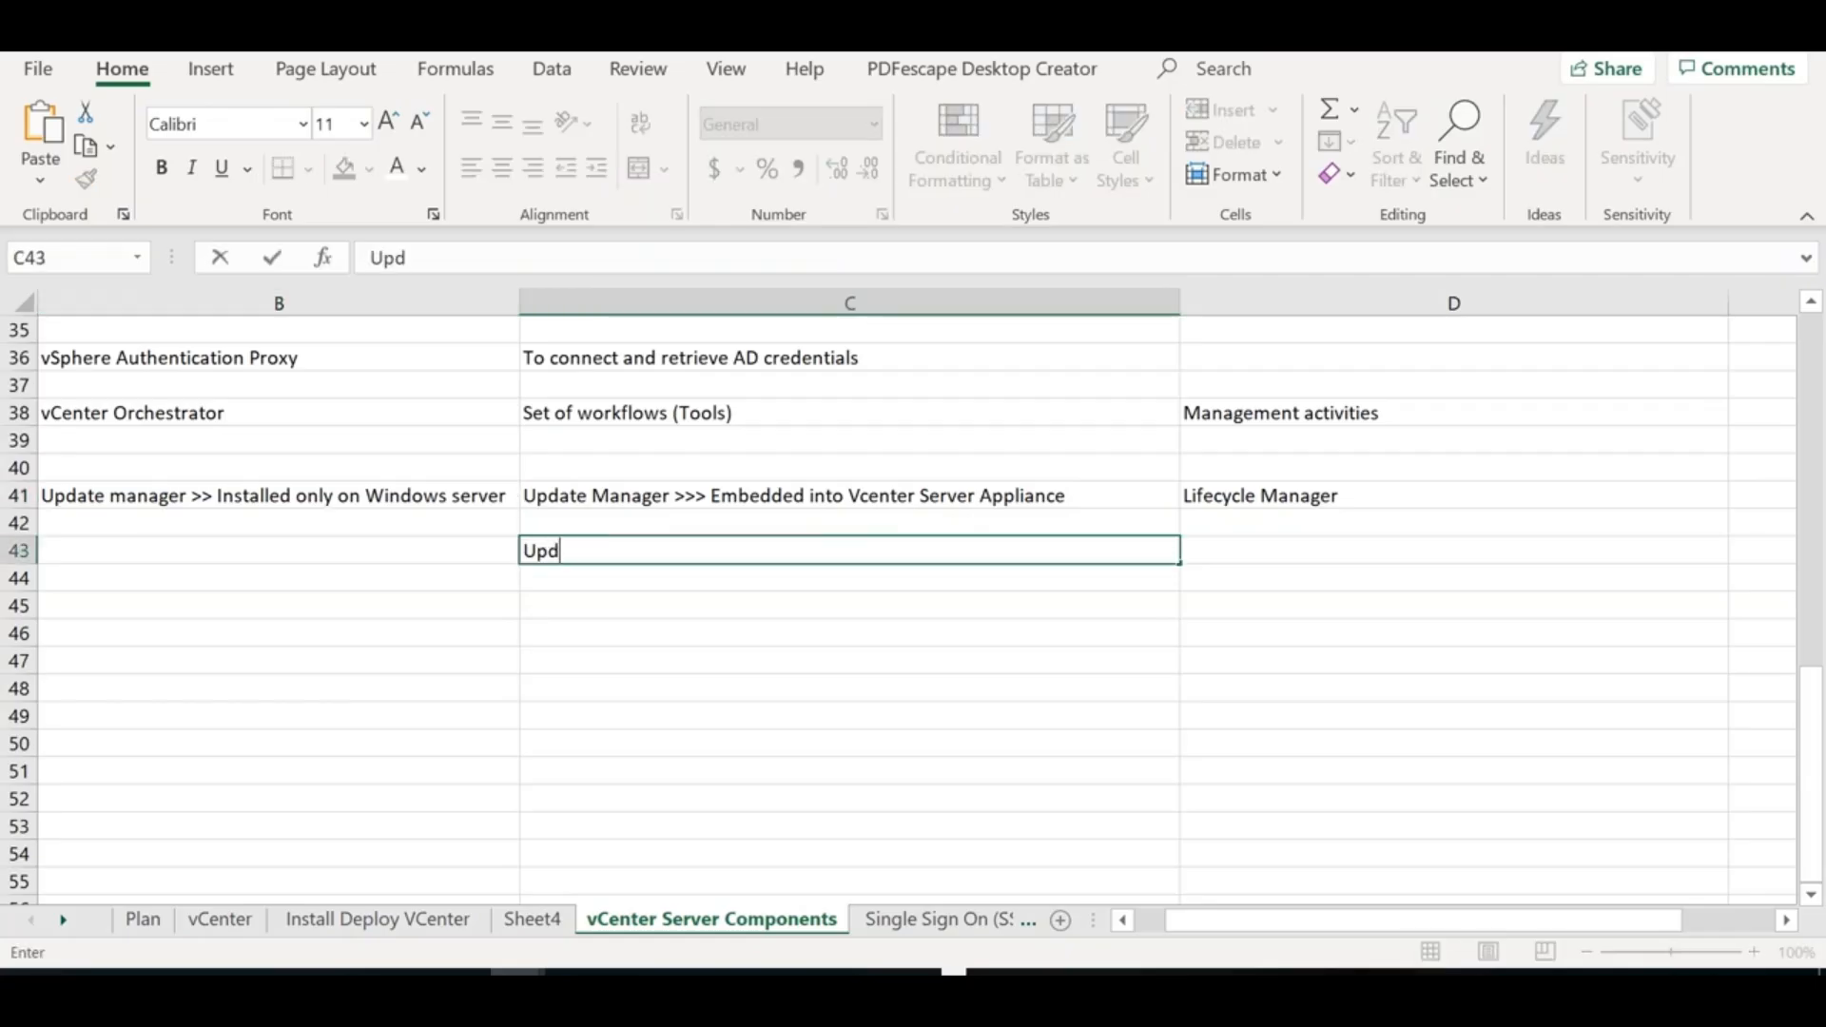
pyautogui.write('ating/Patching ')
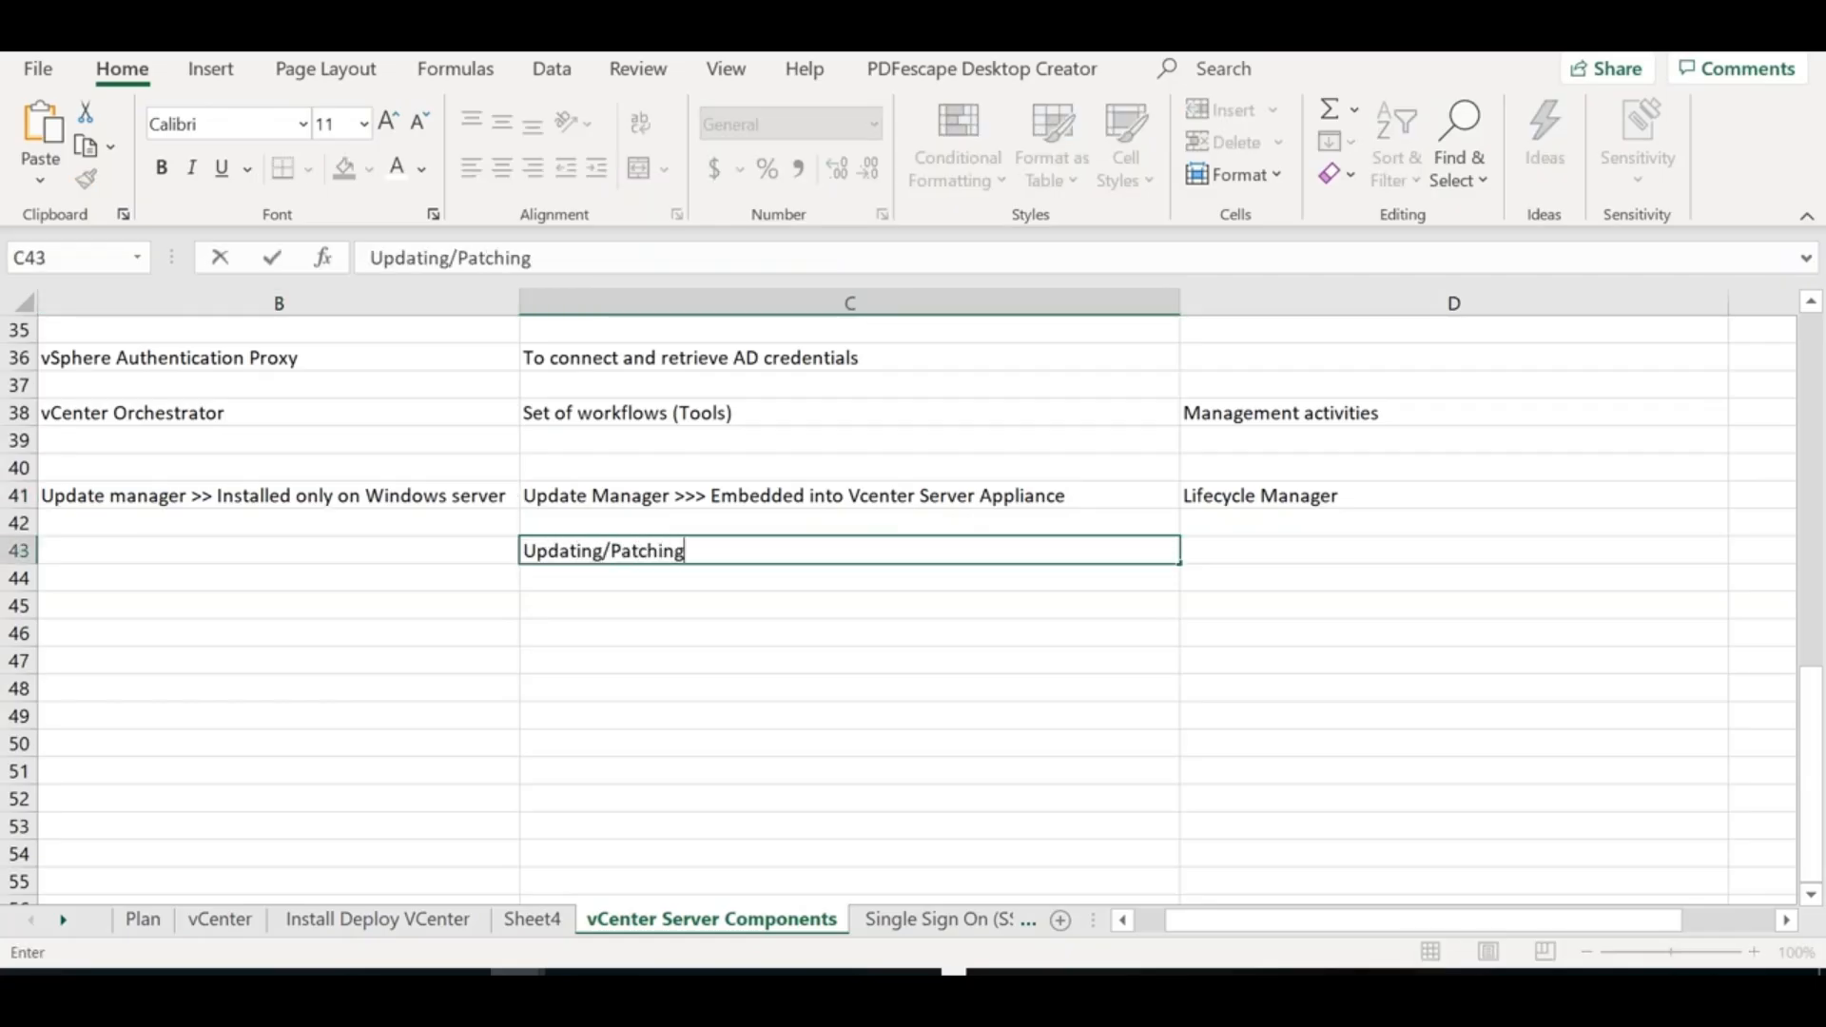
pyautogui.write('the ESXi Hosts, VCetner')
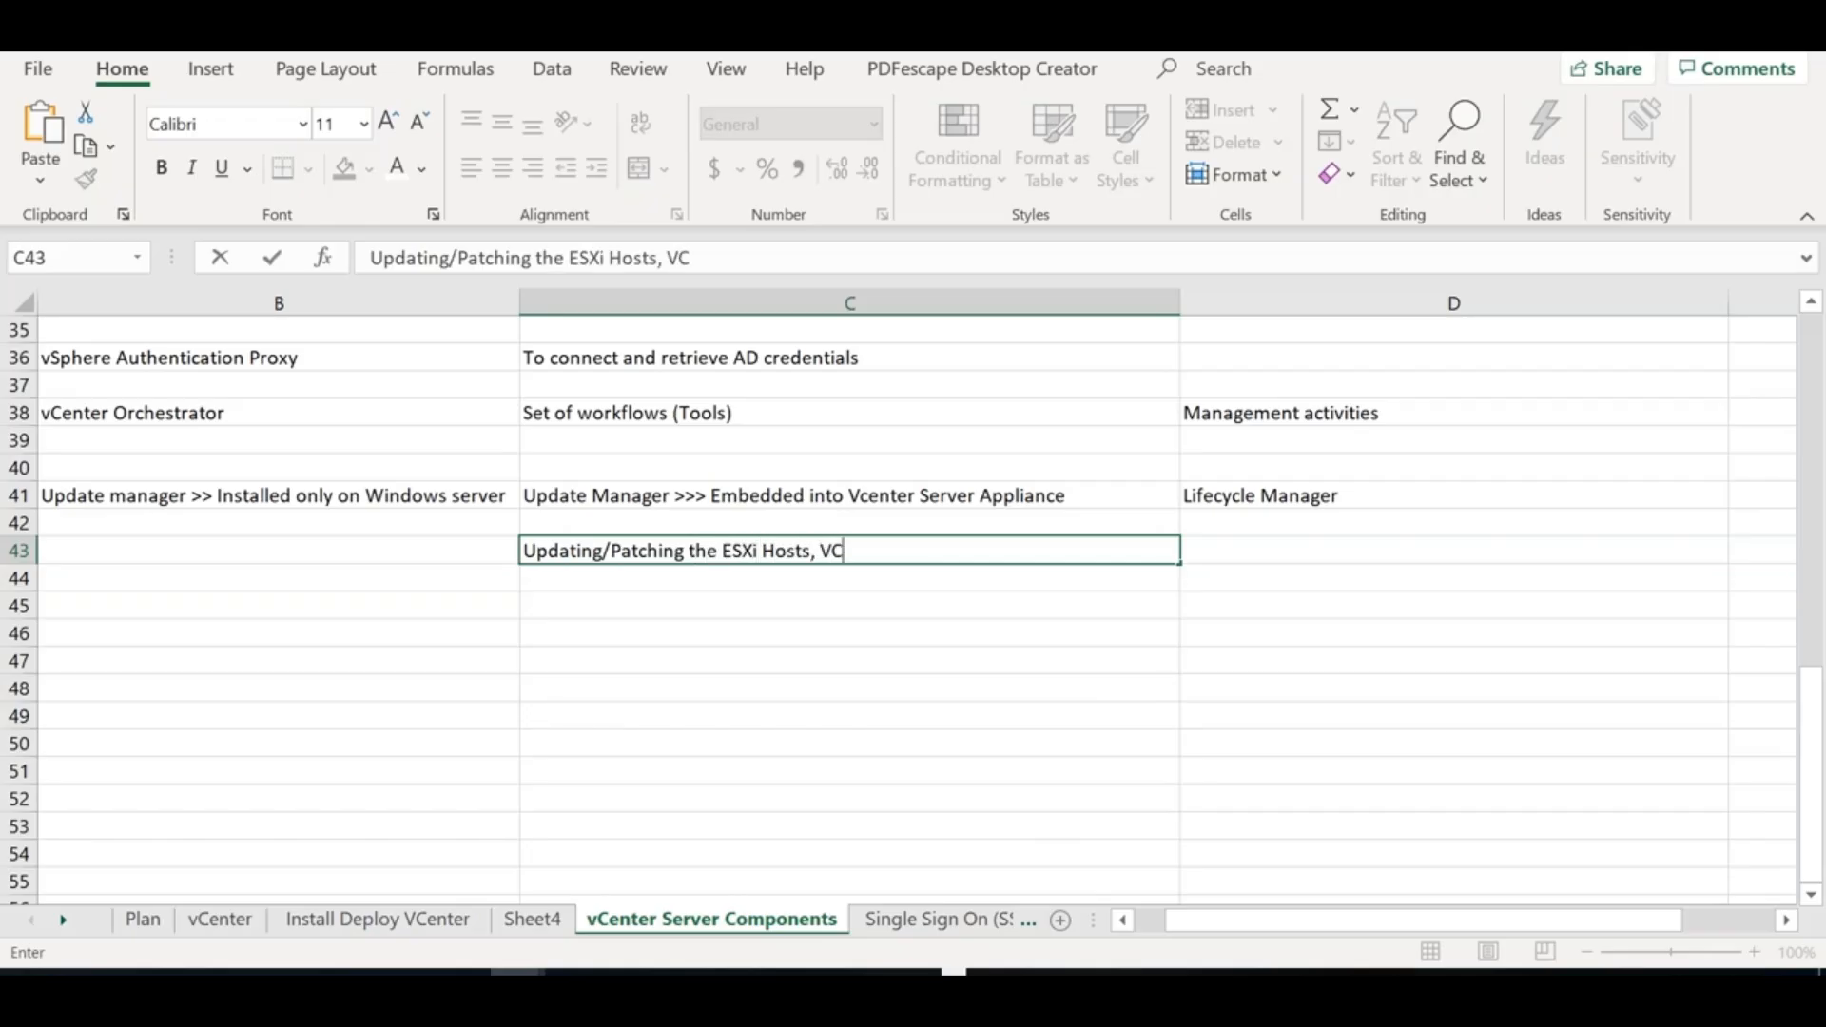
pyautogui.press('BackSpace')
pyautogui.press('BackSpace')
pyautogui.press('BackSpace')
pyautogui.press('BackSpace')
pyautogui.write('n')
pyautogui.press('BackSpace')
pyautogui.press('BackSpace')
pyautogui.press('BackSpace')
pyautogui.write('center, VM')
pyautogui.write('ware to')
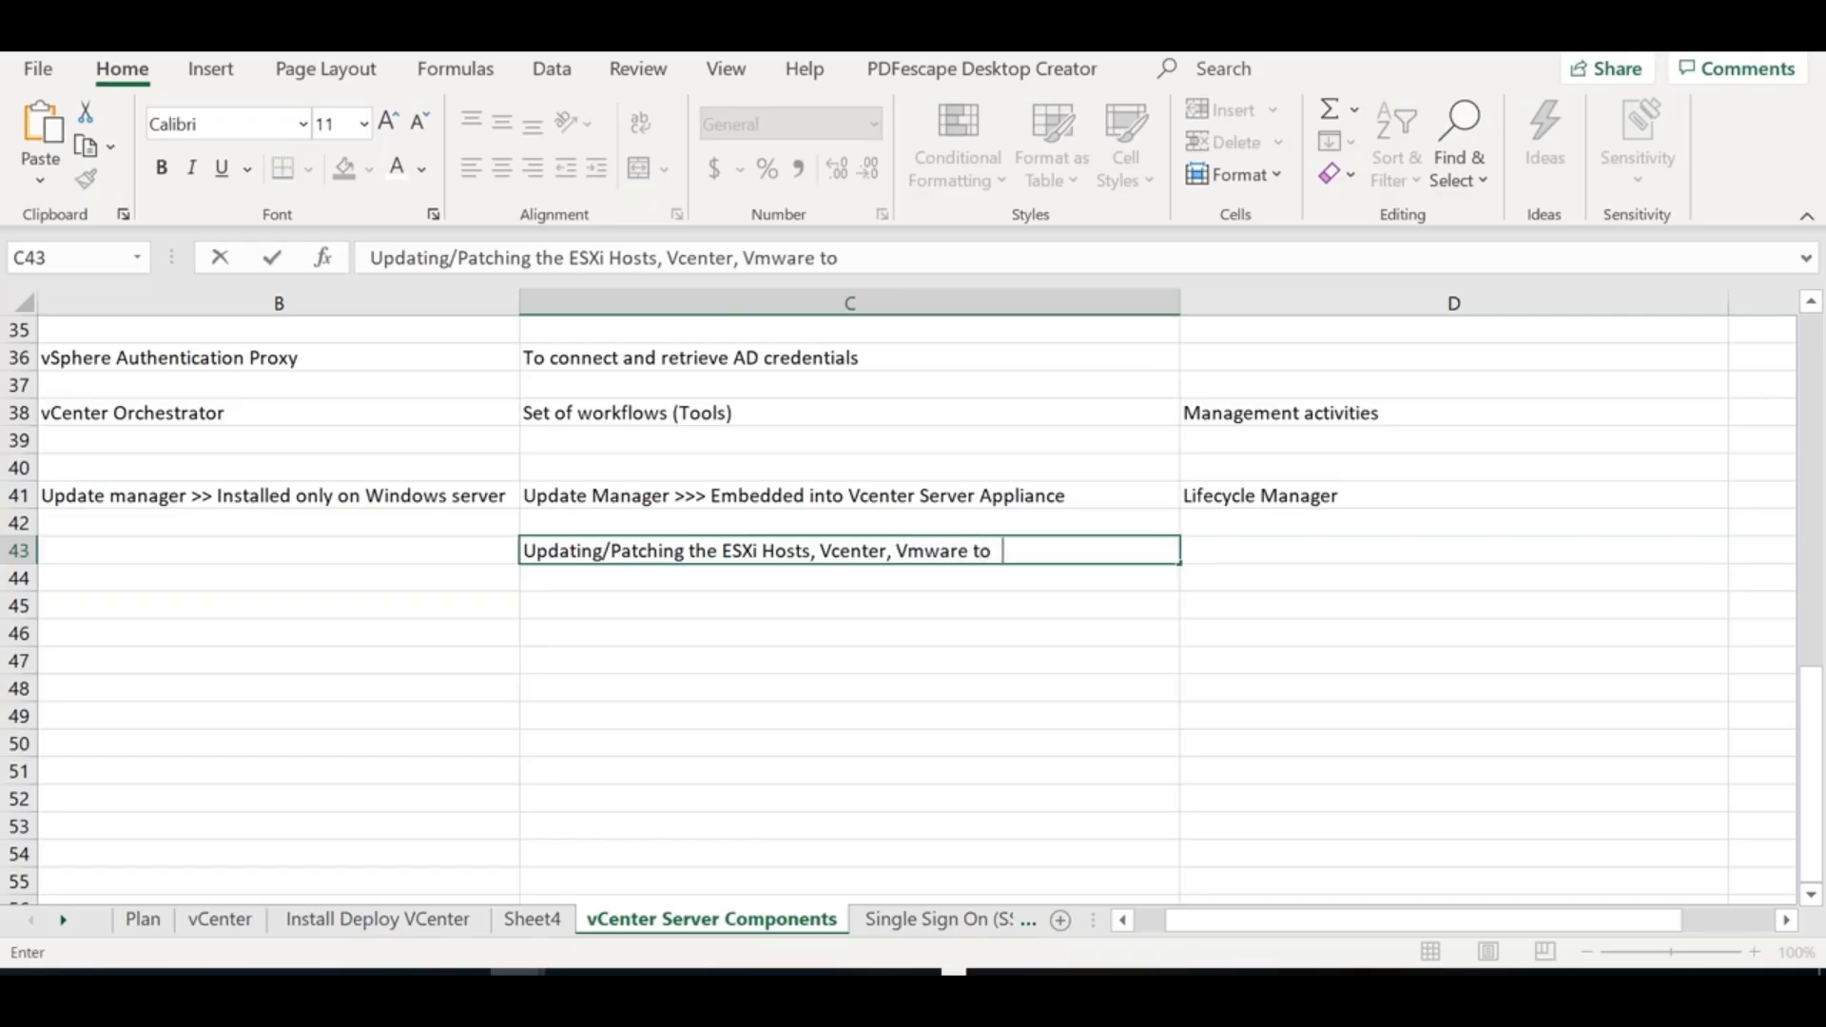
pyautogui.write('ols,....etc')
pyautogui.click(610, 685)
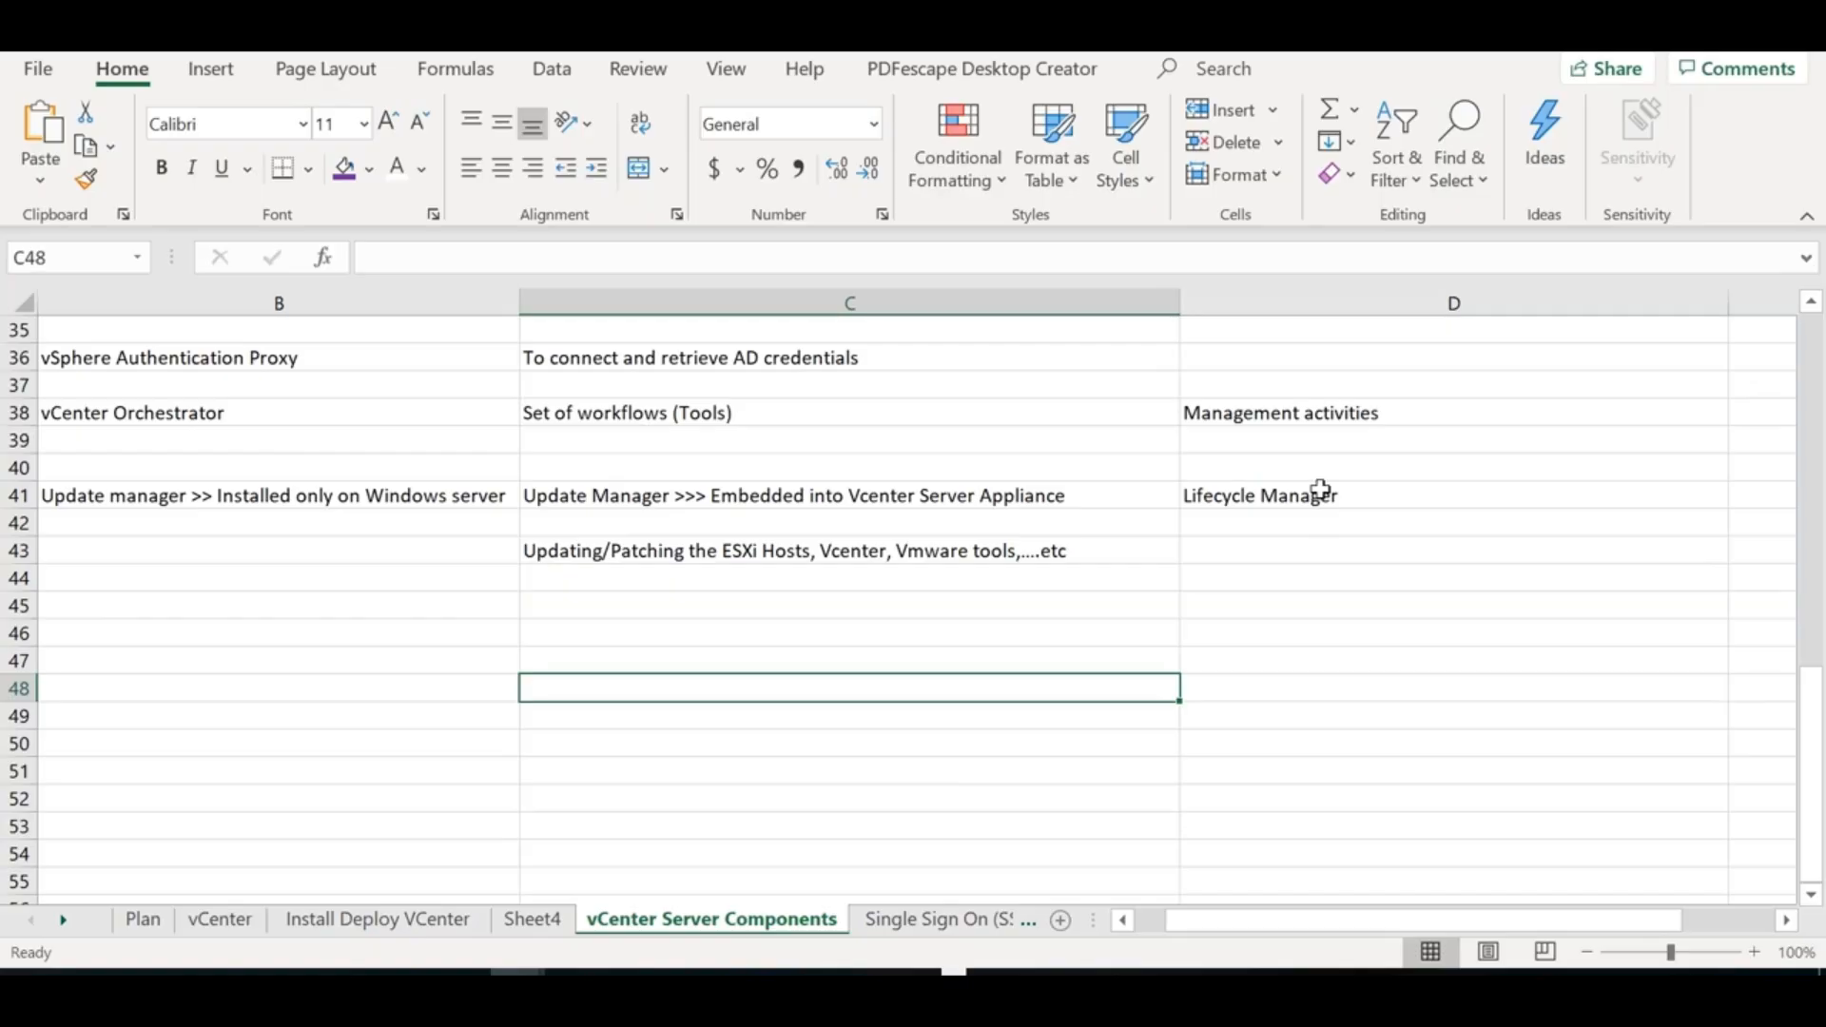
# Enter 'Automated patching' in D45 and 'Centralized Update mechanism' in D46
pyautogui.click(1285, 612)
pyautogui.write('Automat')
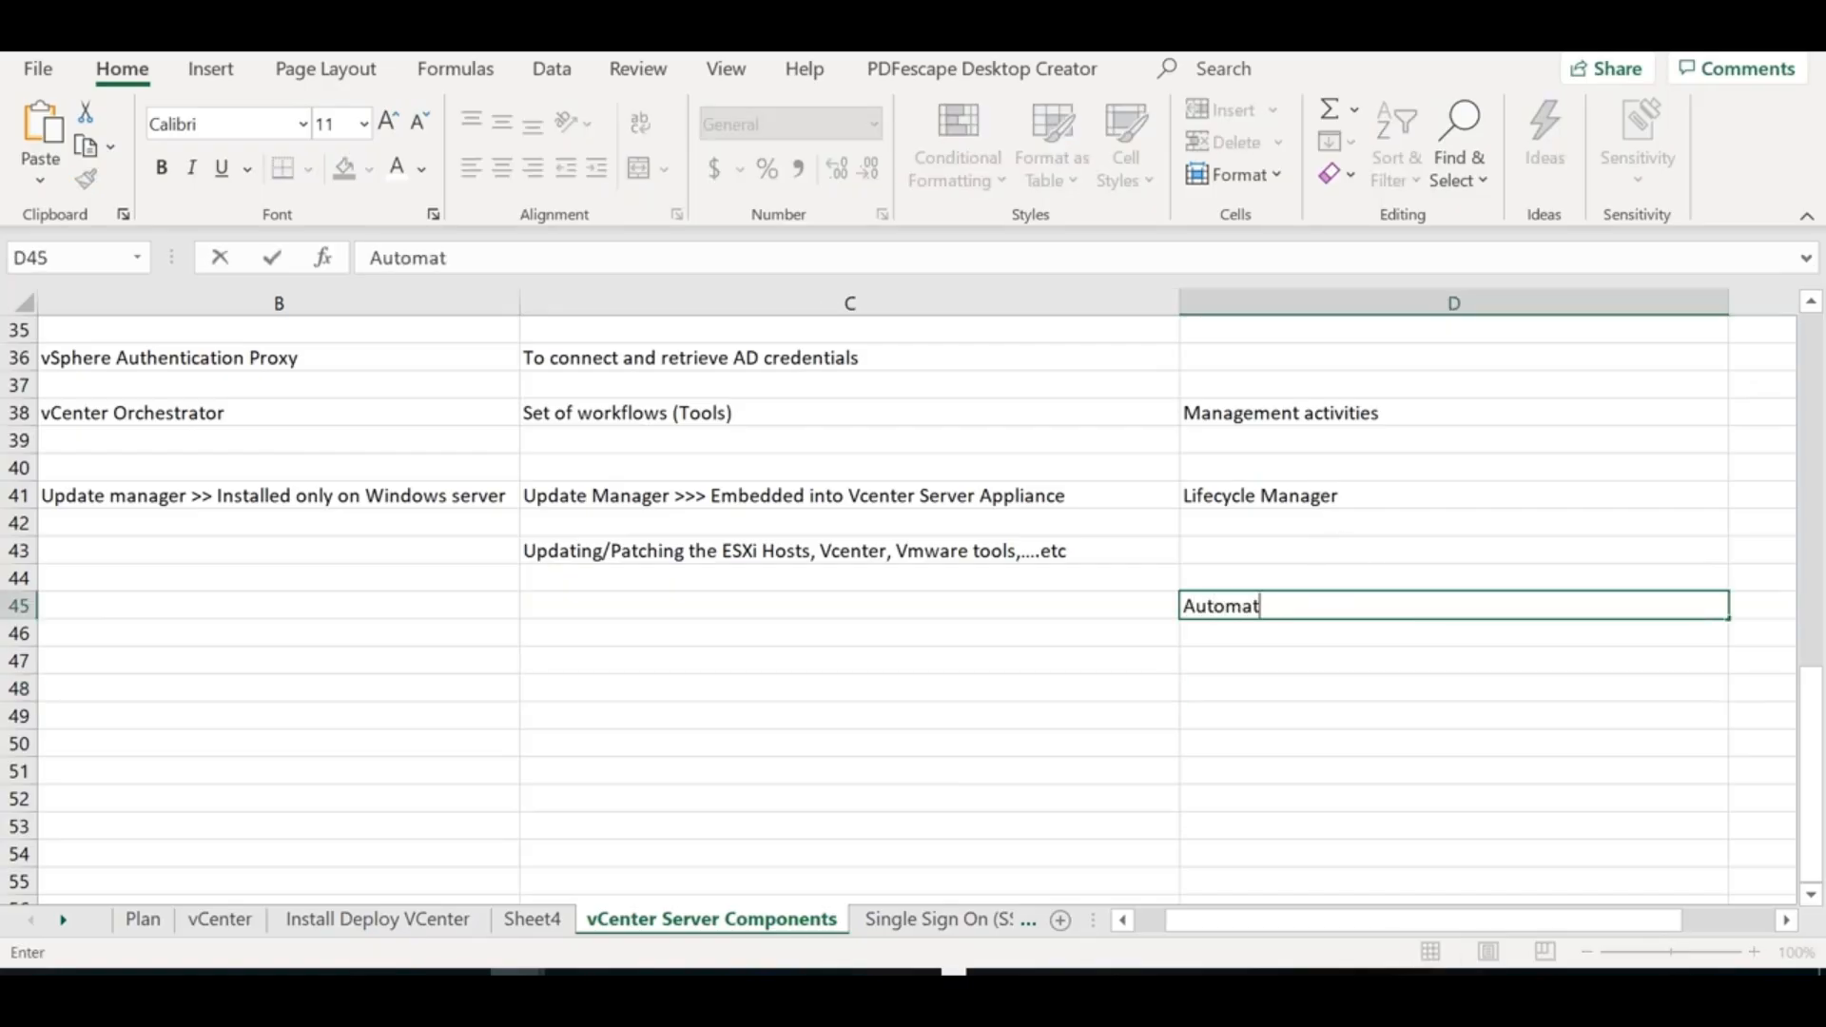
pyautogui.write('ed patching')
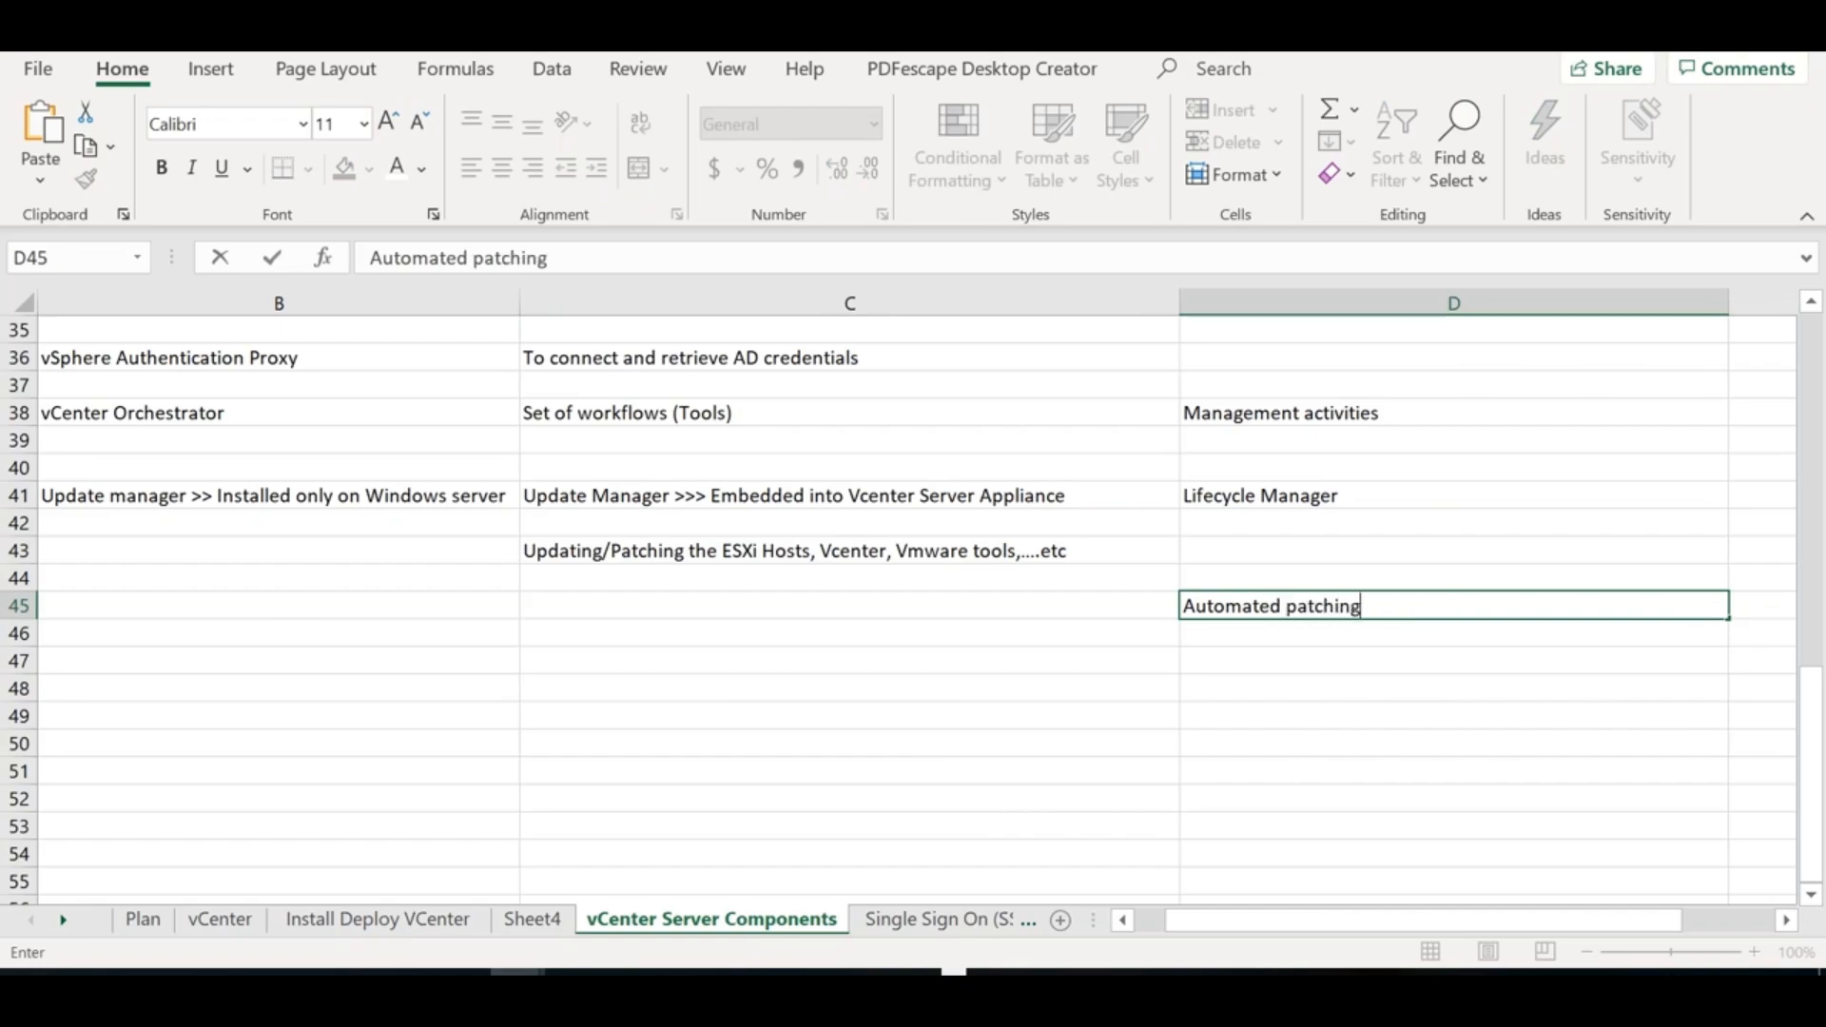
pyautogui.press('Return')
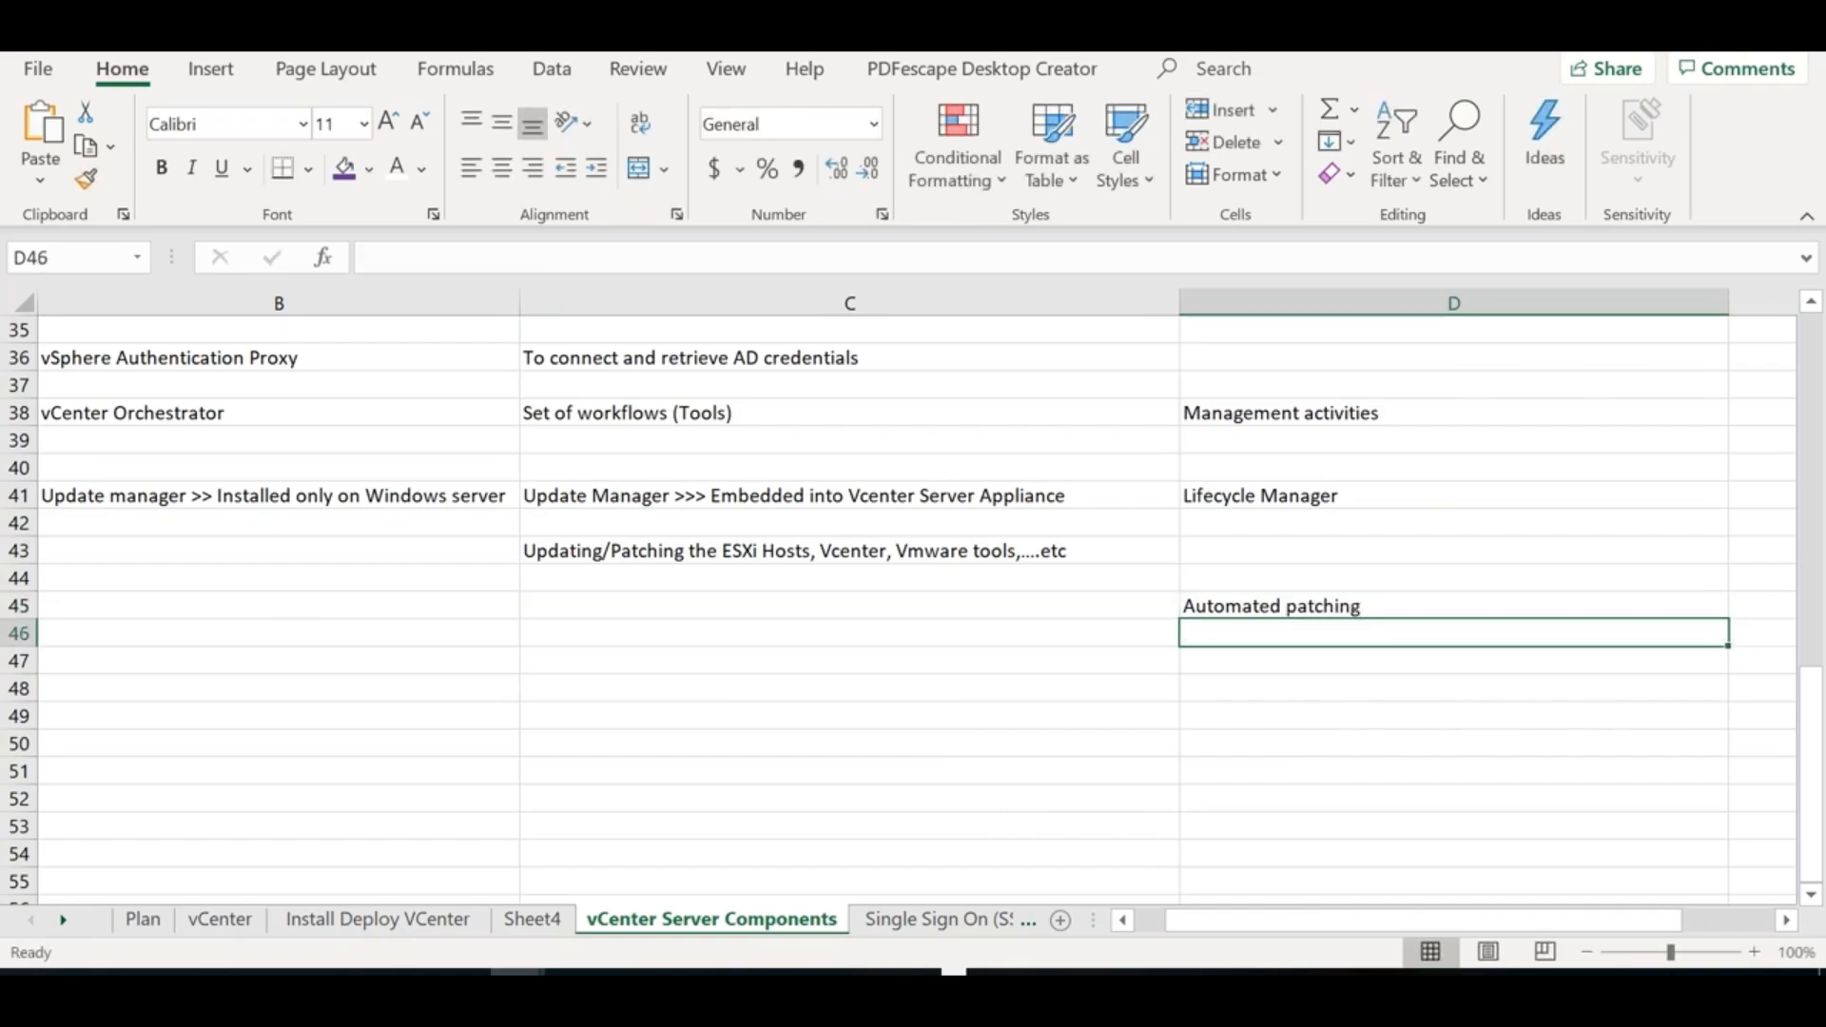
pyautogui.write('Centralized Updat')
pyautogui.press('BackSpace')
pyautogui.press('BackSpace')
pyautogui.write('date machnica')
pyautogui.press('BackSpace')
pyautogui.press('BackSpace')
pyautogui.press('BackSpace')
pyautogui.press('BackSpace')
pyautogui.write('ate mecha')
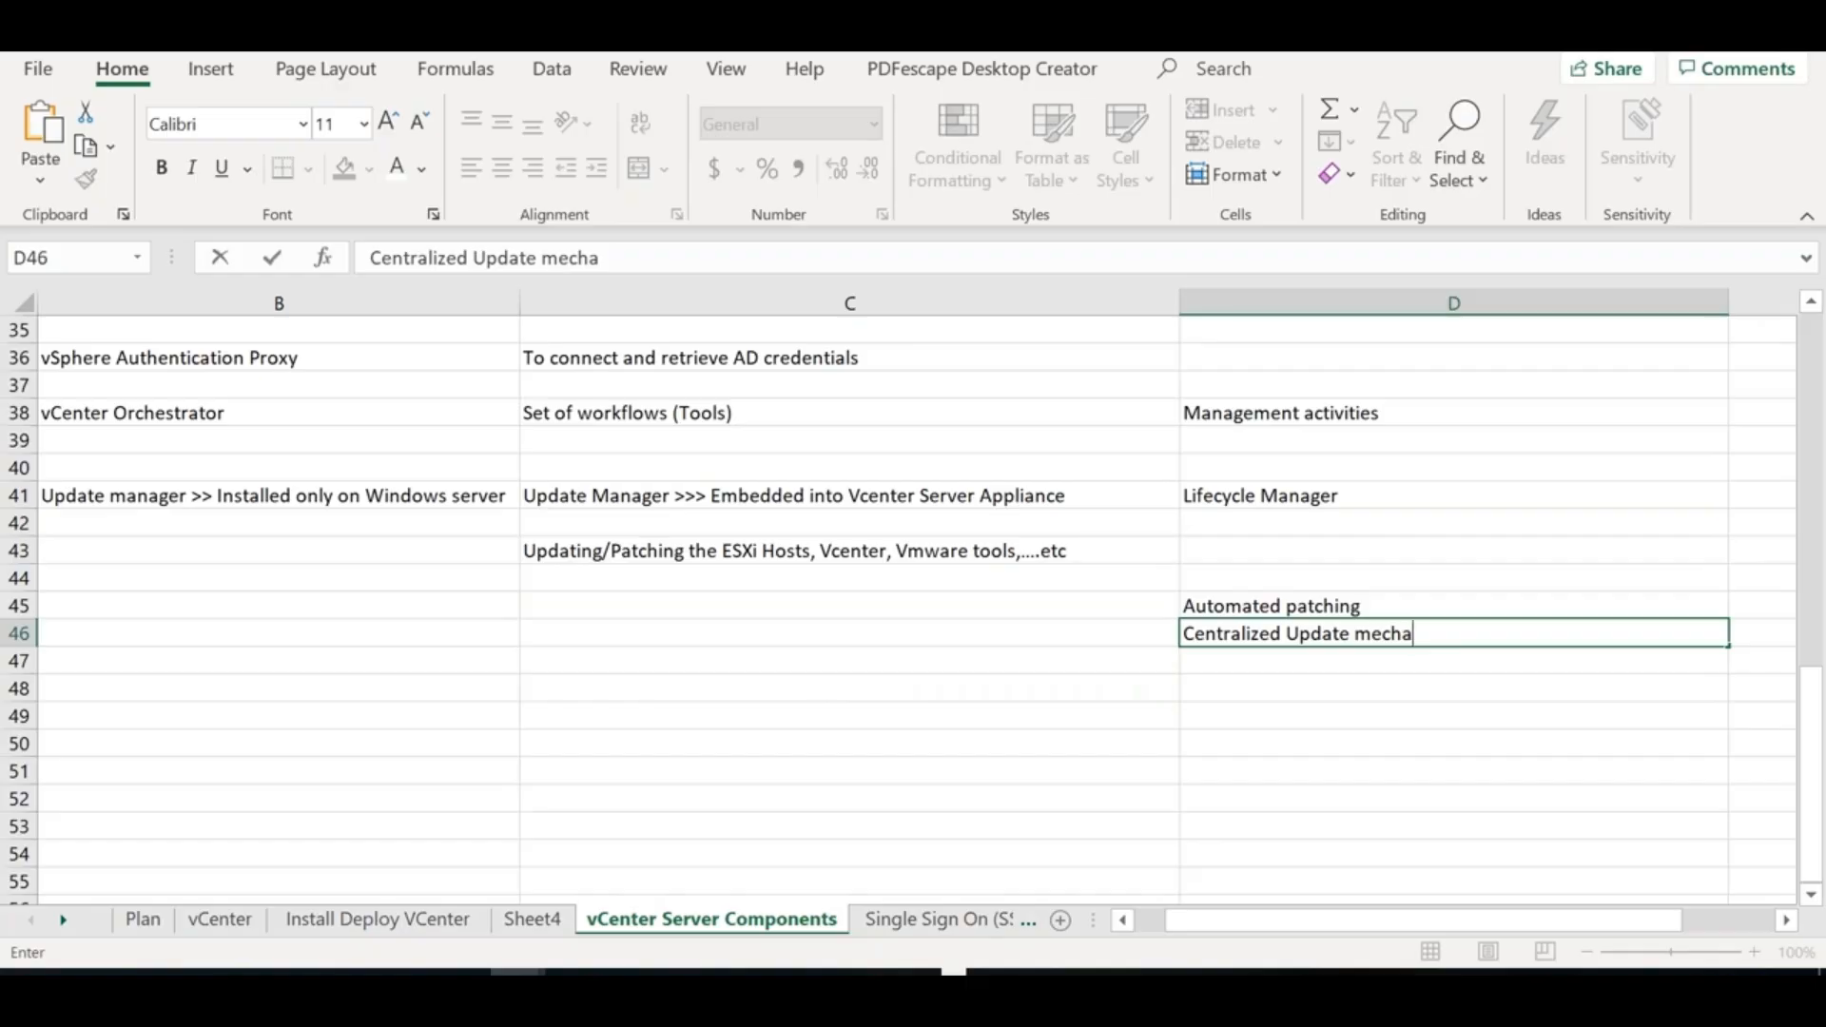
pyautogui.write('nism')
pyautogui.click(1280, 659)
# Add 'Version Management' in D47, then switch to the vSphere Client page in Chrome
pyautogui.write('Version Management')
pyautogui.moveTo(1410, 656); pyautogui.dragTo(1131, 642)
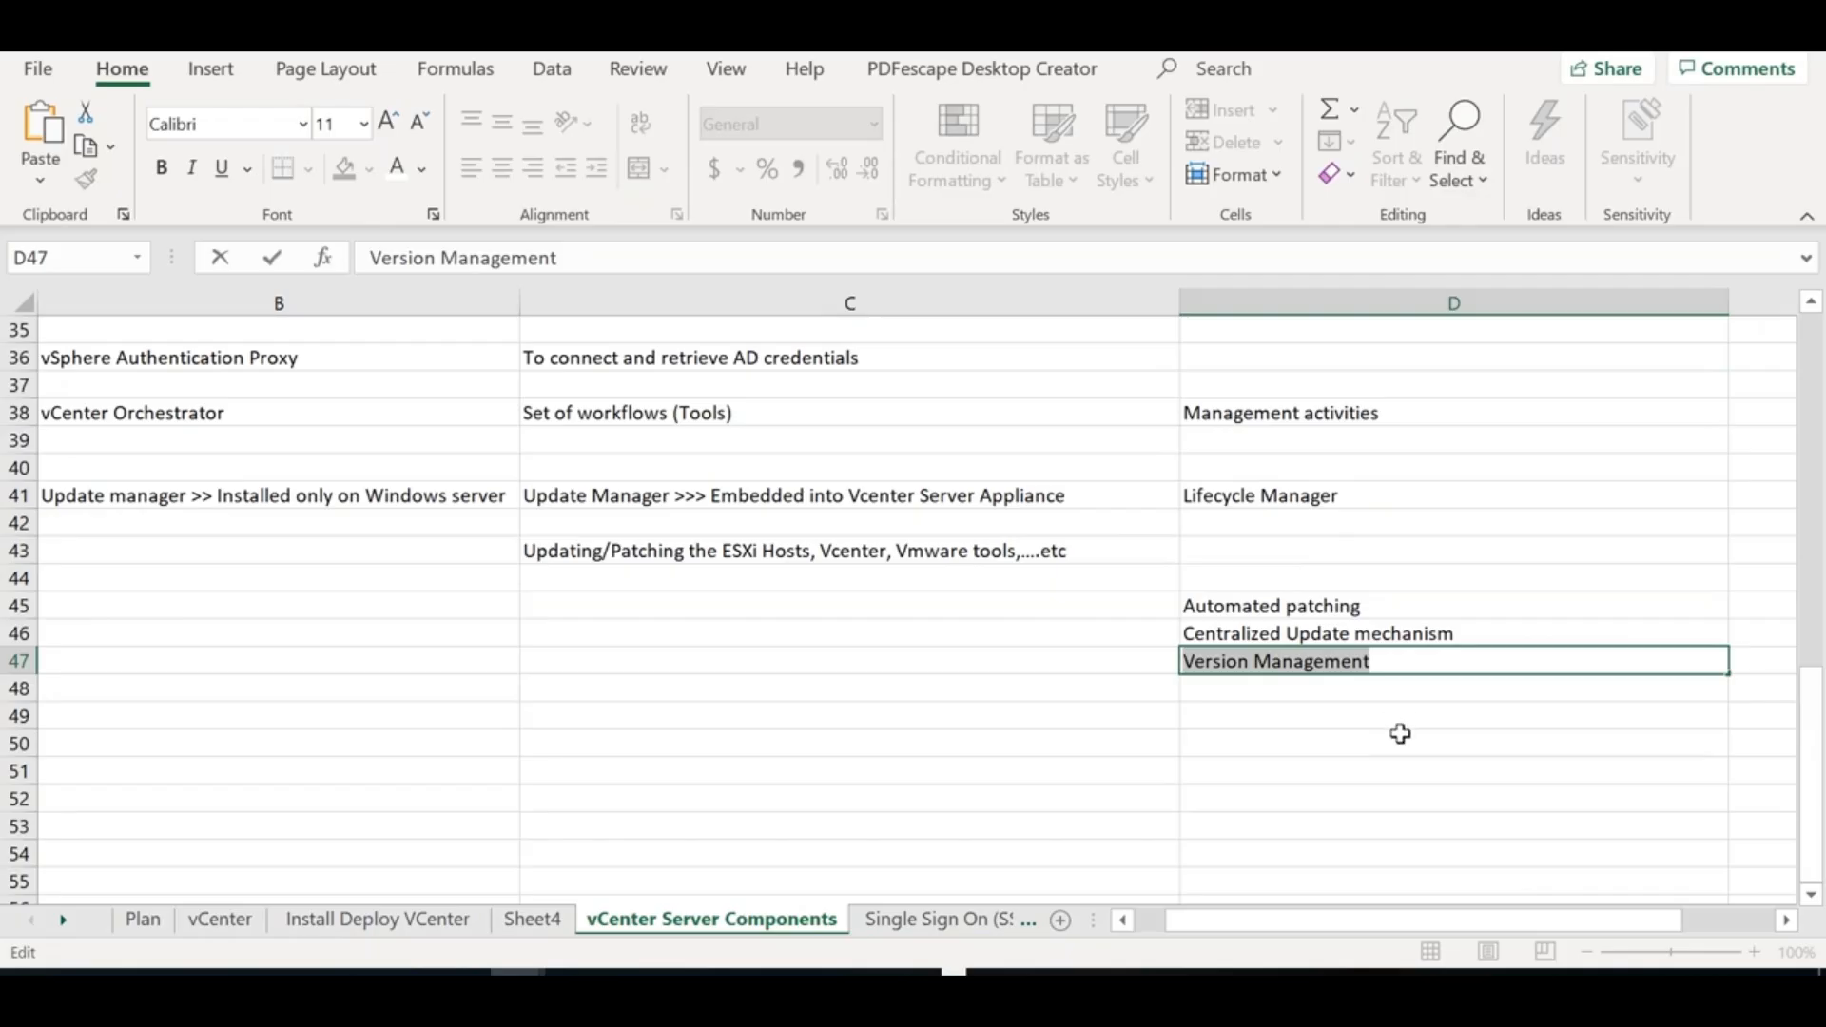
pyautogui.click(1299, 694)
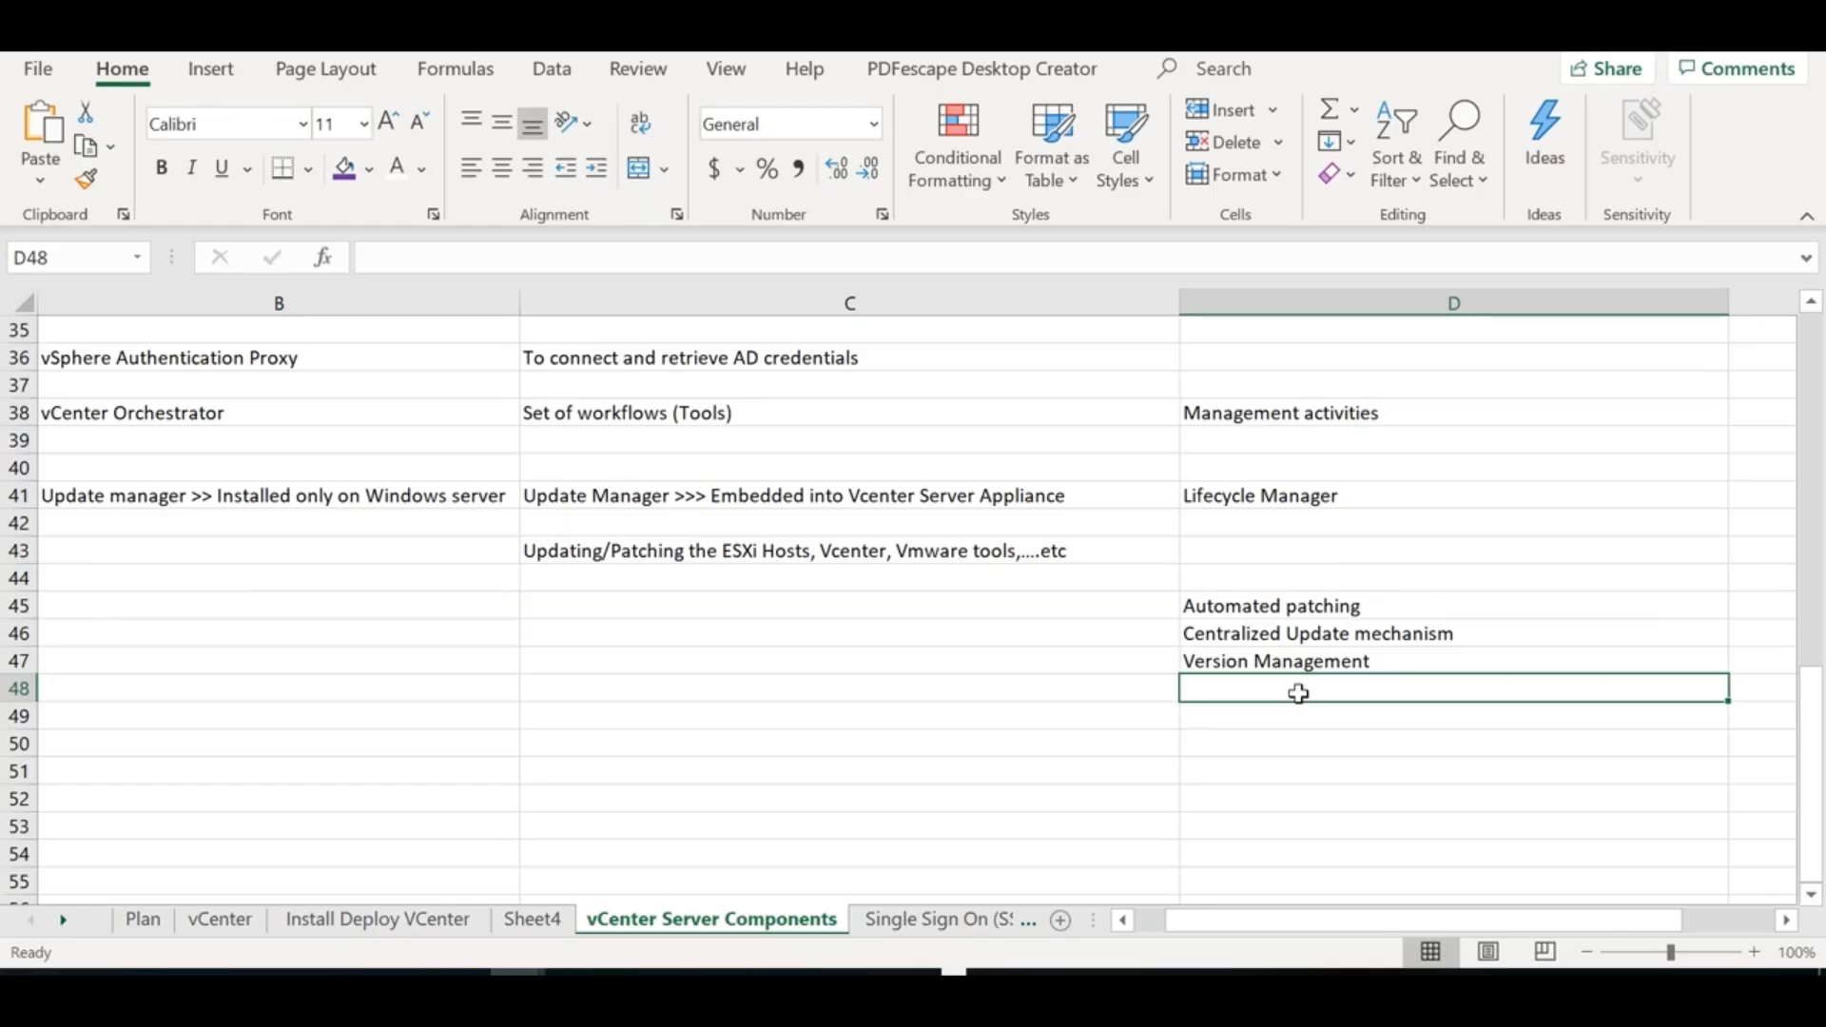
pyautogui.click(1284, 501)
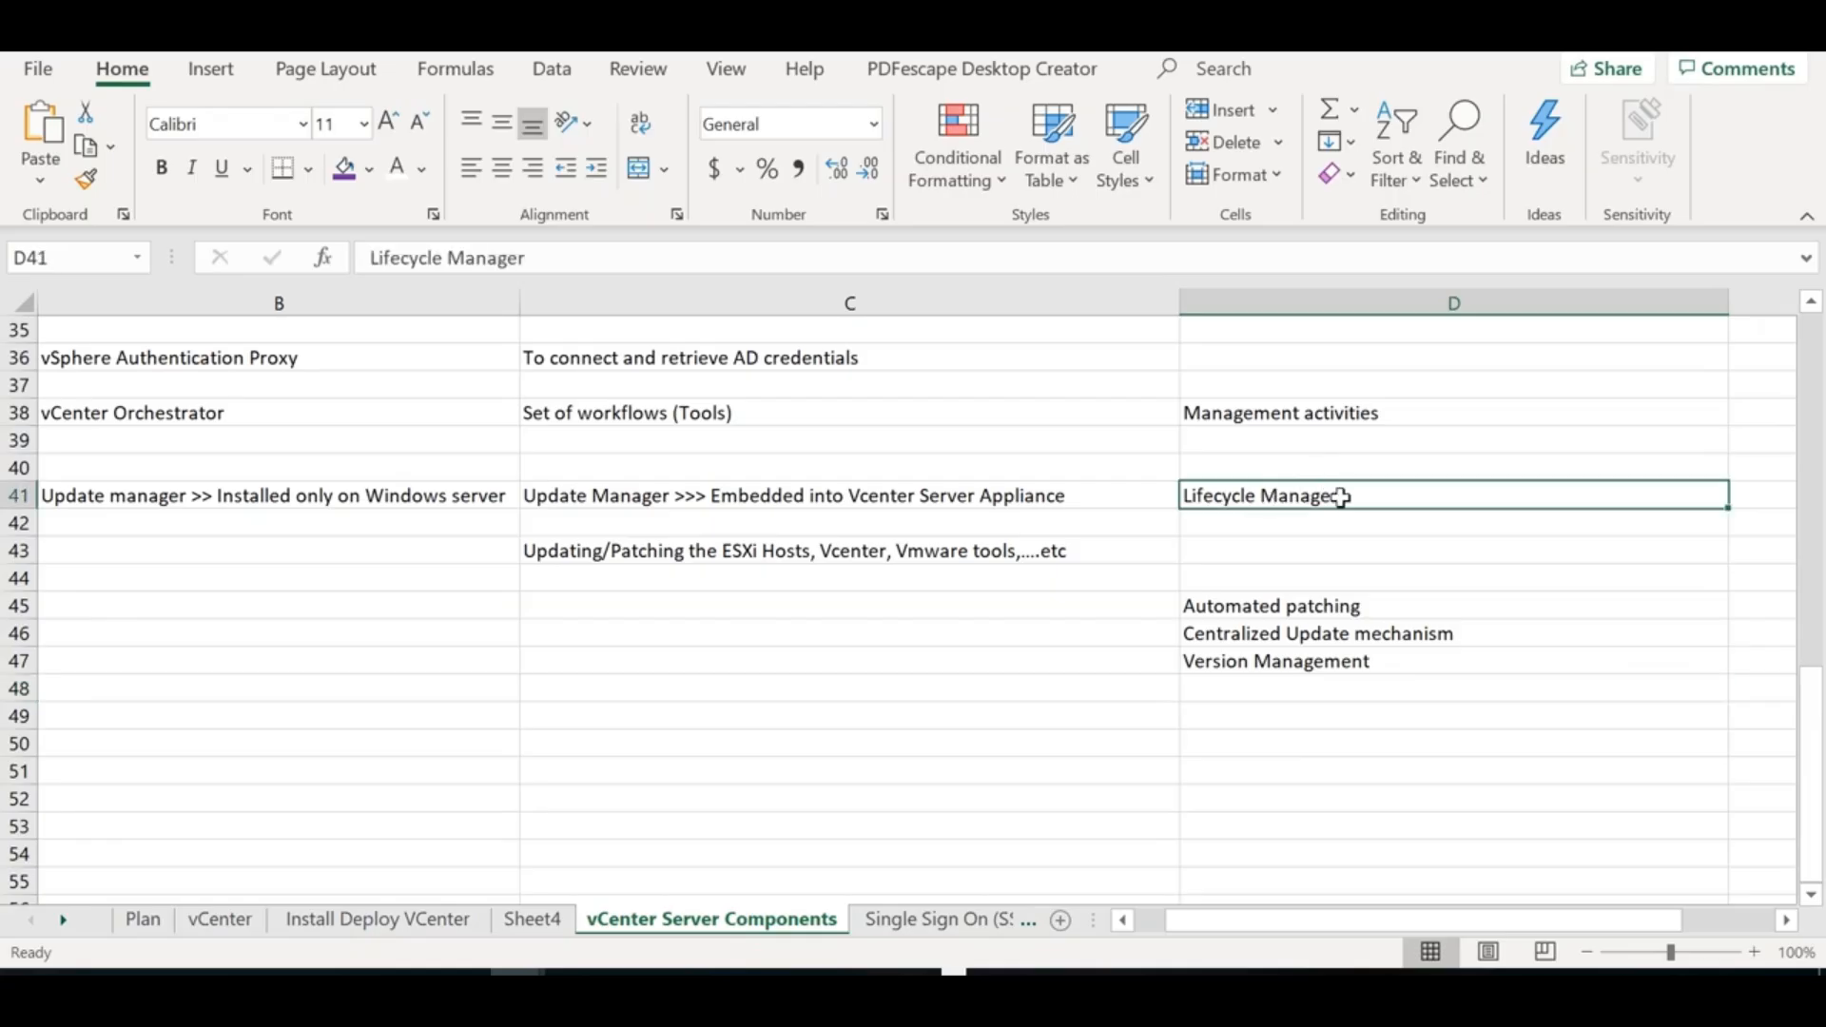
pyautogui.hotkey('alt', 'Tab')
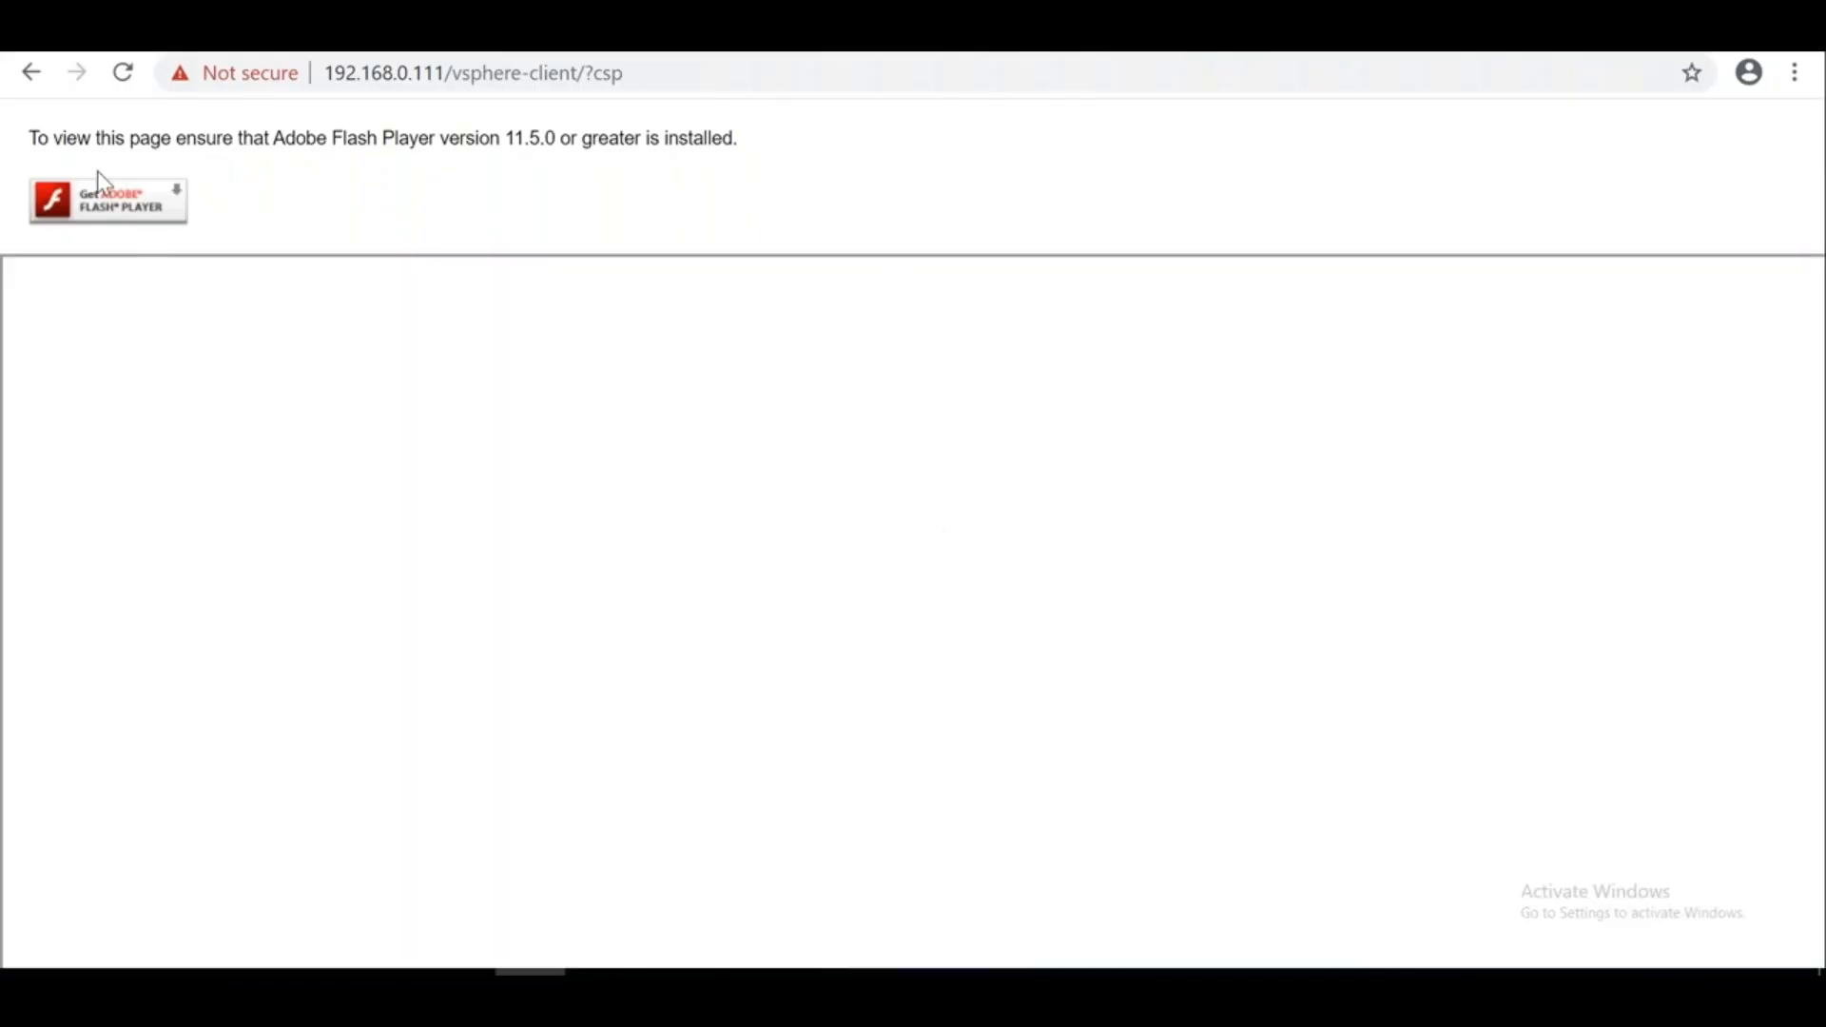
# Switch Chrome's Flash setting from blocked to Ask first and return to the vSphere Client page
pyautogui.click(90, 218)
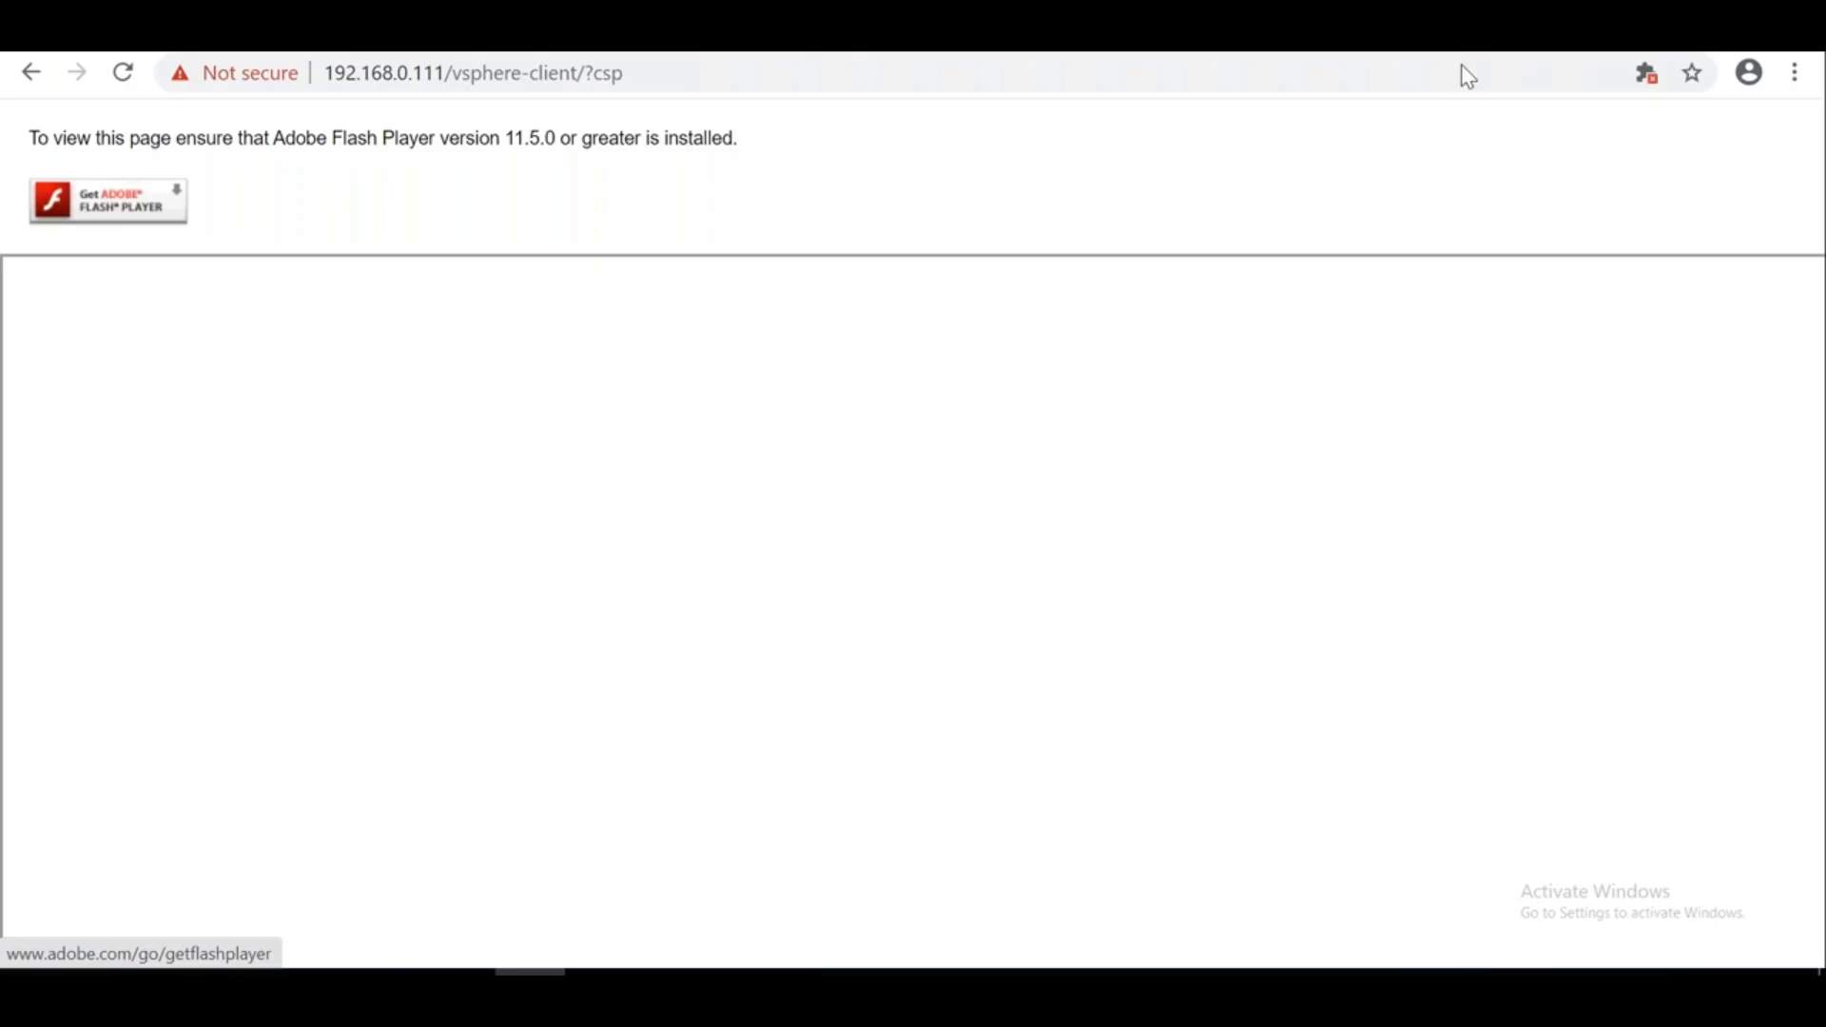
pyautogui.click(1645, 76)
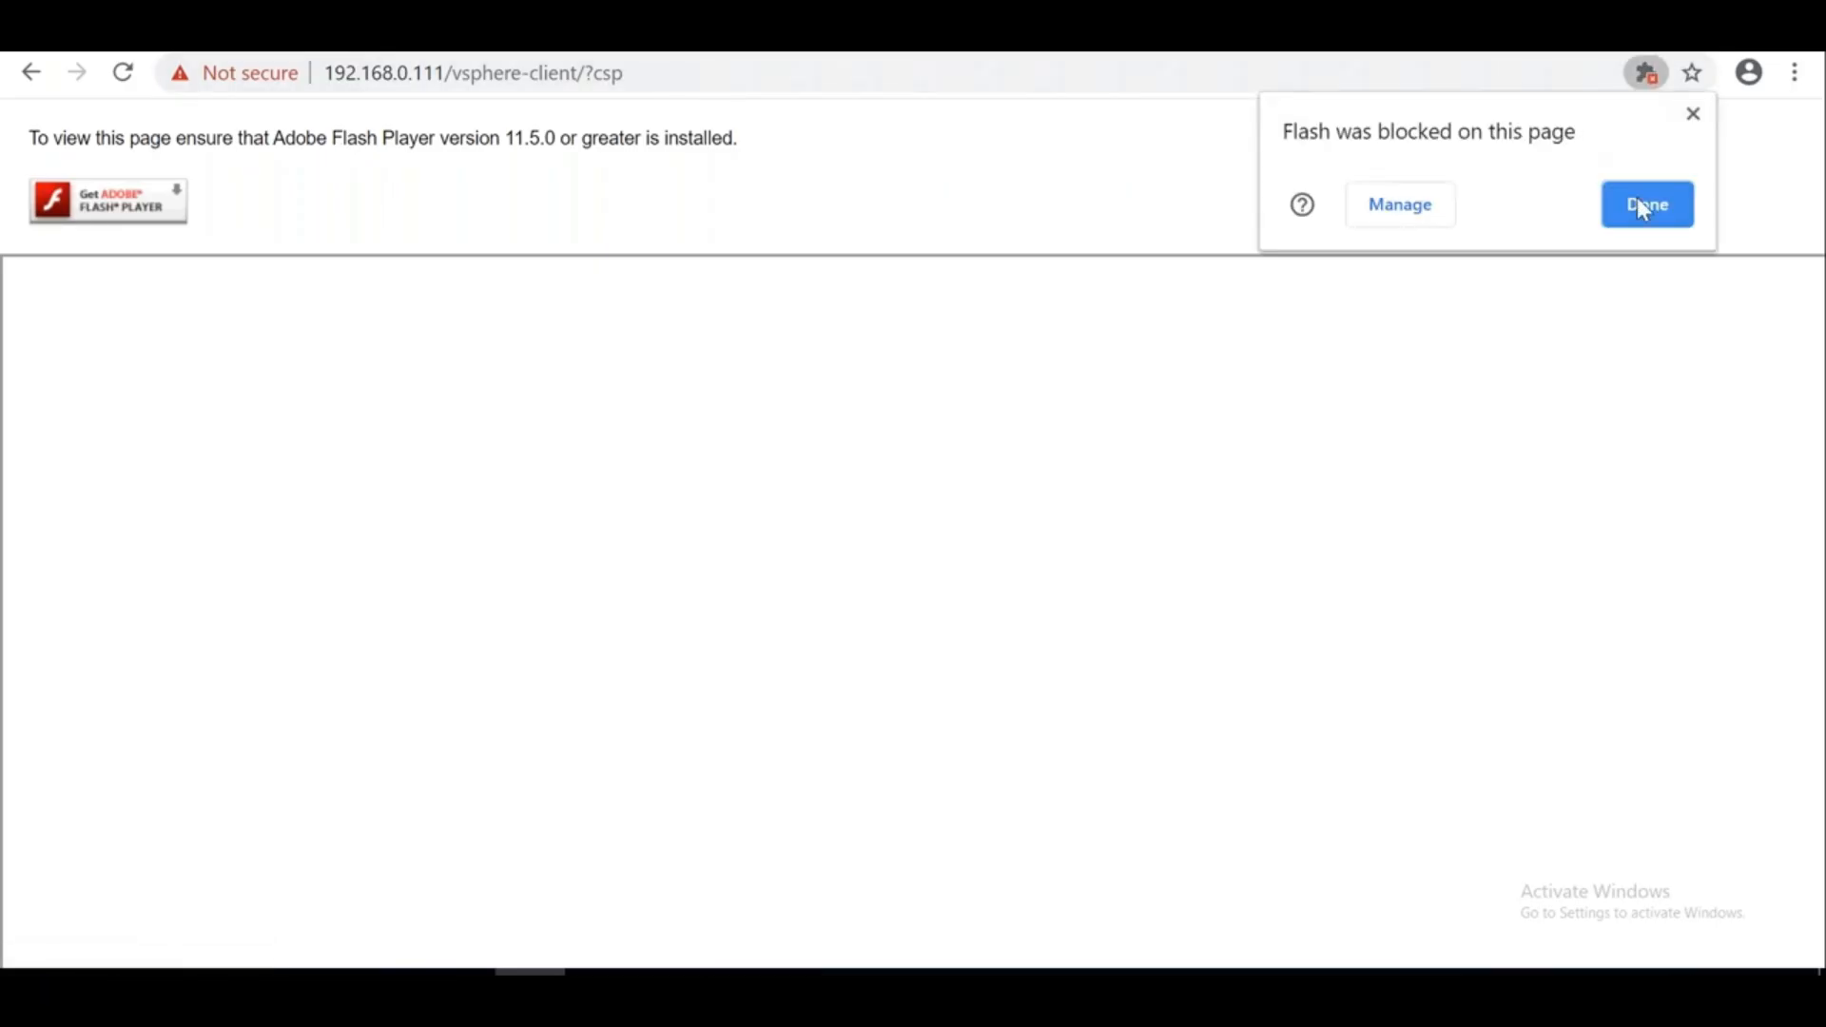
pyautogui.click(1401, 209)
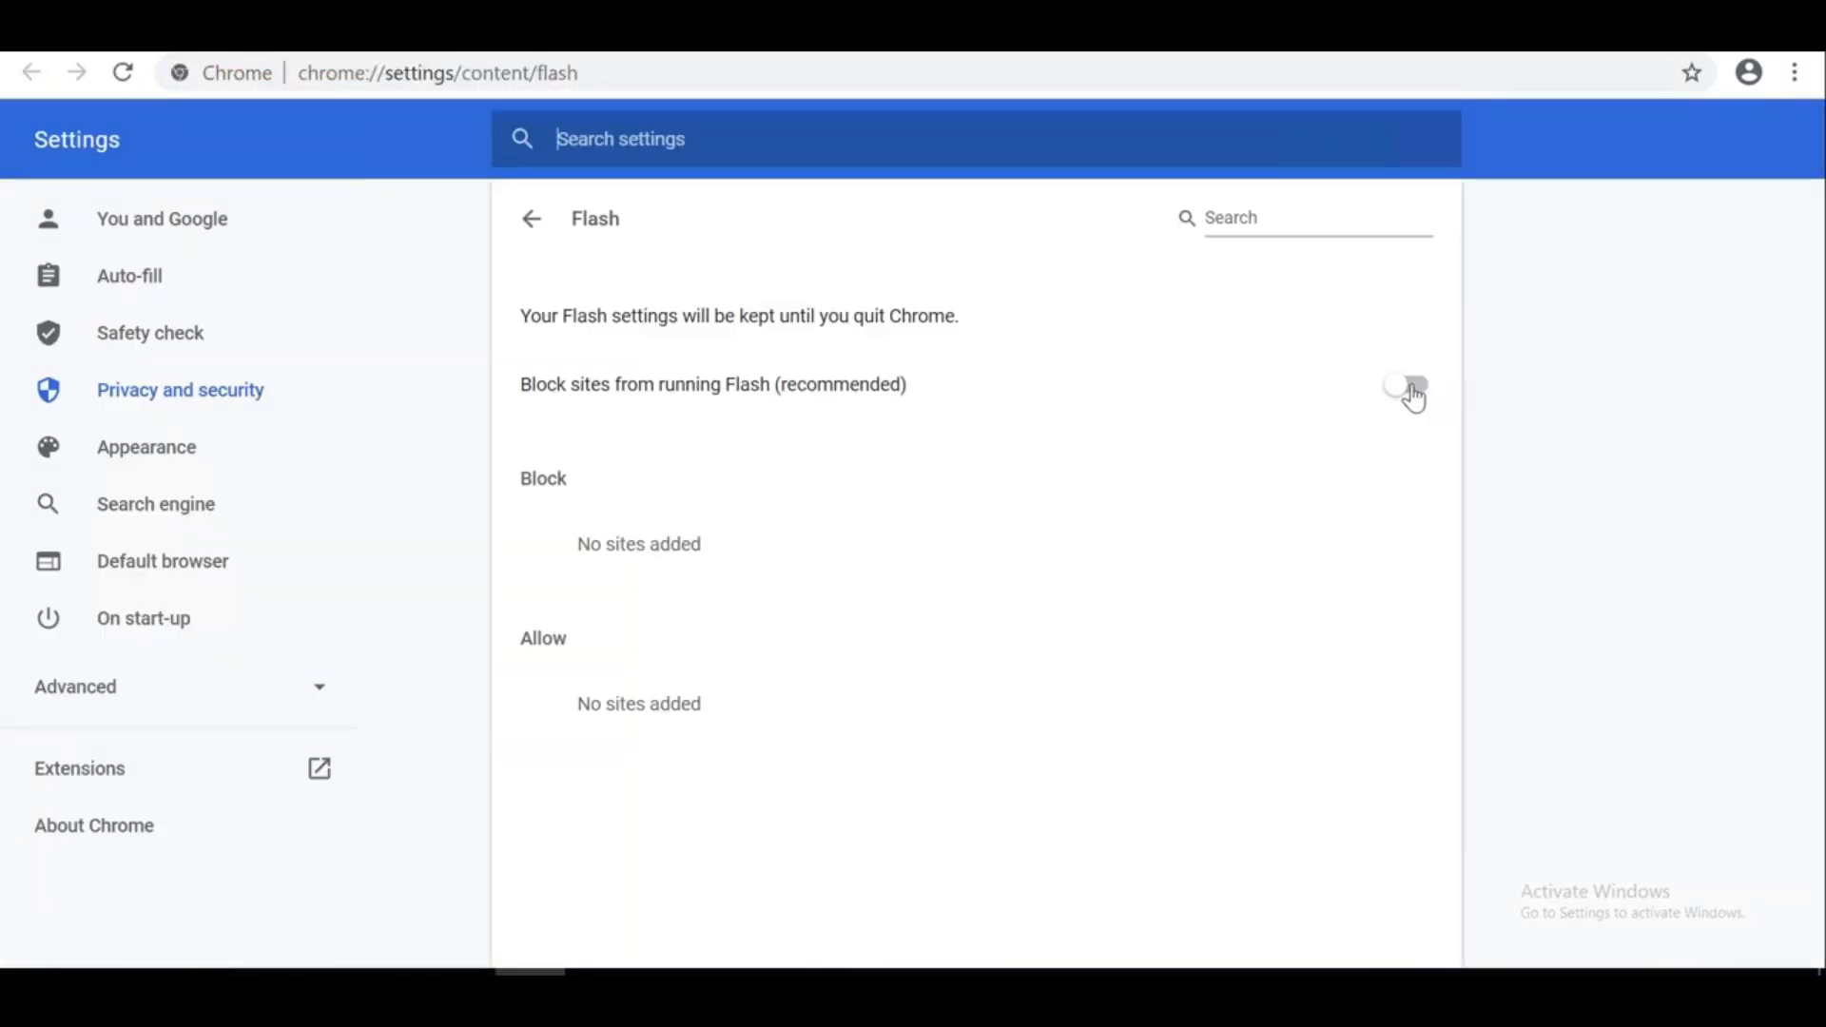
pyautogui.click(1411, 386)
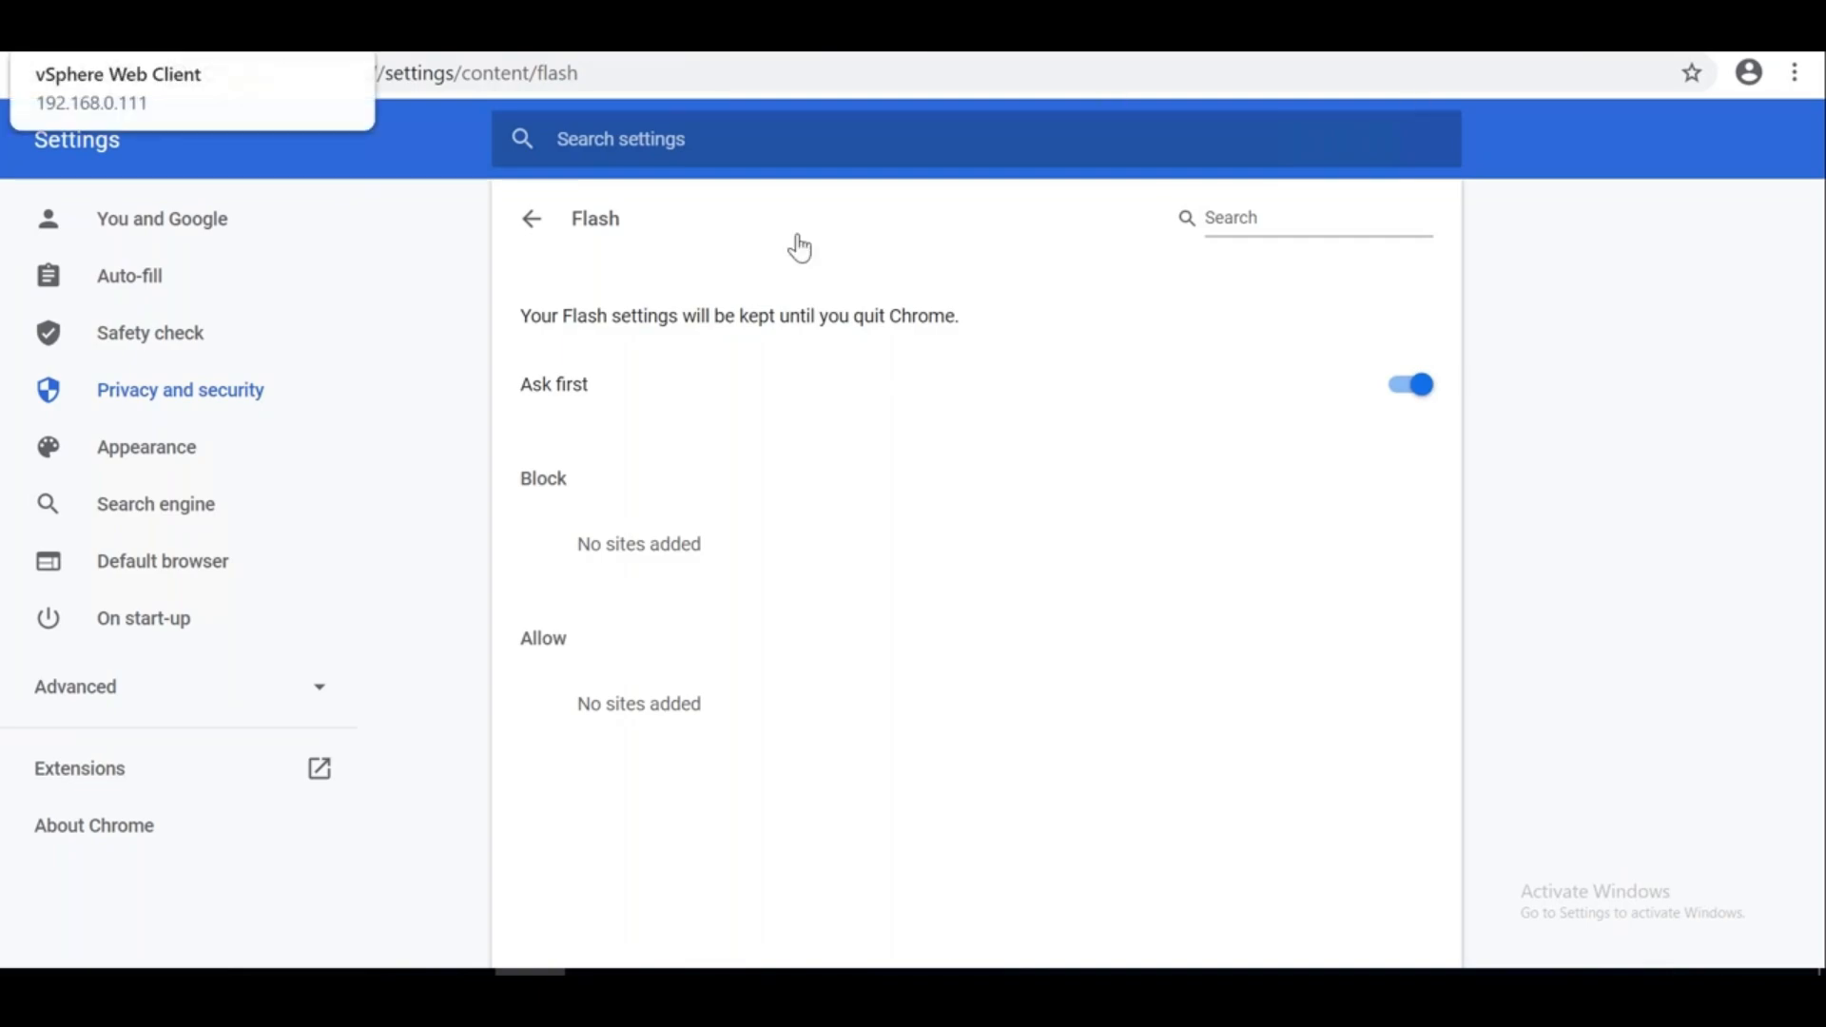
pyautogui.click(368, 81)
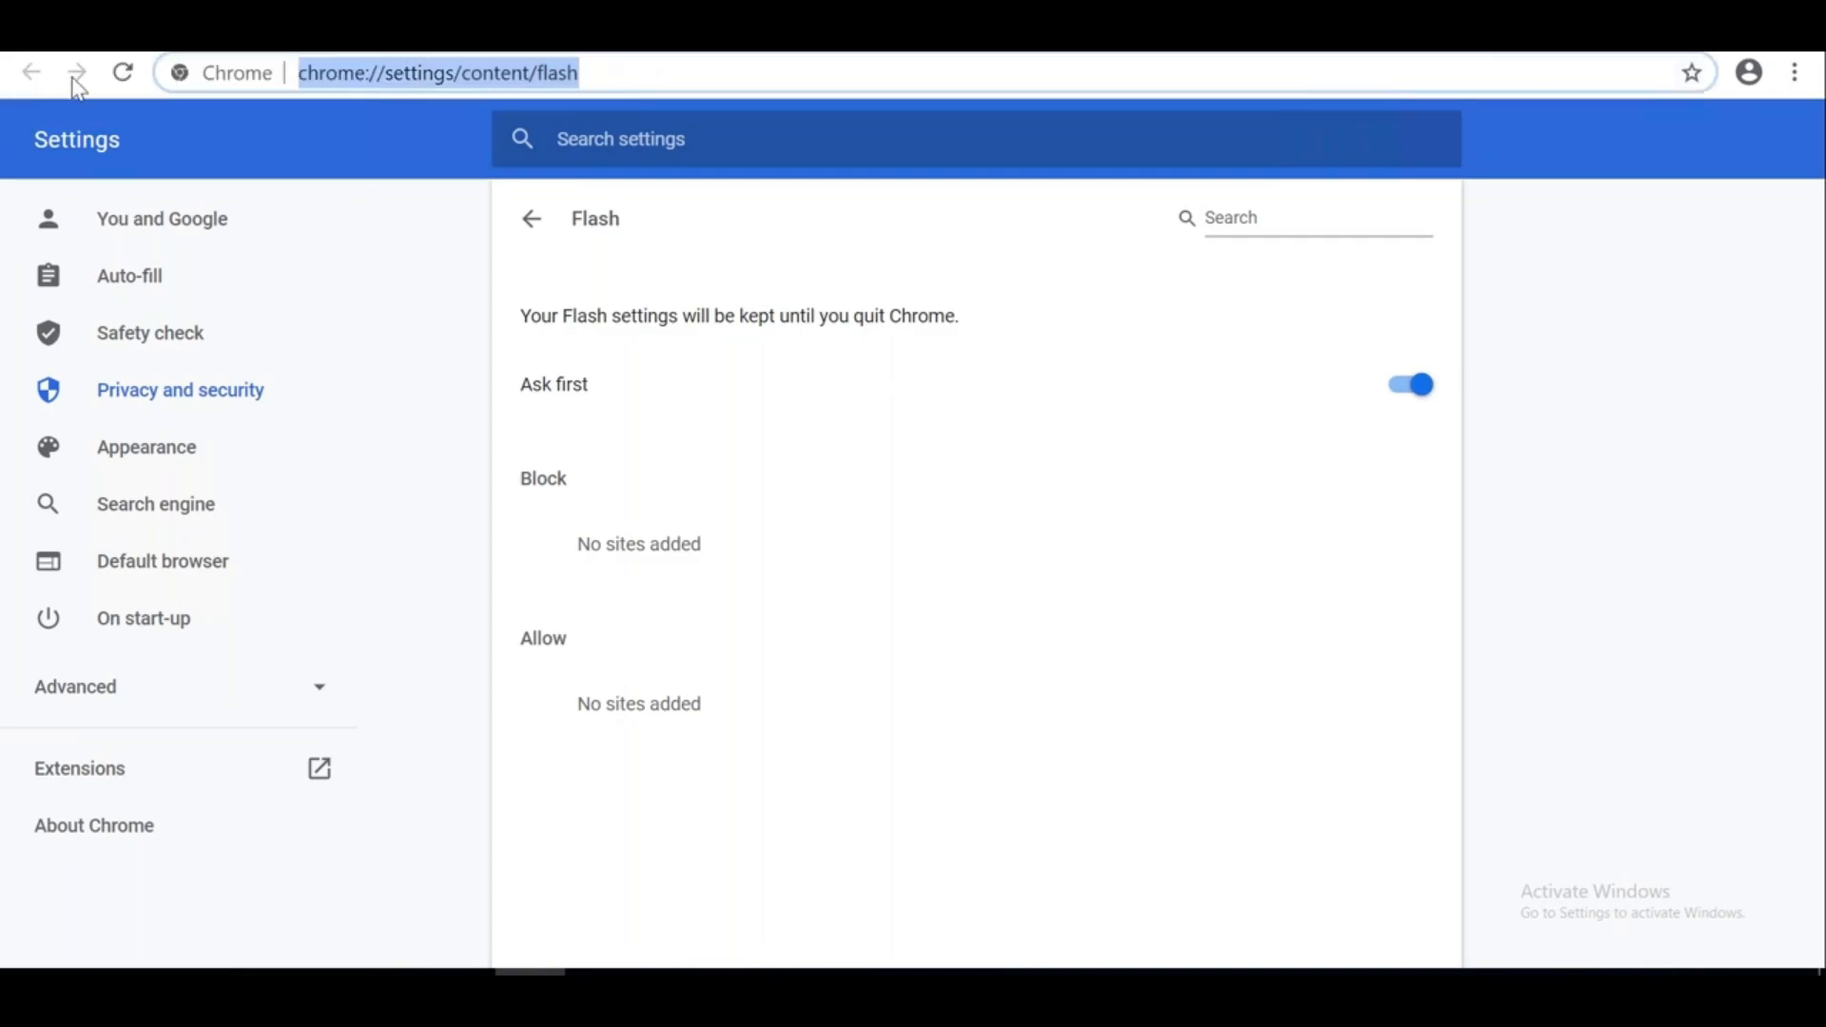
pyautogui.click(71, 34)
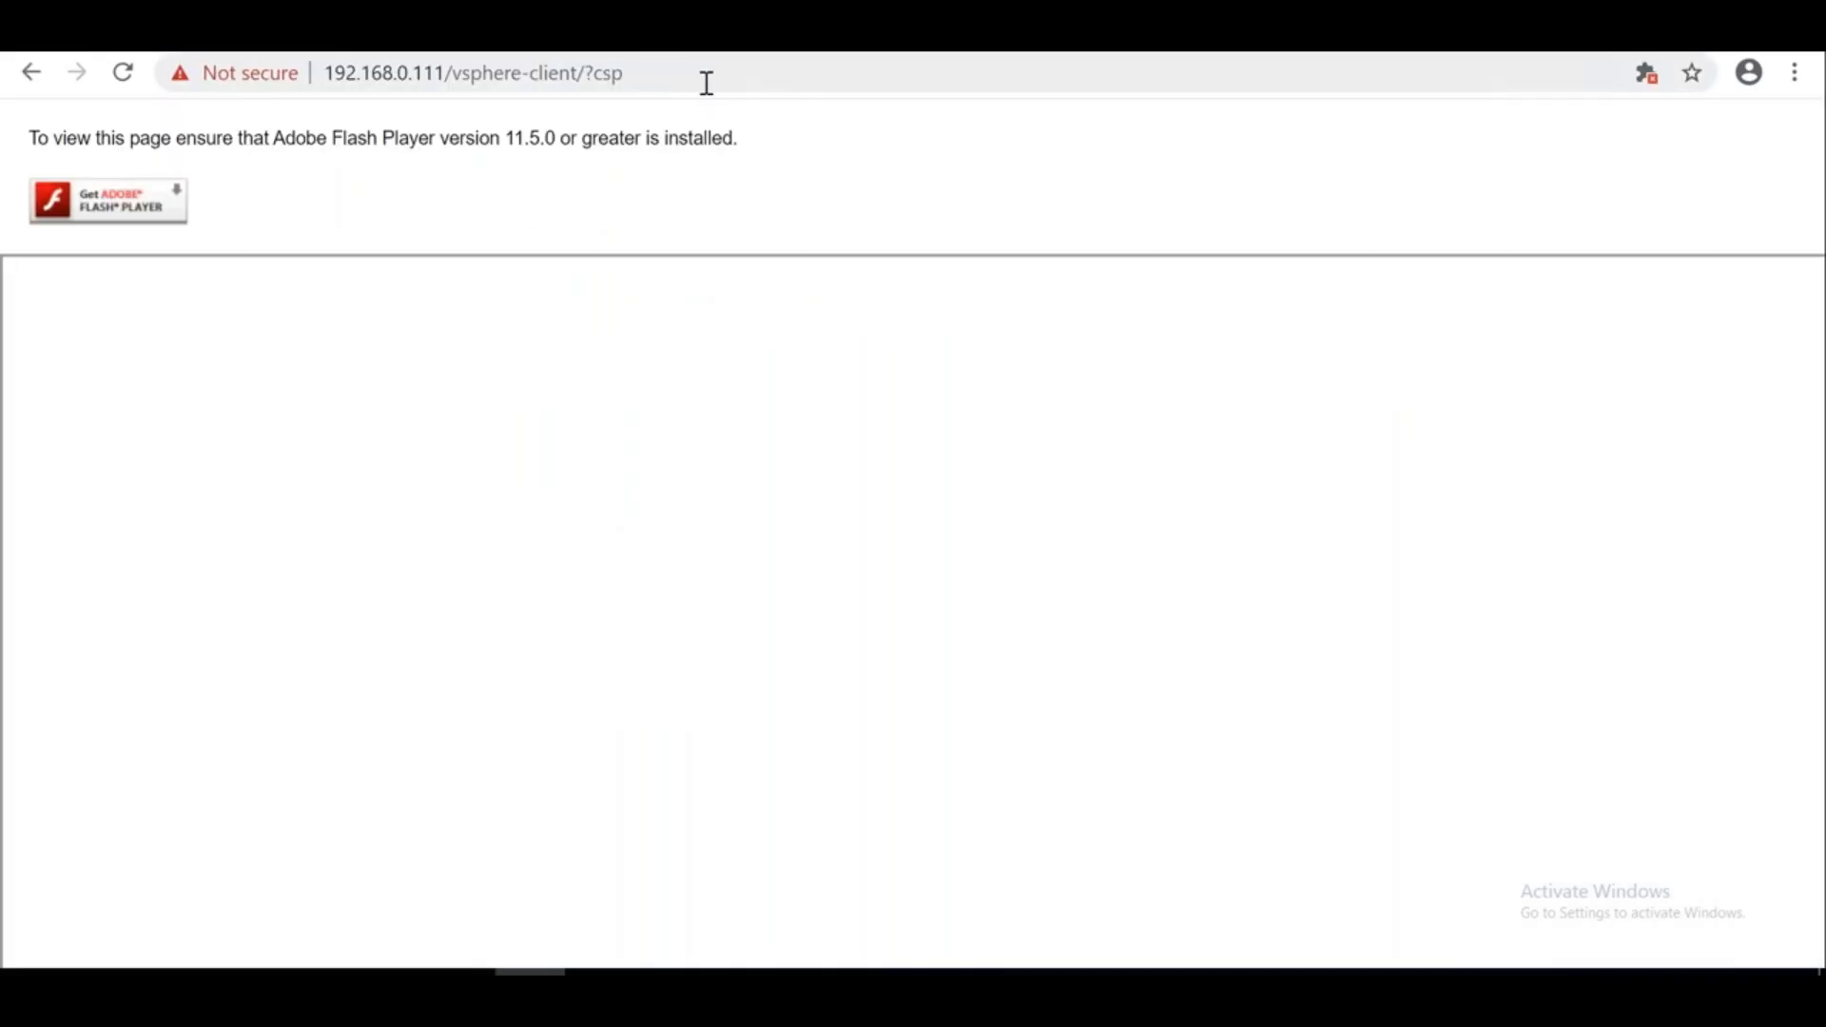
pyautogui.click(705, 82)
# Reload the vSphere Web Client page and allow Flash to run on the site
pyautogui.press('Return')
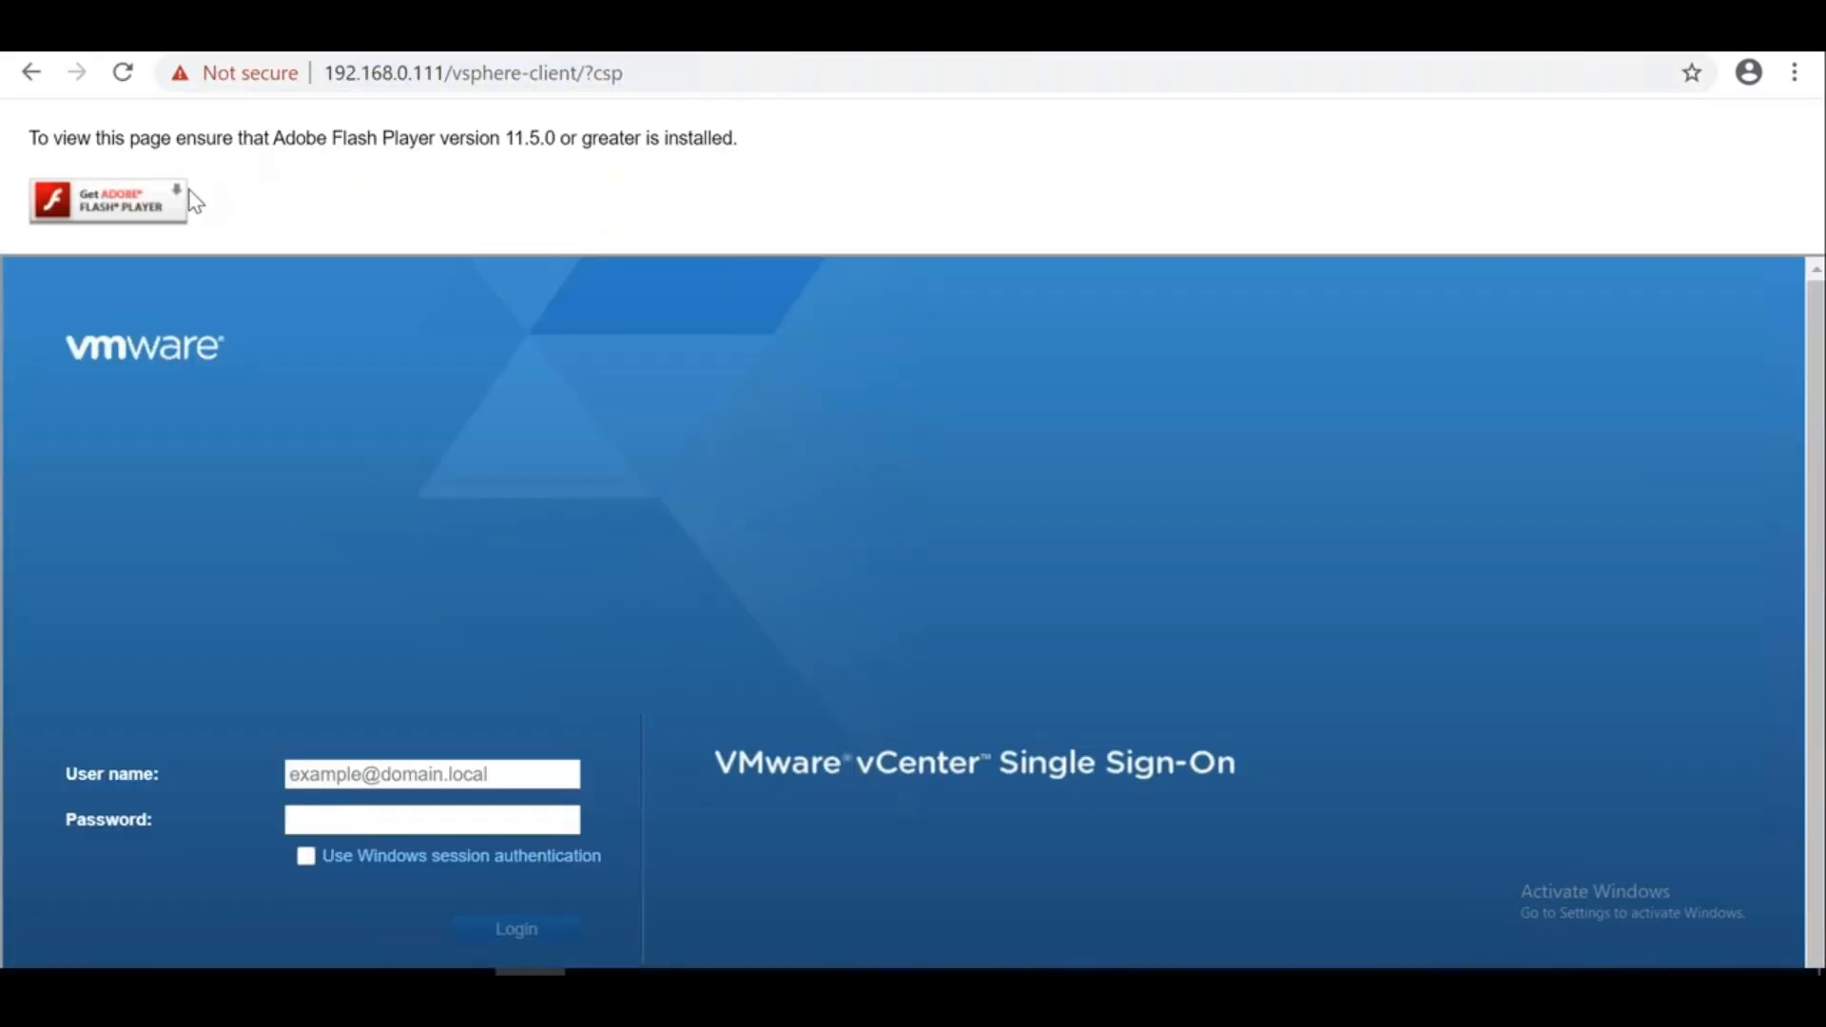
pyautogui.click(186, 197)
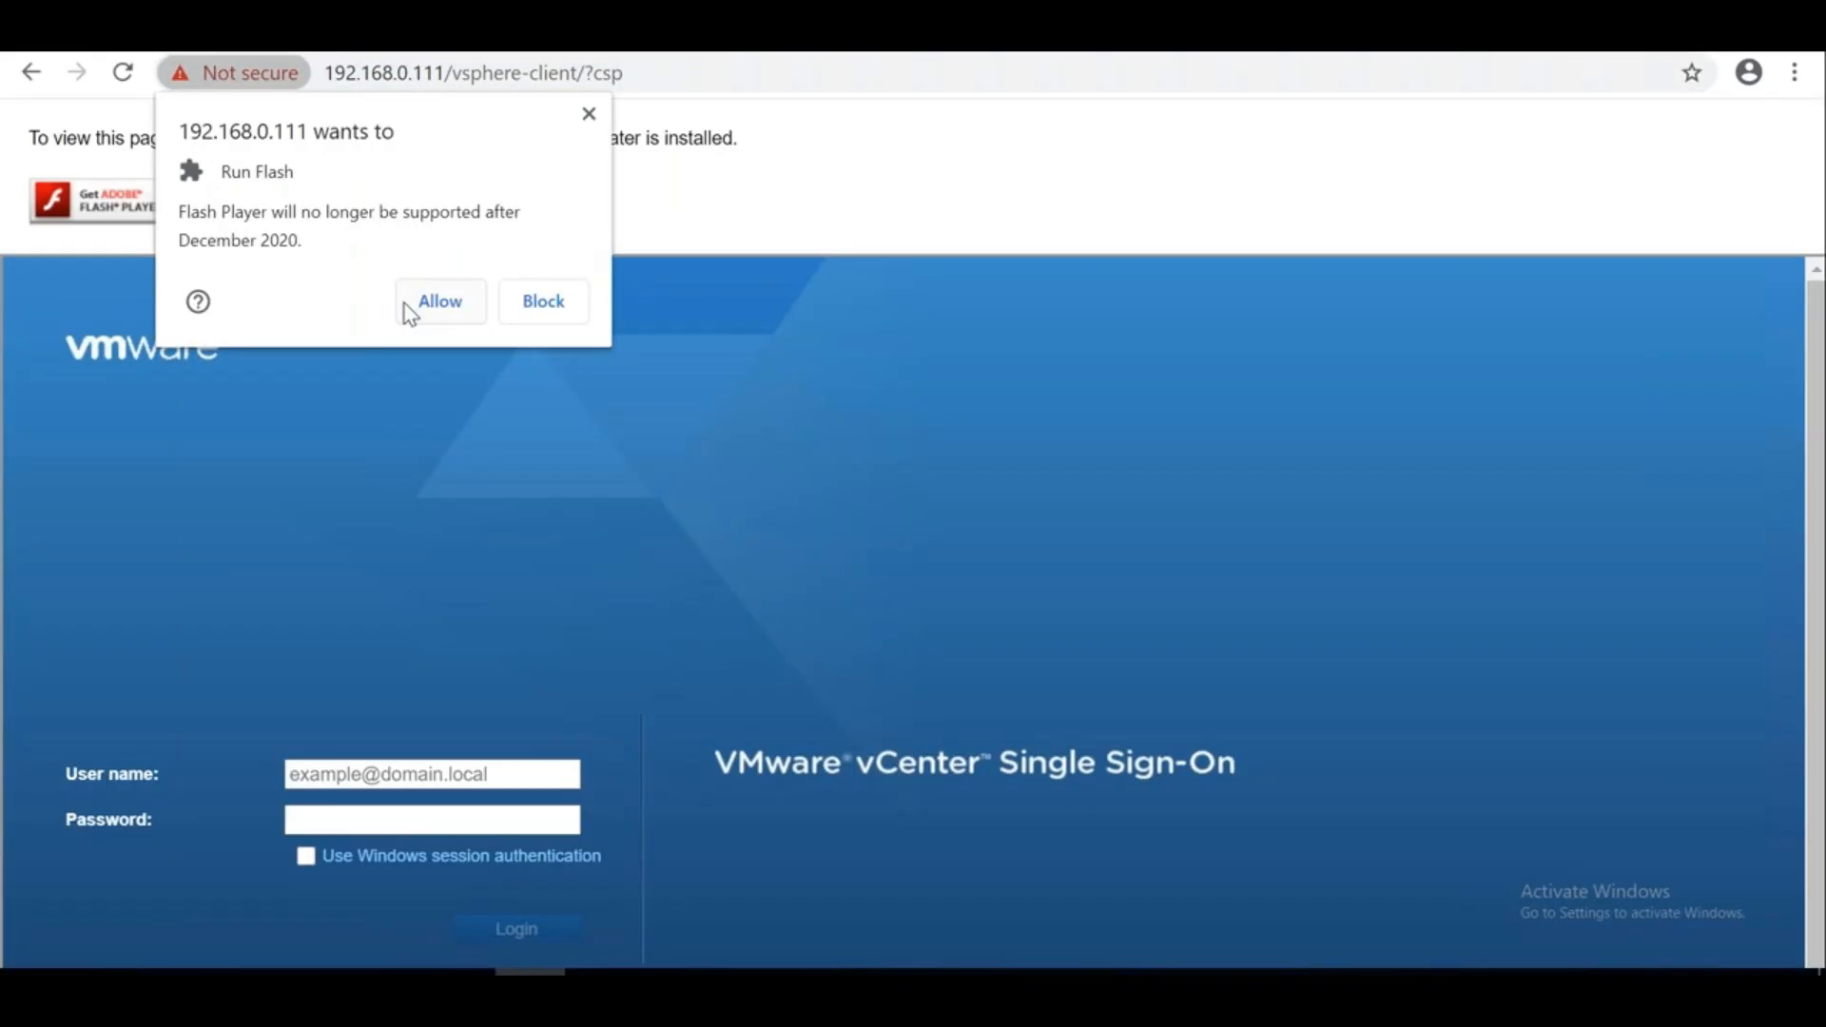
pyautogui.click(432, 303)
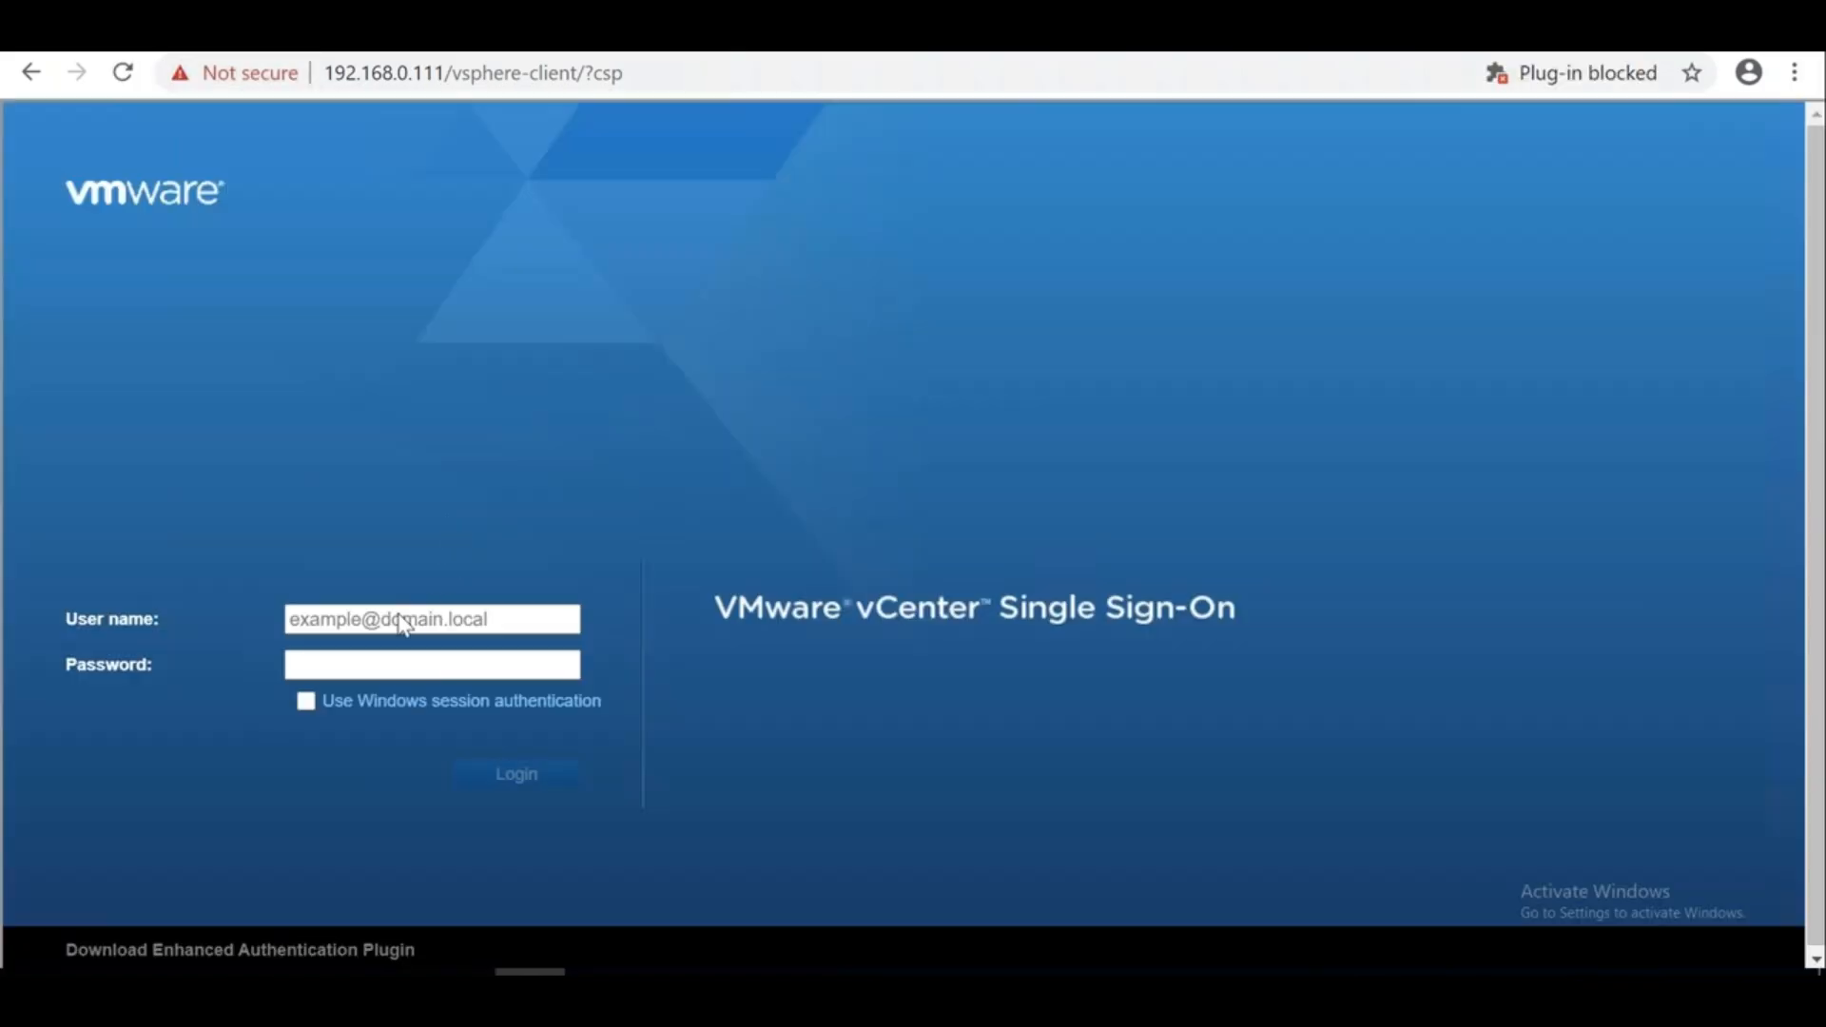
# Sign in with the administrator account and password, then dismiss the licence expiry warning
pyautogui.click(395, 619)
pyautogui.write('admin')
pyautogui.press('Down')
pyautogui.press('Tab')
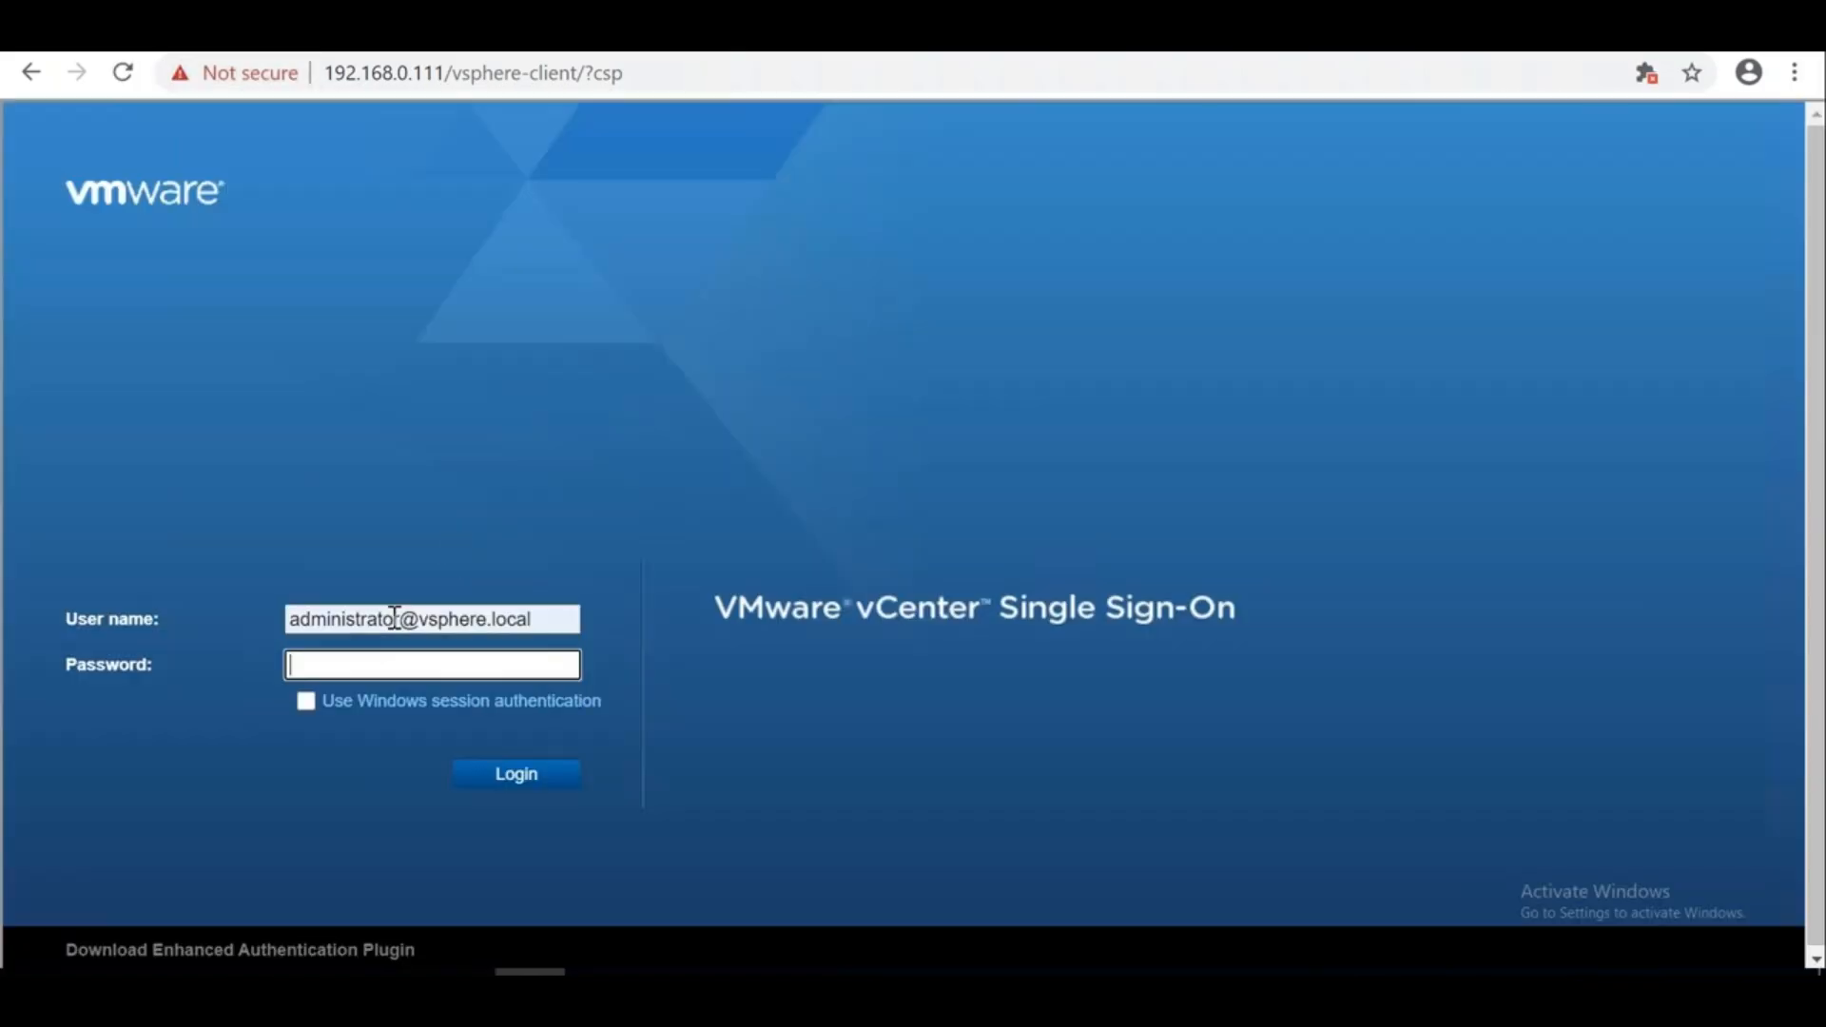
pyautogui.write('••••••••••••')
pyautogui.press('Return')
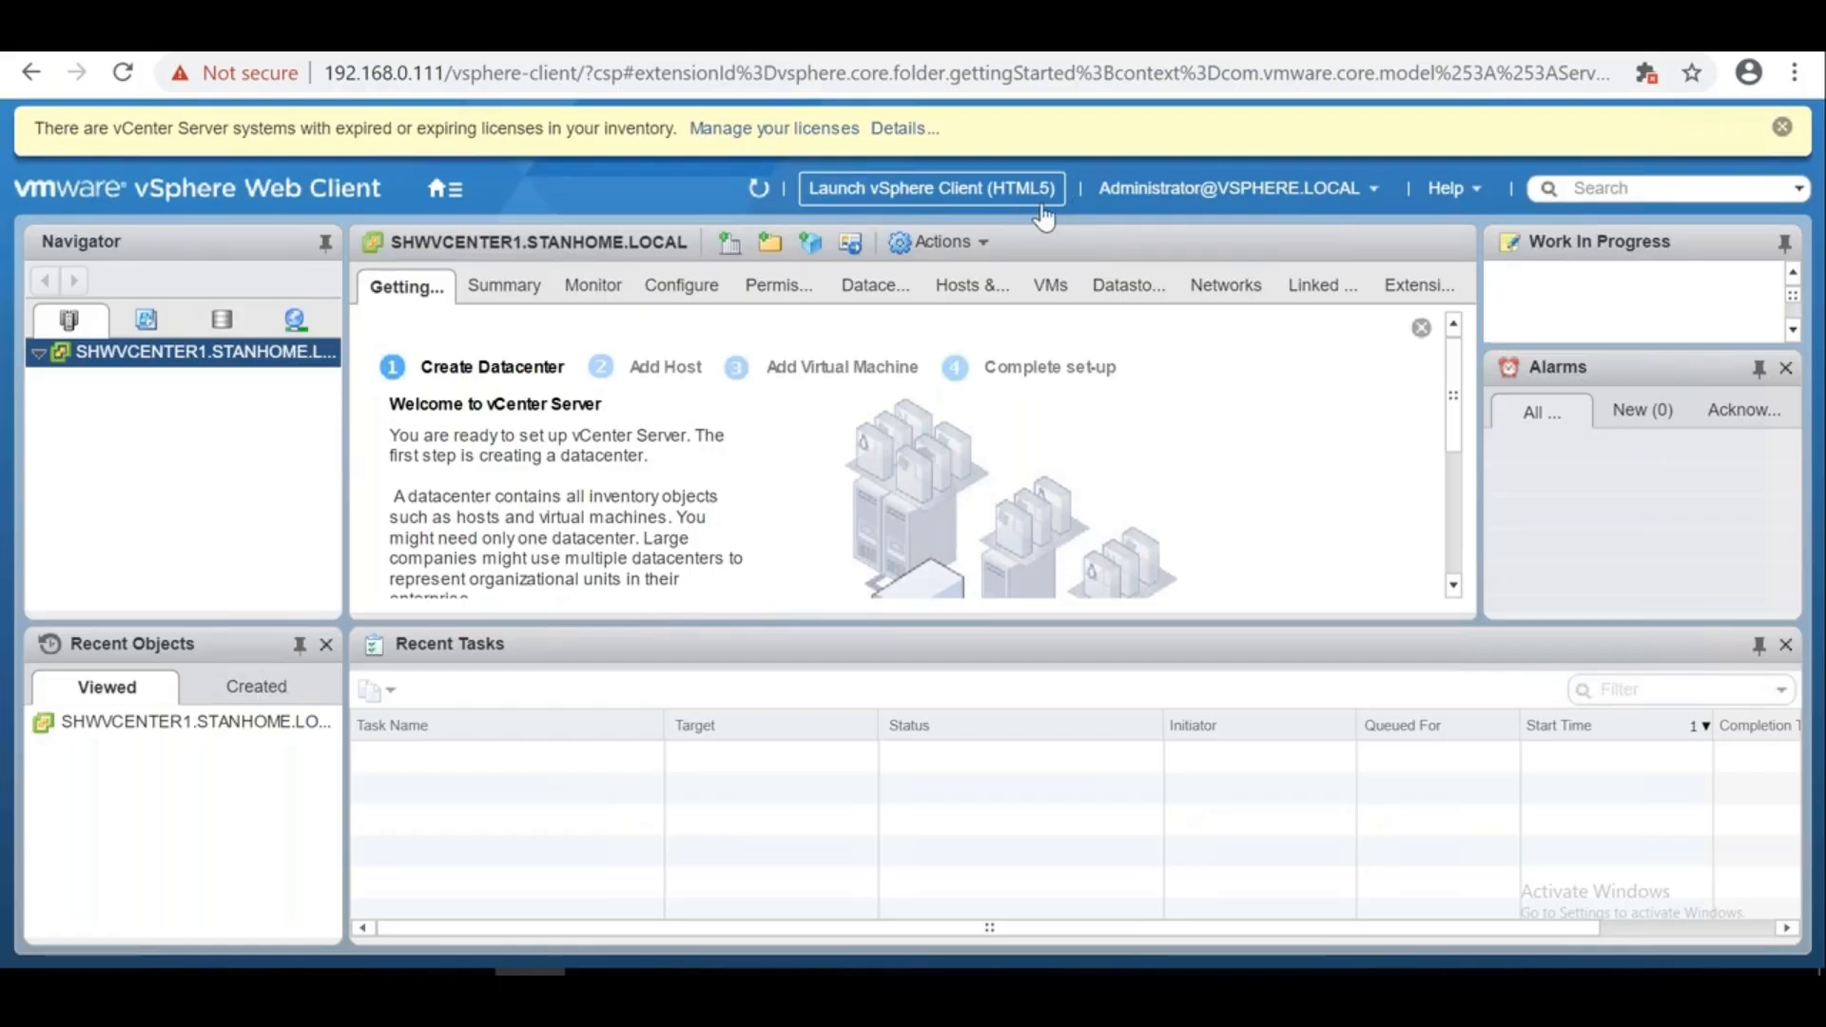
pyautogui.click(1781, 128)
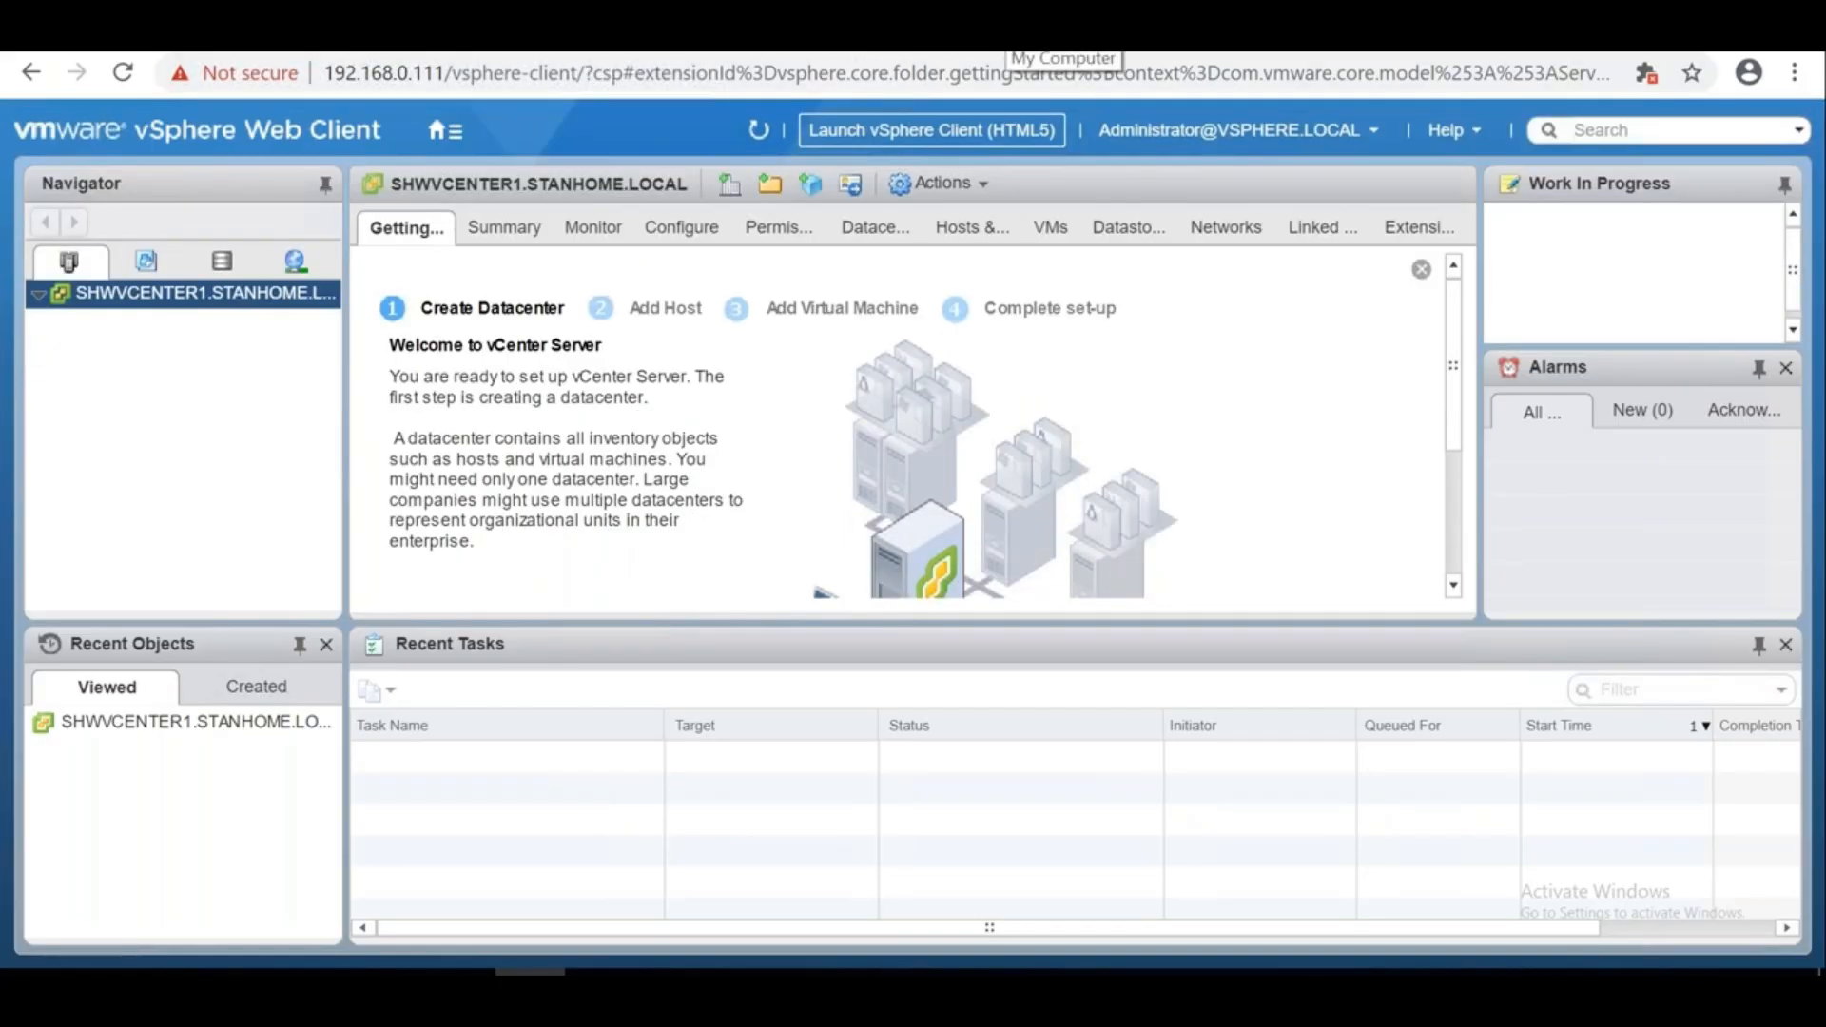
# In the Excel notes, enter 'HTML5 Client' in cell D49
pyautogui.click(1235, 748)
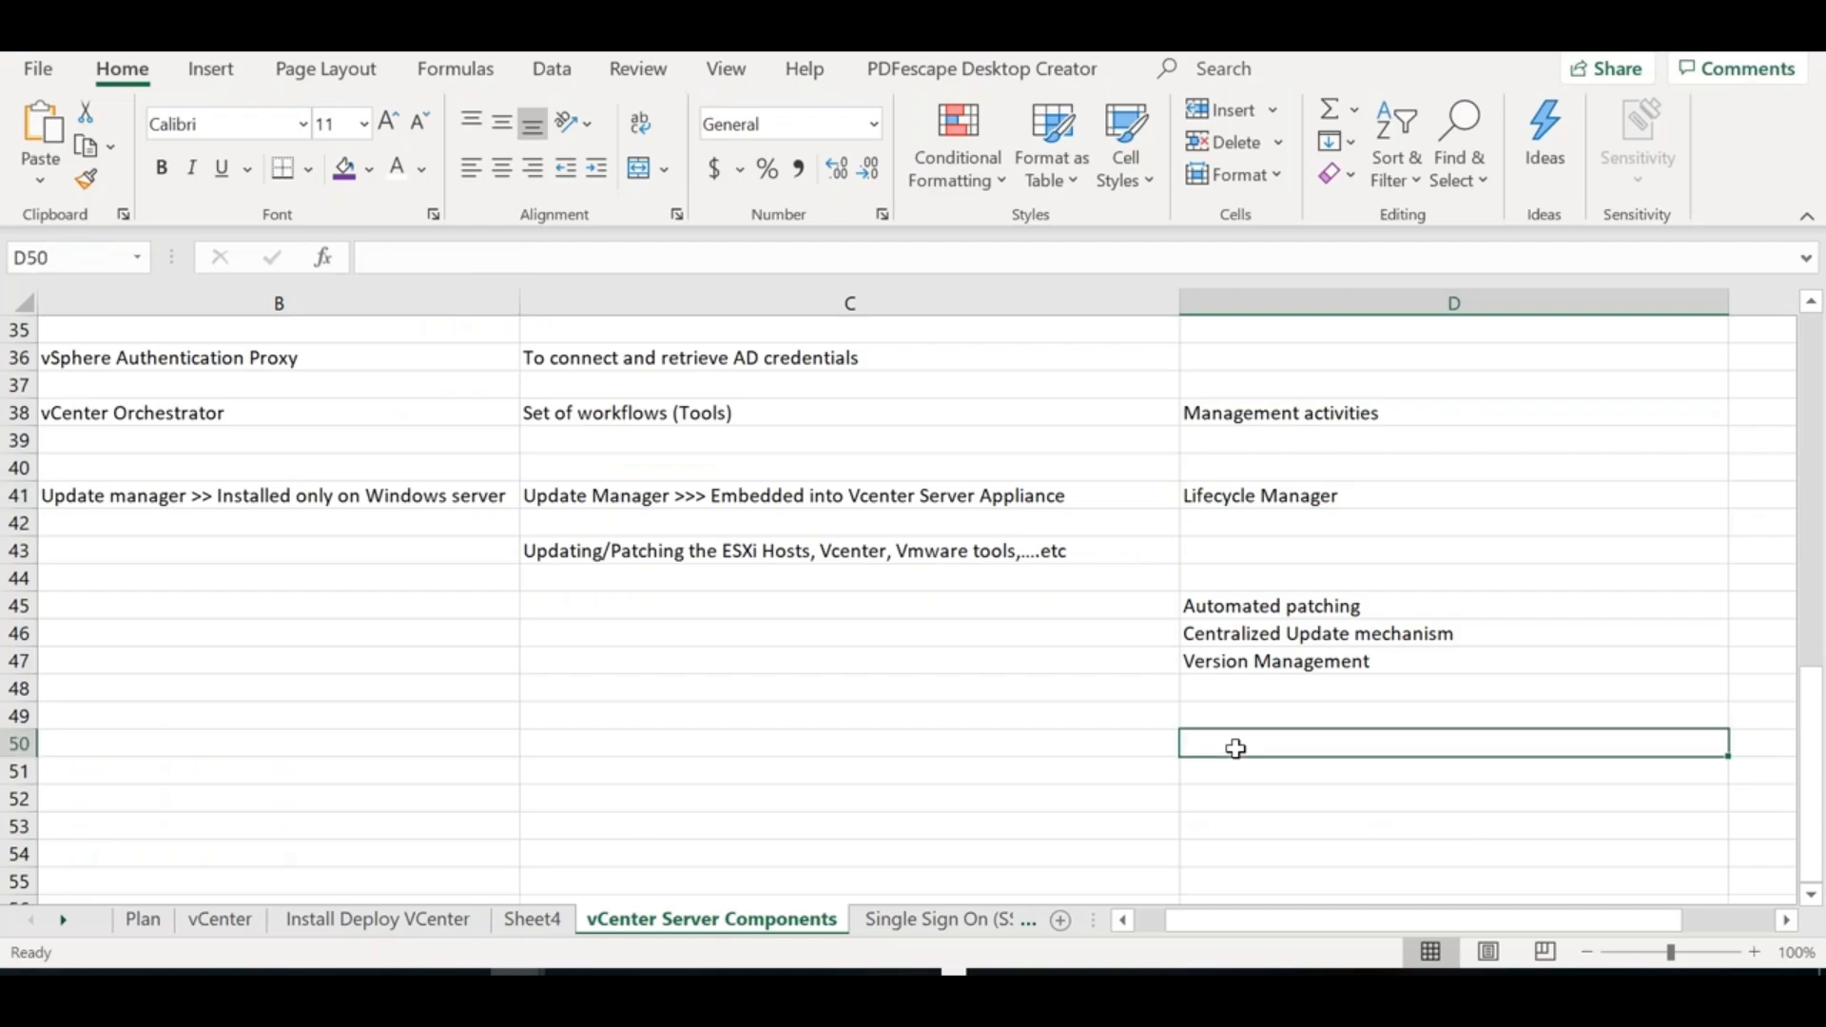
pyautogui.press('Up')
pyautogui.press('Up')
pyautogui.press('Up')
pyautogui.press('Up')
pyautogui.press('Up')
pyautogui.press('Up')
pyautogui.press('Up')
pyautogui.press('Up')
pyautogui.press('Up')
pyautogui.press('Up')
pyautogui.press('Up')
pyautogui.press('Up')
pyautogui.press('Up')
pyautogui.press('Up')
pyautogui.press('Up')
pyautogui.press('Up')
pyautogui.press('Up')
pyautogui.press('Up')
pyautogui.press('Up')
pyautogui.press('Up')
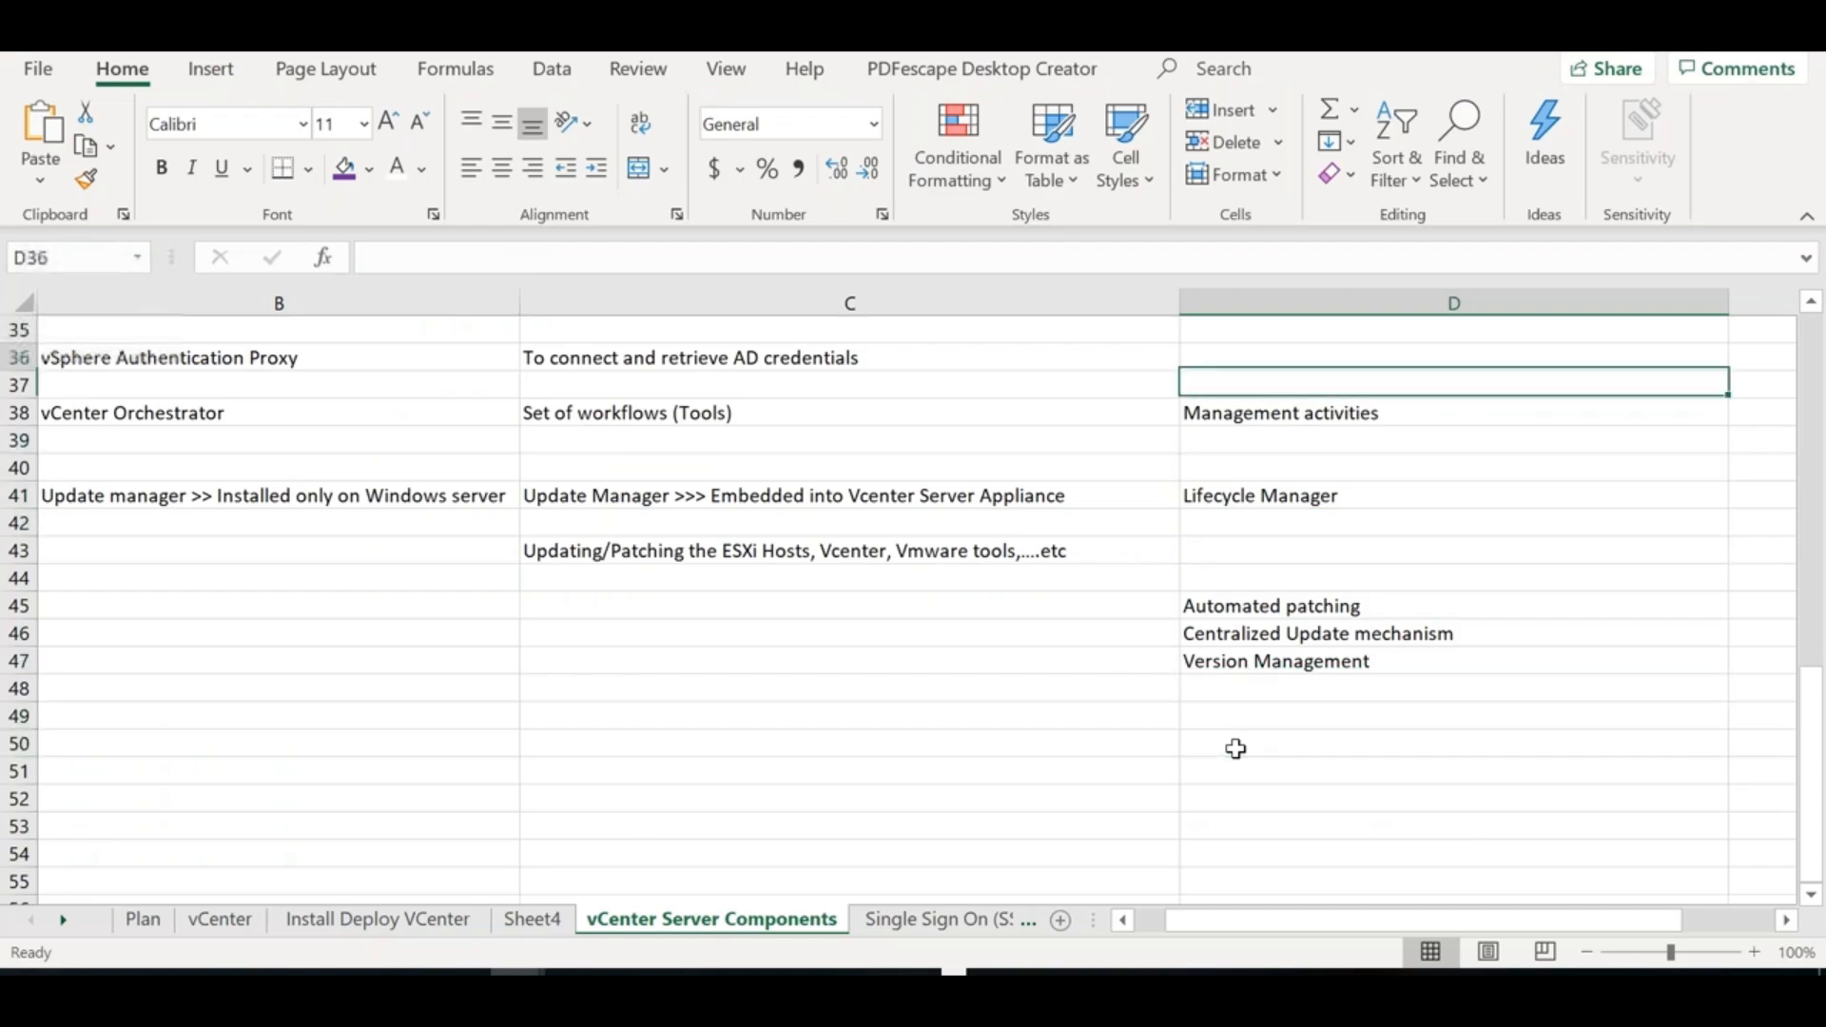
pyautogui.press('Up')
pyautogui.press('Up')
pyautogui.press('Up')
pyautogui.press('Up')
pyautogui.press('Up')
pyautogui.press('Up')
pyautogui.press('Up')
pyautogui.press('Up')
pyautogui.press('Up')
pyautogui.press('Up')
pyautogui.press('Up')
pyautogui.press('Up')
pyautogui.press('Up')
pyautogui.press('Up')
pyautogui.press('Up')
pyautogui.press('Up')
pyautogui.press('Up')
pyautogui.press('Up')
pyautogui.press('Up')
pyautogui.press('Up')
pyautogui.press('Down')
pyautogui.press('Down')
pyautogui.press('Down')
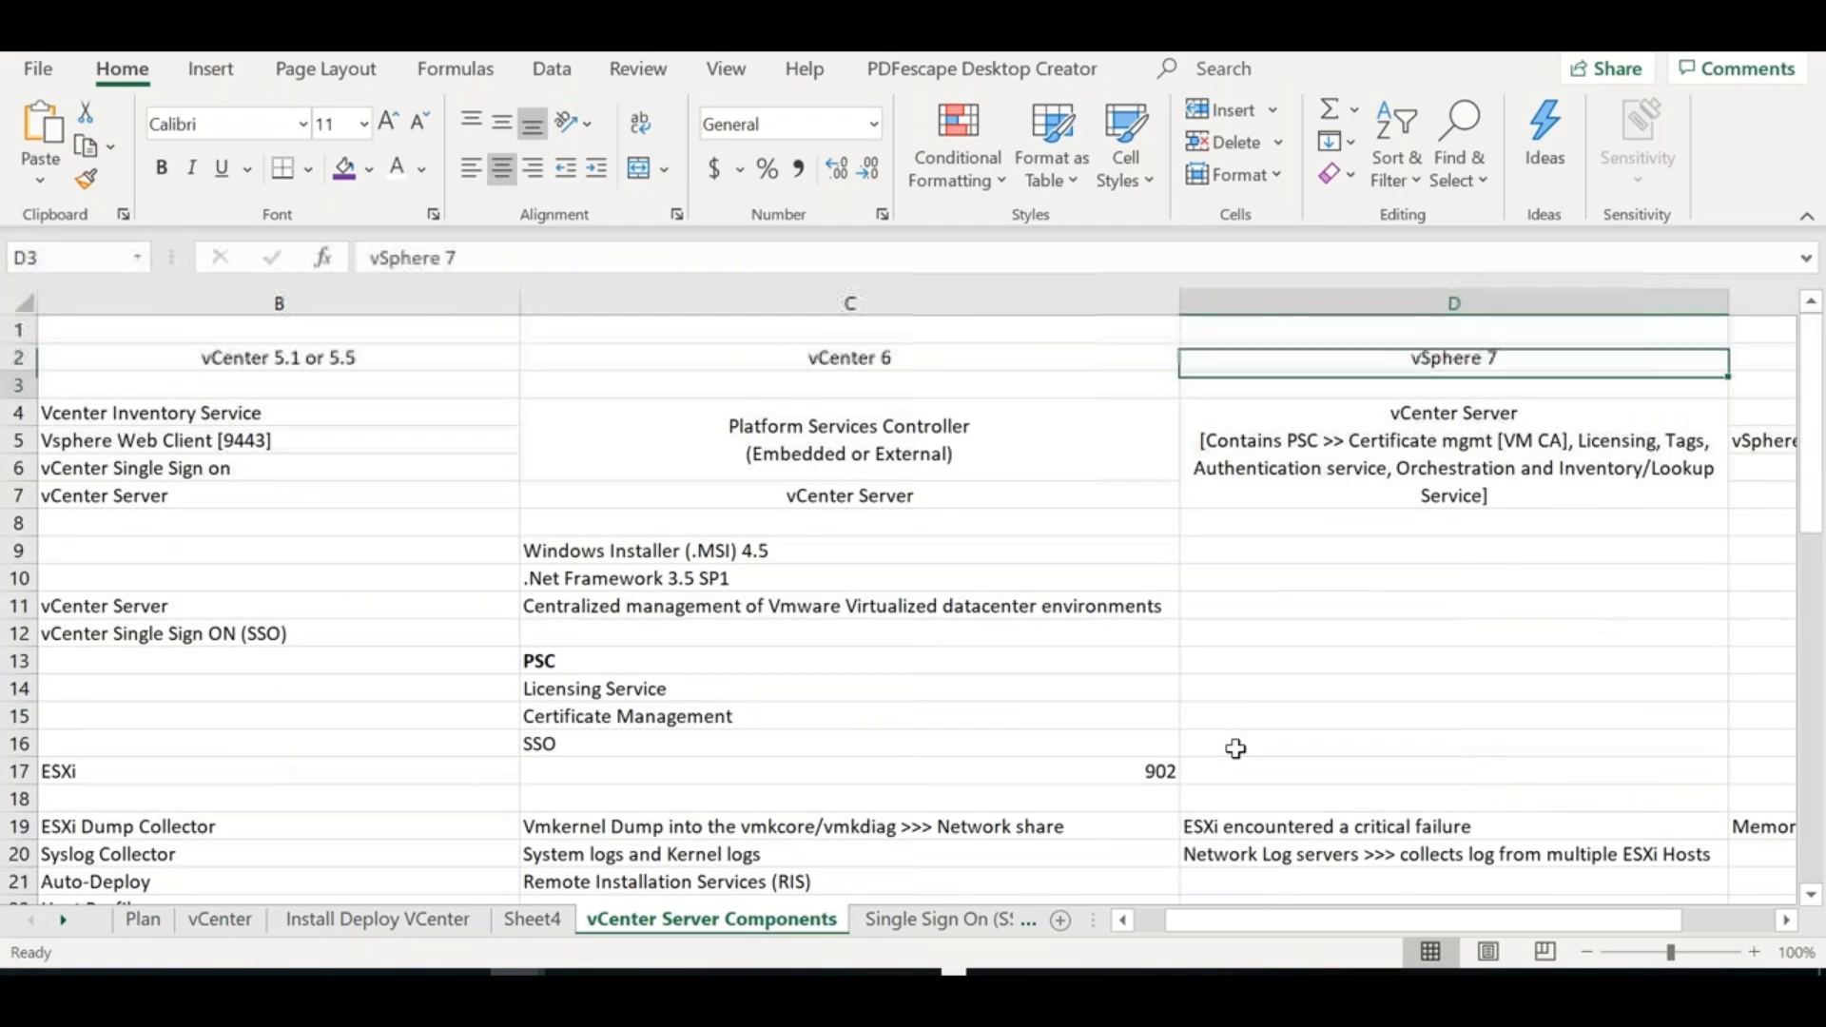
pyautogui.press('Down')
pyautogui.press('Down')
pyautogui.press('Down')
pyautogui.press('Down')
pyautogui.press('Down')
pyautogui.press('Down')
pyautogui.press('Down')
pyautogui.press('Down')
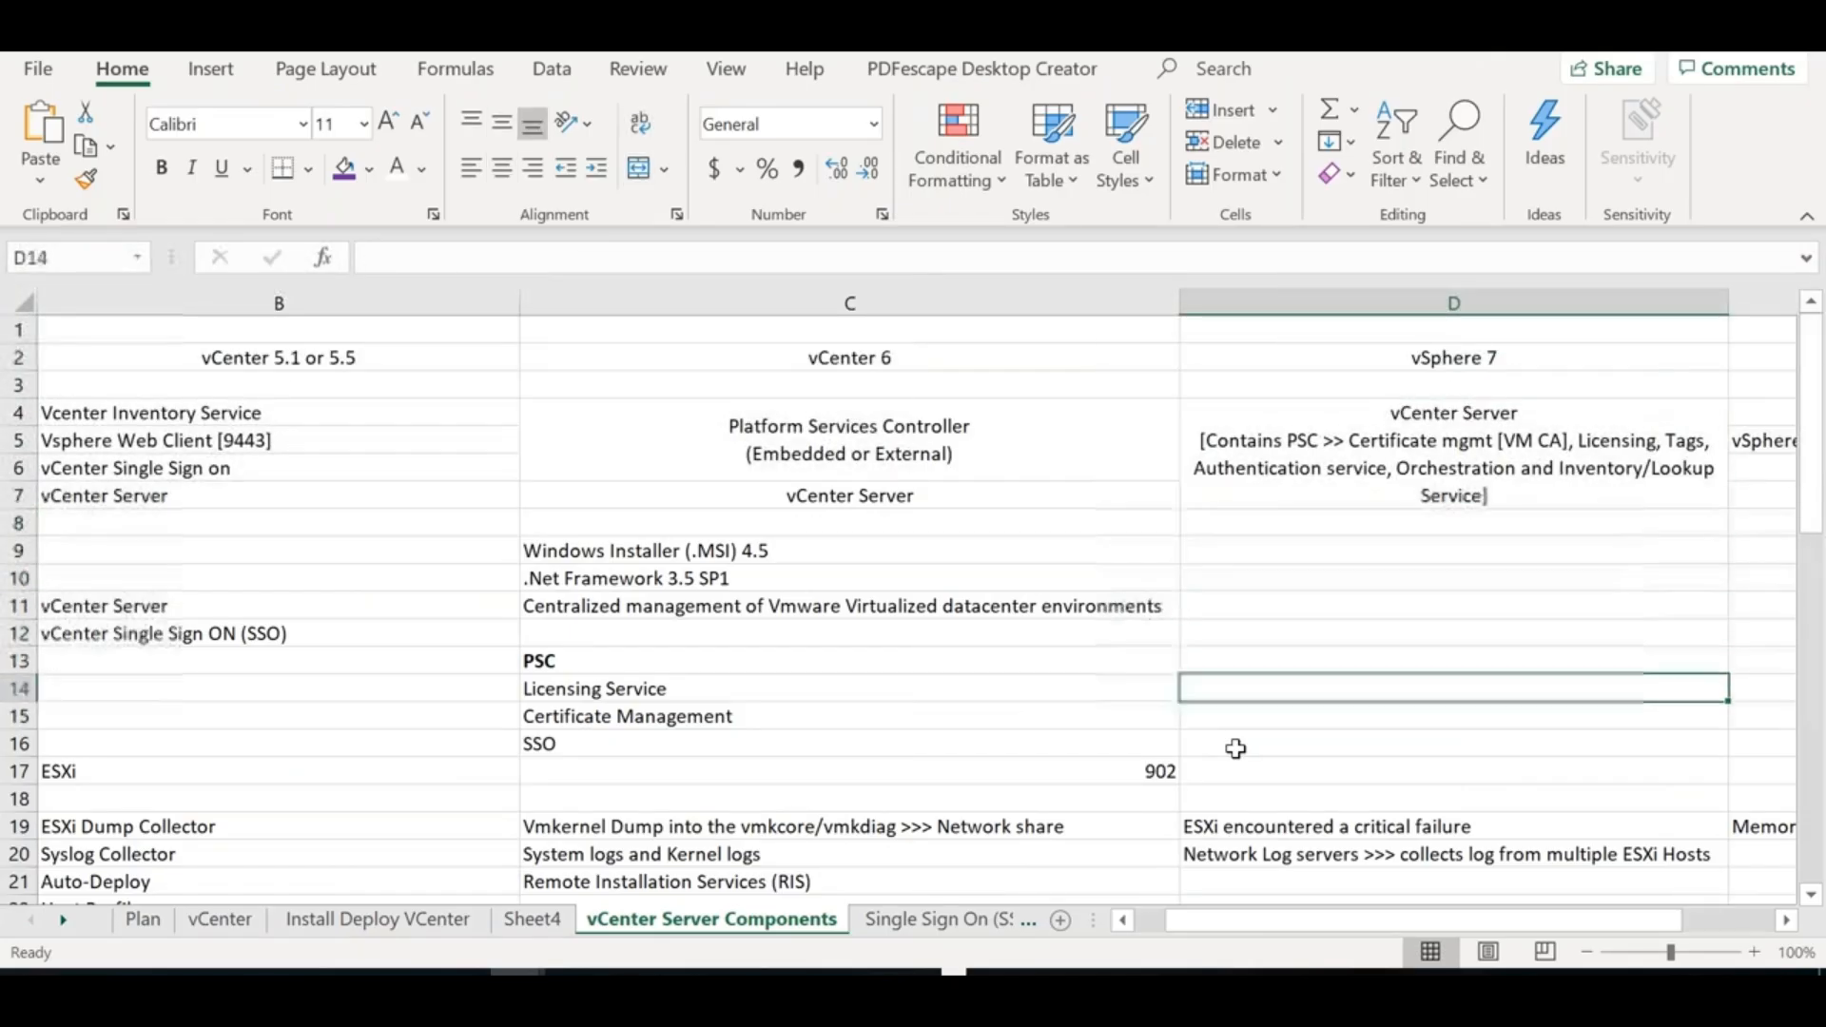
pyautogui.press('Down')
pyautogui.press('Down')
pyautogui.press('Down')
pyautogui.press('Down')
pyautogui.press('Down')
pyautogui.press('Down')
pyautogui.press('Down')
pyautogui.press('Down')
pyautogui.press('Down')
pyautogui.press('Down')
pyautogui.press('Down')
pyautogui.press('Down')
pyautogui.press('Down')
pyautogui.press('Down')
pyautogui.press('Down')
pyautogui.press('Down')
pyautogui.press('Down')
pyautogui.press('Down')
pyautogui.press('Down')
pyautogui.press('Down')
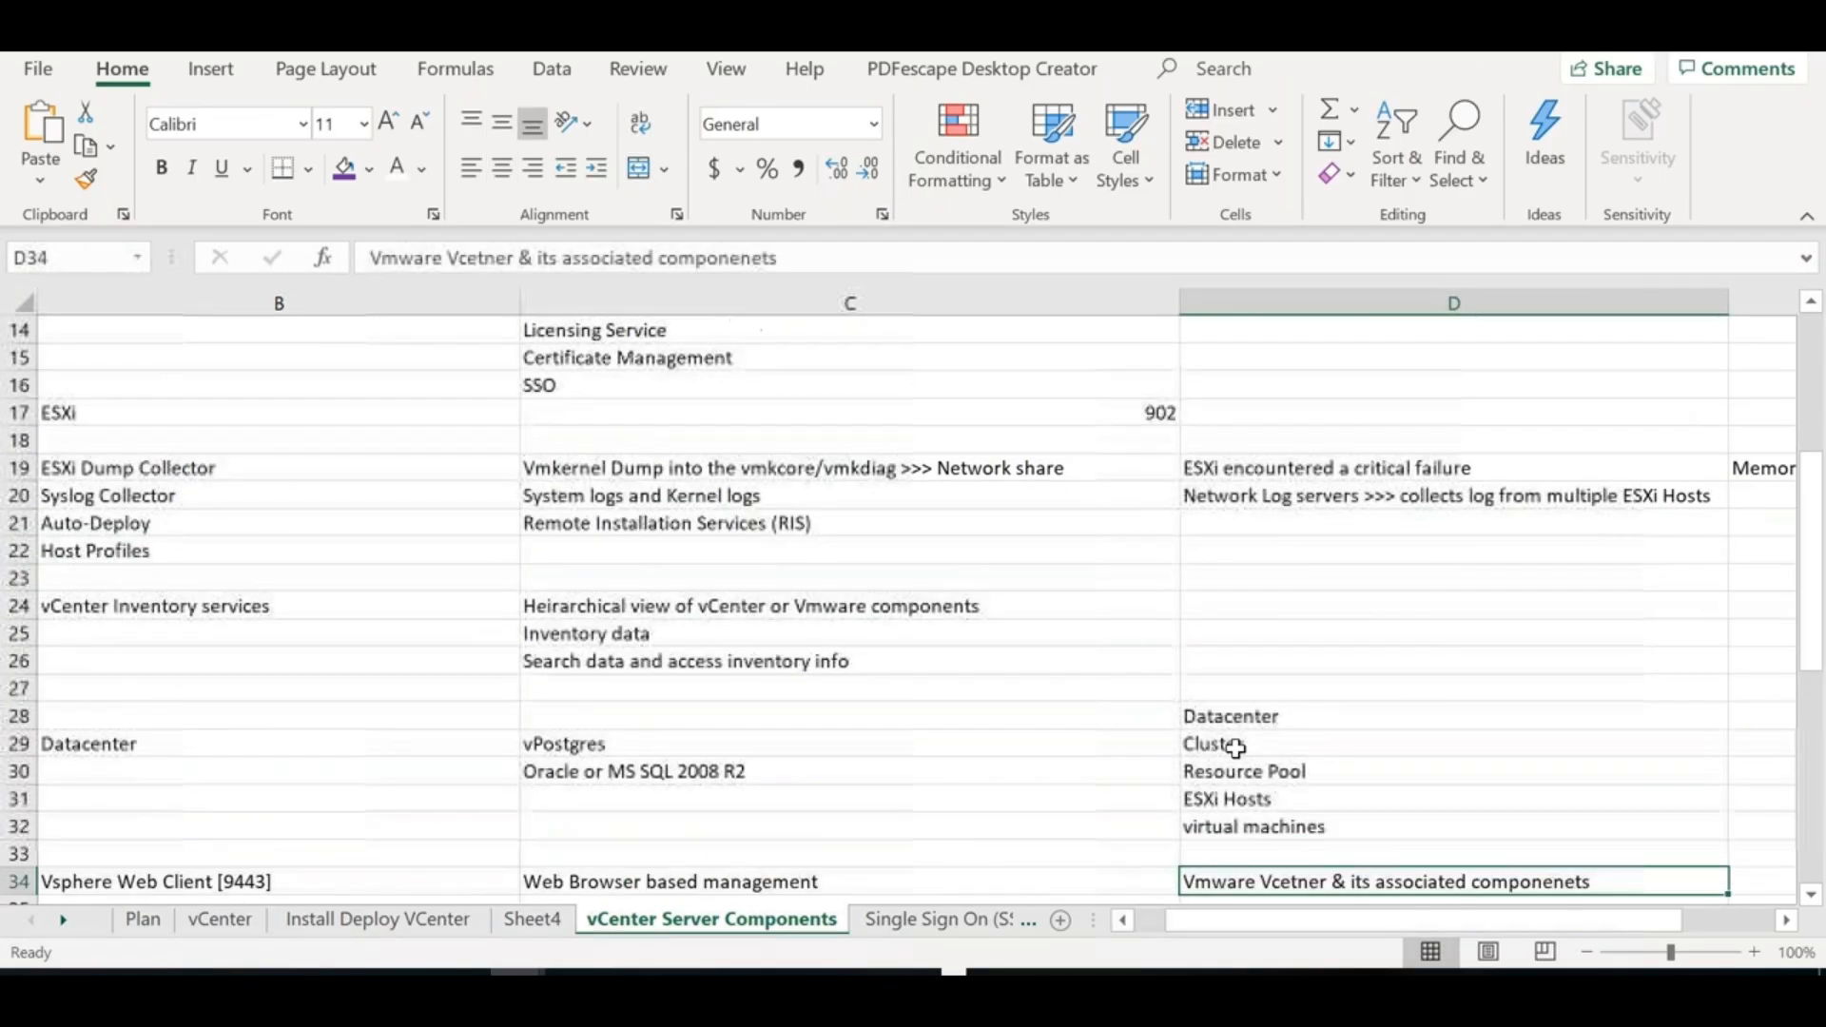
pyautogui.press('Down')
pyautogui.press('Down')
pyautogui.press('Down')
pyautogui.press('Down')
pyautogui.press('Down')
pyautogui.press('Down')
pyautogui.press('Down')
pyautogui.press('Down')
pyautogui.press('Down')
pyautogui.press('Down')
pyautogui.press('Down')
pyautogui.press('Down')
pyautogui.press('Down')
pyautogui.press('Down')
pyautogui.press('Down')
pyautogui.press('Down')
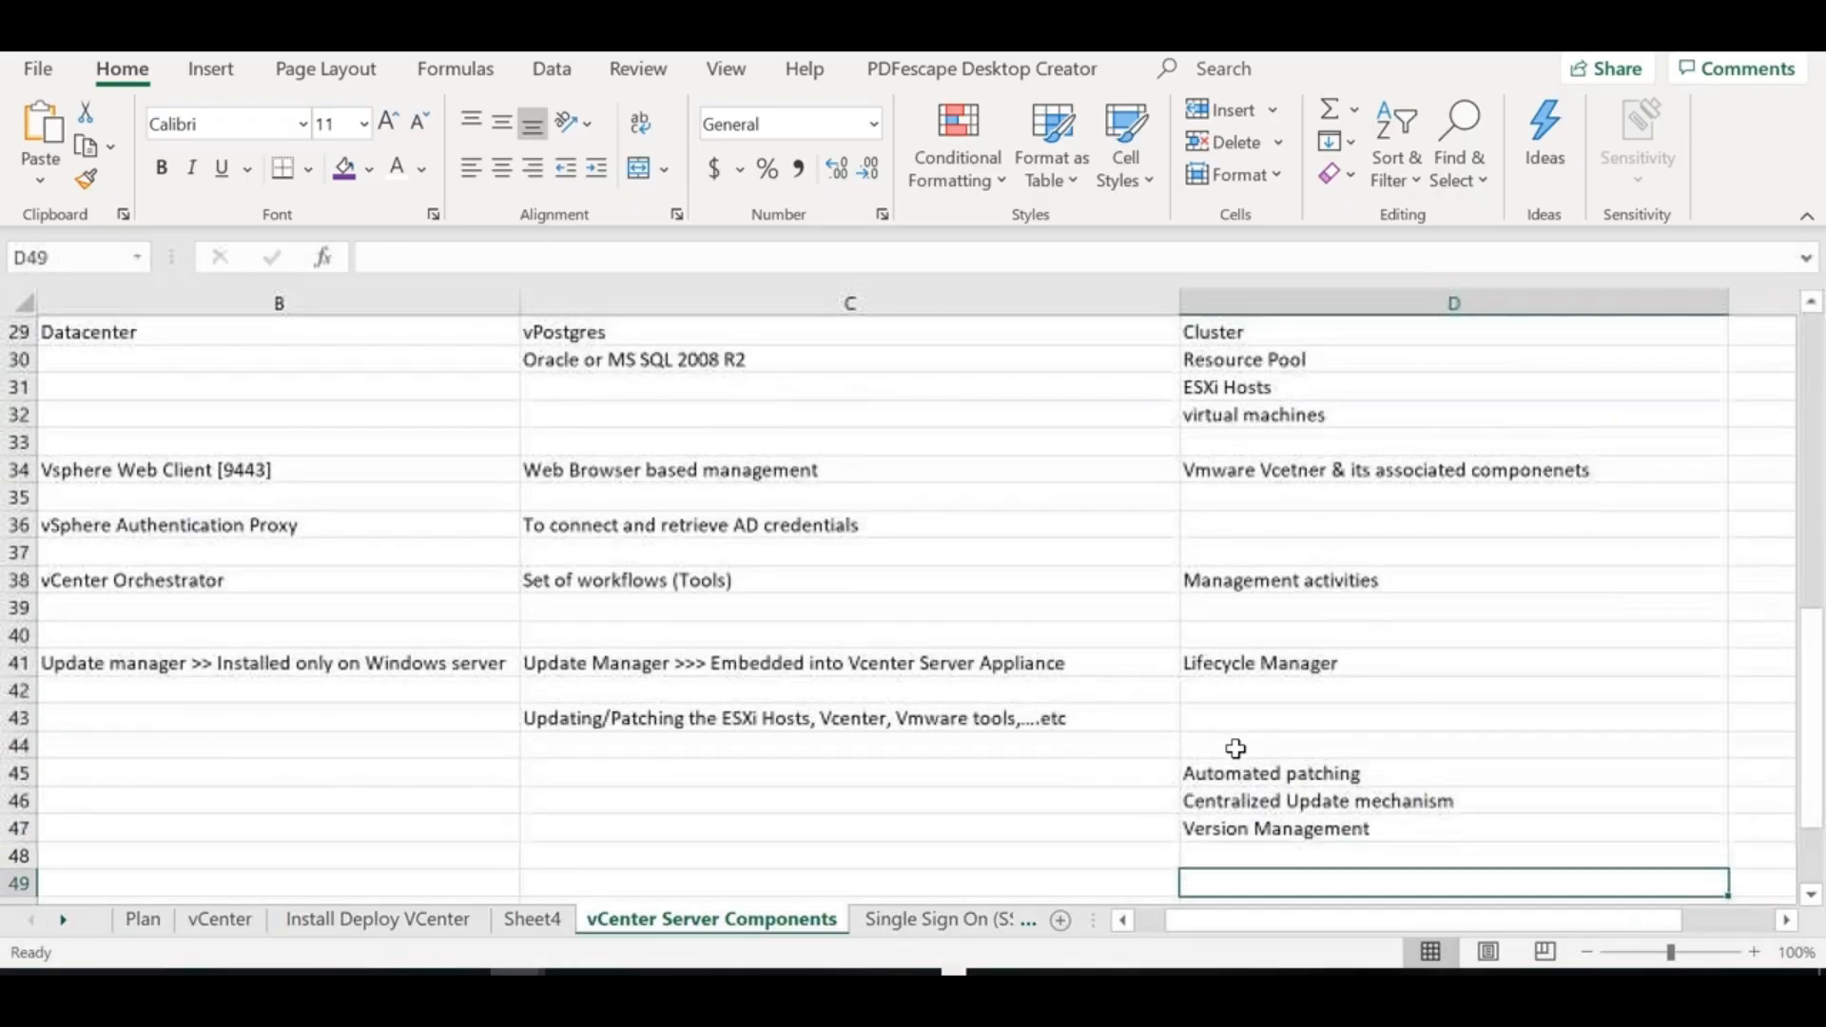
pyautogui.press('Up')
pyautogui.press('Up')
pyautogui.write('HTML5 Client')
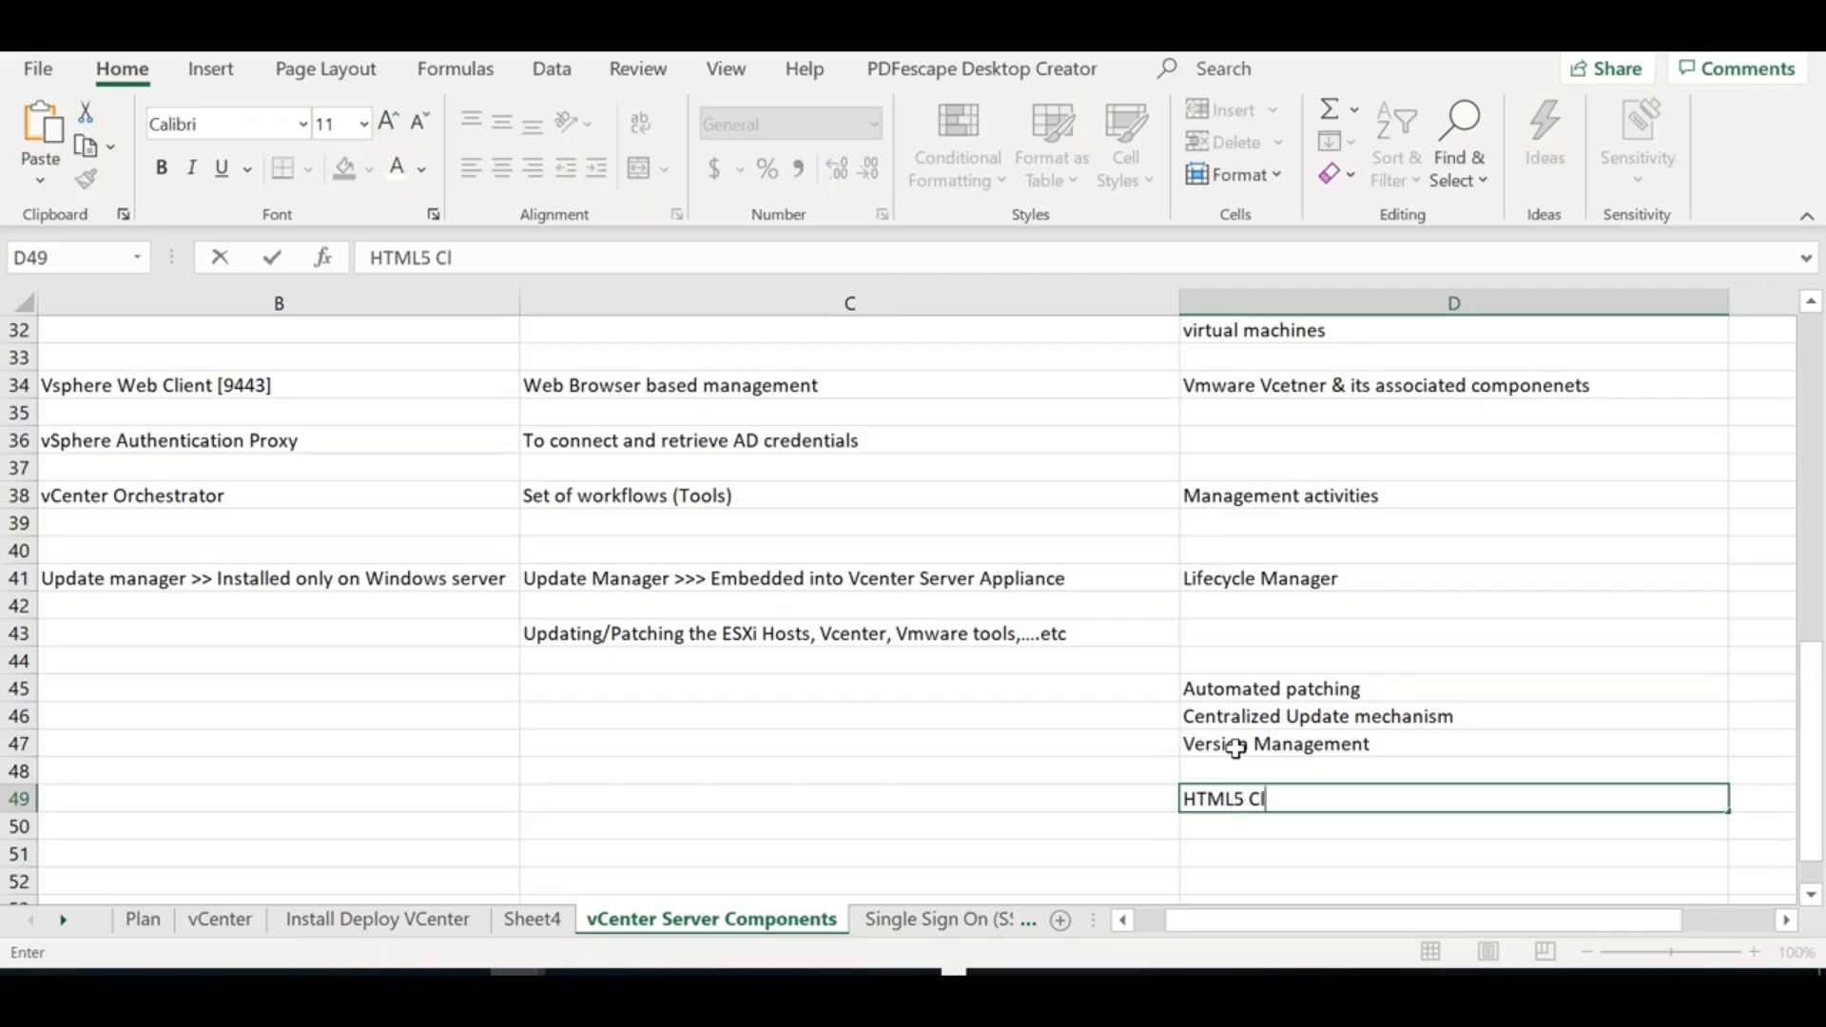
pyautogui.press('Left')
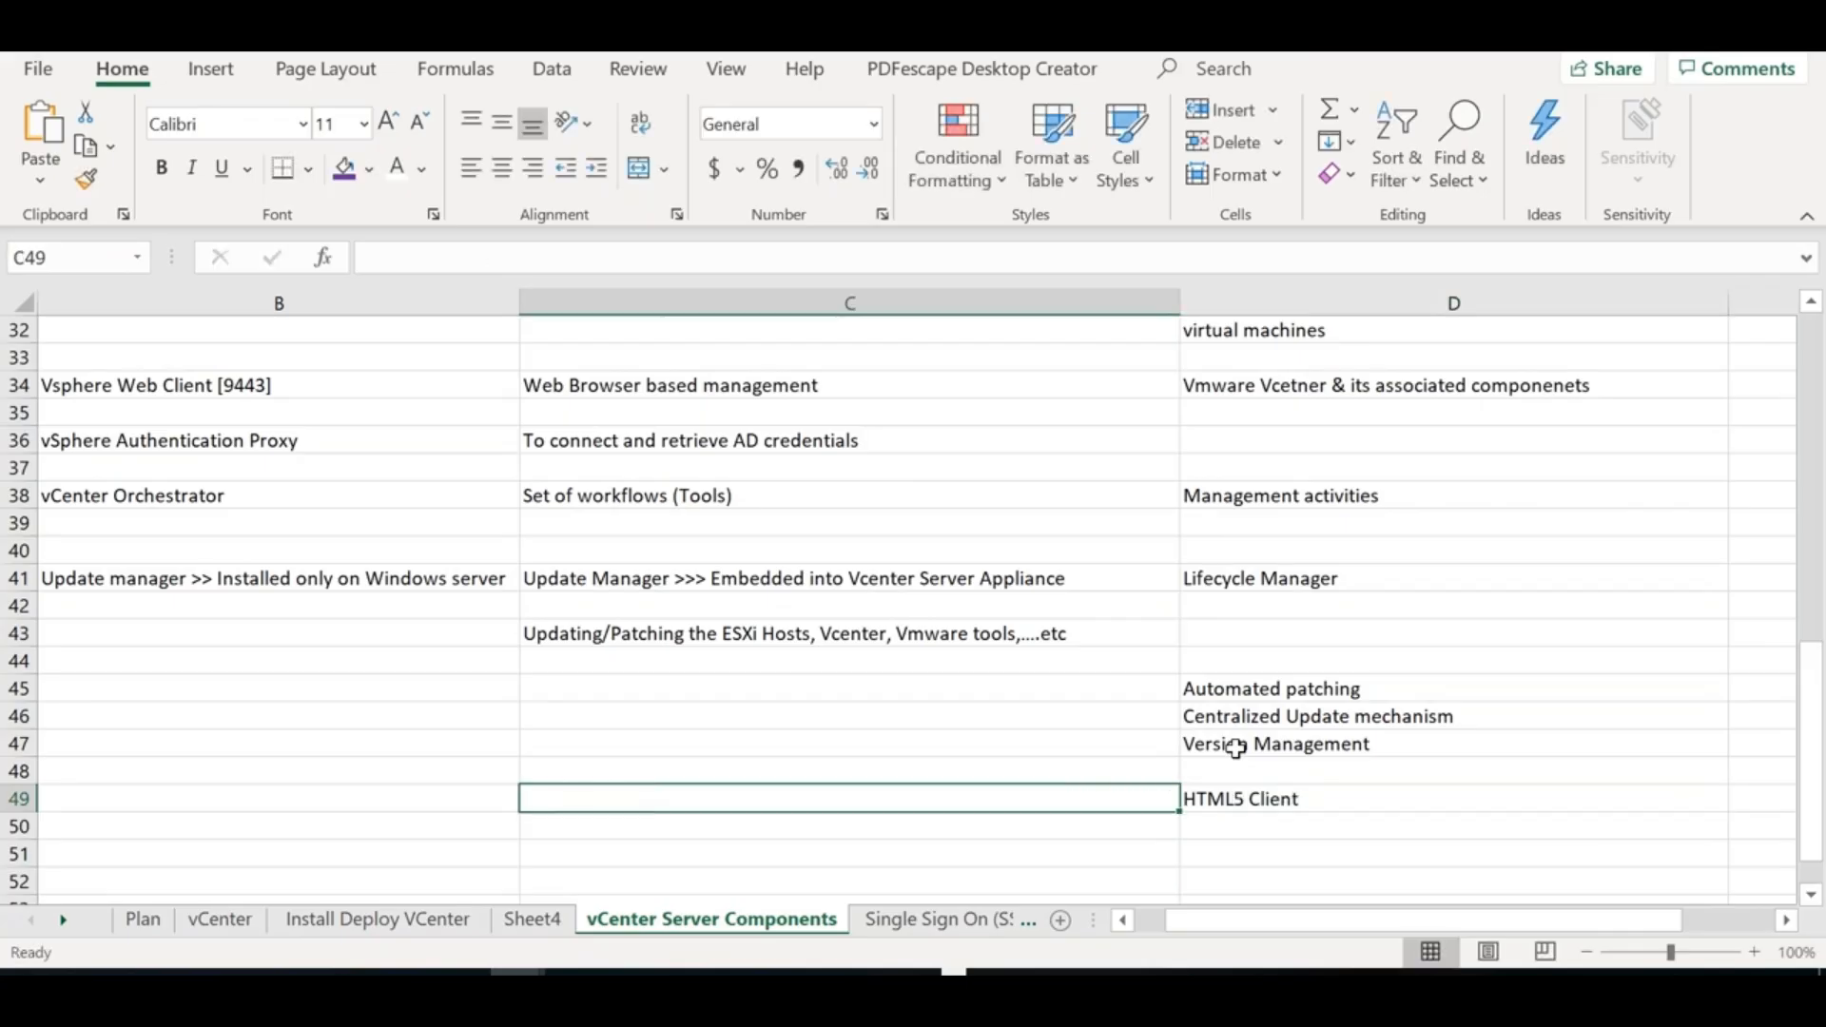
# Enter 'Adobe Flash based vSphere Web Client & Vsphere HTML5 Client' in C49
pyautogui.write('Adobe ')
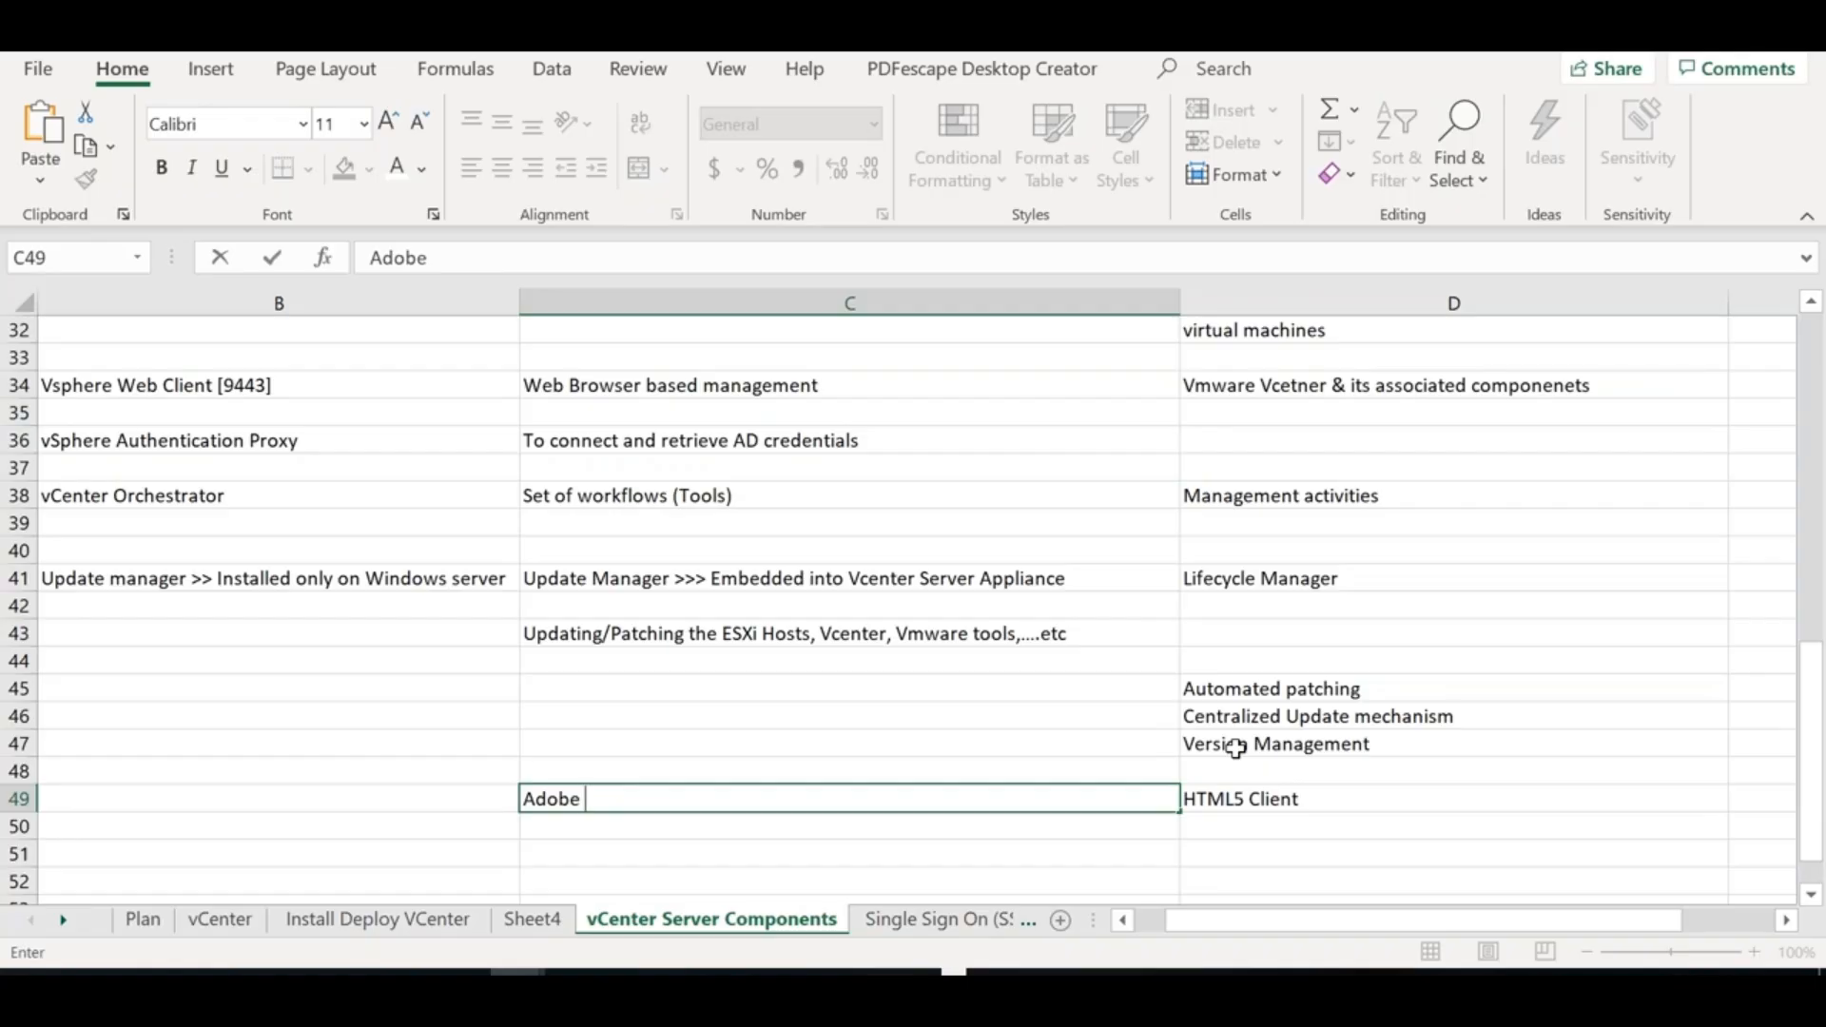
pyautogui.write('Flash based ')
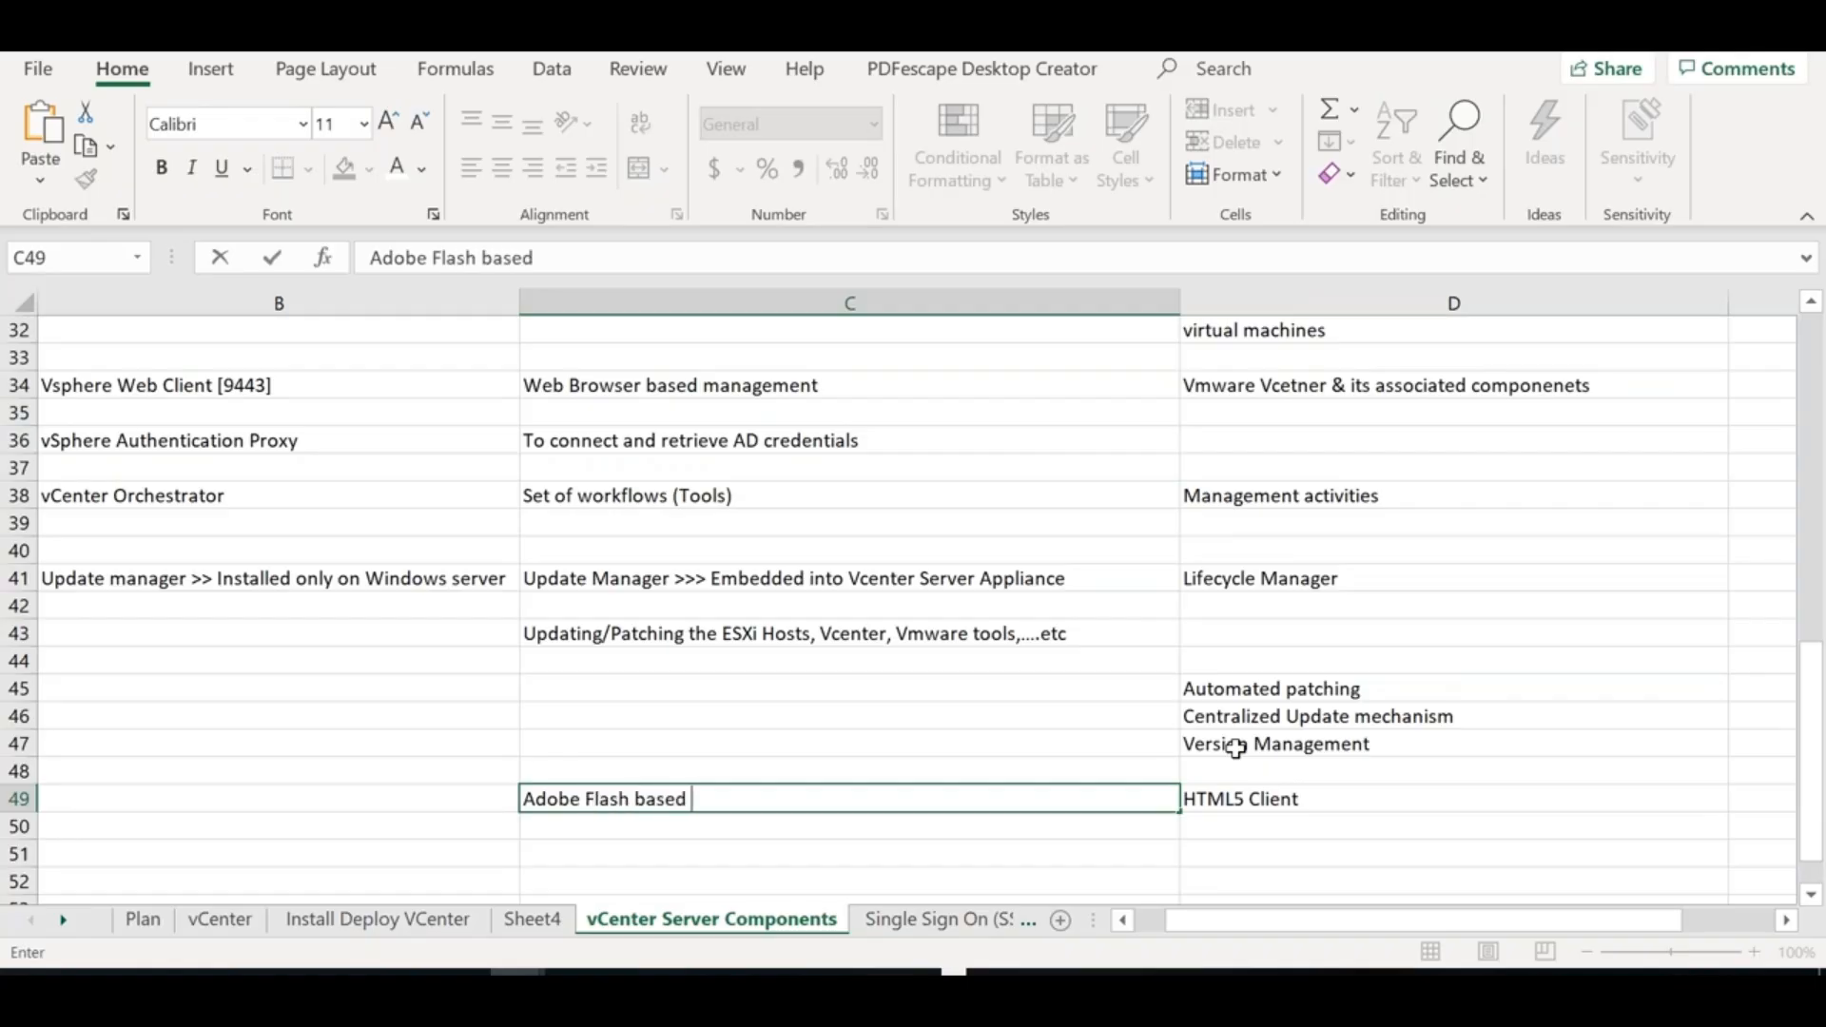
pyautogui.write('vSphere Web ')
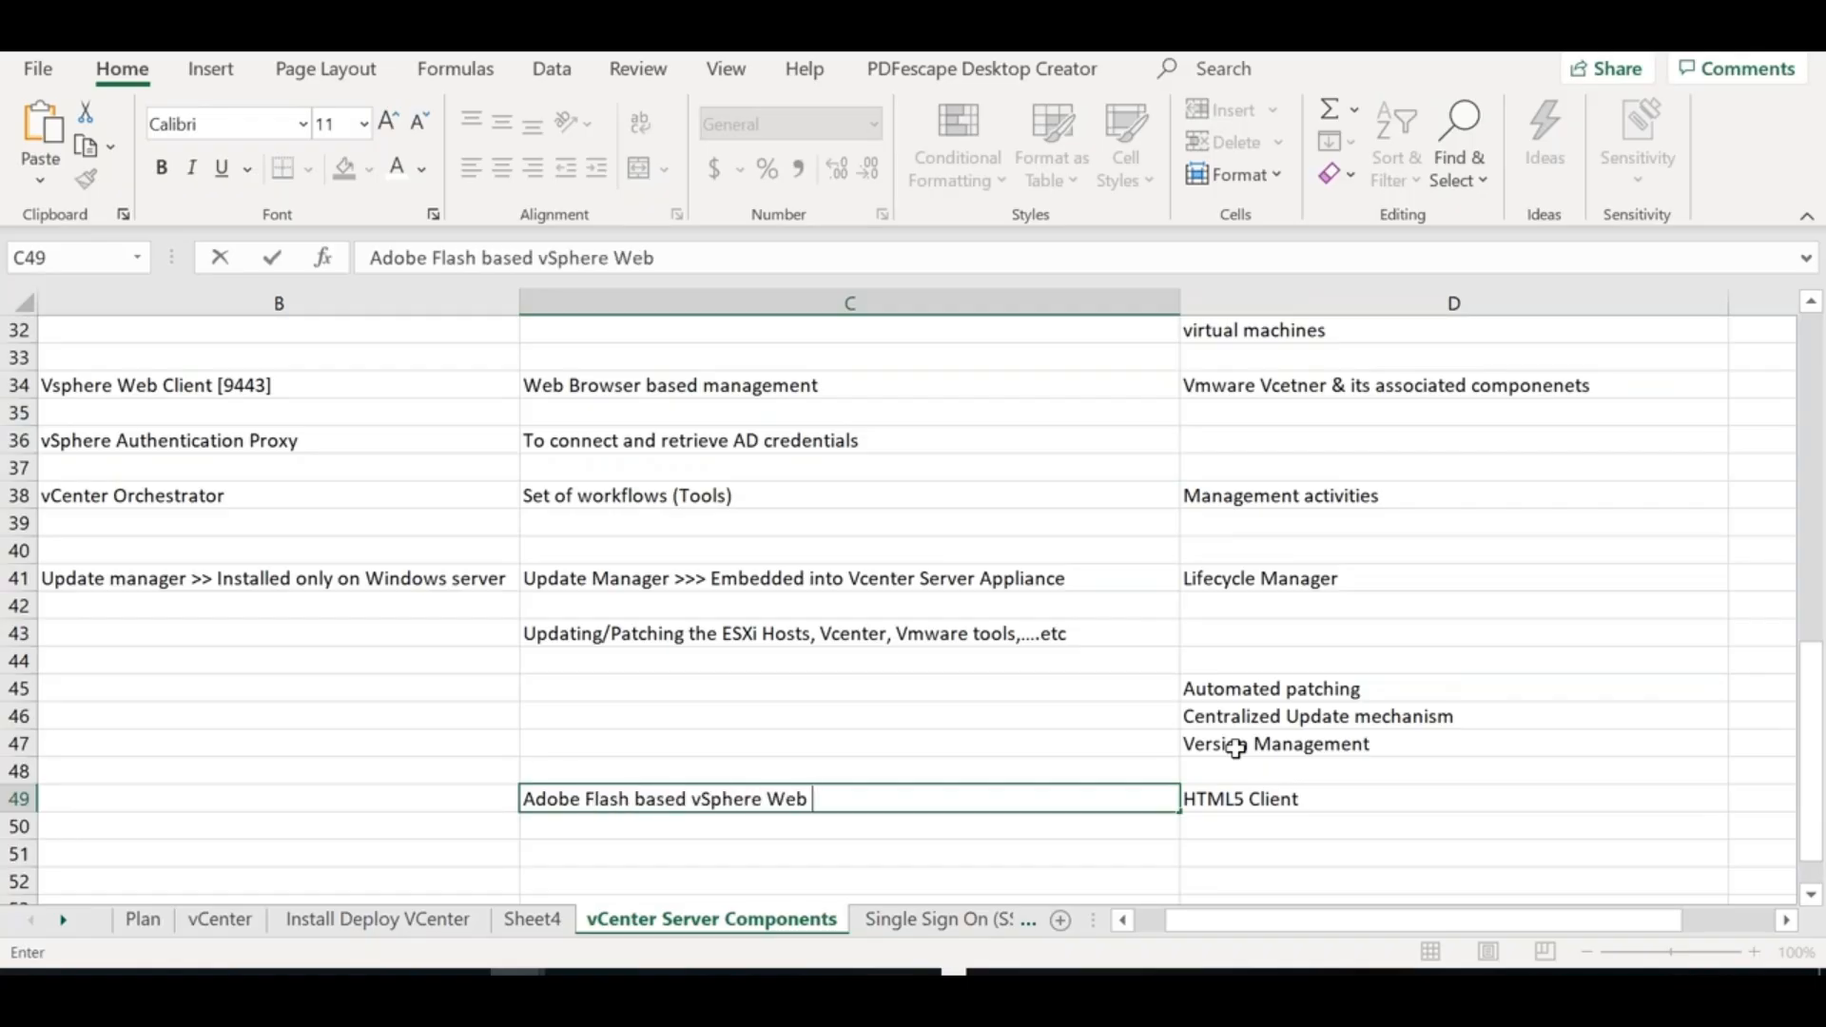
pyautogui.write('Client &')
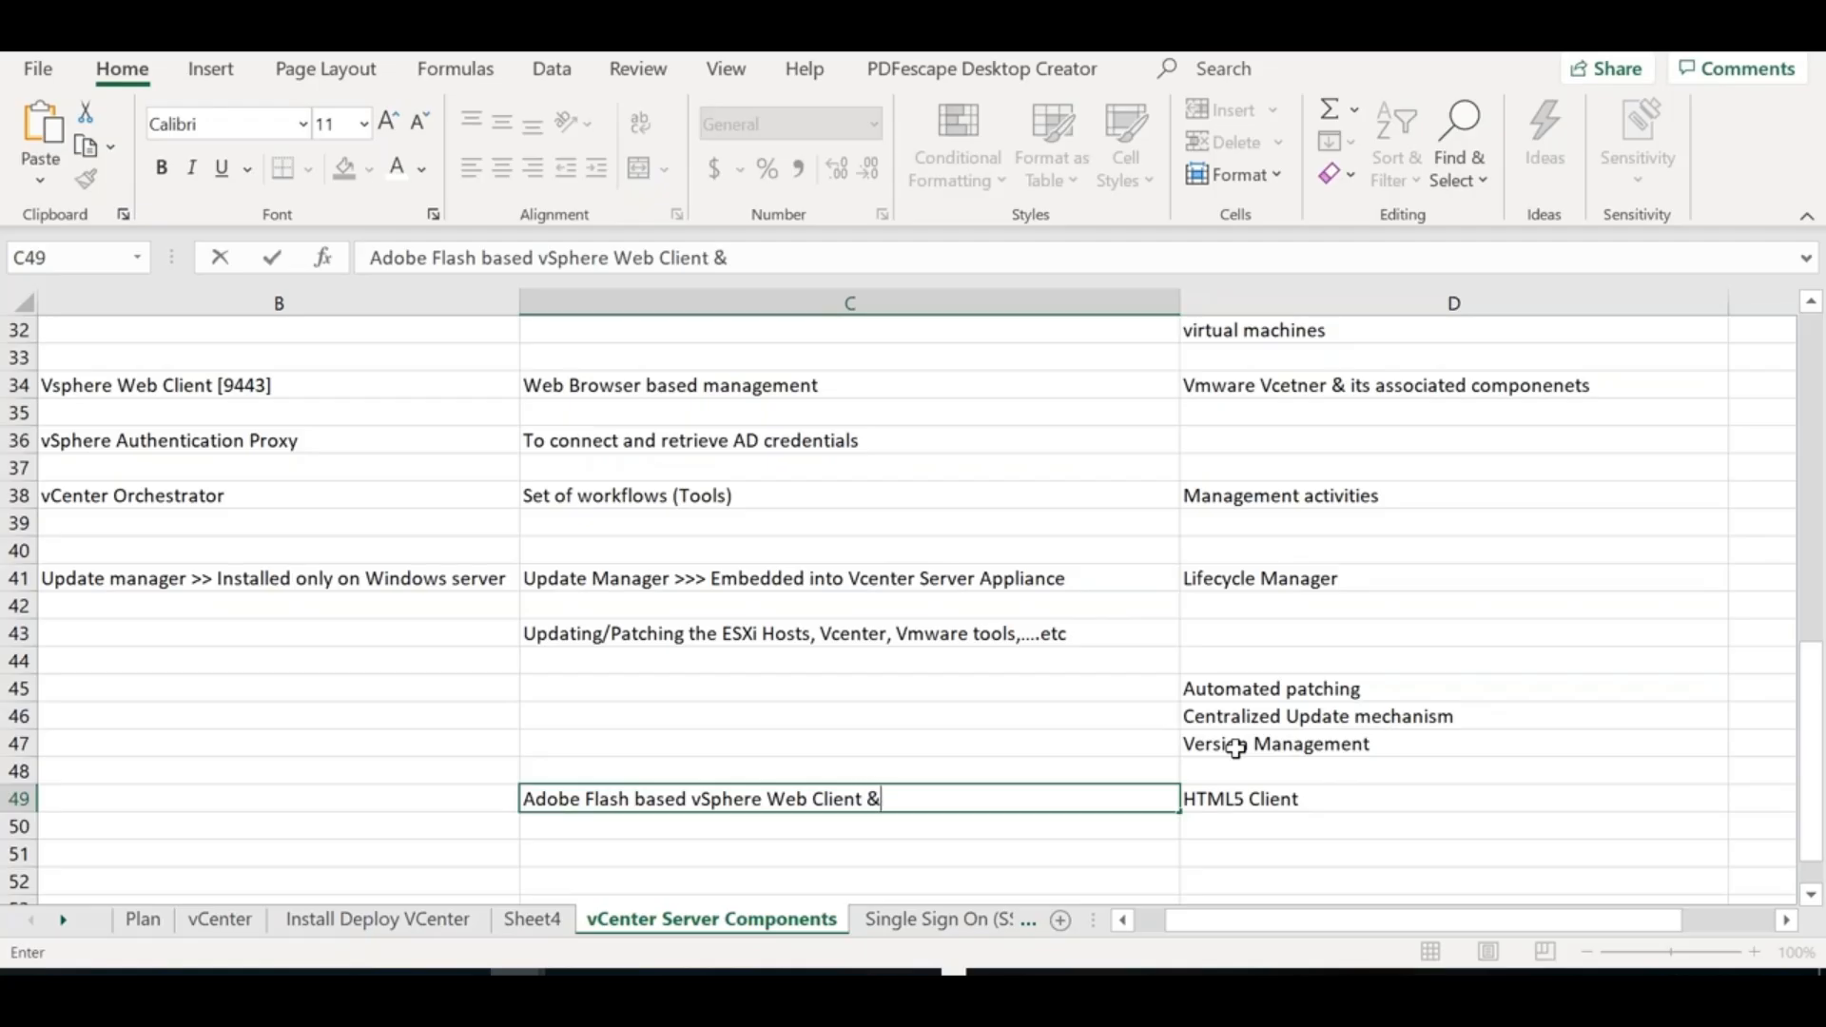
pyautogui.write(' Vsphere HTML5 Client')
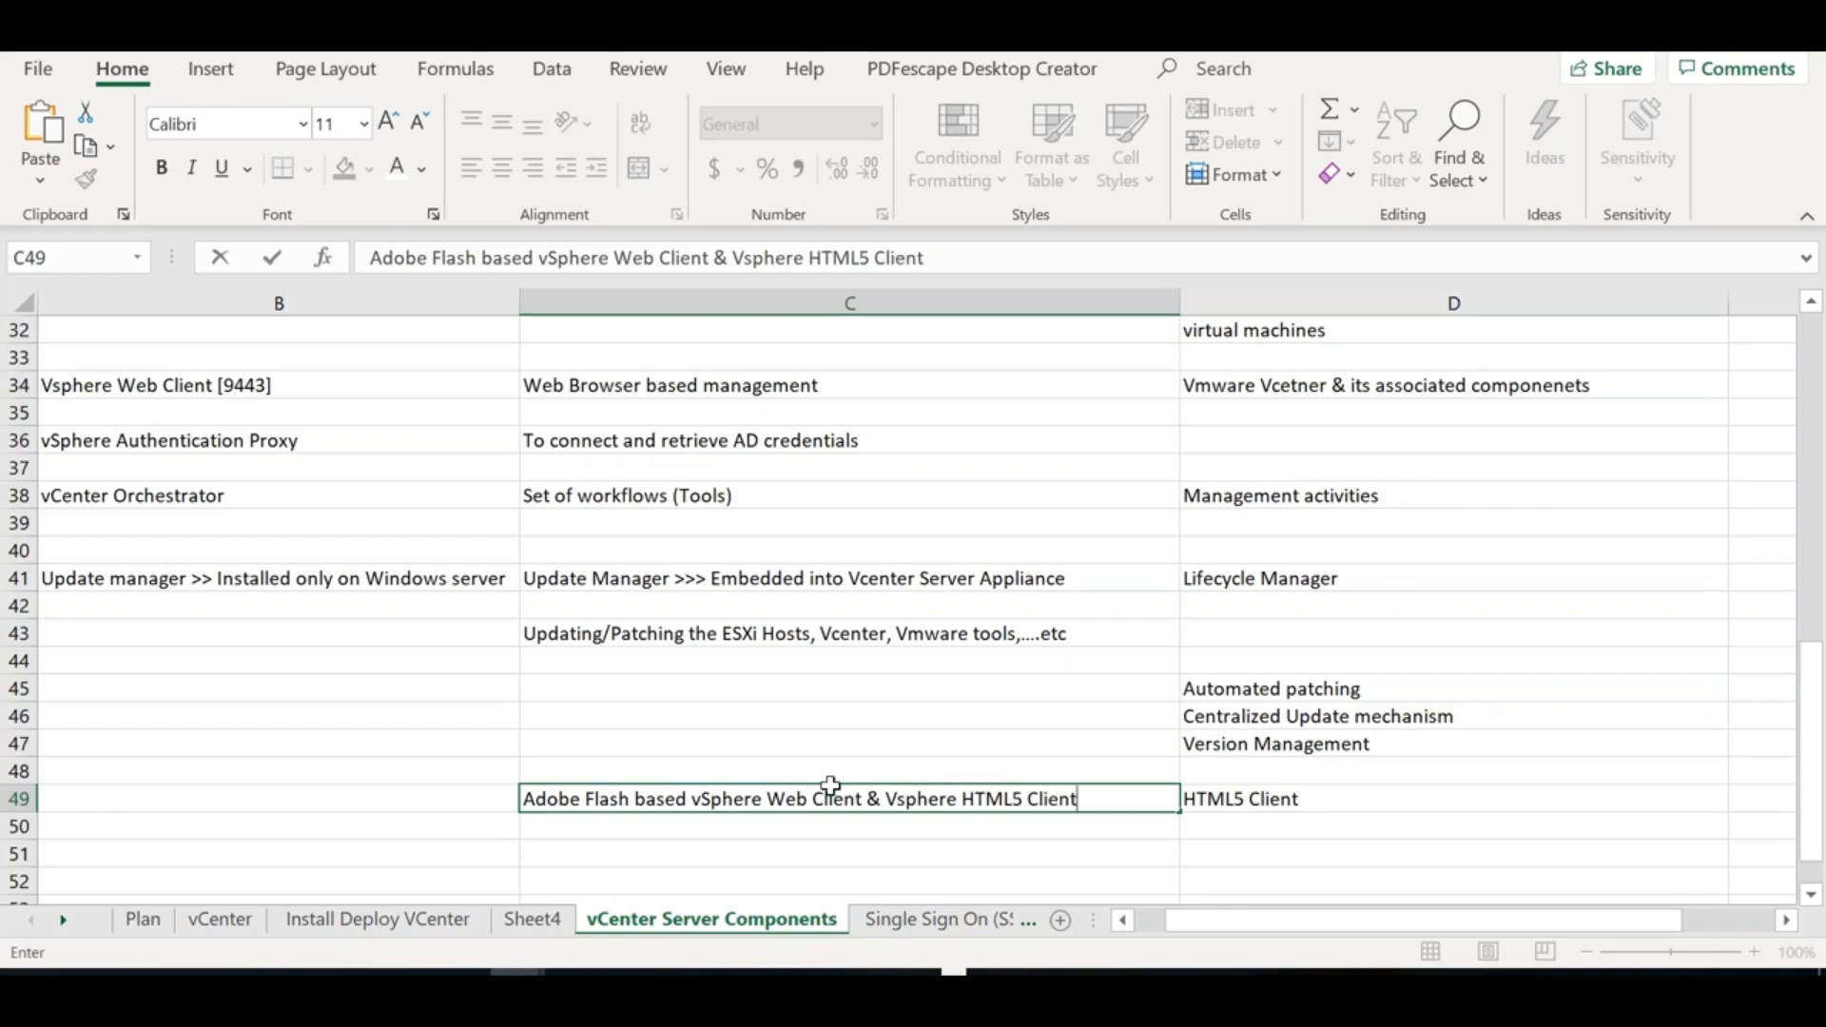
pyautogui.moveTo(830, 330); pyautogui.dragTo(830, 787)
pyautogui.moveTo(306, 367); pyautogui.dragTo(313, 689)
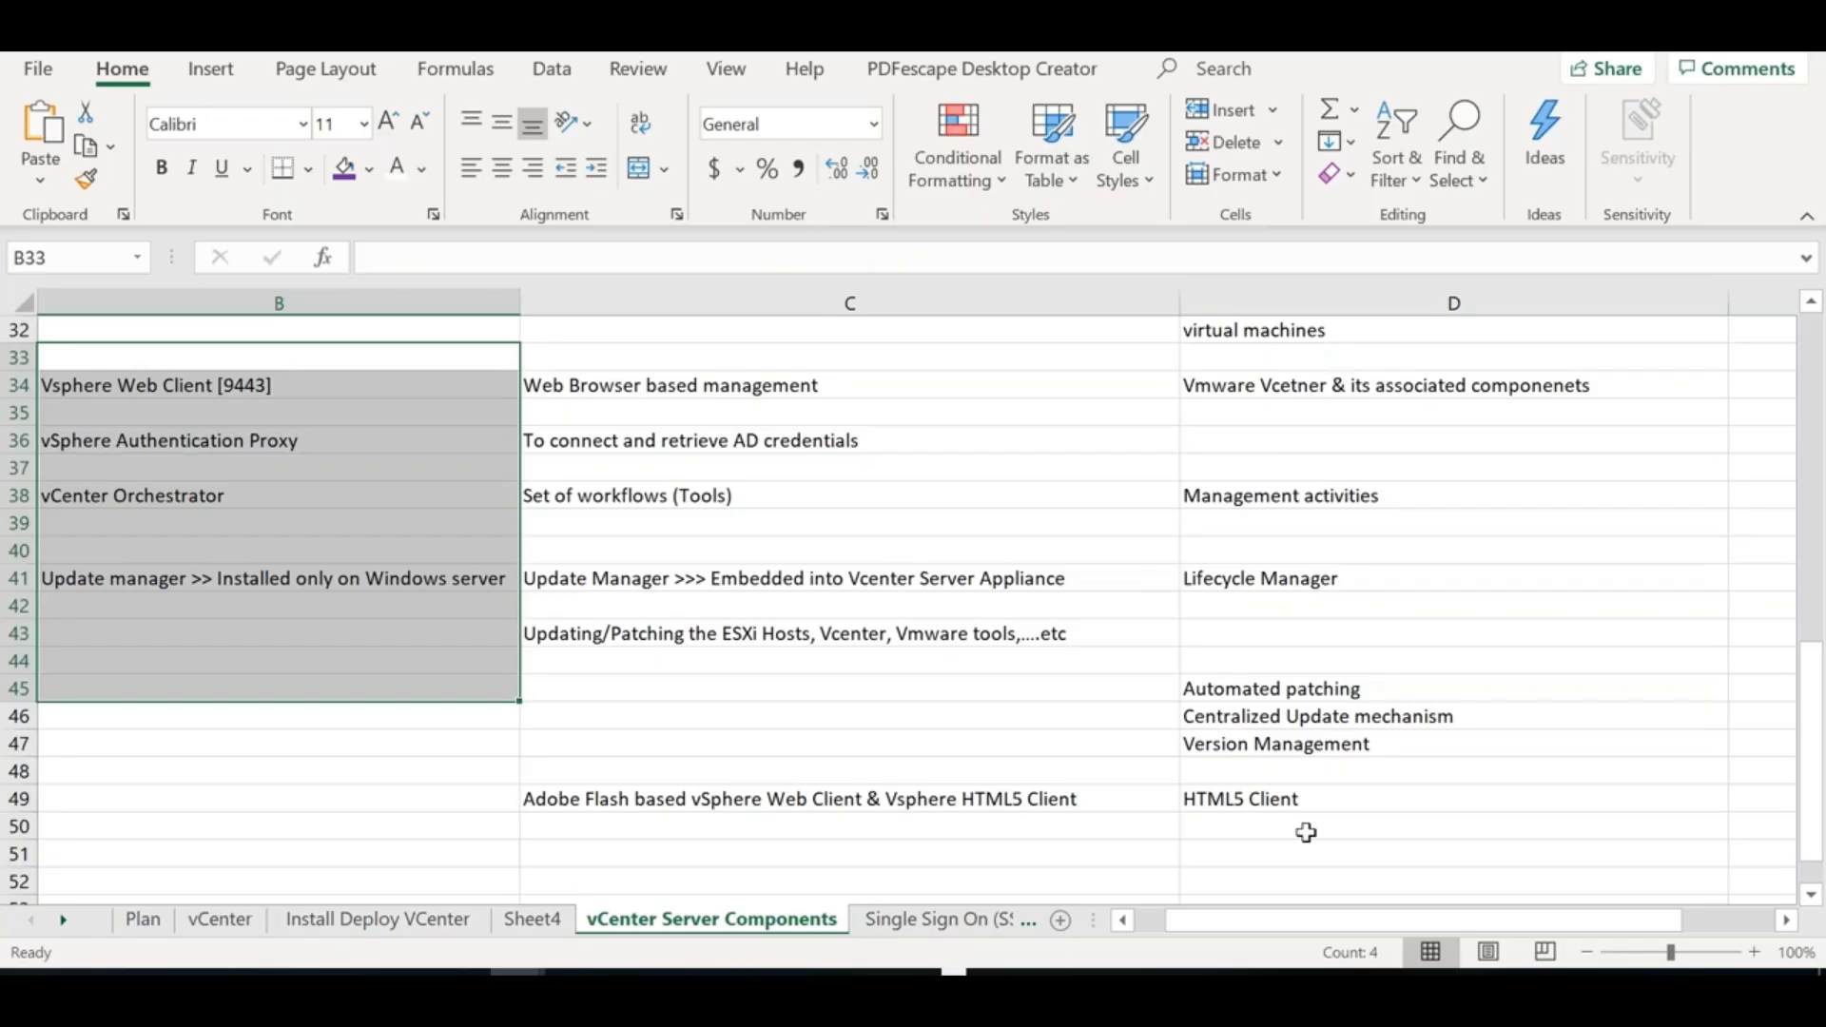
pyautogui.moveTo(1305, 359); pyautogui.dragTo(1305, 832)
# Highlight vSphere Web Client, HTML5 Client and Adobe Flash within C49 and D49
pyautogui.click(1030, 807)
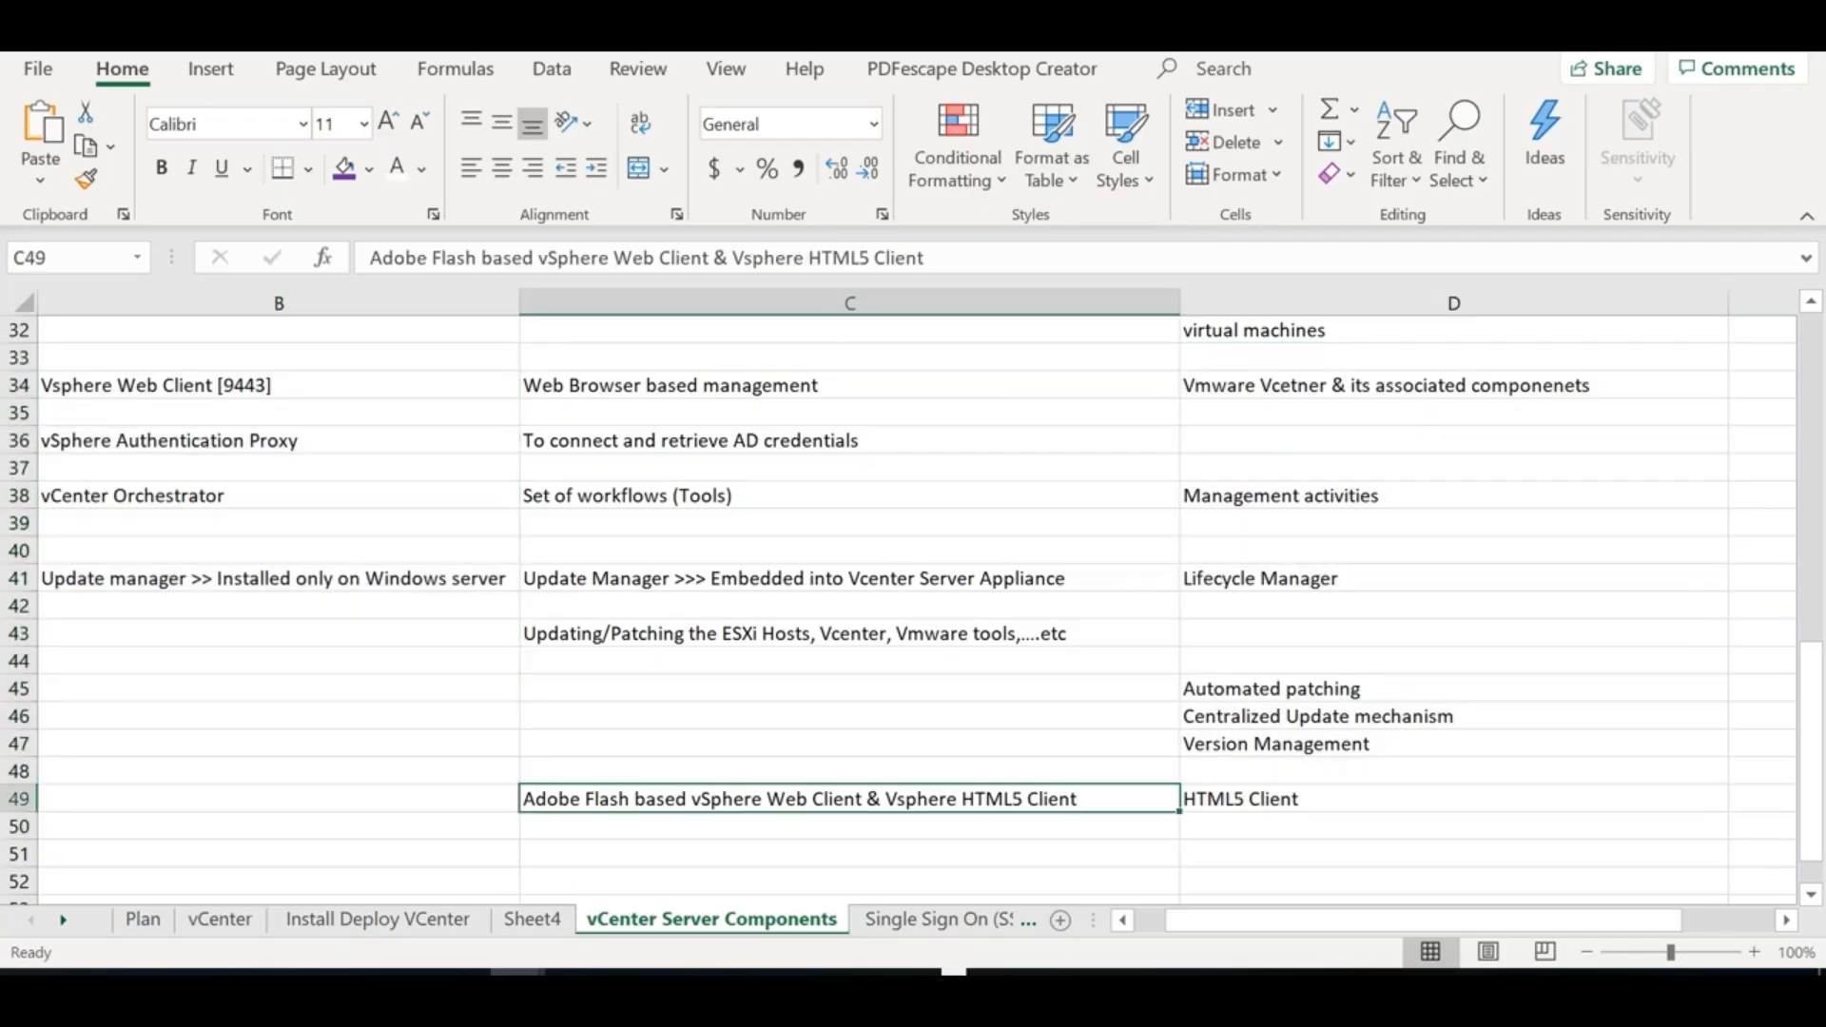
pyautogui.doubleClick(860, 799)
pyautogui.moveTo(861, 798); pyautogui.dragTo(695, 791)
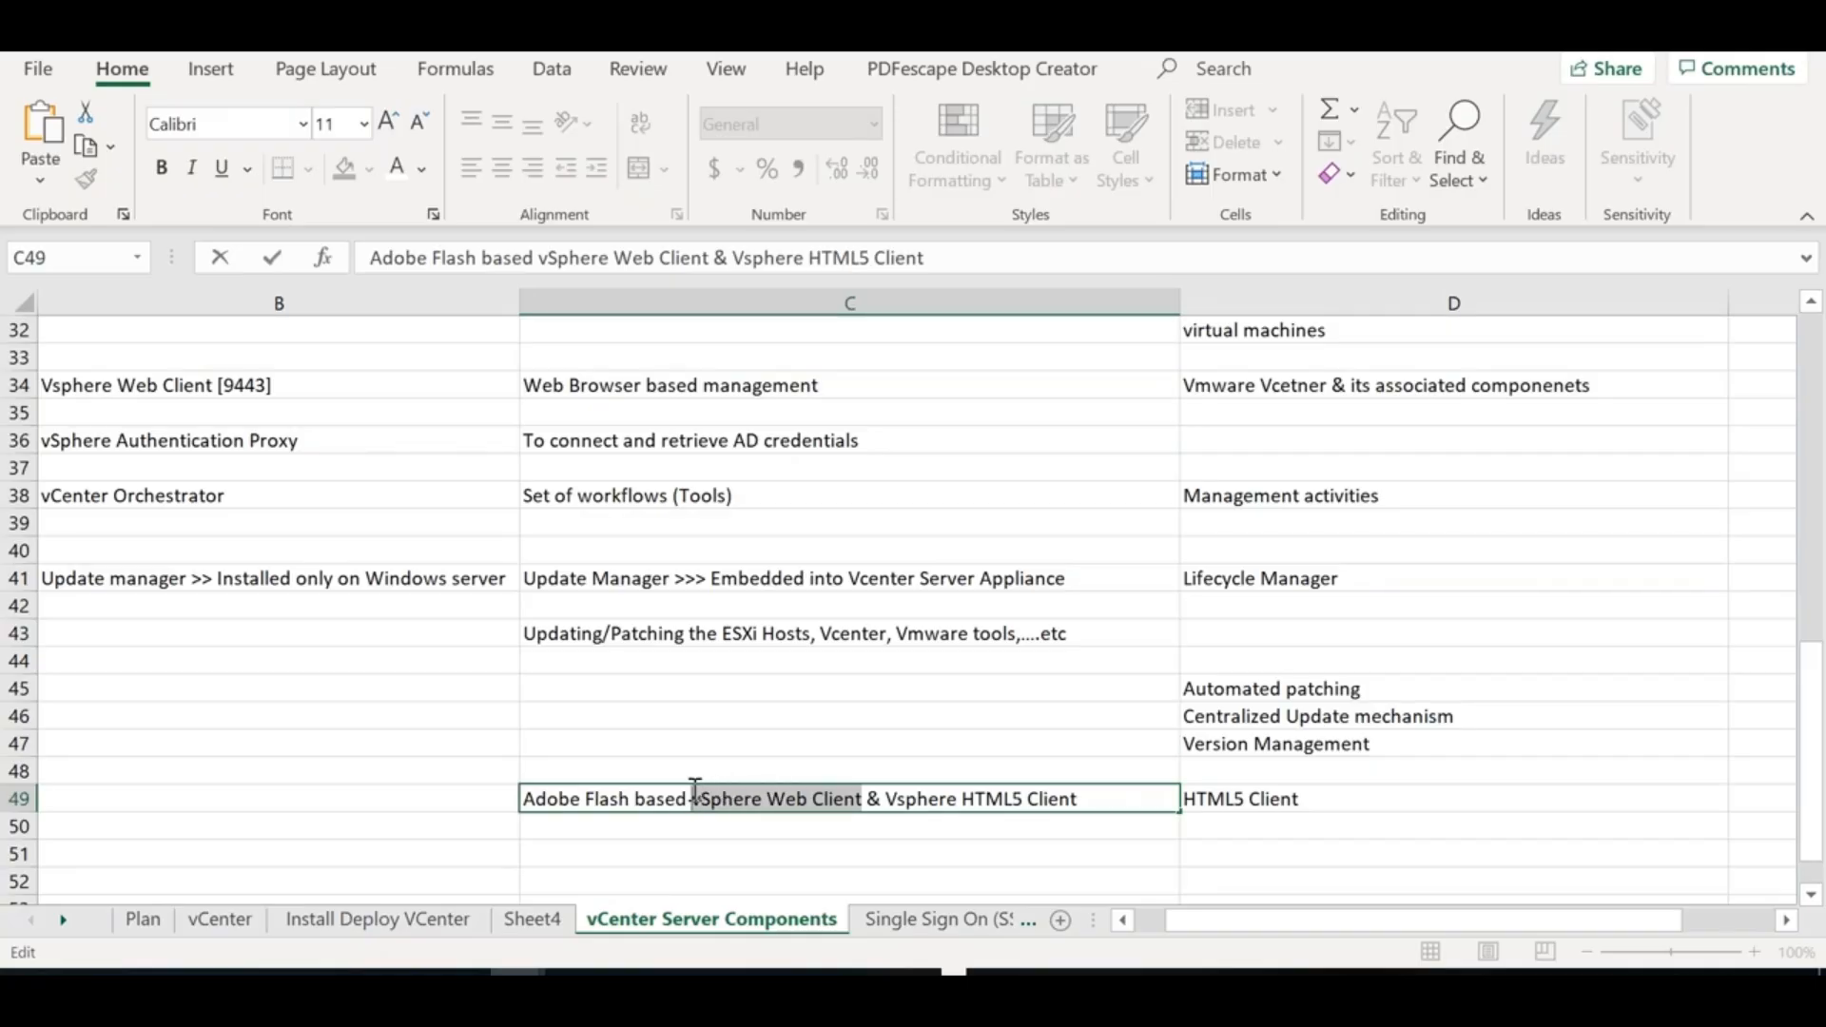
pyautogui.moveTo(1079, 796); pyautogui.dragTo(897, 808)
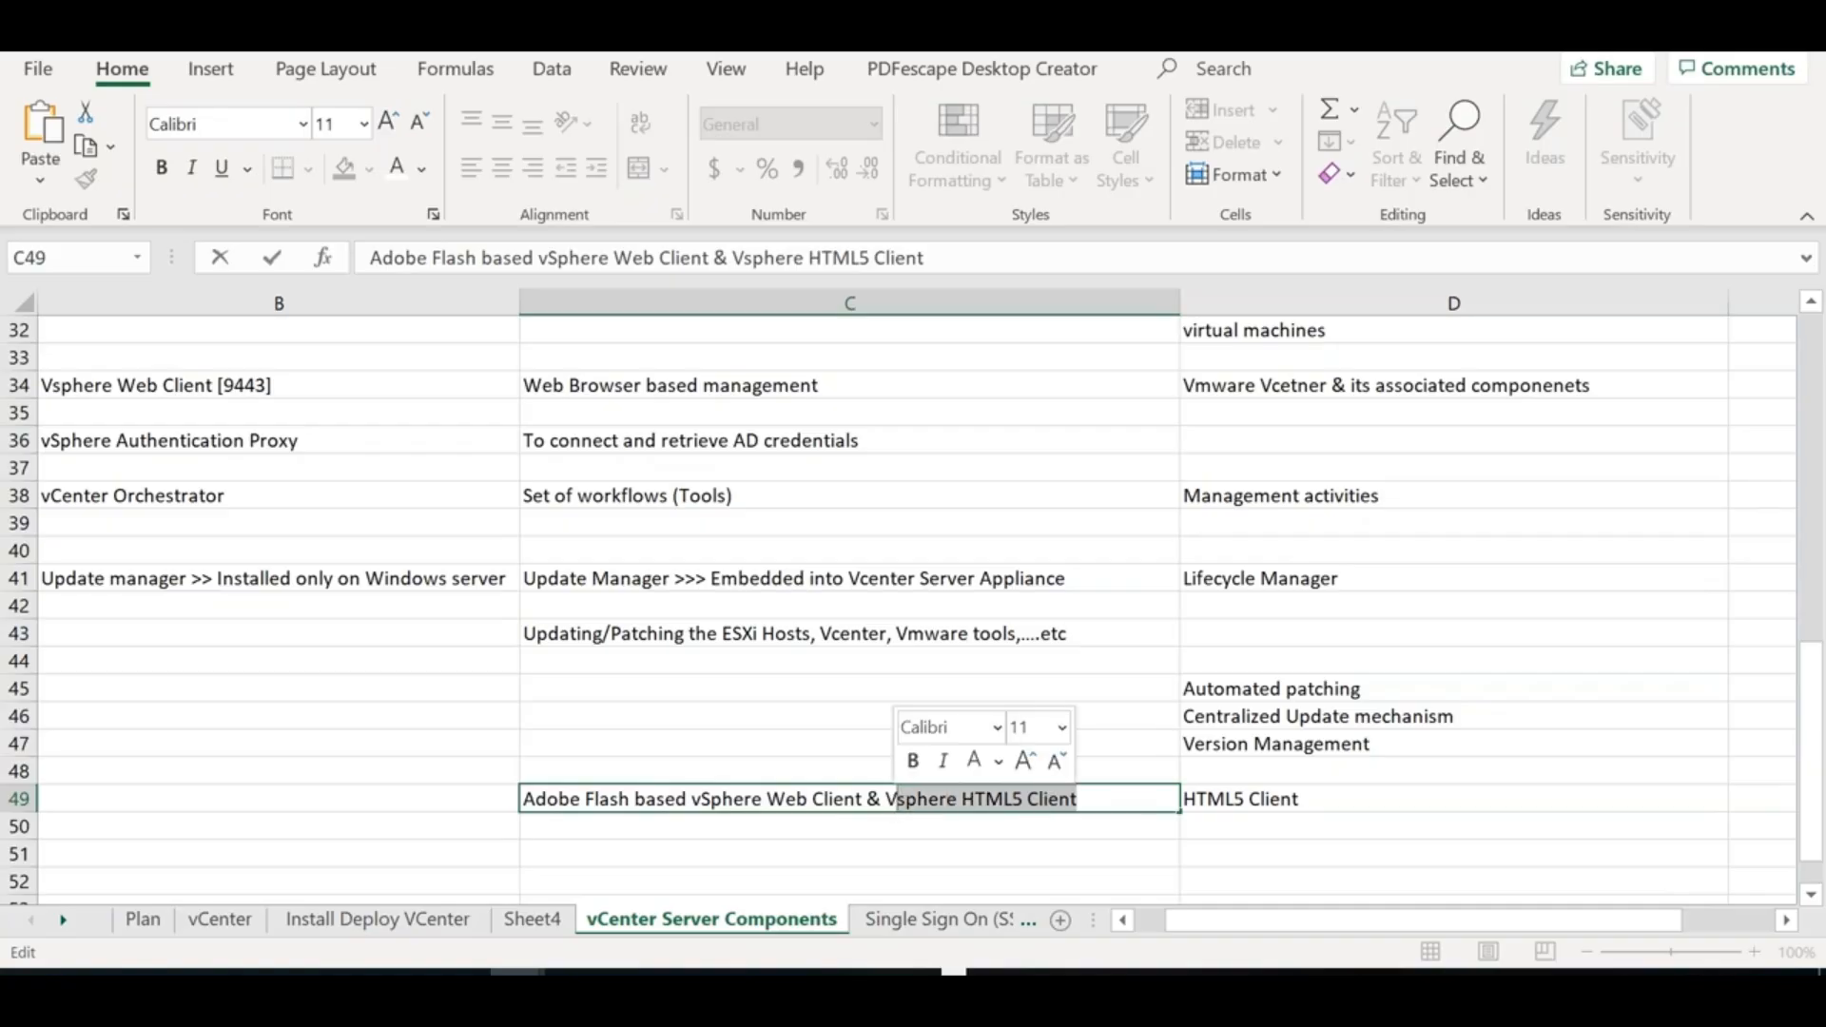
pyautogui.click(1264, 804)
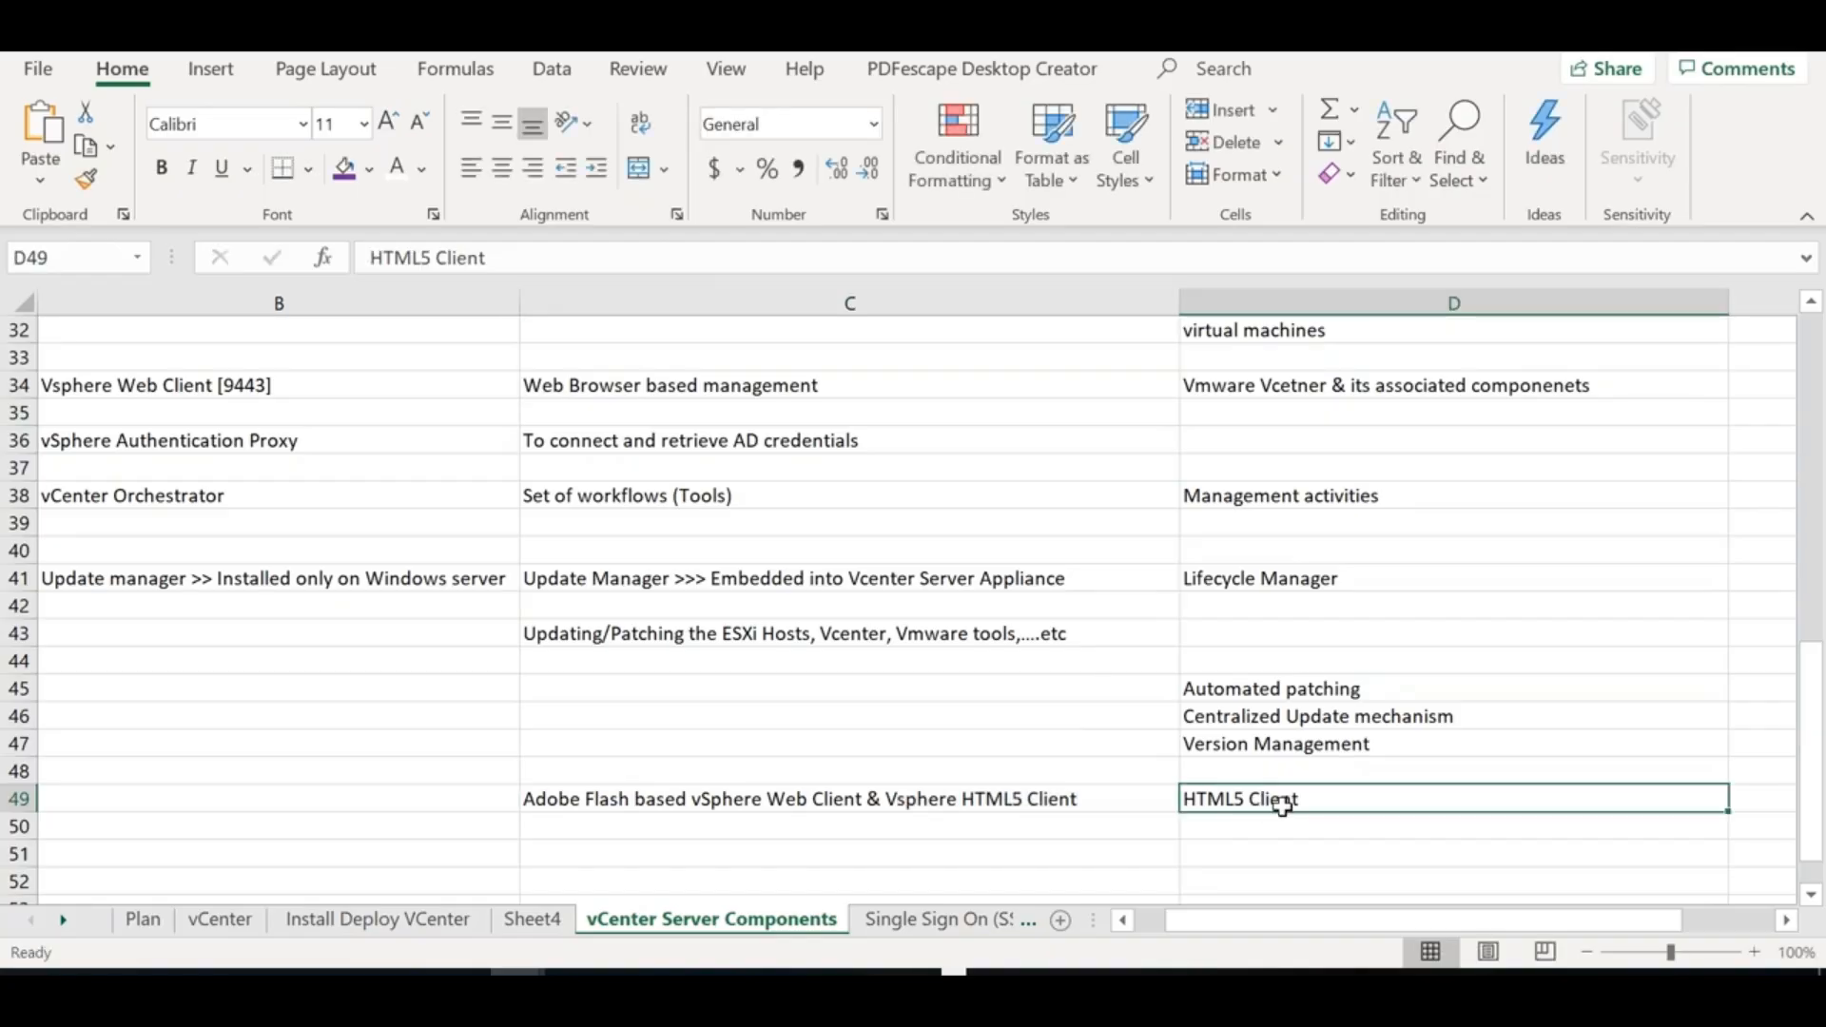
pyautogui.doubleClick(1243, 802)
pyautogui.moveTo(1244, 802); pyautogui.dragTo(1121, 794)
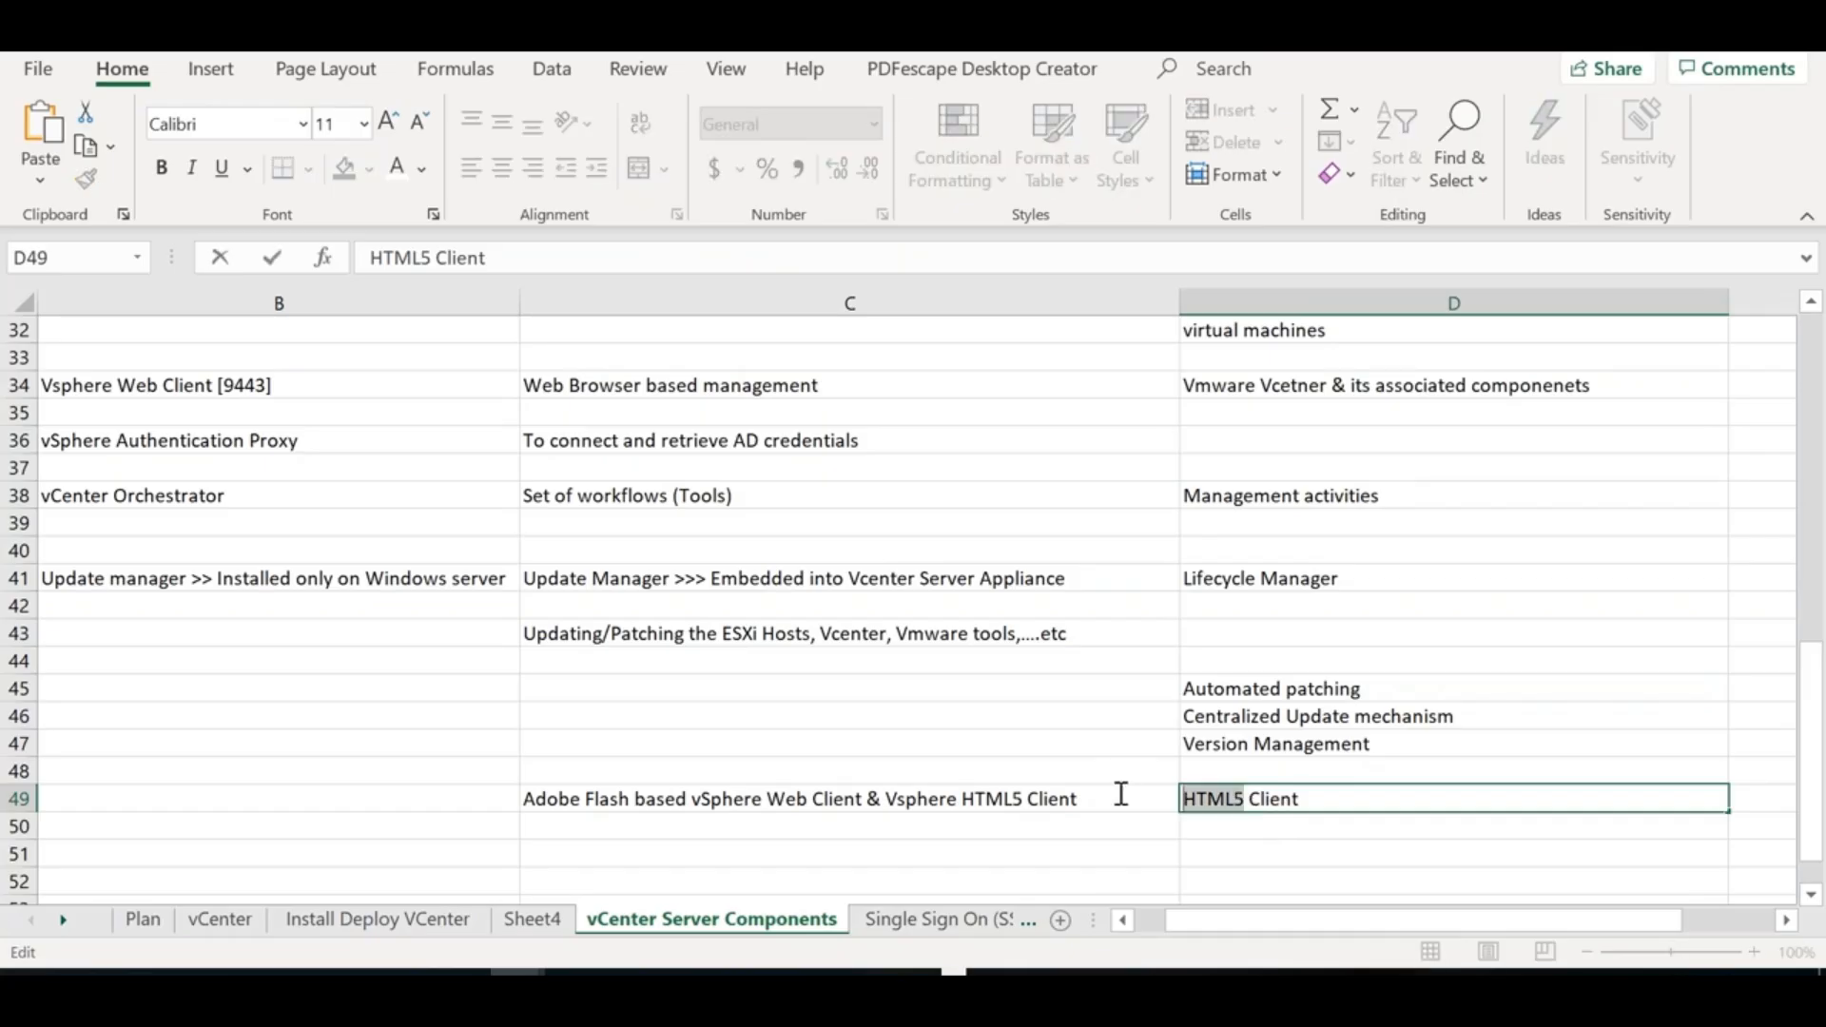
pyautogui.click(627, 800)
pyautogui.doubleClick(627, 801)
pyautogui.moveTo(626, 801); pyautogui.dragTo(497, 799)
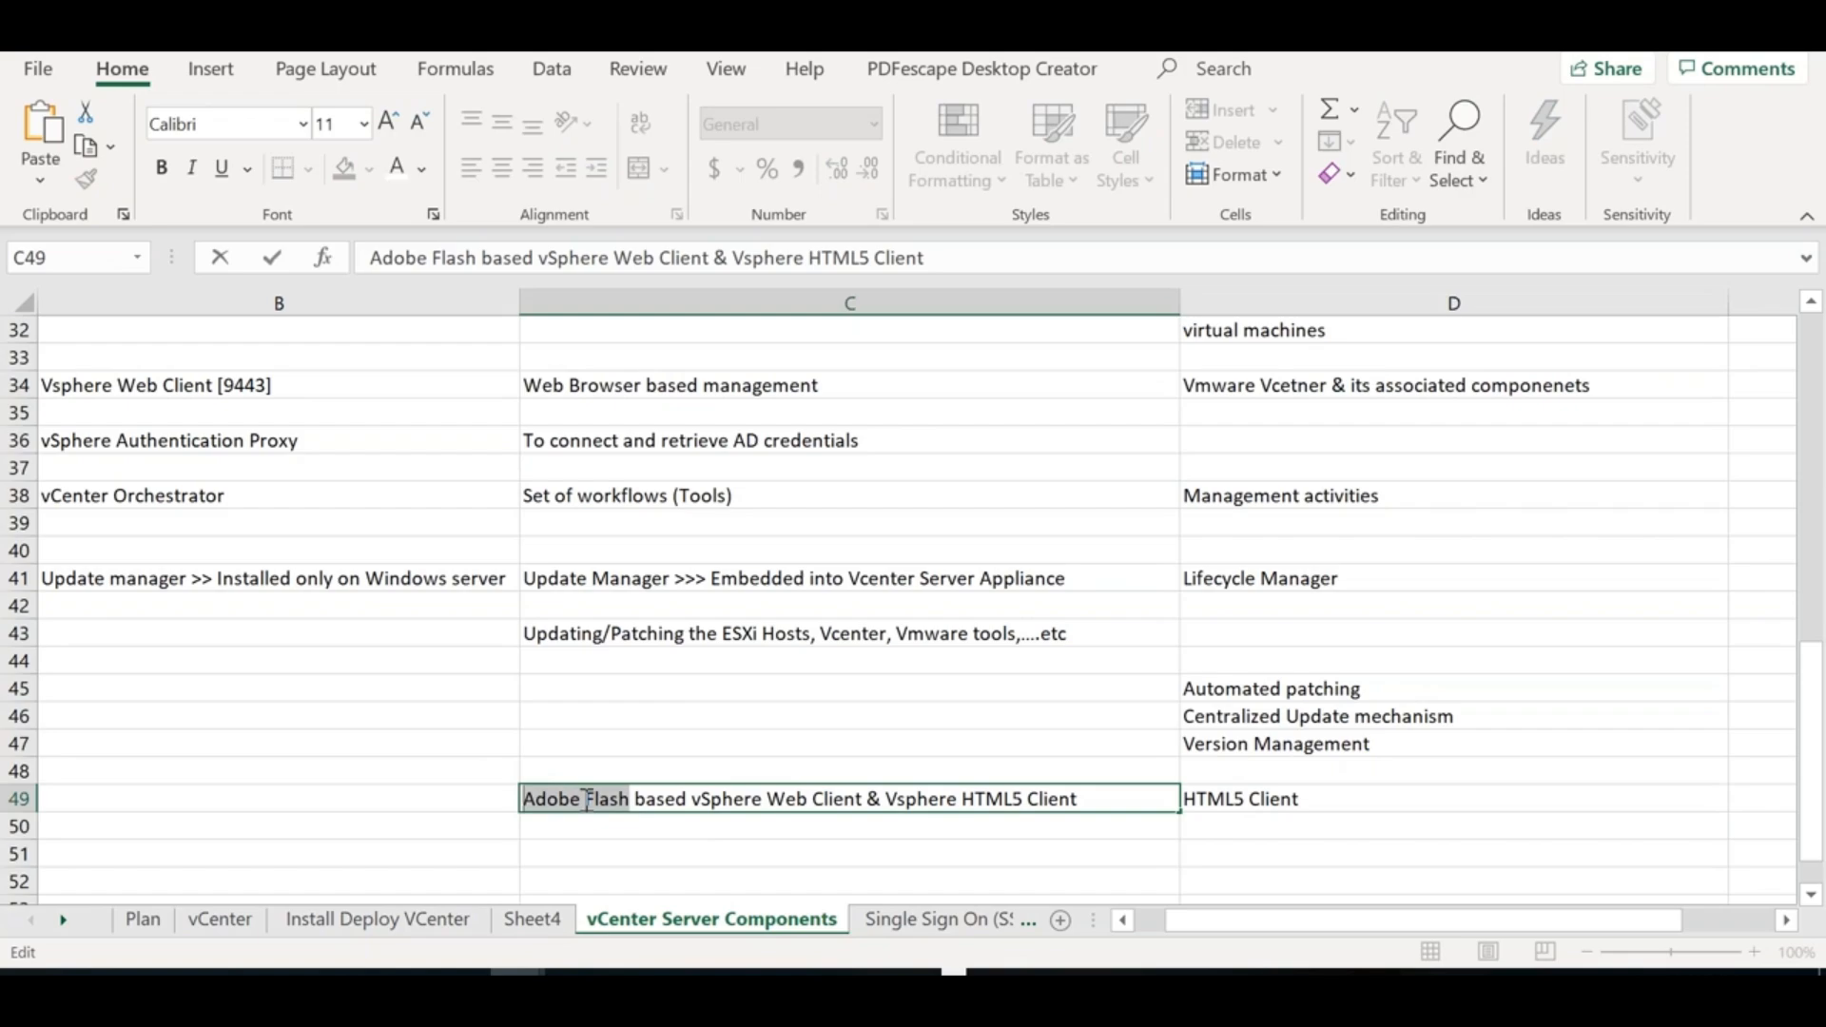
pyautogui.click(699, 826)
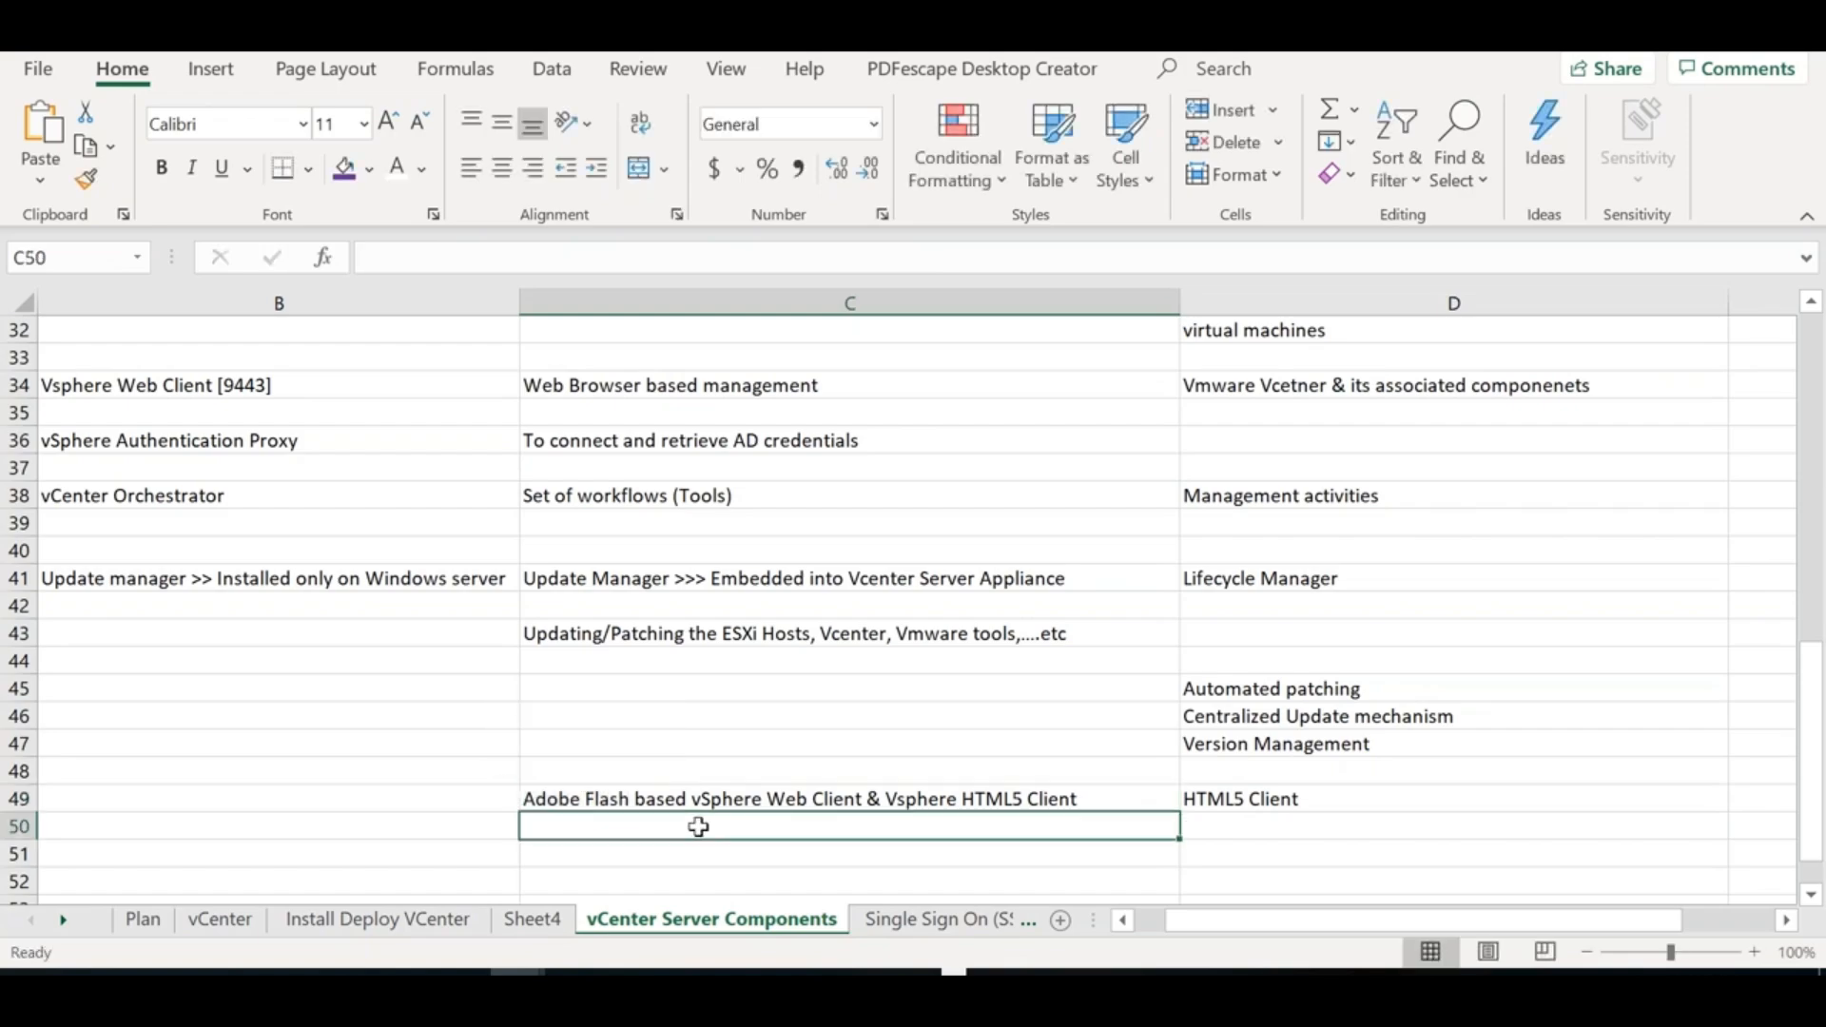
# Type 'On the Client - Adobe Flex (Client Plugin)' in C50 and highlight the note
pyautogui.write('On the Clien')
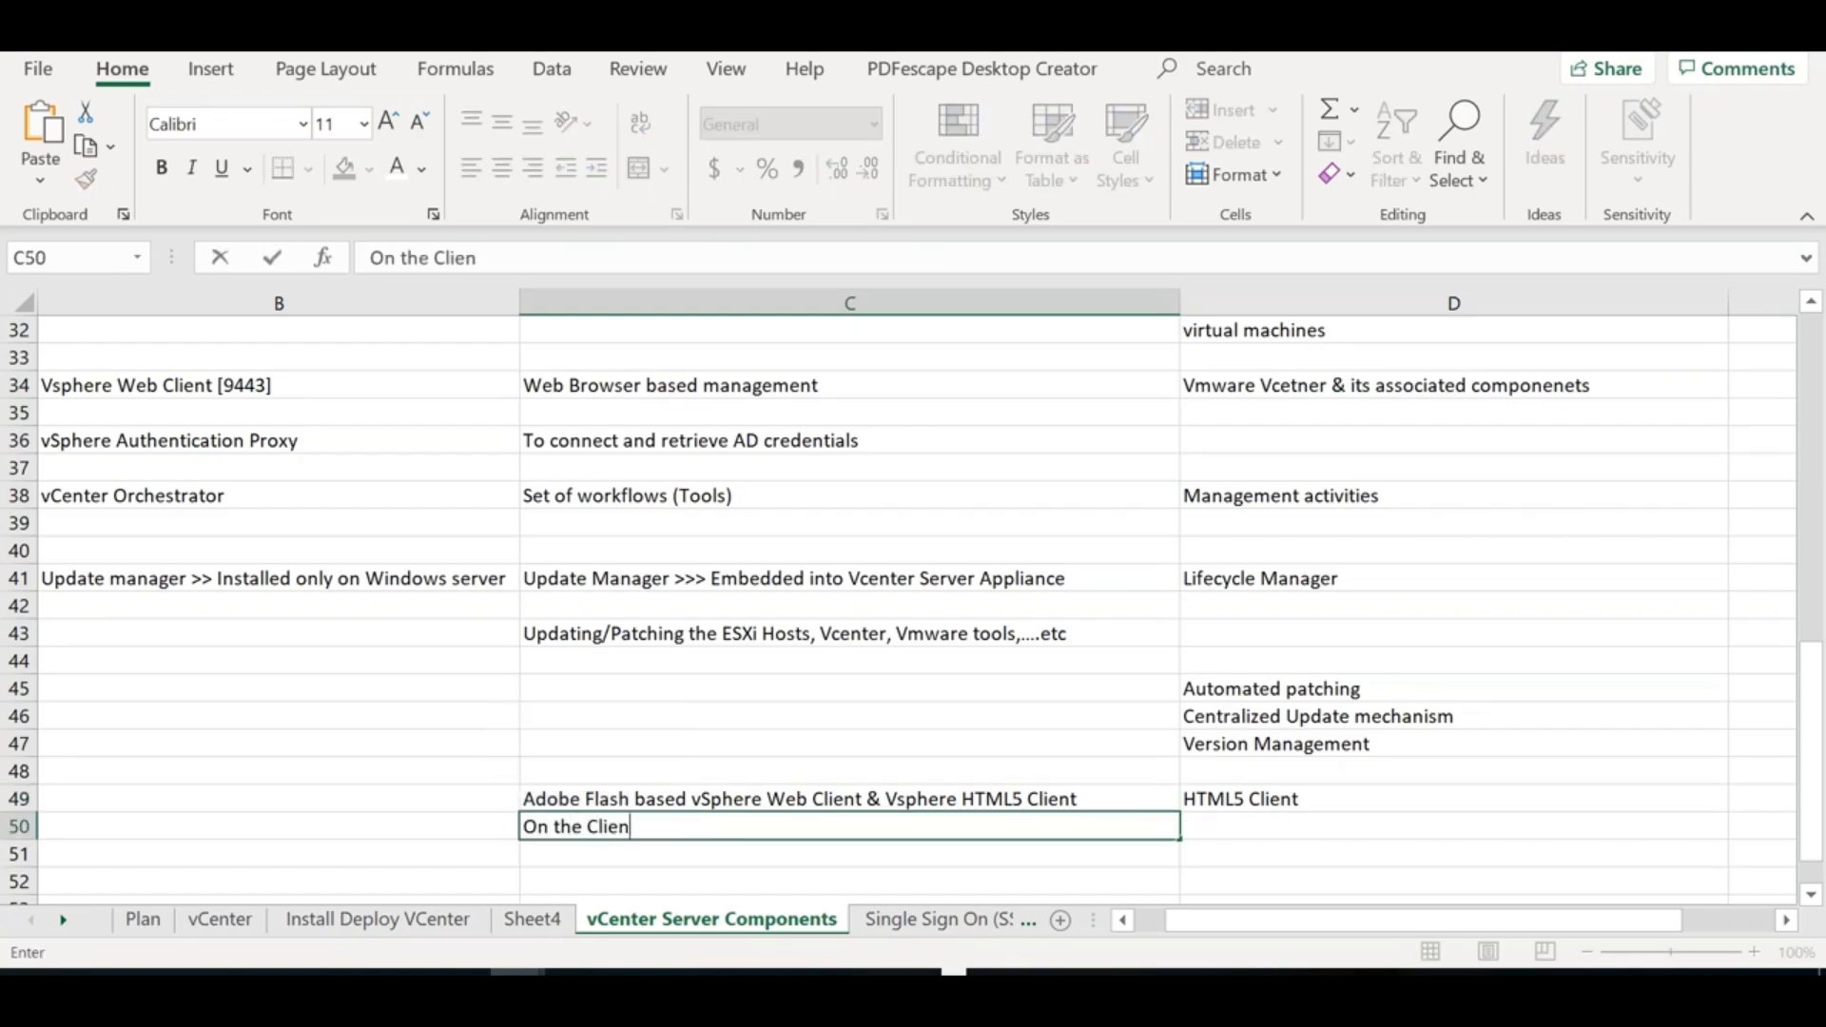
pyautogui.write('t - Adobe Fl')
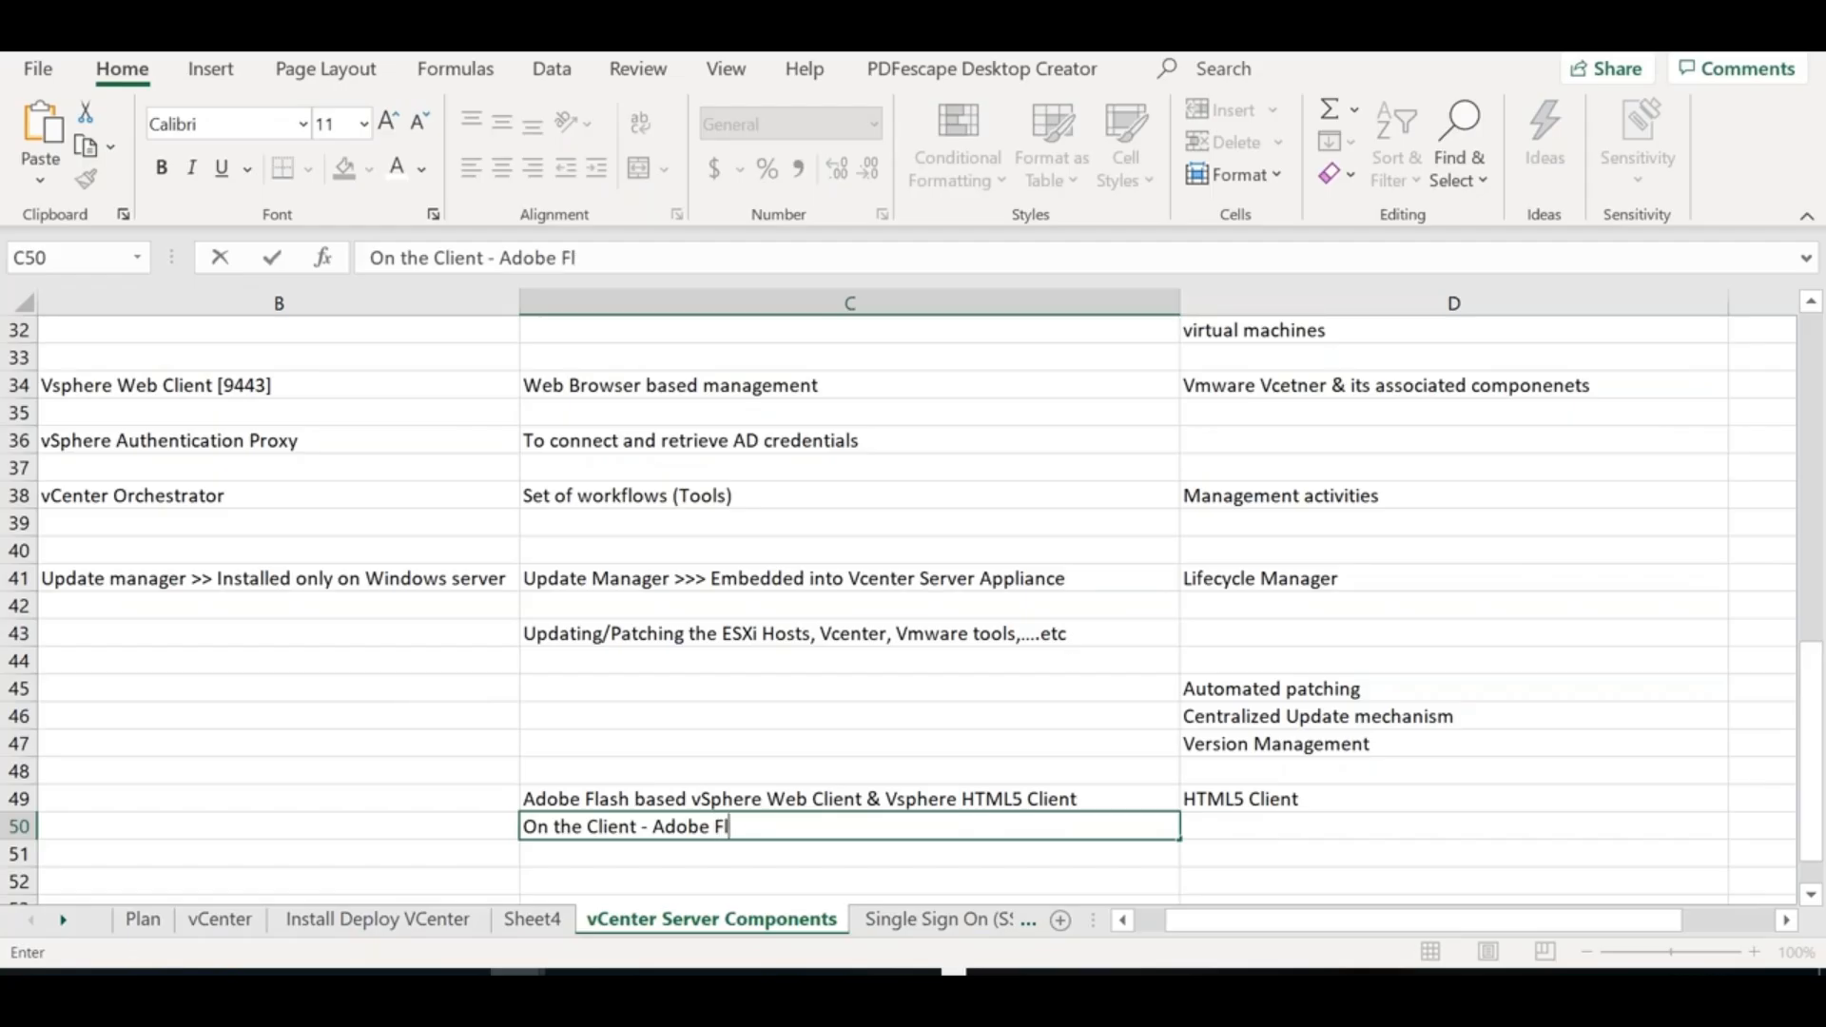
pyautogui.write('ex (Cli')
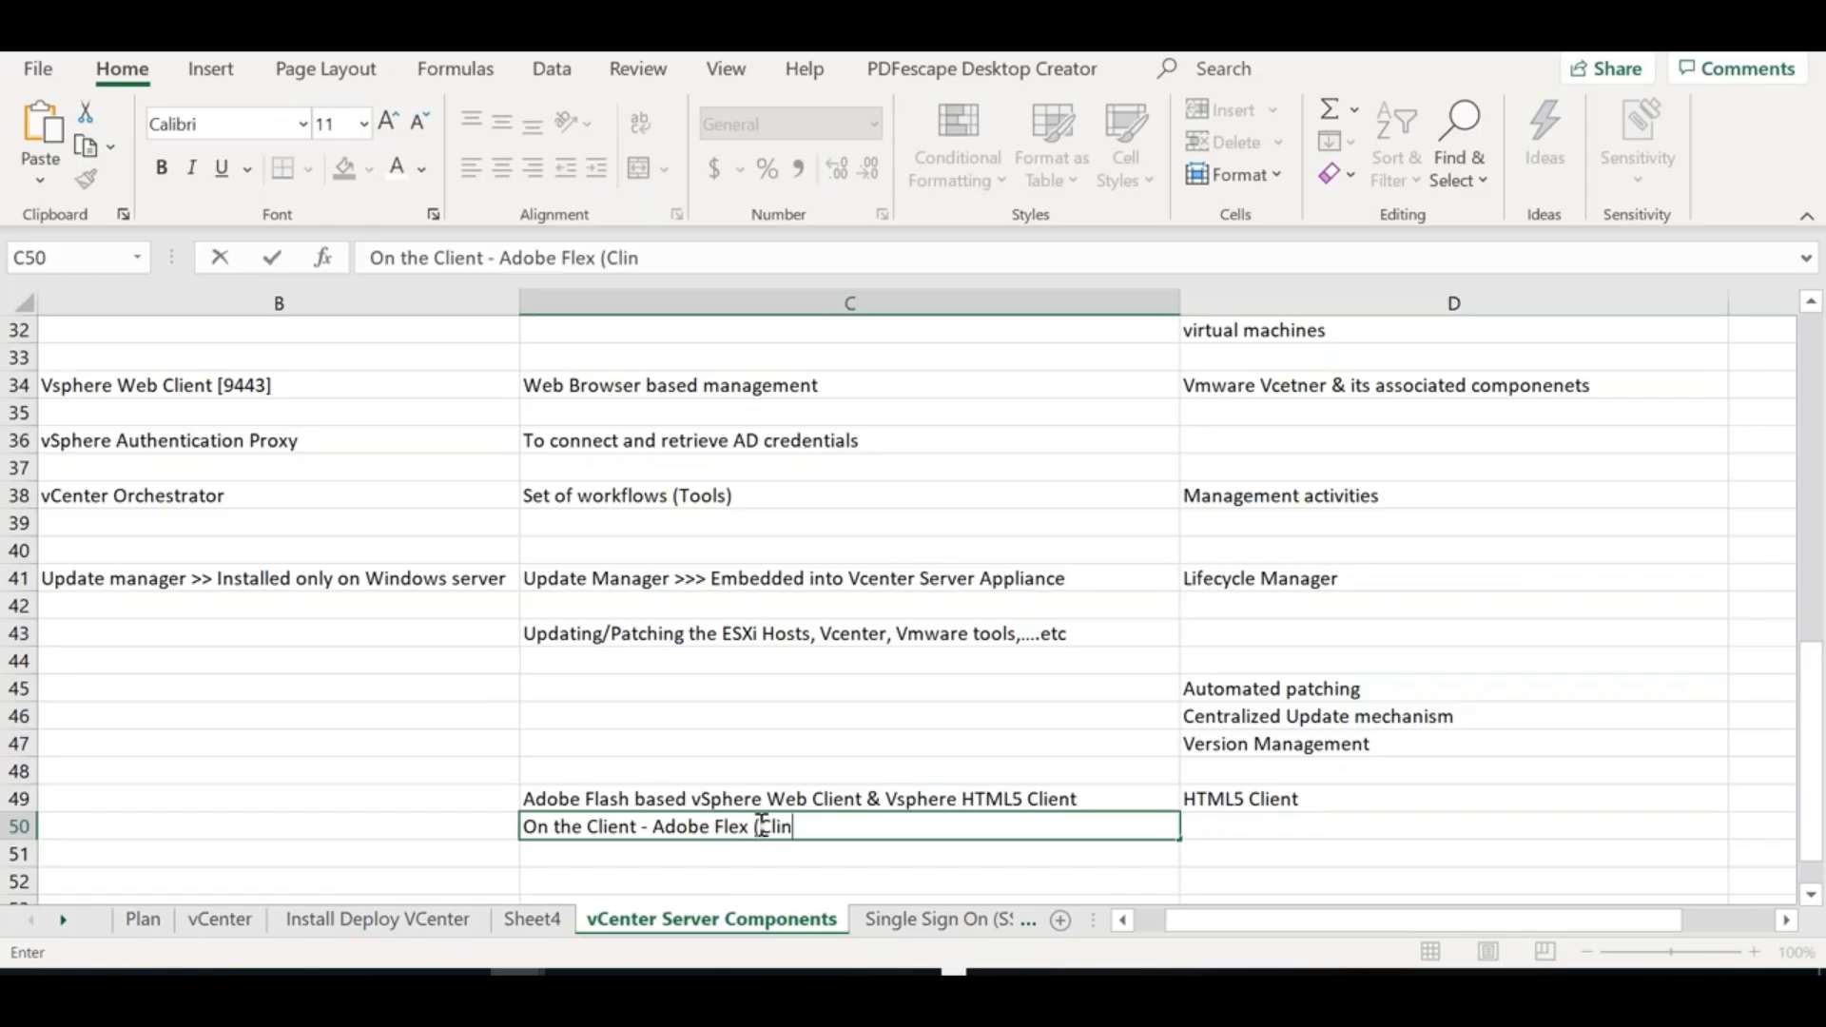
pyautogui.write('ent Plugin)')
pyautogui.moveTo(904, 825); pyautogui.dragTo(511, 828)
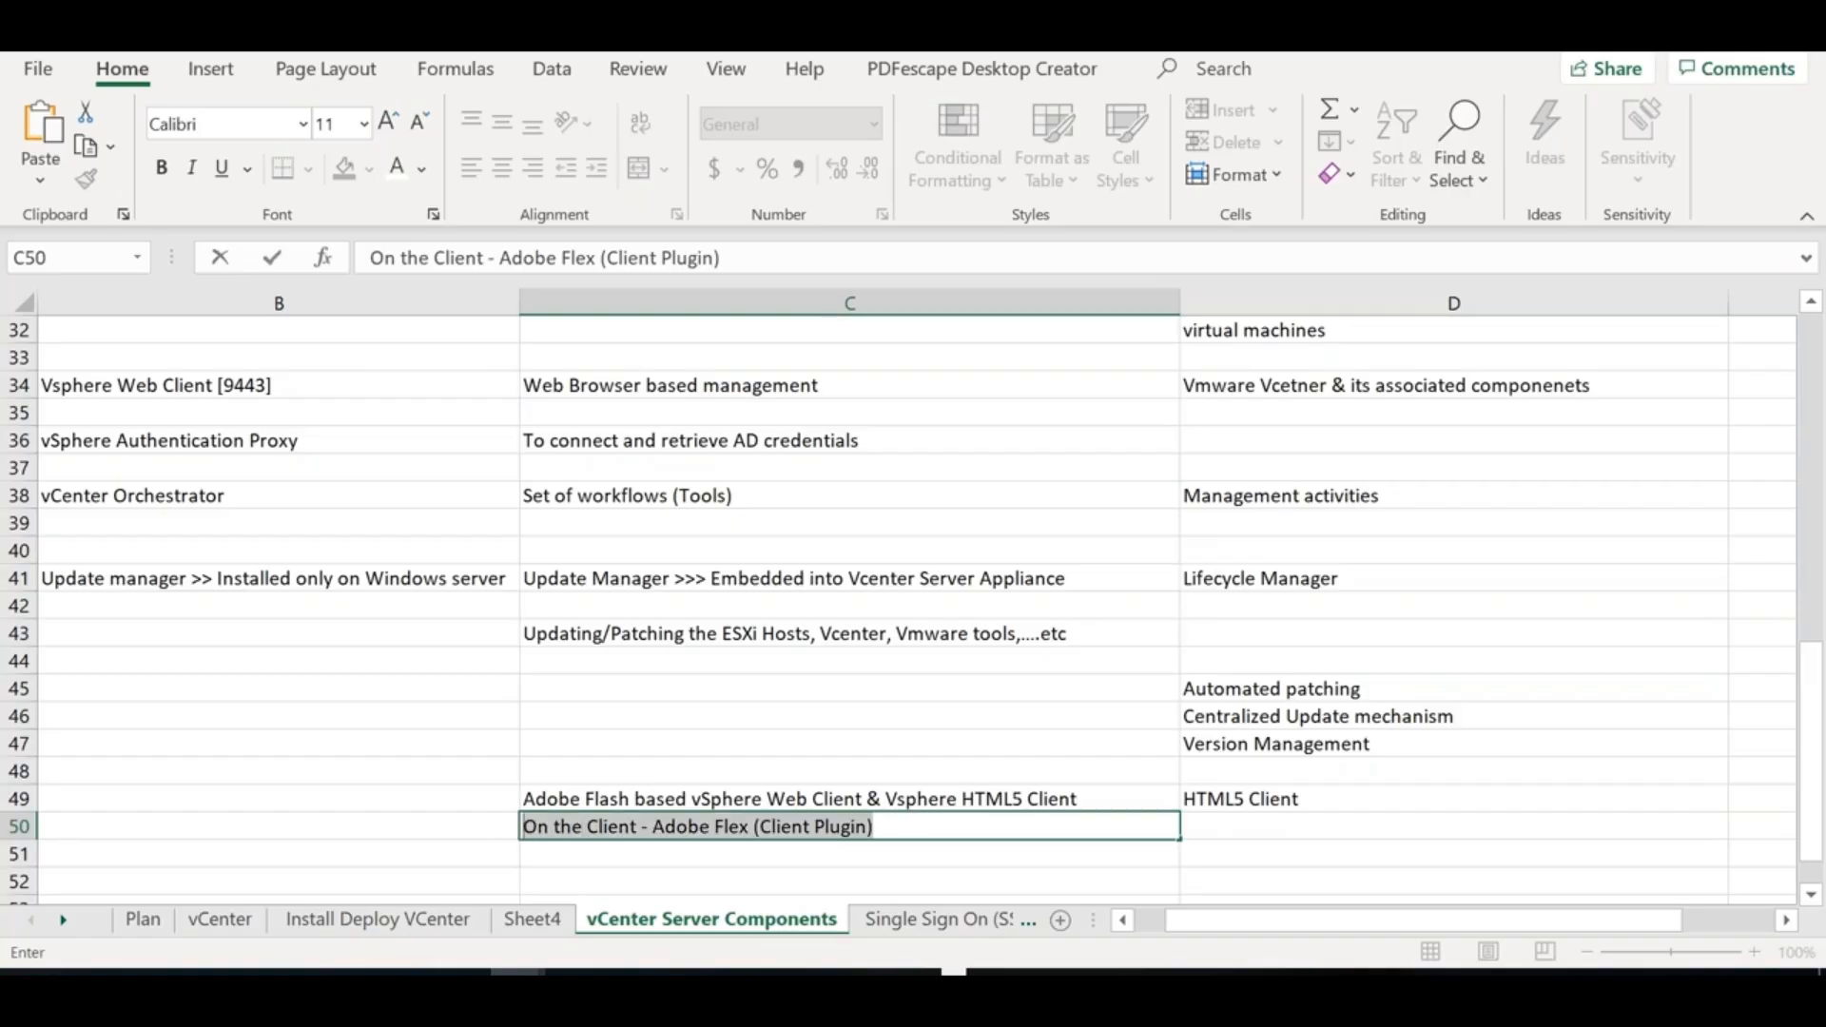
pyautogui.doubleClick(863, 799)
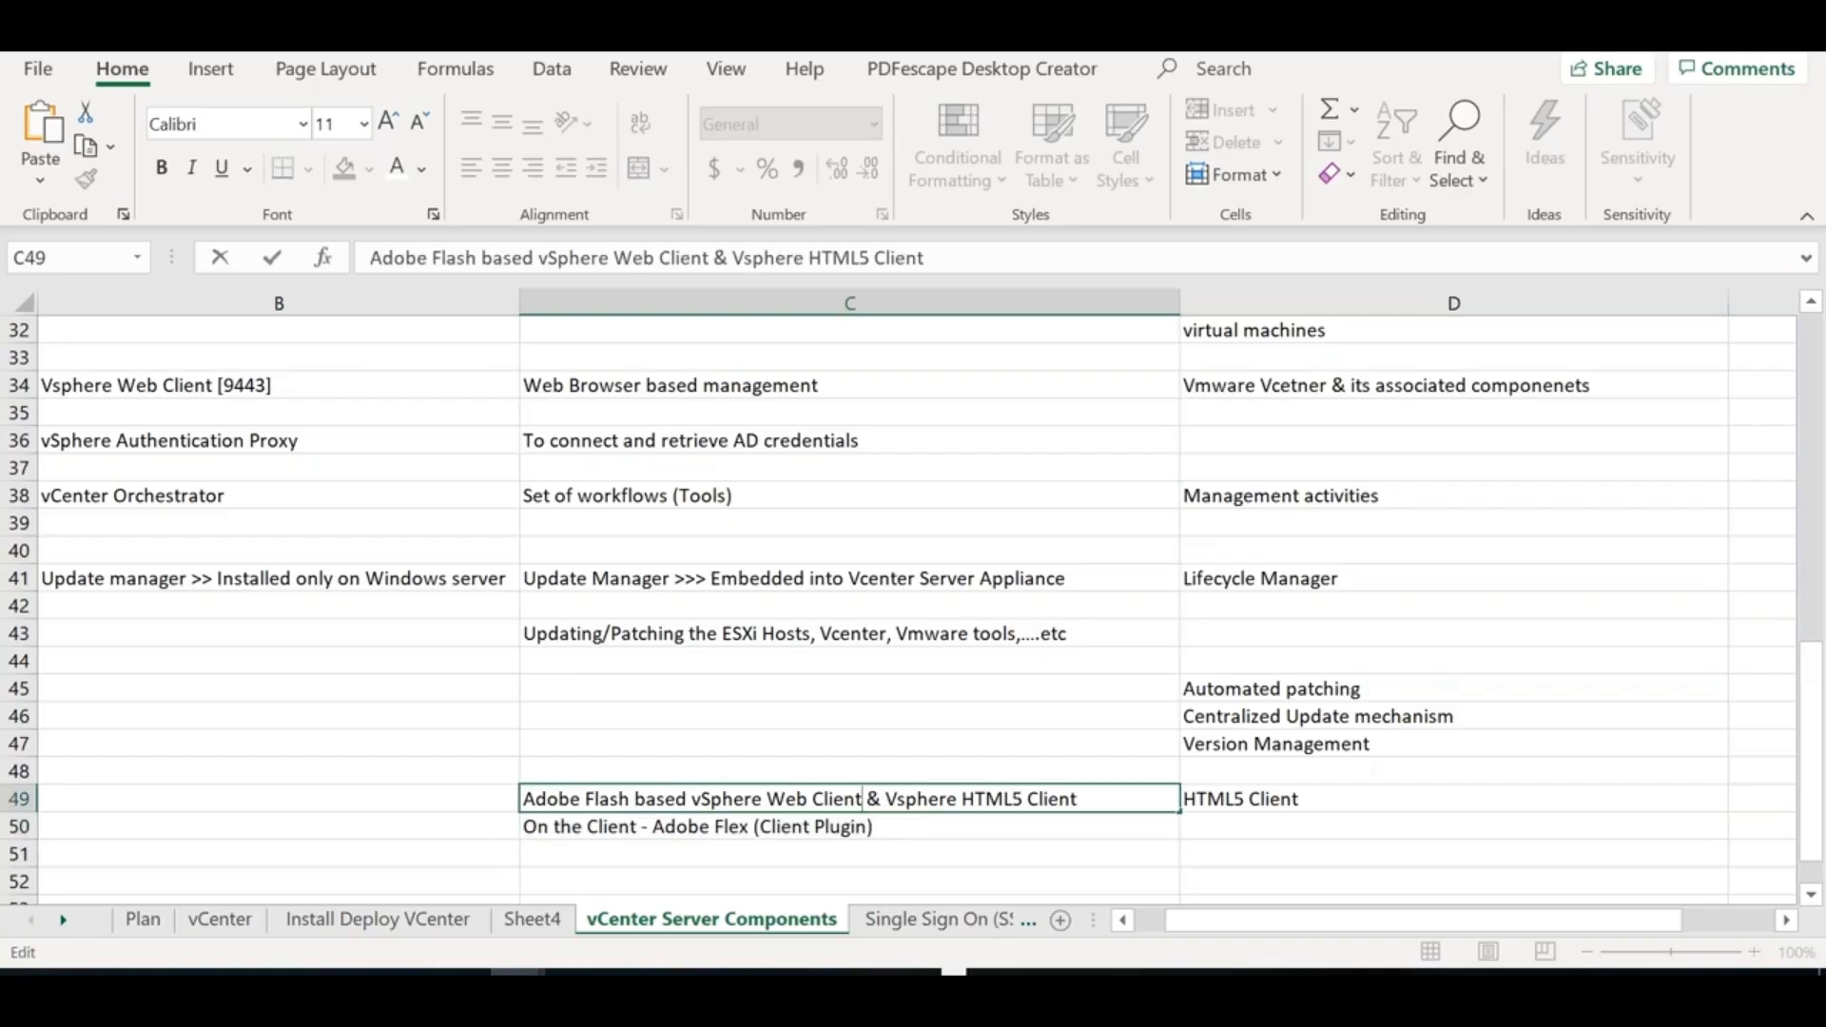
pyautogui.doubleClick(876, 827)
pyautogui.moveTo(875, 827); pyautogui.dragTo(423, 824)
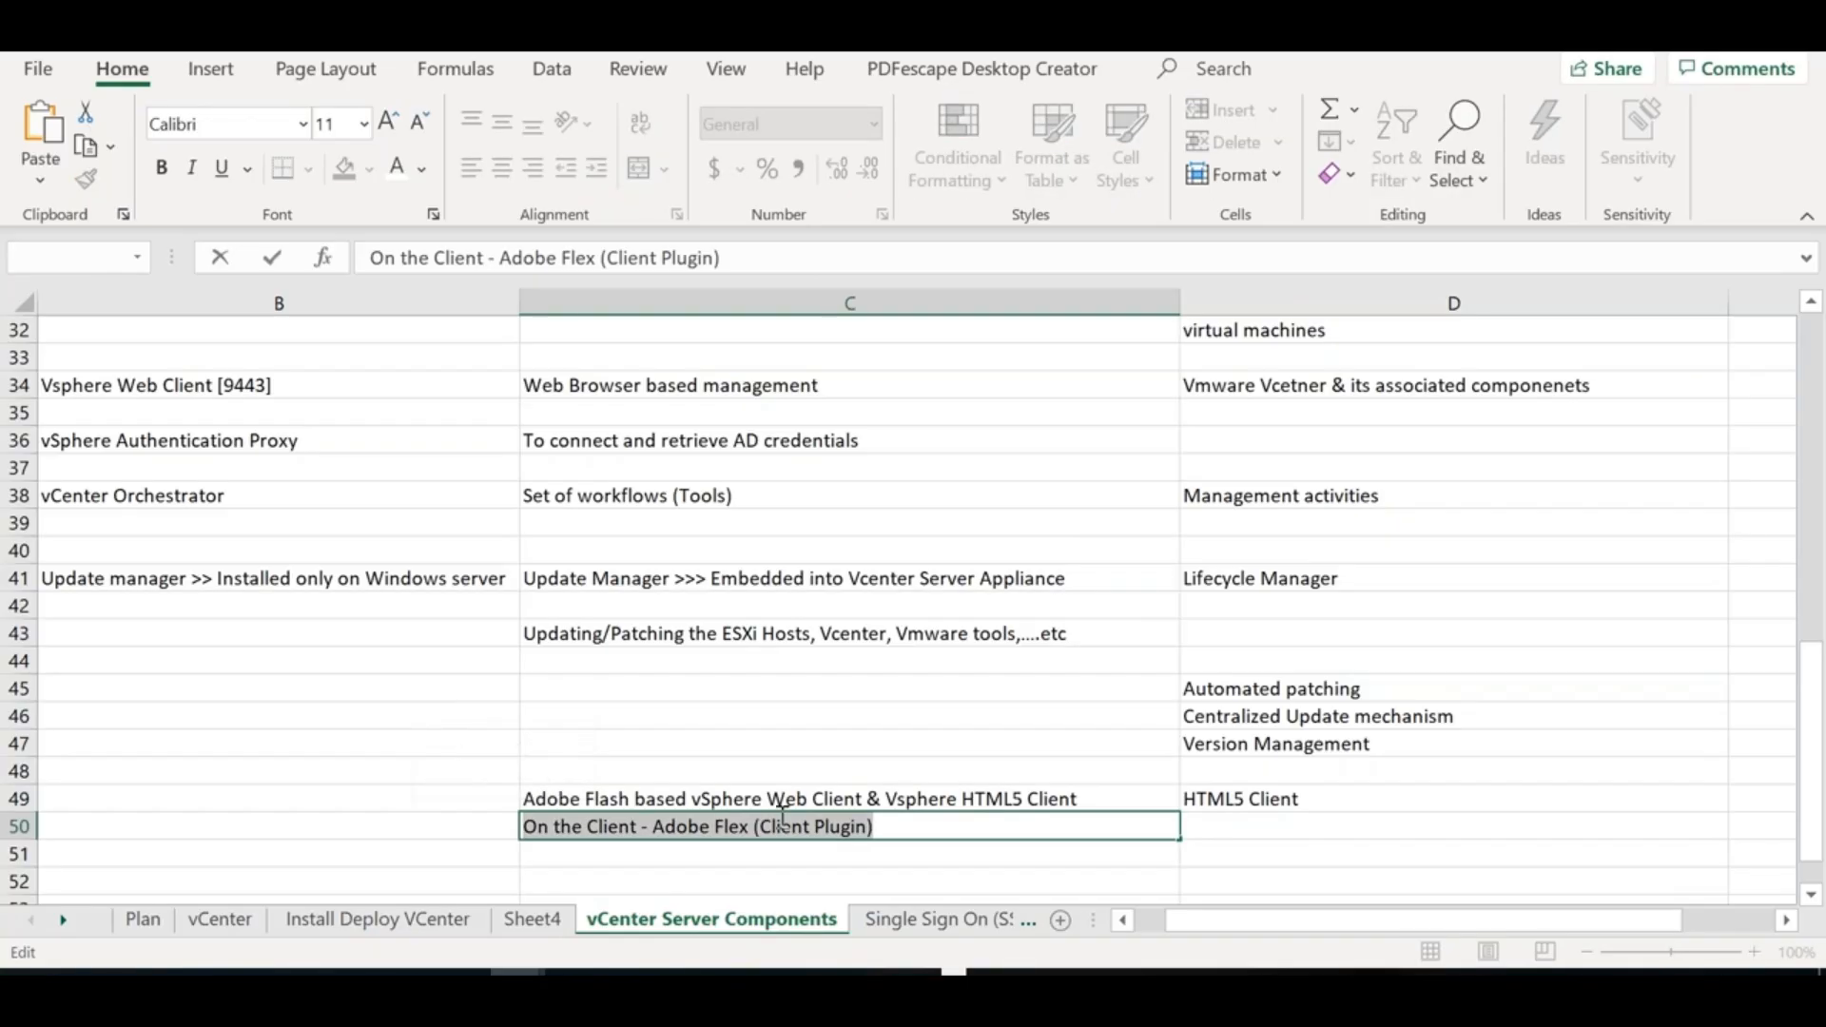
# Highlight 'Vsphere HTML5 Client' in C49 and select the HTML5 Client entry in D49
pyautogui.click(1110, 794)
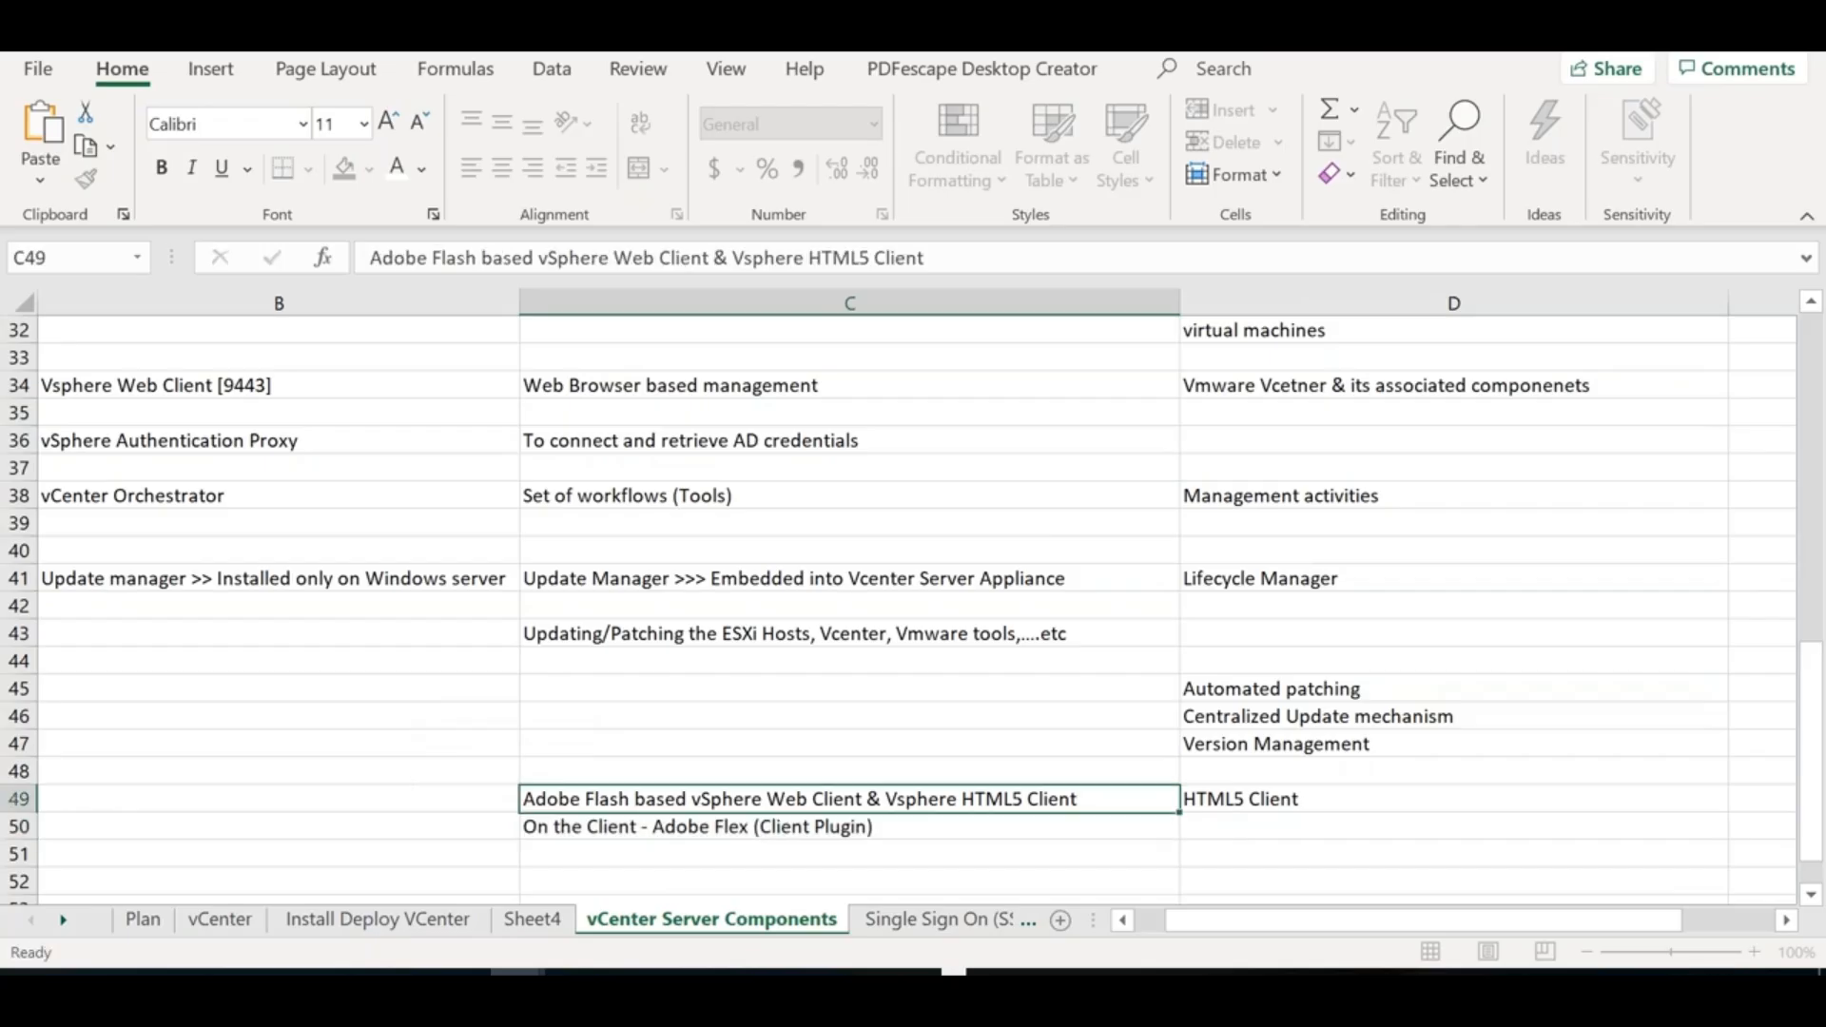
pyautogui.doubleClick(1078, 799)
pyautogui.moveTo(1078, 798); pyautogui.dragTo(891, 789)
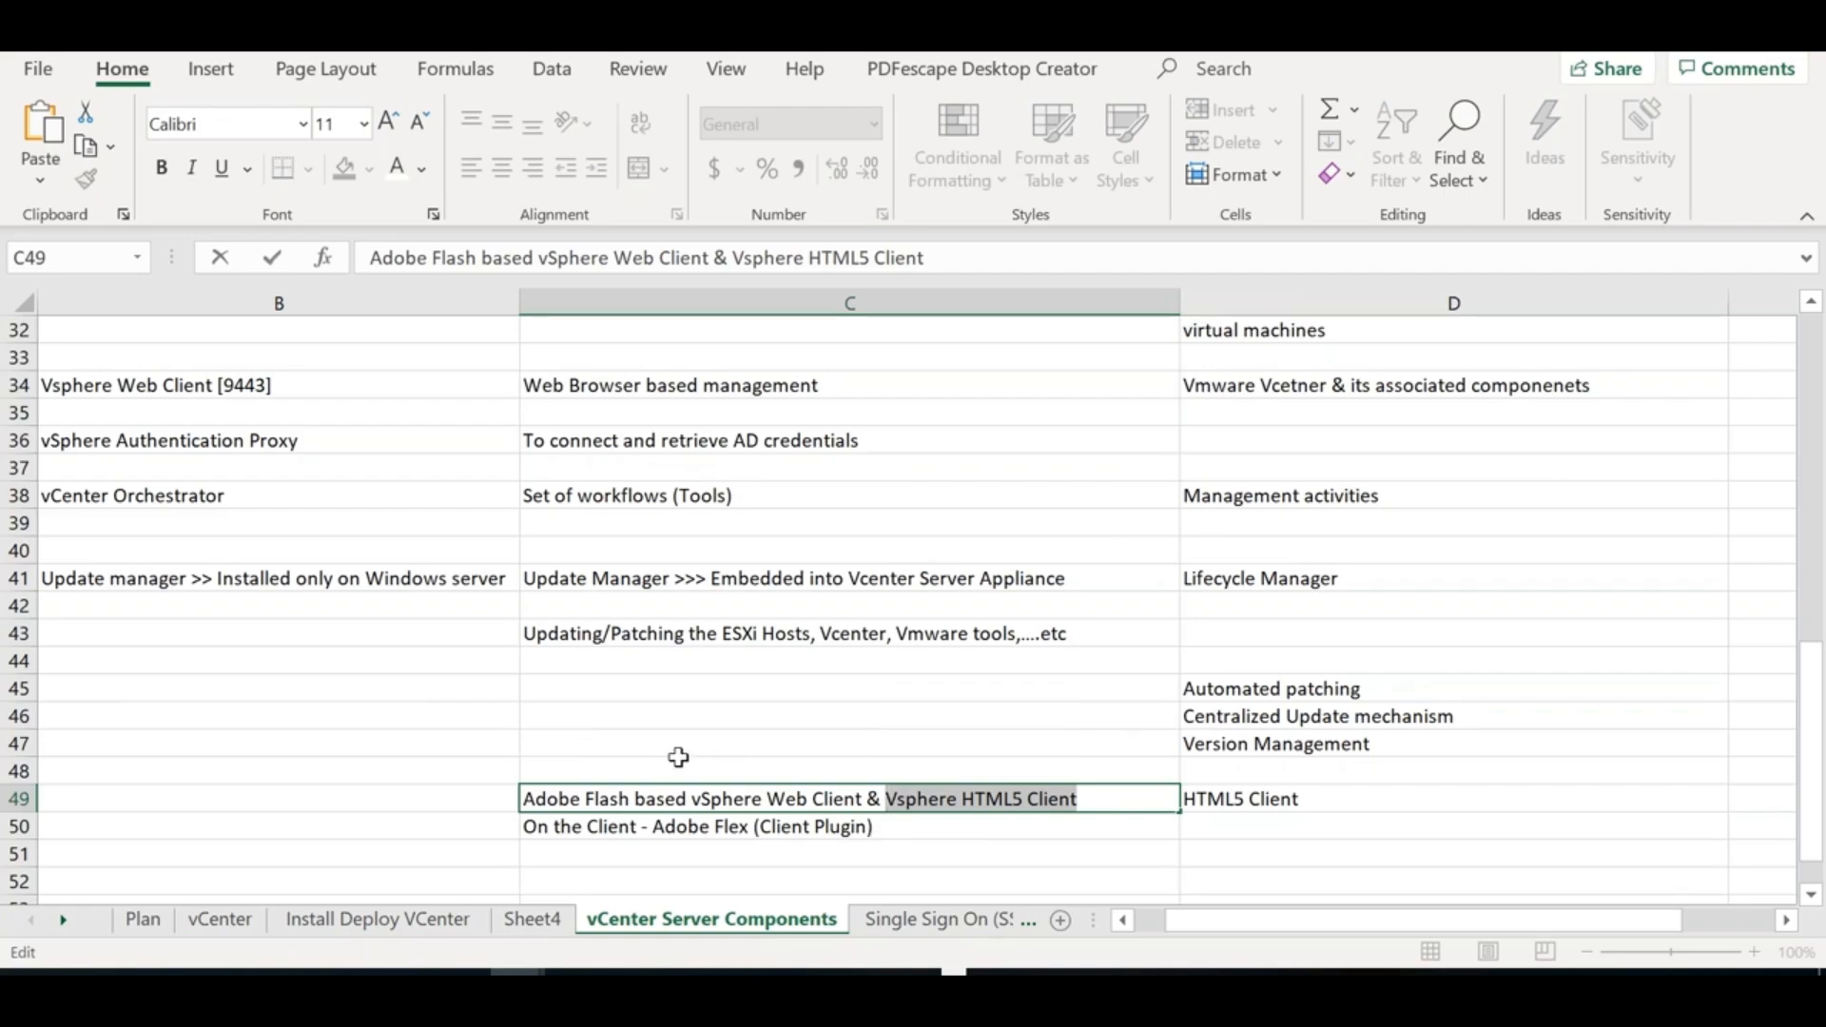
pyautogui.click(1242, 804)
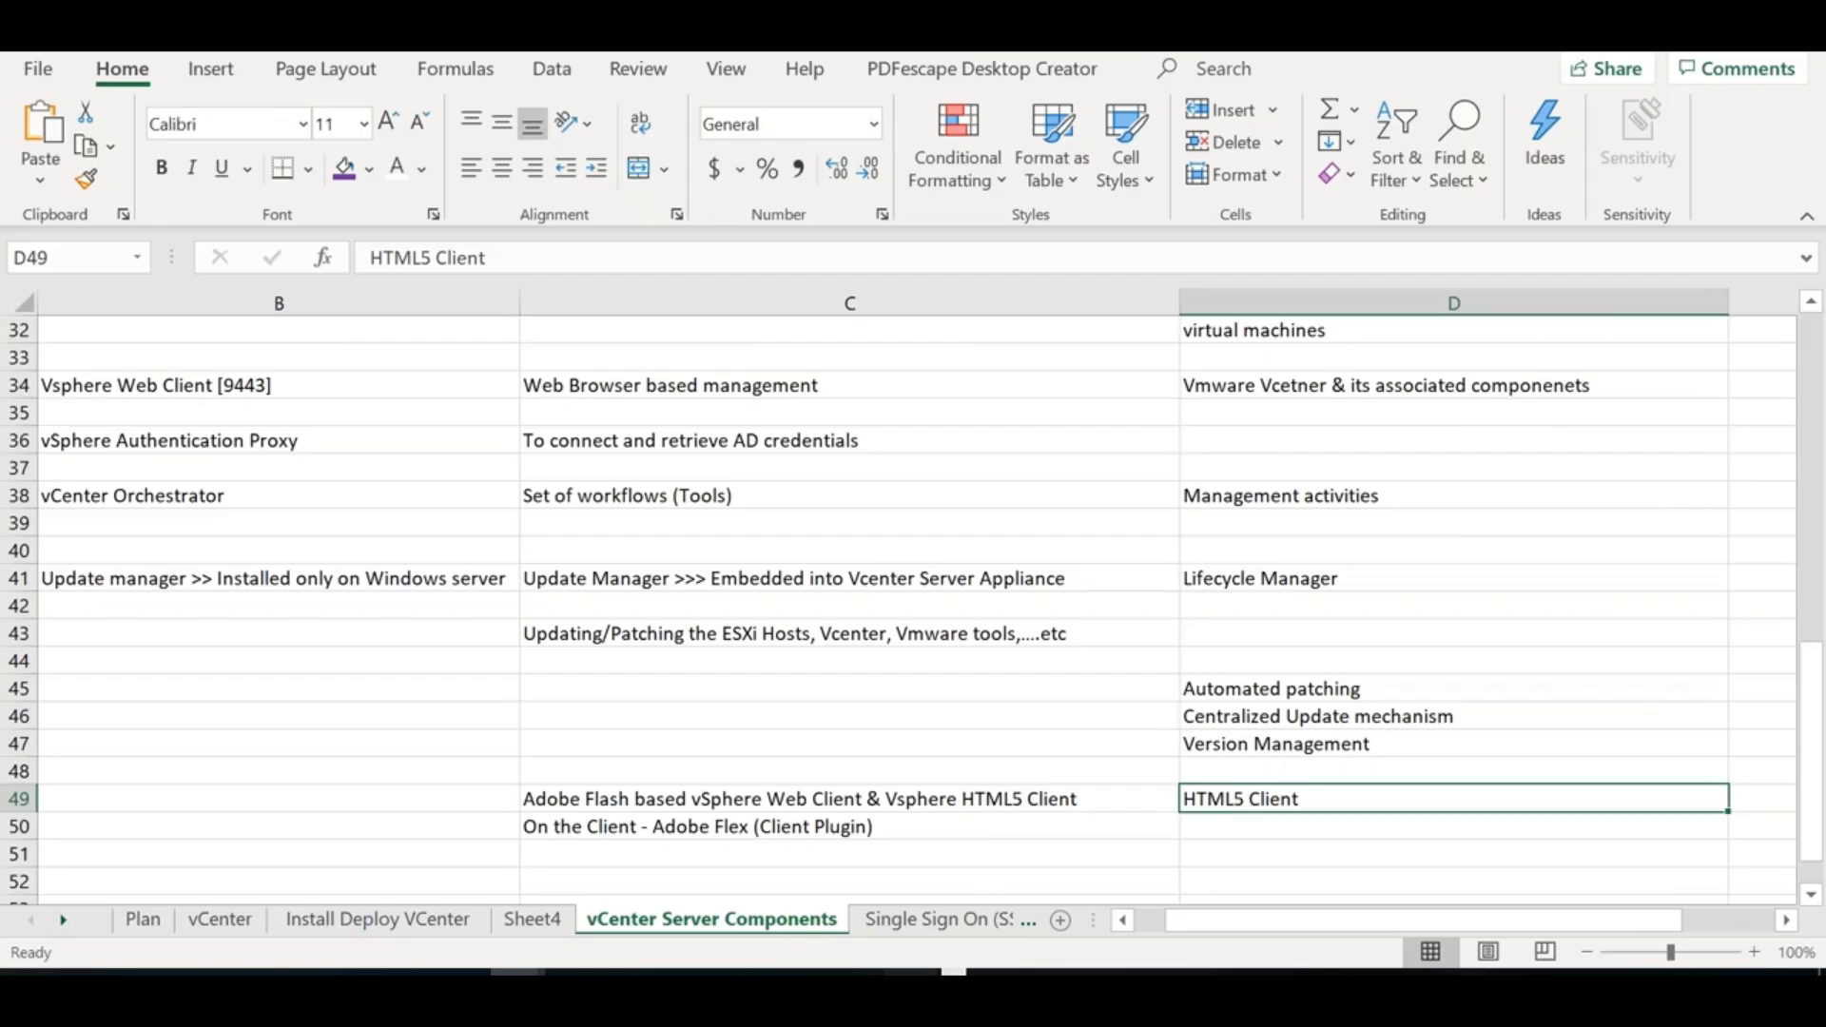
pyautogui.click(908, 979)
# Enter '<FQDN or IP or Hostname>/ui' in cell D51
pyautogui.click(1275, 855)
pyautogui.press('alt')
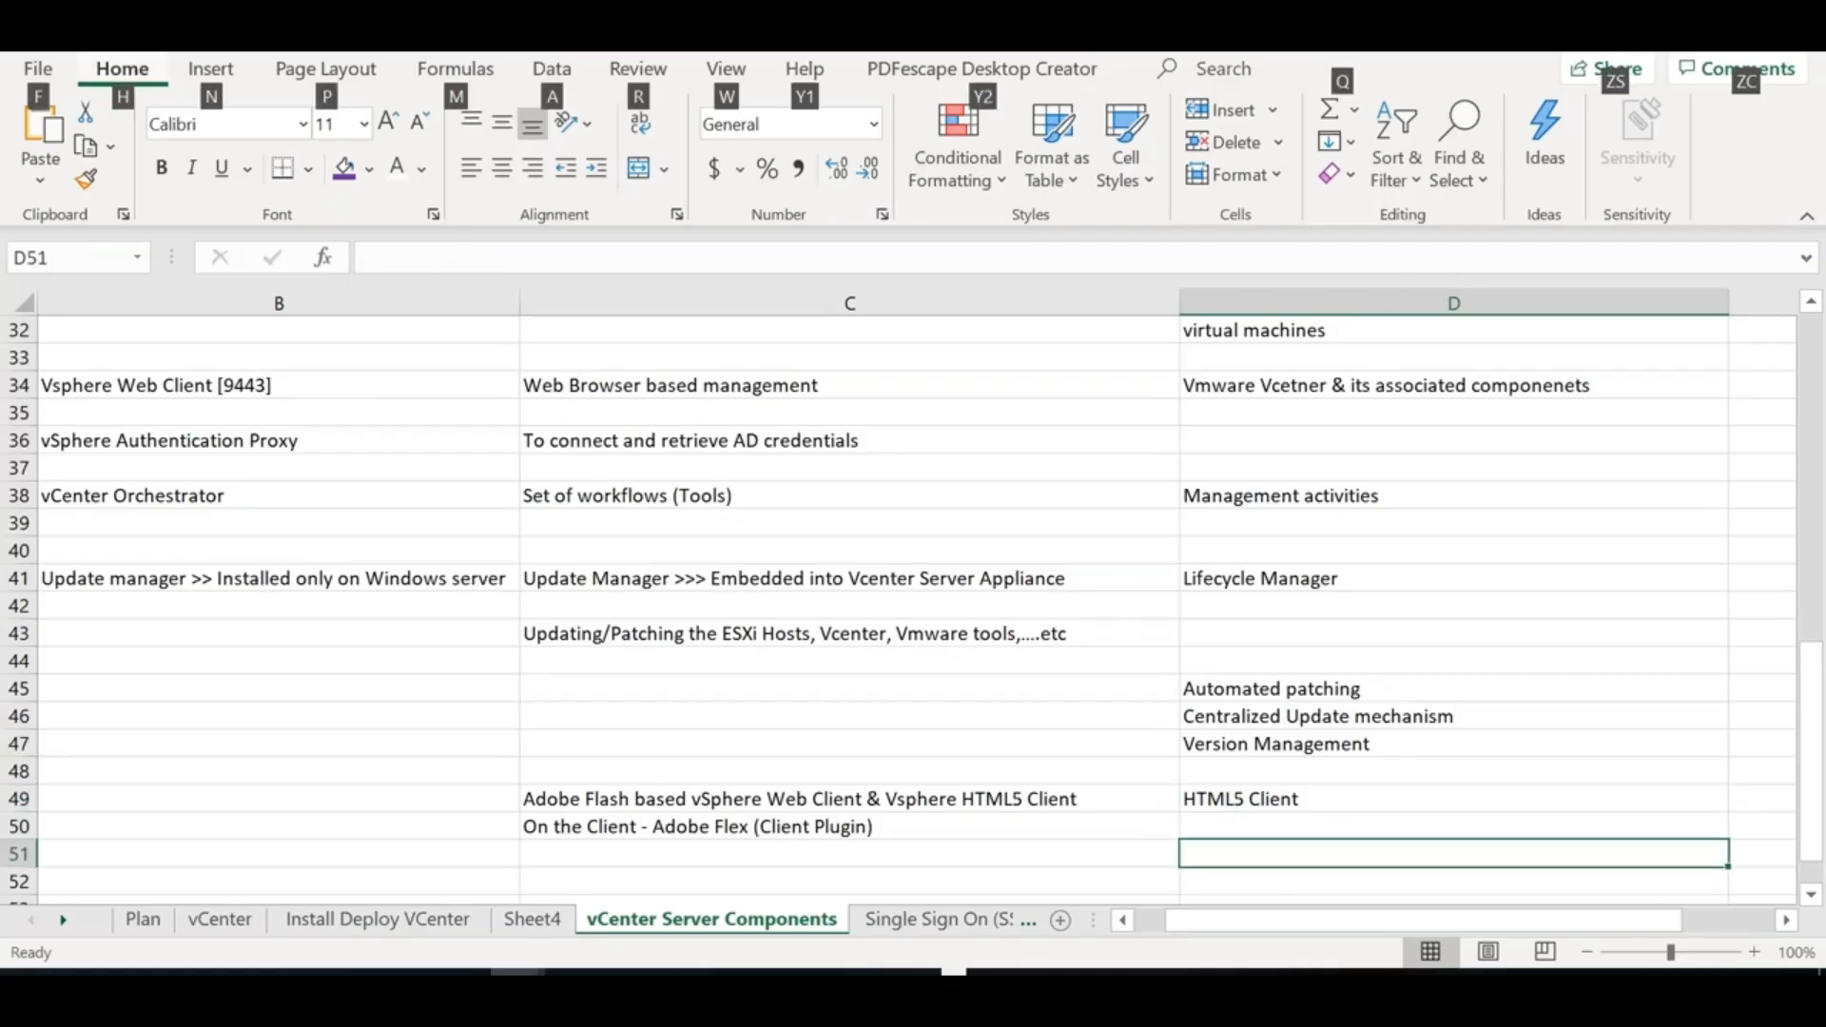
pyautogui.press('i')
pyautogui.press('Escape')
pyautogui.press('BackSpace')
pyautogui.write('/ui')
pyautogui.click(1186, 854)
pyautogui.write('<FQD')
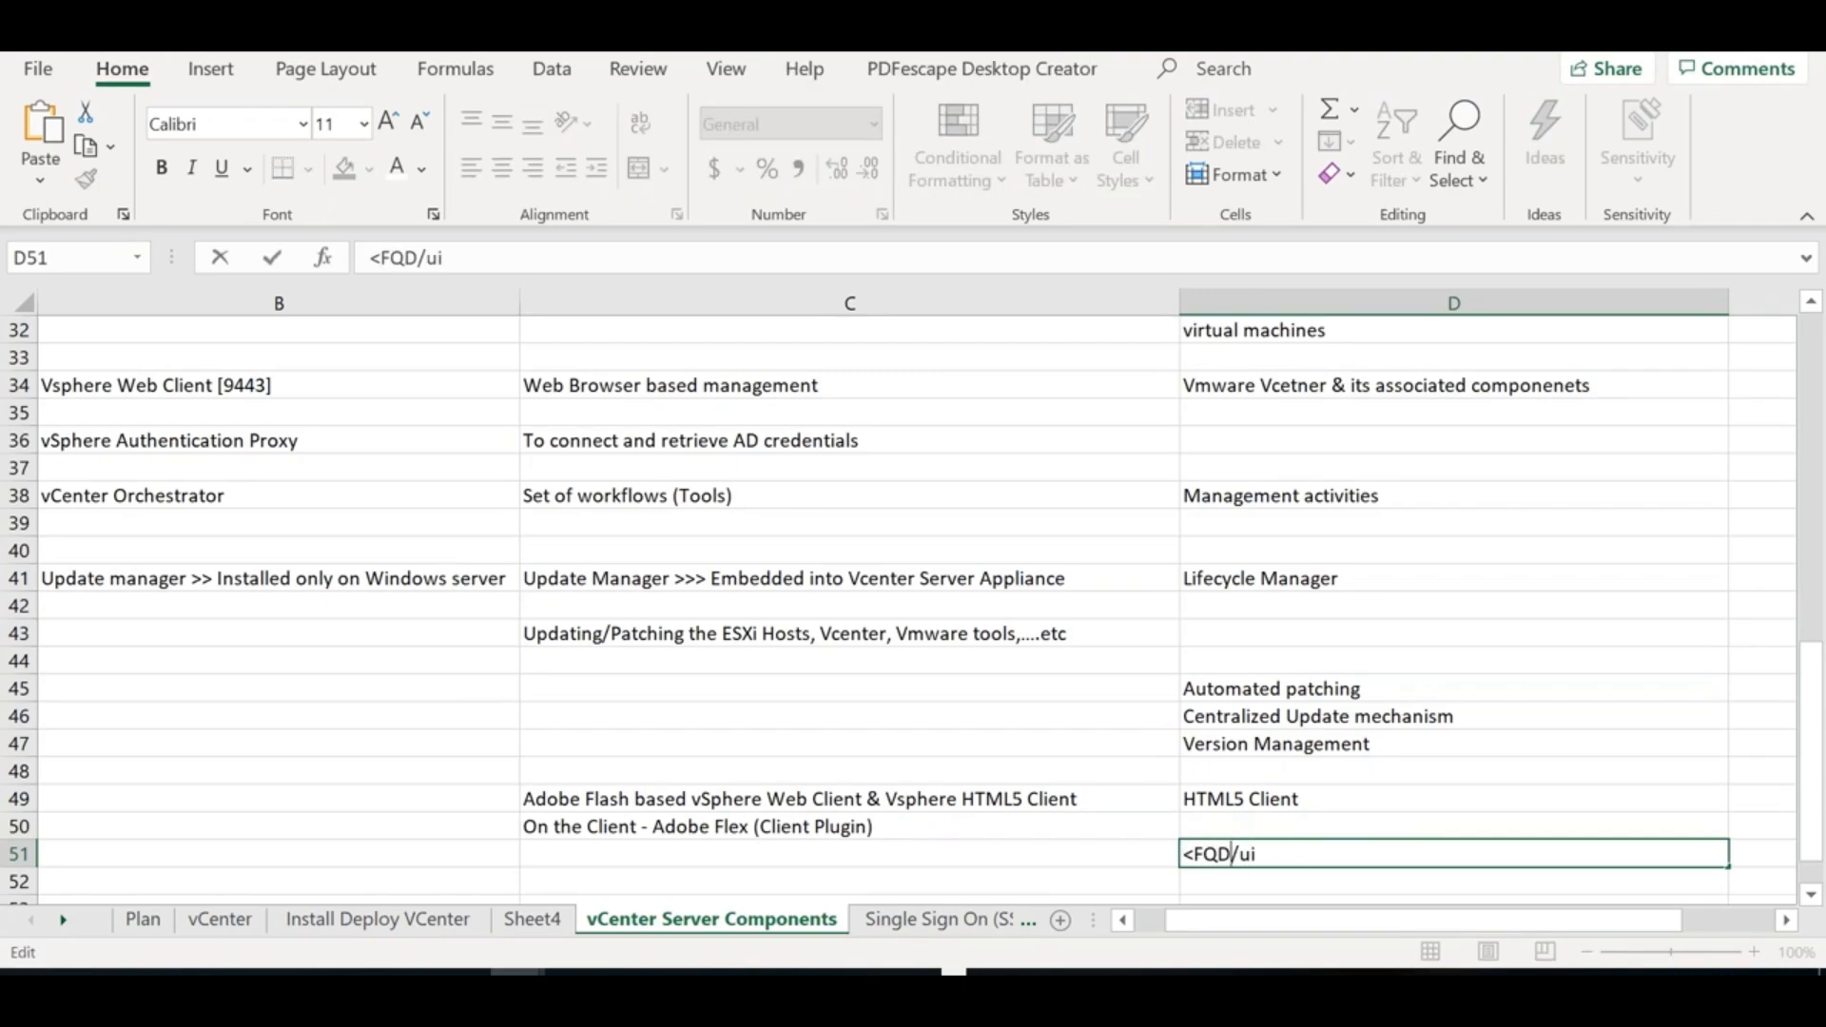
pyautogui.write('N or IP o')
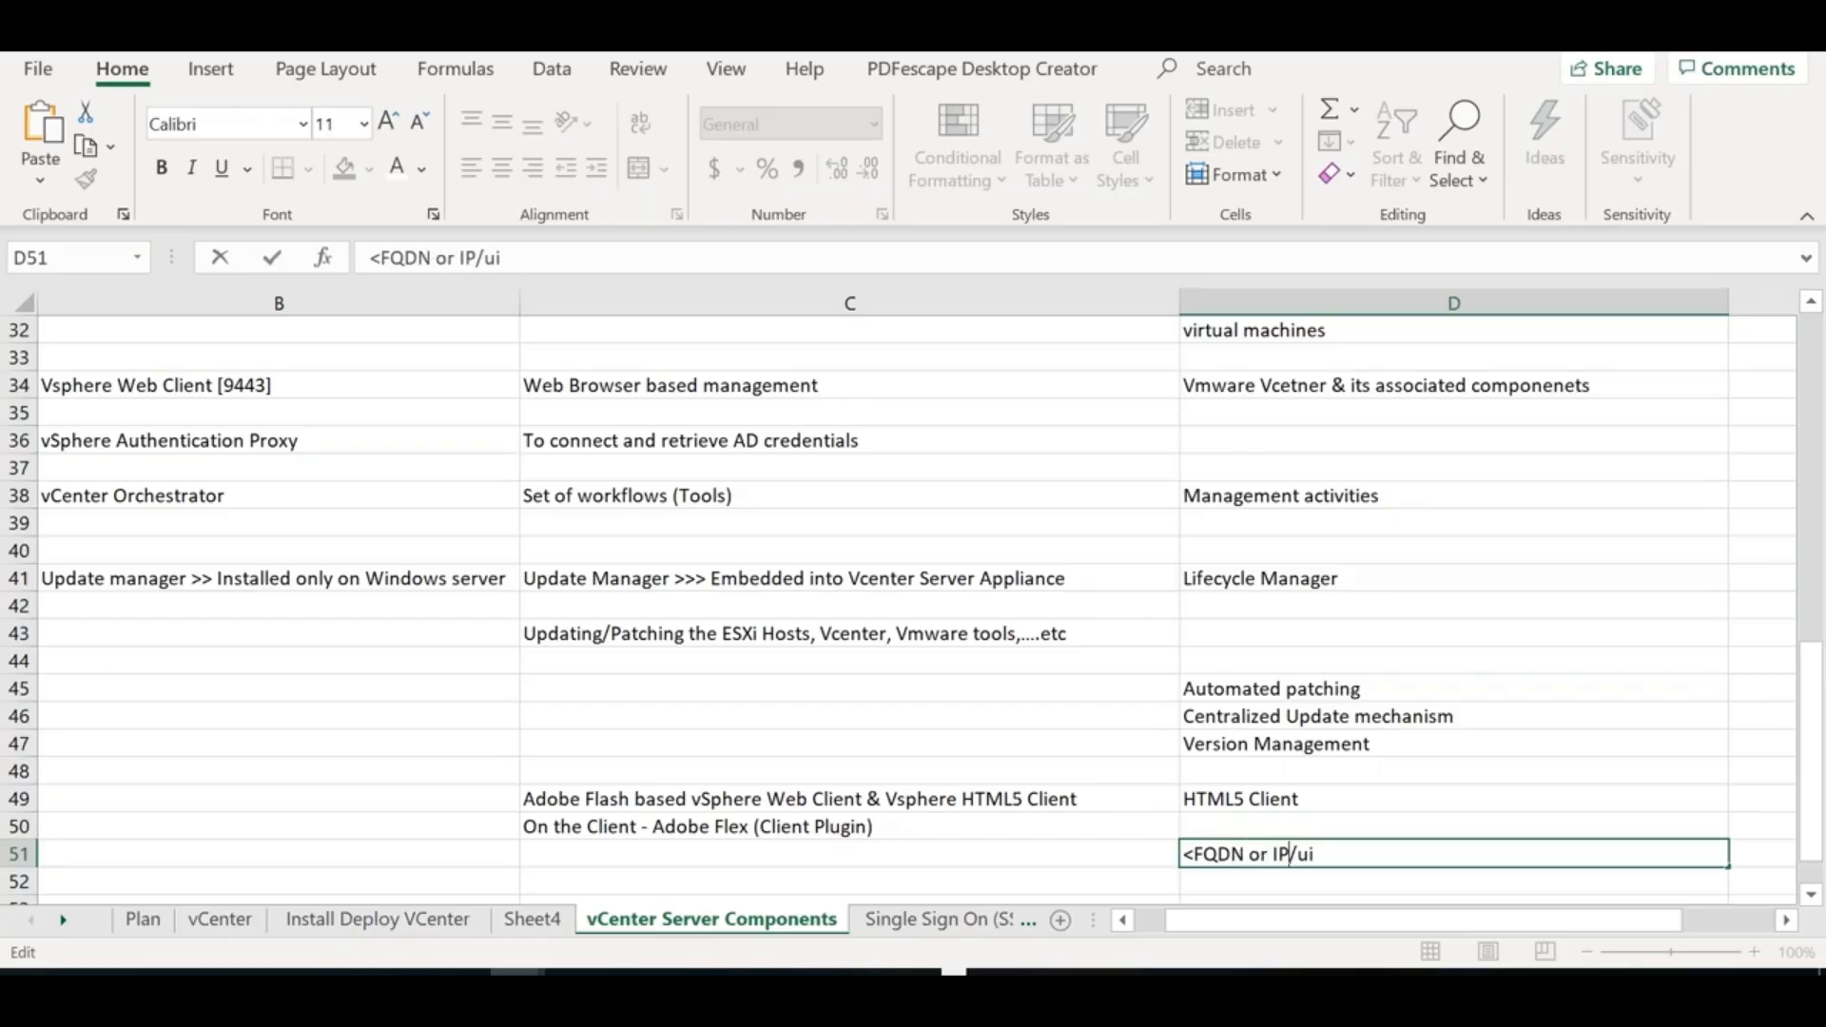
pyautogui.write('r Hostname>')
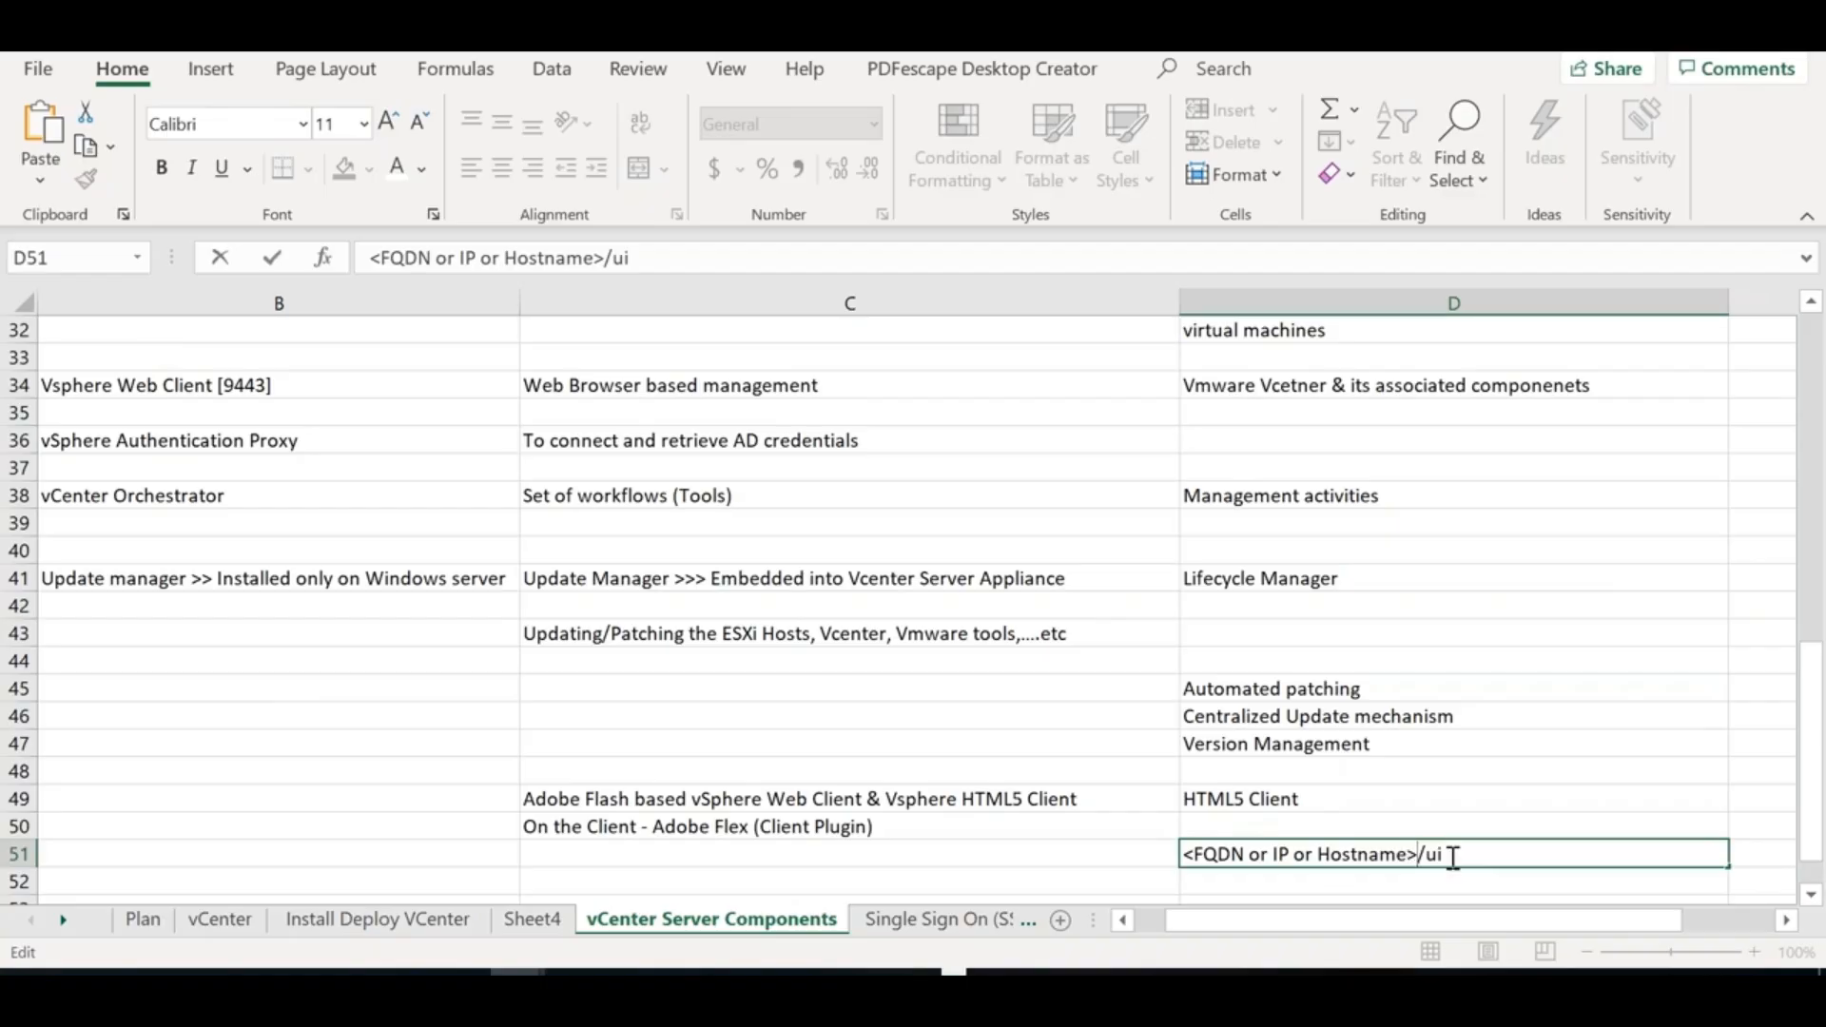
pyautogui.click(937, 860)
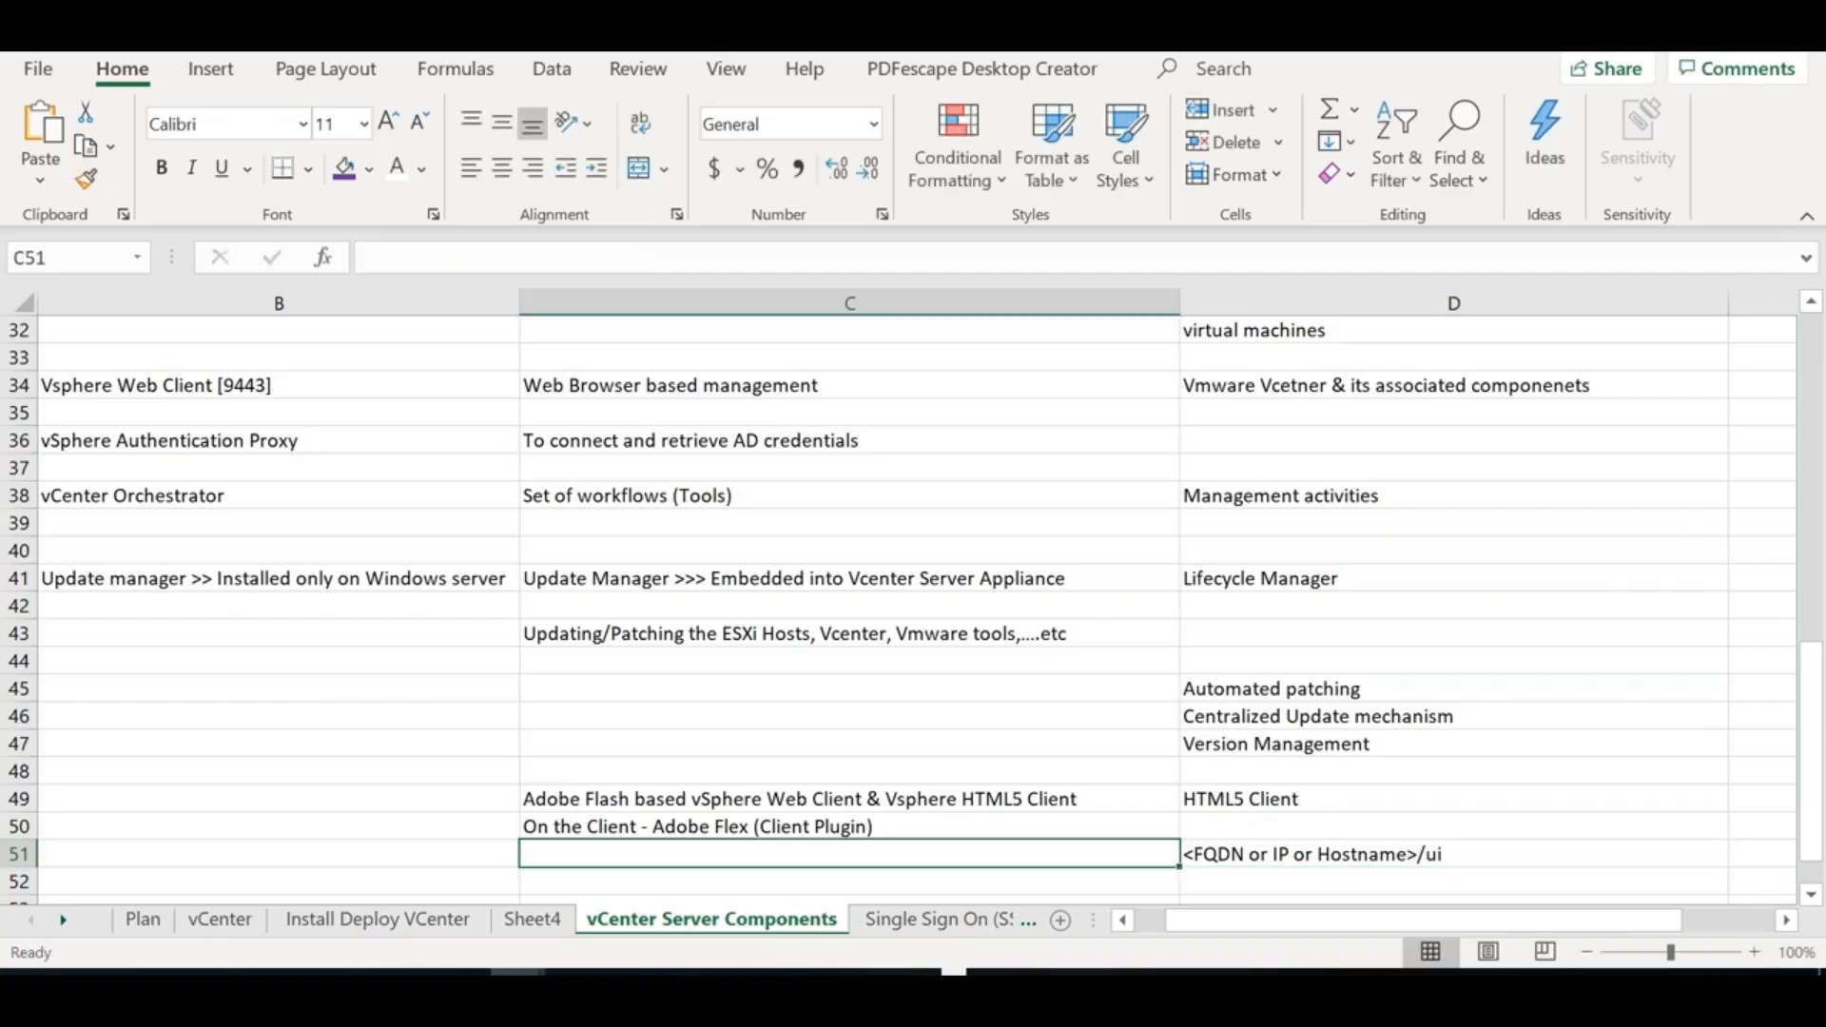
# Copy the D51 URL into C51 and change its ending to /vsphere-client
pyautogui.click(1257, 854)
pyautogui.hotkey('ctrl', 'c')
pyautogui.press('Left')
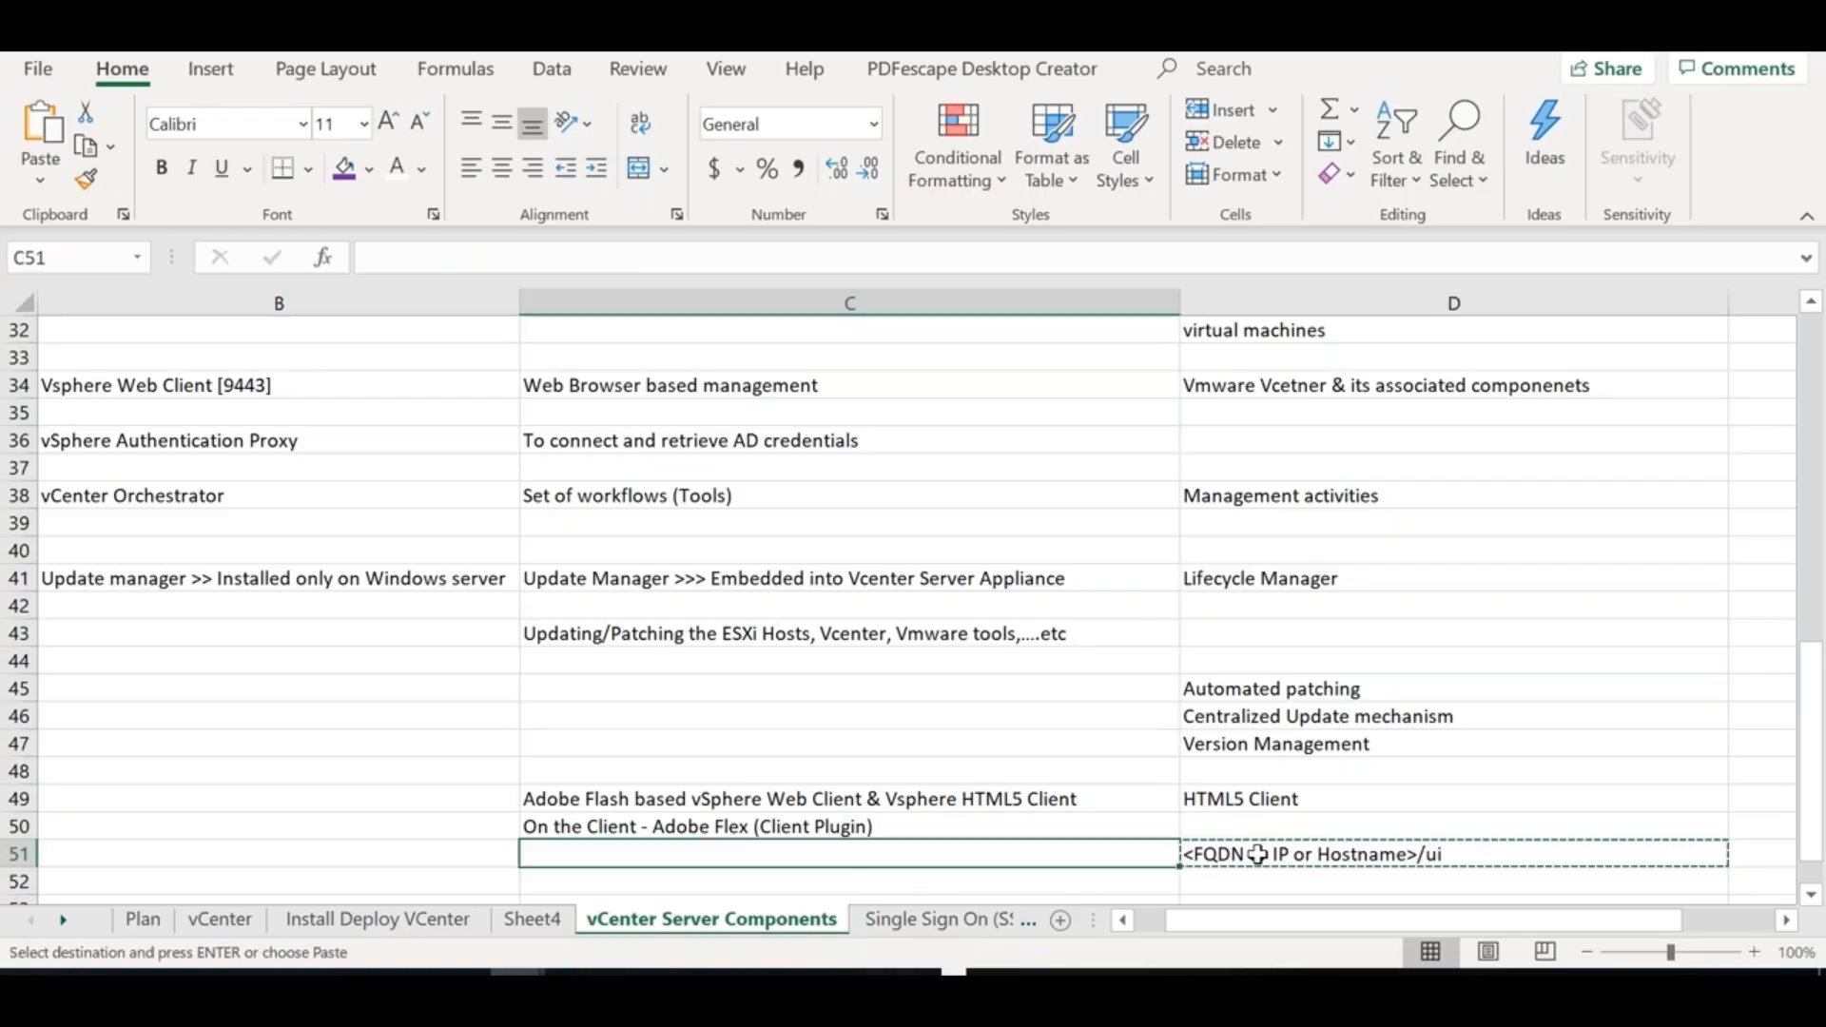
pyautogui.hotkey('ctrl', 'v')
pyautogui.doubleClick(825, 853)
pyautogui.press('BackSpace')
pyautogui.press('BackSpace')
pyautogui.write('vsphere-client')
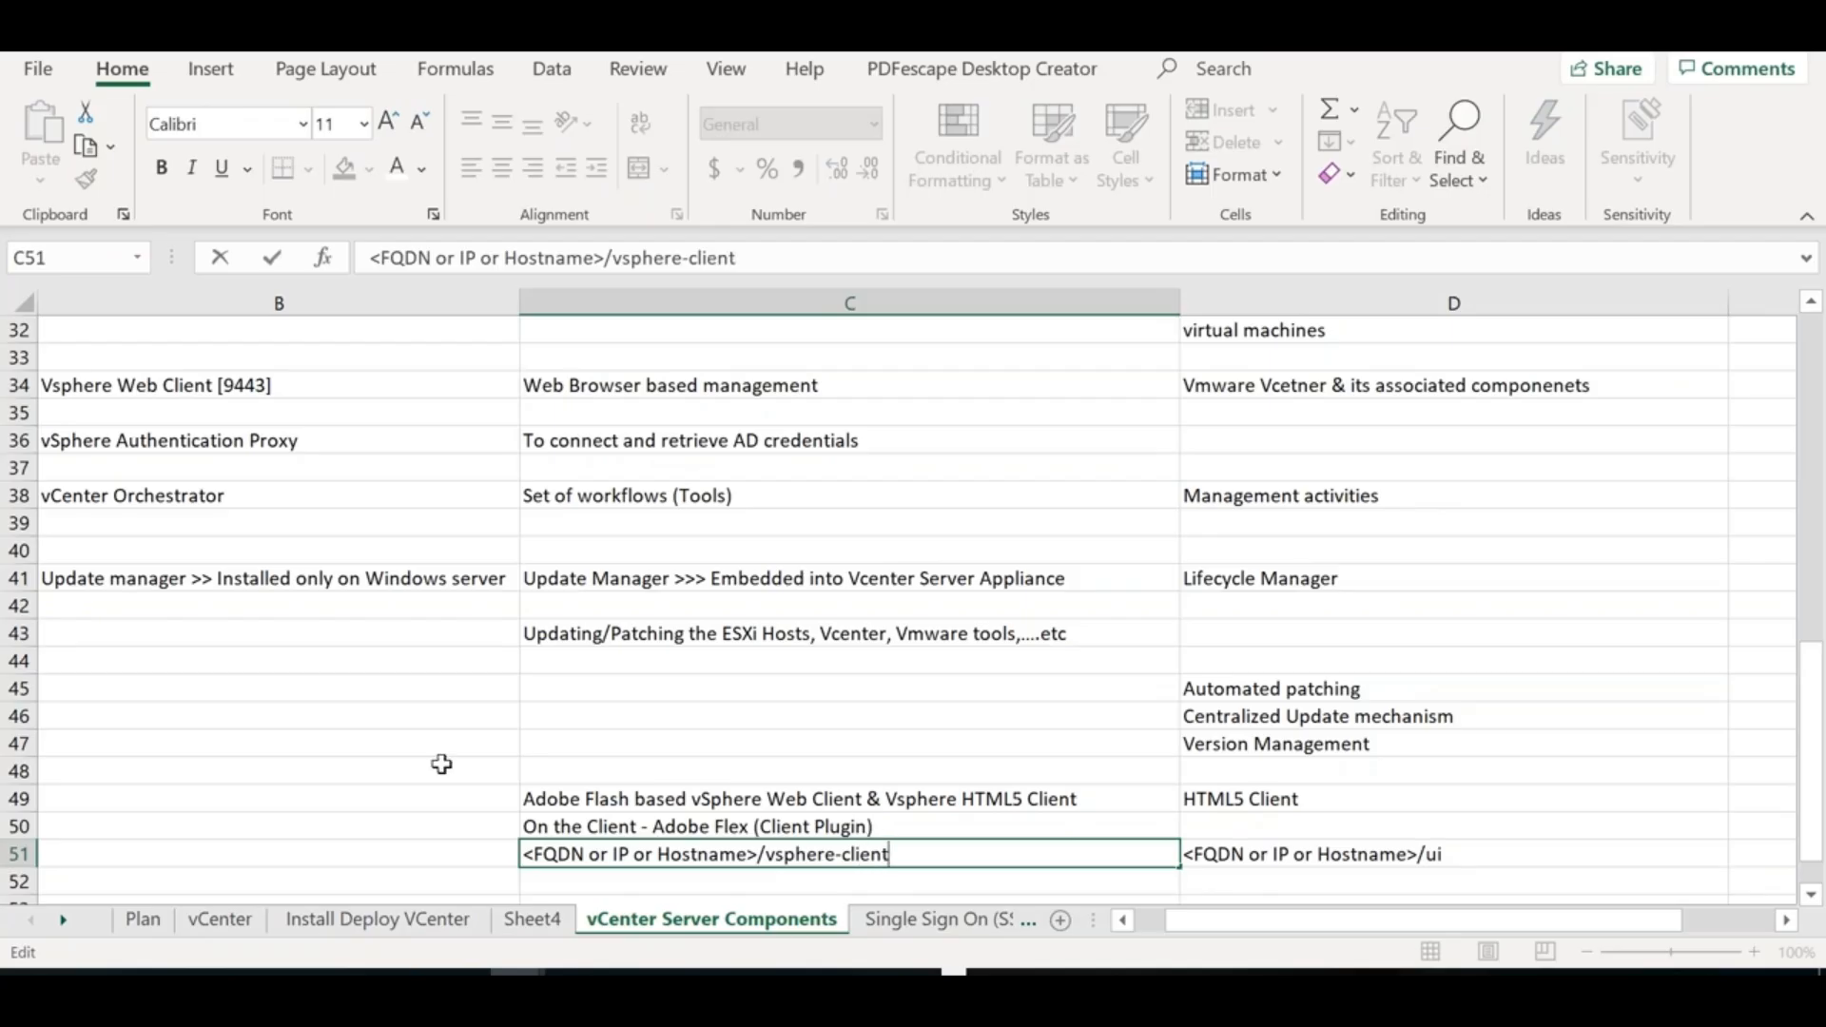
pyautogui.click(394, 796)
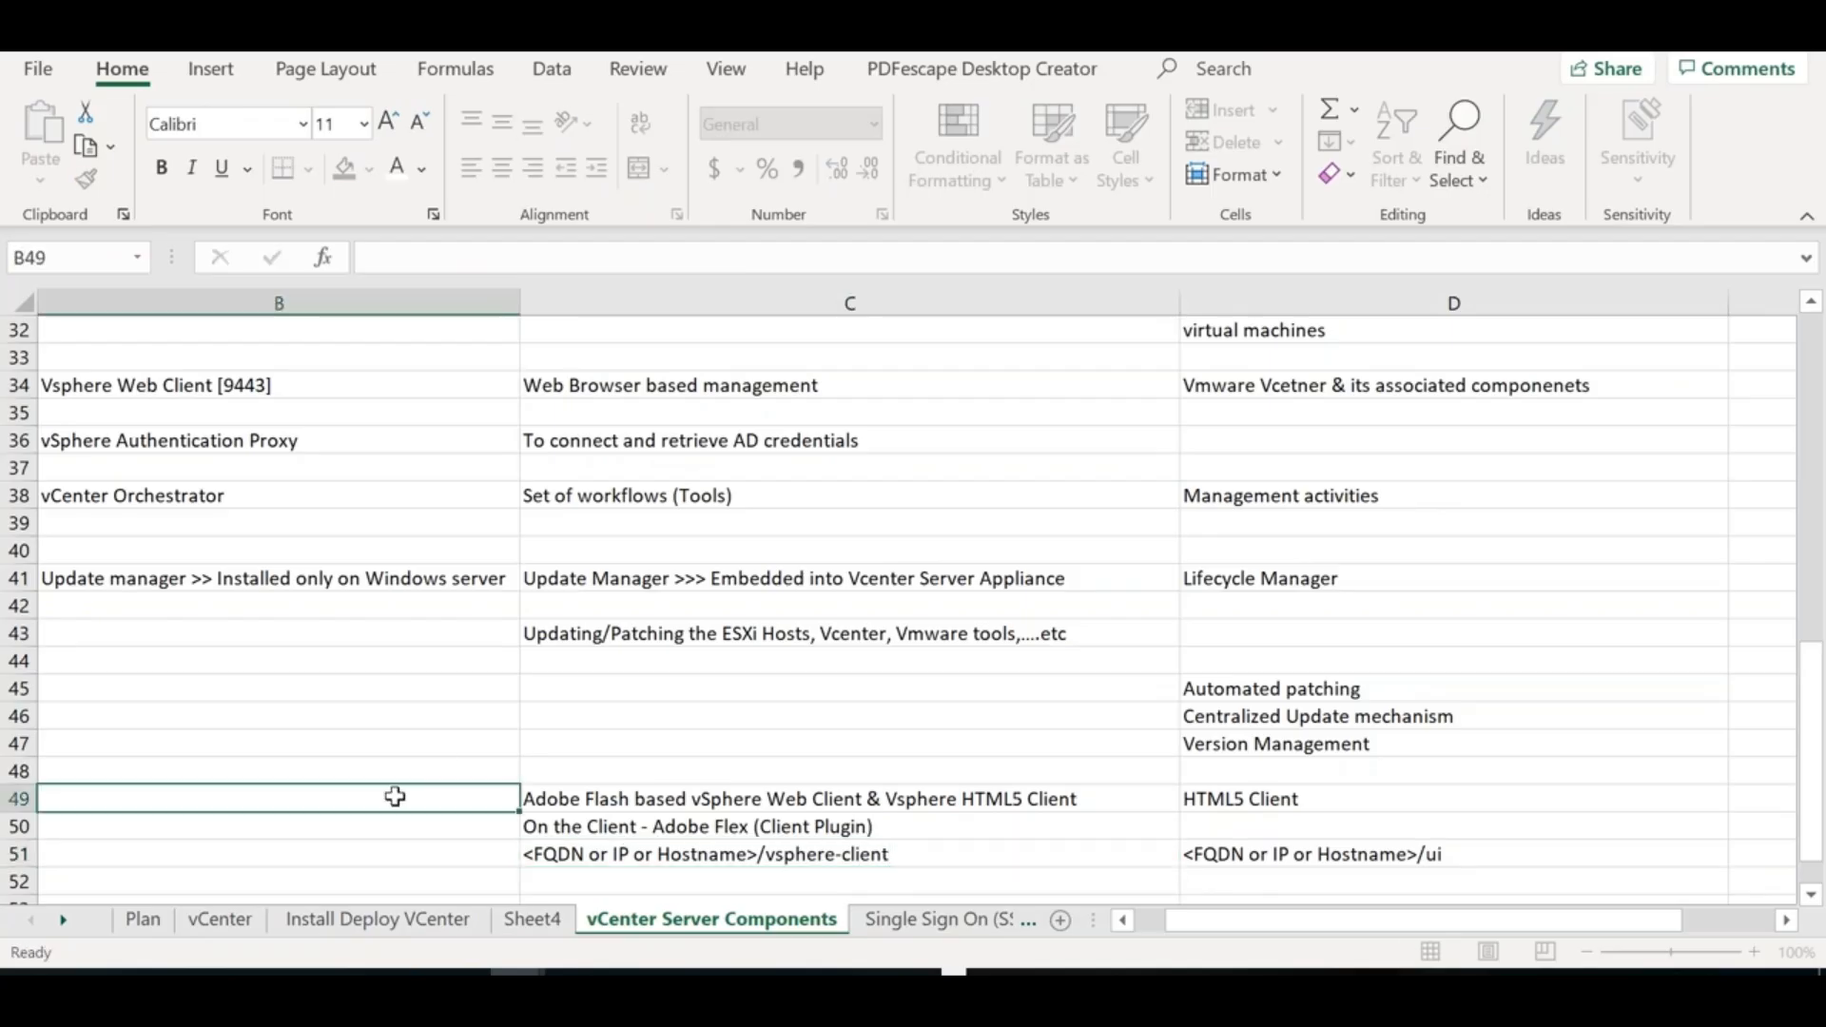
# Append '>> vSphere Web Client' to the C51 URL
pyautogui.doubleClick(924, 854)
pyautogui.write('>>')
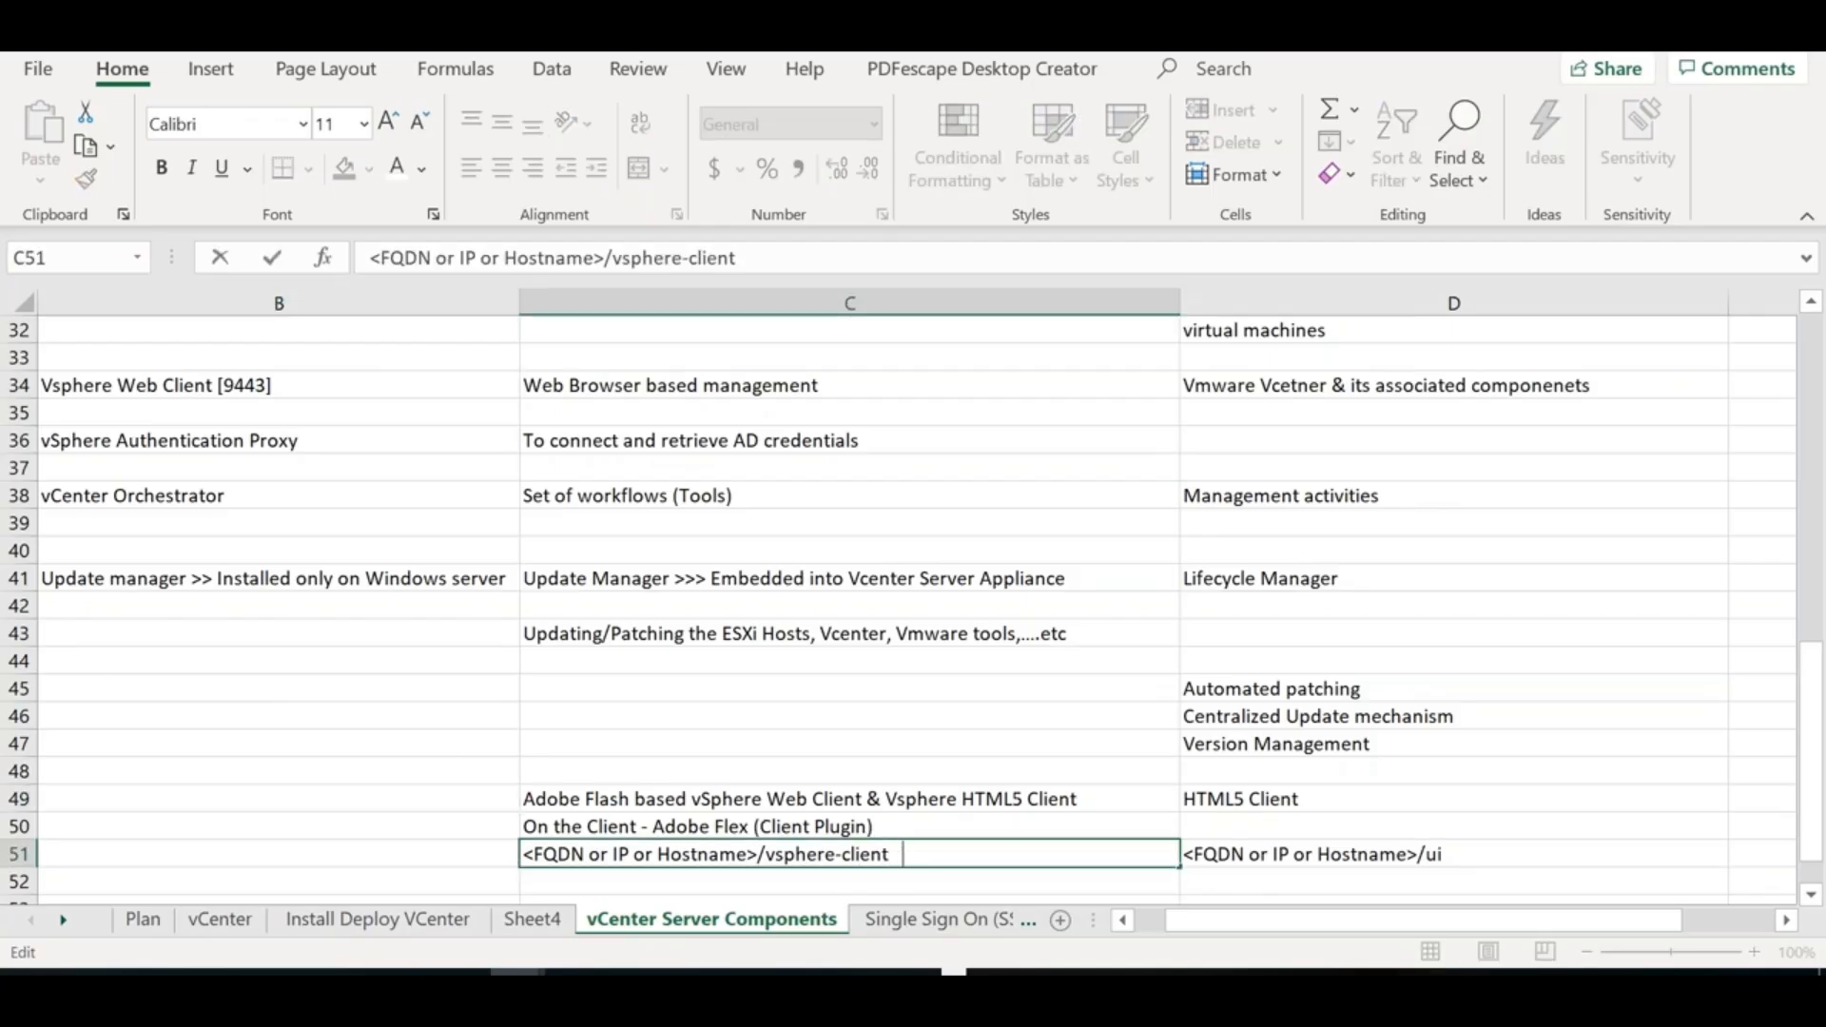
pyautogui.write(' vSphere Weeb')
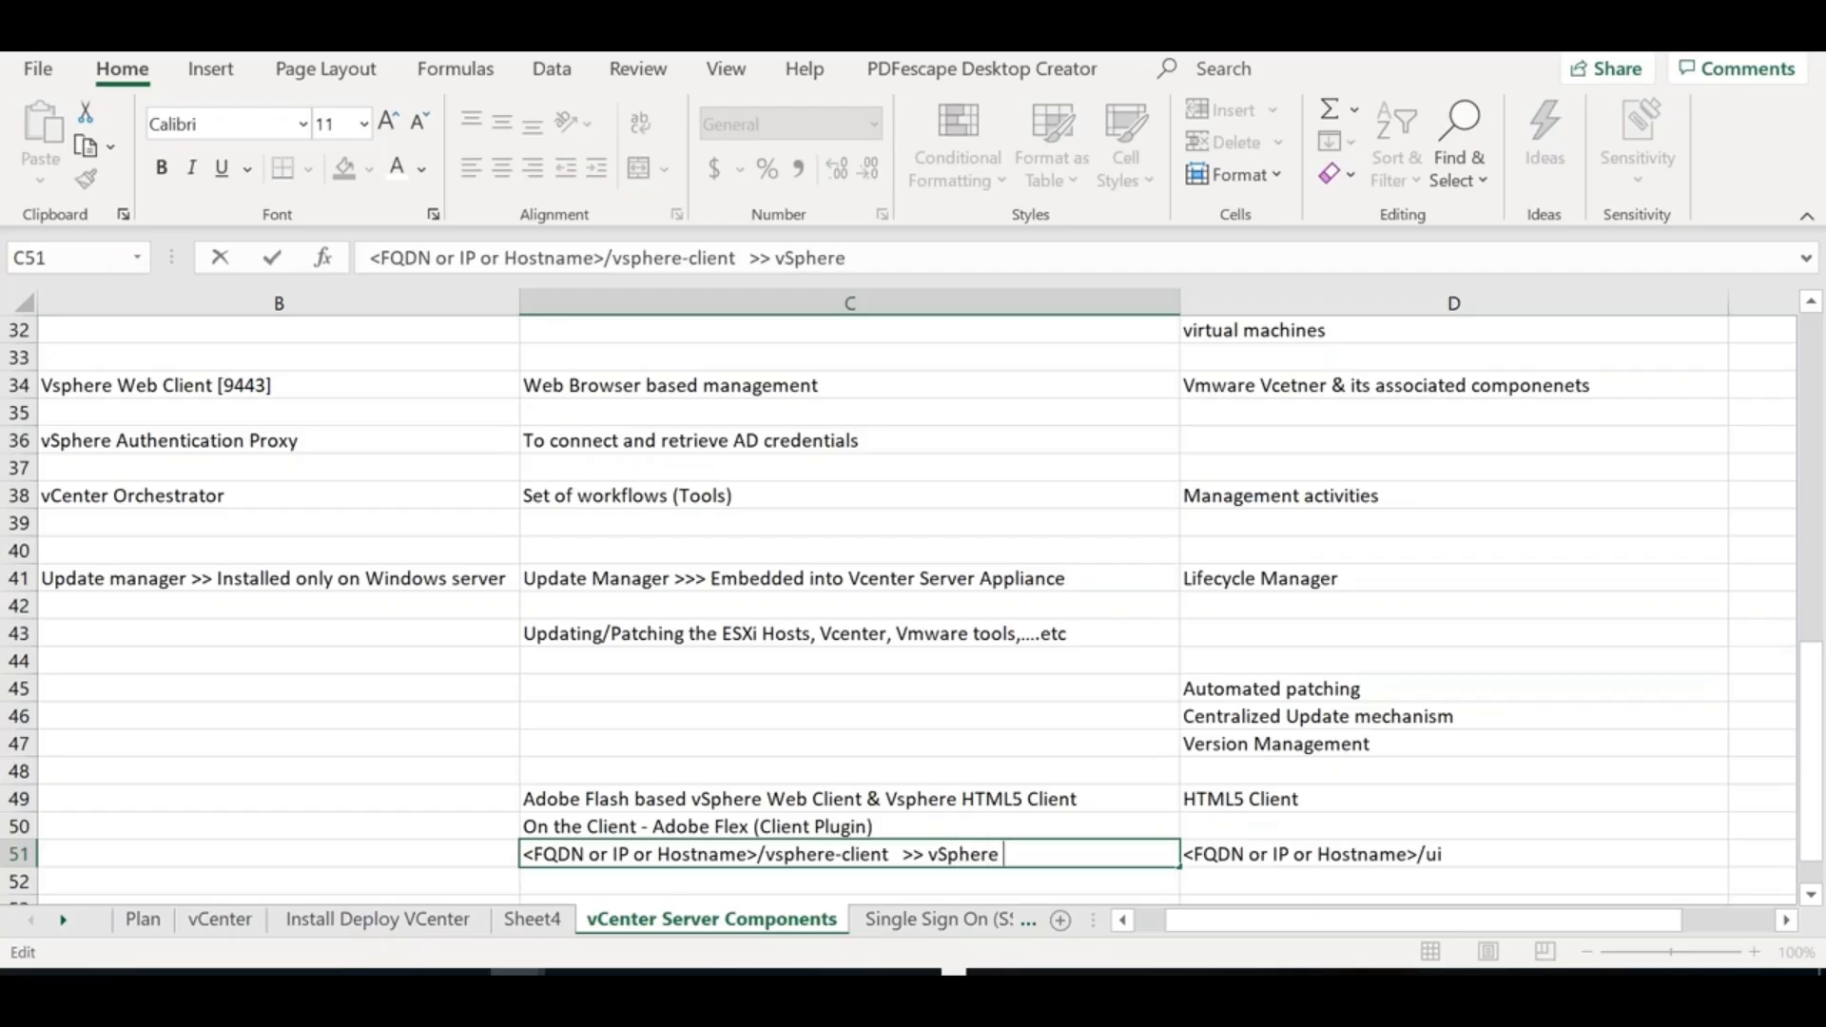
pyautogui.press('BackSpace')
pyautogui.press('BackSpace')
pyautogui.write('b Client')
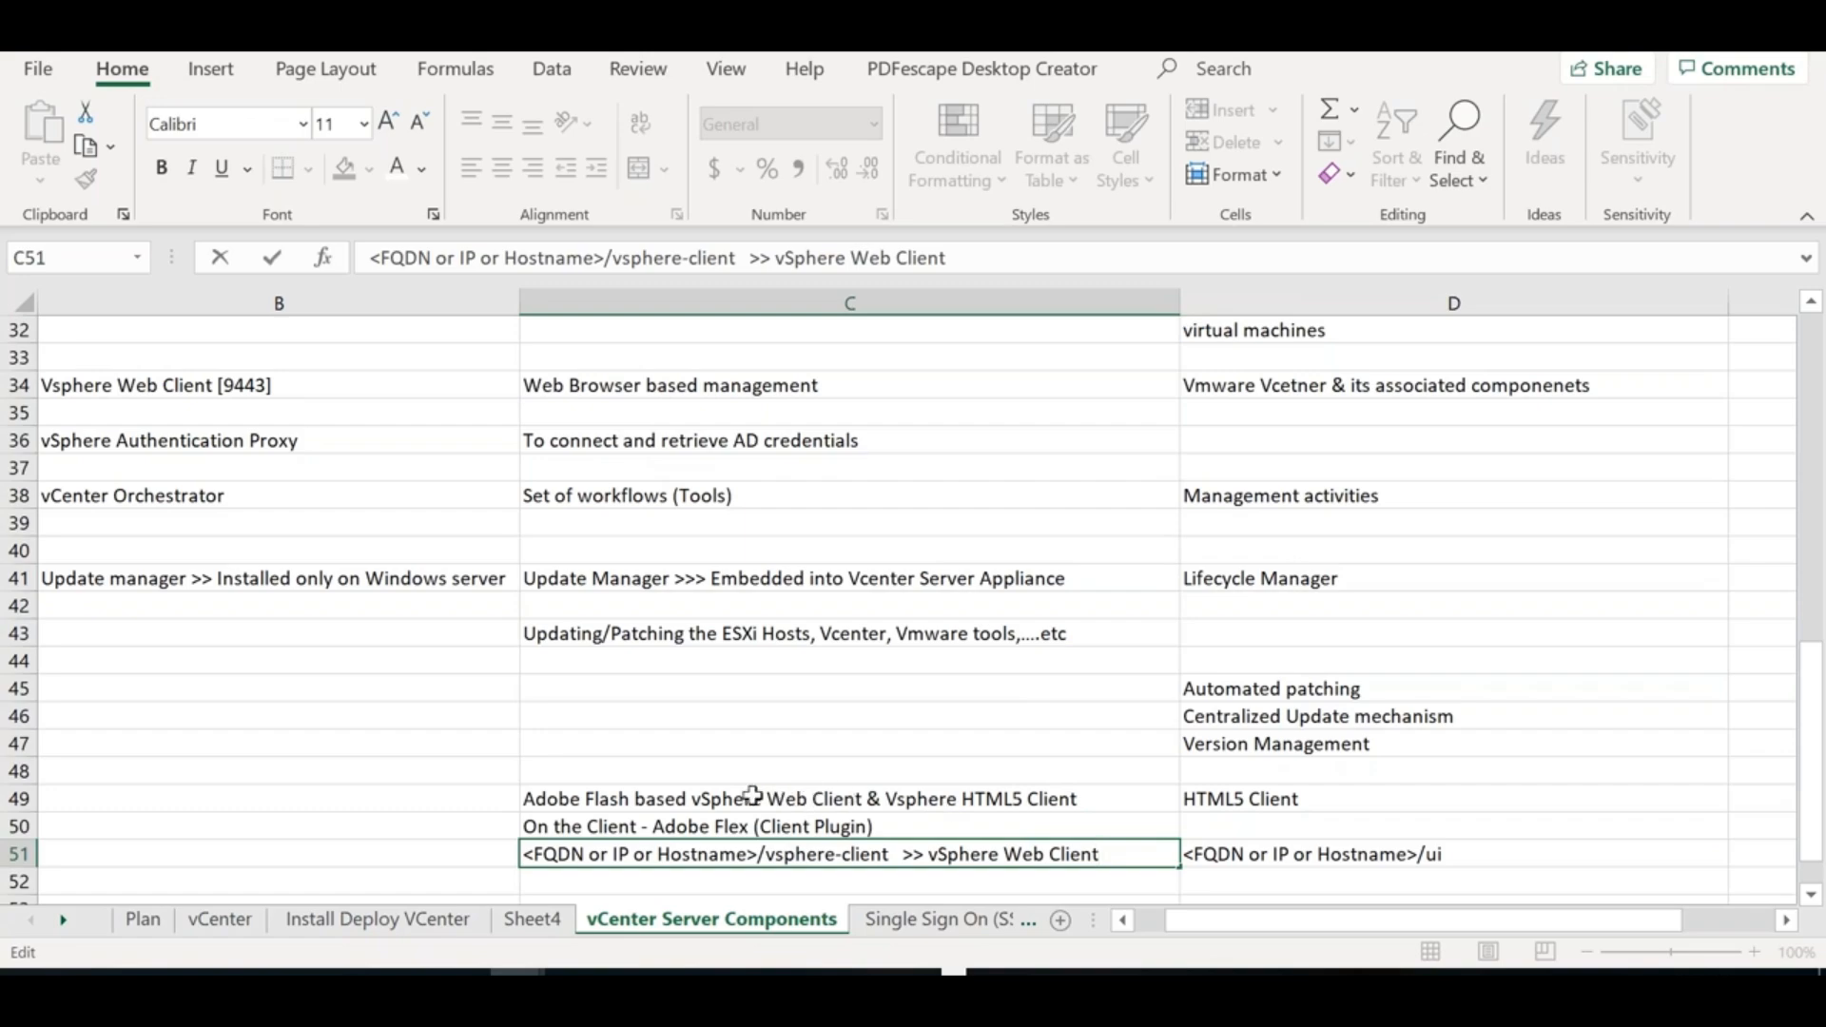
pyautogui.click(1080, 797)
# Highlight the HTML5 Client and Flash-based vSphere Web Client parts of C49 without changing it
pyautogui.moveTo(1078, 799); pyautogui.dragTo(892, 793)
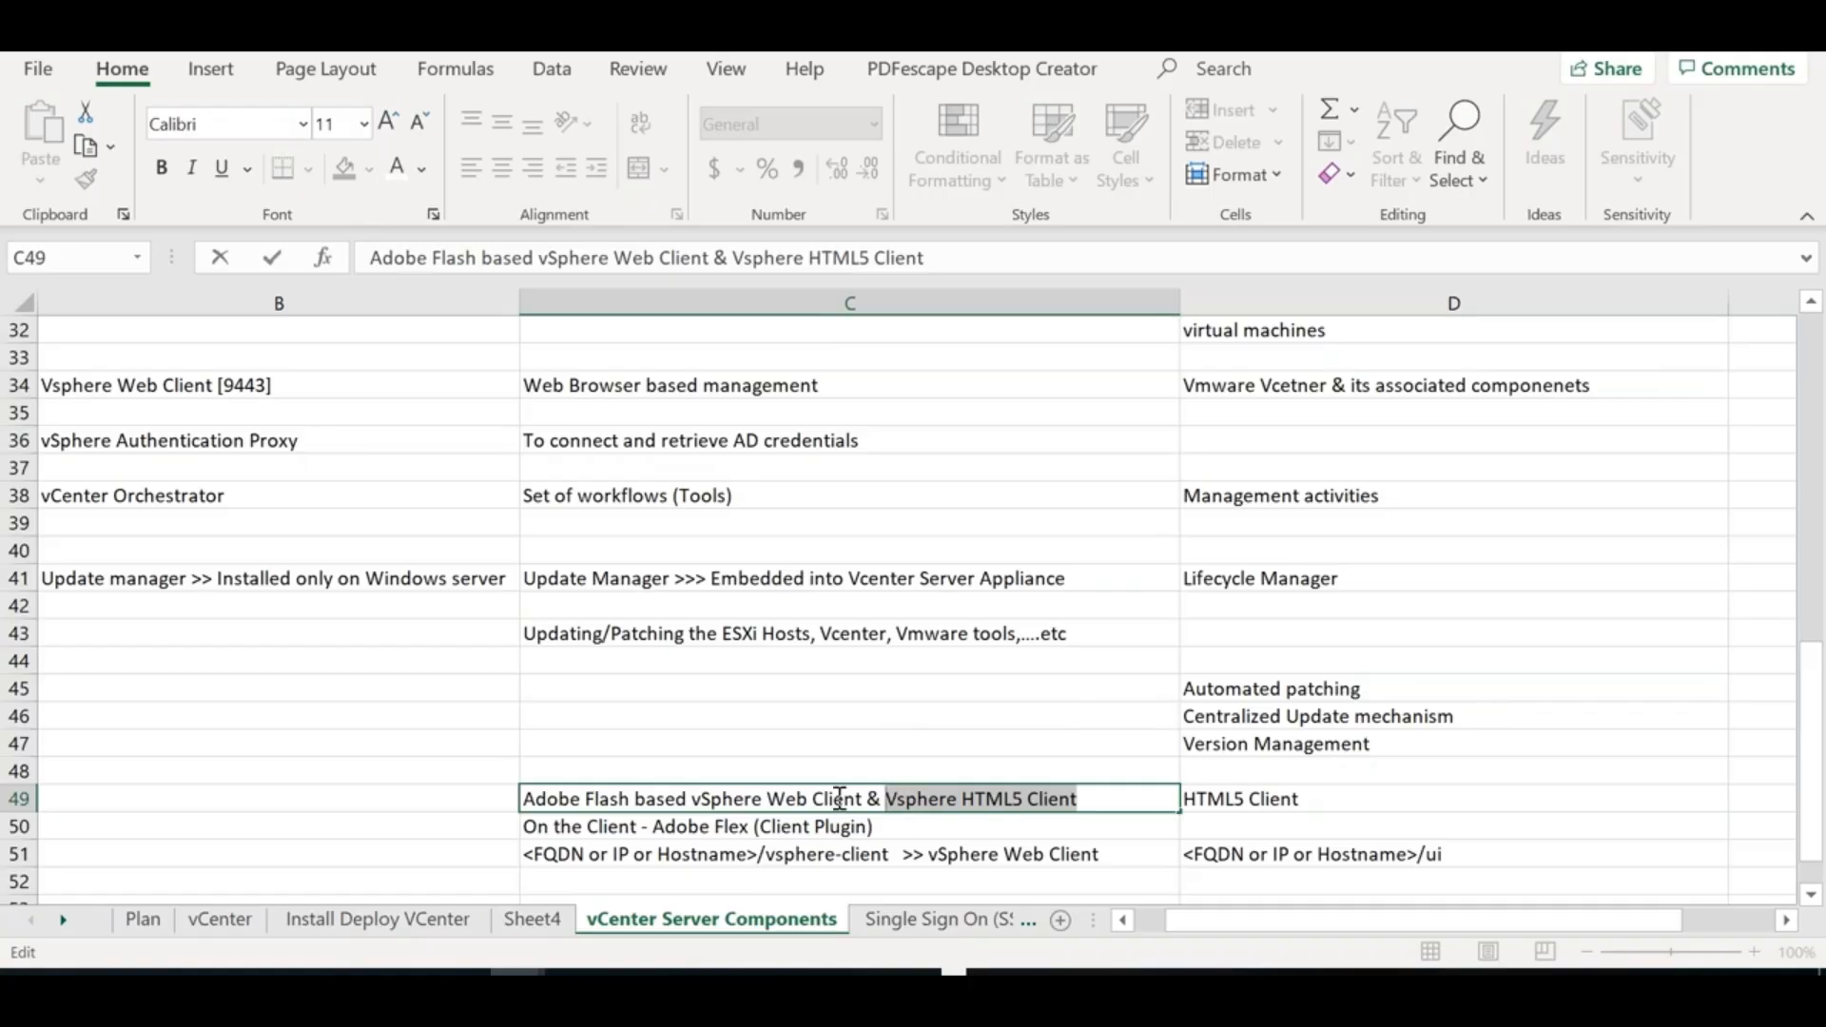
pyautogui.click(372, 797)
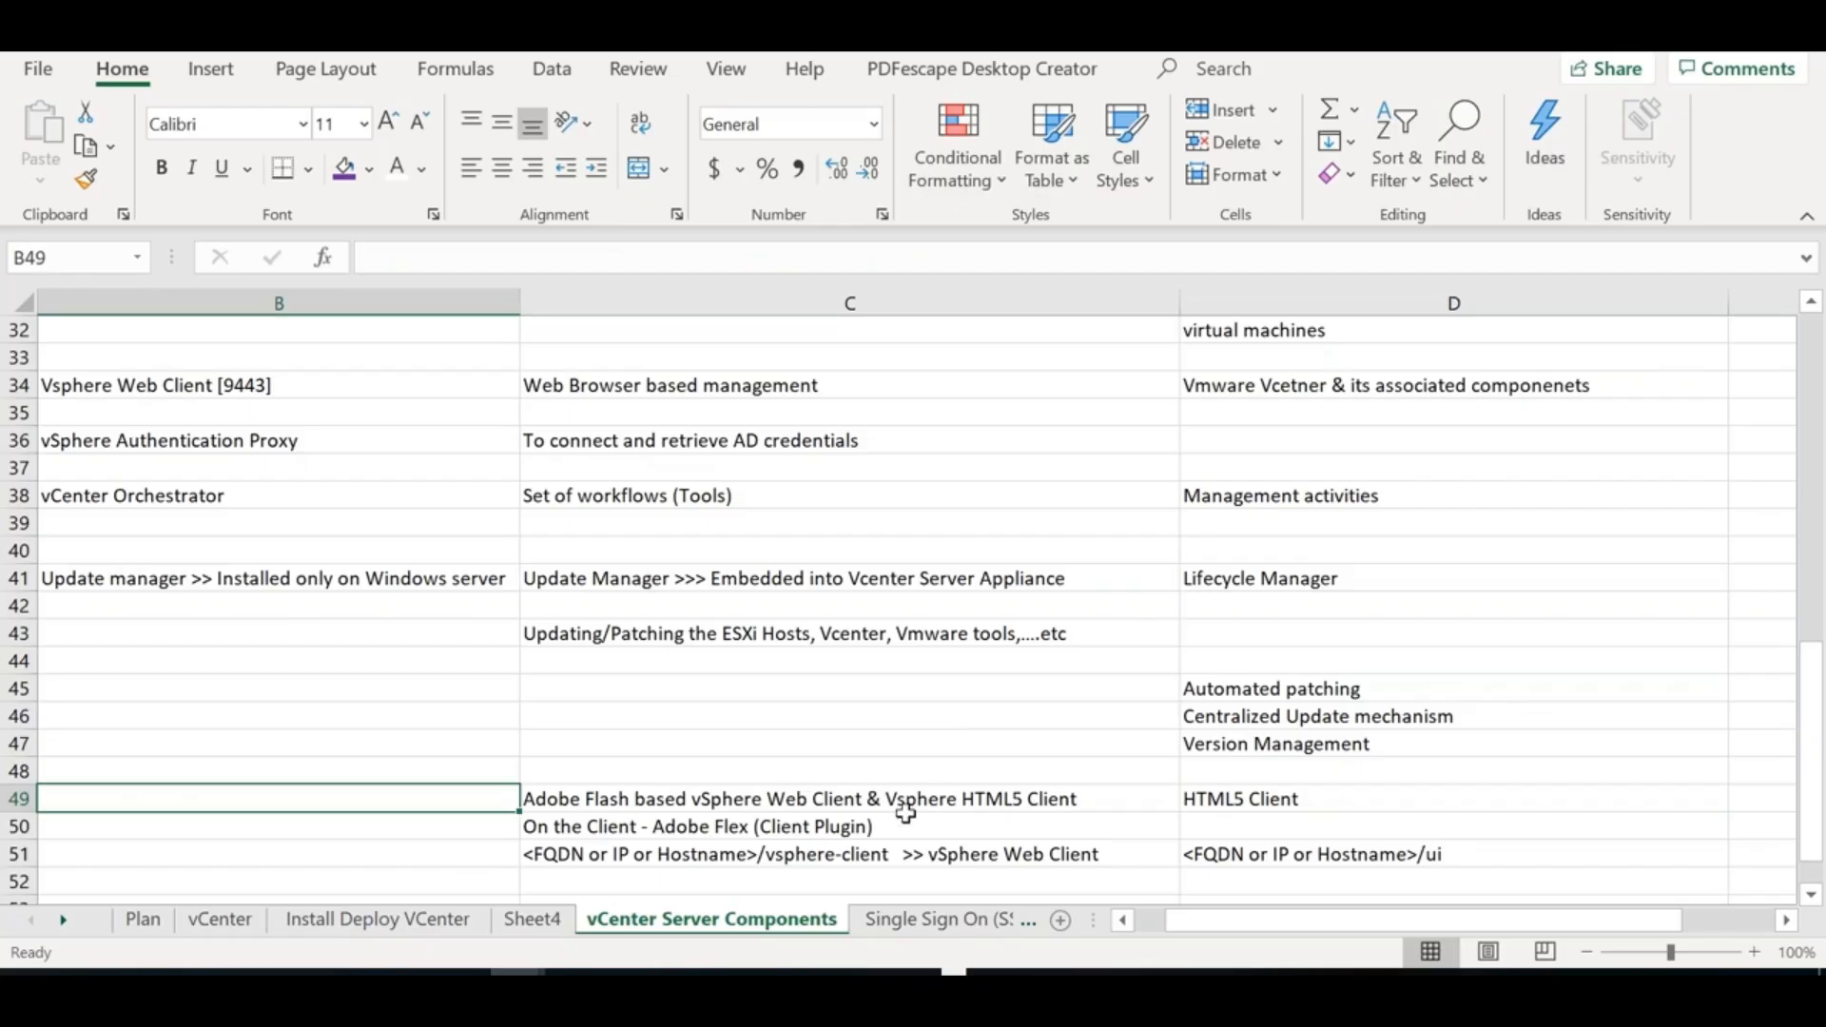
pyautogui.press('alt')
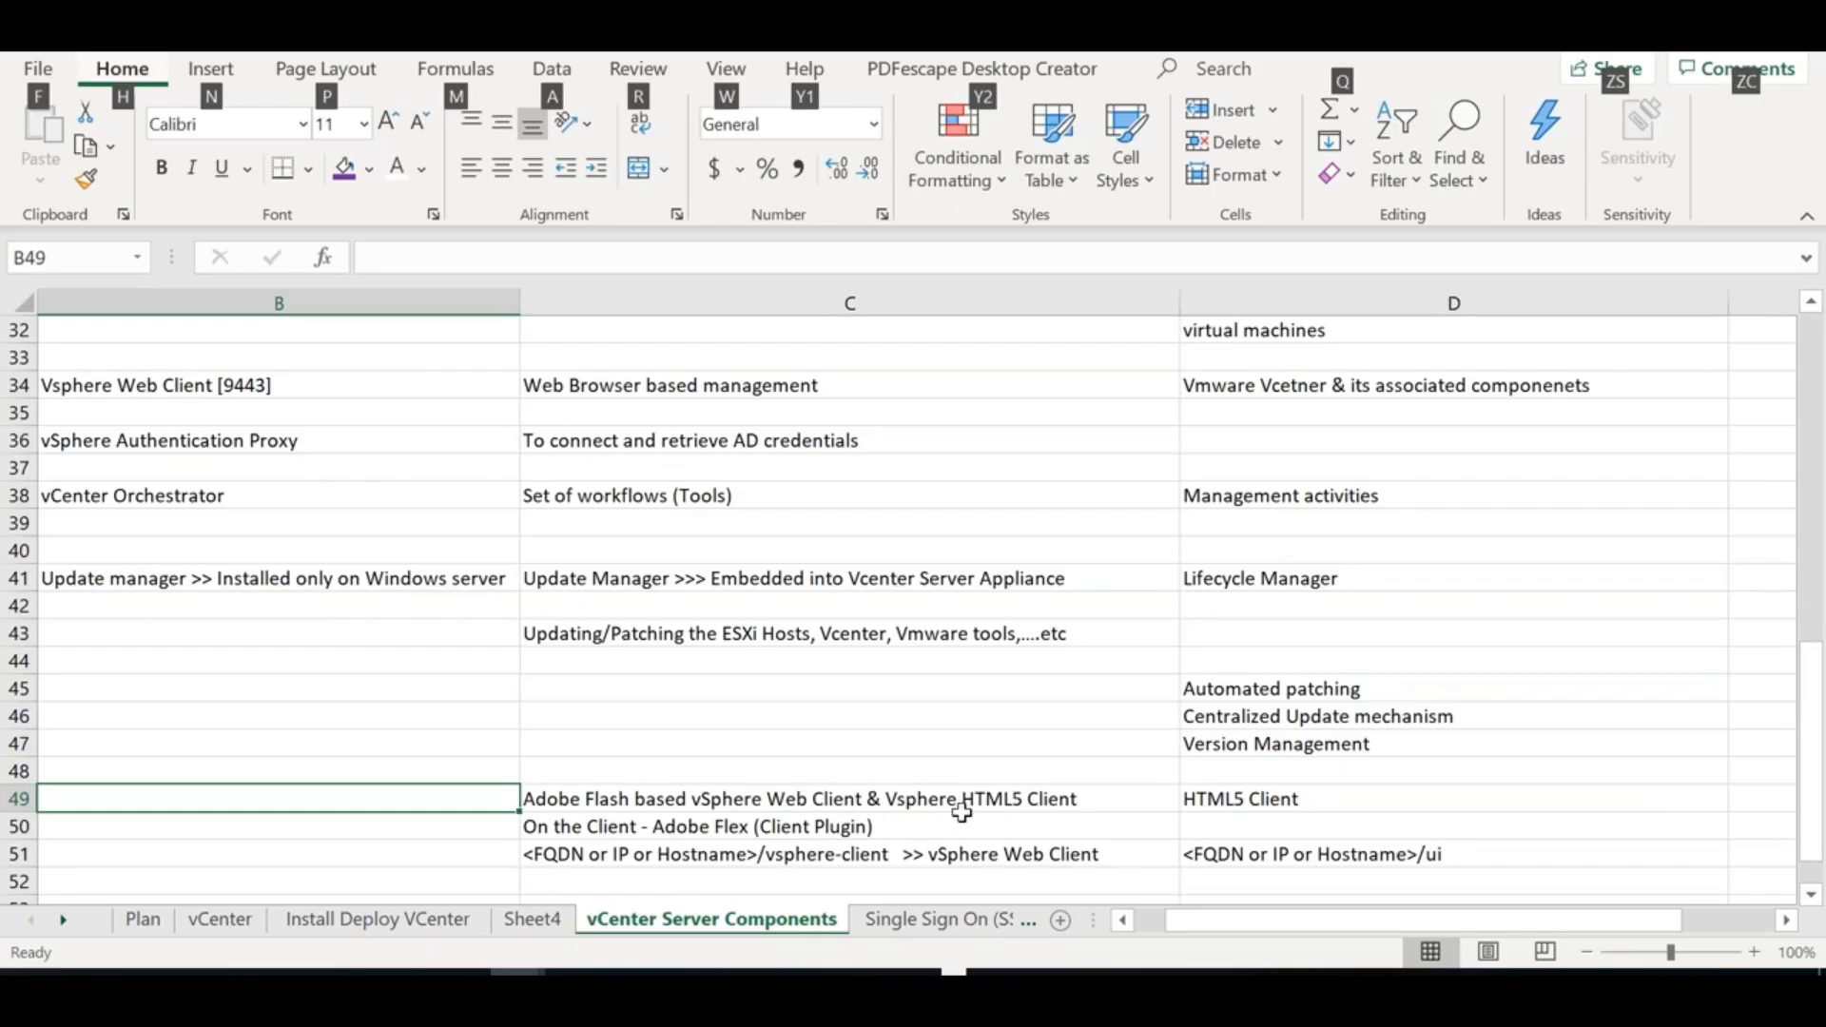
pyautogui.click(1087, 806)
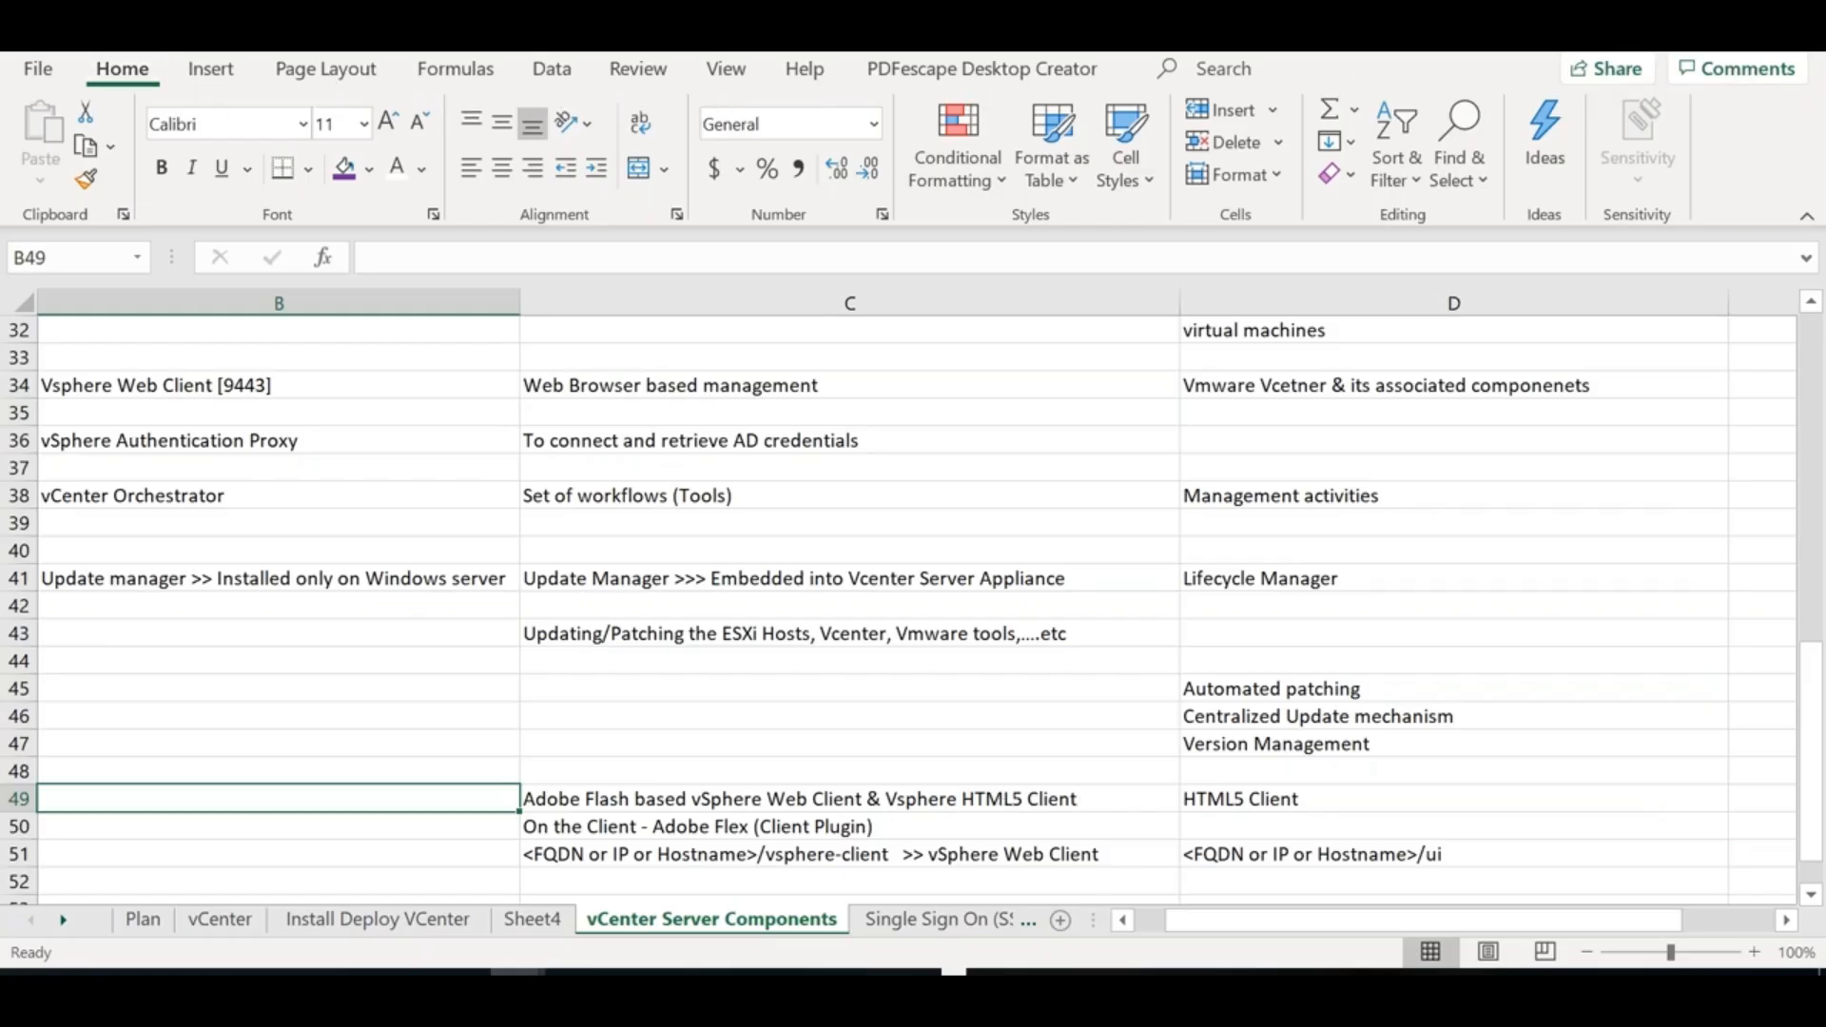
pyautogui.doubleClick(1087, 807)
pyautogui.moveTo(1080, 801); pyautogui.dragTo(524, 797)
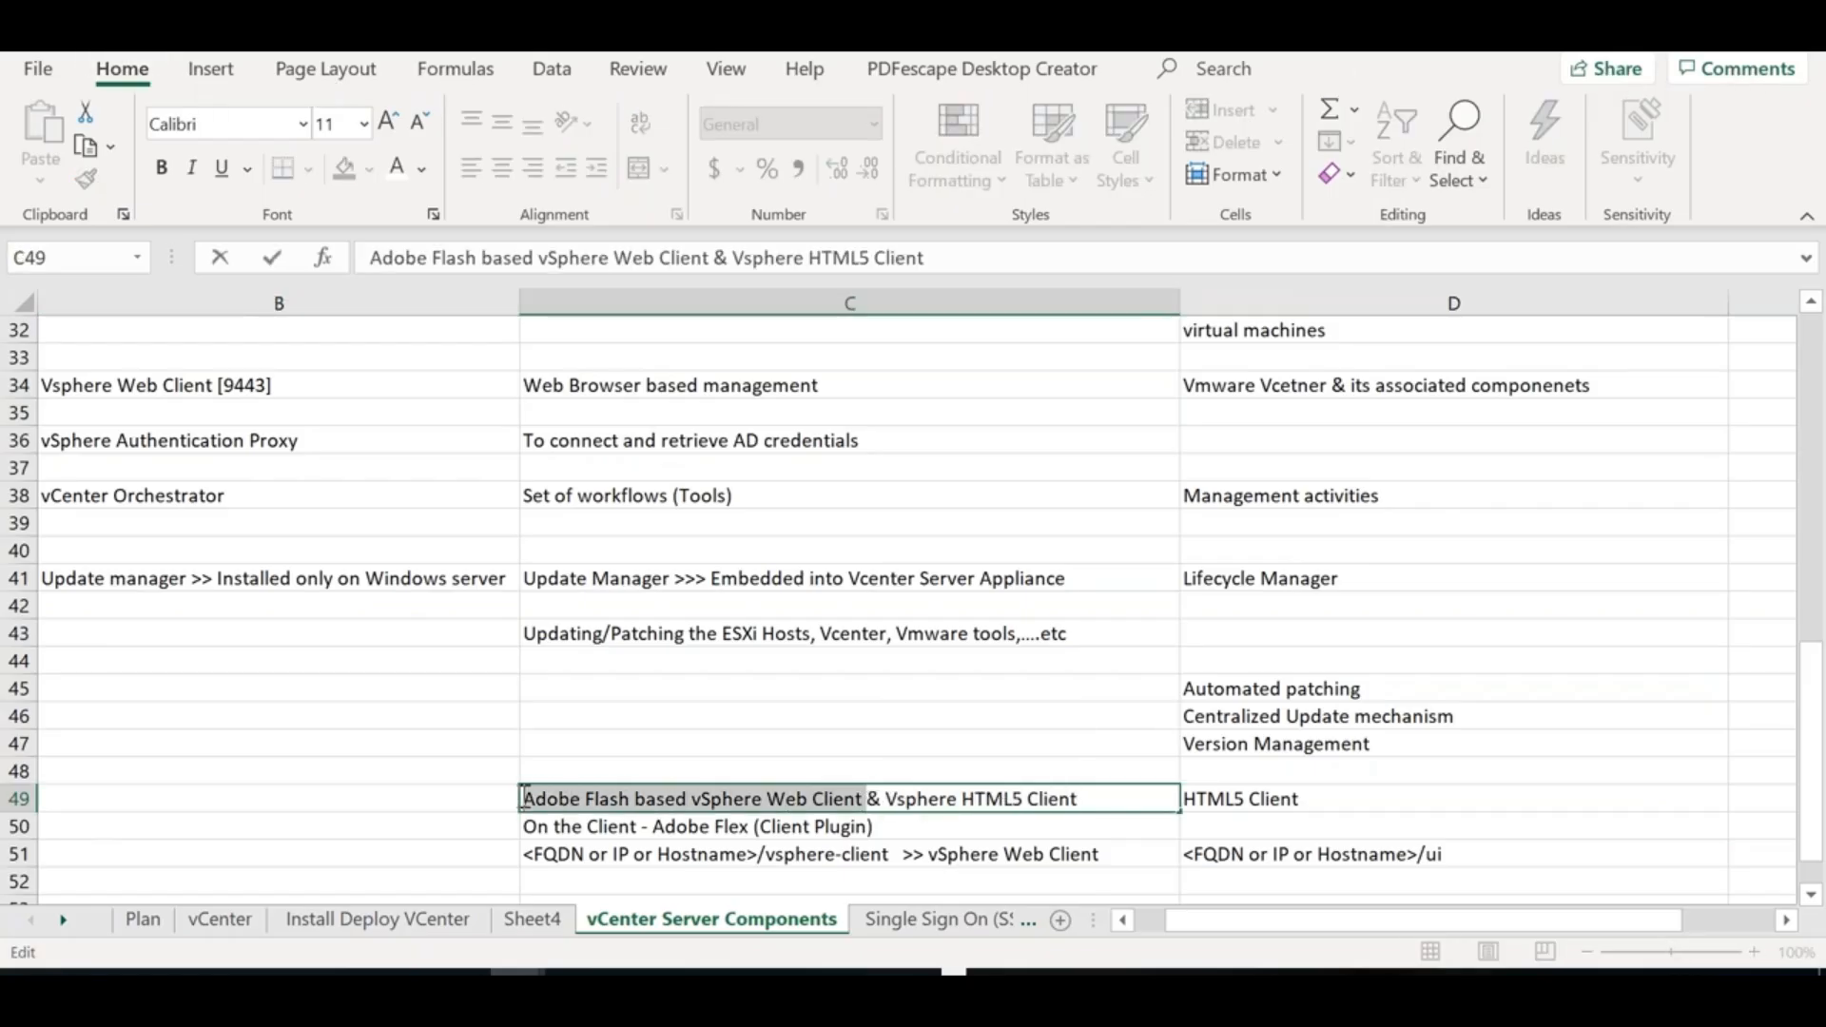
pyautogui.click(326, 820)
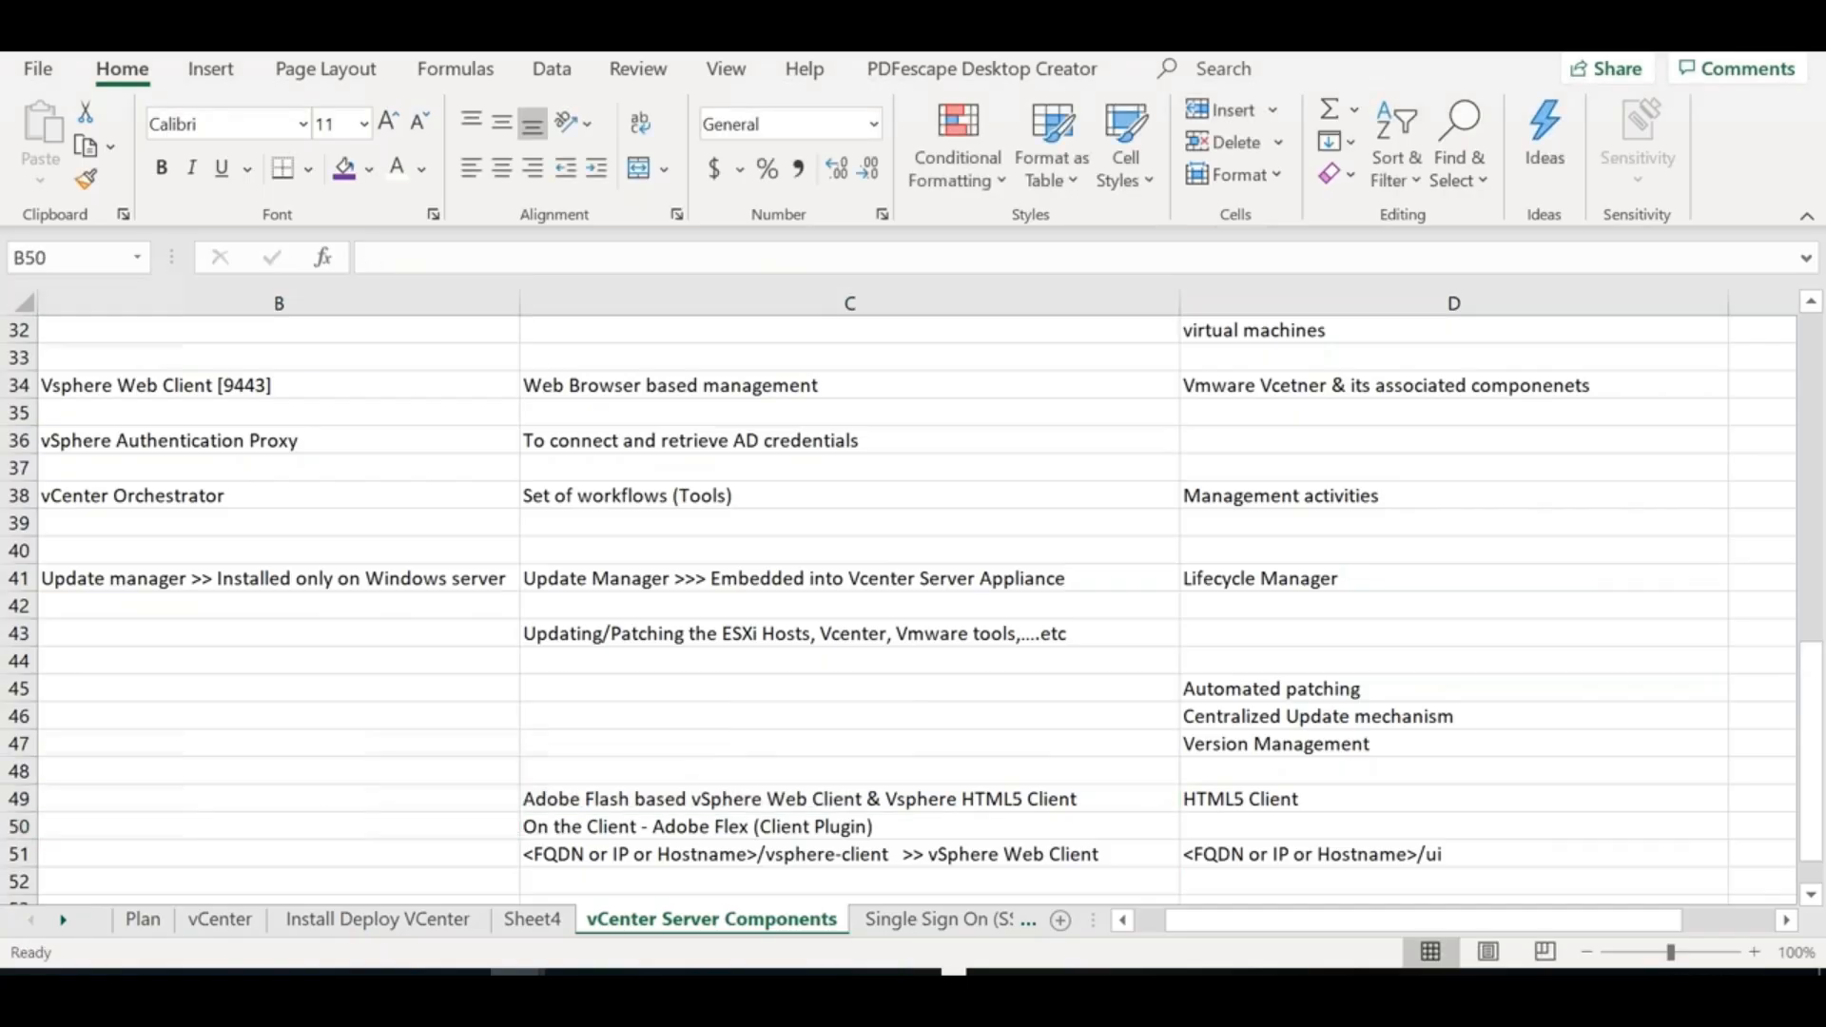
pyautogui.hotkey('alt', 'Tab')
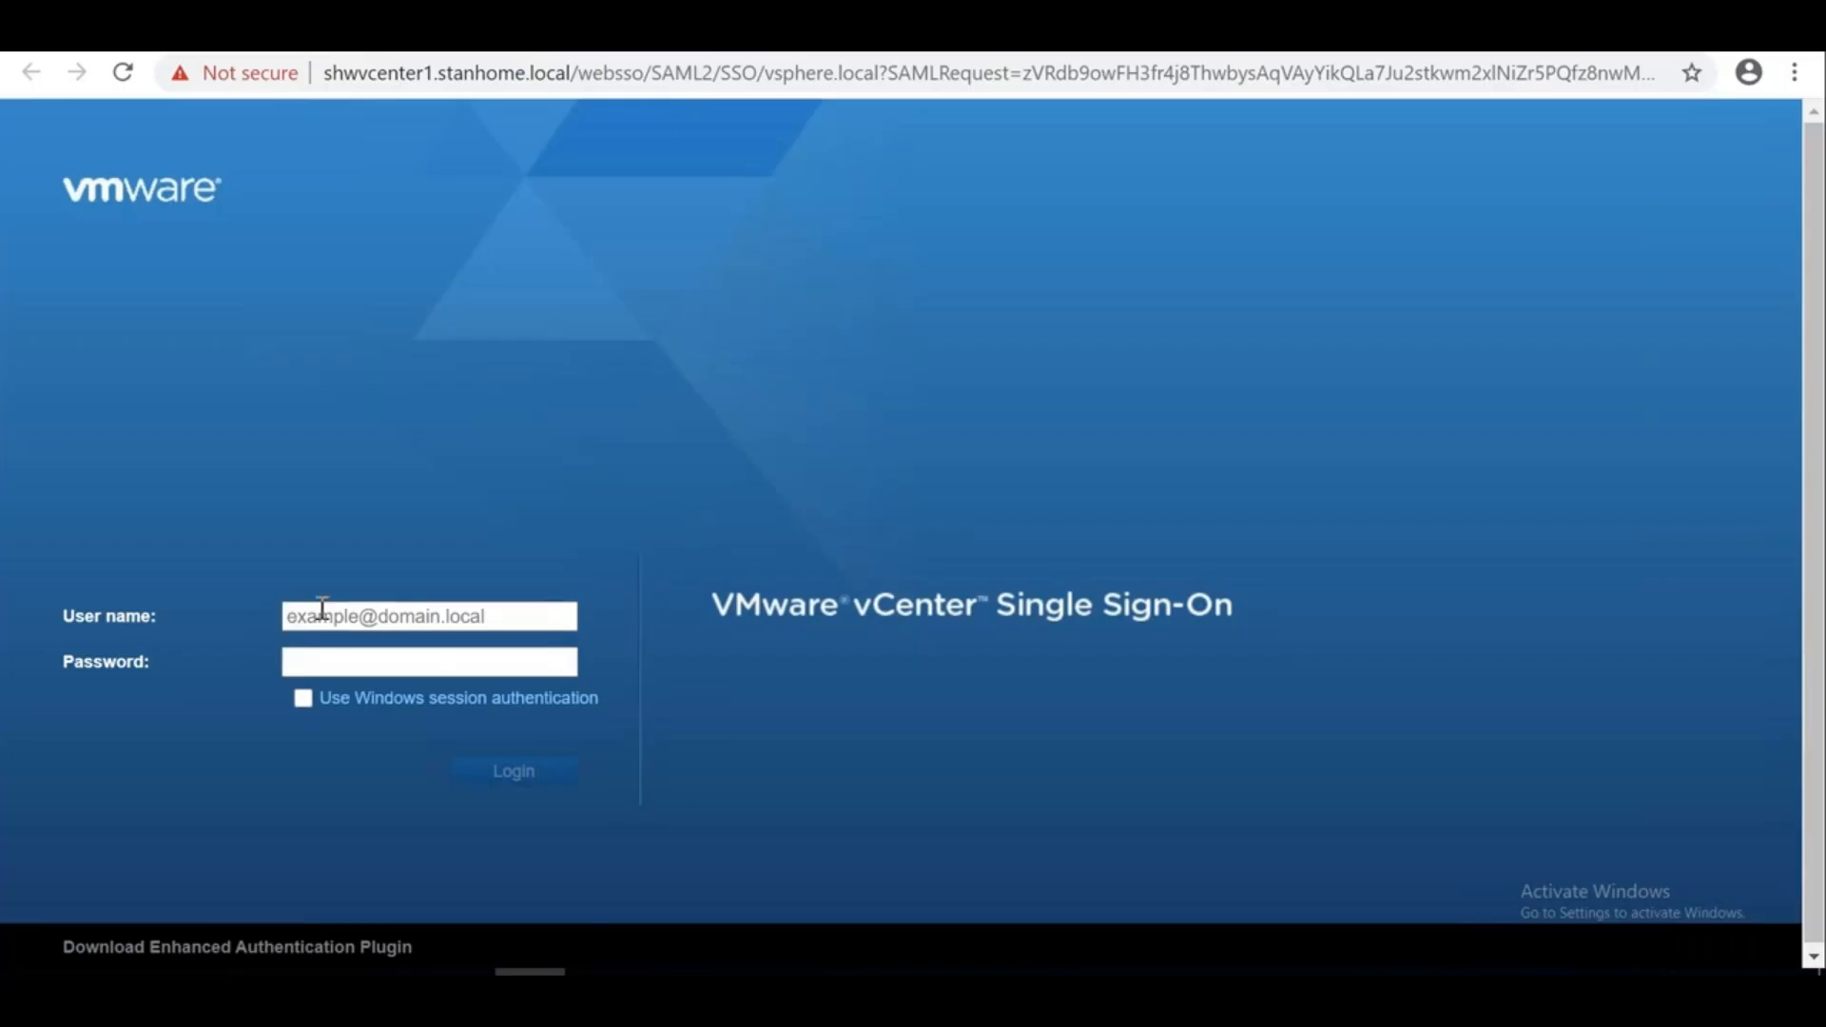
# Sign in to vCenter Single Sign-On with the saved administrator user name and password
pyautogui.click(321, 614)
pyautogui.write('administrator@vsphere.local')
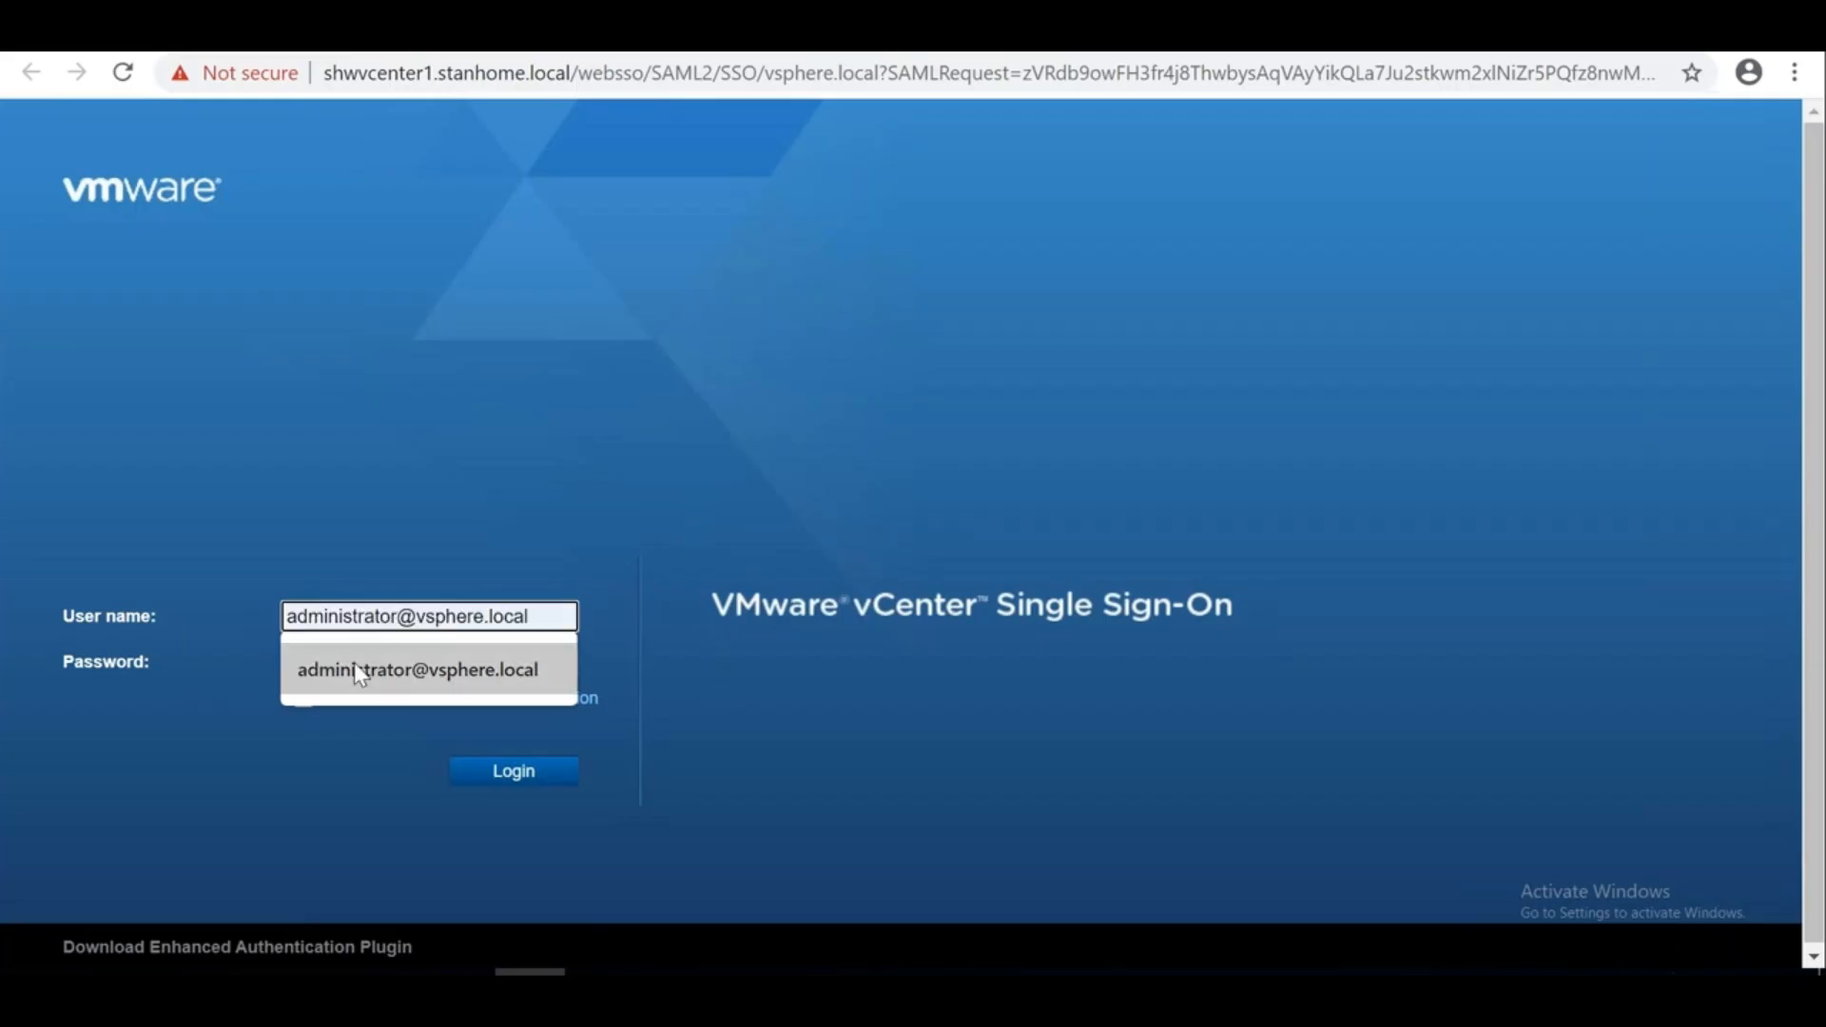
pyautogui.click(358, 667)
pyautogui.click(351, 662)
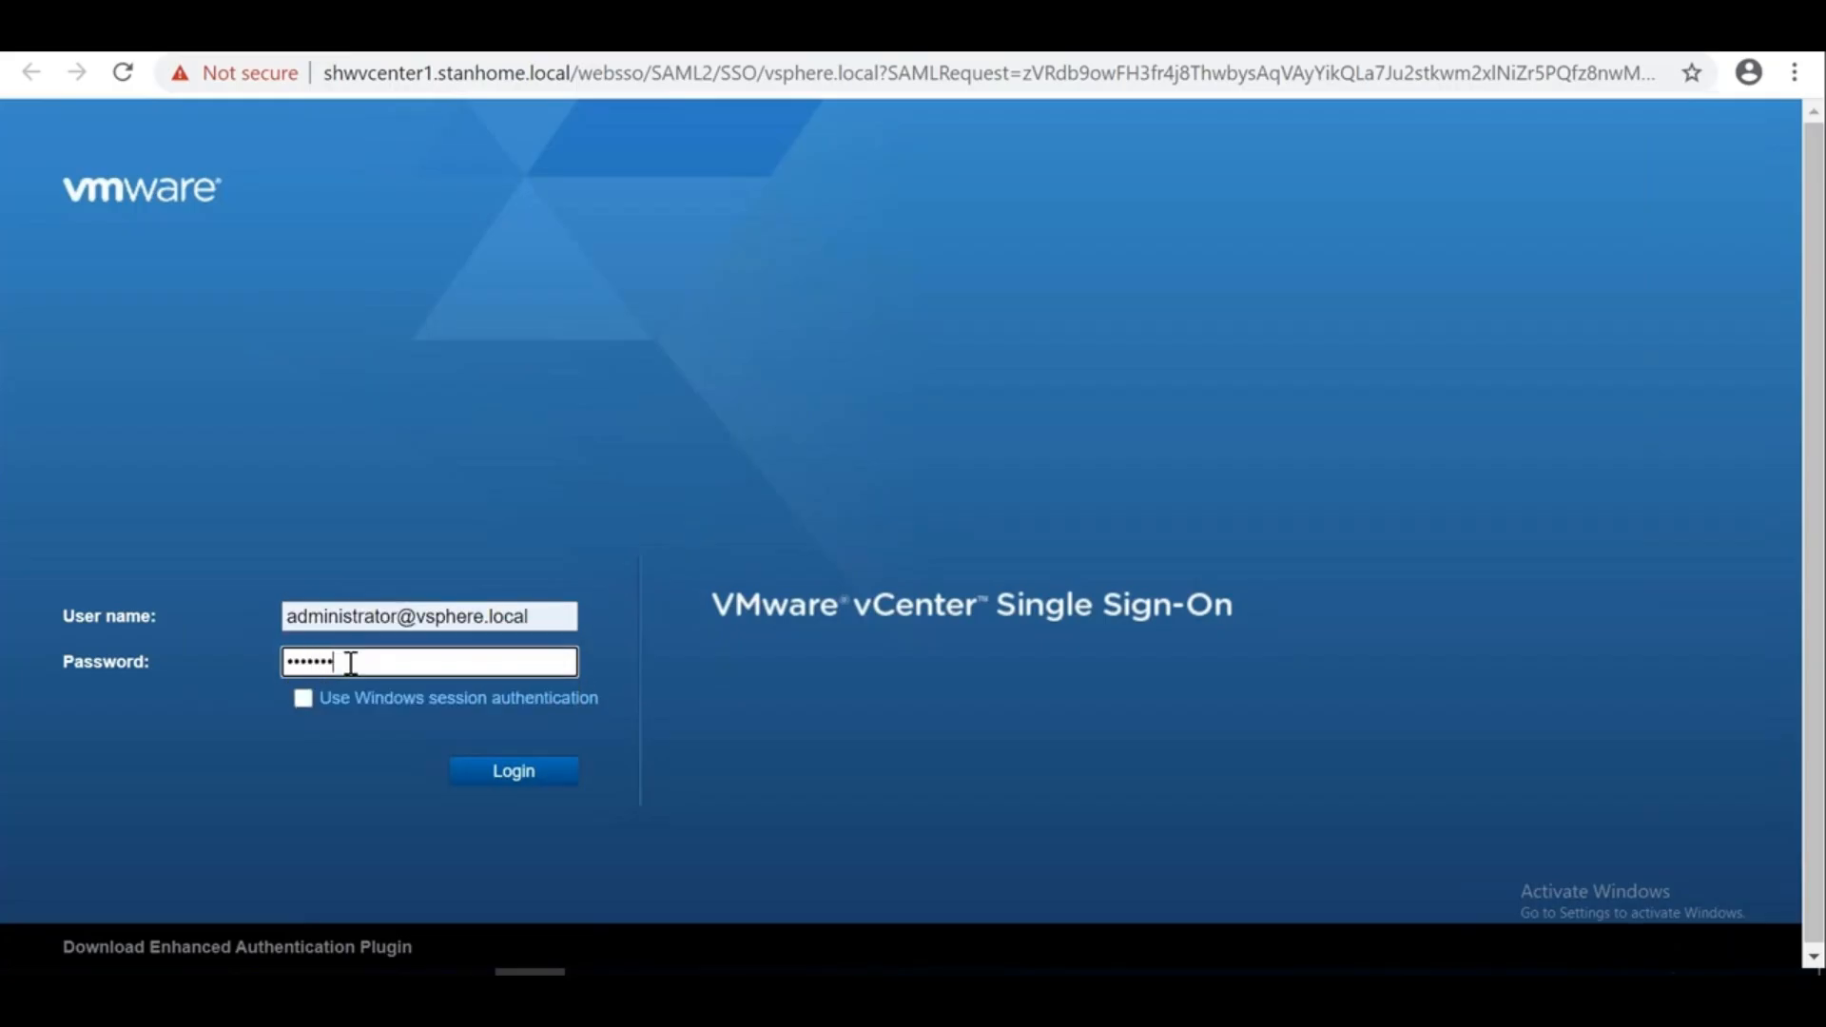
pyautogui.press('Return')
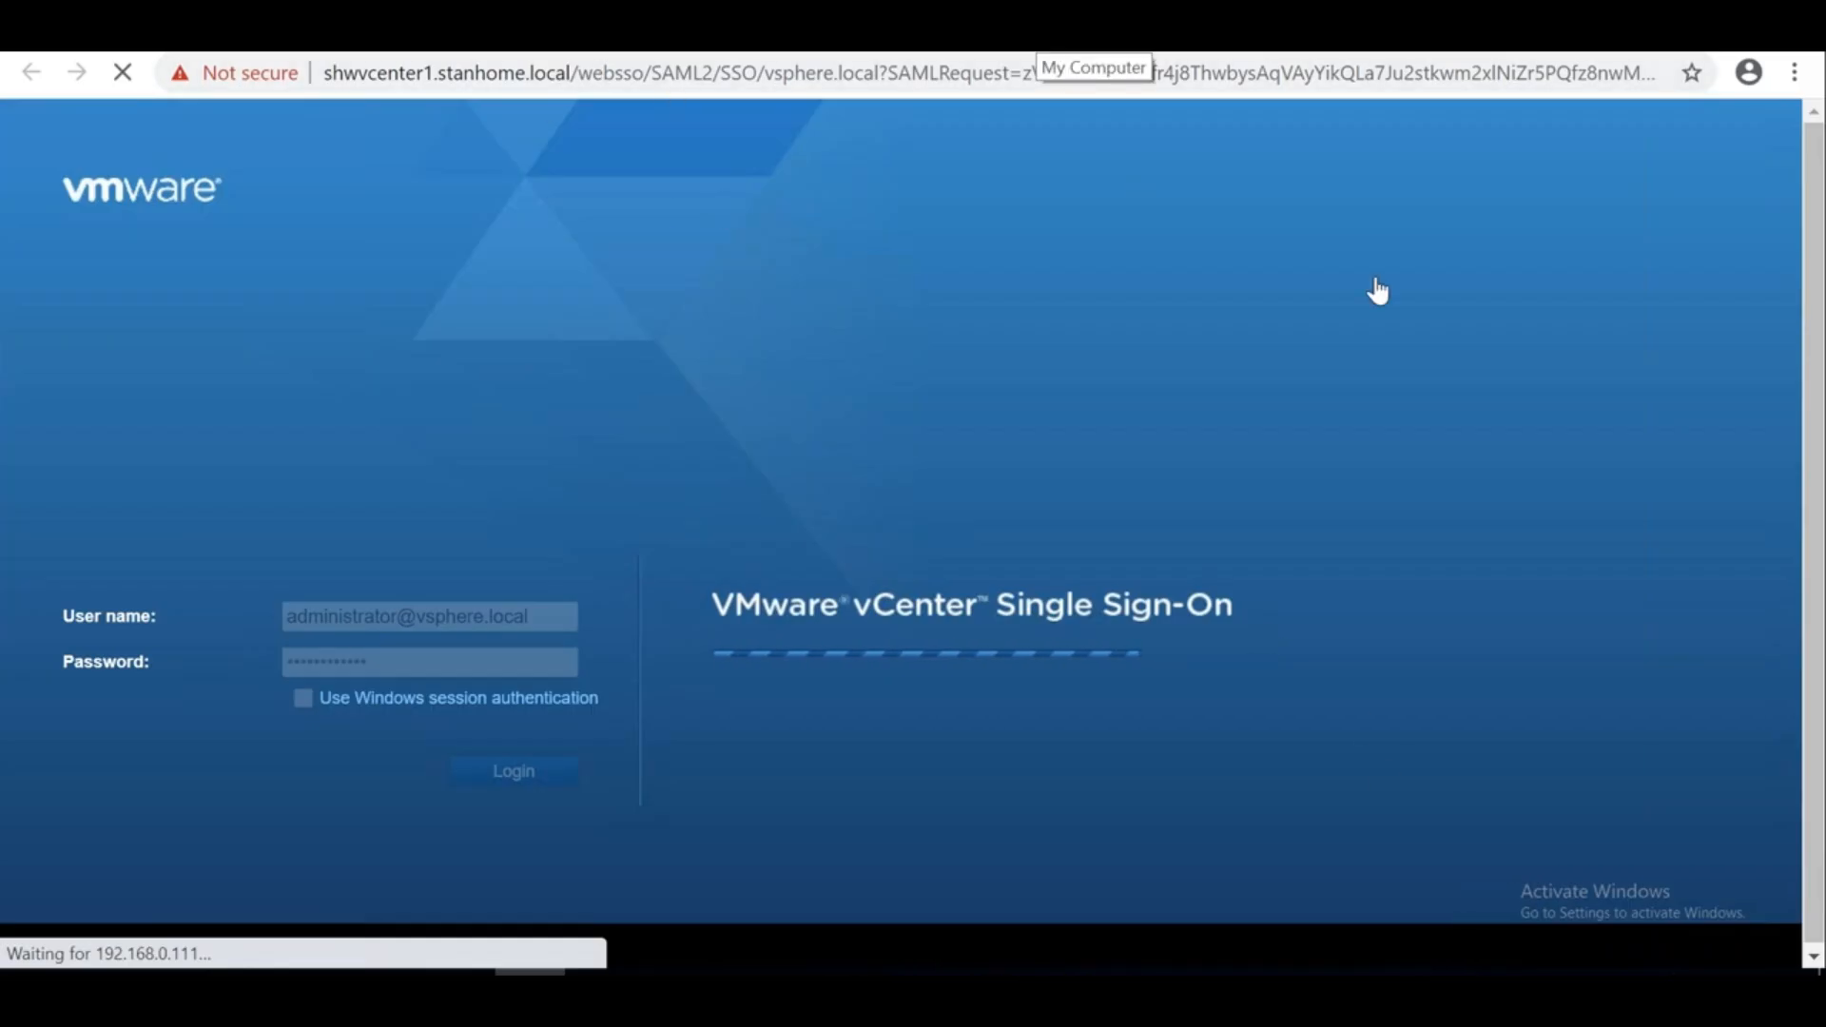
# Close the Flash settings page and highlight SAML2/SSO in the sign-on page's address
pyautogui.click(1726, 21)
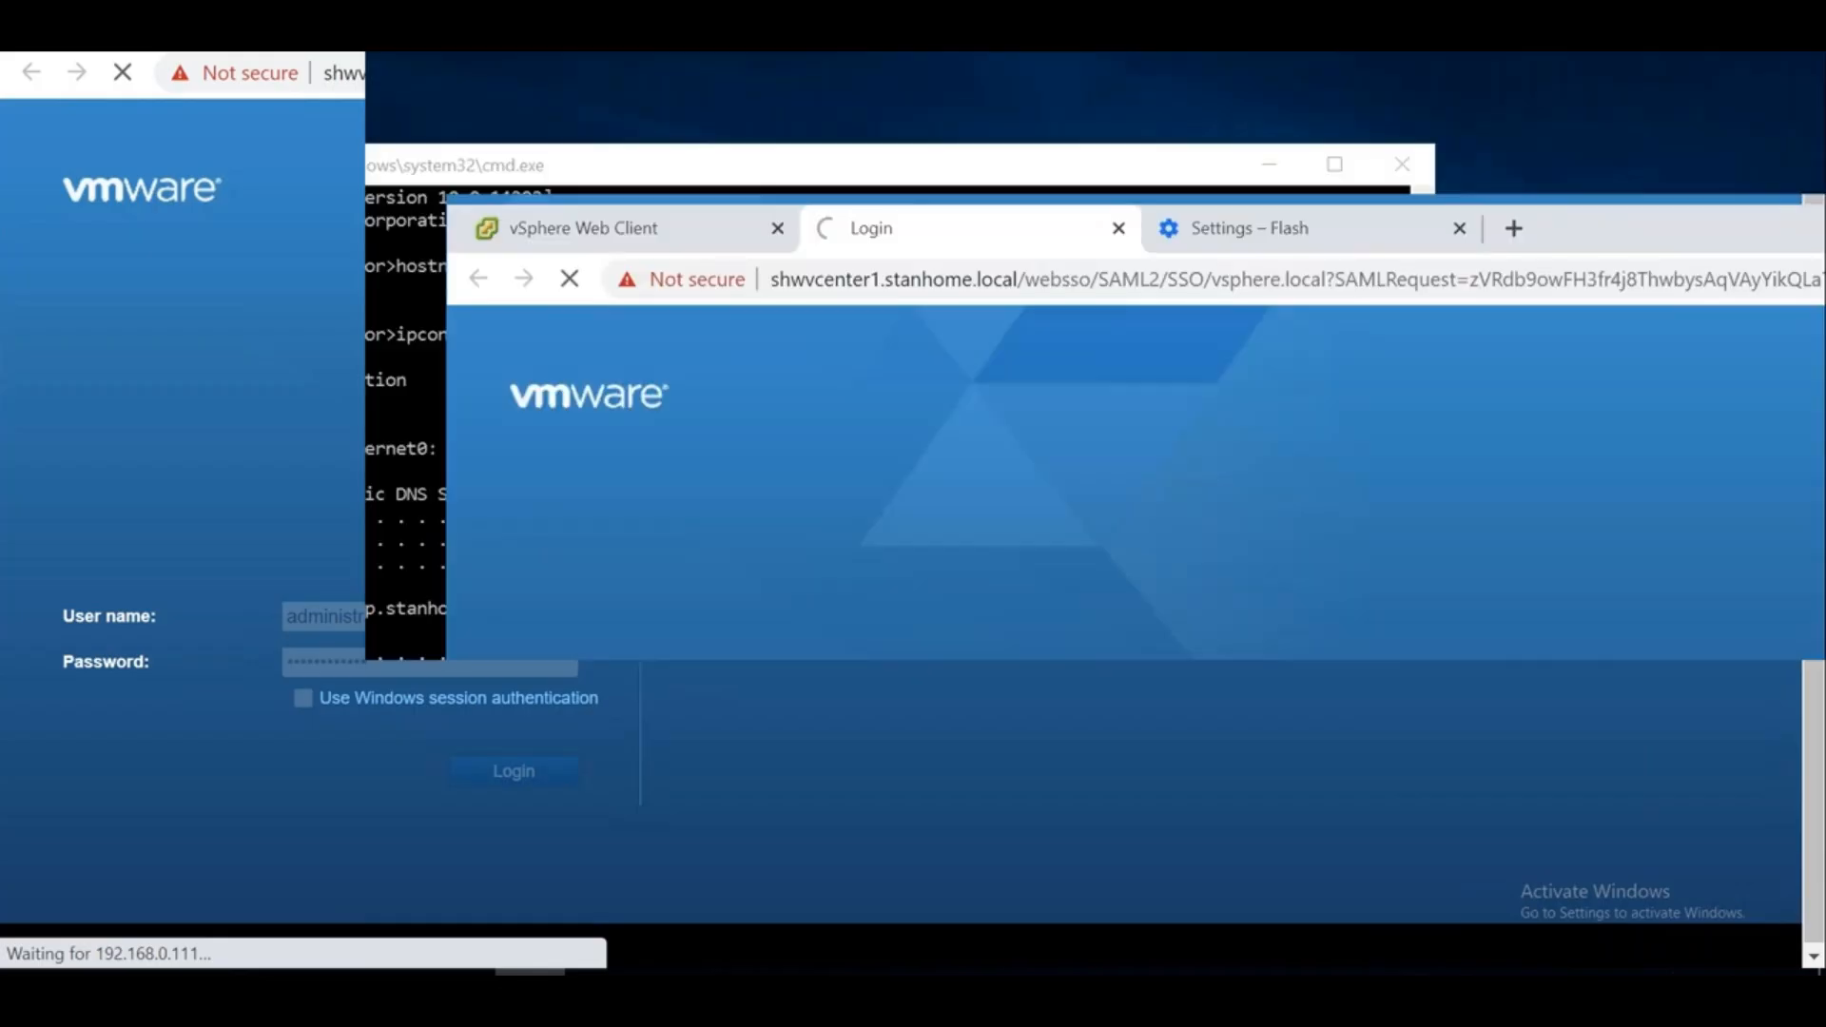
pyautogui.click(1460, 232)
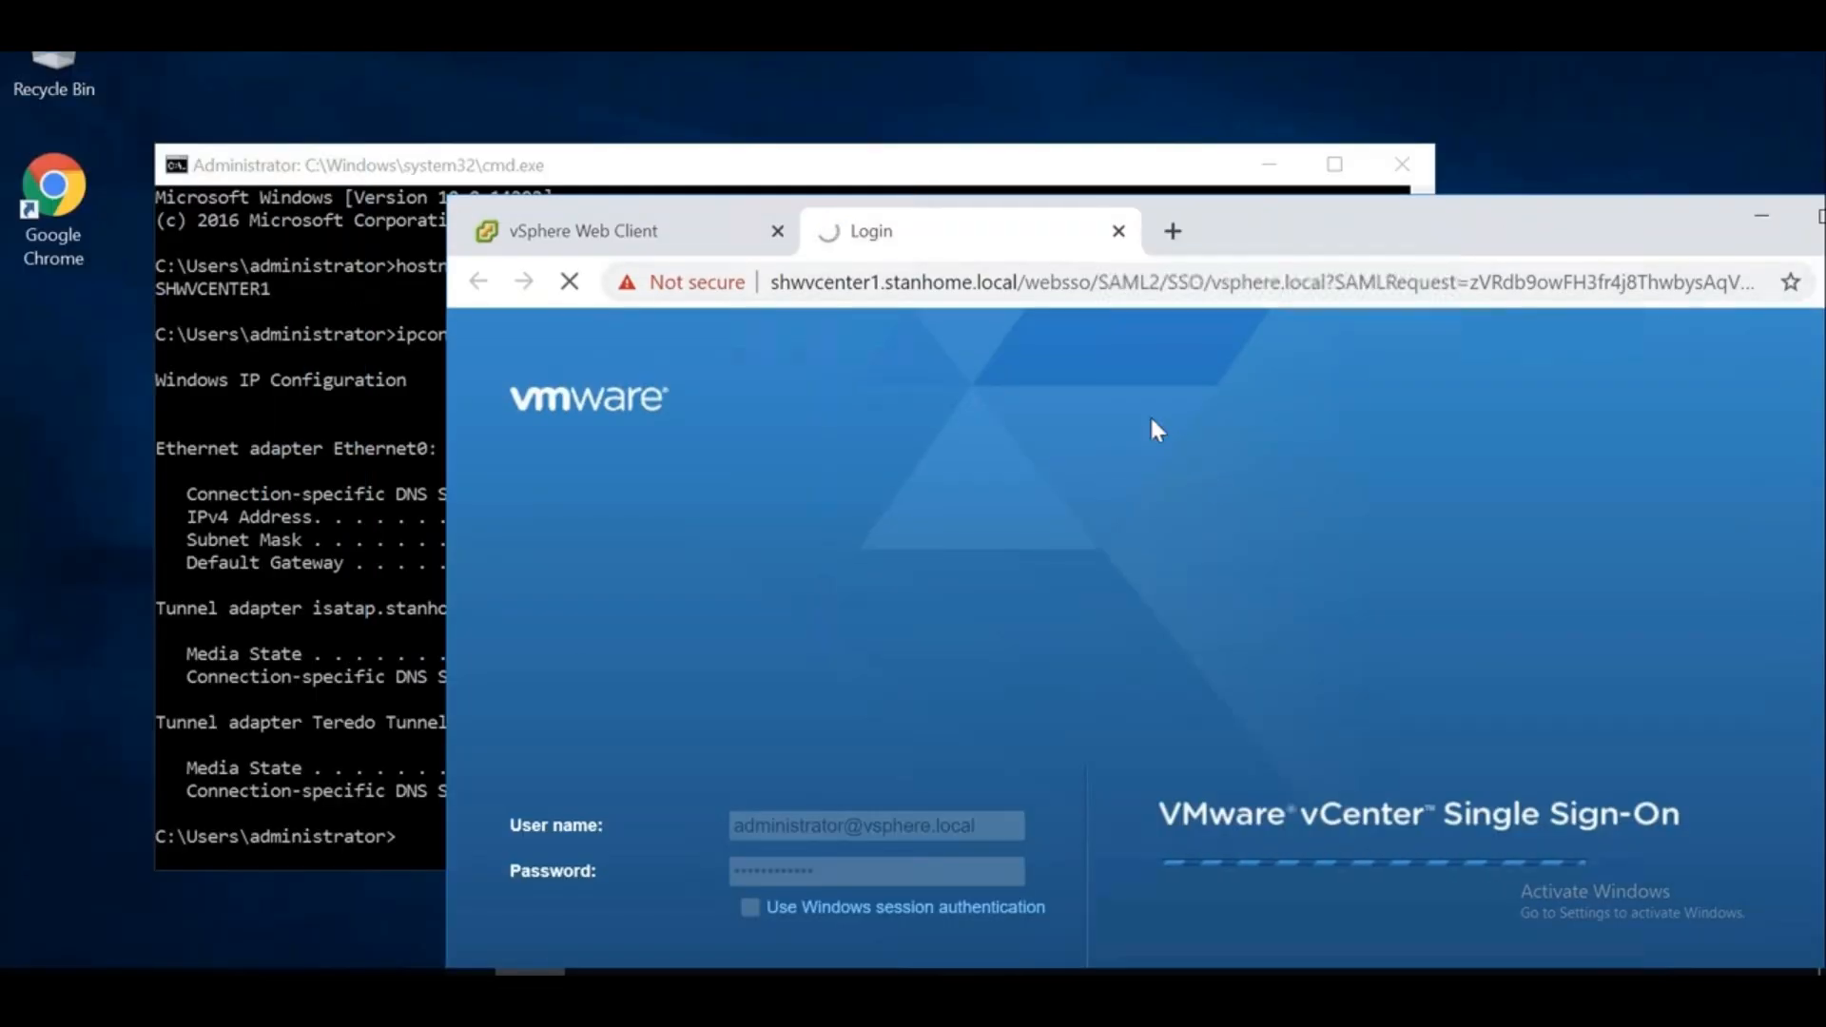
pyautogui.click(590, 240)
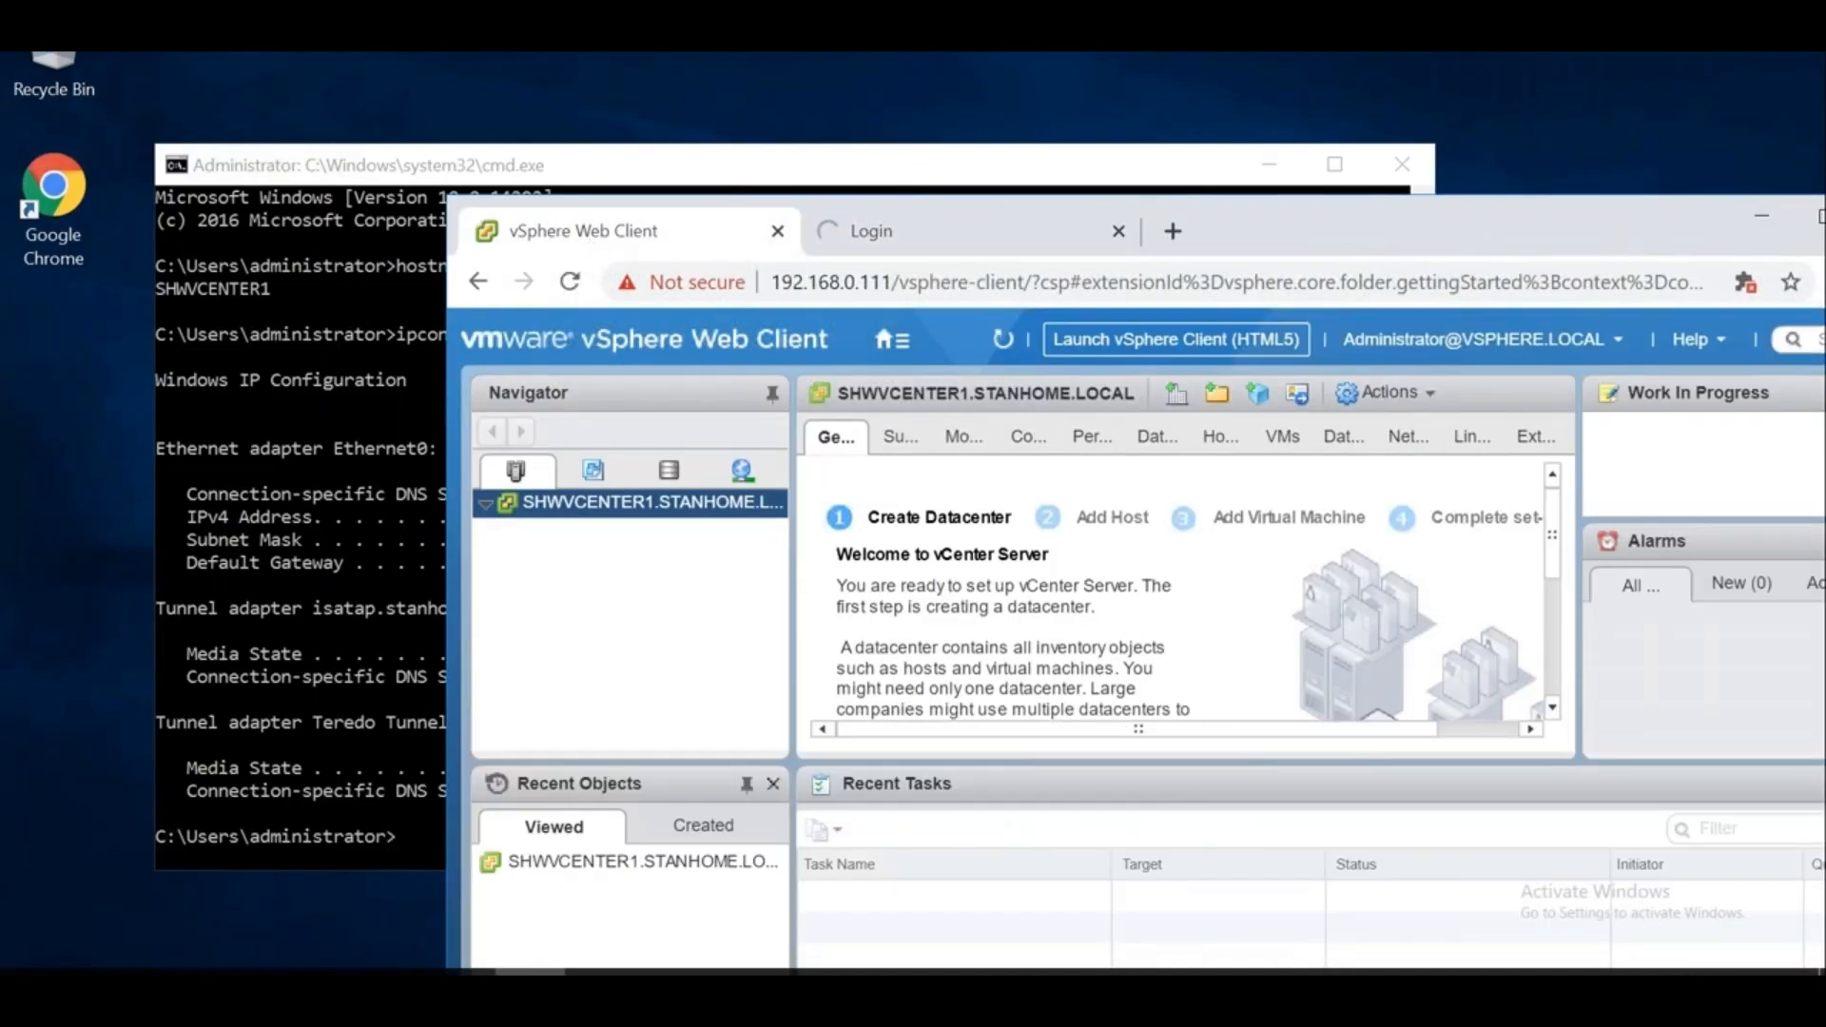
pyautogui.click(1819, 217)
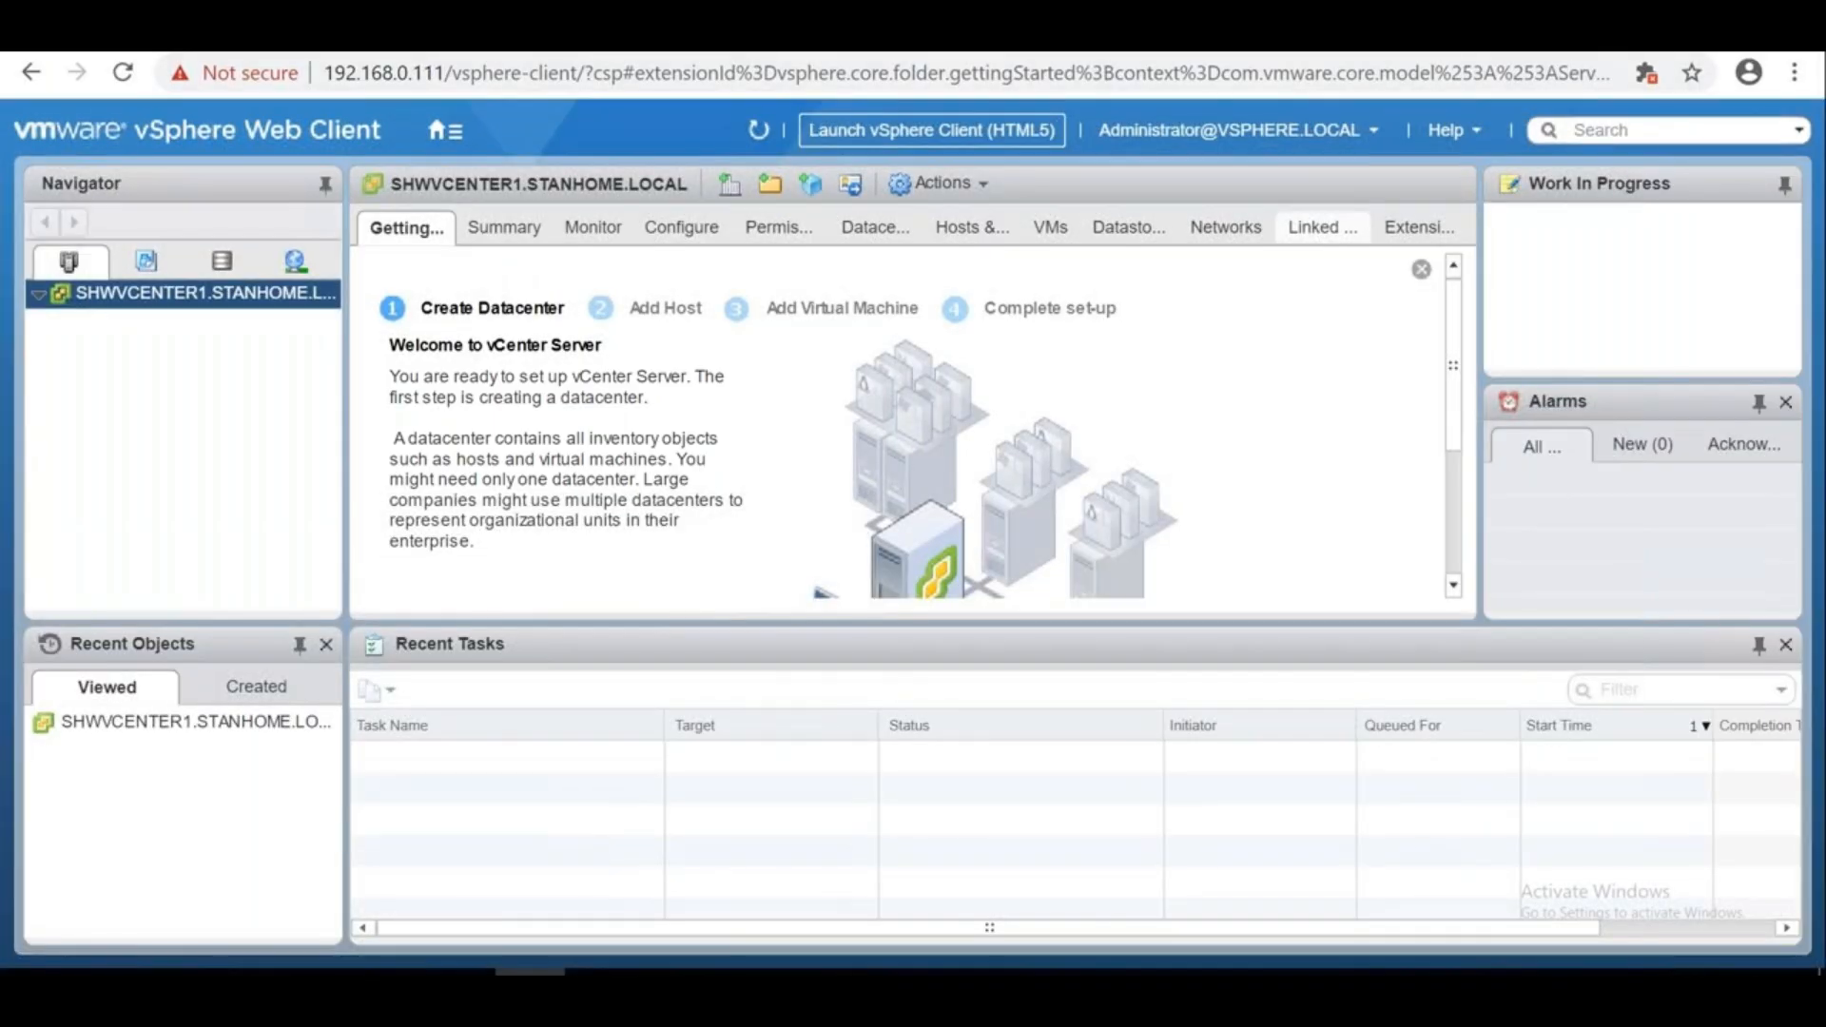
pyautogui.click(1726, 21)
pyautogui.click(903, 251)
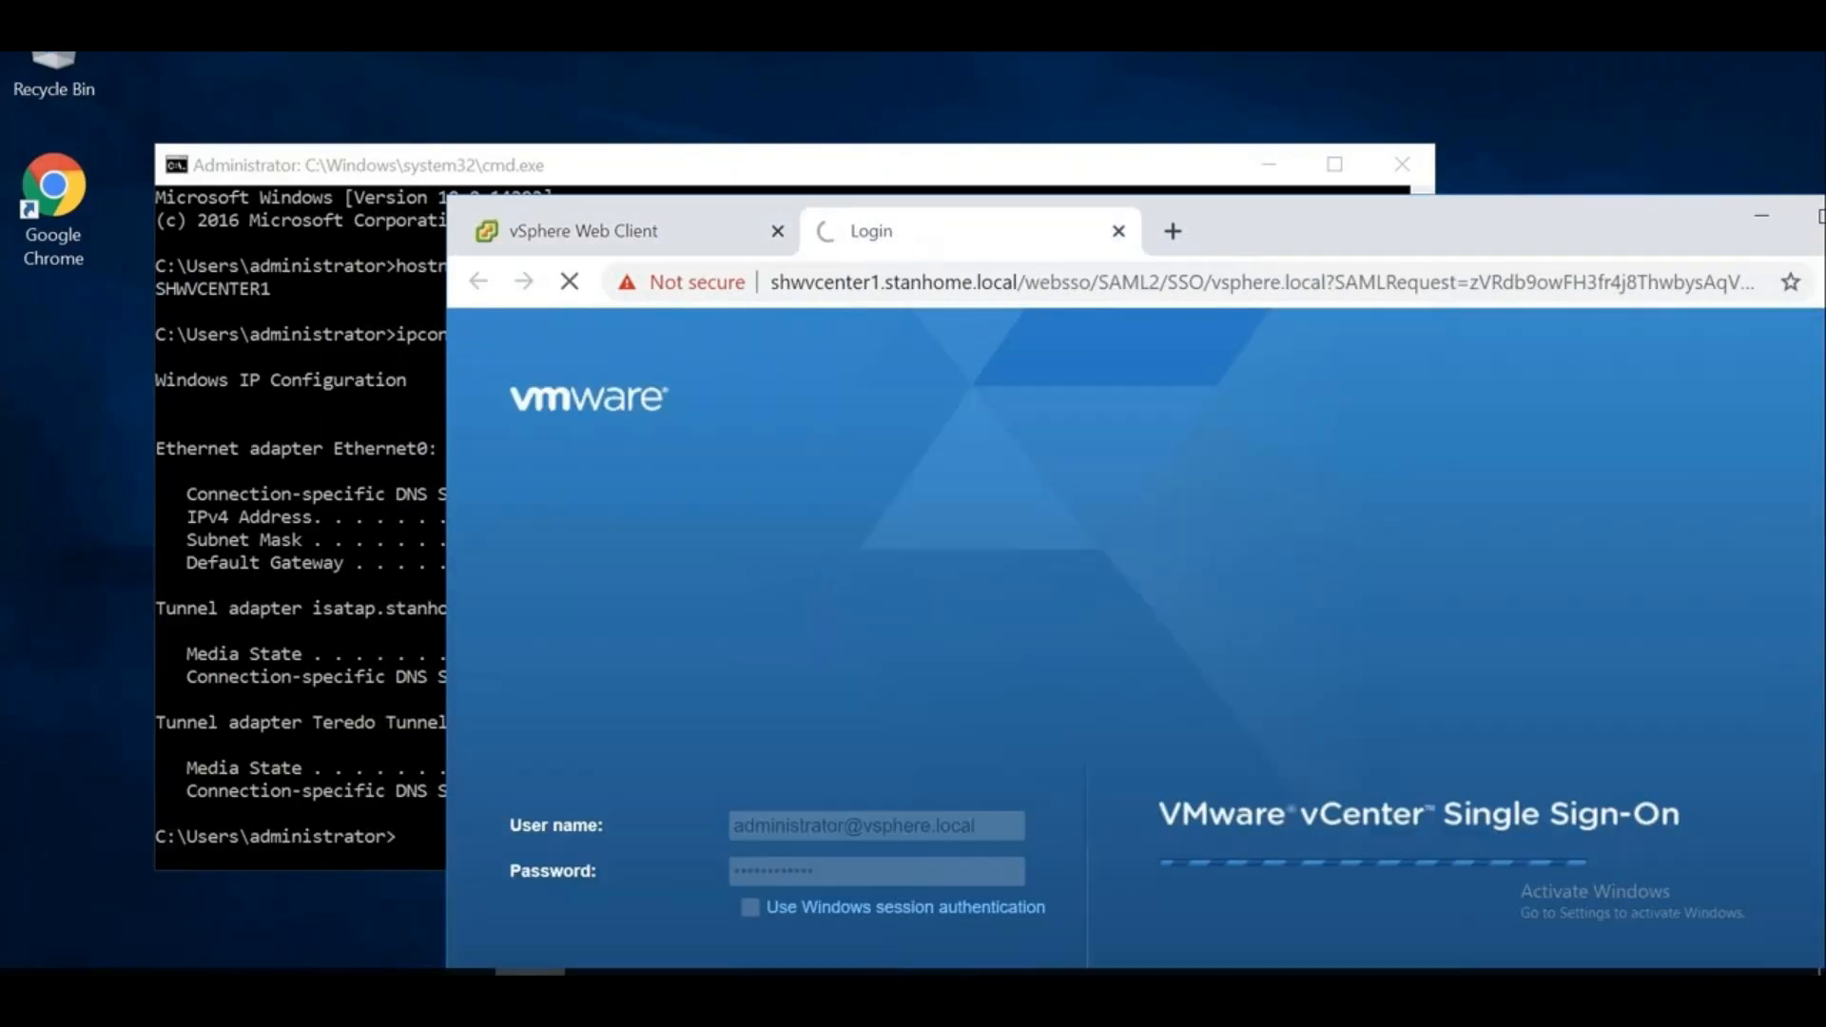
pyautogui.moveTo(1106, 288); pyautogui.dragTo(1162, 287)
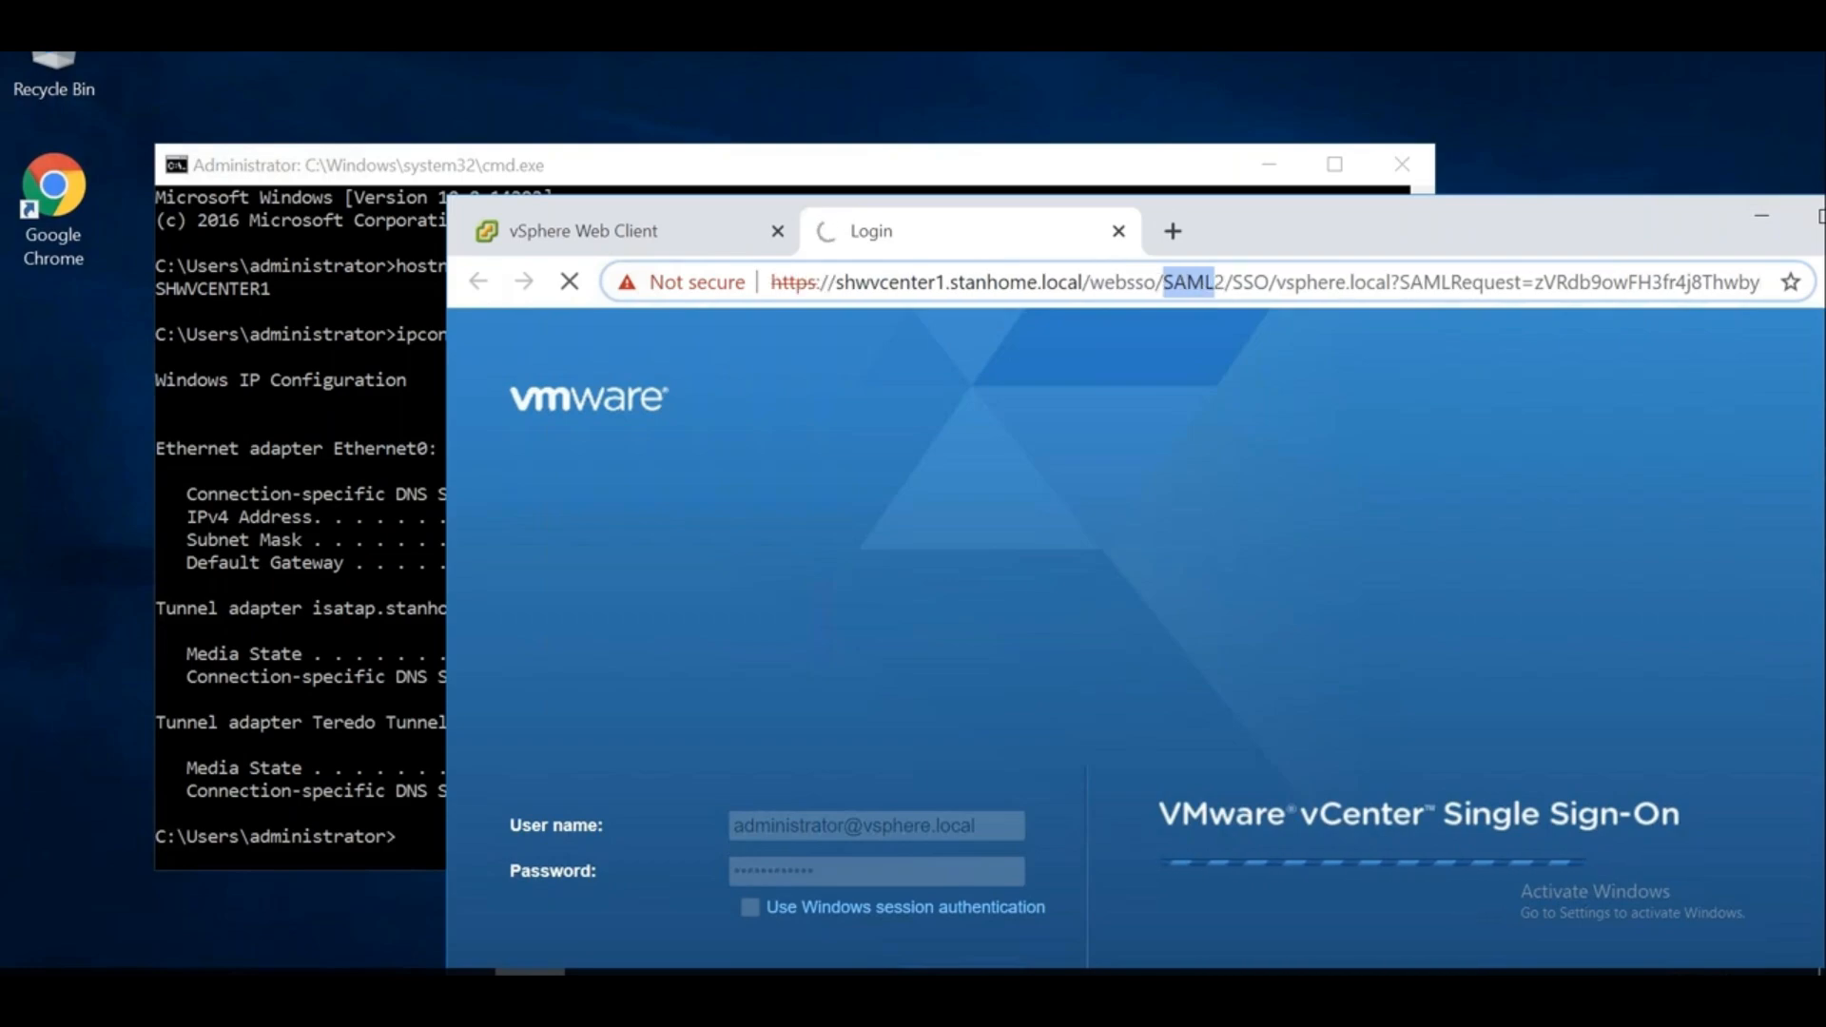
pyautogui.click(1254, 283)
pyautogui.moveTo(1269, 284); pyautogui.dragTo(1162, 283)
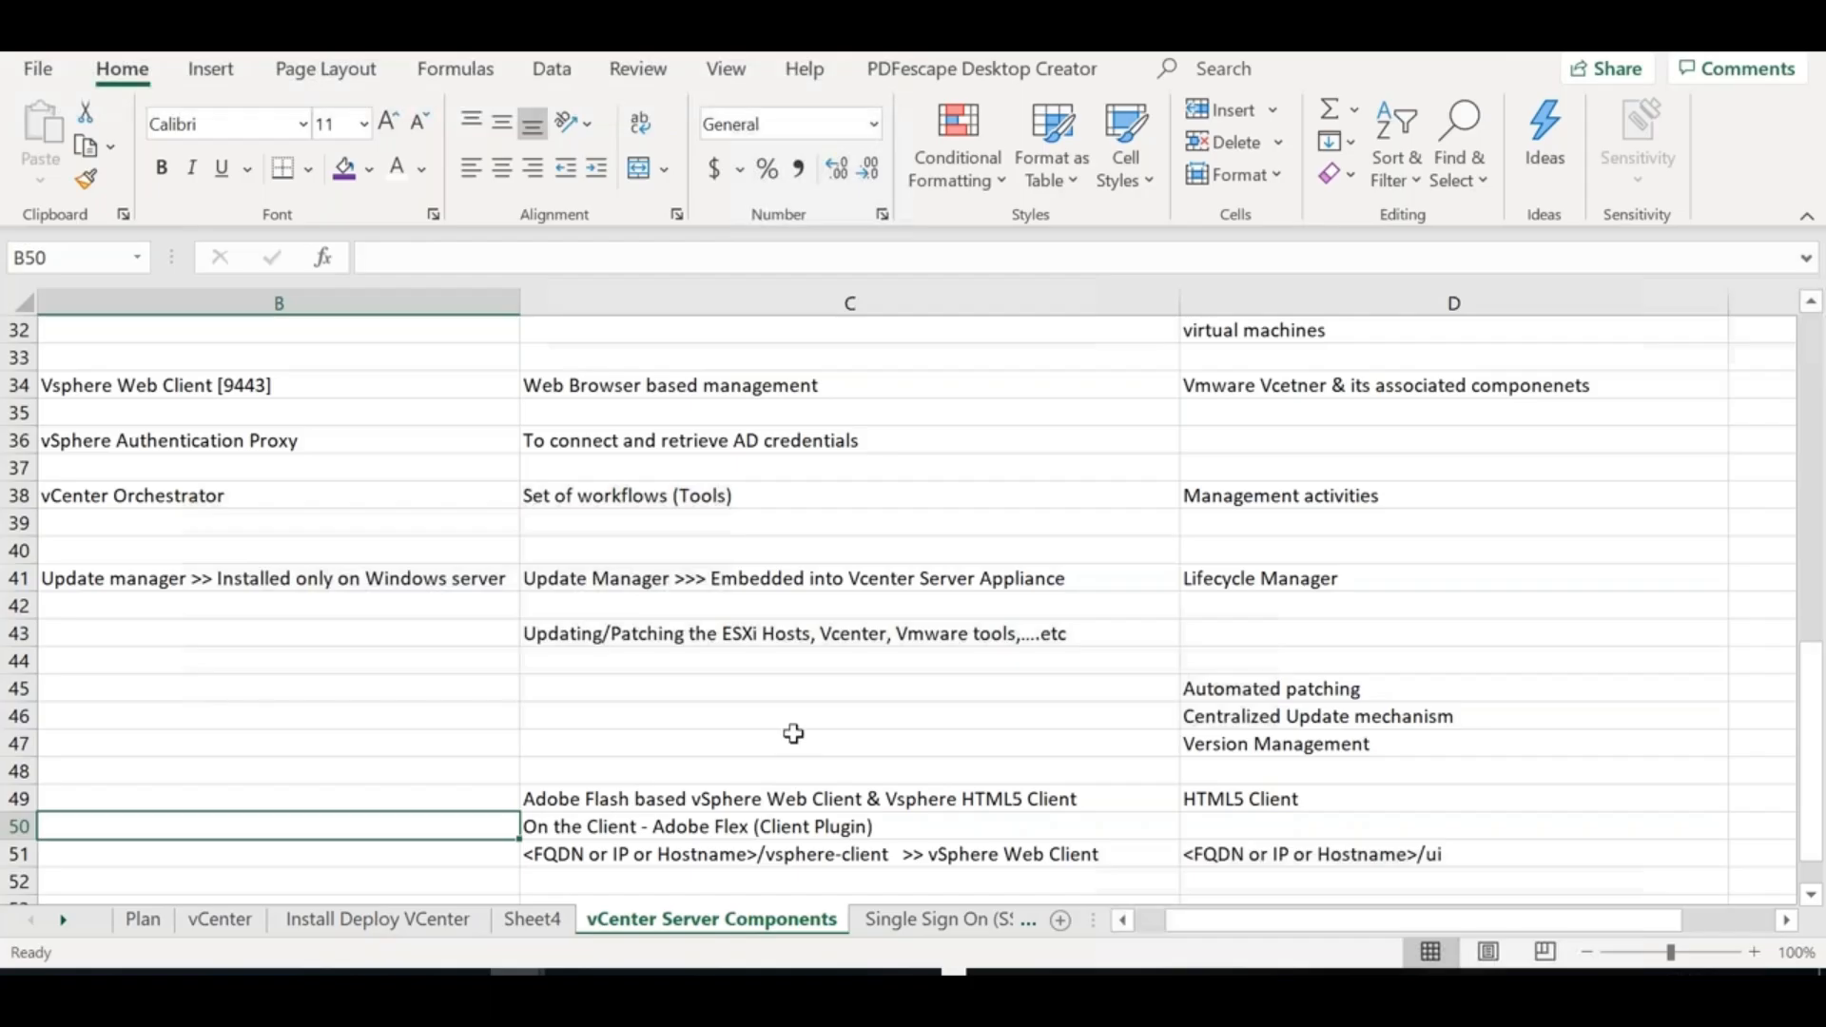
# Type the SAML - Security Assertion Markup Language note in C53 and 'Web environment' in D53
pyautogui.click(717, 876)
pyautogui.press('Down')
pyautogui.scroll(-1, 718, 876)
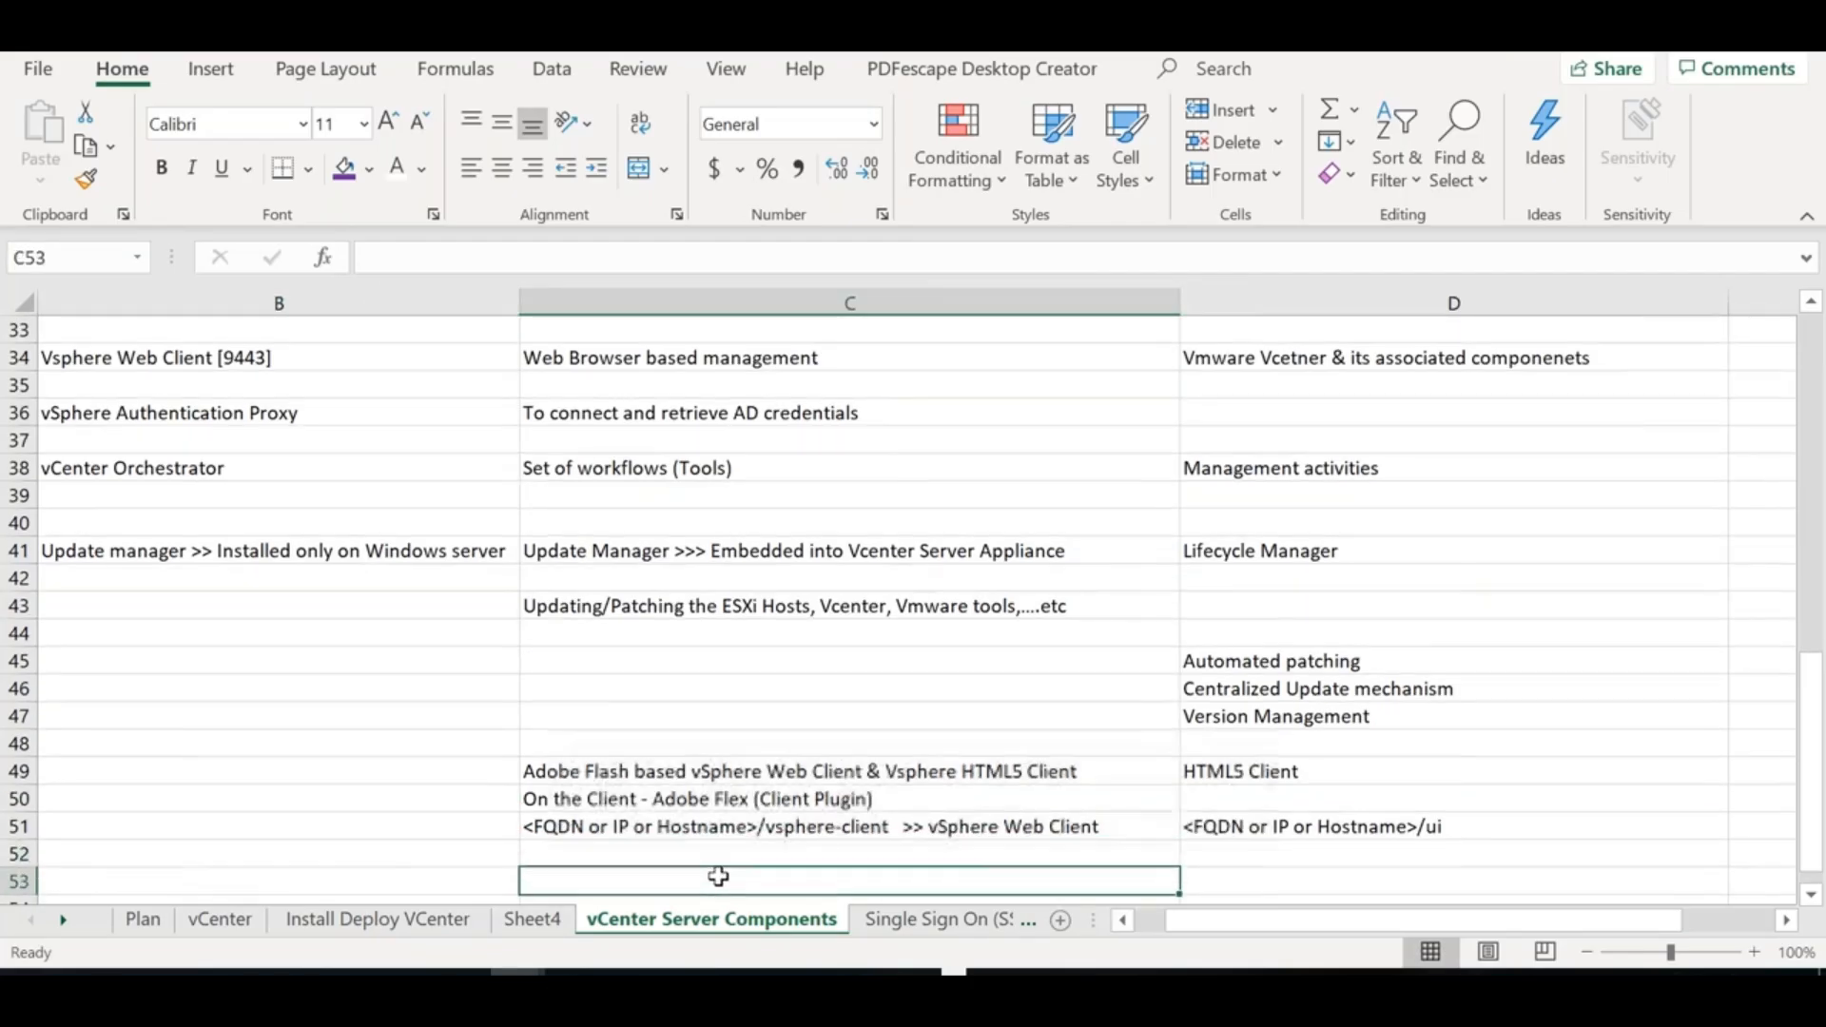
pyautogui.write('SAML')
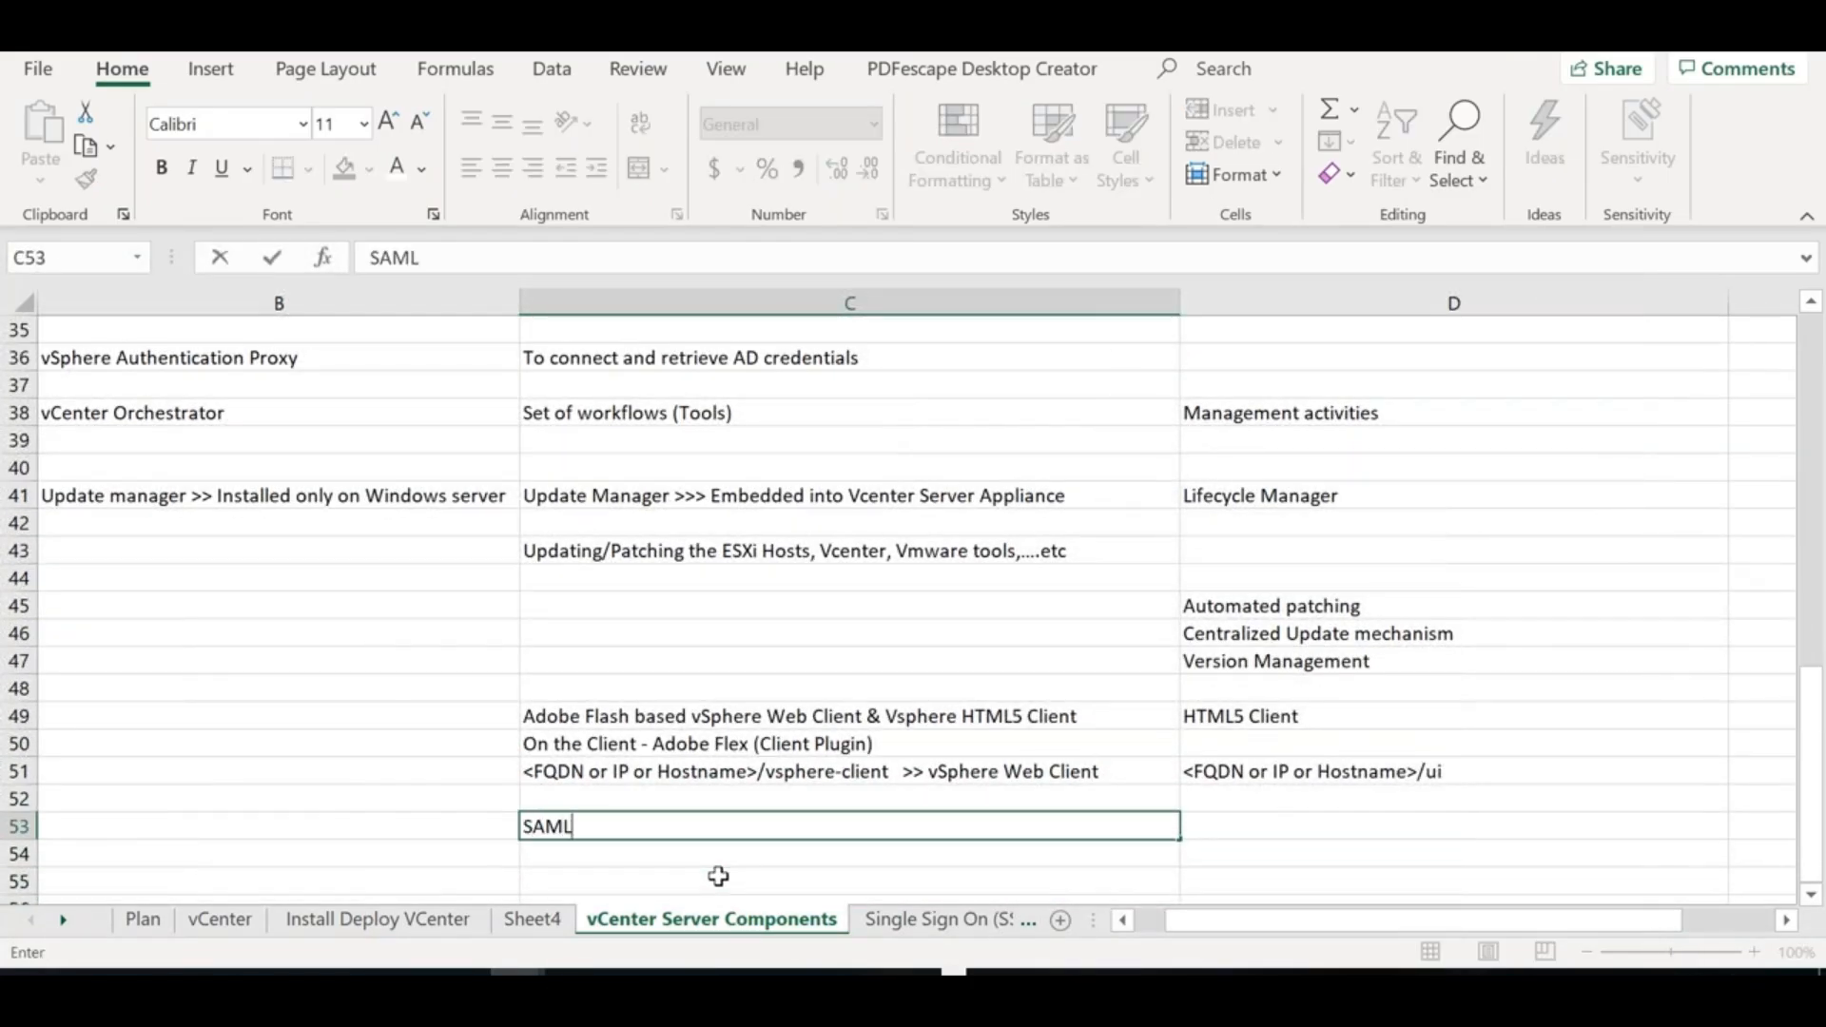
pyautogui.write(' - Security As')
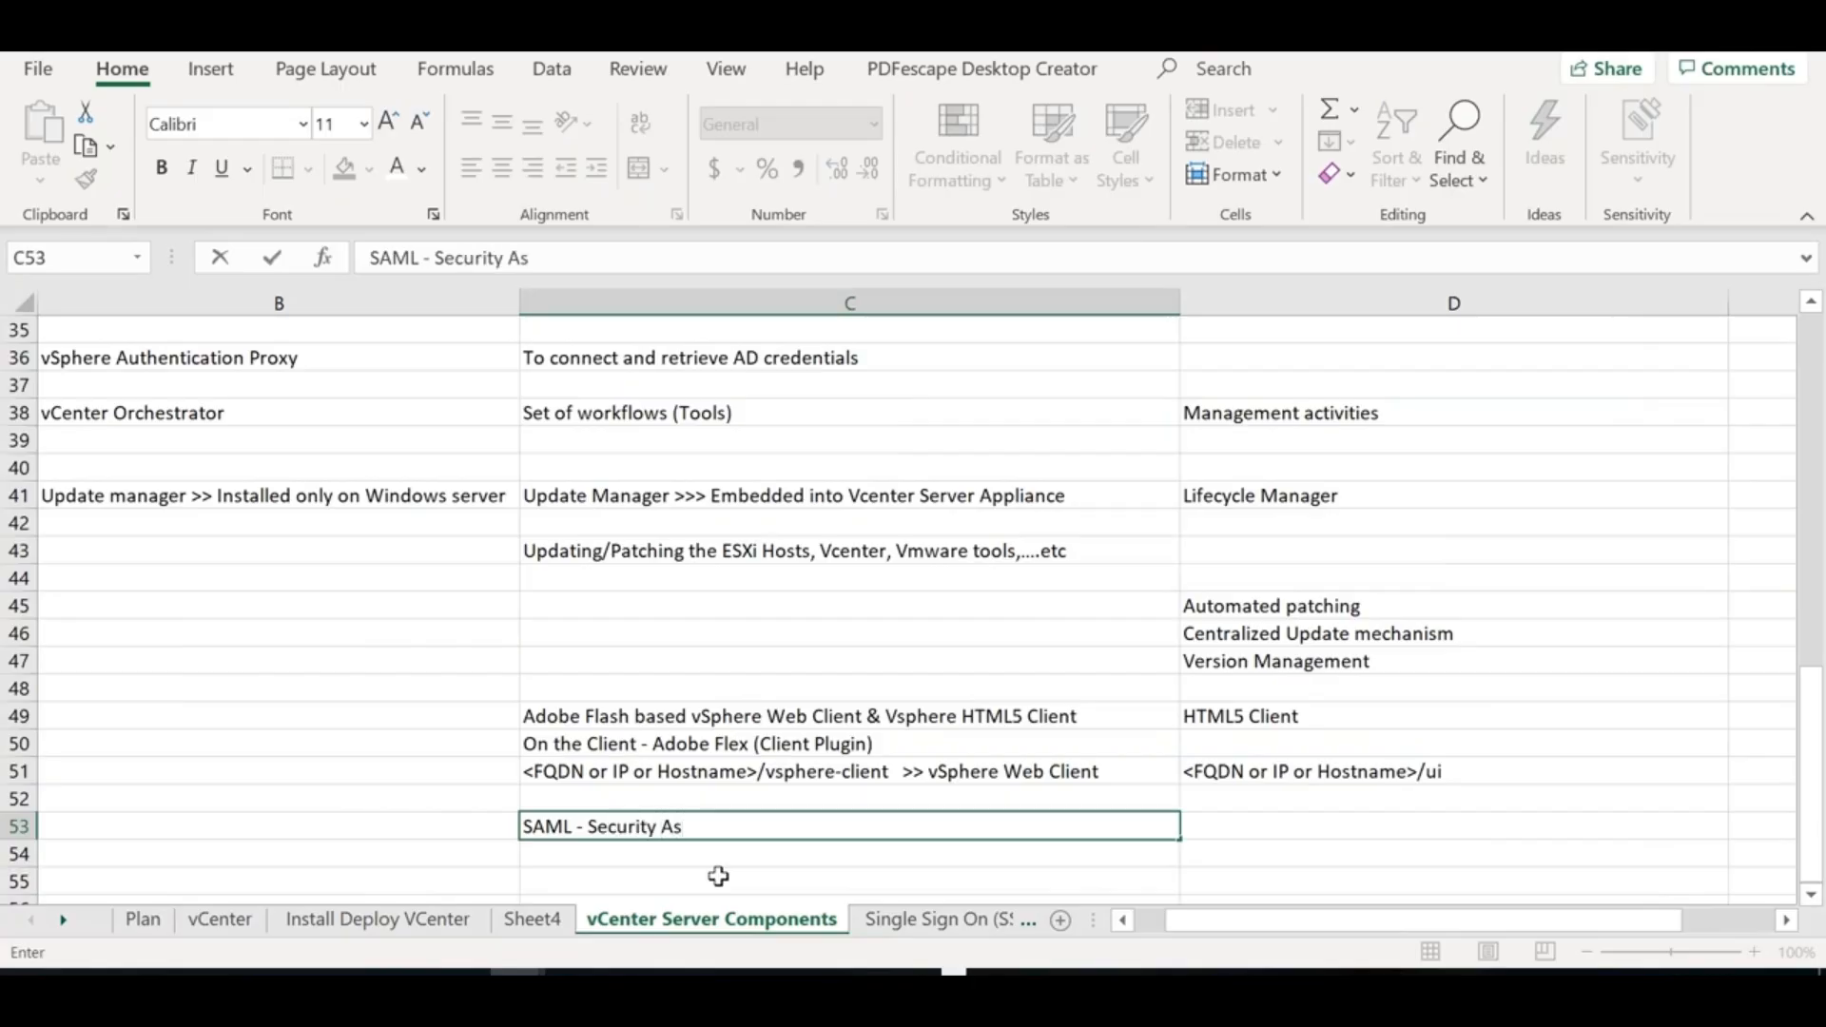
pyautogui.write('sertion Markup ')
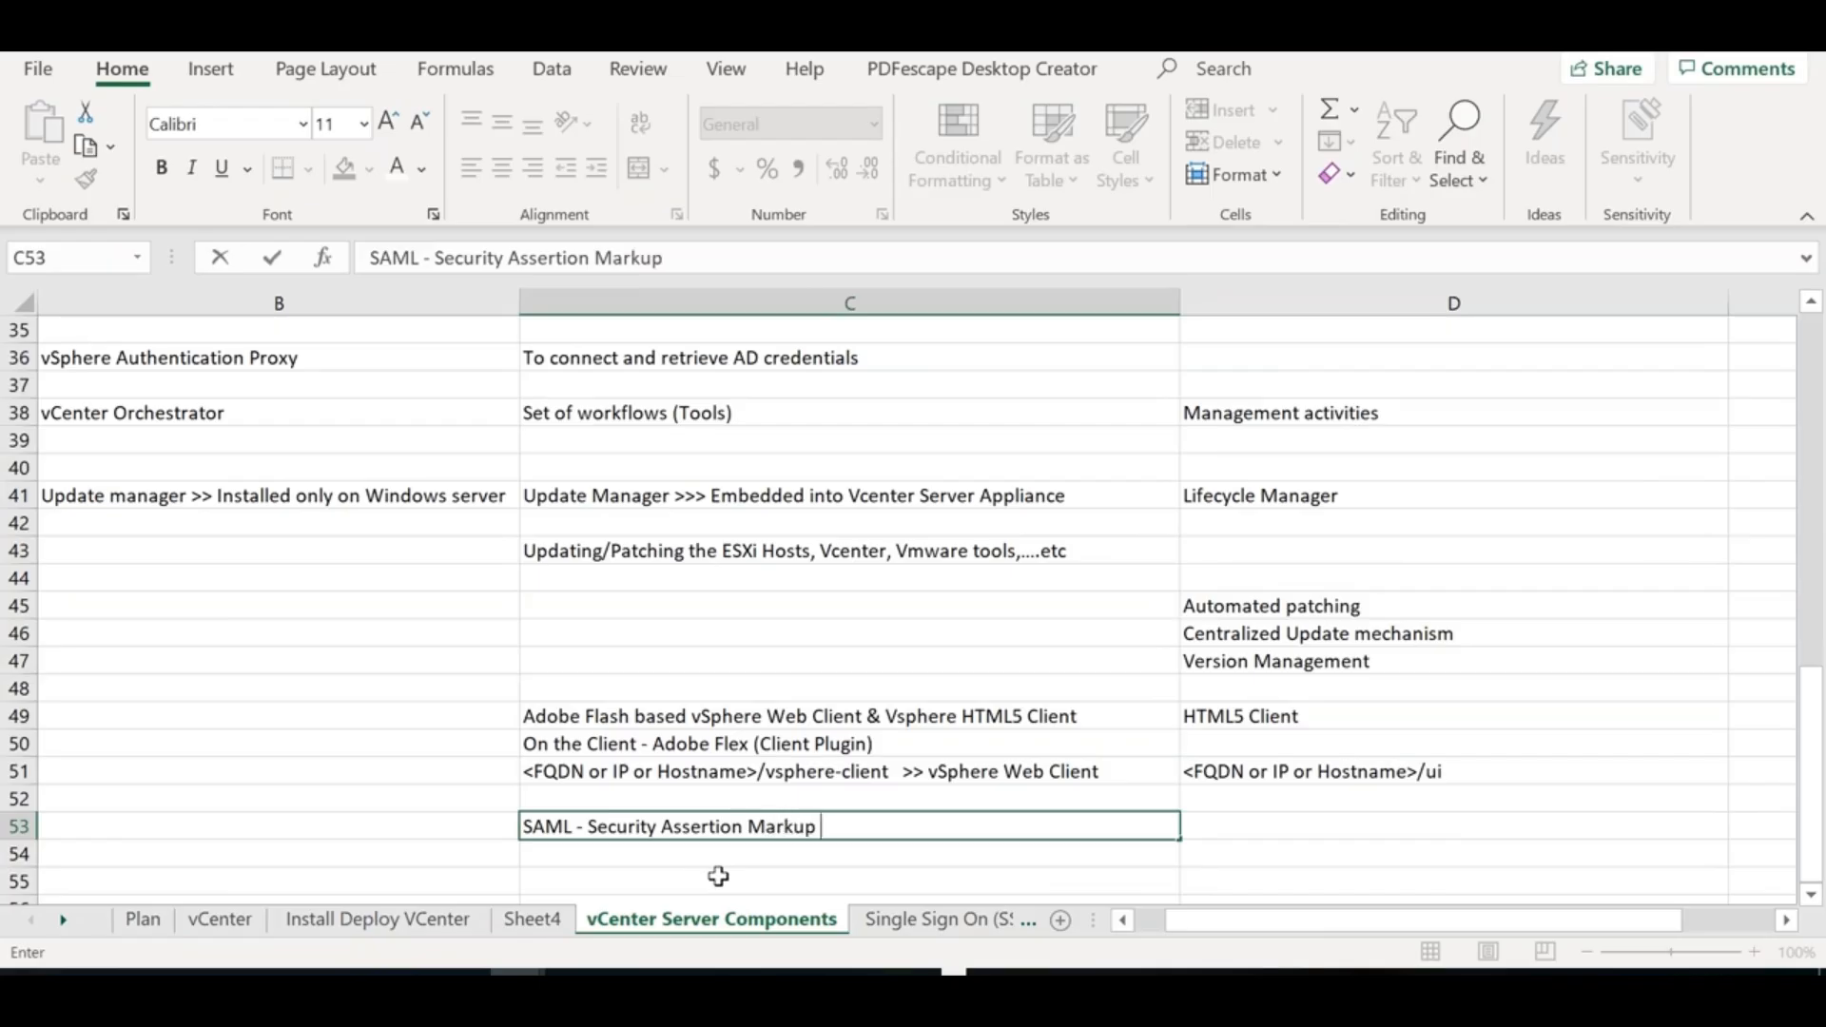
pyautogui.write('Language ')
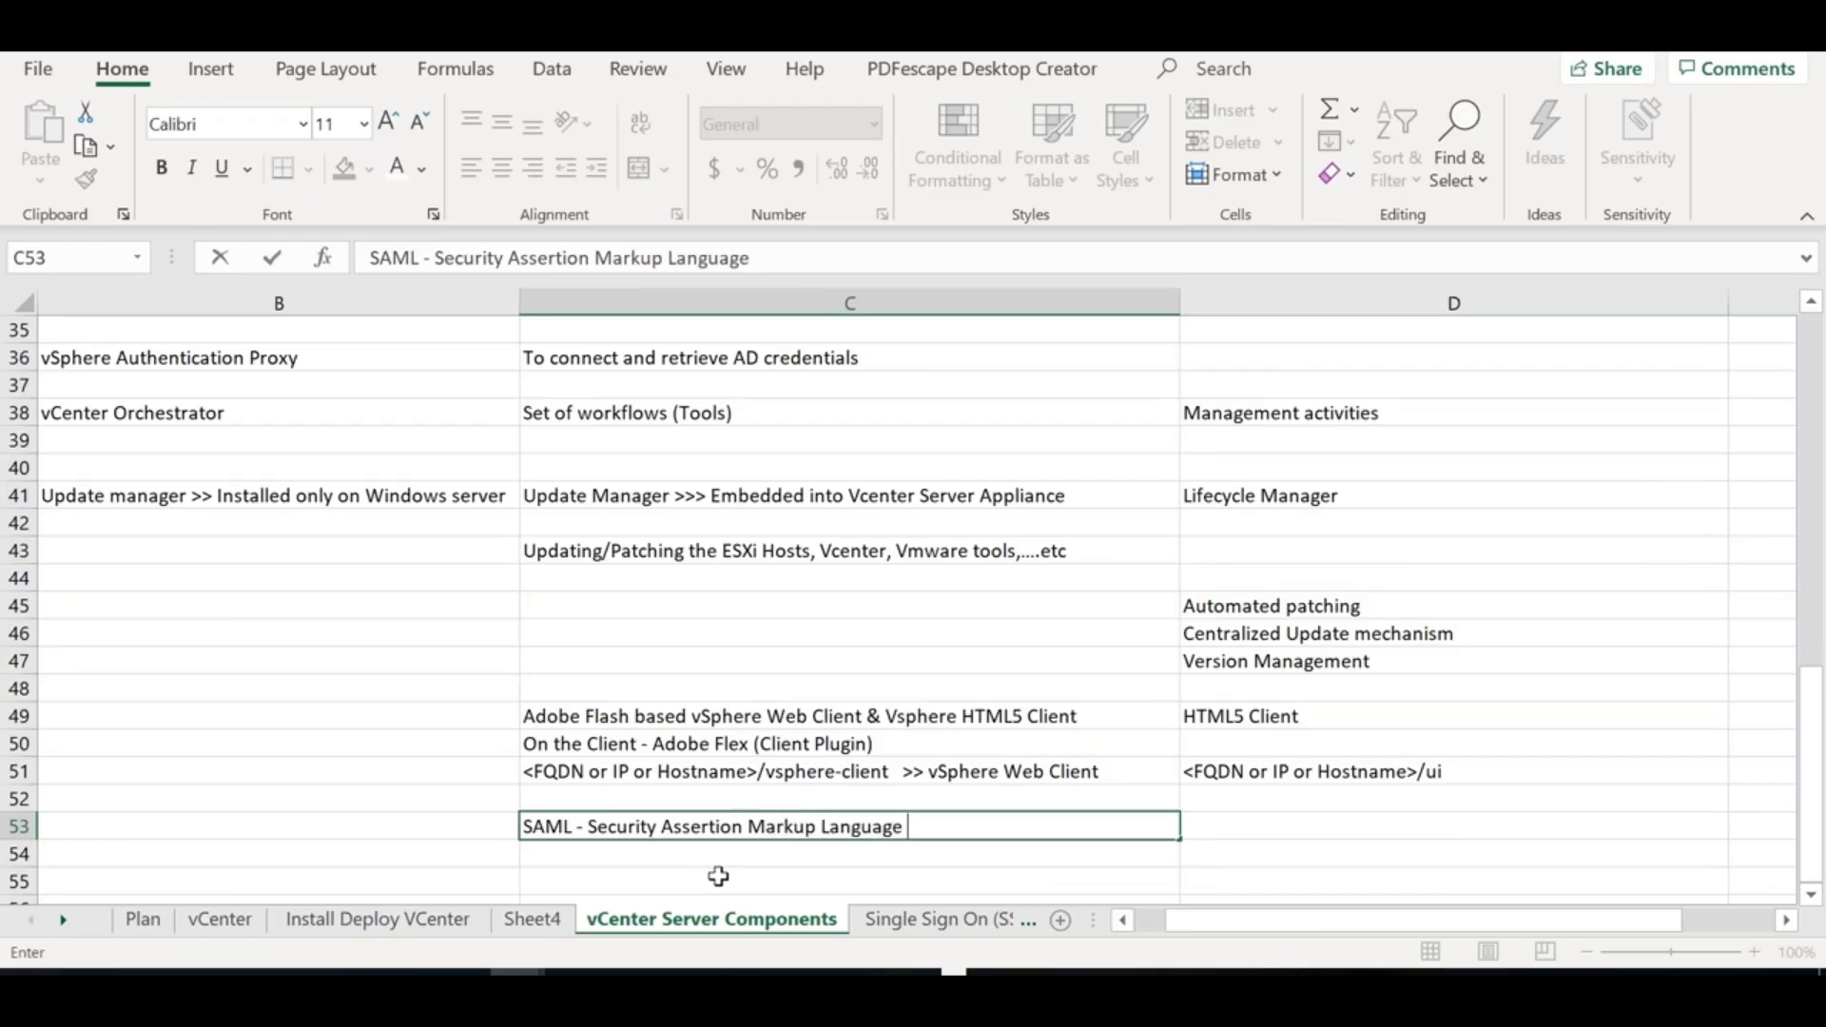
pyautogui.write('>>> Open ')
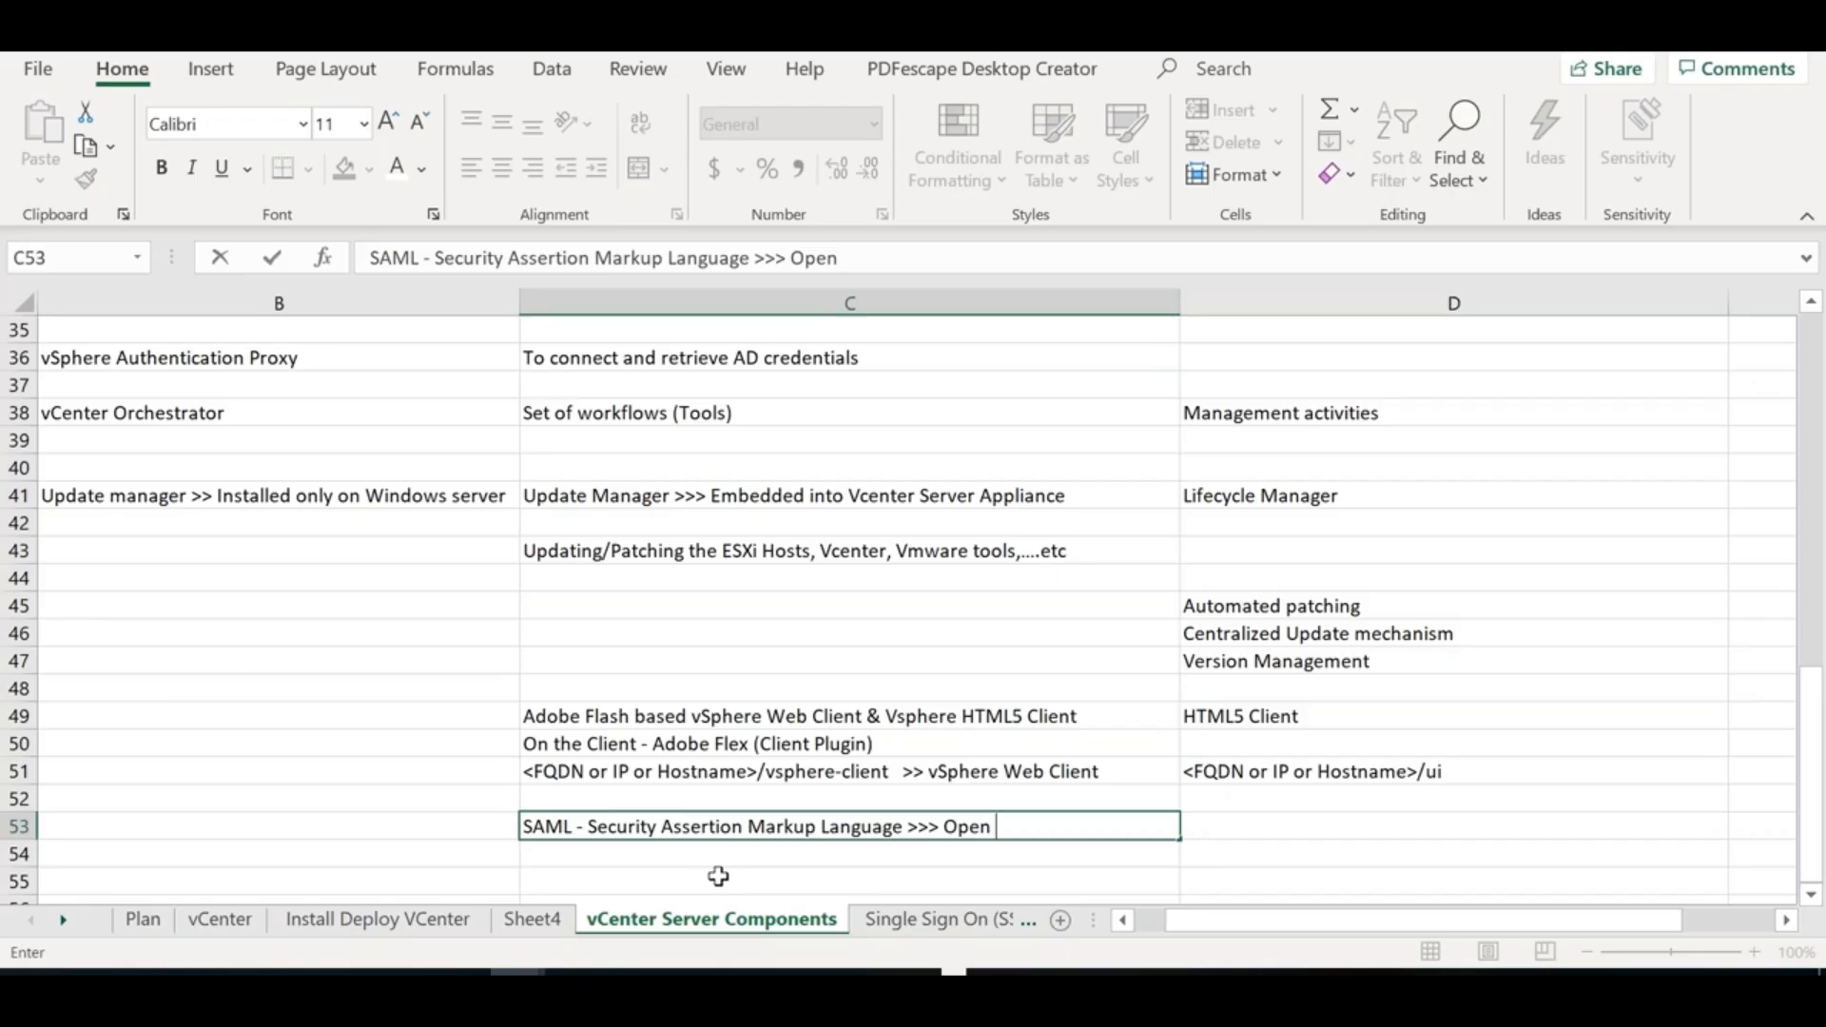
pyautogui.write('Source Cloud')
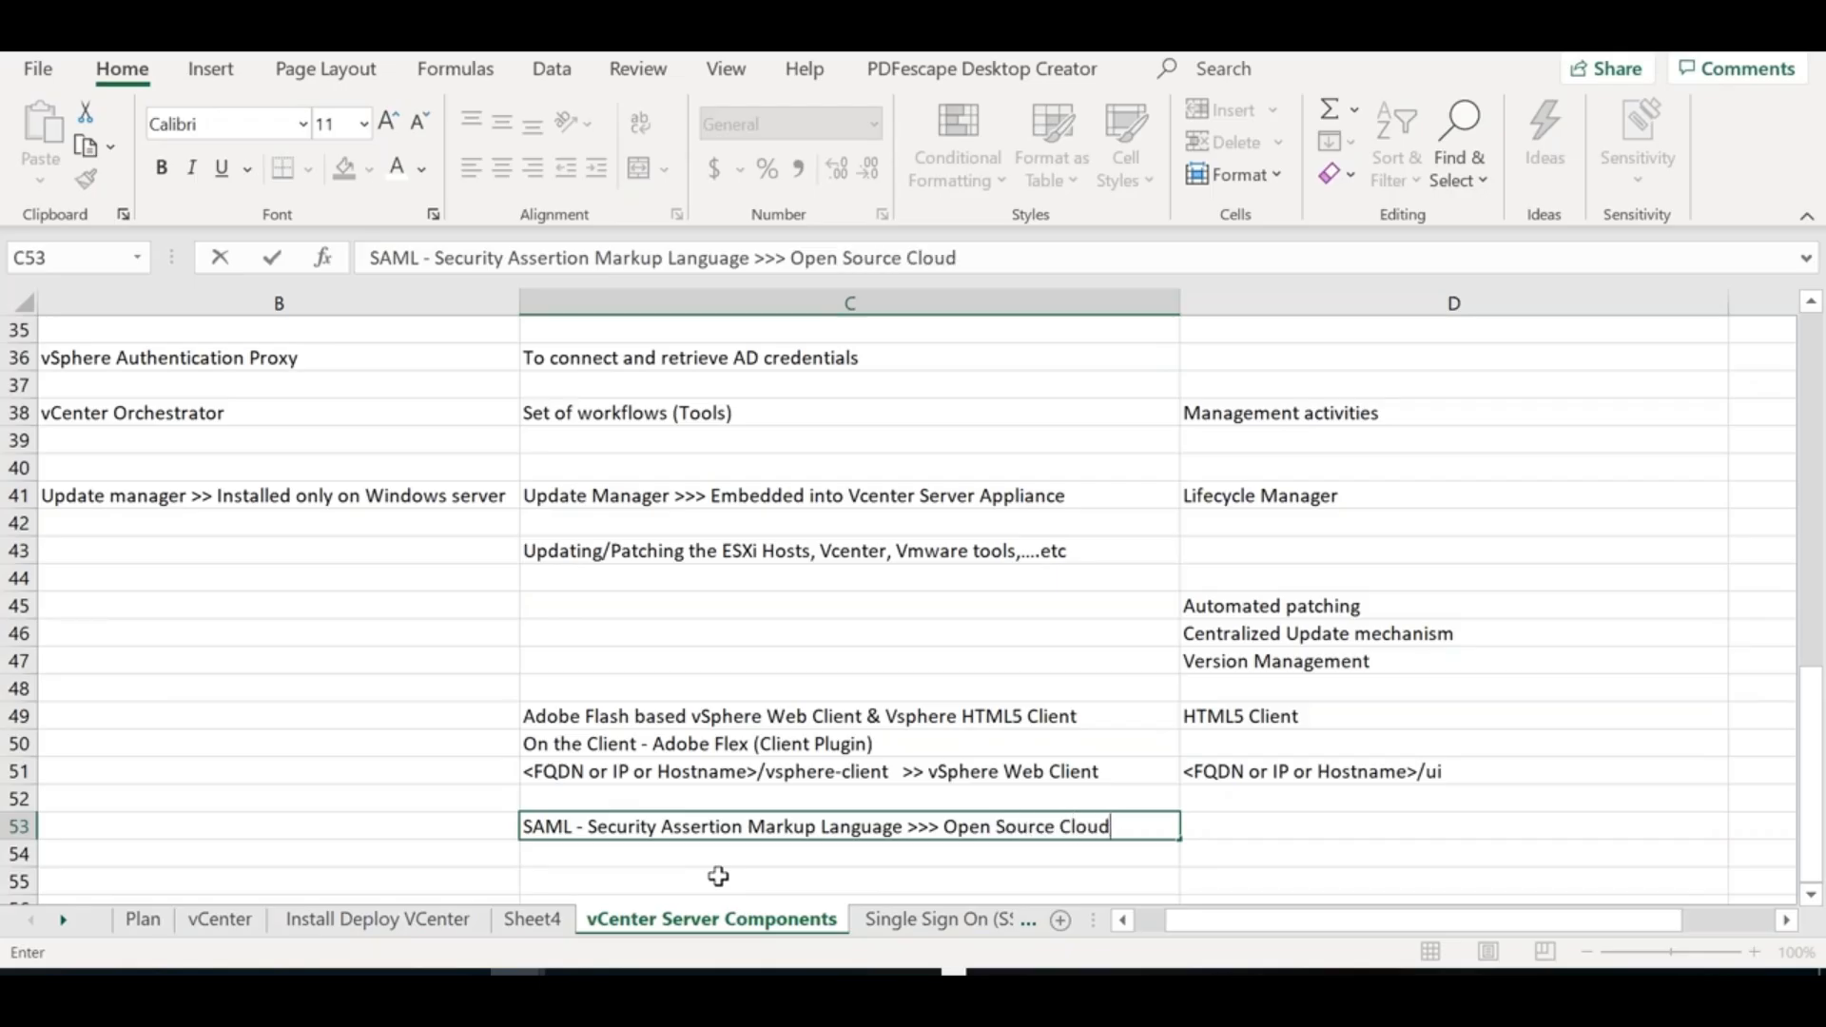
pyautogui.write(' native a')
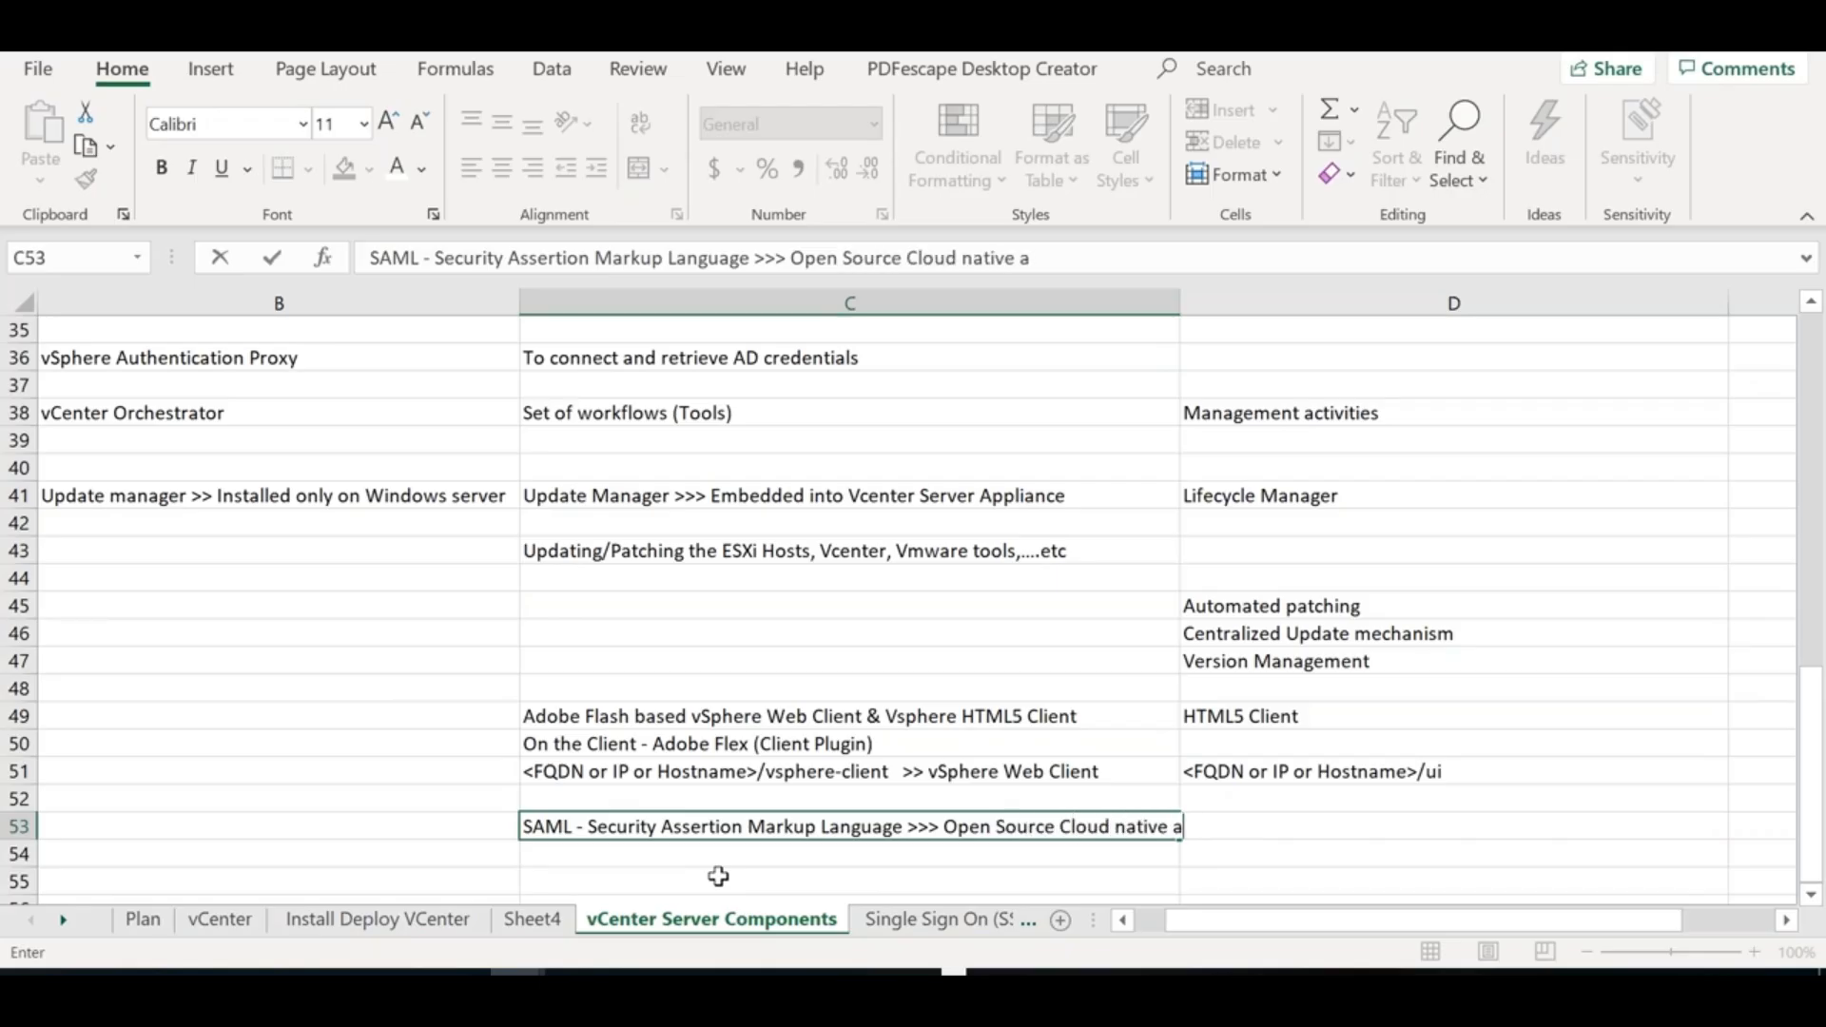
pyautogui.write('uthentication protocol')
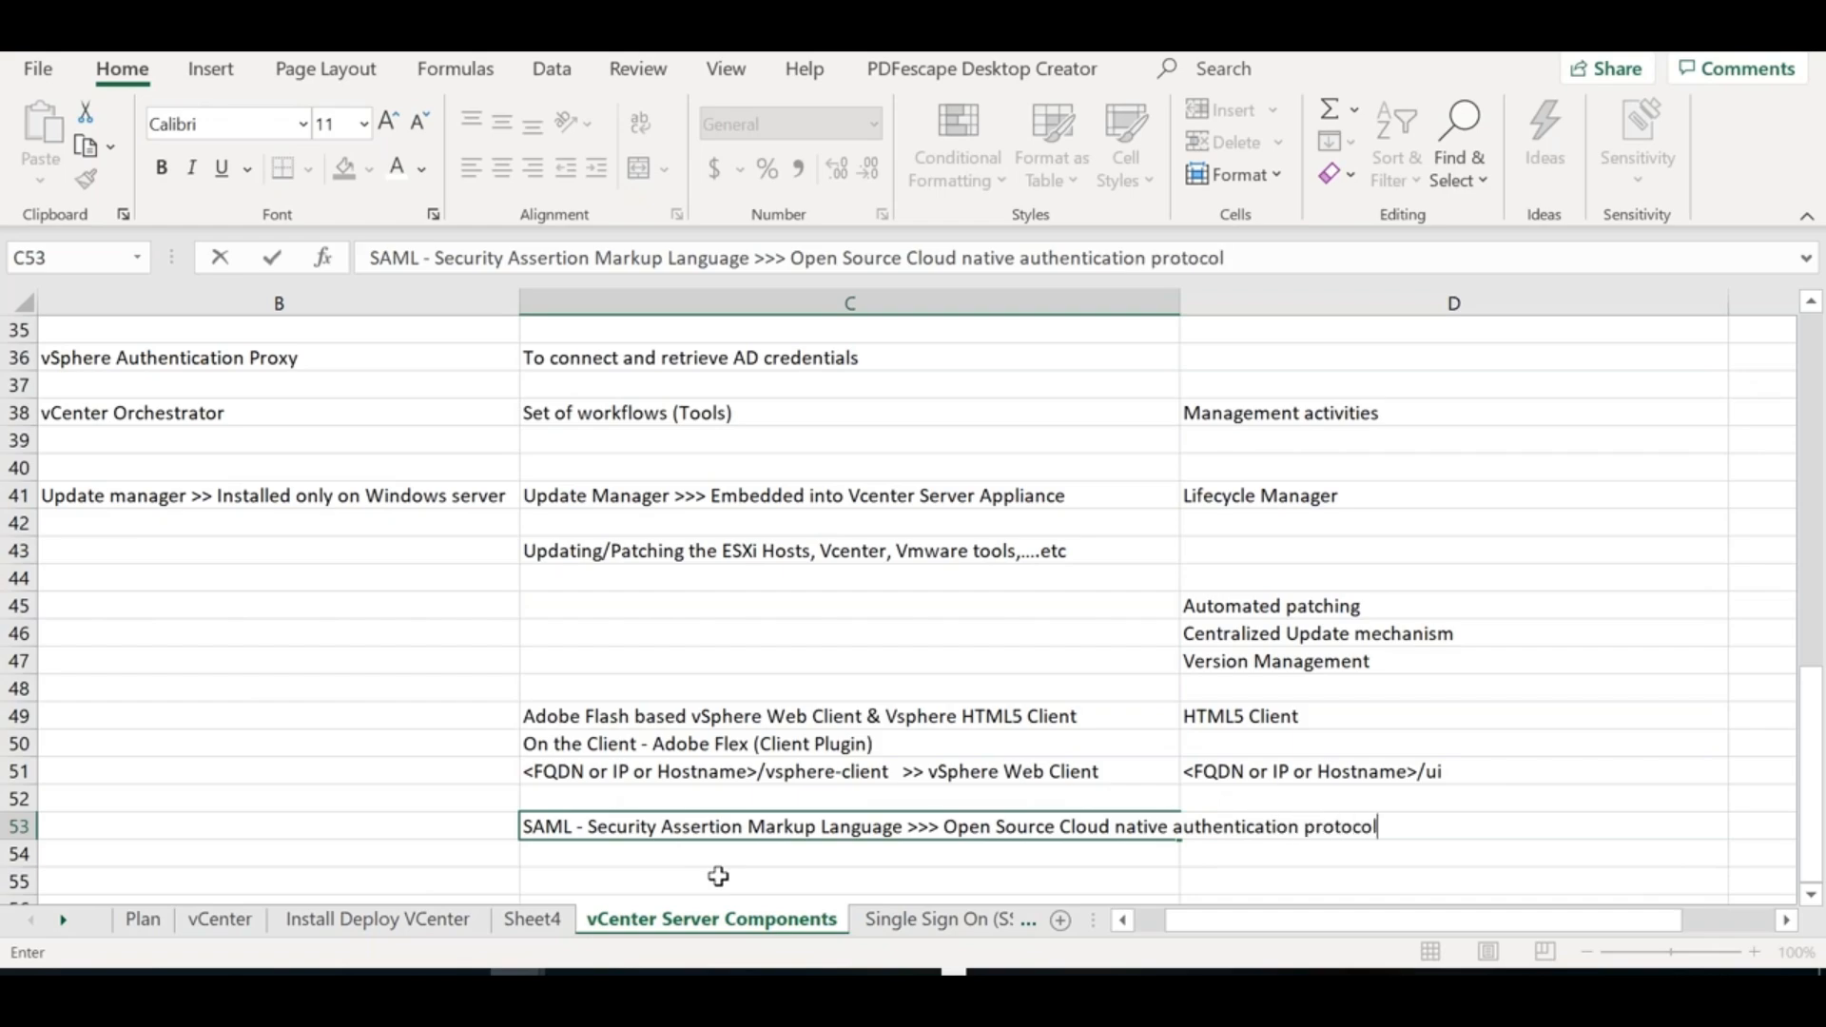
pyautogui.press('Tab')
pyautogui.write('Web environment')
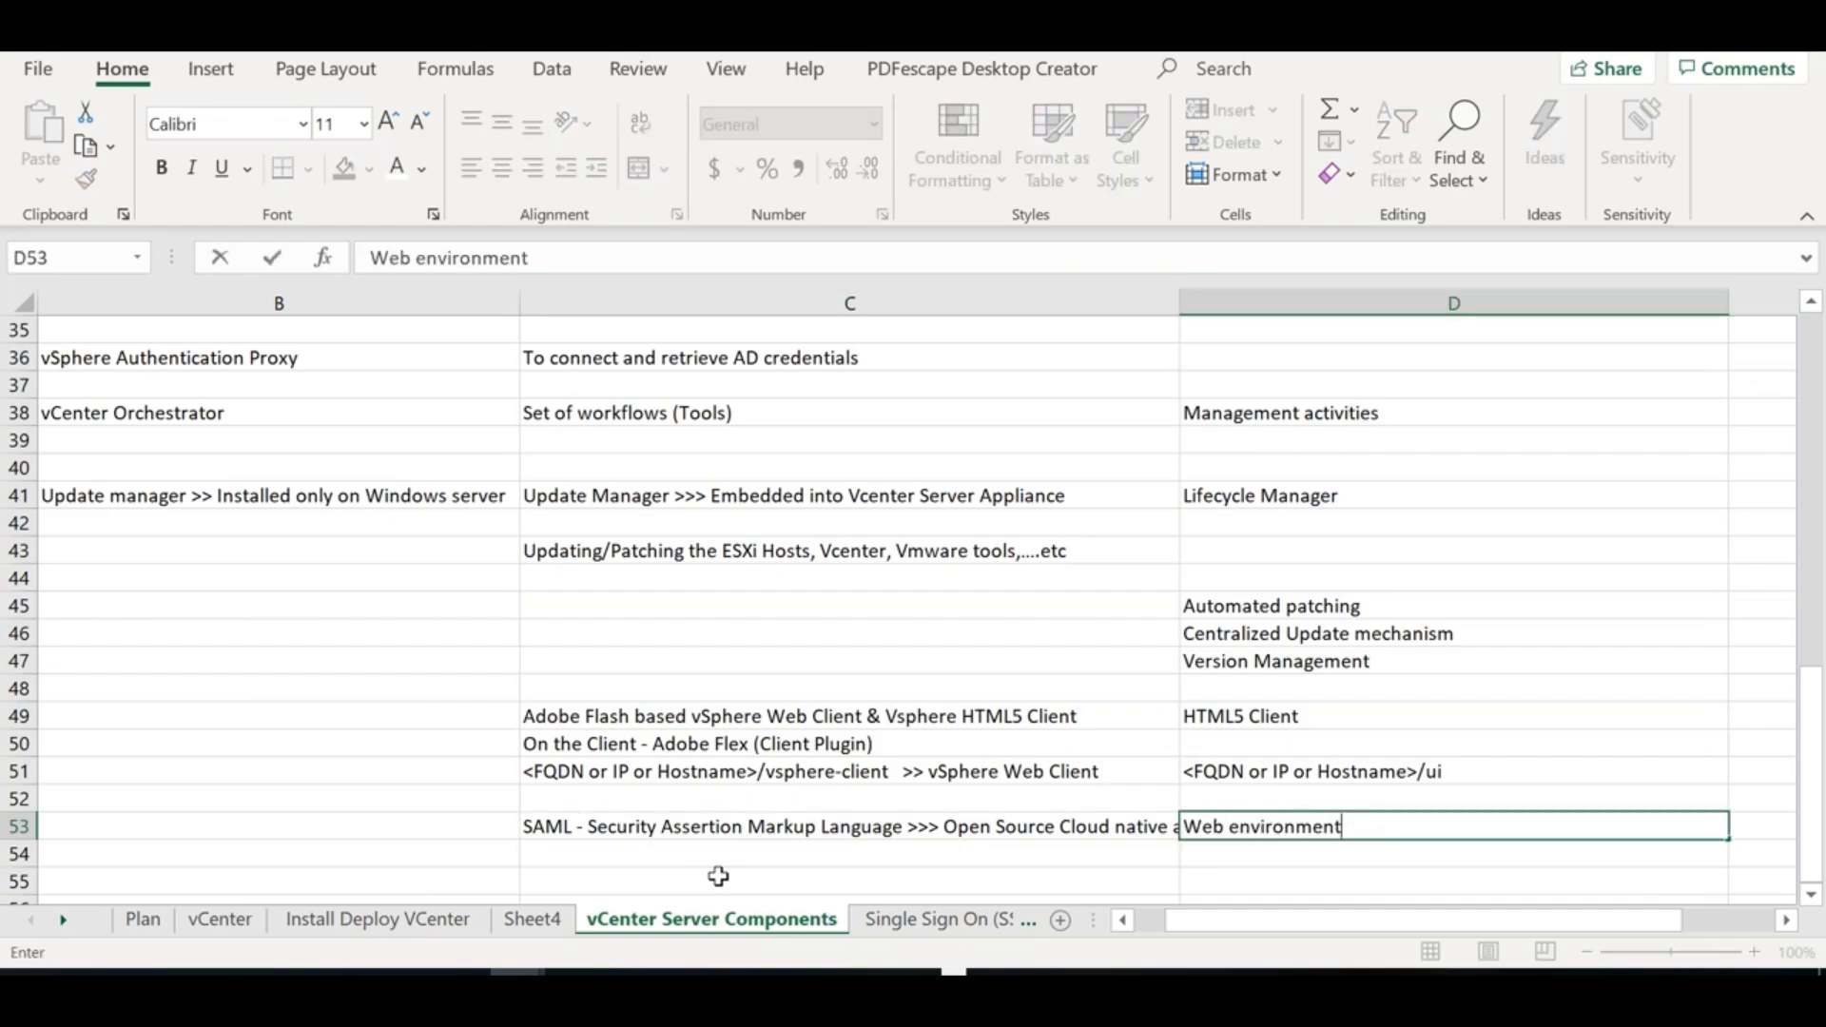
# Delete the words 'Cloud' and 'native' from the C53 note and clear a stray D54 entry
pyautogui.click(1125, 830)
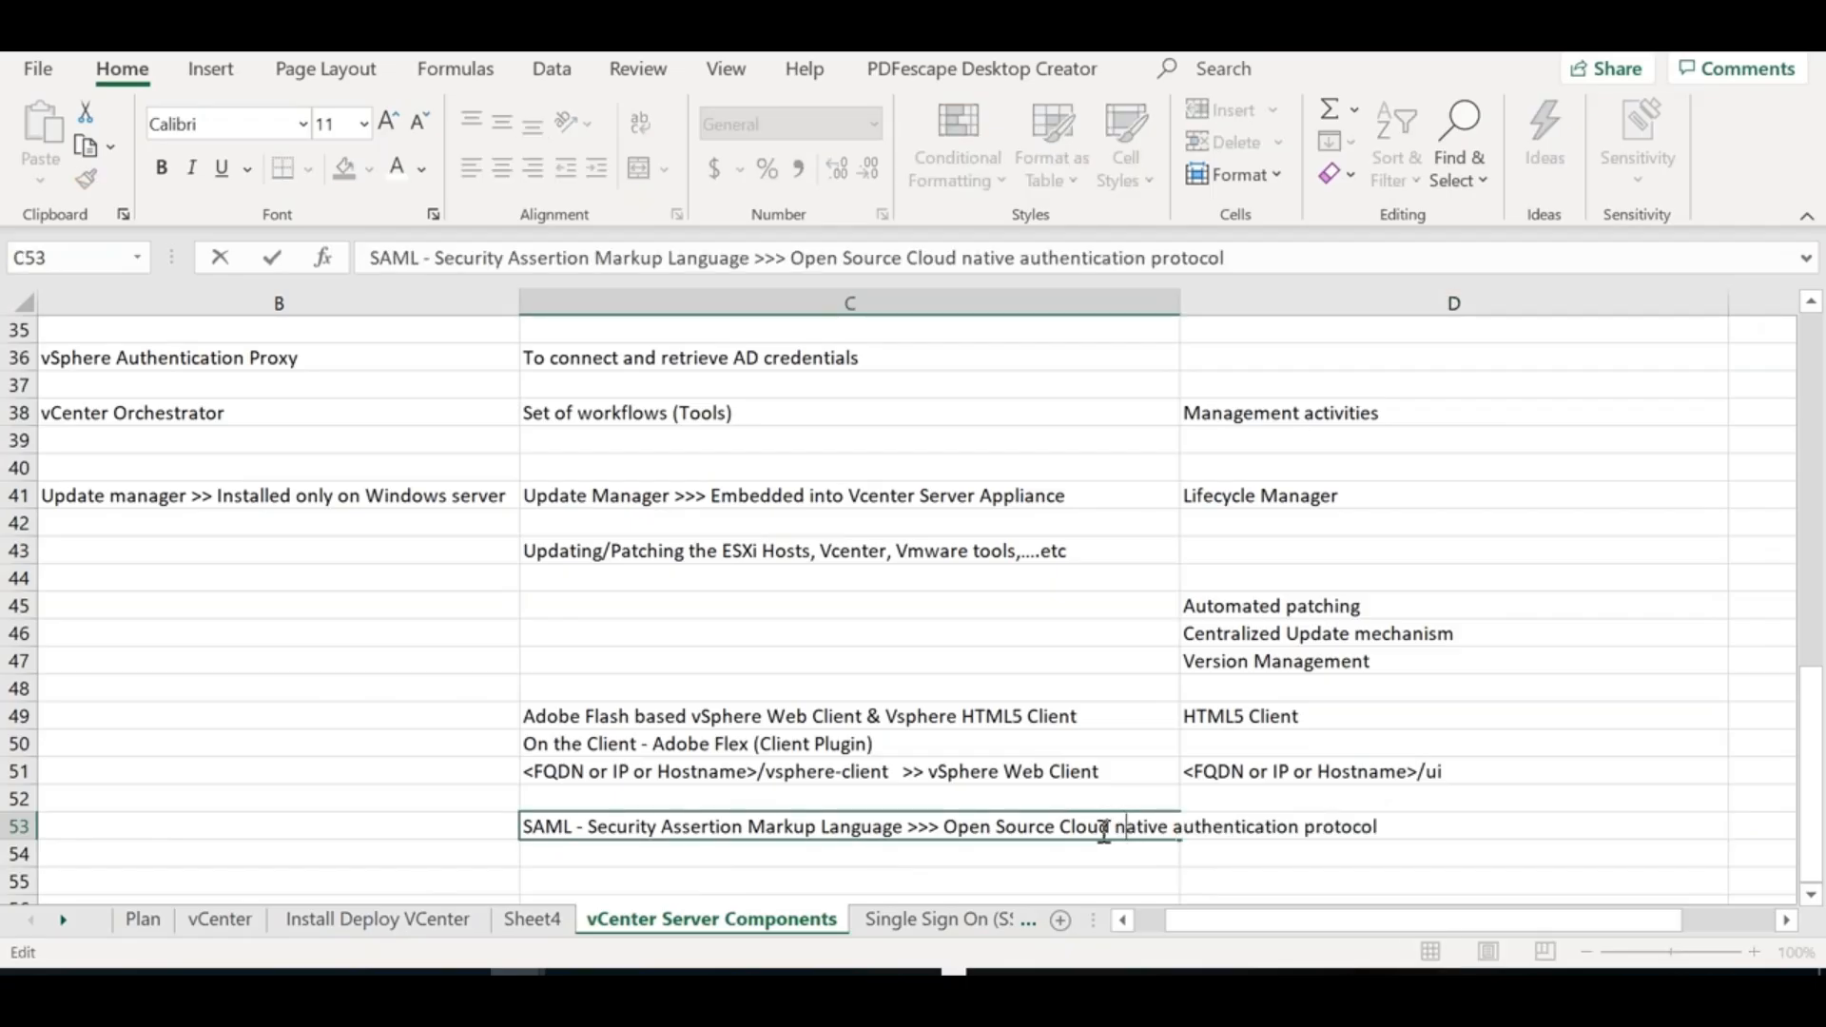
pyautogui.doubleClick(1095, 828)
pyautogui.press('Delete')
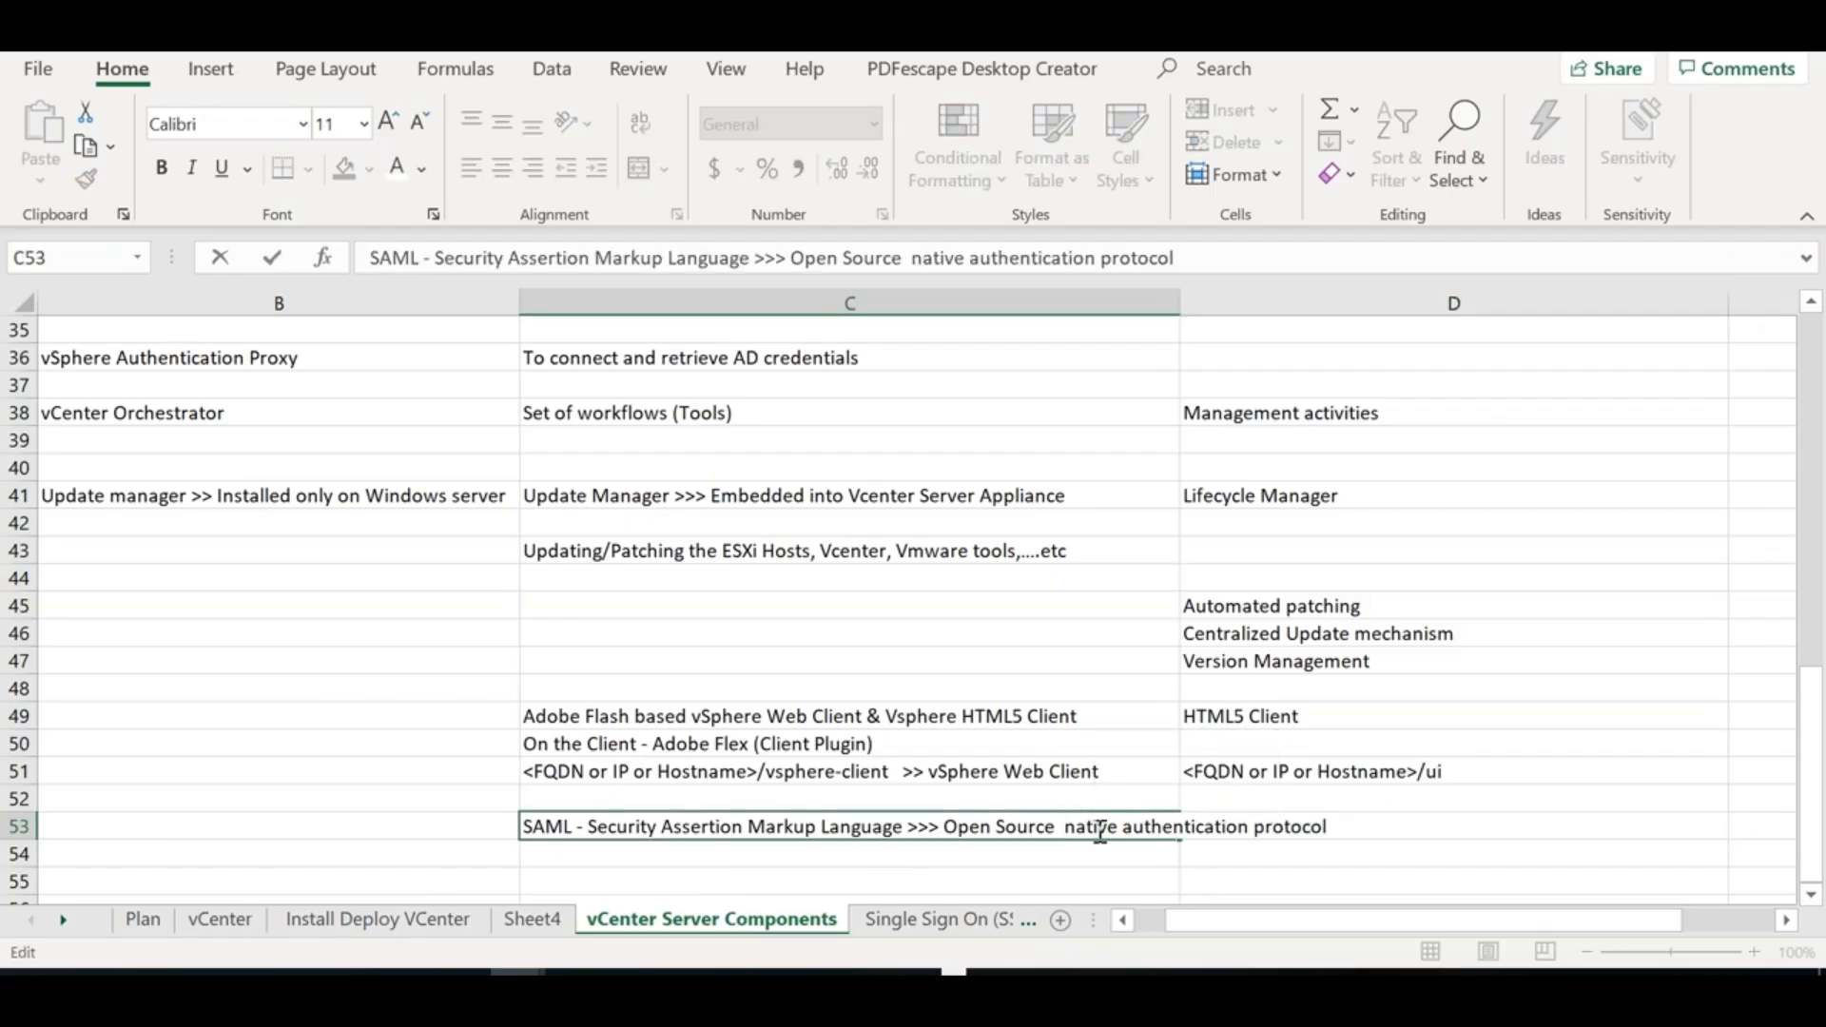
pyautogui.press('Delete')
pyautogui.doubleClick(1084, 828)
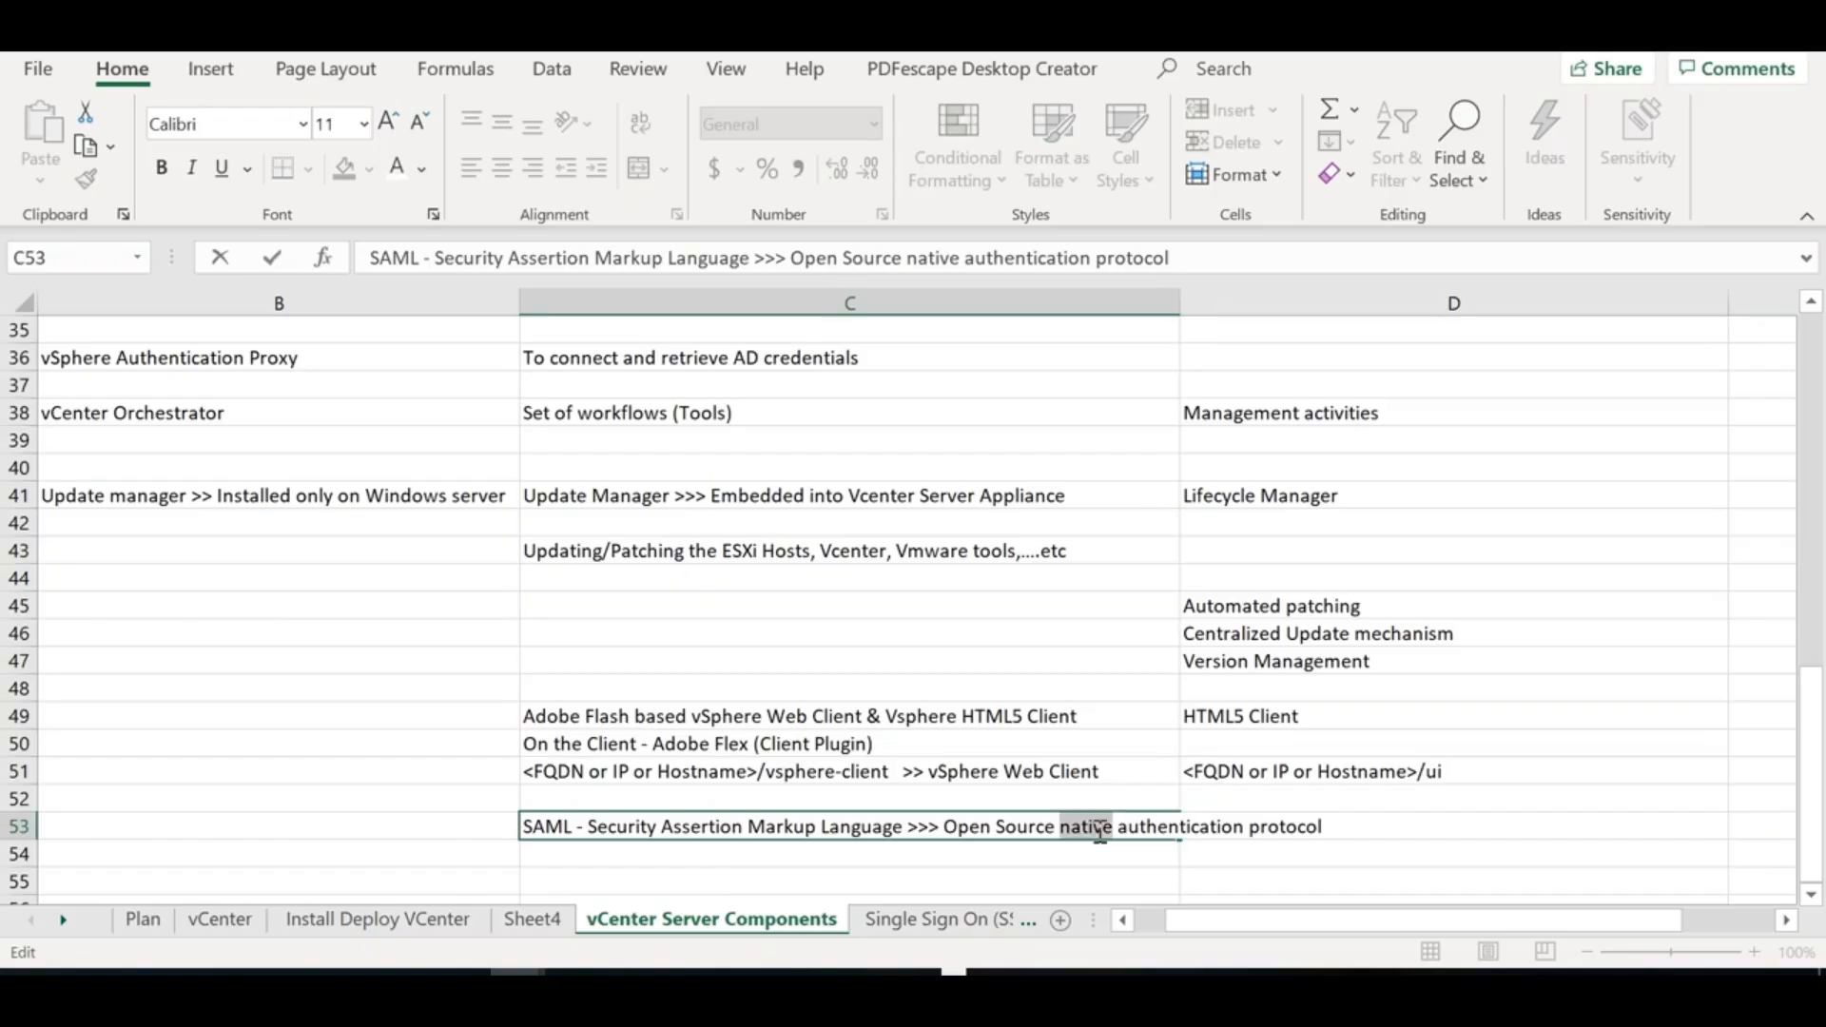
pyautogui.press('Delete')
pyautogui.press('Delete')
pyautogui.press('Return')
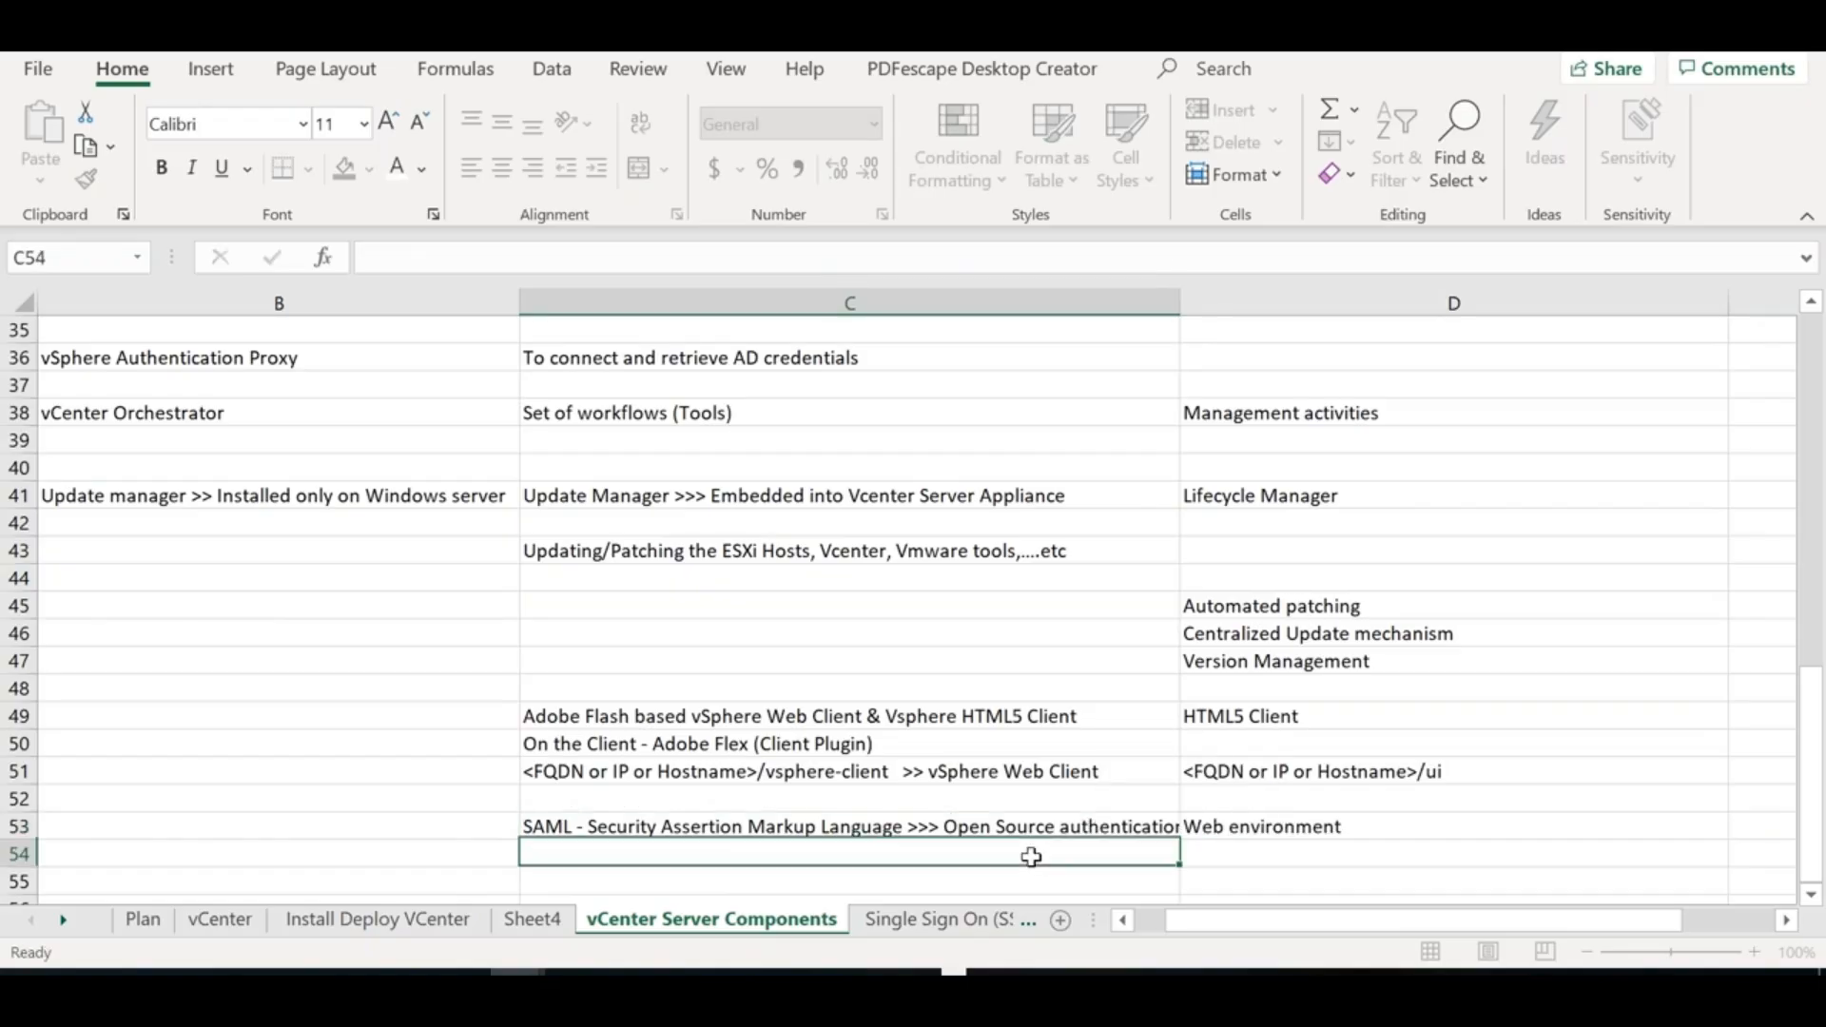
pyautogui.click(1296, 858)
pyautogui.write('Cloue')
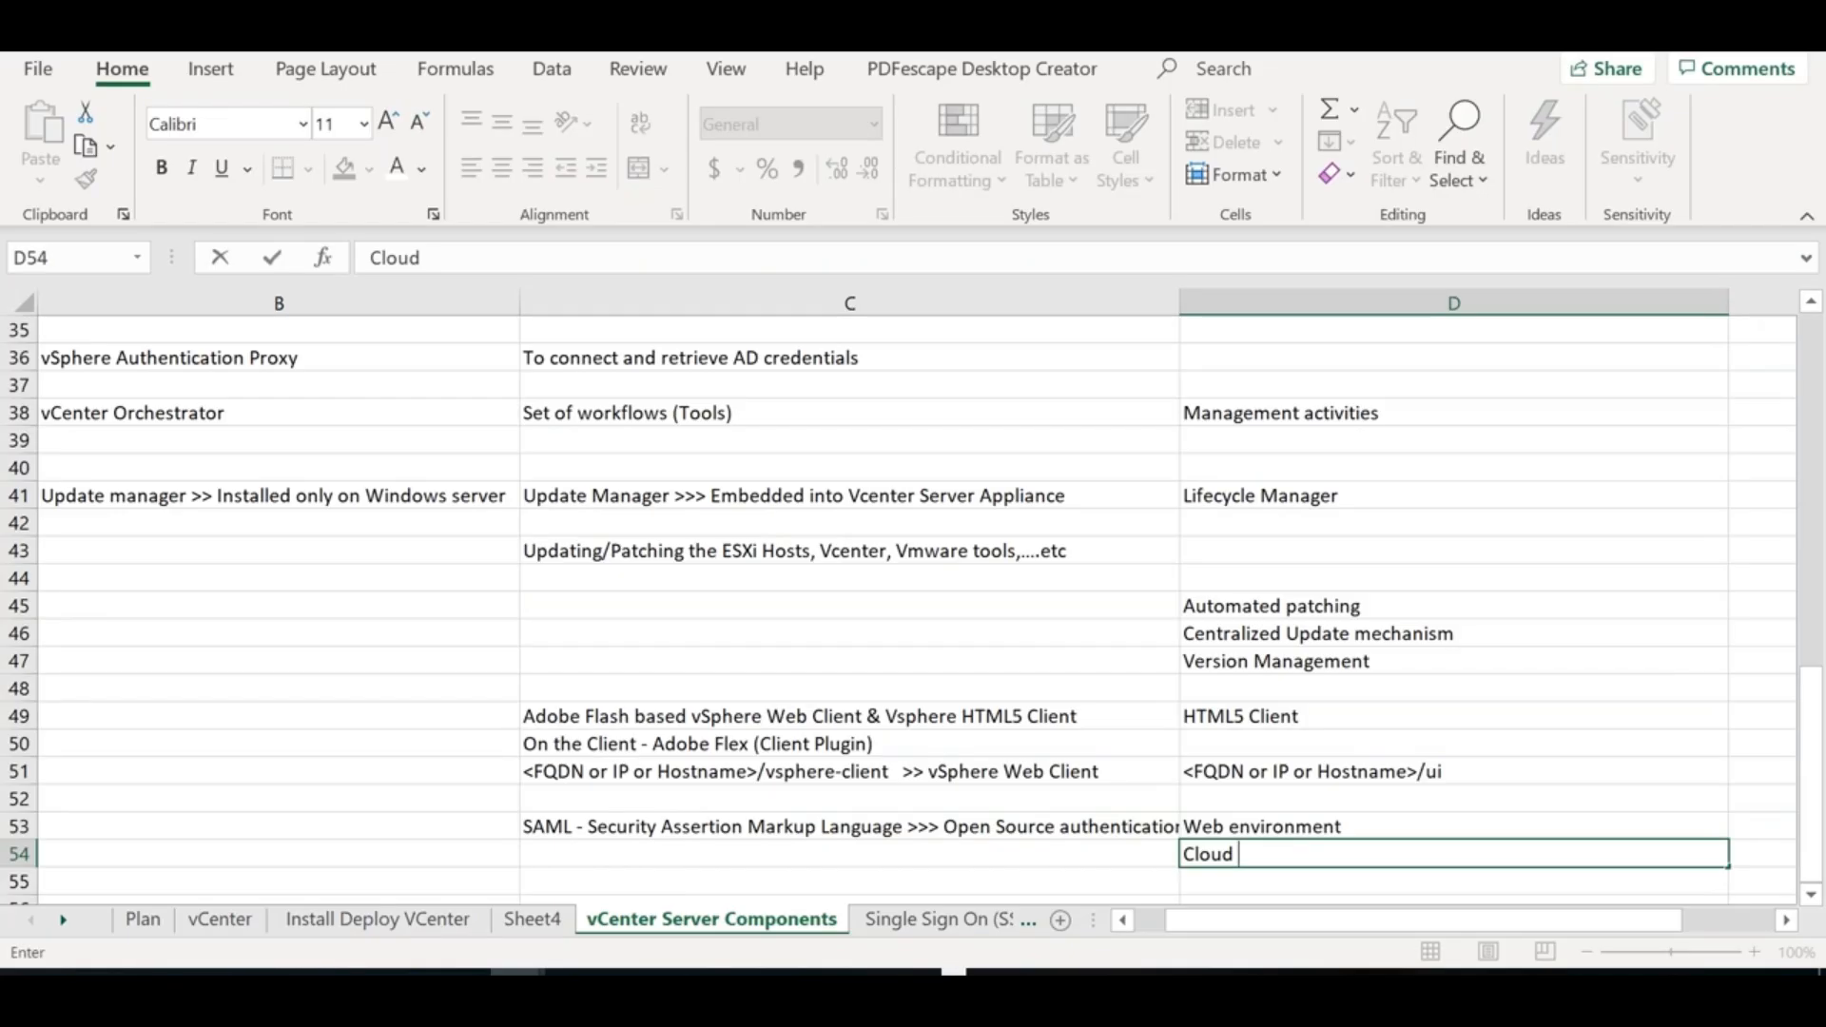
pyautogui.press('BackSpace')
pyautogui.press('BackSpace')
pyautogui.press('BackSpace')
pyautogui.press('BackSpace')
pyautogui.press('BackSpace')
pyautogui.hotkey('alt', 'Tab')
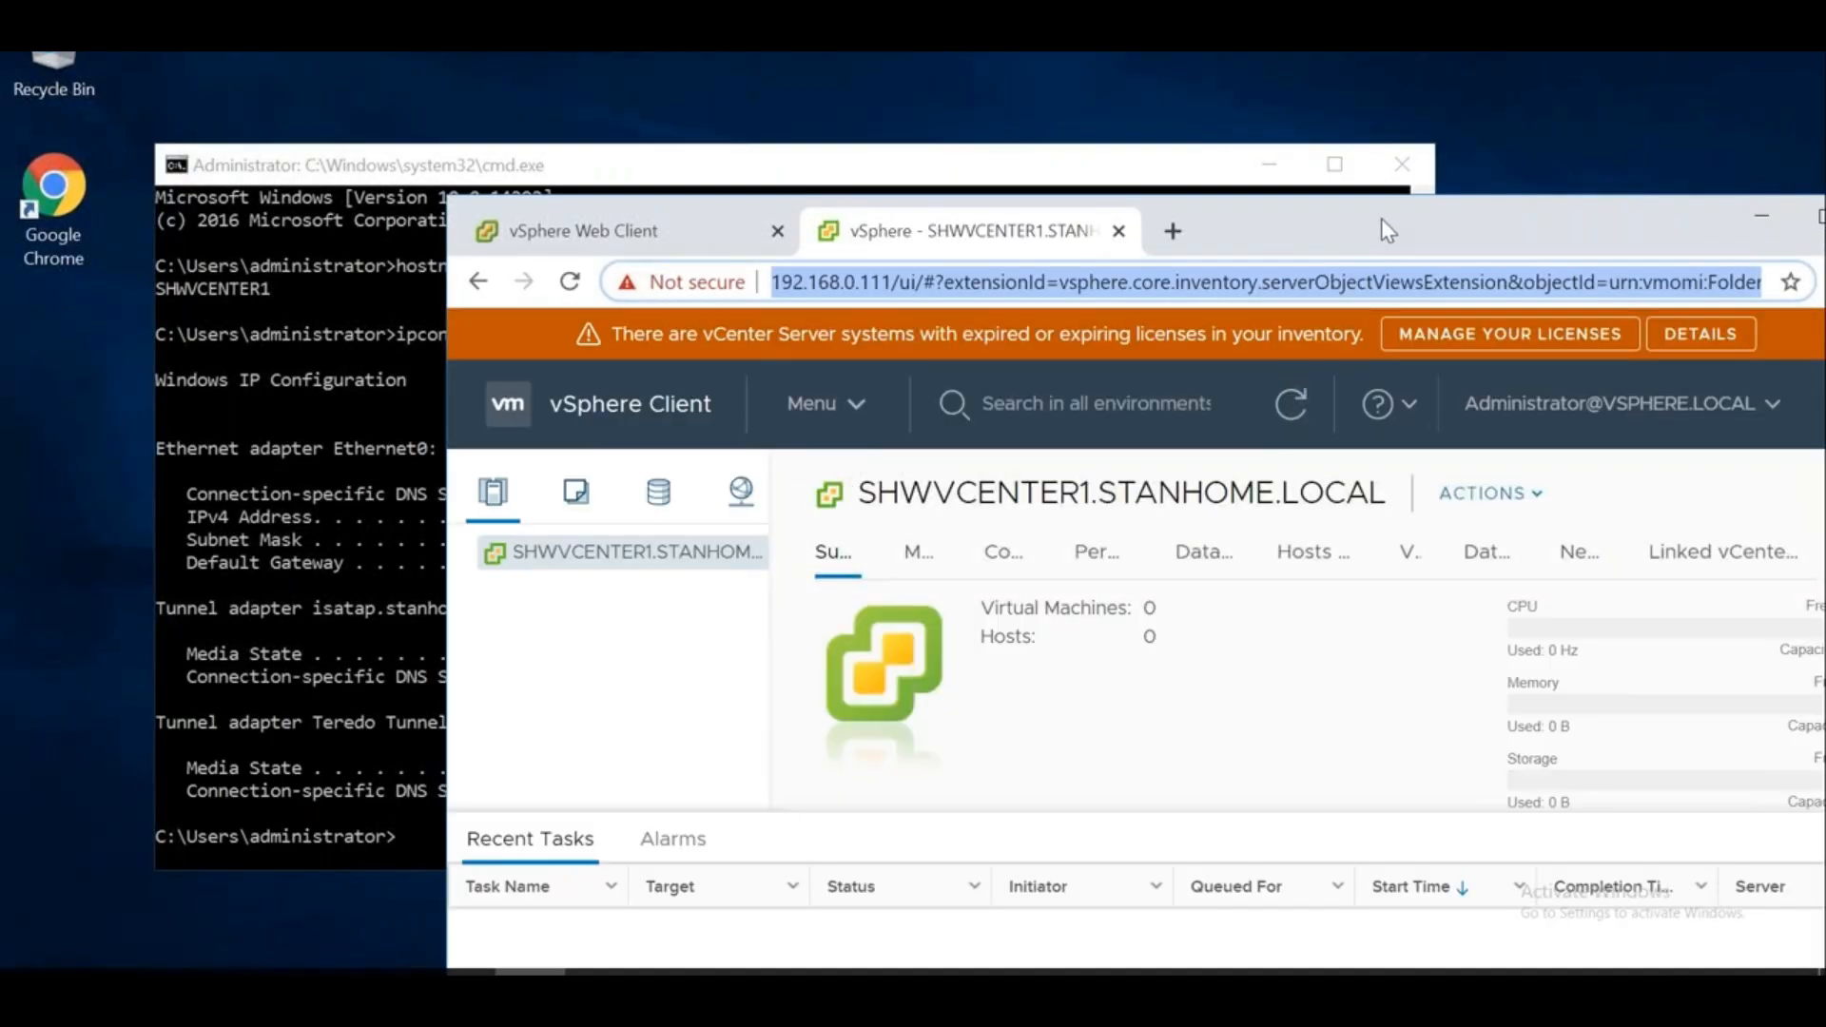
# Dismiss the expired-licence warning and move the browser window to the left
pyautogui.doubleClick(1380, 219)
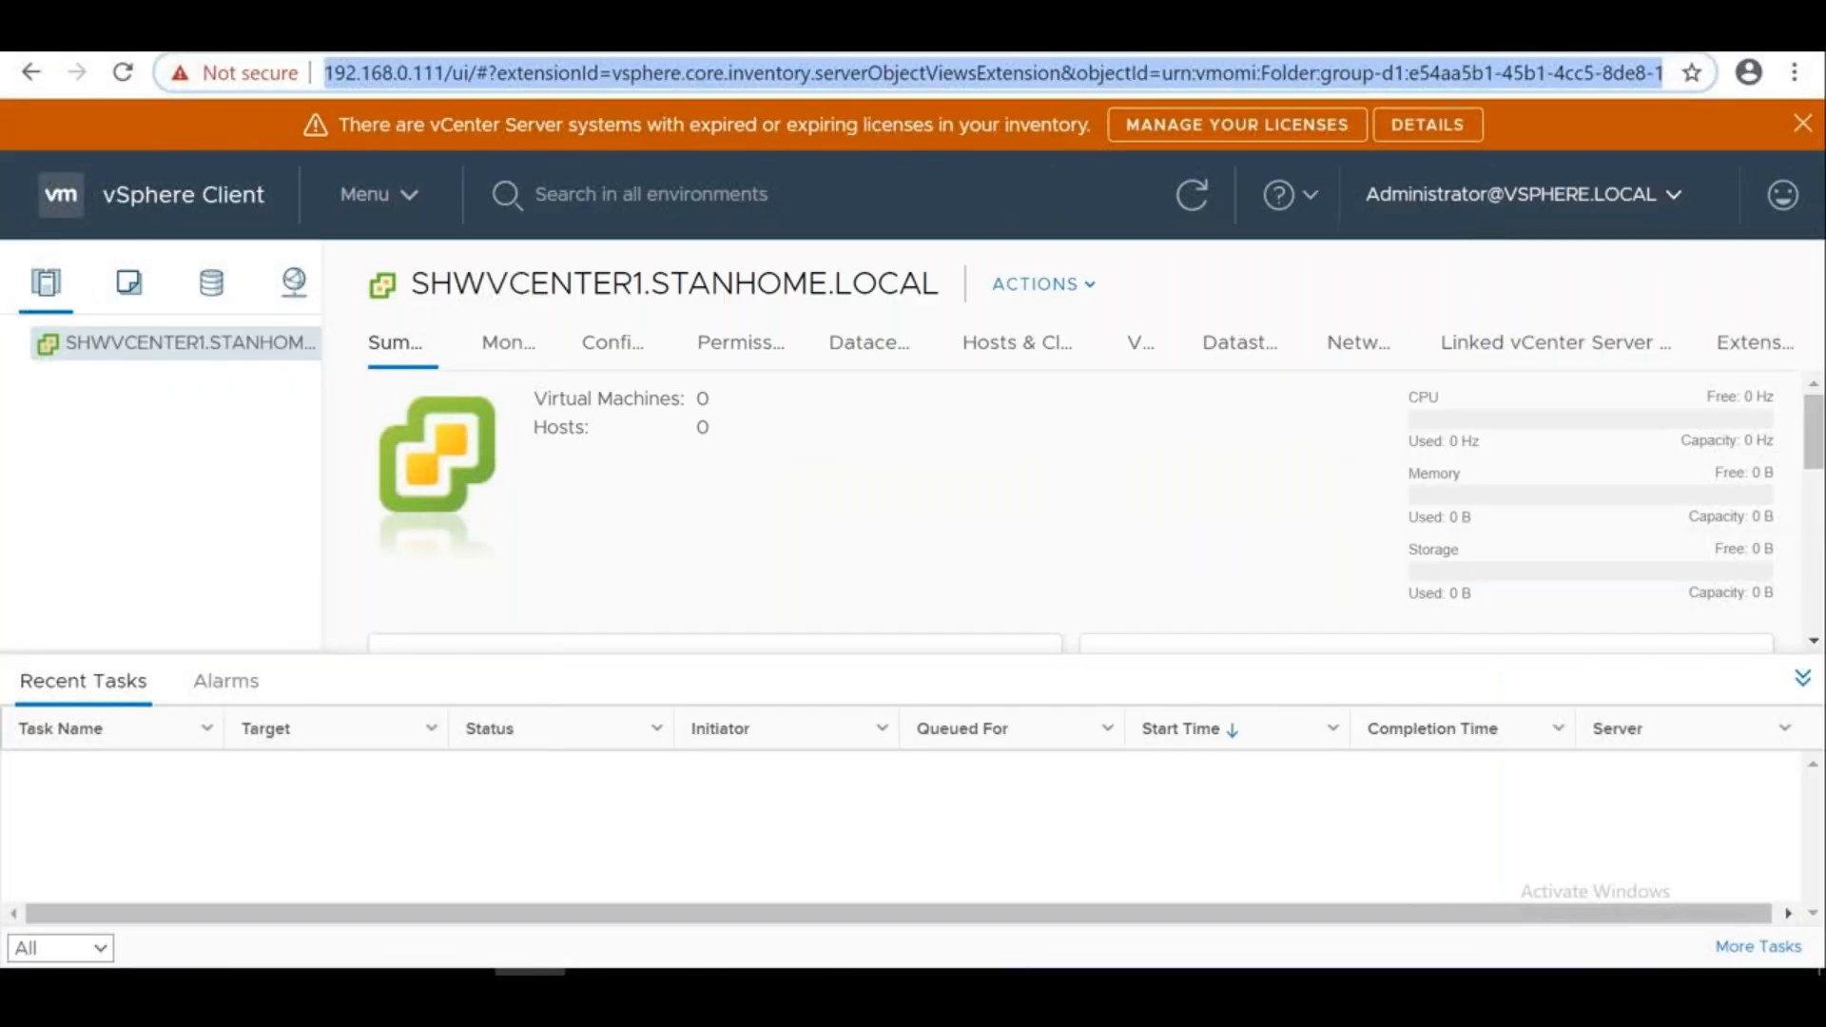
pyautogui.click(1801, 125)
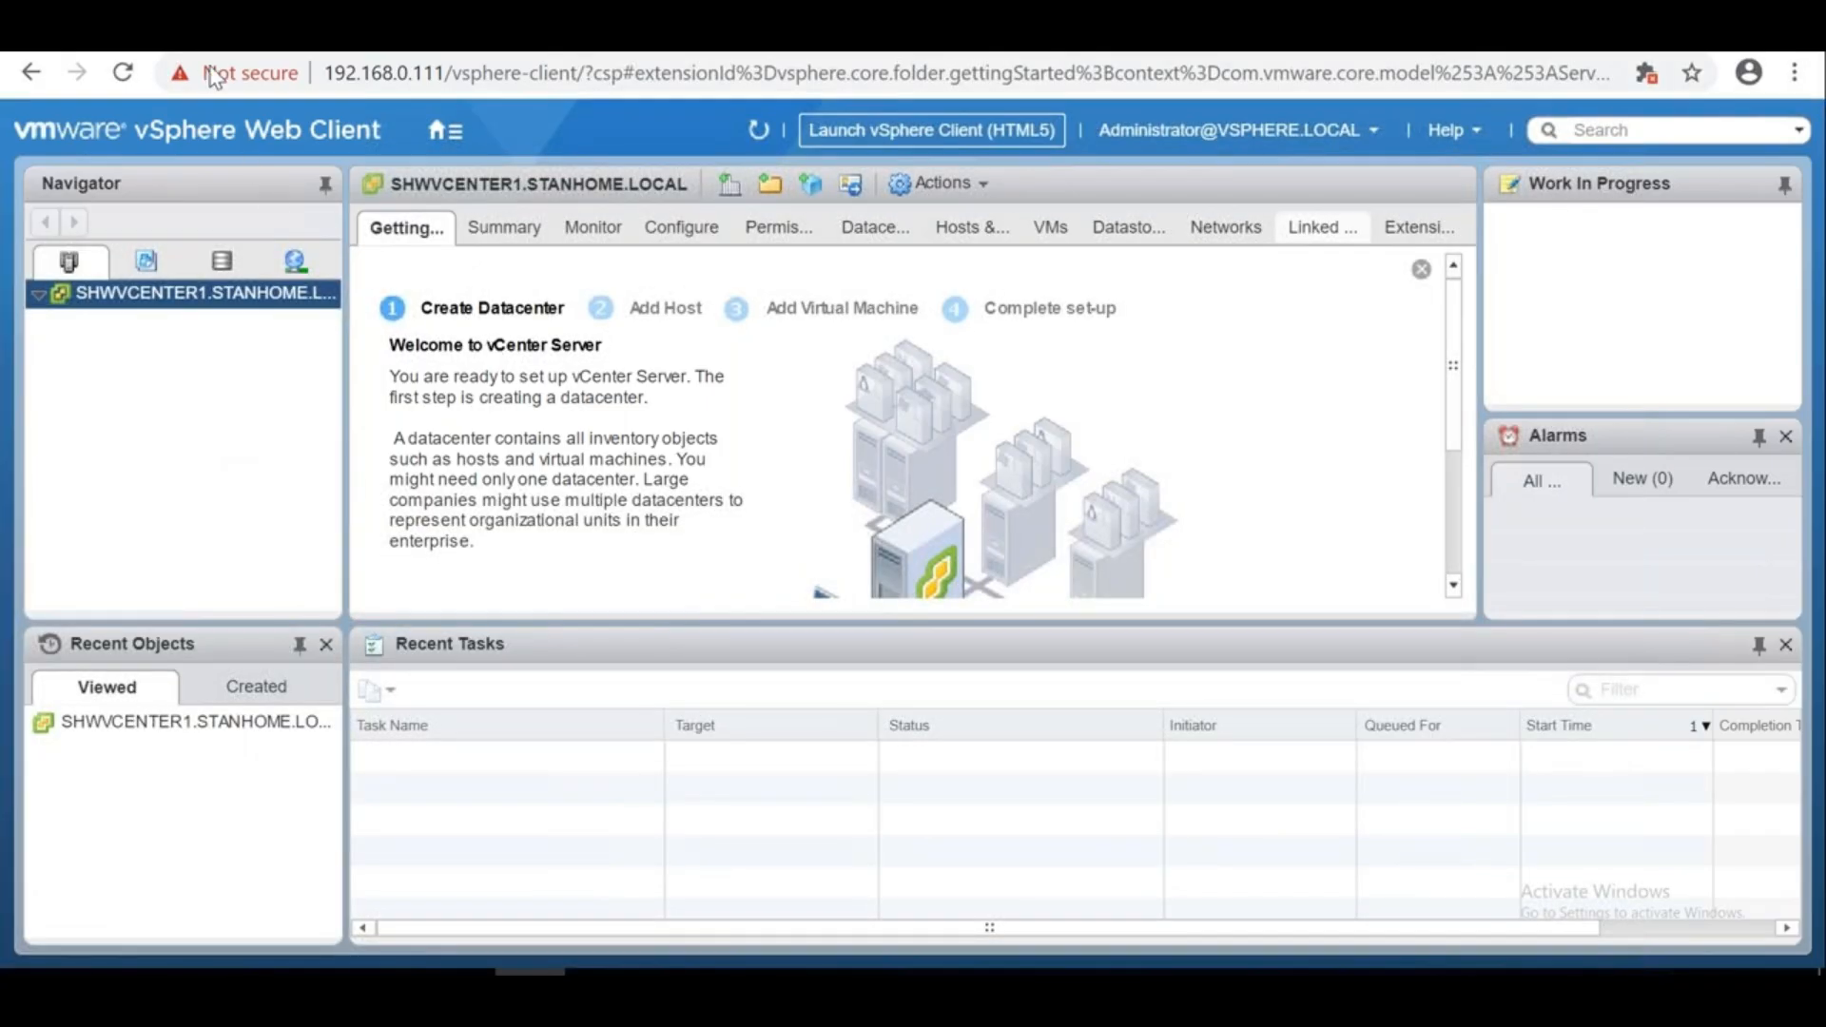
pyautogui.click(444, 130)
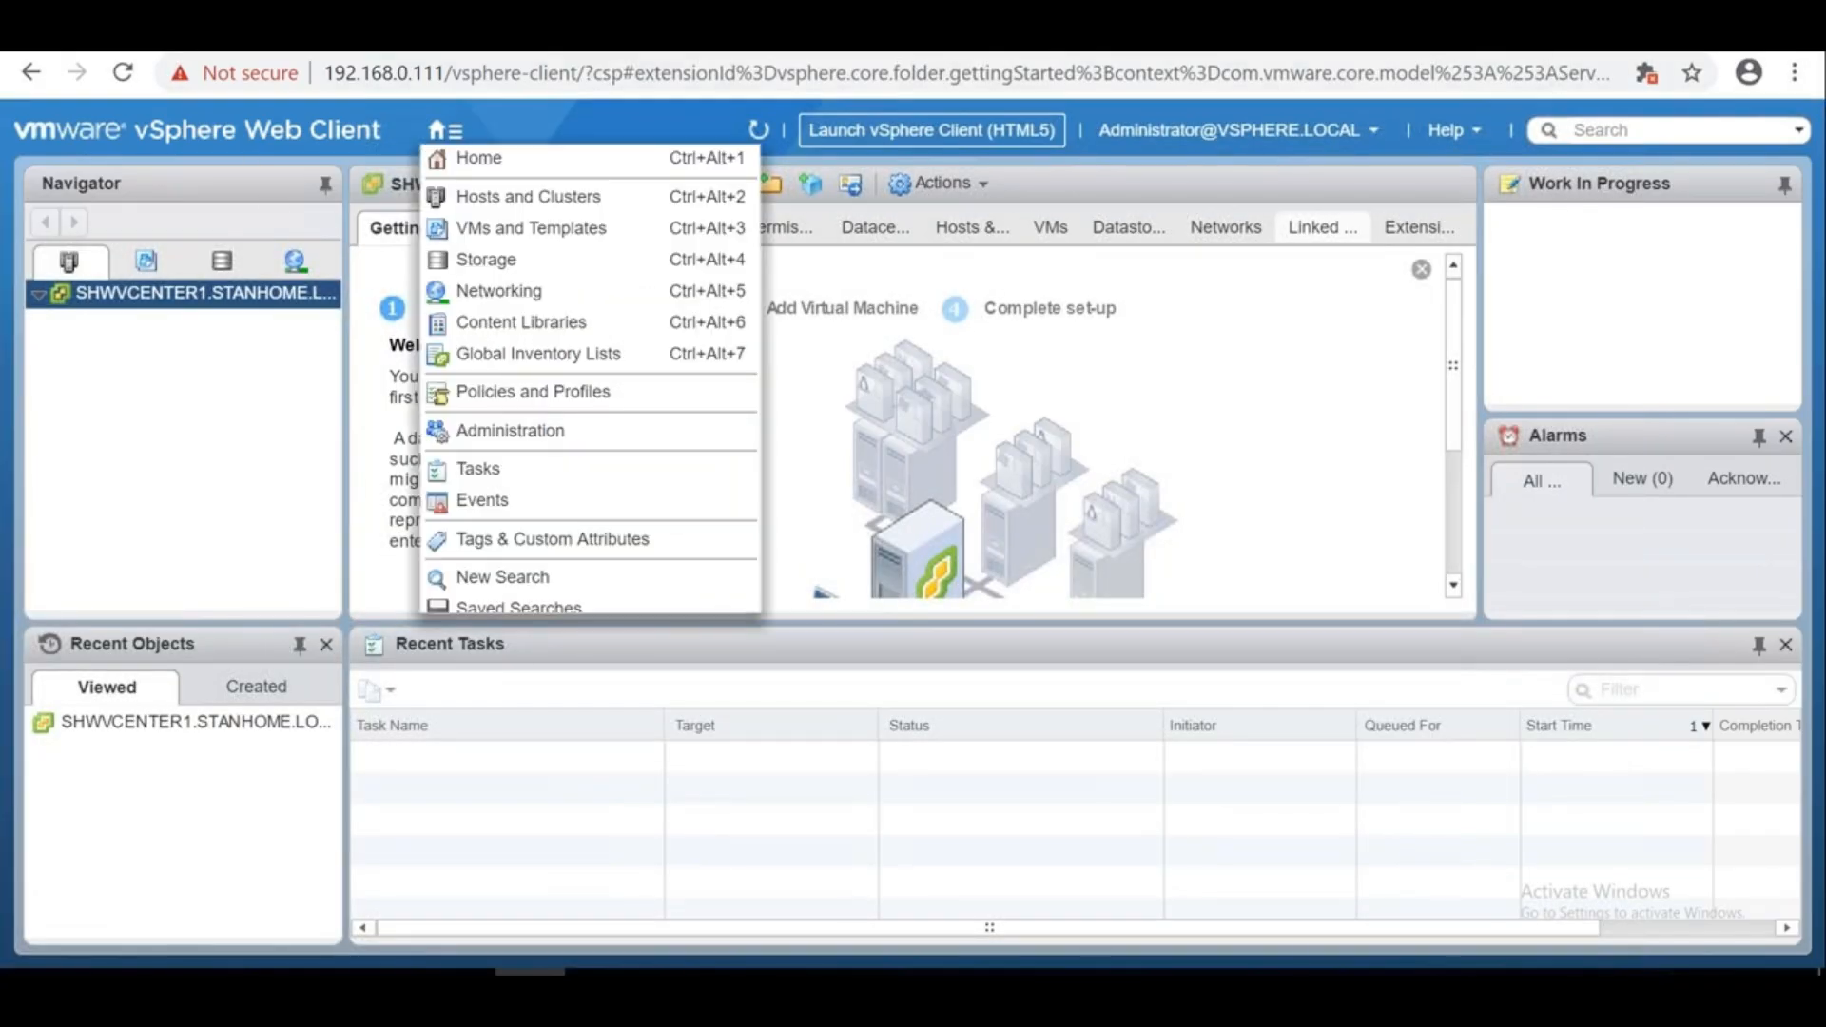
pyautogui.click(1714, 36)
pyautogui.moveTo(1372, 232); pyautogui.dragTo(1170, 228)
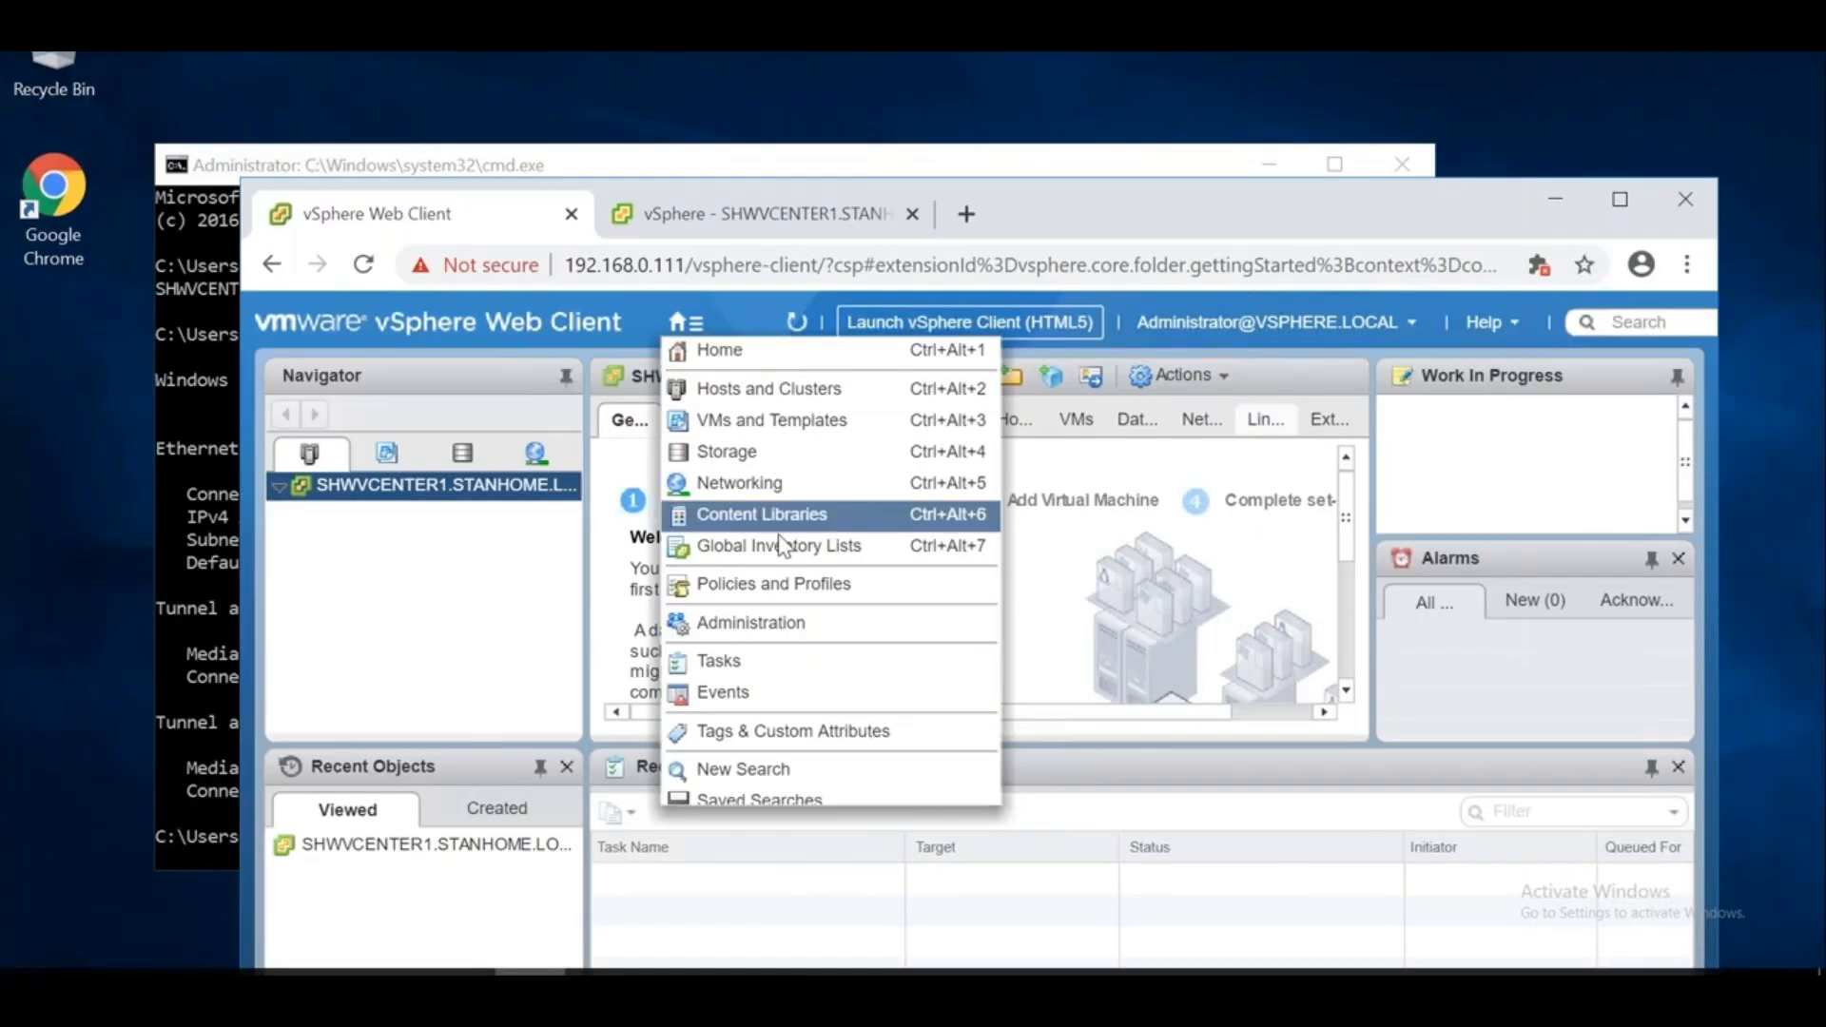
# In the HTML5 vSphere Client, open the main menu and scroll down to Administration
pyautogui.click(728, 226)
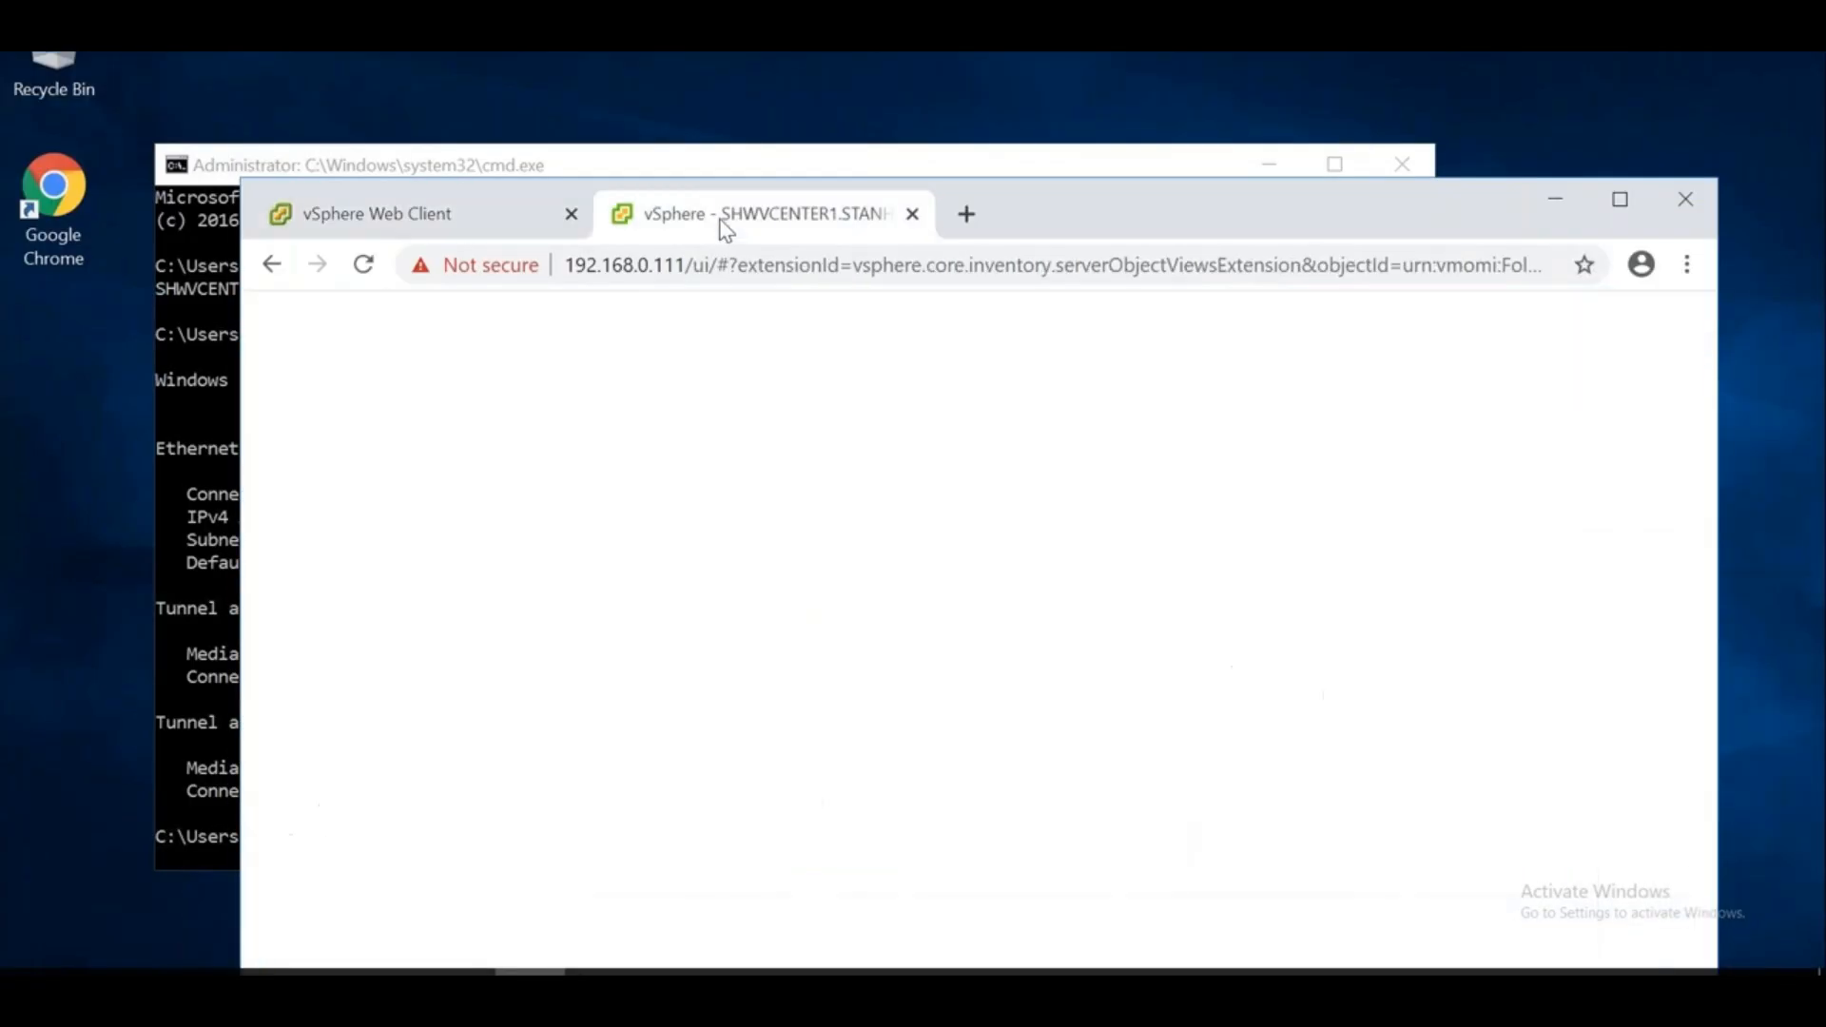
pyautogui.click(642, 338)
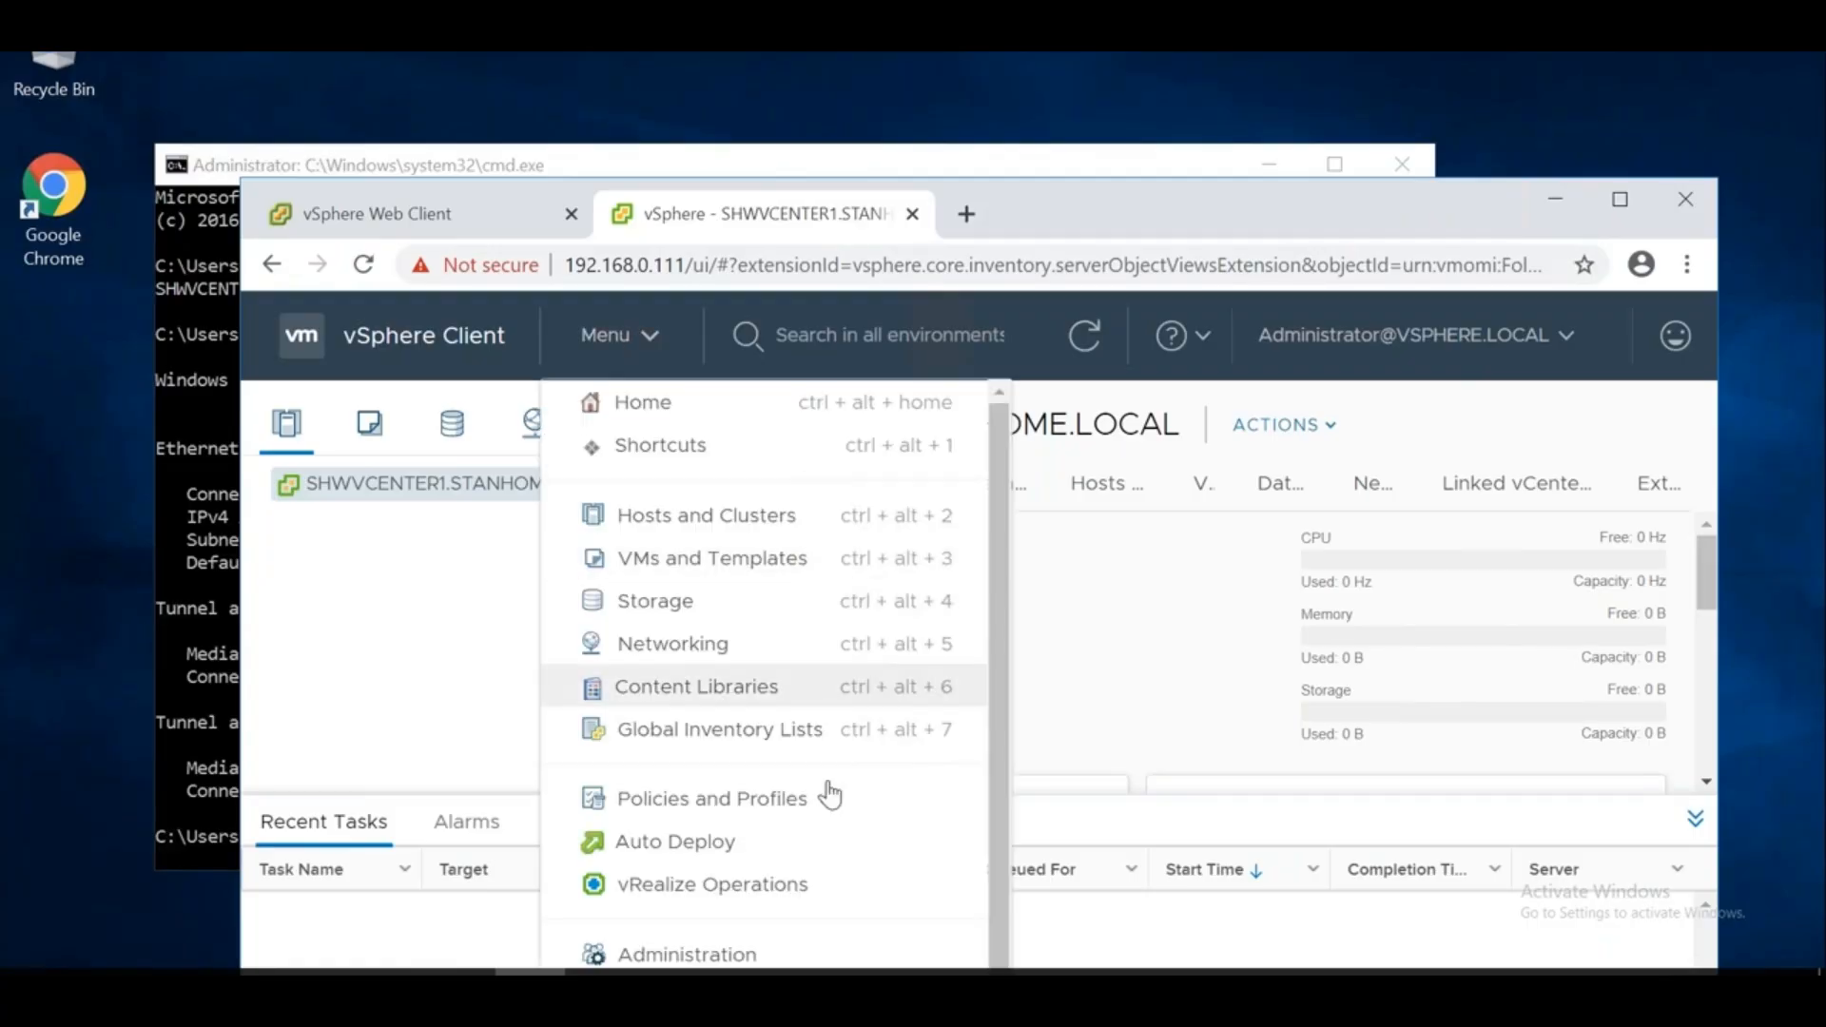
pyautogui.scroll(-2, 1008, 720)
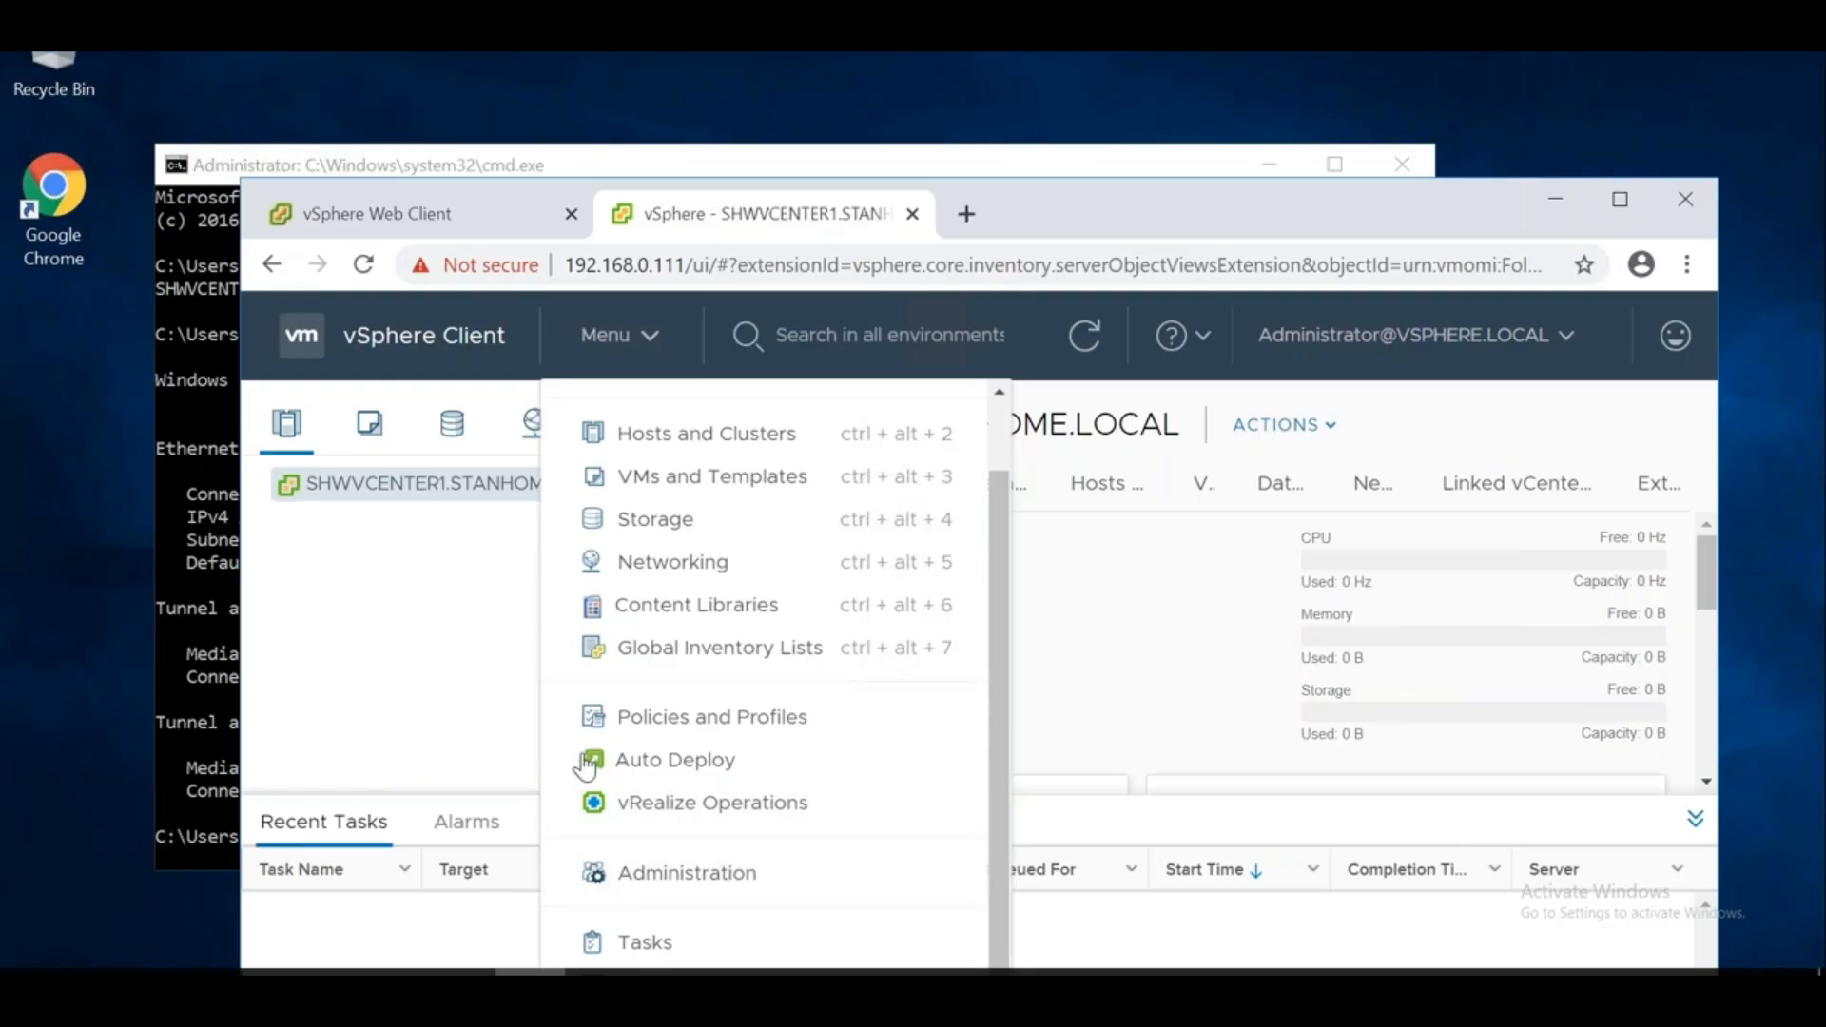
pyautogui.click(418, 686)
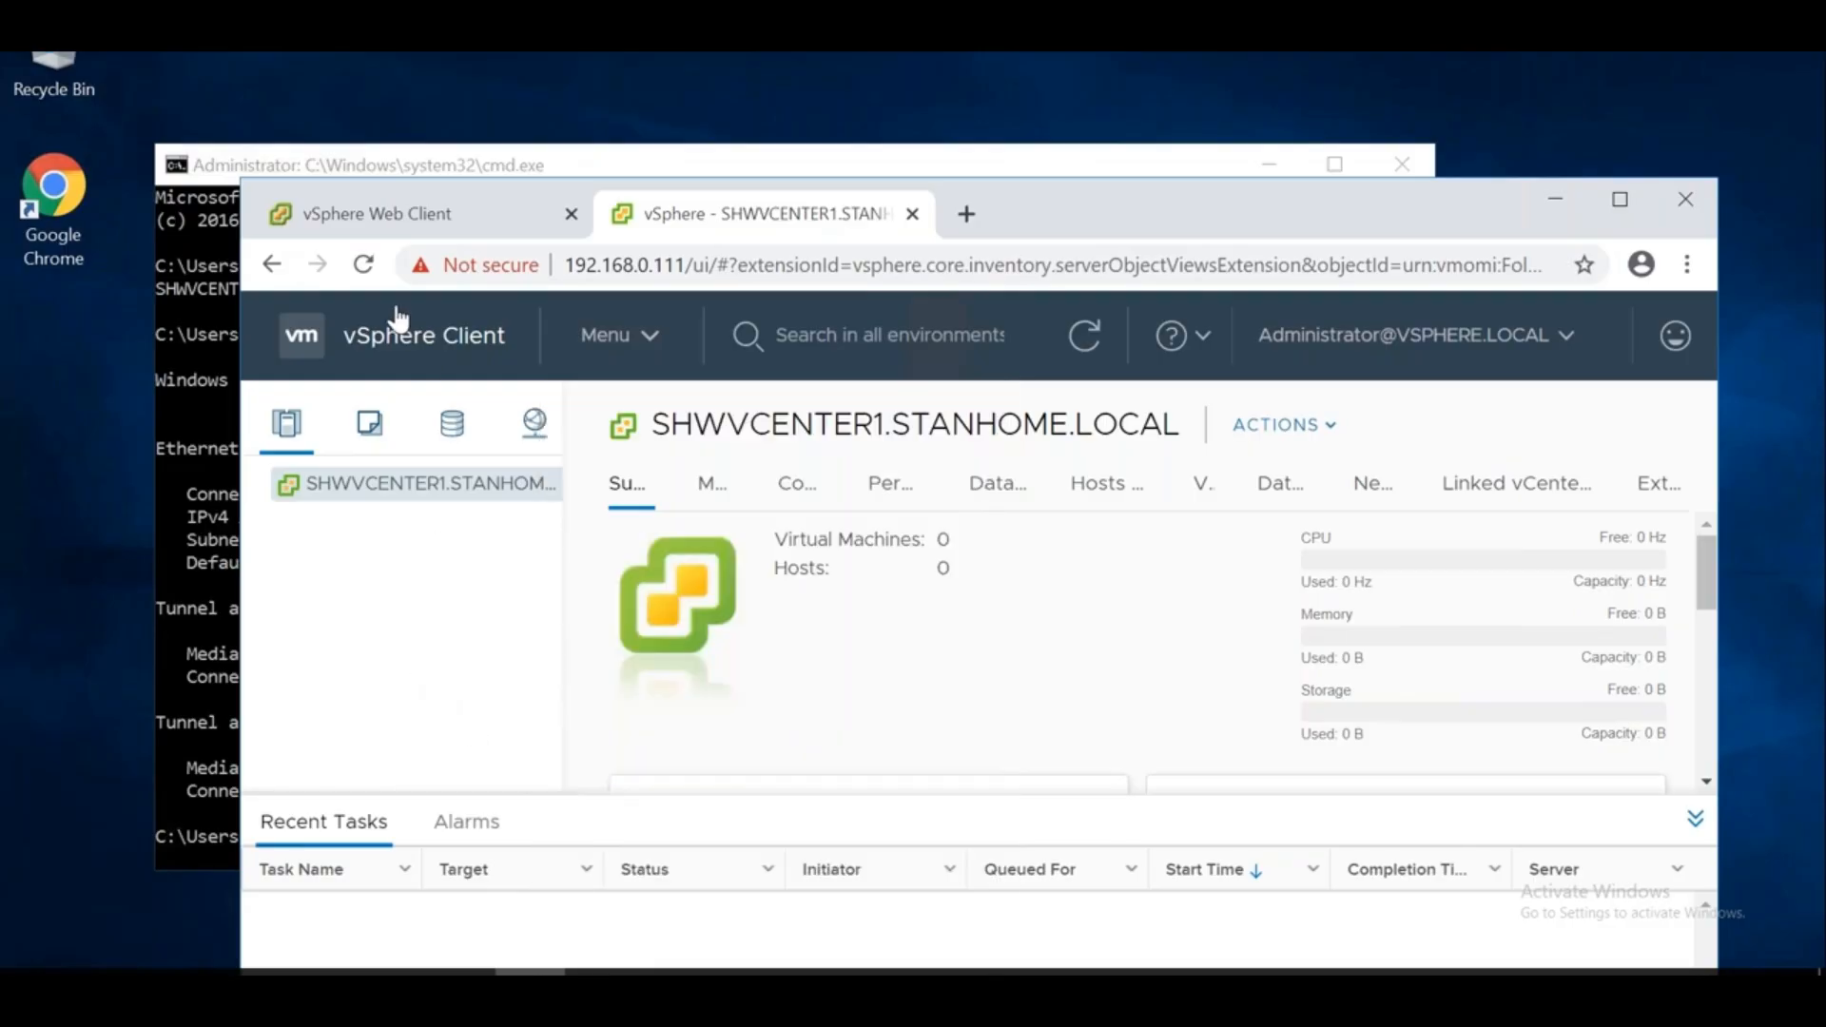
pyautogui.click(374, 217)
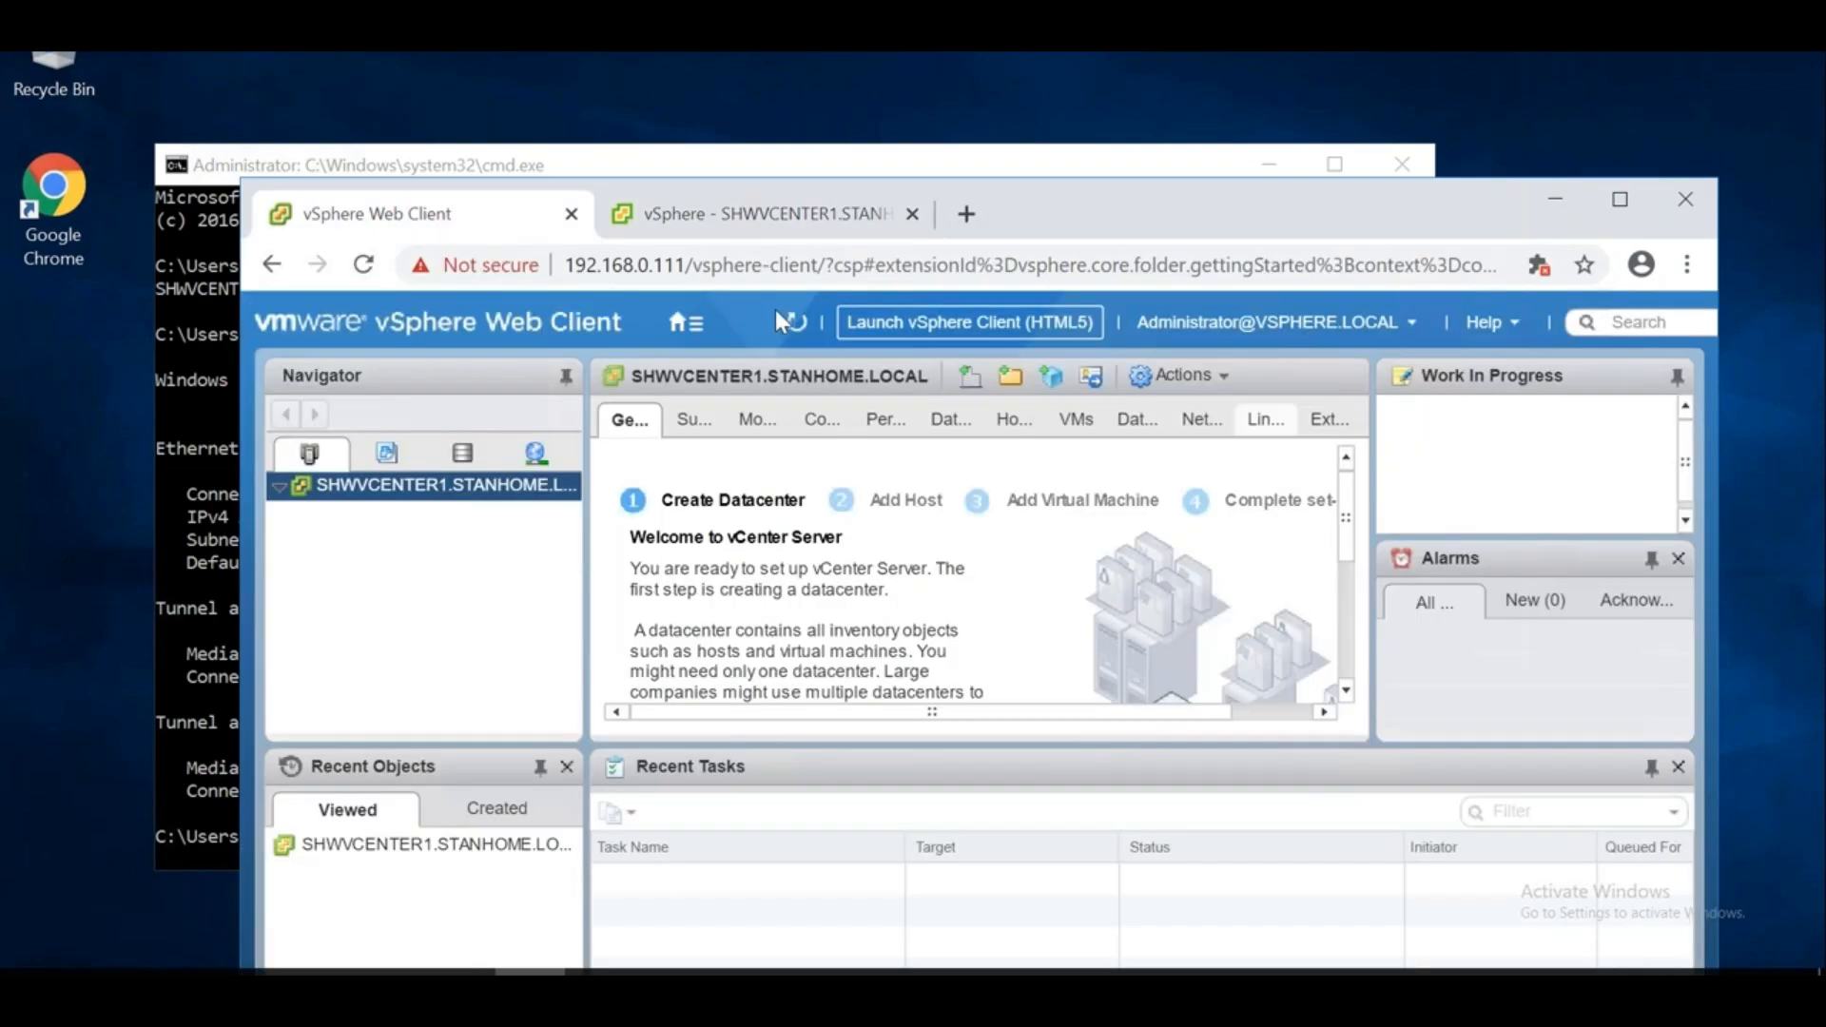
pyautogui.click(743, 213)
pyautogui.click(645, 340)
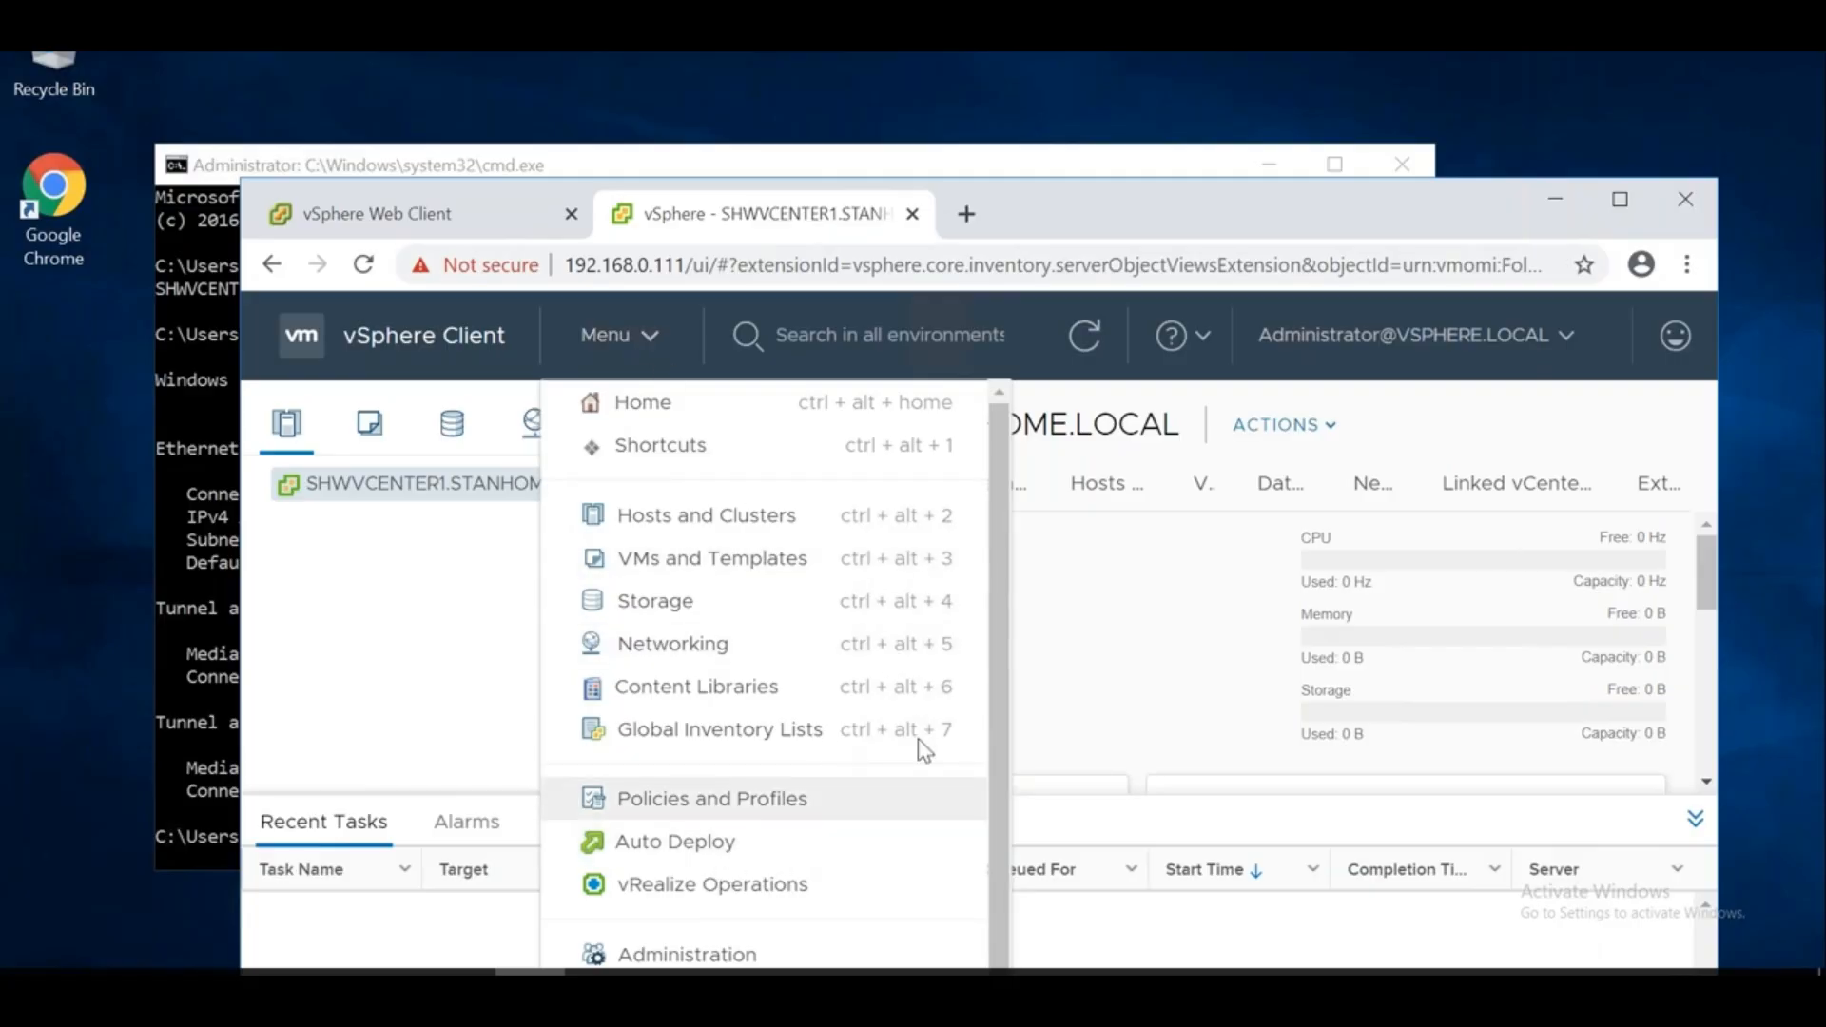
pyautogui.scroll(-1, 986, 758)
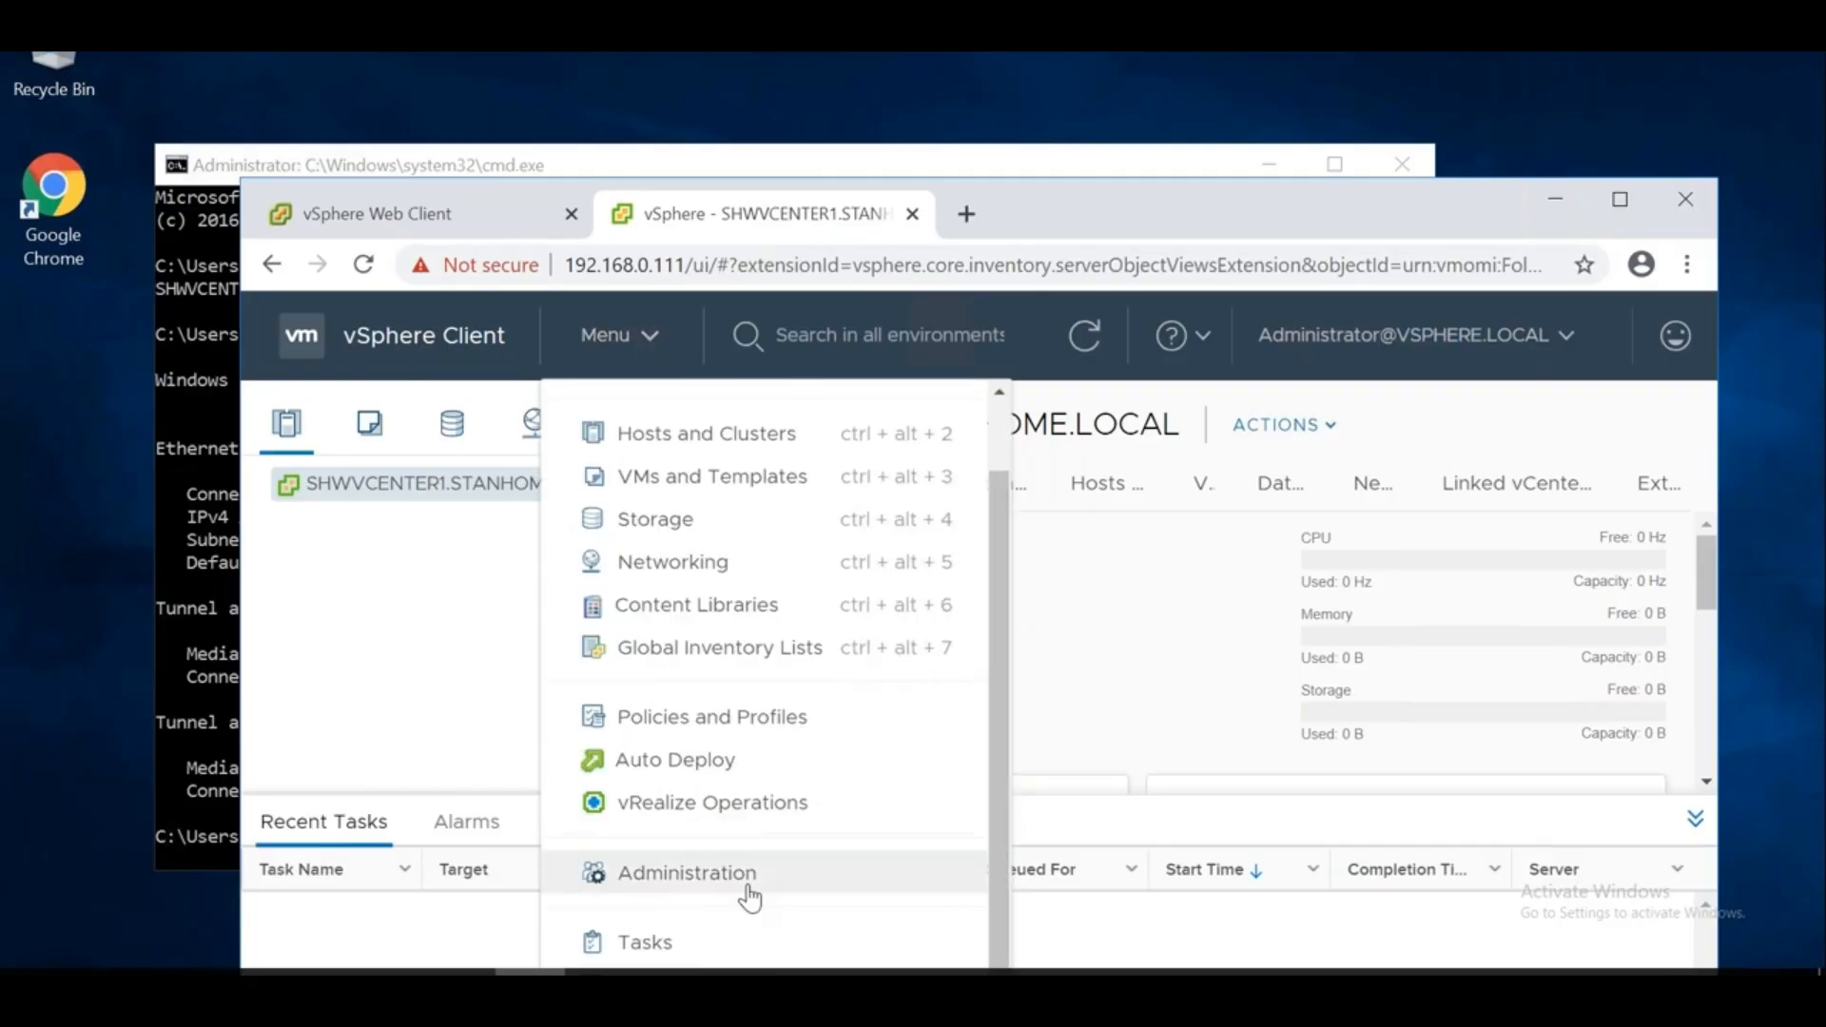
# Go to Administration and open Single Sign On > Configuration to view the password policy
pyautogui.click(713, 884)
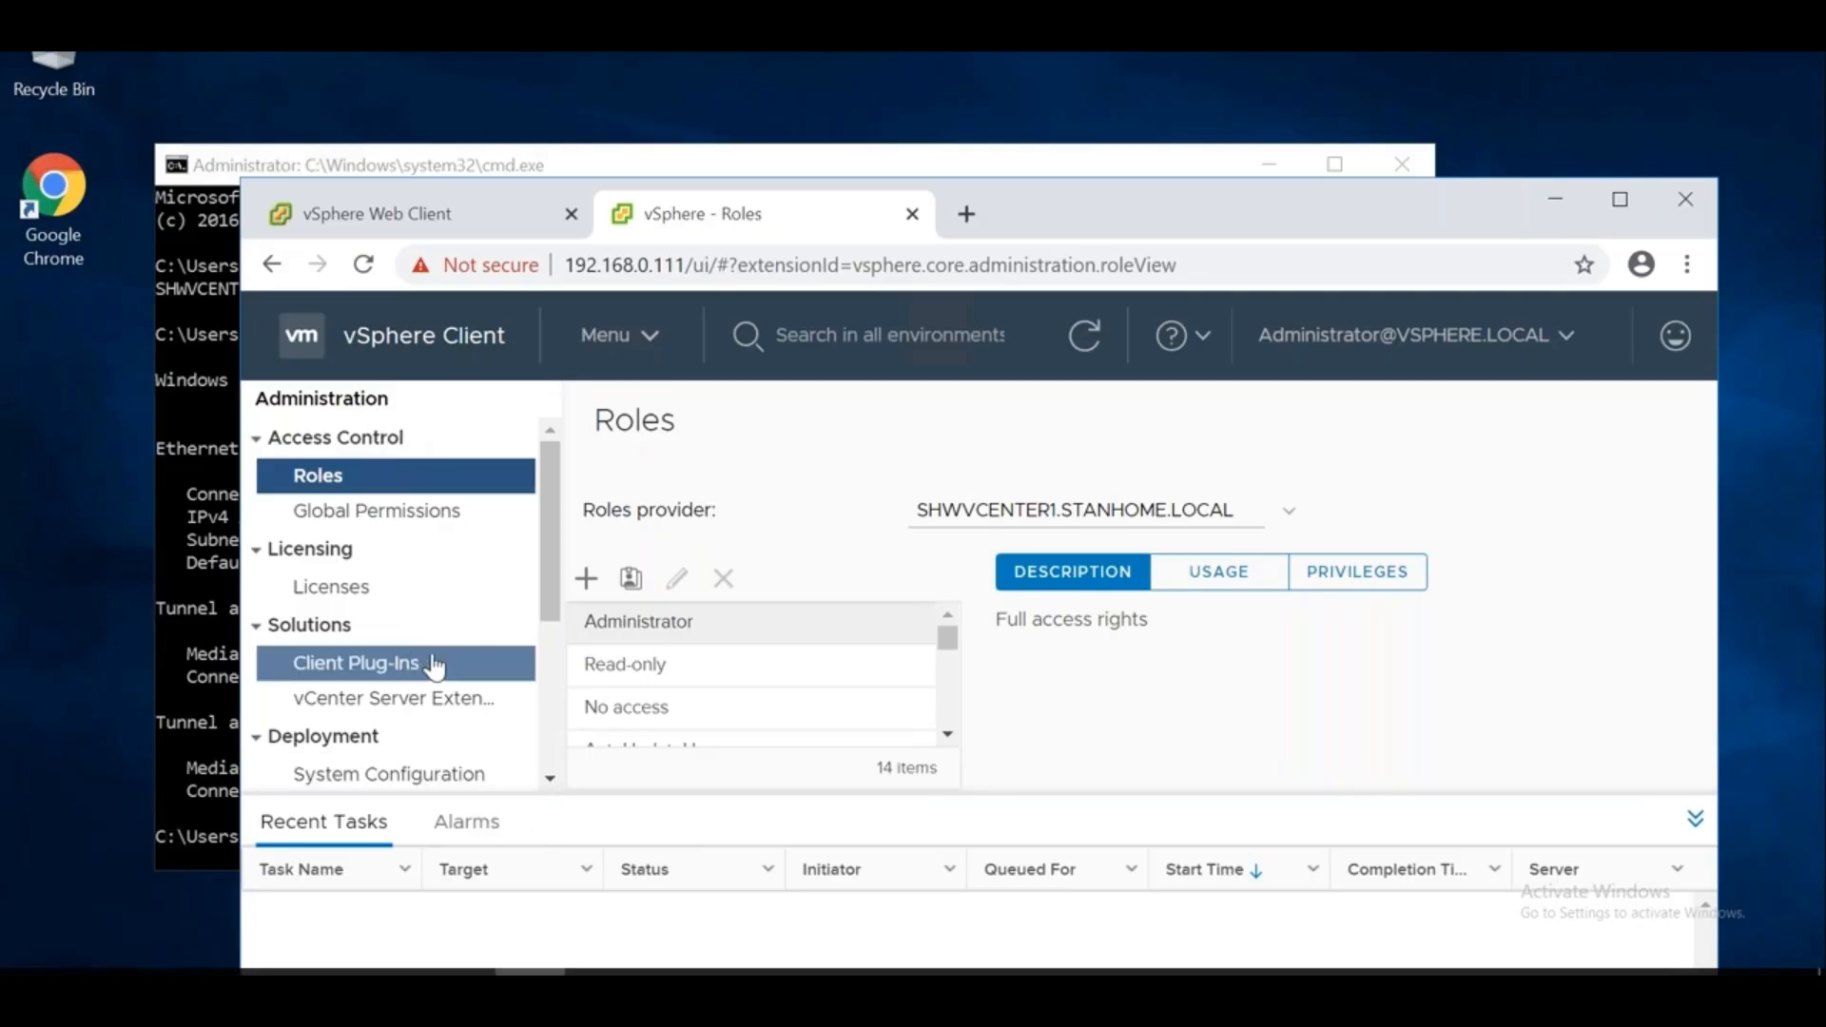
pyautogui.click(1696, 825)
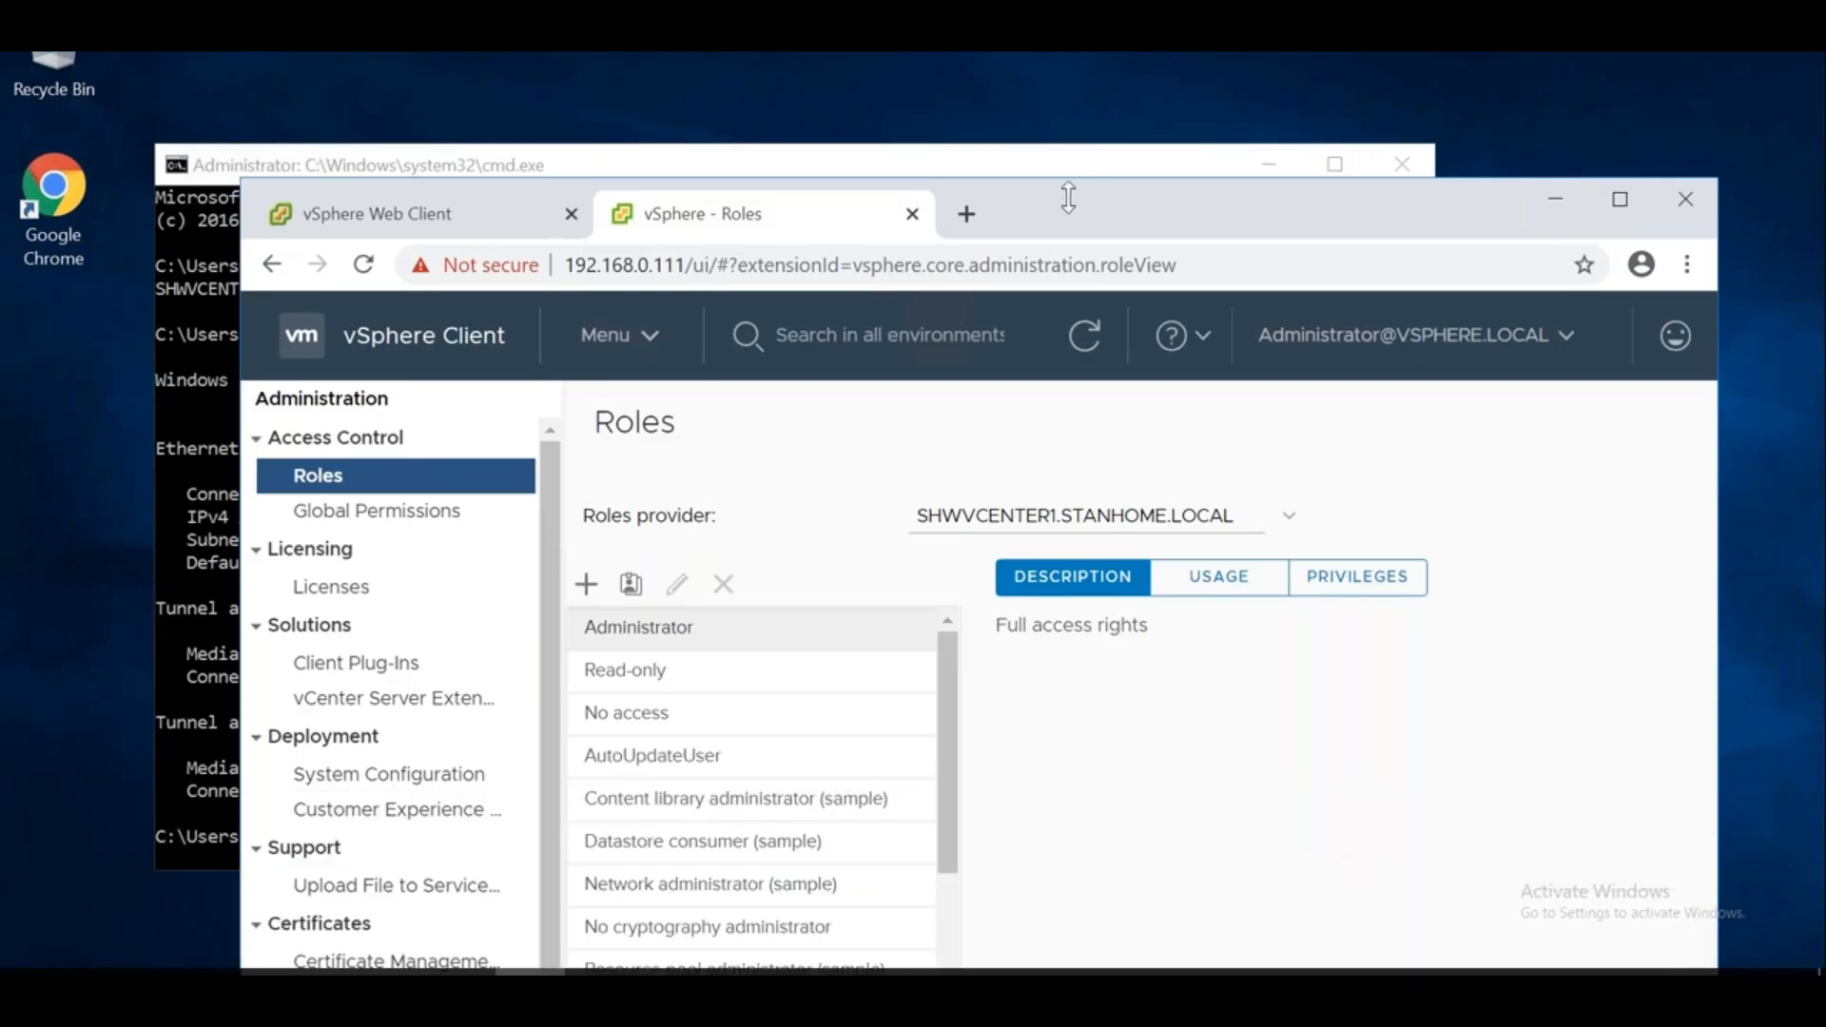
pyautogui.moveTo(1068, 181); pyautogui.dragTo(1065, 54)
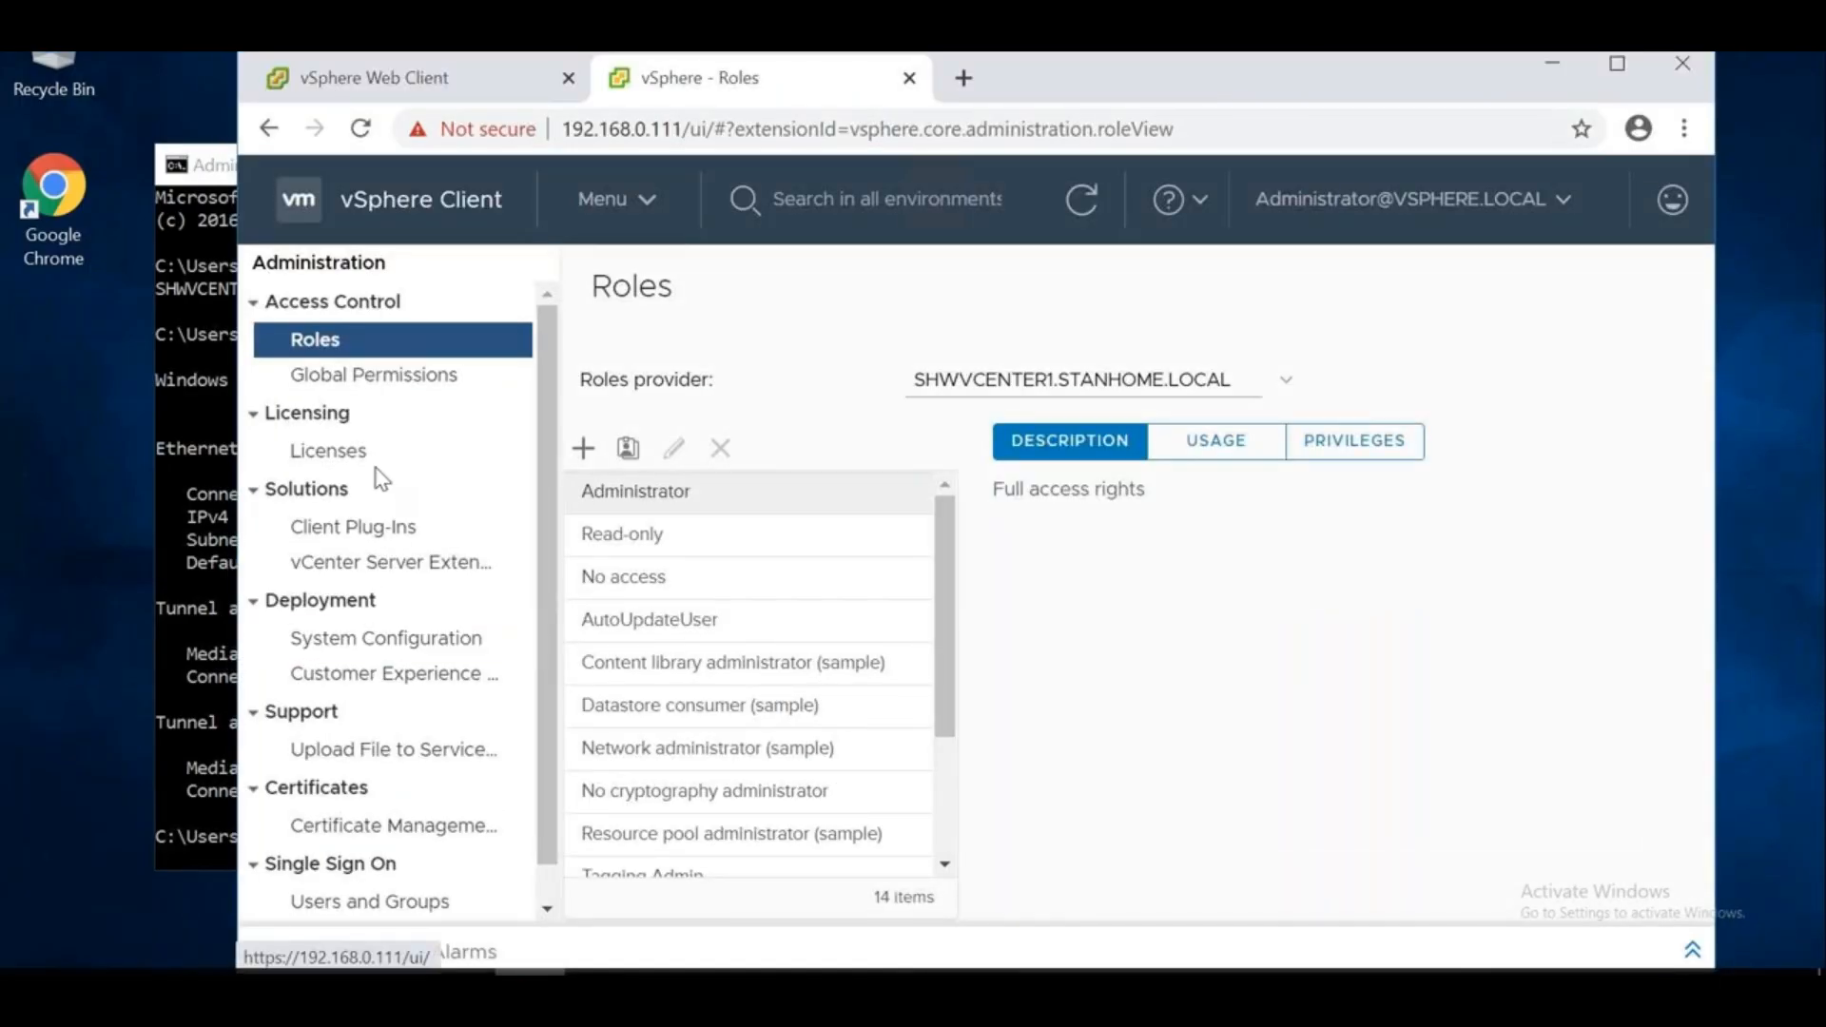
pyautogui.scroll(-1, 556, 589)
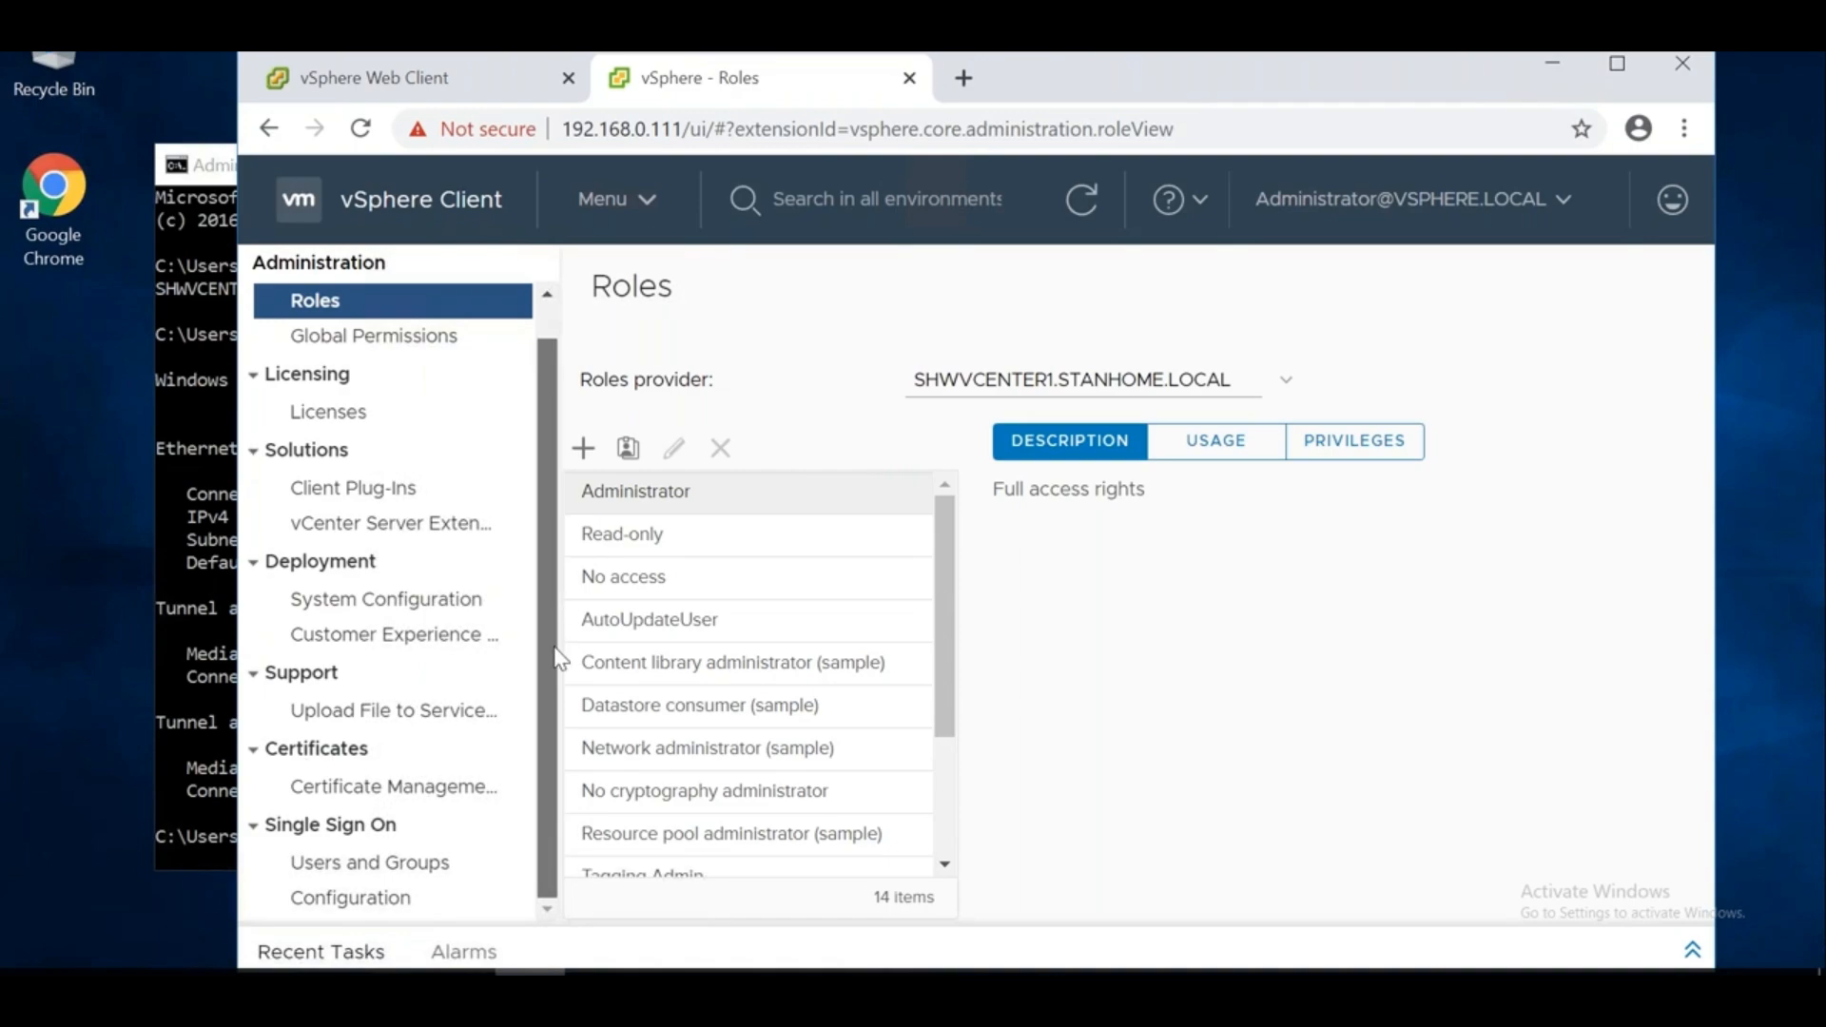
pyautogui.click(371, 901)
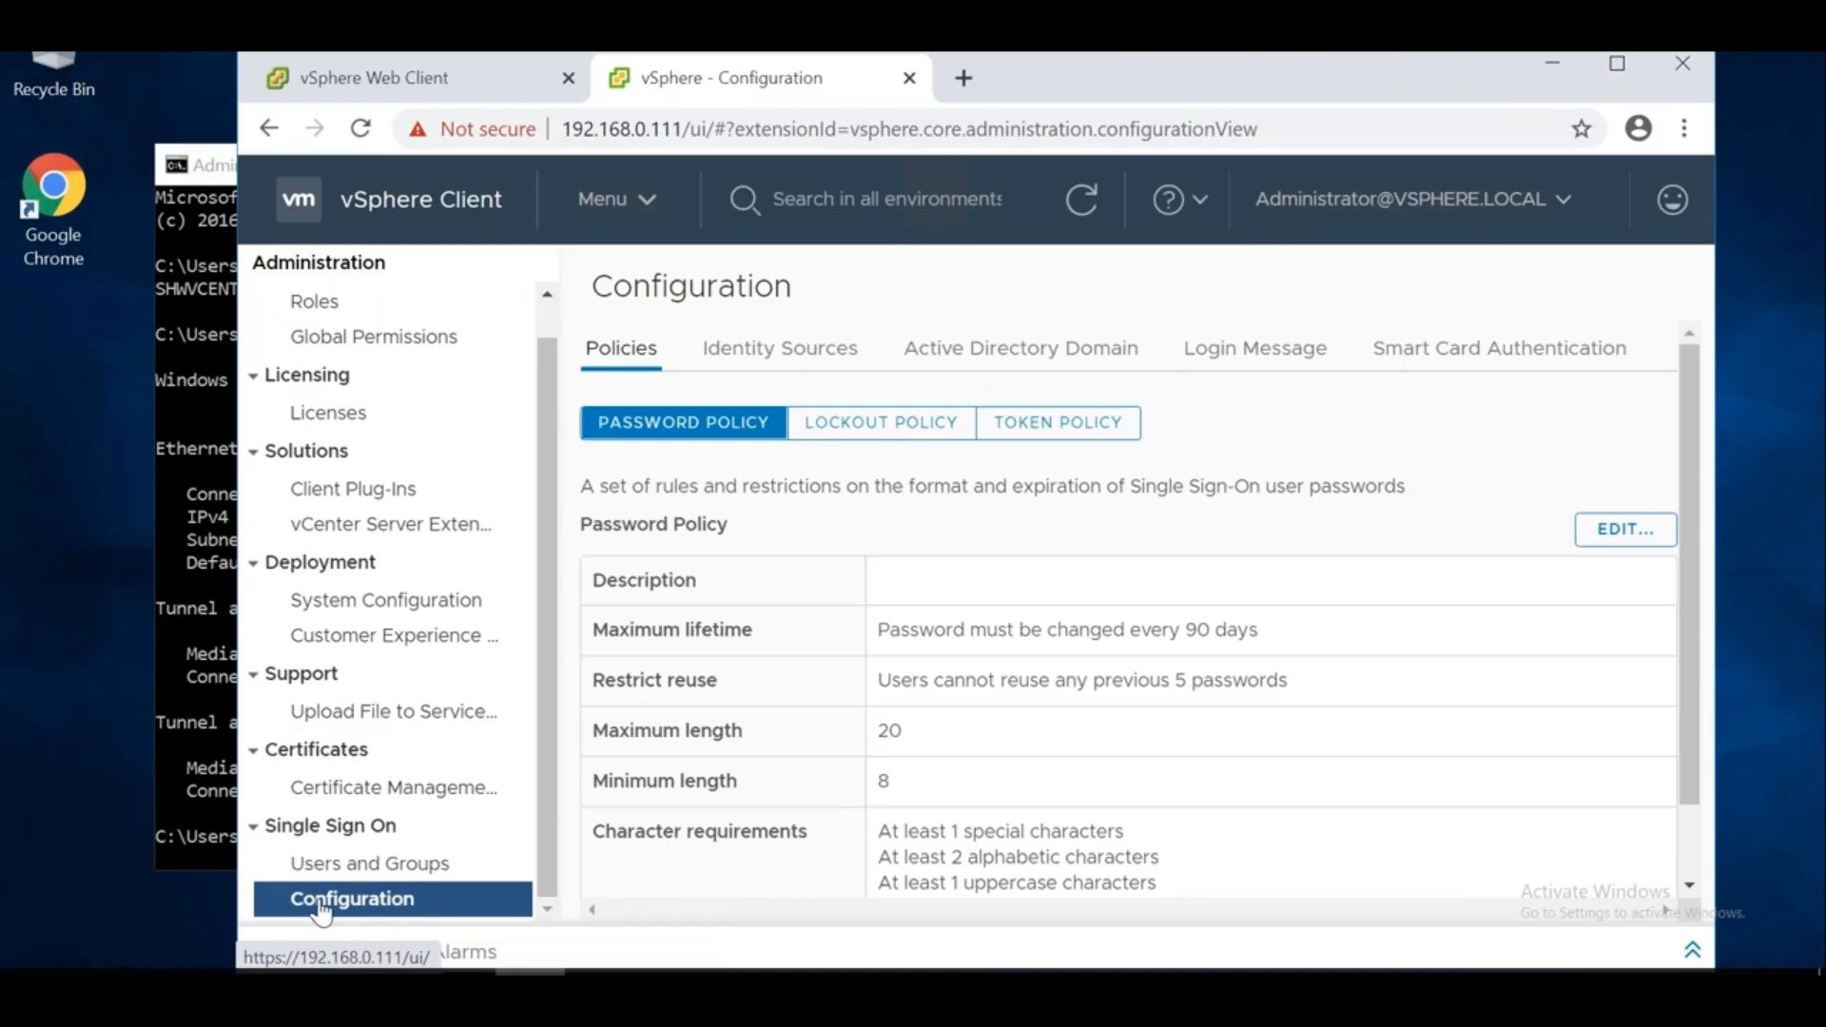
# View the Identity Sources list, review the Add Identity Source types, then cancel
pyautogui.click(805, 363)
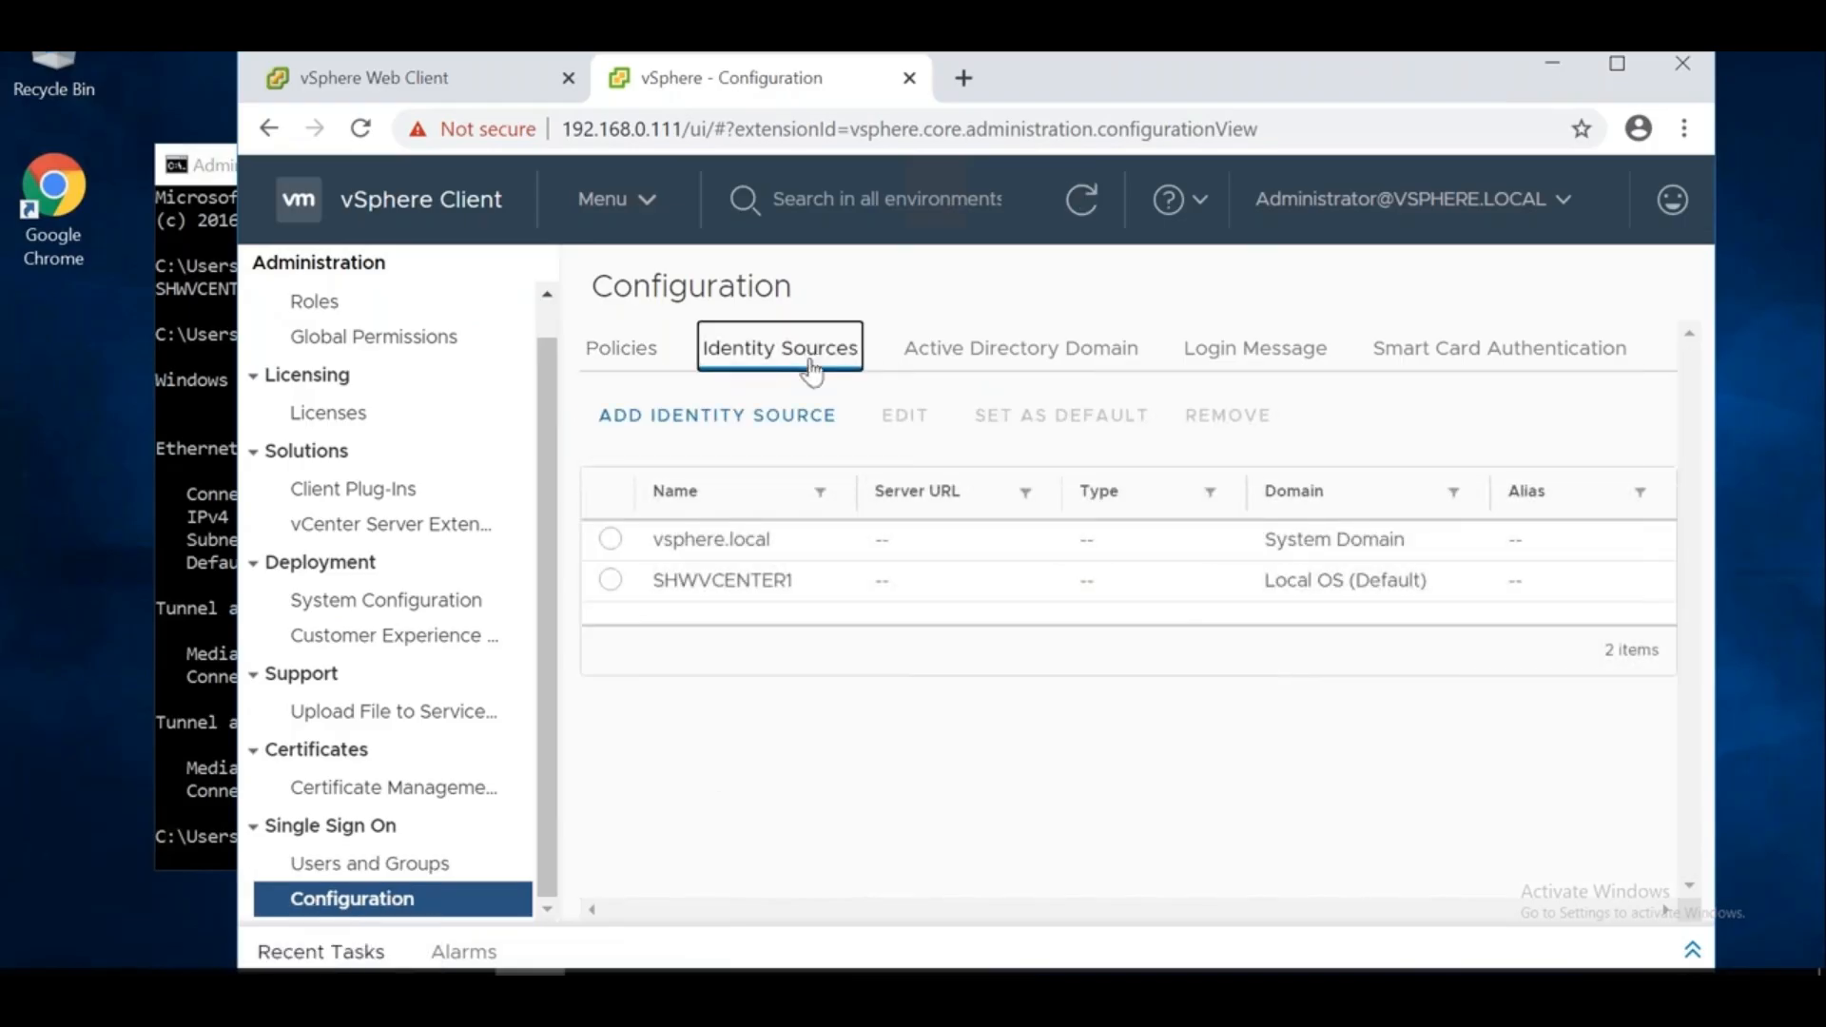
pyautogui.click(677, 419)
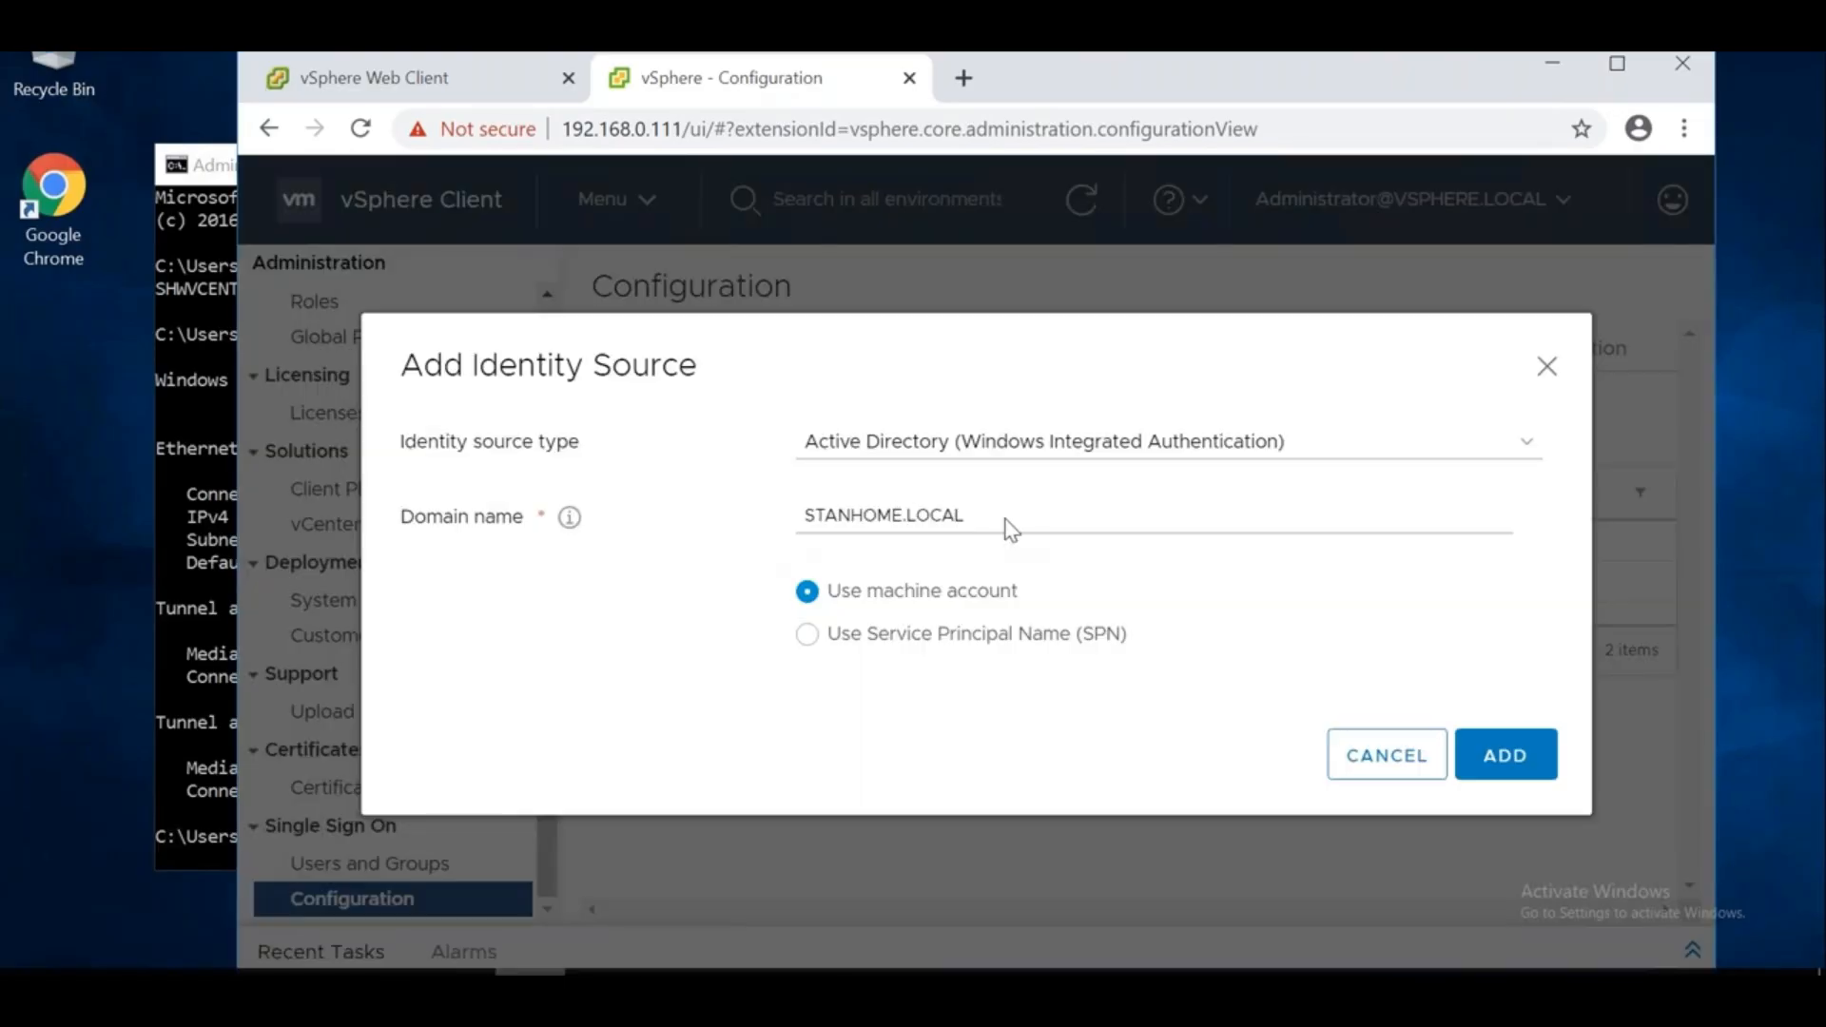
pyautogui.click(1118, 453)
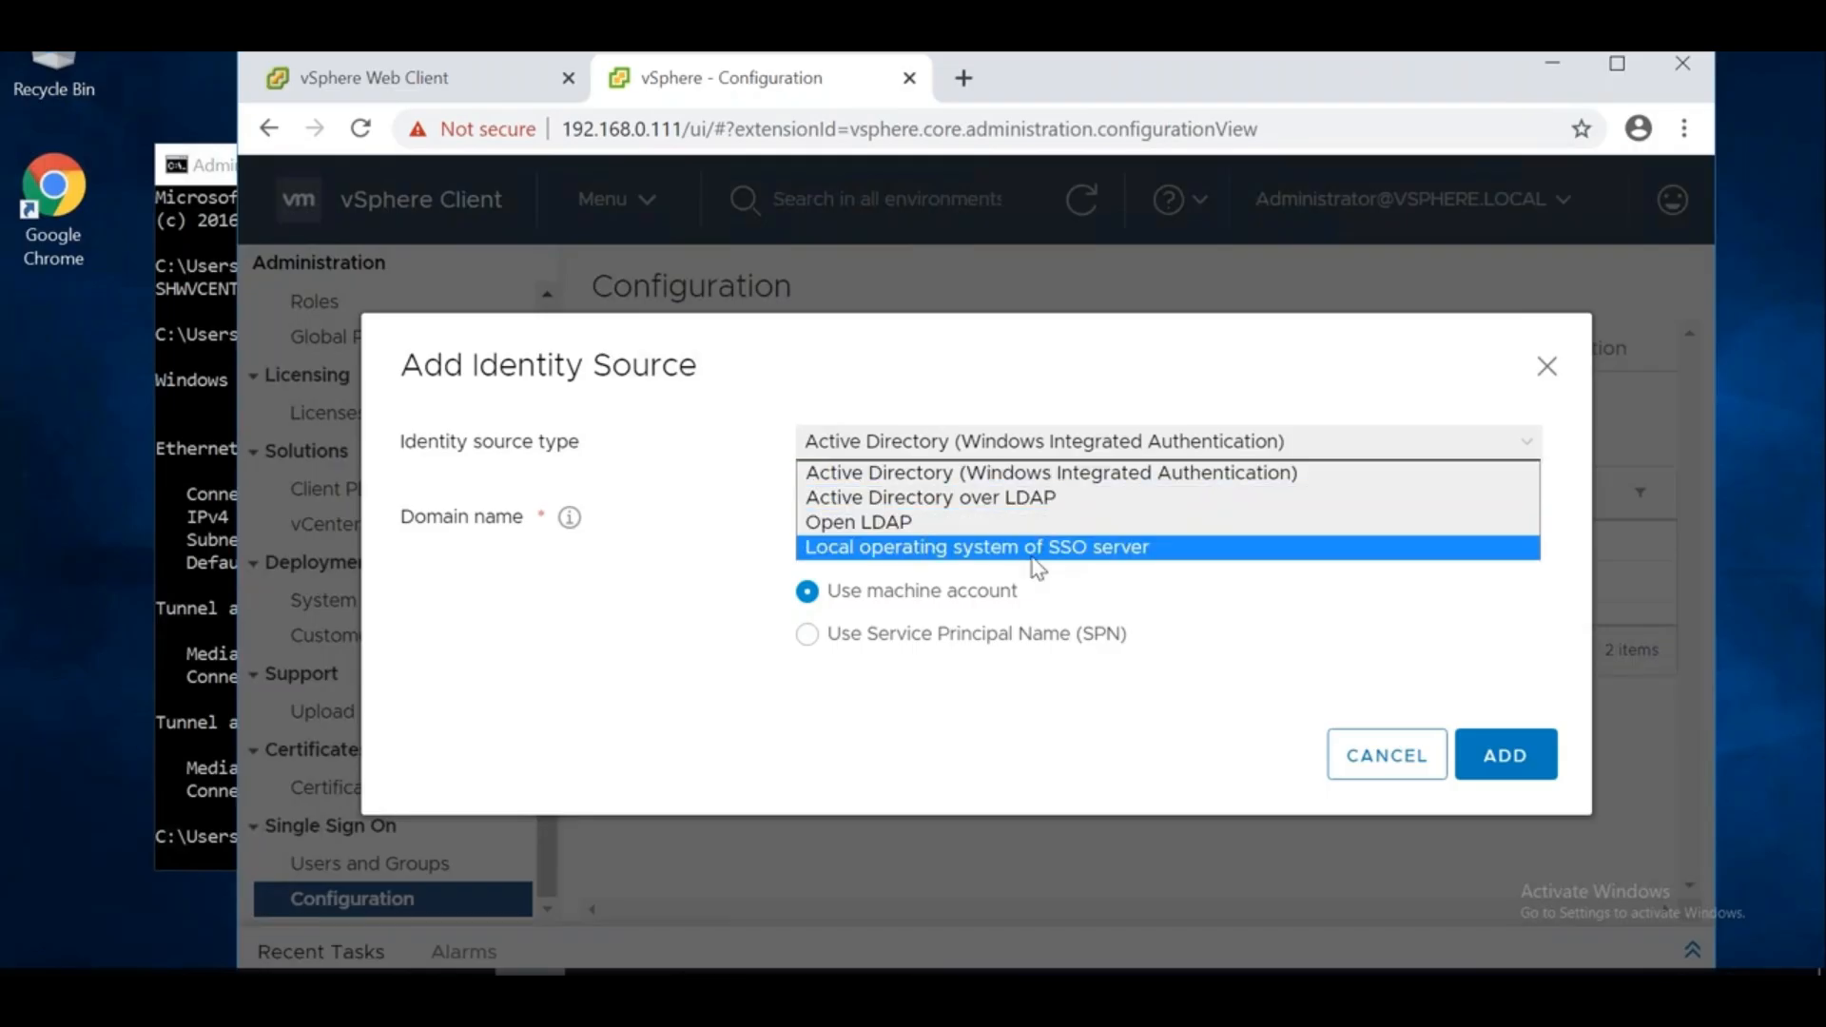
pyautogui.click(1387, 760)
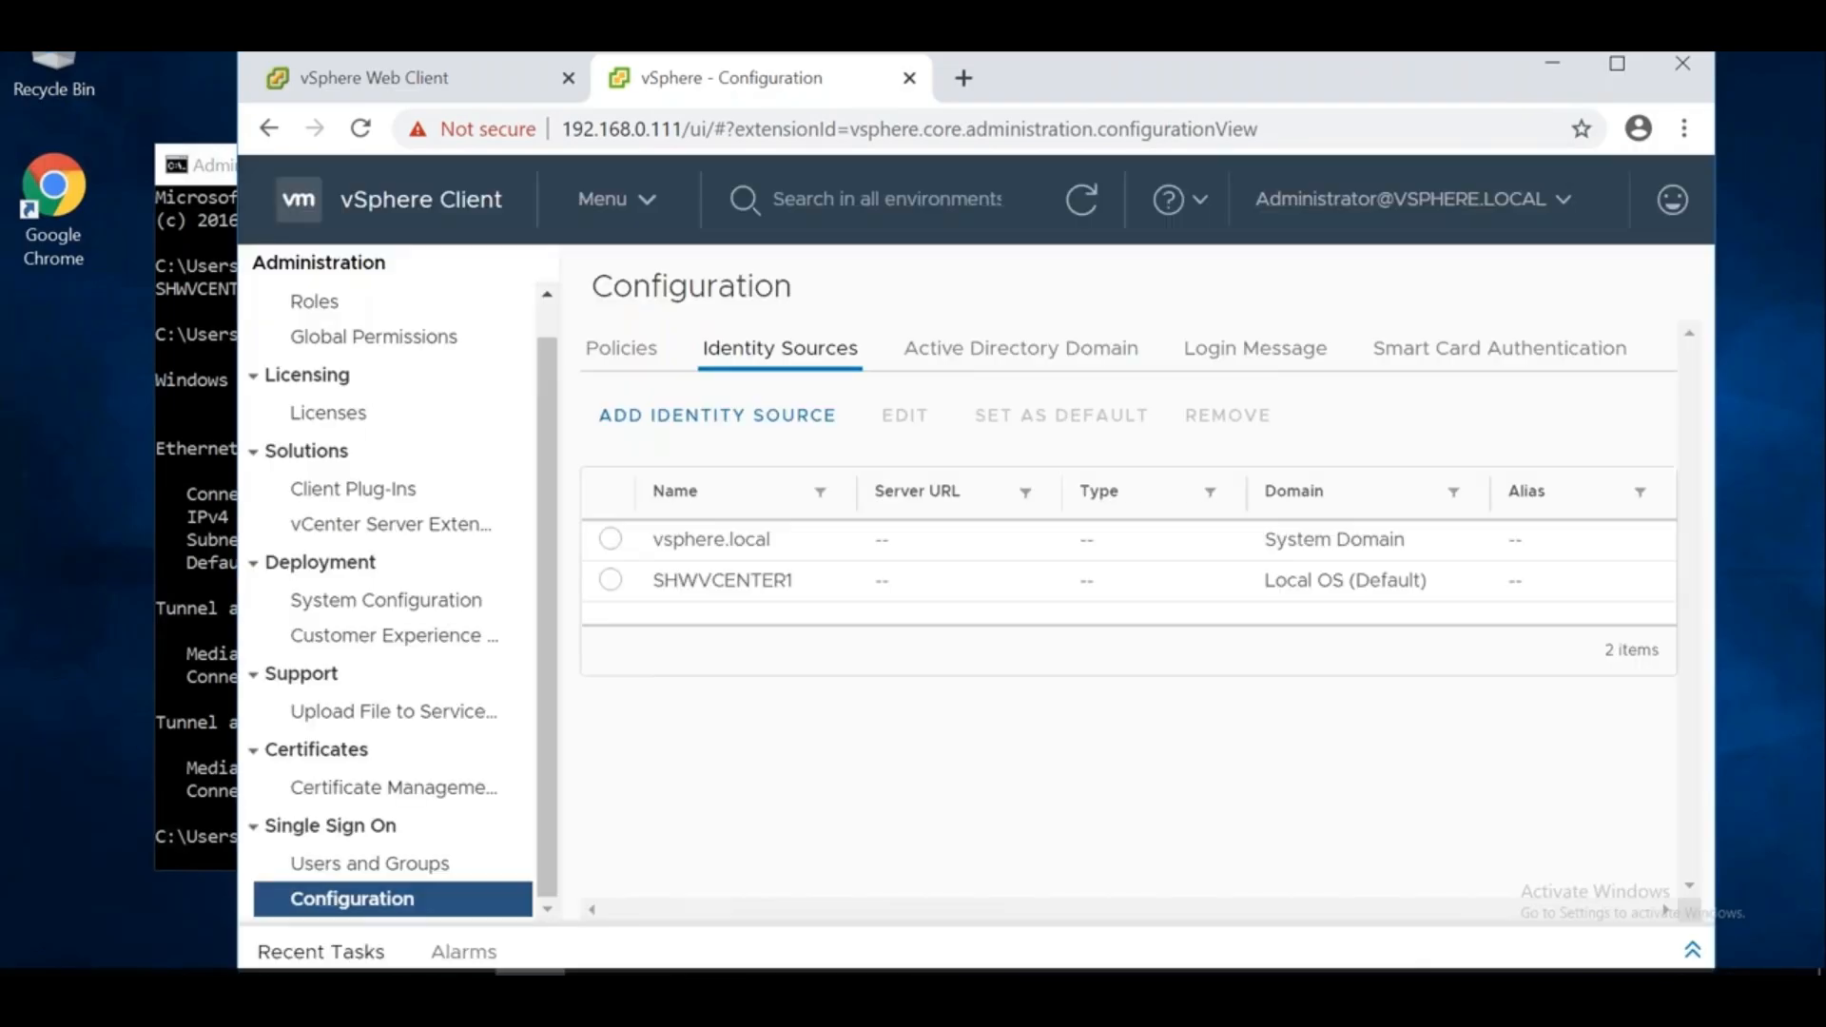
# Select the vsphere.local identity source and check the STANHOME.LOCAL Active Directory domain join
pyautogui.moveTo(1426, 582)
pyautogui.mouseDown()
pyautogui.moveTo(1264, 591)
pyautogui.moveTo(1279, 604)
pyautogui.mouseUp()
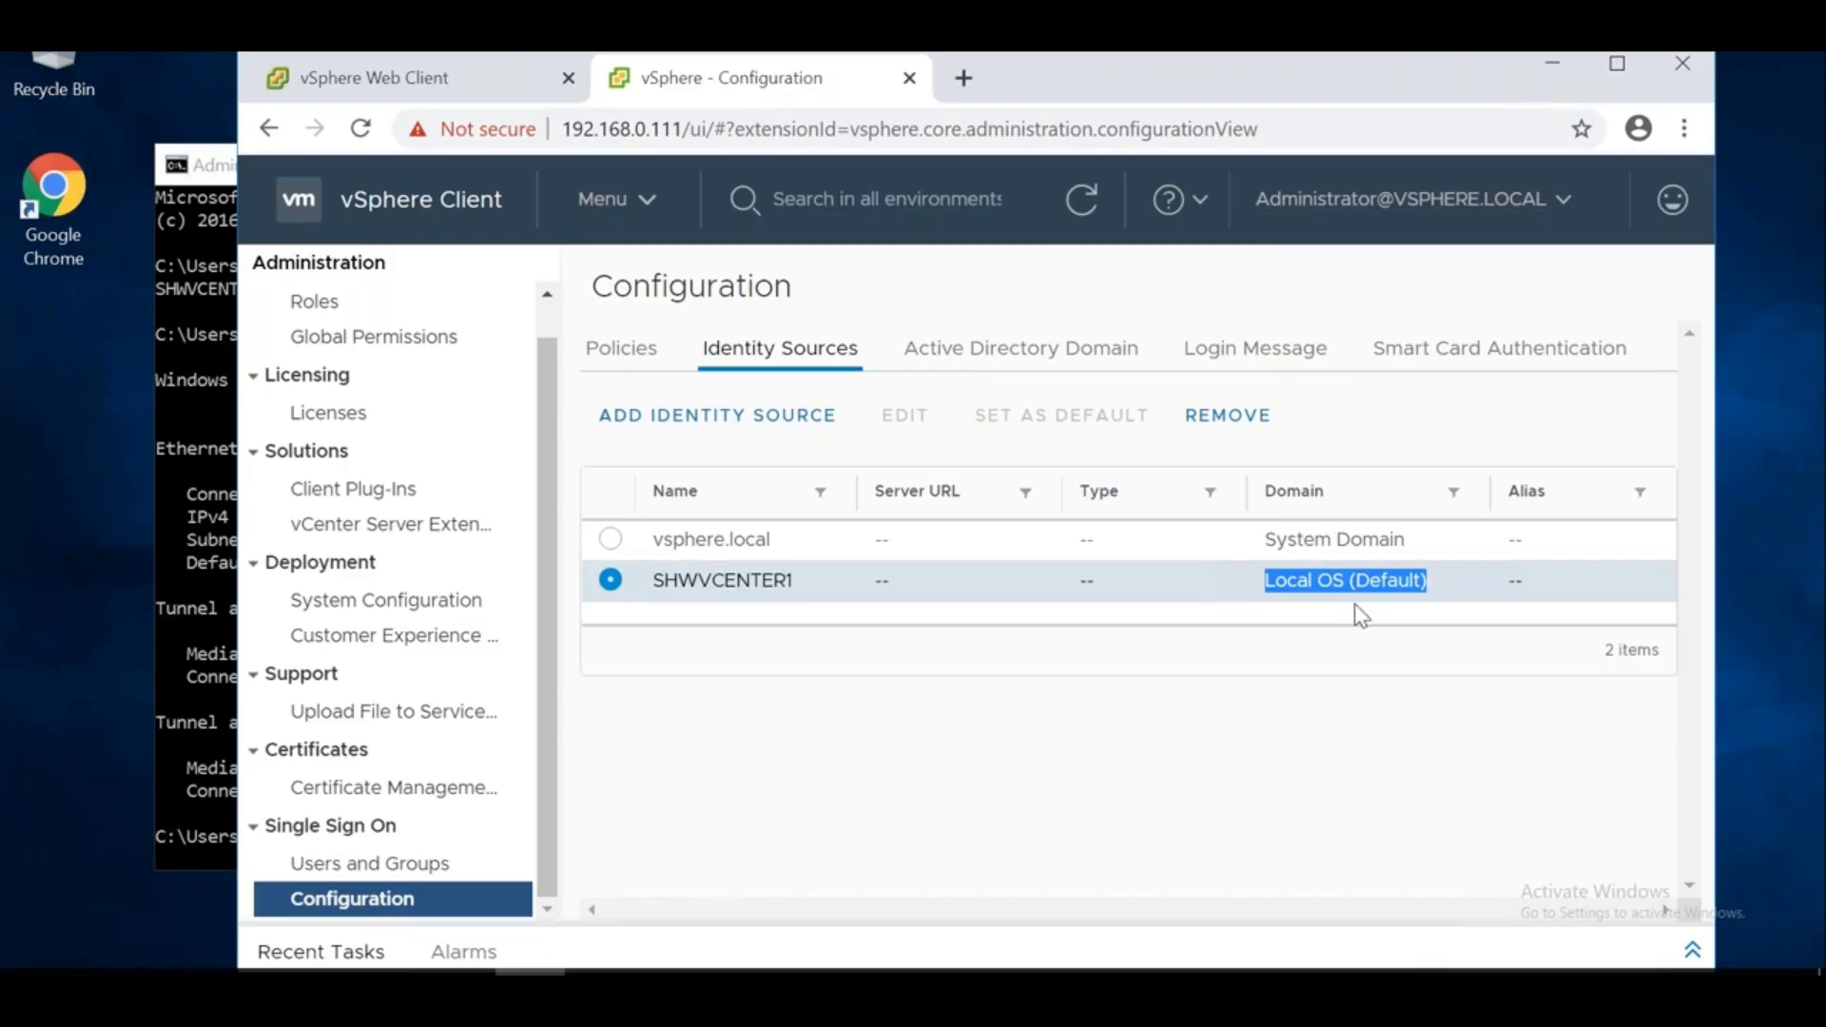
pyautogui.moveTo(1402, 548); pyautogui.dragTo(1268, 546)
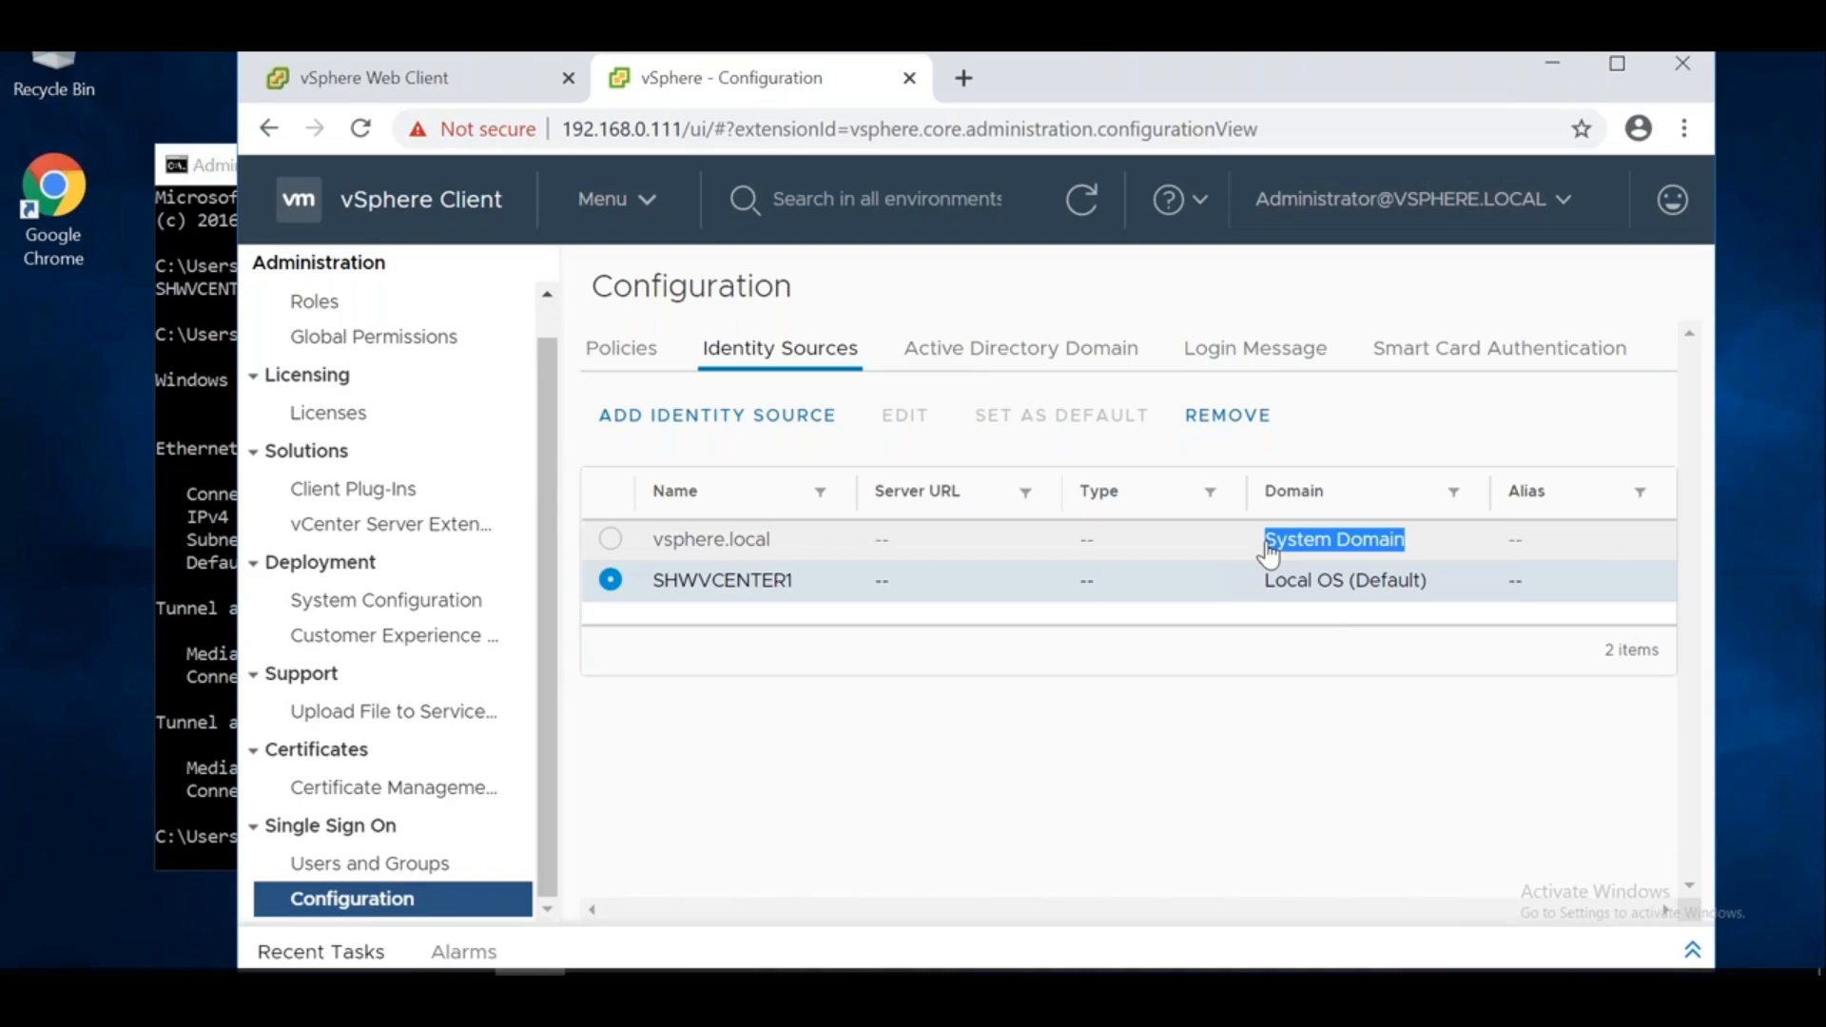
pyautogui.click(1323, 553)
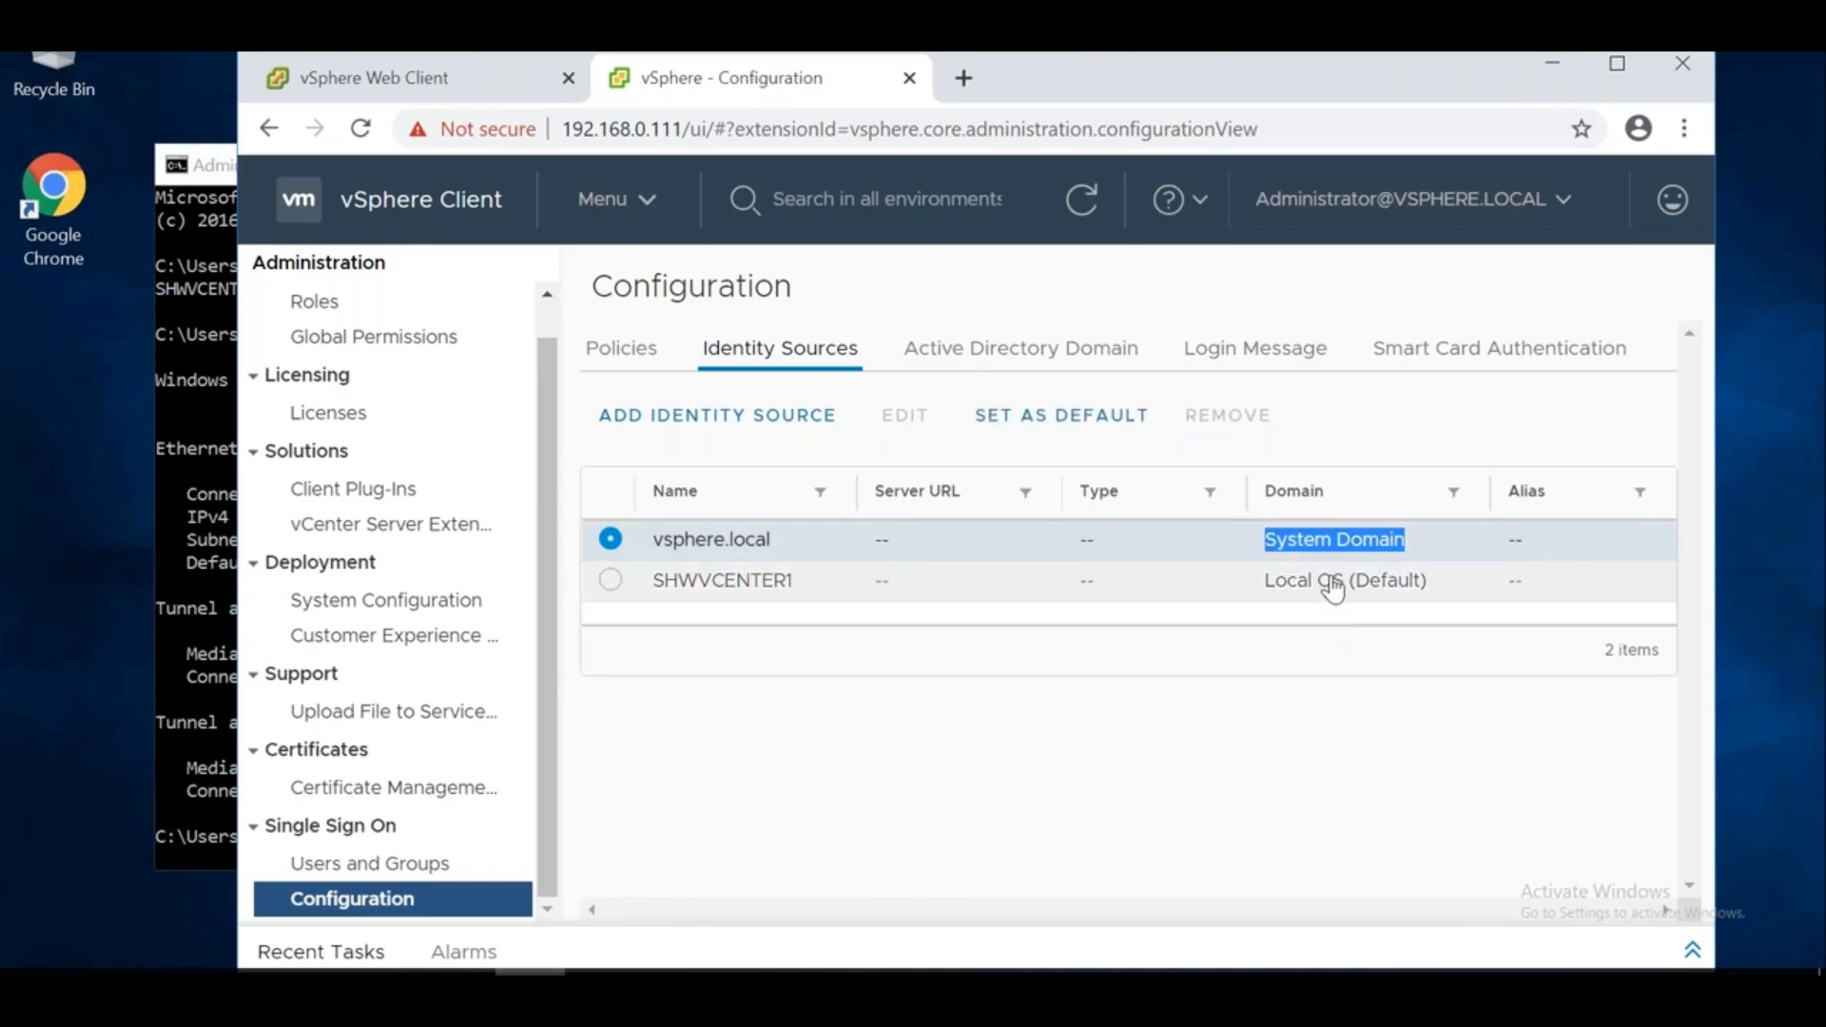
pyautogui.click(1206, 786)
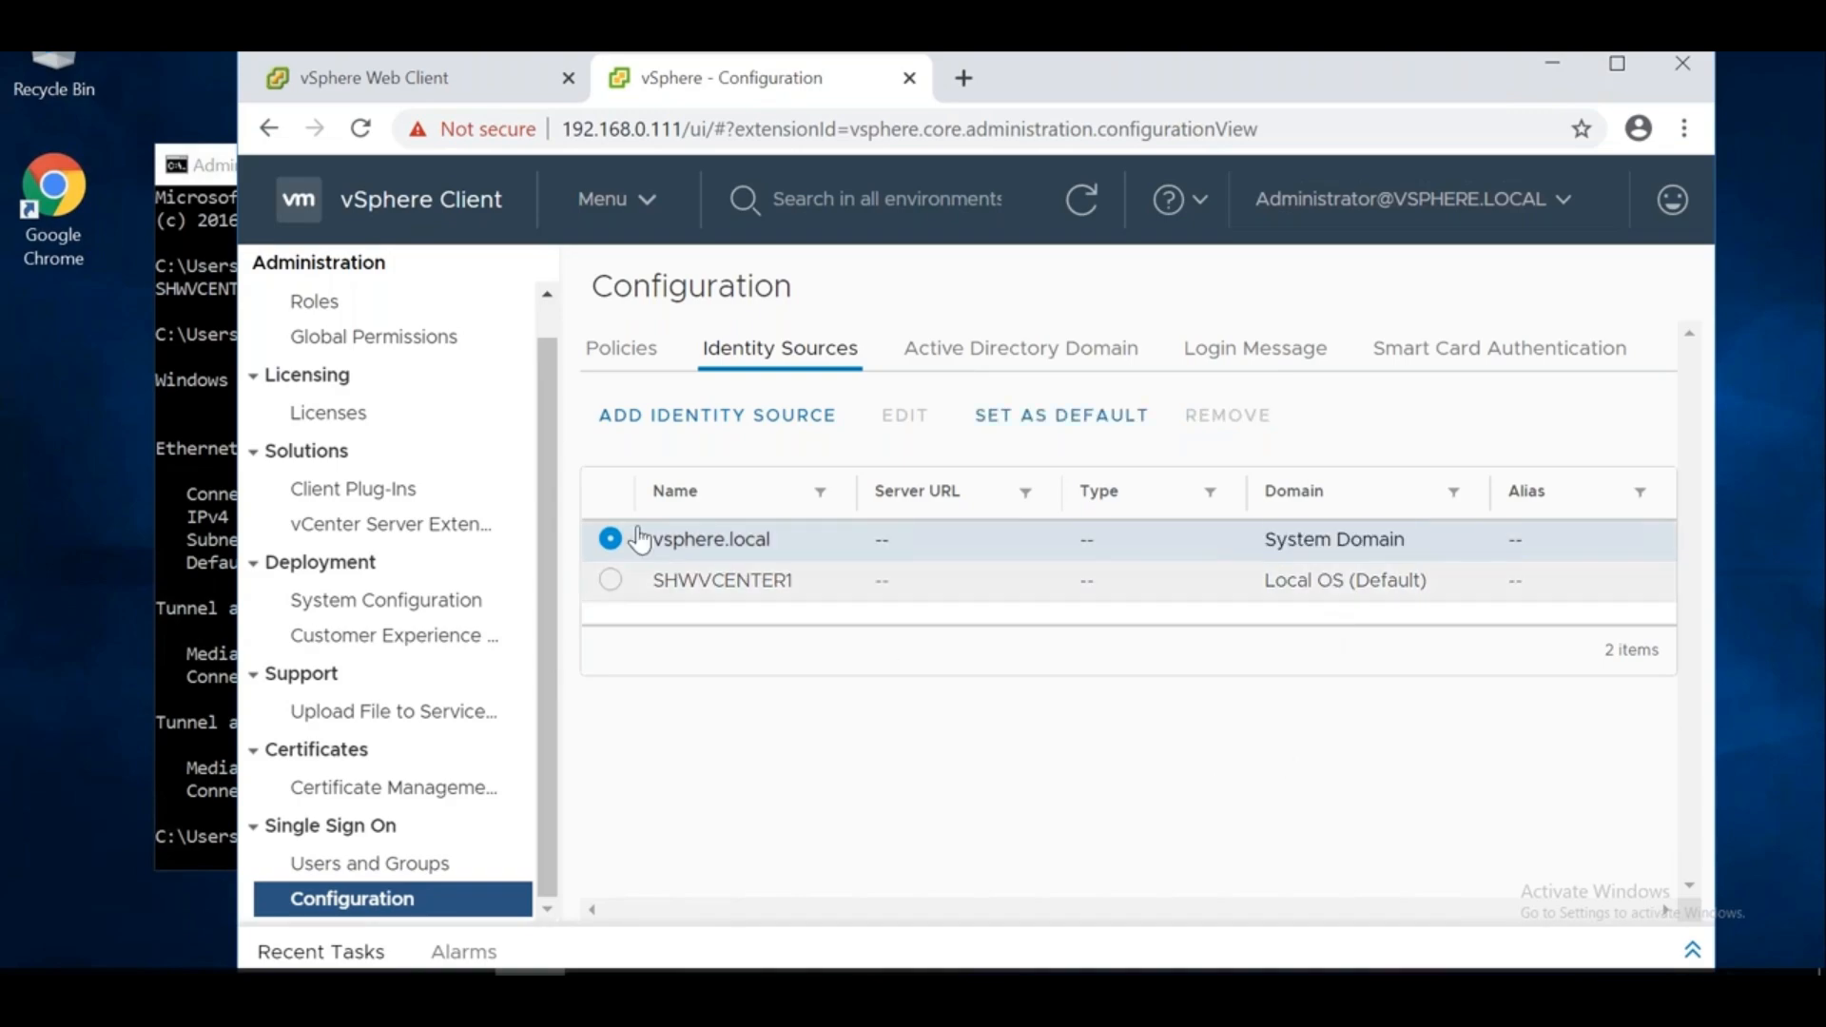
pyautogui.tripleClick(609, 590)
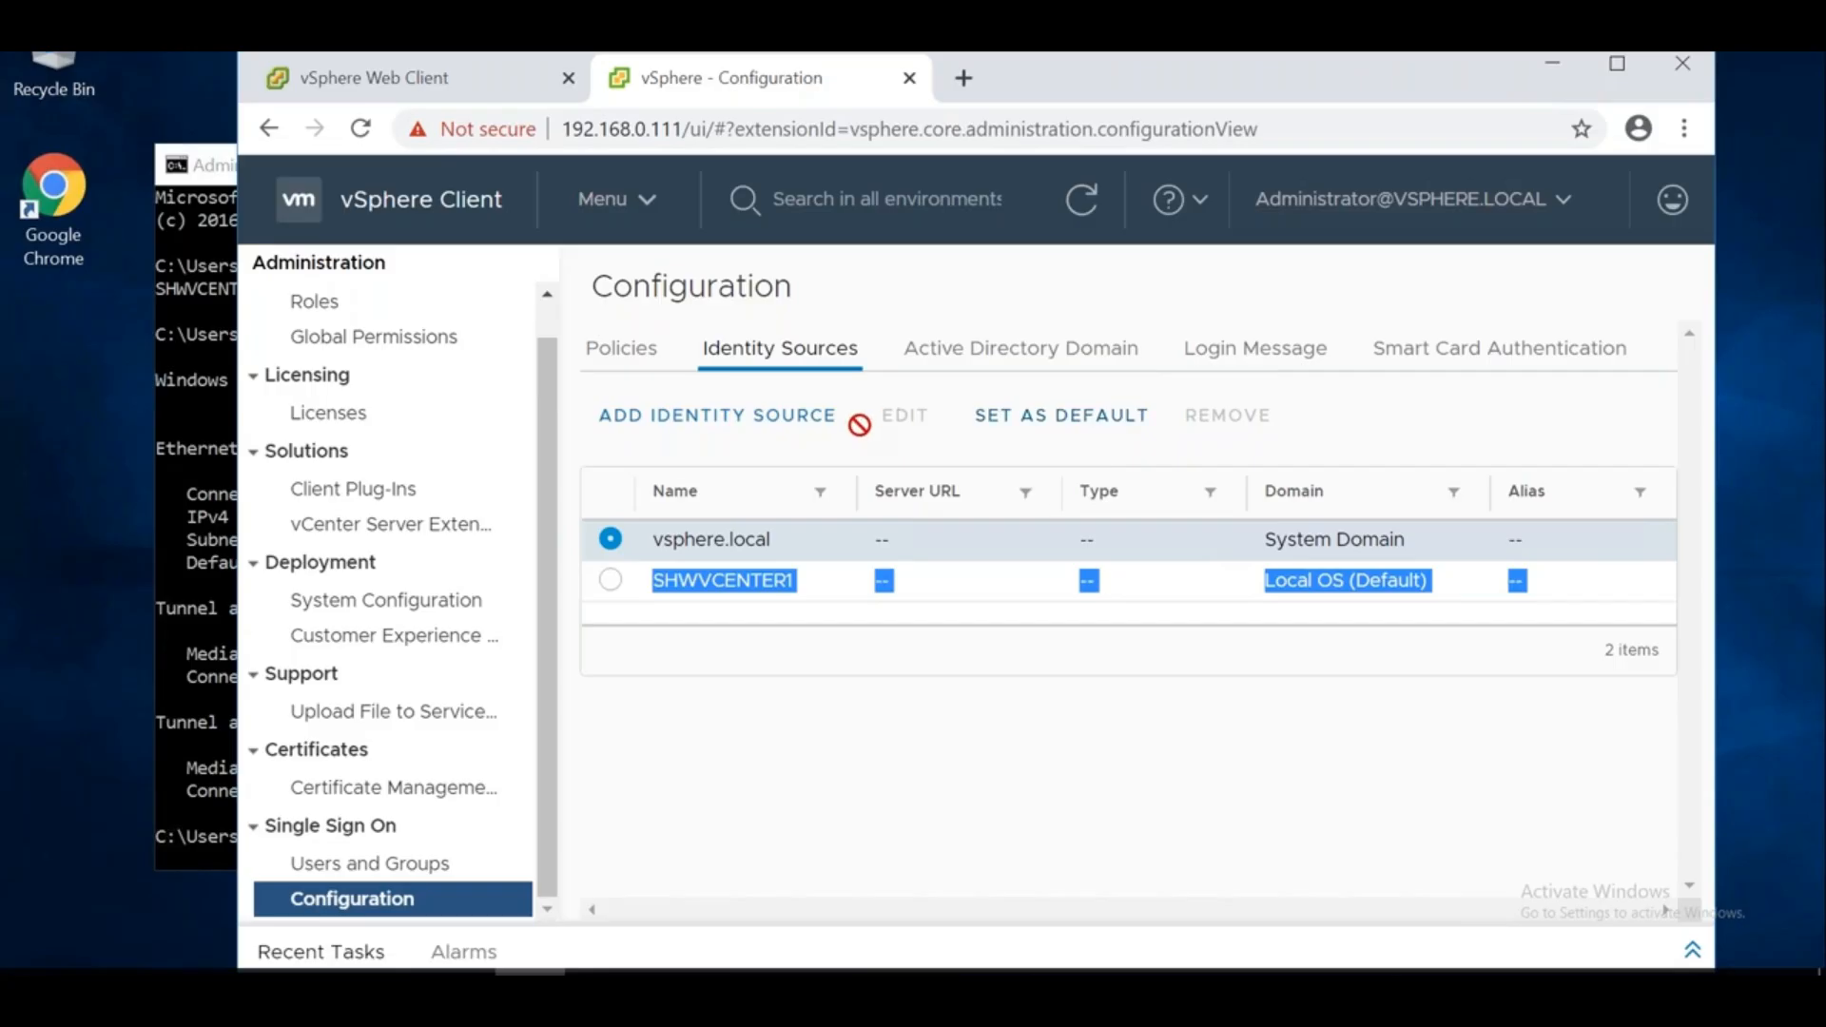
pyautogui.click(989, 367)
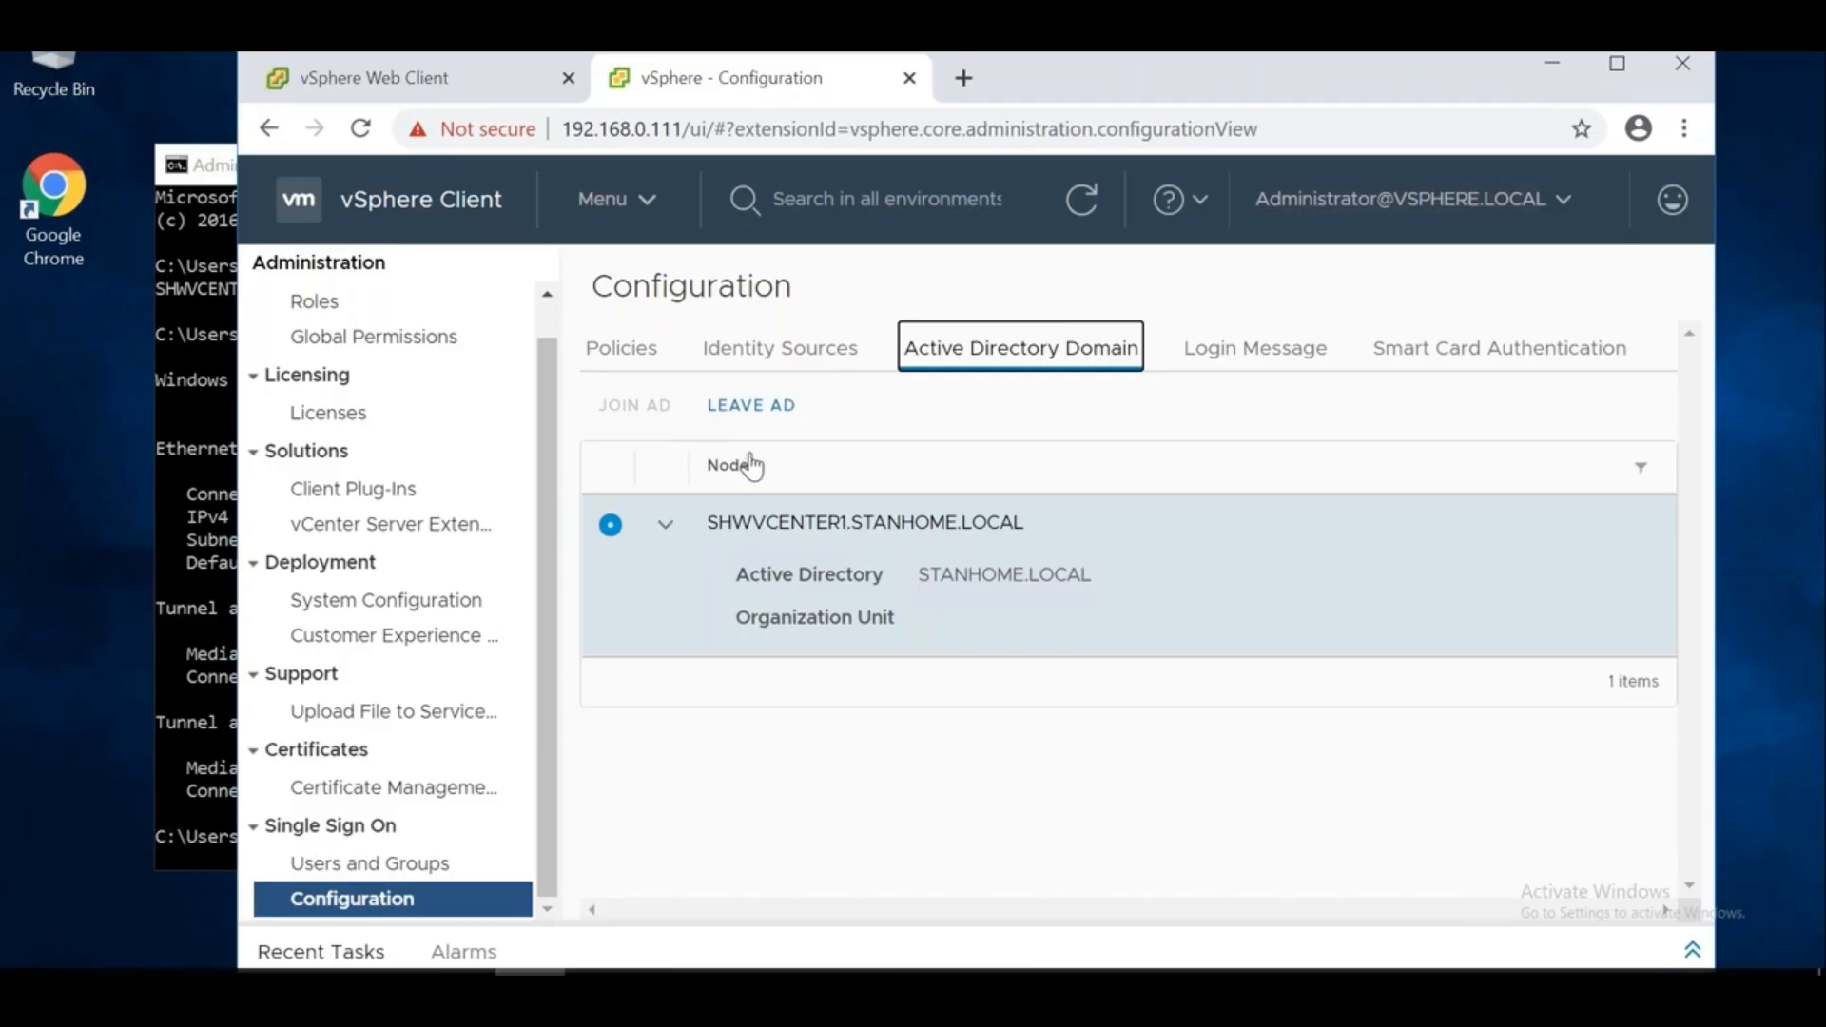
# Add STANHOME.LOCAL as an Active Directory (Windows Integrated Authentication) identity source using the machine account, giving 3 sources
pyautogui.click(782, 360)
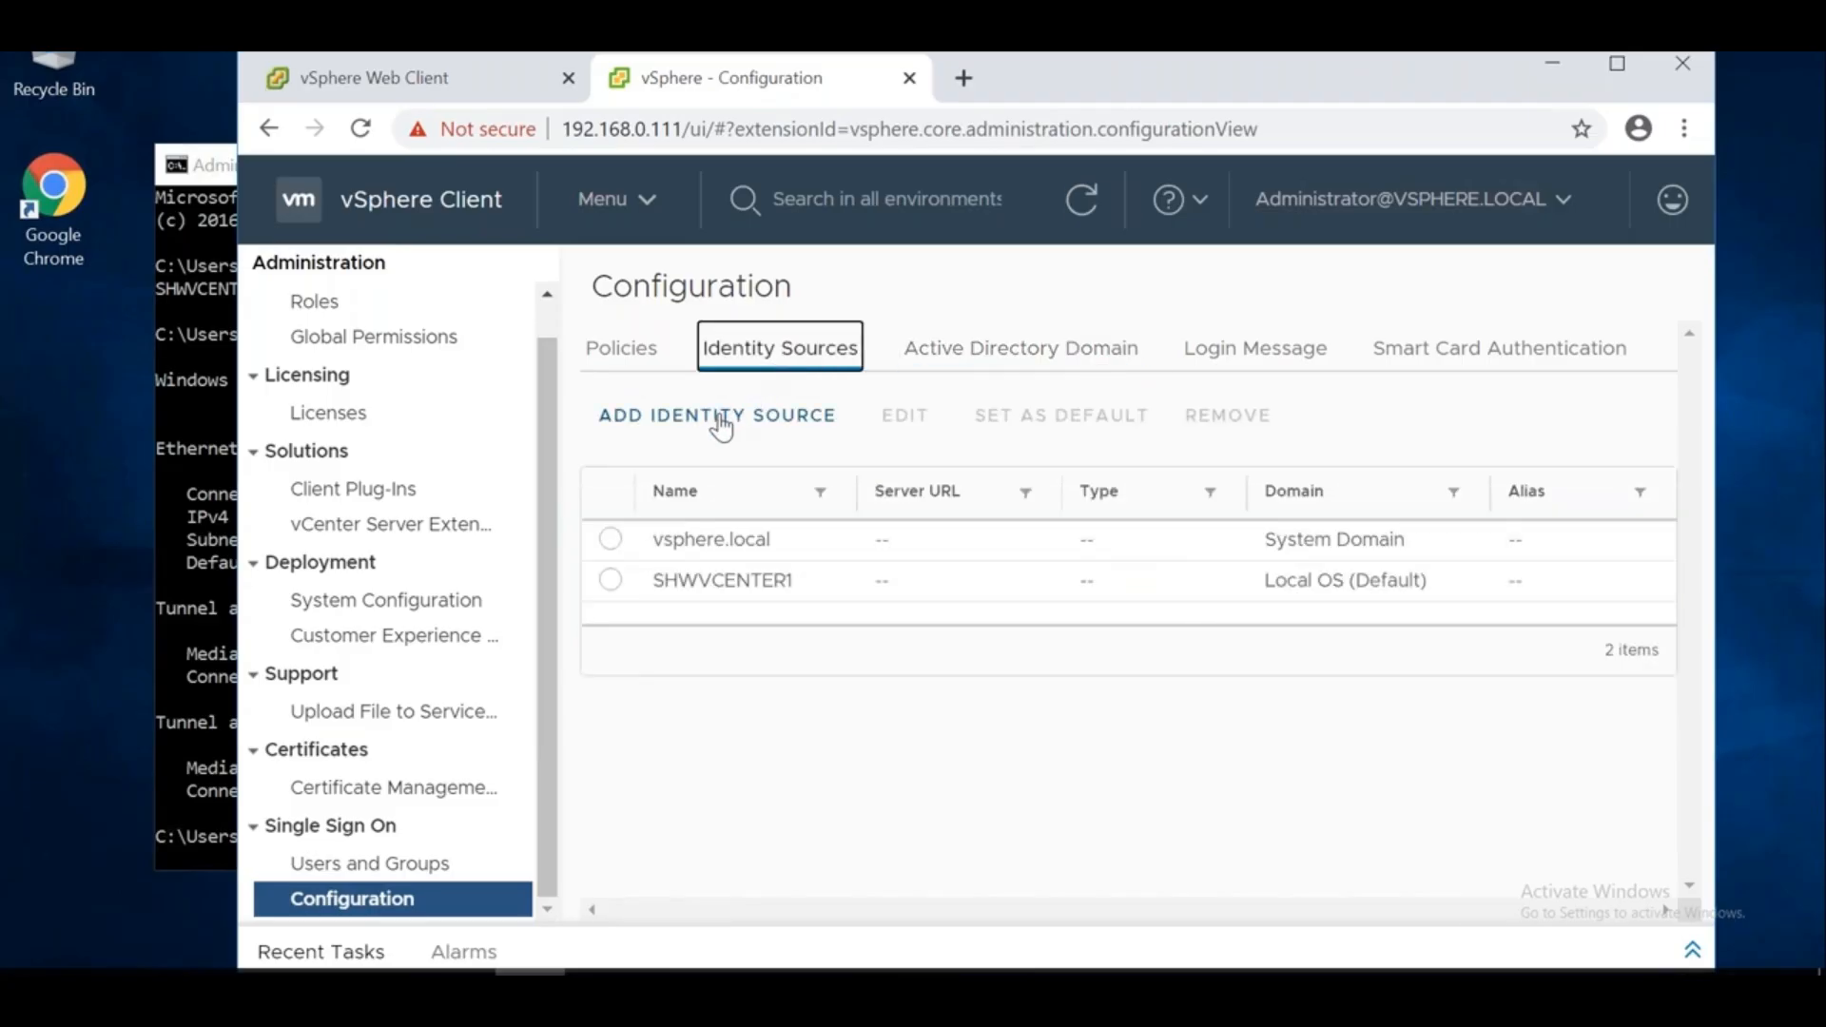
pyautogui.click(721, 418)
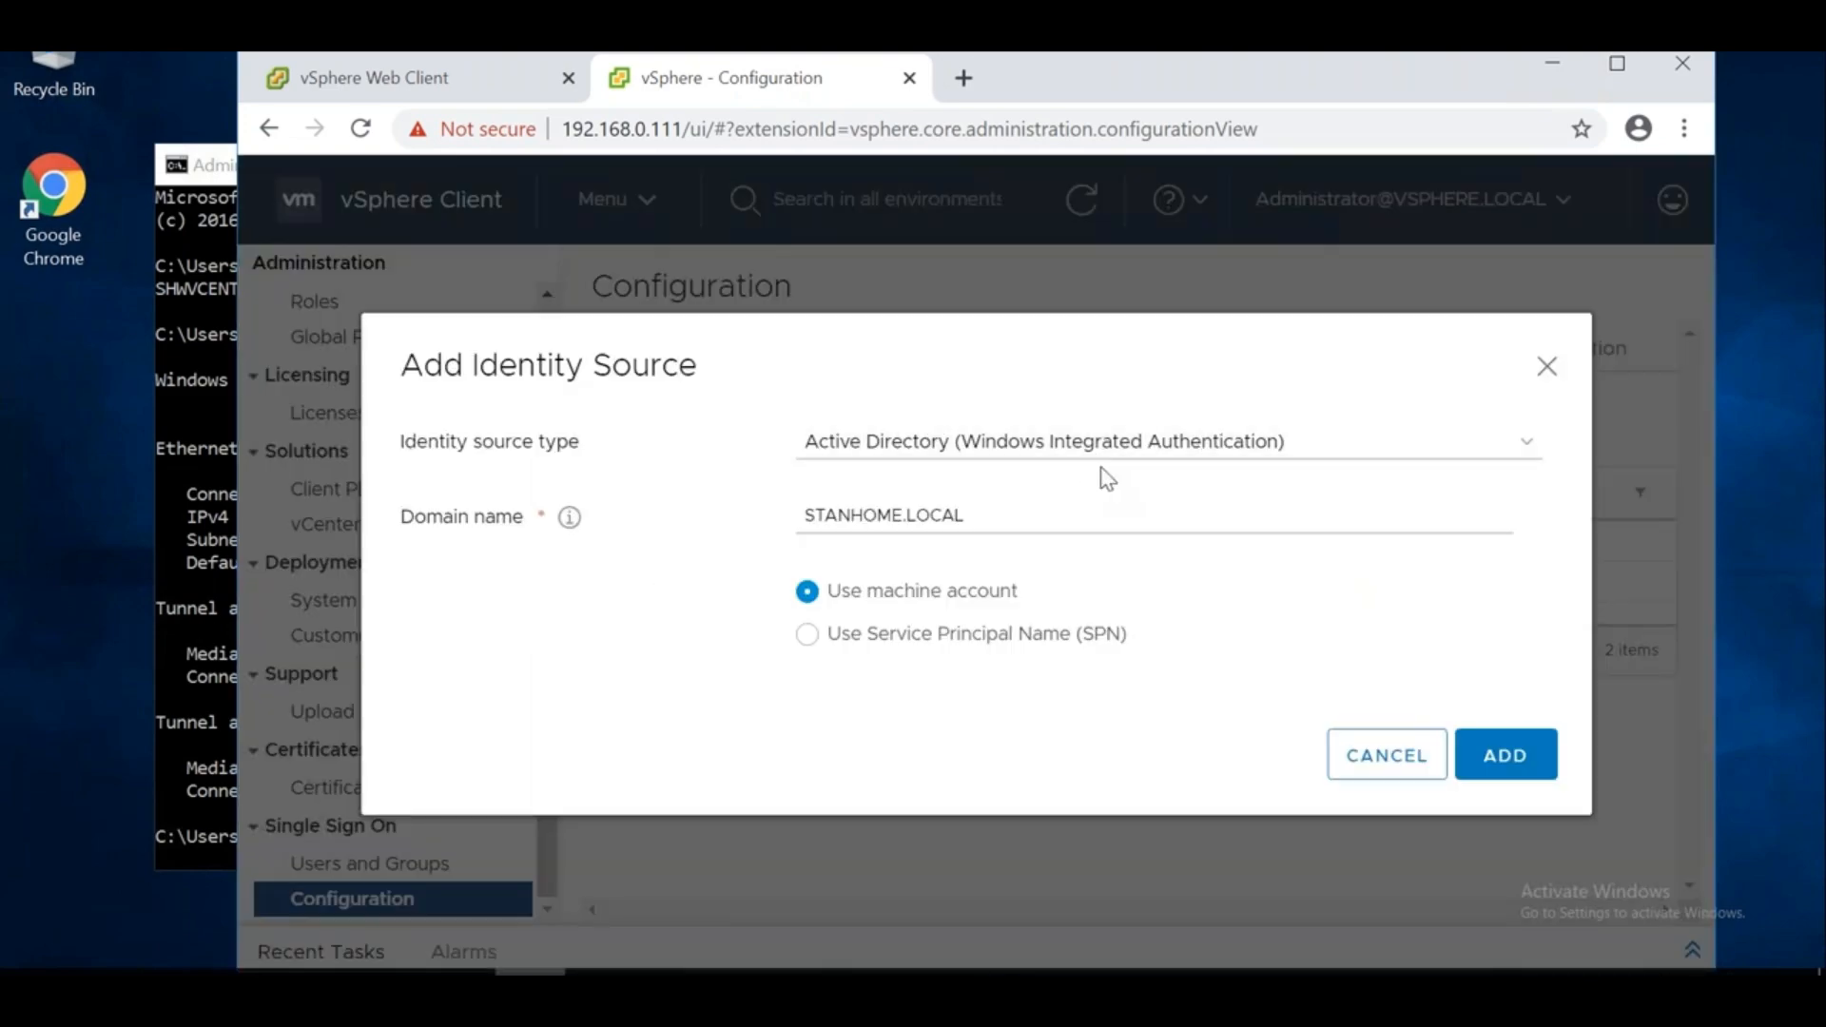
pyautogui.moveTo(989, 516); pyautogui.dragTo(771, 506)
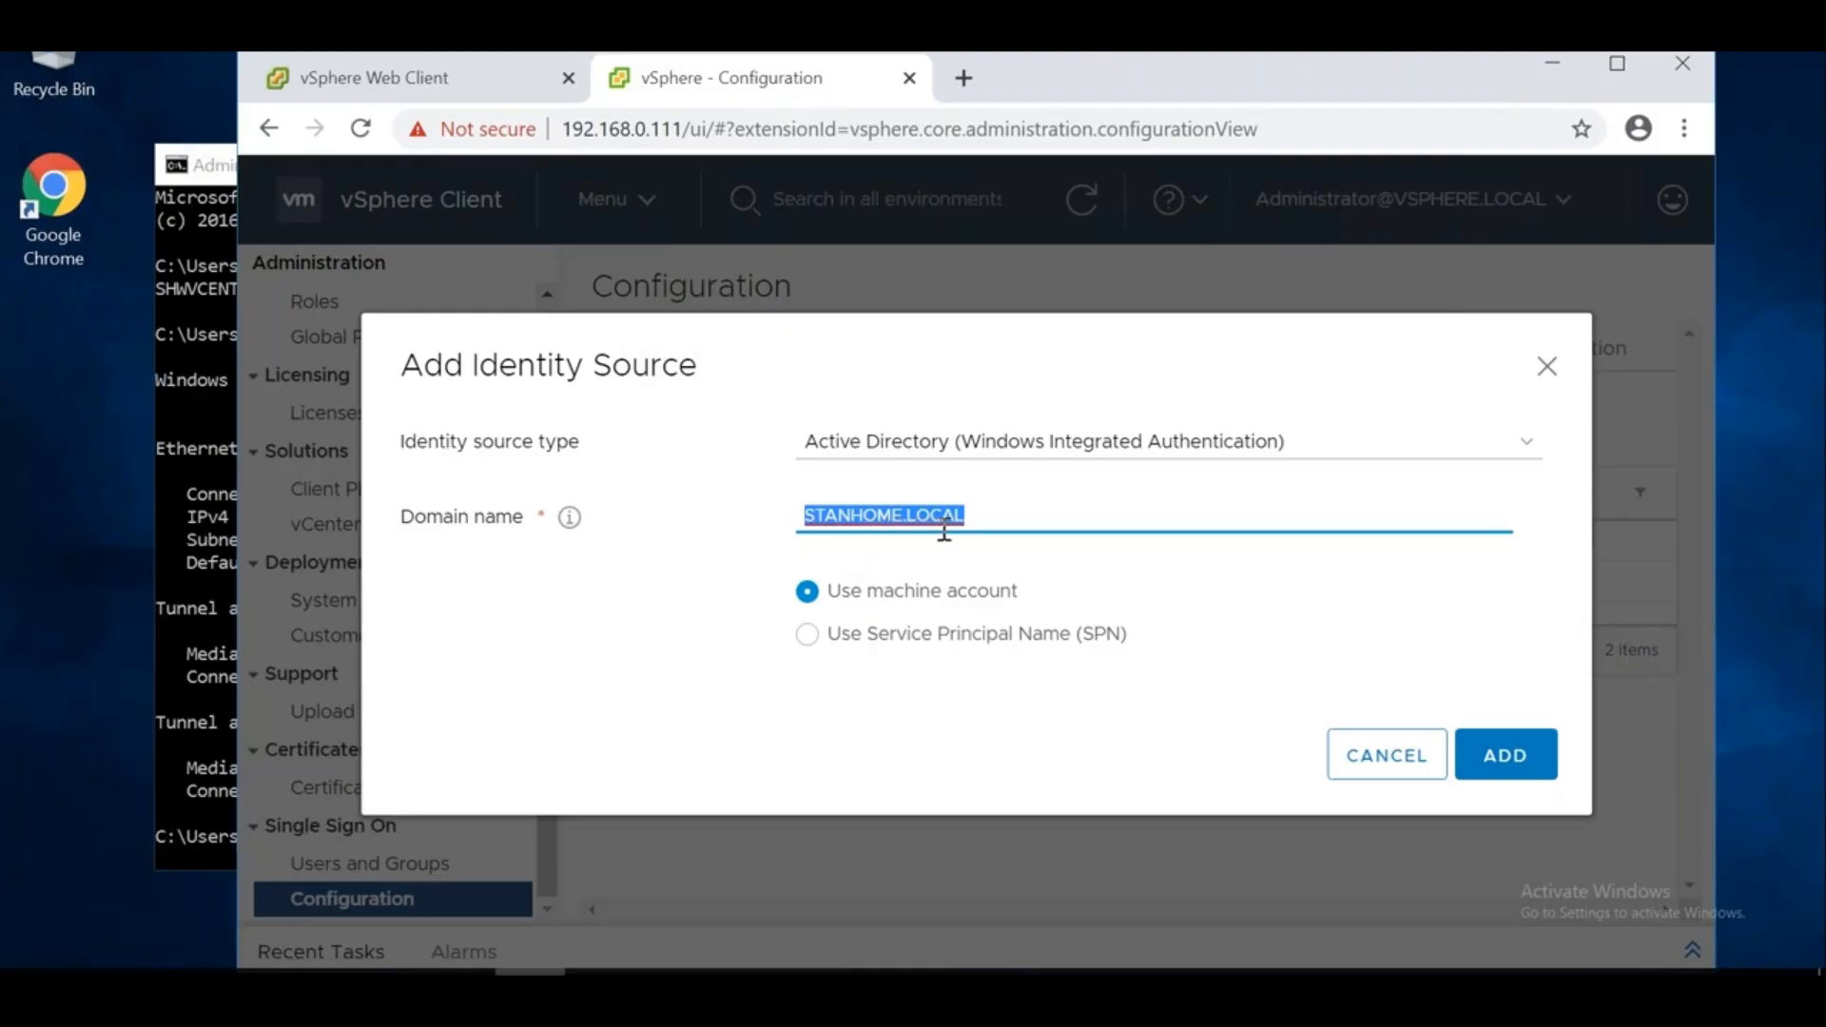
pyautogui.click(1171, 590)
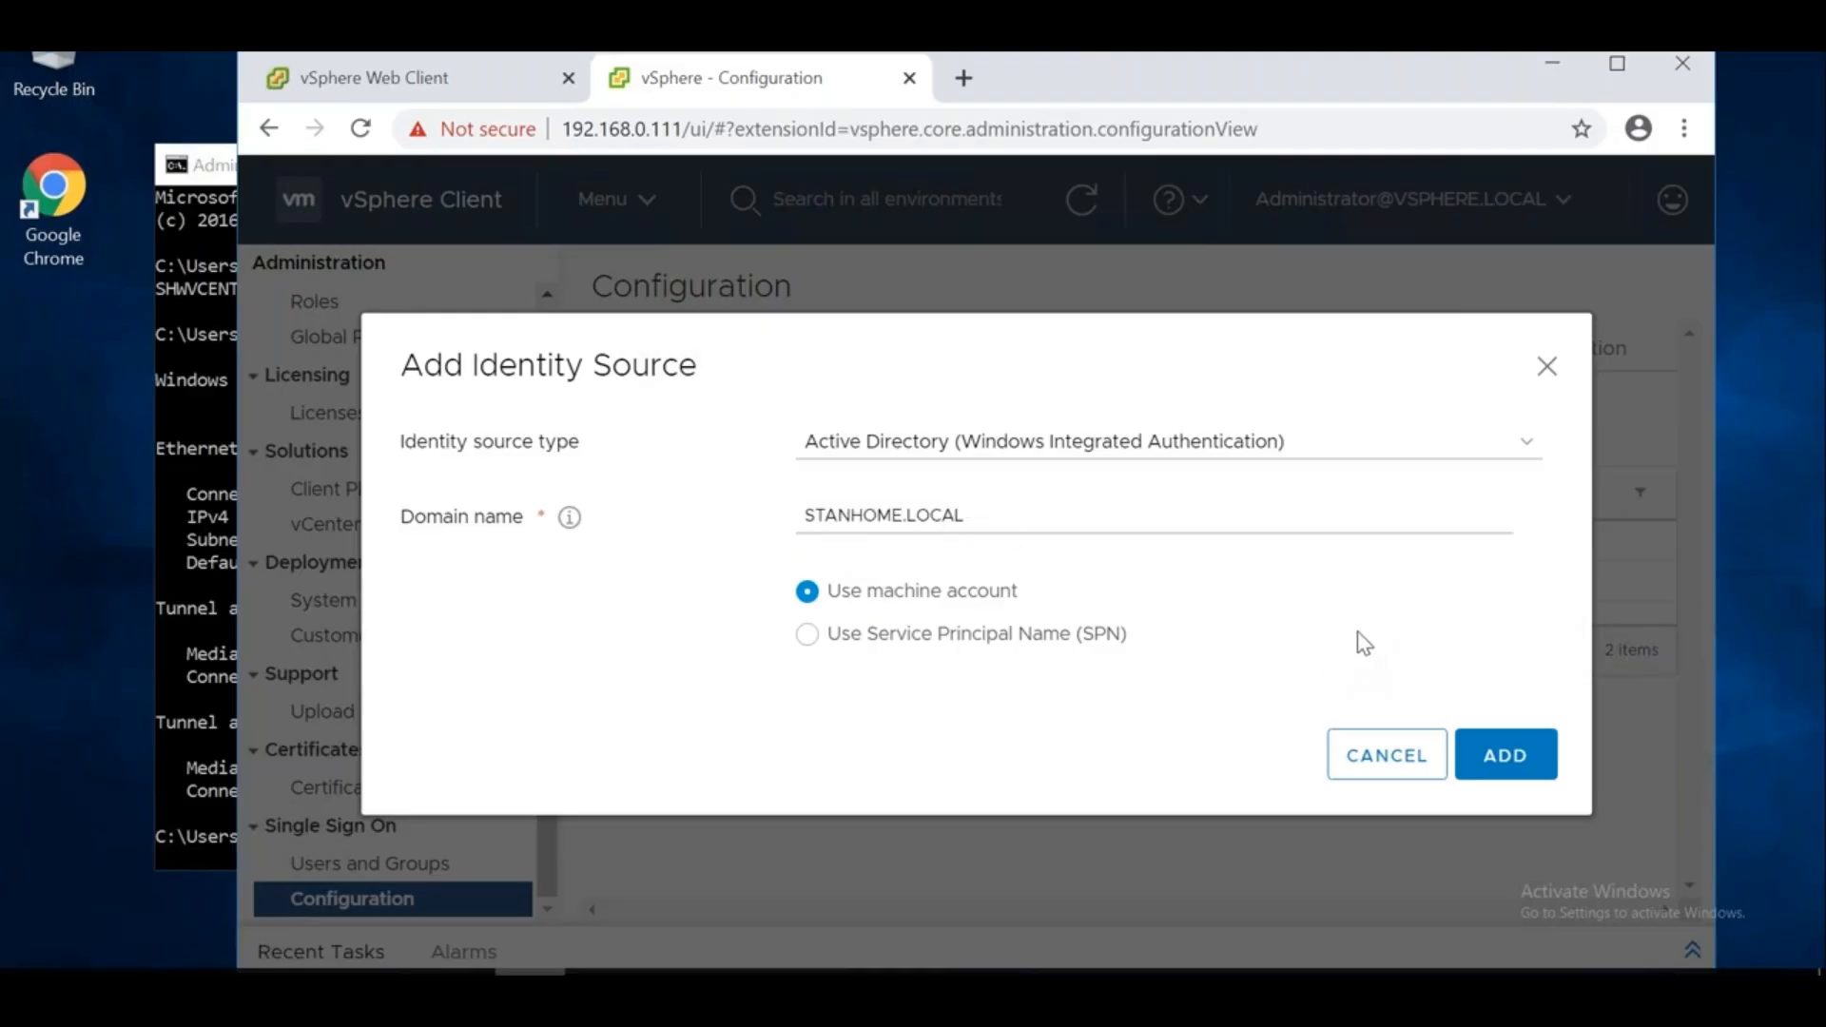
pyautogui.click(1488, 747)
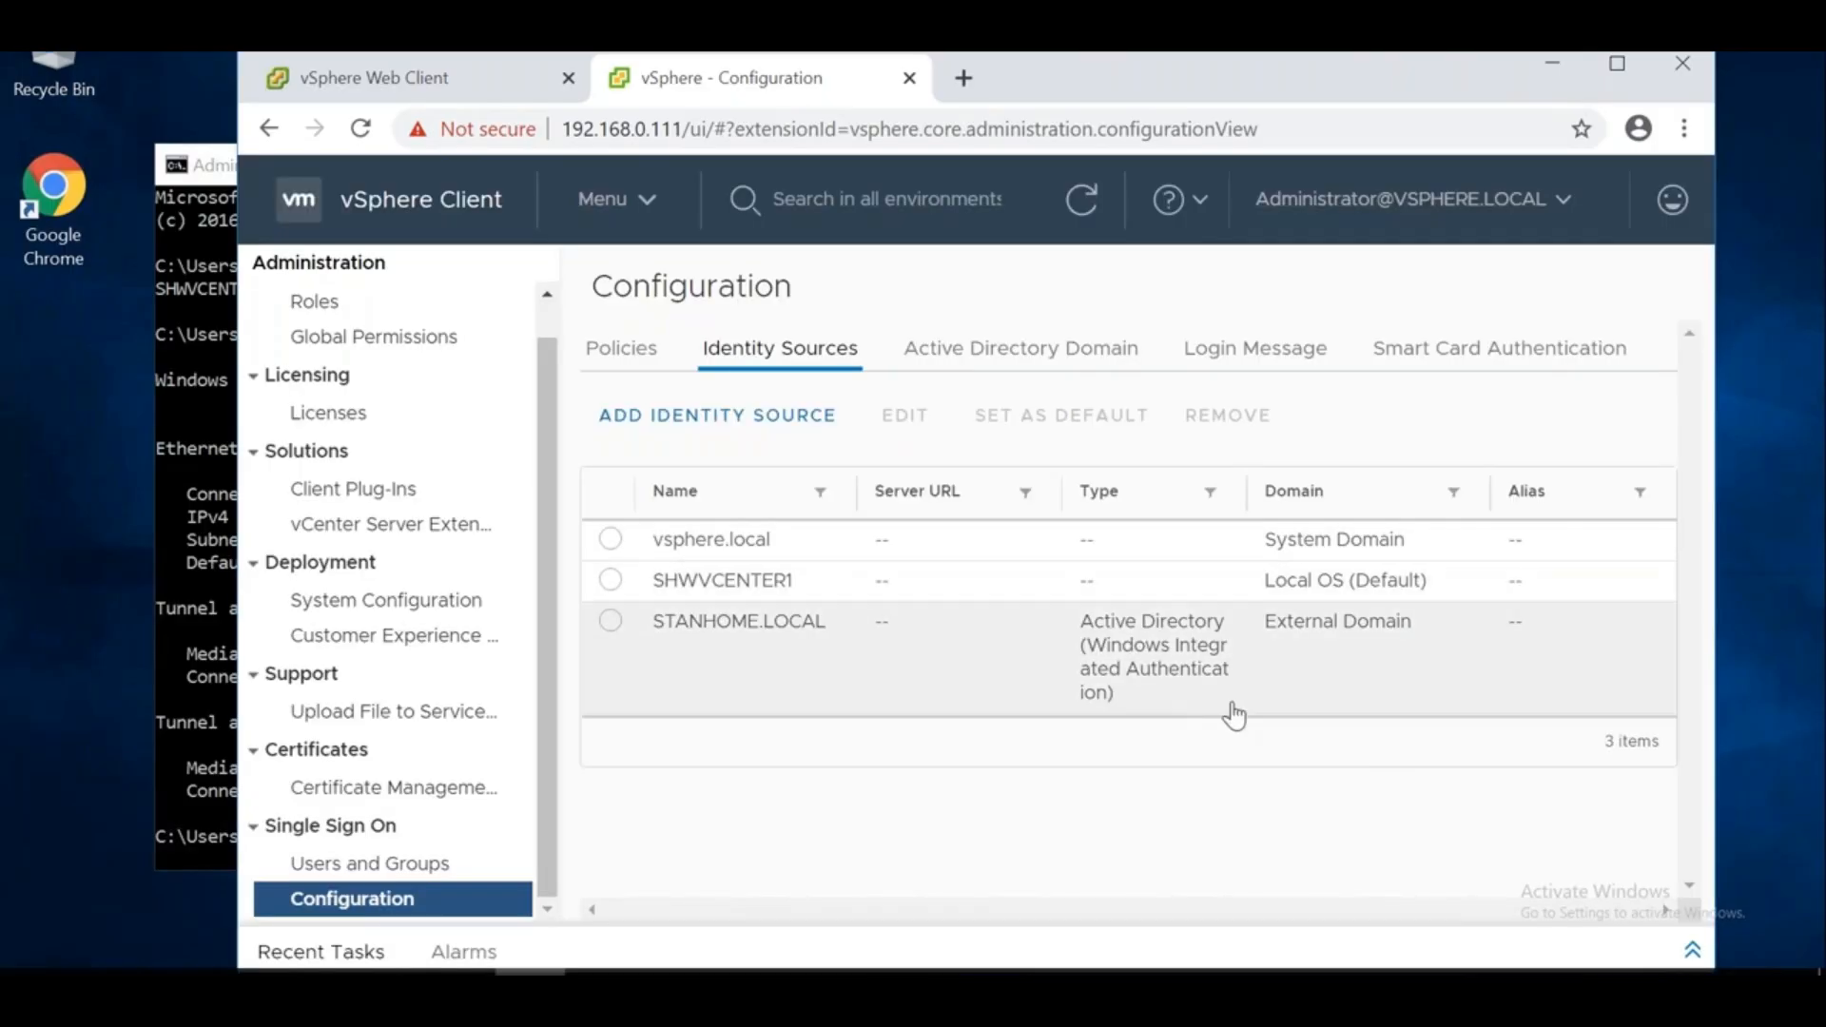
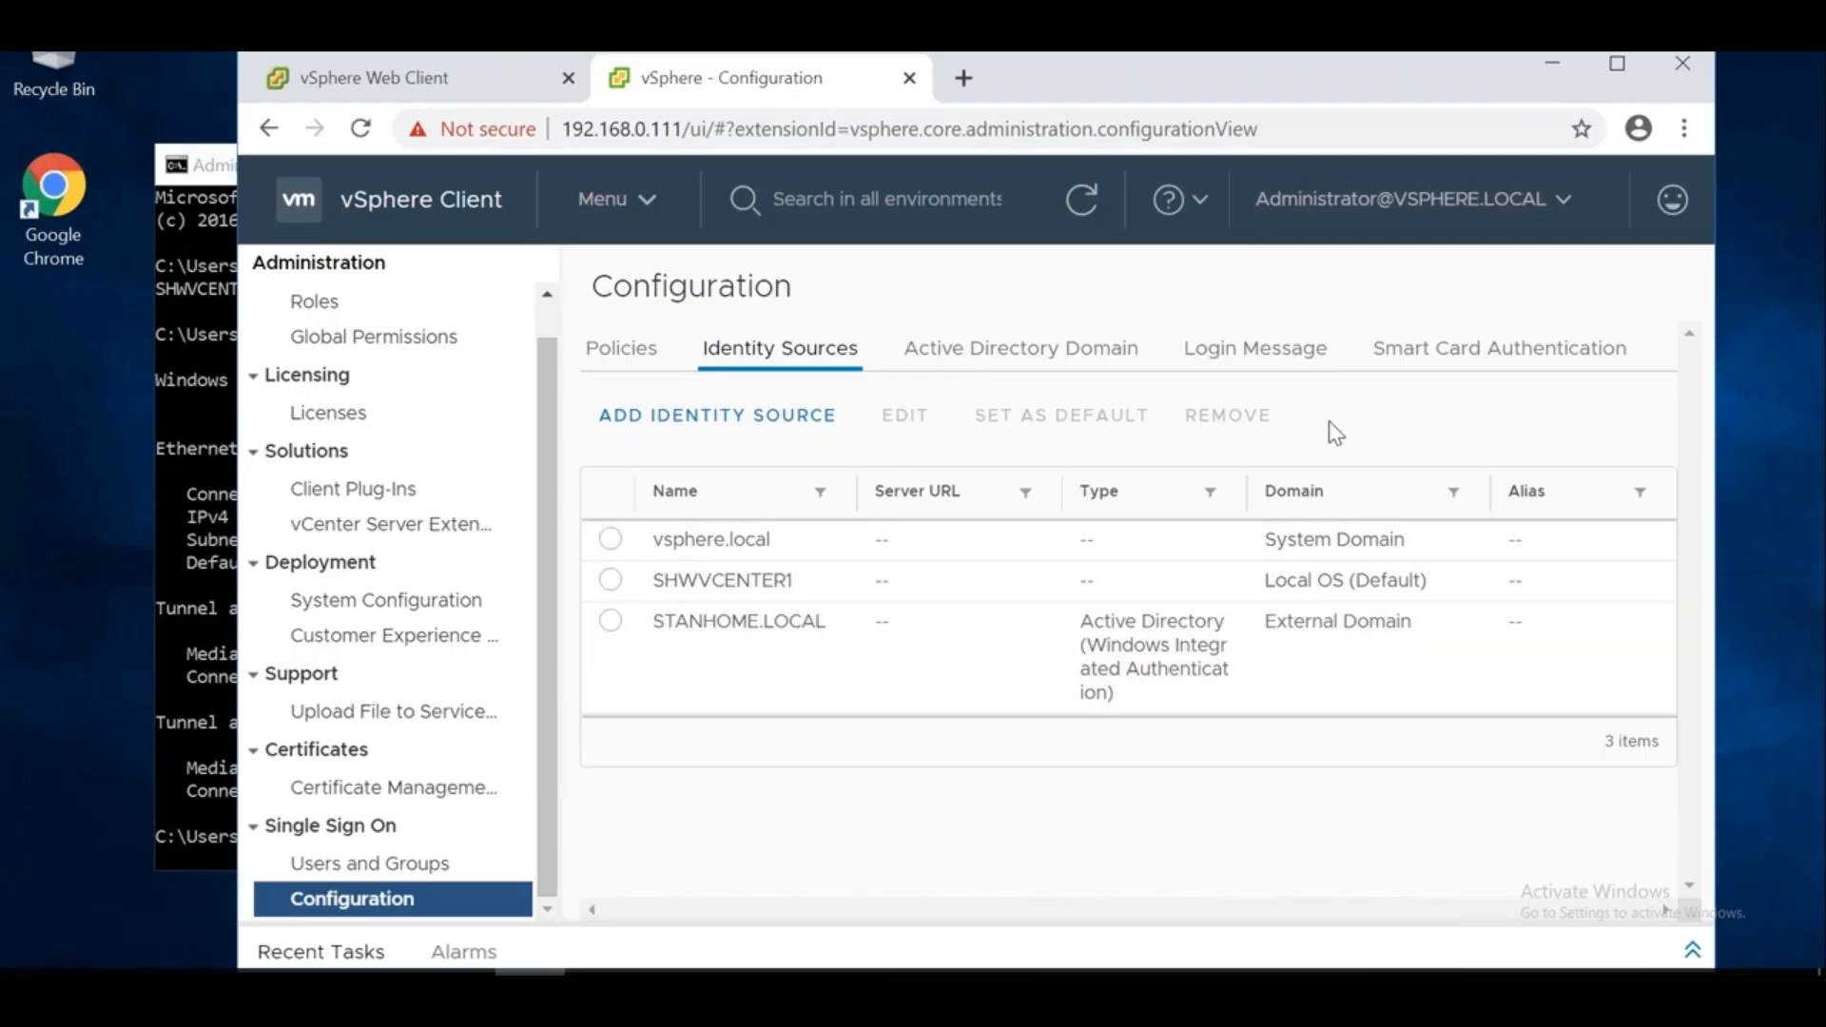
# Review the login message settings, then return to the vSphere Client configuration page
pyautogui.click(1235, 371)
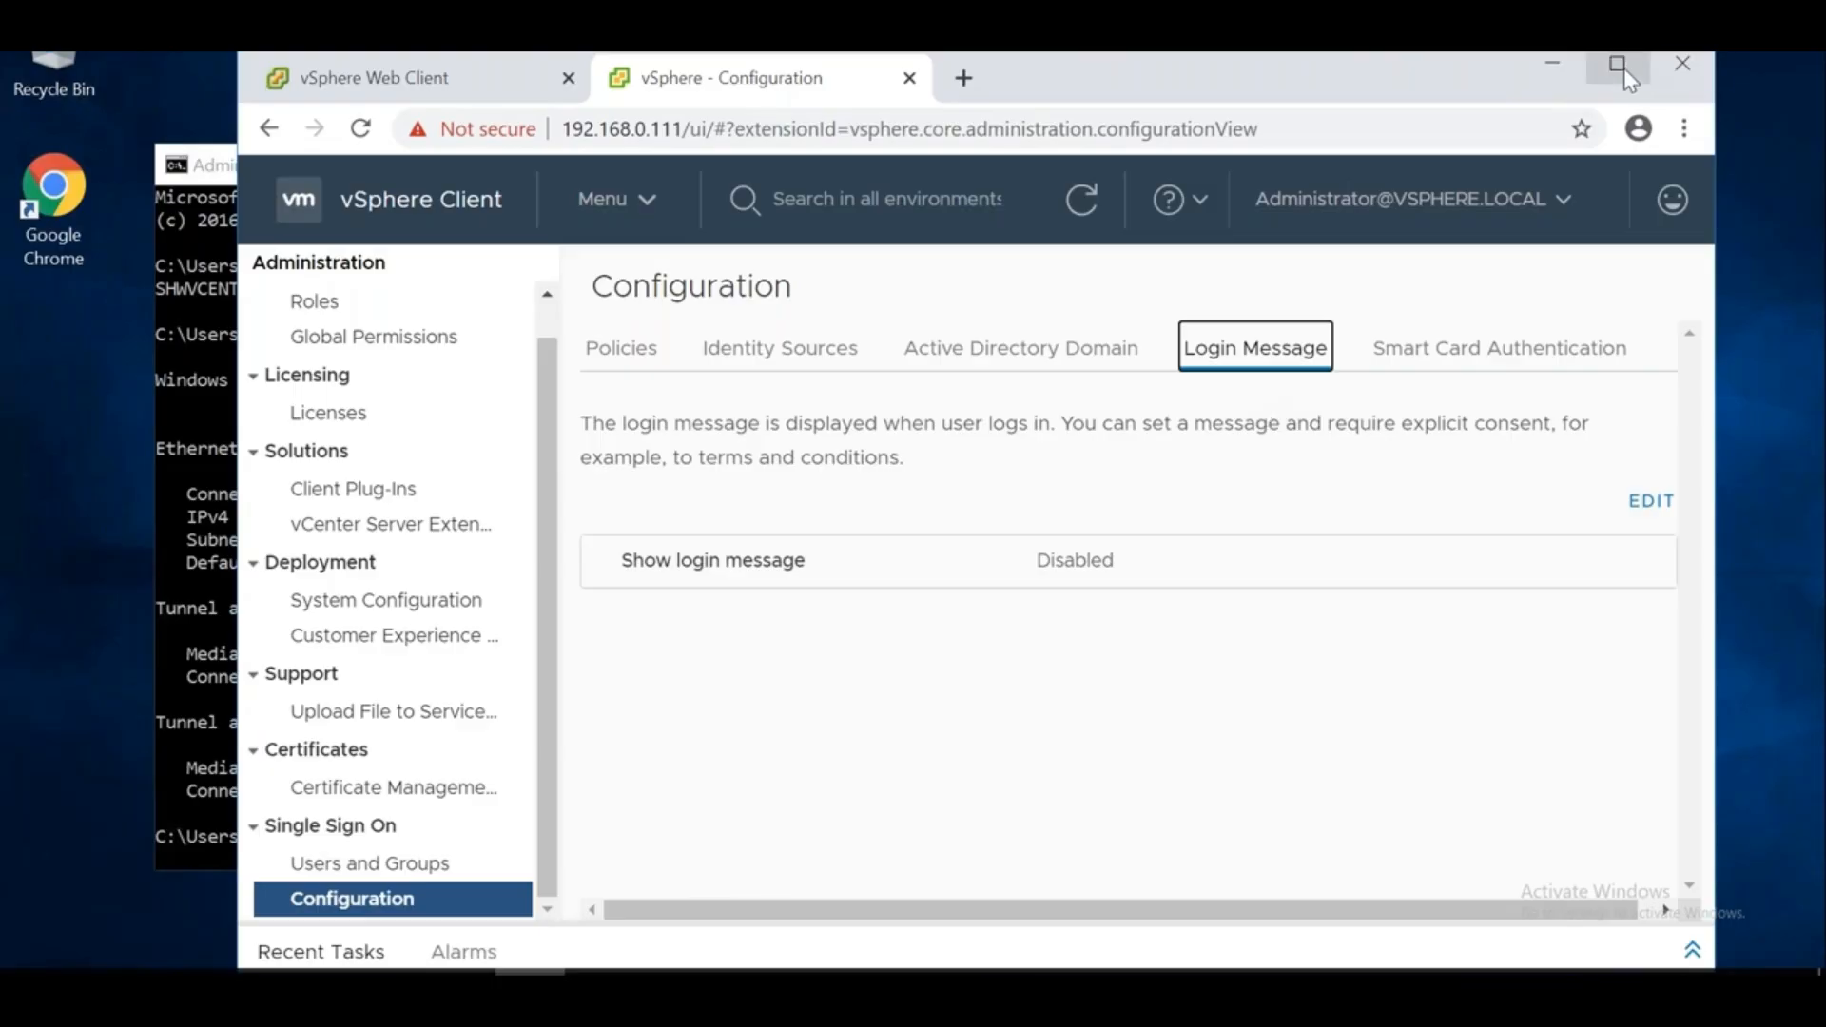
pyautogui.click(788, 352)
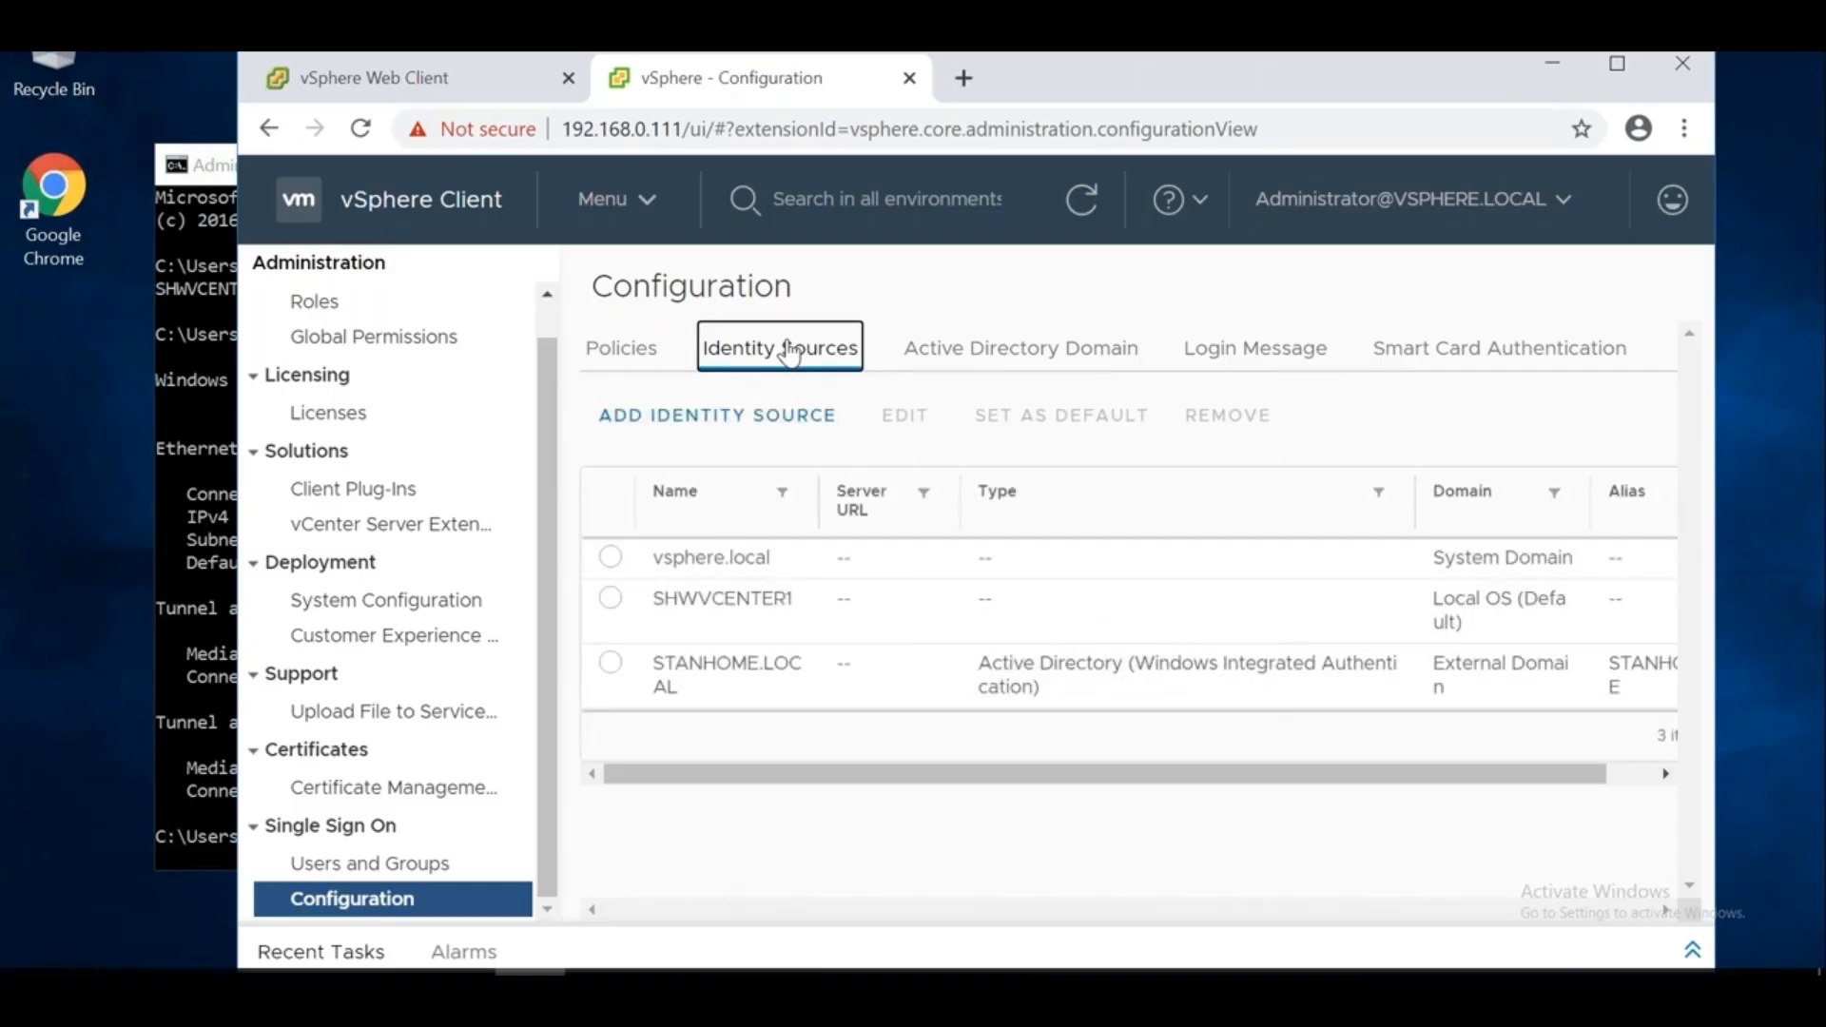
pyautogui.click(1616, 65)
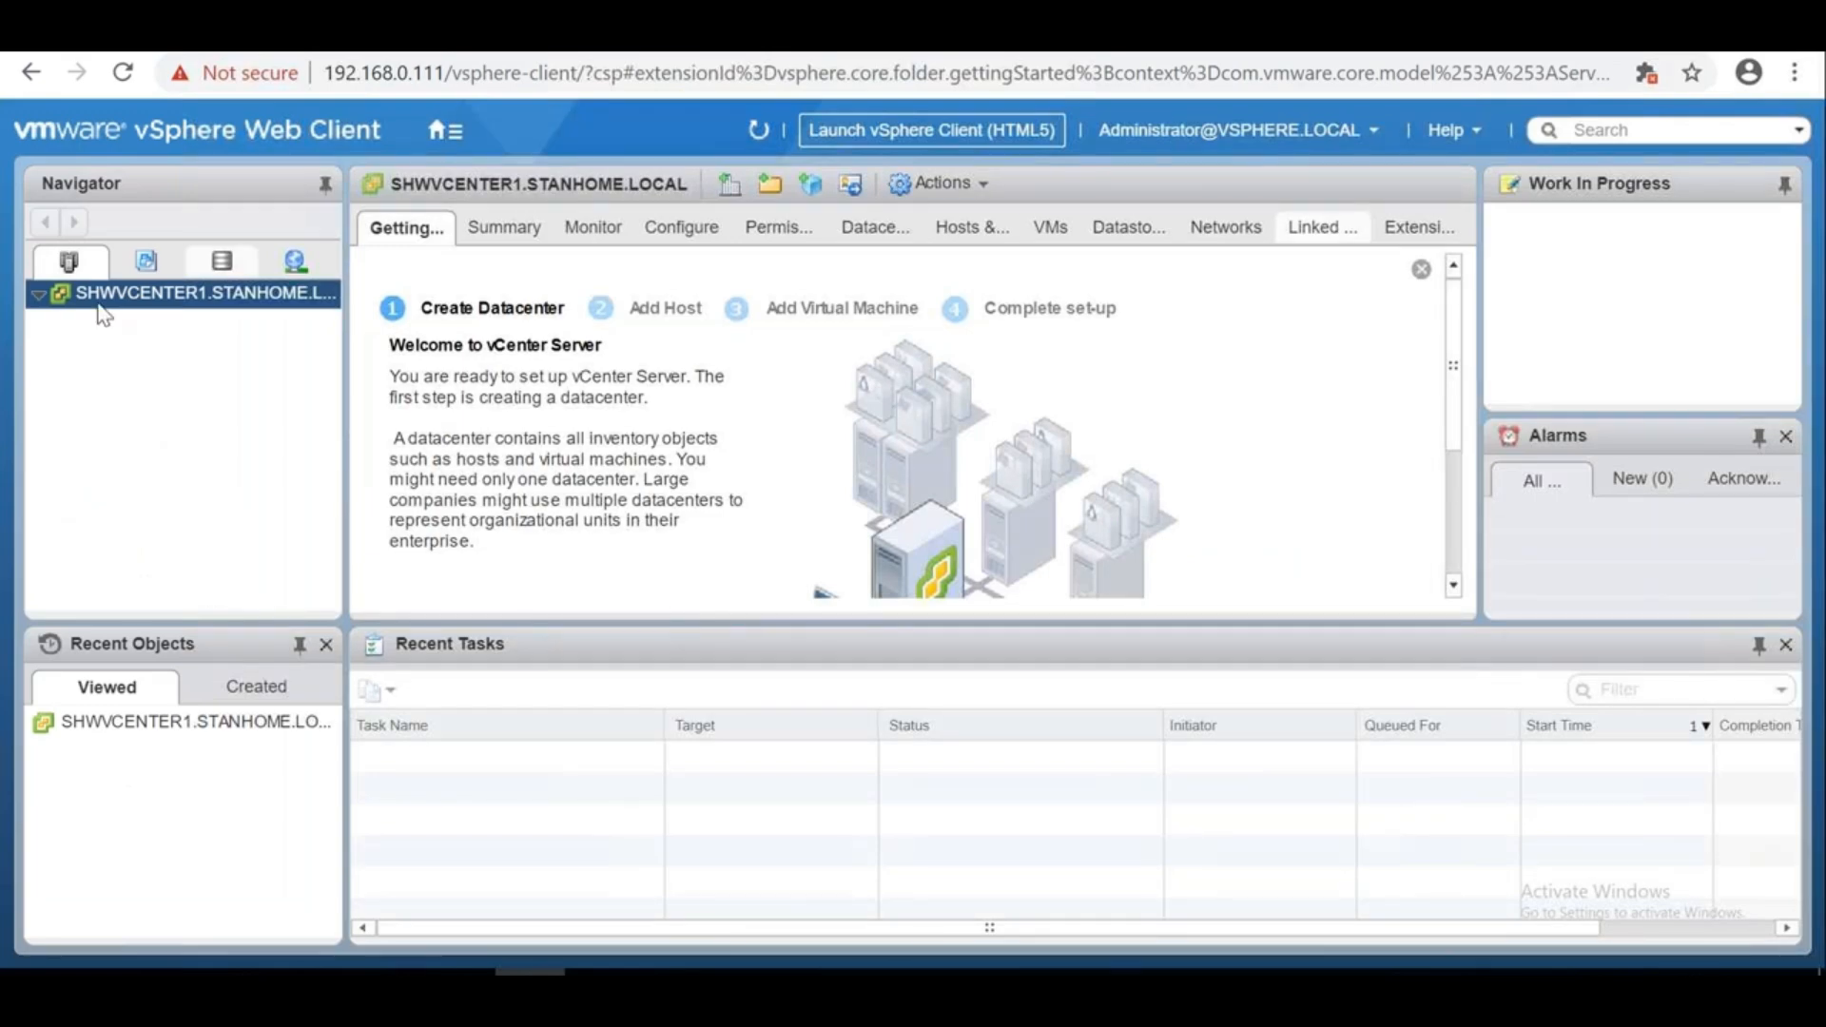
pyautogui.click(38, 295)
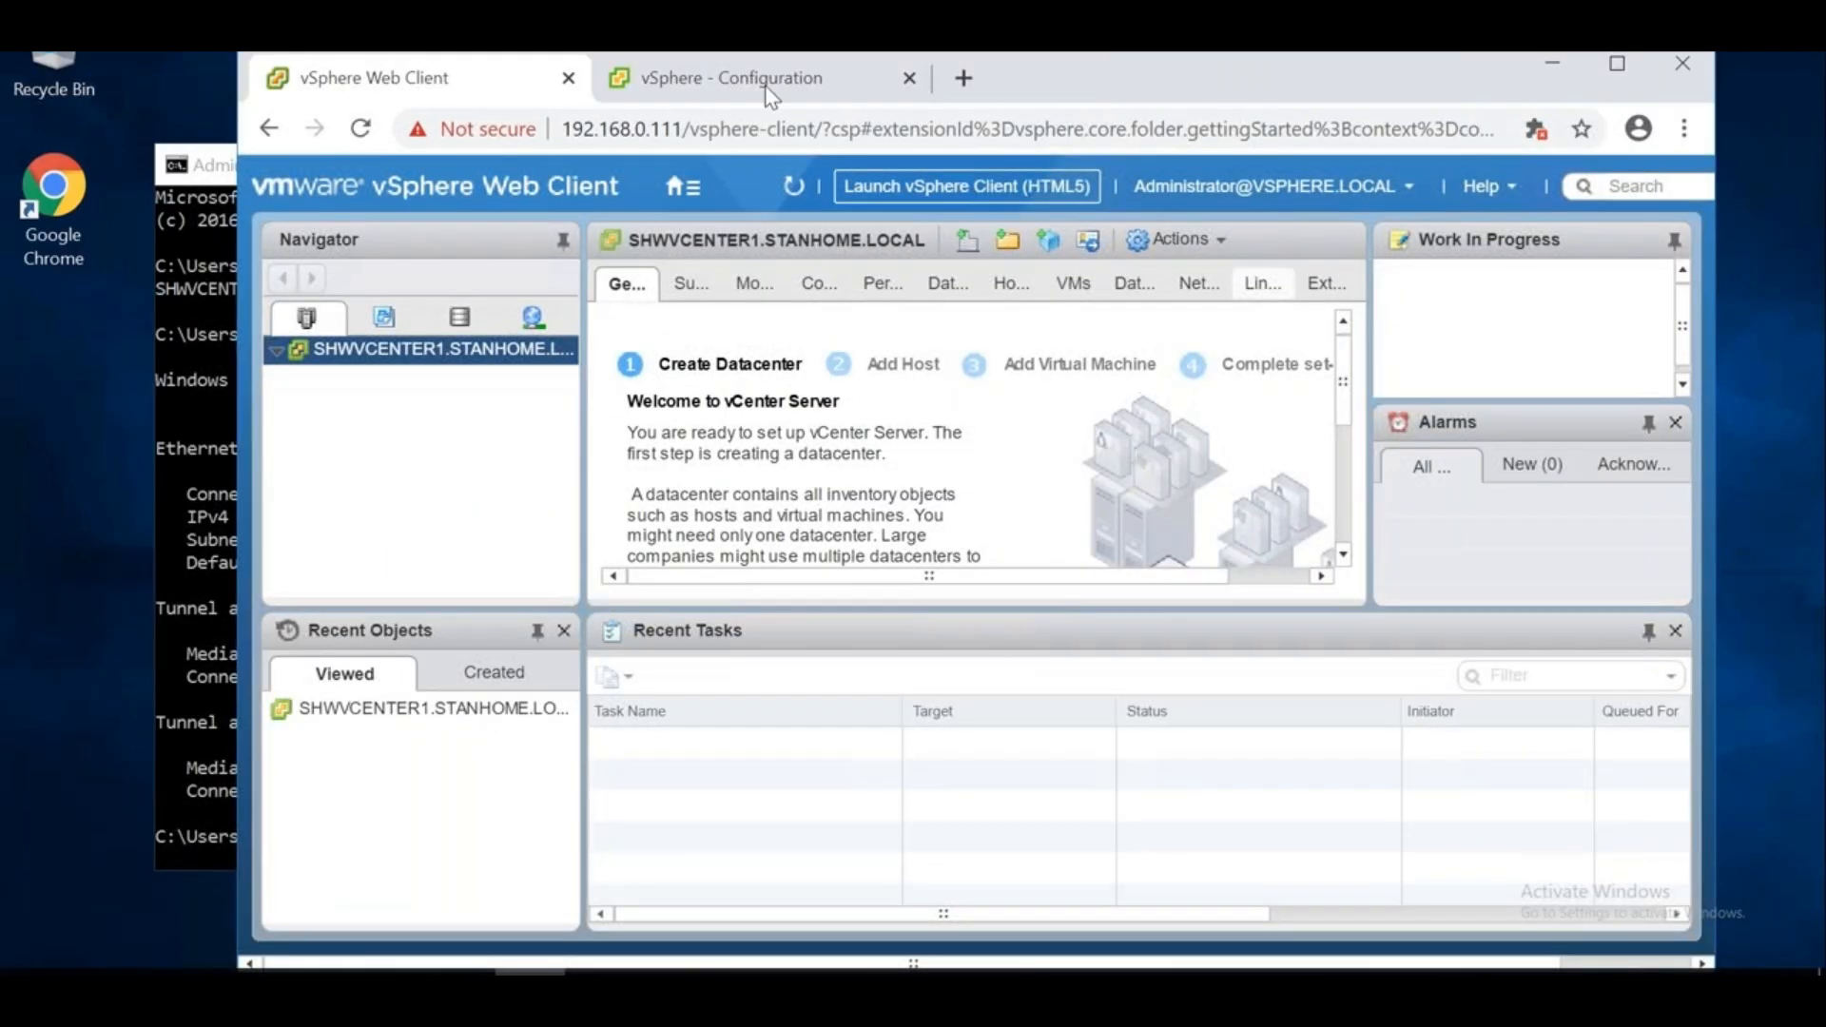
pyautogui.click(751, 78)
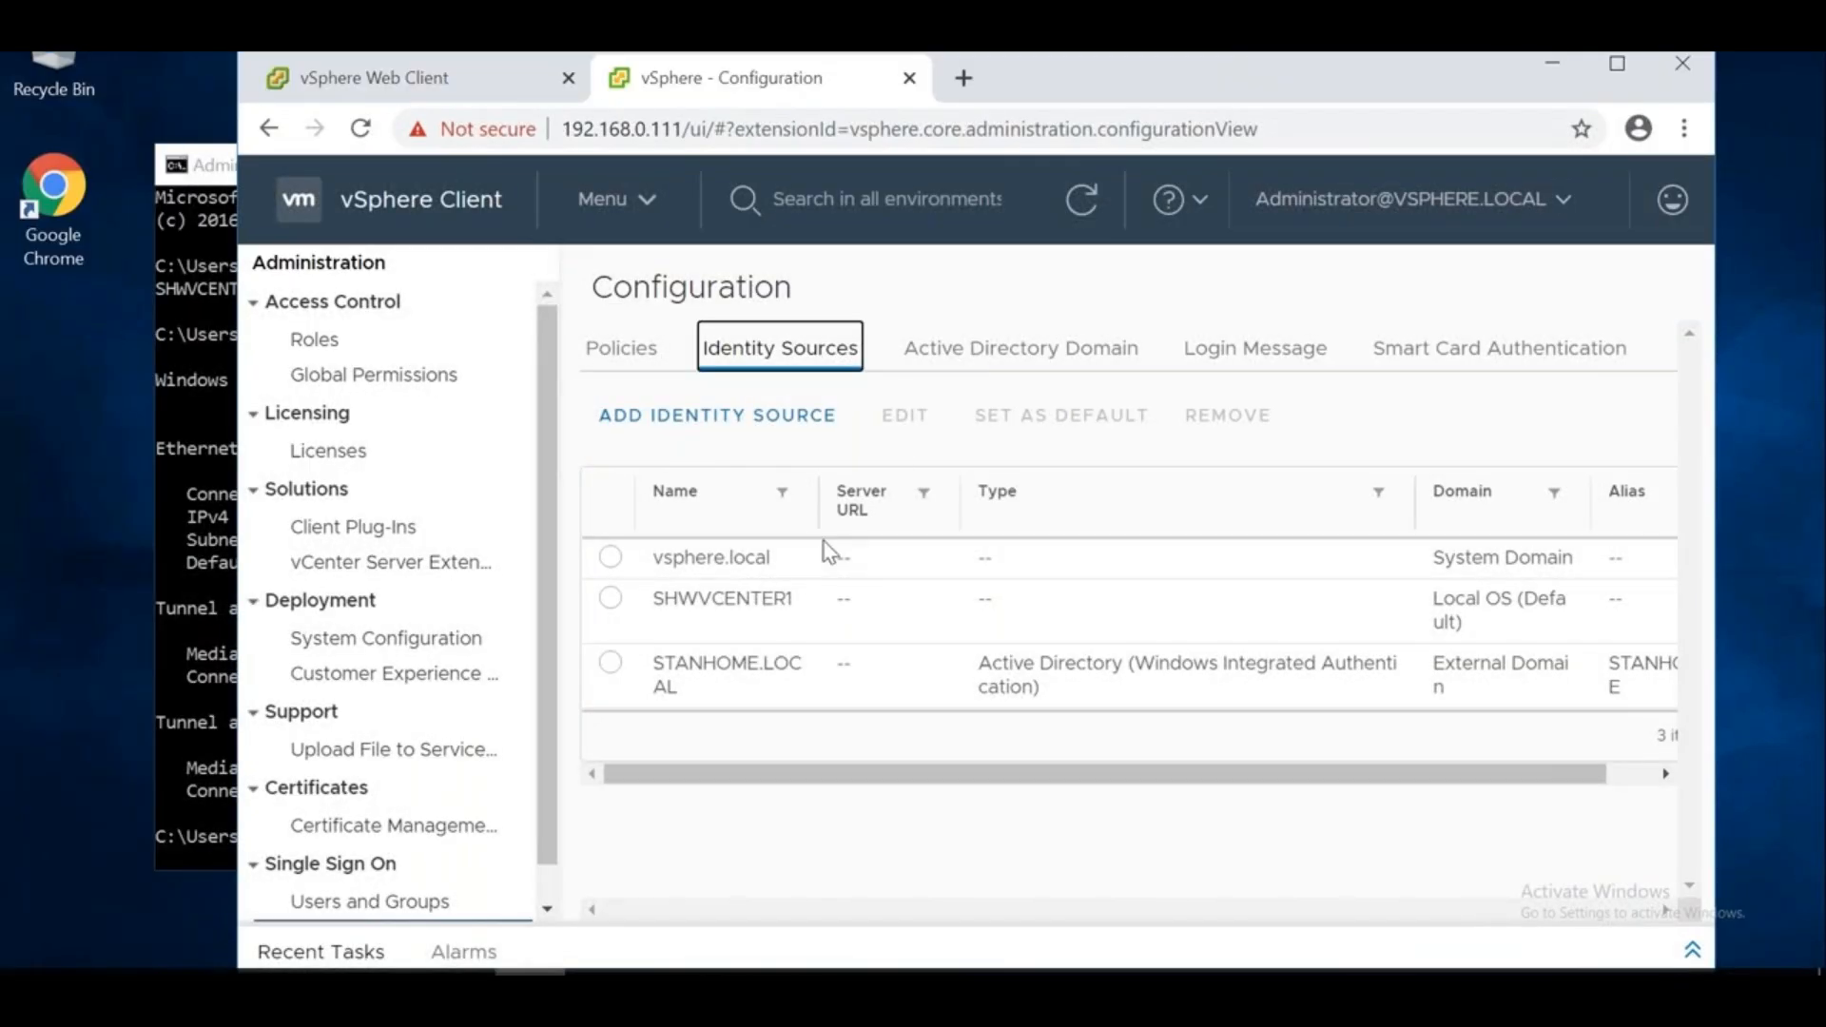
pyautogui.scroll(-1, 561, 854)
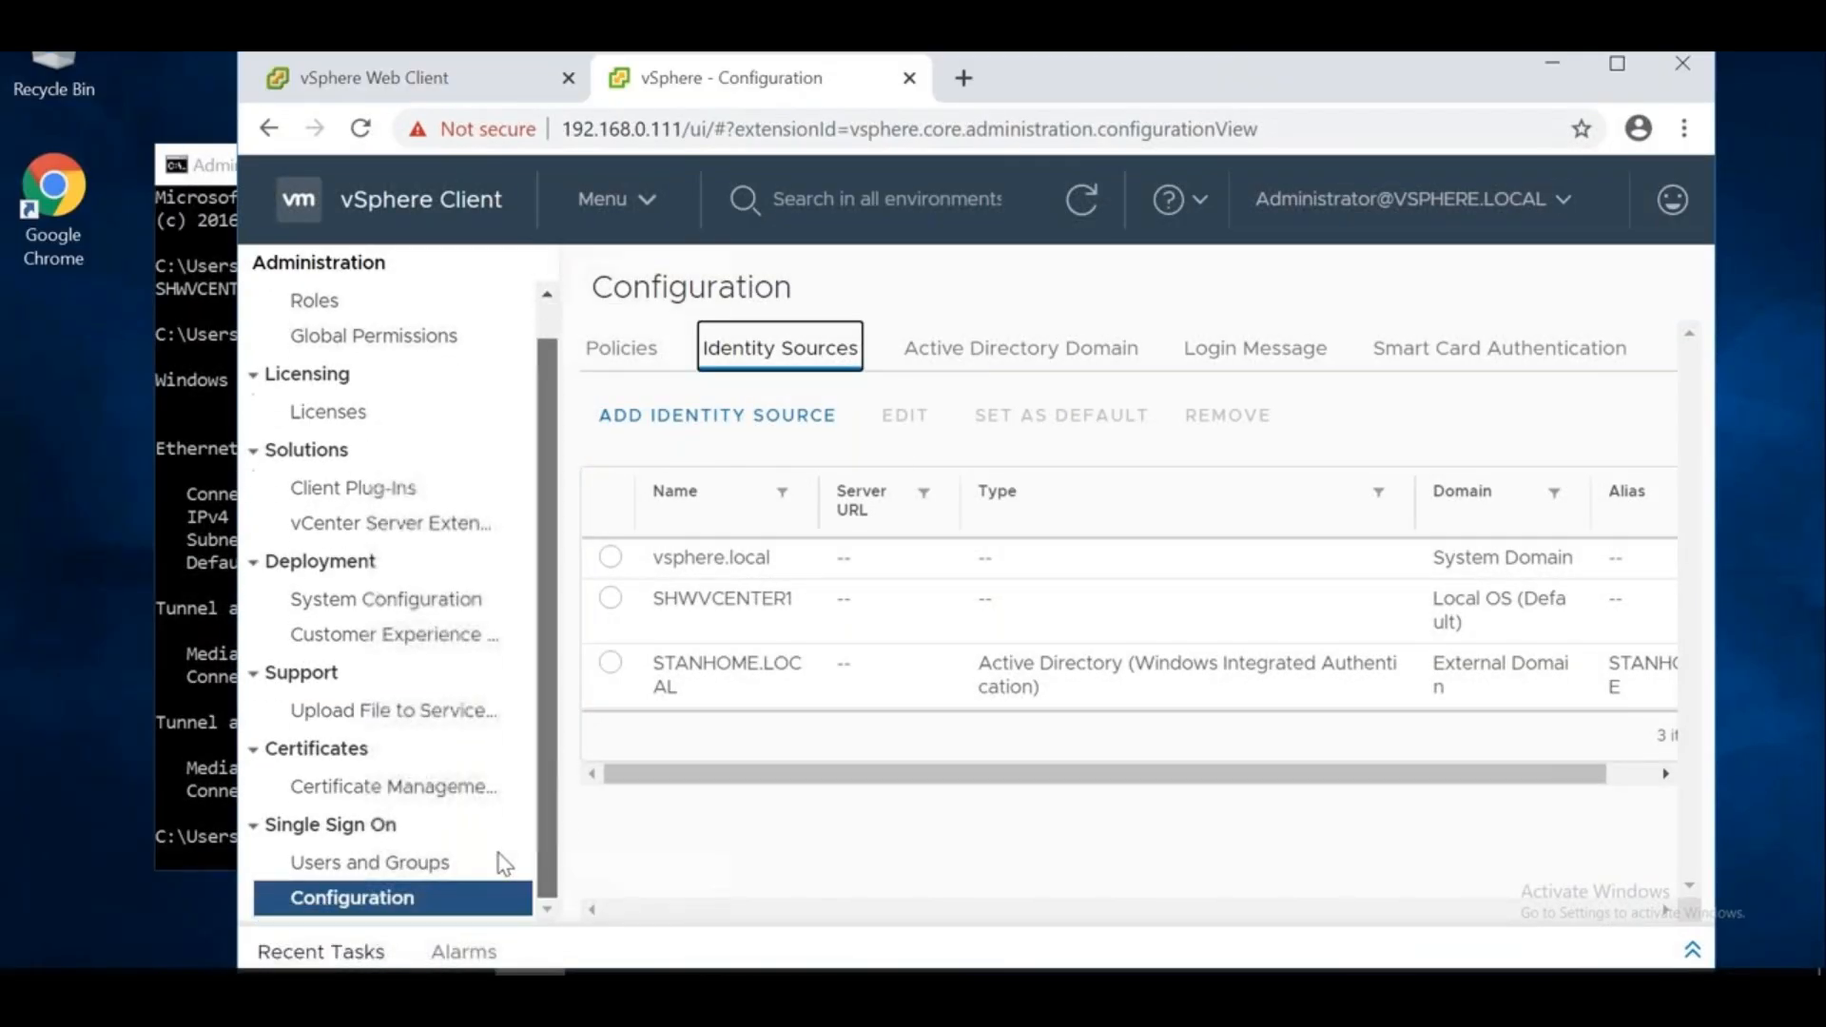
# Open Single Sign-On Users and Groups and list the vsphere.local domain's users
pyautogui.click(406, 863)
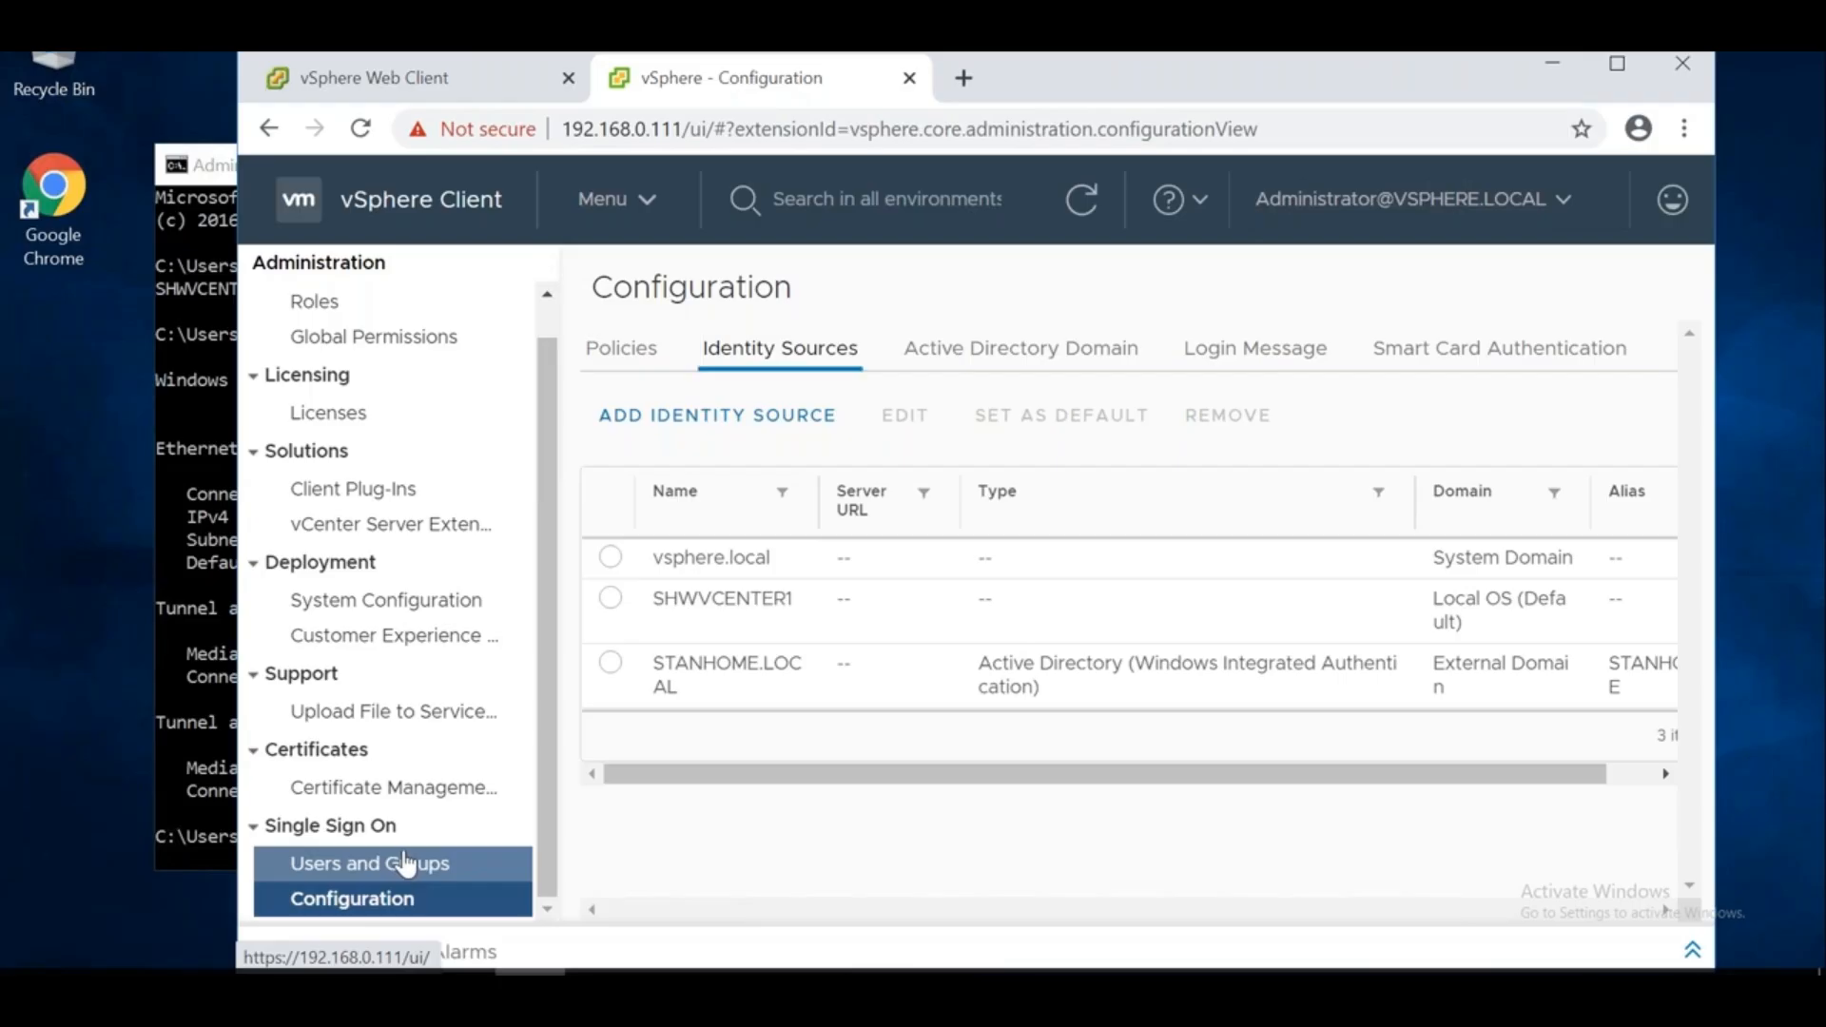
pyautogui.click(406, 863)
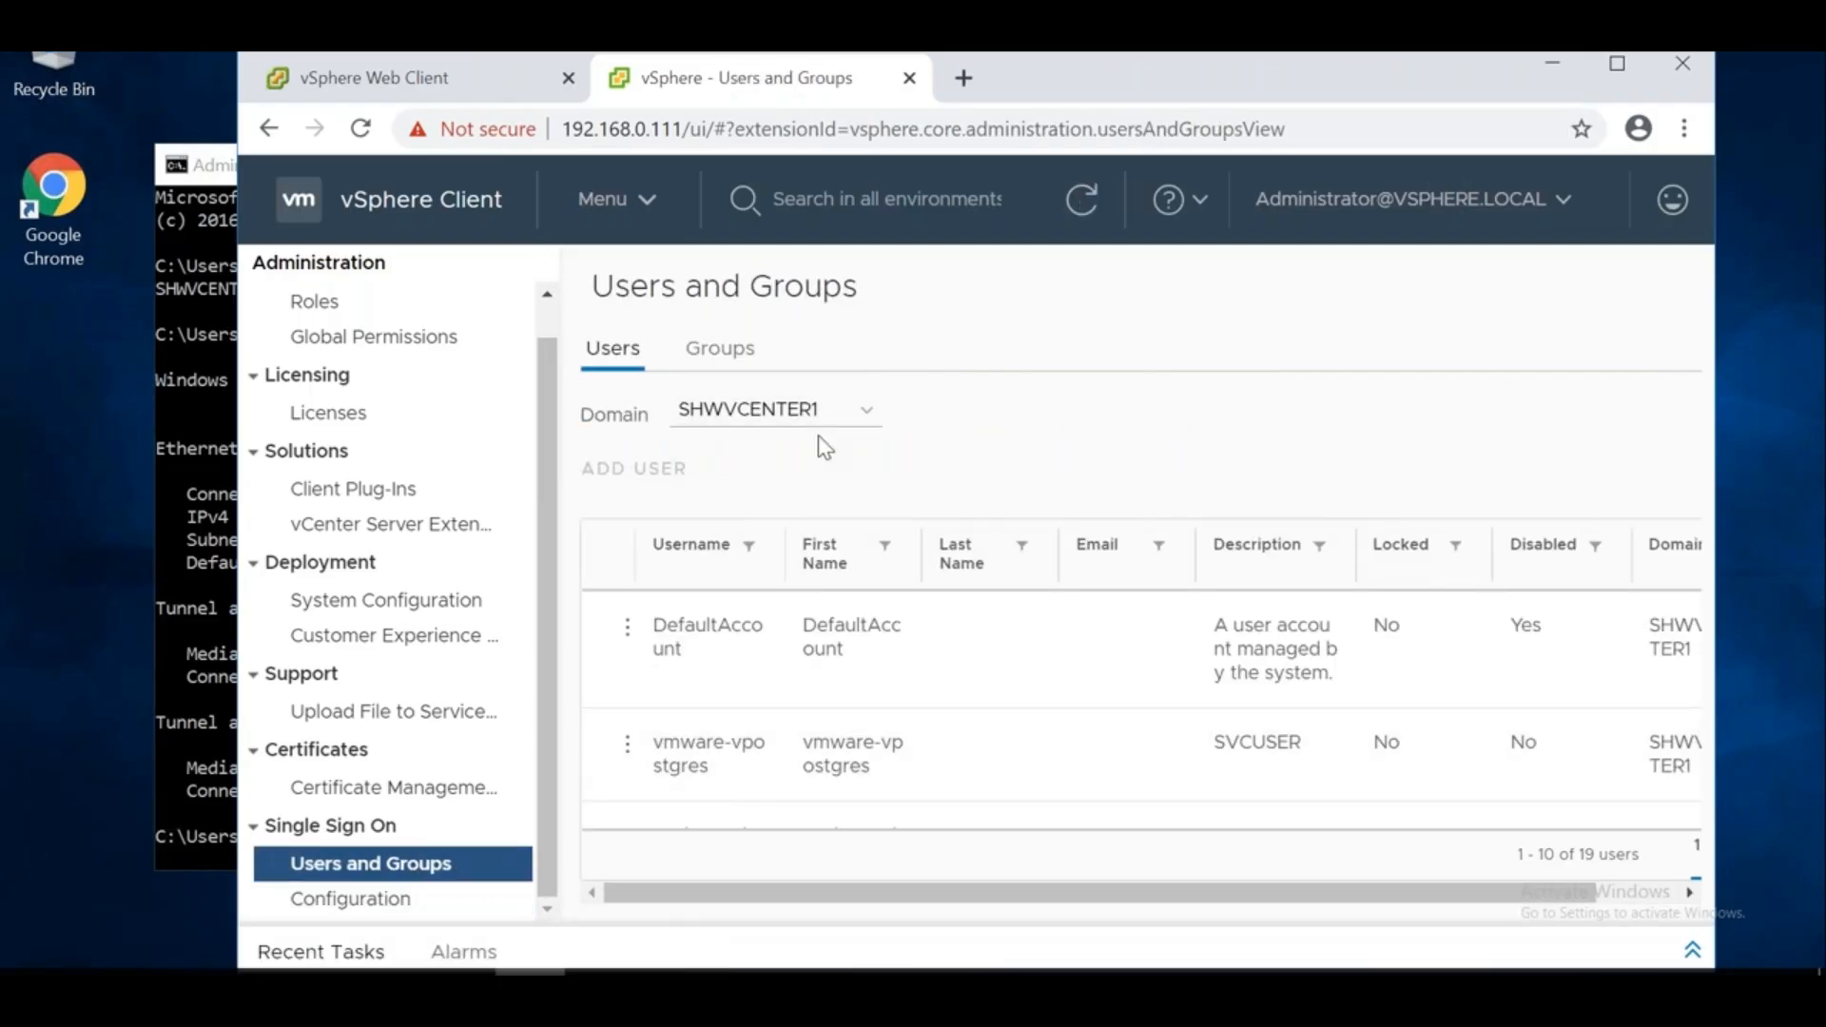
pyautogui.click(1616, 63)
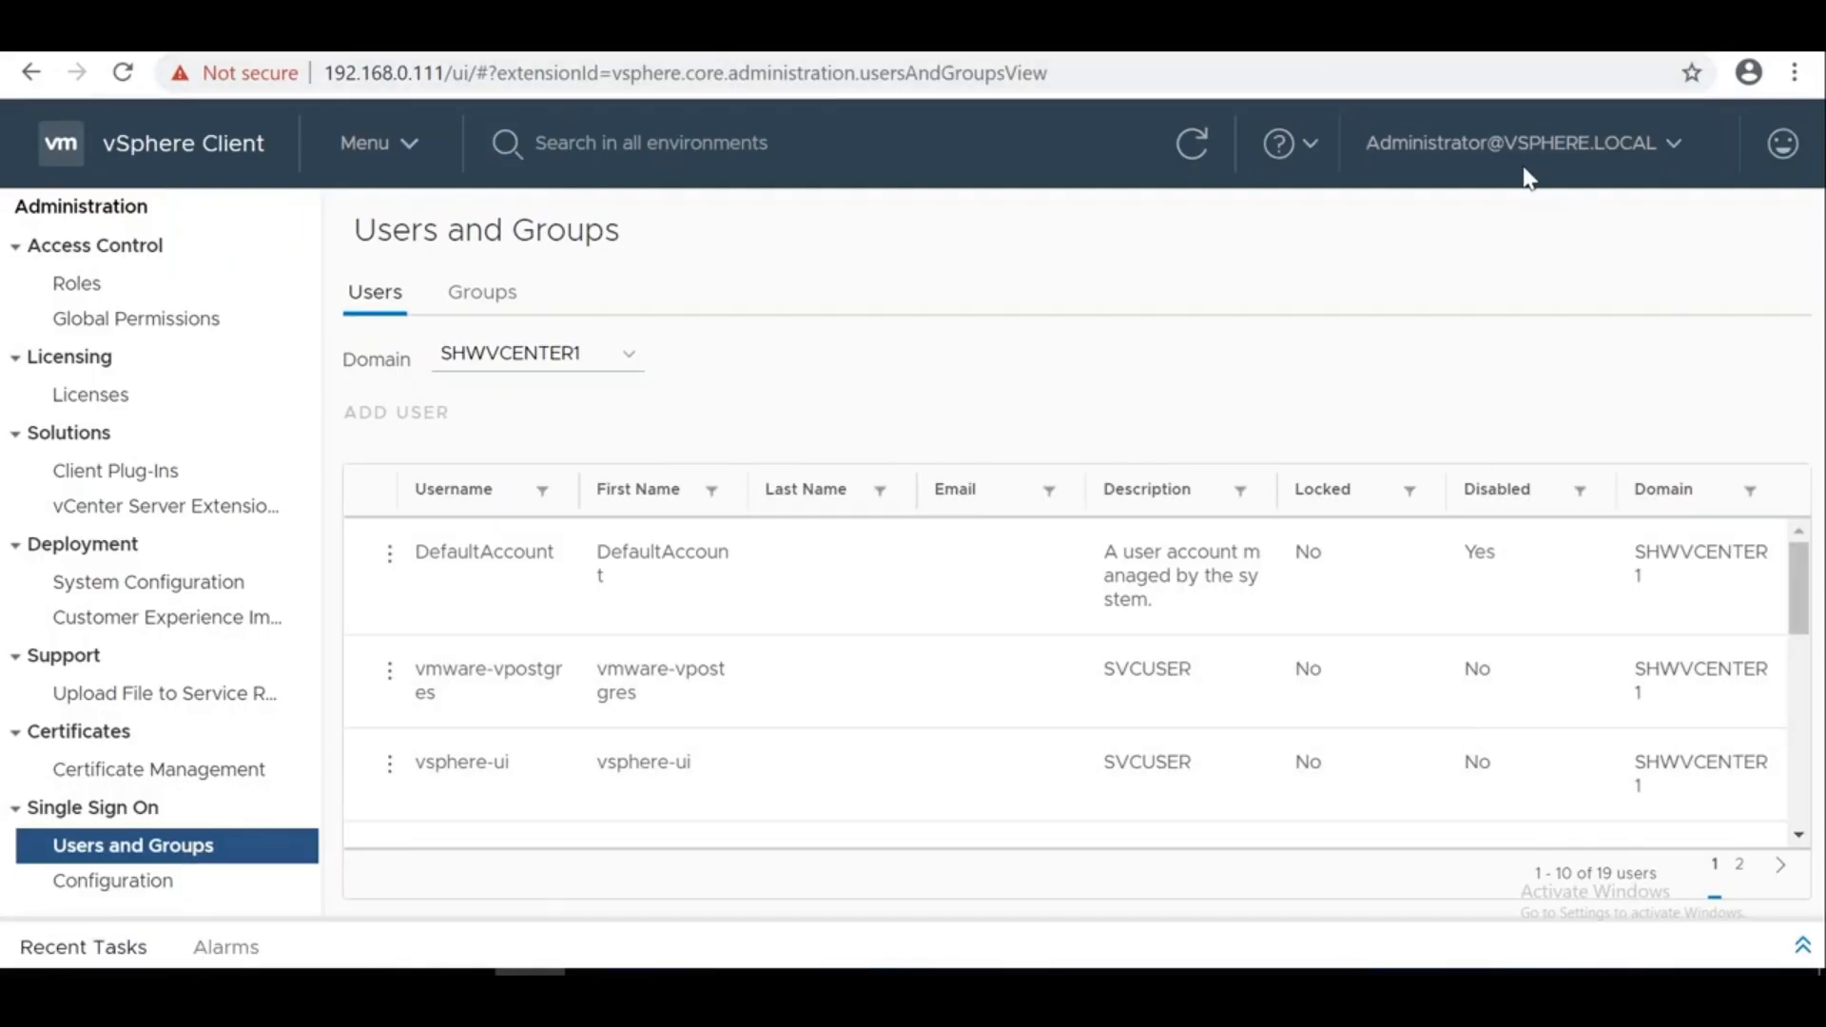
pyautogui.click(613, 359)
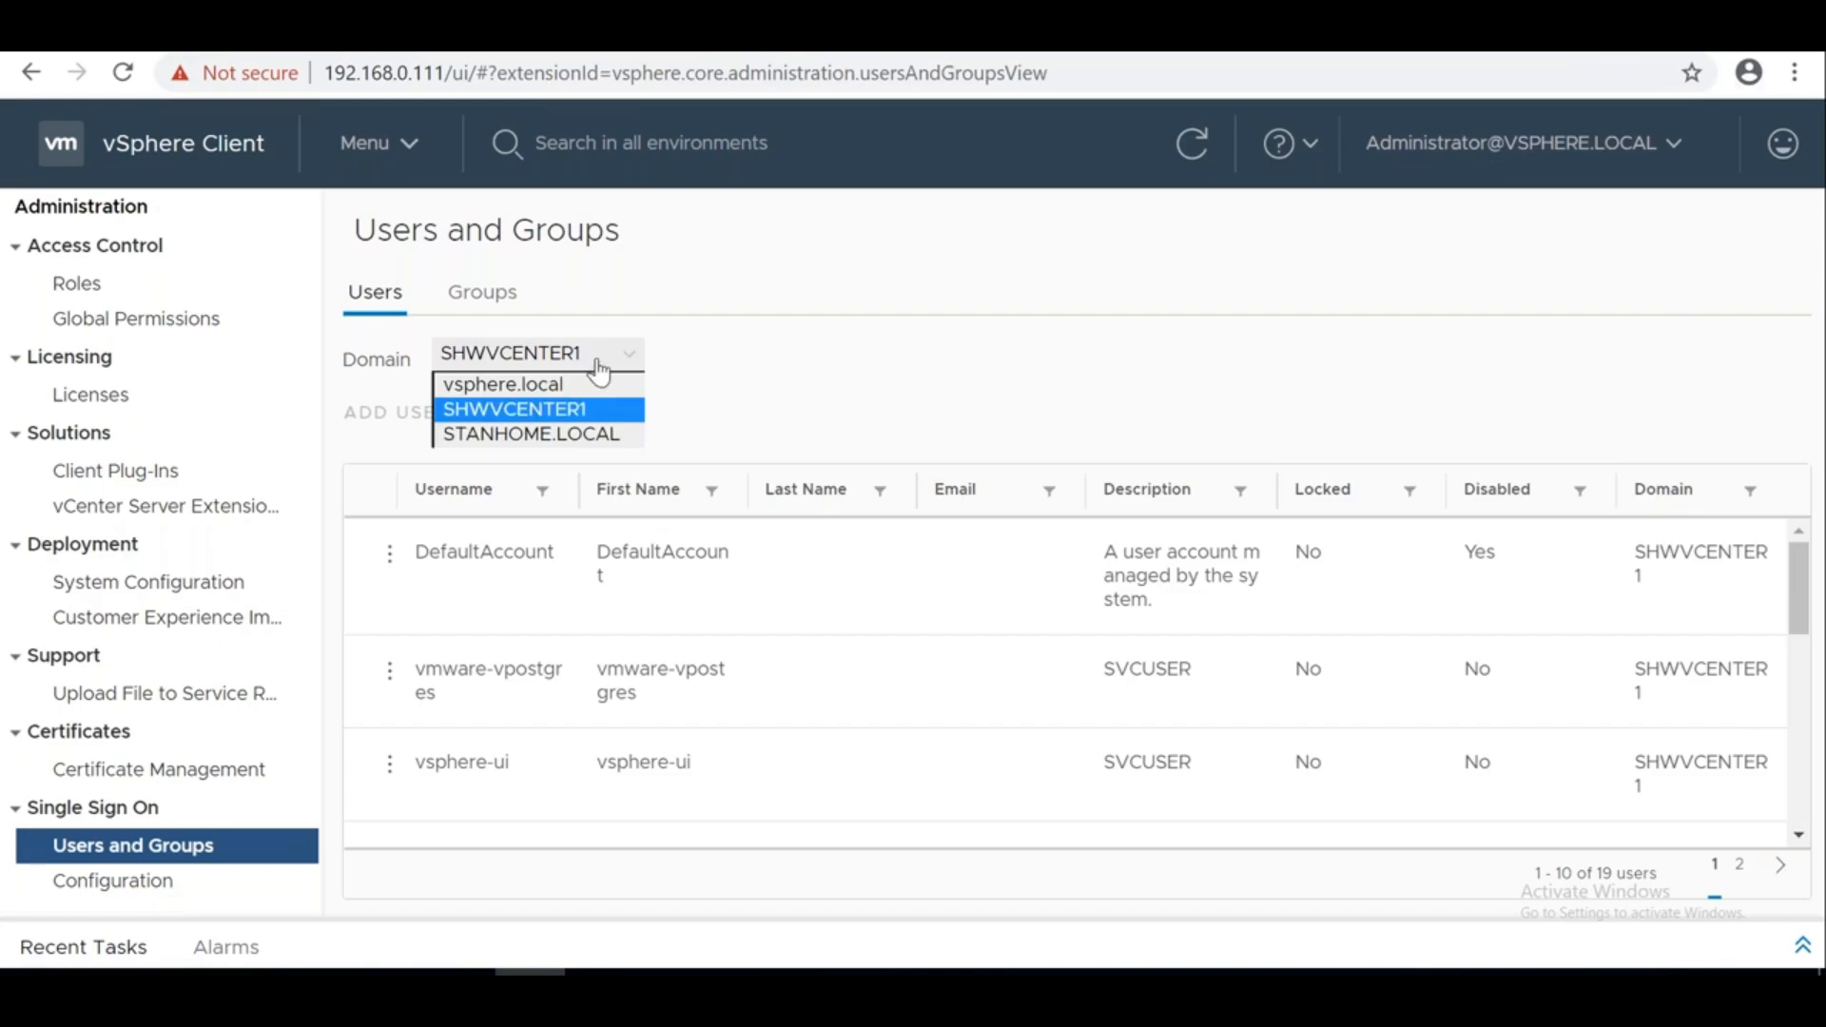
pyautogui.click(580, 388)
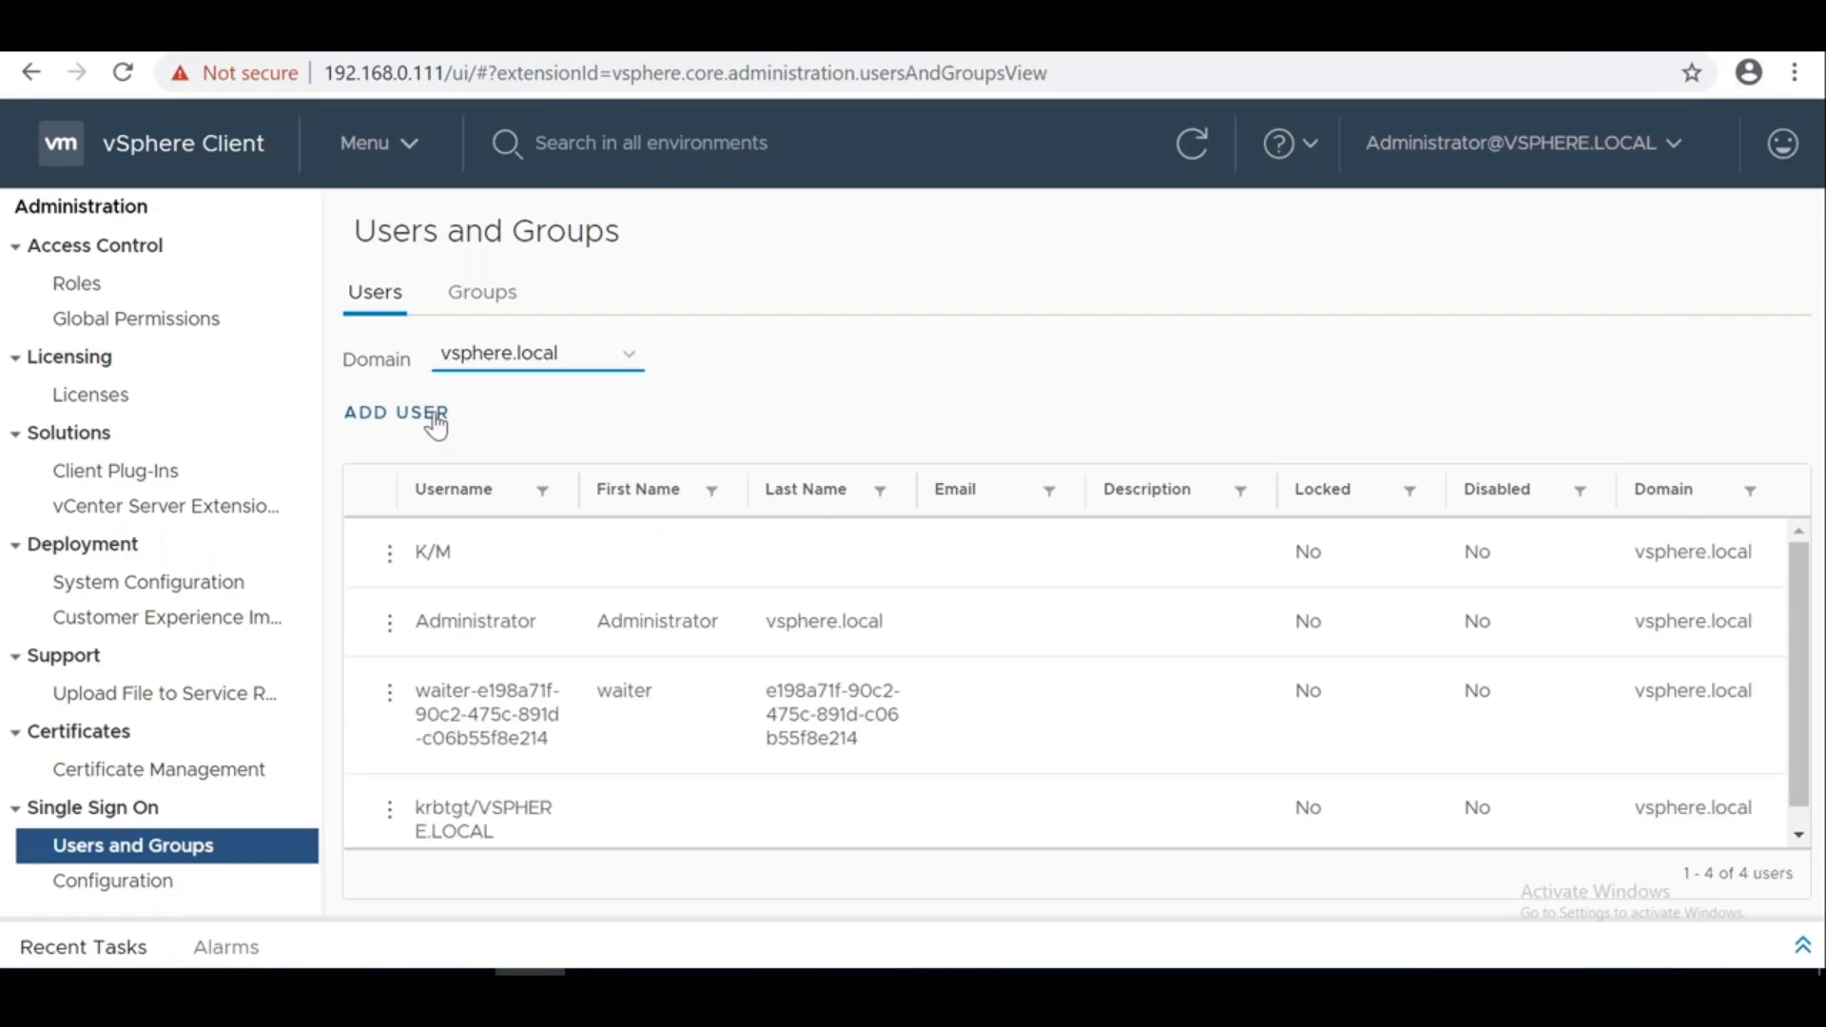
# Start a new vsphere.local user, entering its username and the password twice
pyautogui.click(436, 418)
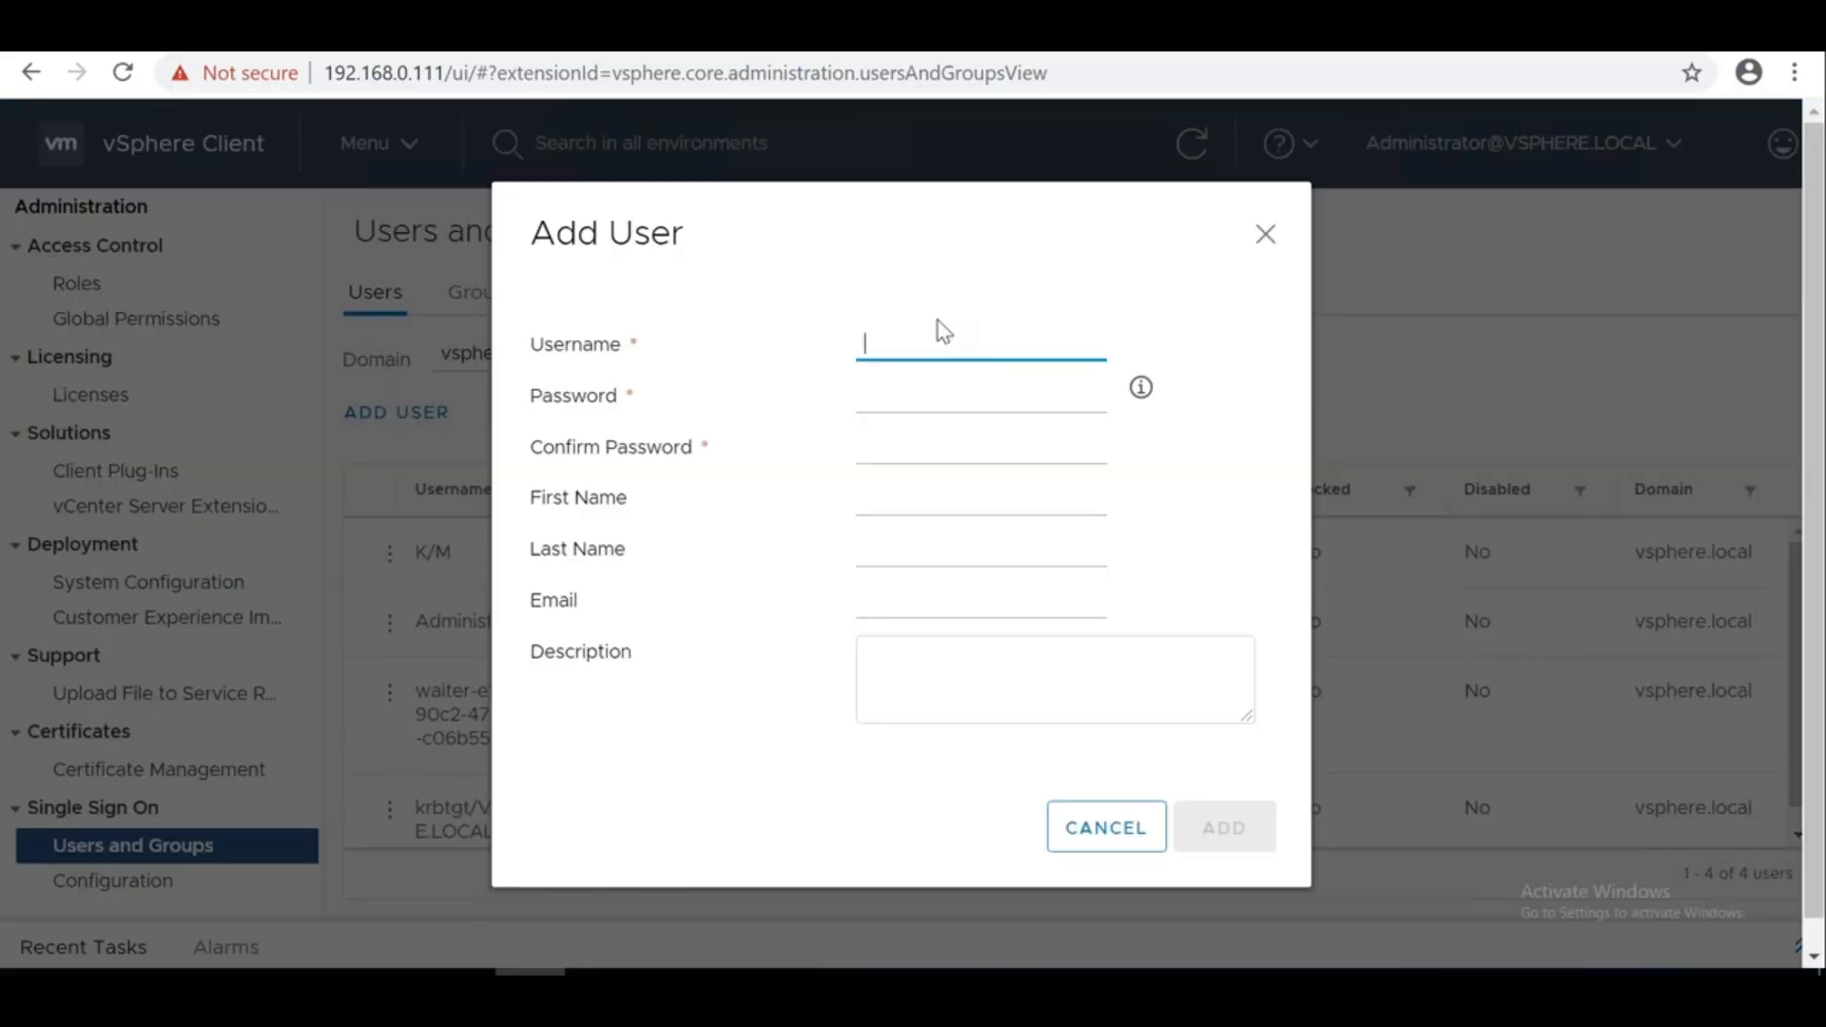
pyautogui.write('ela')
pyautogui.press('Tab')
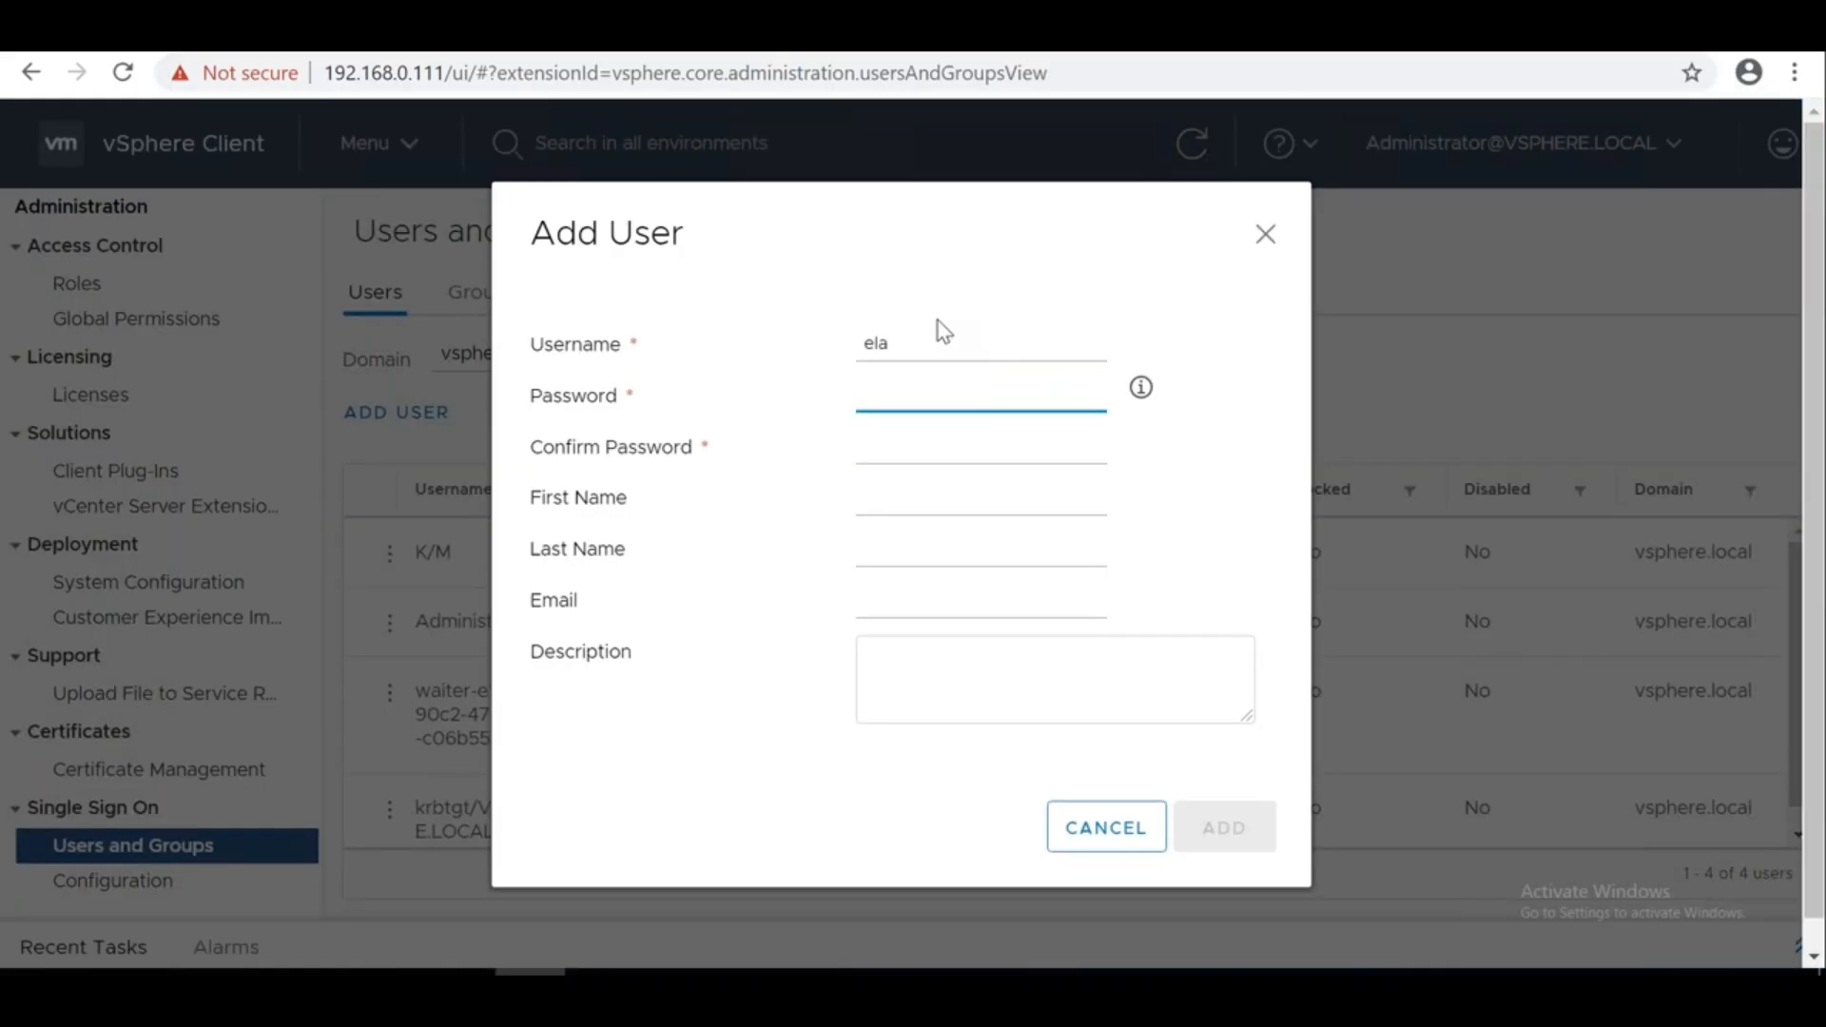
pyautogui.write('•••••••')
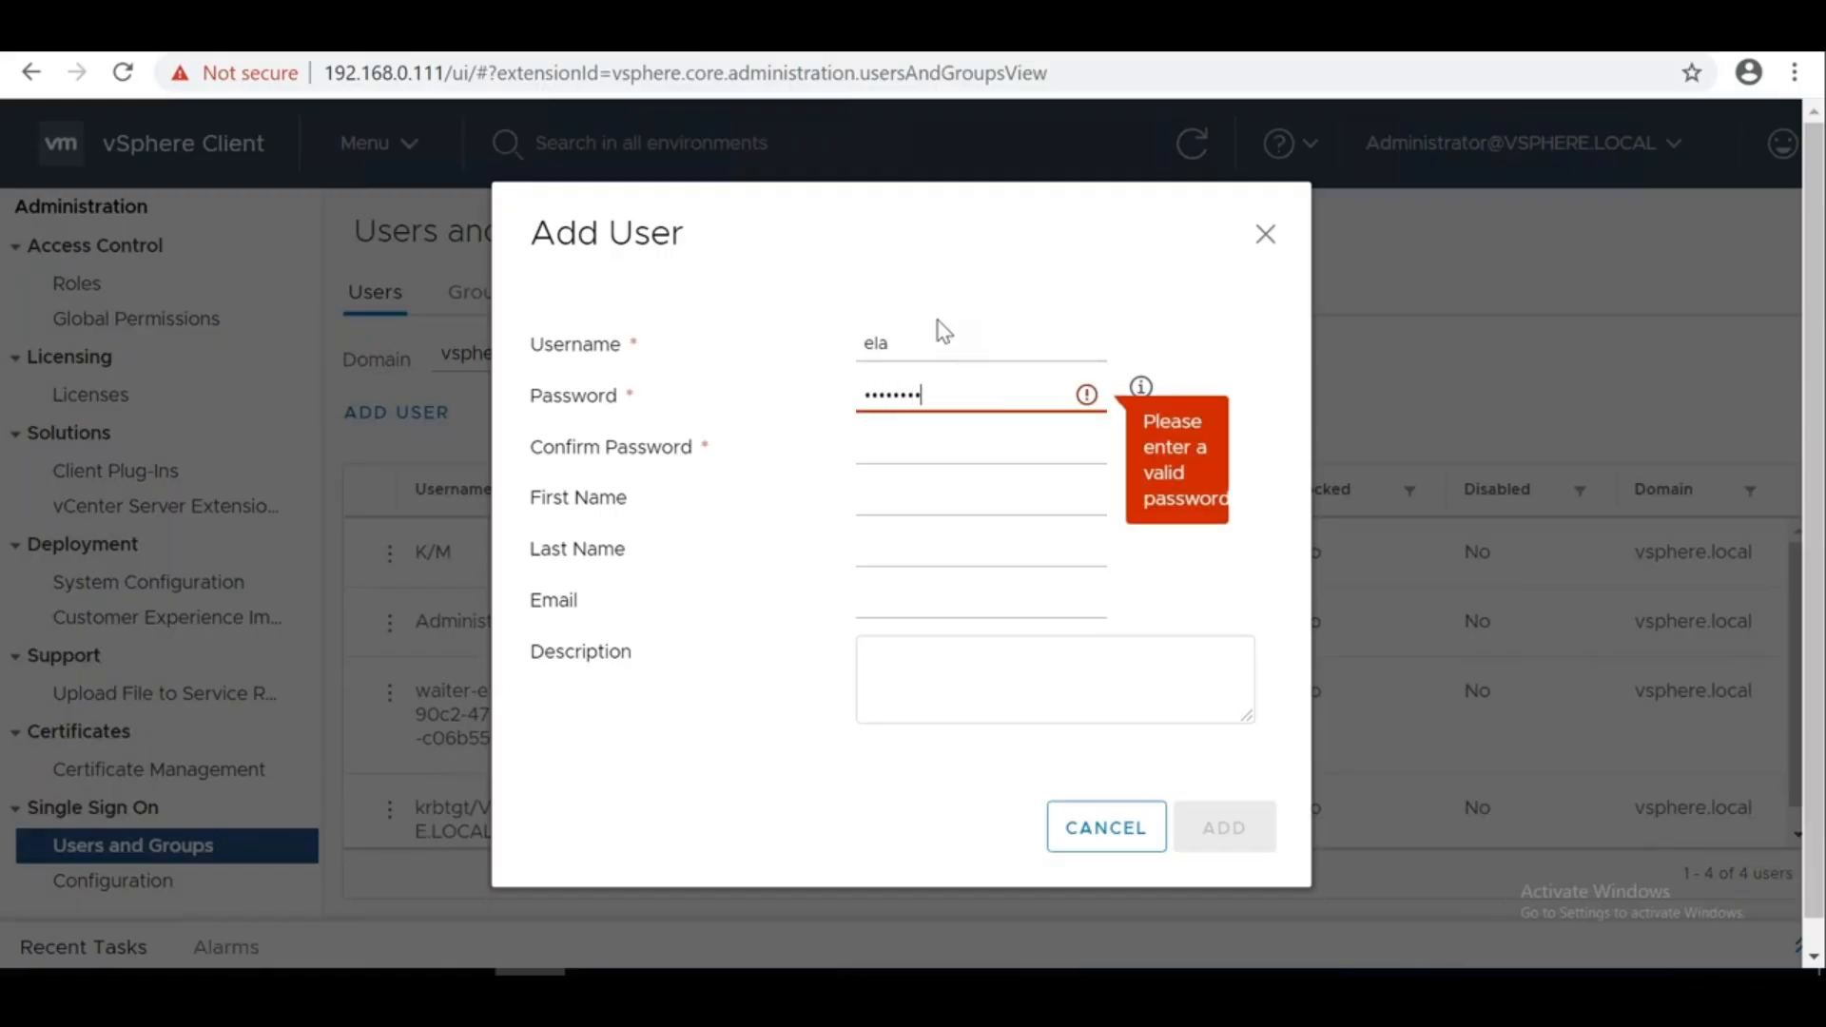
pyautogui.write('••••')
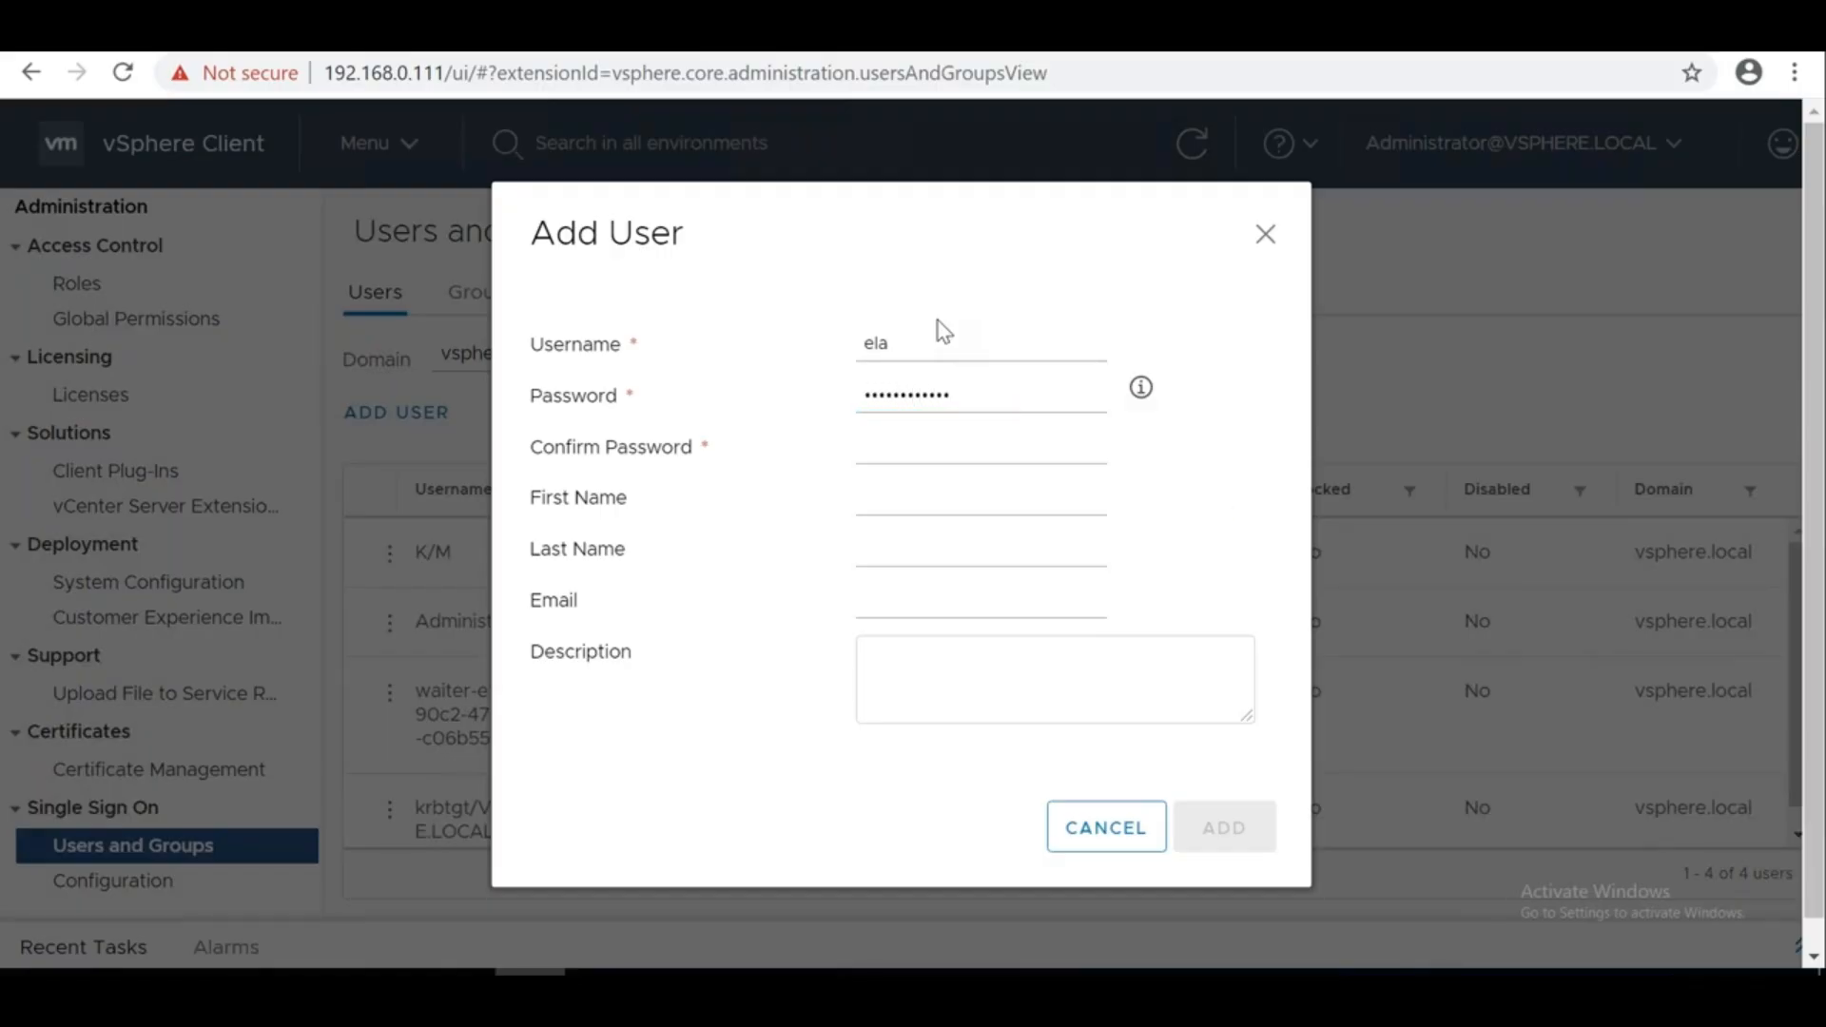
pyautogui.click(908, 459)
pyautogui.write('••••••')
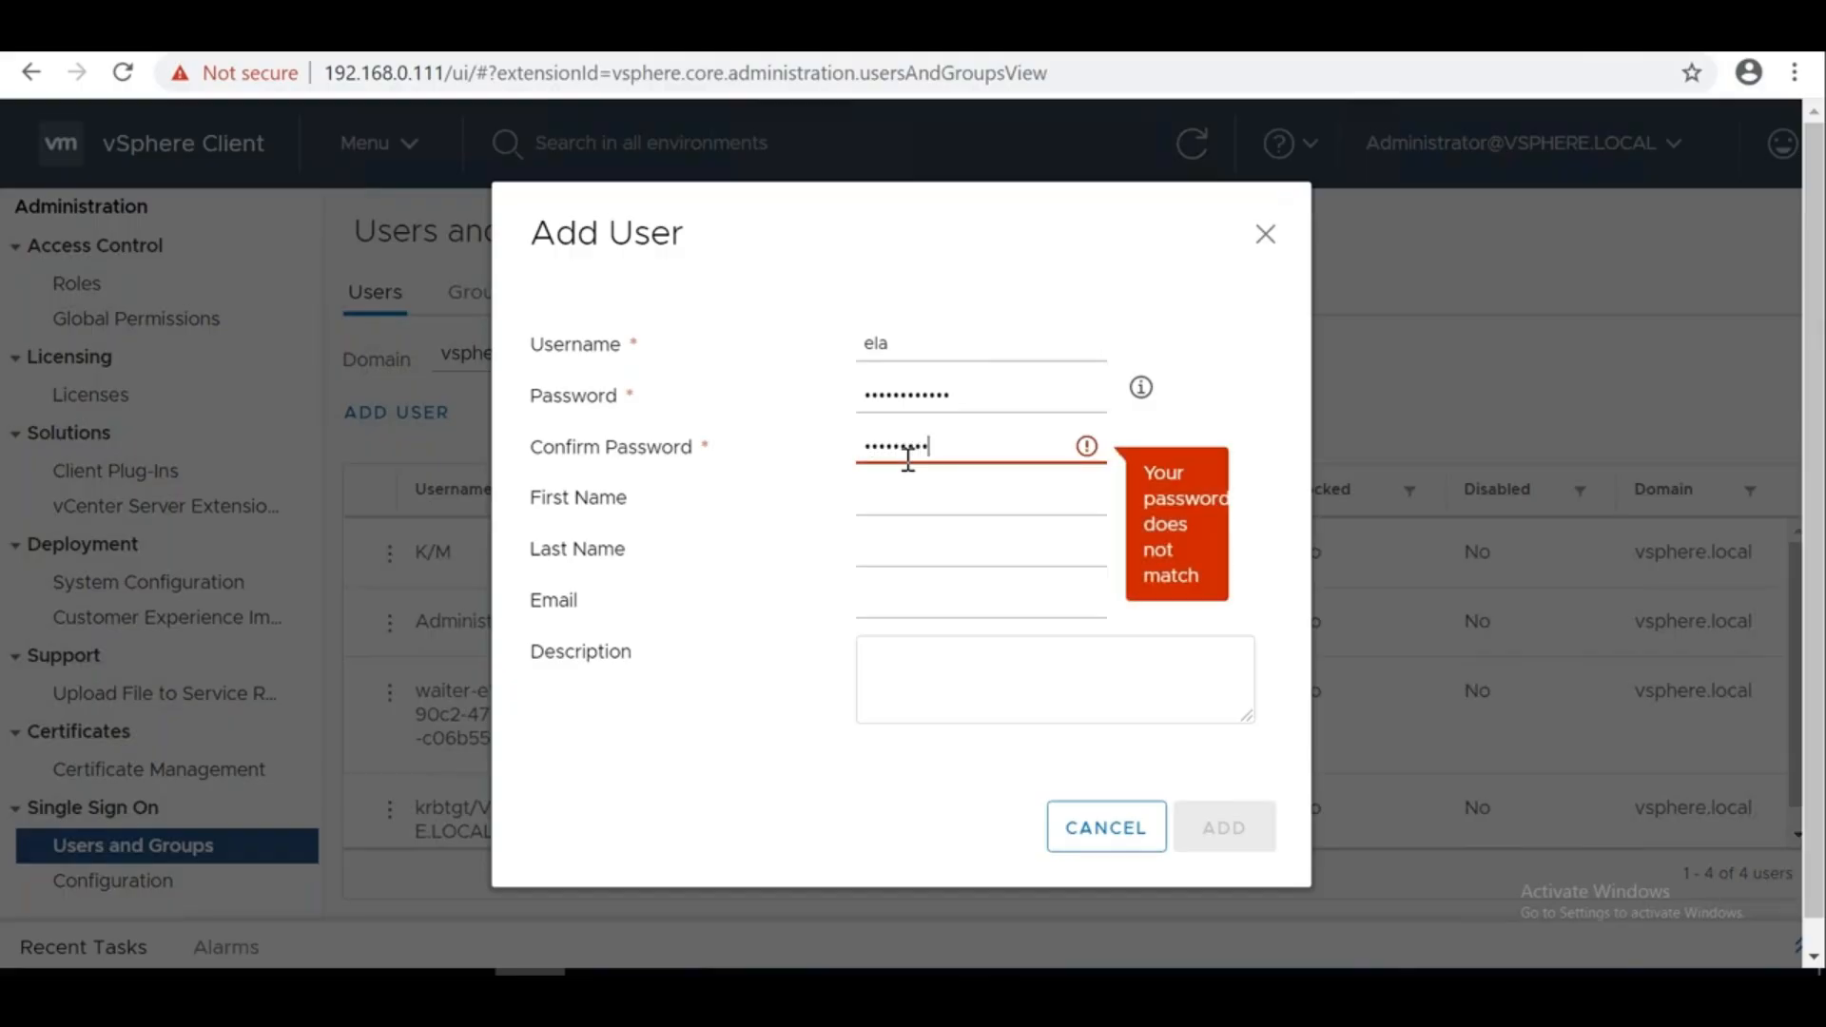
pyautogui.write('•••')
# Fill in the new user's first name, last name and stanhome.local e-mail address
pyautogui.click(918, 492)
pyautogui.press('Tab')
pyautogui.press('Tab')
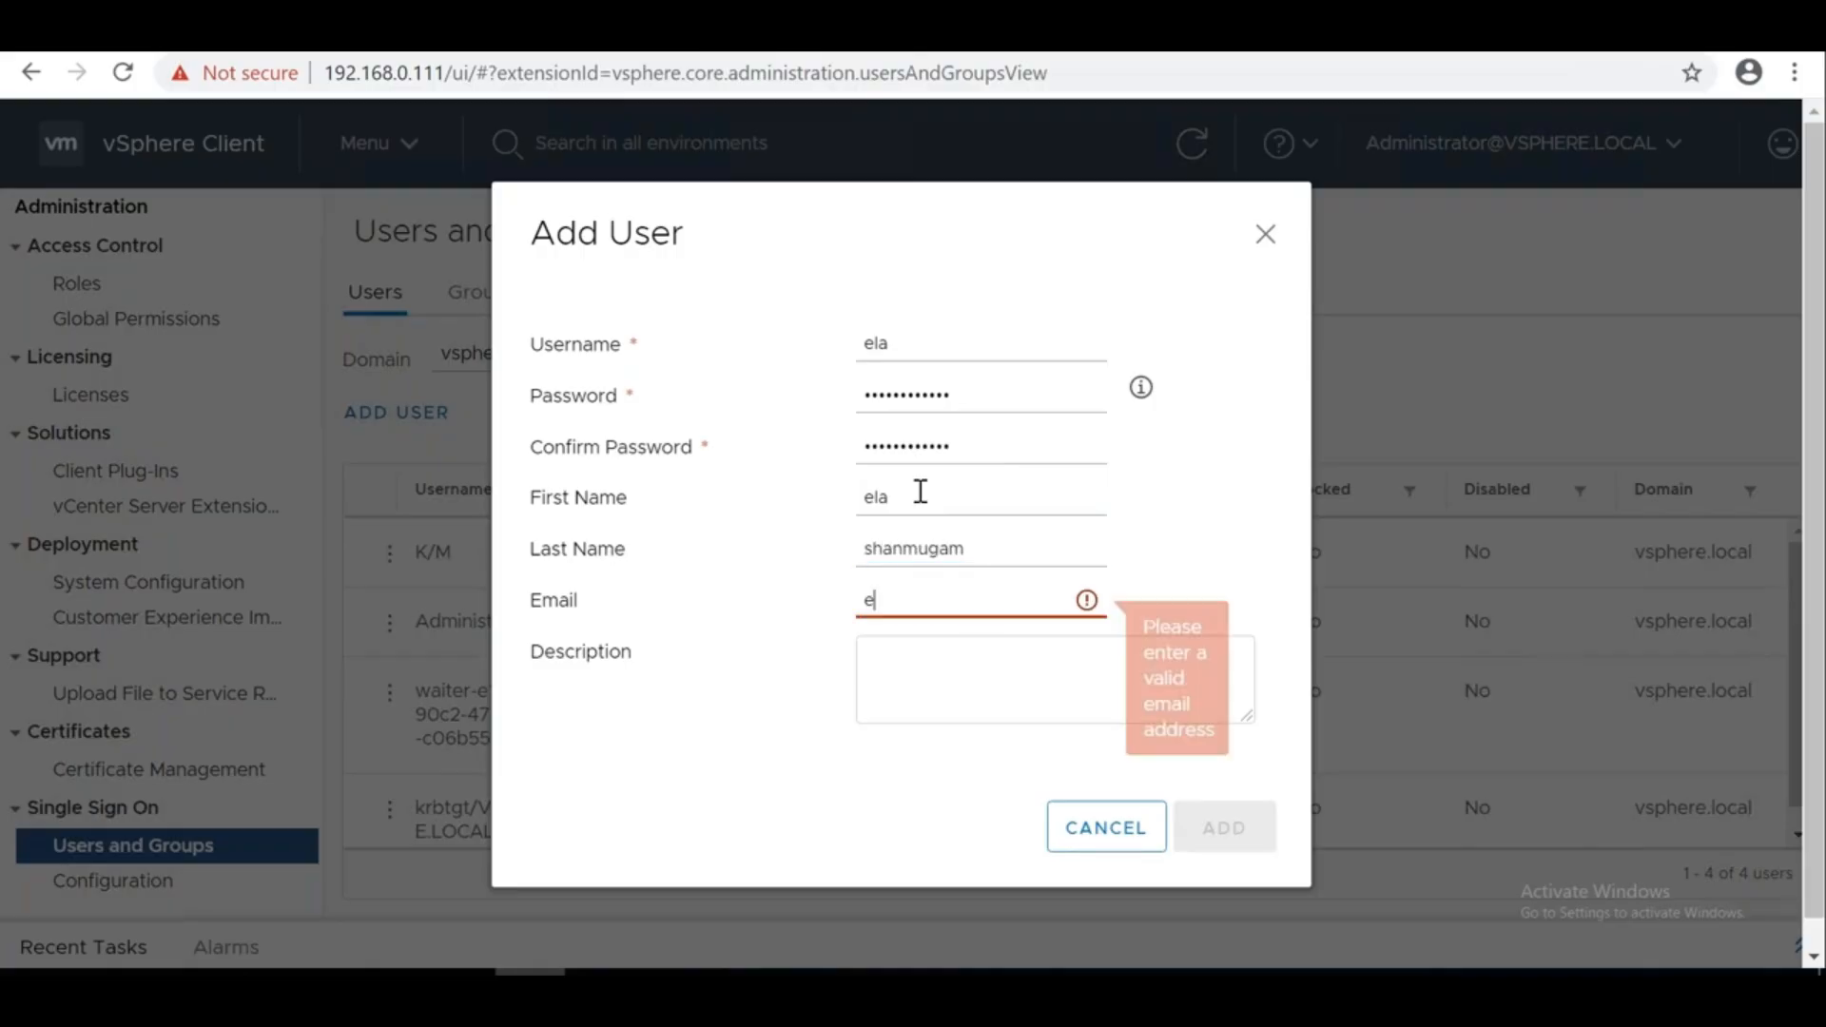
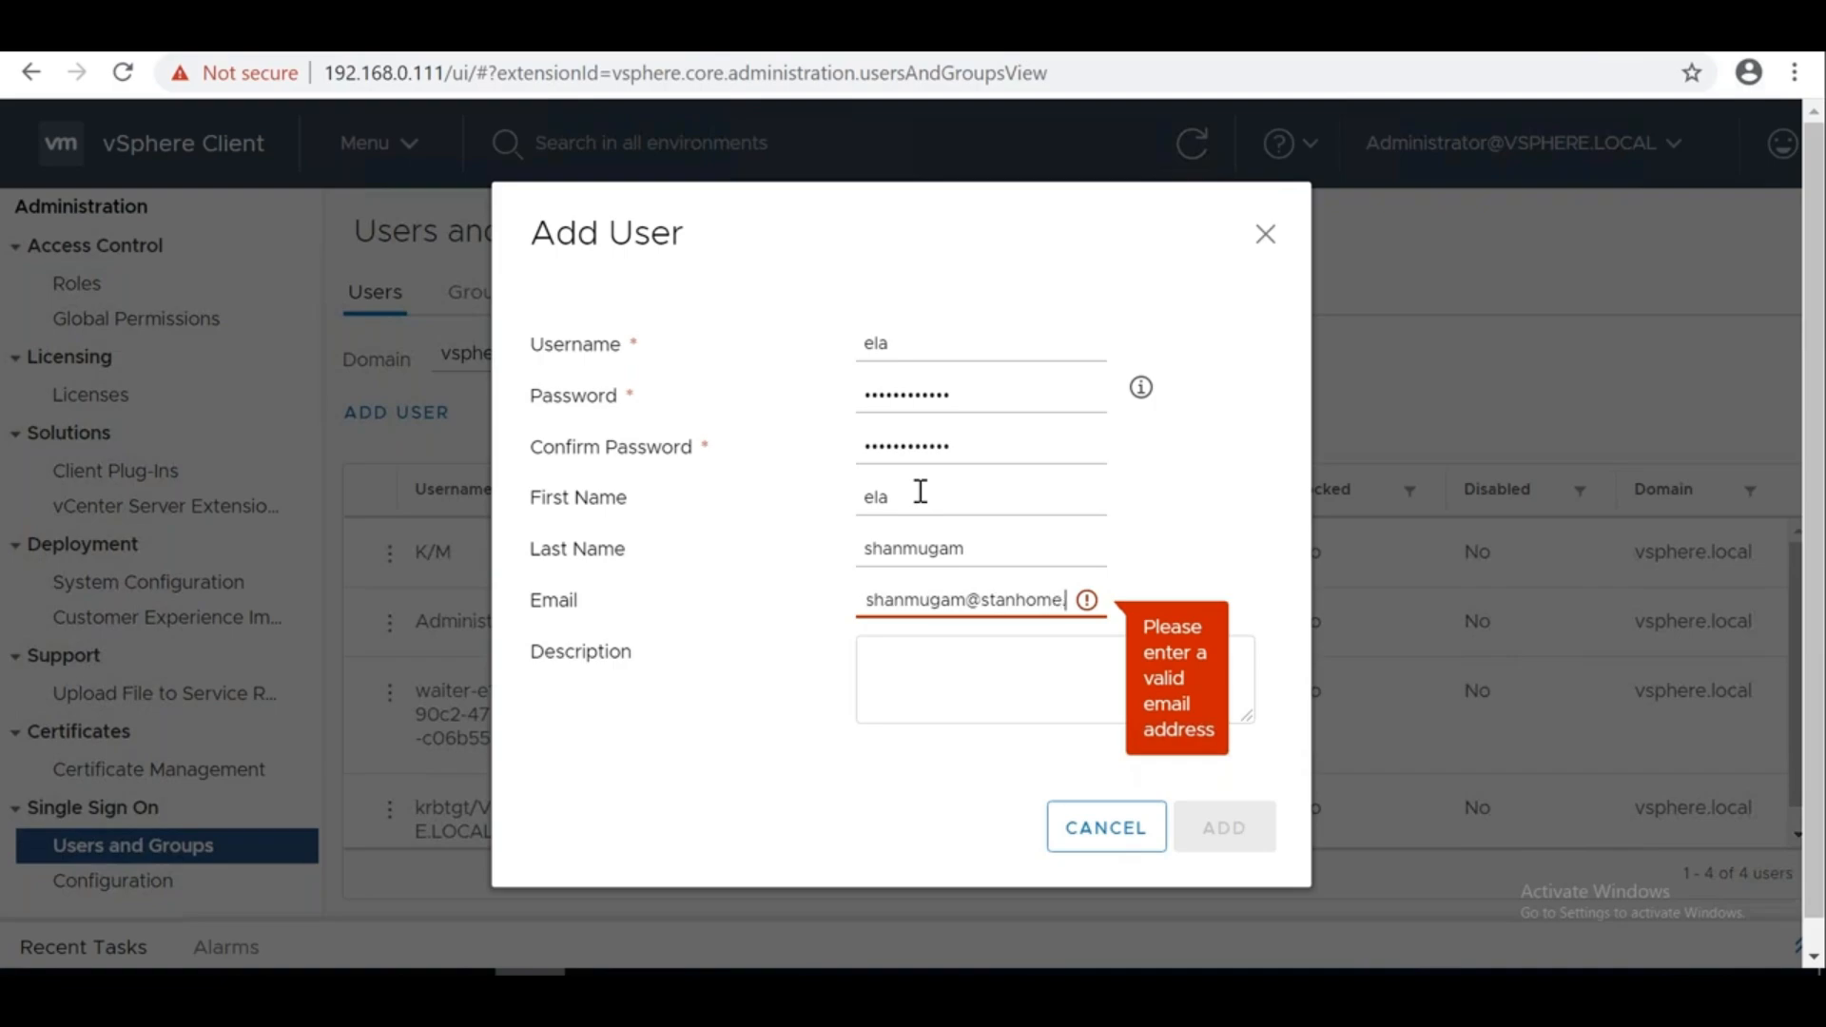
# Give the user the description 'VSPHERE LOCAL DOMAIN USER' and create the account
pyautogui.click(1077, 673)
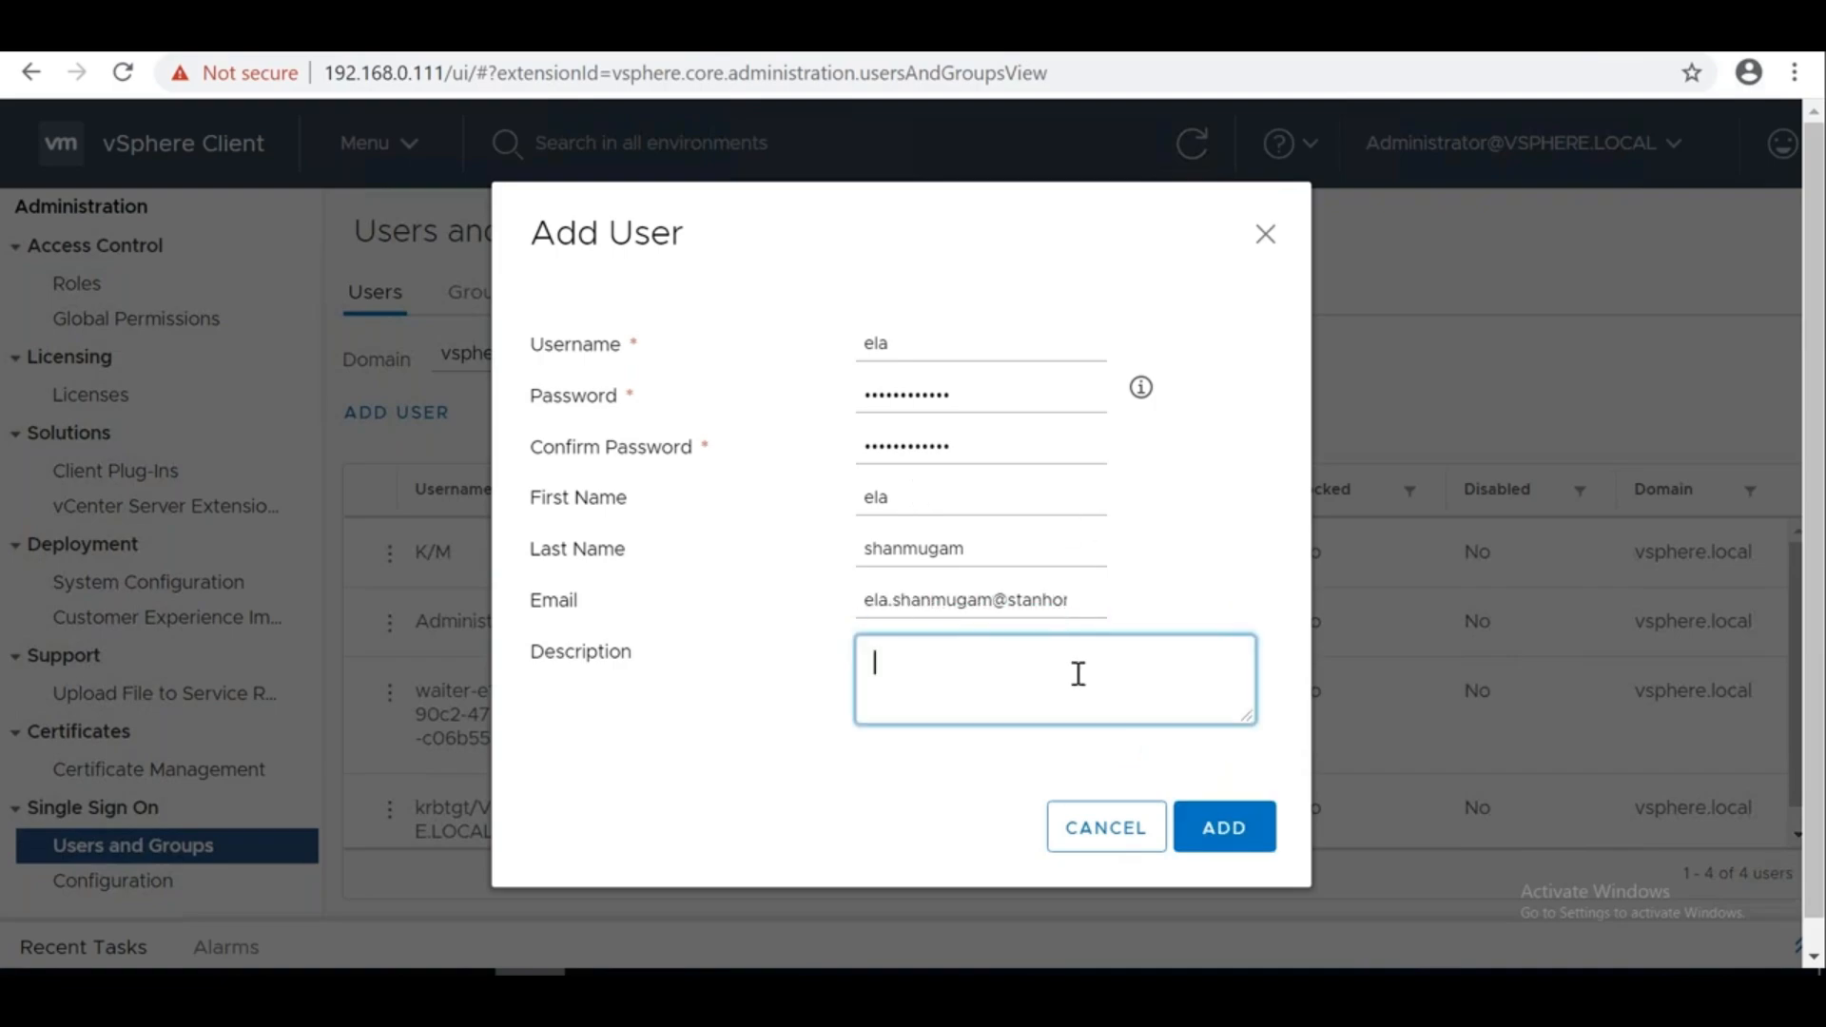
pyautogui.write('Local')
pyautogui.press('BackSpace')
pyautogui.press('BackSpace')
pyautogui.write('VSPHER LOCA')
pyautogui.press('BackSpace')
pyautogui.press('BackSpace')
pyautogui.press('BackSpace')
pyautogui.press('BackSpace')
pyautogui.press('BackSpace')
pyautogui.write('E LOCAL DOMAIN USER')
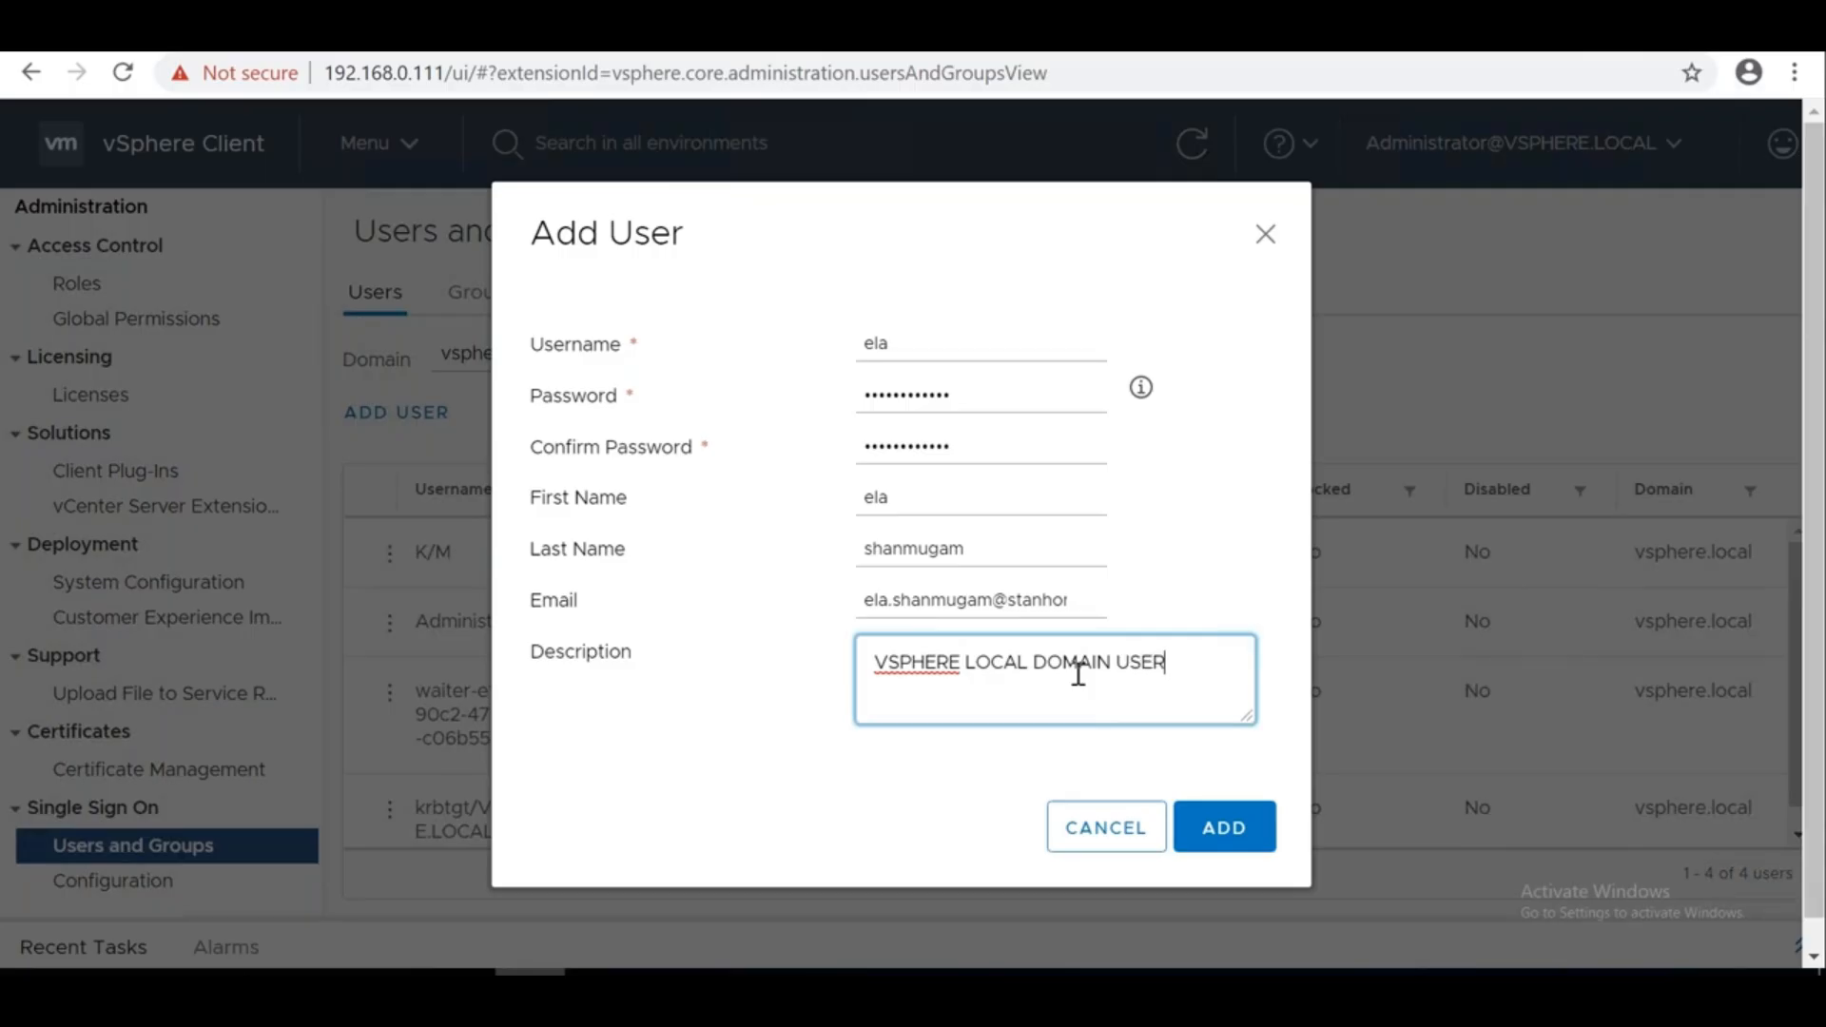
pyautogui.click(1218, 827)
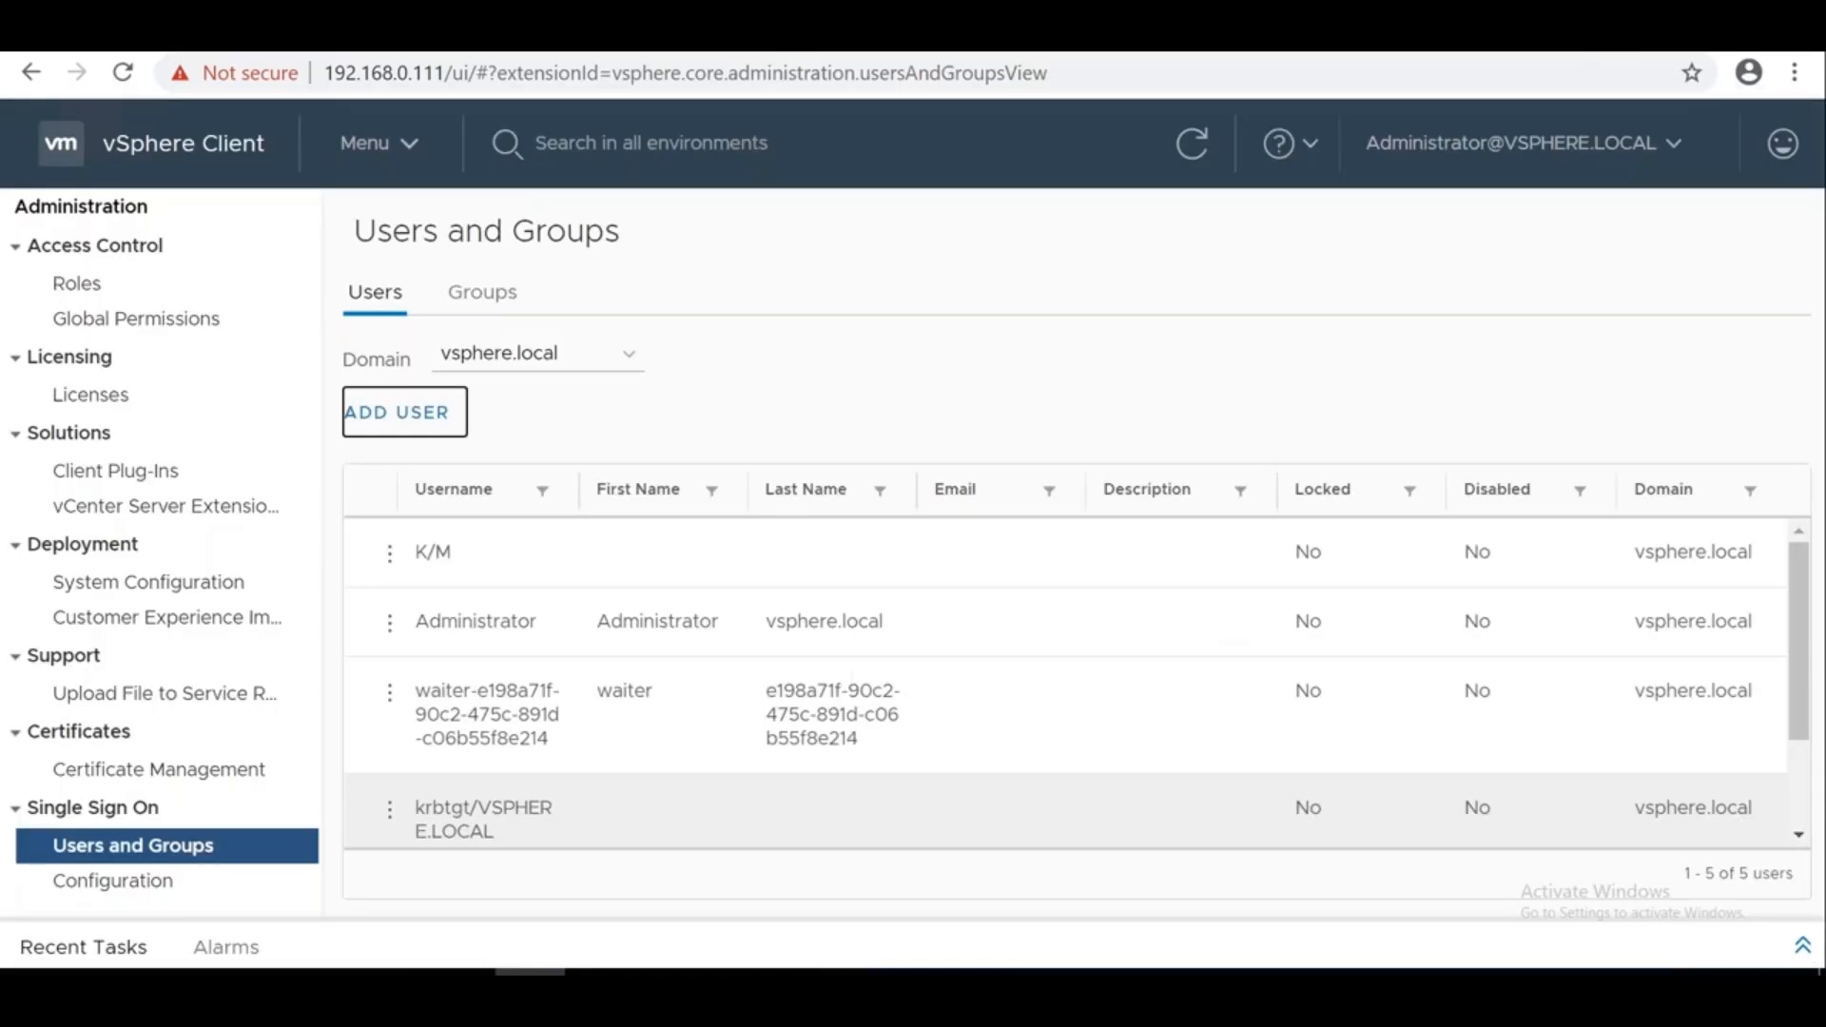
# Check the domain dropdown, view the Groups tab, then return to the Users list
pyautogui.click(565, 353)
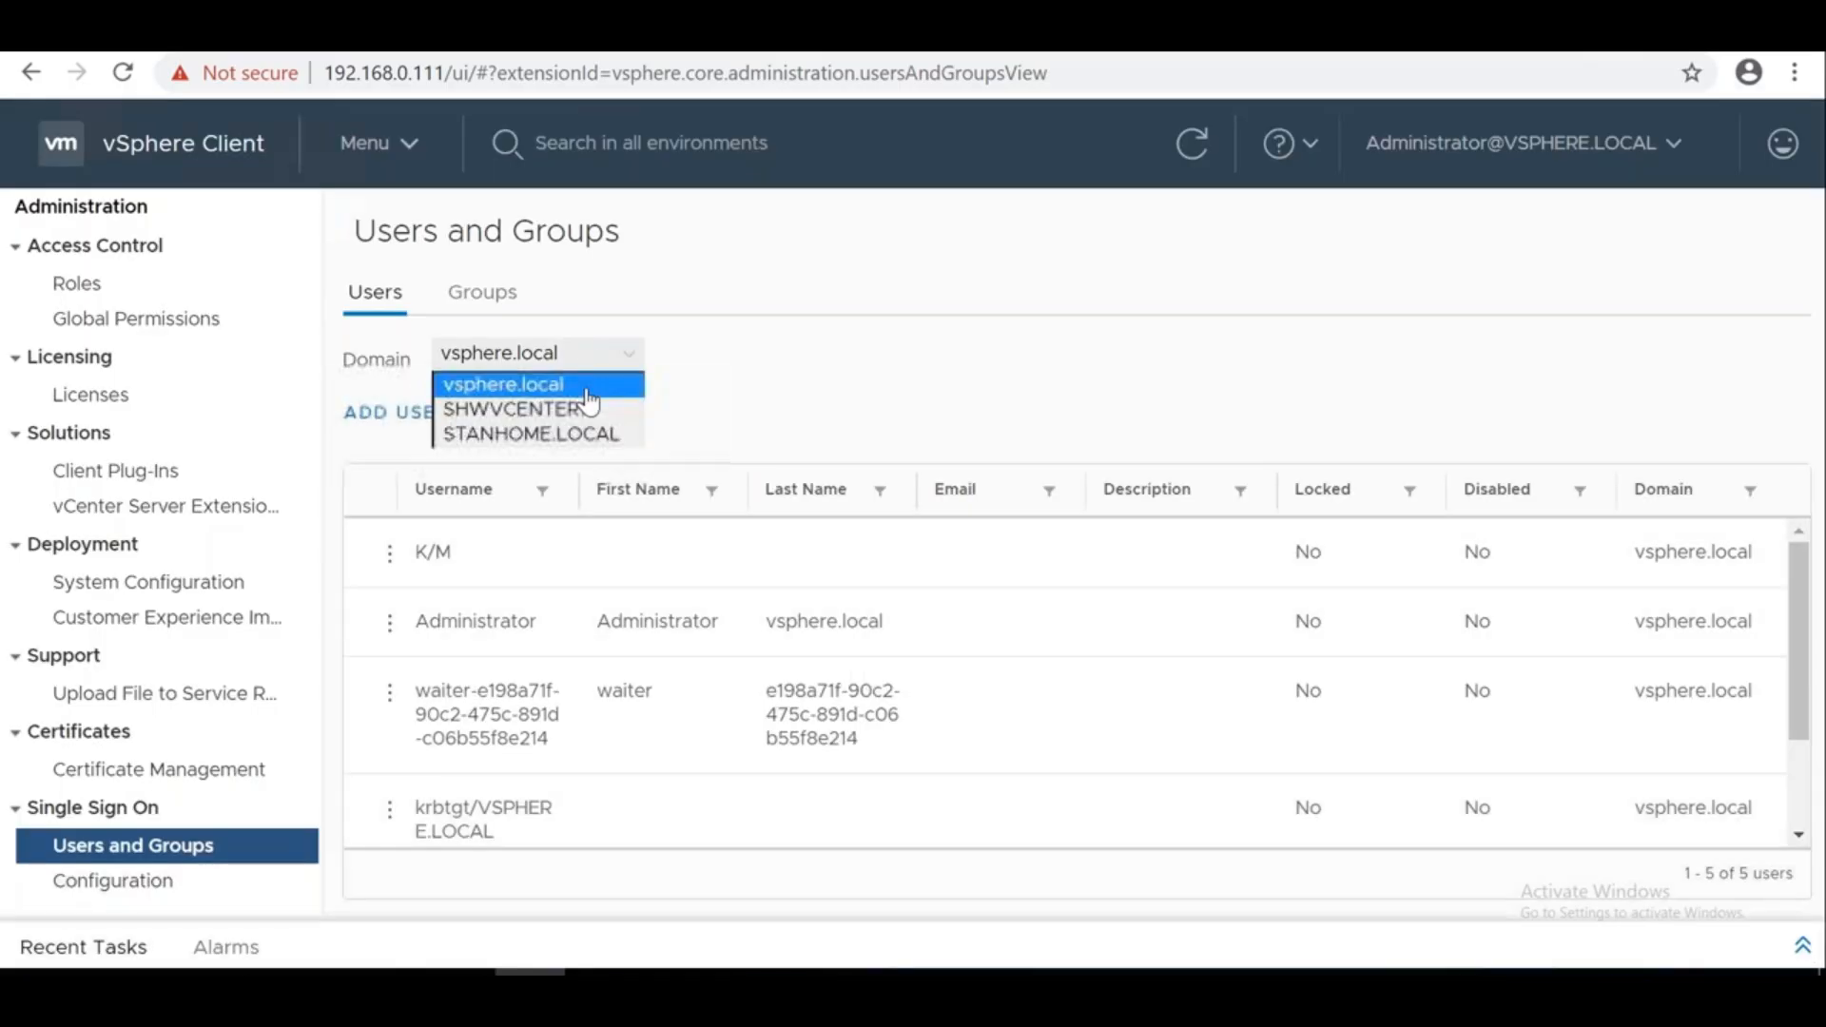
pyautogui.click(472, 311)
pyautogui.click(472, 310)
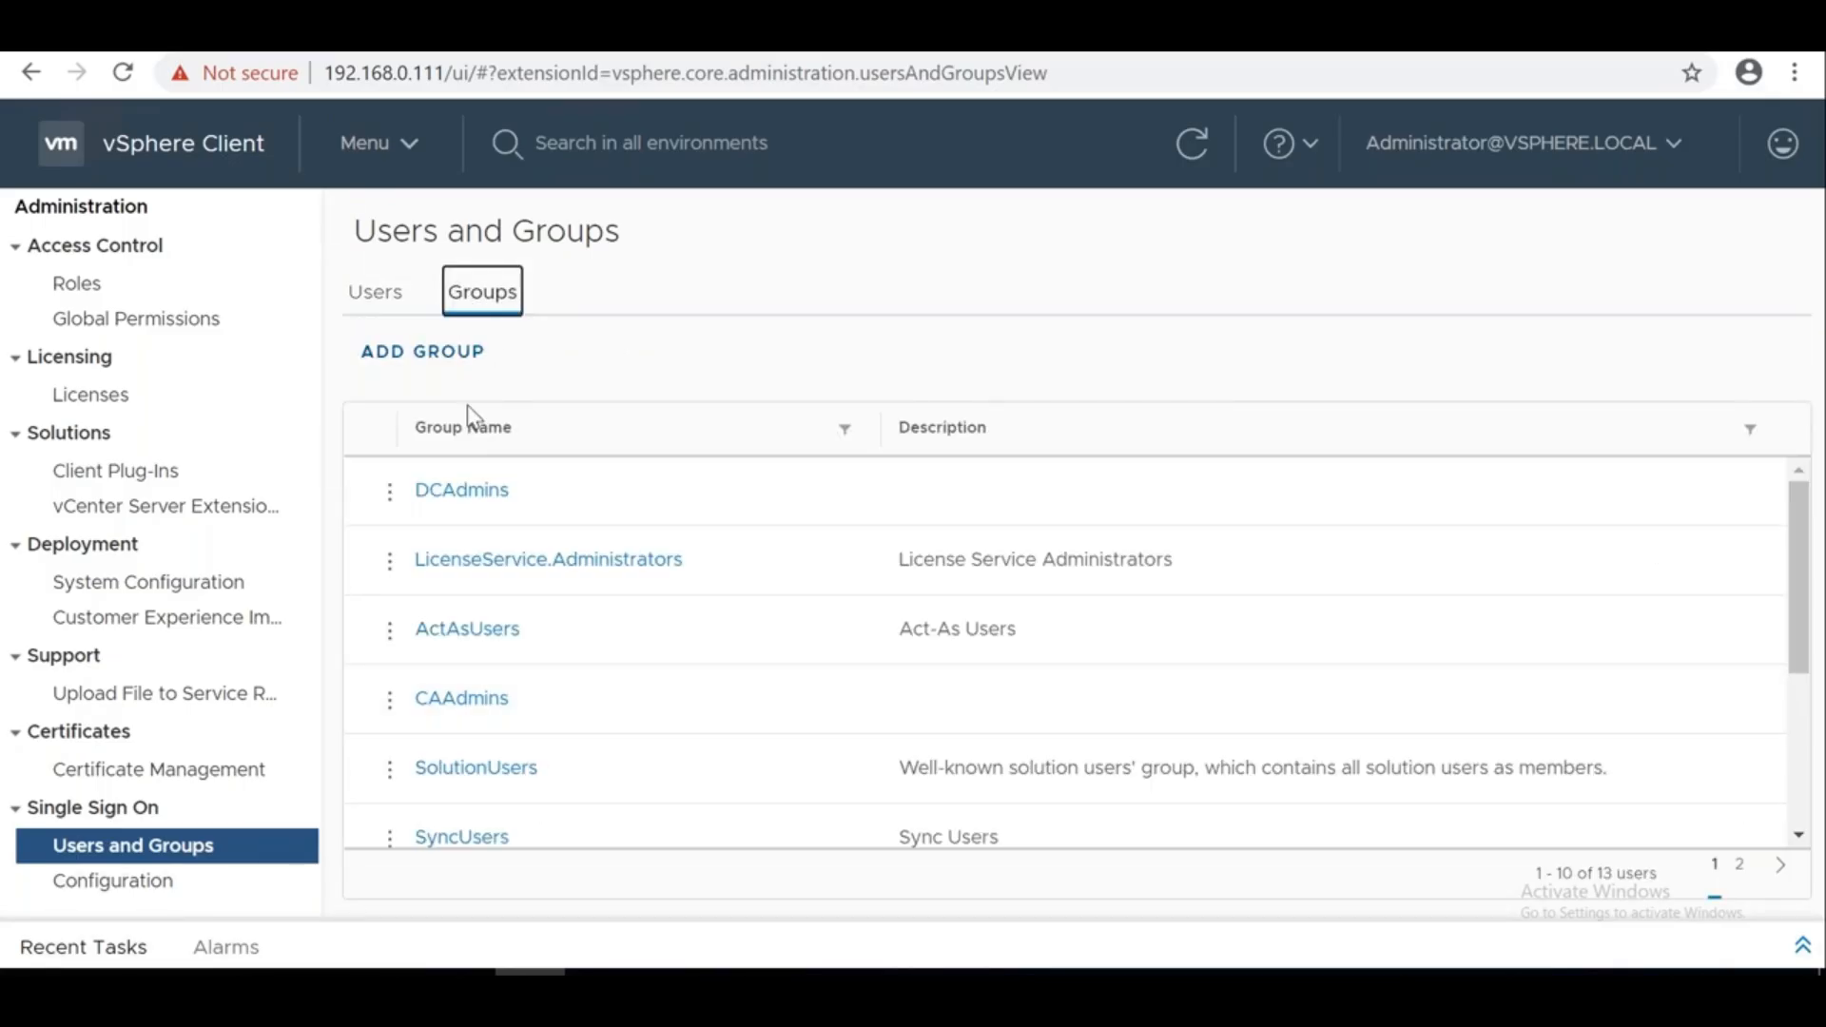
pyautogui.click(378, 292)
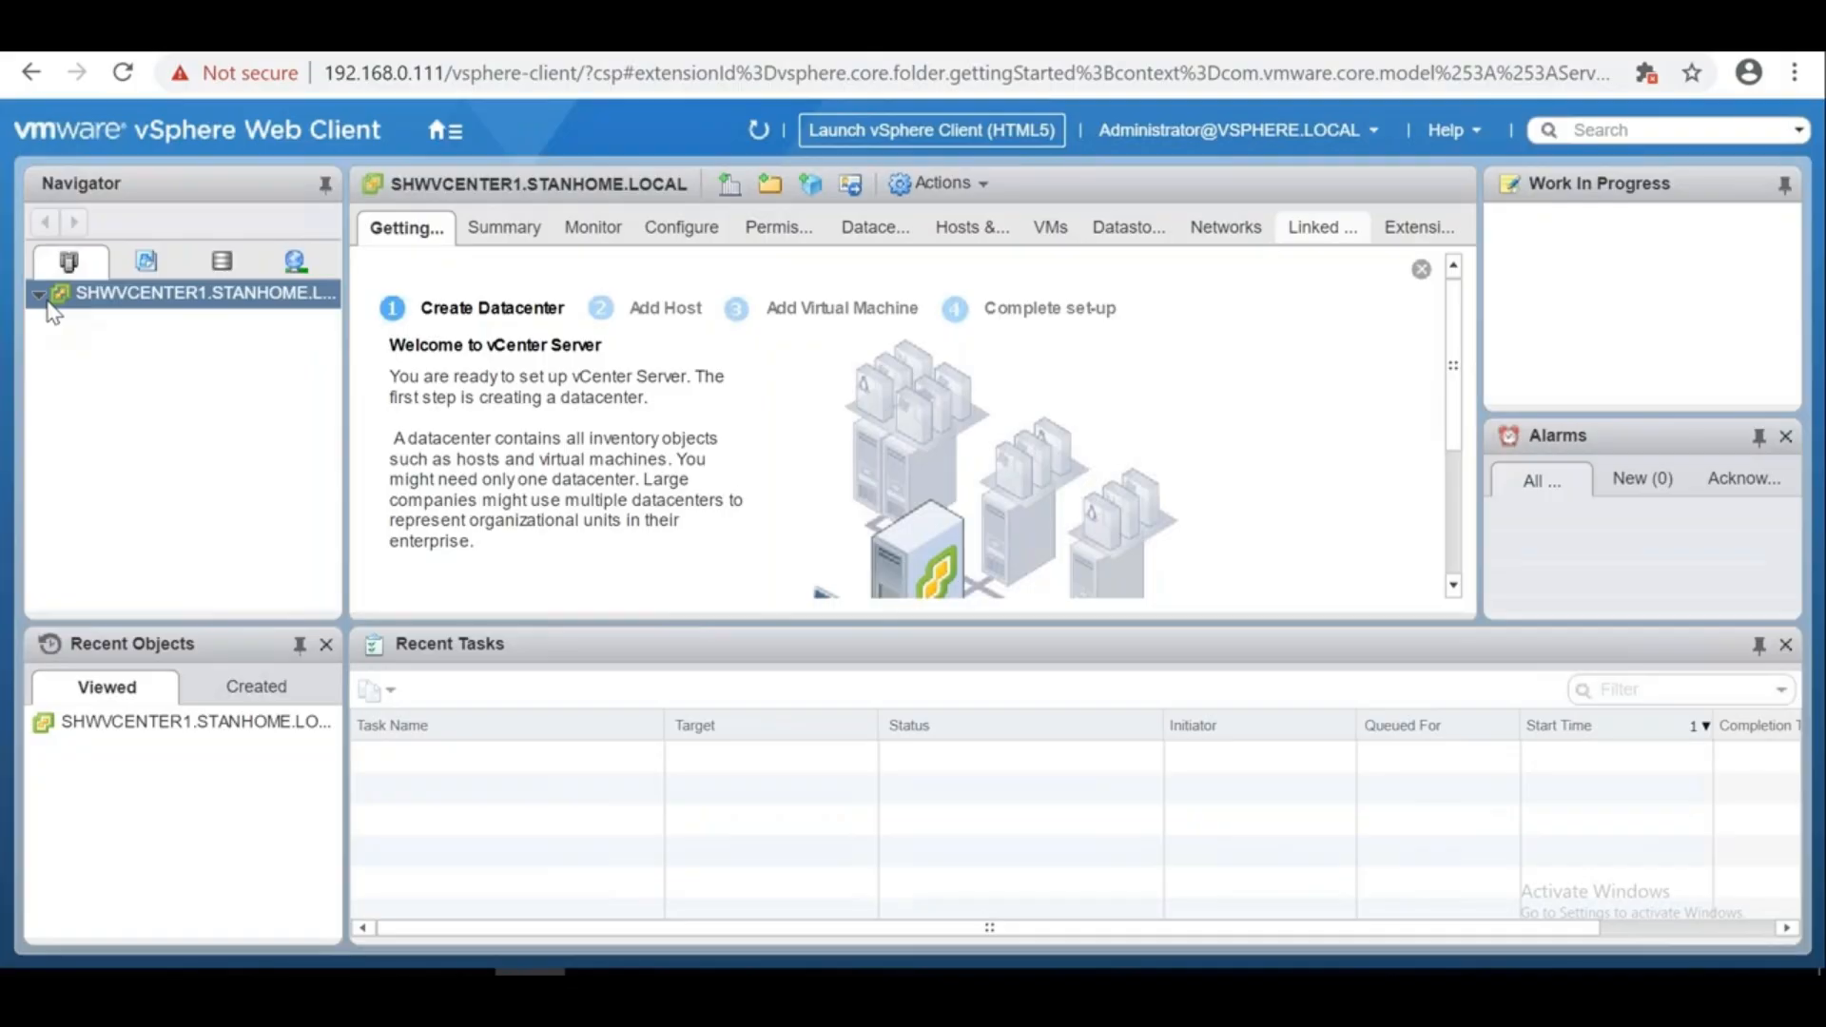
# Create a new datacenter named CHENNAI under the vCenter server
pyautogui.click(45, 299)
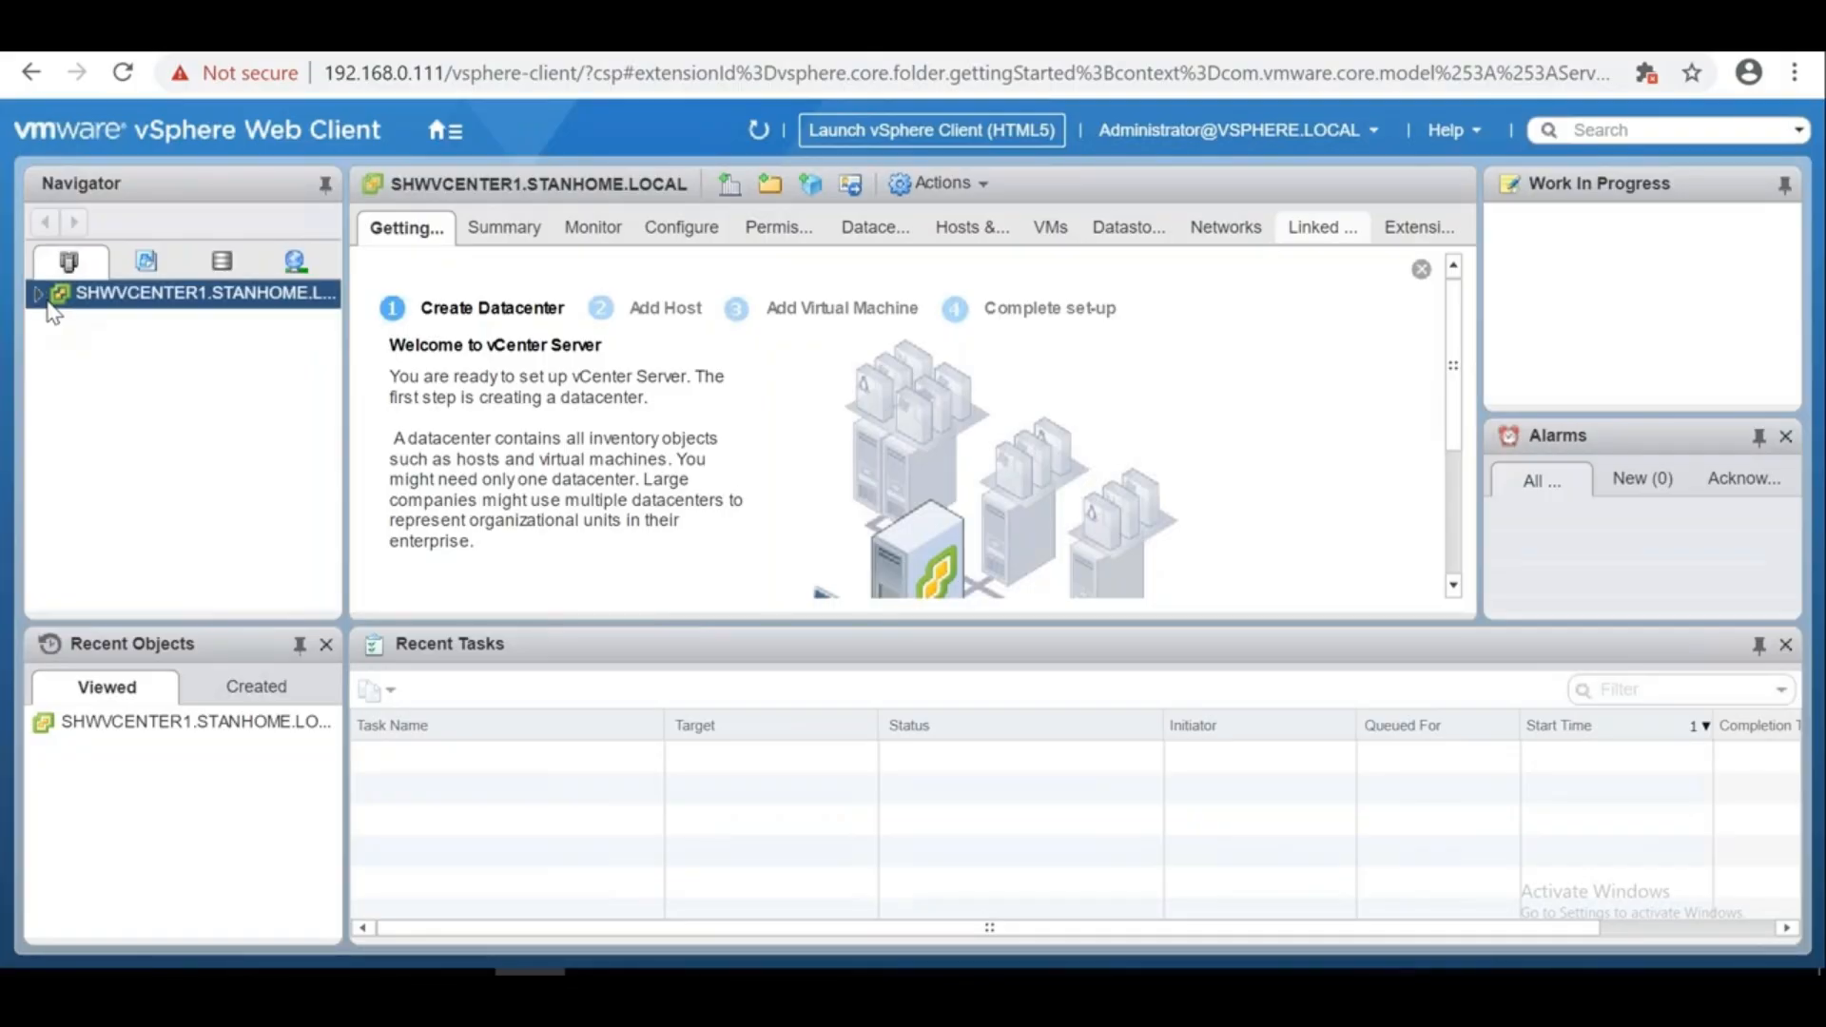
pyautogui.rightClick(47, 305)
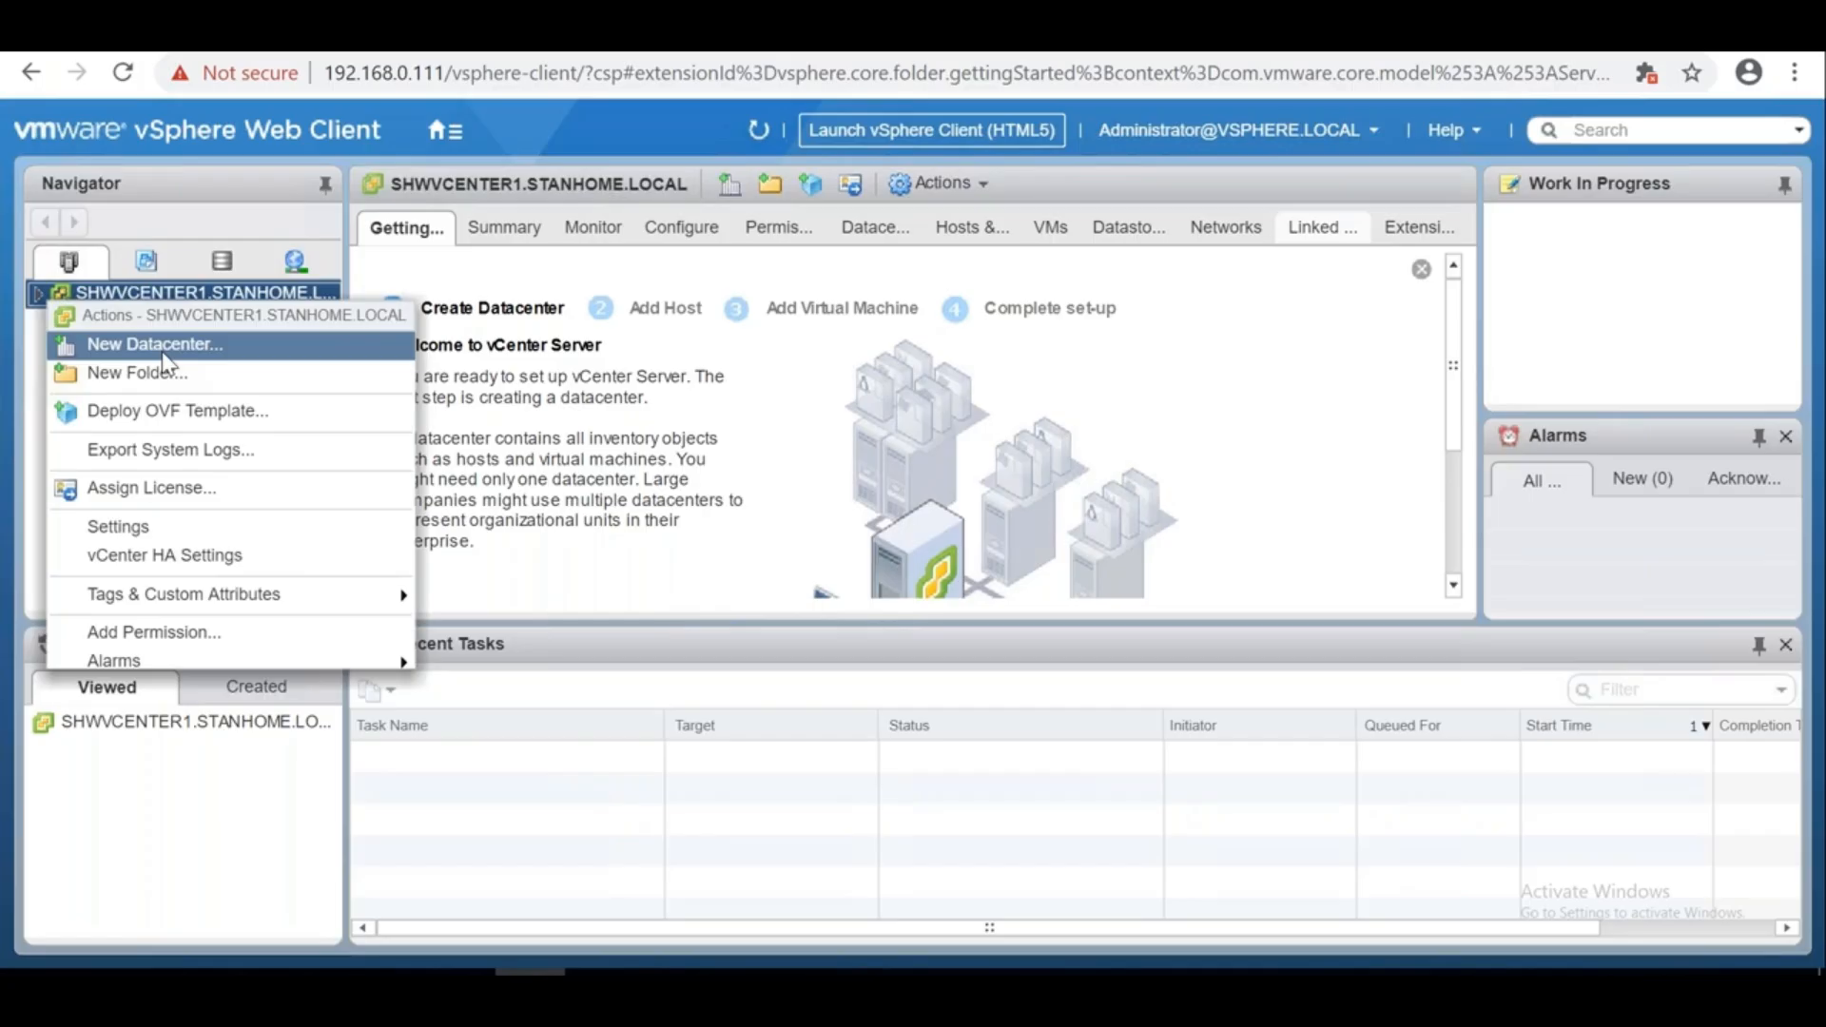
pyautogui.click(193, 349)
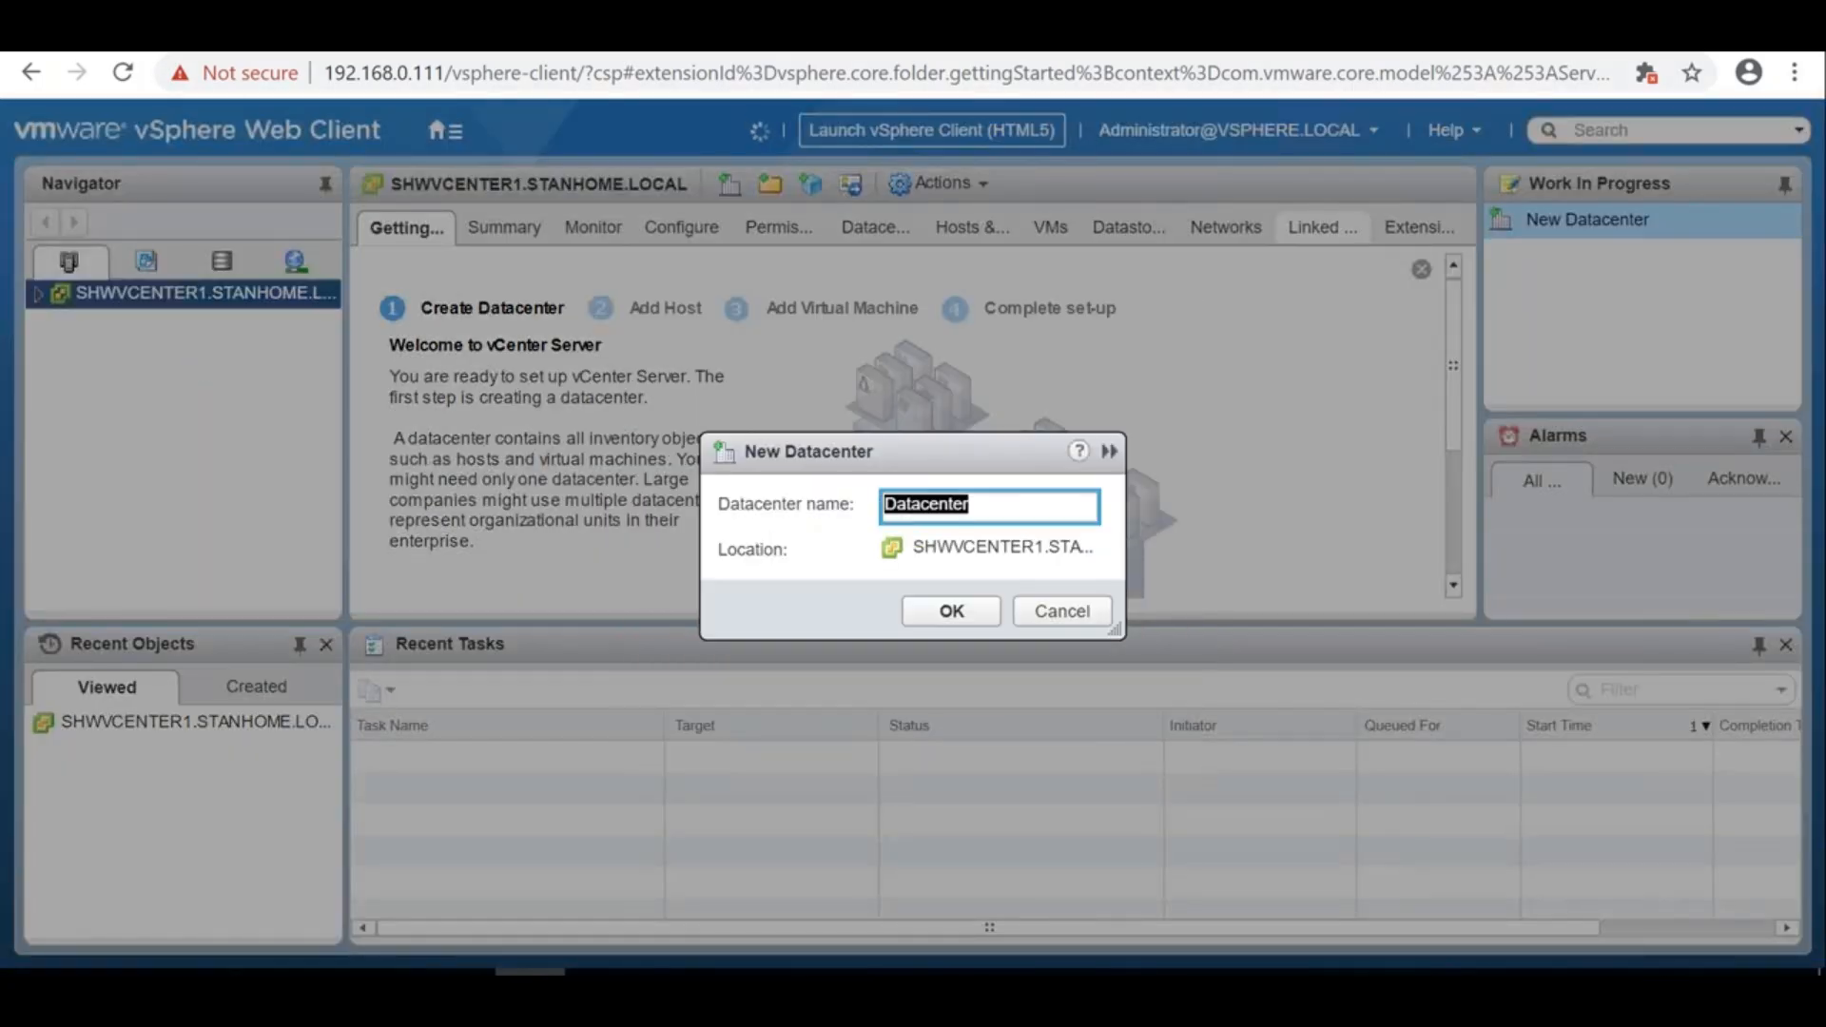
pyautogui.write('D')
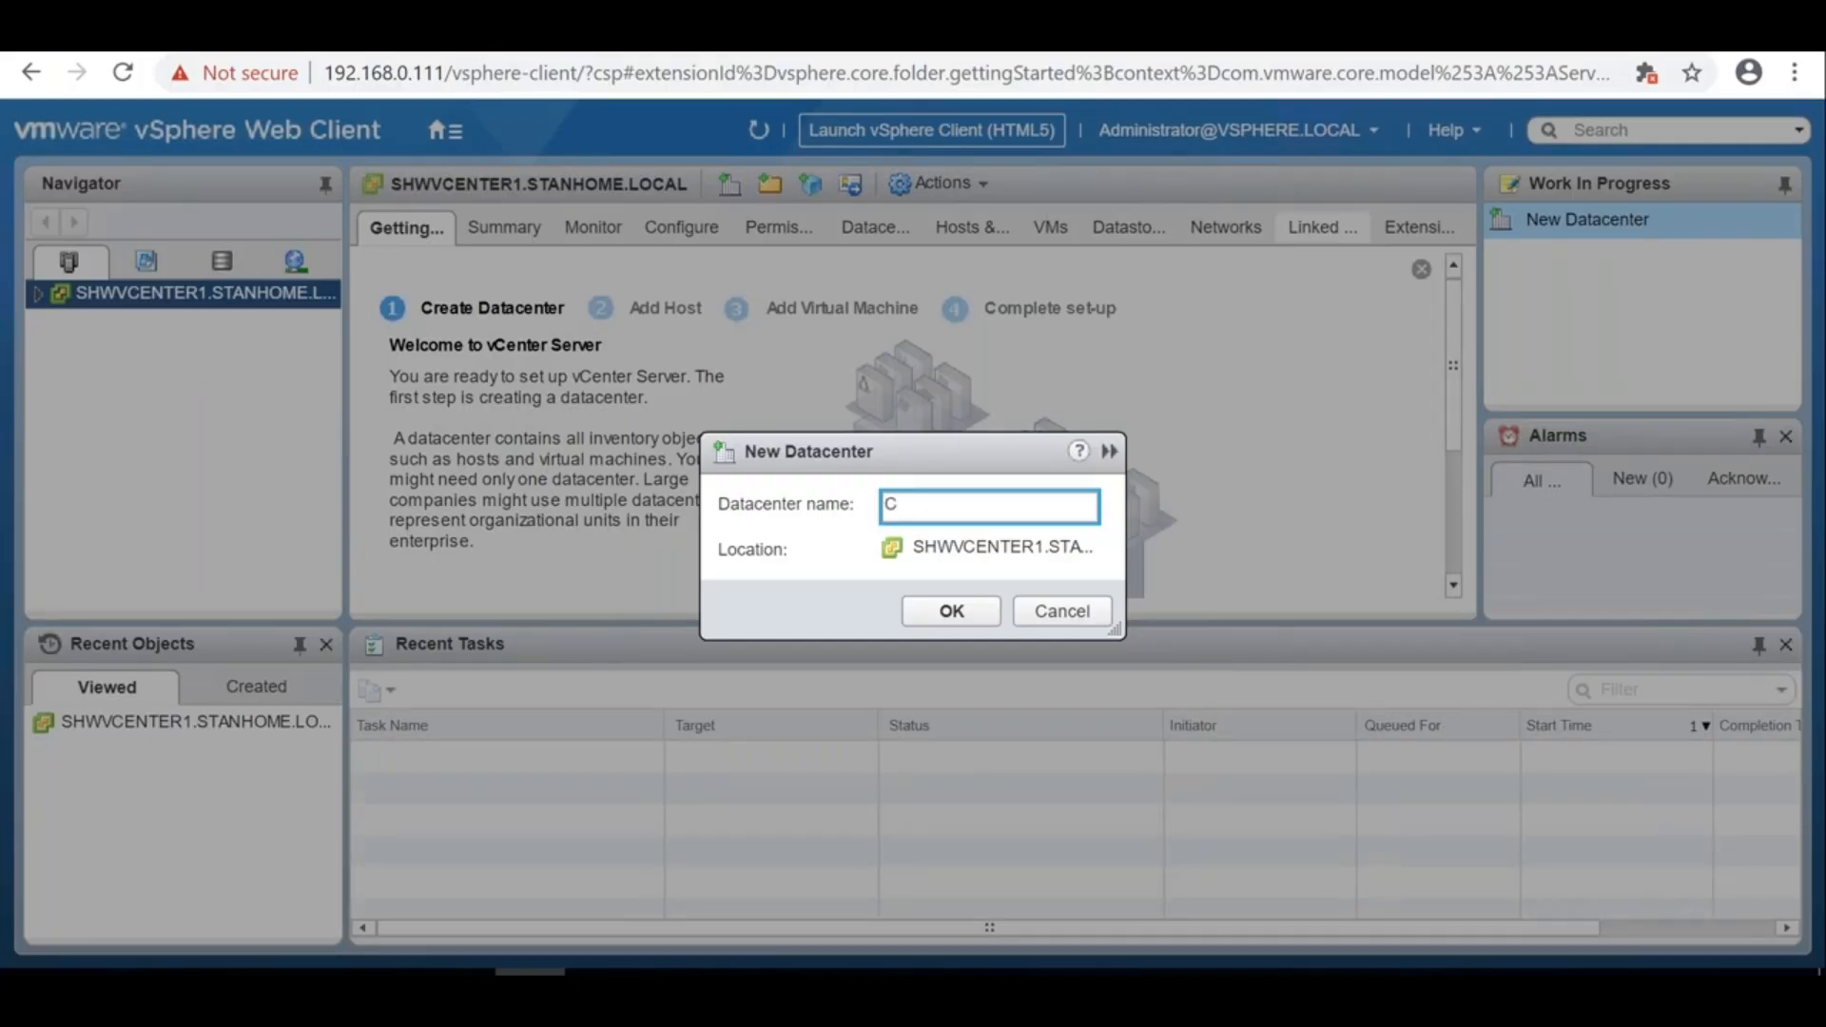
pyautogui.write('HENNAI')
pyautogui.click(950, 611)
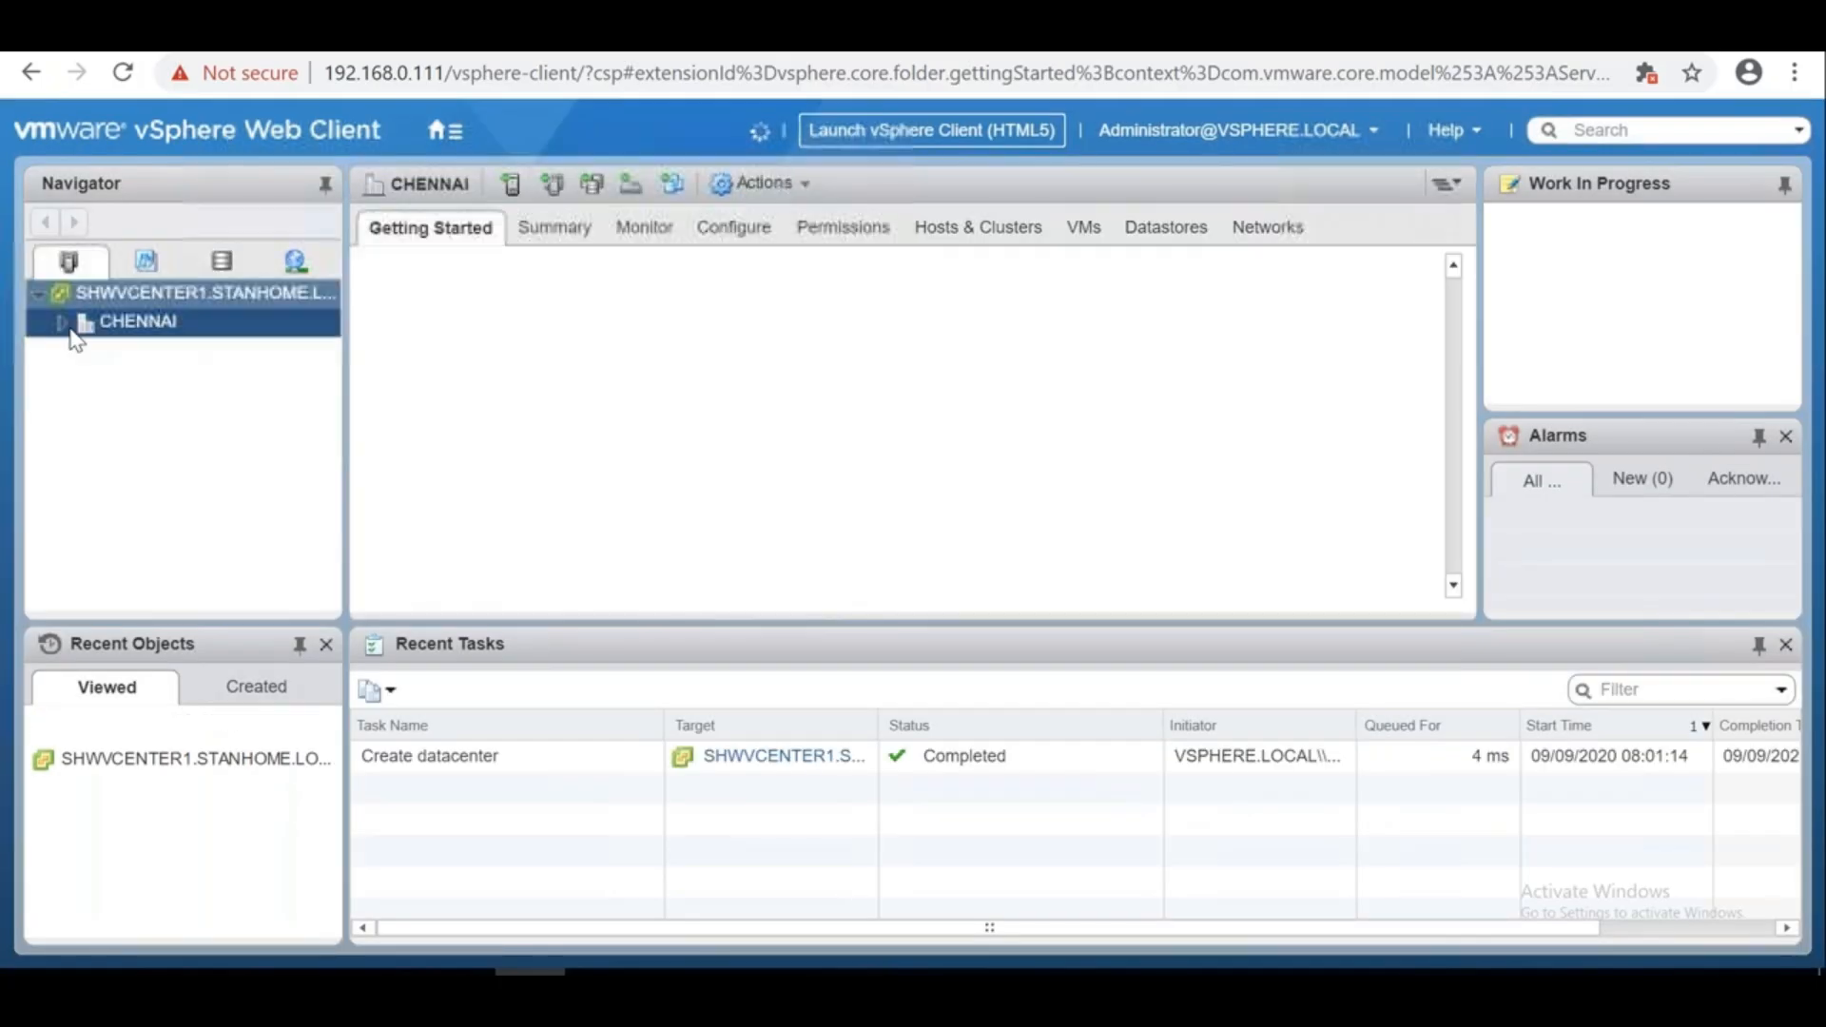
# Expand CHENNAI in the Navigator and review the datacenter and vCenter action menus
pyautogui.rightClick(103, 299)
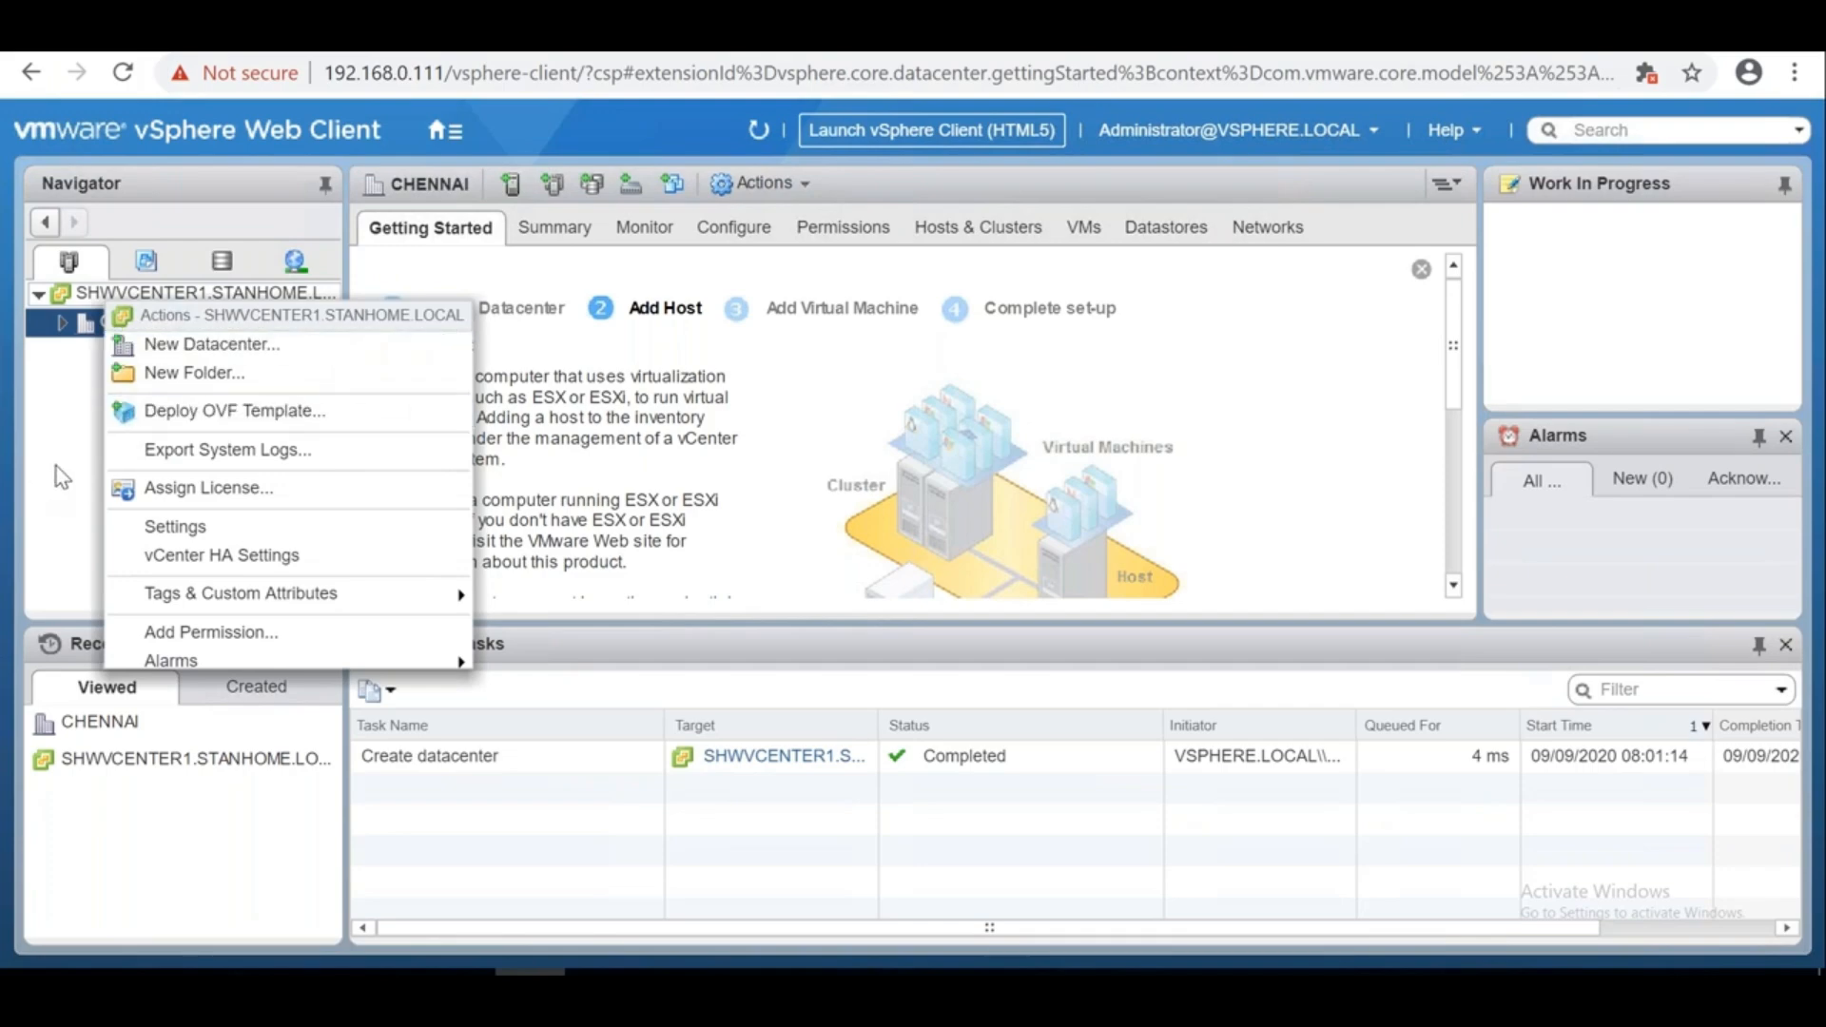
pyautogui.click(78, 369)
pyautogui.click(61, 322)
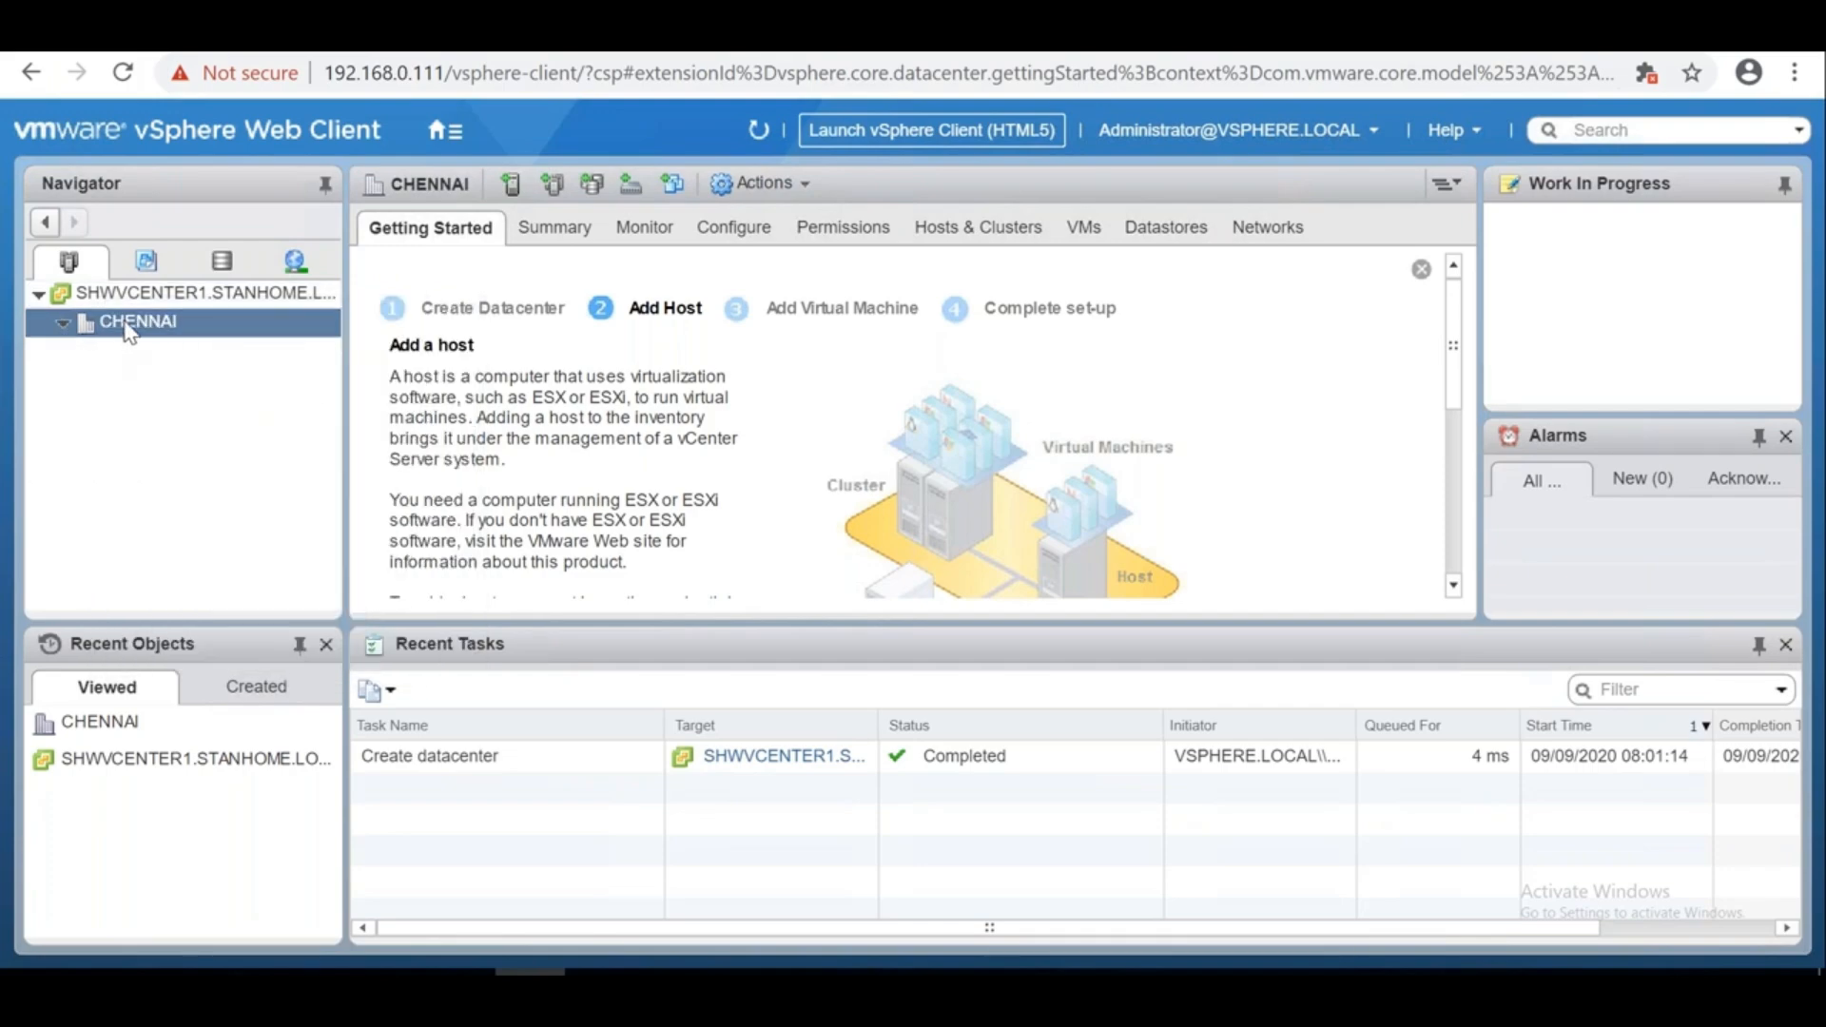
pyautogui.rightClick(126, 328)
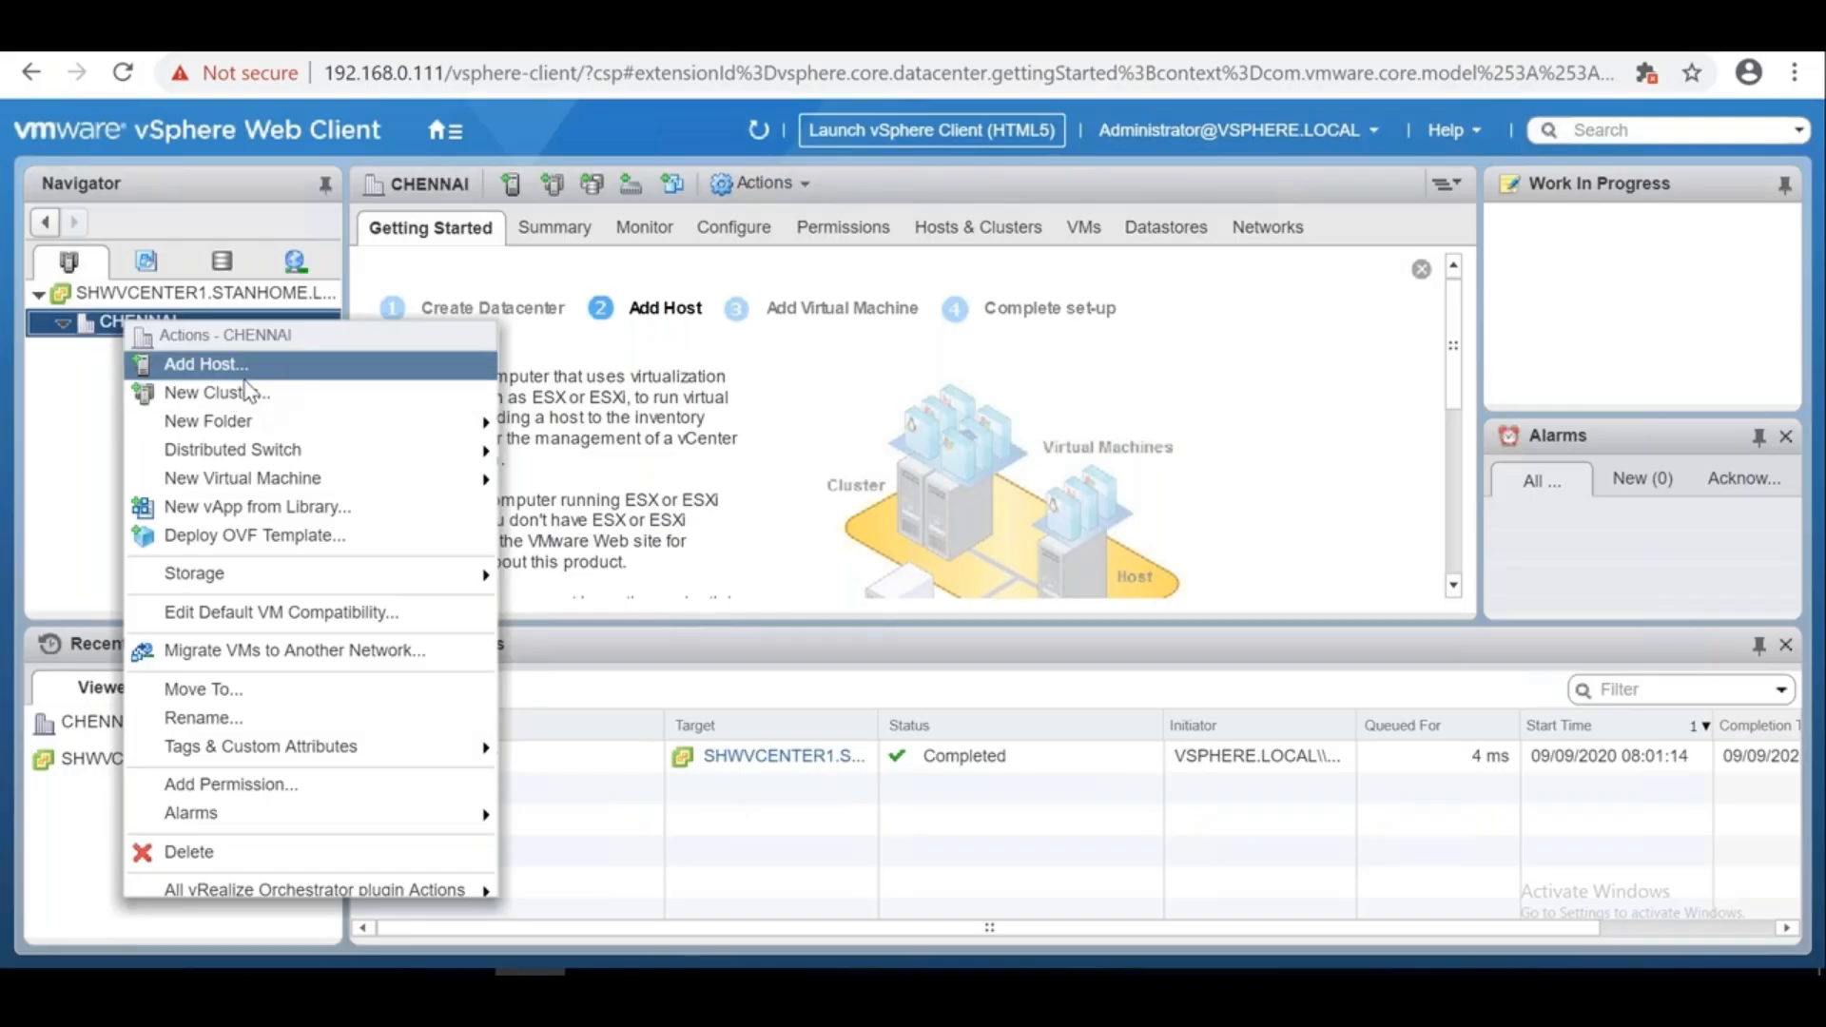
pyautogui.click(119, 293)
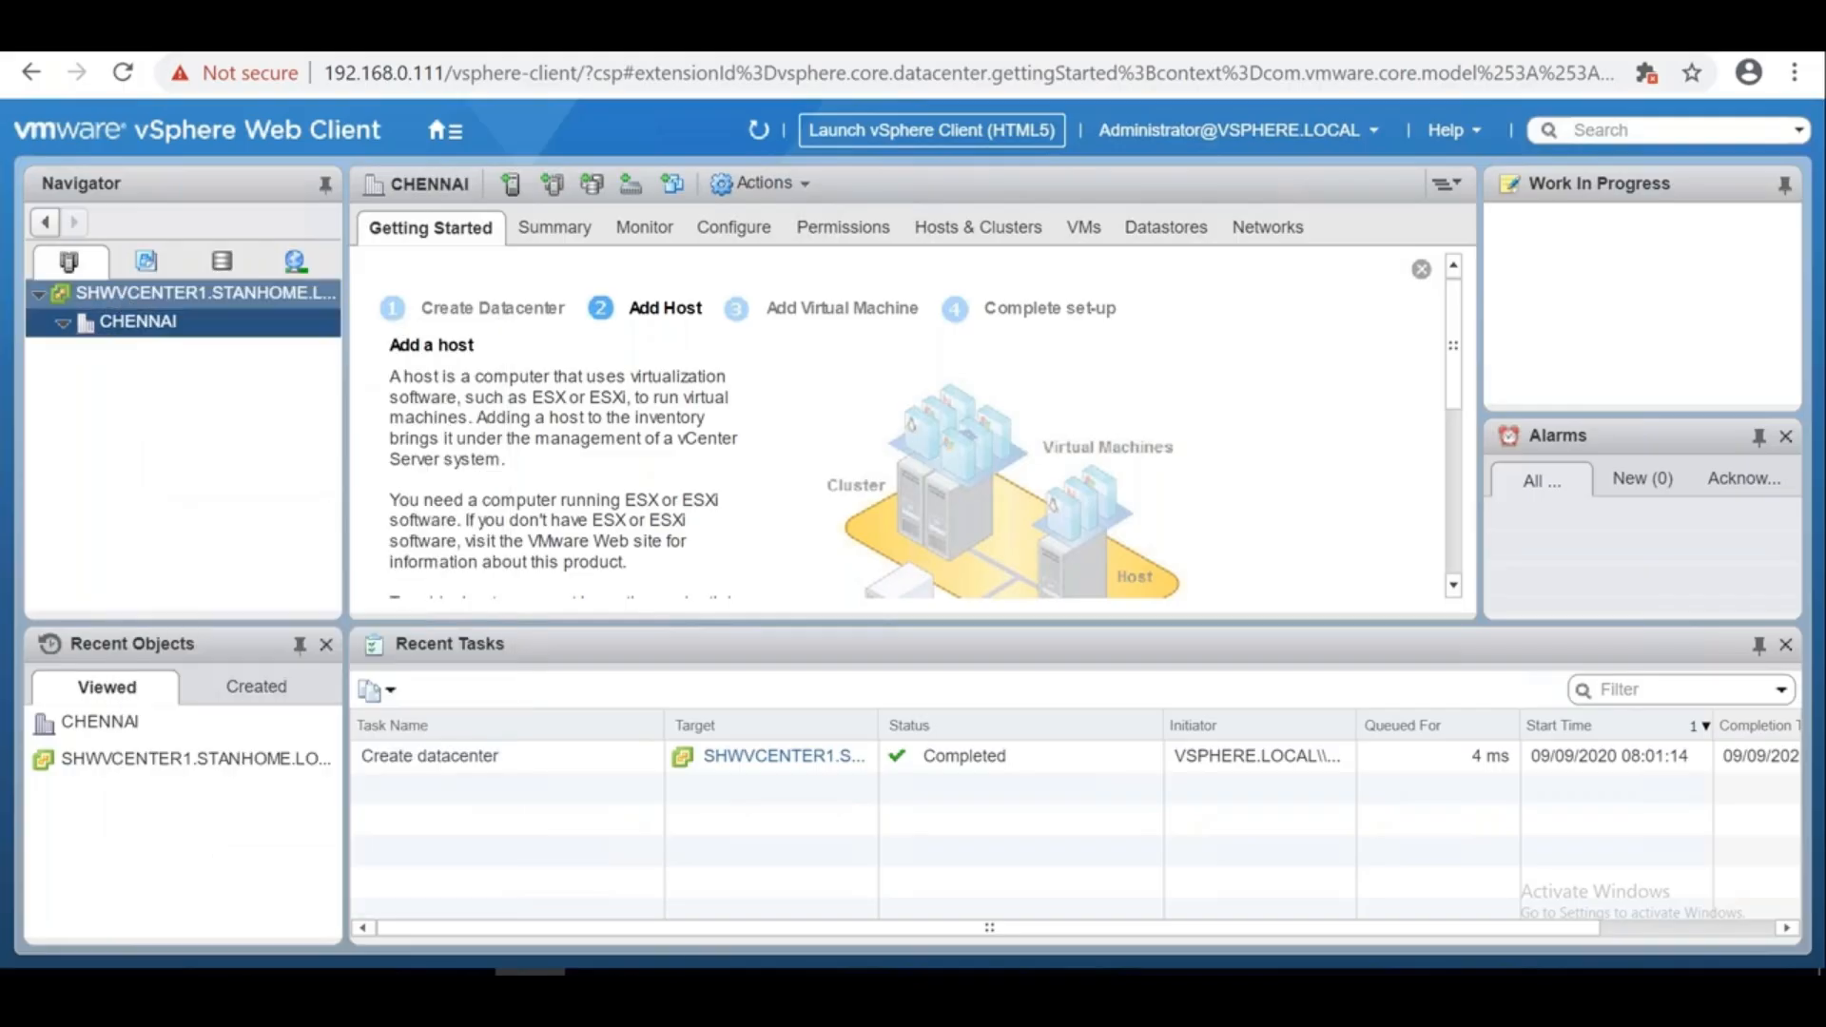
pyautogui.rightClick(120, 296)
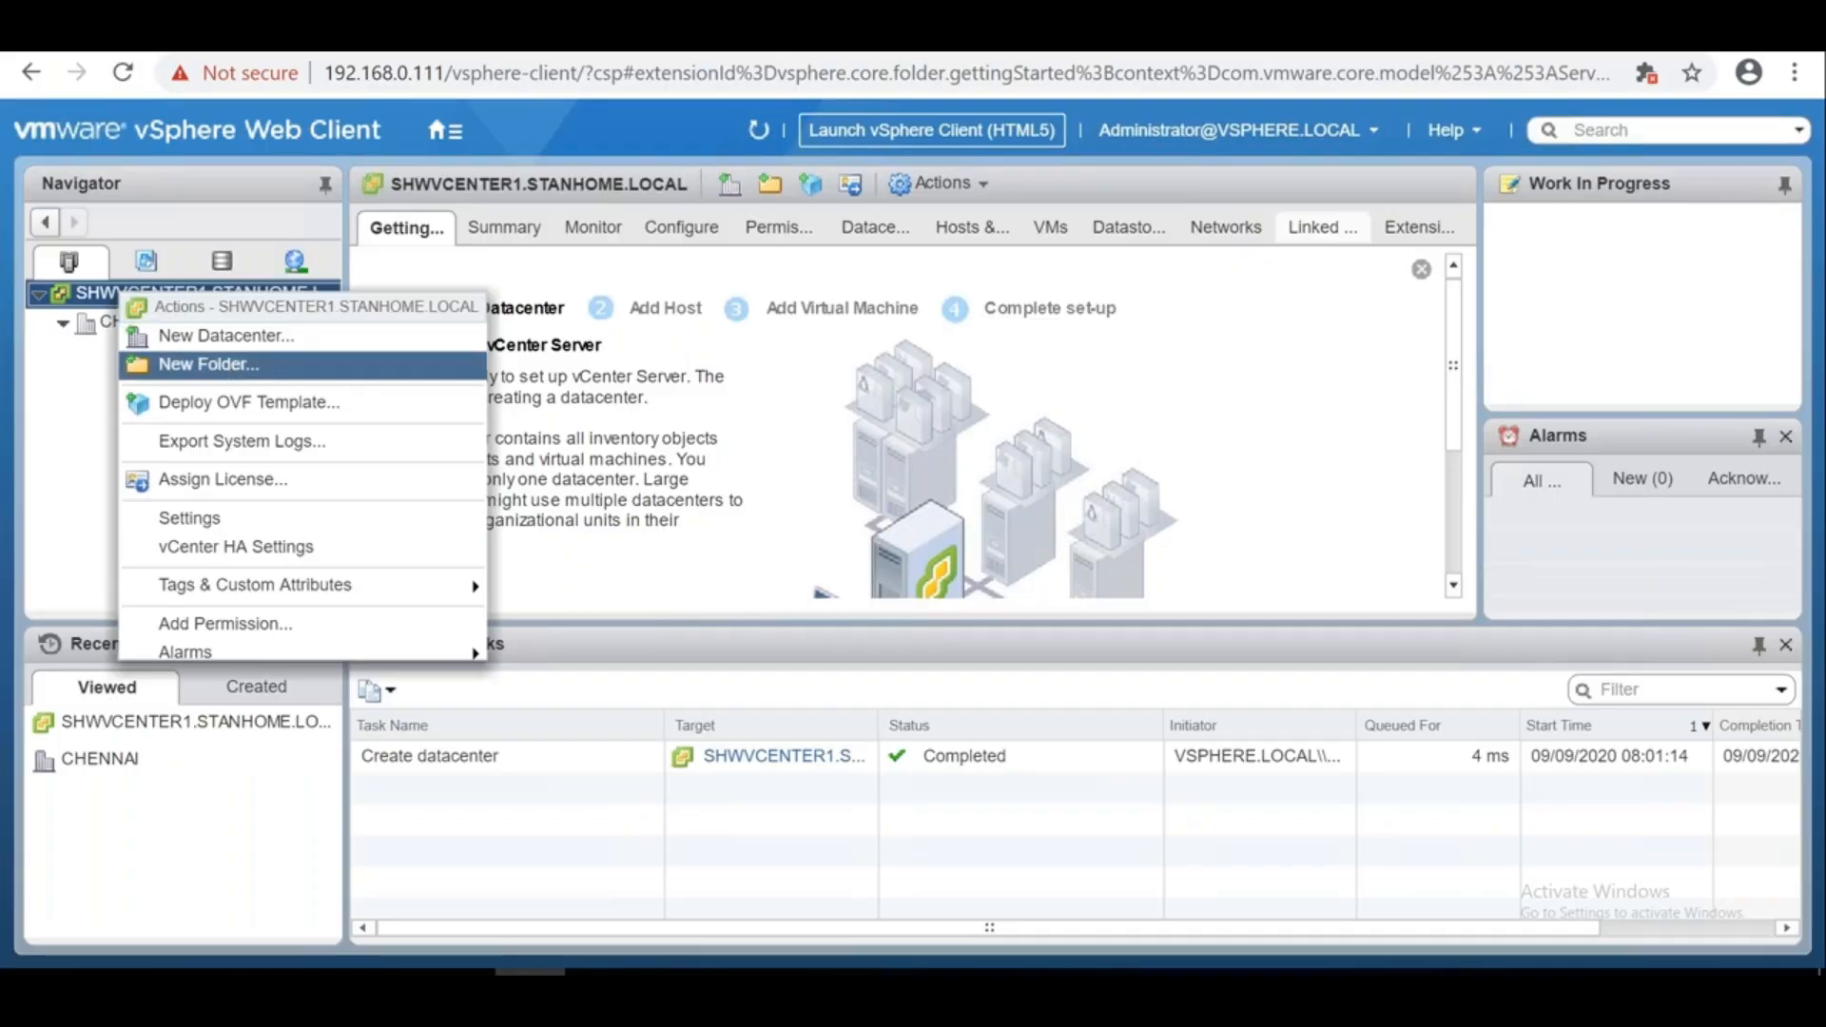
# Create a new folder named MUMBAI under the vCenter server
pyautogui.click(233, 365)
pyautogui.write('MUMBEI')
pyautogui.press('BackSpace')
pyautogui.press('BackSpace')
pyautogui.press('BackSpace')
pyautogui.write('A')
pyautogui.press('BackSpace')
pyautogui.write('BAI')
pyautogui.click(1044, 624)
# Inspect the MUMBAI folder's actions, then show CHENNAI's overview and expand it
pyautogui.click(152, 349)
pyautogui.click(163, 324)
pyautogui.rightClick(165, 325)
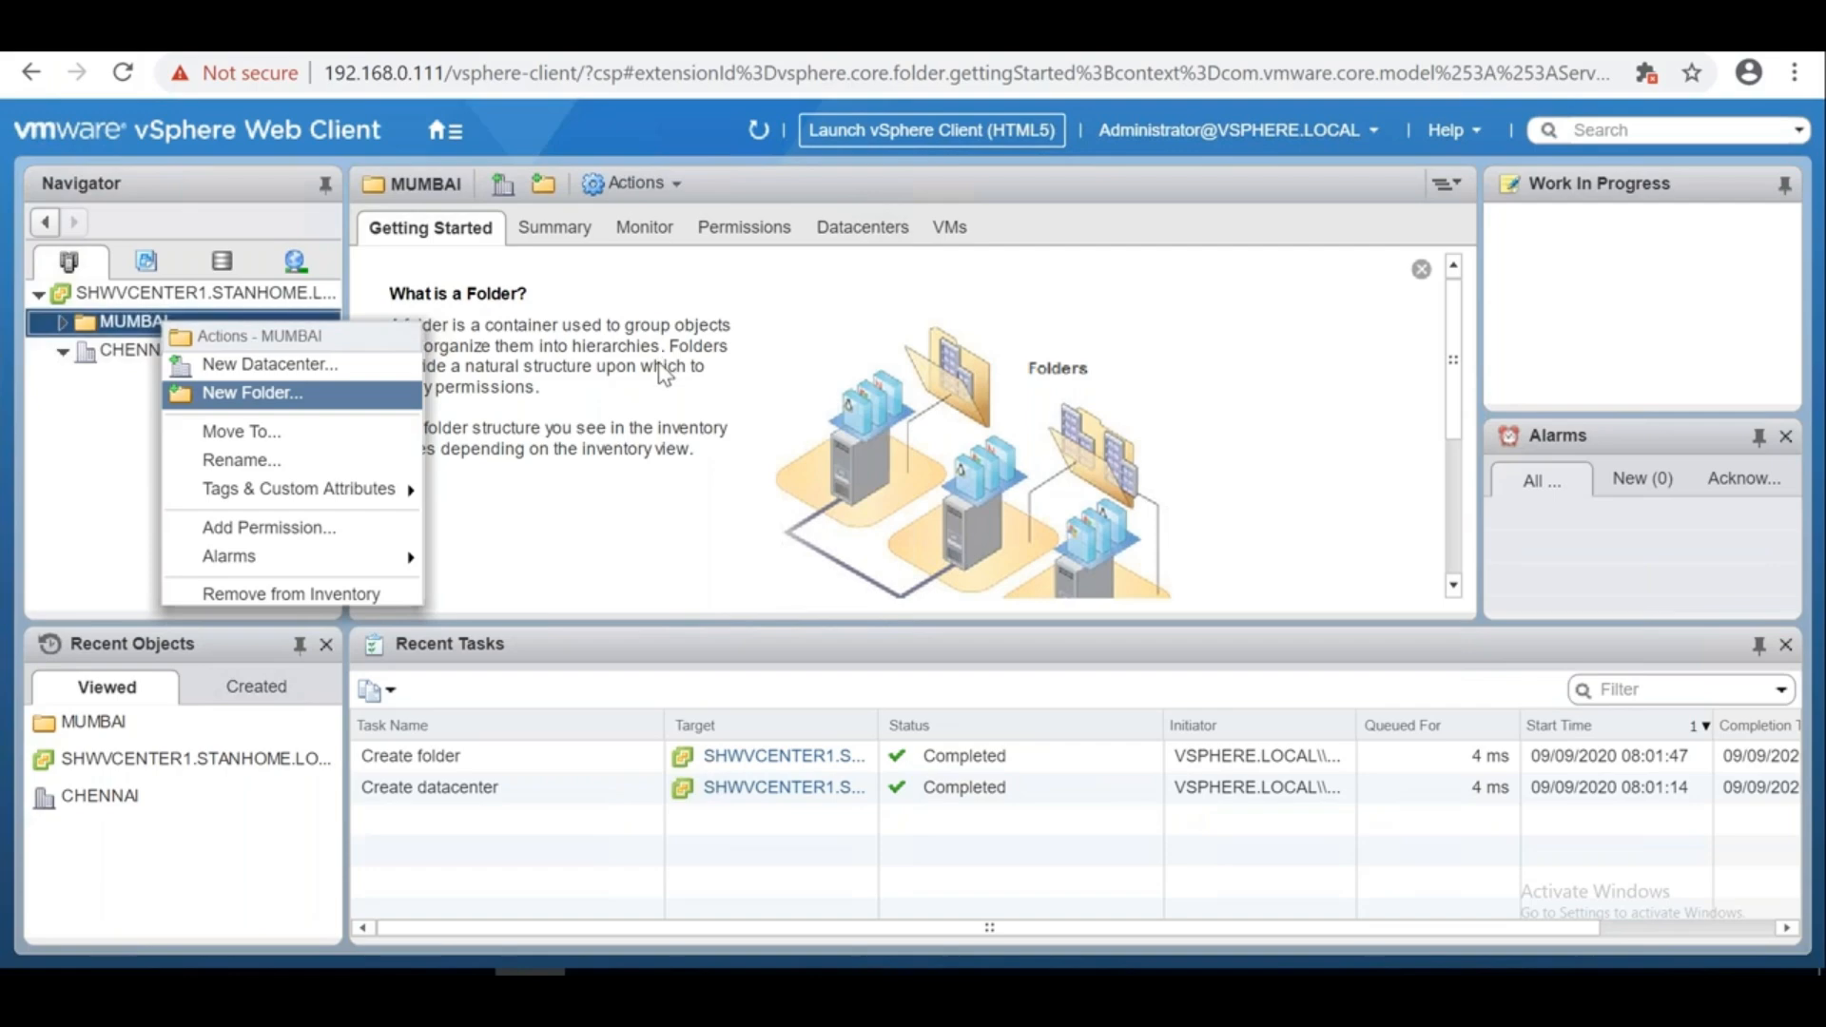
pyautogui.click(639, 310)
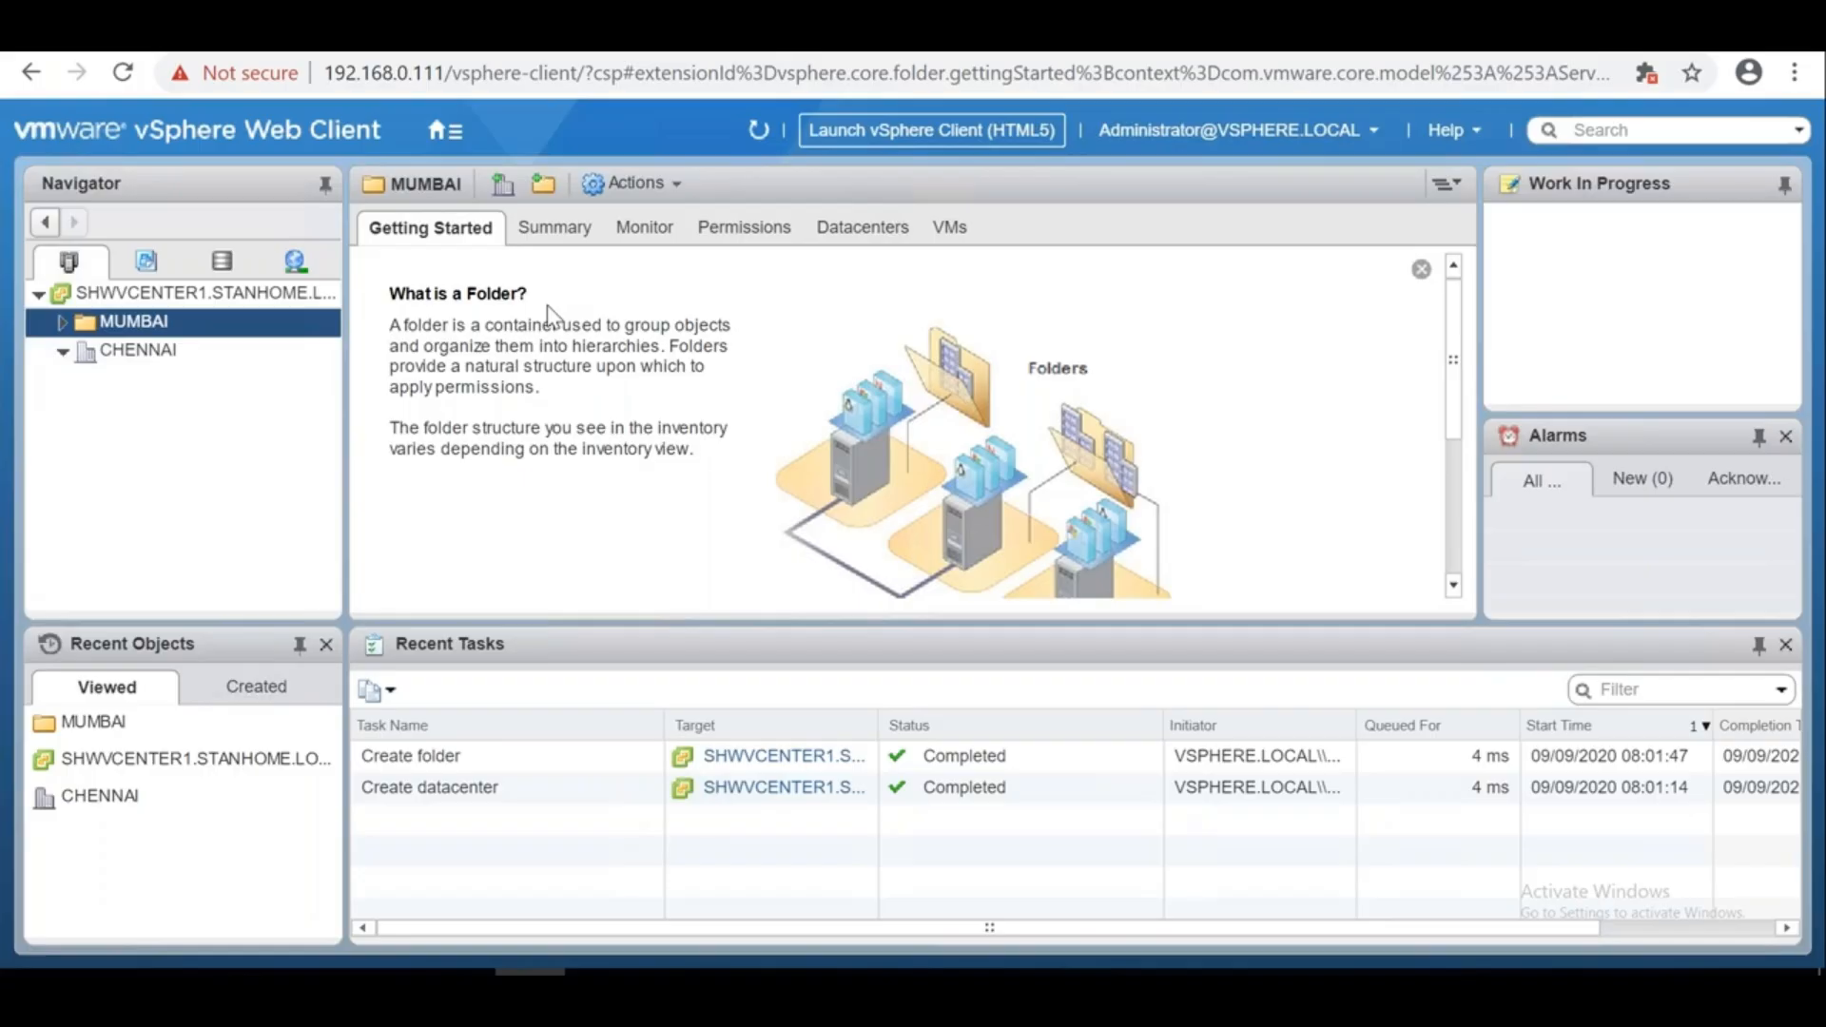
pyautogui.click(95, 350)
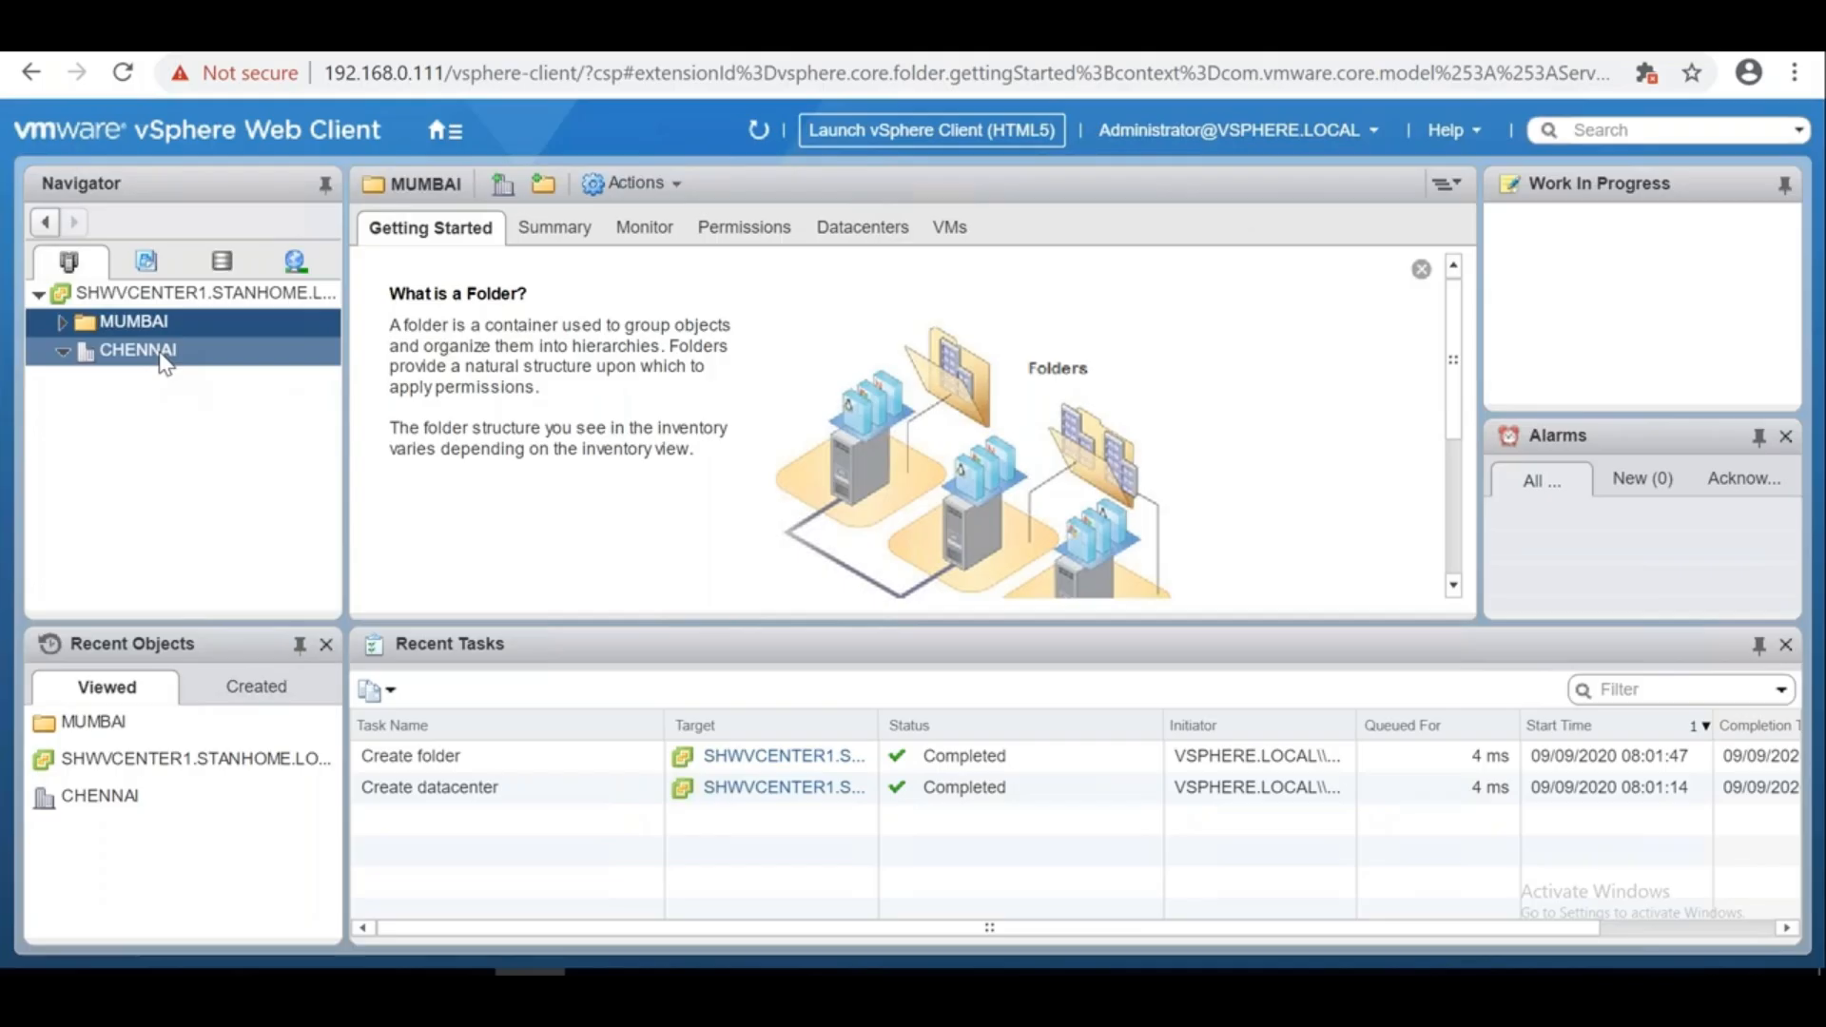
pyautogui.click(63, 351)
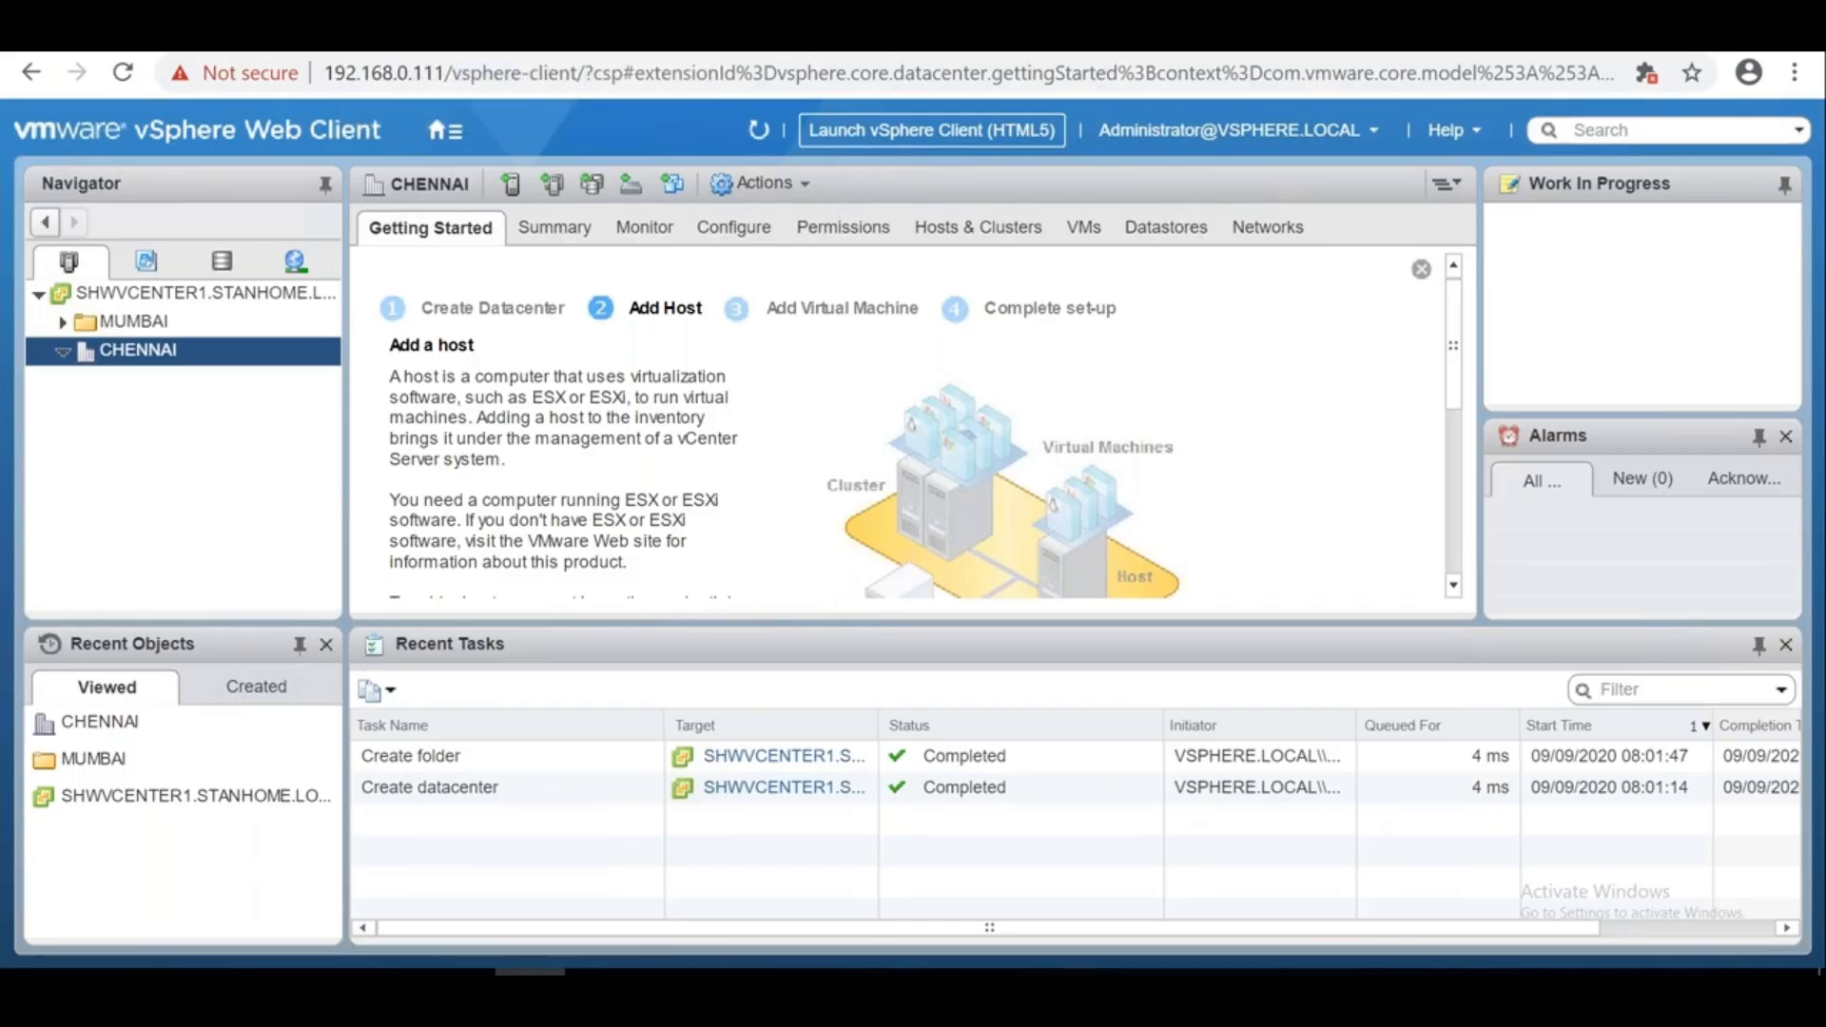
# Minimize the browser to the desktop, then briefly open and close Device Manager
pyautogui.click(1728, 11)
pyautogui.rightClick(29, 971)
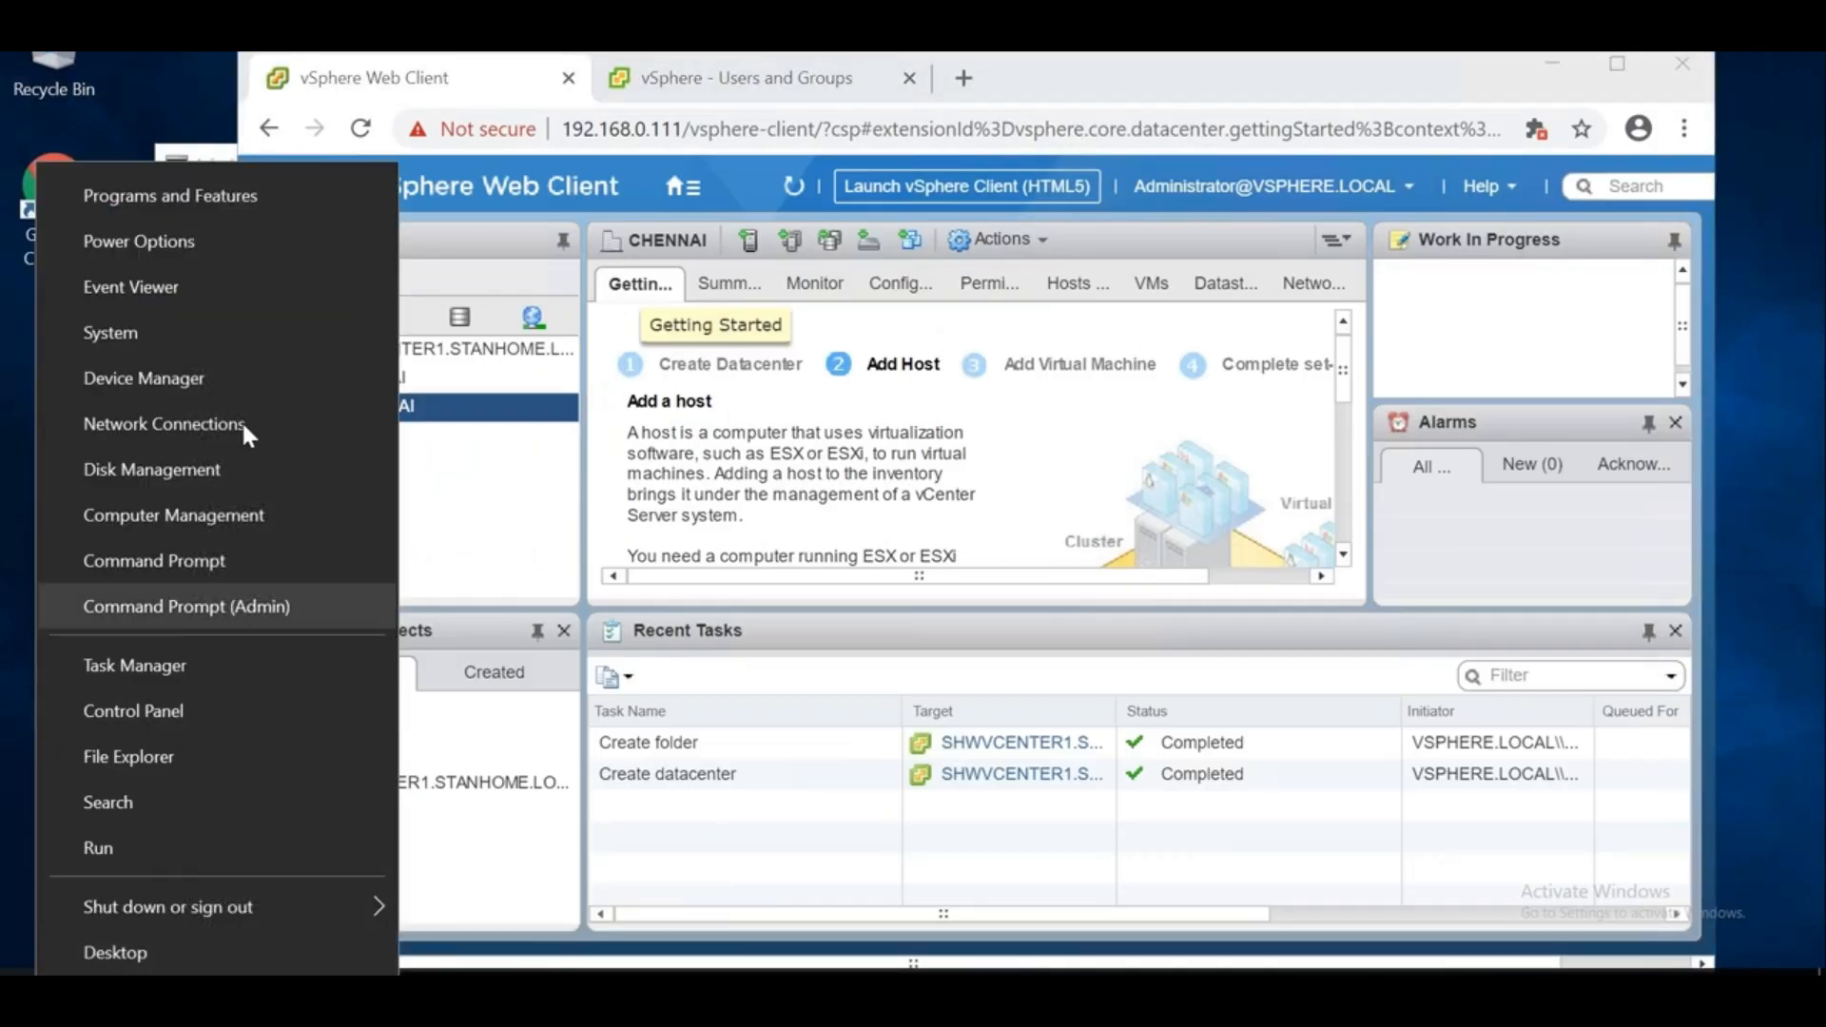
pyautogui.click(221, 377)
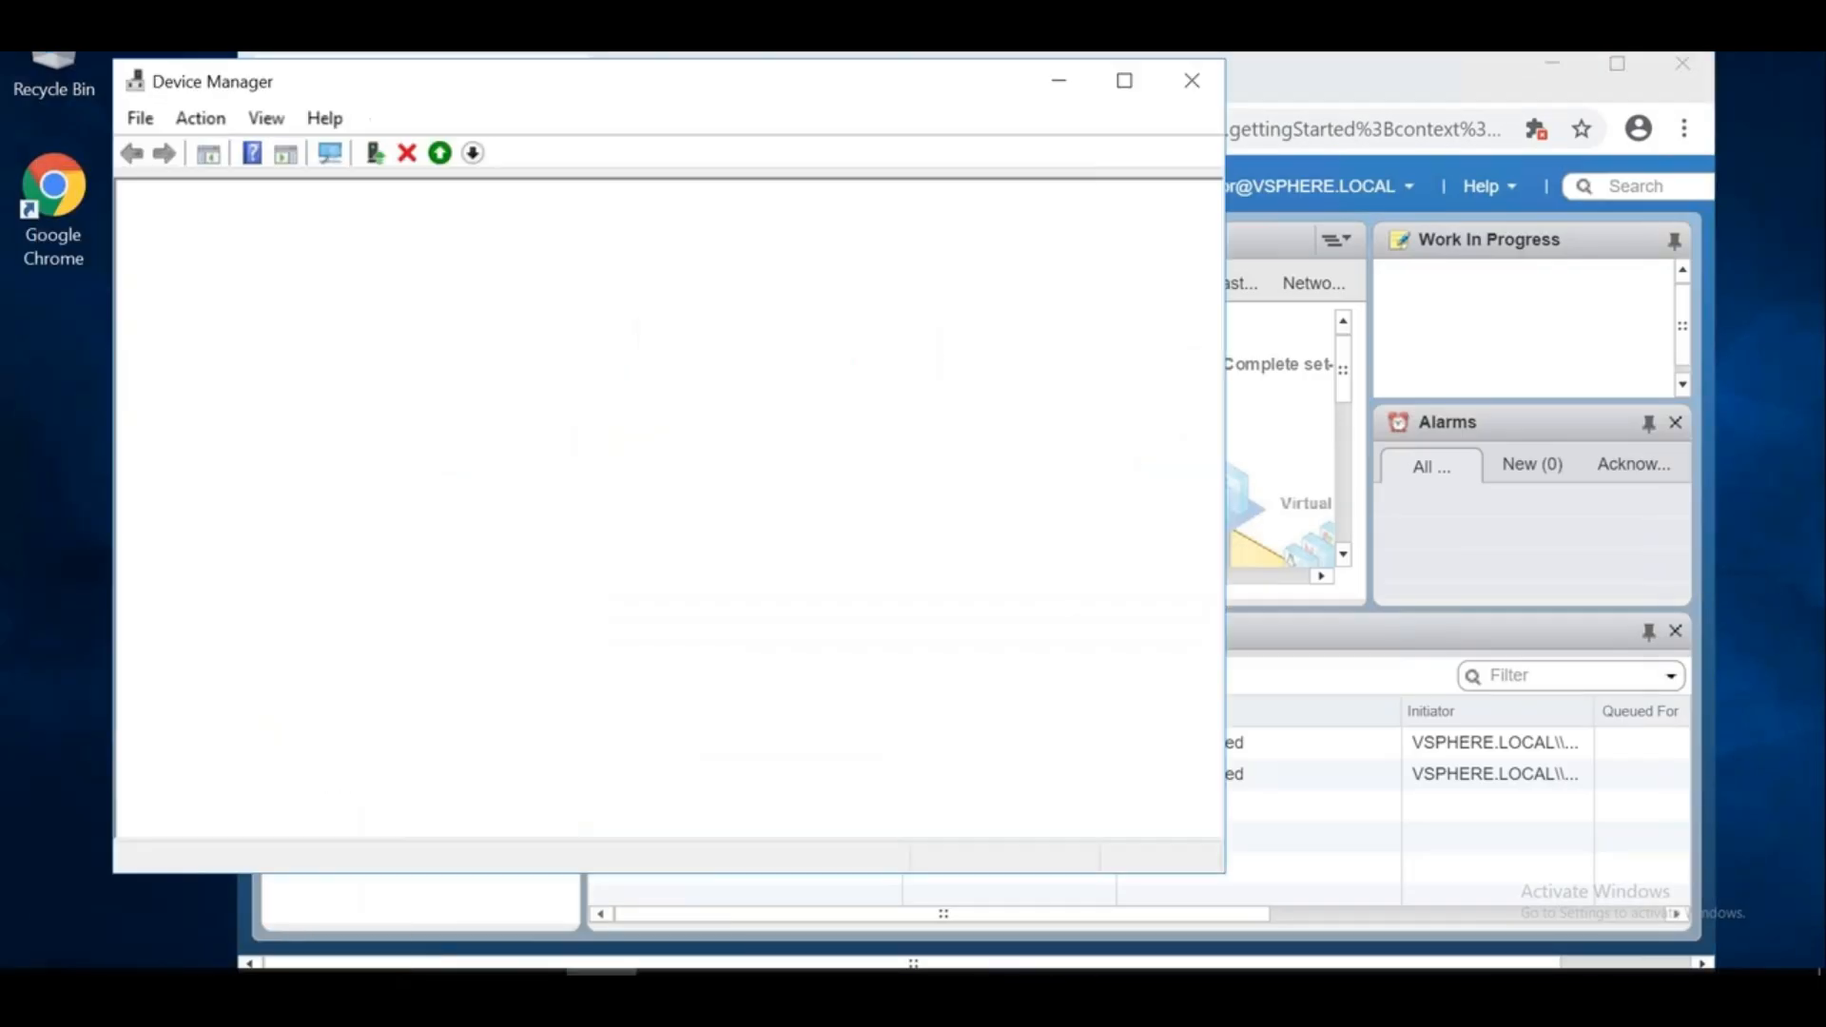
pyautogui.click(1191, 80)
# Allow Remote Desktop connections without Network Level Authentication, apply, and close the System window
pyautogui.rightClick(28, 971)
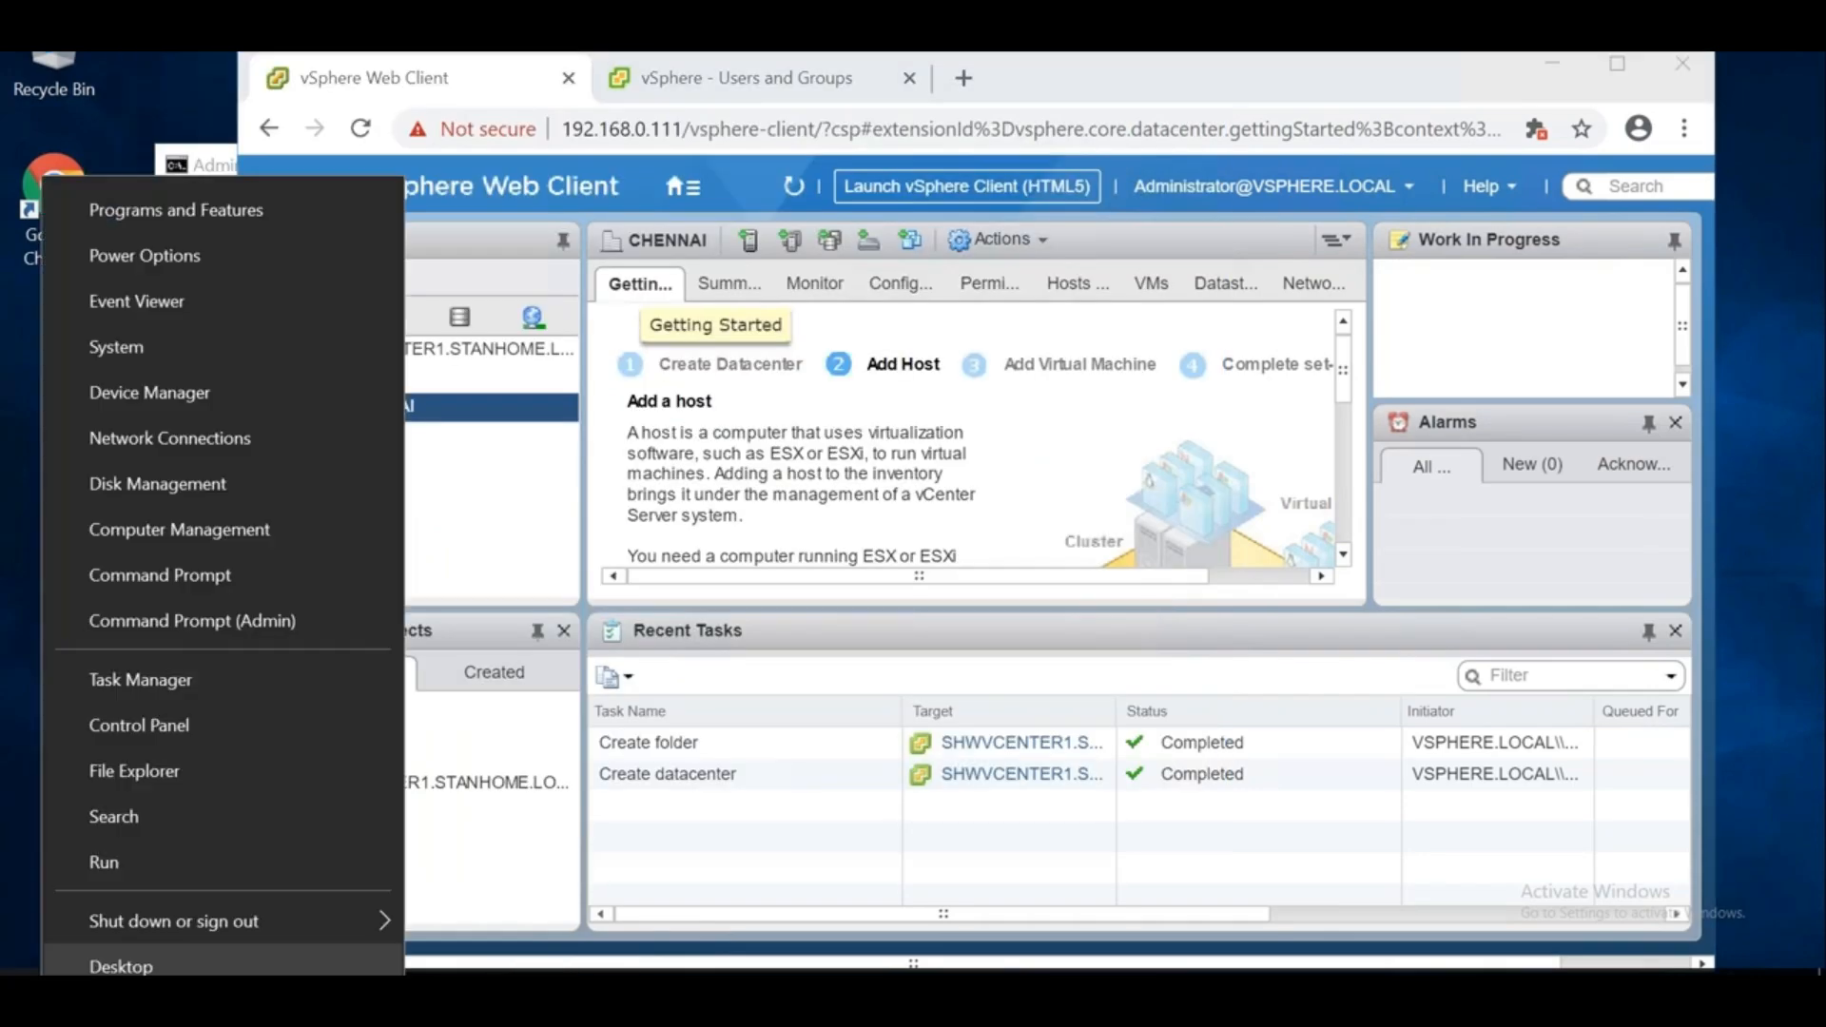
pyautogui.click(185, 344)
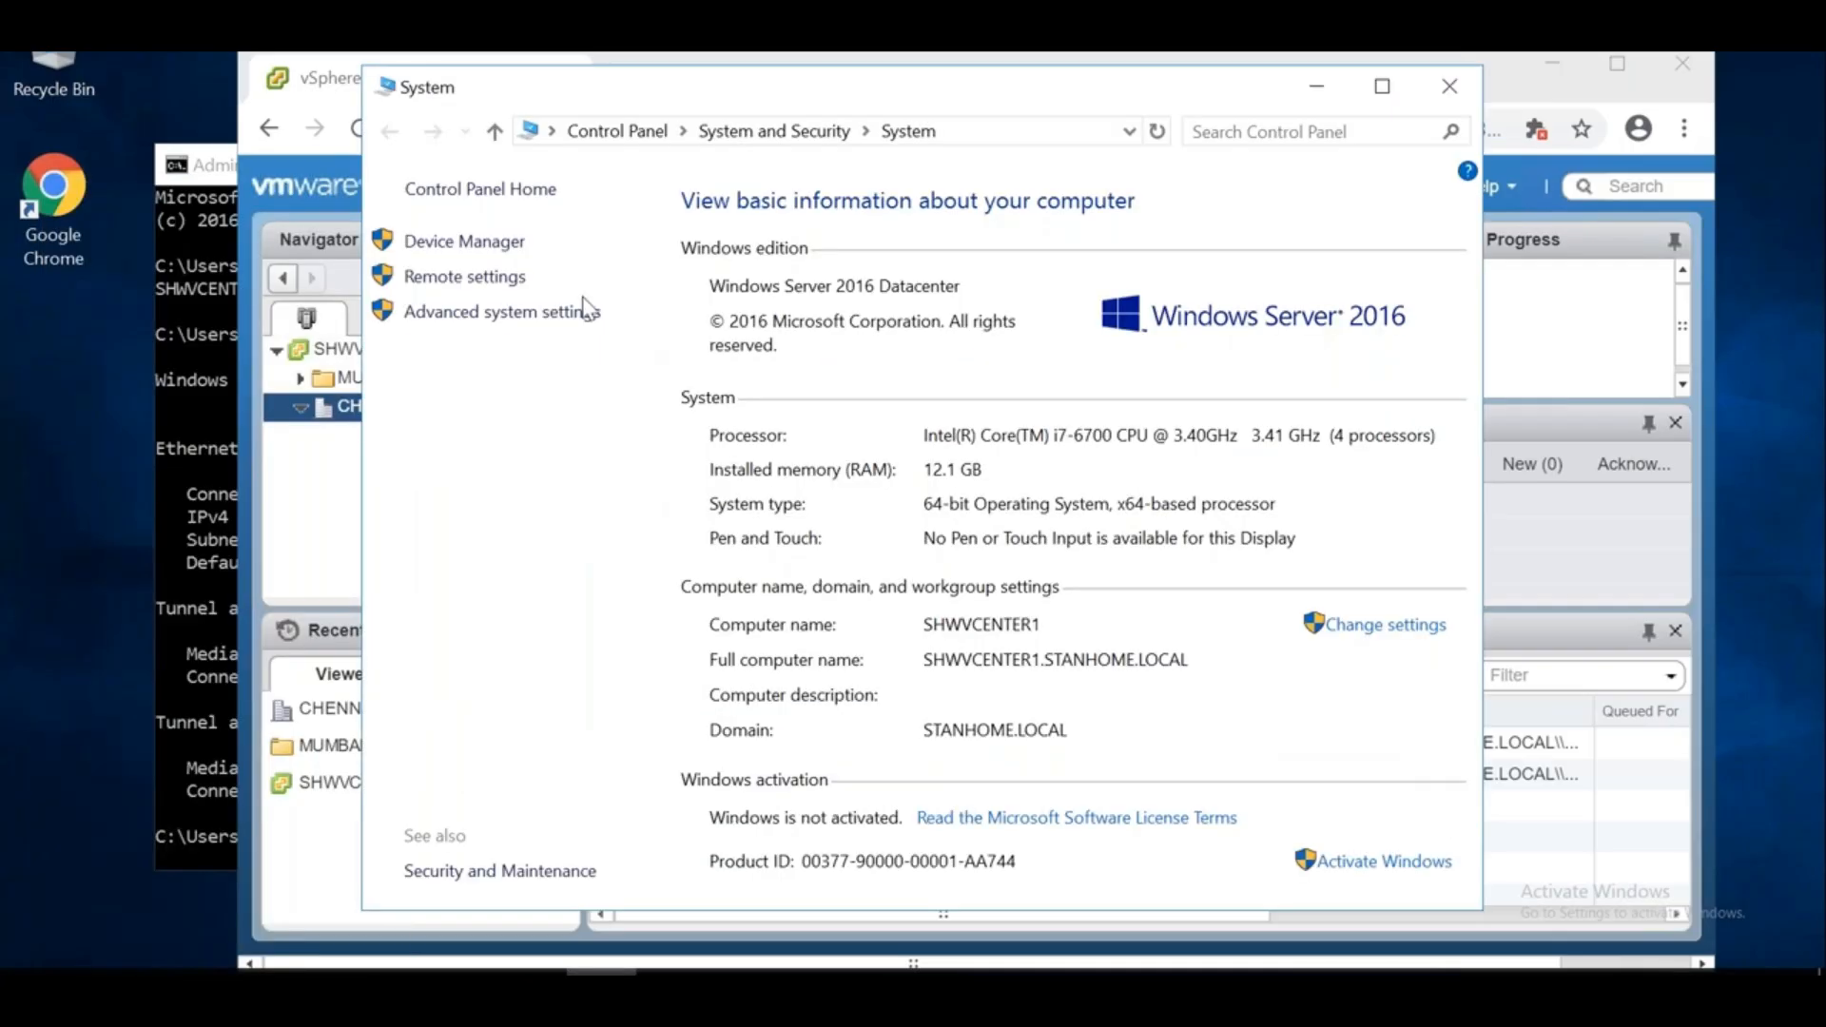
pyautogui.click(499, 278)
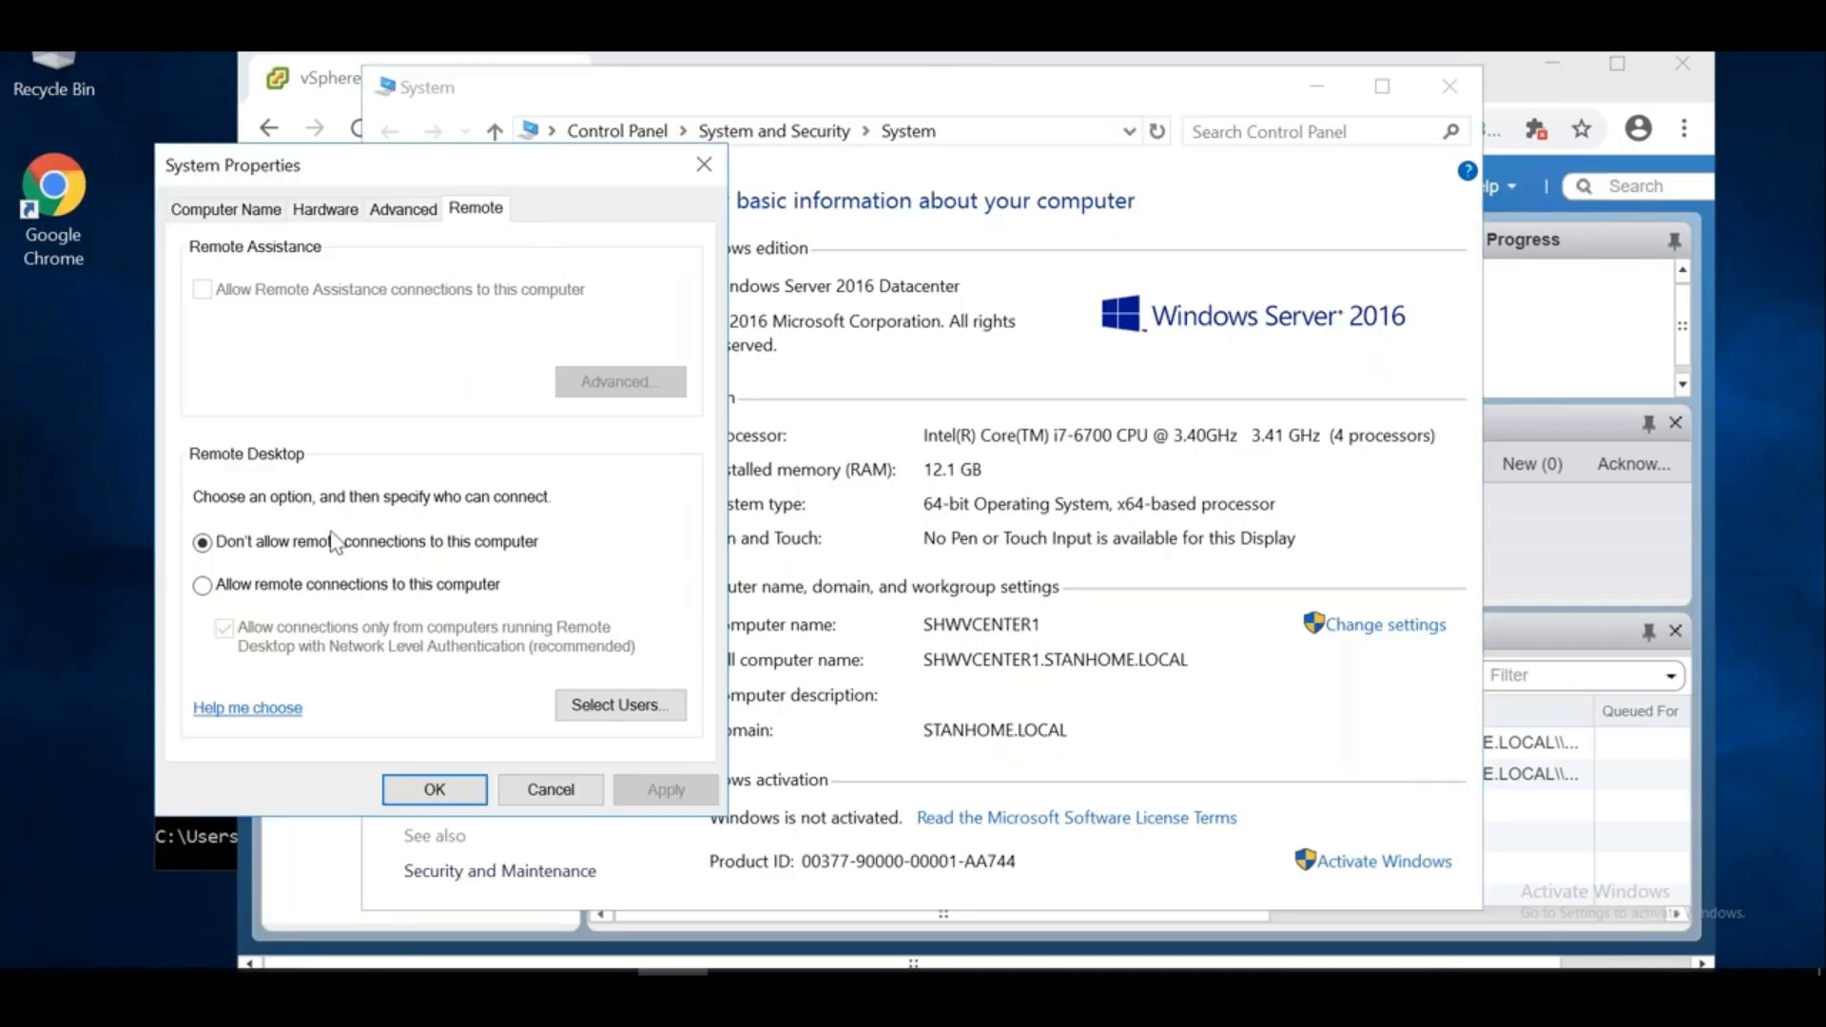
pyautogui.click(300, 585)
pyautogui.click(476, 482)
pyautogui.click(346, 643)
pyautogui.click(664, 789)
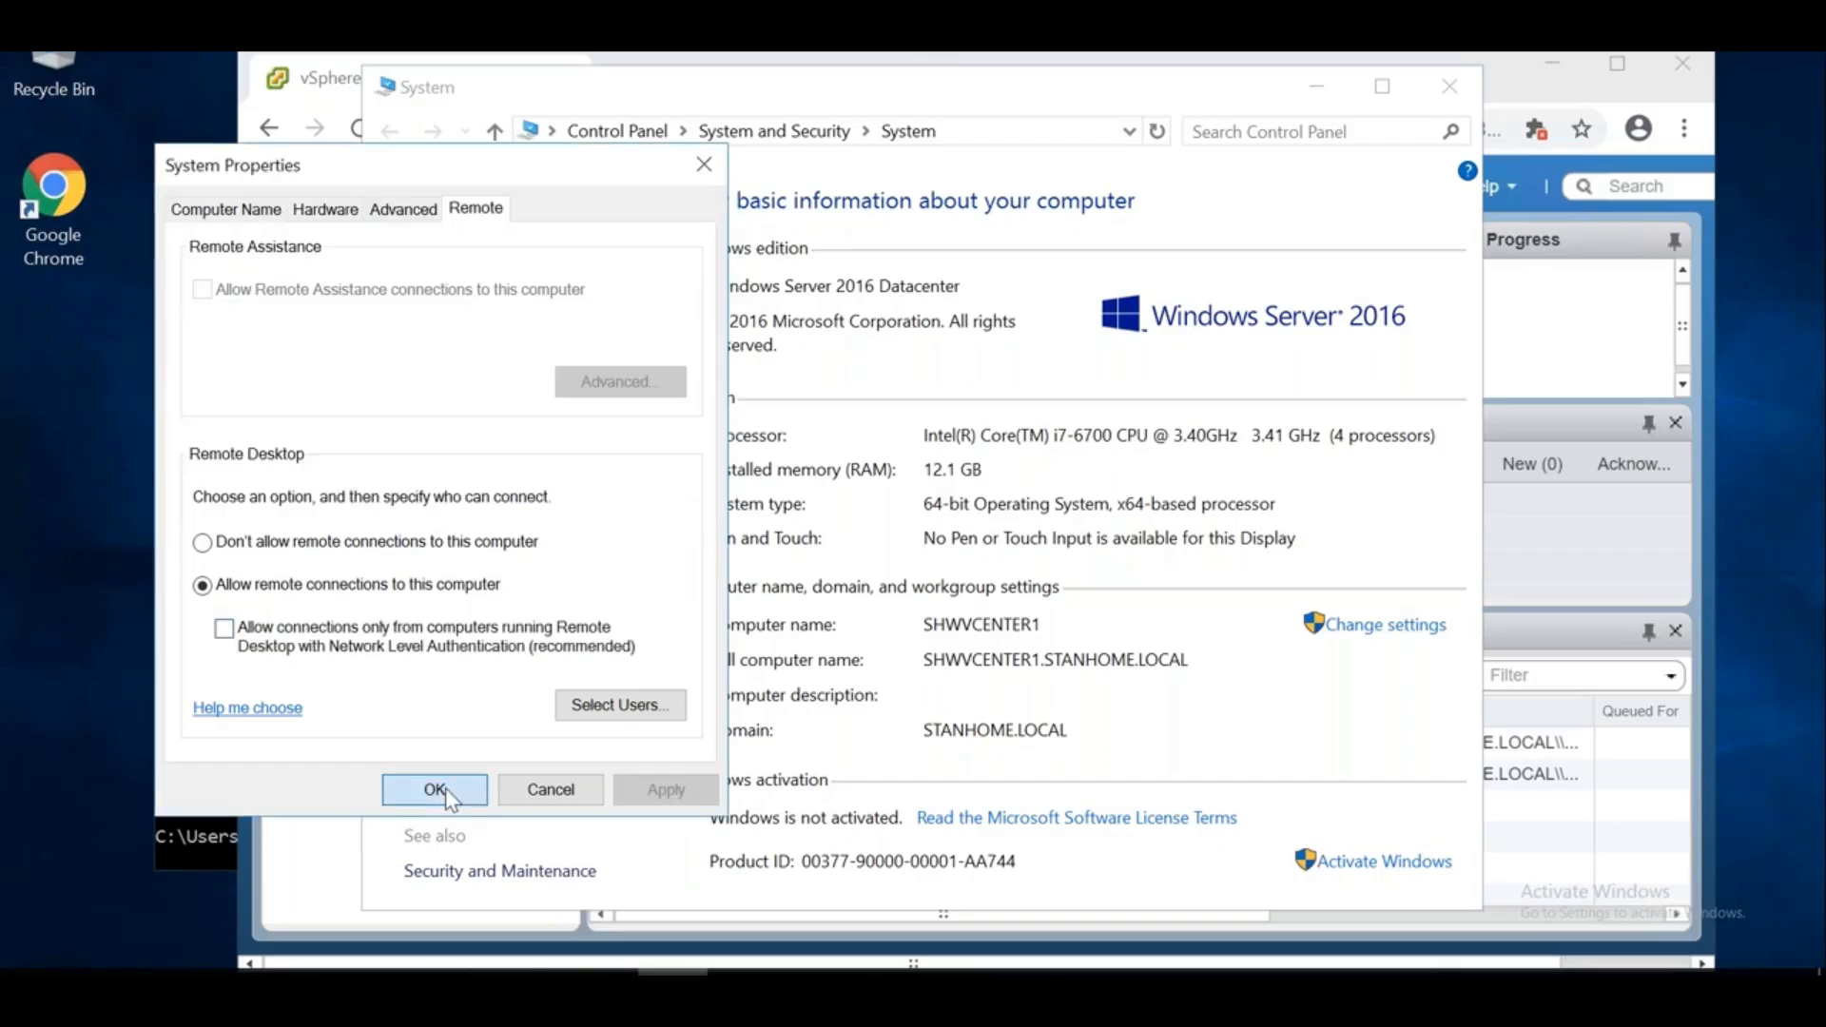
pyautogui.click(435, 789)
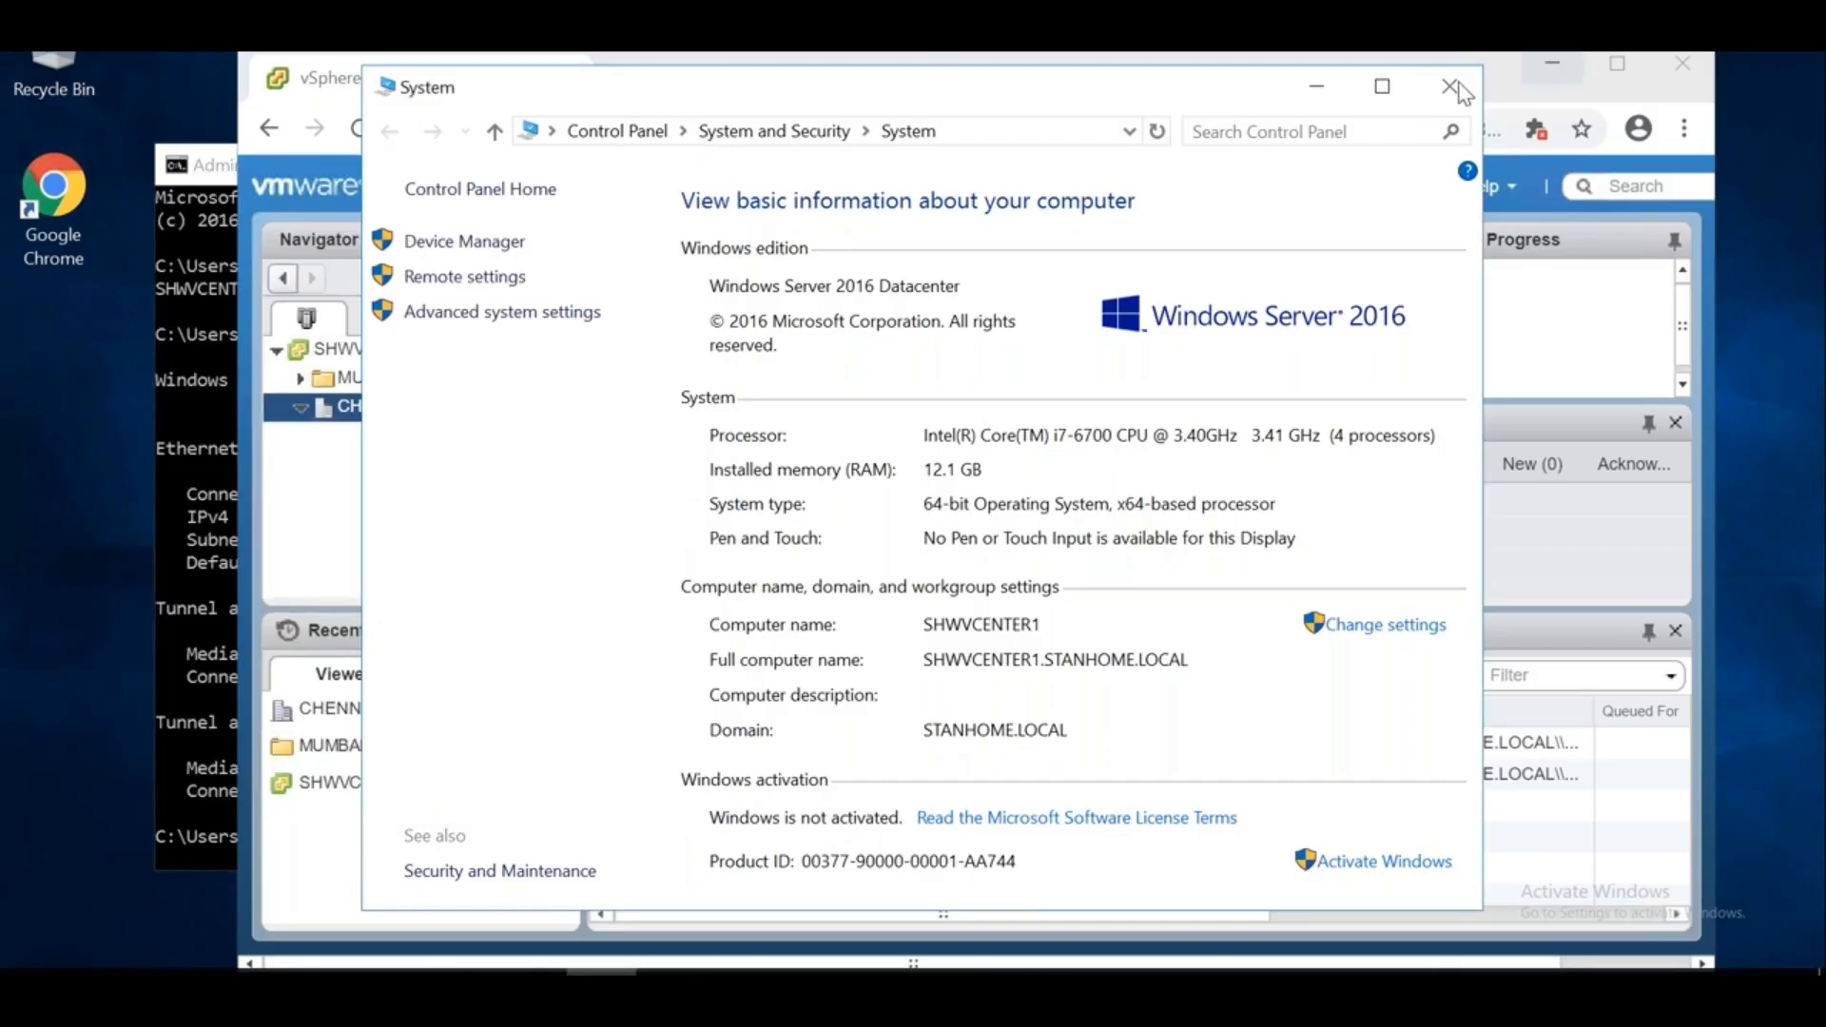
pyautogui.click(1449, 85)
# Run ipconfig to confirm IPv4 192.168.0.111, minimize the console, and select CHENNAI
pyautogui.click(196, 464)
pyautogui.write('i')
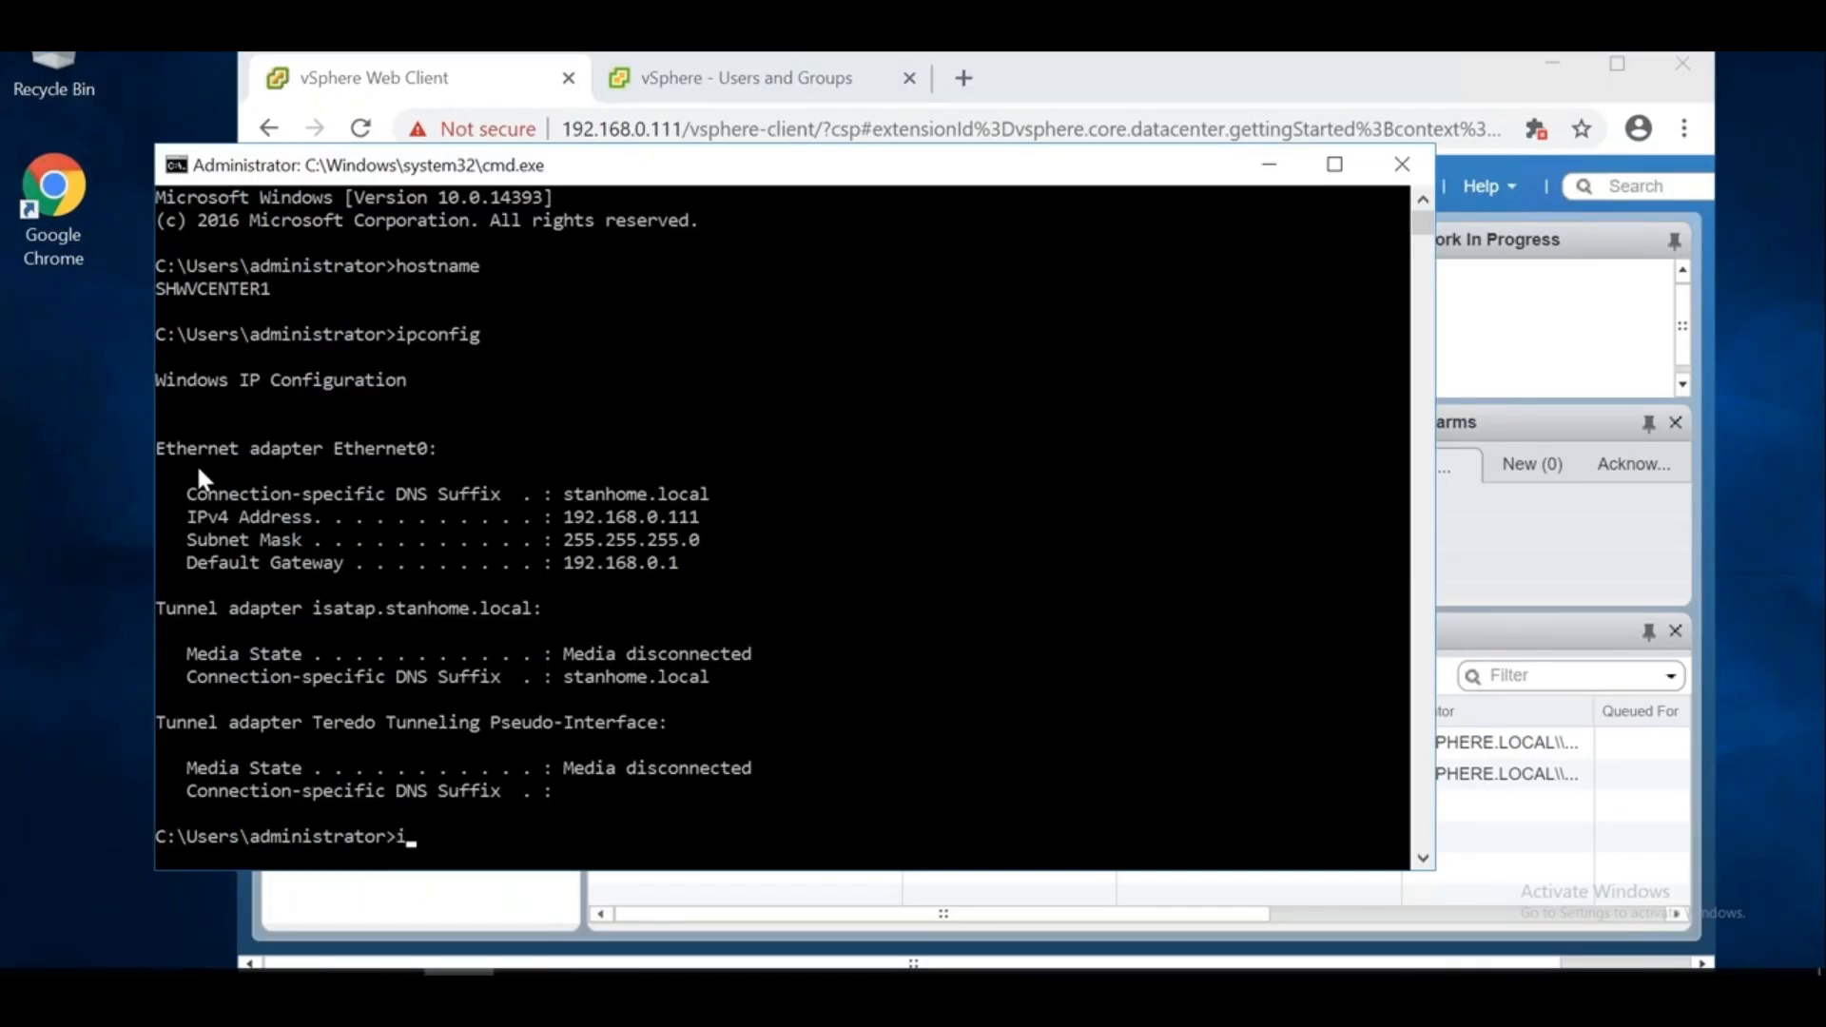
pyautogui.write('pconfig')
pyautogui.press('Return')
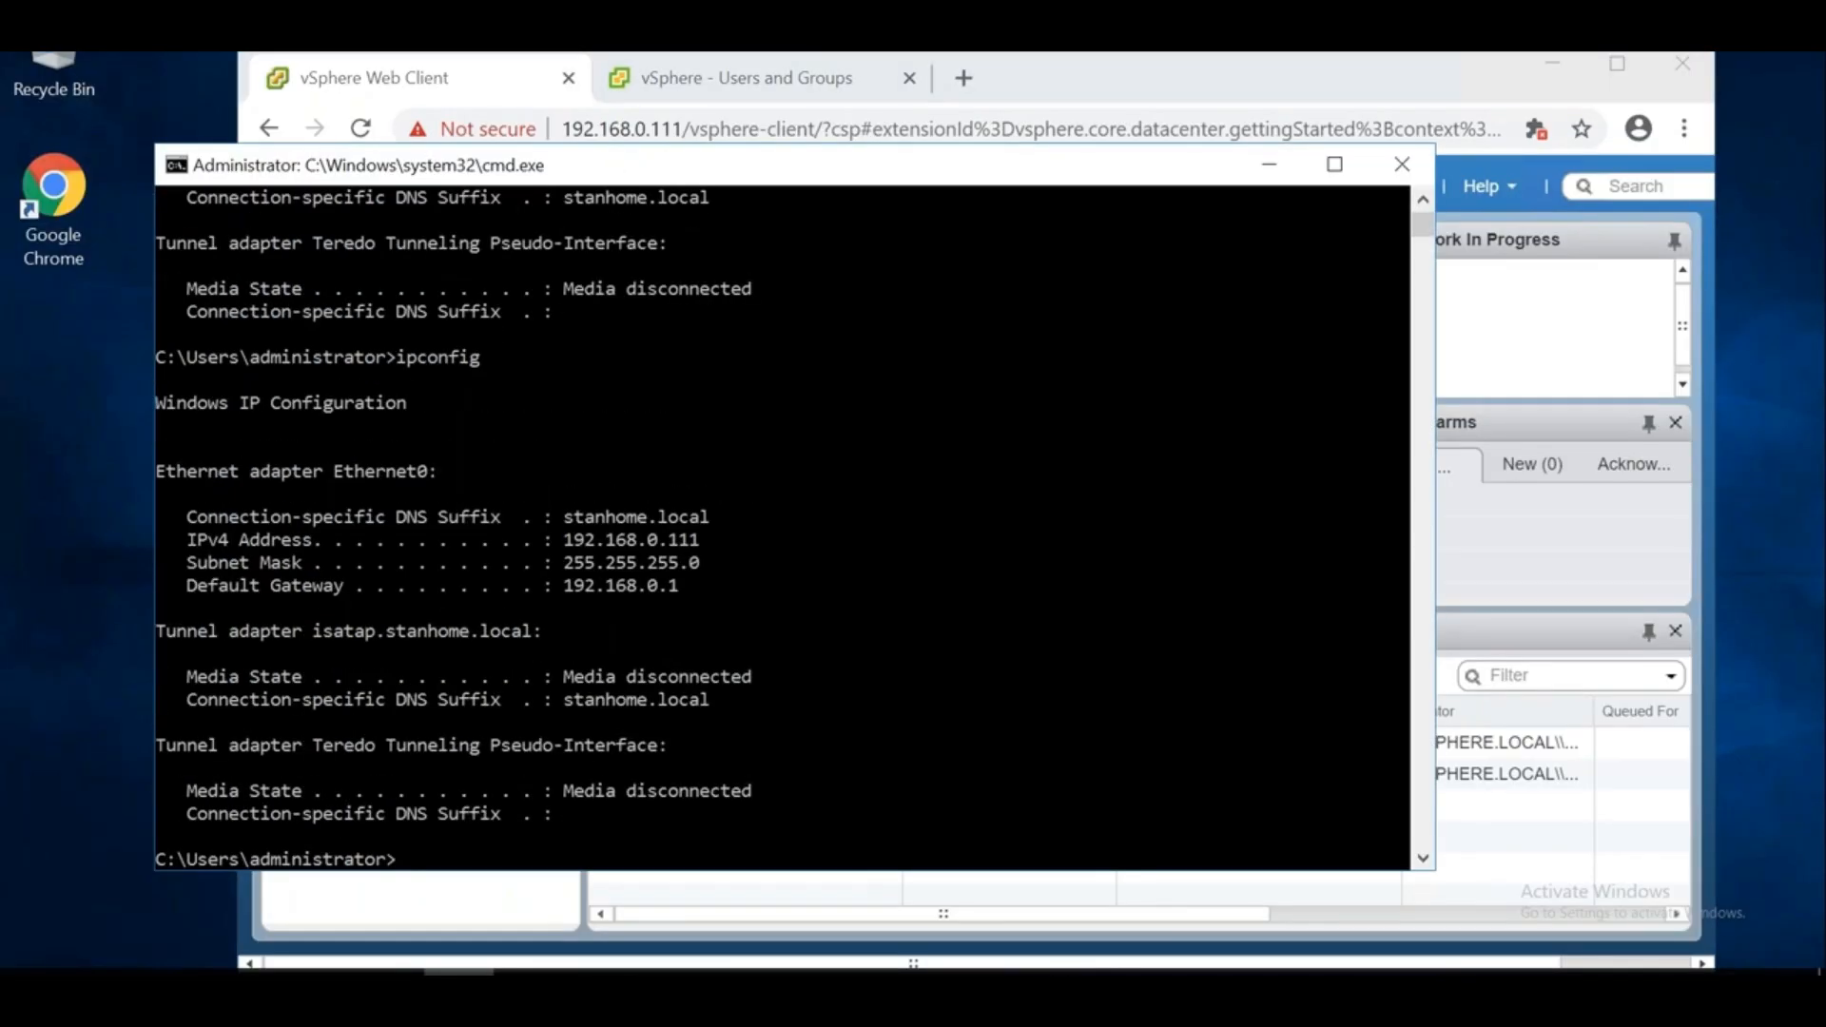
pyautogui.click(1266, 166)
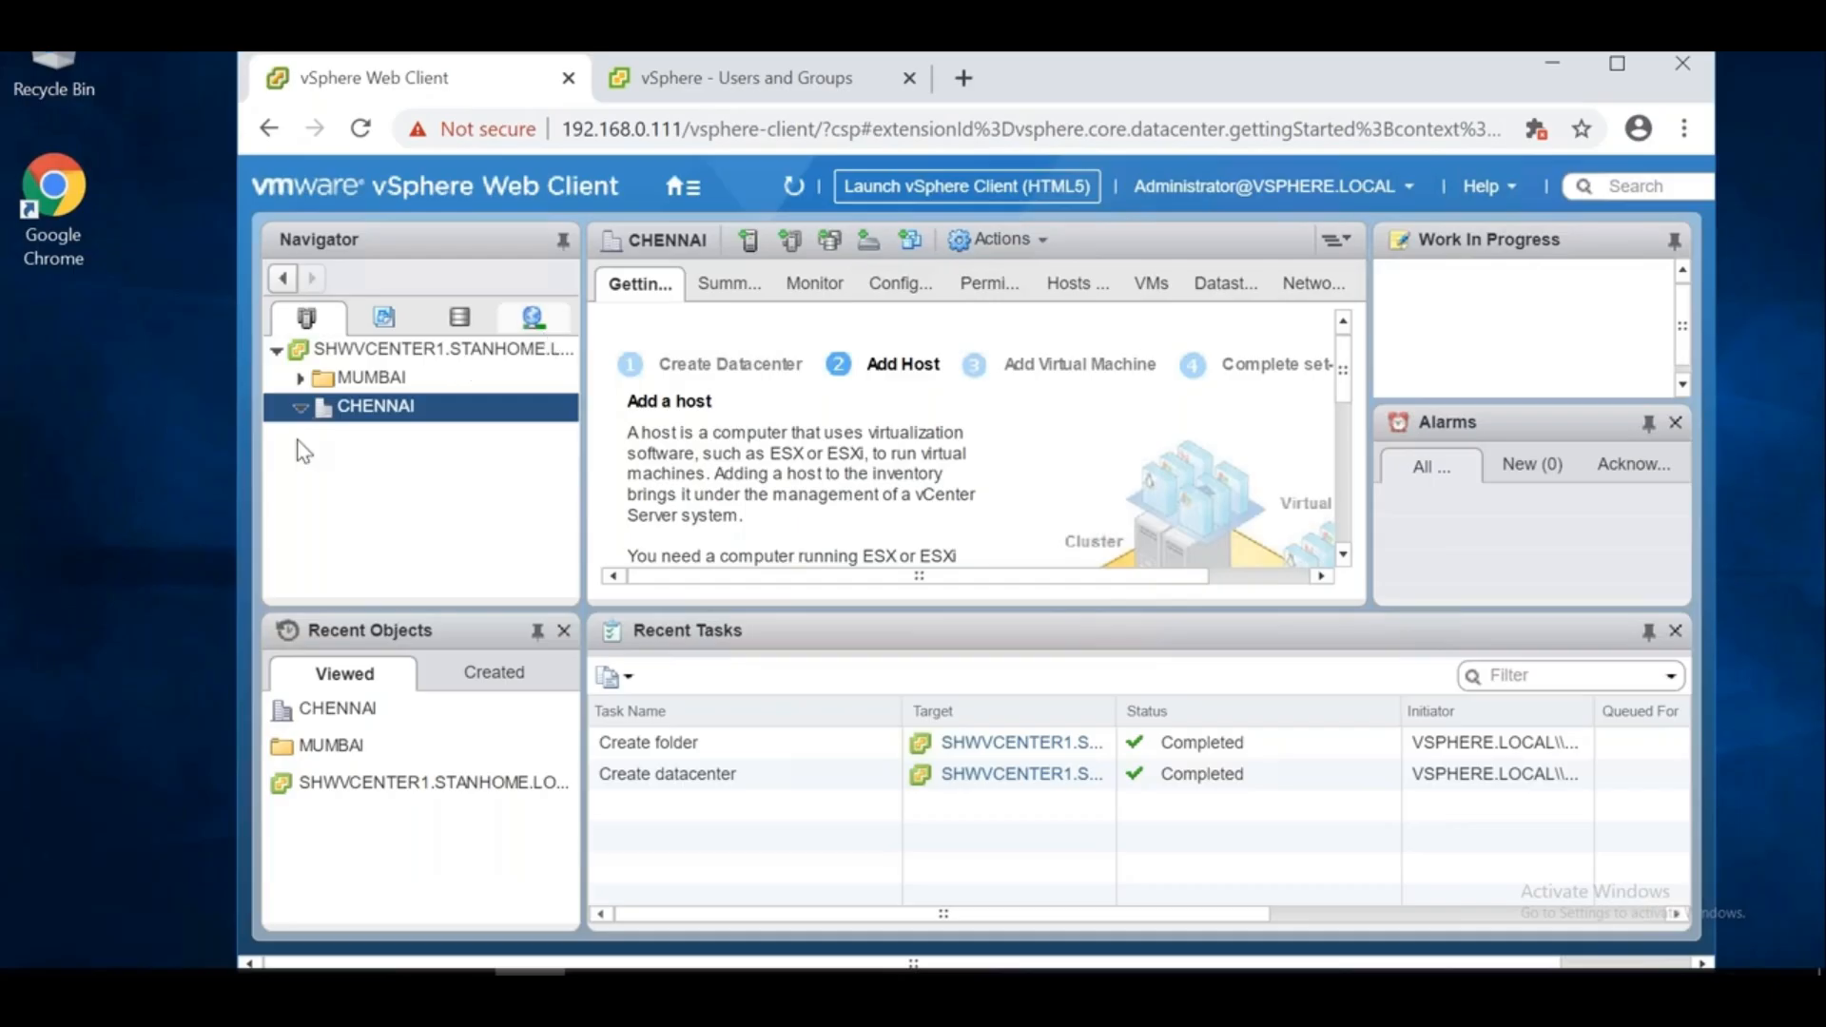
pyautogui.click(380, 412)
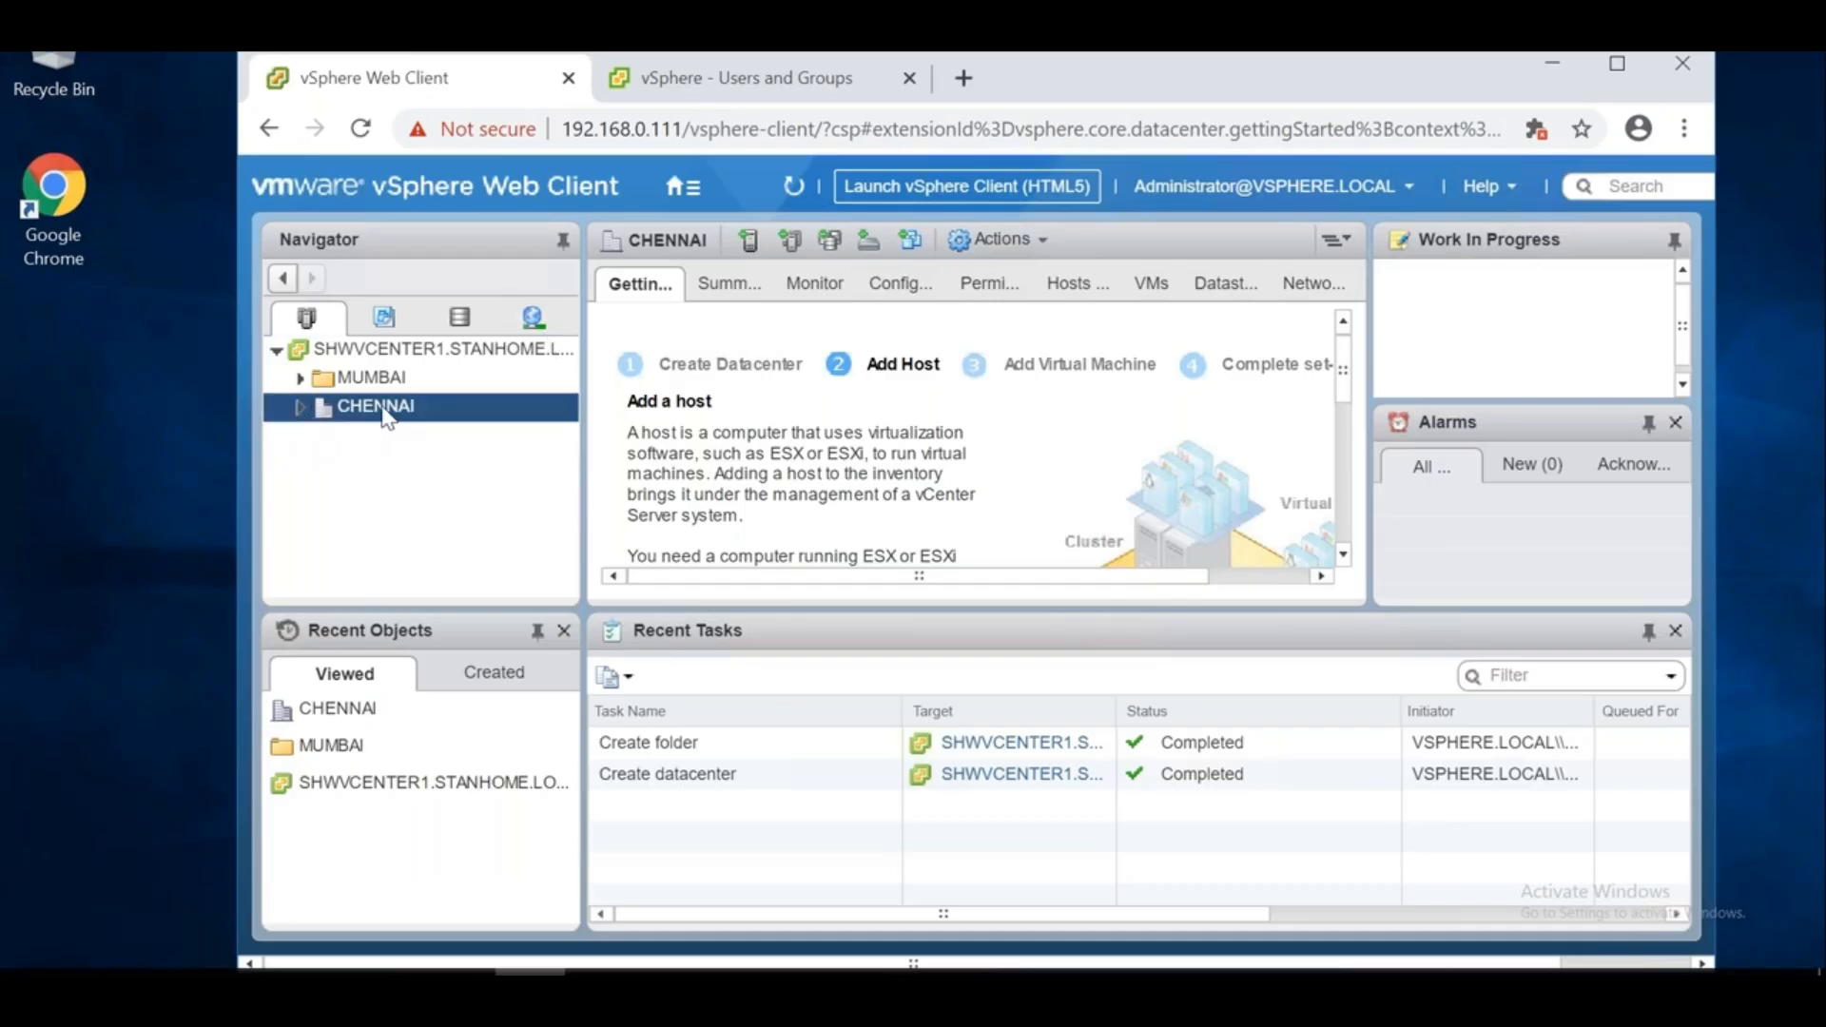
# Start Add Host on CHENNAI with host address 192.168.0.104 and nudge the wizard upward
pyautogui.rightClick(385, 415)
pyautogui.click(439, 420)
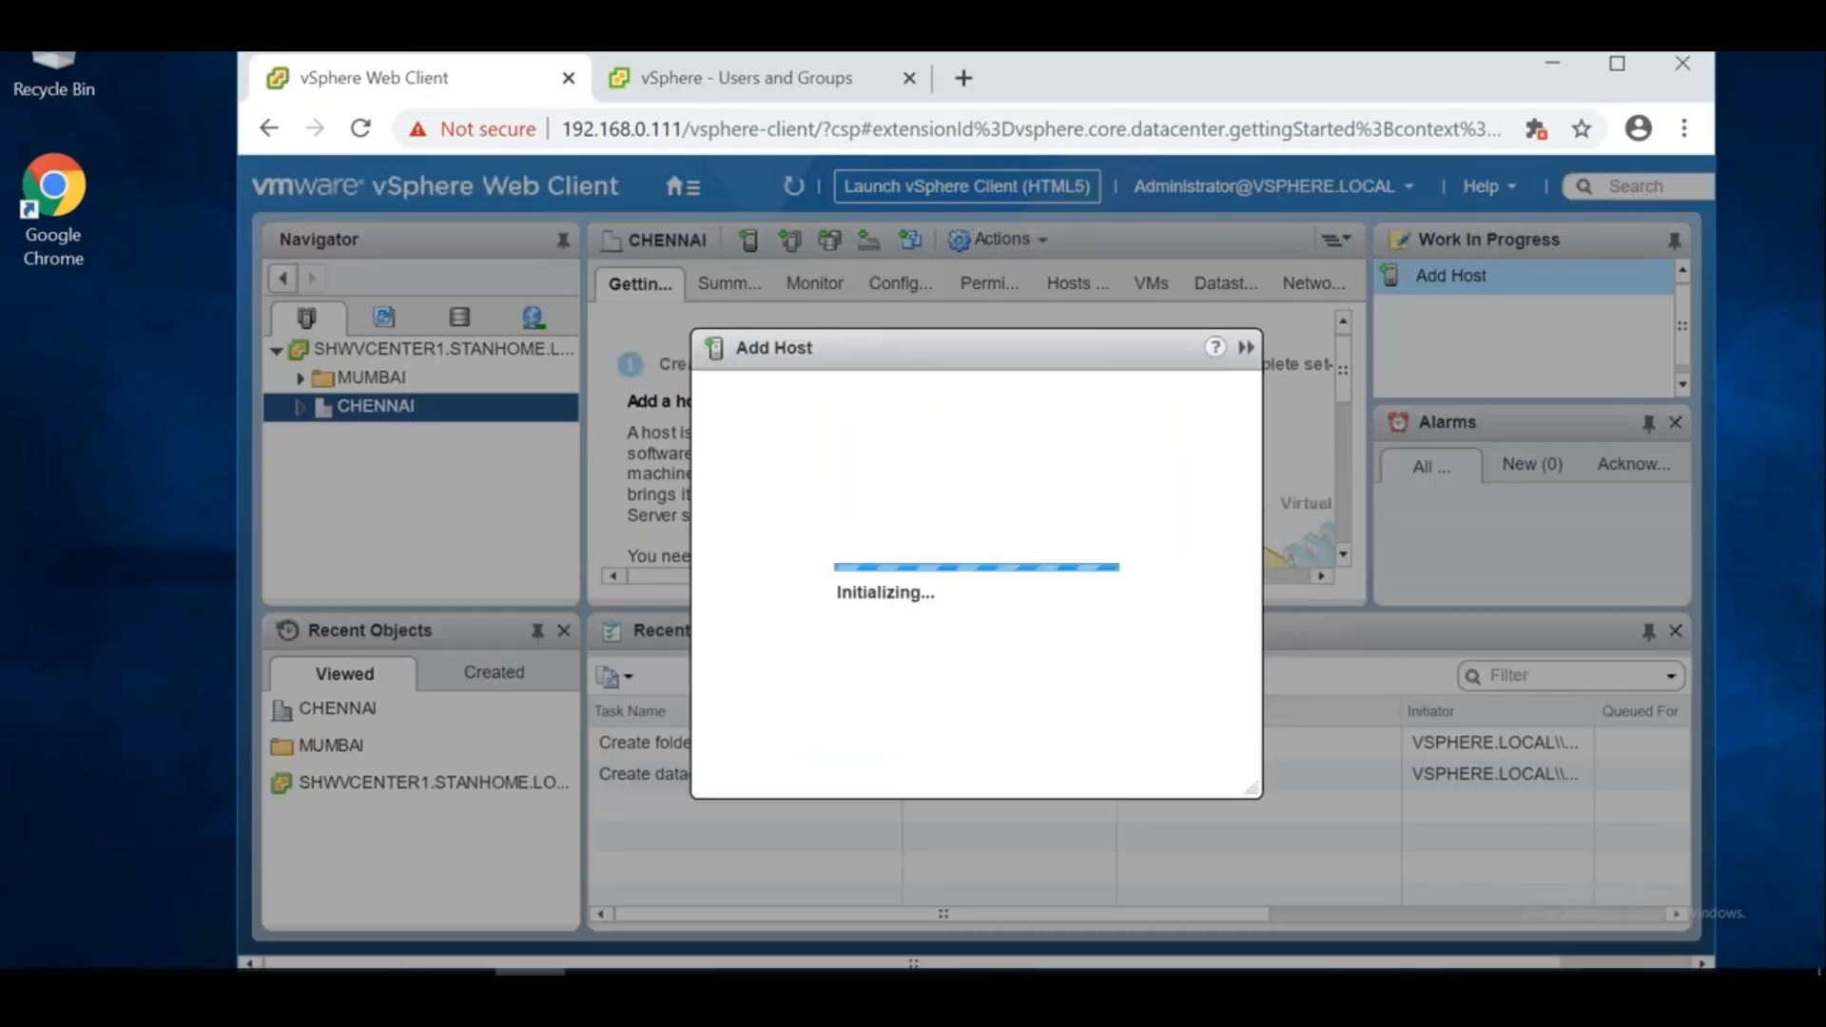
pyautogui.write('192.1')
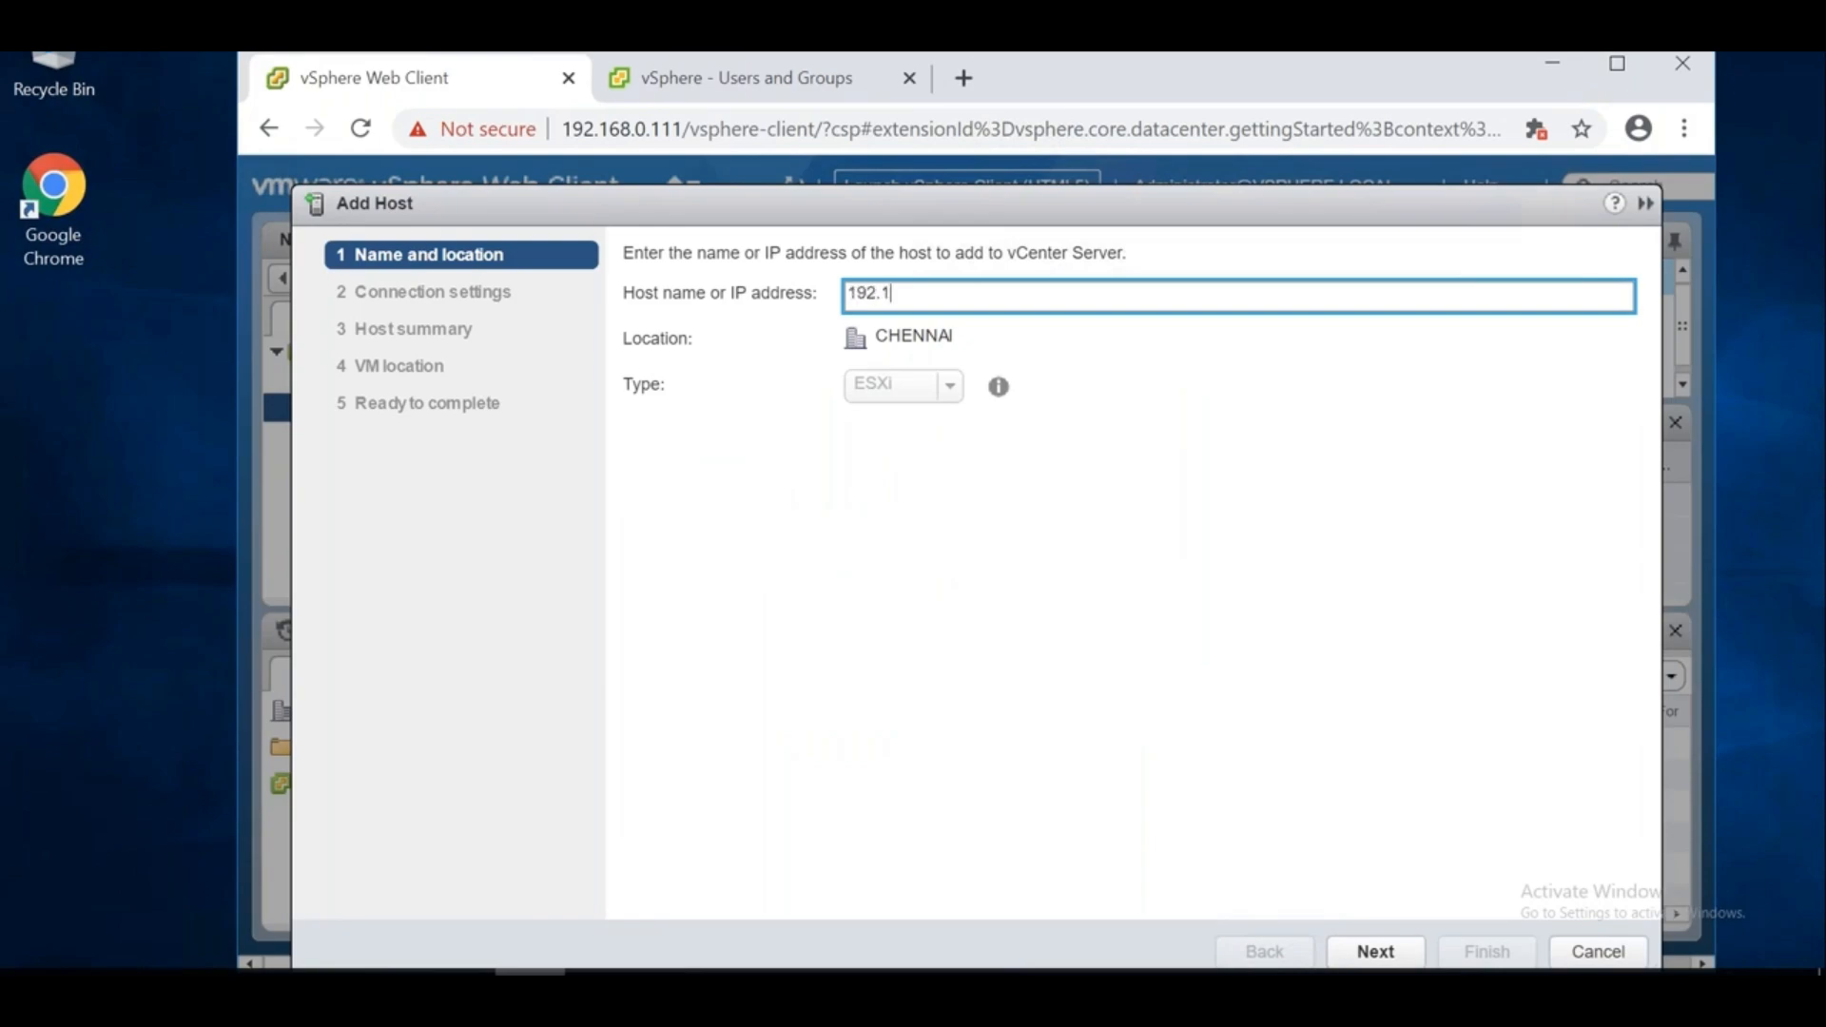
pyautogui.write('68.0.0')
pyautogui.press('BackSpace')
pyautogui.write('104')
pyautogui.moveTo(1395, 190); pyautogui.dragTo(1391, 166)
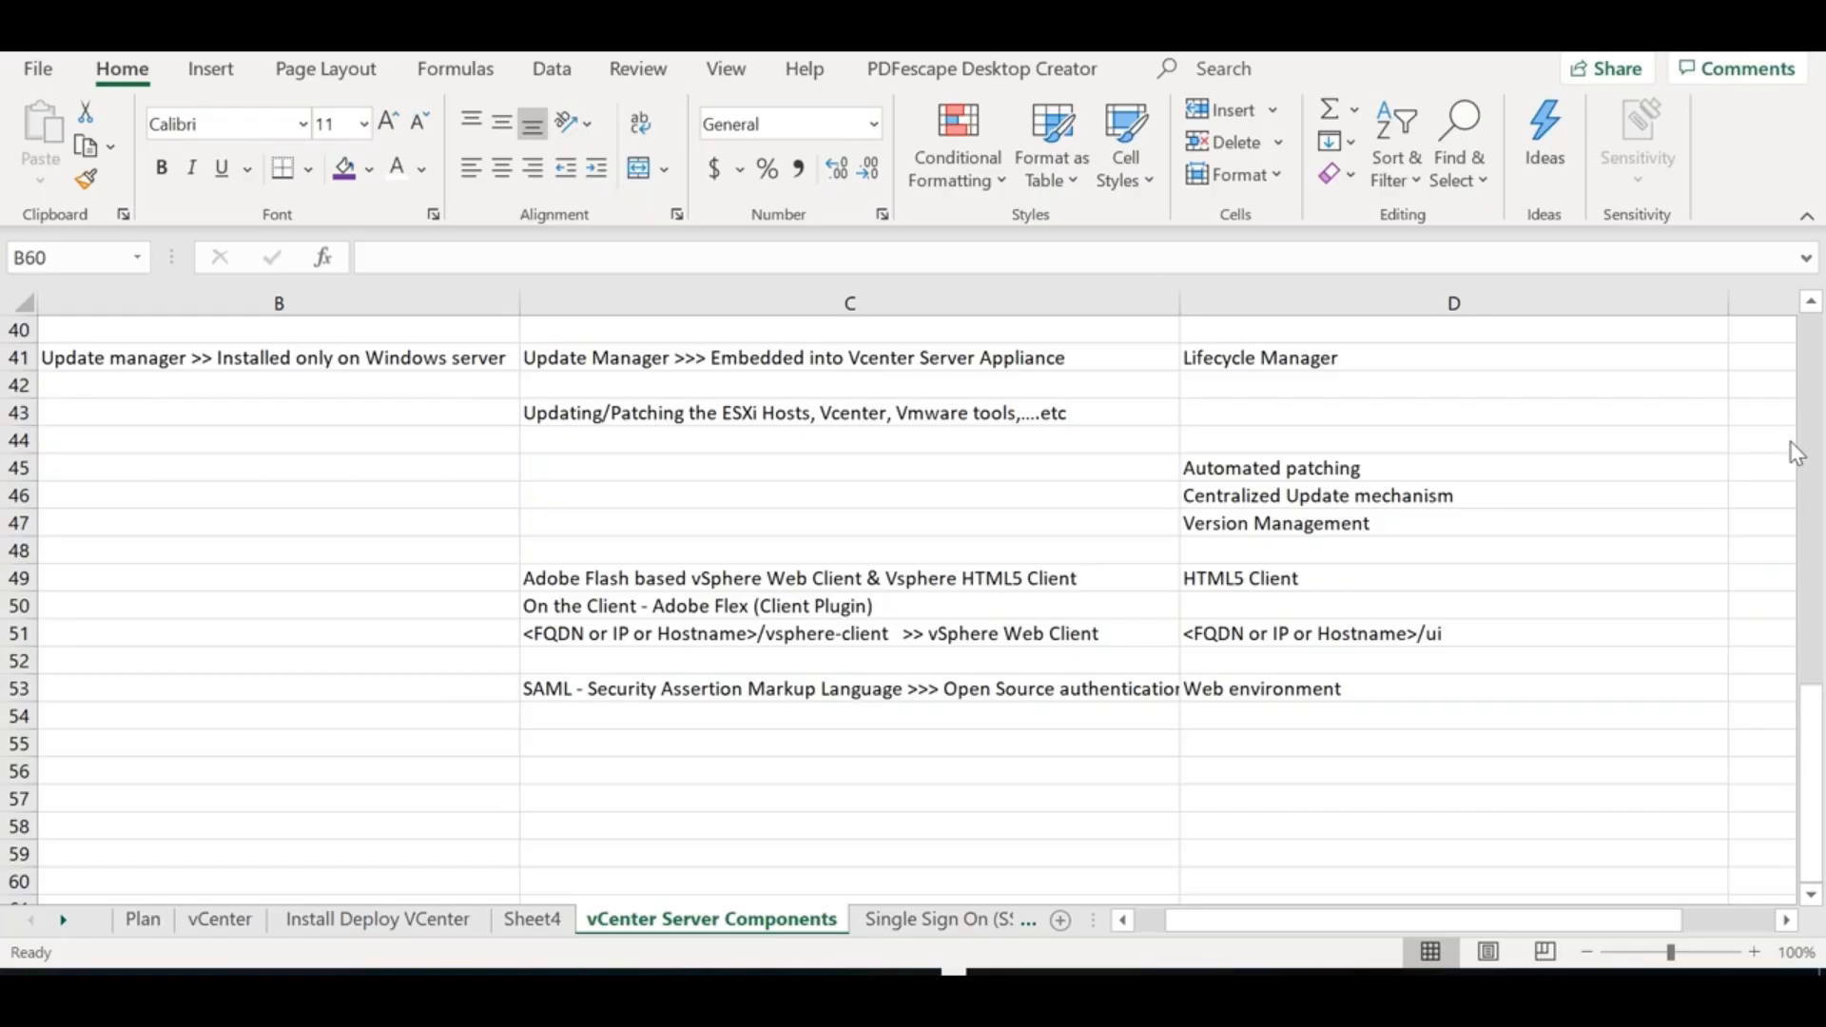
# Enter the heading 'Service' in cell B55
pyautogui.click(645, 797)
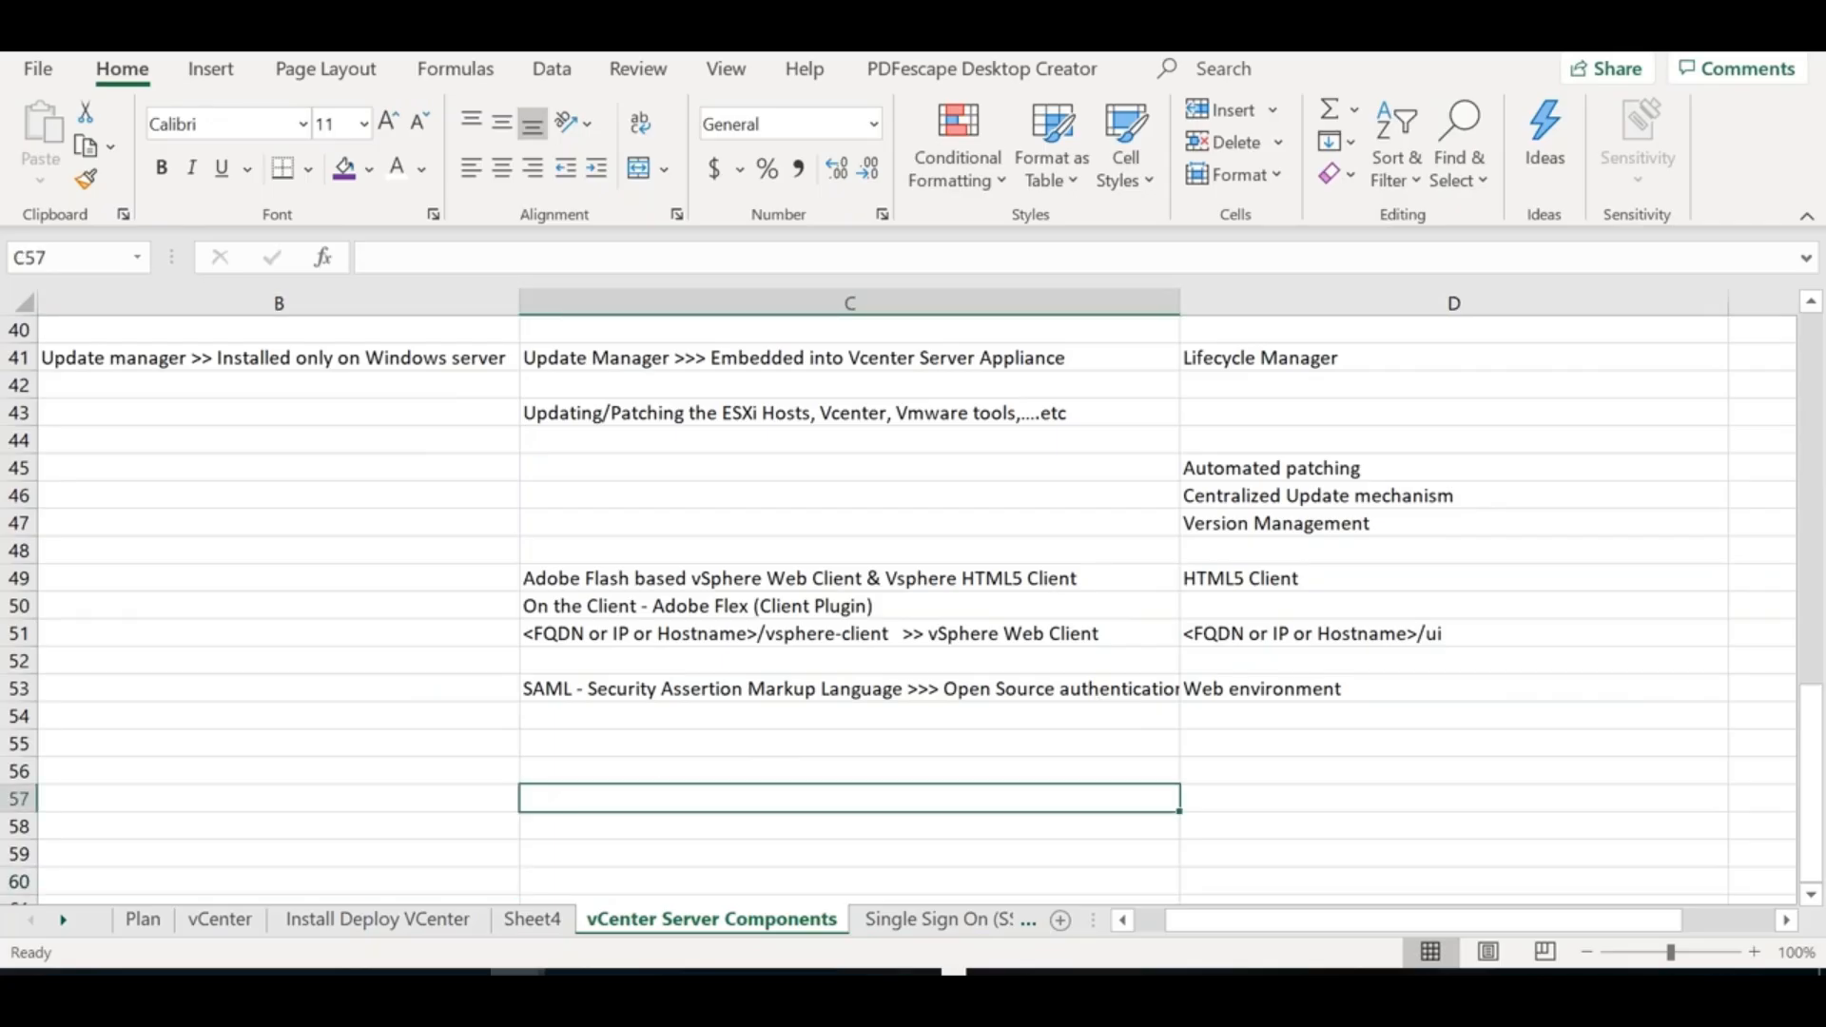
pyautogui.press('Left')
pyautogui.press('Left')
pyautogui.press('Down')
pyautogui.press('Down')
pyautogui.press('Down')
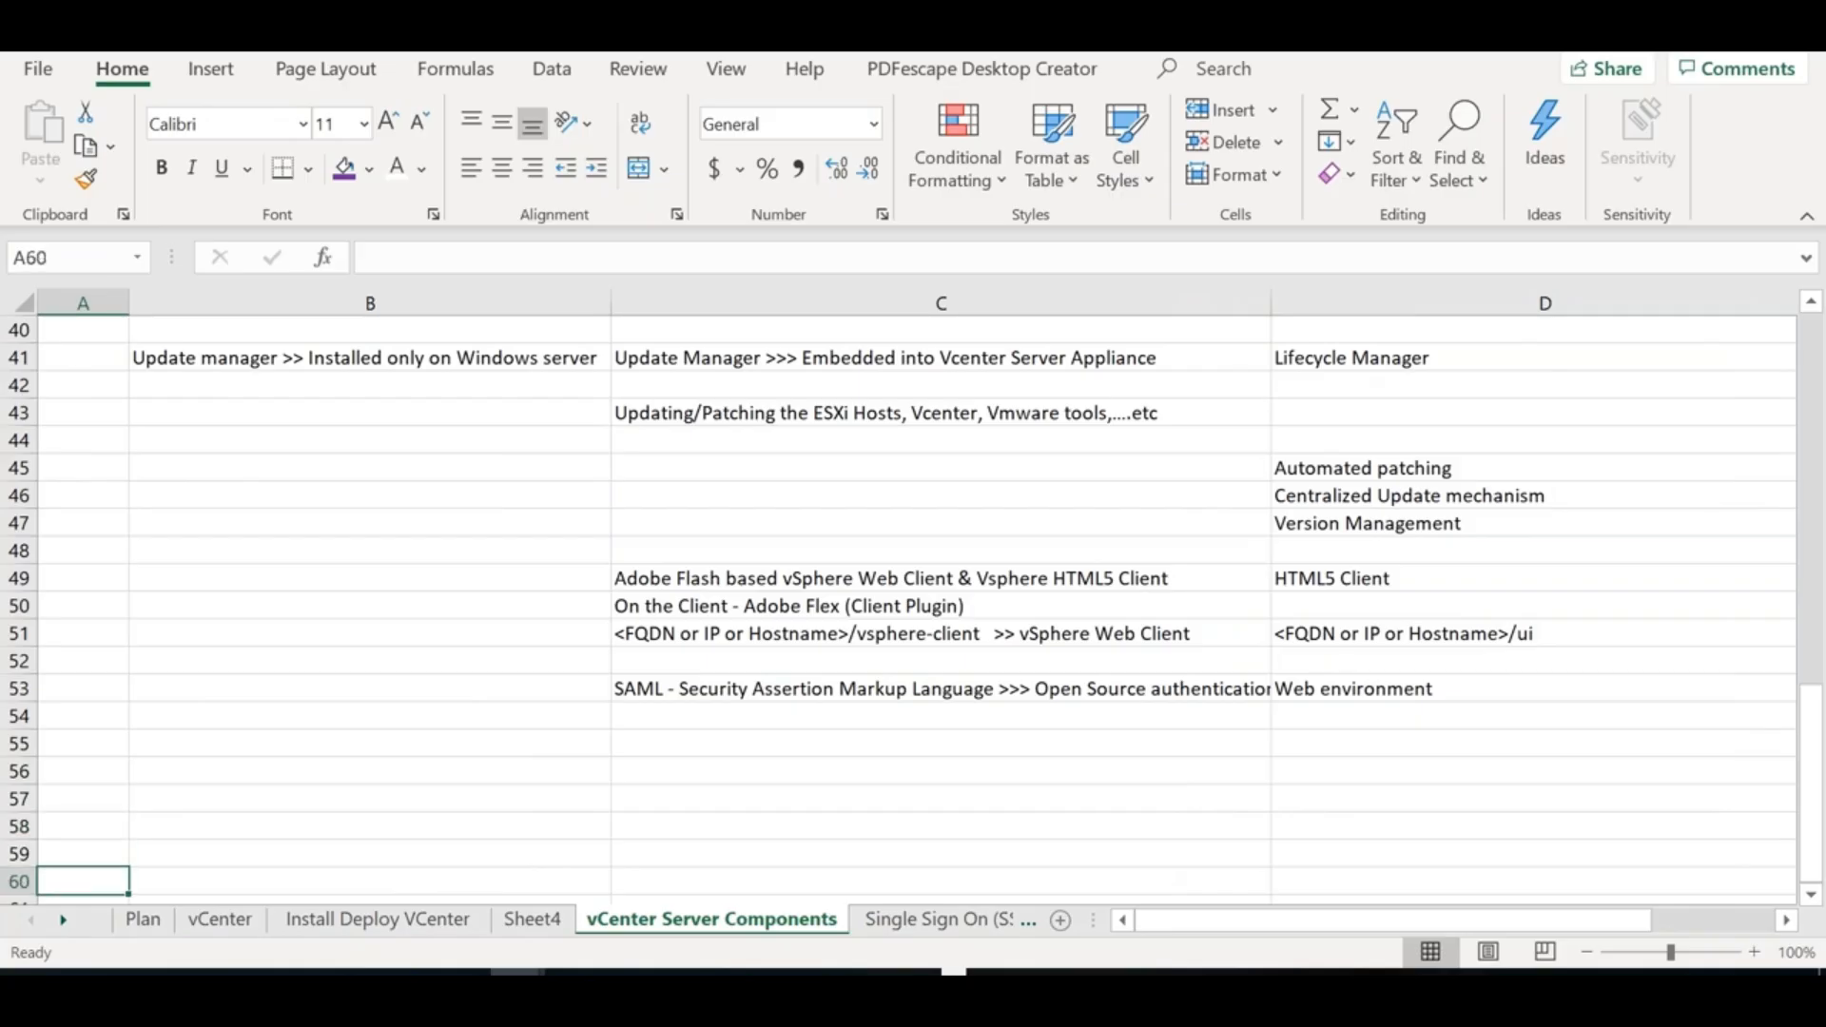
pyautogui.press('Down')
pyautogui.press('Down')
pyautogui.press('Down')
pyautogui.press('Down')
pyautogui.press('Down')
pyautogui.press('Down')
pyautogui.press('Down')
pyautogui.press('Down')
pyautogui.press('Down')
pyautogui.press('Down')
pyautogui.press('Down')
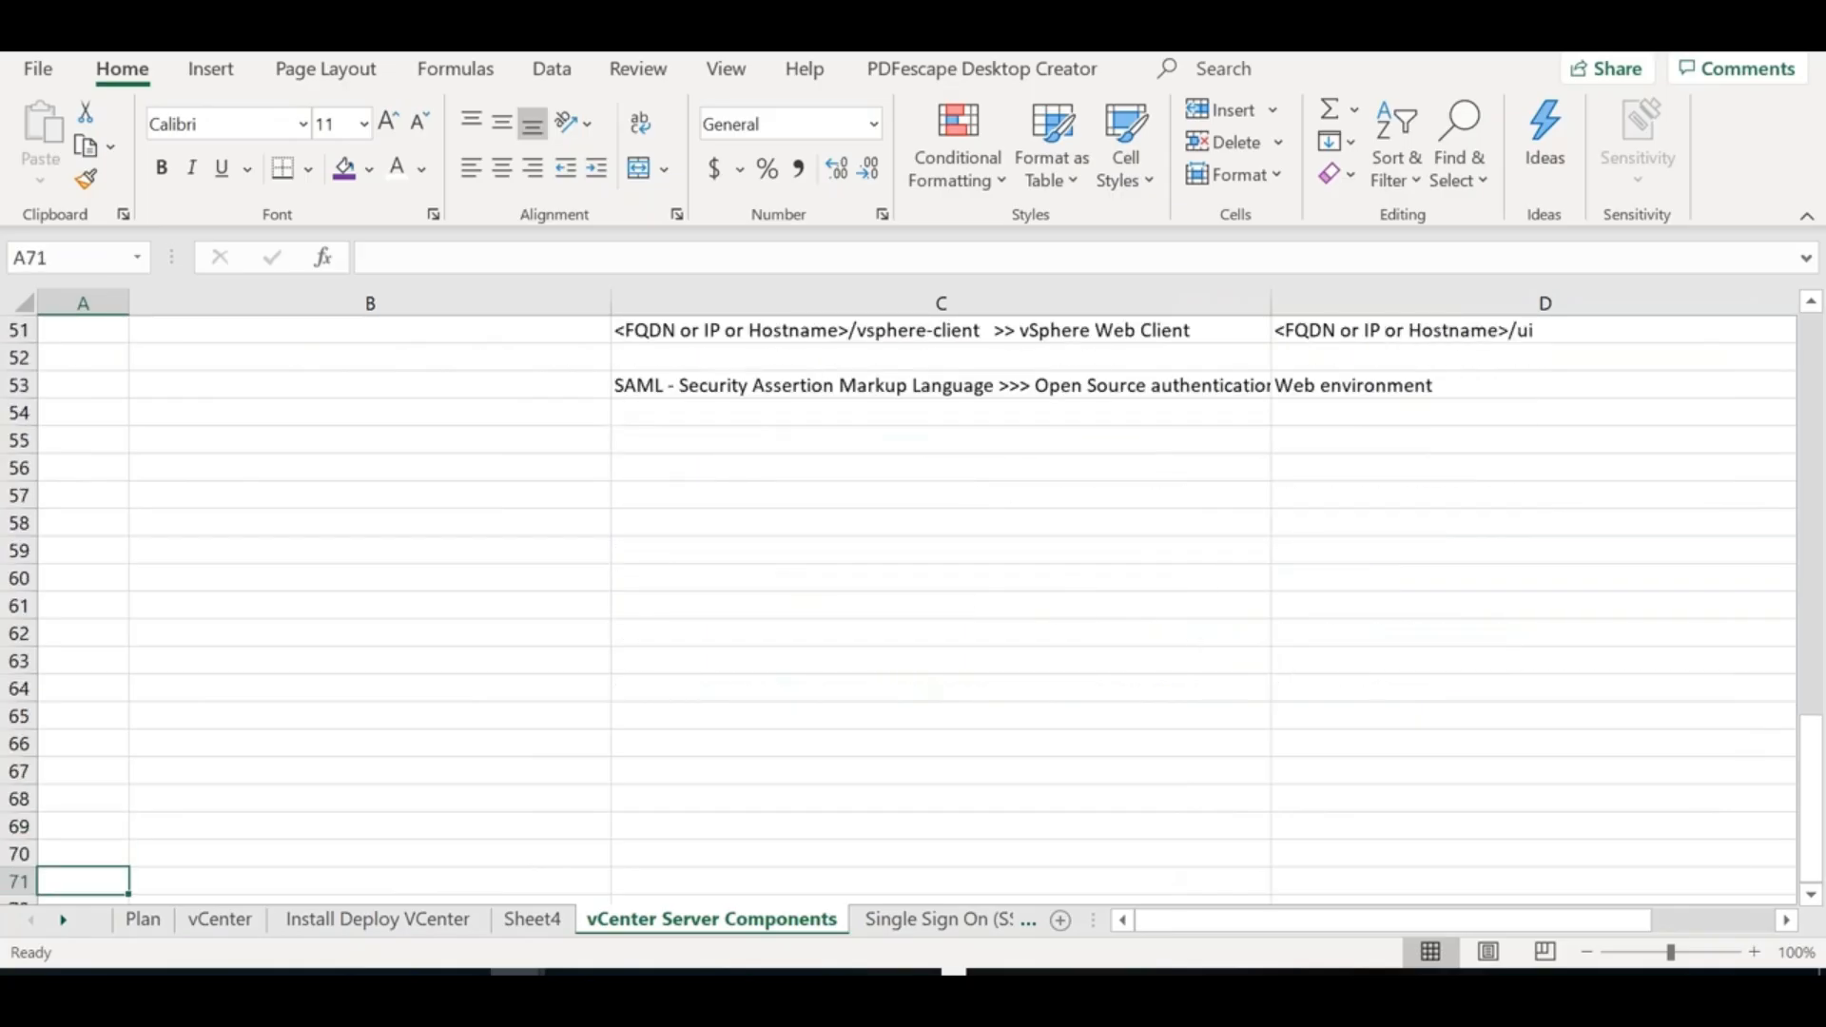
pyautogui.press('Down')
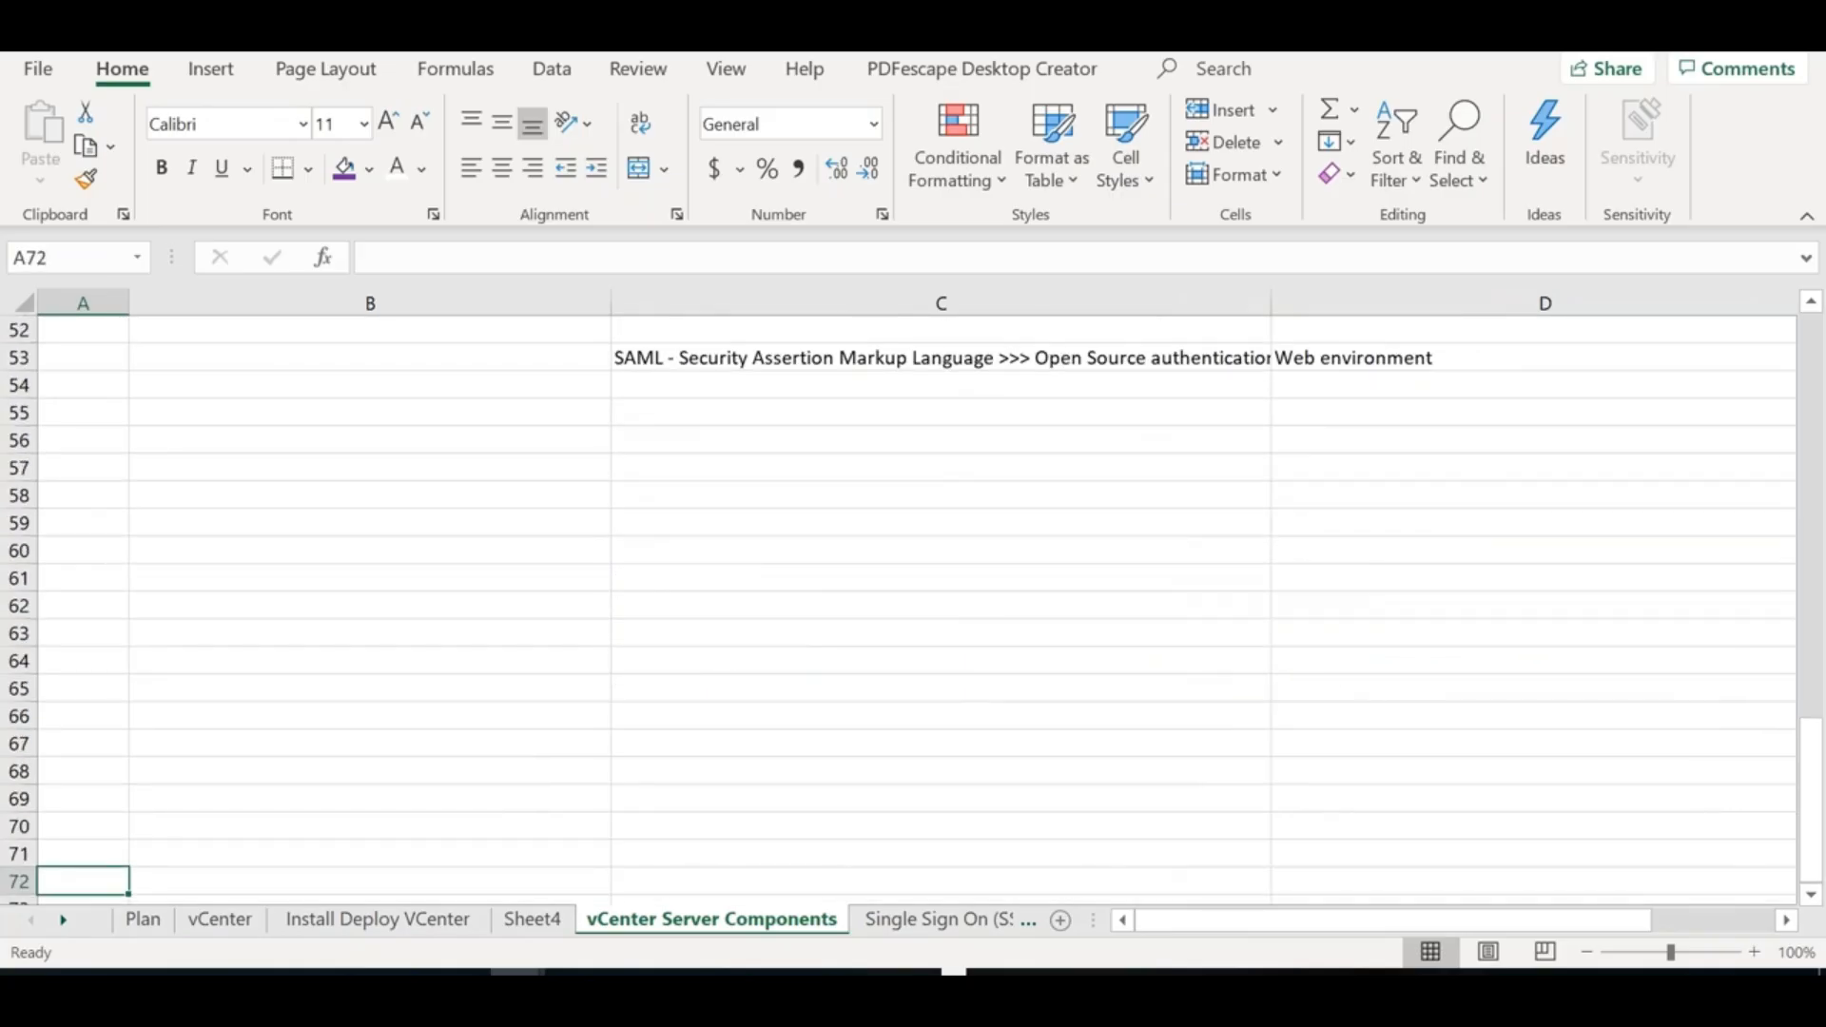
pyautogui.press('Down')
pyautogui.press('Down')
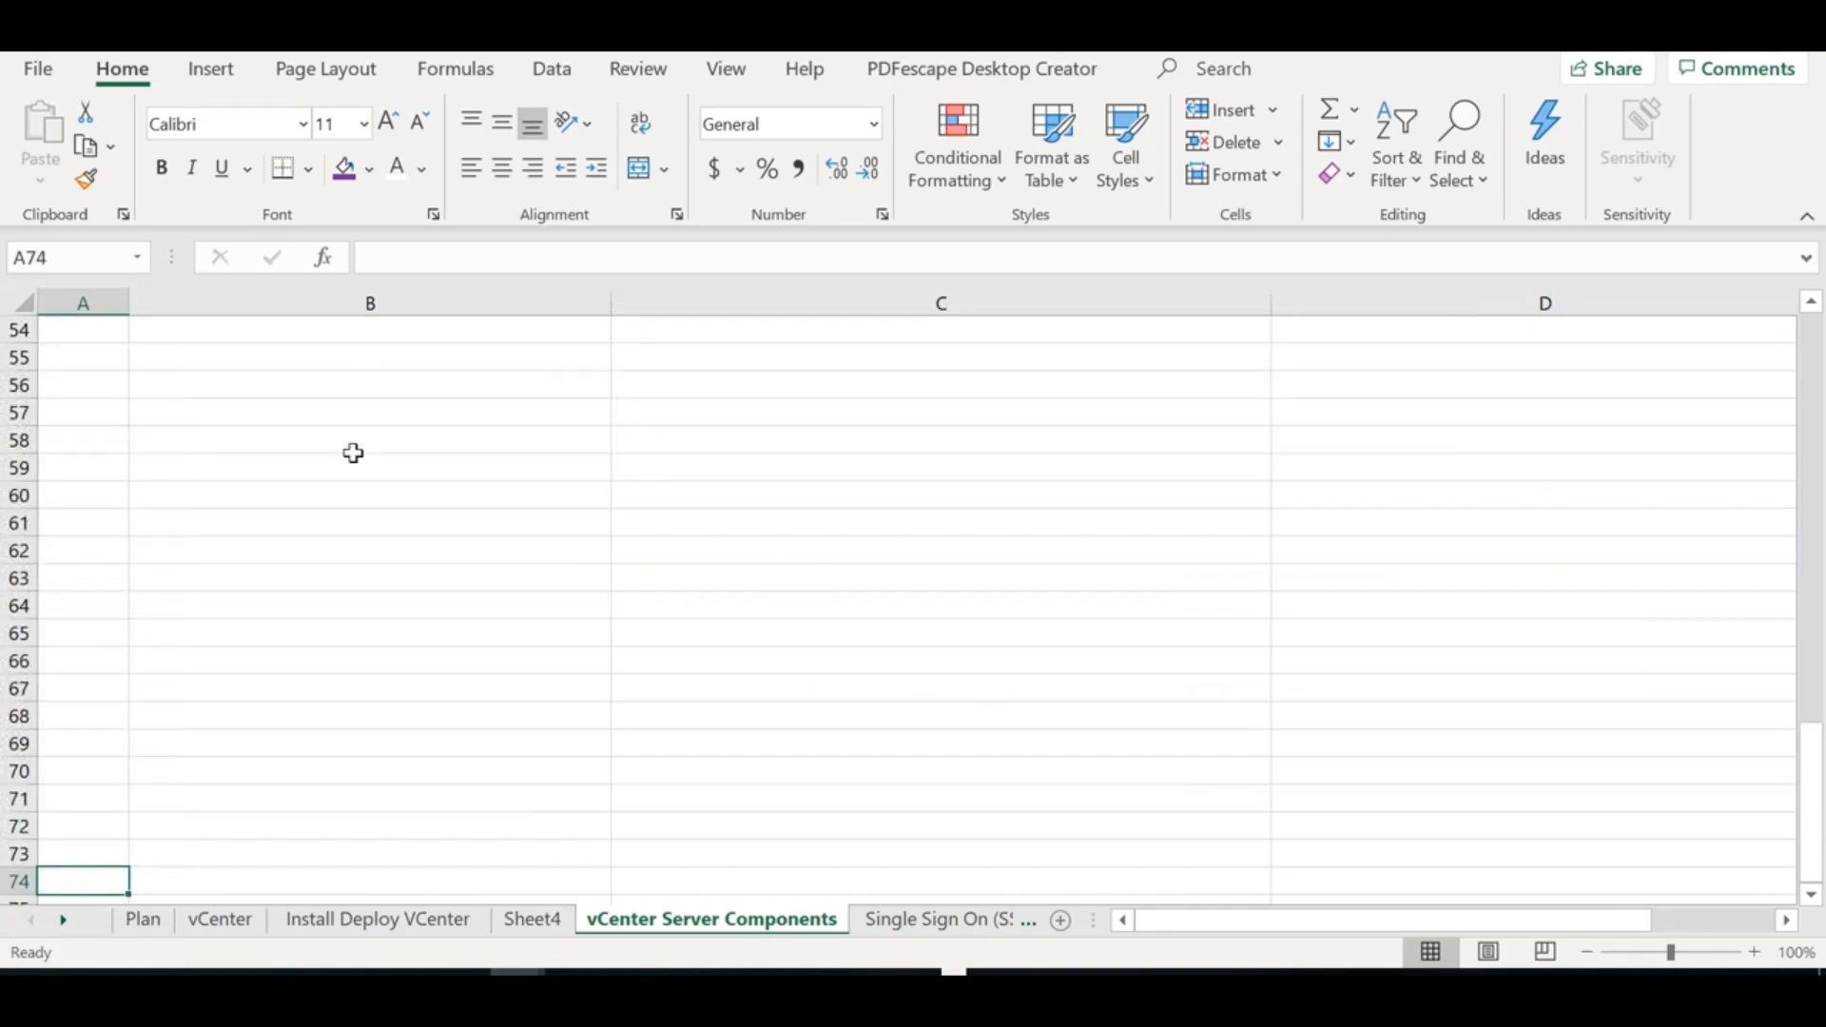
pyautogui.click(359, 358)
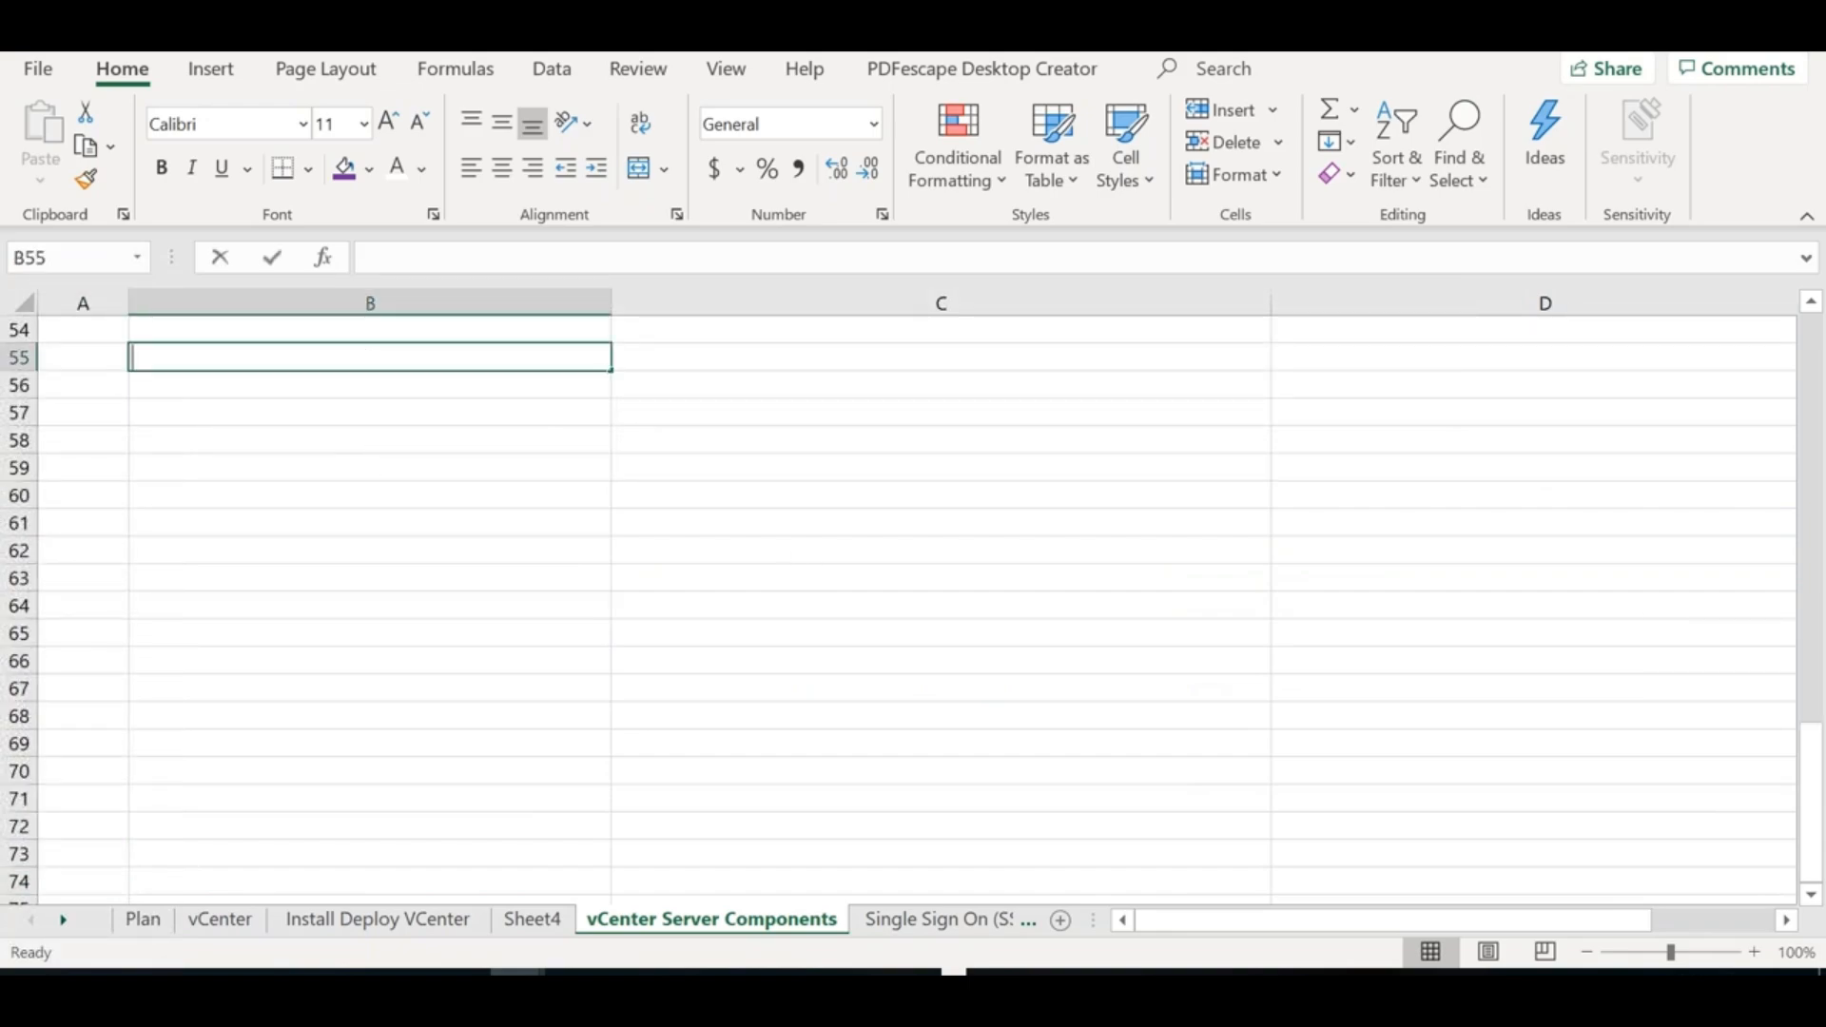
pyautogui.write('Service')
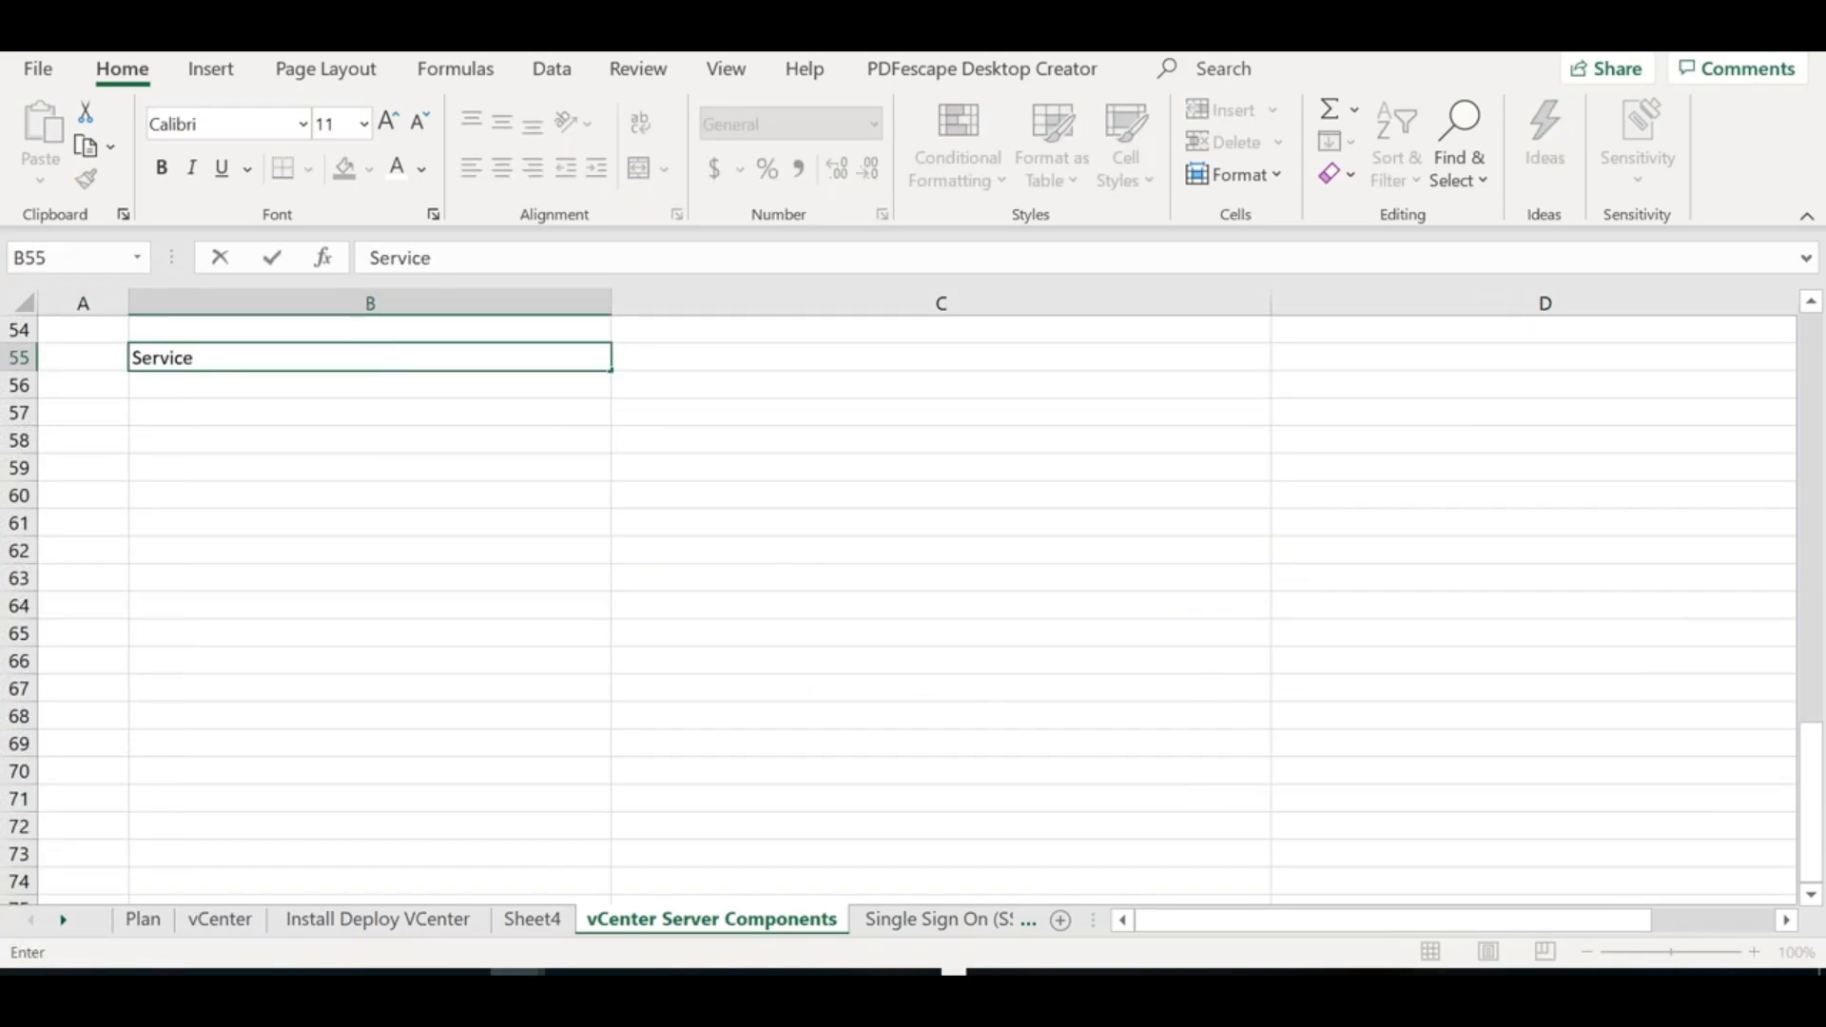
pyautogui.click(299, 406)
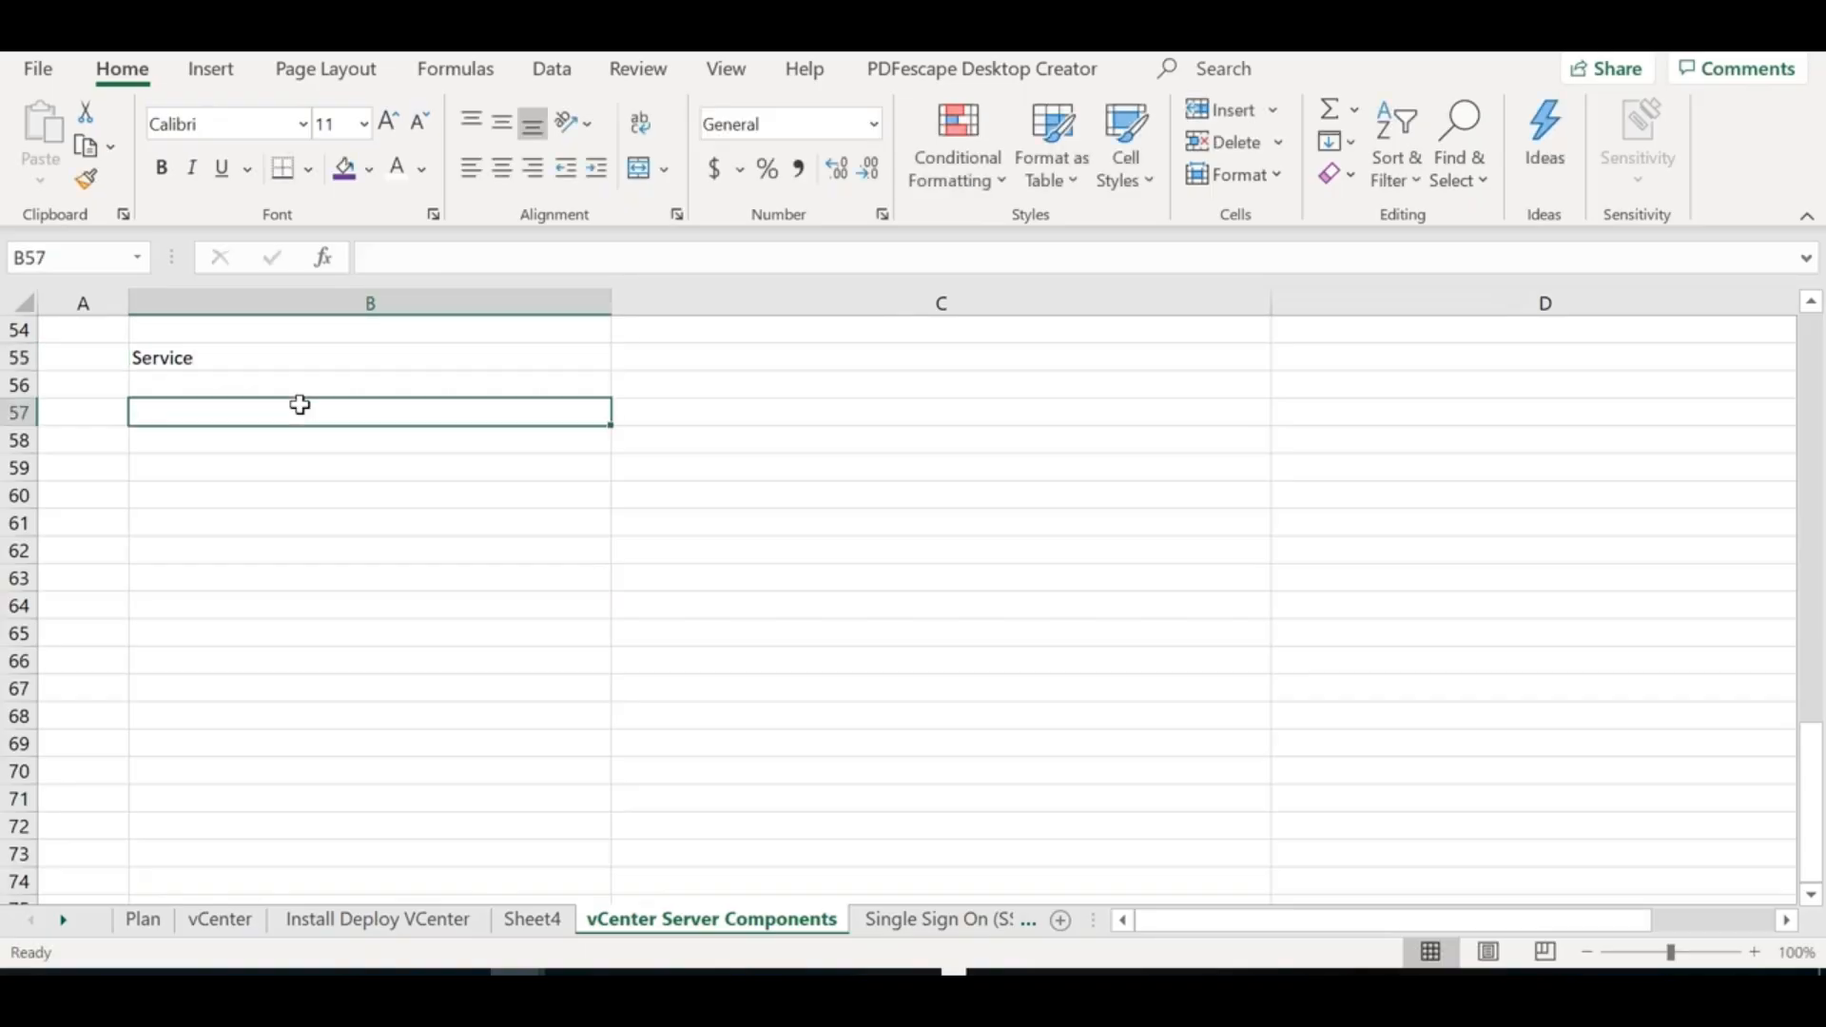
# List Appliance Management Service with note 'VAMI service', then Syslog Health Service below it
pyautogui.write('A')
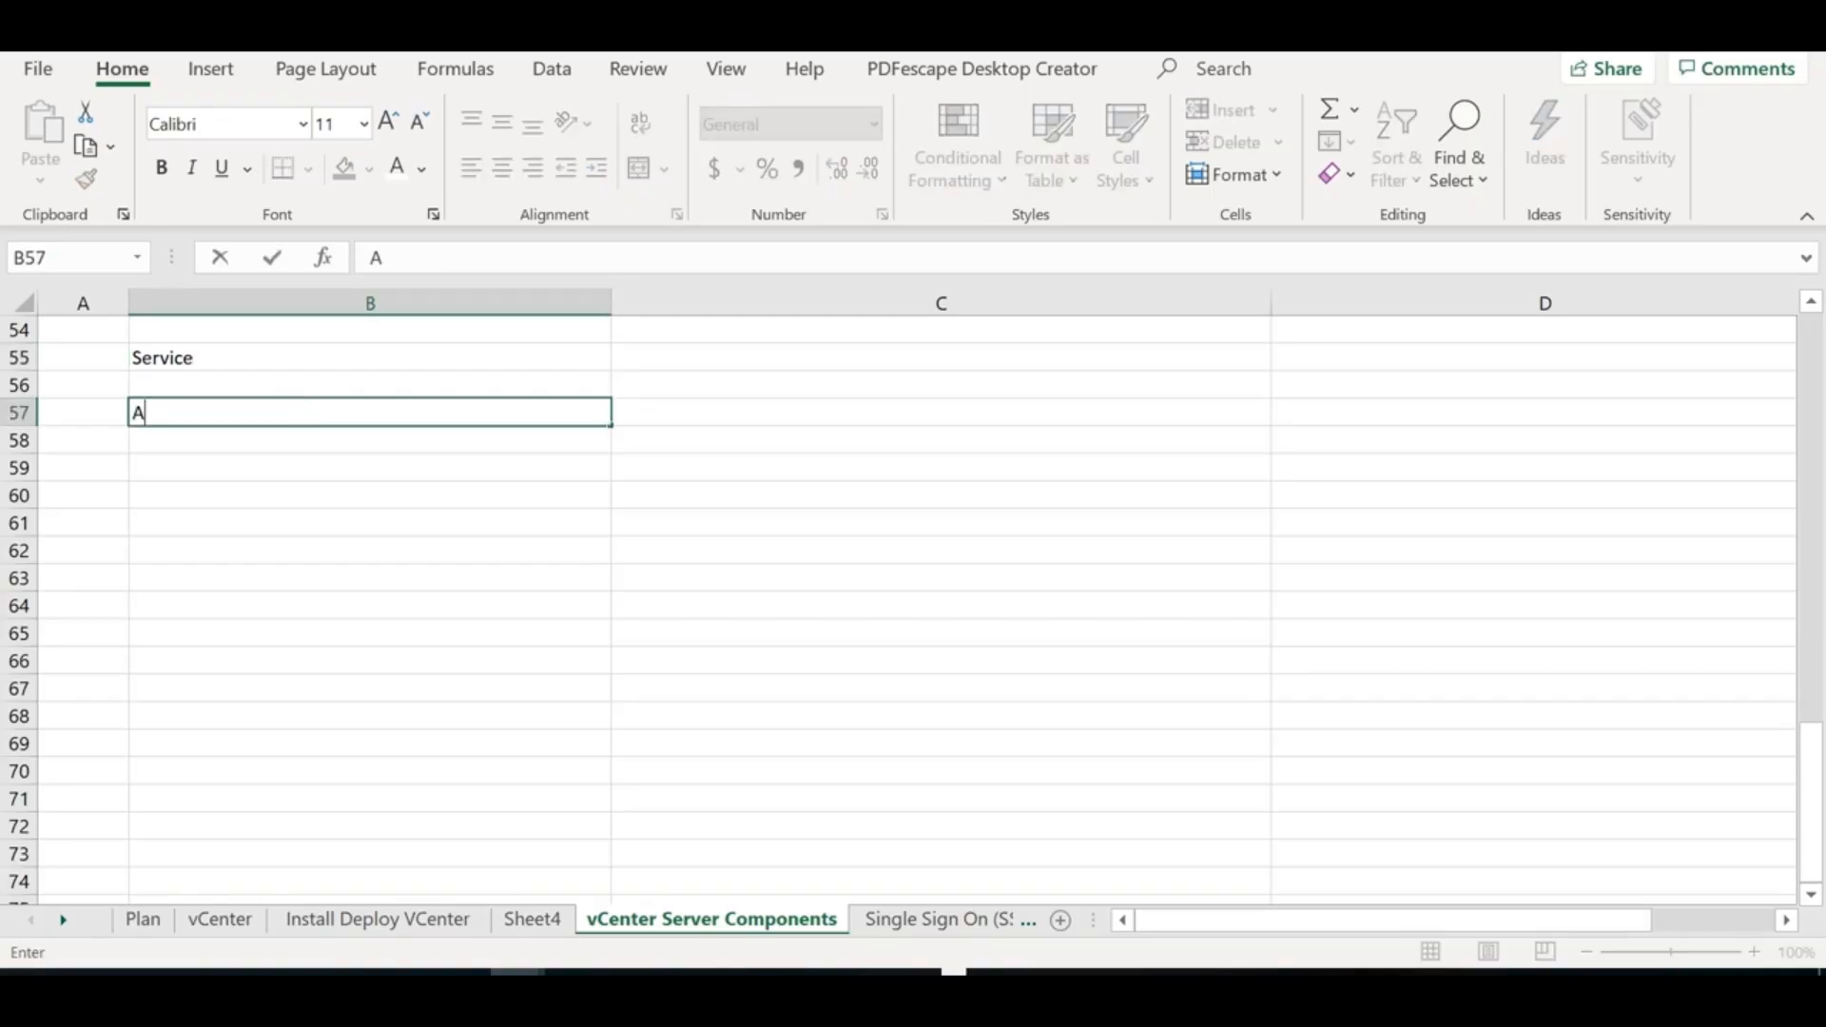
pyautogui.write('ppliance Mang')
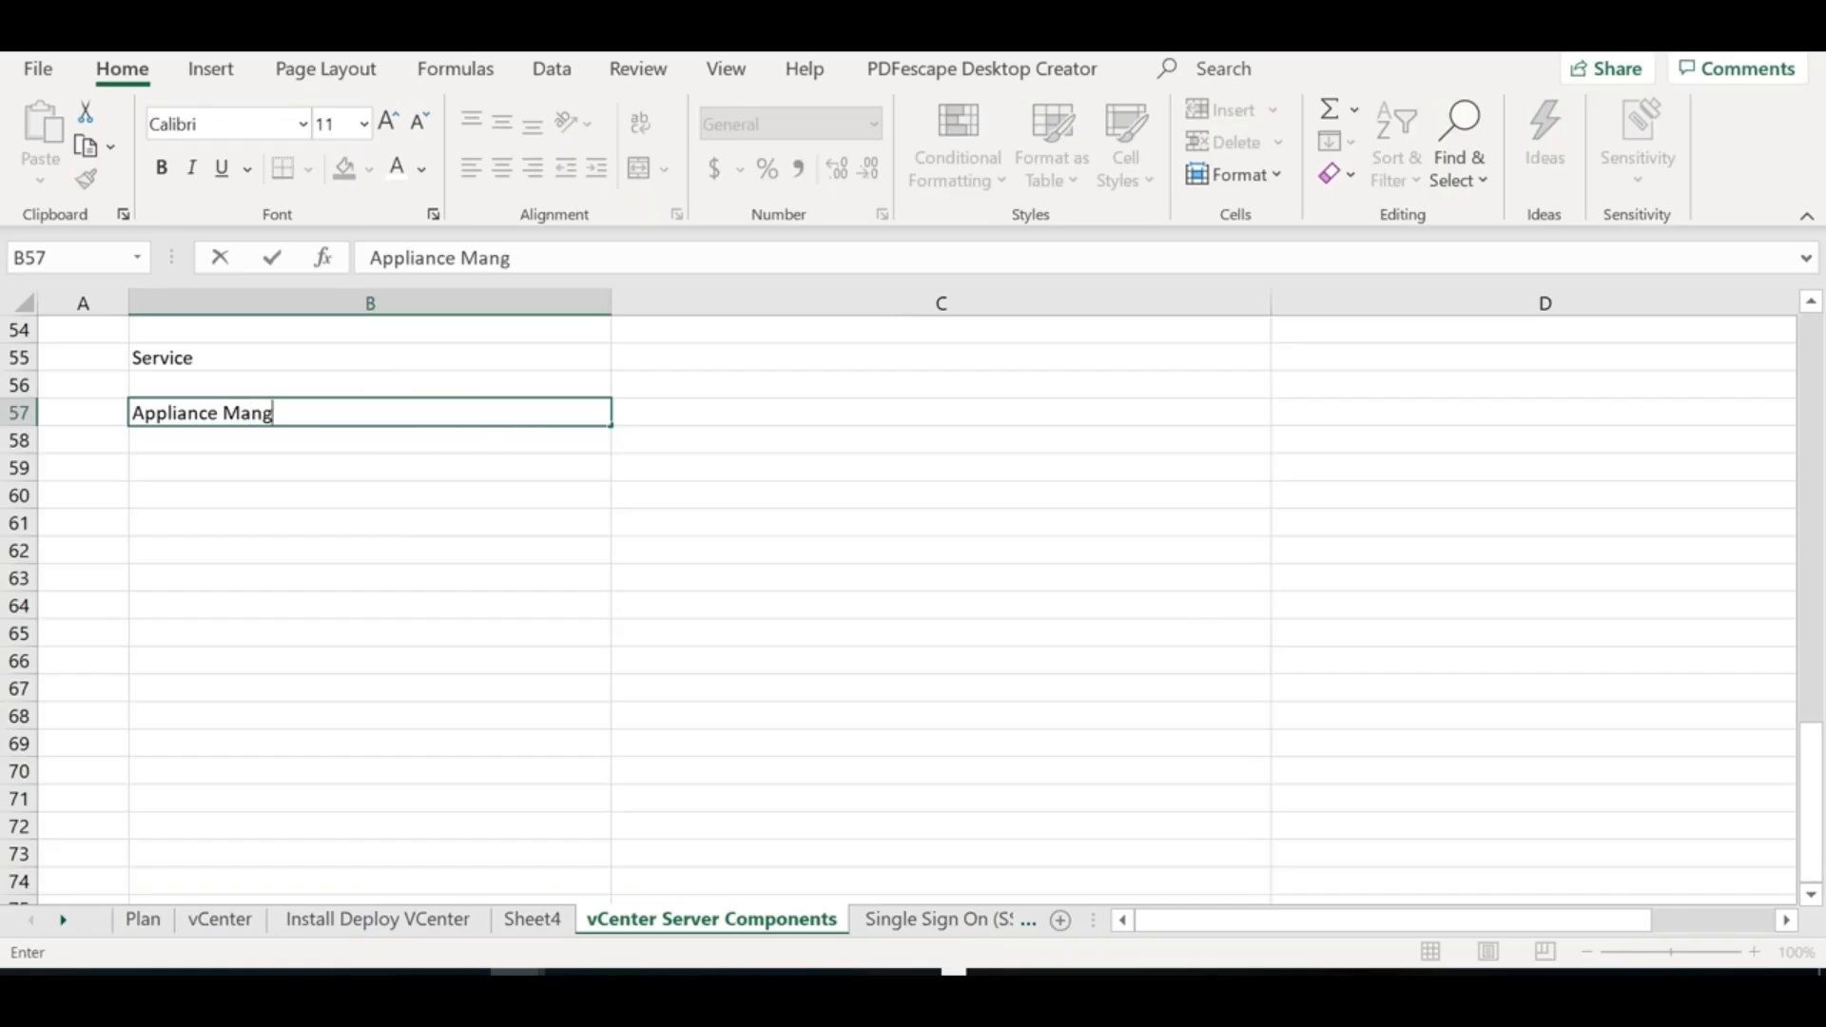
pyautogui.press('BackSpace')
pyautogui.write('agement S')
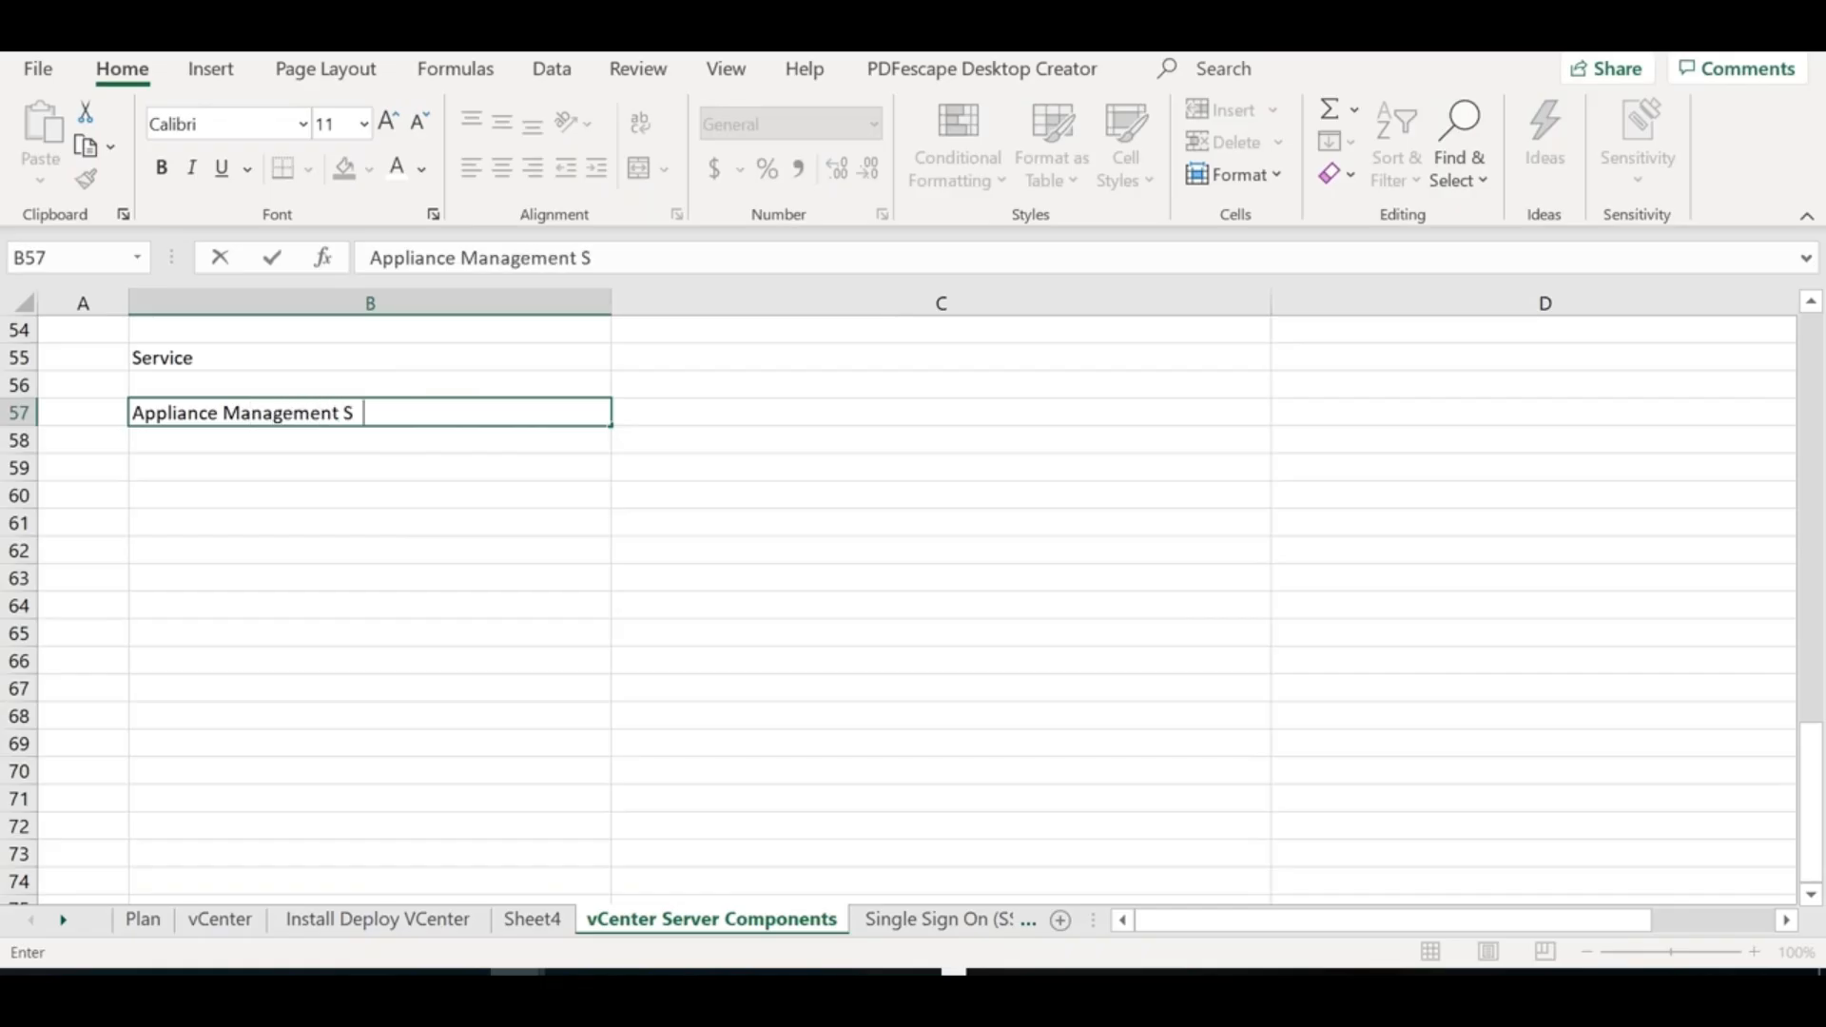
pyautogui.write('ervice')
pyautogui.press('Tab')
pyautogui.write('V')
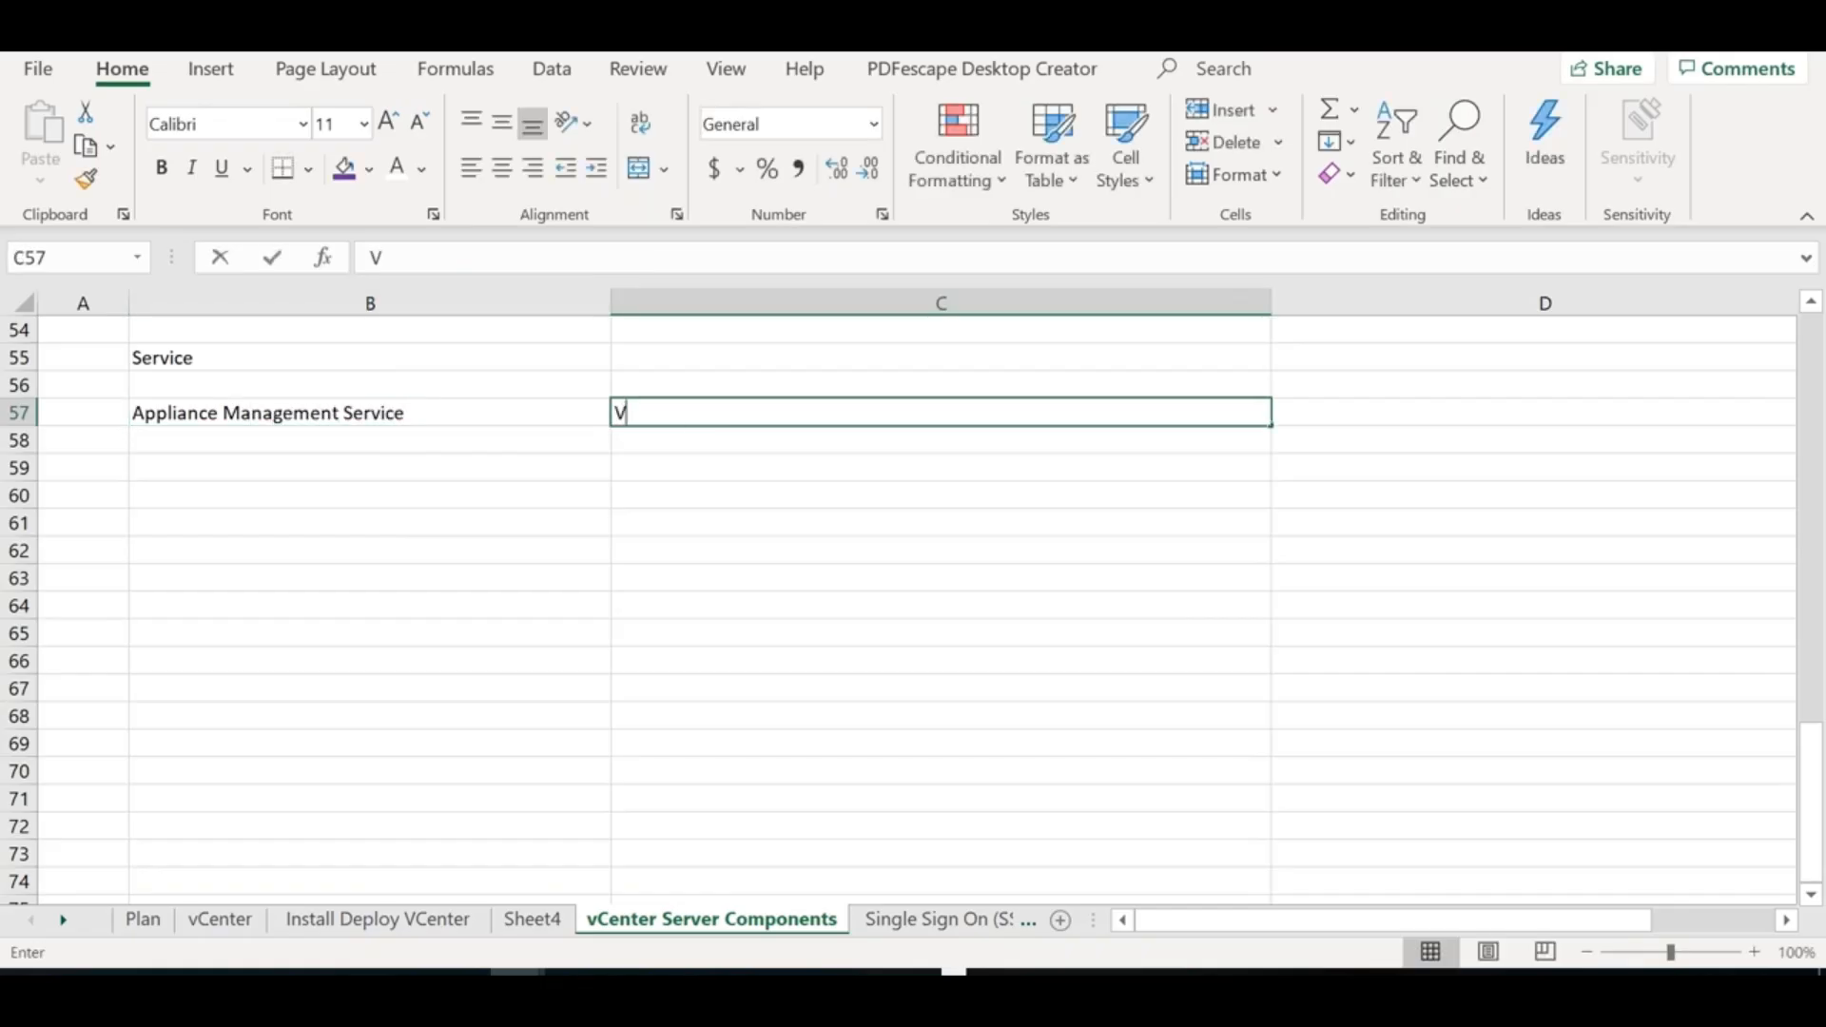
pyautogui.write('AMI service')
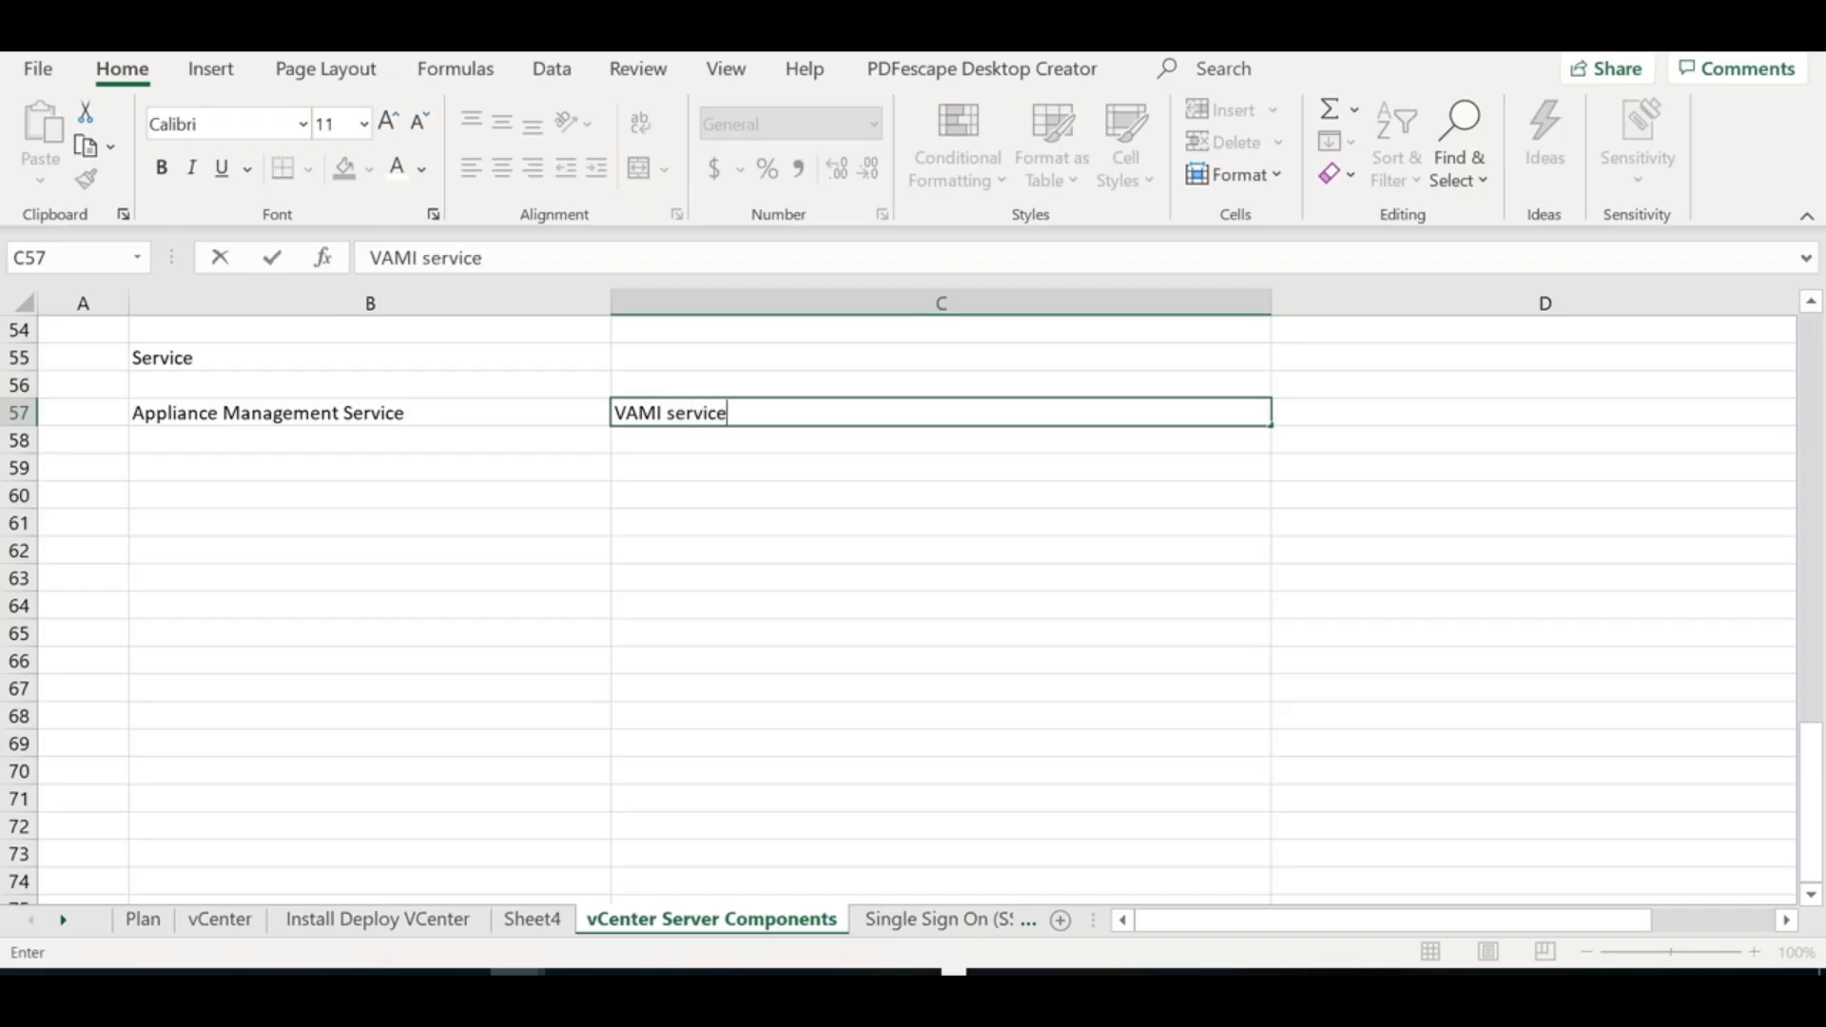
pyautogui.click(231, 440)
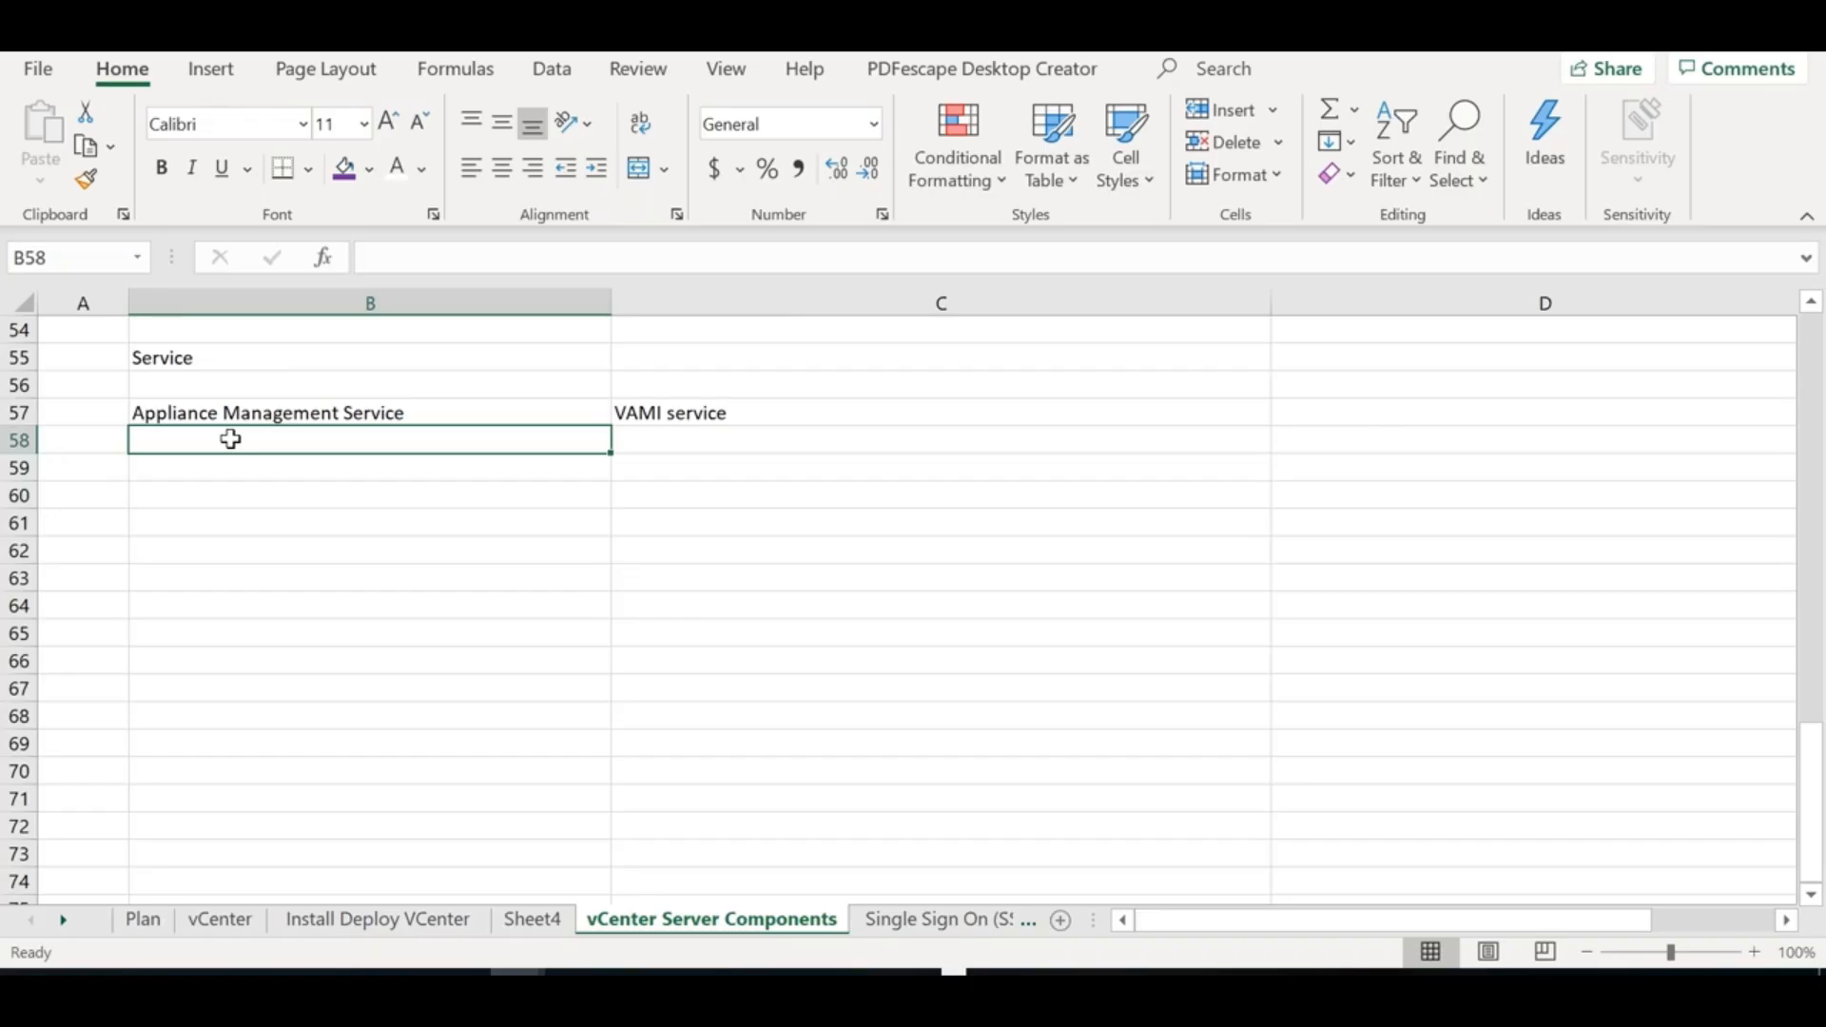
pyautogui.write('Syslog Heat')
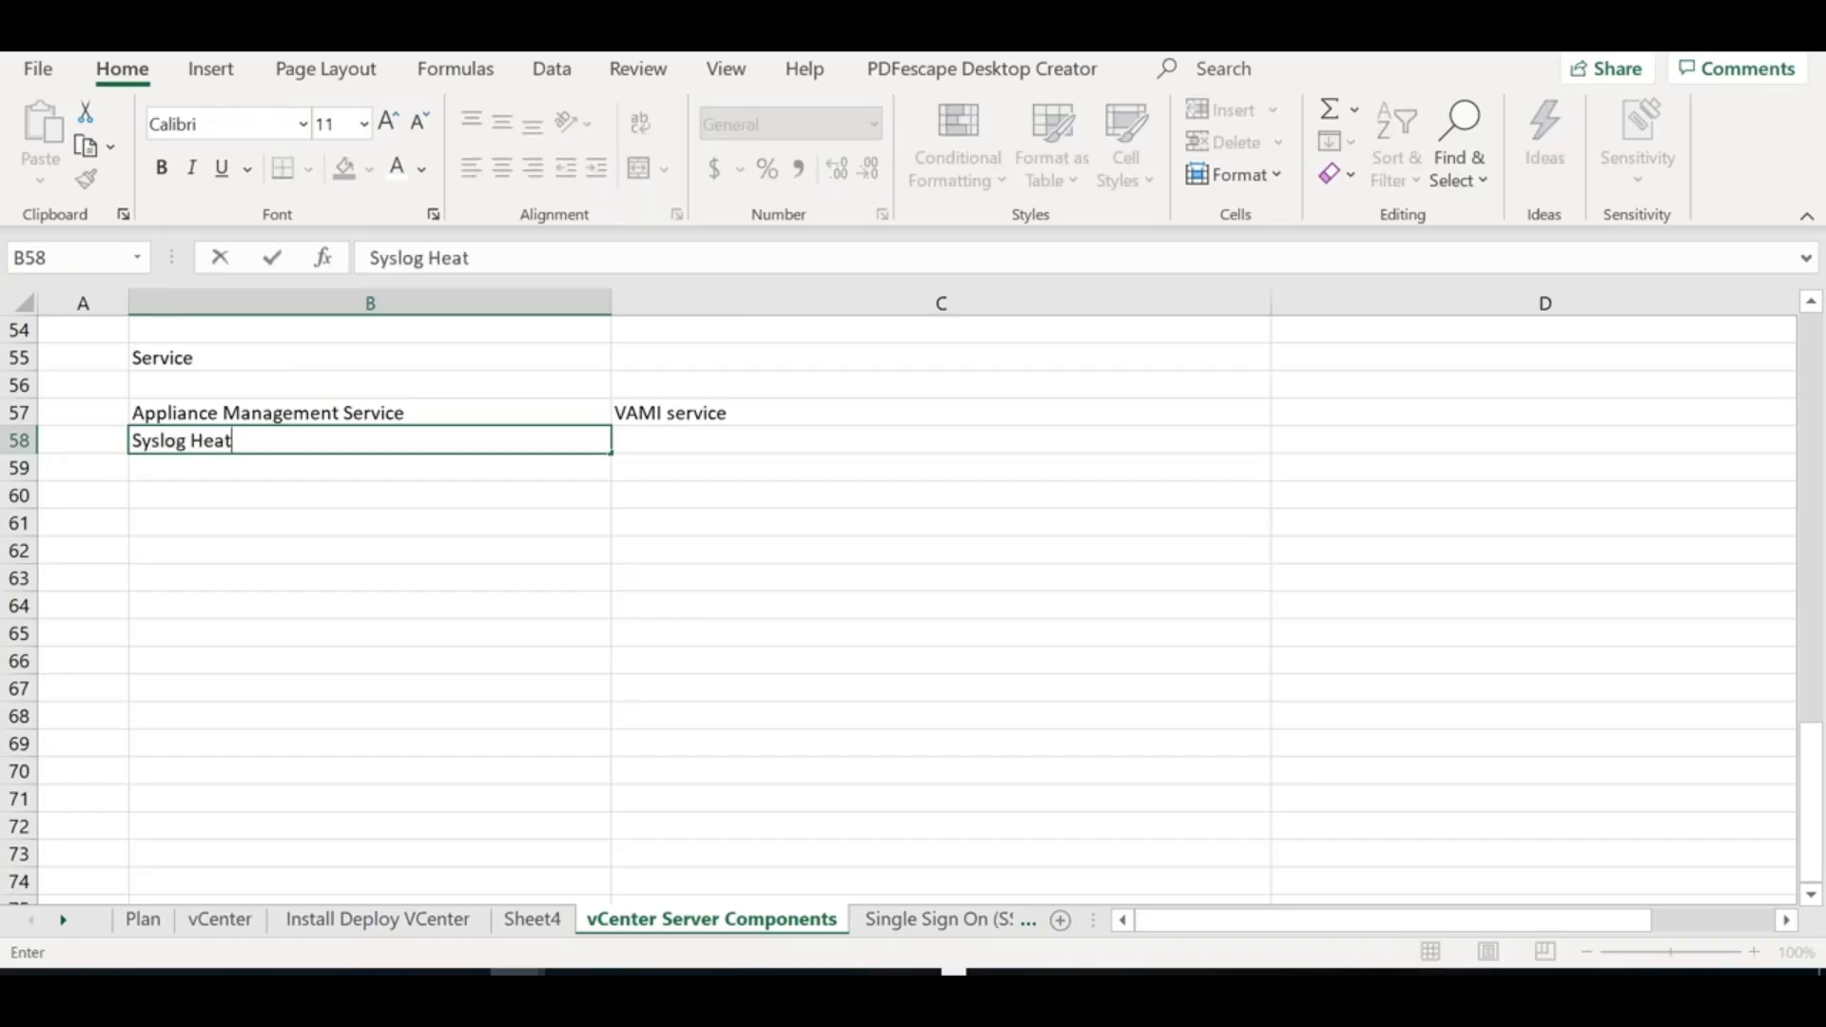
pyautogui.press('BackSpace')
pyautogui.write('lth Service')
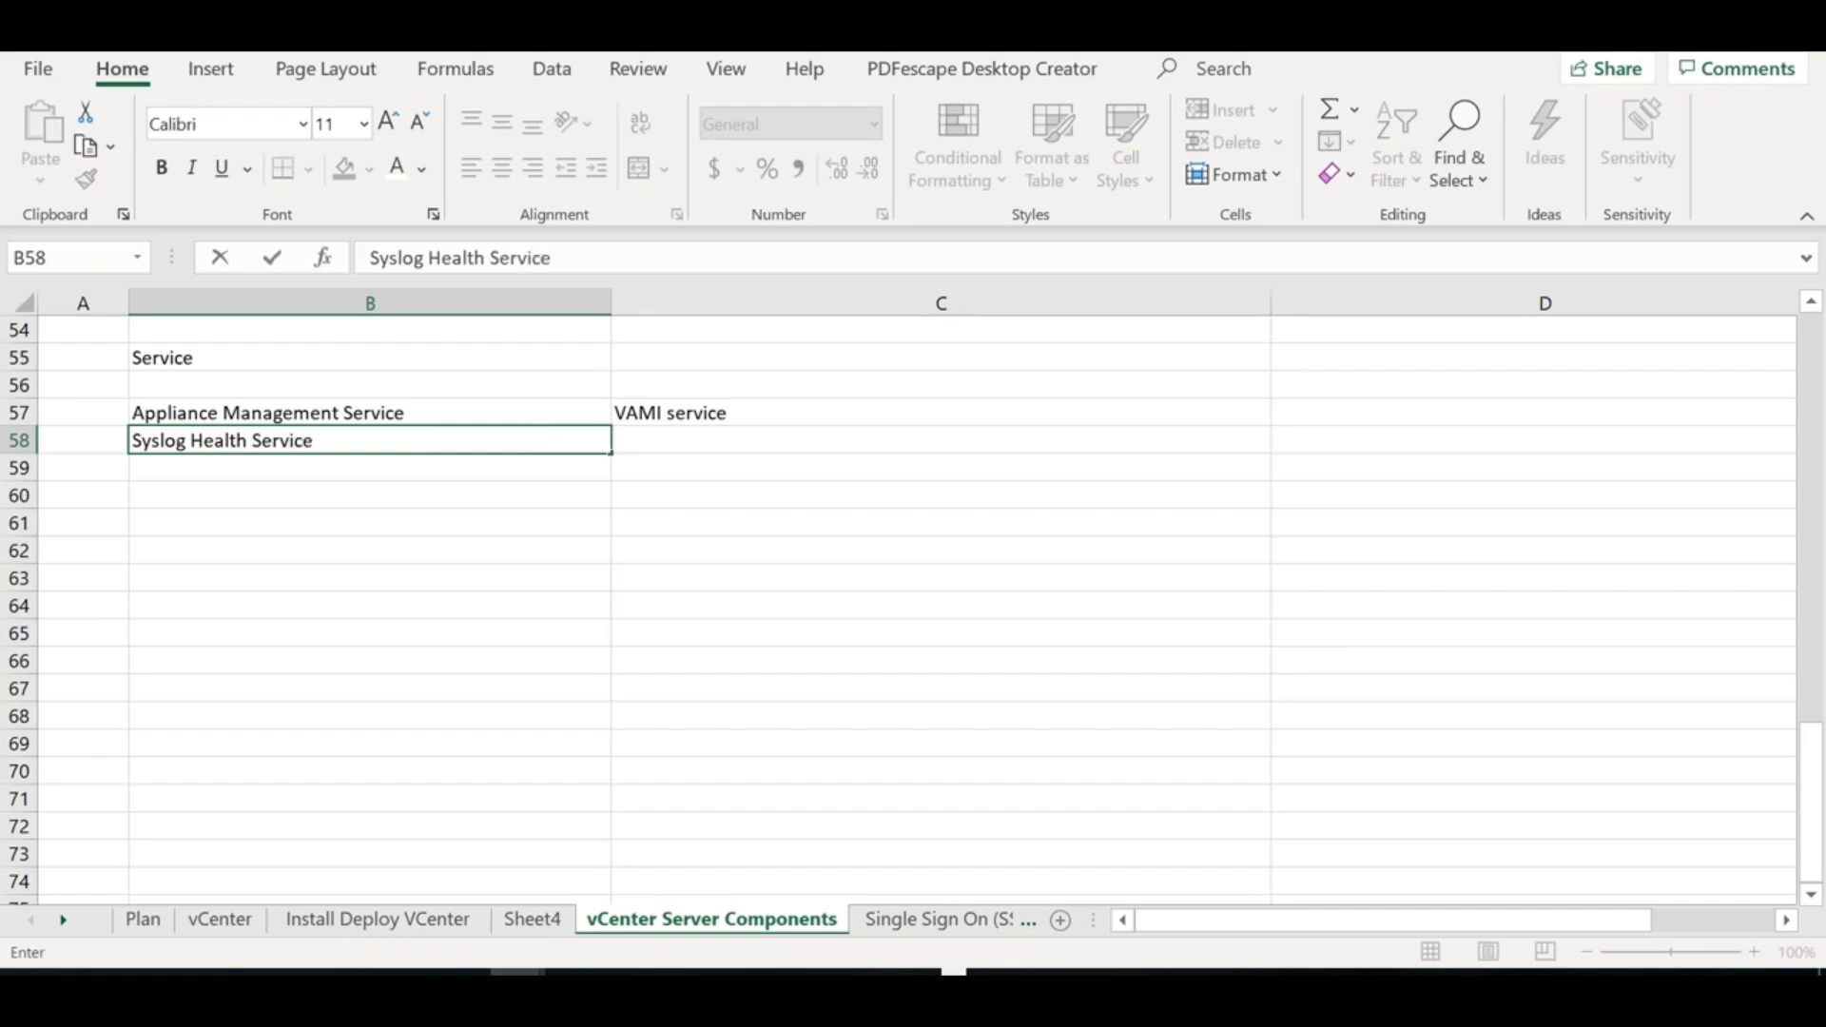
pyautogui.hotkey('ctrl', 'Return')
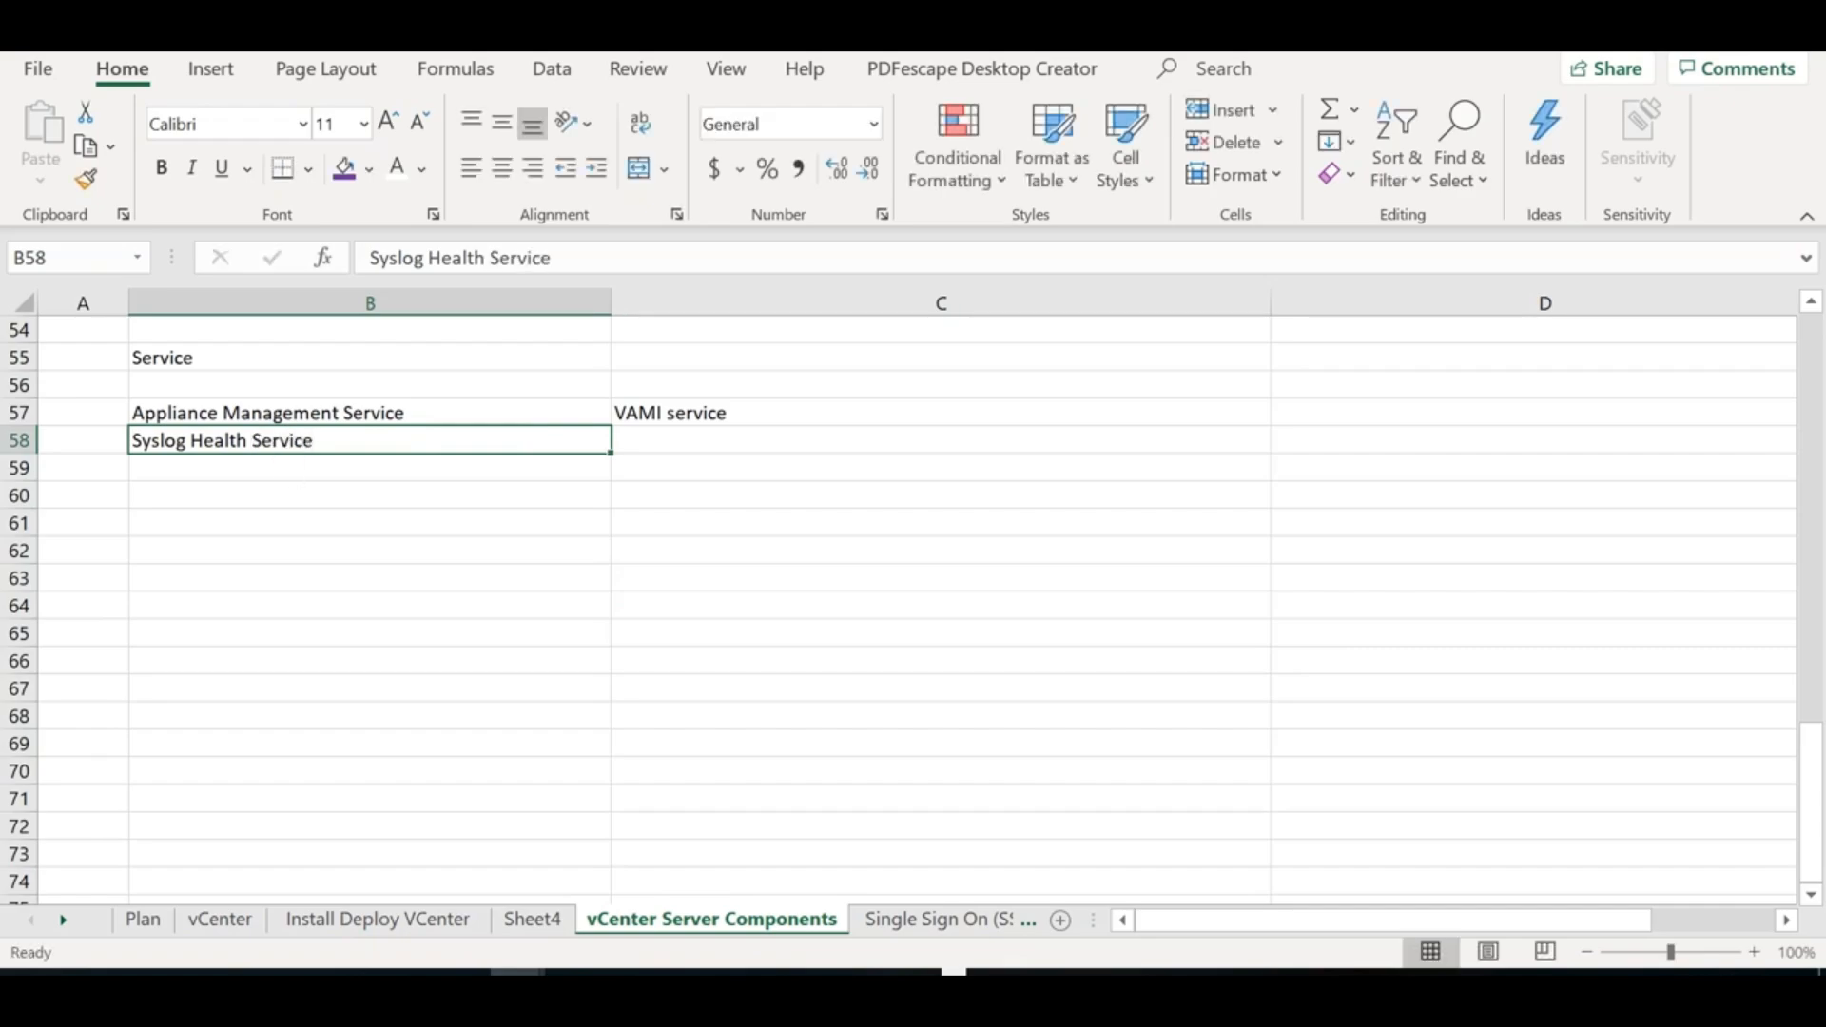
# Add License Service, Certificate service and Security Token service to the column B list
pyautogui.click(286, 467)
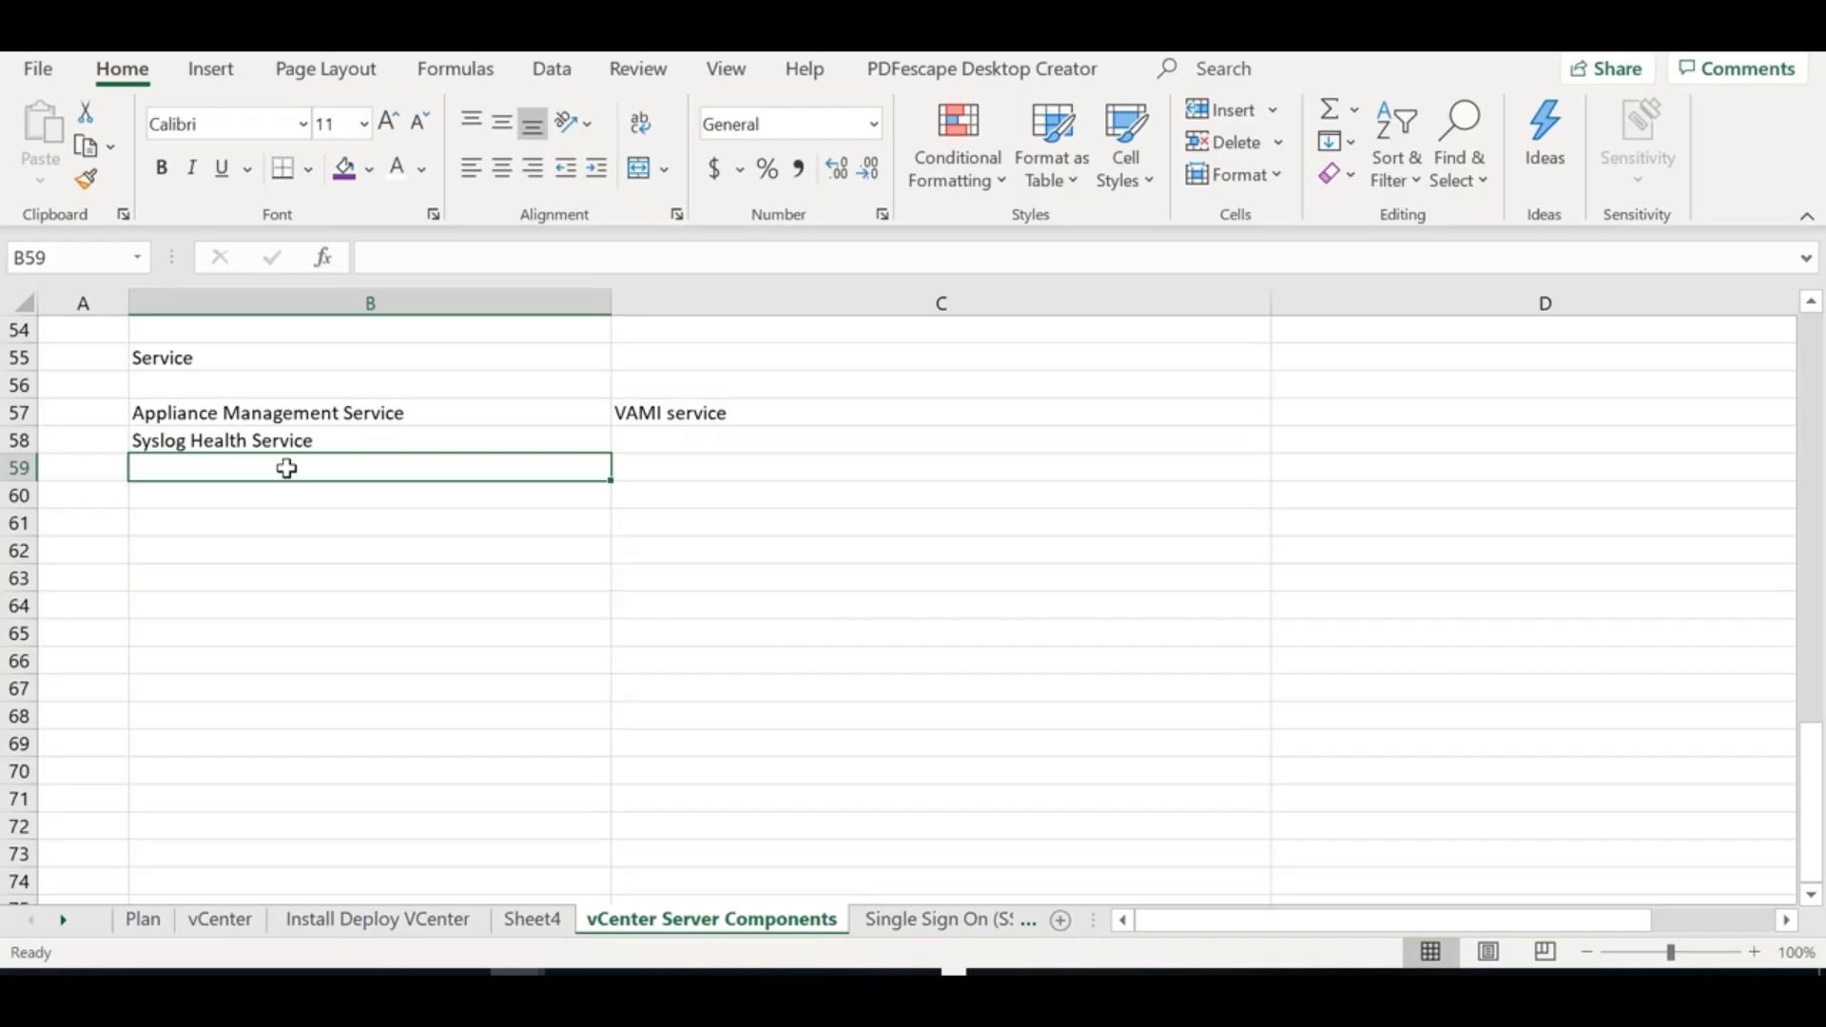
pyautogui.write('License')
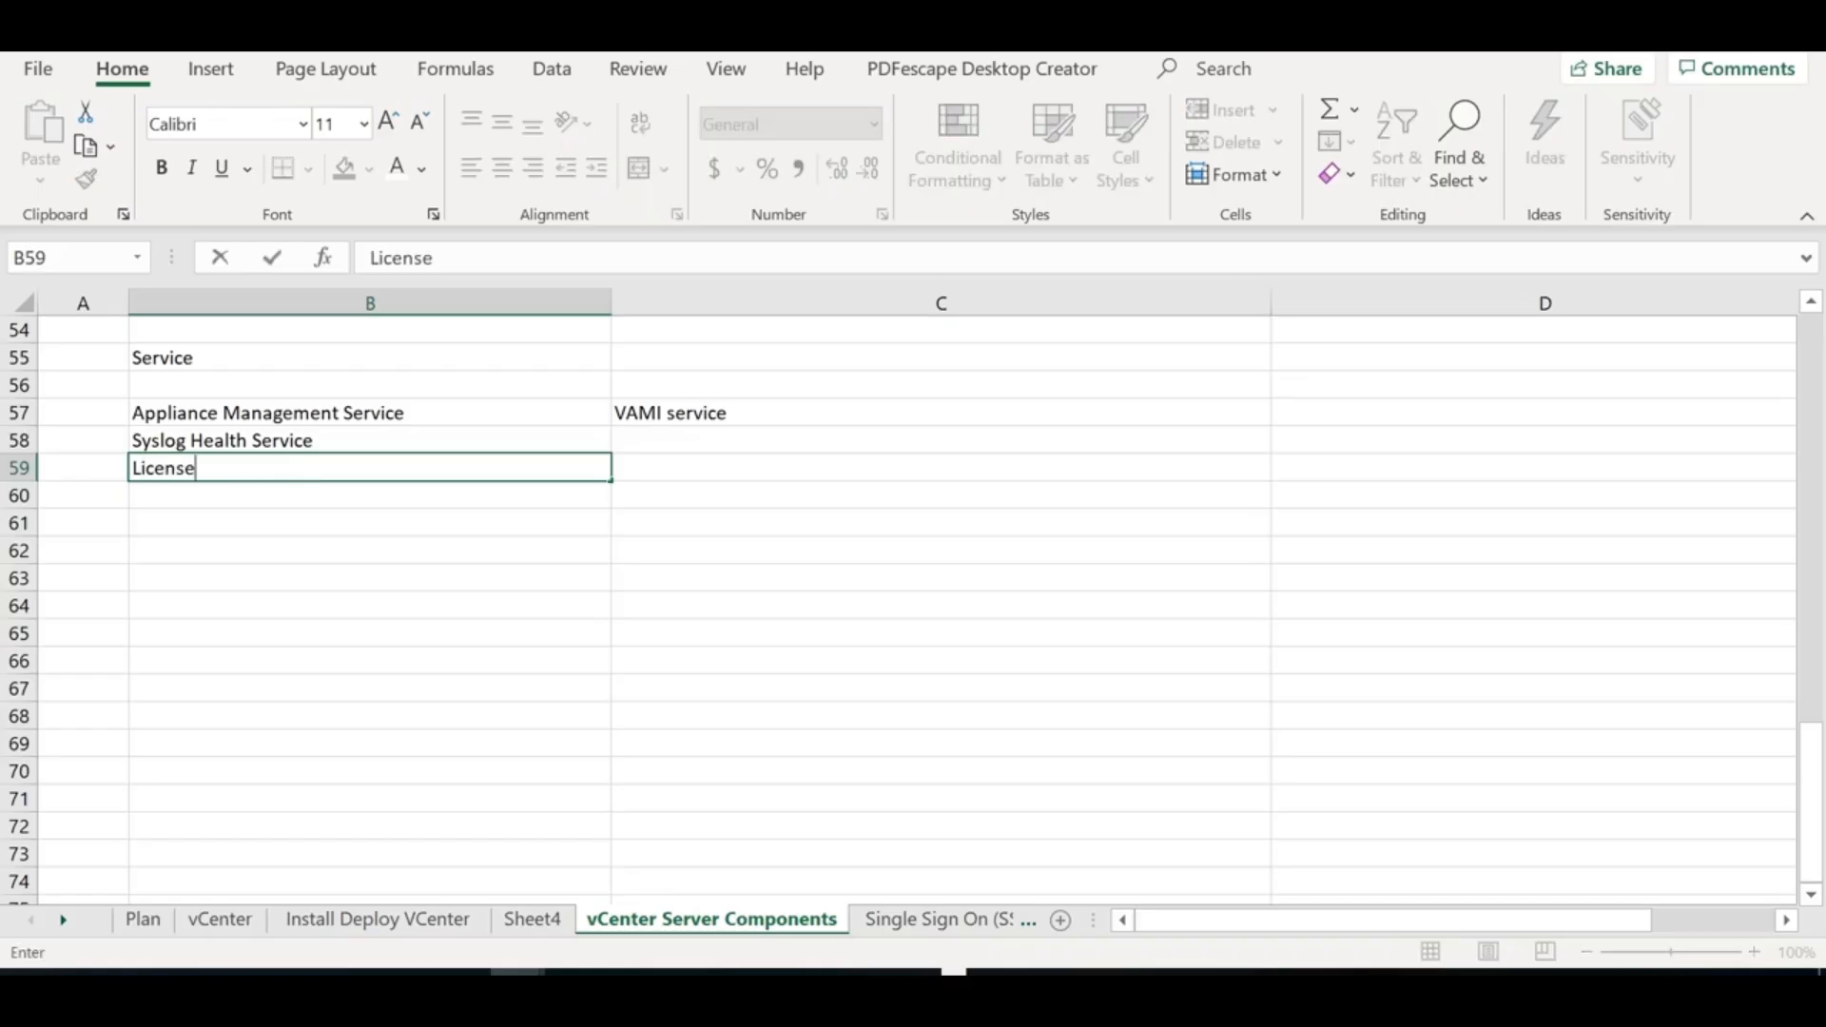
pyautogui.write(' Service')
pyautogui.press('Return')
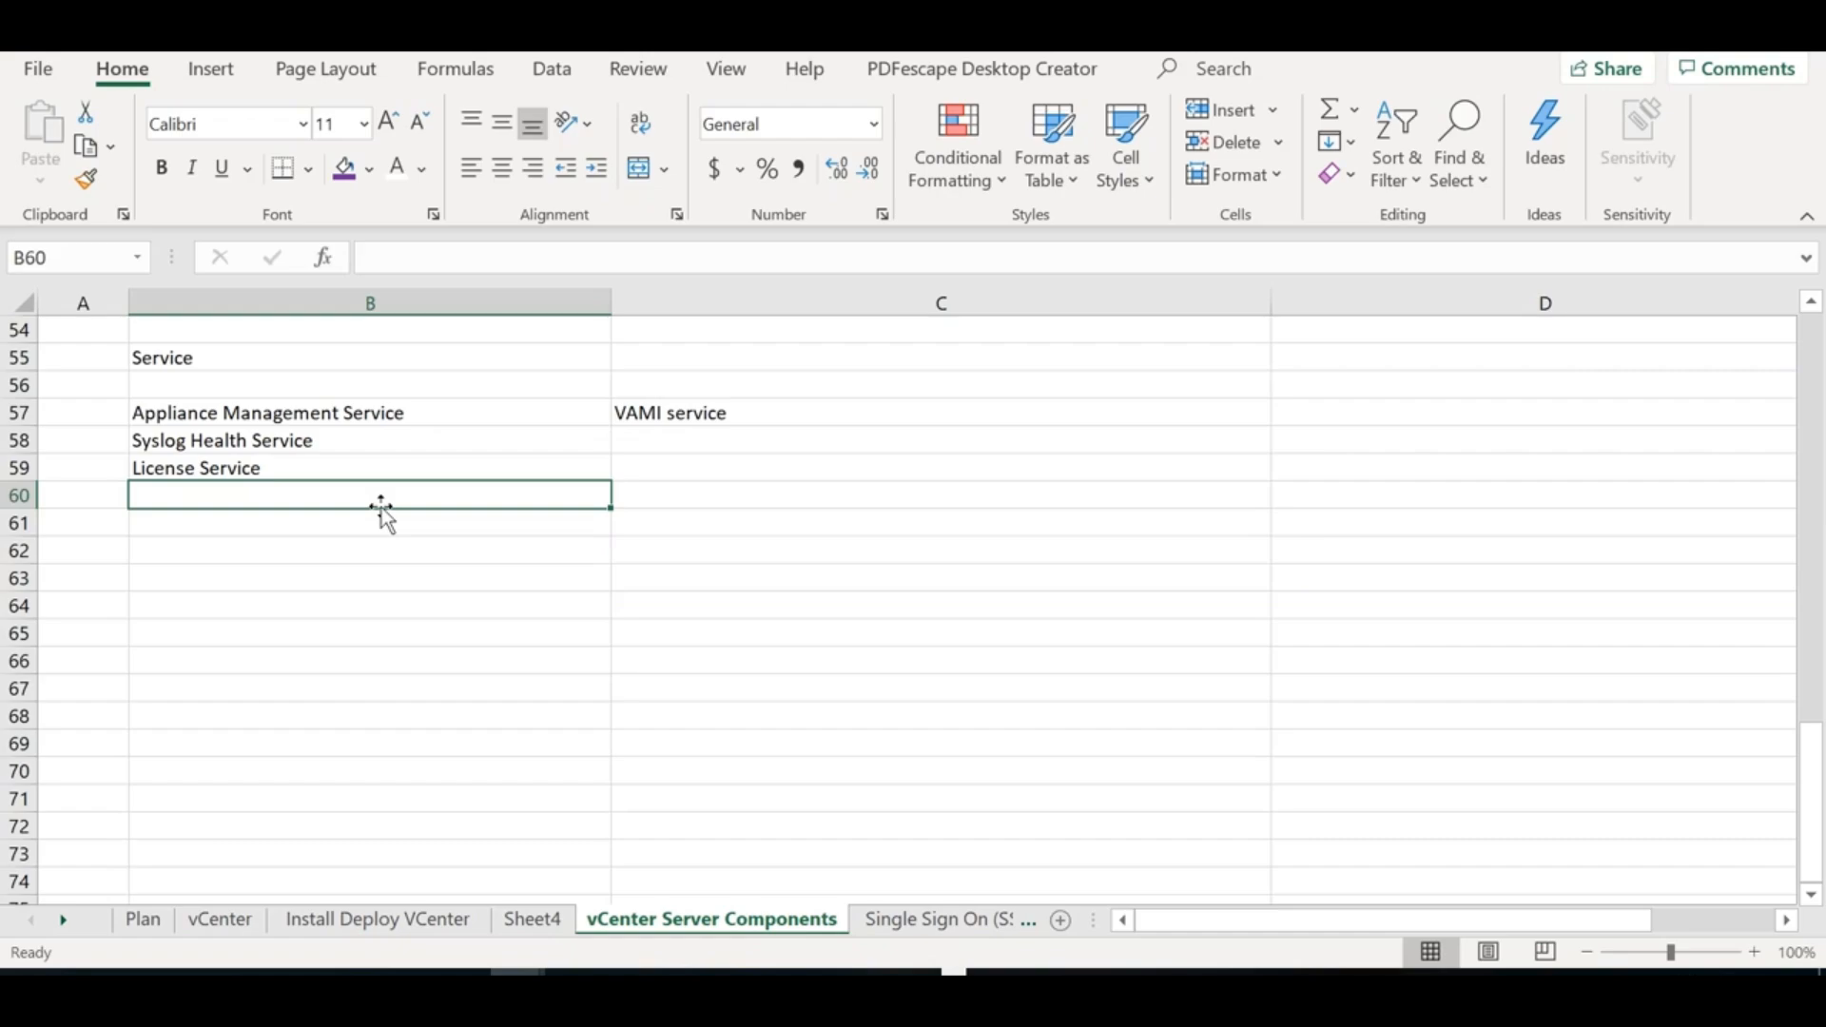
pyautogui.write('Certificate a')
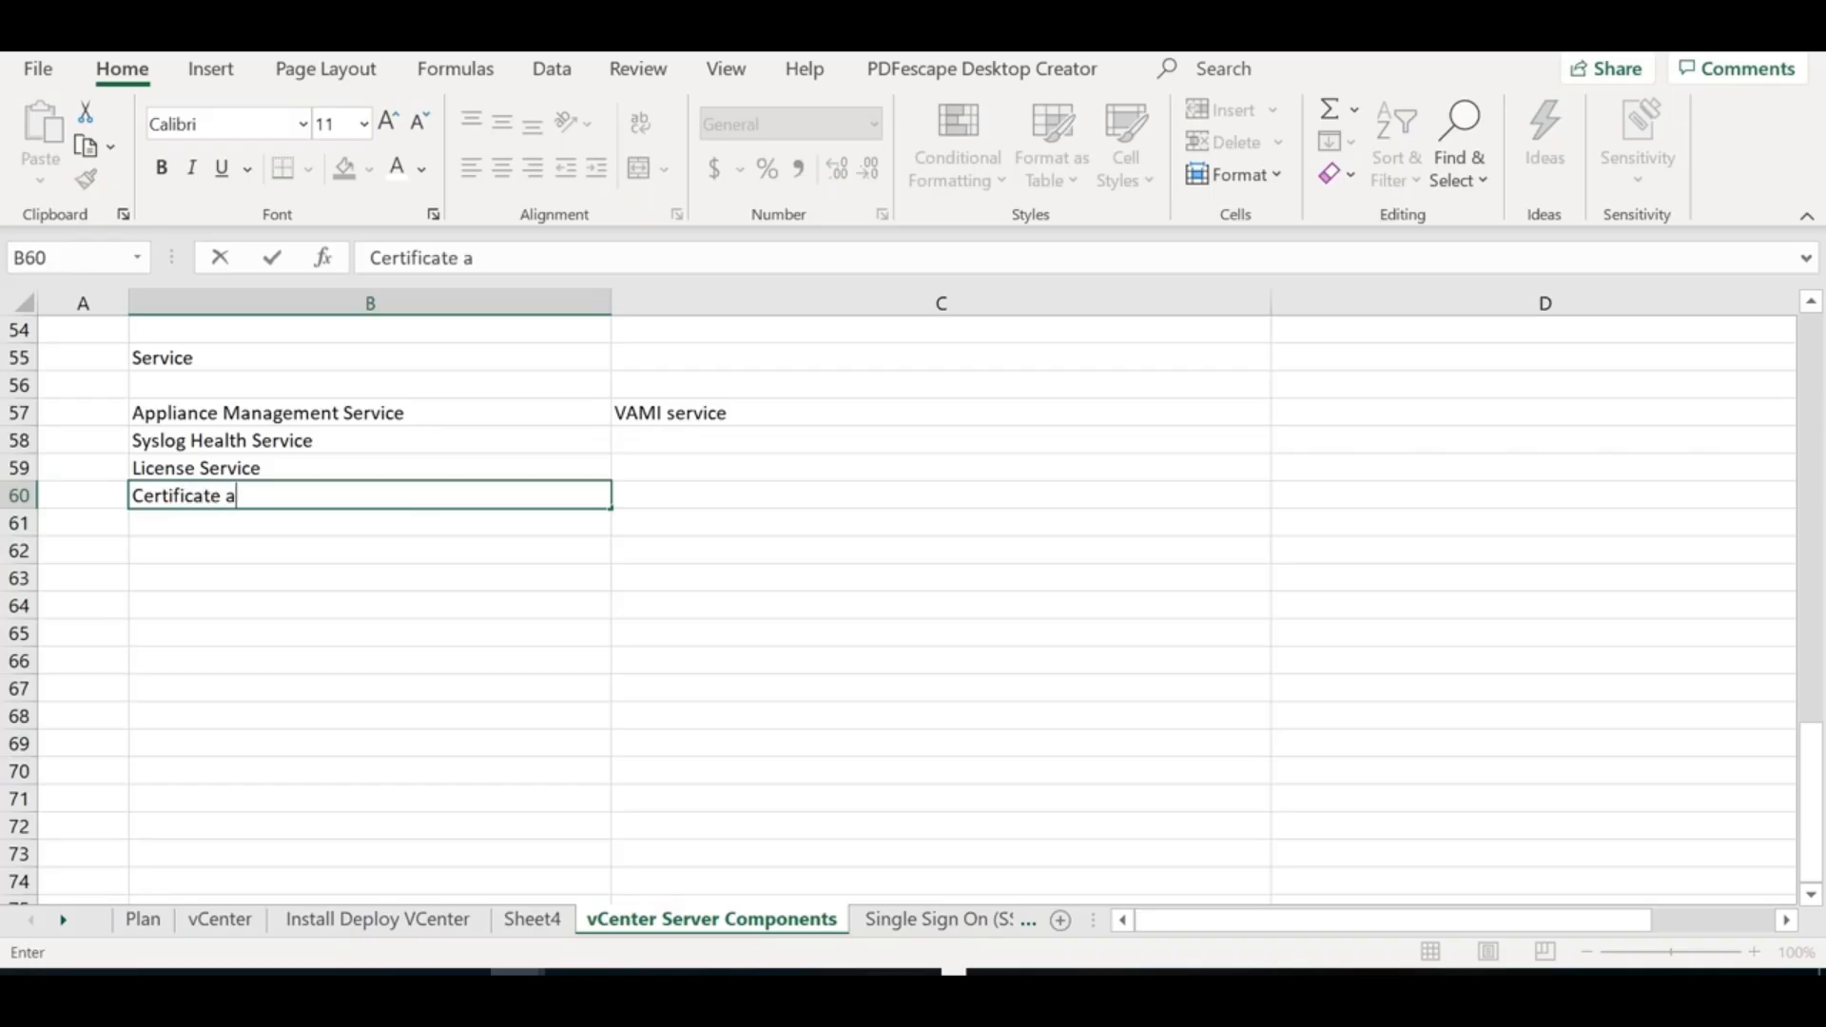
pyautogui.press('BackSpace')
pyautogui.write('service')
pyautogui.click(354, 525)
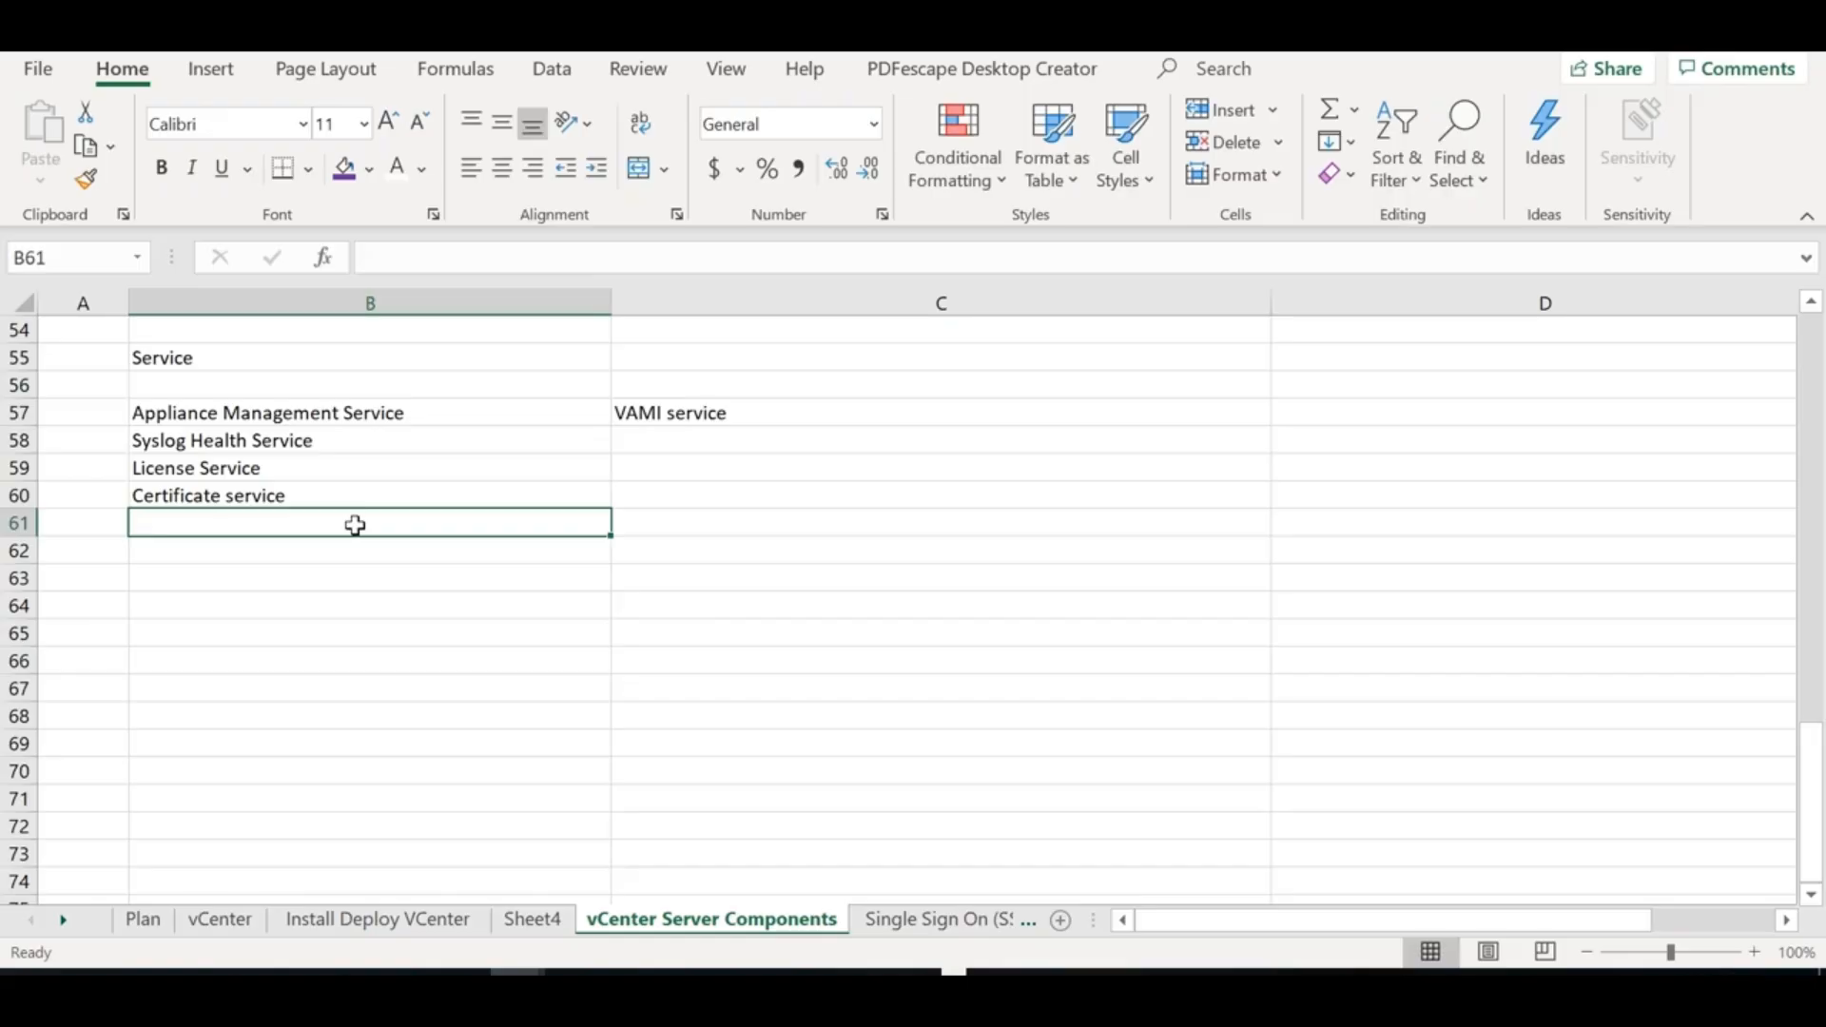
pyautogui.write('S')
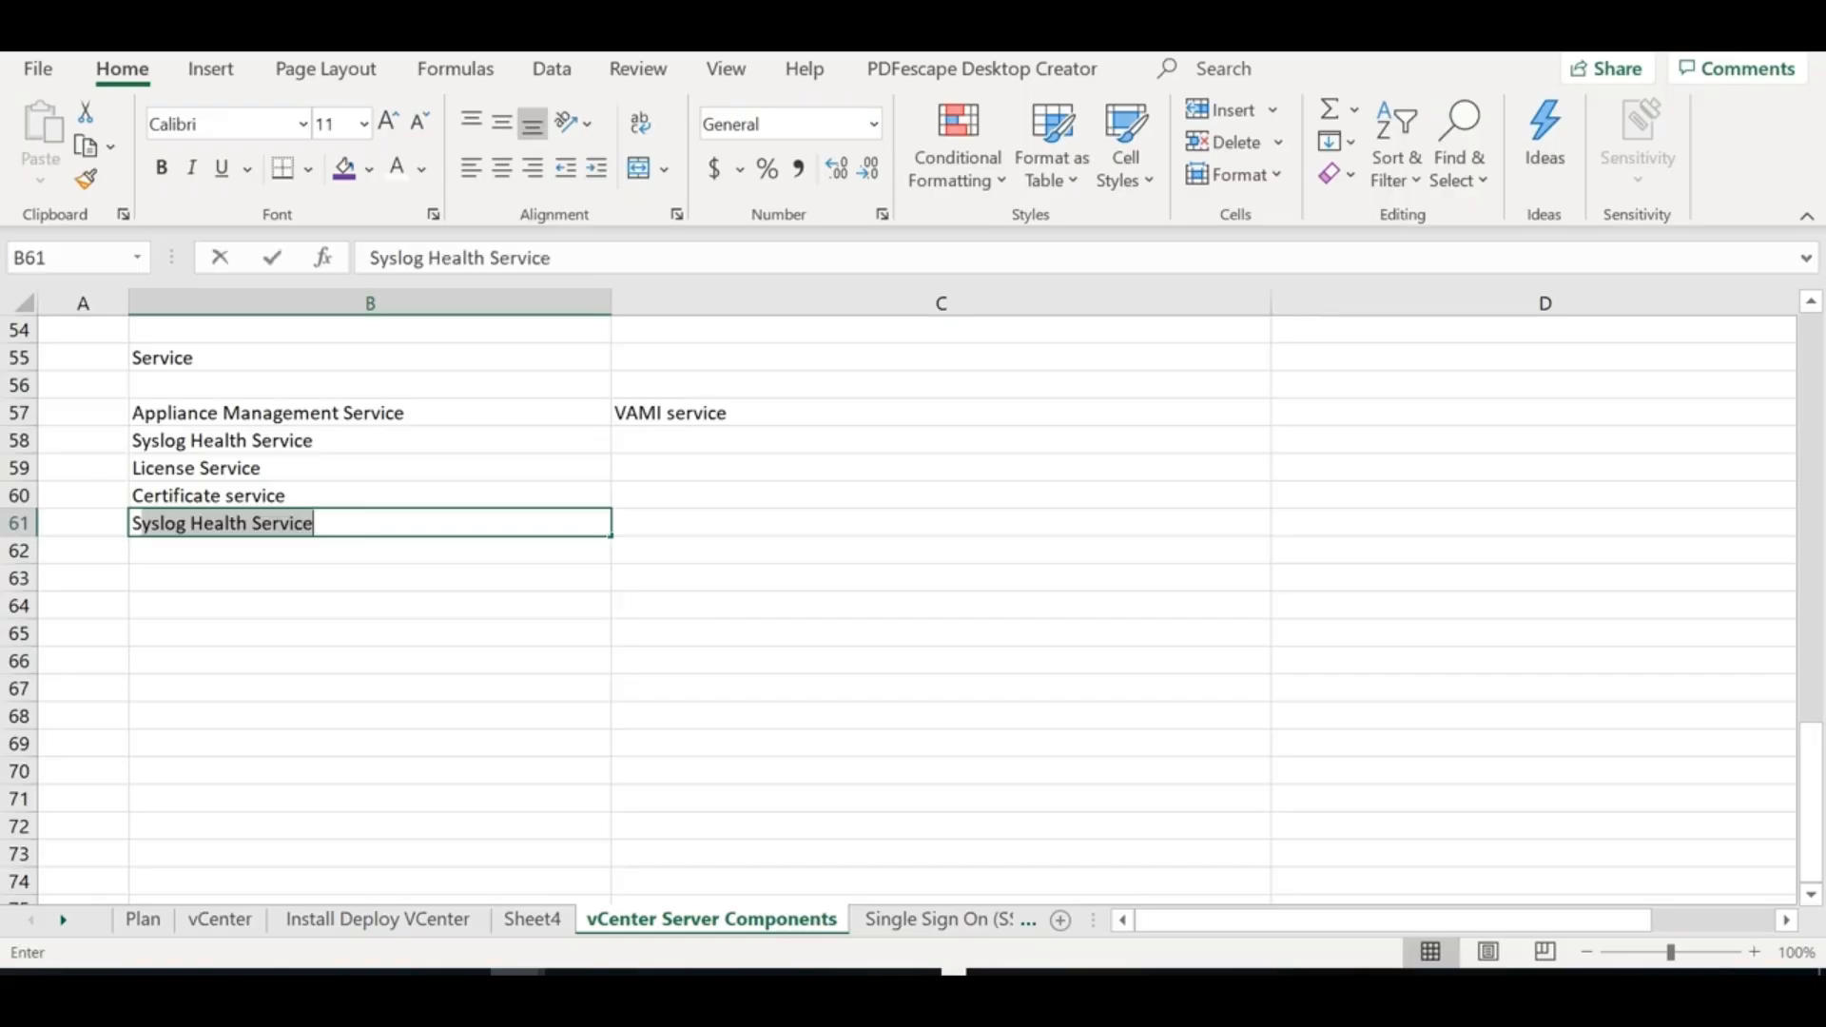
pyautogui.write('ecurity Token service')
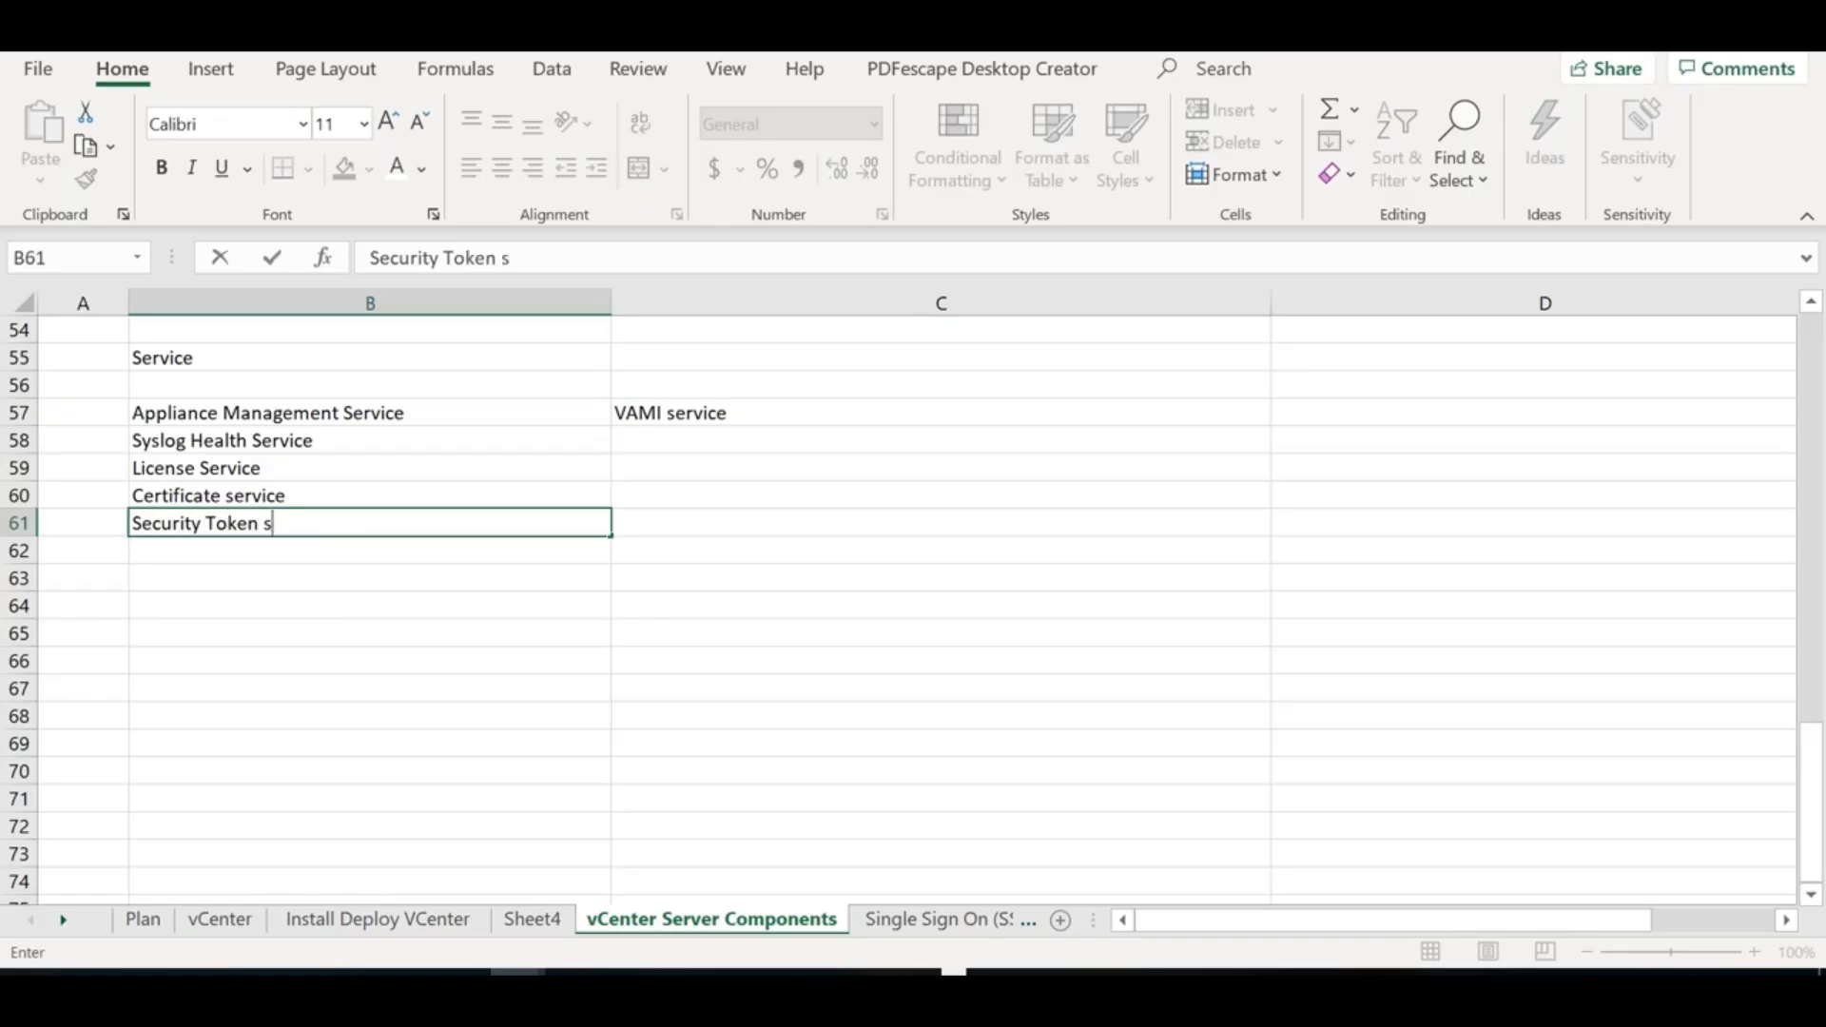
pyautogui.click(352, 630)
pyautogui.moveTo(294, 408); pyautogui.dragTo(316, 617)
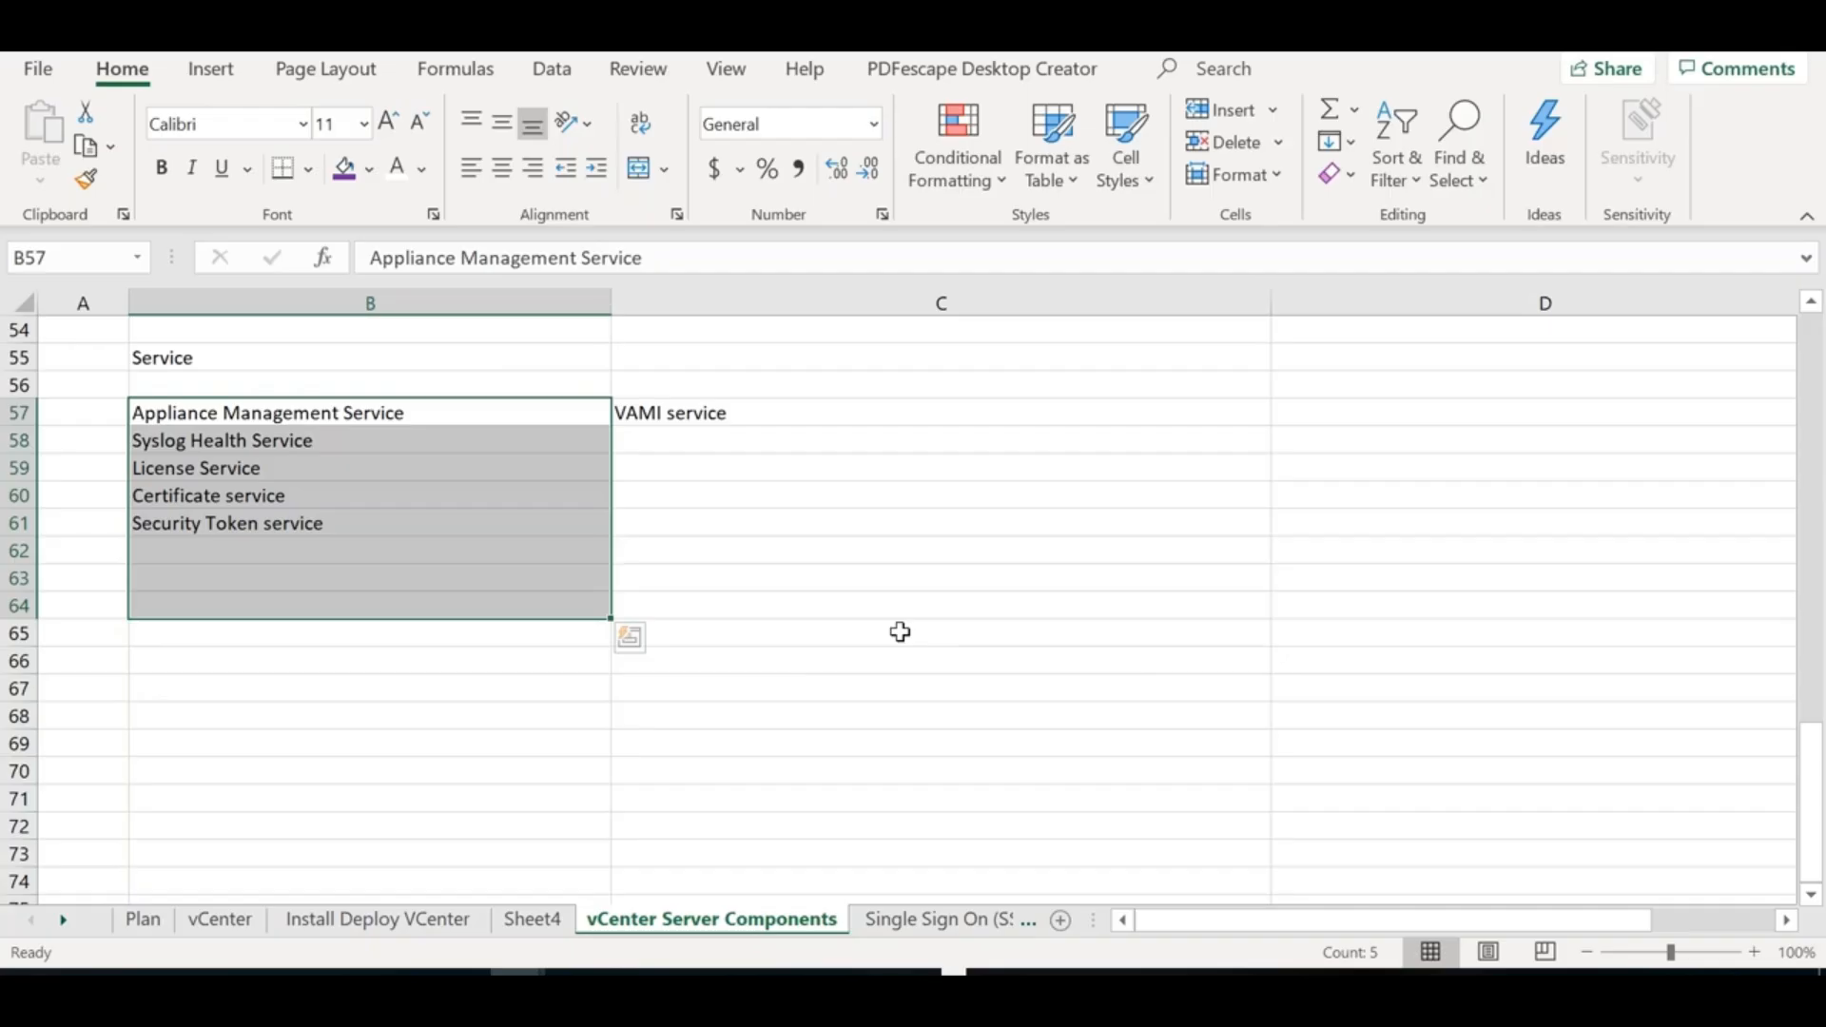
# Enter 'Inventory/Directory service' in cell B62
pyautogui.click(295, 552)
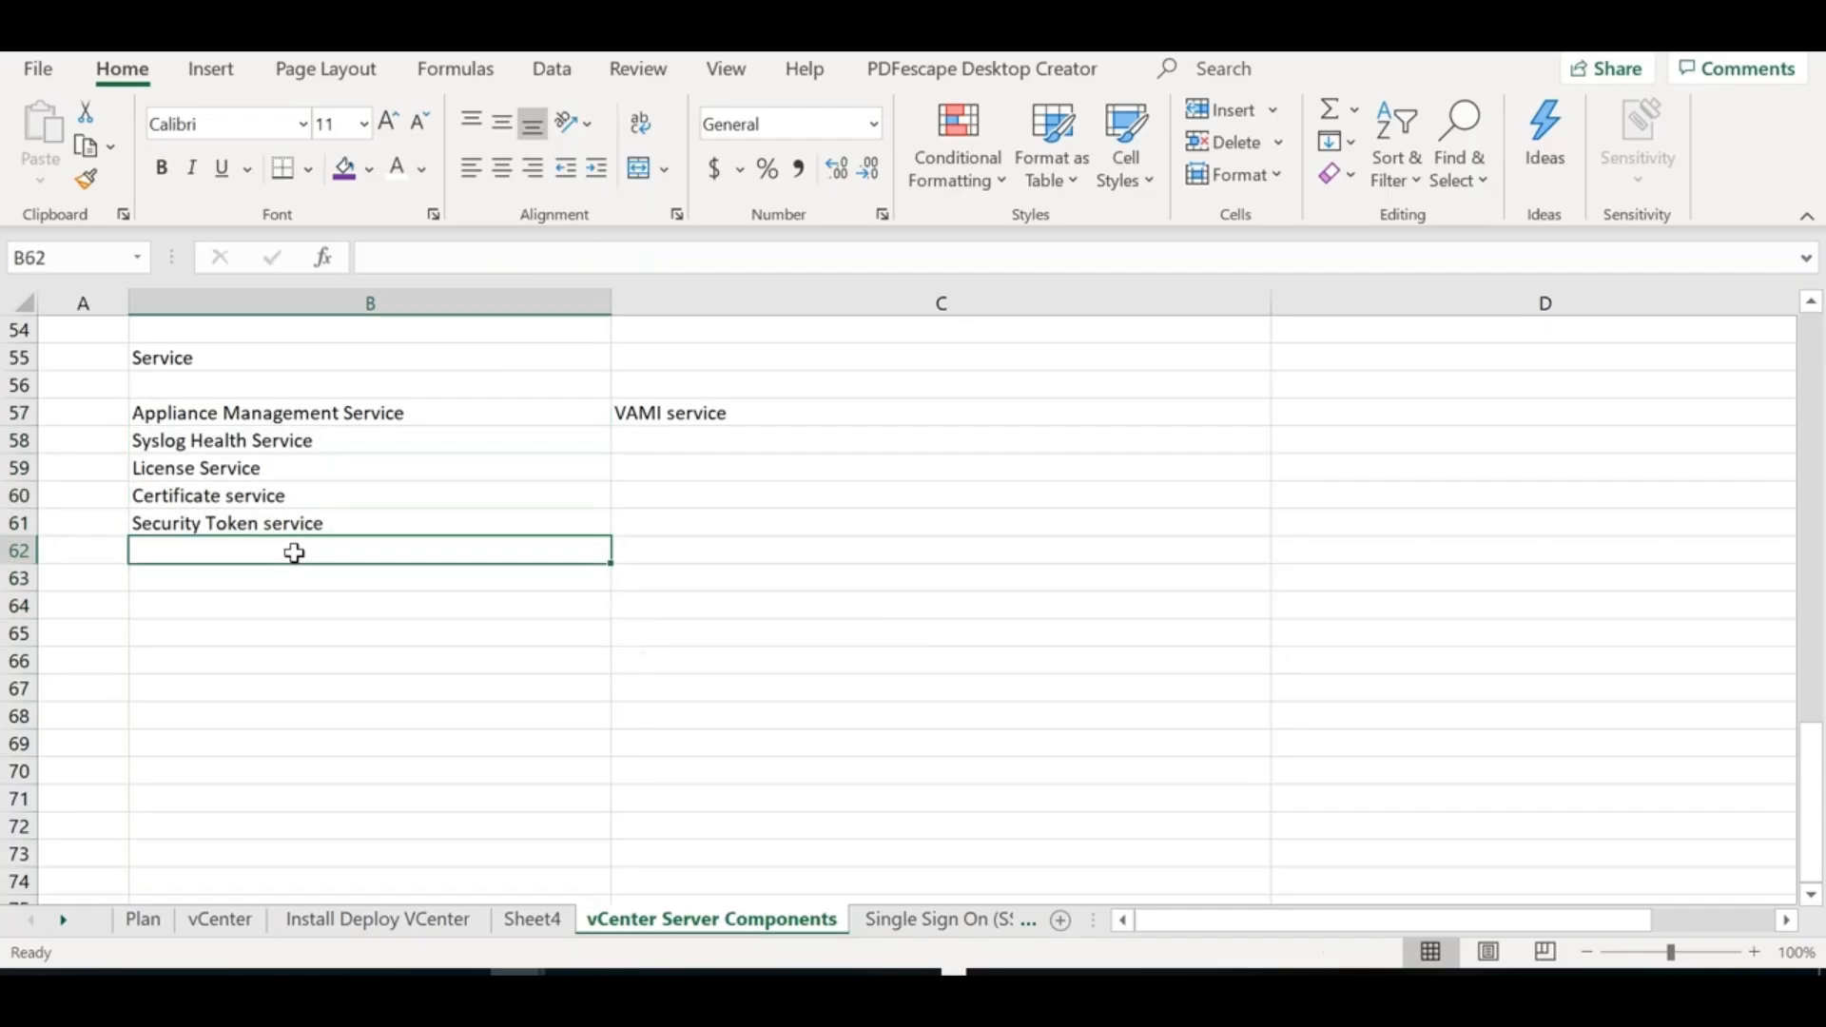
pyautogui.write('Id')
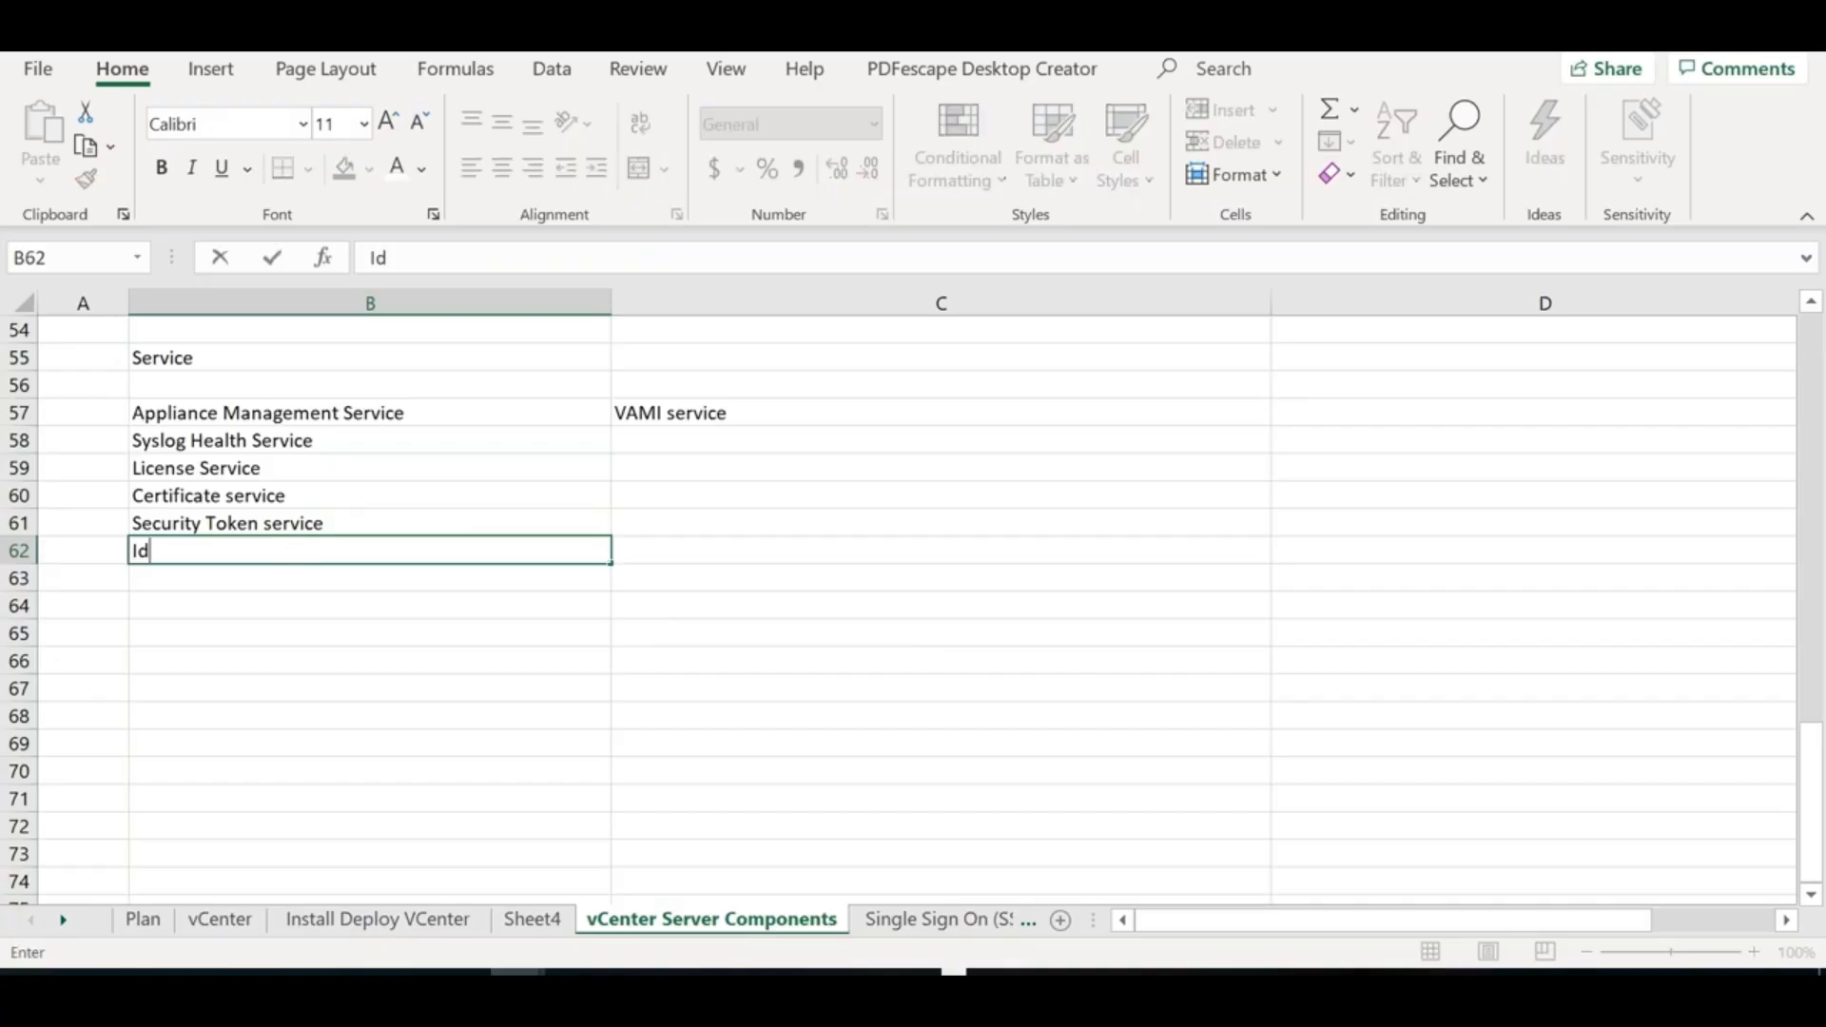
pyautogui.press('BackSpace')
pyautogui.write('ven')
pyautogui.press('BackSpace')
pyautogui.press('BackSpace')
pyautogui.press('BackSpace')
pyautogui.write('nveentor')
pyautogui.press('BackSpace')
pyautogui.press('BackSpace')
pyautogui.press('BackSpace')
pyautogui.press('BackSpace')
pyautogui.press('BackSpace')
pyautogui.write('ntory/C')
pyautogui.press('BackSpace')
pyautogui.write('Directory service')
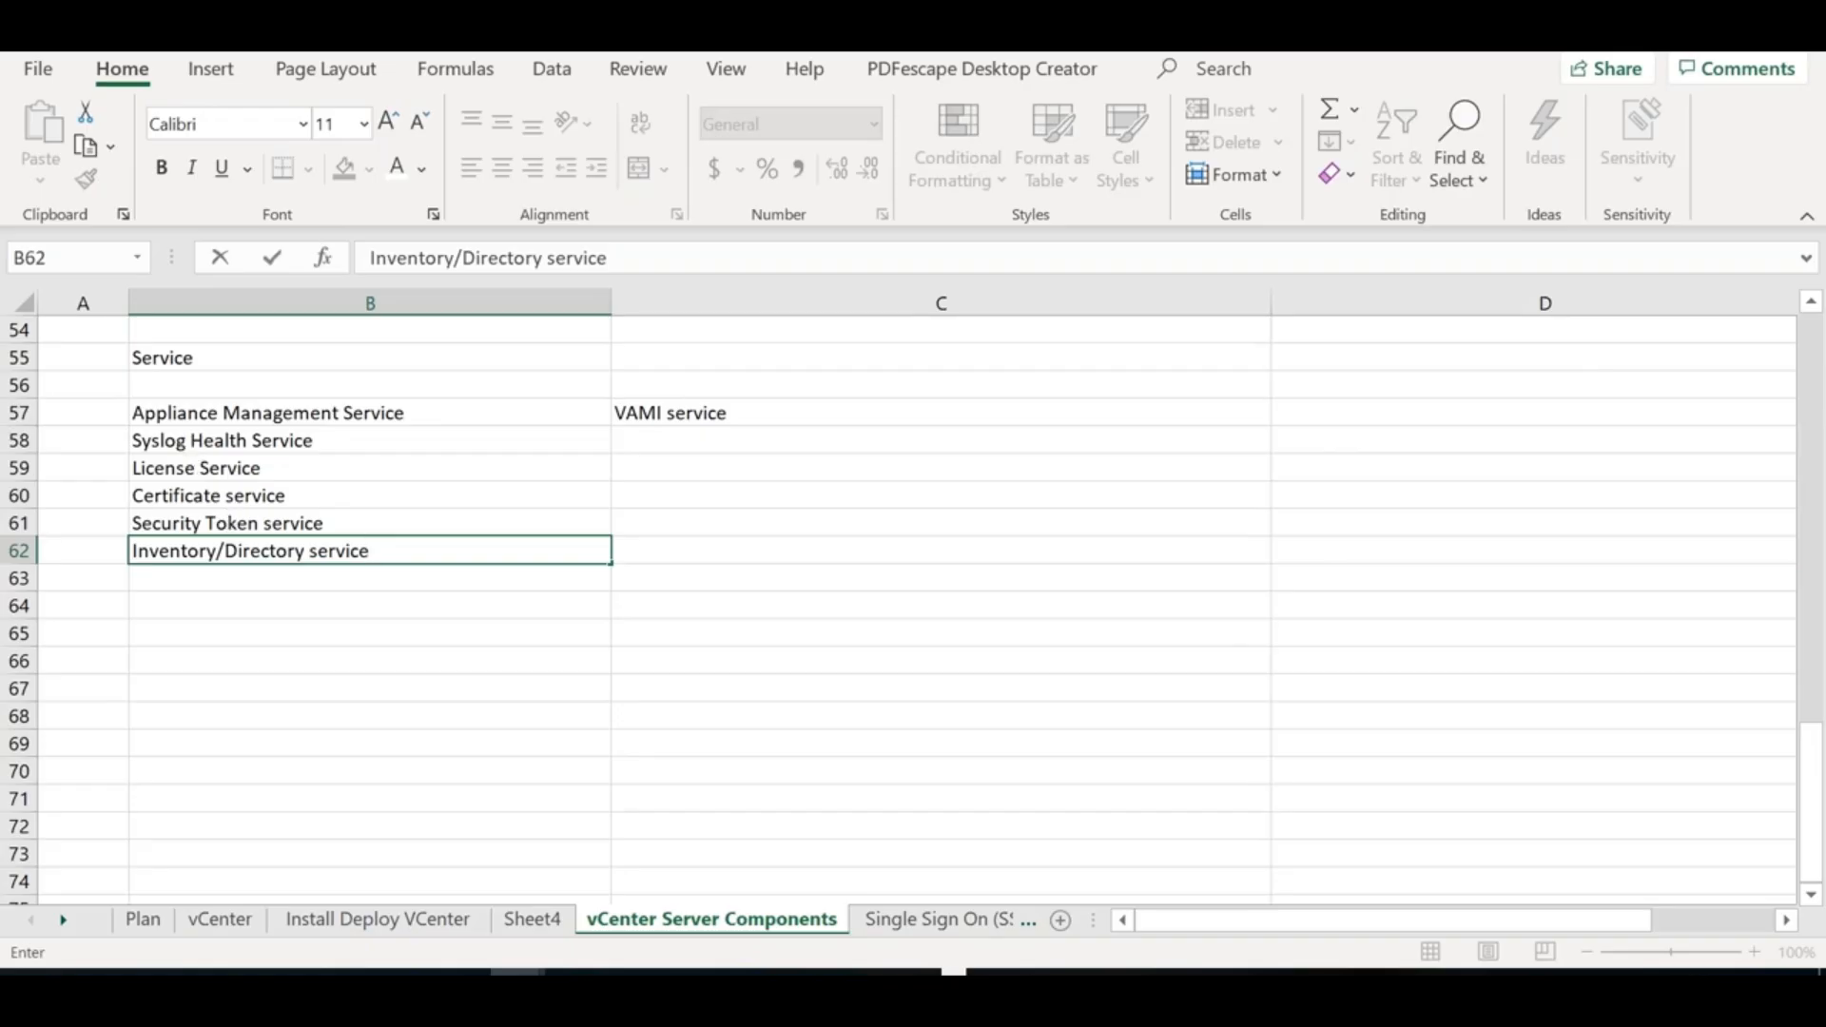
pyautogui.click(187, 443)
# Note 'Common Logging service' in C58 and 'Identity management service' in C61
pyautogui.click(705, 437)
pyautogui.write('C')
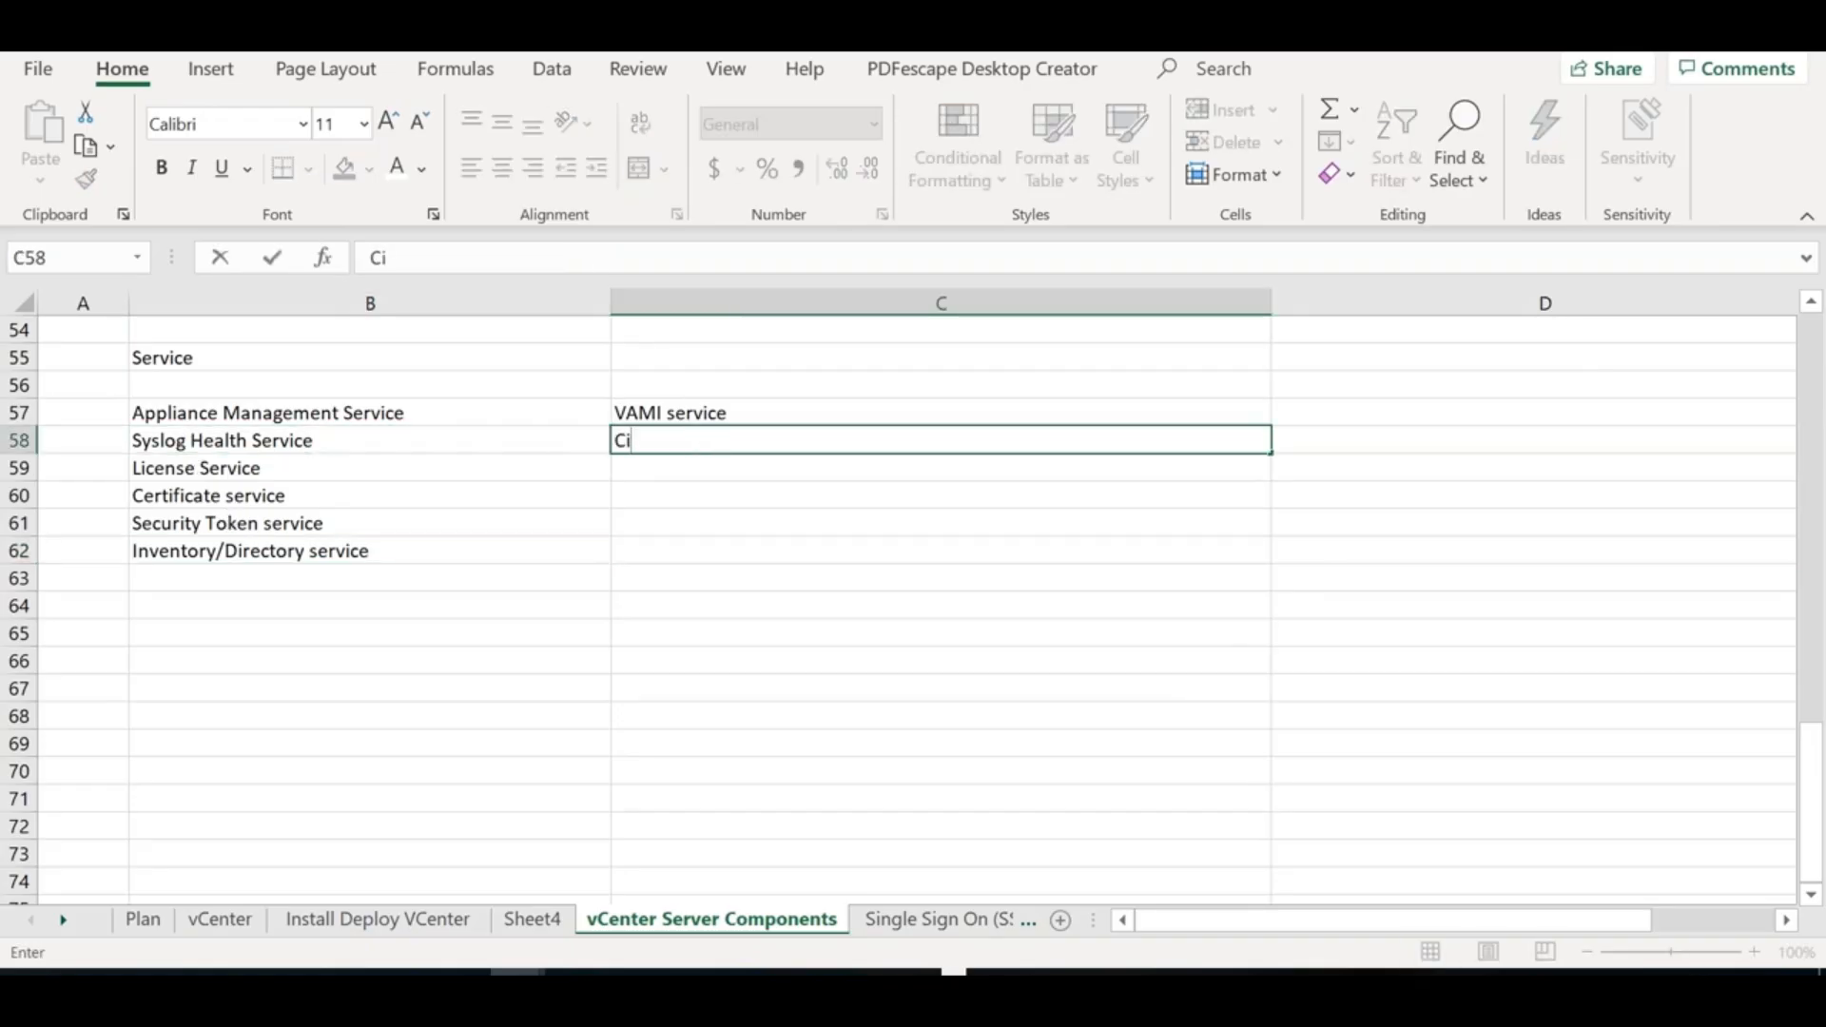
pyautogui.write('ommon Logging service')
pyautogui.moveTo(388, 413); pyautogui.dragTo(385, 599)
pyautogui.click(381, 575)
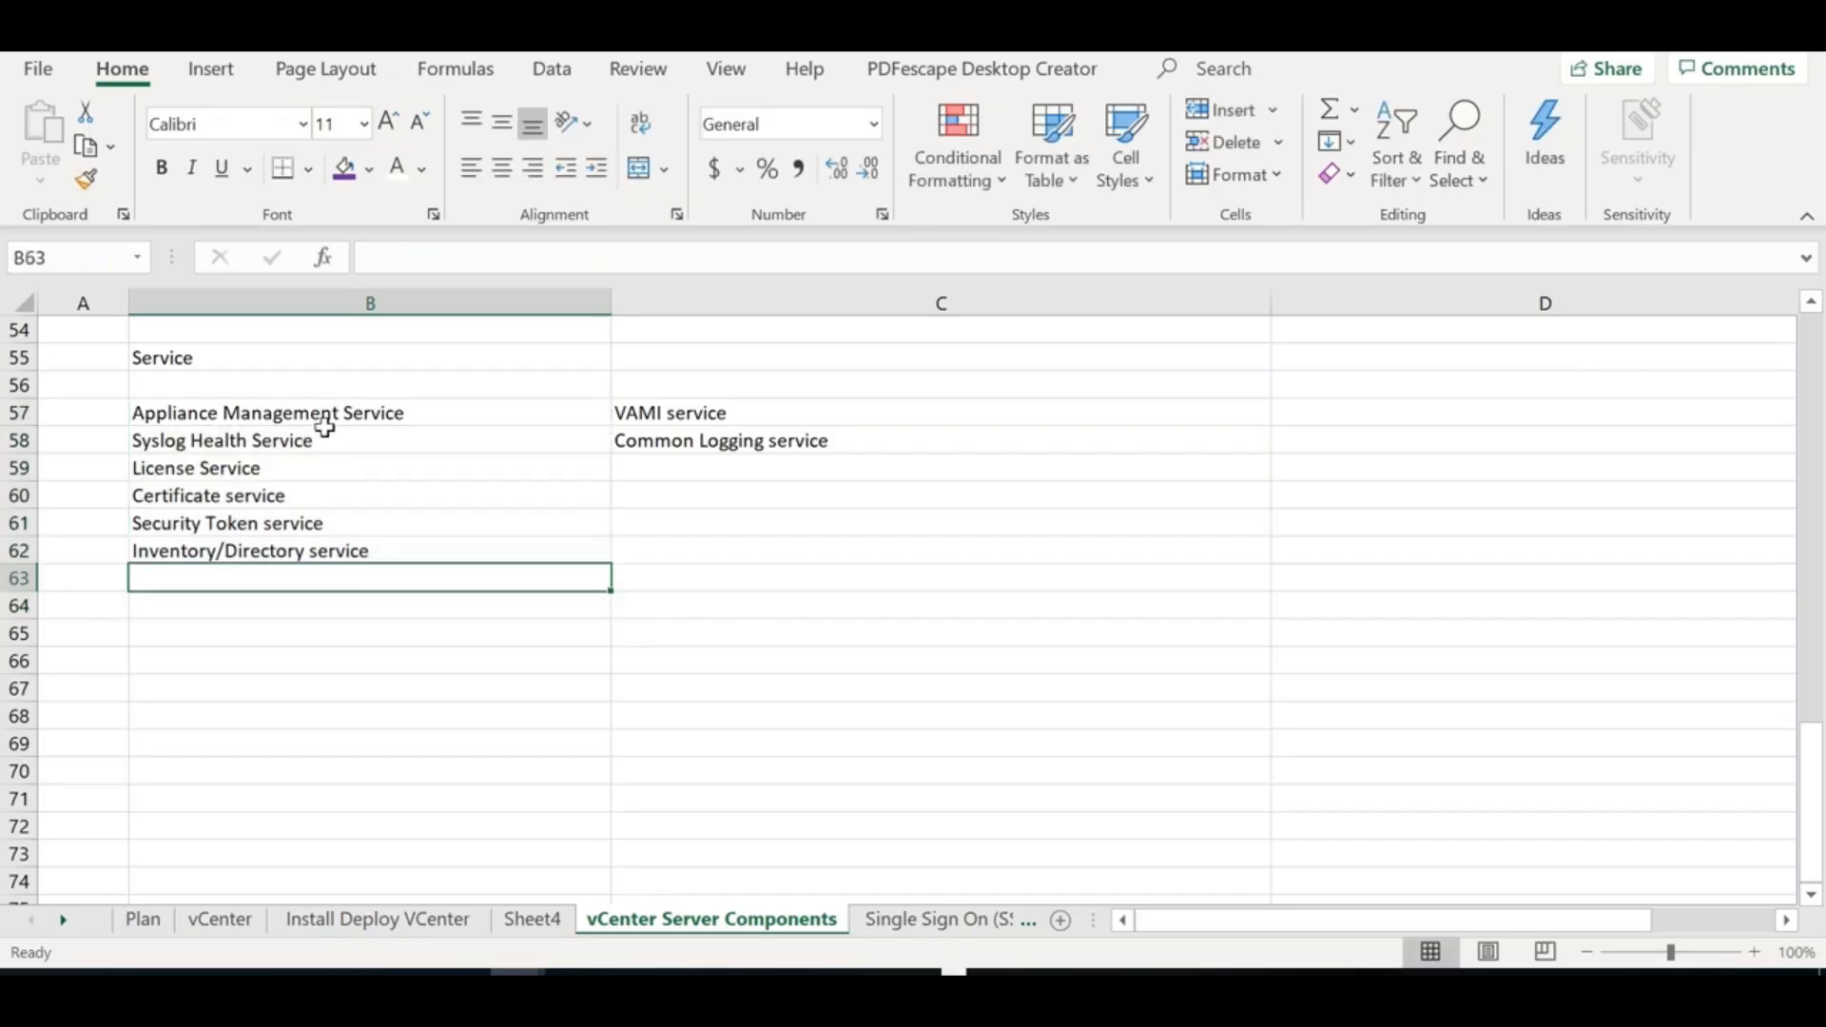
pyautogui.click(308, 531)
pyautogui.click(744, 518)
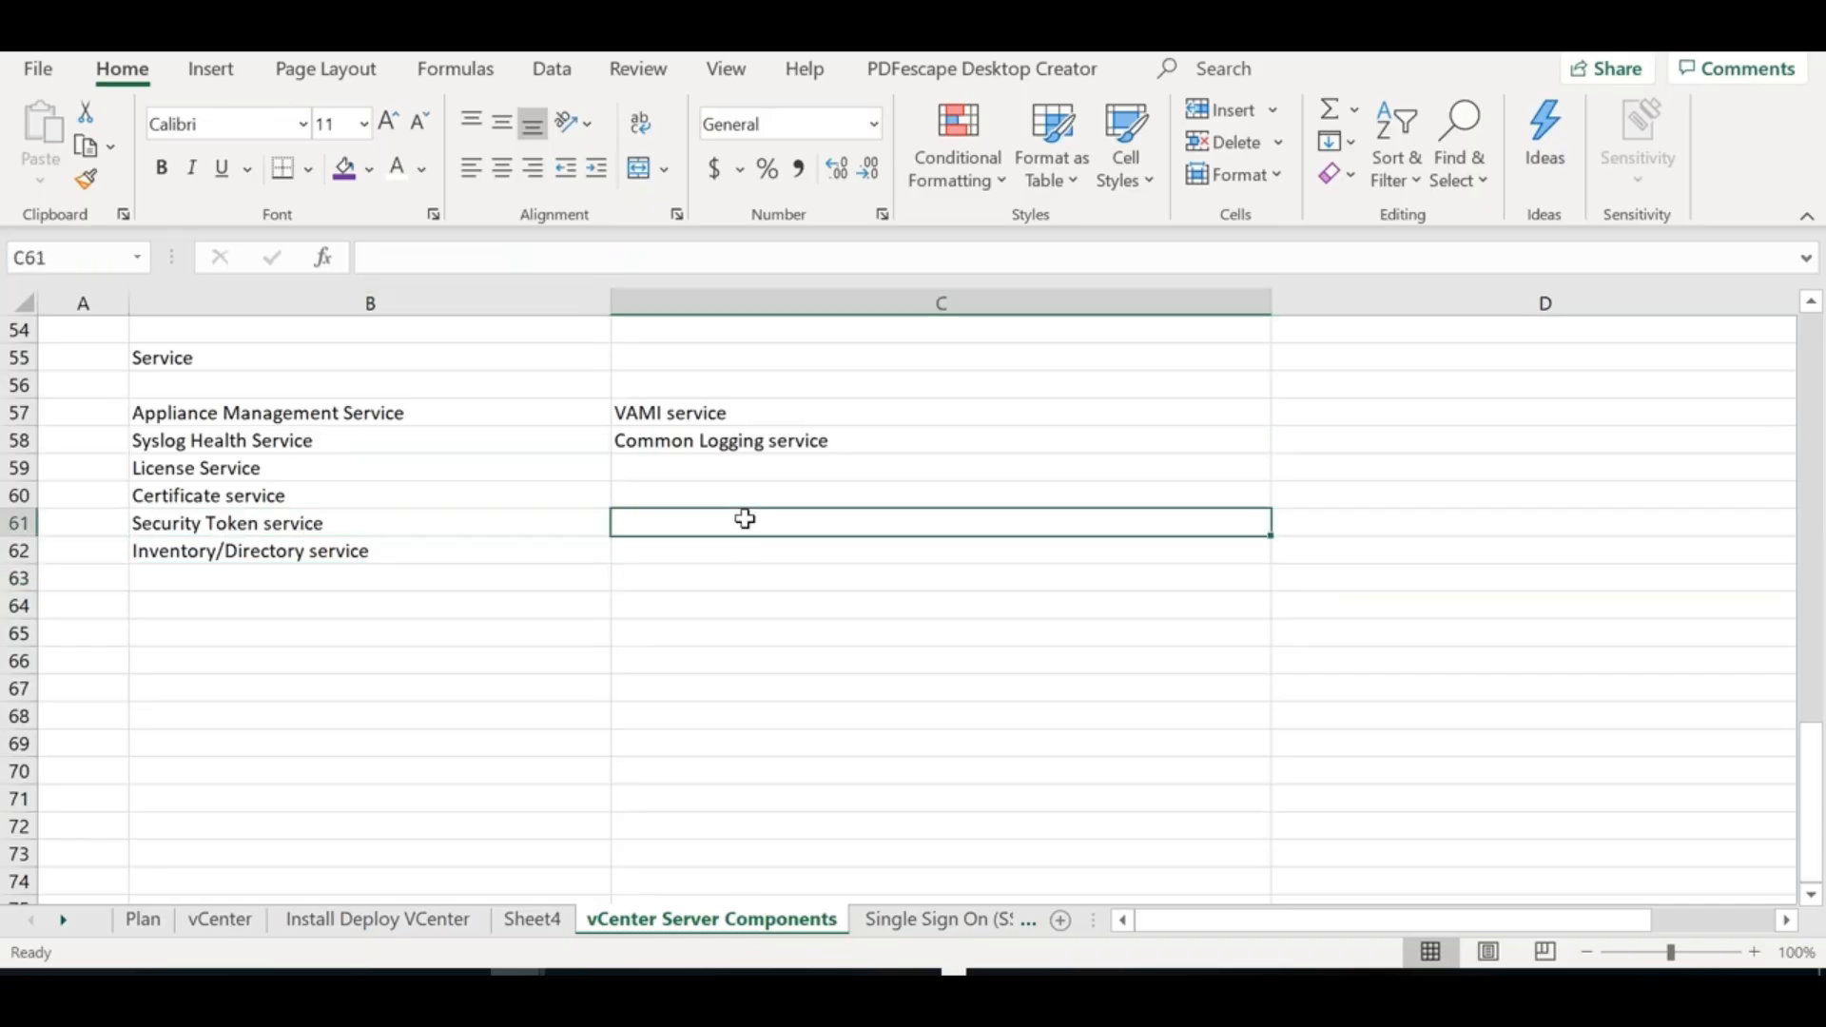
pyautogui.write('Identity management service')
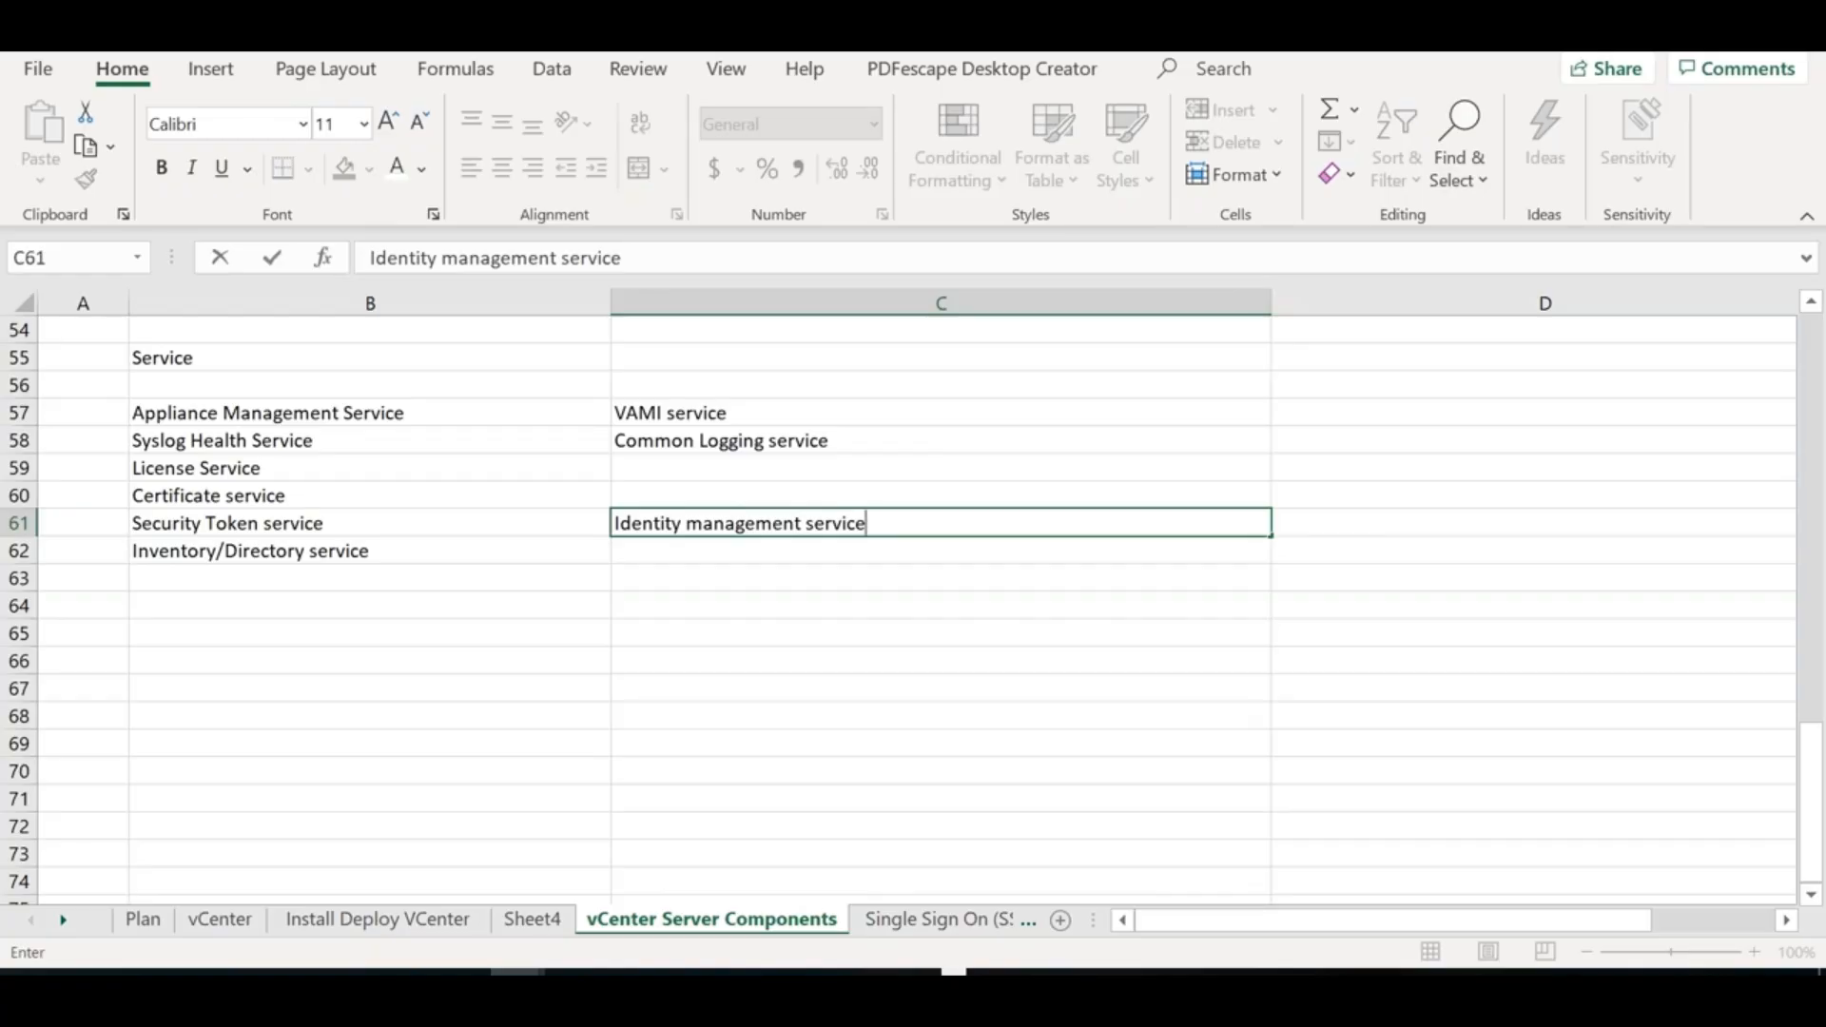
pyautogui.click(542, 579)
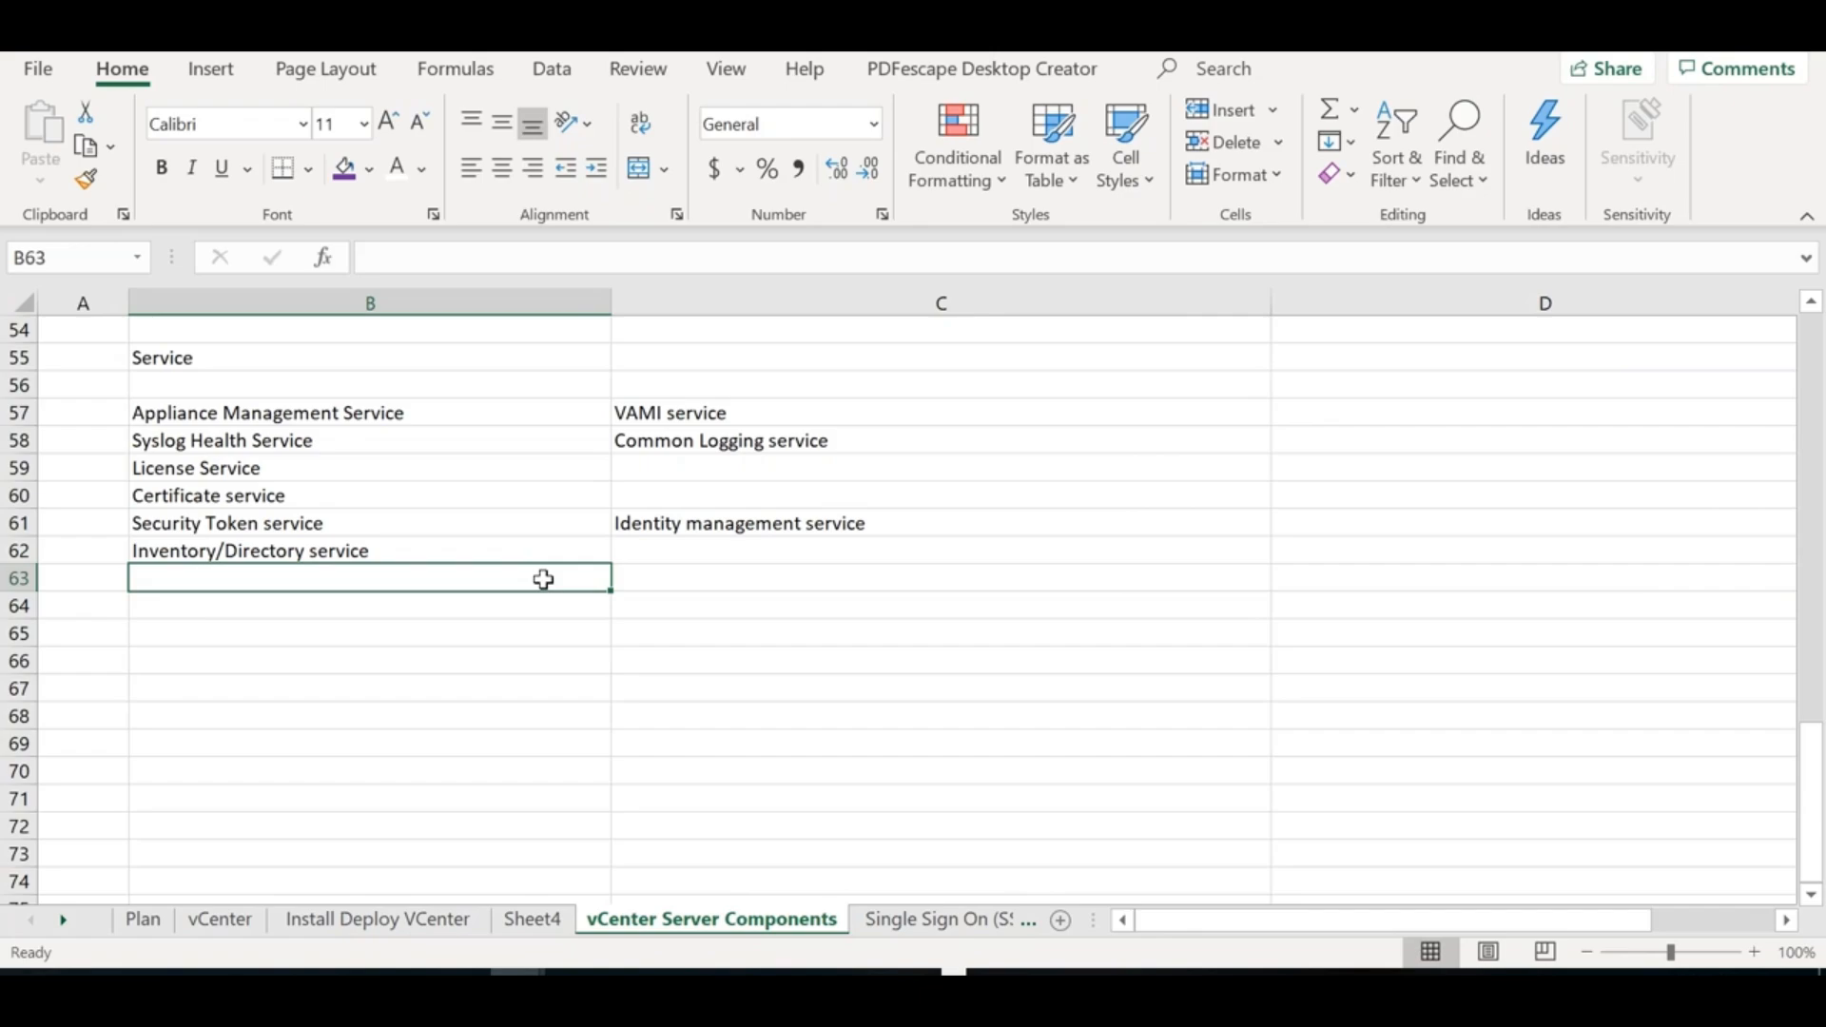
# Enter Service control agent in B63, HOSTD in C66 and VPXA in C65
pyautogui.write('Service control agent')
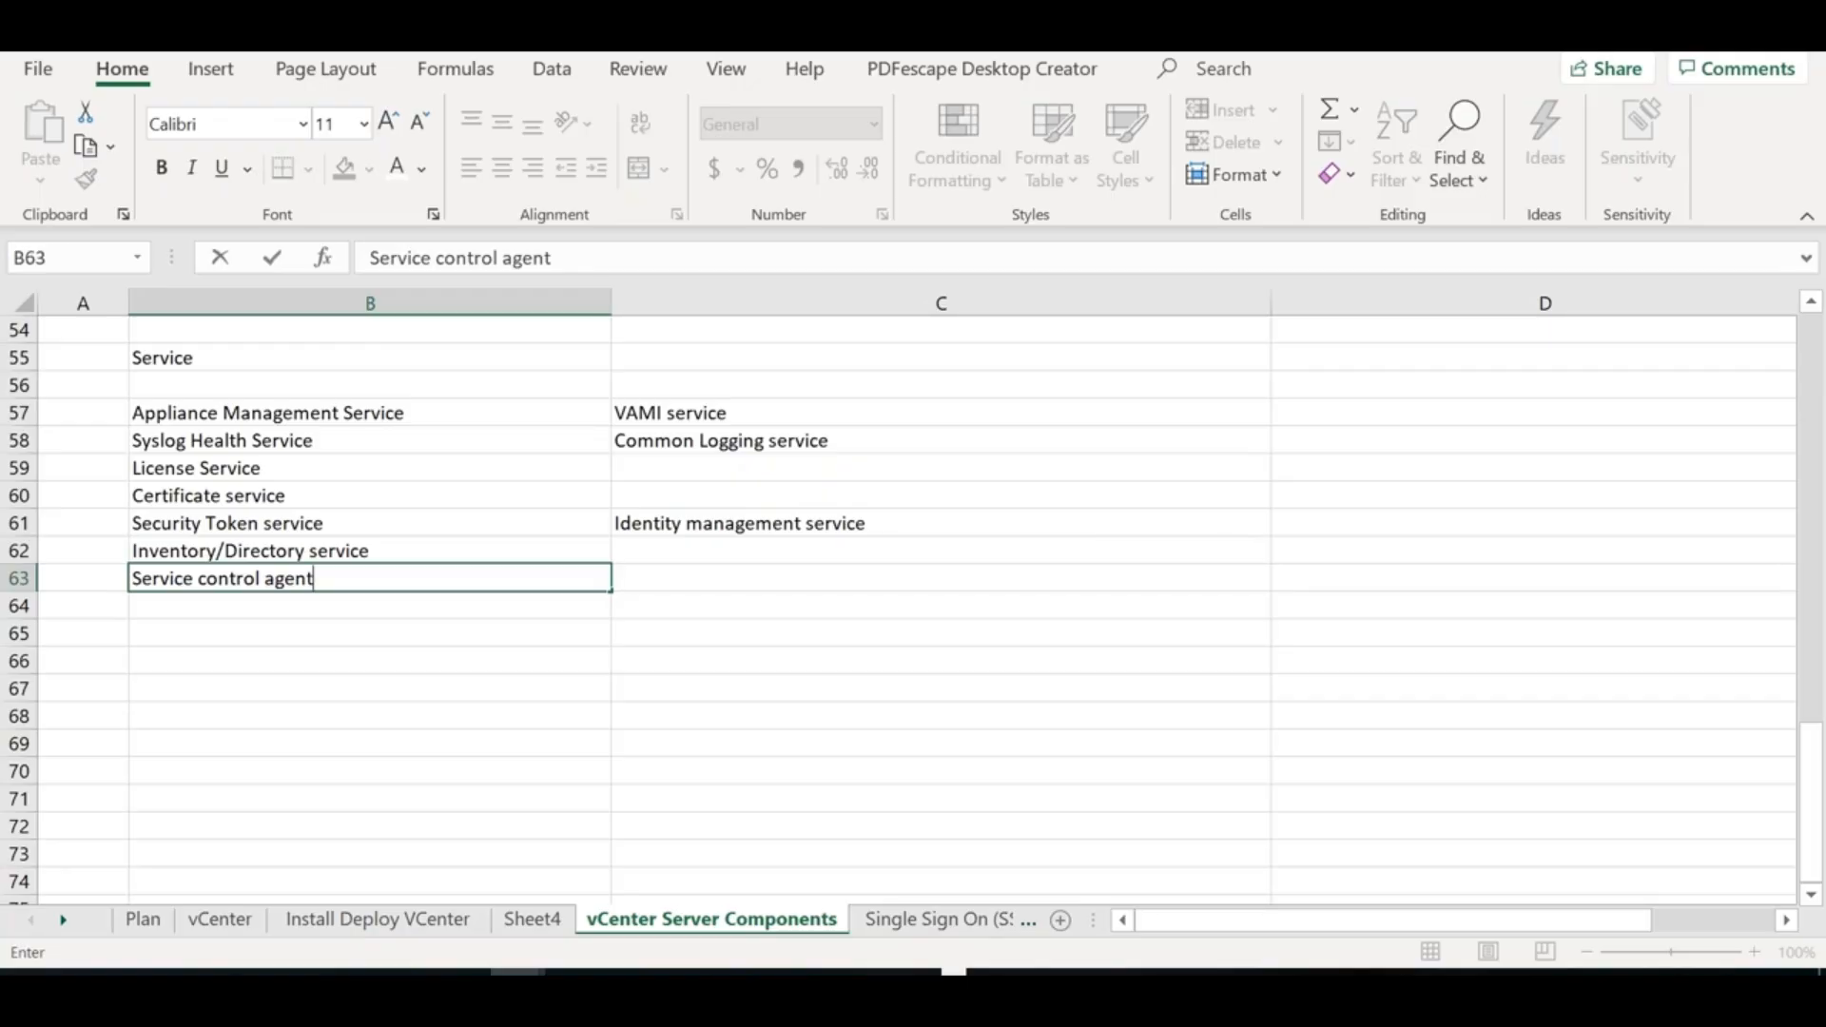
pyautogui.click(453, 640)
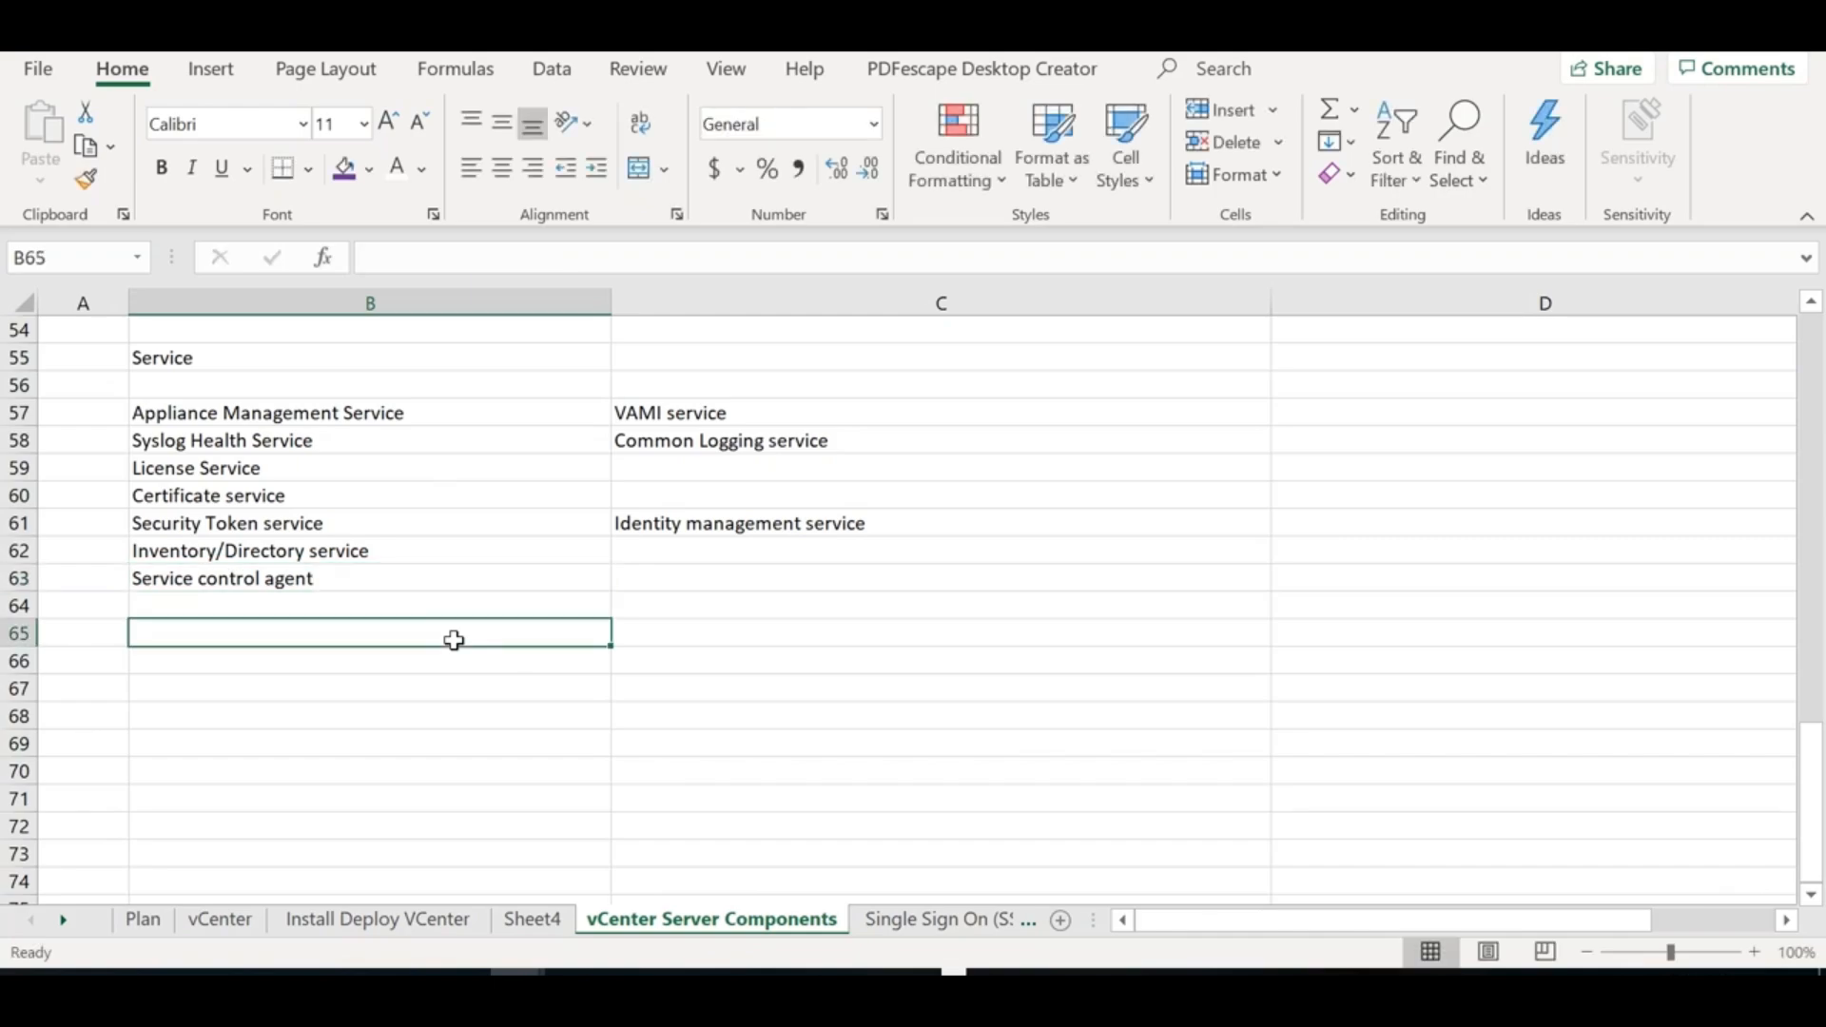
pyautogui.press('Down')
pyautogui.press('Right')
pyautogui.write('H')
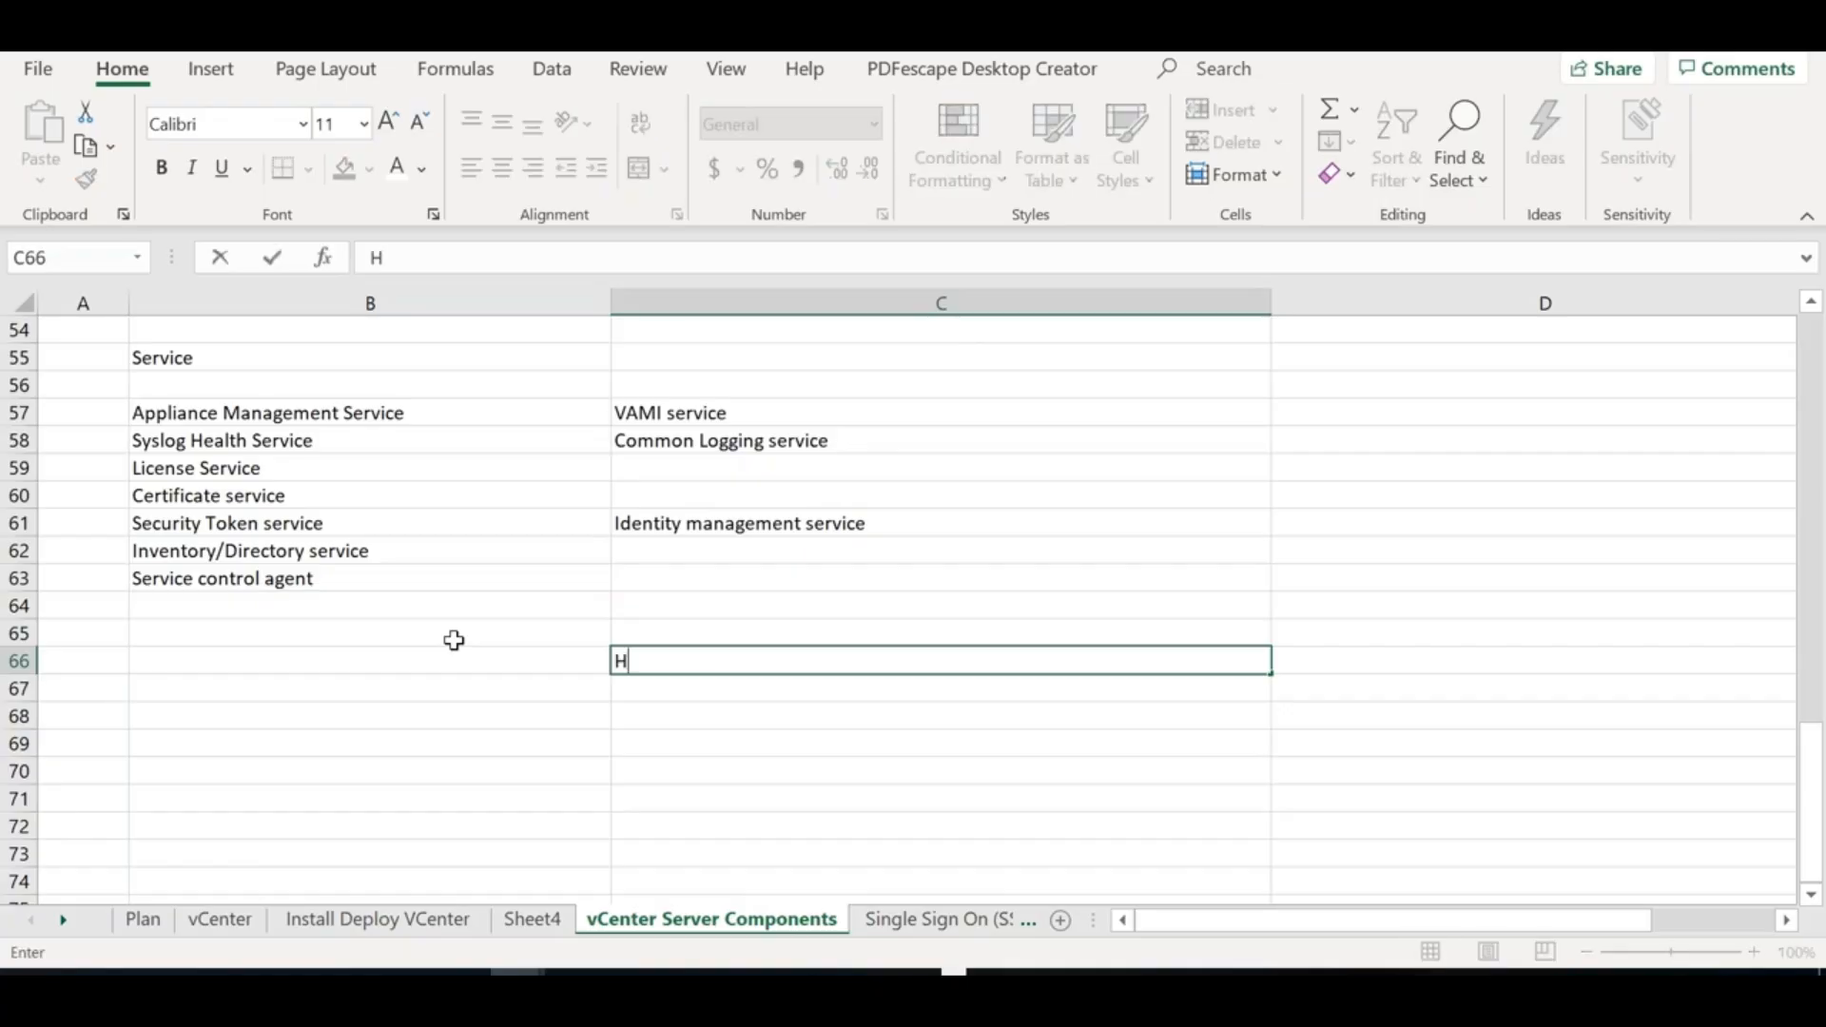
pyautogui.write('OSTD')
pyautogui.press('Up')
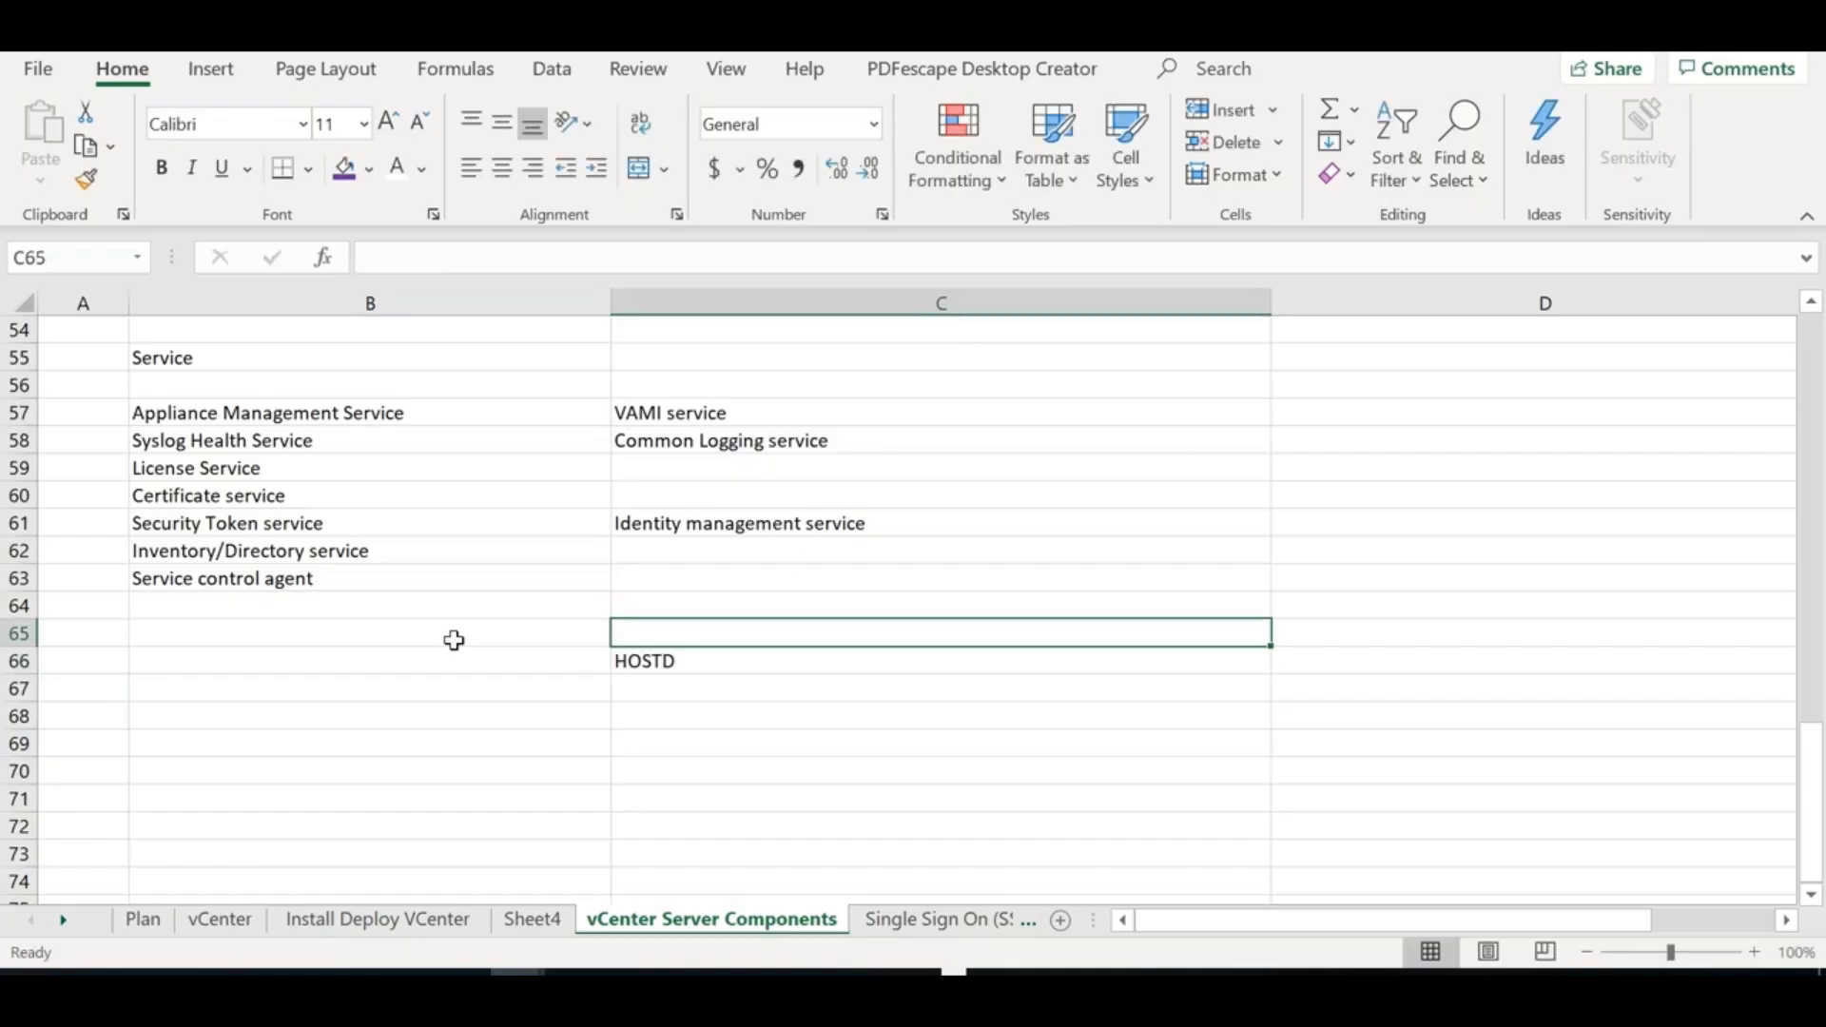
pyautogui.write('VPXA')
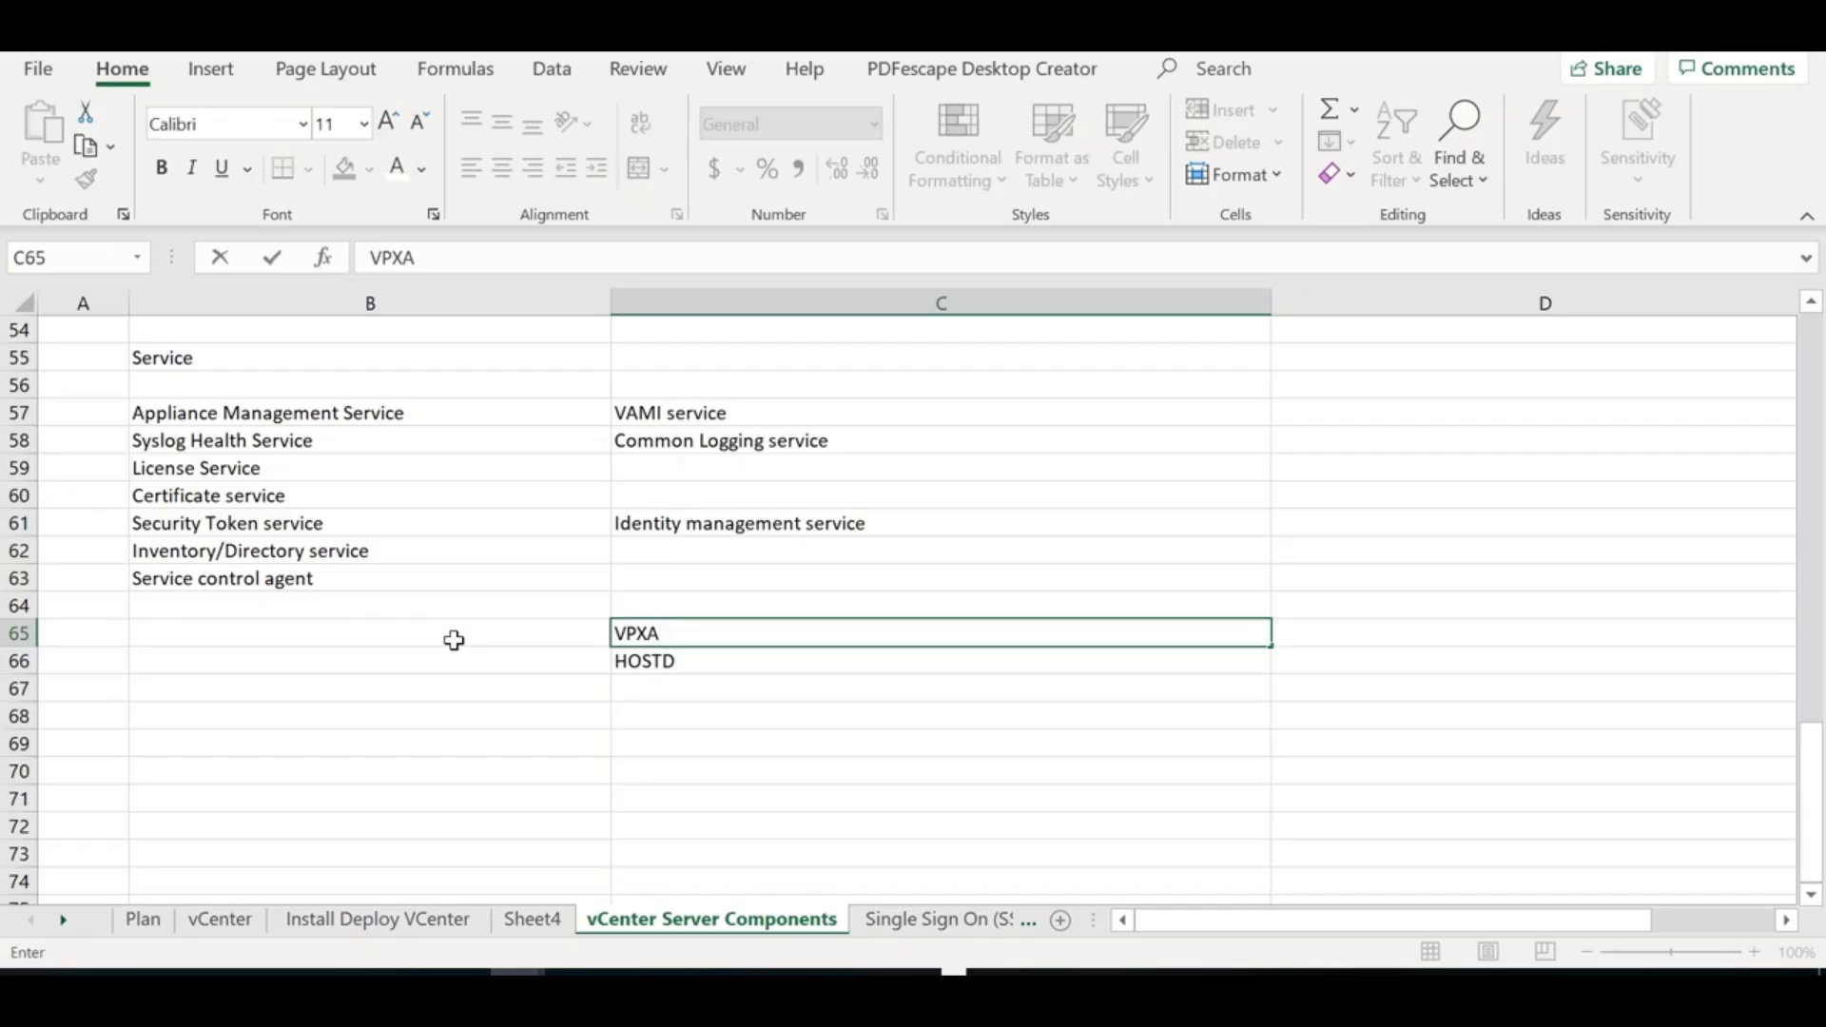
pyautogui.click(454, 640)
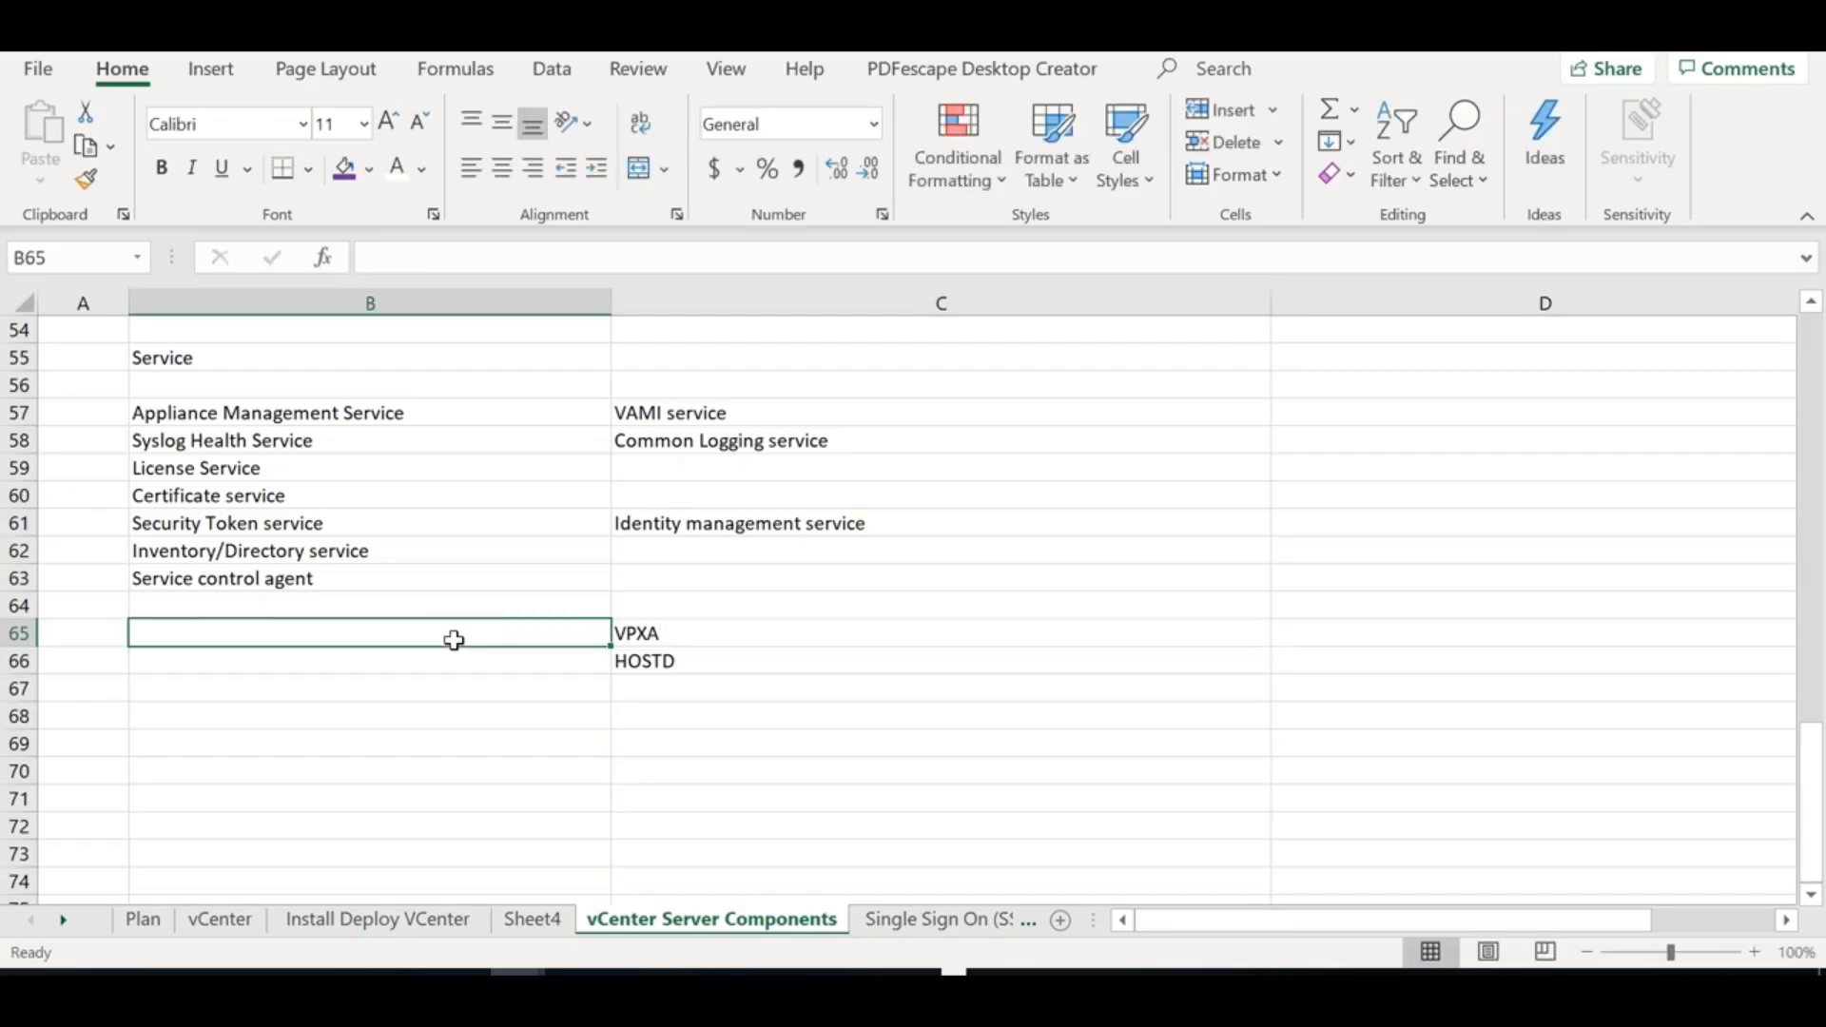
# Enter 'VPXD (Daemon/service on the vCenter)' in cell B65
pyautogui.write('VPDX')
pyautogui.press('BackSpace')
pyautogui.press('BackSpace')
pyautogui.write('XD (Daeomon')
pyautogui.press('BackSpace')
pyautogui.press('BackSpace')
pyautogui.press('BackSpace')
pyautogui.press('BackSpace')
pyautogui.press('BackSpace')
pyautogui.press('BackSpace')
pyautogui.write('emon')
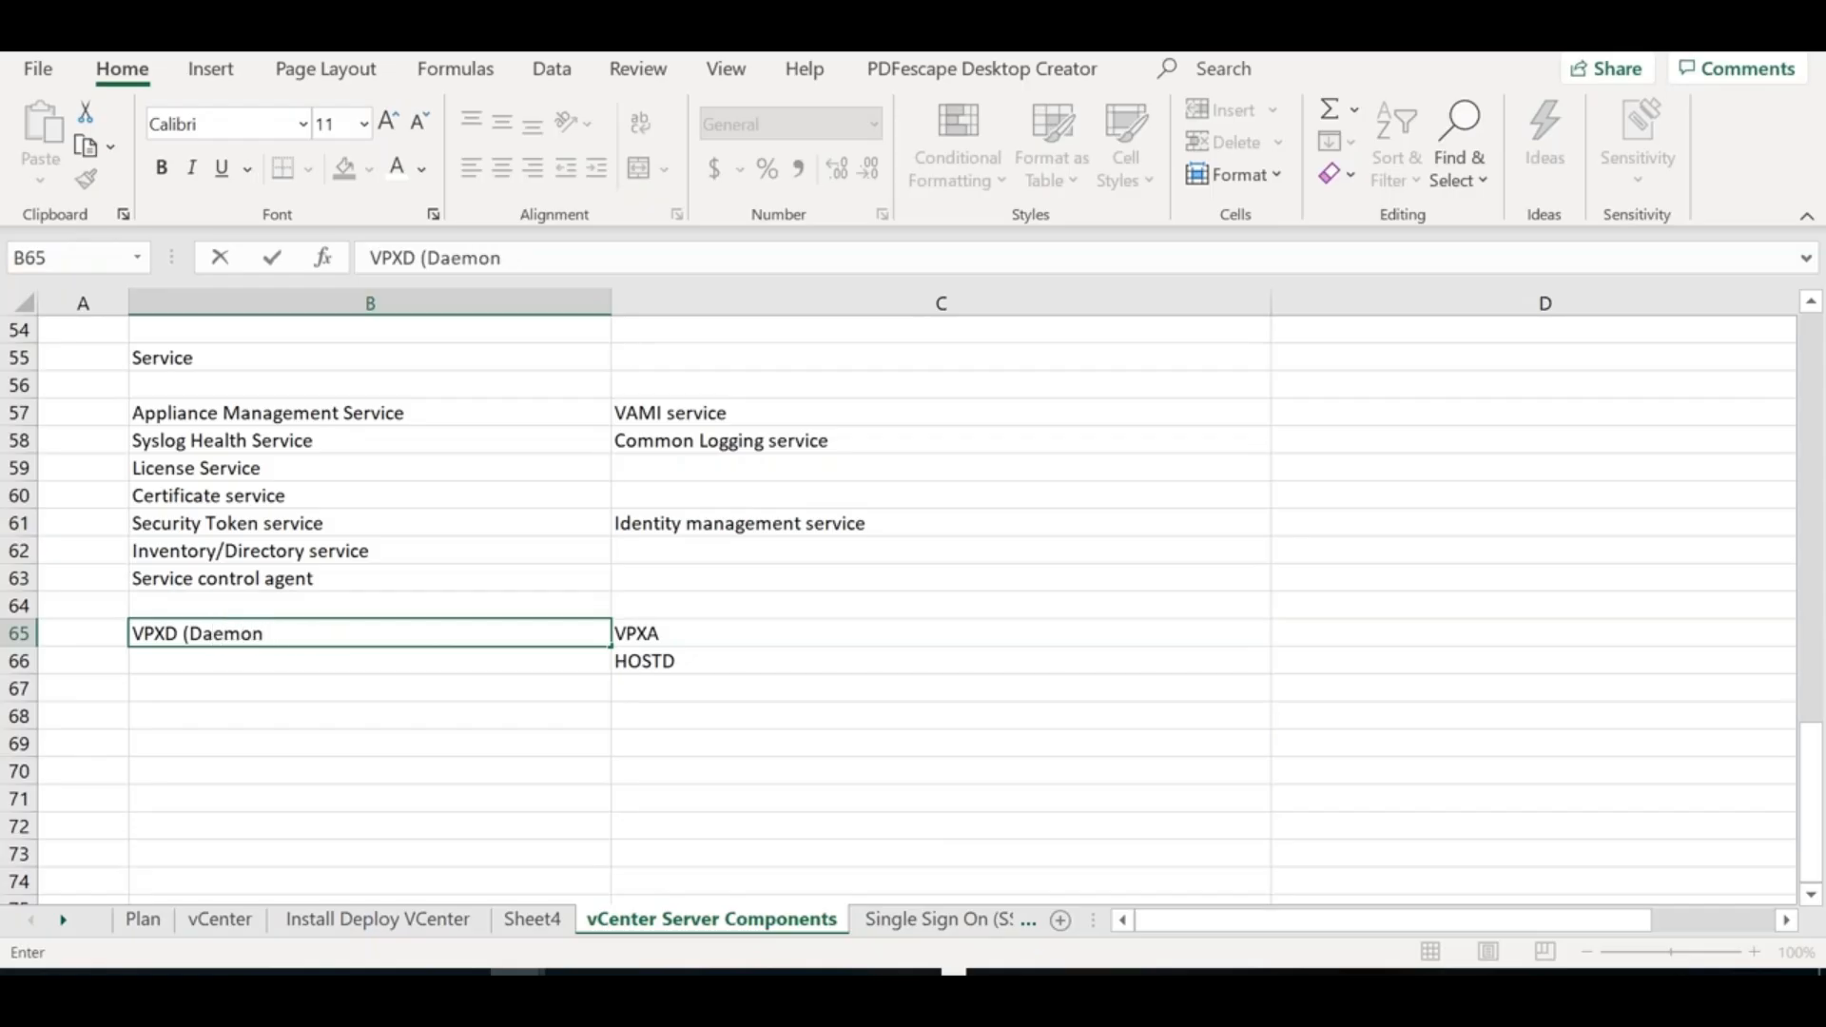
pyautogui.write('/service on the vCe')
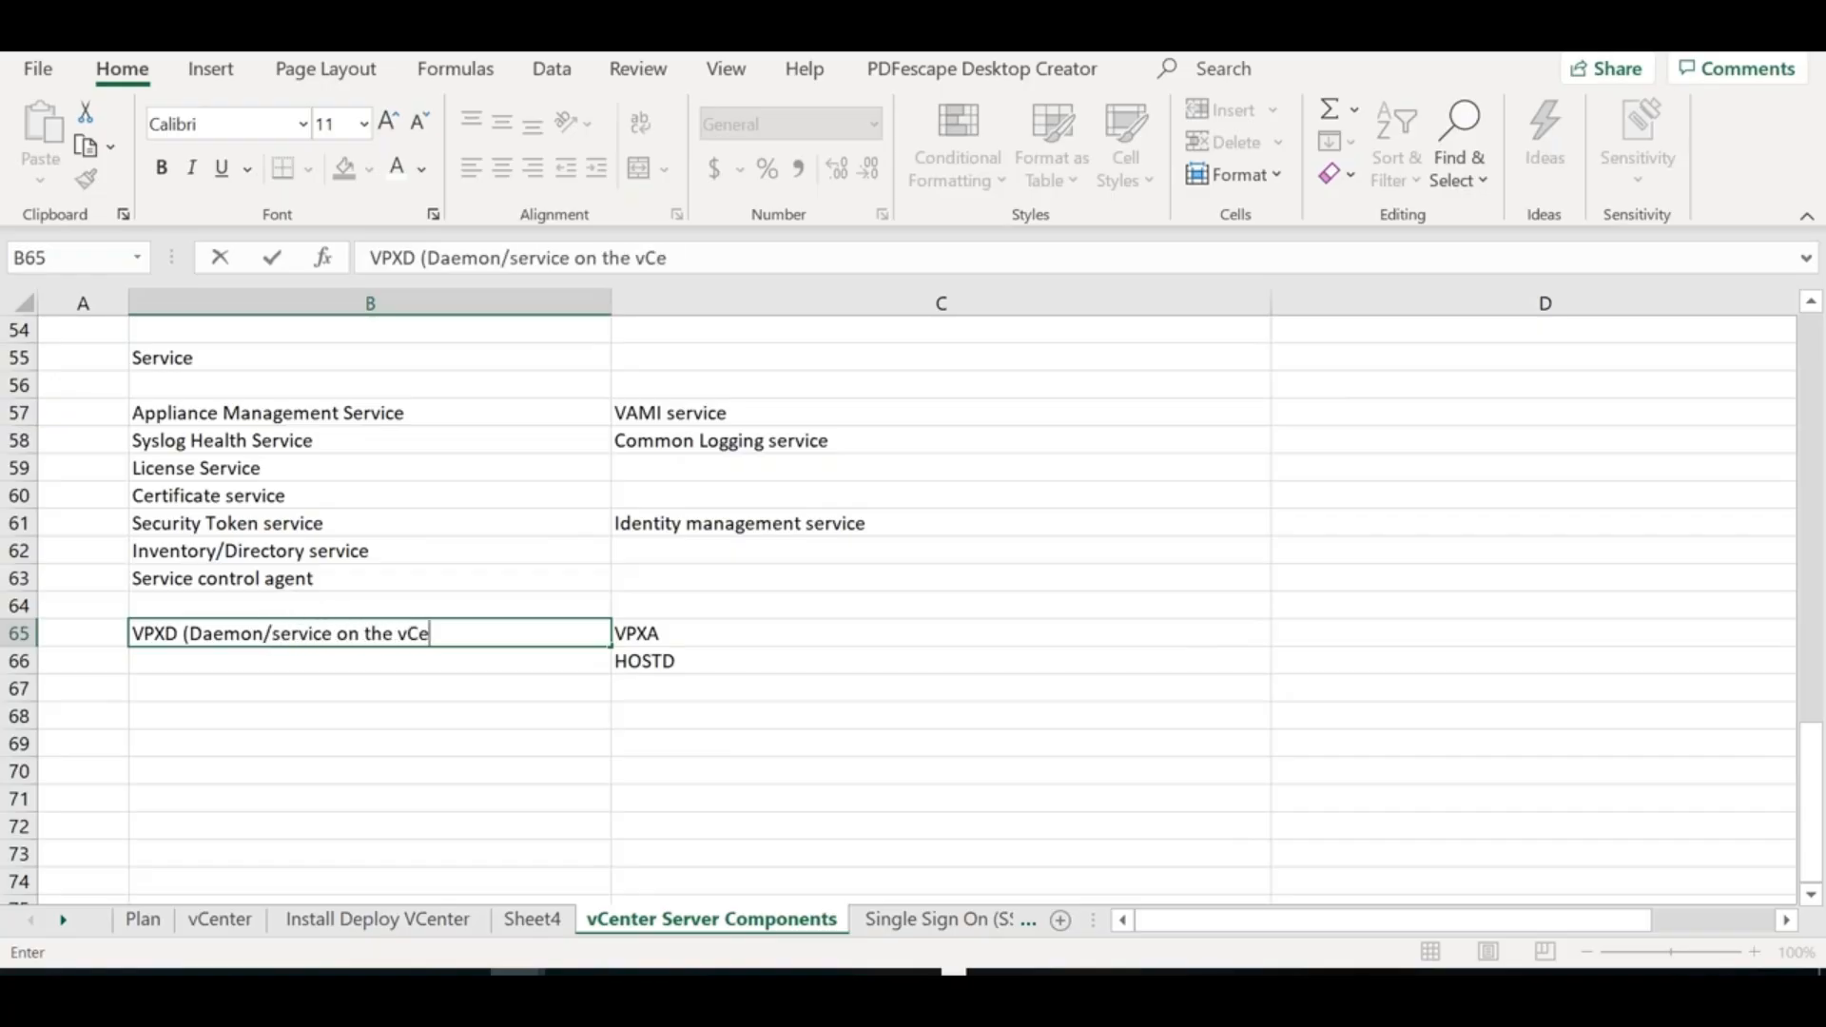
pyautogui.write('nter)')
# Extend VPXA to '(Agent on the ESXi Host)' and HOSTD with '(Service runs on the ESXi Host)'
pyautogui.doubleClick(683, 632)
pyautogui.write('(Agent in')
pyautogui.press('BackSpace')
pyautogui.press('BackSpace')
pyautogui.write('on the ESXi Host)')
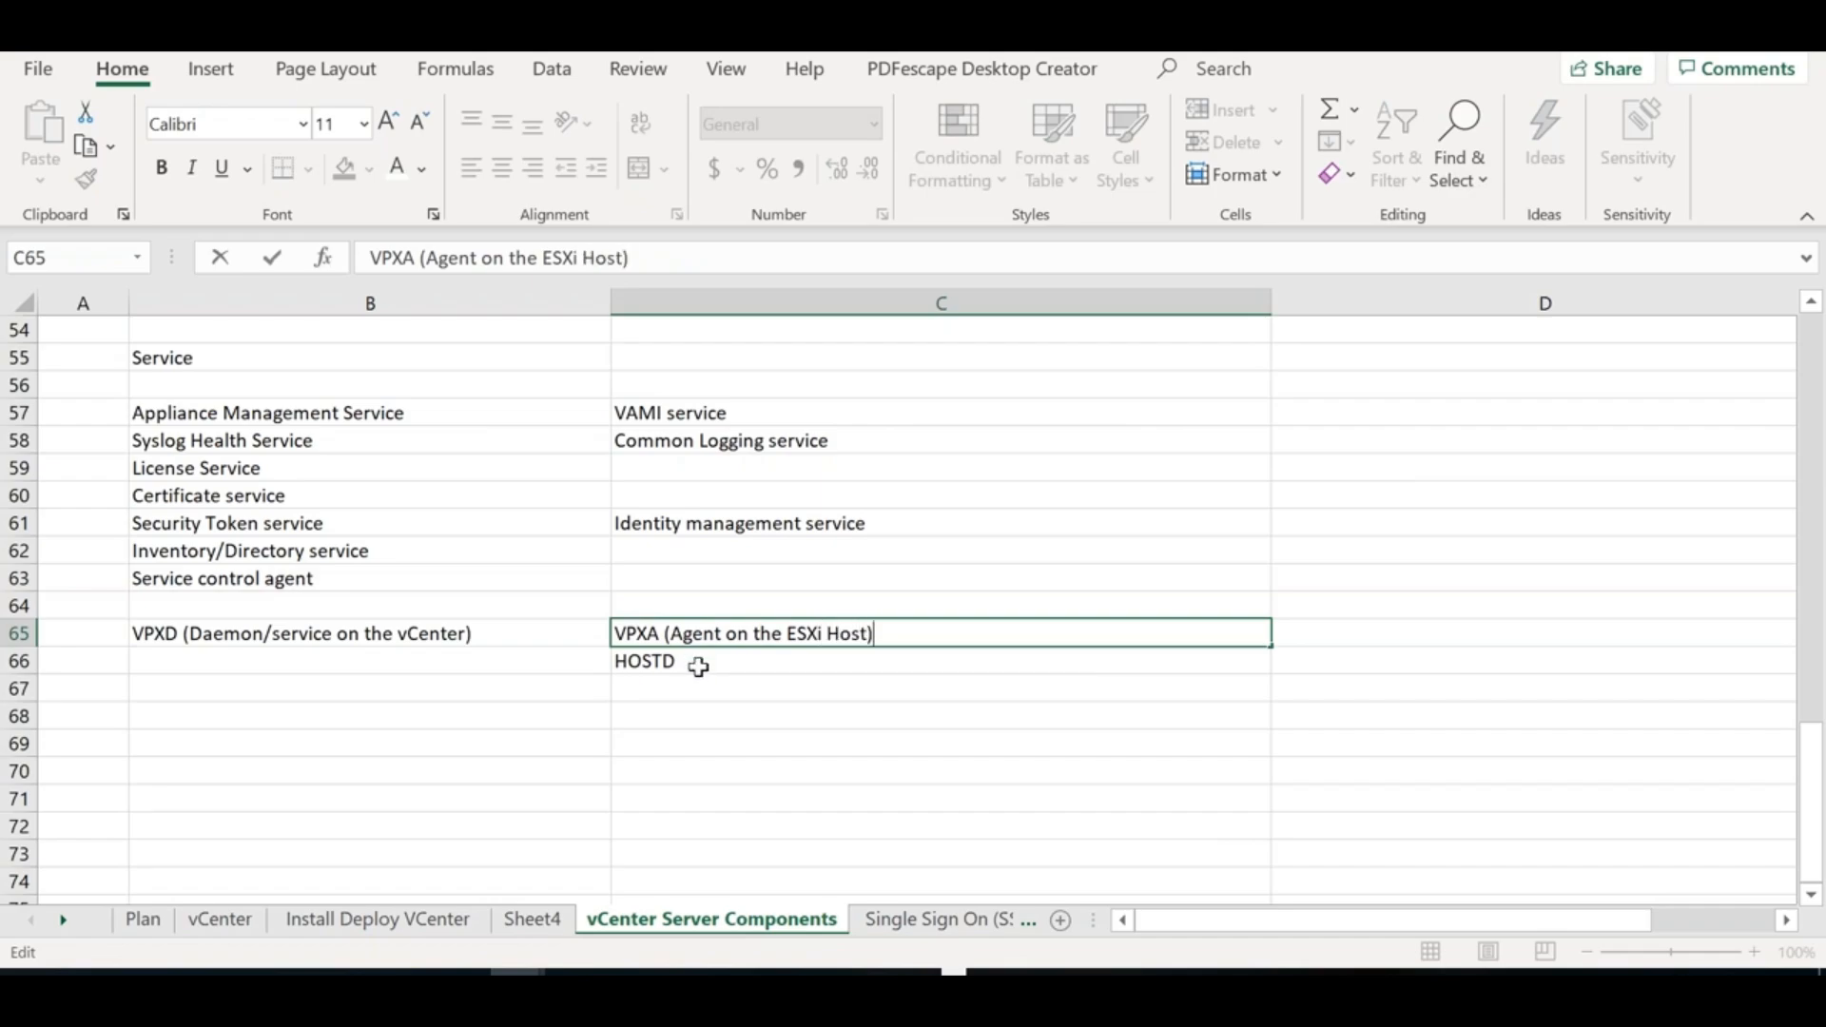
pyautogui.doubleClick(698, 666)
pyautogui.write('(SErvice runs on the ESXi Hs')
pyautogui.press('BackSpace')
# Finish the HOSTD description and record port 902 in D66 instead of D65
pyautogui.write('ost)')
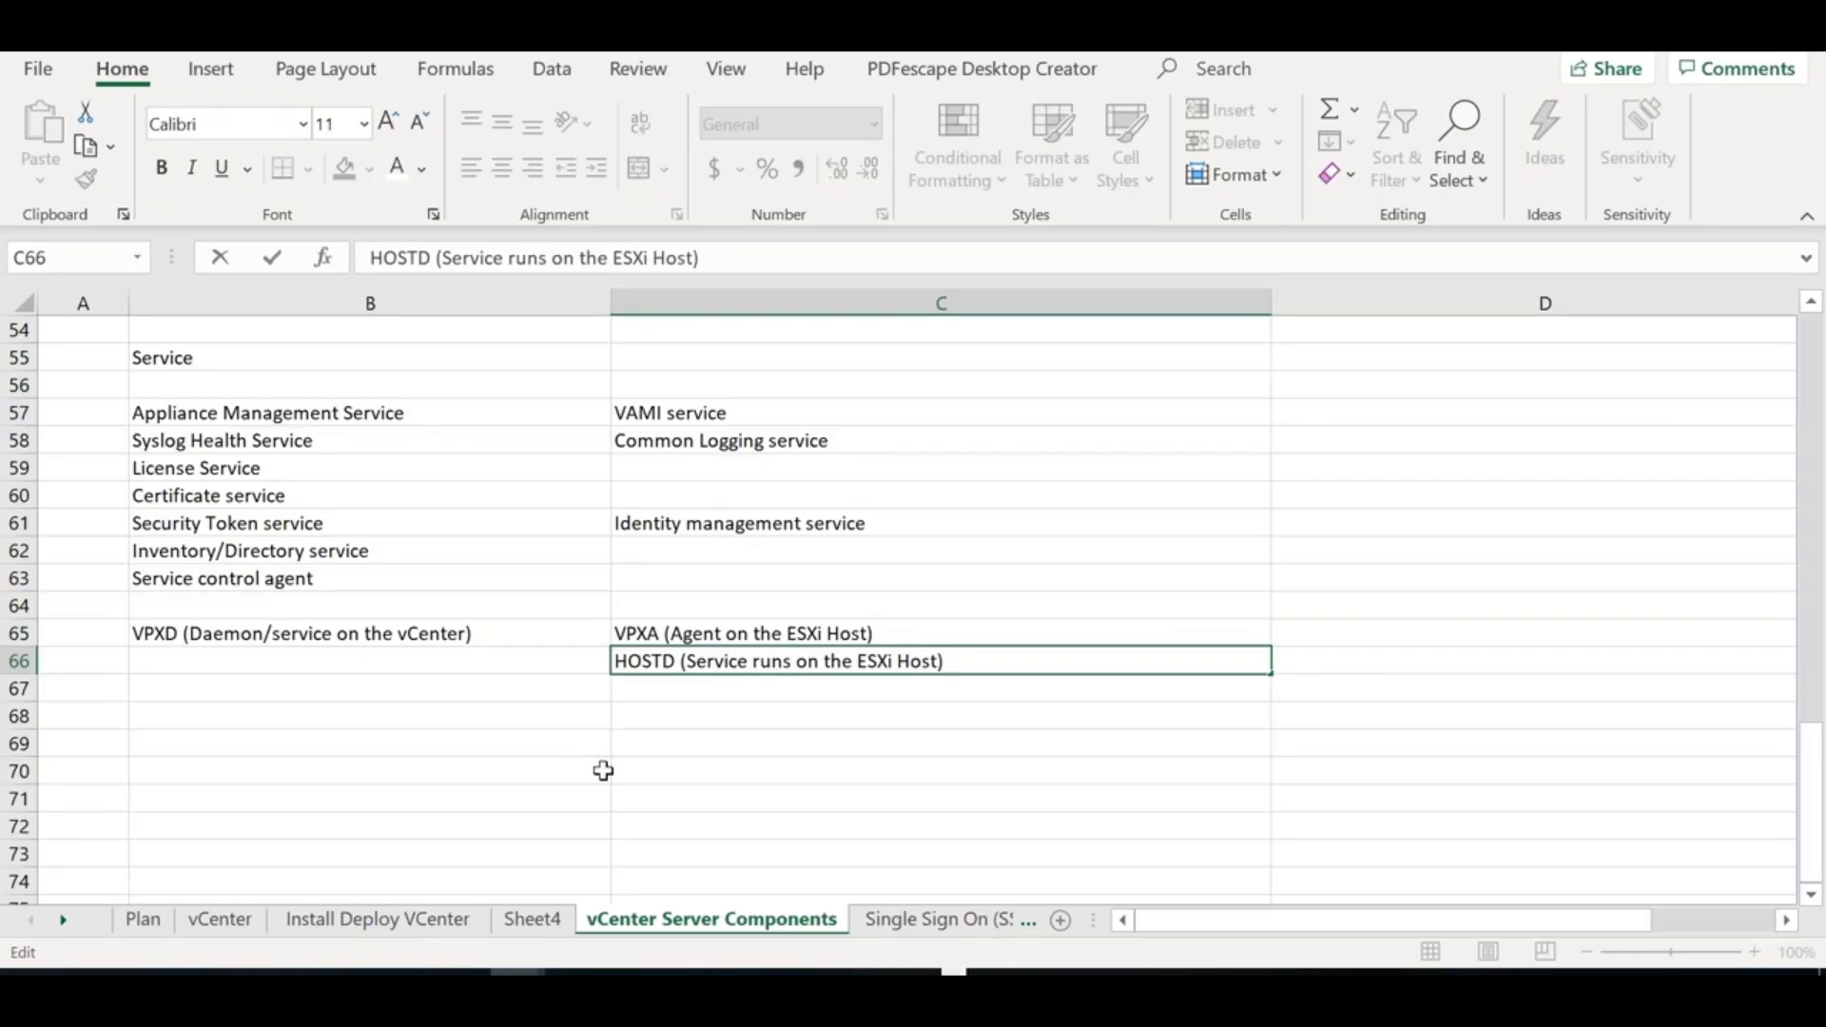
pyautogui.click(585, 792)
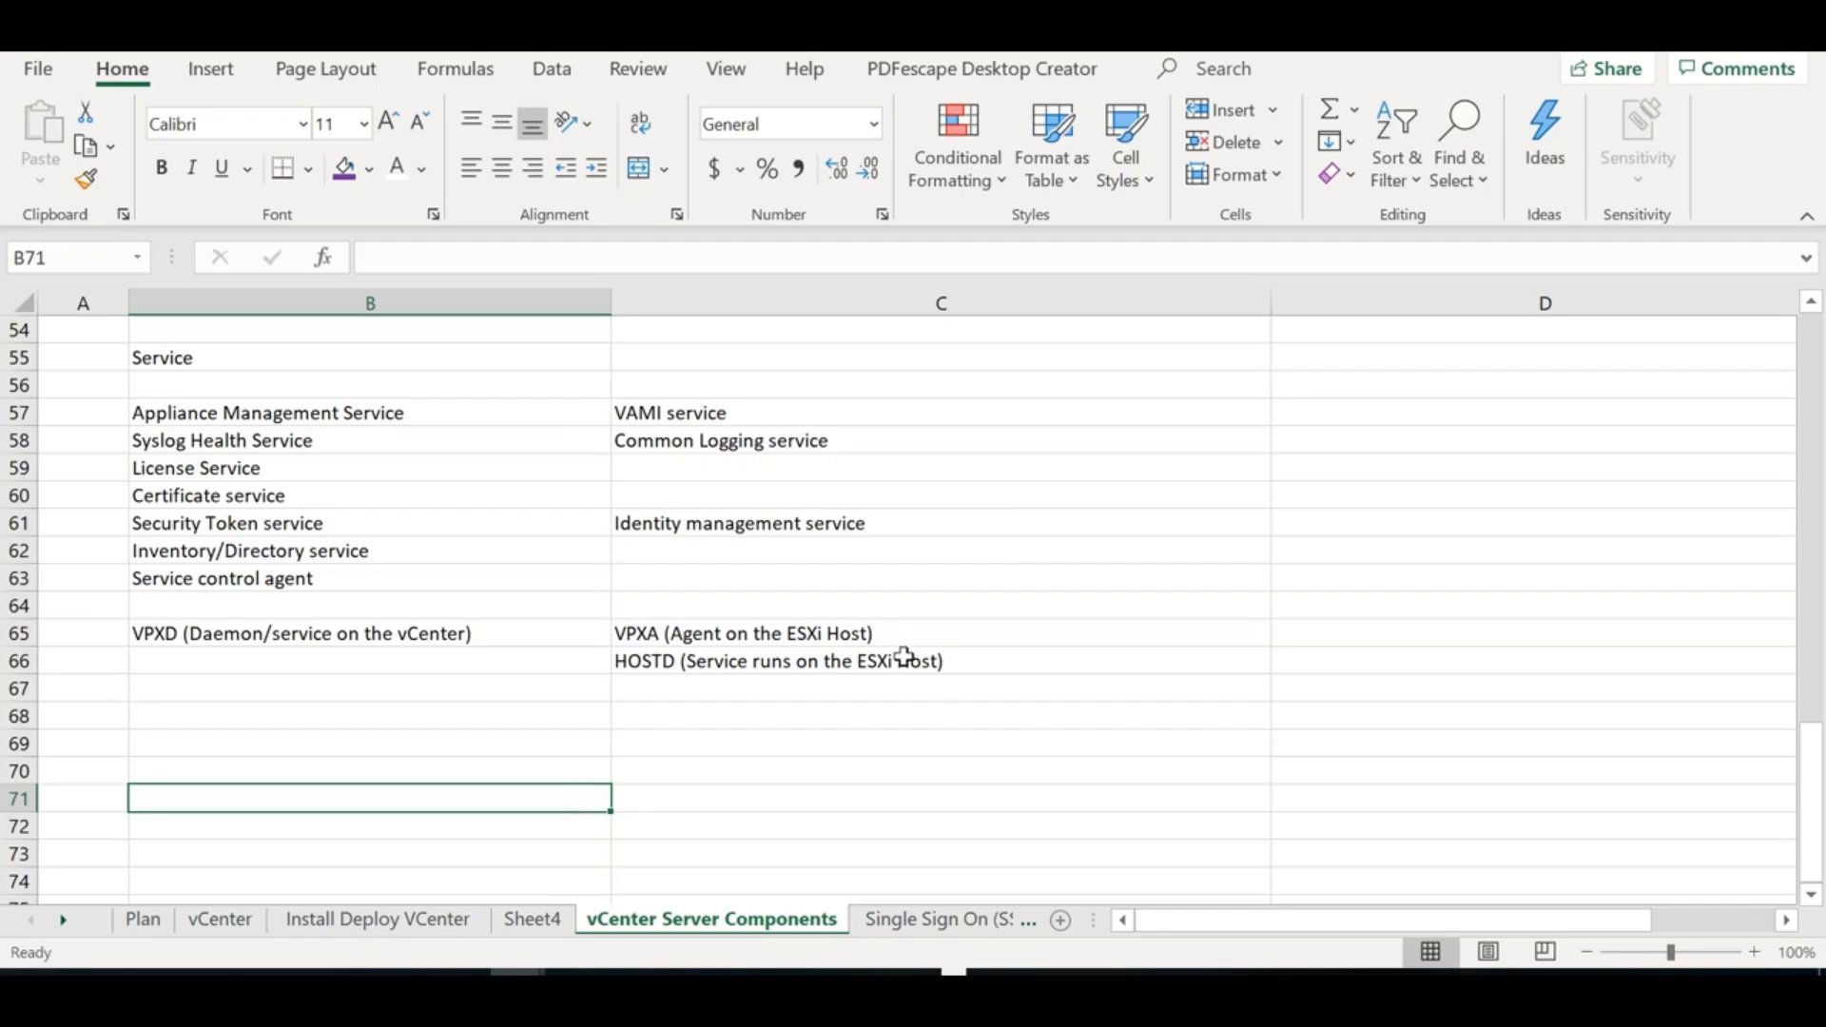
pyautogui.click(1342, 638)
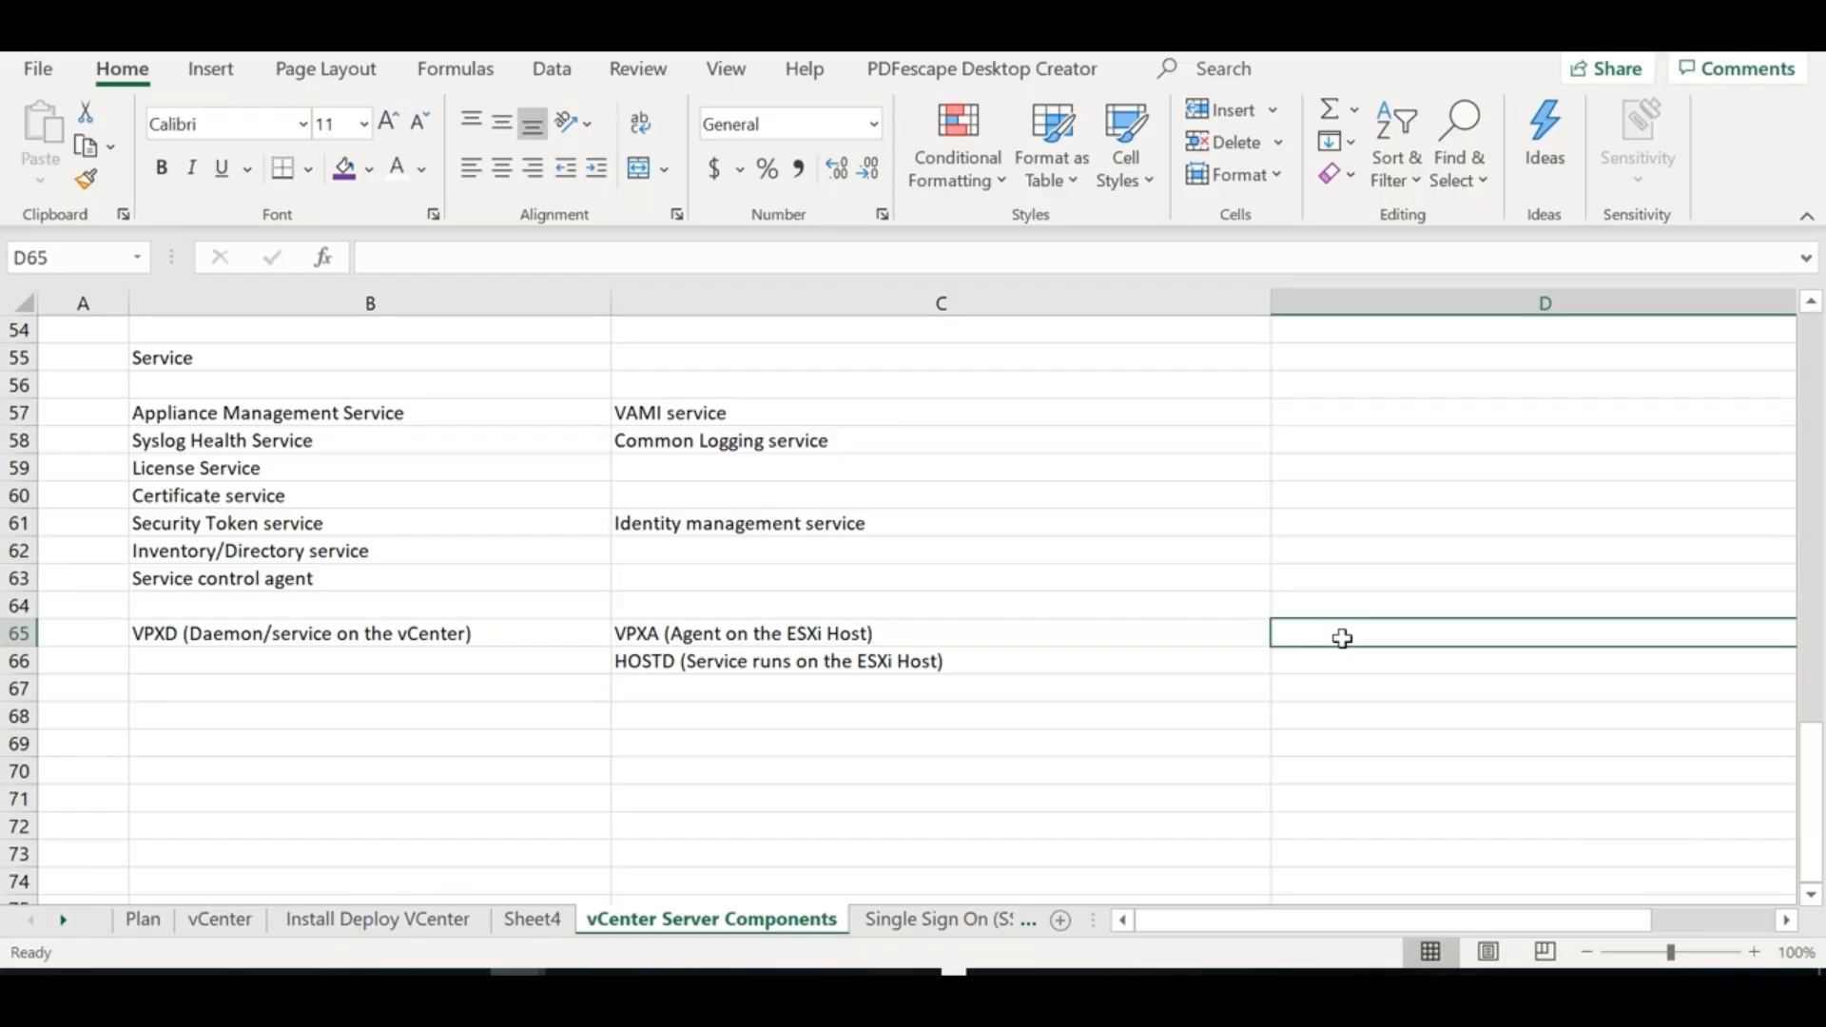
pyautogui.write('902')
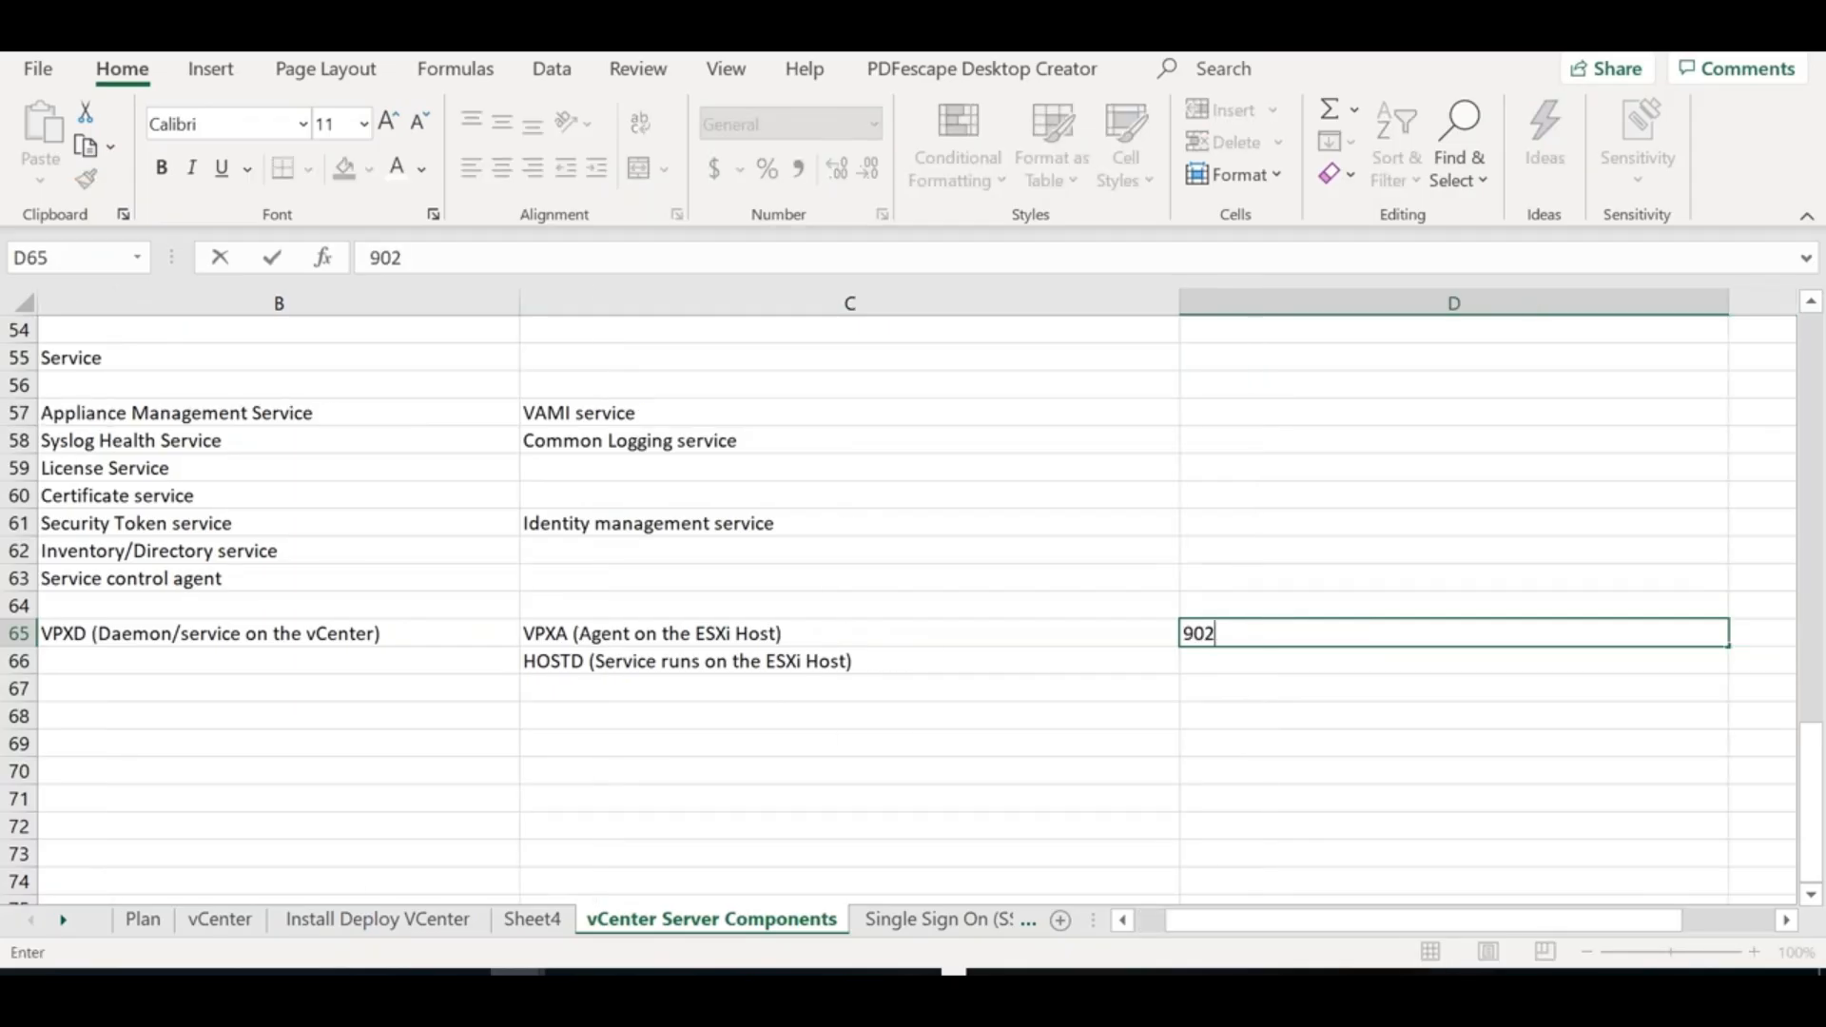
pyautogui.moveTo(1290, 631); pyautogui.dragTo(1094, 601)
pyautogui.press('Delete')
pyautogui.click(1205, 656)
pyautogui.write('902')
pyautogui.click(393, 715)
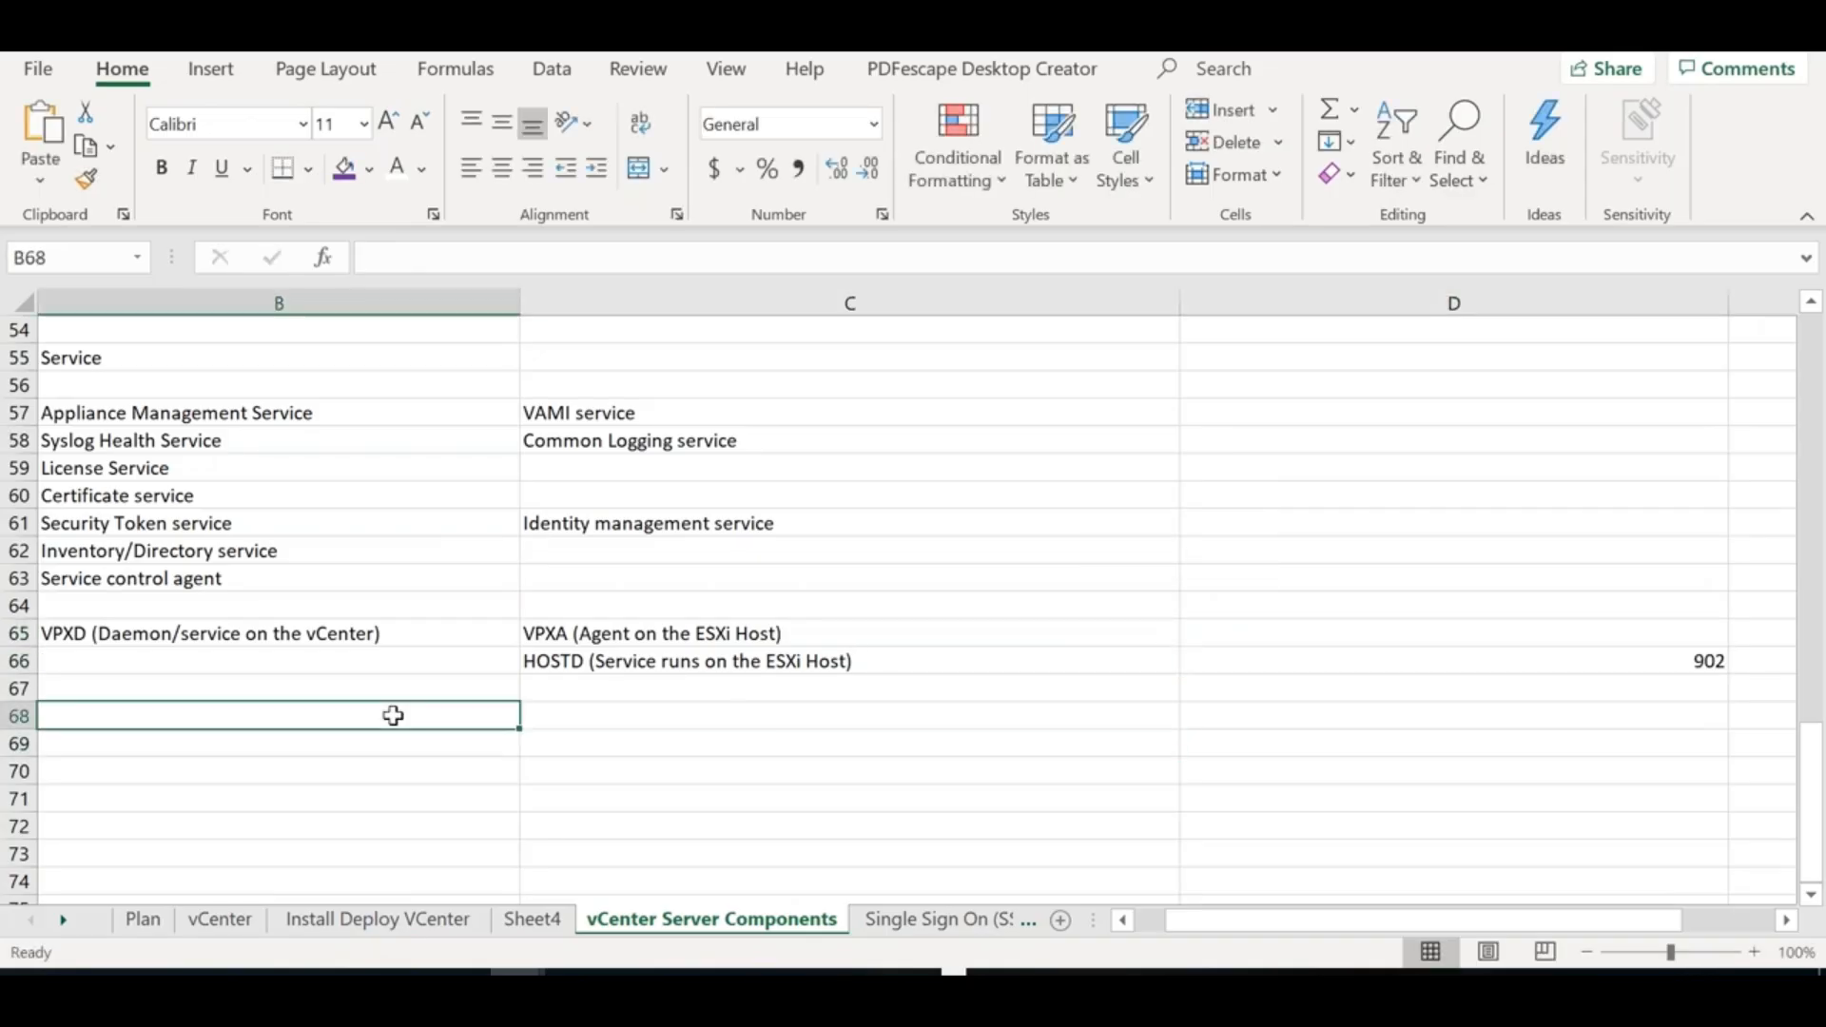
# Open the Windows Wi-Fi network list from the taskbar
pyautogui.press('Left')
pyautogui.press('Right')
pyautogui.press('Right')
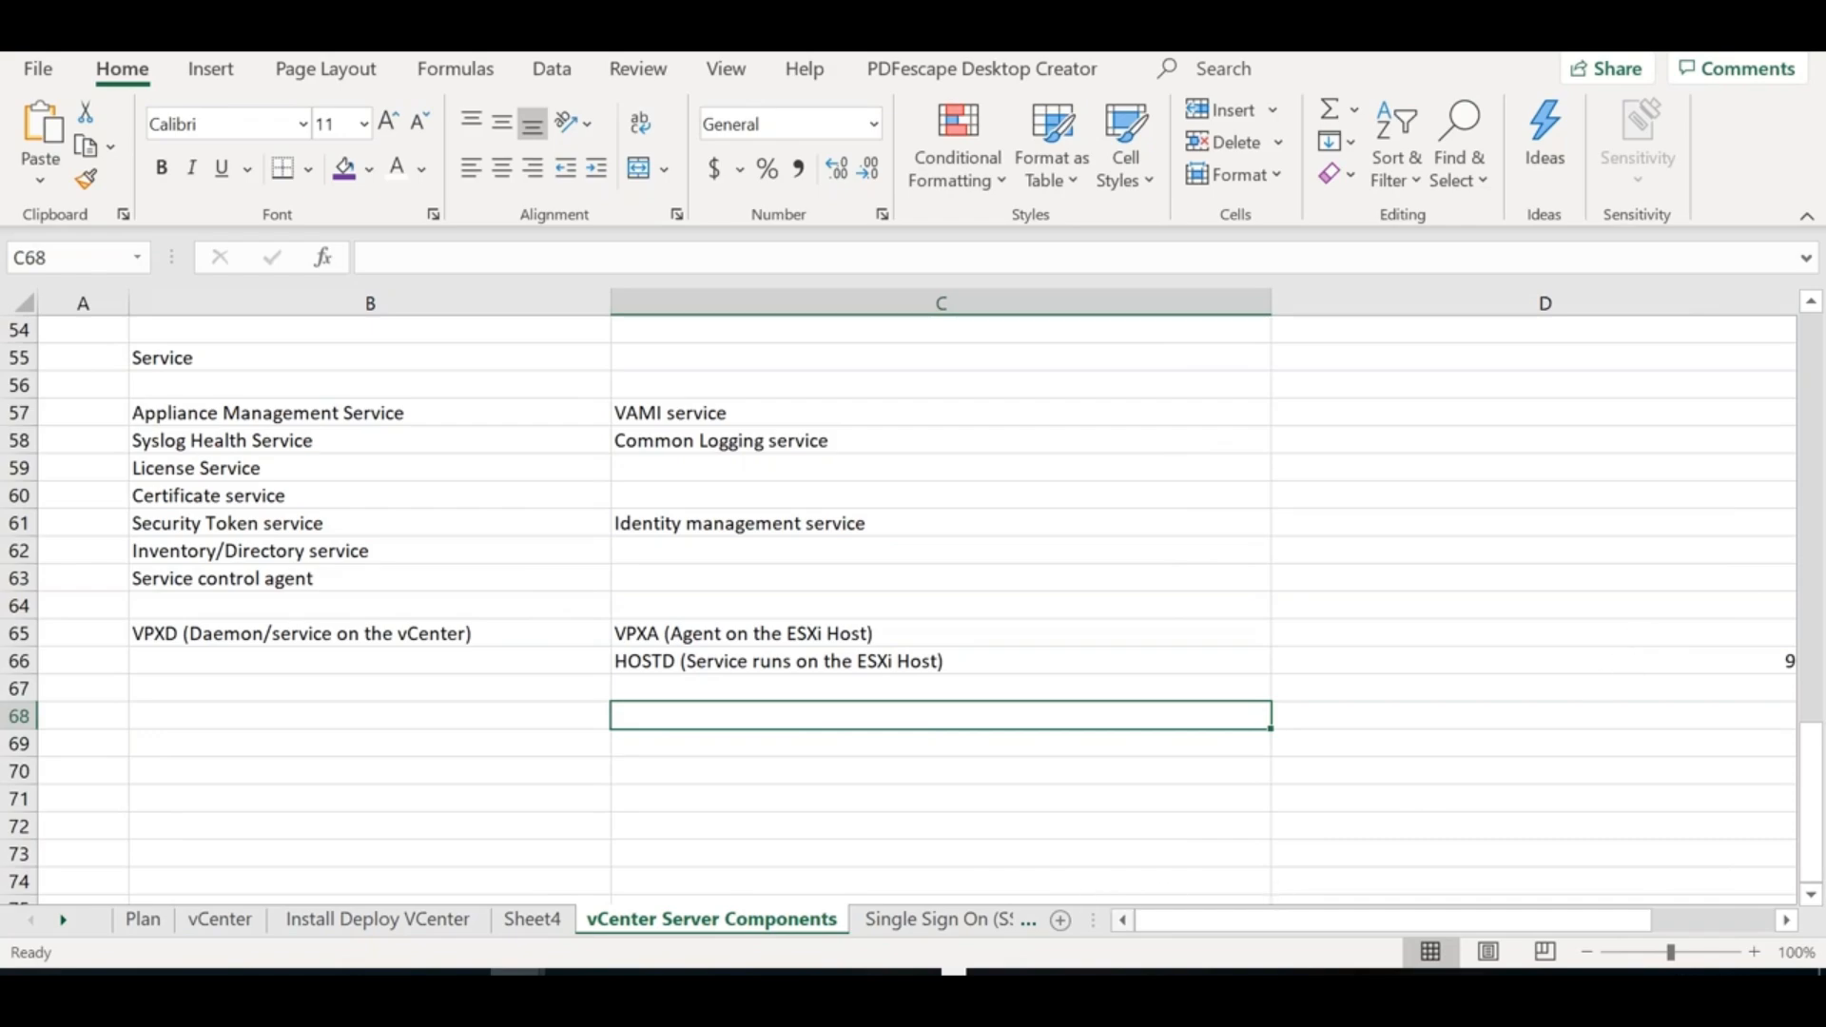
pyautogui.click(1462, 973)
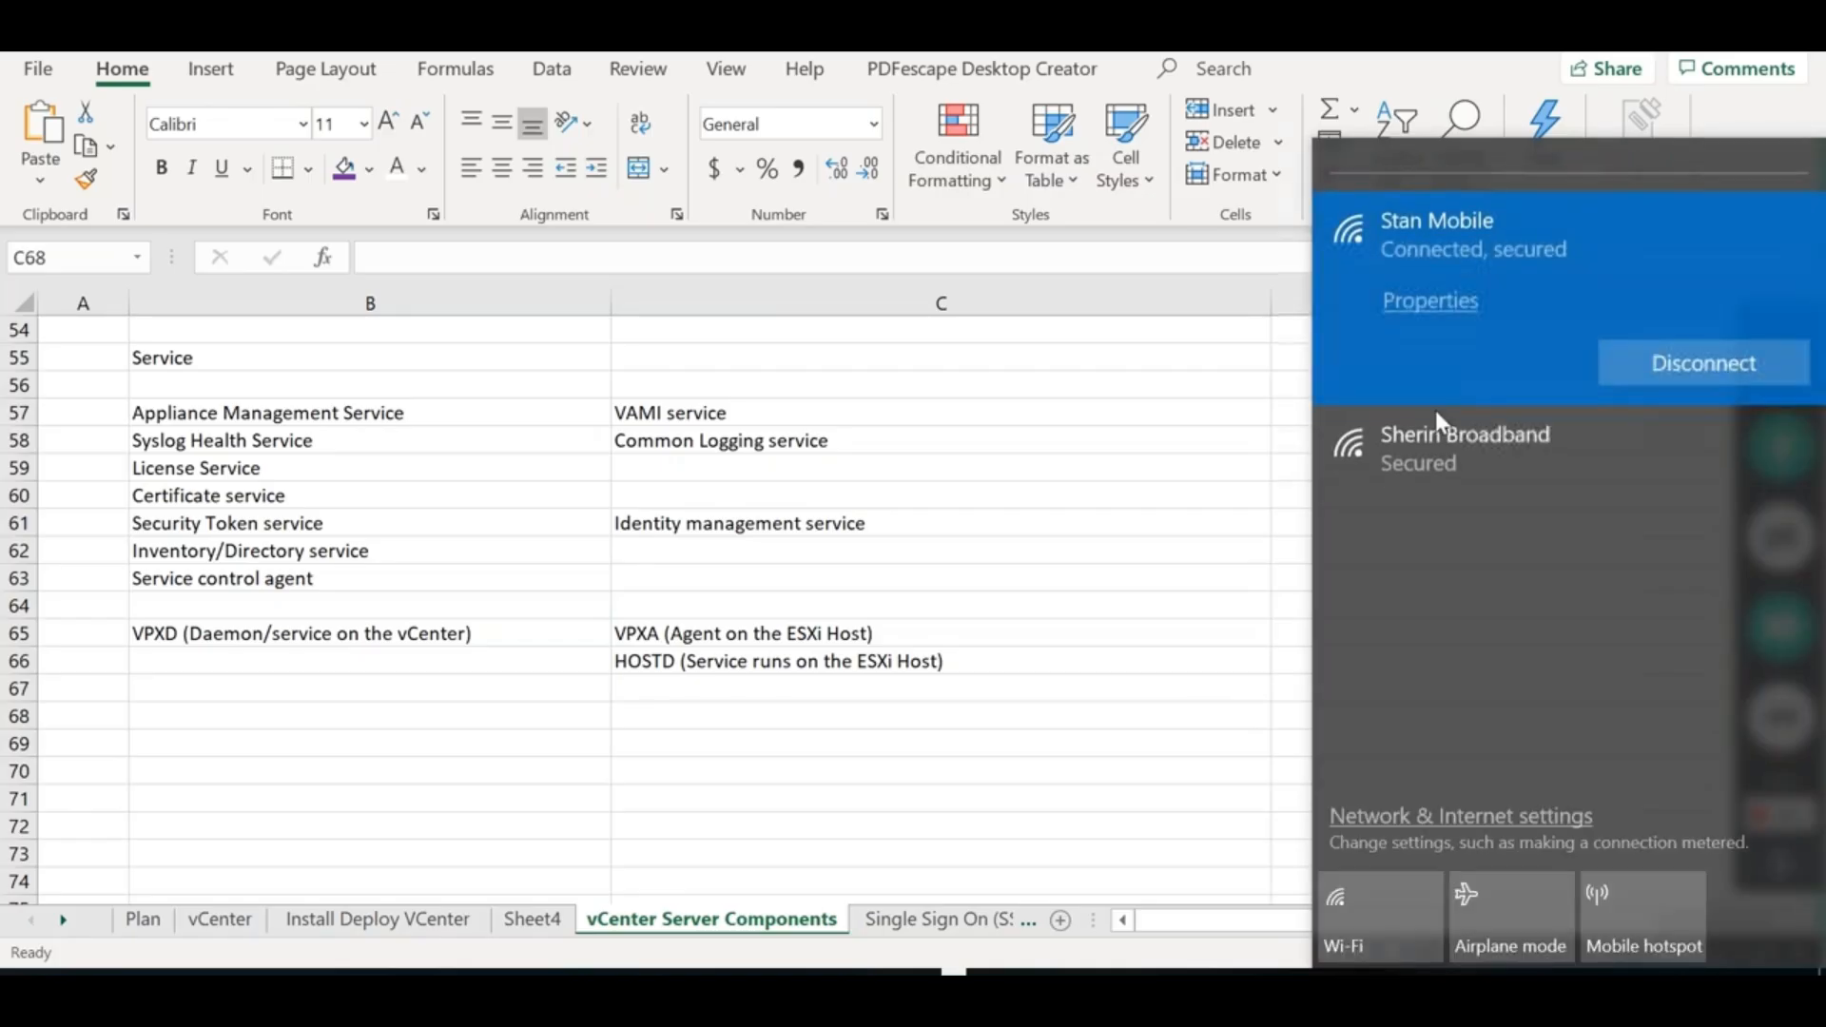
# Expand the broadband network in the Wi-Fi list, then close the flyout back to cell D64
pyautogui.click(1434, 517)
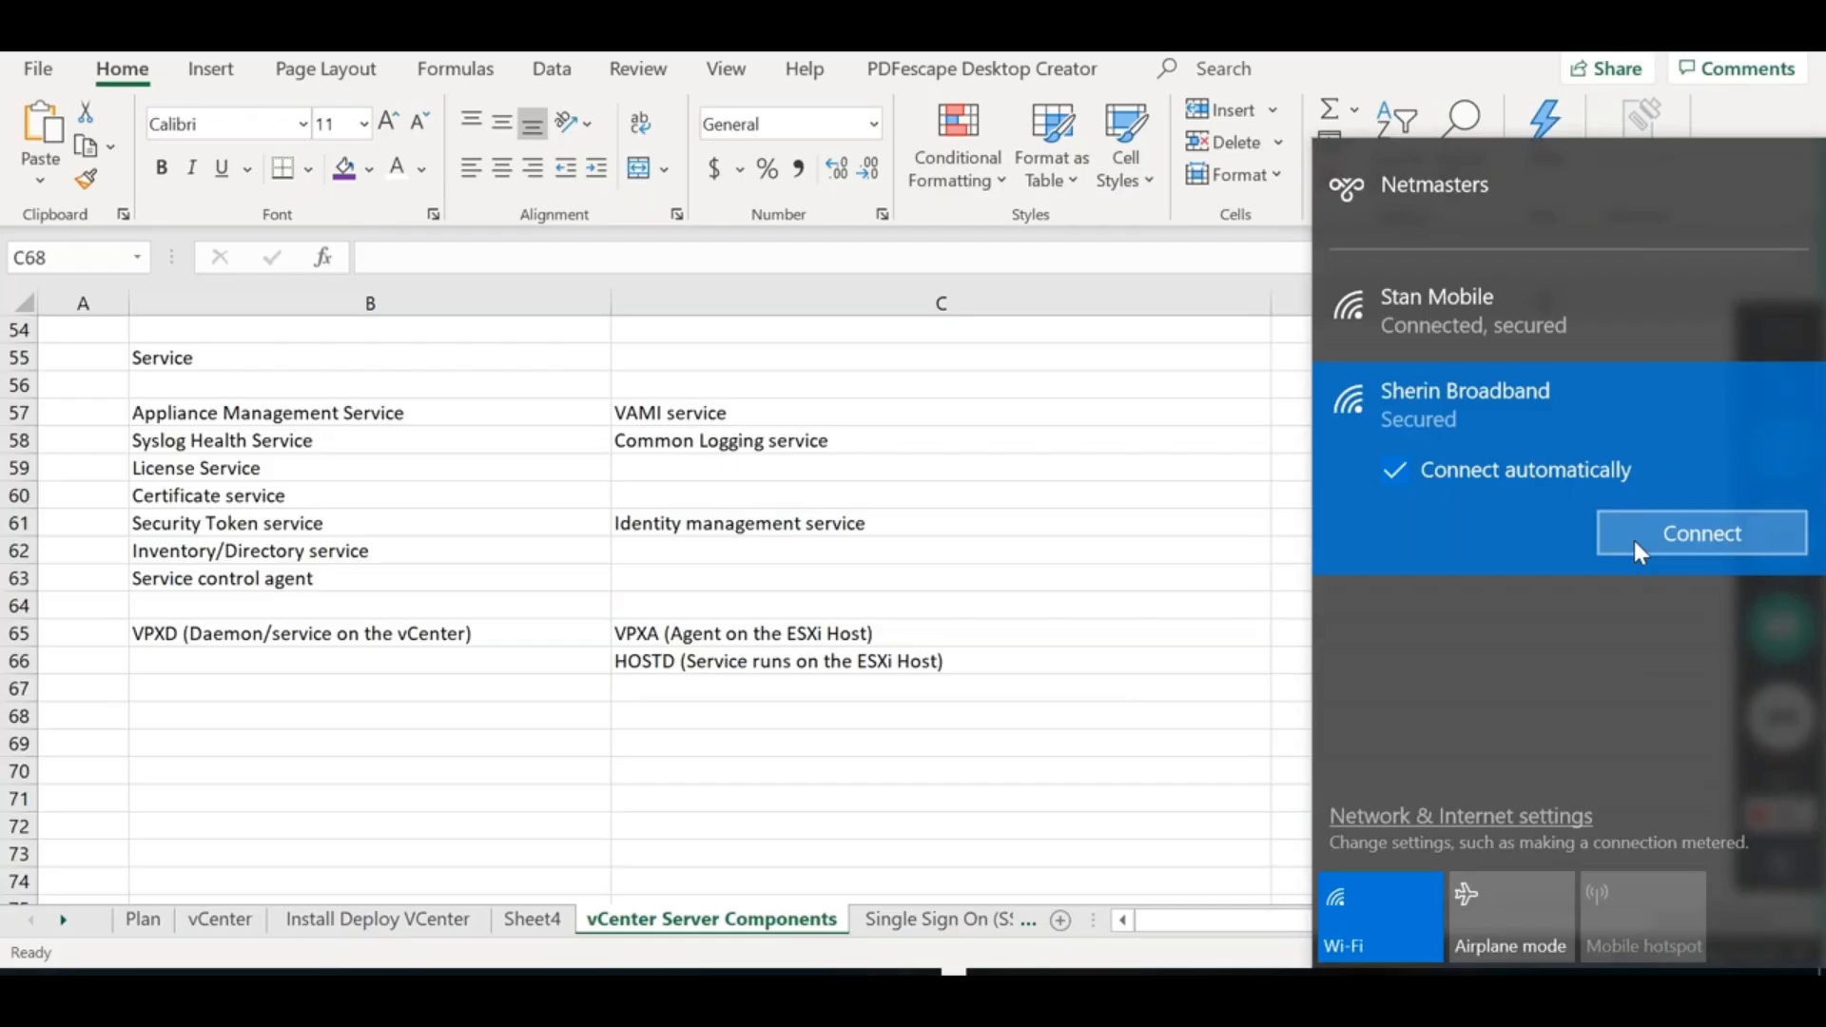
pyautogui.click(727, 568)
pyautogui.click(1495, 599)
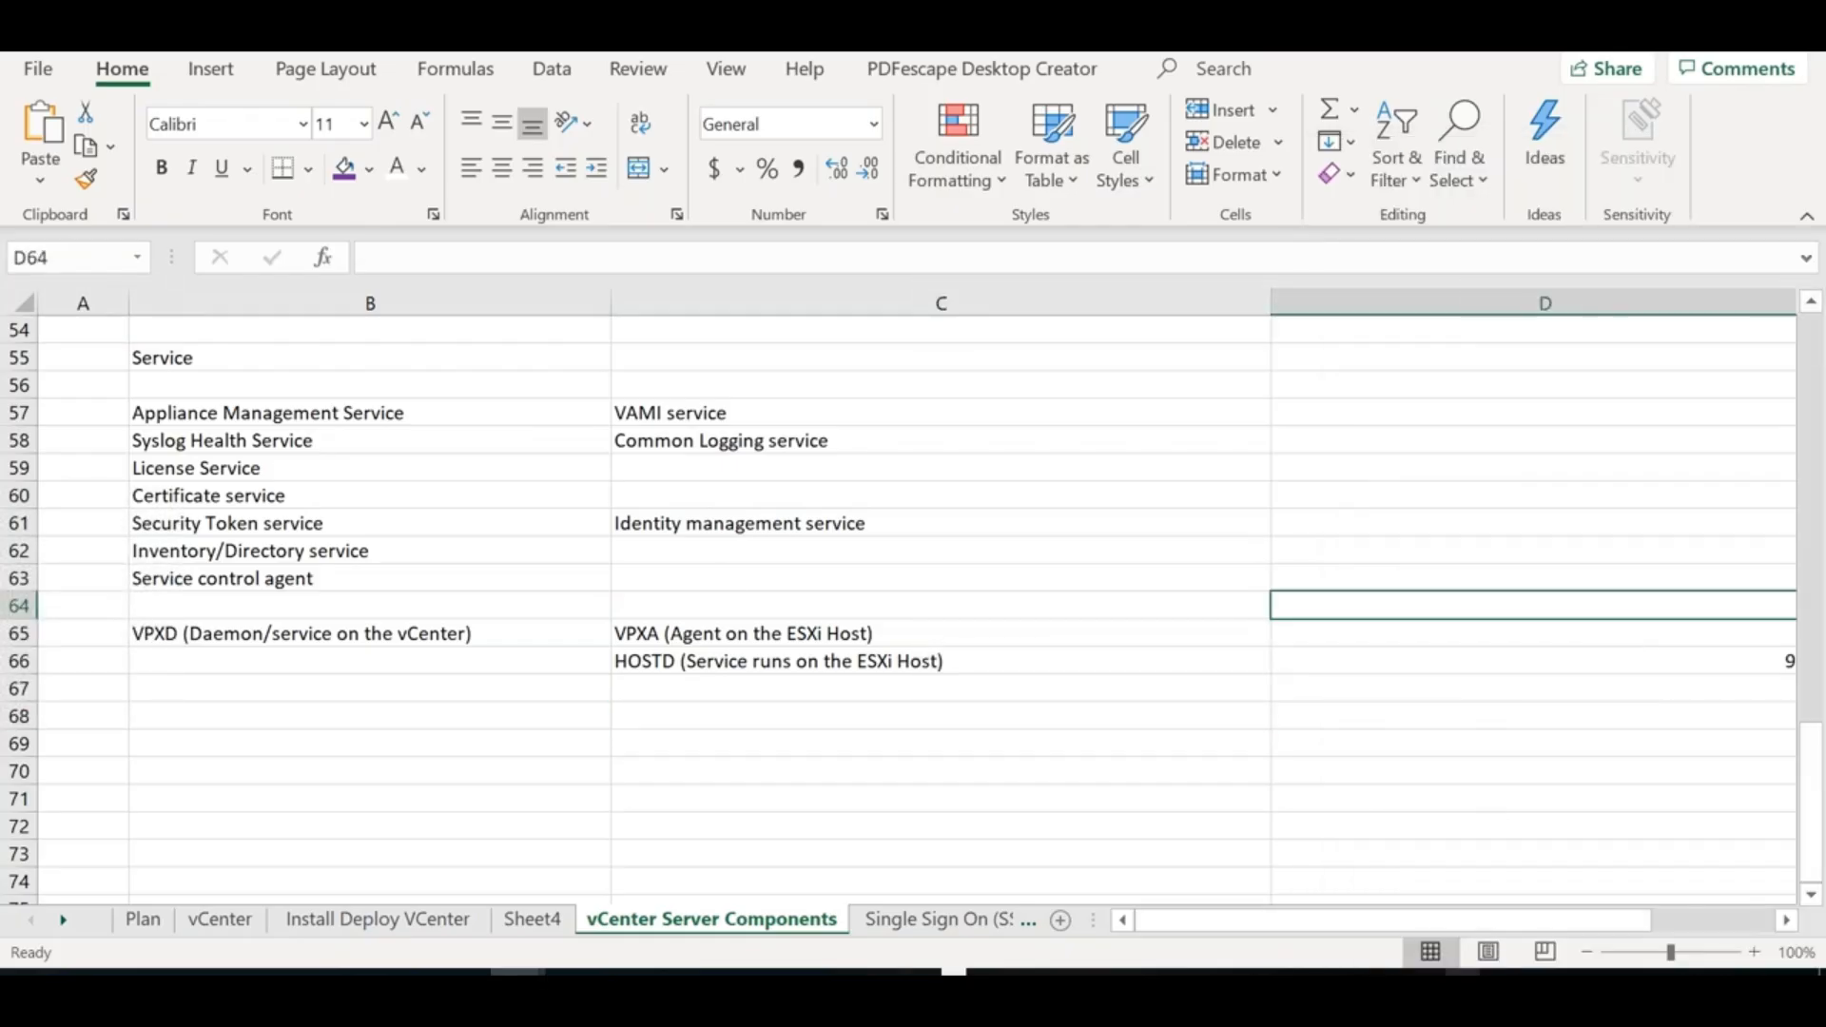
# Retry the Remote Desktop connection to 192.168.0.110 and sign in with the account password
pyautogui.click(1462, 972)
pyautogui.moveTo(853, 969)
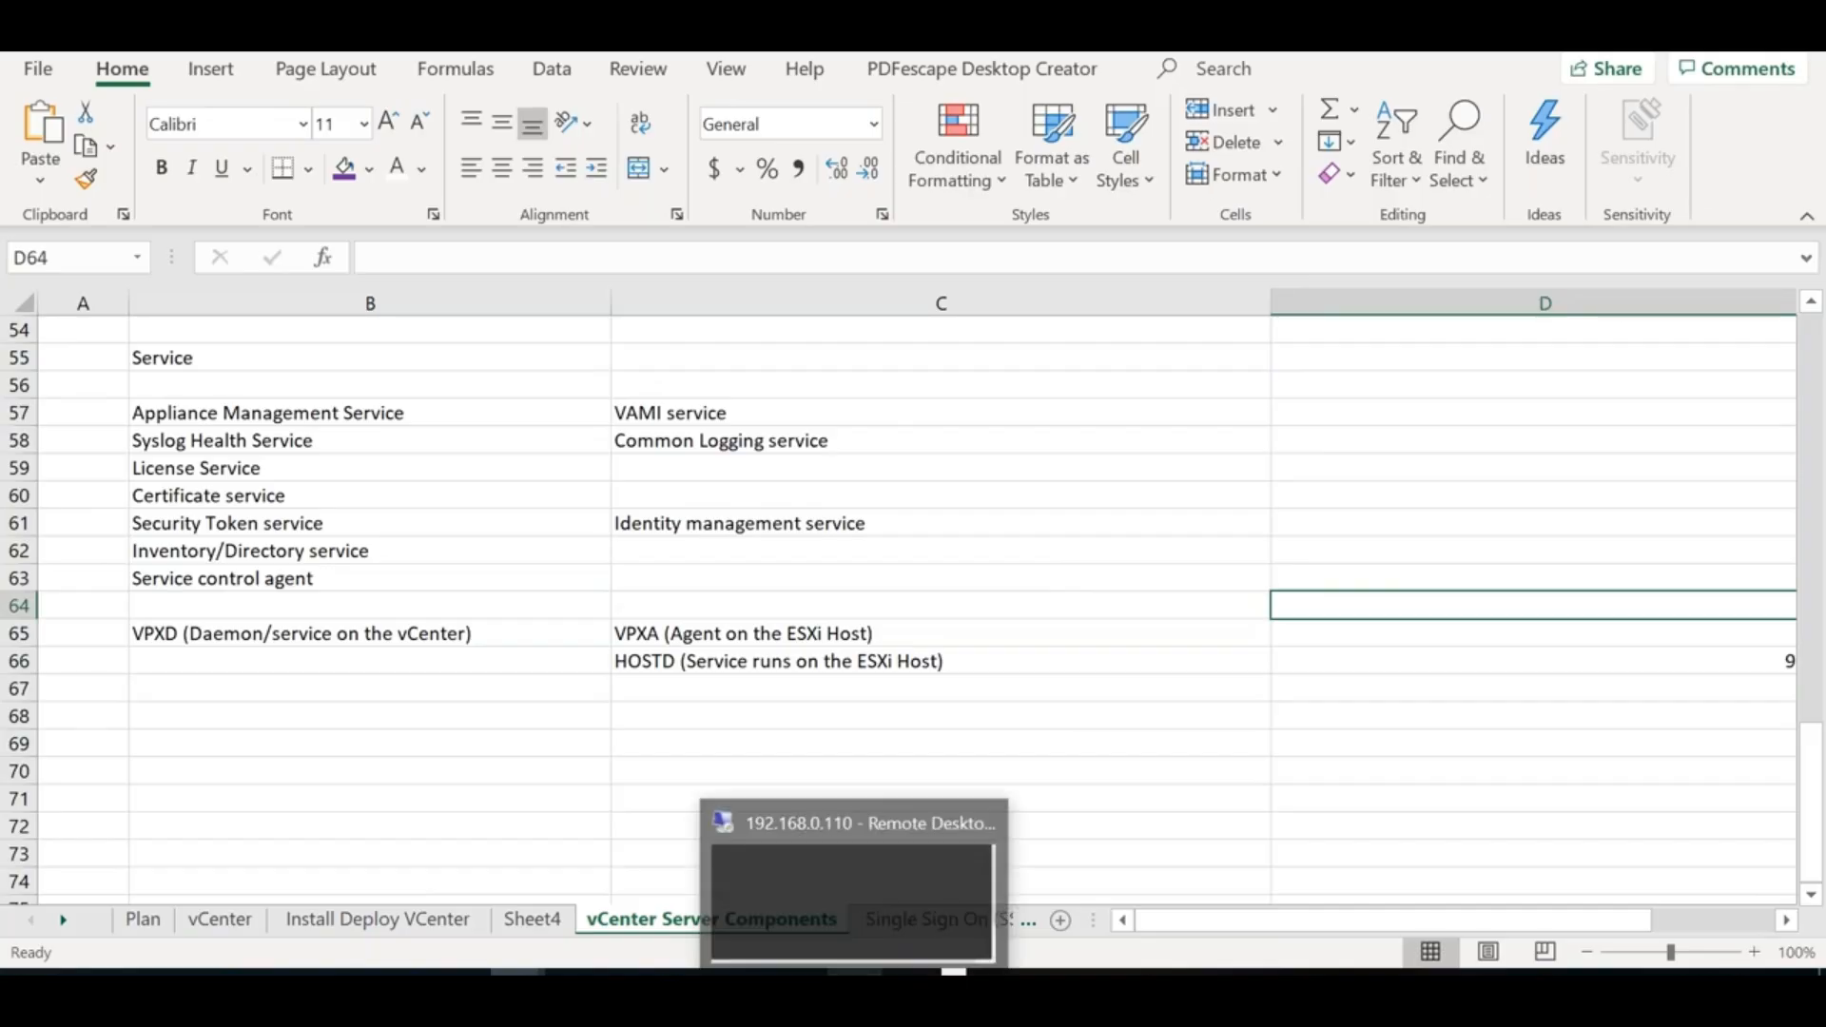
pyautogui.click(931, 870)
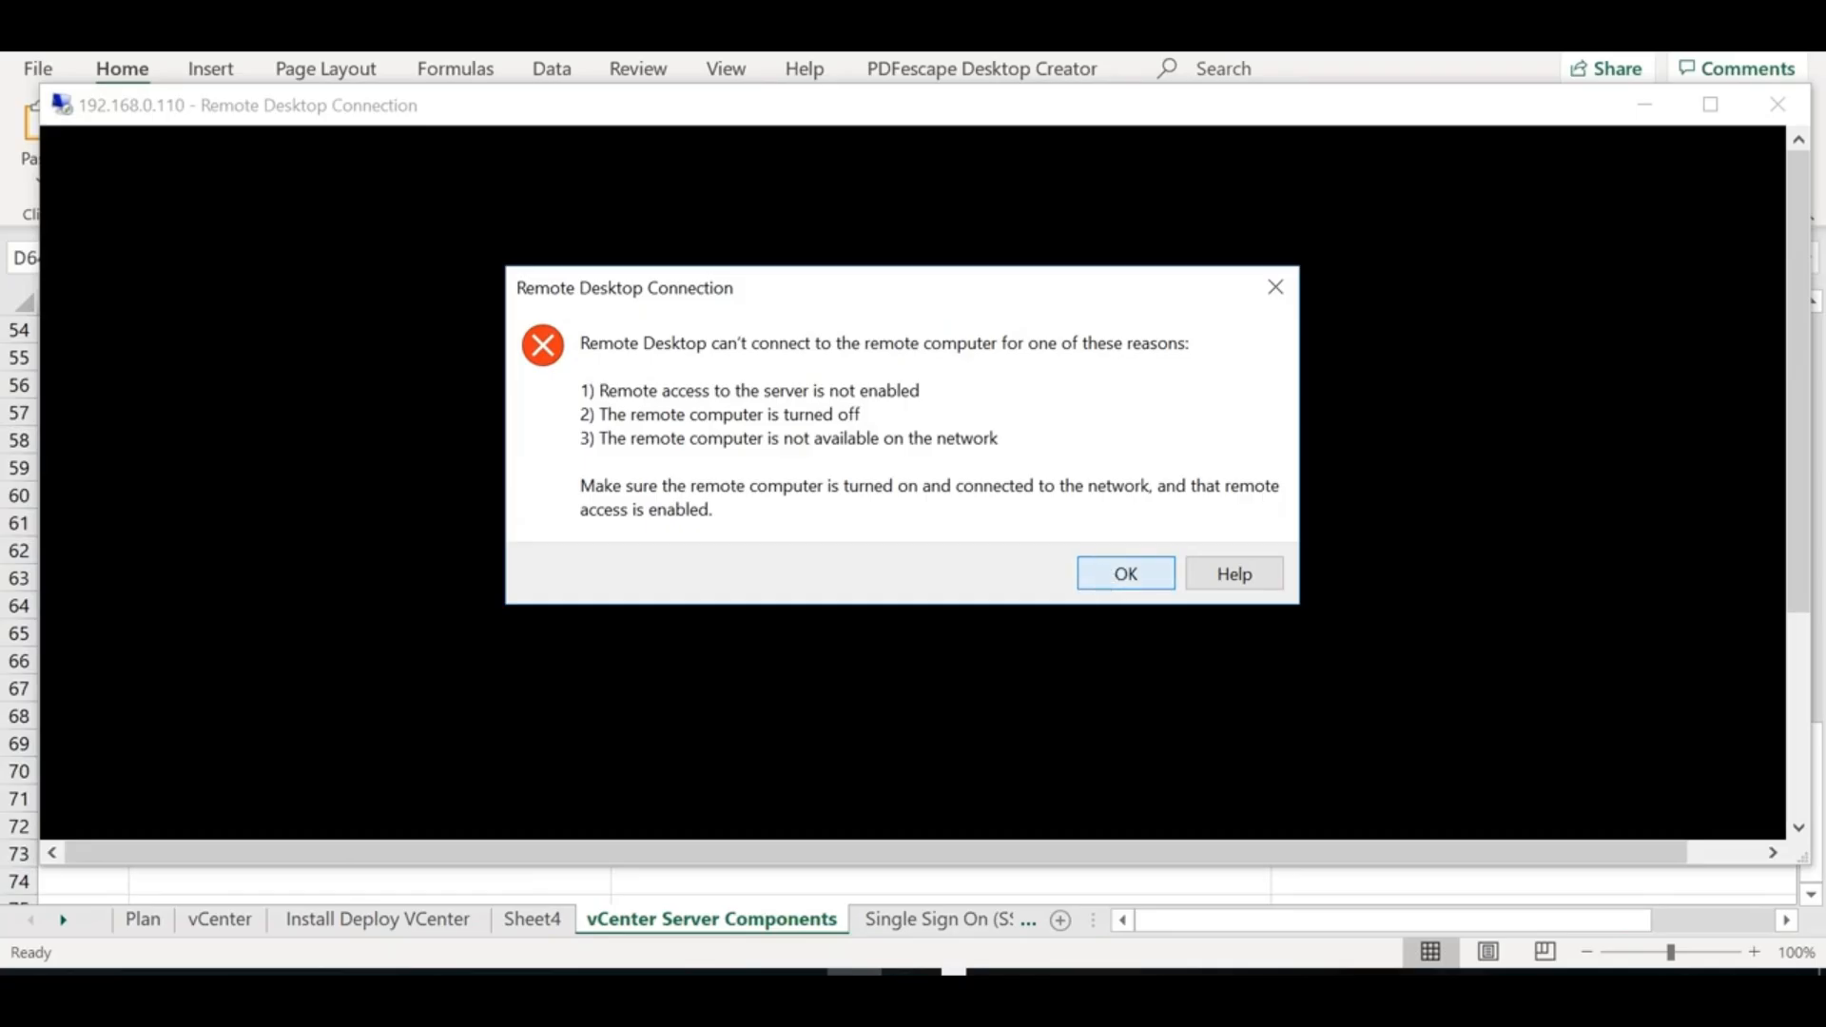
pyautogui.click(1126, 572)
pyautogui.click(1027, 487)
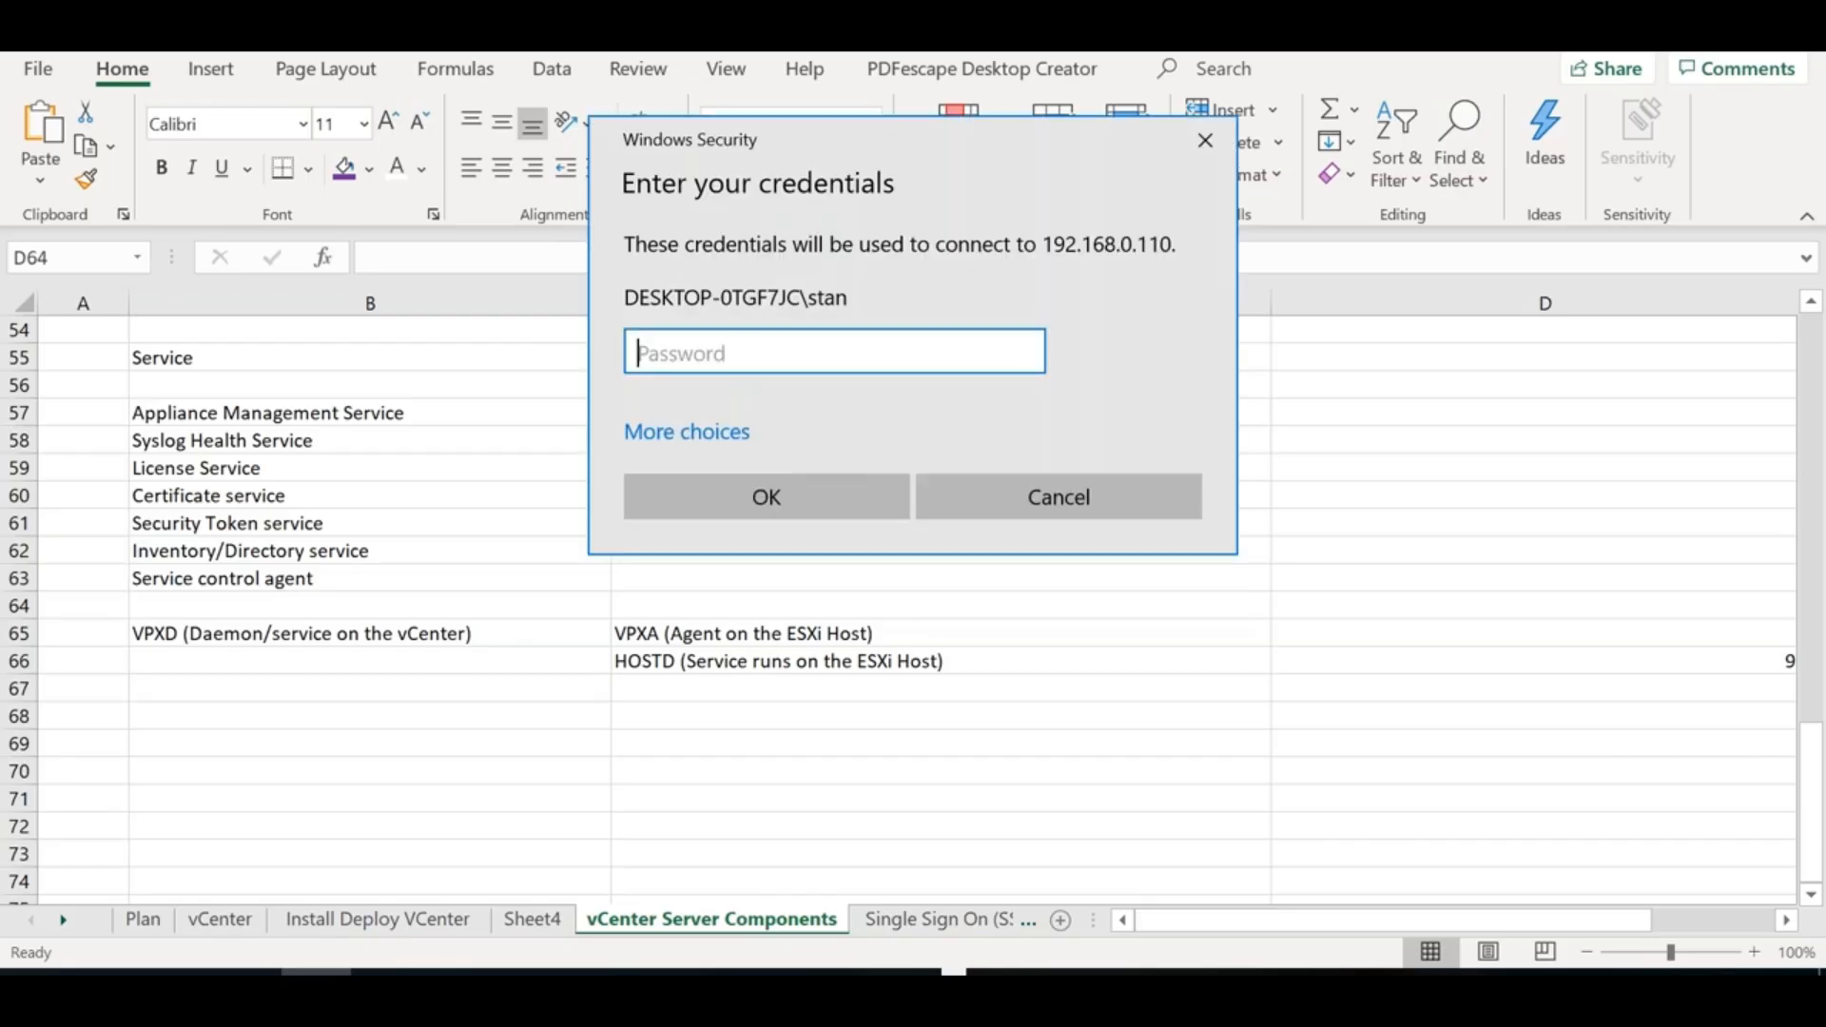
pyautogui.write('•')
pyautogui.press('BackSpace')
pyautogui.write('••••••••••')
pyautogui.press('Return')
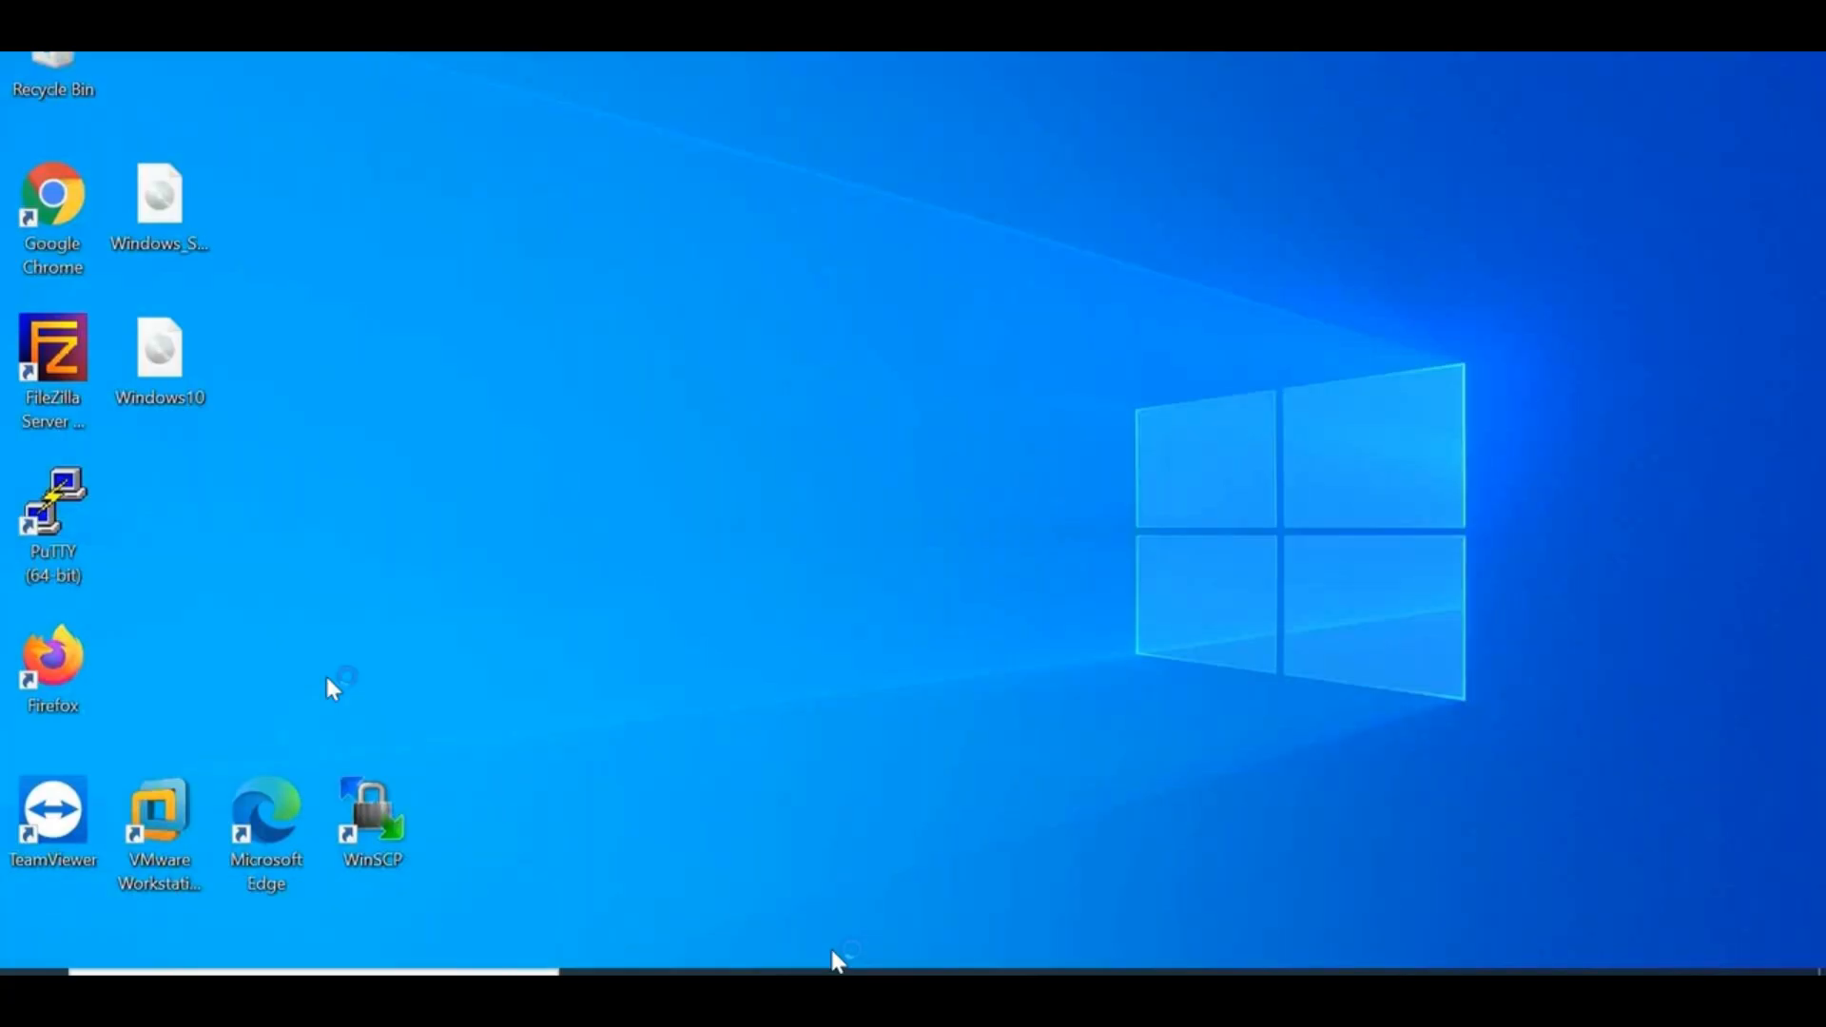
# Launch VMware Workstation, then cancel FileZilla Server's connect prompt and close its window
pyautogui.doubleClick(152, 829)
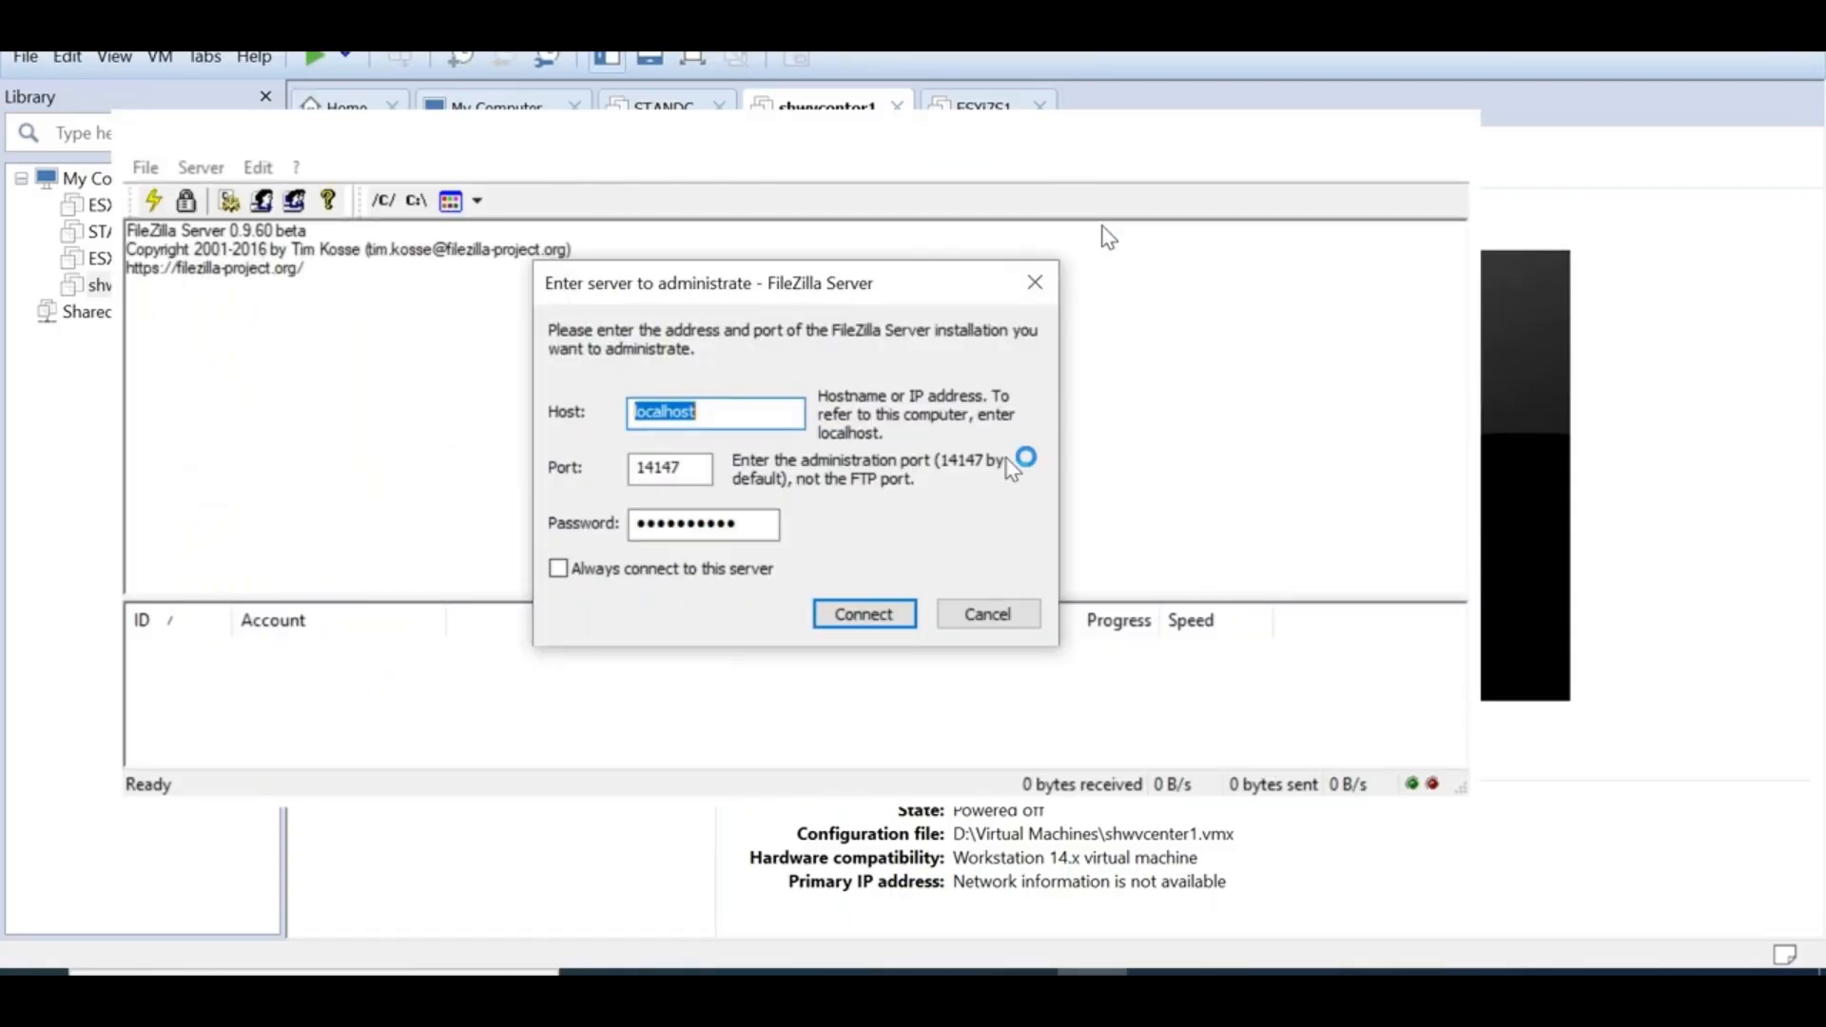
pyautogui.click(974, 623)
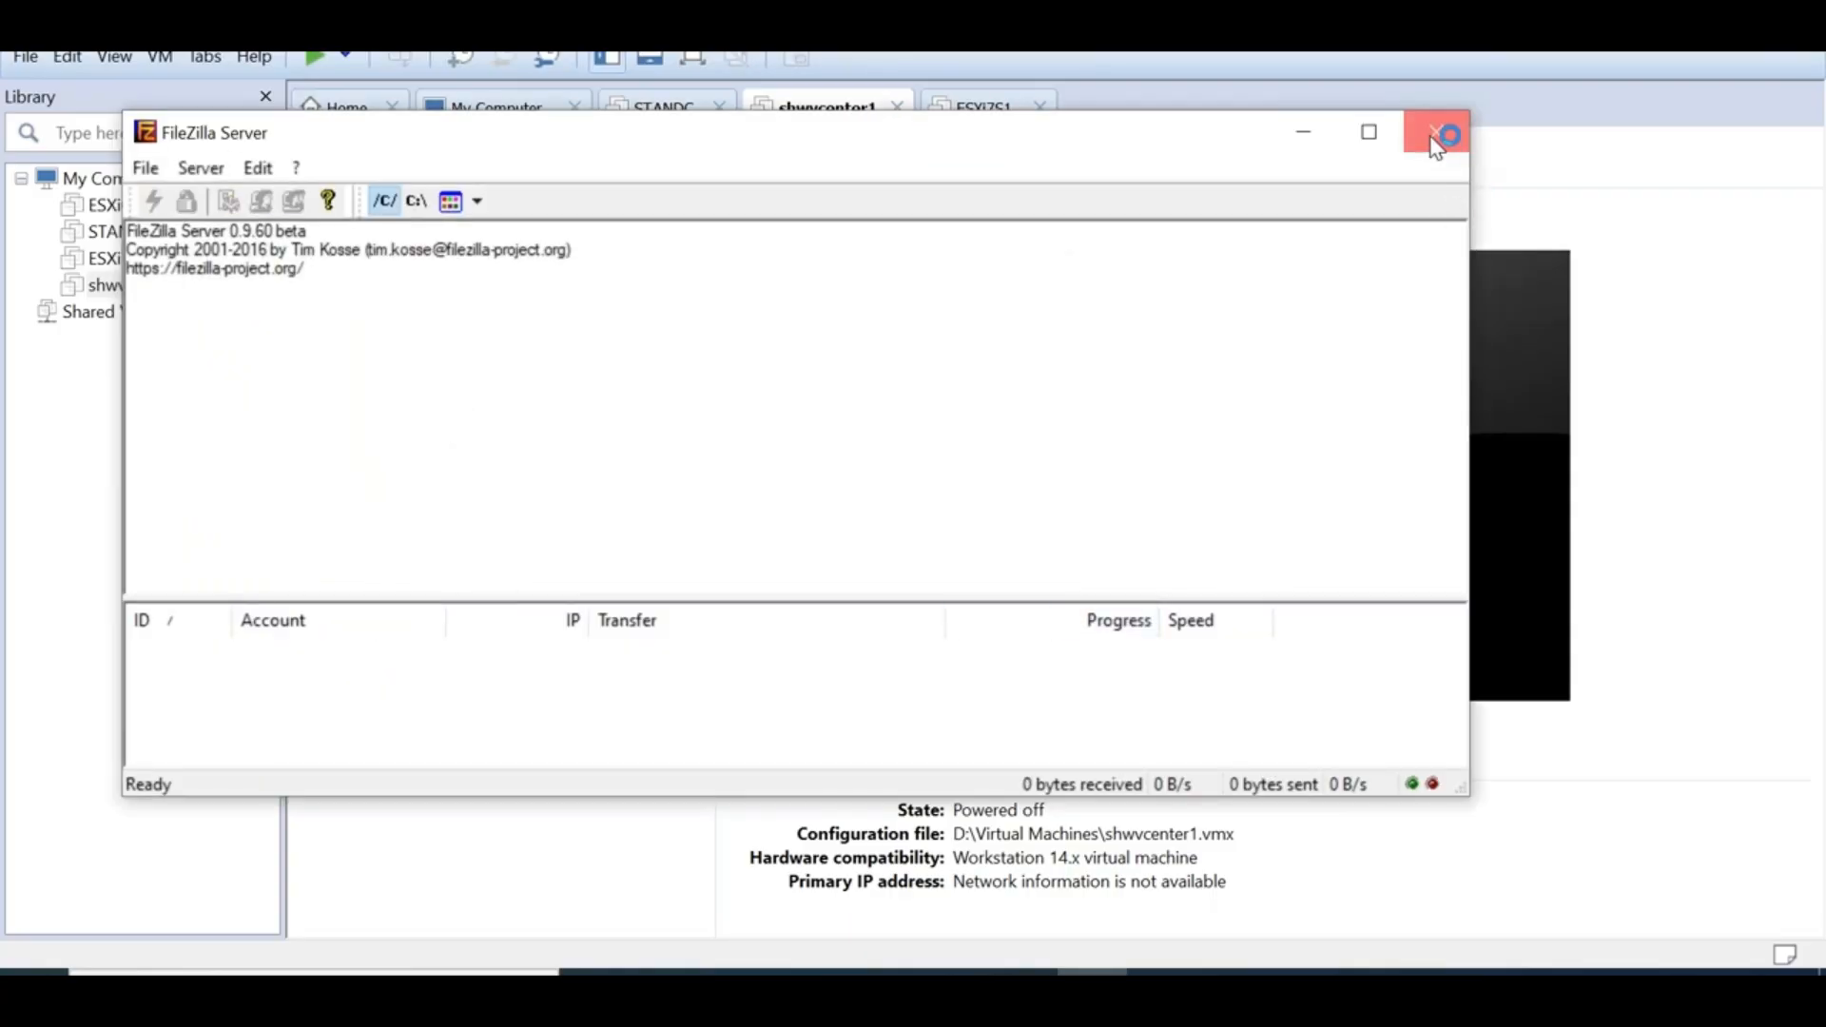
pyautogui.click(1441, 135)
# Open the STANDC and ESXi65S1 VM pages in VMware Workstation, then launch File Explorer
pyautogui.click(121, 238)
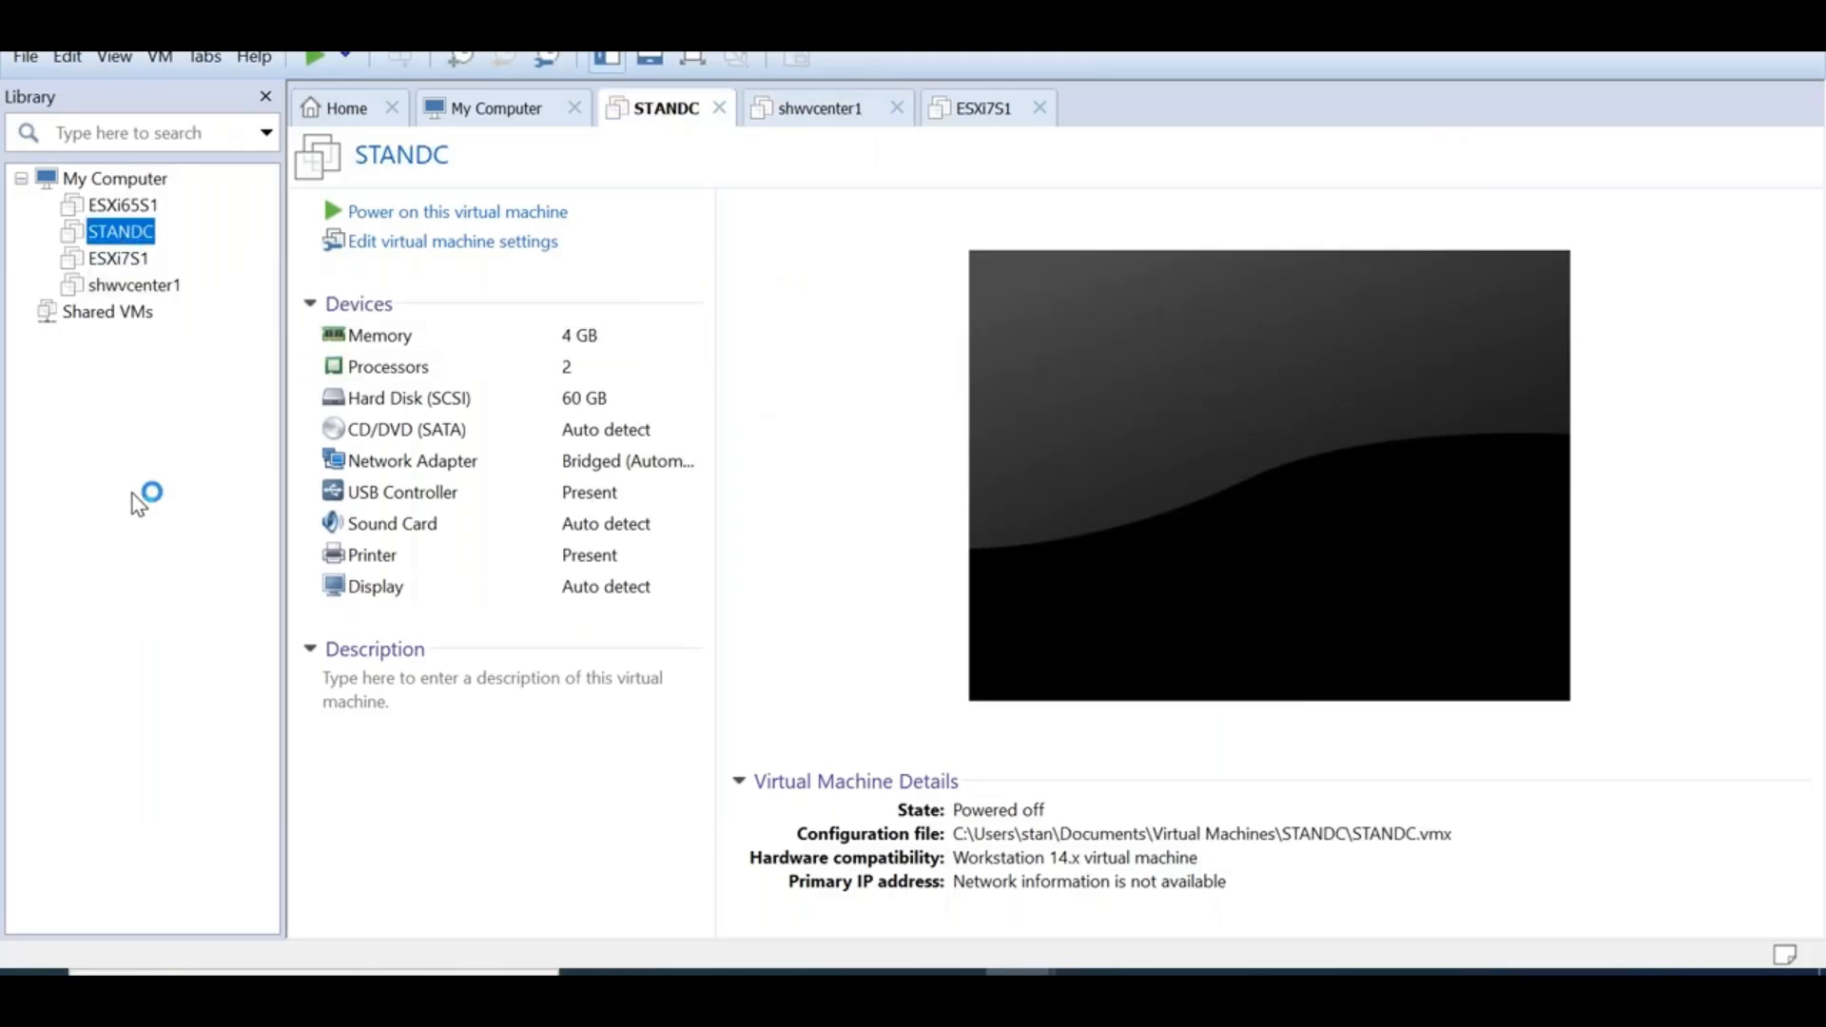
pyautogui.click(144, 210)
pyautogui.click(379, 213)
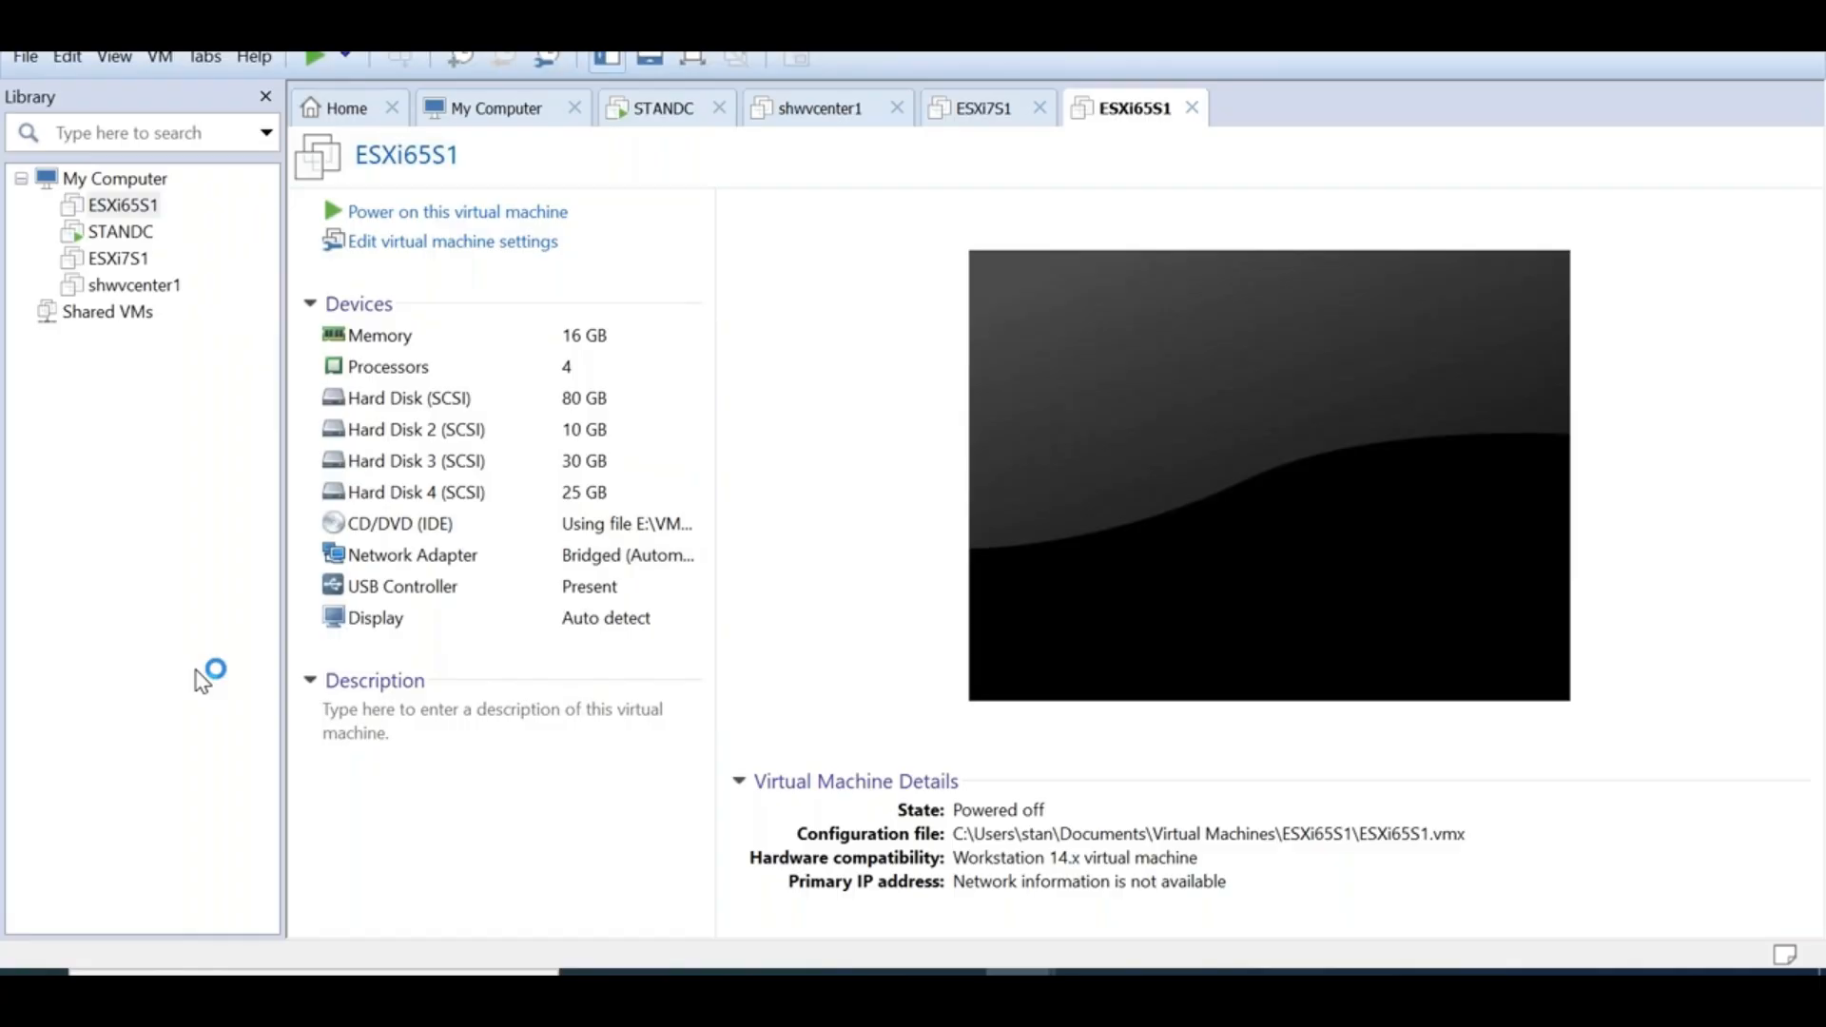
pyautogui.click(808, 989)
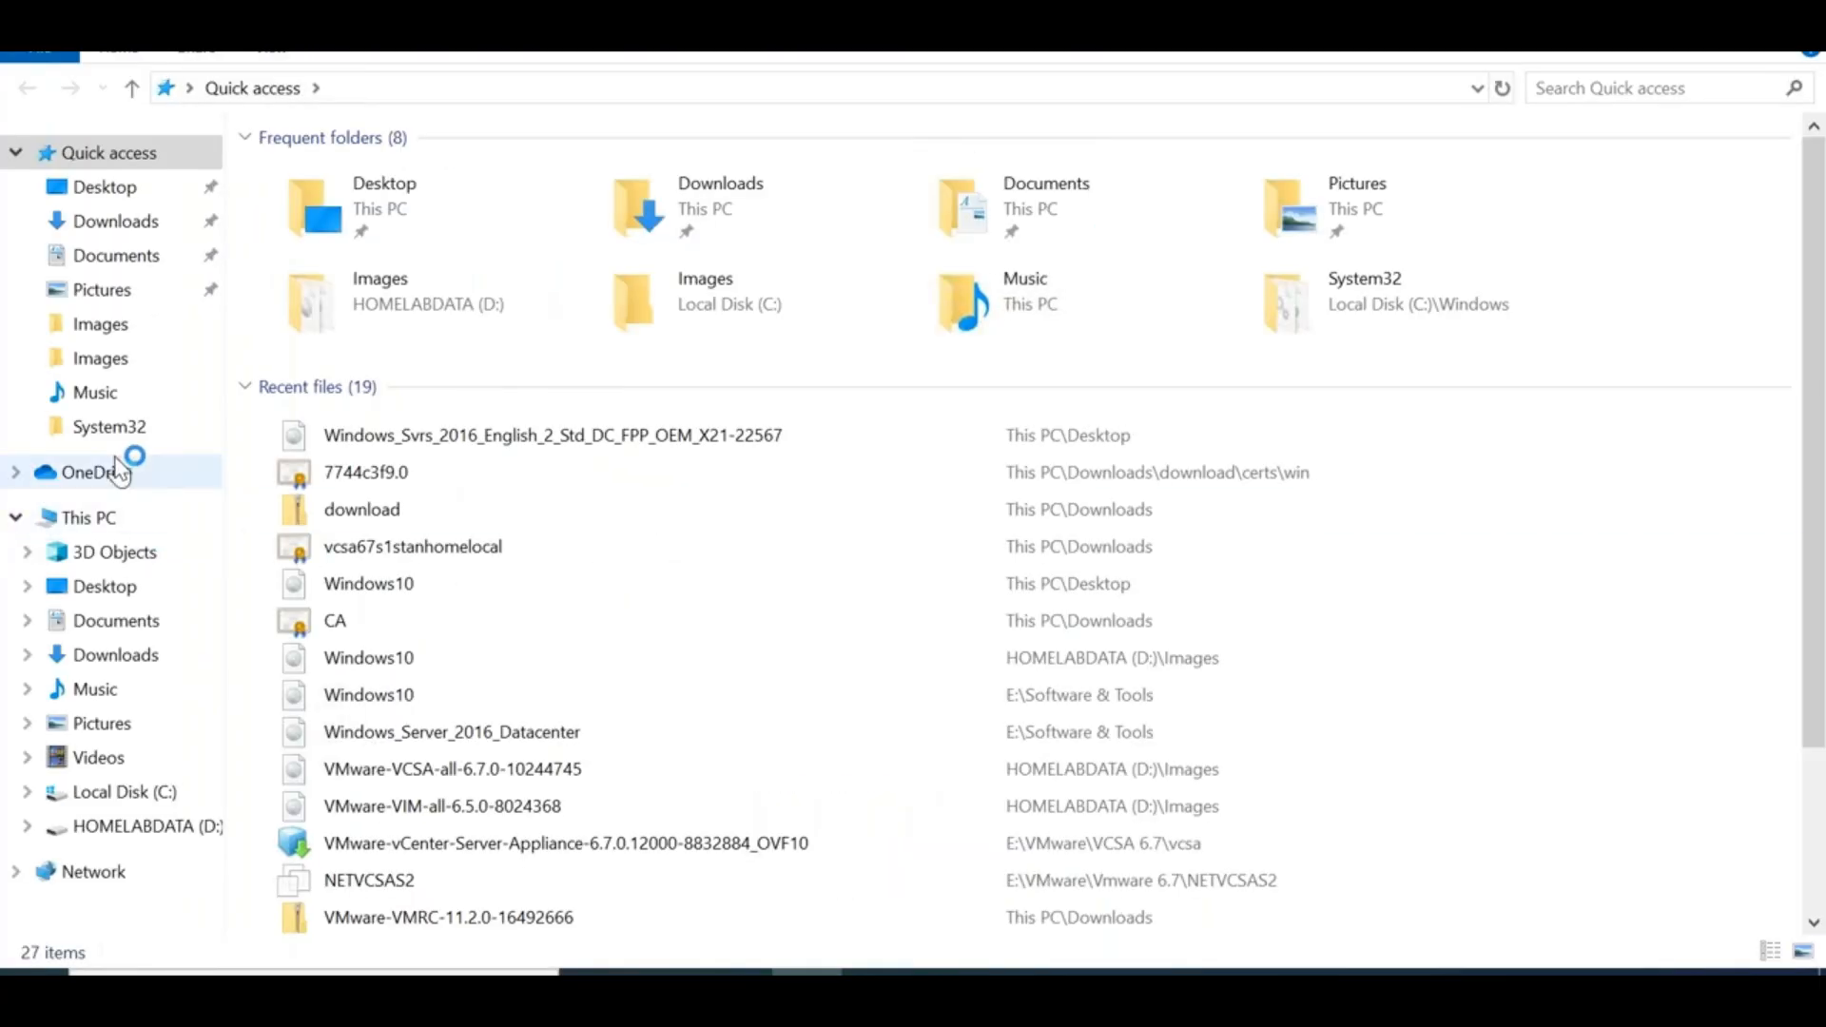
# View the Images folder on HOMELABDATA (D:) with the VCSA and VIM disc images, then minimize Explorer
pyautogui.click(160, 825)
pyautogui.doubleClick(319, 175)
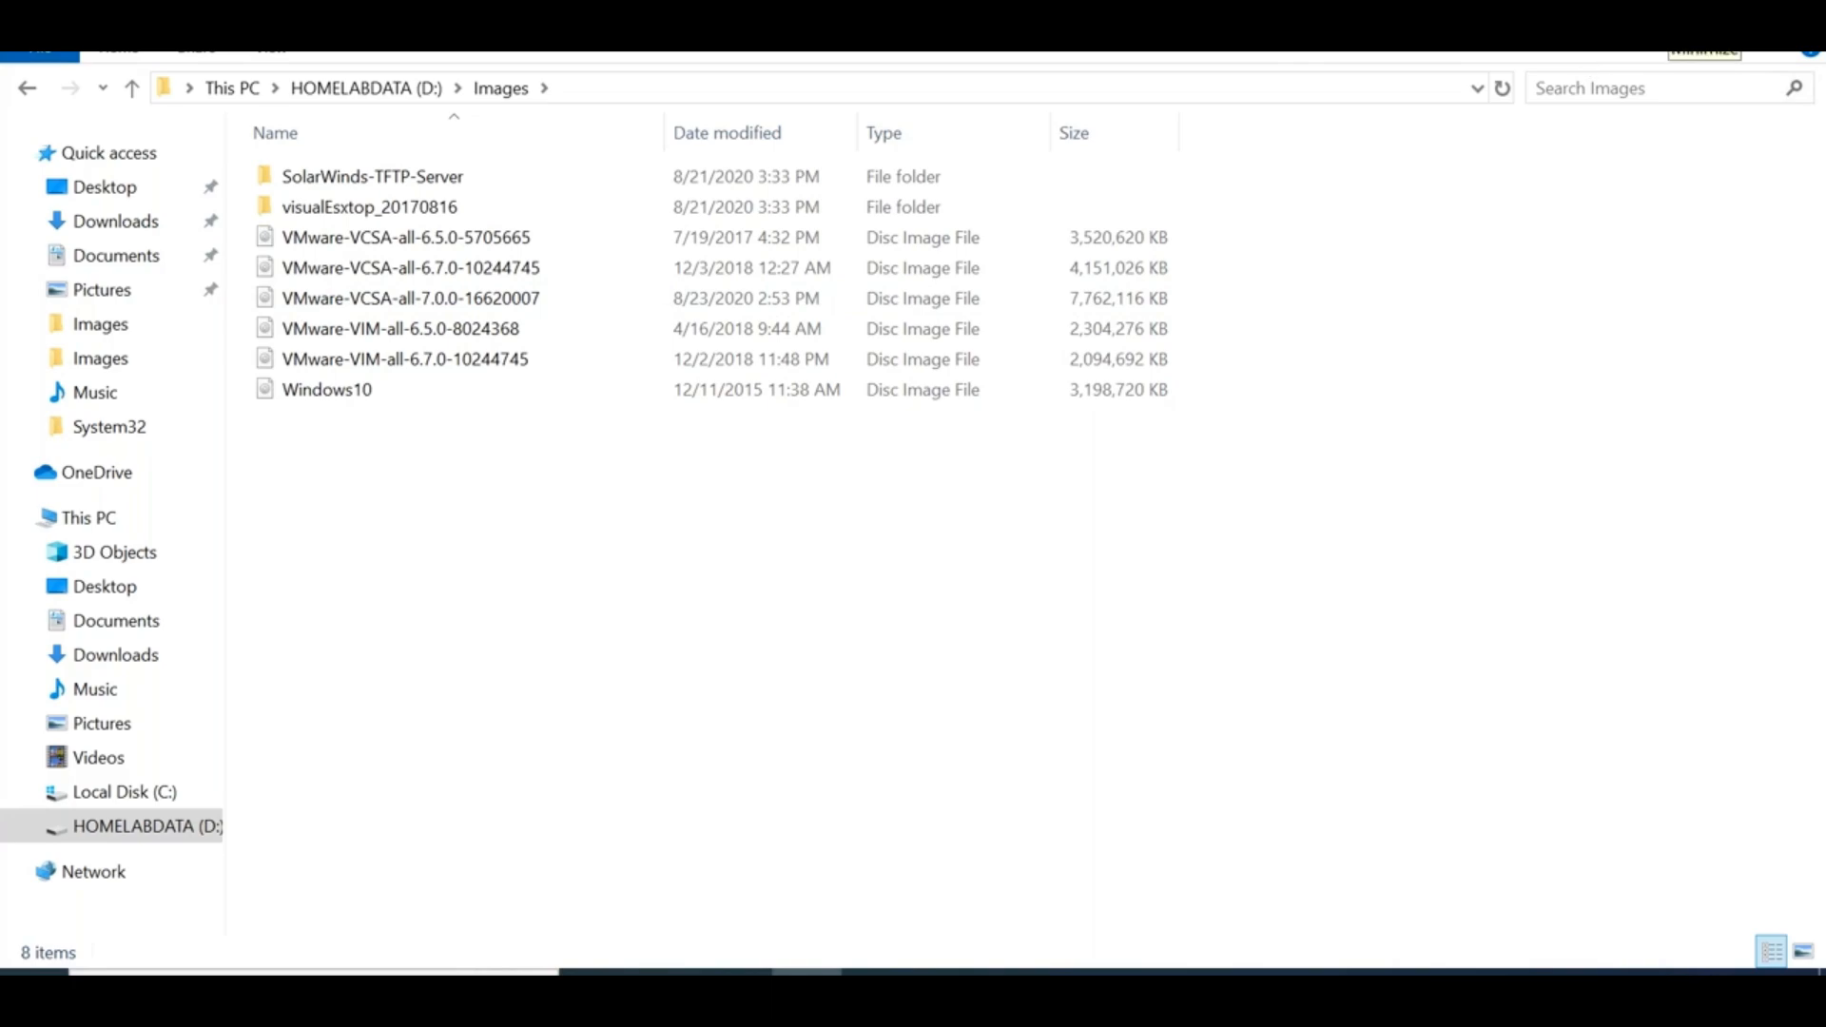
pyautogui.click(1667, 10)
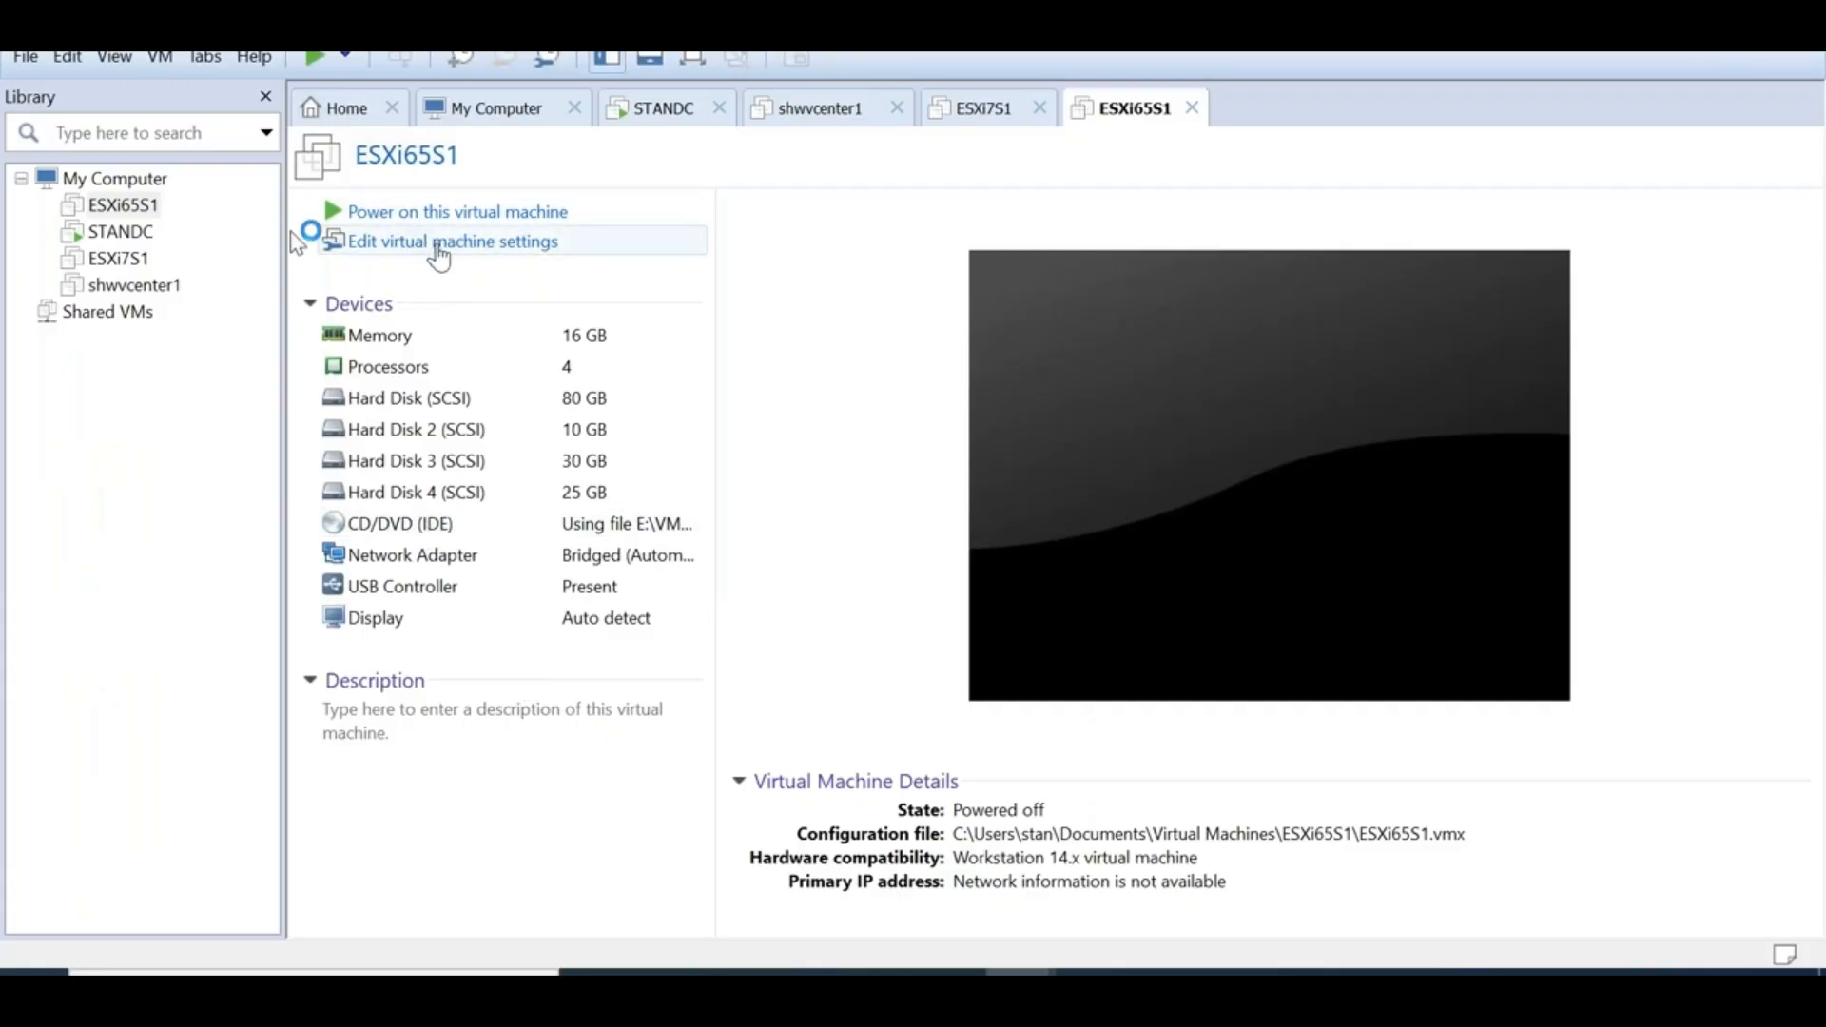
# Select the ESXi65S1 virtual machine in the VMware Workstation Library and power it on
pyautogui.click(117, 205)
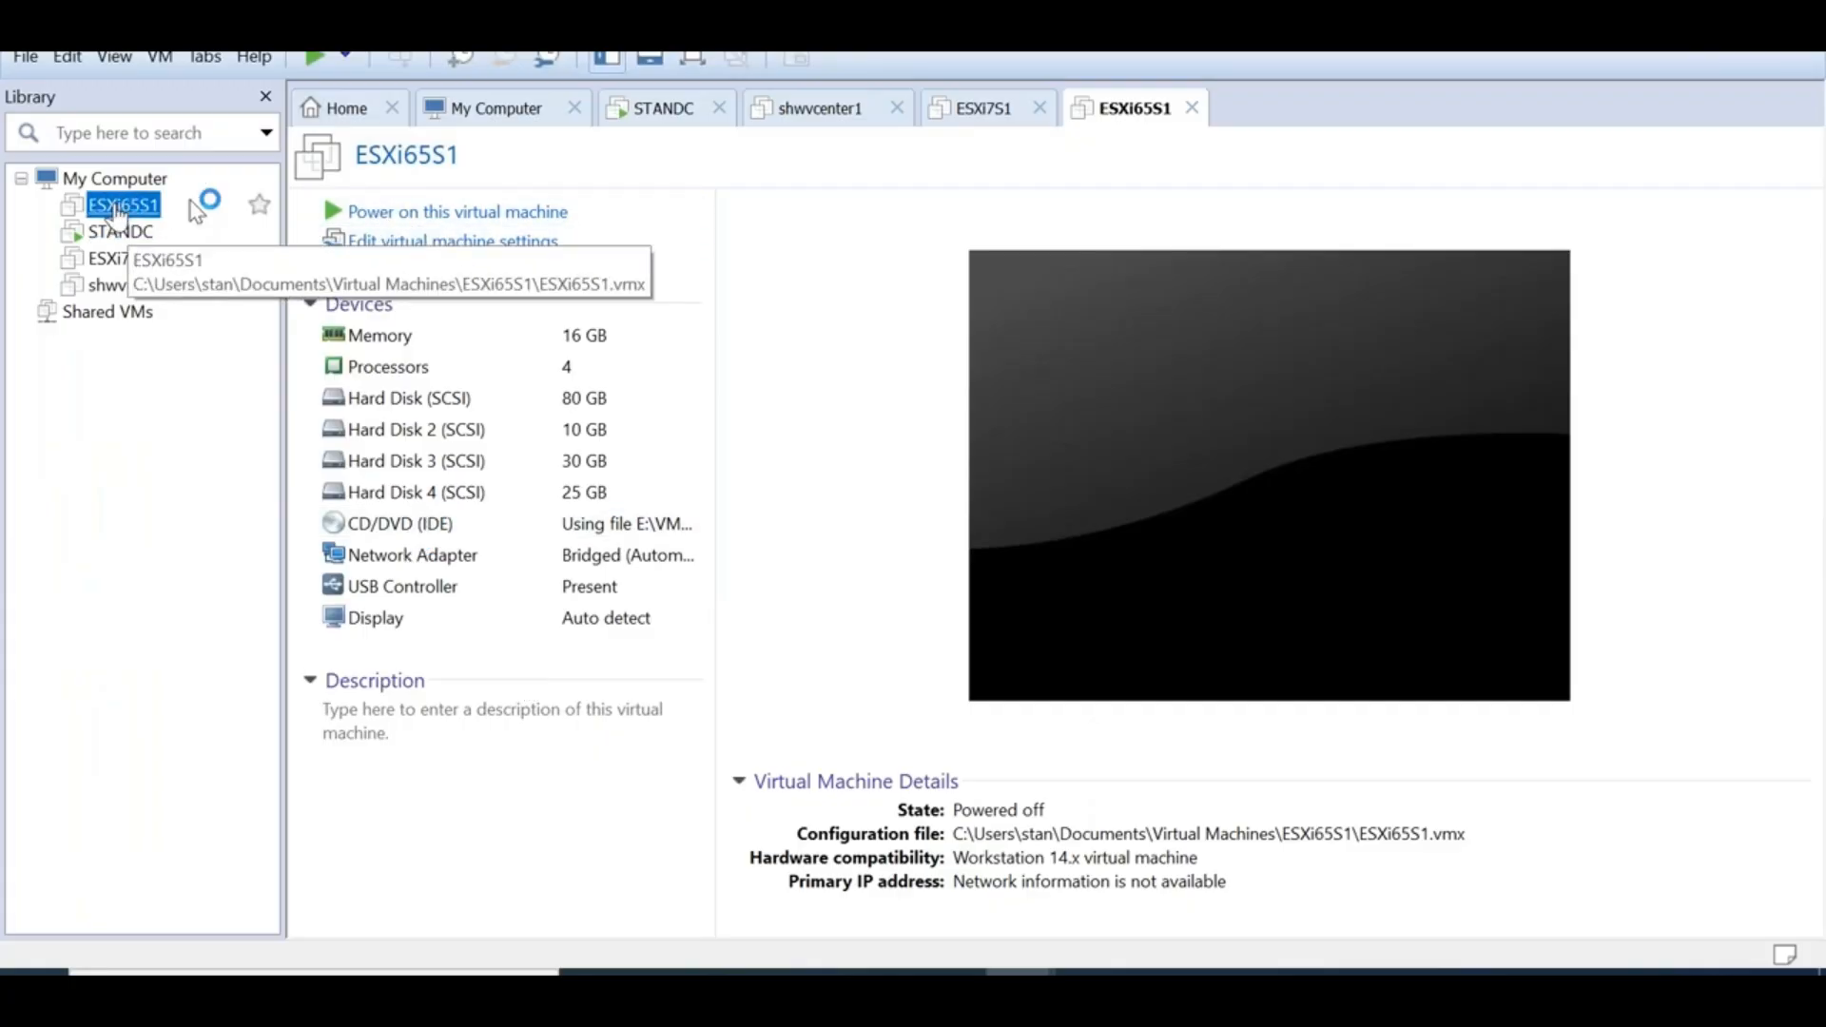
pyautogui.click(421, 213)
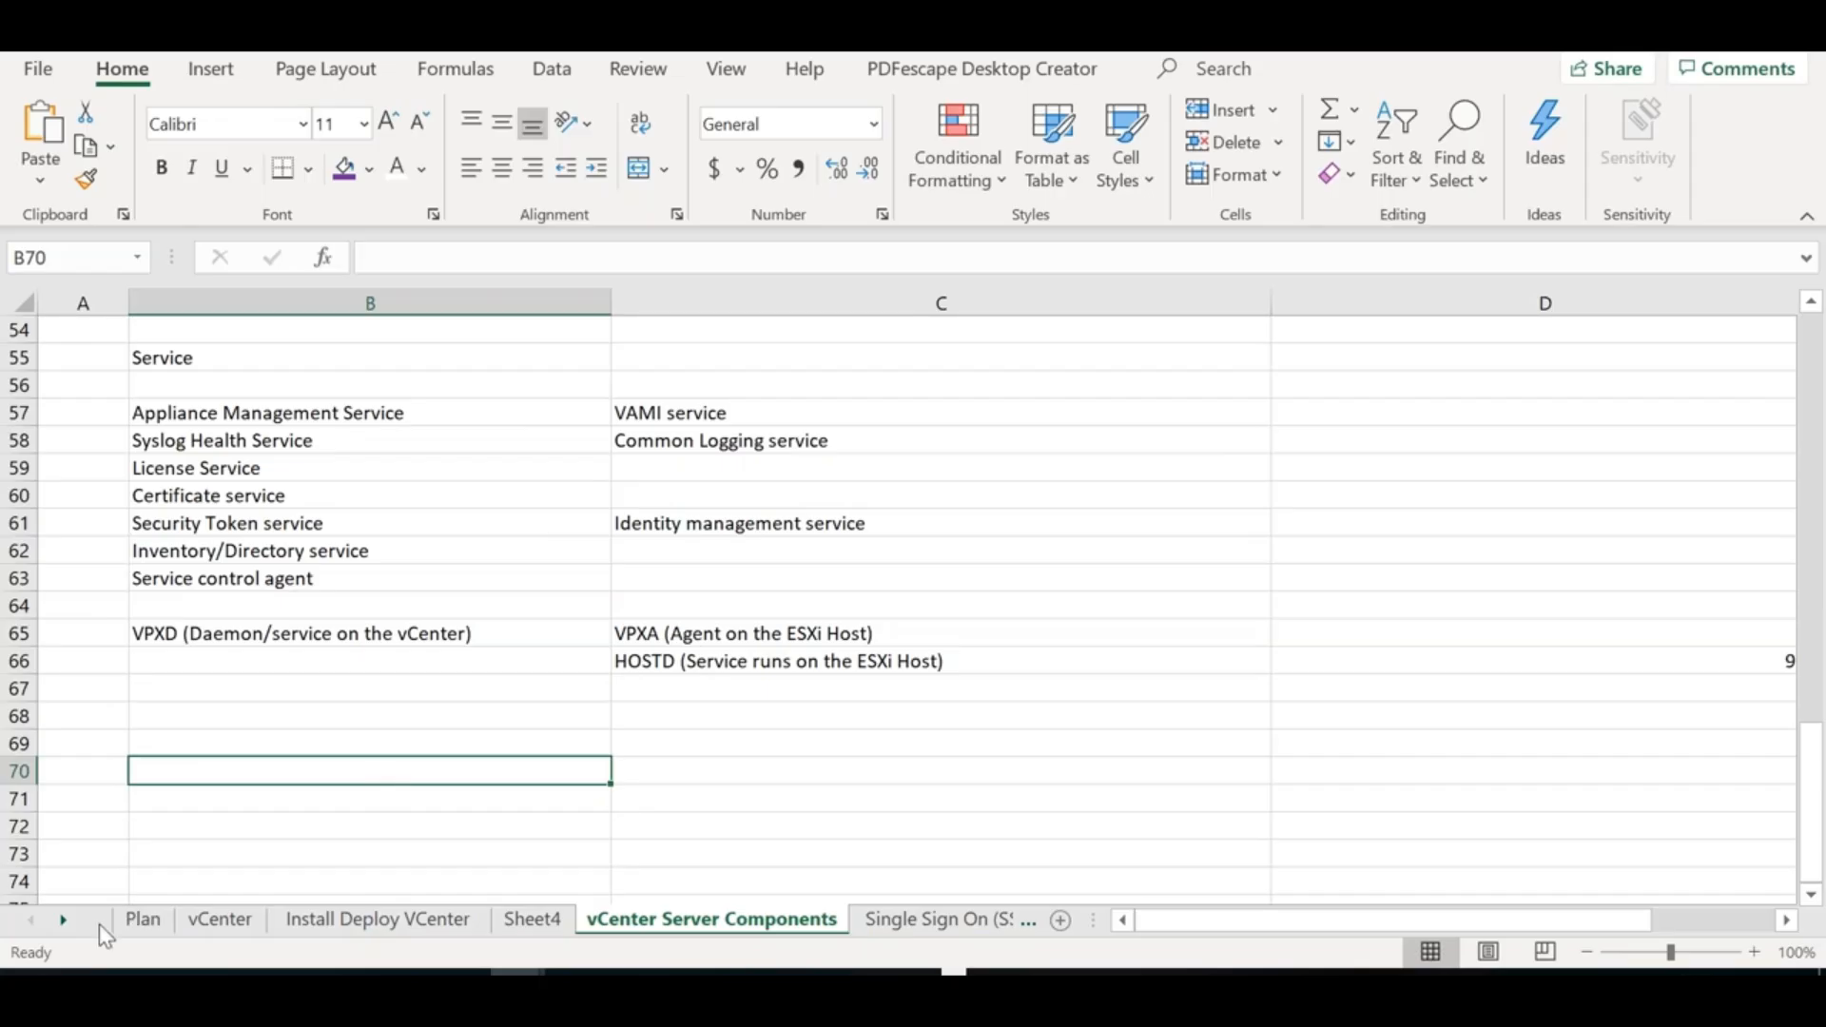
# Add a new sheet after vCenter Server Components and name its tab 'Install Upgrade Migrate'
pyautogui.click(61, 920)
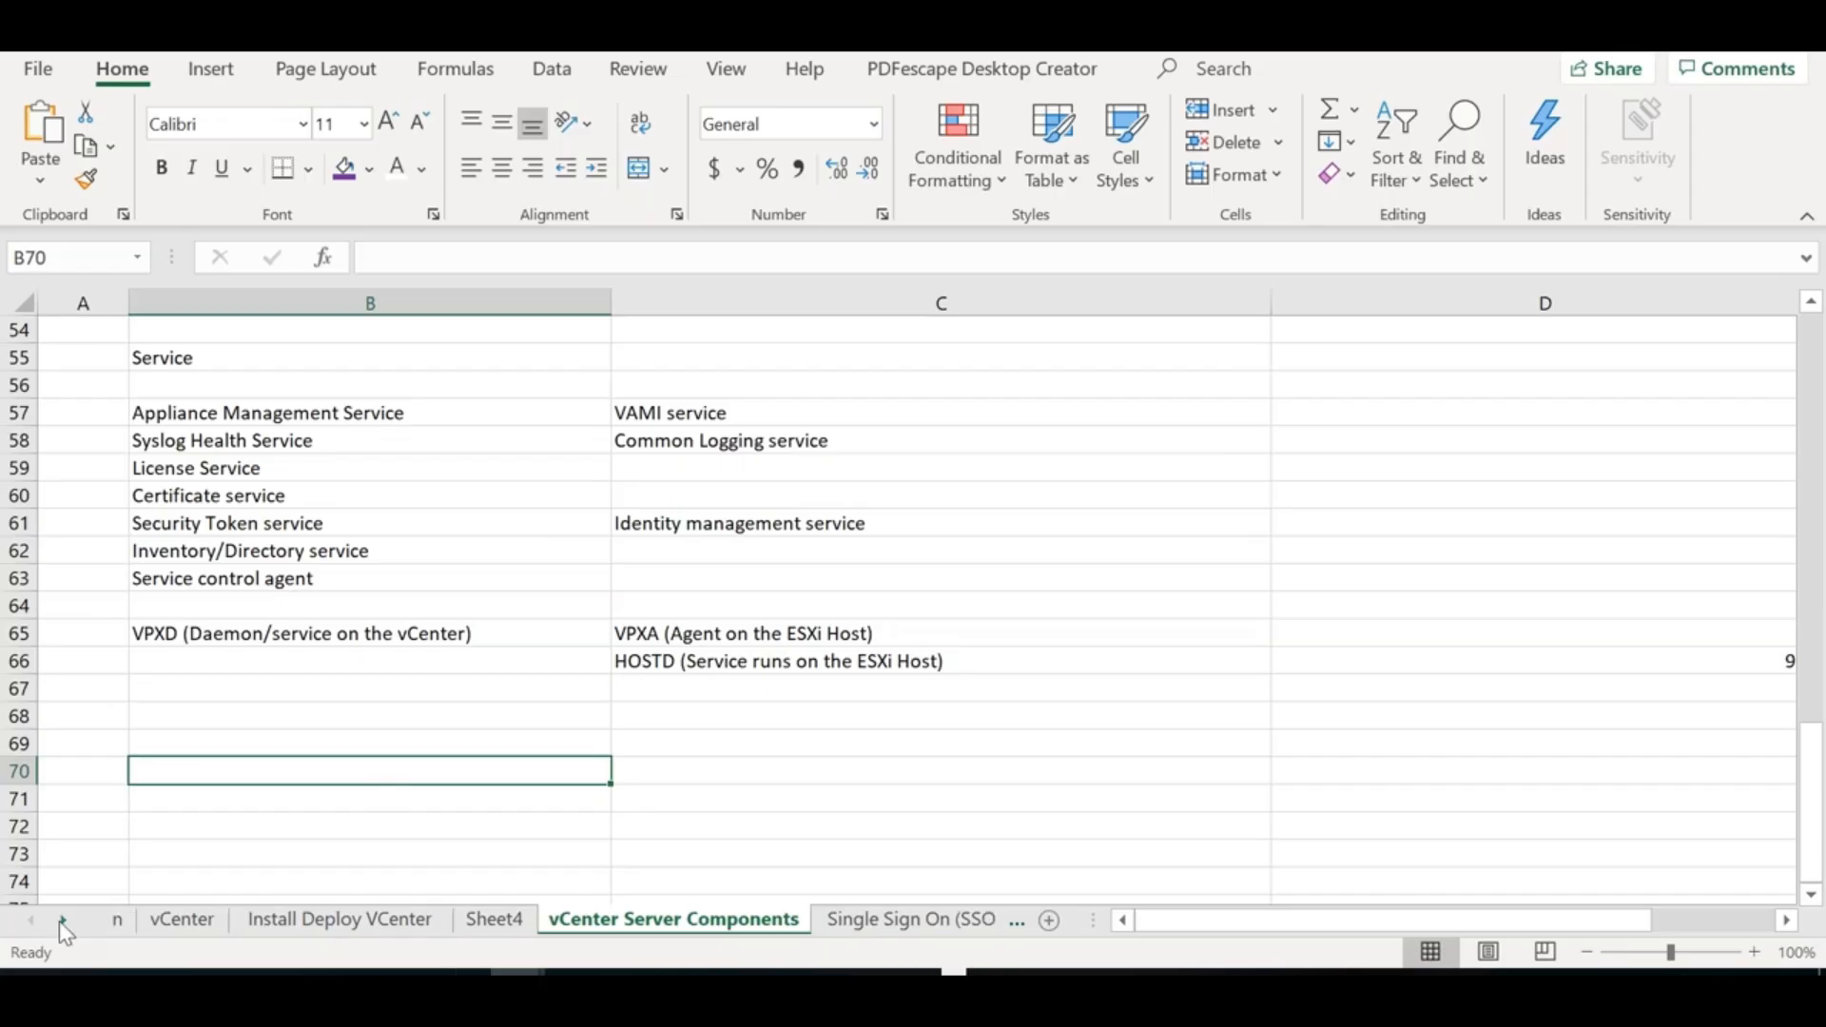
pyautogui.click(1048, 920)
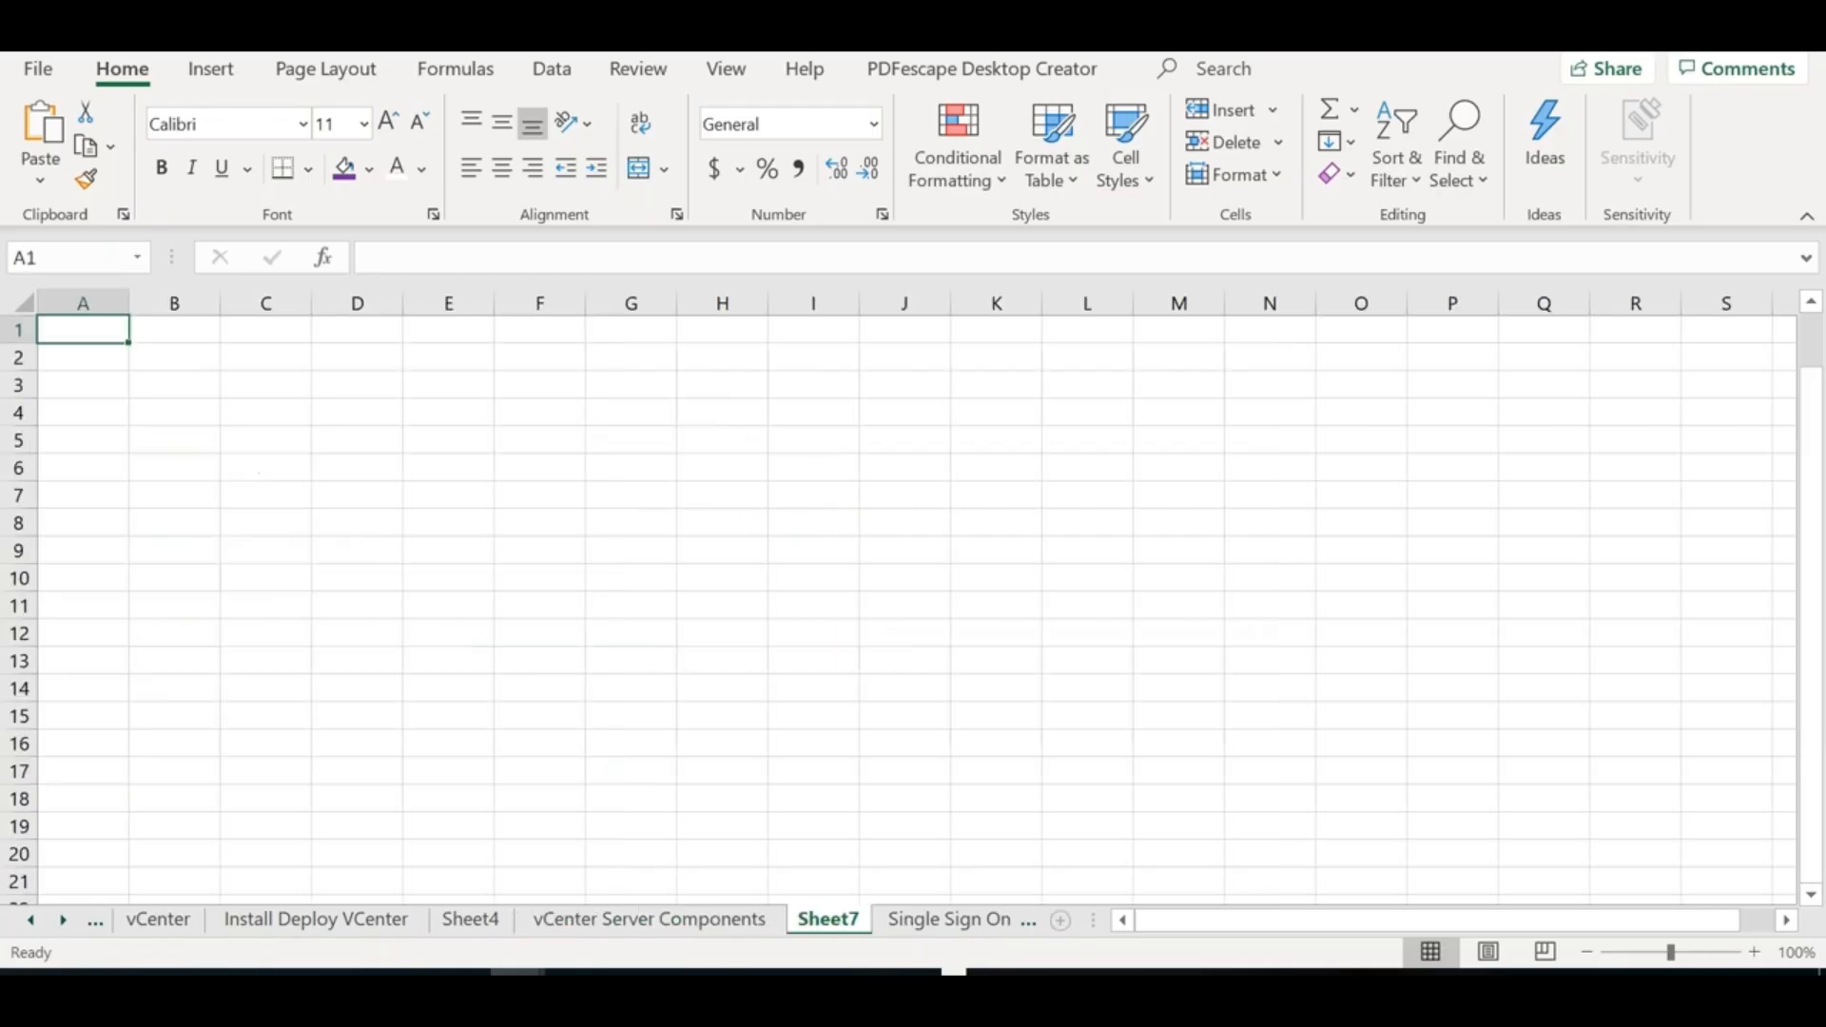
pyautogui.doubleClick(827, 920)
pyautogui.write('Install')
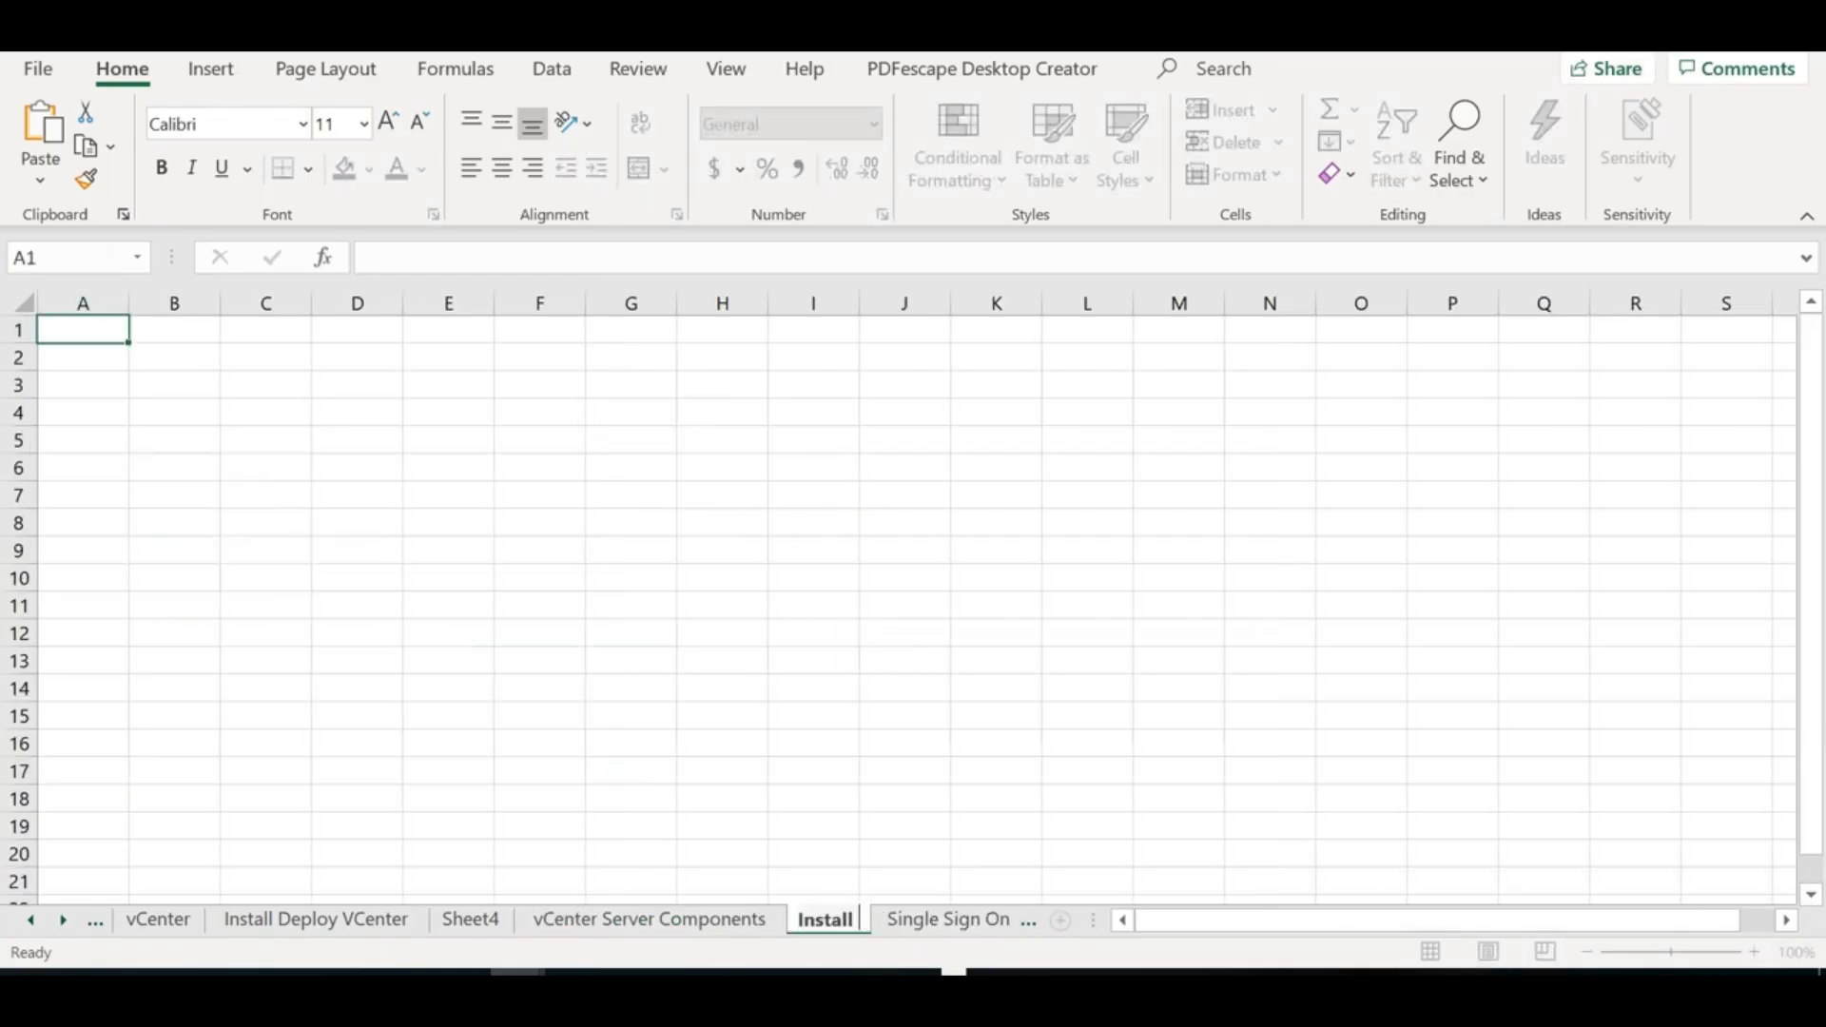
pyautogui.write(' Update')
pyautogui.press('BackSpace')
pyautogui.press('BackSpace')
pyautogui.press('BackSpace')
pyautogui.press('BackSpace')
pyautogui.write('grae')
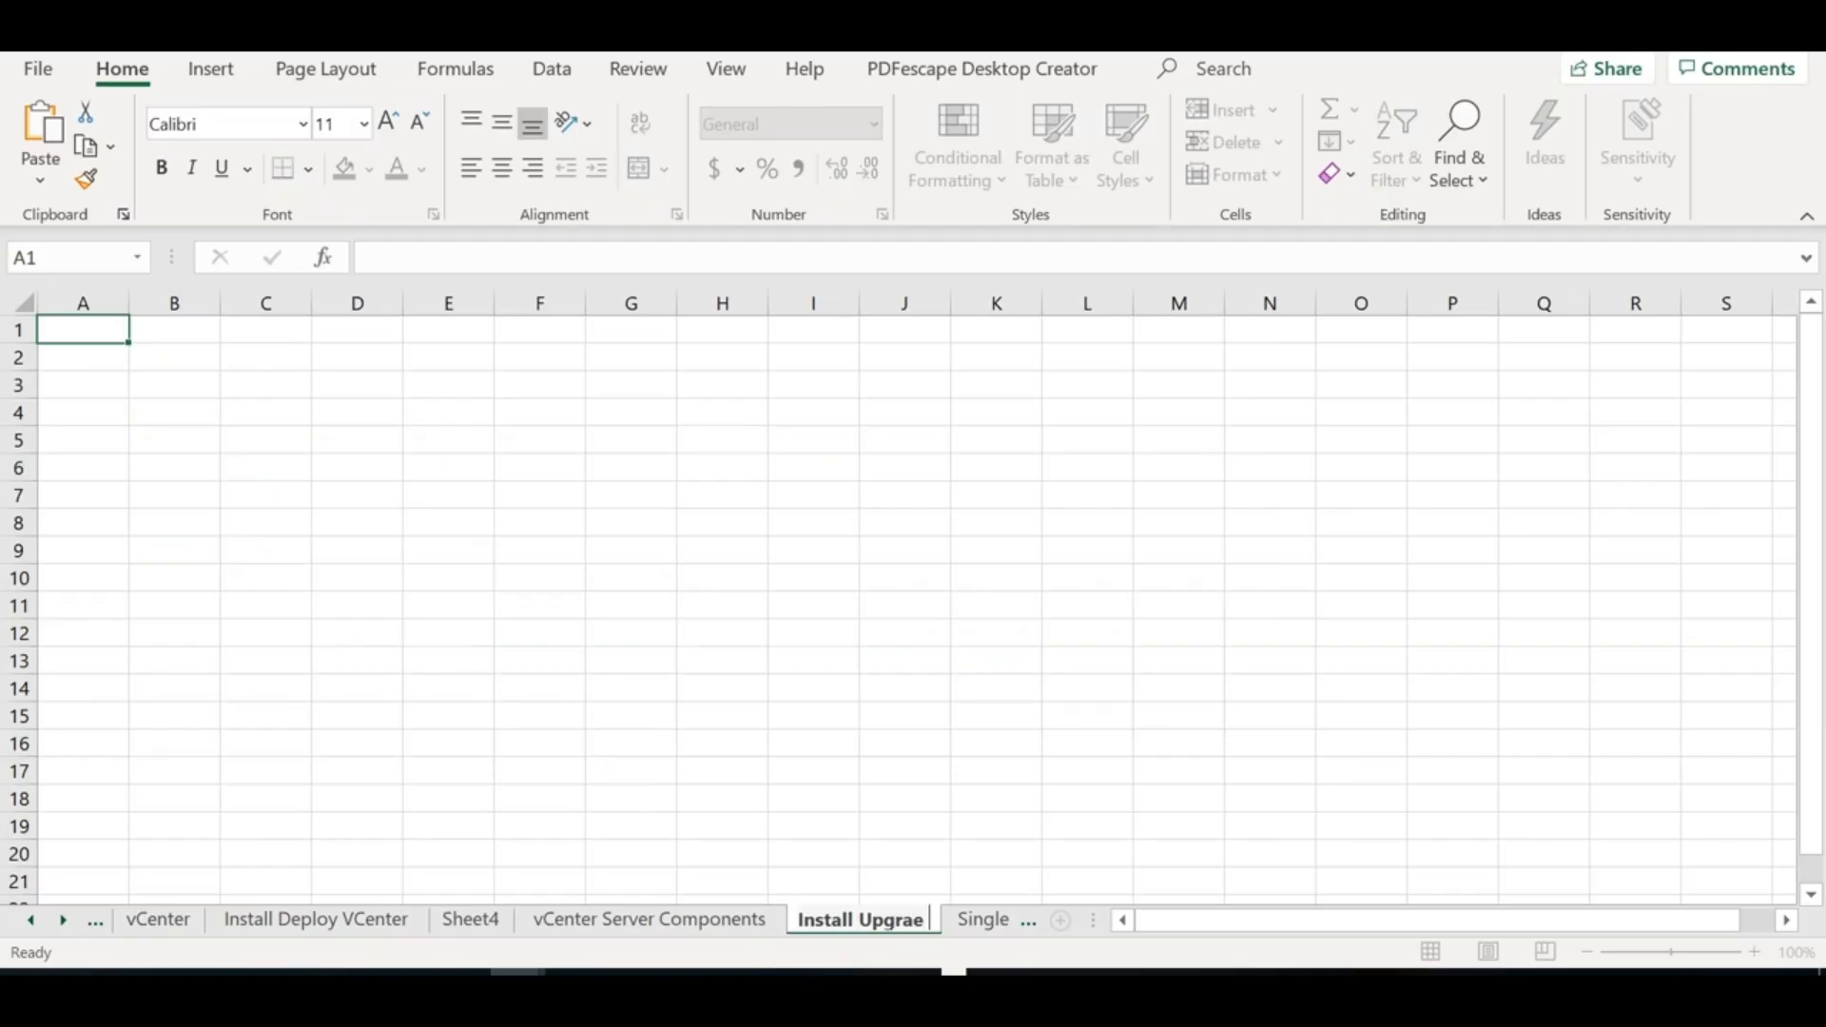
pyautogui.press('BackSpace')
pyautogui.write('de I')
pyautogui.press('BackSpace')
pyautogui.write('Migrate')
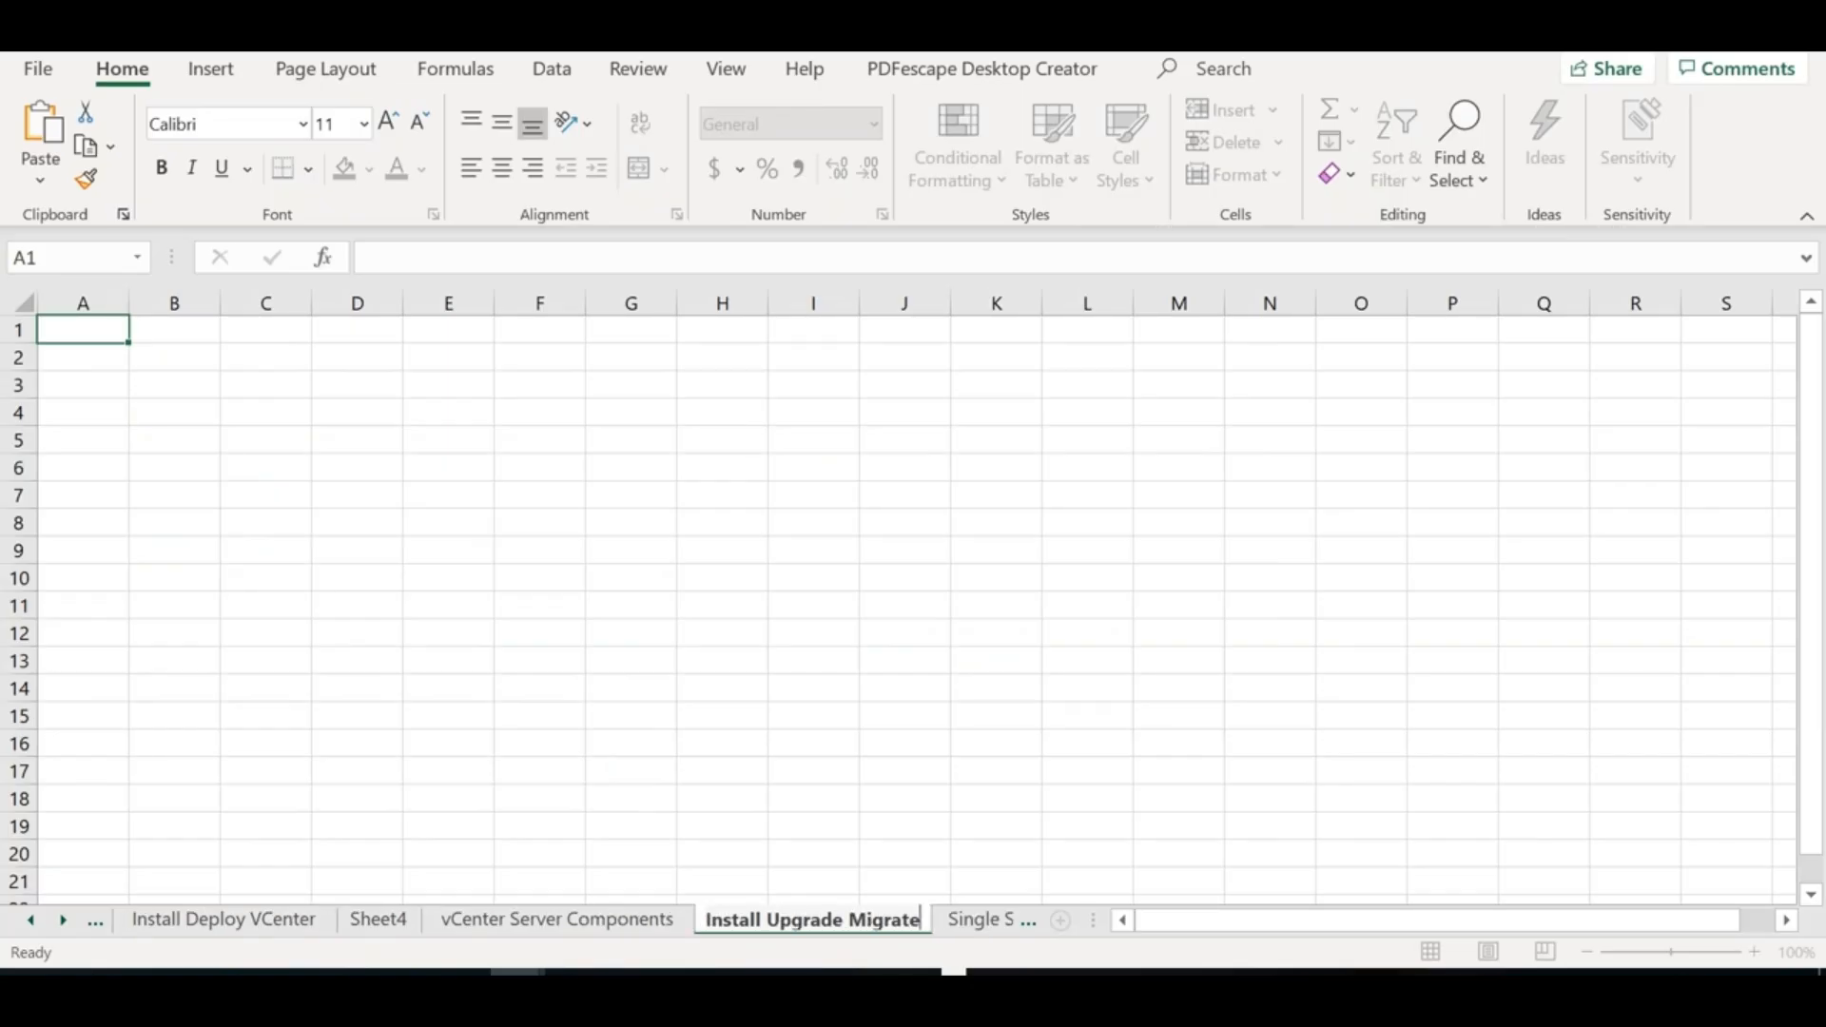
# Widen columns A and B, then enter 'Hardware Compatibility List' in B2 and 'VMware' in A2
pyautogui.click(199, 354)
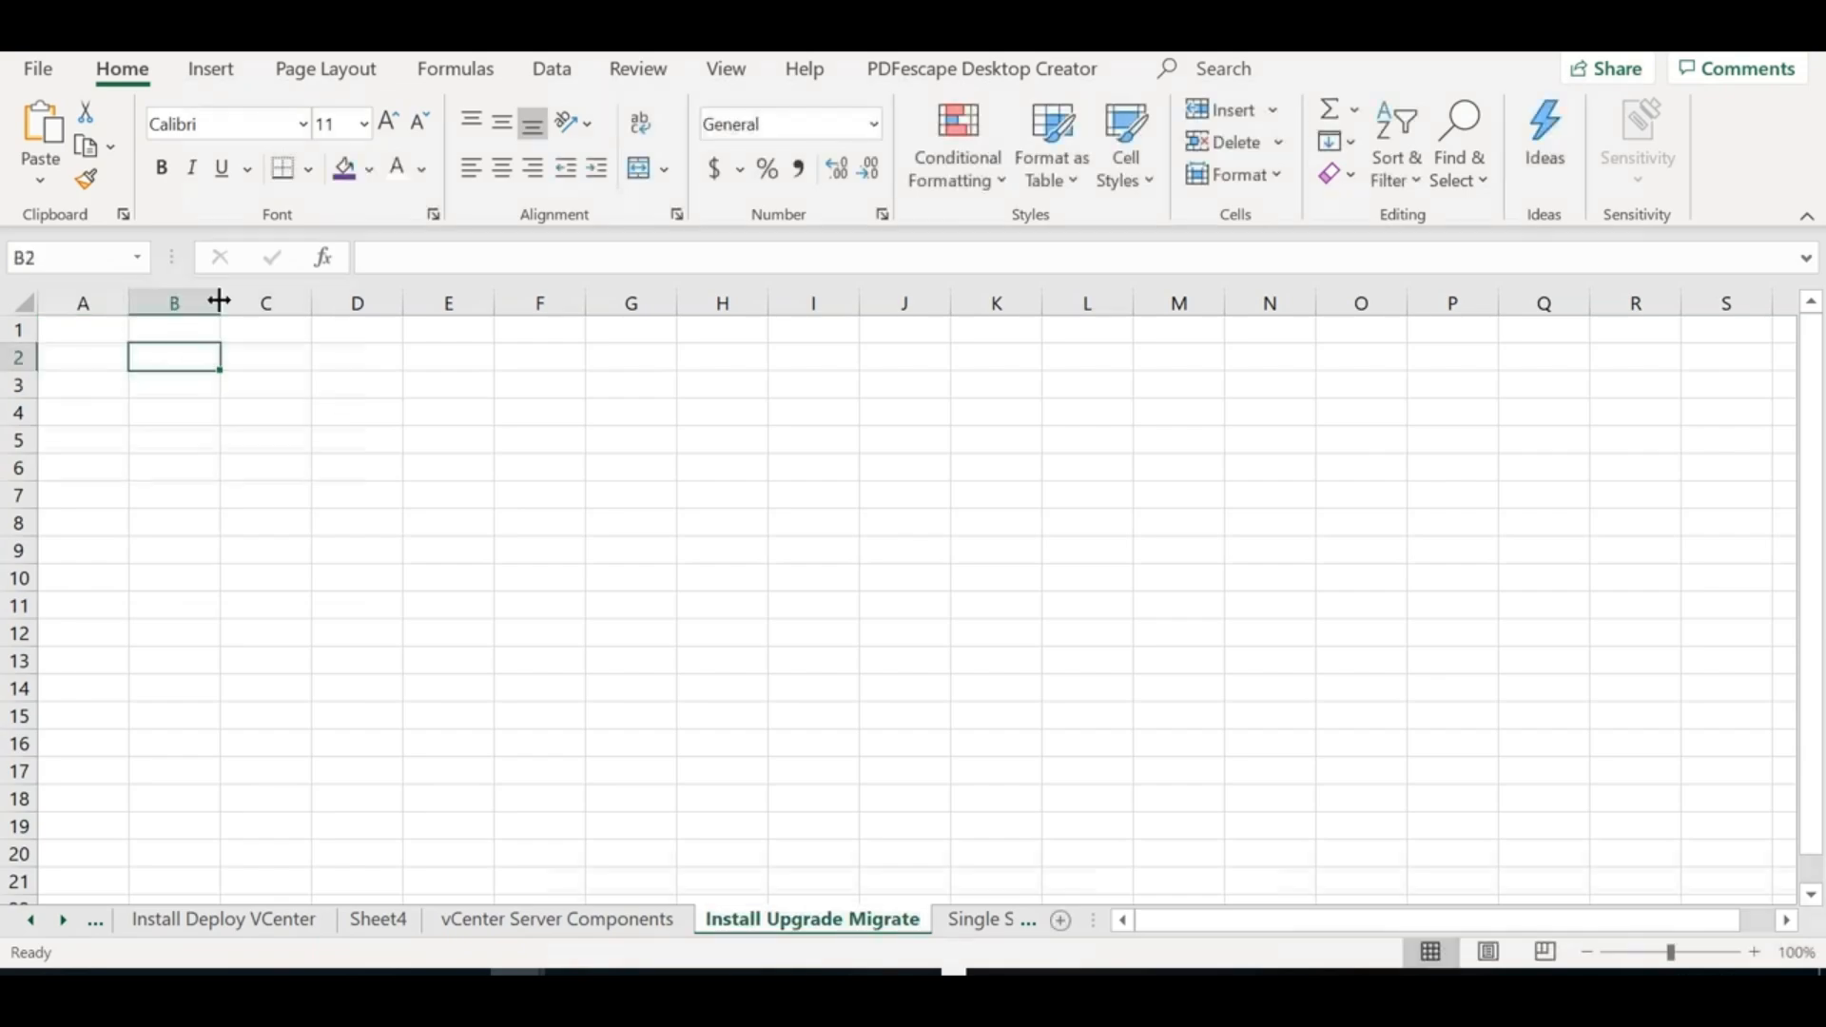
pyautogui.moveTo(219, 301); pyautogui.dragTo(944, 303)
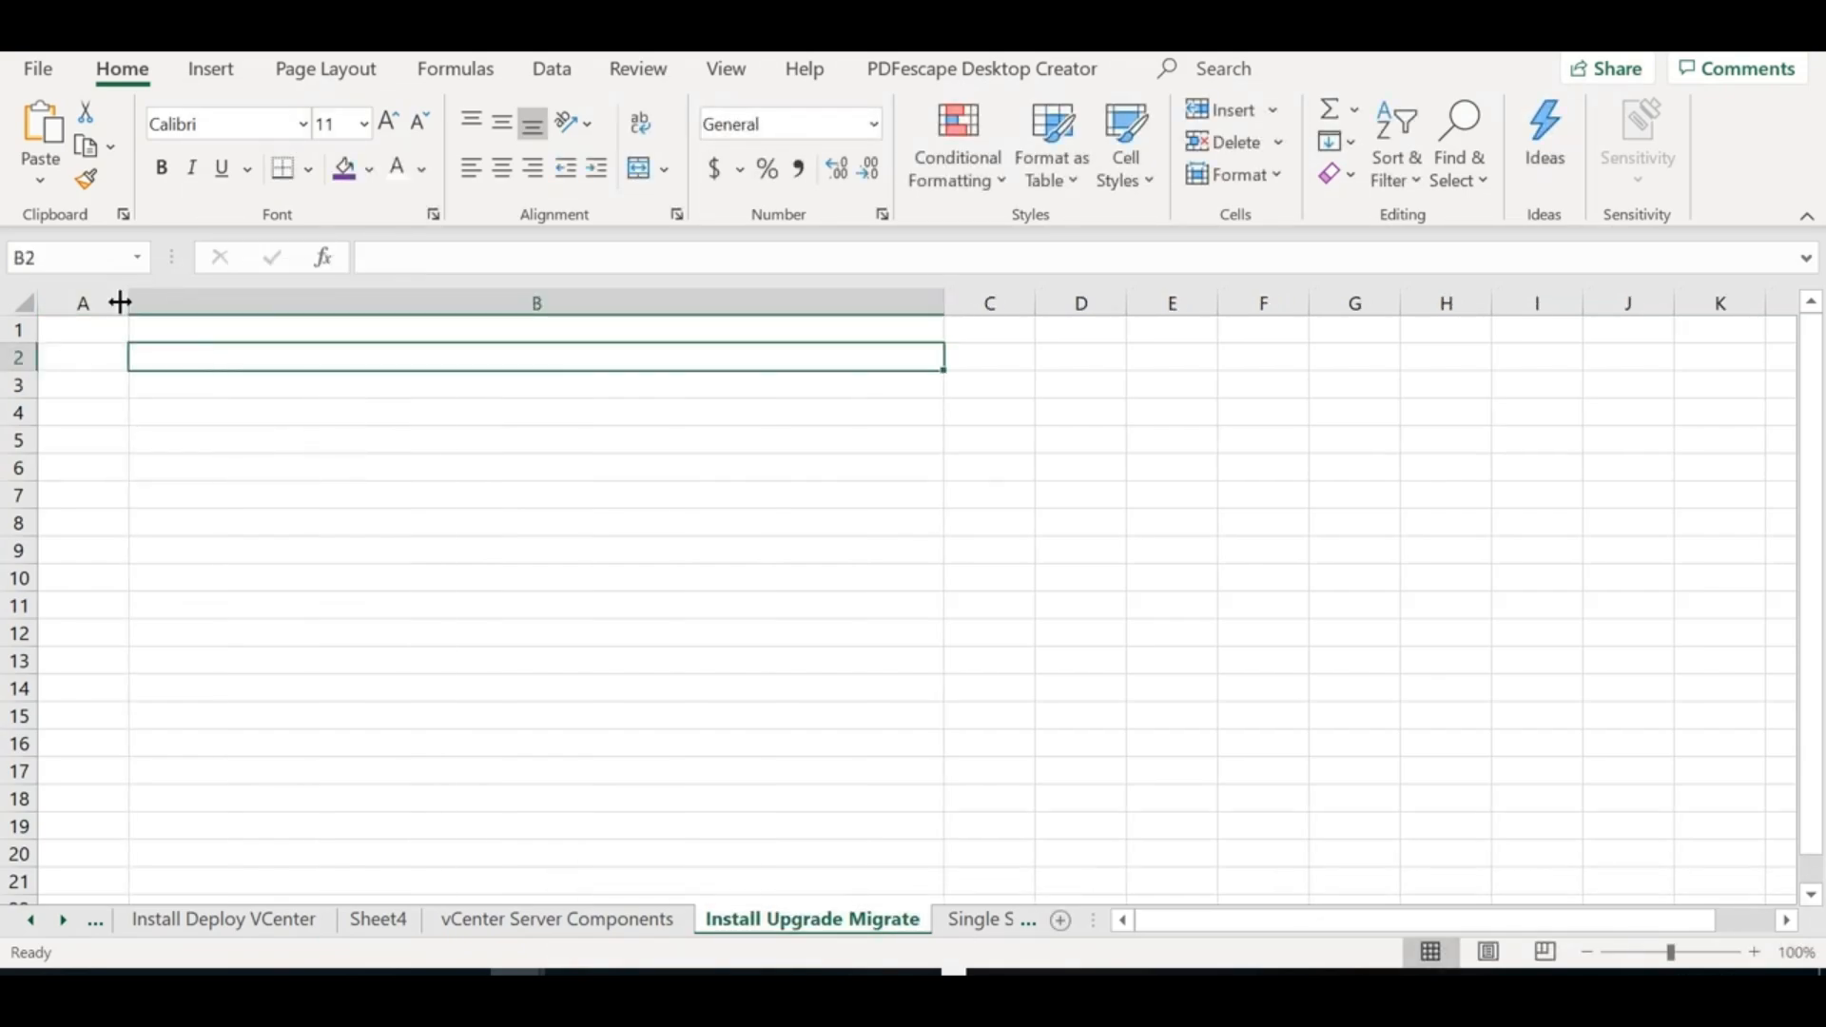
pyautogui.moveTo(158, 304); pyautogui.dragTo(354, 304)
pyautogui.write('Har')
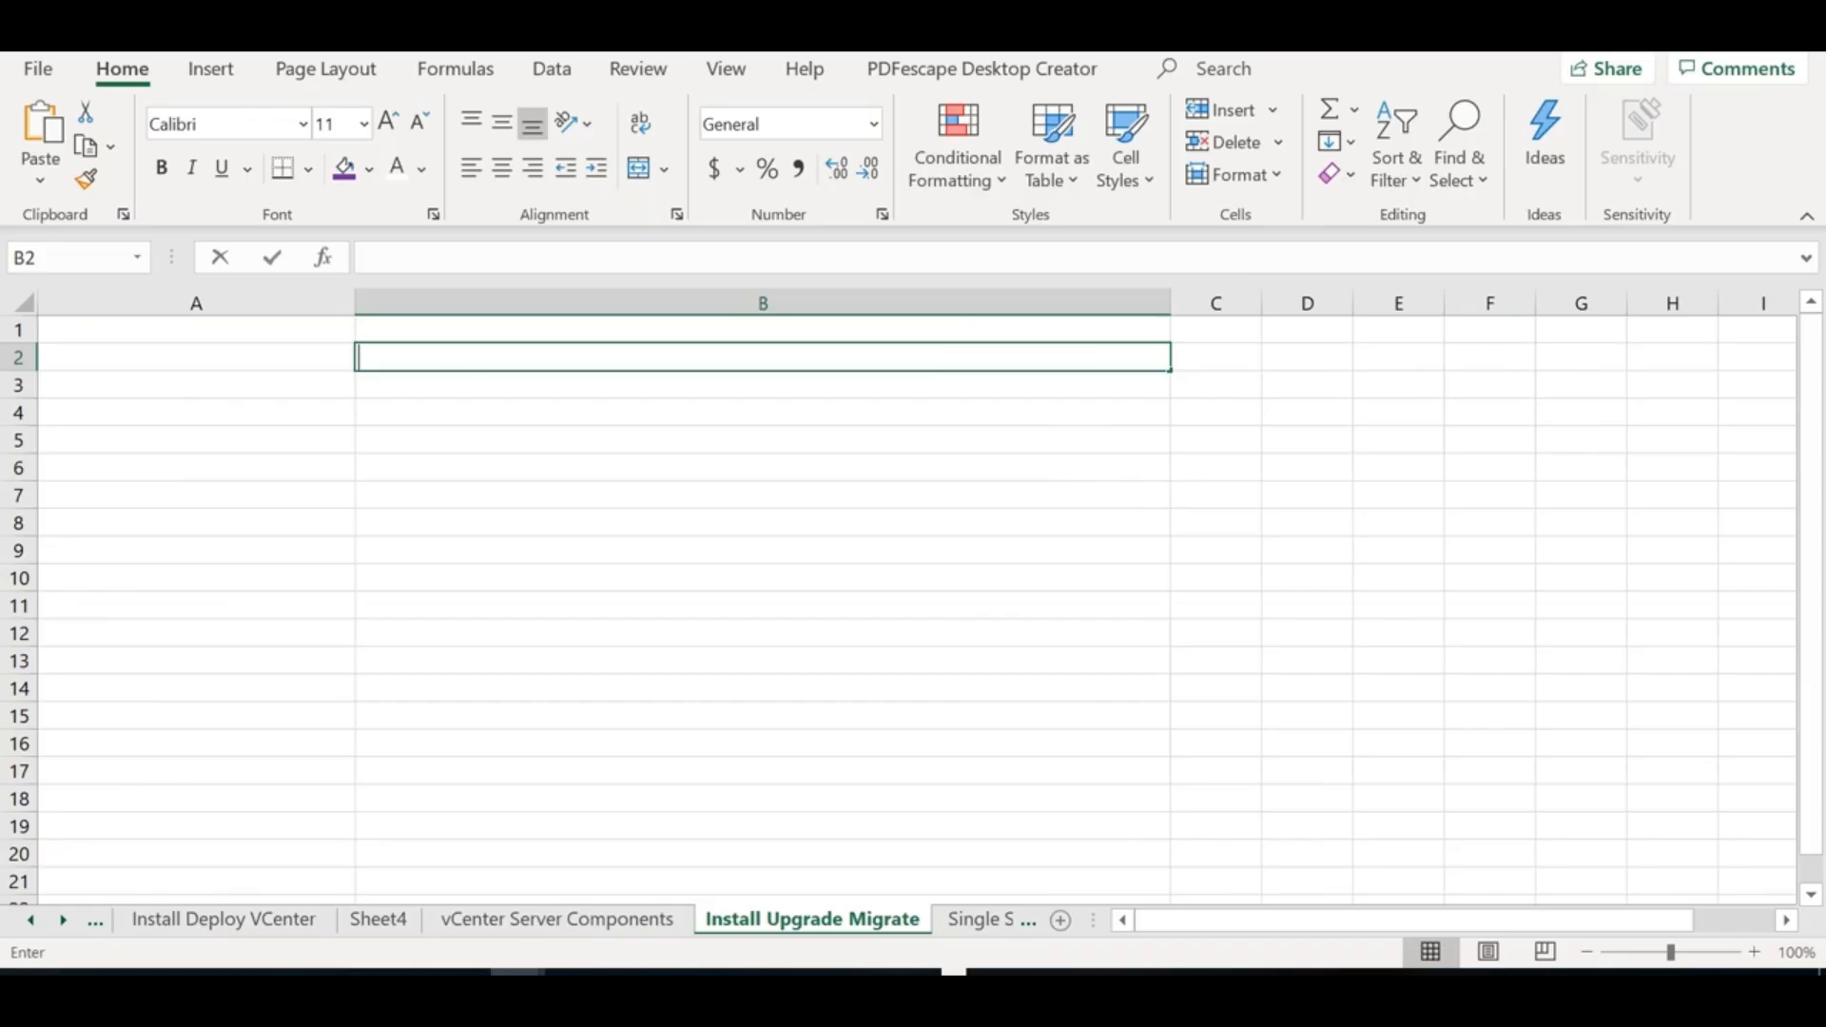
pyautogui.write('dware Compa')
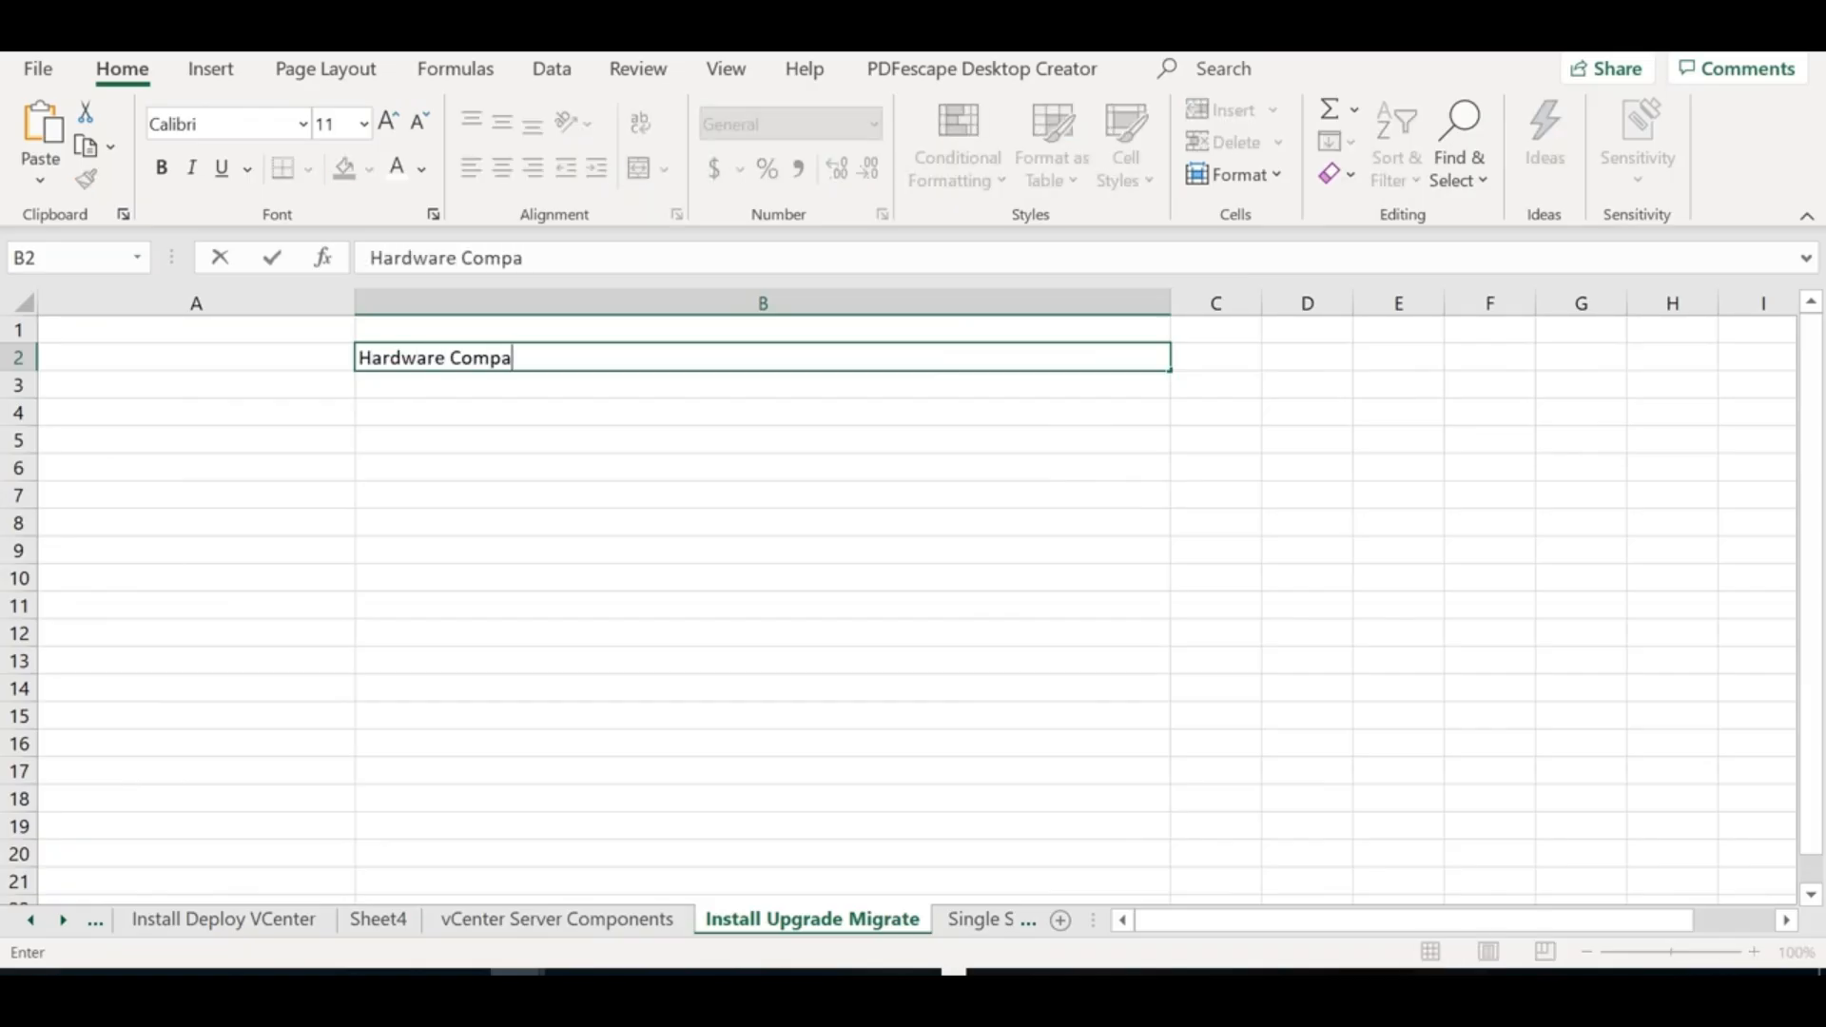
pyautogui.write('tibility')
pyautogui.write('List')
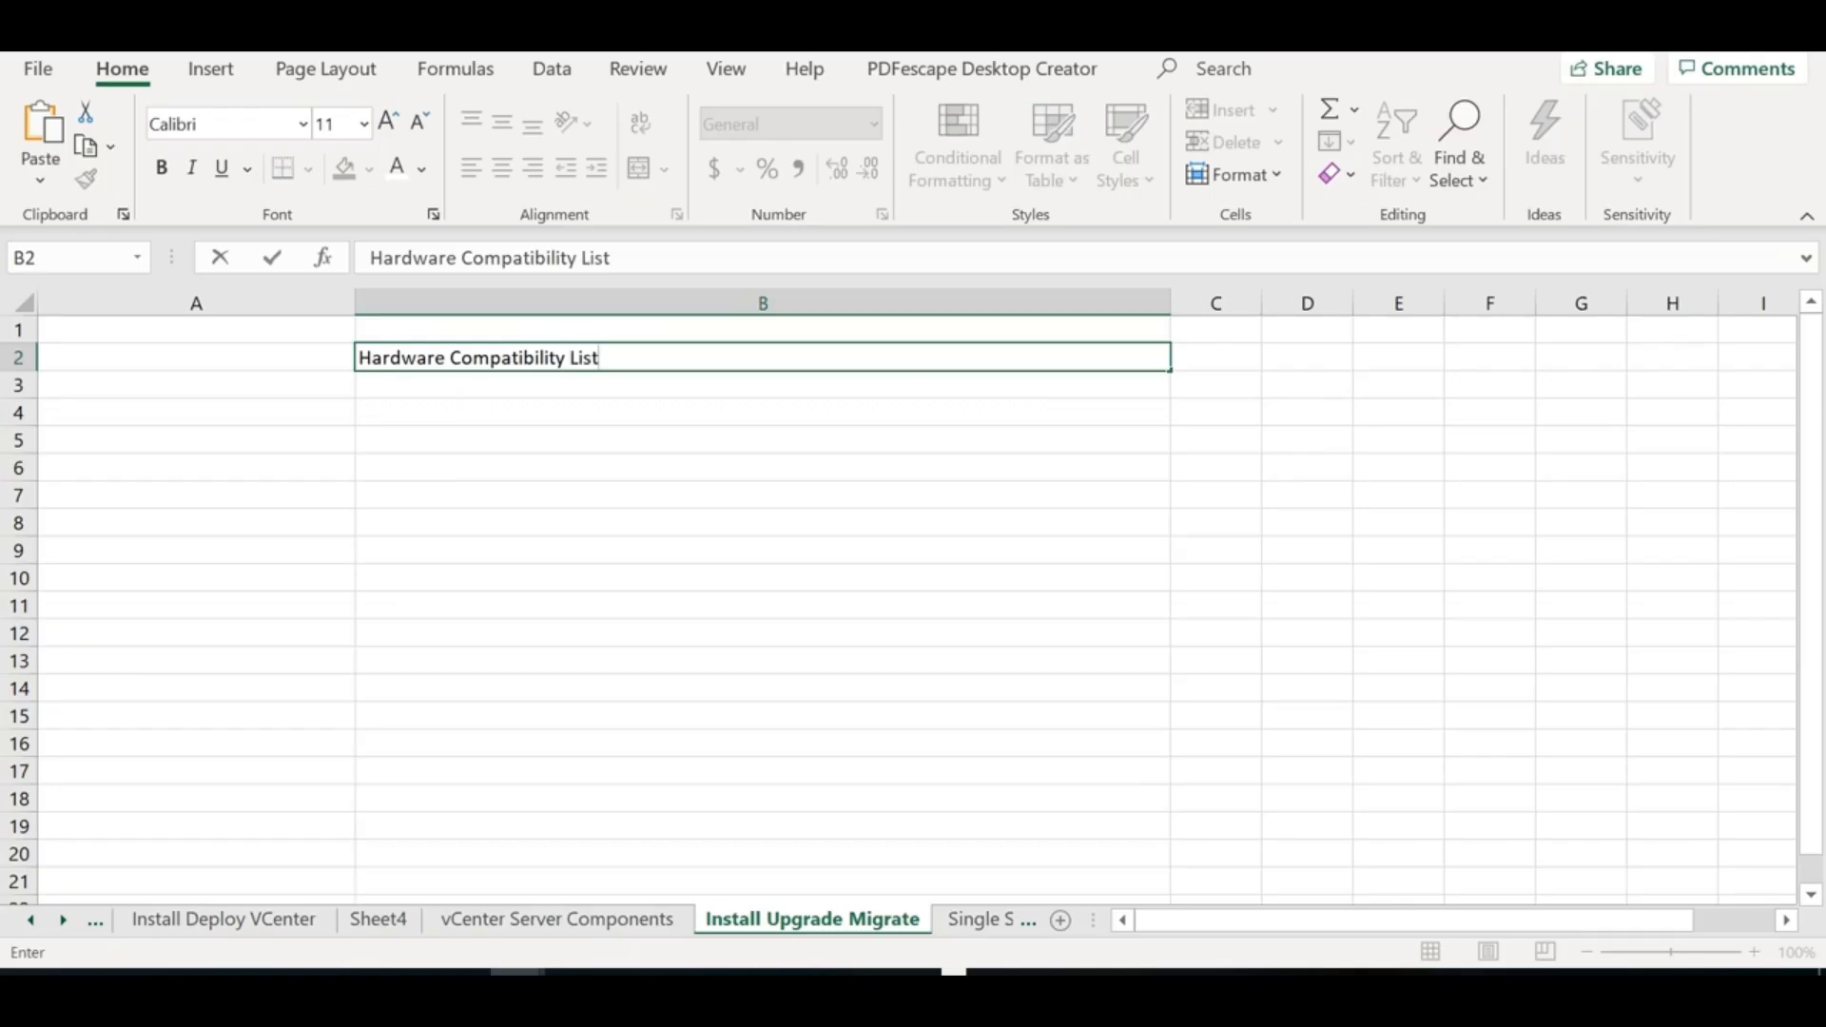
pyautogui.click(306, 355)
pyautogui.write('VMware')
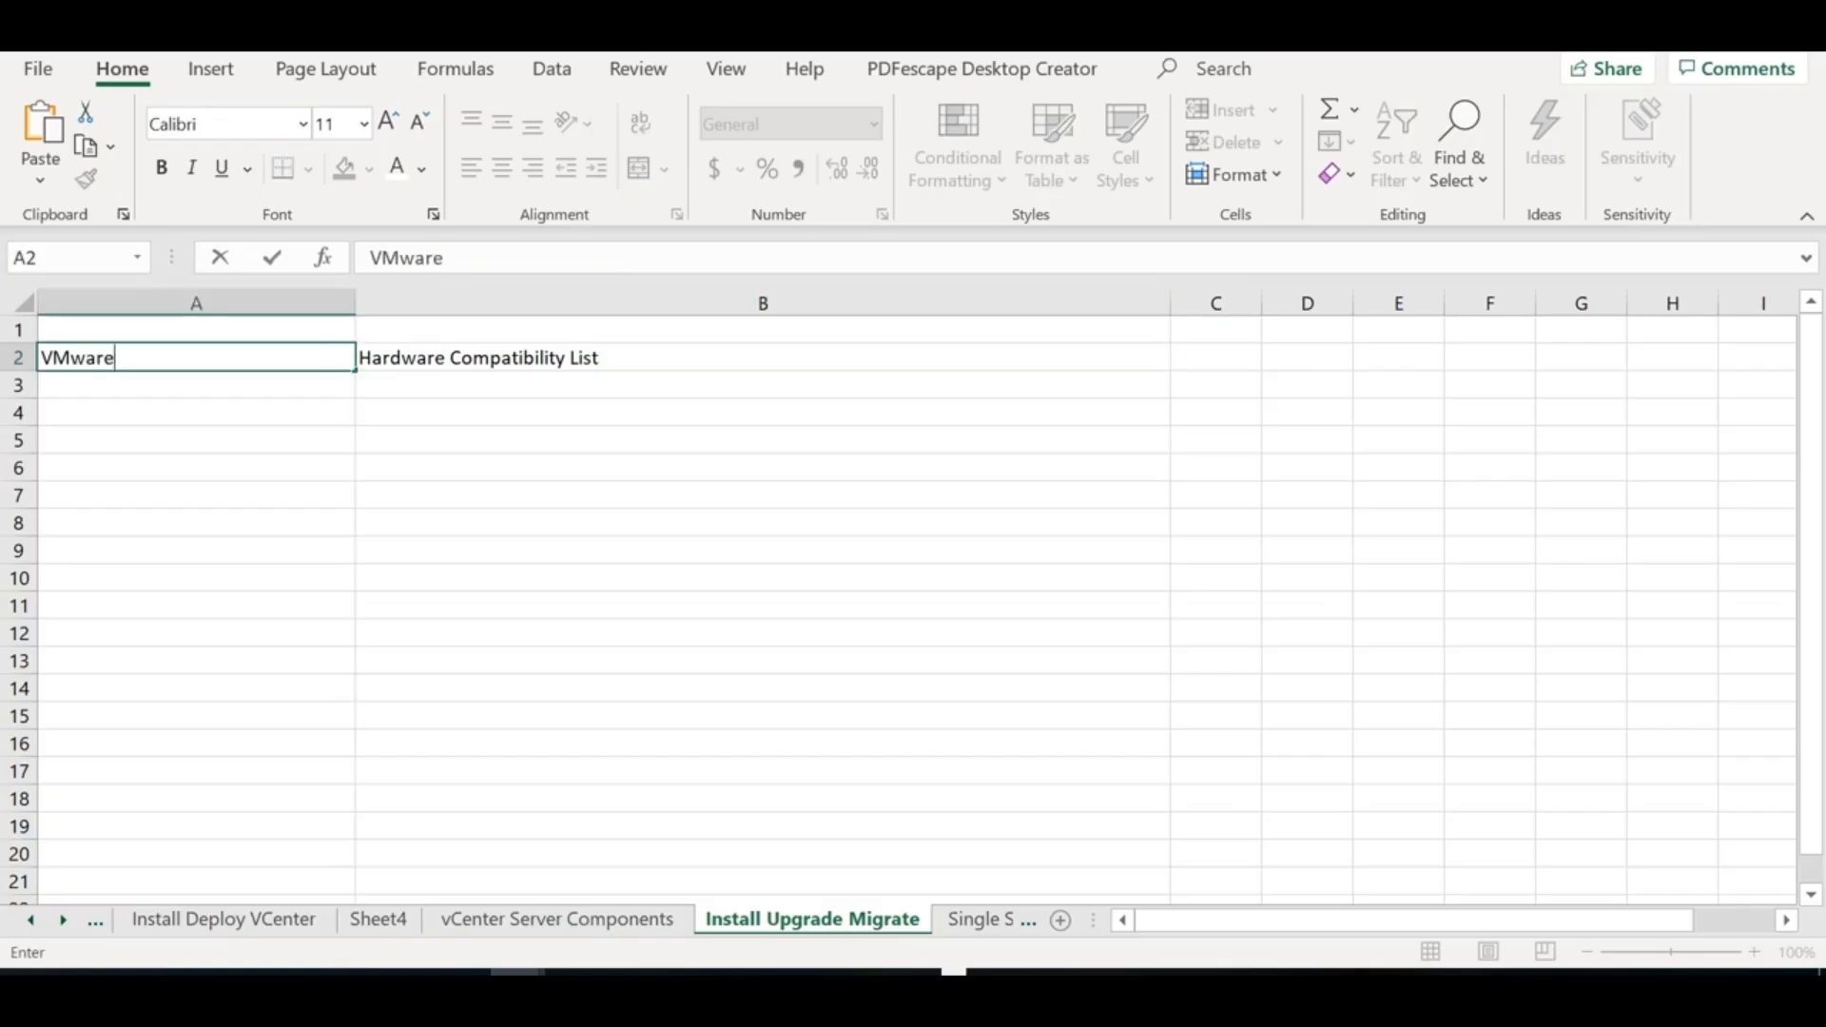
# Enter 'Product Interoperability matrix' in cell B3
pyautogui.click(499, 386)
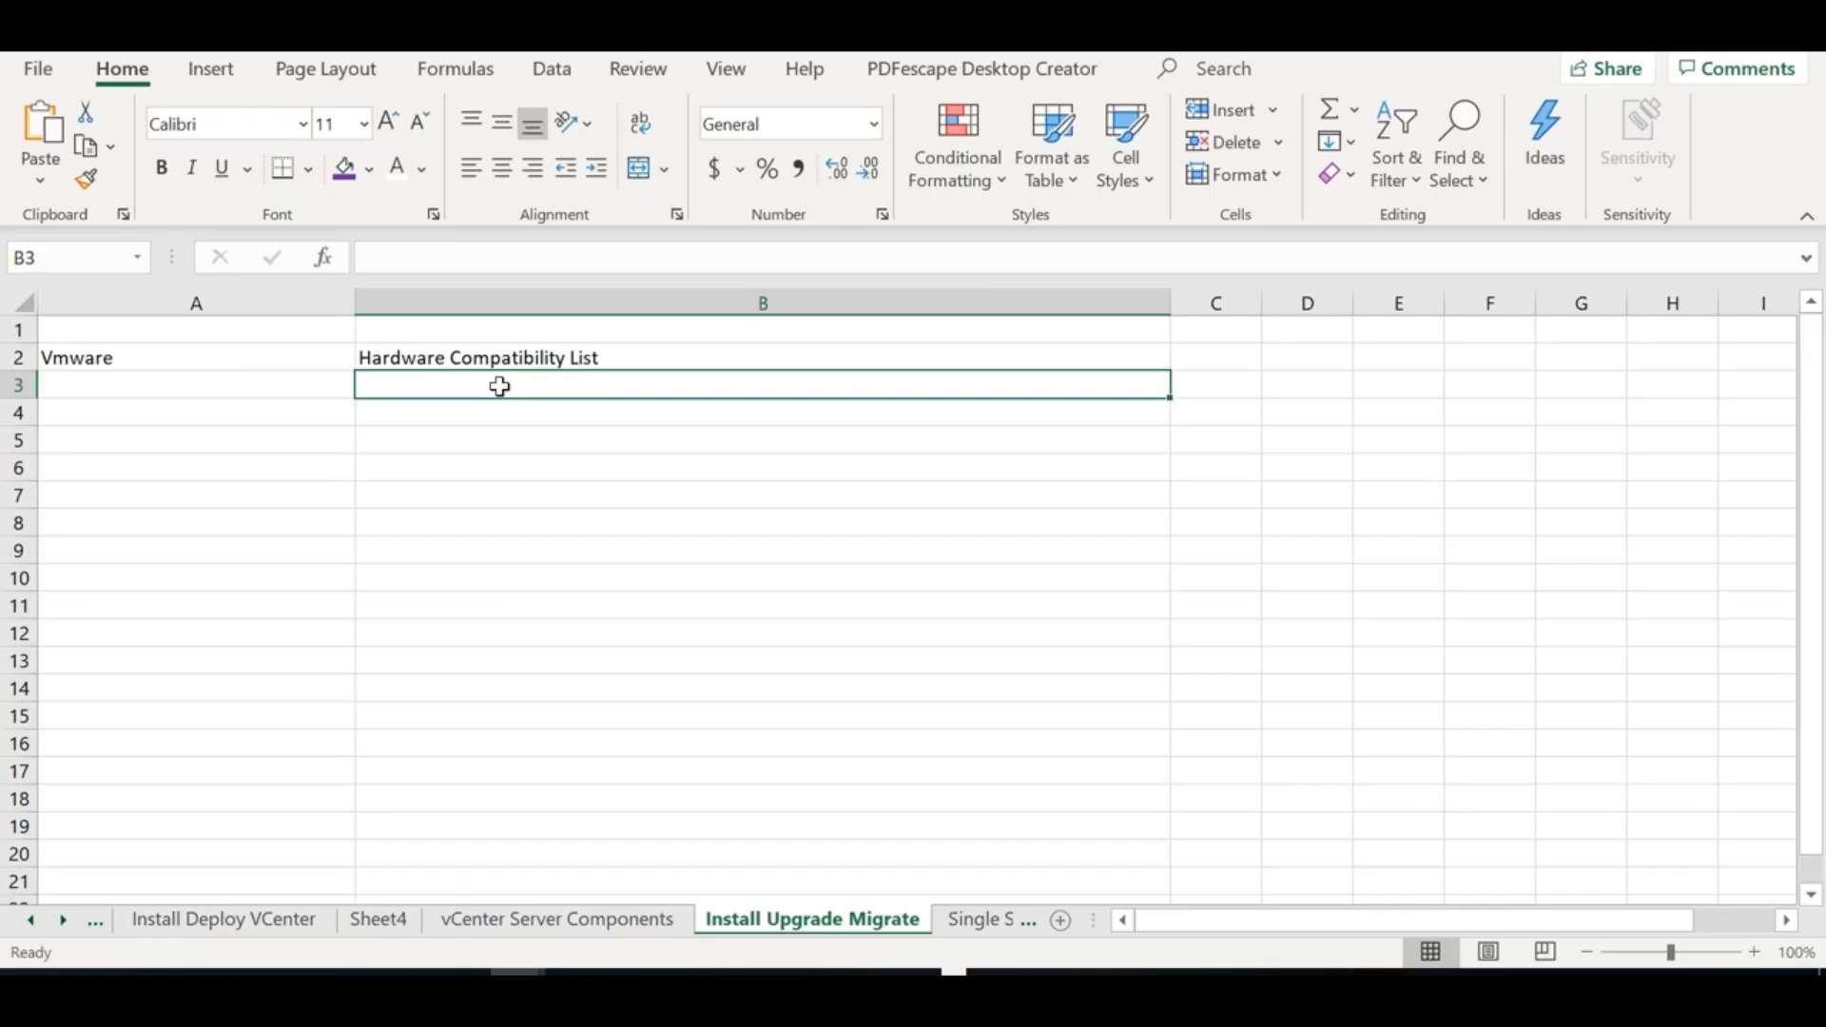
pyautogui.write('Produc')
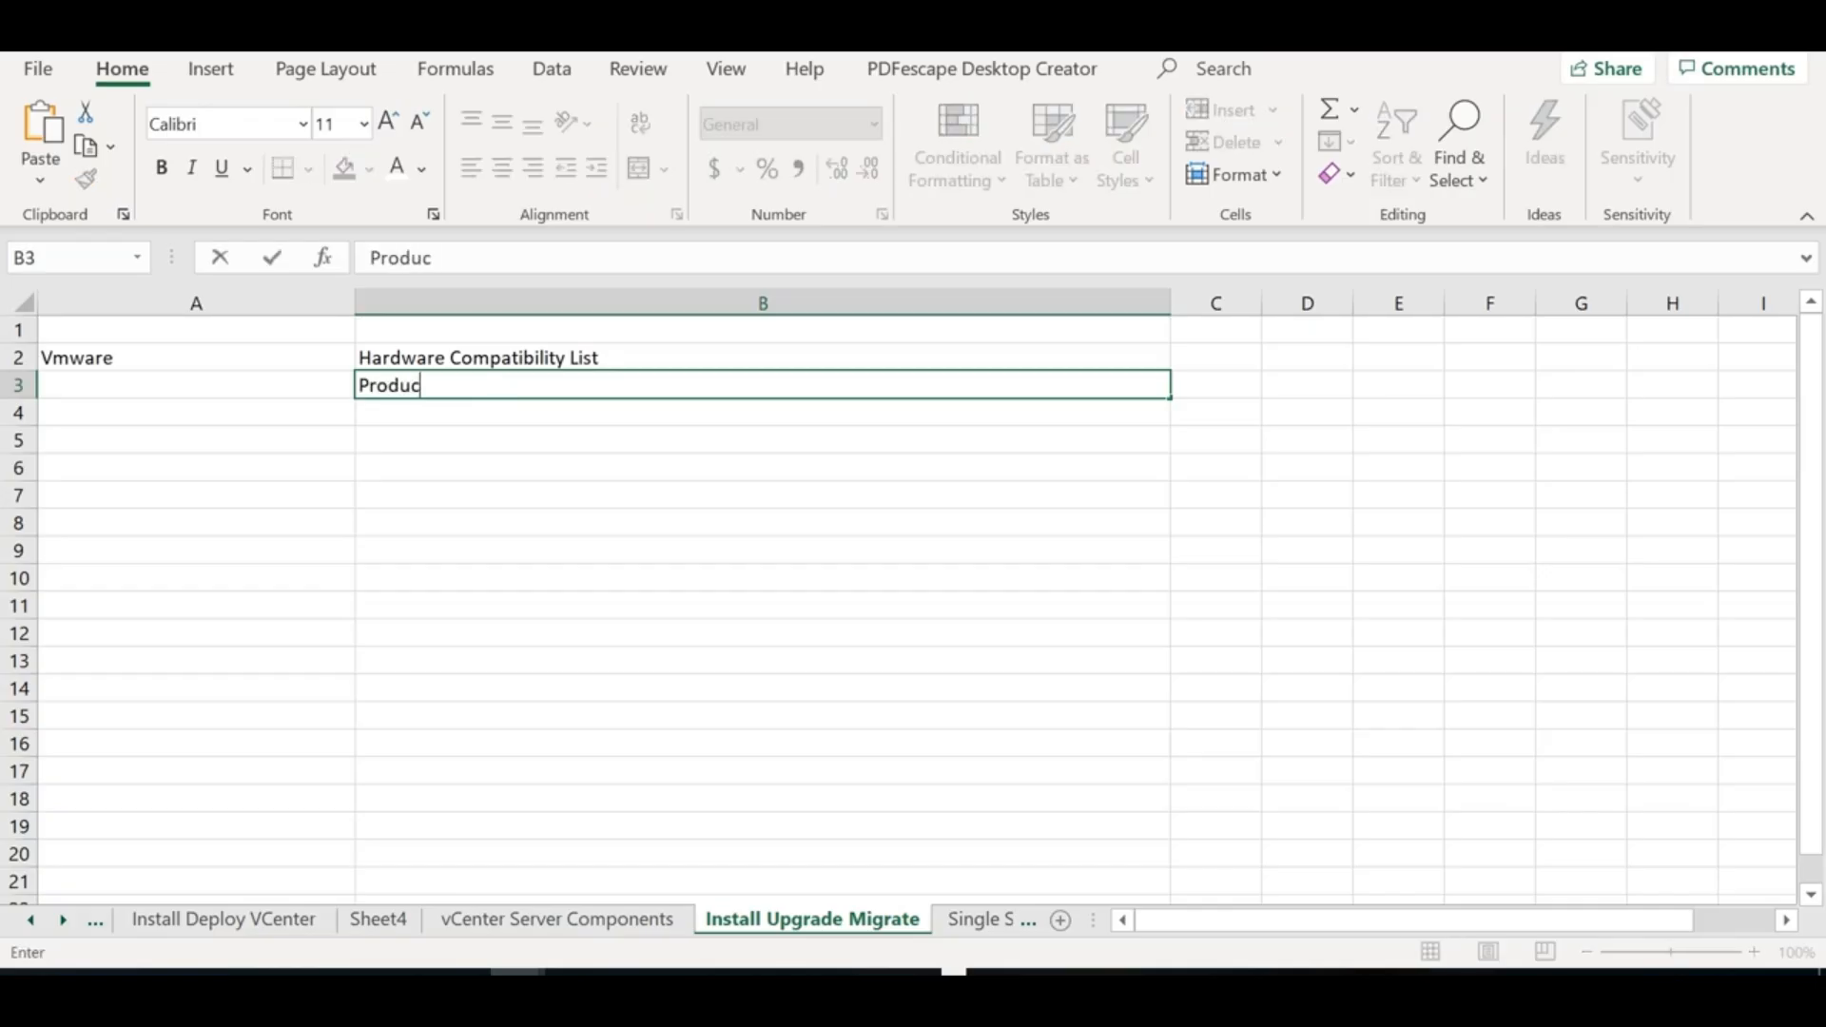
pyautogui.write('t Interope')
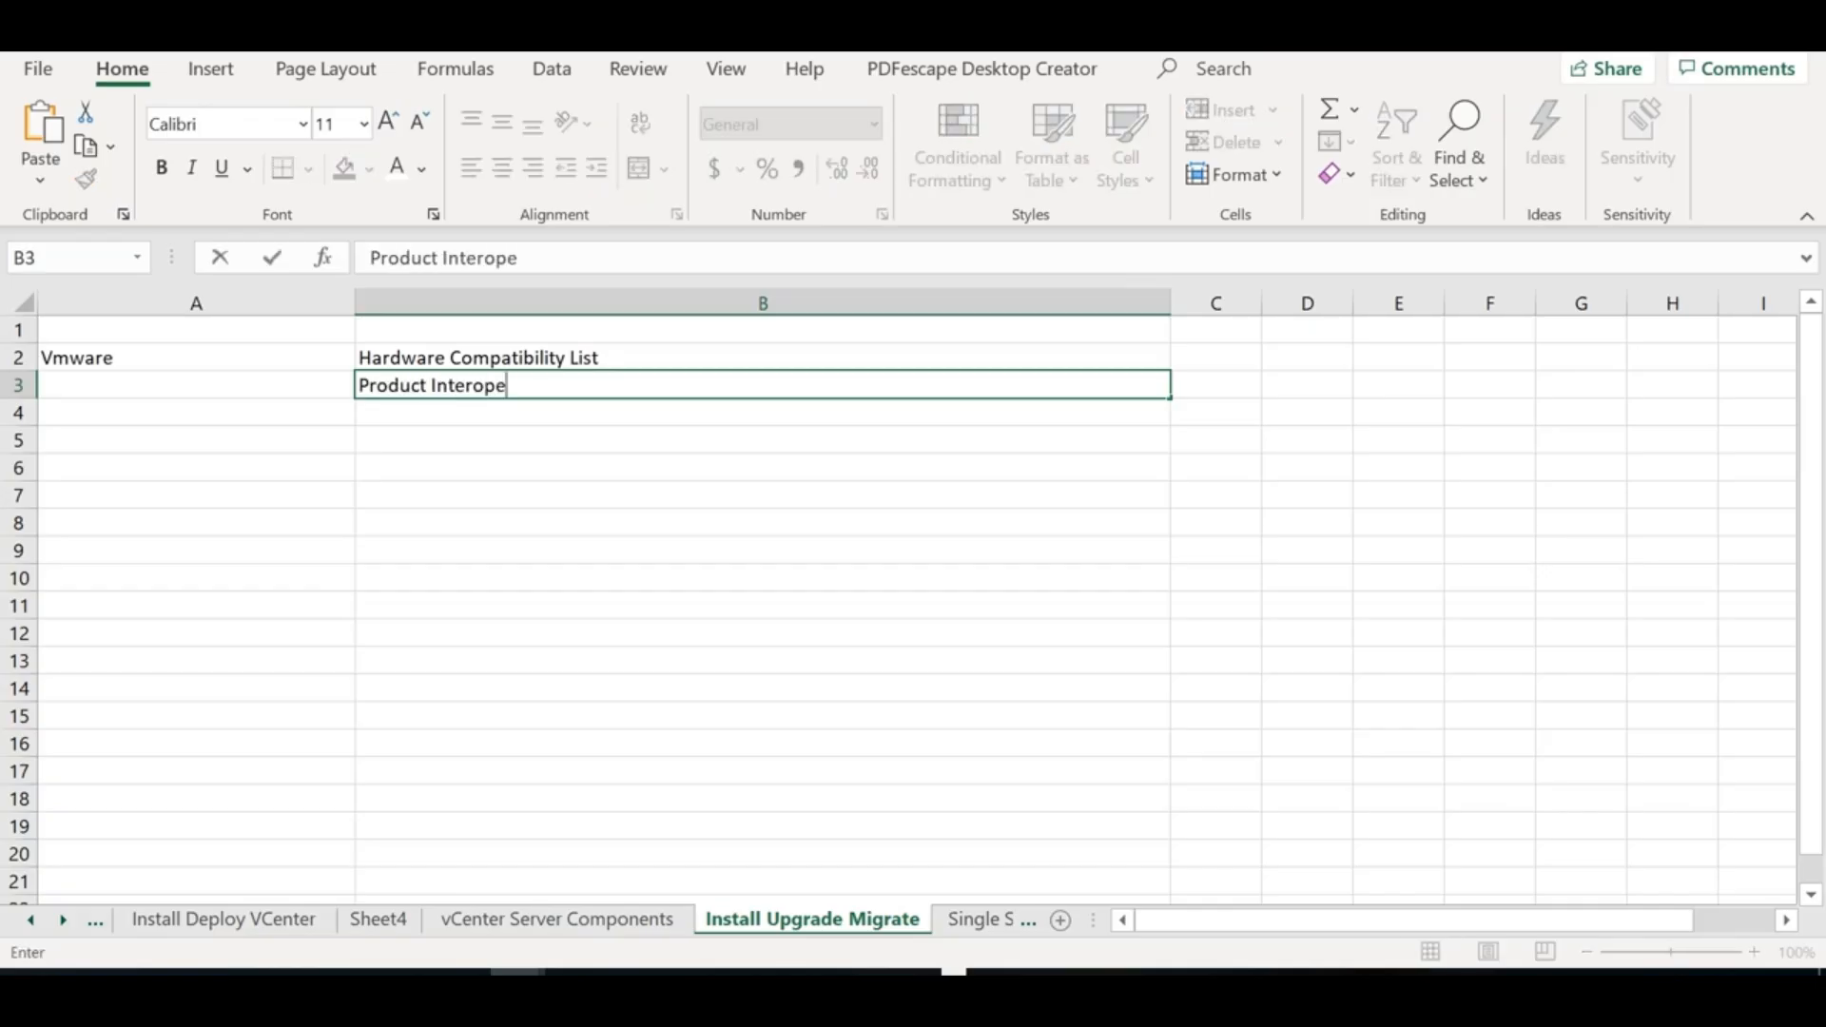
pyautogui.write('rability matrix')
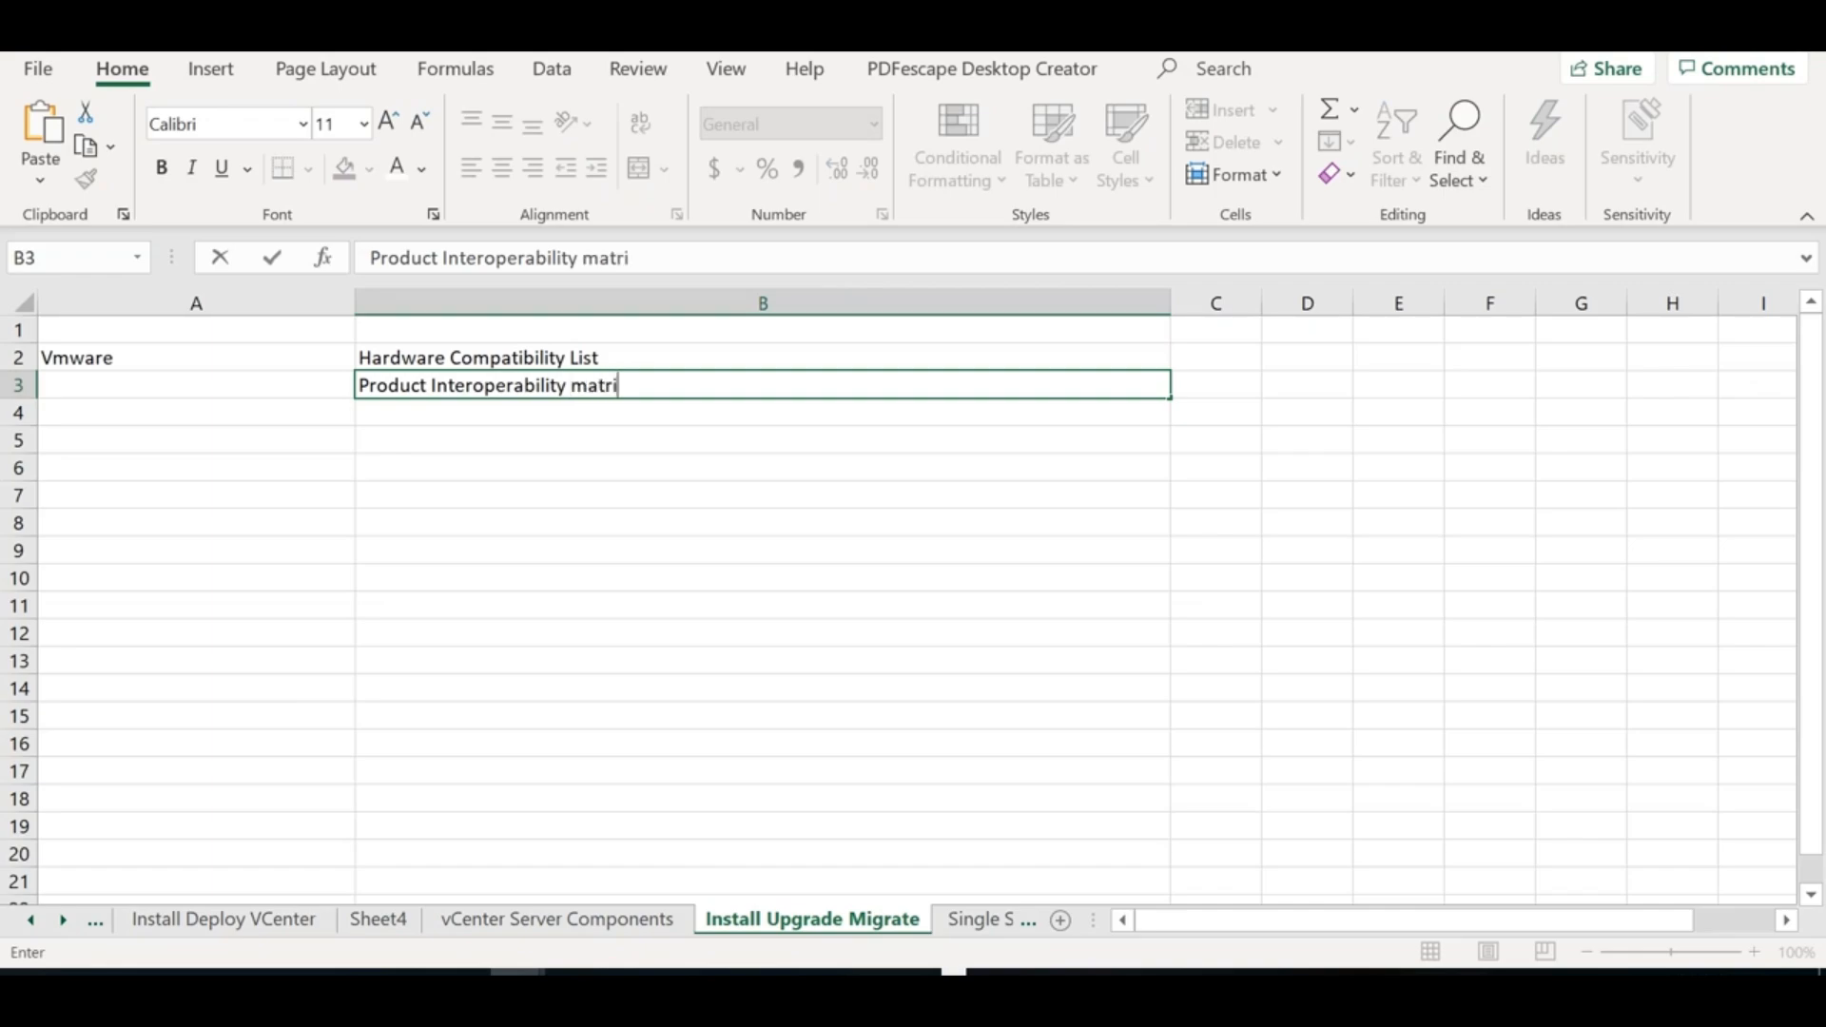
pyautogui.click(489, 430)
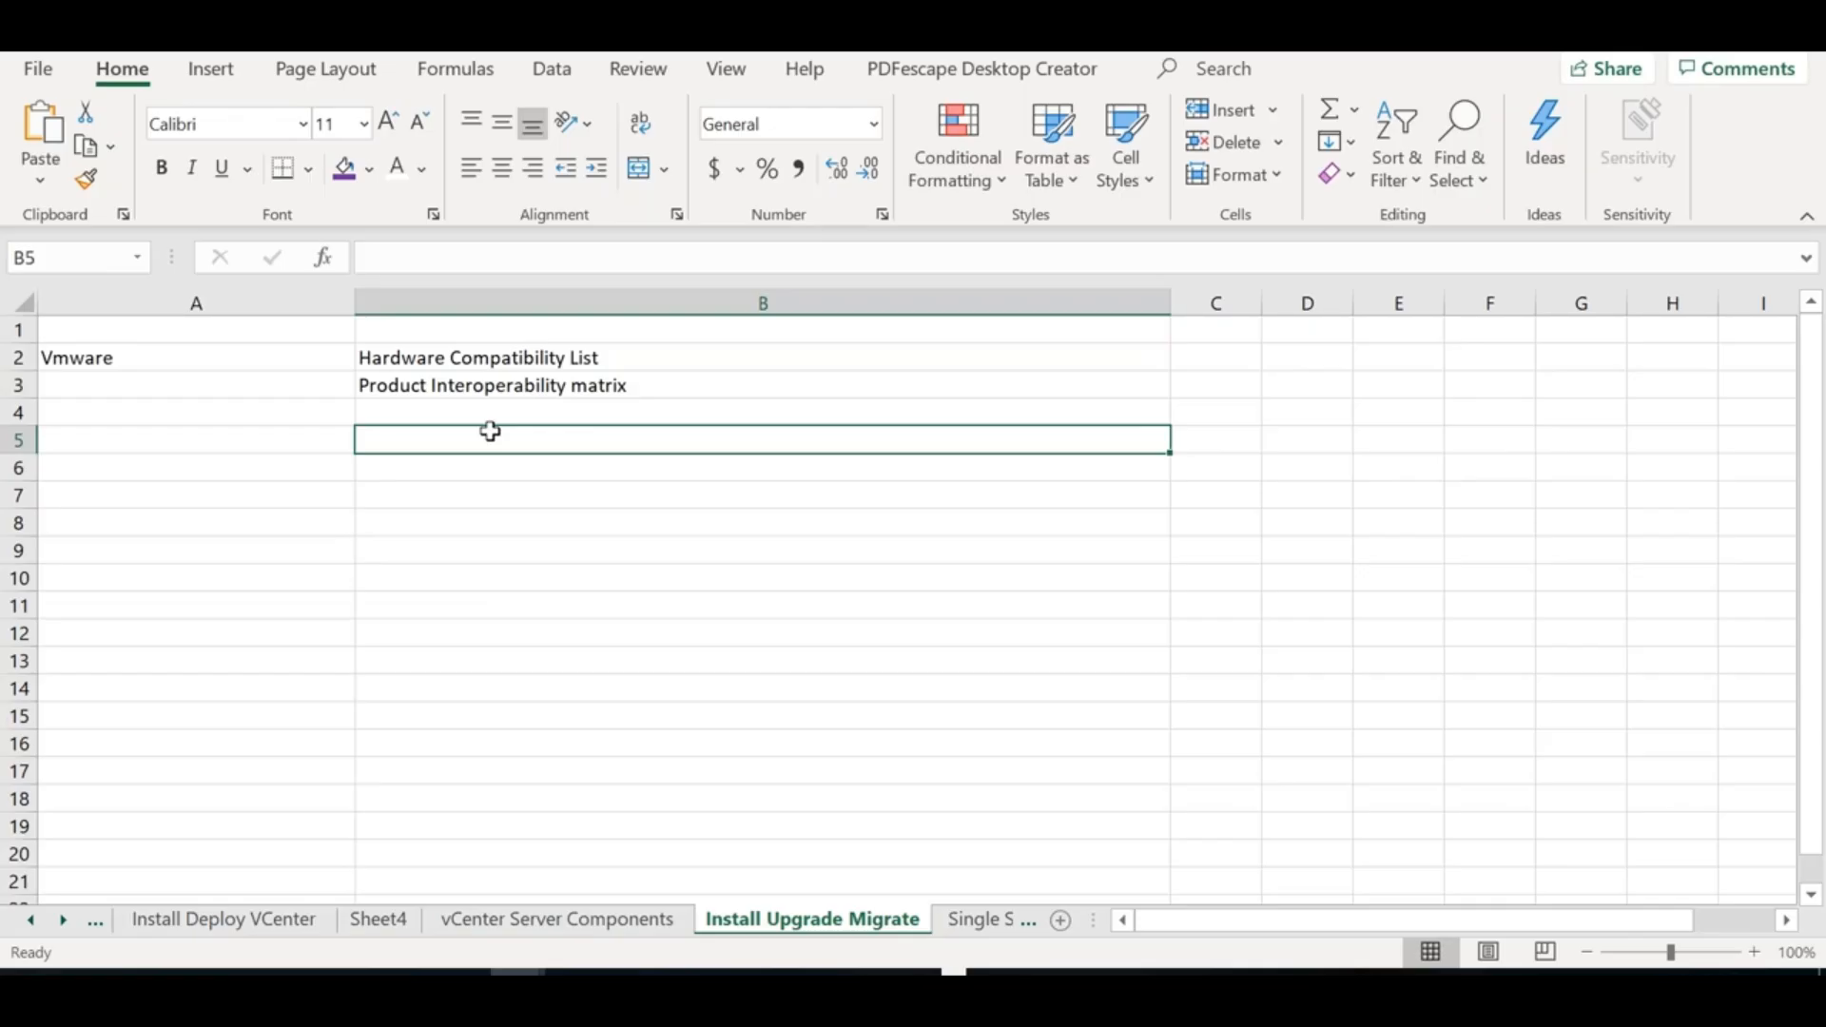
# Enter 'Hardware Requirements' in B5 and 'Software Requirements' in B6
pyautogui.write('Hardware S')
pyautogui.press('BackSpace')
pyautogui.write('Requirements')
pyautogui.press('Return')
pyautogui.write('Software Re')
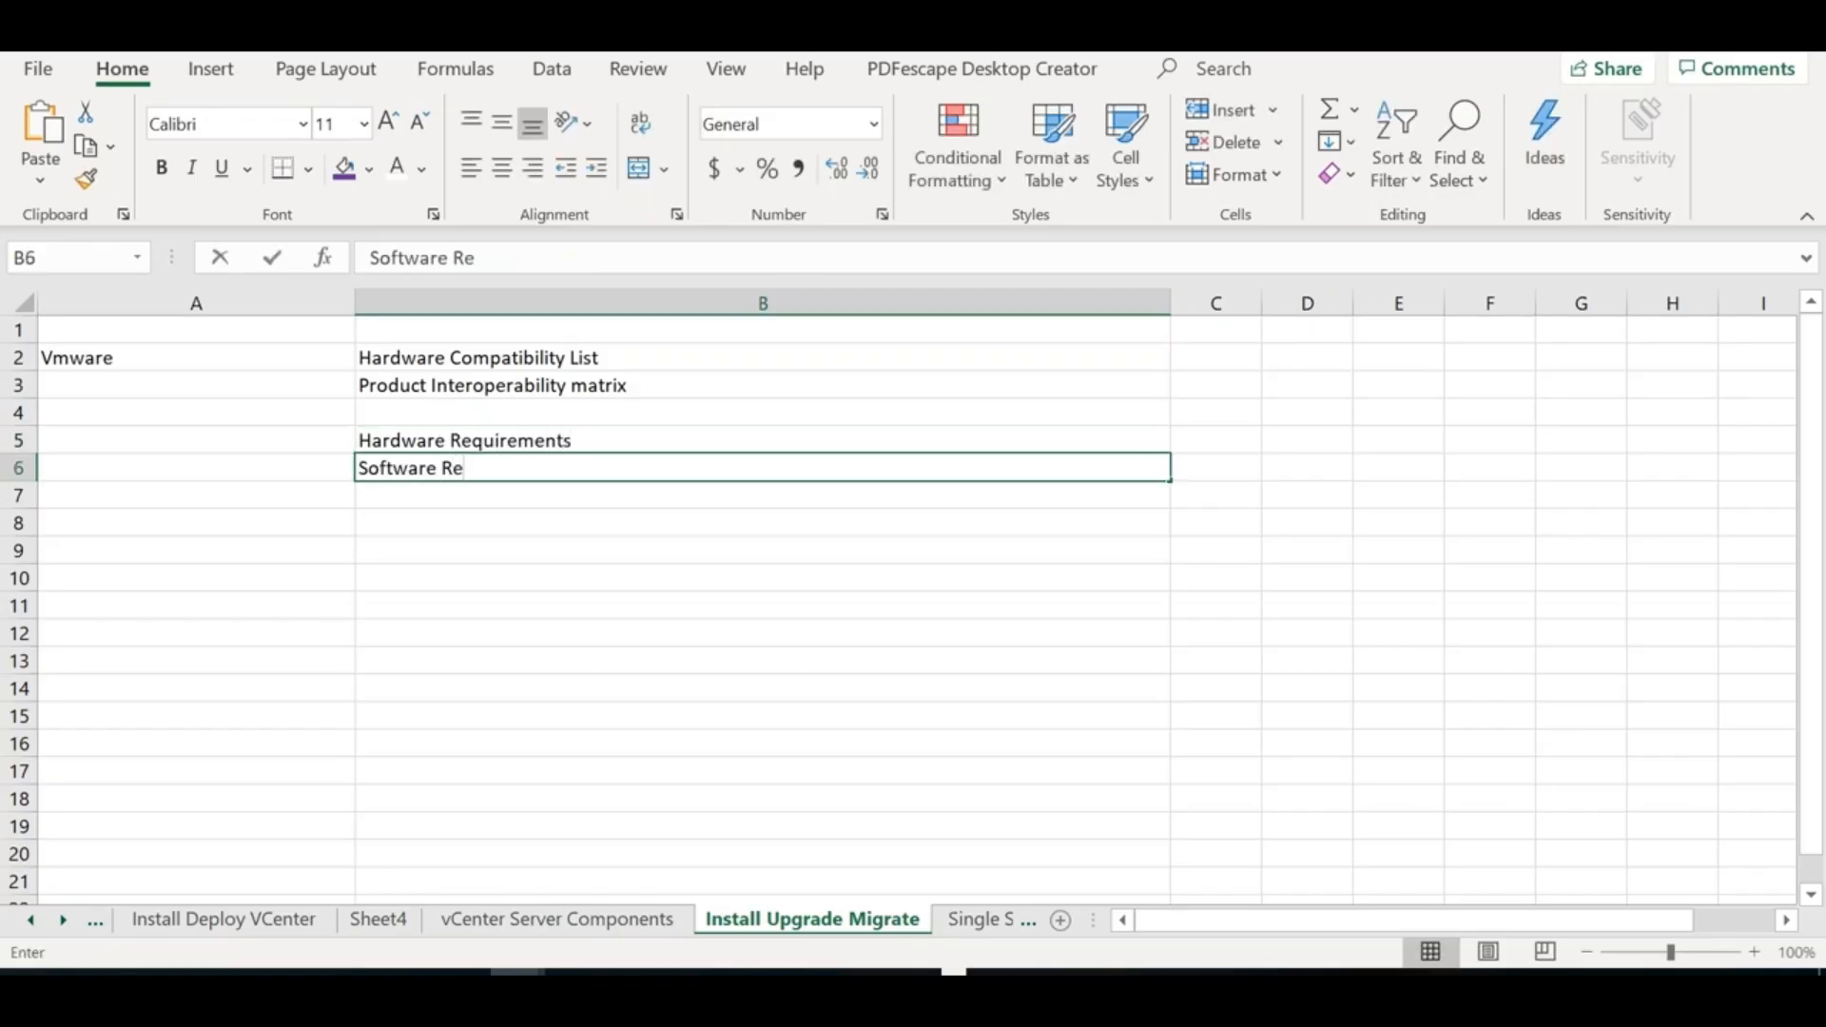
pyautogui.write('quirements')
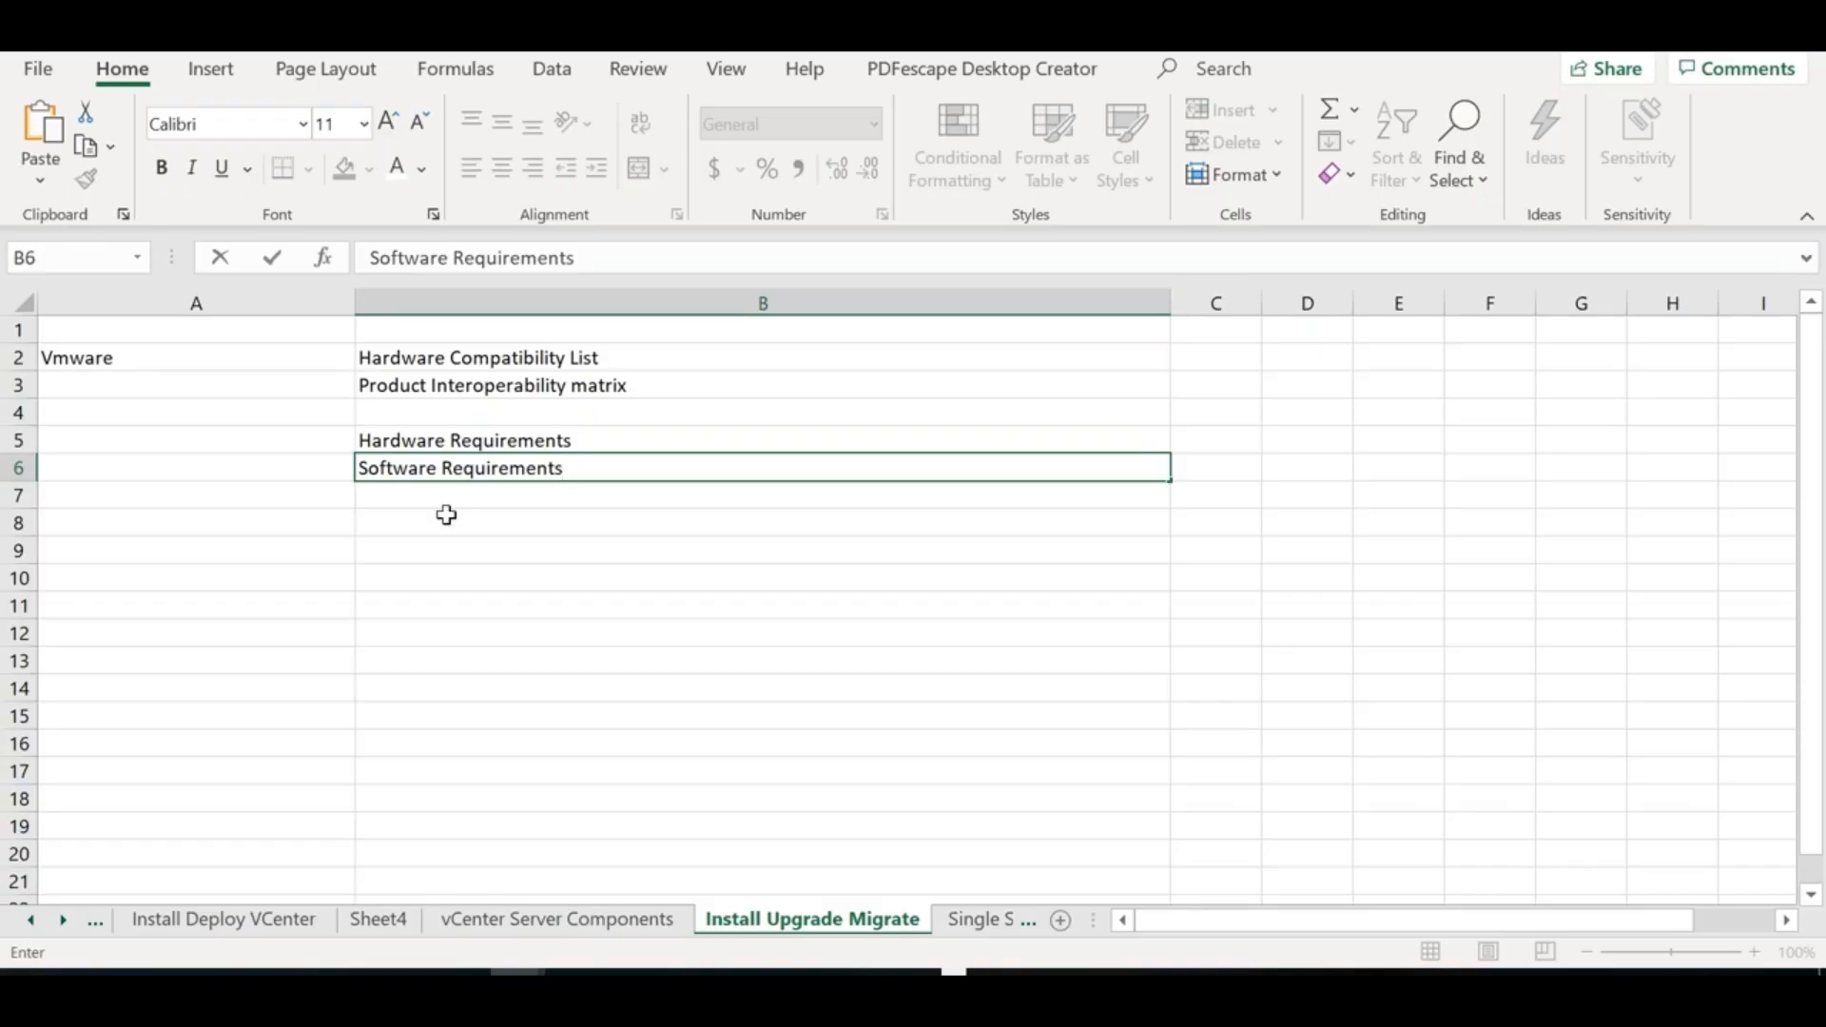
pyautogui.click(439, 523)
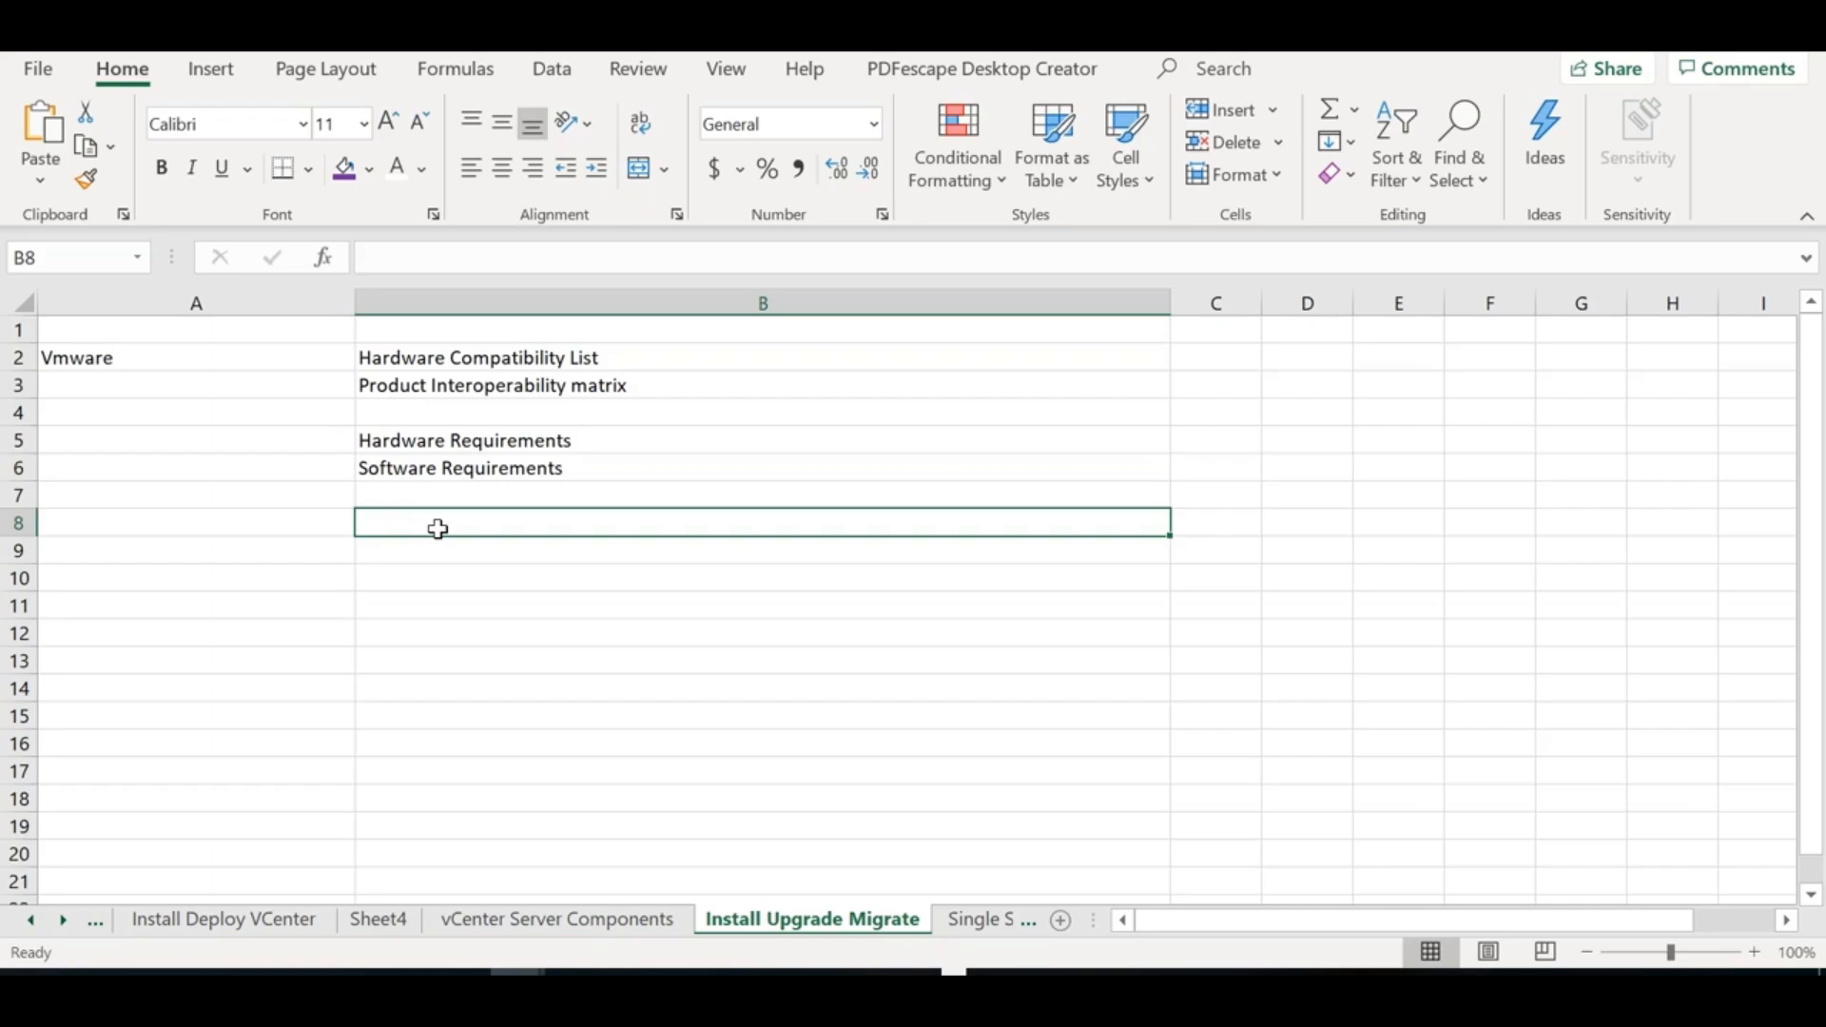
# Enter NTP in B8 and DNS in B9
pyautogui.write('NTP')
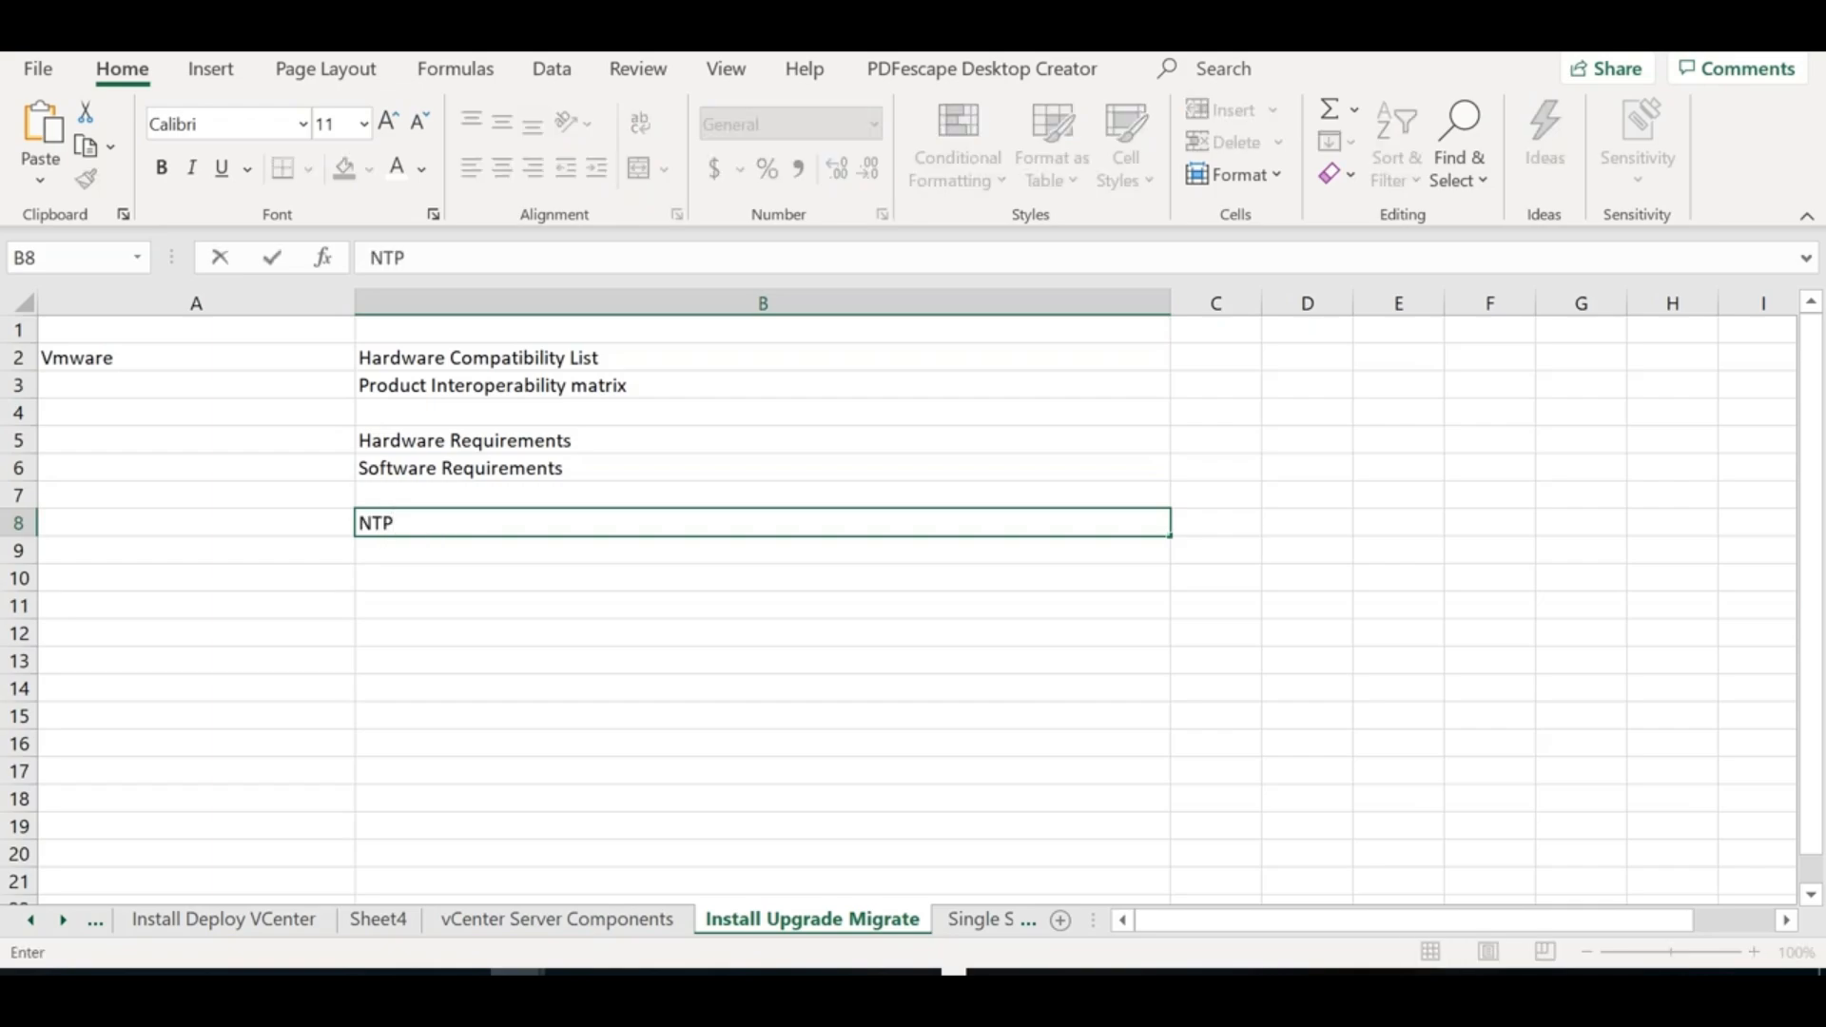
pyautogui.press('Return')
pyautogui.write('DNS')
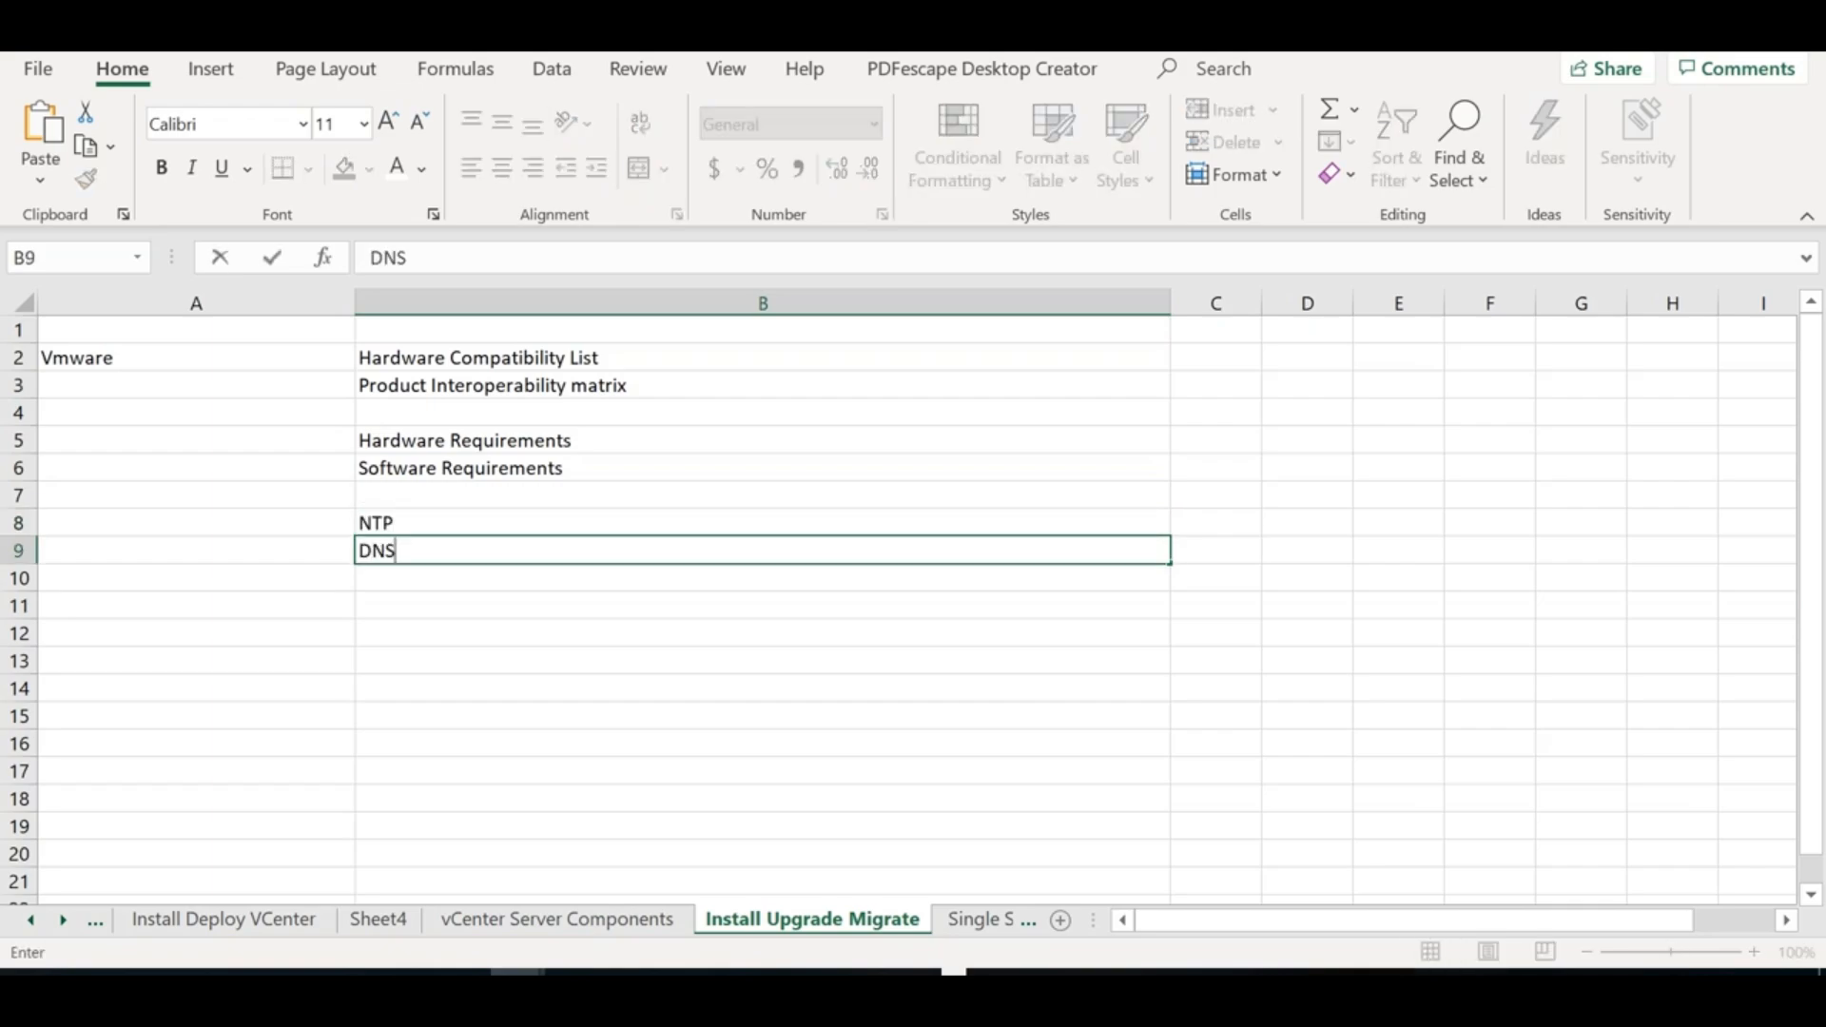
pyautogui.press('Return')
pyautogui.press('Return')
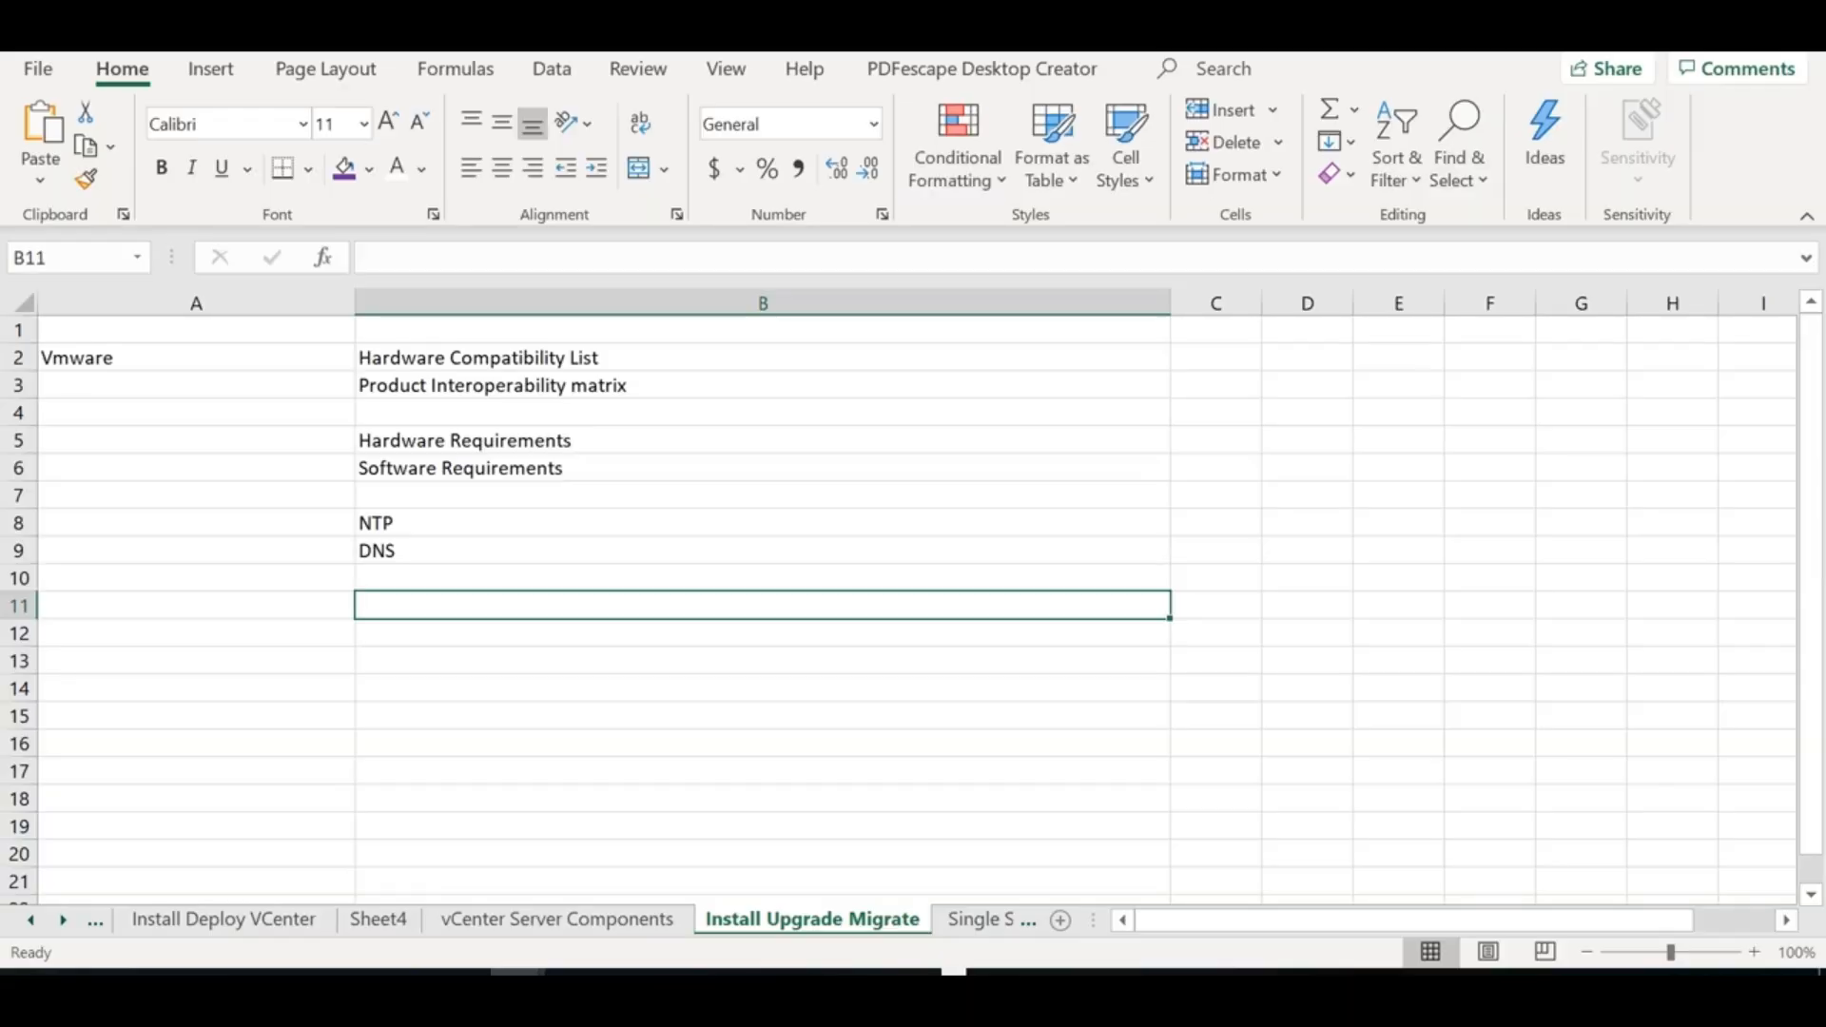
# Label A8 'Network Service 1' and A9 'Network Service 2' beside NTP and DNS
pyautogui.click(244, 521)
pyautogui.write('Network Service 1')
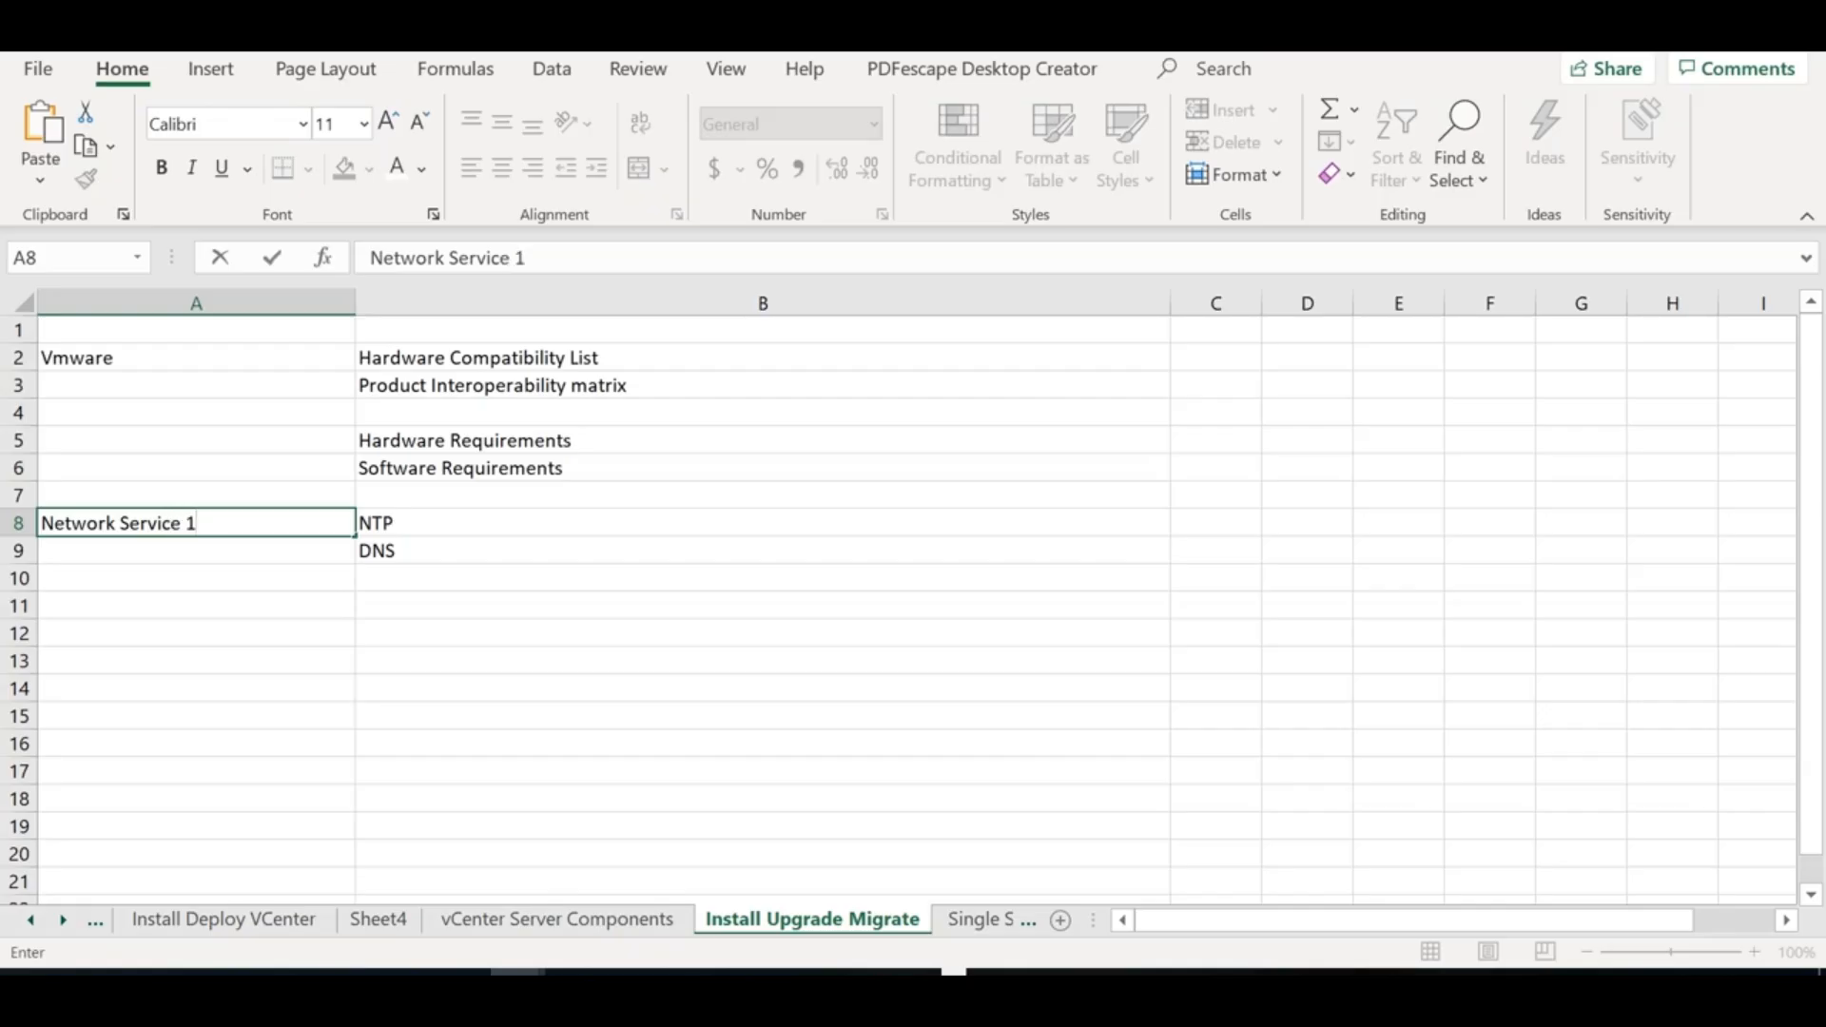
pyautogui.press('Return')
pyautogui.hotkey('ctrl', 'd')
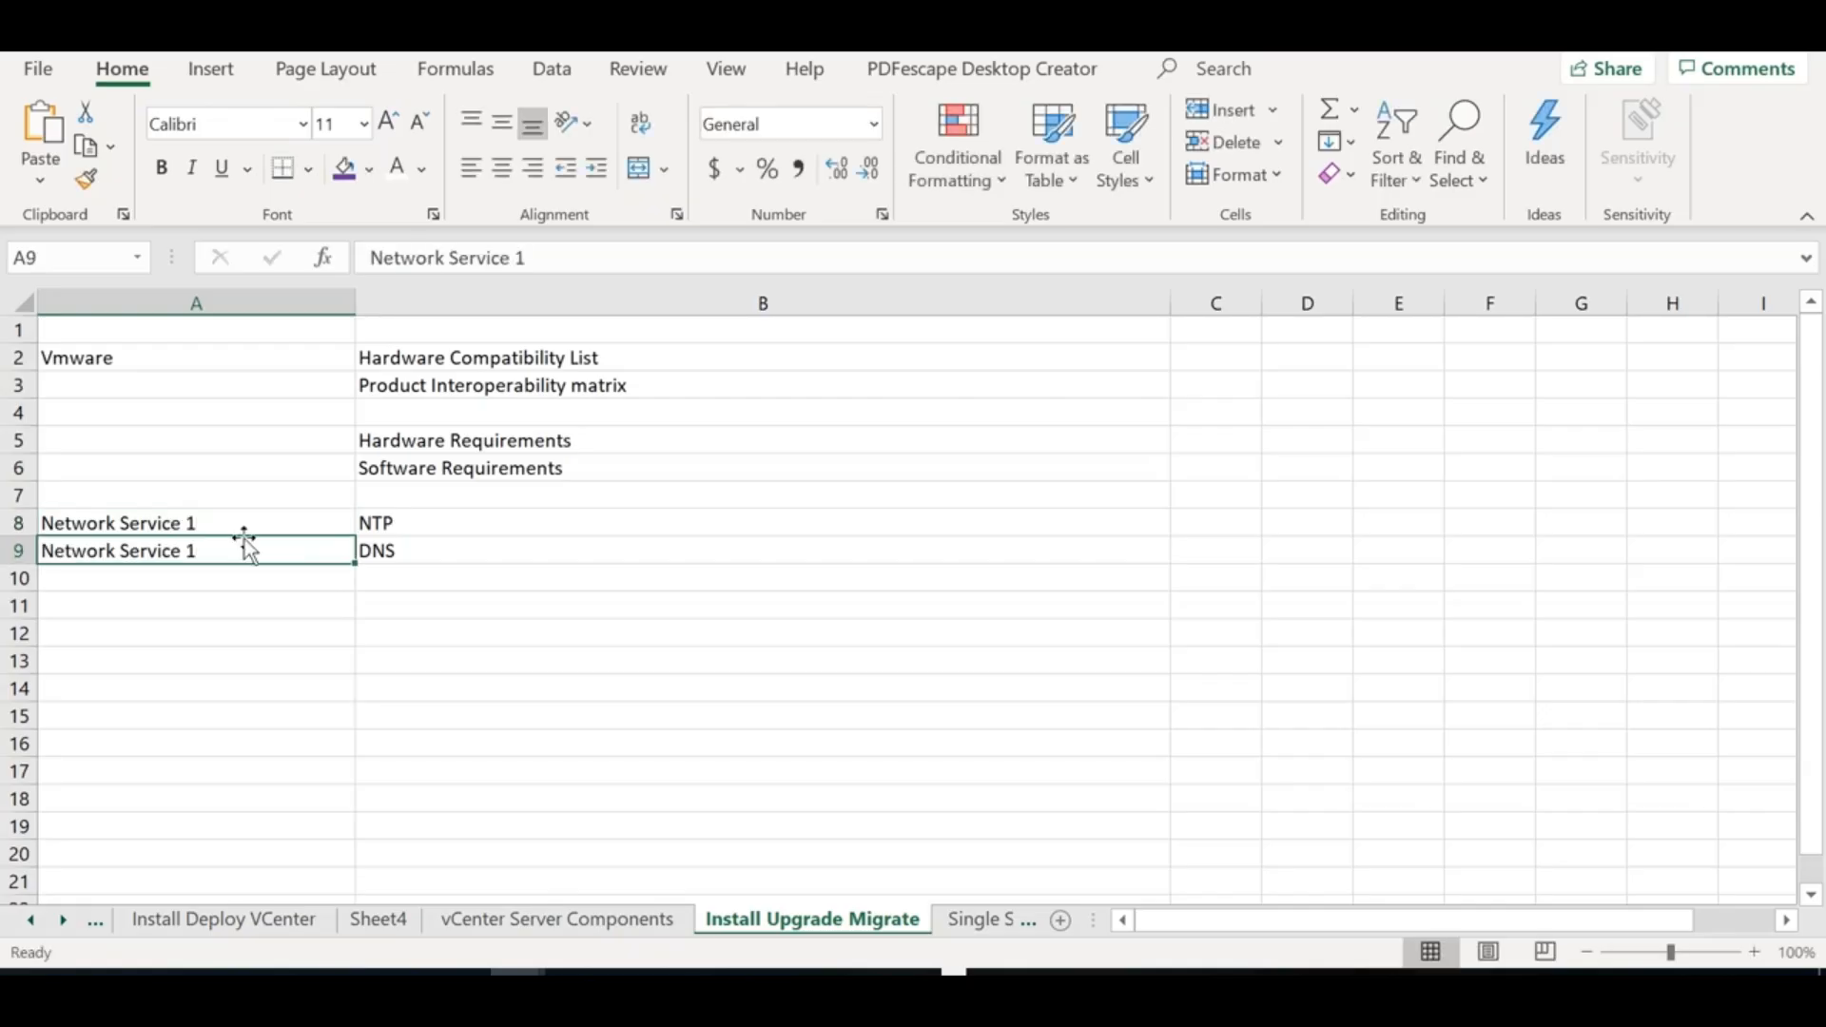
pyautogui.press('F2')
pyautogui.press('BackSpace')
pyautogui.write('2')
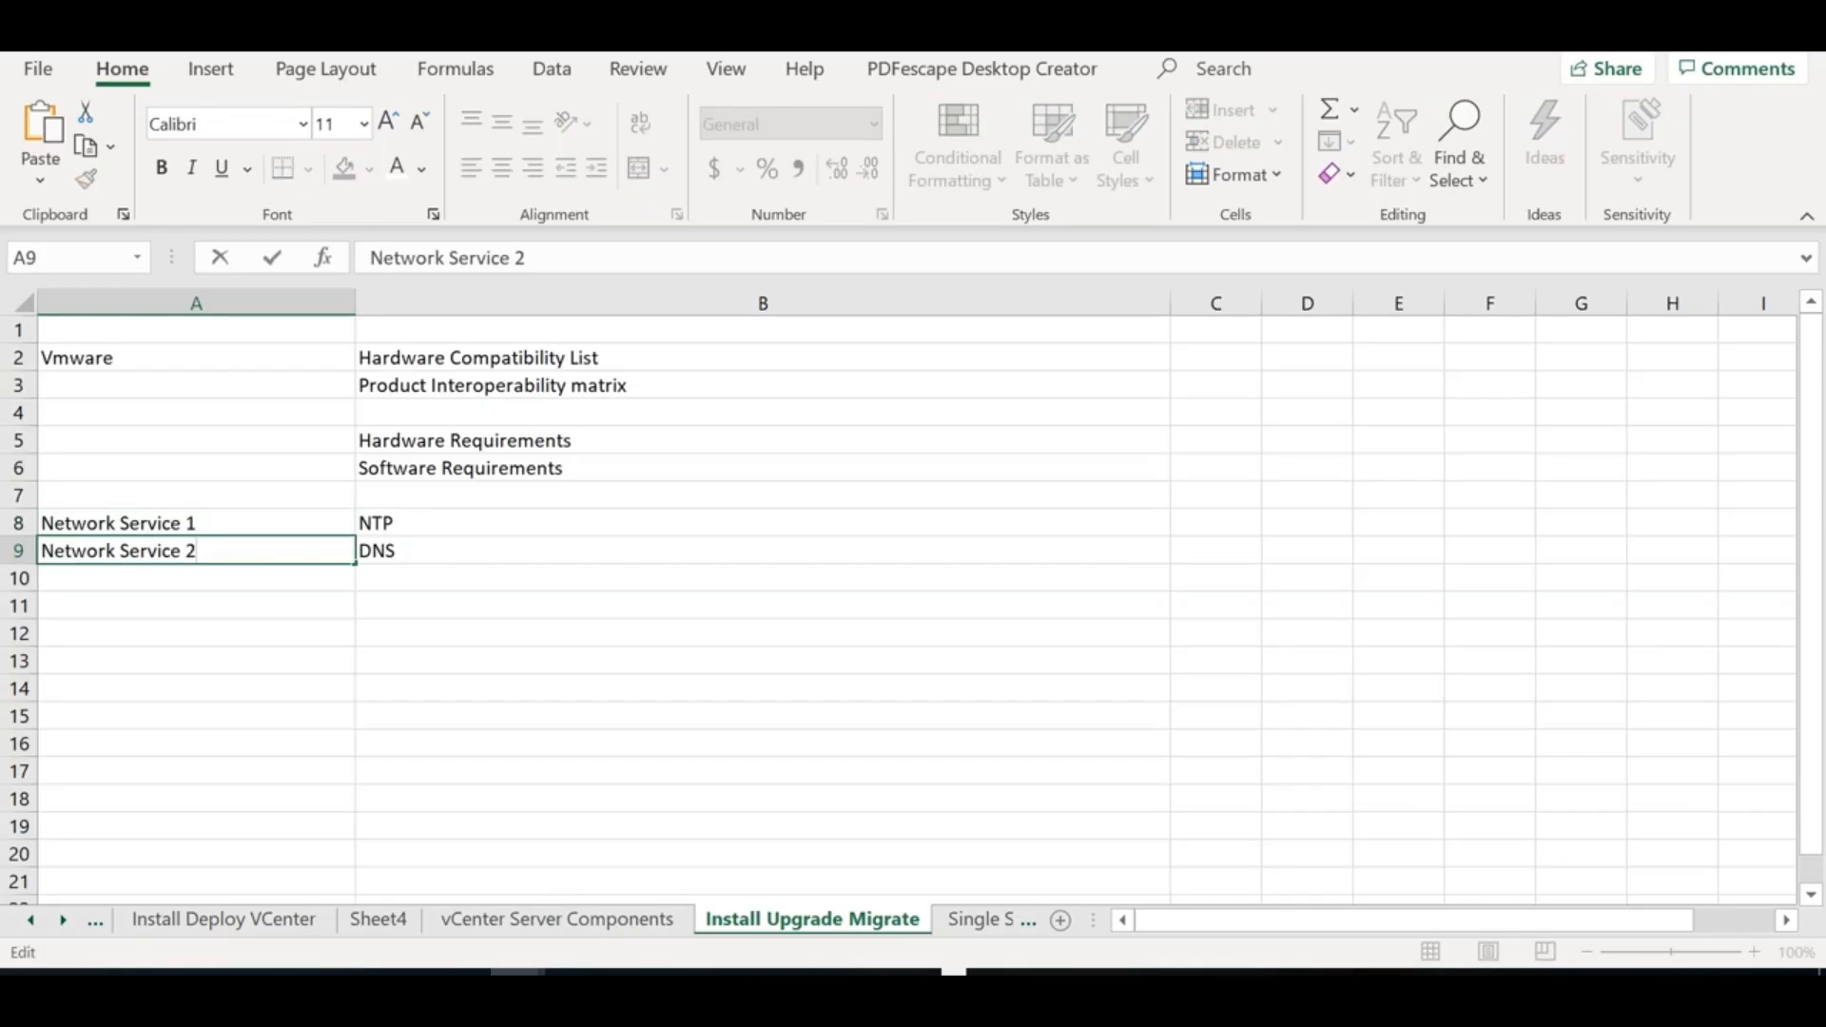
pyautogui.click(390, 606)
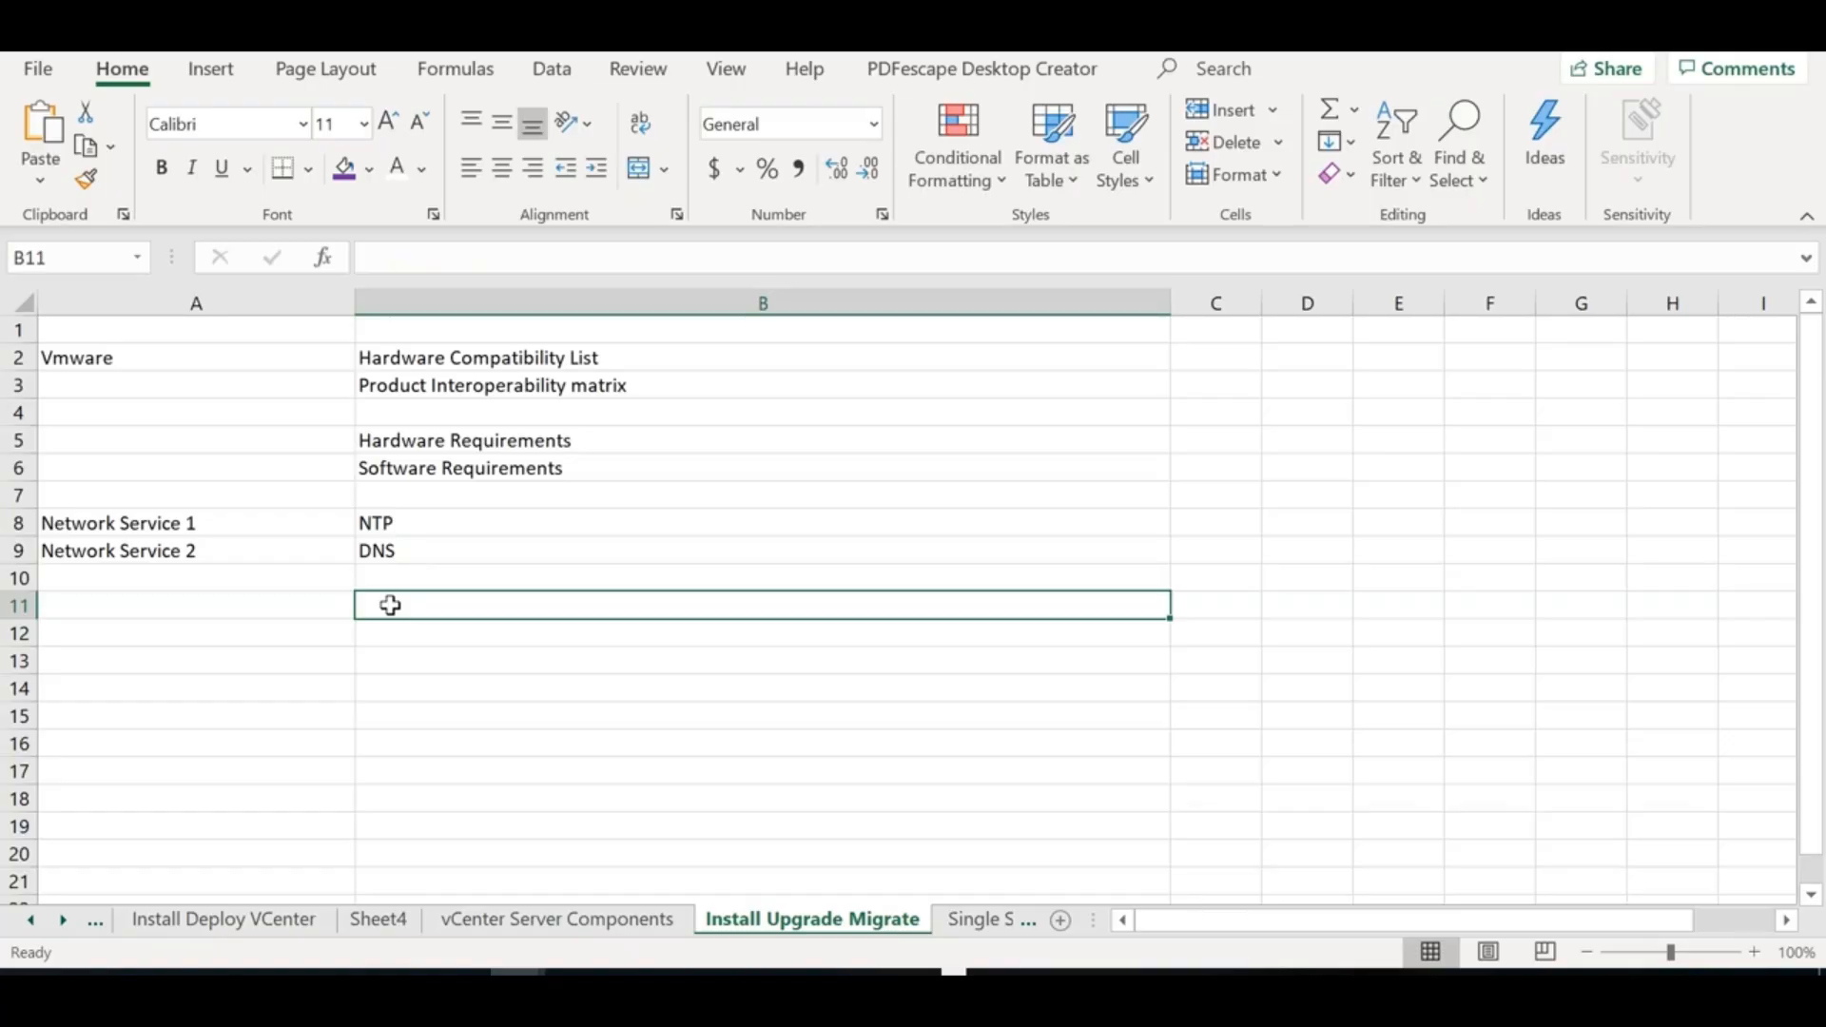
# Note in B11 that ESXi shouldn't be in lockdown mode, and in B12 not in Maintenance mode
pyautogui.write("ESXi shouldn't be in lockedown mode")
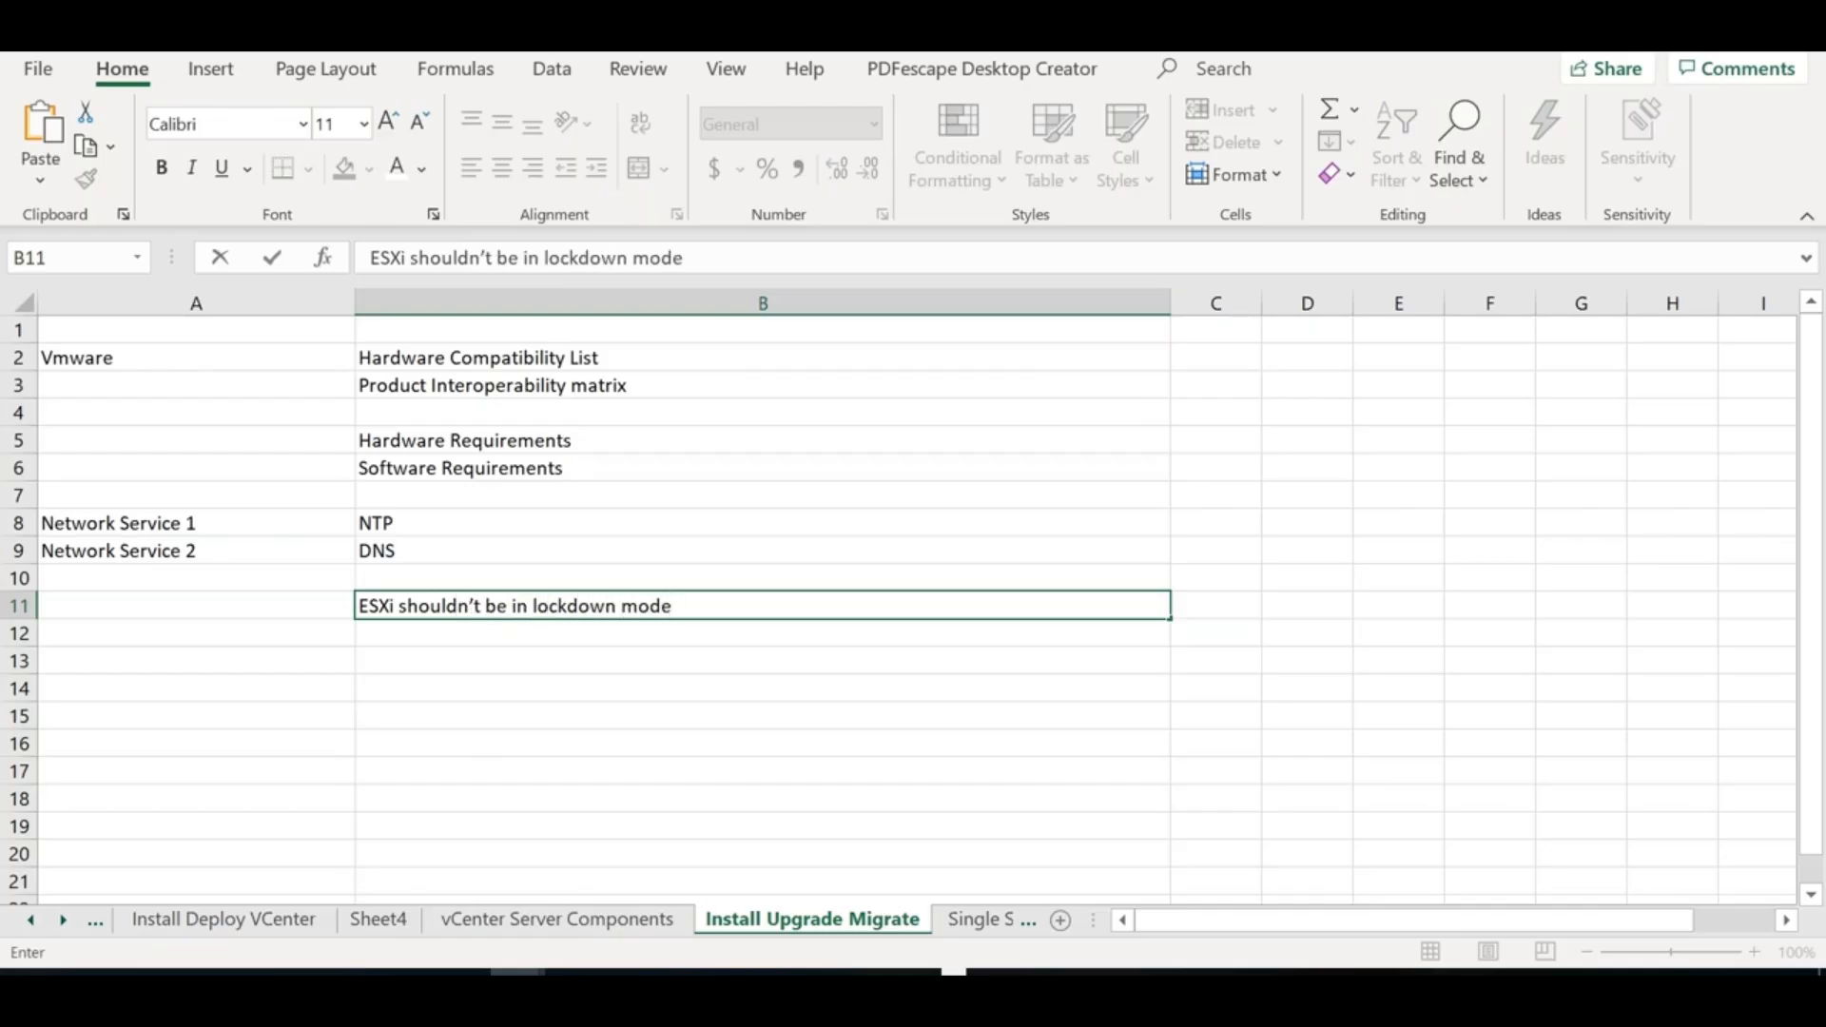
pyautogui.press('Return')
pyautogui.hotkey('ctrl', 'd')
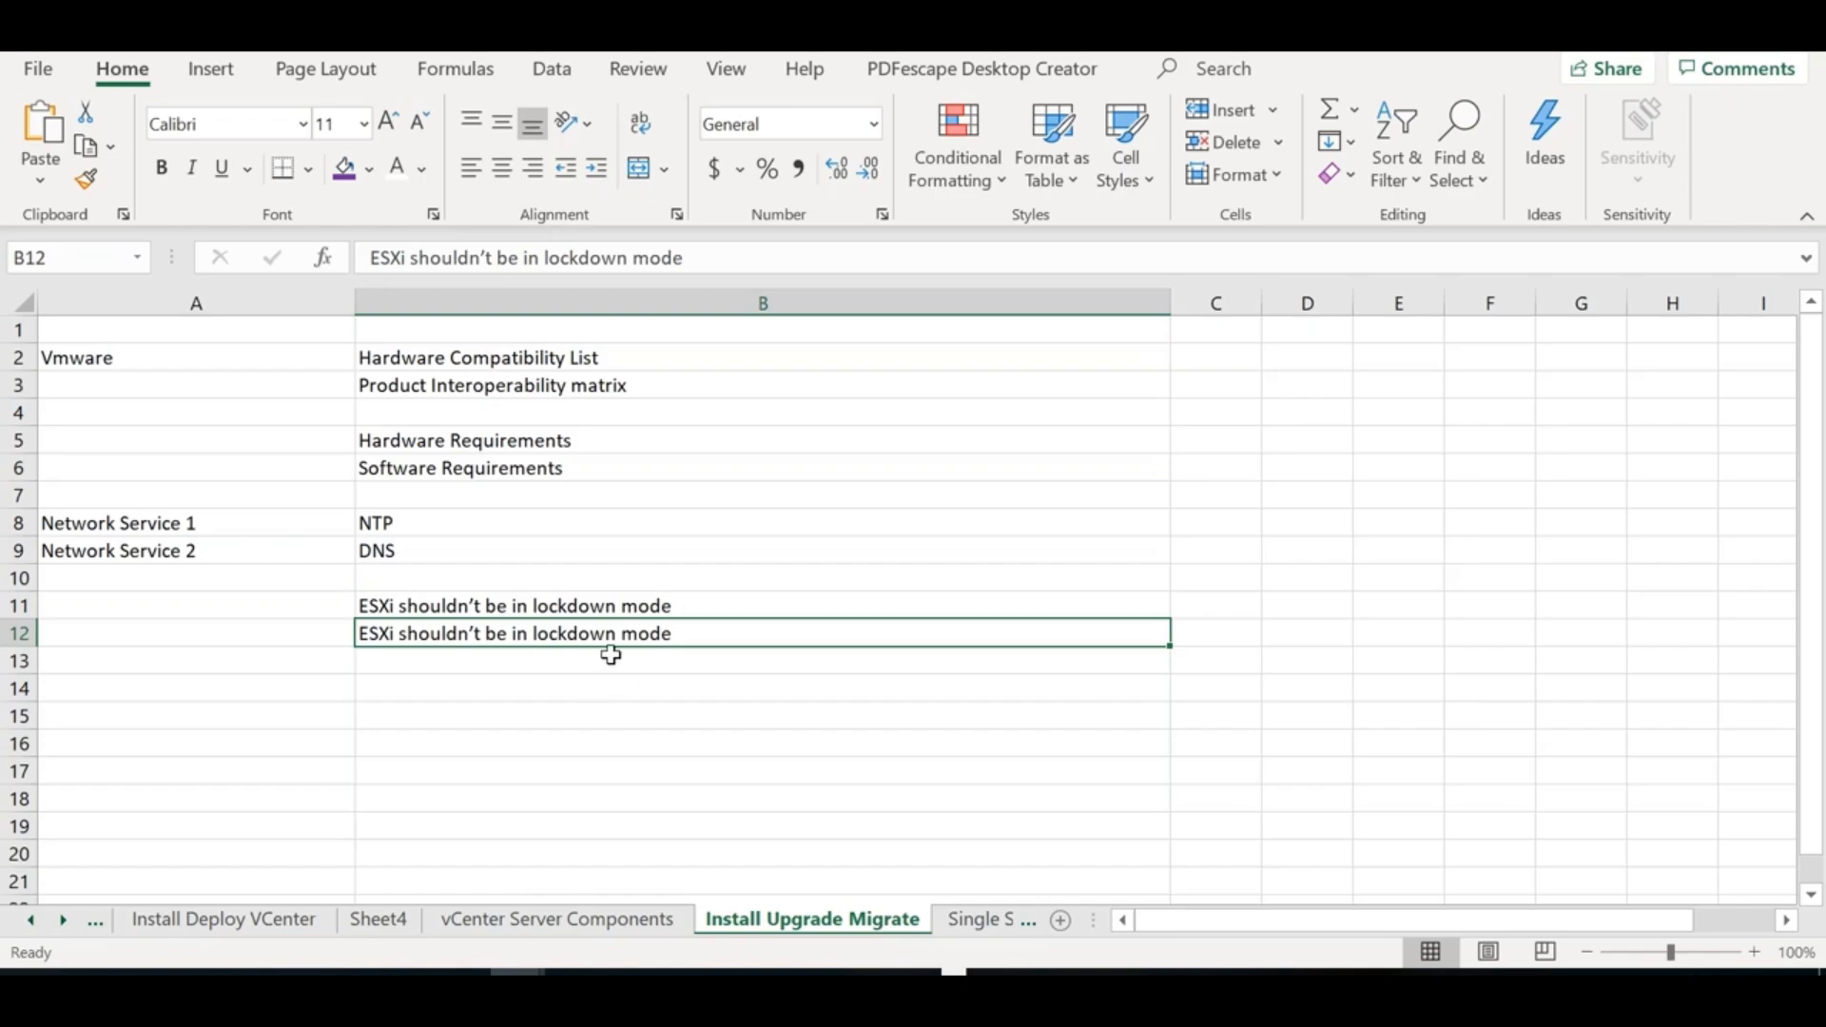
pyautogui.doubleClick(578, 634)
pyautogui.doubleClick(578, 635)
pyautogui.write('Maintenance')
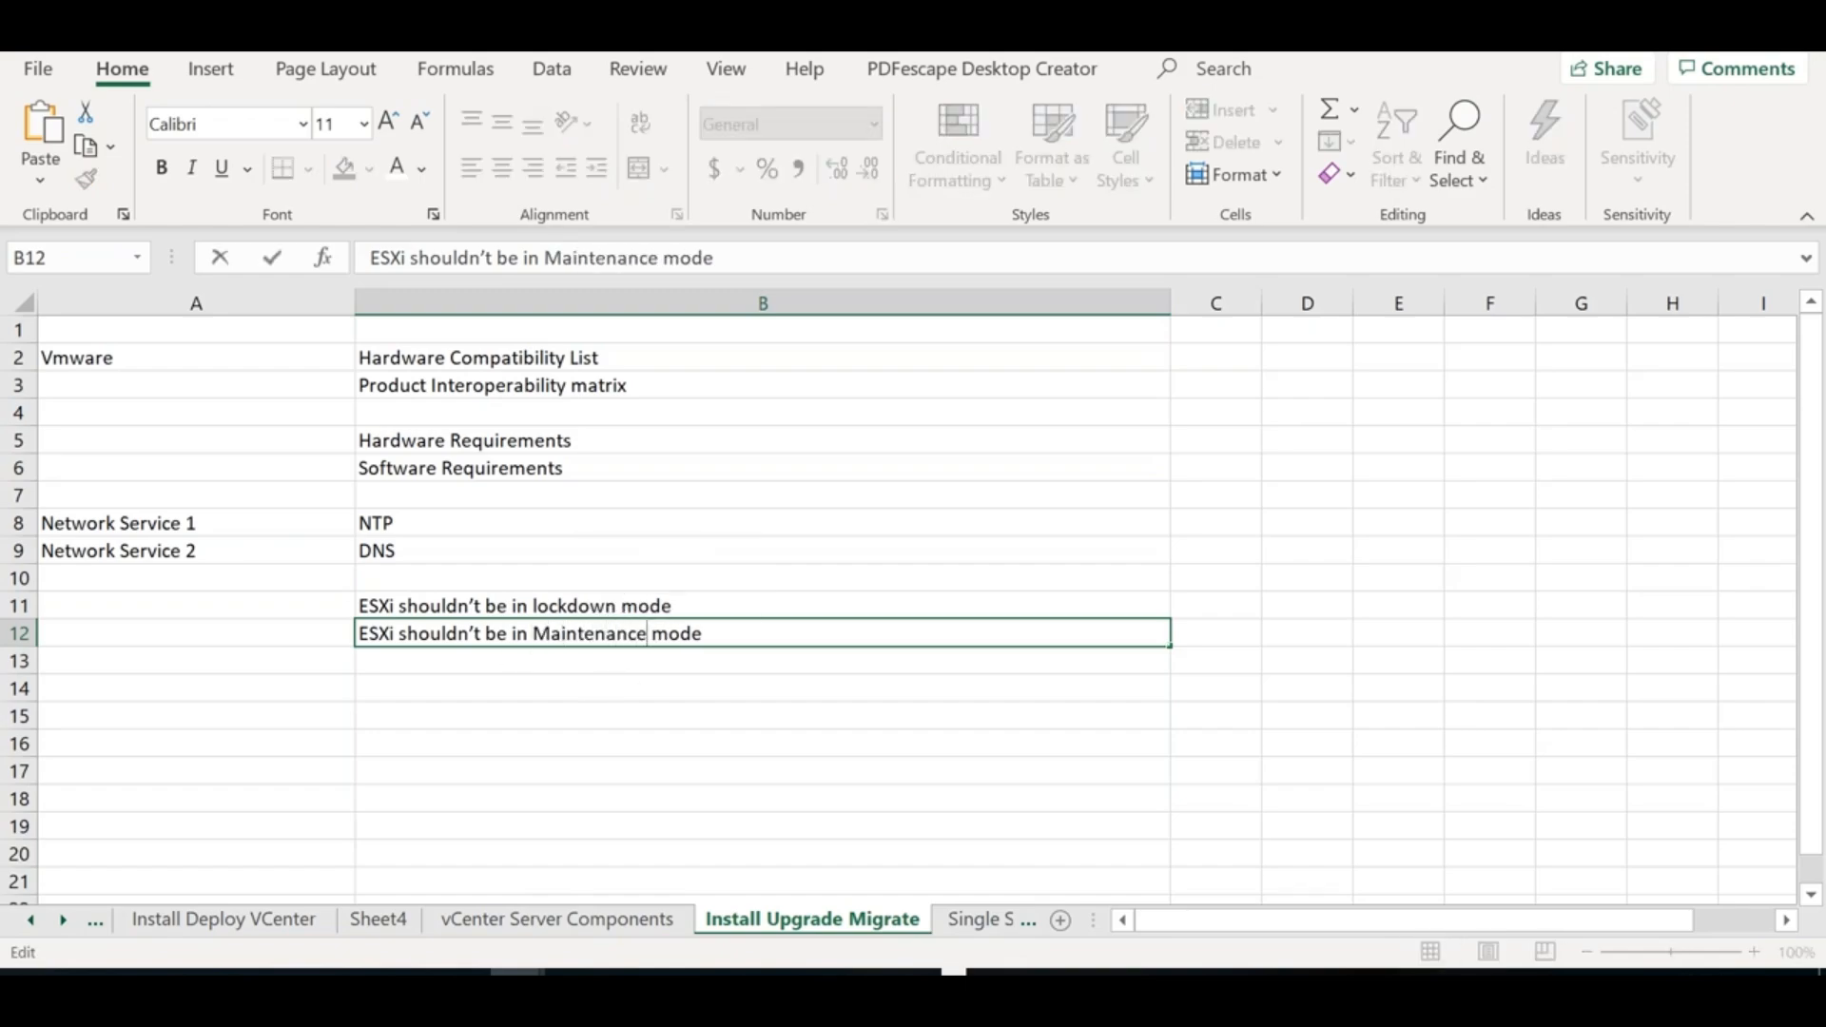
pyautogui.click(494, 683)
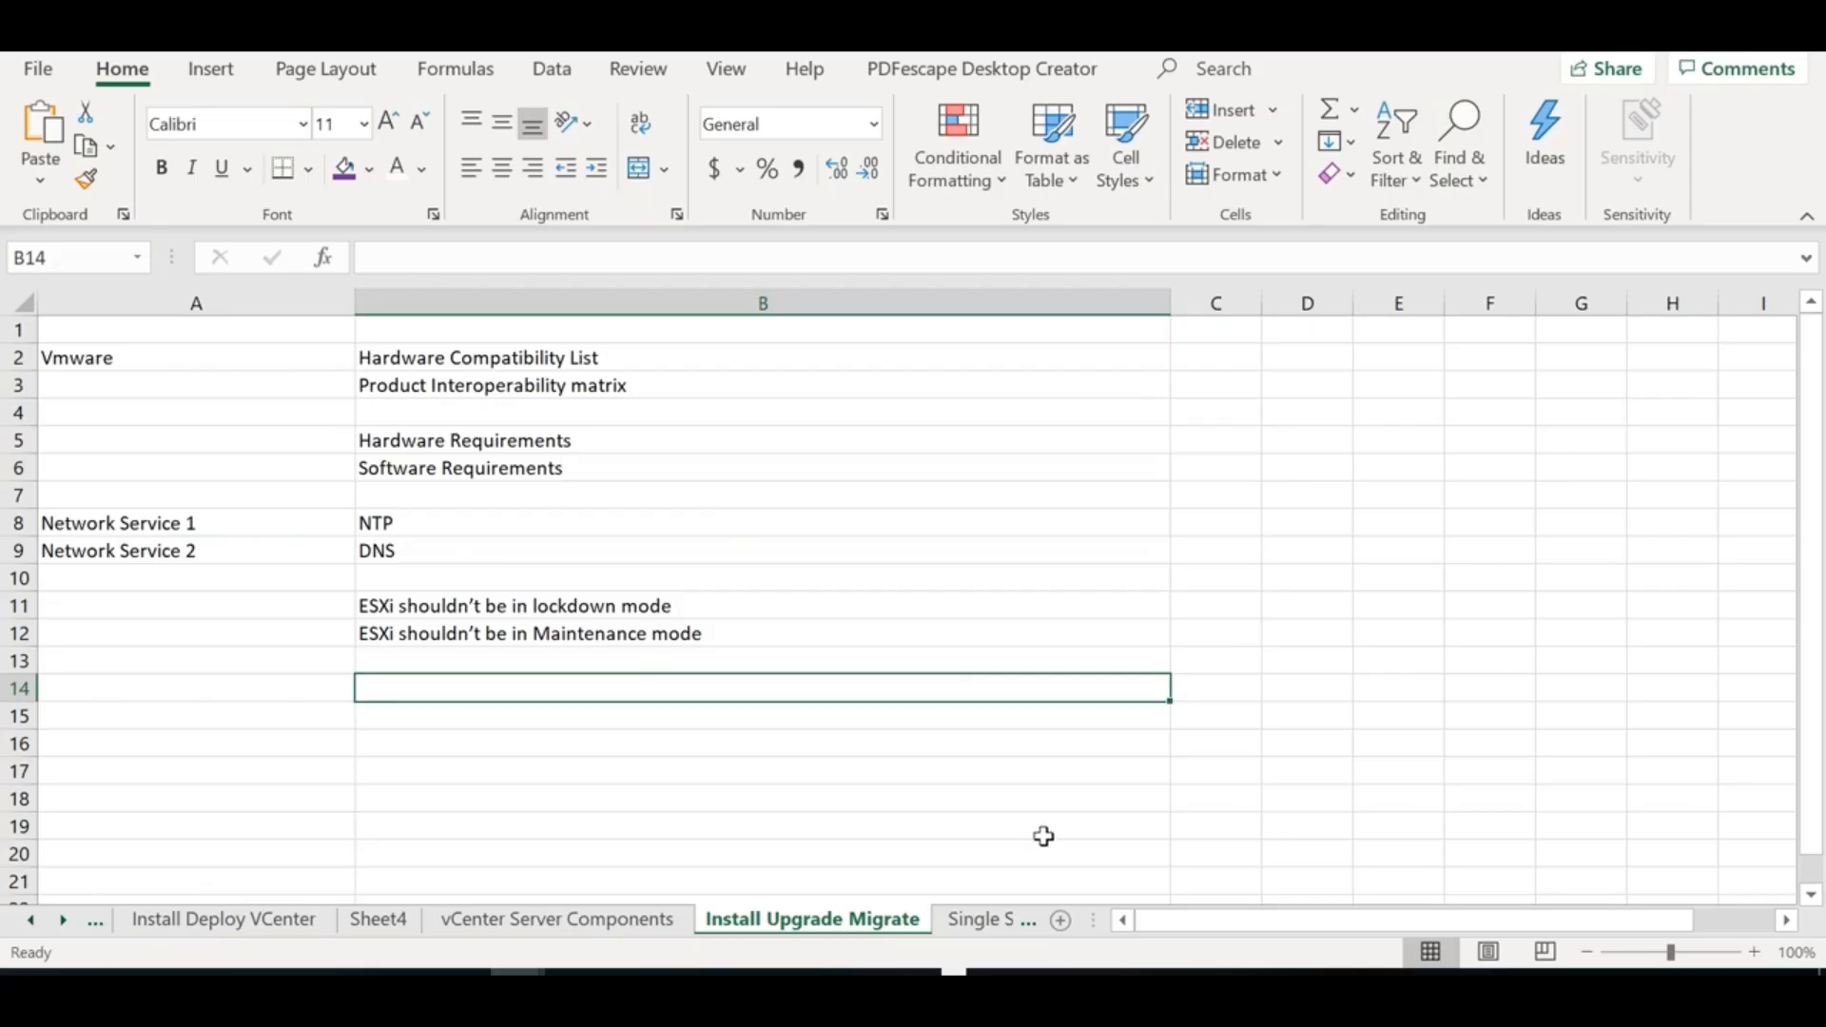
# Enter 'DRS Settings on the VMware Cluster' in cell B14
pyautogui.write('H A7D')
pyautogui.press('BackSpace')
pyautogui.press('BackSpace')
pyautogui.press('BackSpace')
pyautogui.press('BackSpace')
pyautogui.write('DRS SEtt')
pyautogui.press('BackSpace')
pyautogui.press('BackSpace')
pyautogui.press('BackSpace')
pyautogui.write('eet')
pyautogui.press('BackSpace')
pyautogui.press('BackSpace')
pyautogui.write('ttings on the C')
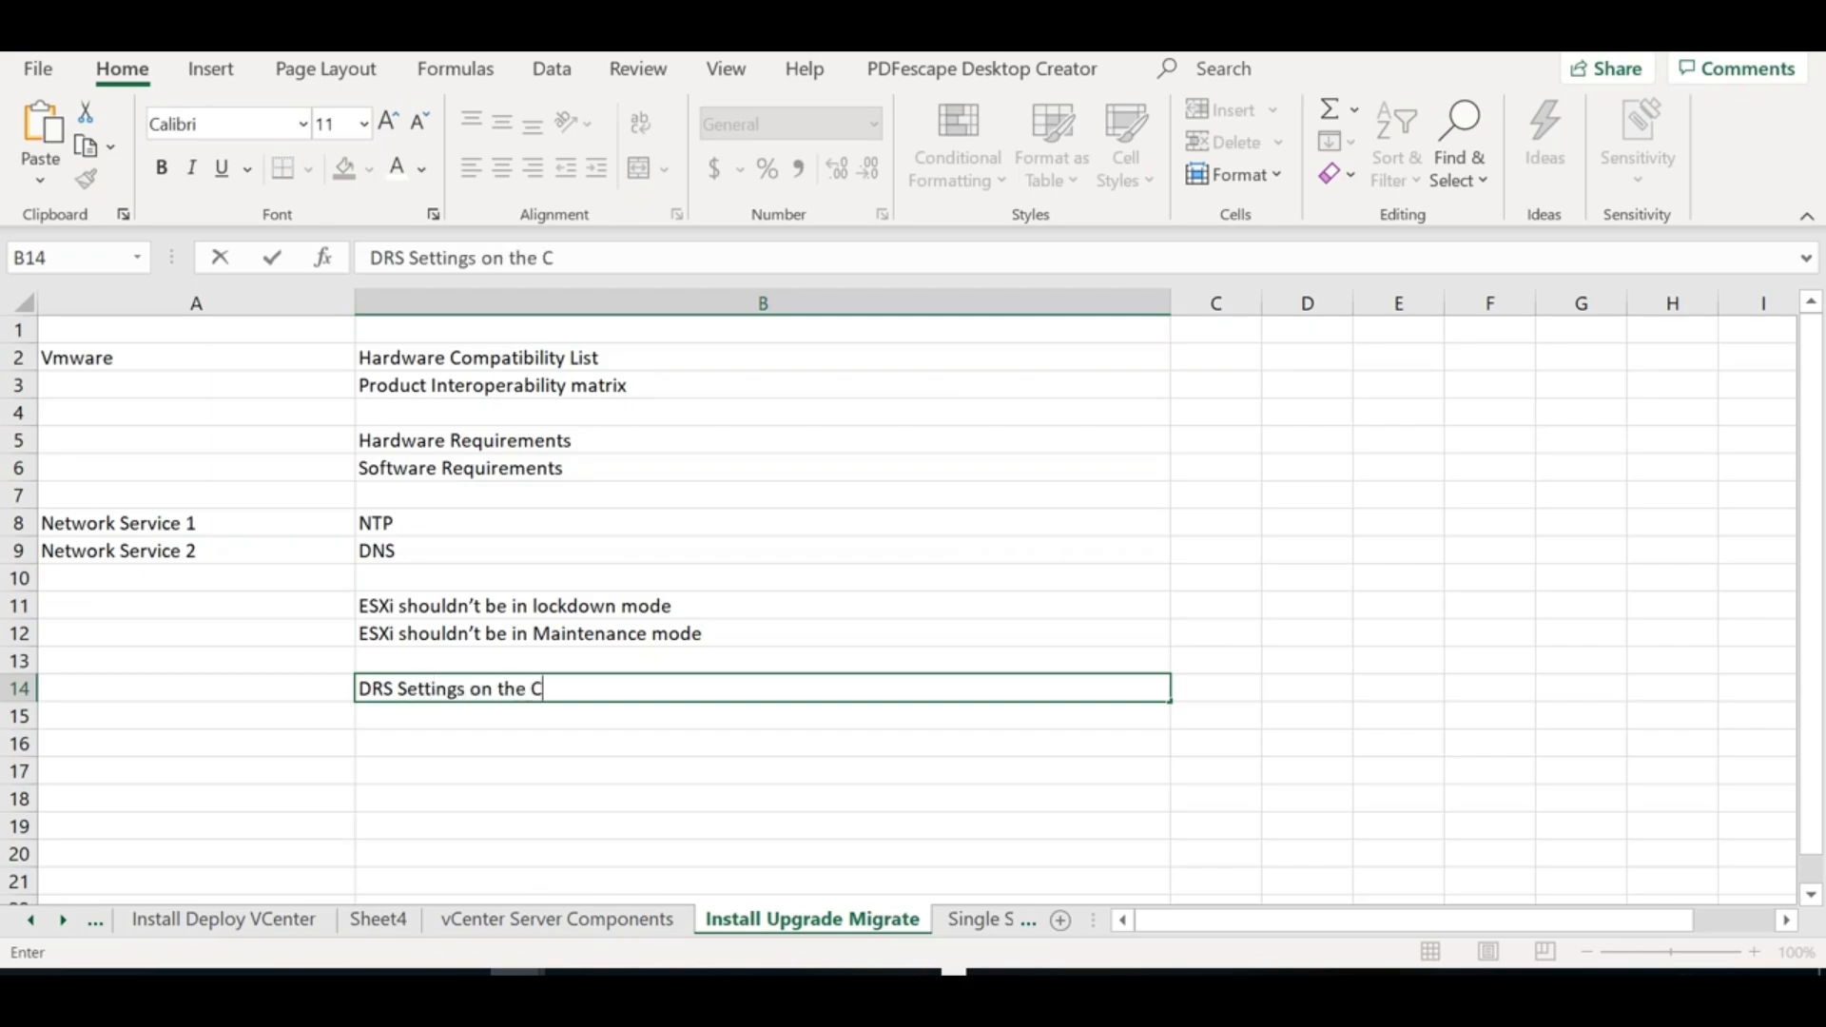
pyautogui.press('BackSpace')
pyautogui.write('VMware Cl')
pyautogui.press('BackSpace')
pyautogui.write('uster')
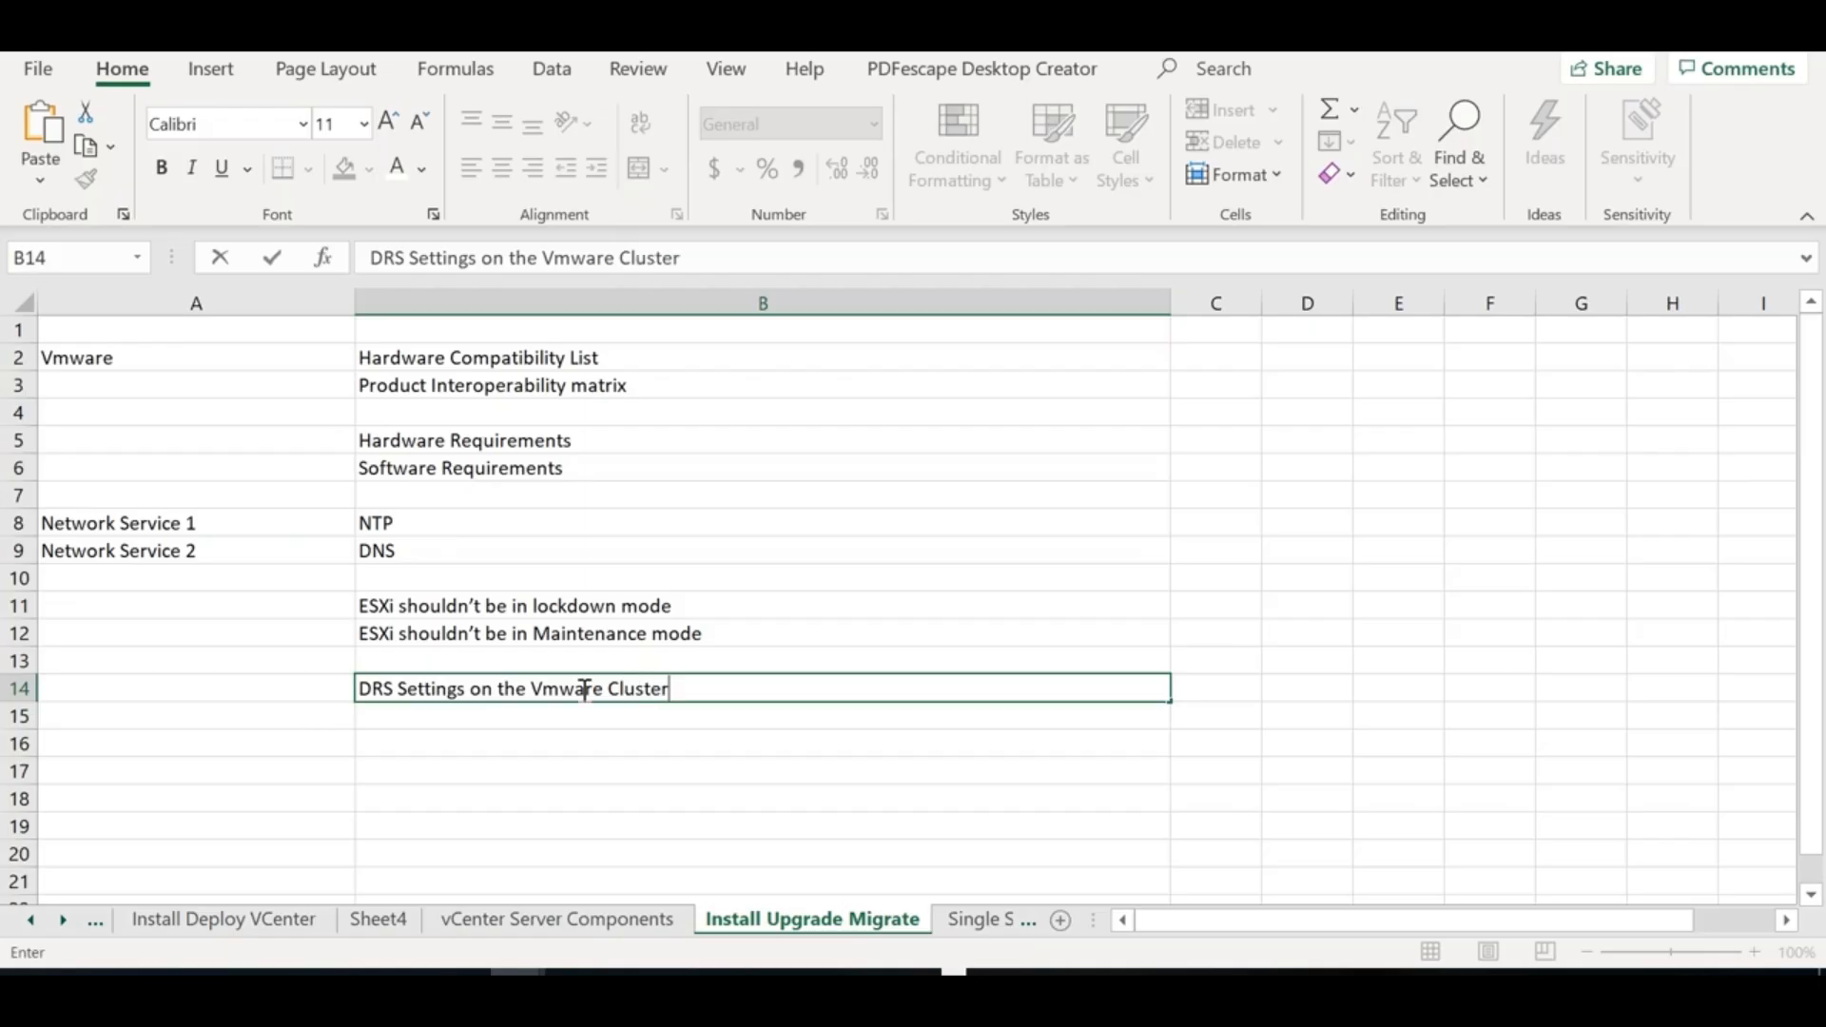
# Put DRS in D14 and 'Distributed Resource Scheduler' in E14, autofitting column E
pyautogui.click(1286, 687)
pyautogui.write('DRS')
pyautogui.press('Tab')
pyautogui.write('Distribtued')
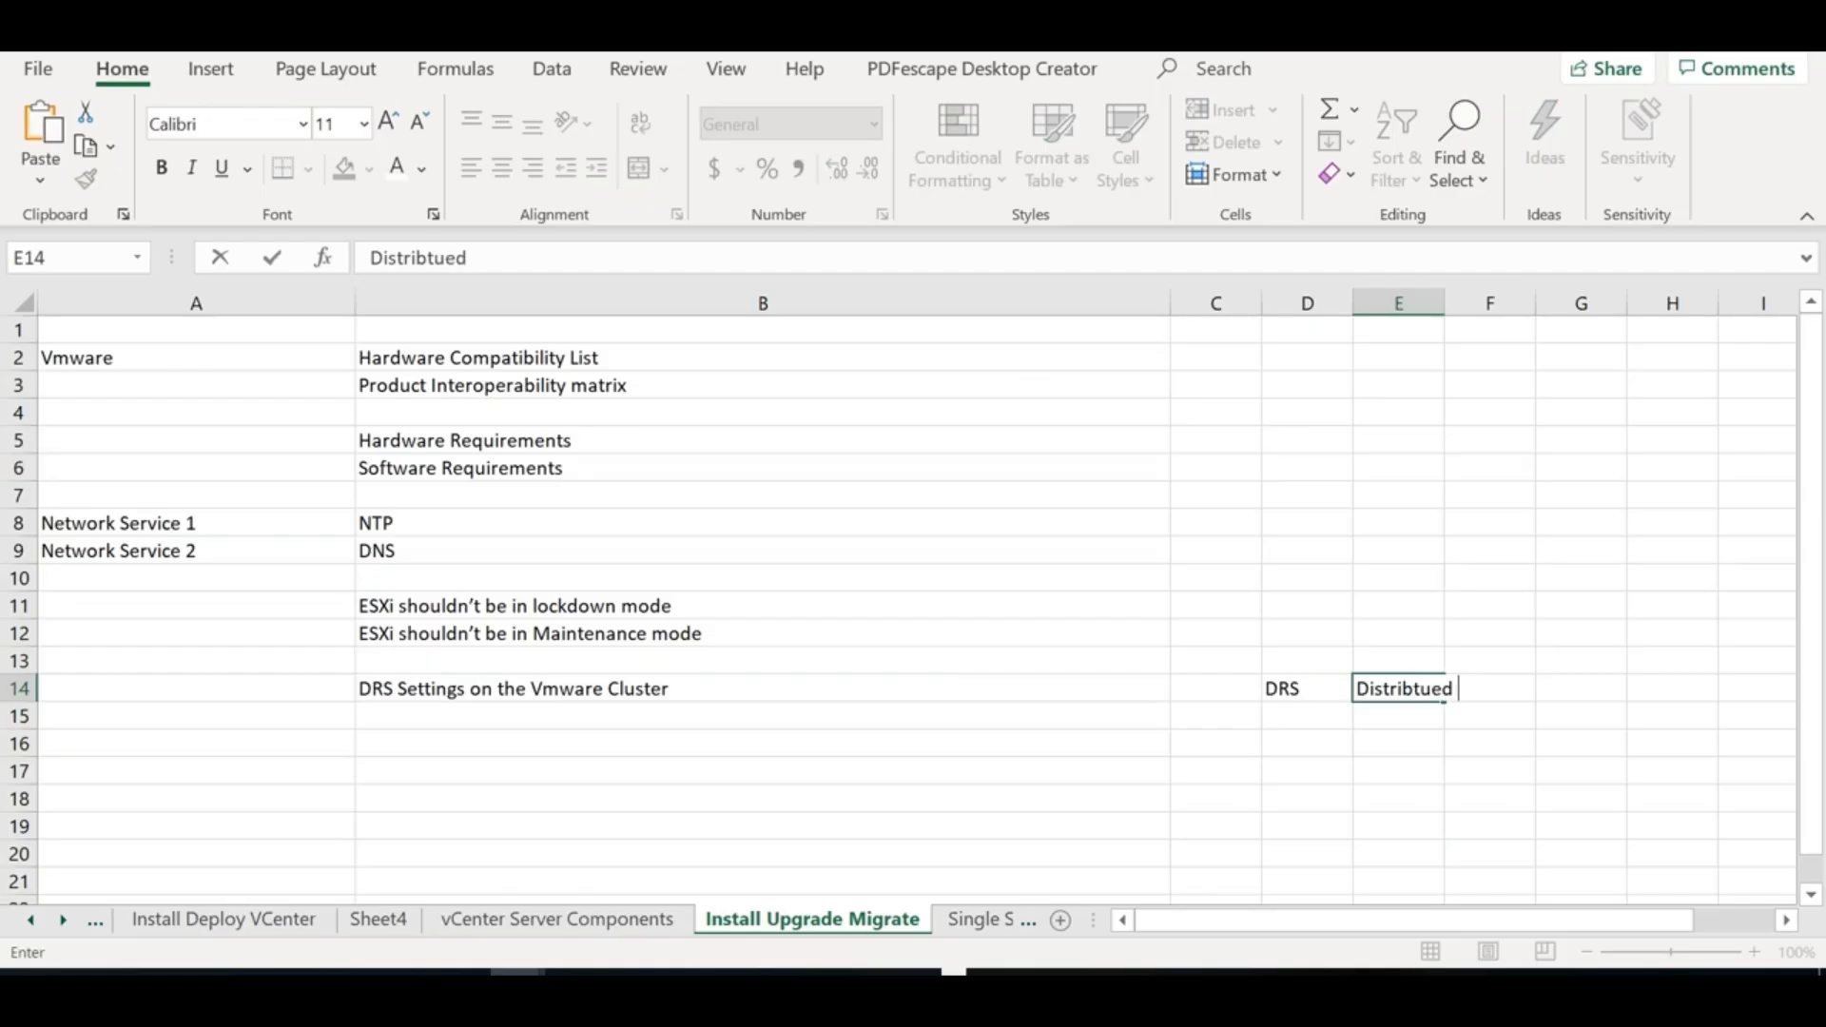
pyautogui.press('BackSpace')
pyautogui.press('BackSpace')
pyautogui.press('BackSpace')
pyautogui.press('BackSpace')
pyautogui.press('BackSpace')
pyautogui.write('uted ')
pyautogui.write('Serv')
pyautogui.press('BackSpace')
pyautogui.press('BackSpace')
pyautogui.press('BackSpace')
pyautogui.press('BackSpace')
pyautogui.write('Resource Schd')
pyautogui.press('BackSpace')
pyautogui.write('eduler')
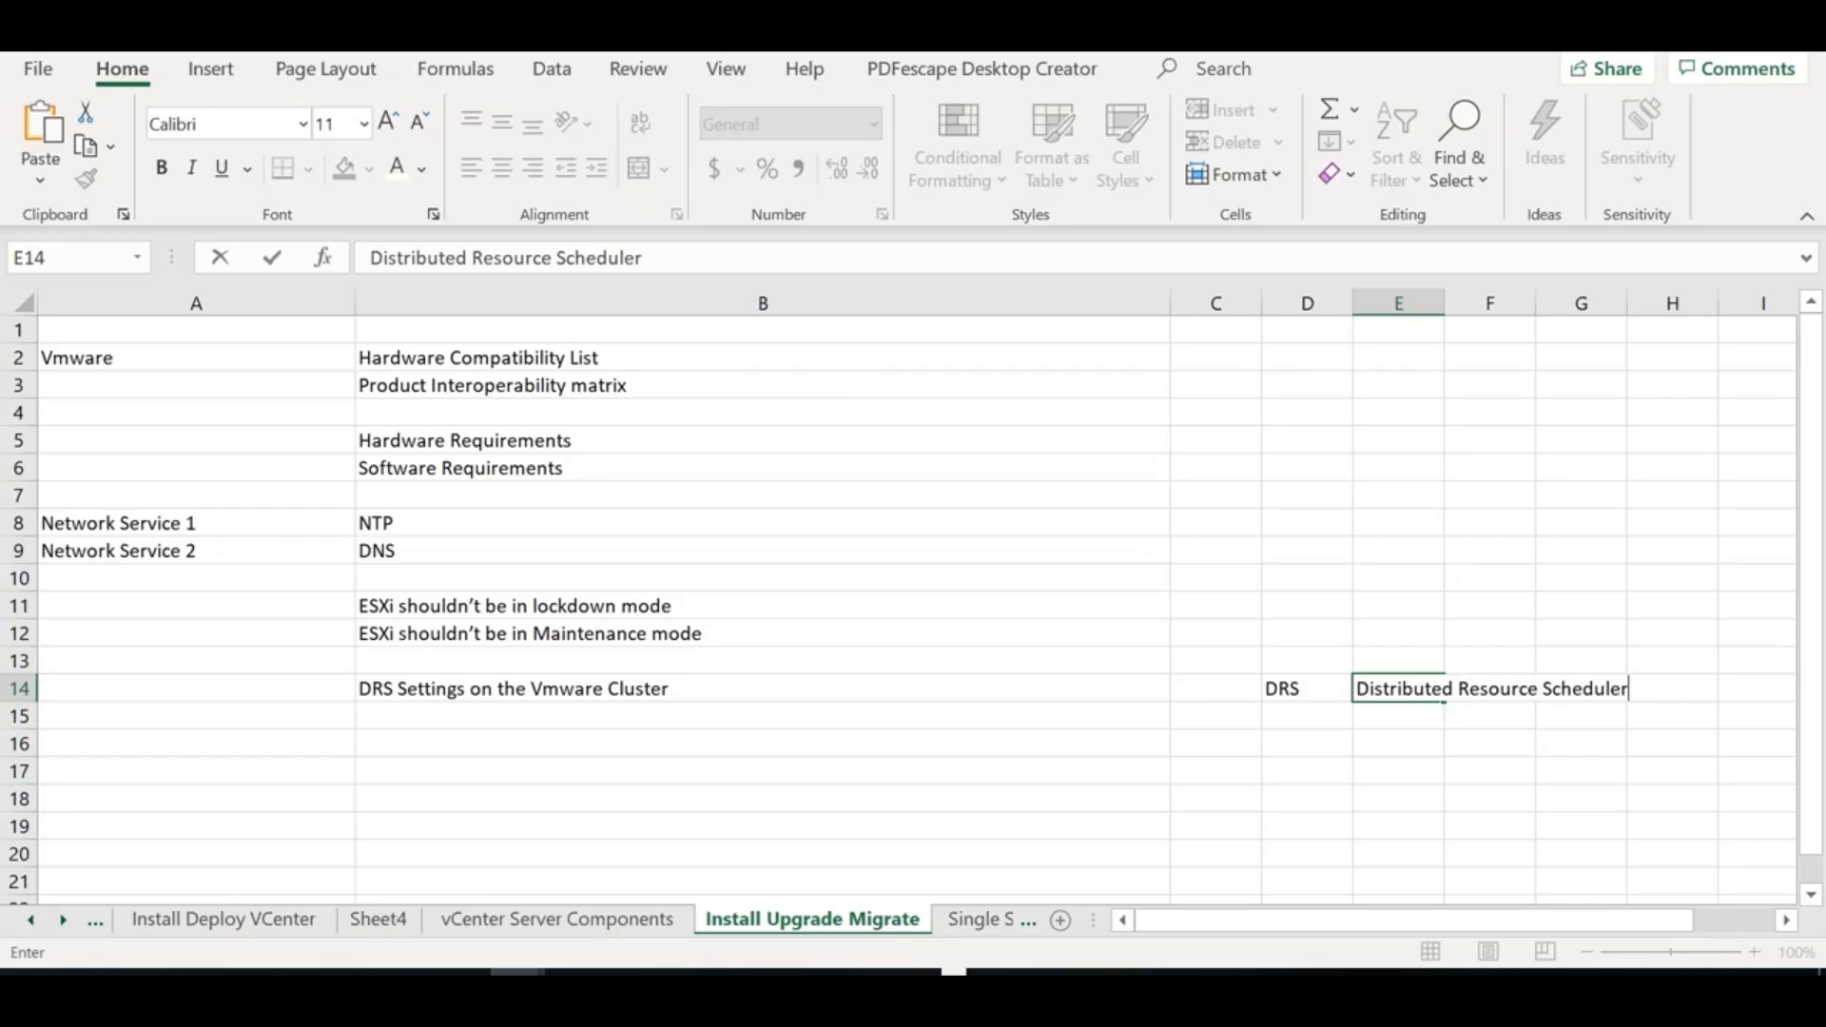
pyautogui.click(1316, 740)
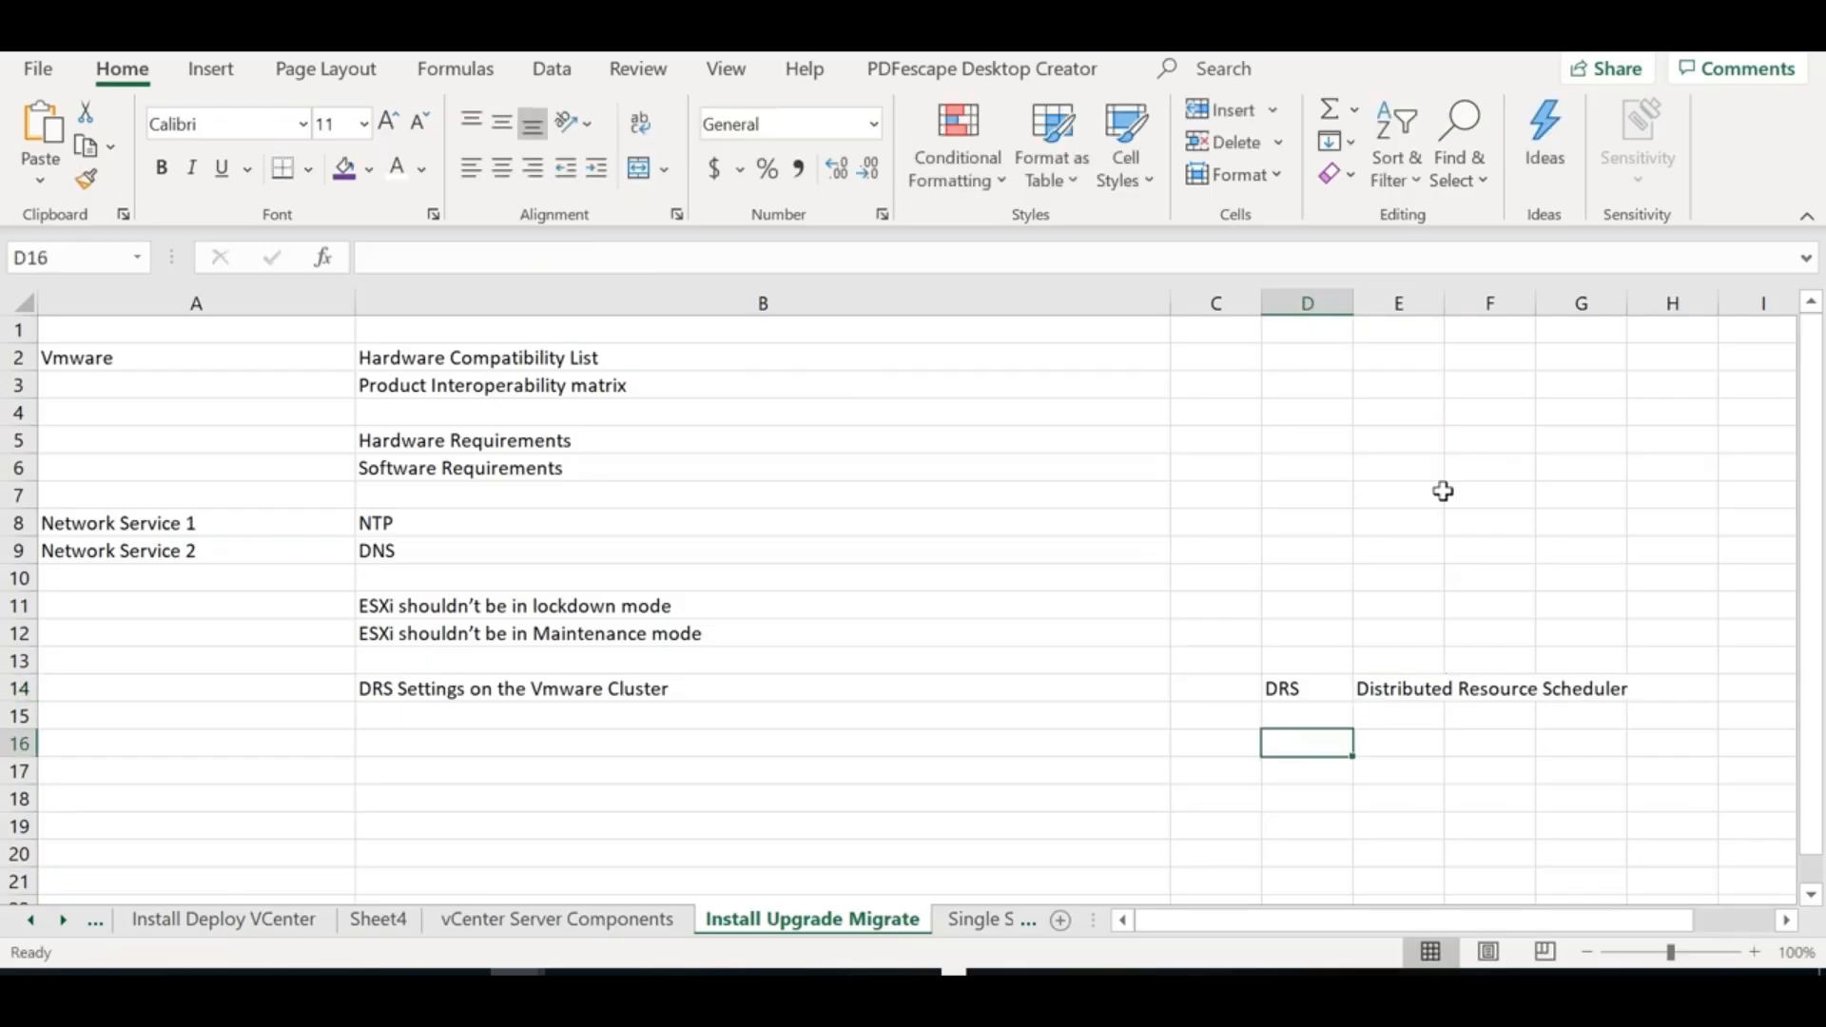
pyautogui.doubleClick(1451, 291)
# List ESXi 1, ESXi 2 and ESXi 3 in D18:D20 using the fill handle
pyautogui.click(1304, 789)
pyautogui.write('ESXi 1')
pyautogui.press('Return')
pyautogui.press('Up')
pyautogui.moveTo(1350, 813); pyautogui.dragTo(1342, 861)
pyautogui.click(1462, 689)
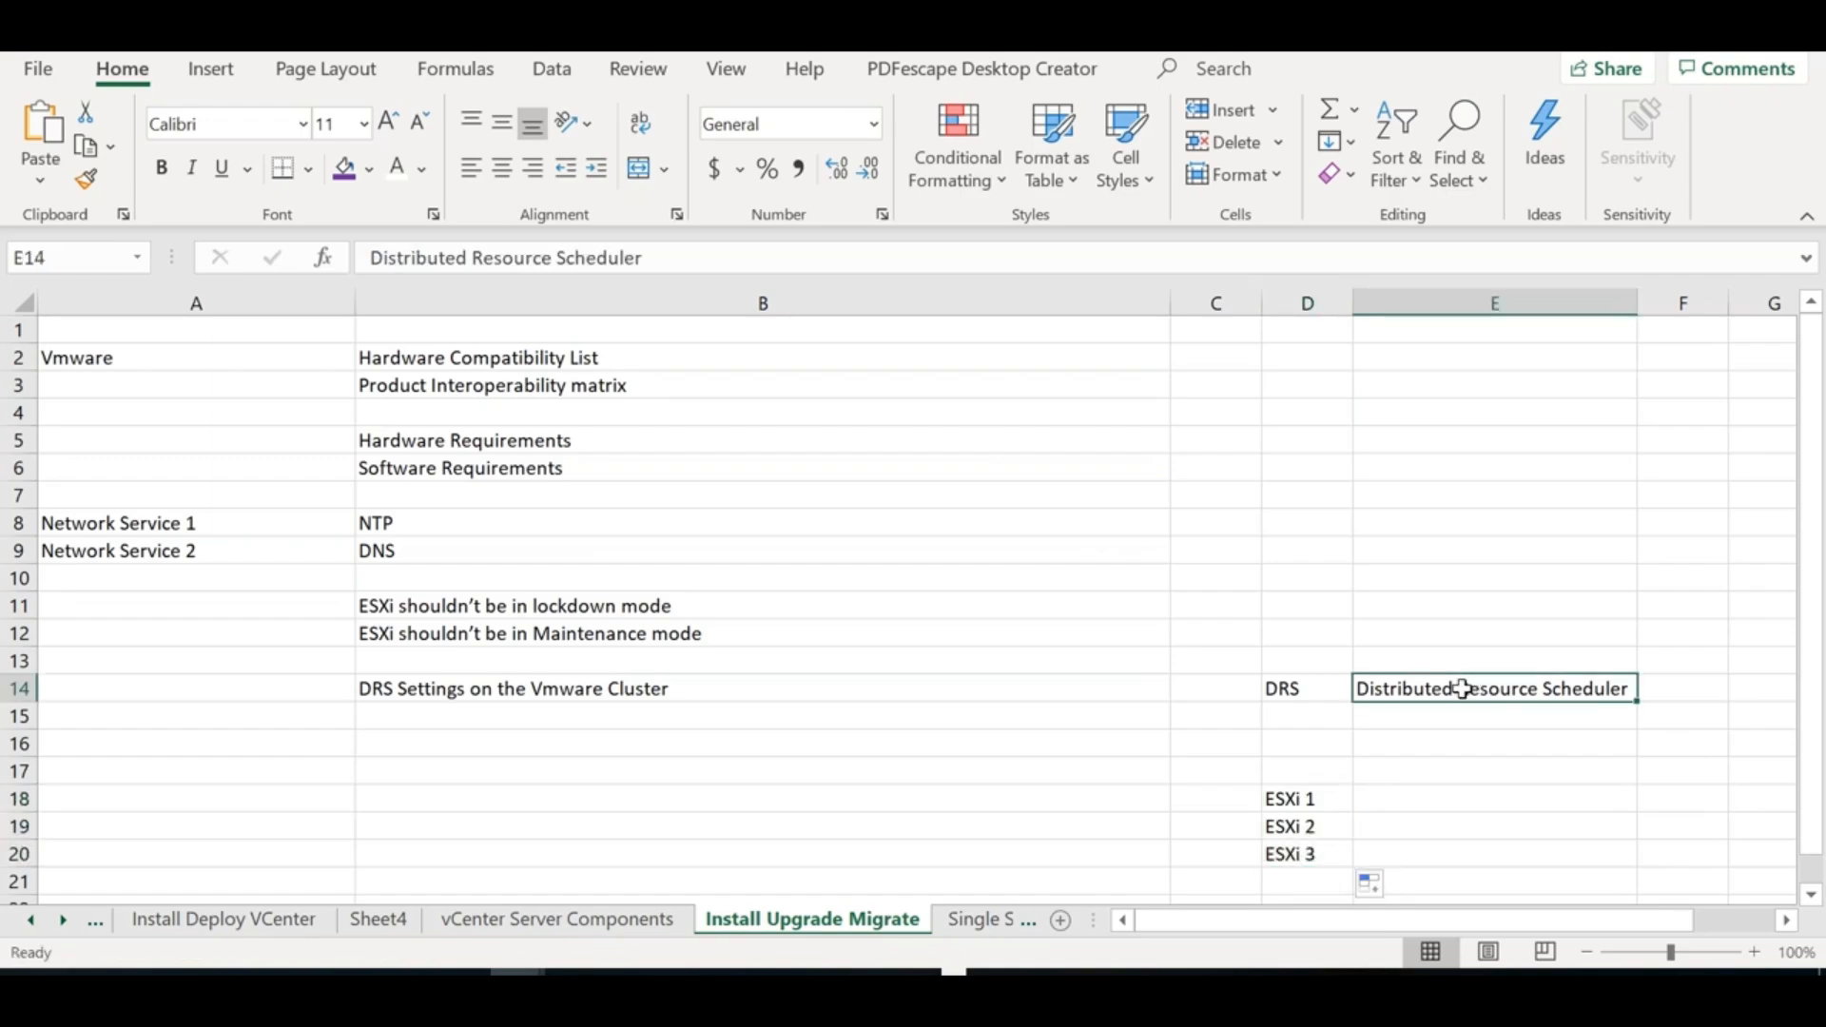
pyautogui.moveTo(1303, 798); pyautogui.dragTo(1303, 869)
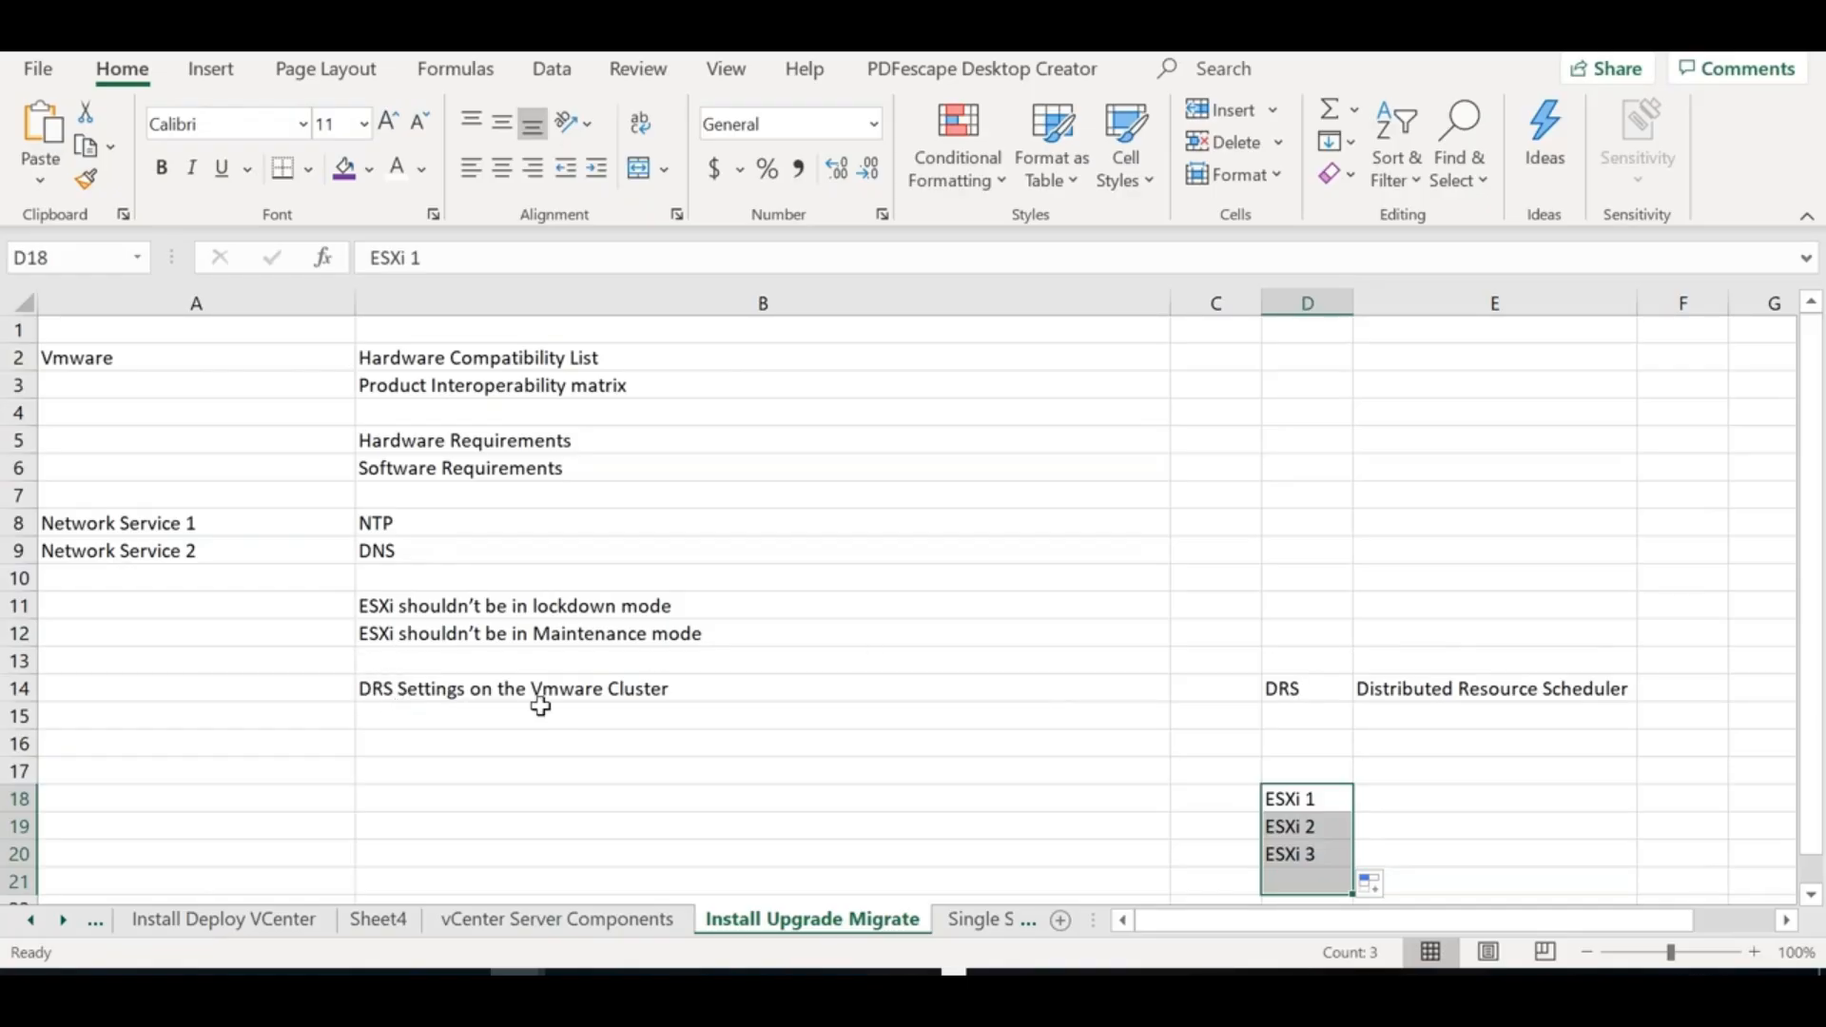
pyautogui.click(1488, 688)
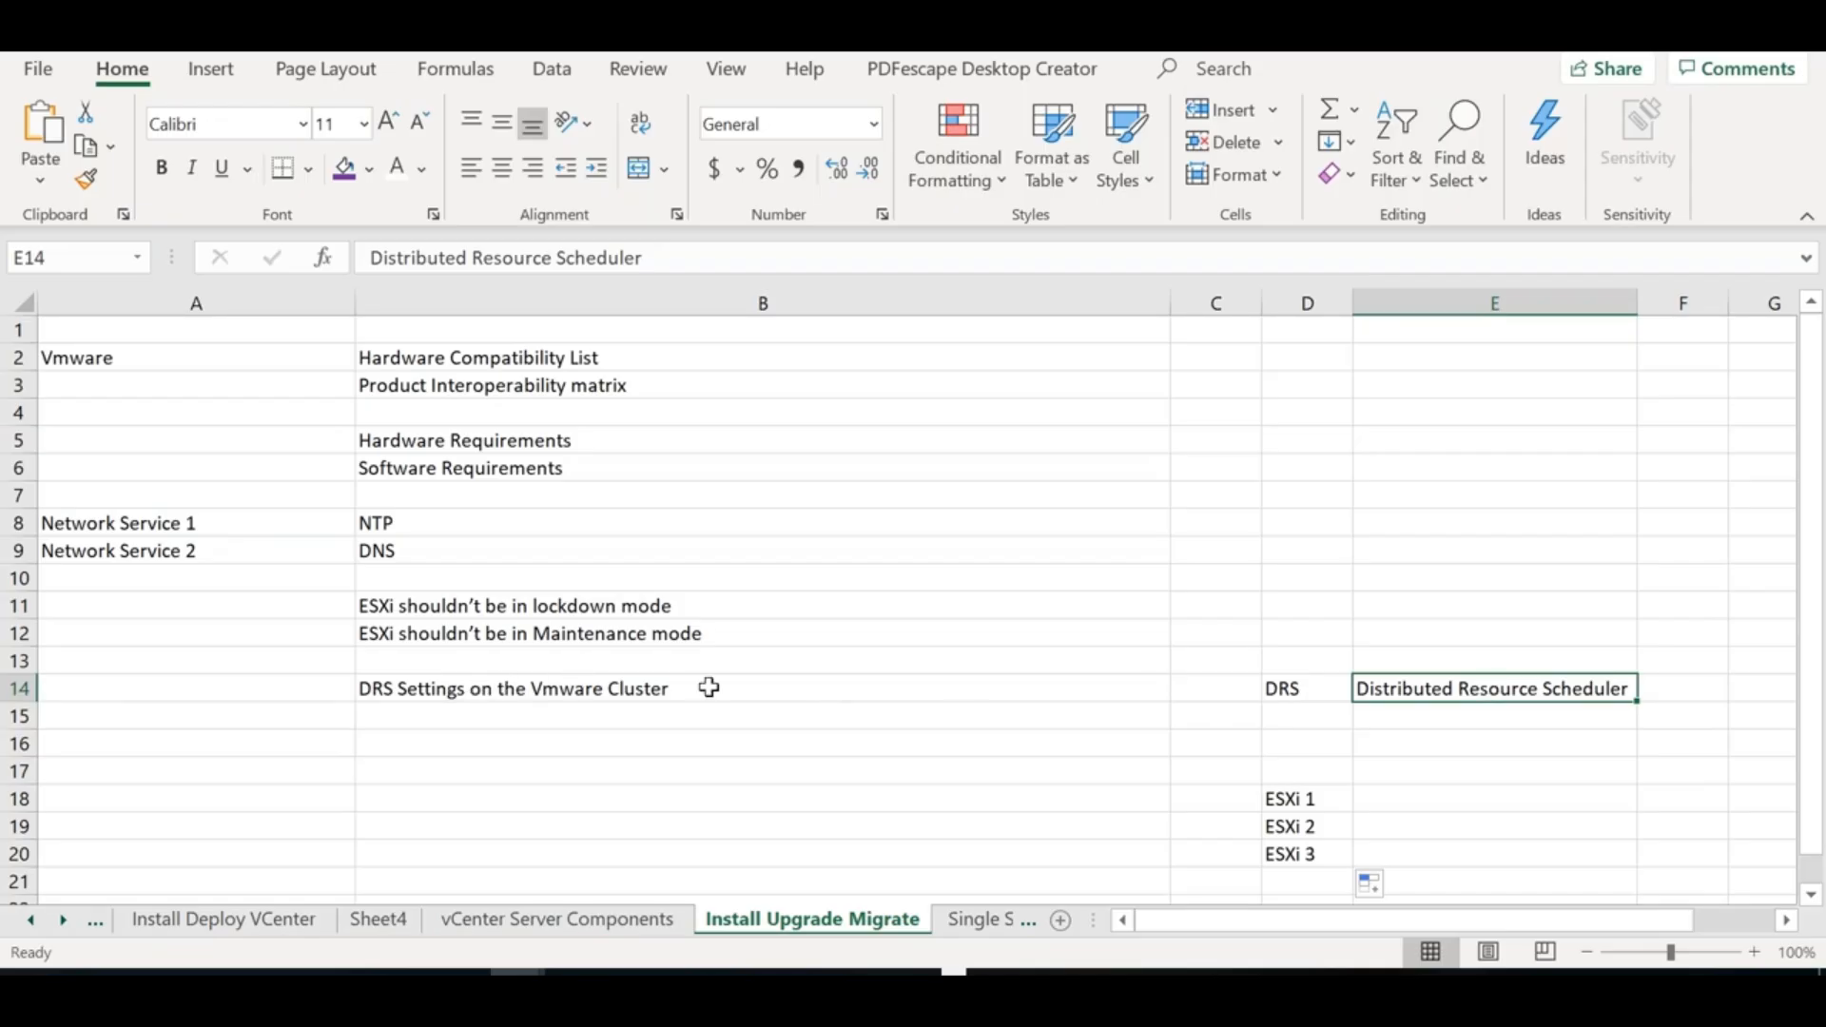
pyautogui.doubleClick(607, 717)
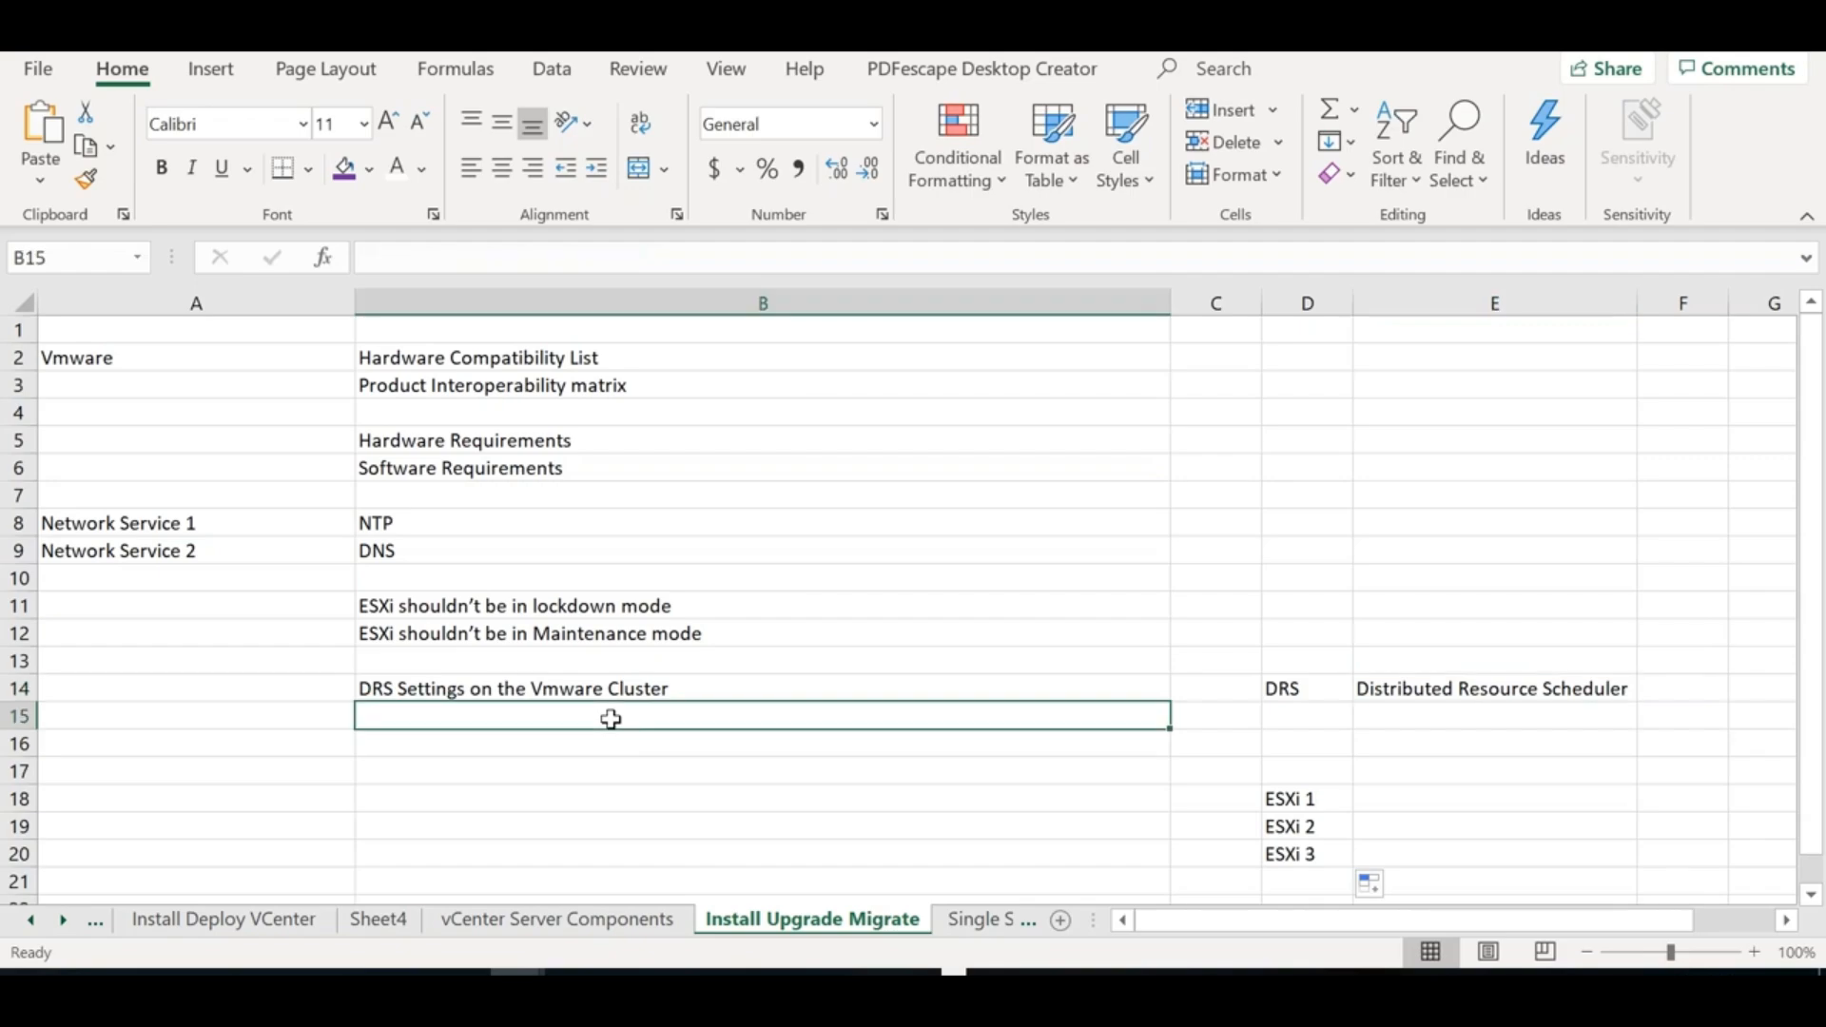
# Add '> Manual' under the DRS note, a 'Port requirements' heading, and ports '22, 80, 443'
pyautogui.write('> Manu')
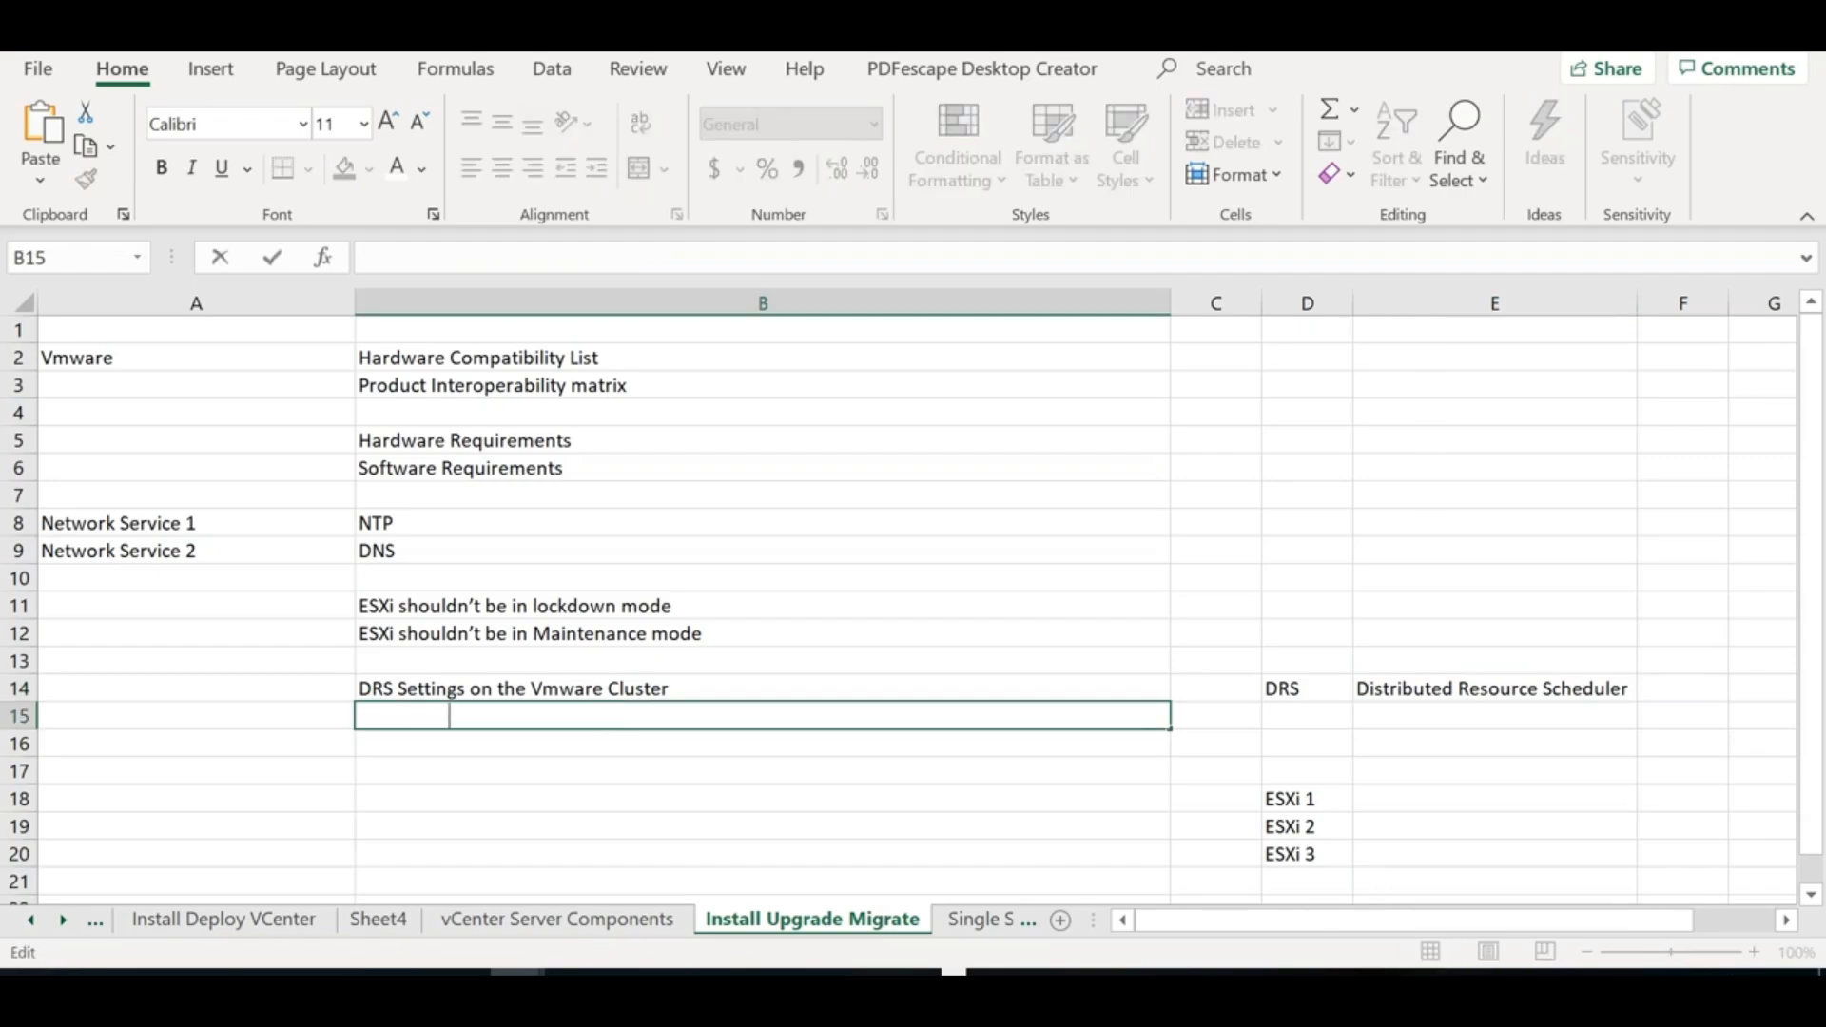
pyautogui.write('al')
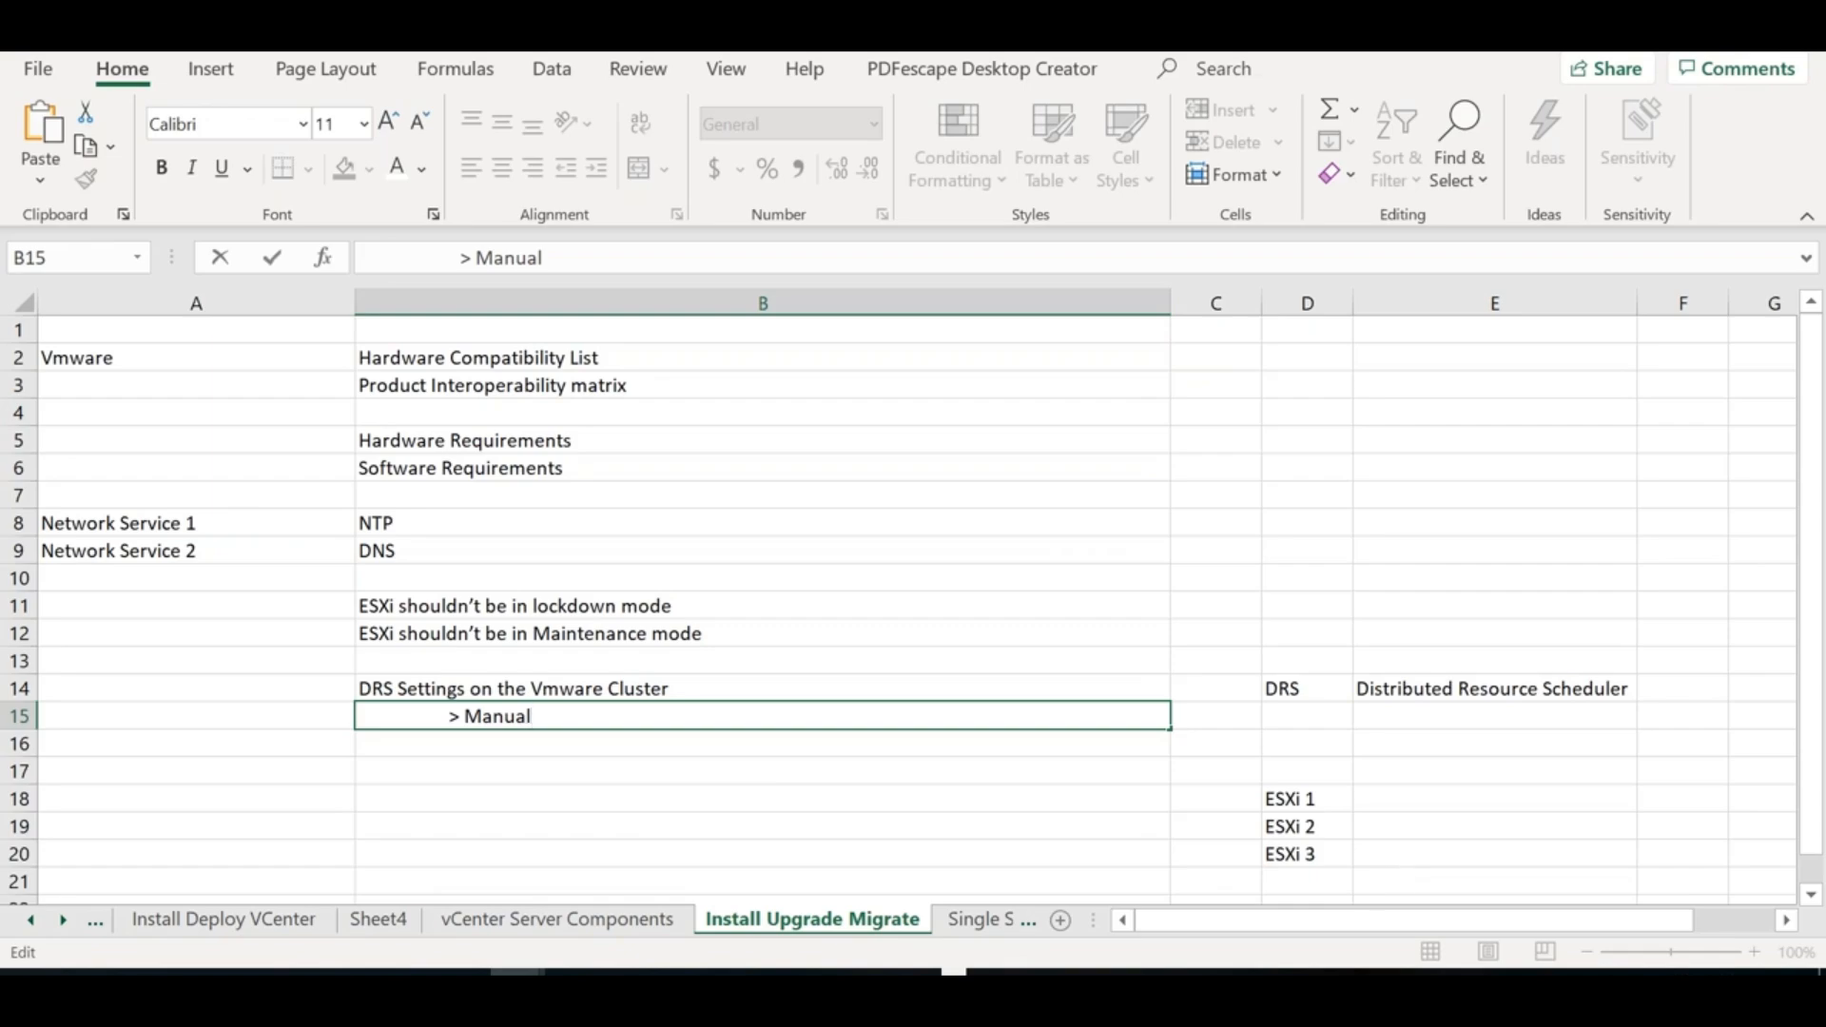
pyautogui.click(757, 771)
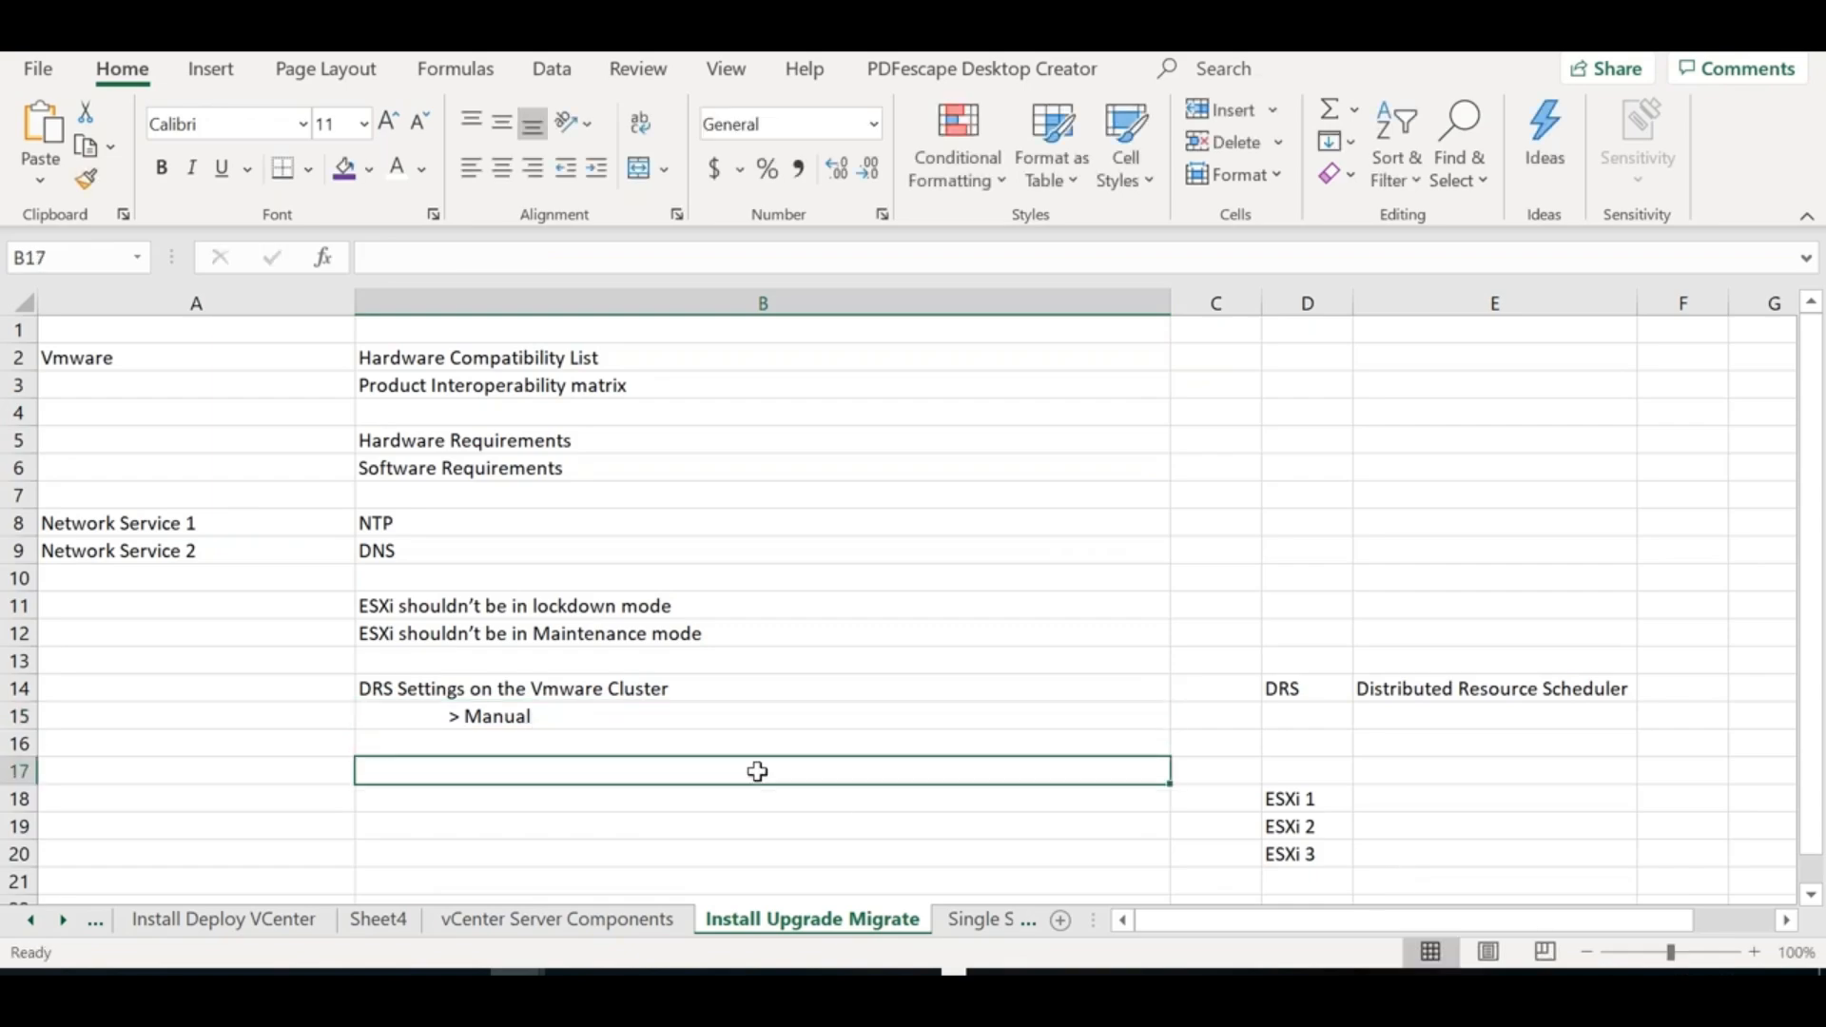
pyautogui.write('Port requirements')
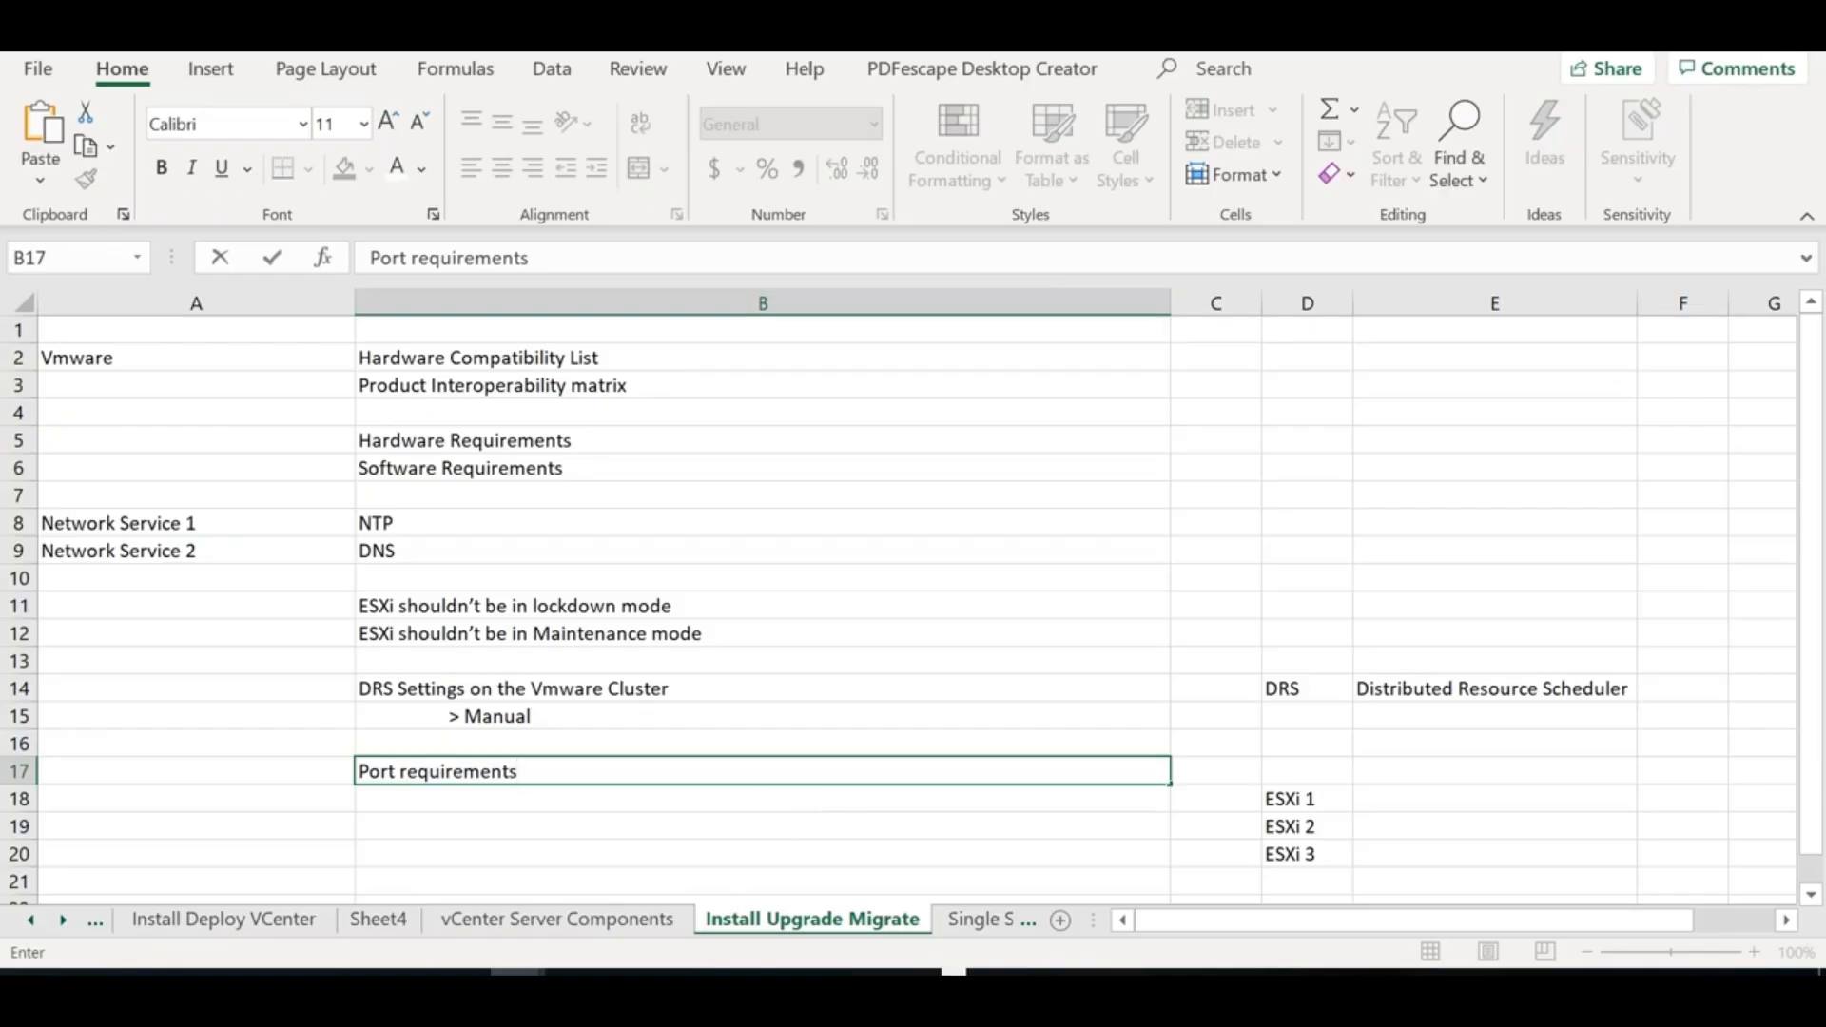
pyautogui.click(456, 799)
pyautogui.write('22, 80, 443')
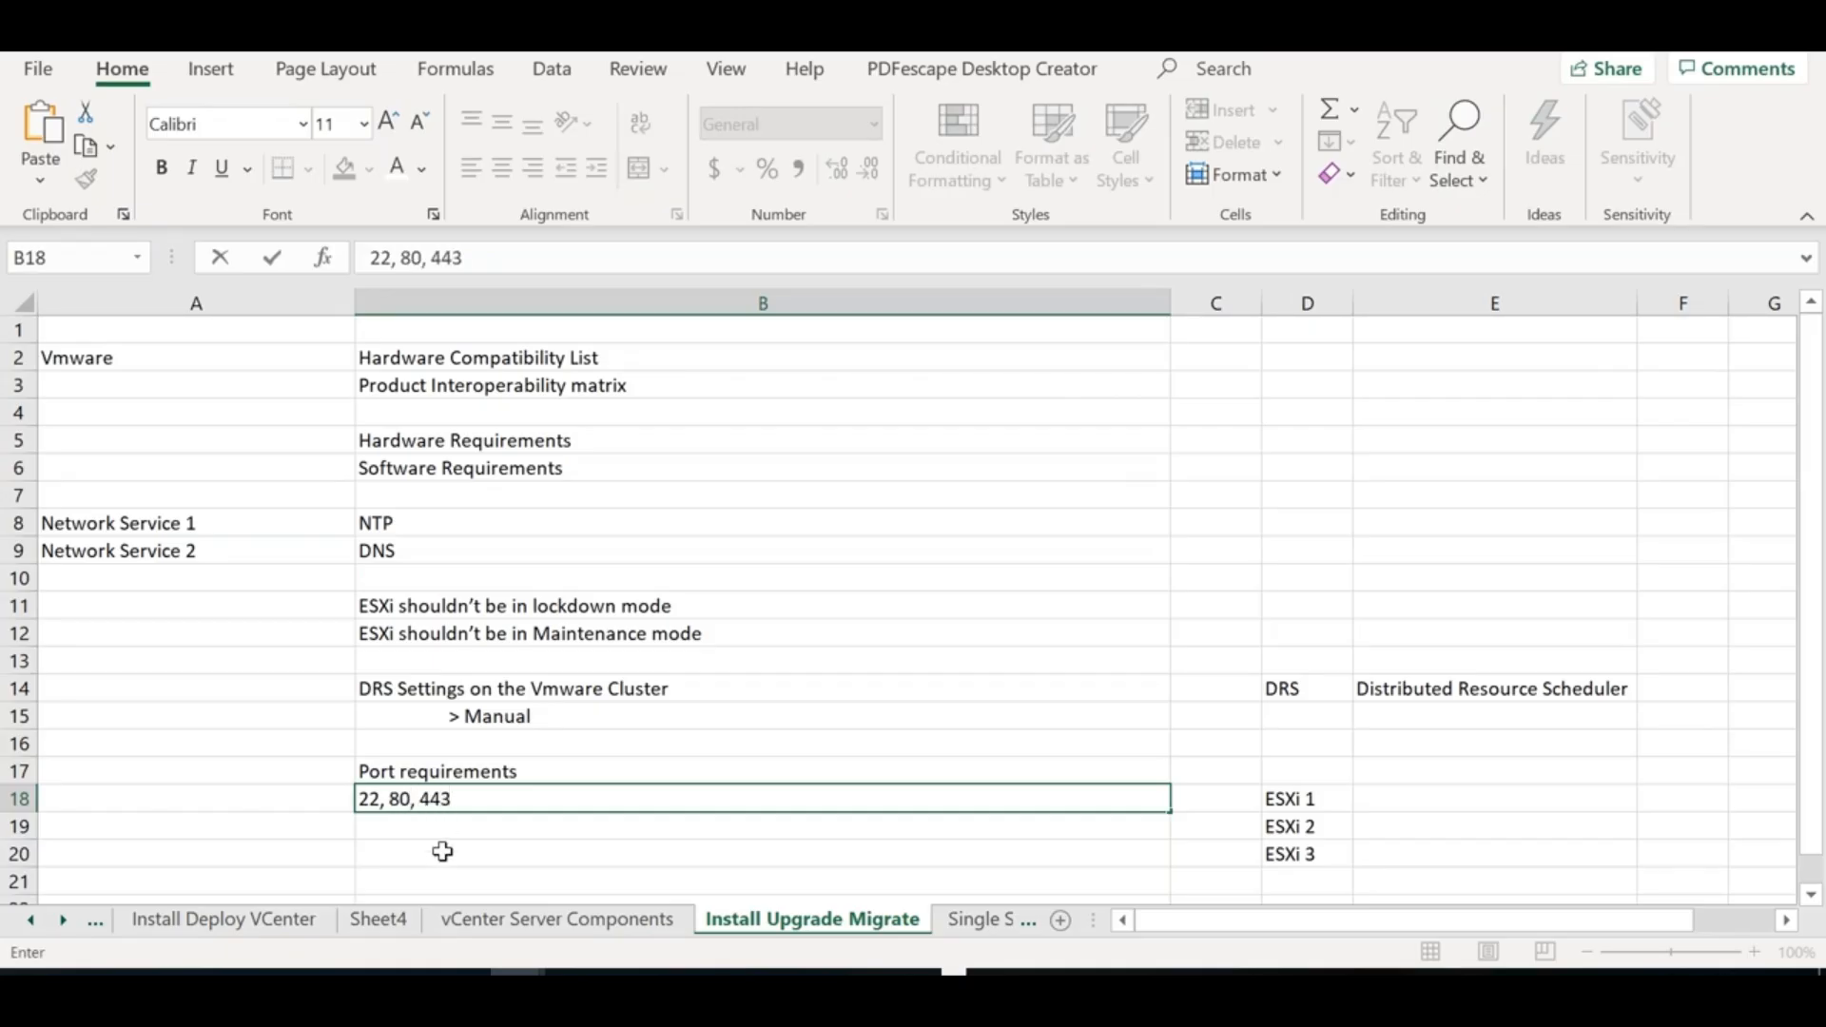
pyautogui.click(442, 854)
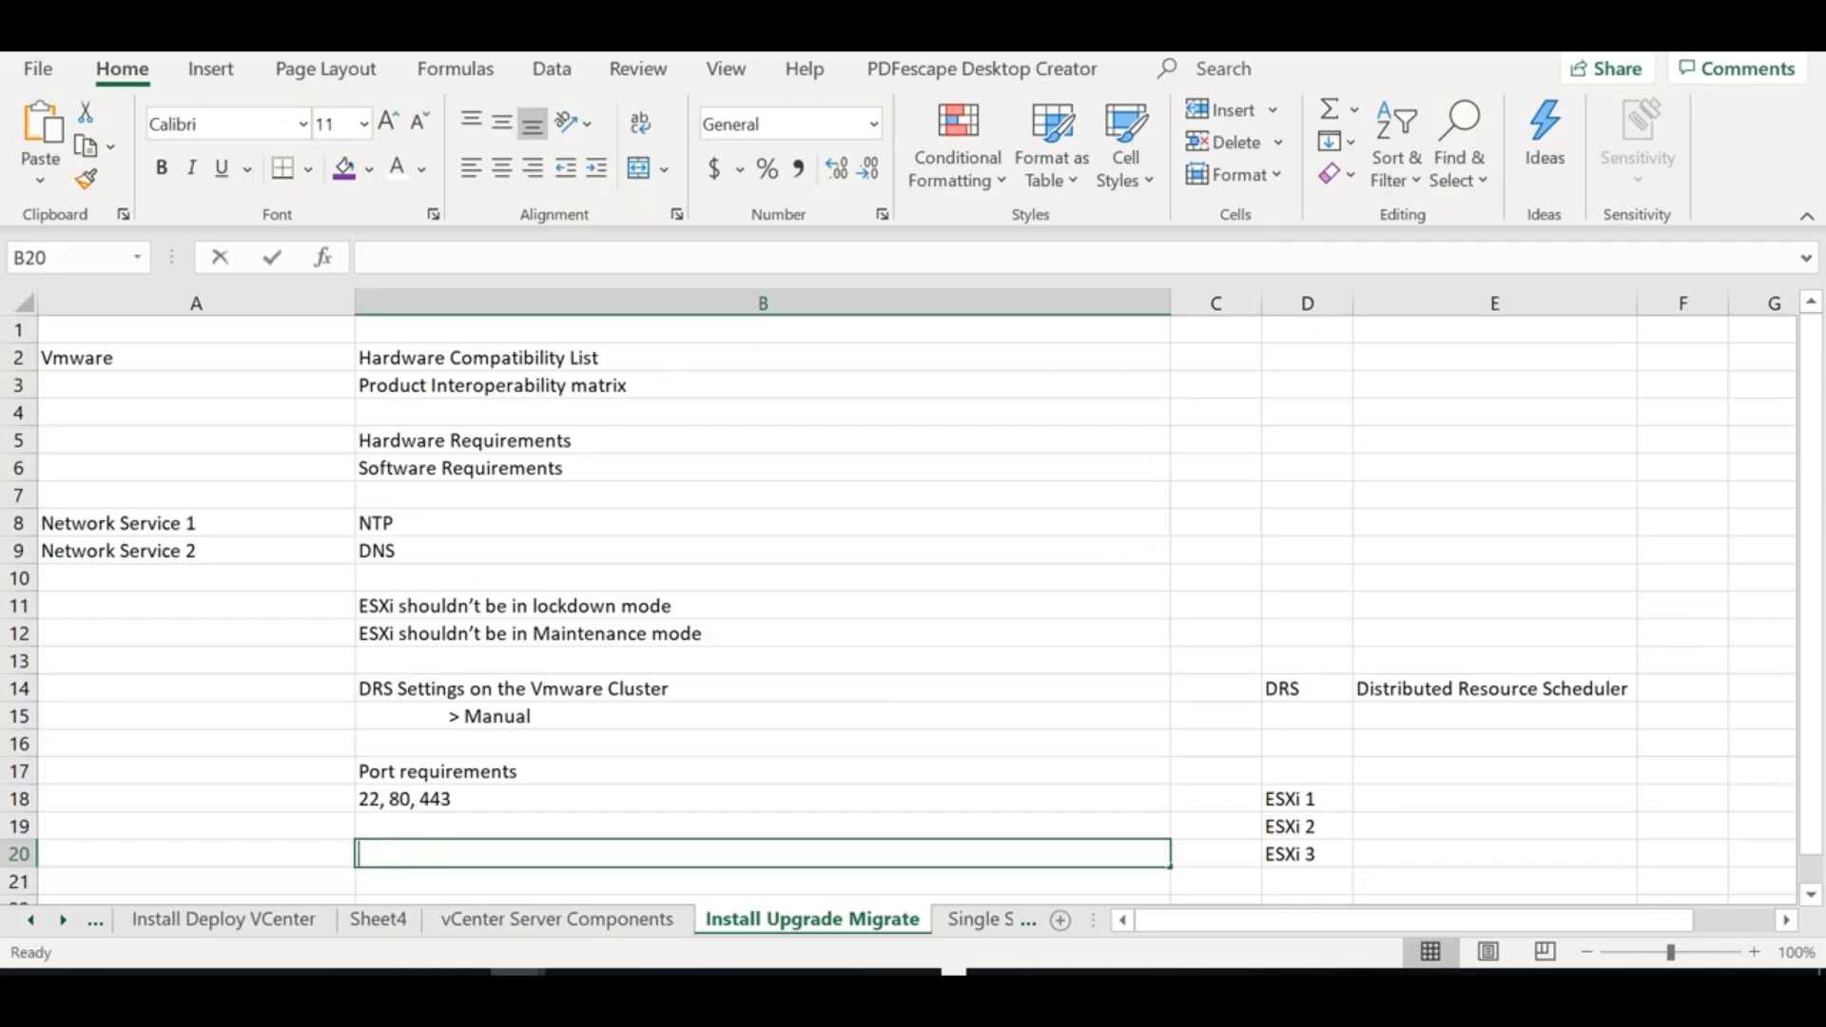
# Write 'Port 22 is also used by VCSA >> Upgrade needs this port to be open' in B20
pyautogui.write('Port 22 is also used by VCSA')
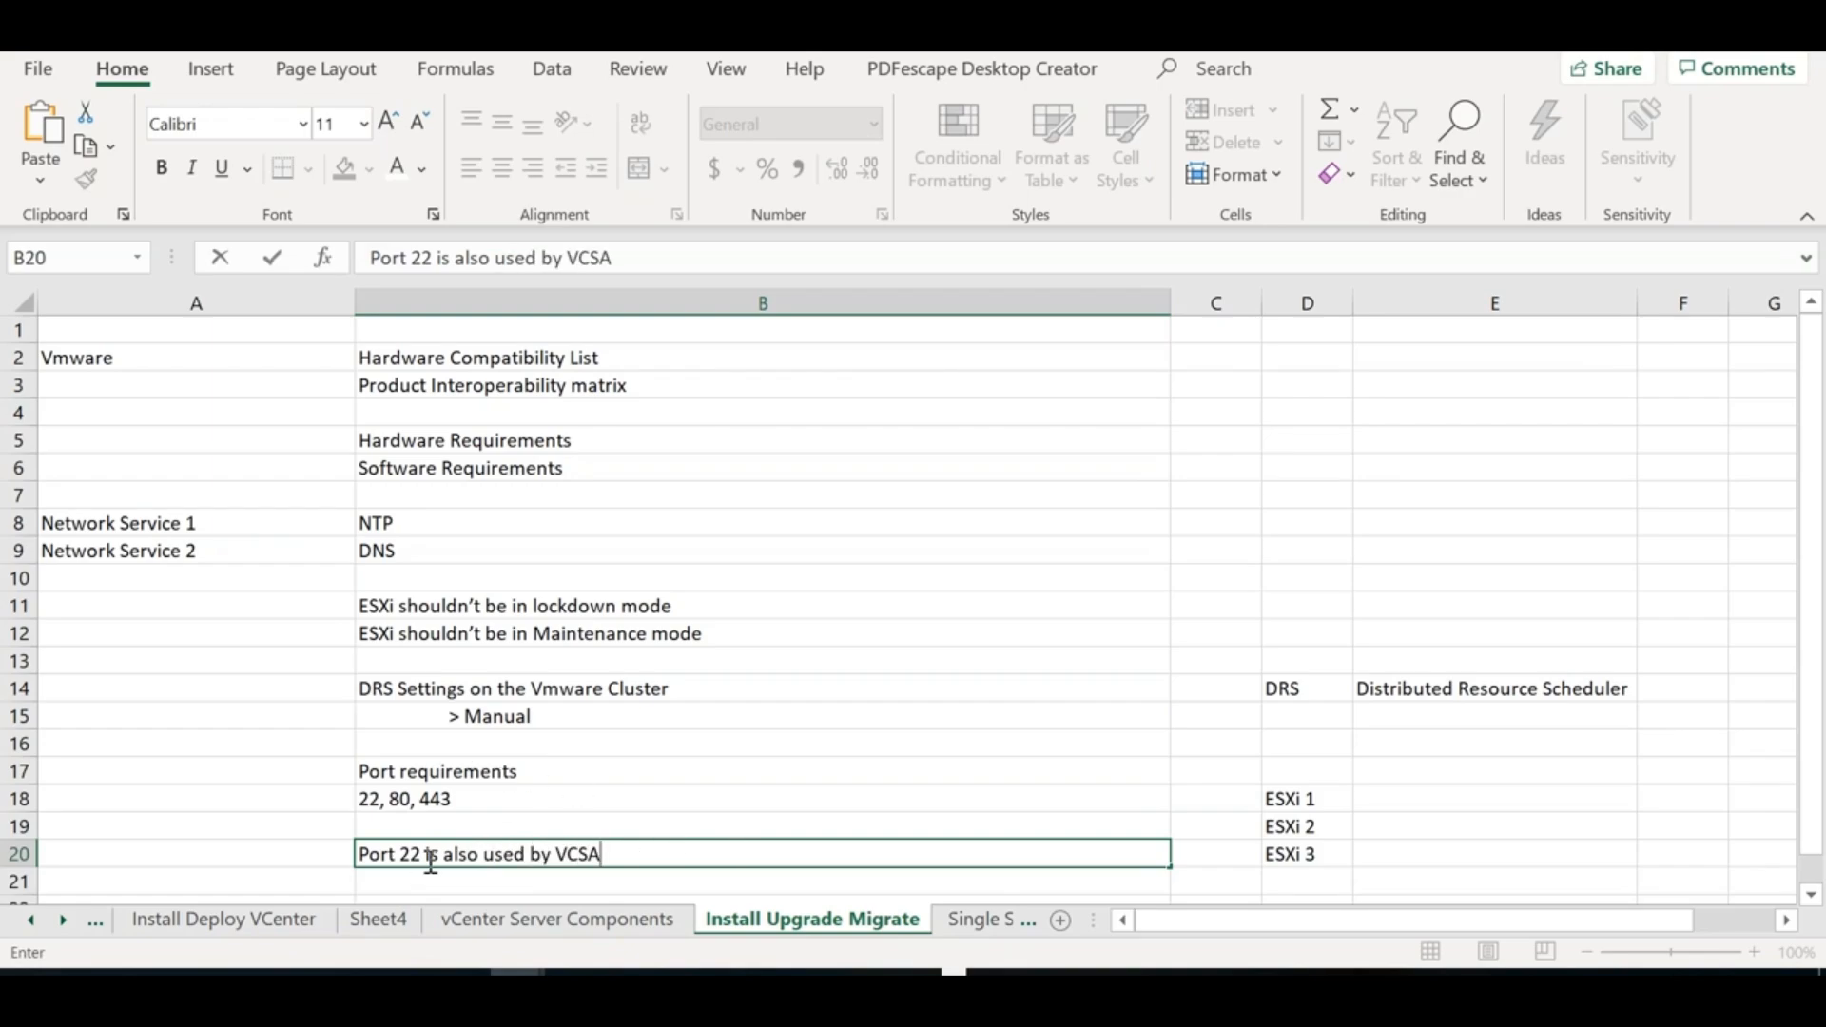
pyautogui.click(559, 880)
pyautogui.press('Down')
pyautogui.press('Down')
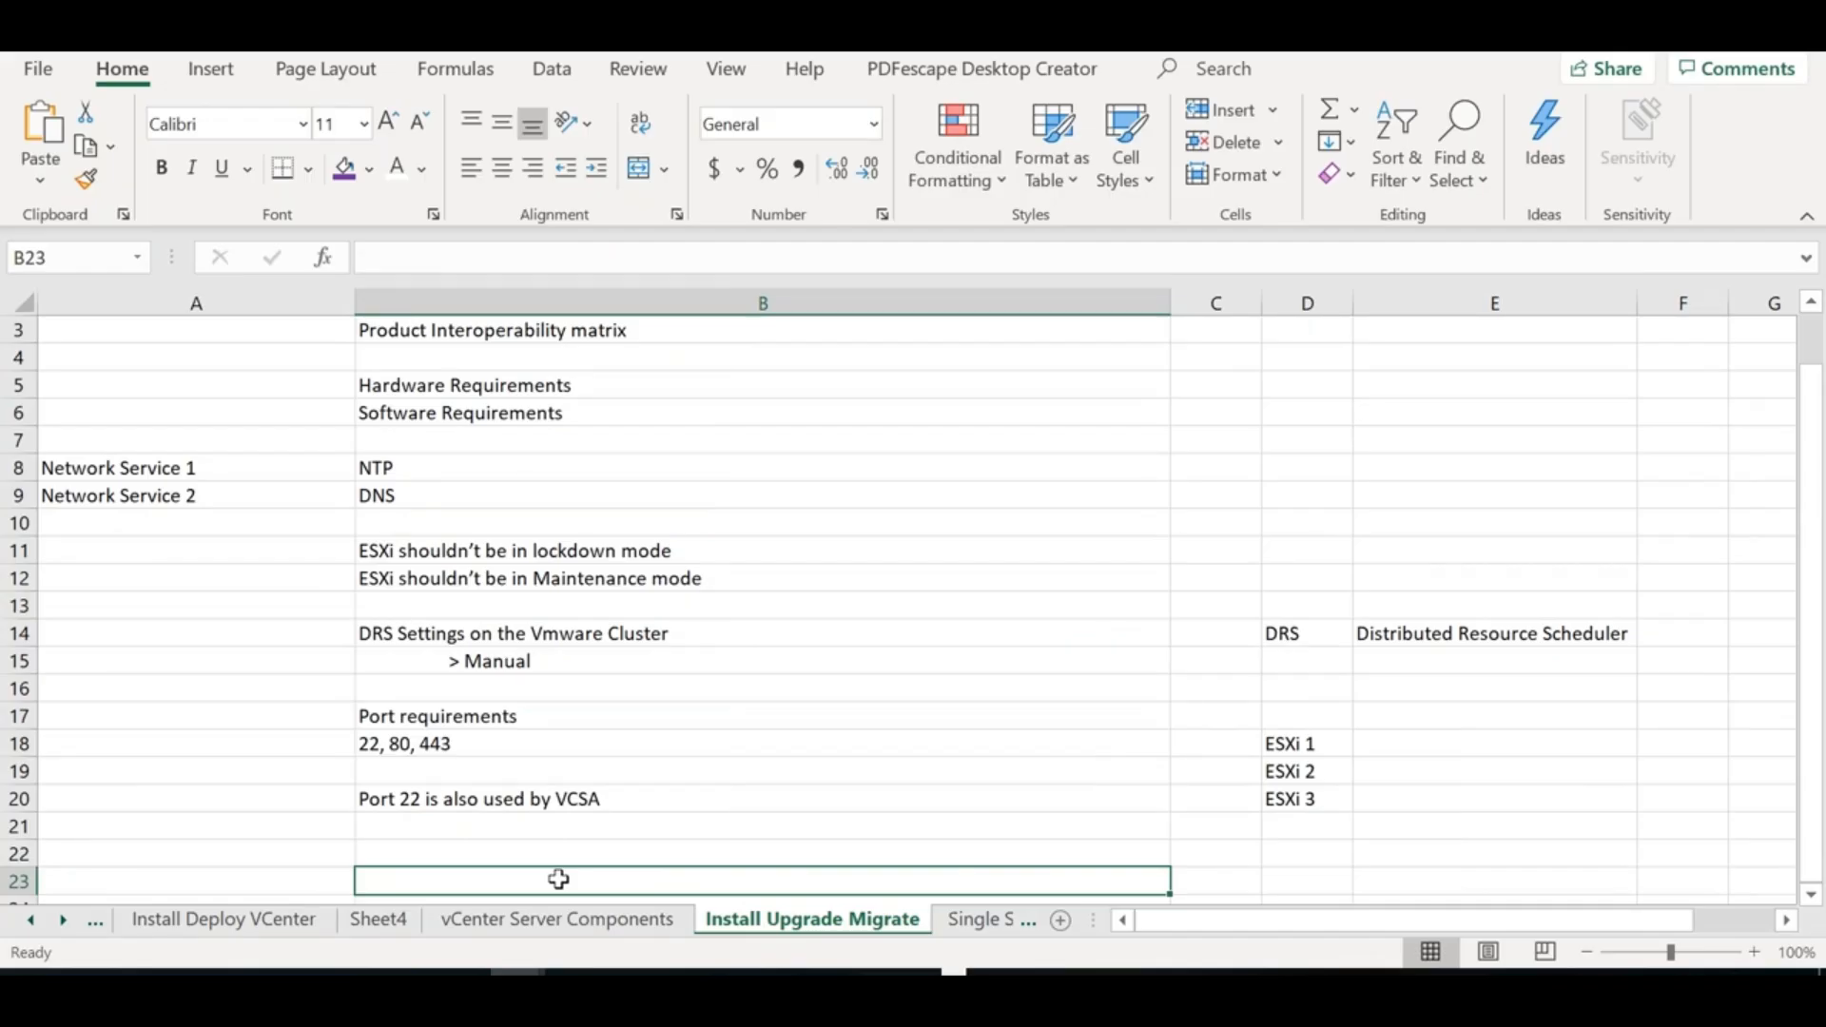
pyautogui.press('Down')
pyautogui.press('Up')
pyautogui.press('Up')
pyautogui.press('Up')
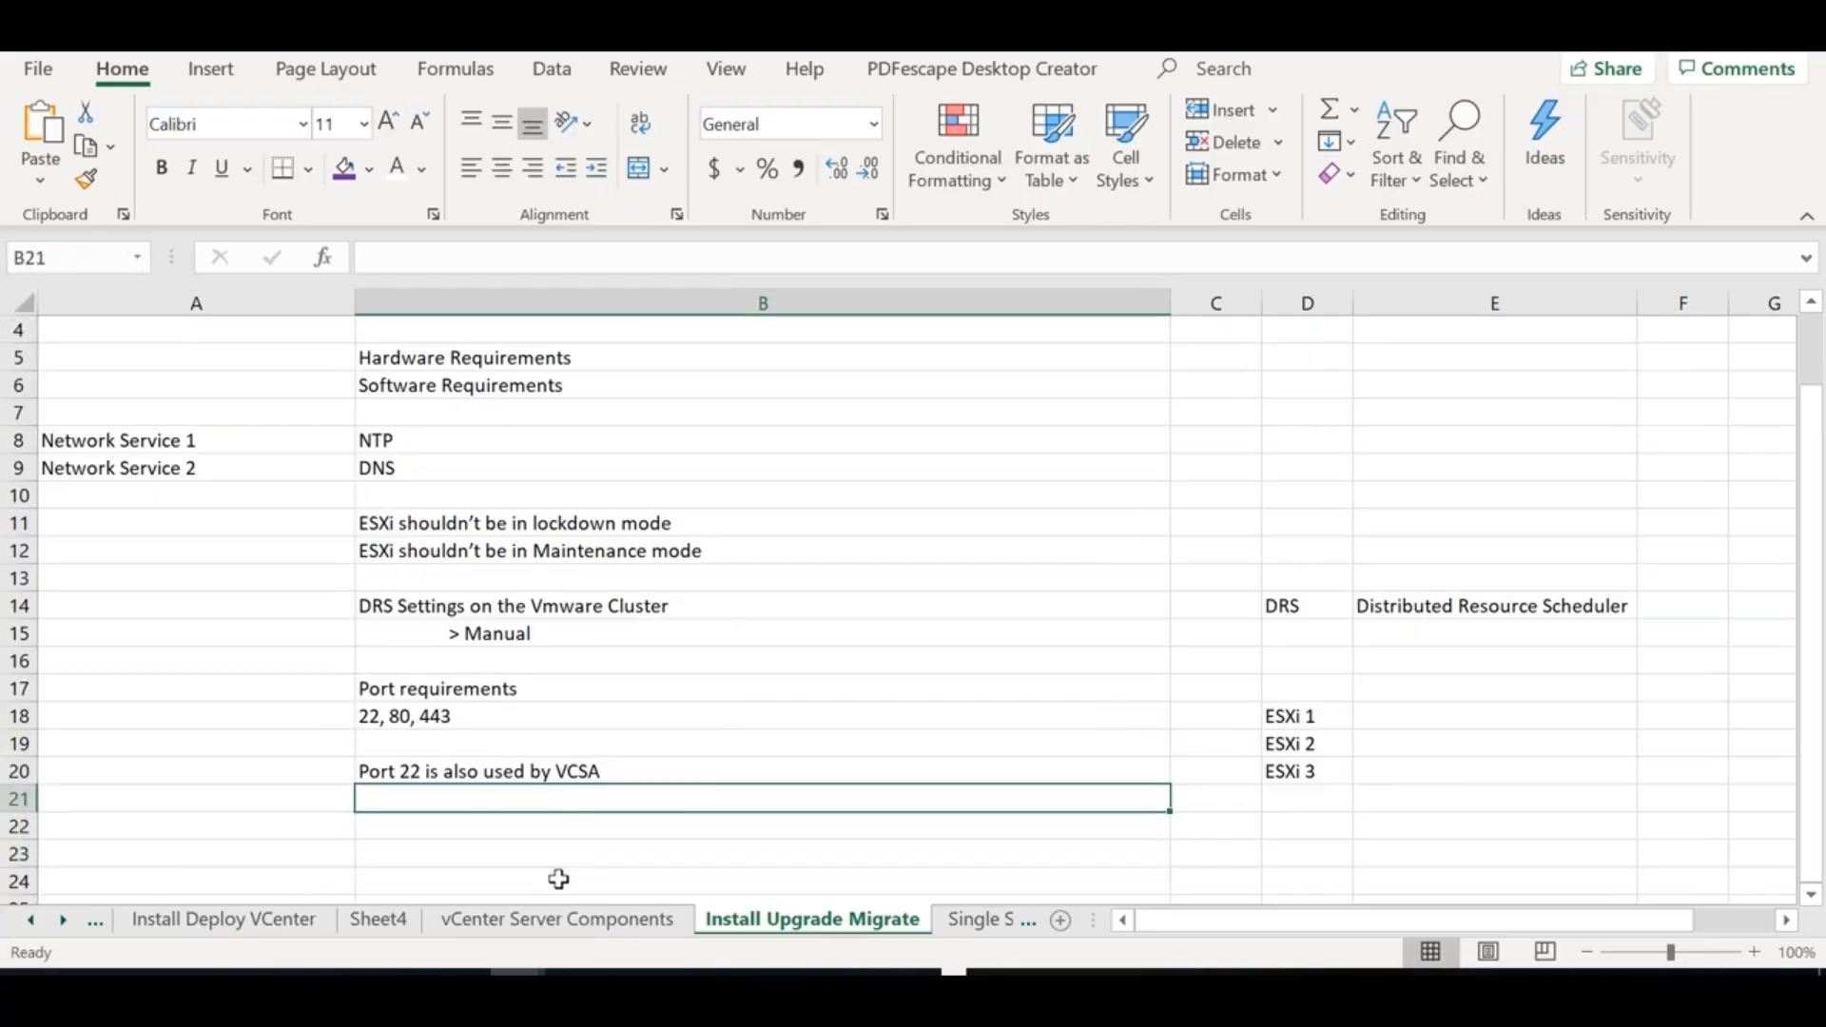
pyautogui.click(702, 773)
pyautogui.press('F2')
pyautogui.write('>>')
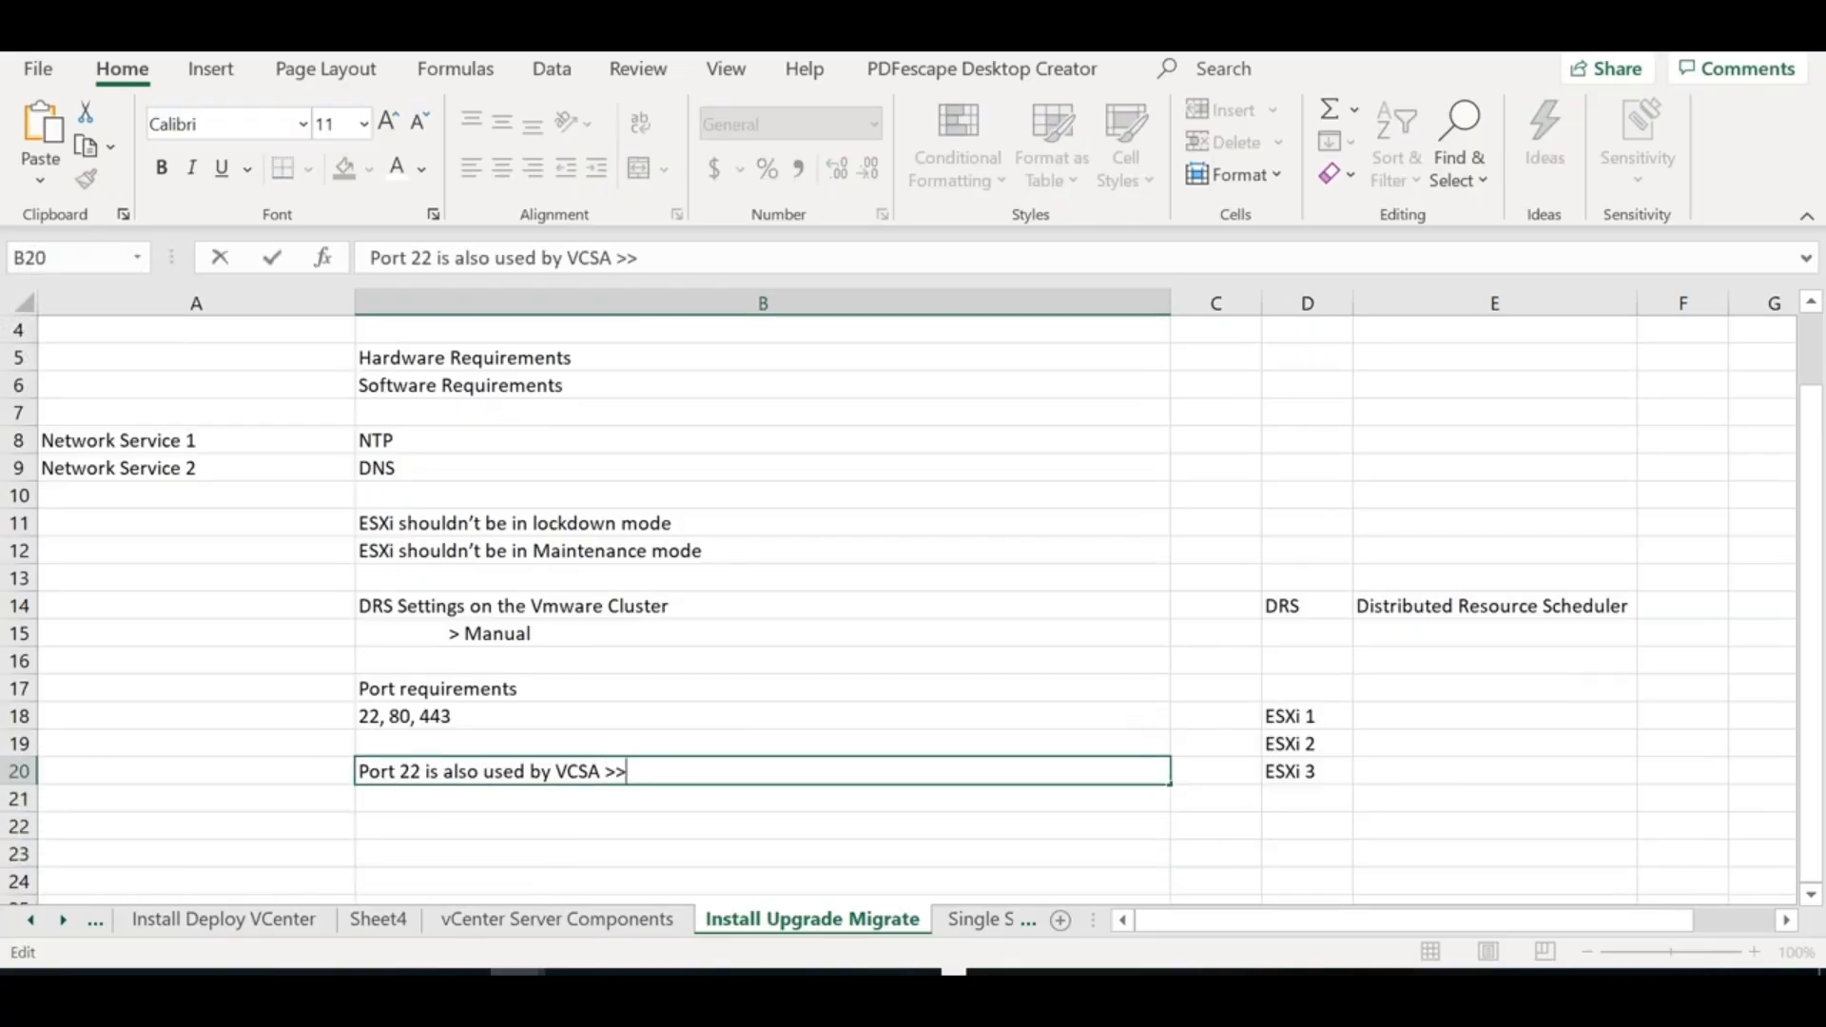
pyautogui.write(' Upgrade neee')
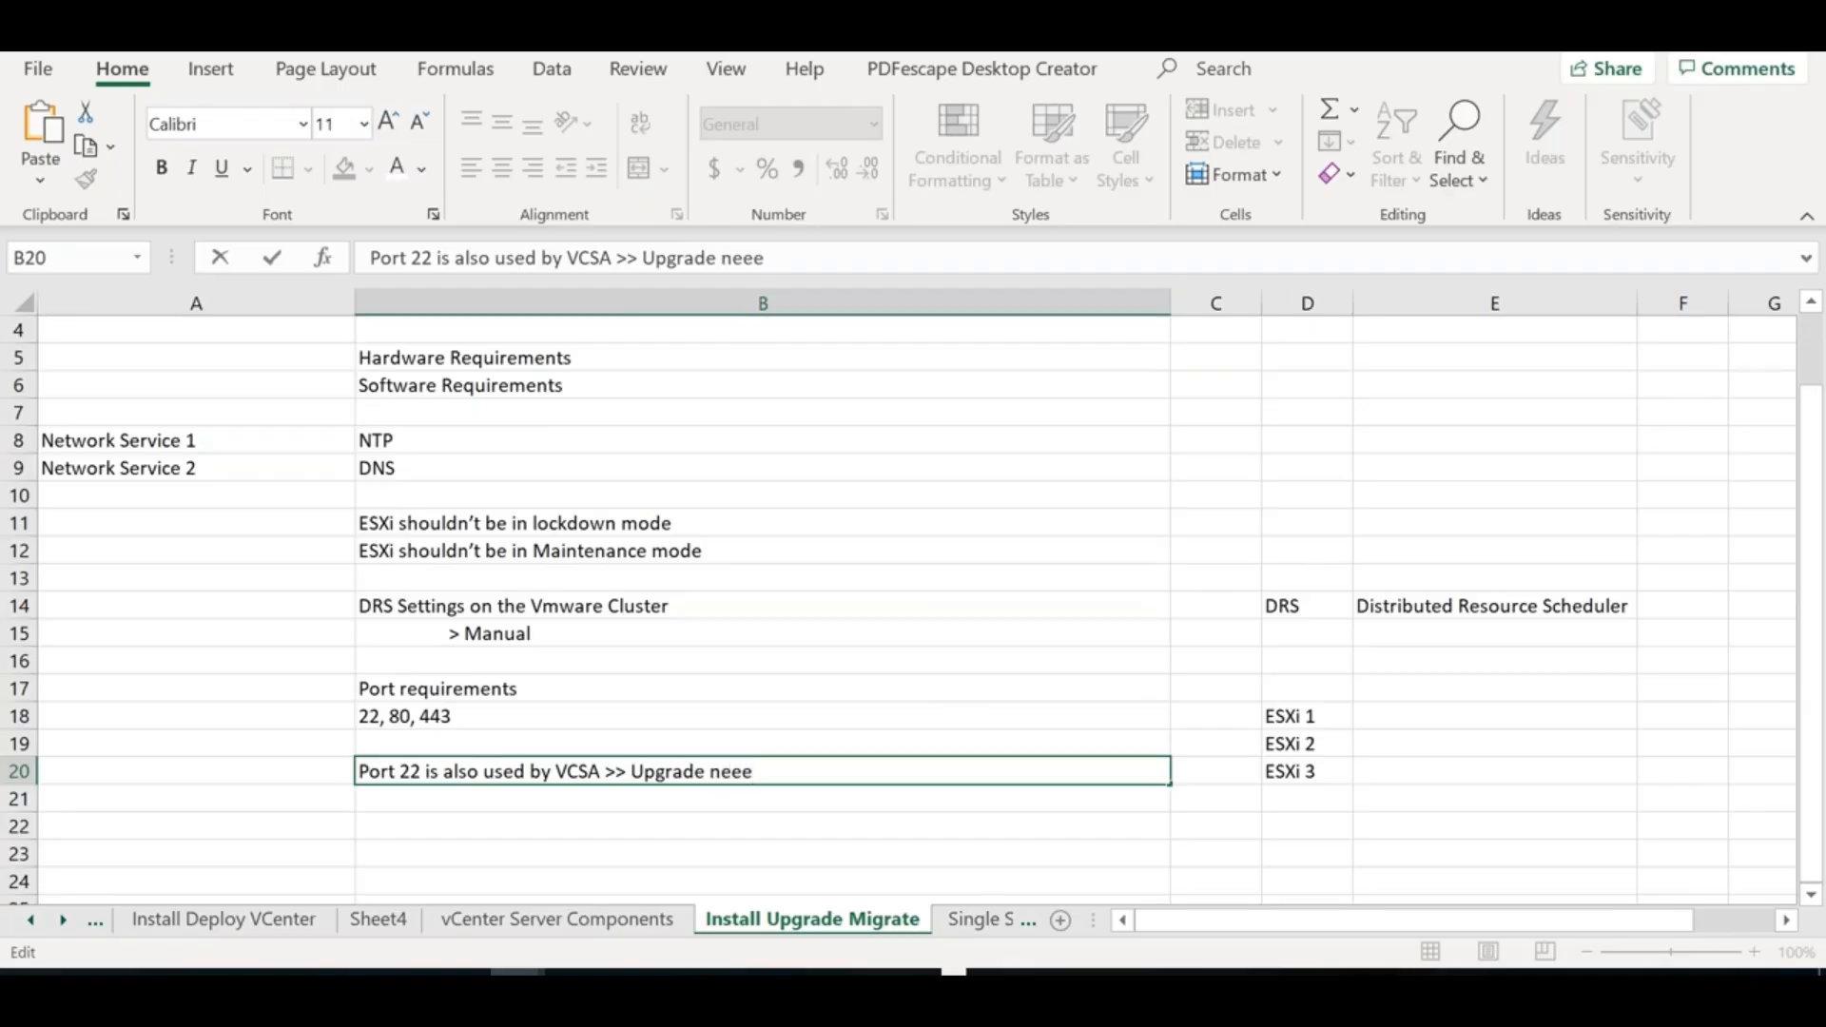
pyautogui.press('BackSpace')
pyautogui.write('ds this port to be open')
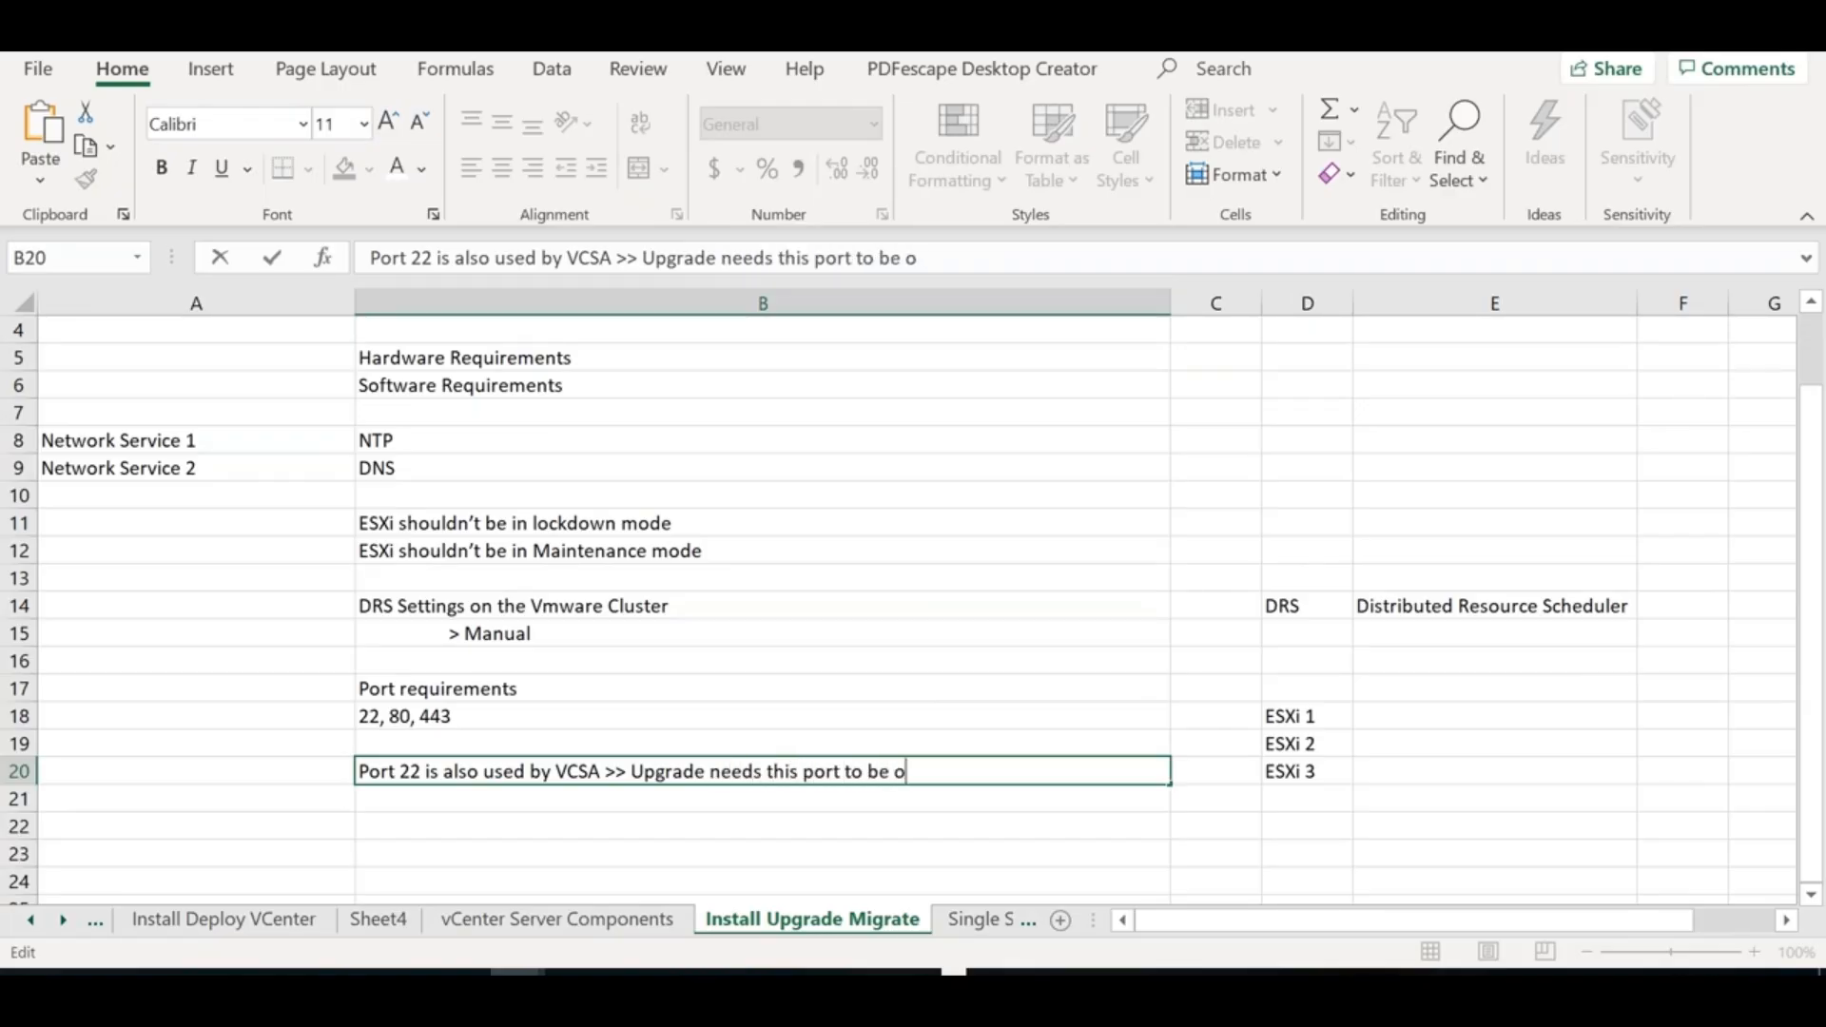
pyautogui.click(631, 830)
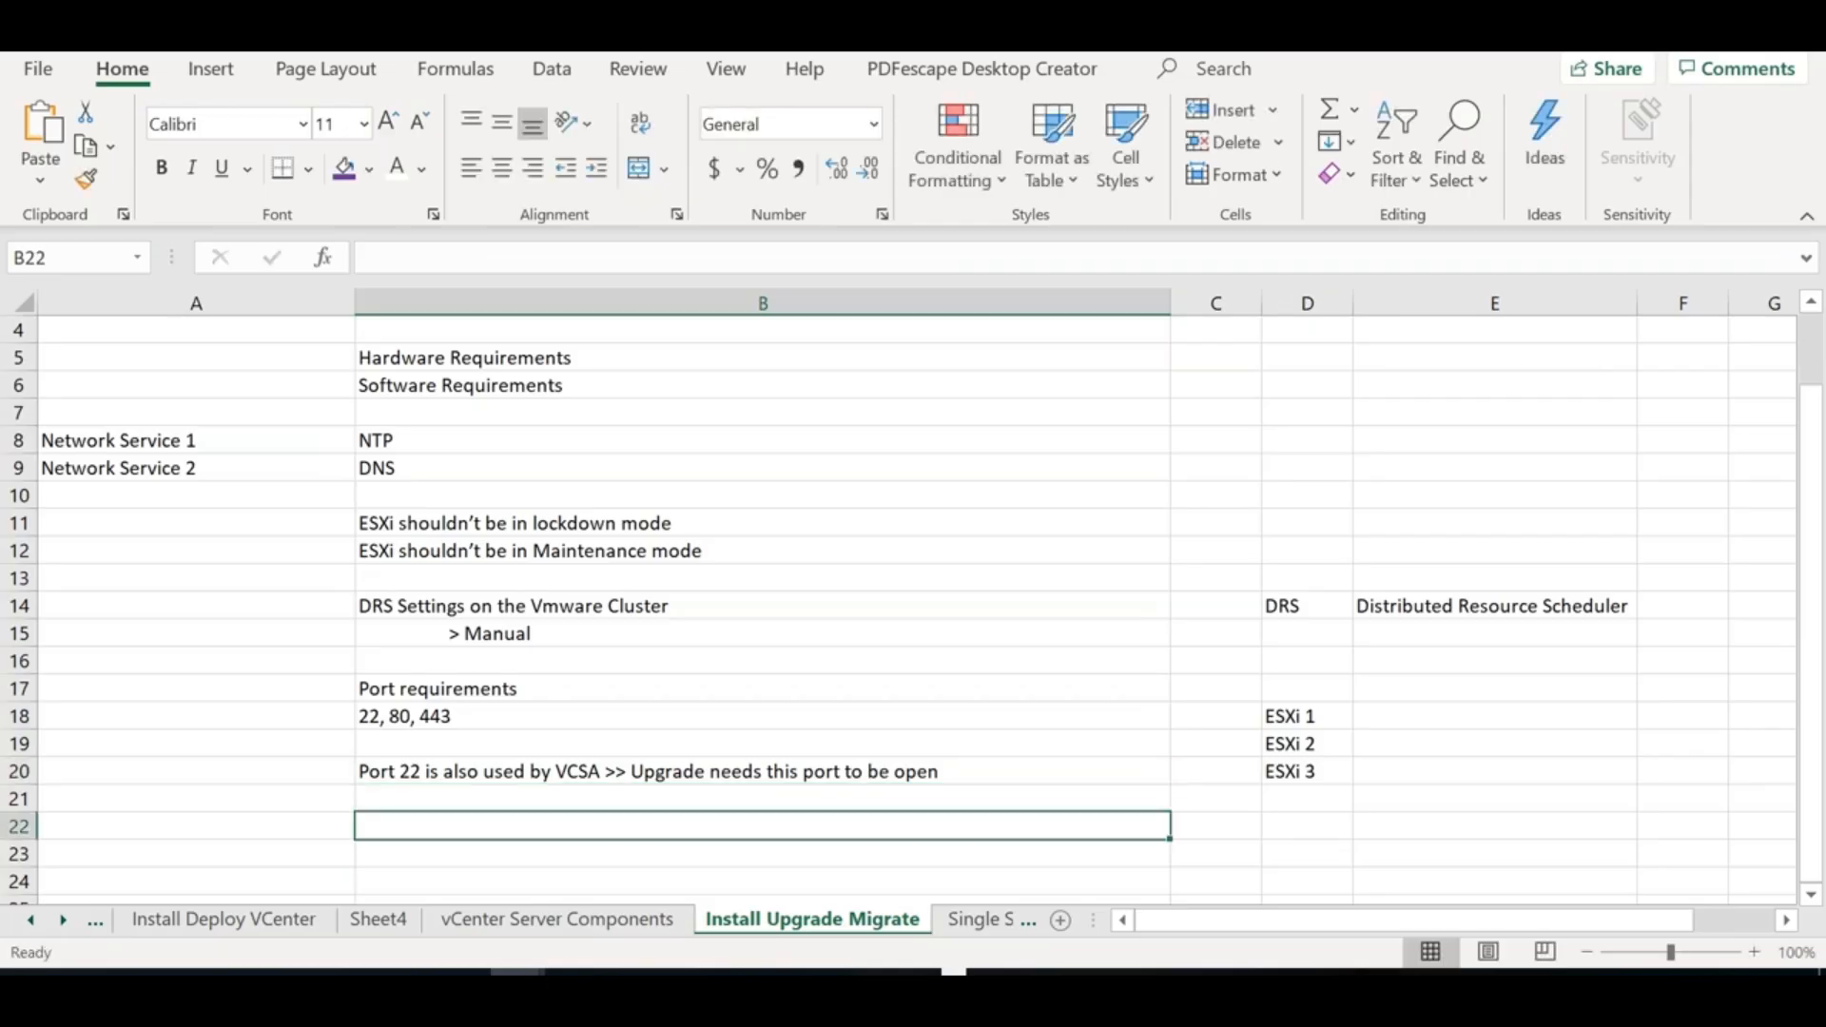
# Bring up the ESXi65S1 console login prompt with root prefilled, then open a new Edge window
pyautogui.hotkey('alt', 'Tab')
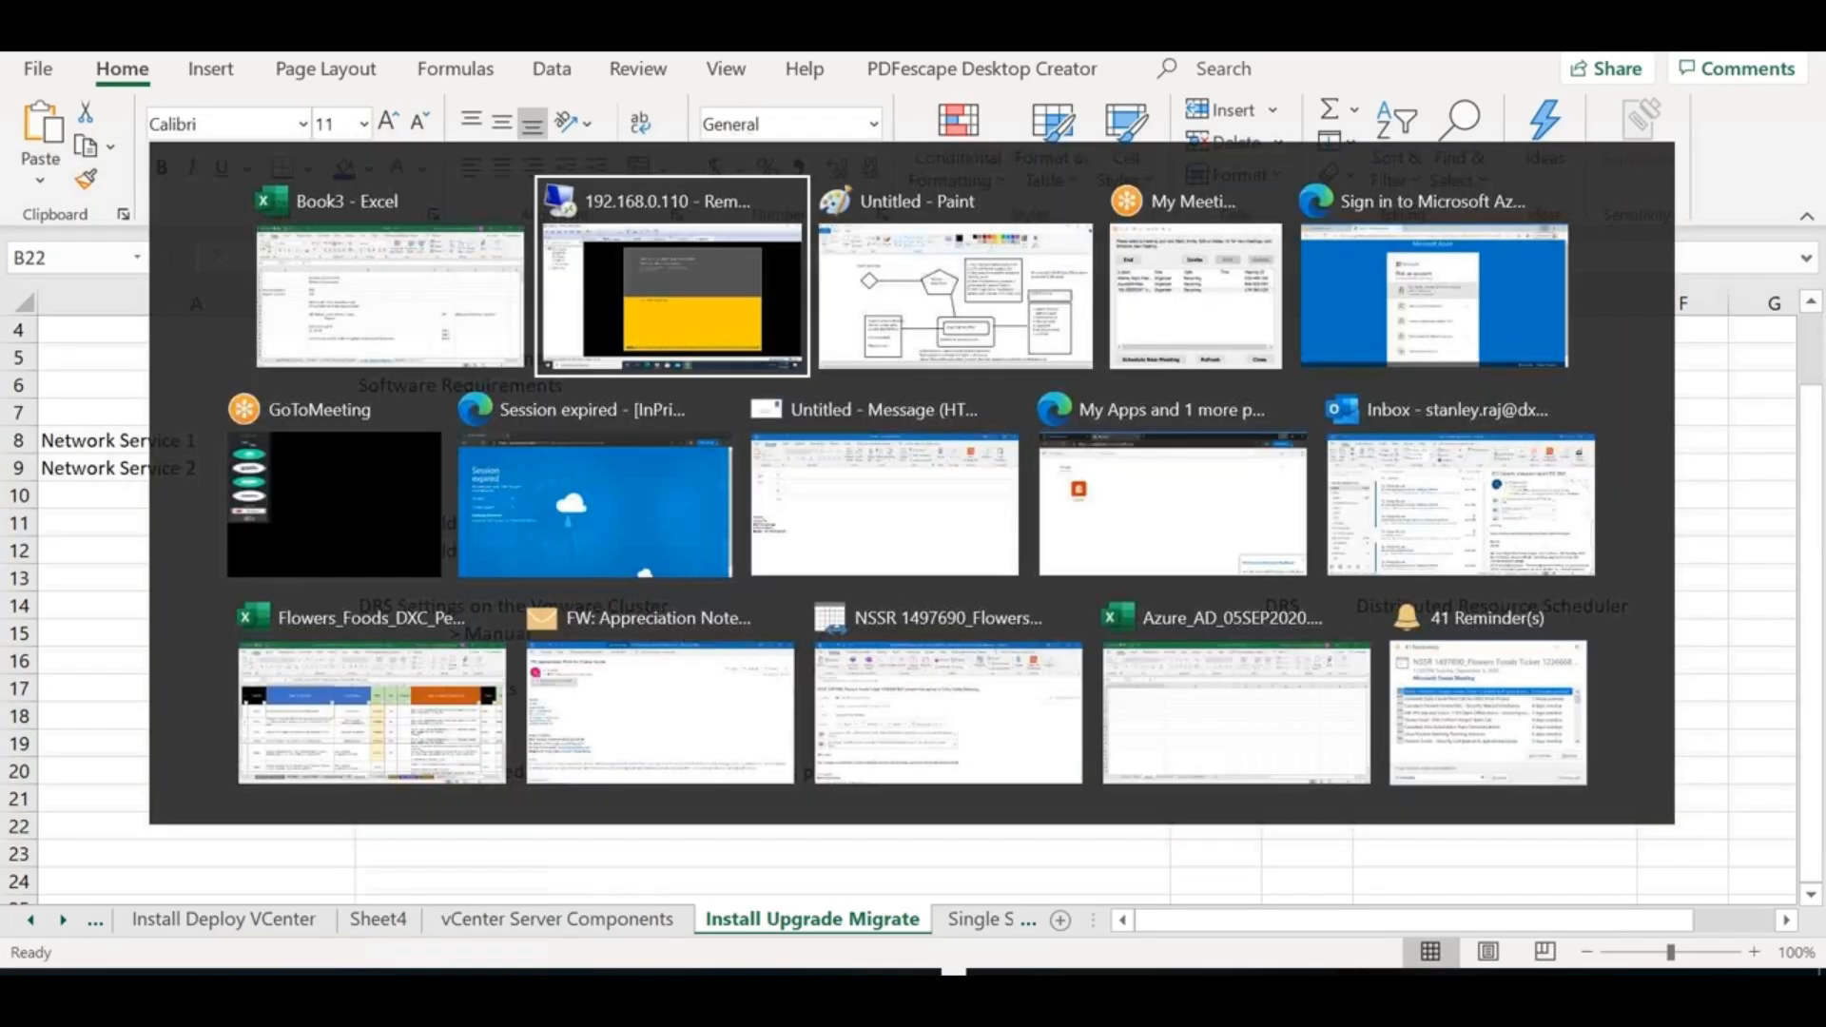
pyautogui.press('F2')
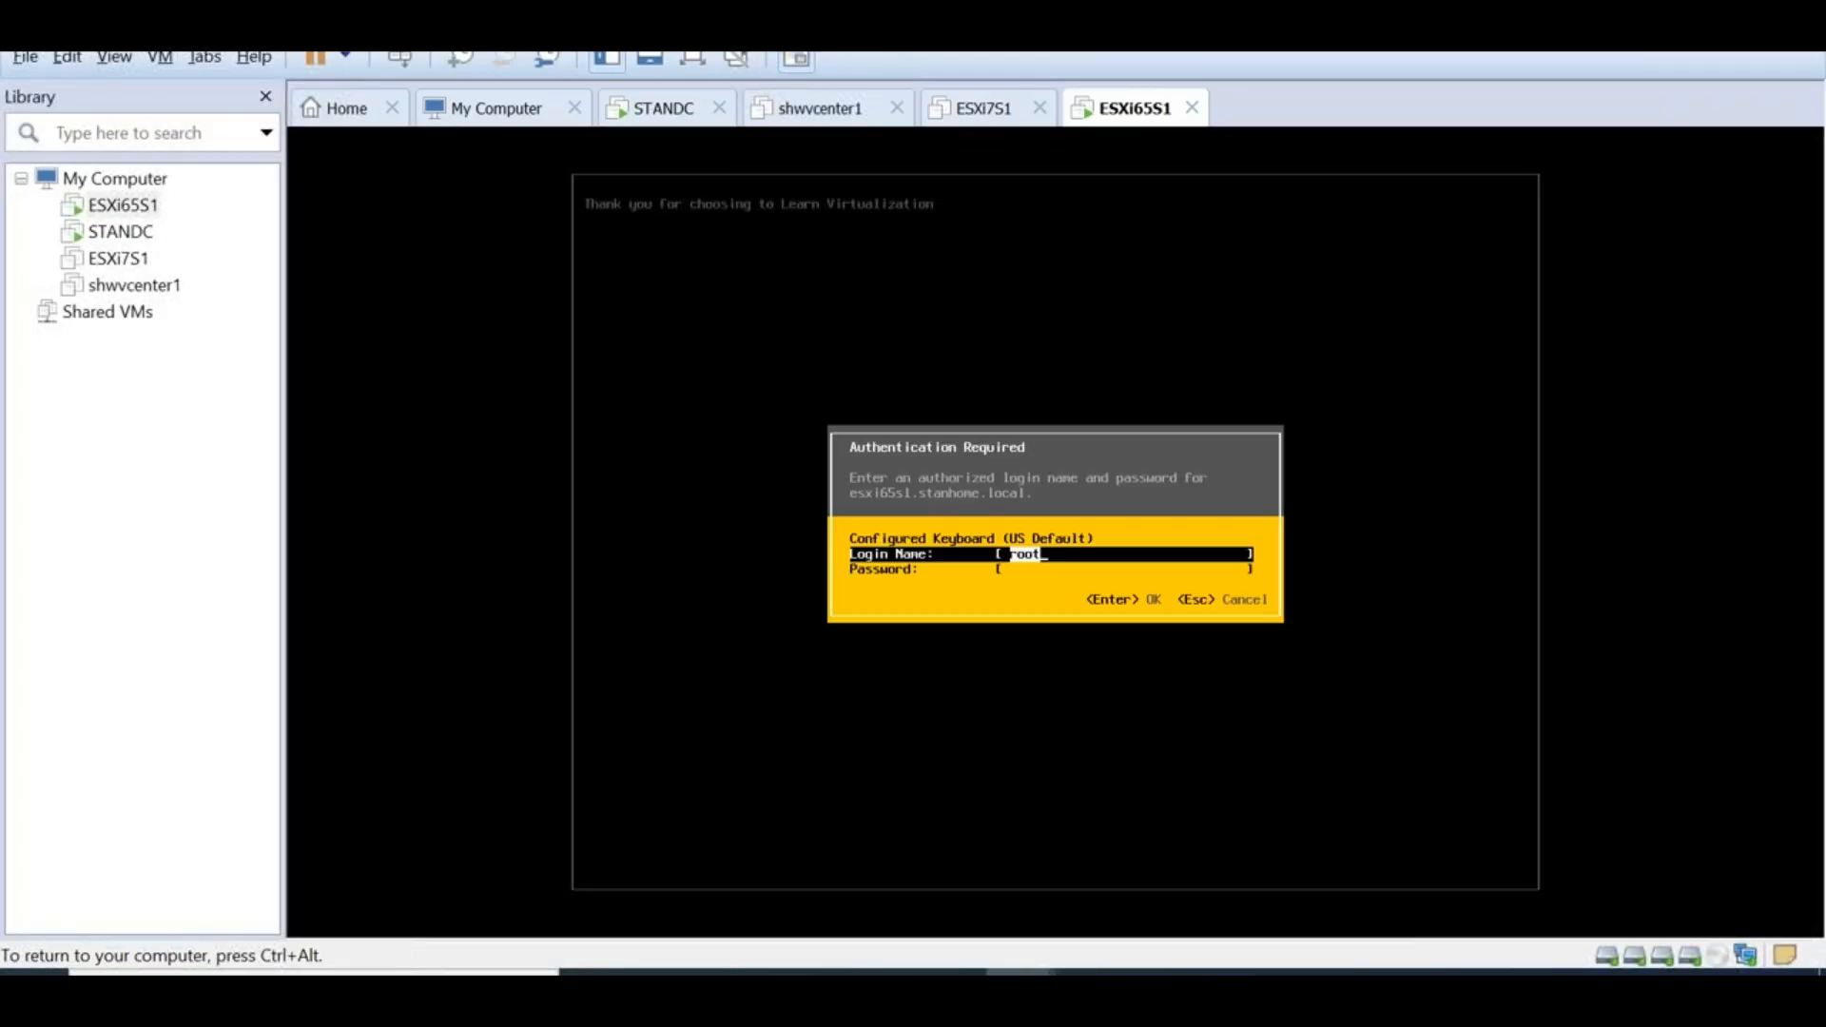
pyautogui.press('Tab')
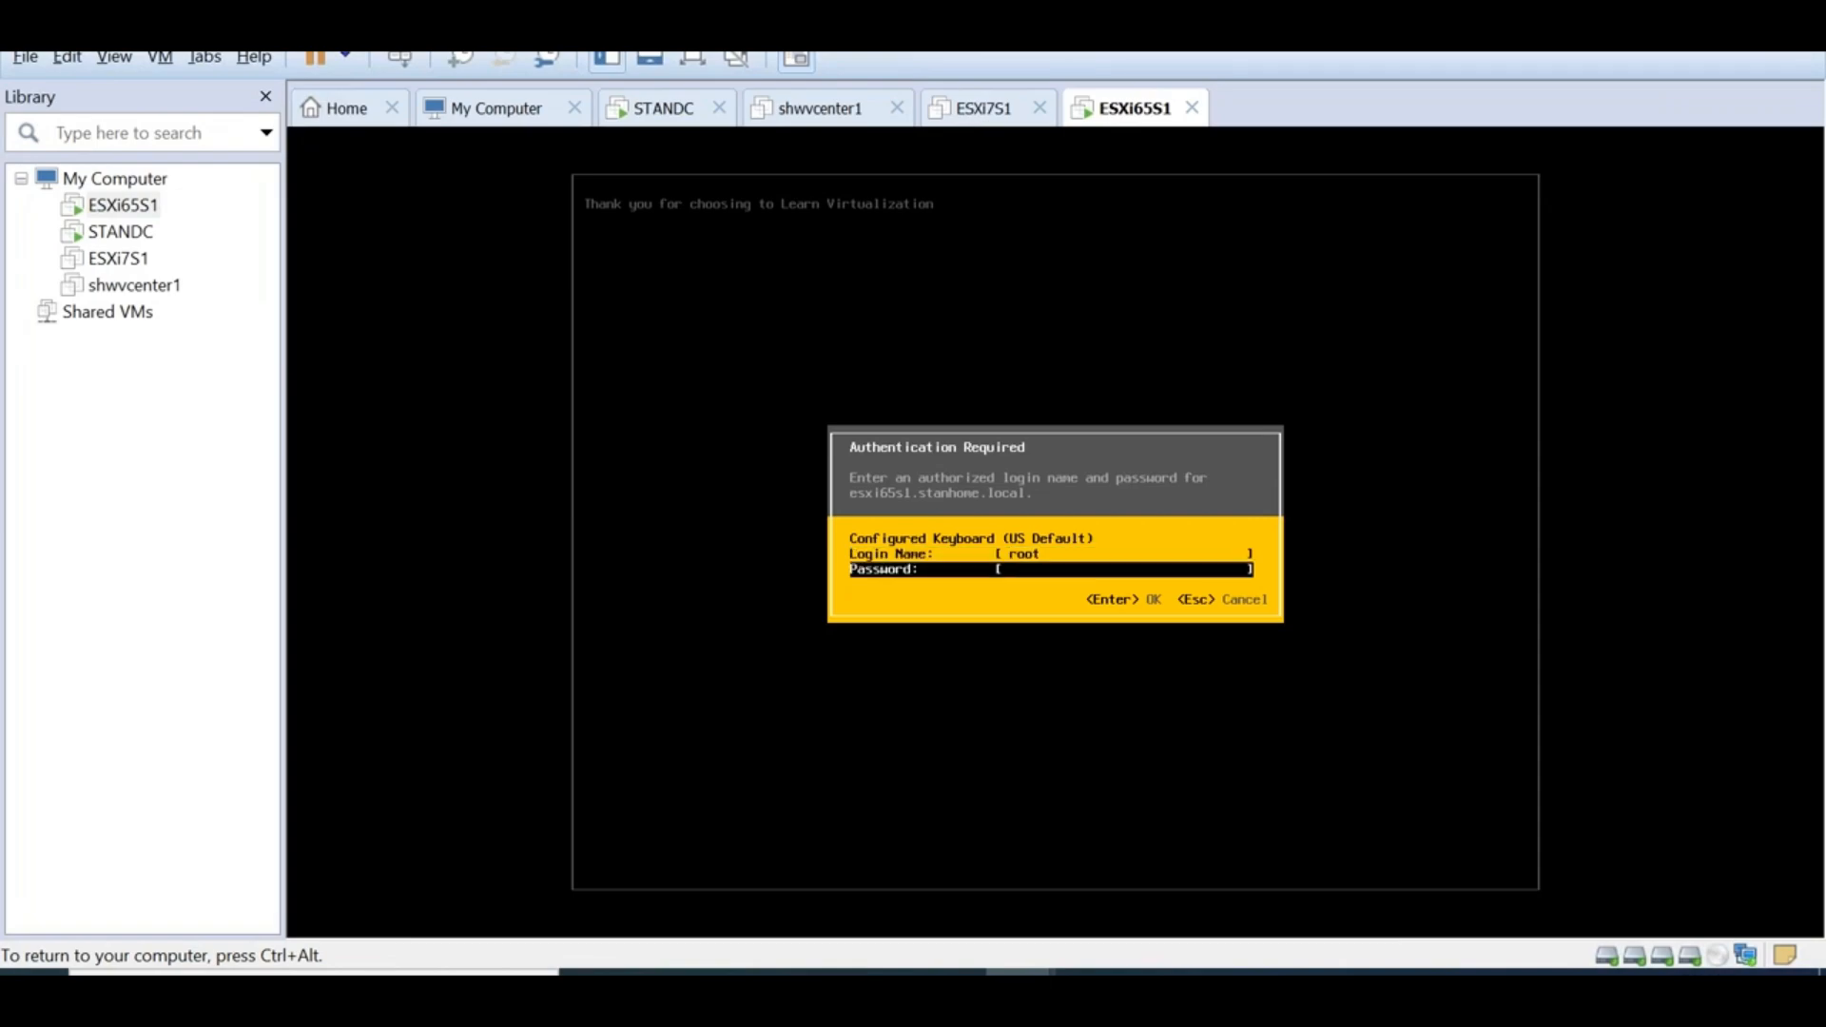
pyautogui.hotkey('ctrl', 'alt')
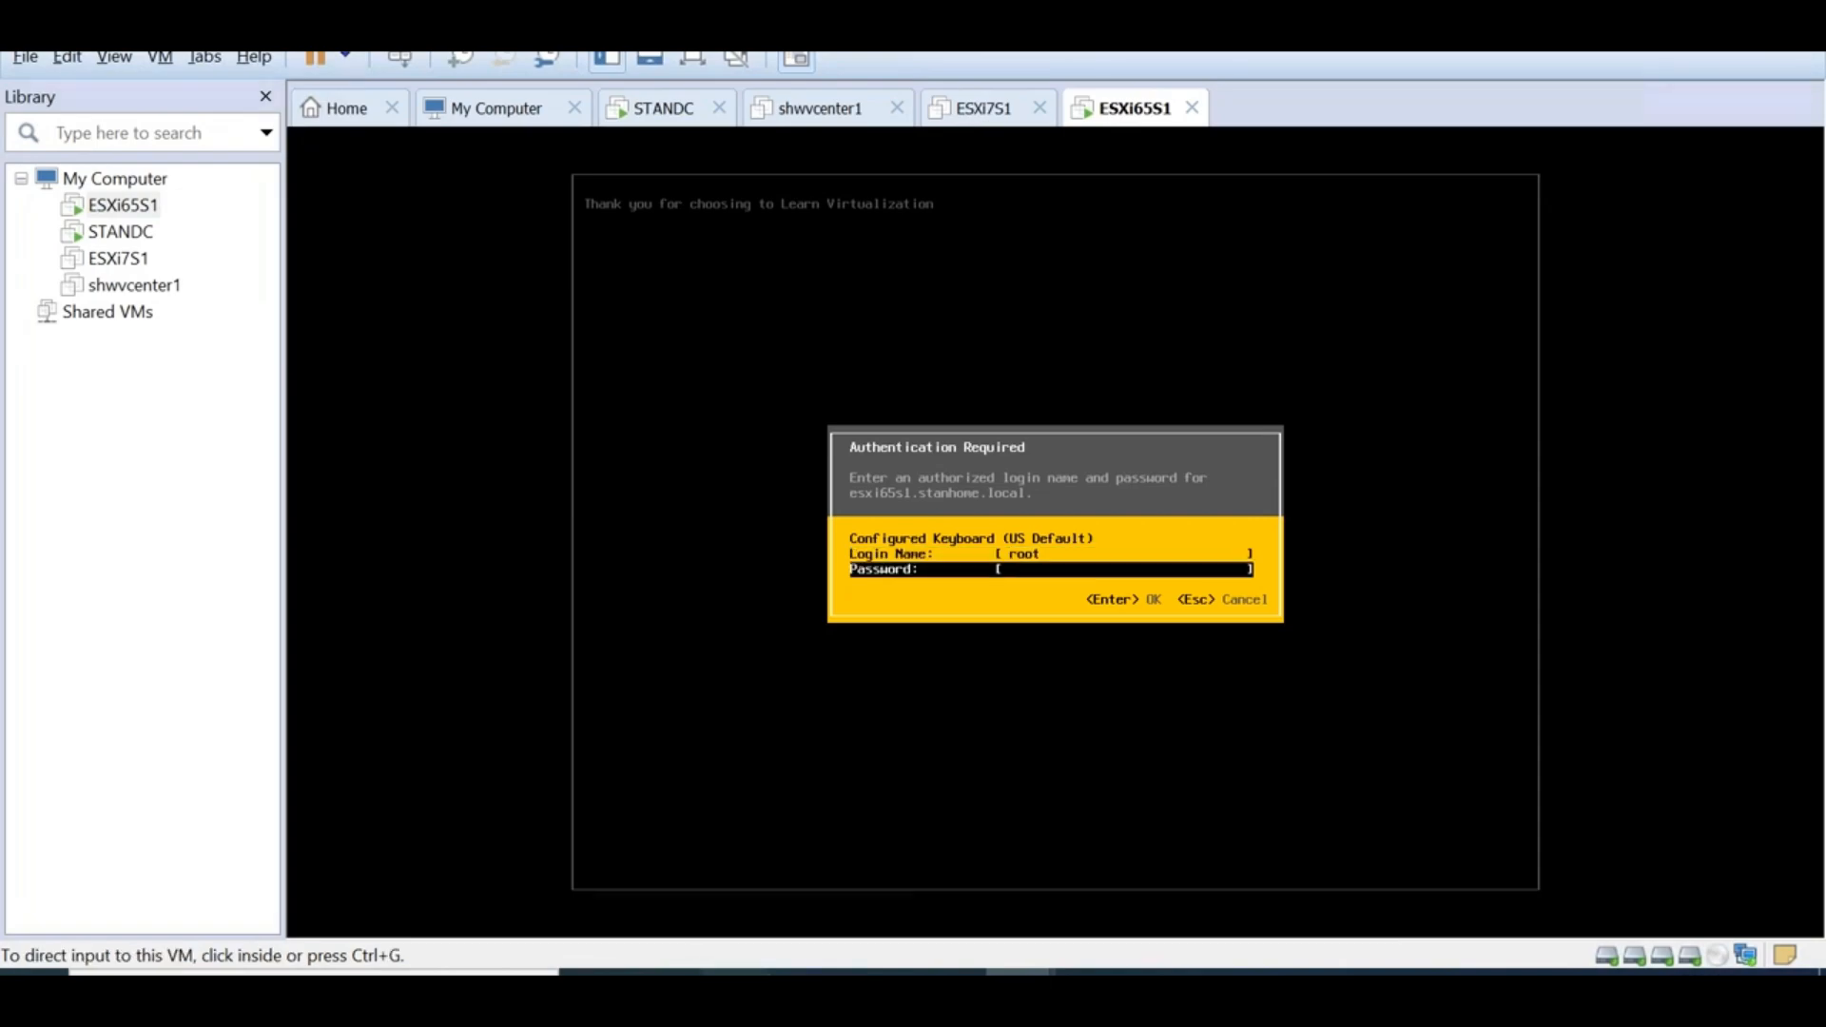
pyautogui.click(736, 973)
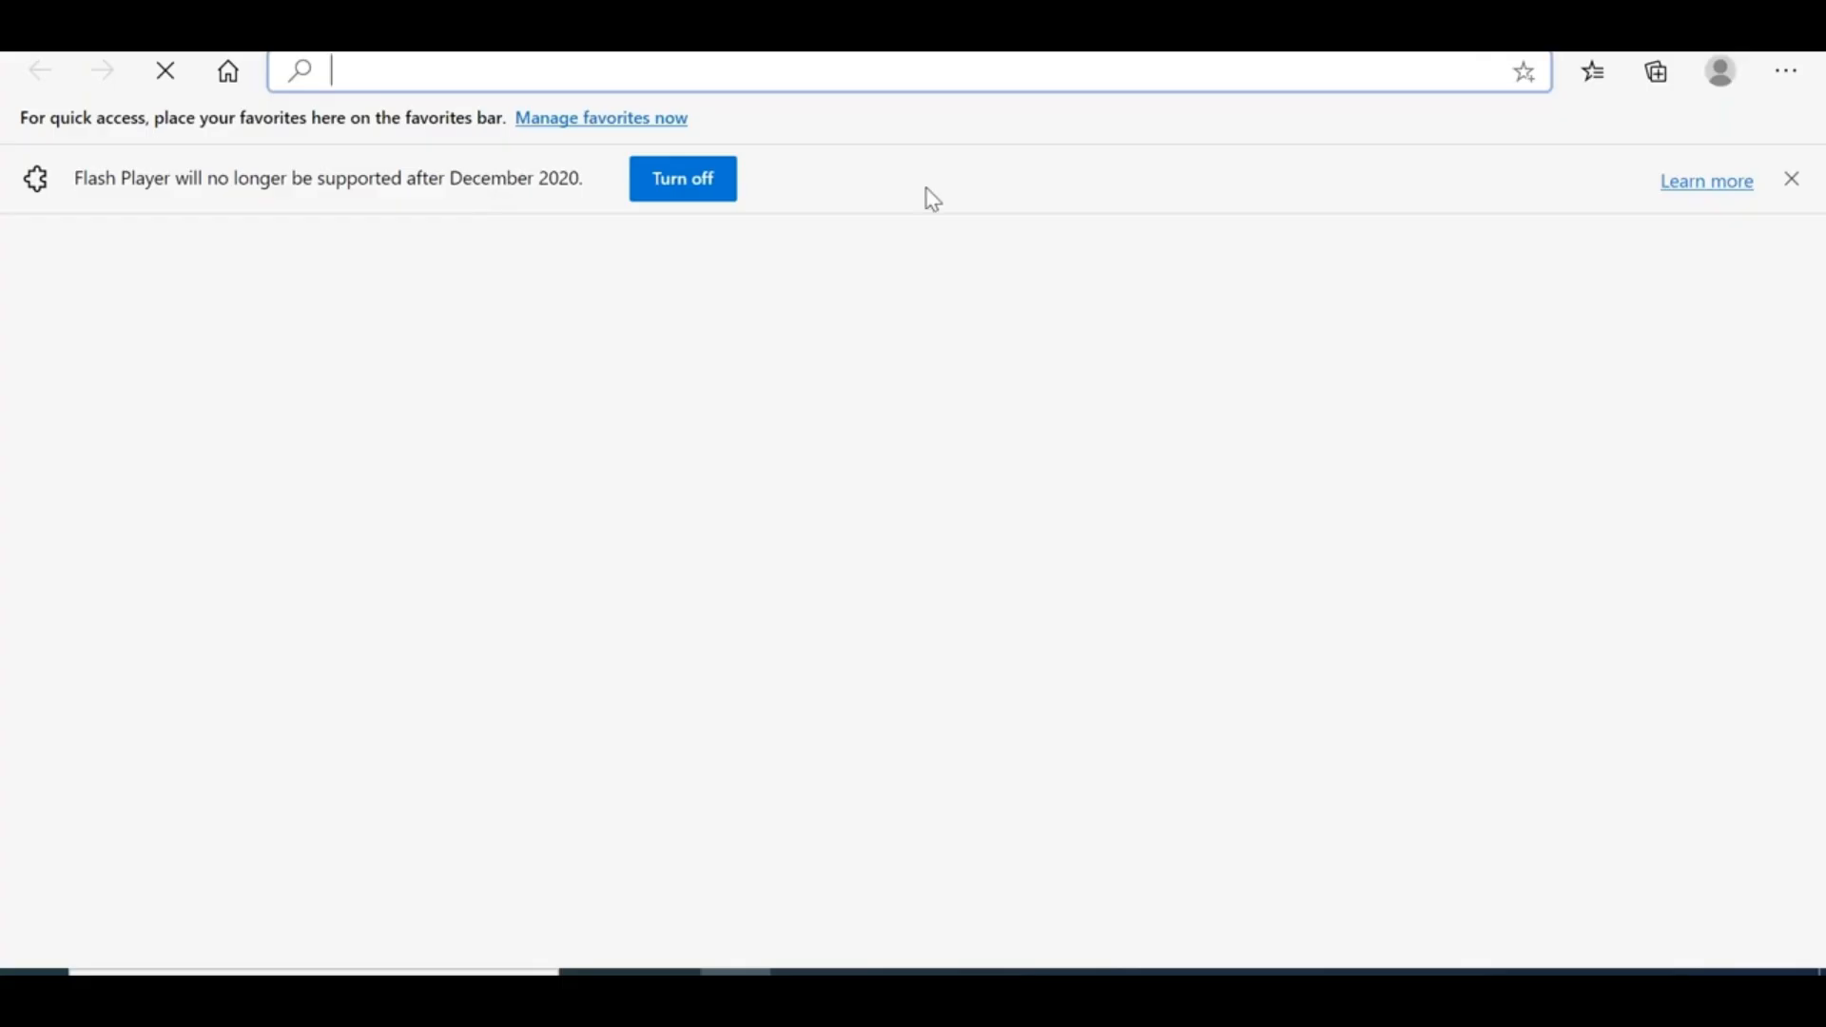
# Dismiss the Flash notice and browse to the ESXi host at 192.168.0.104
pyautogui.click(1793, 180)
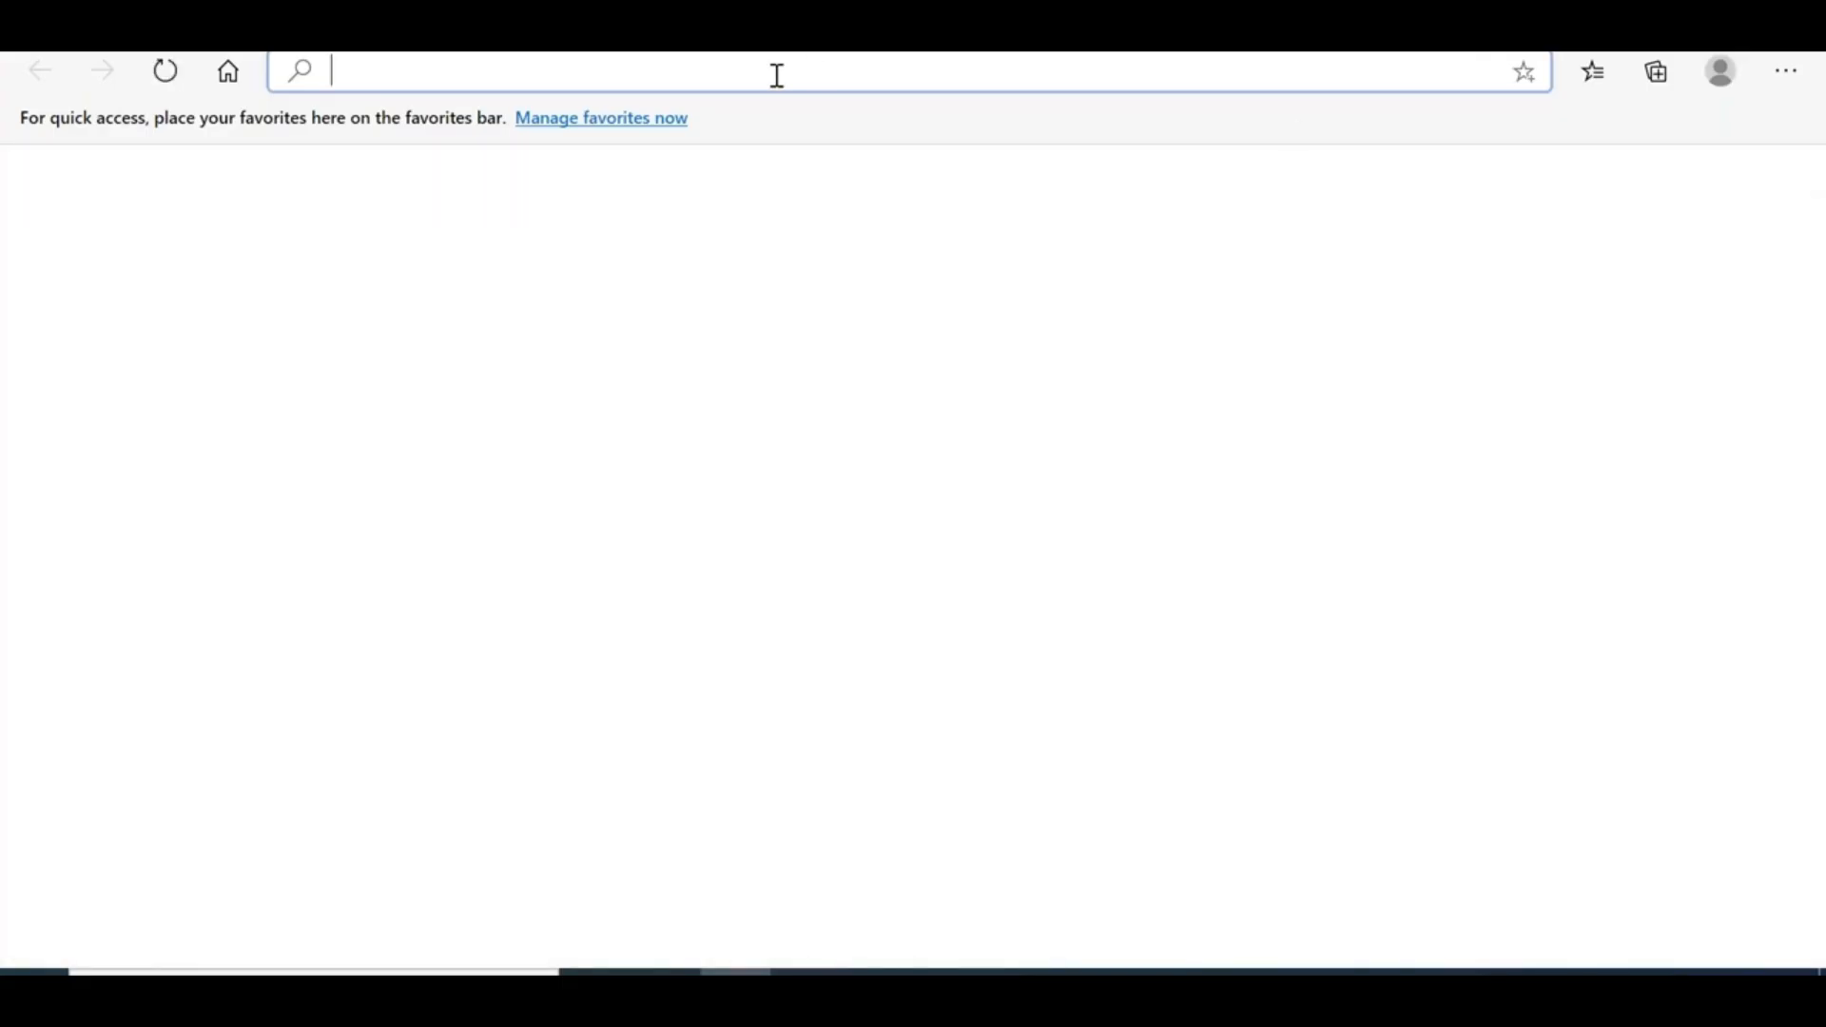
pyautogui.write('192.168.0.11')
pyautogui.press('BackSpace')
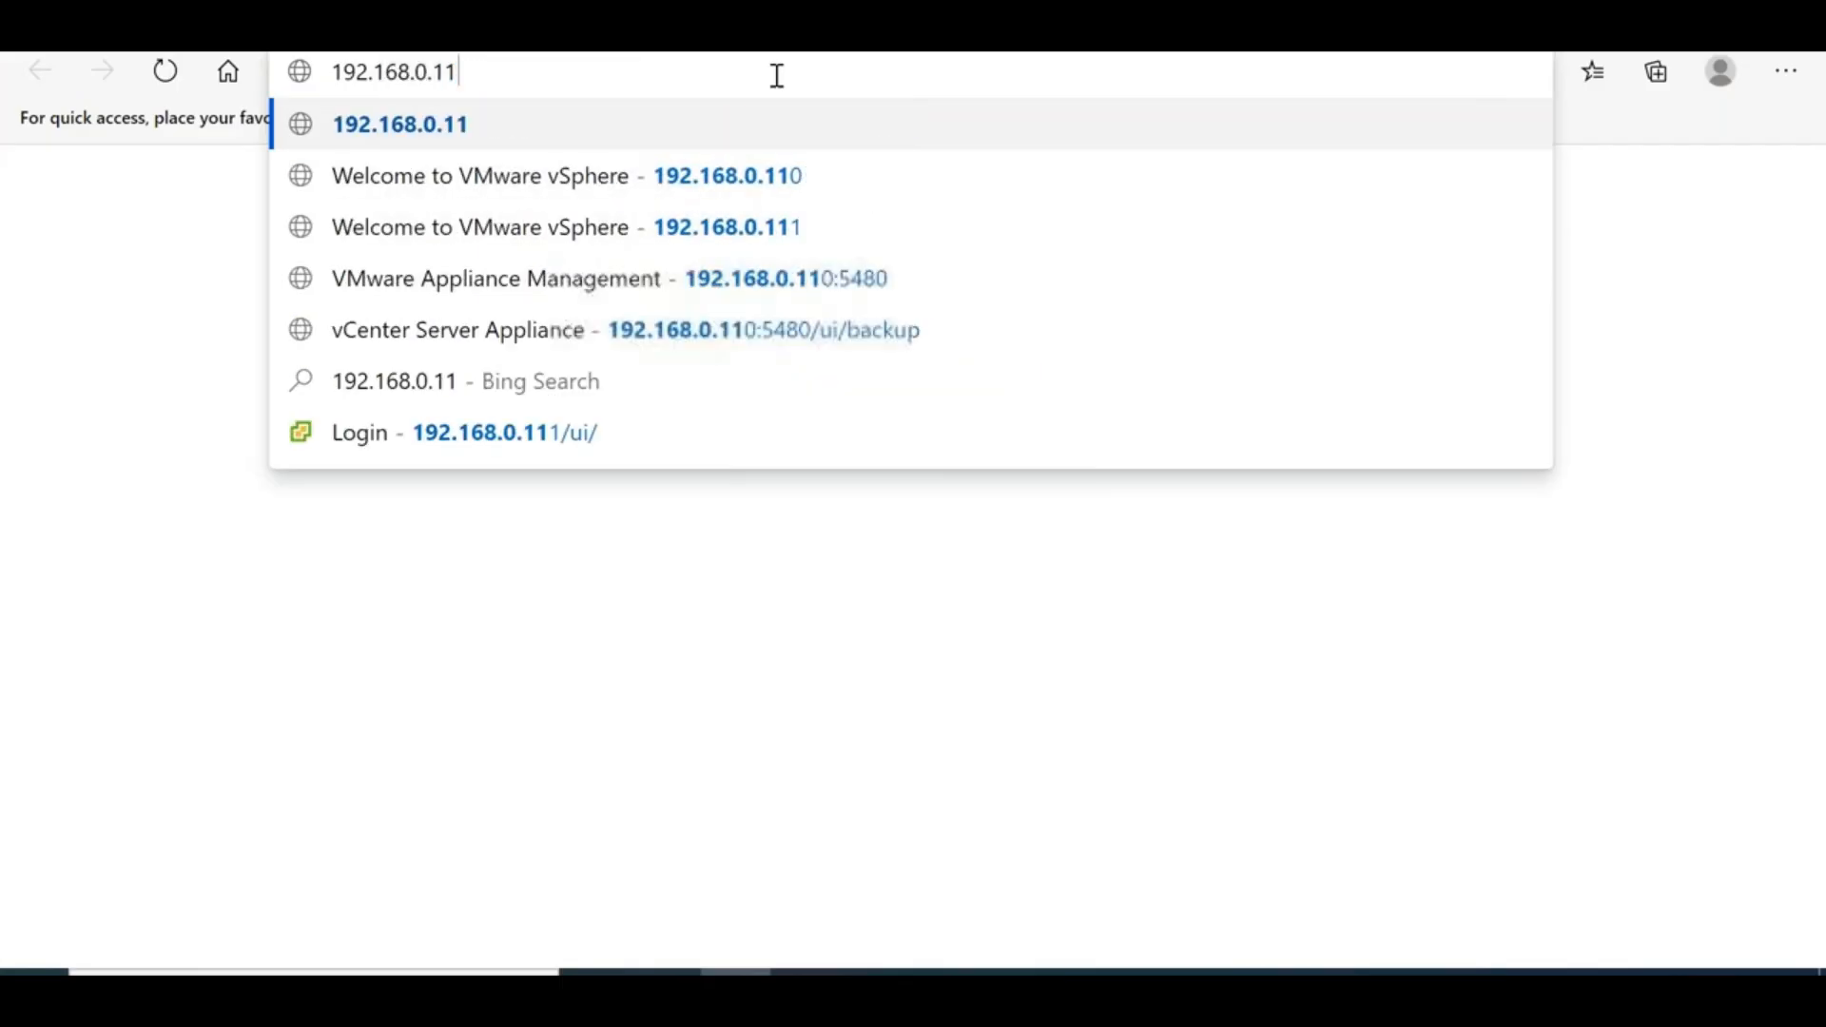
pyautogui.press('BackSpace')
pyautogui.write('04')
pyautogui.press('Return')
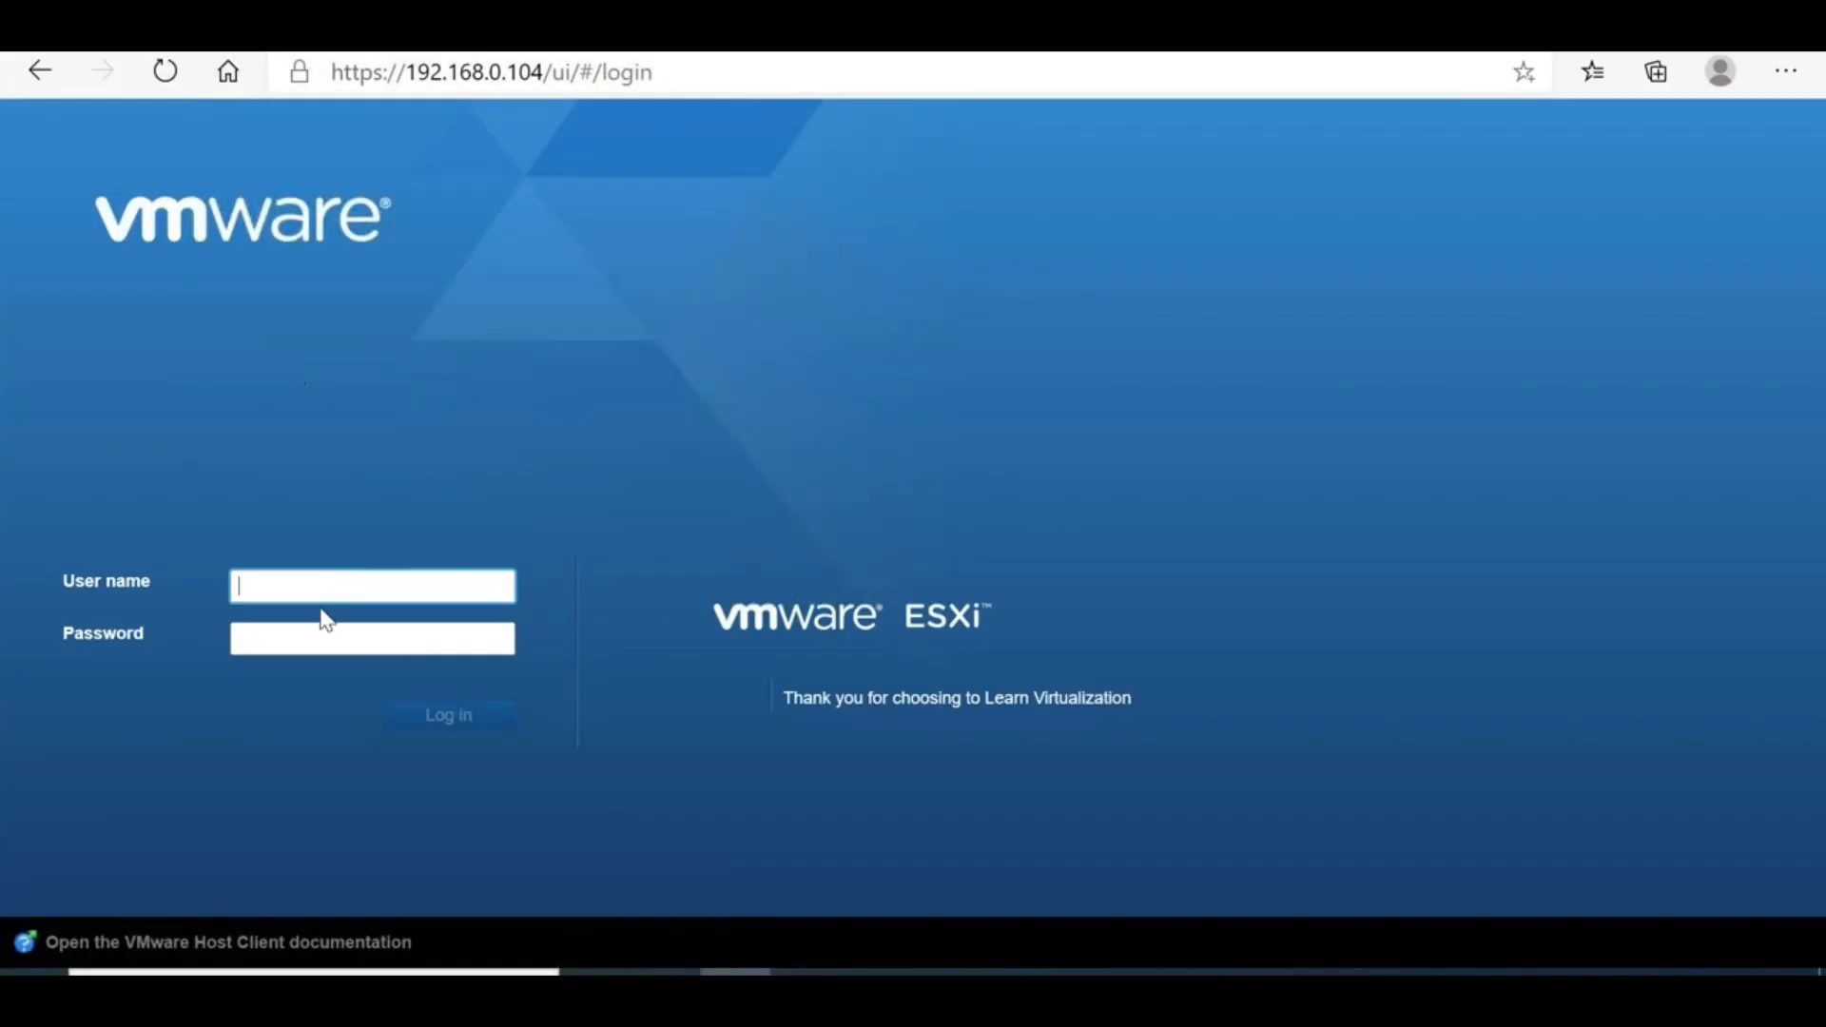
# Log in as root with the host password and open the Virtual Machines page
pyautogui.click(320, 593)
pyautogui.write('root')
pyautogui.press('Tab')
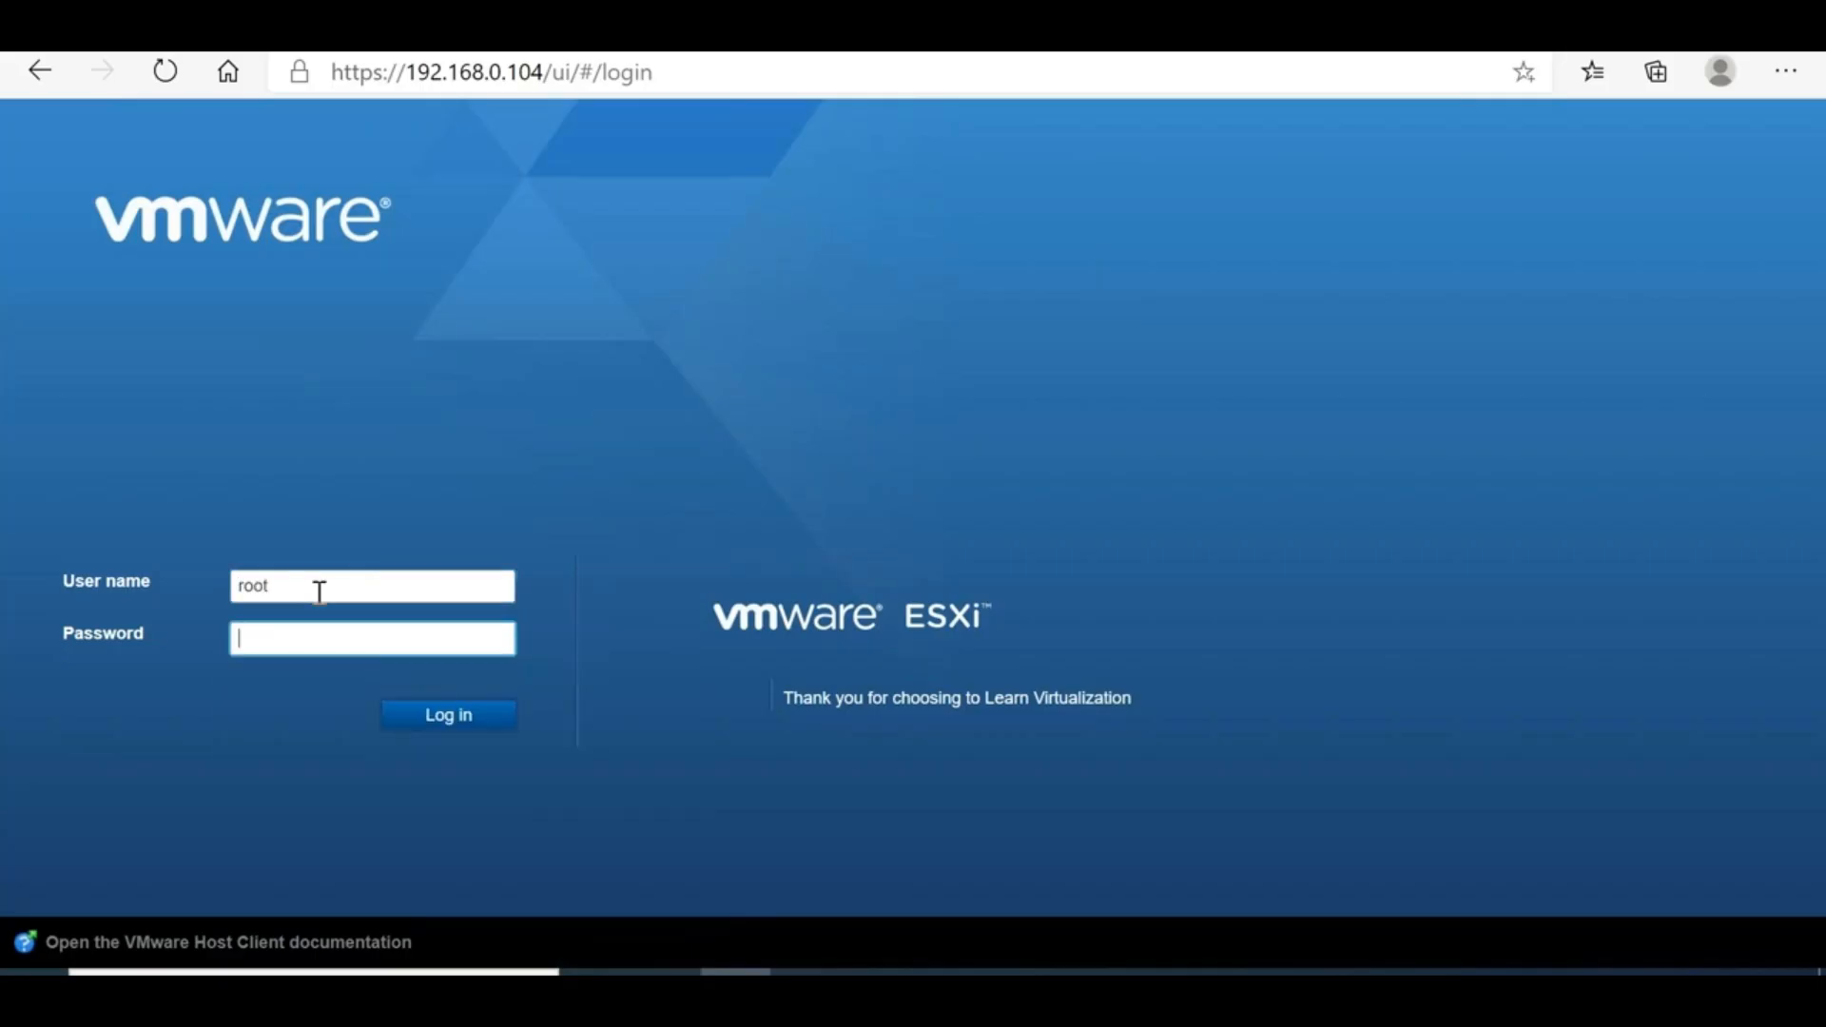
pyautogui.write('•••••••••••')
pyautogui.press('Return')
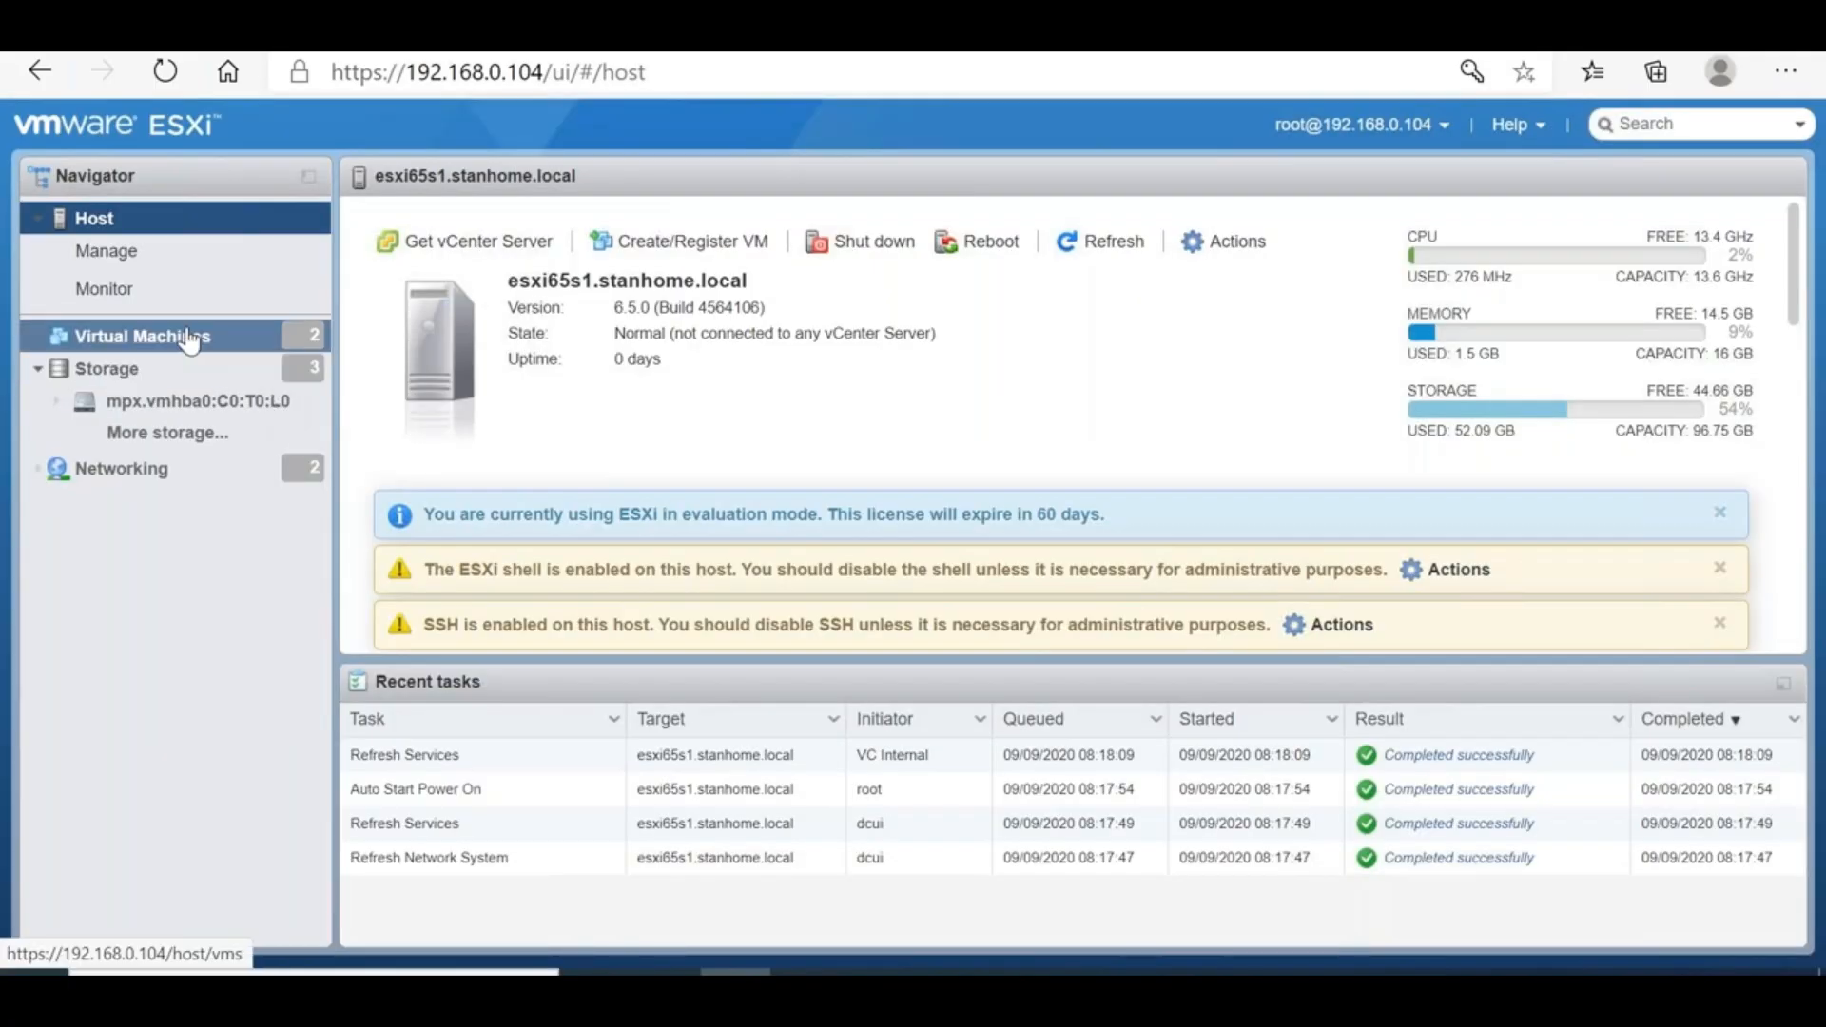
pyautogui.click(190, 337)
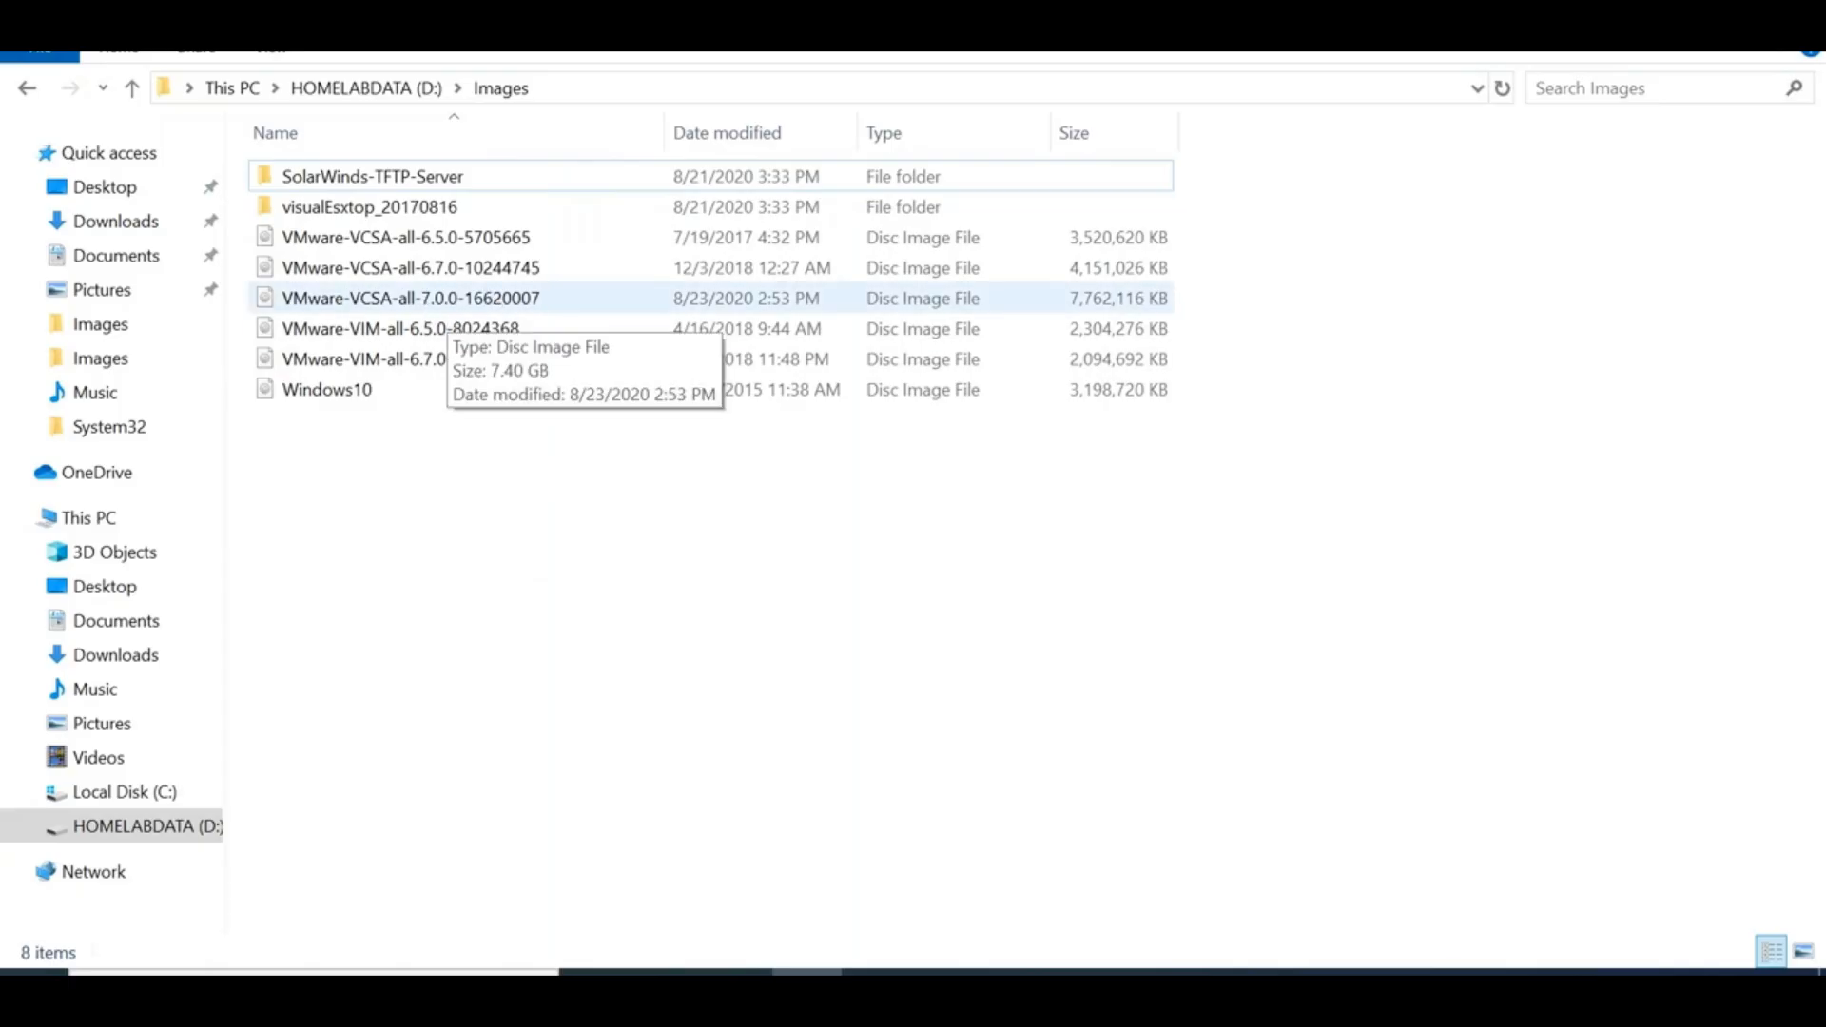
# Select the VMware-VCSA-all-6.5.0-5705665 image in D:\Images and bring up its context menu
pyautogui.click(450, 271)
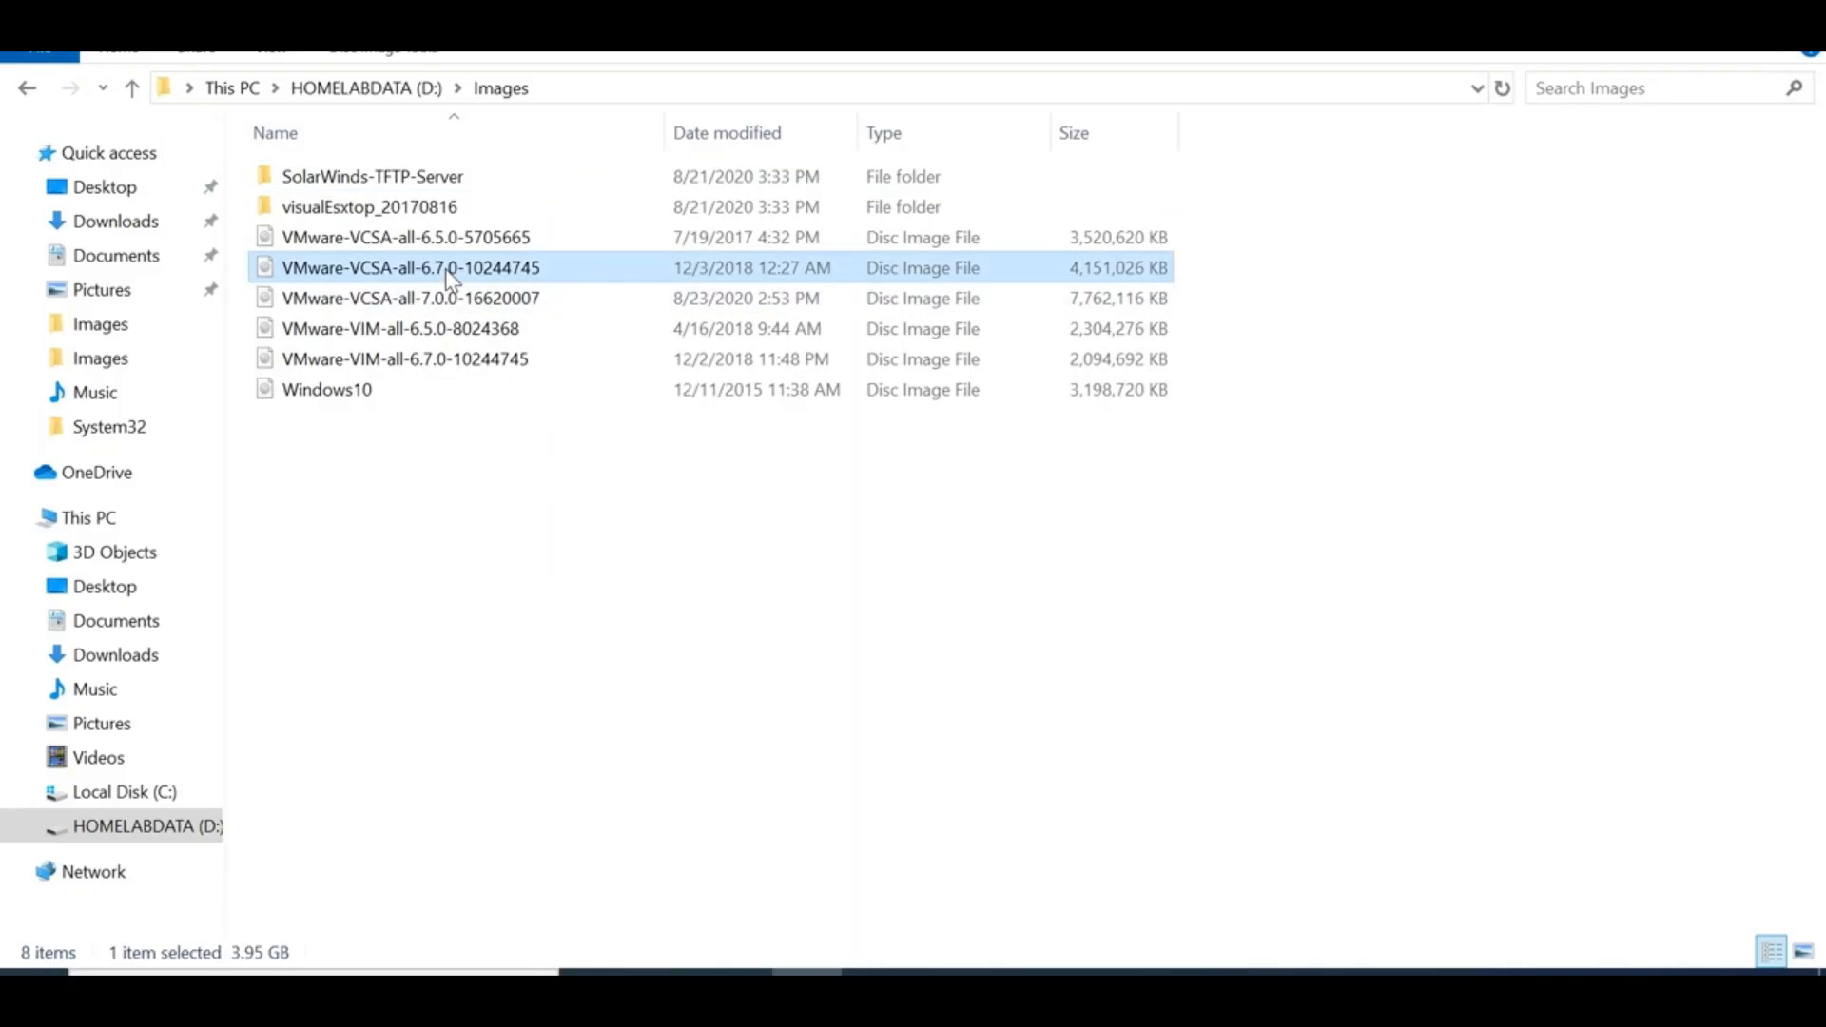
pyautogui.click(390, 243)
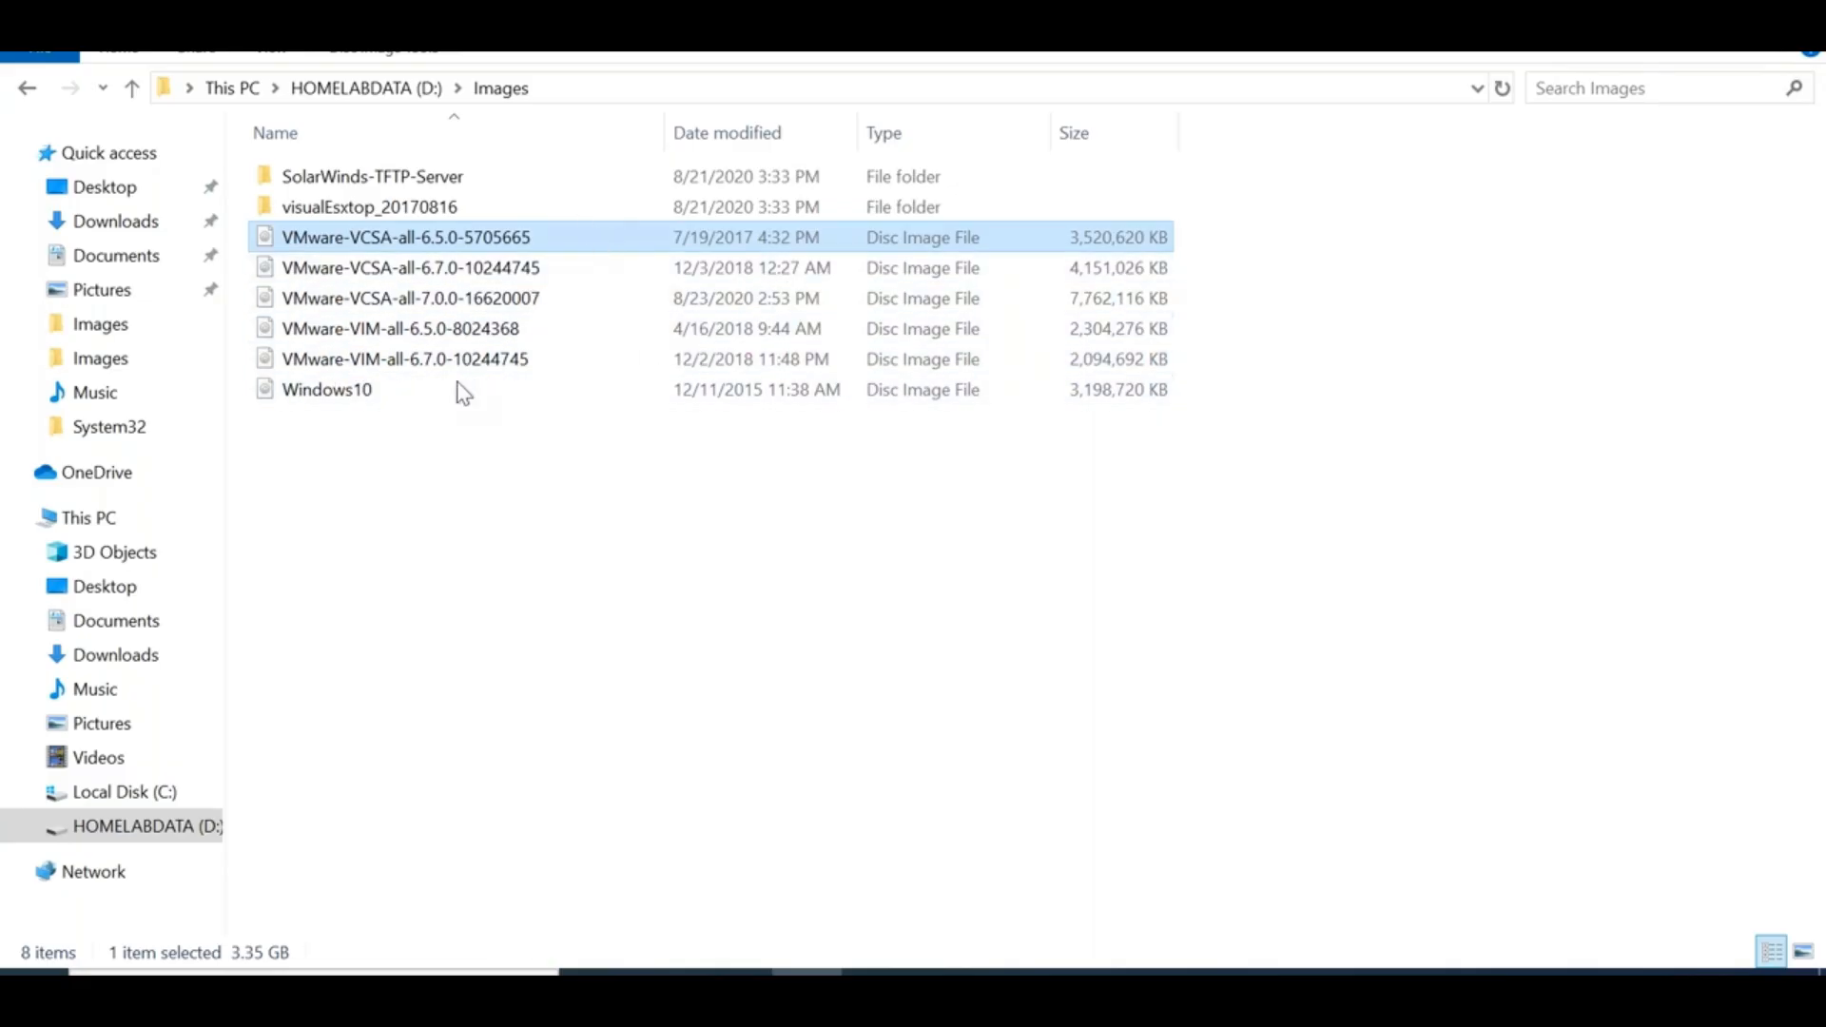
pyautogui.rightClick(446, 249)
# Mount the VCSA 6.5.0 image and open the resulting DVD Drive (F:) from This PC
pyautogui.click(553, 256)
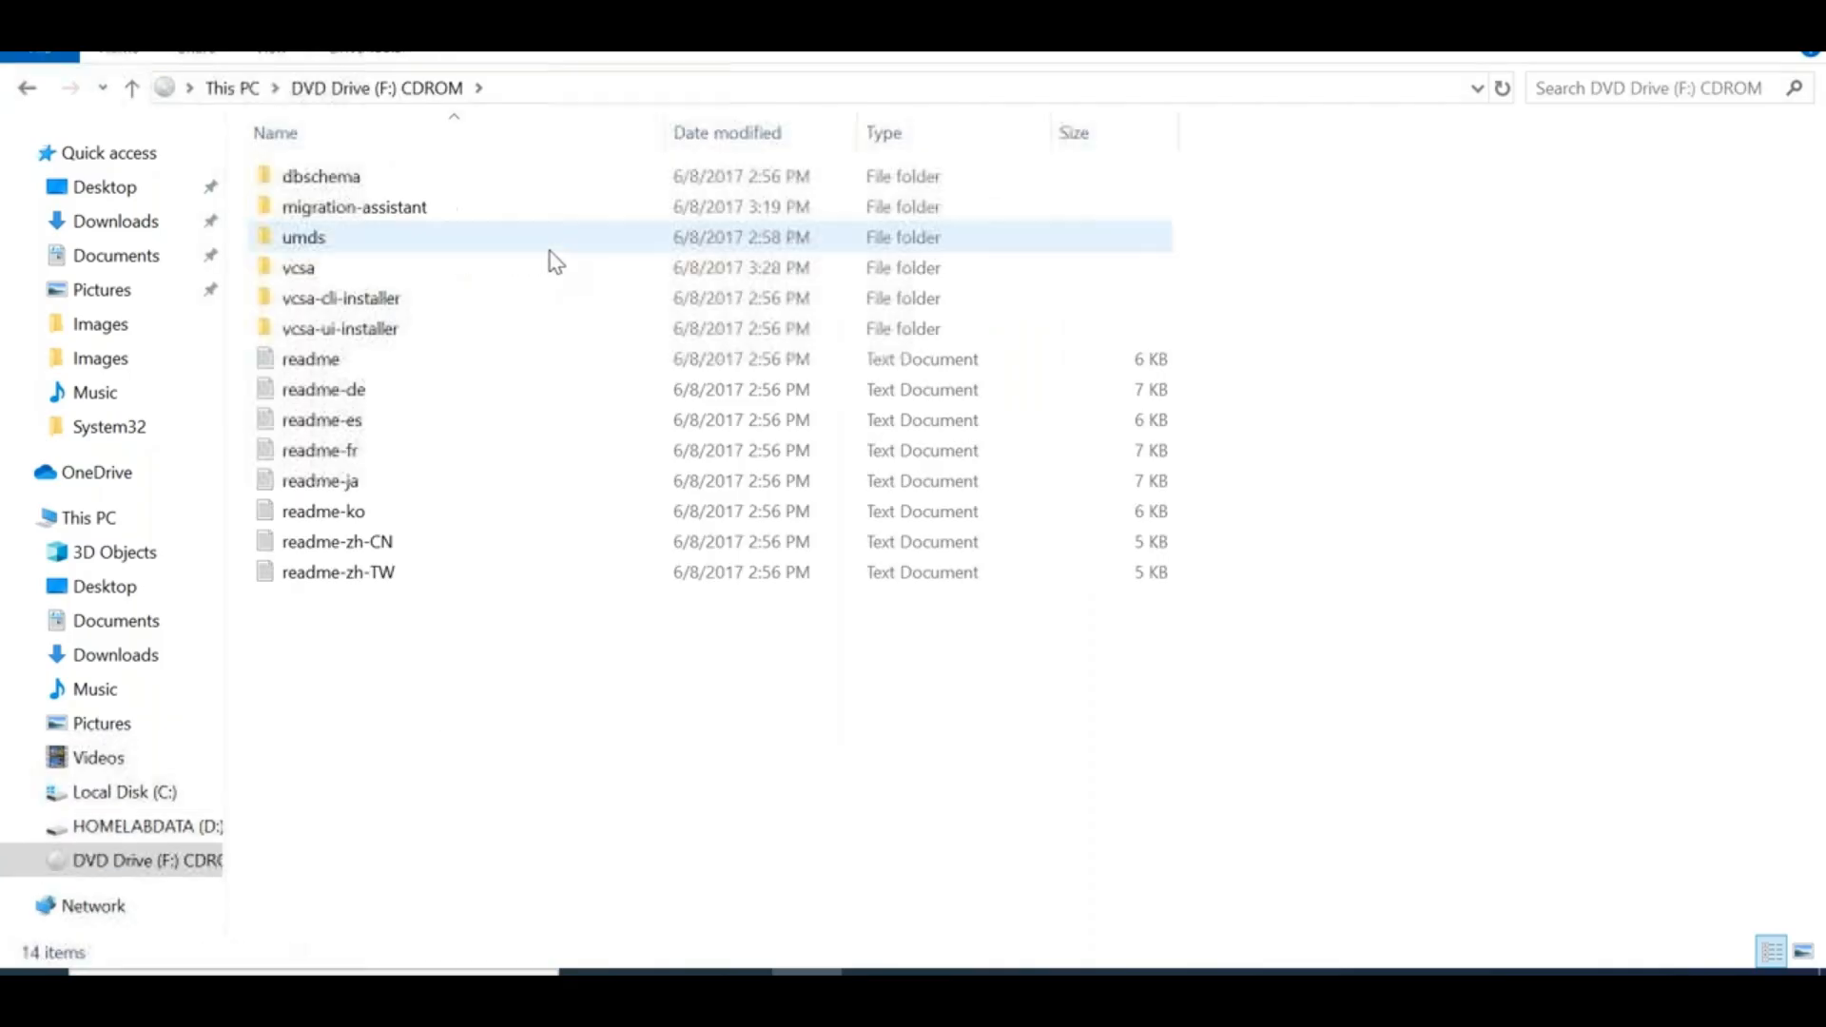
pyautogui.click(27, 88)
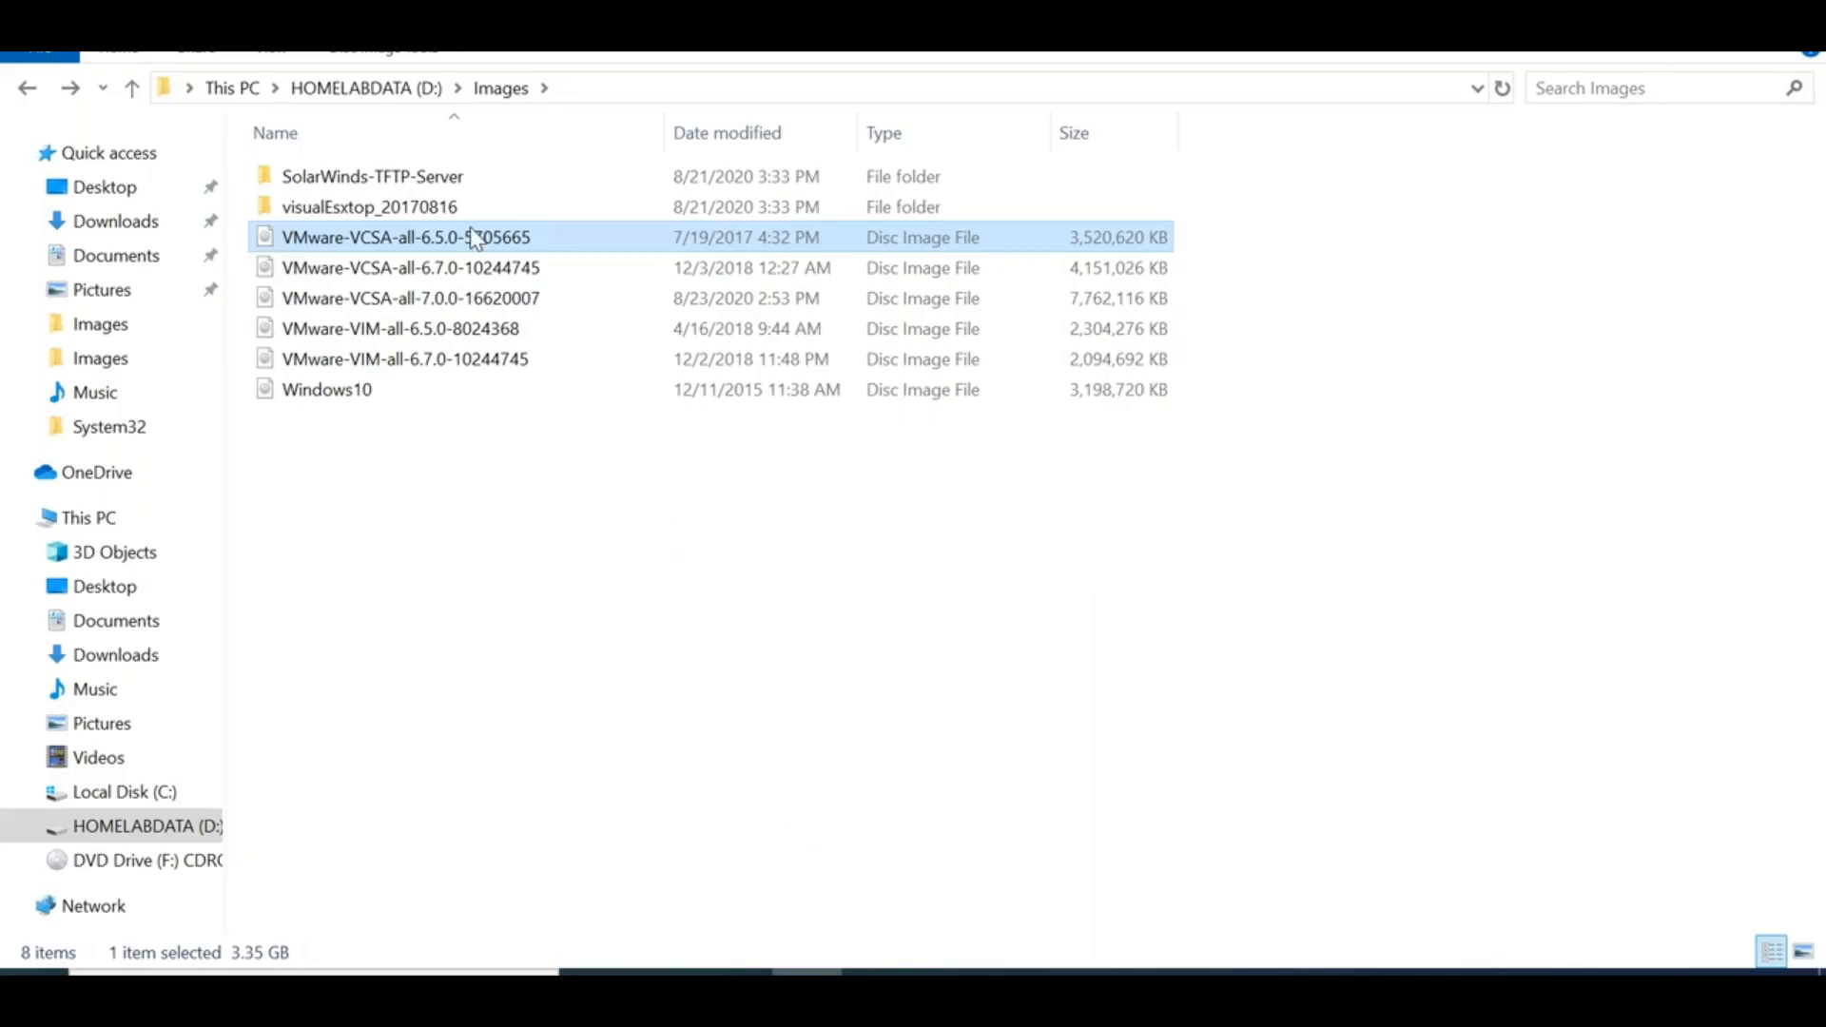
pyautogui.click(89, 518)
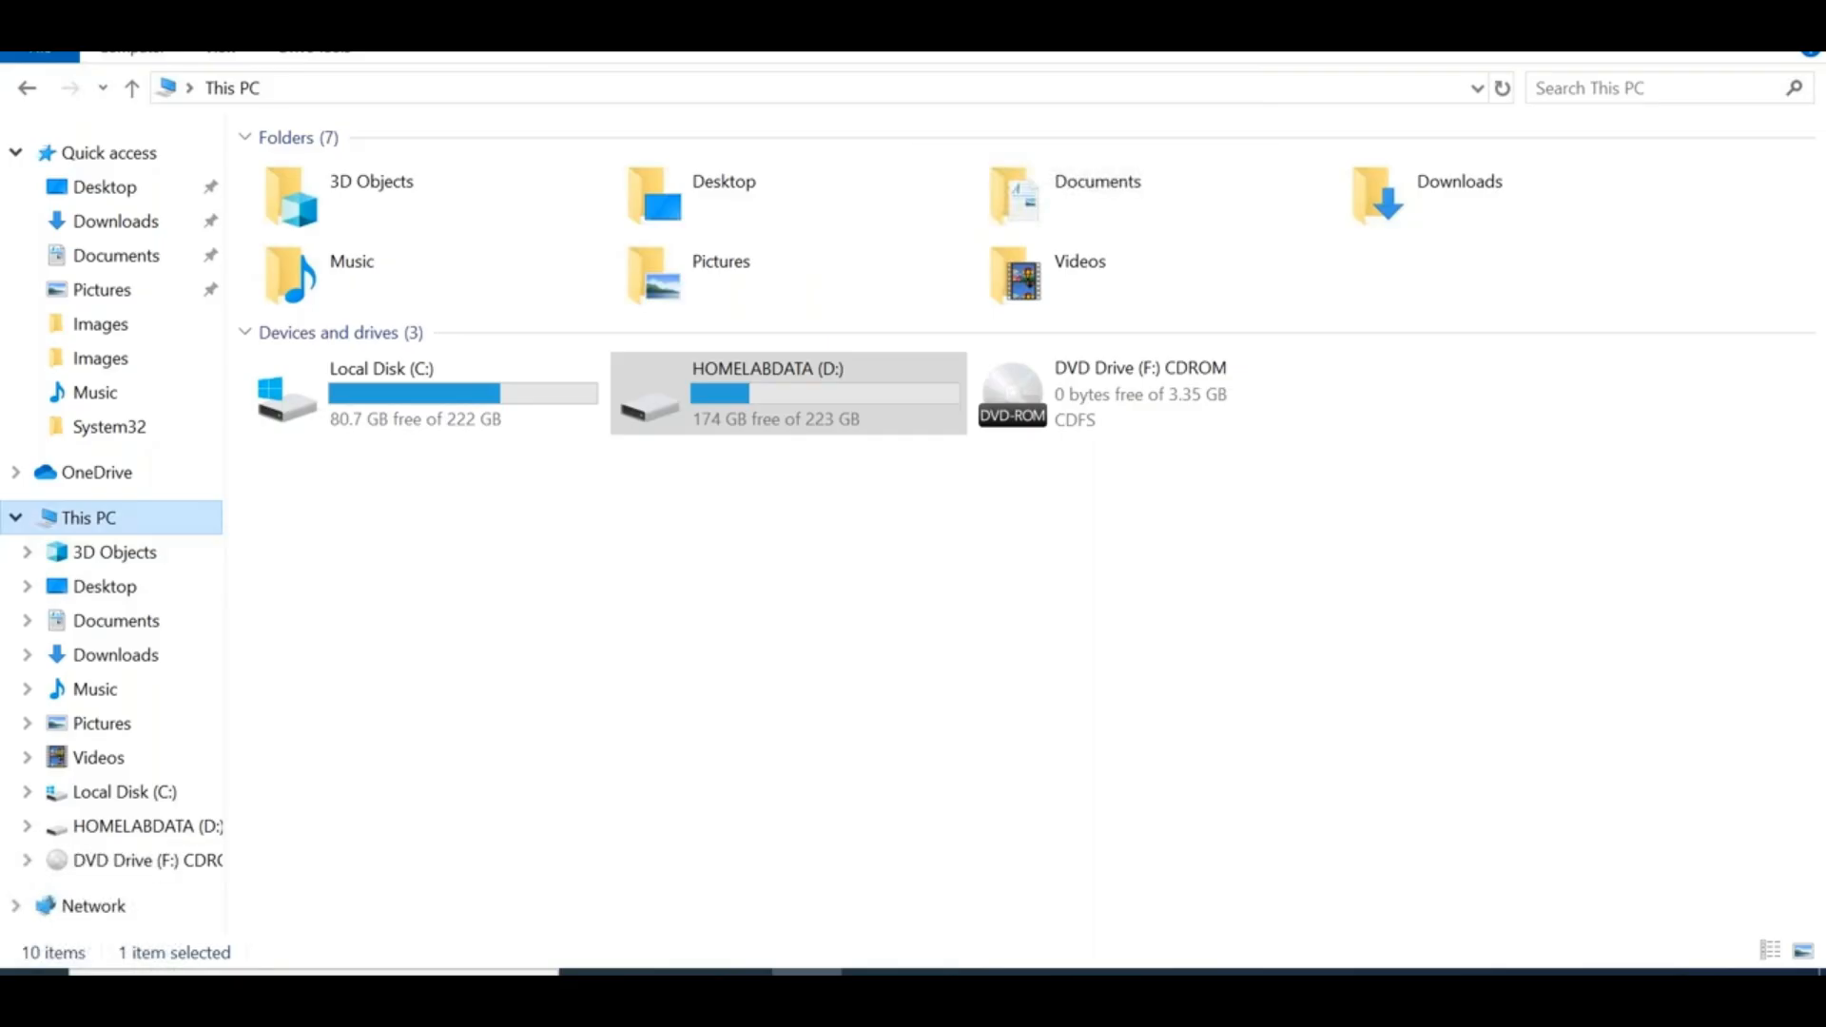
pyautogui.click(1079, 425)
pyautogui.doubleClick(1080, 425)
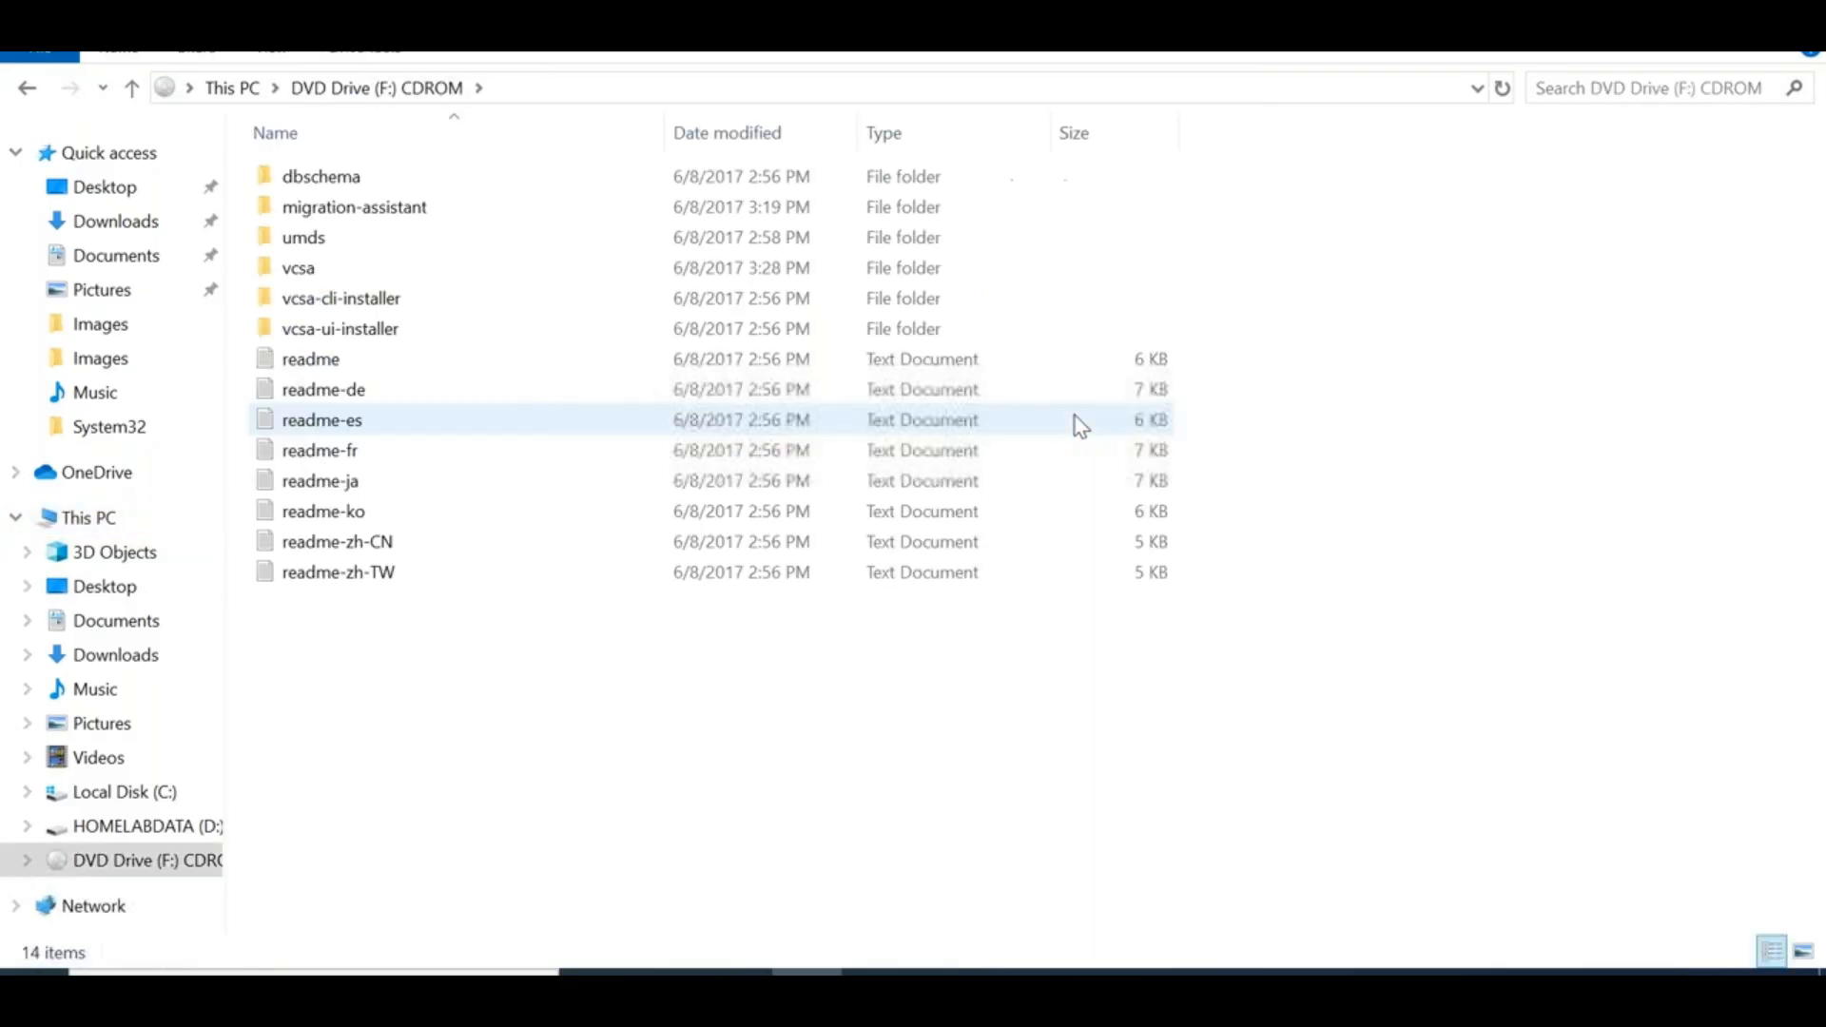
# Open the DVD's vcsa folder and widen the Name column to reveal the full OVF file name
pyautogui.doubleClick(346, 333)
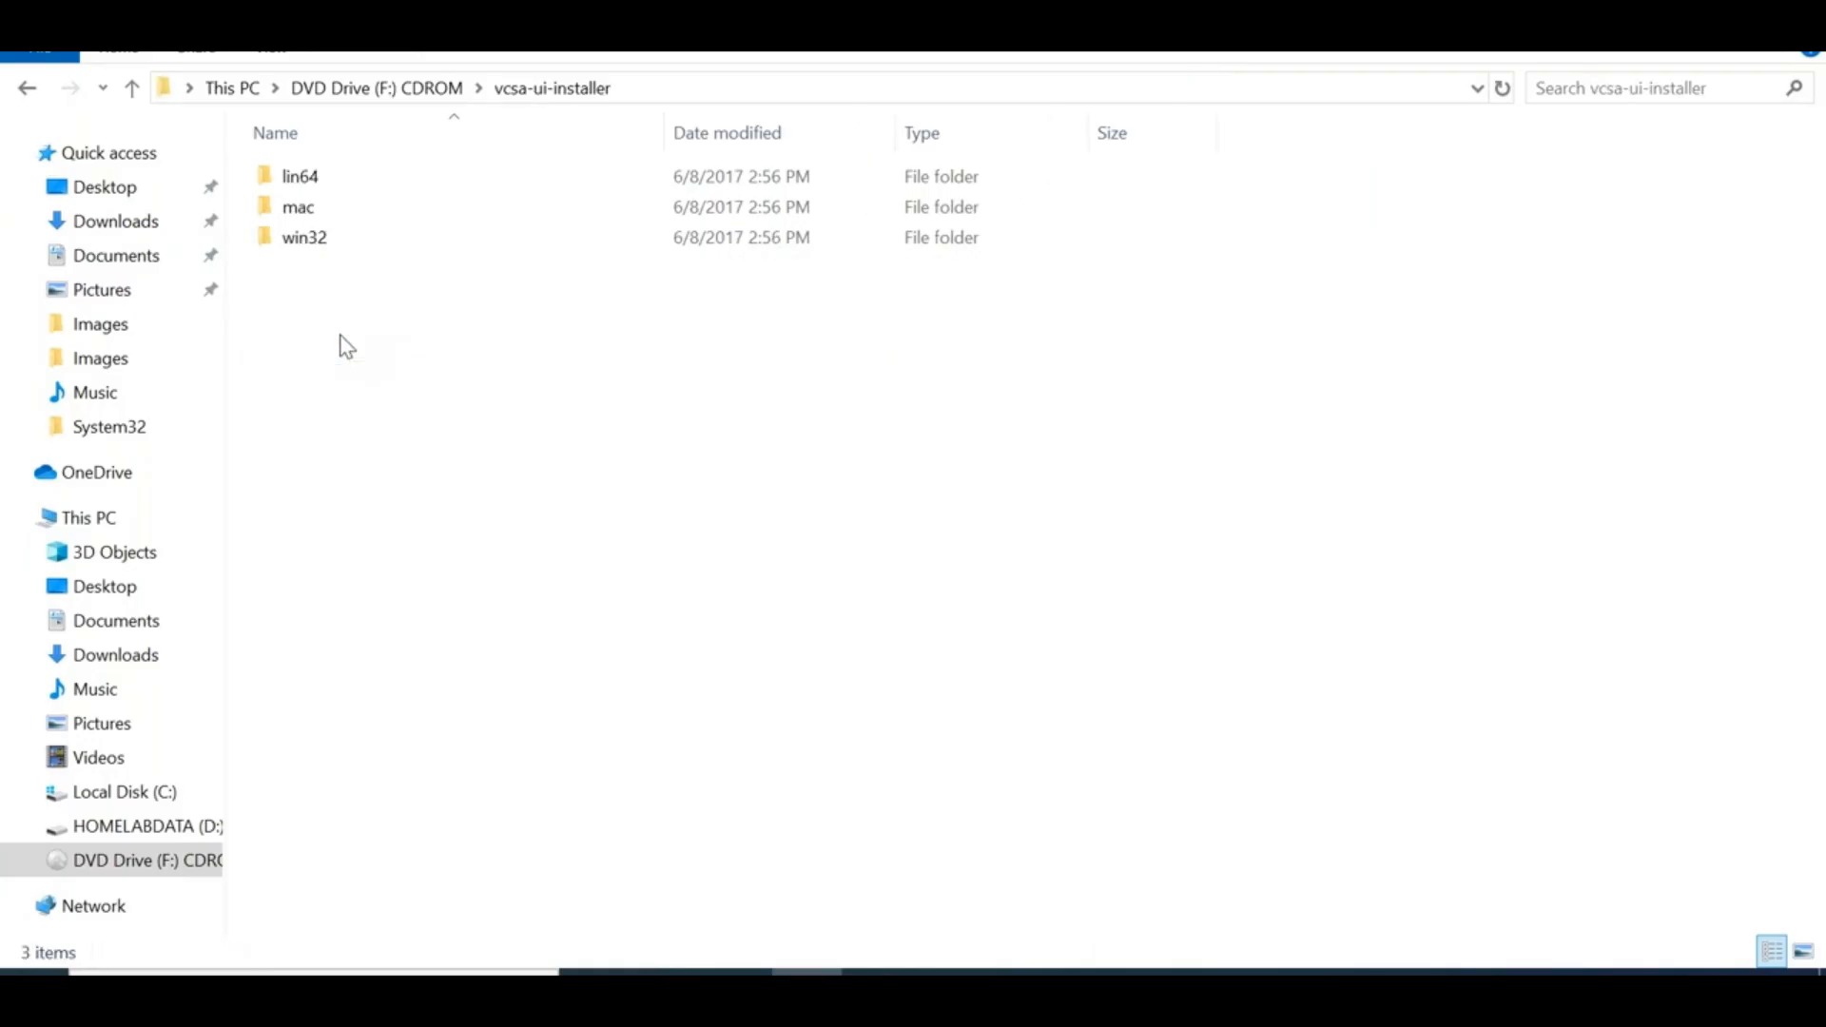
pyautogui.click(25, 89)
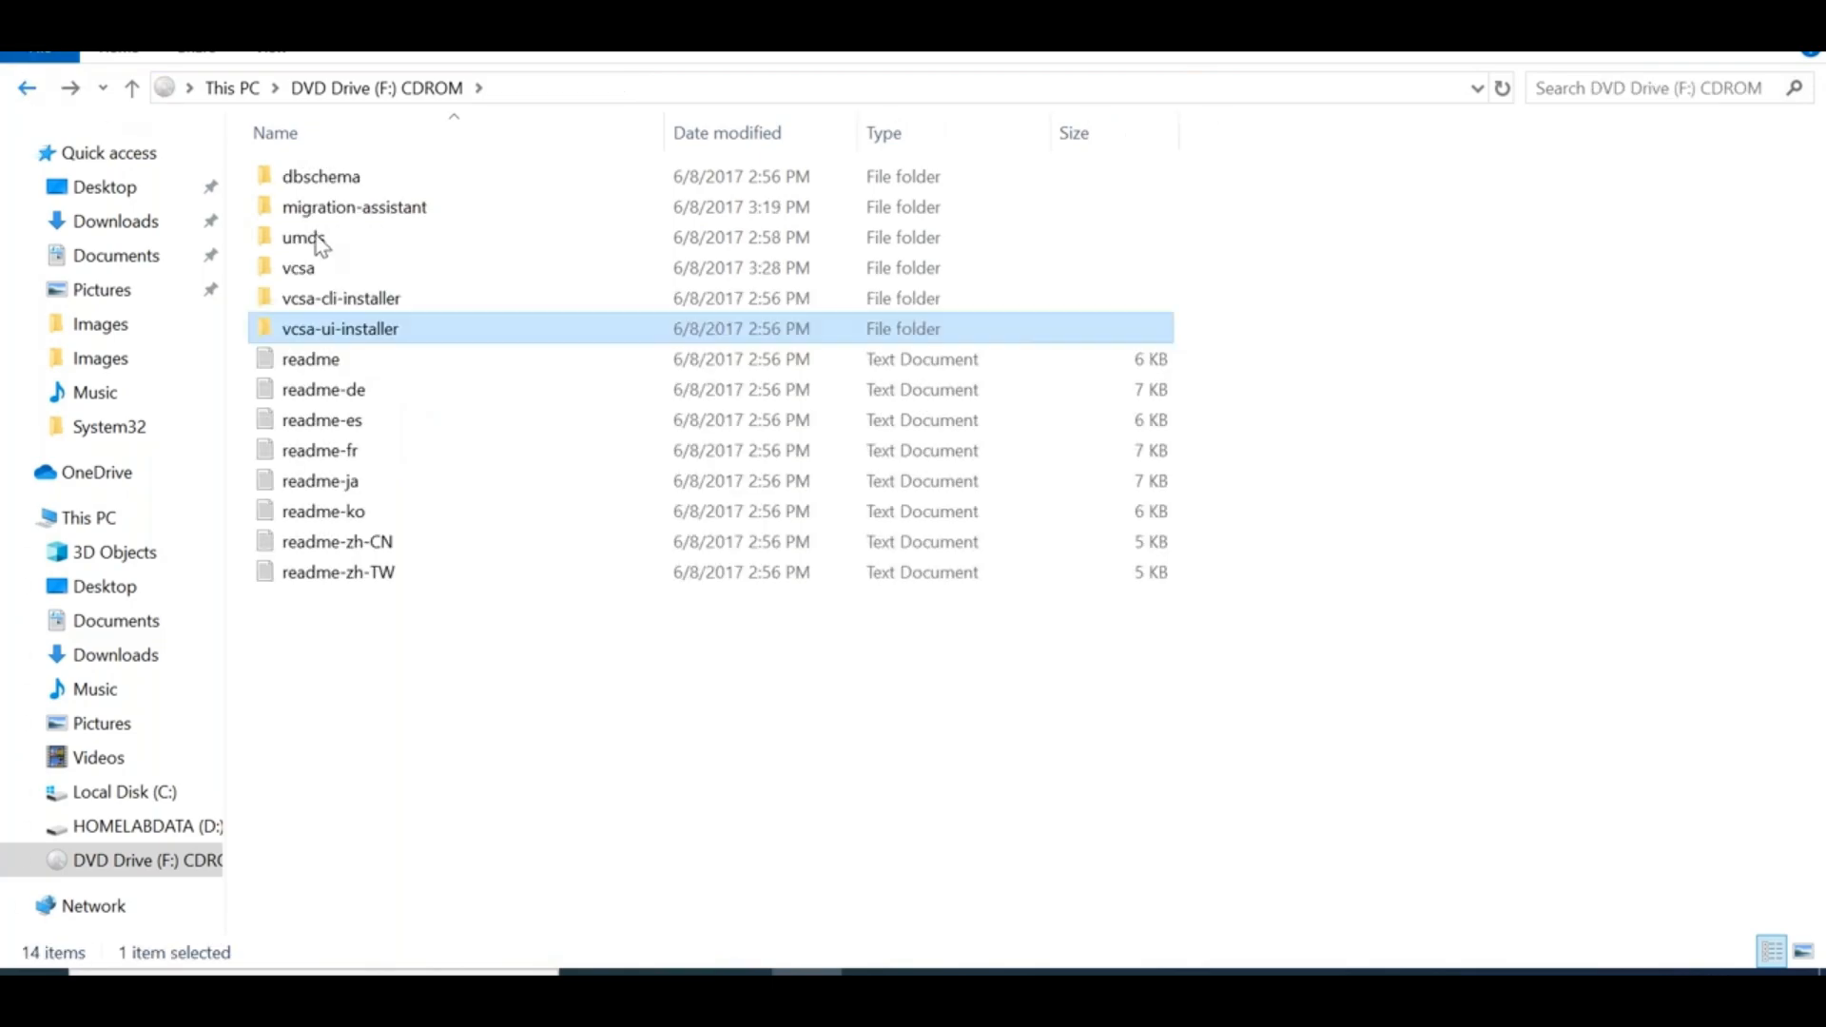
pyautogui.doubleClick(334, 268)
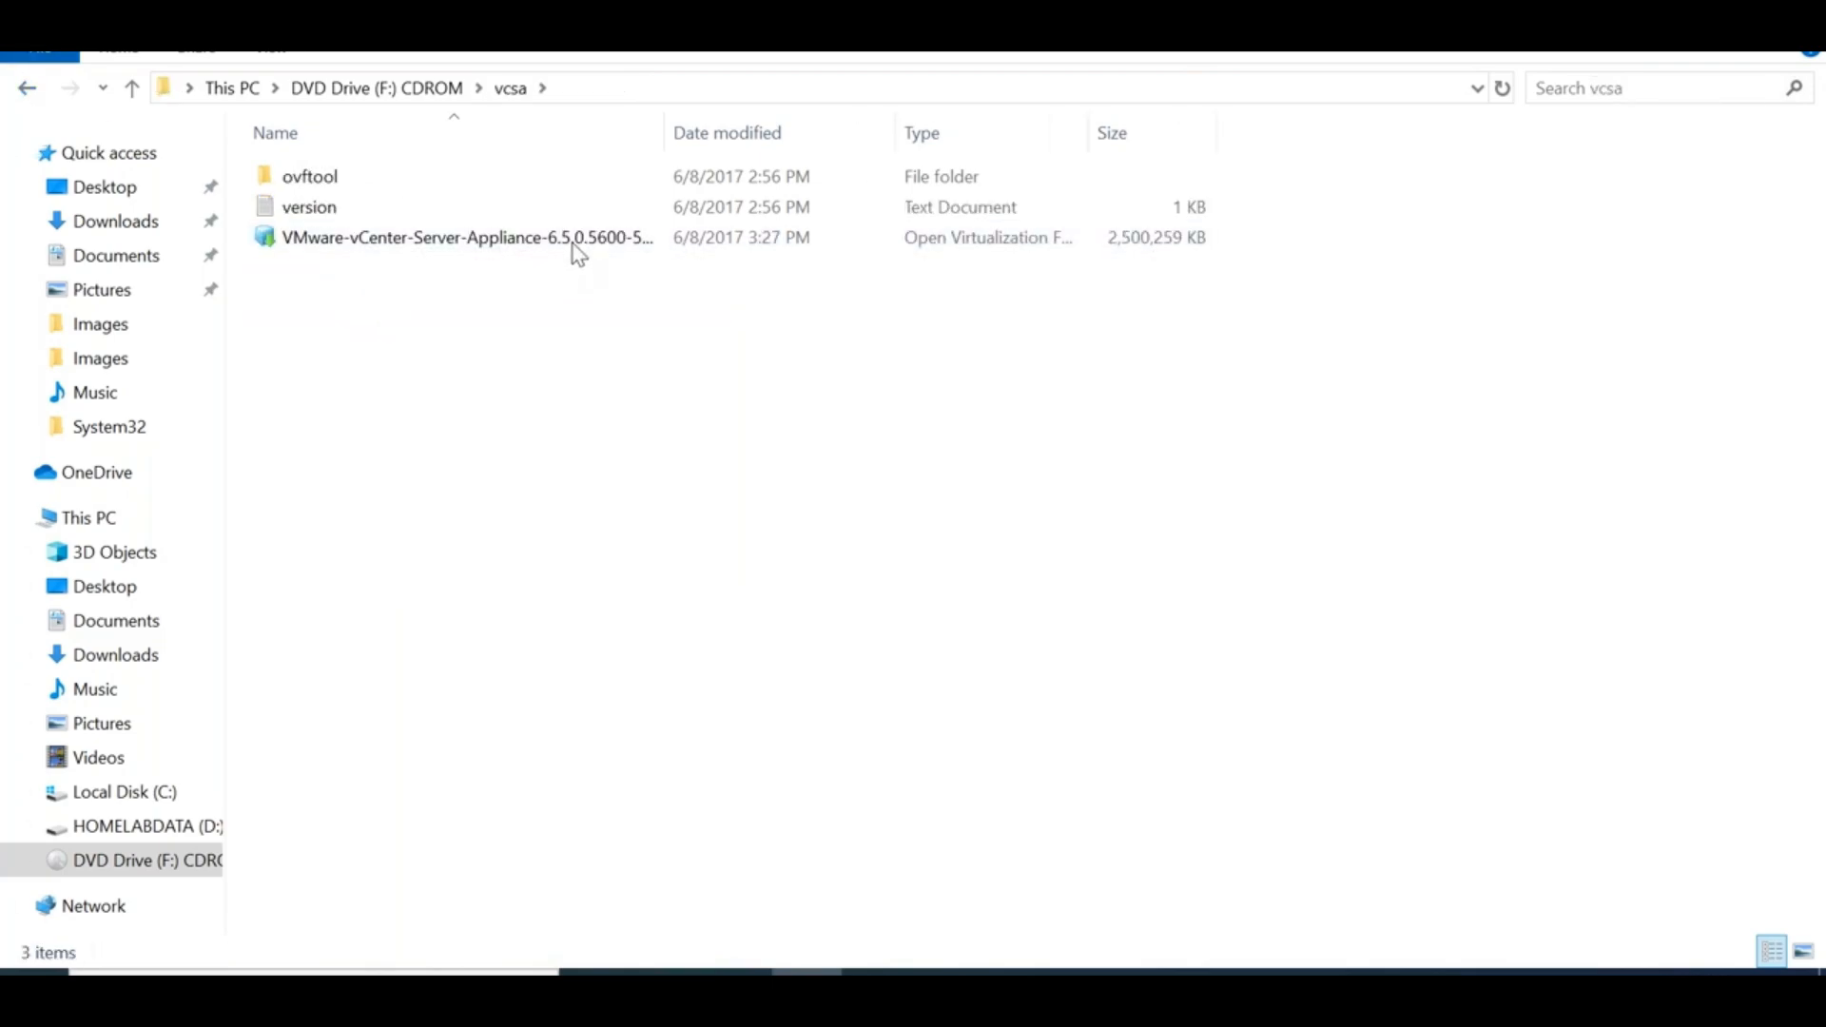
pyautogui.doubleClick(670, 134)
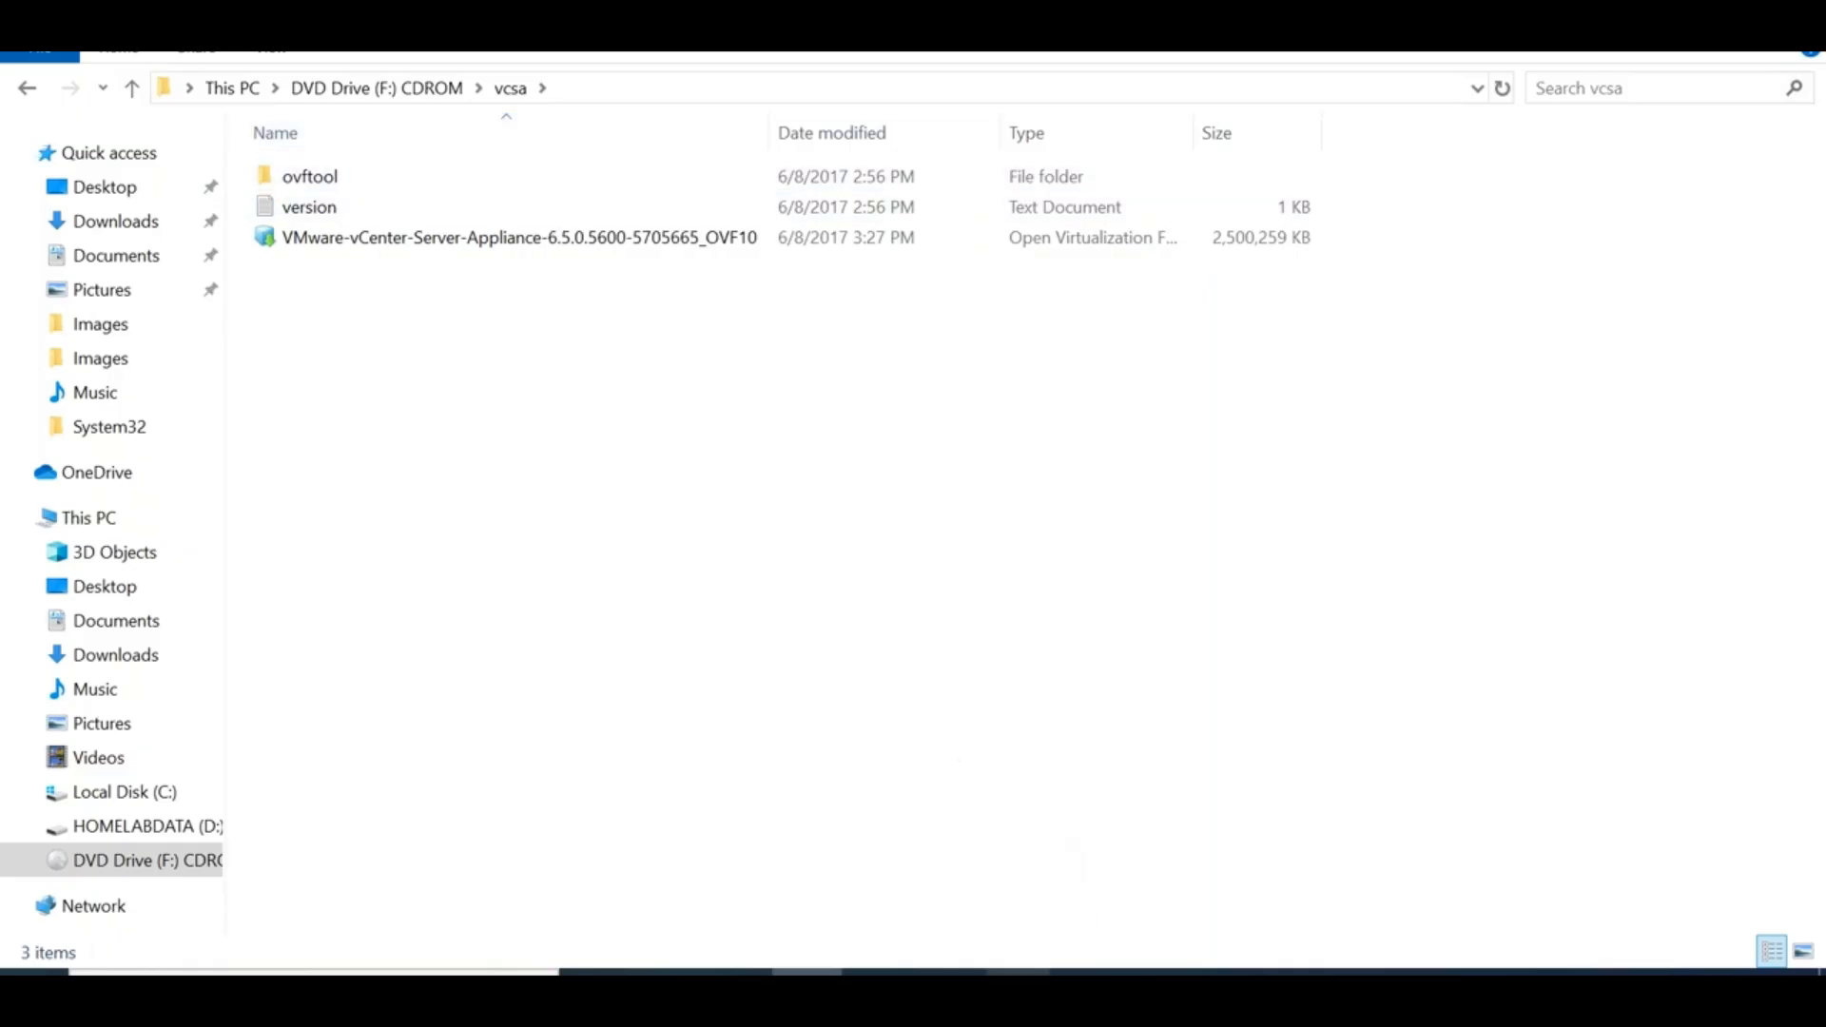
pyautogui.click(1018, 979)
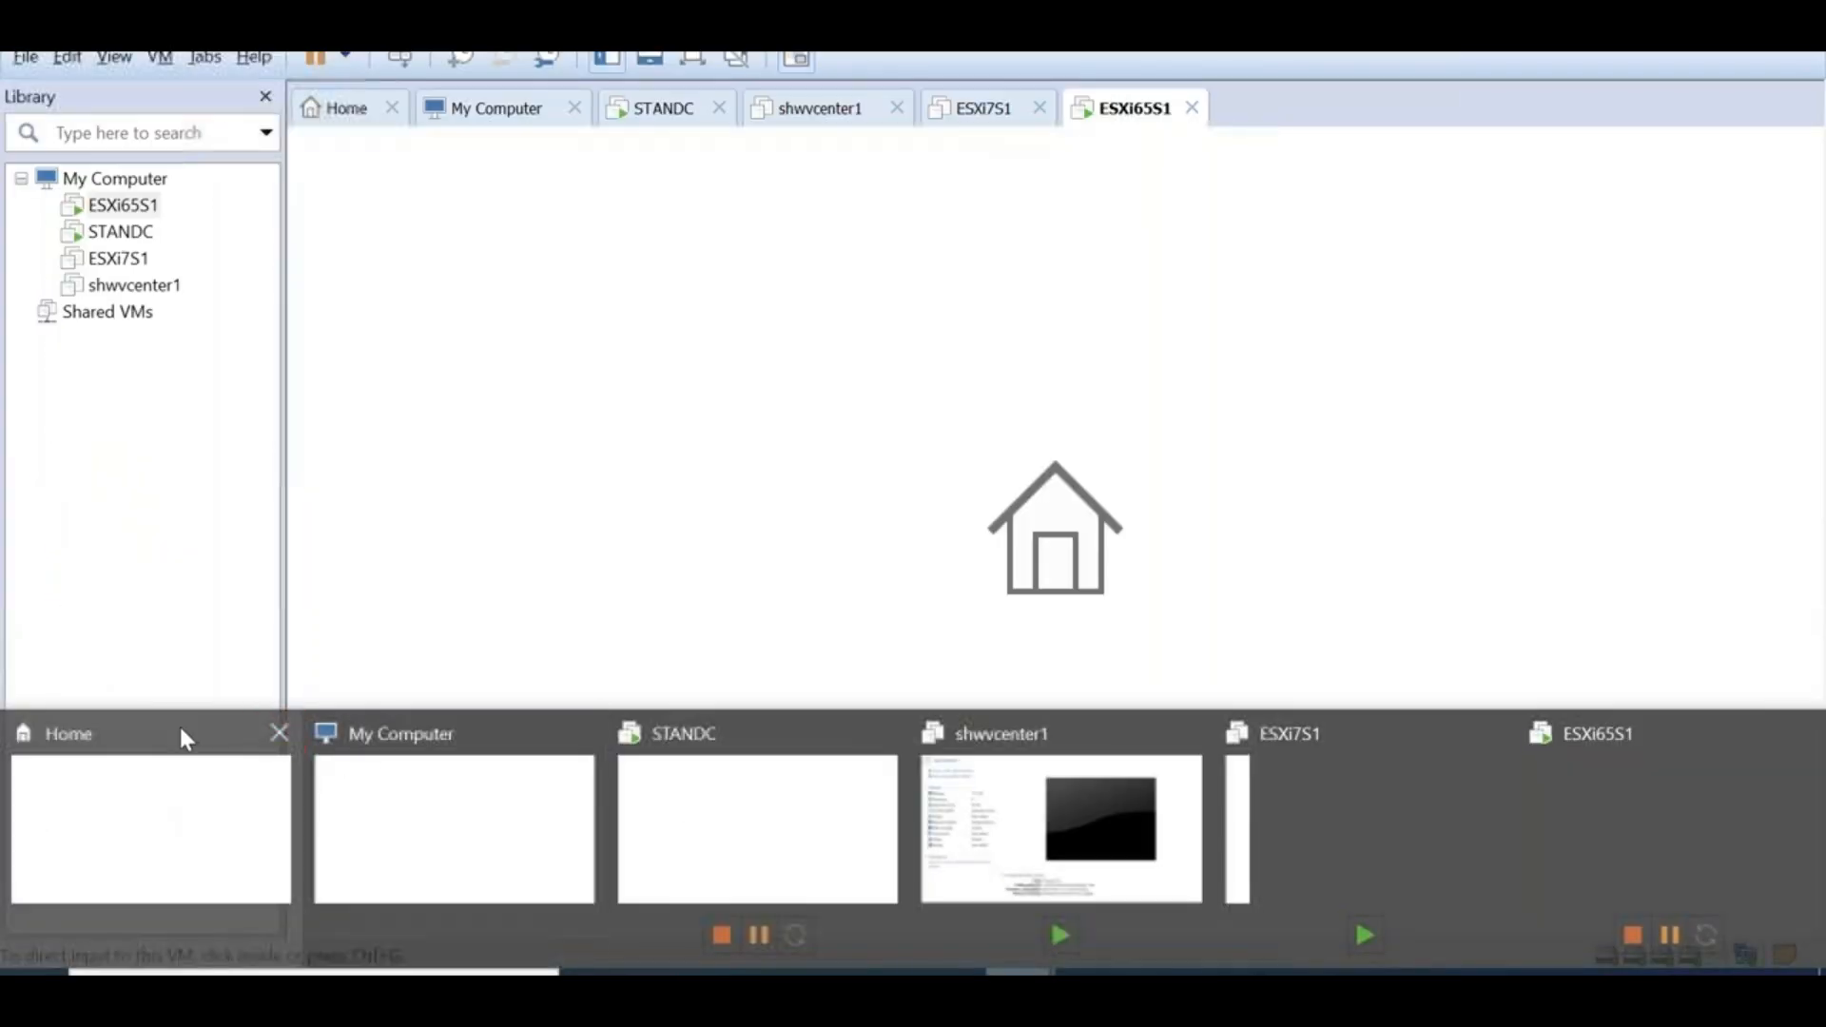
# Bring VMware Workstation forward and select My Computer in the library
pyautogui.click(179, 734)
pyautogui.click(26, 58)
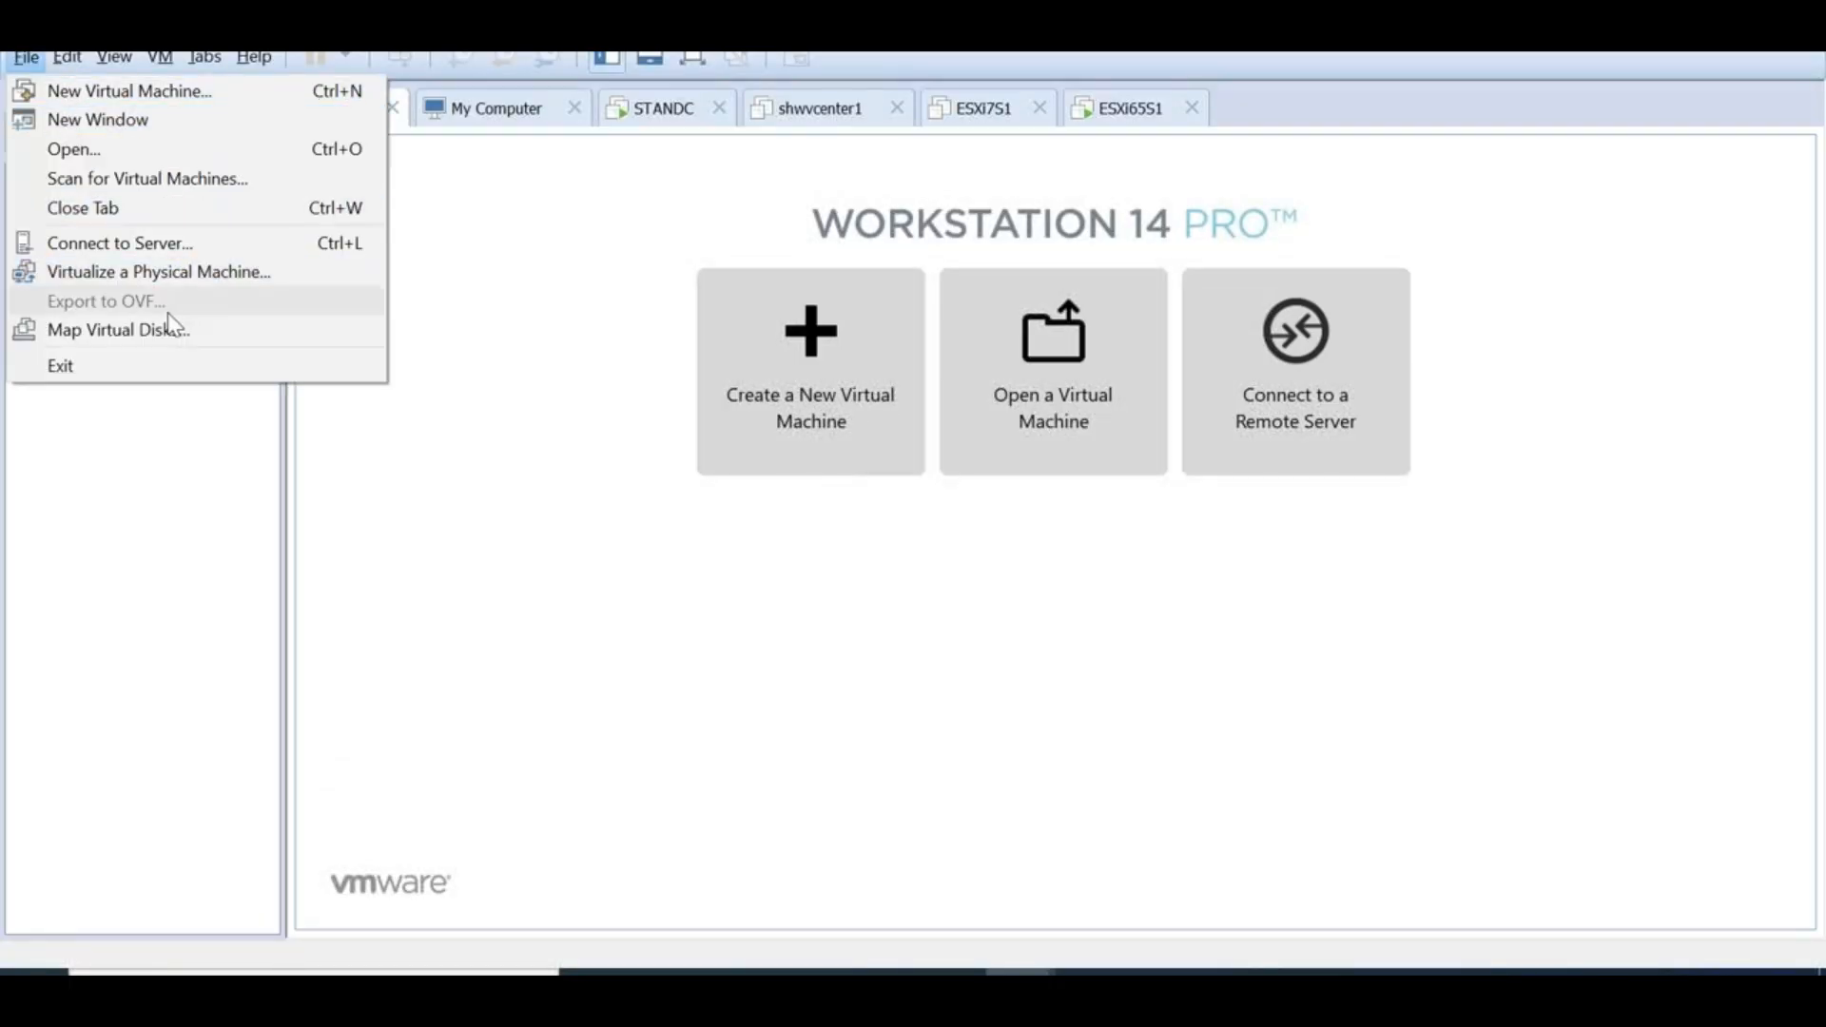
pyautogui.click(163, 501)
pyautogui.click(123, 188)
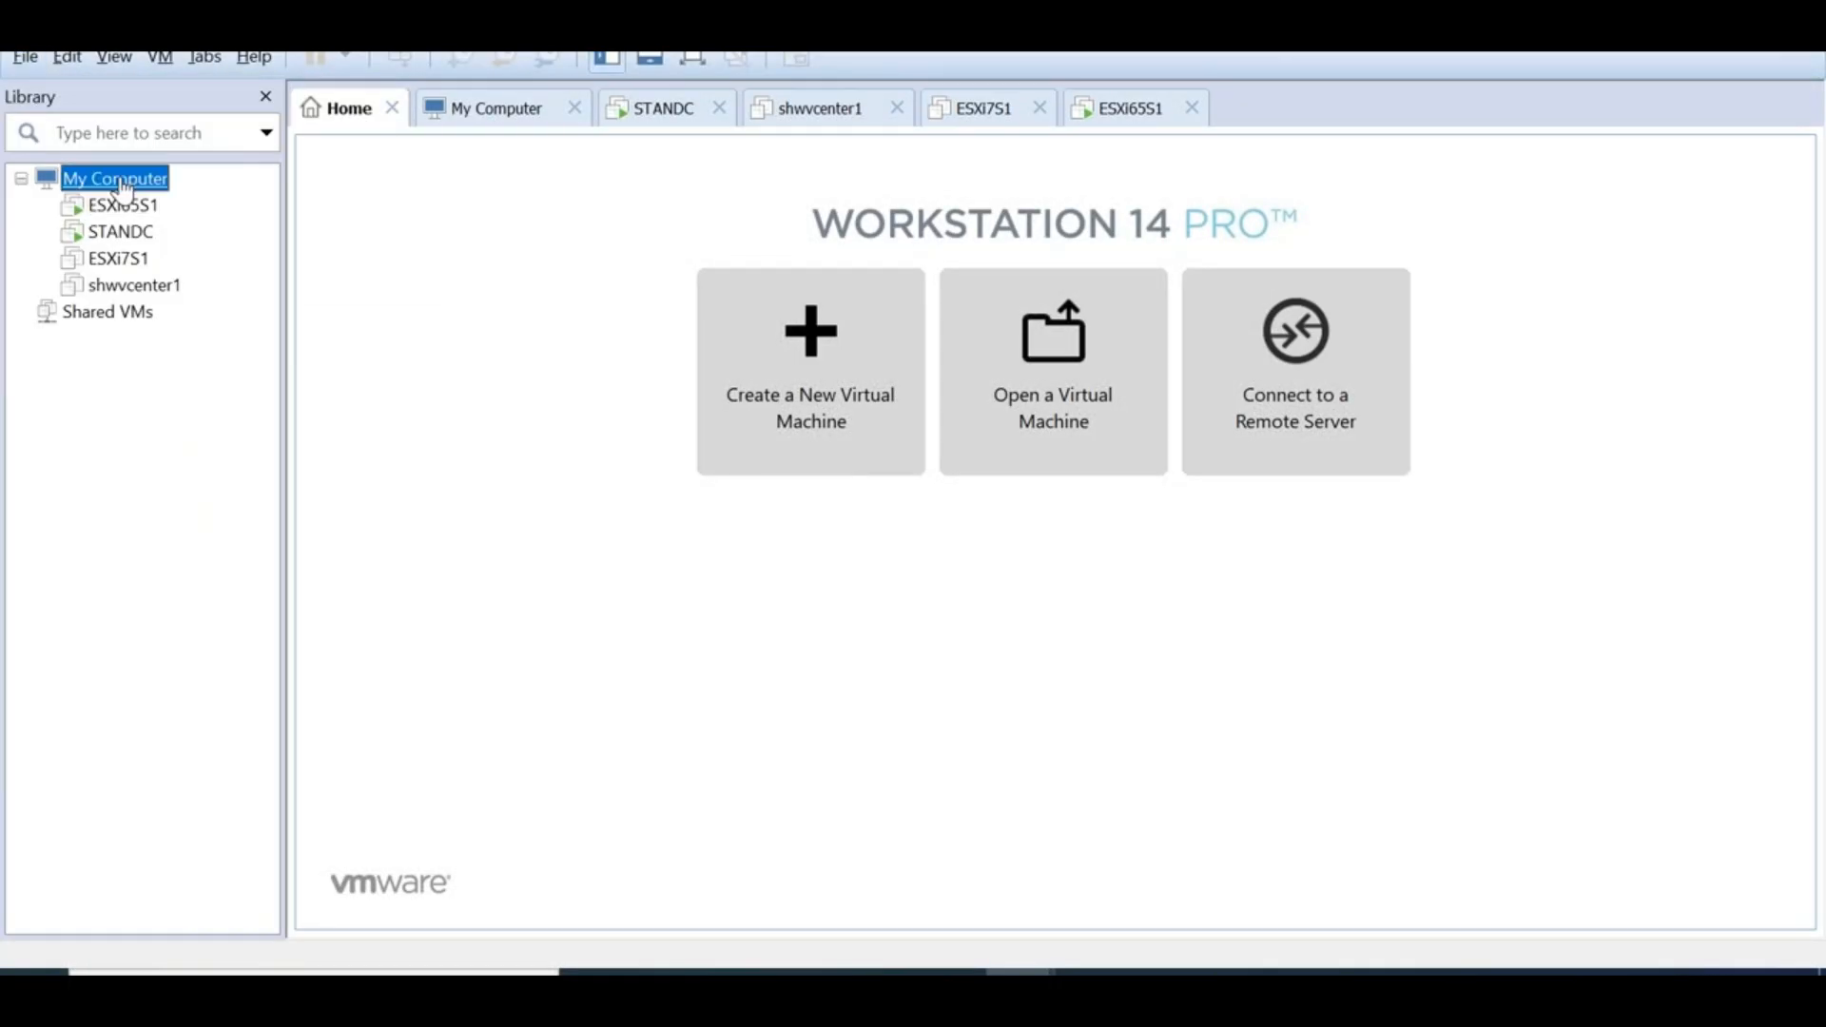
# Start the New Virtual Machine wizard, step forward and back, then cancel it without changes
pyautogui.click(25, 59)
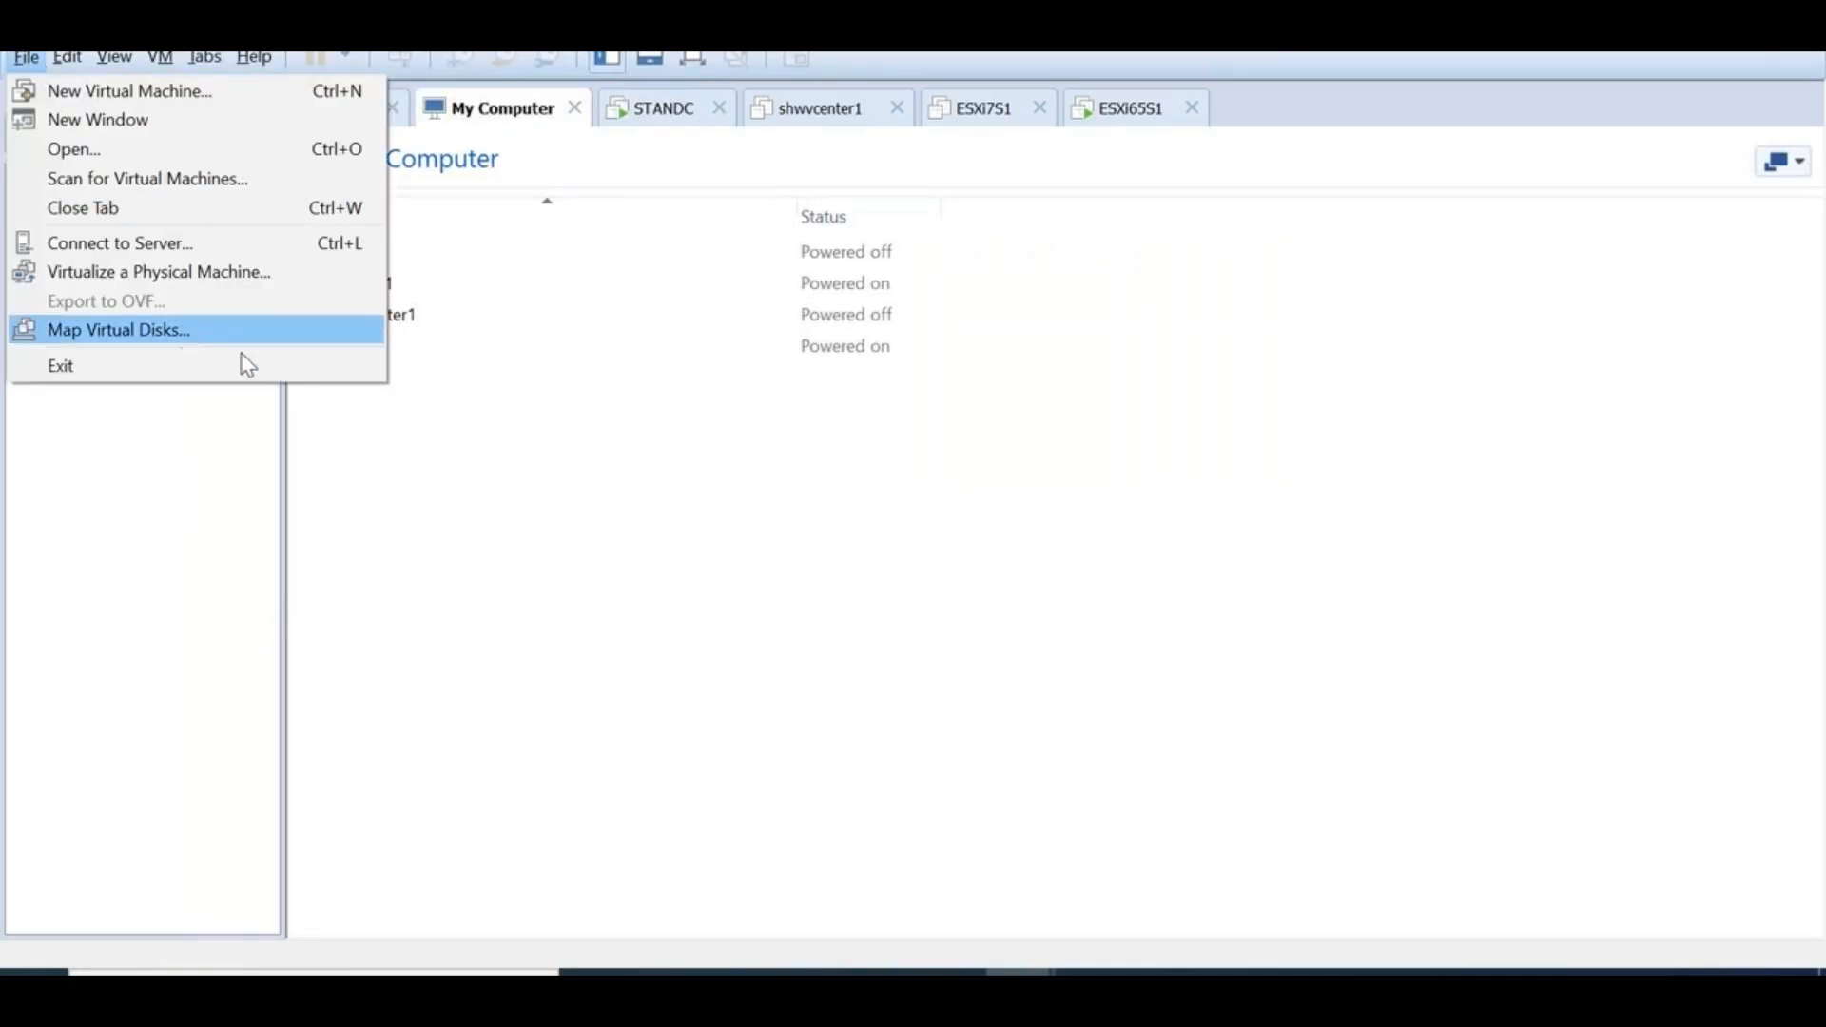
pyautogui.click(139, 88)
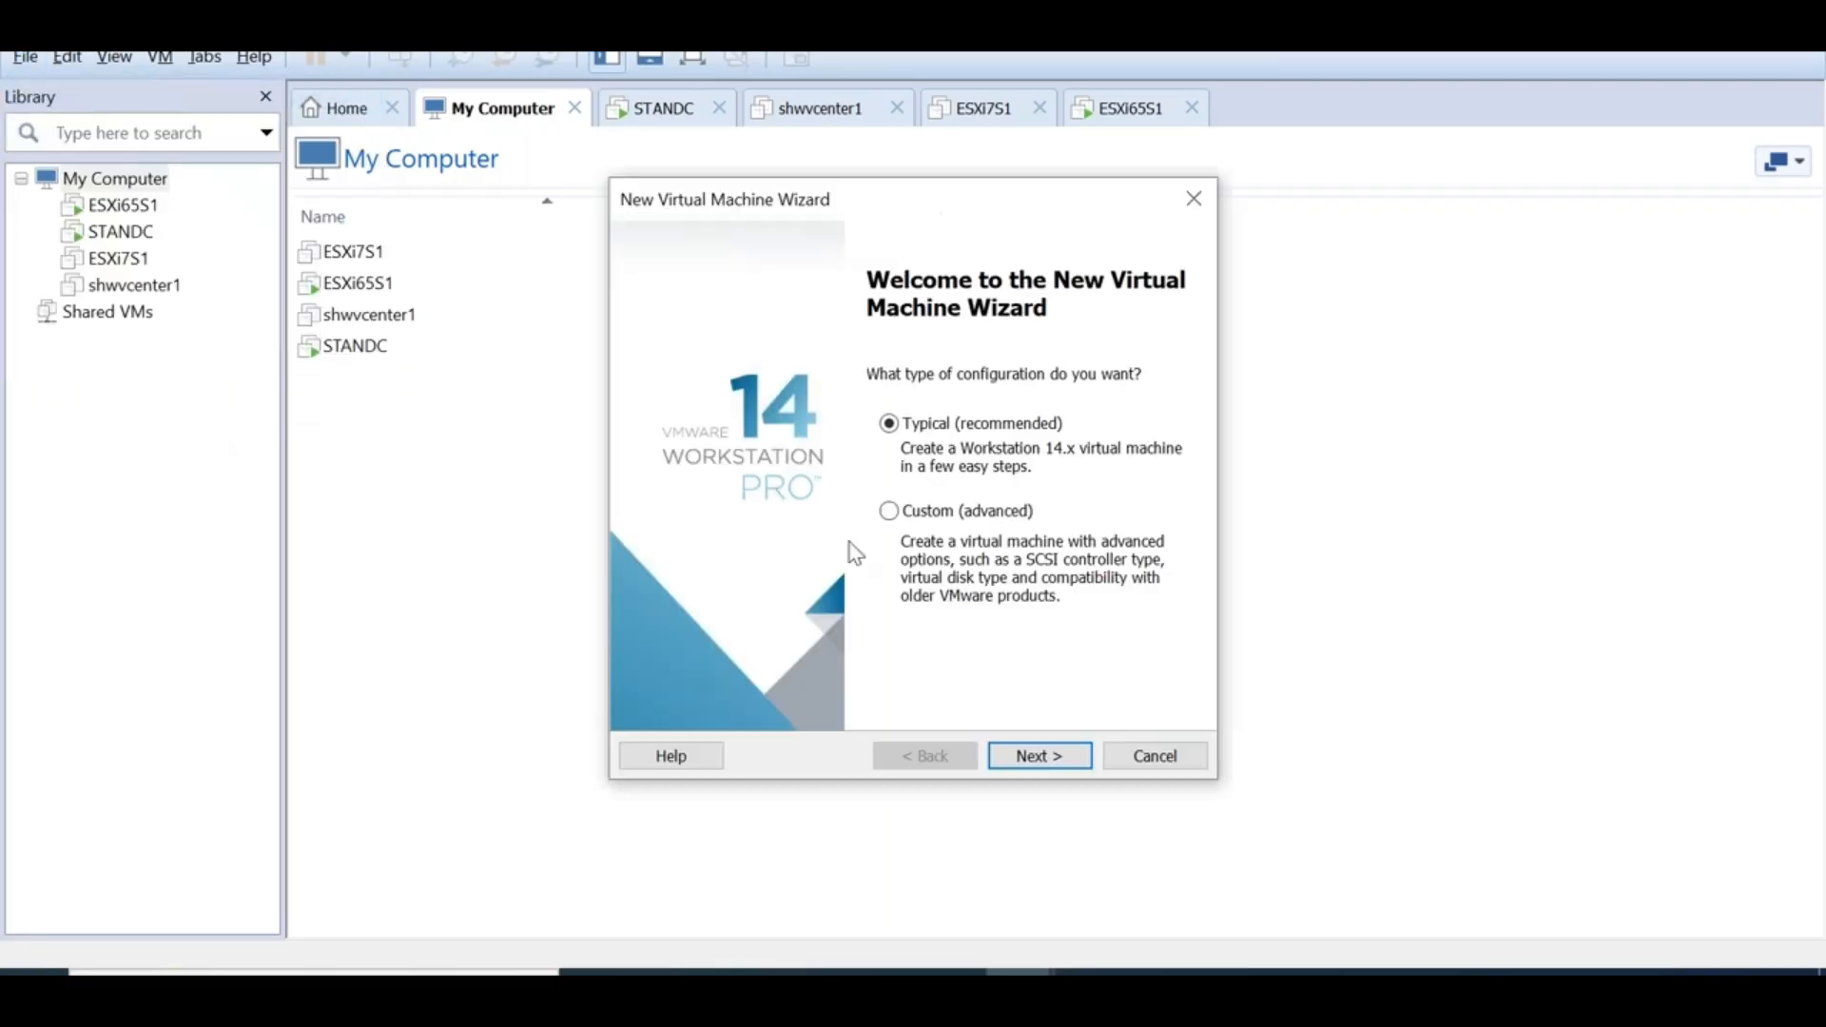
pyautogui.click(1073, 761)
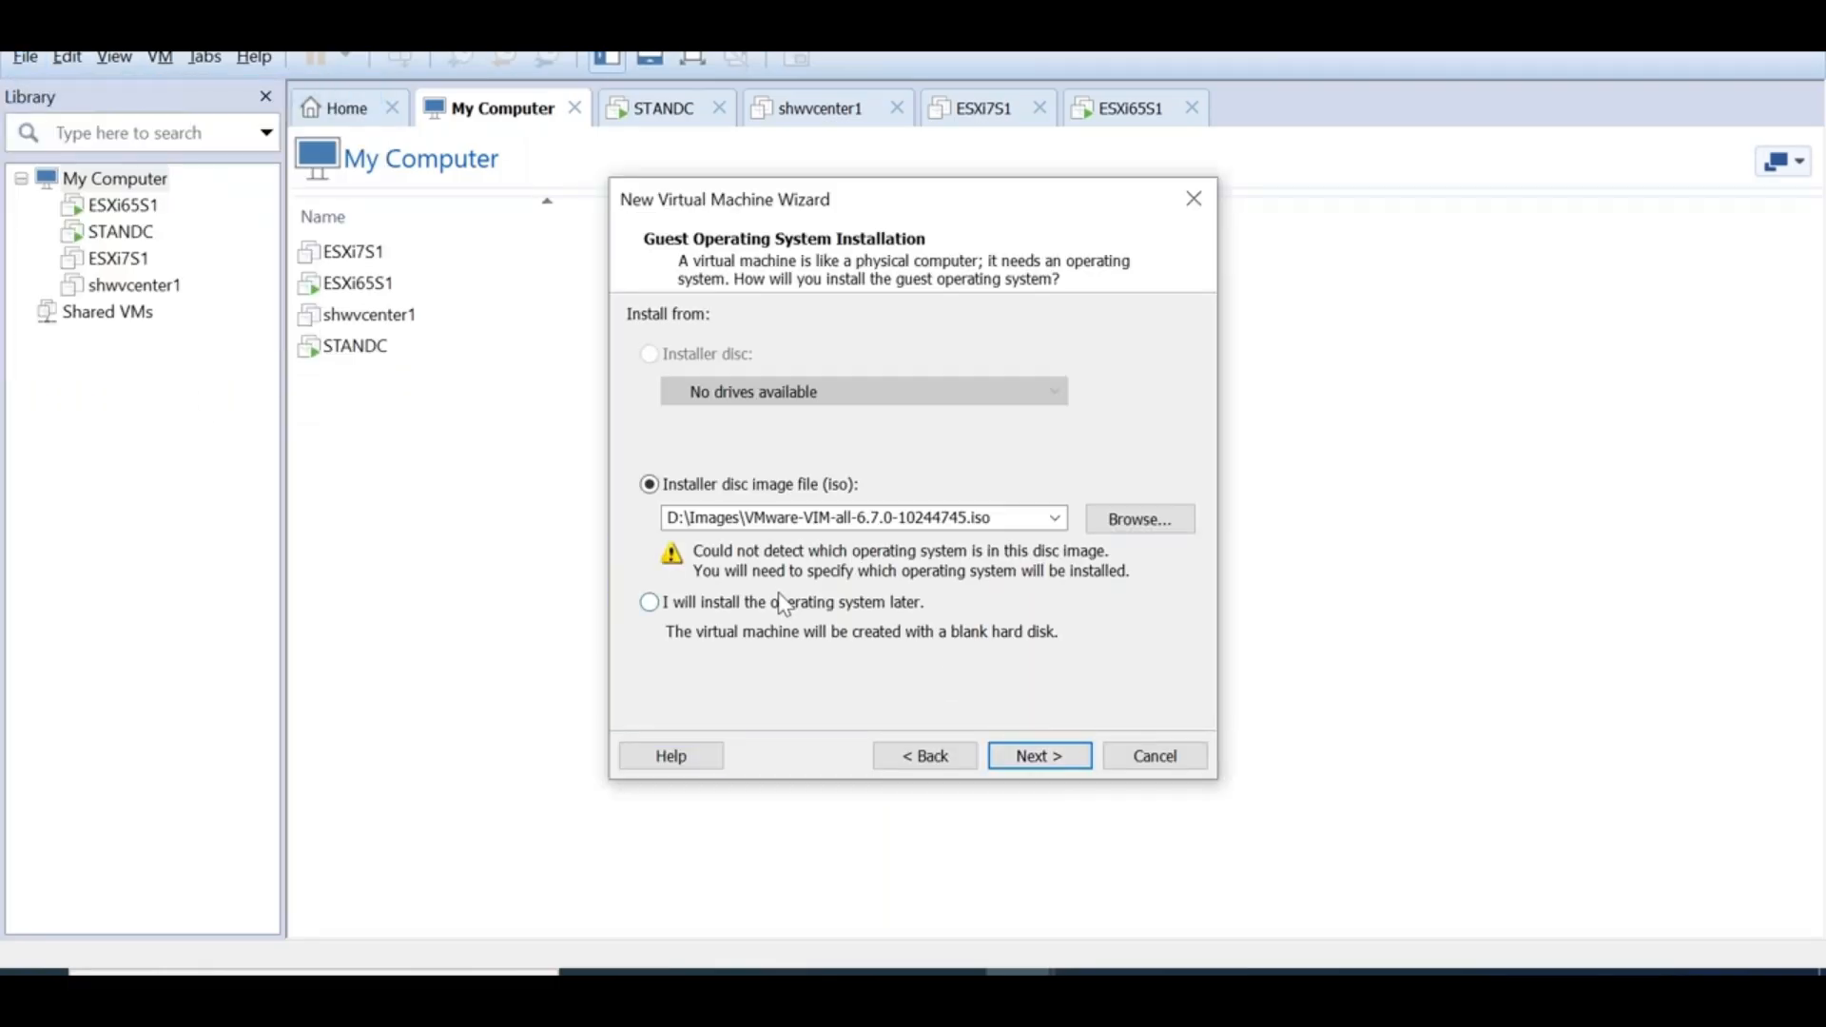
pyautogui.click(924, 755)
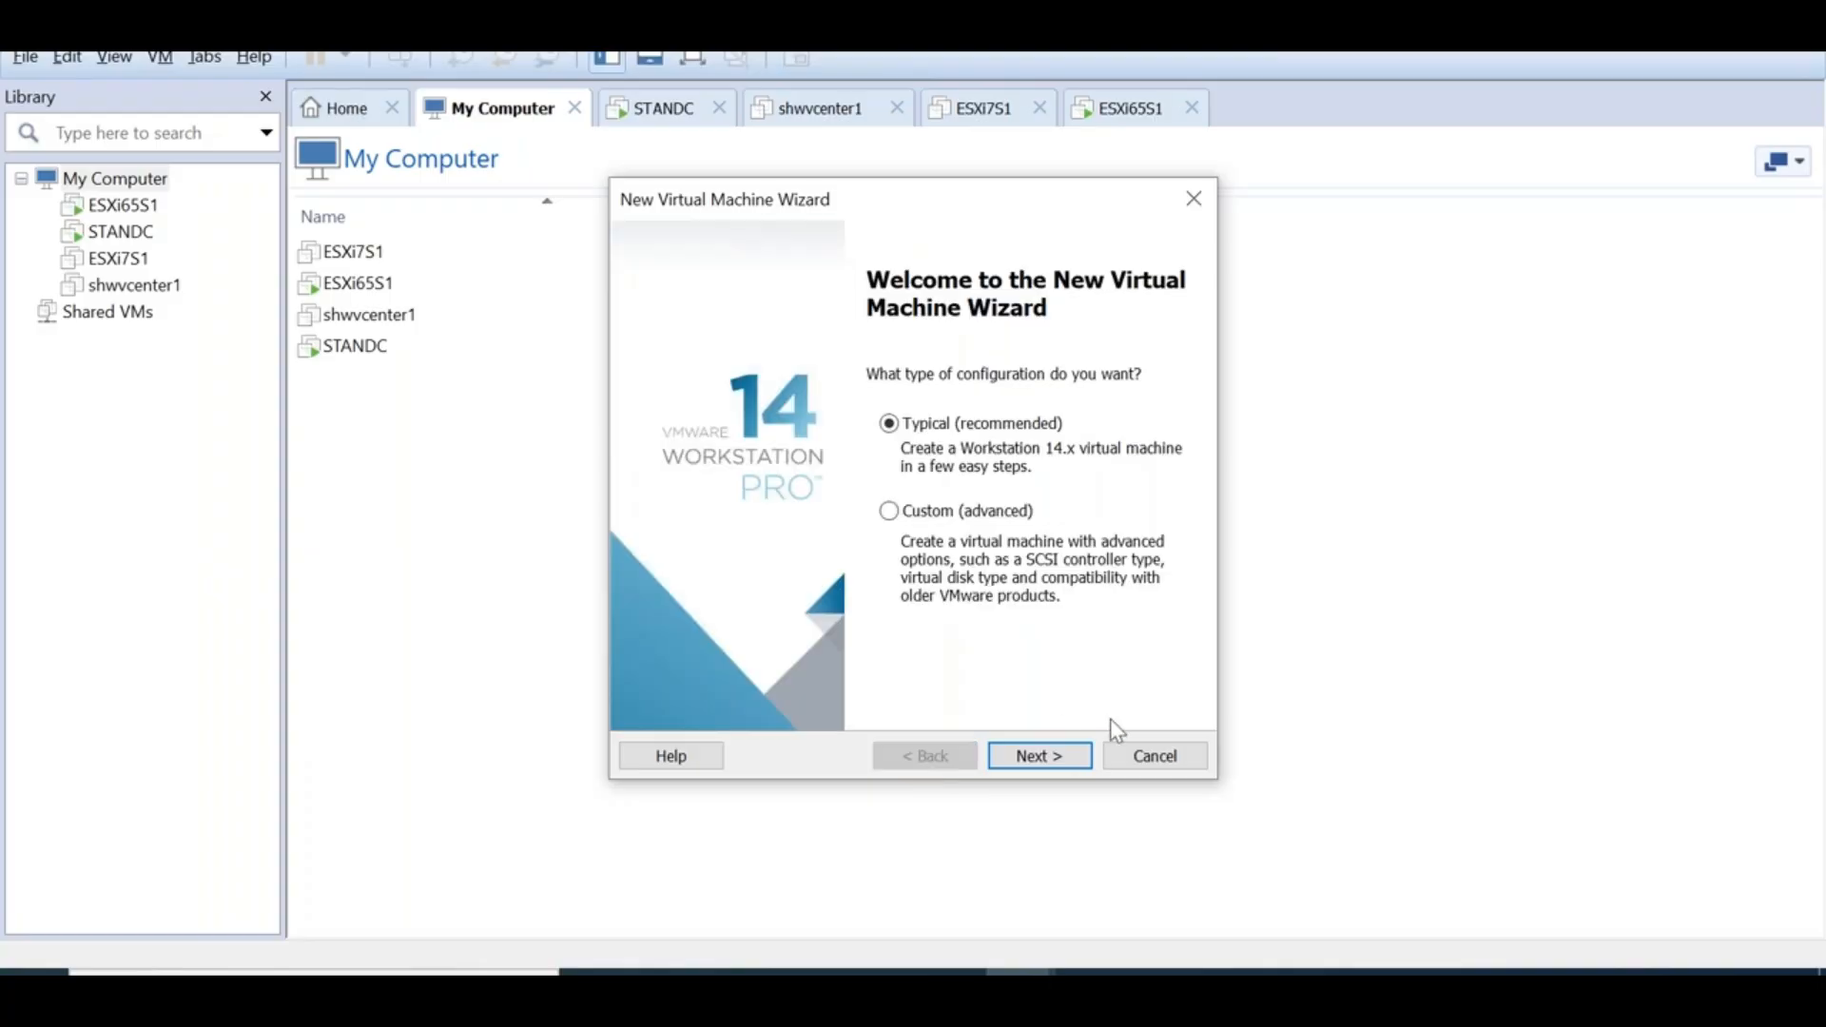
pyautogui.click(1154, 754)
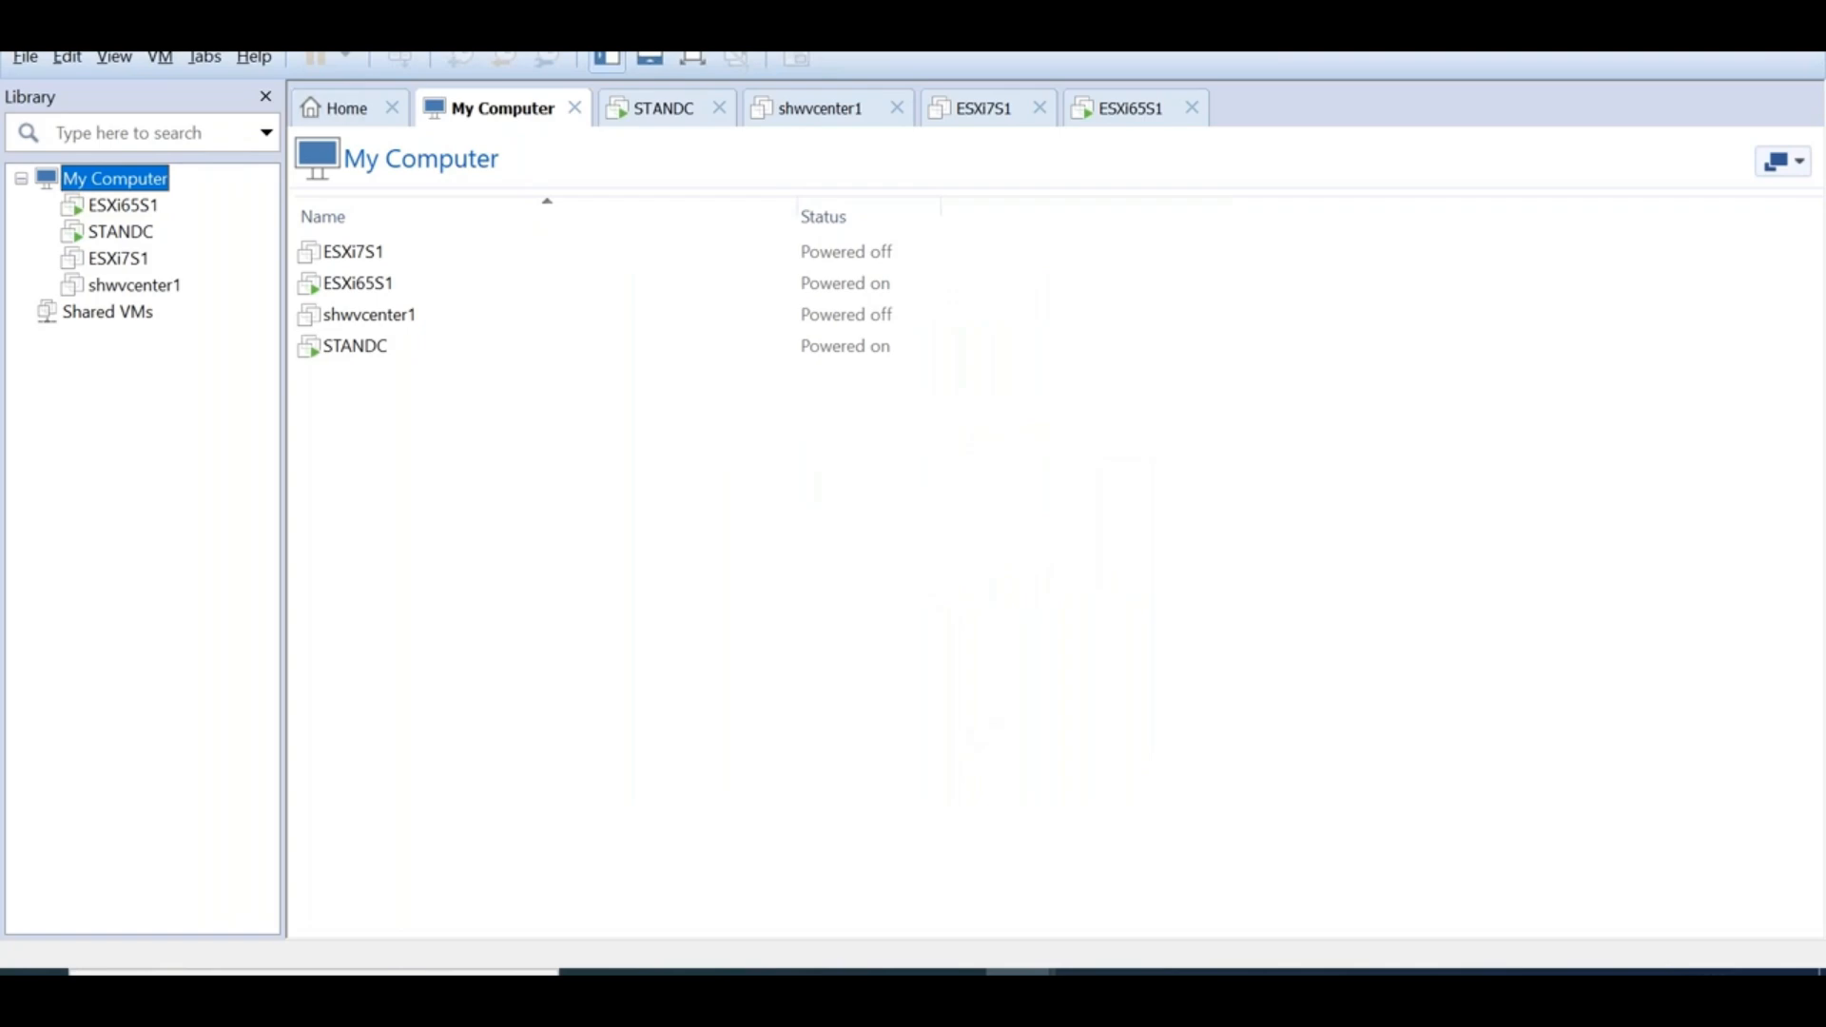
pyautogui.click(806, 971)
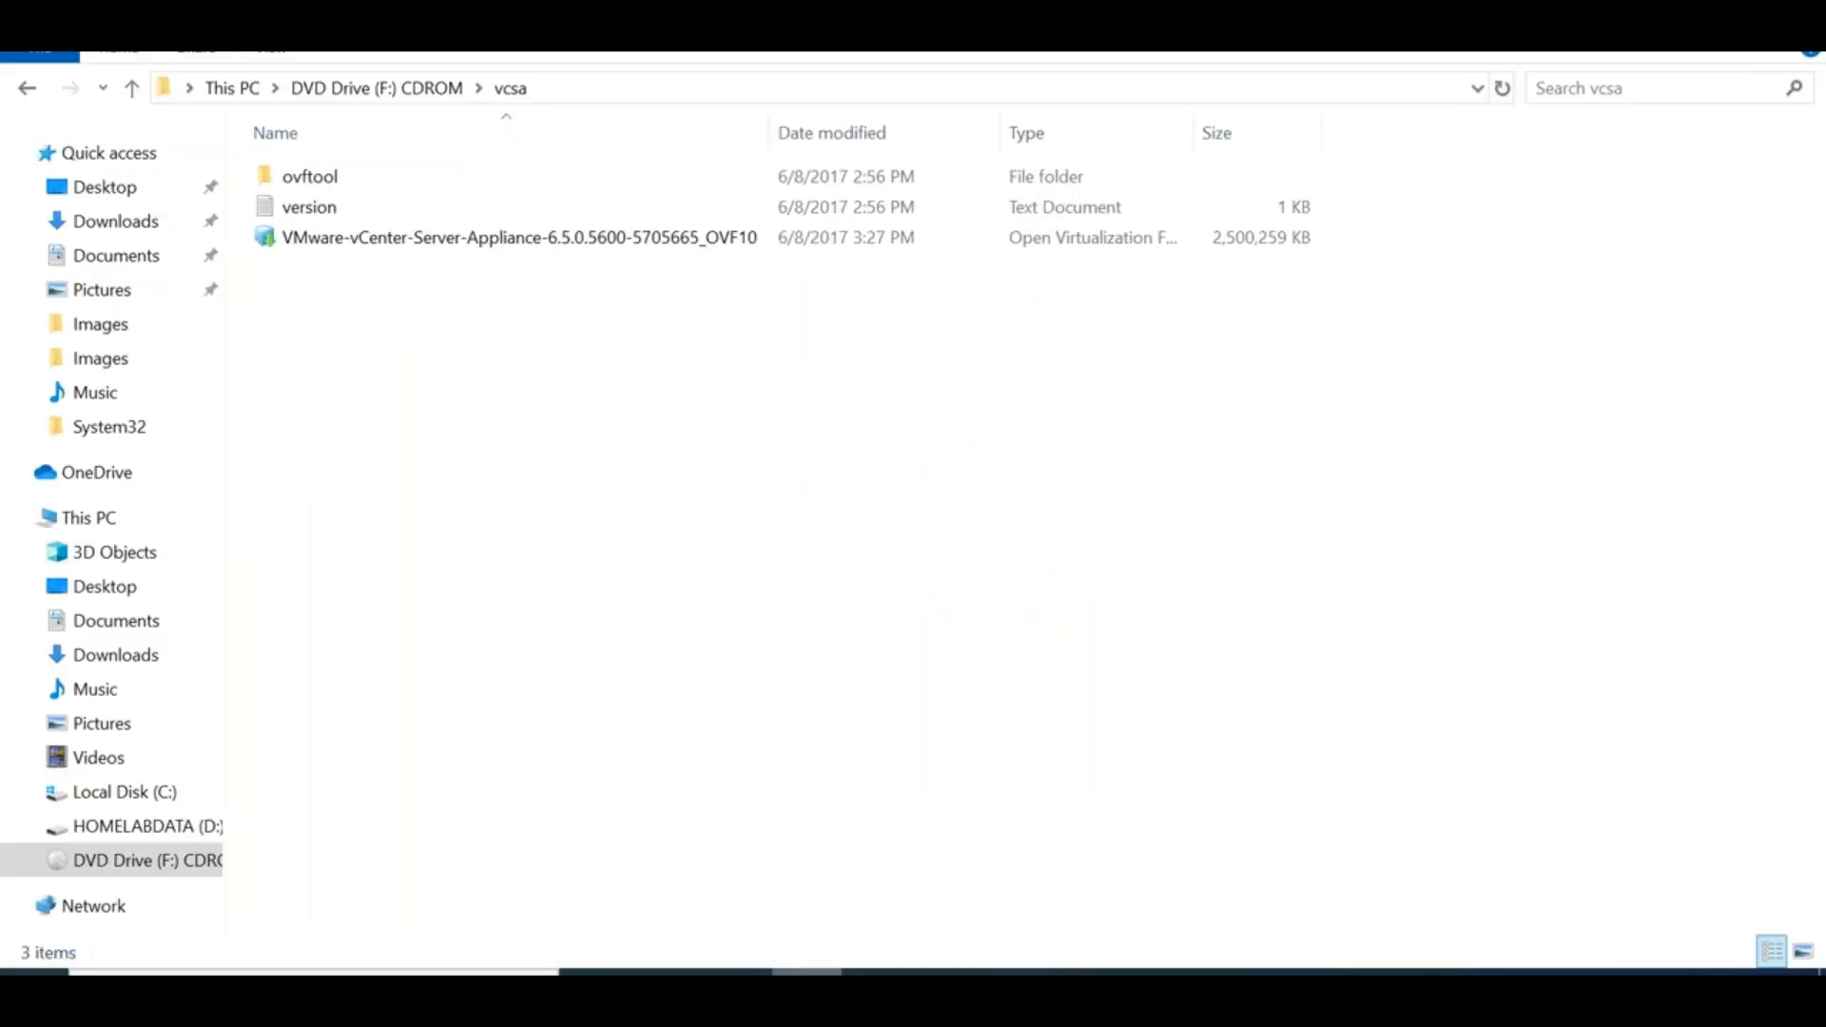
# Open the appliance OVF in VMware Workstation, accept the licence and name the VM 'VCSA'
pyautogui.rightClick(407, 243)
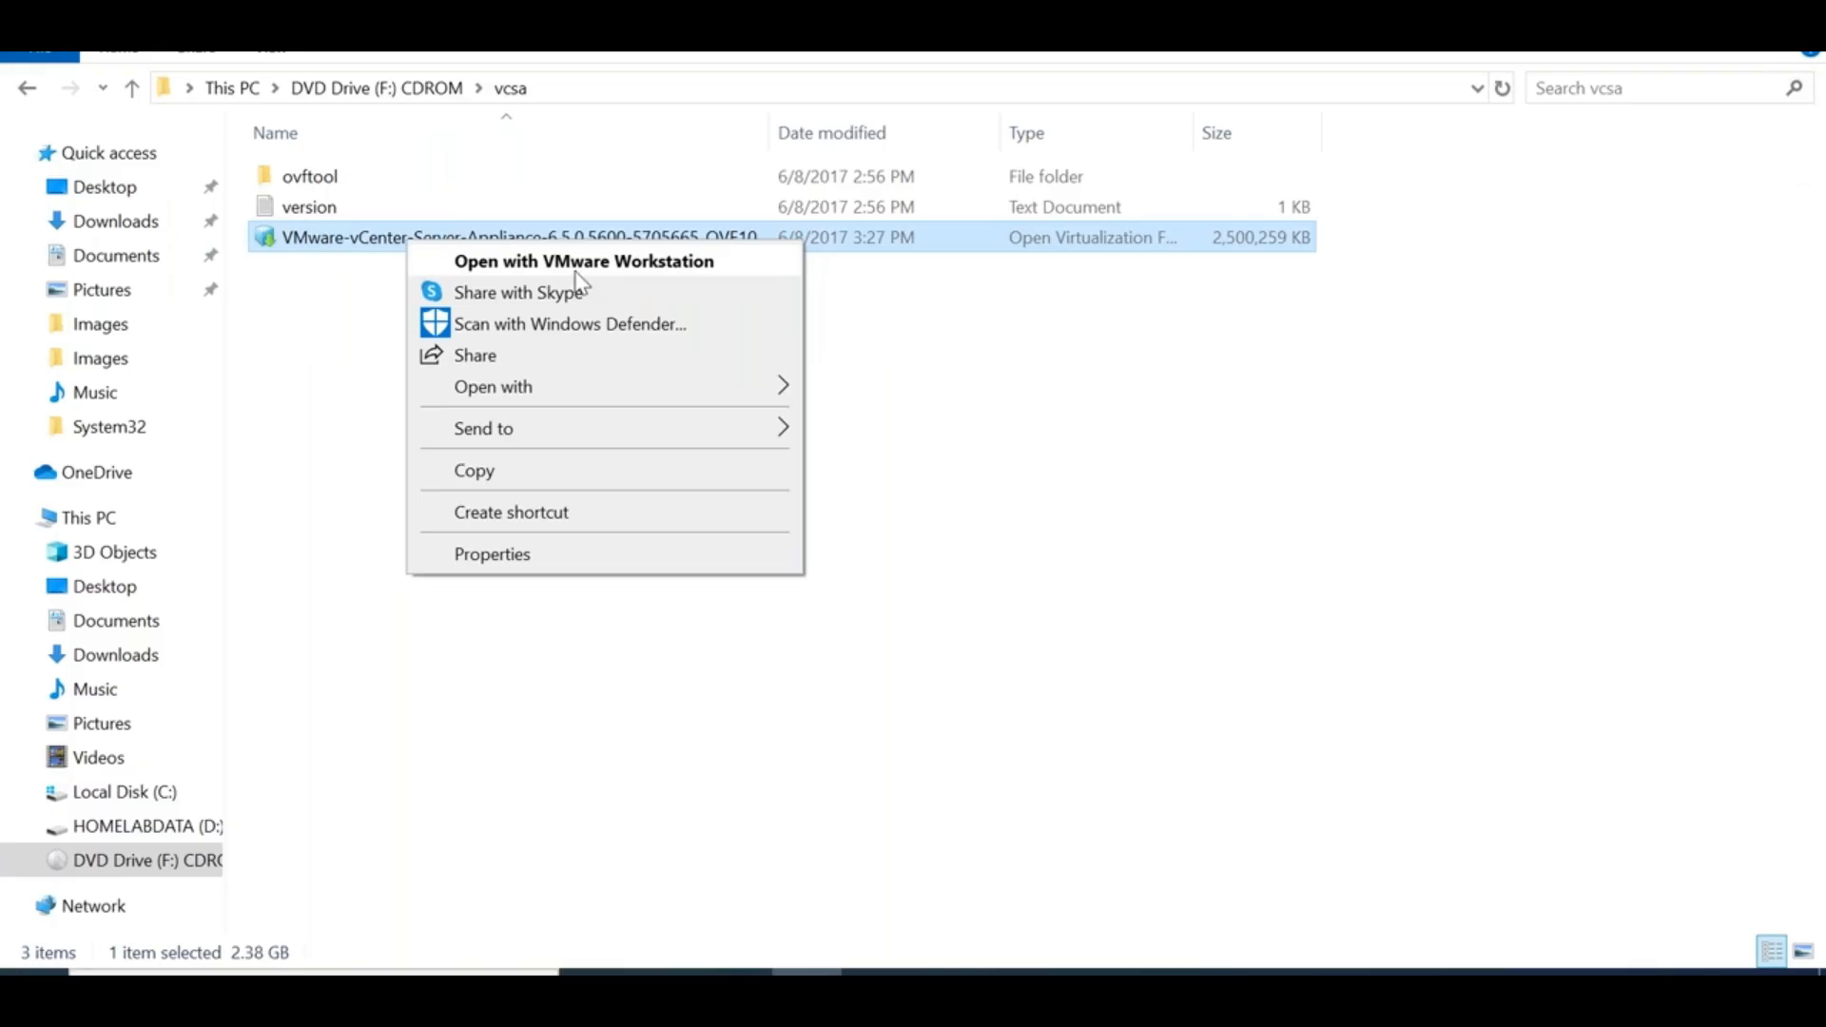
pyautogui.click(576, 272)
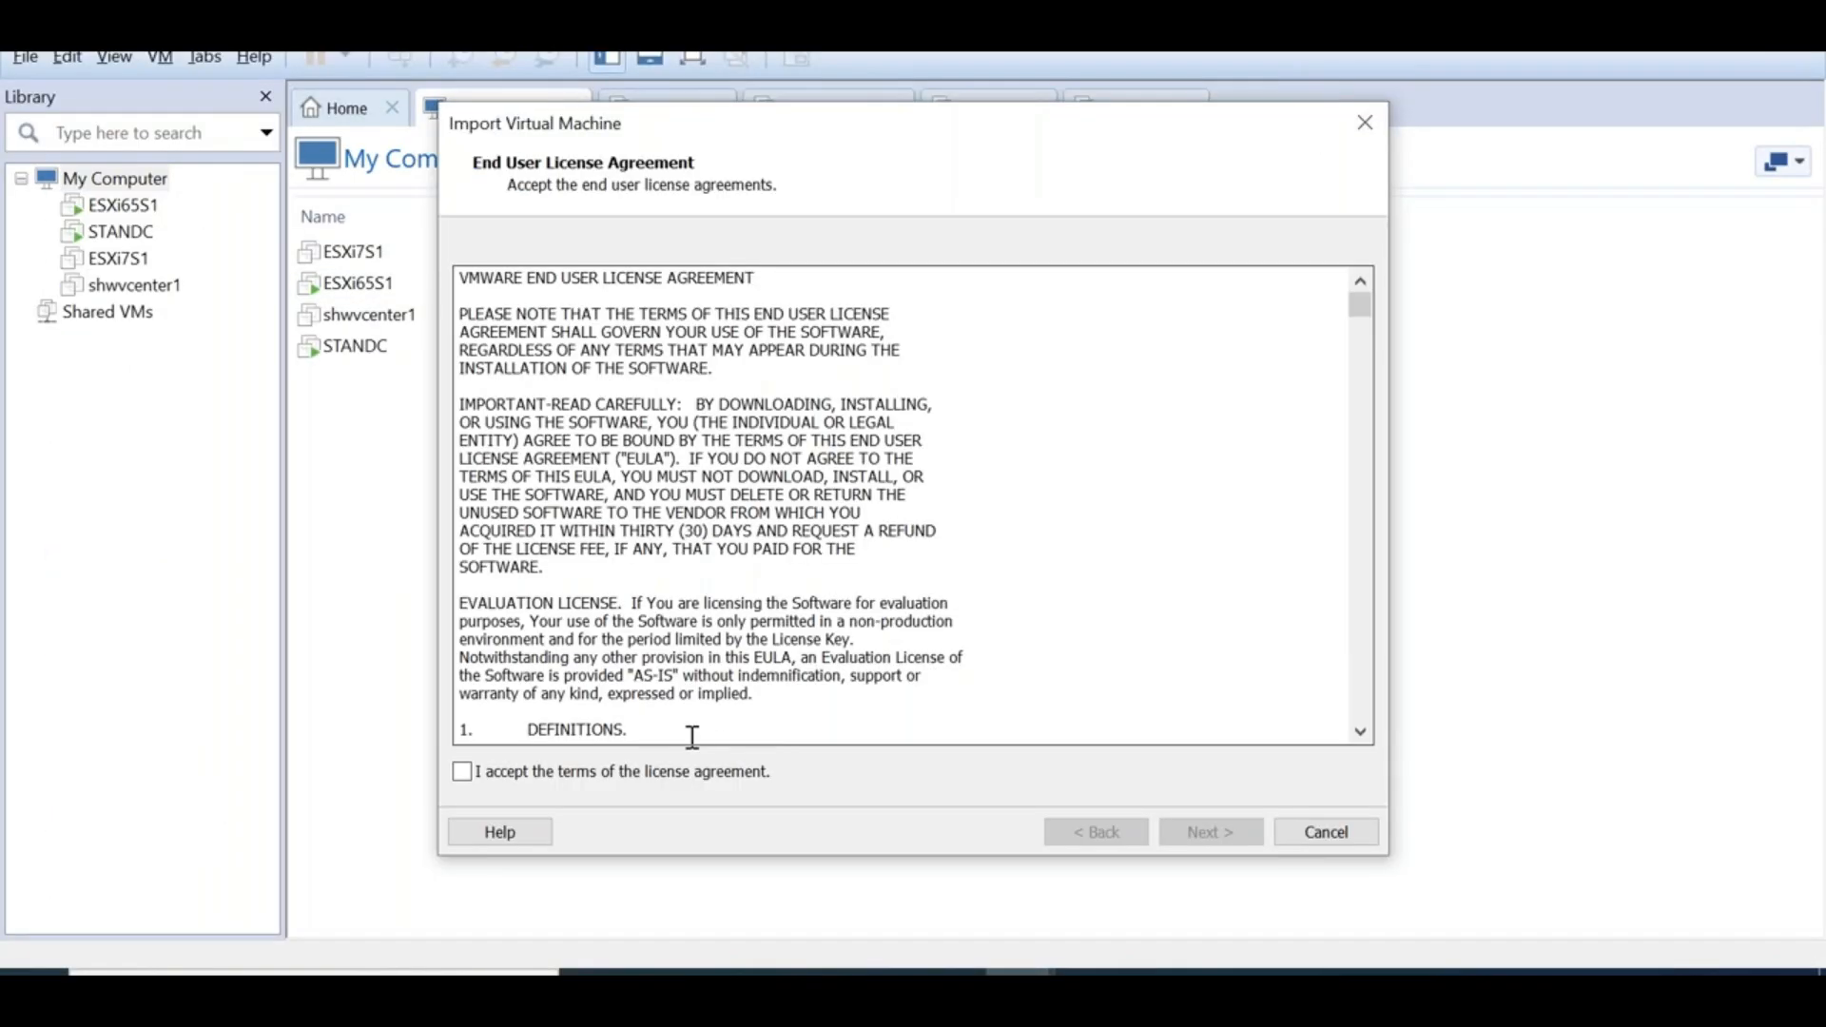
pyautogui.click(638, 775)
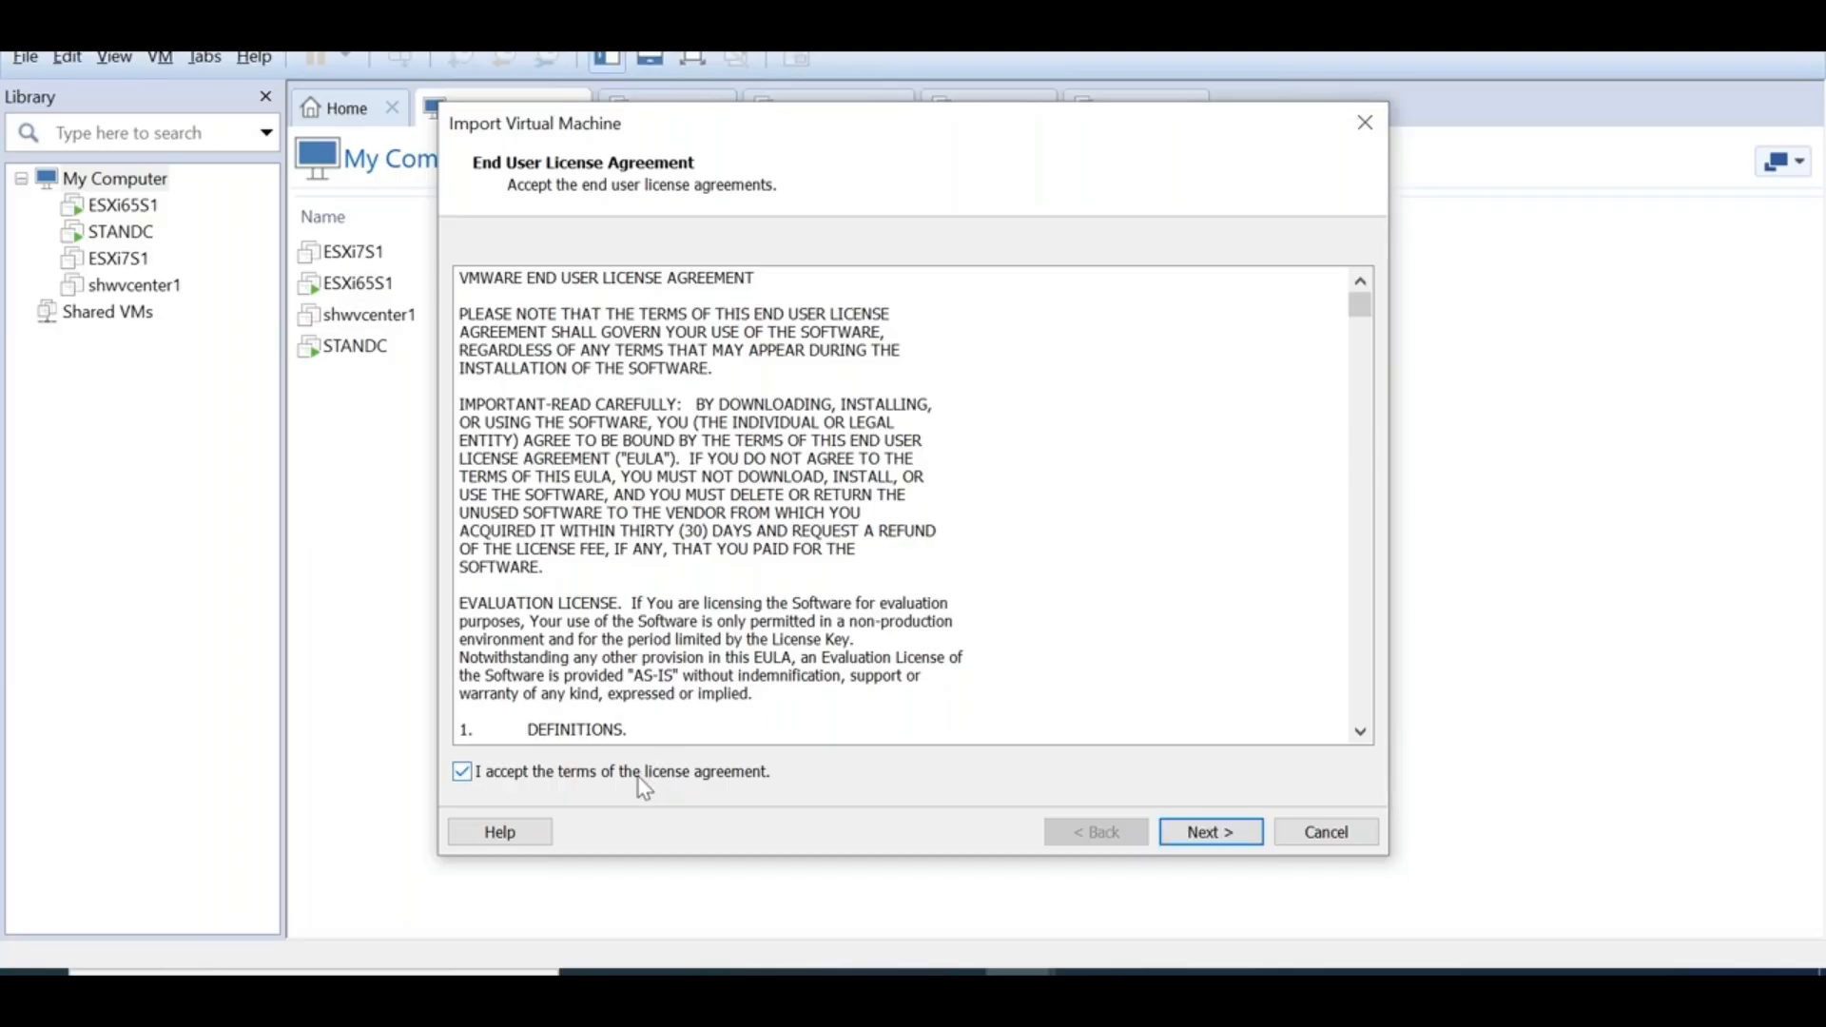
pyautogui.click(1210, 837)
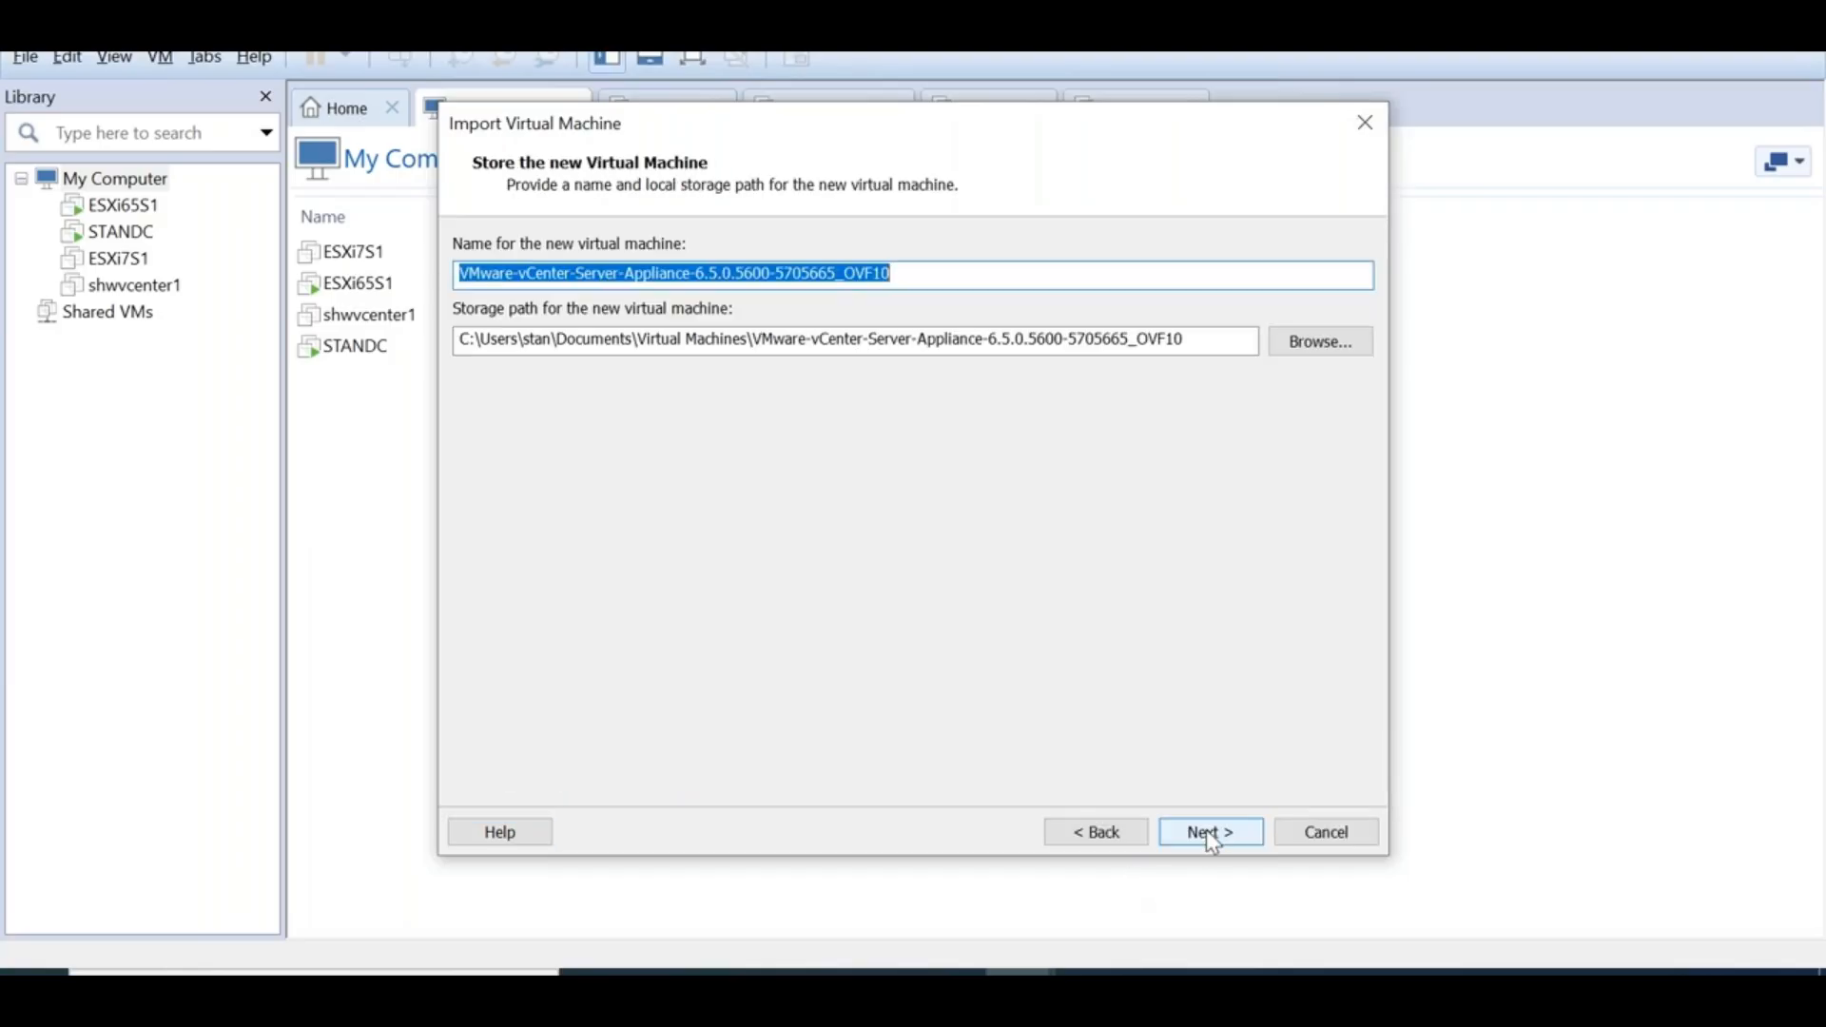
pyautogui.write('VCSAs2')
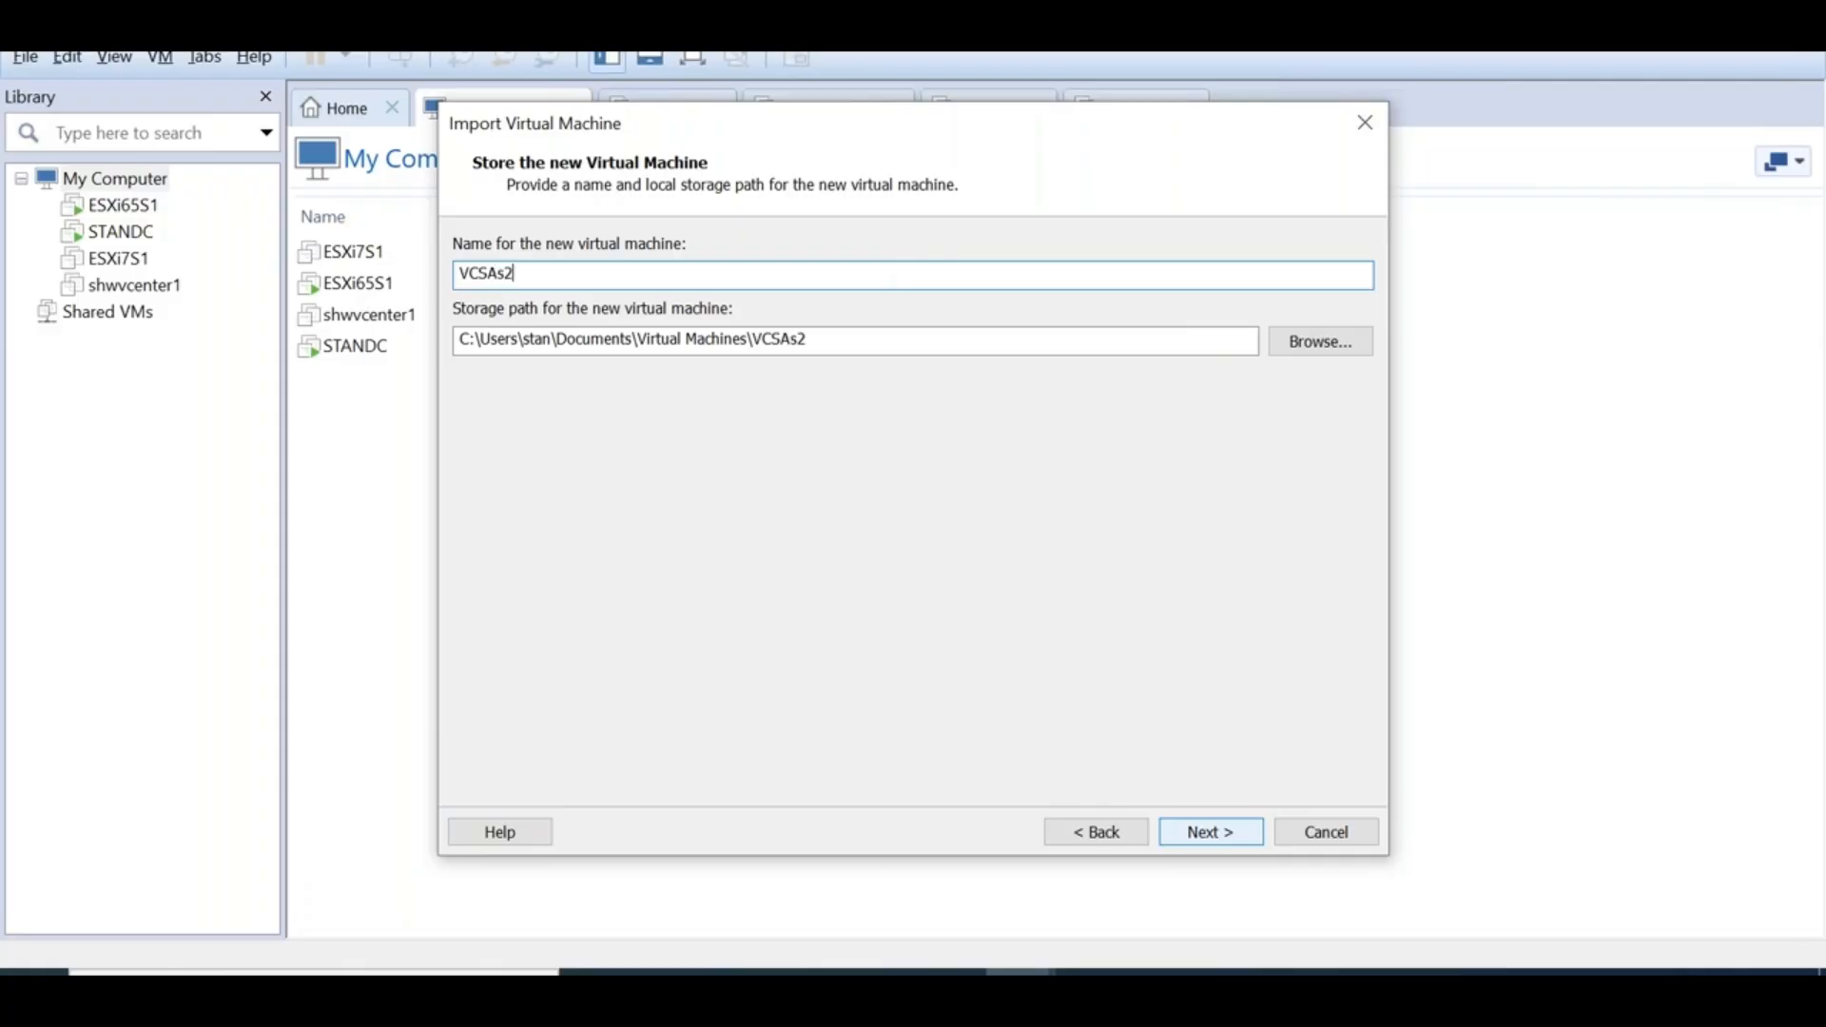
pyautogui.click(1233, 841)
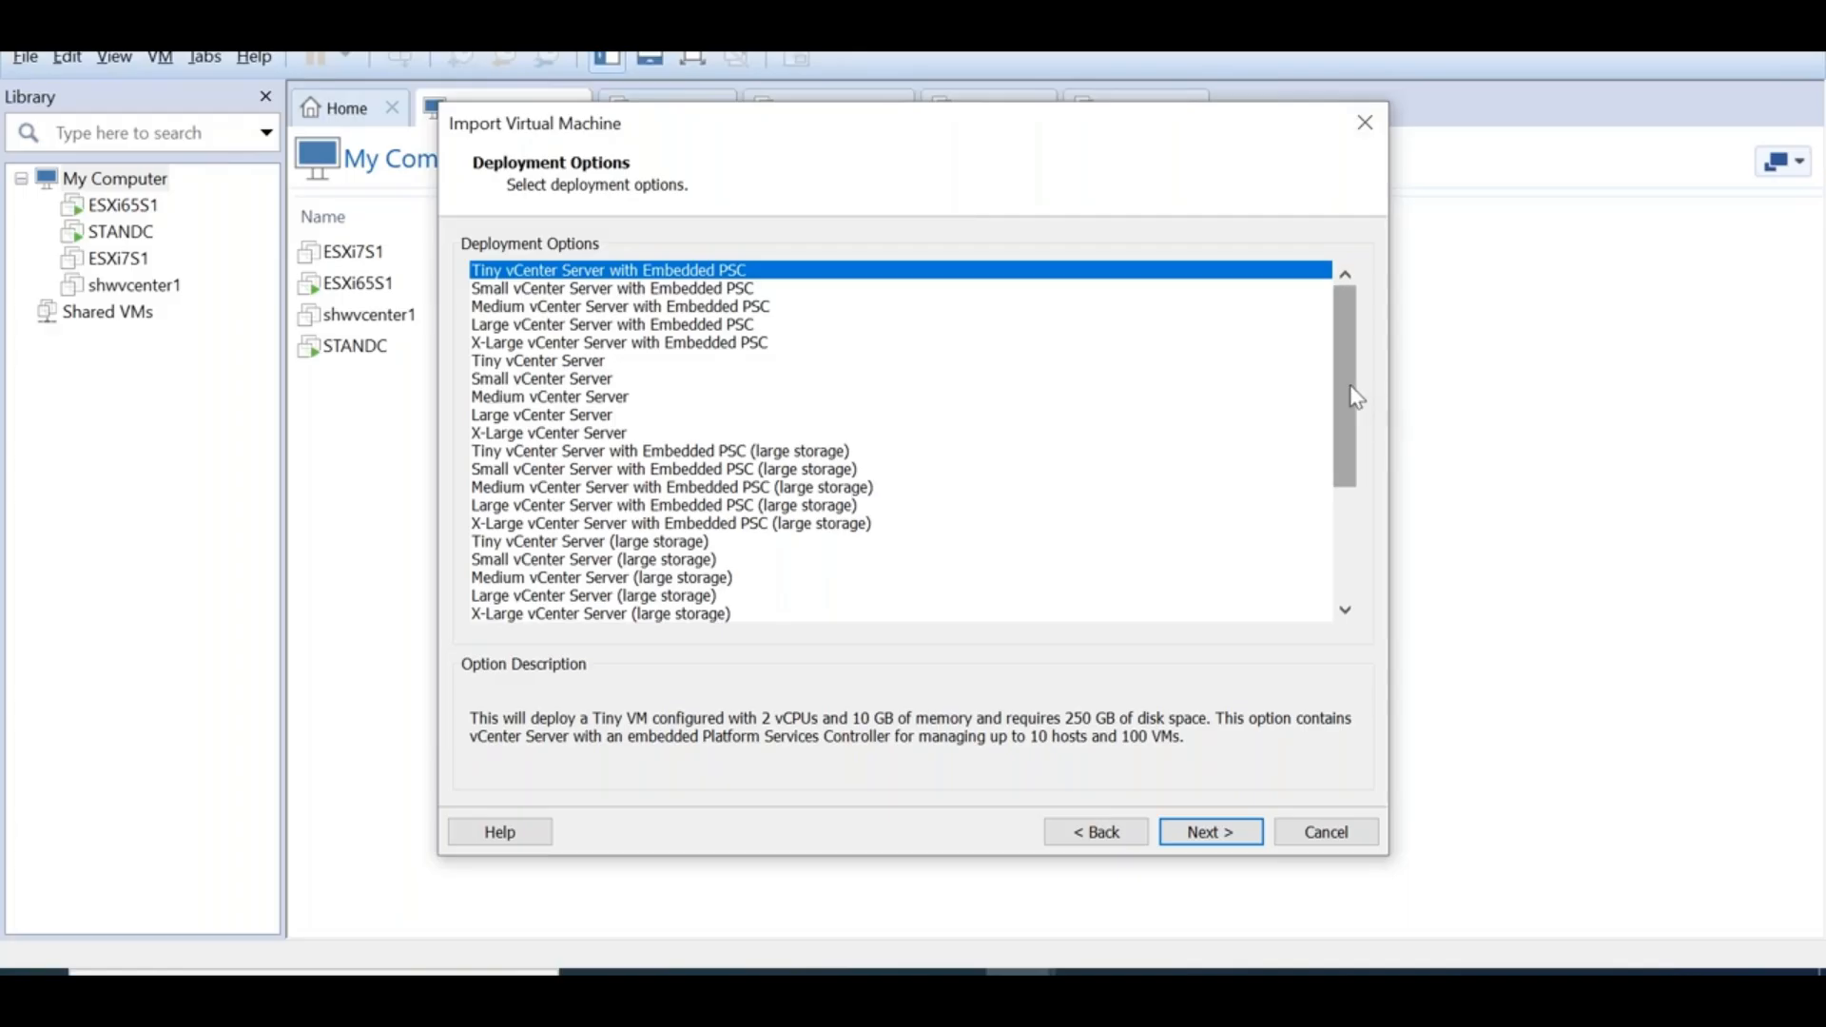
# Compare deployment sizes, trying Medium, Large, then X-Large vCenter Server with Embedded PSC
pyautogui.scroll(-4, 1360, 456)
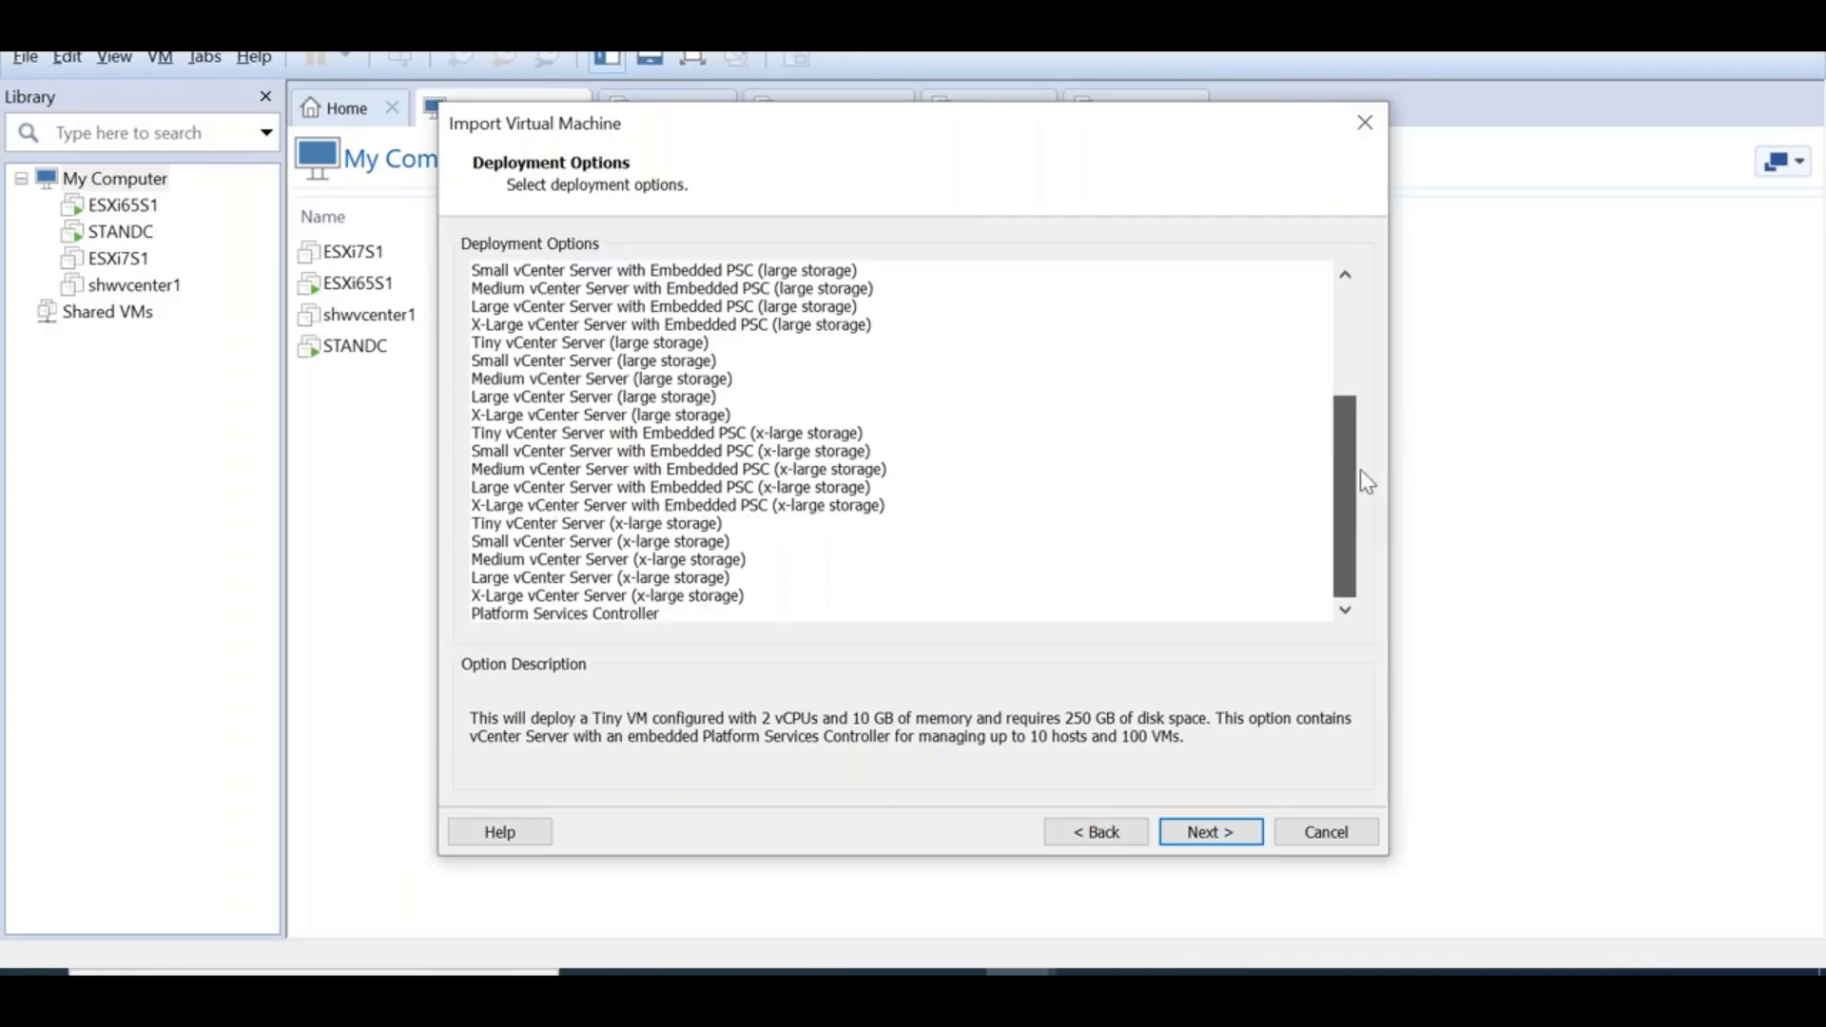
pyautogui.scroll(4, 1360, 469)
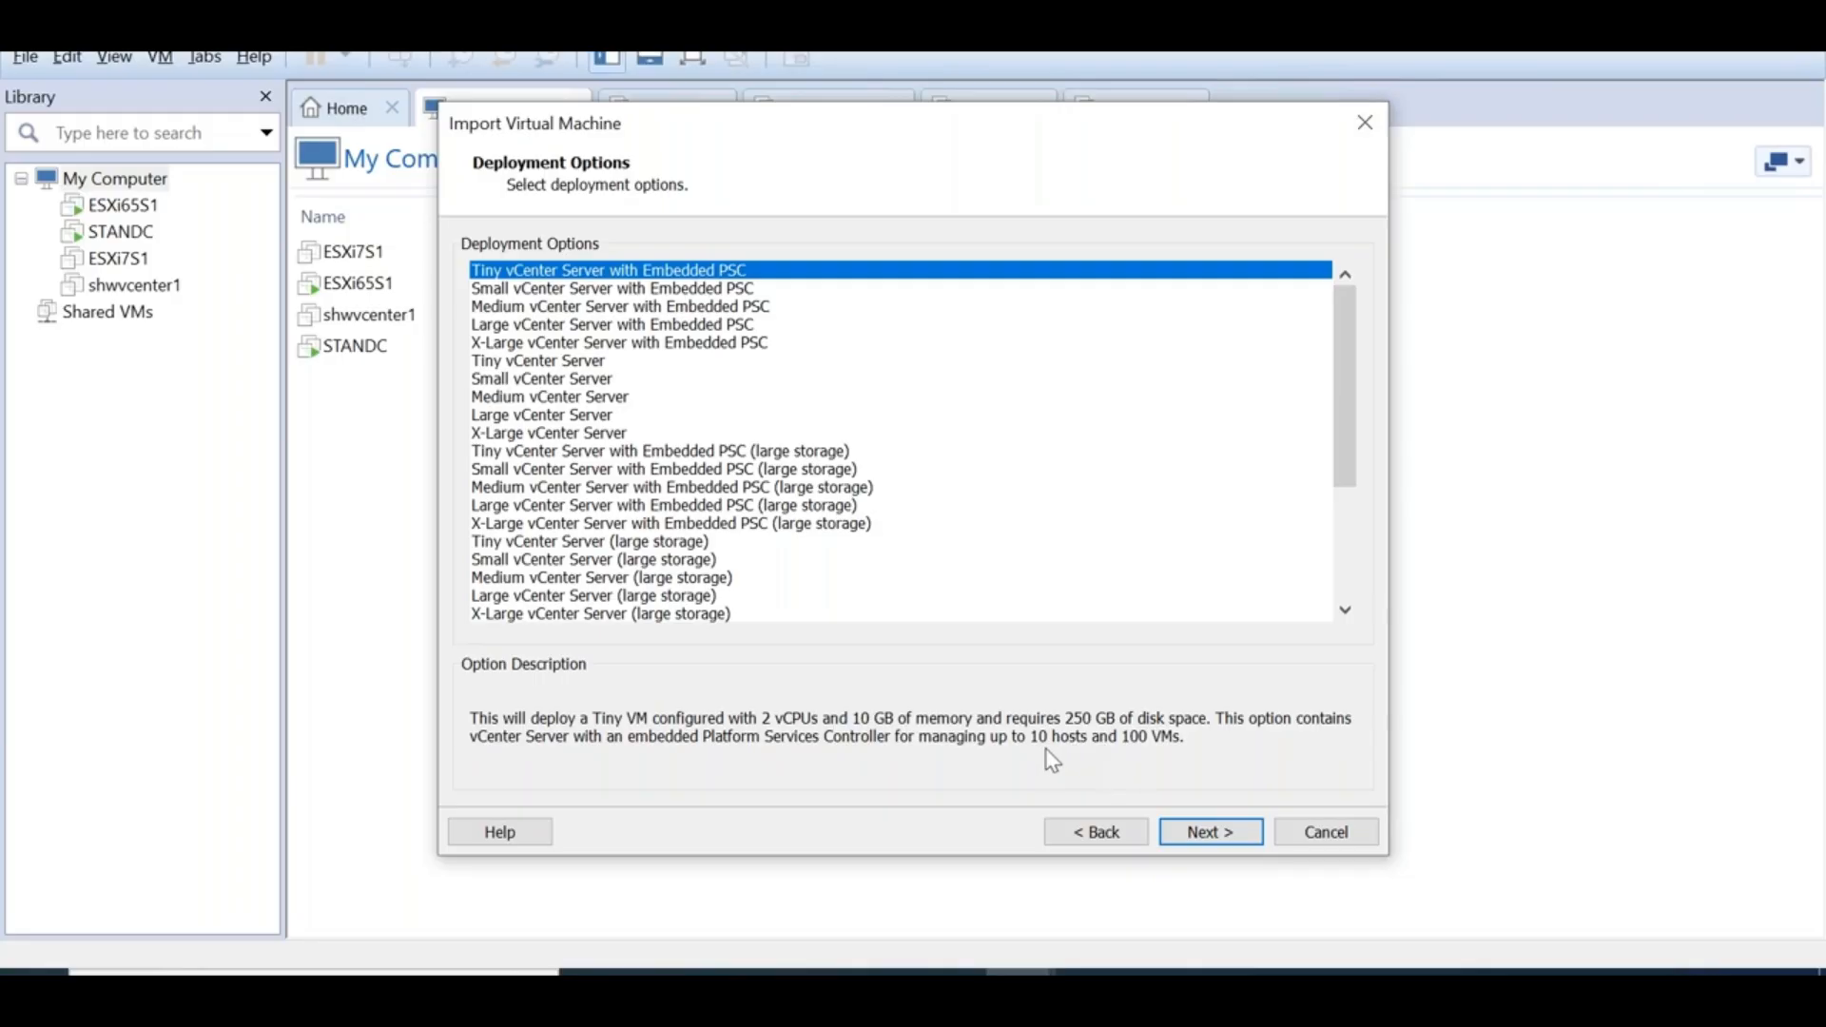
pyautogui.click(674, 310)
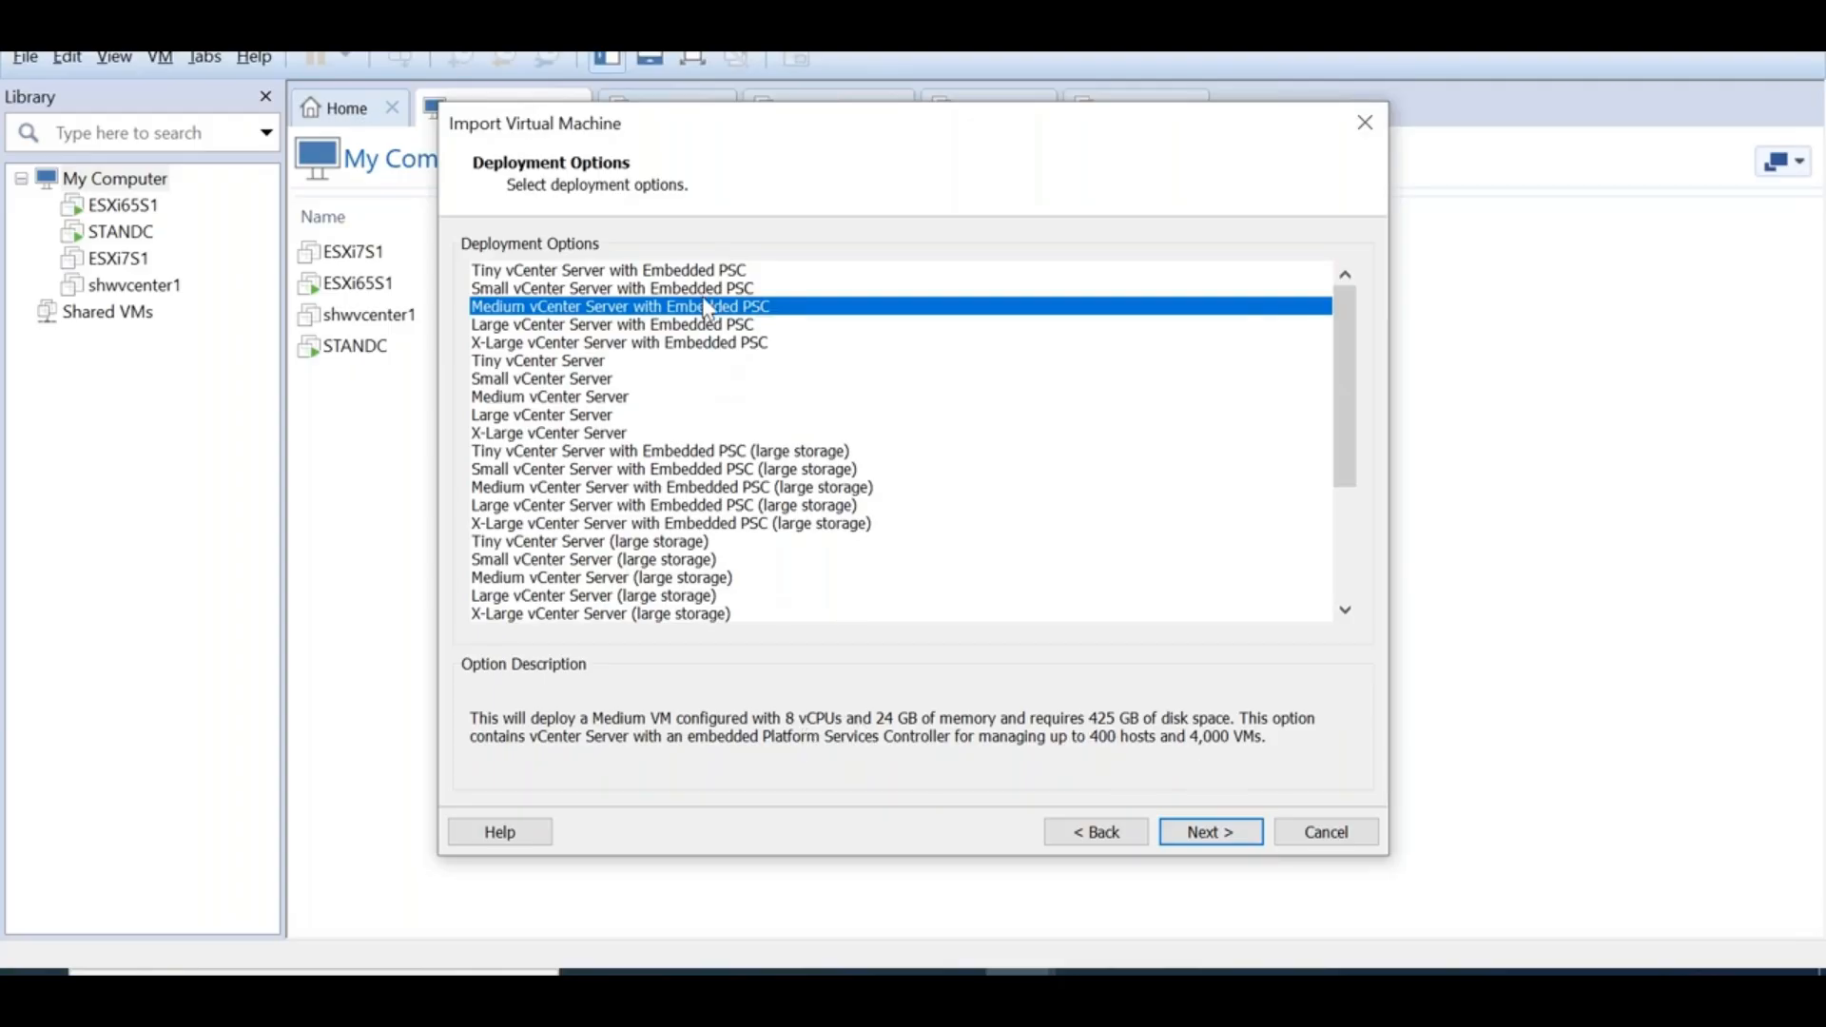
pyautogui.click(697, 326)
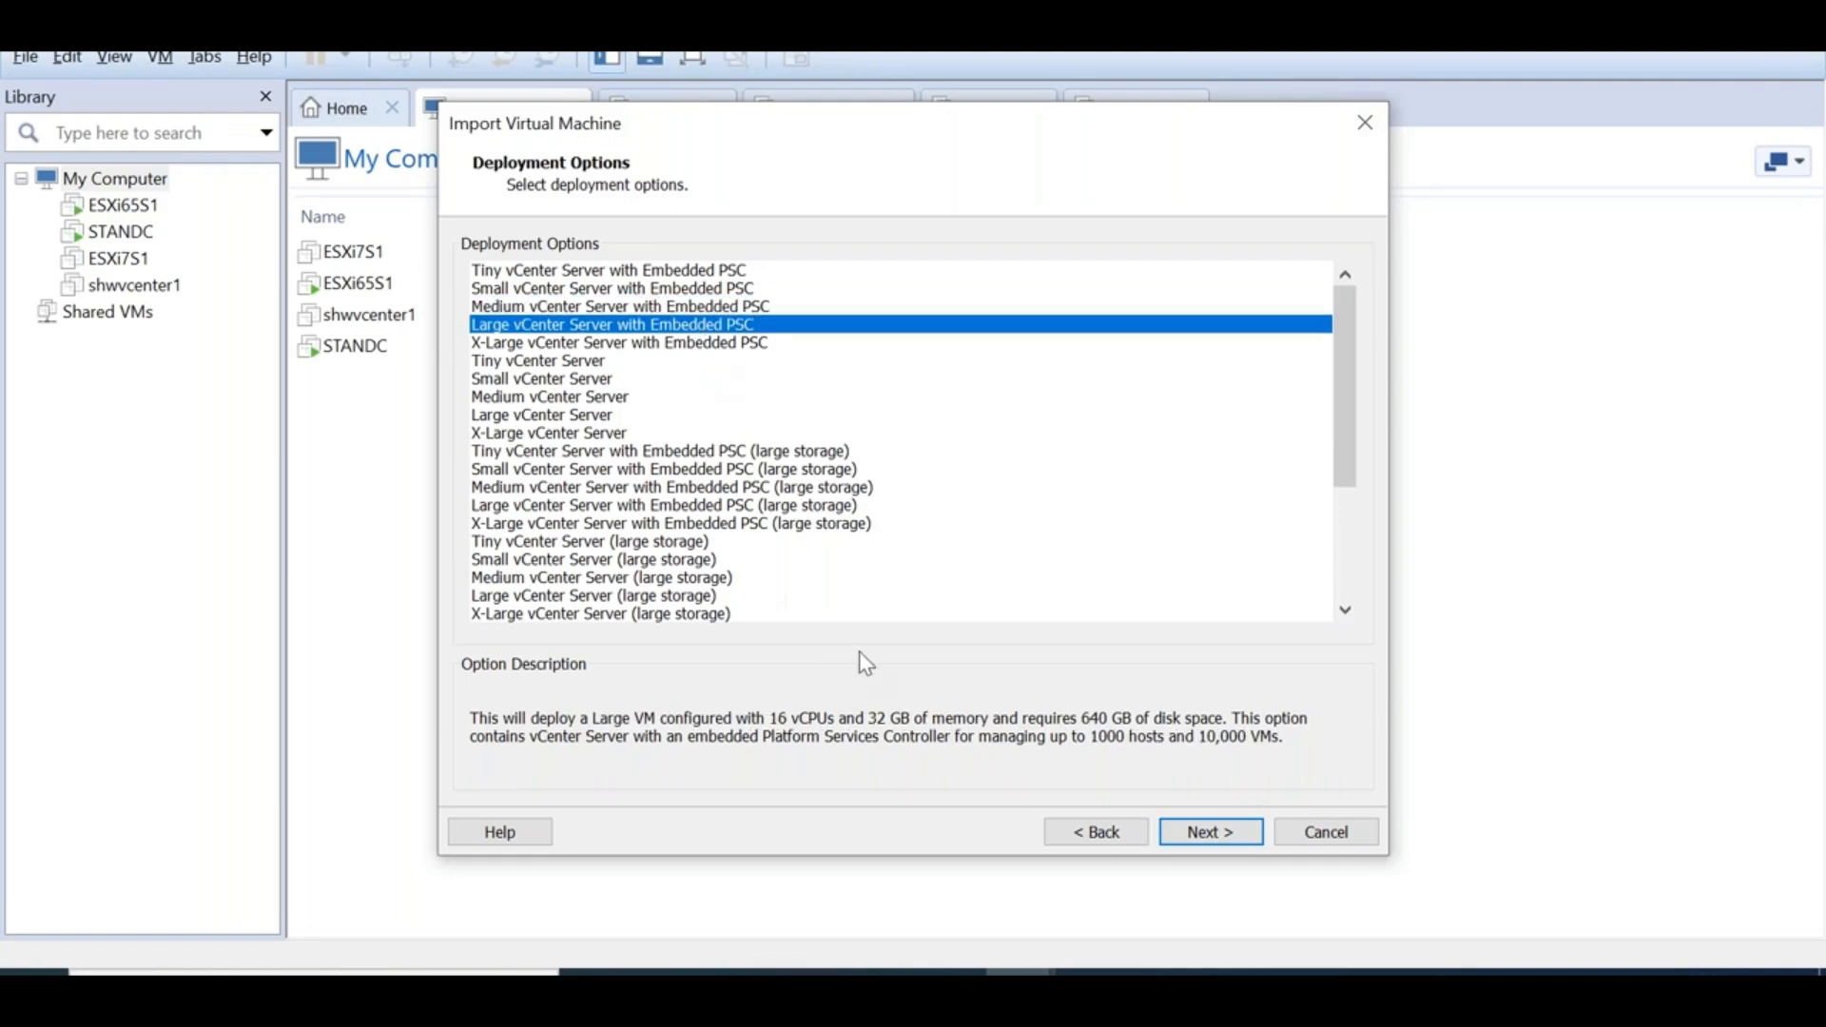
pyautogui.click(568, 344)
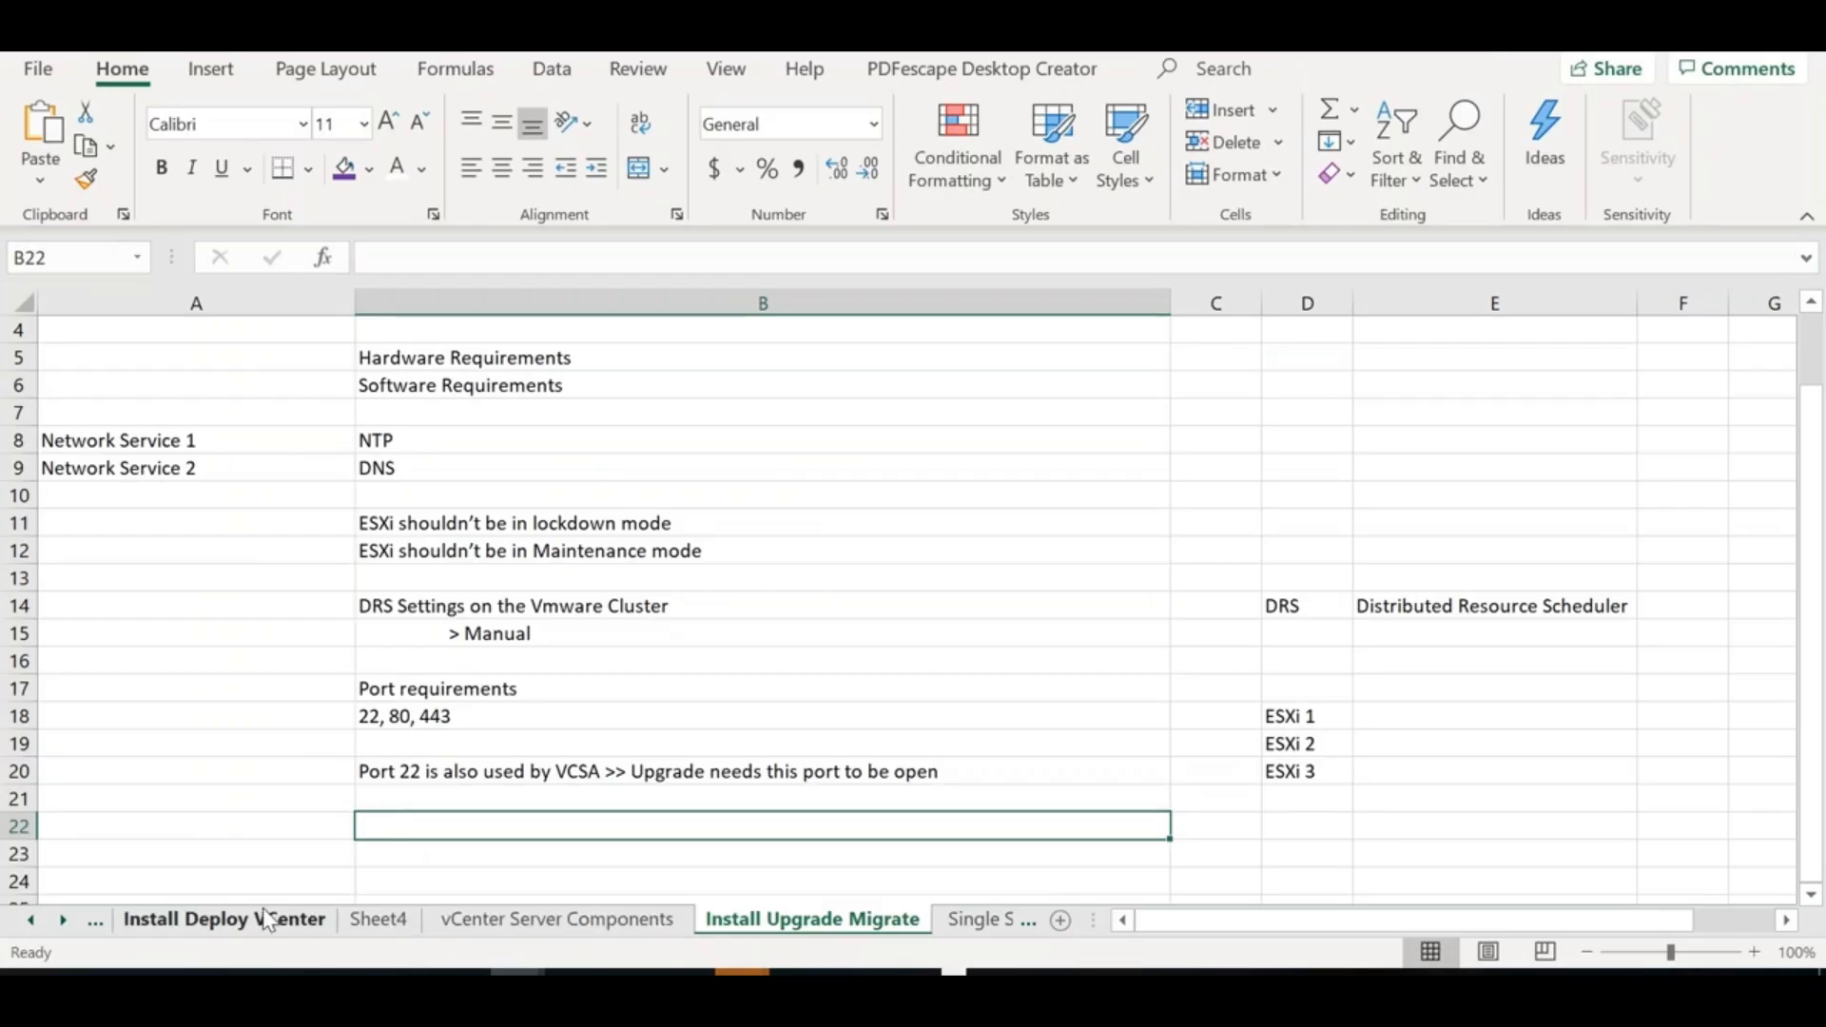
pyautogui.click(269, 918)
# Review the Excel sizing table, highlighting the Small-to-x-Large labels and x-Large 2000 & 35000 limits
pyautogui.click(554, 753)
pyautogui.press('Down')
pyautogui.press('Down')
pyautogui.press('Down')
pyautogui.press('Down')
pyautogui.press('Down')
pyautogui.press('Down')
pyautogui.press('Down')
pyautogui.press('Down')
pyautogui.press('Down')
pyautogui.press('Down')
pyautogui.press('Down')
pyautogui.press('Down')
pyautogui.press('Down')
pyautogui.press('Down')
pyautogui.press('Down')
pyautogui.press('Down')
pyautogui.press('Down')
pyautogui.press('Down')
pyautogui.press('Down')
pyautogui.press('Down')
pyautogui.press('Down')
pyautogui.press('Down')
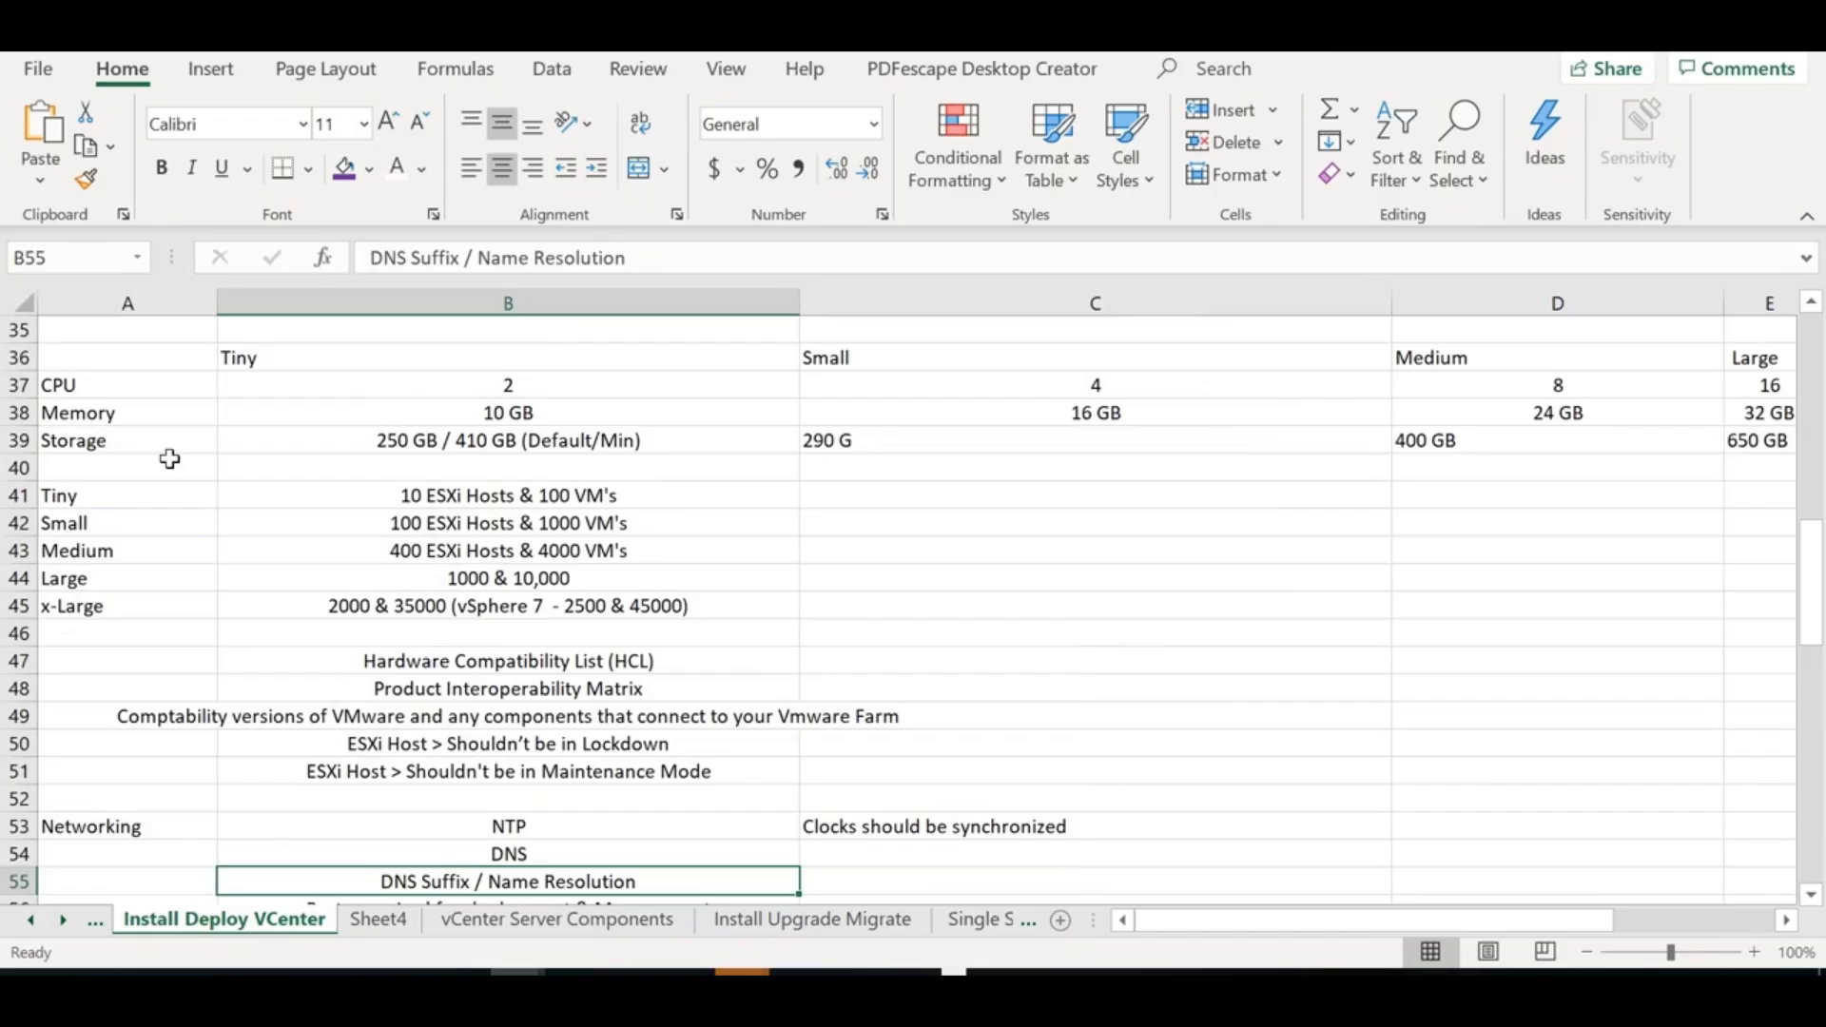
pyautogui.moveTo(119, 512); pyautogui.dragTo(123, 606)
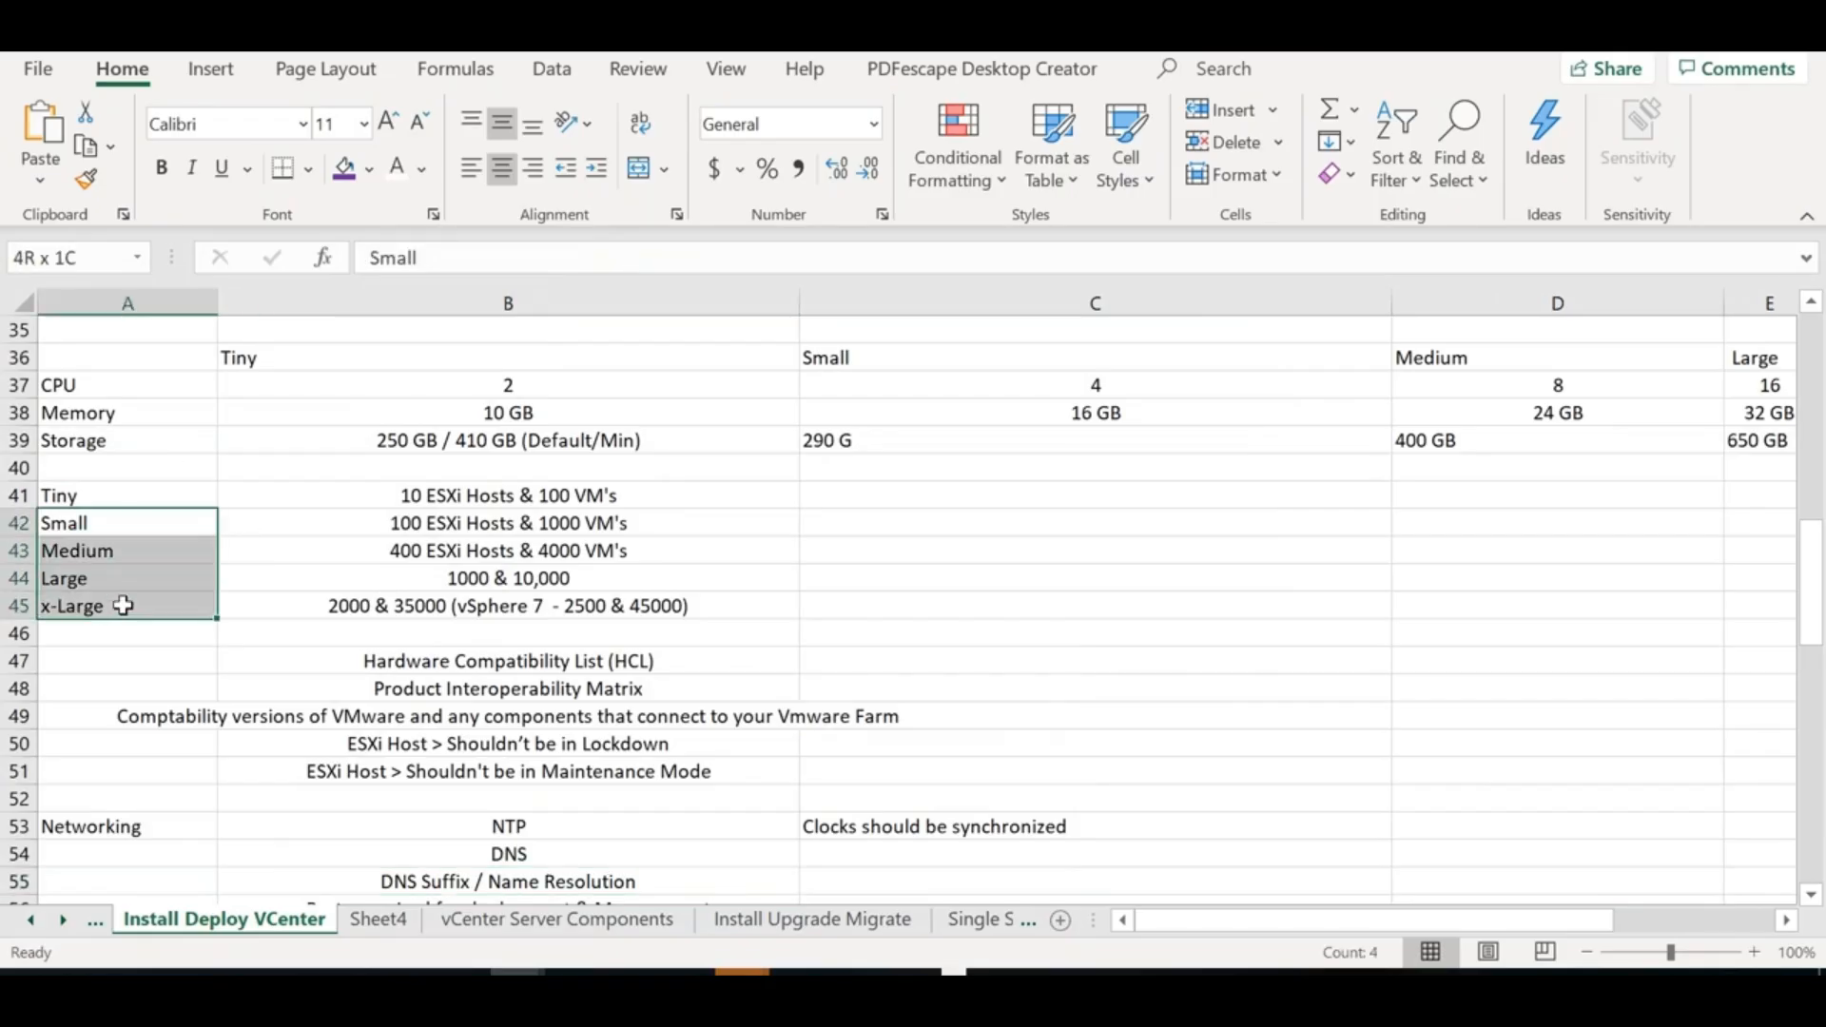
pyautogui.doubleClick(699, 599)
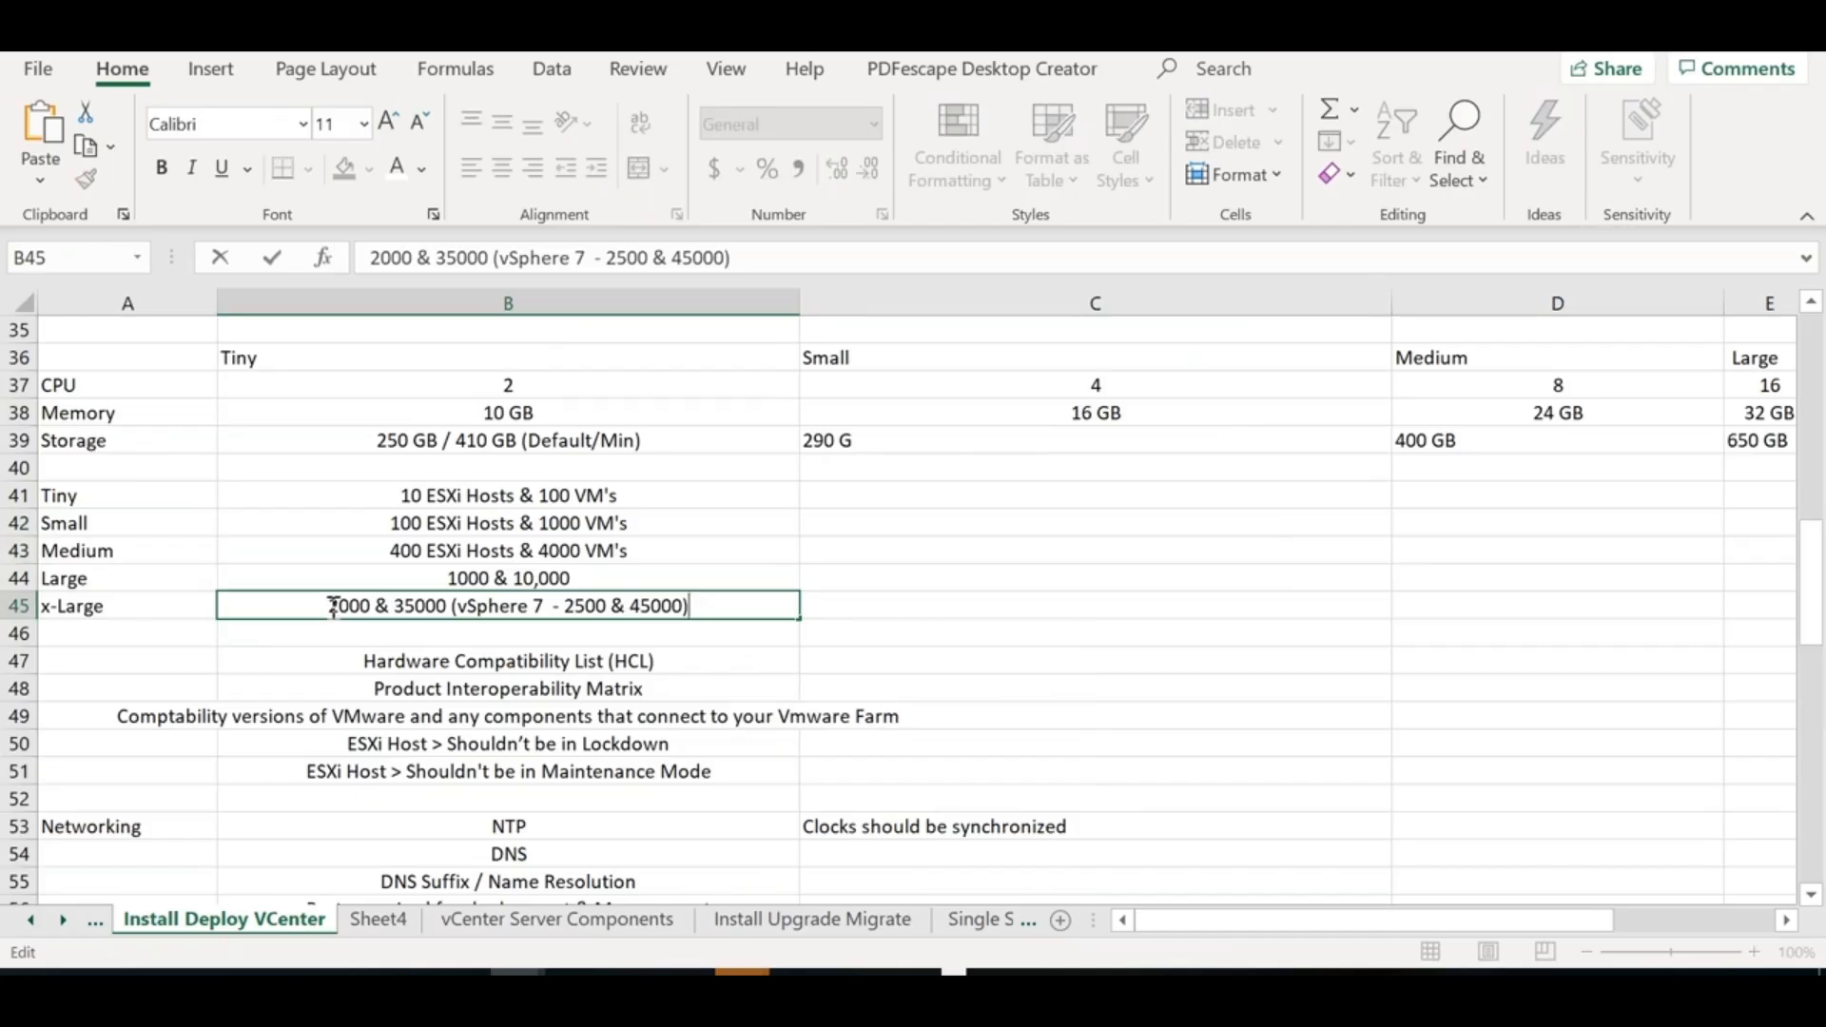
pyautogui.moveTo(330, 606); pyautogui.dragTo(454, 627)
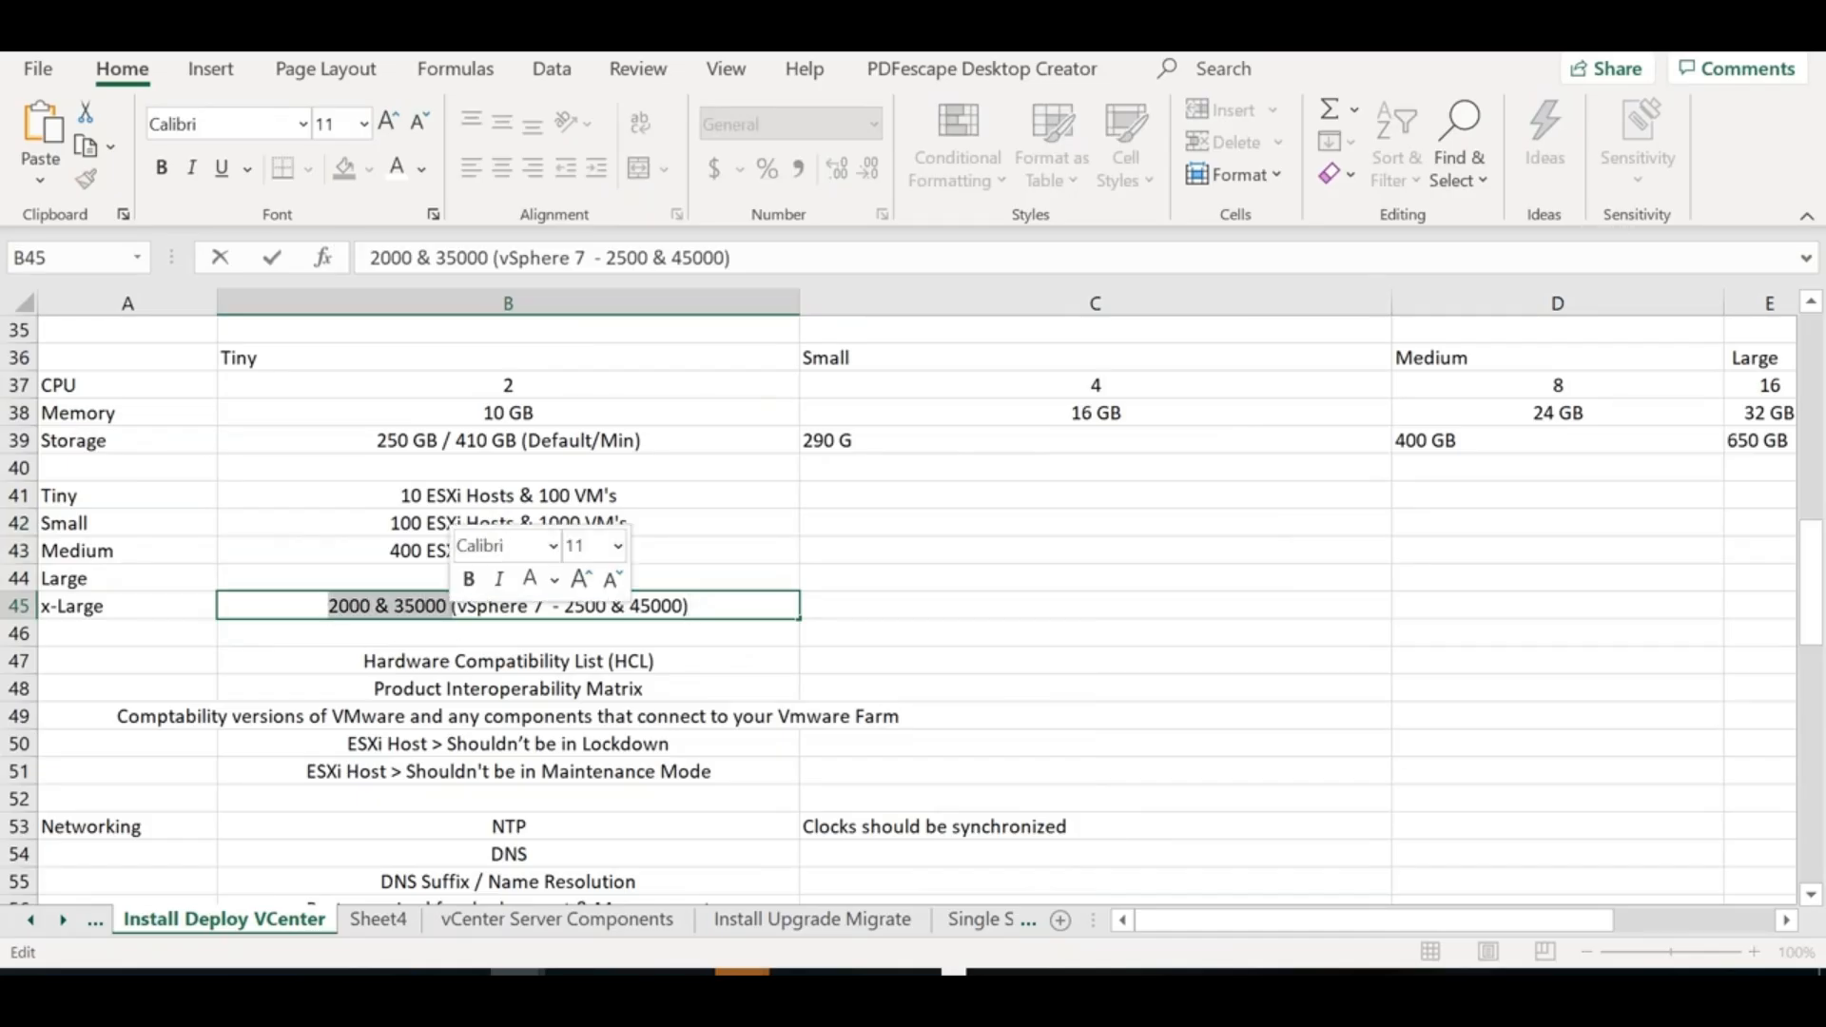
pyautogui.hotkey('alt', 'Tab')
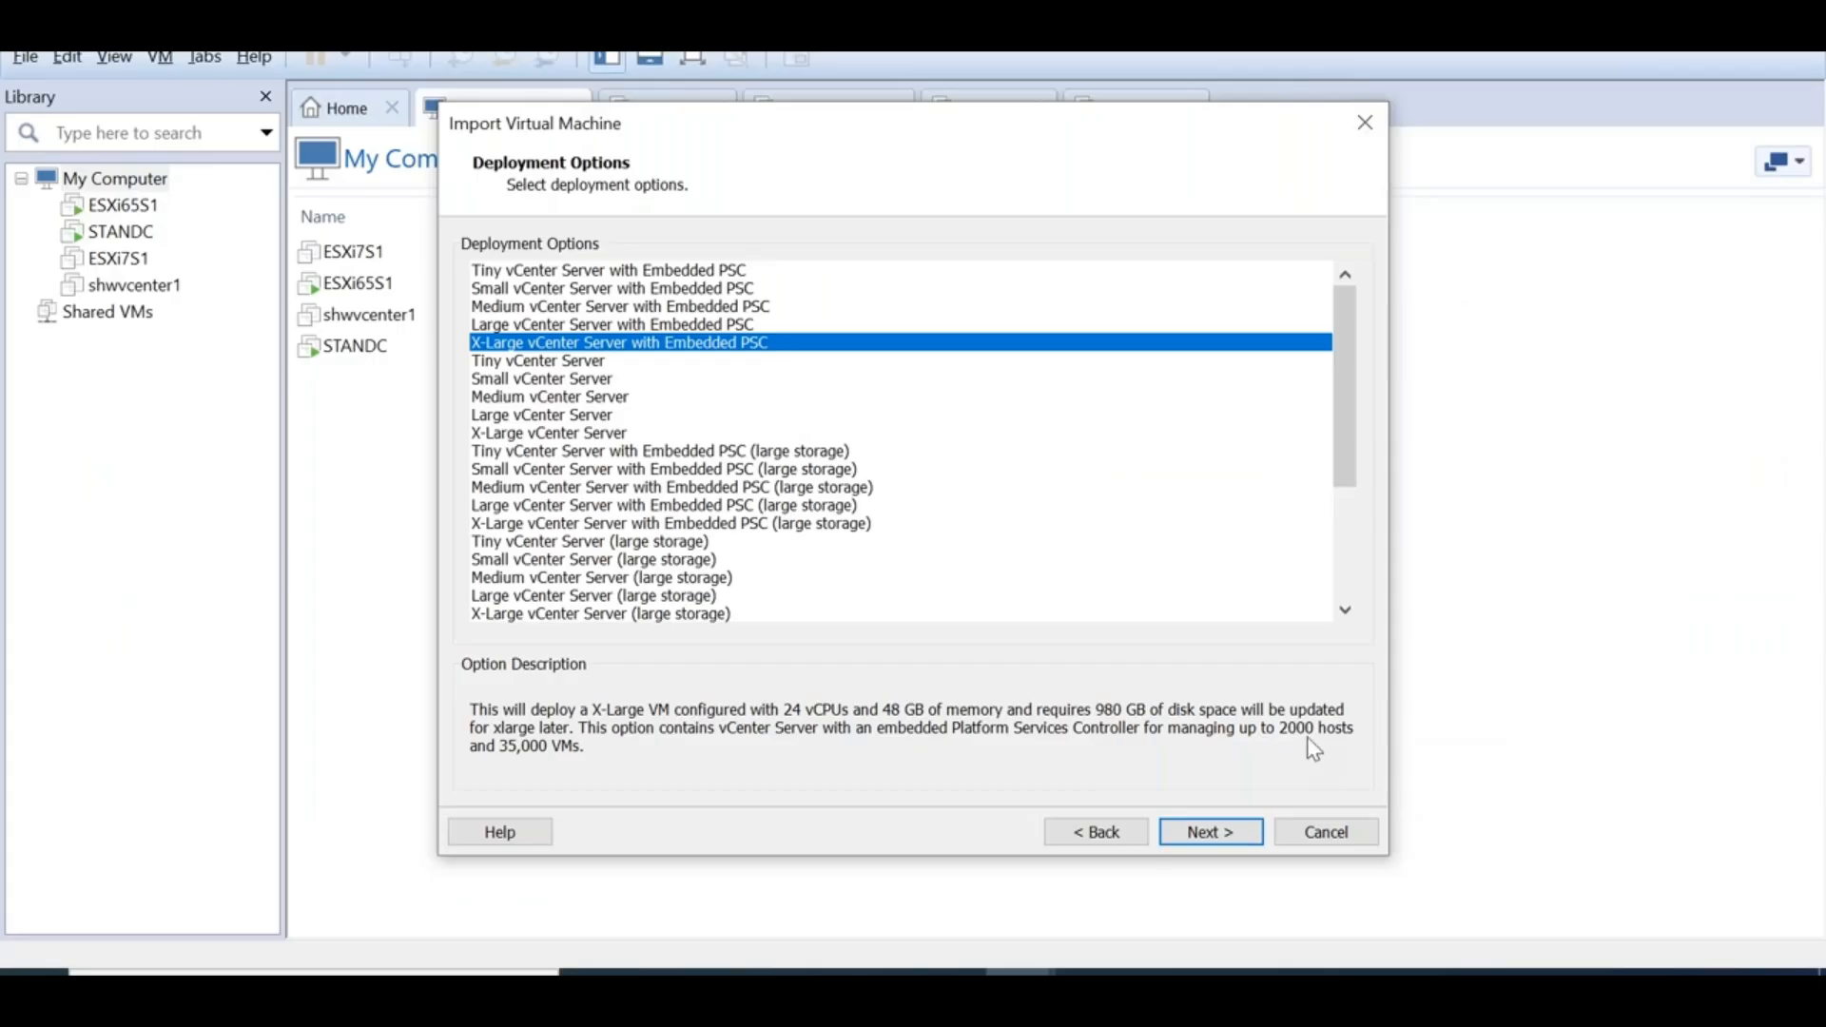
# Pick Tiny vCenter Server with Embedded PSC, advance to Properties, then close the import wizard
pyautogui.click(589, 274)
pyautogui.click(1182, 834)
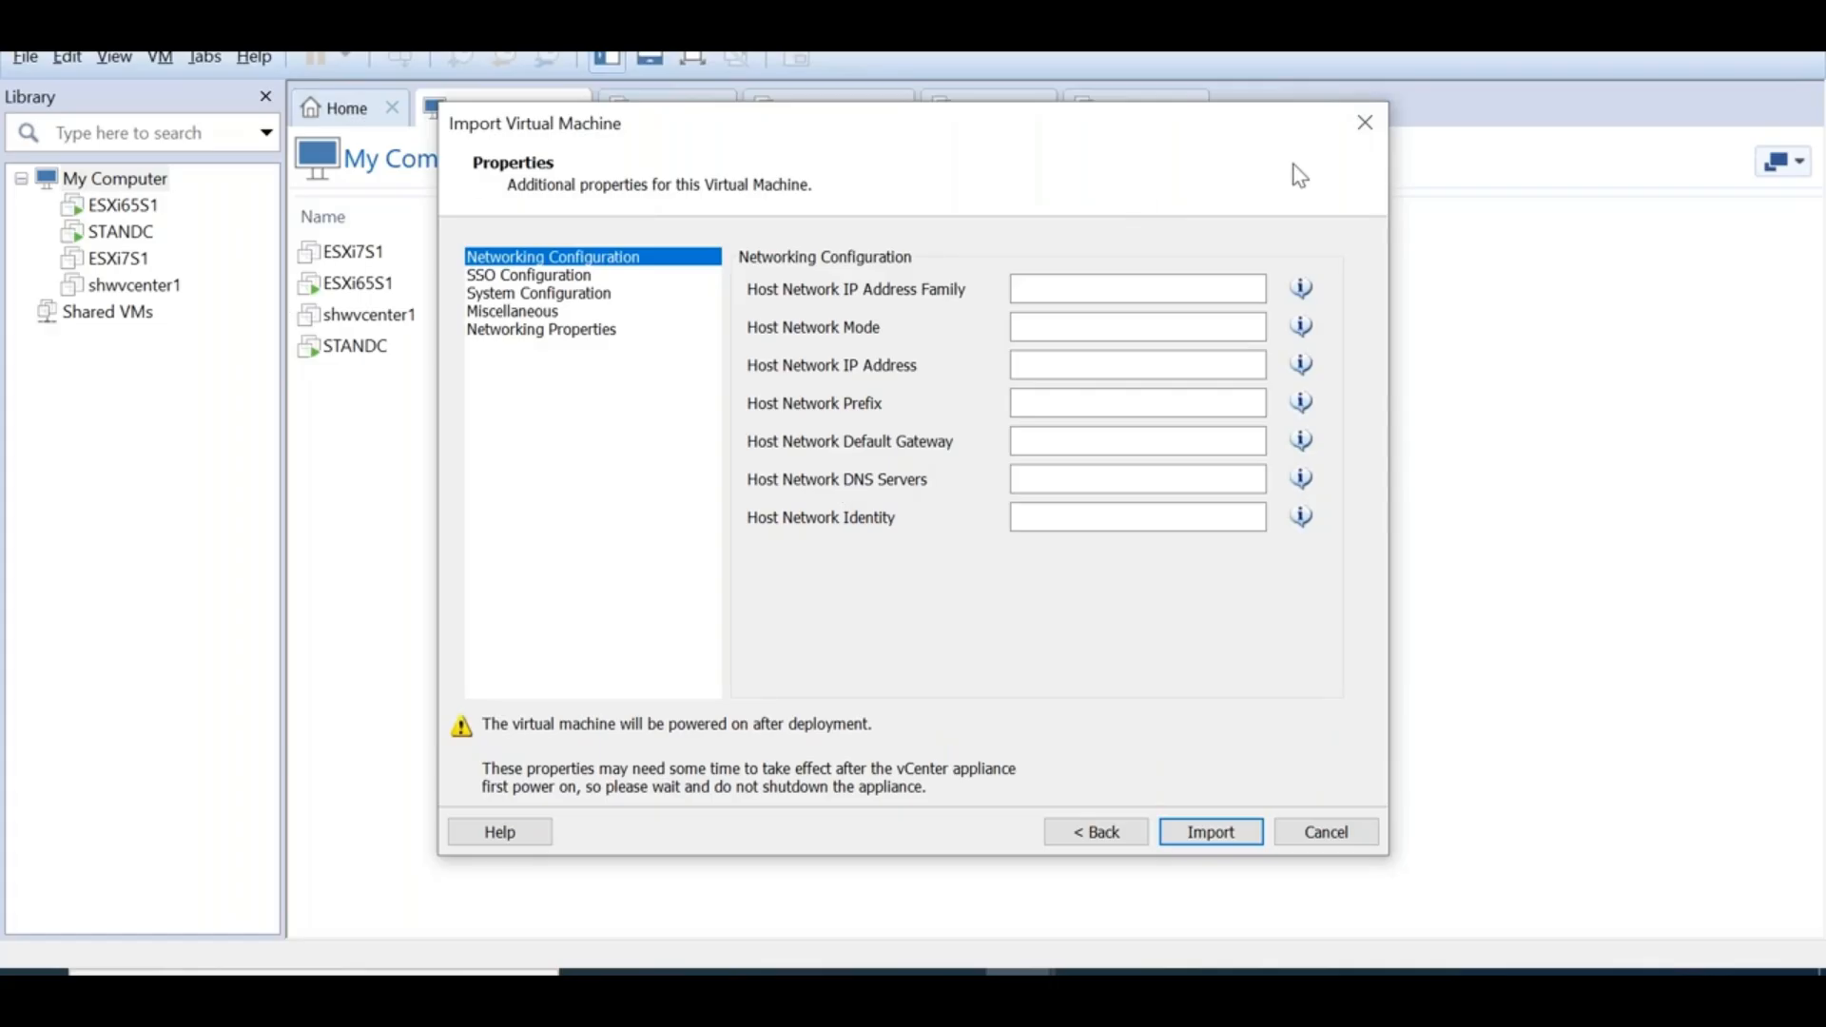
pyautogui.click(1367, 123)
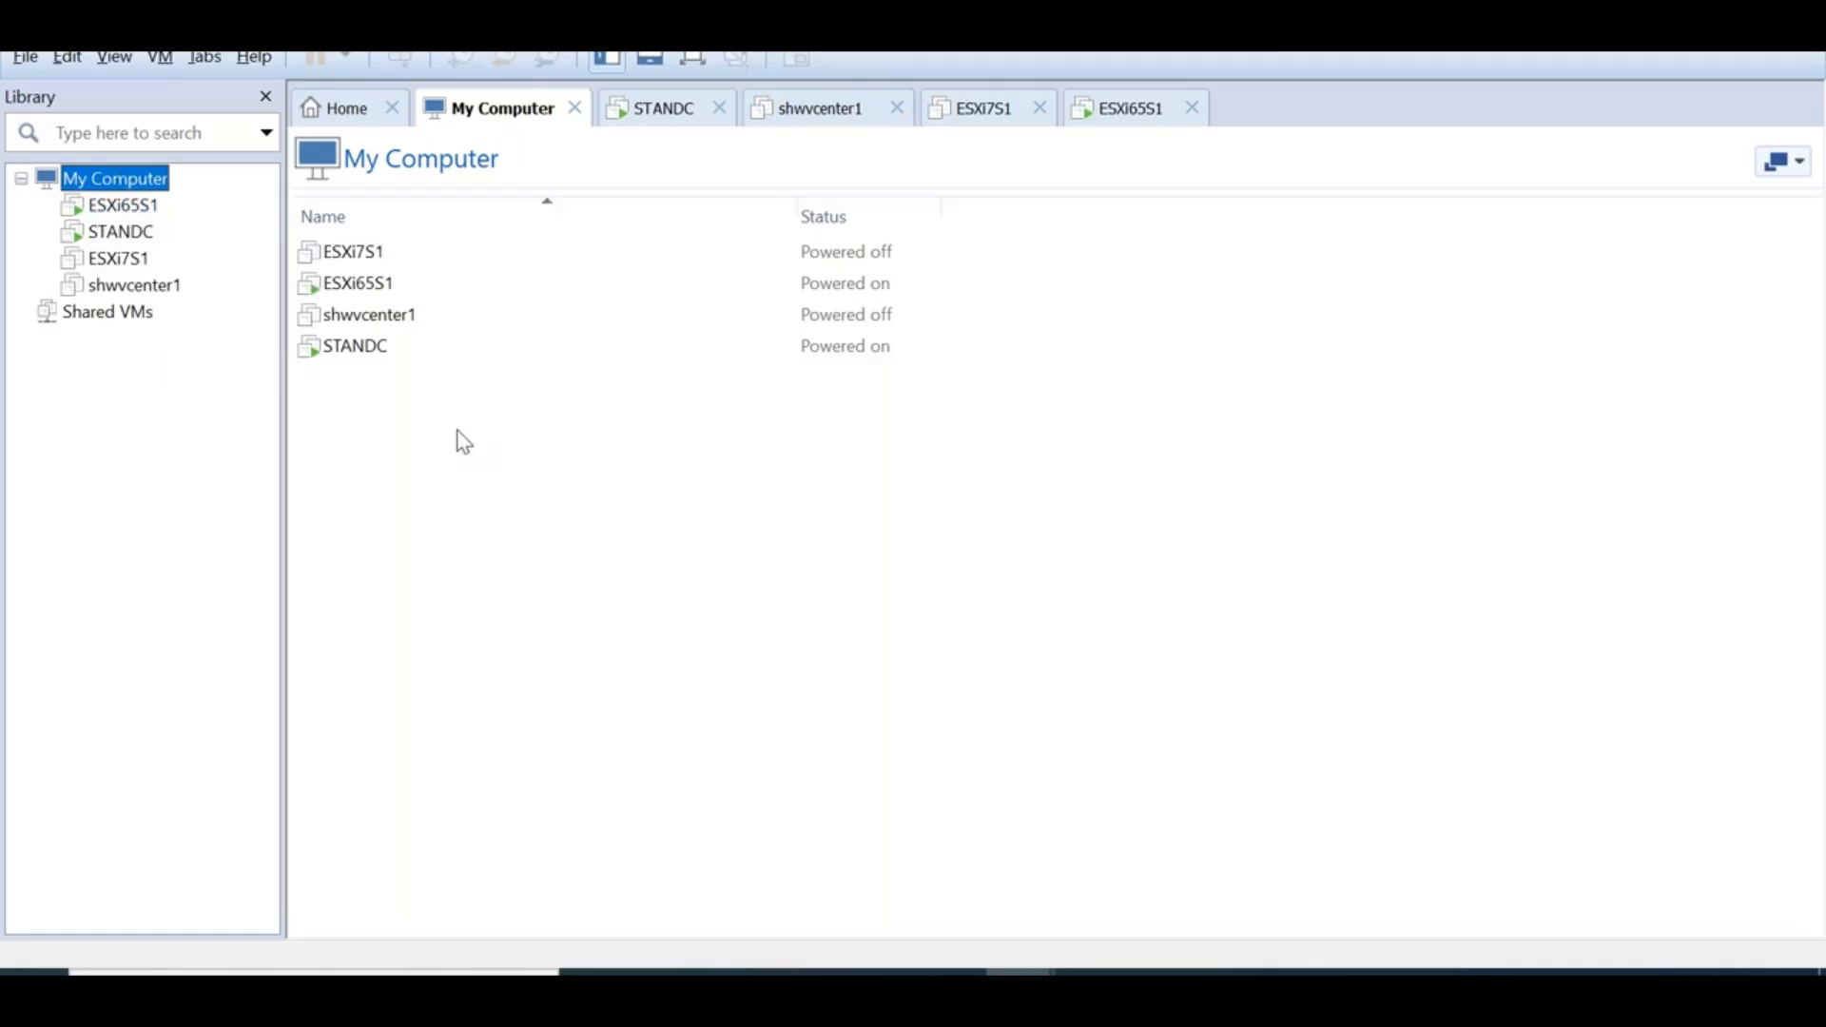
# Launch installer.exe from the DVD's vcsa-ui-installer\win32 folder
pyautogui.hotkey('alt', 'Tab')
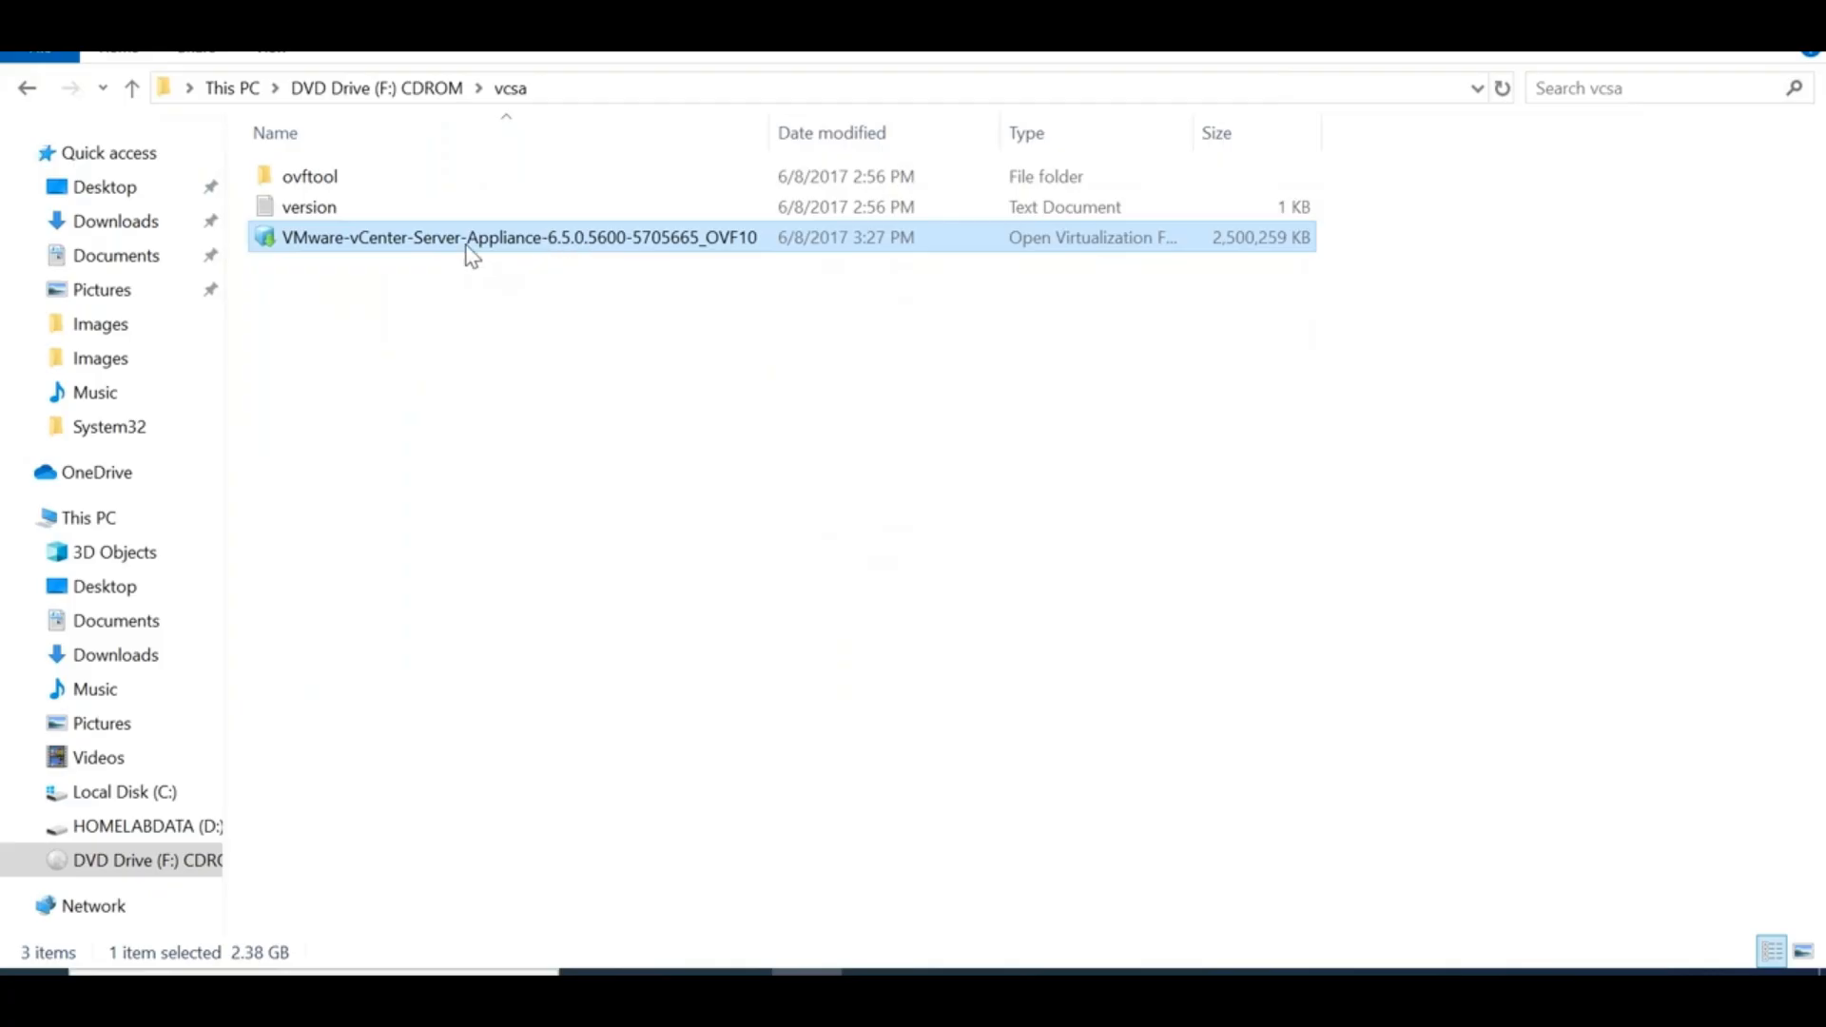
pyautogui.click(422, 89)
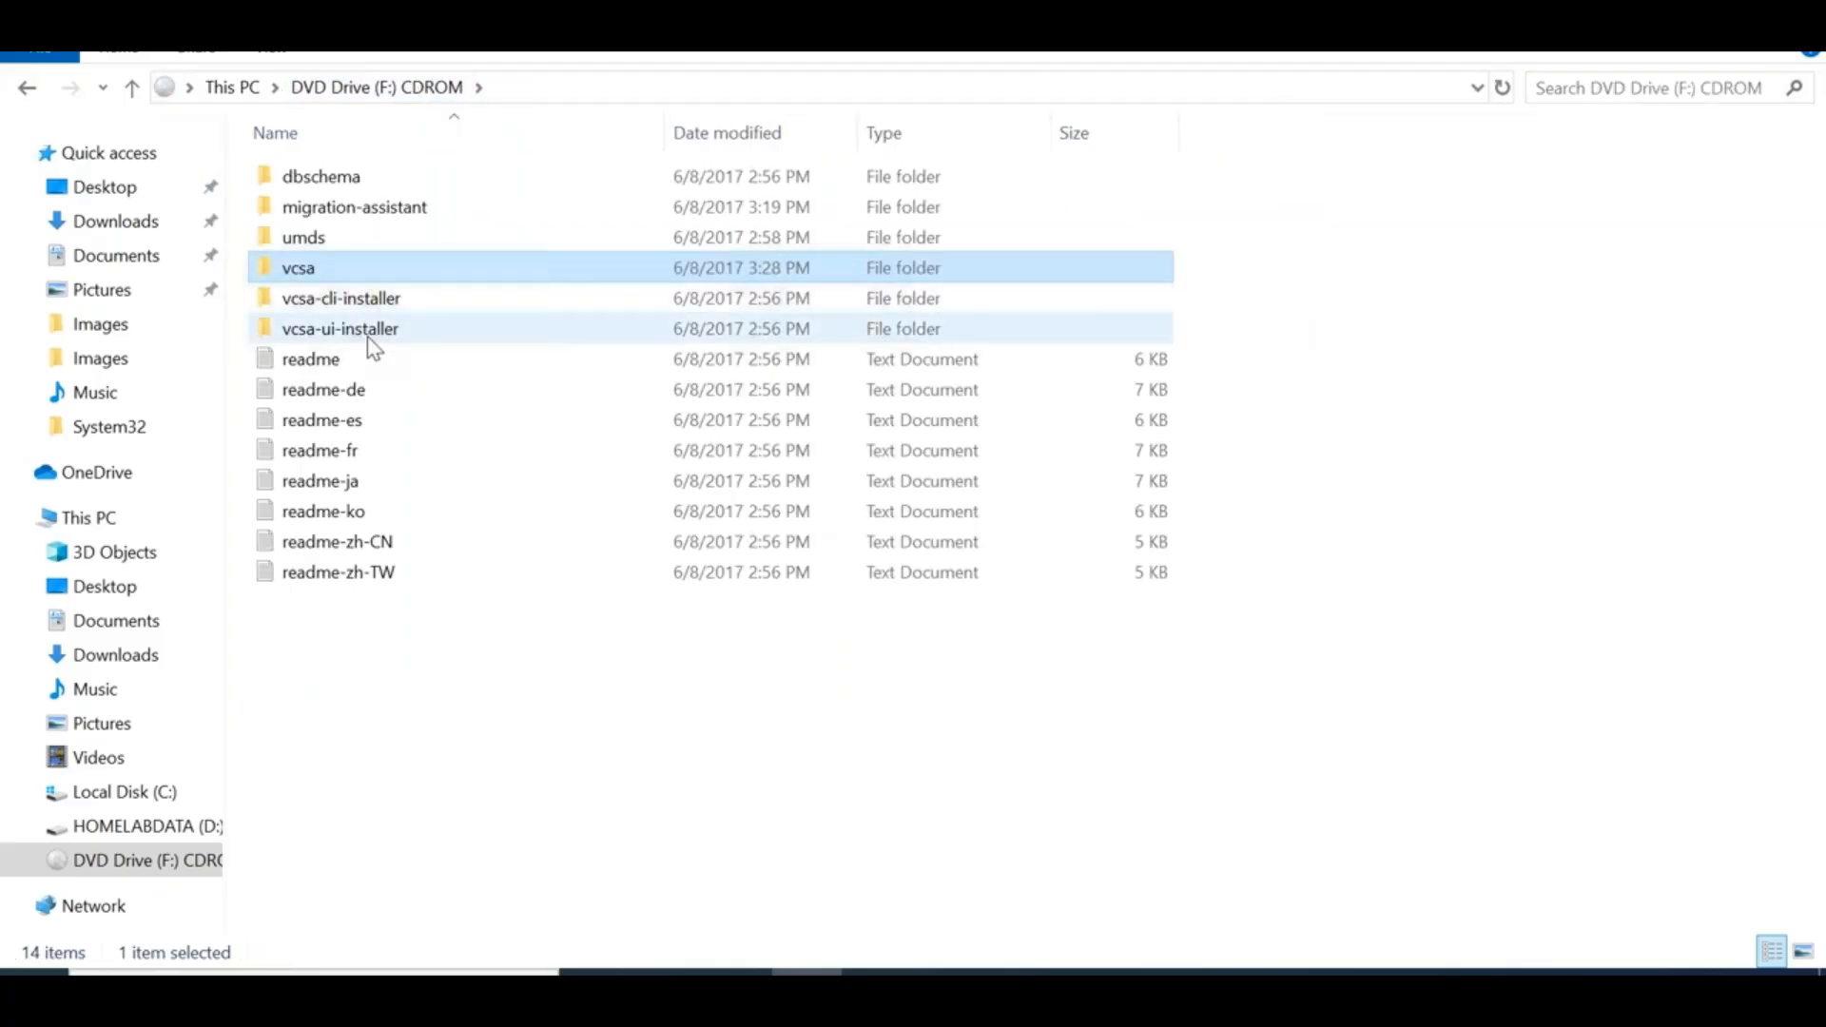
pyautogui.doubleClick(369, 333)
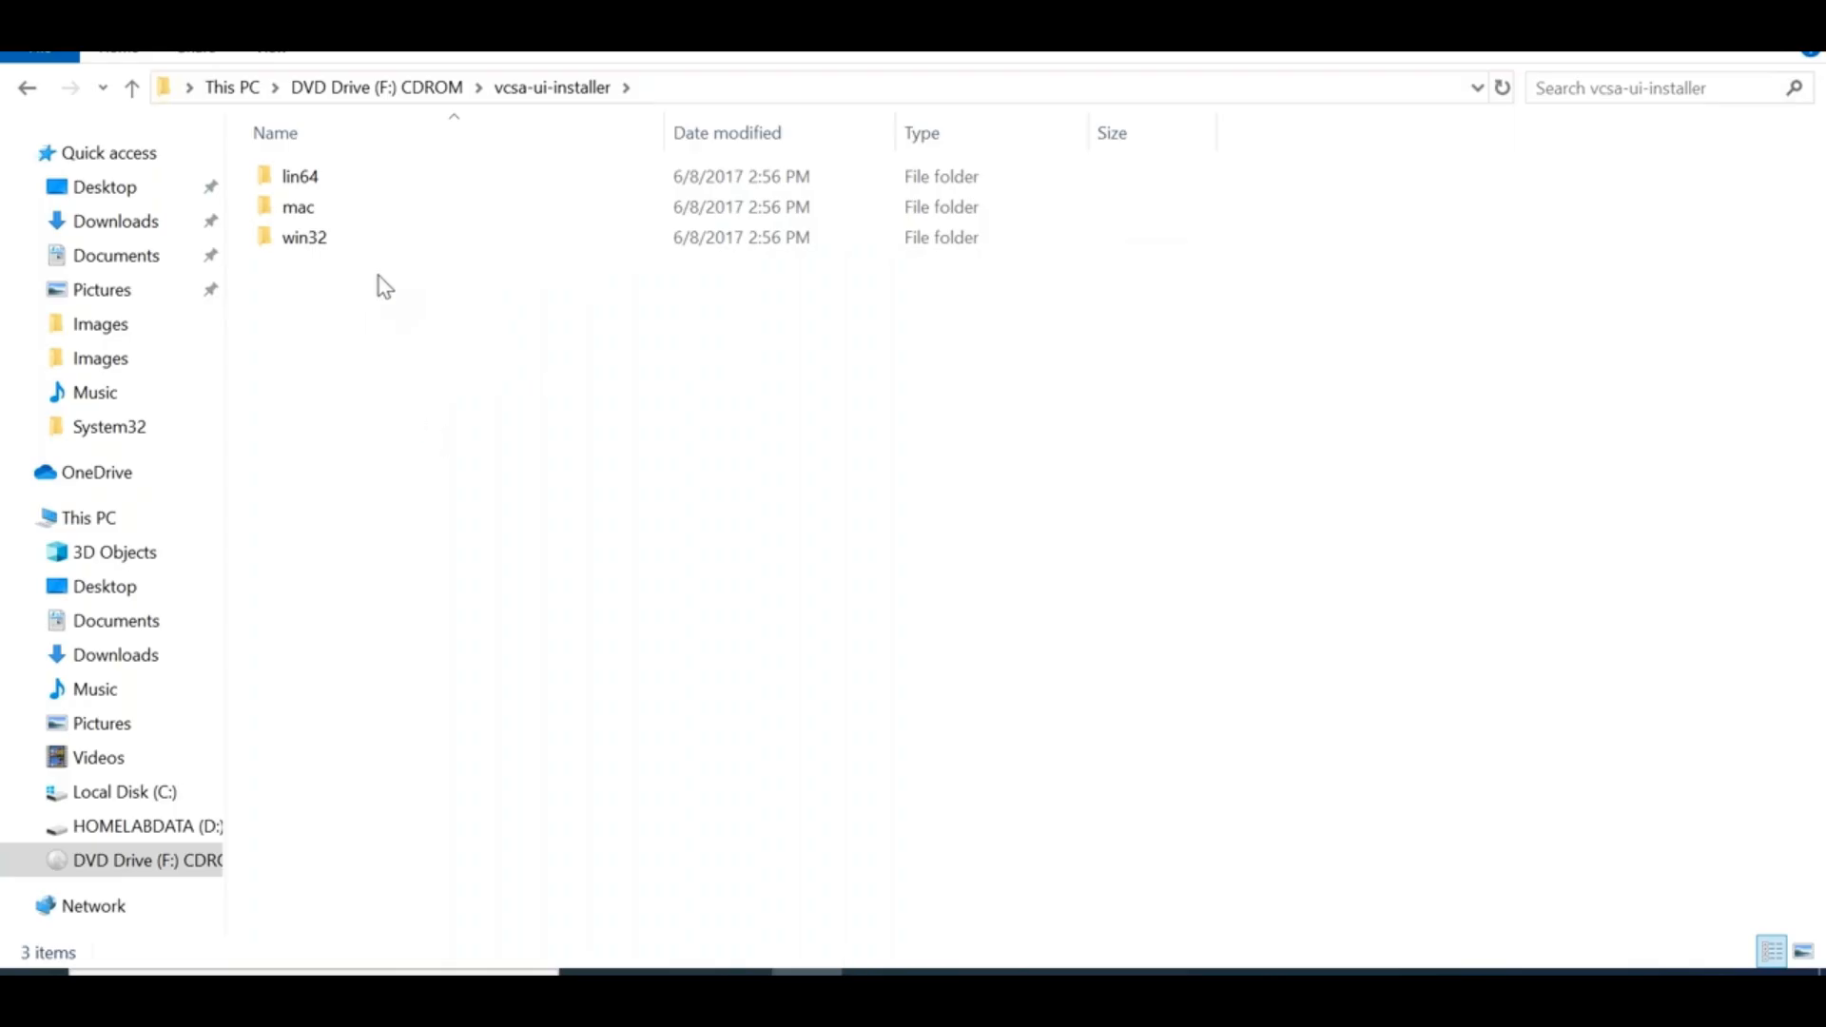
pyautogui.click(327, 238)
pyautogui.doubleClick(327, 238)
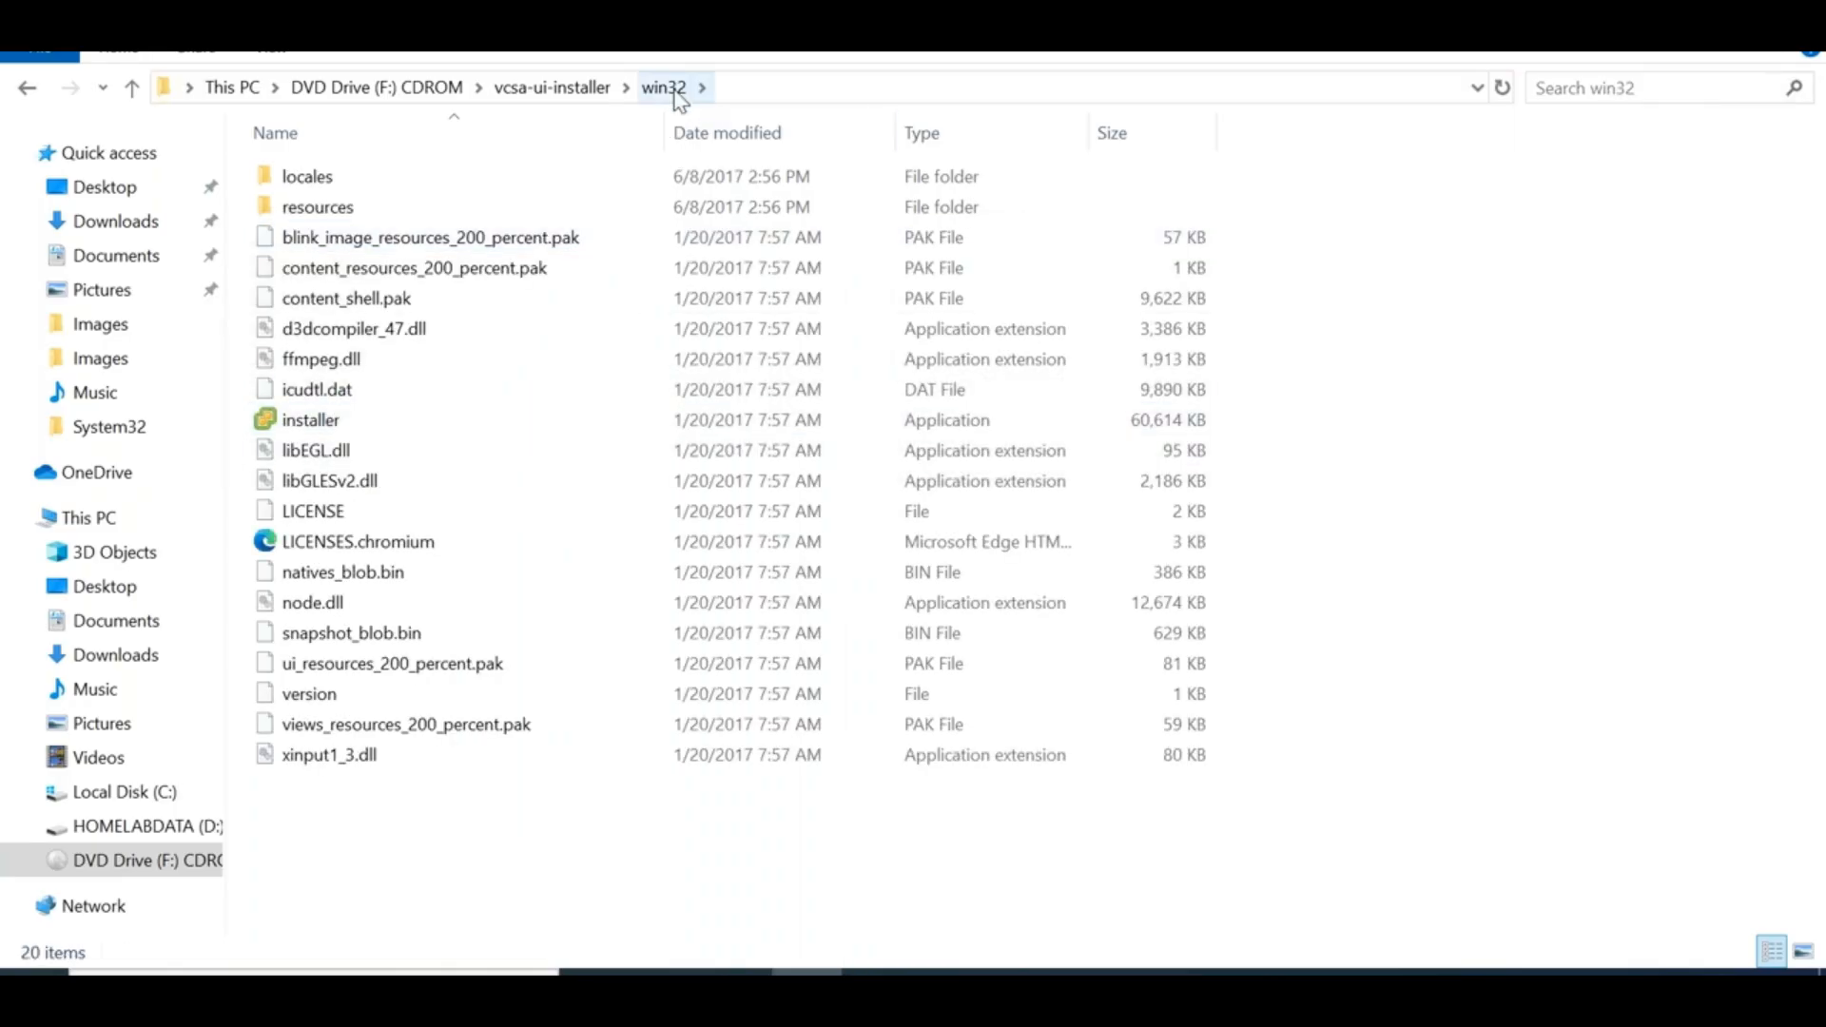
pyautogui.click(338, 430)
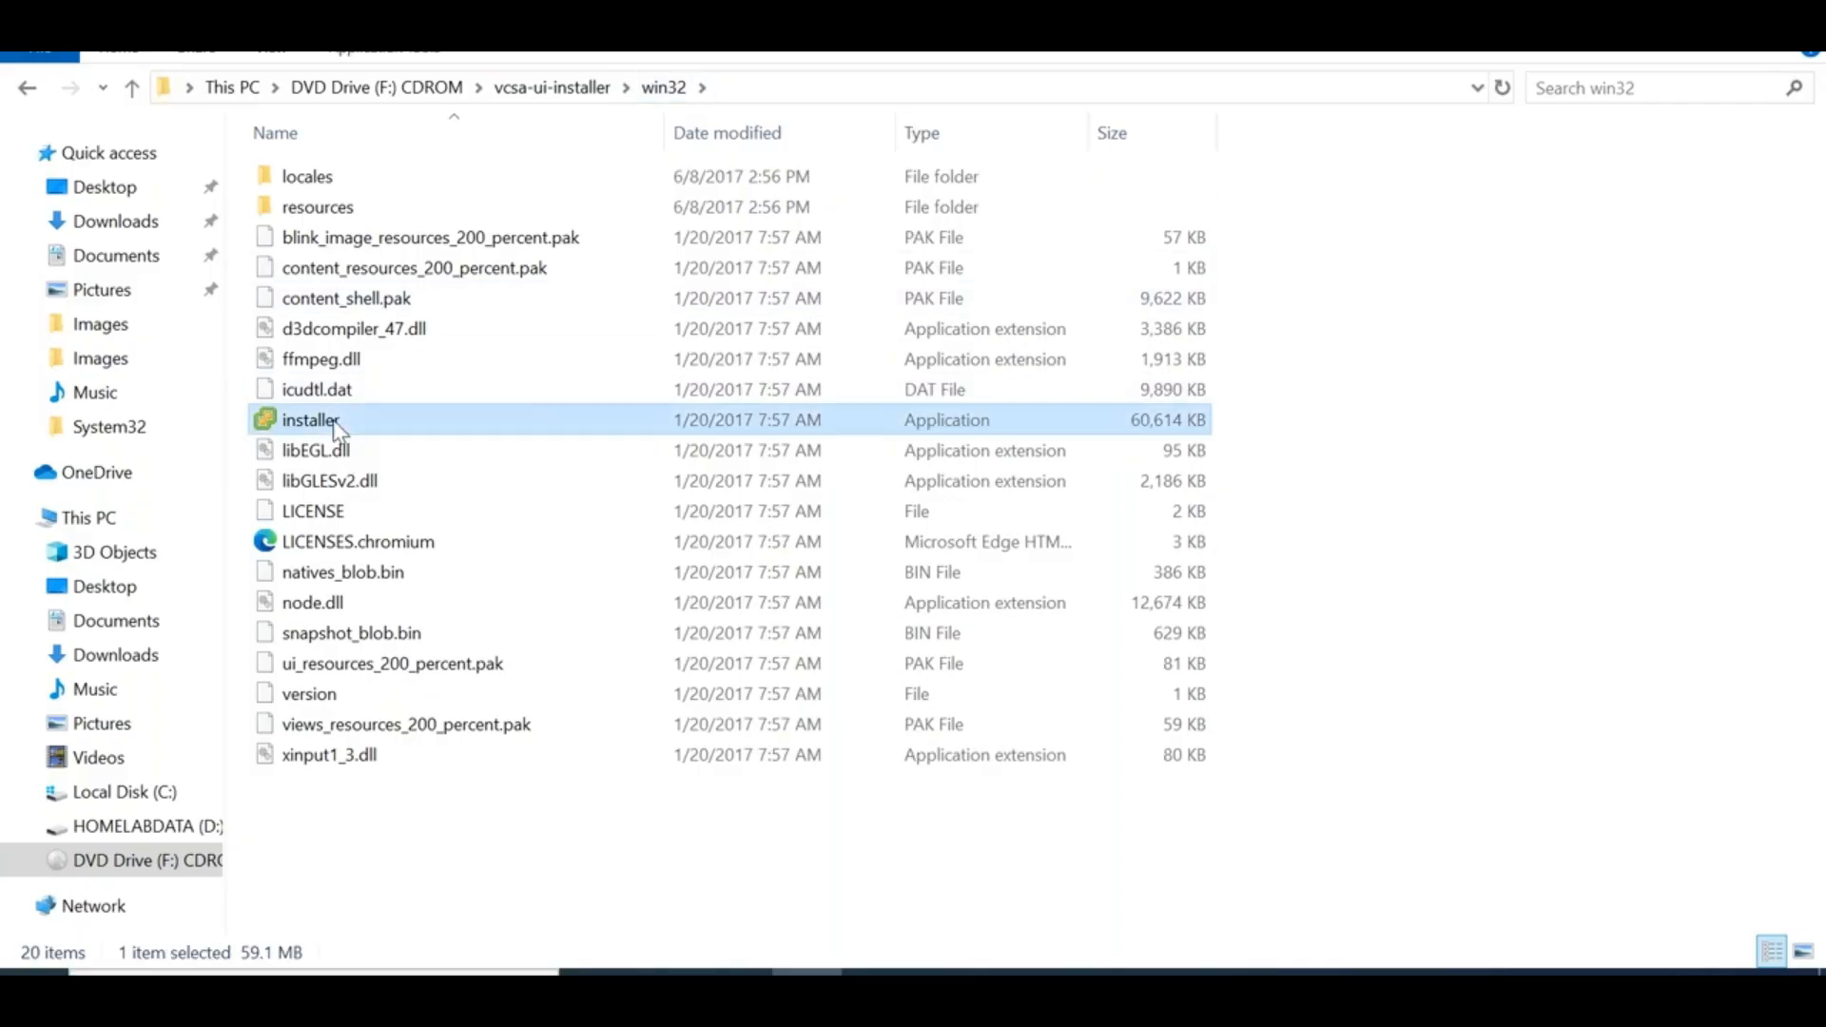
pyautogui.doubleClick(337, 430)
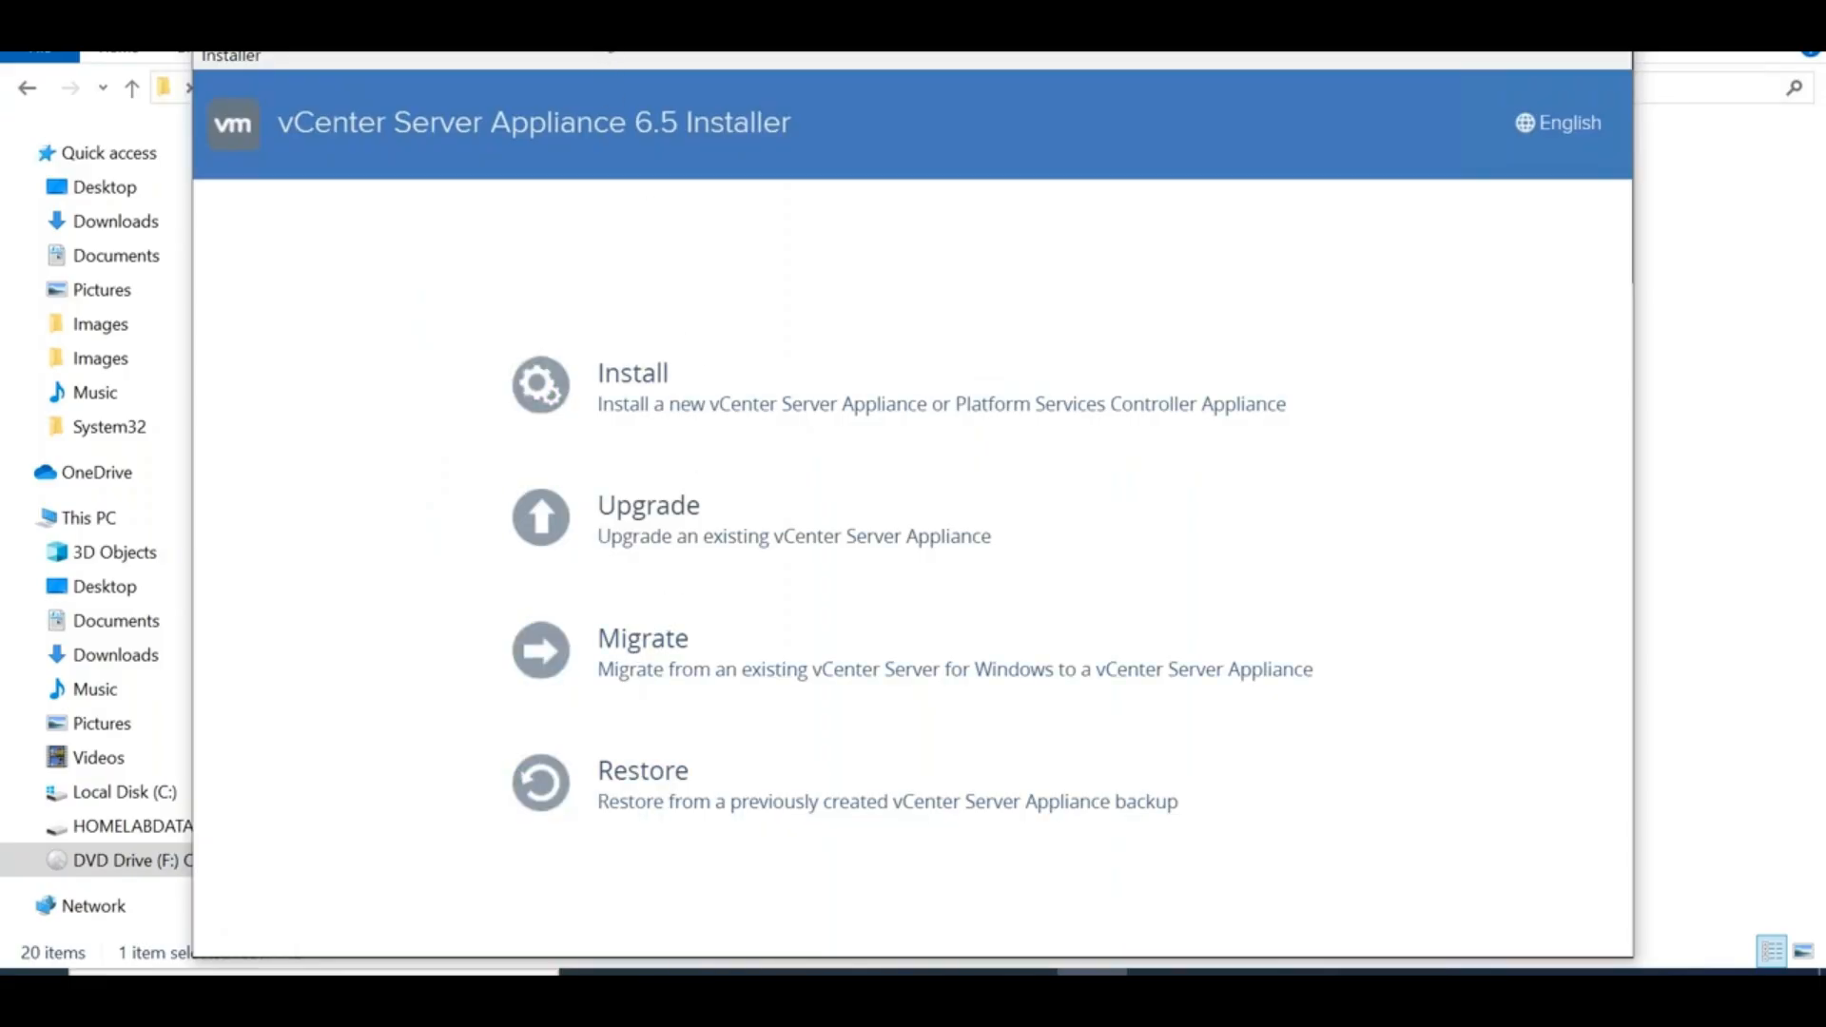
# Choose Install in the vCenter Server Appliance Installer, repositioning its window
pyautogui.moveTo(884, 124); pyautogui.dragTo(1301, 197)
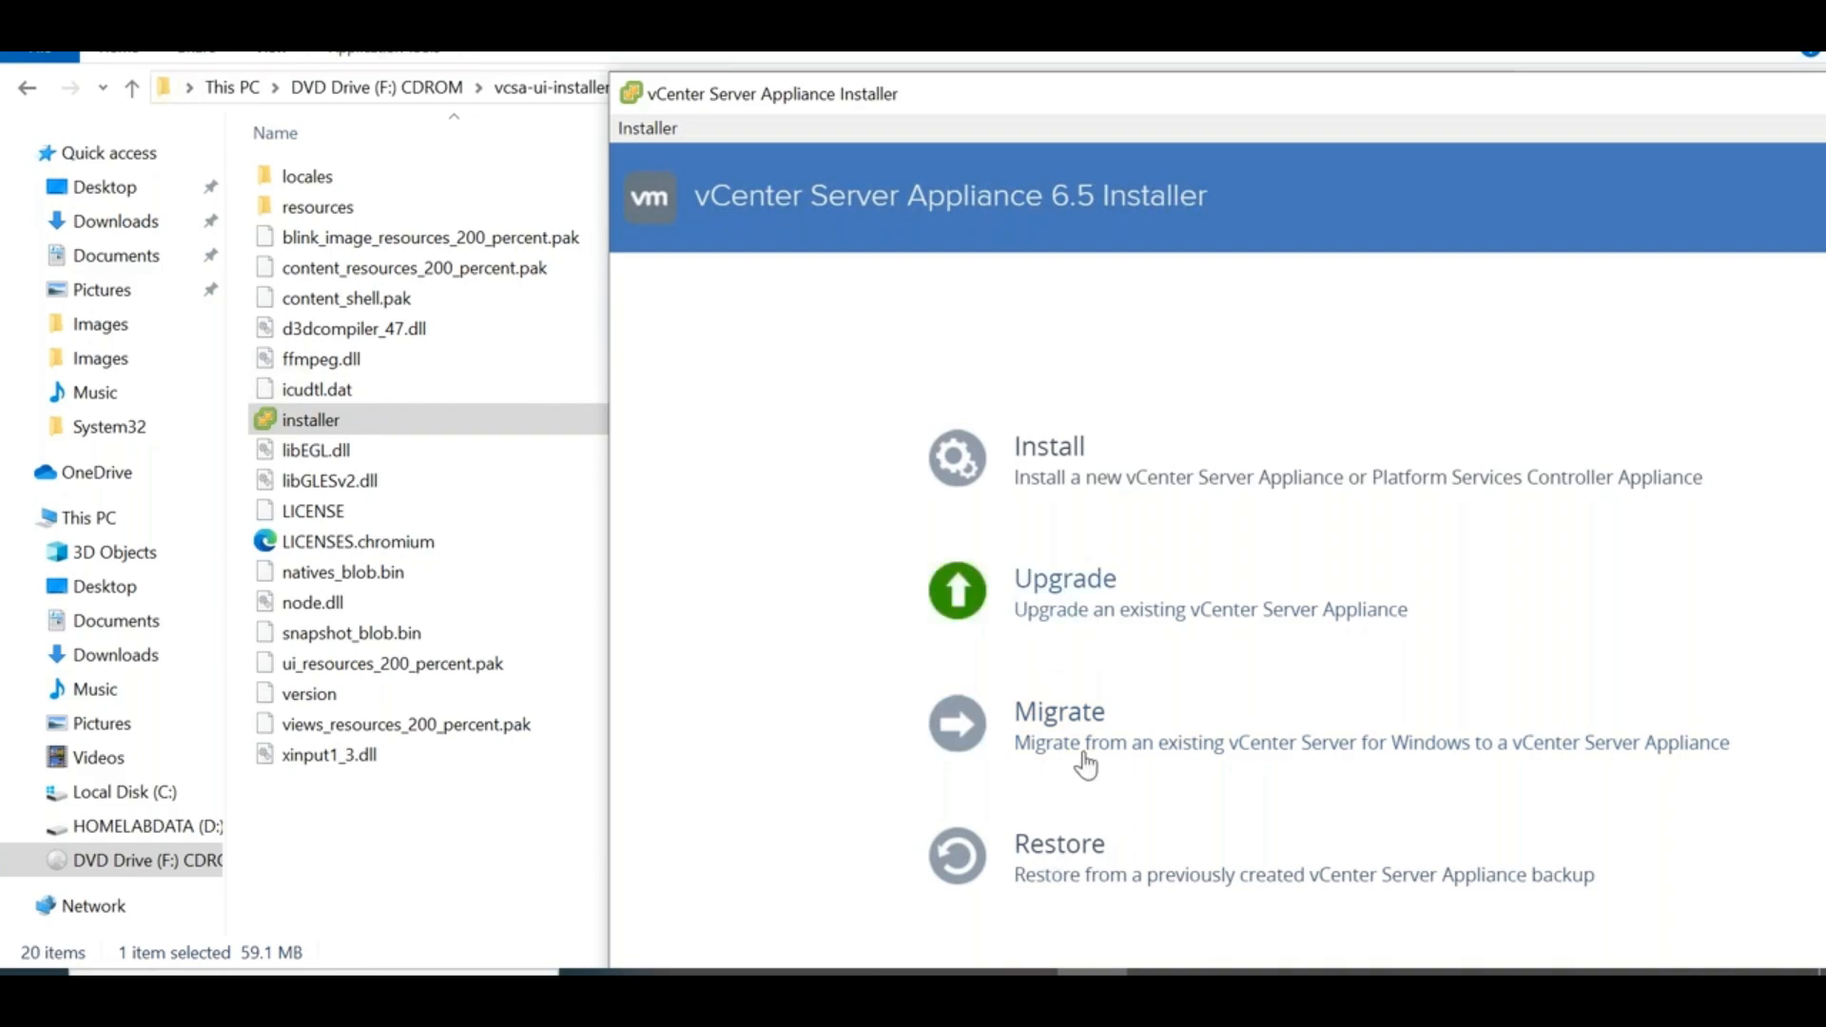
pyautogui.click(1047, 457)
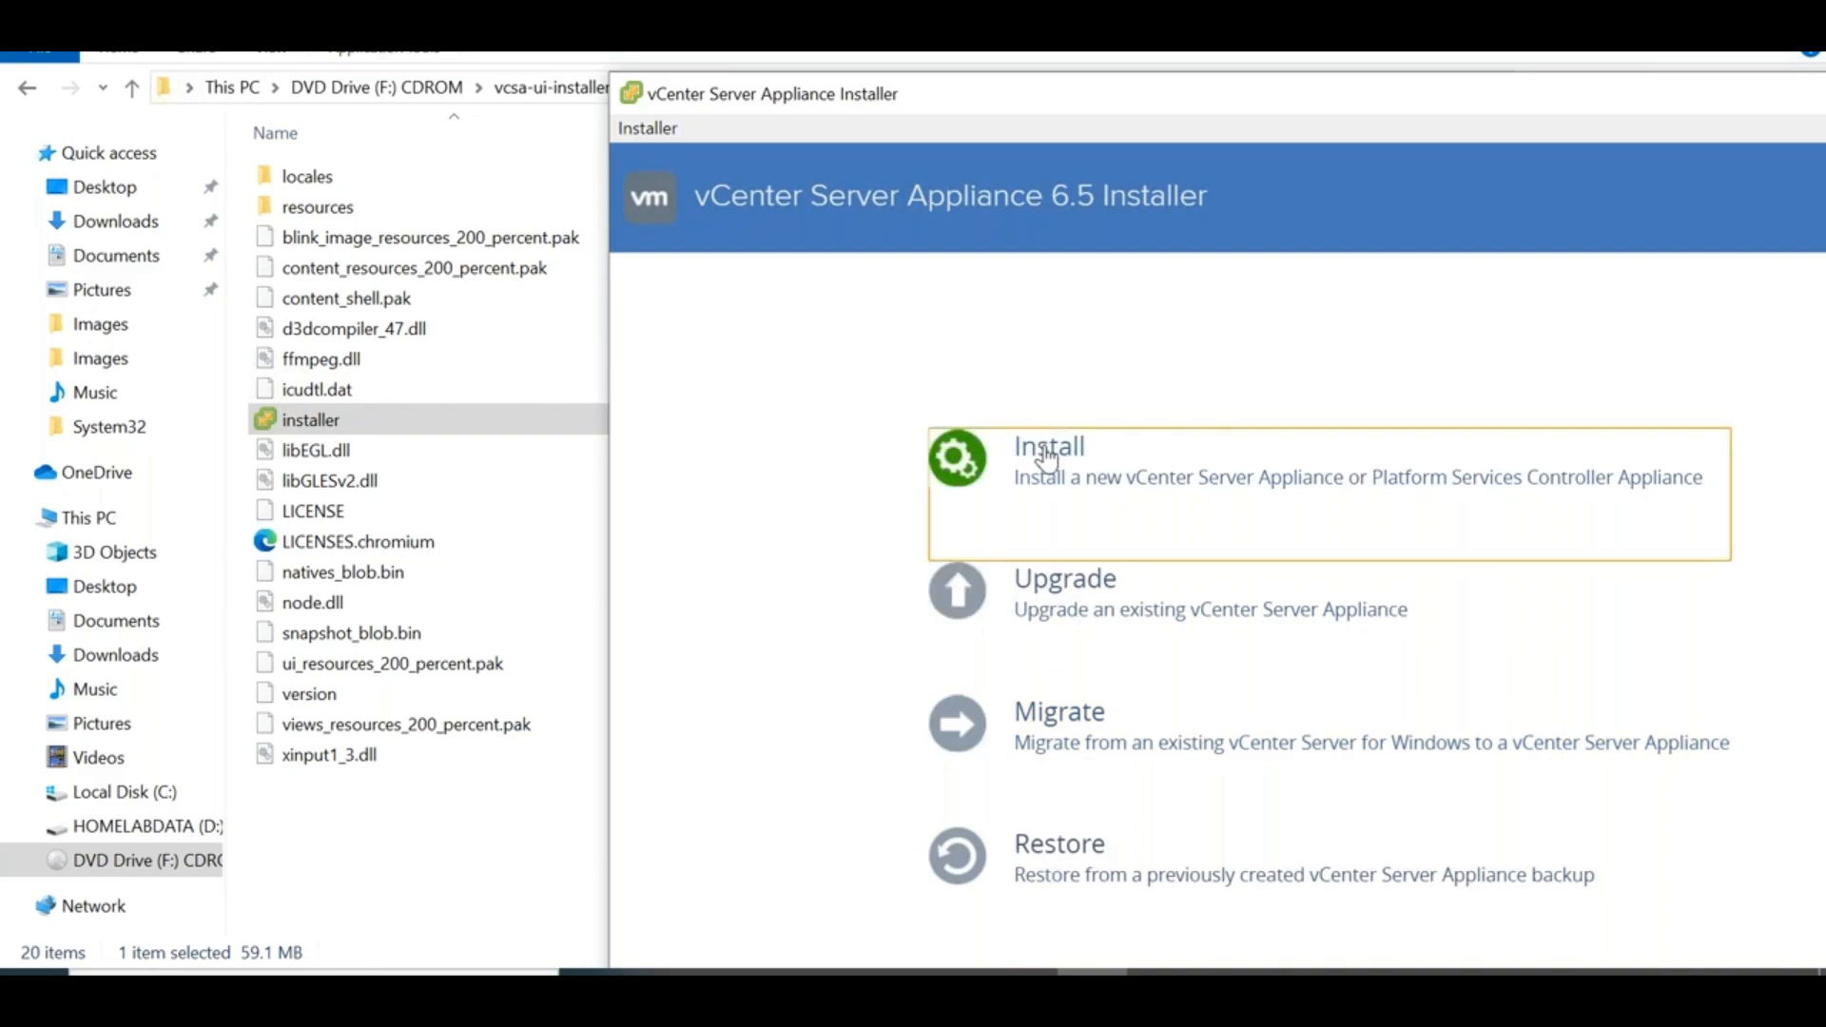
pyautogui.moveTo(1143, 102); pyautogui.dragTo(685, 3)
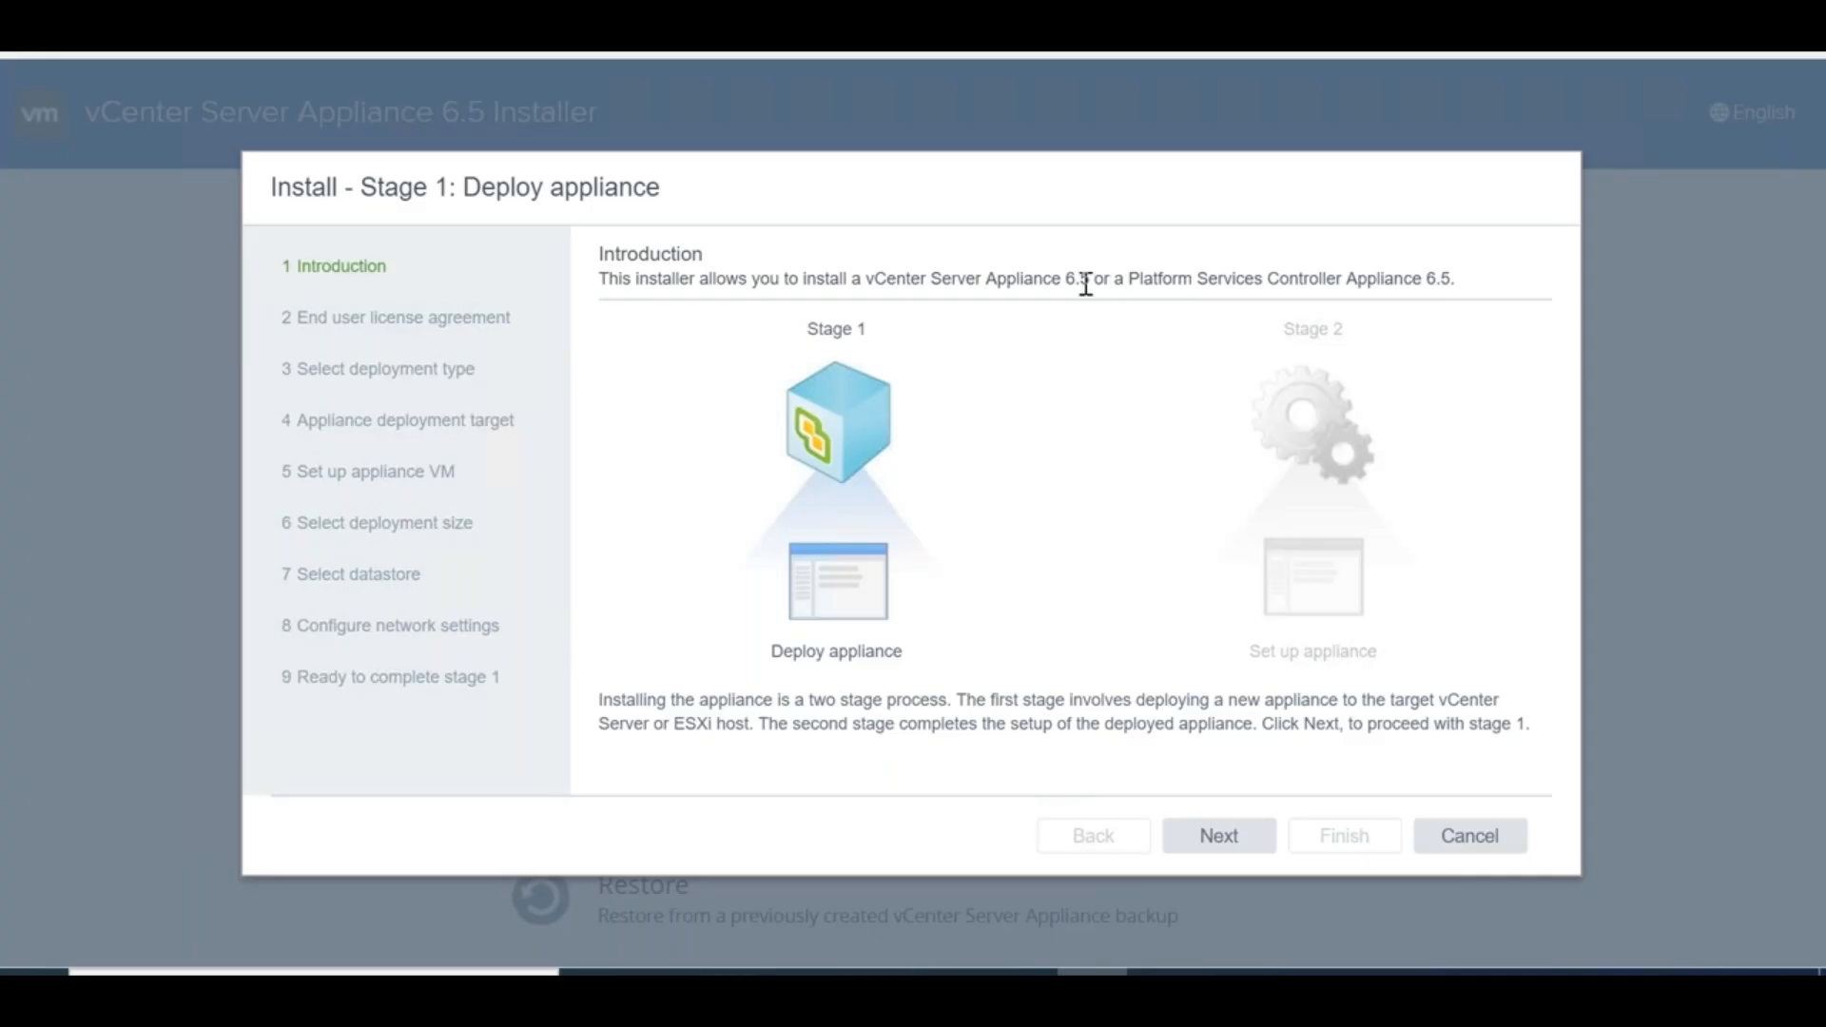
# Accept the end user licence agreement and keep the vCenter Server with an Embedded PSC deployment type
pyautogui.doubleClick(796, 649)
pyautogui.click(1204, 844)
pyautogui.click(1113, 835)
pyautogui.click(1230, 844)
pyautogui.click(607, 769)
pyautogui.click(1224, 839)
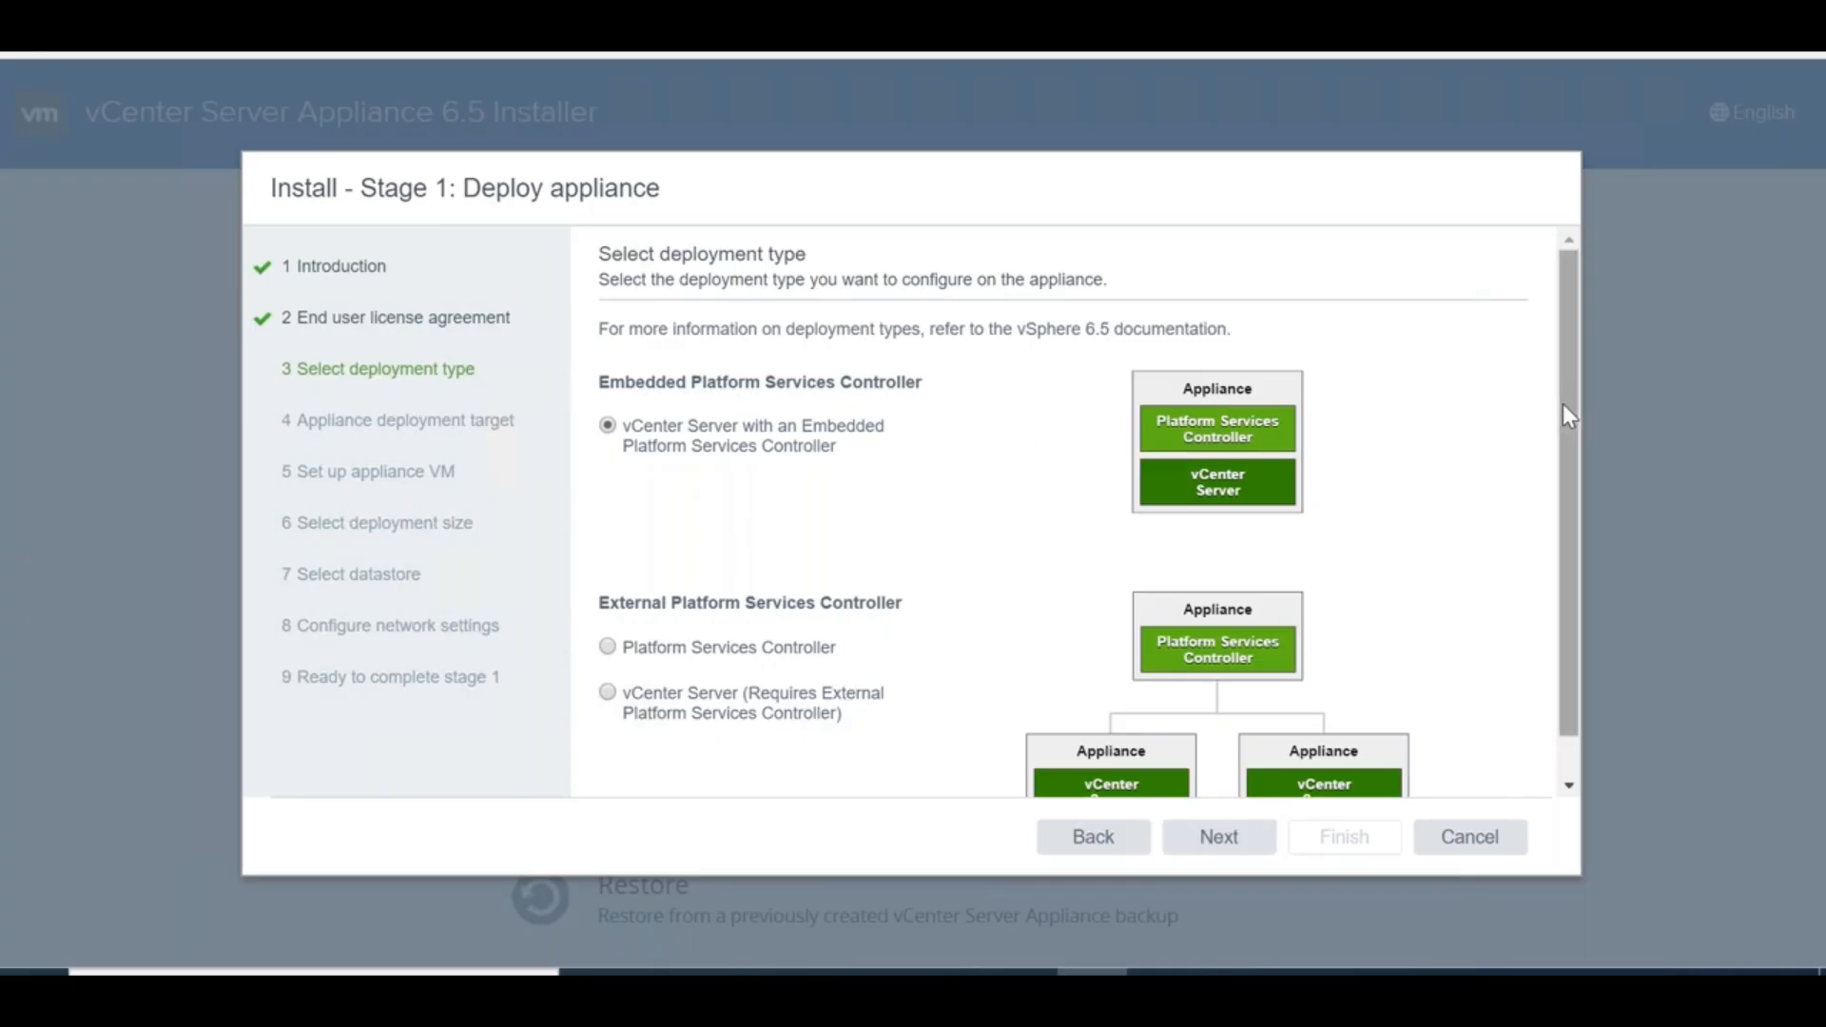
pyautogui.scroll(-1, 1567, 406)
pyautogui.scroll(1, 1576, 416)
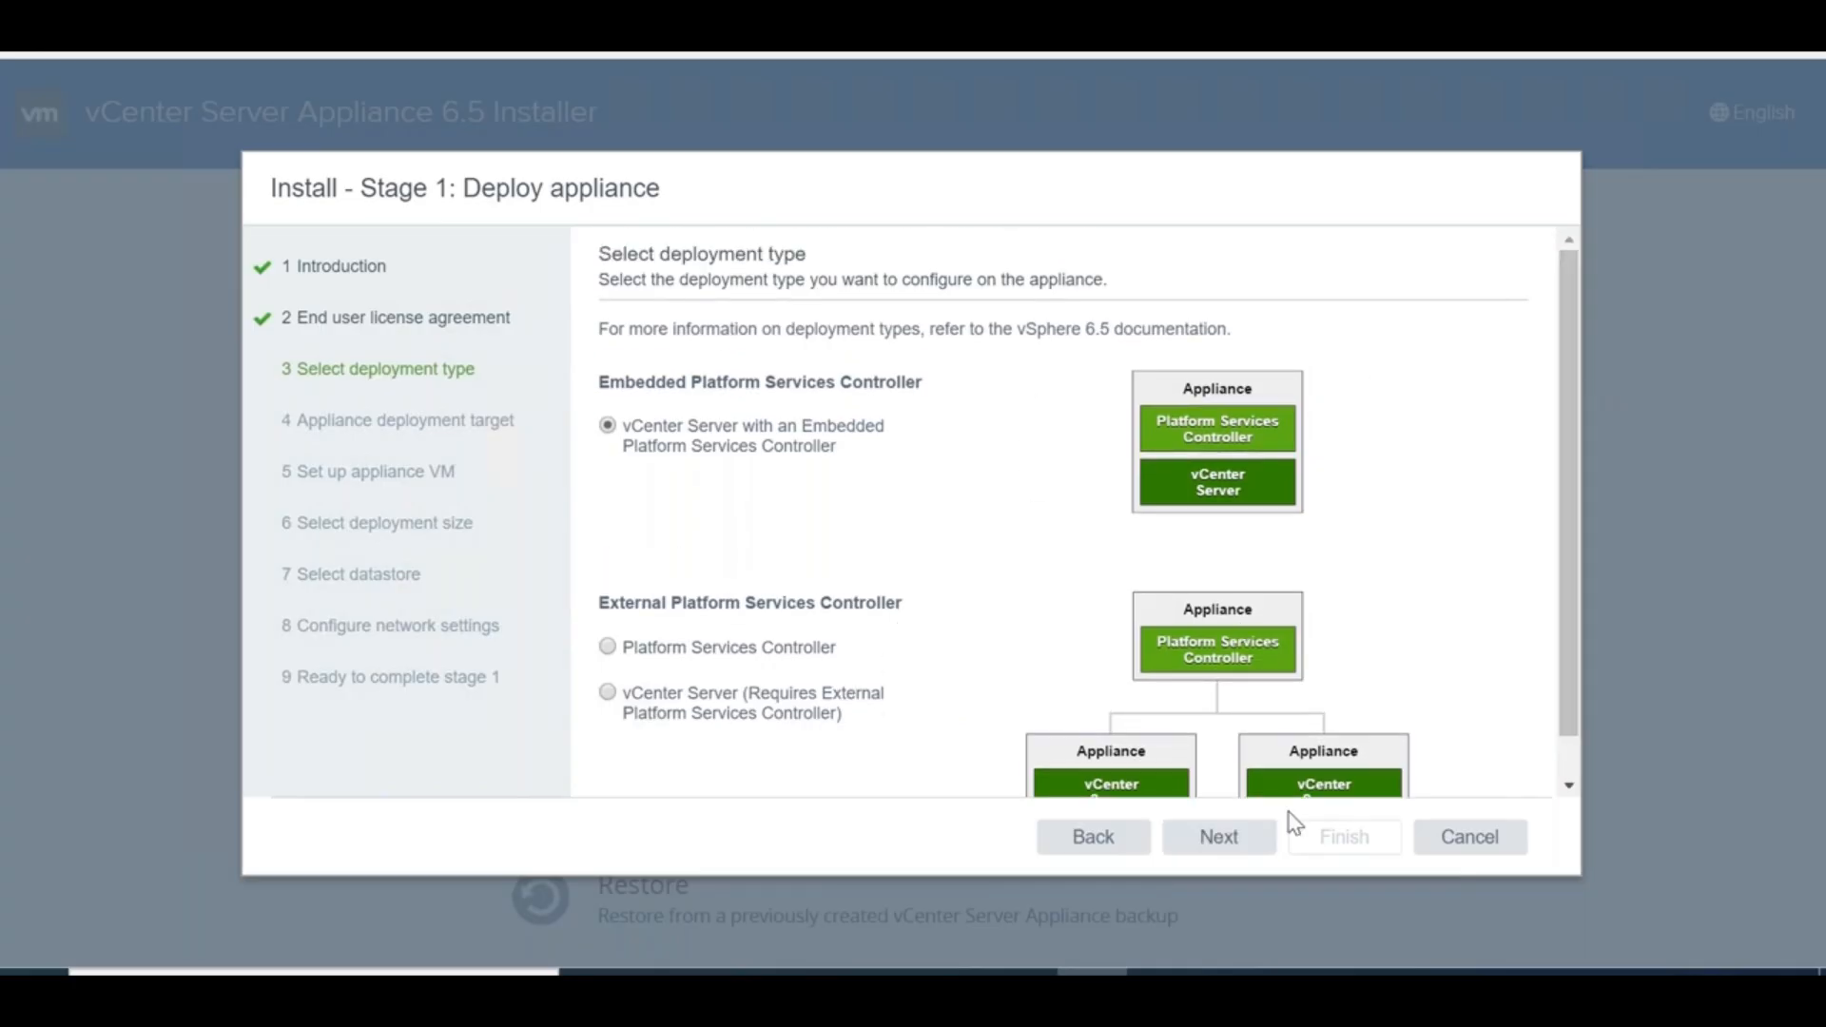
pyautogui.click(1216, 849)
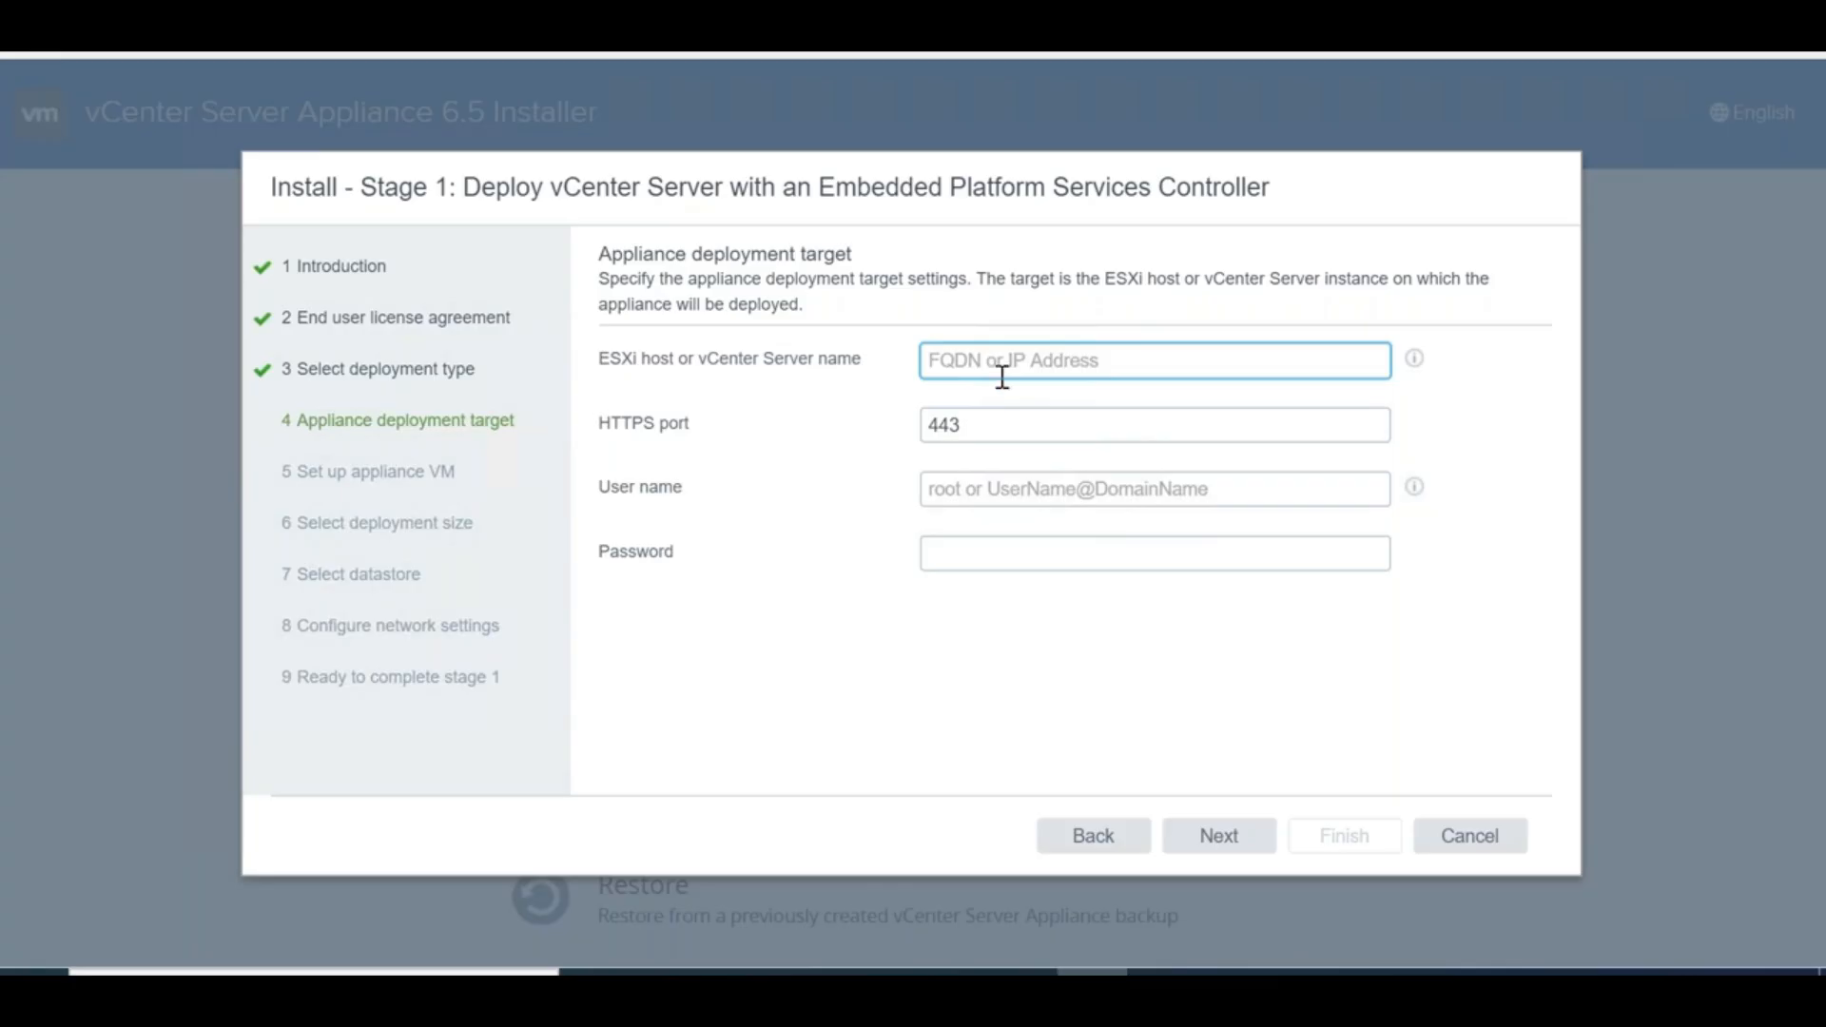
# Target ESXi host 192.168.0.104 as root with its password, accepting the certificate warning
pyautogui.write('192.16')
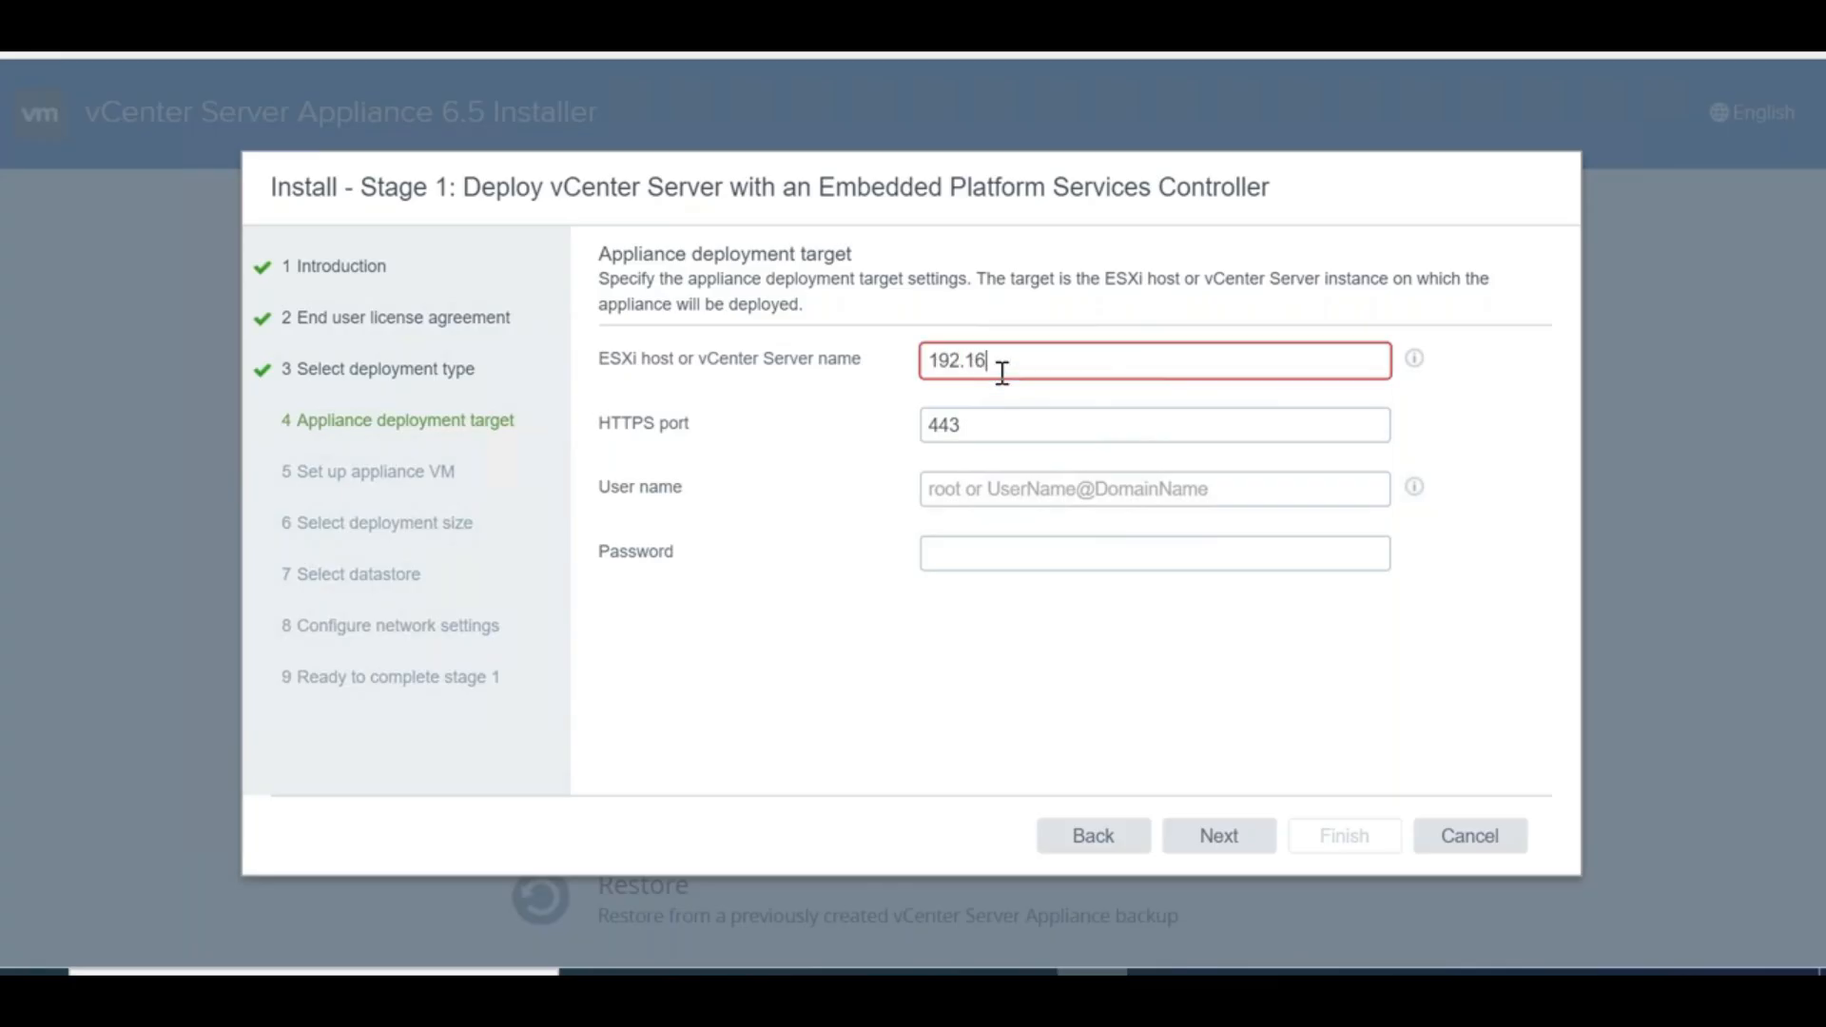
pyautogui.write('8.0.10')
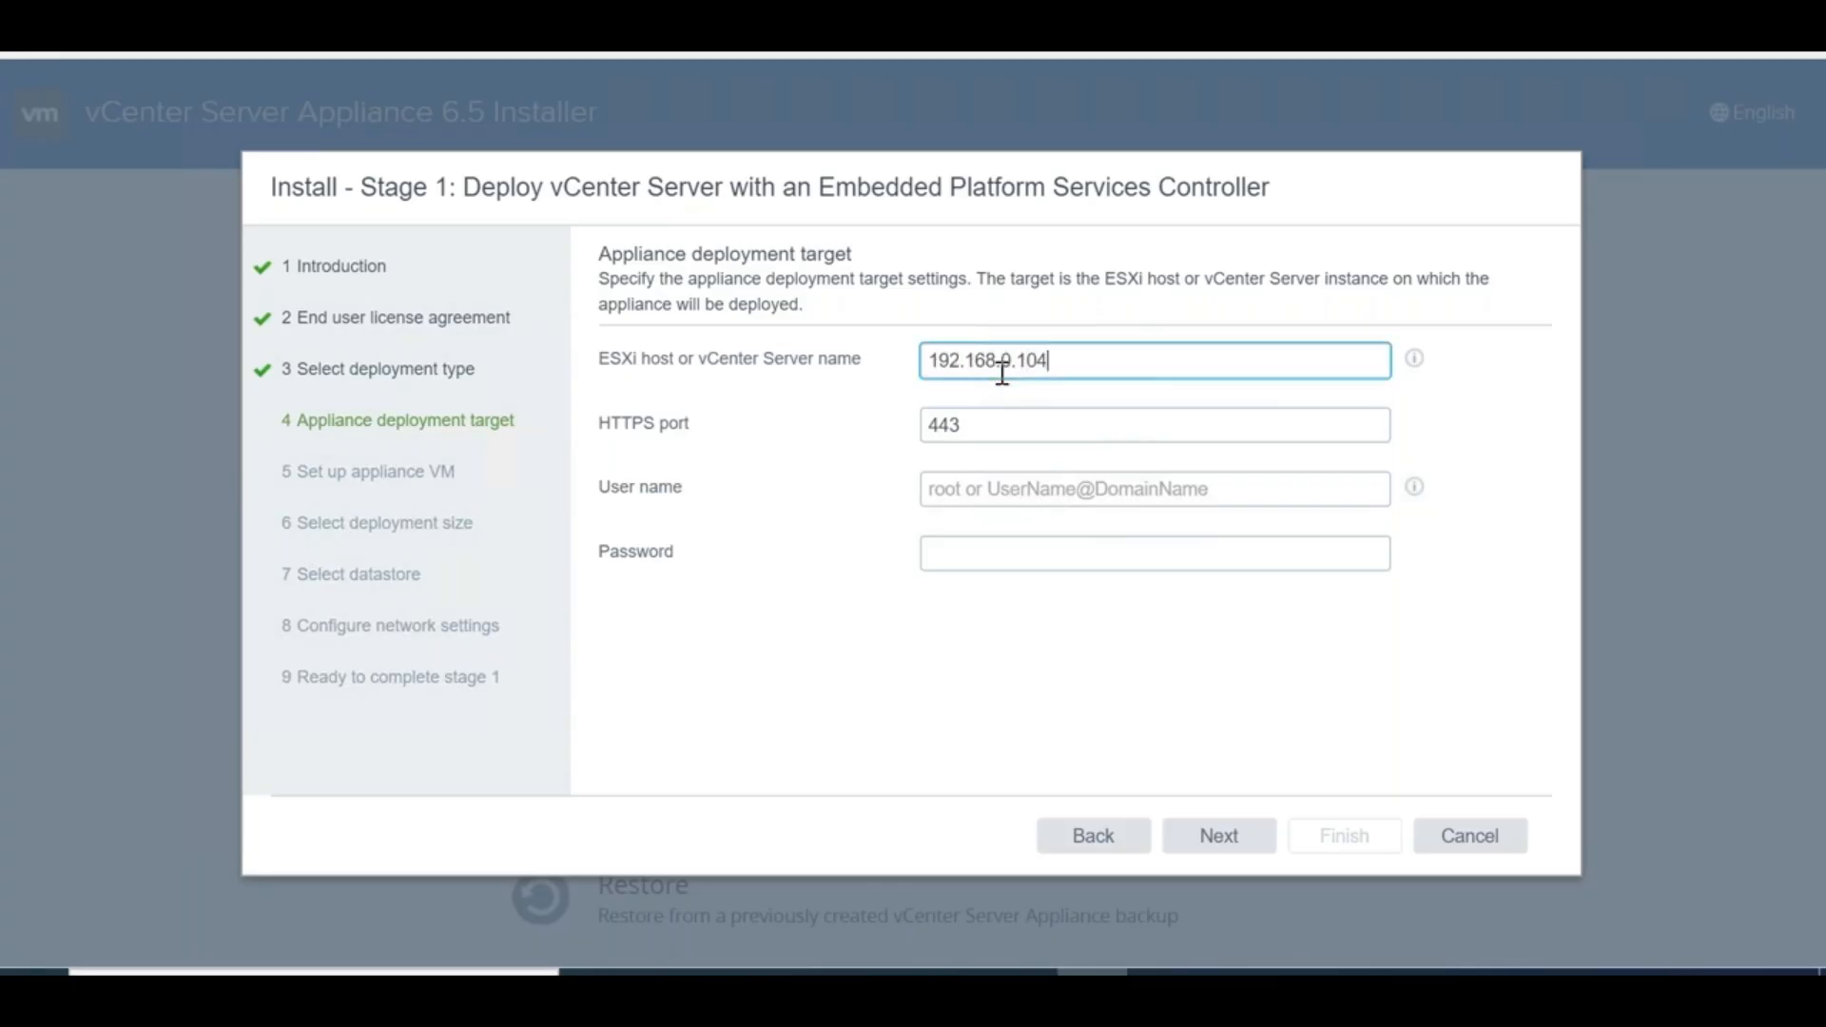
pyautogui.write('4')
pyautogui.click(797, 654)
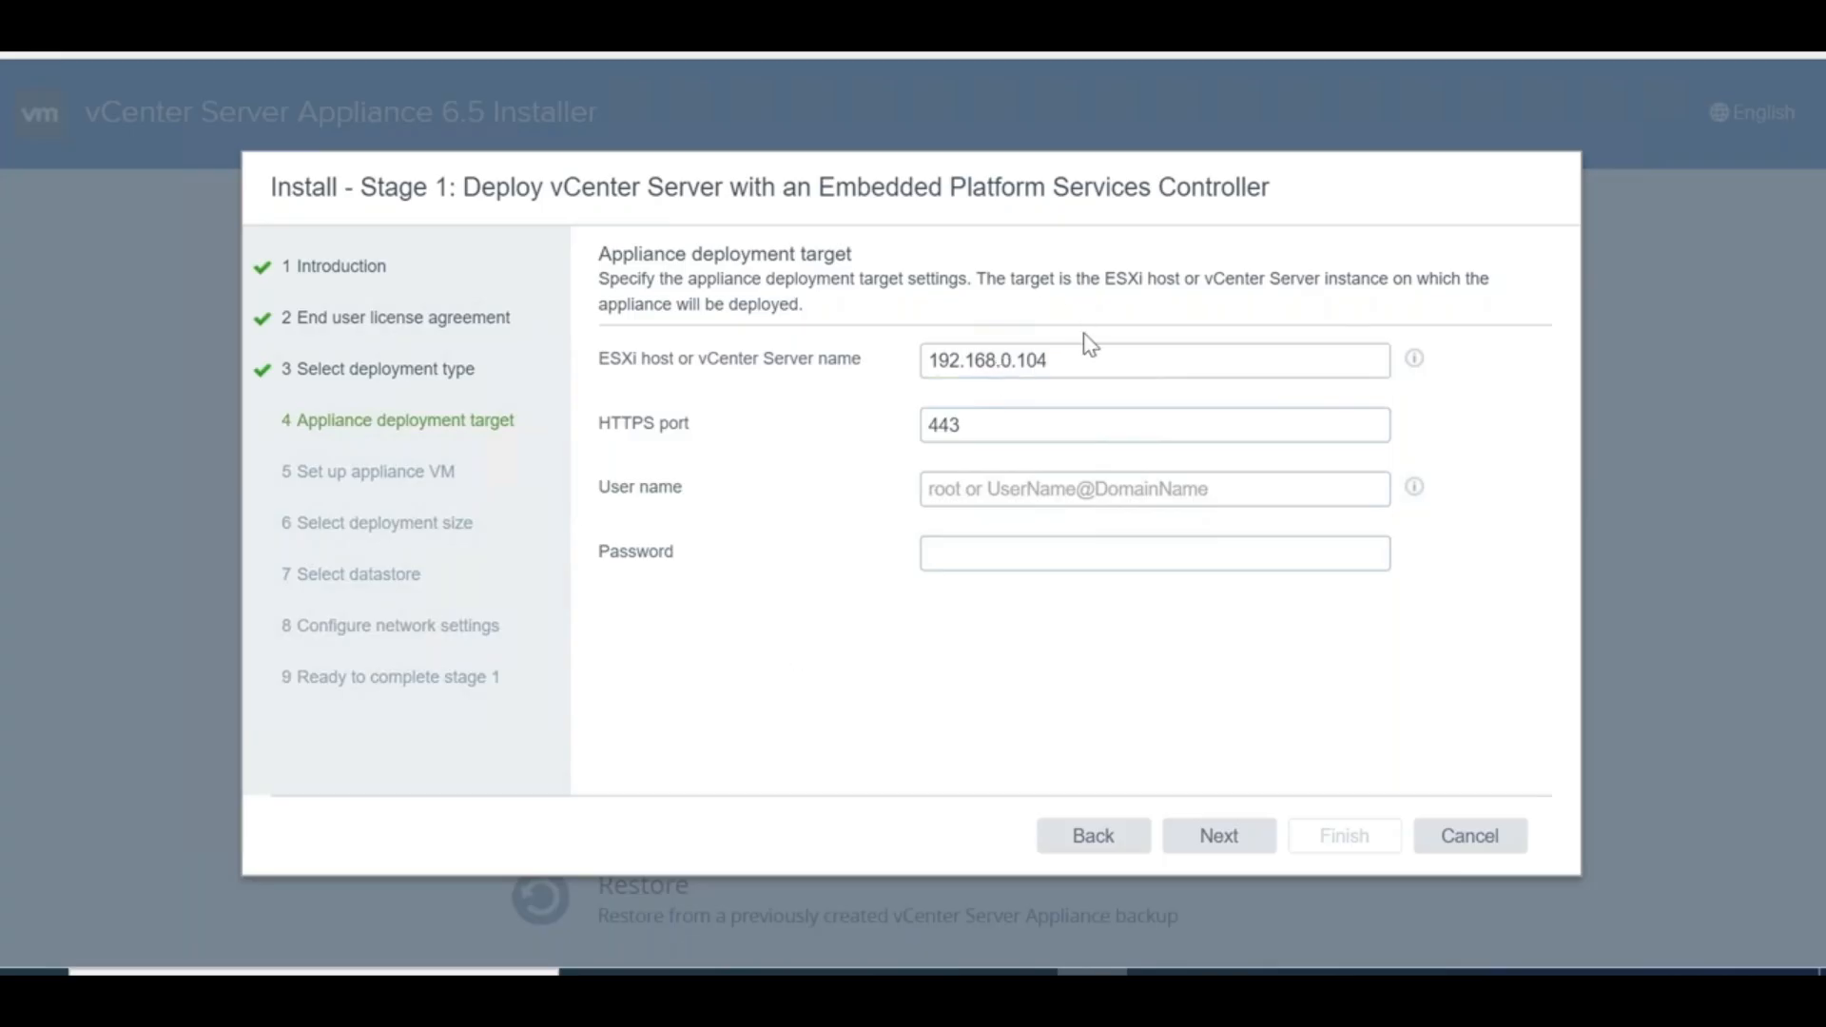
pyautogui.click(1014, 497)
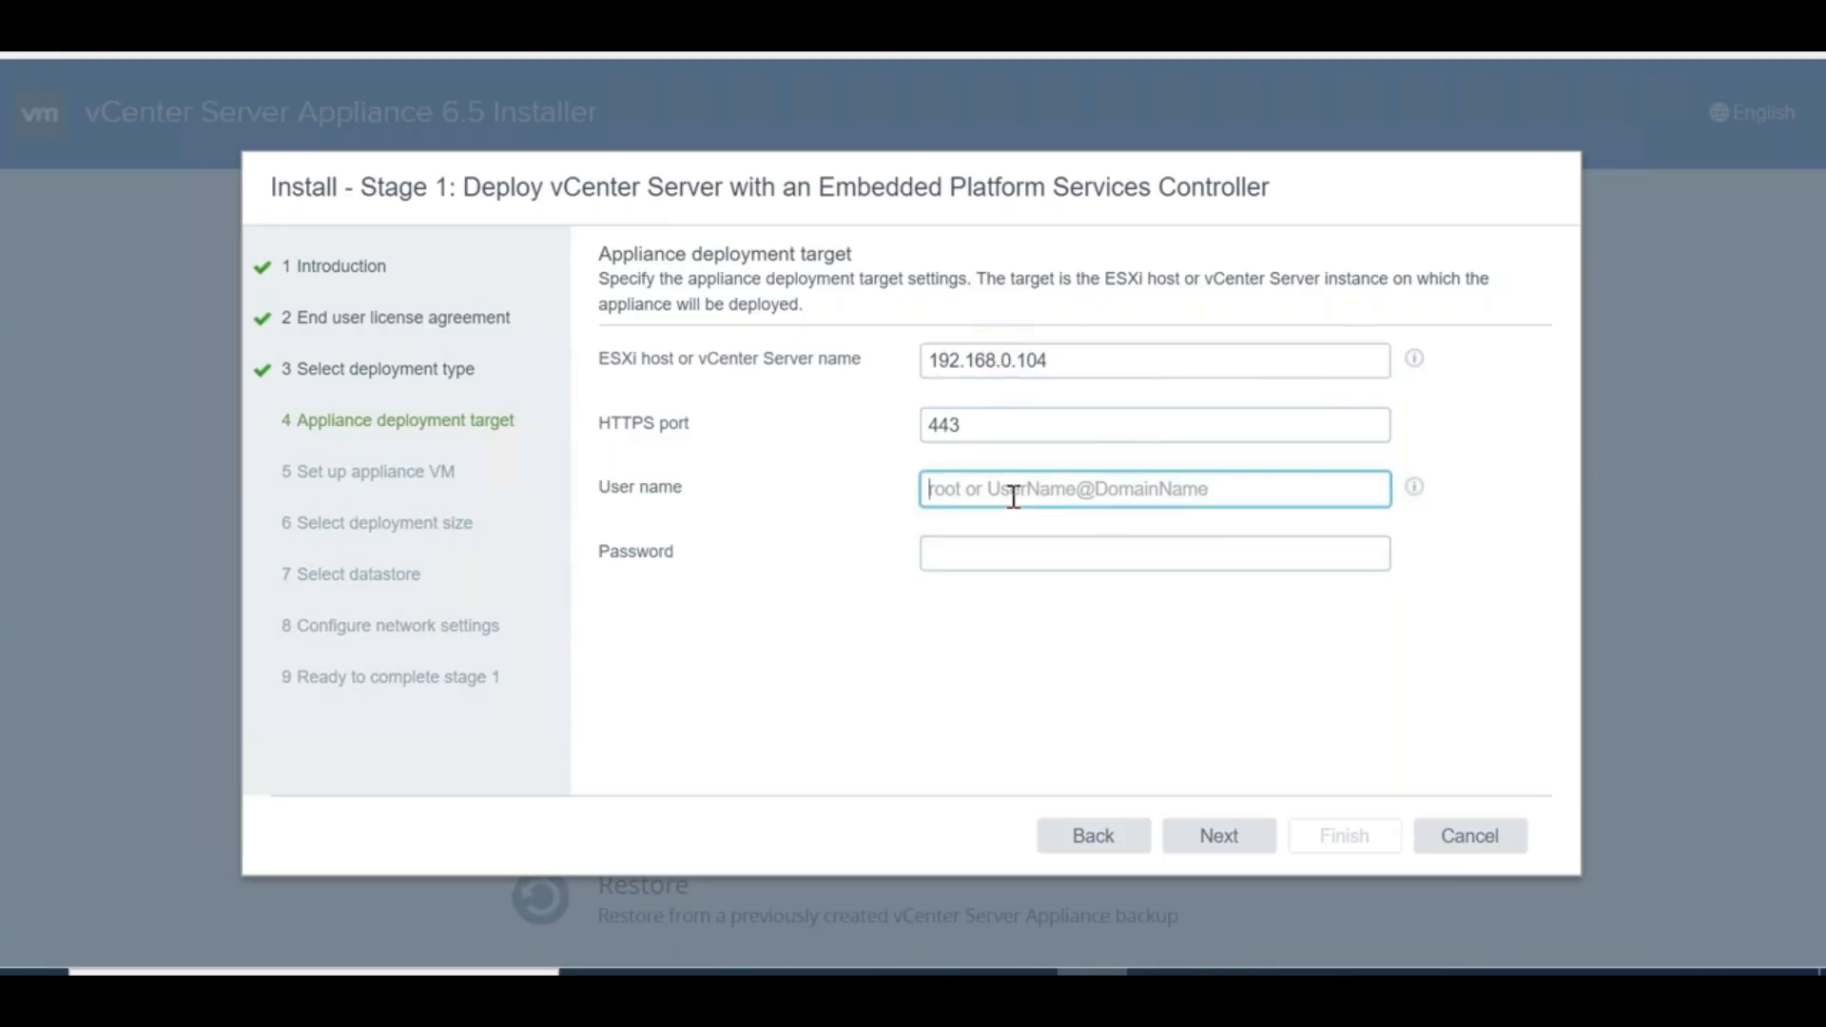
pyautogui.write('root')
pyautogui.press('Tab')
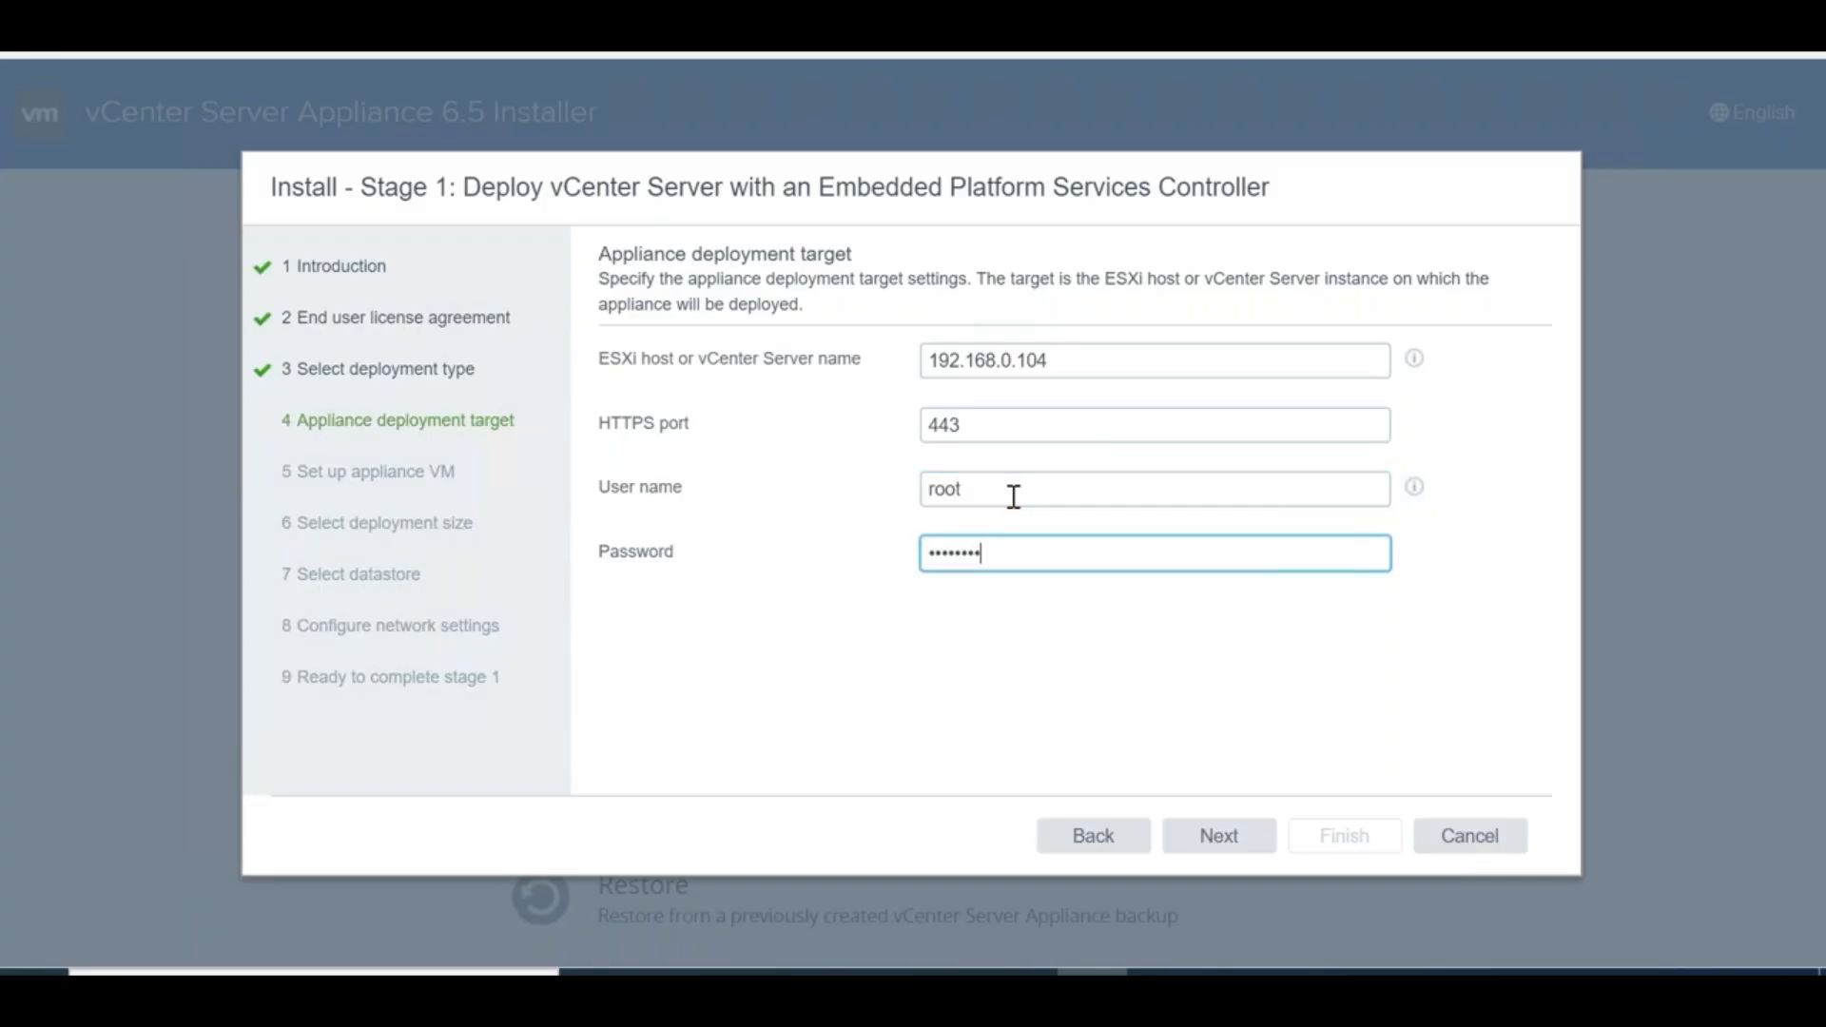
pyautogui.write('•••')
pyautogui.moveTo(866, 365); pyautogui.dragTo(600, 359)
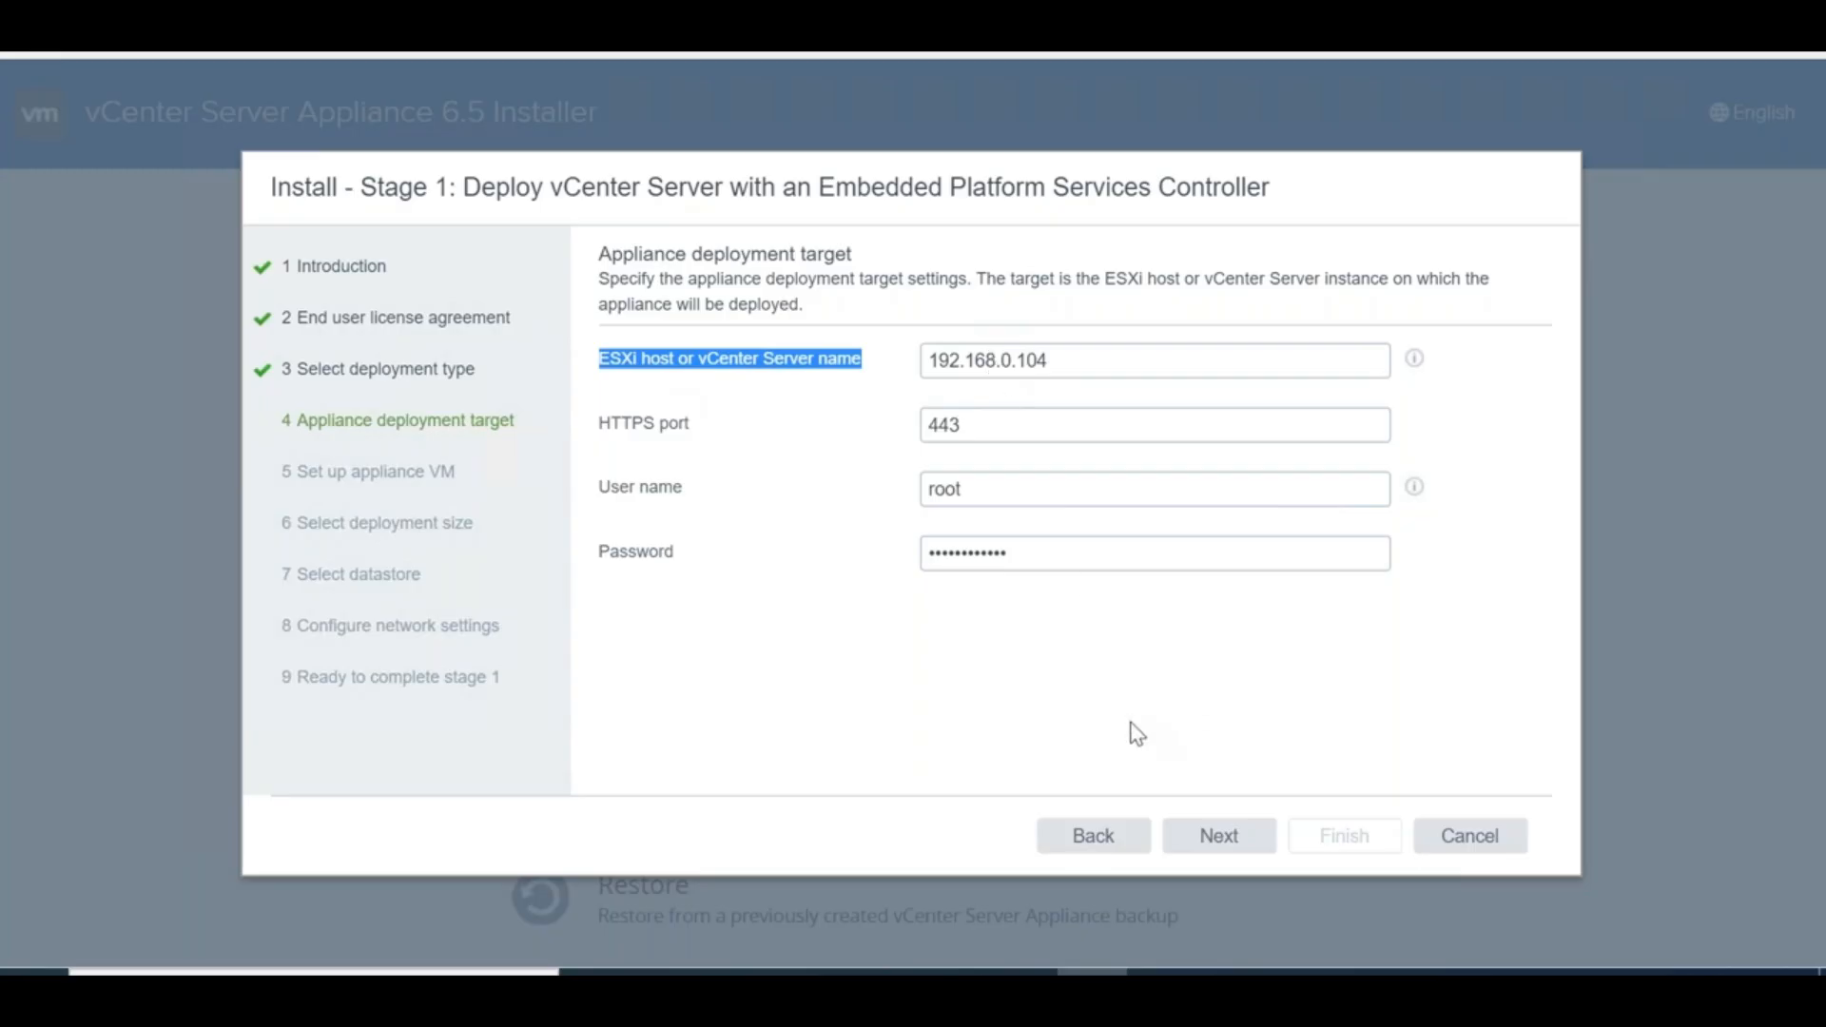
pyautogui.click(1194, 841)
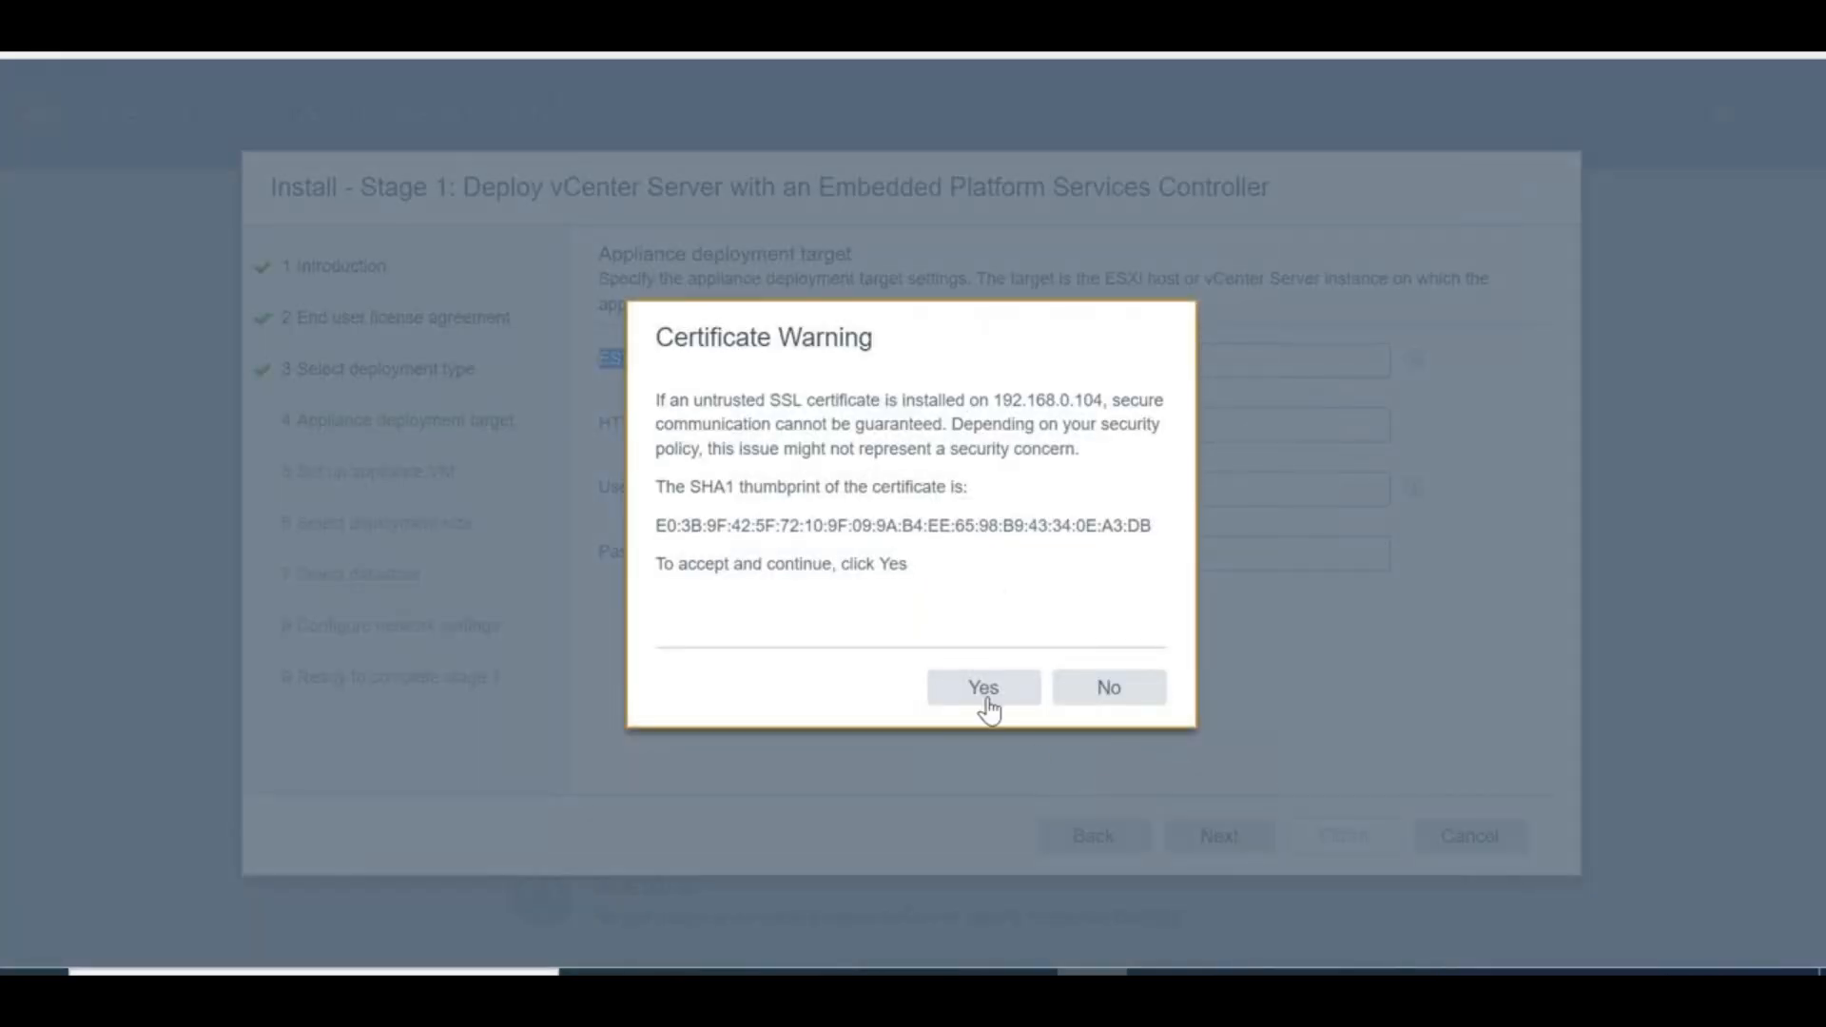
pyautogui.click(986, 689)
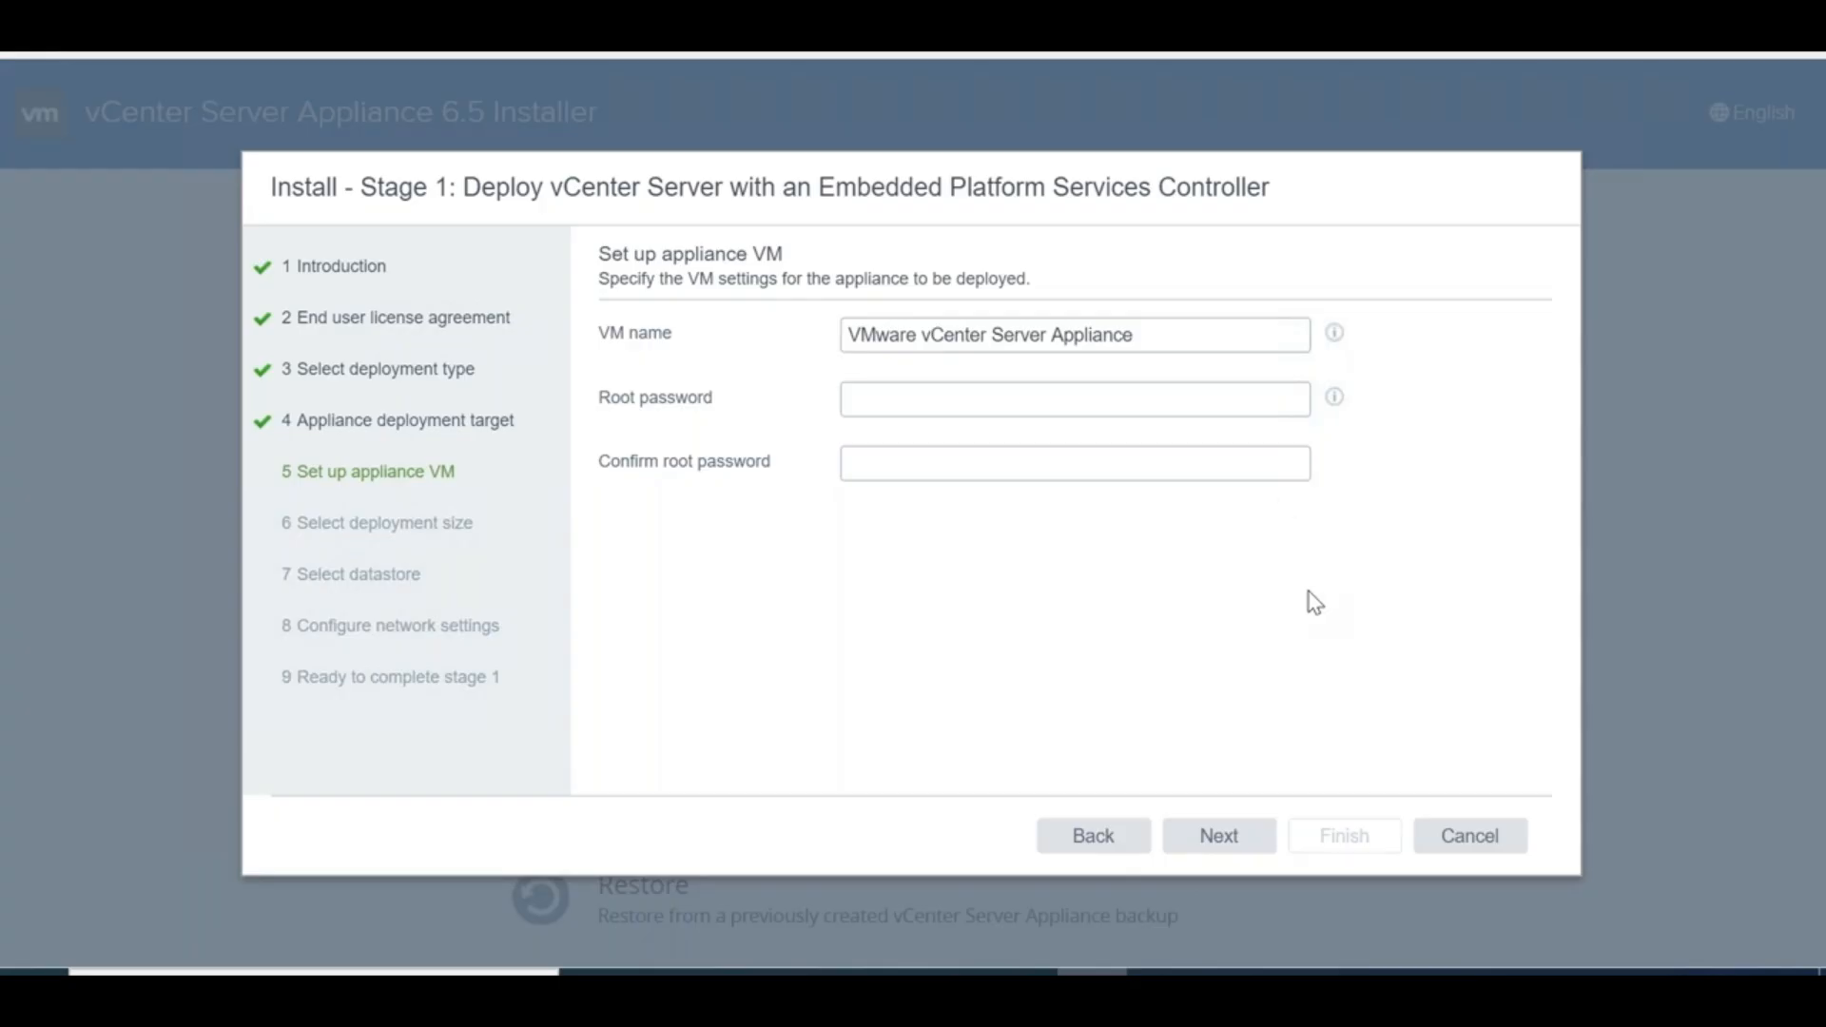
# Rename the appliance VM to VCSAS3, enter and confirm the root password, and continue
pyautogui.click(1143, 333)
pyautogui.hotkey('ctrl', 'a')
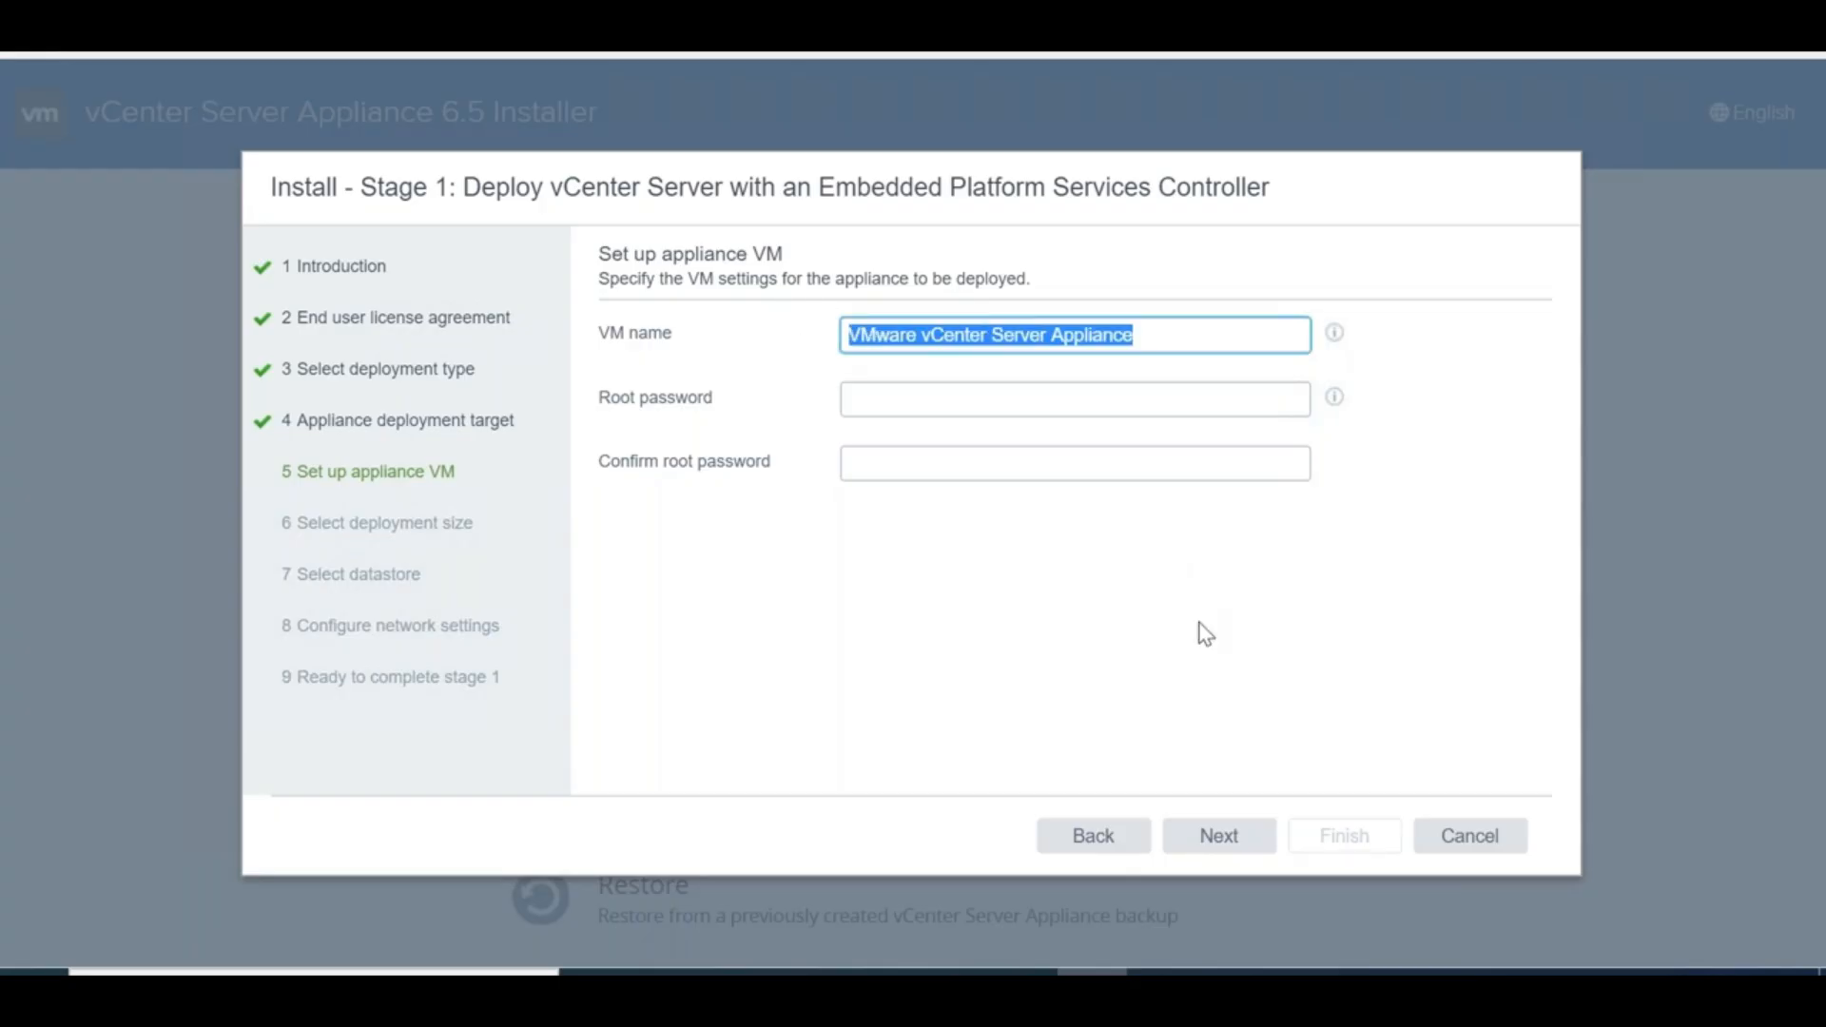
pyautogui.write('VCSA')
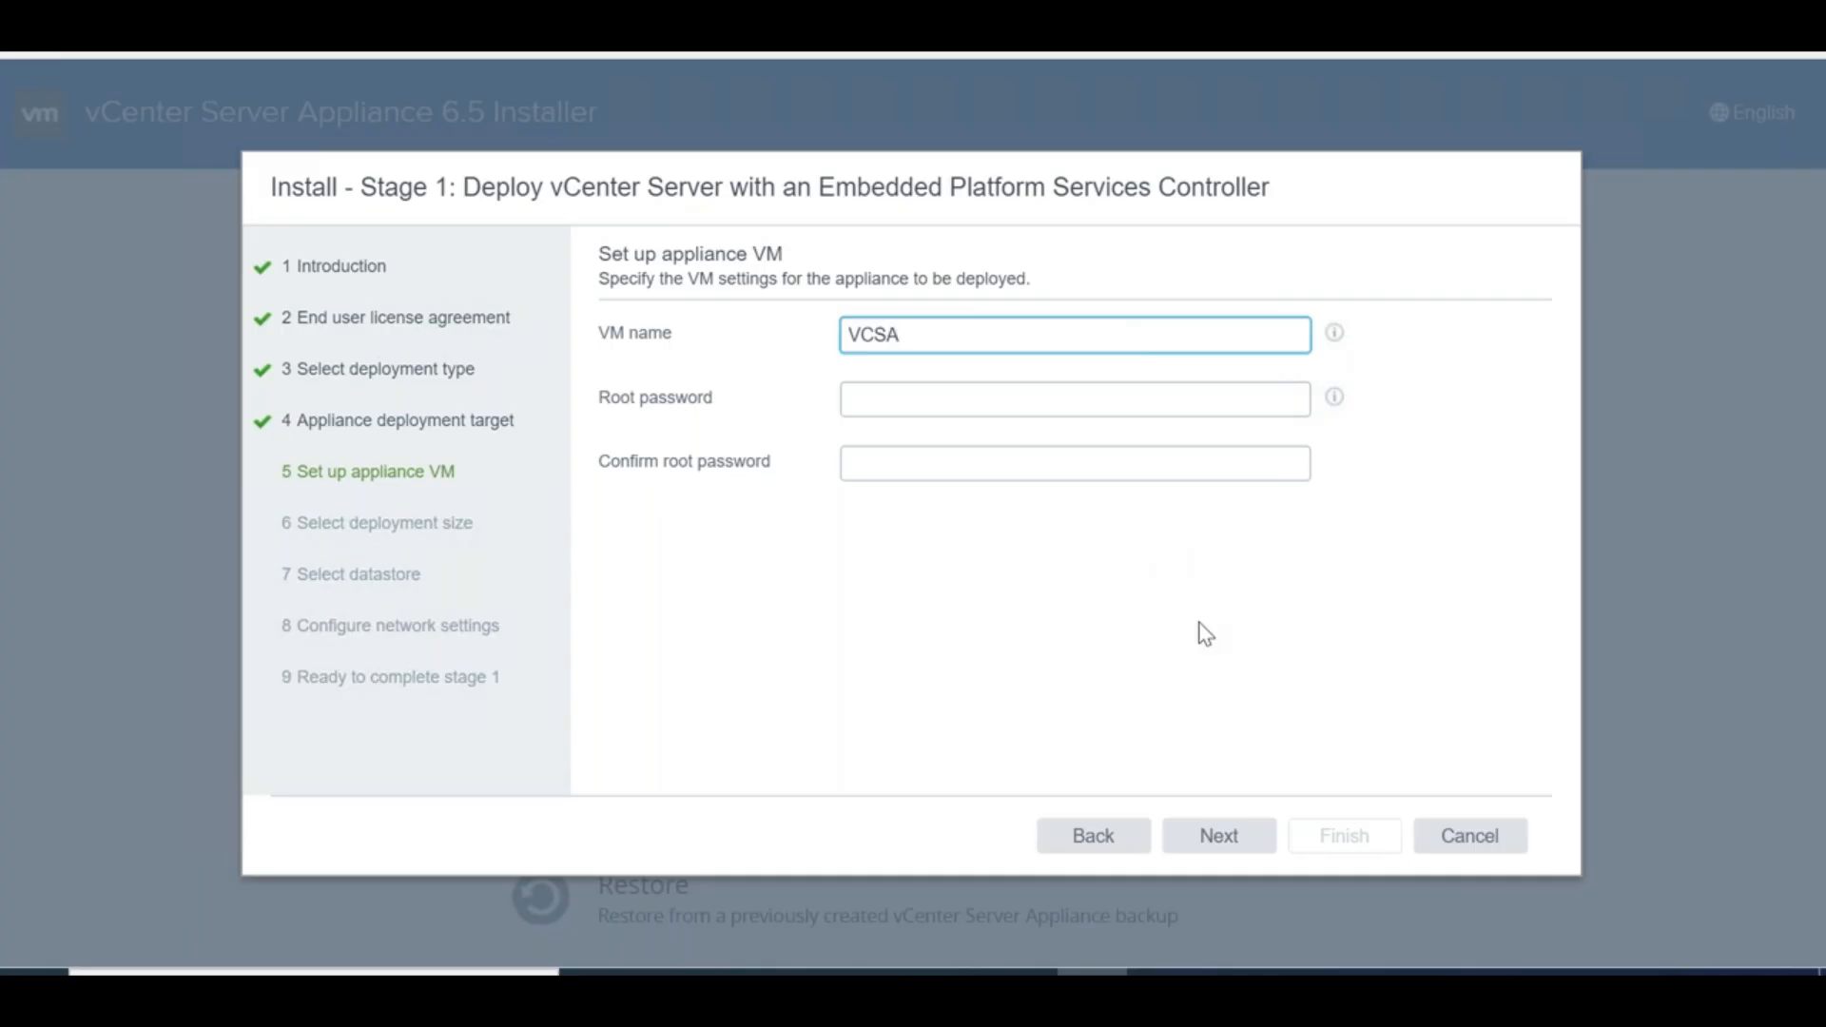
pyautogui.write('S3')
pyautogui.click(929, 397)
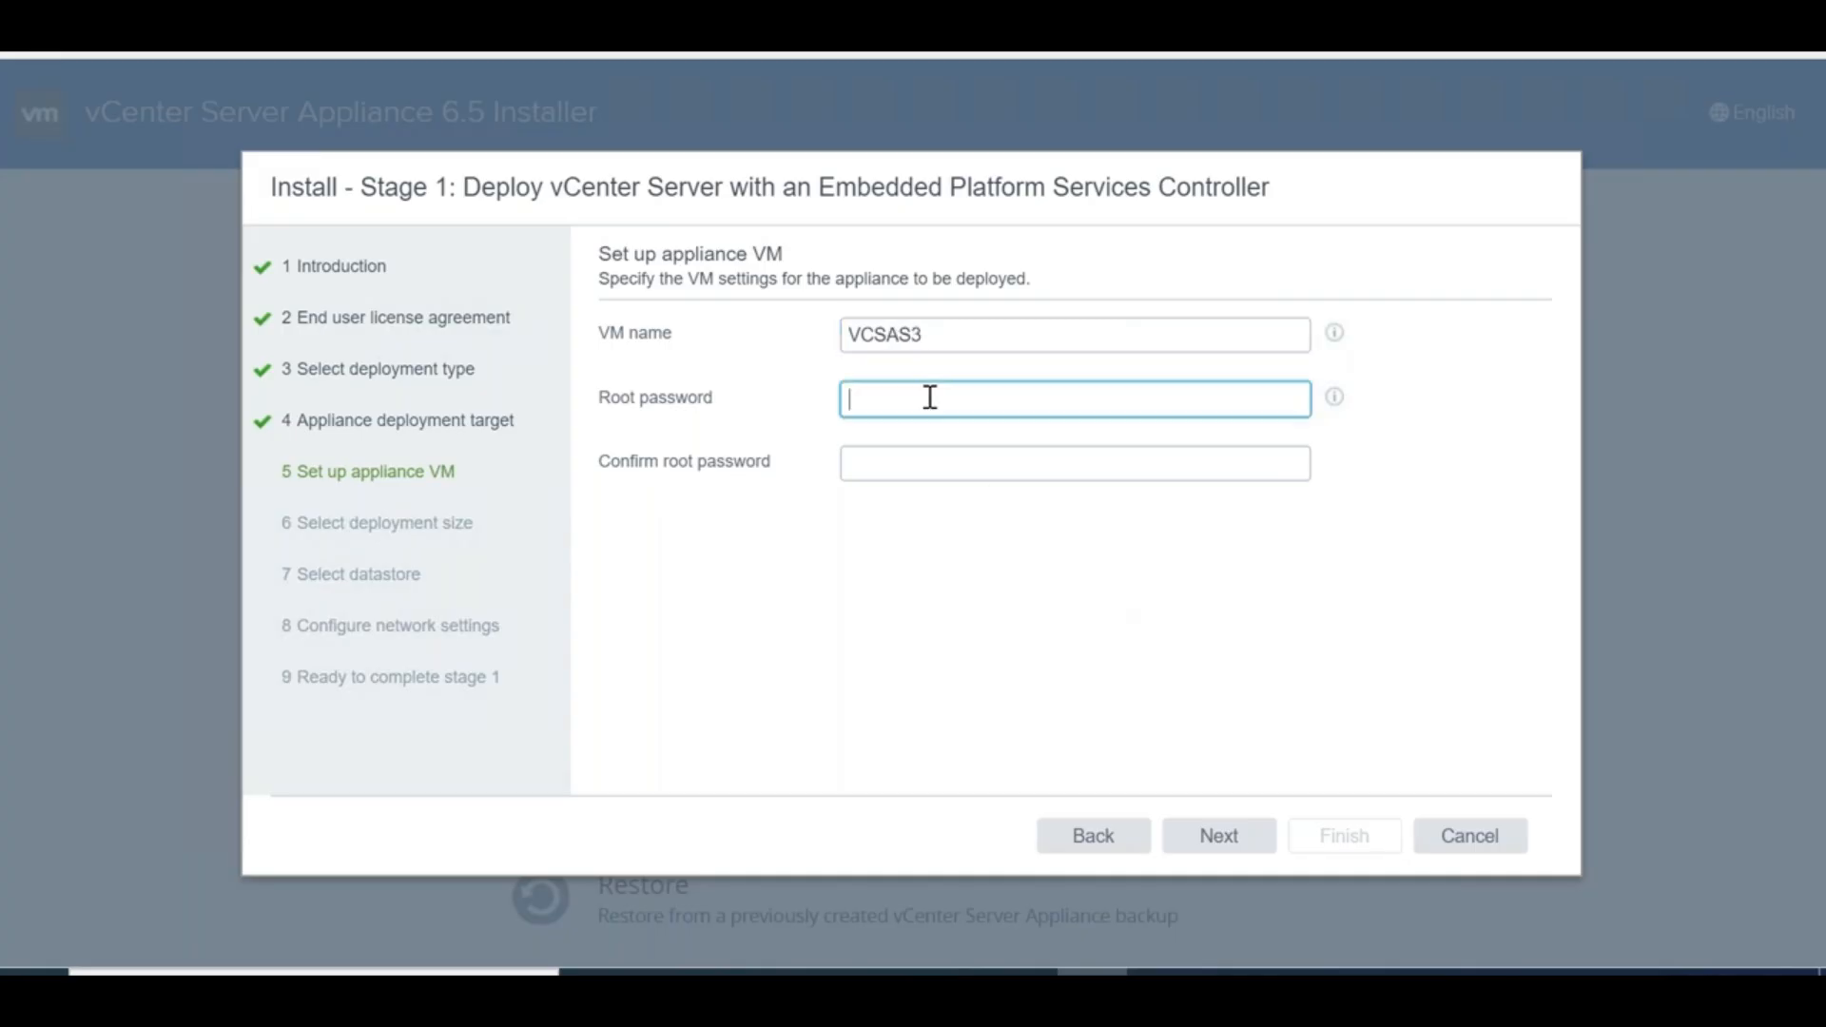
pyautogui.write('••')
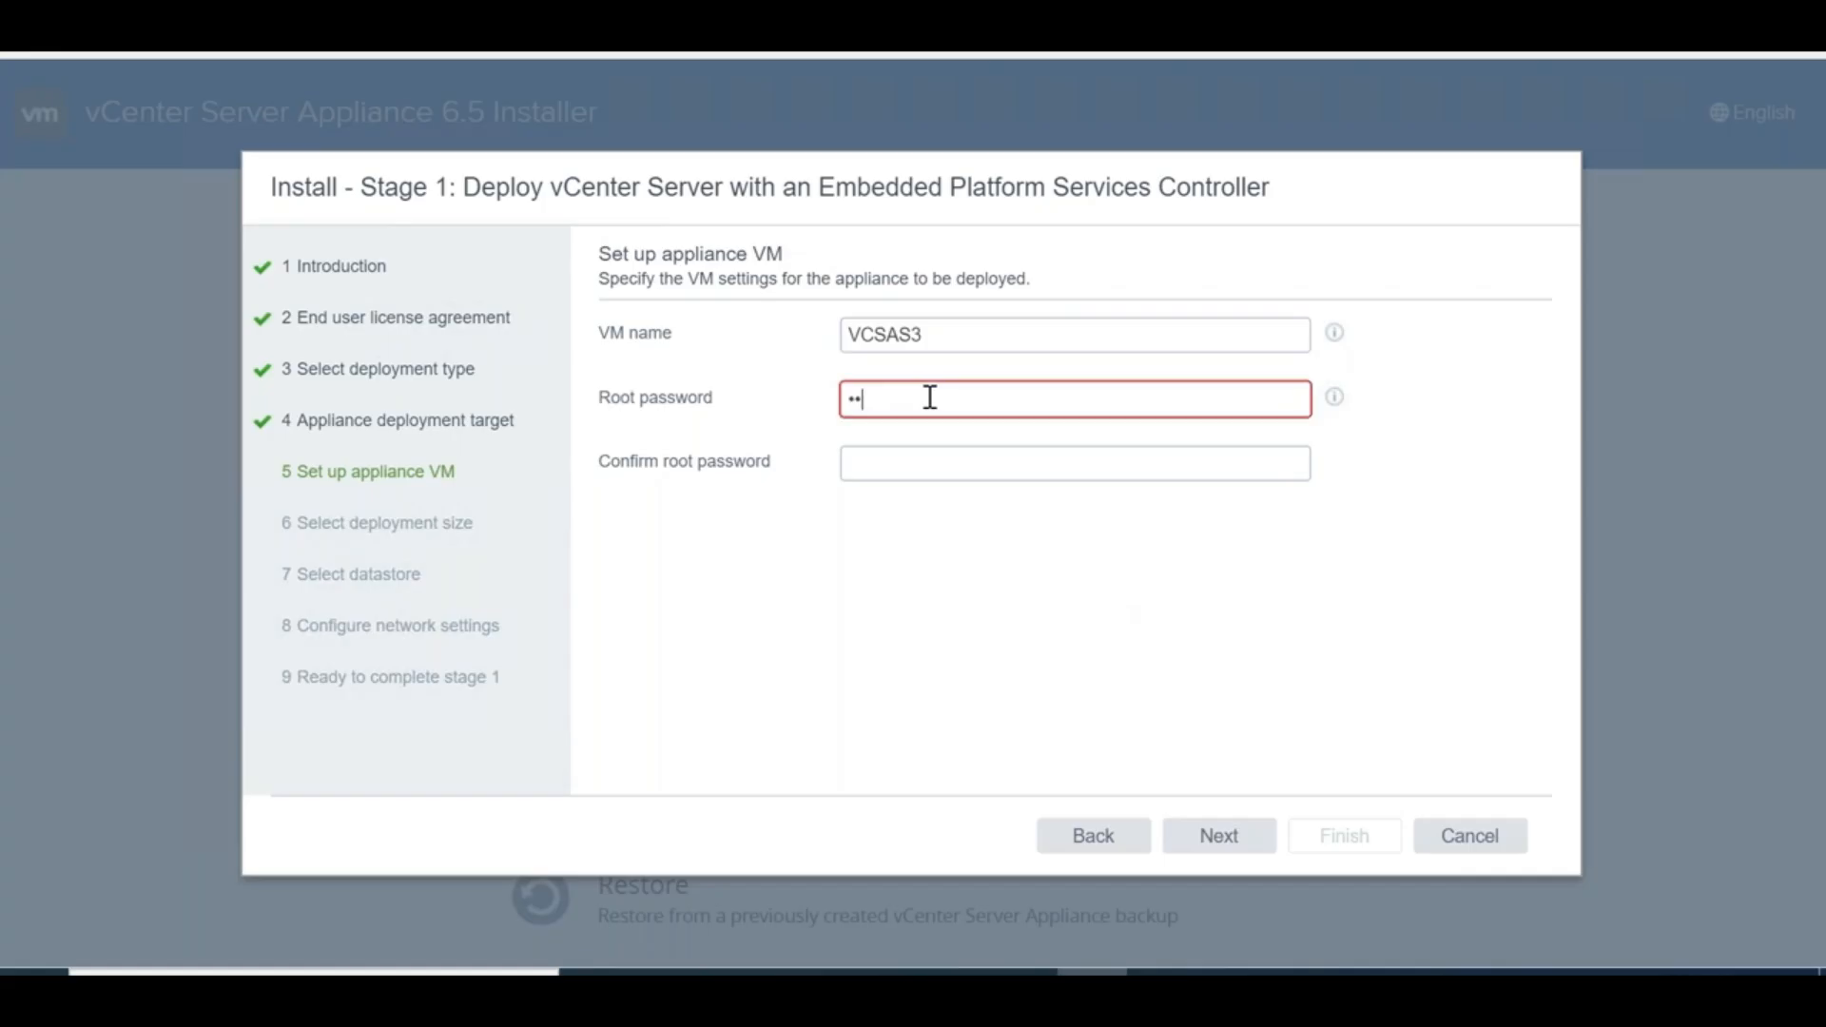
pyautogui.write('••••••••••')
pyautogui.press('Tab')
pyautogui.write('•')
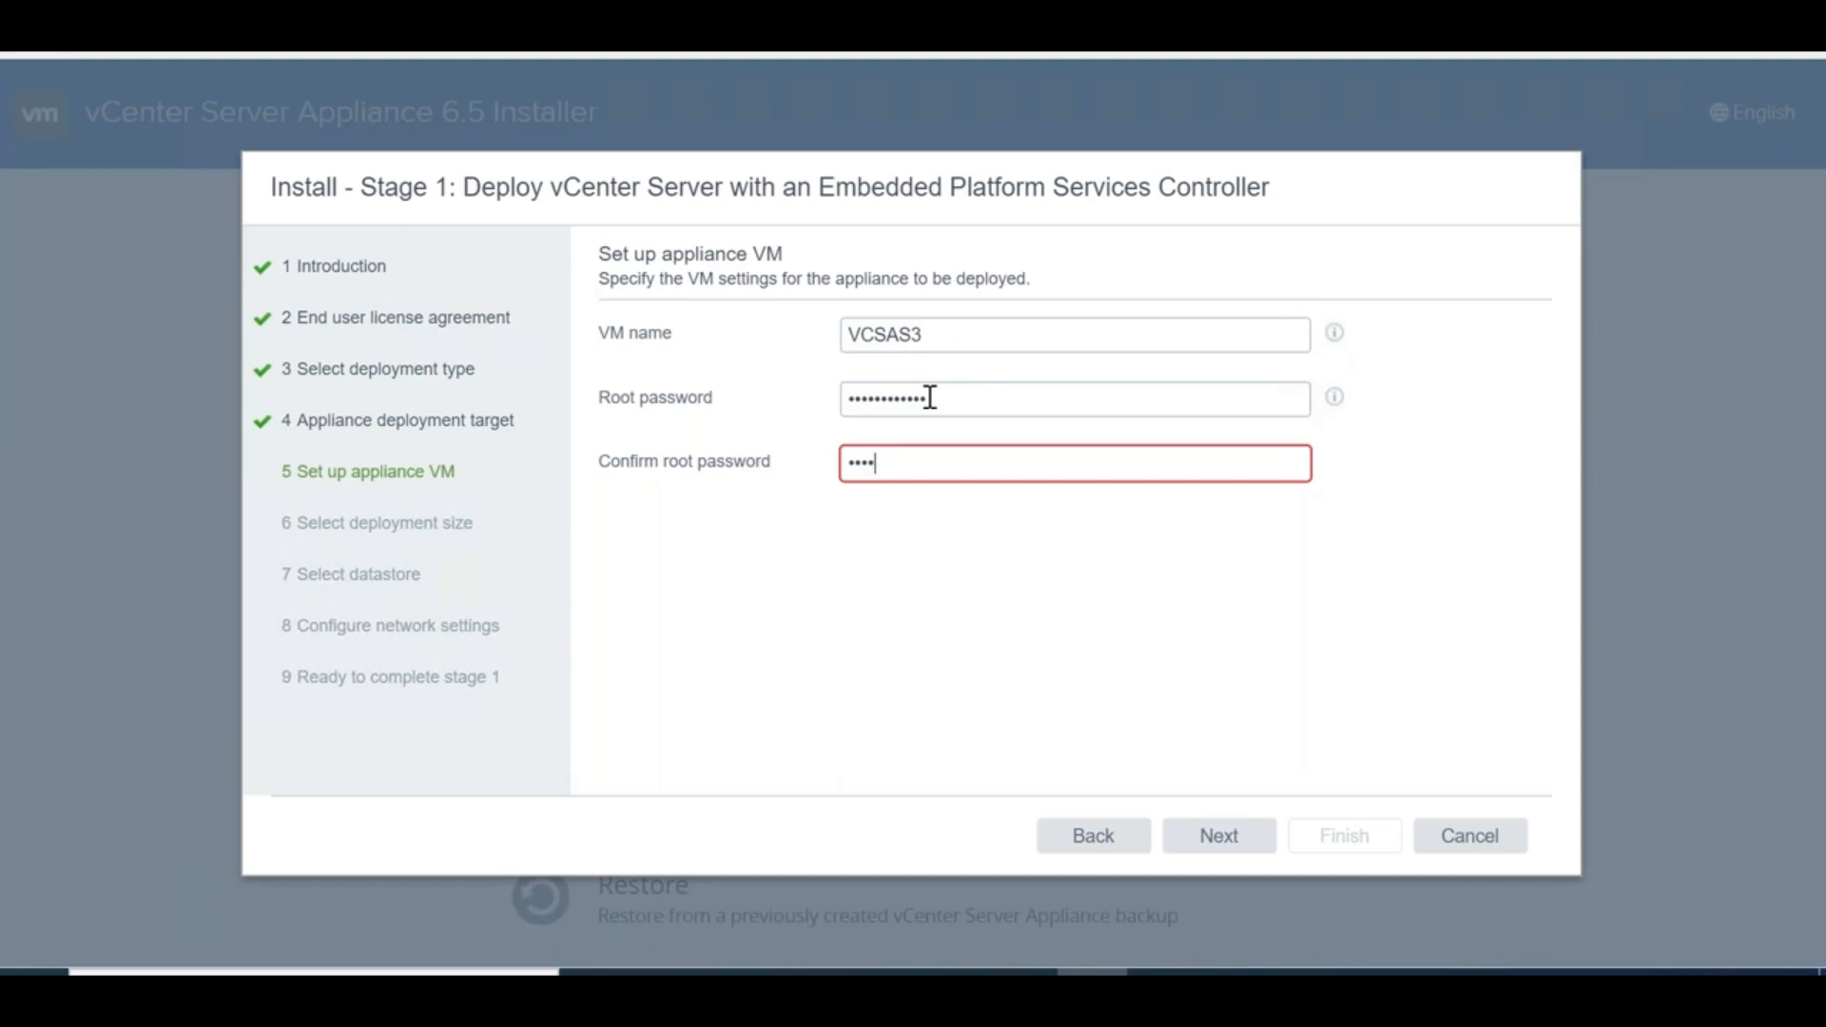
pyautogui.press('BackSpace')
pyautogui.press('BackSpace')
pyautogui.press('BackSpace')
pyautogui.press('BackSpace')
pyautogui.press('BackSpace')
pyautogui.press('BackSpace')
pyautogui.press('BackSpace')
pyautogui.press('BackSpace')
pyautogui.press('BackSpace')
pyautogui.write('••••••••••••')
pyautogui.click(1217, 851)
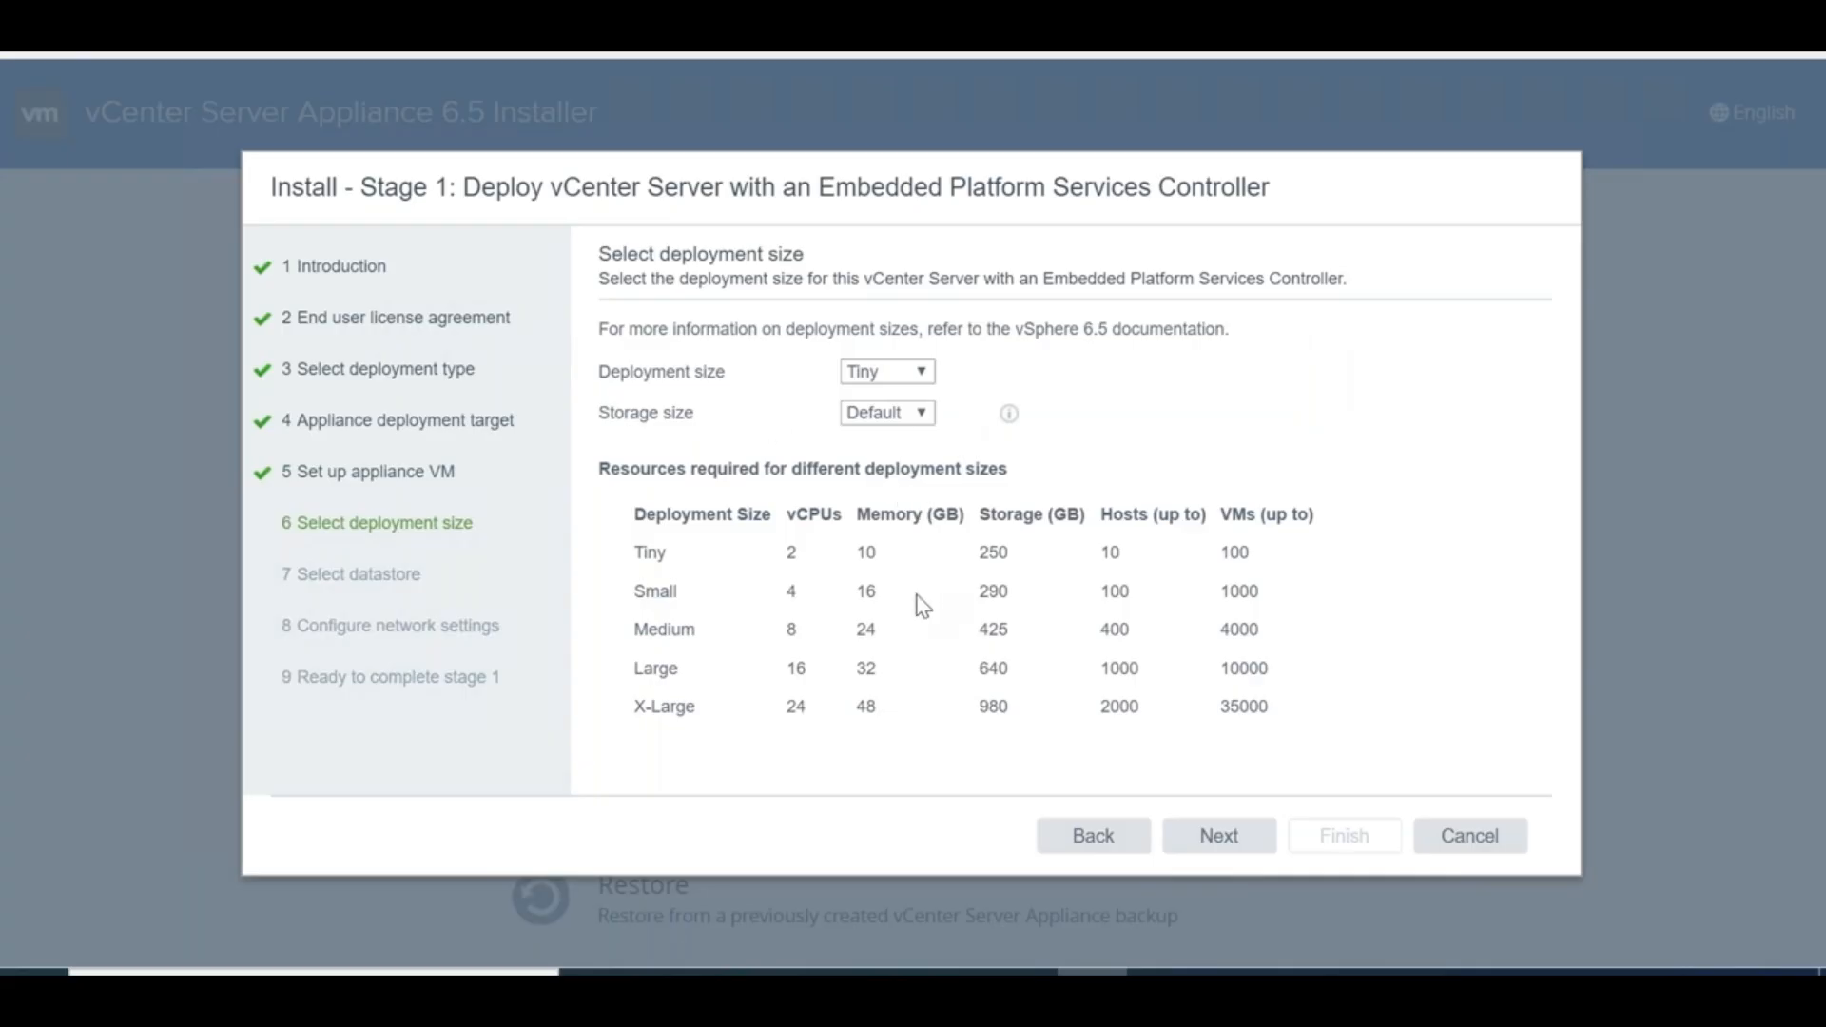
# Choose the Small deployment size and select its resource requirements table
pyautogui.click(922, 377)
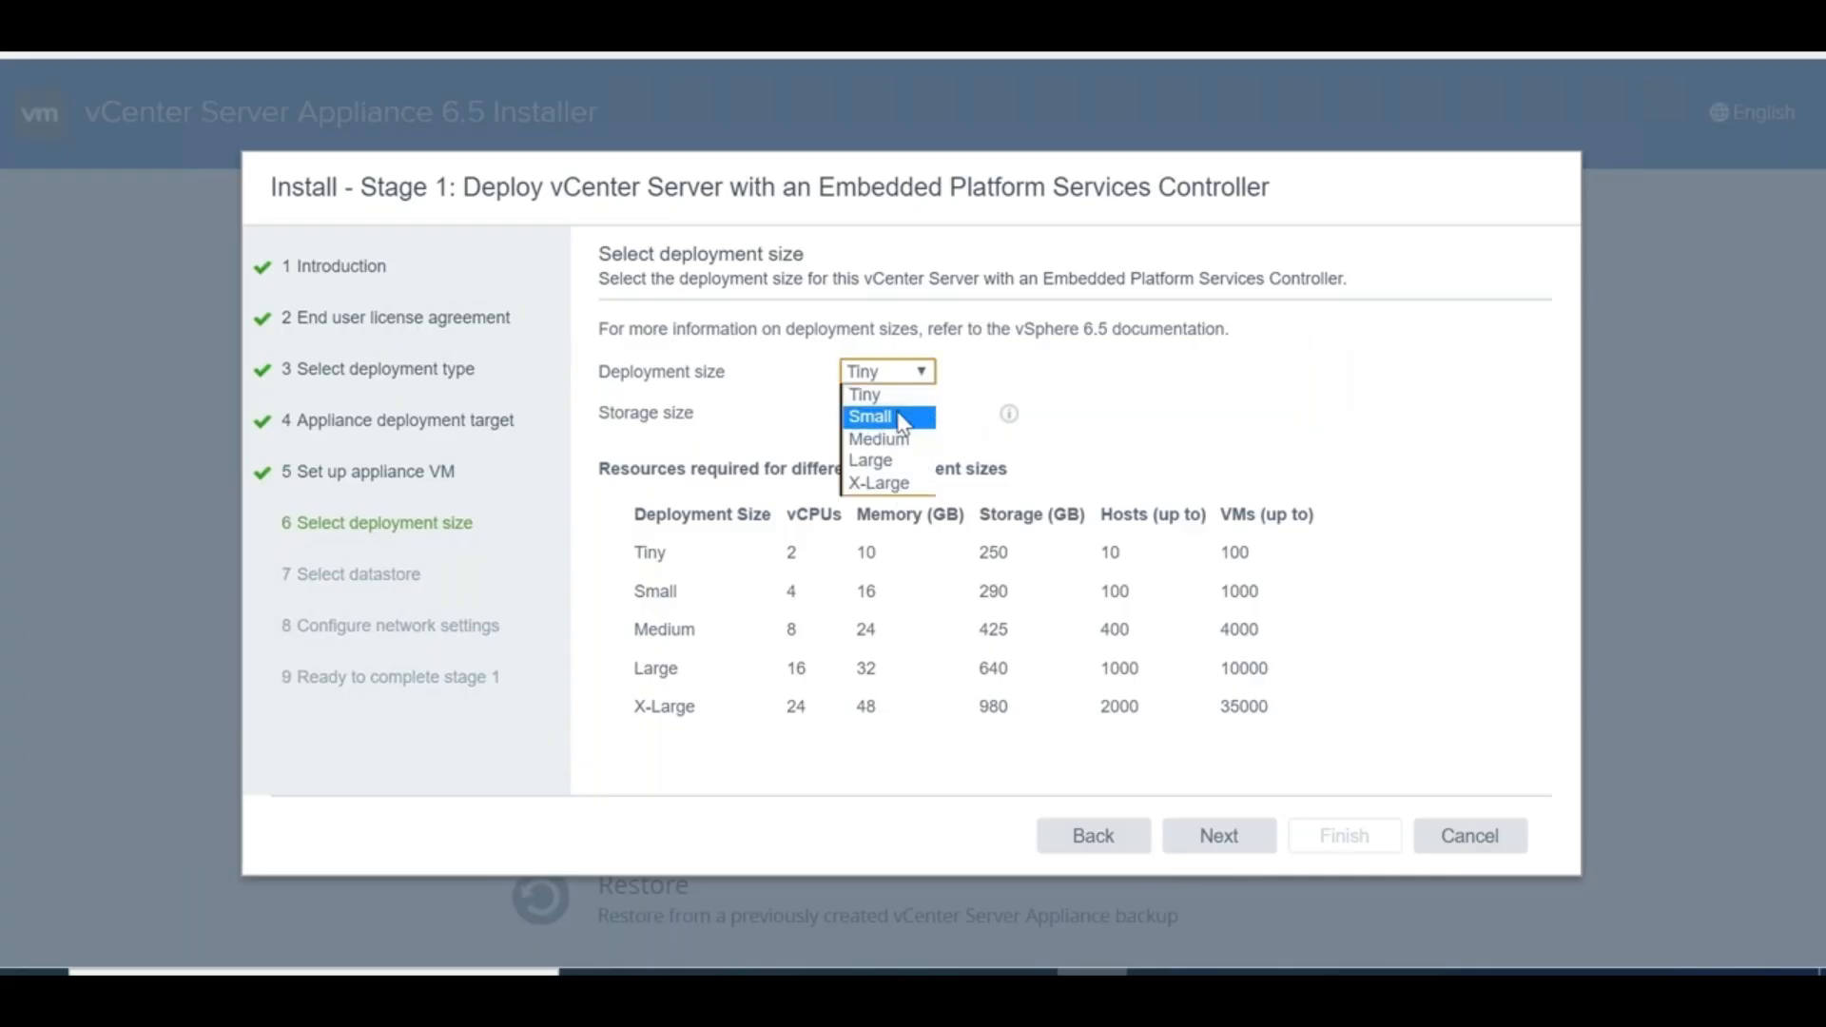
pyautogui.click(902, 418)
pyautogui.moveTo(632, 513); pyautogui.dragTo(1307, 721)
pyautogui.hotkey('ctrl', 'c')
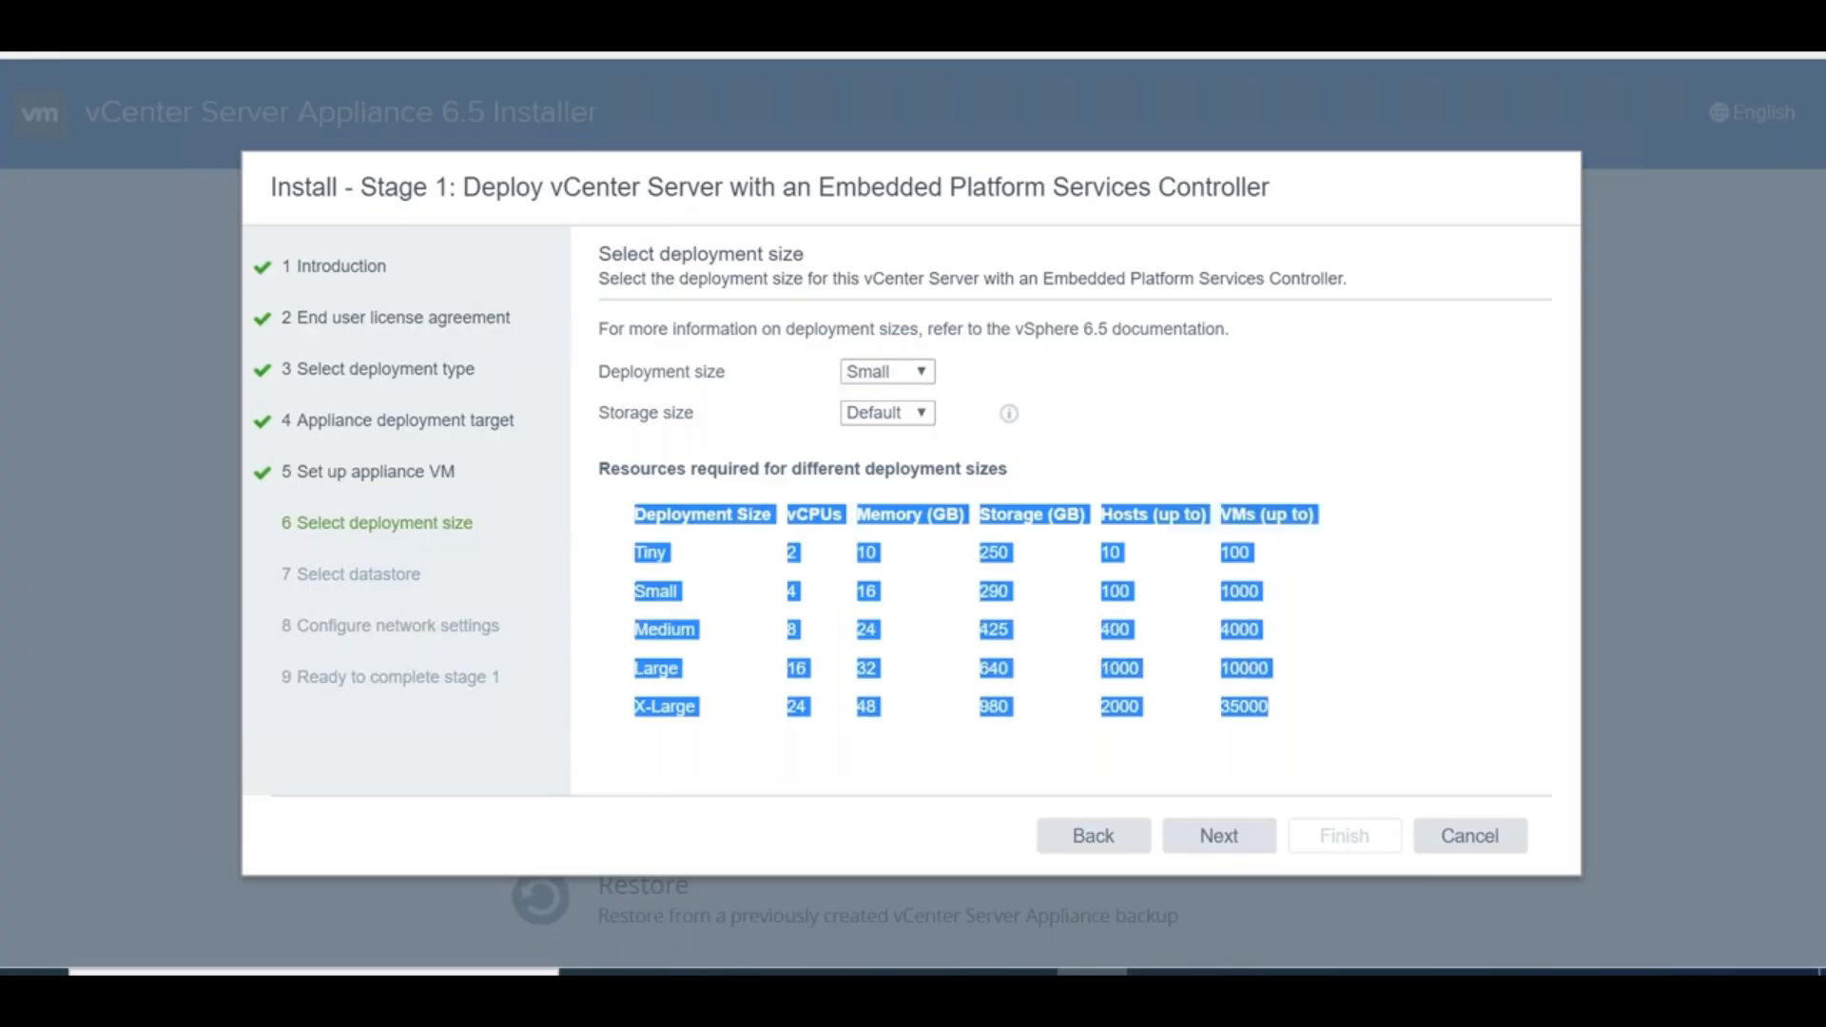
# Restore the remote session window and pick cell B12 on Excel's Sheet4
pyautogui.click(1226, 13)
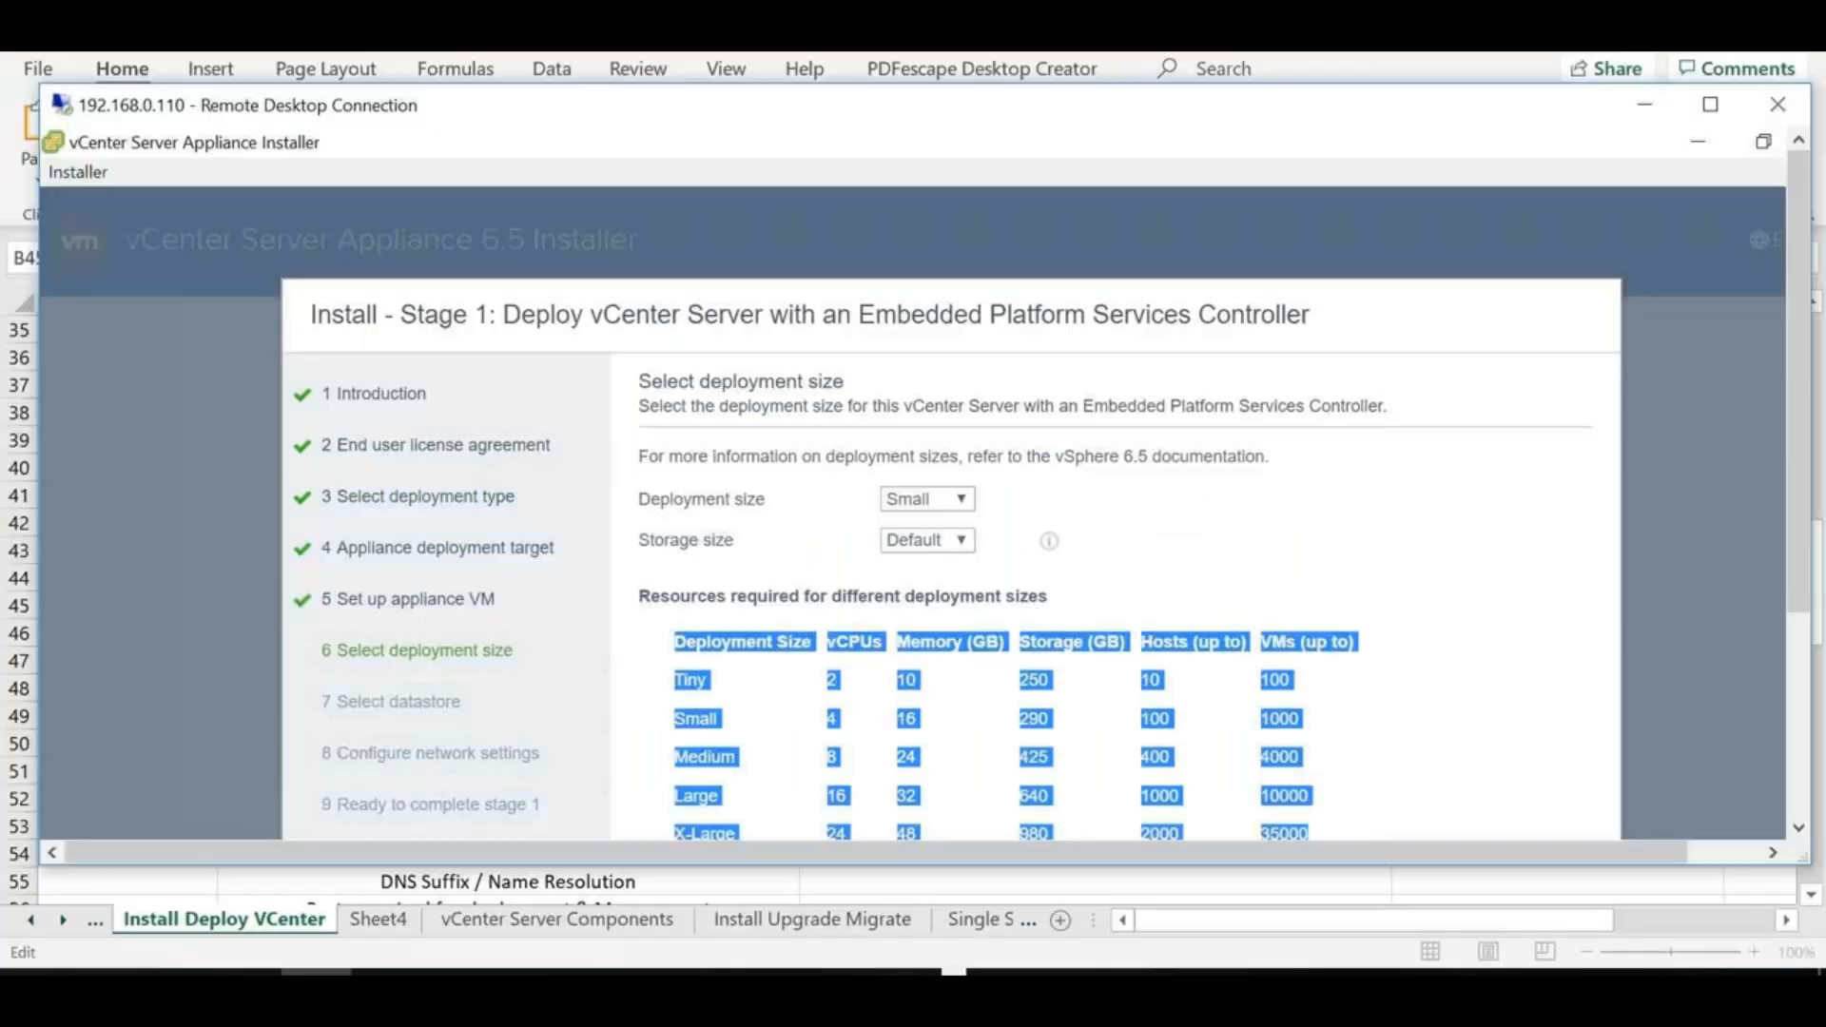
pyautogui.click(381, 920)
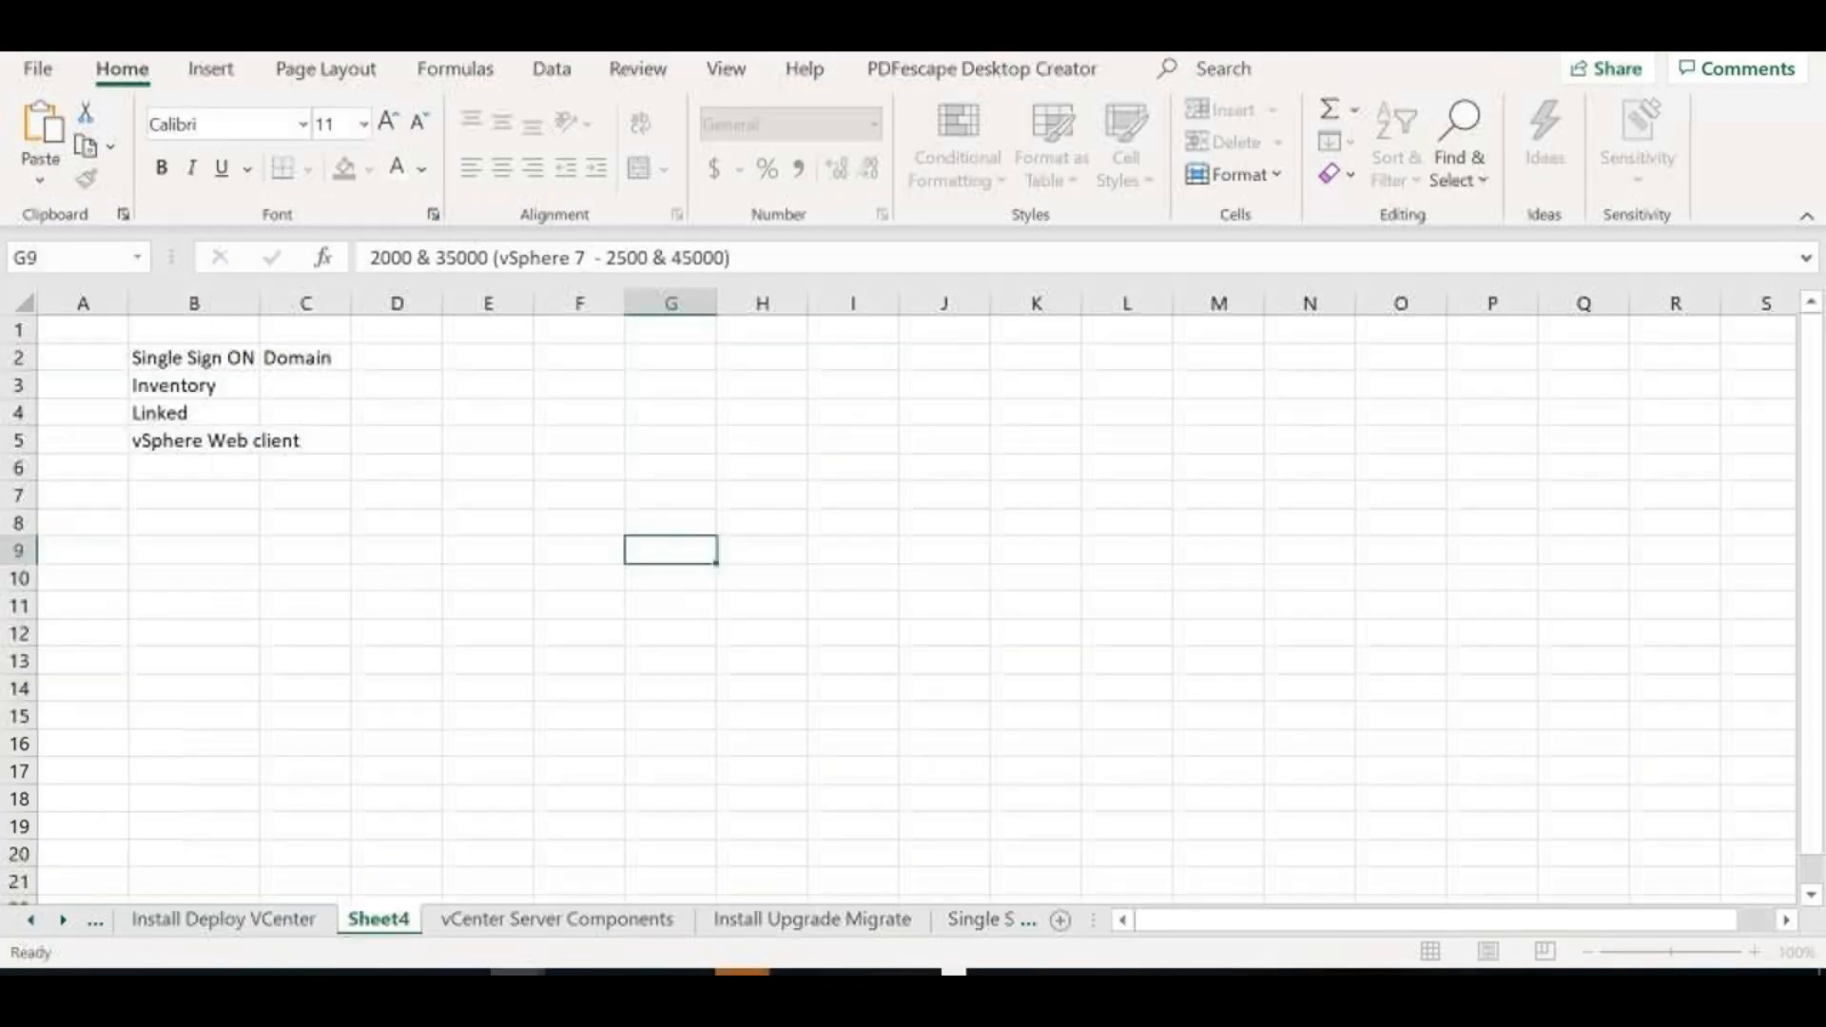
pyautogui.click(194, 637)
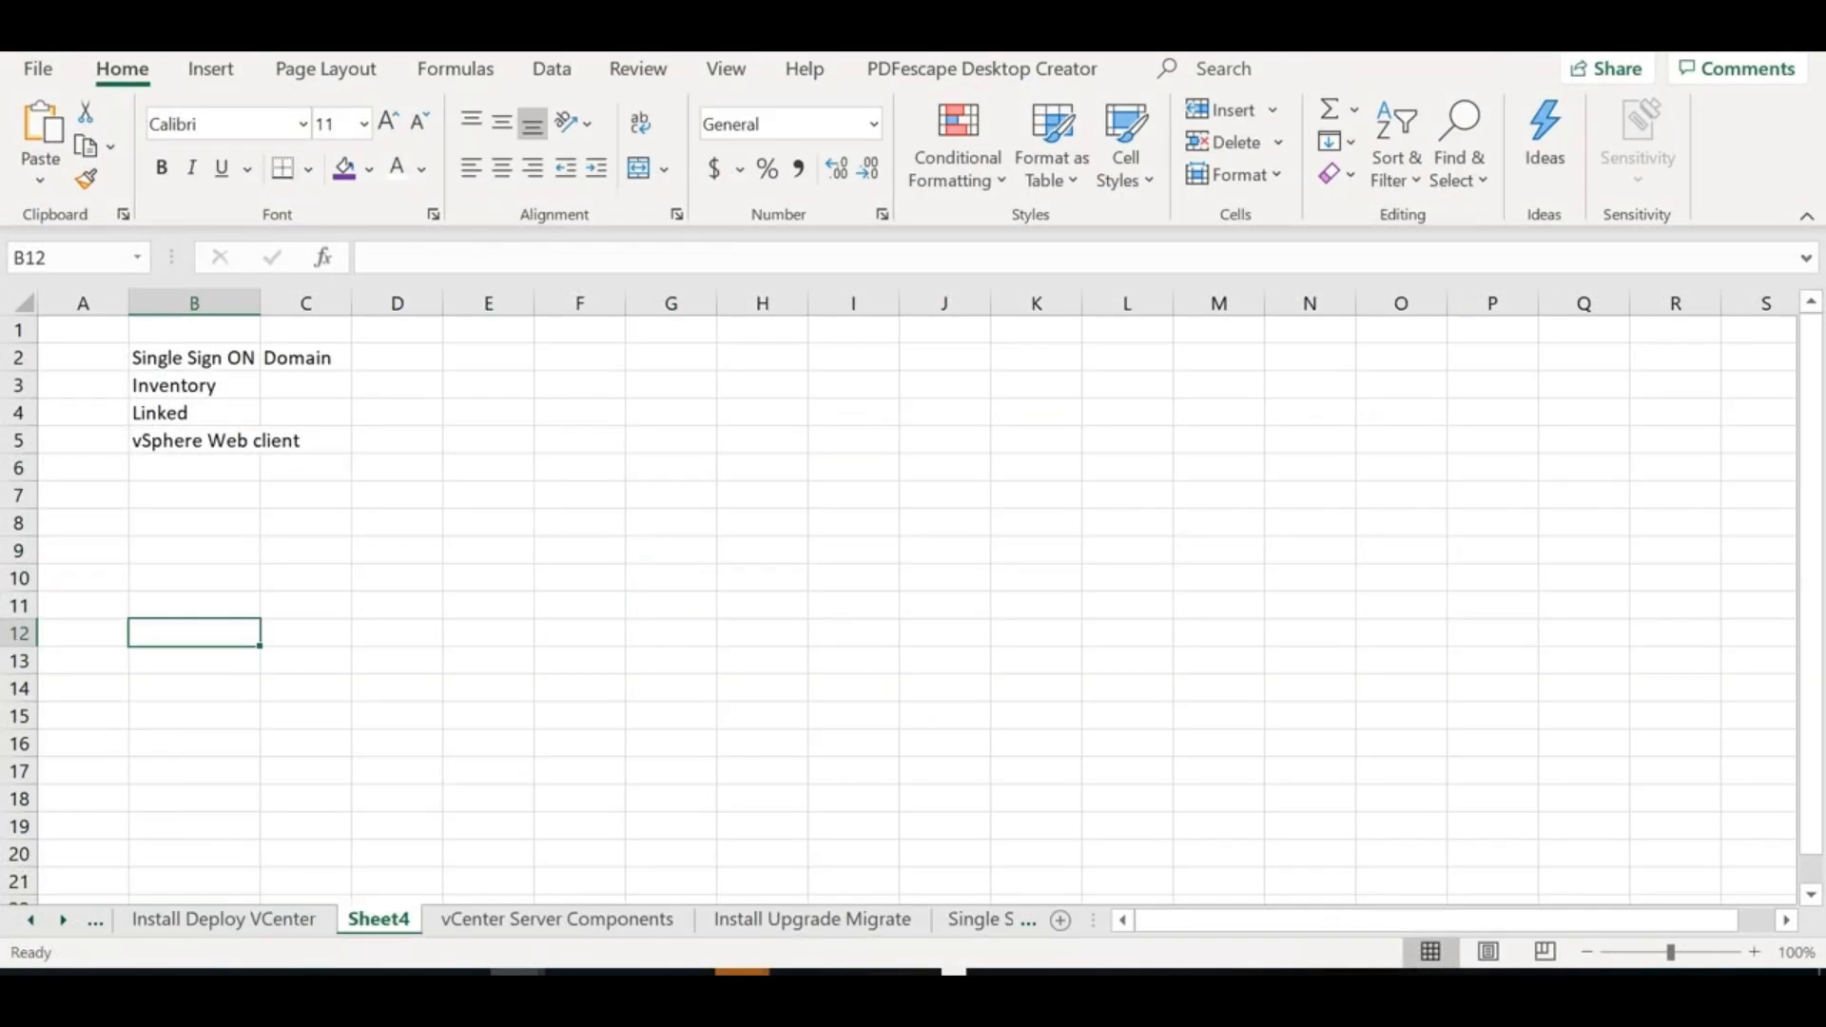
# Paste the resource table at B12 on Sheet4 and label B10 'Version 6.5'
pyautogui.hotkey('ctrl', 'v')
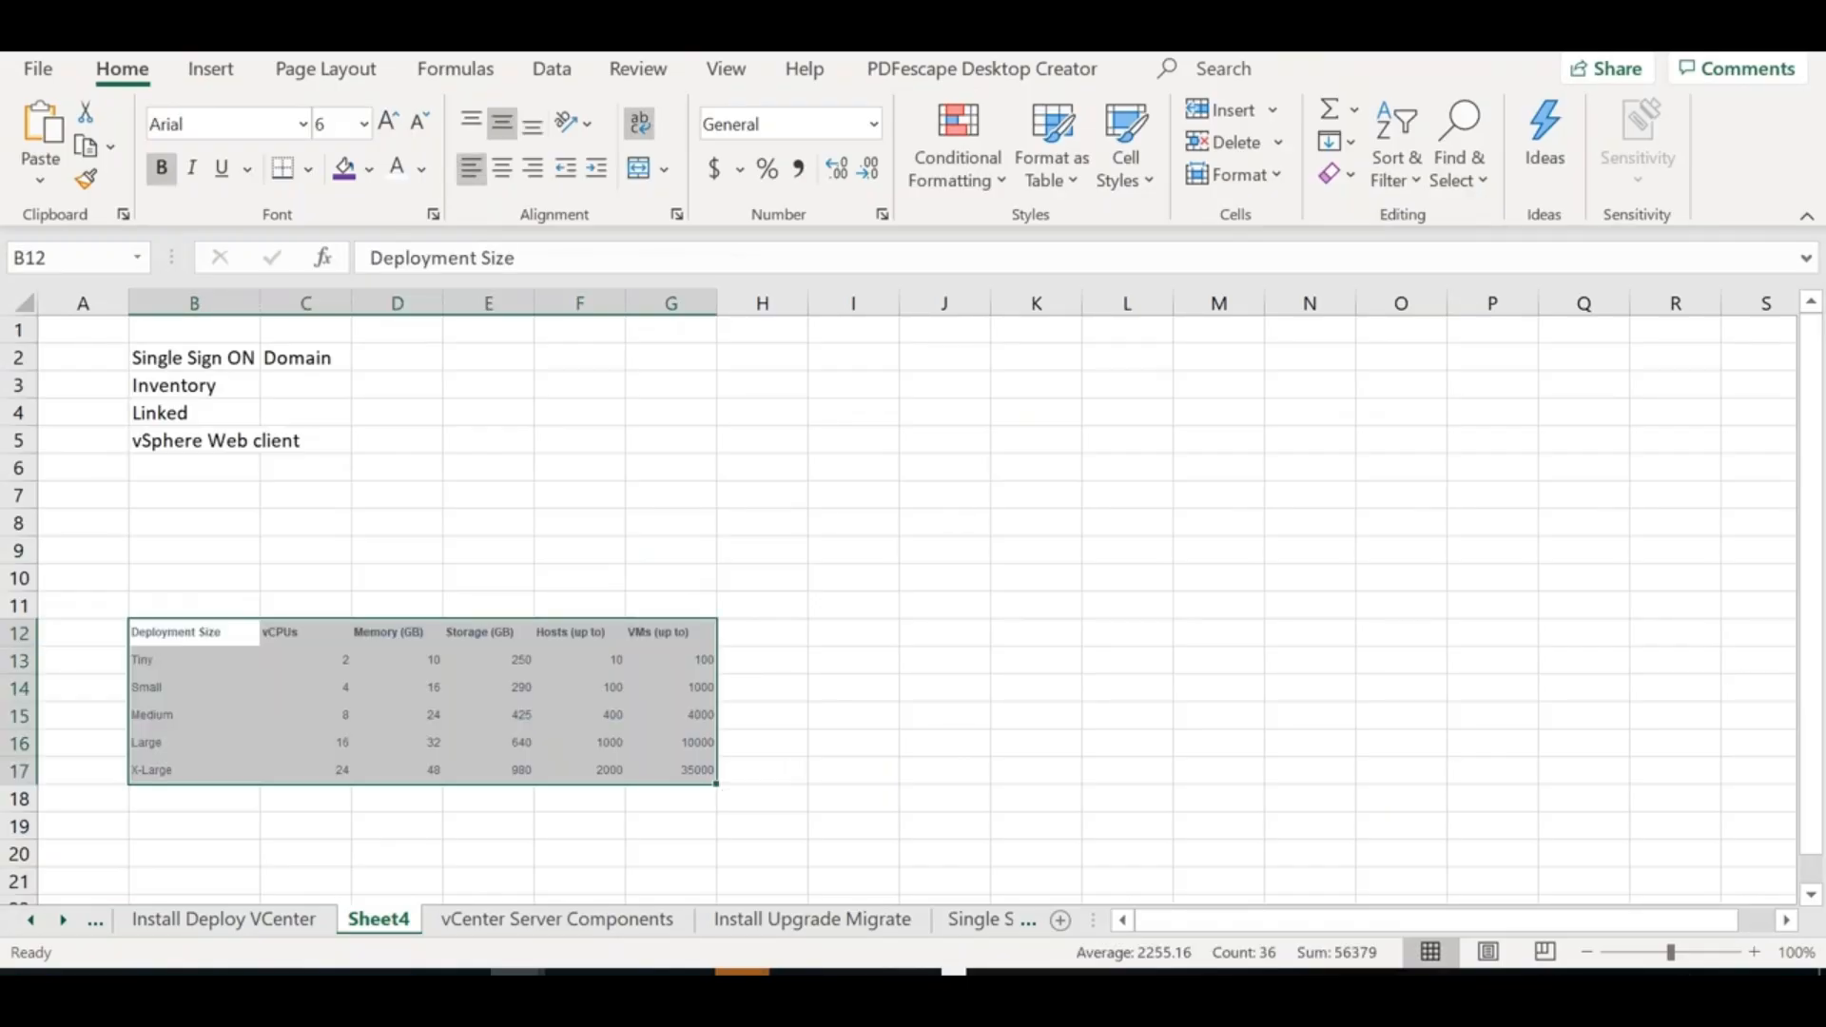
pyautogui.hotkey('alt', 'Tab')
pyautogui.click(238, 573)
pyautogui.write('Version')
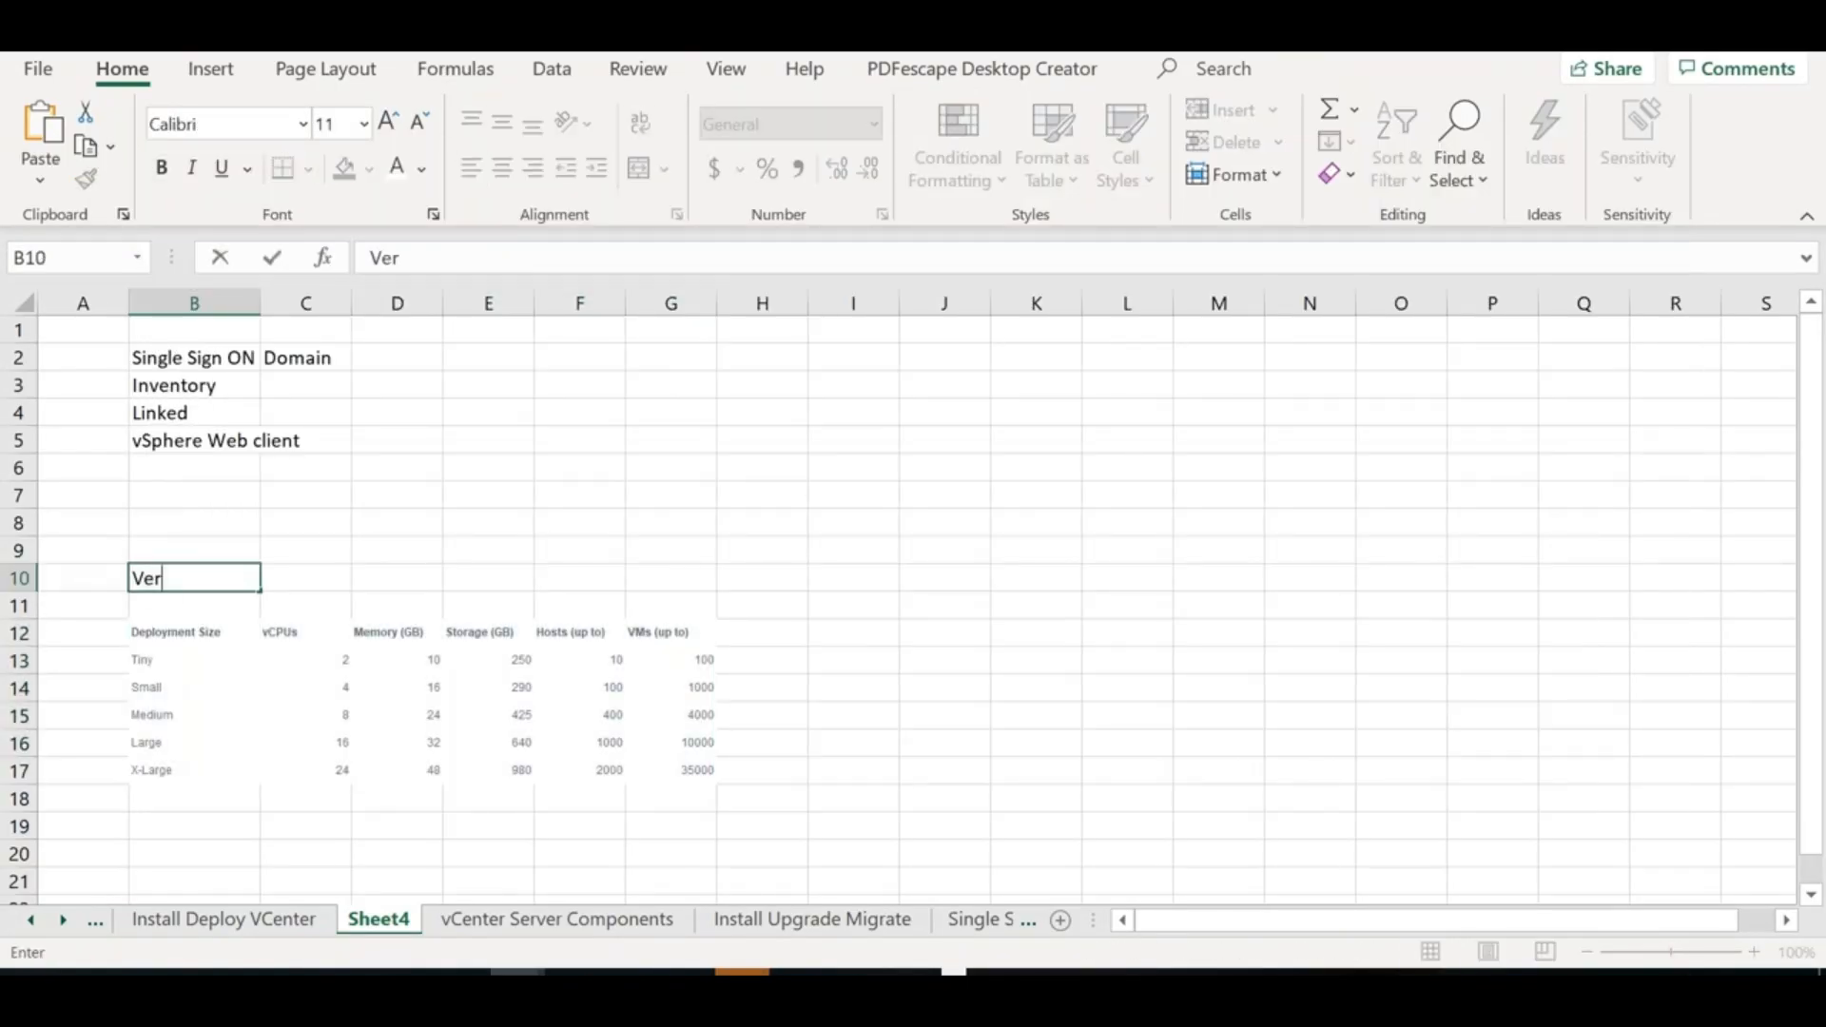
pyautogui.write(' 6.5')
pyautogui.hotkey('alt', 'Tab')
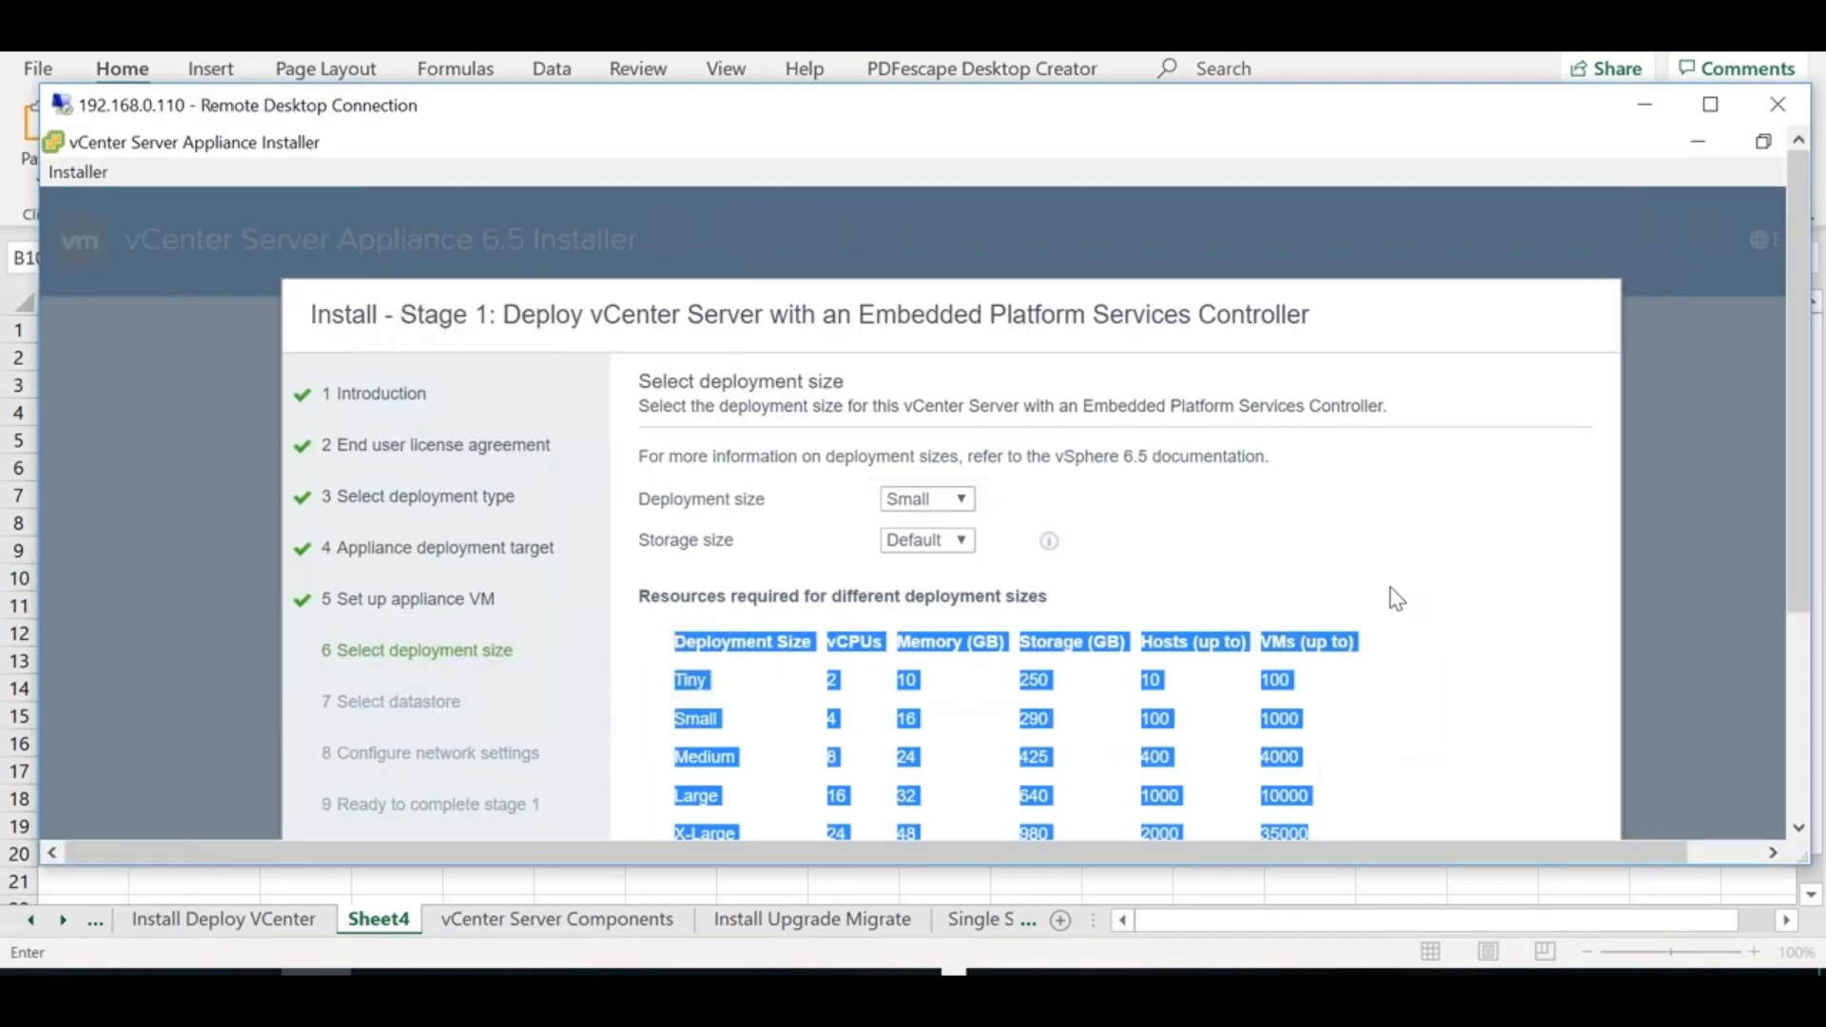
# Choose the Tiny size, check its 250 GB storage requirement, and reach the datastore step
pyautogui.click(1726, 115)
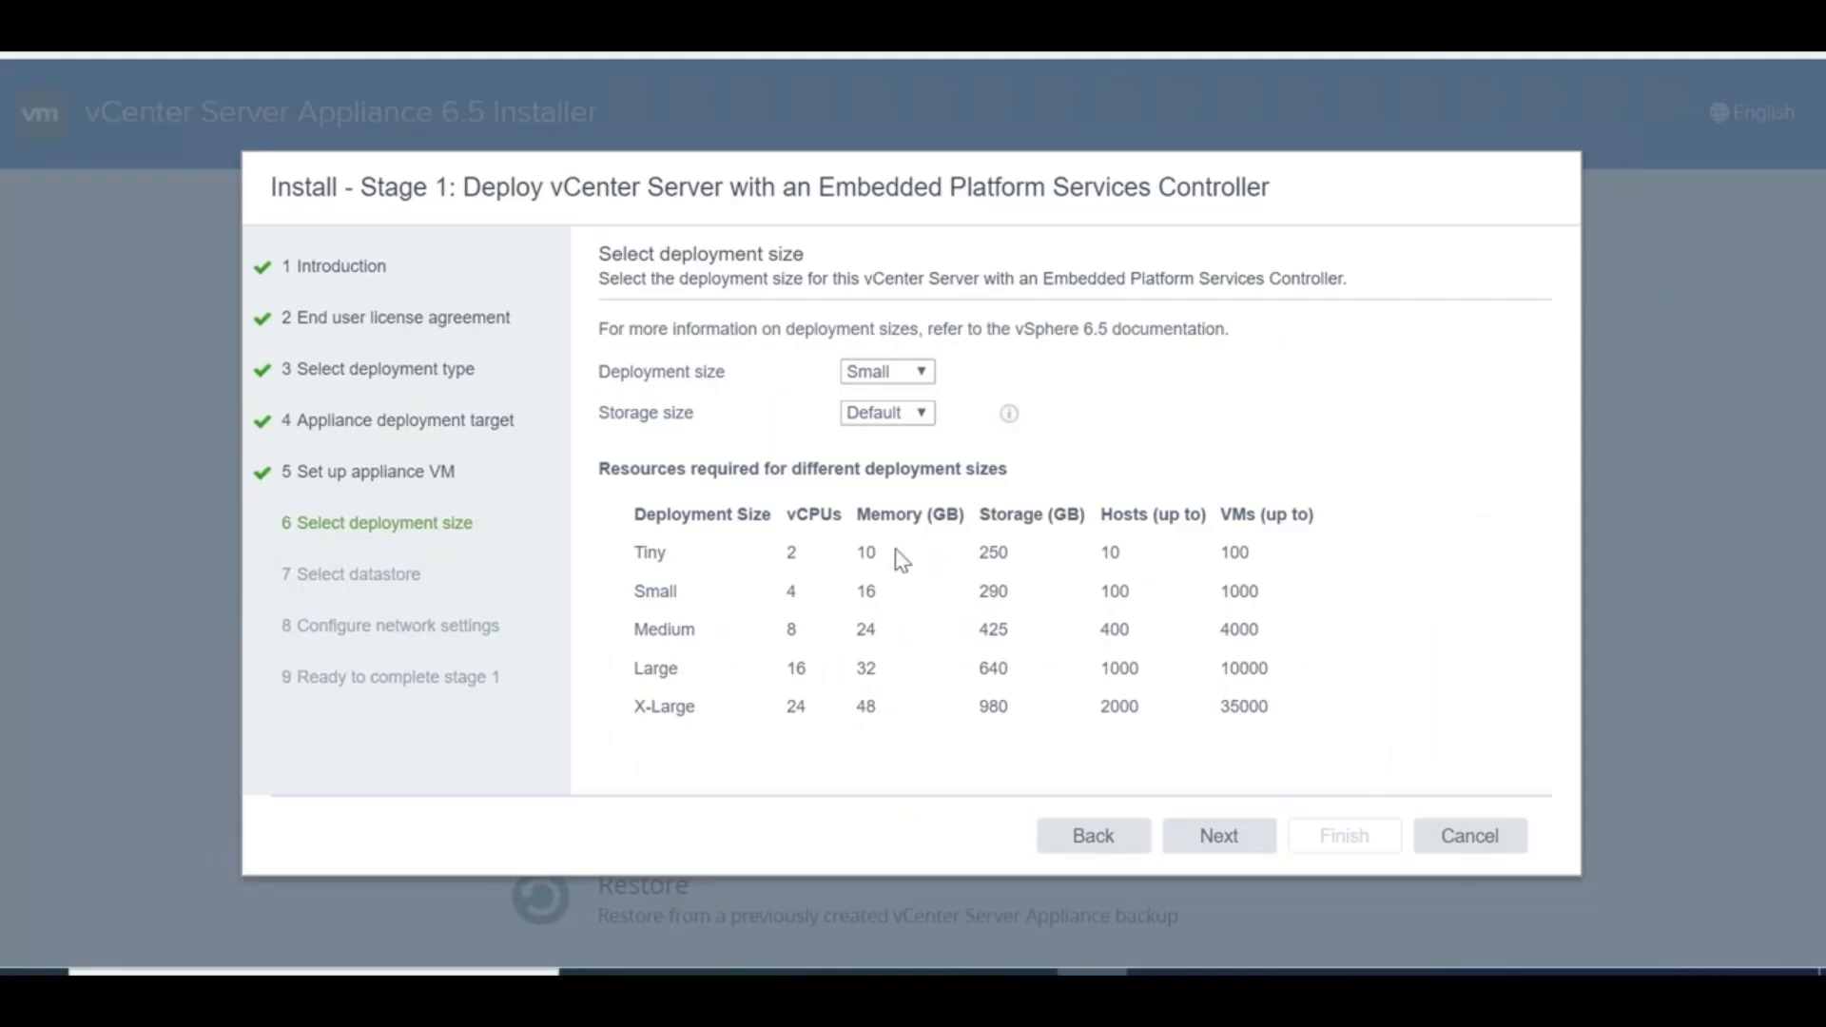
pyautogui.click(924, 375)
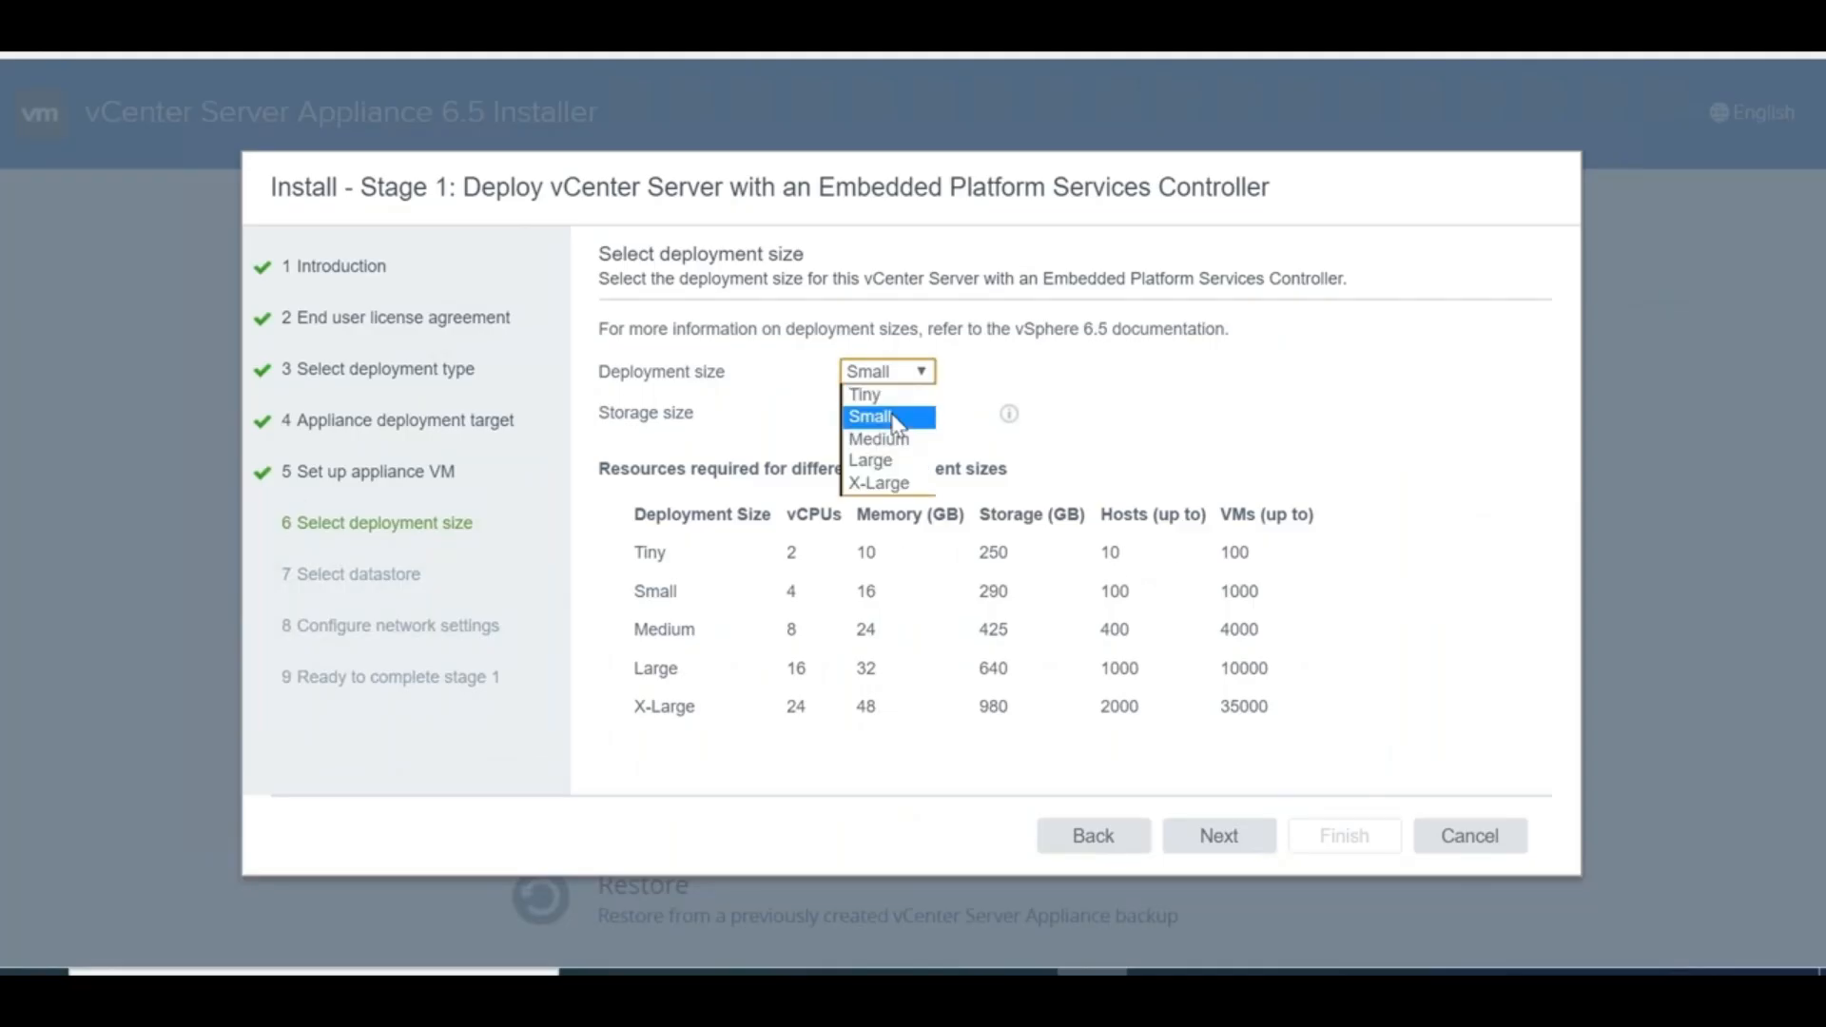
pyautogui.click(885, 394)
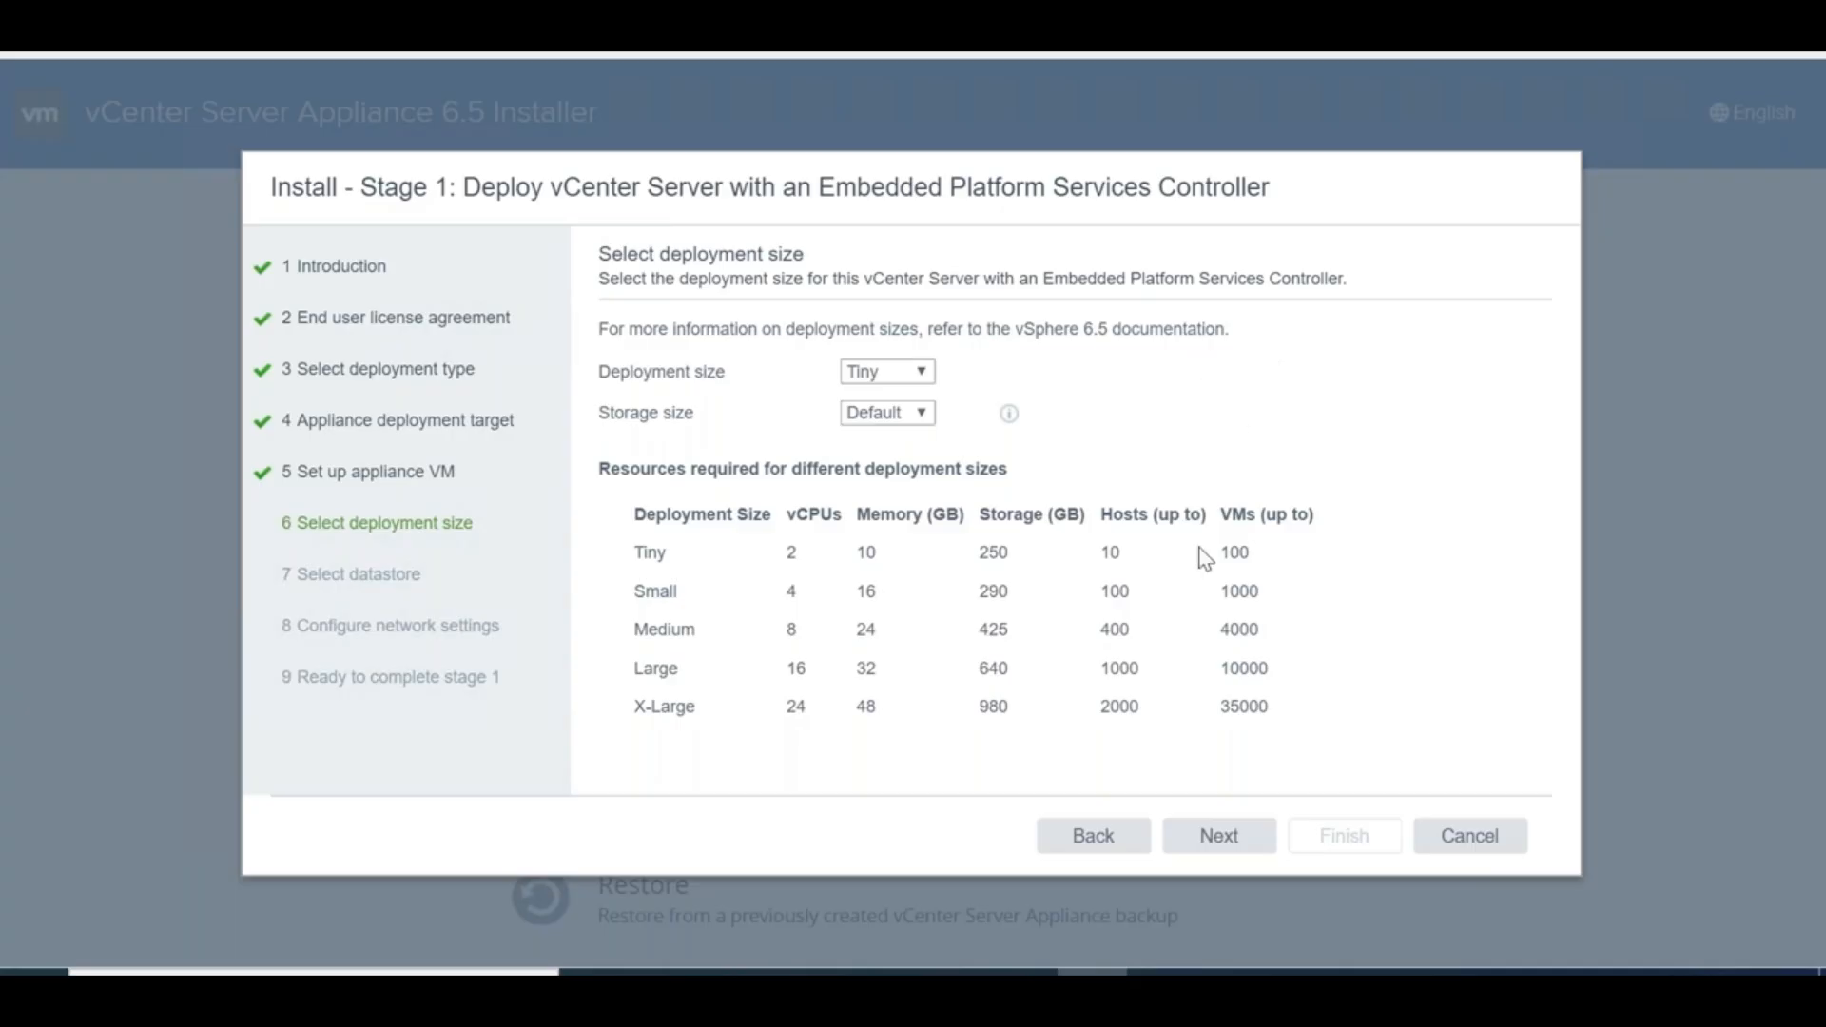
pyautogui.click(1207, 837)
pyautogui.click(1094, 836)
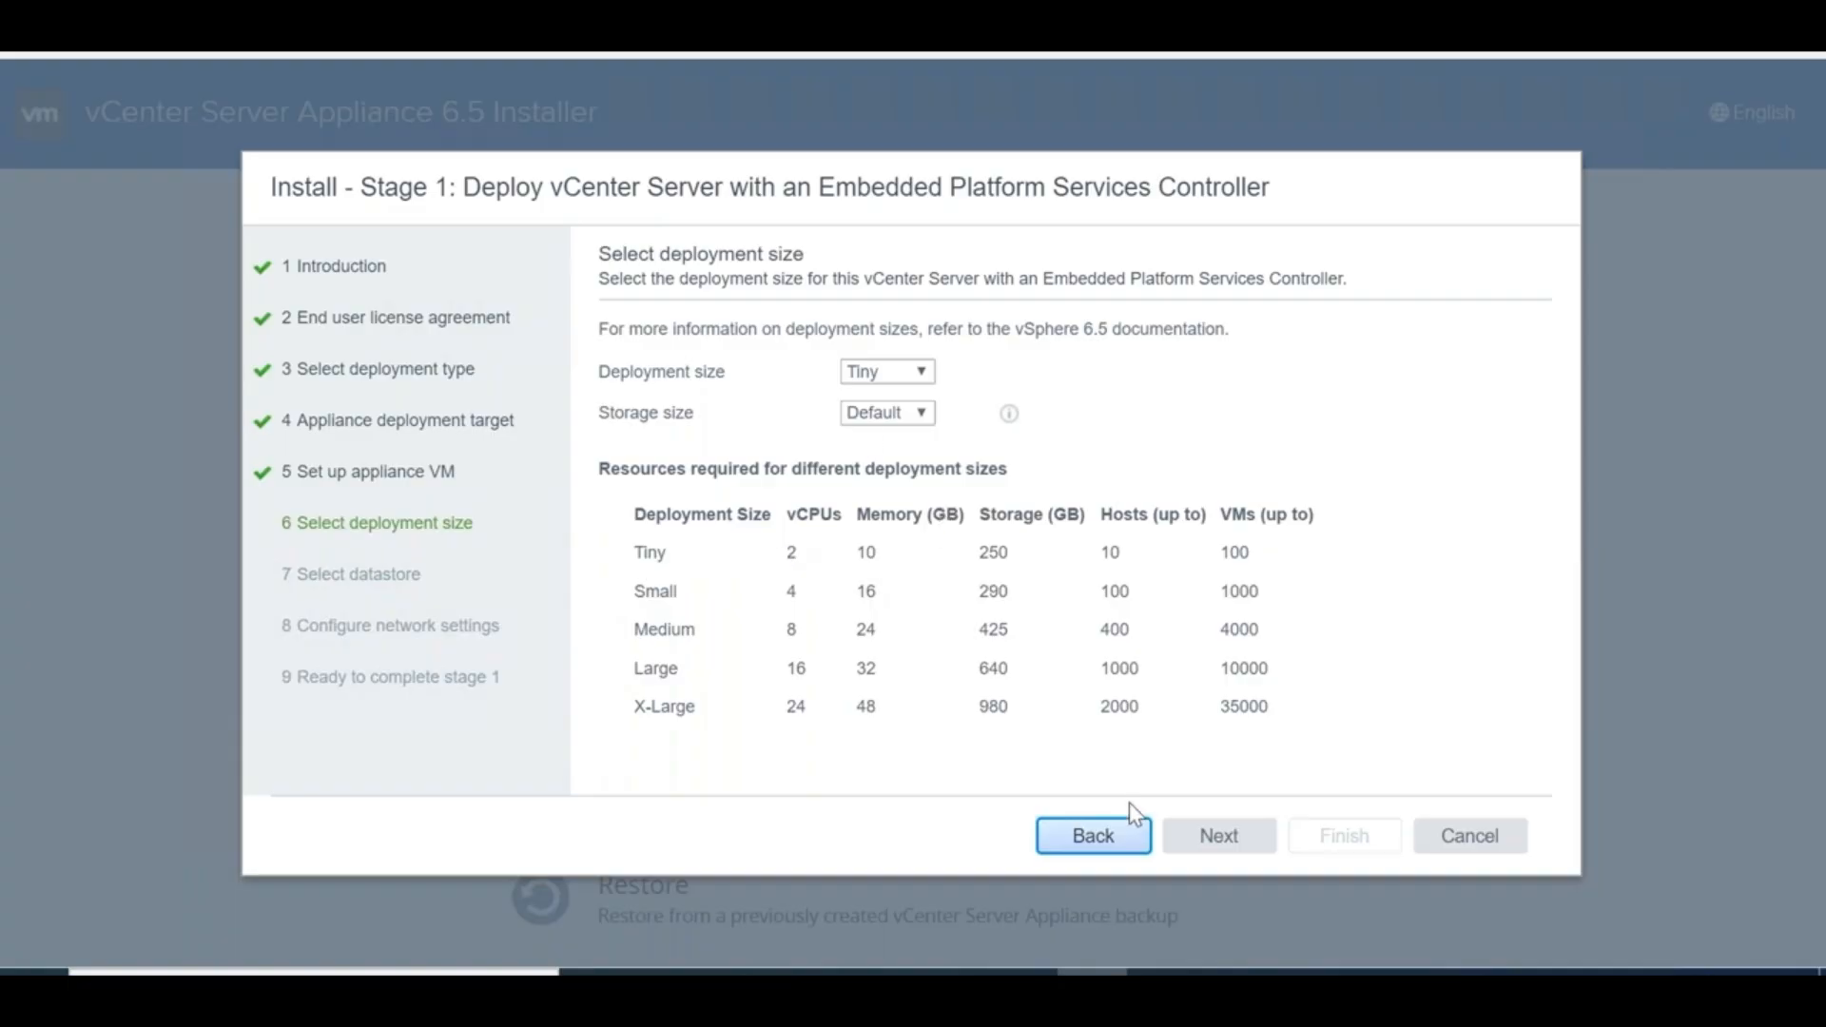
pyautogui.click(1222, 842)
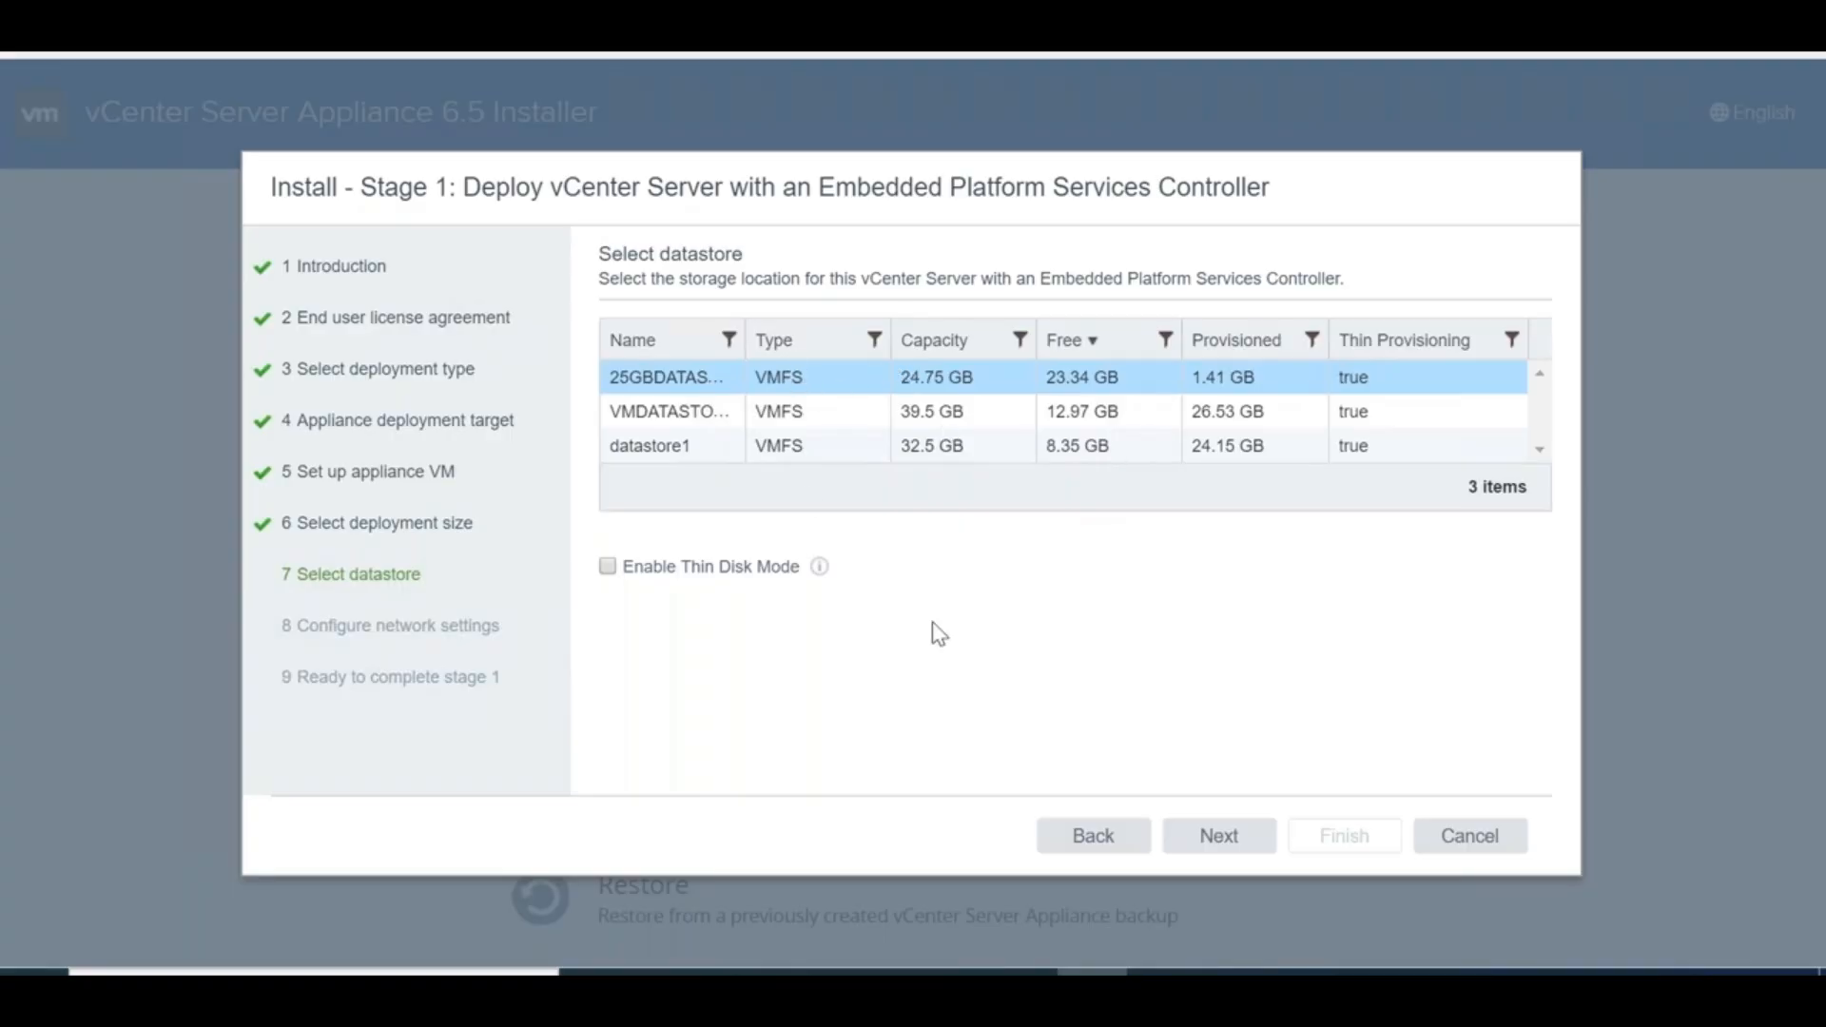
pyautogui.click(1095, 836)
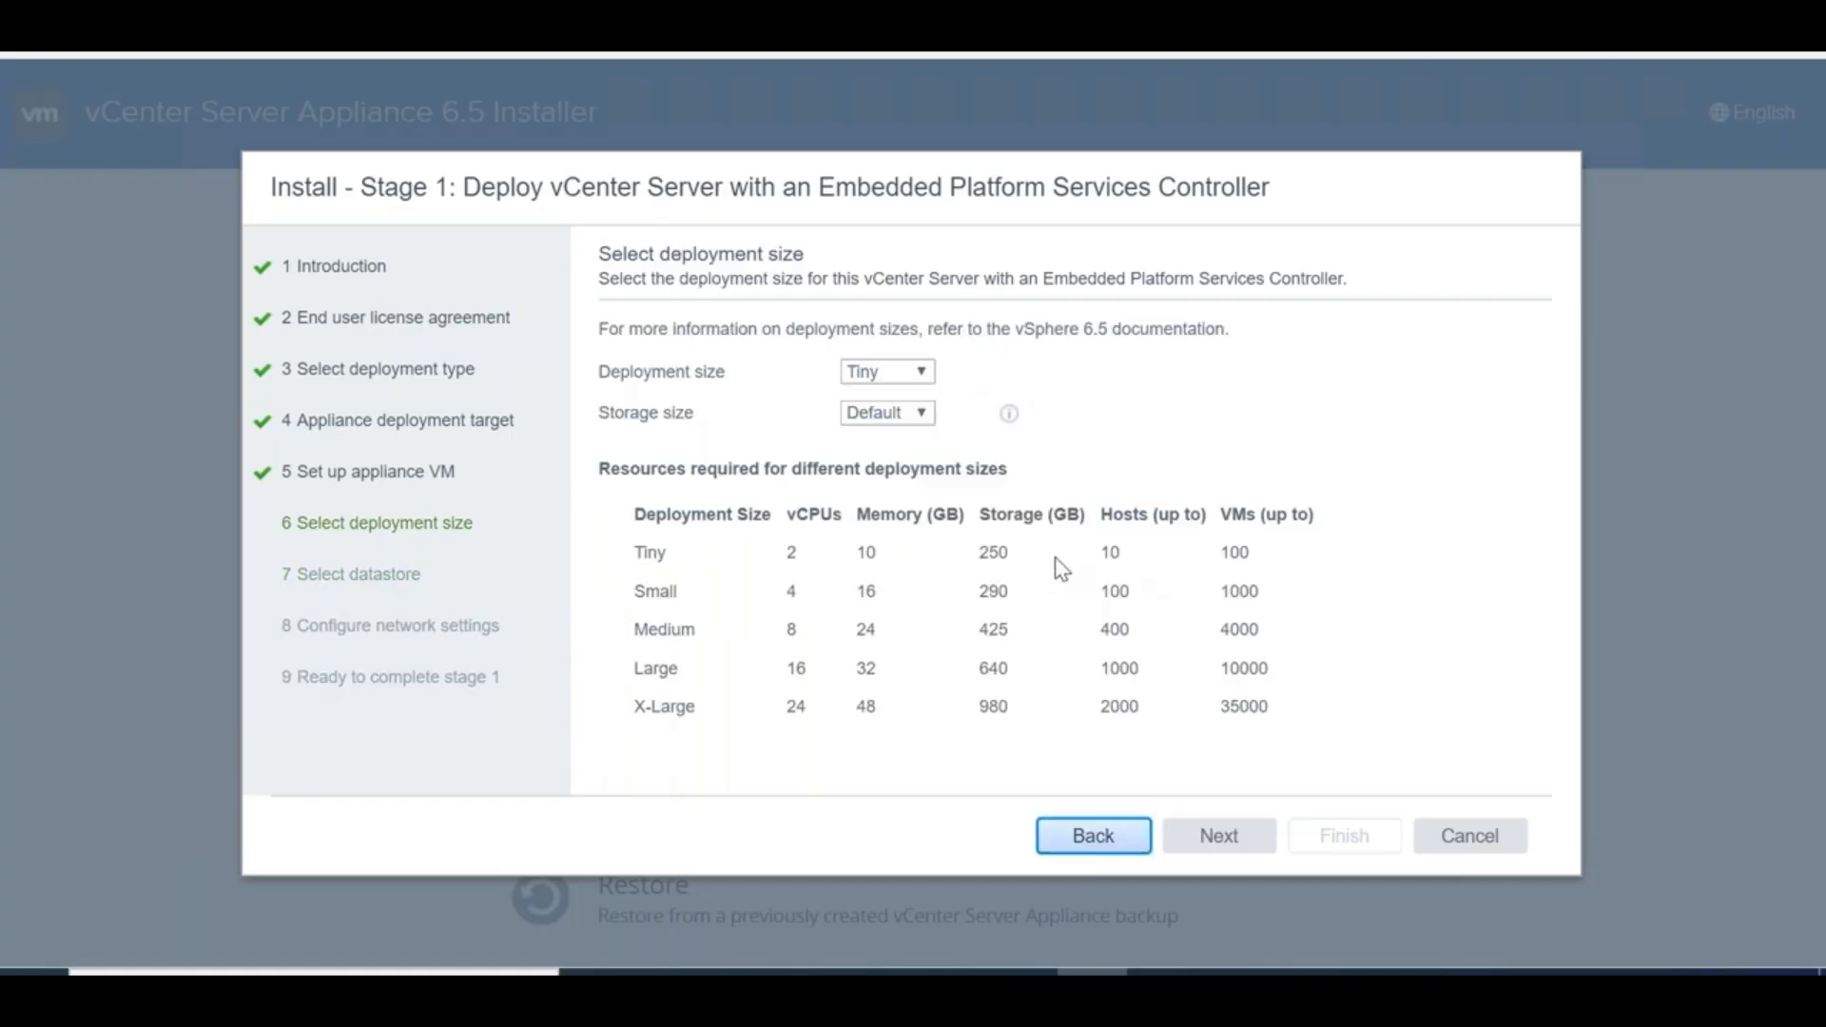
pyautogui.moveTo(1010, 558); pyautogui.dragTo(962, 558)
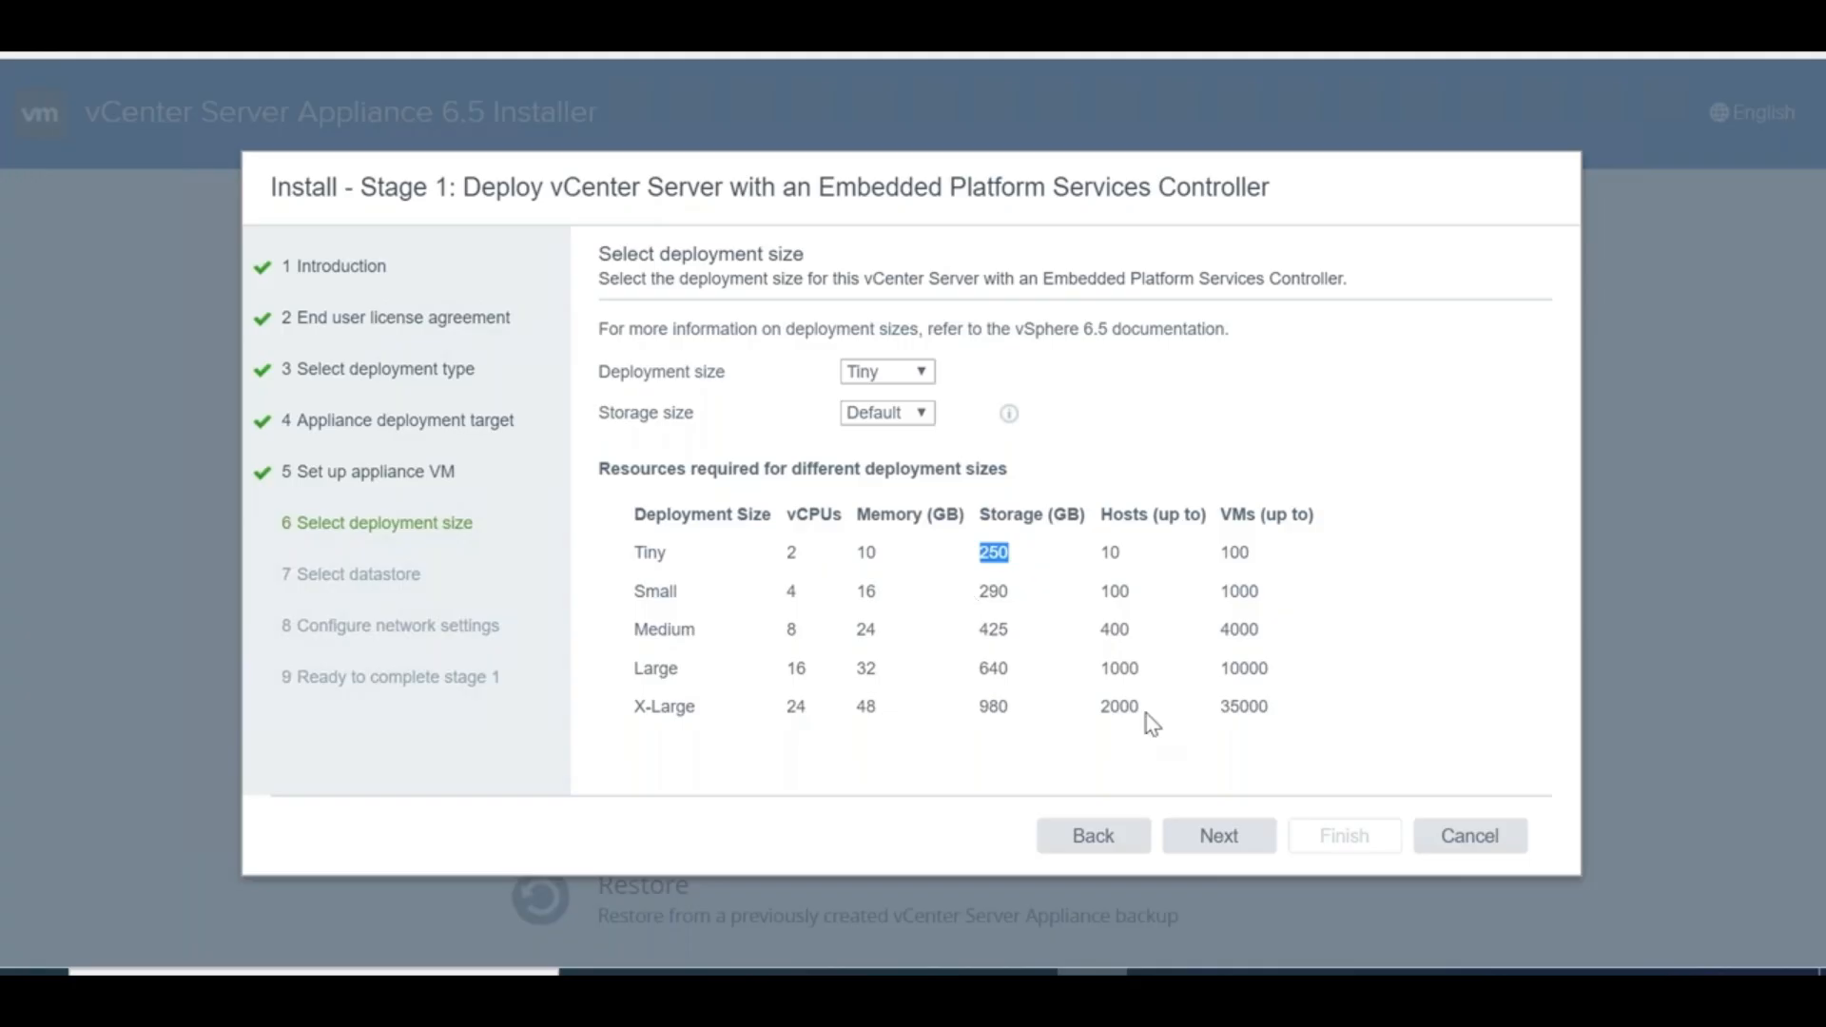
pyautogui.click(1206, 839)
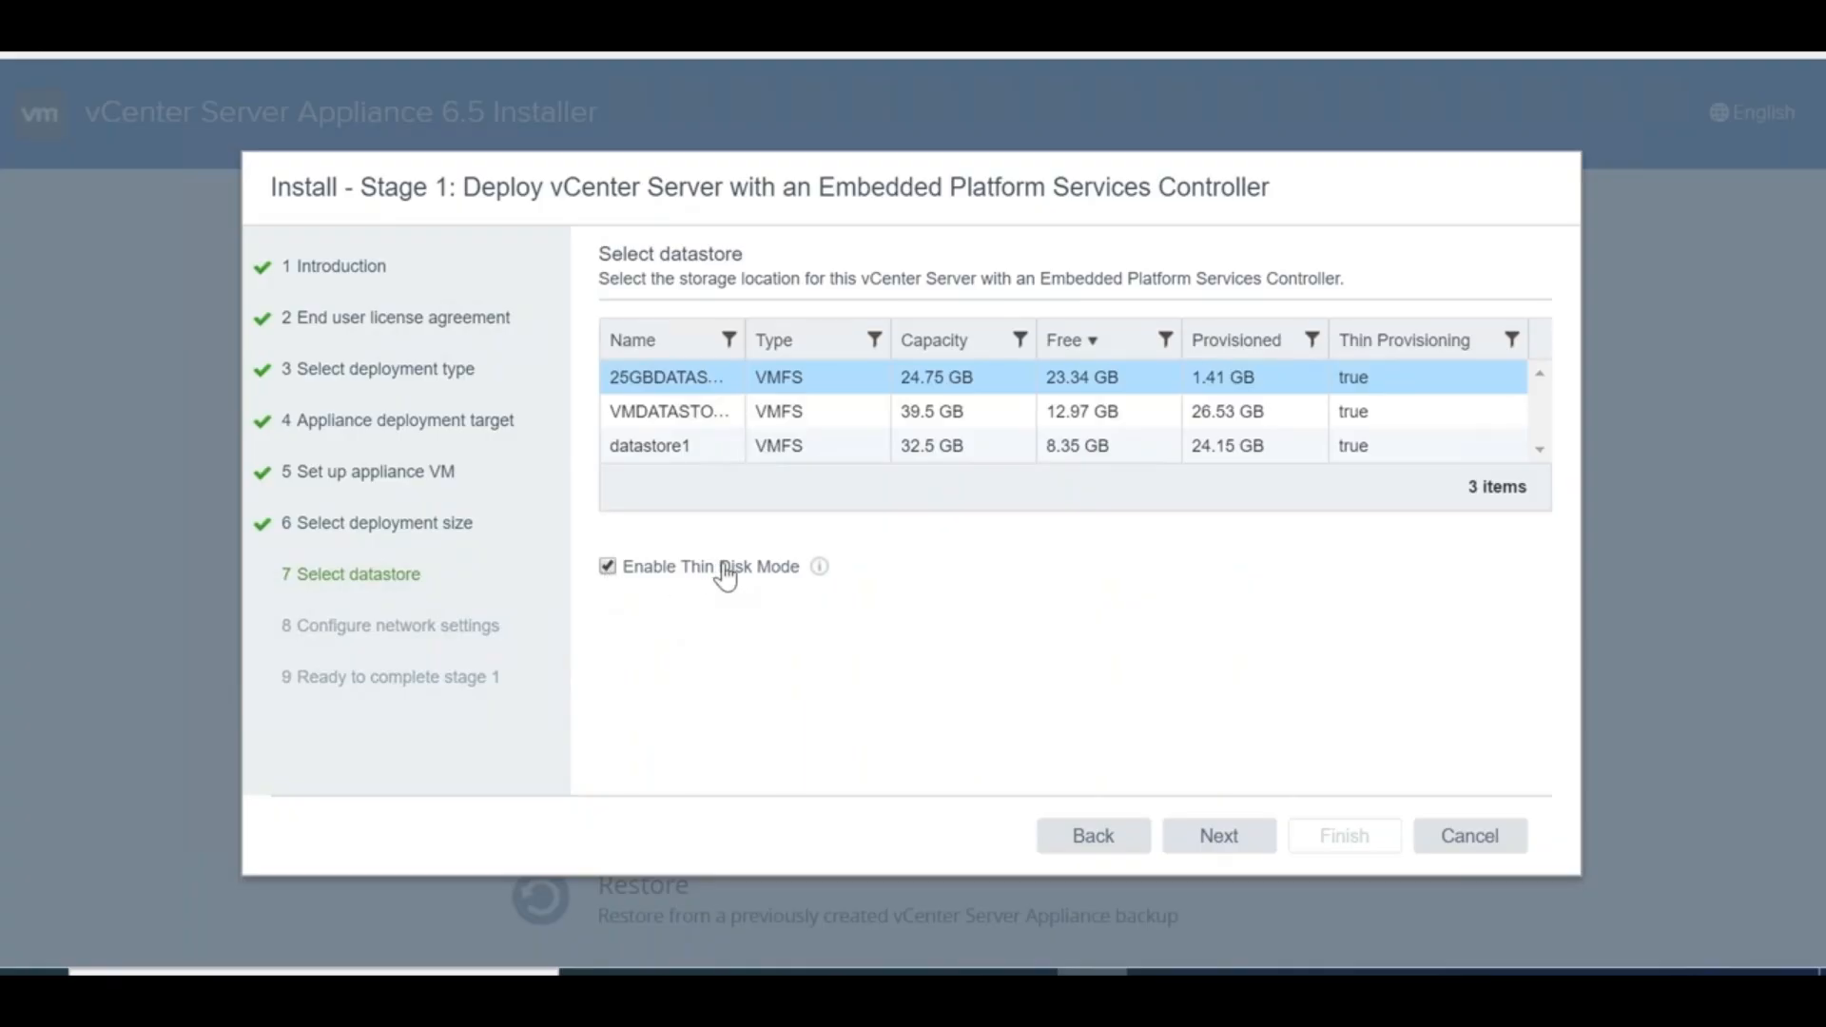
# Try the datastore step with thin disk mode off, then on; both report insufficient space
pyautogui.click(608, 568)
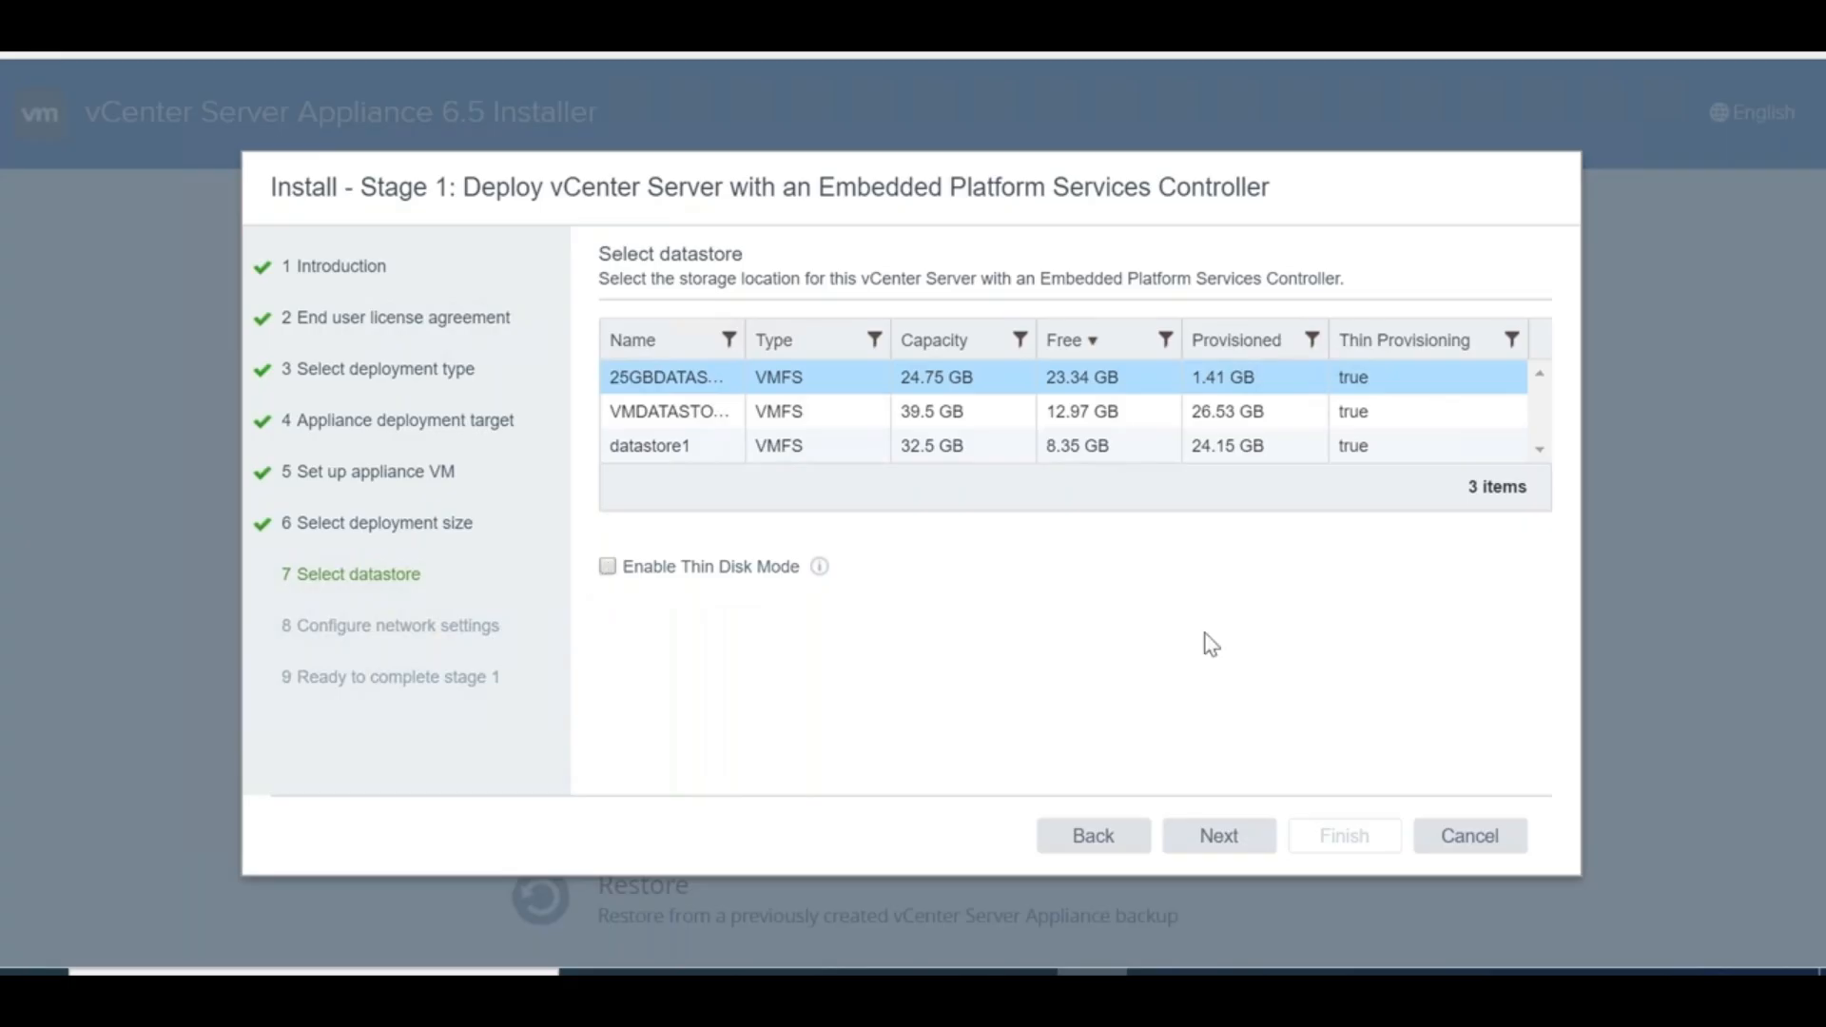
pyautogui.click(1235, 841)
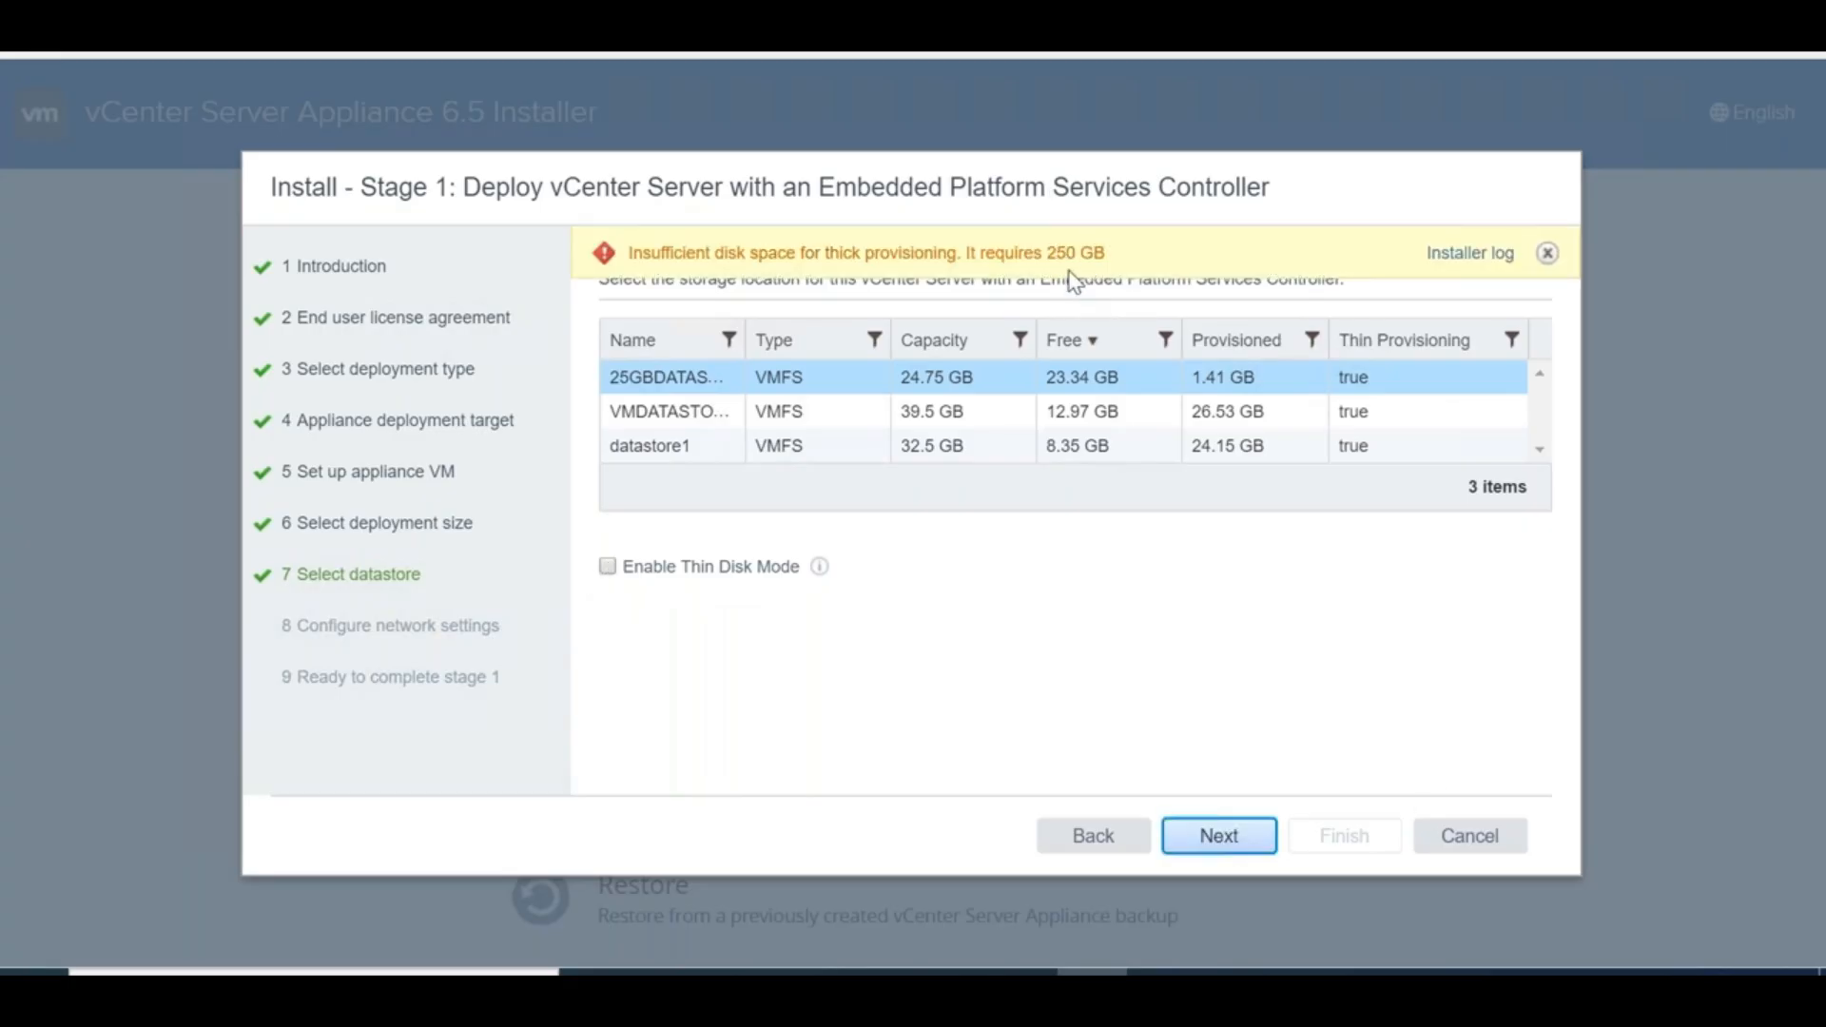
pyautogui.click(608, 568)
pyautogui.click(1225, 837)
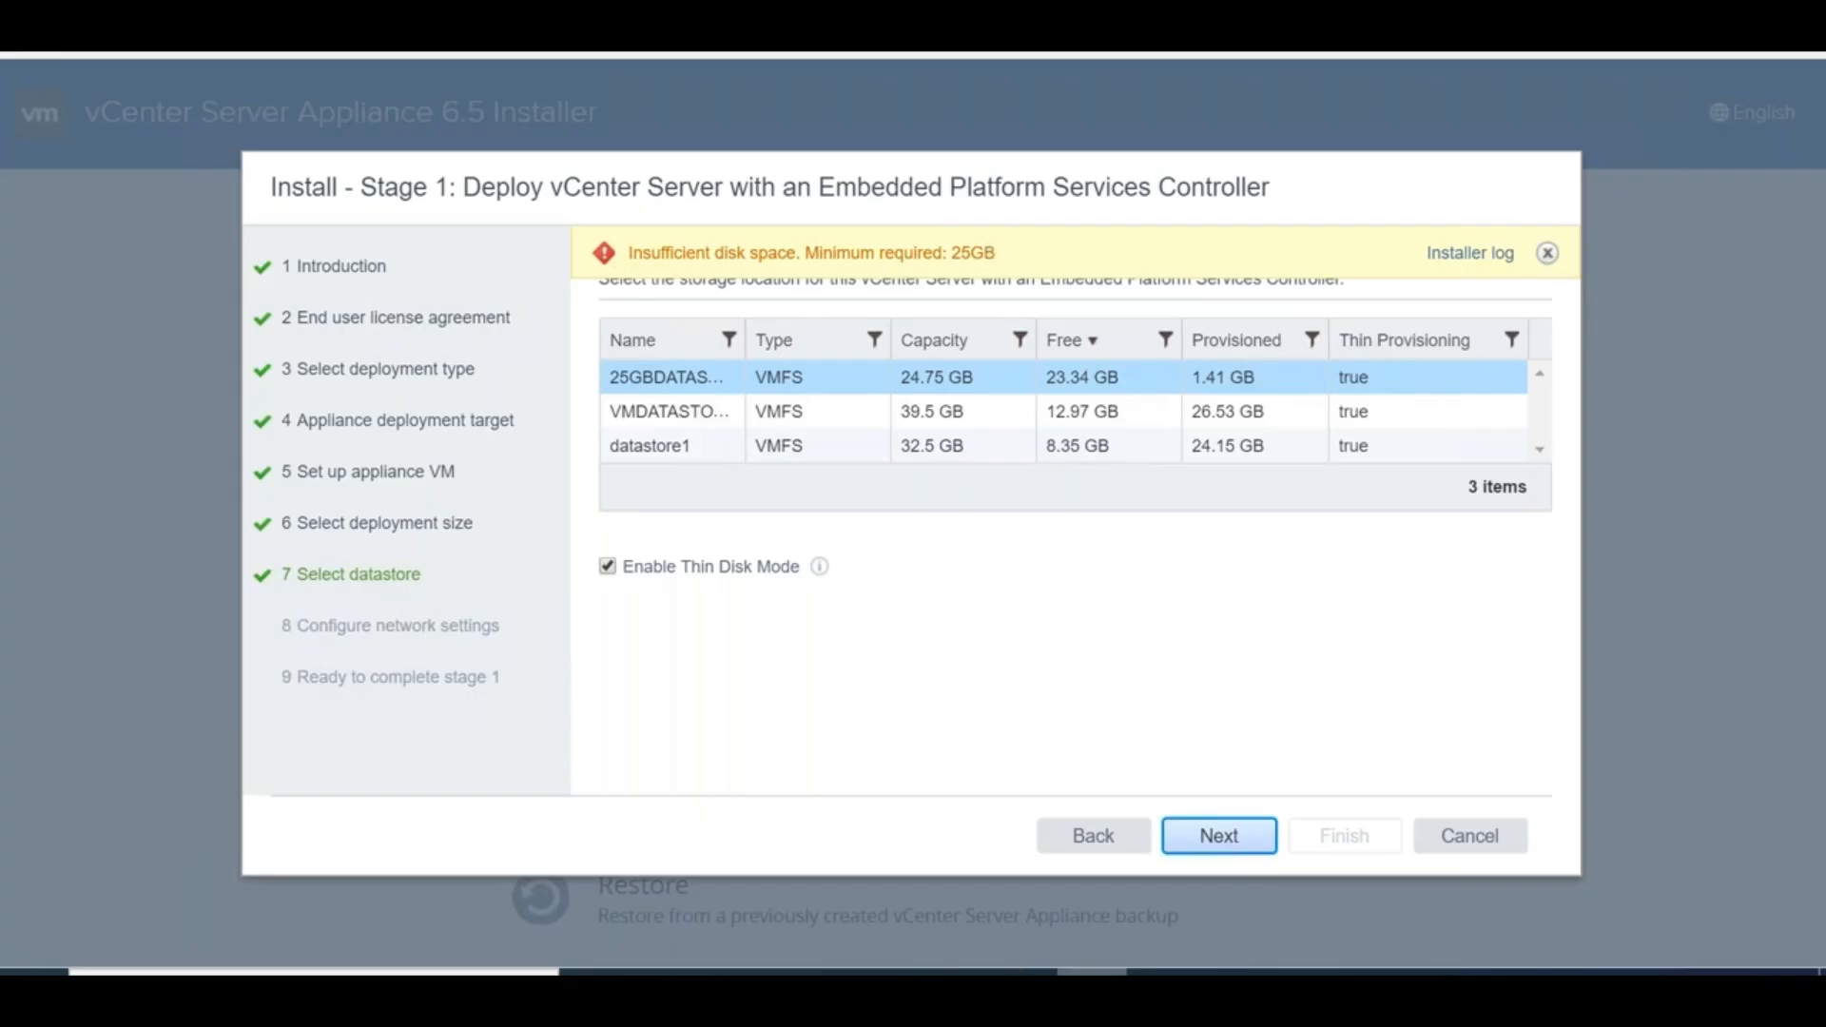
pyautogui.moveTo(1017, 972)
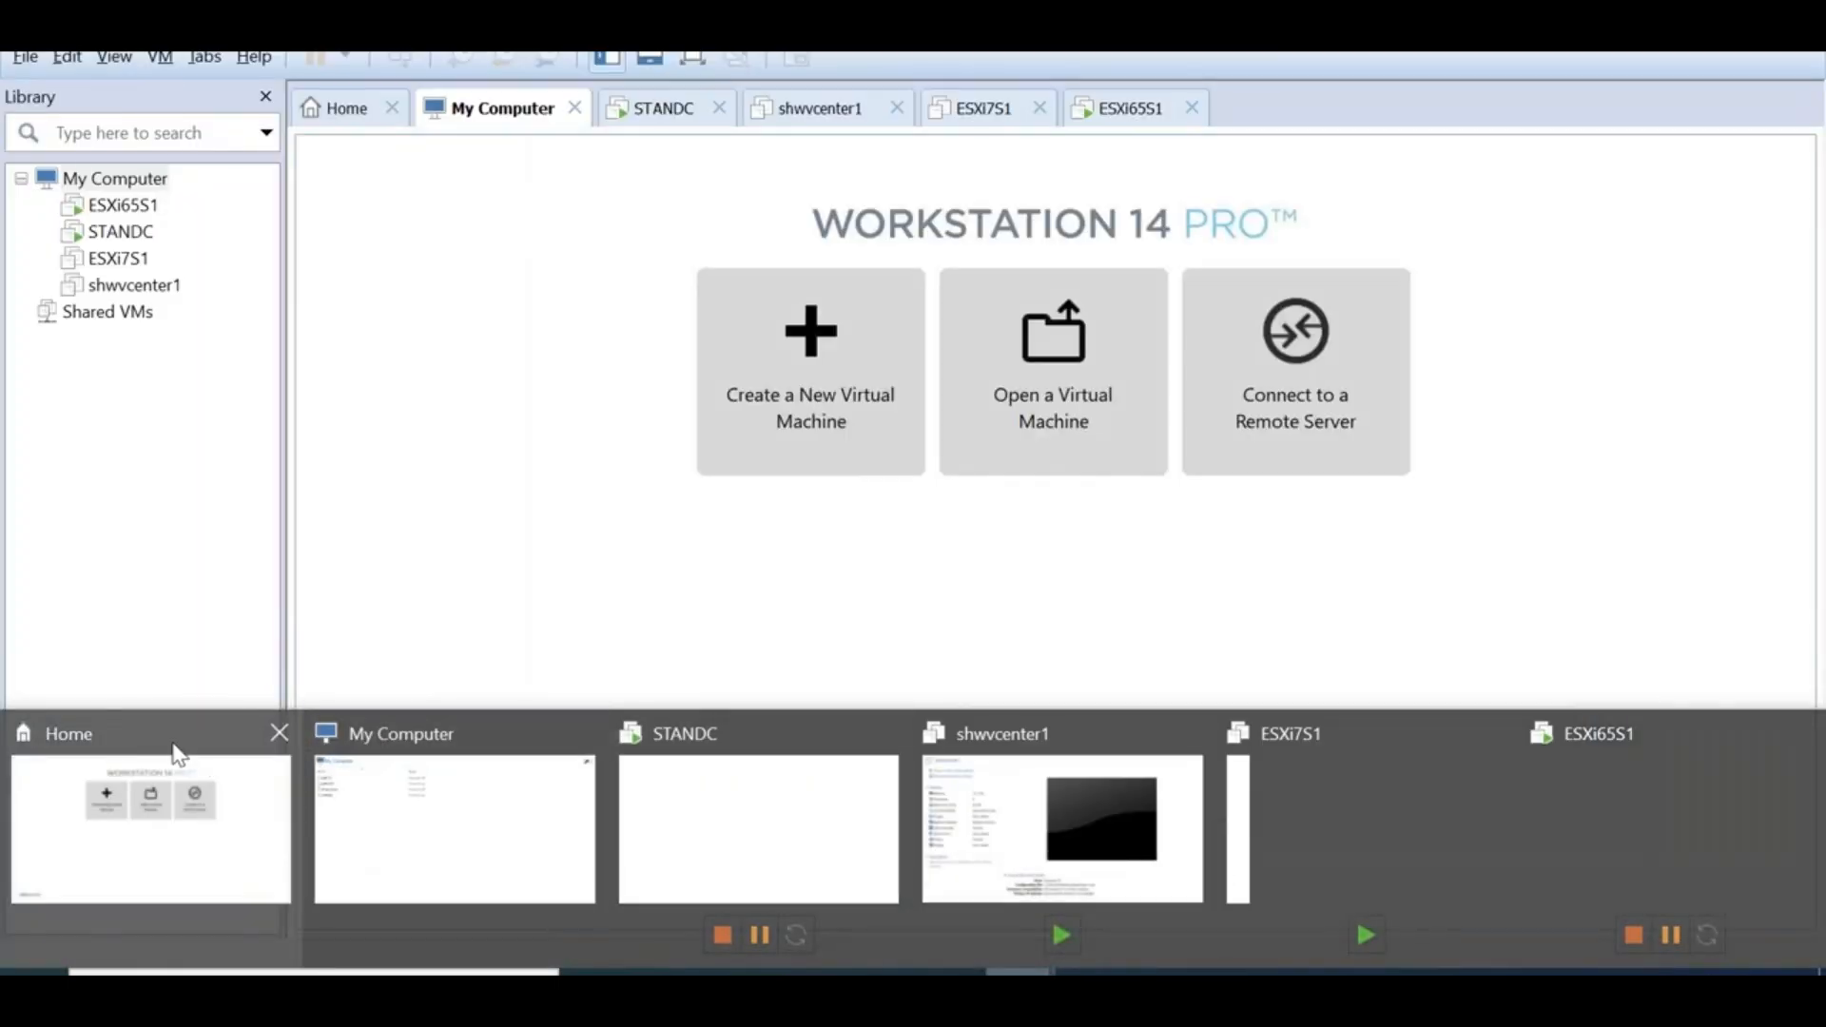
# Add a new 40 GB hard disk, ESXi65S1-3.vmdk, to the ESXi65S1 VM's settings
pyautogui.click(174, 755)
pyautogui.click(142, 211)
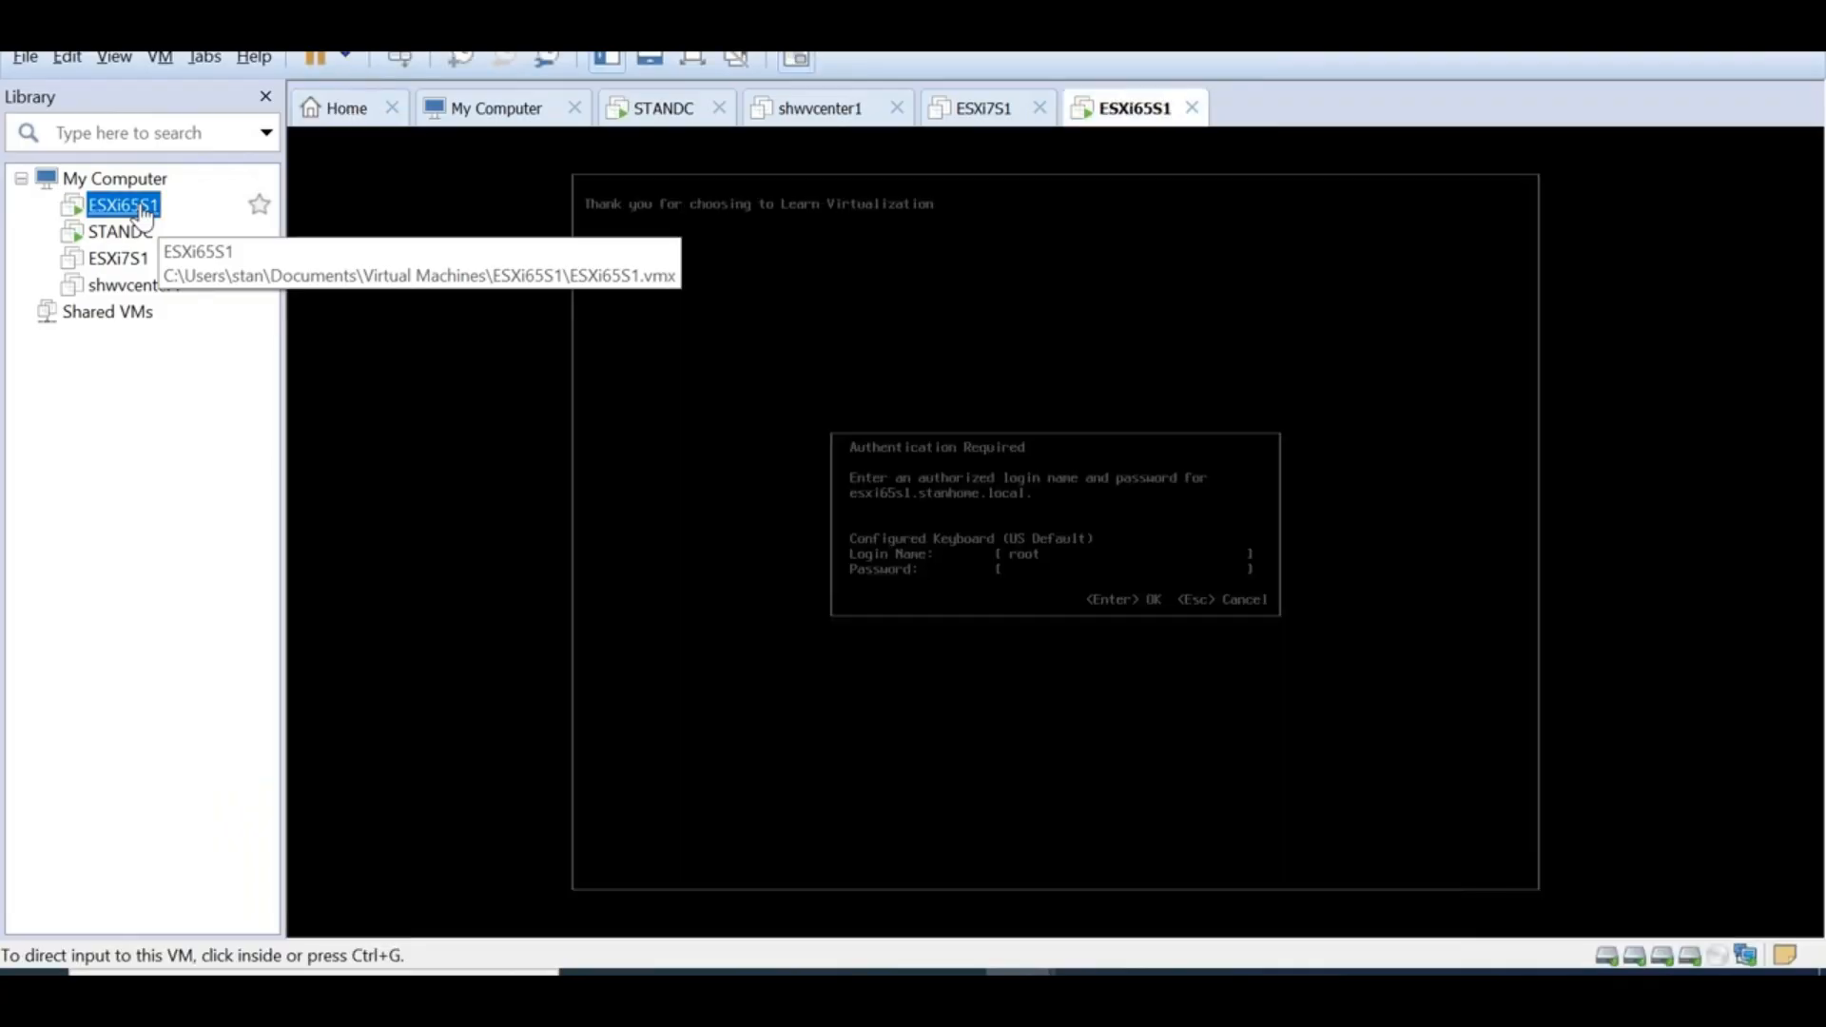
pyautogui.rightClick(143, 211)
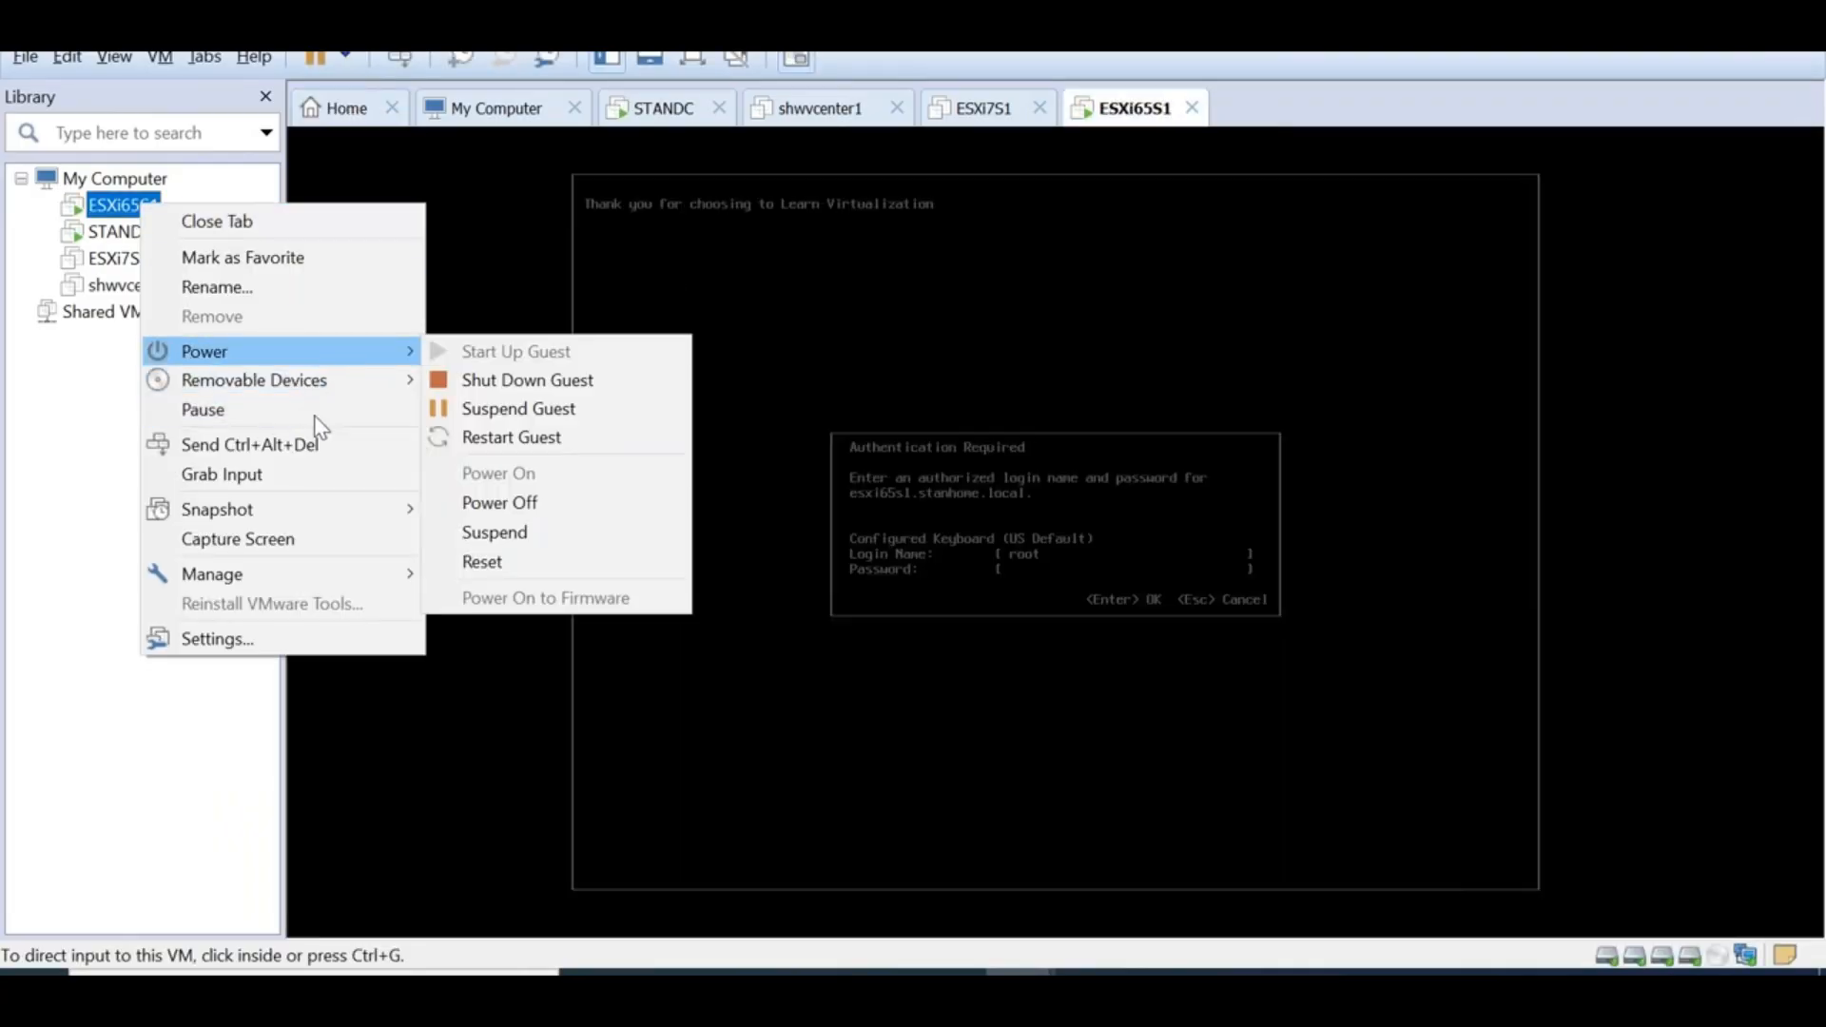
pyautogui.click(258, 639)
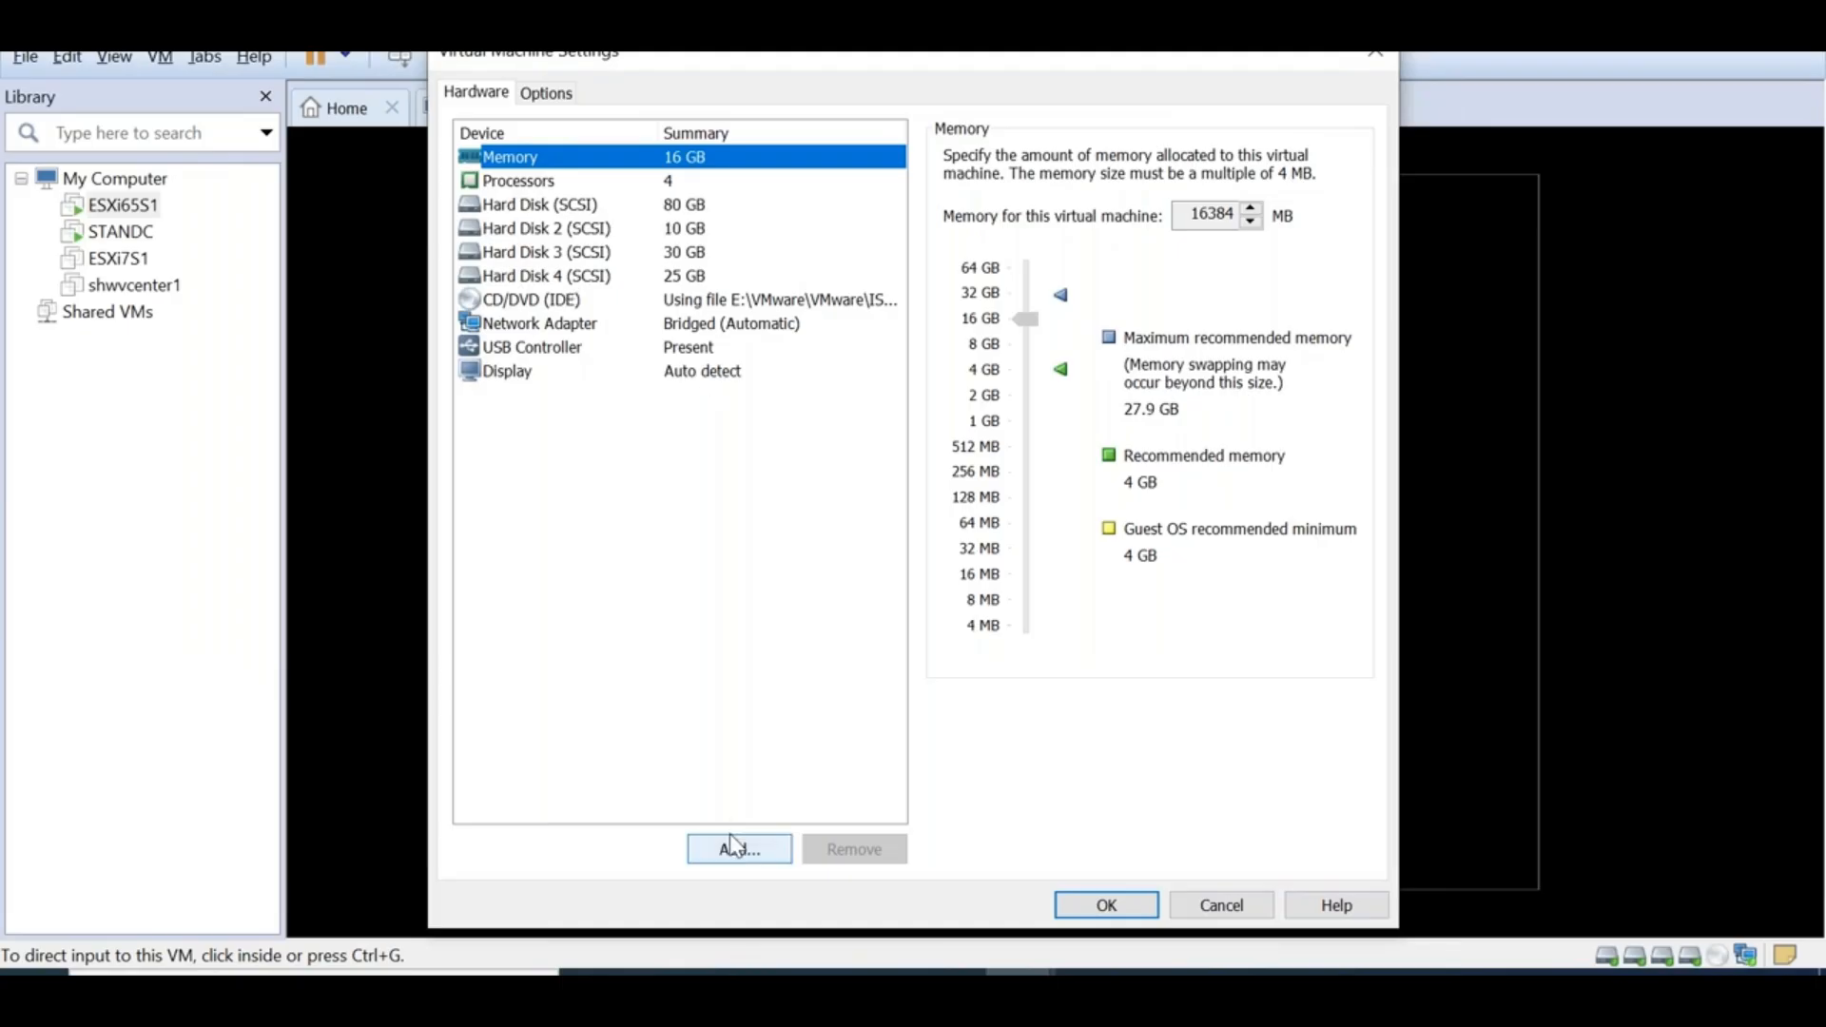
pyautogui.click(732, 844)
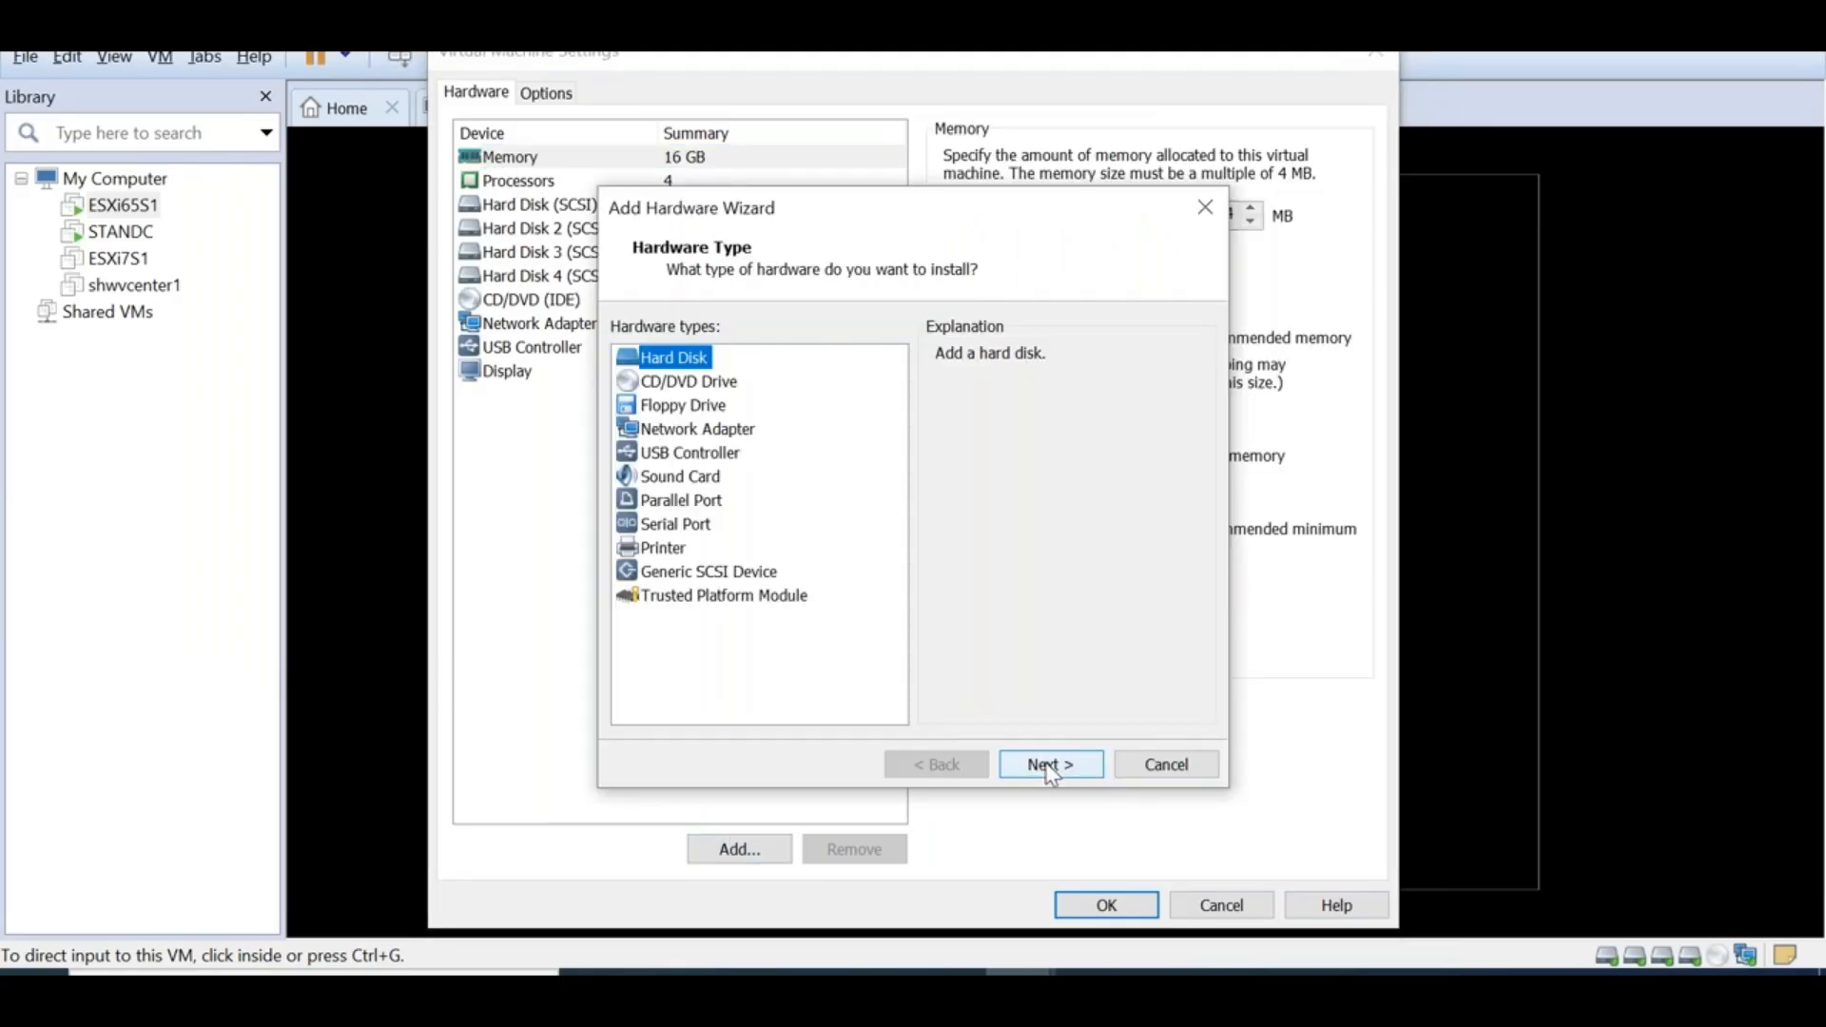
pyautogui.click(1050, 765)
pyautogui.click(1050, 765)
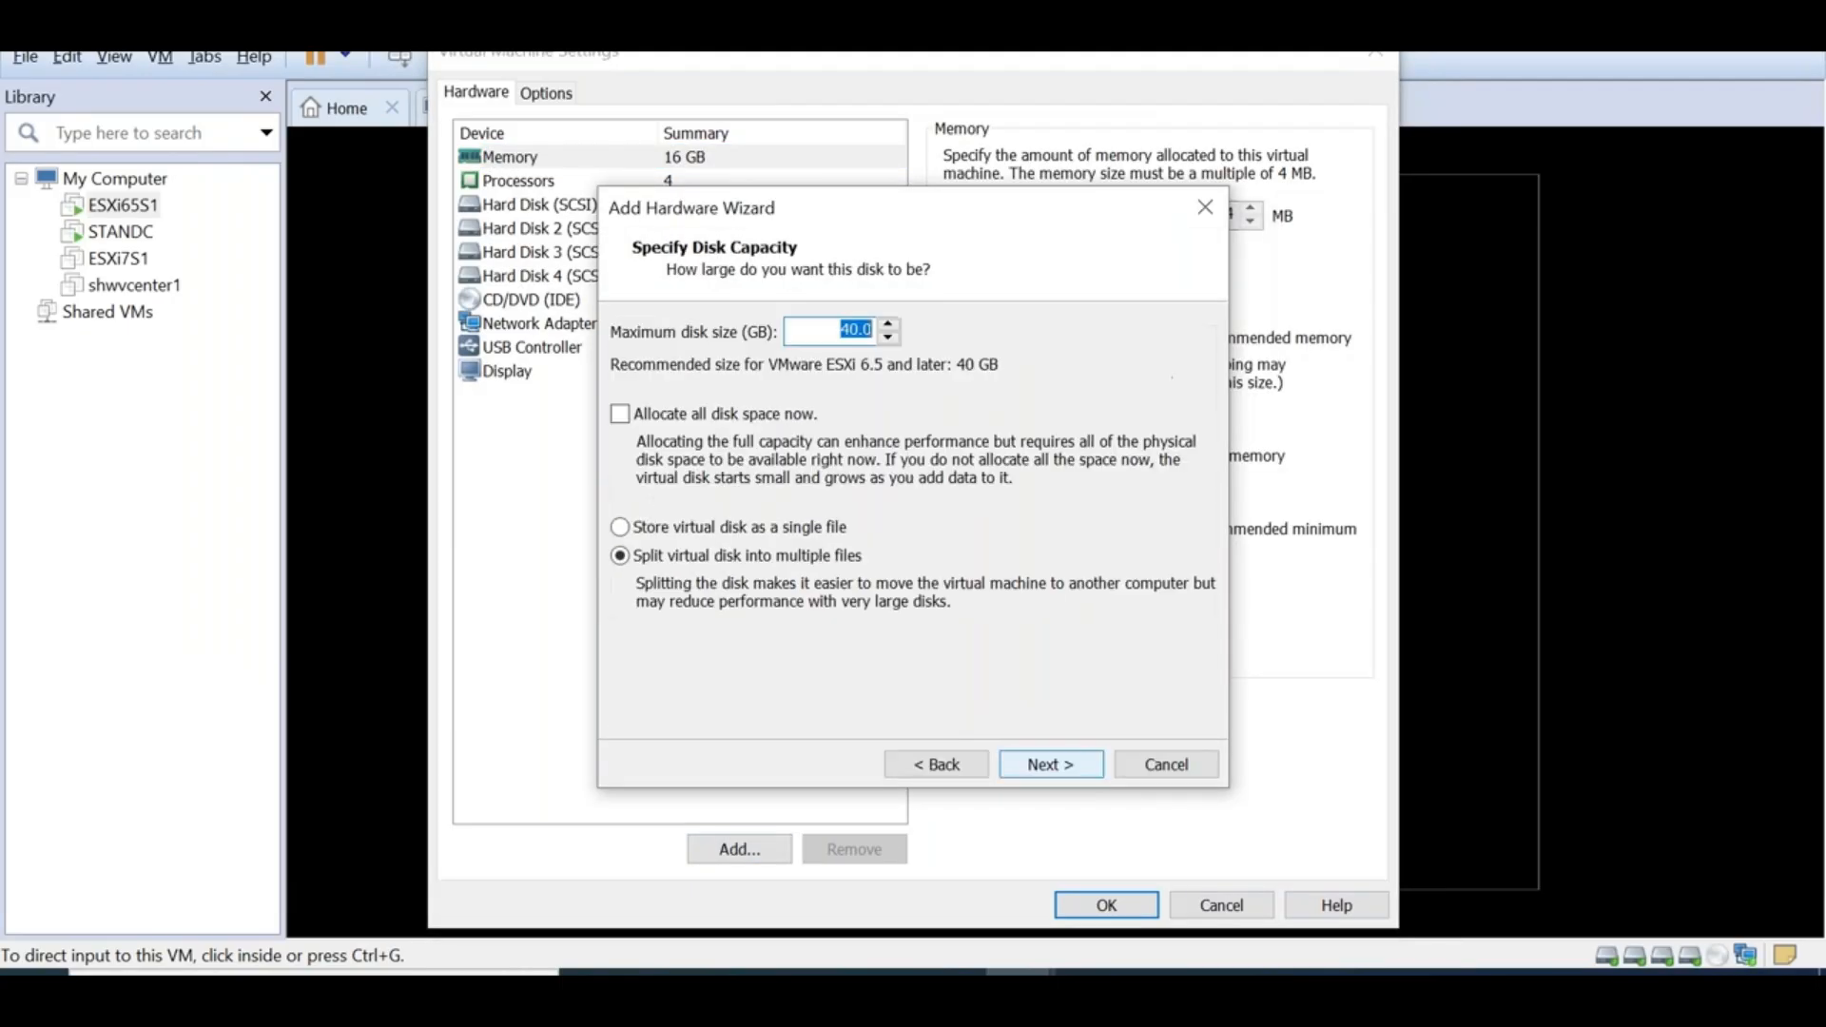
pyautogui.click(1041, 768)
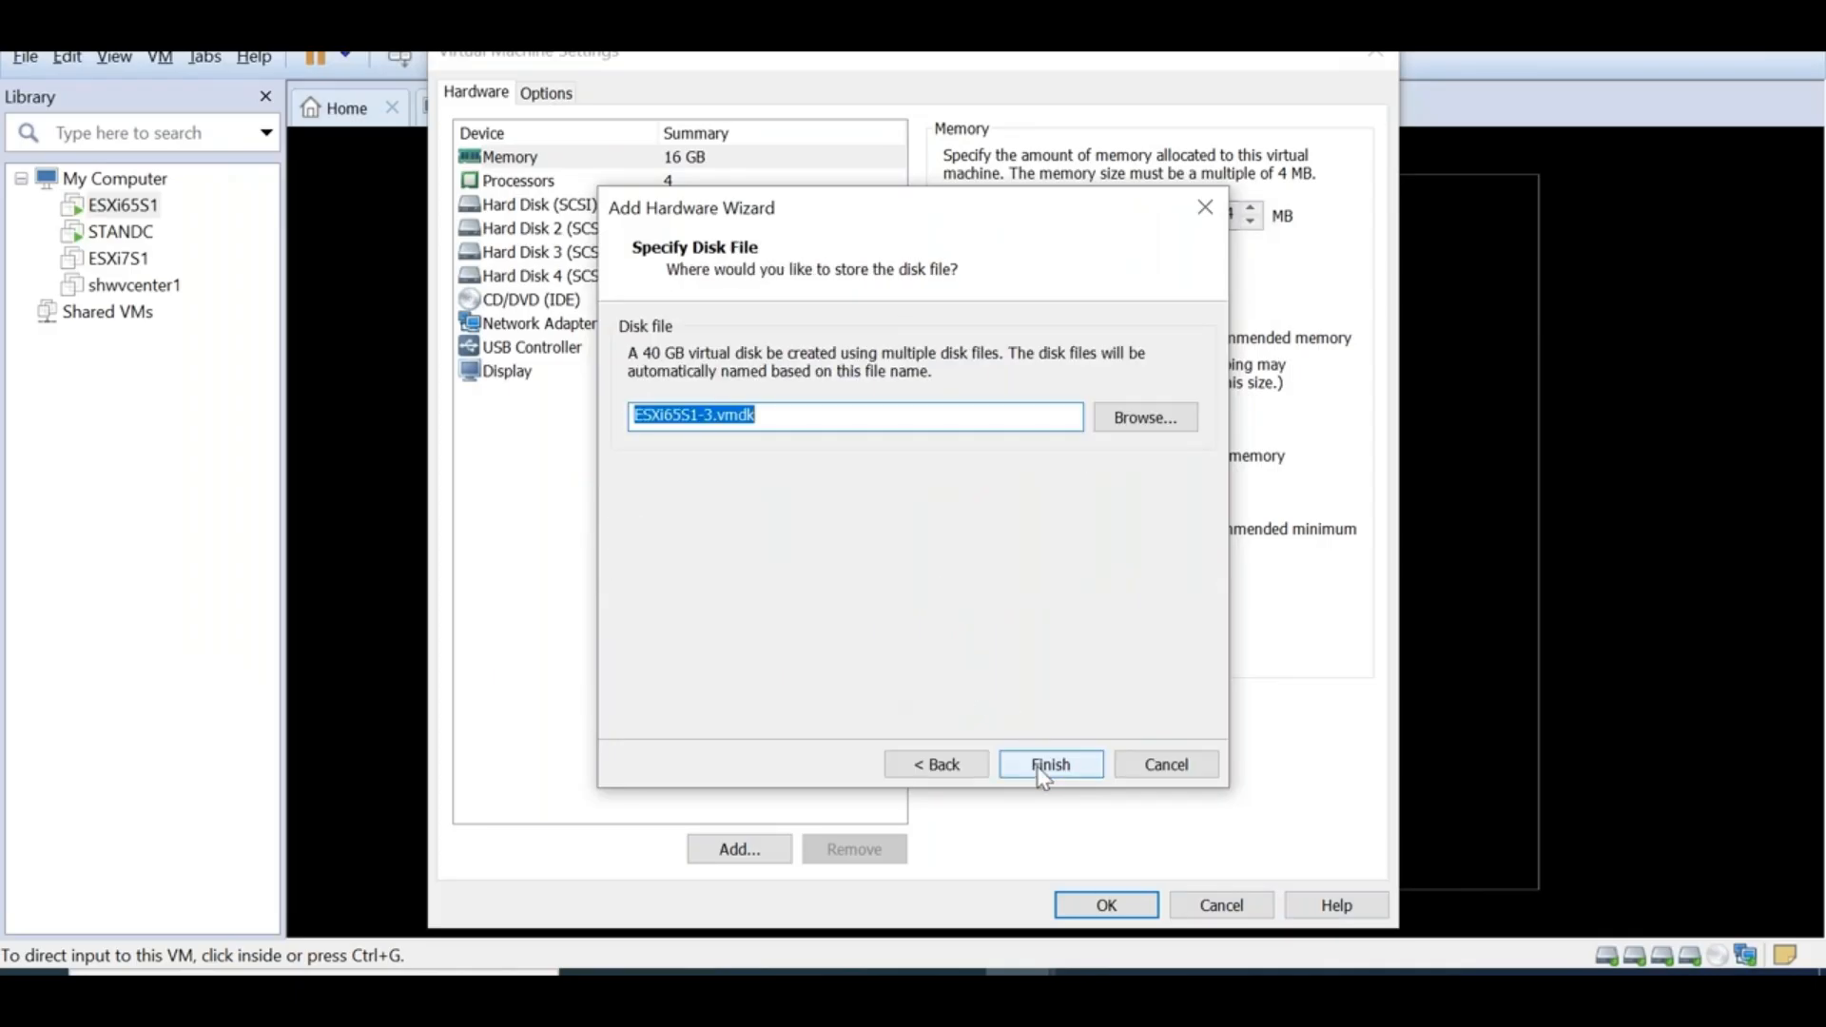
pyautogui.click(1046, 765)
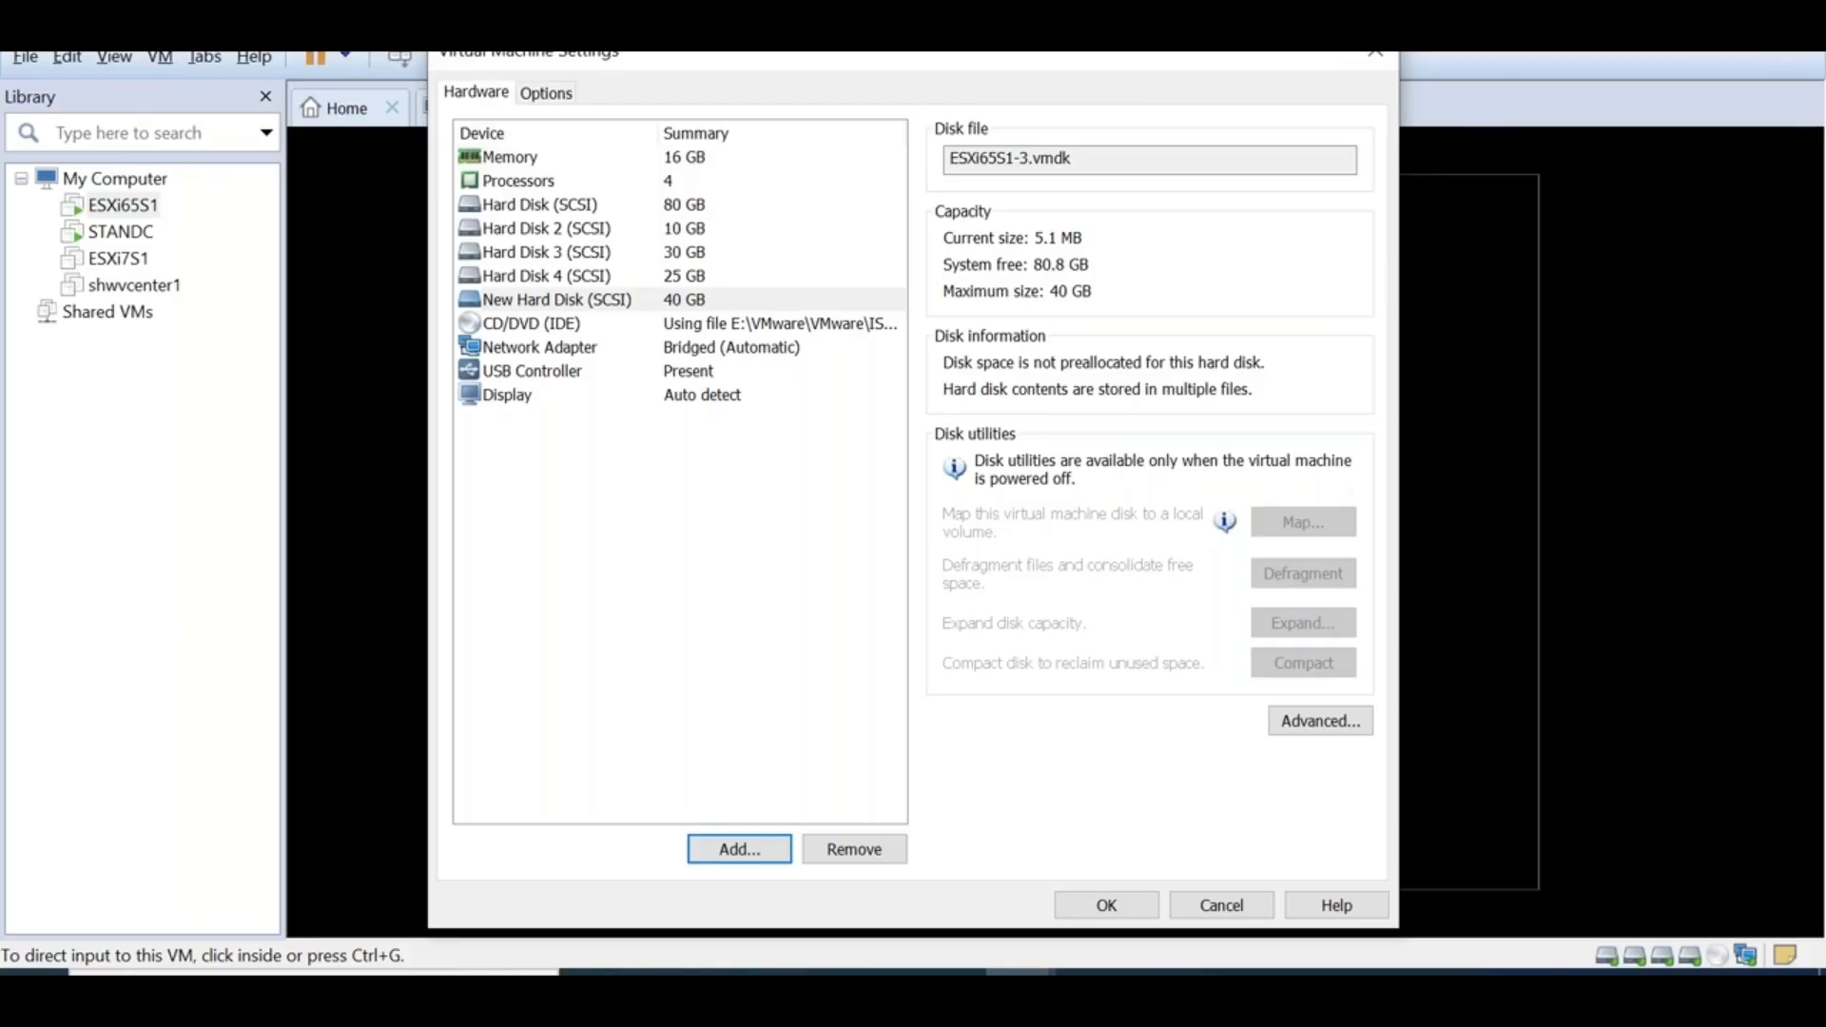
pyautogui.click(1106, 905)
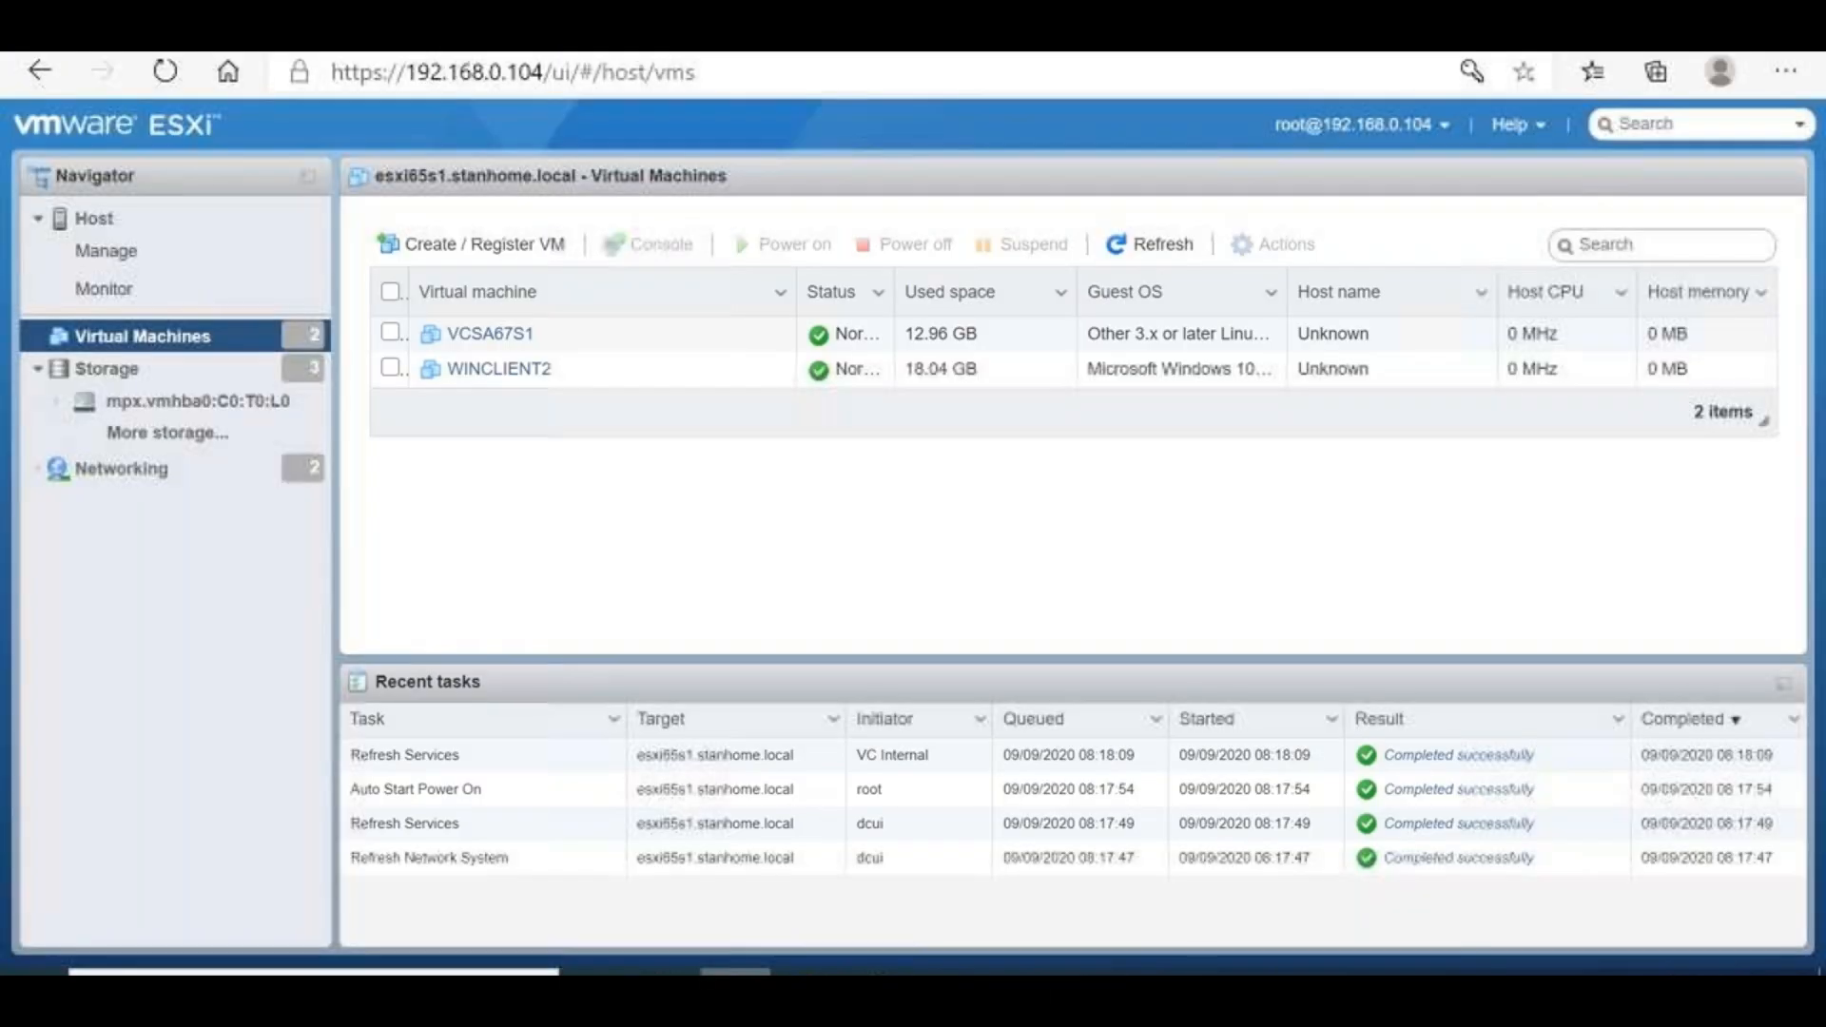
# Refresh and rescan the host's storage devices and adapters to detect the new disk
pyautogui.click(147, 368)
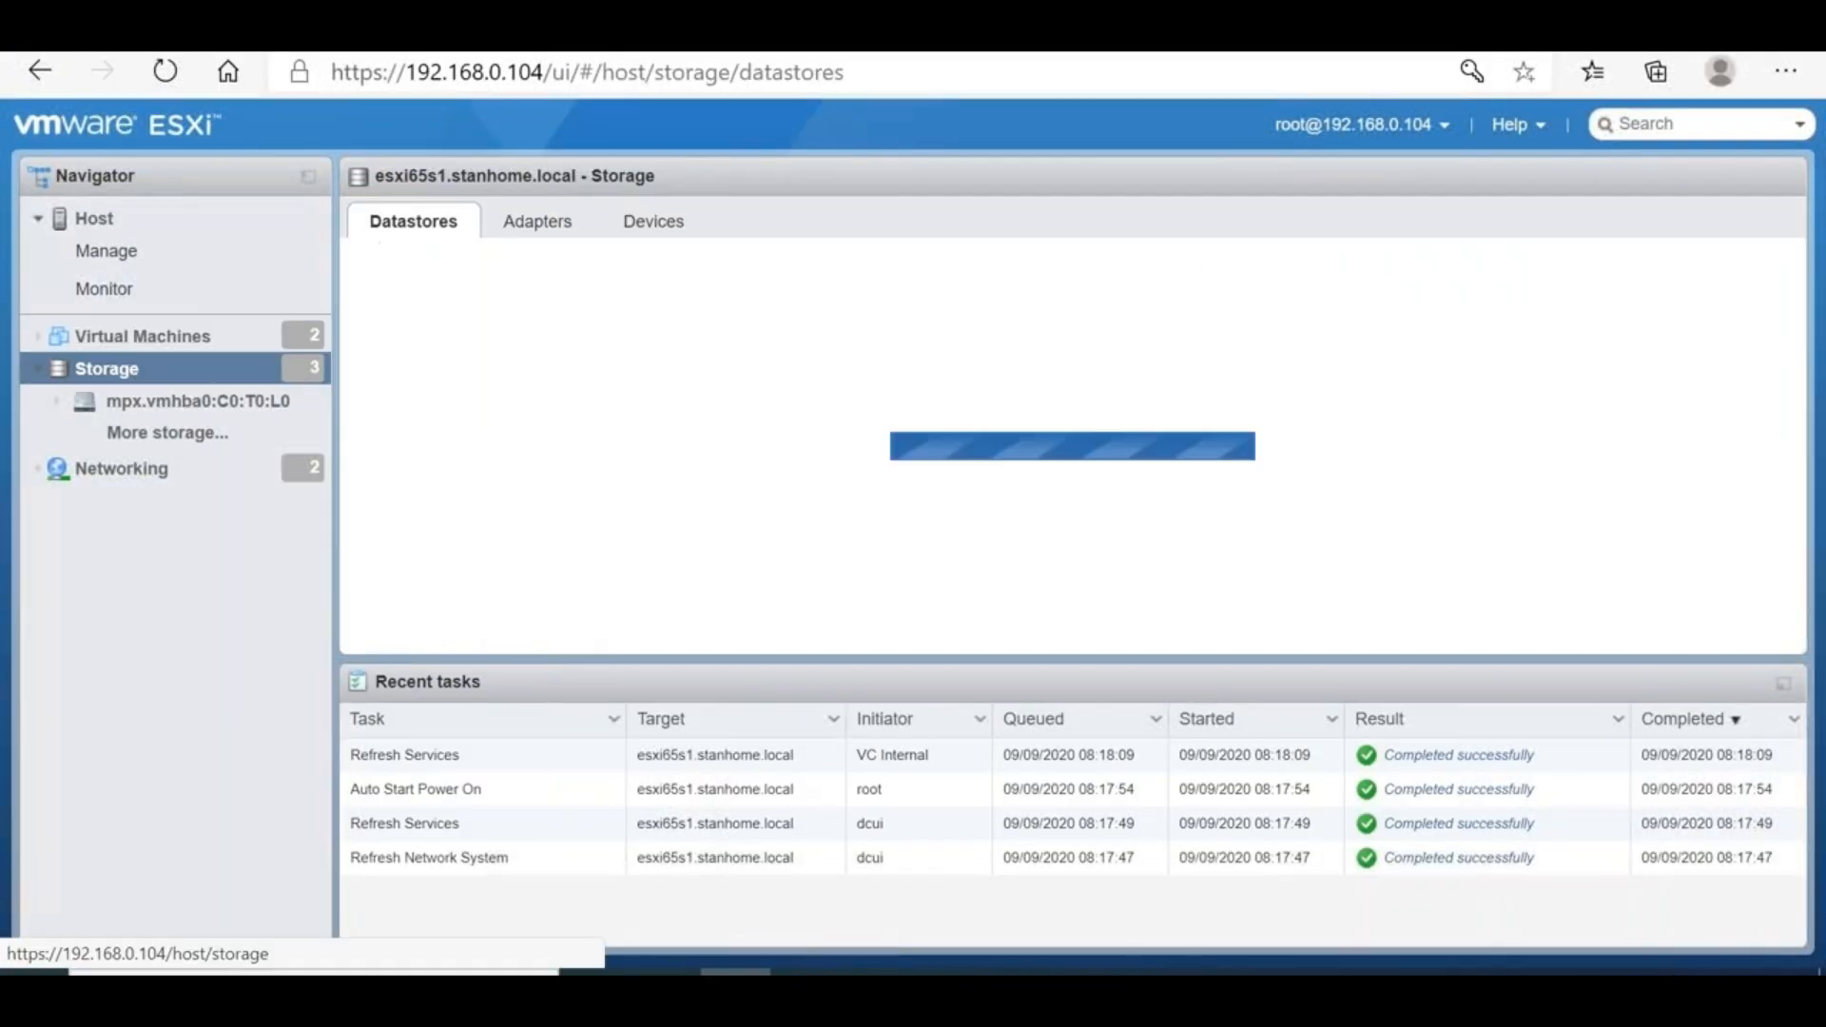
pyautogui.click(632, 233)
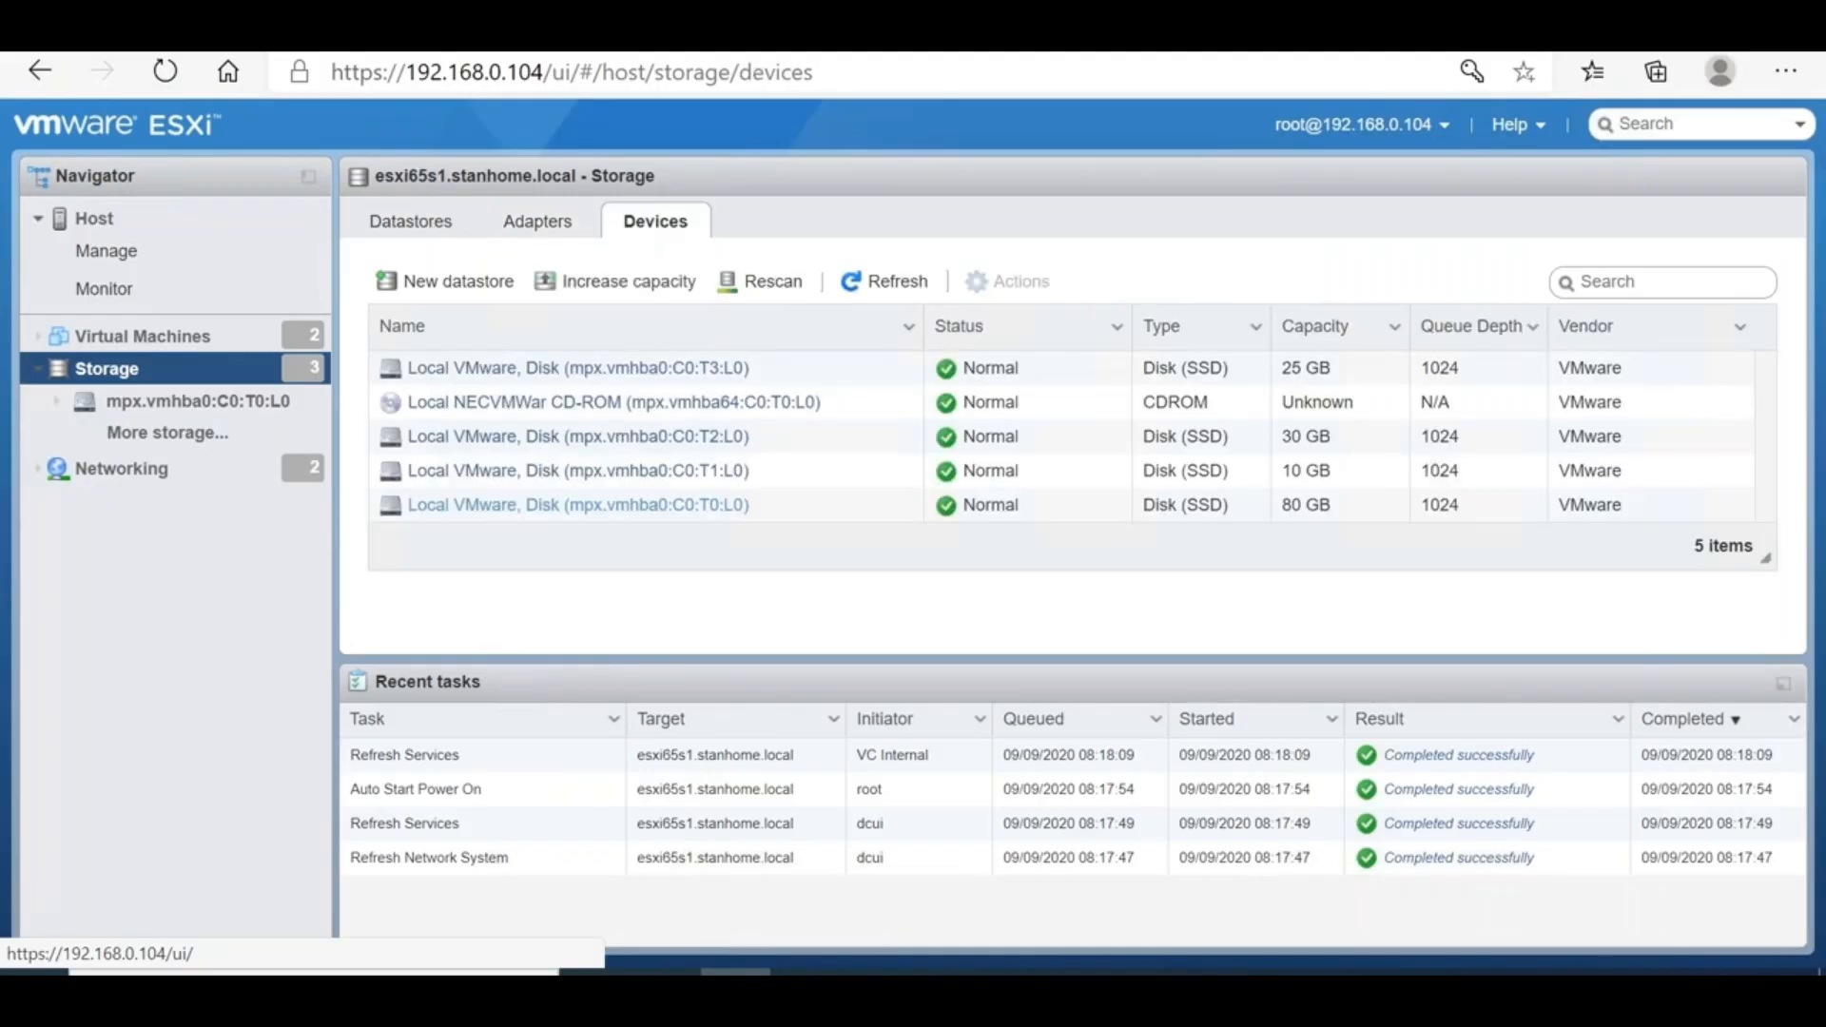
pyautogui.click(838, 281)
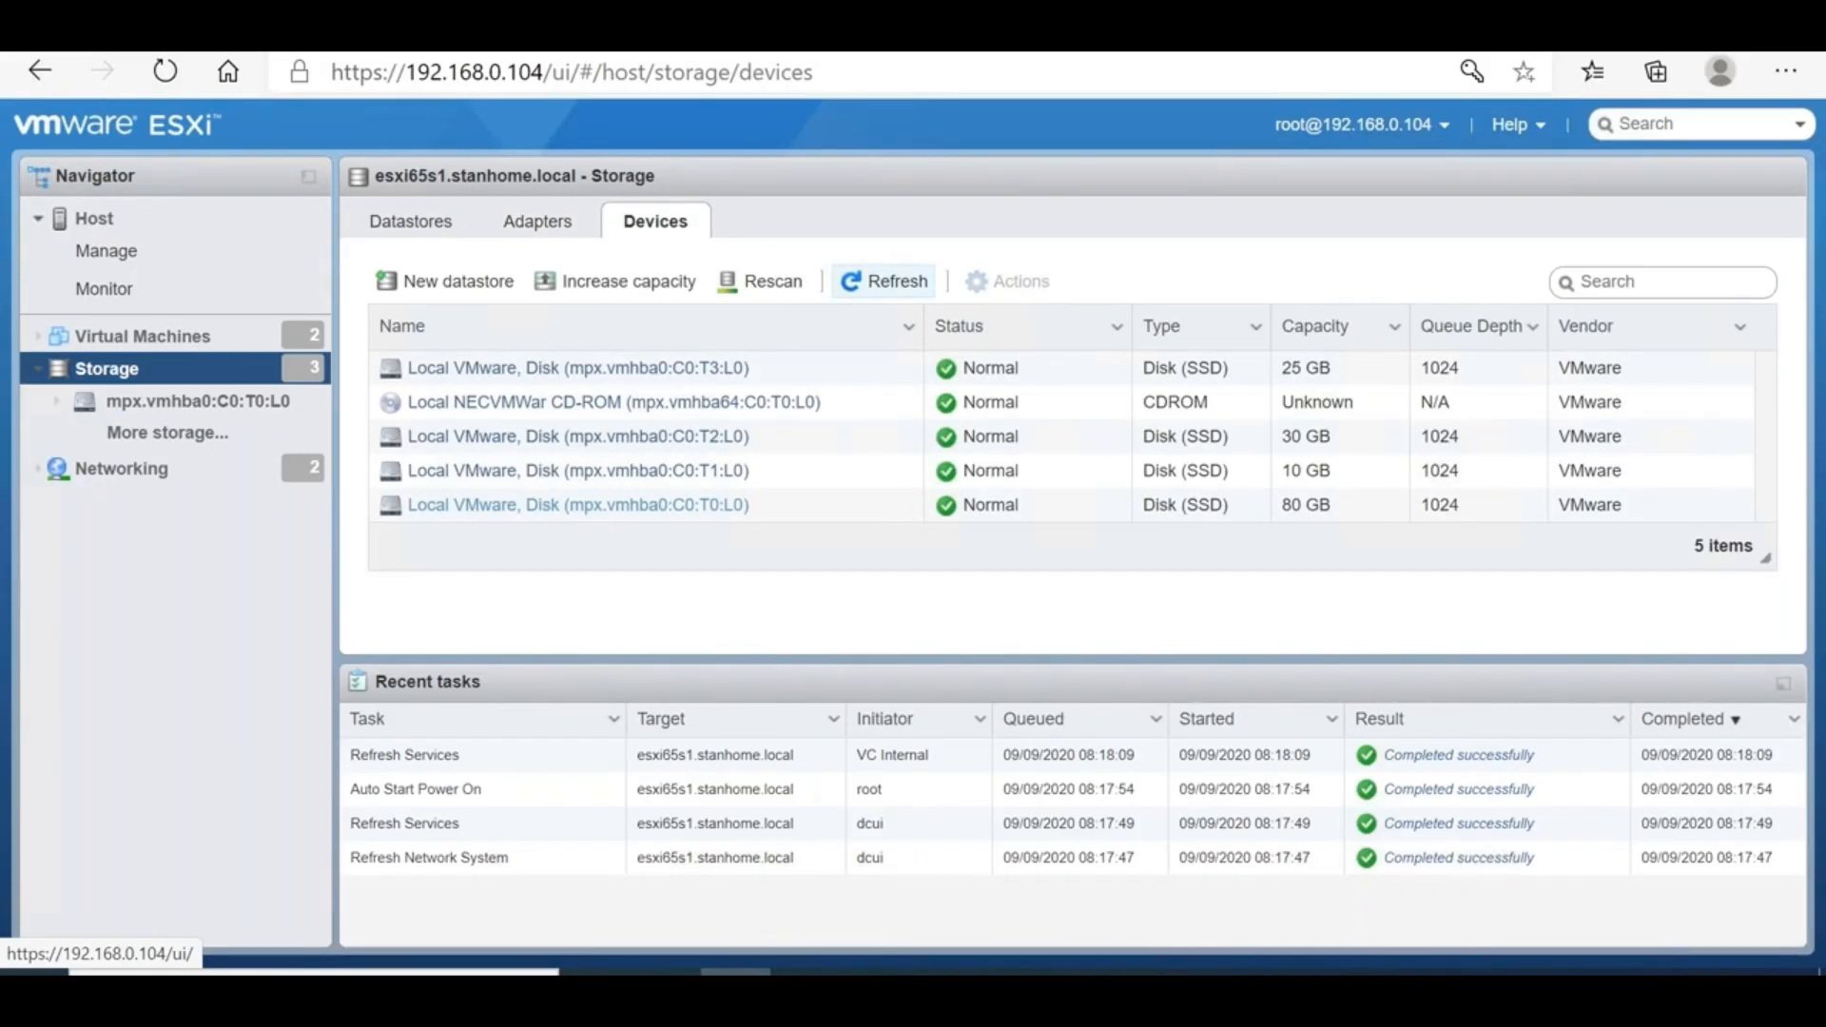
pyautogui.click(751, 285)
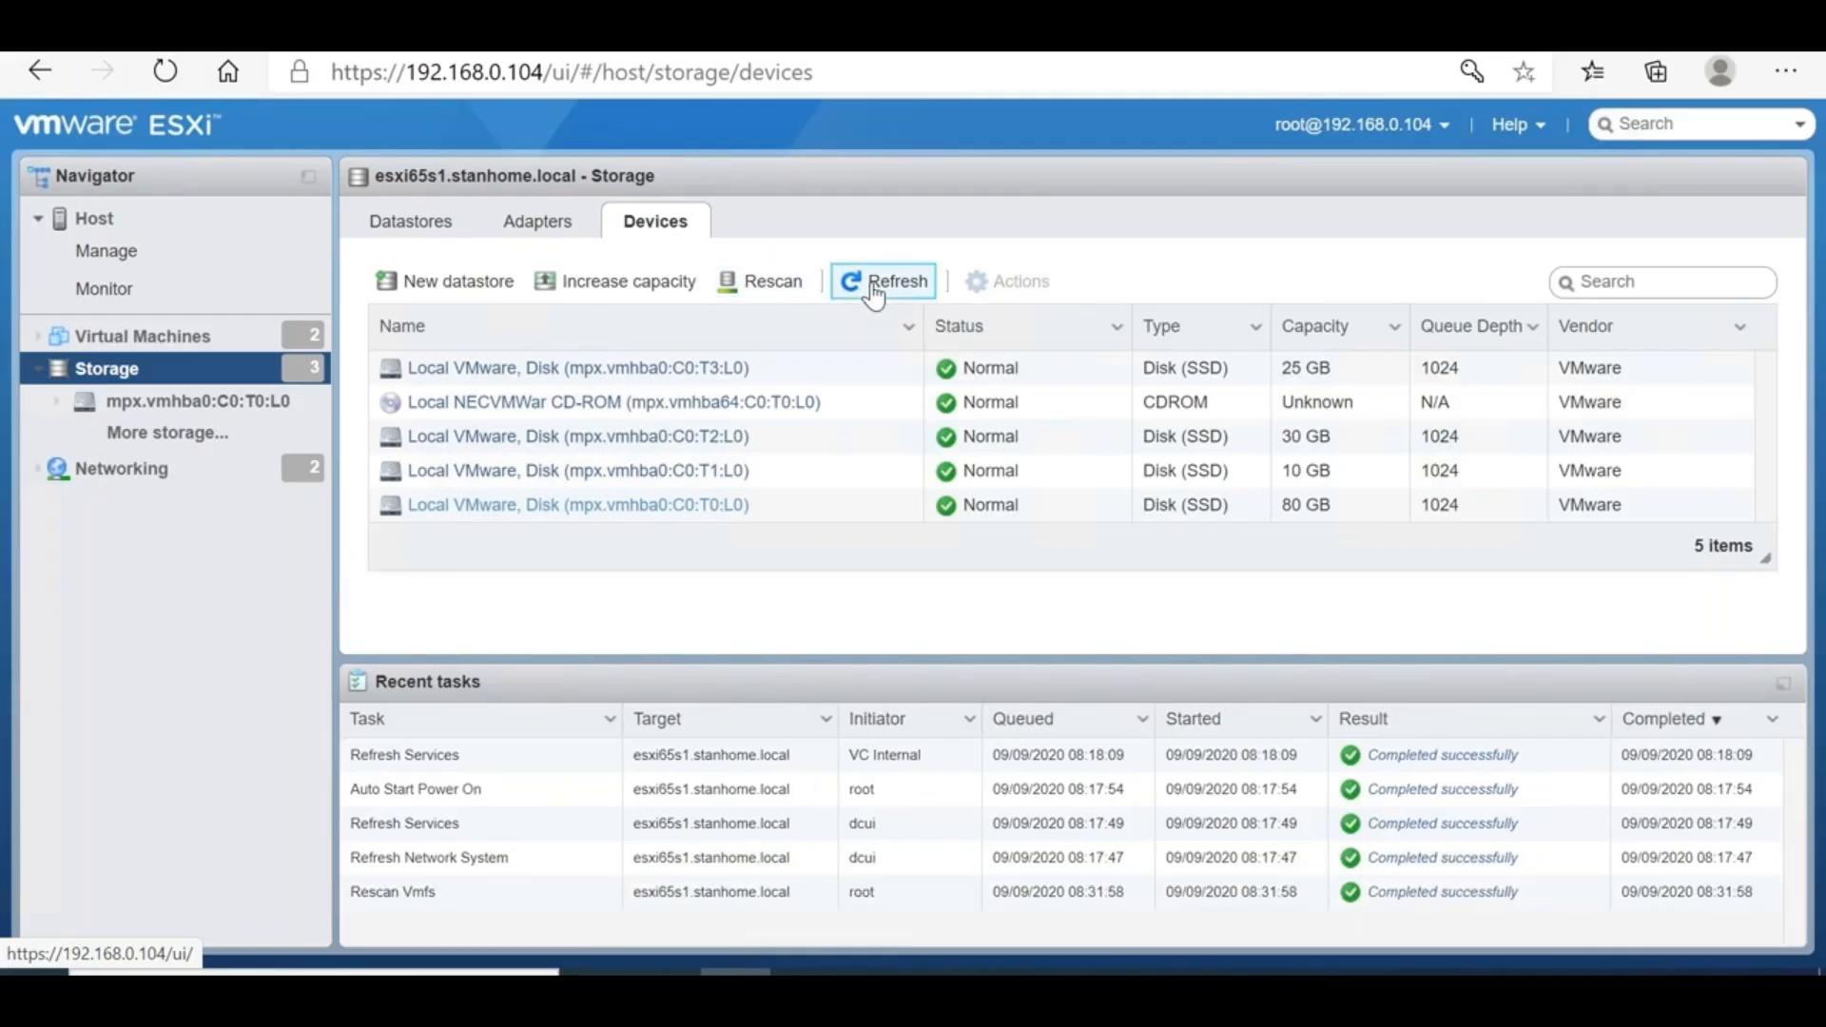
pyautogui.click(536, 225)
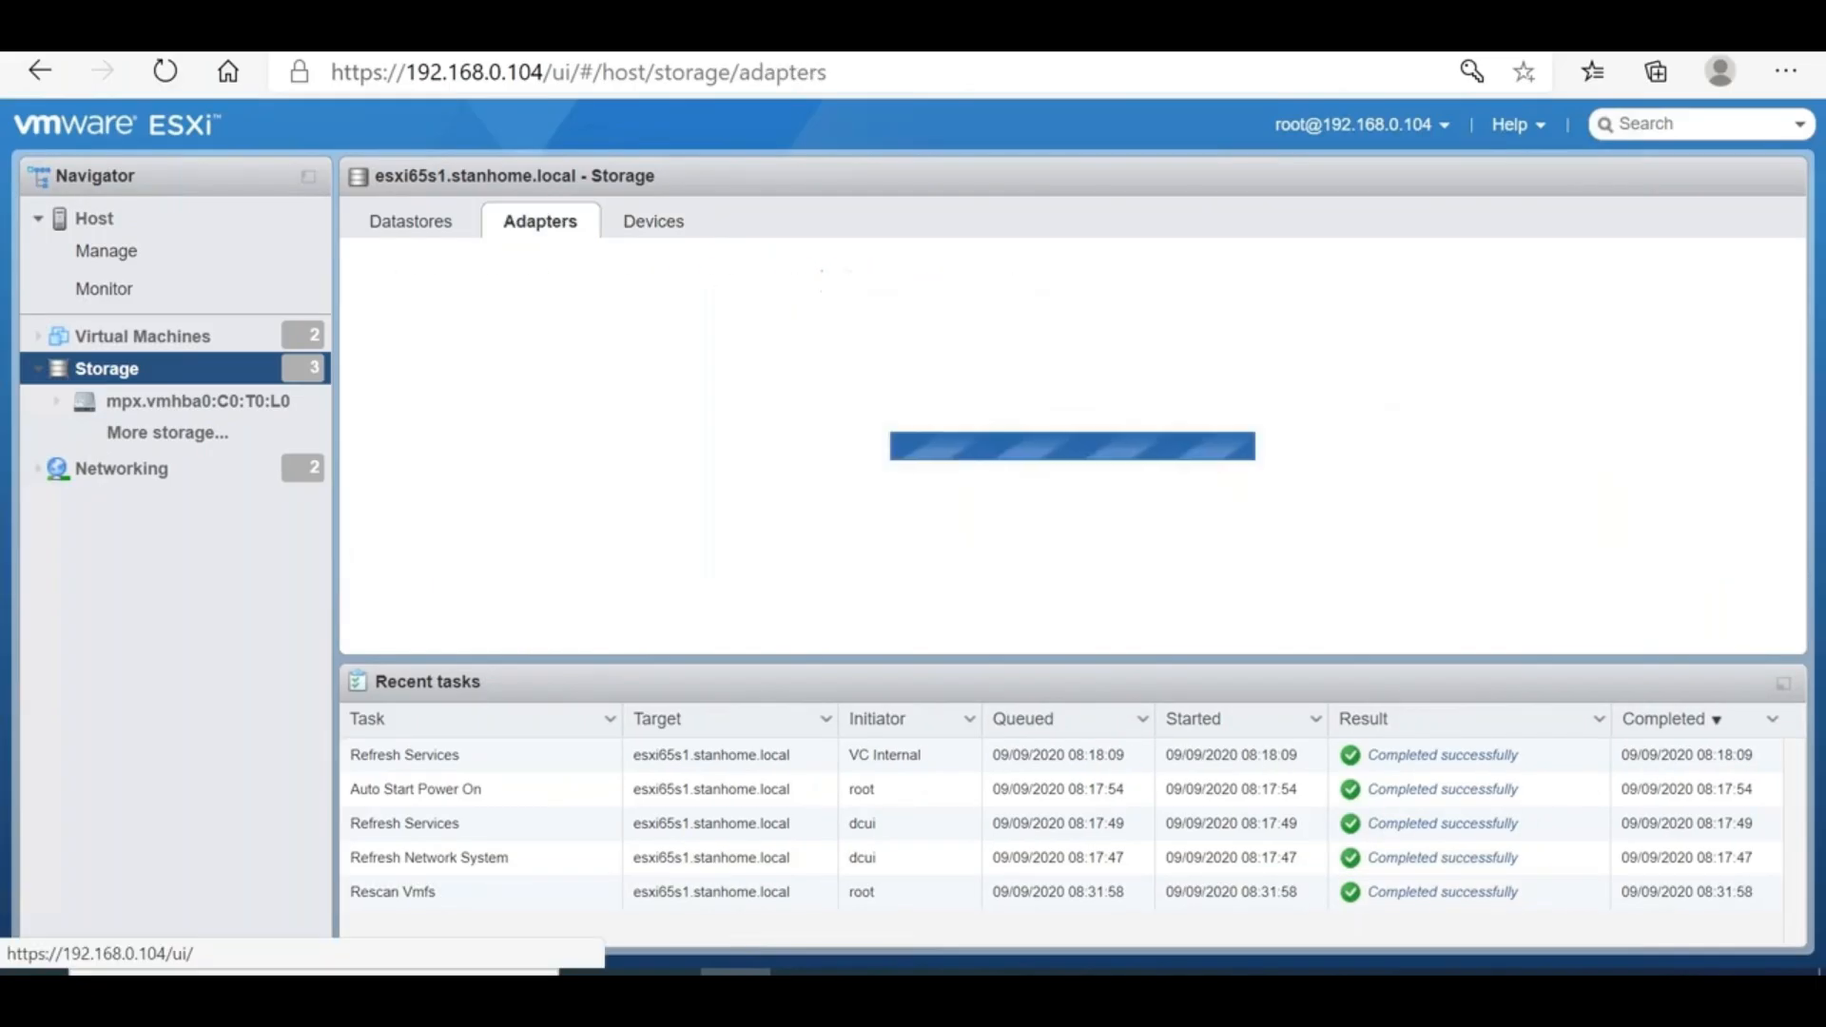
pyautogui.click(604, 291)
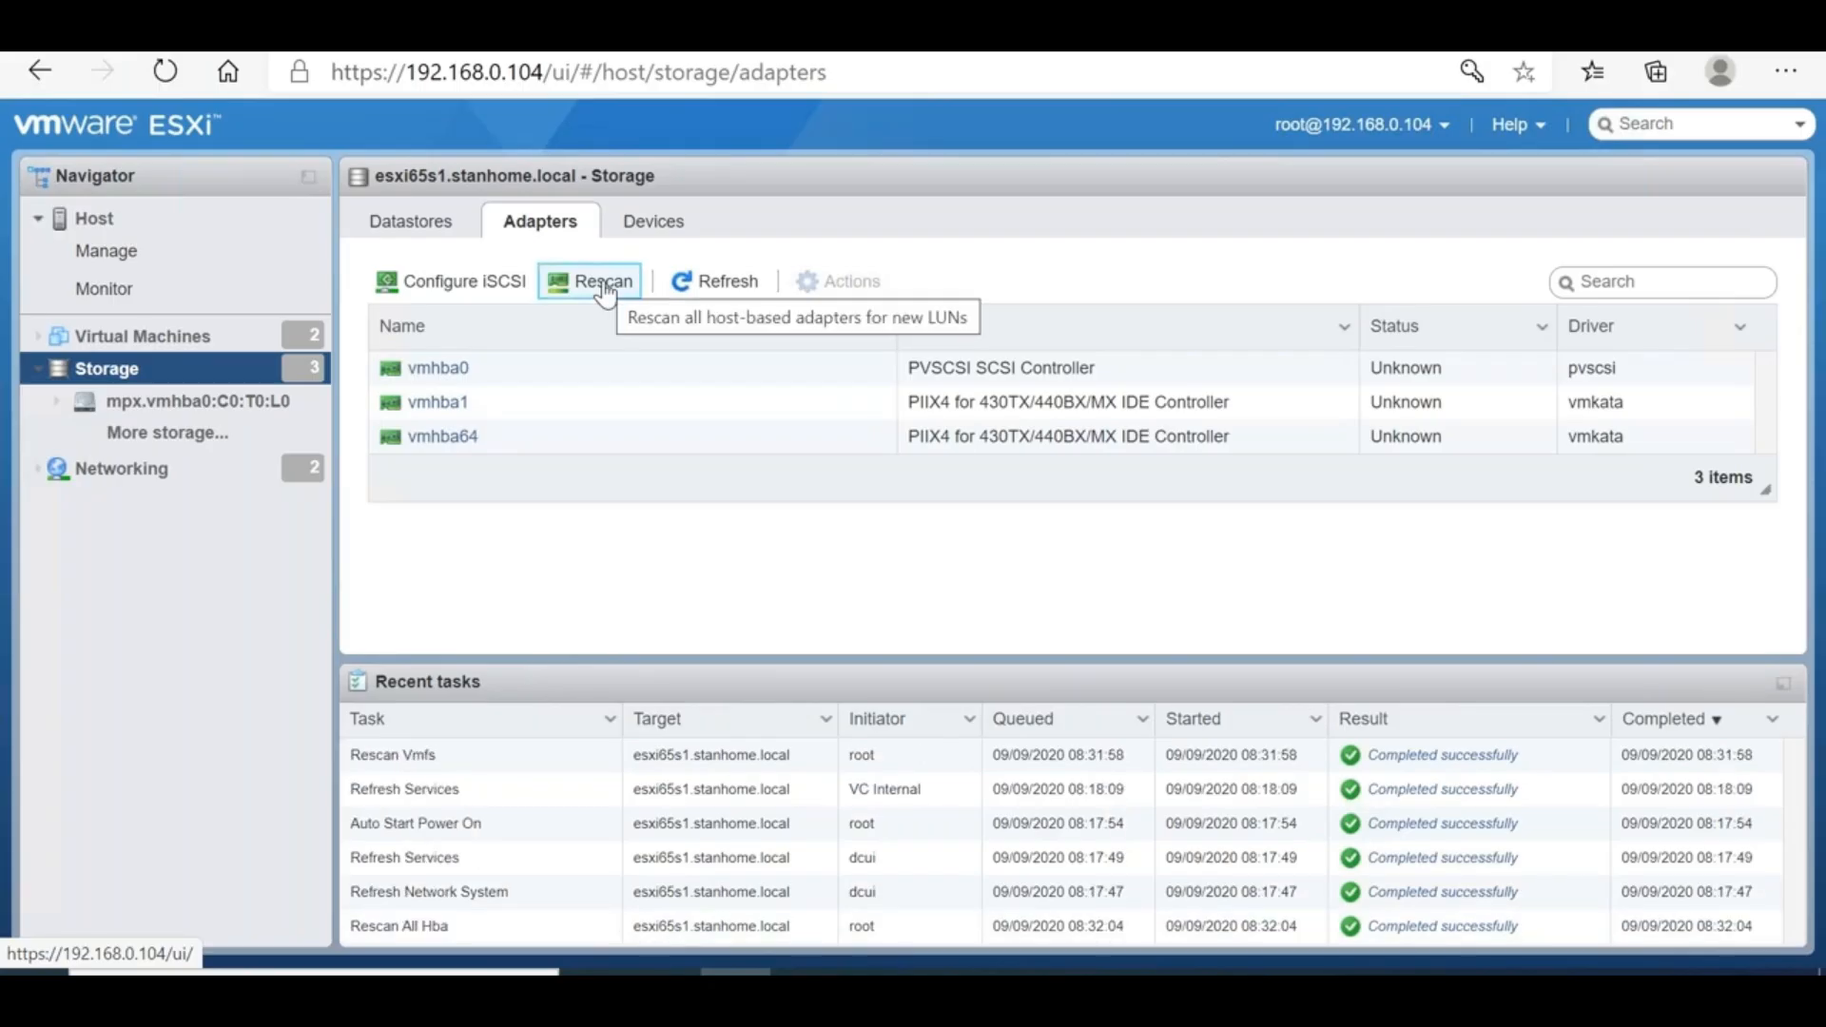
pyautogui.click(430, 228)
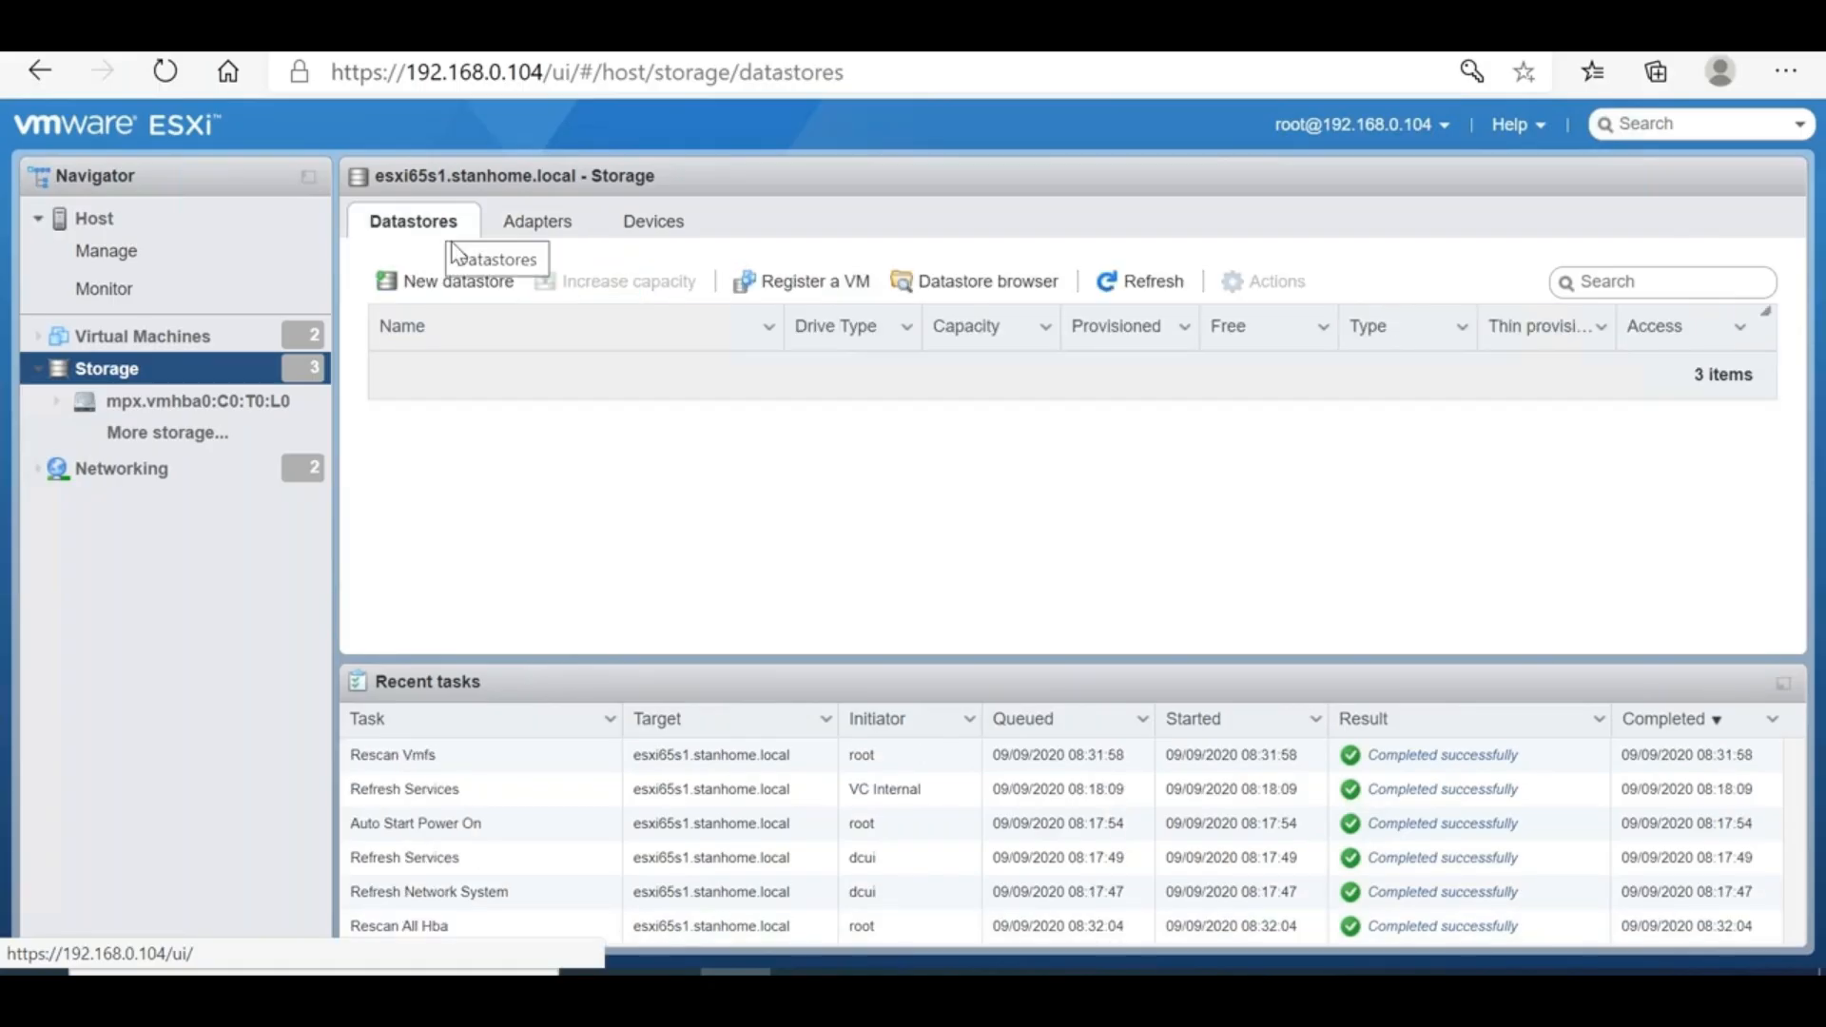
# Start a new VMFS datastore named 40GBDisk on the 40 GB disk
pyautogui.click(412, 282)
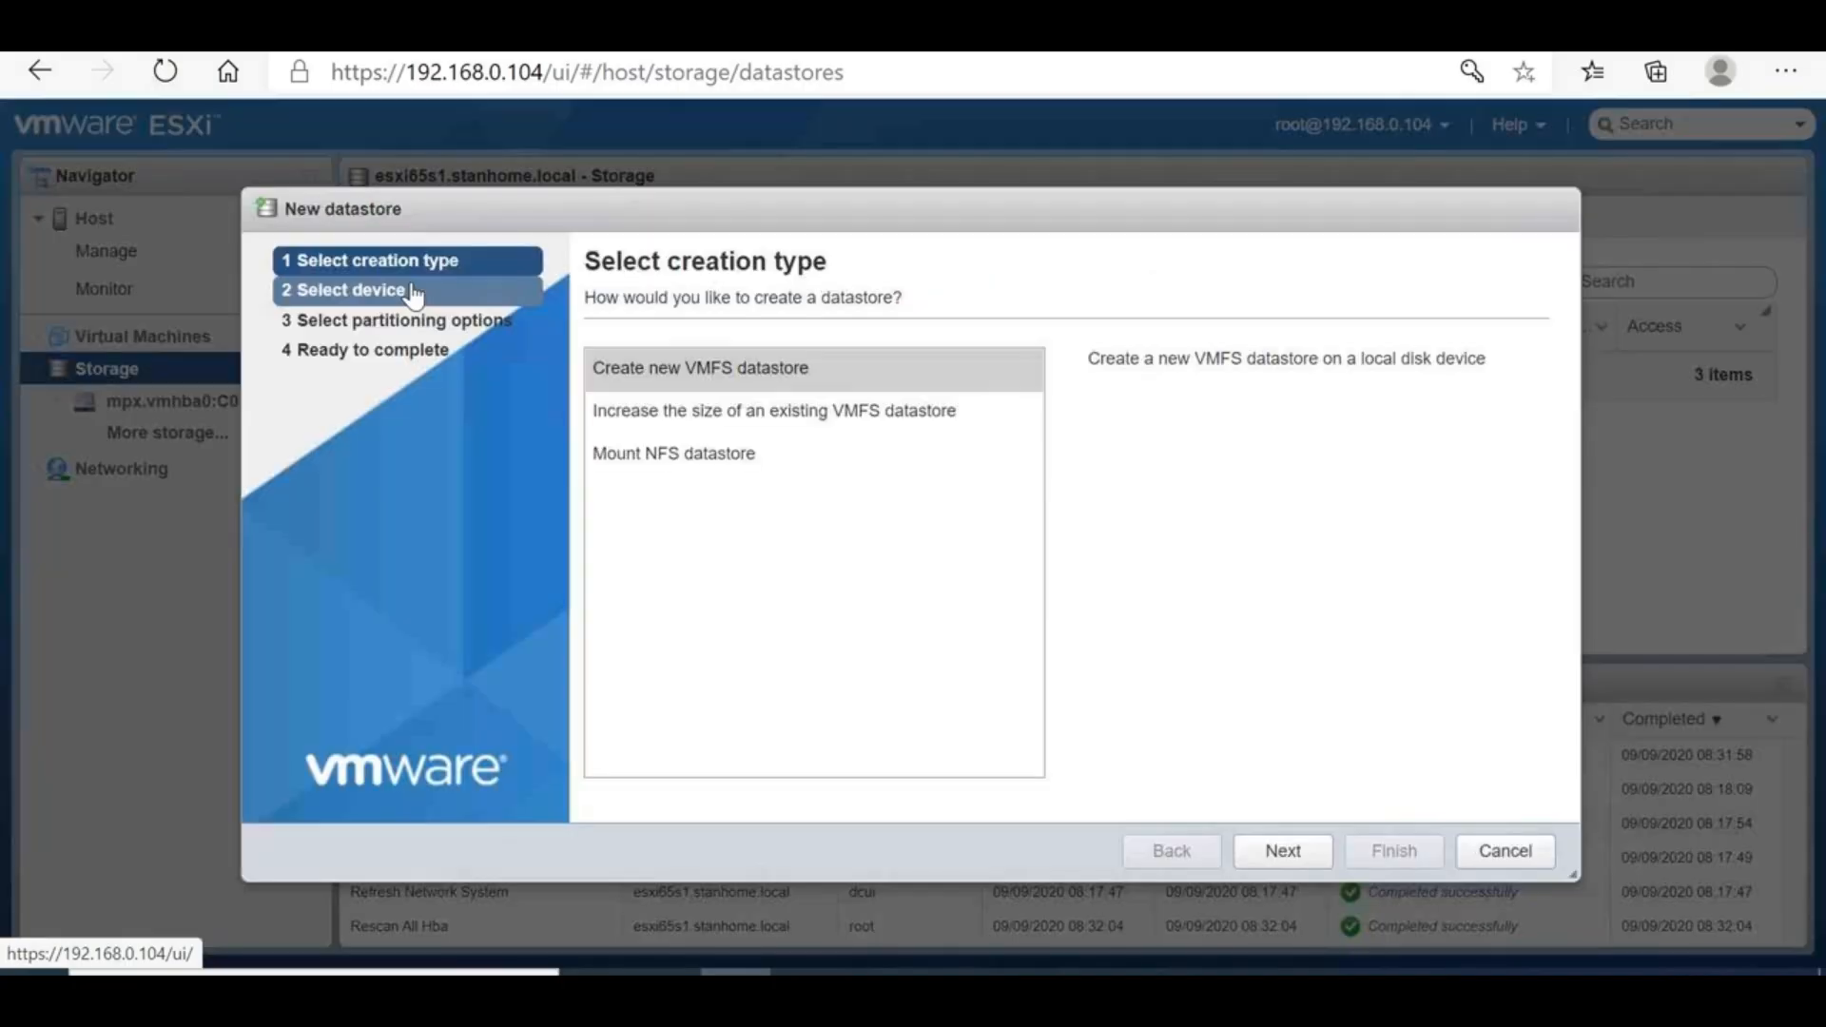
pyautogui.click(1277, 852)
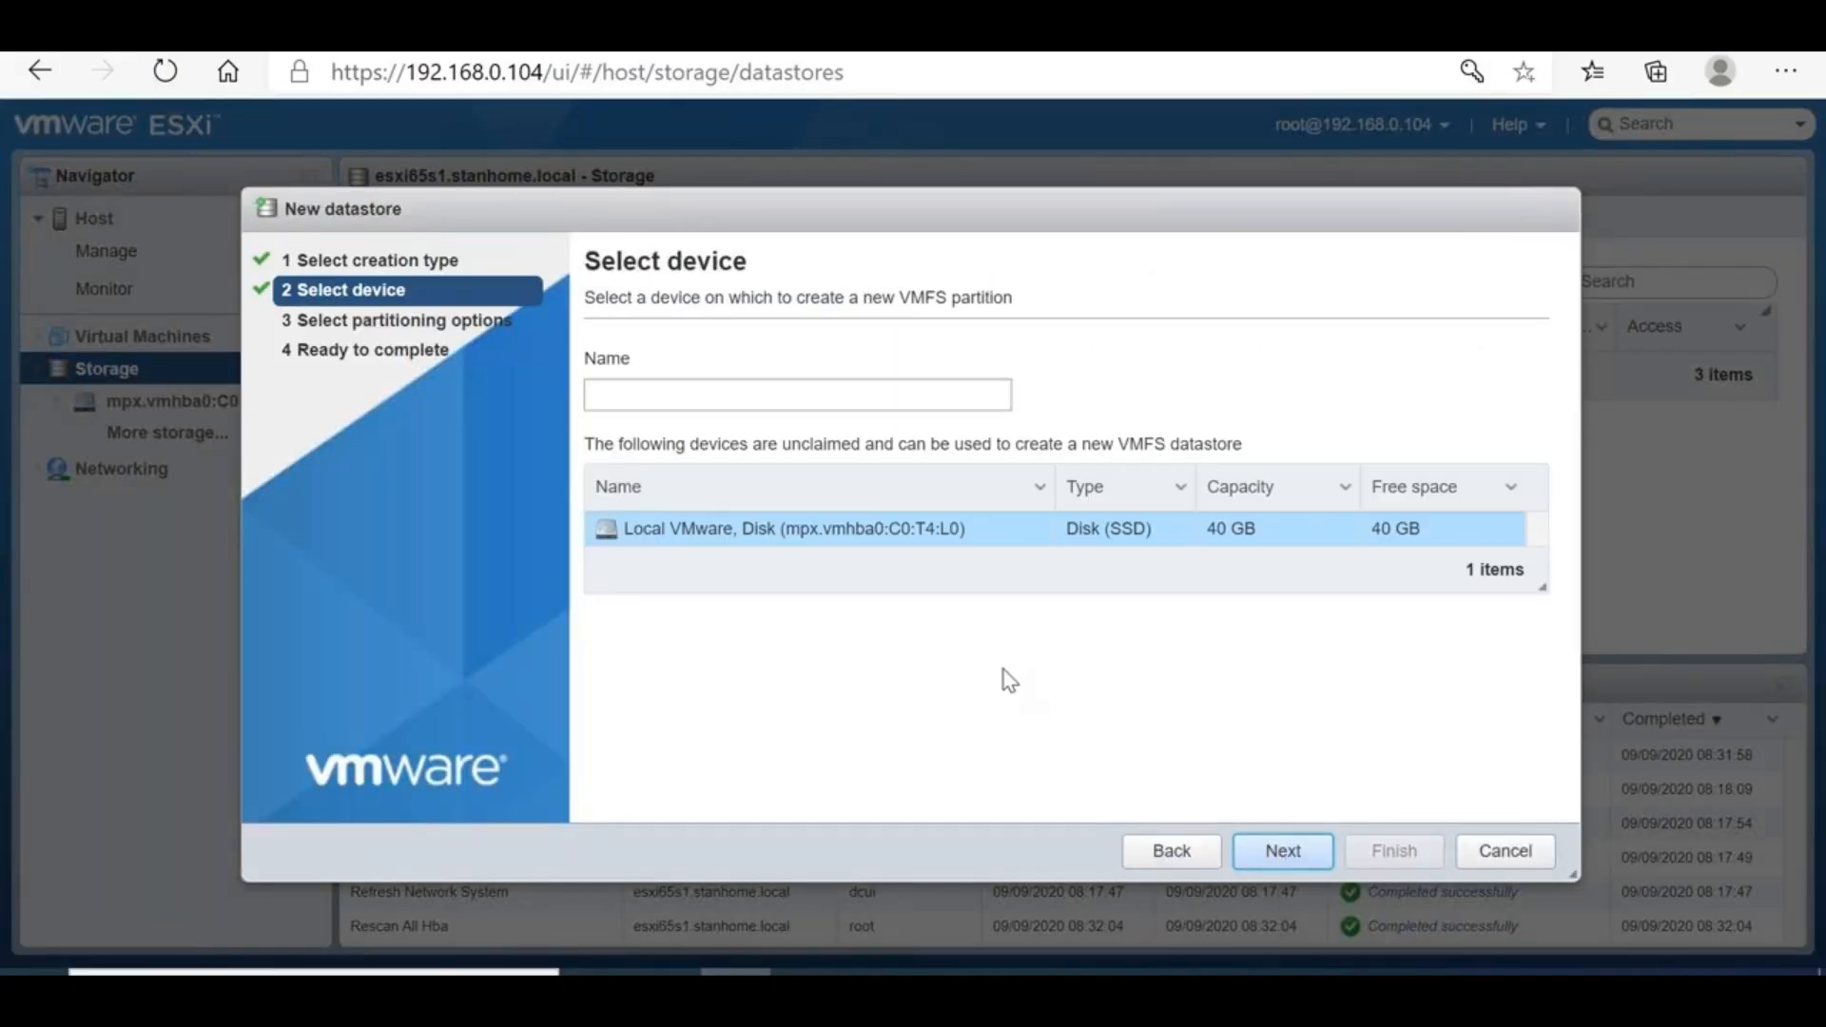
pyautogui.write('40')
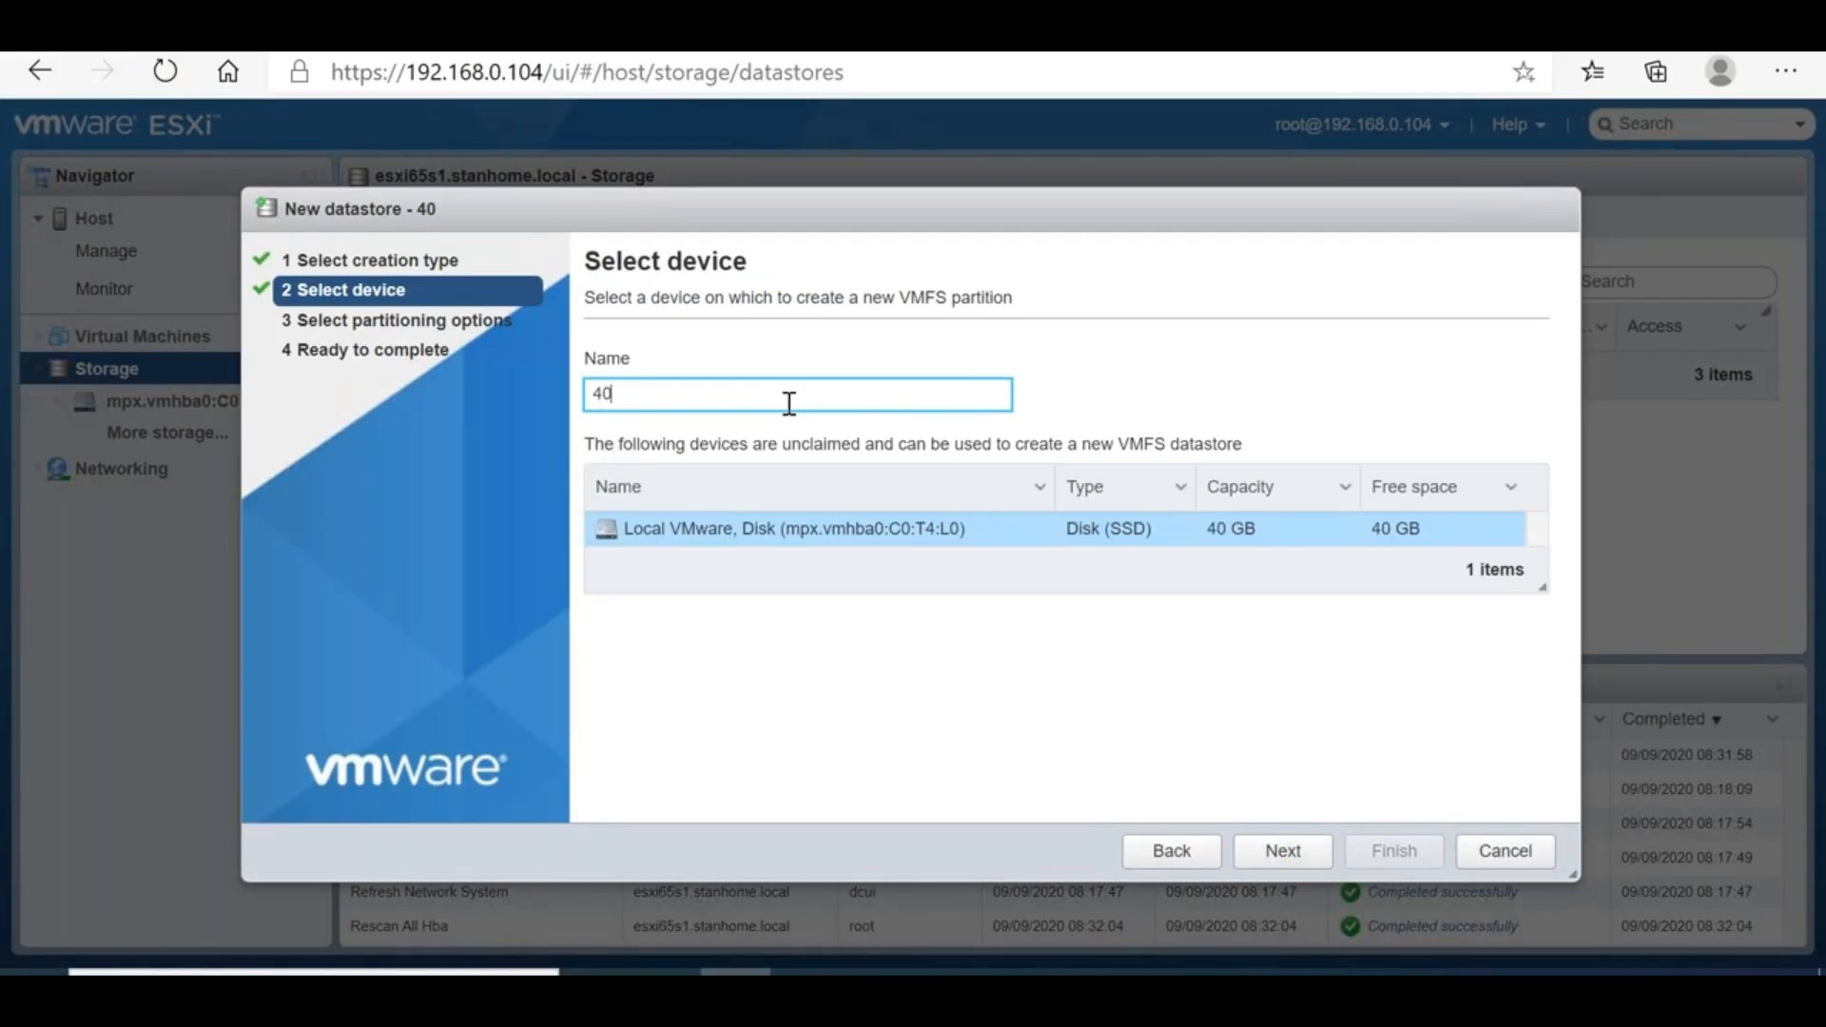
pyautogui.write('GBDisk')
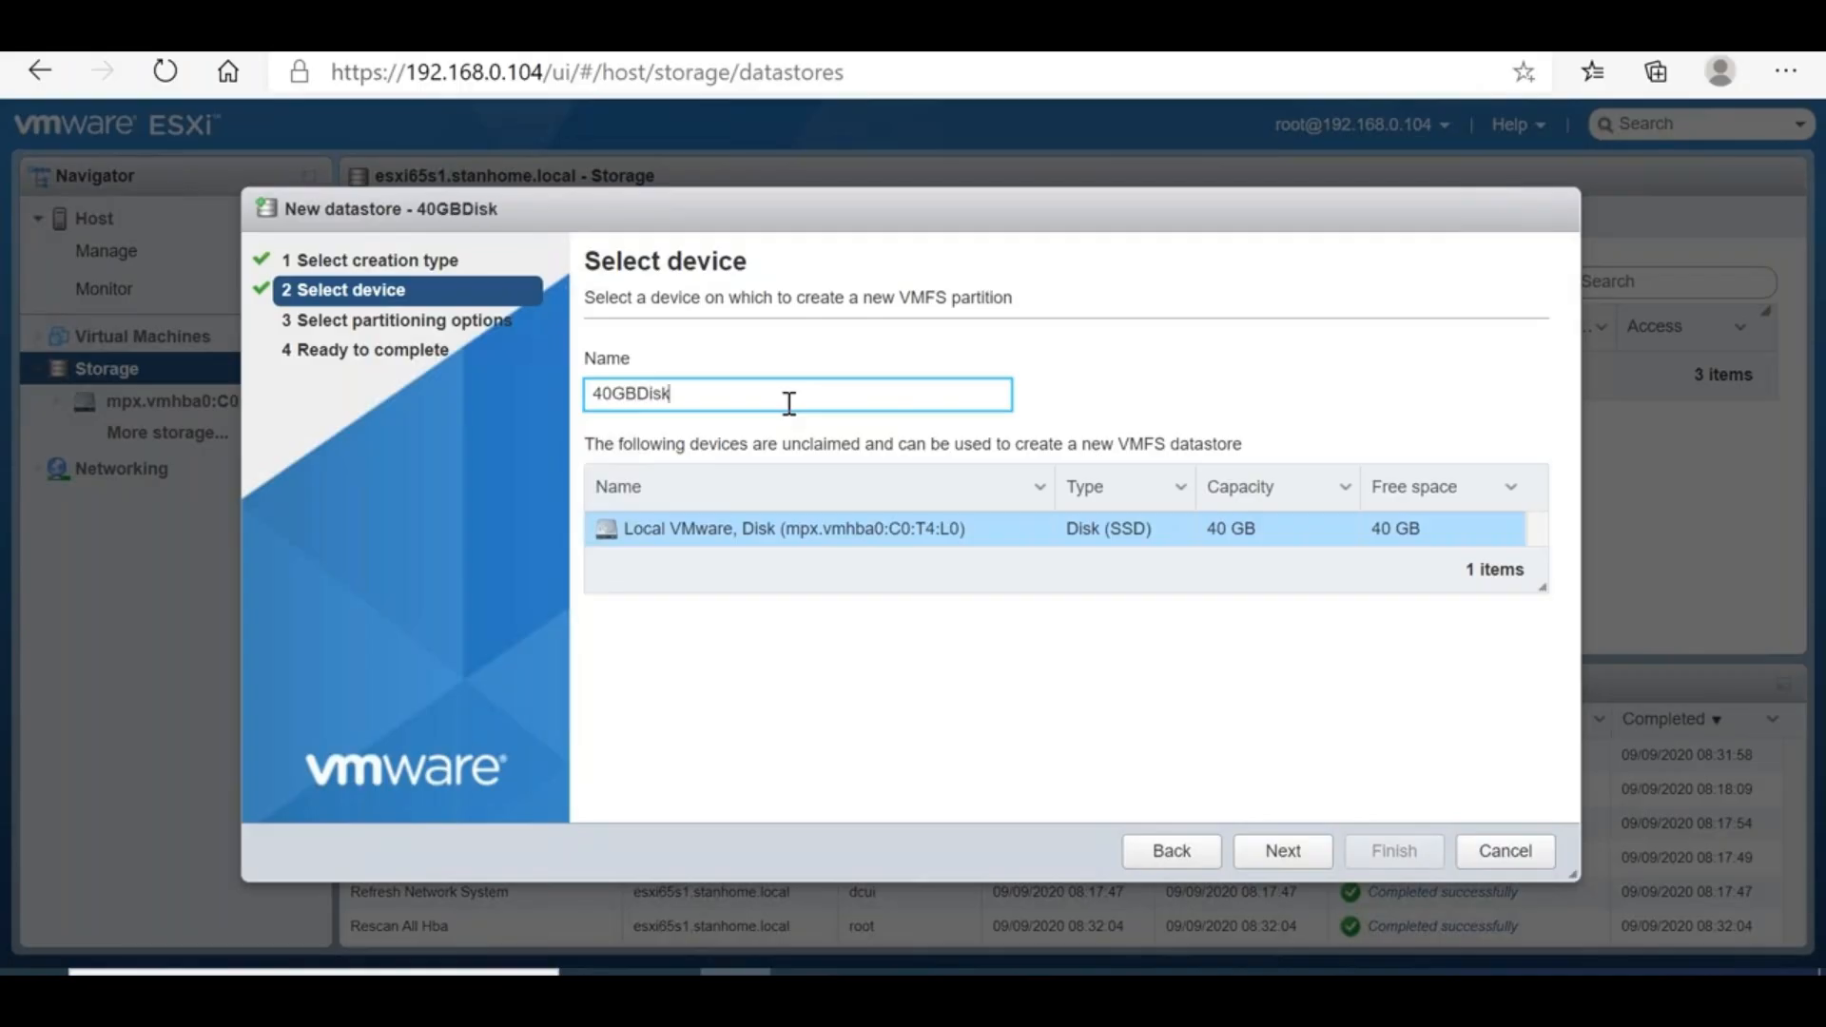
pyautogui.click(1267, 854)
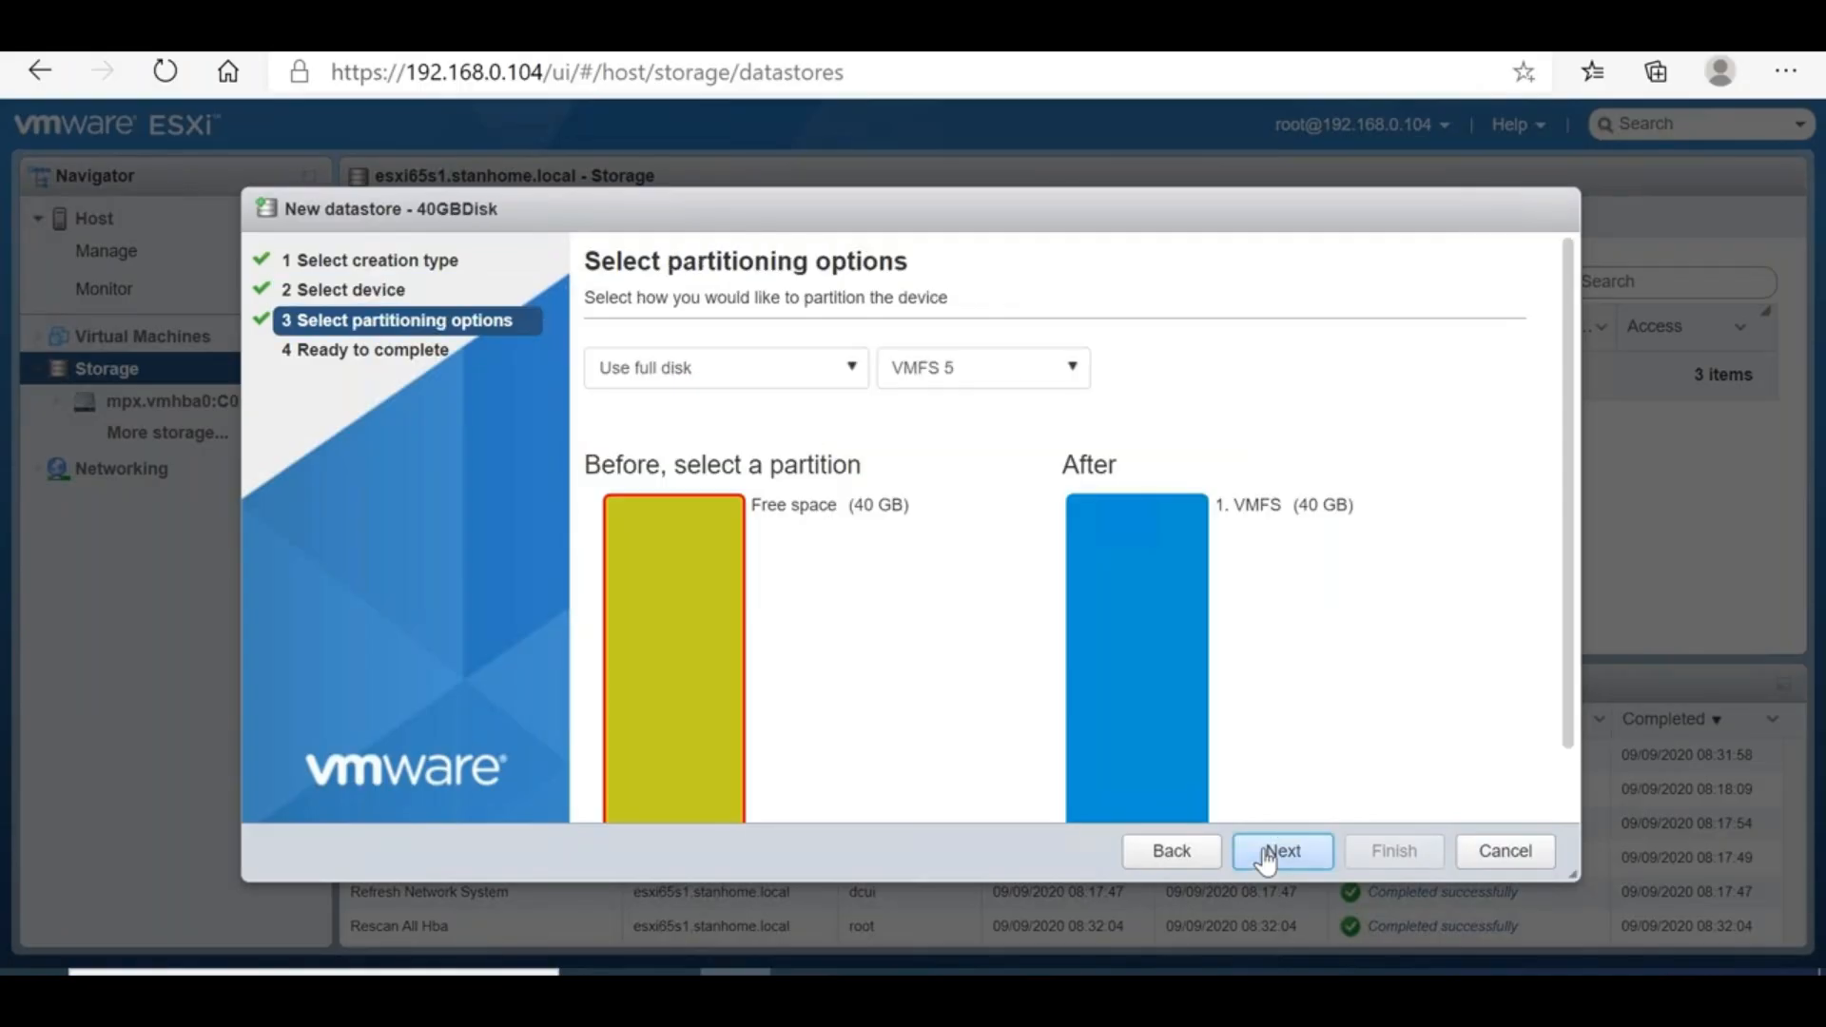
pyautogui.click(1057, 383)
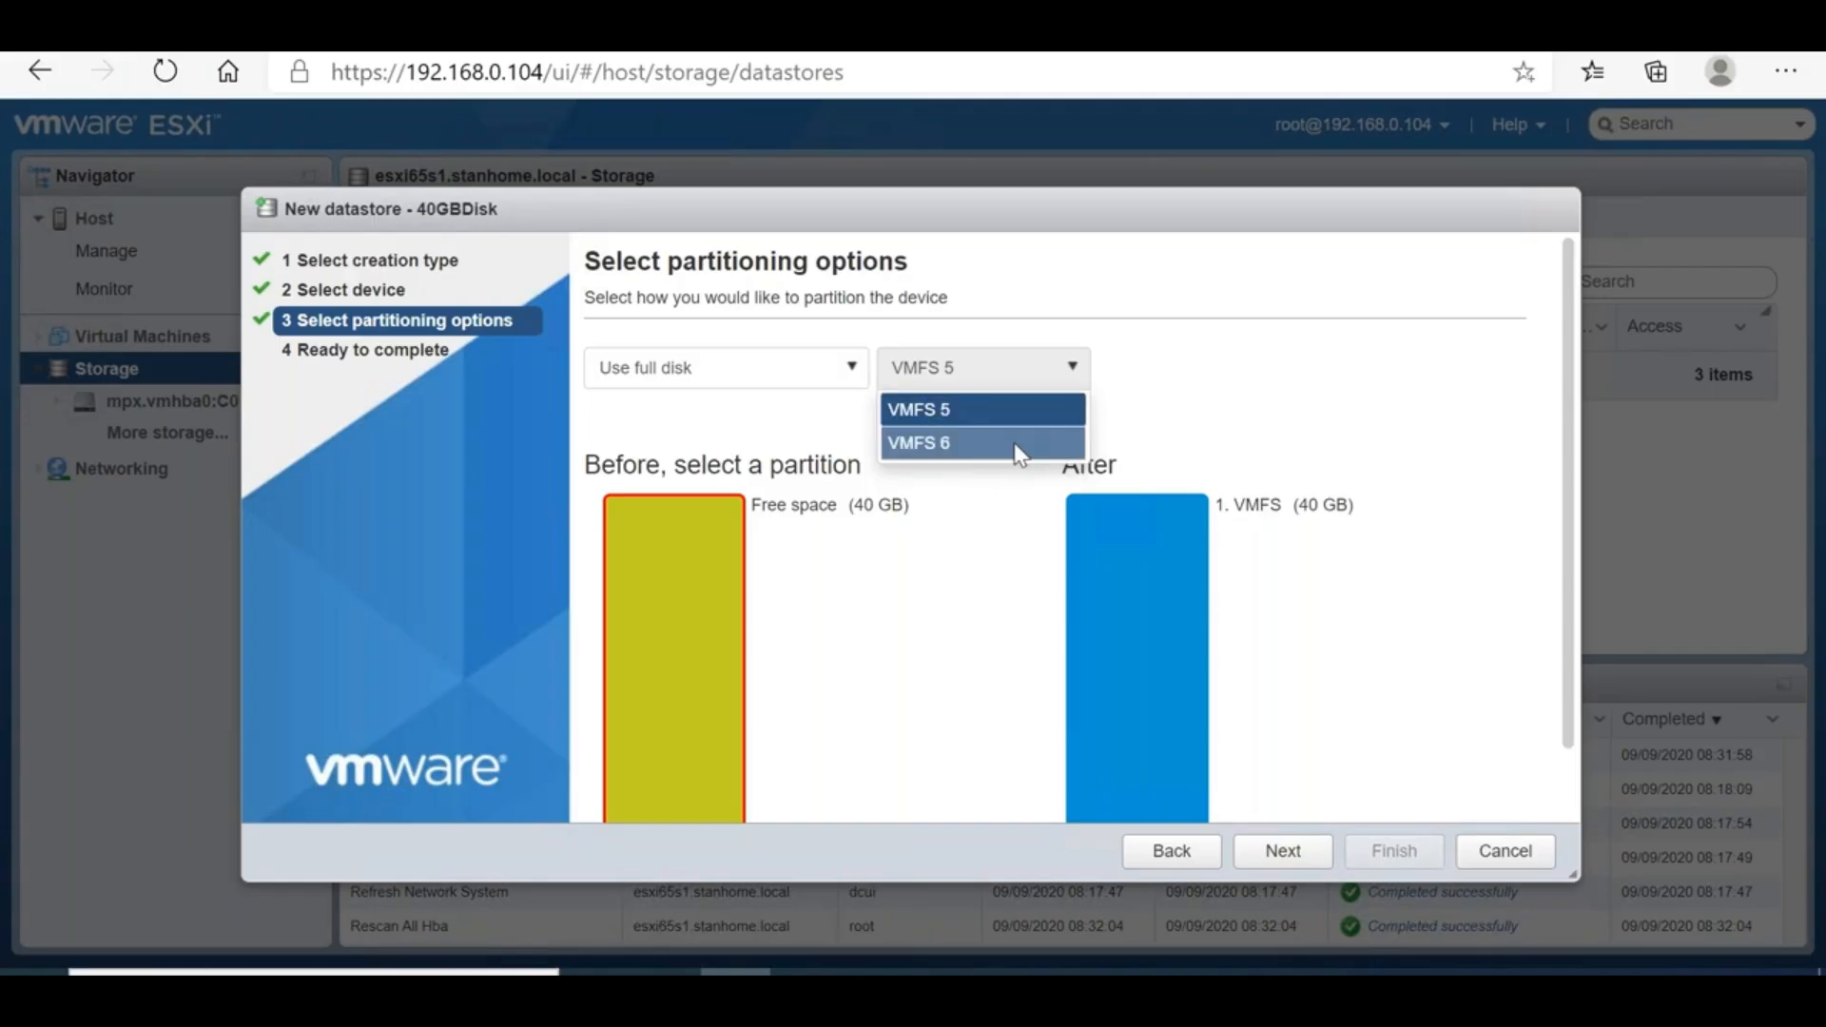
# Create the 40GBDisk datastore as VMFS 5 on the full disk, accepting the erase warning
pyautogui.click(1234, 399)
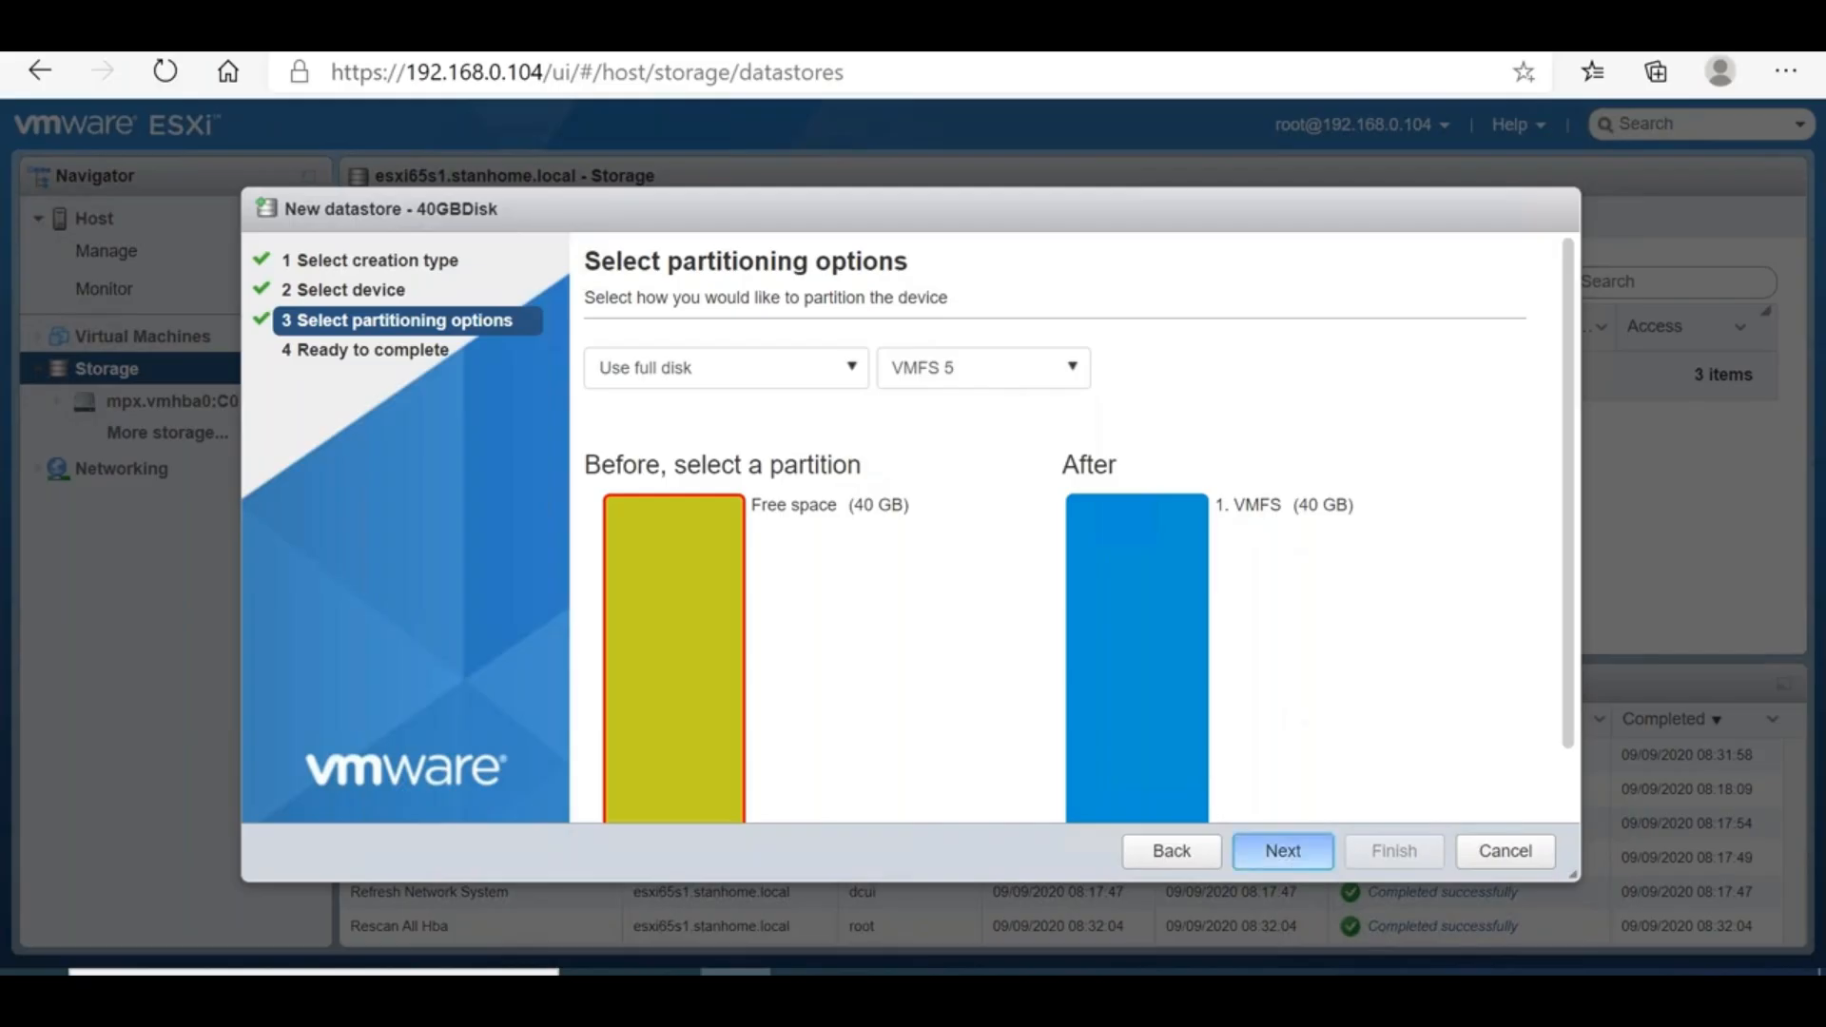
pyautogui.click(1289, 853)
pyautogui.click(1380, 858)
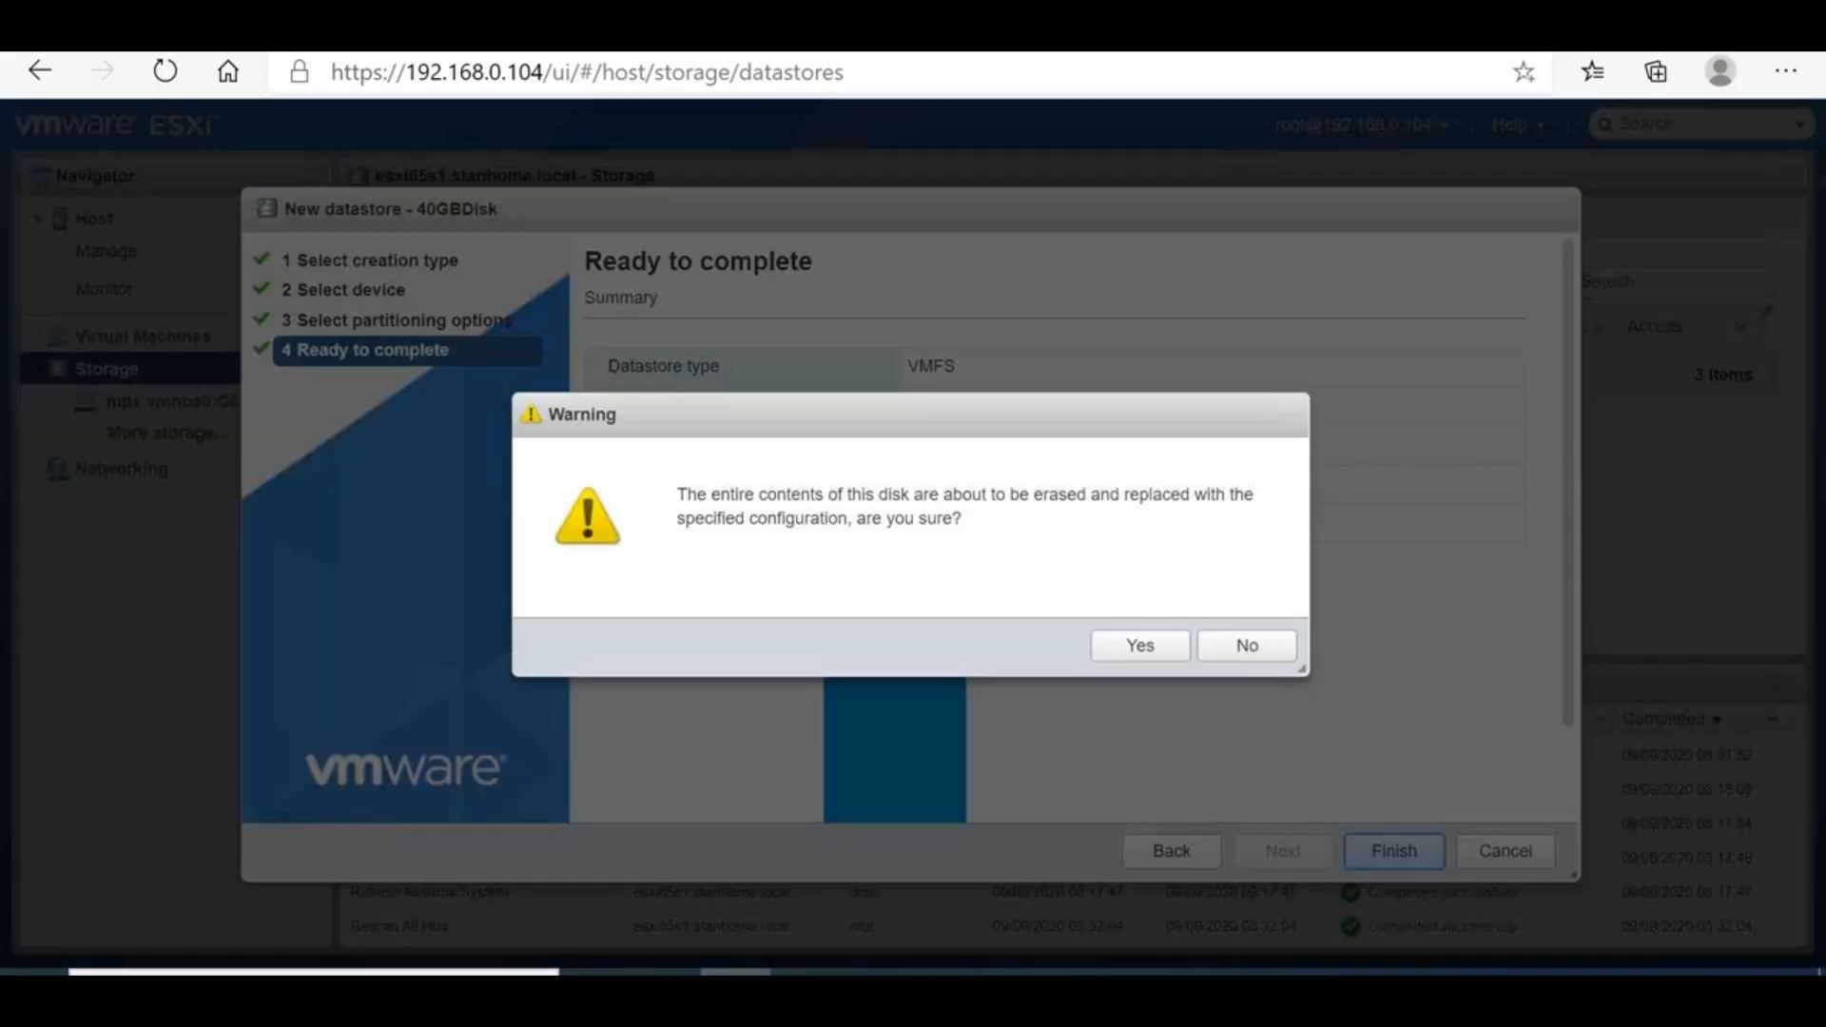
pyautogui.click(1128, 656)
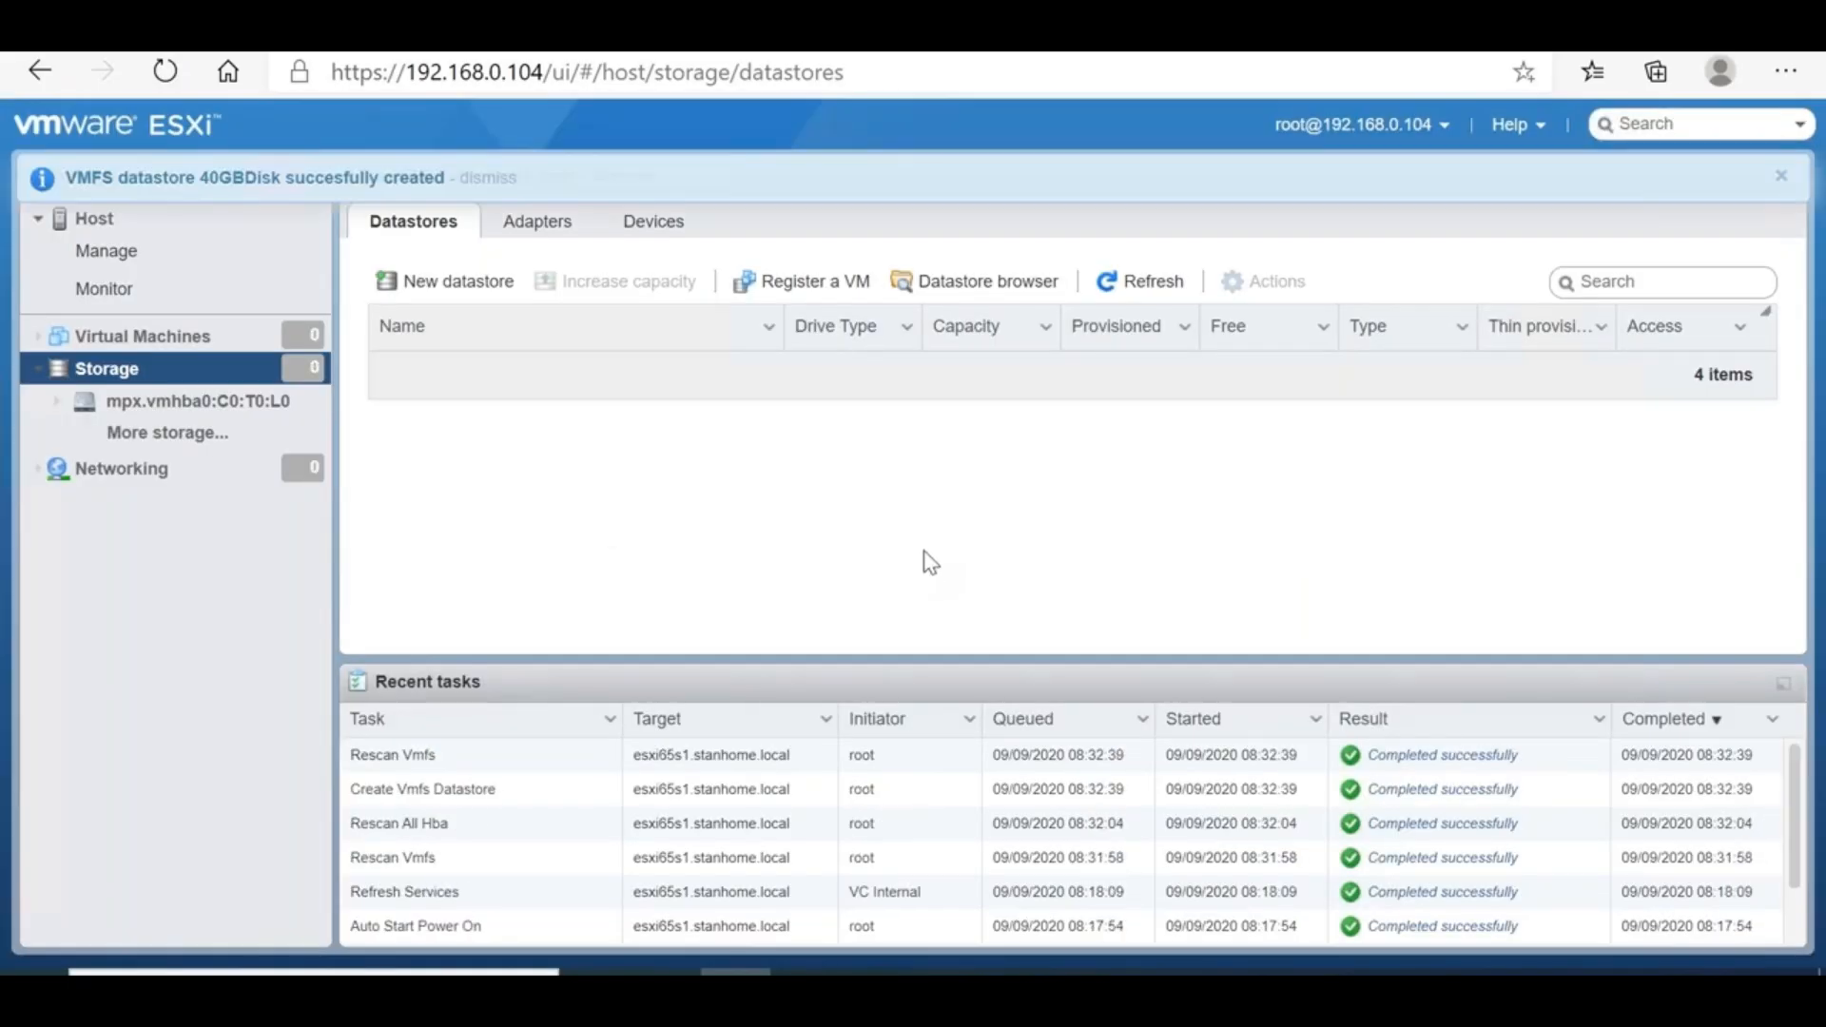
# In the installer, refresh the datastore list and choose 40GBDisk (38.8 GB free) for the appliance
pyautogui.moveTo(1093, 971)
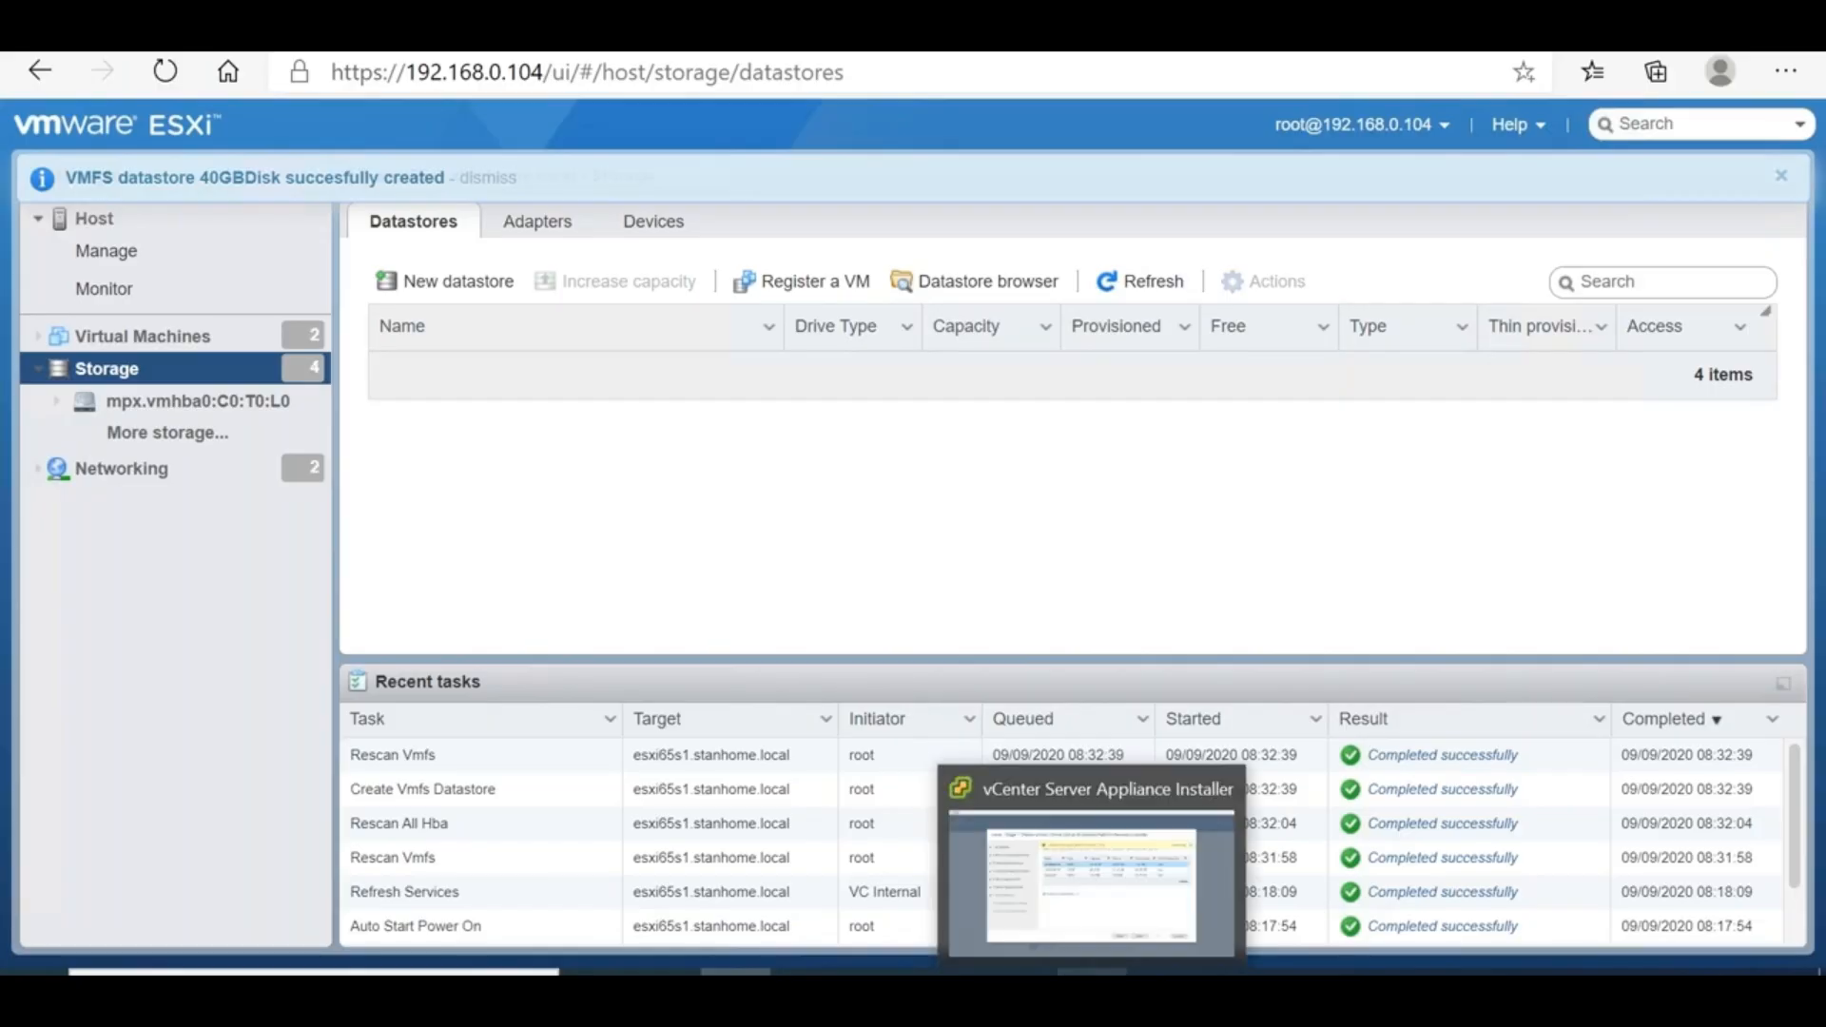
pyautogui.click(1030, 775)
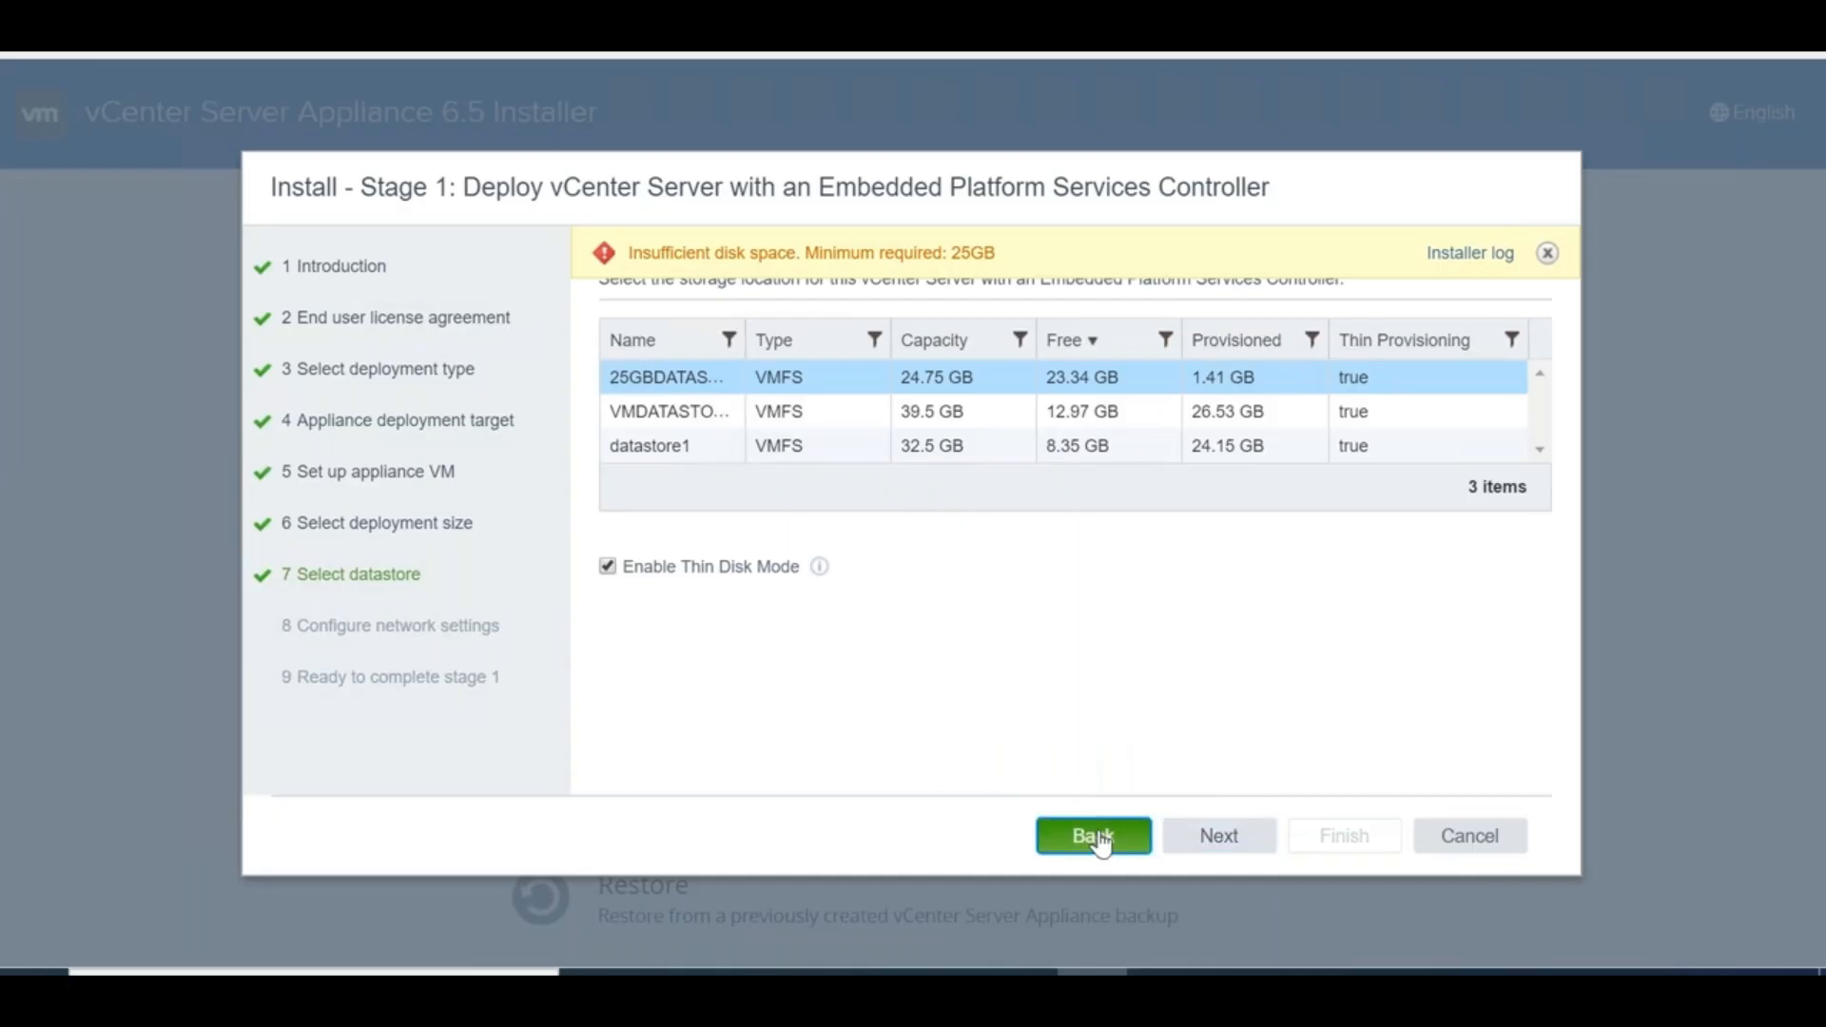
pyautogui.click(1096, 837)
pyautogui.click(1210, 836)
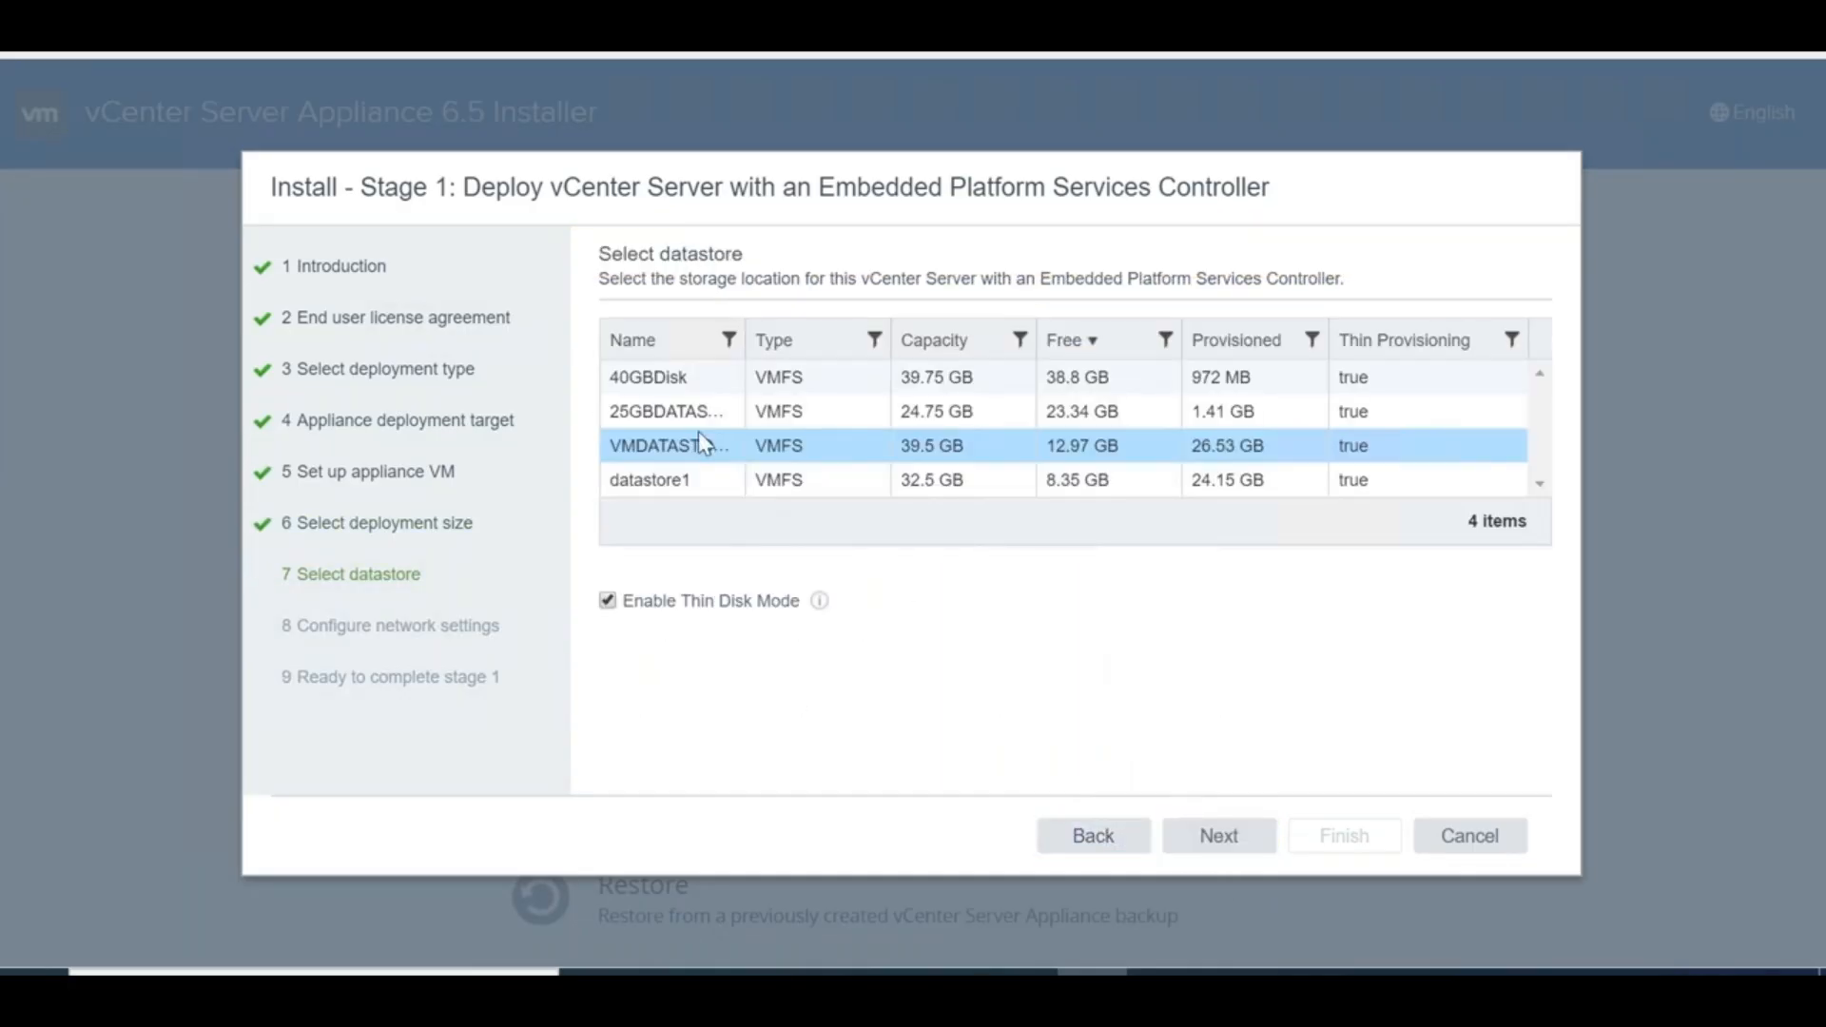
pyautogui.click(666, 377)
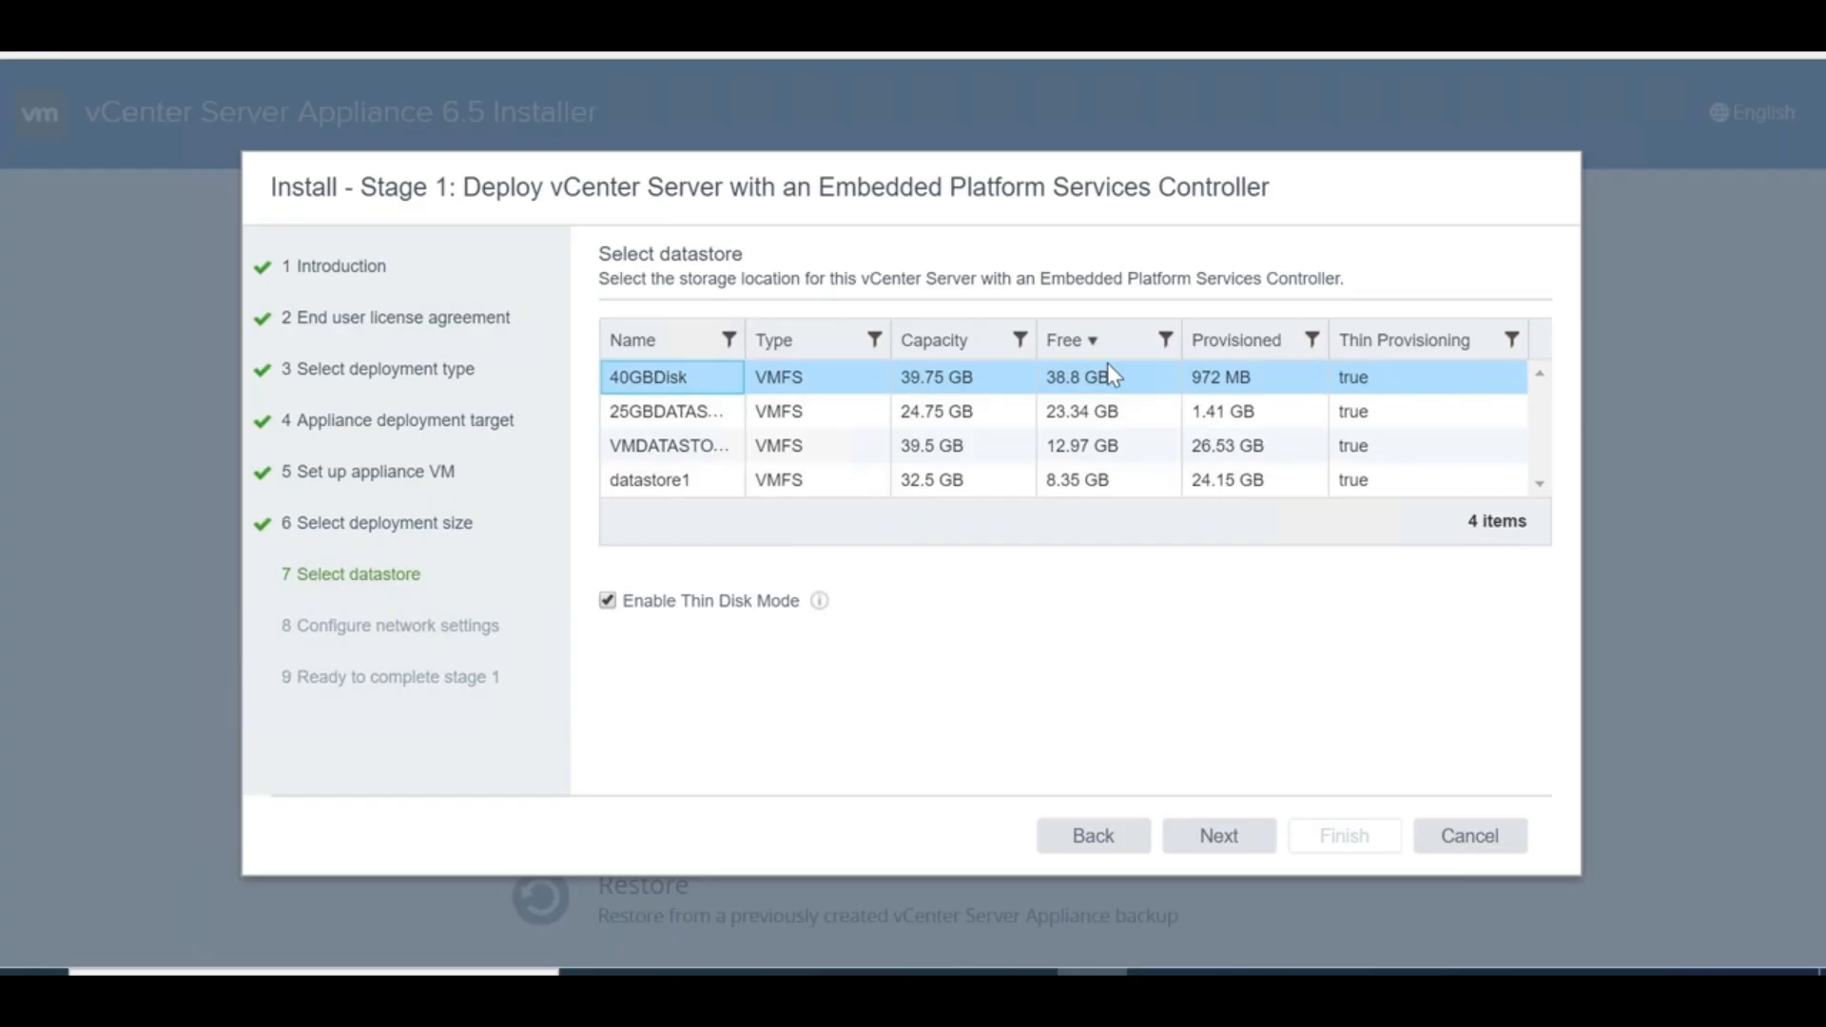
pyautogui.click(1217, 839)
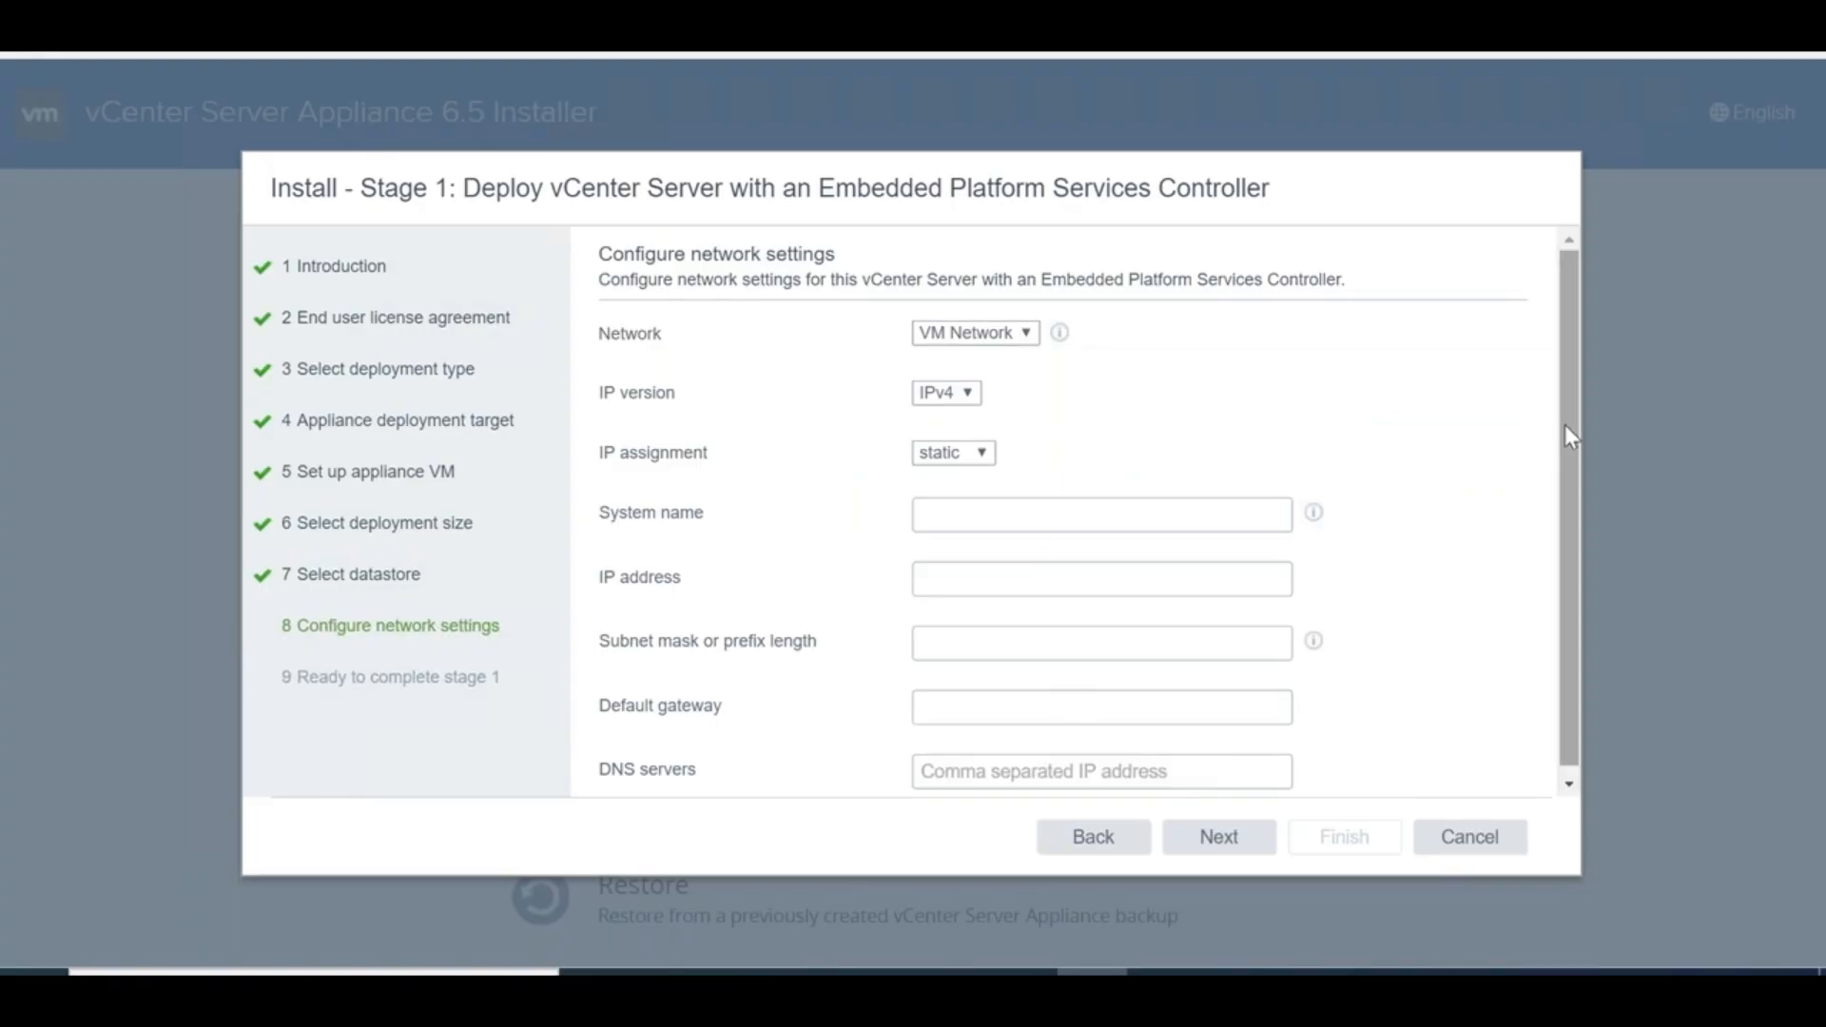
# Enter system name vcsas3.stanhome.local and static IP 192.168.0.112, then select the unresolvable name
pyautogui.scroll(-1, 1578, 445)
pyautogui.click(1043, 505)
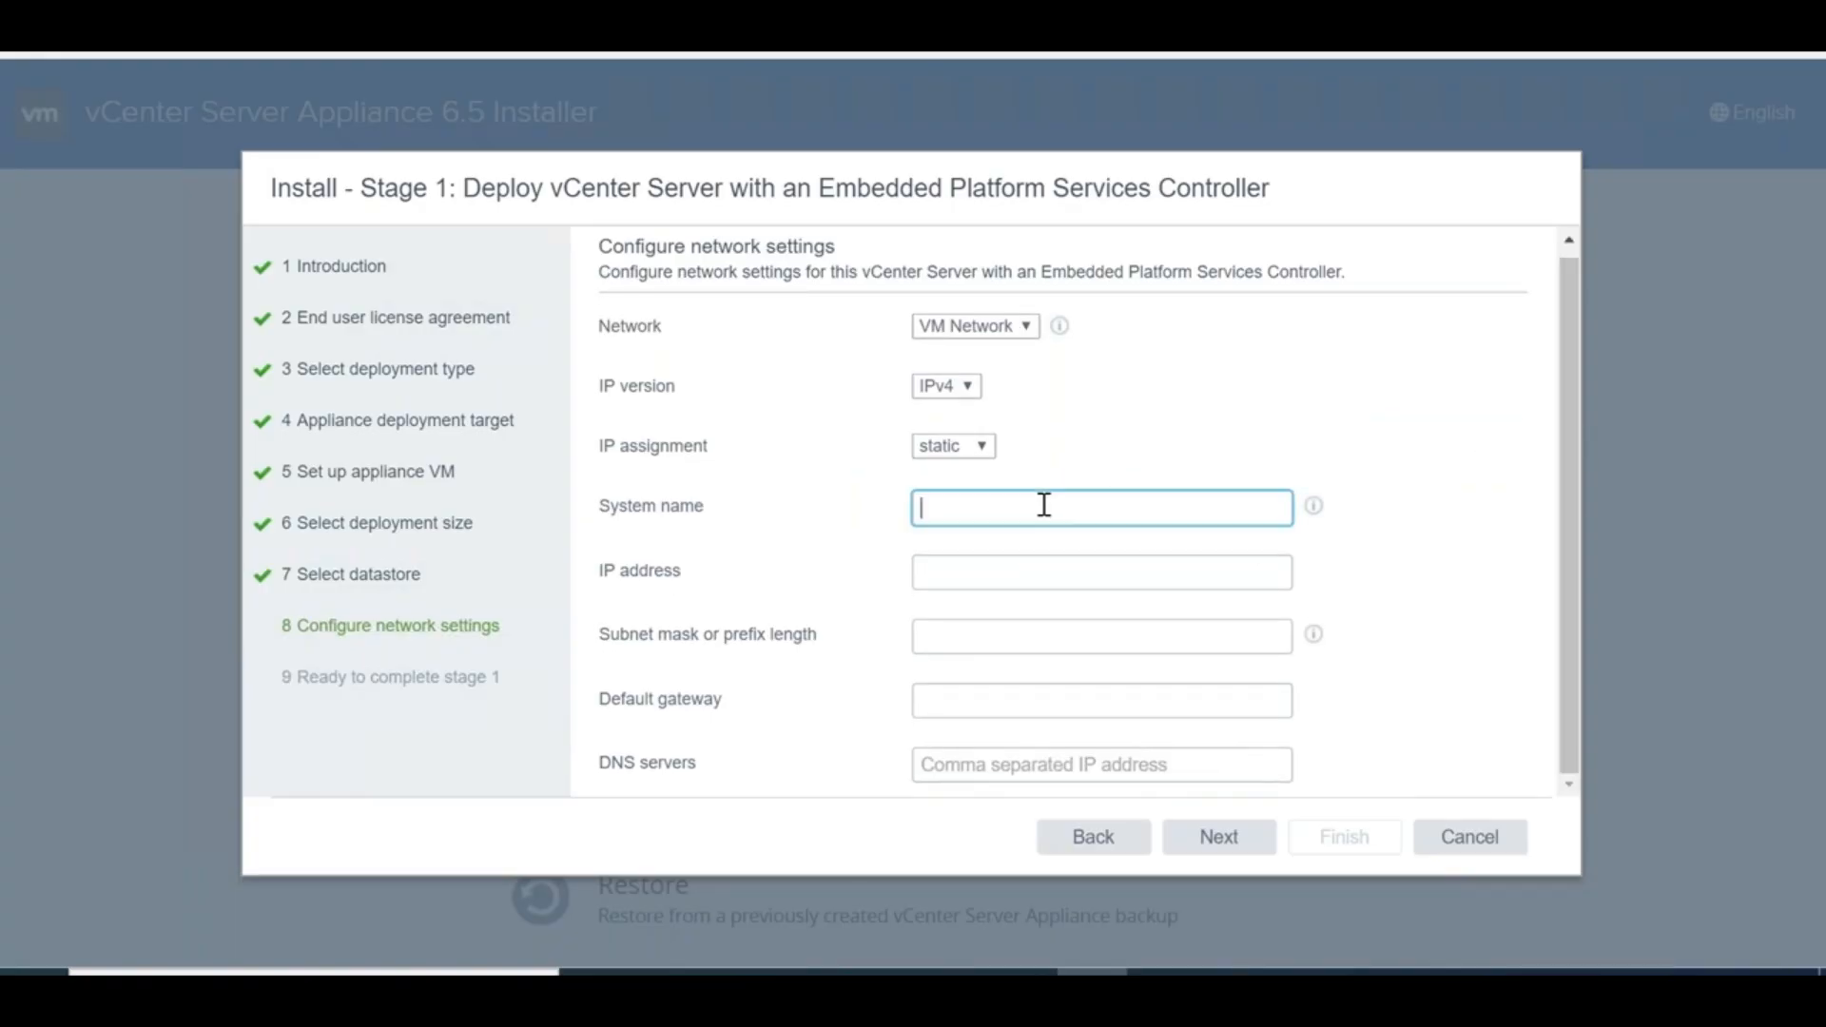
pyautogui.write('vcsas3')
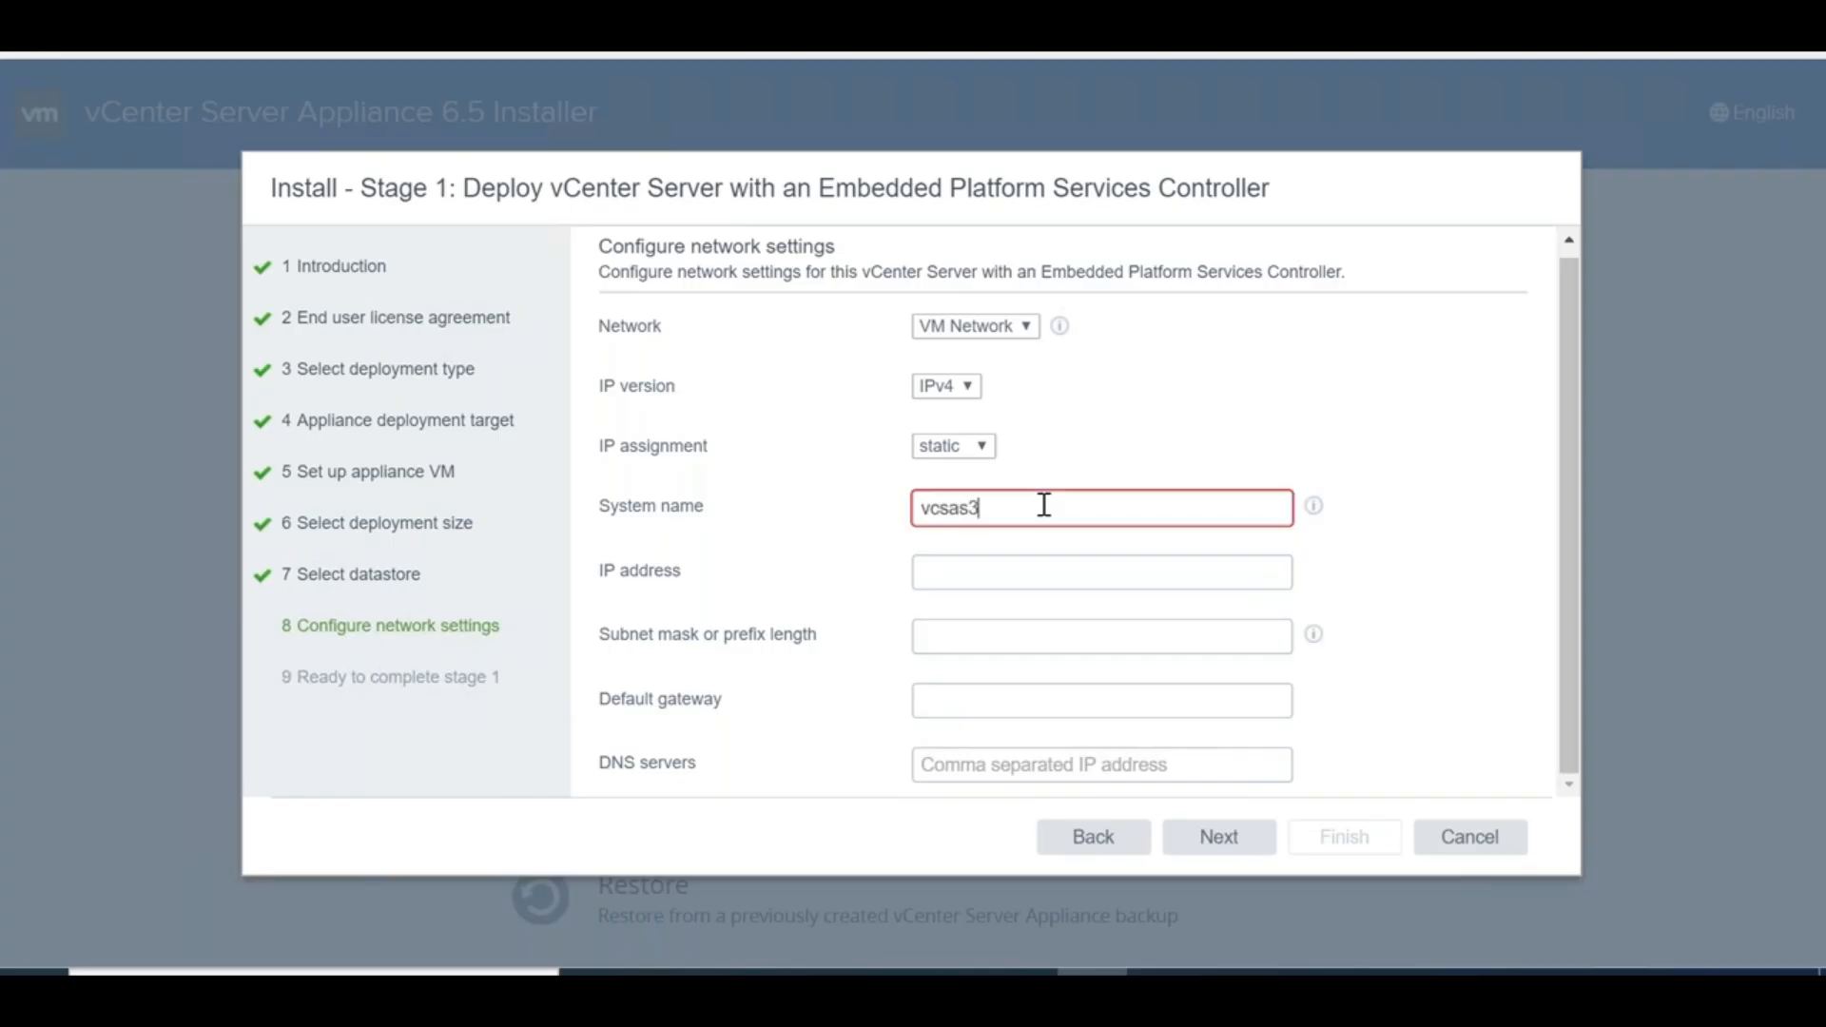
pyautogui.press('Tab')
pyautogui.write('192.168')
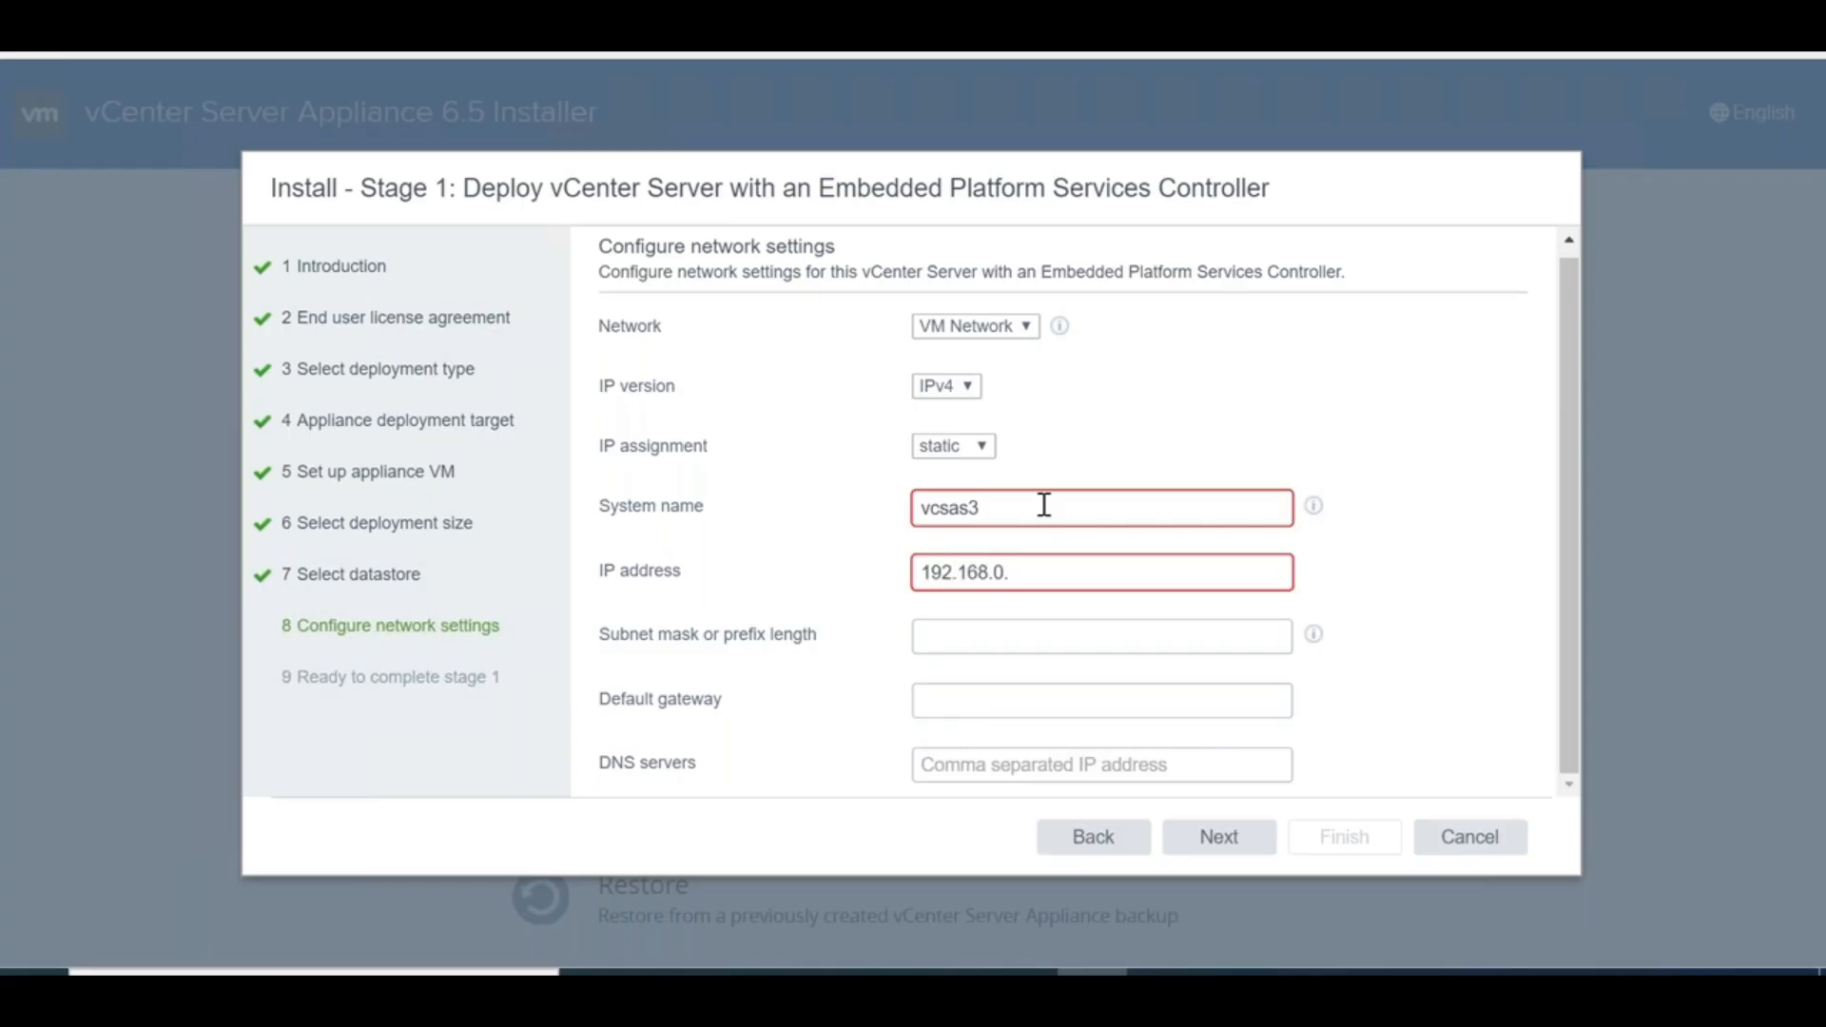
pyautogui.write('.0.112')
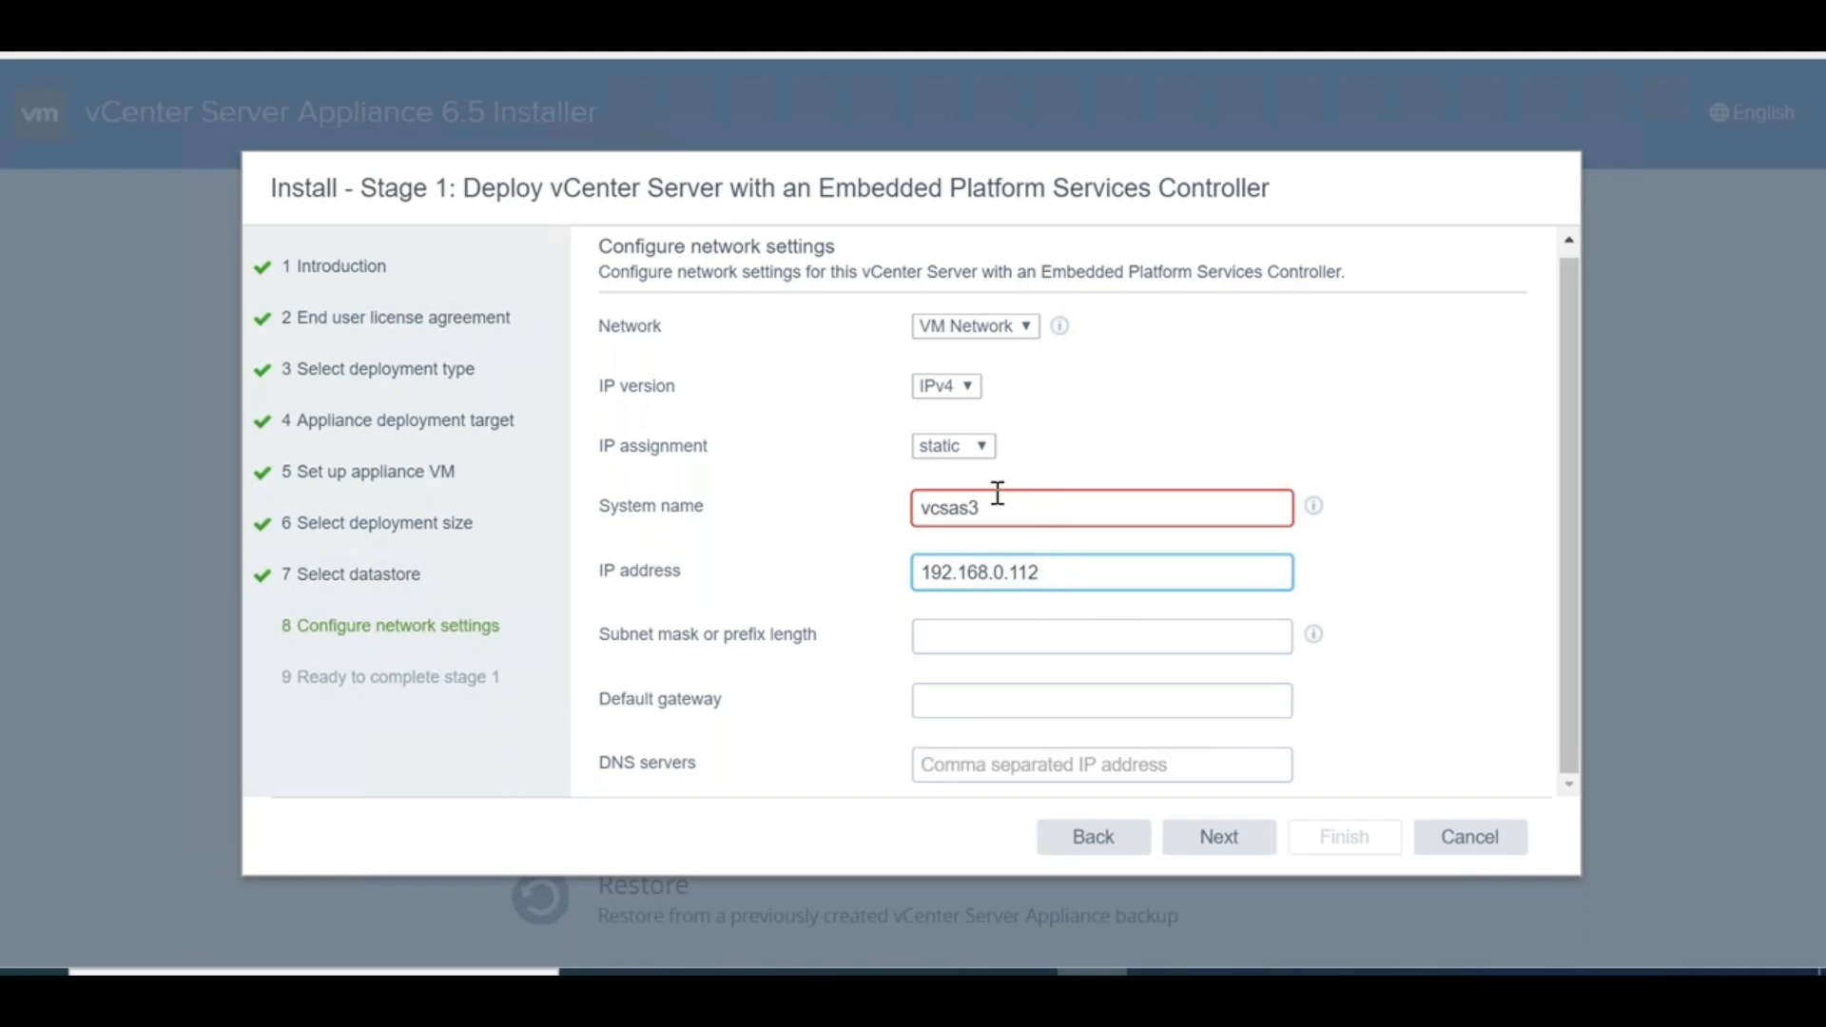
pyautogui.click(998, 492)
pyautogui.write('.stanhome.local')
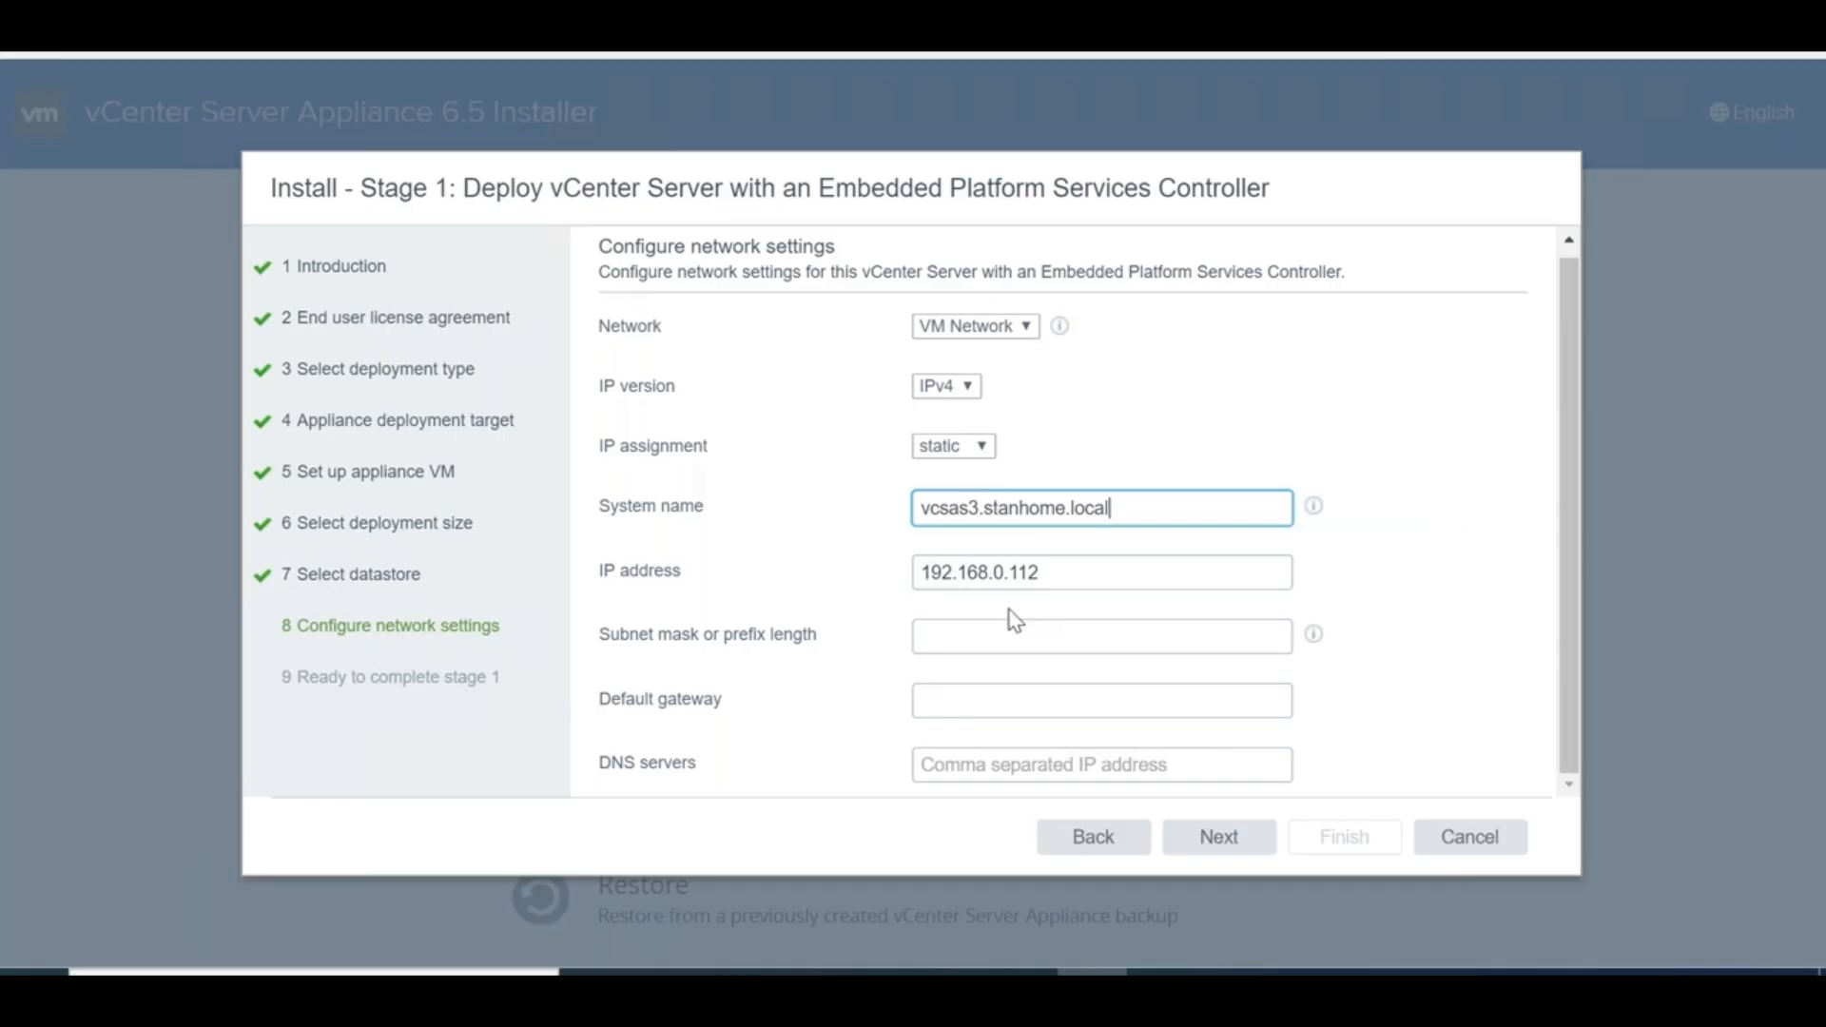
pyautogui.click(1008, 608)
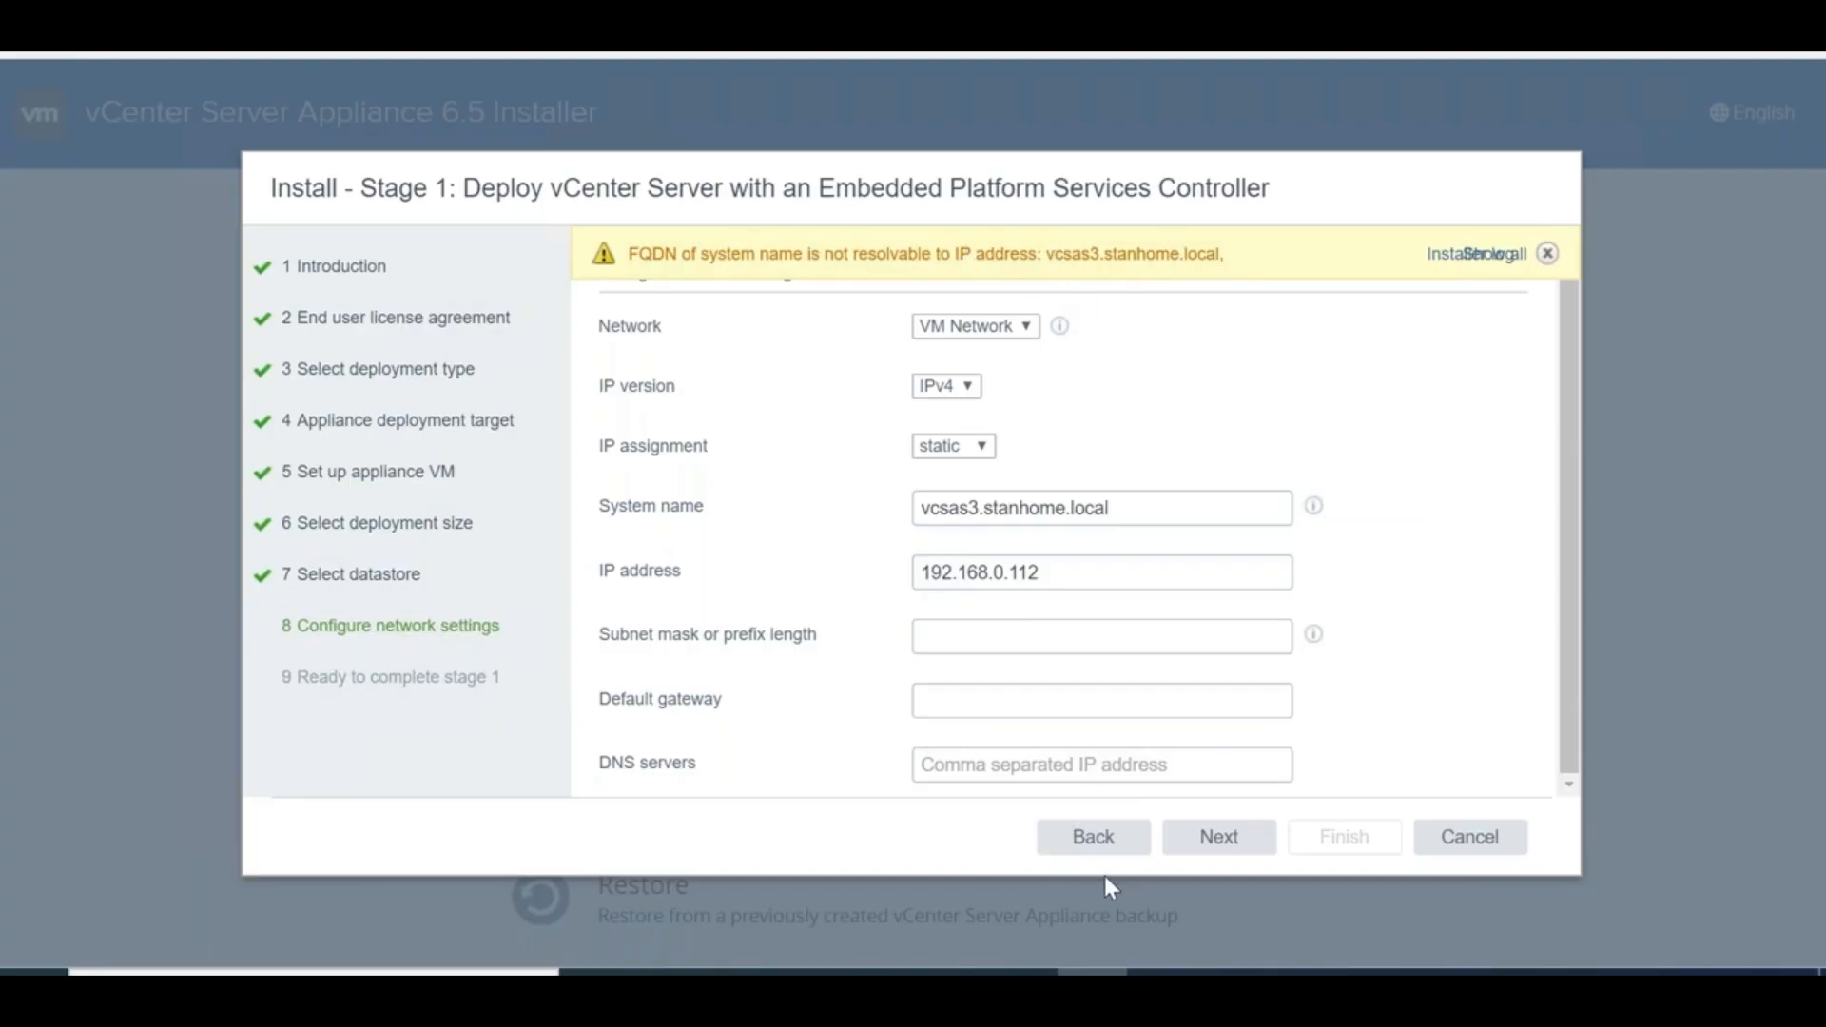
pyautogui.doubleClick(1116, 509)
pyautogui.hotkey('ctrl', 'c')
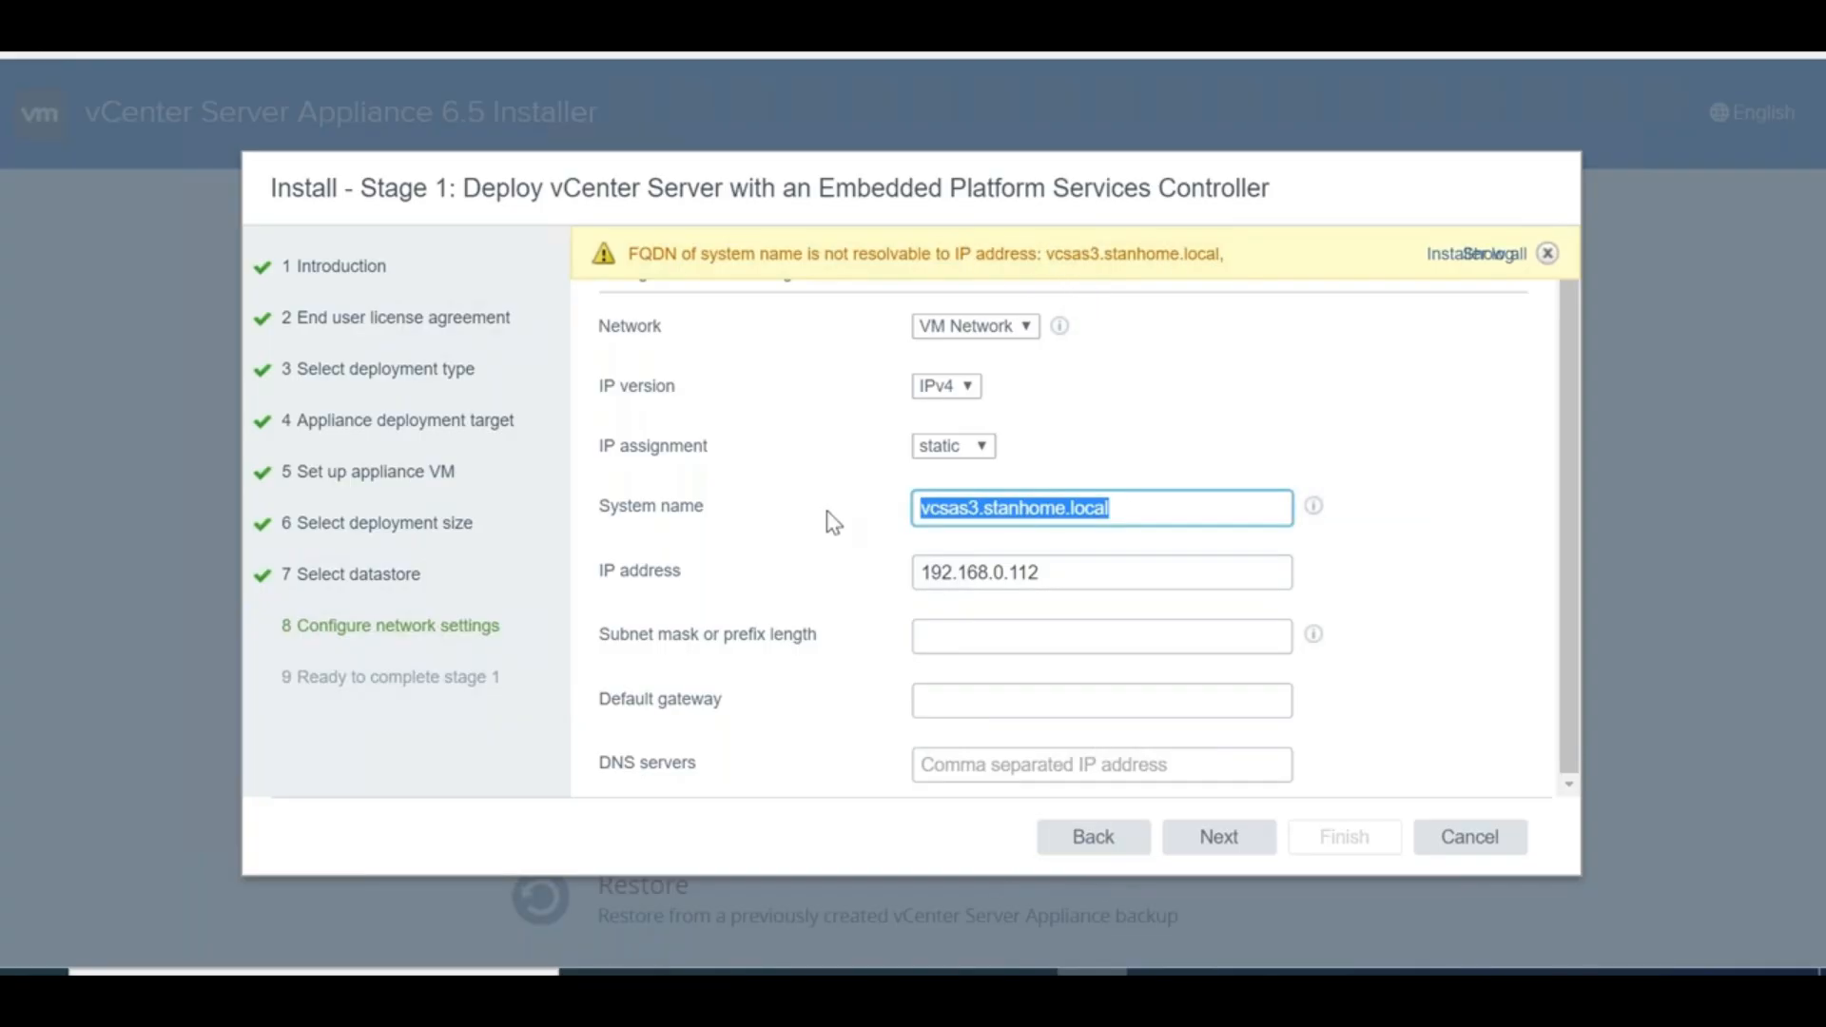
# Switch to the STANDC server VM and sign in with the account password
pyautogui.moveTo(1017, 971)
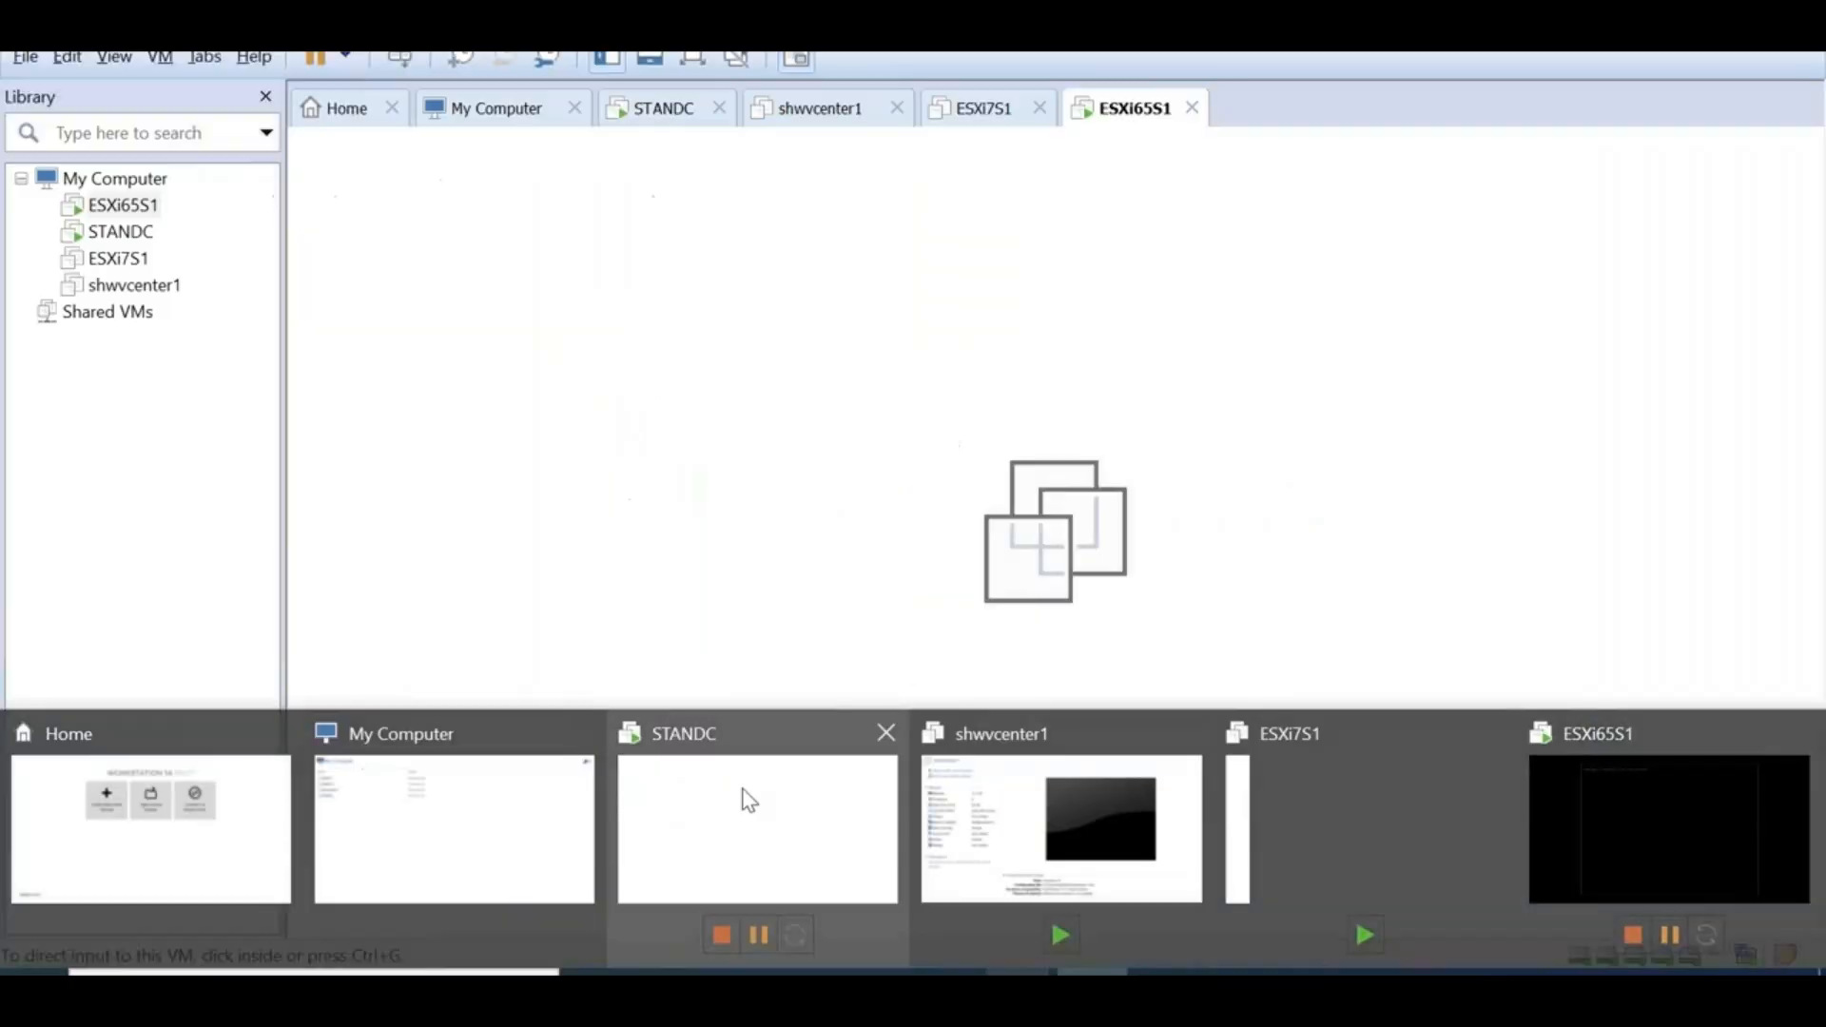
pyautogui.click(749, 801)
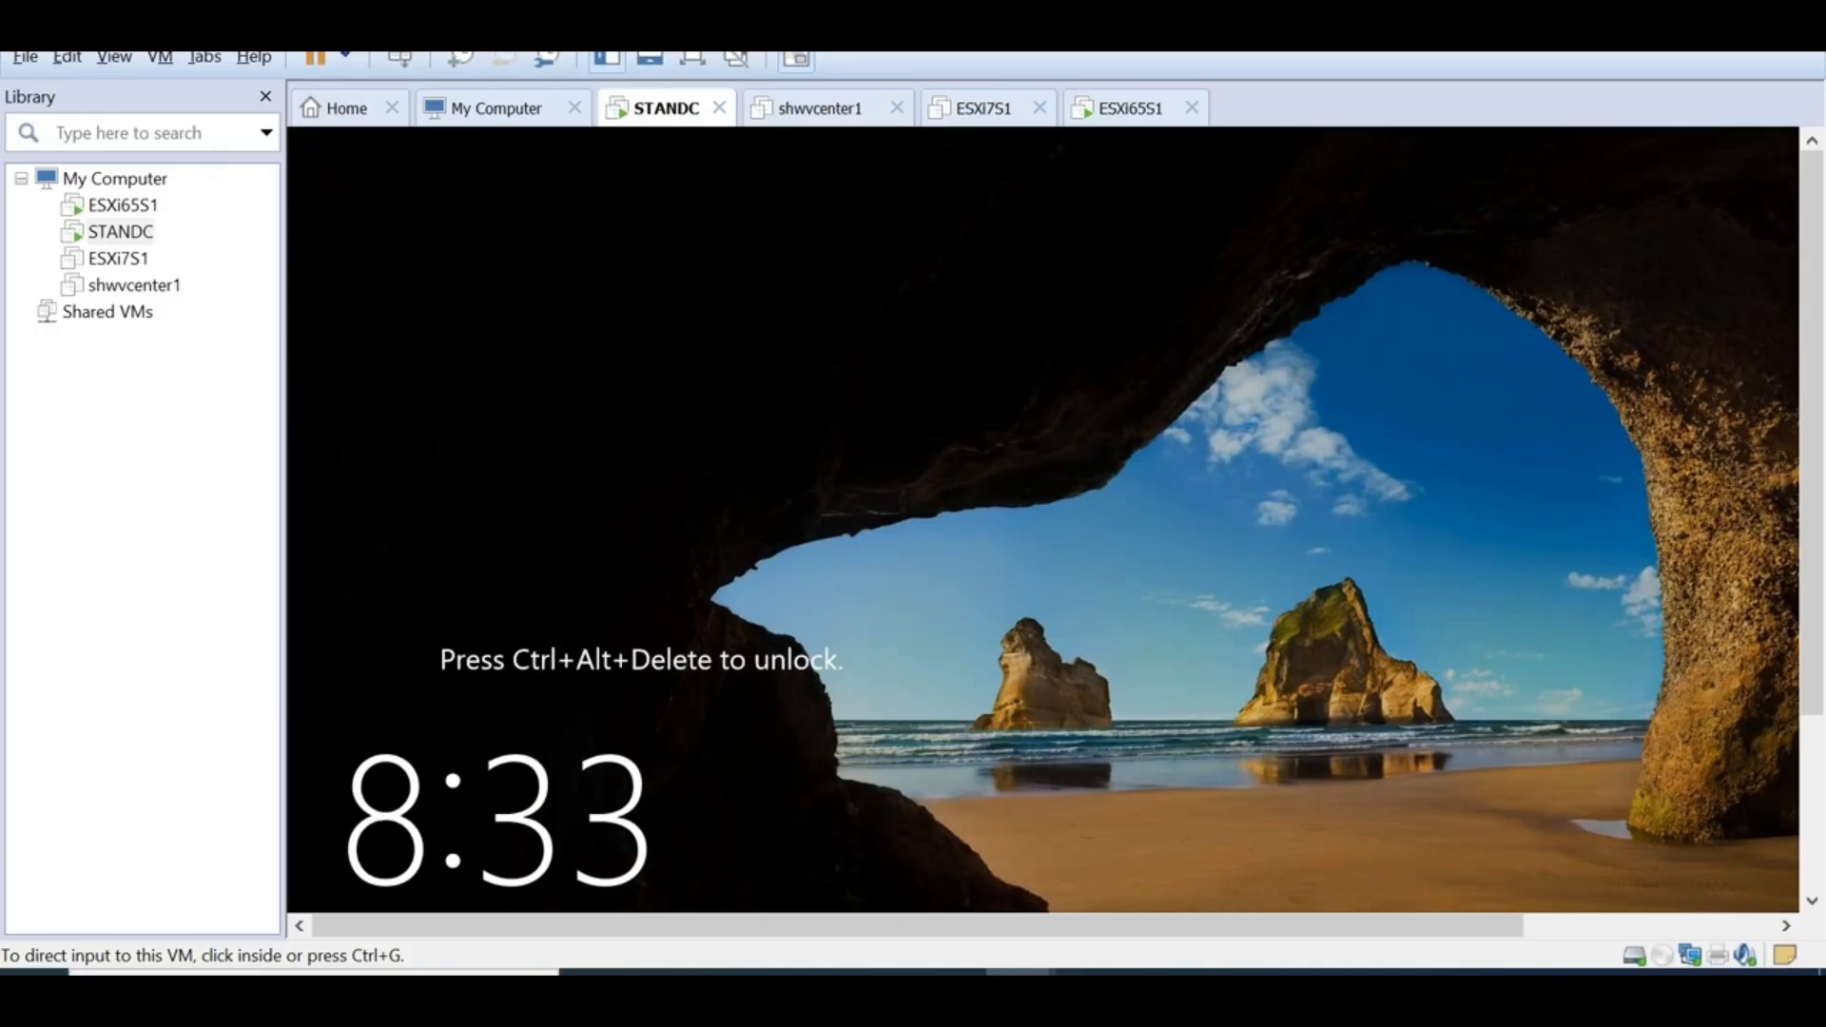
pyautogui.click(660, 547)
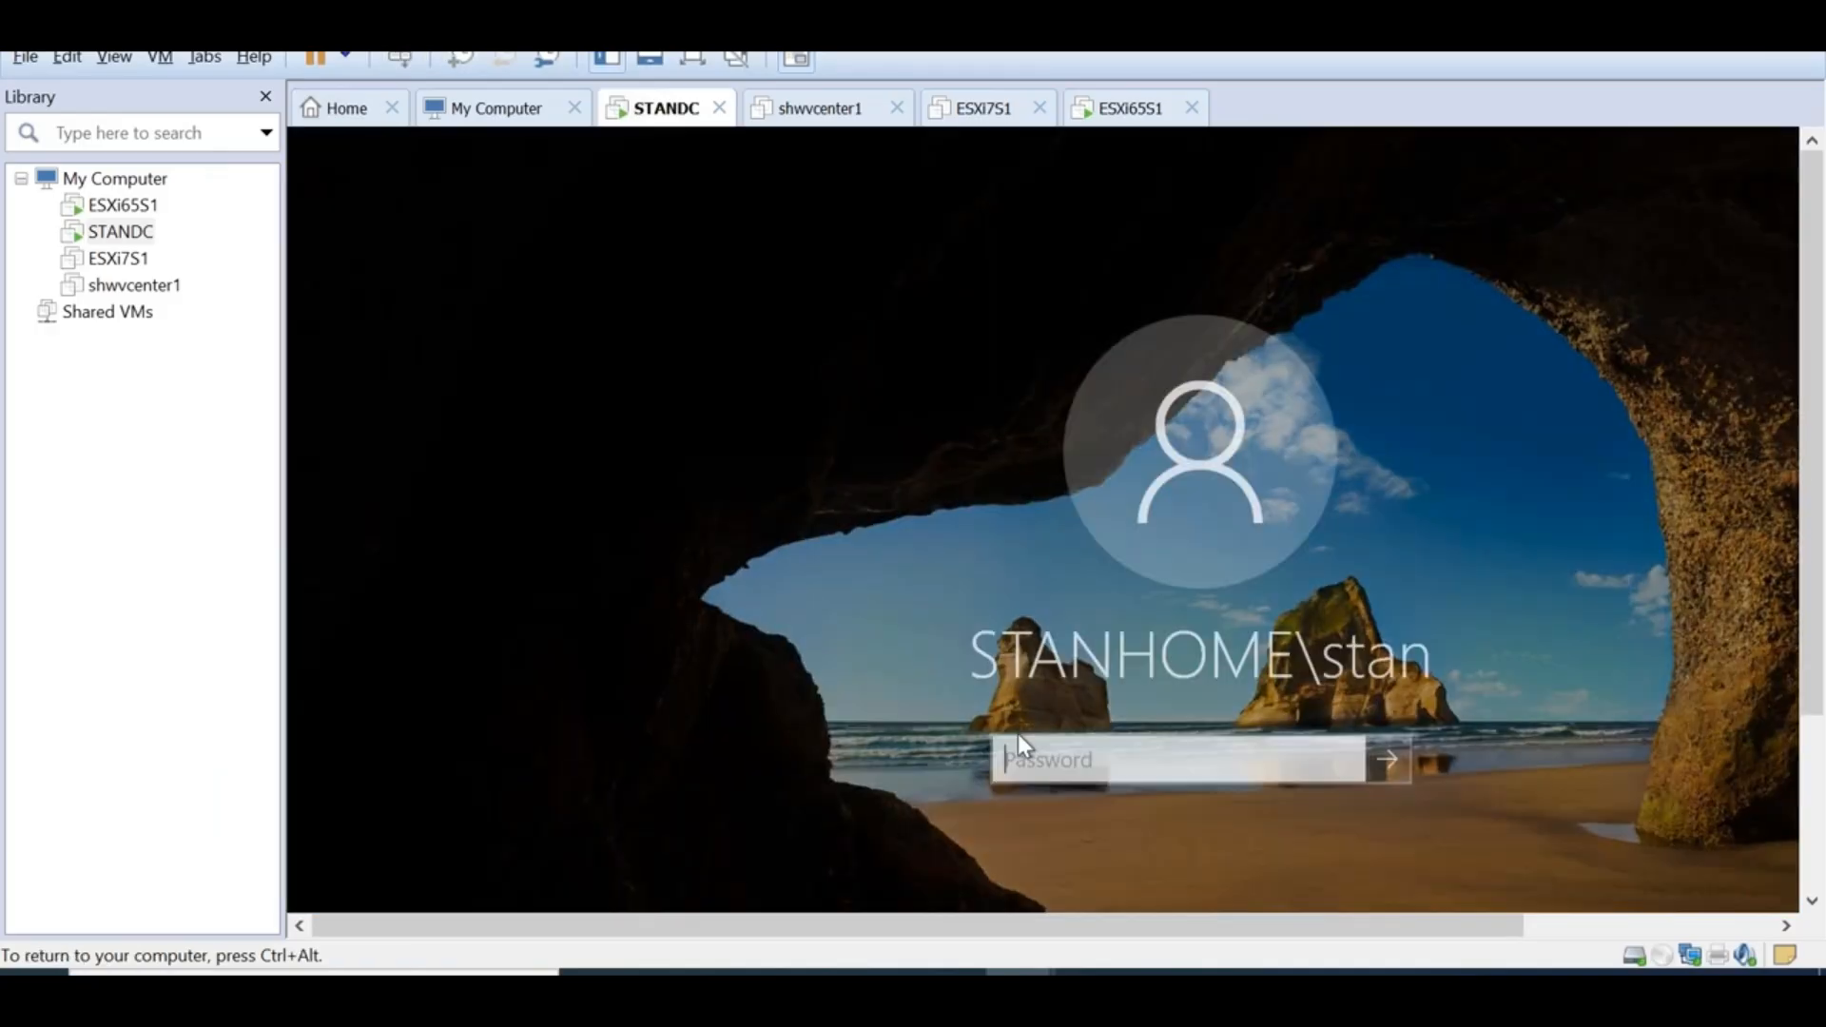
pyautogui.write('*********')
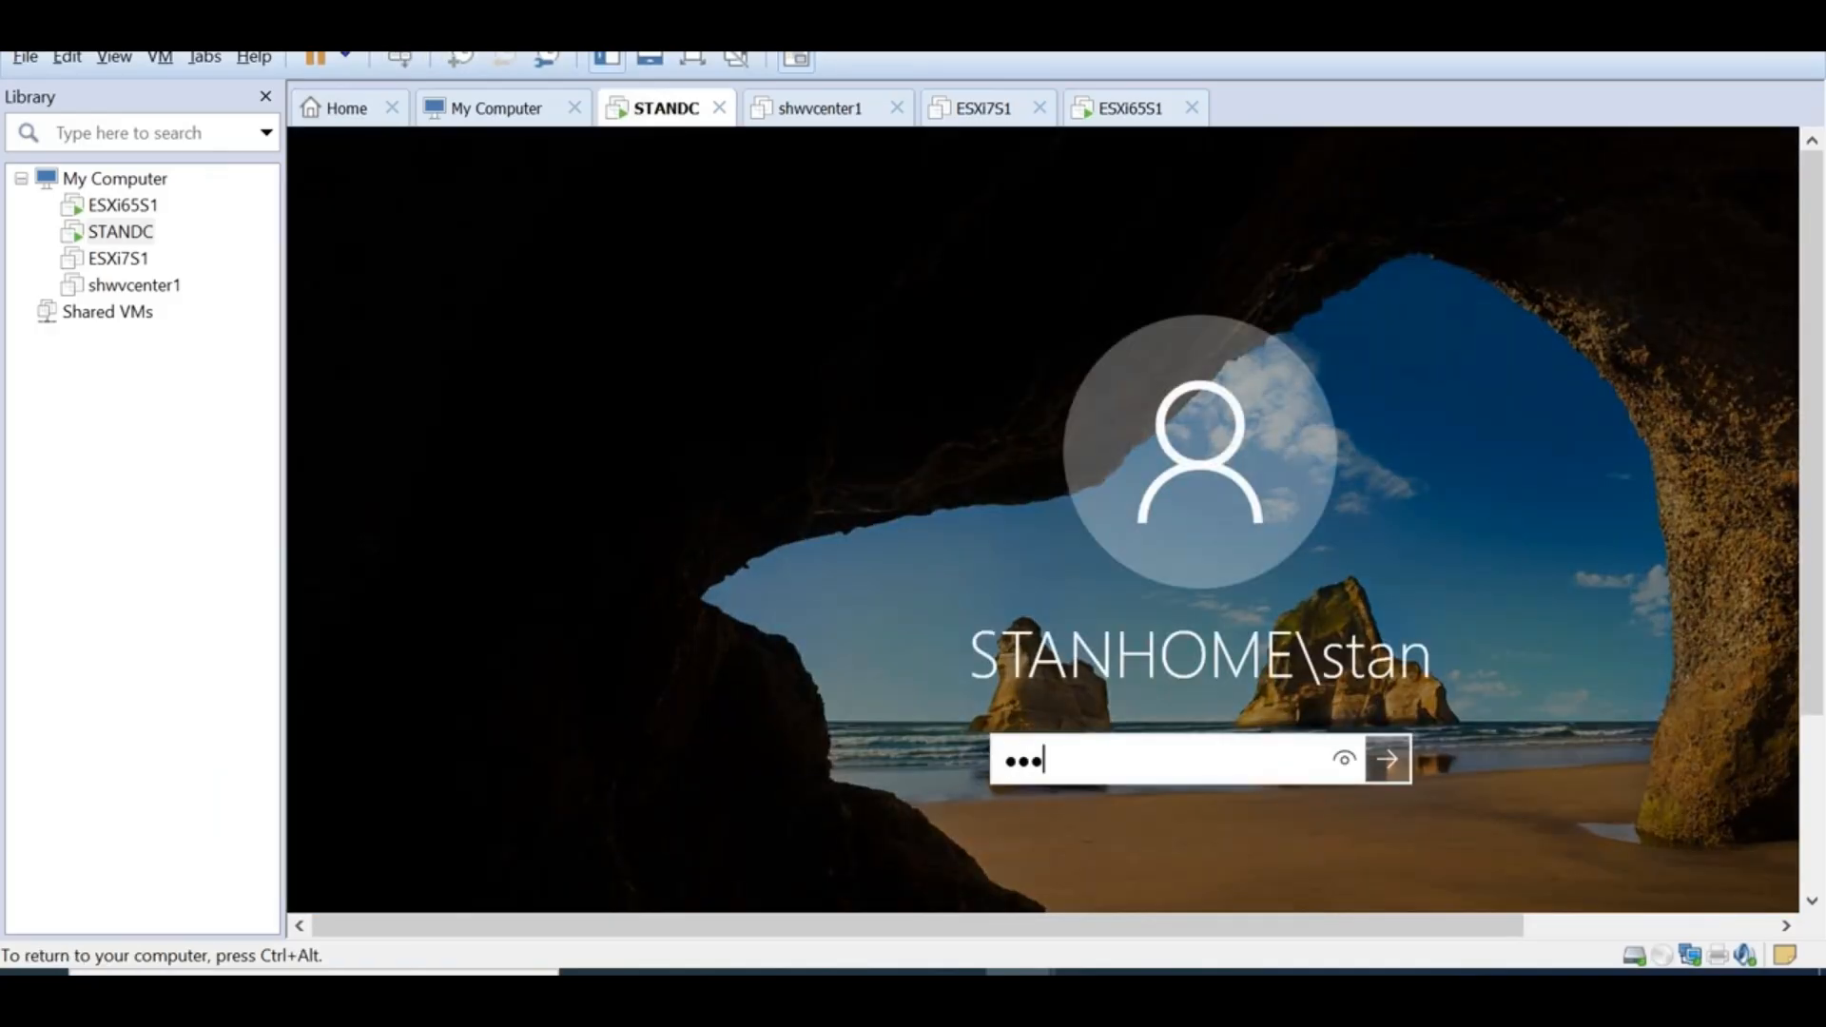
pyautogui.write('*****')
pyautogui.press('Return')
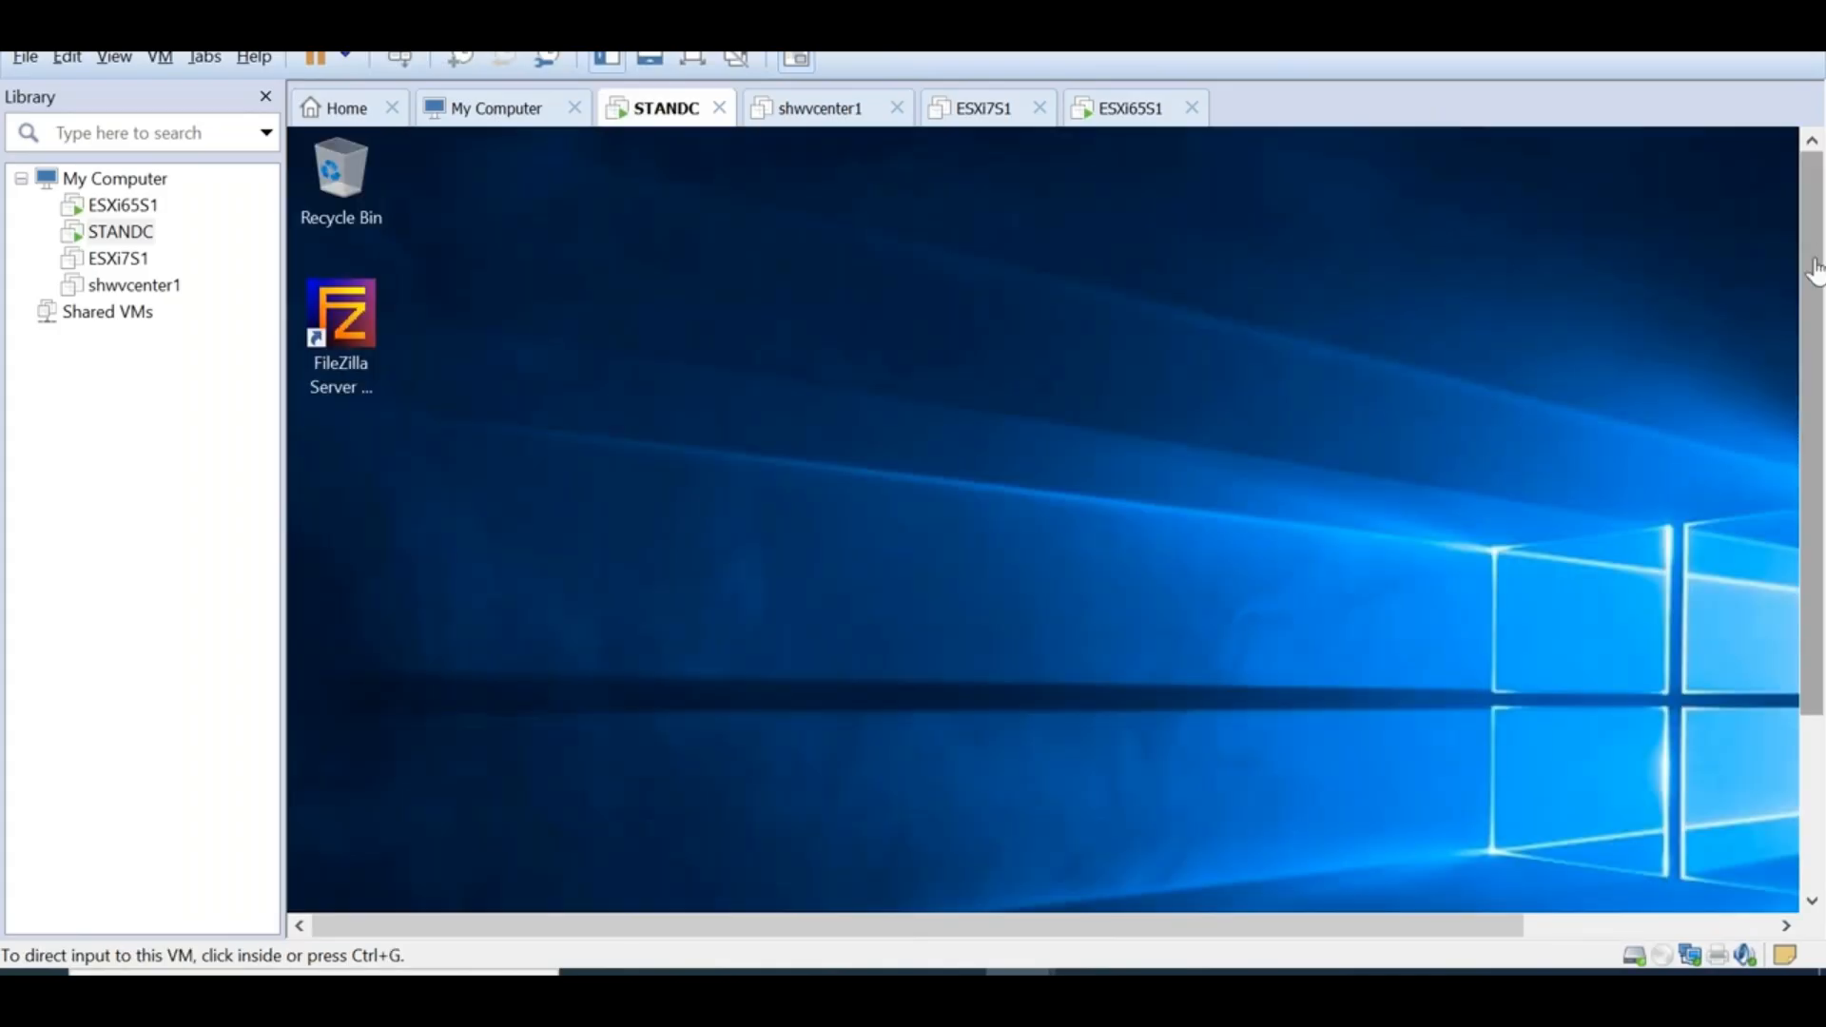
# Launch DNS Manager through Run with dnsmgmt.msc
pyautogui.moveTo(1814, 334); pyautogui.dragTo(1814, 526)
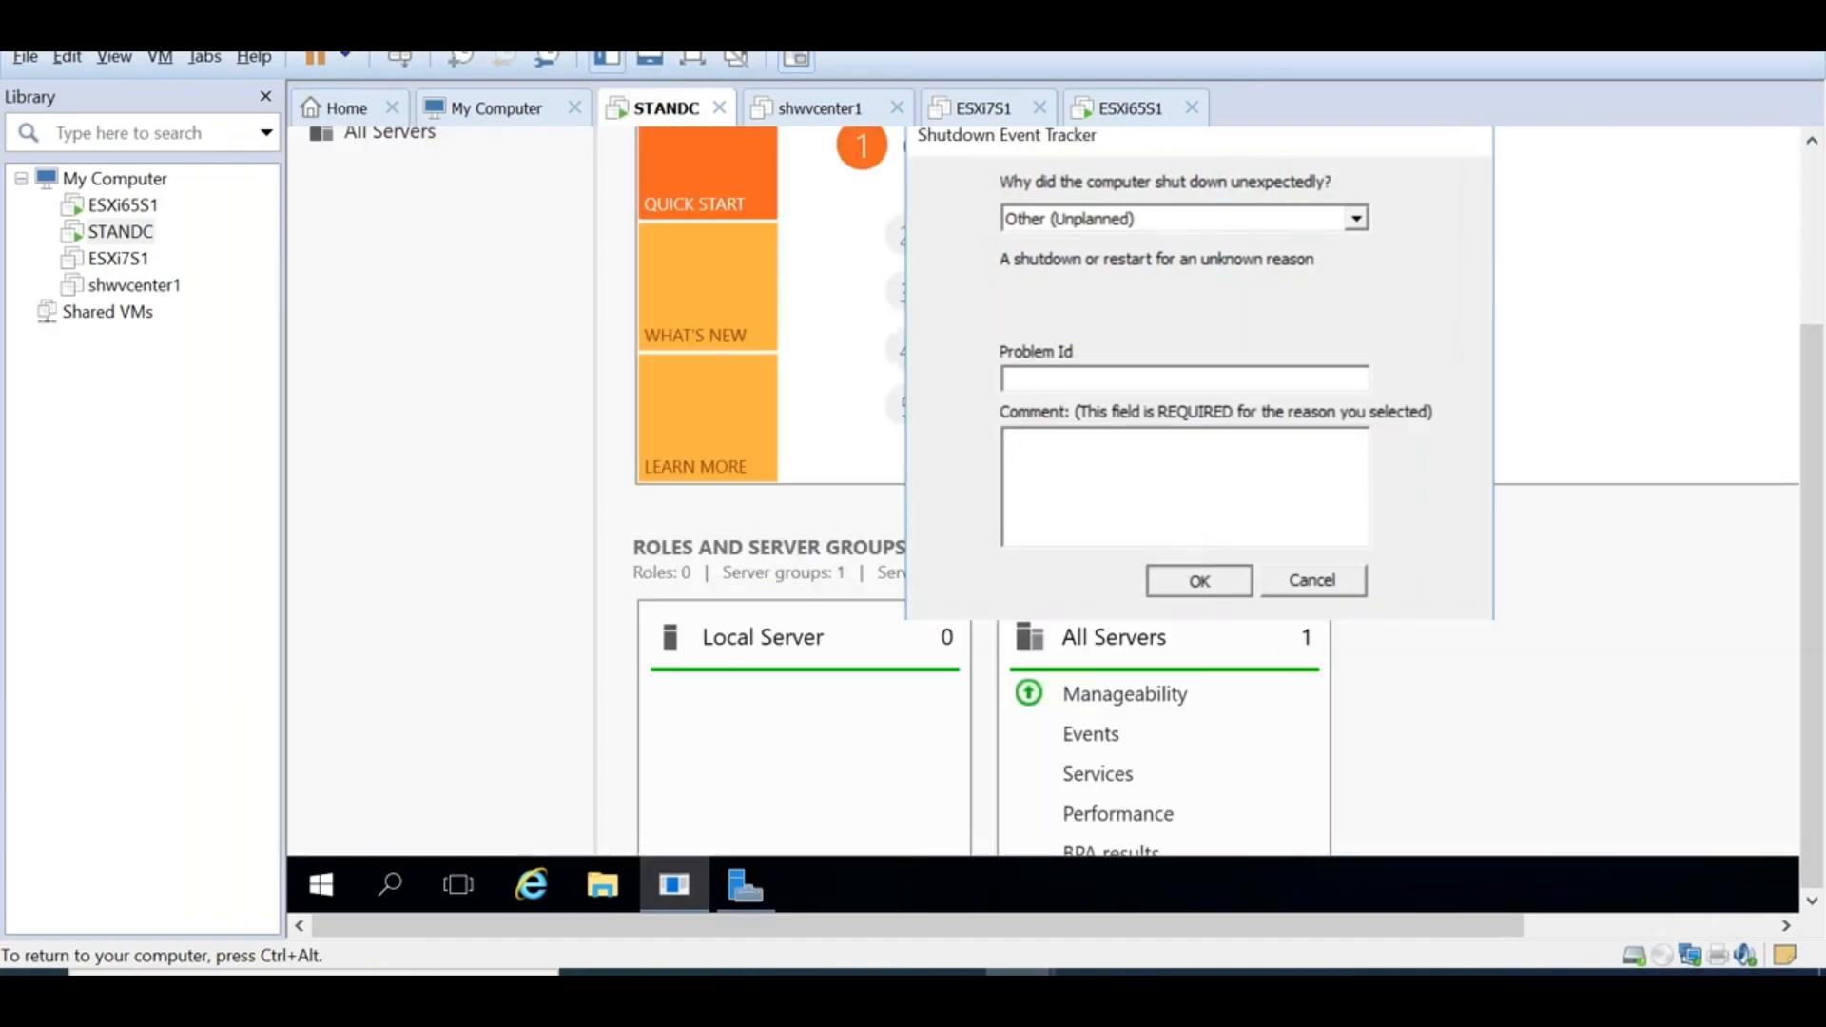
pyautogui.rightClick(325, 889)
pyautogui.click(447, 761)
pyautogui.write('d')
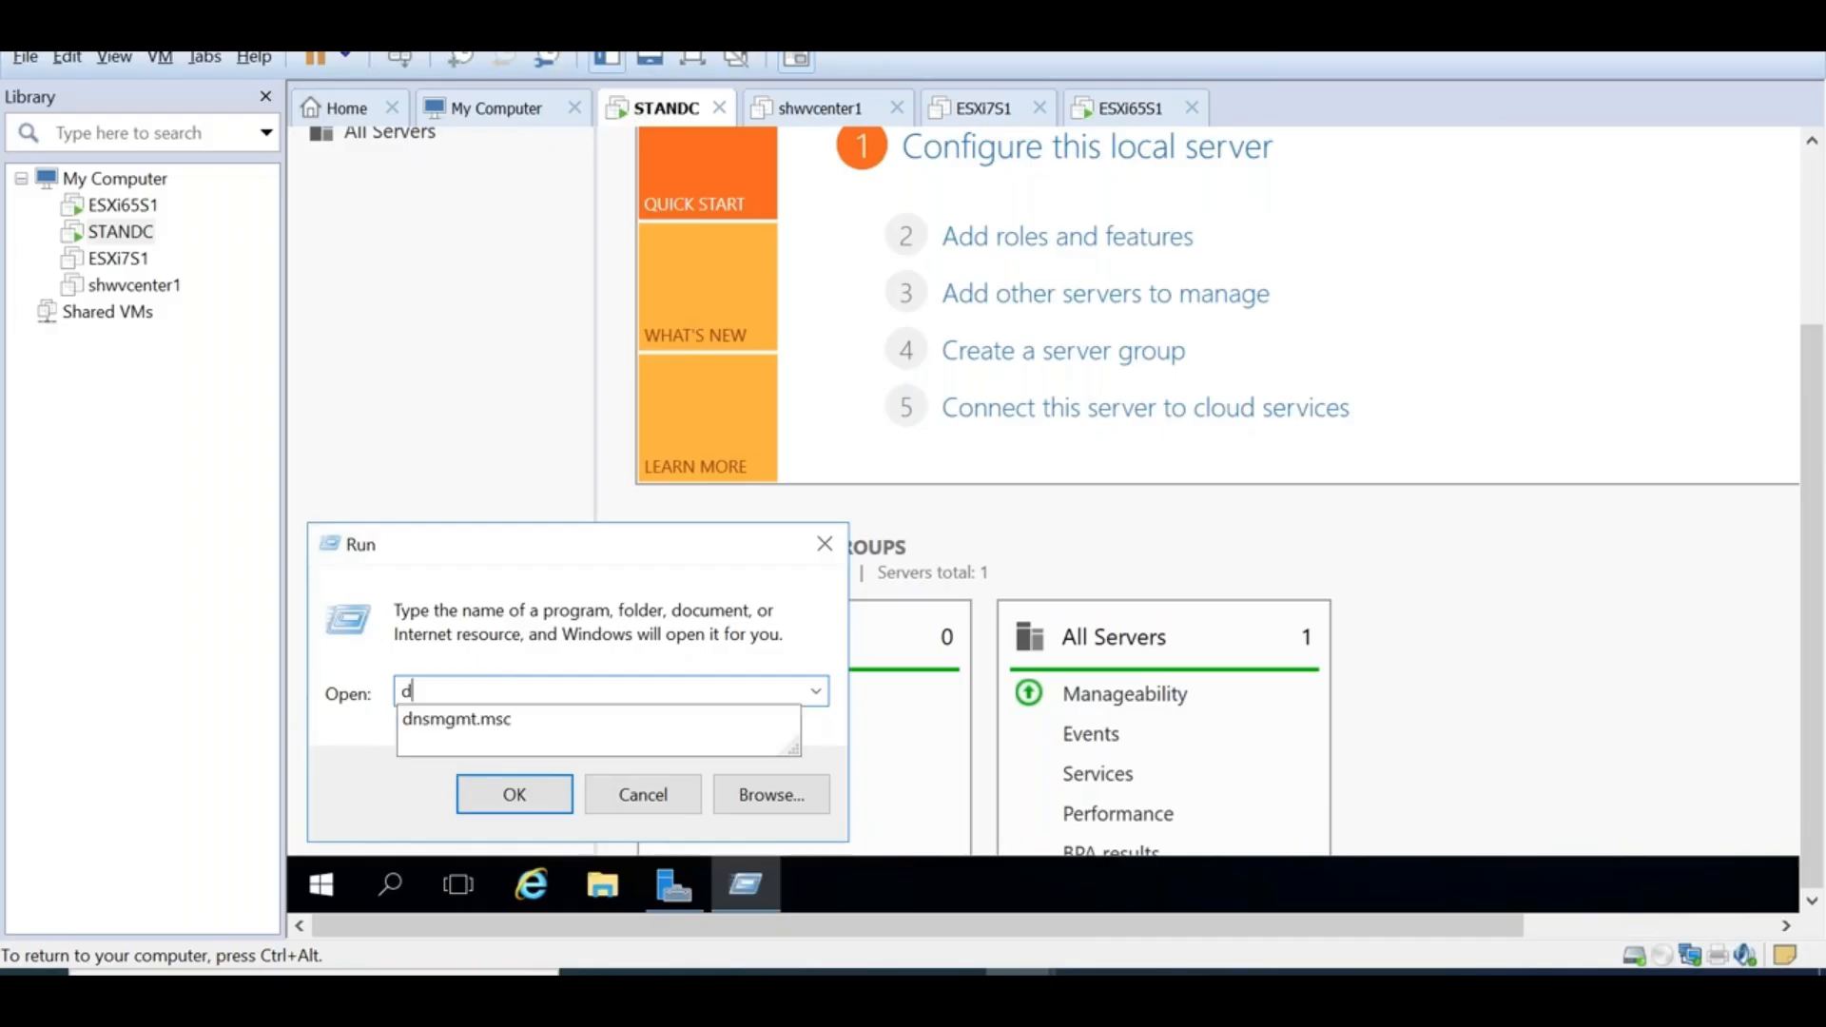
pyautogui.press('Return')
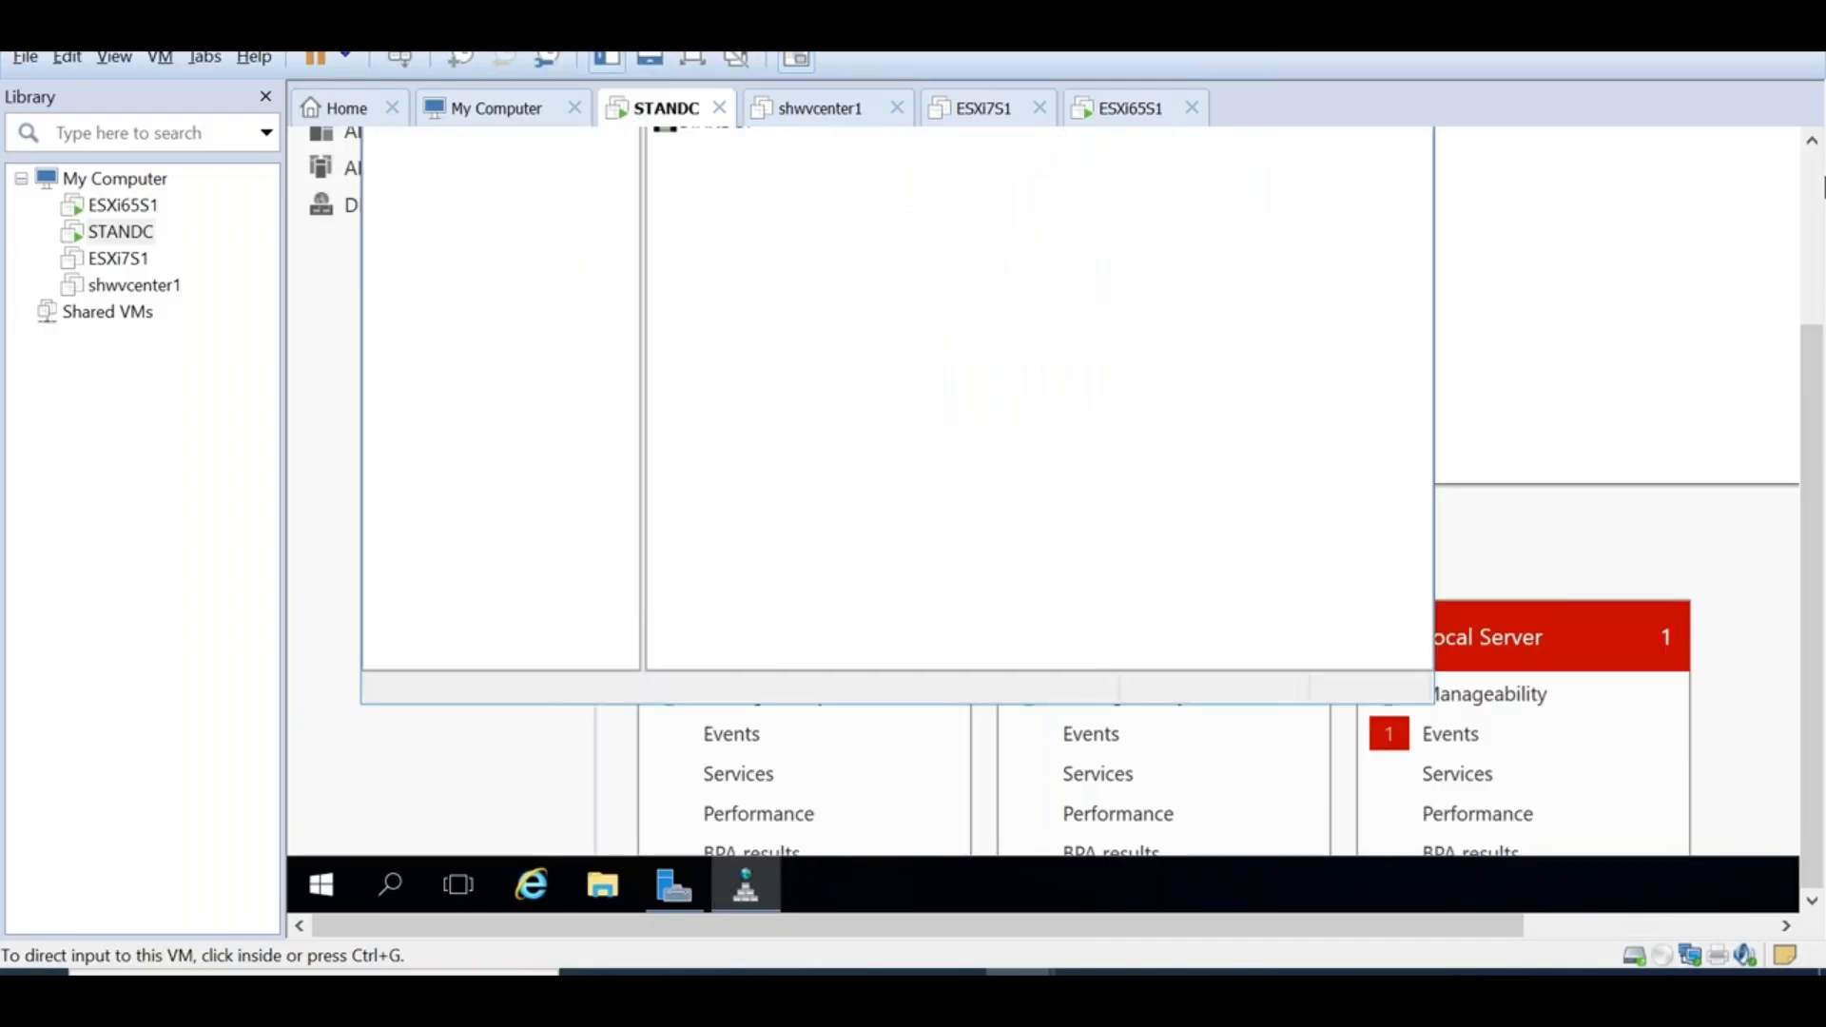
pyautogui.click(1812, 140)
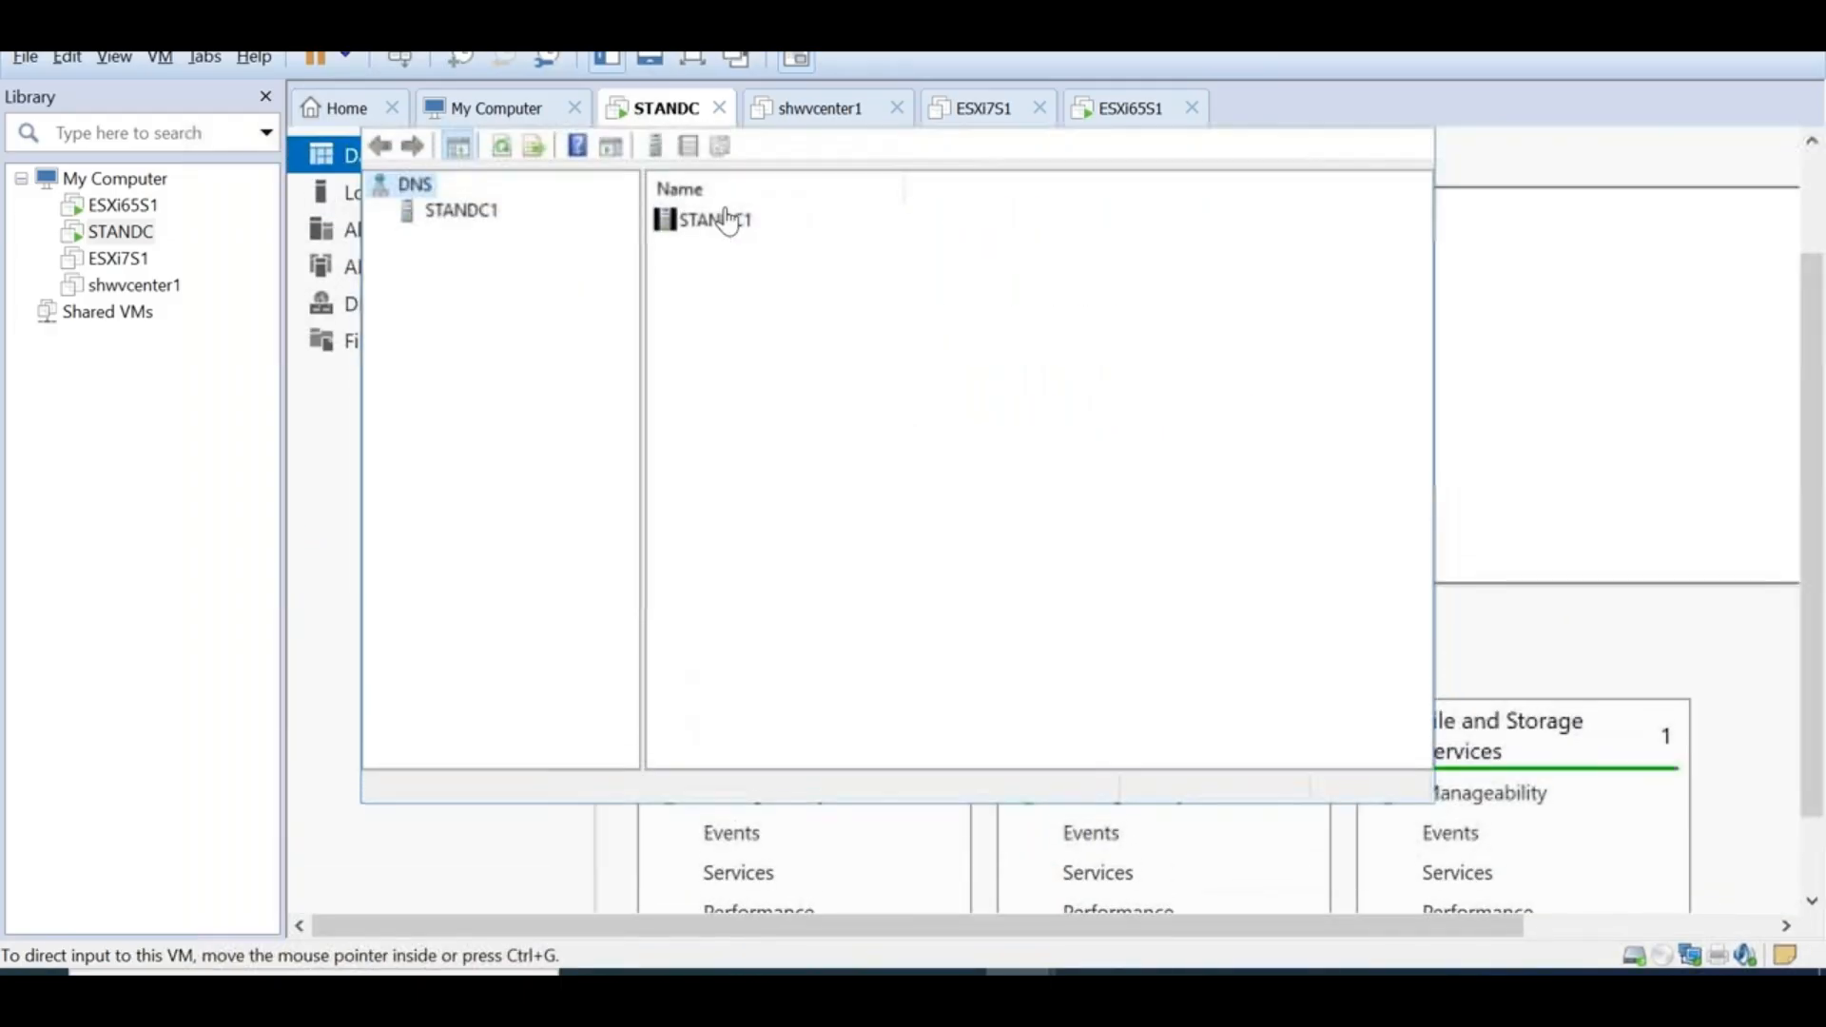
# Dismiss the FileZilla prompt and expand STANDC1 down to the STANHOME.LOCAL forward zone
pyautogui.click(1311, 634)
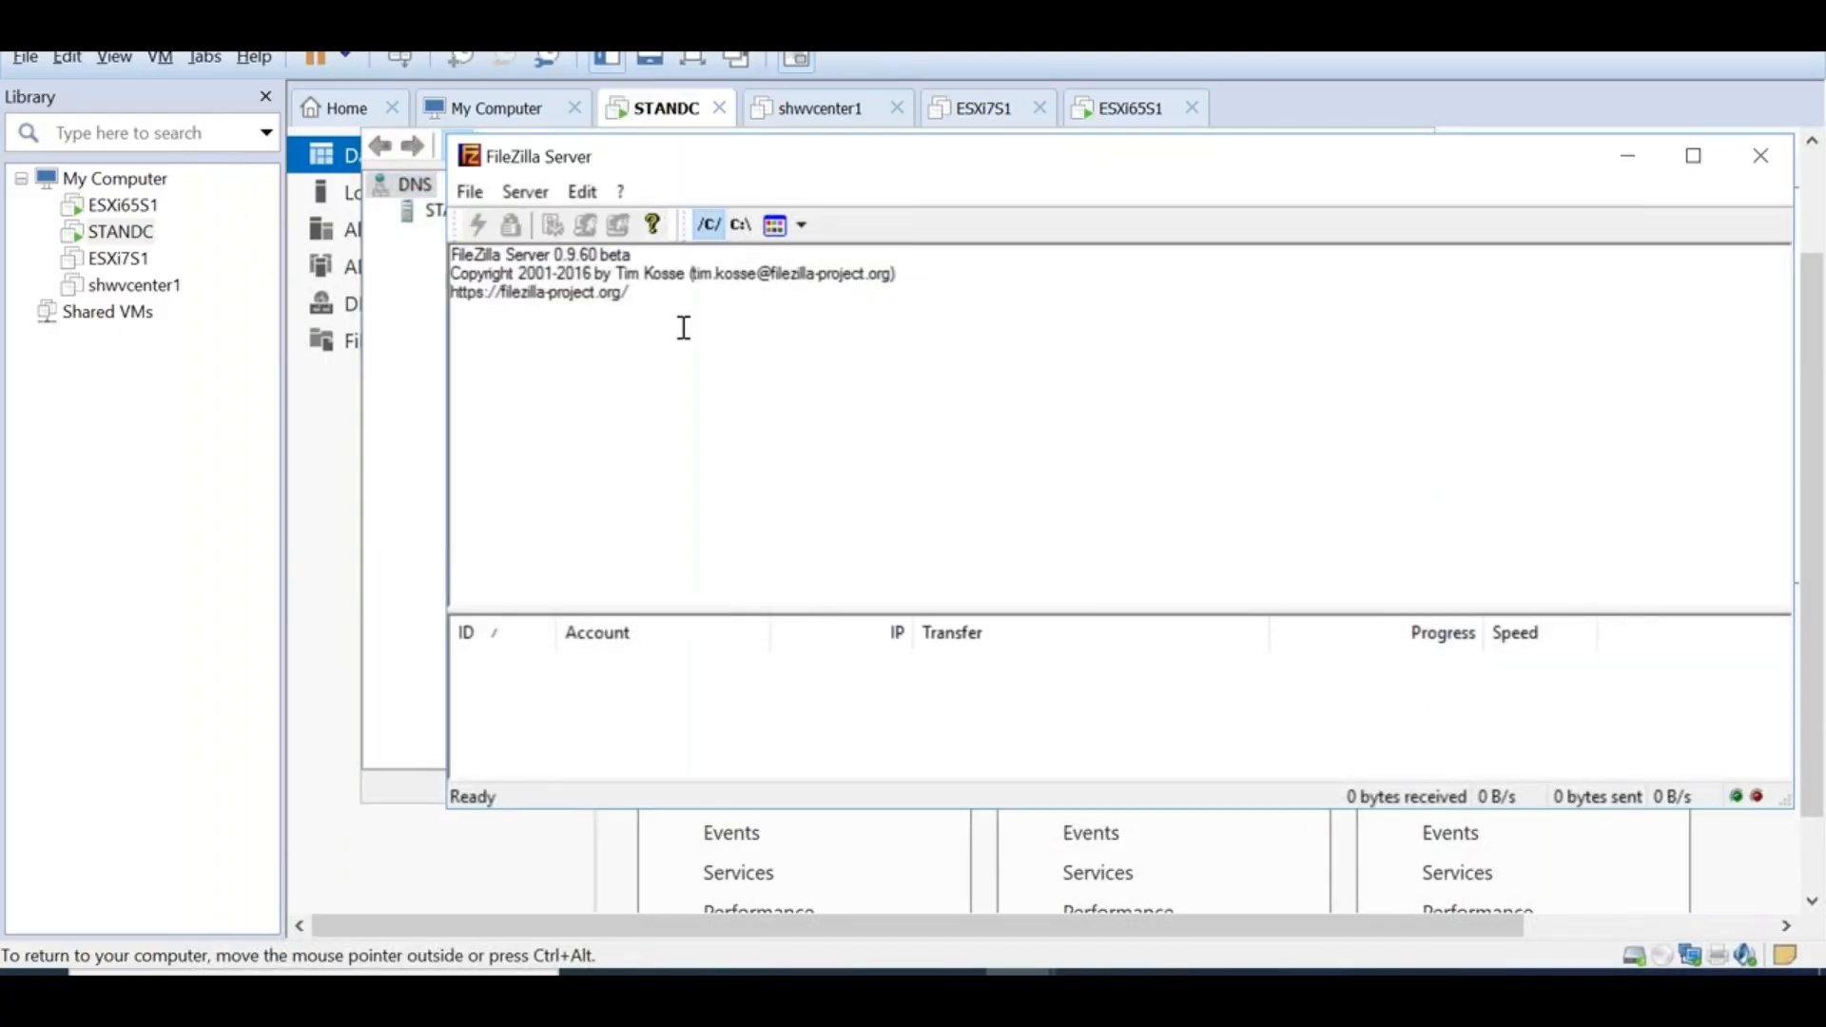
pyautogui.click(428, 342)
pyautogui.doubleClick(461, 211)
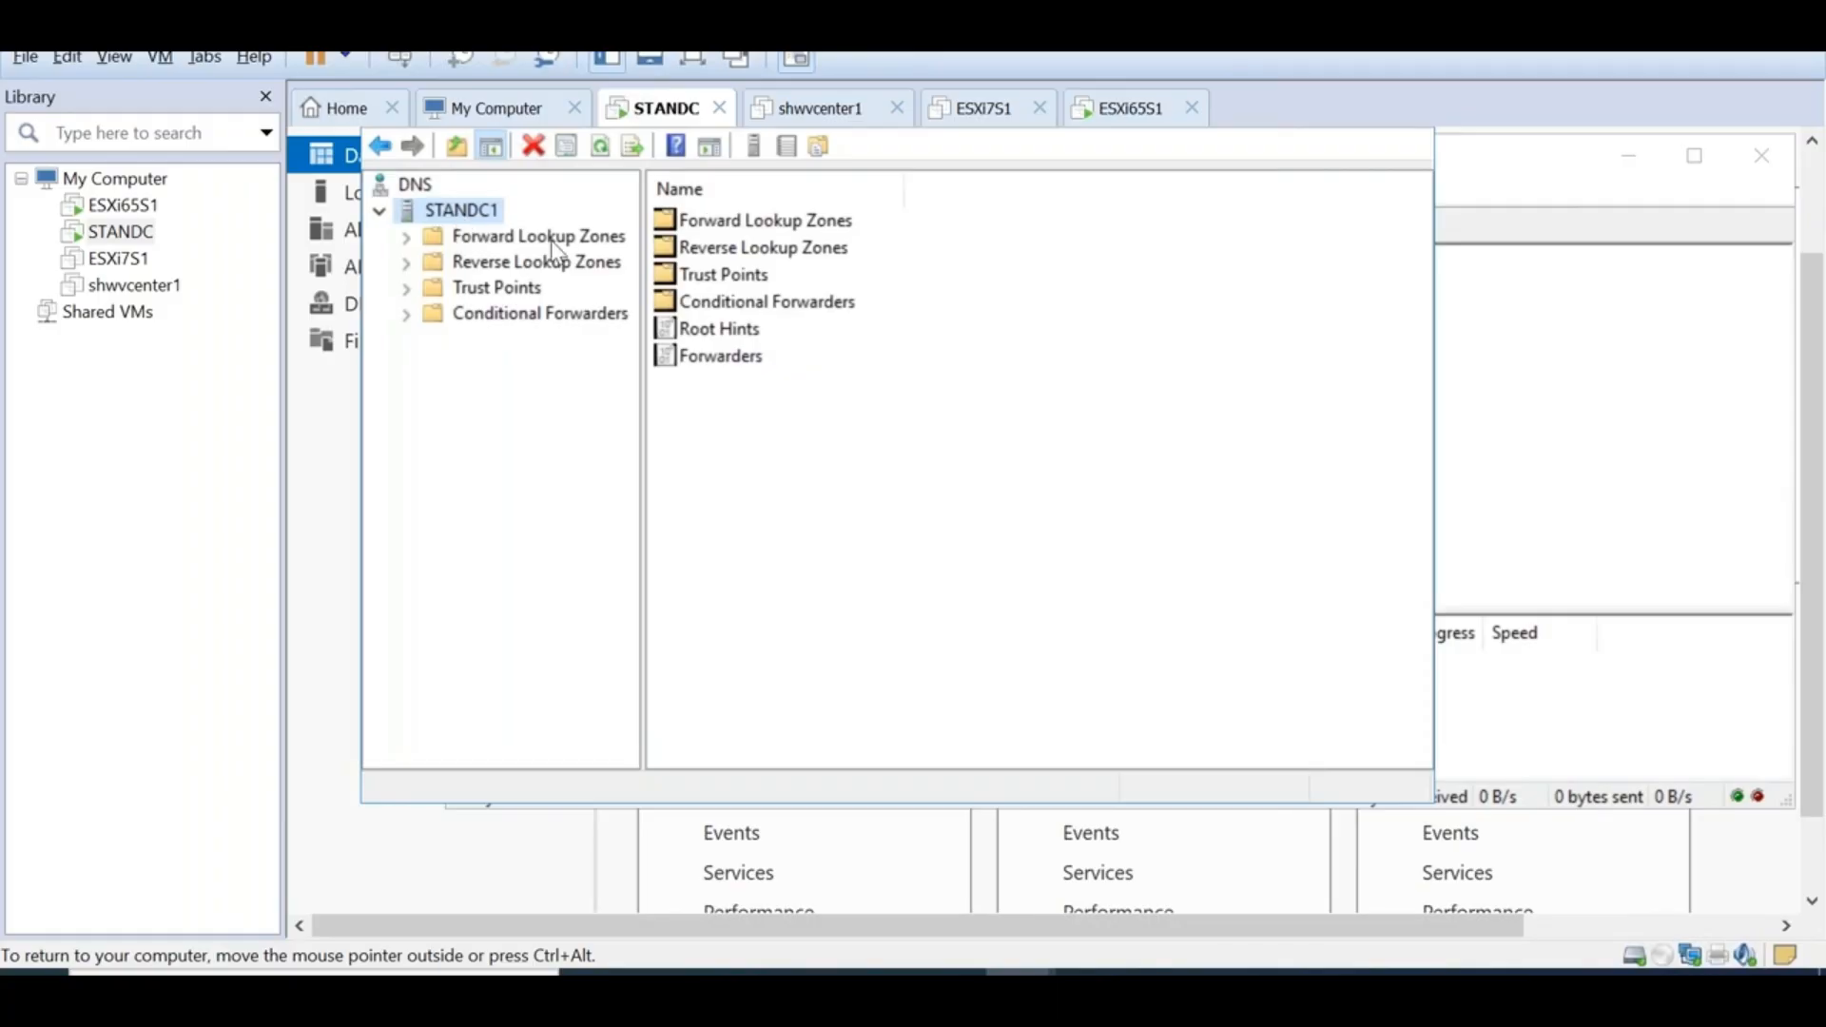
pyautogui.doubleClick(540, 243)
pyautogui.doubleClick(552, 287)
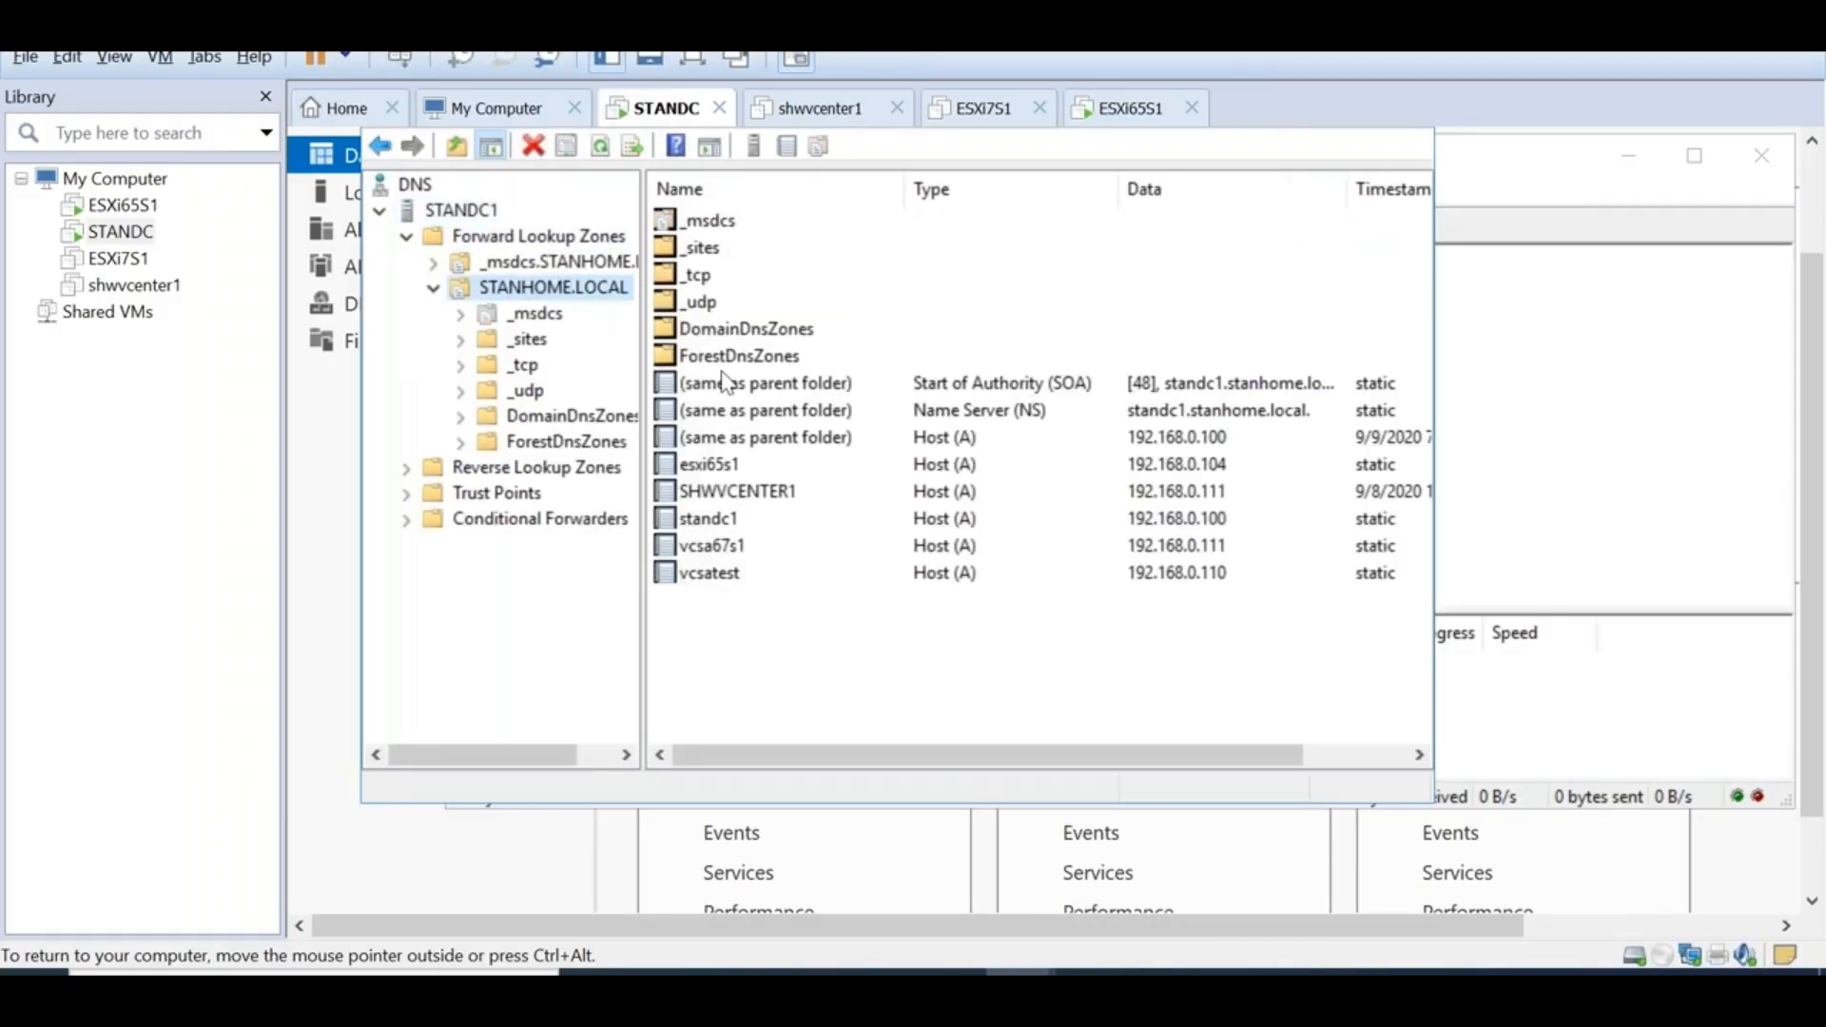
# Add host record vcsas3 at 192.168.0.112 with a matching PTR record
pyautogui.rightClick(744, 670)
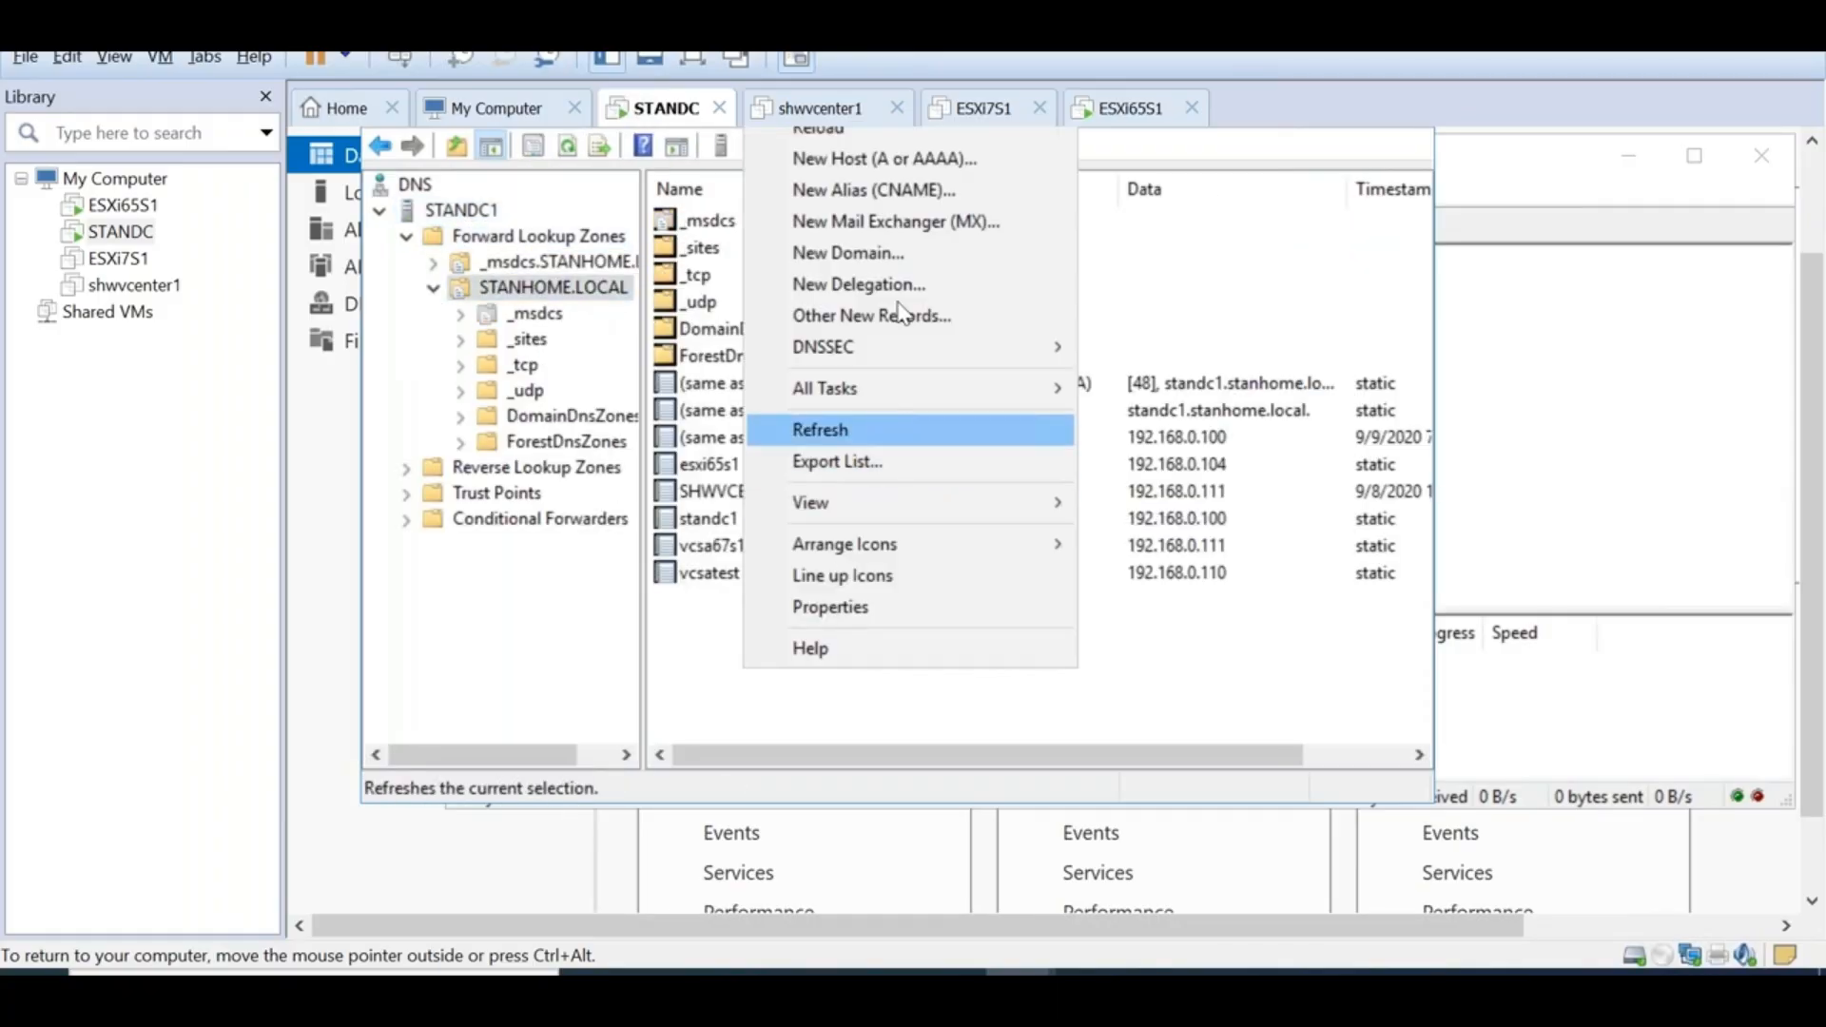
pyautogui.click(885, 160)
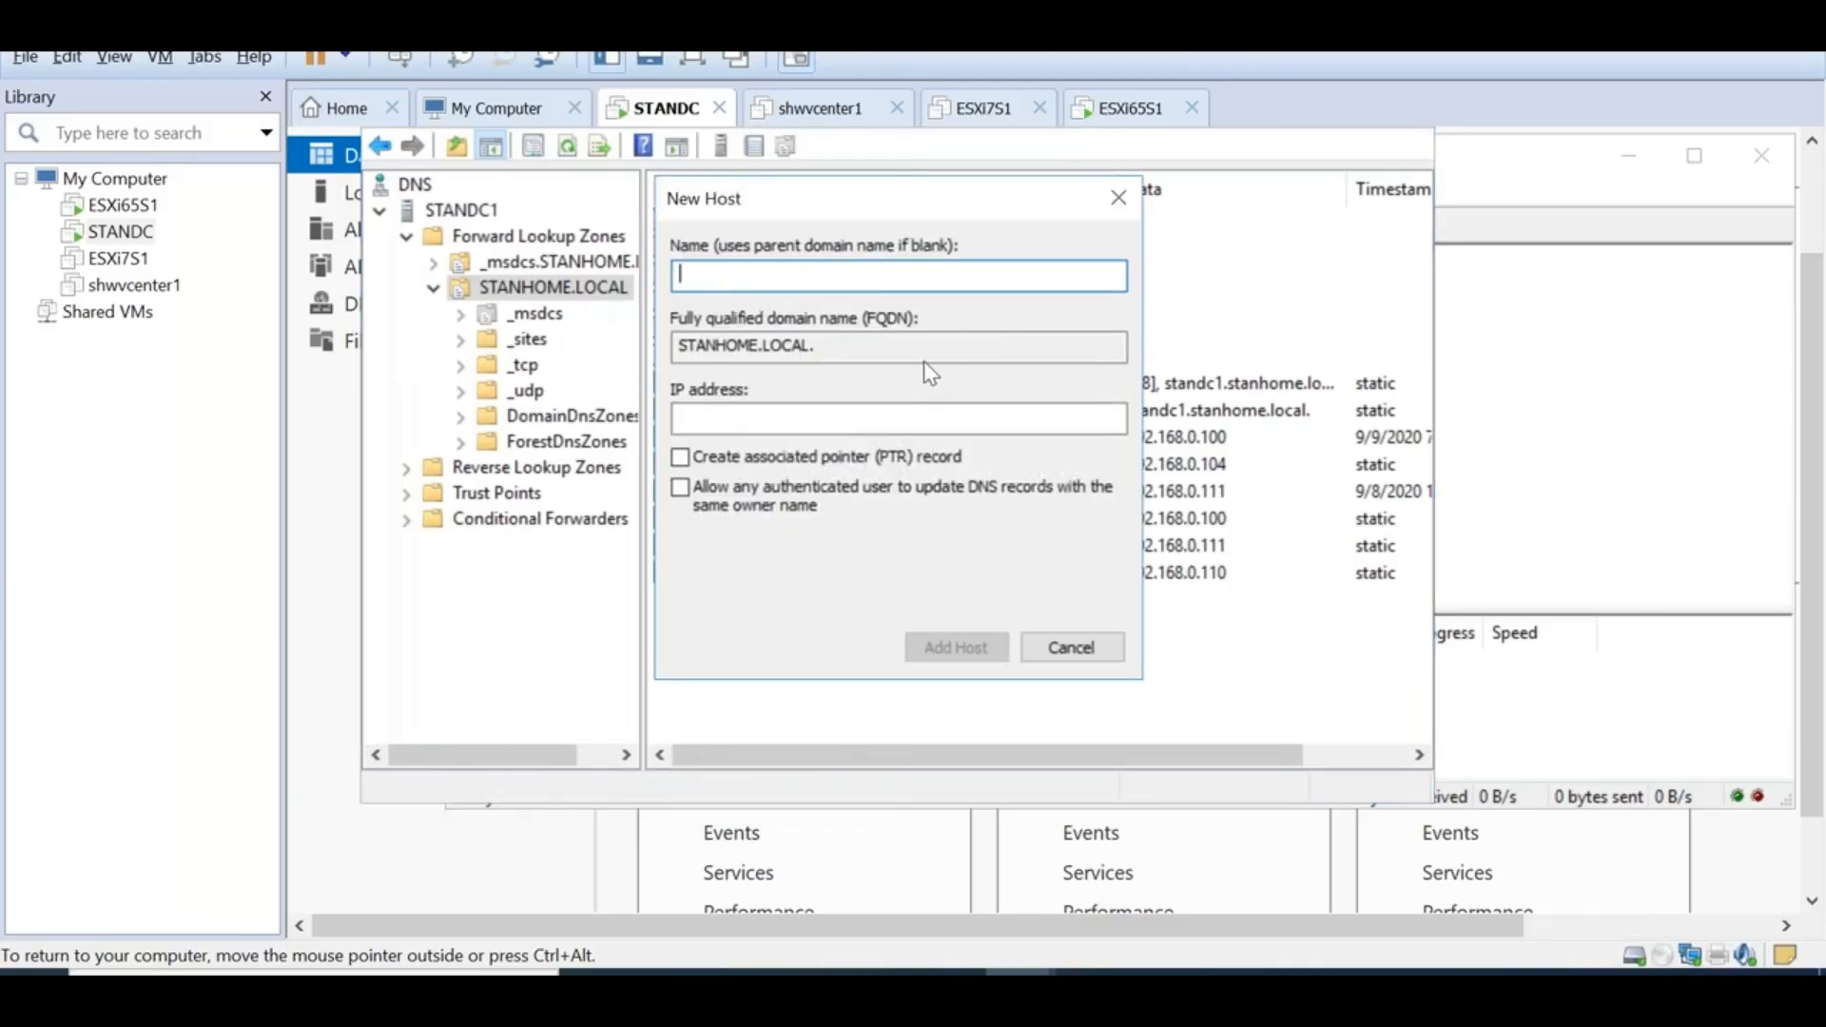
pyautogui.hotkey('ctrl', 'v')
pyautogui.click(740, 424)
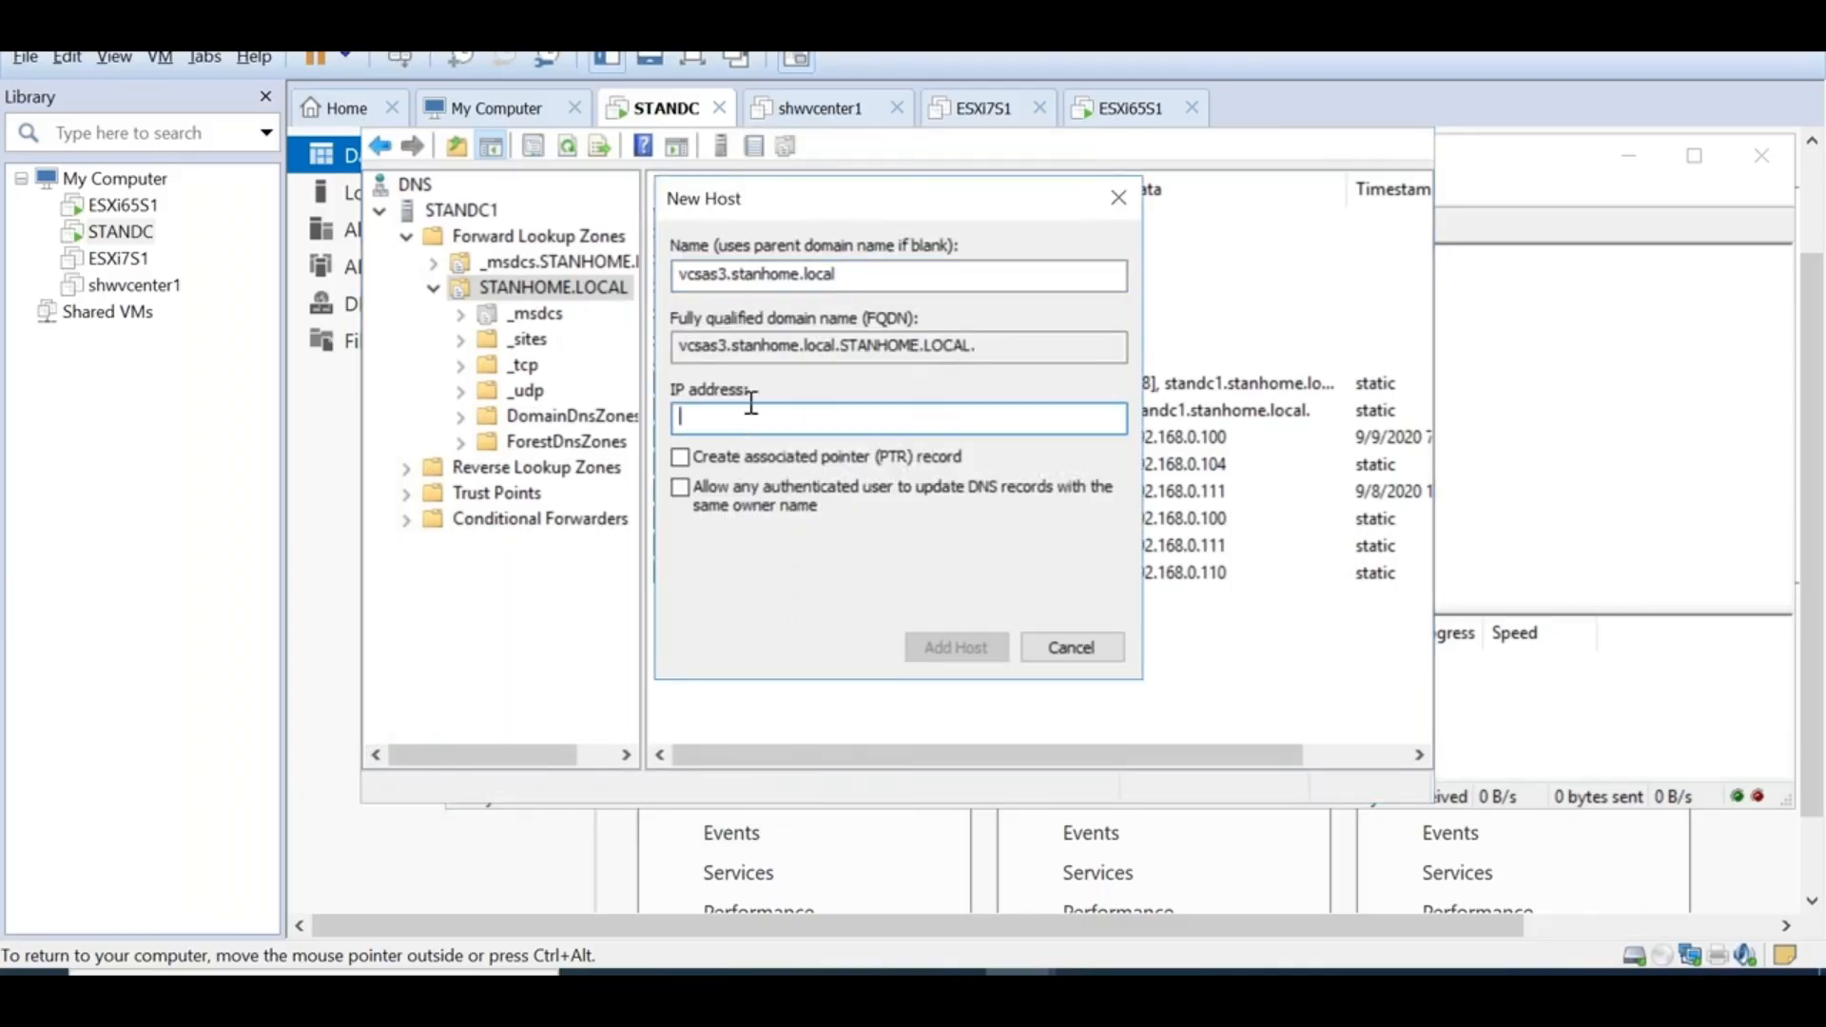
pyautogui.moveTo(733, 276); pyautogui.dragTo(898, 285)
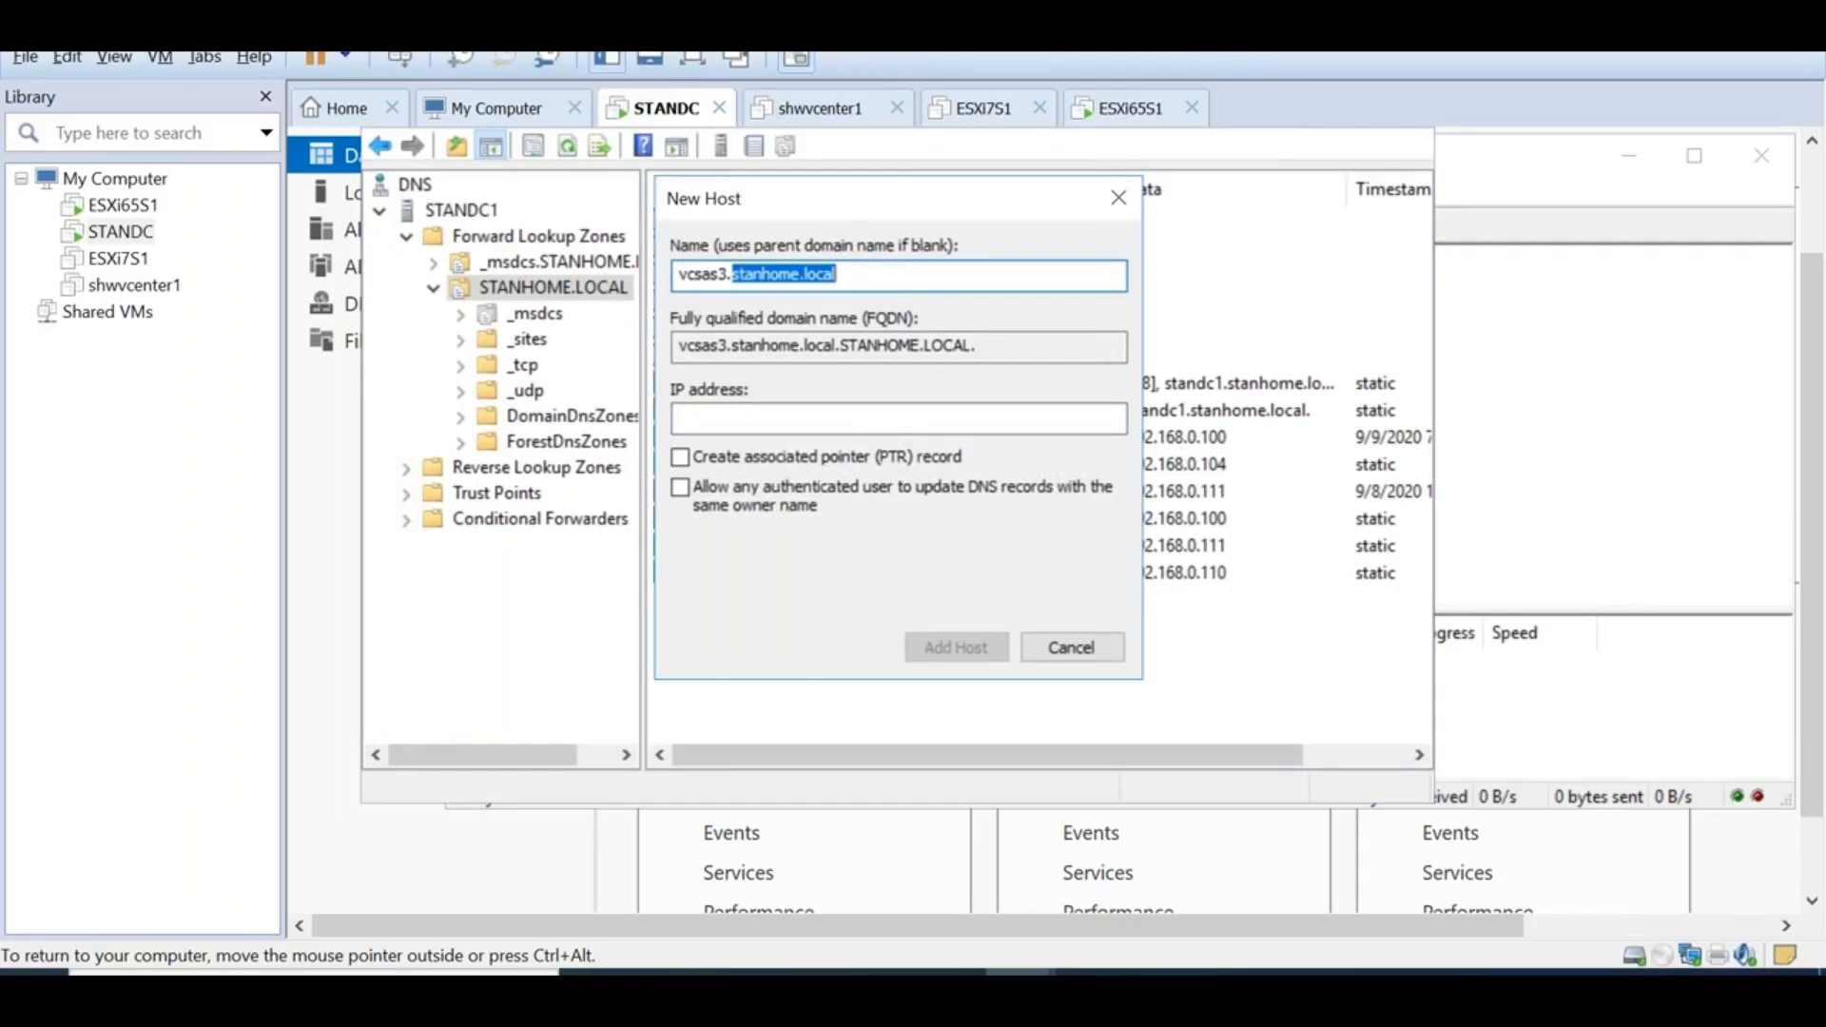
pyautogui.press('BackSpace')
pyautogui.press('BackSpace')
pyautogui.click(790, 418)
pyautogui.write('192.168.0.112')
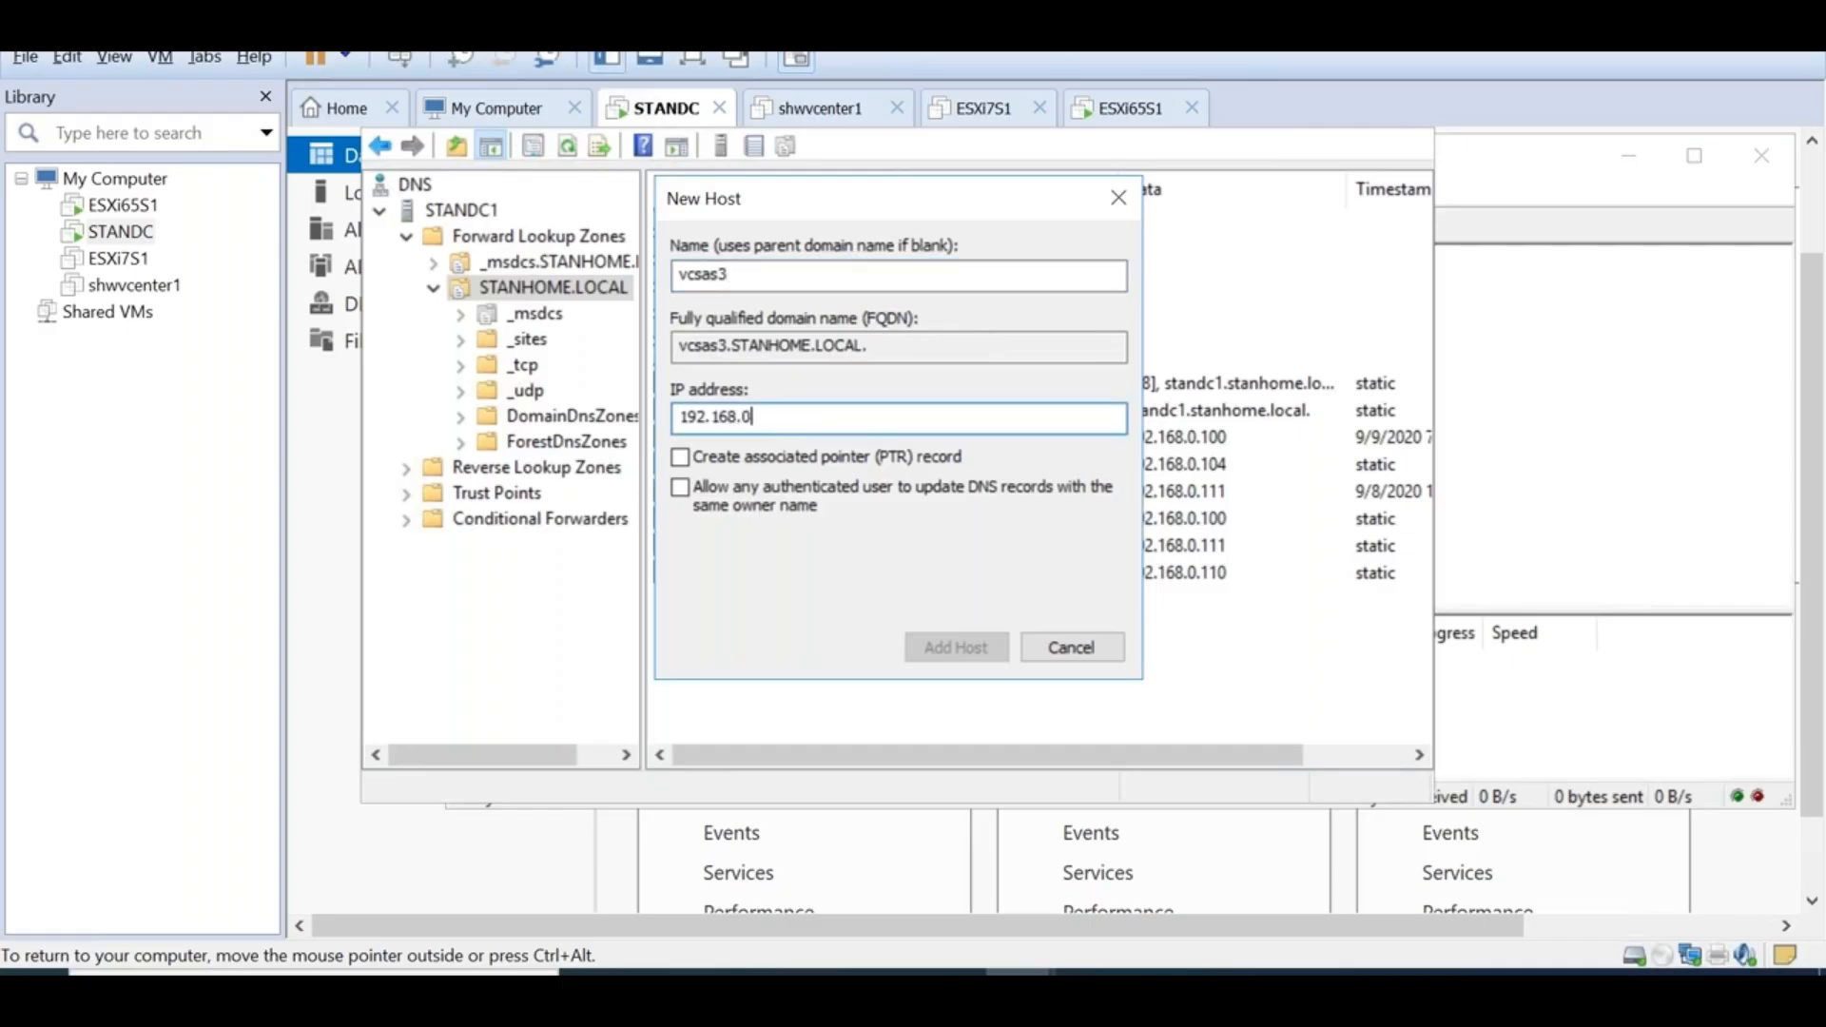
pyautogui.click(680, 456)
pyautogui.click(946, 648)
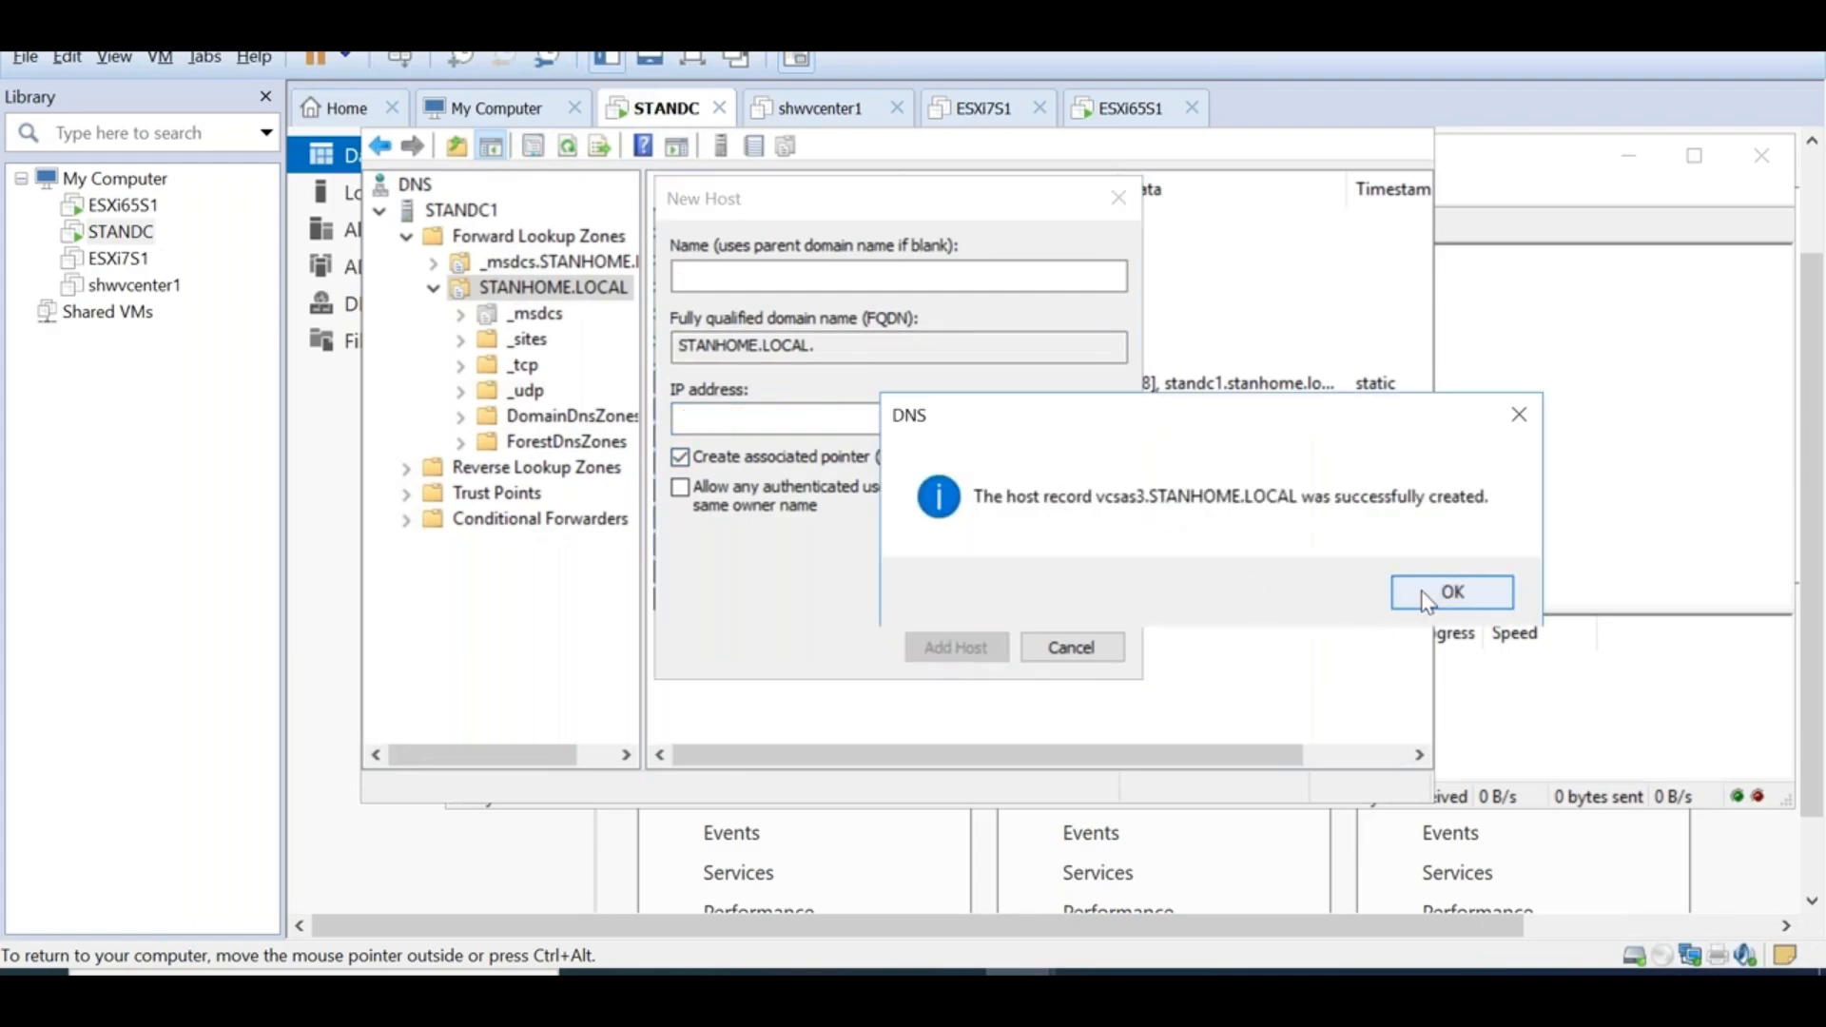
pyautogui.click(1447, 591)
pyautogui.click(1128, 110)
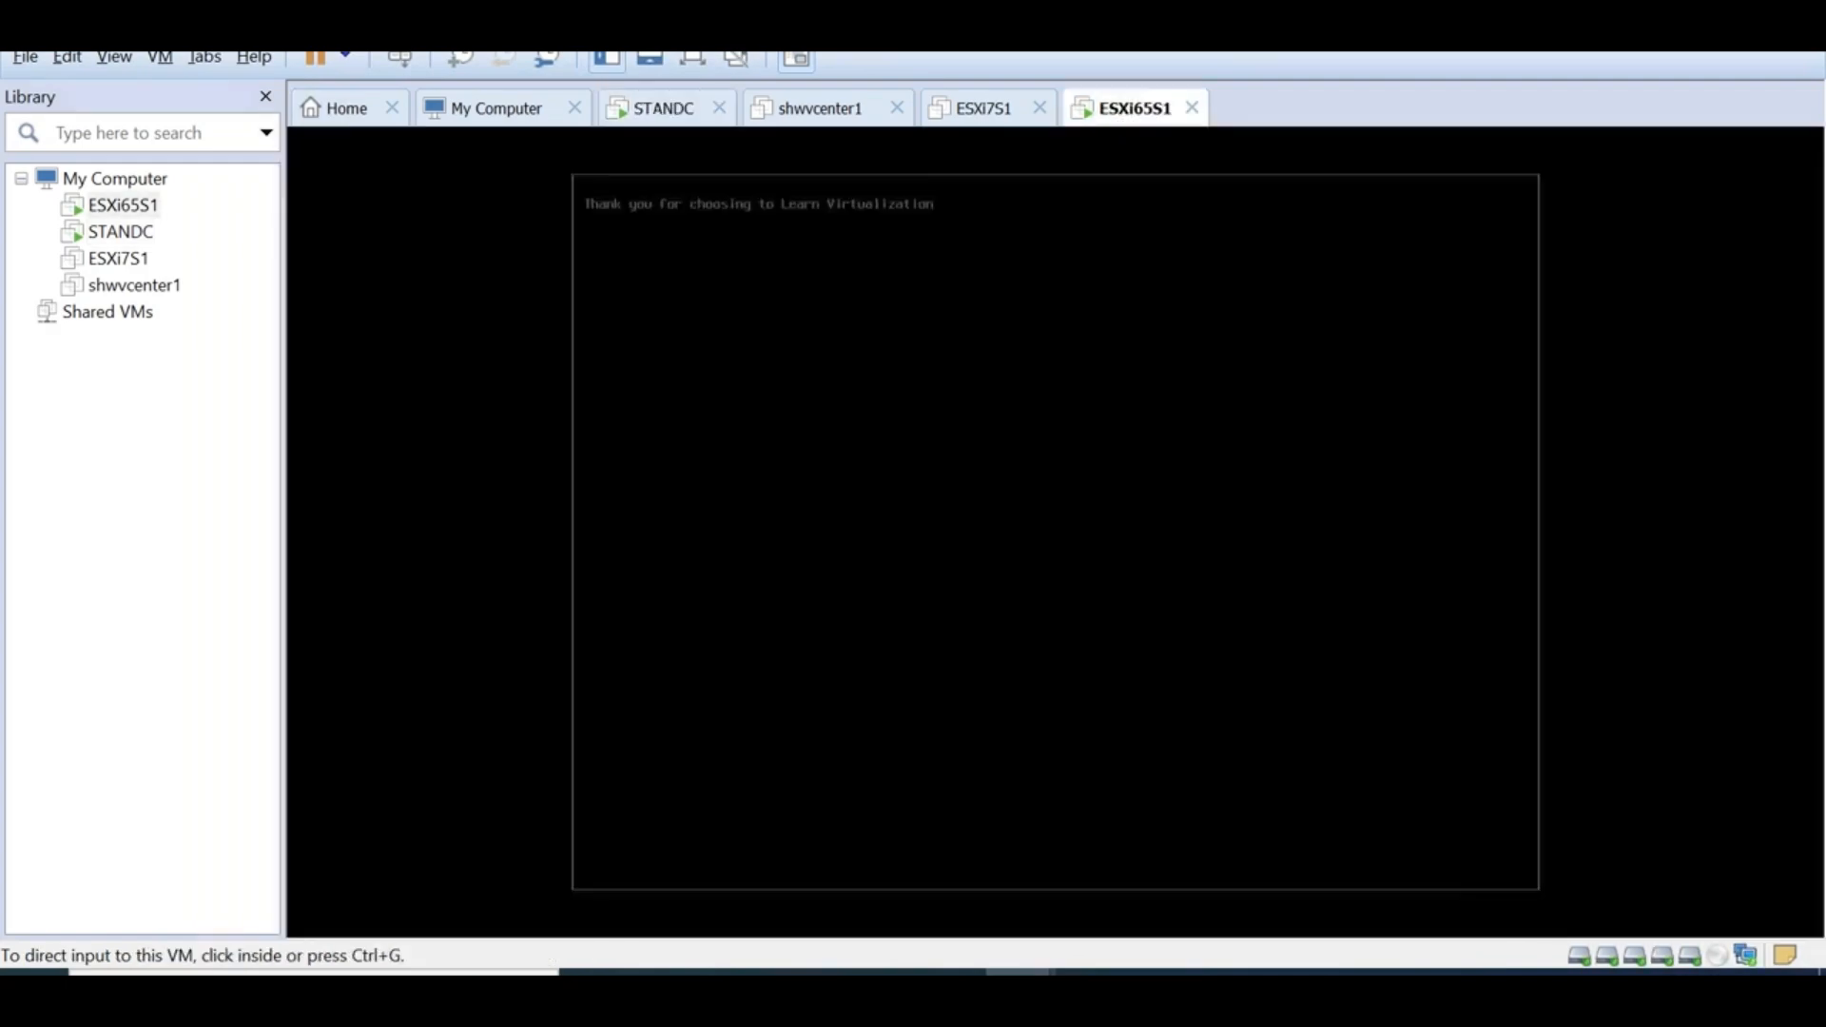
# Open a Command Prompt on the ESXi65S1 VM via Run with cmd
pyautogui.click(1092, 972)
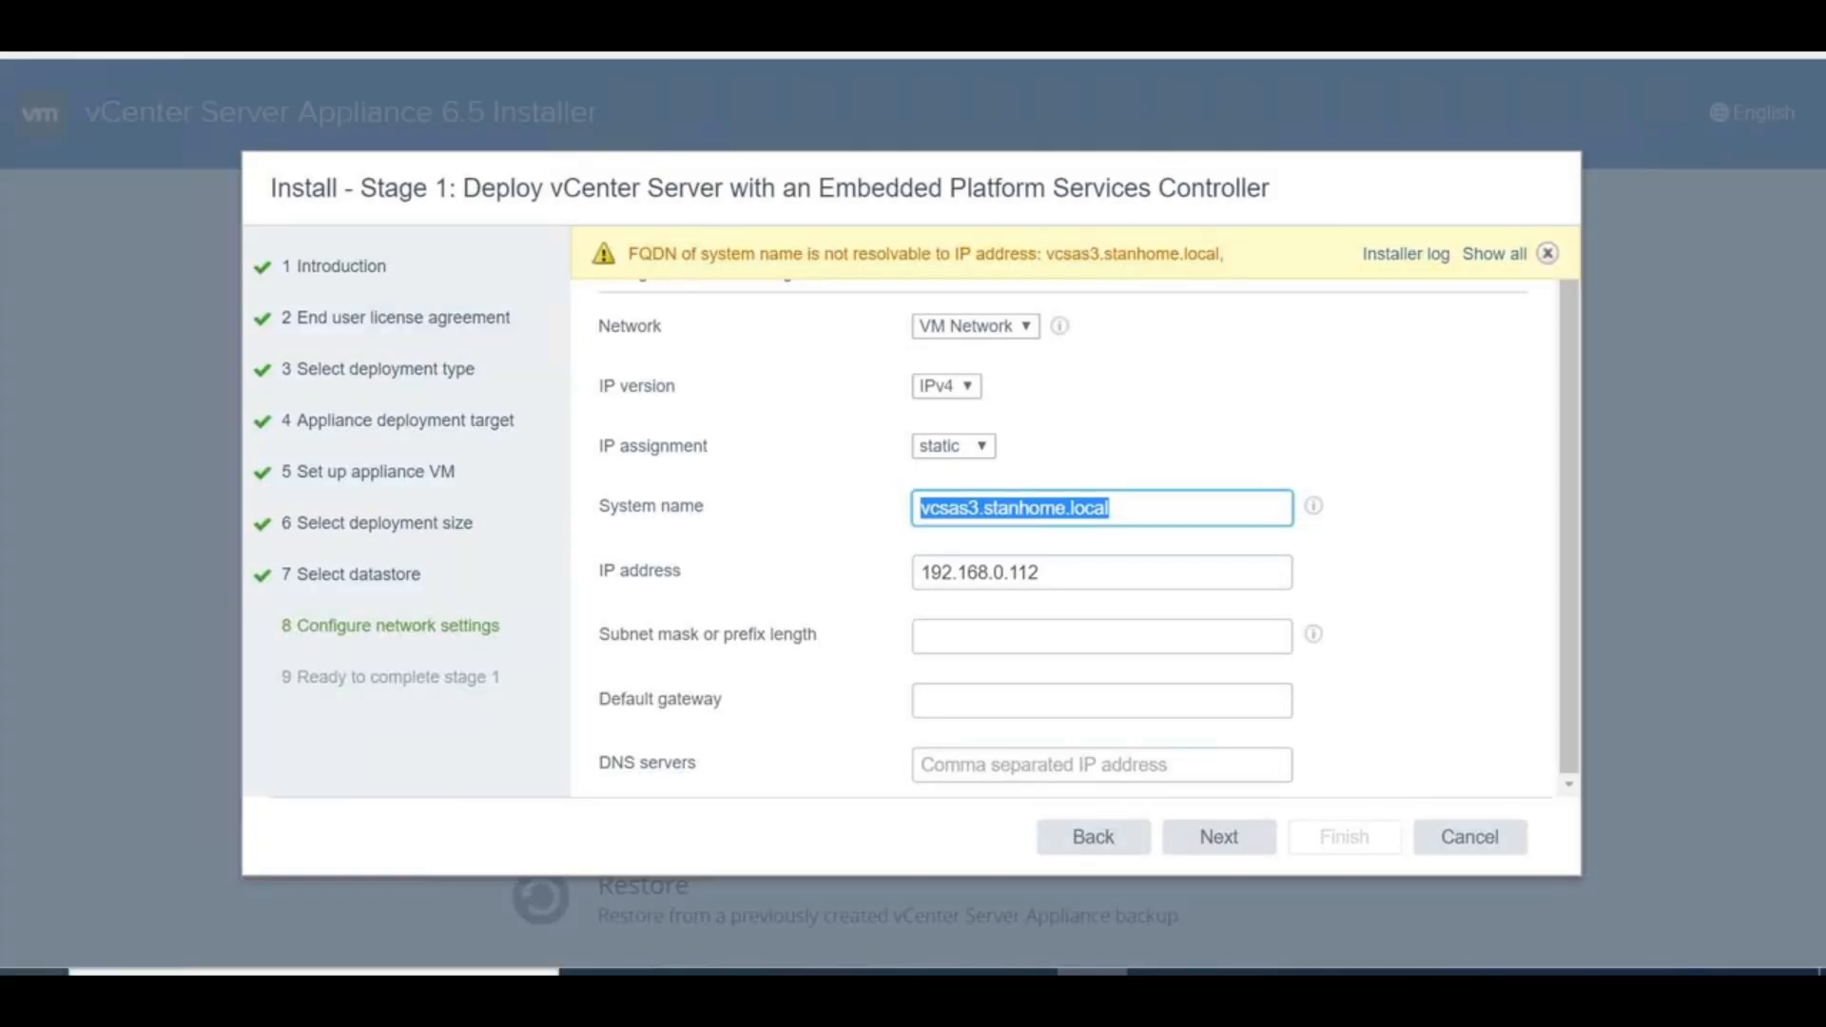
pyautogui.press('super+x')
pyautogui.click(183, 852)
pyautogui.write('cmd')
pyautogui.press('Return')
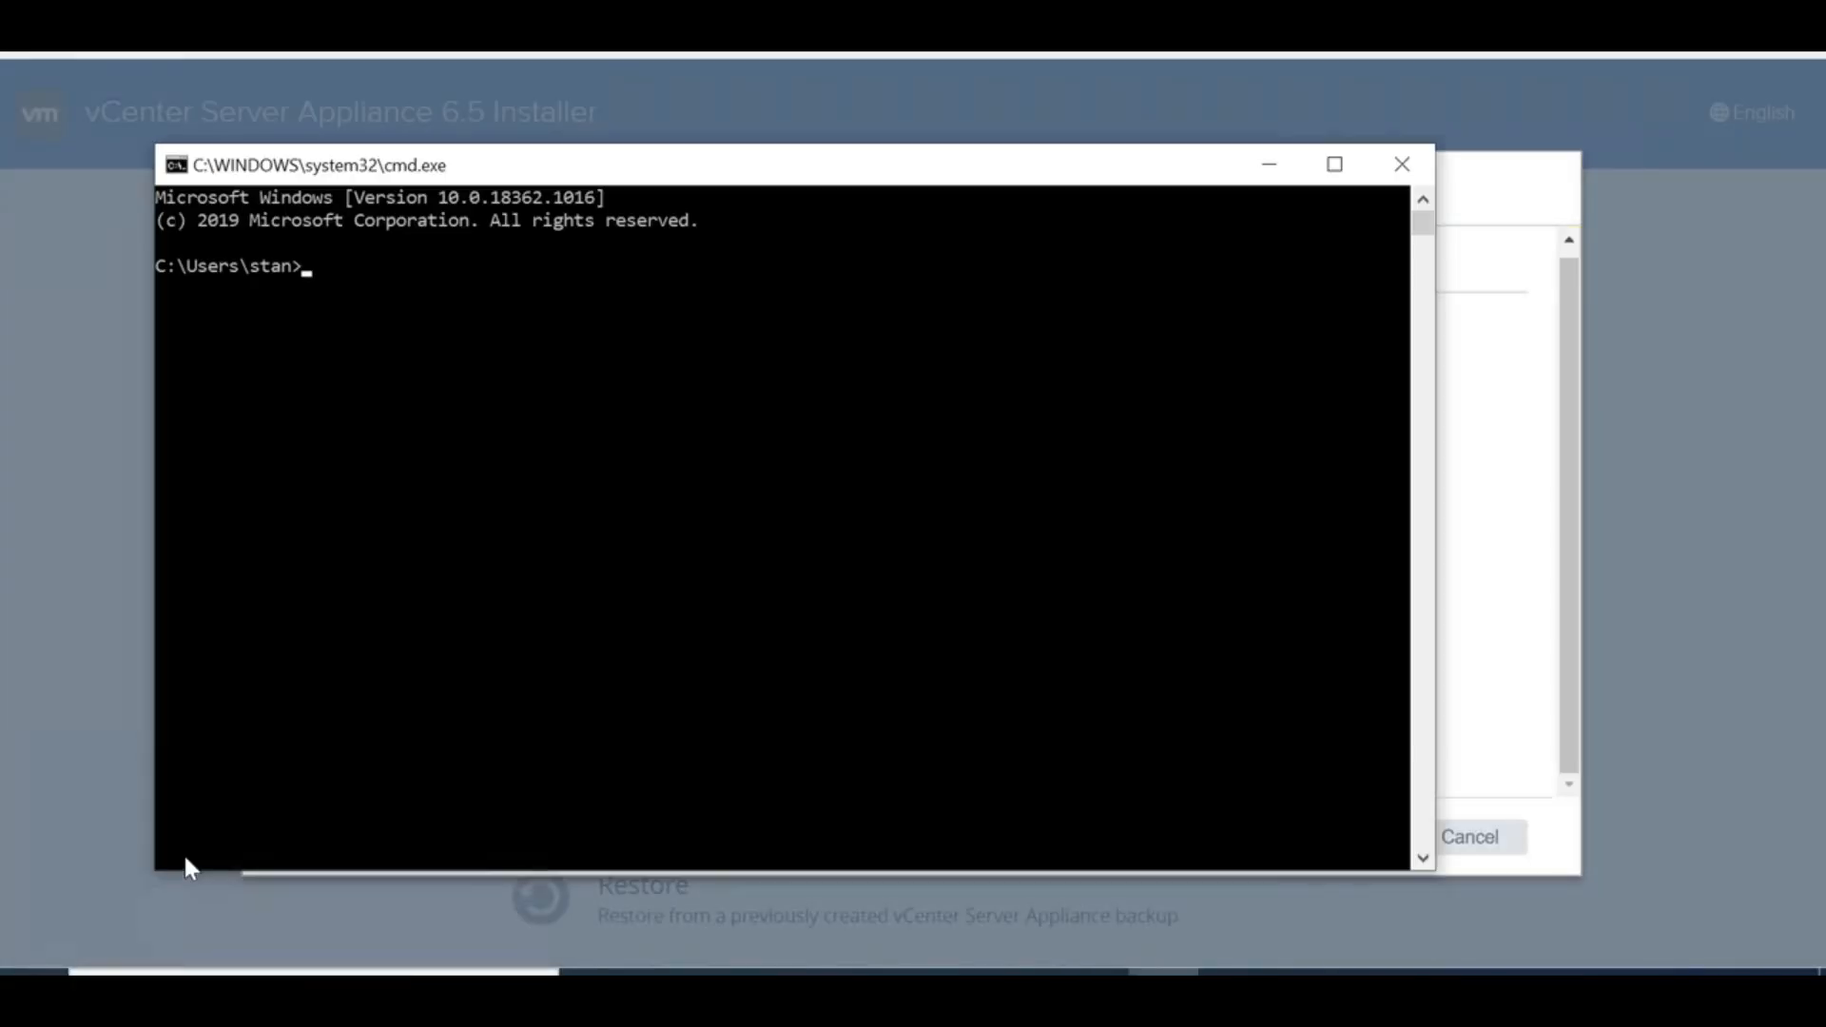
# Use nslookup to confirm vcsas3 and vcsas3.stanhome.local resolve to 192.168.0.112
pyautogui.write('nslookup')
pyautogui.press('Return')
pyautogui.write('ser')
pyautogui.press('BackSpace')
pyautogui.press('BackSpace')
pyautogui.write('sas2')
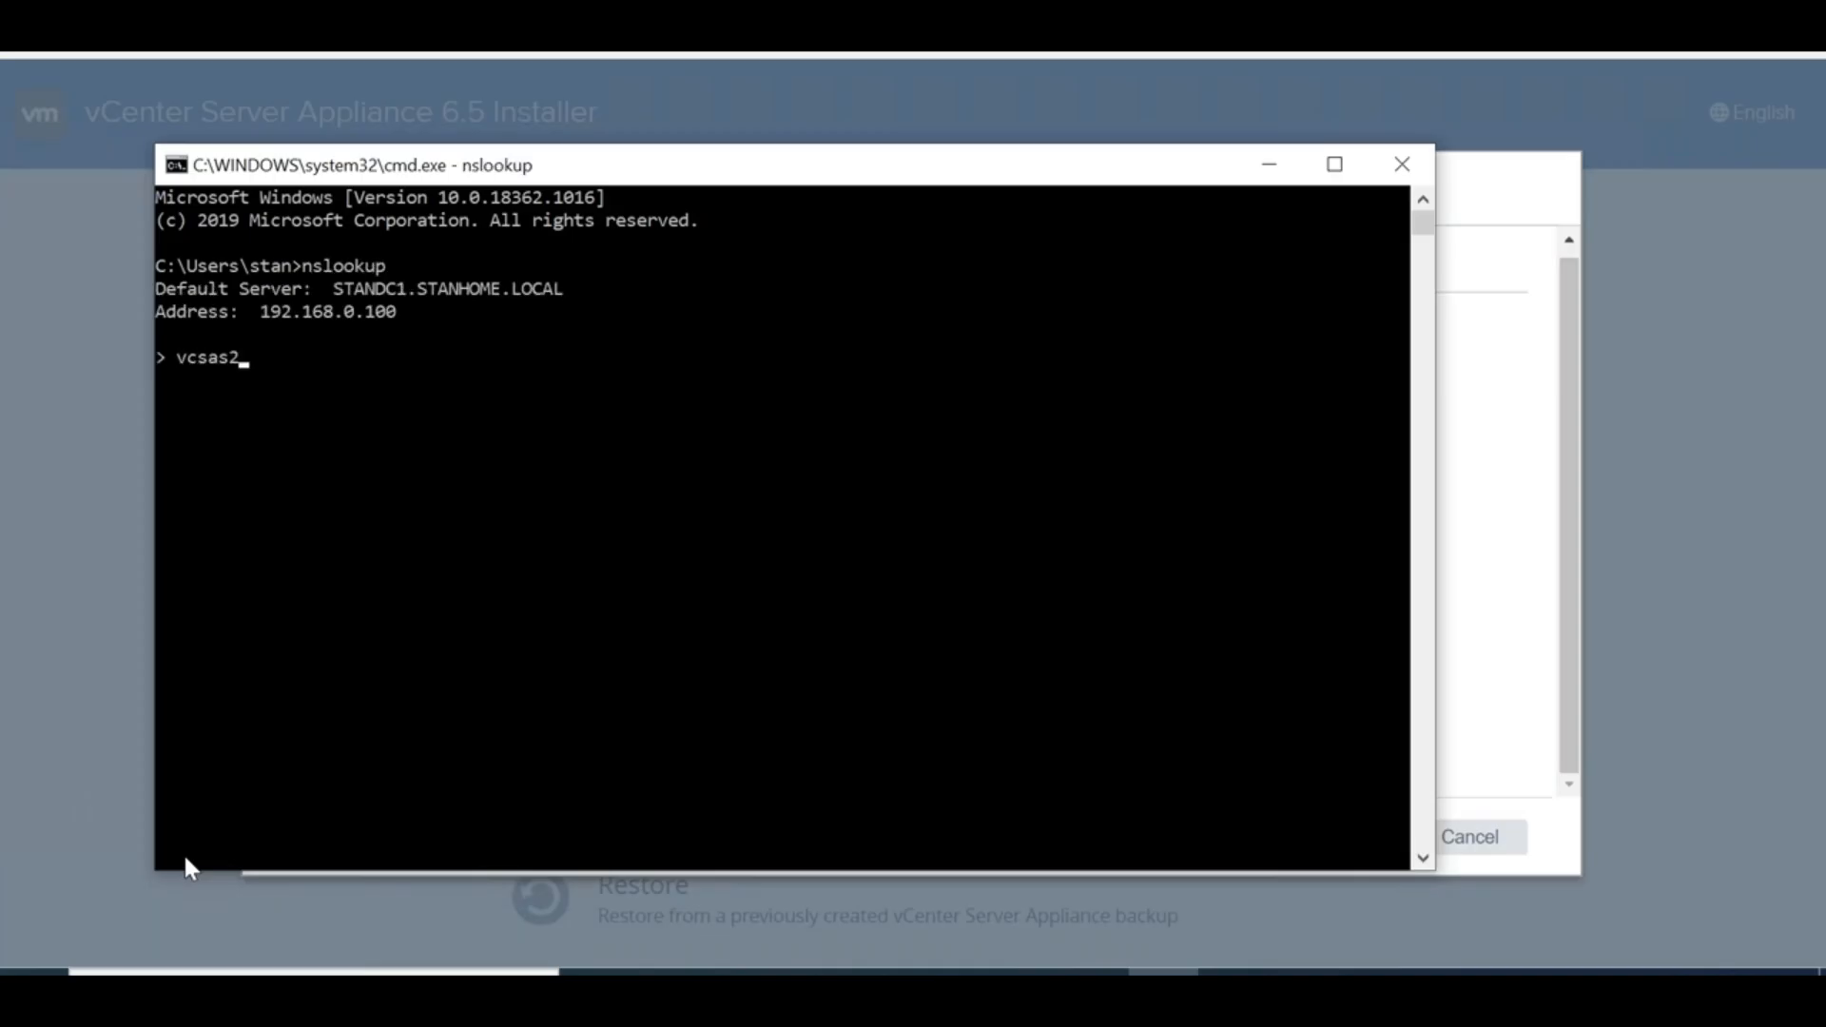
pyautogui.press('Return')
pyautogui.press('Up')
pyautogui.write('.stanho')
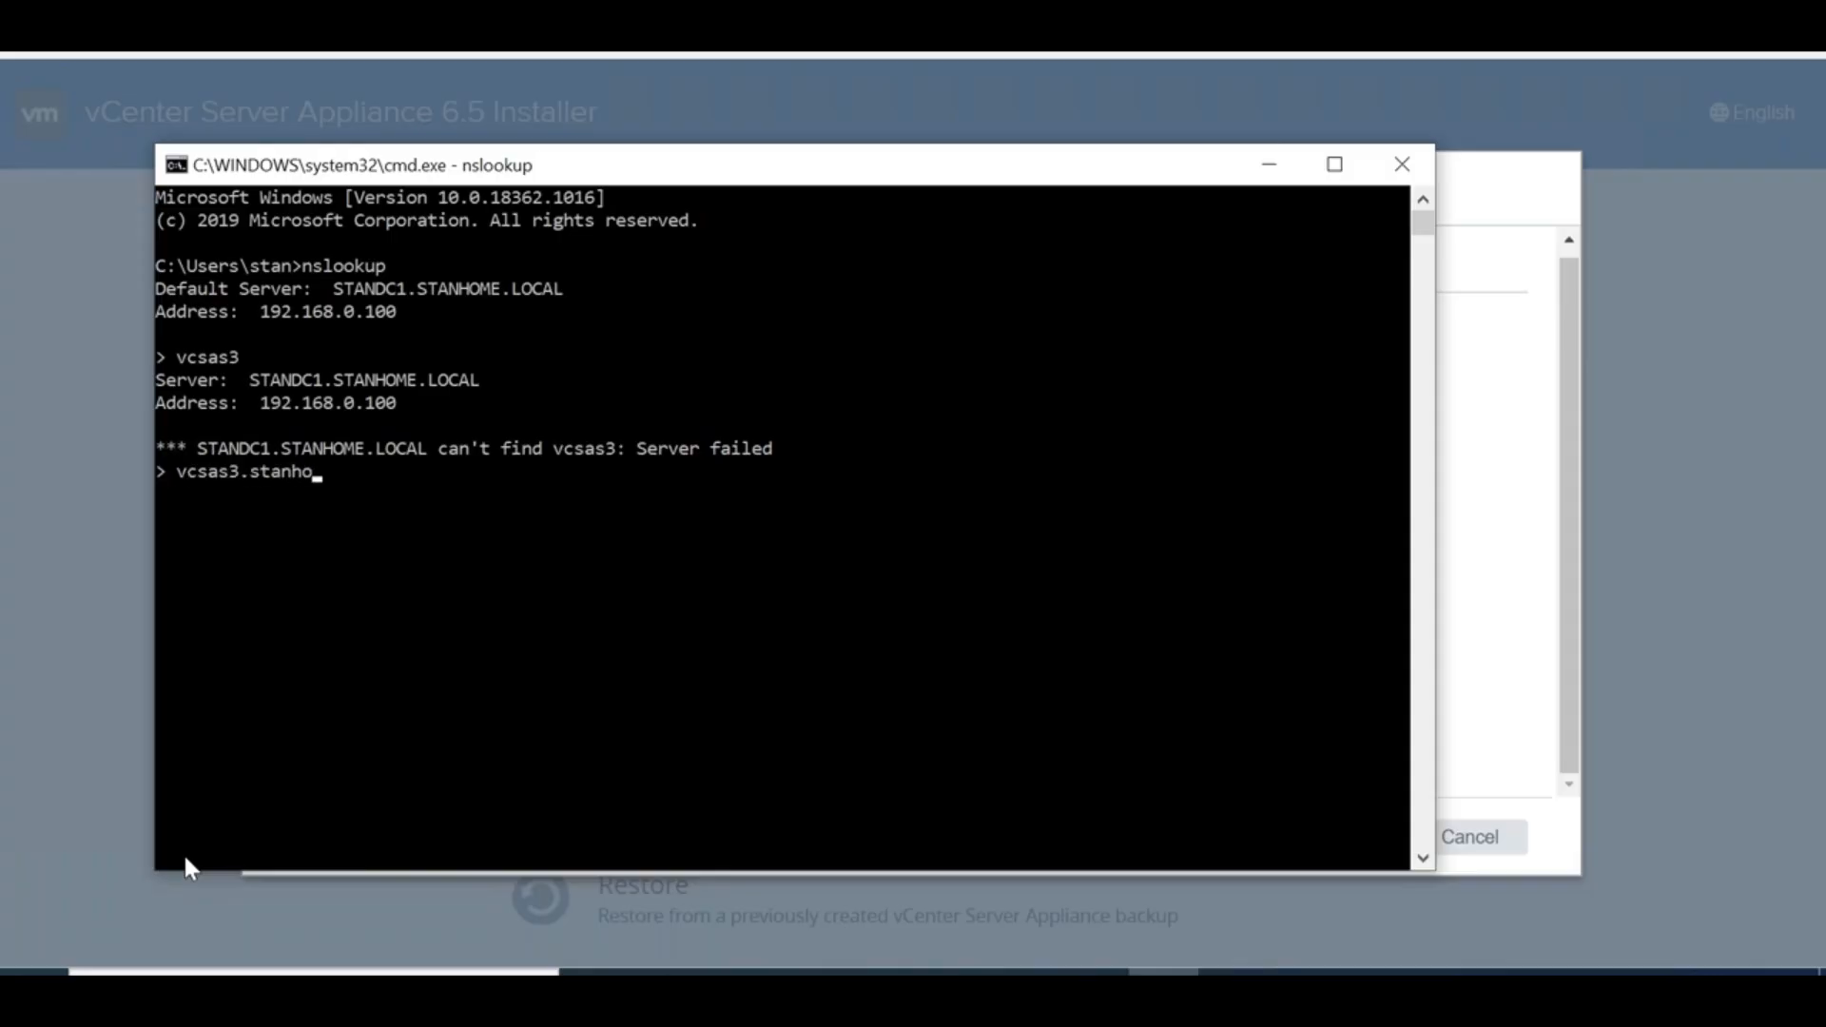
pyautogui.write('me.local')
pyautogui.press('Return')
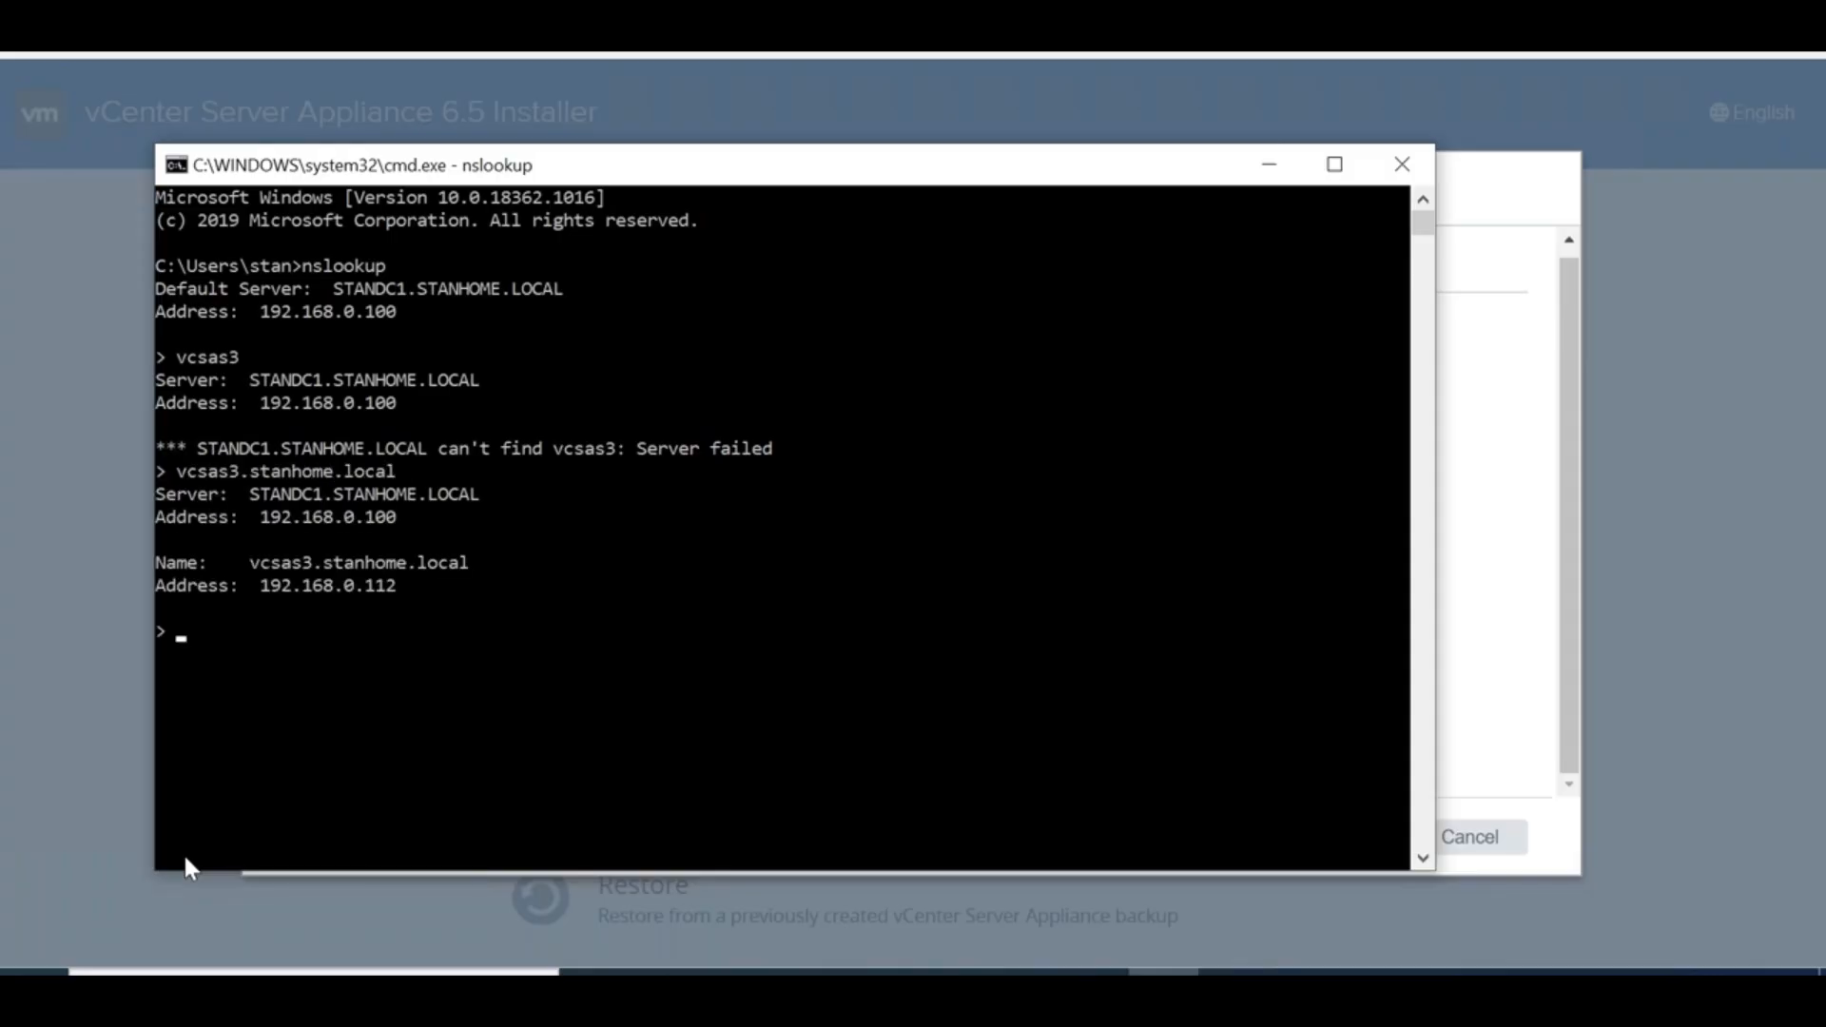
pyautogui.click(1267, 164)
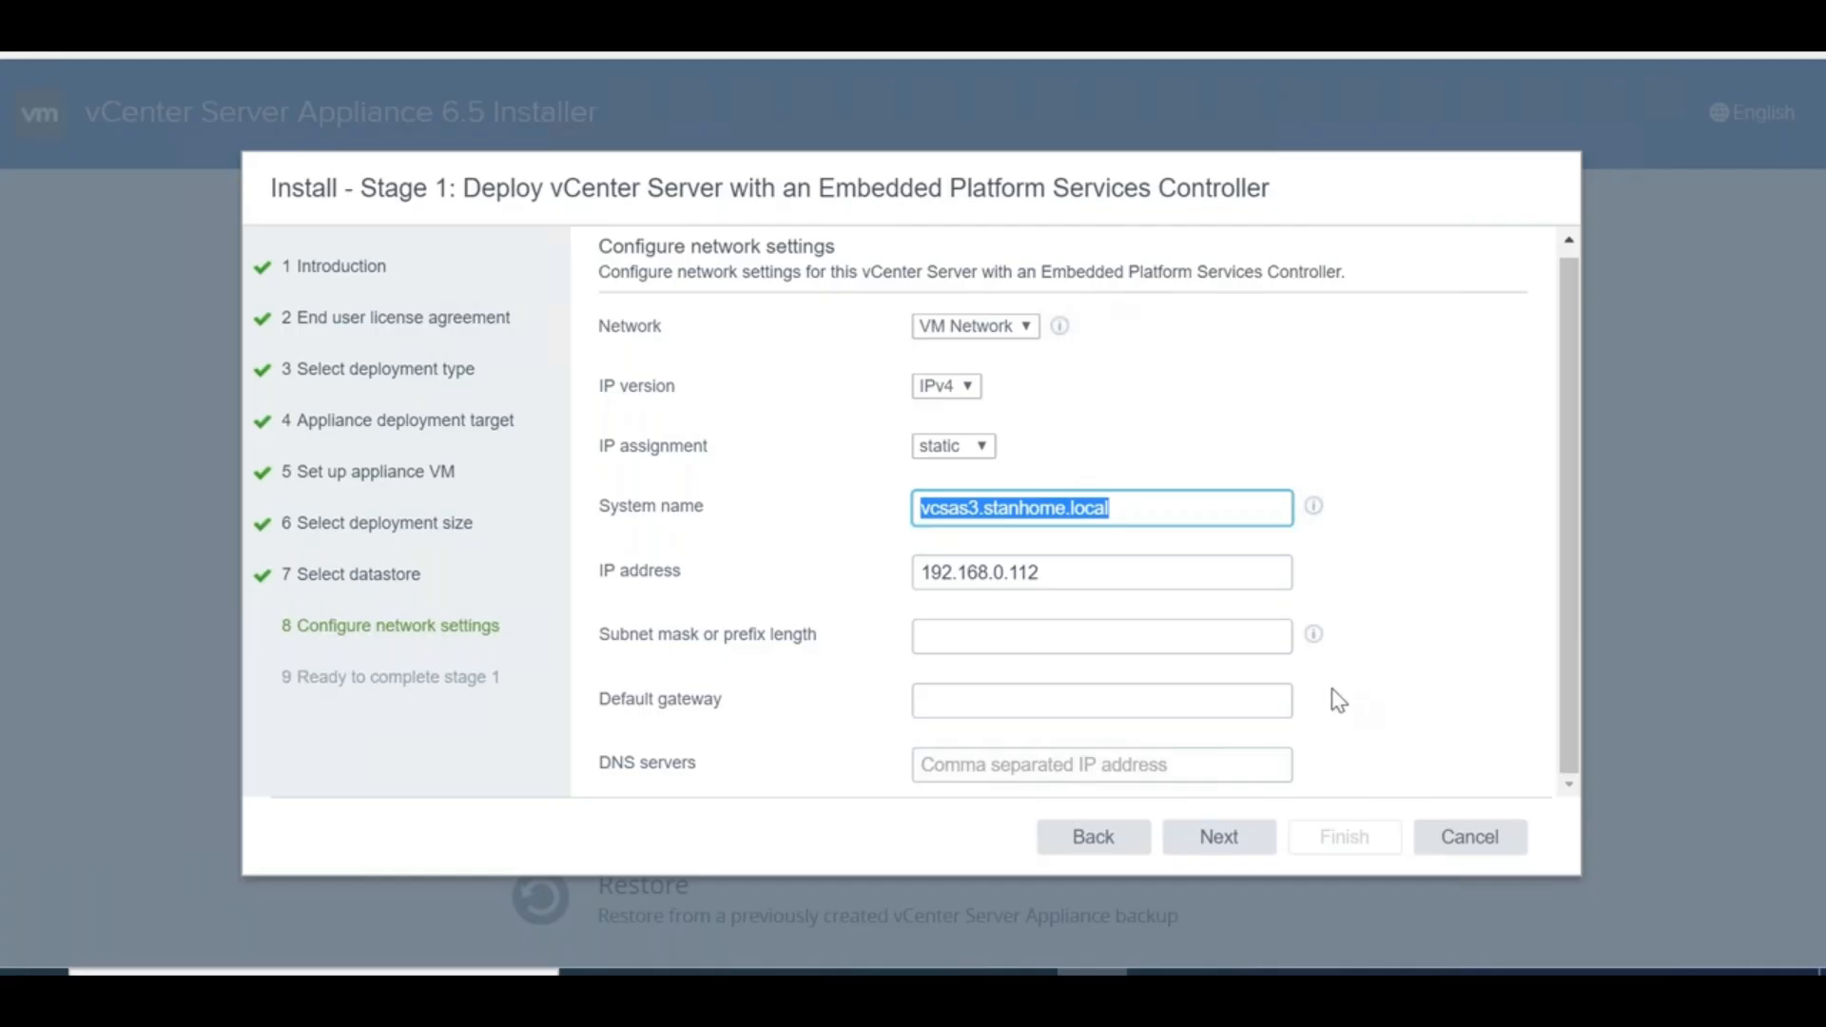
# Set subnet mask 255.255.255.0 and default gateway 192.168.0.1
pyautogui.click(992, 639)
pyautogui.write('255.255.255.0')
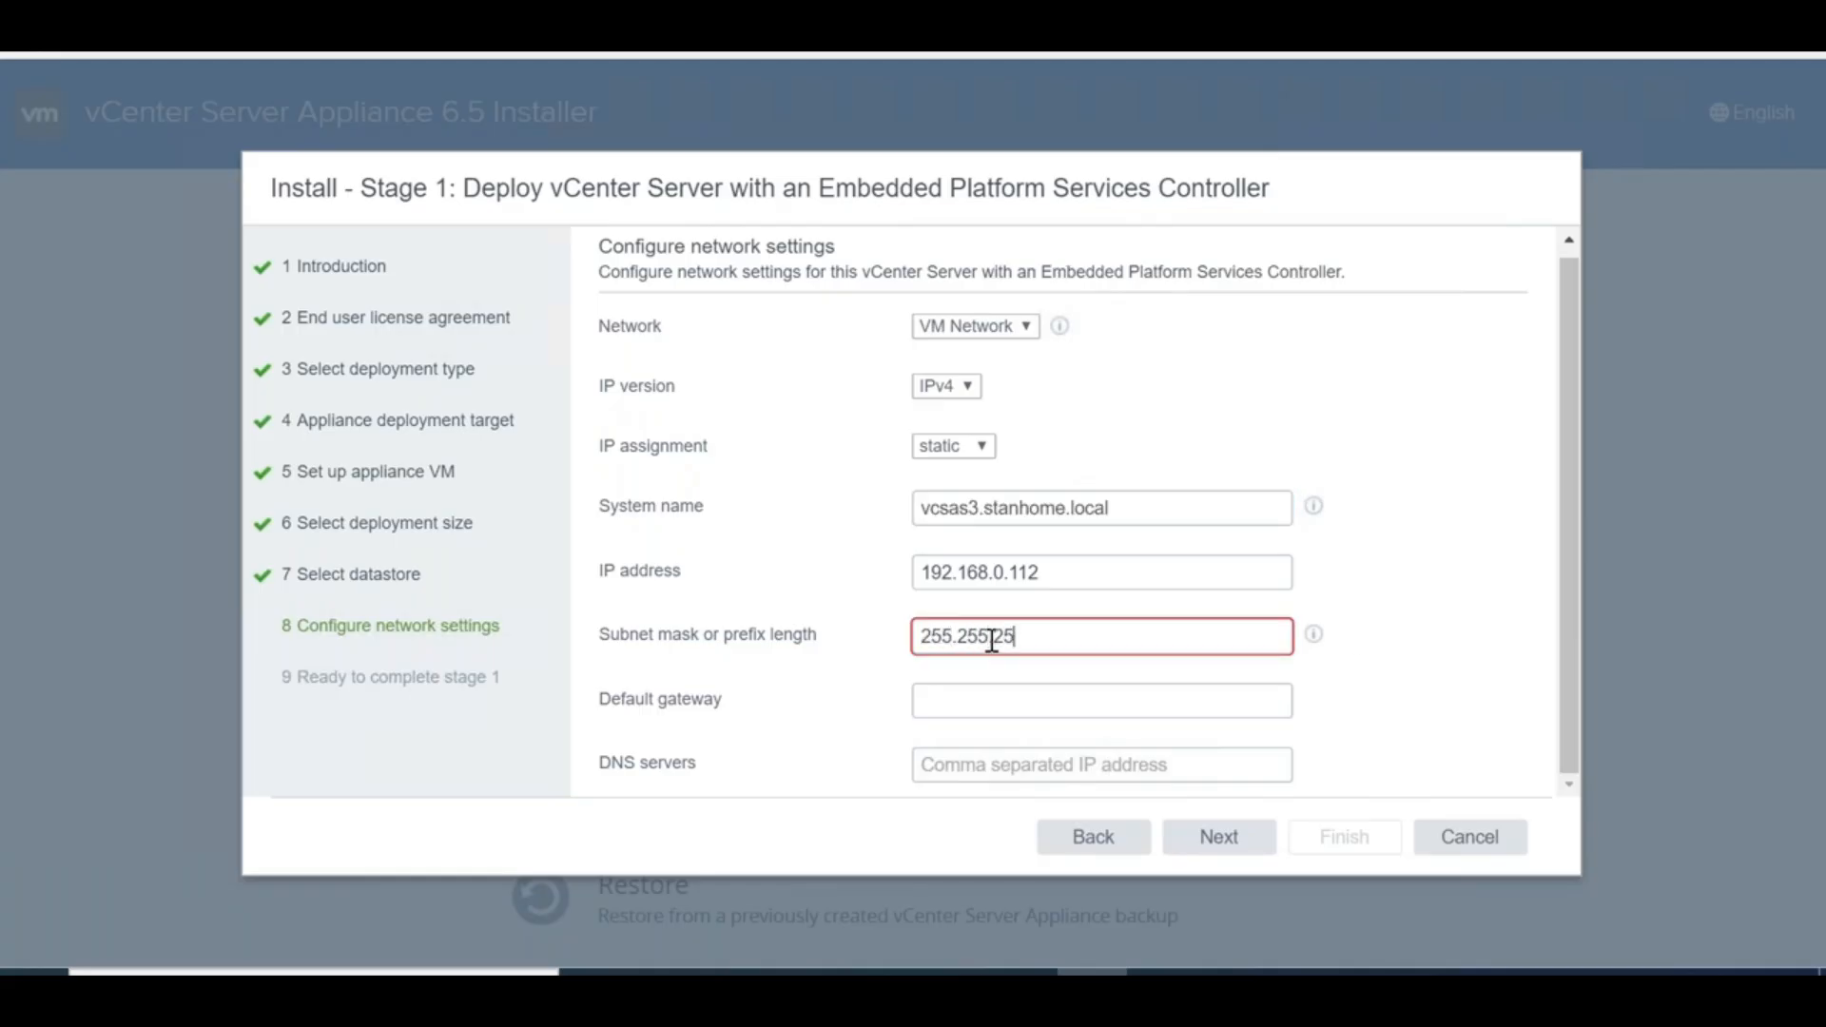
pyautogui.press('Tab')
pyautogui.write('1')
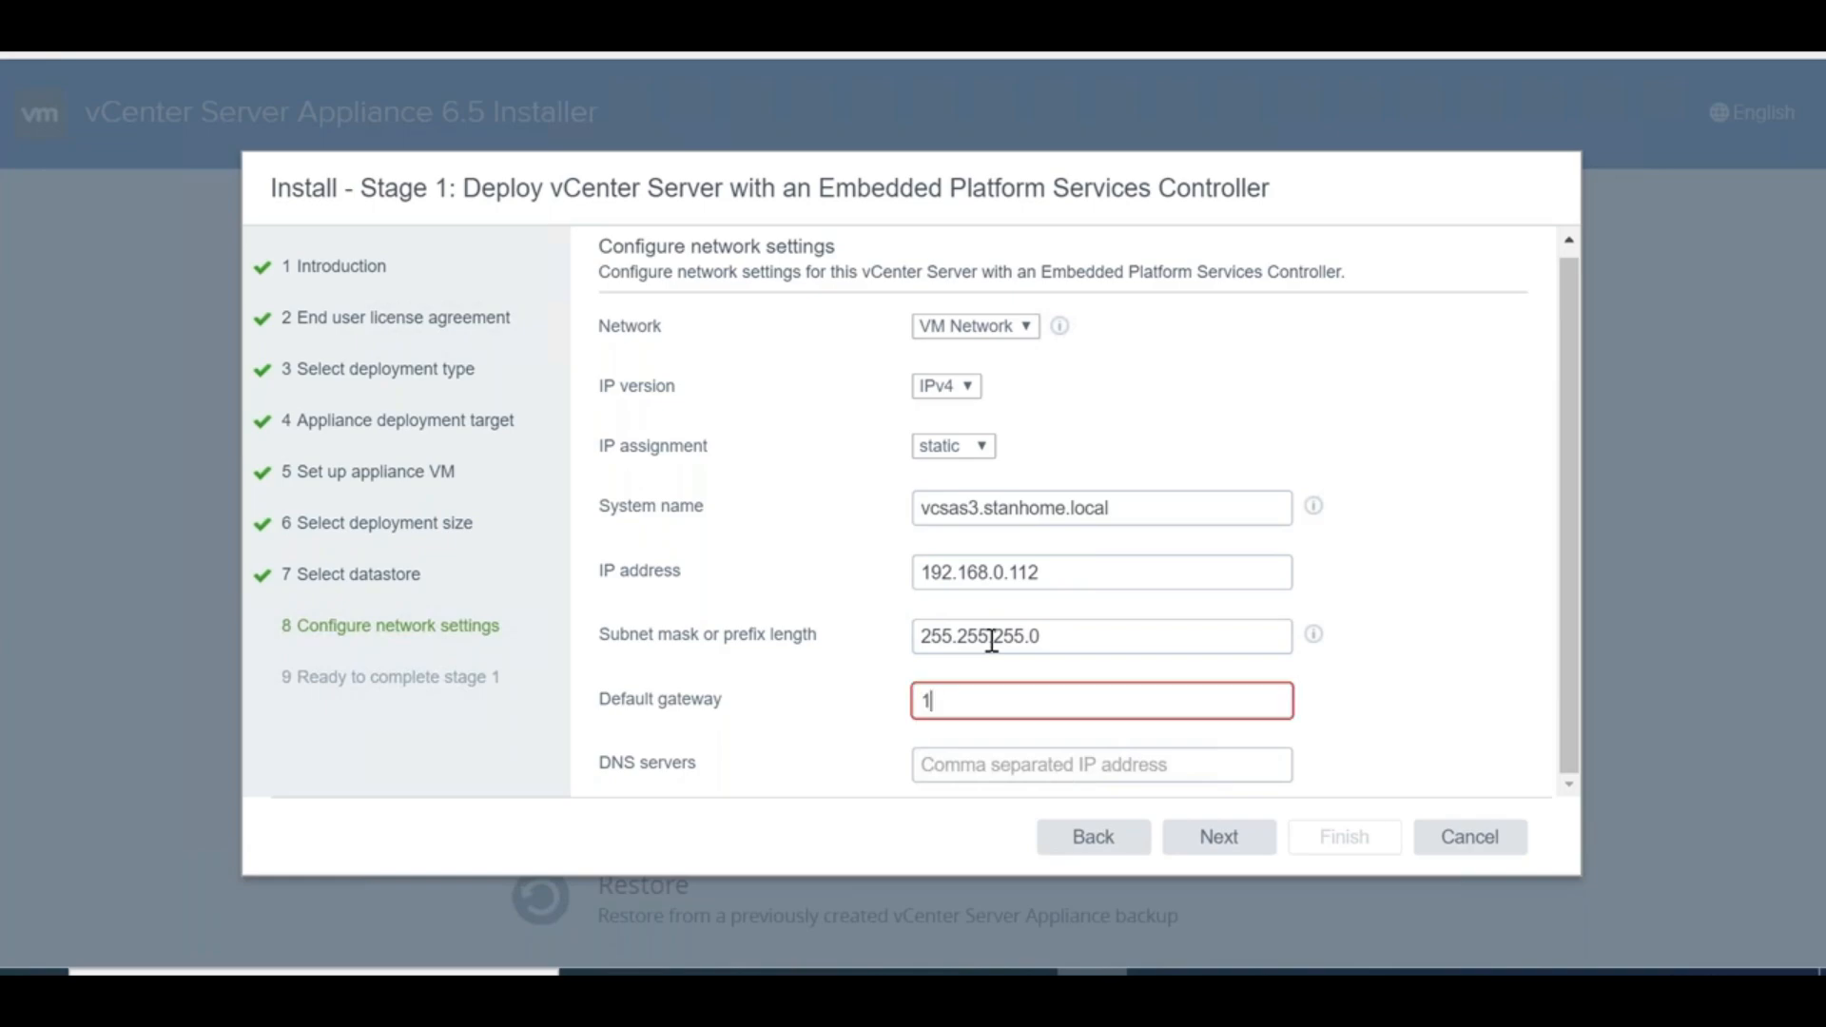
pyautogui.write('92.168.0.1')
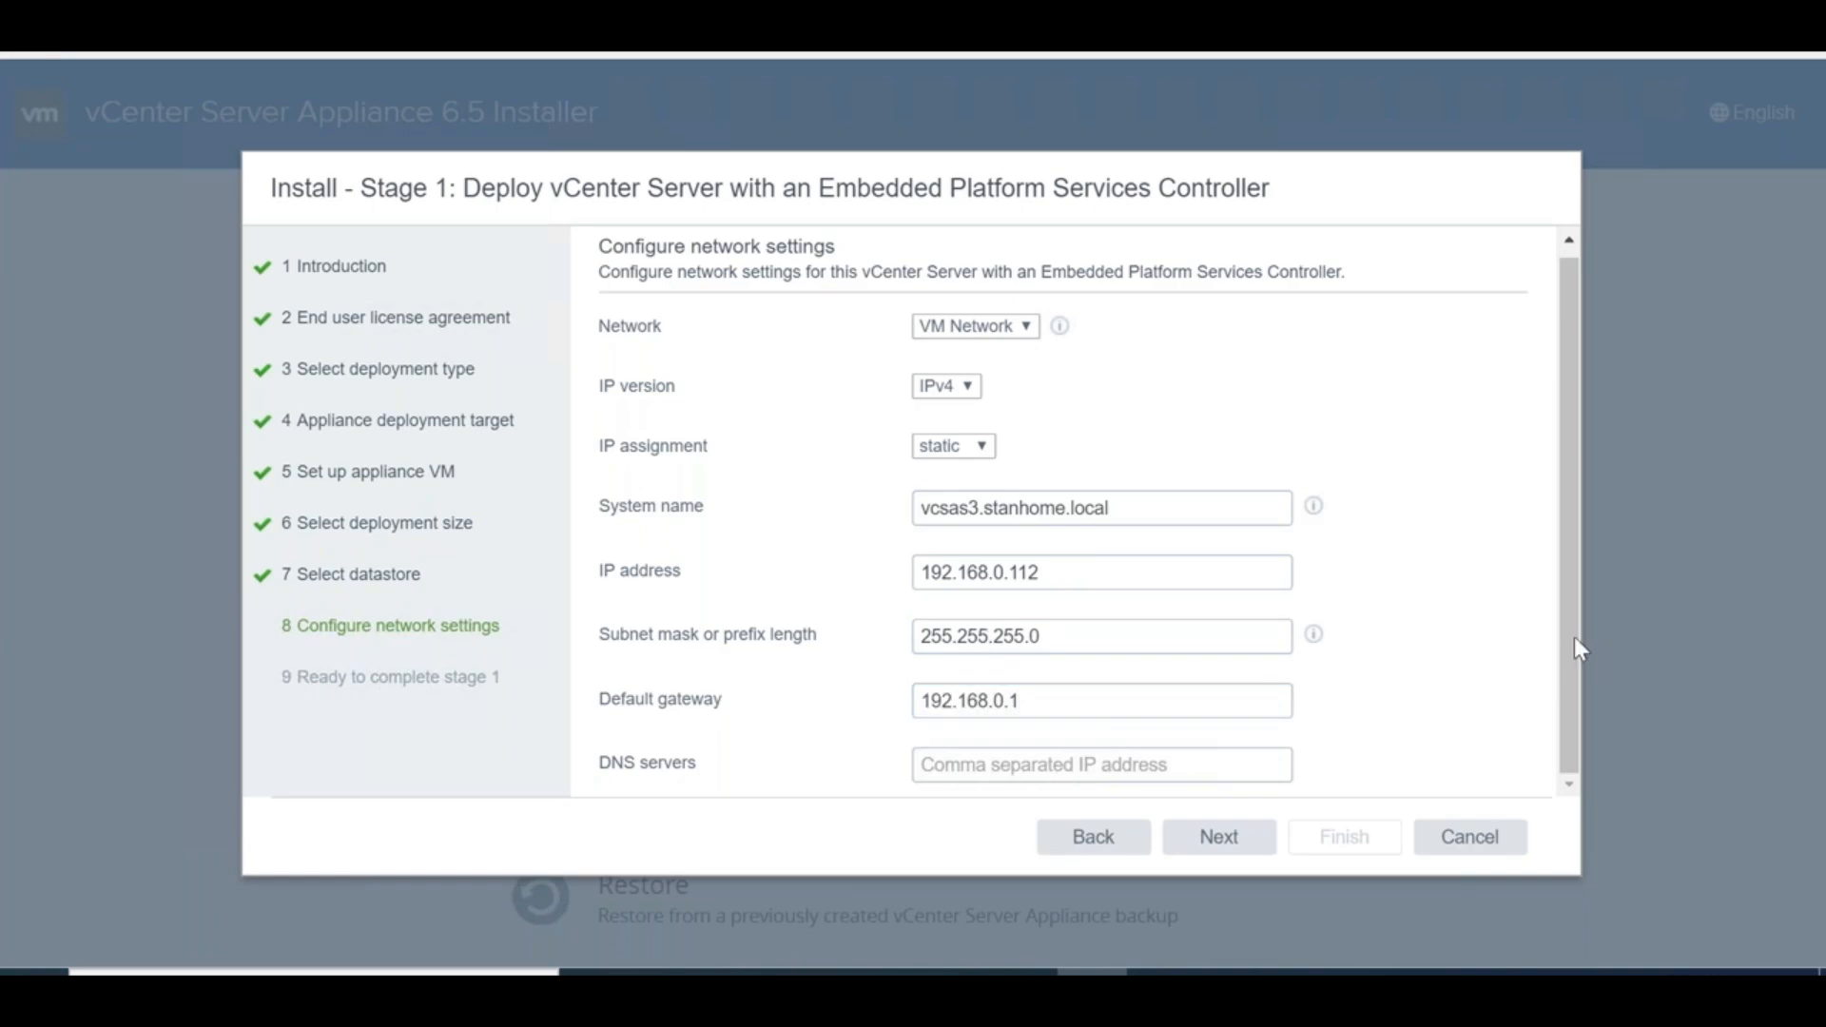
# Set DNS servers 192.168.0.100, 8.8.8.8 and proceed to the Ready to complete stage 1 summary
pyautogui.click(1027, 756)
pyautogui.write('192')
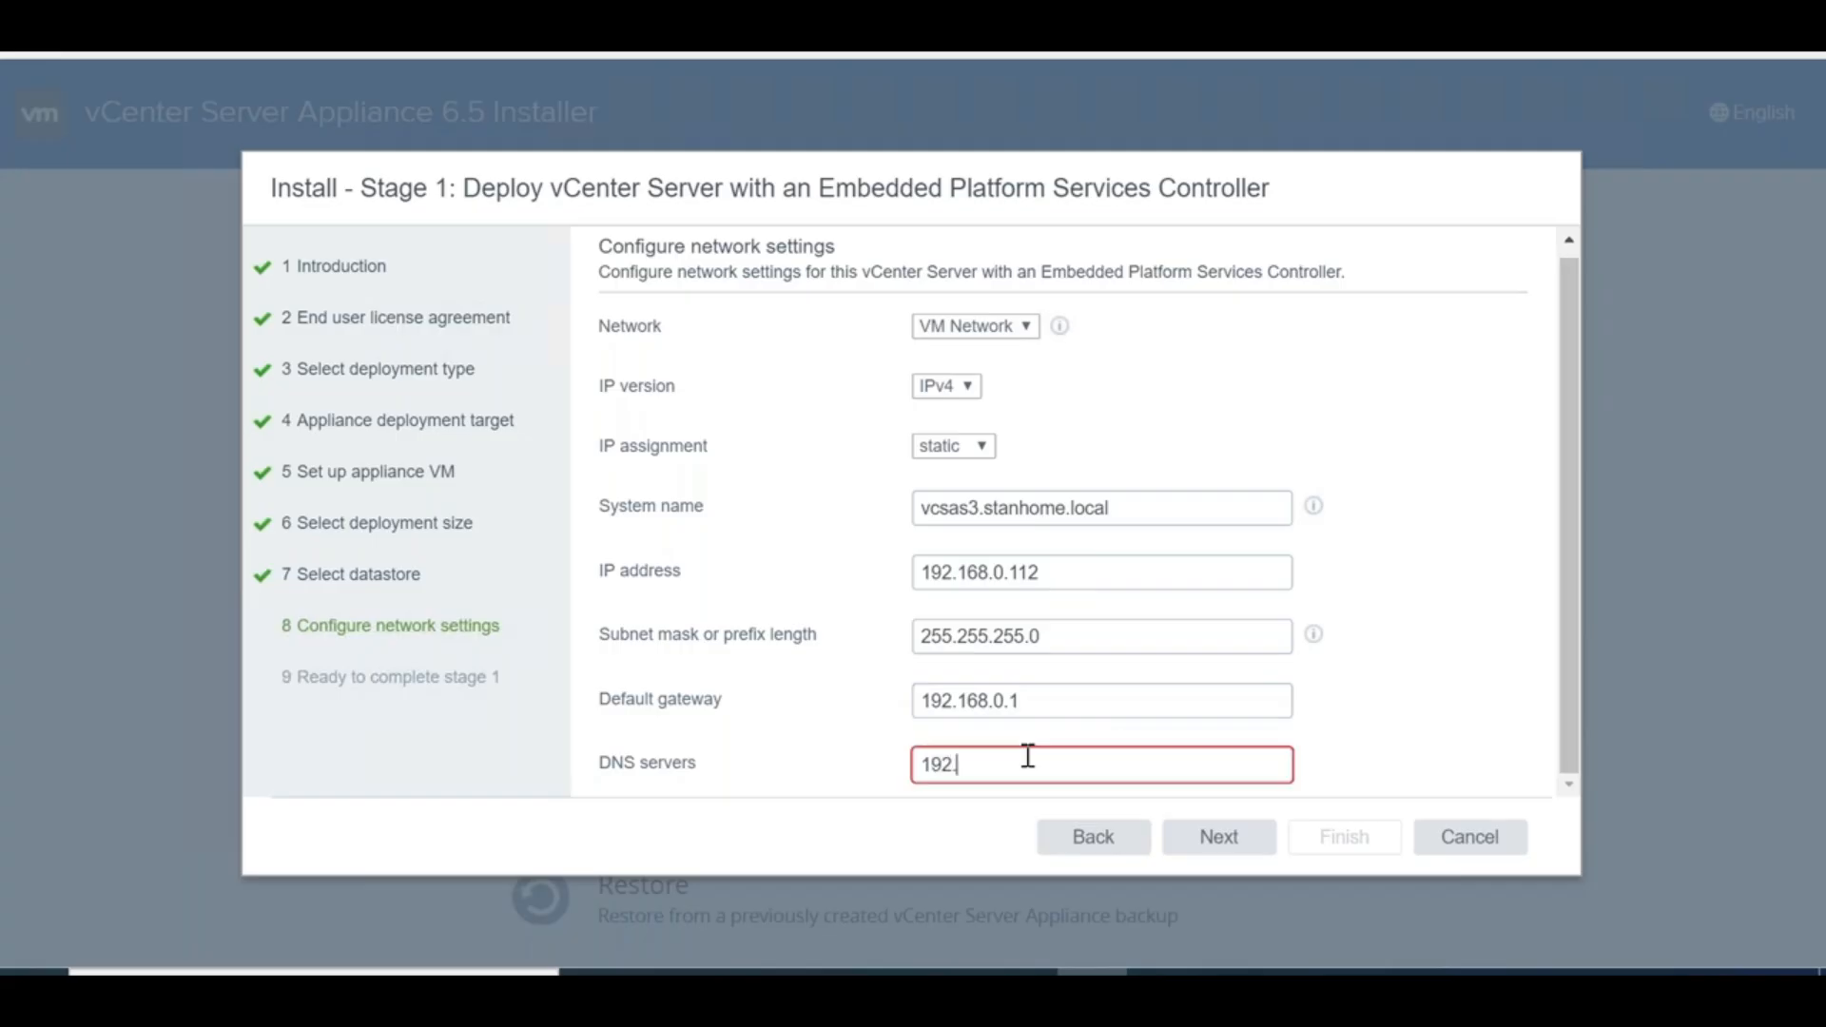
pyautogui.write('.168.0.10')
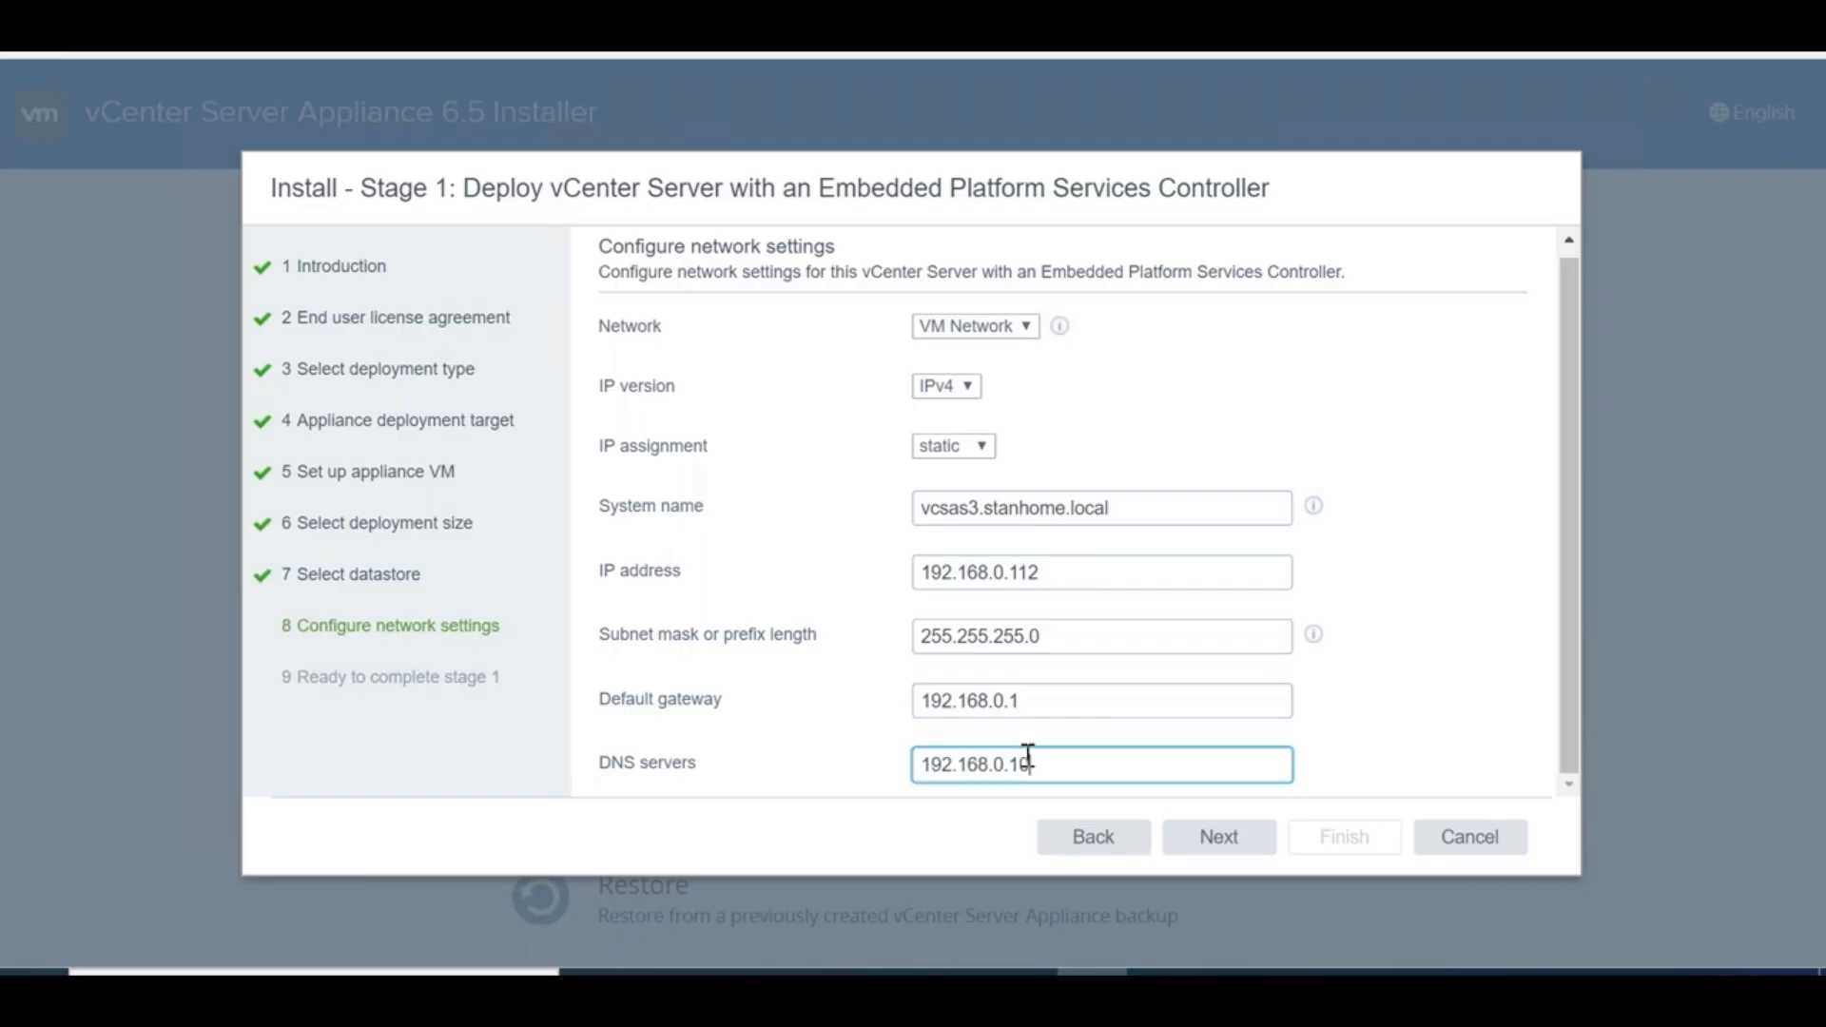
pyautogui.write('0,')
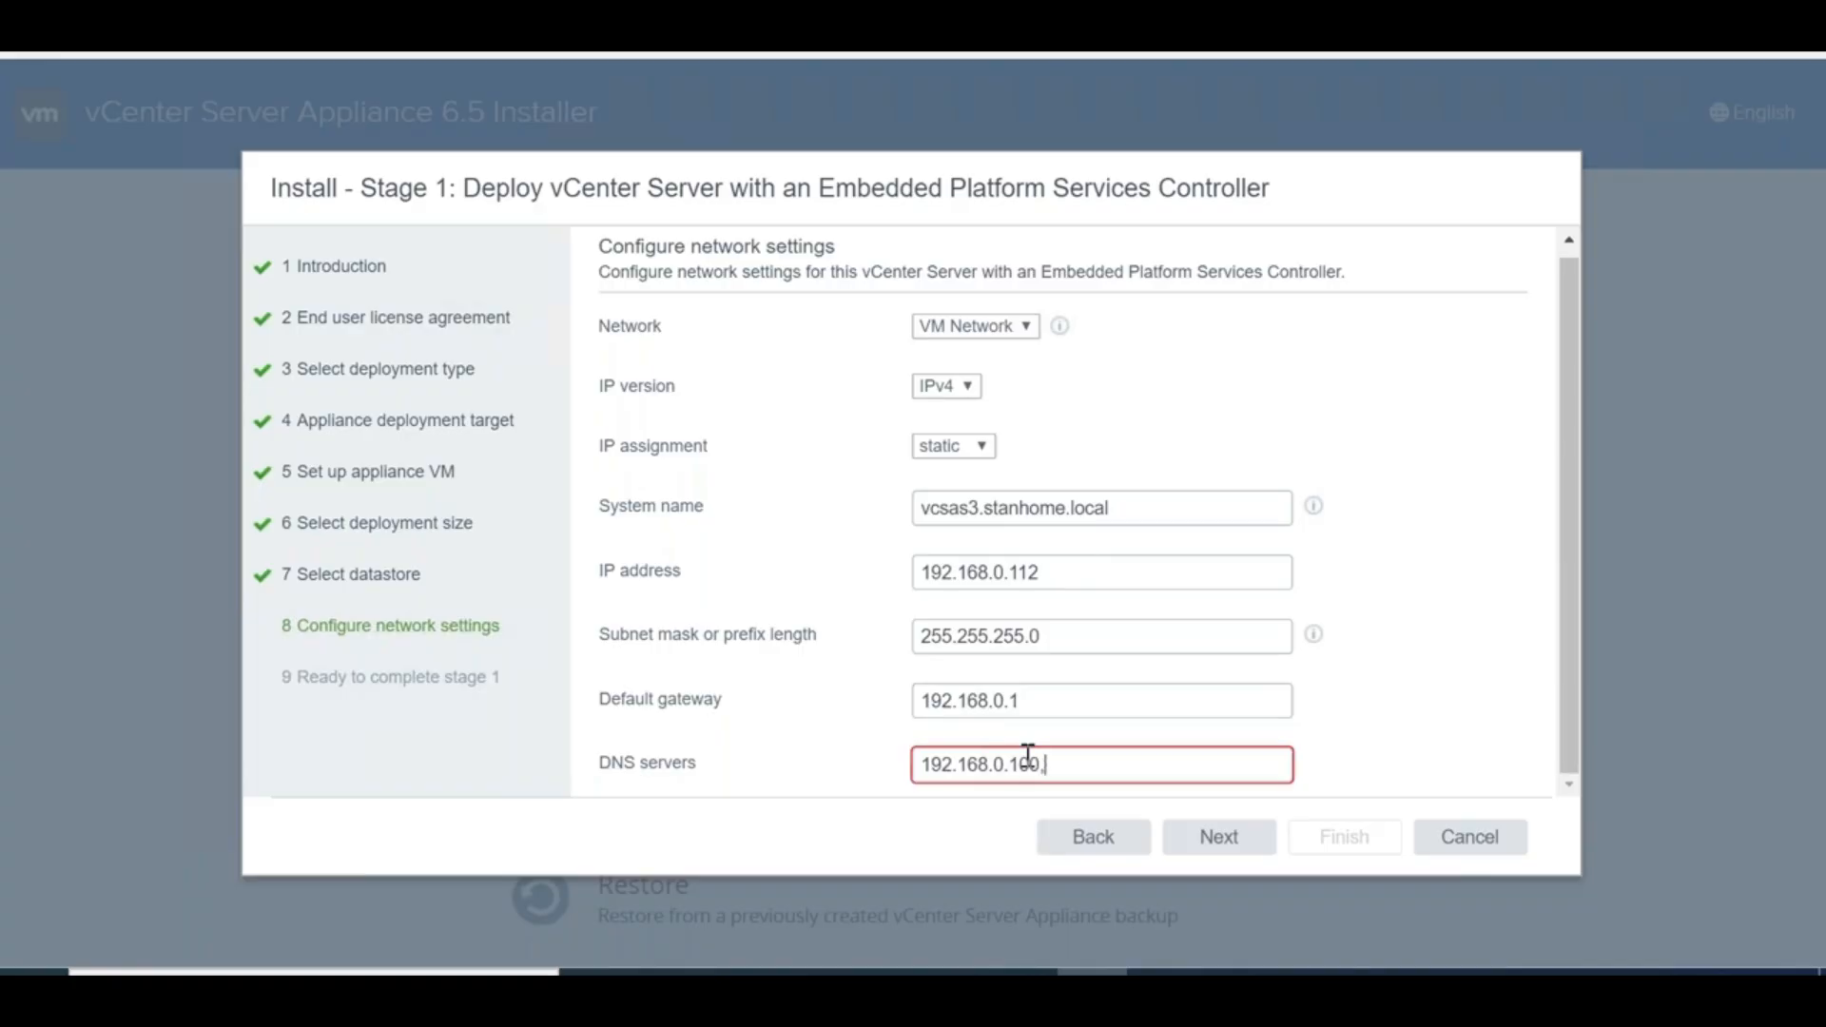
pyautogui.write(' 8.8.8.8')
pyautogui.click(1501, 715)
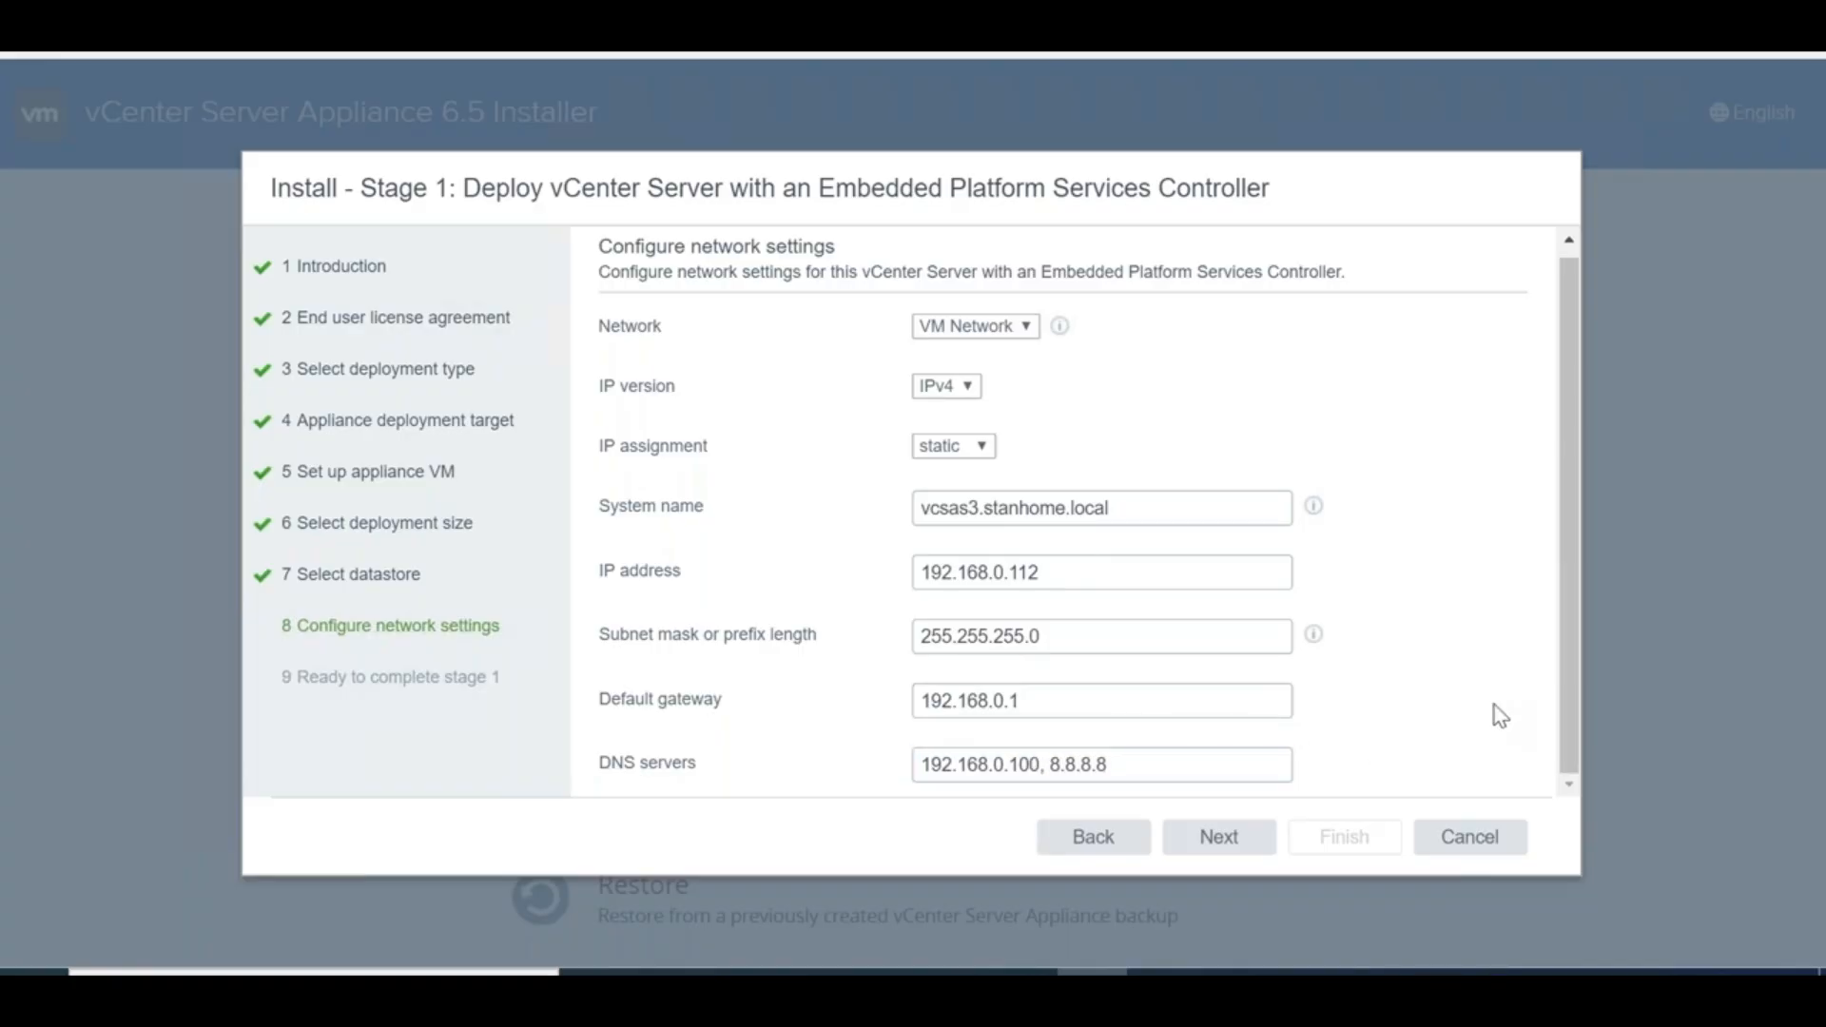
pyautogui.doubleClick(1057, 765)
pyautogui.click(1210, 858)
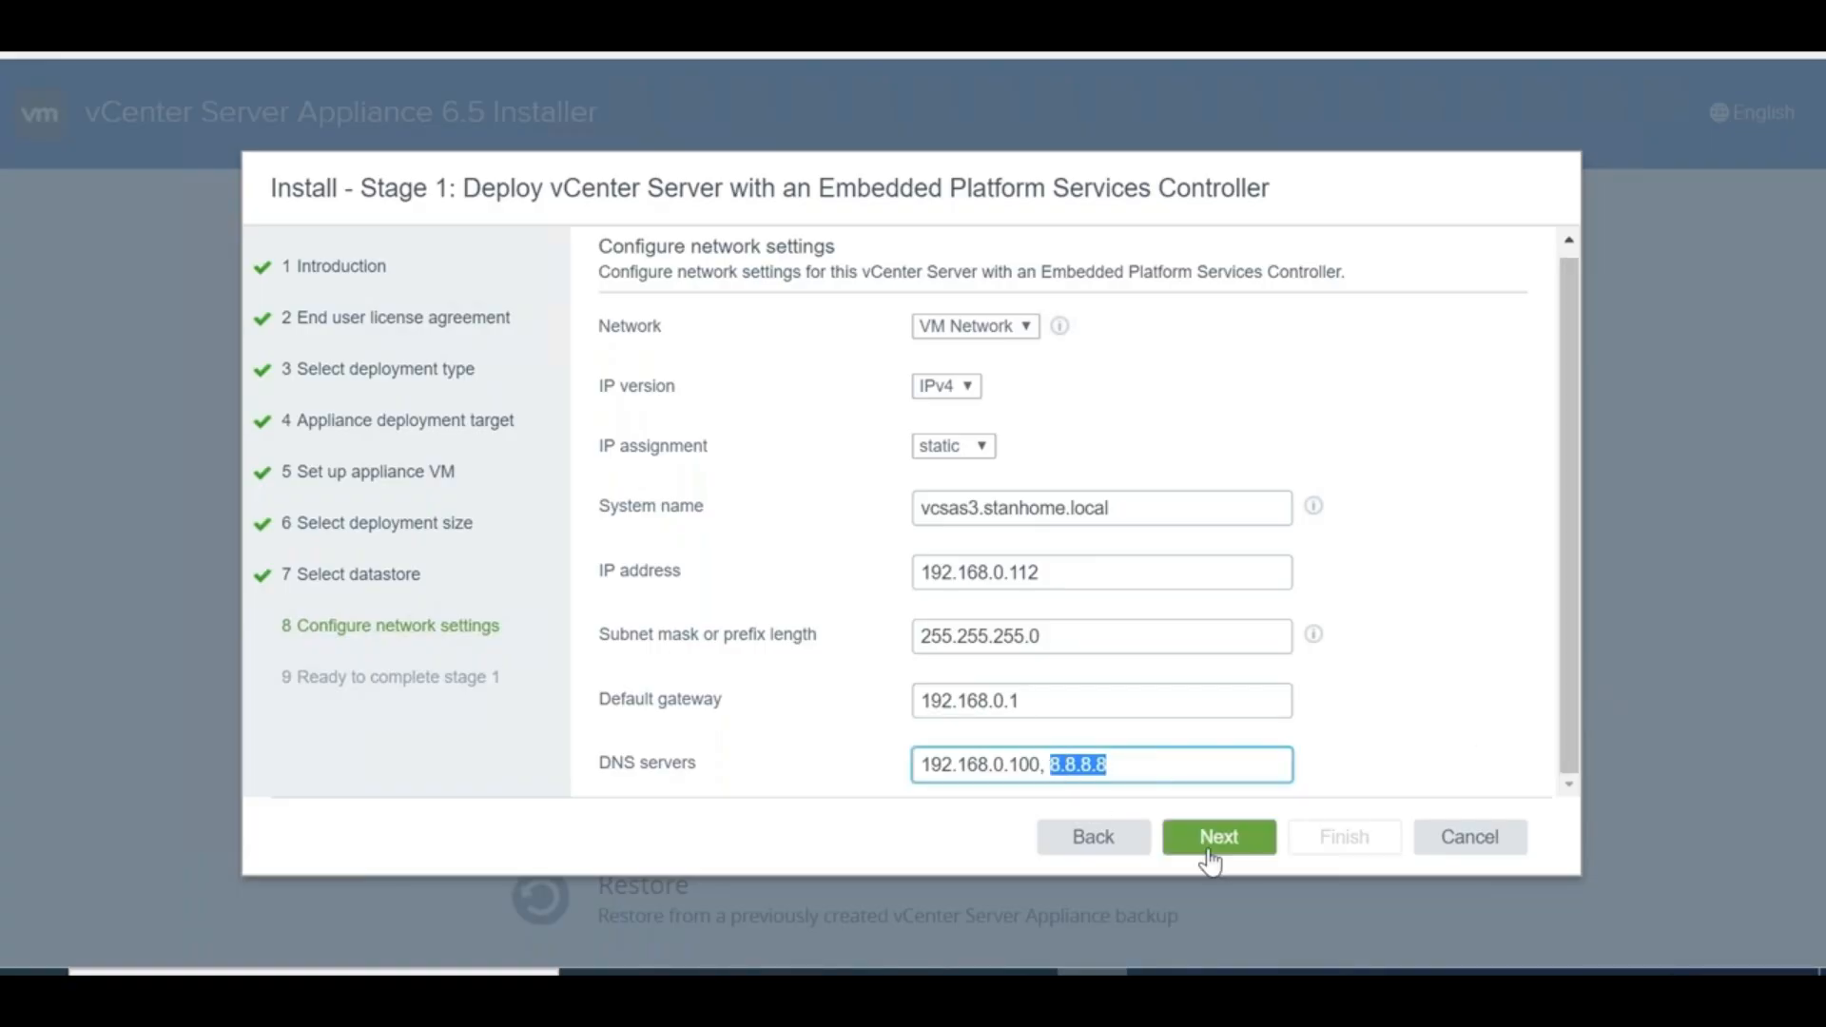
pyautogui.click(1344, 837)
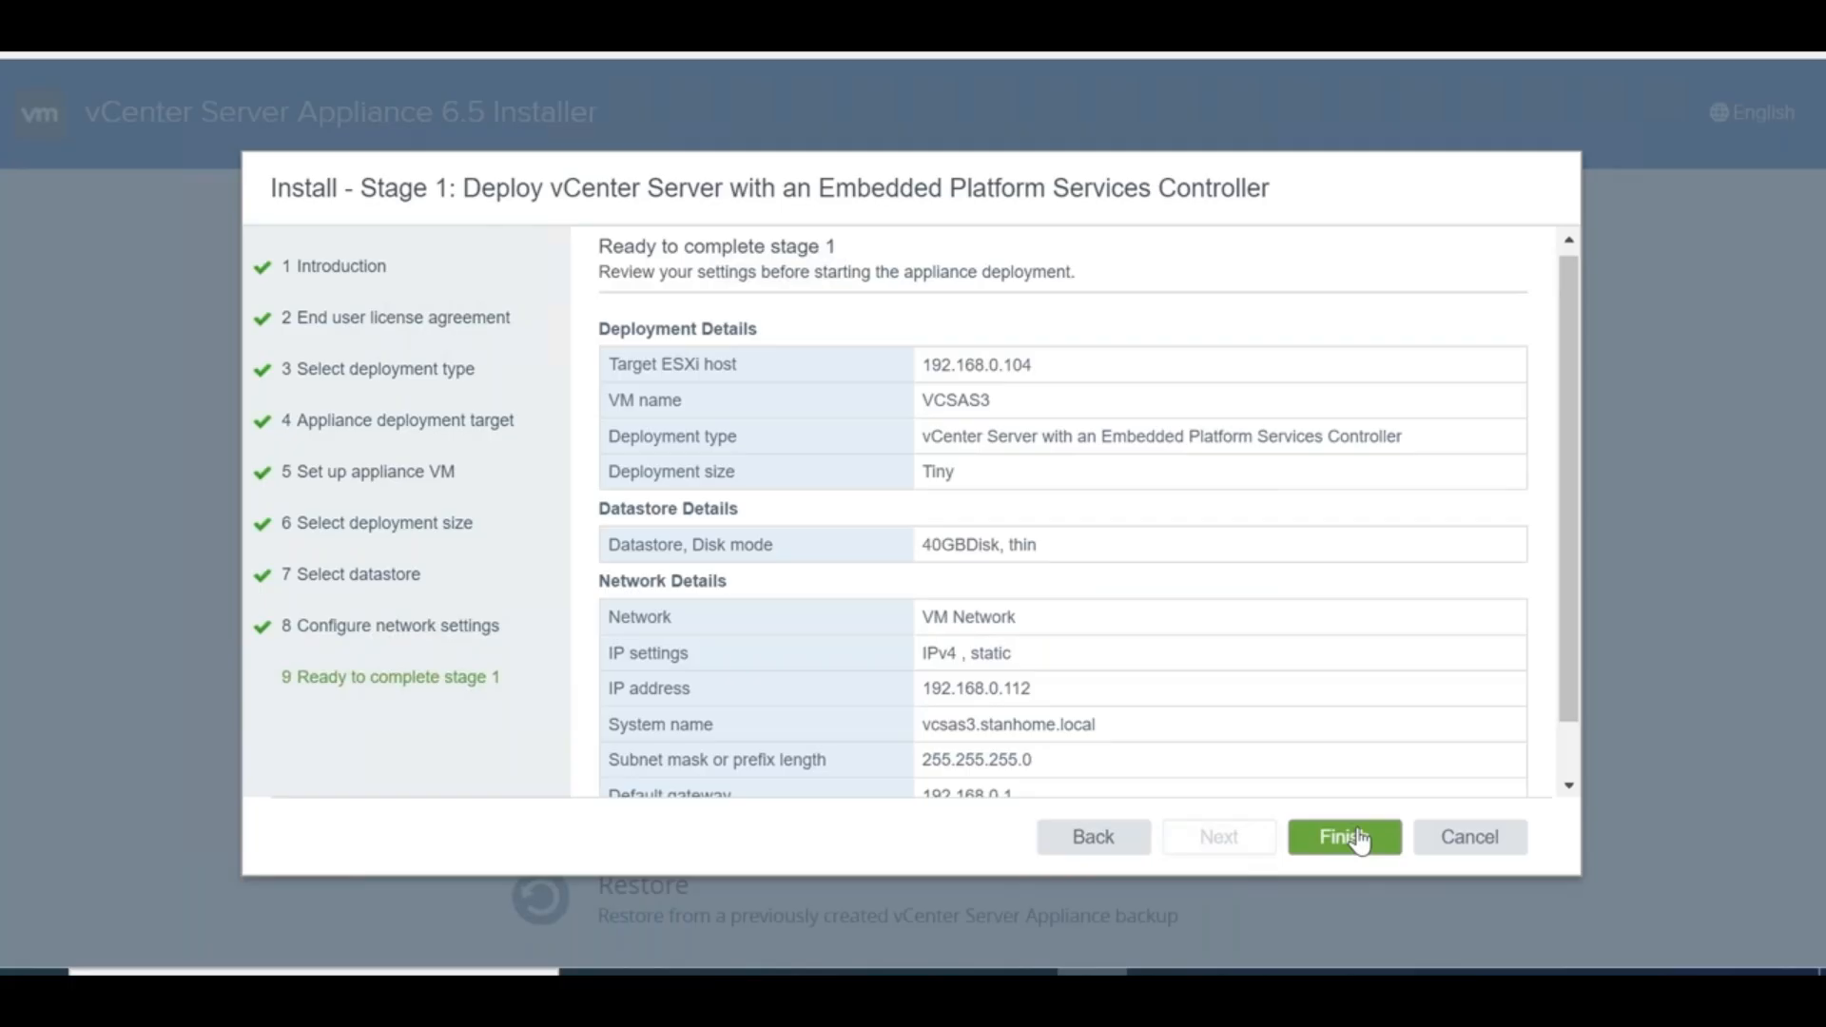